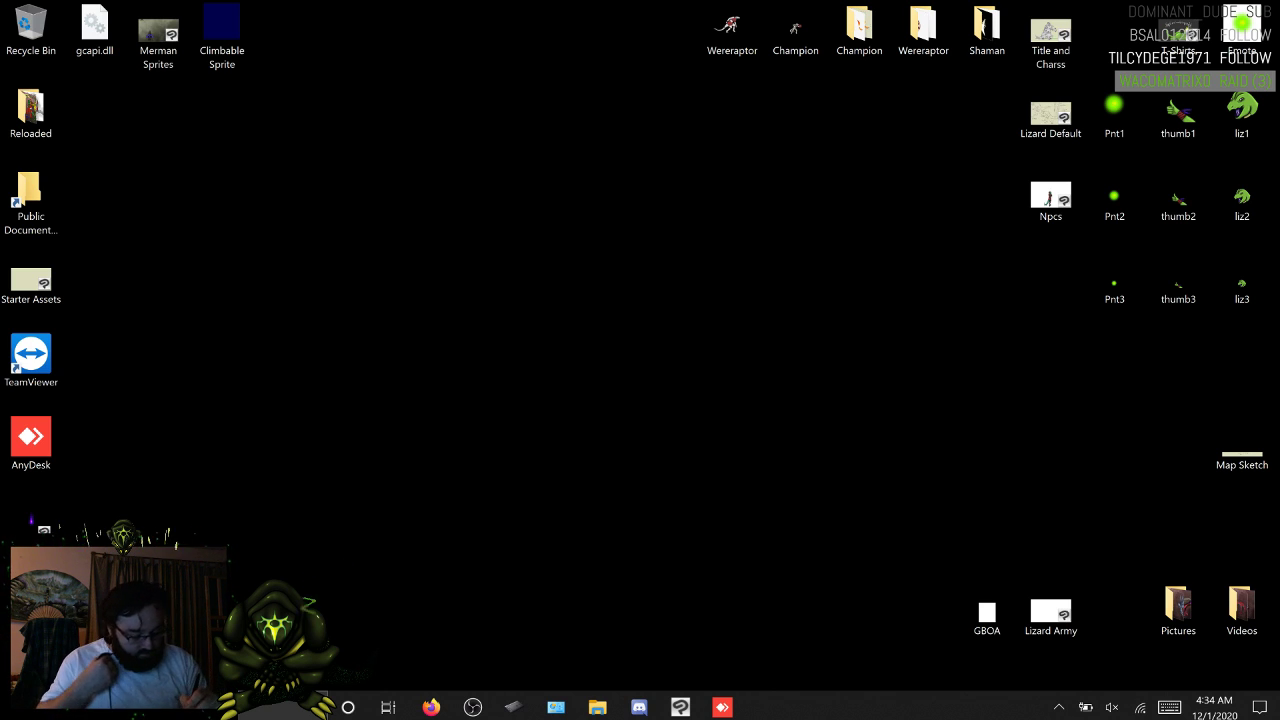
Step: Switch to Clip Studio Paint, clear layer 8 of Folder 3 Copy 2 and activate its layer 1 with the Folder 3 Copy sketch shown
{"action": "left_click", "coordinate": [680, 707]}
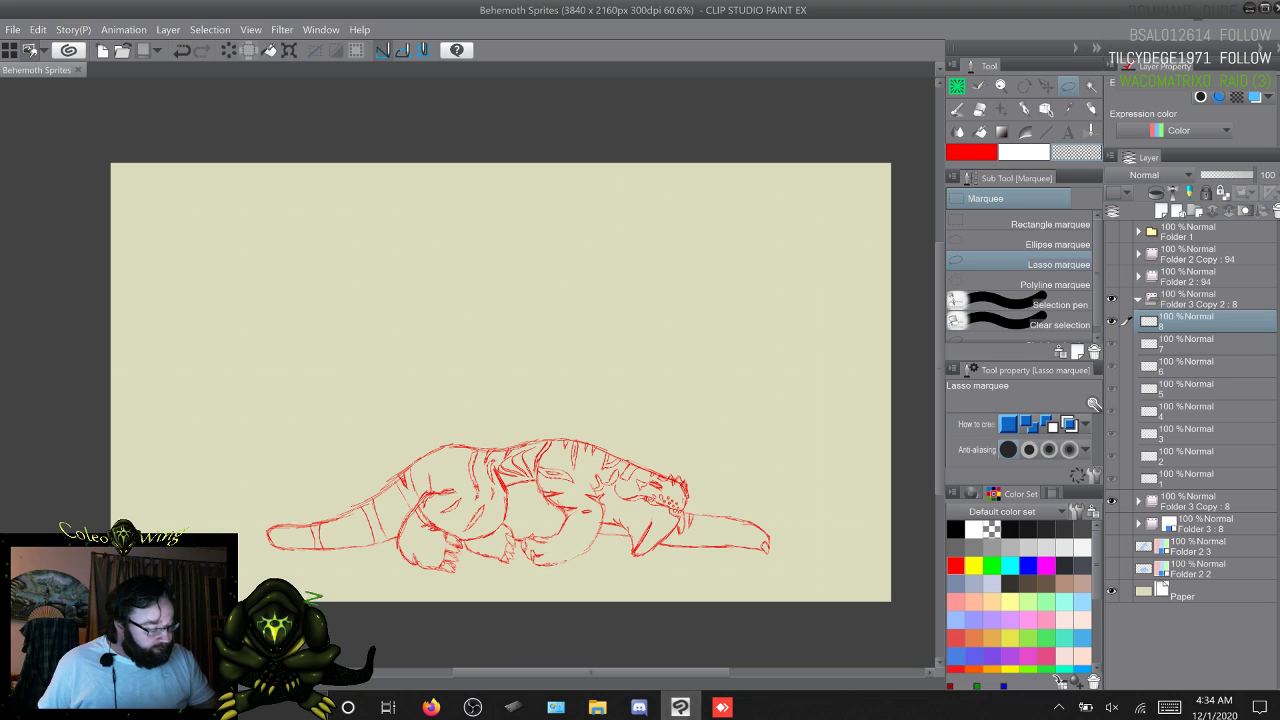
{"action": "key", "text": "Delete"}
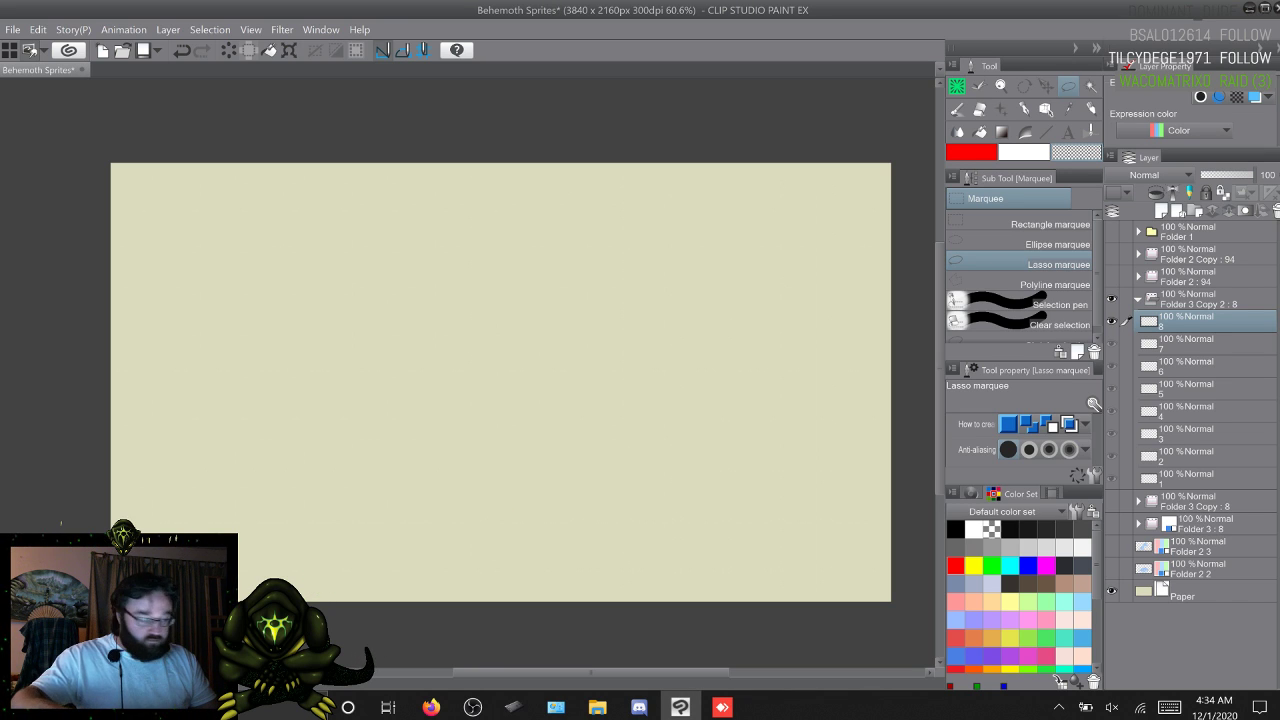
{"action": "key", "text": "w"}
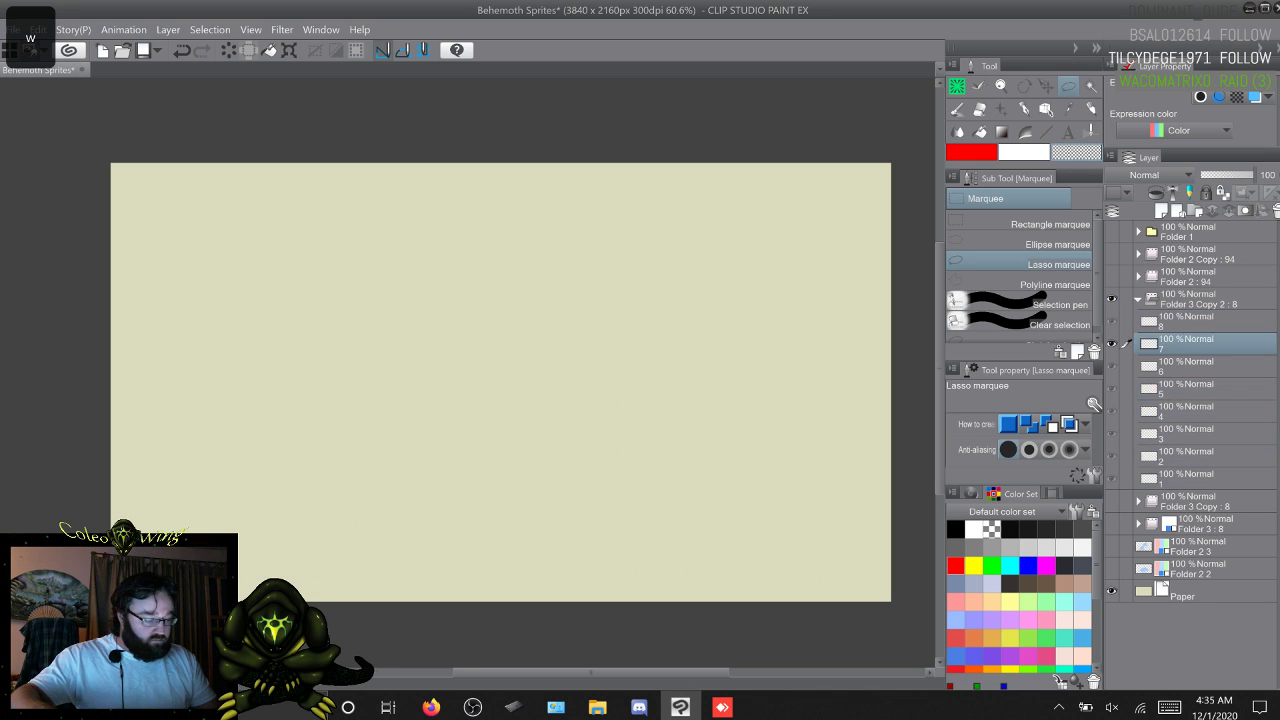
{"action": "left_click", "coordinate": [1112, 501]}
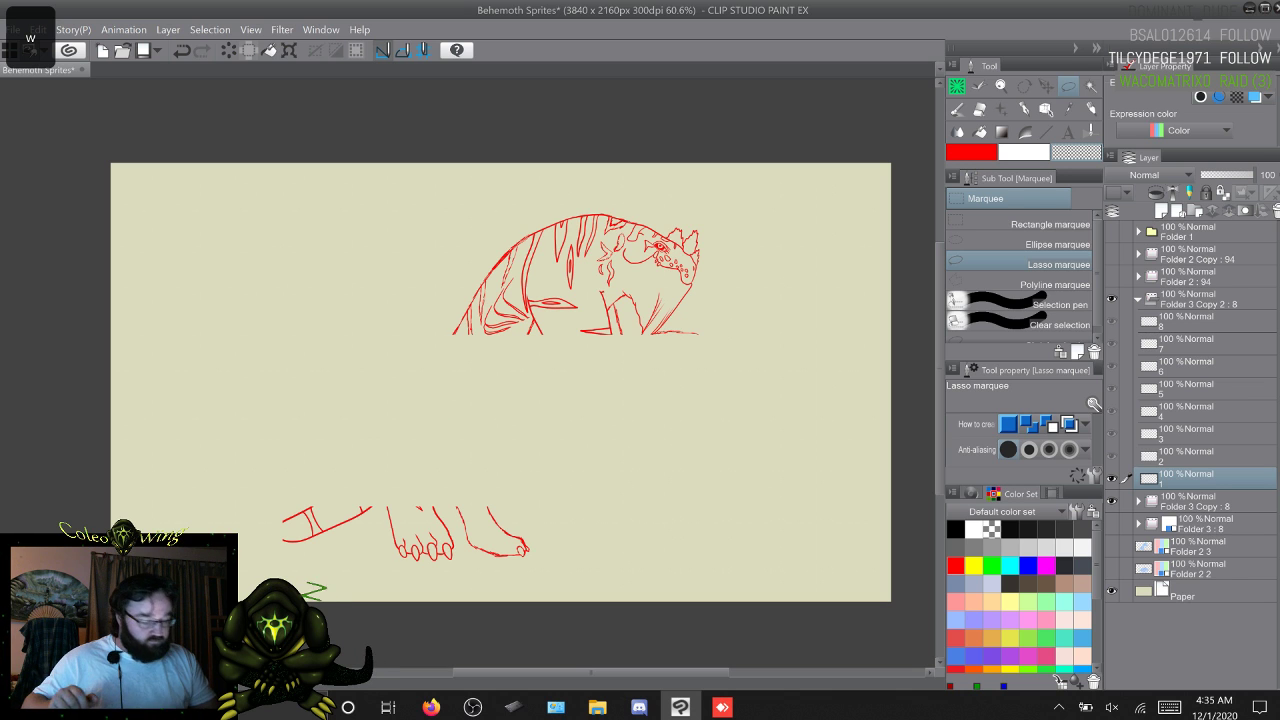
Step: Paint a thick black Coleowing Marker stroke along the behemoth's belly-side thigh and around its near hind leg on layer 1
{"action": "key", "text": "XF86TouchpadToggle"}
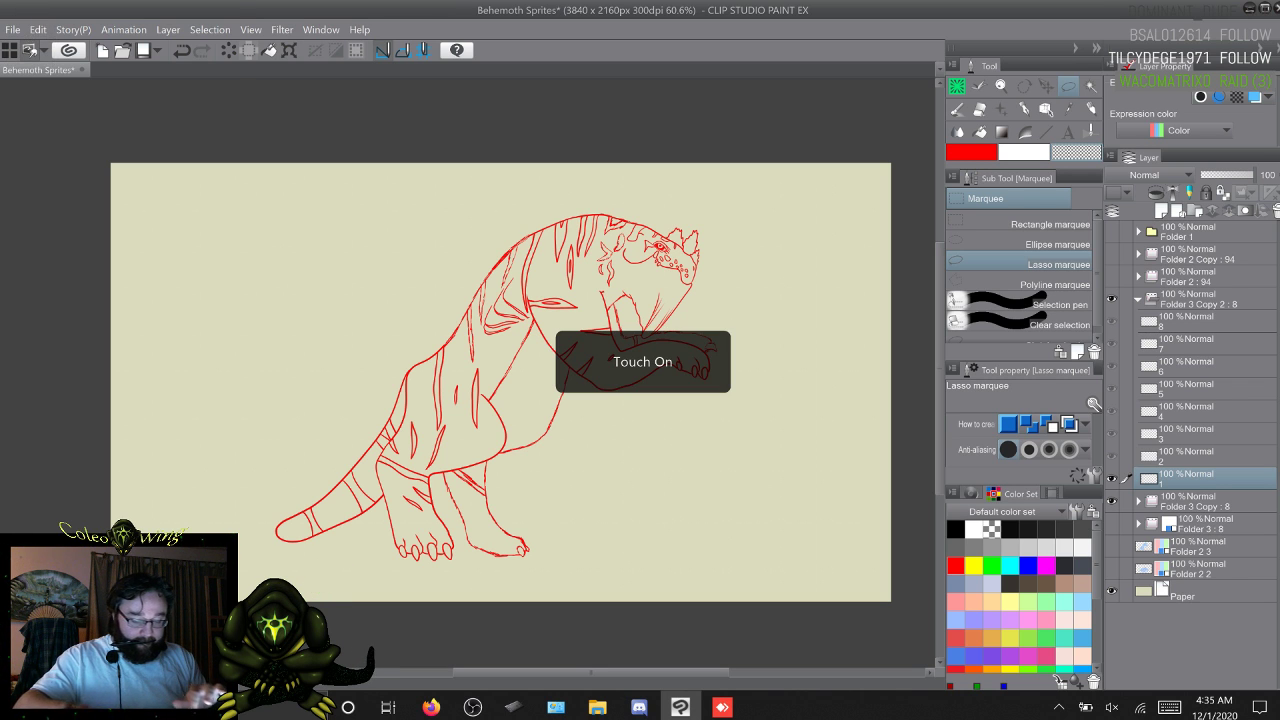
{"action": "scroll", "coordinate": [505, 400], "scroll_direction": "up", "scroll_amount": 3}
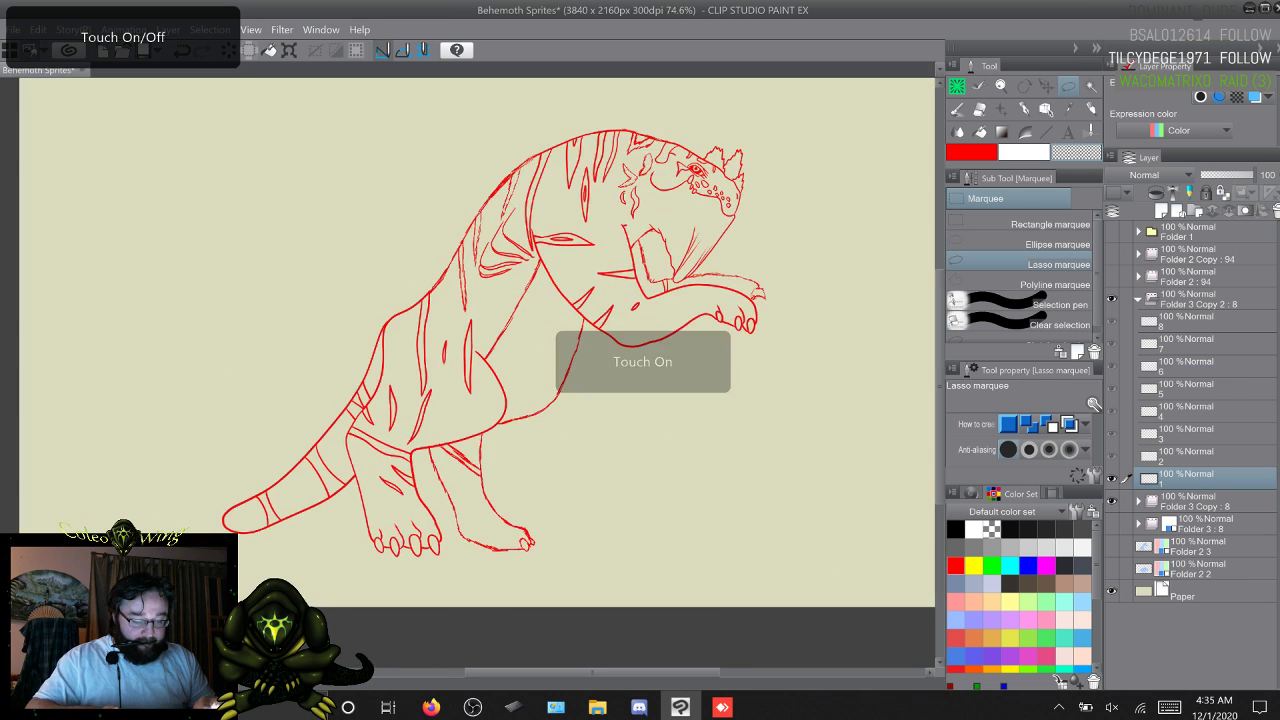
{"action": "scroll", "coordinate": [505, 345], "scroll_direction": "up", "scroll_amount": 1}
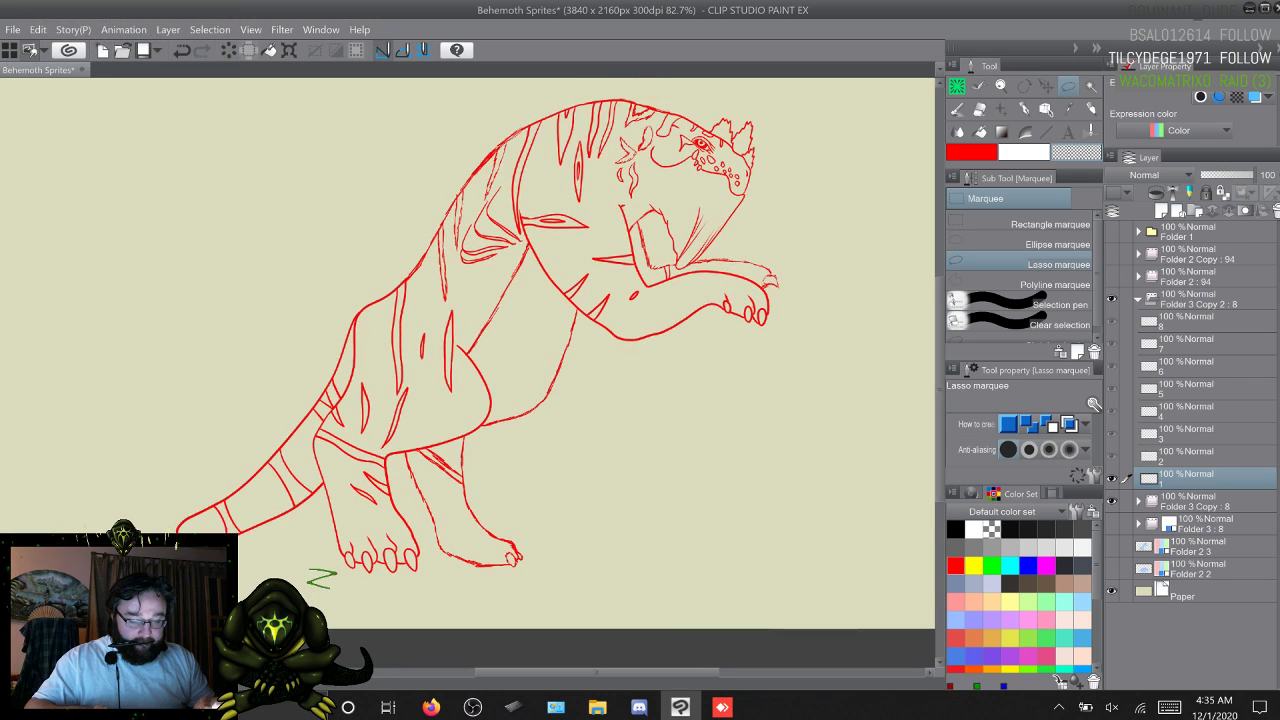
{"action": "scroll", "coordinate": [505, 345], "scroll_direction": "up", "scroll_amount": 1}
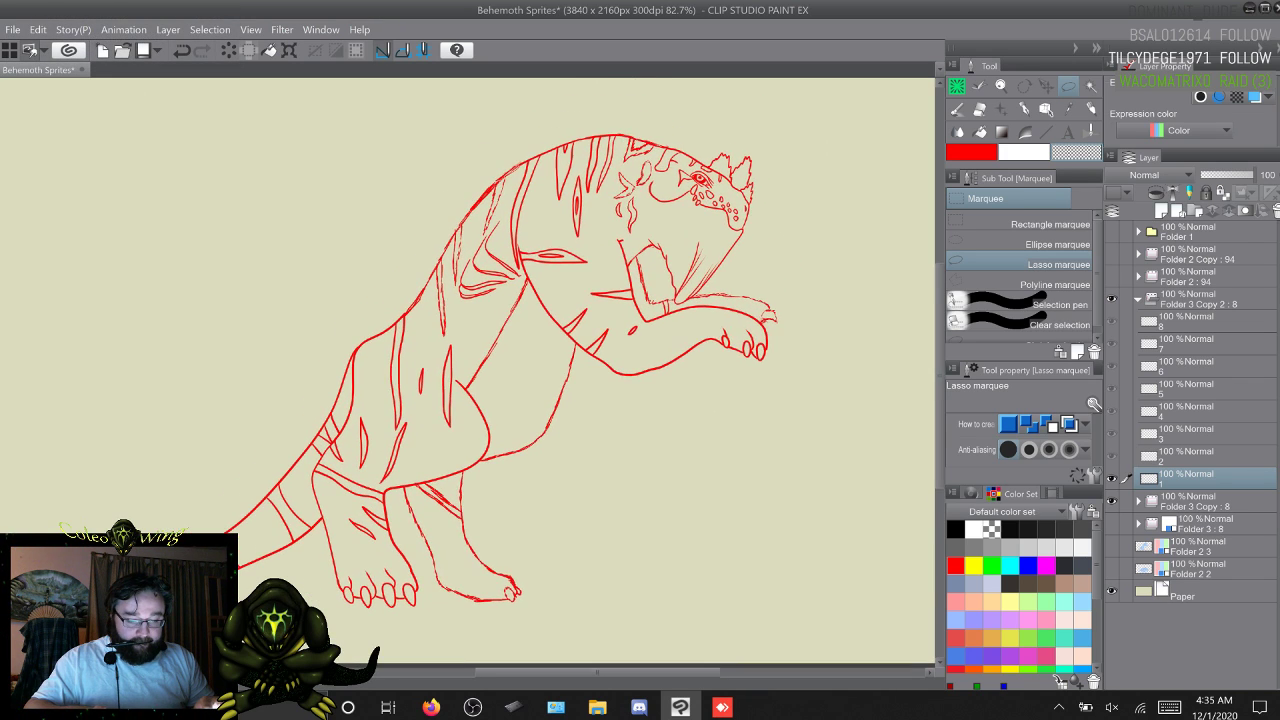
{"action": "scroll", "coordinate": [485, 360], "scroll_direction": "down", "scroll_amount": 1}
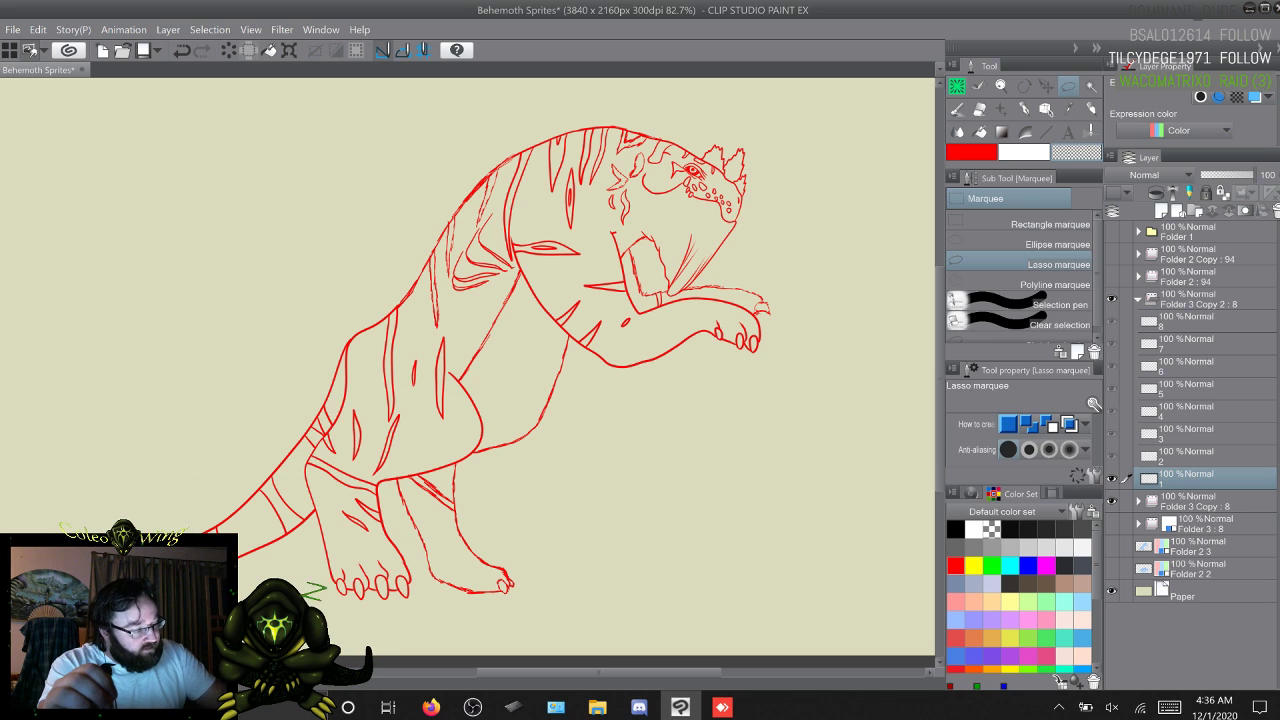
{"action": "key", "text": "b"}
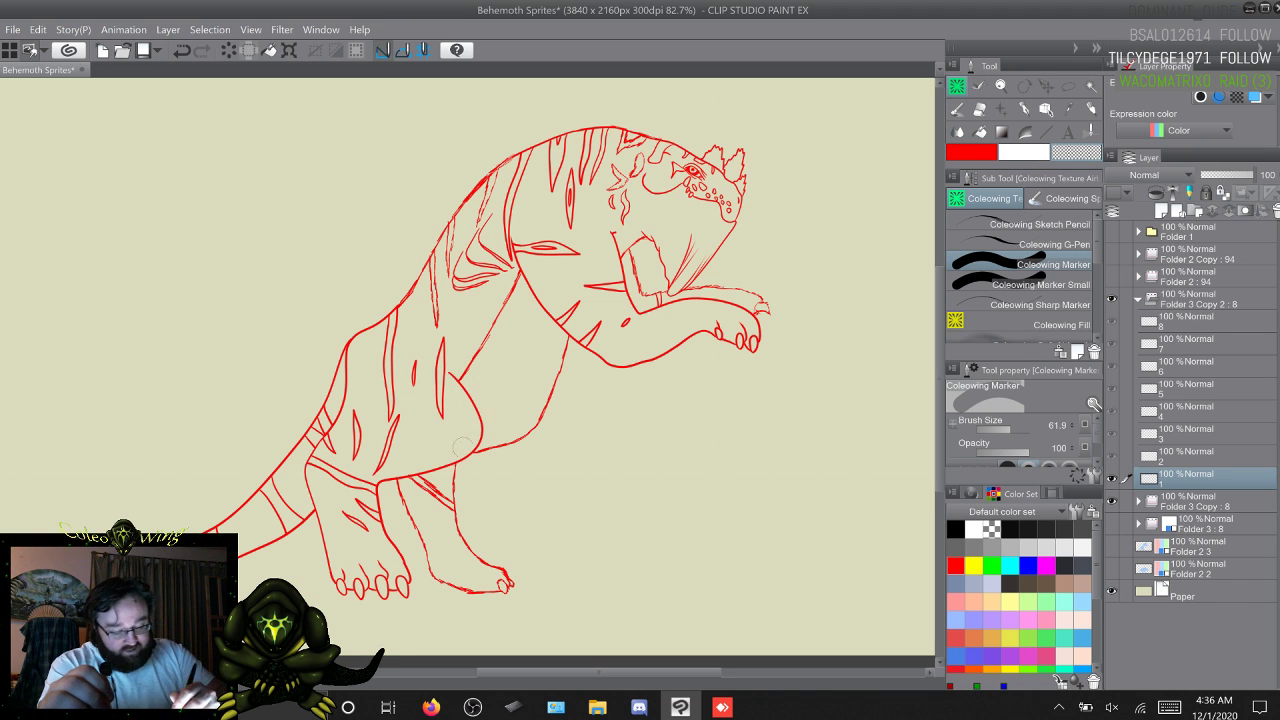
{"action": "left_click", "coordinate": [956, 529]}
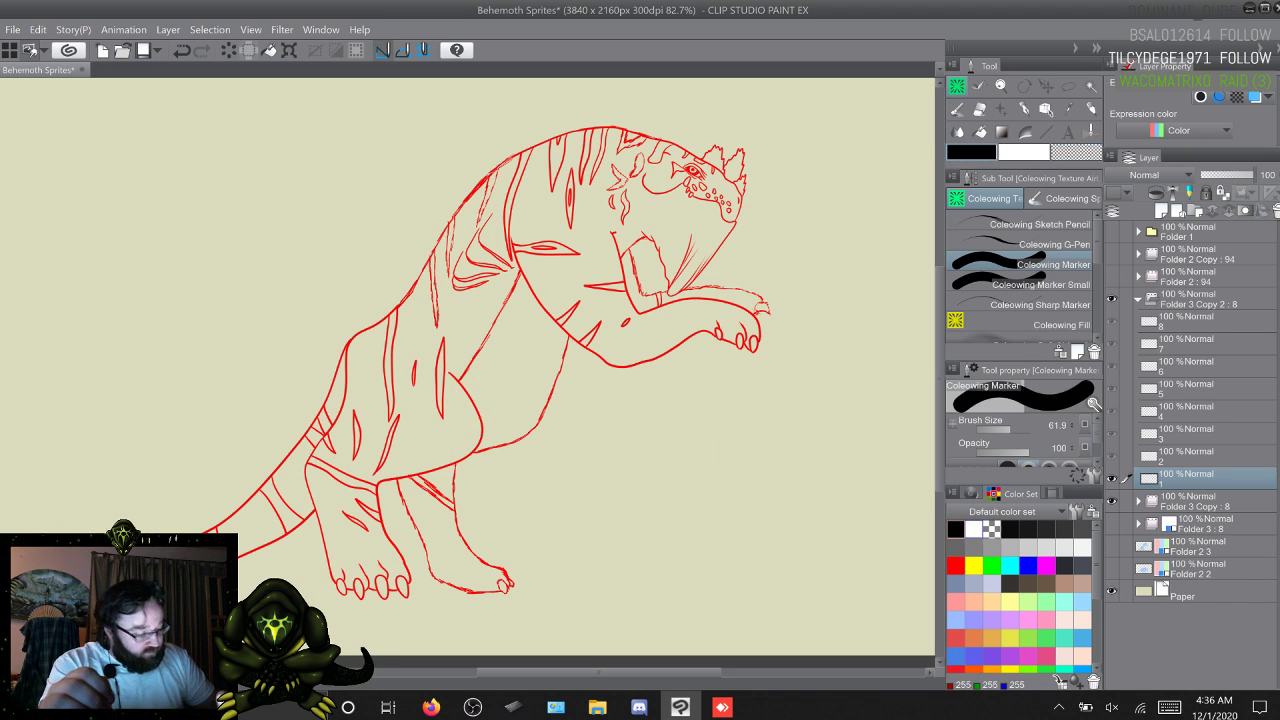
{"action": "mouse_move", "coordinate": [445, 362]}
{"action": "left_mouse_down"}
{"action": "mouse_move", "coordinate": [484, 397]}
{"action": "mouse_move", "coordinate": [482, 464]}
{"action": "mouse_move", "coordinate": [389, 495]}
{"action": "mouse_move", "coordinate": [416, 559]}
{"action": "mouse_move", "coordinate": [416, 610]}
{"action": "mouse_move", "coordinate": [317, 605]}
{"action": "mouse_move", "coordinate": [299, 550]}
{"action": "left_mouse_up"}
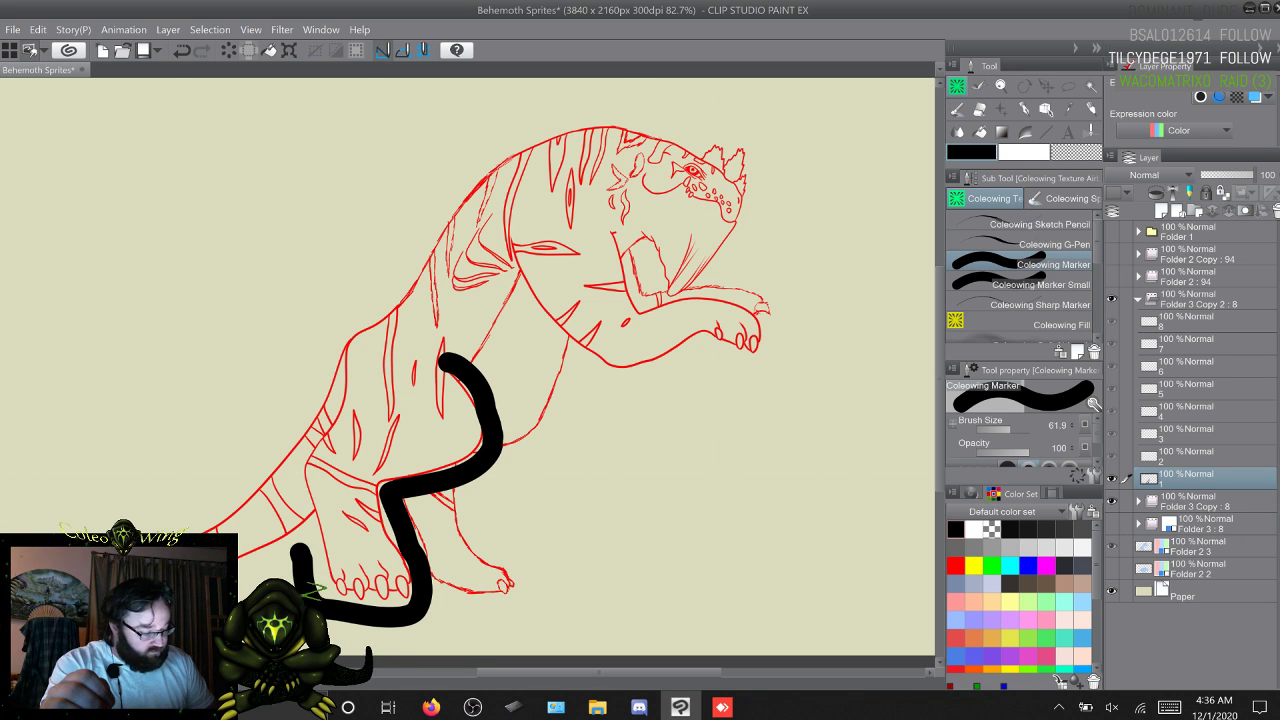
Step: Show the Folder 2 3 artwork layer and turn off its layer color to display the full-color behemoth
{"action": "left_click", "coordinate": [1111, 545]}
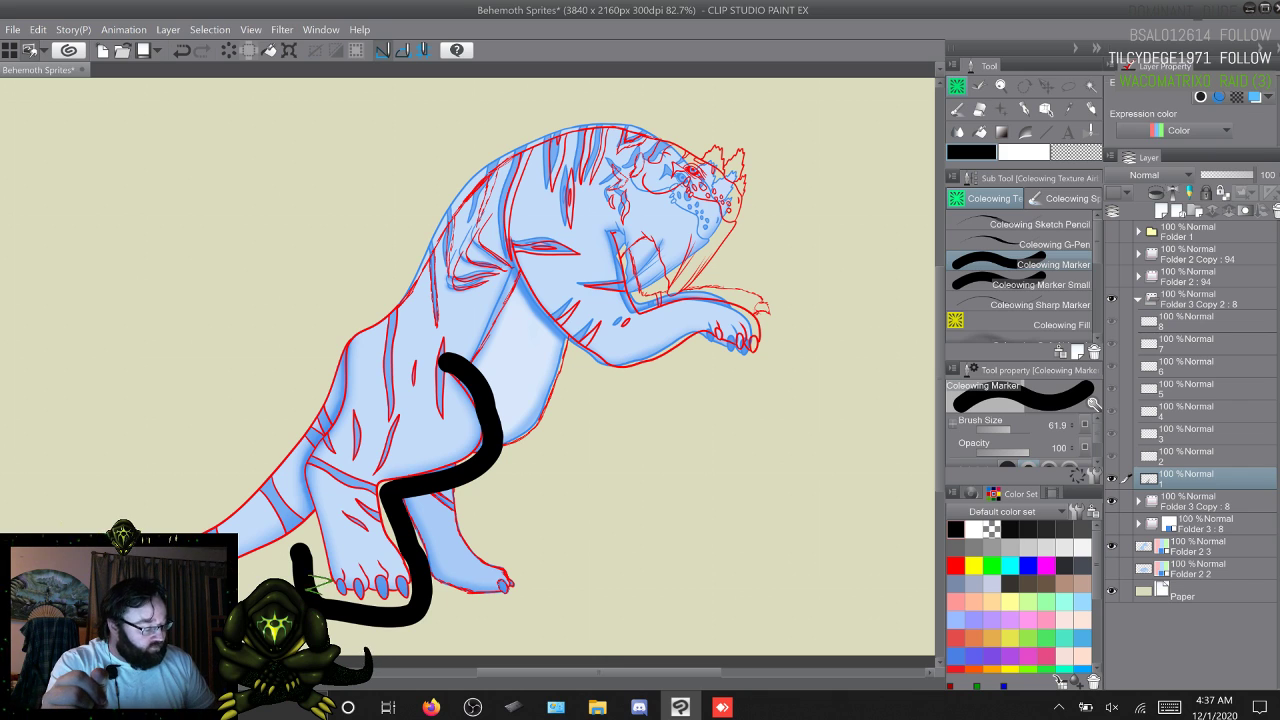
{"action": "left_click", "coordinate": [1210, 547]}
{"action": "left_click", "coordinate": [1254, 97]}
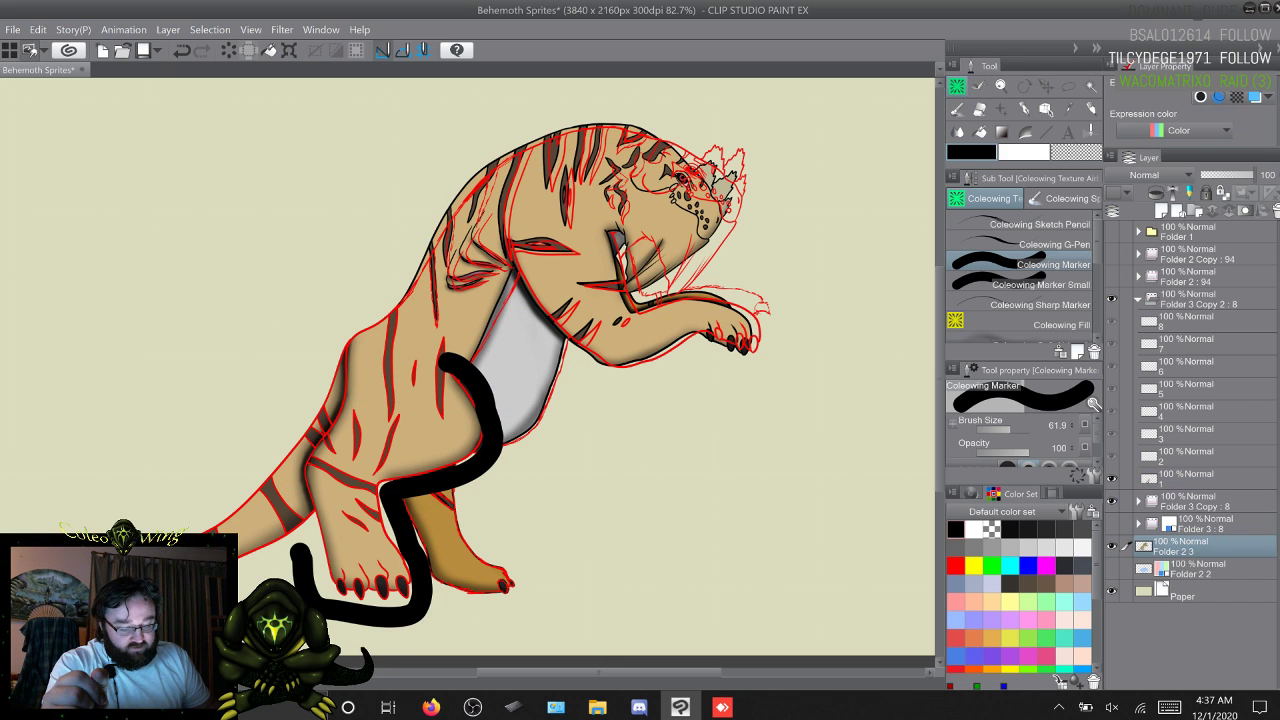
{"action": "left_click_drag", "start_coordinate": [305, 608], "coordinate": [340, 568]}
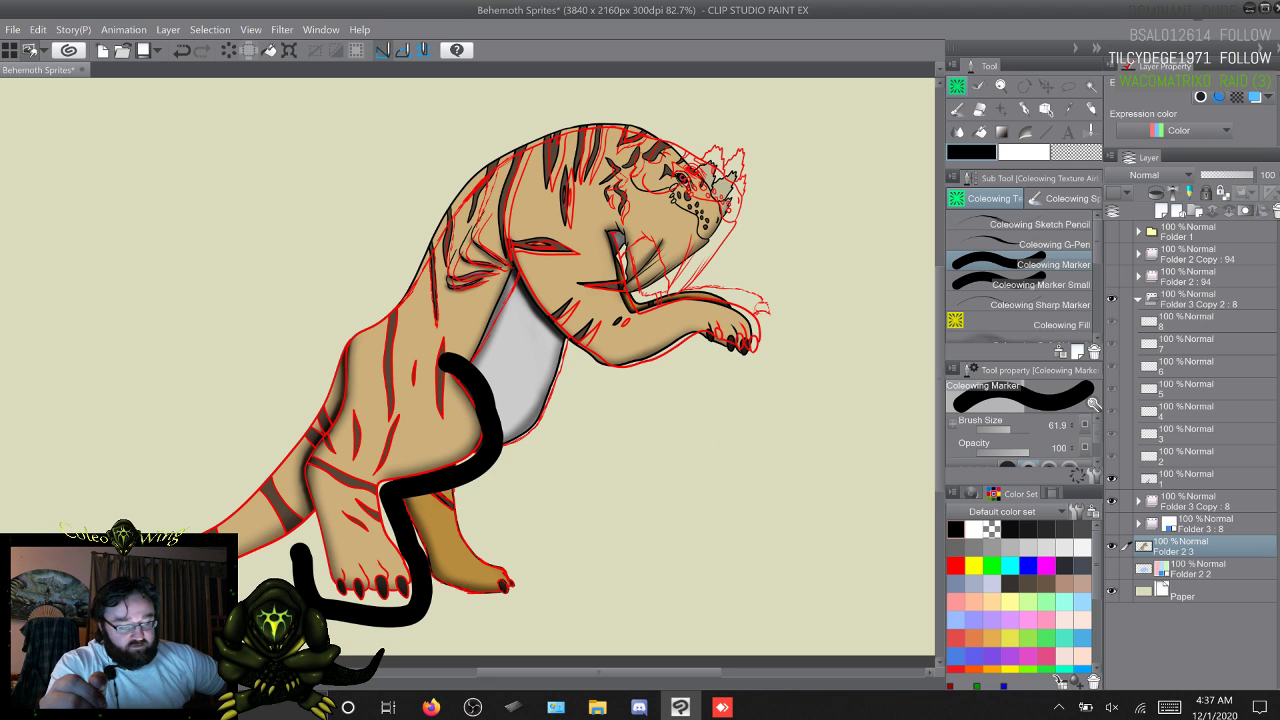
{"action": "key", "text": "ctrl+z"}
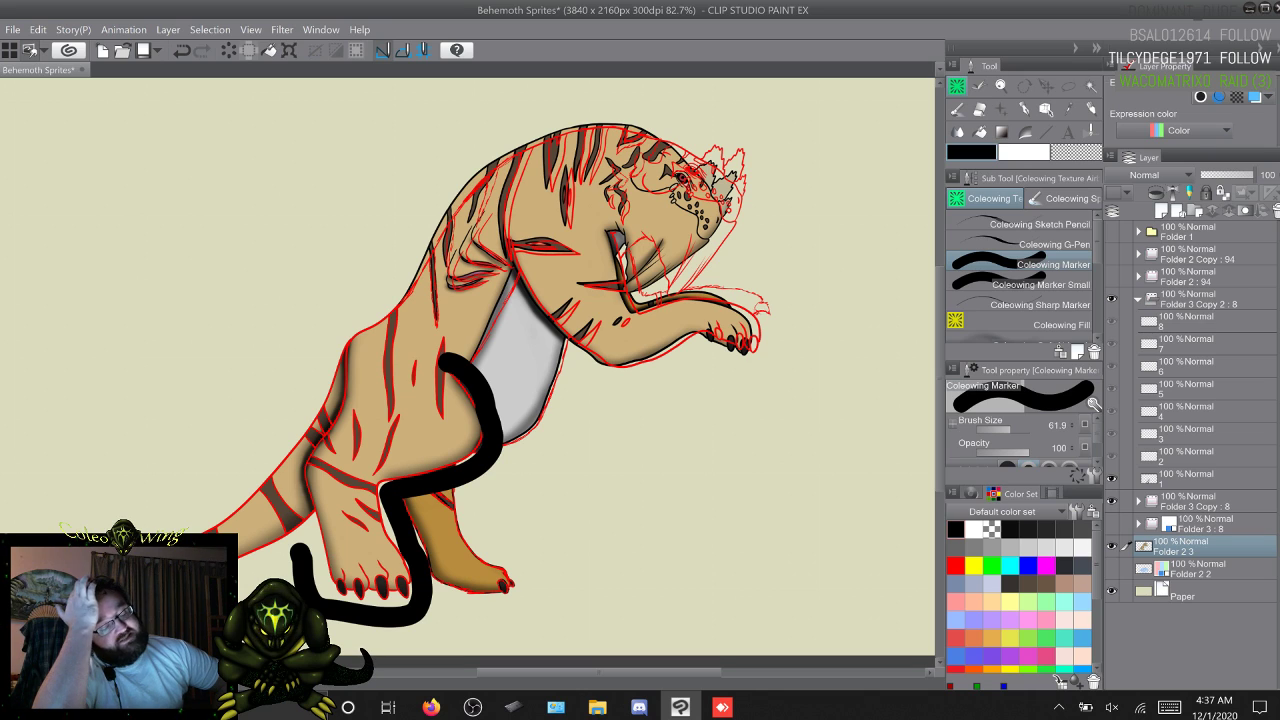
{"action": "left_click_drag", "start_coordinate": [303, 610], "coordinate": [336, 570]}
{"action": "key", "text": "ctrl+z"}
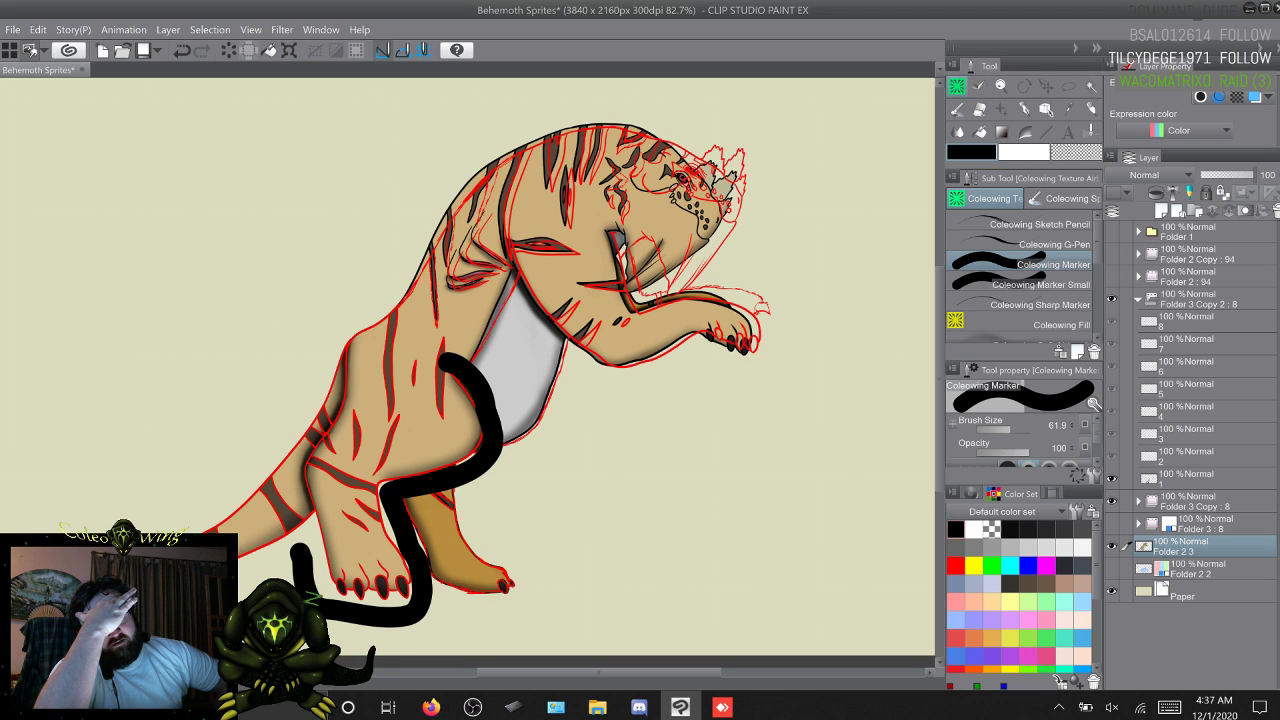
{"action": "key", "text": "ctrl+z"}
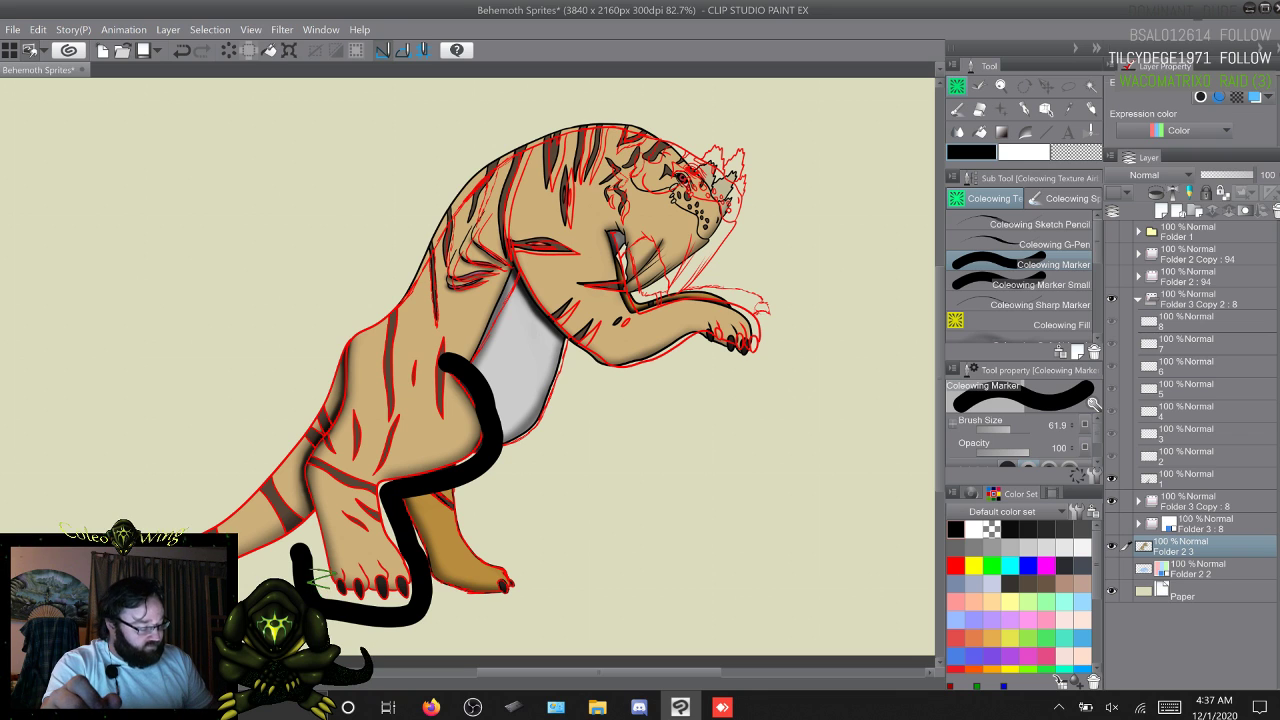
Step: Toggle the visibility of Folder 2 3 to compare the colored behemoth with the red sketch
{"action": "left_click", "coordinate": [1111, 547]}
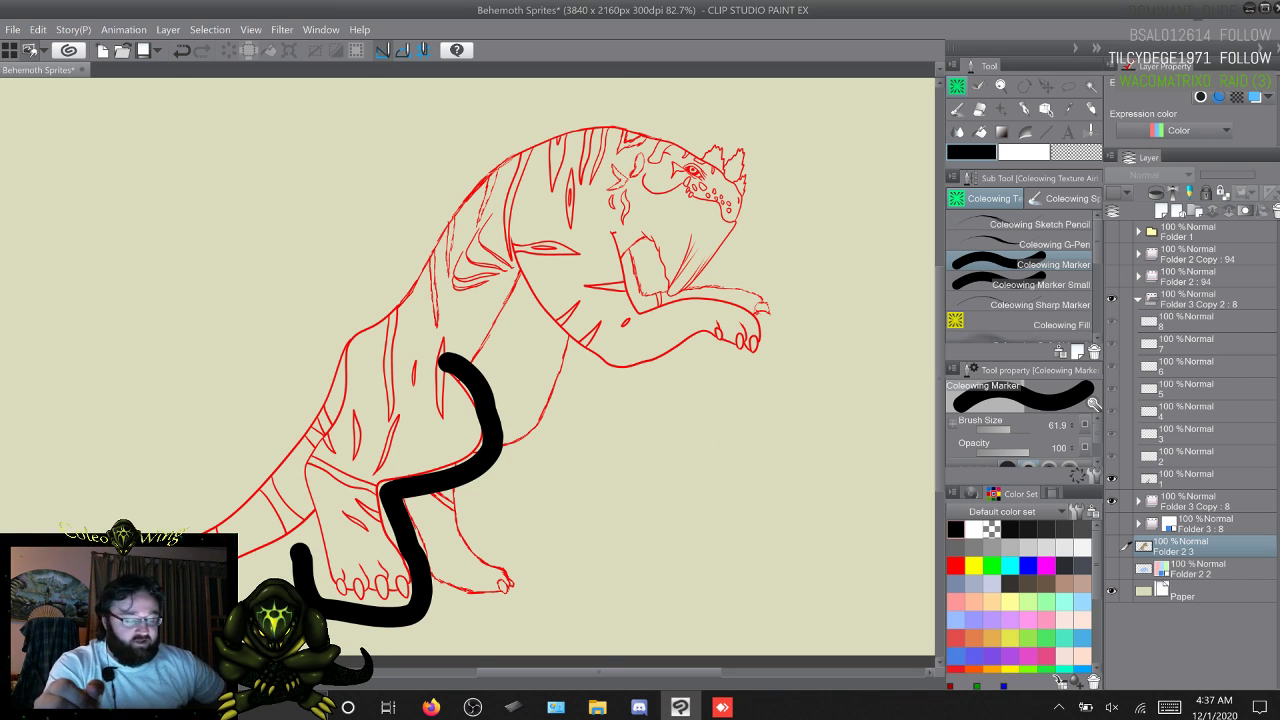
{"action": "left_click_drag", "start_coordinate": [310, 580], "coordinate": [344, 560]}
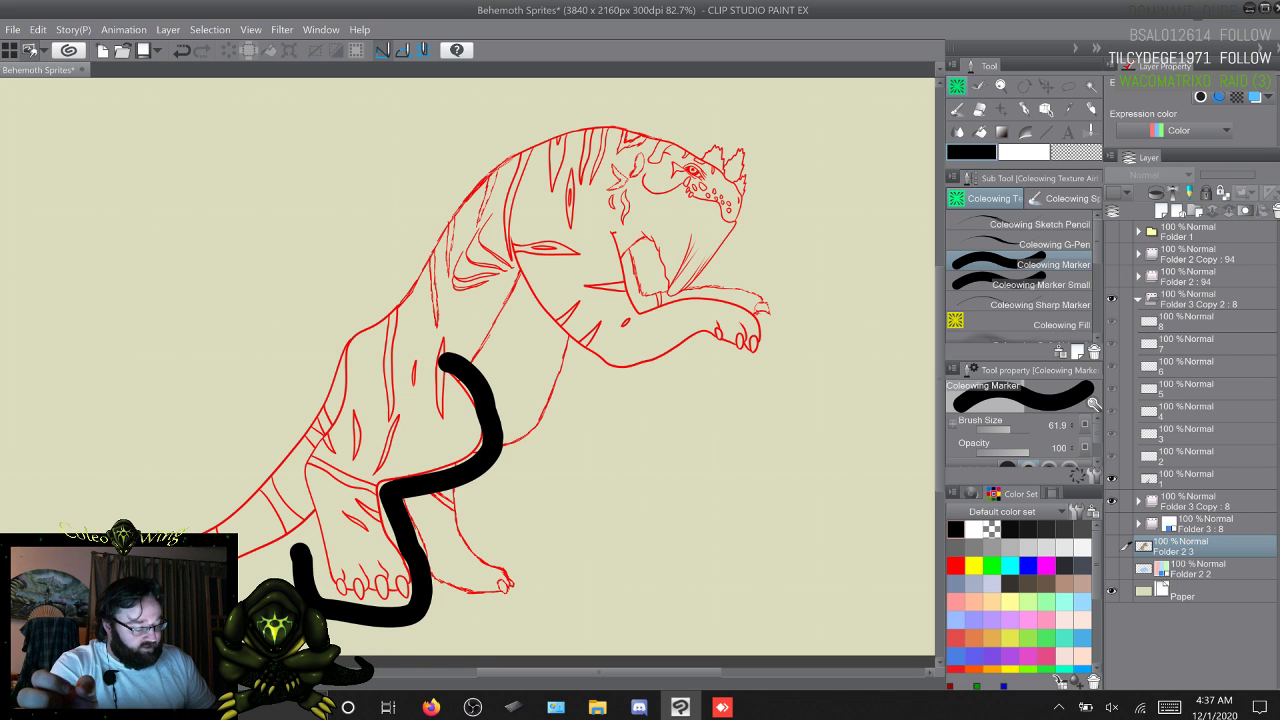
{"action": "left_click", "coordinate": [1111, 547]}
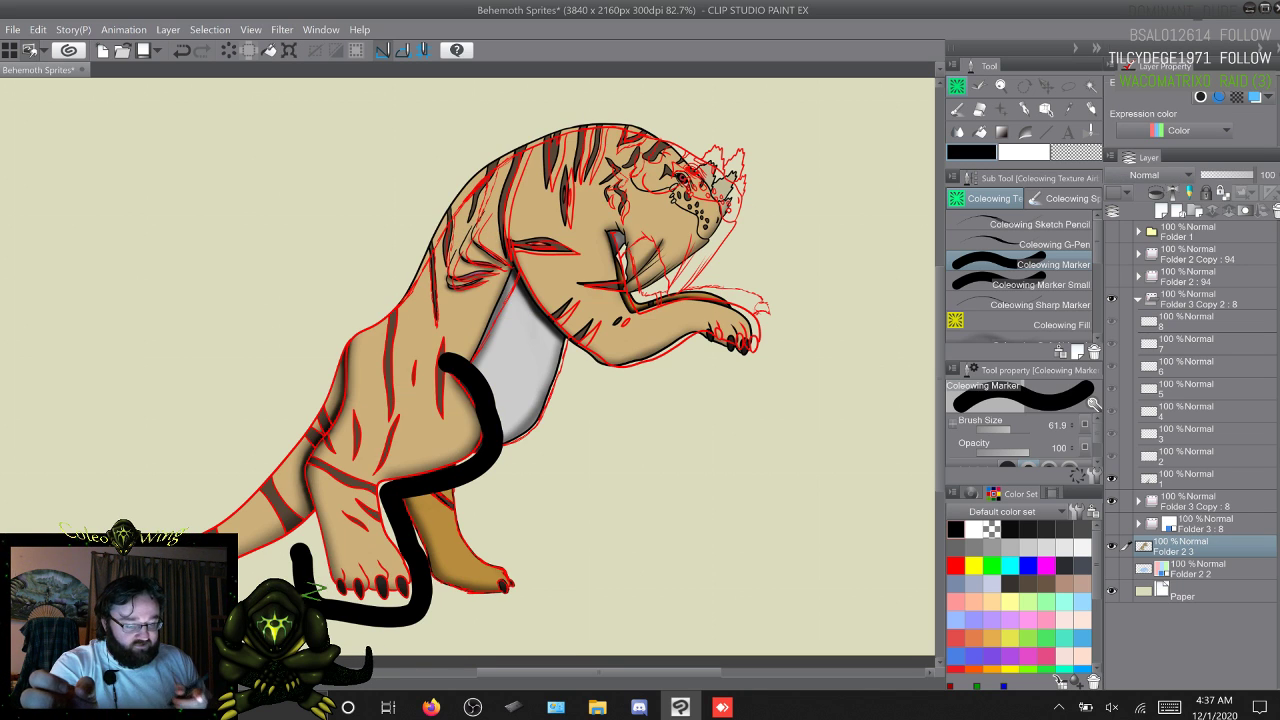
{"action": "left_click", "coordinate": [1111, 547]}
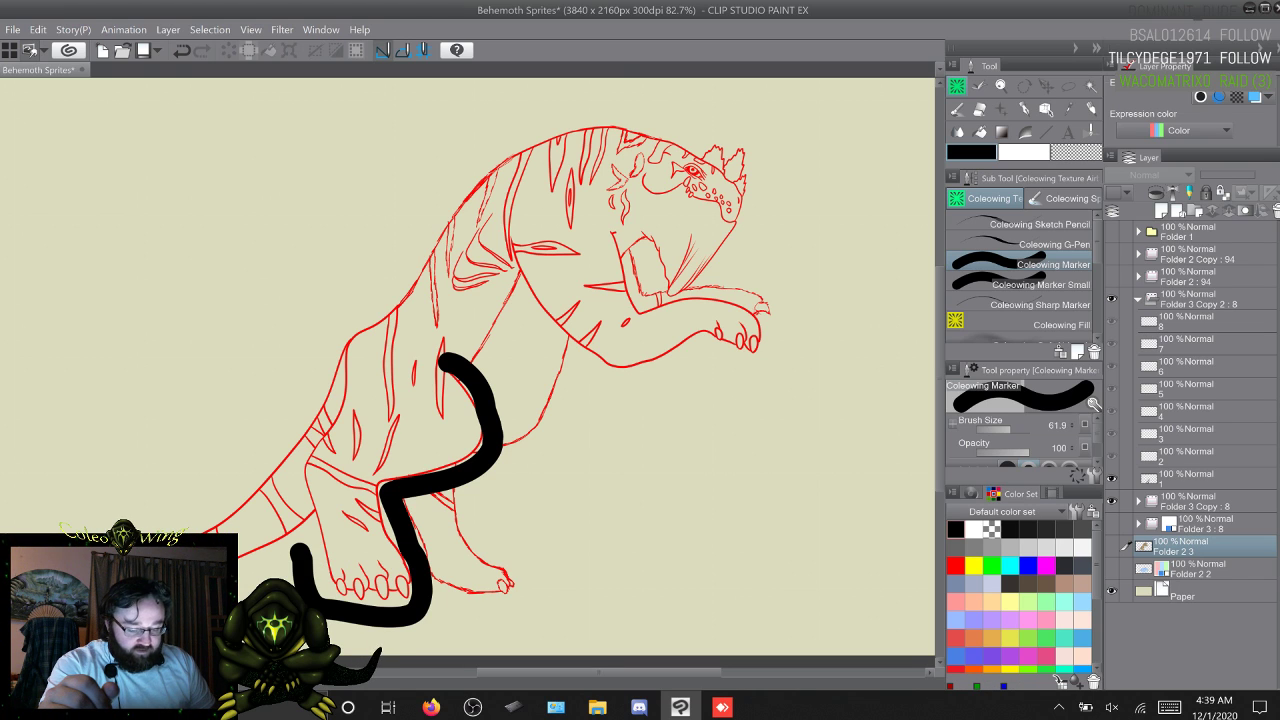
Step: Show Folder 2 3 beneath the sketch and turn its blue layer color on
{"action": "left_click", "coordinate": [1204, 479]}
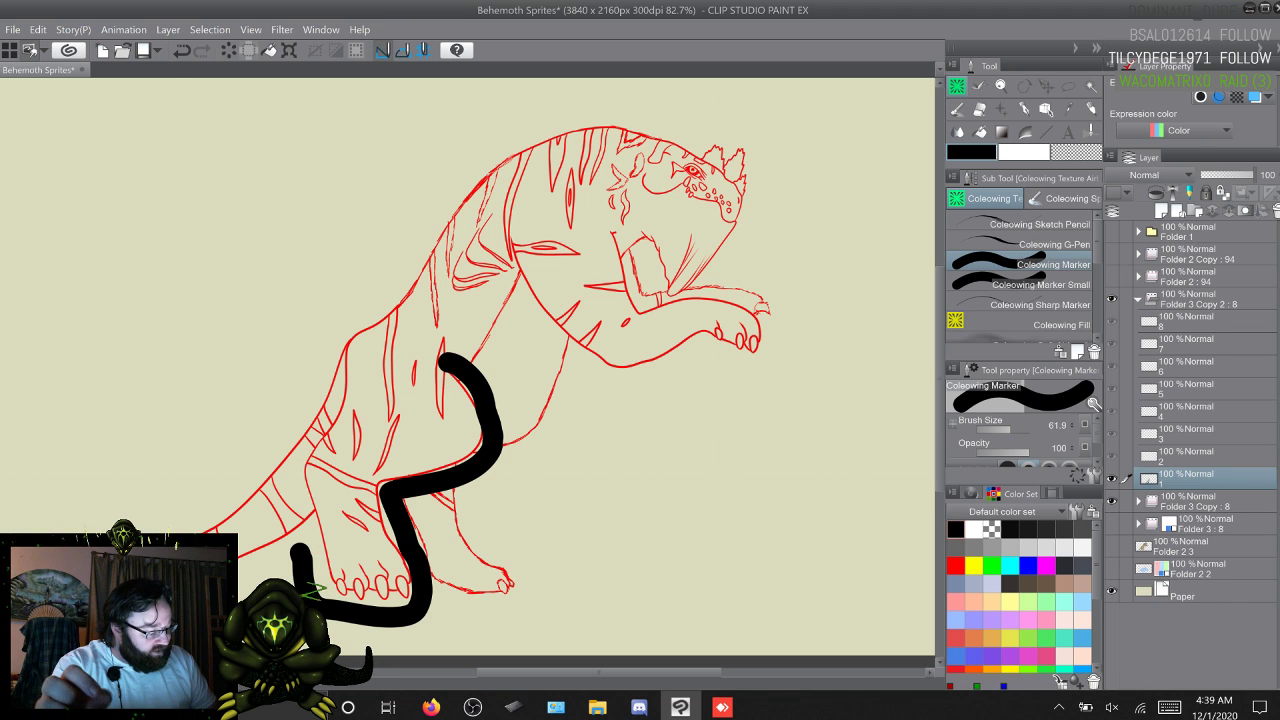
{"action": "left_click", "coordinate": [1111, 547]}
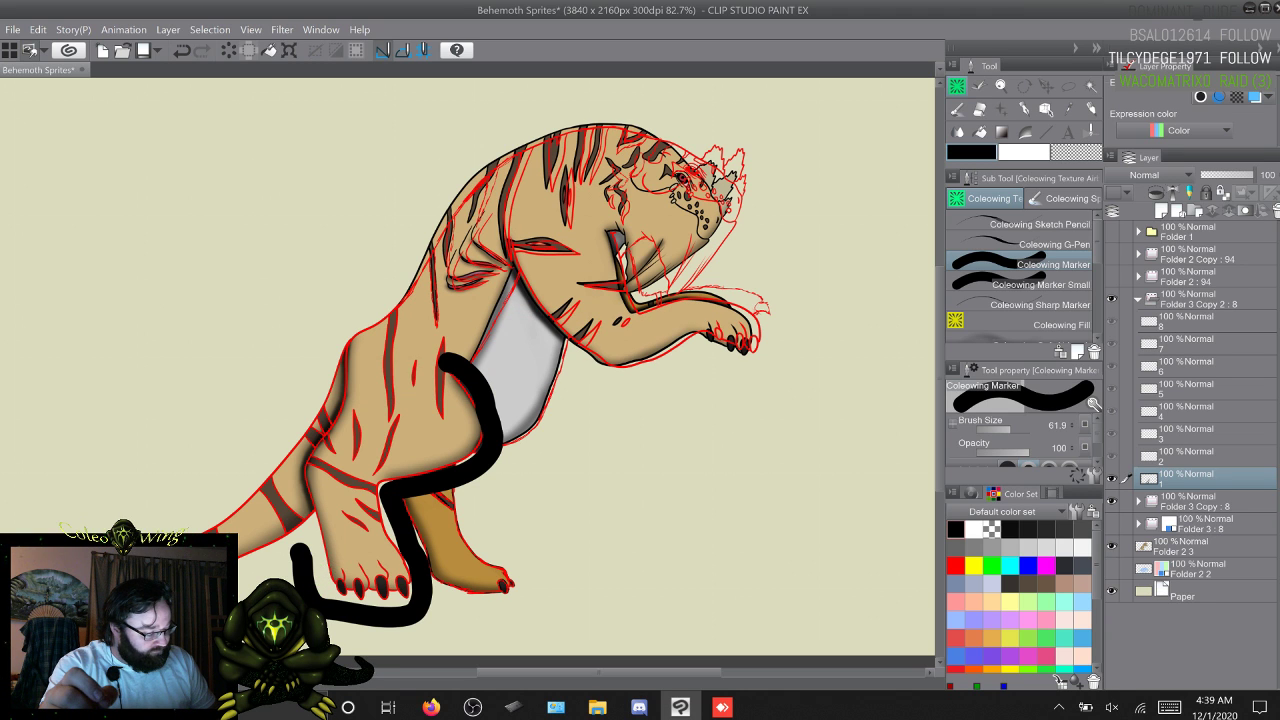
{"action": "left_click", "coordinate": [1111, 545]}
{"action": "left_click", "coordinate": [1111, 545]}
{"action": "left_click", "coordinate": [1195, 547]}
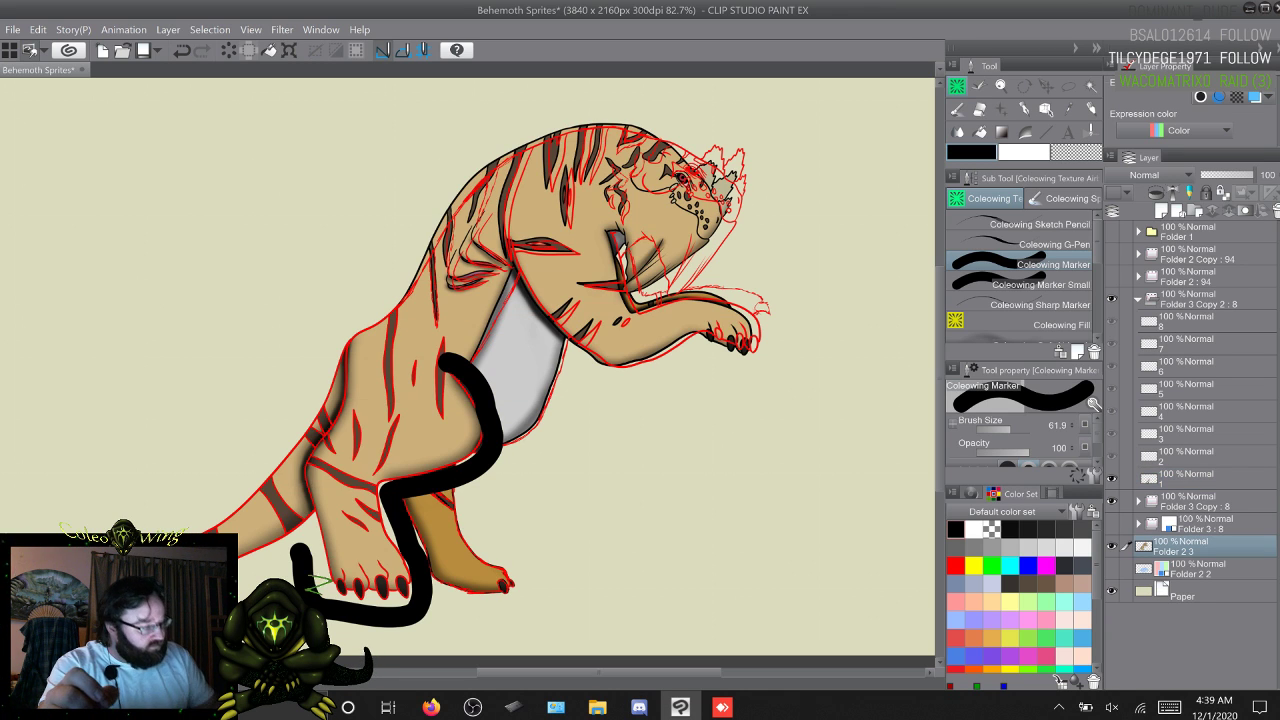
{"action": "left_click", "coordinate": [1254, 97]}
Step: Expand Folder 3 Copy and duplicate its layer 1
{"action": "left_click", "coordinate": [1138, 524]}
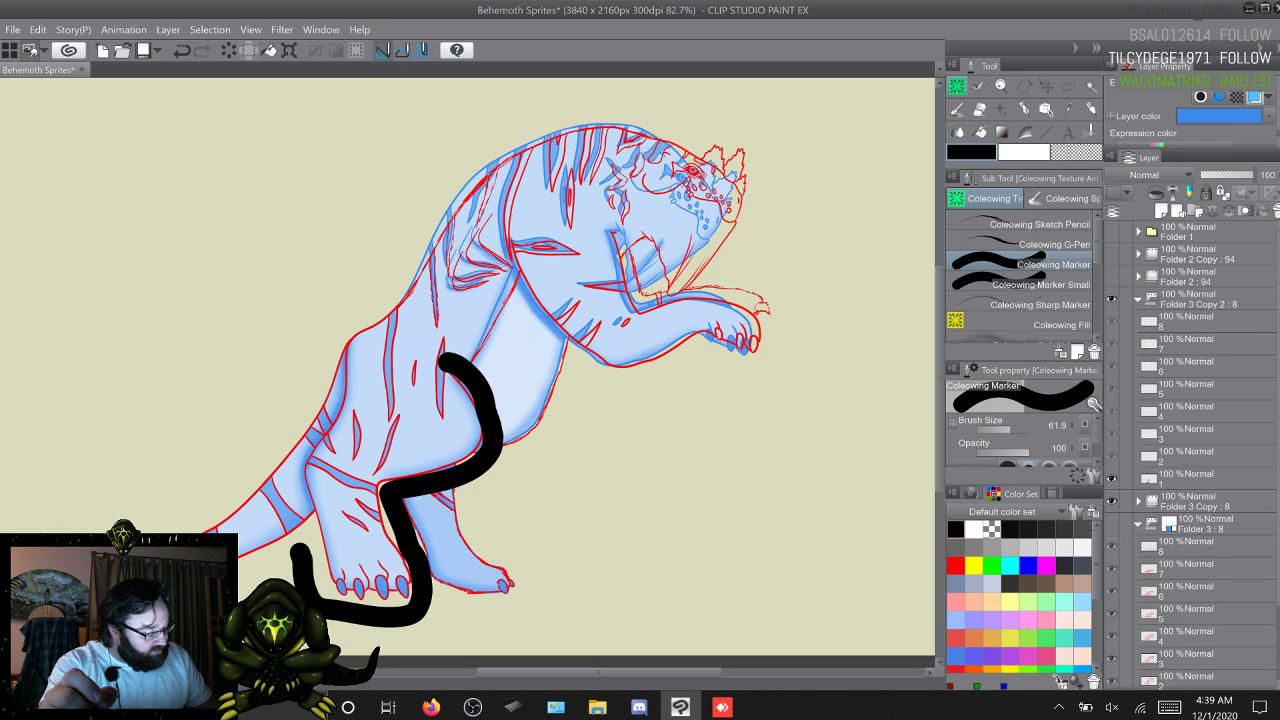
{"action": "left_click", "coordinate": [1138, 524]}
{"action": "left_click", "coordinate": [1138, 501]}
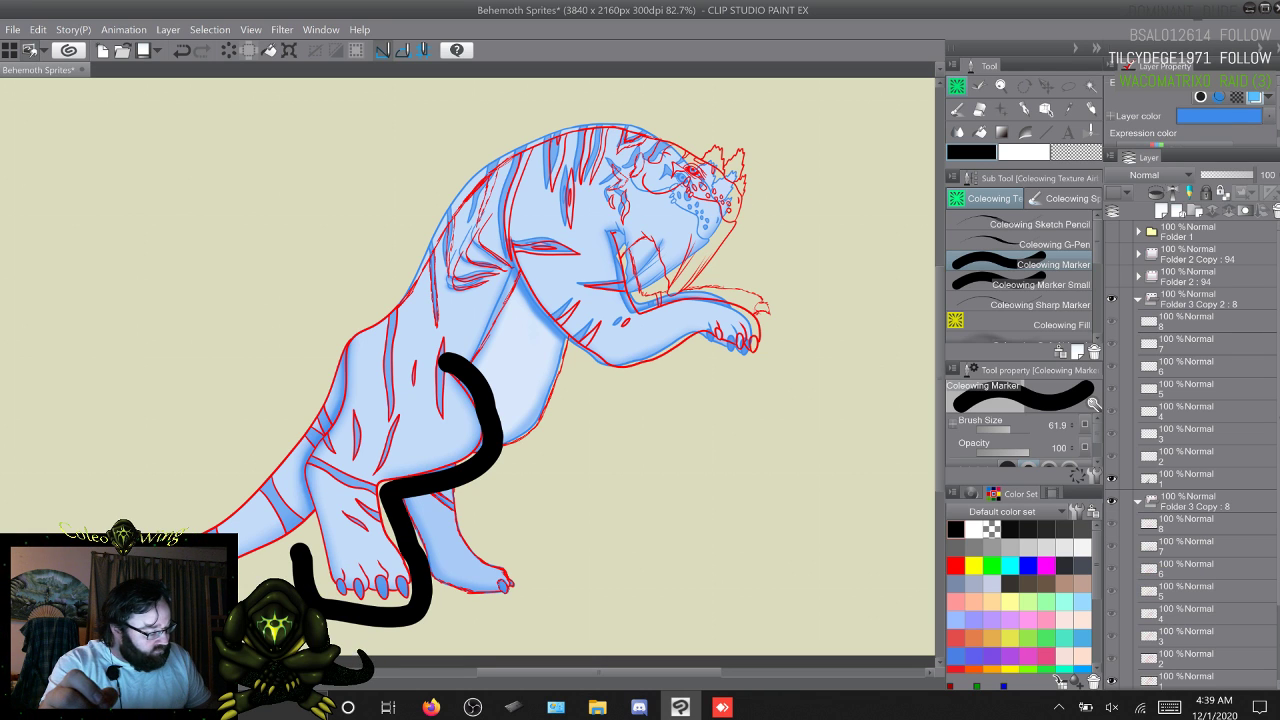
{"action": "scroll", "coordinate": [1190, 500], "scroll_direction": "down", "scroll_amount": 2}
{"action": "left_click", "coordinate": [1195, 641]}
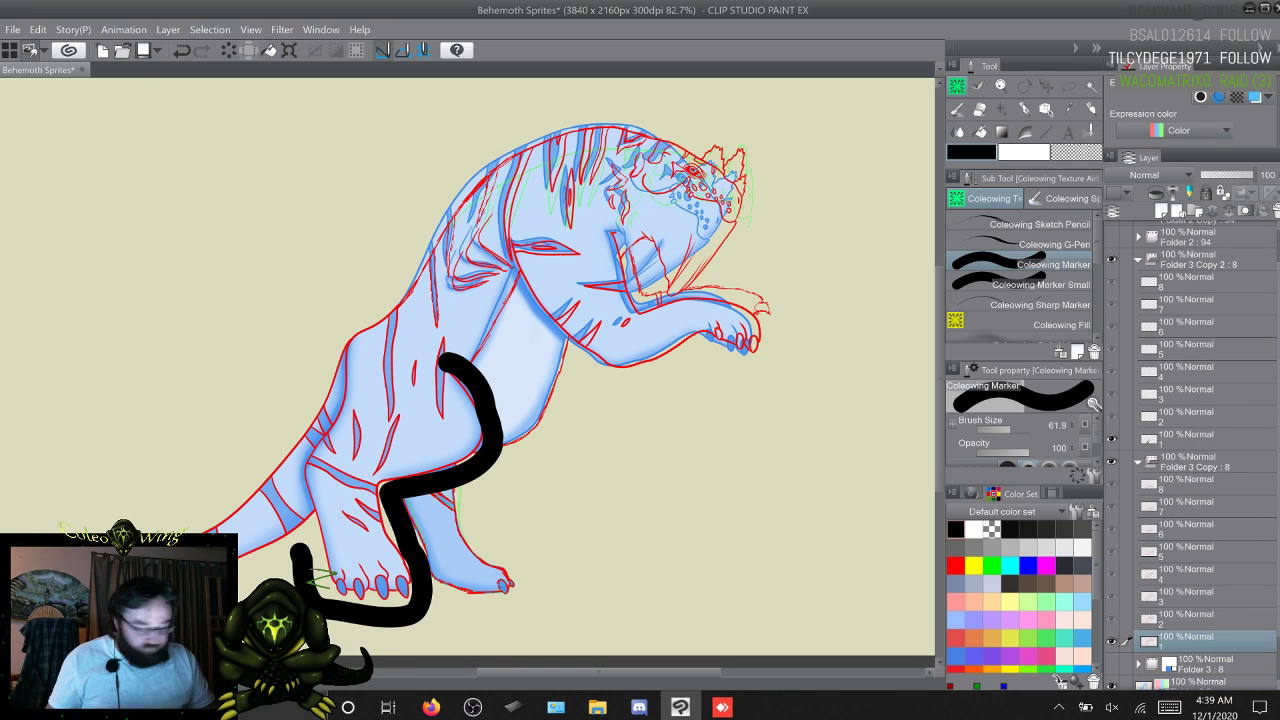
{"action": "key", "text": "F9"}
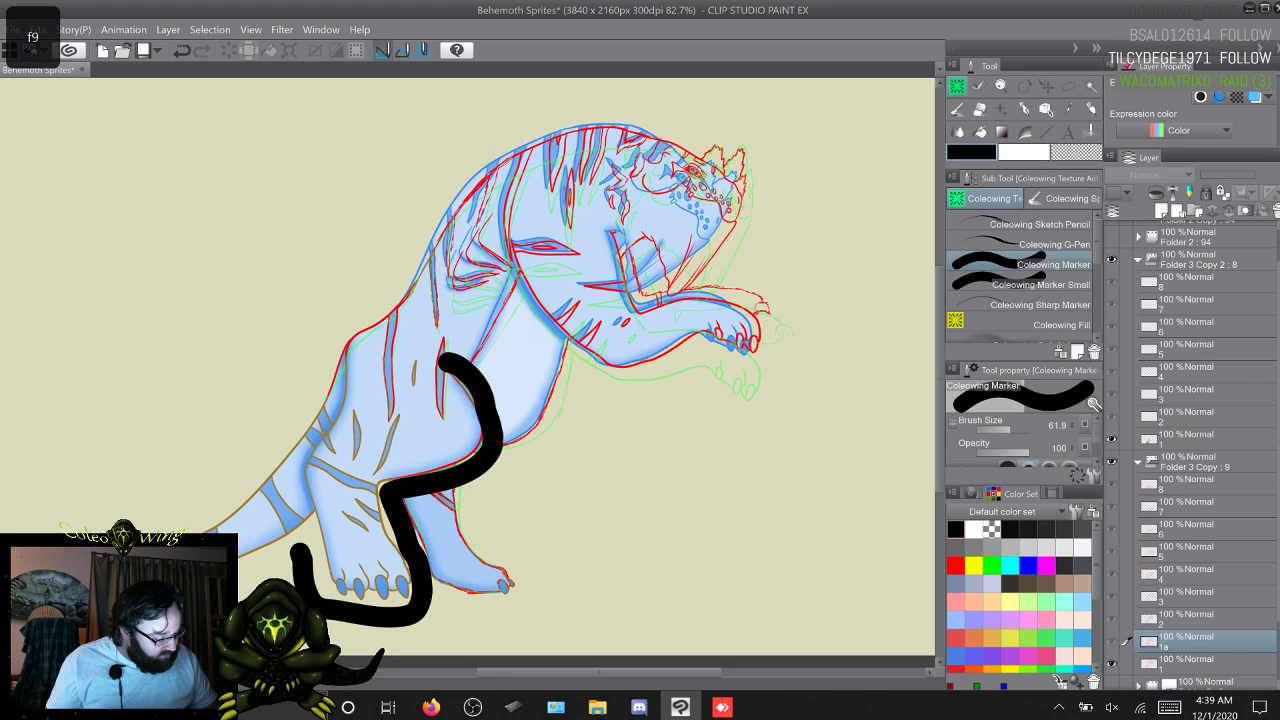
Step: Move the duplicated sketch layer into Folder 3 Copy 2 and delete the layer 1 holding the black marker stroke there
{"action": "left_click_drag", "start_coordinate": [1190, 637], "coordinate": [1190, 442]}
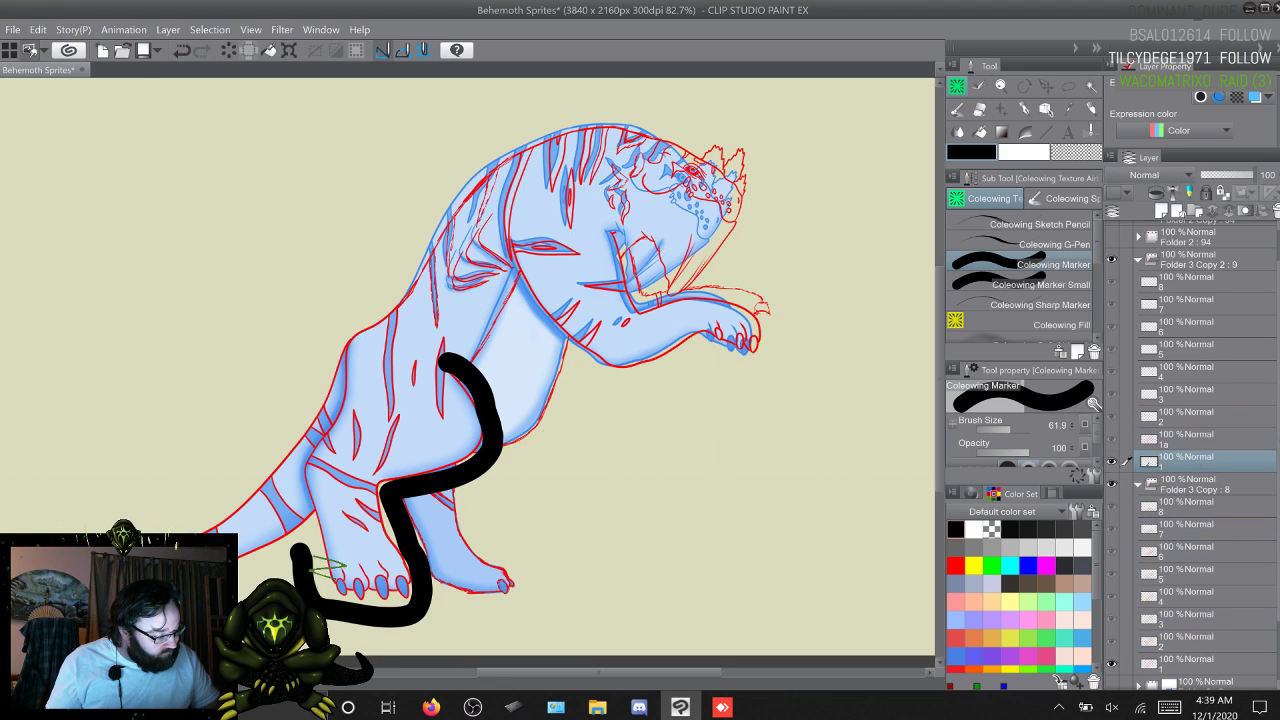
{"action": "right_click", "coordinate": [1128, 460]}
{"action": "left_click", "coordinate": [1160, 189]}
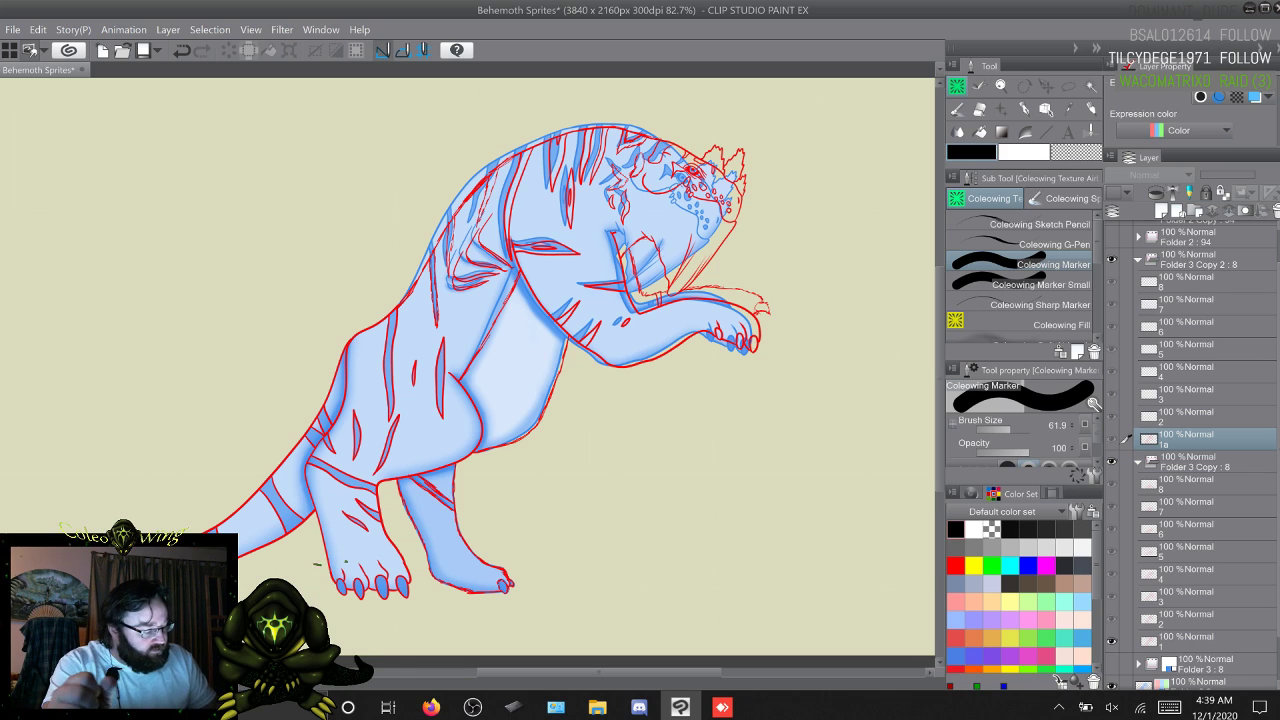
Step: Rename the duplicated sketch layer in Folder 3 Copy 2 as 11a
{"action": "double_click", "coordinate": [1165, 444]}
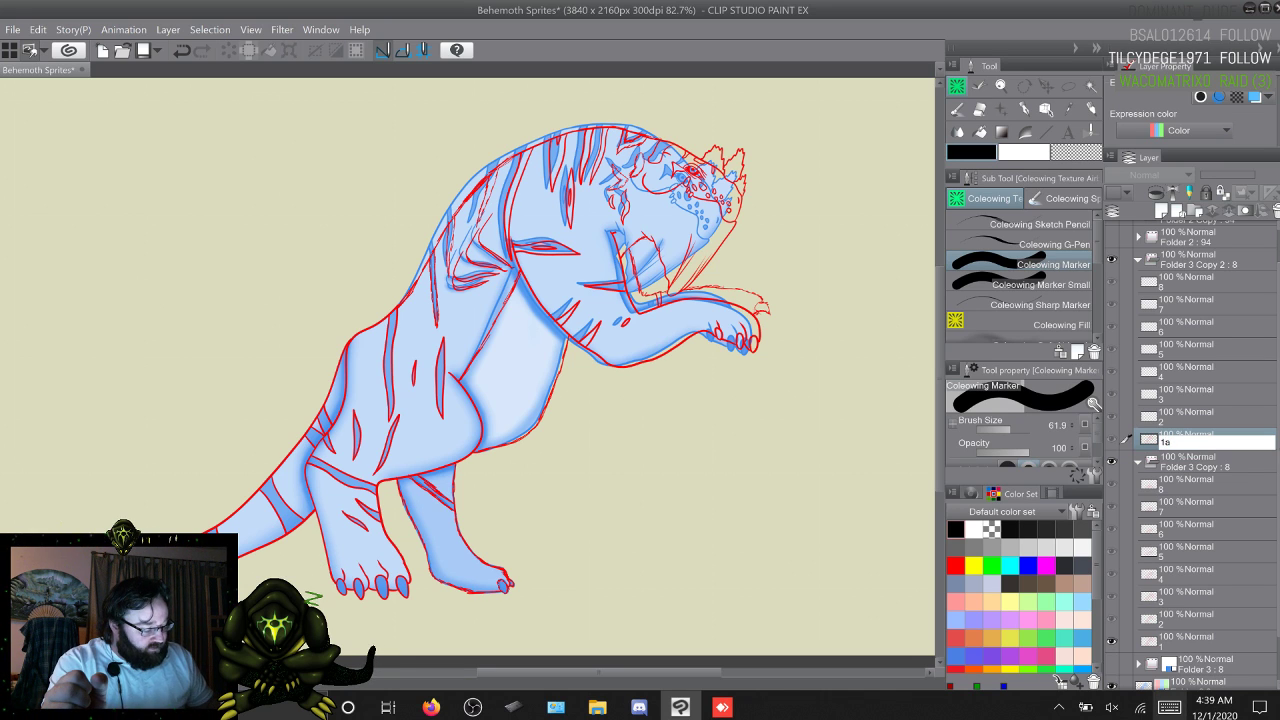
{"action": "left_click", "coordinate": [1169, 707]}
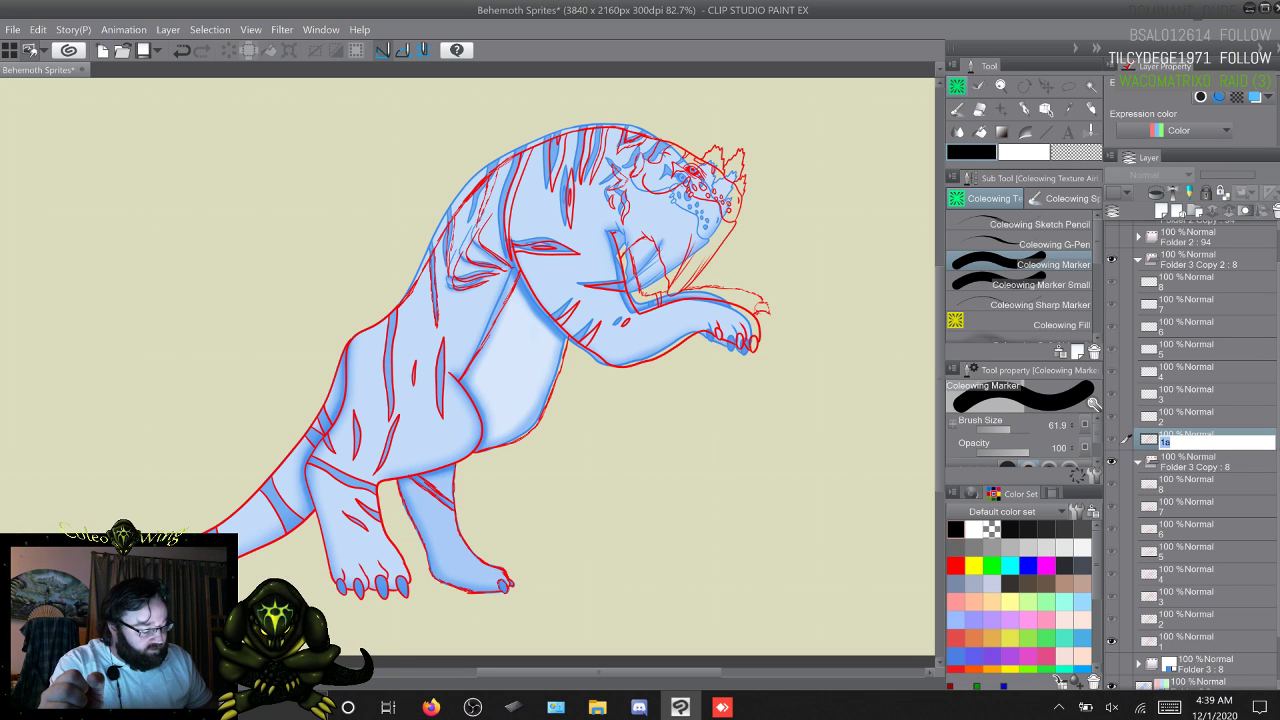
{"action": "left_click", "coordinate": [292, 496]}
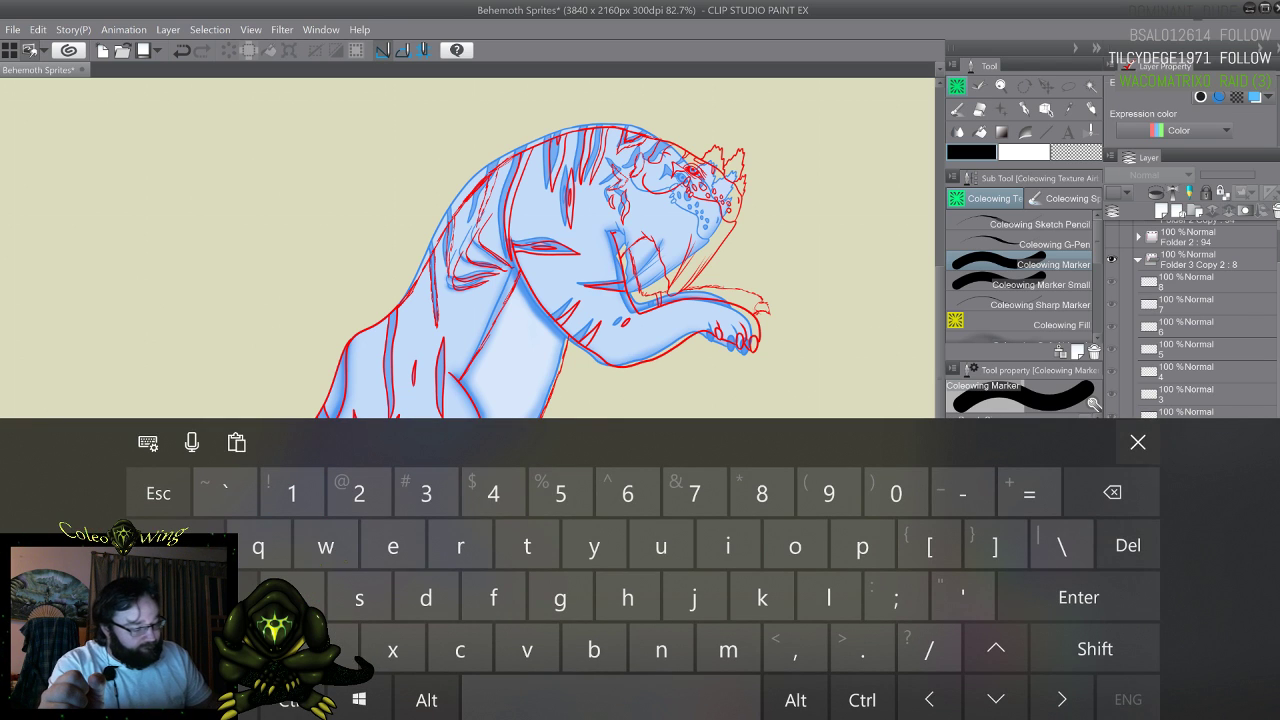
{"action": "left_click", "coordinate": [1137, 446]}
{"action": "key", "text": "Return"}
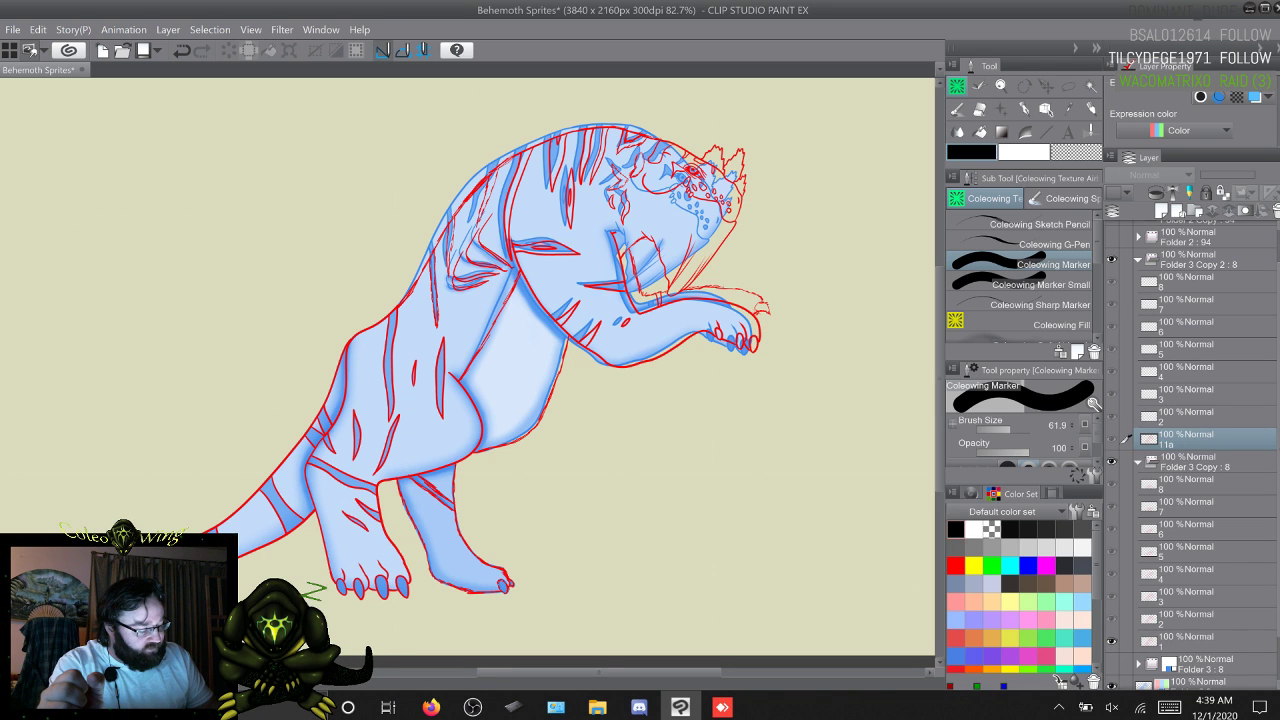
Step: Rename the 11a layer in Folder 3 Copy 2 as 1
{"action": "double_click", "coordinate": [1168, 442]}
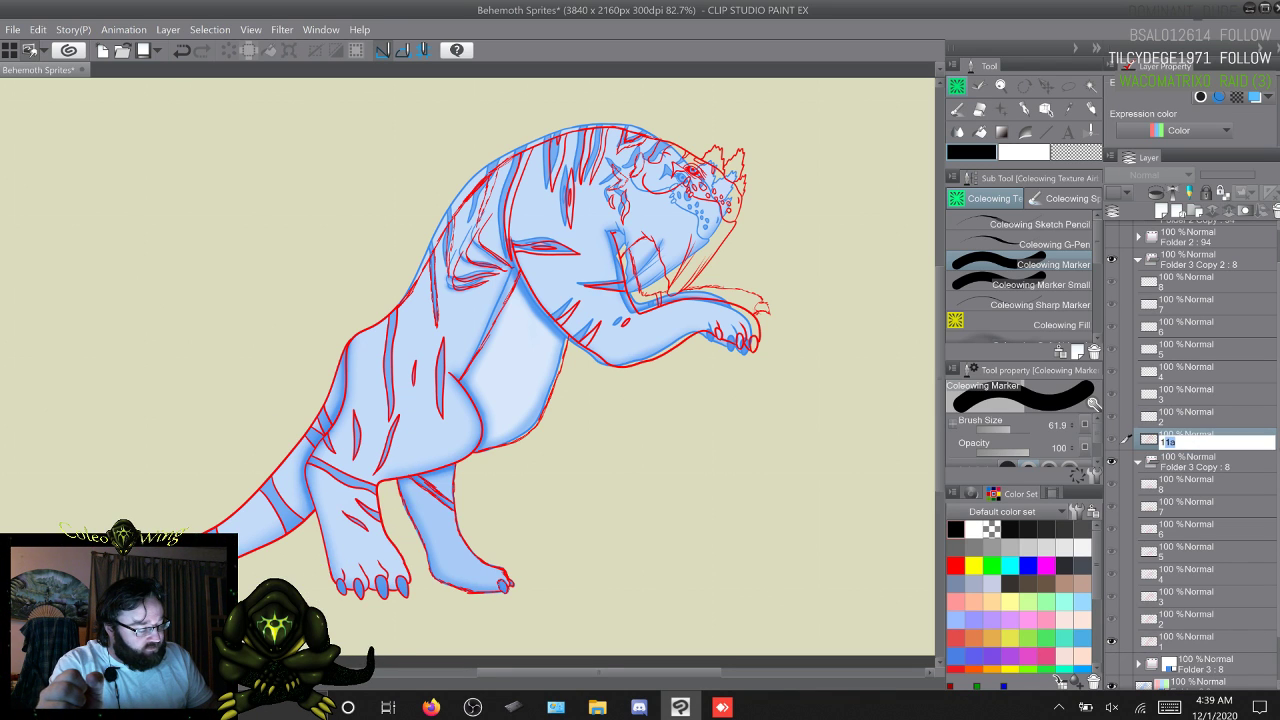
{"action": "left_click", "coordinate": [1169, 707]}
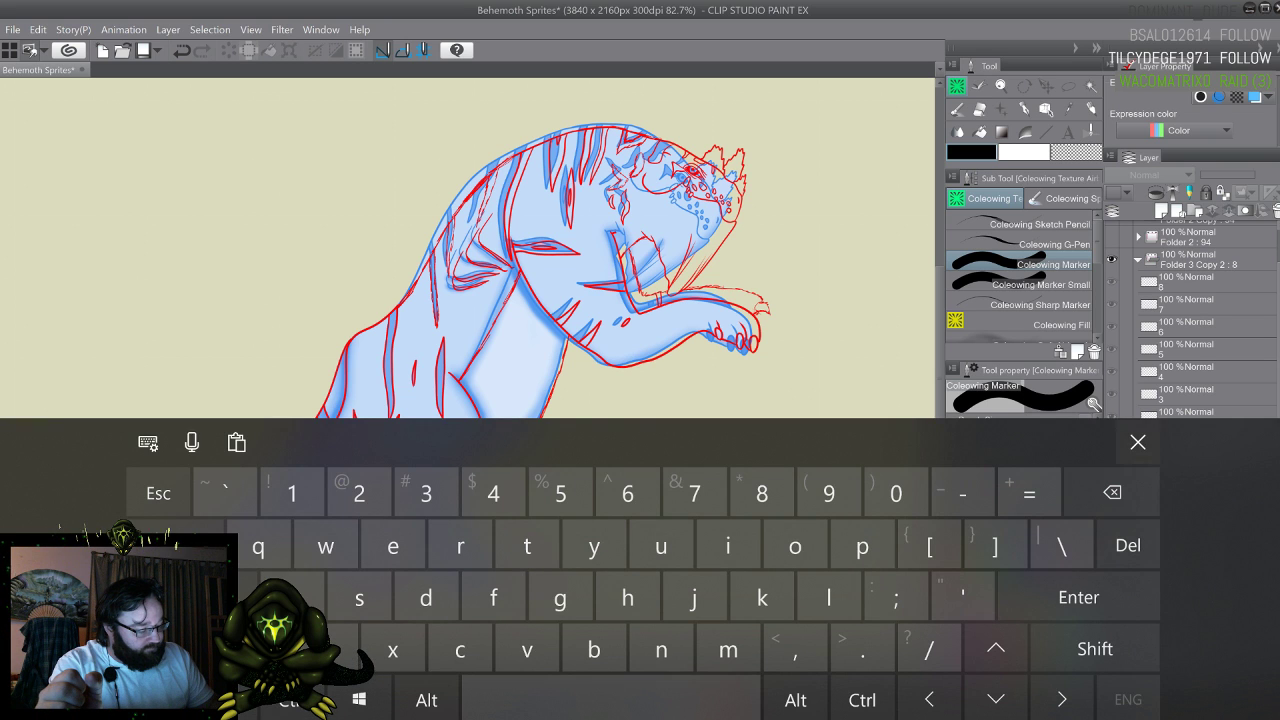
{"action": "left_click", "coordinate": [1138, 442]}
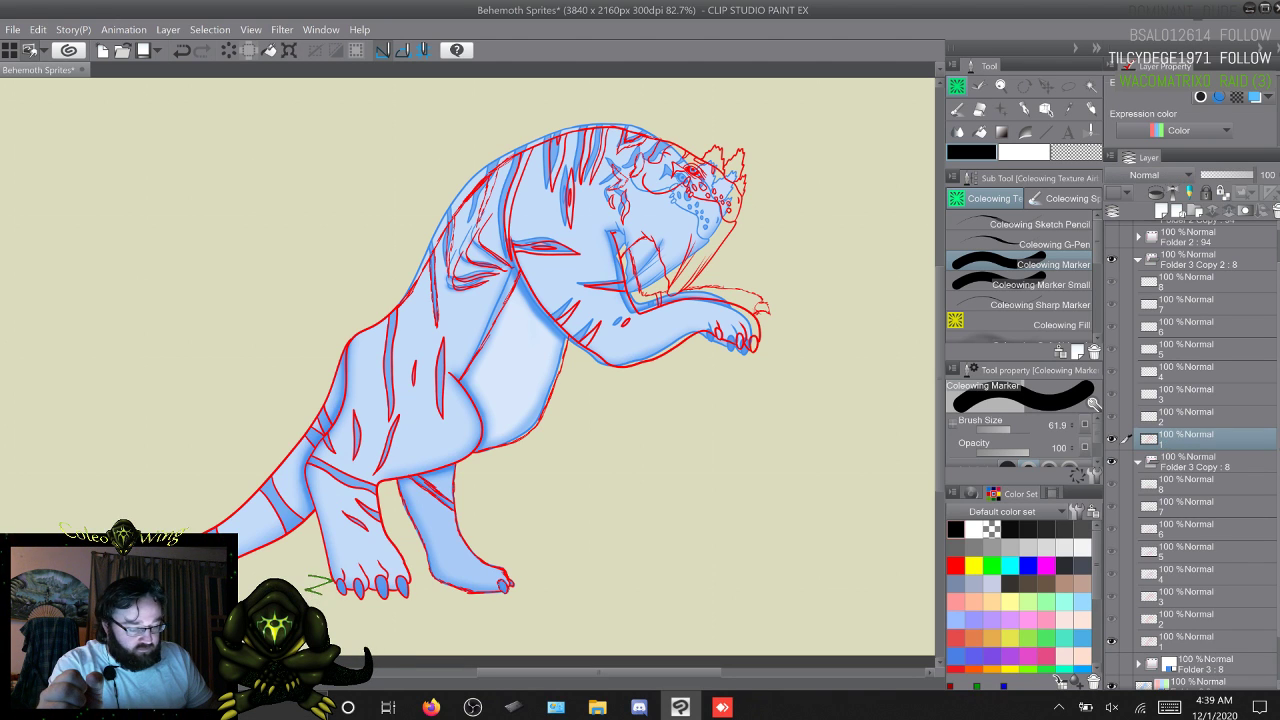
{"action": "key", "text": "Right"}
{"action": "key", "text": "Left"}
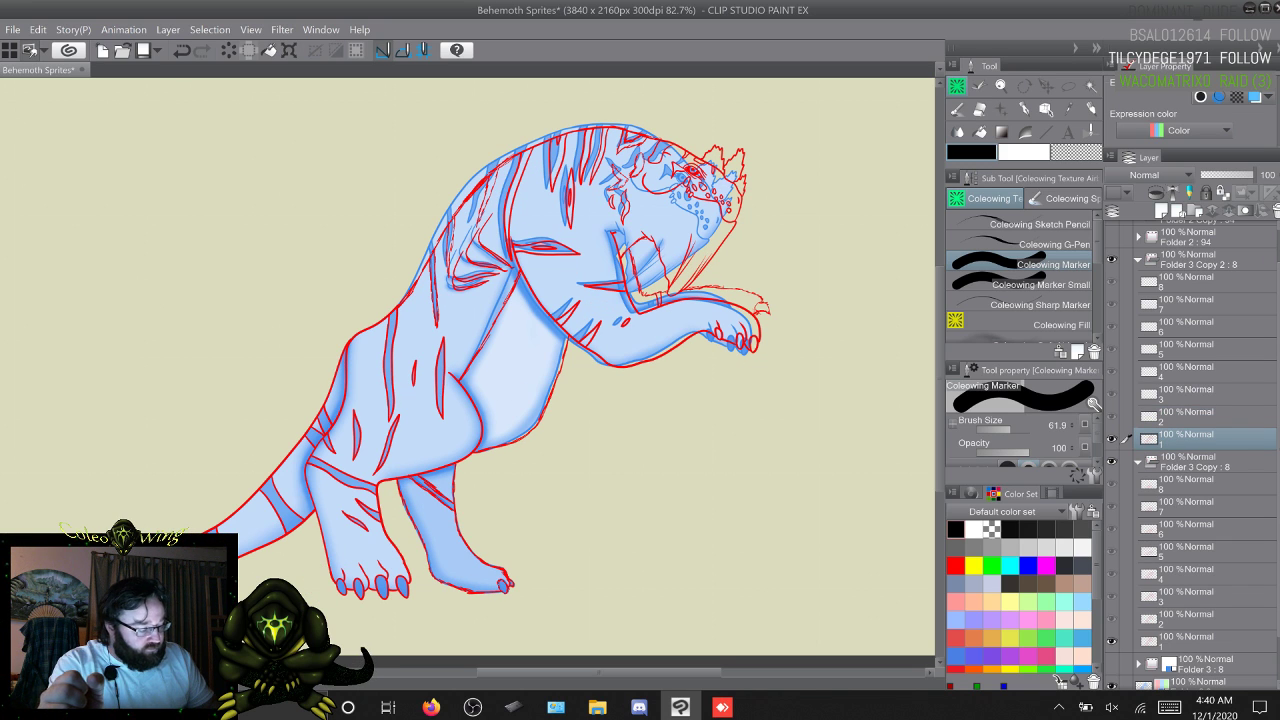
Step: Move layer 1 out of Folder 3 Copy 2 and fill a new layer clipped above it with black to recolor its lines
{"action": "left_click_drag", "start_coordinate": [1188, 439], "coordinate": [1182, 451]}
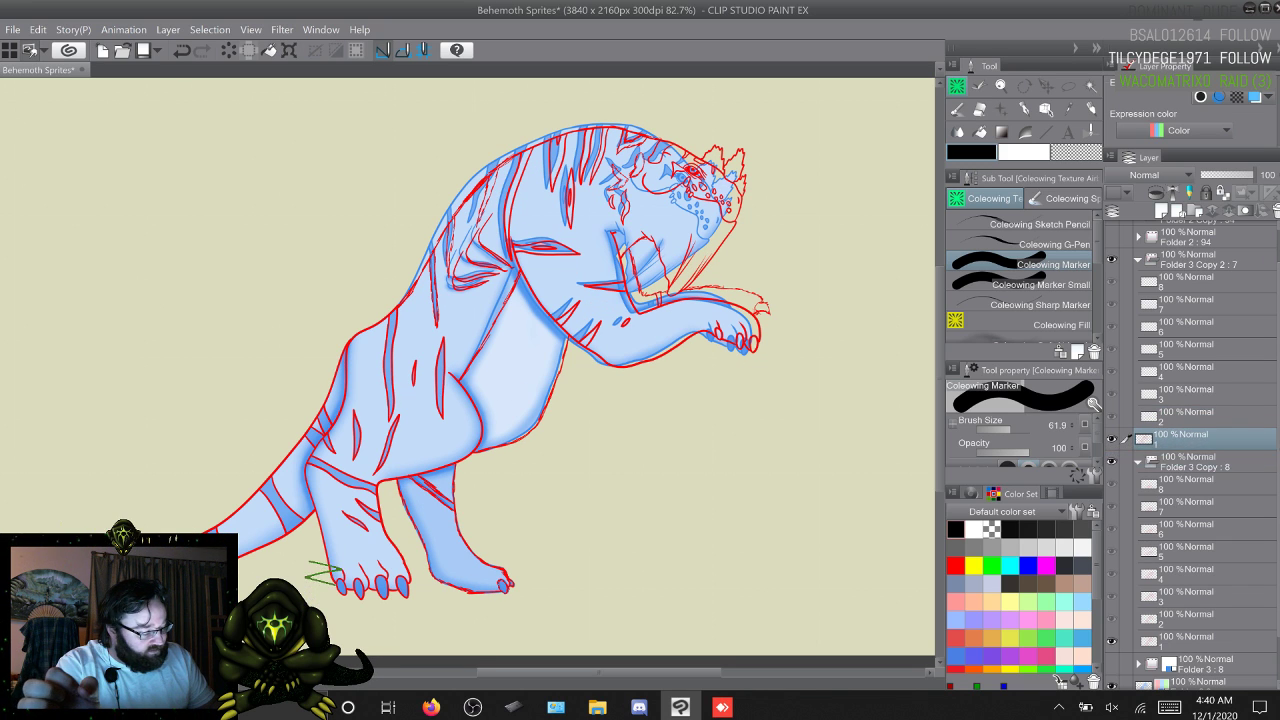
{"action": "key", "text": "ctrl+shift+n"}
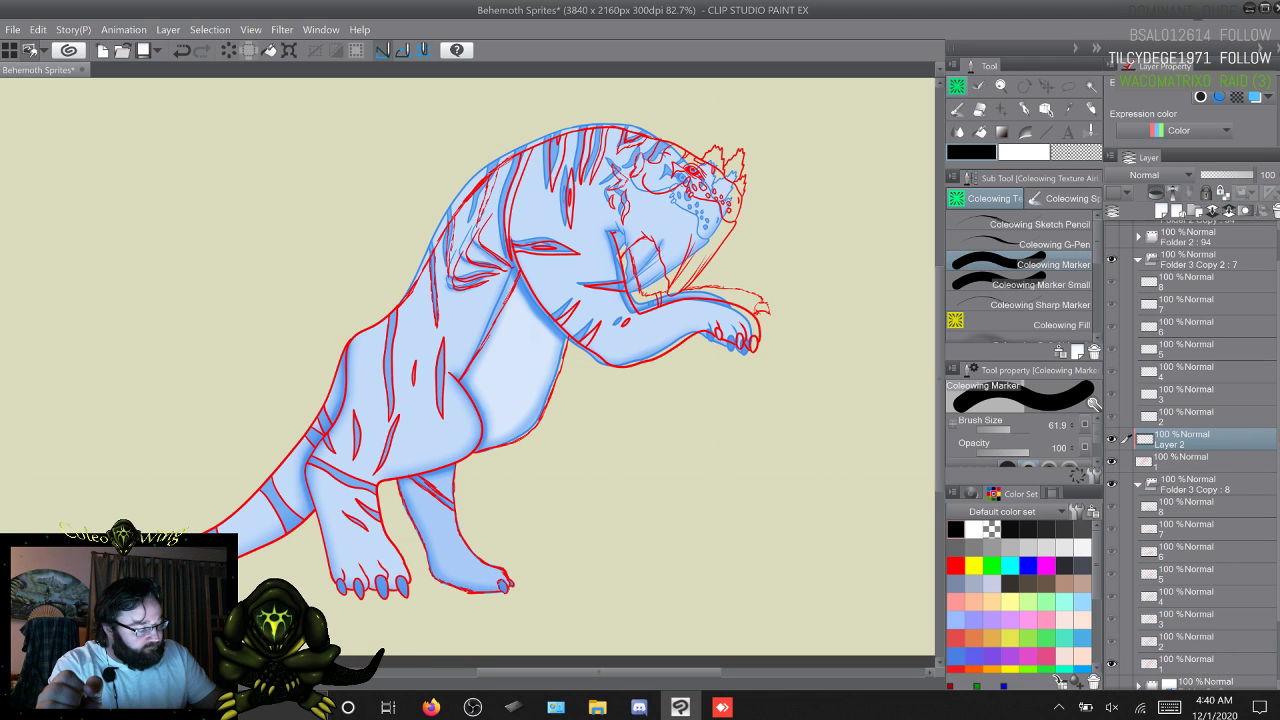
{"action": "left_click", "coordinate": [1030, 325]}
{"action": "left_click", "coordinate": [780, 420]}
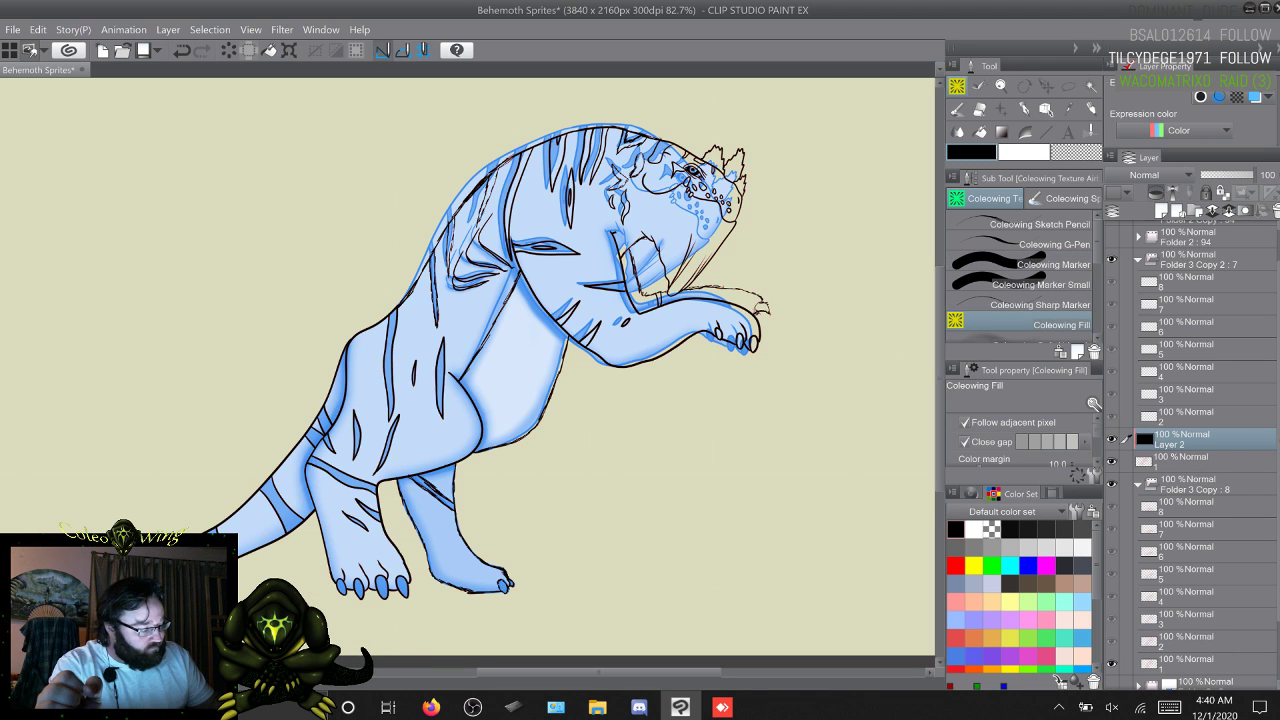
Step: Merge the black-filled Layer 2 with the sketch layer 1 beneath it
{"action": "key", "text": "alt+bracketleft"}
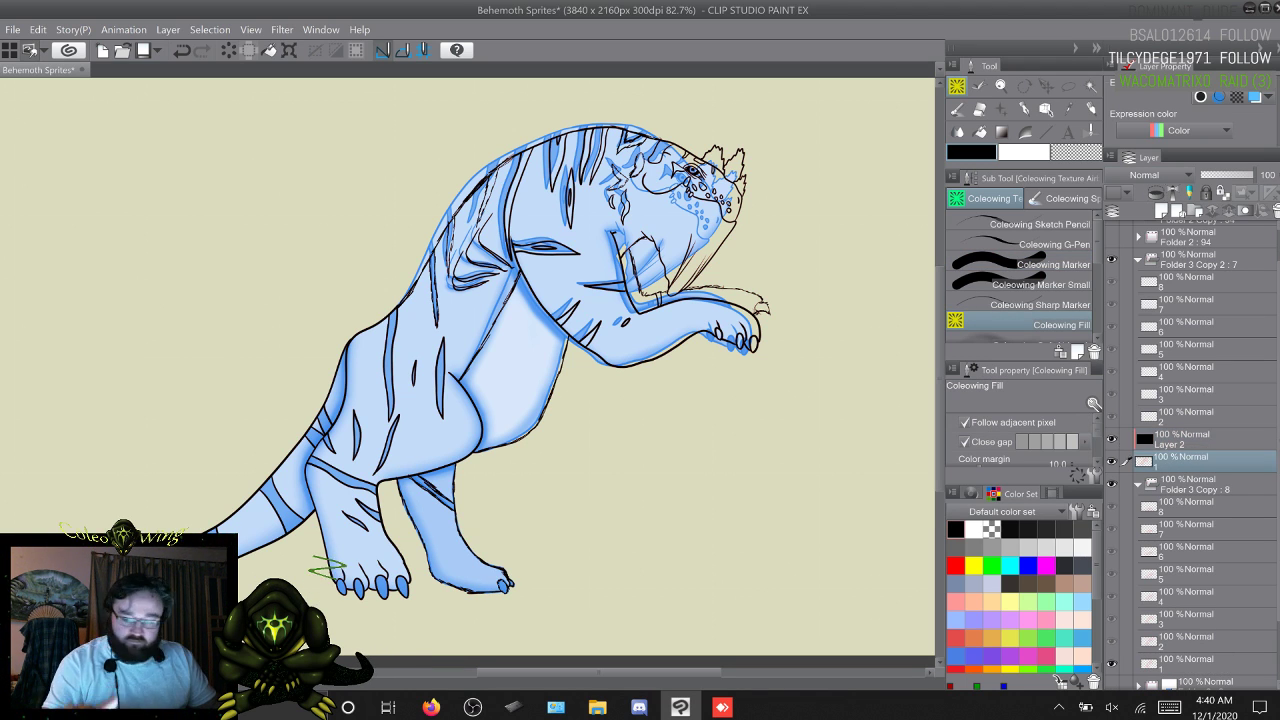
{"action": "key", "text": "shift"}
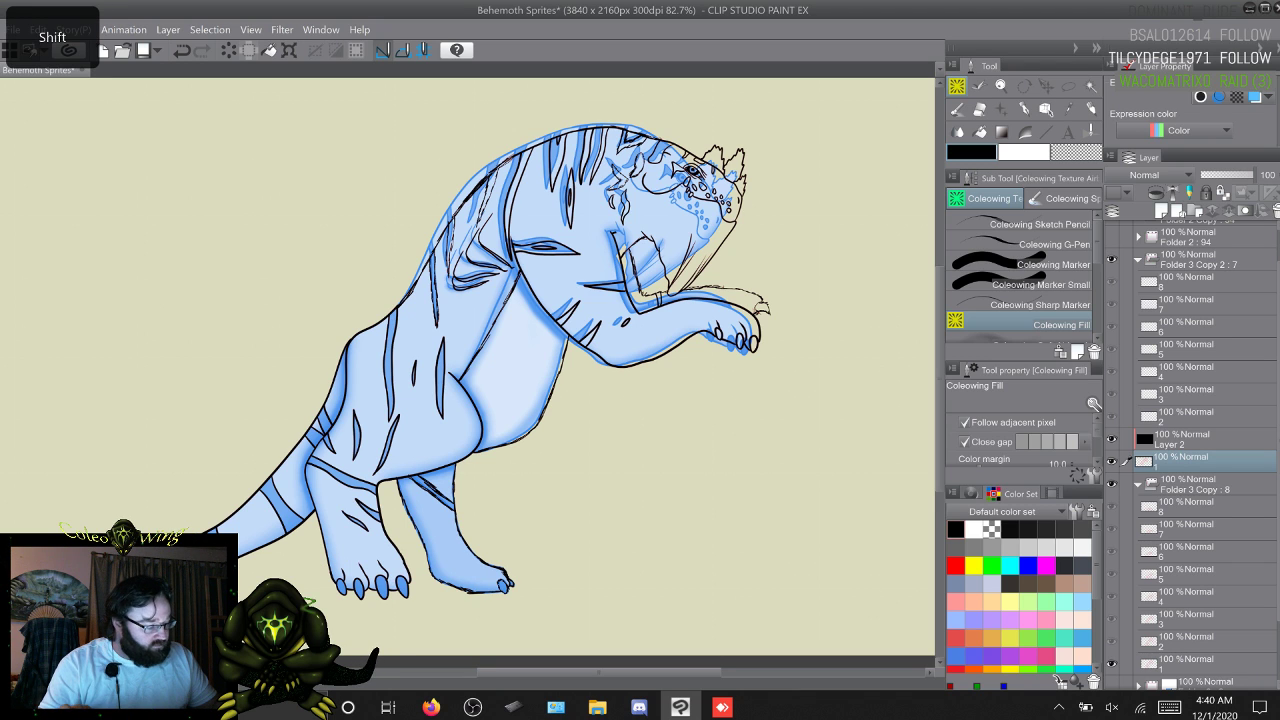
{"action": "left_click", "coordinate": [1192, 439], "text": "shift"}
{"action": "right_click", "coordinate": [1192, 441]}
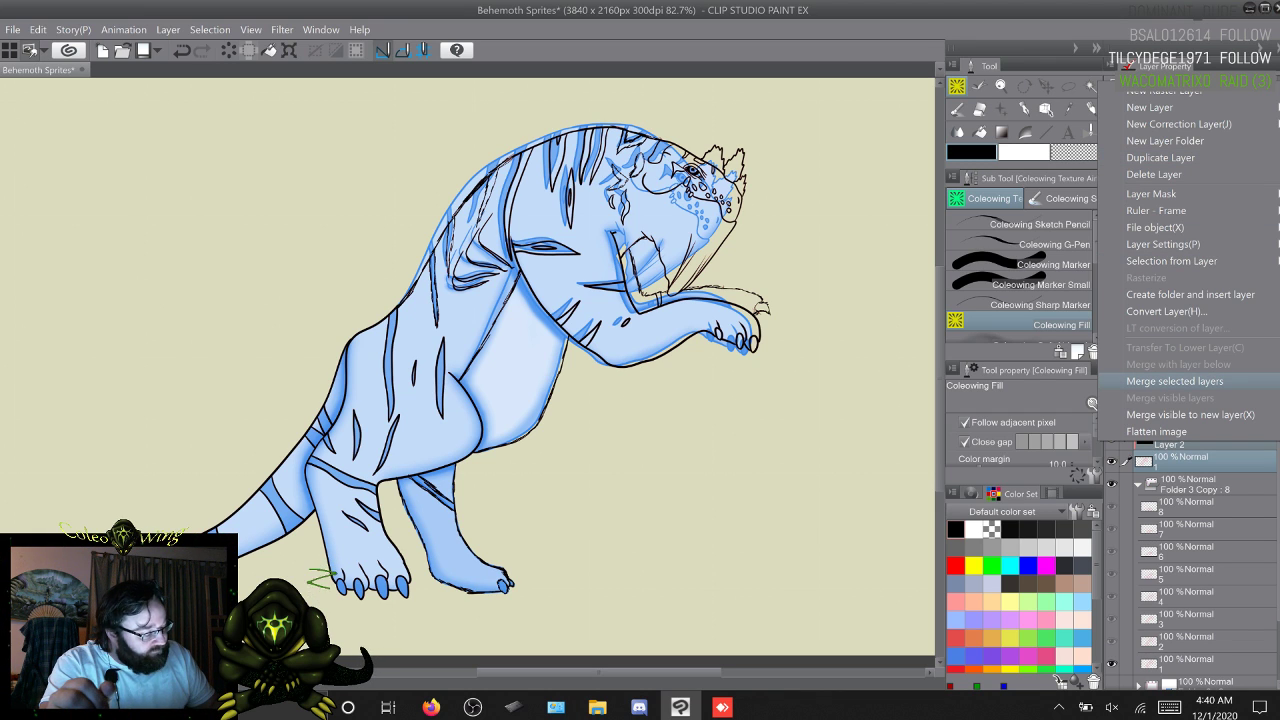
{"action": "left_click", "coordinate": [1175, 381]}
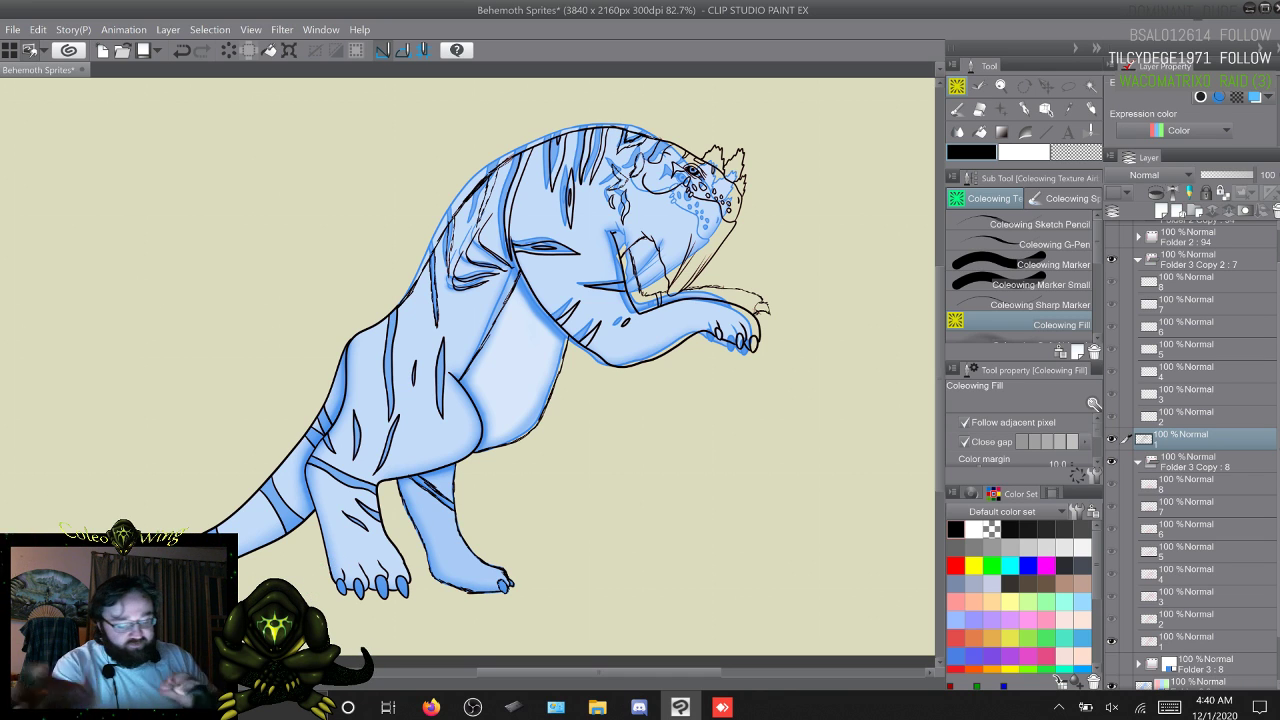
Step: Move the merged black line layer 1 back into Folder 3 Copy 2, below layer 2
{"action": "left_click_drag", "start_coordinate": [1195, 440], "coordinate": [1195, 422]}
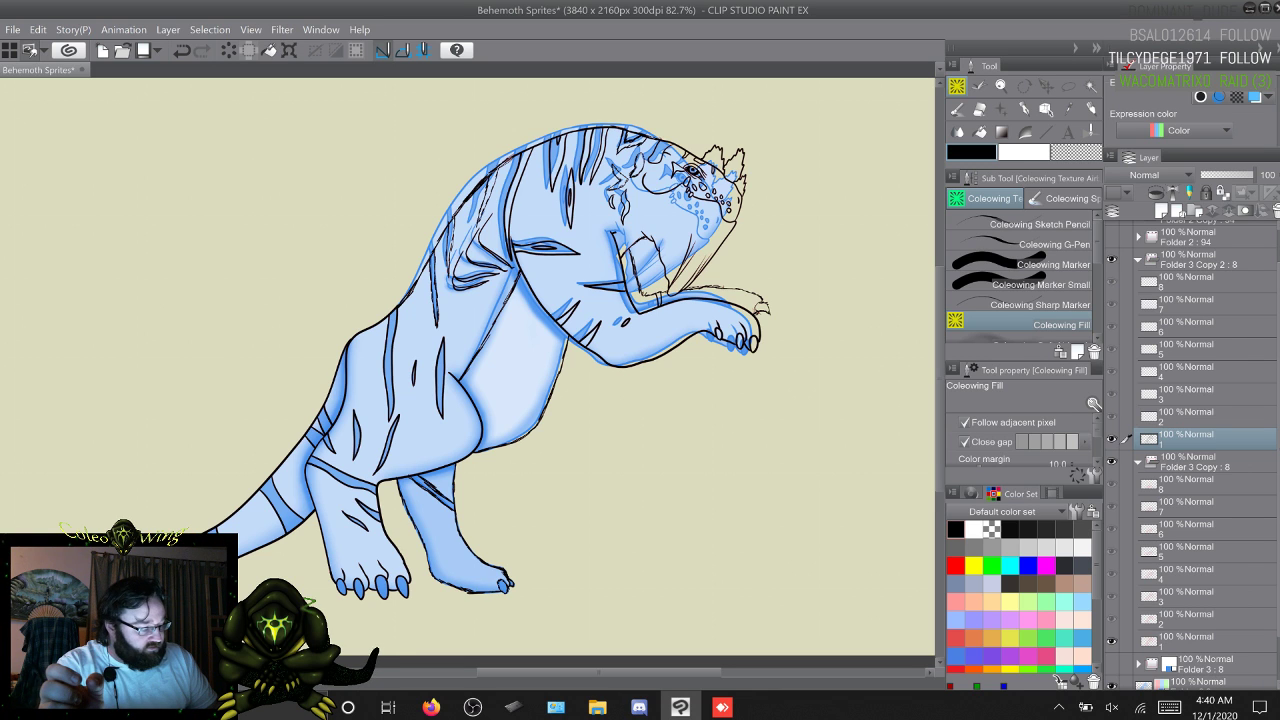
{"action": "key", "text": "Right"}
{"action": "key", "text": "Left"}
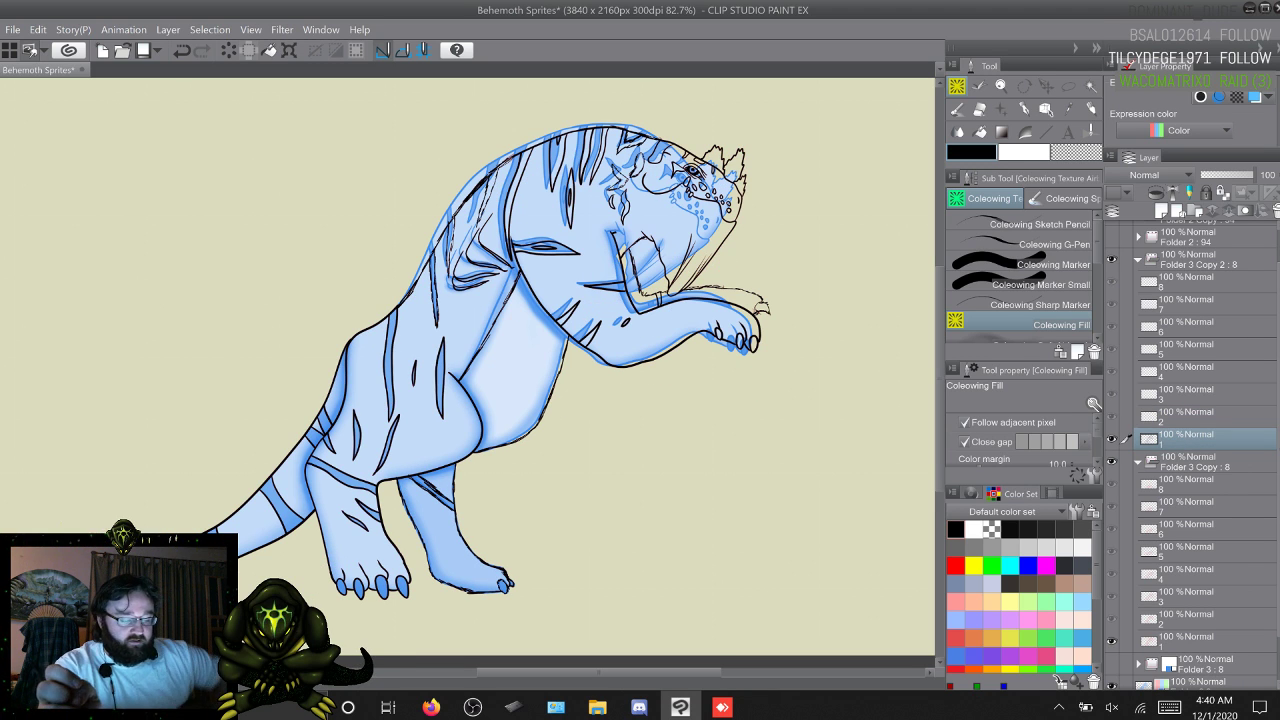
{"action": "left_click_drag", "start_coordinate": [309, 578], "coordinate": [331, 588]}
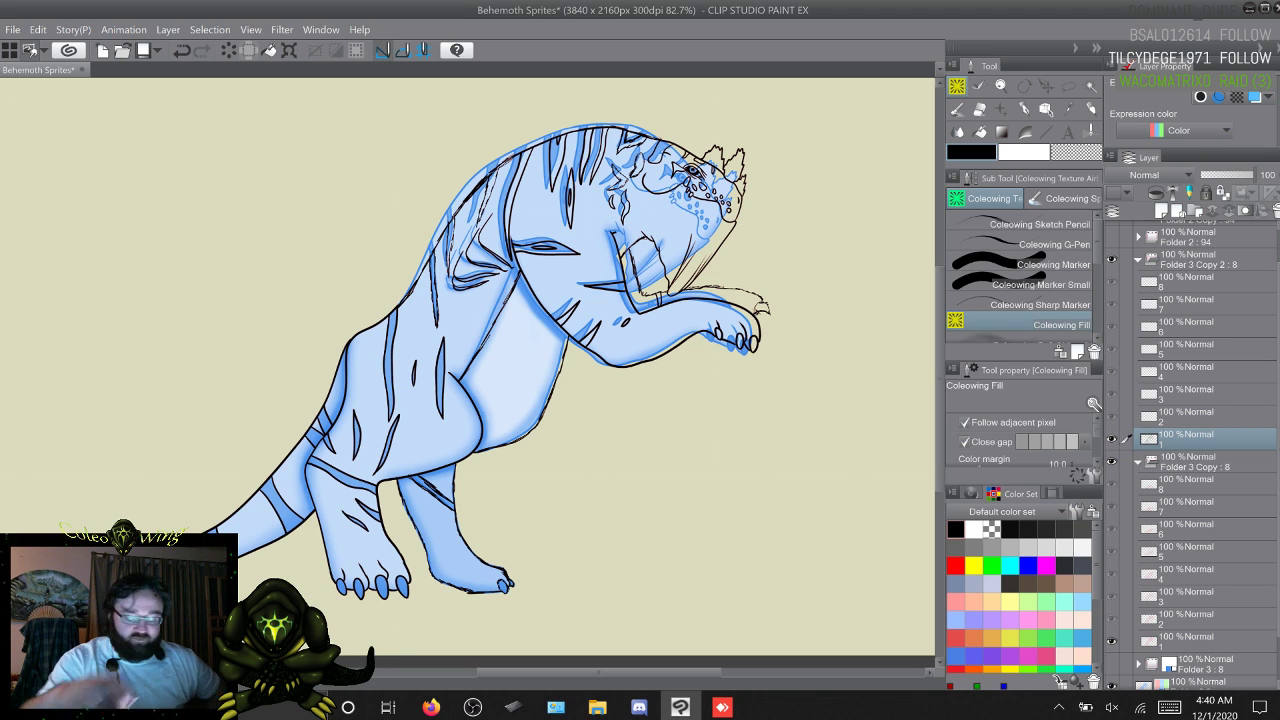
Step: Step back and forth through animation frames 1 to 8 to compare the red sketch poses against the blue reference art
{"action": "key", "text": "w"}
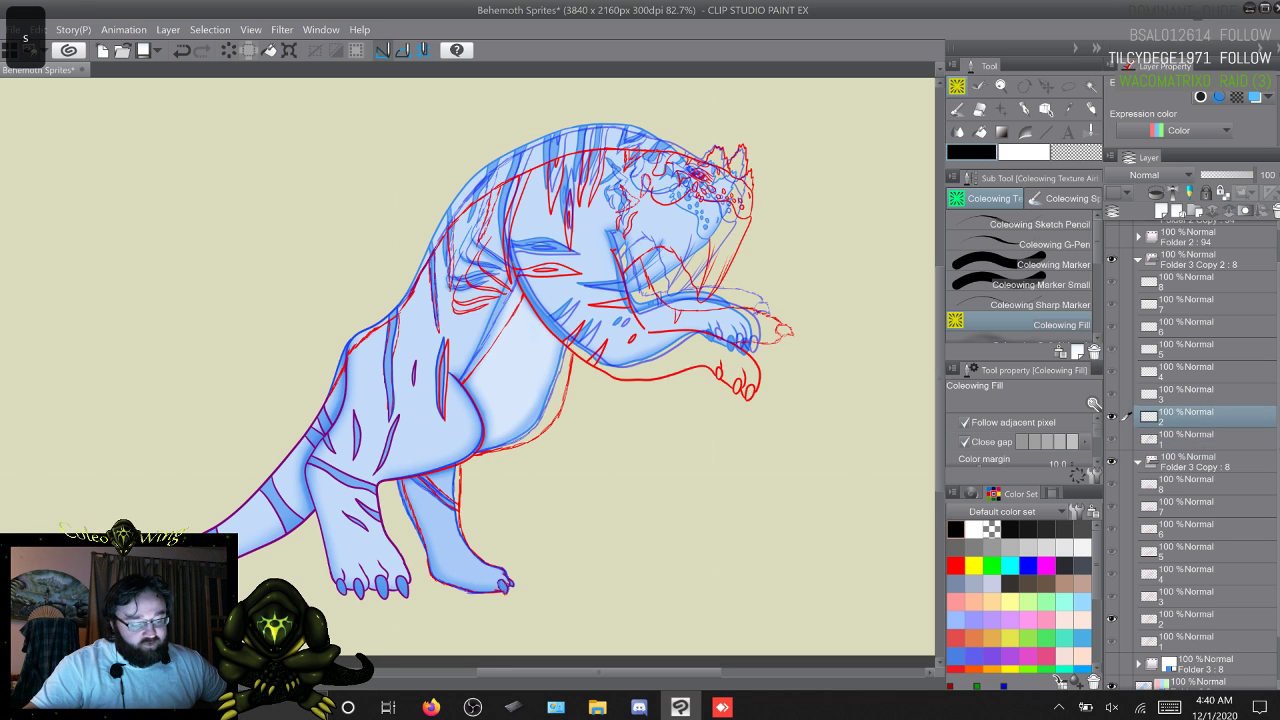
{"action": "key", "text": "s"}
{"action": "key", "text": "w"}
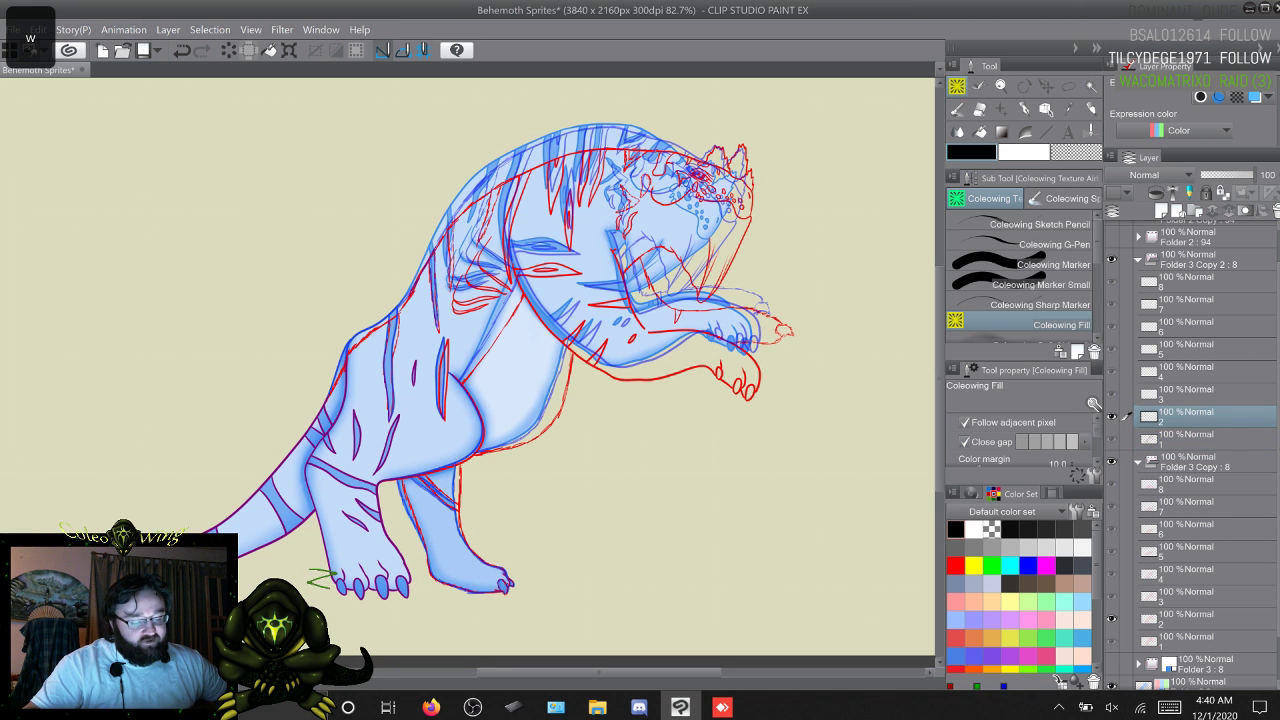
{"action": "key", "text": "w"}
{"action": "key", "text": "w"}
{"action": "key", "text": "w"}
{"action": "key", "text": "w"}
{"action": "key", "text": "w"}
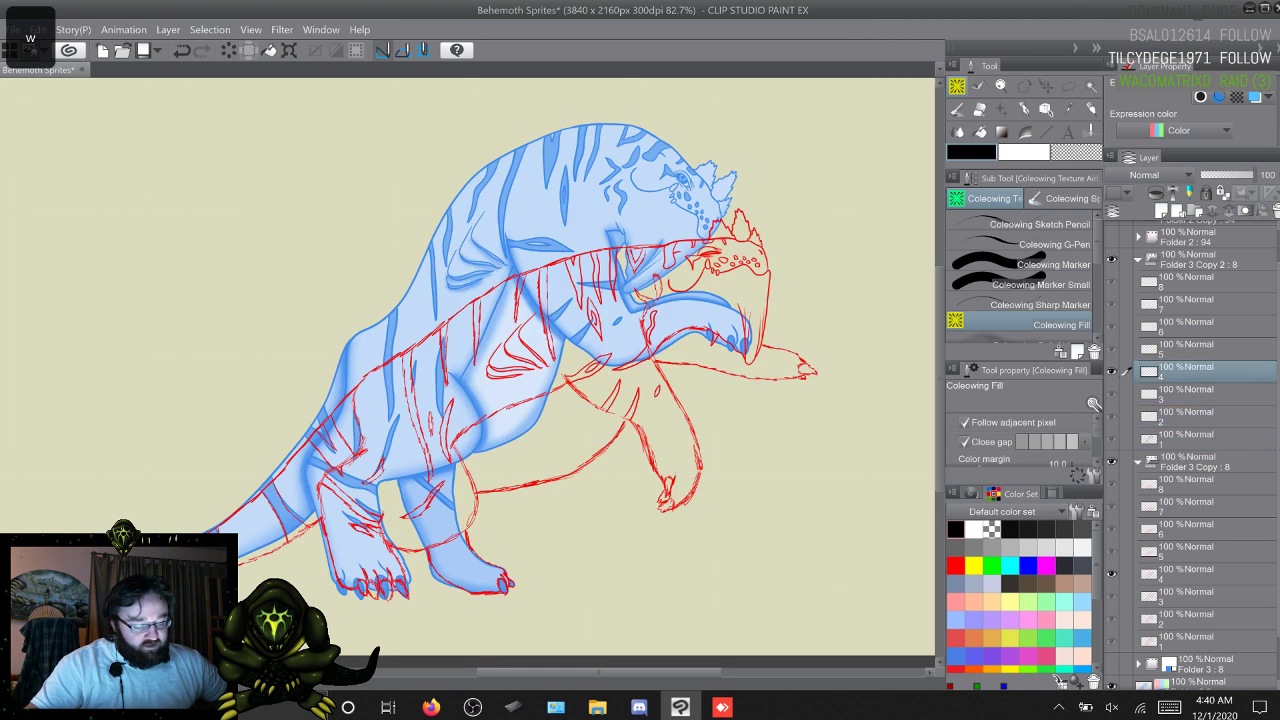
{"action": "key", "text": "s"}
{"action": "key", "text": "s"}
{"action": "key", "text": "s"}
{"action": "key", "text": "s"}
{"action": "key", "text": "s"}
{"action": "key", "text": "s"}
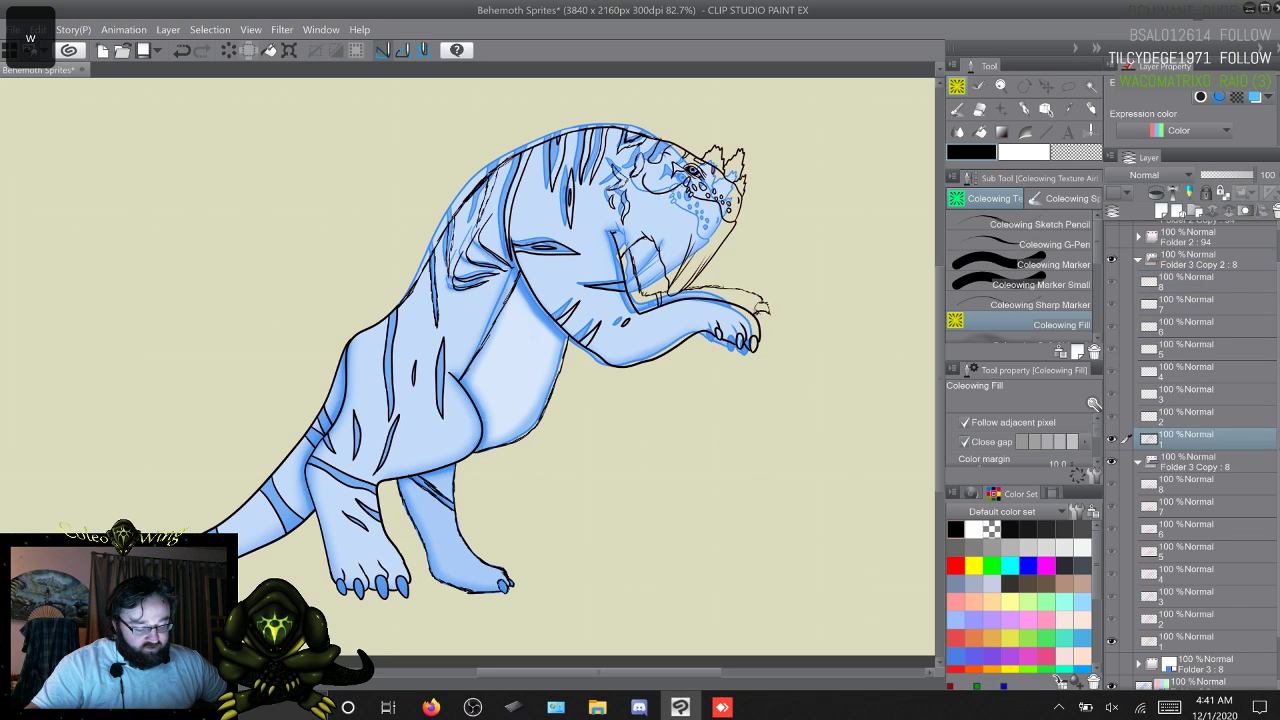
{"action": "key", "text": "s"}
{"action": "key", "text": "s"}
{"action": "key", "text": "s"}
{"action": "key", "text": "s"}
{"action": "key", "text": "s"}
{"action": "key", "text": "s"}
{"action": "key", "text": "s"}
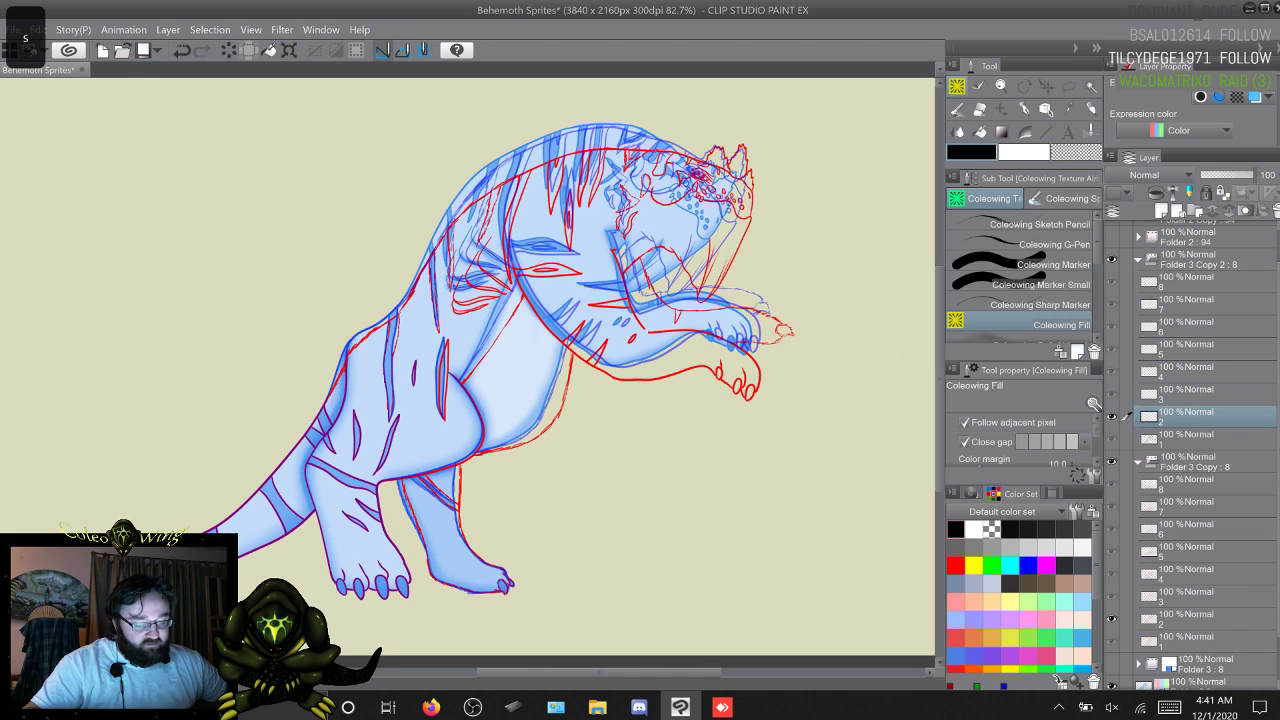
{"action": "key", "text": "s"}
{"action": "key", "text": "w"}
{"action": "key", "text": "w"}
{"action": "key", "text": "w"}
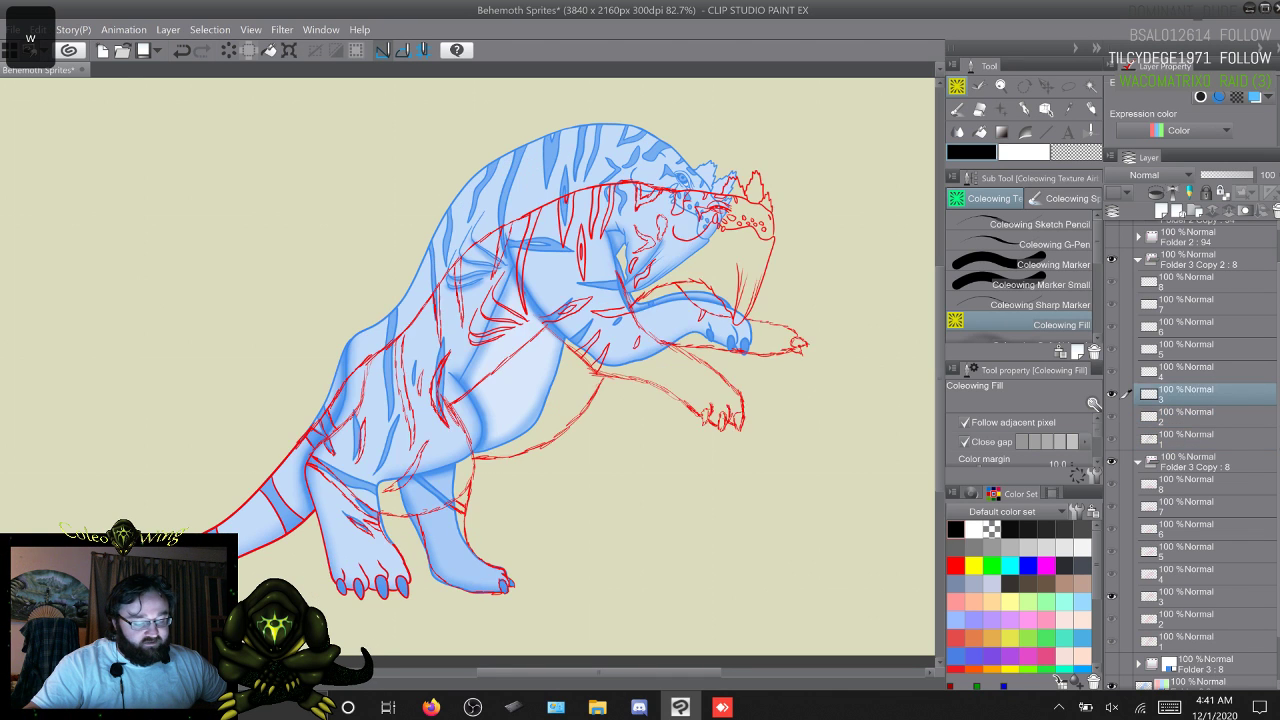
{"action": "key", "text": "s"}
{"action": "key", "text": "s"}
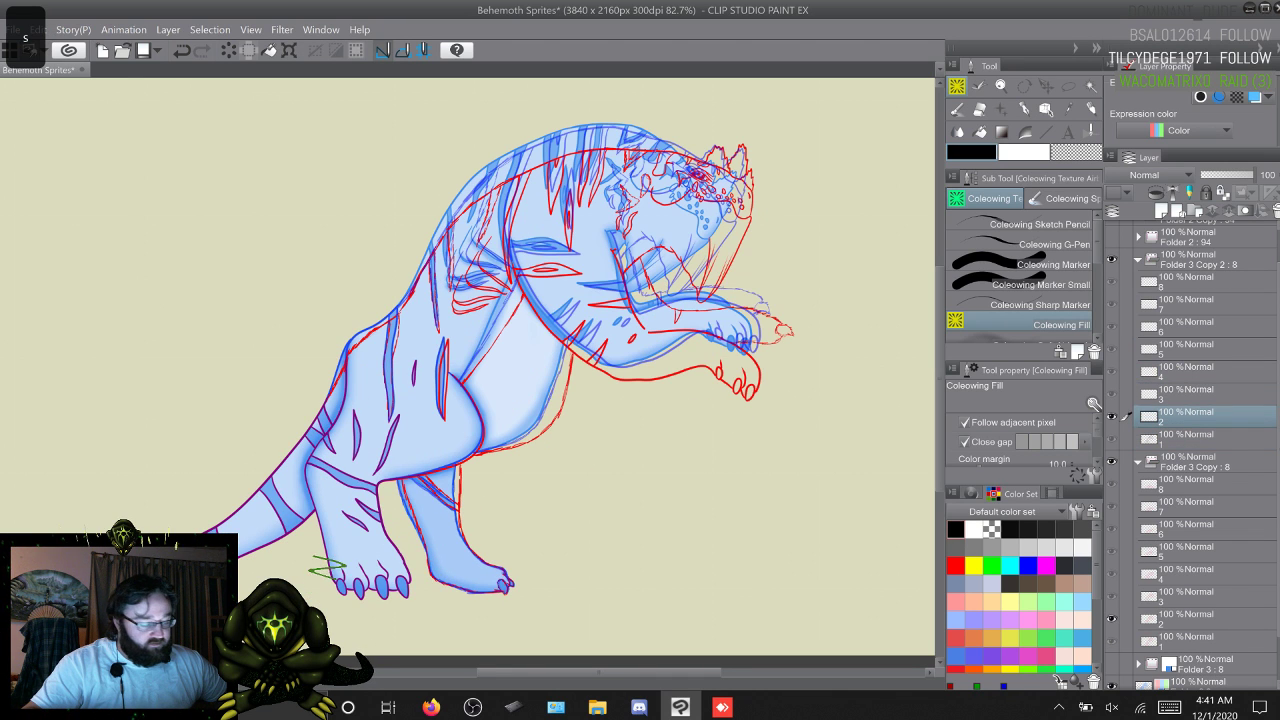
{"action": "key", "text": "s"}
{"action": "key", "text": "w"}
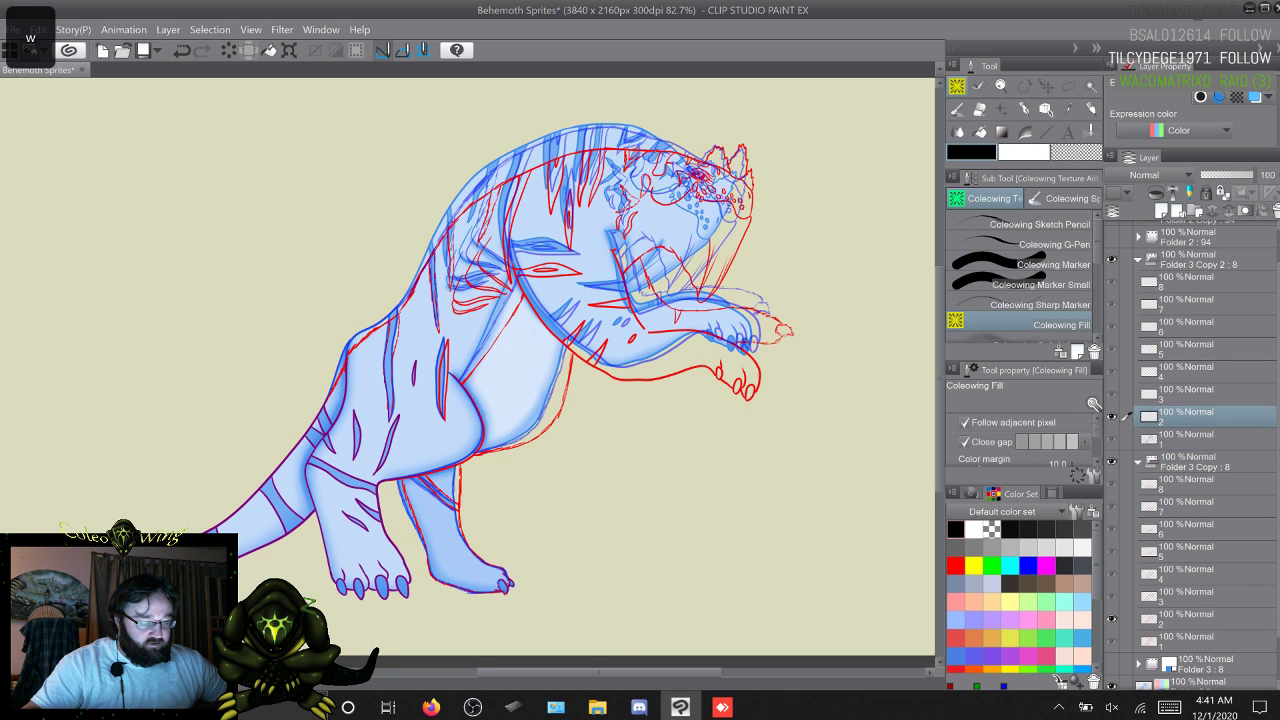
{"action": "key", "text": "w"}
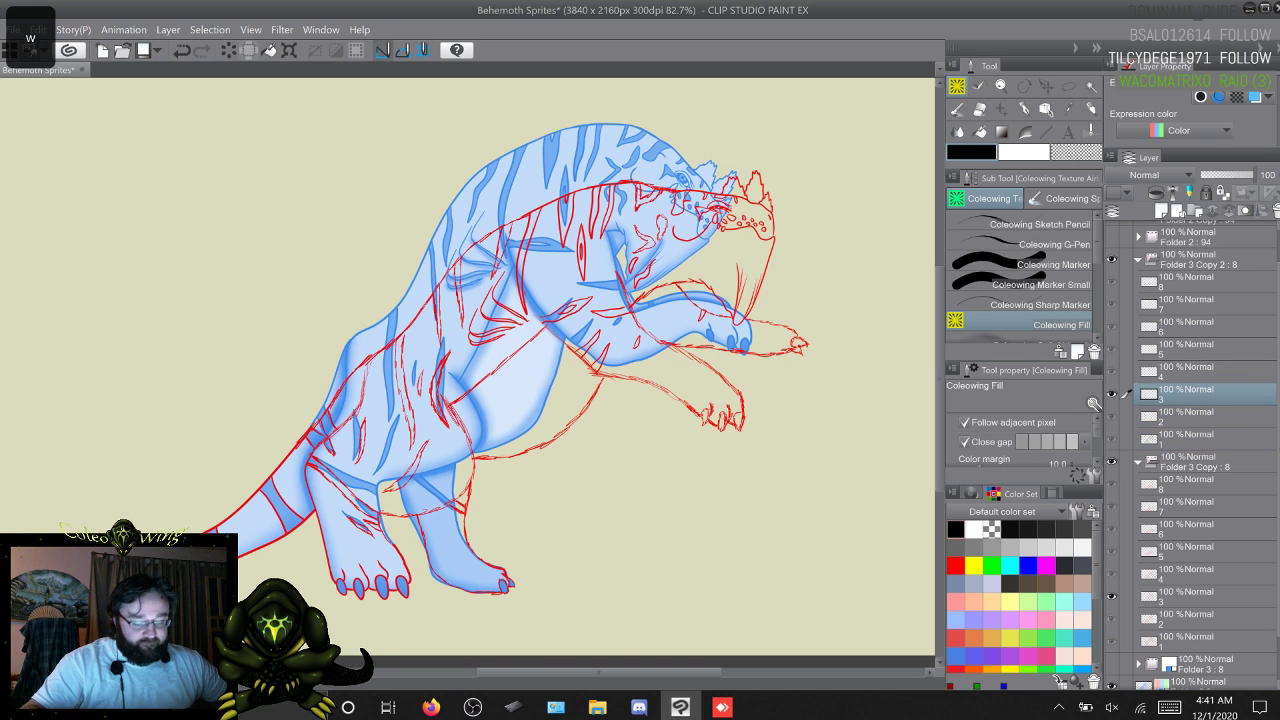
{"action": "key", "text": "s"}
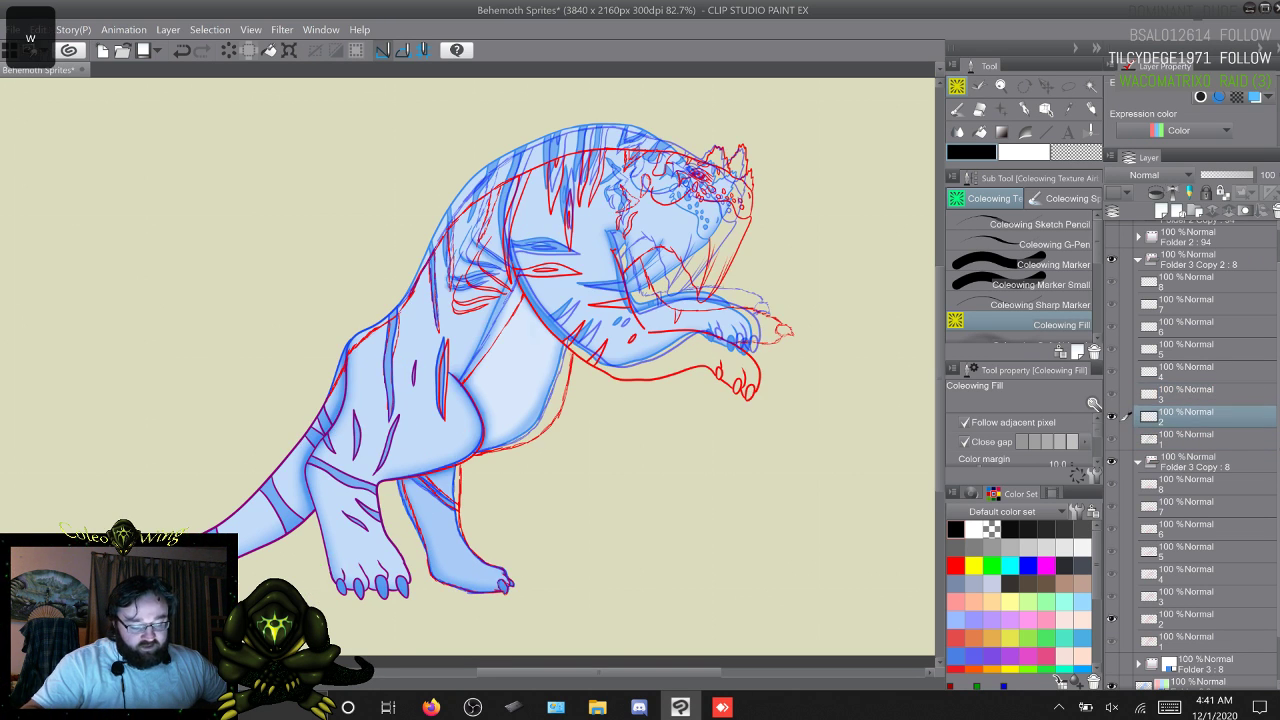
{"action": "key", "text": "w"}
{"action": "key", "text": "w"}
{"action": "key", "text": "w"}
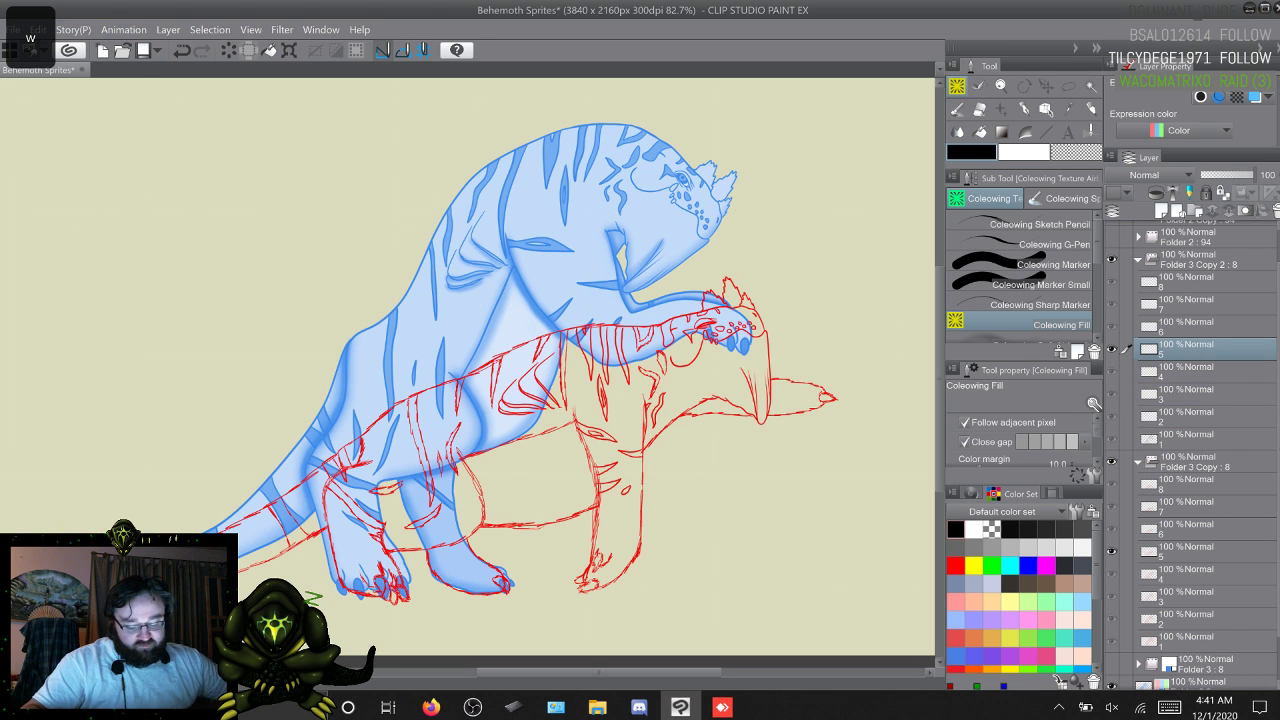
{"action": "key", "text": "w"}
{"action": "key", "text": "w"}
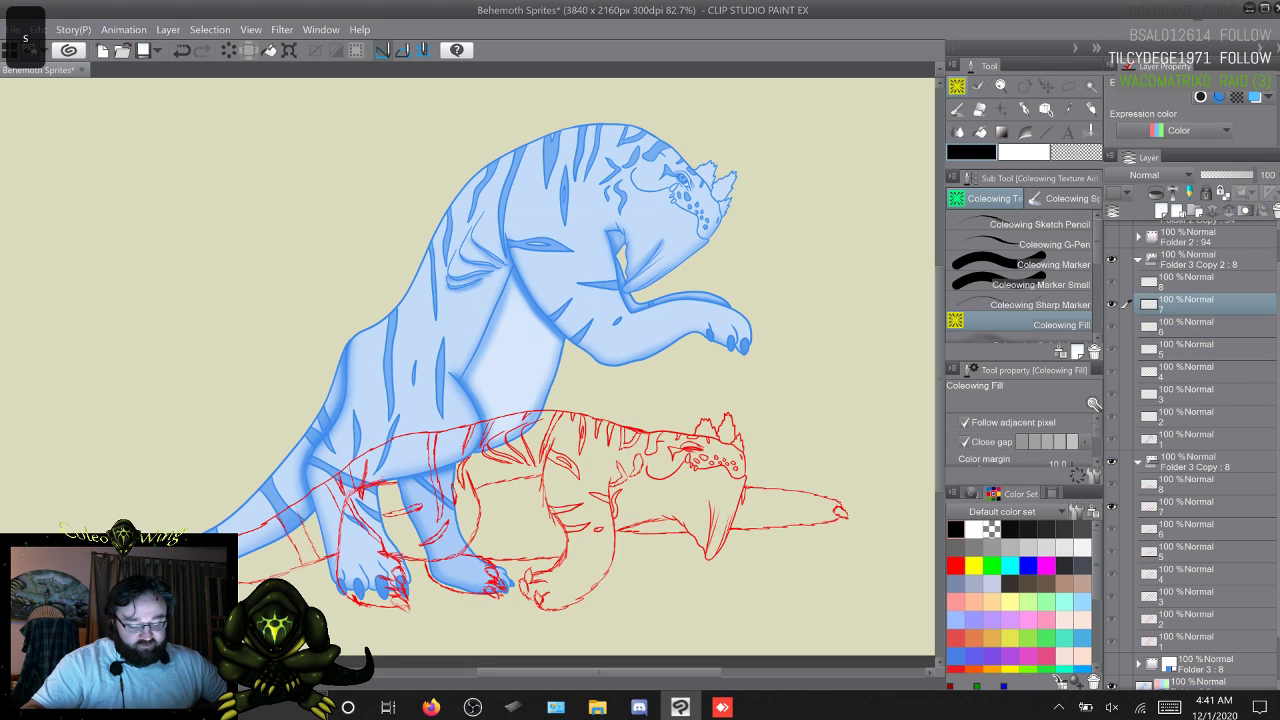
{"action": "key", "text": "s"}
{"action": "key", "text": "s"}
{"action": "key", "text": "s"}
{"action": "key", "text": "s"}
{"action": "key", "text": "s"}
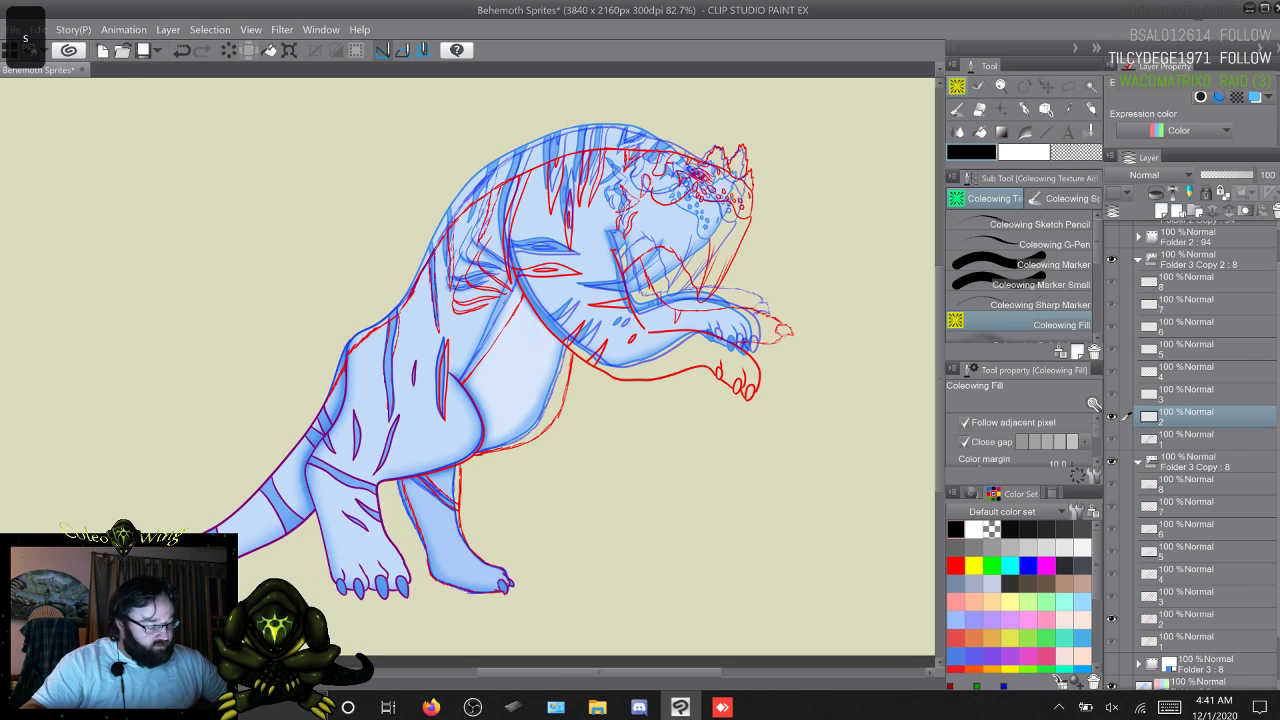
{"action": "key", "text": "w"}
{"action": "key", "text": "w"}
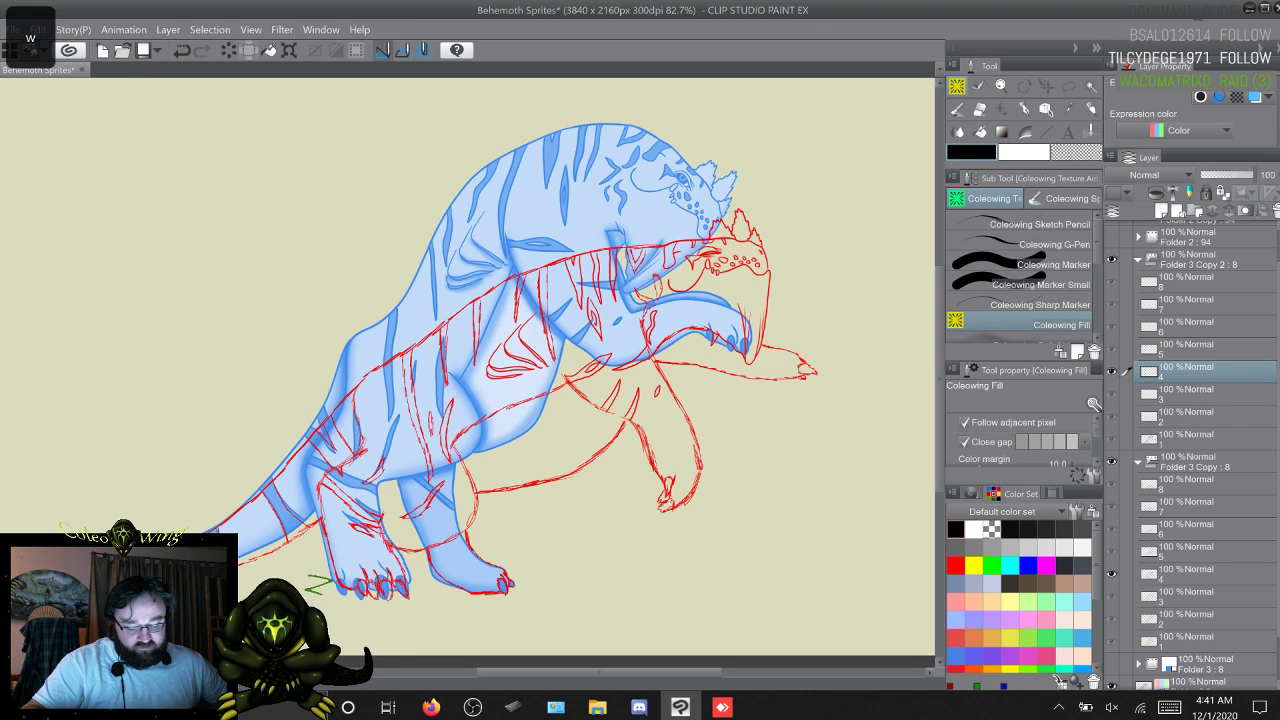
{"action": "key", "text": "w"}
{"action": "key", "text": "w"}
{"action": "key", "text": "w"}
{"action": "key", "text": "w"}
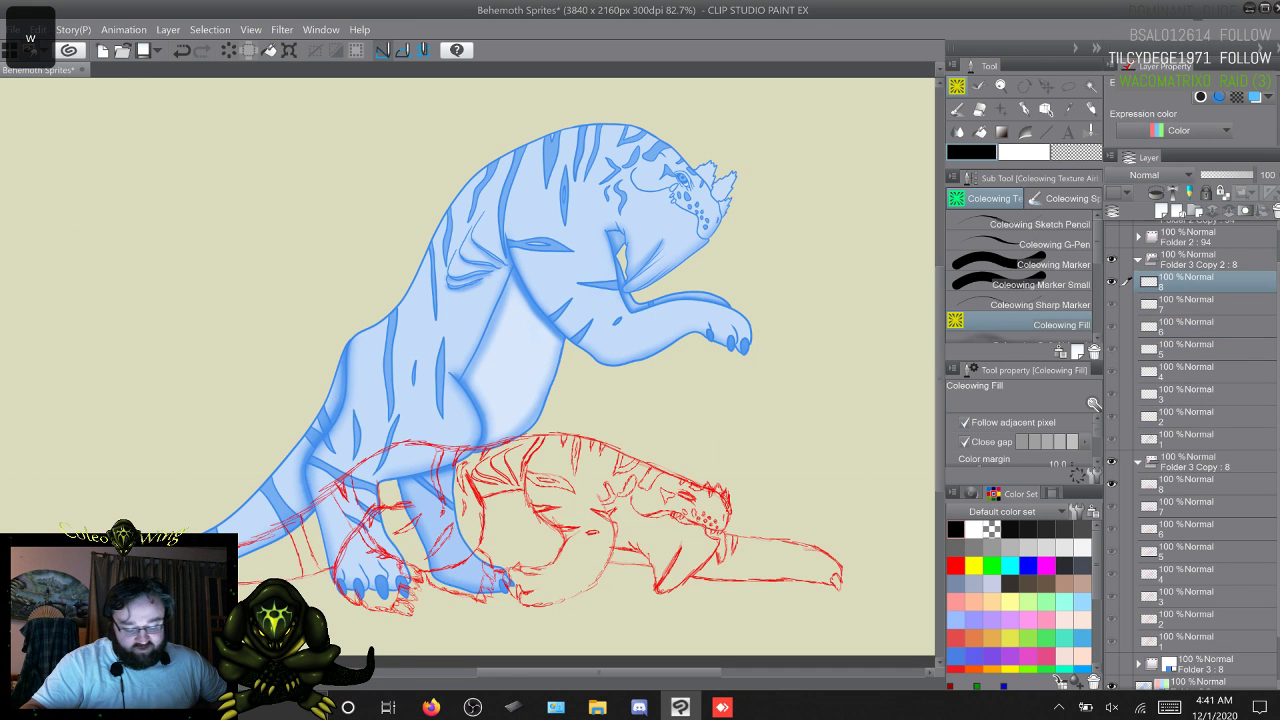
{"action": "key", "text": "w"}
{"action": "key", "text": "s"}
{"action": "key", "text": "s"}
{"action": "key", "text": "s"}
{"action": "key", "text": "s"}
{"action": "key", "text": "s"}
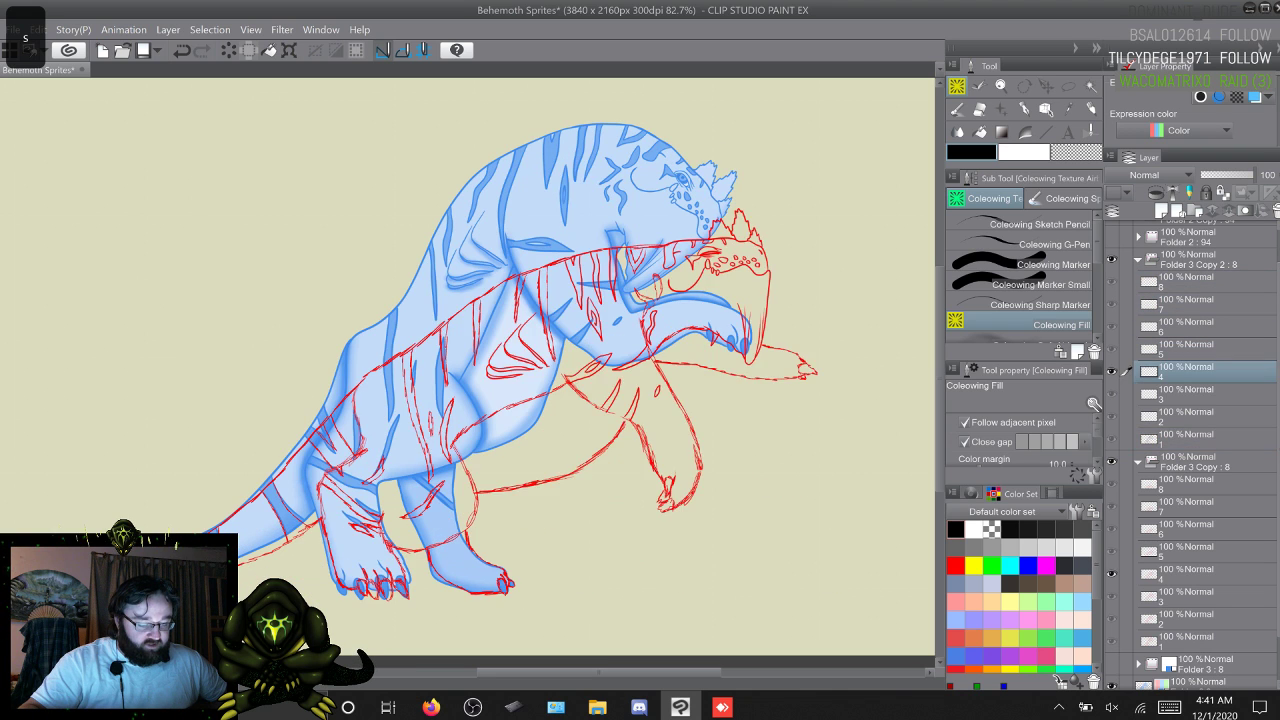
{"action": "key", "text": "s"}
{"action": "key", "text": "s"}
{"action": "key", "text": "s"}
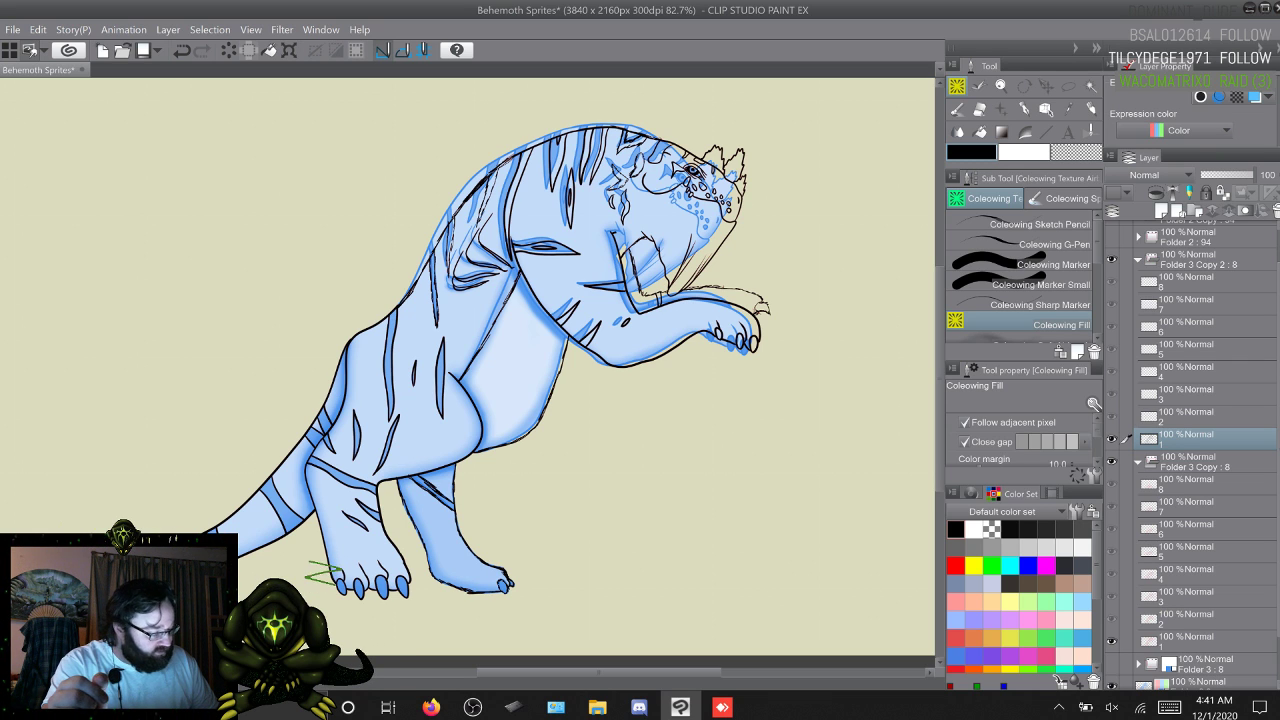
{"action": "key", "text": "Left"}
{"action": "key", "text": "Right"}
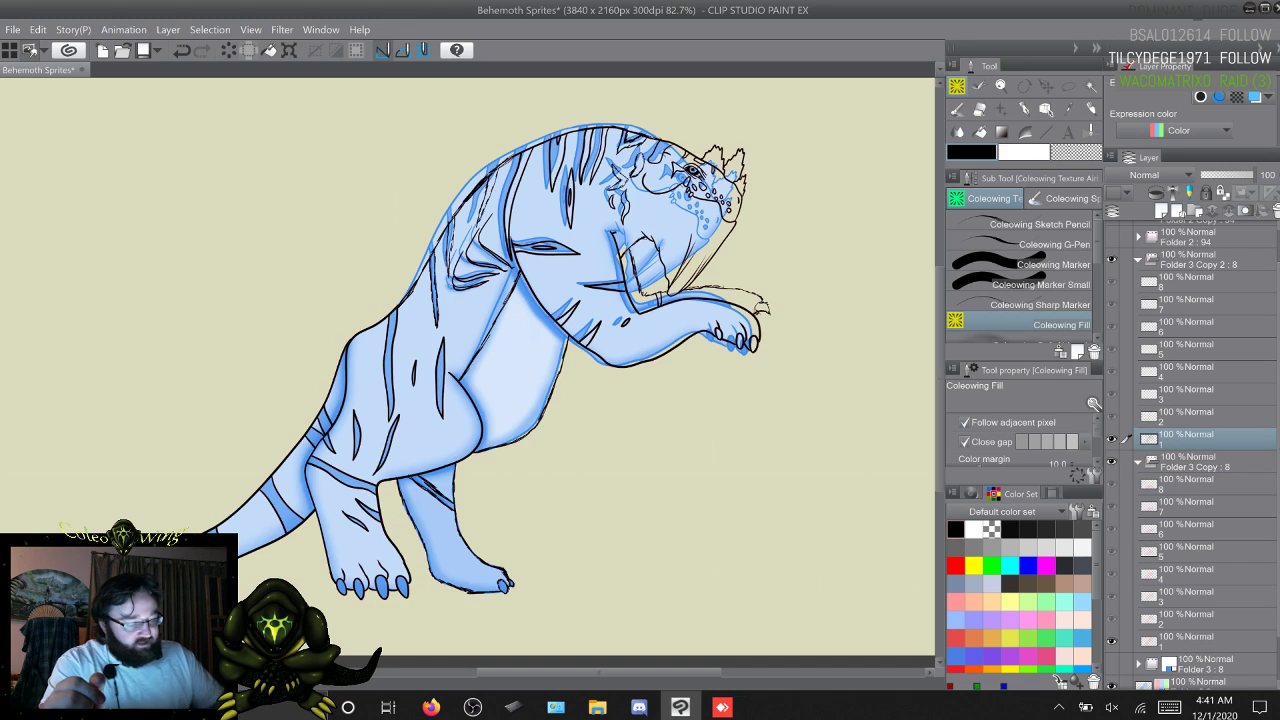
Step: Choose the Coleowing Marker brush for drawing on layer 1 of Folder 3 Copy 2
{"action": "key", "text": "m"}
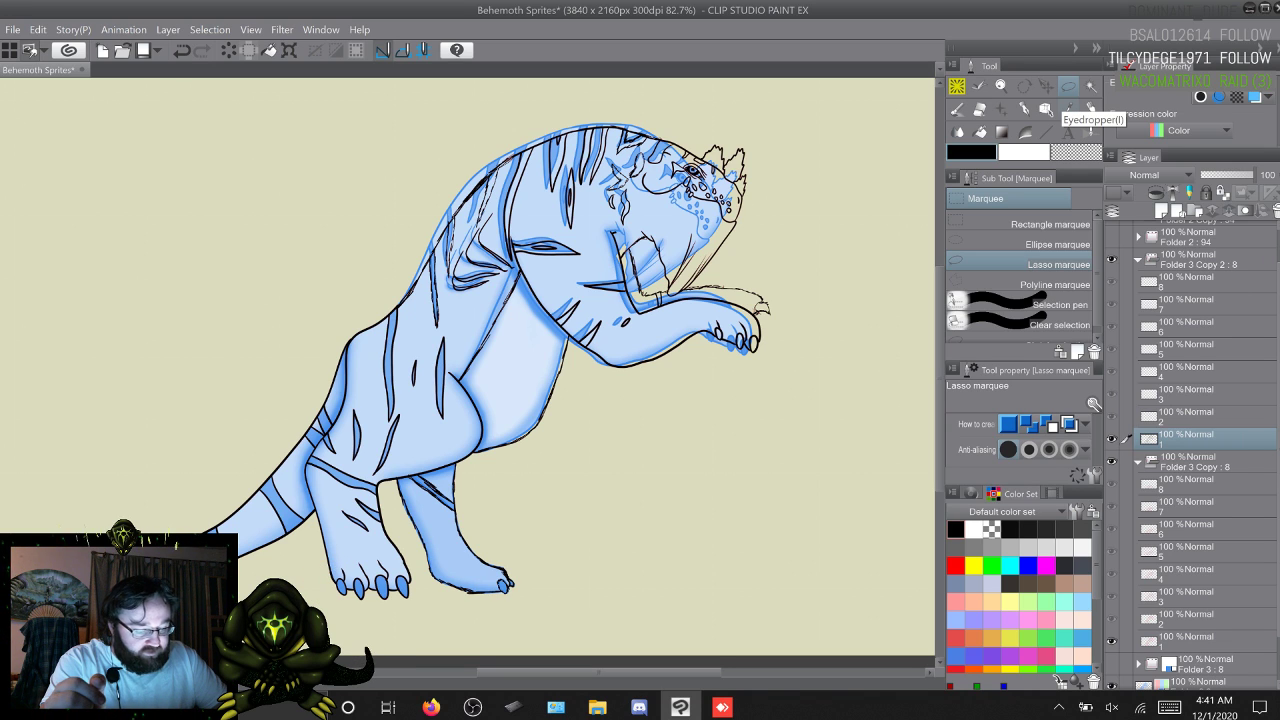
{"action": "left_click", "coordinate": [957, 87]}
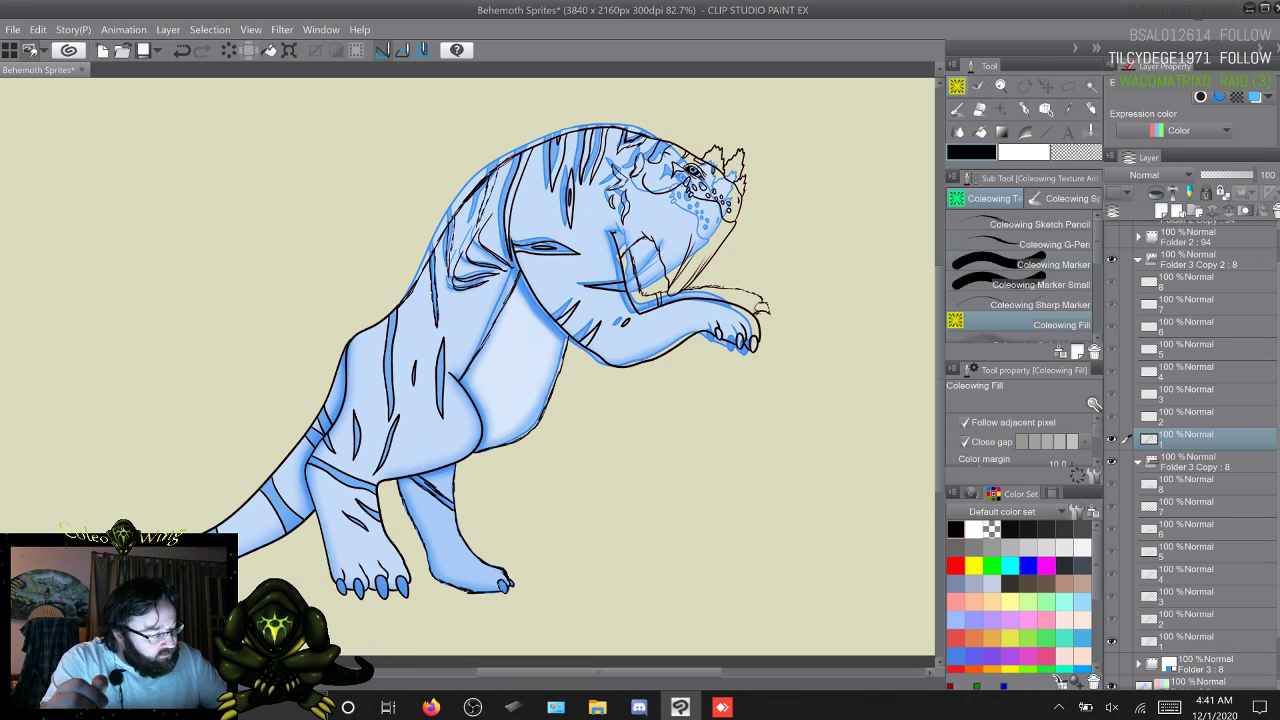
{"action": "left_click", "coordinate": [1053, 265]}
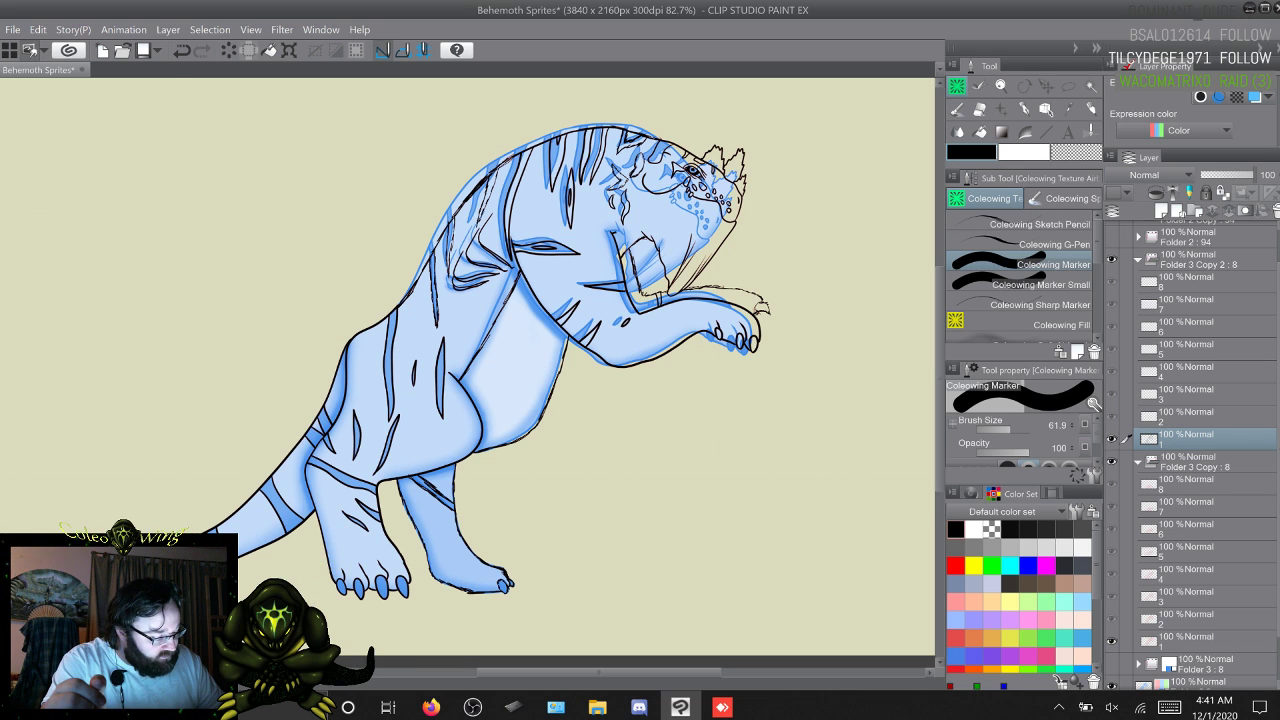
Step: Collapse Folder 3 Copy and make layer 1 of Folder 3 Copy 2 the active layer over the blue reference art
{"action": "left_click", "coordinate": [1138, 461]}
{"action": "left_click", "coordinate": [1187, 456]}
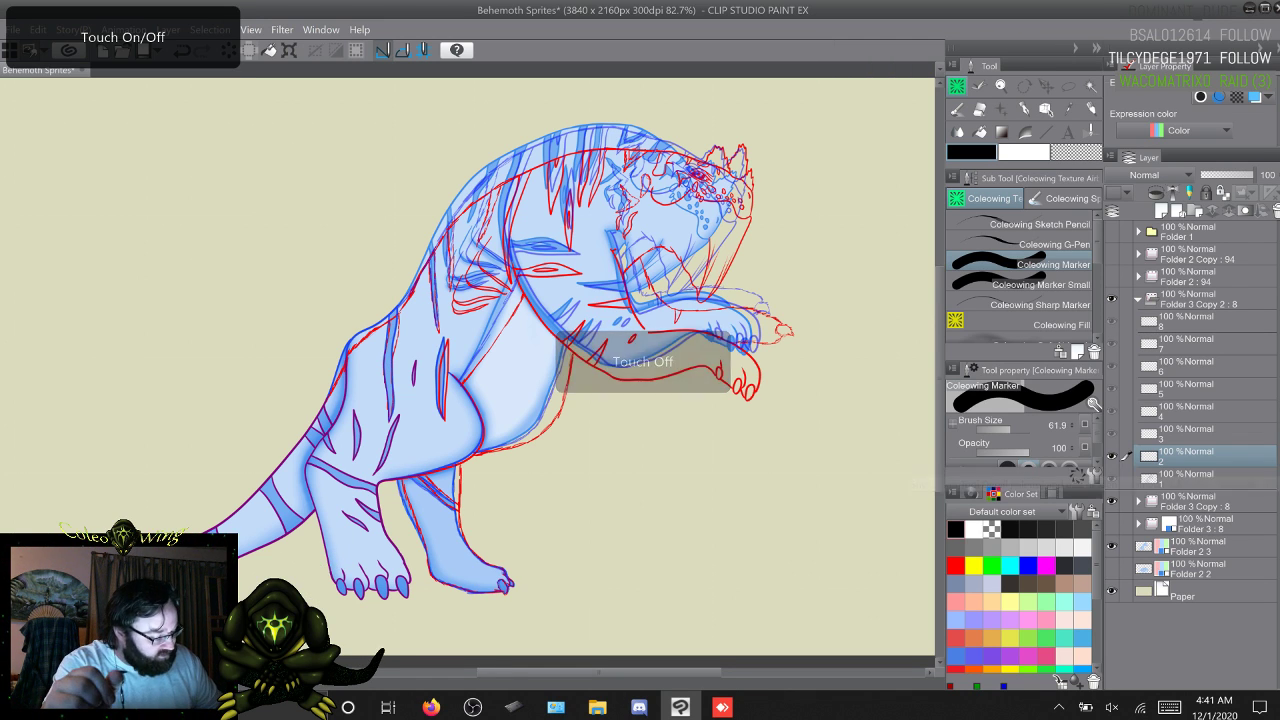
{"action": "key", "text": "o"}
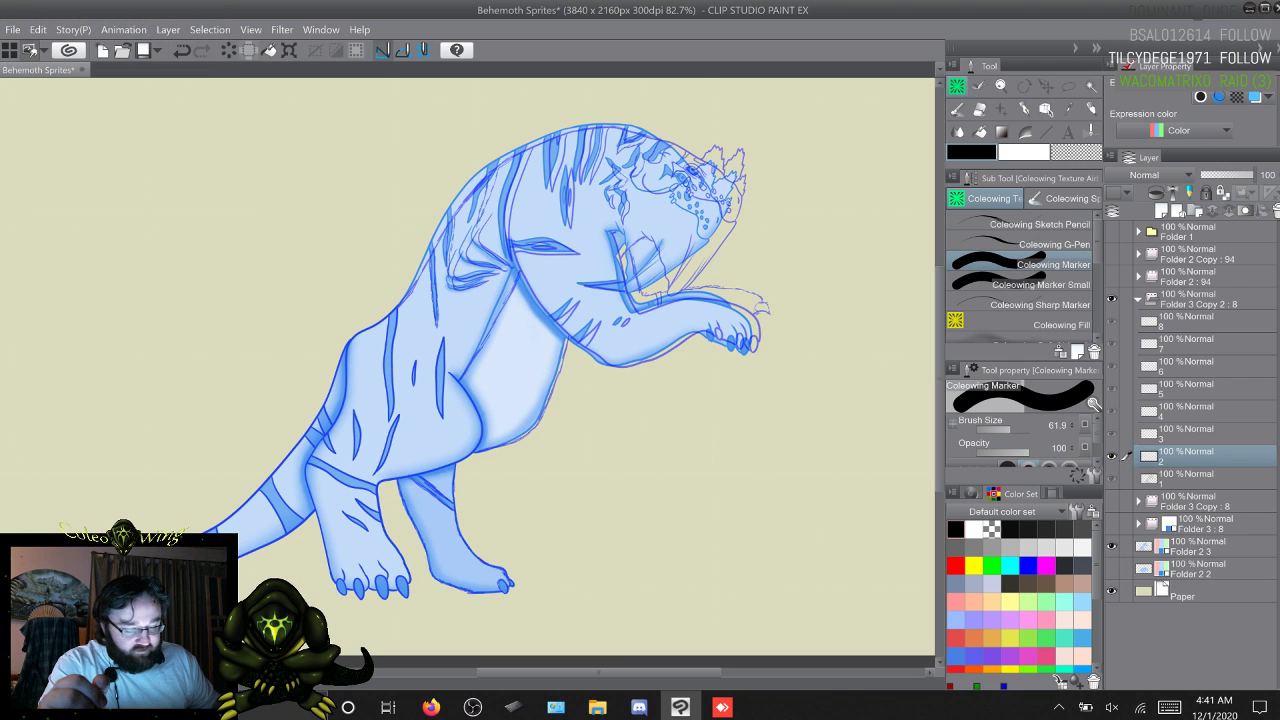
{"action": "left_click", "coordinate": [1187, 479]}
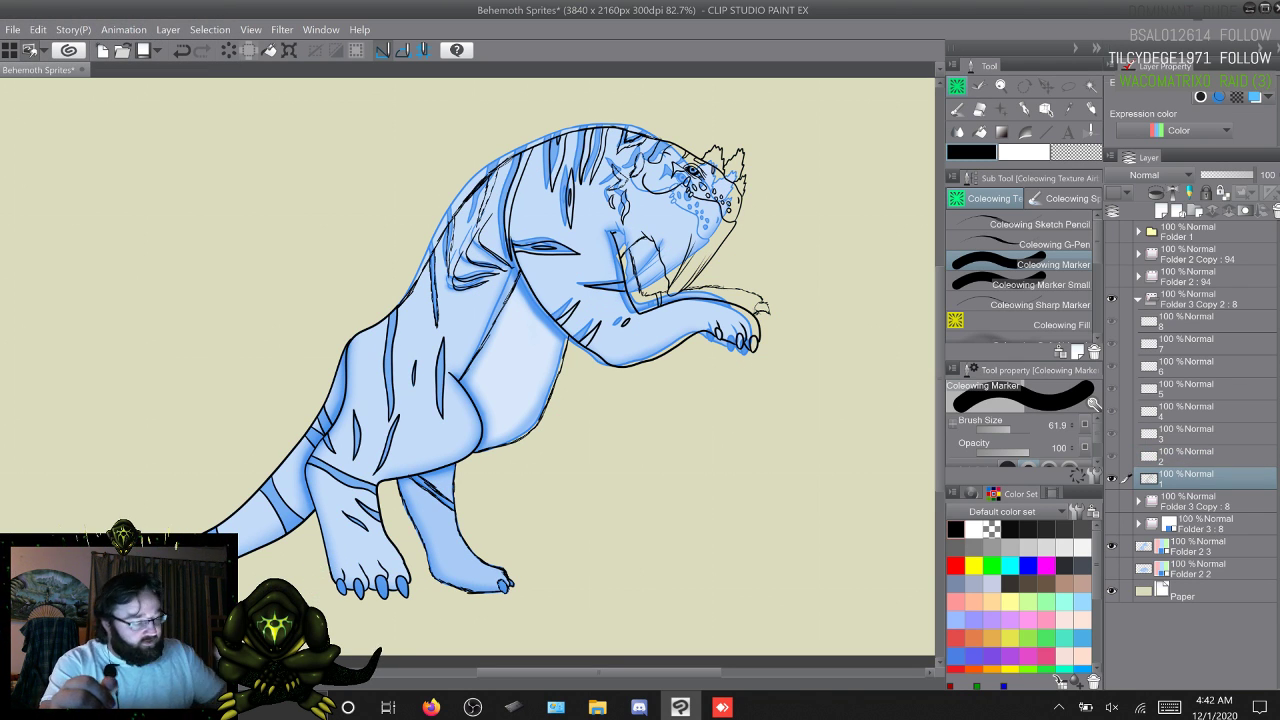
Step: Erase the stray claw sketch and the loose line above the raised front paw on layer 1, using the transparent color
{"action": "key", "text": "c"}
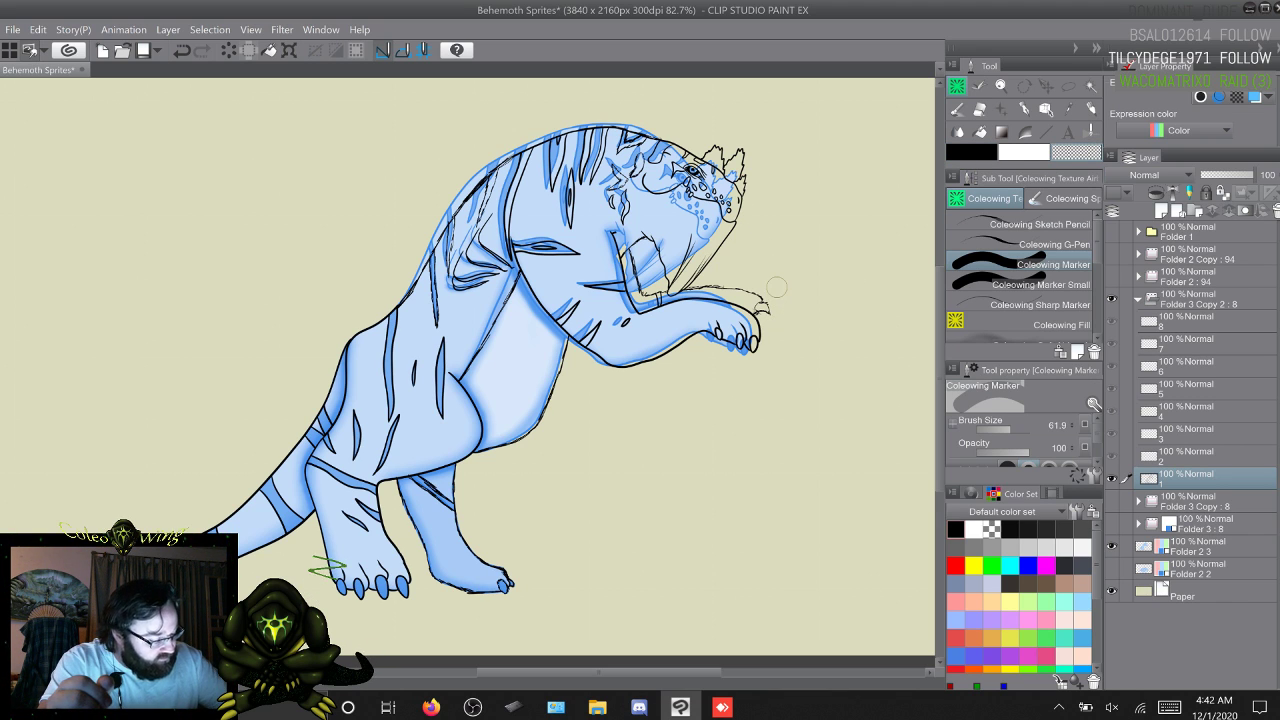
{"action": "left_click_drag", "start_coordinate": [763, 295], "coordinate": [761, 305]}
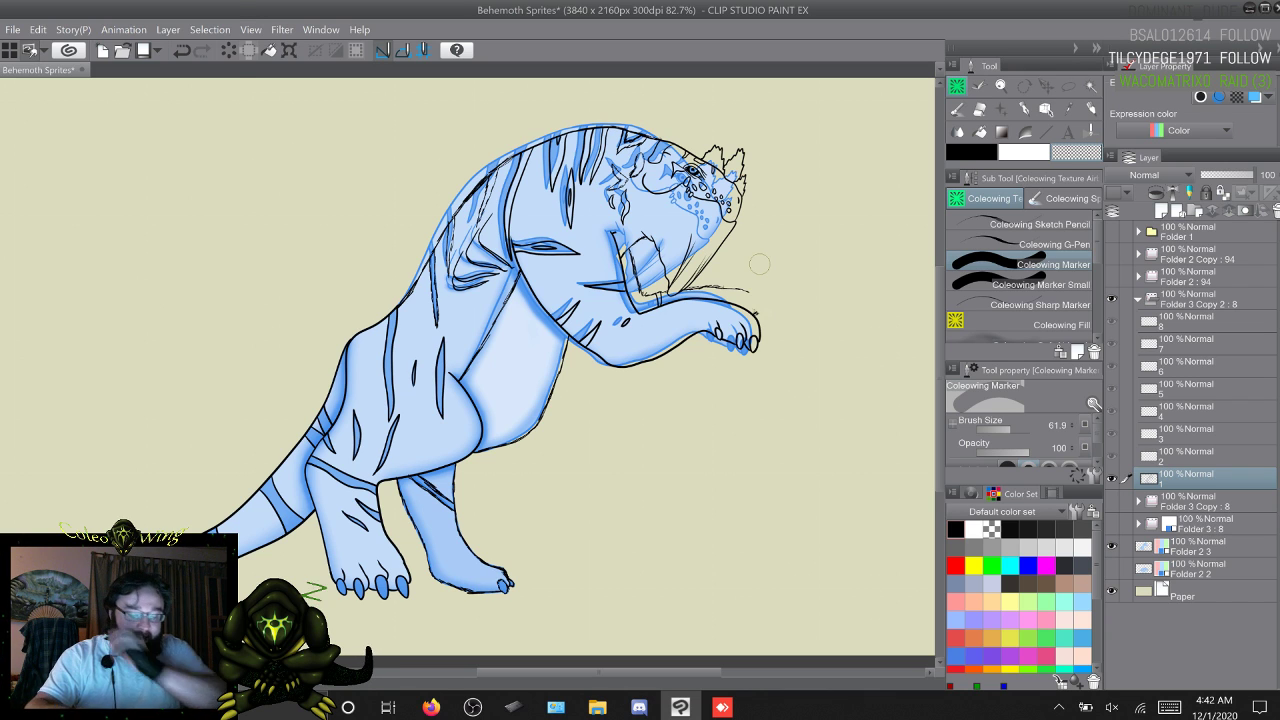
{"action": "scroll", "coordinate": [659, 522], "scroll_direction": "up", "scroll_amount": 5}
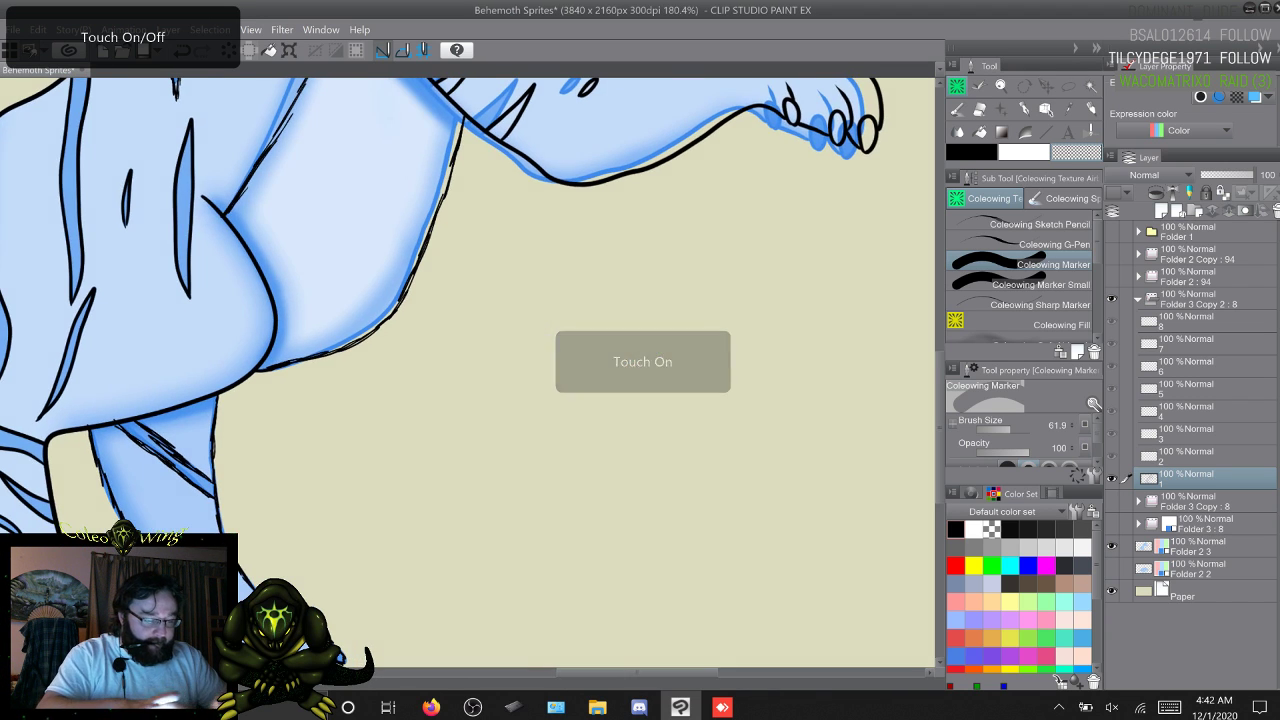
{"action": "left_click_drag", "start_coordinate": [600, 220], "coordinate": [397, 563]}
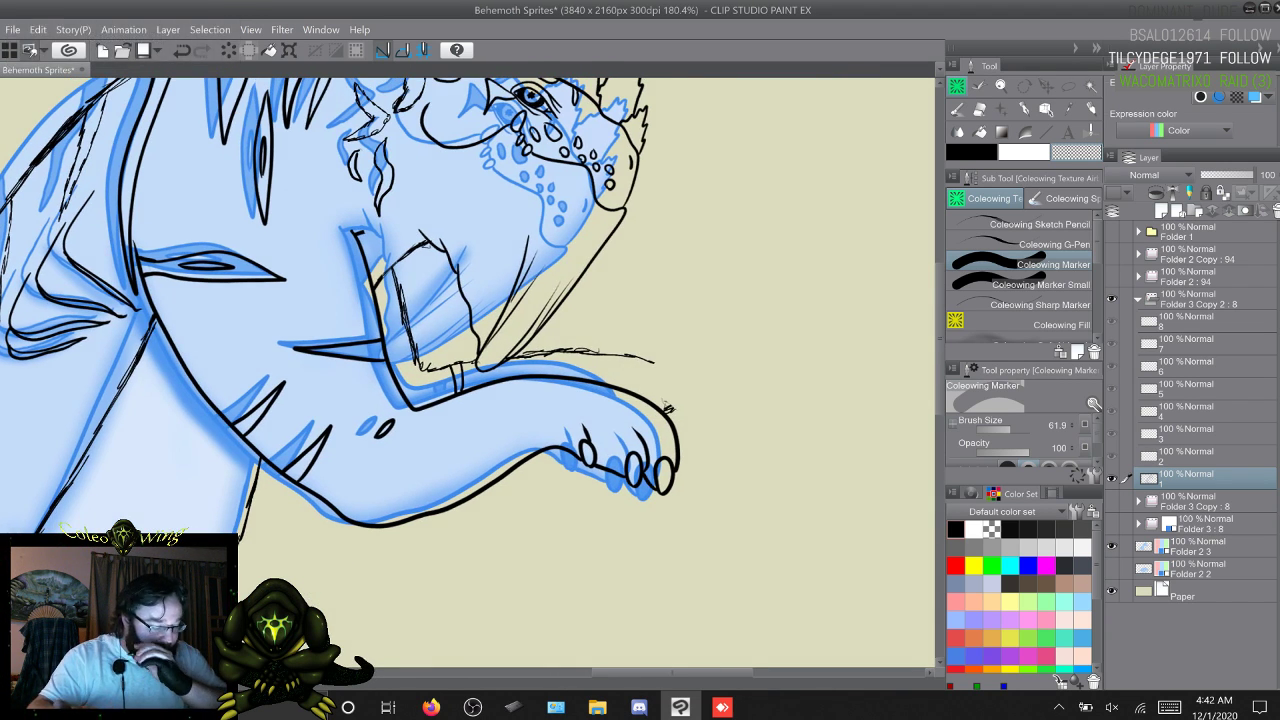
{"action": "key", "text": "XF86TouchpadToggle"}
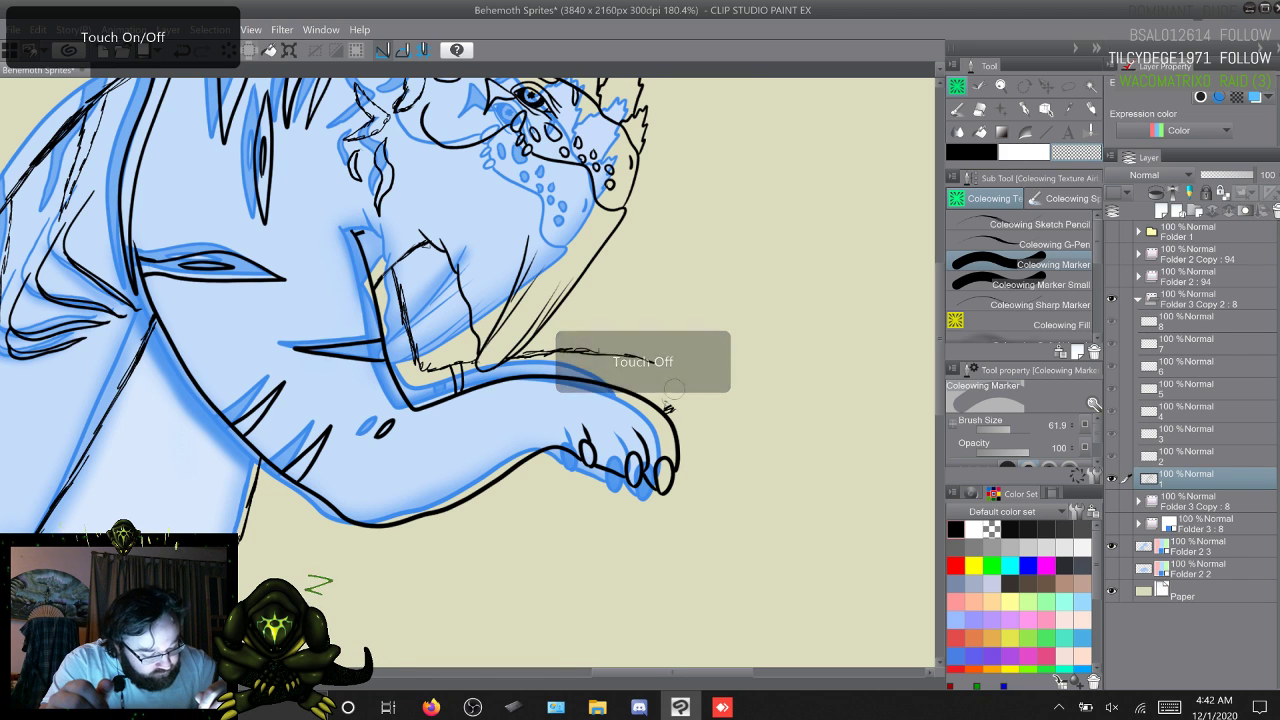
{"action": "key", "text": "ctrl+z"}
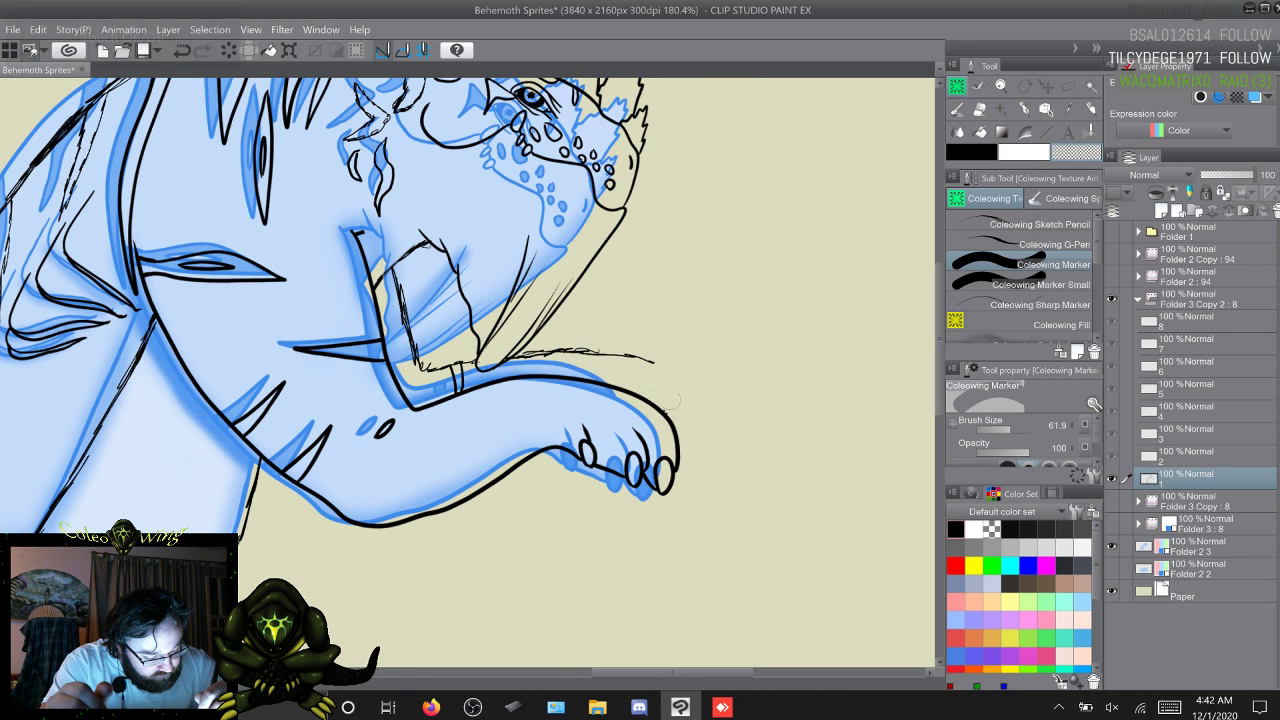
{"action": "key", "text": "ctrl+z"}
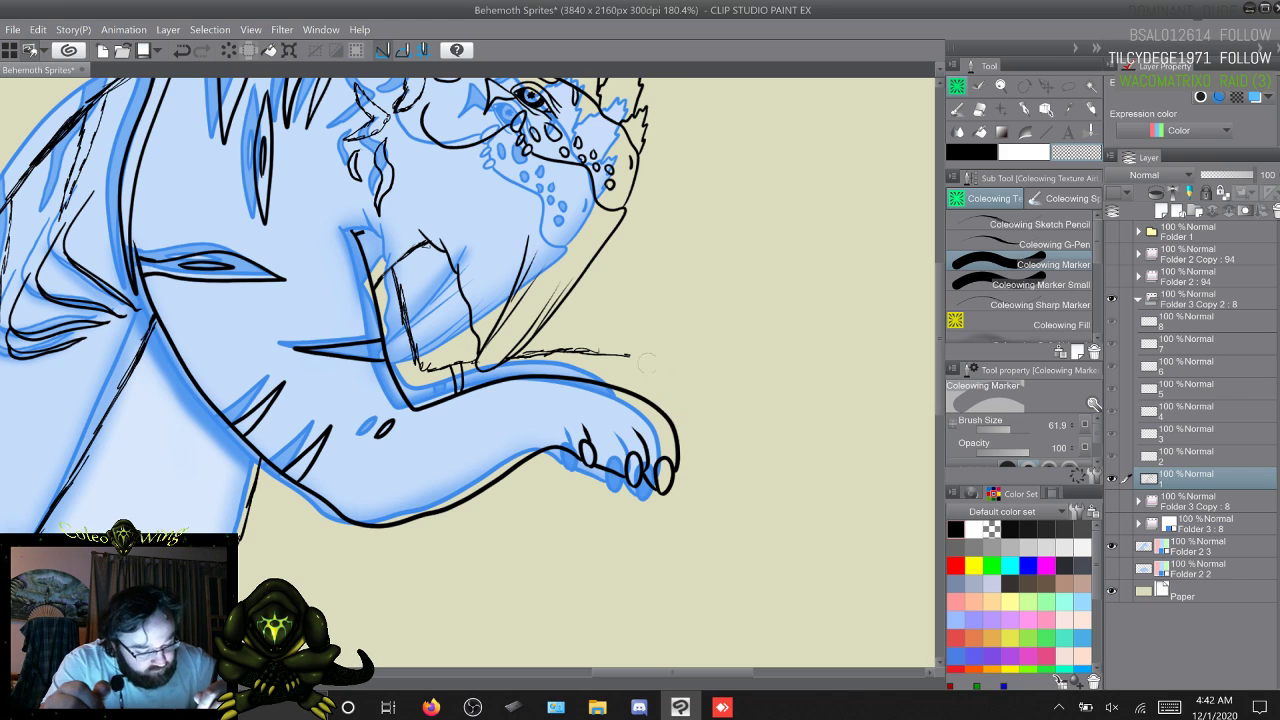
{"action": "left_click_drag", "start_coordinate": [582, 351], "coordinate": [534, 359]}
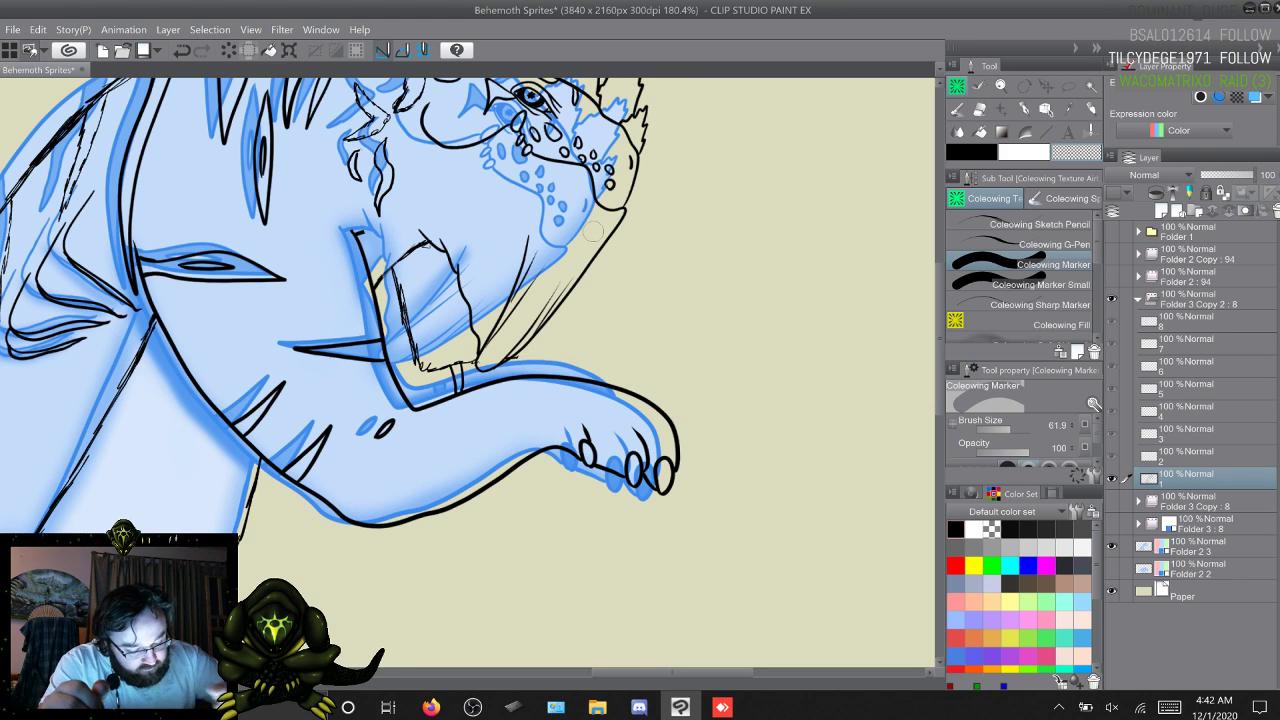
Step: Trim the overshooting stroke at the lower end of the strand lines above the forearm using Coleowing Marker Small and Coleowing Sharp Marker
{"action": "left_click", "coordinate": [1040, 285]}
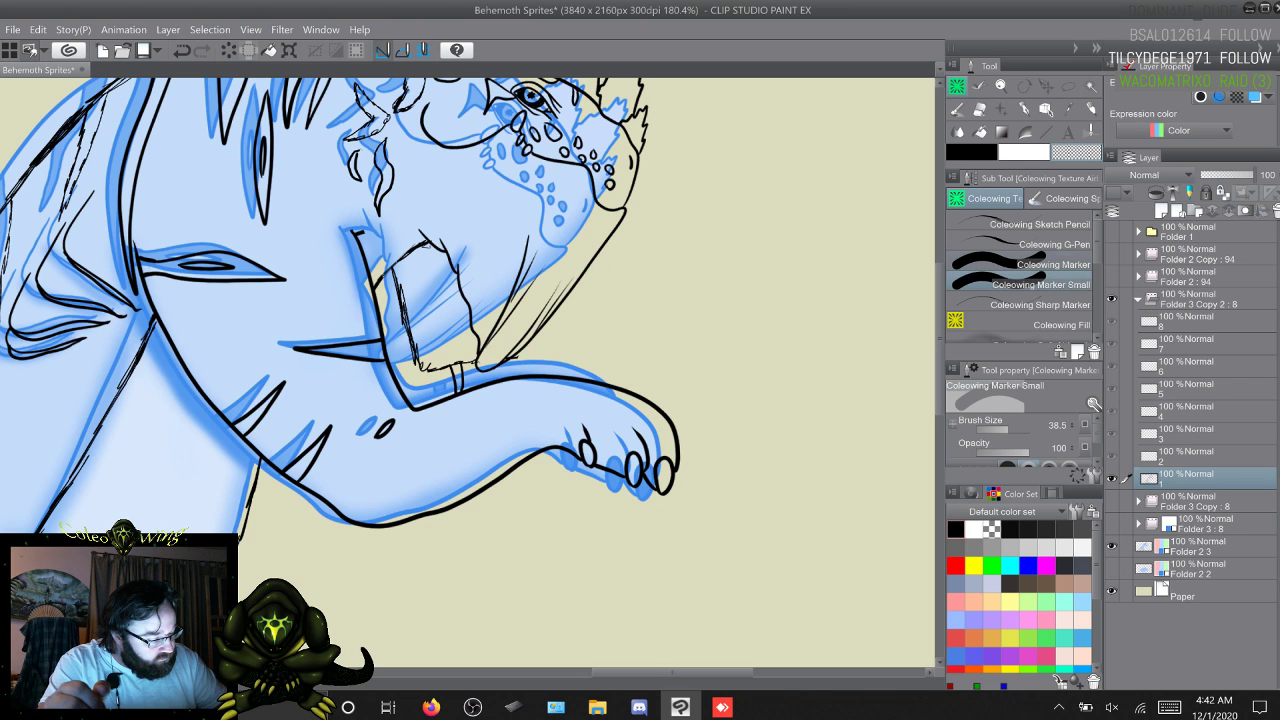
{"action": "left_click", "coordinate": [1040, 305]}
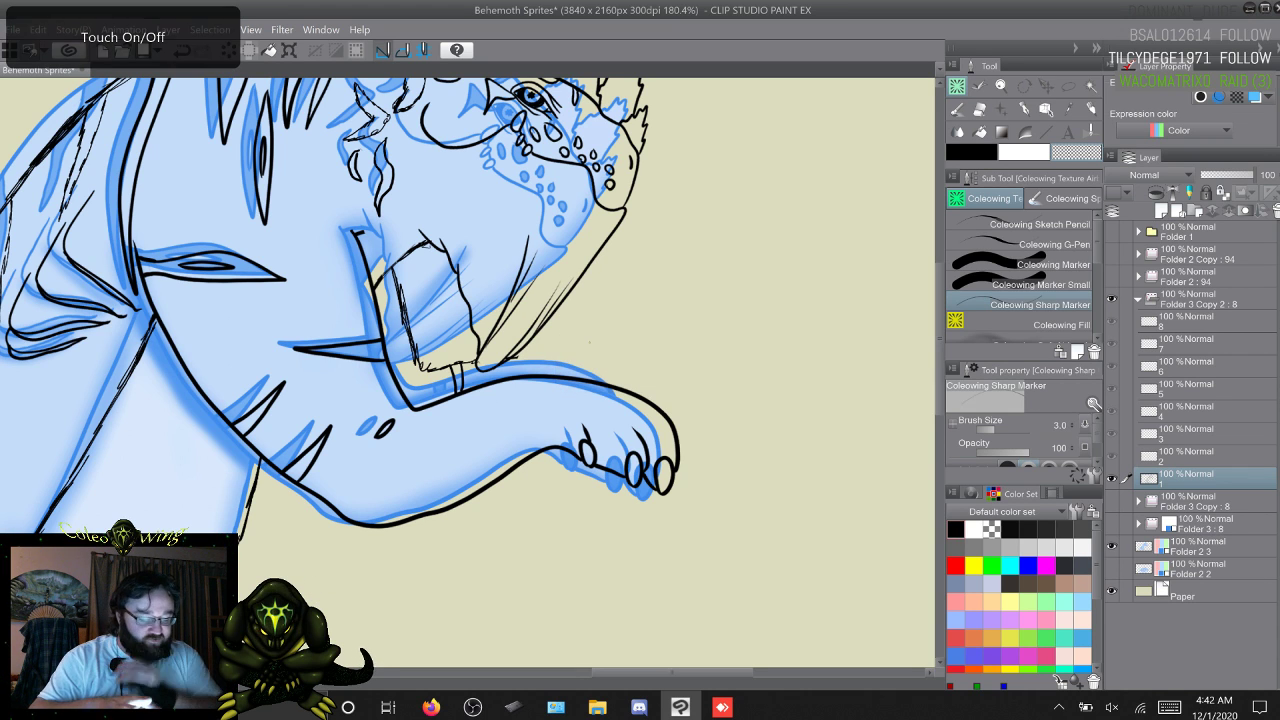
{"action": "scroll", "coordinate": [590, 342], "scroll_direction": "up", "scroll_amount": 4}
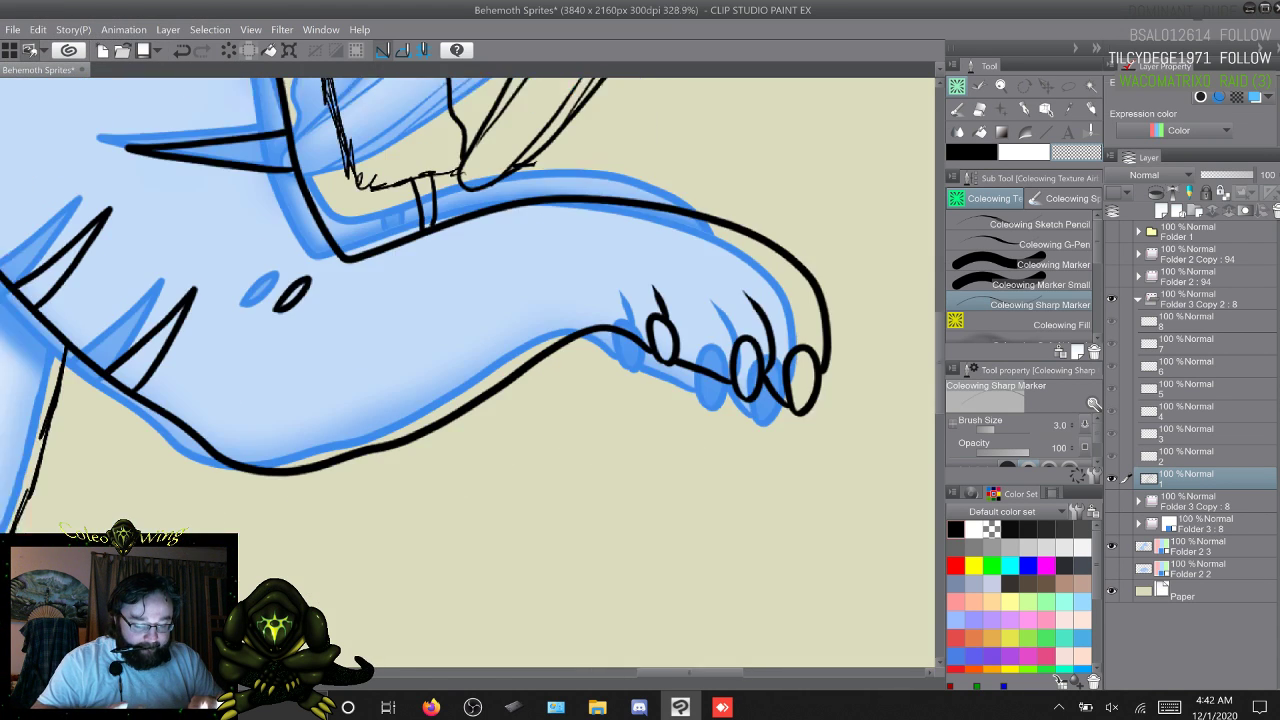
{"action": "left_click_drag", "start_coordinate": [509, 290], "coordinate": [482, 558]}
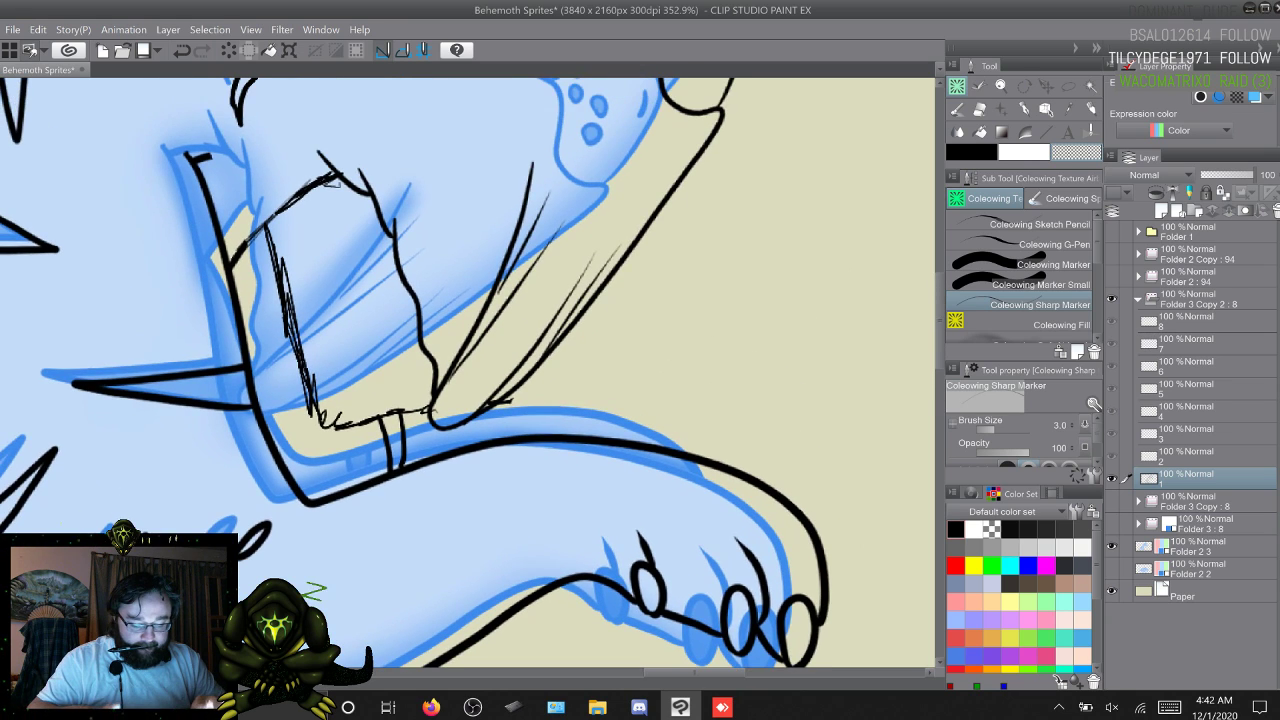
{"action": "scroll", "coordinate": [484, 556], "scroll_direction": "up", "scroll_amount": 2}
{"action": "scroll", "coordinate": [490, 567], "scroll_direction": "up", "scroll_amount": 1}
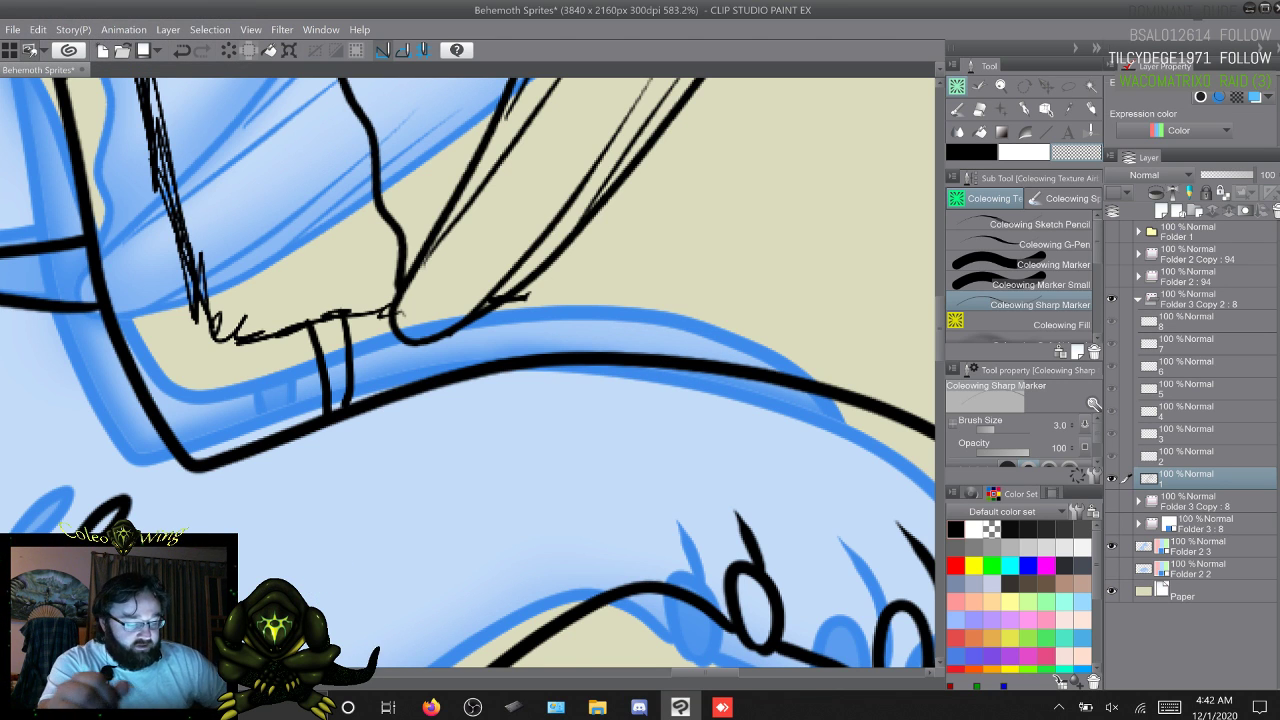
{"action": "left_click", "coordinate": [1022, 285]}
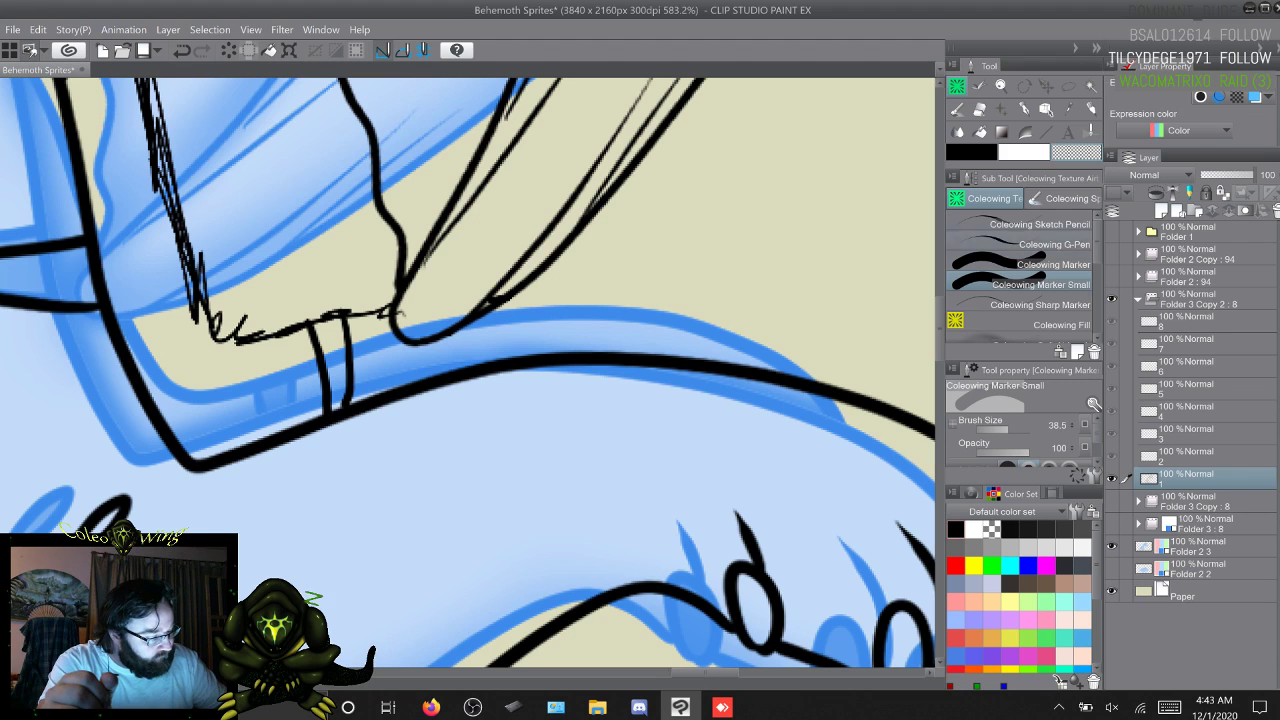
{"action": "left_click", "coordinate": [1050, 305]}
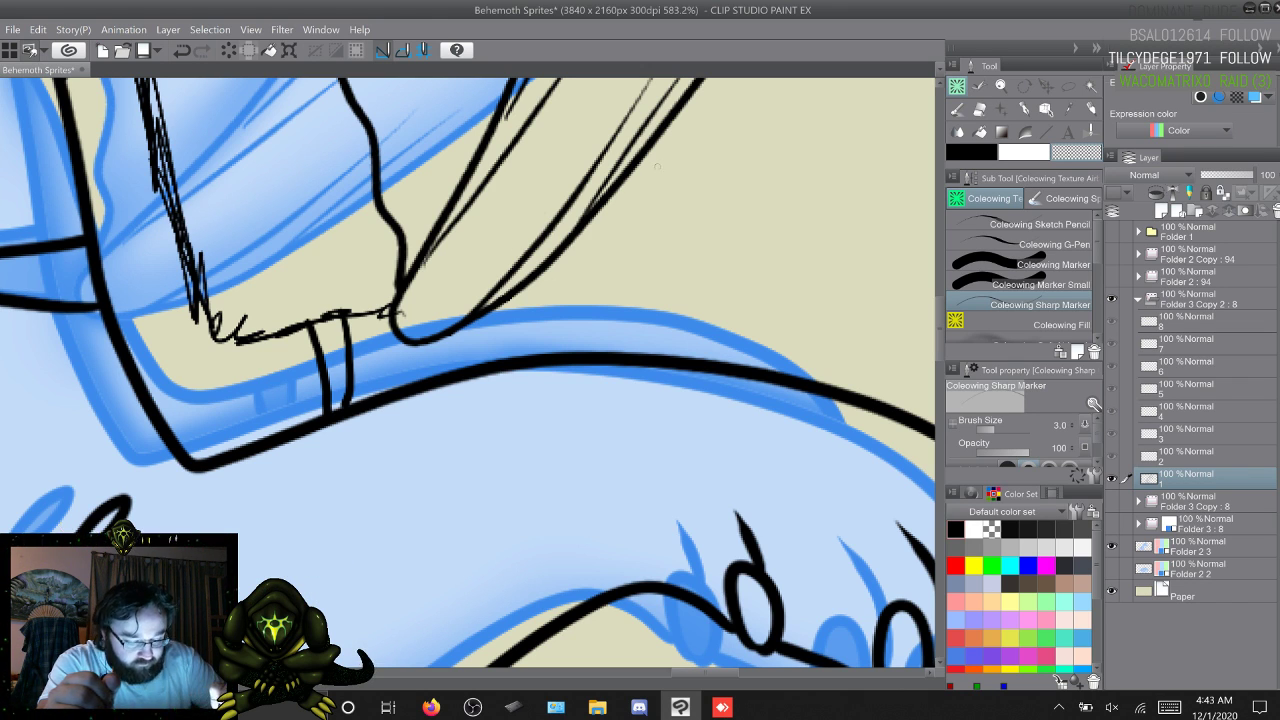
Step: Erase the sketchy horizontal line above the forearm and most of the scribbled vertical line beside it with the Coleowing Marker
{"action": "left_click", "coordinate": [1050, 265]}
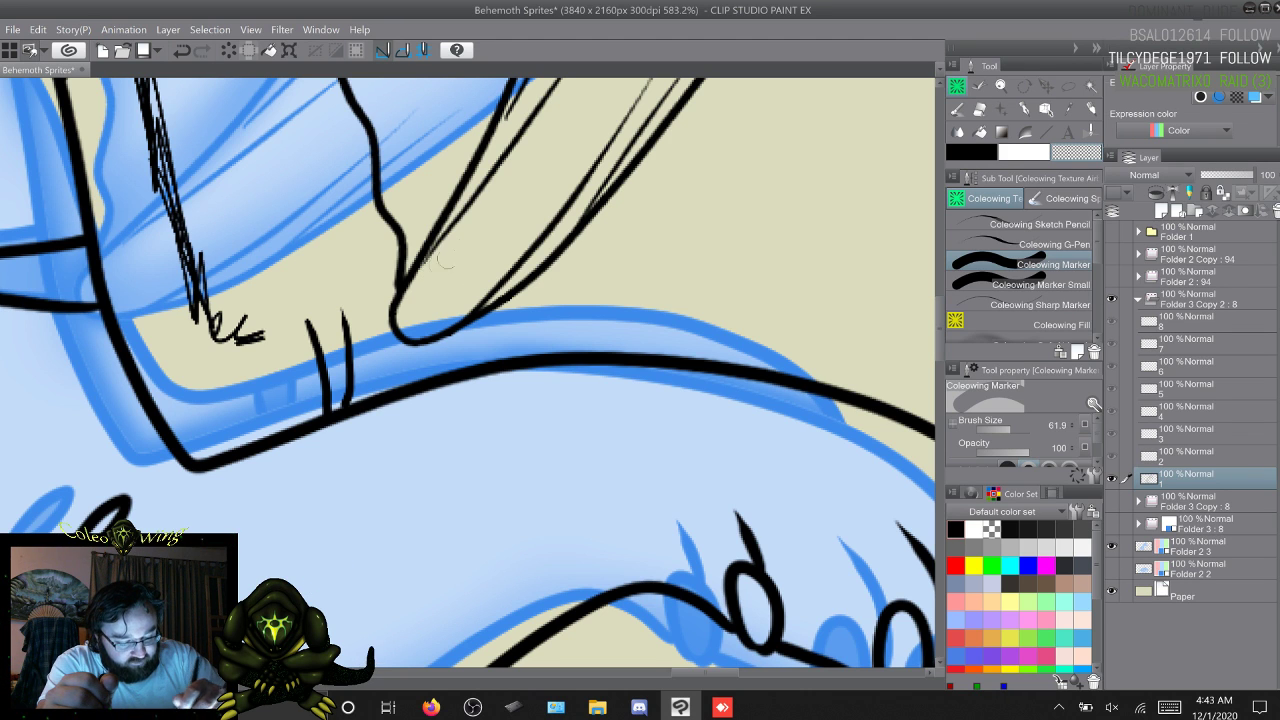
{"action": "scroll", "coordinate": [341, 309], "scroll_direction": "up", "scroll_amount": 5}
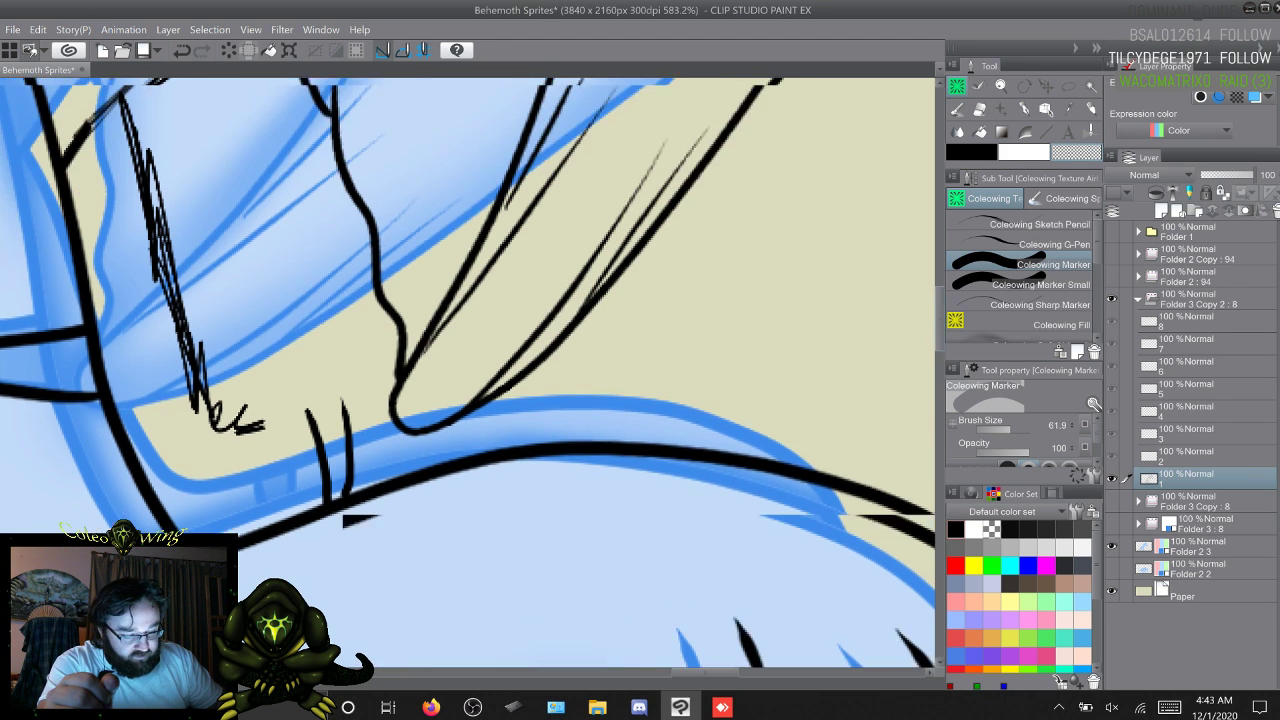
{"action": "scroll", "coordinate": [470, 372], "scroll_direction": "up", "scroll_amount": 8}
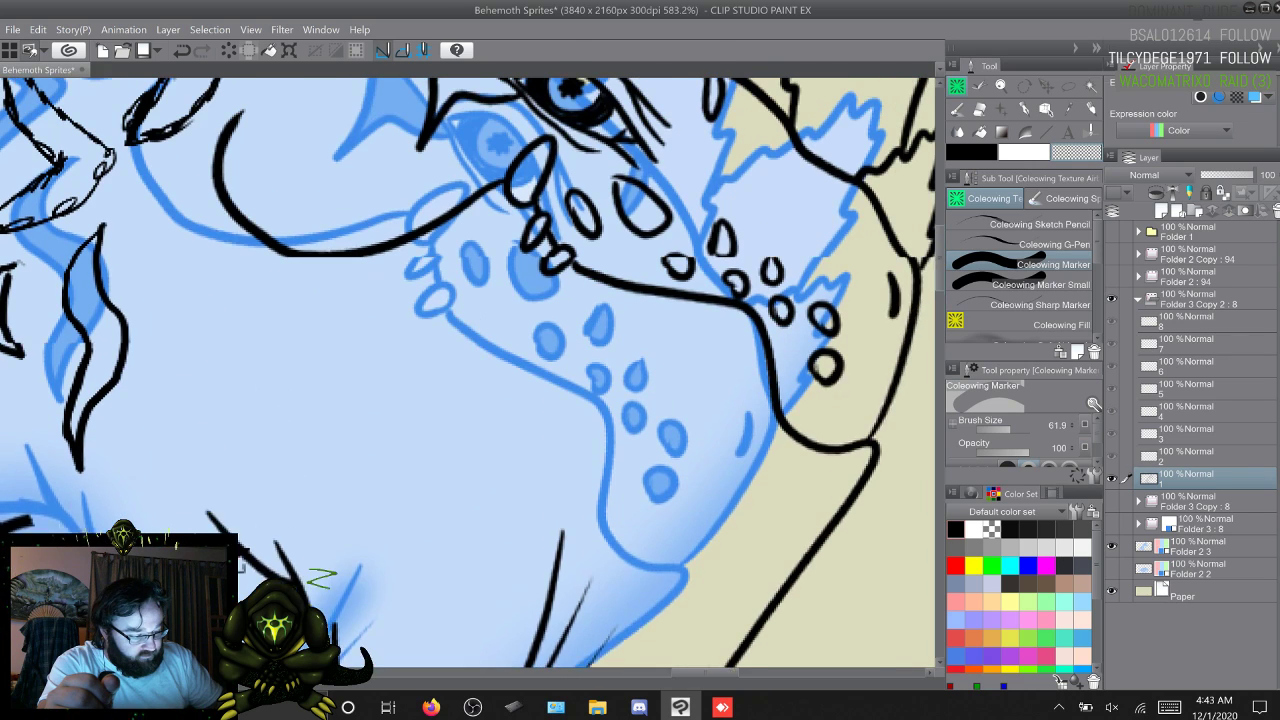
{"action": "scroll", "coordinate": [470, 372], "scroll_direction": "up", "scroll_amount": 3}
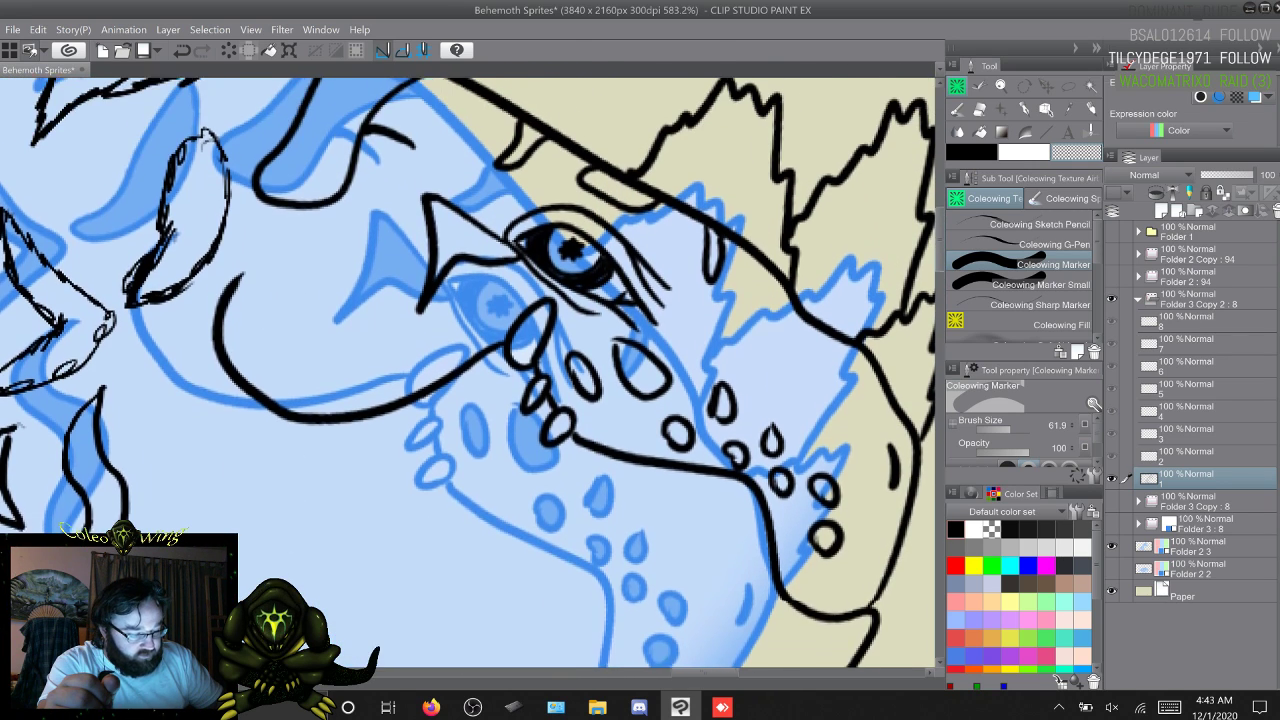
{"action": "scroll", "coordinate": [470, 372], "scroll_direction": "down", "scroll_amount": 1}
{"action": "left_click_drag", "start_coordinate": [525, 660], "coordinate": [525, 80]}
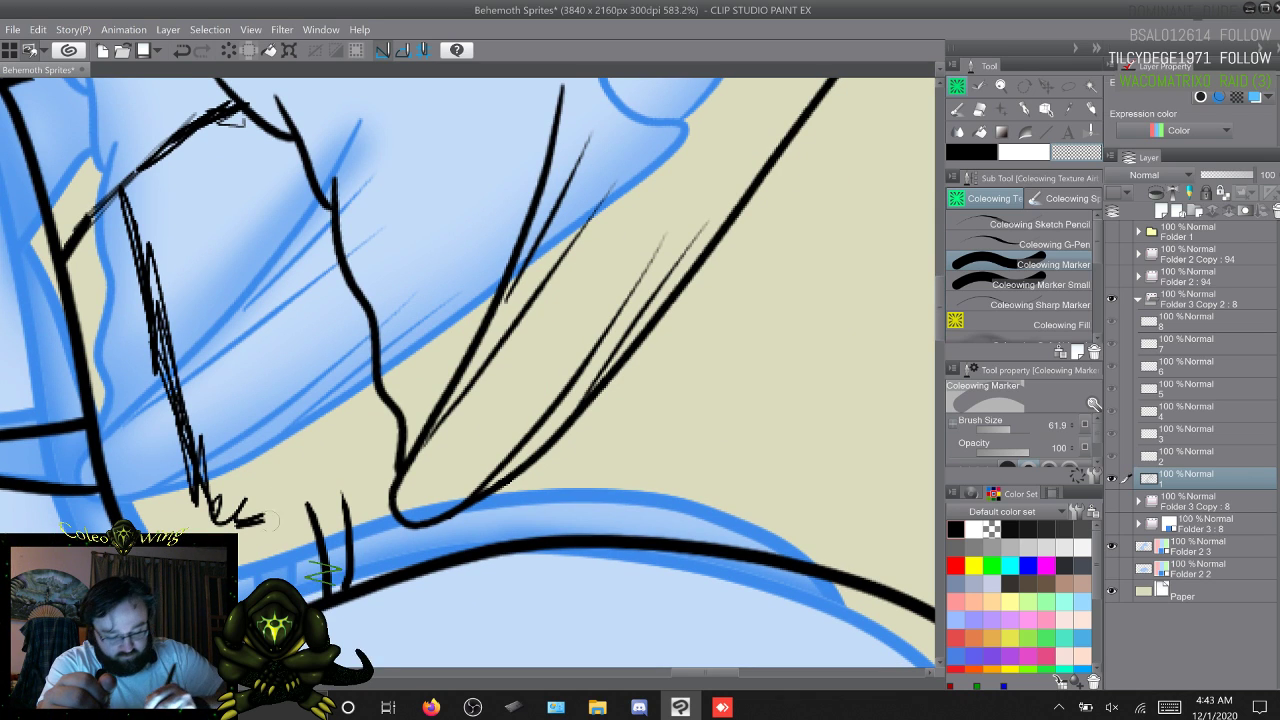
{"action": "mouse_move", "coordinate": [275, 519]}
{"action": "left_mouse_down"}
{"action": "mouse_move", "coordinate": [228, 473]}
{"action": "mouse_move", "coordinate": [257, 477]}
{"action": "mouse_move", "coordinate": [263, 495]}
{"action": "mouse_move", "coordinate": [218, 522]}
{"action": "mouse_move", "coordinate": [205, 502]}
{"action": "mouse_move", "coordinate": [201, 512]}
{"action": "mouse_move", "coordinate": [214, 492]}
{"action": "mouse_move", "coordinate": [190, 504]}
{"action": "mouse_move", "coordinate": [179, 417]}
{"action": "mouse_move", "coordinate": [152, 370]}
{"action": "mouse_move", "coordinate": [156, 242]}
{"action": "mouse_move", "coordinate": [140, 286]}
{"action": "left_mouse_up"}
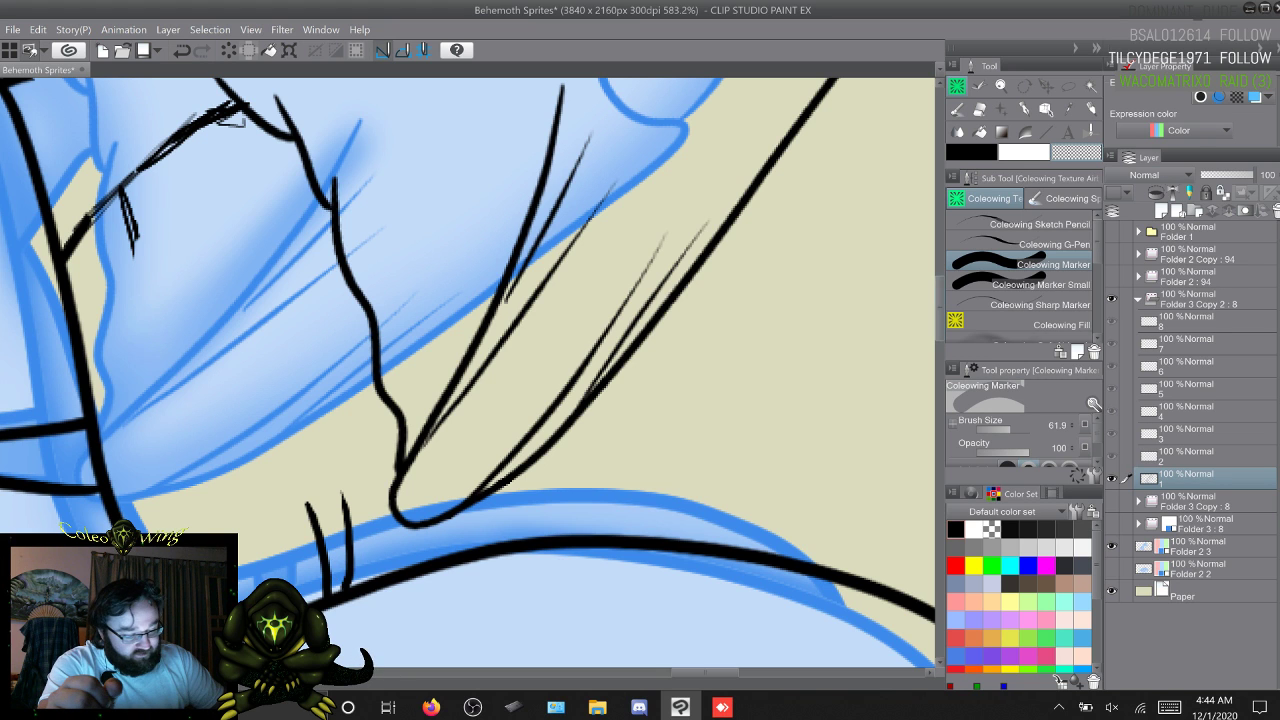
Step: Erase the leftover scribbles, the sketchy diagonal line and the short tick at the upper end of the raised foreleg's inner line
{"action": "scroll", "coordinate": [468, 372], "scroll_direction": "up", "scroll_amount": 5}
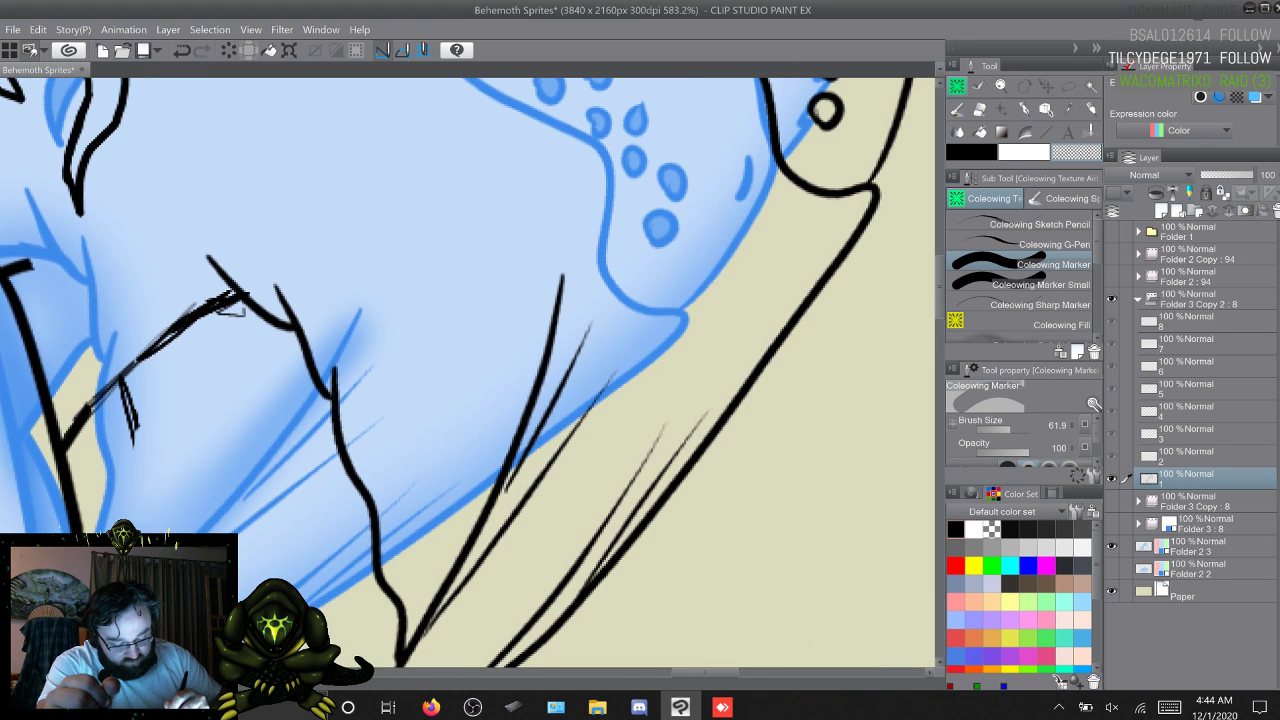
{"action": "scroll", "coordinate": [468, 372], "scroll_direction": "left", "scroll_amount": 10}
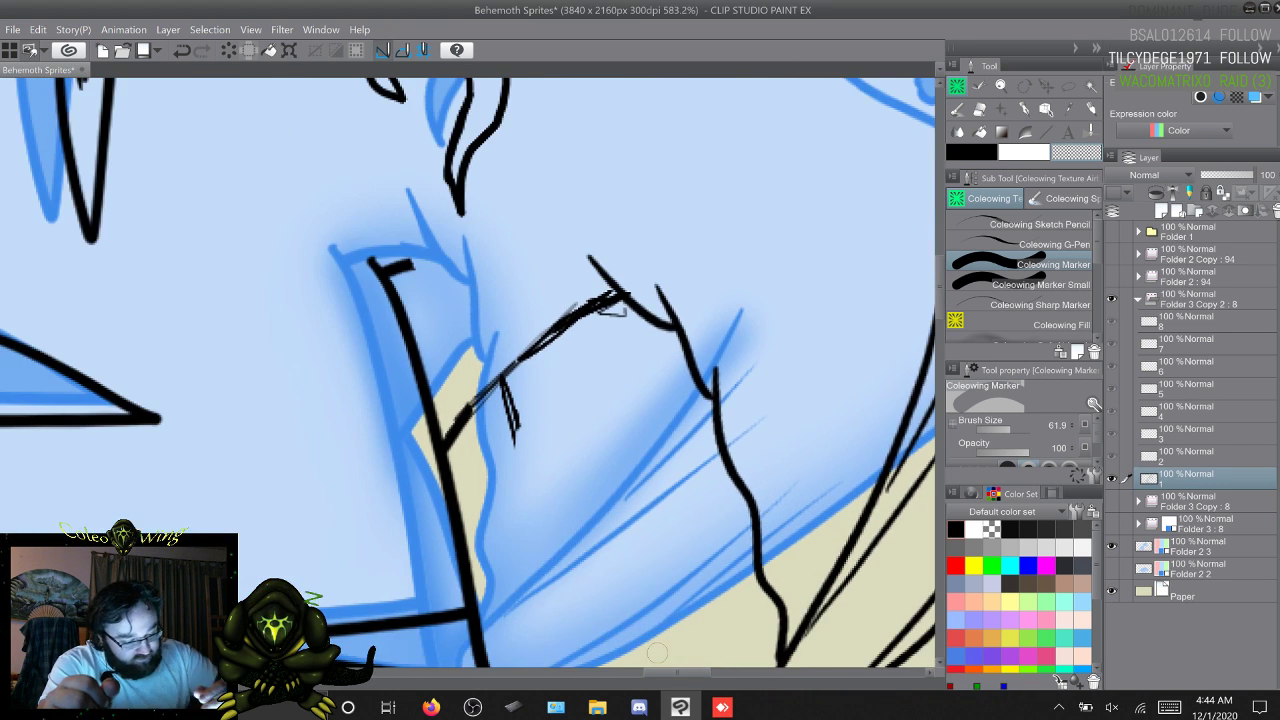
{"action": "left_click_drag", "start_coordinate": [497, 362], "coordinate": [517, 446]}
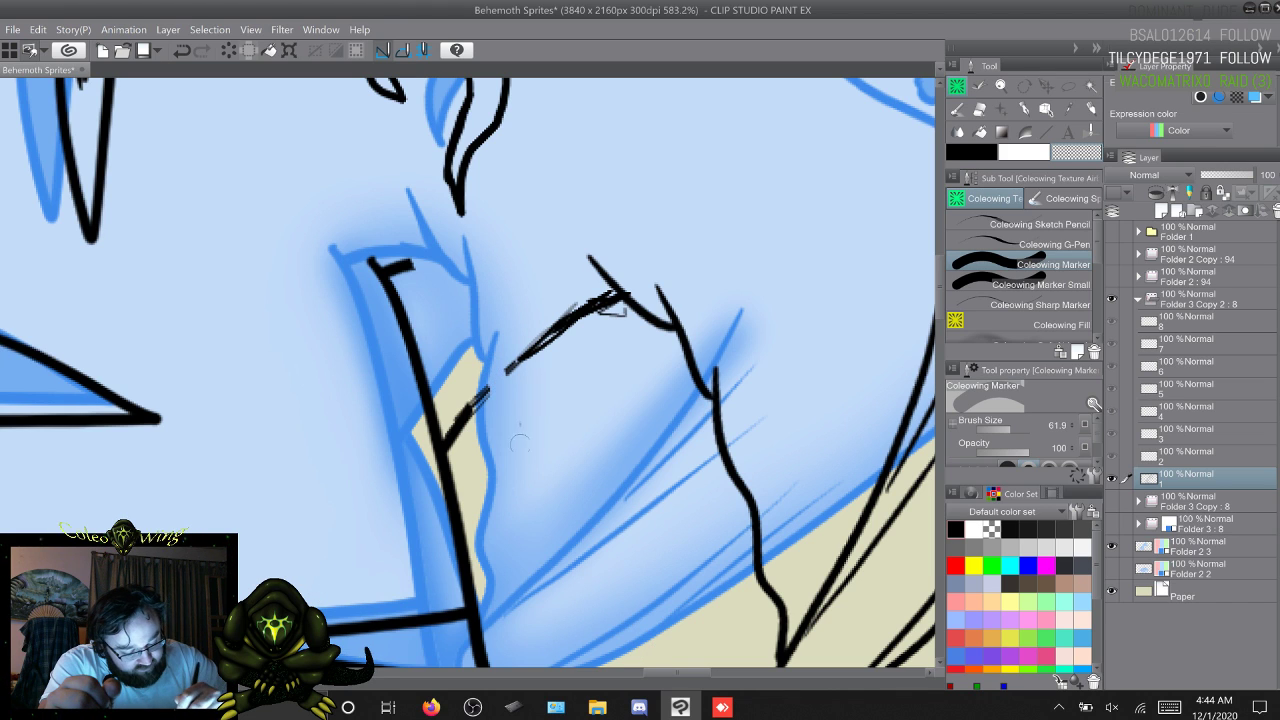
{"action": "mouse_move", "coordinate": [490, 388]}
{"action": "left_mouse_down"}
{"action": "mouse_move", "coordinate": [492, 402]}
{"action": "mouse_move", "coordinate": [468, 412]}
{"action": "mouse_move", "coordinate": [456, 400]}
{"action": "left_mouse_up"}
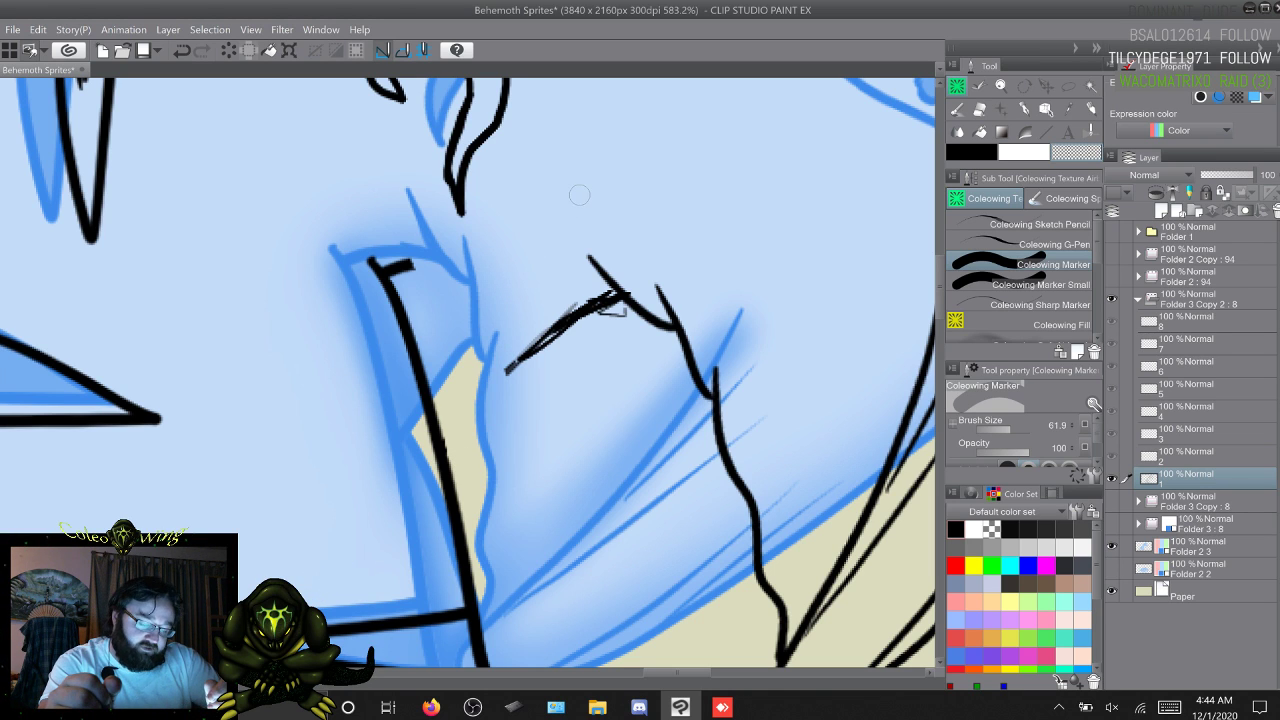
{"action": "left_click_drag", "start_coordinate": [412, 247], "coordinate": [392, 258]}
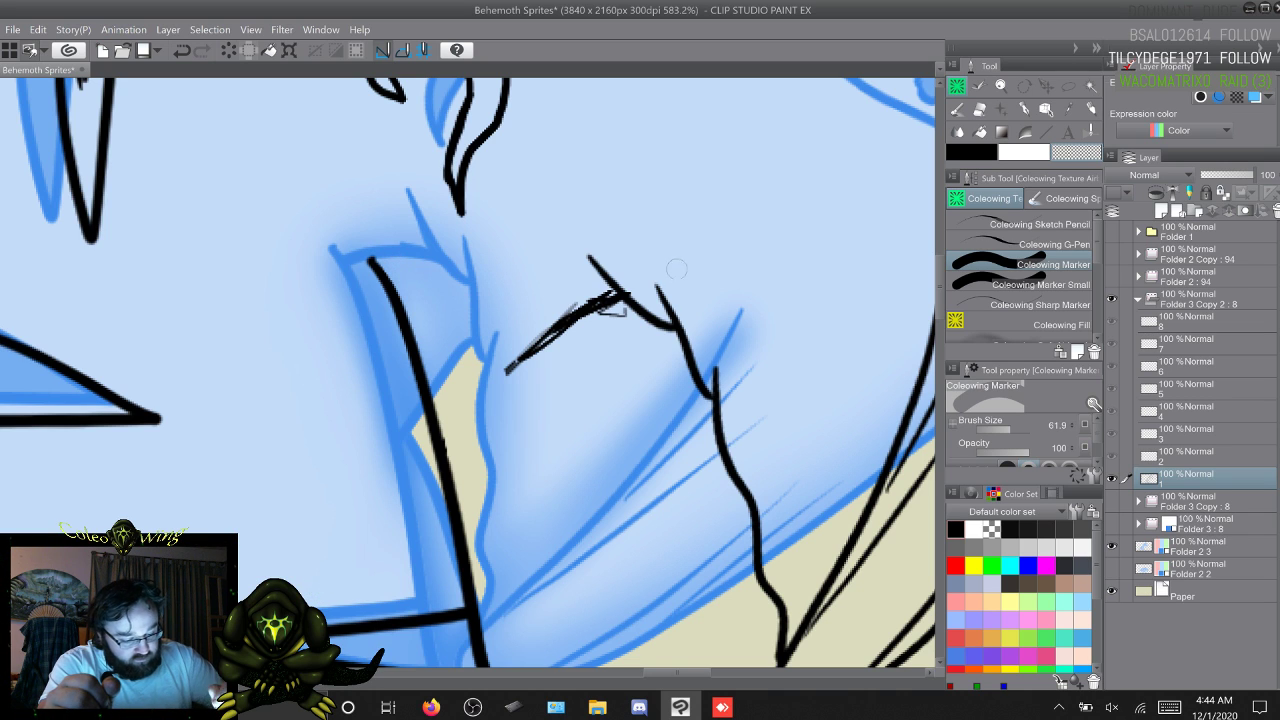
{"action": "left_click_drag", "start_coordinate": [583, 293], "coordinate": [616, 309]}
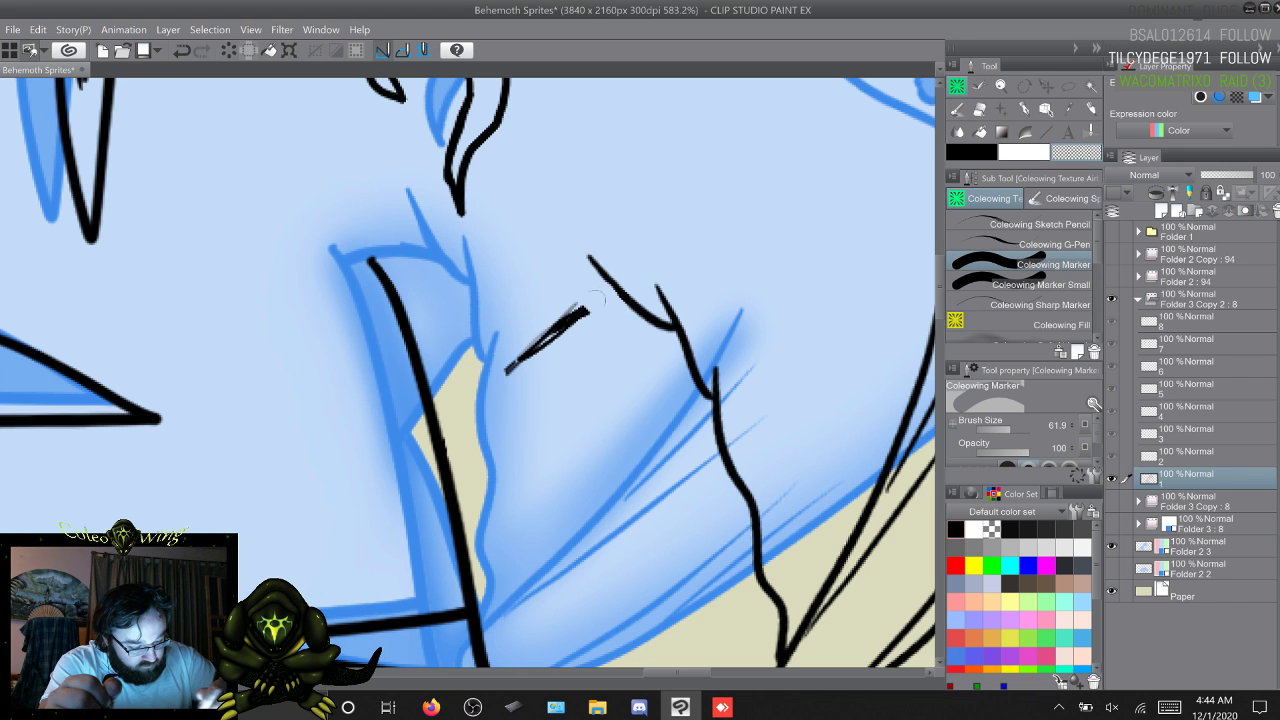
{"action": "mouse_move", "coordinate": [597, 298]}
{"action": "left_mouse_down"}
{"action": "mouse_move", "coordinate": [572, 312]}
{"action": "mouse_move", "coordinate": [578, 338]}
{"action": "mouse_move", "coordinate": [544, 321]}
{"action": "left_mouse_up"}
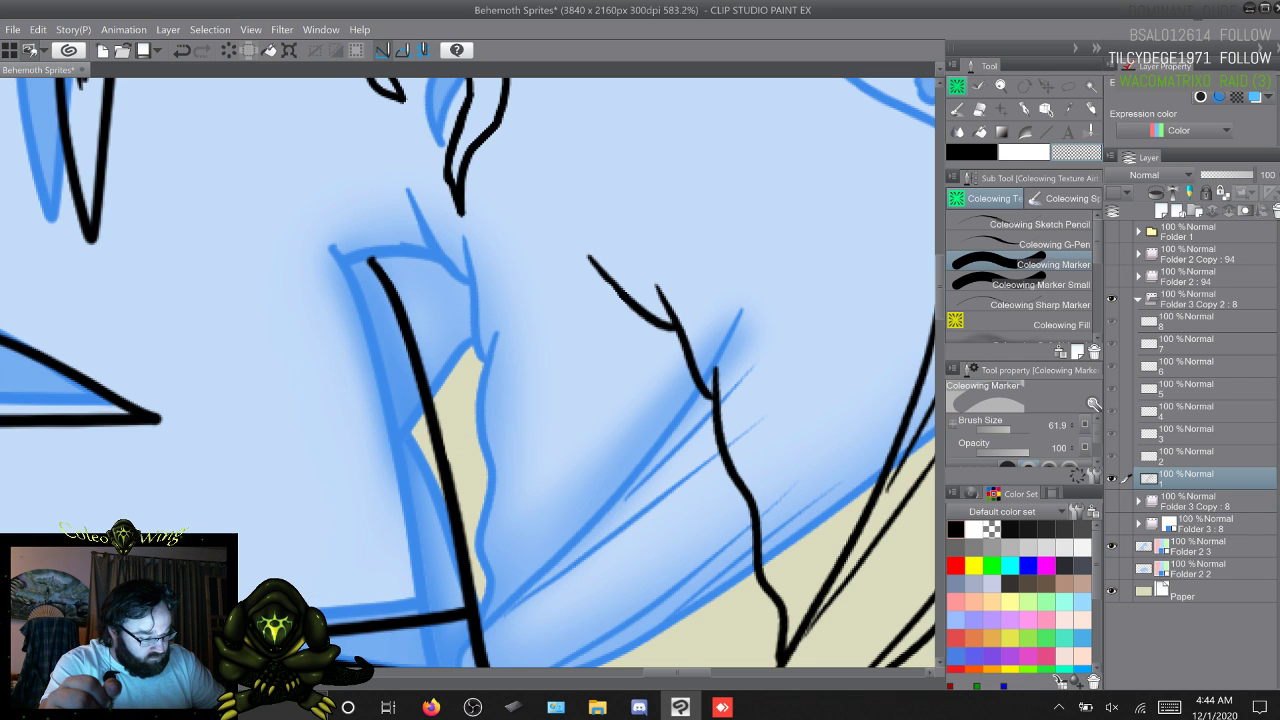
Step: Erase the rough back outline behind the head and the outer end of the sketchy triangular stripe on layer 1
{"action": "scroll", "coordinate": [470, 372], "scroll_direction": "up", "scroll_amount": 8}
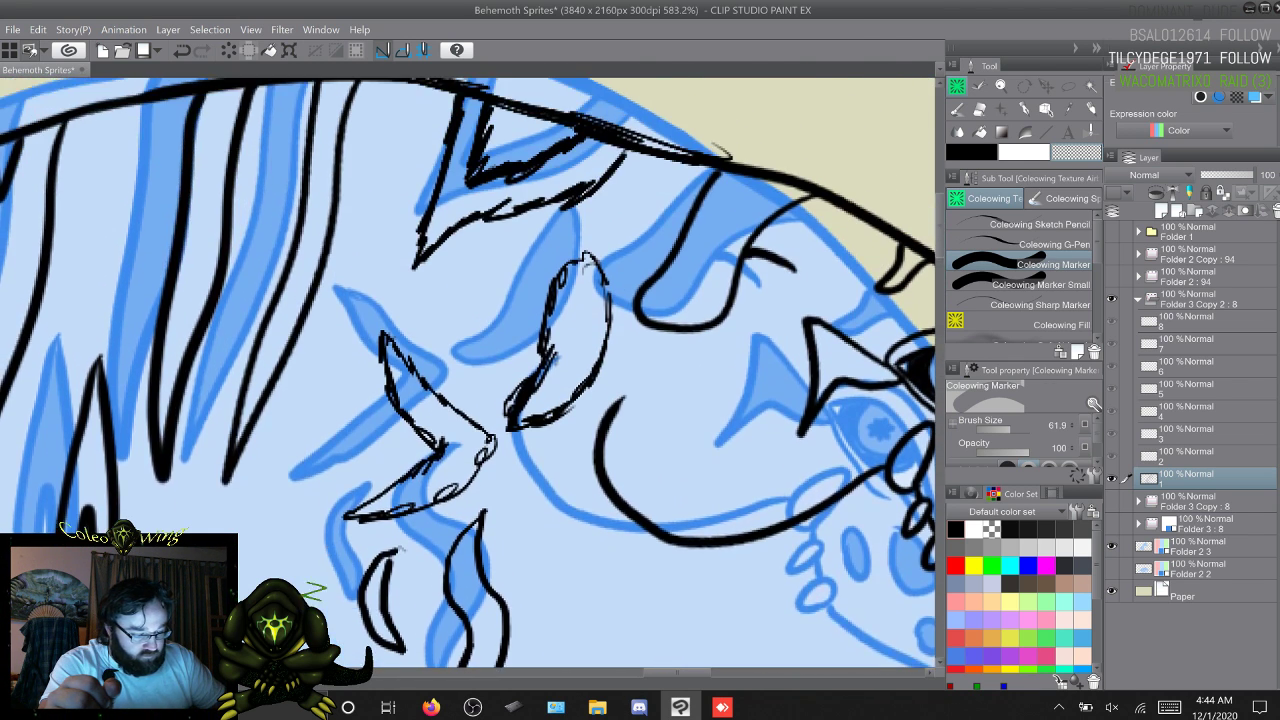
{"action": "scroll", "coordinate": [470, 372], "scroll_direction": "down", "scroll_amount": 1}
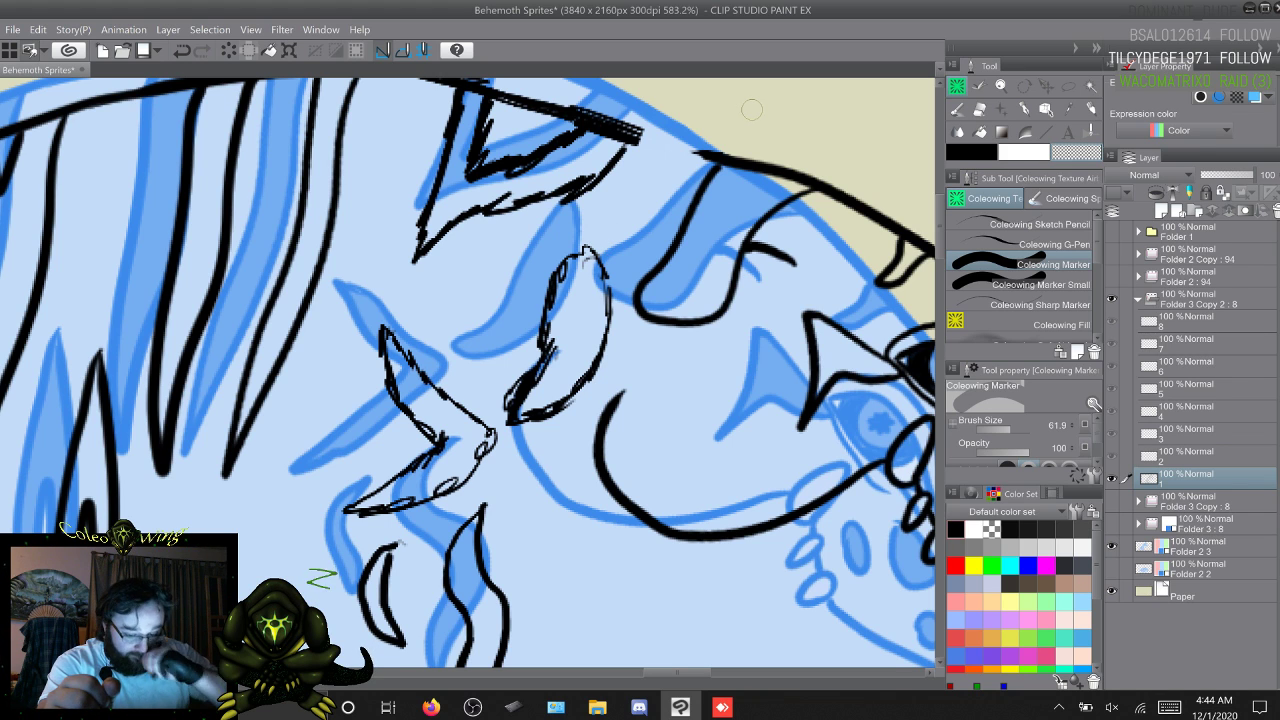
{"action": "scroll", "coordinate": [468, 373], "scroll_direction": "up", "scroll_amount": 2}
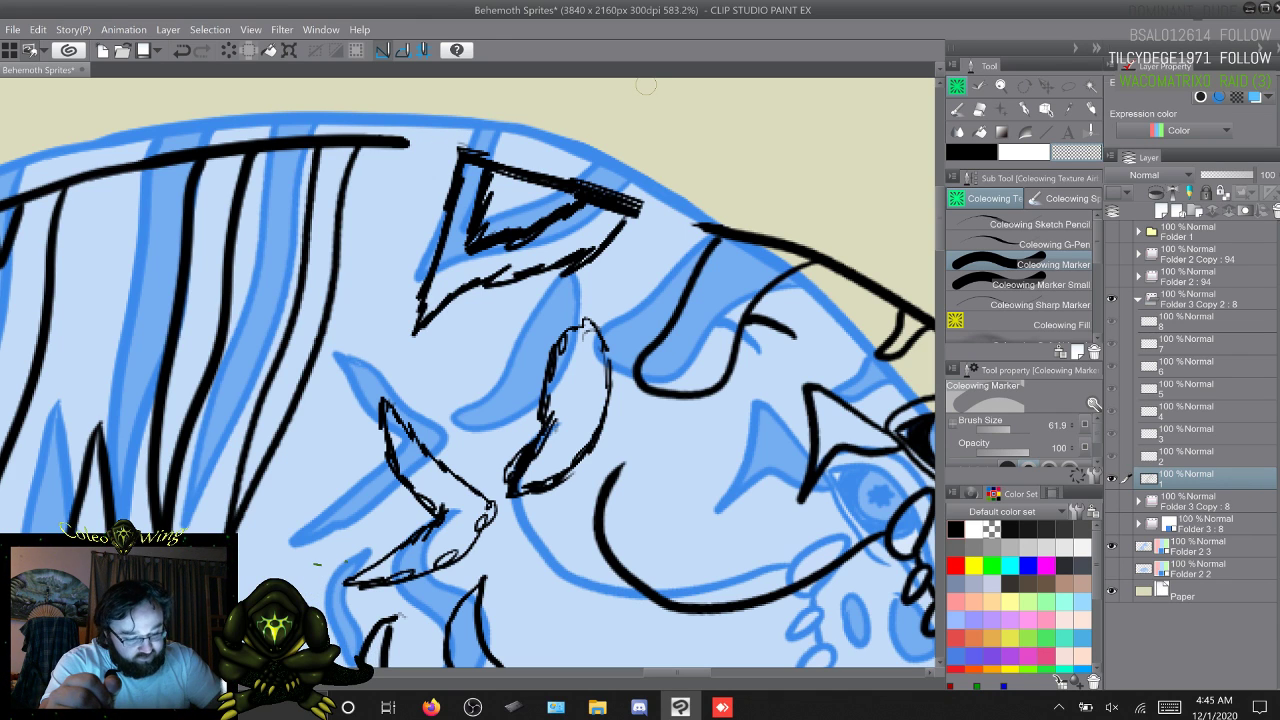
{"action": "mouse_move", "coordinate": [640, 212]}
{"action": "left_mouse_down"}
{"action": "mouse_move", "coordinate": [576, 245]}
{"action": "mouse_move", "coordinate": [576, 275]}
{"action": "mouse_move", "coordinate": [560, 234]}
{"action": "left_mouse_up"}
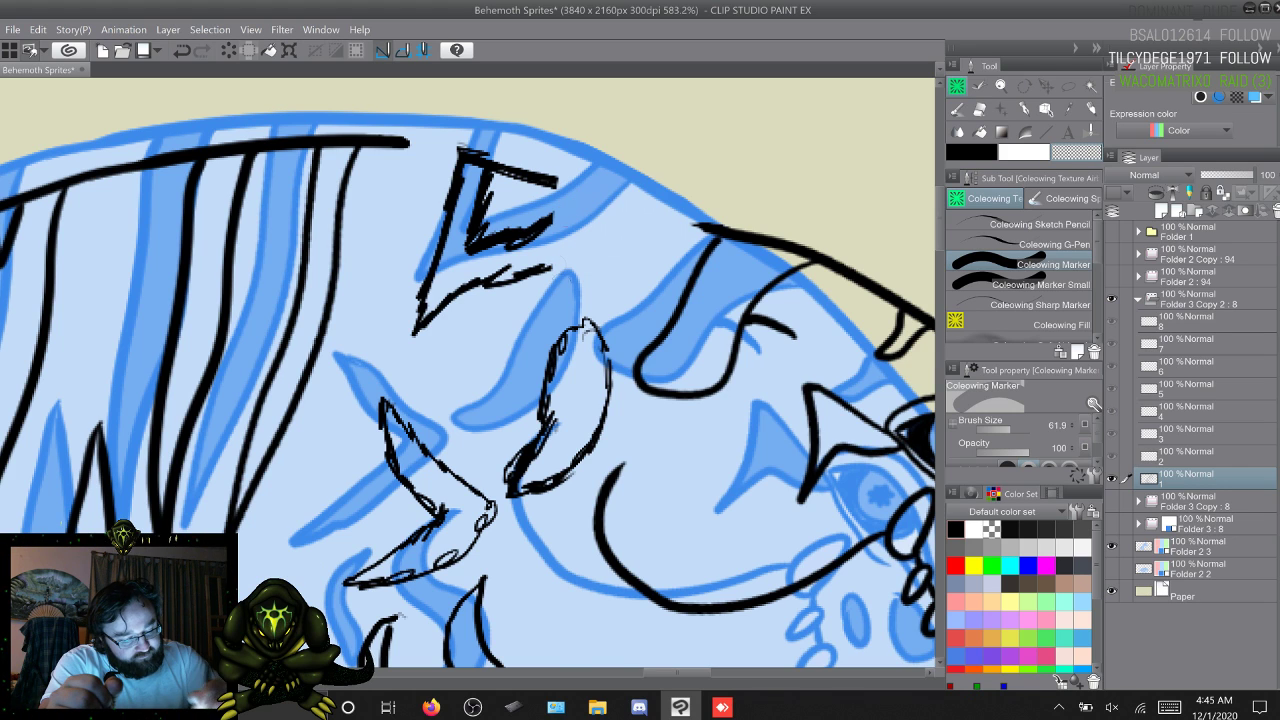
Step: Lasso the remaining triangular stripe, crescent and chevron sketch markings behind the head, delete them and clear the selection
{"action": "key", "text": "m"}
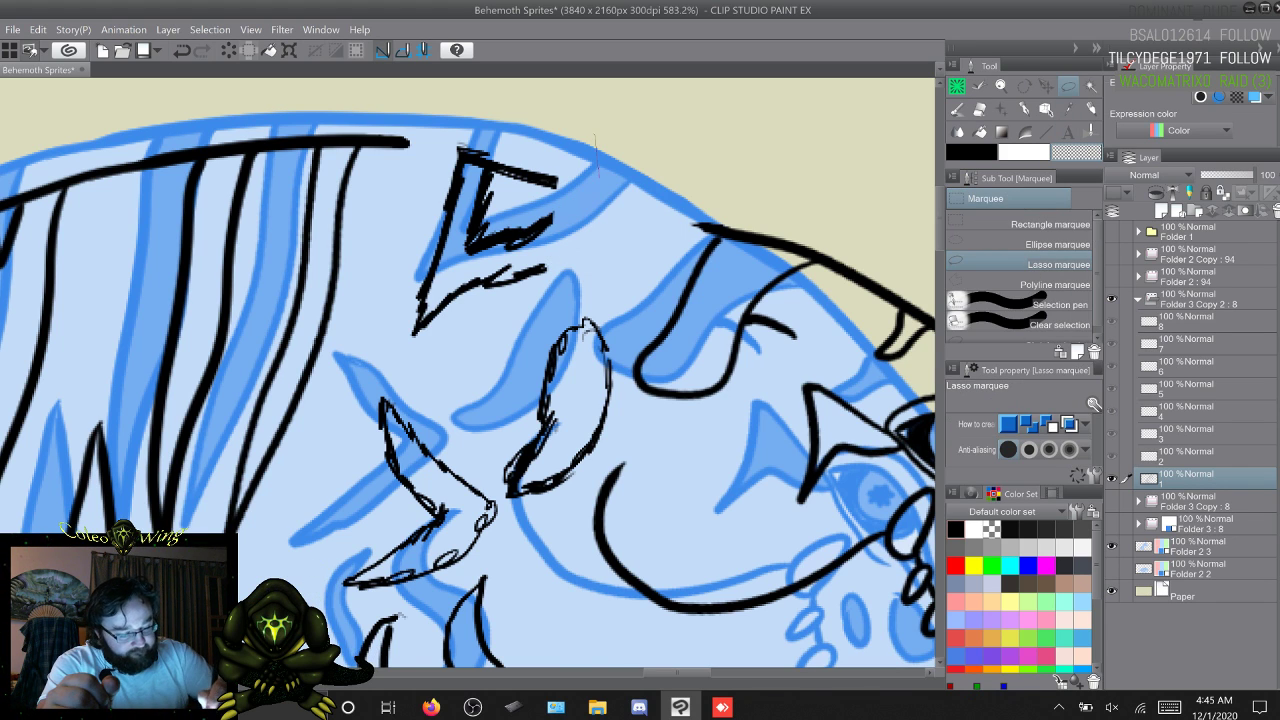
{"action": "mouse_move", "coordinate": [585, 473]}
{"action": "left_mouse_down"}
{"action": "mouse_move", "coordinate": [457, 575]}
{"action": "mouse_move", "coordinate": [355, 603]}
{"action": "mouse_move", "coordinate": [314, 560]}
{"action": "mouse_move", "coordinate": [326, 405]}
{"action": "left_mouse_up"}
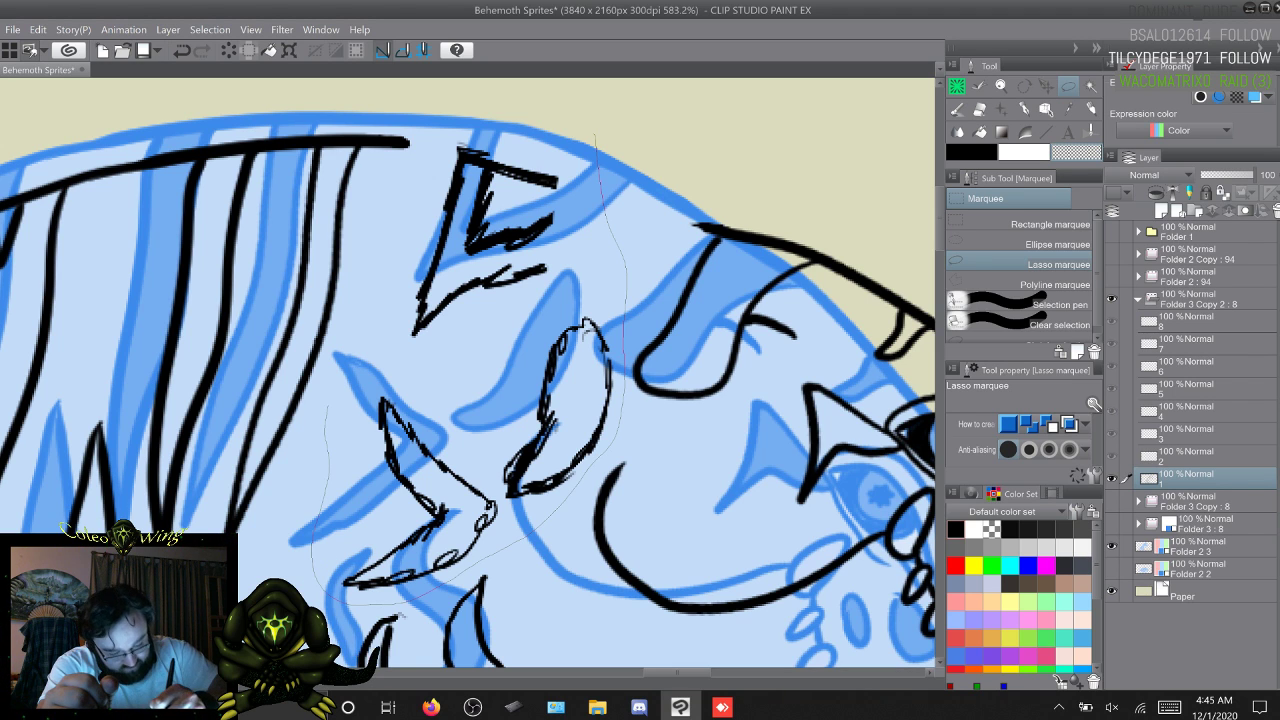
{"action": "mouse_move", "coordinate": [340, 352]}
{"action": "left_mouse_down"}
{"action": "mouse_move", "coordinate": [423, 145]}
{"action": "mouse_move", "coordinate": [462, 119]}
{"action": "left_mouse_up"}
{"action": "key", "text": "Delete"}
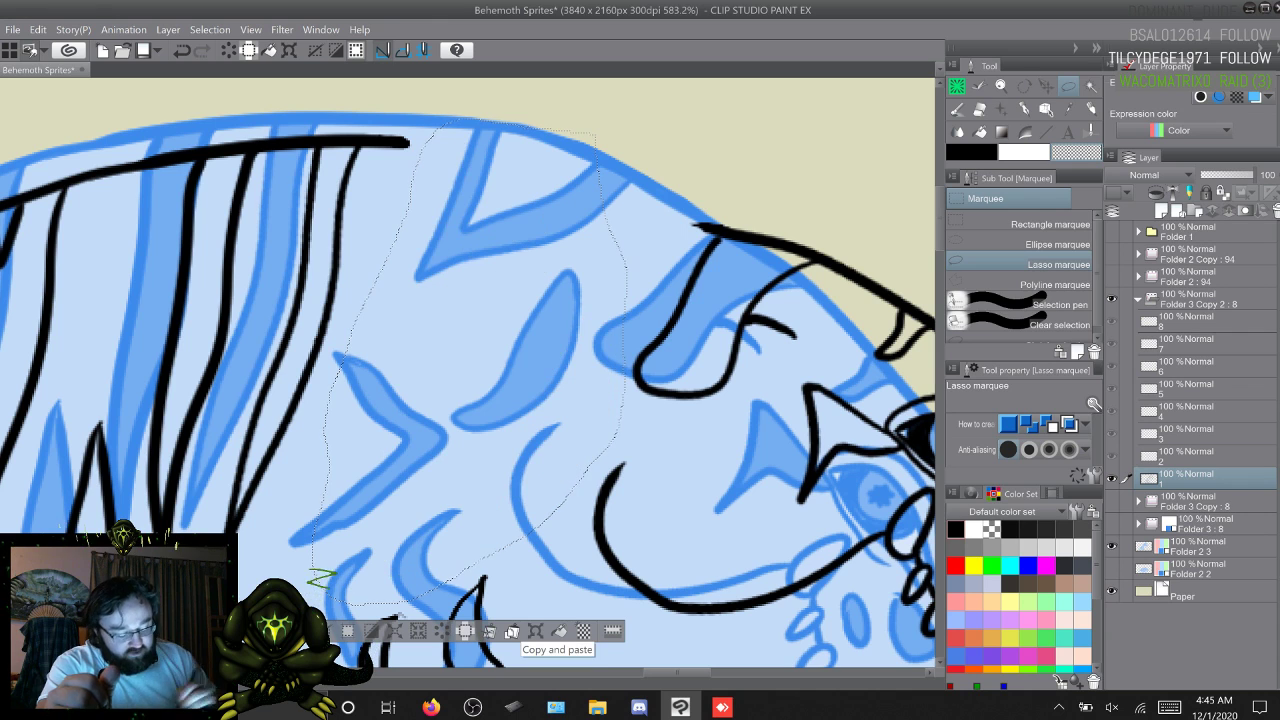
{"action": "key", "text": "ctrl+d"}
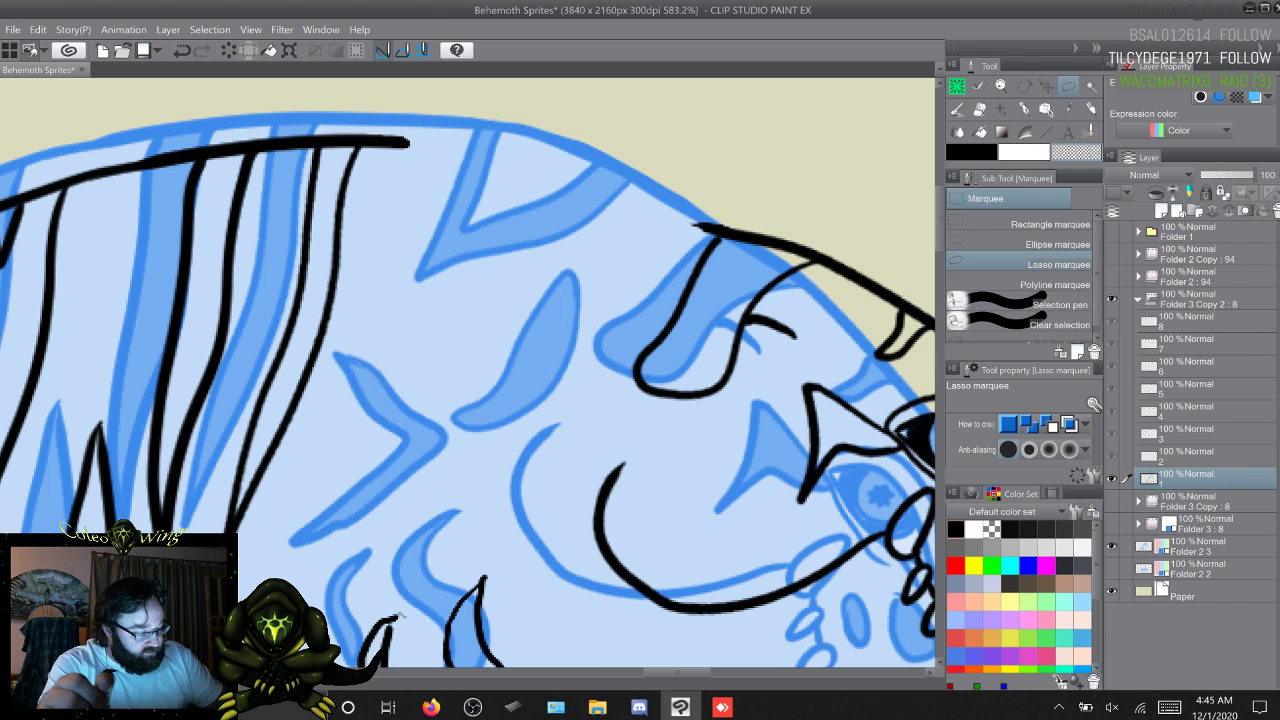
Step: Remove the black wavy marking and the small crescent beside it, erasing part with Coleowing Marker and deleting the rest with a lasso selection
{"action": "left_click_drag", "start_coordinate": [397, 613], "coordinate": [399, 354]}
{"action": "key", "text": "b"}
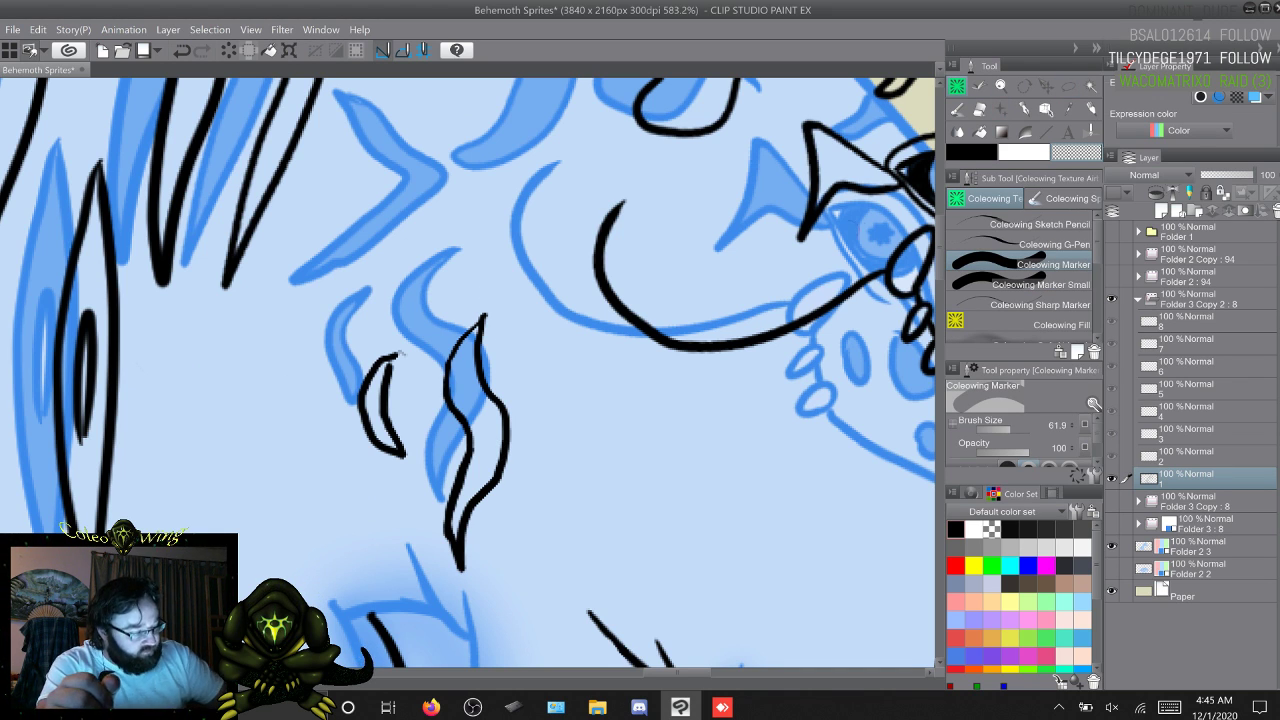
{"action": "mouse_move", "coordinate": [480, 318]}
{"action": "left_mouse_down"}
{"action": "mouse_move", "coordinate": [487, 420]}
{"action": "mouse_move", "coordinate": [481, 384]}
{"action": "mouse_move", "coordinate": [508, 415]}
{"action": "mouse_move", "coordinate": [508, 446]}
{"action": "left_mouse_up"}
{"action": "key", "text": "m"}
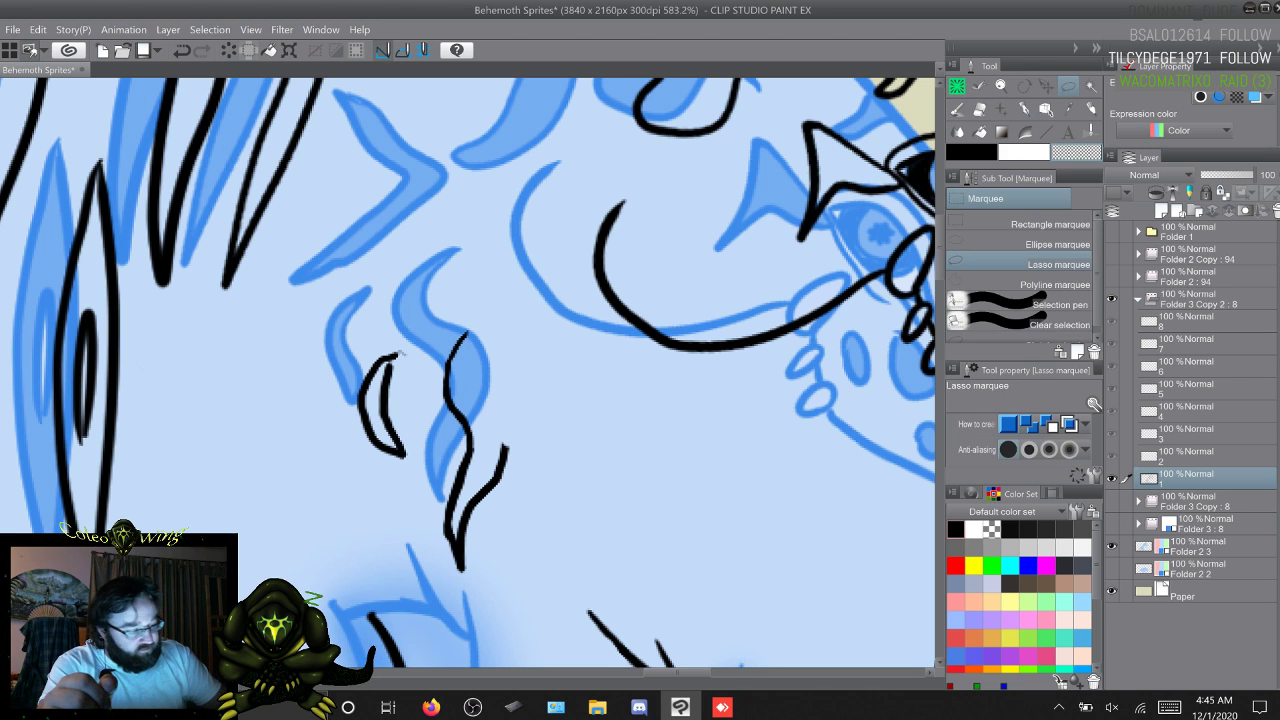
{"action": "left_click_drag", "start_coordinate": [428, 252], "coordinate": [553, 416]}
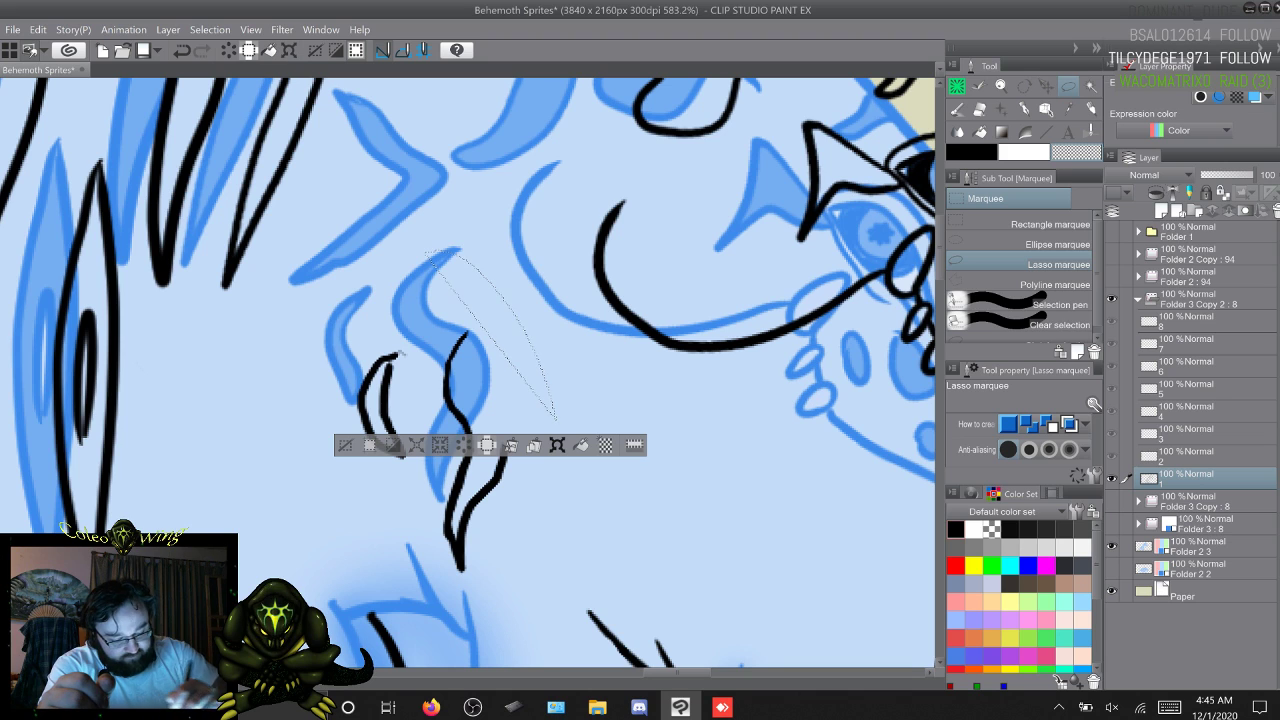
{"action": "mouse_move", "coordinate": [345, 285]}
{"action": "left_mouse_down"}
{"action": "mouse_move", "coordinate": [583, 480]}
{"action": "mouse_move", "coordinate": [355, 515]}
{"action": "mouse_move", "coordinate": [332, 305]}
{"action": "left_mouse_up"}
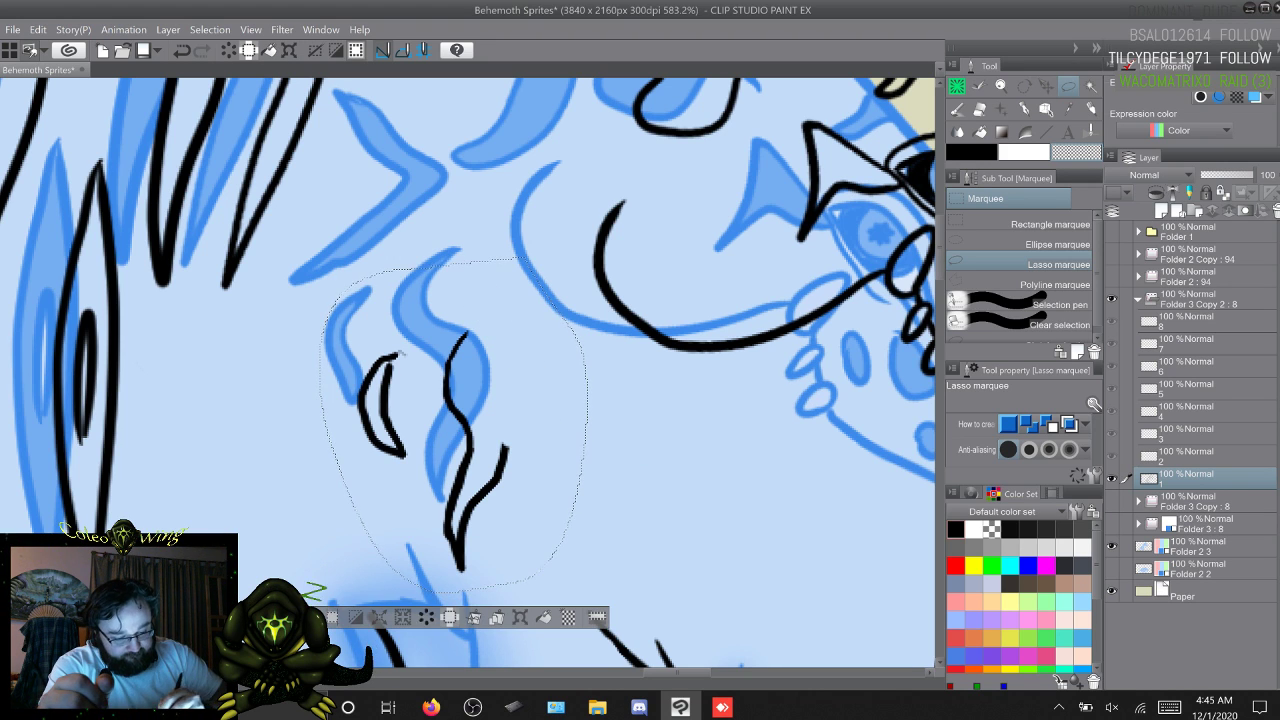
{"action": "key", "text": "Delete"}
{"action": "key", "text": "ctrl+d"}
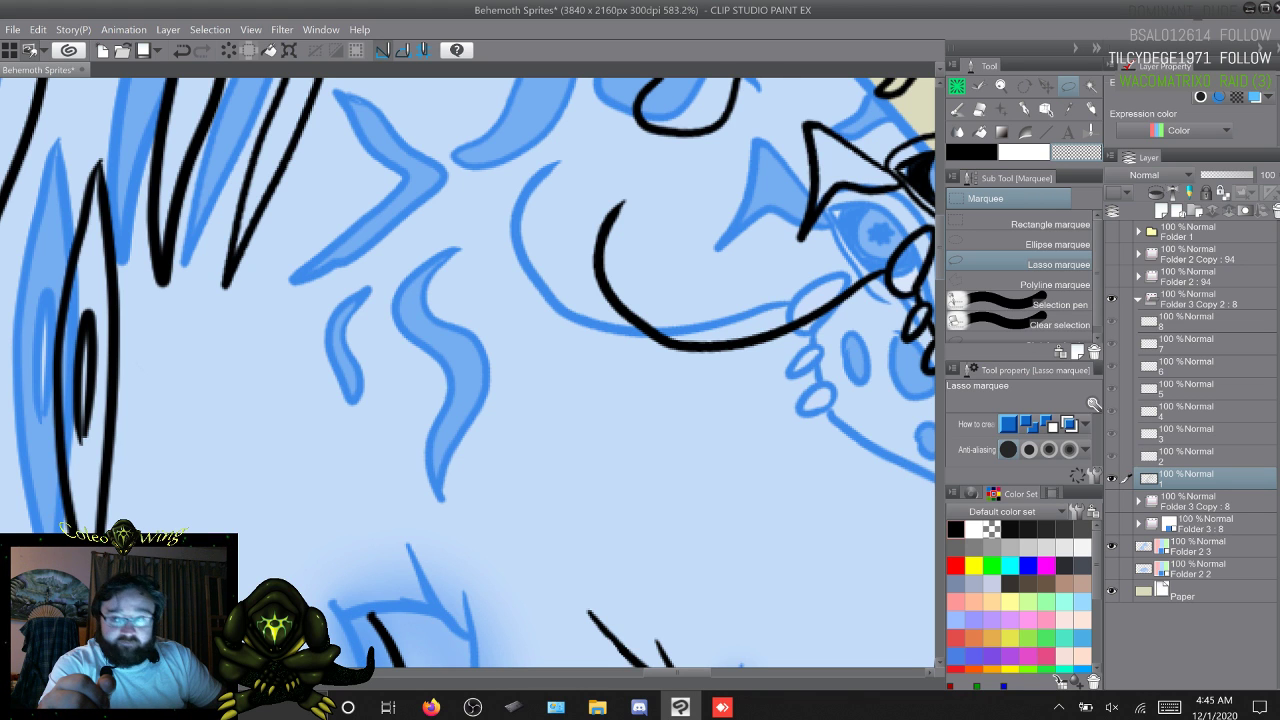
Step: Erase the scribbled strokes where the rough rear back outline meets the clean line, using the Coleowing Marker
{"action": "scroll", "coordinate": [470, 372], "scroll_direction": "down", "scroll_amount": 3}
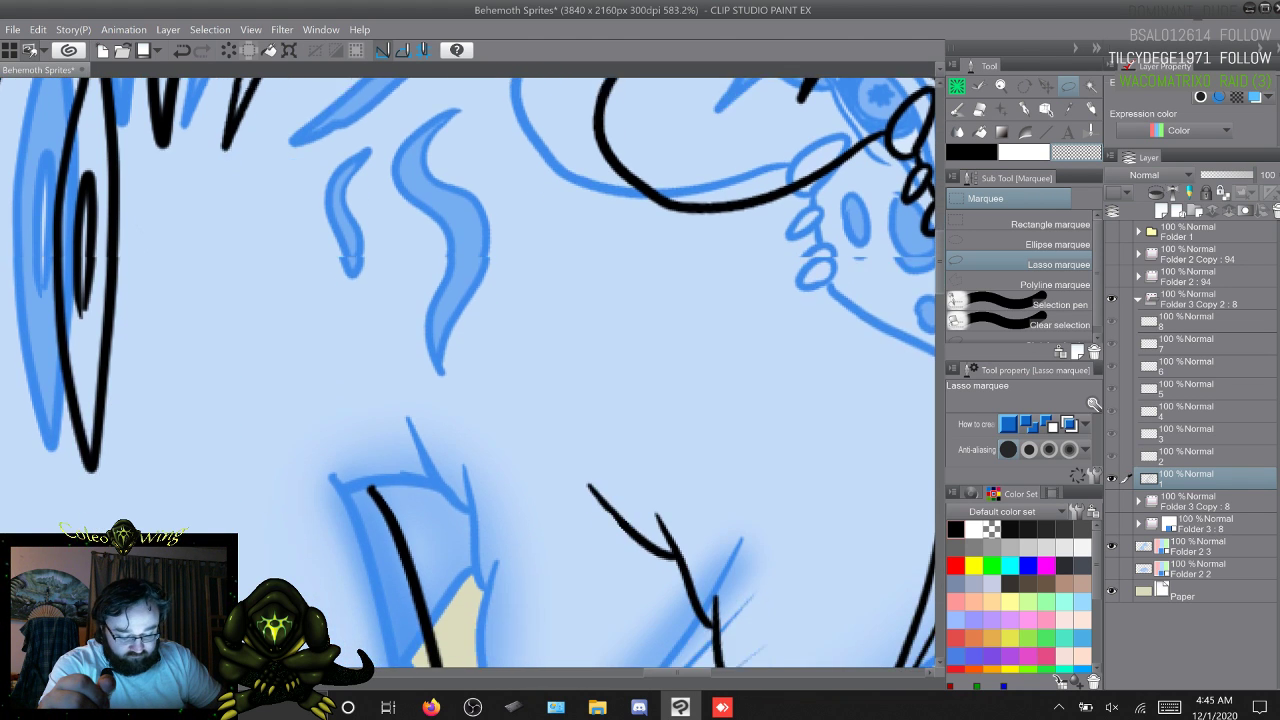
{"action": "scroll", "coordinate": [470, 372], "scroll_direction": "up", "scroll_amount": 7}
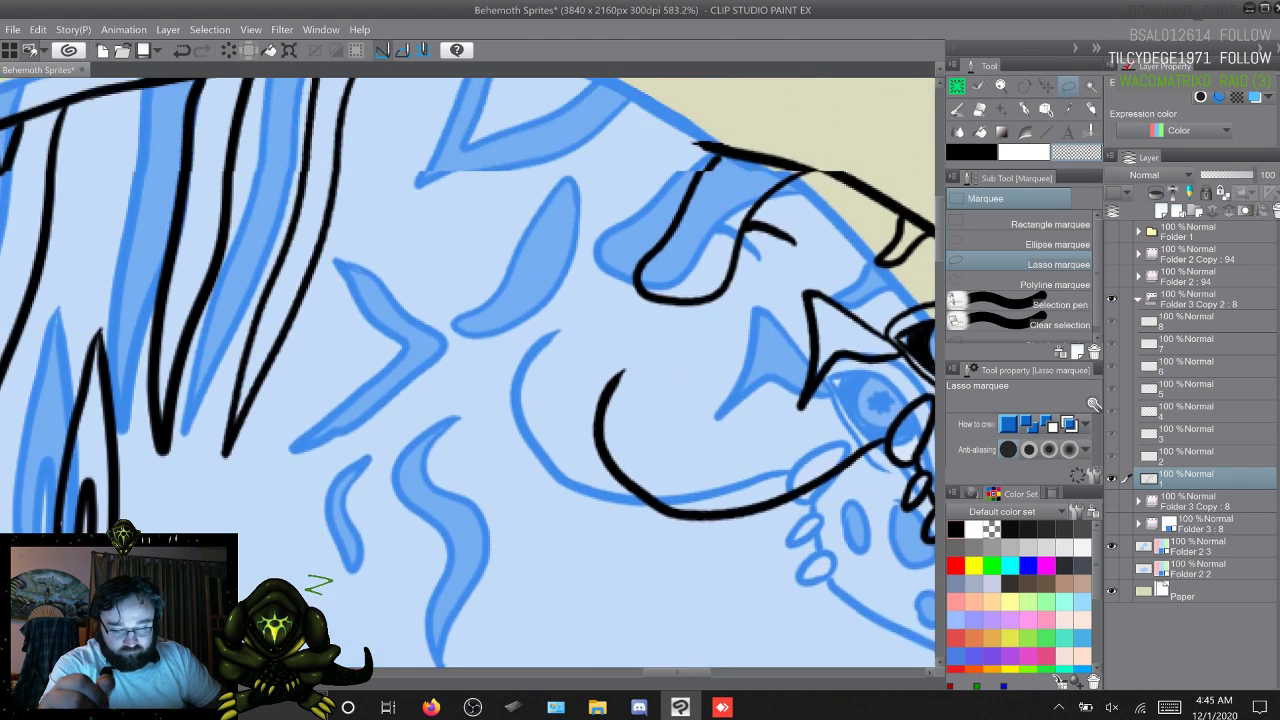
{"action": "scroll", "coordinate": [470, 372], "scroll_direction": "up", "scroll_amount": 3}
{"action": "scroll", "coordinate": [470, 372], "scroll_direction": "down", "scroll_amount": 2}
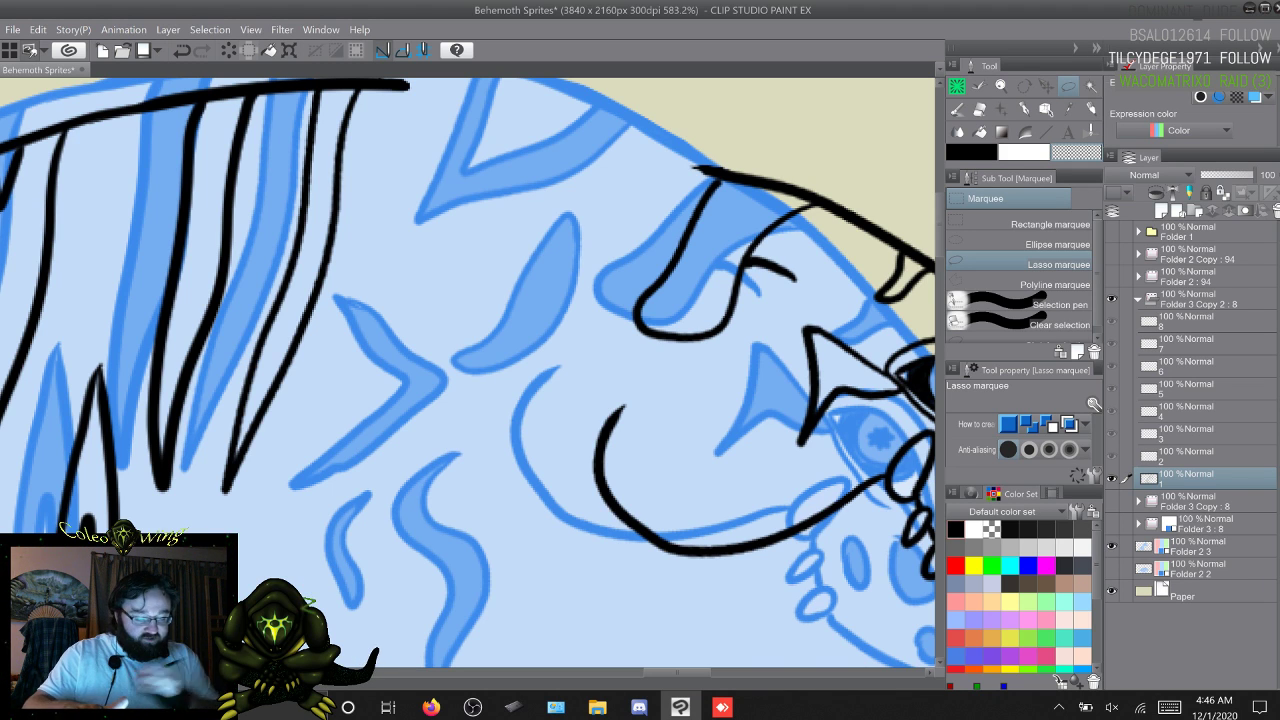
{"action": "left_click_drag", "start_coordinate": [677, 673], "coordinate": [610, 673]}
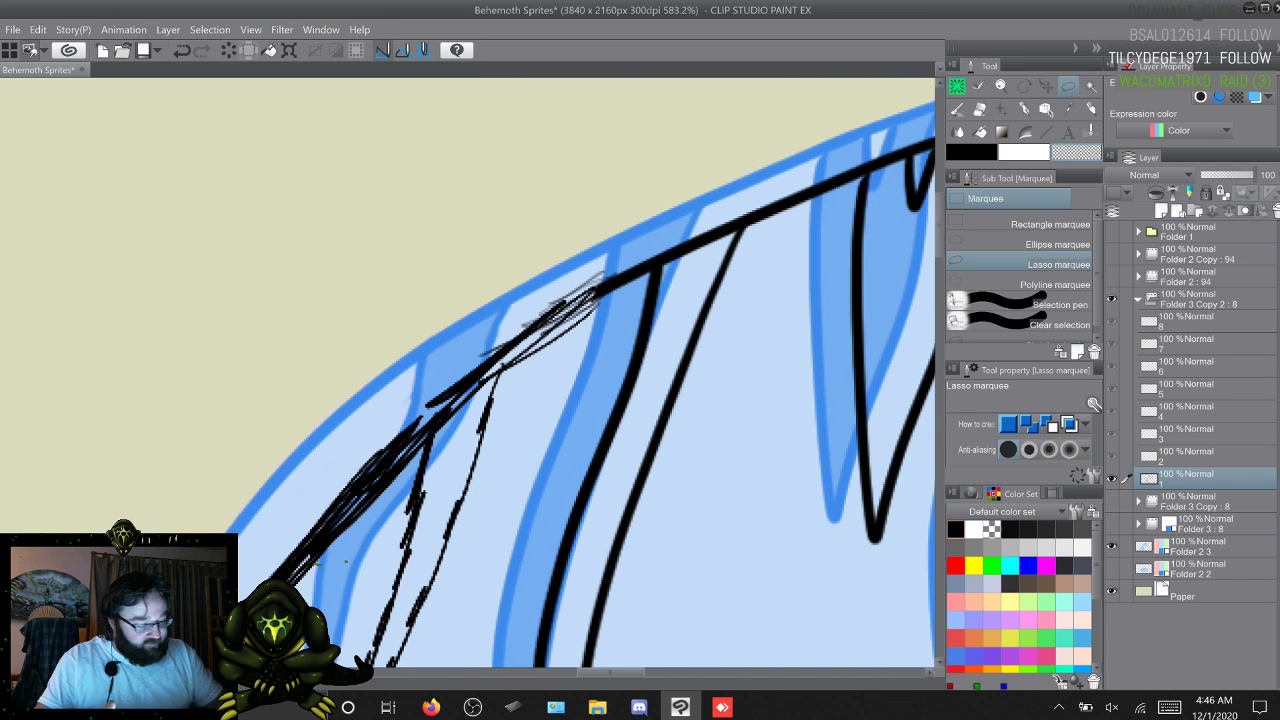
{"action": "left_click_drag", "start_coordinate": [940, 225], "coordinate": [940, 240]}
{"action": "left_click", "coordinate": [957, 87]}
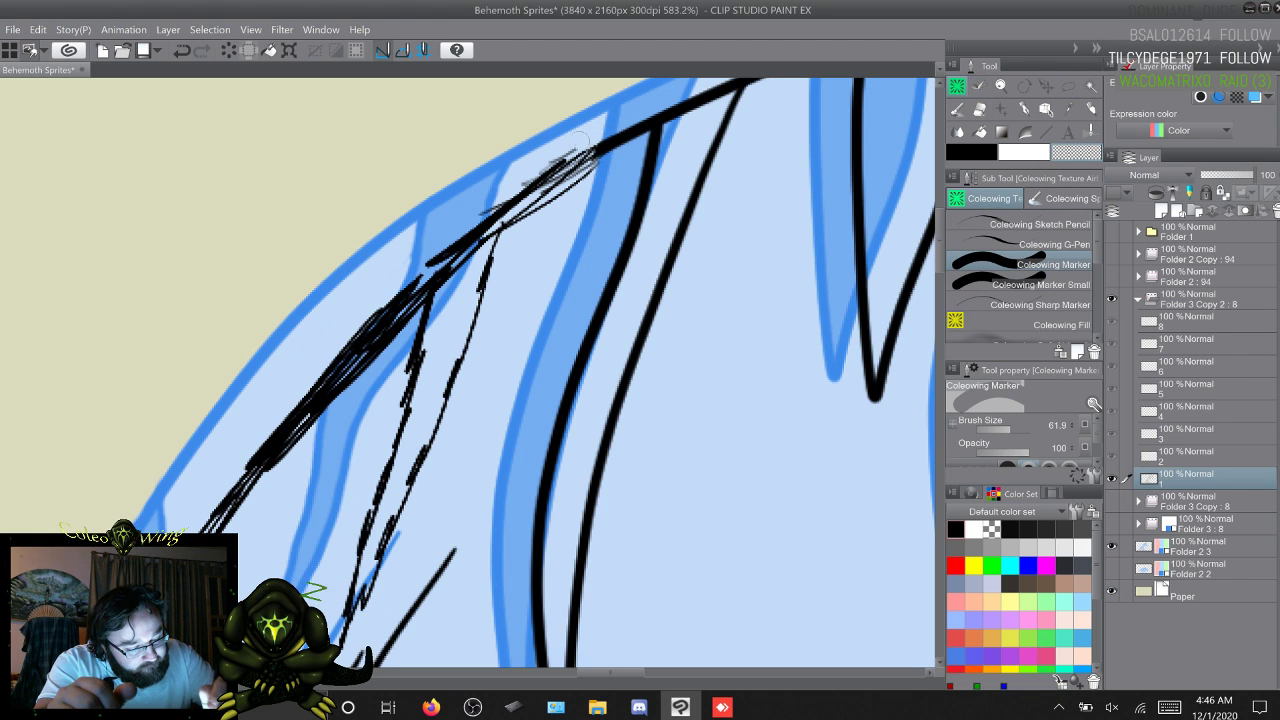
{"action": "mouse_move", "coordinate": [577, 147]}
{"action": "left_mouse_down"}
{"action": "mouse_move", "coordinate": [580, 175]}
{"action": "mouse_move", "coordinate": [585, 164]}
{"action": "left_mouse_up"}
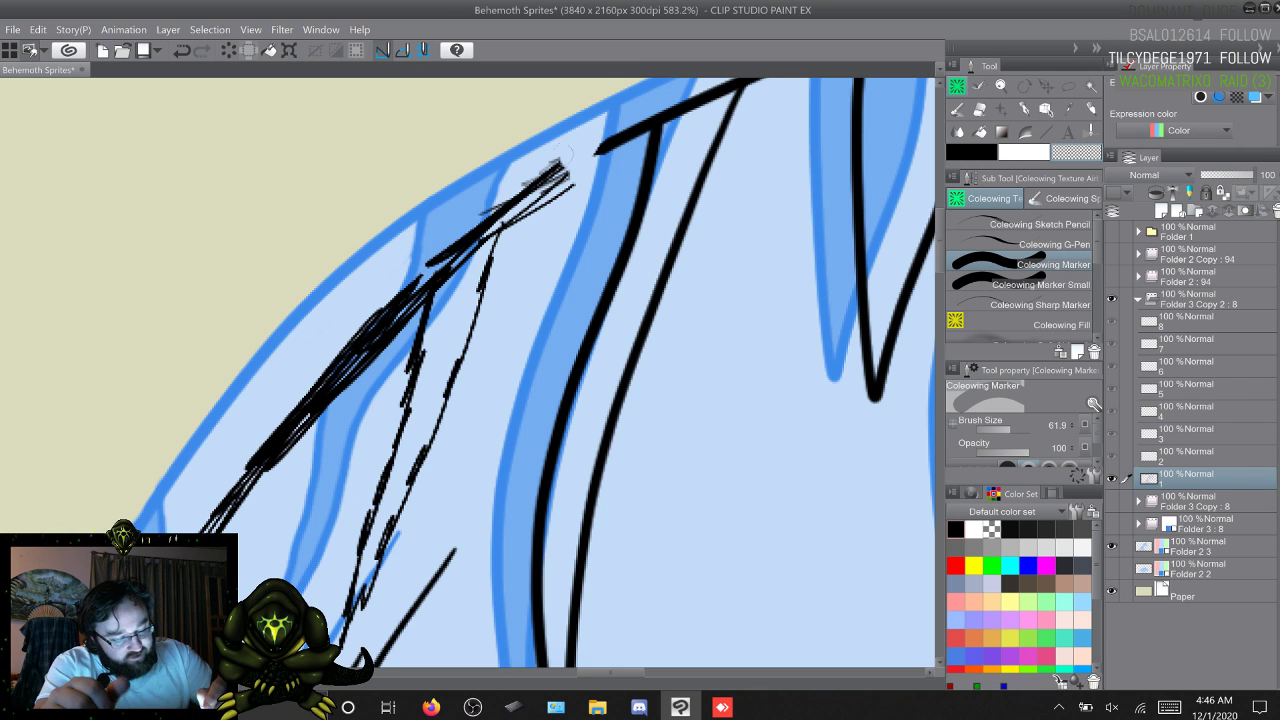
{"action": "mouse_move", "coordinate": [564, 154]}
{"action": "left_mouse_down"}
{"action": "mouse_move", "coordinate": [579, 187]}
{"action": "mouse_move", "coordinate": [567, 191]}
{"action": "left_mouse_up"}
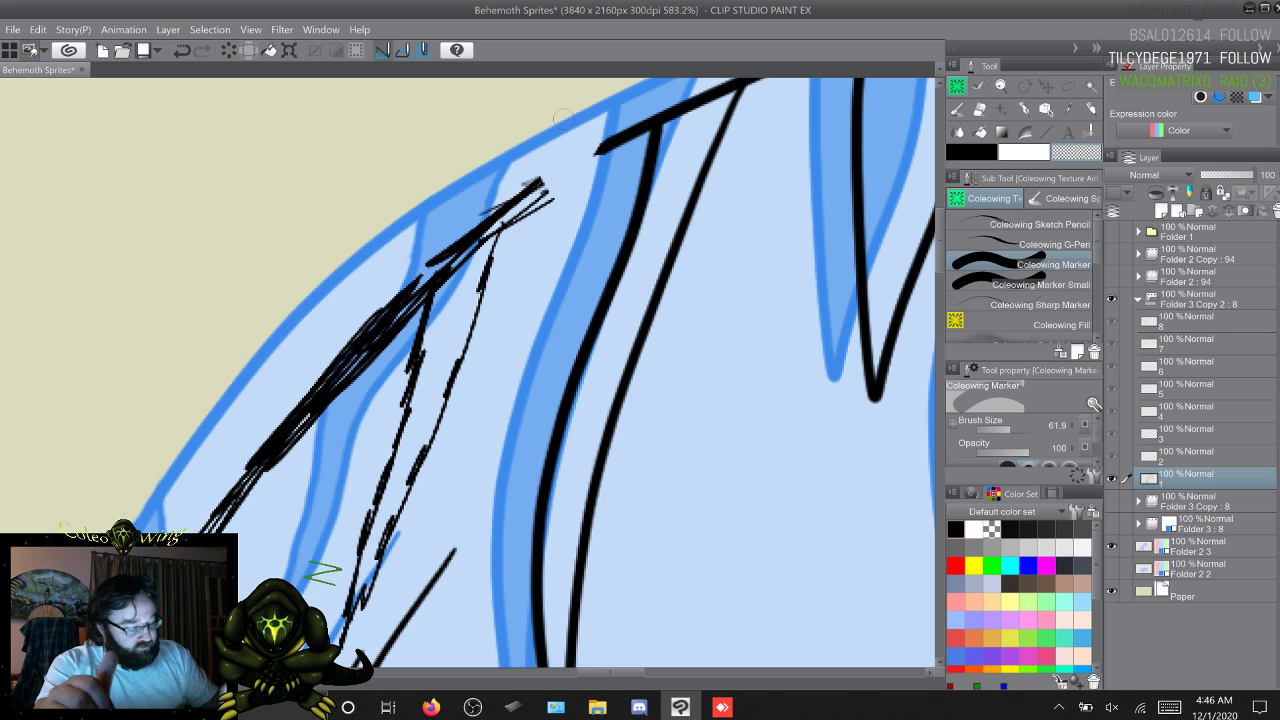
Step: Lasso the rough rear back outline and the sketchy stripe hanging from it, delete them and clear the selection
{"action": "scroll", "coordinate": [560, 372], "scroll_direction": "left", "scroll_amount": 2}
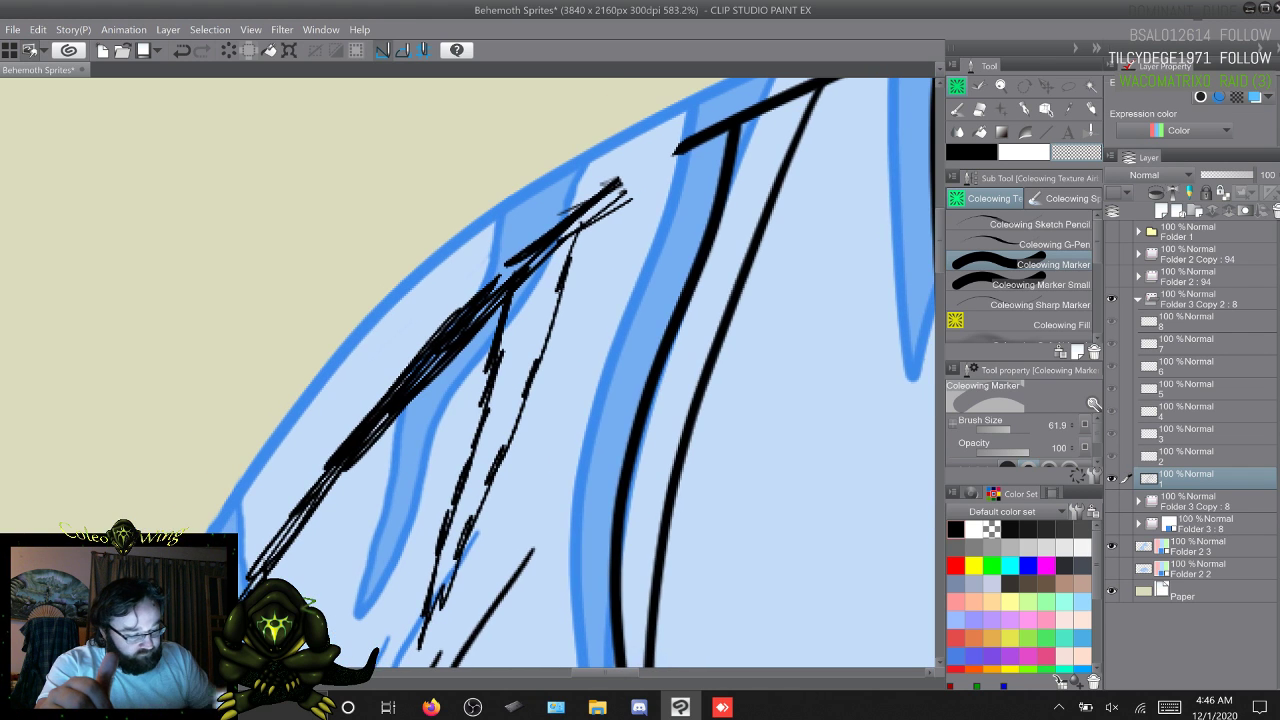
{"action": "scroll", "coordinate": [560, 372], "scroll_direction": "down", "scroll_amount": 1}
{"action": "scroll", "coordinate": [560, 372], "scroll_direction": "down", "scroll_amount": 2}
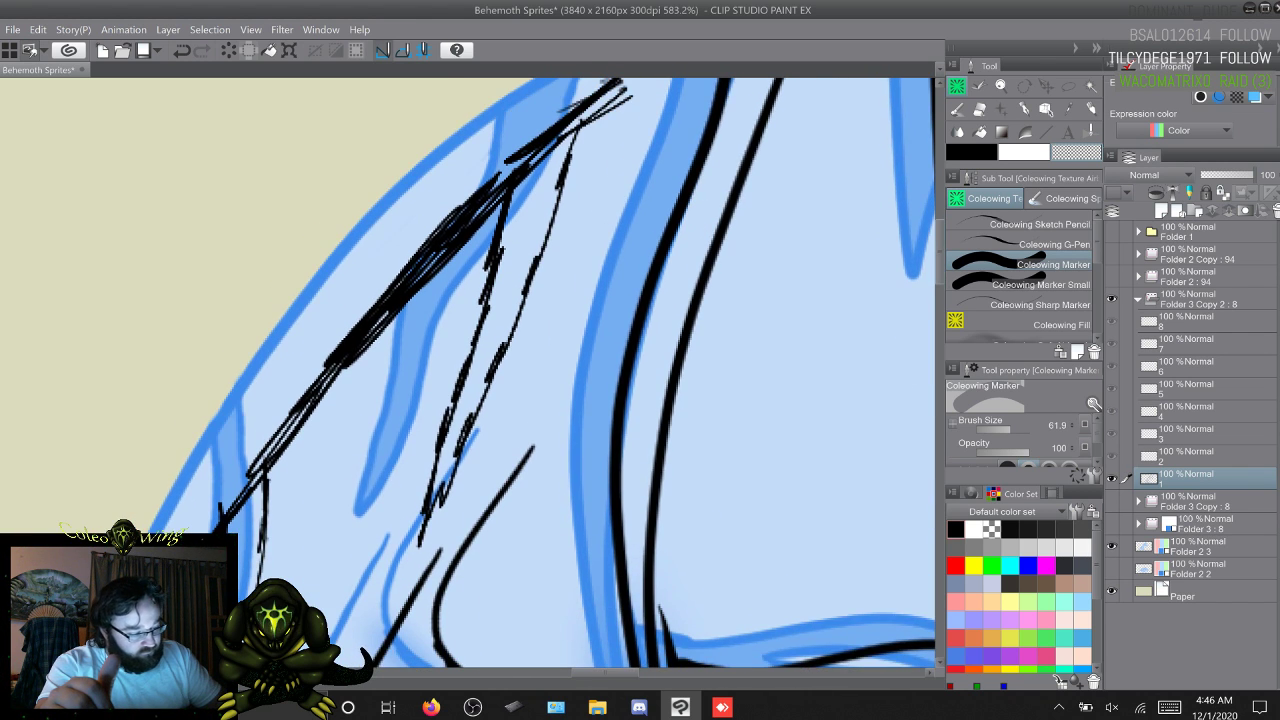
{"action": "scroll", "coordinate": [560, 372], "scroll_direction": "up", "scroll_amount": 2}
{"action": "key", "text": "m"}
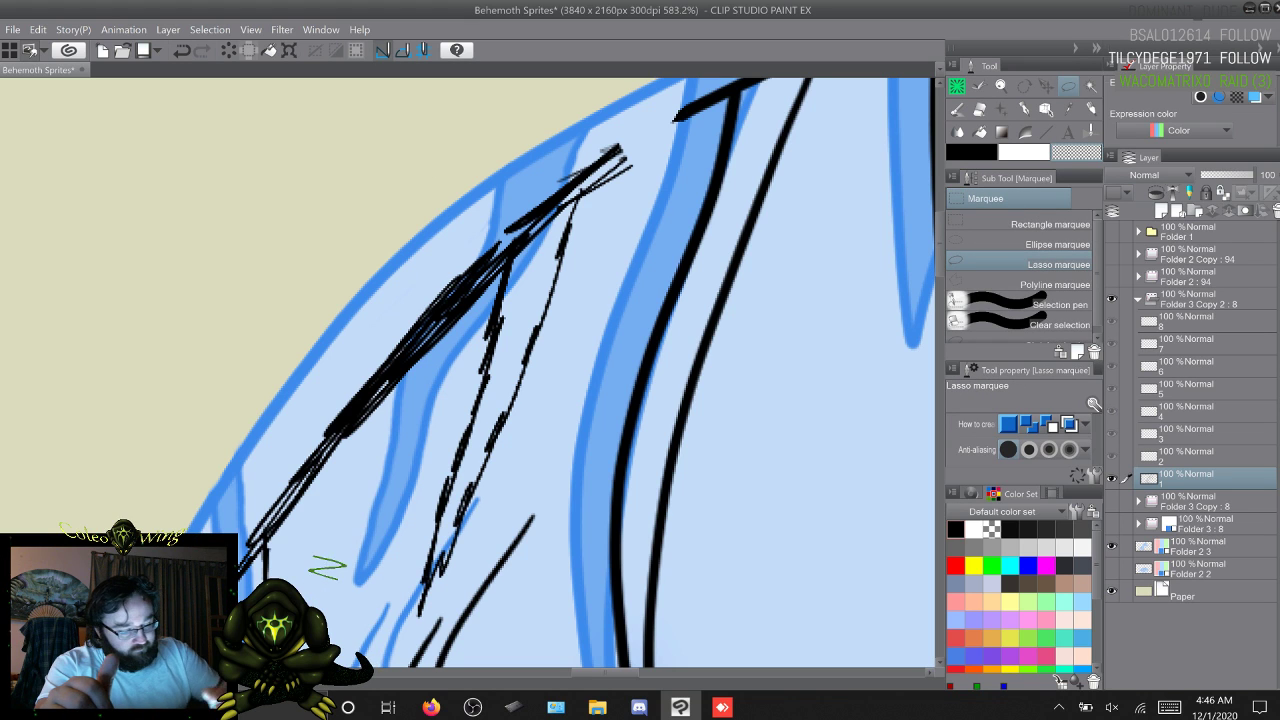
{"action": "mouse_move", "coordinate": [524, 119]}
{"action": "left_mouse_down"}
{"action": "mouse_move", "coordinate": [649, 130]}
{"action": "mouse_move", "coordinate": [645, 311]}
{"action": "left_mouse_up"}
{"action": "mouse_move", "coordinate": [454, 123]}
{"action": "left_mouse_down"}
{"action": "mouse_move", "coordinate": [581, 103]}
{"action": "mouse_move", "coordinate": [645, 126]}
{"action": "left_mouse_up"}
{"action": "mouse_move", "coordinate": [484, 105]}
{"action": "left_mouse_down"}
{"action": "mouse_move", "coordinate": [618, 106]}
{"action": "mouse_move", "coordinate": [663, 150]}
{"action": "mouse_move", "coordinate": [585, 420]}
{"action": "left_mouse_up"}
{"action": "mouse_move", "coordinate": [648, 126]}
{"action": "left_mouse_down"}
{"action": "mouse_move", "coordinate": [522, 502]}
{"action": "mouse_move", "coordinate": [464, 574]}
{"action": "left_mouse_up"}
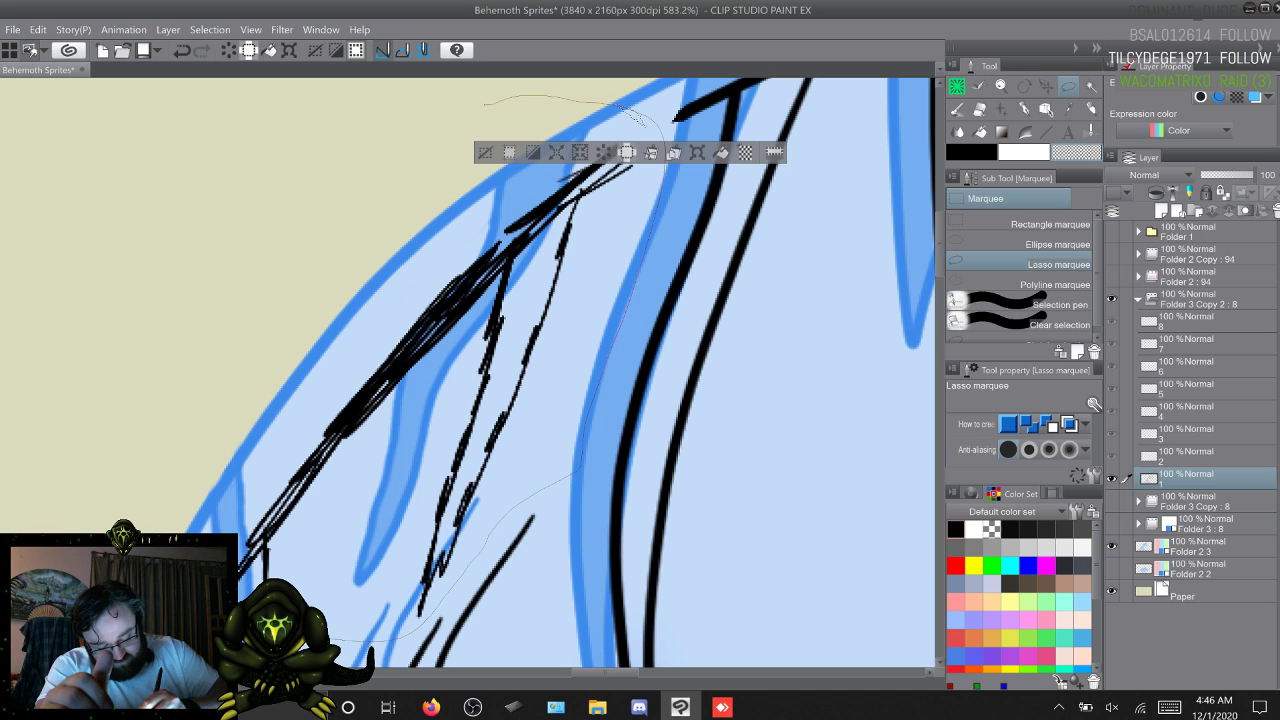
{"action": "mouse_move", "coordinate": [208, 496]}
{"action": "left_mouse_down"}
{"action": "mouse_move", "coordinate": [274, 242]}
{"action": "mouse_move", "coordinate": [398, 134]}
{"action": "left_mouse_up"}
{"action": "key", "text": "Delete"}
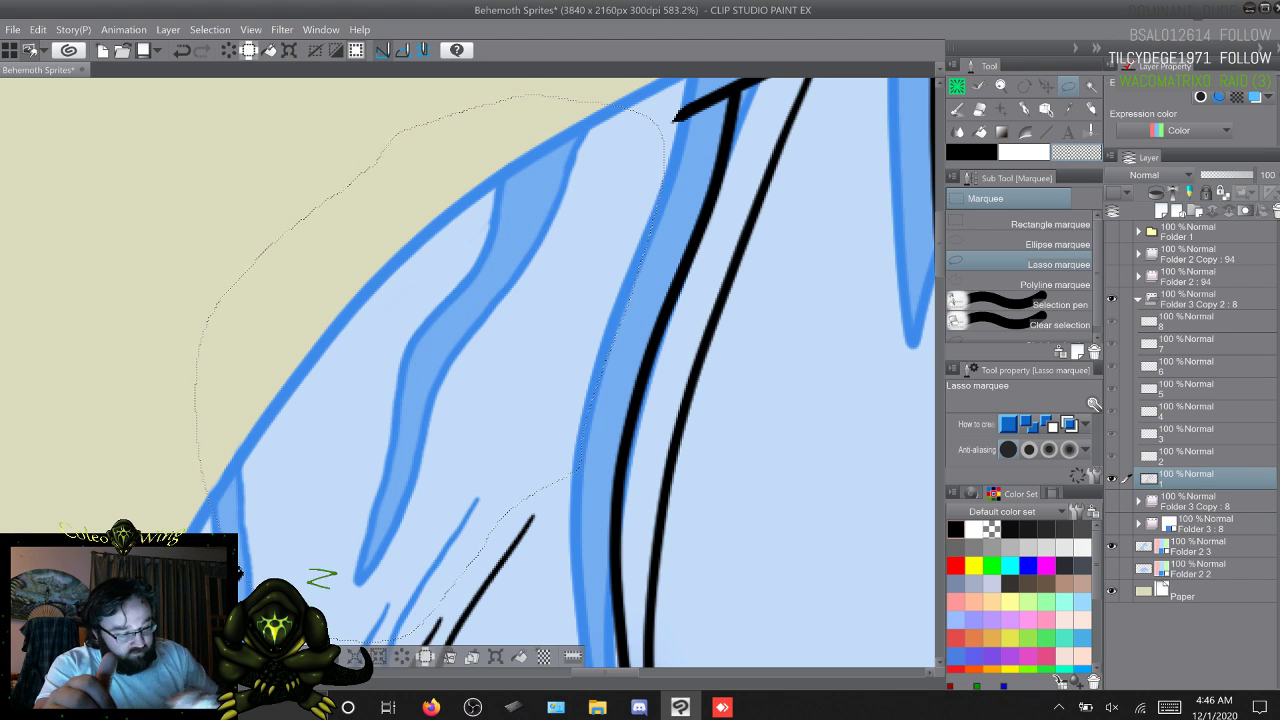
{"action": "key", "text": "ctrl+d"}
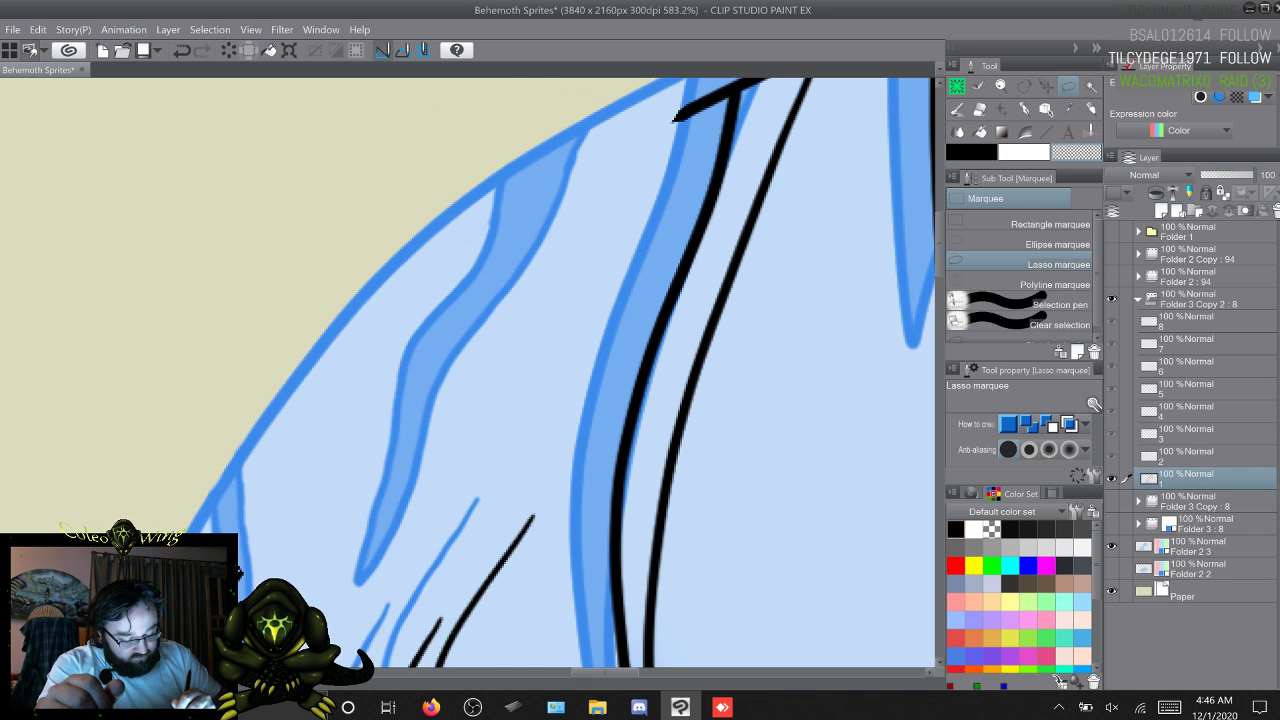
Step: Lasso and delete the upper end of the sketchy diagonal line that meets the long body curve below the leaf-shaped marking
{"action": "left_click_drag", "start_coordinate": [605, 672], "coordinate": [660, 672]}
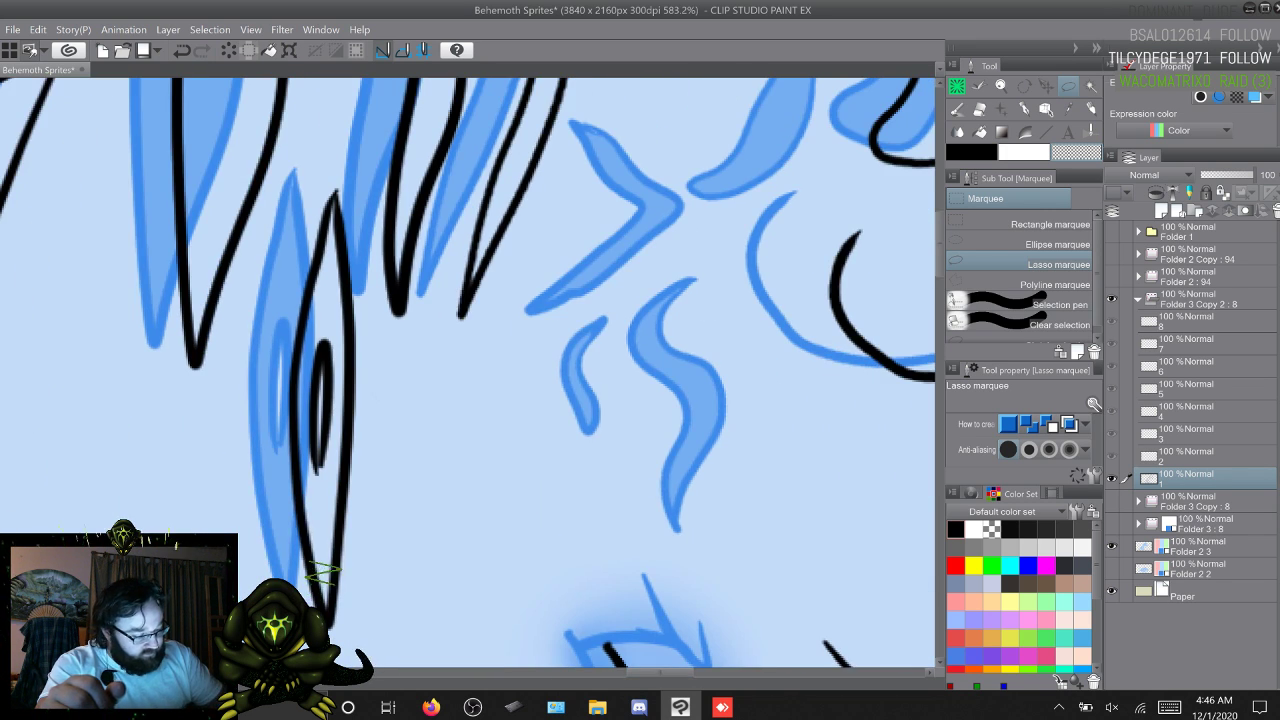
{"action": "left_click_drag", "start_coordinate": [939, 244], "coordinate": [939, 336]}
{"action": "left_click_drag", "start_coordinate": [660, 672], "coordinate": [692, 672]}
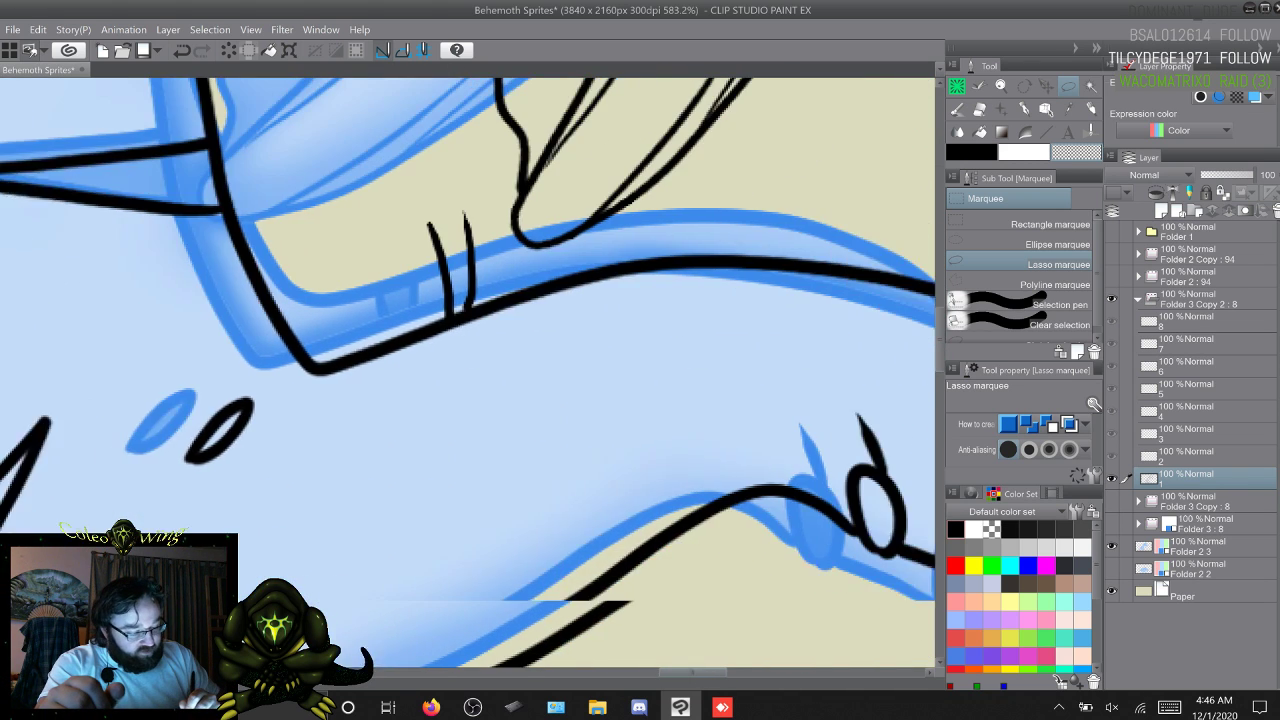
{"action": "scroll", "coordinate": [468, 372], "scroll_direction": "right", "scroll_amount": 5}
{"action": "left_click_drag", "start_coordinate": [701, 673], "coordinate": [637, 673]}
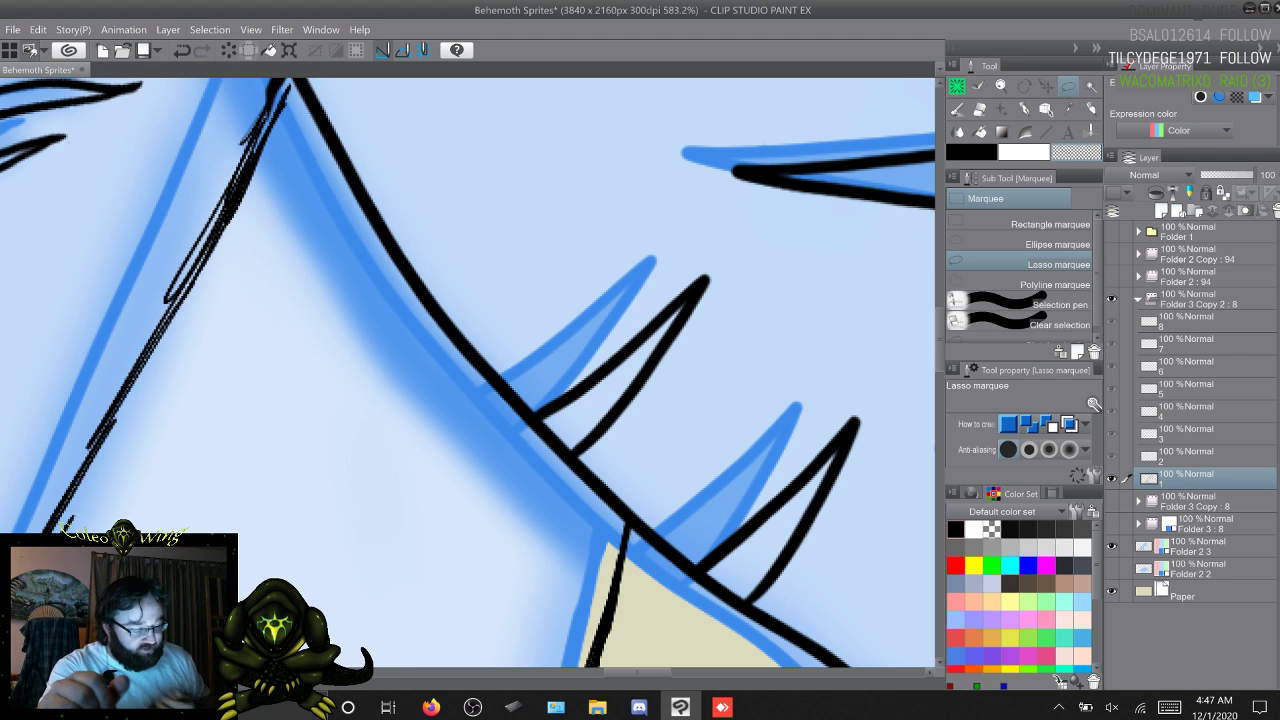
{"action": "scroll", "coordinate": [468, 372], "scroll_direction": "up", "scroll_amount": 12}
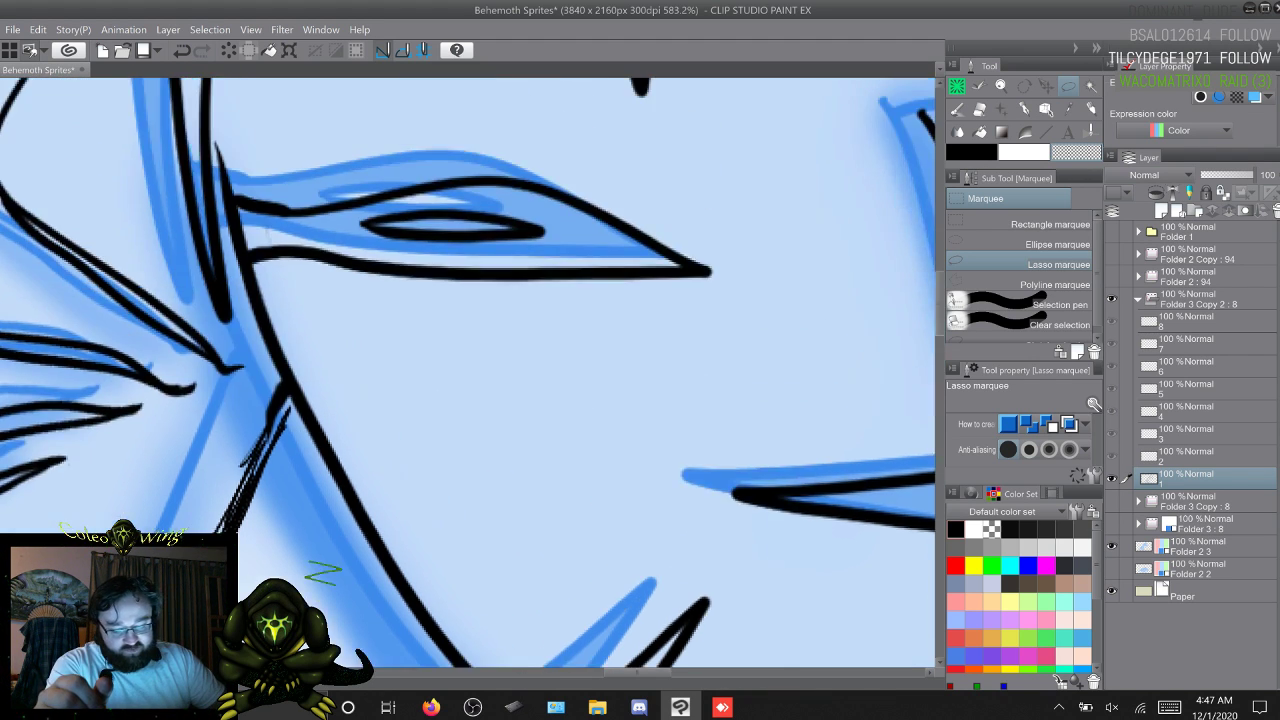
{"action": "scroll", "coordinate": [468, 372], "scroll_direction": "up", "scroll_amount": 1}
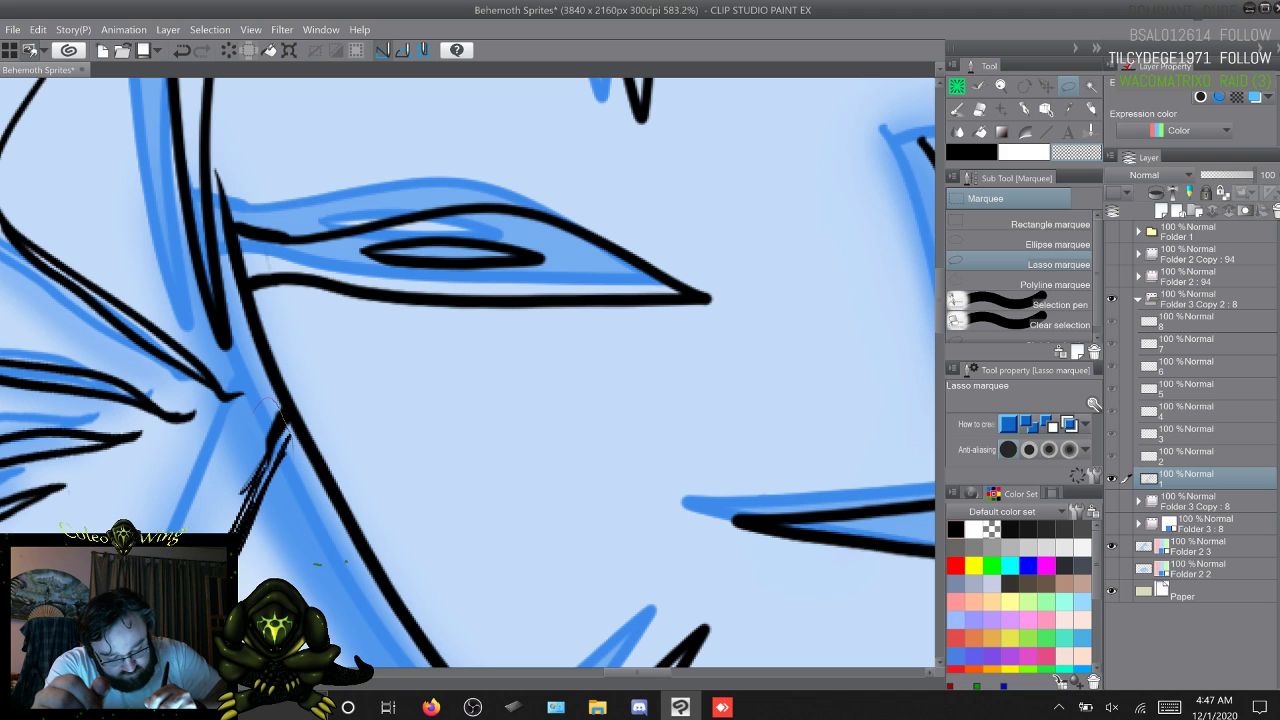
{"action": "mouse_move", "coordinate": [288, 535]}
{"action": "left_mouse_down"}
{"action": "mouse_move", "coordinate": [232, 622]}
{"action": "mouse_move", "coordinate": [140, 520]}
{"action": "mouse_move", "coordinate": [264, 401]}
{"action": "left_mouse_up"}
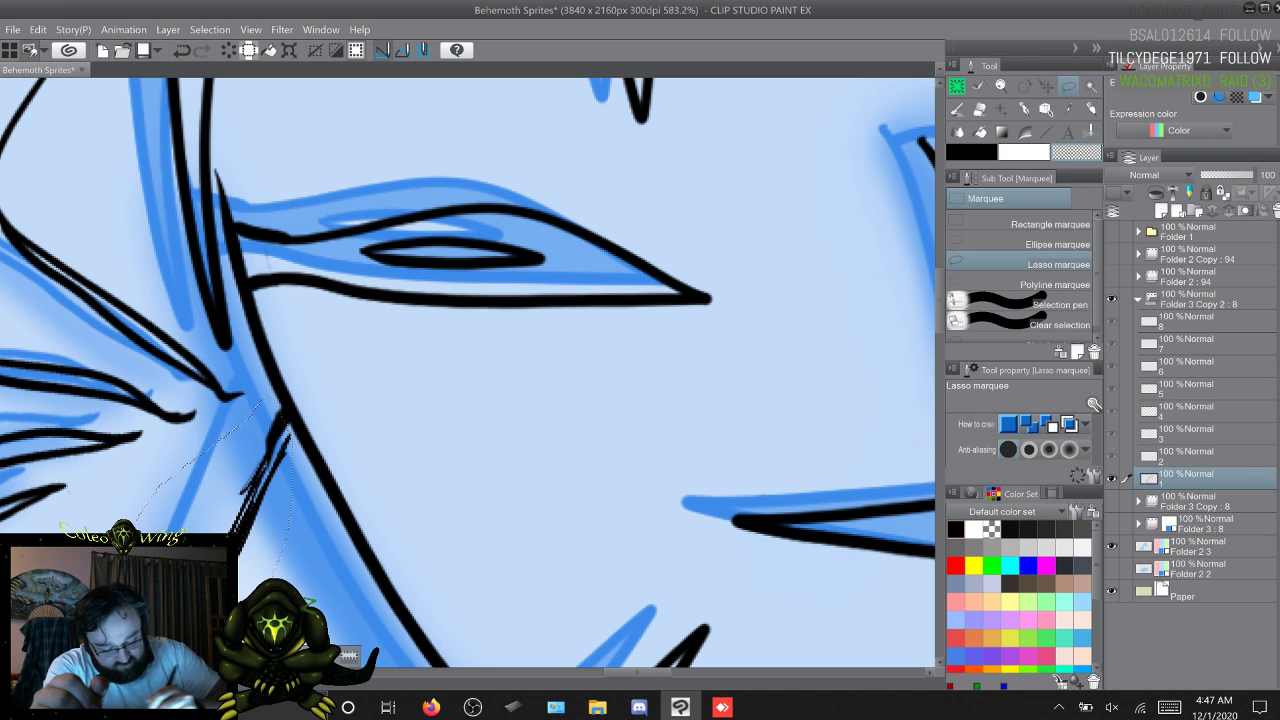
{"action": "key", "text": "Delete"}
{"action": "key", "text": "ctrl+d"}
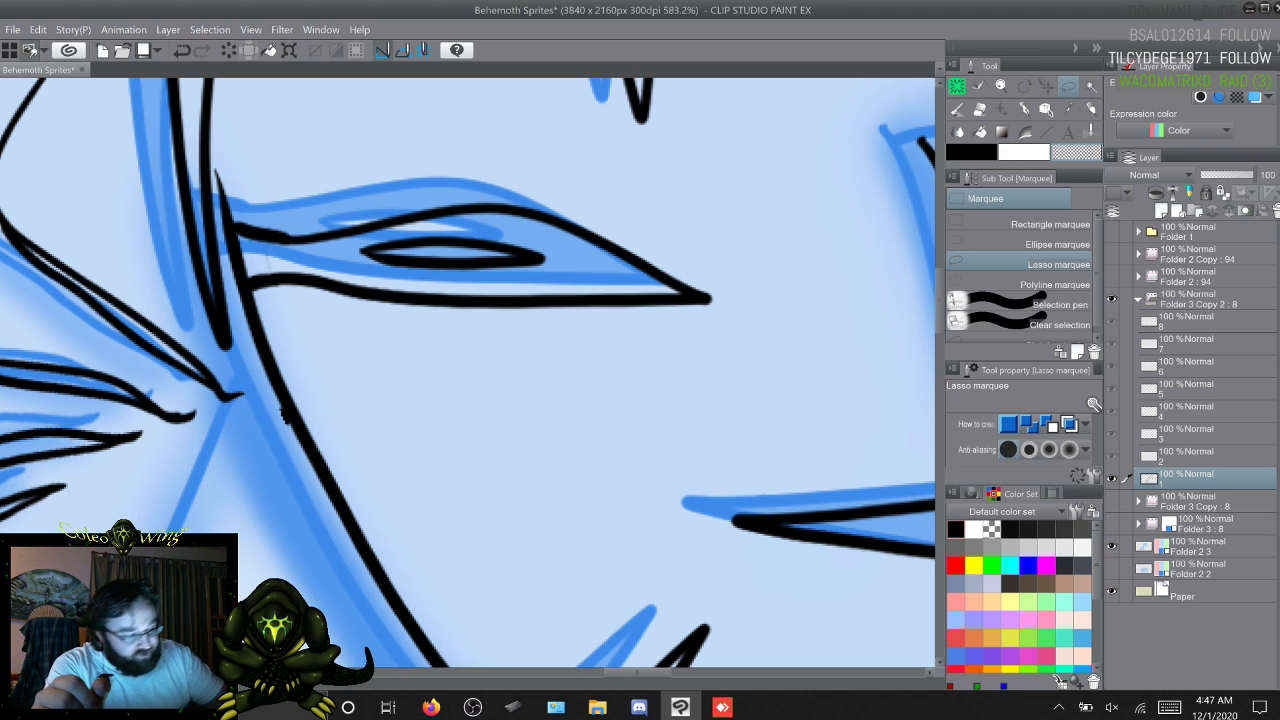
Step: Clean the leftover stub off the long body curve below the leaf-shaped marking with Coleowing Marker Small
{"action": "key", "text": "p"}
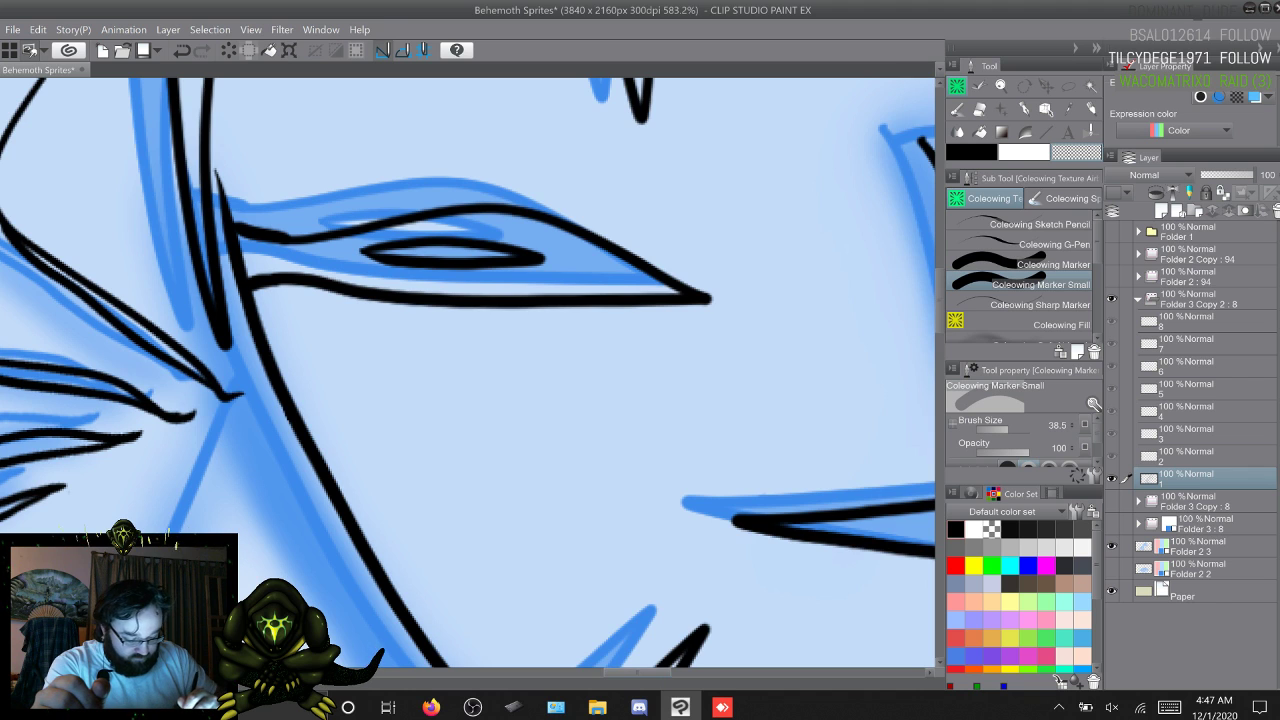
{"action": "scroll", "coordinate": [468, 372], "scroll_direction": "left", "scroll_amount": 2}
{"action": "scroll", "coordinate": [468, 376], "scroll_direction": "left", "scroll_amount": 10}
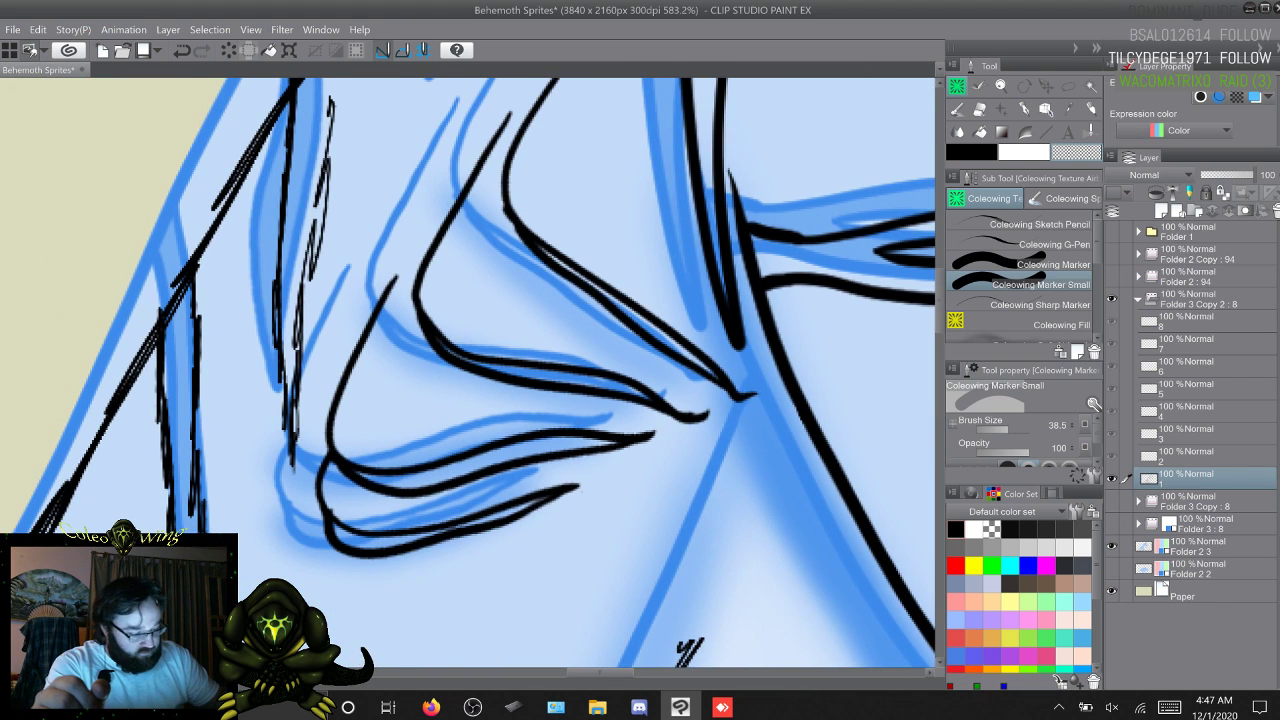
Step: Lasso the rough back outline and the sketchy stripes beside the curved fold lines, delete them and clear the selection
{"action": "scroll", "coordinate": [468, 376], "scroll_direction": "up", "scroll_amount": 2}
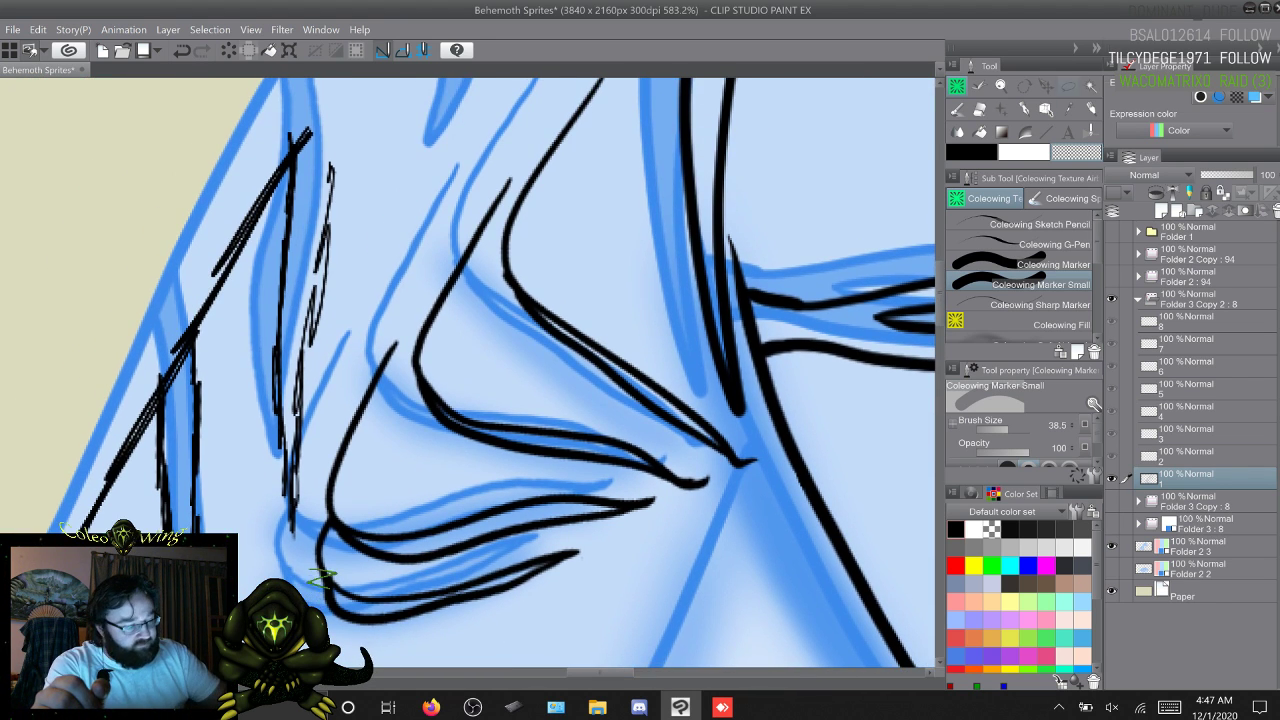
{"action": "key", "text": "m"}
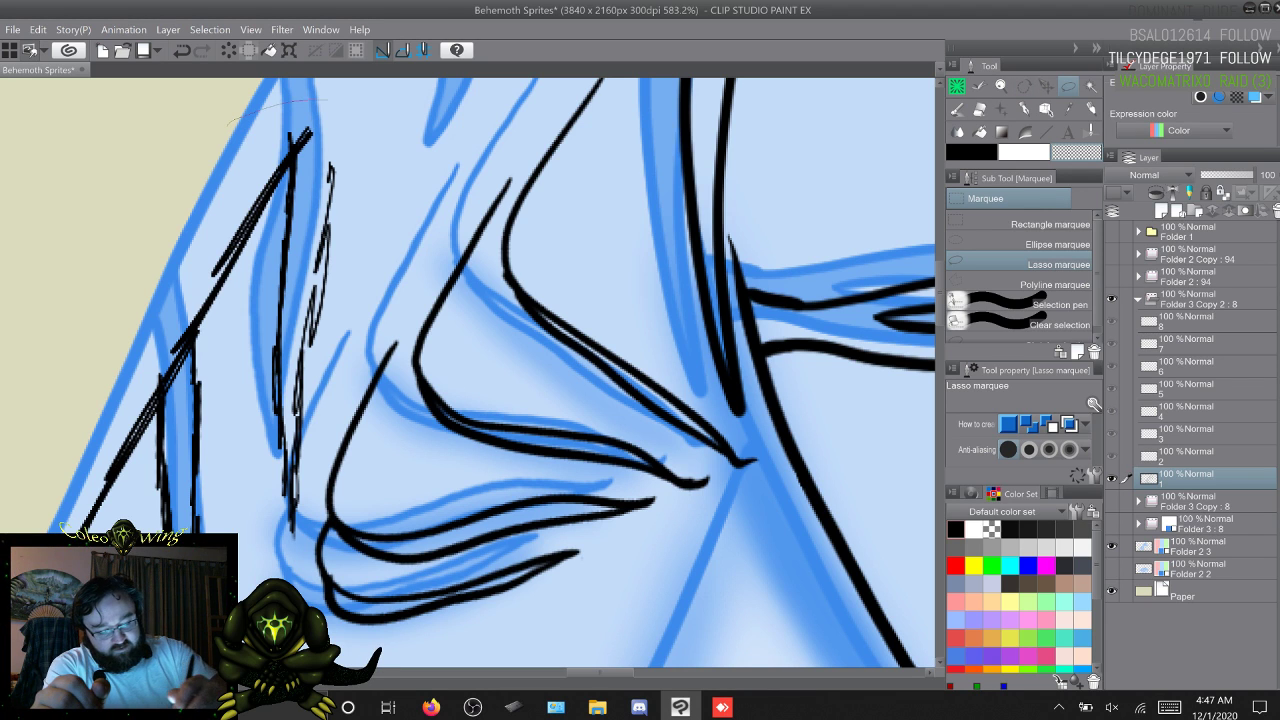
{"action": "mouse_move", "coordinate": [345, 108]}
{"action": "left_mouse_down"}
{"action": "mouse_move", "coordinate": [357, 162]}
{"action": "mouse_move", "coordinate": [348, 322]}
{"action": "mouse_move", "coordinate": [300, 558]}
{"action": "mouse_move", "coordinate": [230, 630]}
{"action": "mouse_move", "coordinate": [130, 640]}
{"action": "mouse_move", "coordinate": [45, 540]}
{"action": "mouse_move", "coordinate": [135, 280]}
{"action": "mouse_move", "coordinate": [215, 150]}
{"action": "left_mouse_up"}
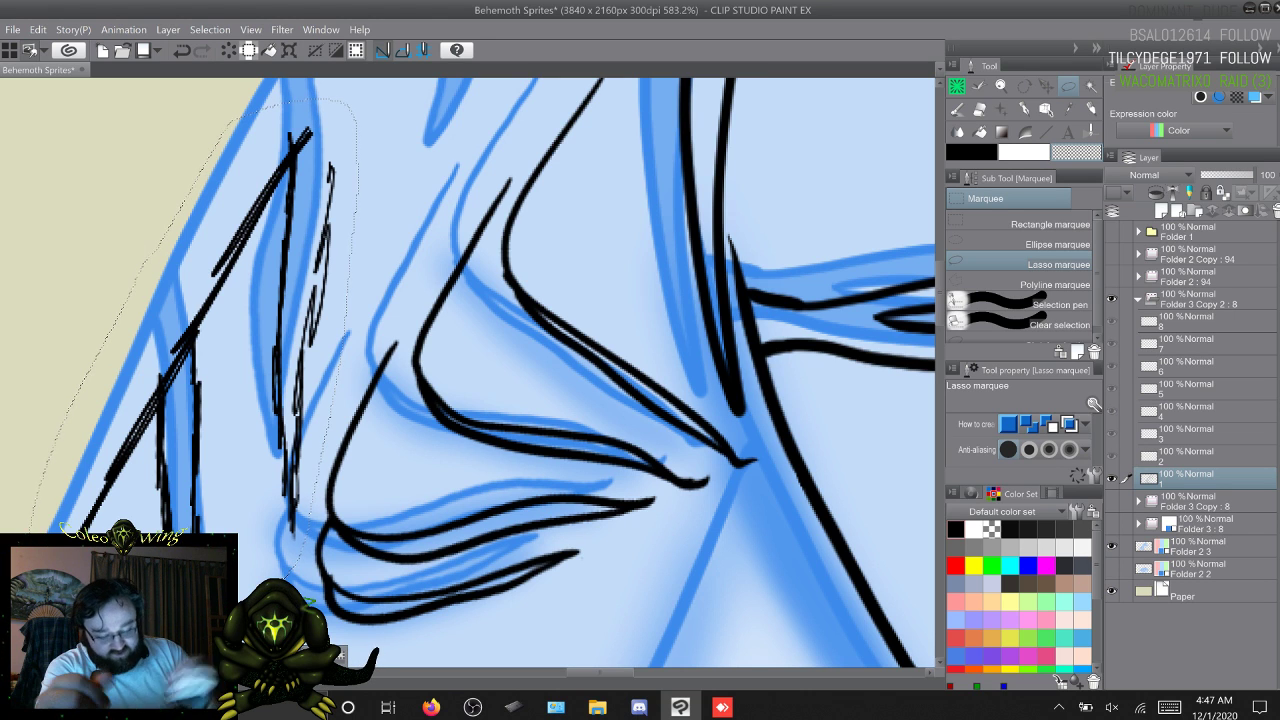
{"action": "key", "text": "Delete"}
{"action": "key", "text": "ctrl+d"}
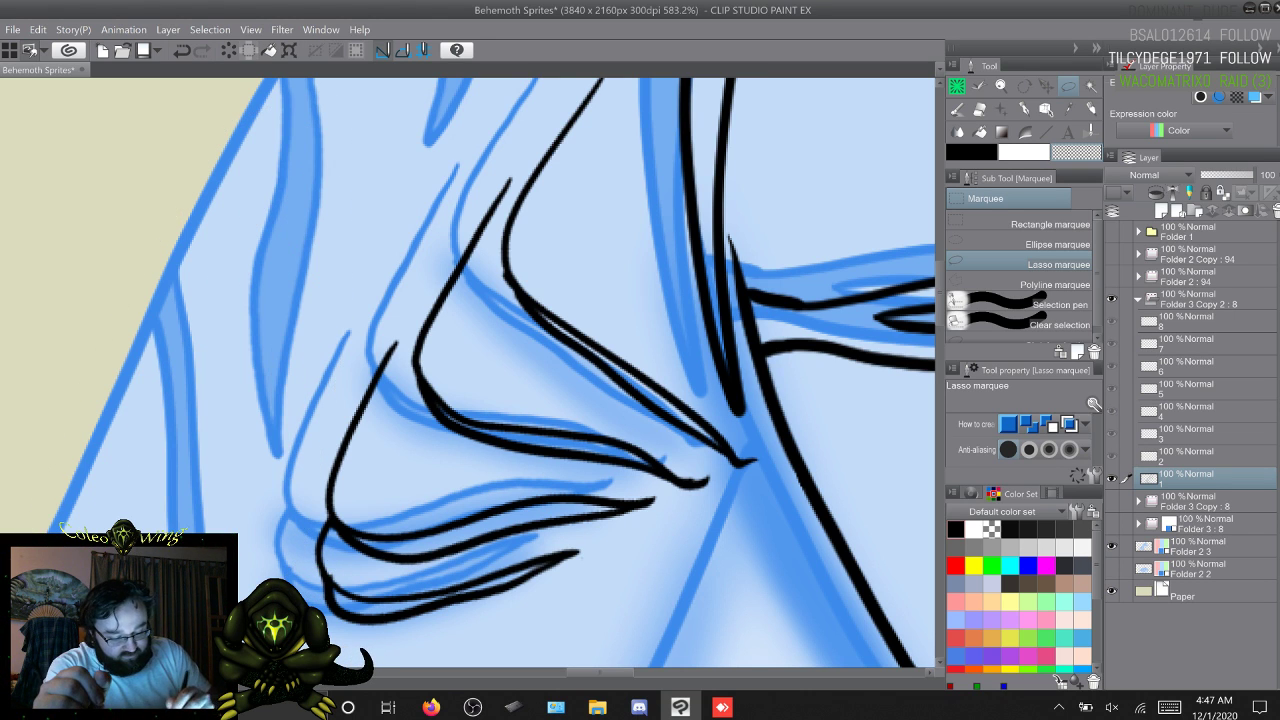
Step: Lasso the leftover back outline scribble, the sketchy stripe tip below the folds and the long diagonal line, delete them and clear the selection
{"action": "key", "text": "p"}
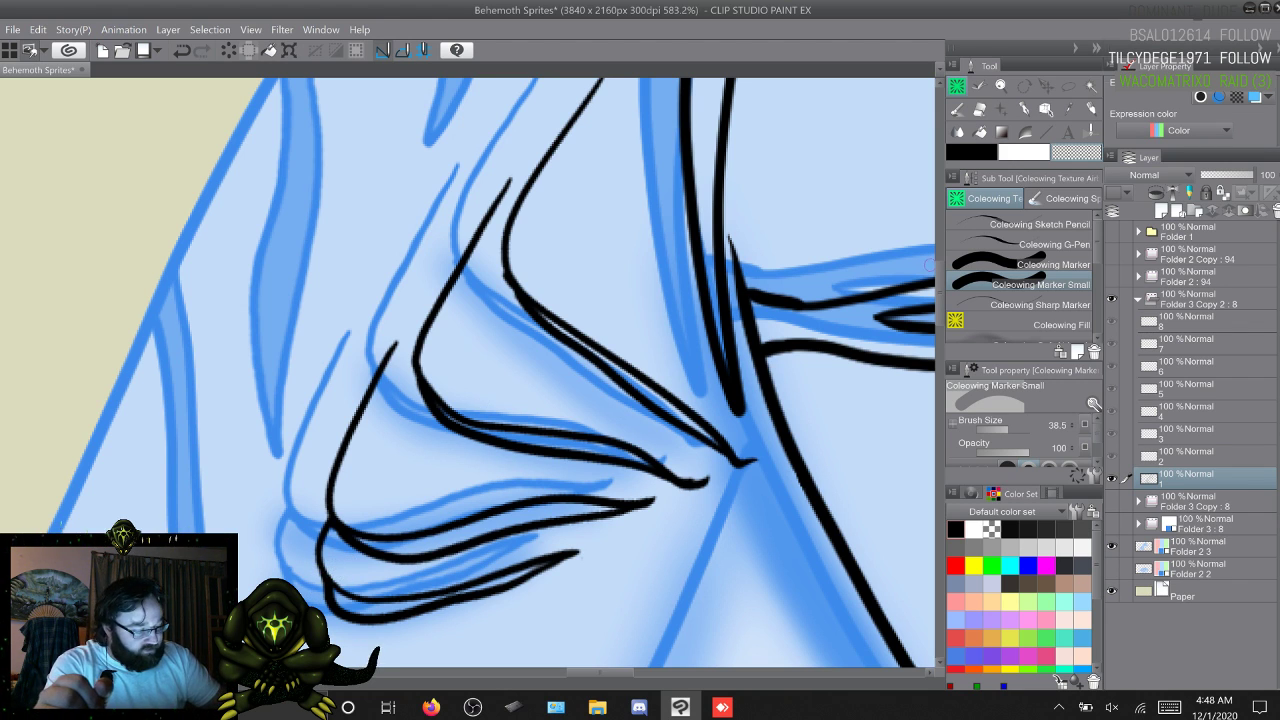
{"action": "scroll", "coordinate": [468, 372], "scroll_direction": "up", "scroll_amount": 3}
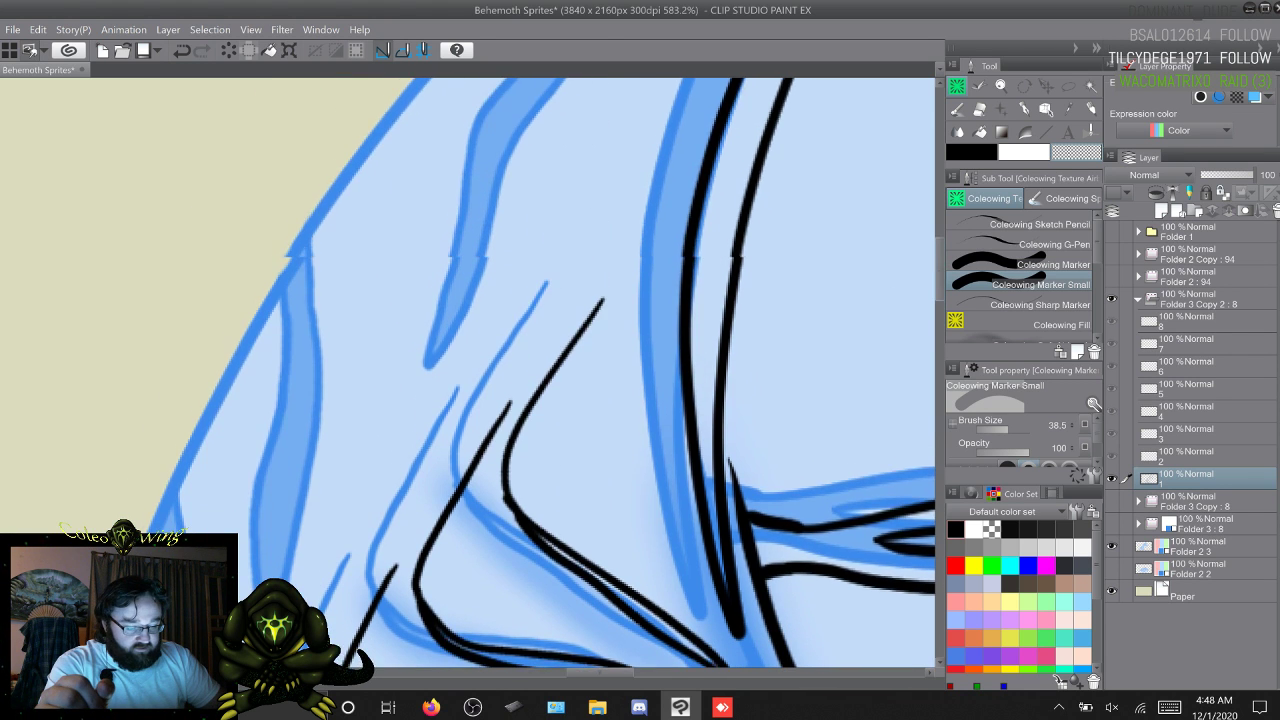
{"action": "scroll", "coordinate": [468, 372], "scroll_direction": "down", "scroll_amount": 3}
{"action": "scroll", "coordinate": [468, 372], "scroll_direction": "down", "scroll_amount": 5}
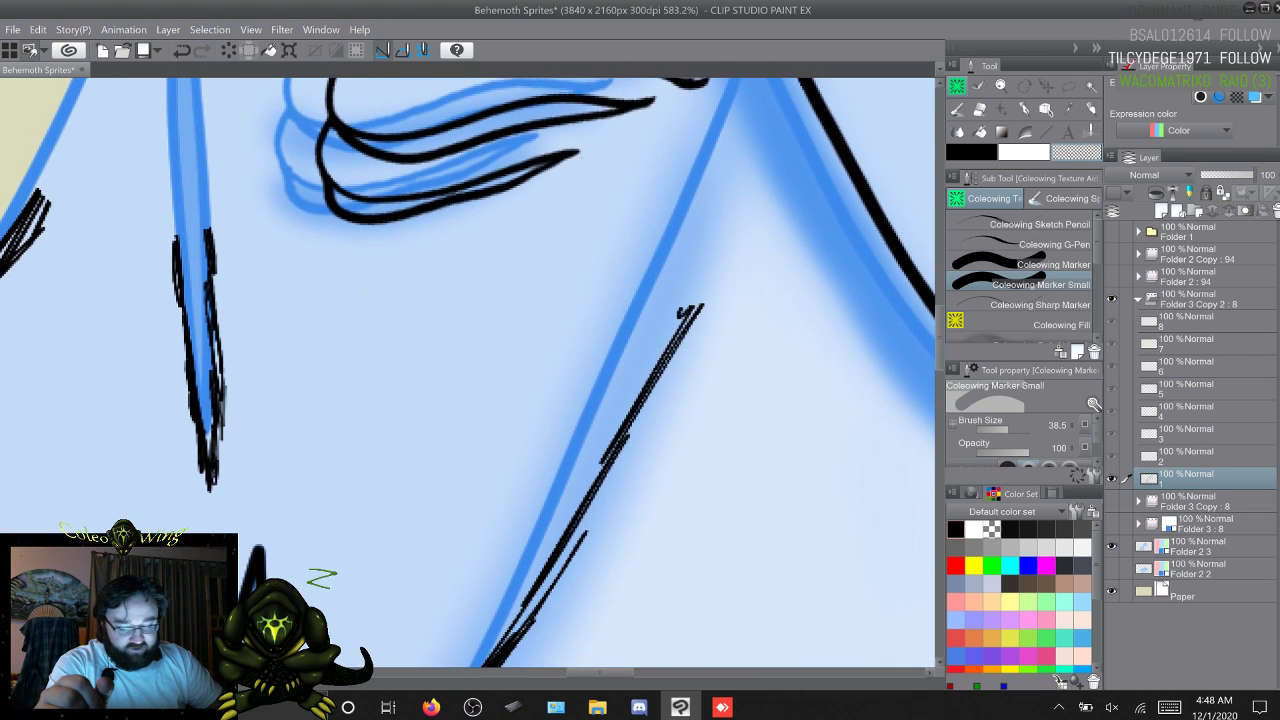
{"action": "left_click_drag", "start_coordinate": [602, 673], "coordinate": [590, 673]}
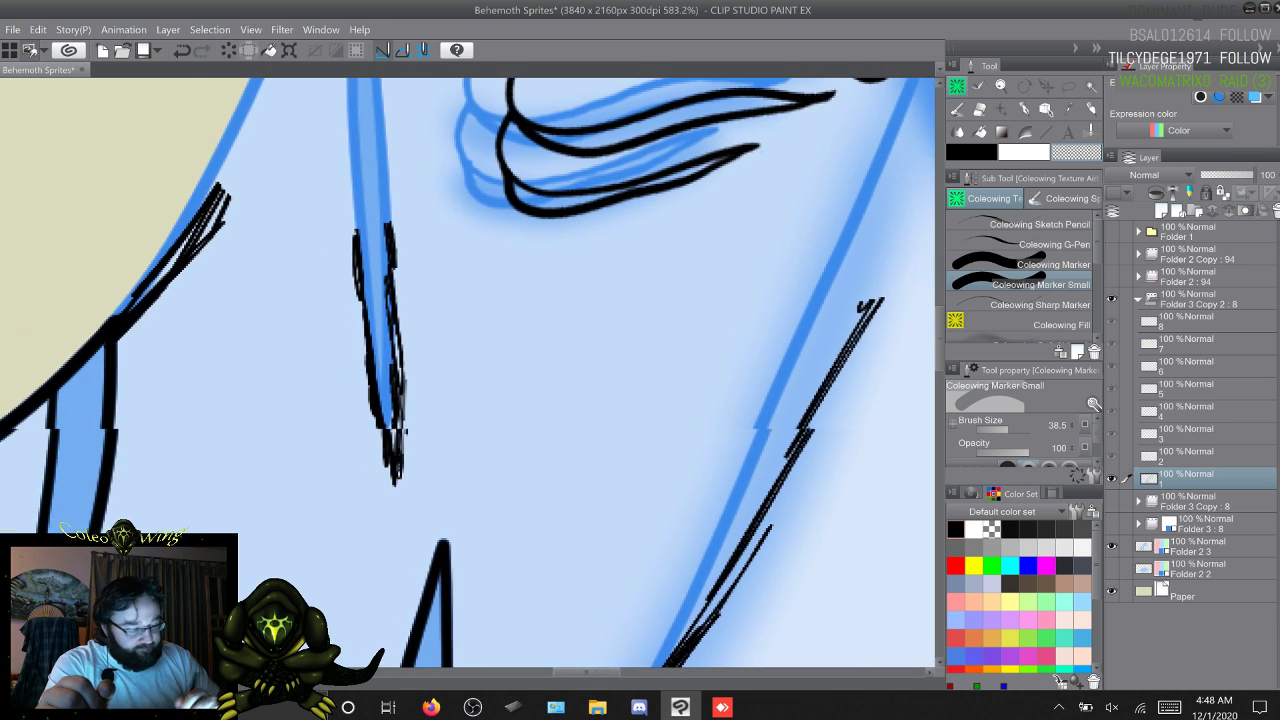
{"action": "scroll", "coordinate": [468, 372], "scroll_direction": "down", "scroll_amount": 1}
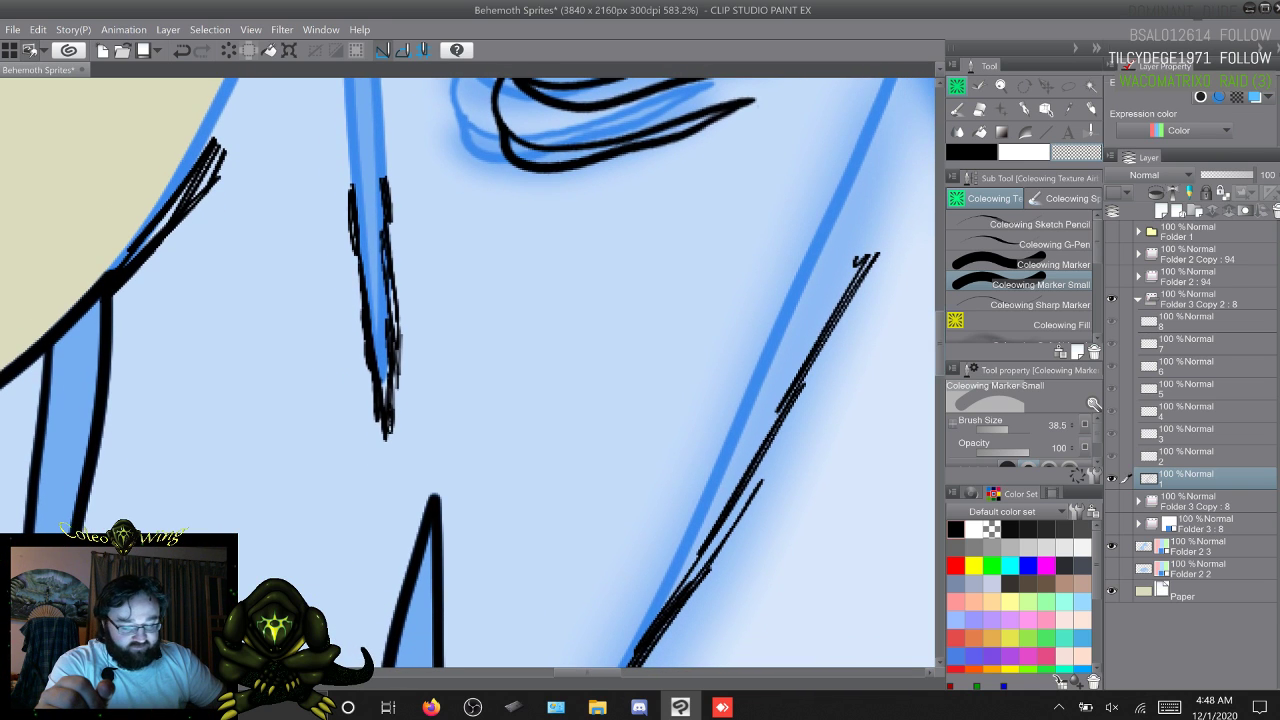
{"action": "key", "text": "m"}
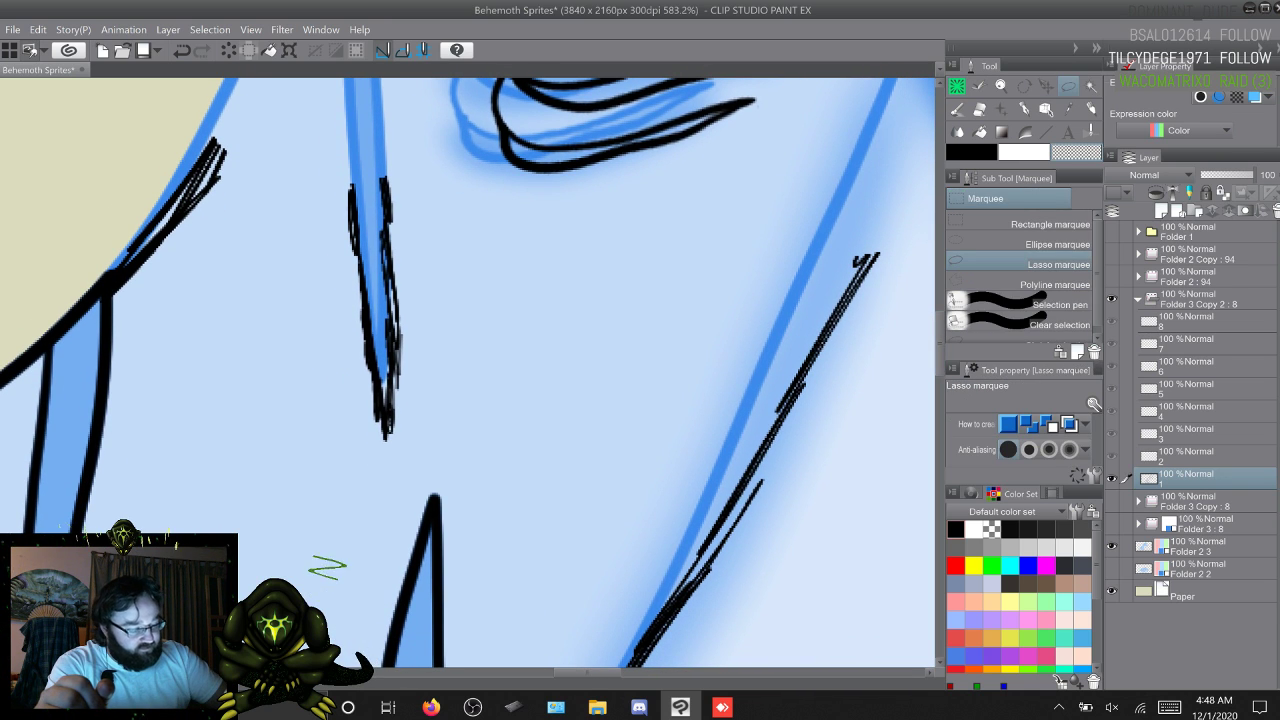
{"action": "mouse_move", "coordinate": [840, 213]}
{"action": "left_mouse_down"}
{"action": "mouse_move", "coordinate": [904, 245]}
{"action": "mouse_move", "coordinate": [889, 338]}
{"action": "mouse_move", "coordinate": [822, 519]}
{"action": "mouse_move", "coordinate": [769, 604]}
{"action": "mouse_move", "coordinate": [658, 660]}
{"action": "left_mouse_up"}
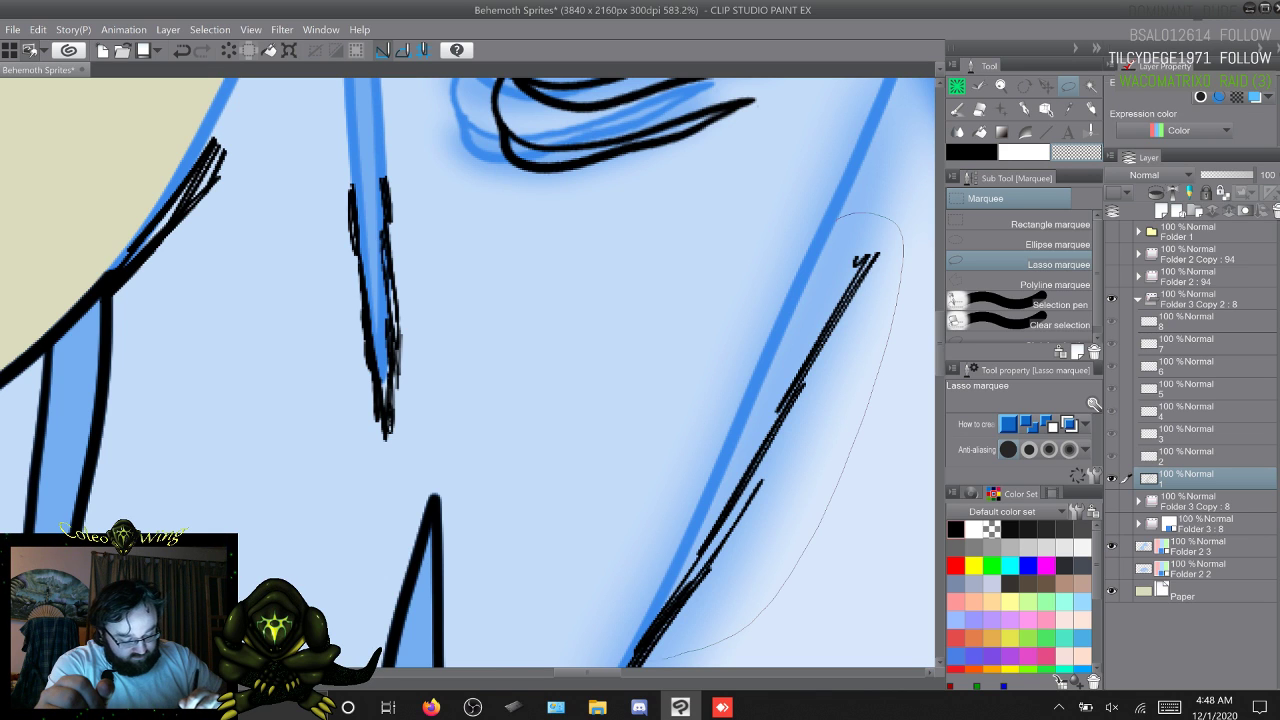
{"action": "mouse_move", "coordinate": [580, 607]}
{"action": "left_mouse_down"}
{"action": "mouse_move", "coordinate": [537, 514]}
{"action": "mouse_move", "coordinate": [455, 461]}
{"action": "mouse_move", "coordinate": [388, 487]}
{"action": "mouse_move", "coordinate": [276, 486]}
{"action": "mouse_move", "coordinate": [205, 408]}
{"action": "mouse_move", "coordinate": [183, 342]}
{"action": "mouse_move", "coordinate": [111, 237]}
{"action": "mouse_move", "coordinate": [141, 143]}
{"action": "left_mouse_up"}
{"action": "left_click_drag", "start_coordinate": [252, 99], "coordinate": [408, 145]}
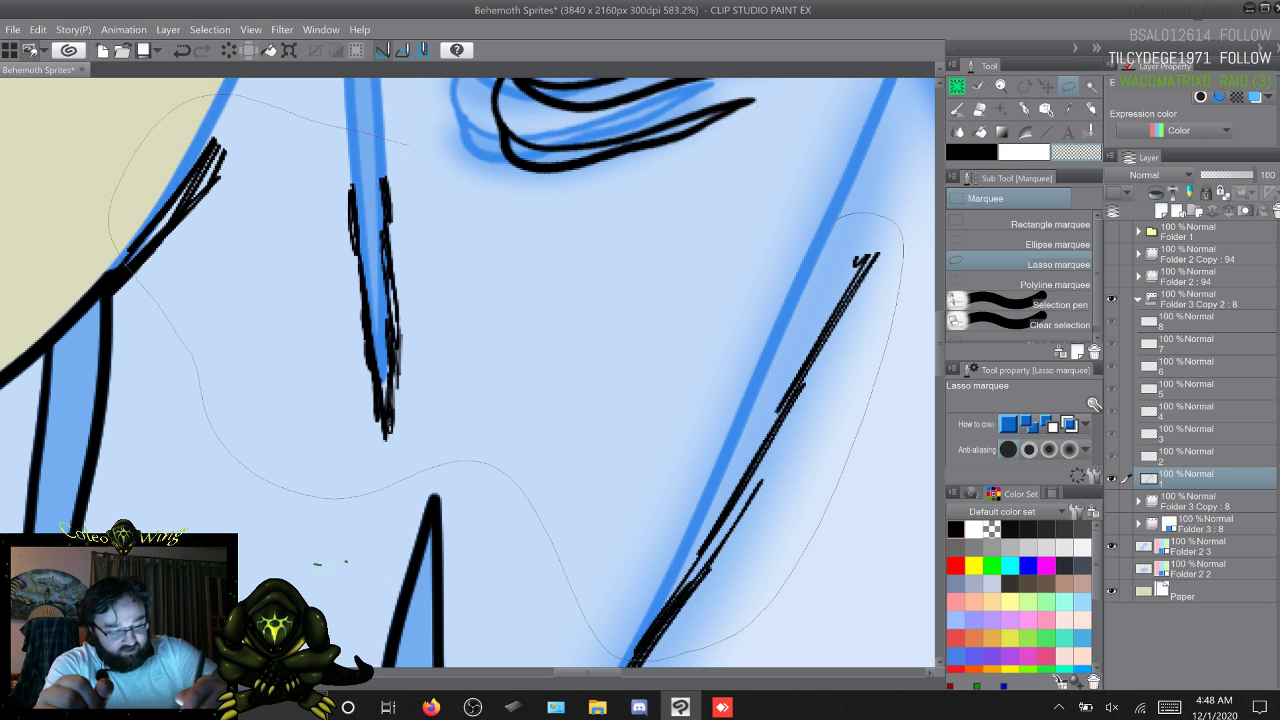
{"action": "left_click_drag", "start_coordinate": [594, 245], "coordinate": [658, 244]}
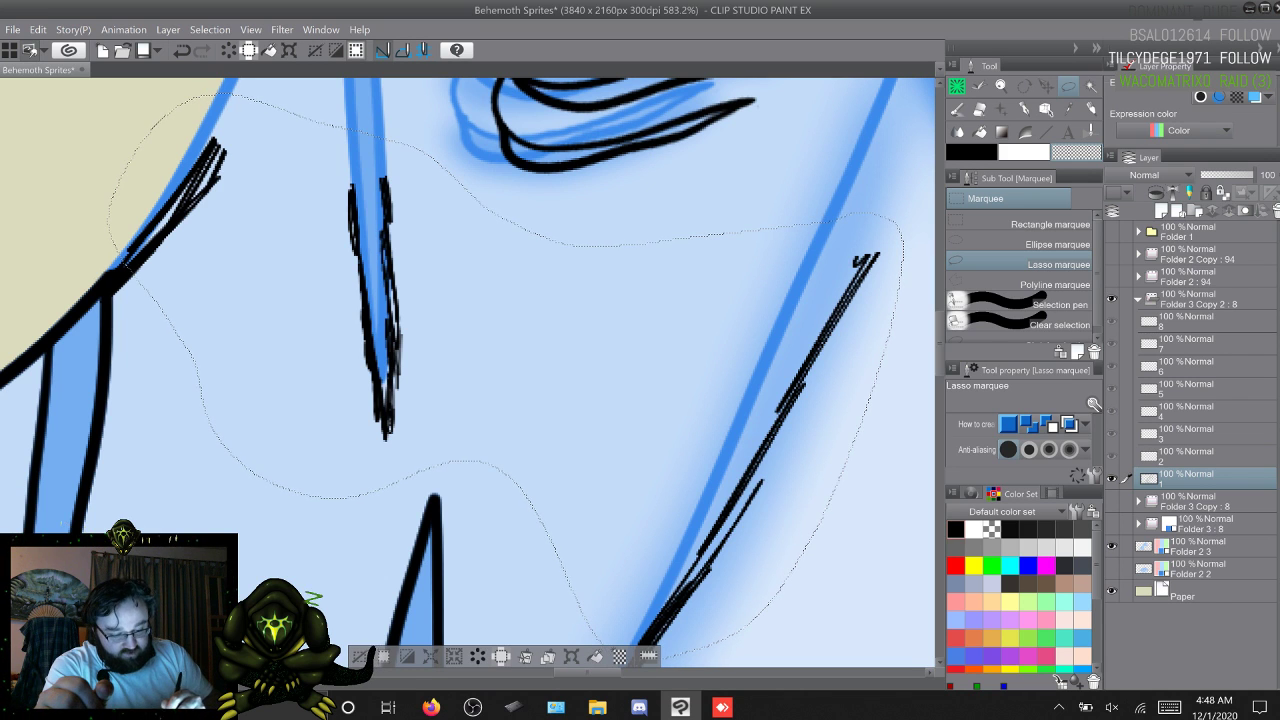
{"action": "key", "text": "Delete"}
{"action": "key", "text": "ctrl+d"}
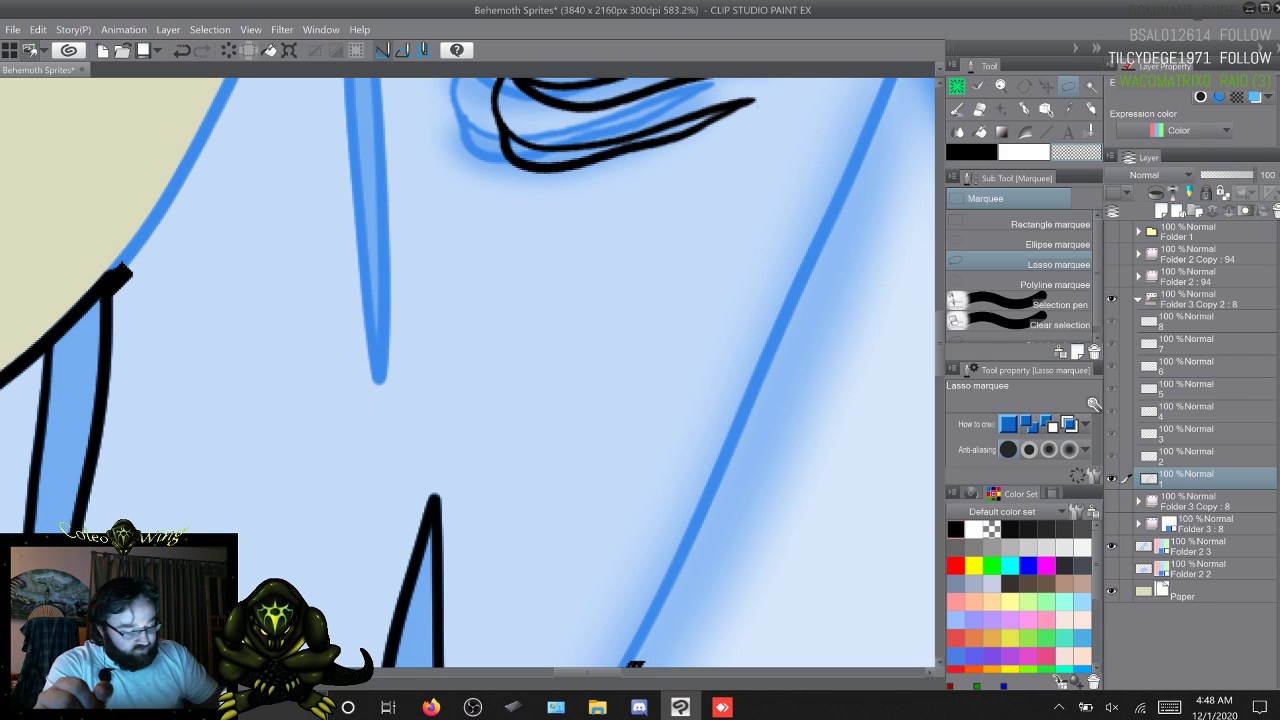
Step: With the Coleowing Marker, trim the cut end of the back outline and erase the diagonal line's remaining stub down to the clean curve
{"action": "key", "text": "p"}
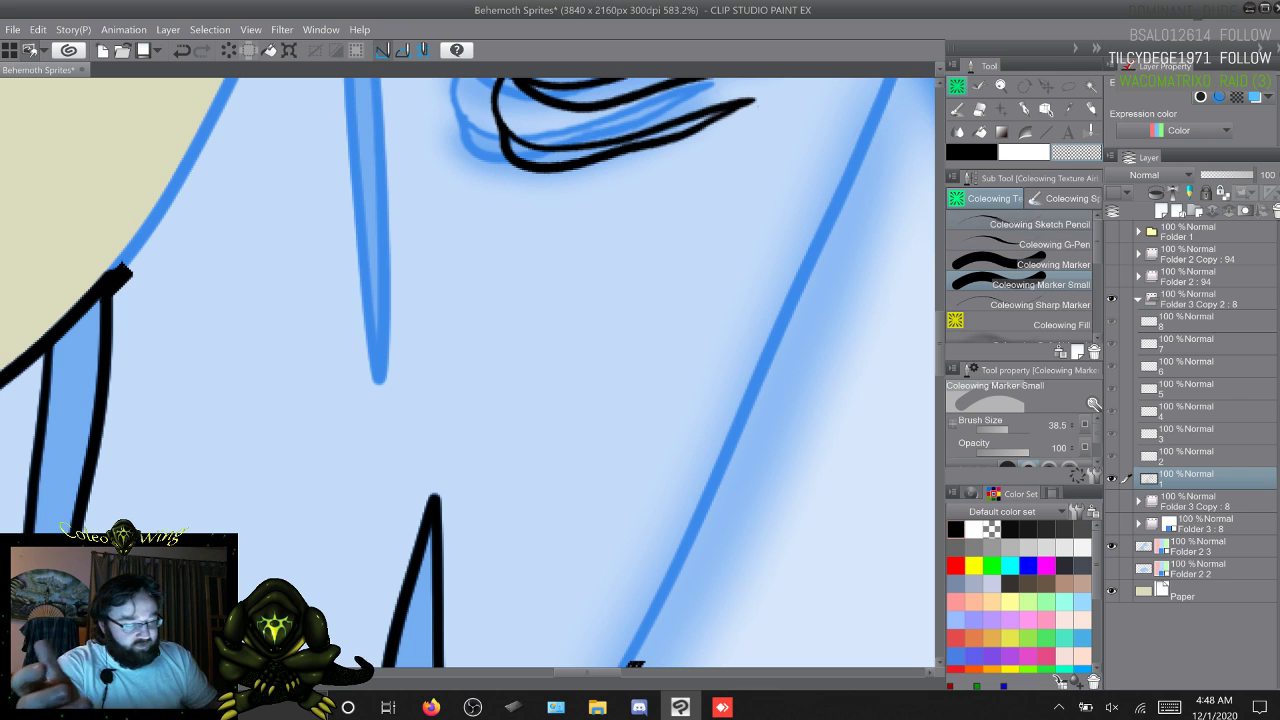
{"action": "left_click", "coordinate": [1040, 264]}
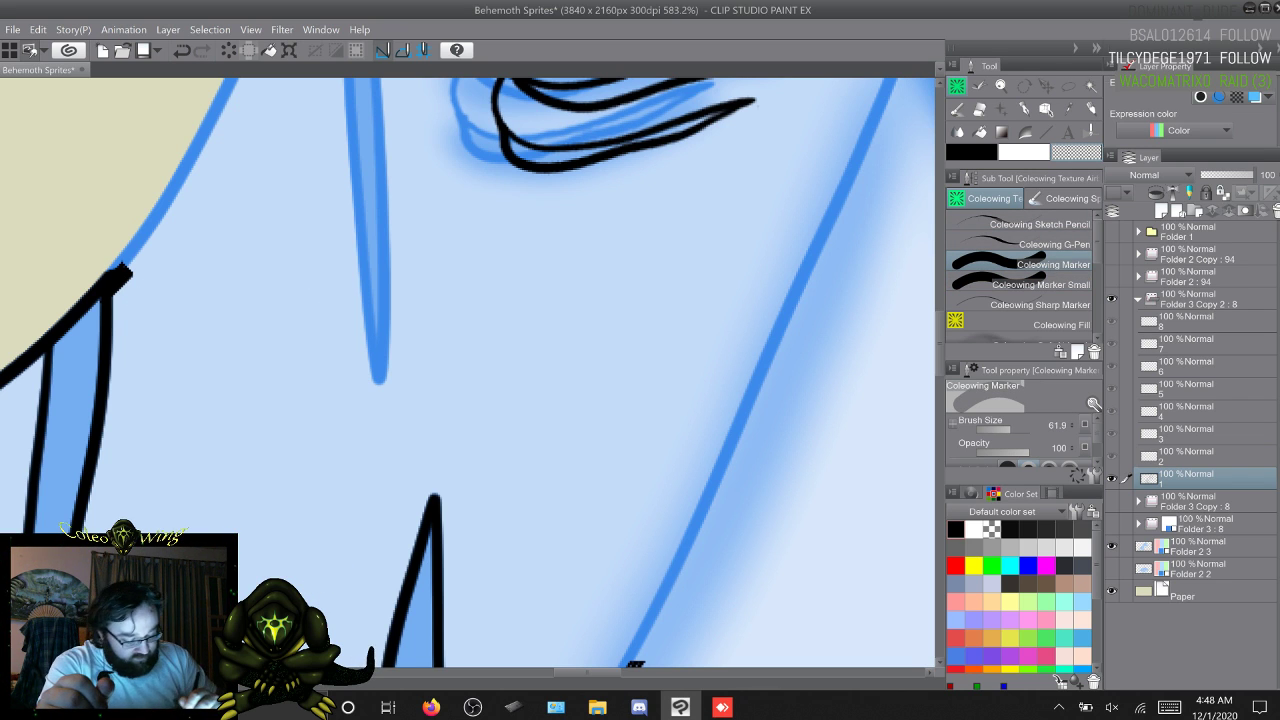
{"action": "left_click_drag", "start_coordinate": [588, 673], "coordinate": [581, 673]}
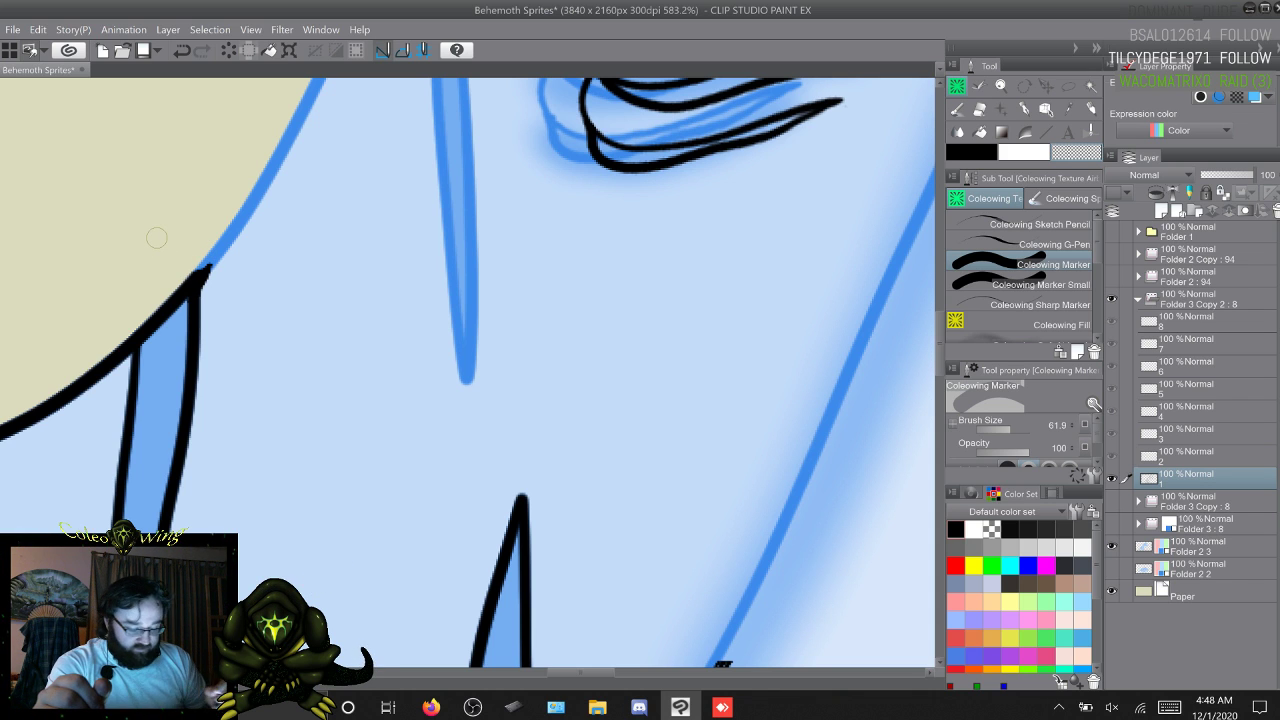
{"action": "scroll", "coordinate": [156, 237], "scroll_direction": "down", "scroll_amount": 5}
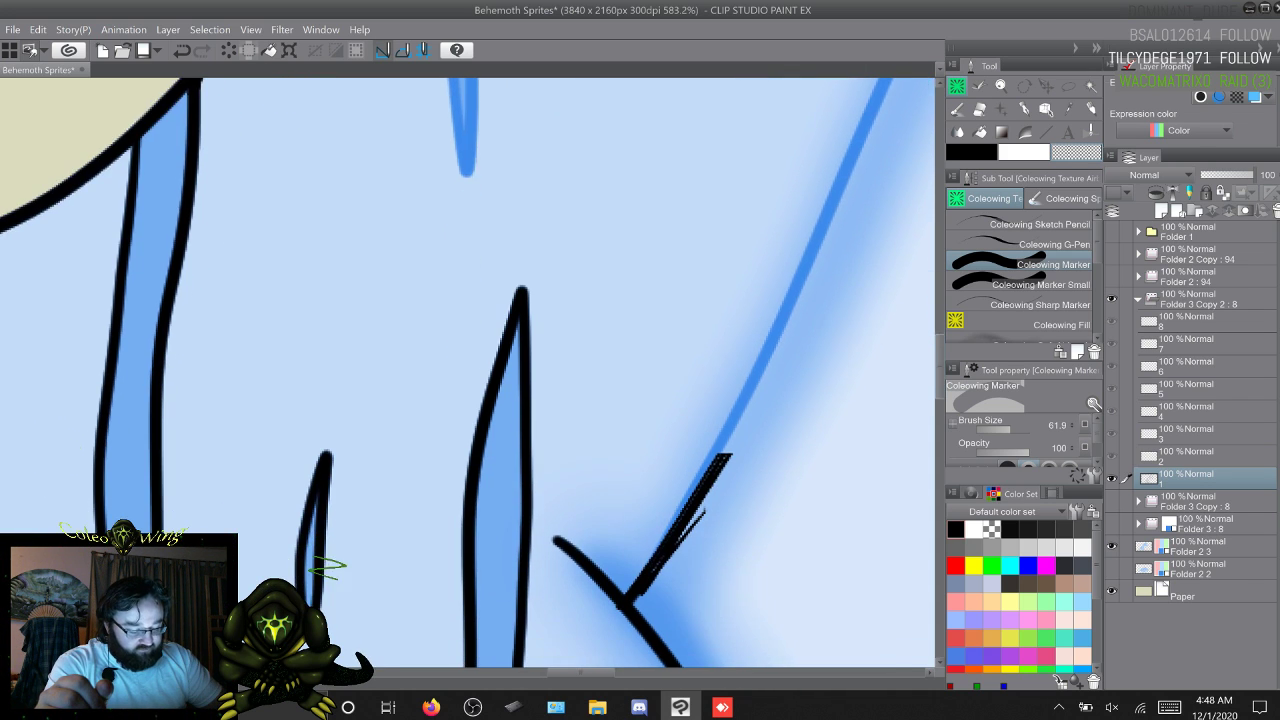
{"action": "scroll", "coordinate": [880, 461], "scroll_direction": "down", "scroll_amount": 5}
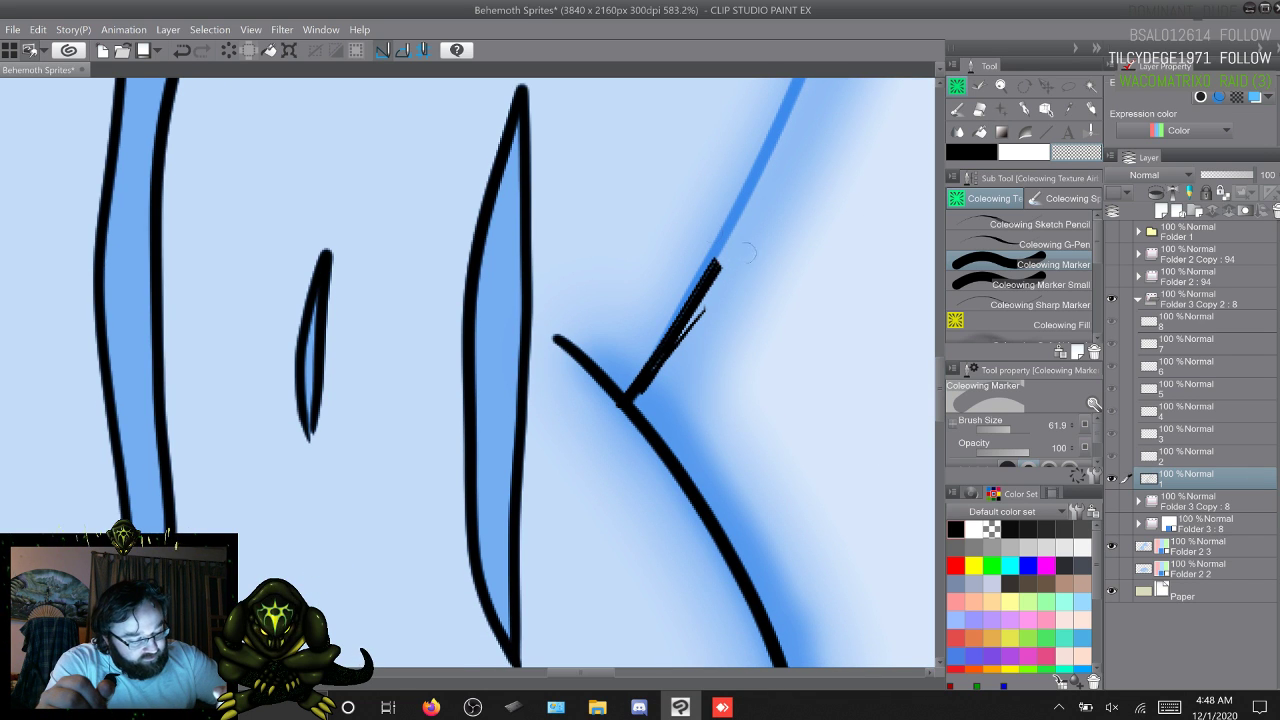
{"action": "mouse_move", "coordinate": [712, 266]}
{"action": "left_mouse_down"}
{"action": "mouse_move", "coordinate": [710, 325]}
{"action": "mouse_move", "coordinate": [671, 307]}
{"action": "mouse_move", "coordinate": [675, 368]}
{"action": "mouse_move", "coordinate": [638, 358]}
{"action": "mouse_move", "coordinate": [643, 395]}
{"action": "left_mouse_up"}
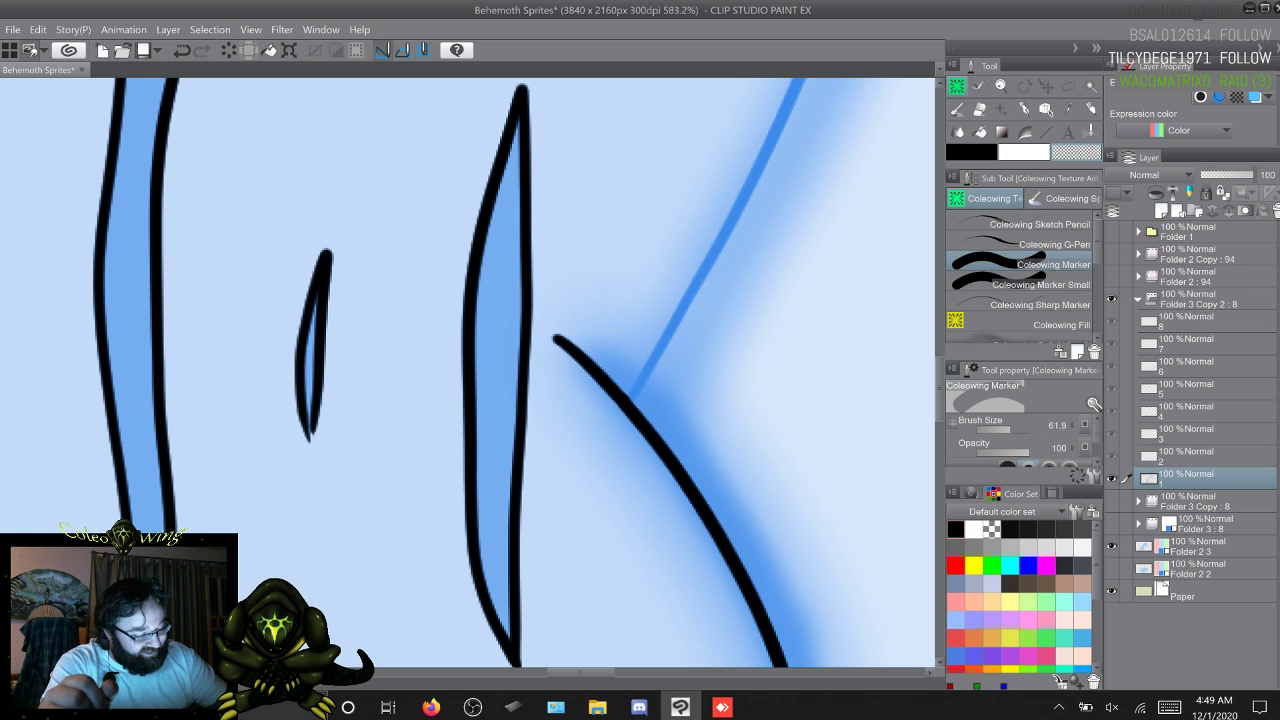
Step: Erase the upper end of the rough body outline where it meets the clean crossing line, using the Coleowing Marker
{"action": "scroll", "coordinate": [470, 372], "scroll_direction": "down", "scroll_amount": 8}
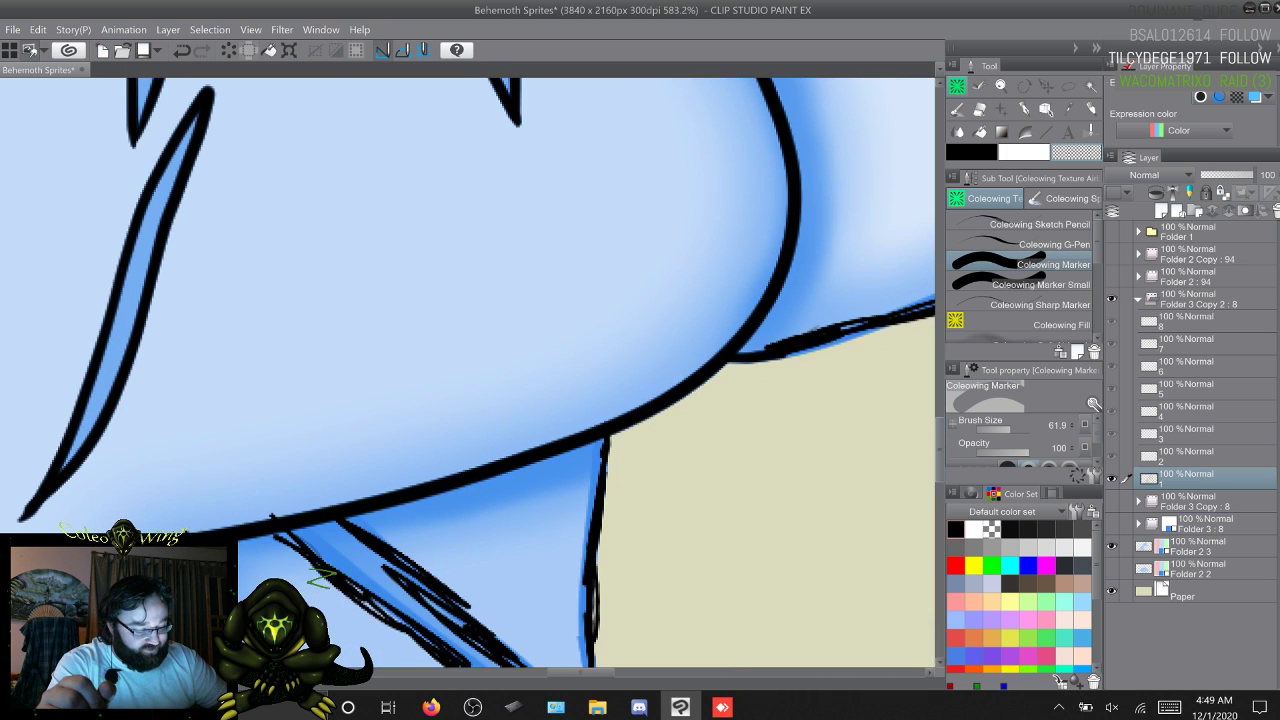
{"action": "left_click_drag", "start_coordinate": [580, 672], "coordinate": [622, 672]}
{"action": "left_click_drag", "start_coordinate": [940, 449], "coordinate": [940, 391]}
{"action": "scroll", "coordinate": [470, 370], "scroll_direction": "up", "scroll_amount": 3}
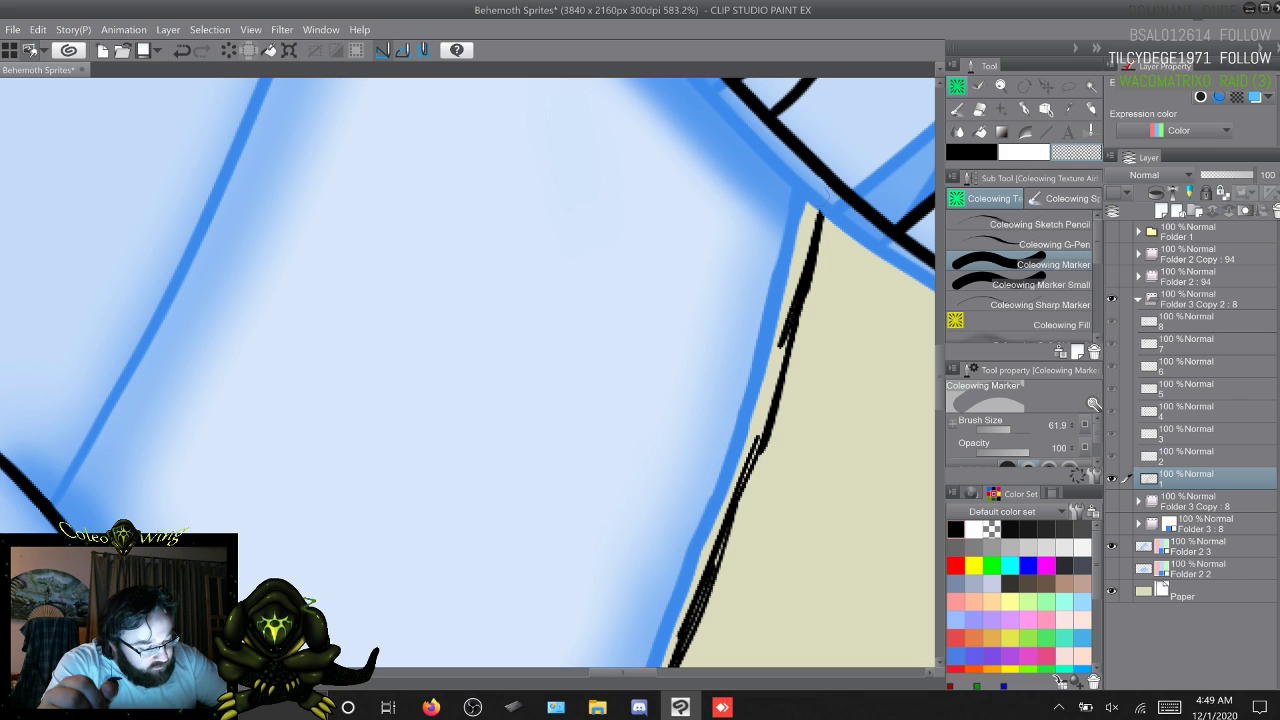
{"action": "left_click_drag", "start_coordinate": [822, 208], "coordinate": [799, 316]}
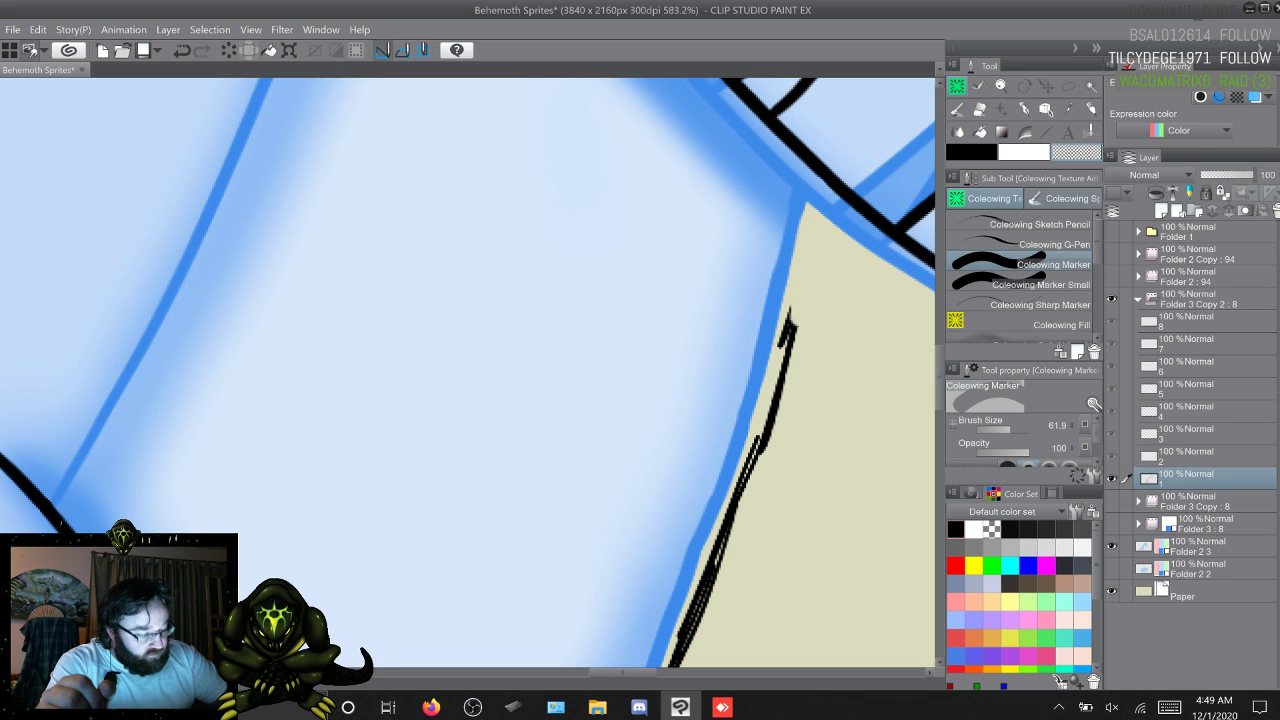
Step: Lasso the rough body outline running down beside the blue reference edge, delete it and clear the selection
{"action": "key", "text": "m"}
{"action": "scroll", "coordinate": [470, 370], "scroll_direction": "down", "scroll_amount": 4}
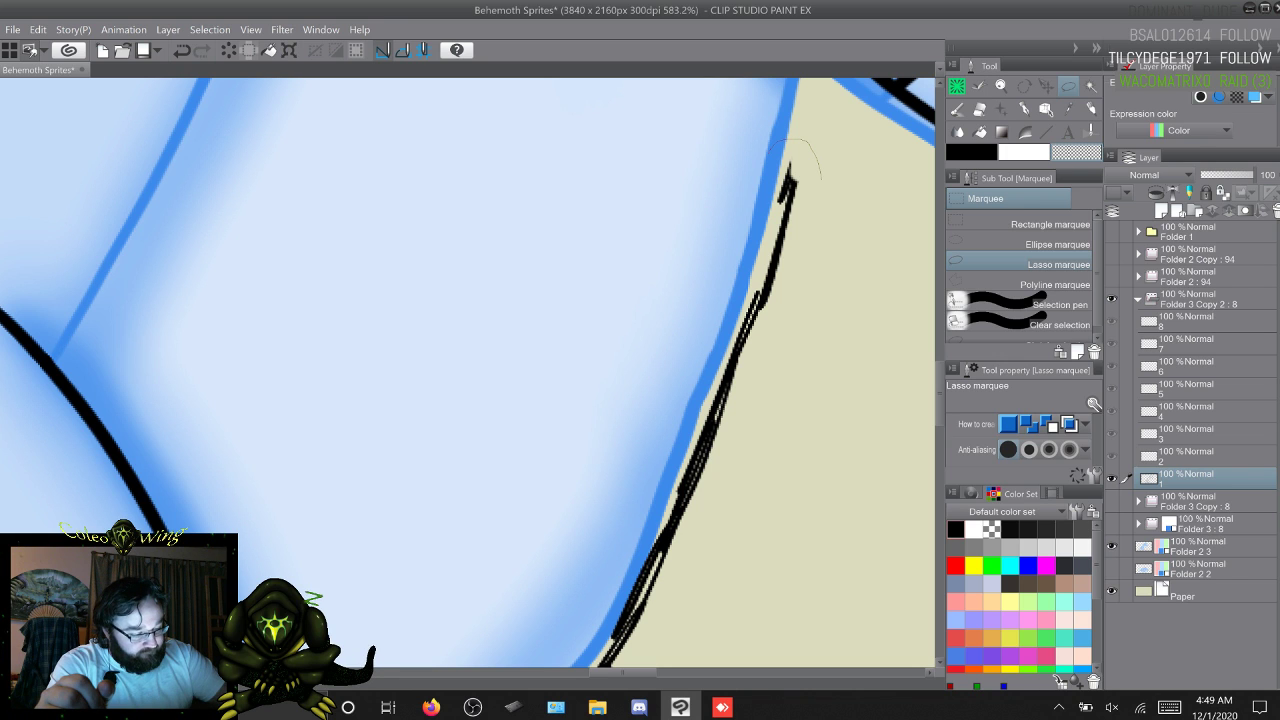
{"action": "mouse_move", "coordinate": [822, 182]}
{"action": "left_mouse_down"}
{"action": "mouse_move", "coordinate": [807, 298]}
{"action": "mouse_move", "coordinate": [745, 490]}
{"action": "mouse_move", "coordinate": [687, 605]}
{"action": "mouse_move", "coordinate": [645, 650]}
{"action": "left_mouse_up"}
{"action": "mouse_move", "coordinate": [563, 565]}
{"action": "left_mouse_down"}
{"action": "mouse_move", "coordinate": [680, 290]}
{"action": "mouse_move", "coordinate": [790, 140]}
{"action": "left_mouse_up"}
{"action": "key", "text": "Delete"}
{"action": "key", "text": "ctrl+d"}
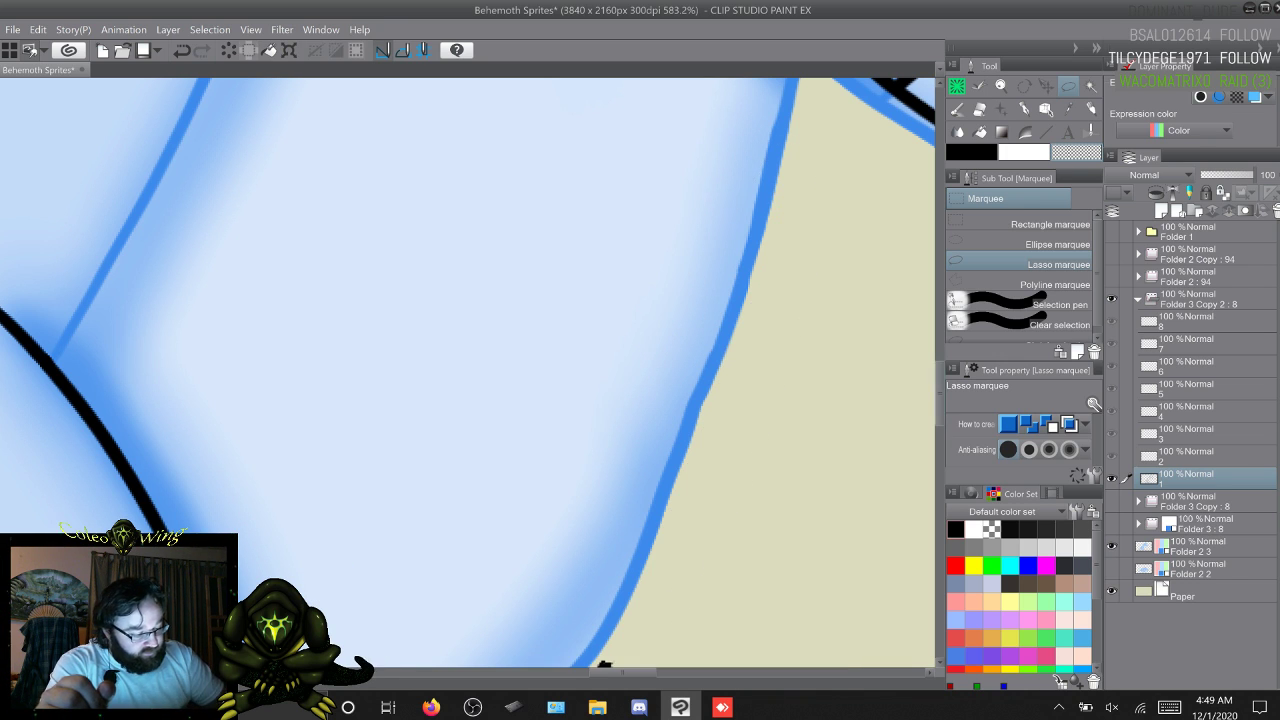
Step: Erase the outer end of the rough underside outline along the blue belly curve with the Coleowing Marker
{"action": "scroll", "coordinate": [470, 370], "scroll_direction": "down", "scroll_amount": 3}
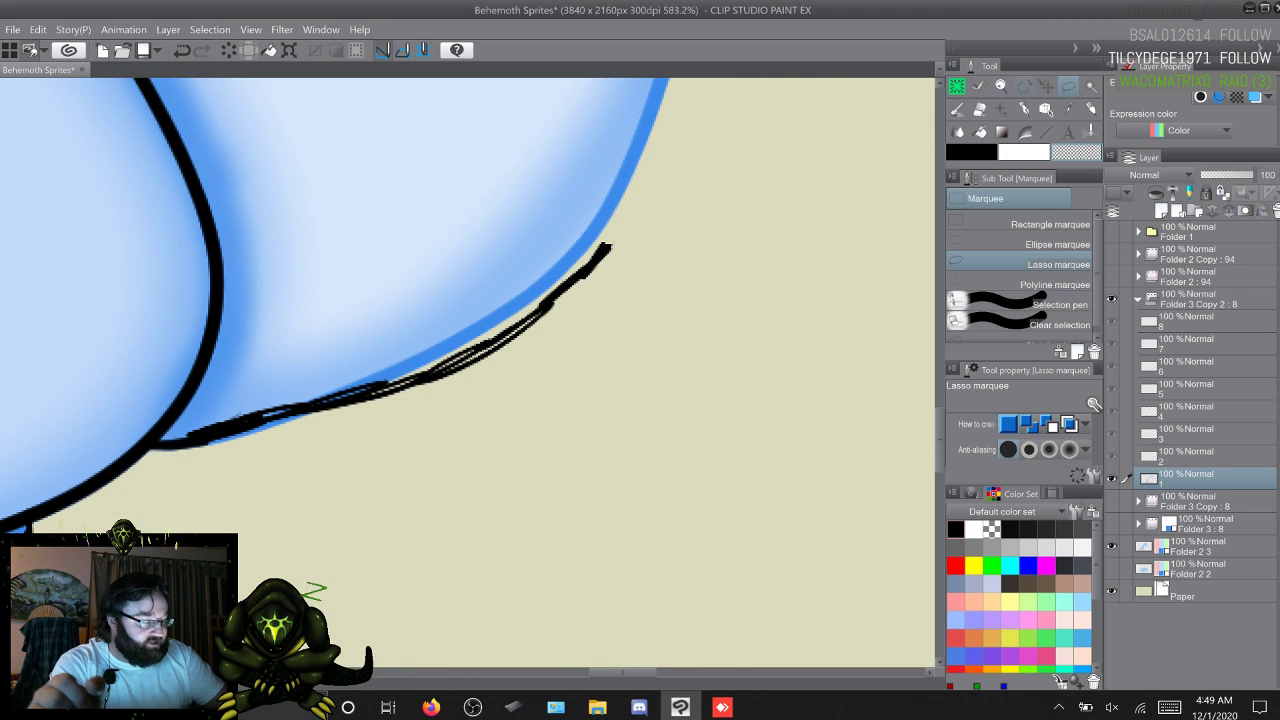
{"action": "key", "text": "b"}
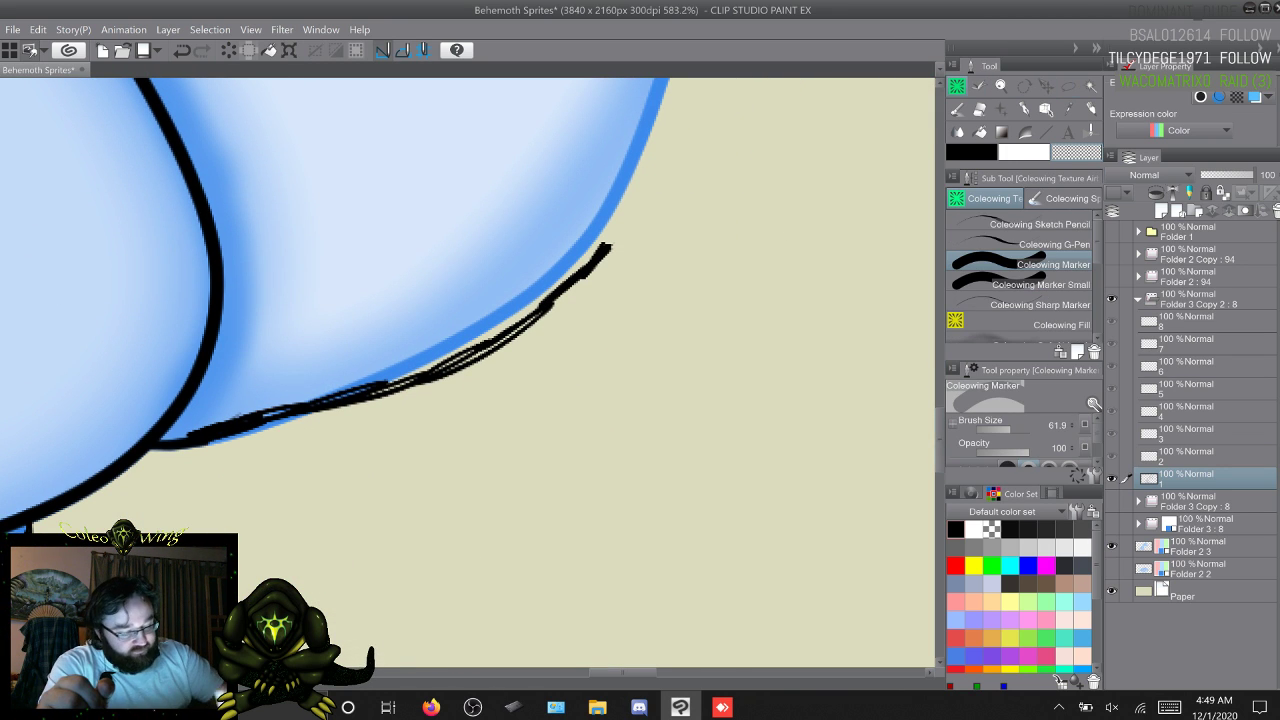
{"action": "mouse_move", "coordinate": [604, 256]}
{"action": "left_mouse_down"}
{"action": "mouse_move", "coordinate": [580, 286]}
{"action": "mouse_move", "coordinate": [560, 262]}
{"action": "mouse_move", "coordinate": [541, 328]}
{"action": "mouse_move", "coordinate": [508, 313]}
{"action": "mouse_move", "coordinate": [466, 345]}
{"action": "left_mouse_up"}
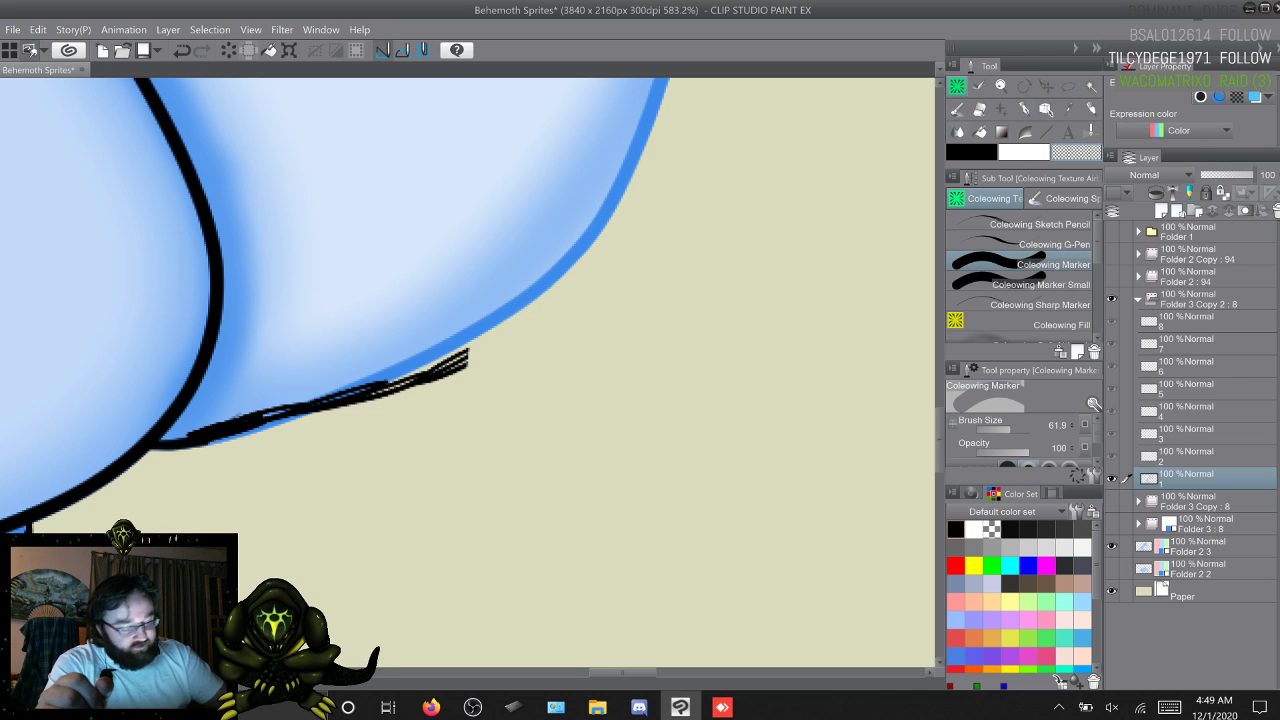
Step: Lasso the rest of the rough underside outline up to the clean rounded line, delete it and clear the selection
{"action": "key", "text": "m"}
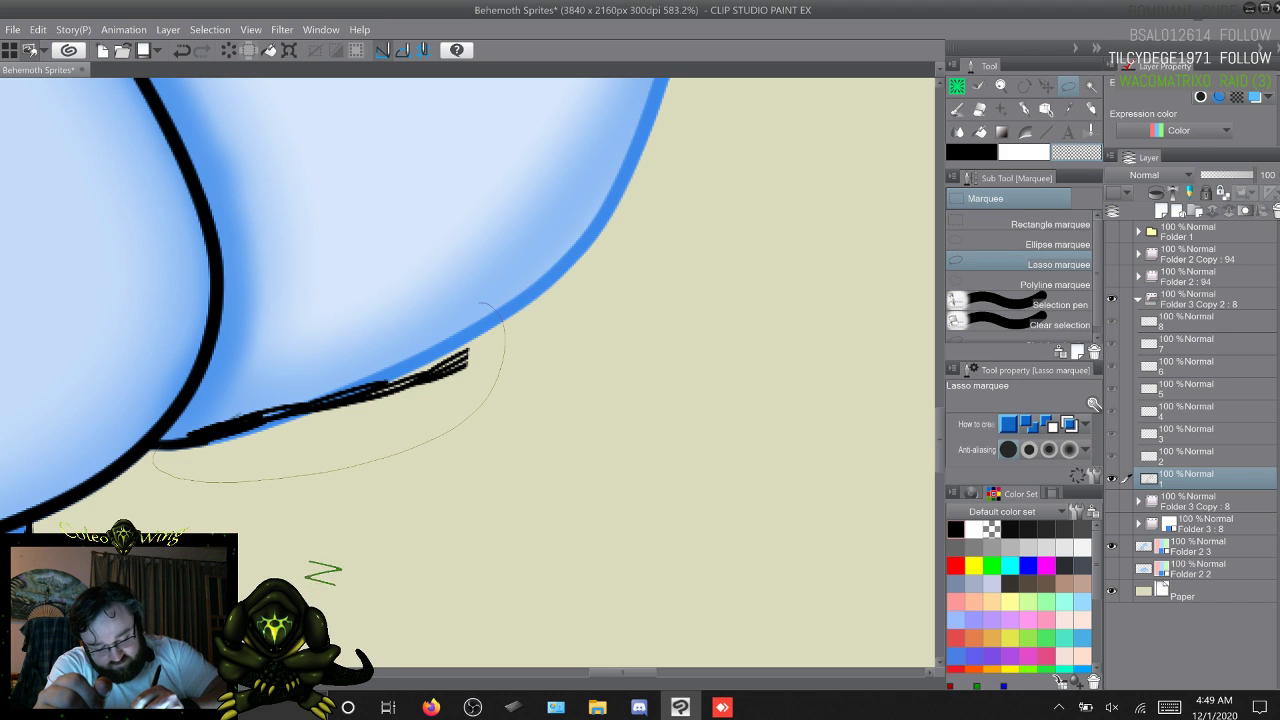
{"action": "mouse_move", "coordinate": [152, 452]}
{"action": "left_mouse_down"}
{"action": "mouse_move", "coordinate": [300, 360]}
{"action": "mouse_move", "coordinate": [478, 305]}
{"action": "left_mouse_up"}
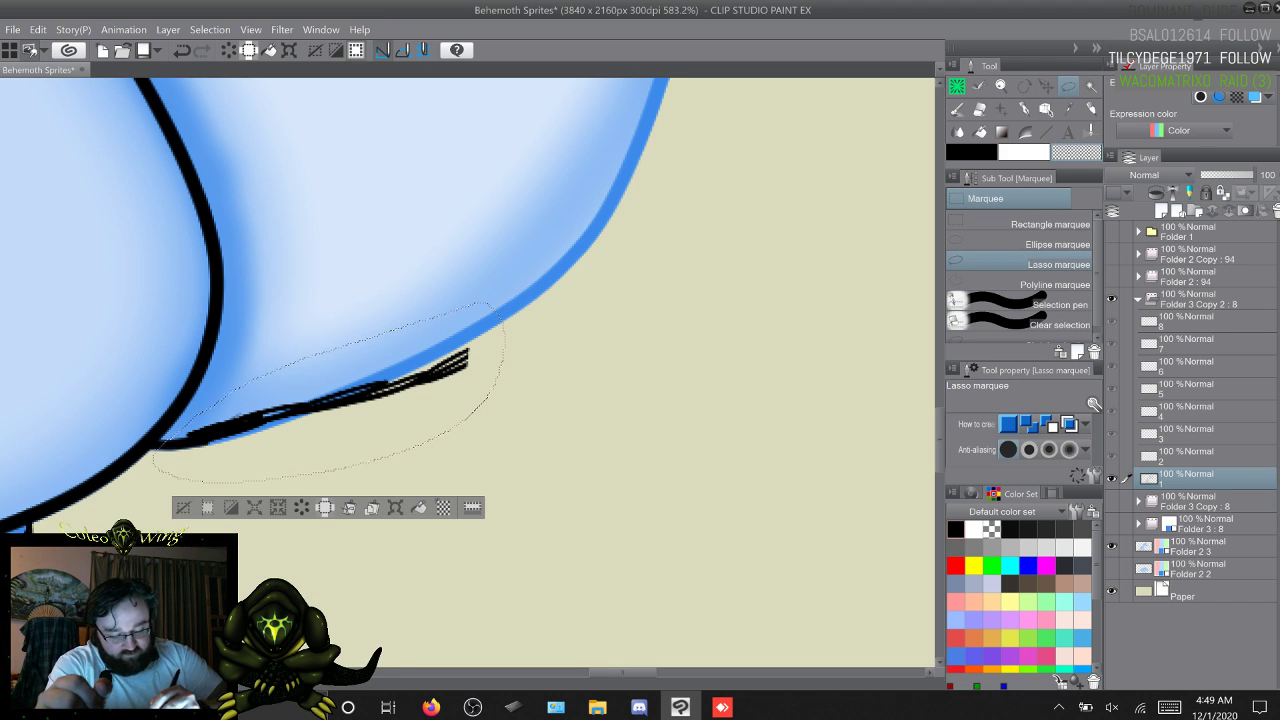
{"action": "key", "text": "Delete"}
{"action": "key", "text": "ctrl+d"}
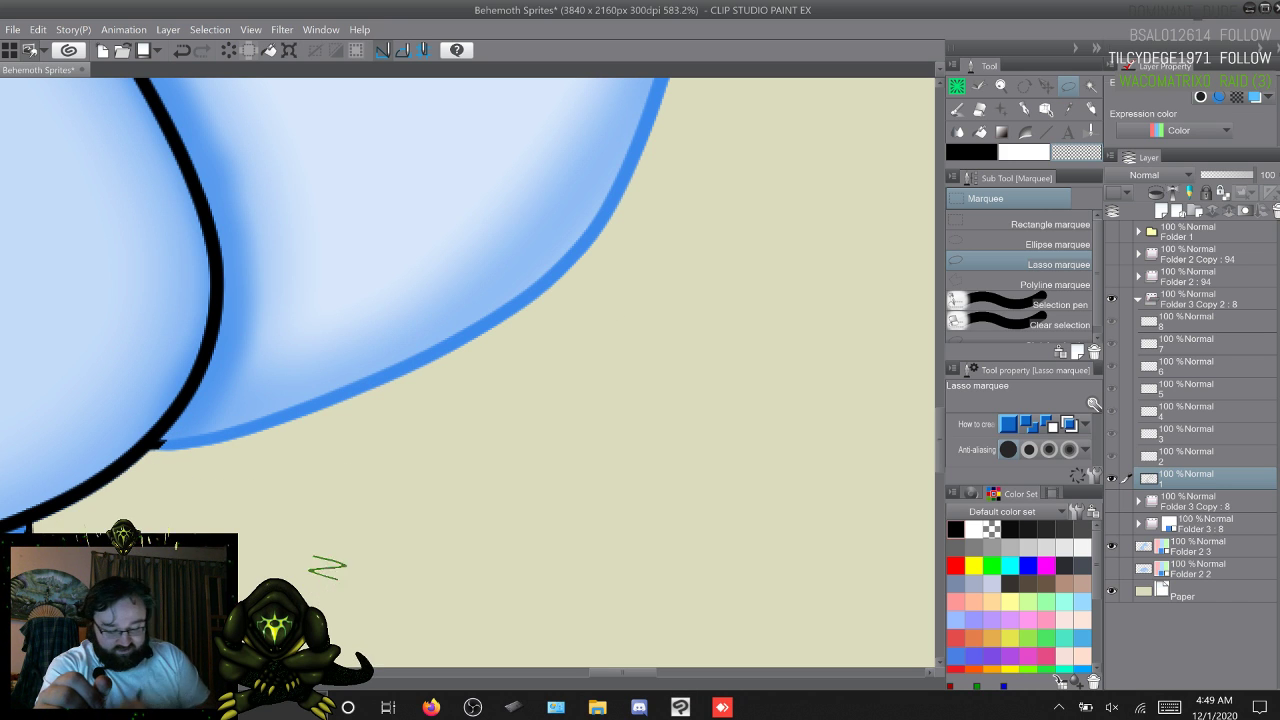
{"action": "key", "text": "super"}
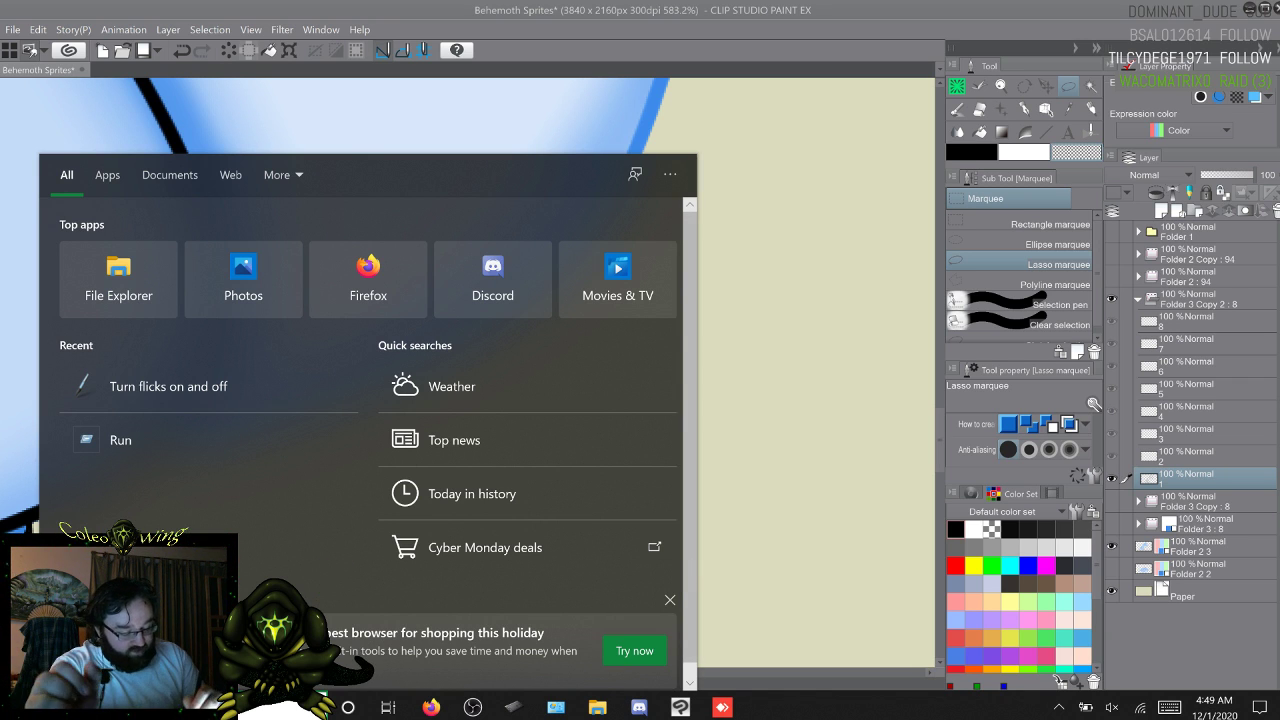
{"action": "left_click", "coordinate": [670, 600]}
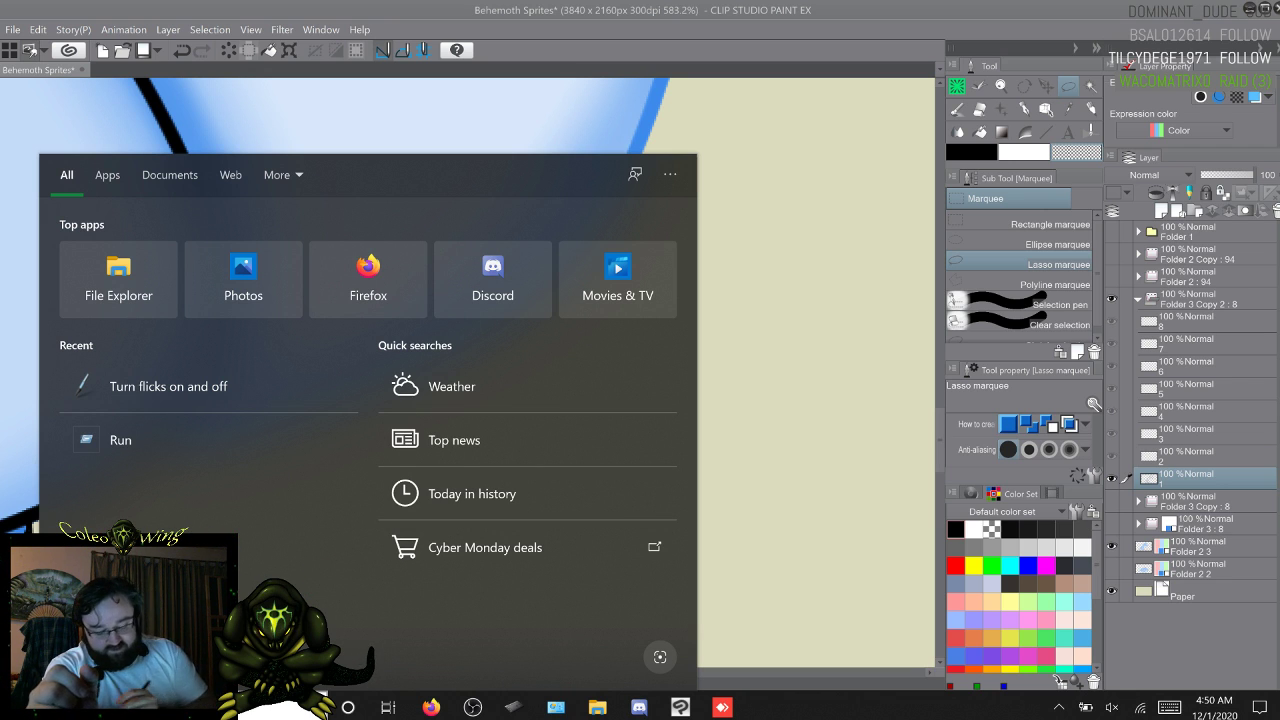
{"action": "key", "text": "super"}
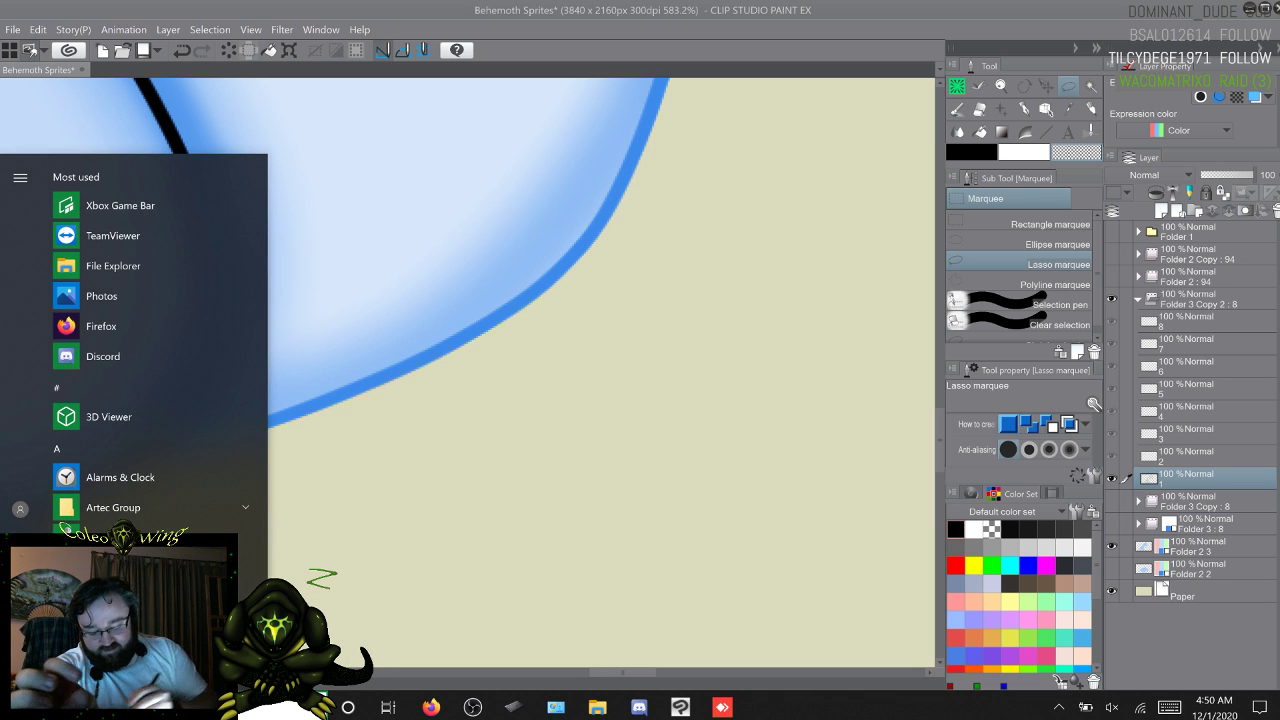
{"action": "key", "text": "super"}
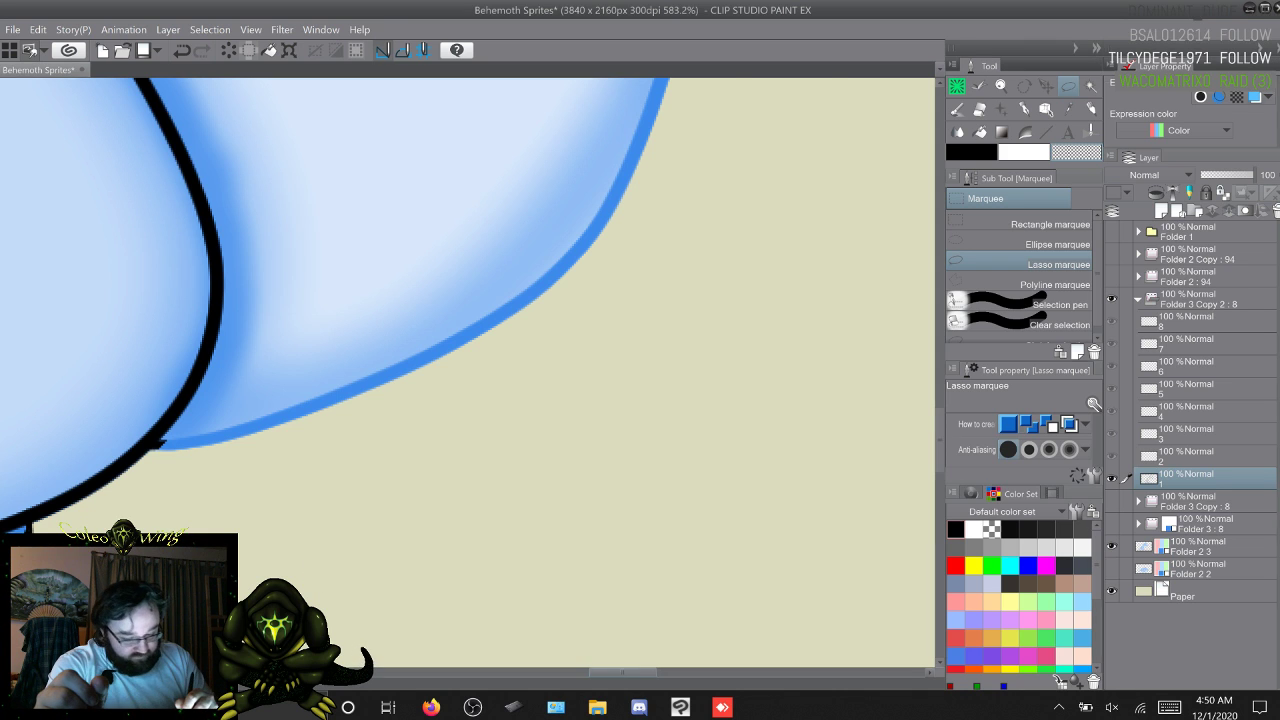
Step: Erase the upper ends of the rough far hind leg outlines and stripe where they meet the clean belly line, using the Coleowing Marker
{"action": "left_click_drag", "start_coordinate": [622, 673], "coordinate": [602, 673]}
{"action": "key", "text": "b"}
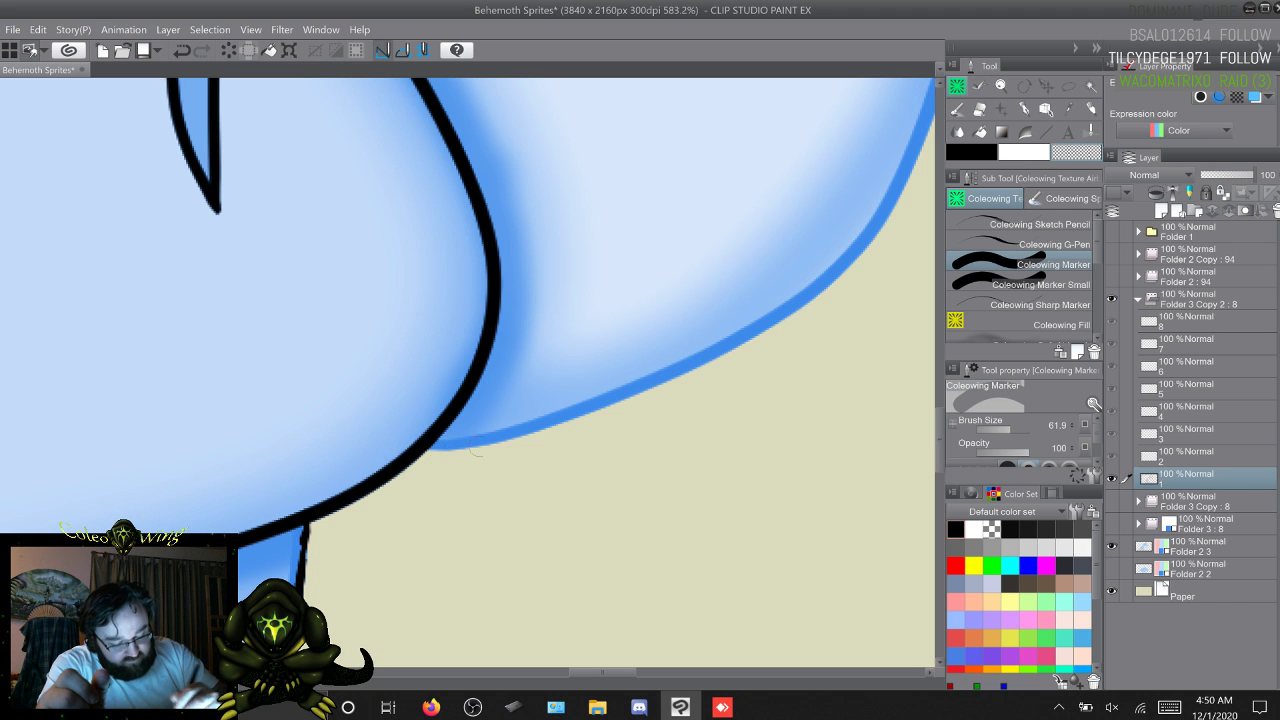
{"action": "scroll", "coordinate": [468, 372], "scroll_direction": "down", "scroll_amount": 5}
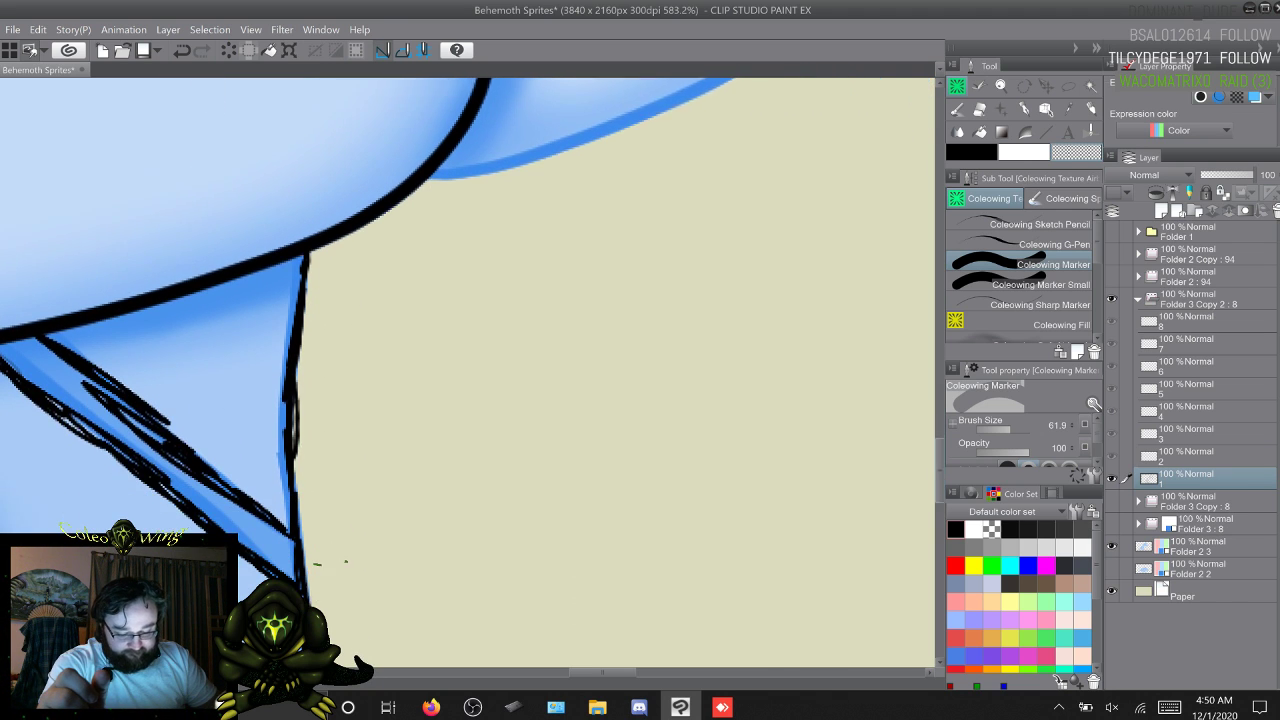
{"action": "left_click_drag", "start_coordinate": [626, 673], "coordinate": [595, 673]}
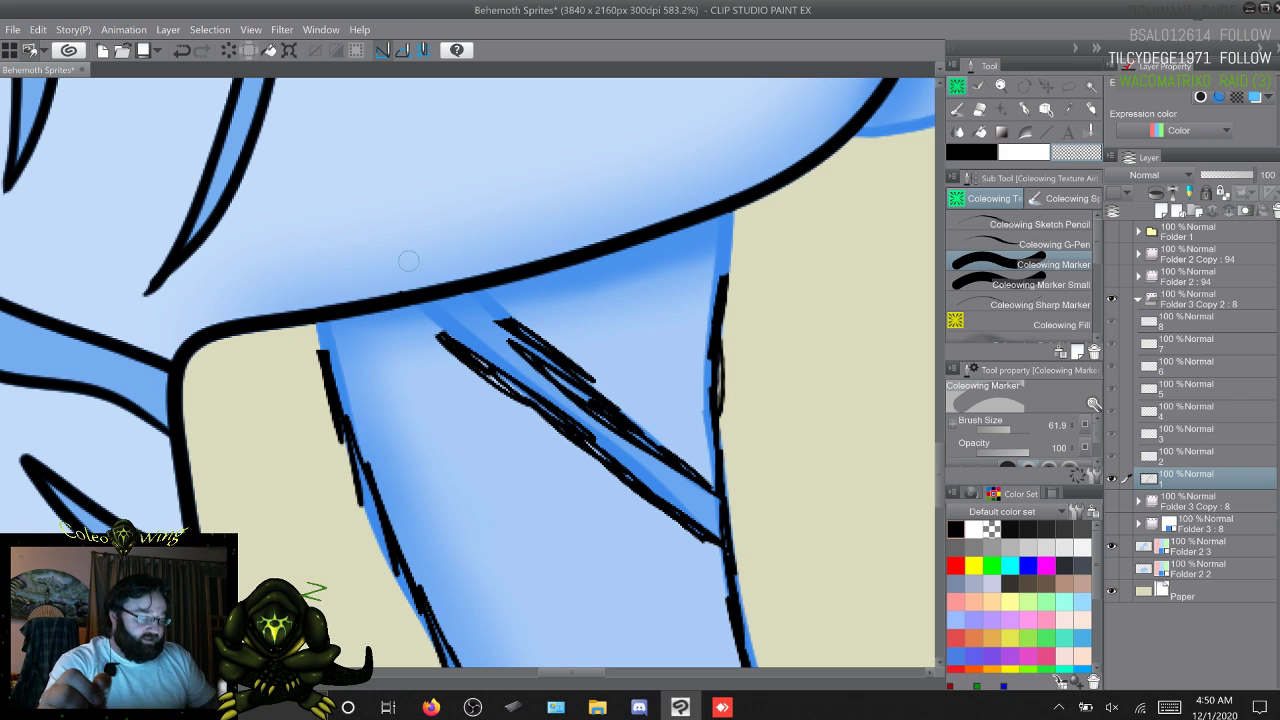
{"action": "scroll", "coordinate": [468, 372], "scroll_direction": "down", "scroll_amount": 3}
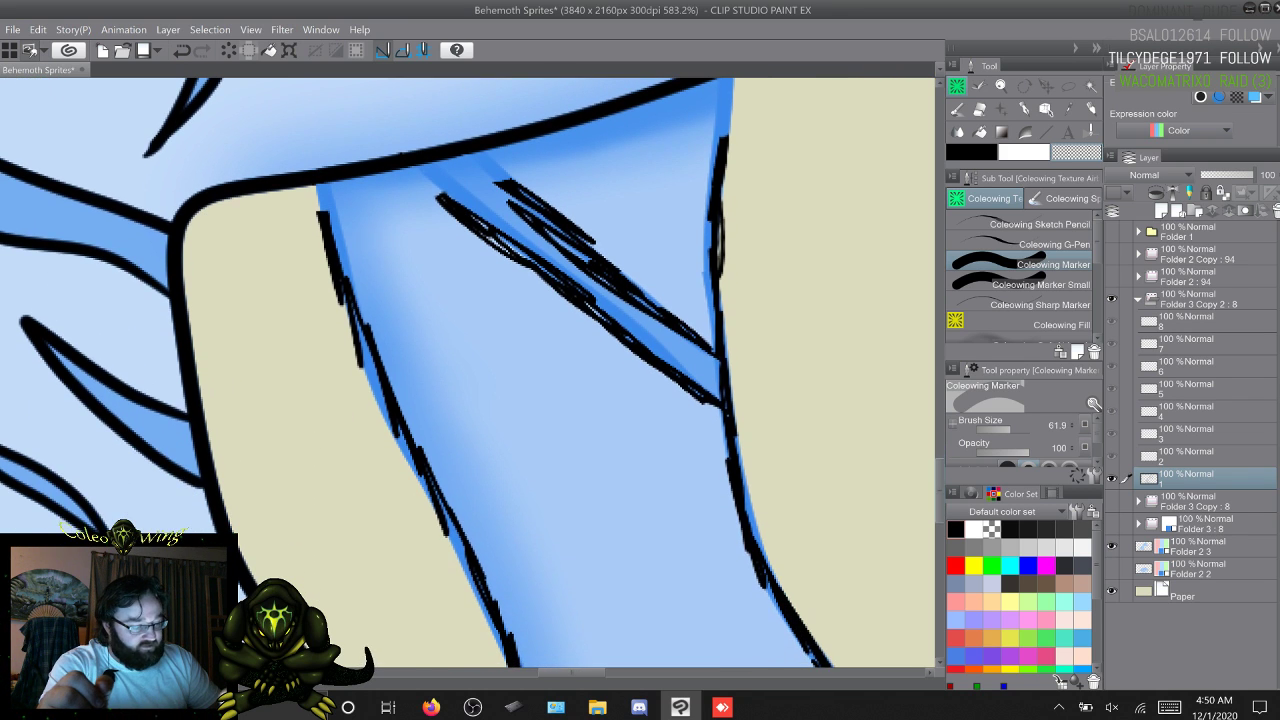
Step: Lasso the rough outlines and stripe on the far hind leg's upper part, delete them and clear the selection
{"action": "key", "text": "m"}
{"action": "mouse_move", "coordinate": [826, 515]}
{"action": "left_mouse_down"}
{"action": "mouse_move", "coordinate": [838, 590]}
{"action": "mouse_move", "coordinate": [756, 642]}
{"action": "mouse_move", "coordinate": [470, 622]}
{"action": "mouse_move", "coordinate": [300, 360]}
{"action": "mouse_move", "coordinate": [292, 210]}
{"action": "mouse_move", "coordinate": [600, 135]}
{"action": "mouse_move", "coordinate": [776, 132]}
{"action": "mouse_move", "coordinate": [795, 422]}
{"action": "mouse_move", "coordinate": [826, 515]}
{"action": "left_mouse_up"}
{"action": "key", "text": "Delete"}
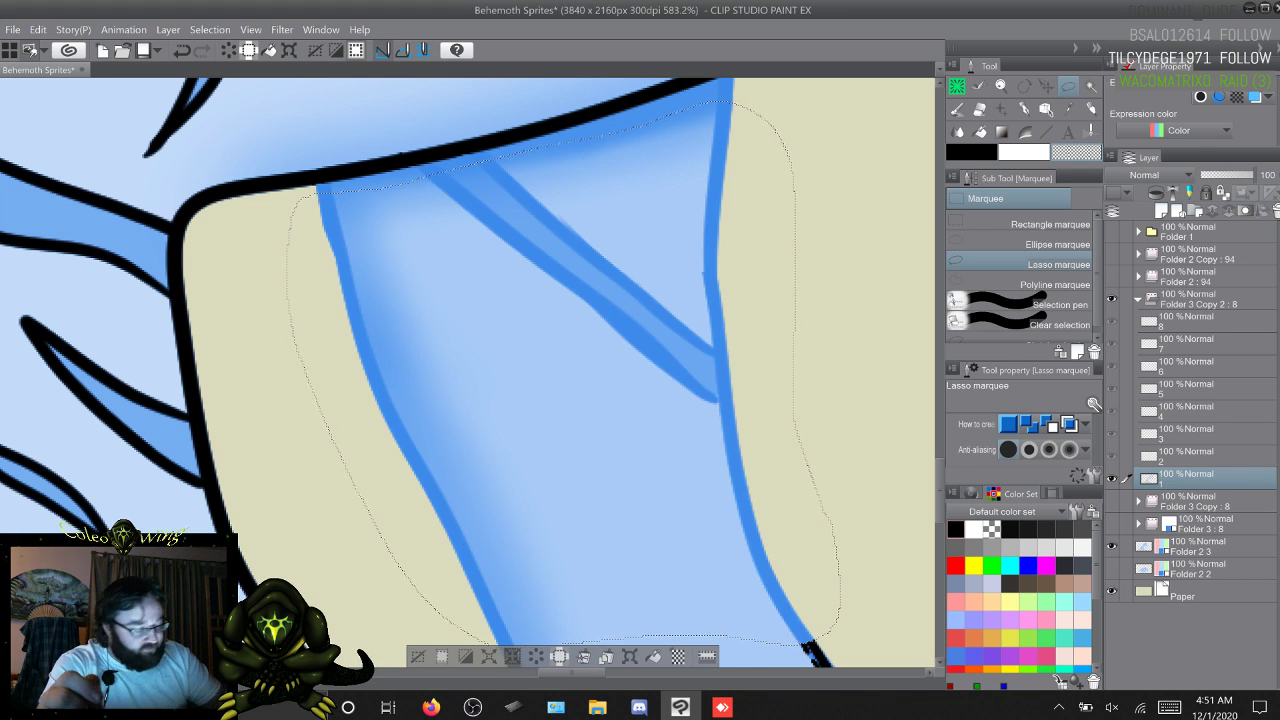
{"action": "key", "text": "ctrl+d"}
Step: Lasso the rough outlines of the far hind foot and its toes, delete them and clear the selection
{"action": "scroll", "coordinate": [470, 372], "scroll_direction": "down", "scroll_amount": 10}
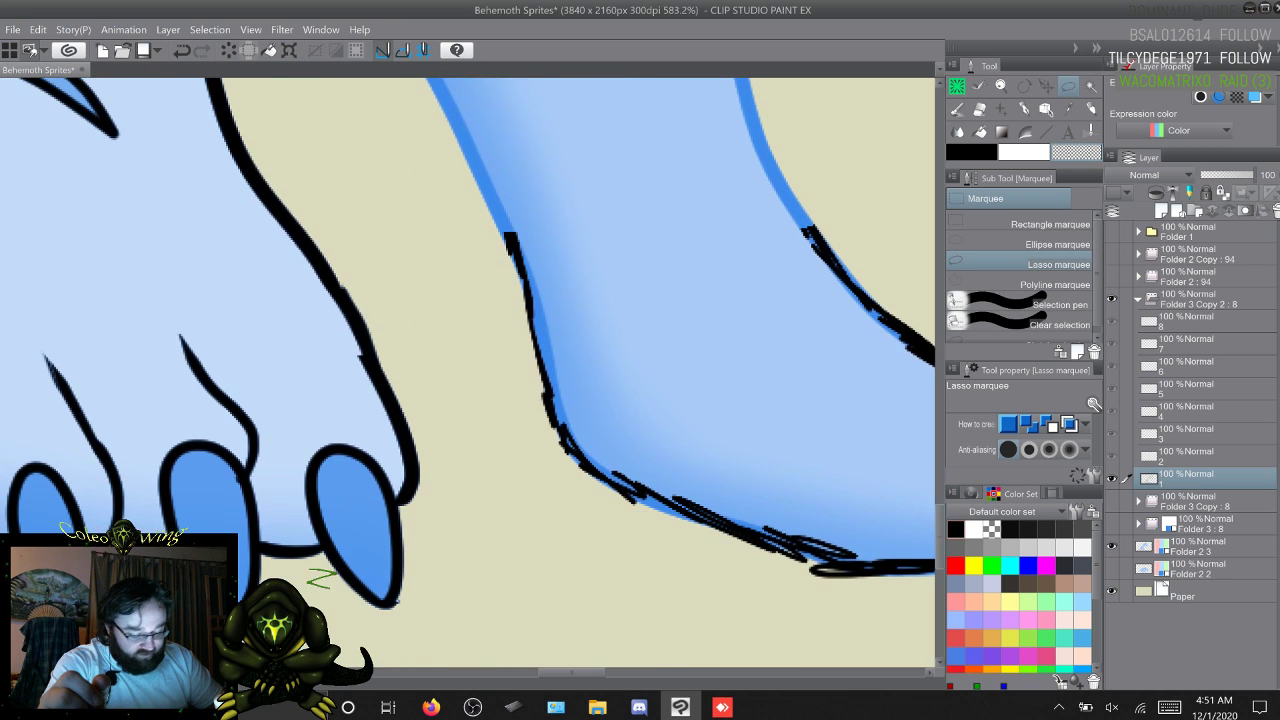
{"action": "left_click_drag", "start_coordinate": [571, 673], "coordinate": [606, 673]}
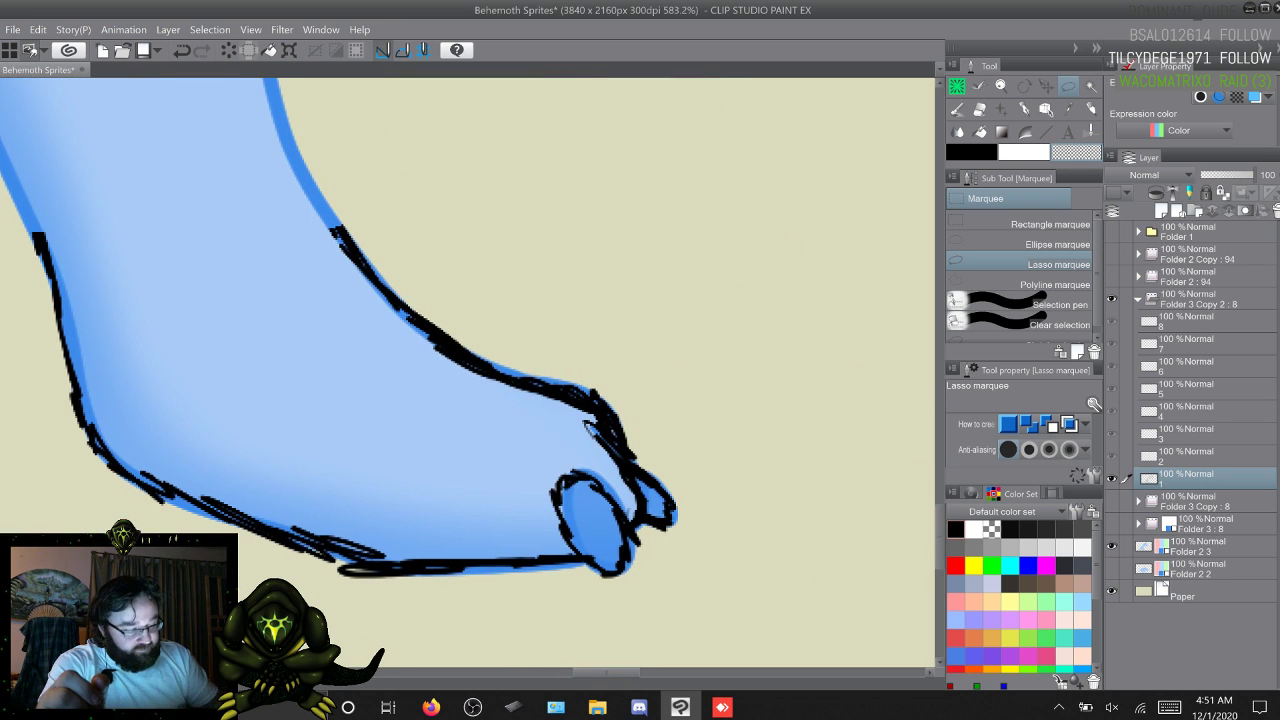
{"action": "left_click_drag", "start_coordinate": [665, 341], "coordinate": [668, 346]}
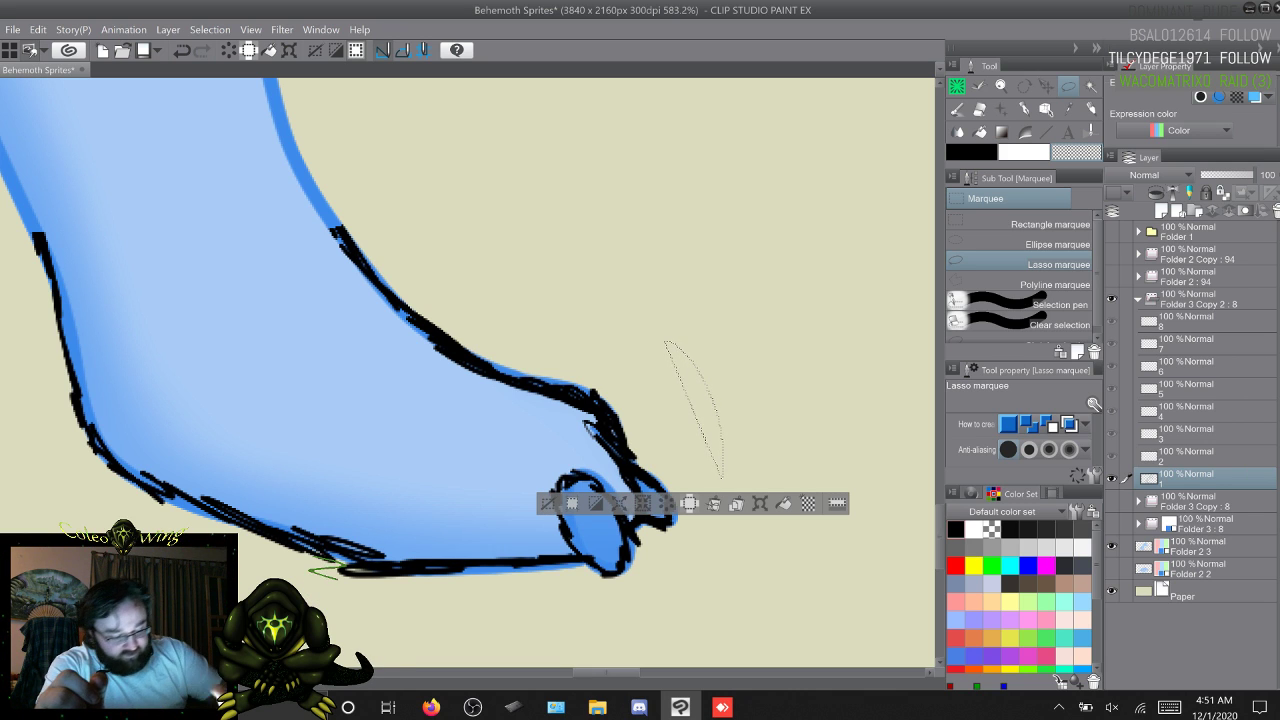
{"action": "key", "text": "ctrl+d"}
{"action": "mouse_move", "coordinate": [652, 308]}
{"action": "left_mouse_down"}
{"action": "mouse_move", "coordinate": [693, 375]}
{"action": "mouse_move", "coordinate": [716, 470]}
{"action": "mouse_move", "coordinate": [520, 604]}
{"action": "mouse_move", "coordinate": [320, 620]}
{"action": "mouse_move", "coordinate": [55, 385]}
{"action": "mouse_move", "coordinate": [22, 258]}
{"action": "mouse_move", "coordinate": [45, 185]}
{"action": "mouse_move", "coordinate": [300, 150]}
{"action": "mouse_move", "coordinate": [650, 308]}
{"action": "left_mouse_up"}
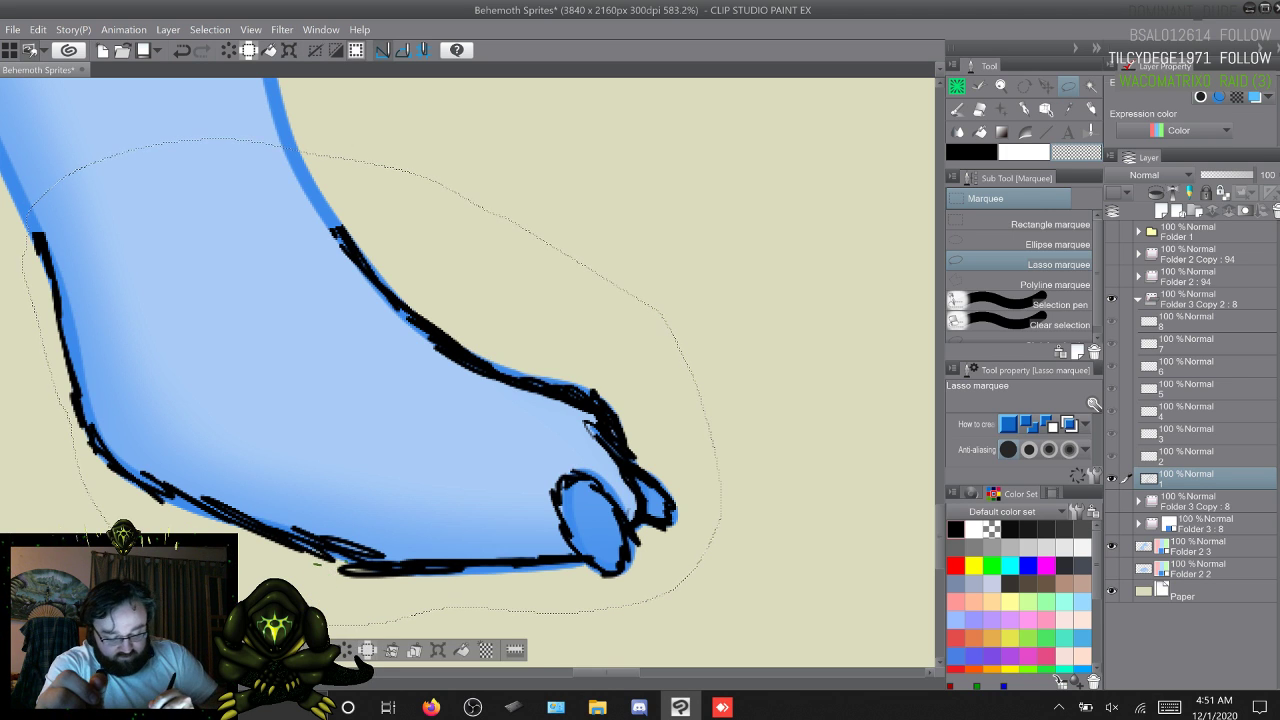
{"action": "key", "text": "Delete"}
{"action": "key", "text": "ctrl+d"}
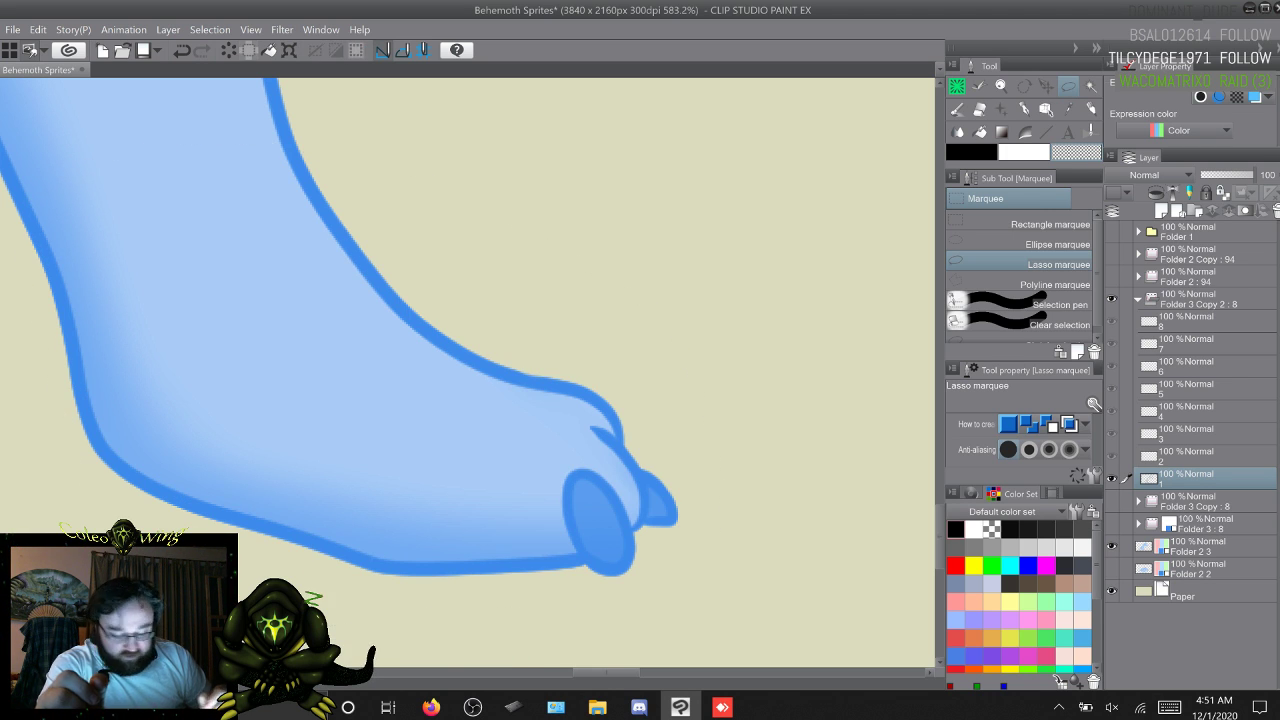
Step: Examine the cleaned hind legs and near paw, and check the line art across the whole behemoth
{"action": "left_click_drag", "start_coordinate": [606, 672], "coordinate": [587, 672]}
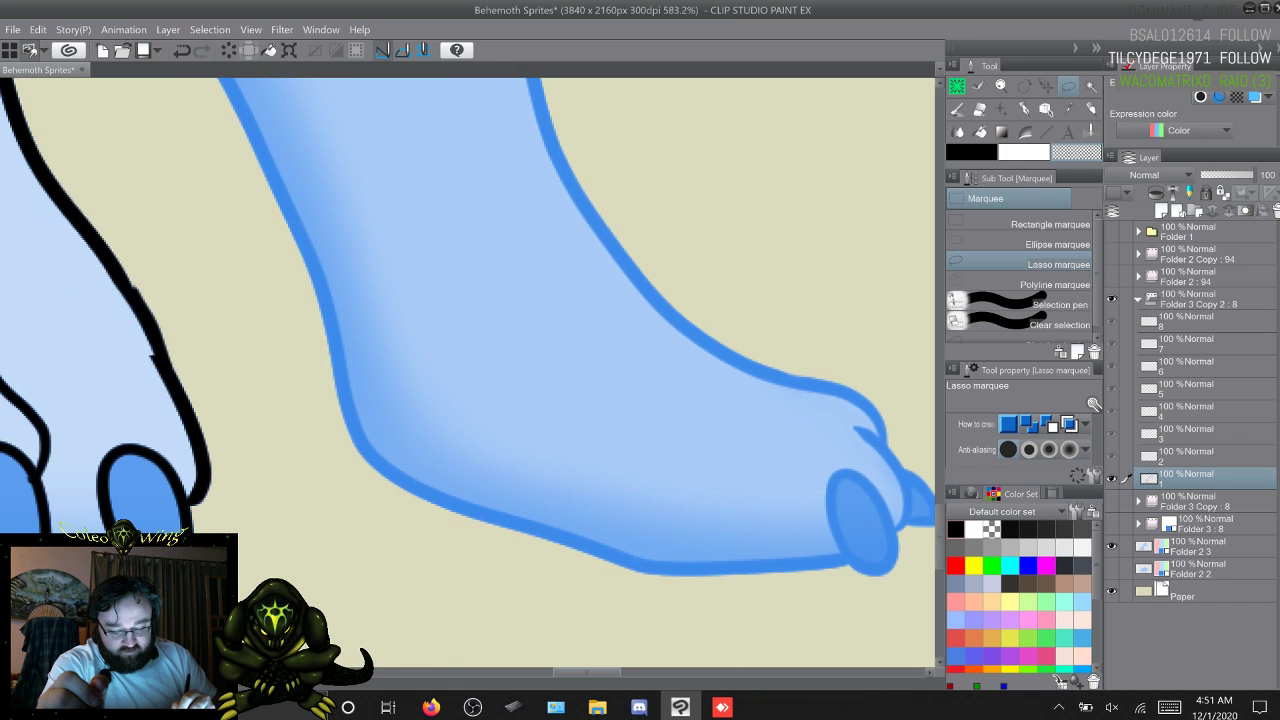
{"action": "scroll", "coordinate": [470, 340], "scroll_direction": "left", "scroll_amount": 6}
{"action": "key", "text": "b"}
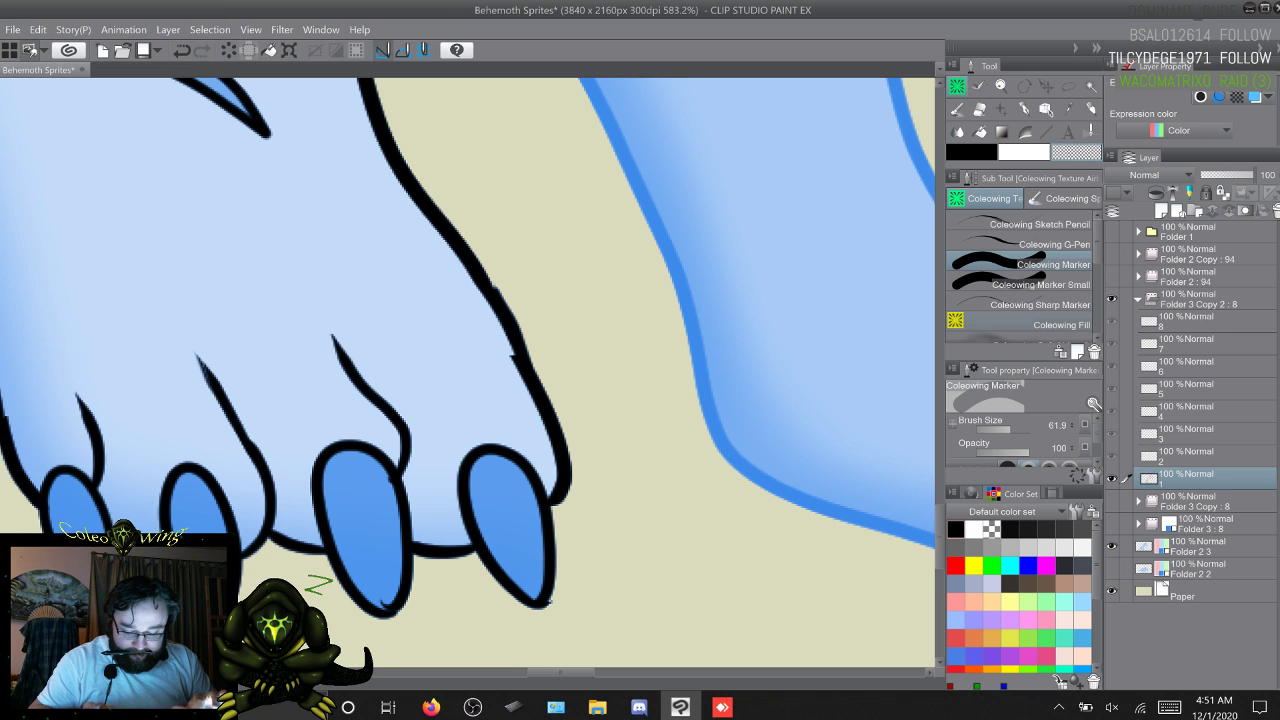
{"action": "scroll", "coordinate": [432, 618], "scroll_direction": "down", "scroll_amount": 2}
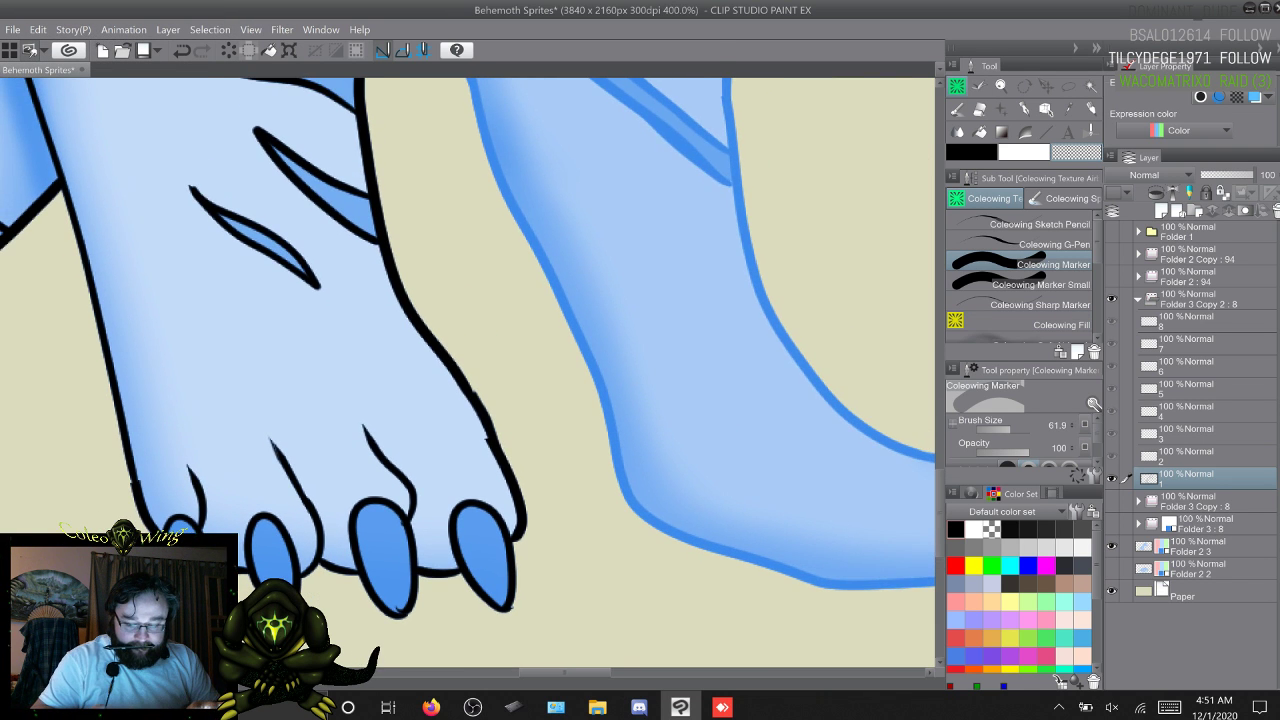
{"action": "scroll", "coordinate": [396, 520], "scroll_direction": "down", "scroll_amount": 3}
{"action": "left_click_drag", "start_coordinate": [330, 568], "coordinate": [388, 668]}
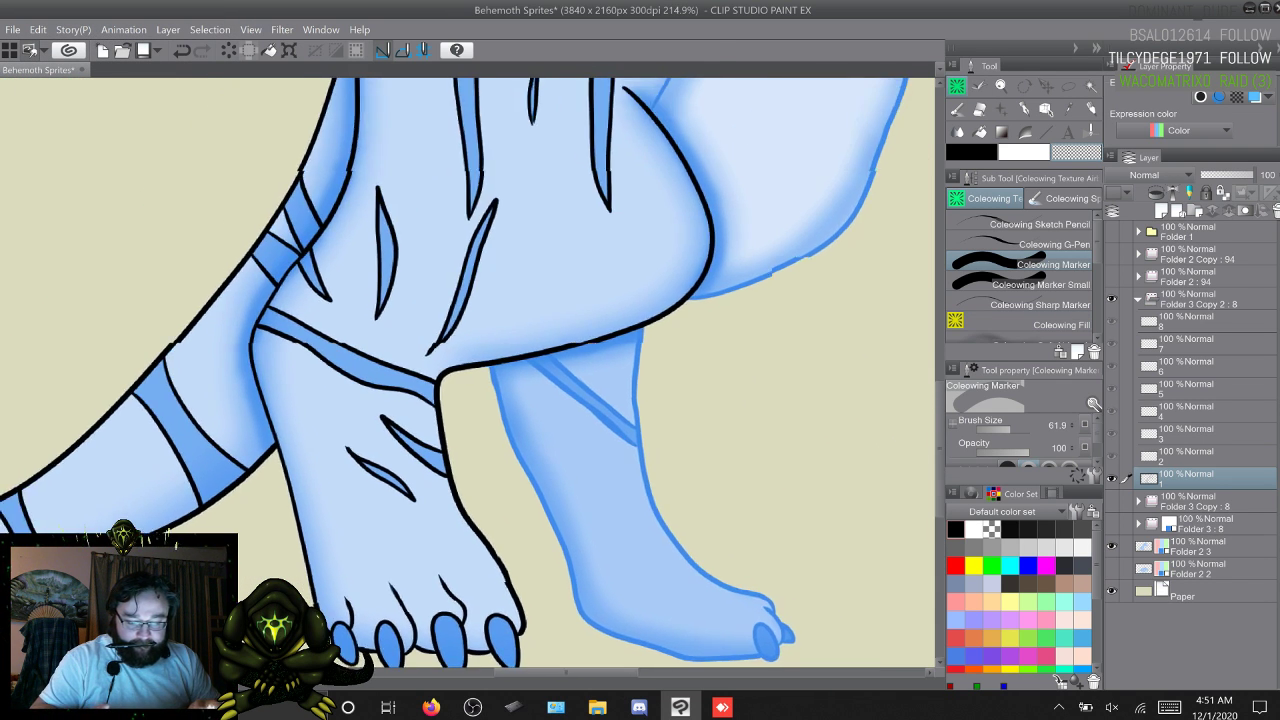
{"action": "scroll", "coordinate": [506, 604], "scroll_direction": "down", "scroll_amount": 3}
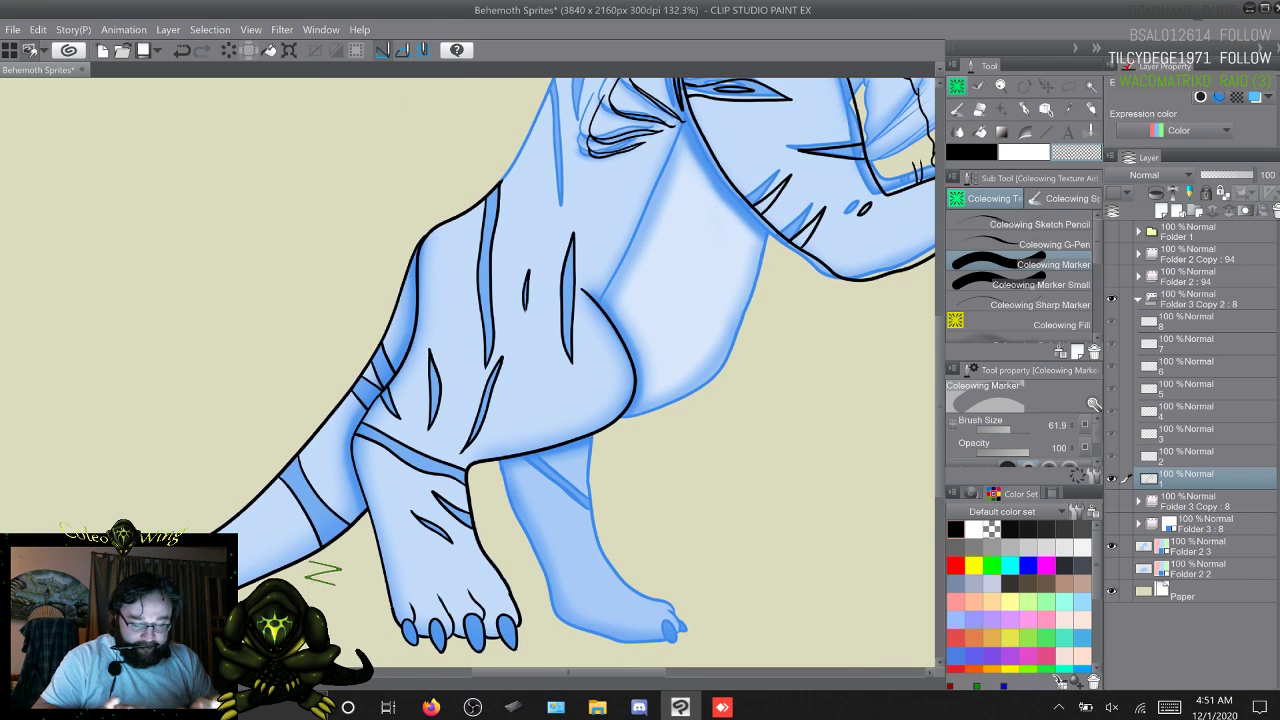
{"action": "left_click_drag", "start_coordinate": [680, 614], "coordinate": [476, 620]}
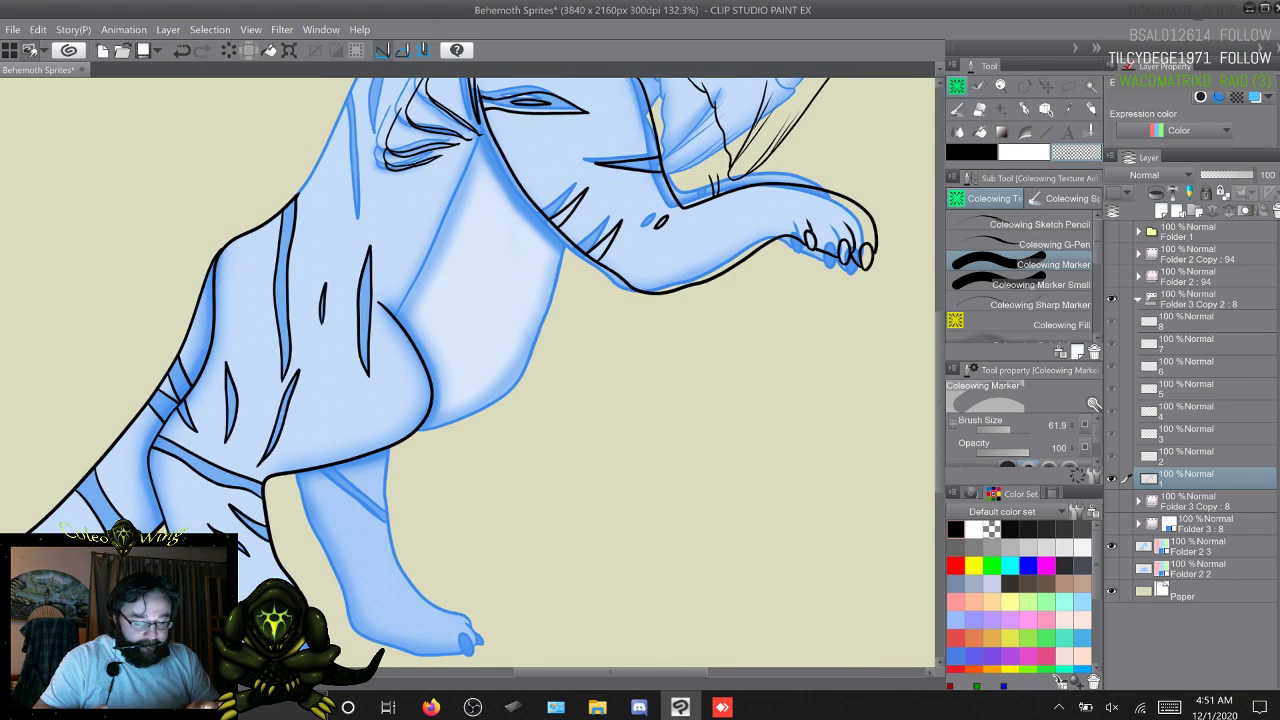
{"action": "scroll", "coordinate": [476, 620], "scroll_direction": "down", "scroll_amount": 2}
{"action": "scroll", "coordinate": [470, 370], "scroll_direction": "down", "scroll_amount": 1}
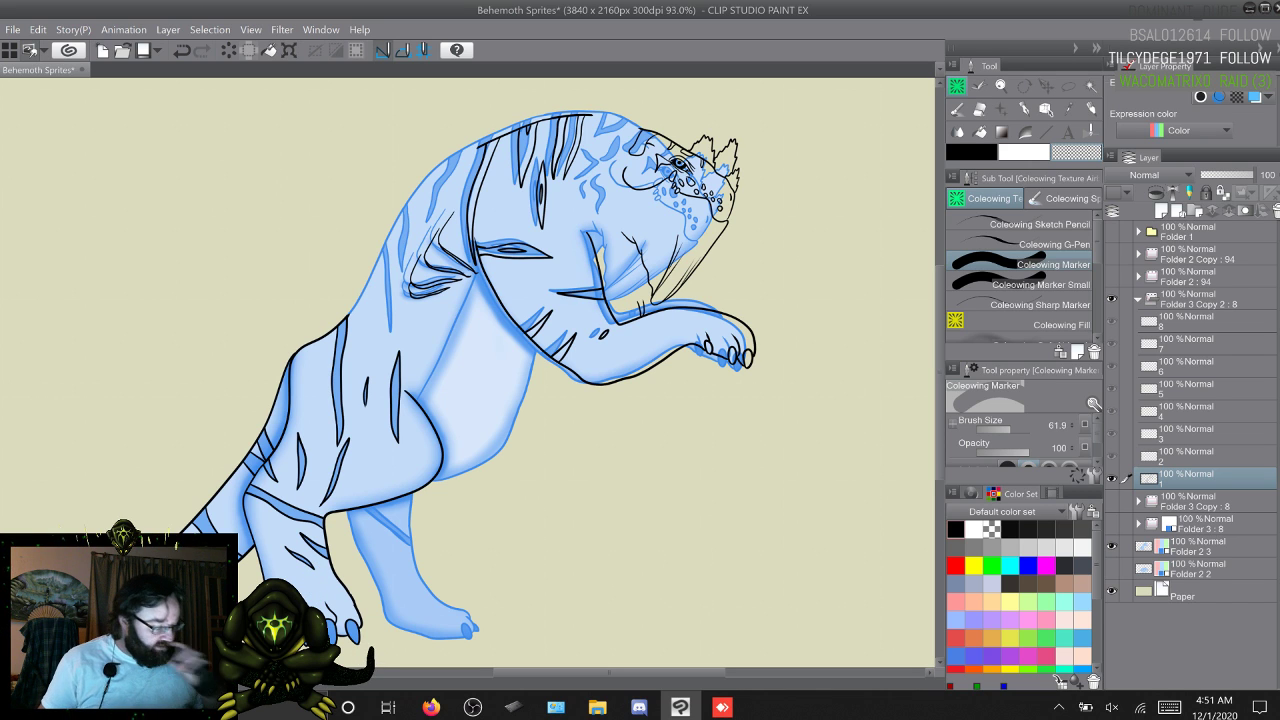
Step: Delete the empty frame layer 2 and put a duplicate of frame layer 1 in its place
{"action": "left_click", "coordinate": [1225, 456]}
{"action": "right_click", "coordinate": [1225, 456]}
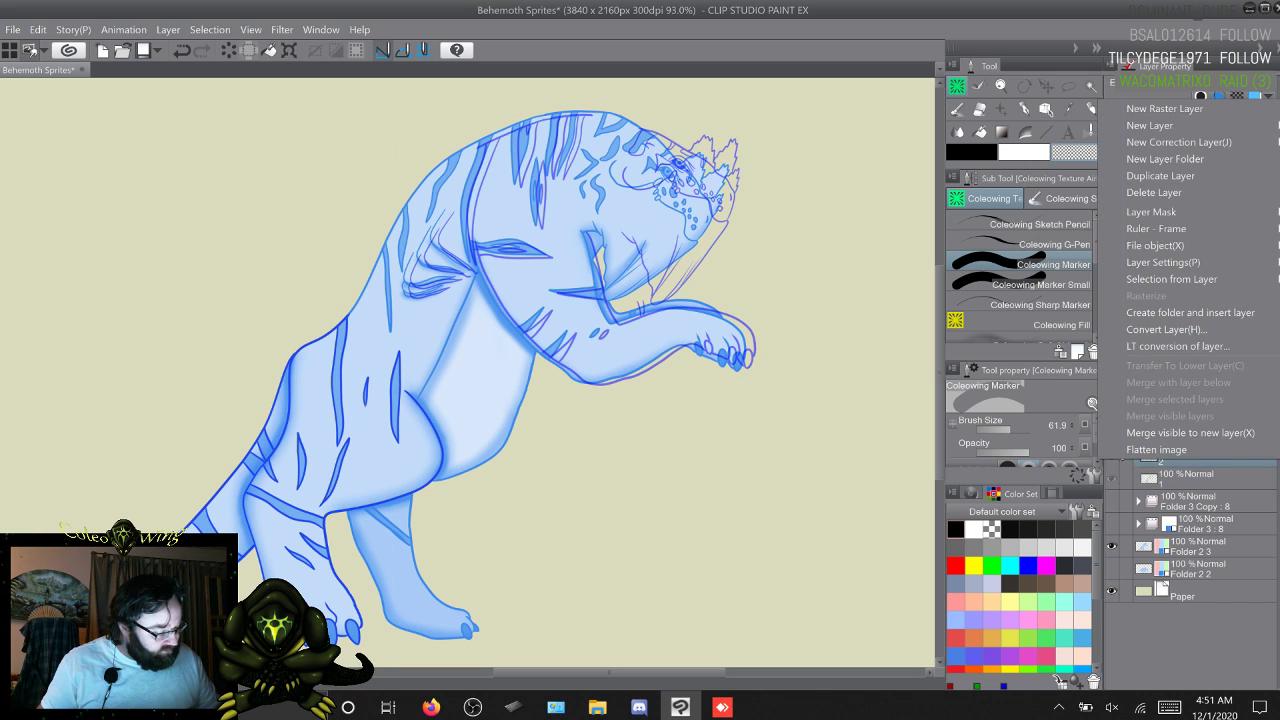
{"action": "left_click", "coordinate": [1185, 191]}
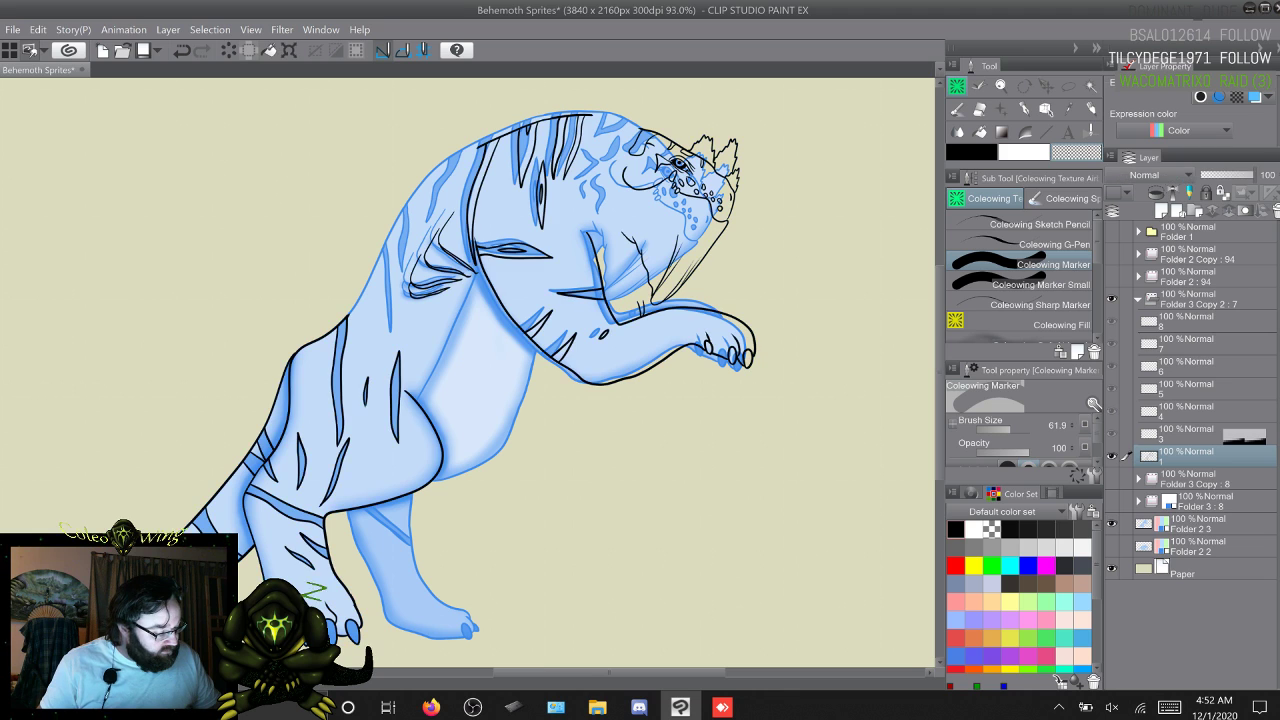
{"action": "key", "text": "F9"}
{"action": "key", "text": "F9"}
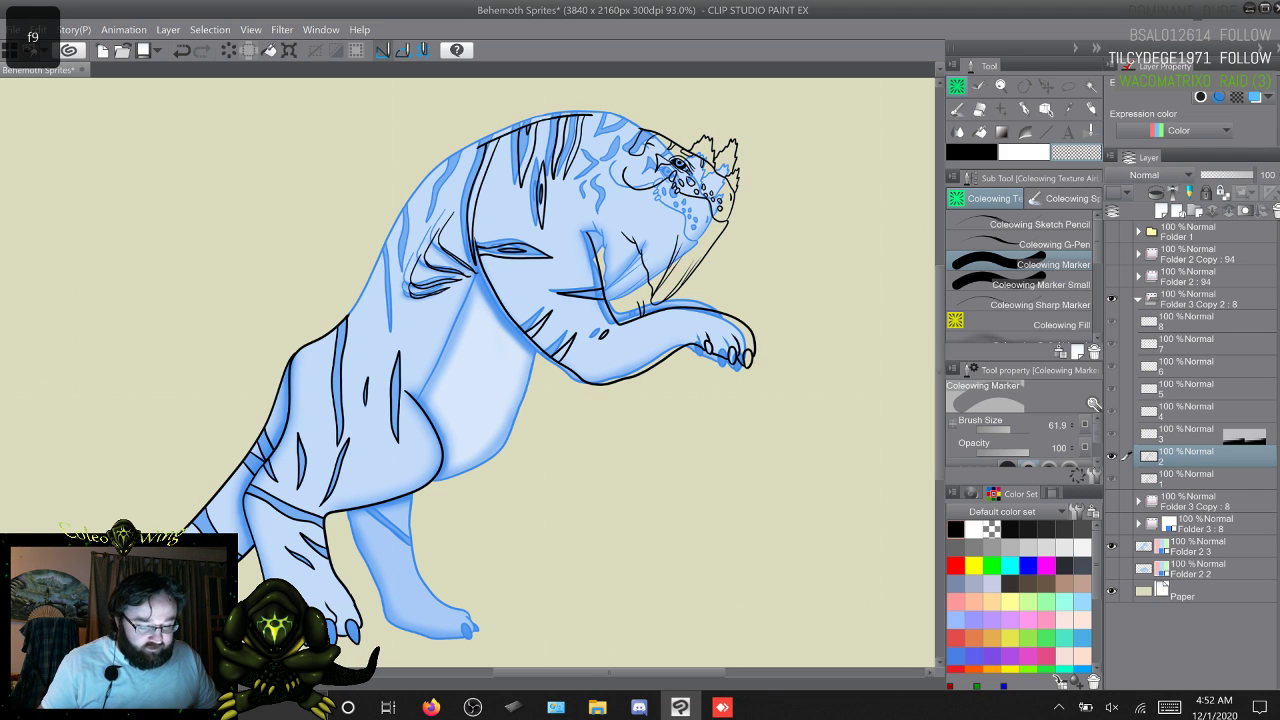
Step: Show the red sketch in Folder 3 Copy as a guide and hide the blue reference art in Folder 2 3
{"action": "left_click", "coordinate": [1111, 501]}
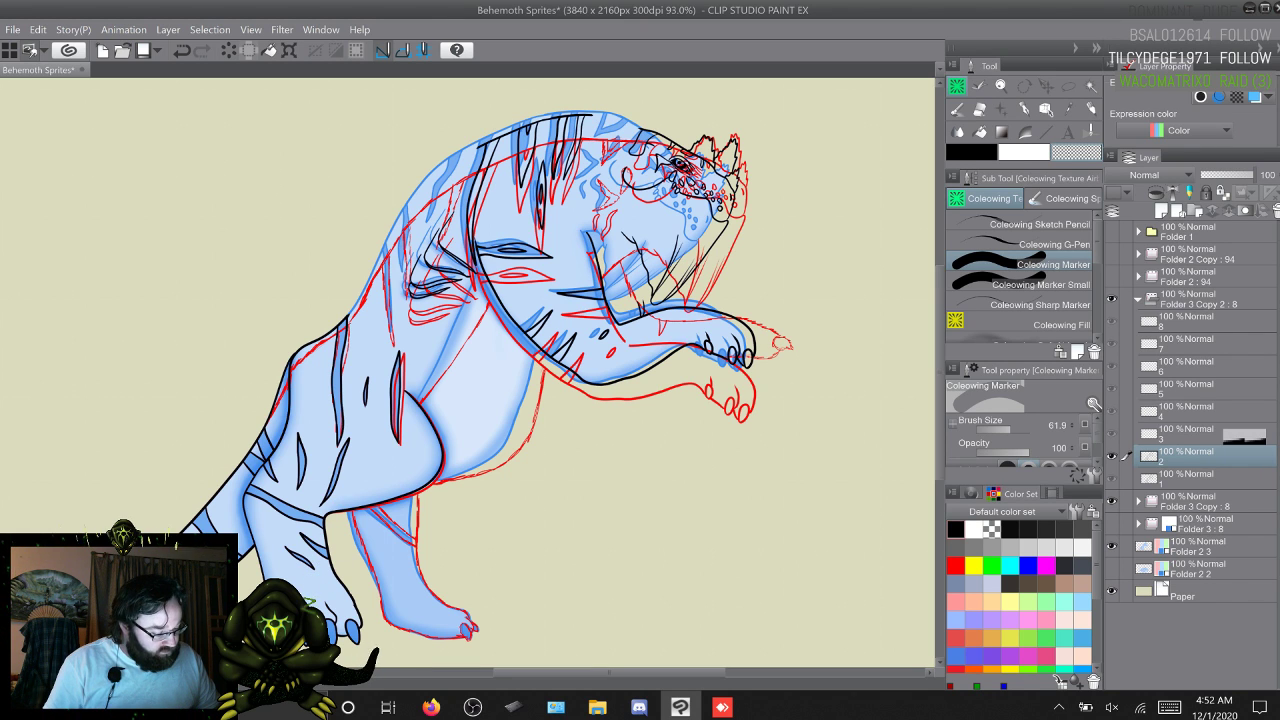
{"action": "left_click", "coordinate": [1111, 501]}
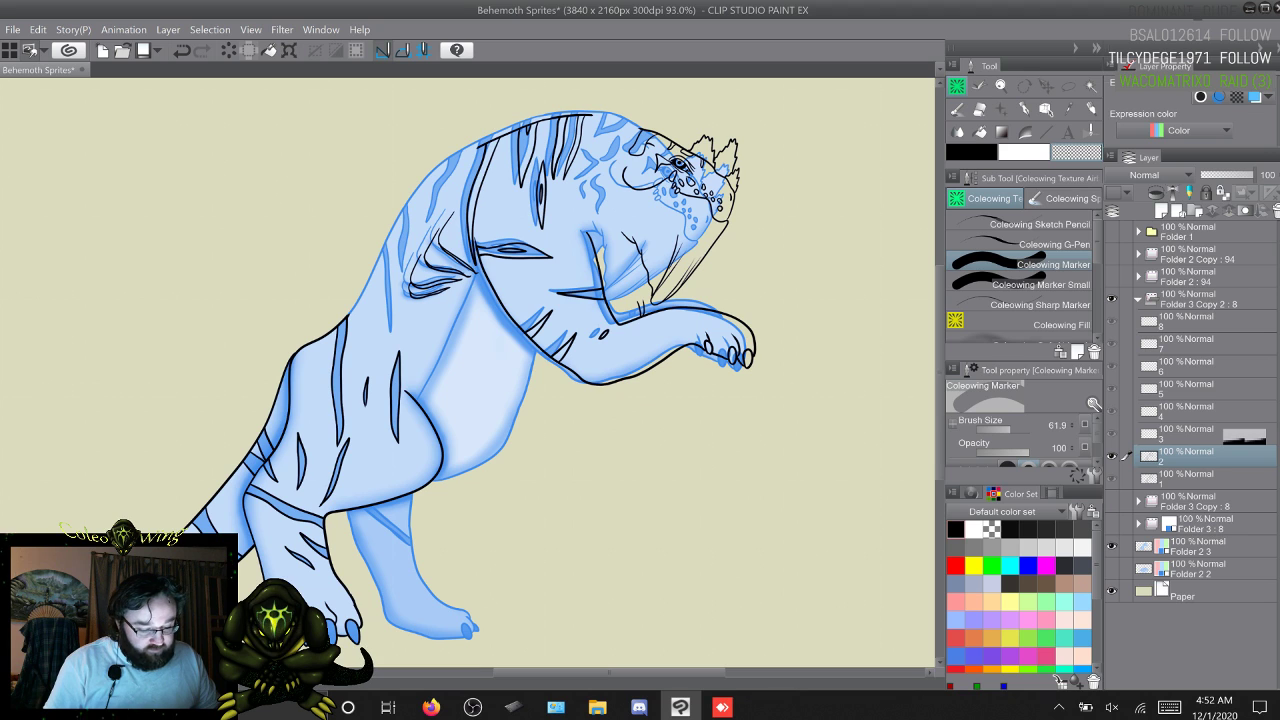
{"action": "left_click", "coordinate": [1111, 500]}
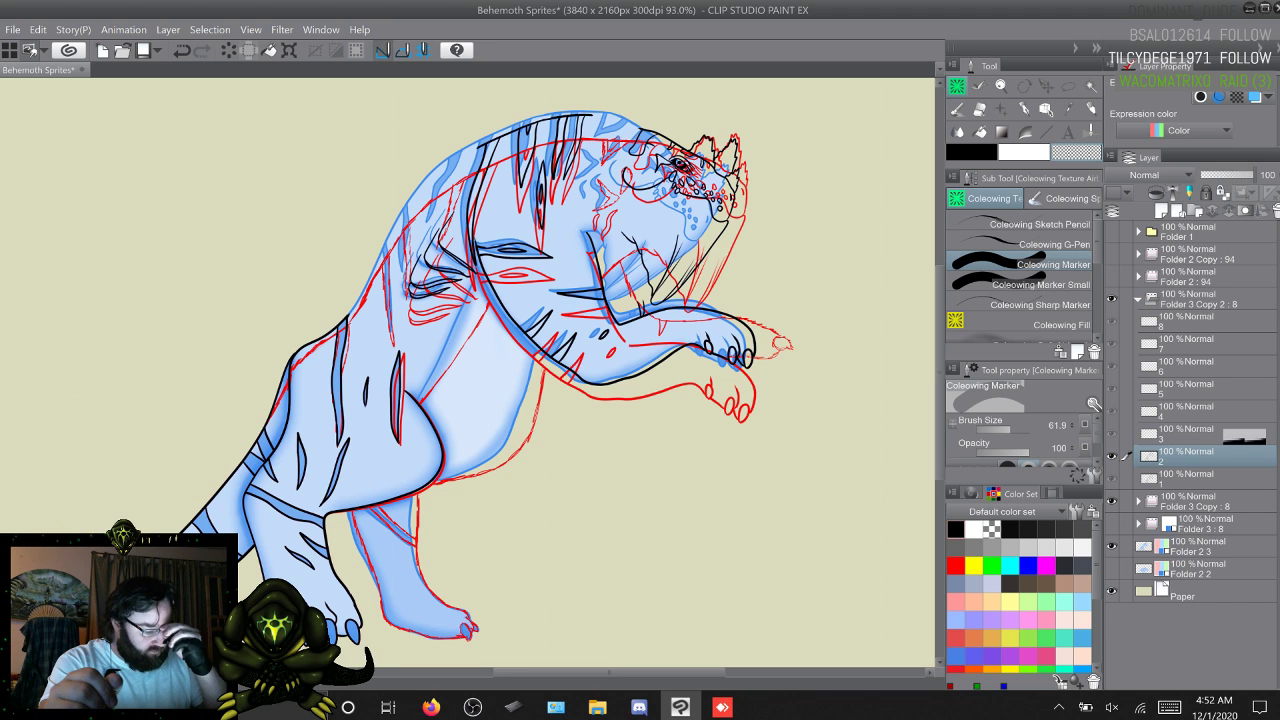
{"action": "left_click", "coordinate": [1111, 546]}
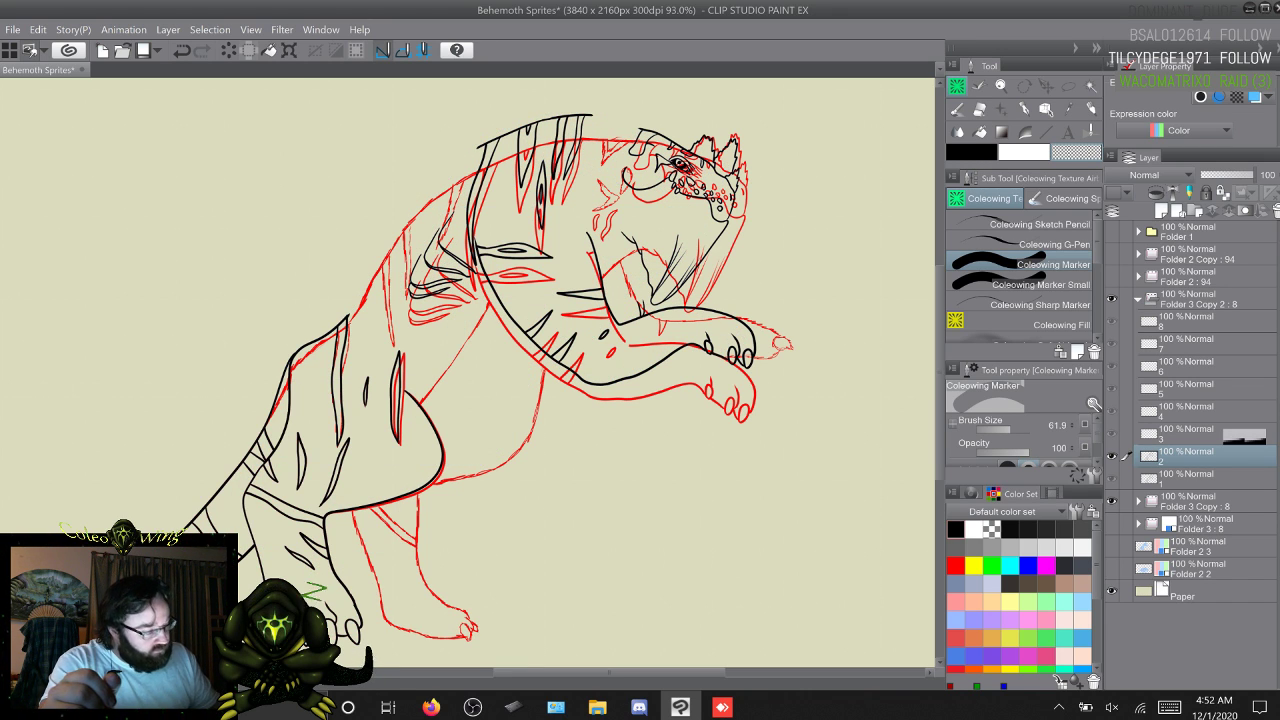
Step: Lasso the head line art on frame layer 2, move it into the empty space in front of the body and clear the selection
{"action": "key", "text": "m"}
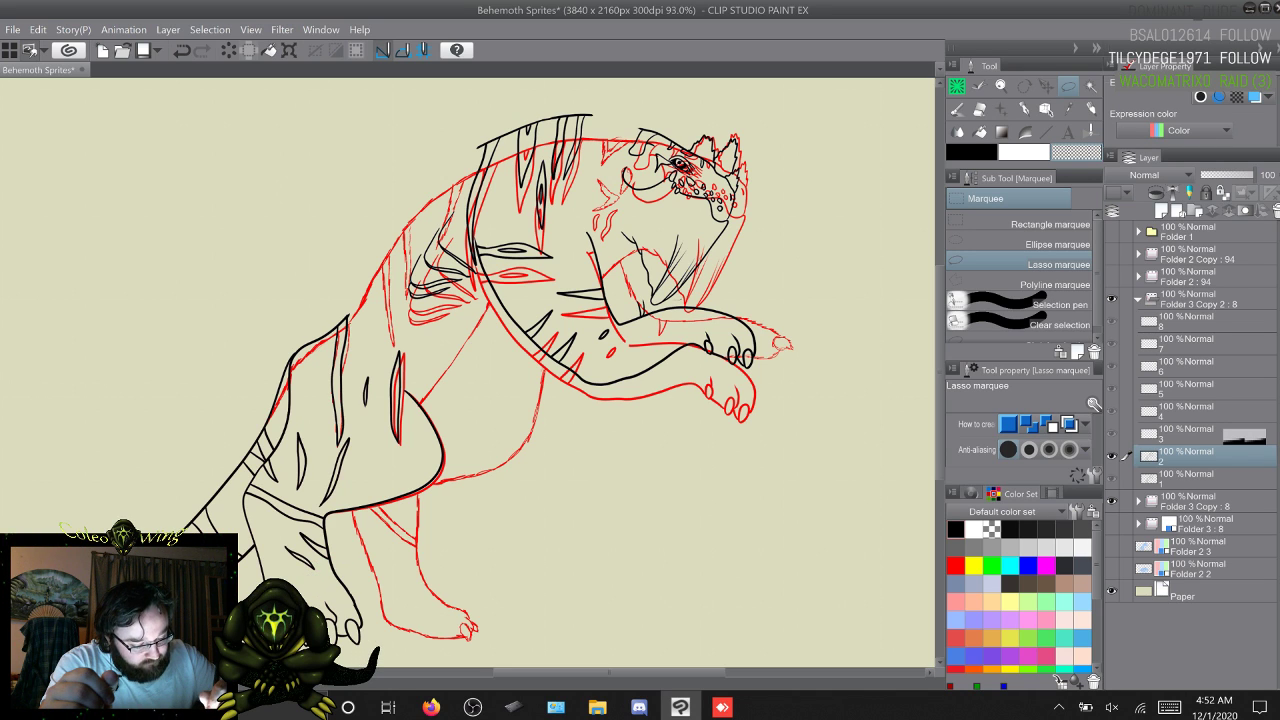
{"action": "key", "text": "ctrl+a"}
{"action": "key", "text": "ctrl+d"}
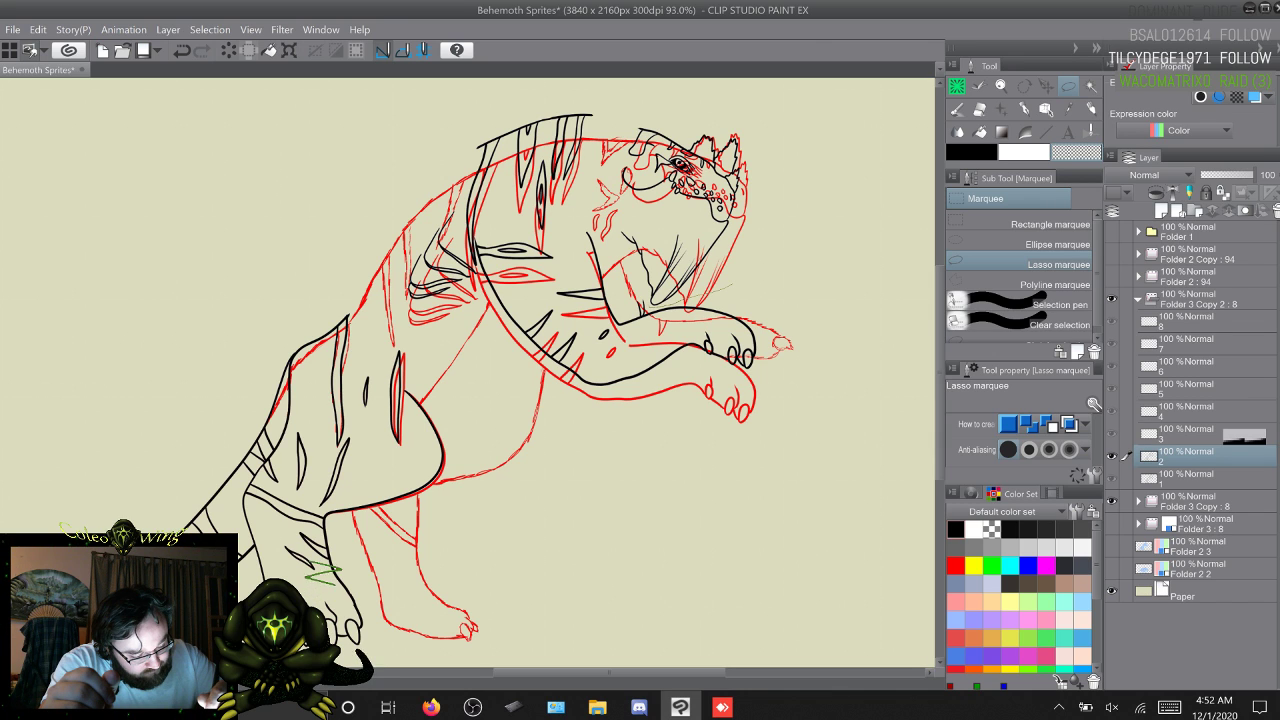
{"action": "left_click_drag", "start_coordinate": [638, 100], "coordinate": [760, 127]}
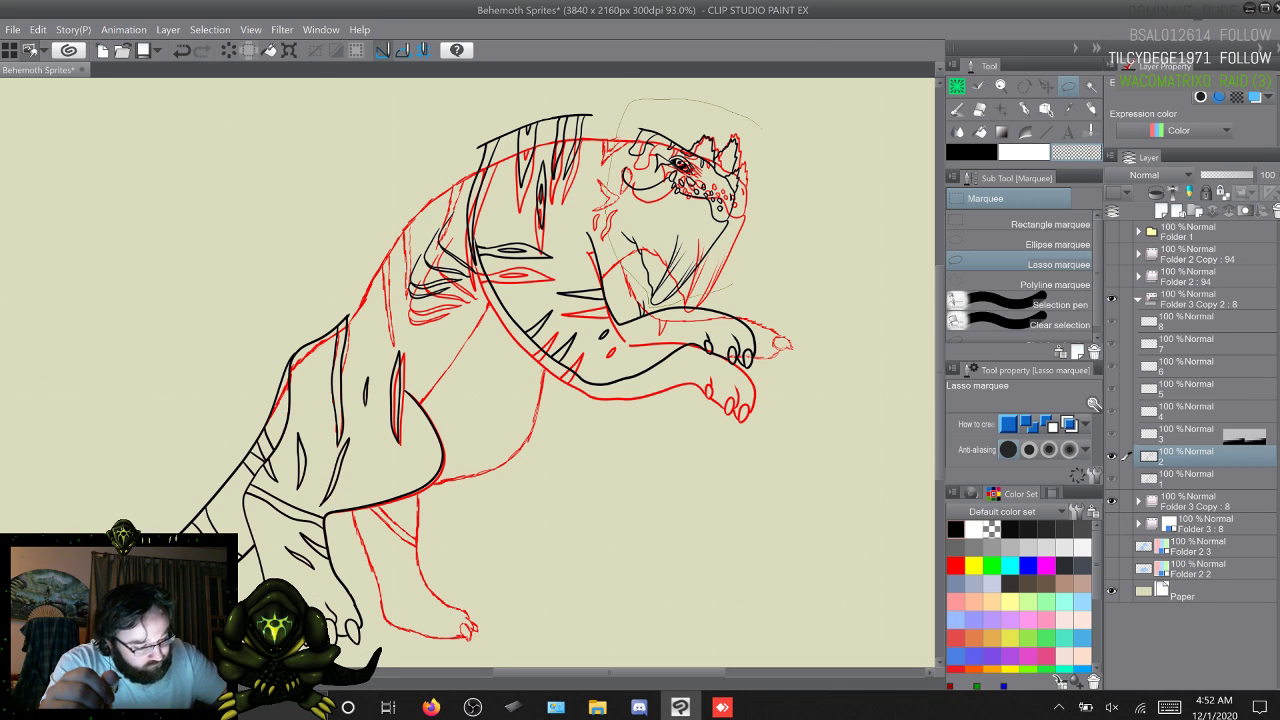
{"action": "left_click_drag", "start_coordinate": [775, 240], "coordinate": [774, 243]}
{"action": "left_click", "coordinate": [759, 332]}
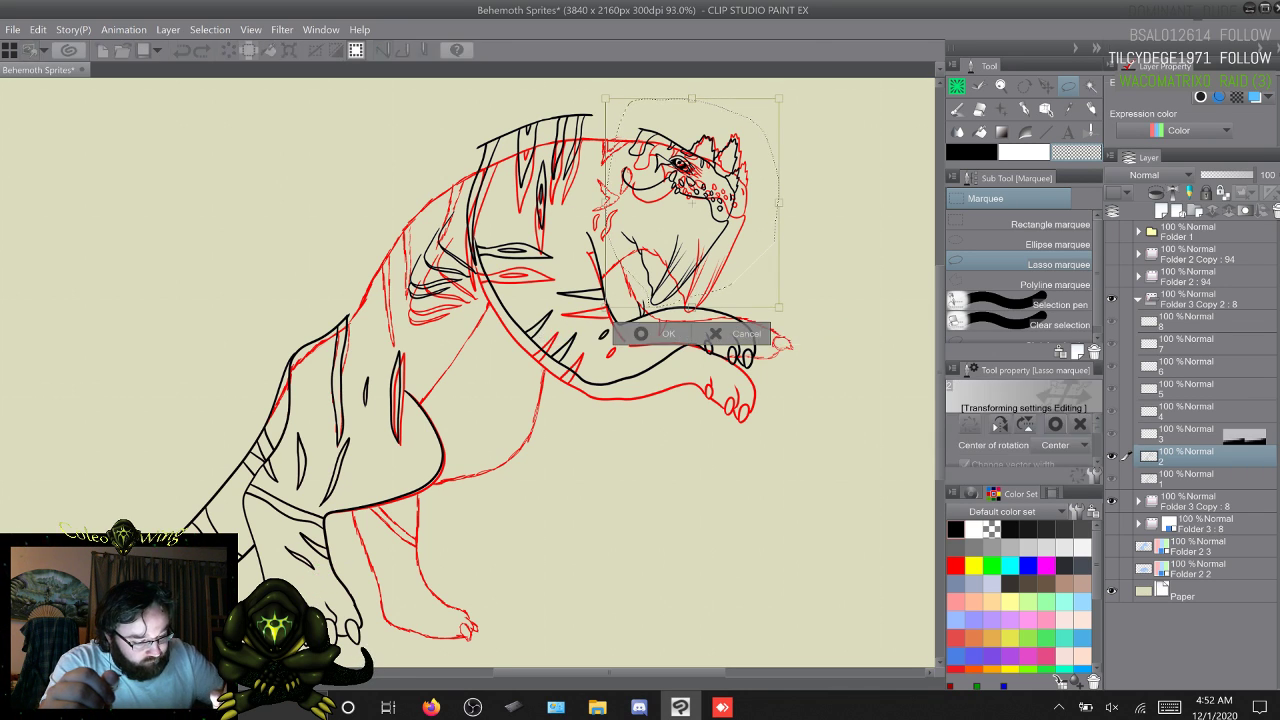
{"action": "left_click_drag", "start_coordinate": [700, 220], "coordinate": [838, 202]}
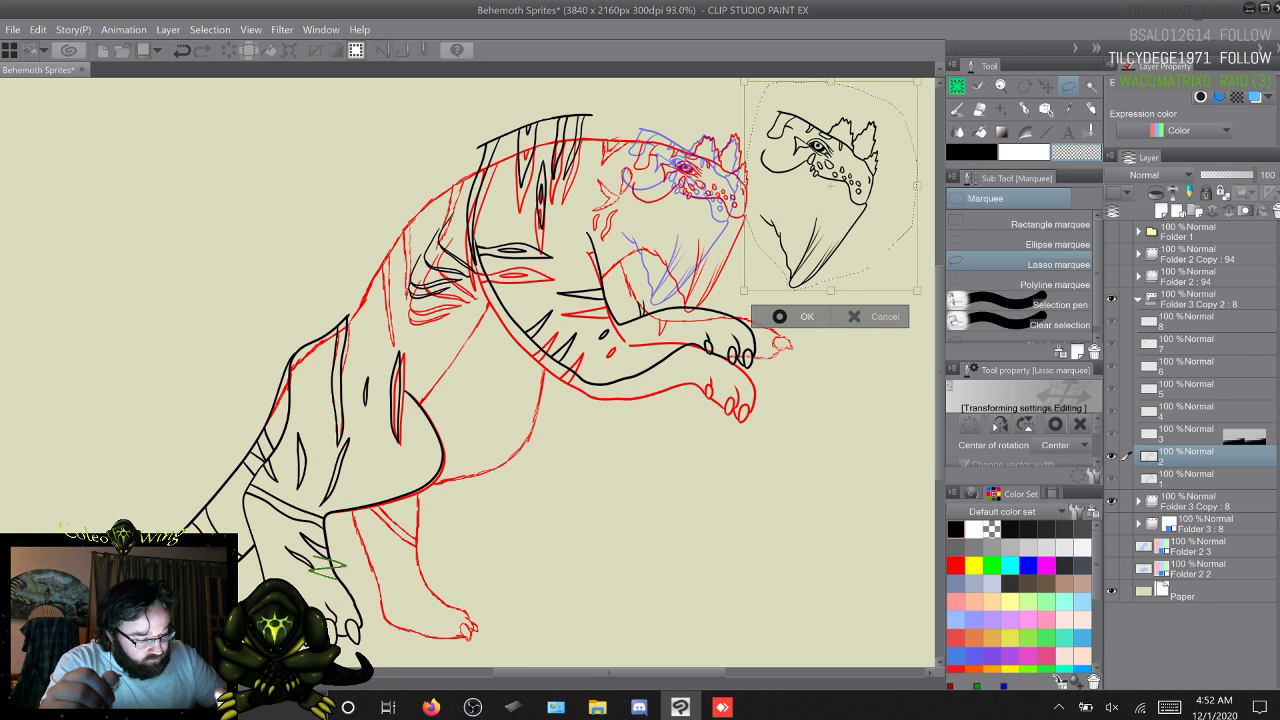
{"action": "left_click", "coordinate": [795, 316]}
{"action": "key", "text": "ctrl+d"}
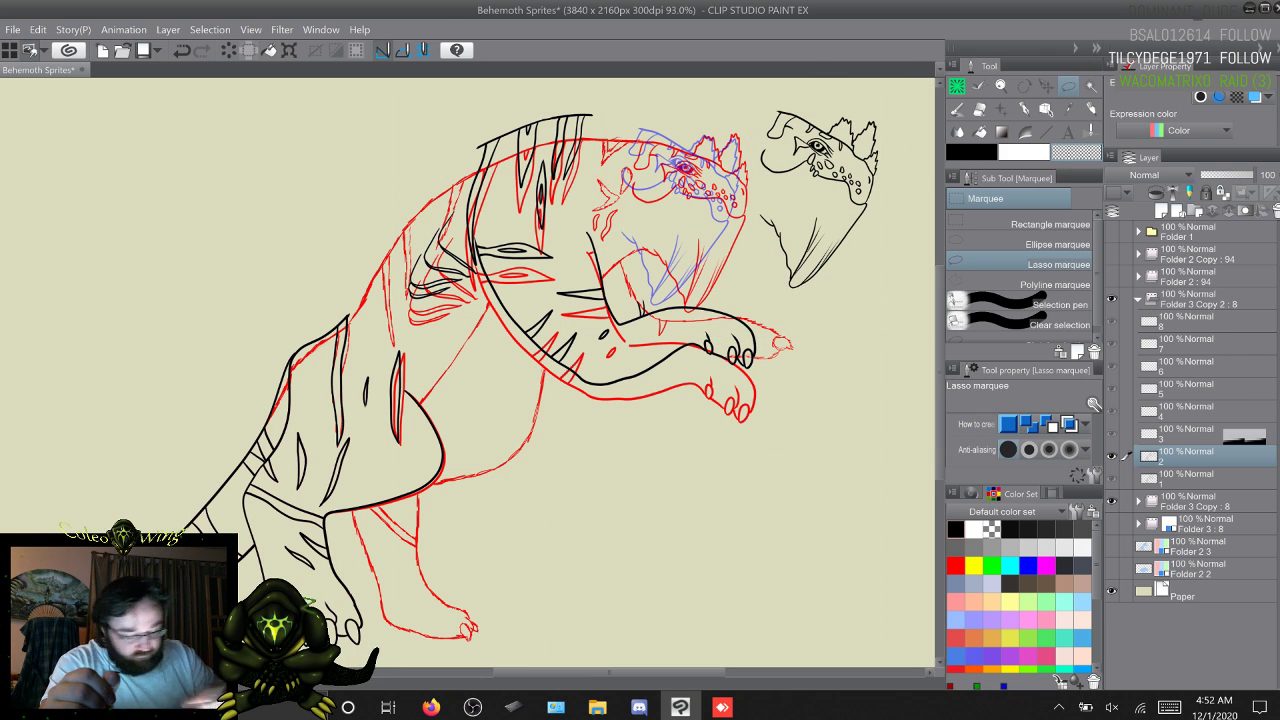
{"action": "left_click", "coordinate": [472, 684]}
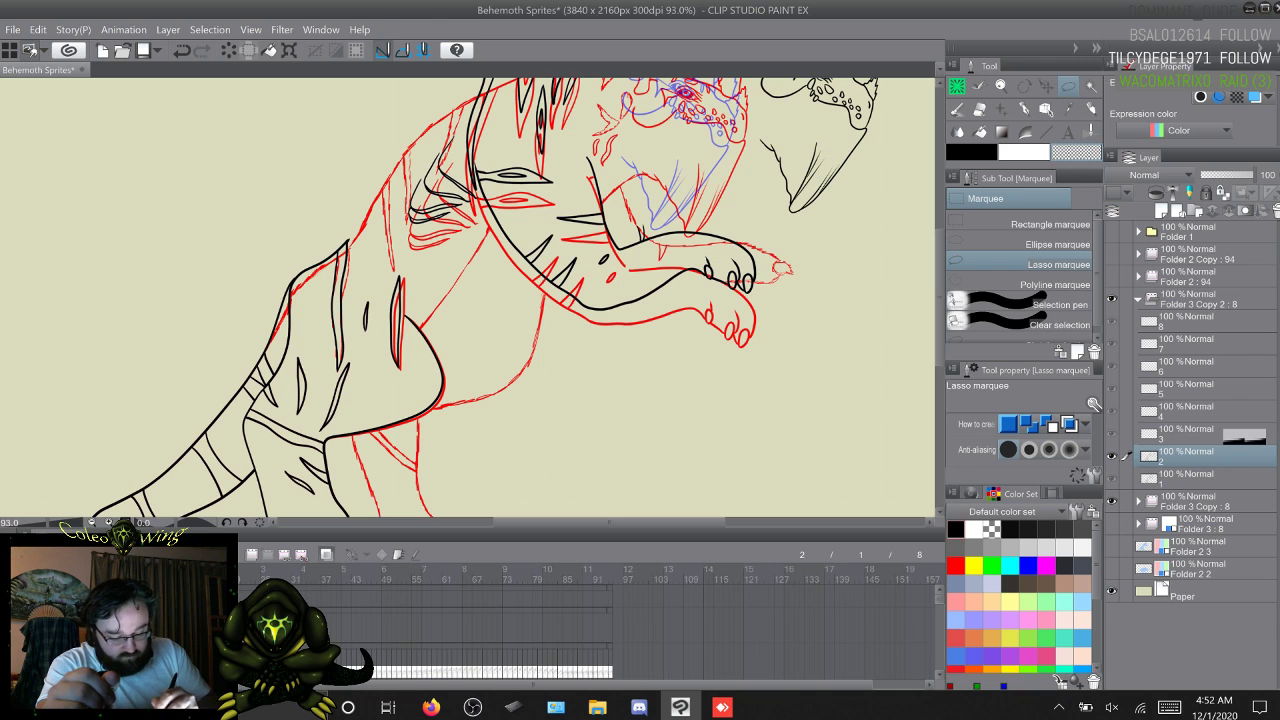
{"action": "left_click", "coordinate": [472, 534]}
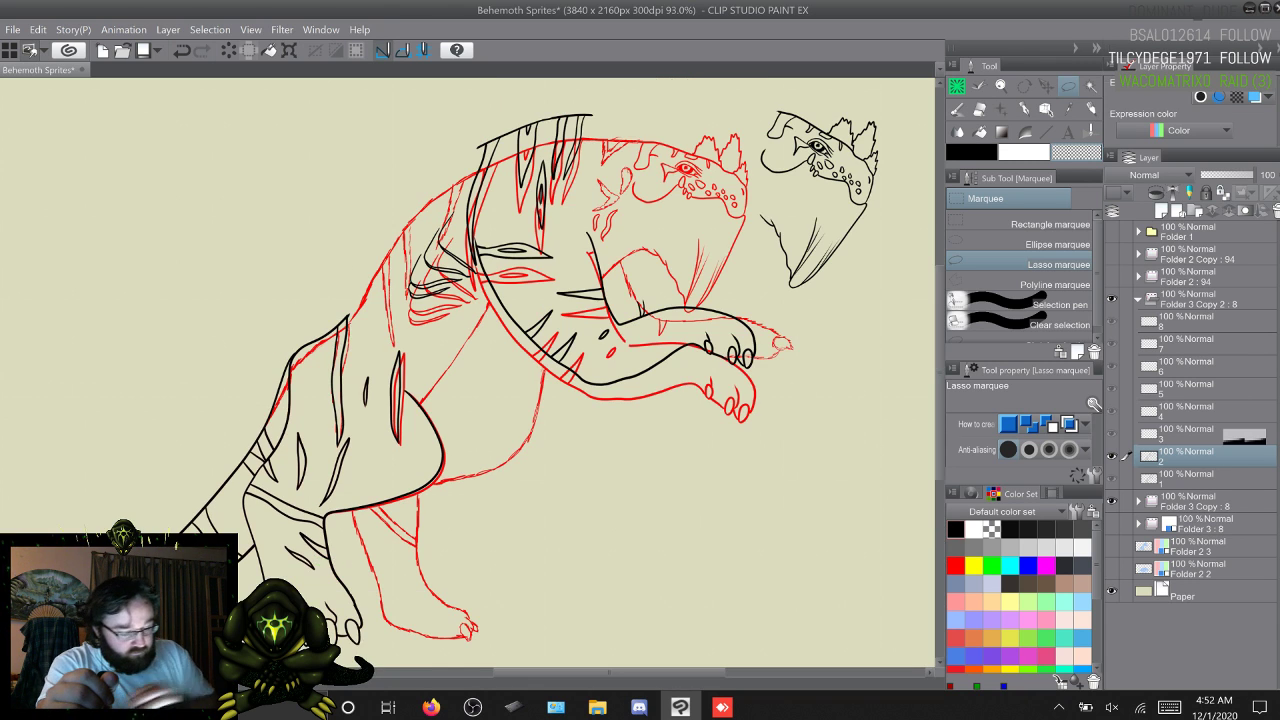
{"action": "key", "text": "super+d"}
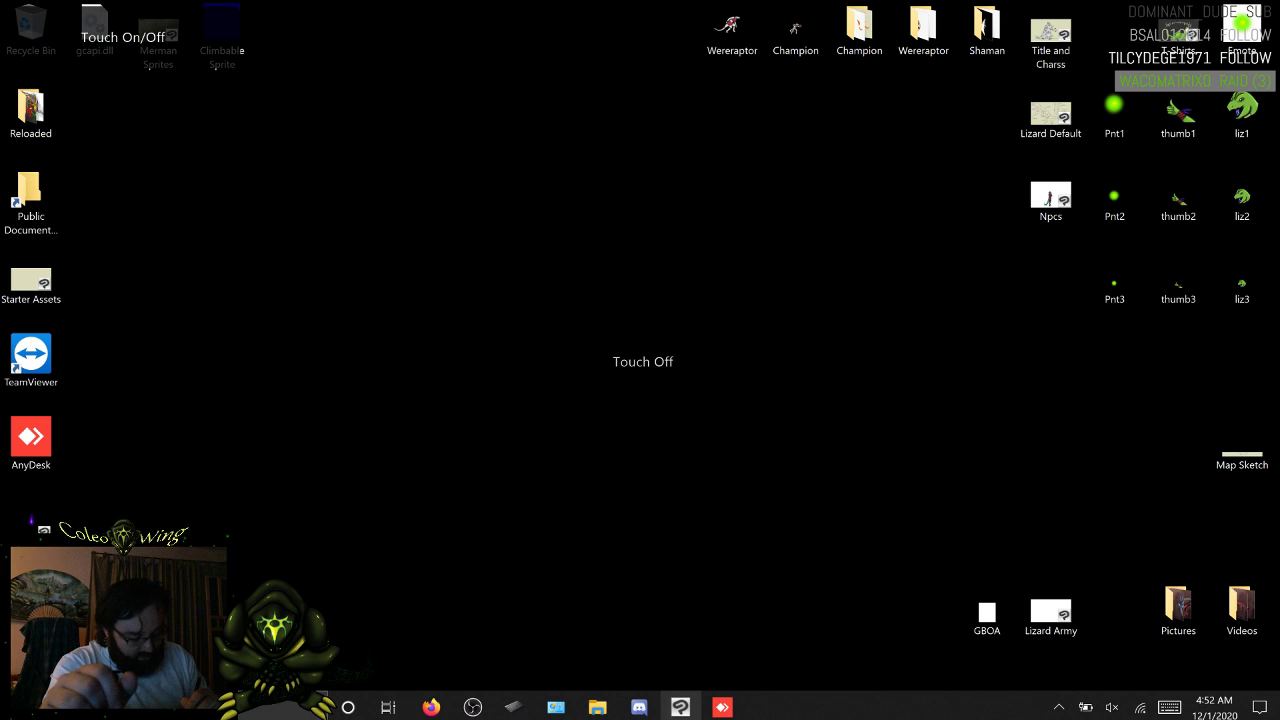
{"action": "left_click", "coordinate": [680, 707]}
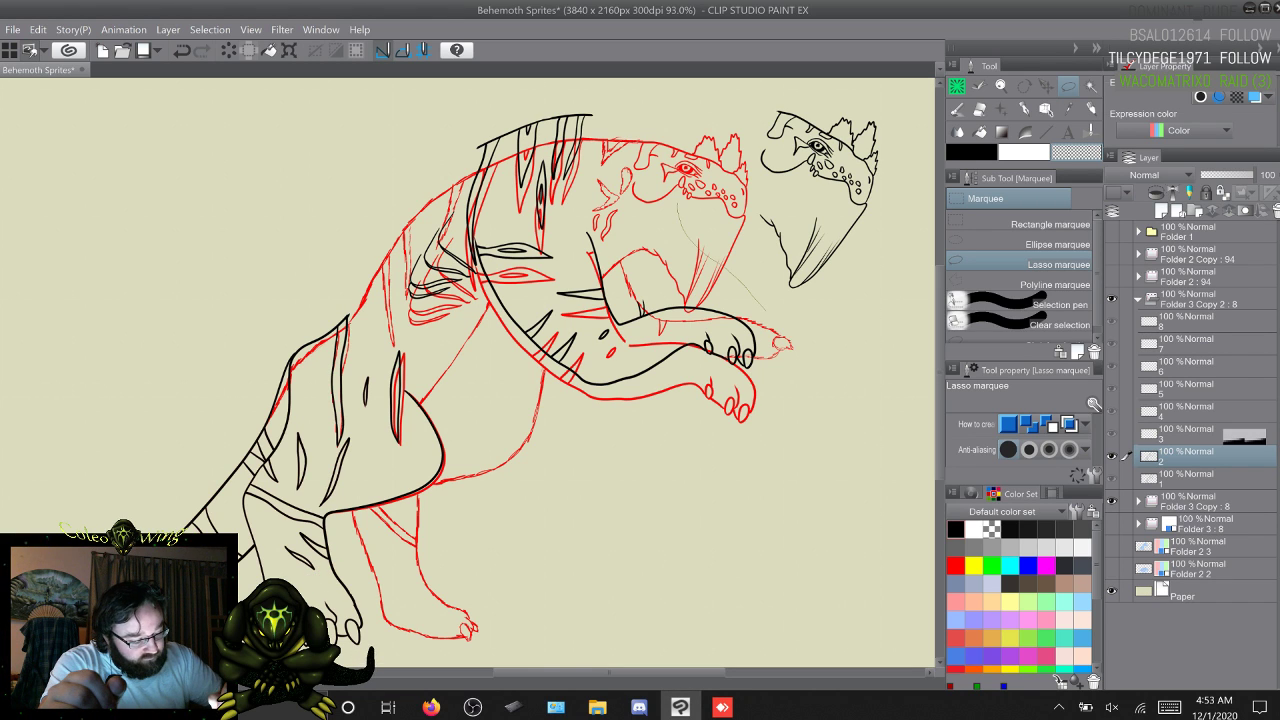
Step: Lasso the shoulder, chest and foreleg line art, then move and rotate it counterclockwise to fit the red sketch, and clear the selection
{"action": "mouse_move", "coordinate": [766, 308]}
{"action": "left_mouse_down"}
{"action": "mouse_move", "coordinate": [766, 407]}
{"action": "mouse_move", "coordinate": [746, 419]}
{"action": "mouse_move", "coordinate": [618, 424]}
{"action": "mouse_move", "coordinate": [540, 392]}
{"action": "left_mouse_up"}
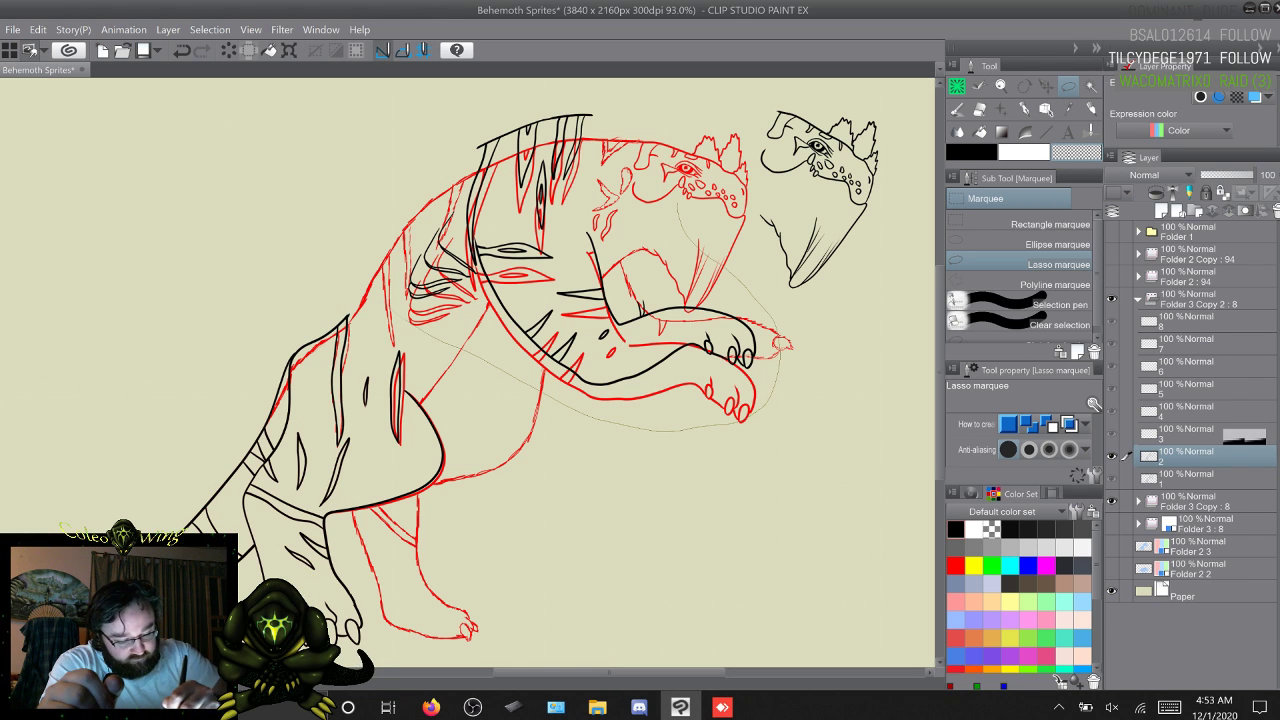
{"action": "mouse_move", "coordinate": [410, 322]}
{"action": "left_mouse_down"}
{"action": "mouse_move", "coordinate": [375, 258]}
{"action": "mouse_move", "coordinate": [413, 153]}
{"action": "mouse_move", "coordinate": [492, 103]}
{"action": "mouse_move", "coordinate": [588, 88]}
{"action": "mouse_move", "coordinate": [645, 92]}
{"action": "mouse_move", "coordinate": [677, 136]}
{"action": "left_mouse_up"}
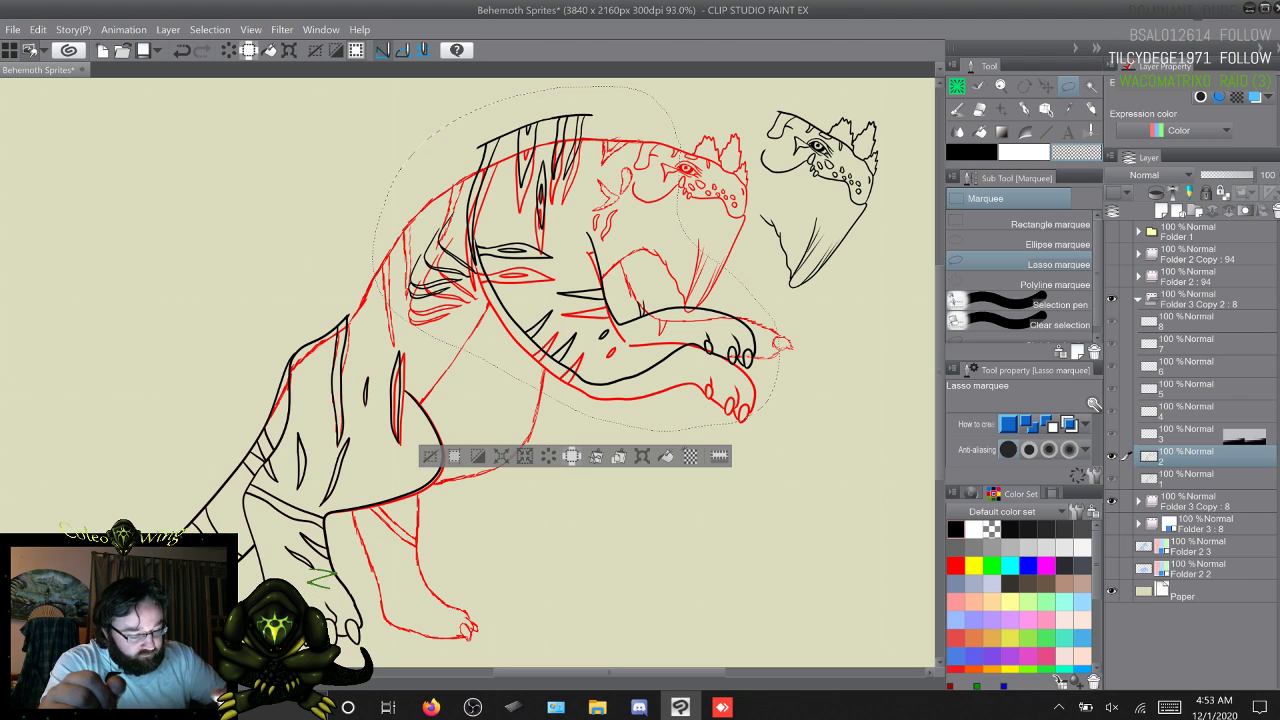
{"action": "key", "text": "ctrl+t"}
{"action": "left_click_drag", "start_coordinate": [576, 258], "coordinate": [581, 276]}
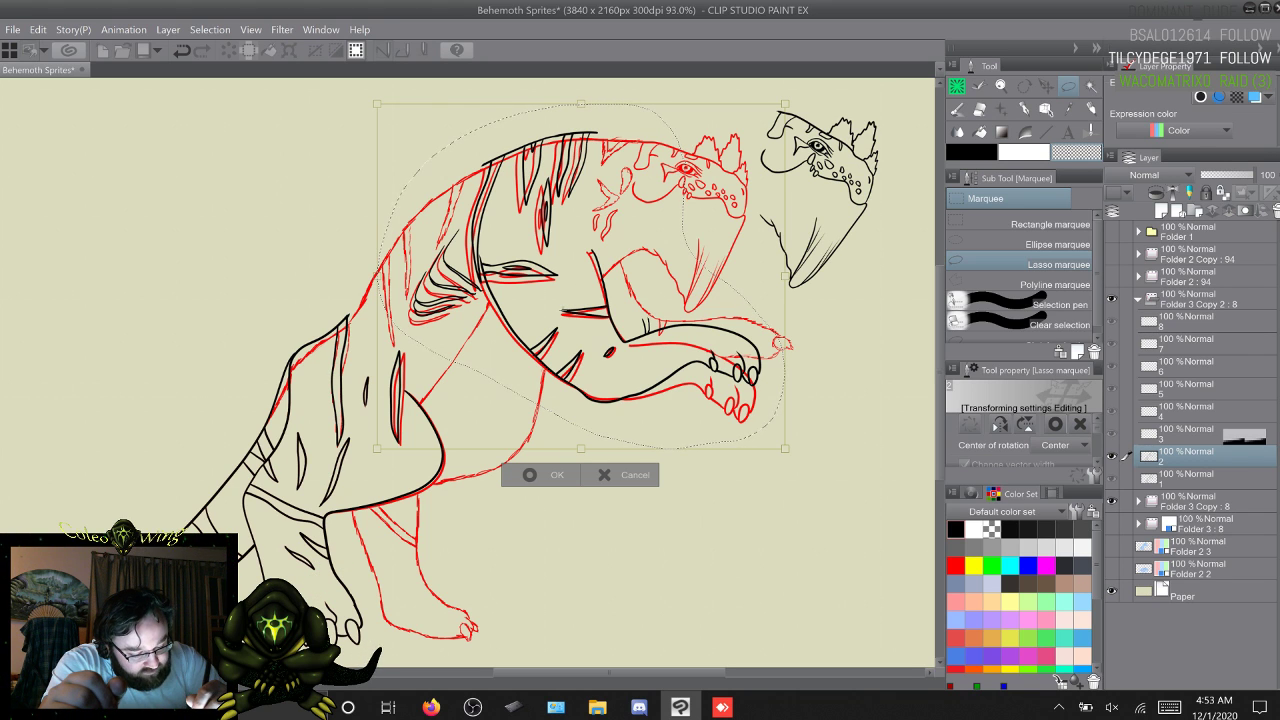
{"action": "left_click_drag", "start_coordinate": [579, 281], "coordinate": [580, 280]}
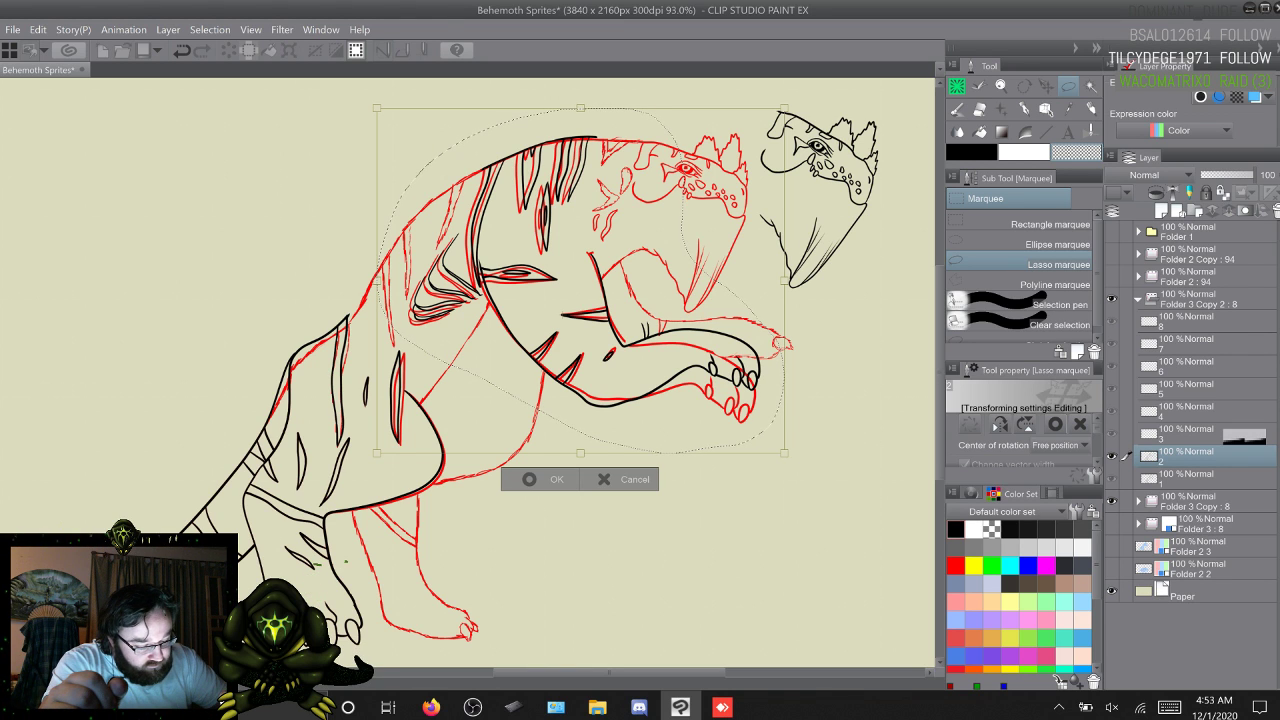
{"action": "left_click_drag", "start_coordinate": [800, 95], "coordinate": [797, 90]}
{"action": "mouse_move", "coordinate": [798, 308]}
{"action": "left_mouse_down"}
{"action": "mouse_move", "coordinate": [794, 283]}
{"action": "mouse_move", "coordinate": [795, 295]}
{"action": "left_mouse_up"}
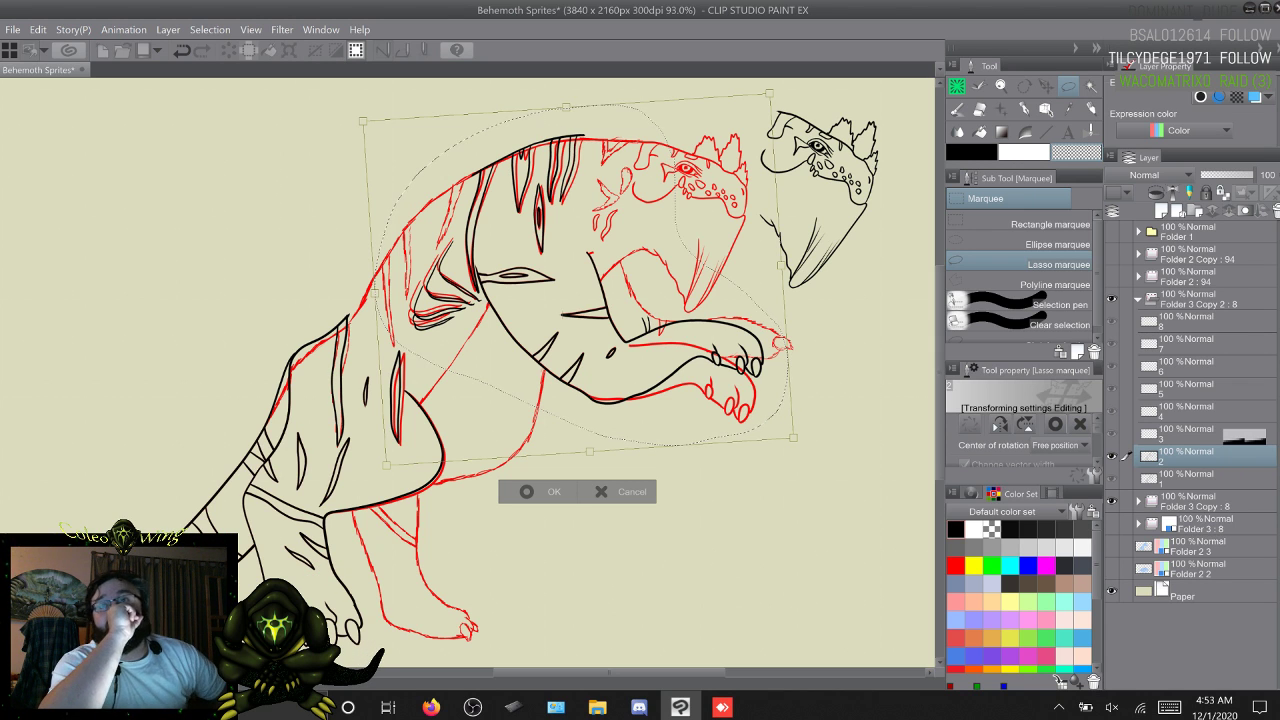
{"action": "left_click", "coordinate": [541, 492]}
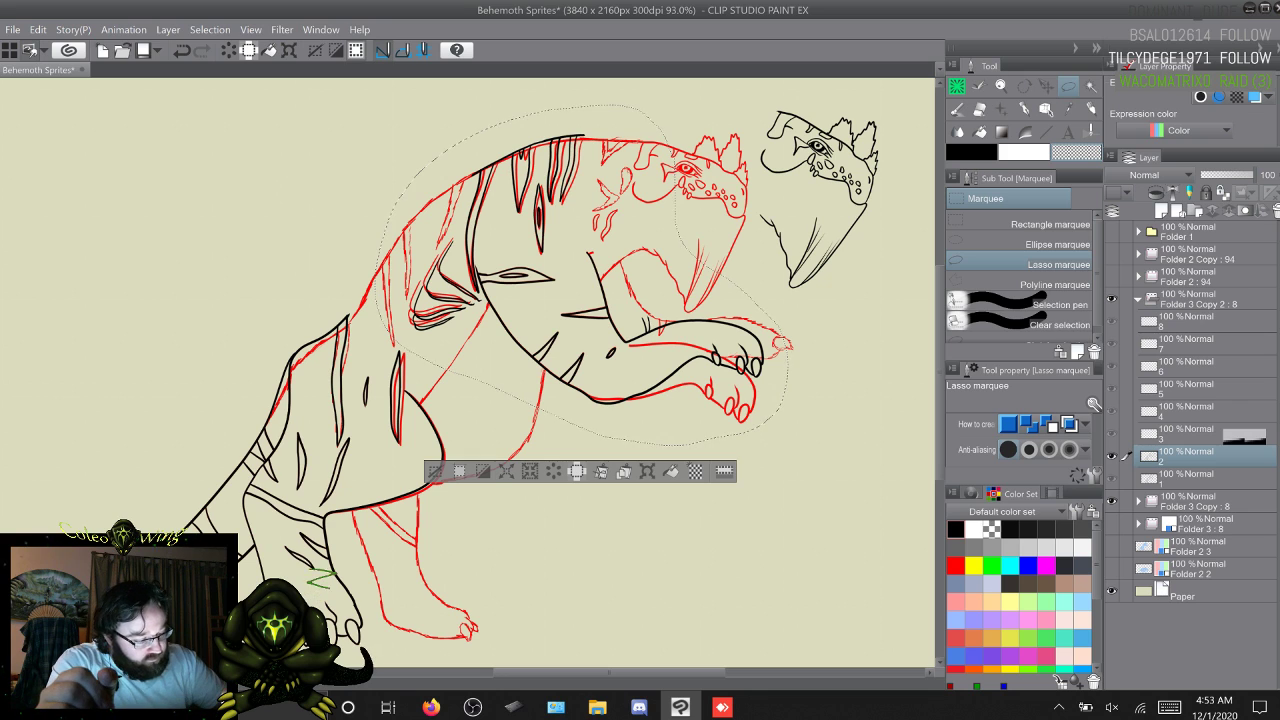
{"action": "key", "text": "ctrl+d"}
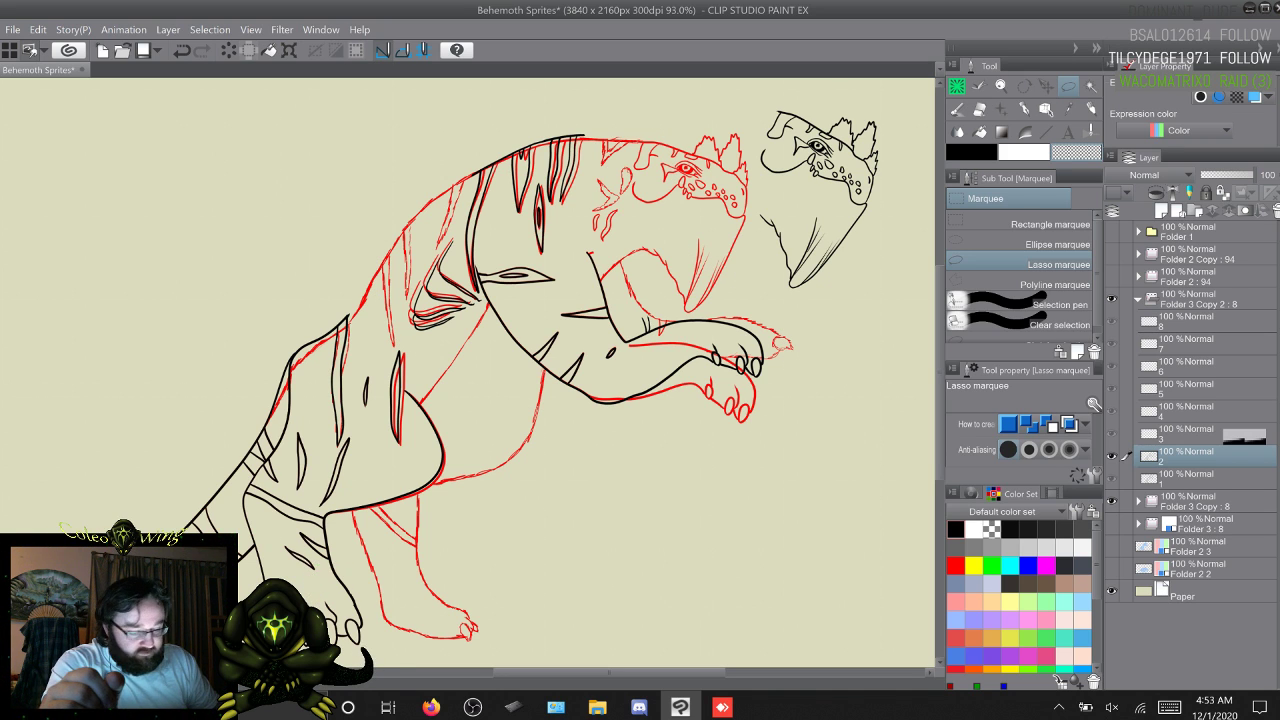
Step: Check the red sketch pose on frame 3 and return to frame layer 2 to compare
{"action": "key", "text": "period"}
{"action": "left_click_drag", "start_coordinate": [310, 598], "coordinate": [345, 562]}
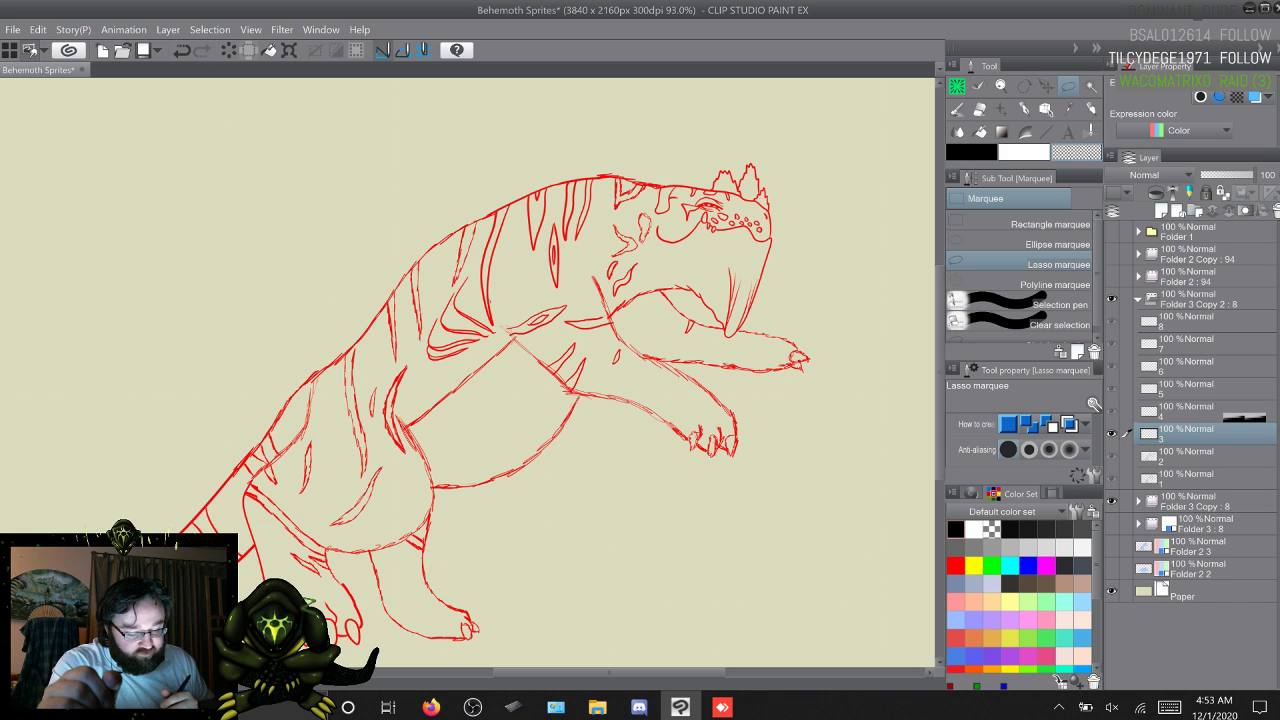
{"action": "left_click_drag", "start_coordinate": [330, 577], "coordinate": [340, 560]}
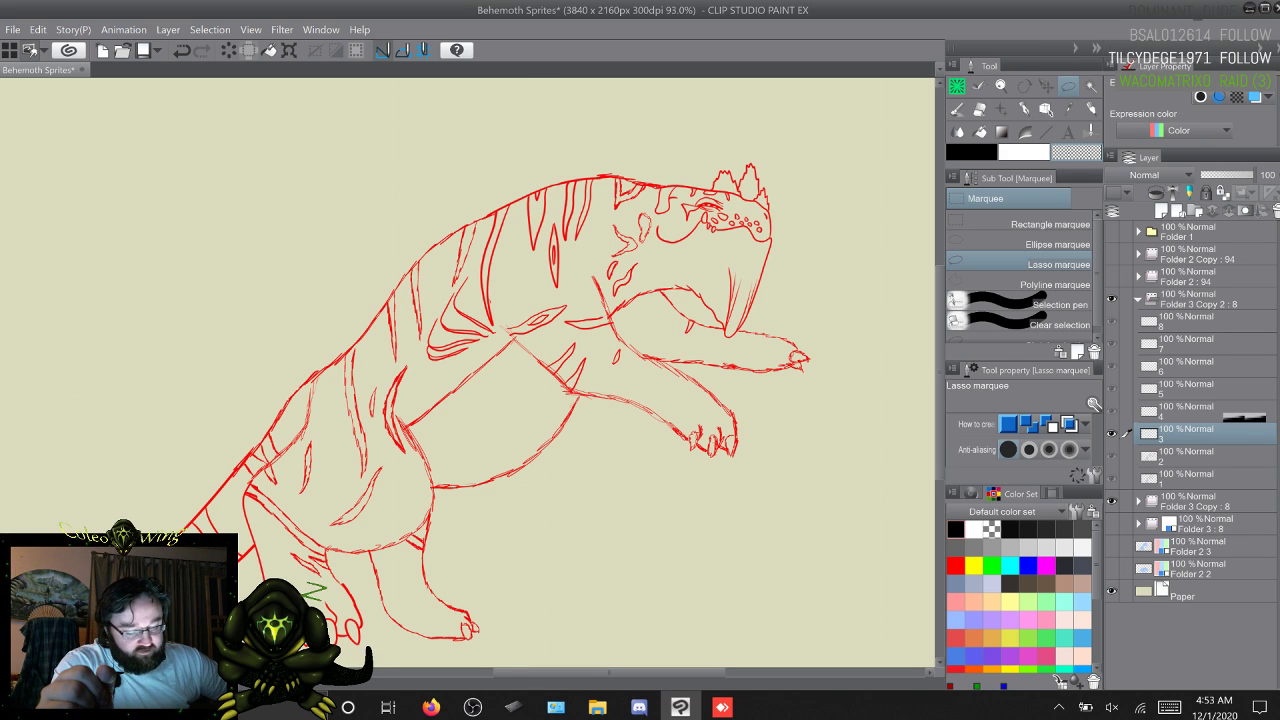
{"action": "left_click_drag", "start_coordinate": [312, 596], "coordinate": [340, 562]}
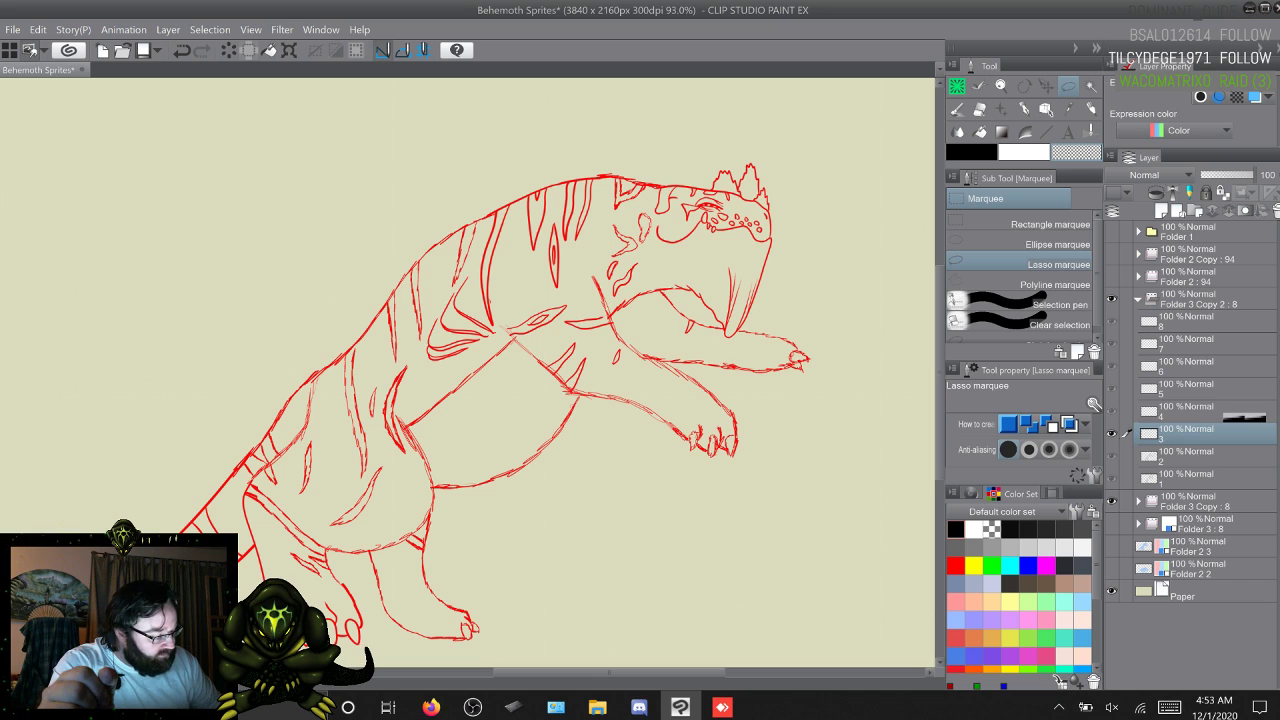
{"action": "double_click", "coordinate": [1180, 461]}
{"action": "key", "text": "Return"}
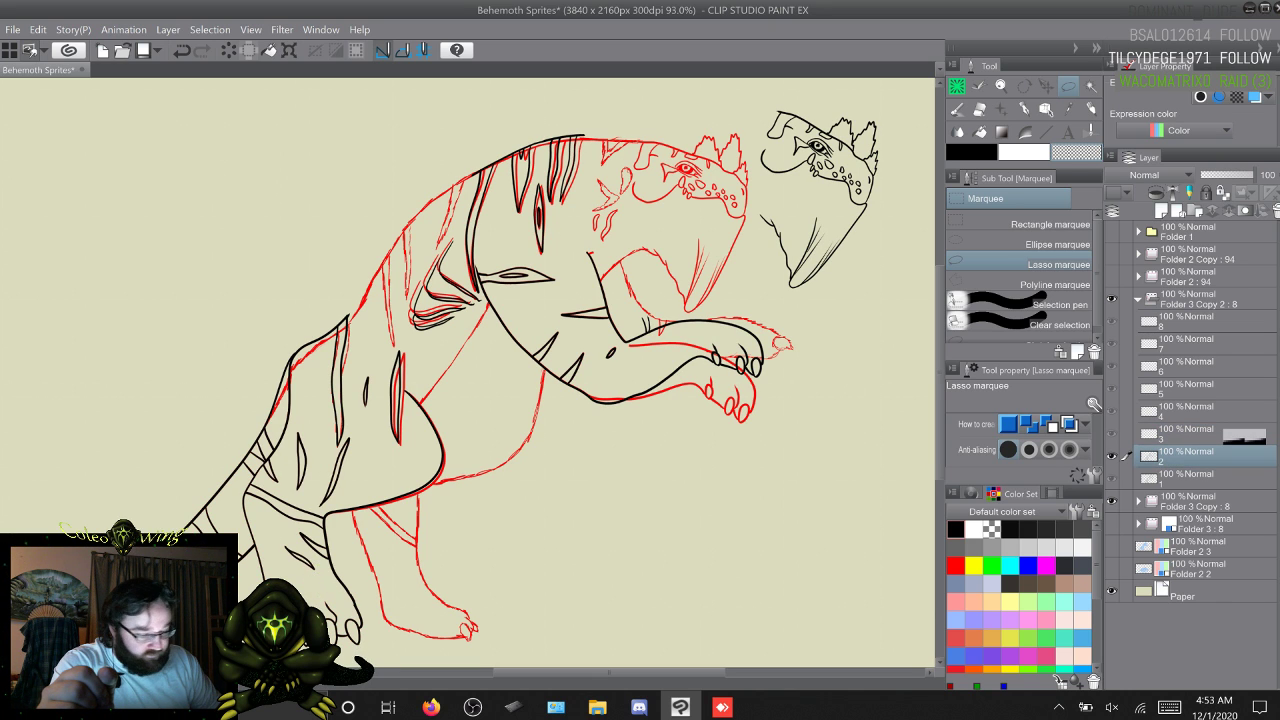
{"action": "key", "text": "alt+bracketleft"}
{"action": "key", "text": "alt+bracketright"}
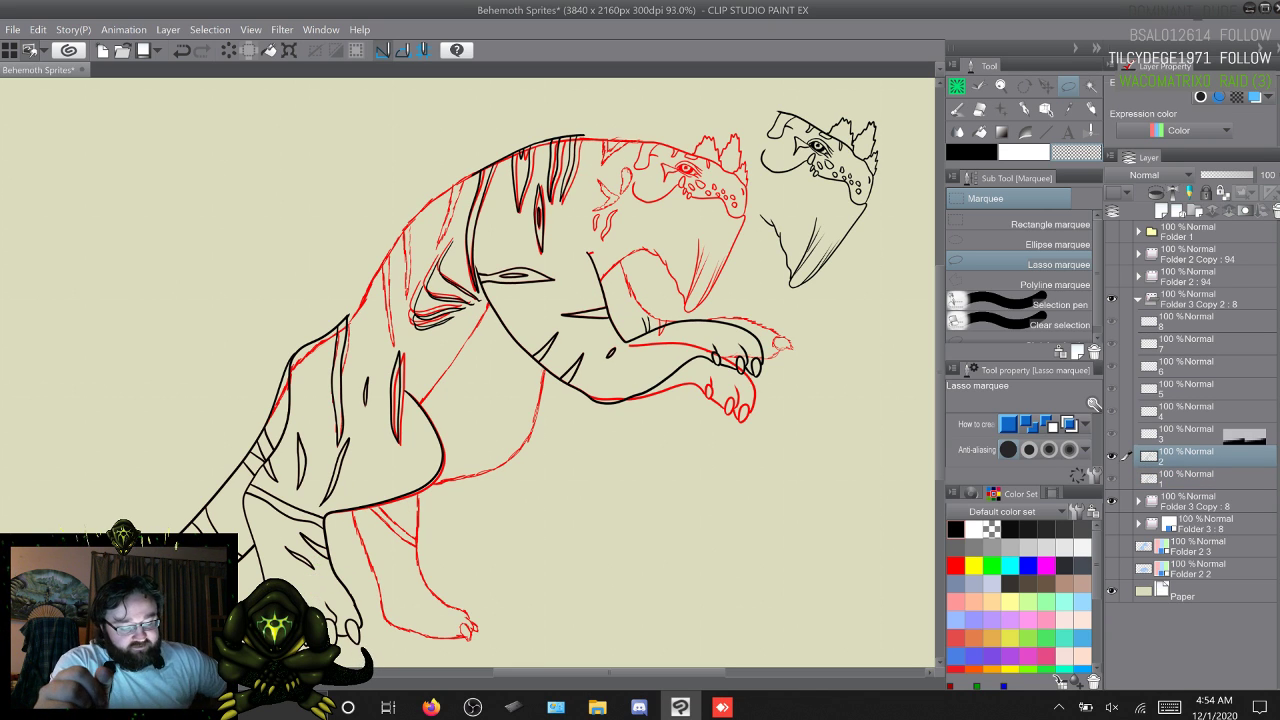
{"action": "left_click_drag", "start_coordinate": [312, 600], "coordinate": [345, 562]}
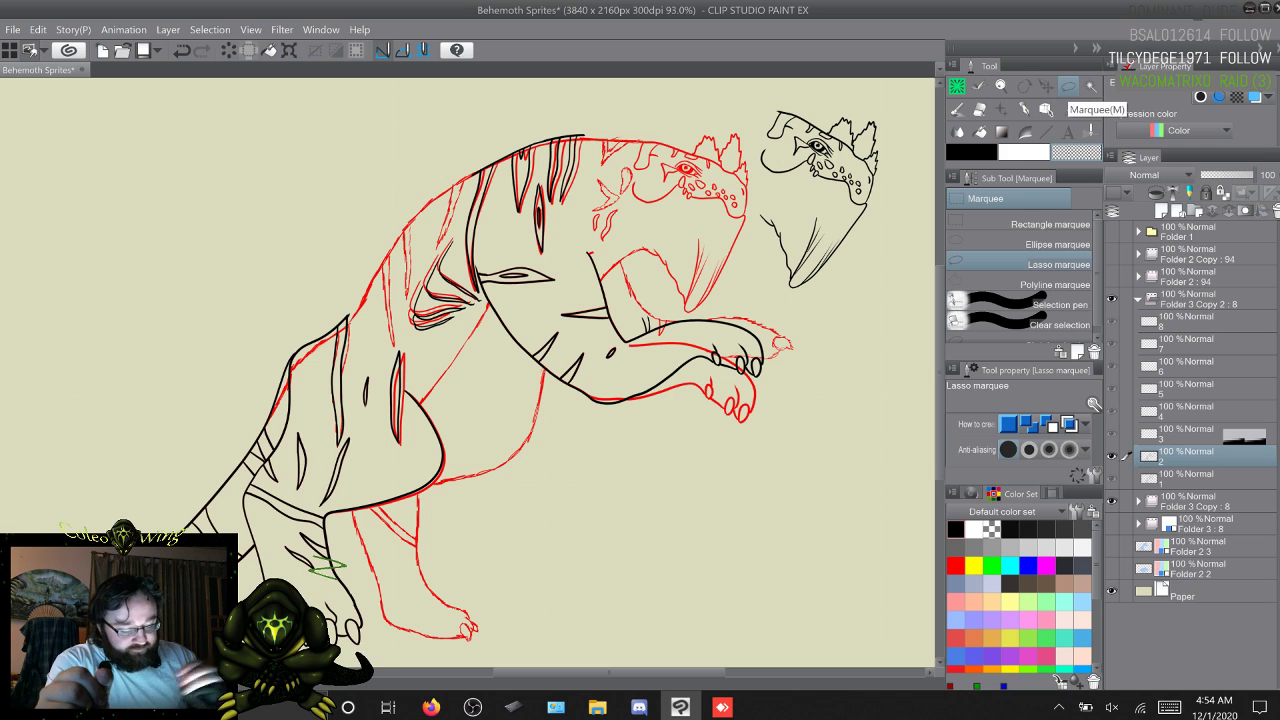
{"action": "mouse_move", "coordinate": [590, 118]}
{"action": "left_mouse_down"}
{"action": "mouse_move", "coordinate": [569, 272]}
{"action": "mouse_move", "coordinate": [483, 248]}
{"action": "mouse_move", "coordinate": [478, 268]}
{"action": "left_mouse_up"}
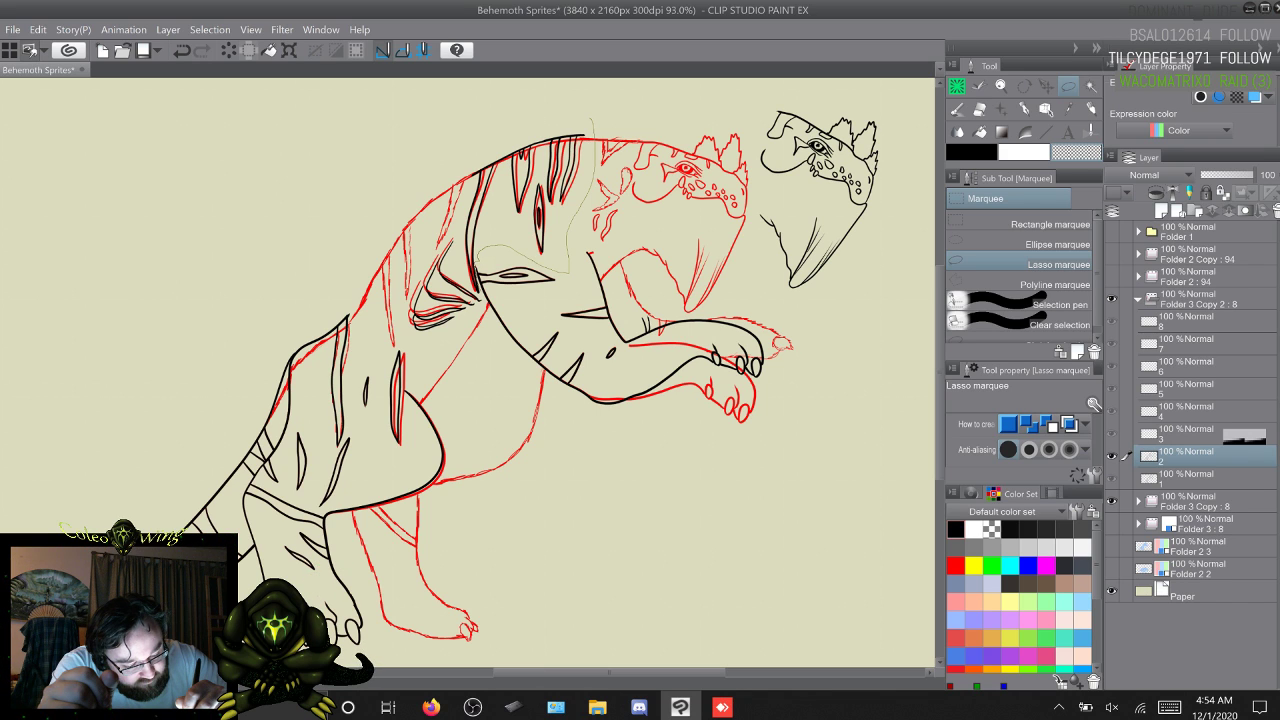
{"action": "left_click_drag", "start_coordinate": [482, 265], "coordinate": [480, 268]}
{"action": "key", "text": "ctrl+d"}
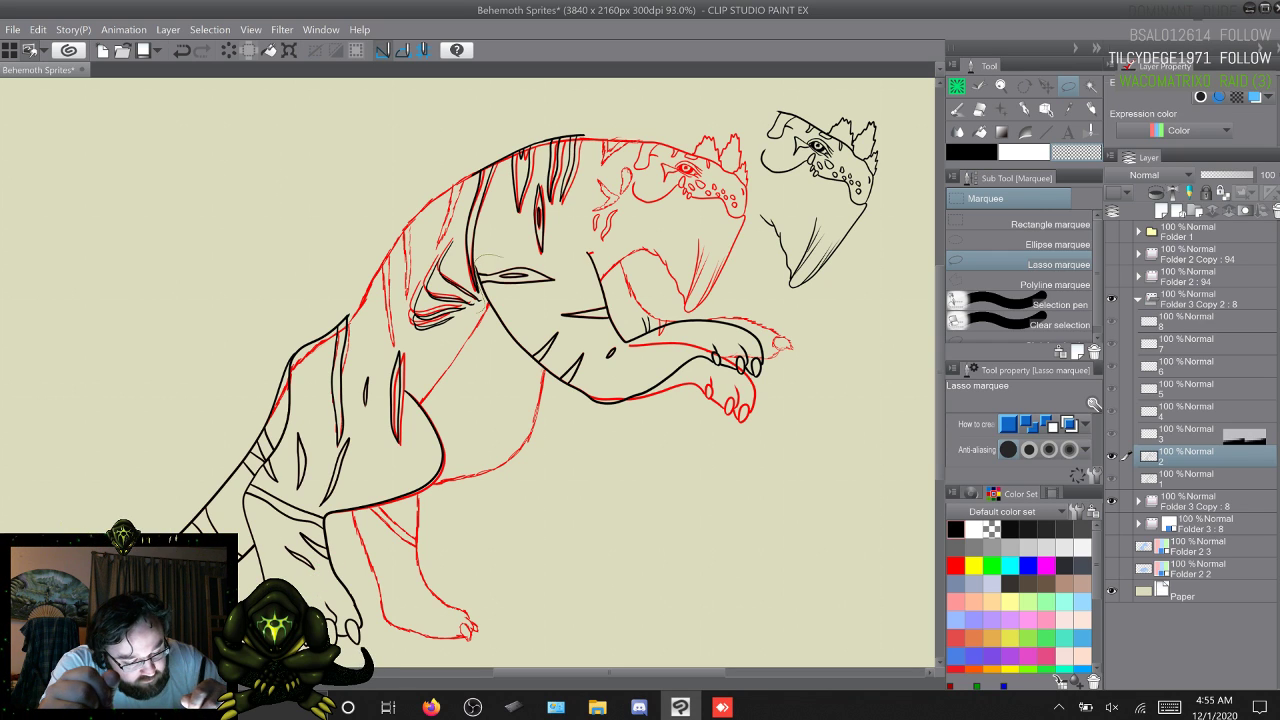
Step: Lasso the upper back line and shoulder stripes, shift and rotate them slightly clockwise onto the red sketch, and clear the selection
{"action": "mouse_move", "coordinate": [478, 263]}
{"action": "left_mouse_down"}
{"action": "mouse_move", "coordinate": [577, 216]}
{"action": "mouse_move", "coordinate": [593, 140]}
{"action": "mouse_move", "coordinate": [506, 118]}
{"action": "mouse_move", "coordinate": [412, 228]}
{"action": "left_mouse_up"}
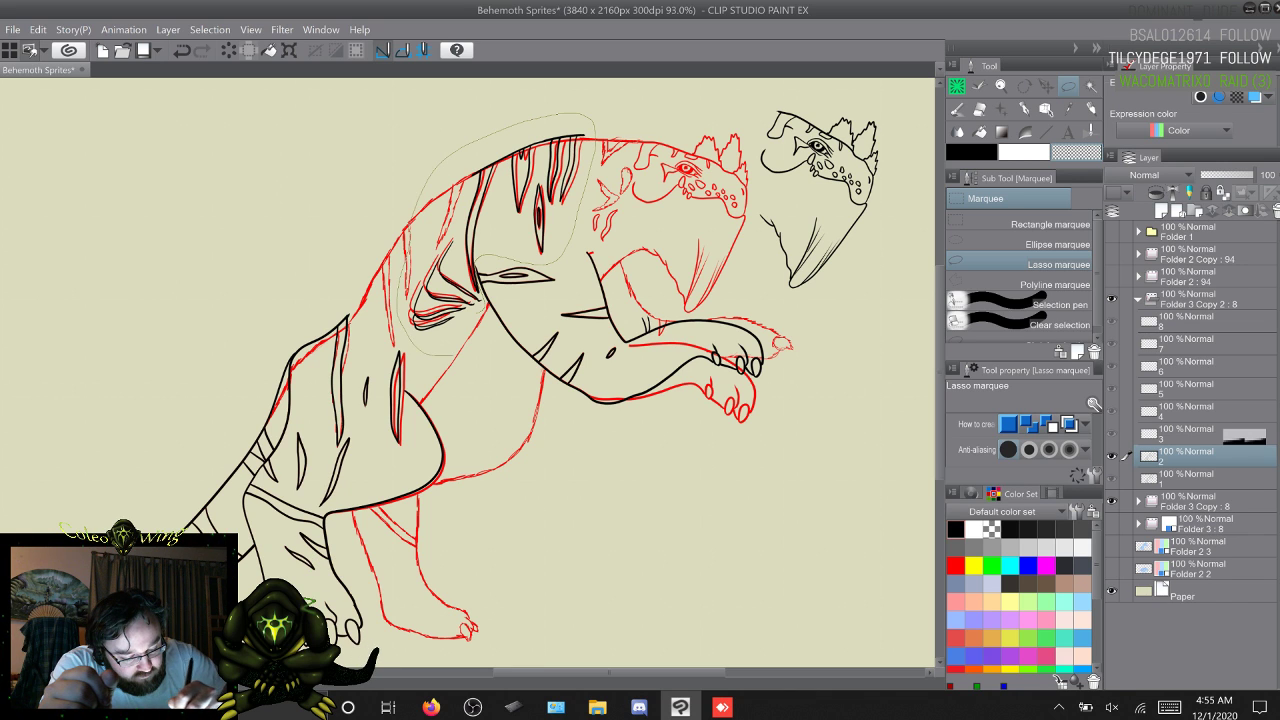
{"action": "left_click_drag", "start_coordinate": [466, 352], "coordinate": [478, 262]}
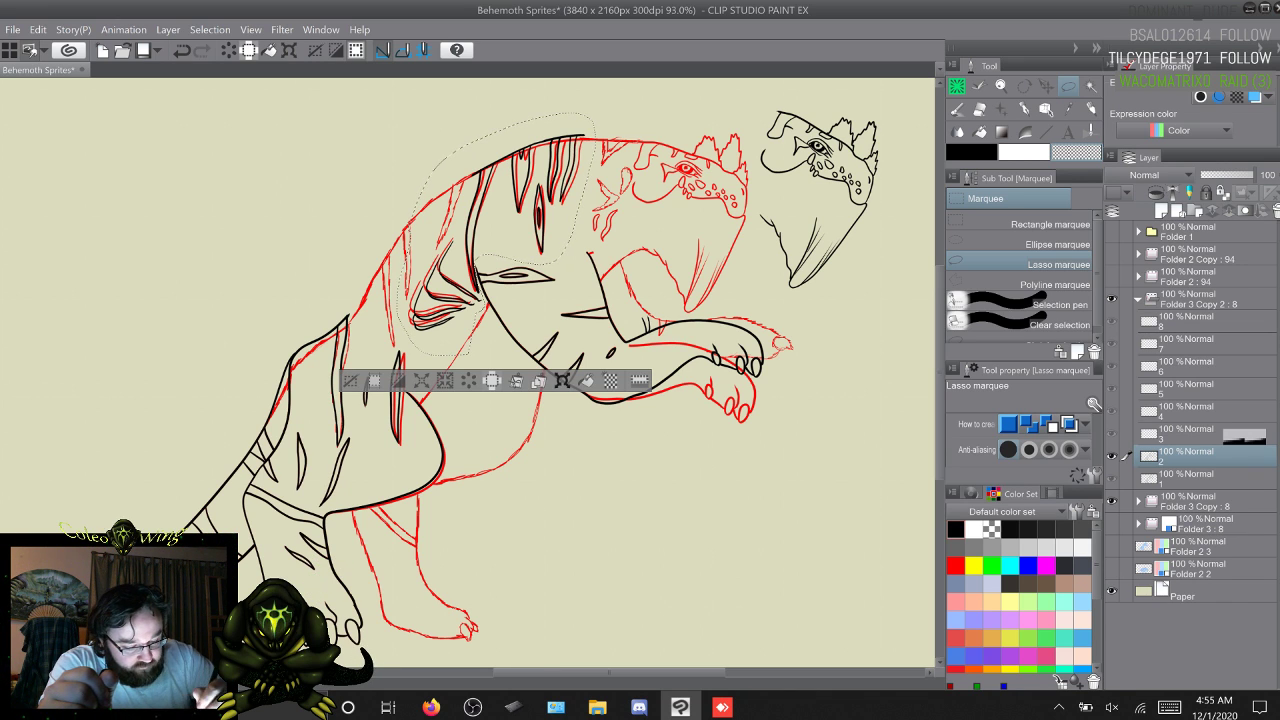
{"action": "key", "text": "ctrl+t"}
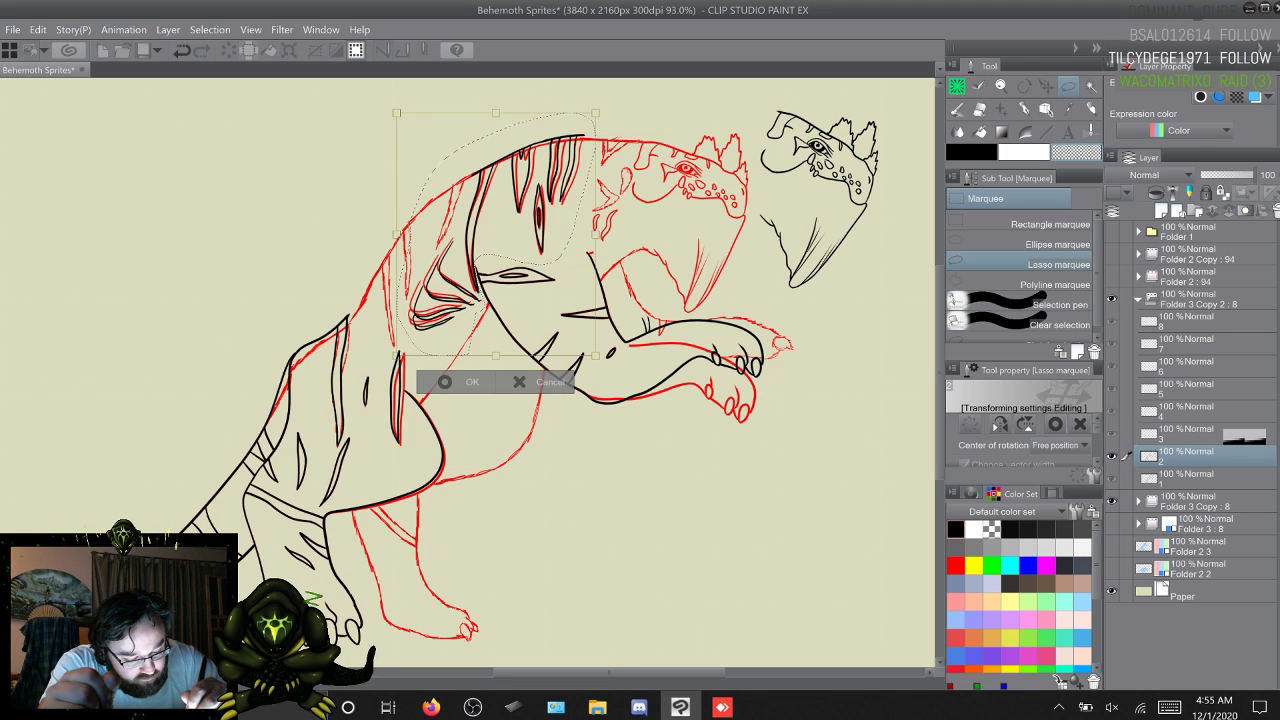
{"action": "left_click_drag", "start_coordinate": [496, 234], "coordinate": [493, 232]}
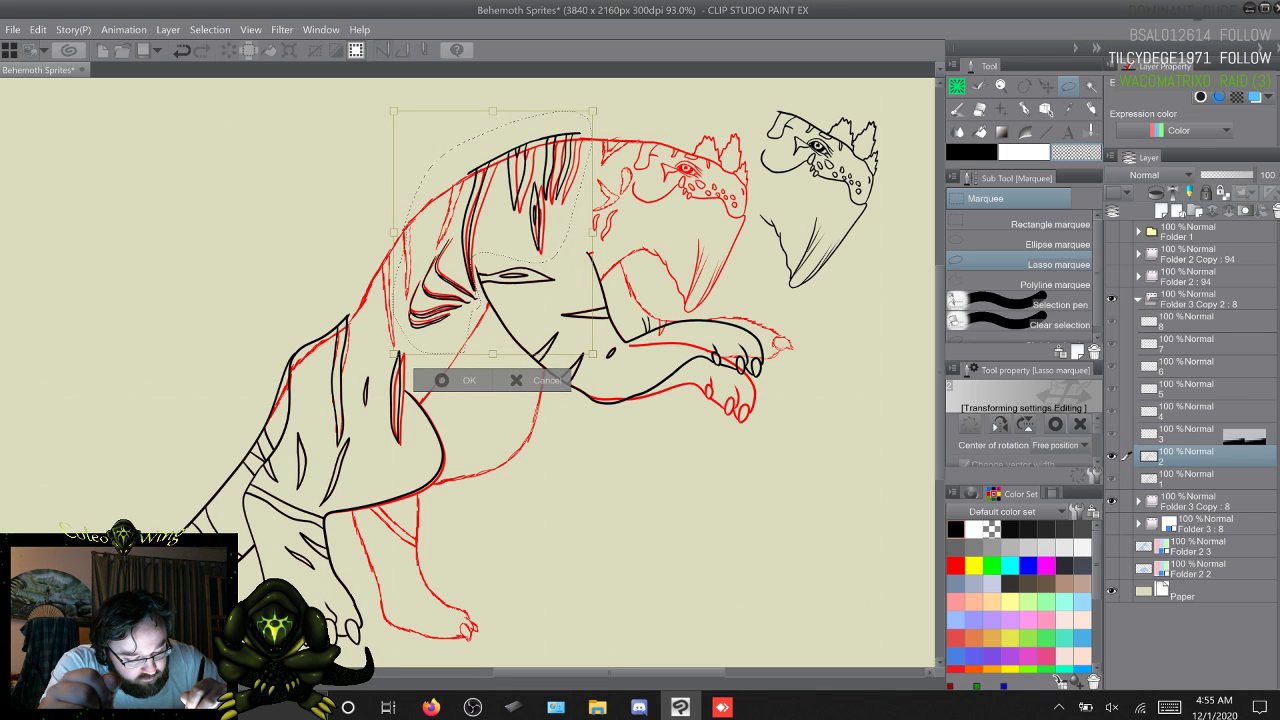
{"action": "left_click_drag", "start_coordinate": [605, 100], "coordinate": [611, 105]}
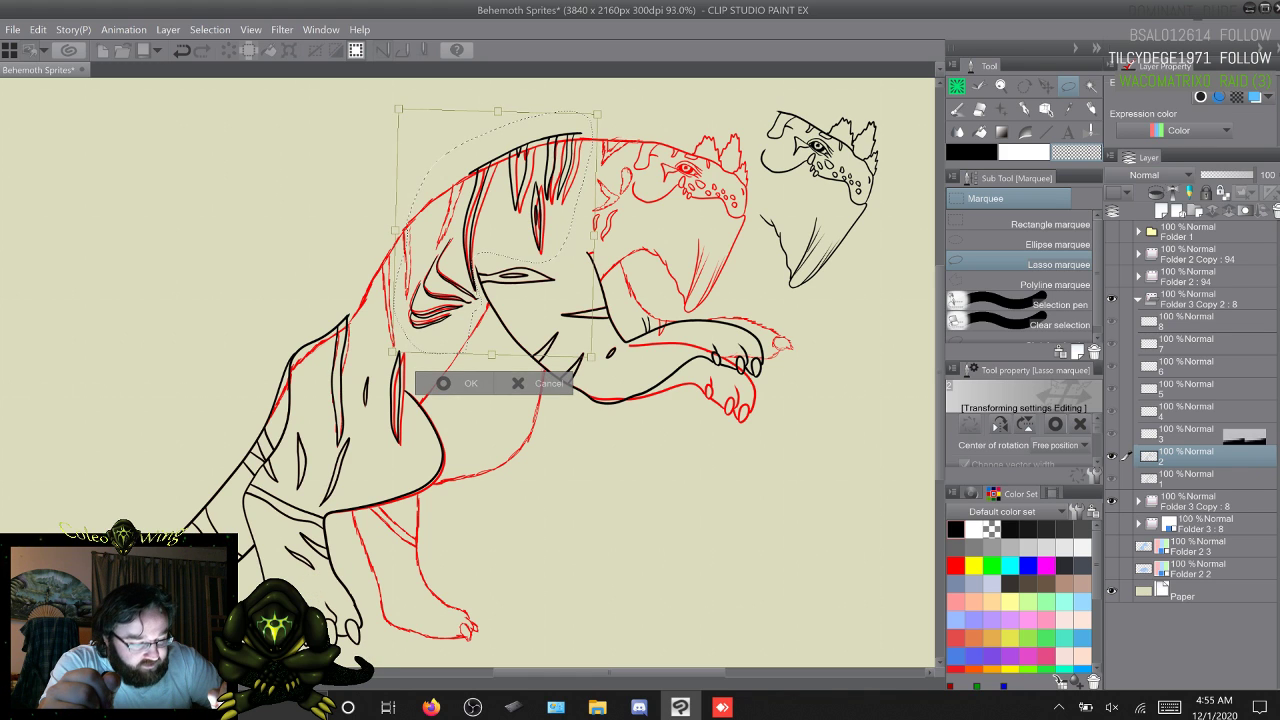
{"action": "left_click_drag", "start_coordinate": [494, 232], "coordinate": [496, 233]}
{"action": "left_click_drag", "start_coordinate": [611, 105], "coordinate": [613, 108]}
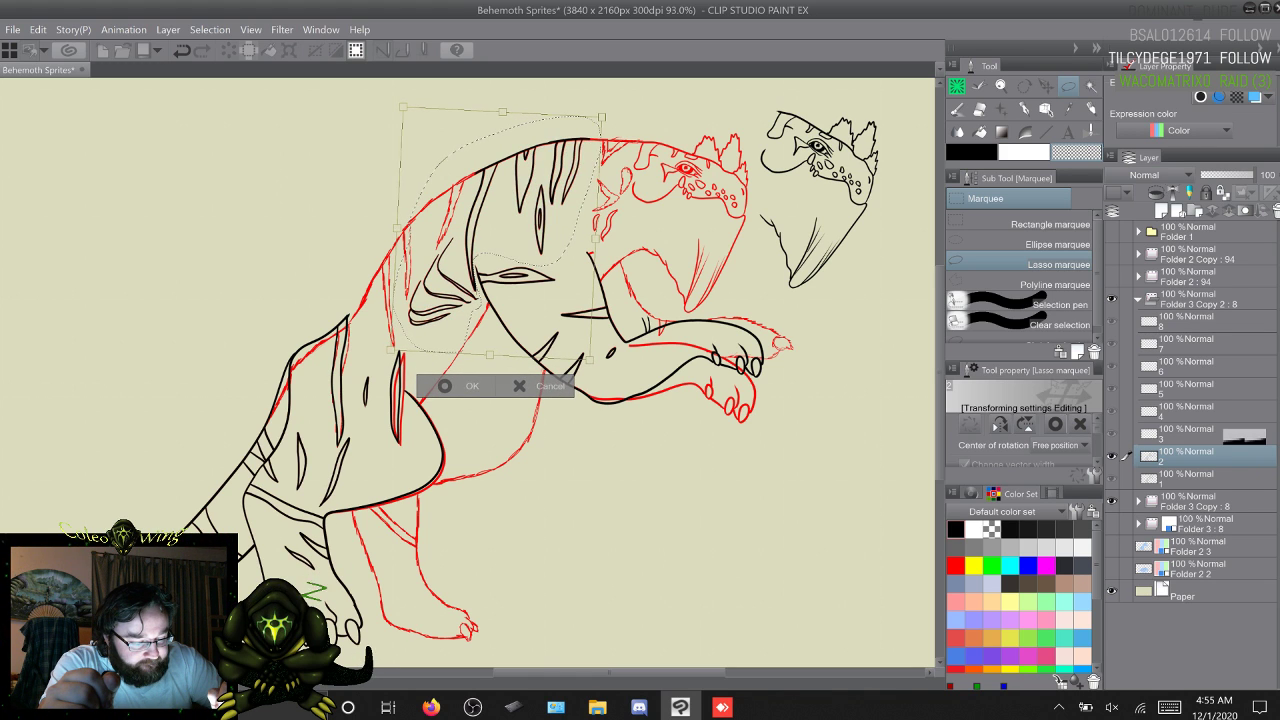
{"action": "left_click_drag", "start_coordinate": [496, 233], "coordinate": [497, 233]}
{"action": "left_click_drag", "start_coordinate": [613, 108], "coordinate": [611, 107]}
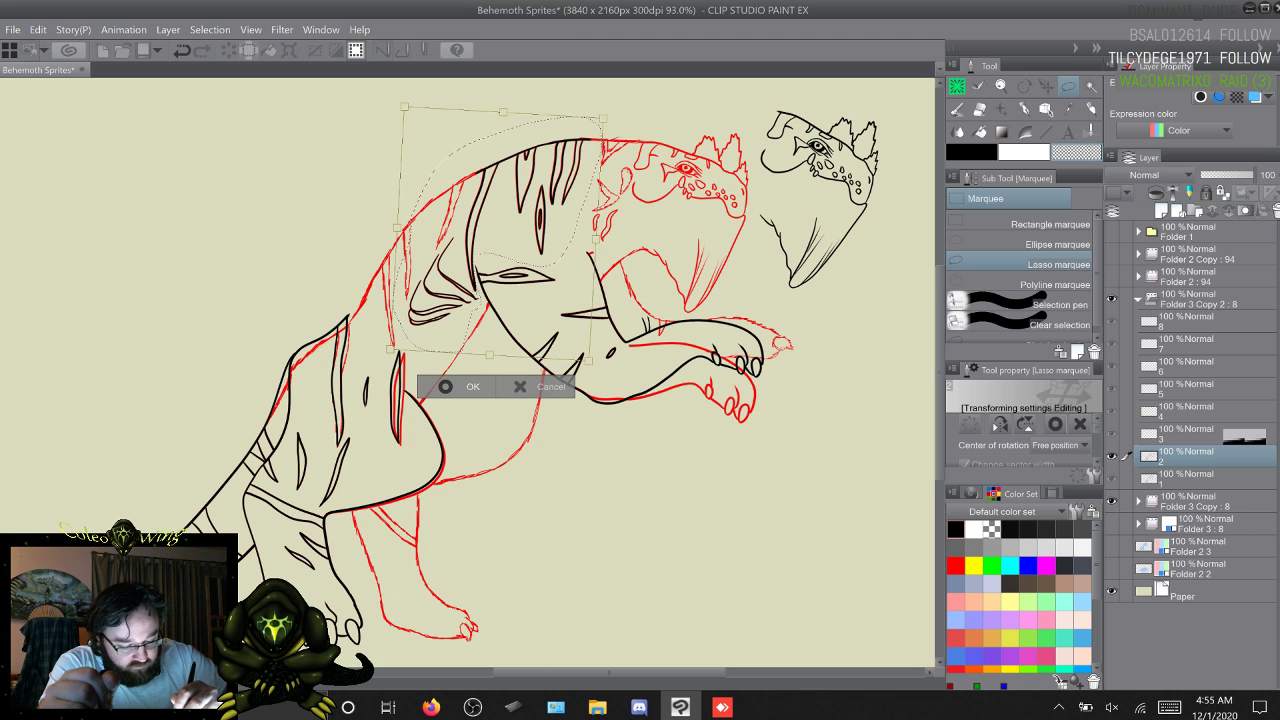
{"action": "key", "text": "Return"}
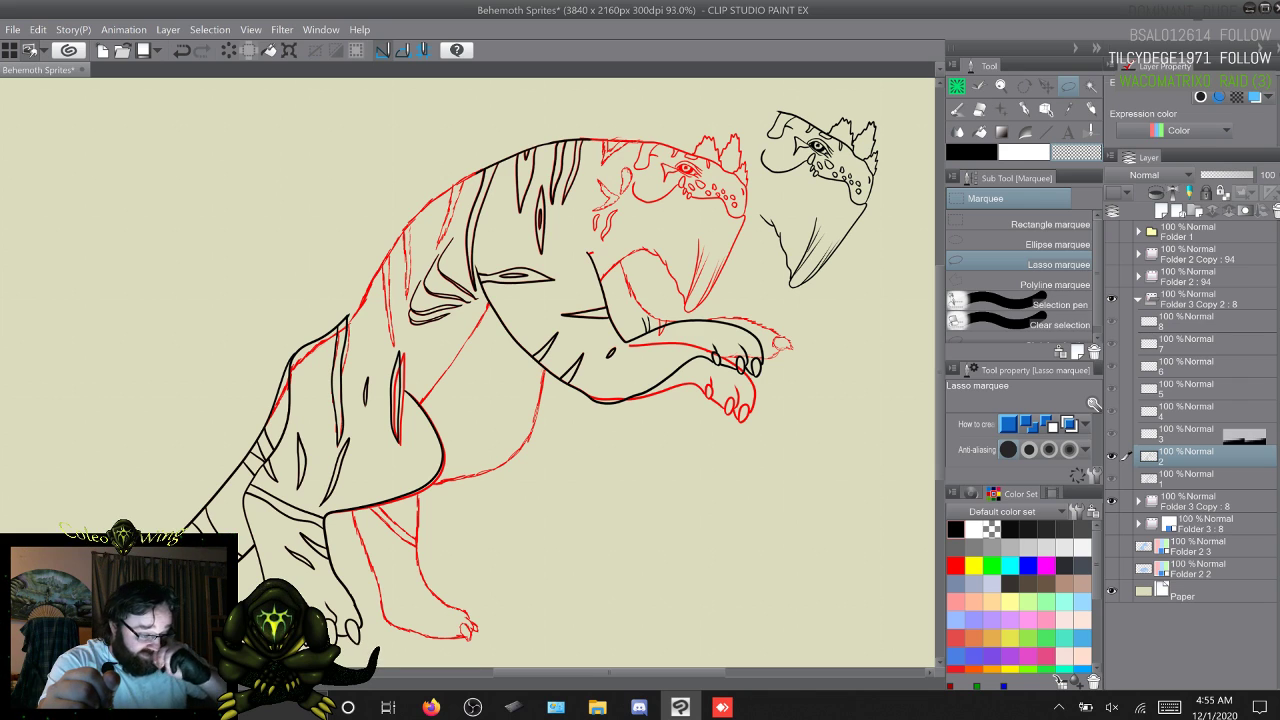
{"action": "left_click_drag", "start_coordinate": [310, 600], "coordinate": [330, 572]}
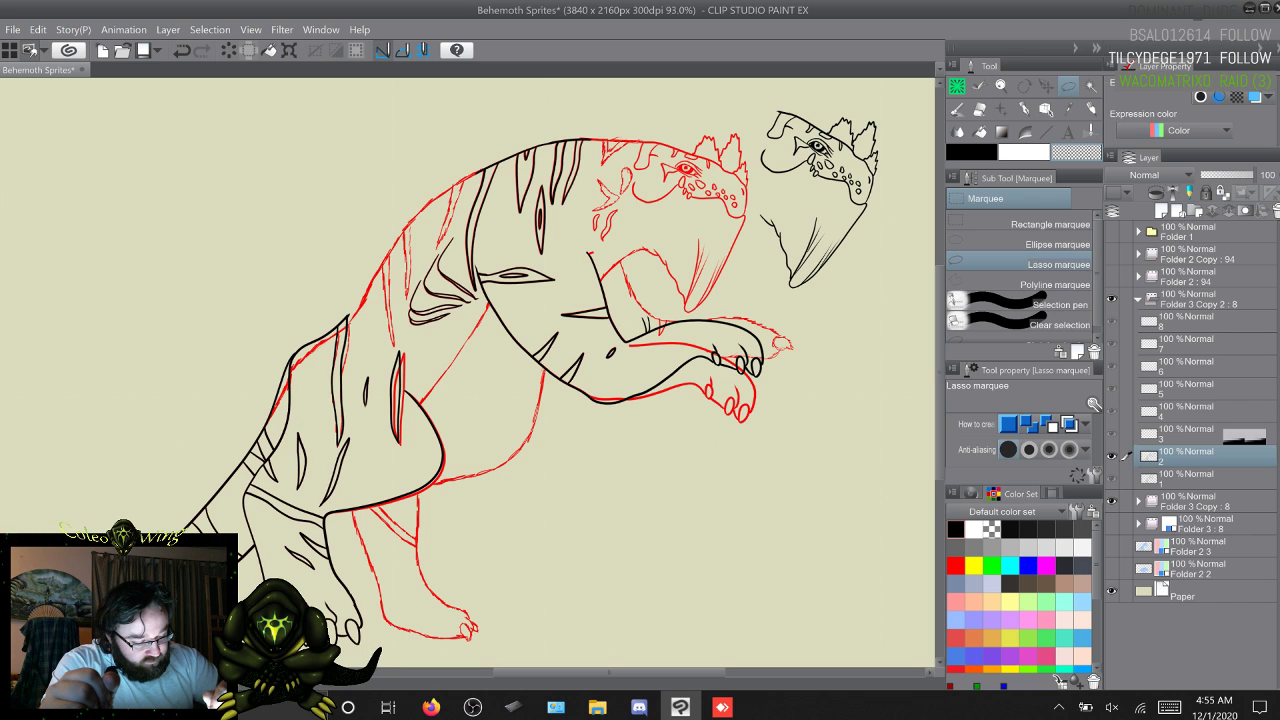
Step: Lasso and delete the misaligned forearm lines between the elbow and the near front paw, then clear the selection
{"action": "mouse_move", "coordinate": [698, 328]}
{"action": "left_mouse_down"}
{"action": "mouse_move", "coordinate": [694, 398]}
{"action": "mouse_move", "coordinate": [634, 439]}
{"action": "mouse_move", "coordinate": [601, 433]}
{"action": "mouse_move", "coordinate": [581, 393]}
{"action": "mouse_move", "coordinate": [611, 371]}
{"action": "mouse_move", "coordinate": [609, 353]}
{"action": "mouse_move", "coordinate": [639, 319]}
{"action": "mouse_move", "coordinate": [697, 318]}
{"action": "mouse_move", "coordinate": [655, 327]}
{"action": "left_mouse_up"}
{"action": "key", "text": "Delete"}
{"action": "key", "text": "ctrl+d"}
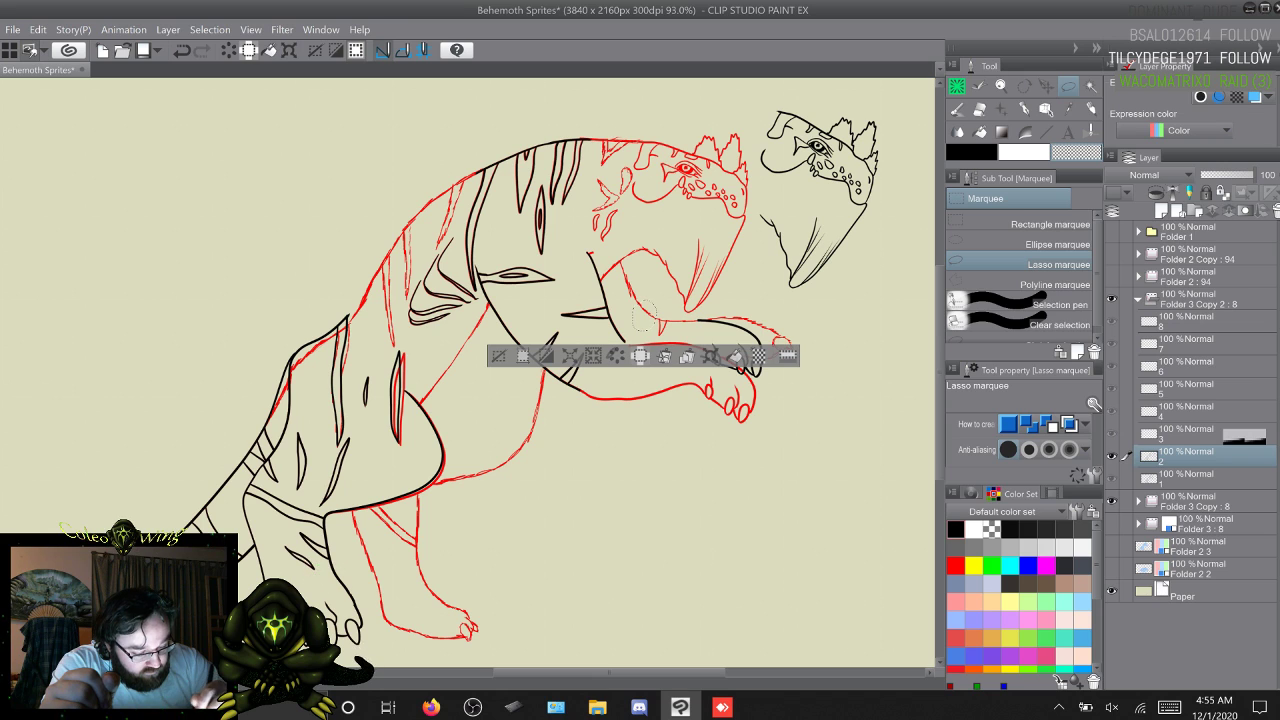
{"action": "key", "text": "ctrl+d"}
Step: Lasso the near front paw, rotate it clockwise and move it down onto the red sketch's paw, and clear the selection
{"action": "mouse_move", "coordinate": [746, 318]}
{"action": "left_mouse_down"}
{"action": "mouse_move", "coordinate": [710, 306]}
{"action": "mouse_move", "coordinate": [674, 378]}
{"action": "mouse_move", "coordinate": [777, 385]}
{"action": "left_mouse_up"}
{"action": "key", "text": "ctrl+t"}
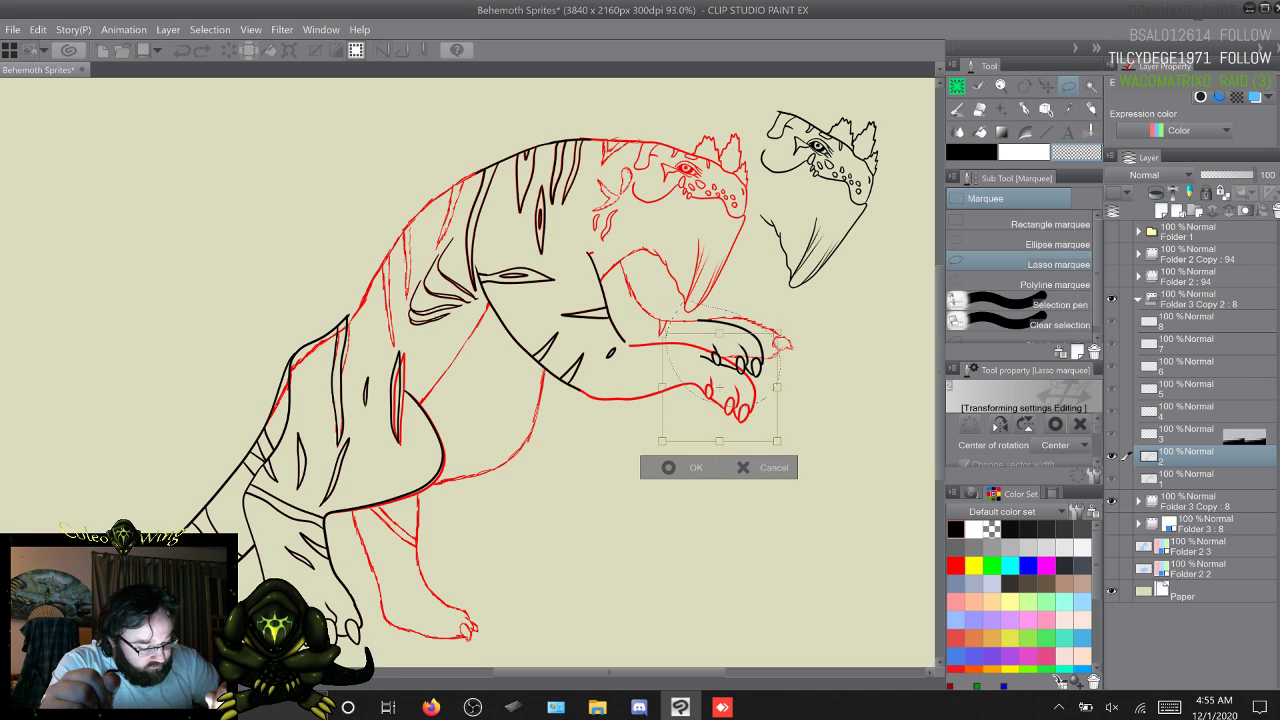
{"action": "left_click_drag", "start_coordinate": [795, 330], "coordinate": [811, 365]}
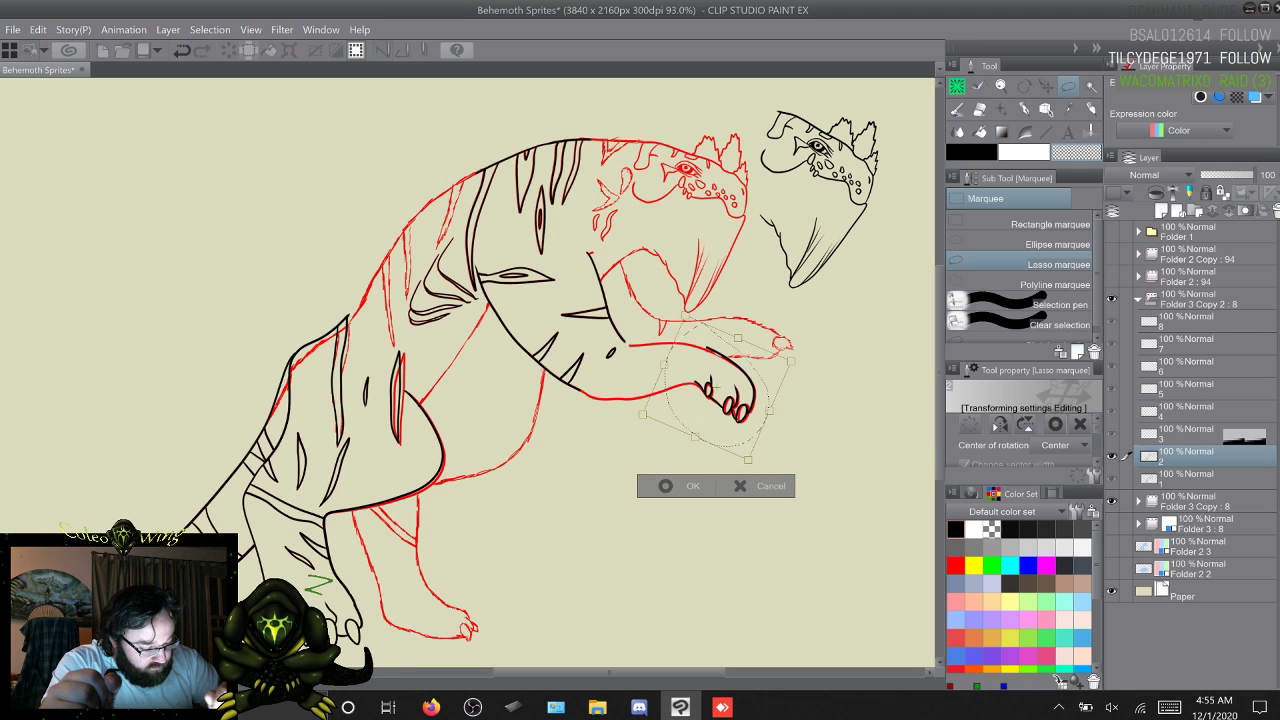
{"action": "left_click_drag", "start_coordinate": [715, 387], "coordinate": [718, 389]}
{"action": "left_click_drag", "start_coordinate": [808, 366], "coordinate": [805, 358]}
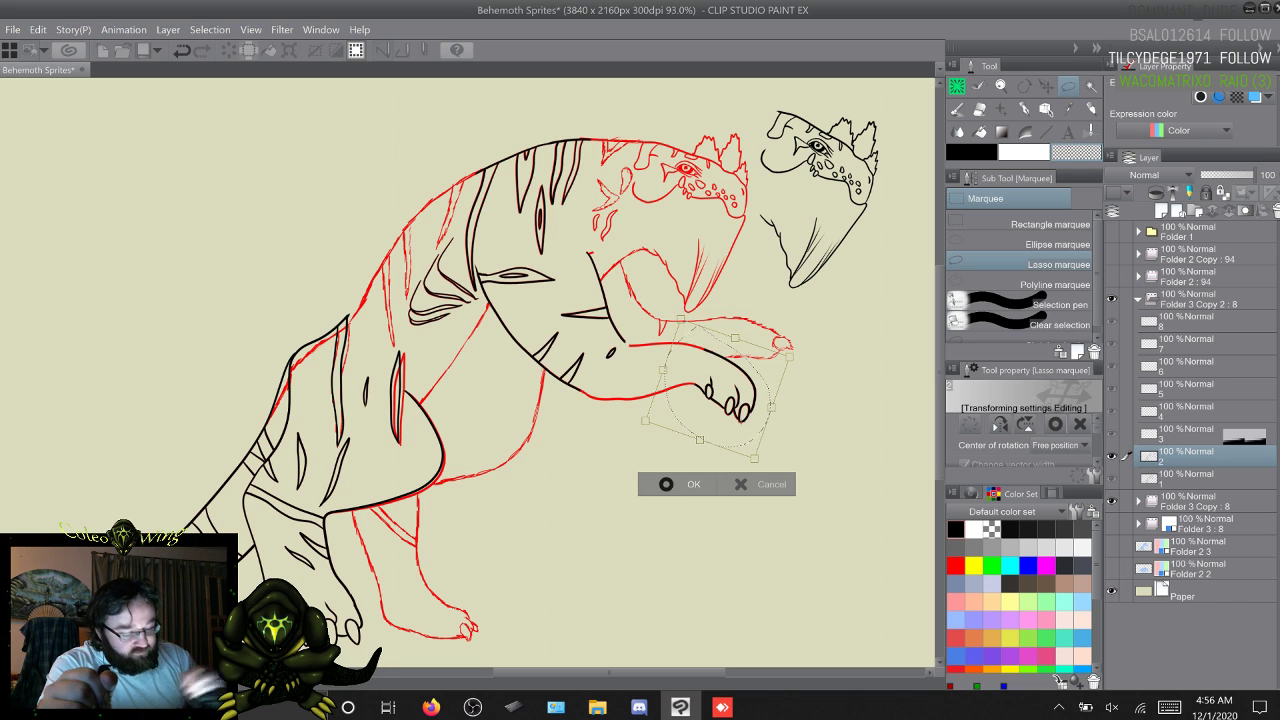
{"action": "key", "text": "Return"}
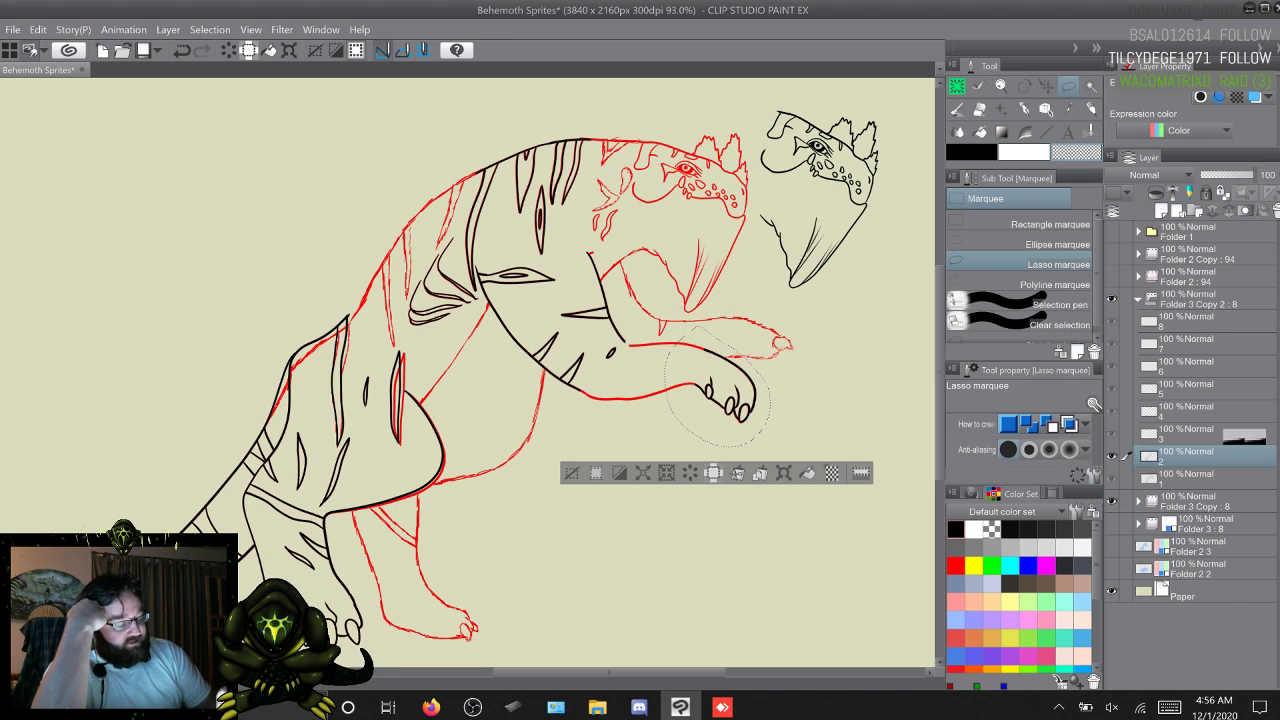
{"action": "key", "text": "ctrl+d"}
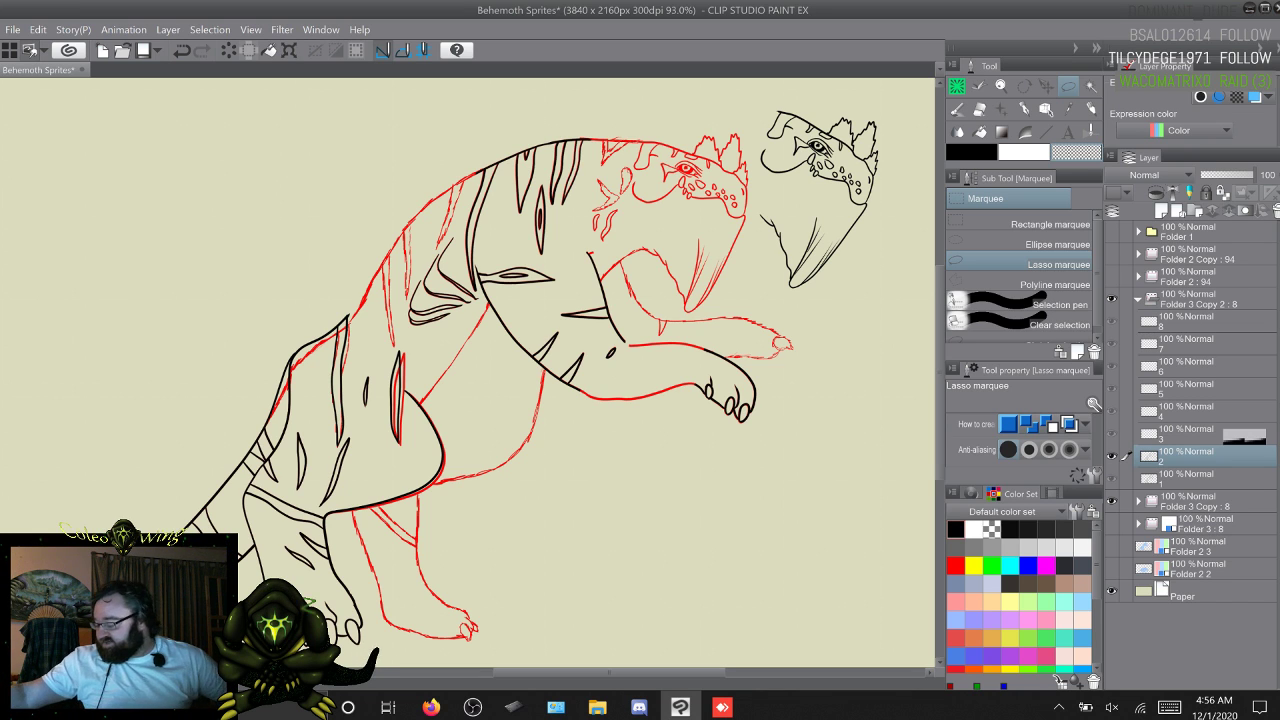
Step: Lasso the detached head and beak, move them onto the red sketch's head, rotate them counterclockwise to match, and clear the selection
{"action": "left_click_drag", "start_coordinate": [330, 569], "coordinate": [345, 561]}
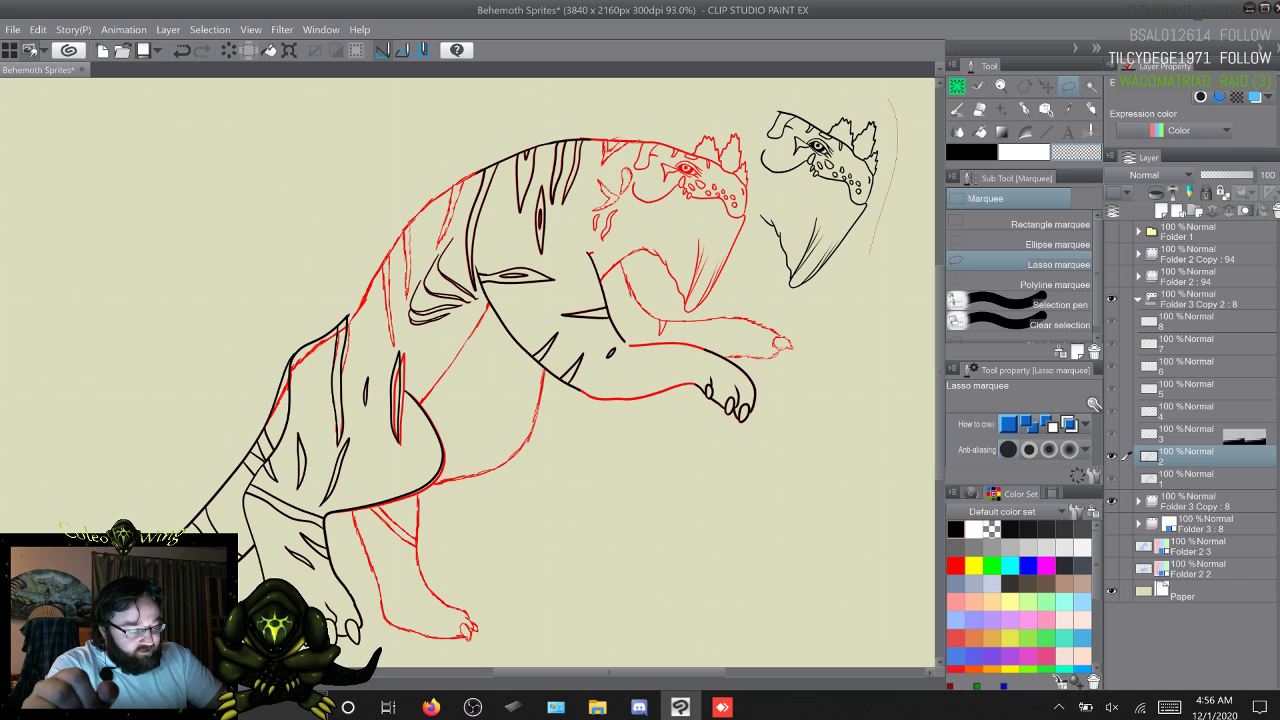
{"action": "mouse_move", "coordinate": [870, 255]}
{"action": "left_mouse_down"}
{"action": "mouse_move", "coordinate": [787, 312]}
{"action": "mouse_move", "coordinate": [734, 235]}
{"action": "mouse_move", "coordinate": [735, 92]}
{"action": "left_mouse_up"}
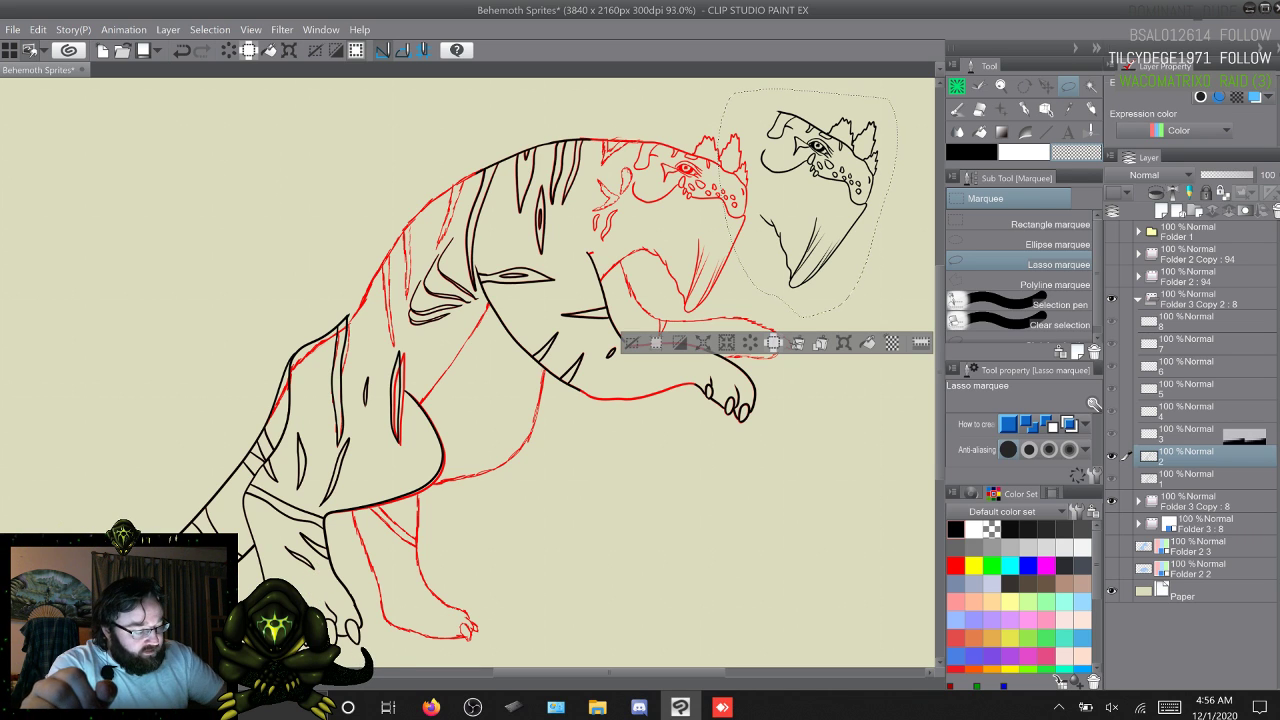
{"action": "left_click", "coordinate": [844, 342]}
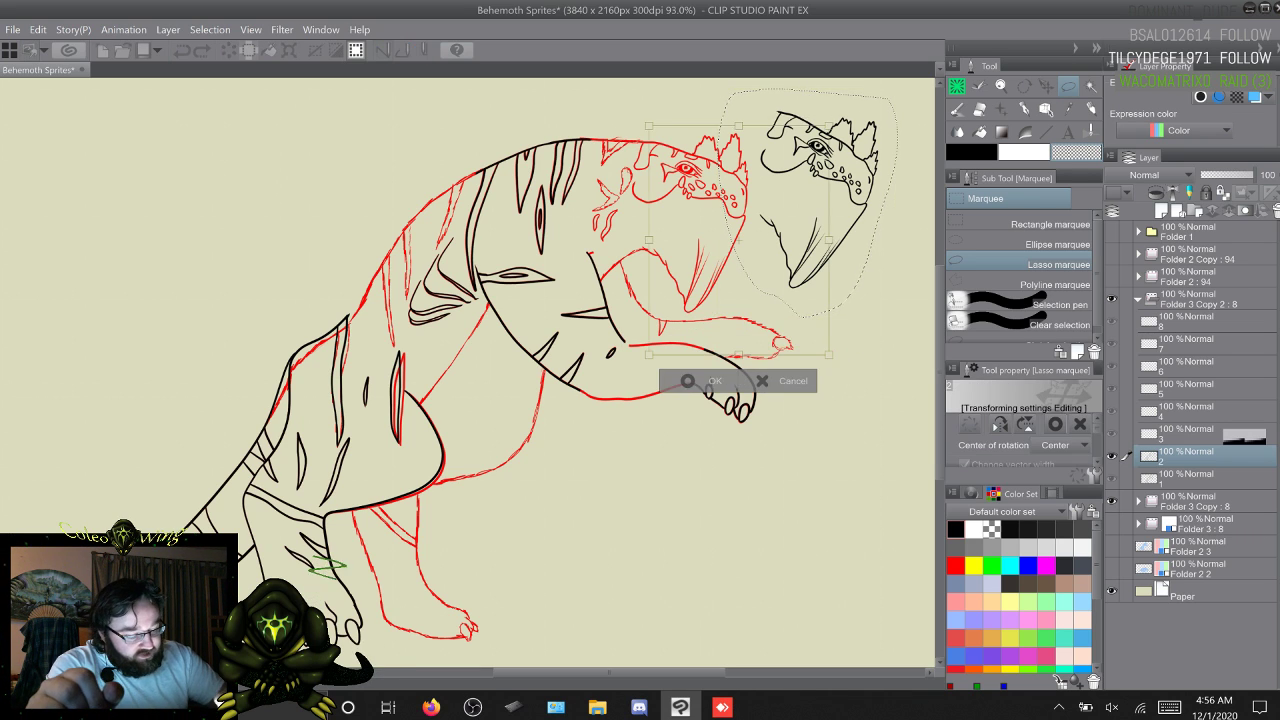
{"action": "left_click_drag", "start_coordinate": [740, 240], "coordinate": [700, 230]}
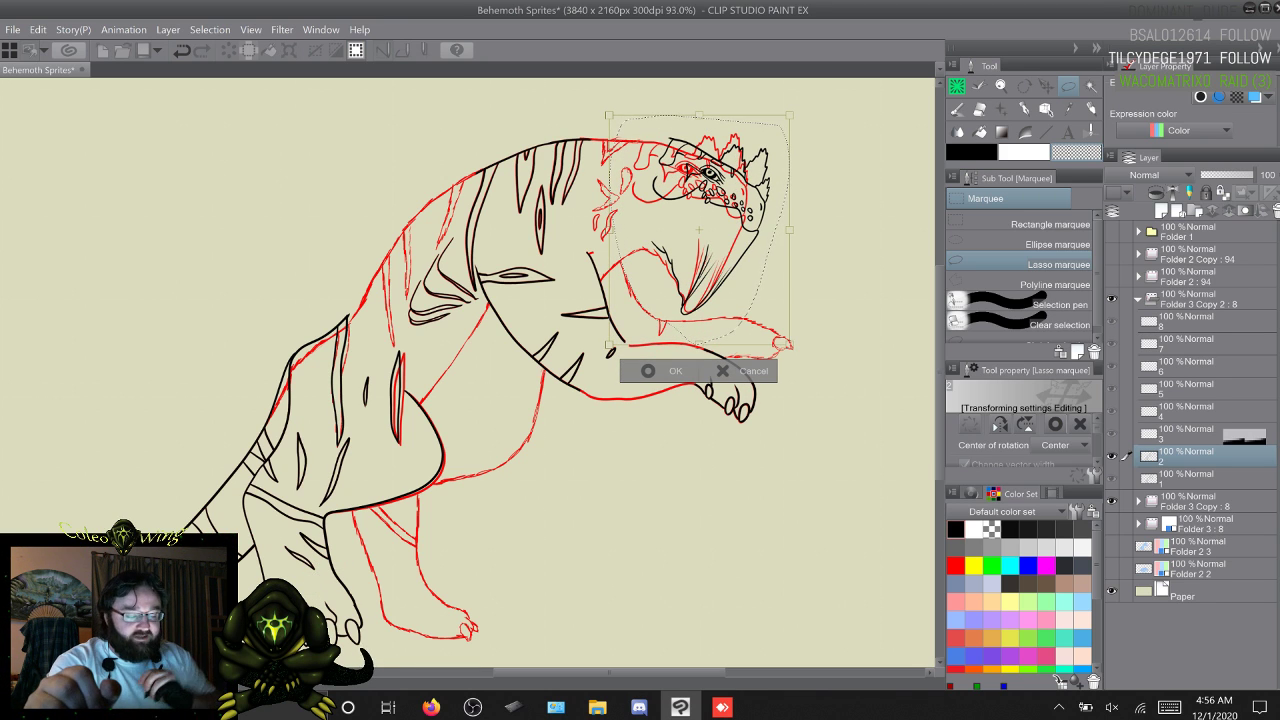
{"action": "left_click_drag", "start_coordinate": [698, 229], "coordinate": [674, 227]}
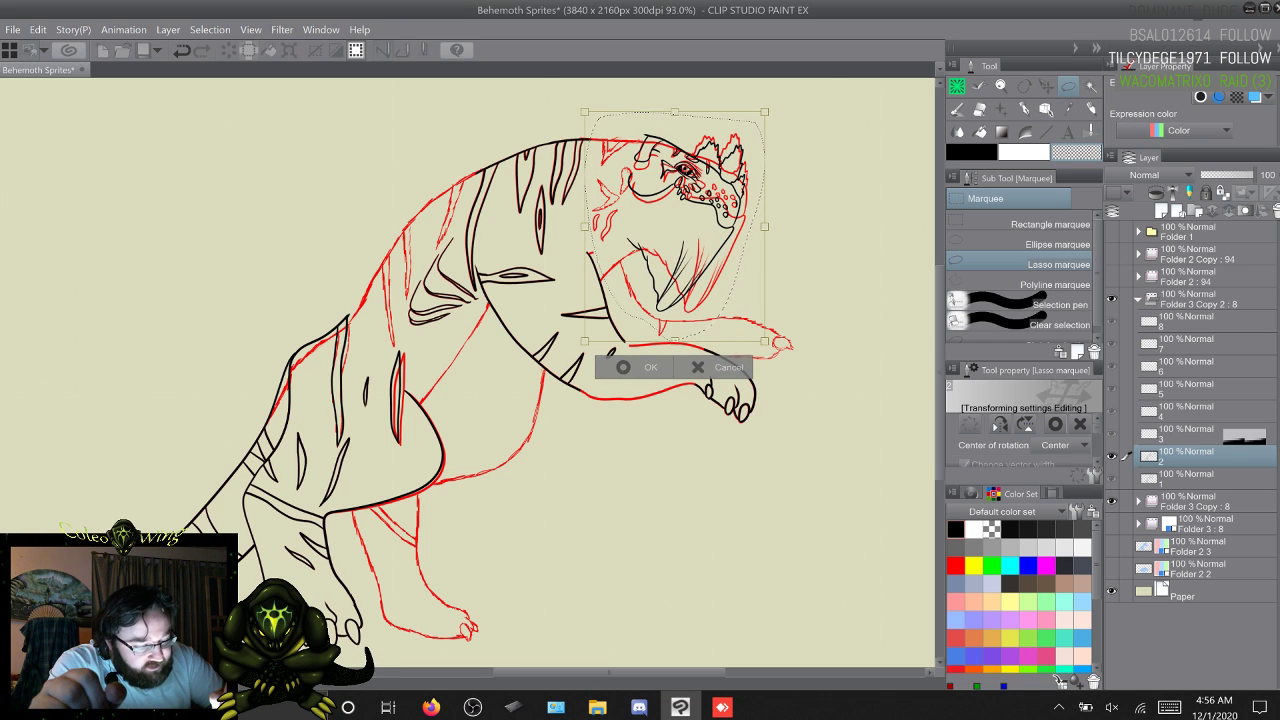
{"action": "left_click_drag", "start_coordinate": [675, 222], "coordinate": [676, 225]}
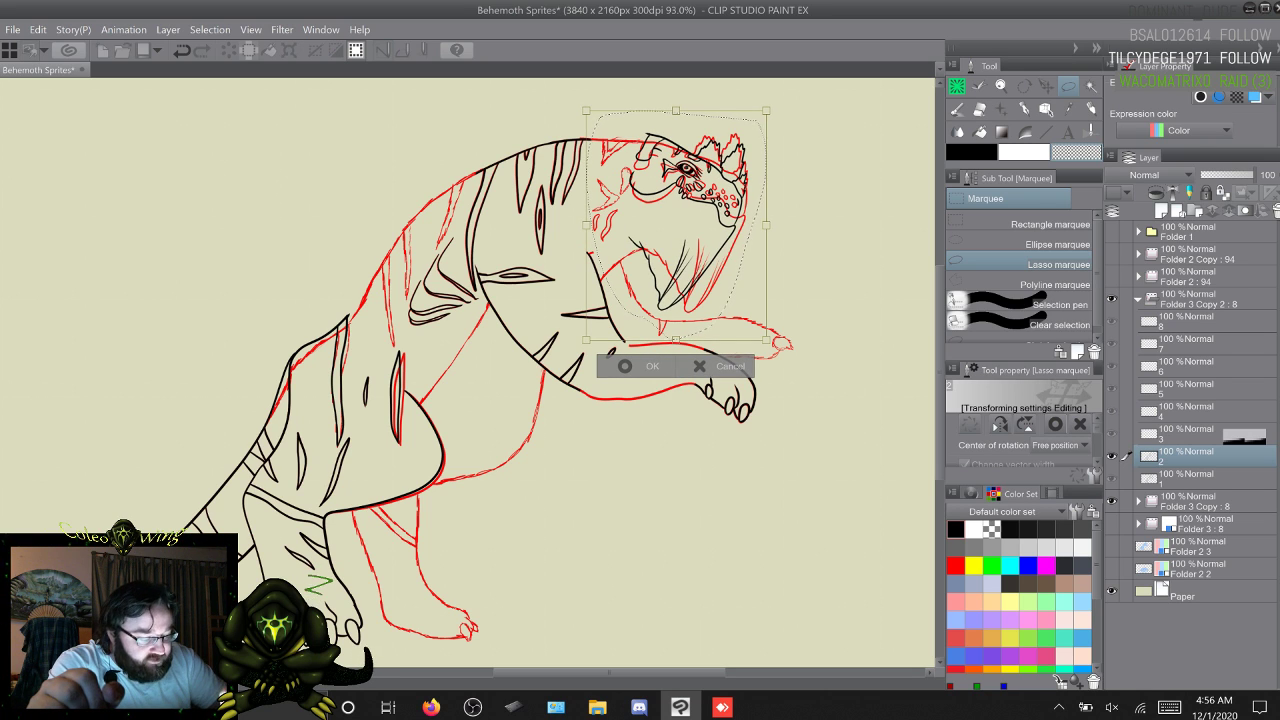
{"action": "left_click_drag", "start_coordinate": [785, 345], "coordinate": [816, 324]}
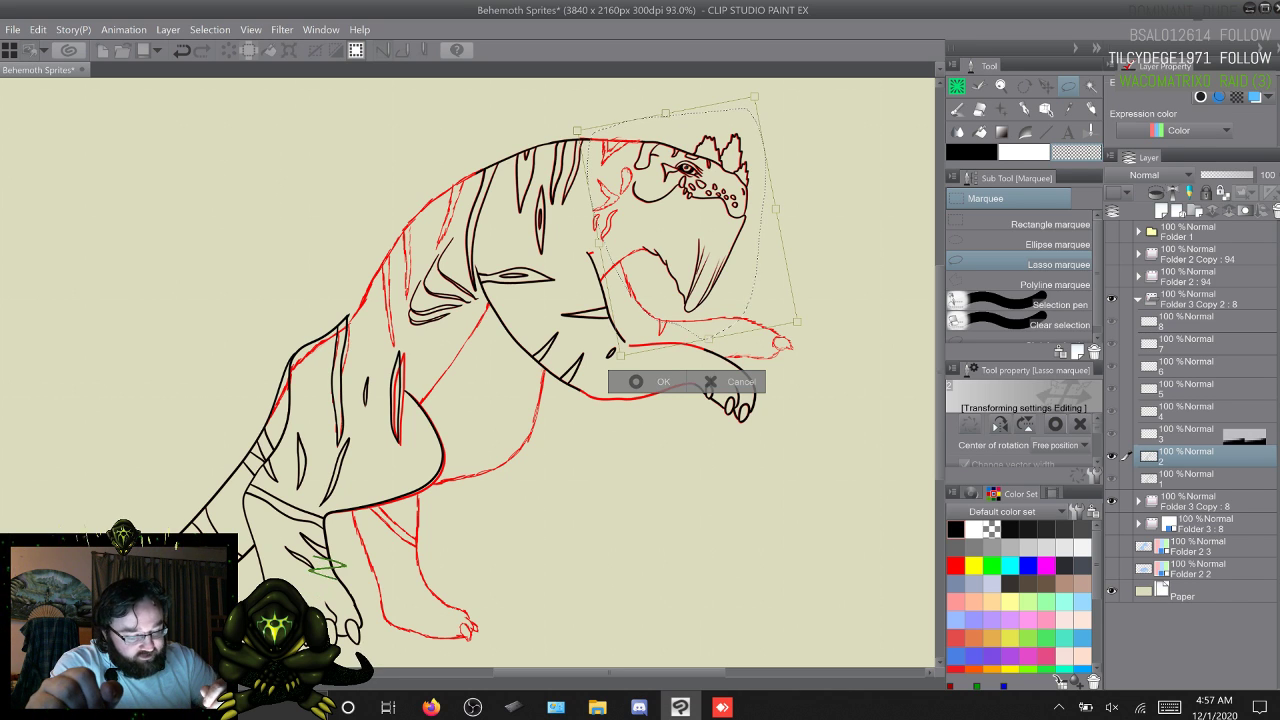
{"action": "key", "text": "Return"}
{"action": "key", "text": "ctrl+d"}
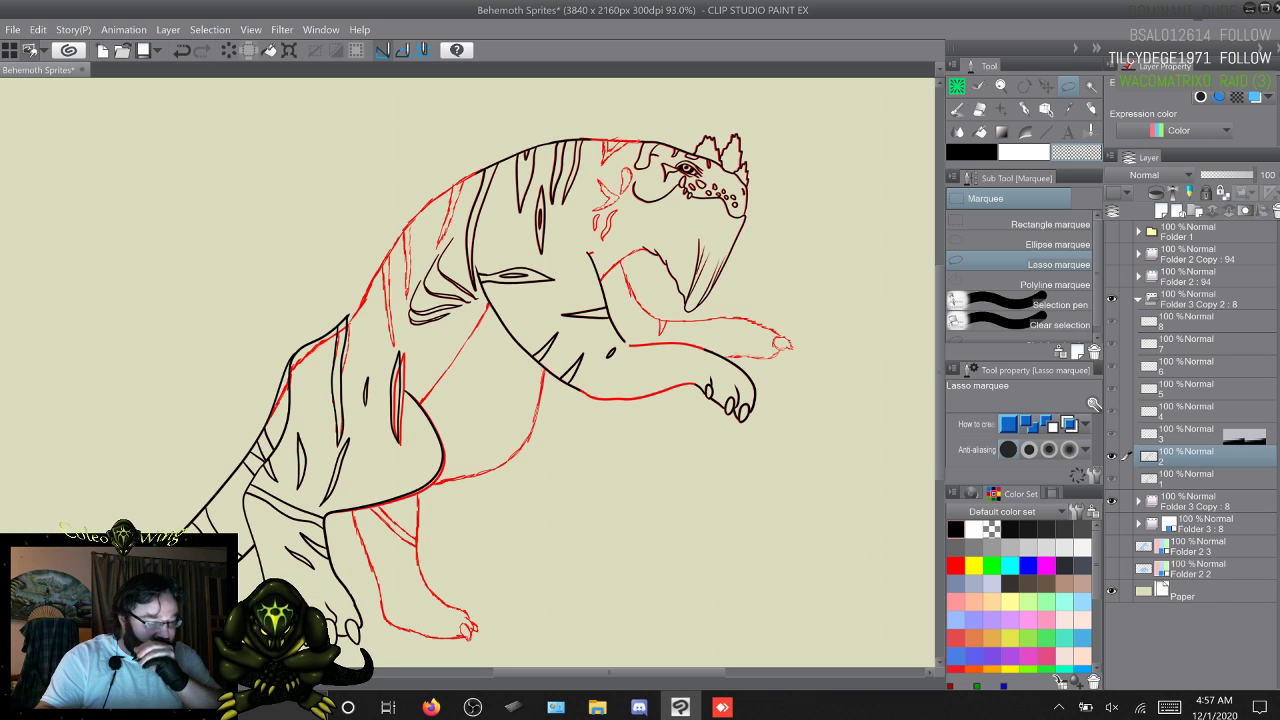
Step: Try the marker brushes near the foreleg and select the Coleowing Marker Small brush
{"action": "key", "text": "XF86TouchpadToggle"}
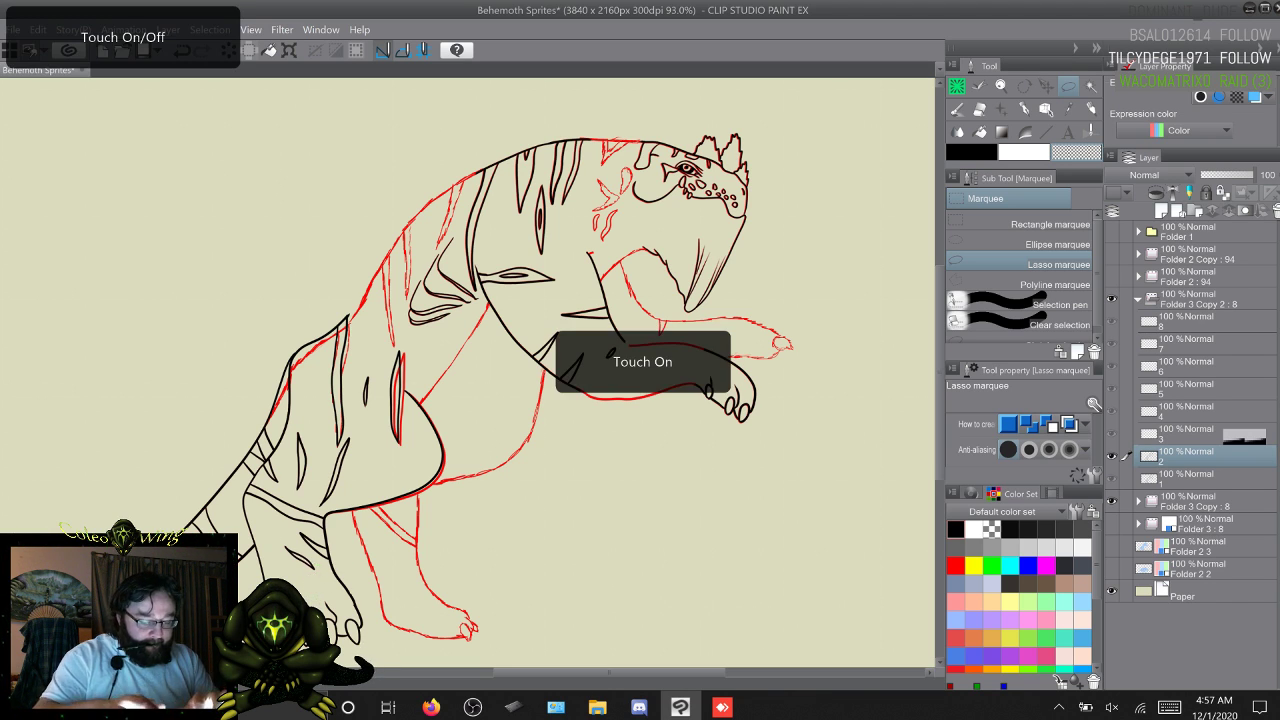
{"action": "scroll", "coordinate": [486, 362], "scroll_direction": "up", "scroll_amount": 4}
{"action": "scroll", "coordinate": [461, 372], "scroll_direction": "up", "scroll_amount": 3}
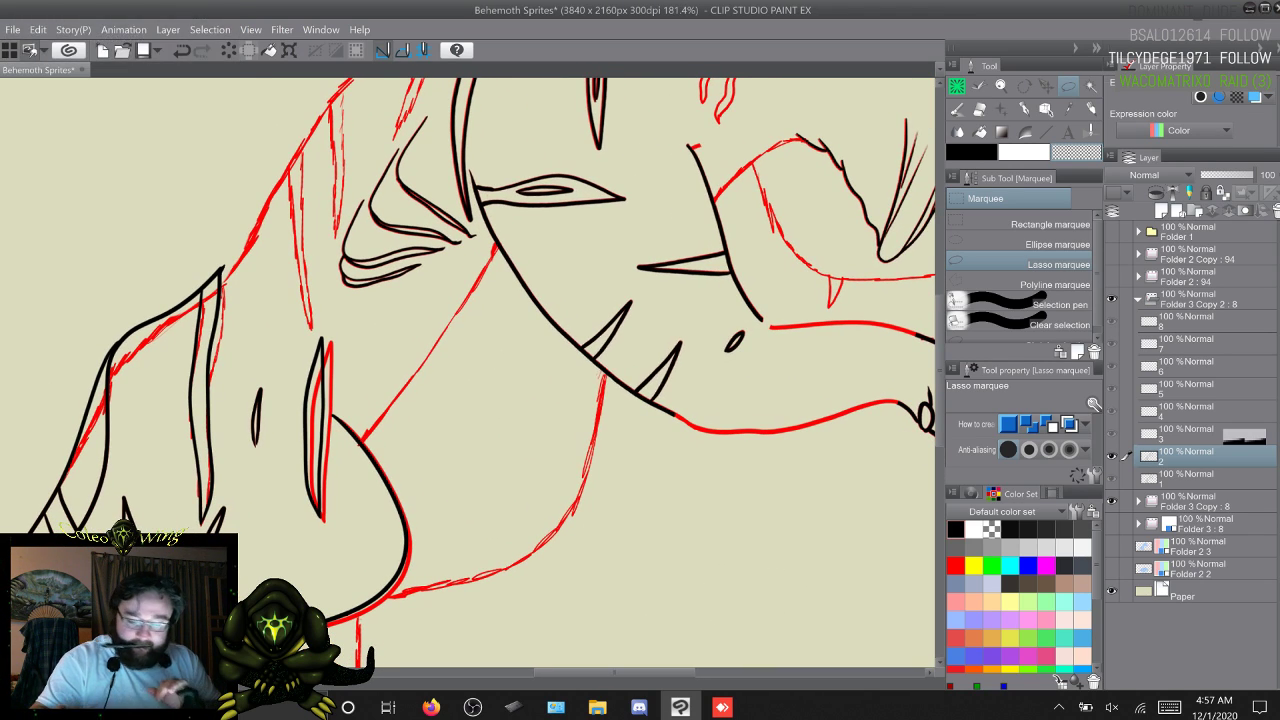
{"action": "key", "text": "XF86TouchpadToggle"}
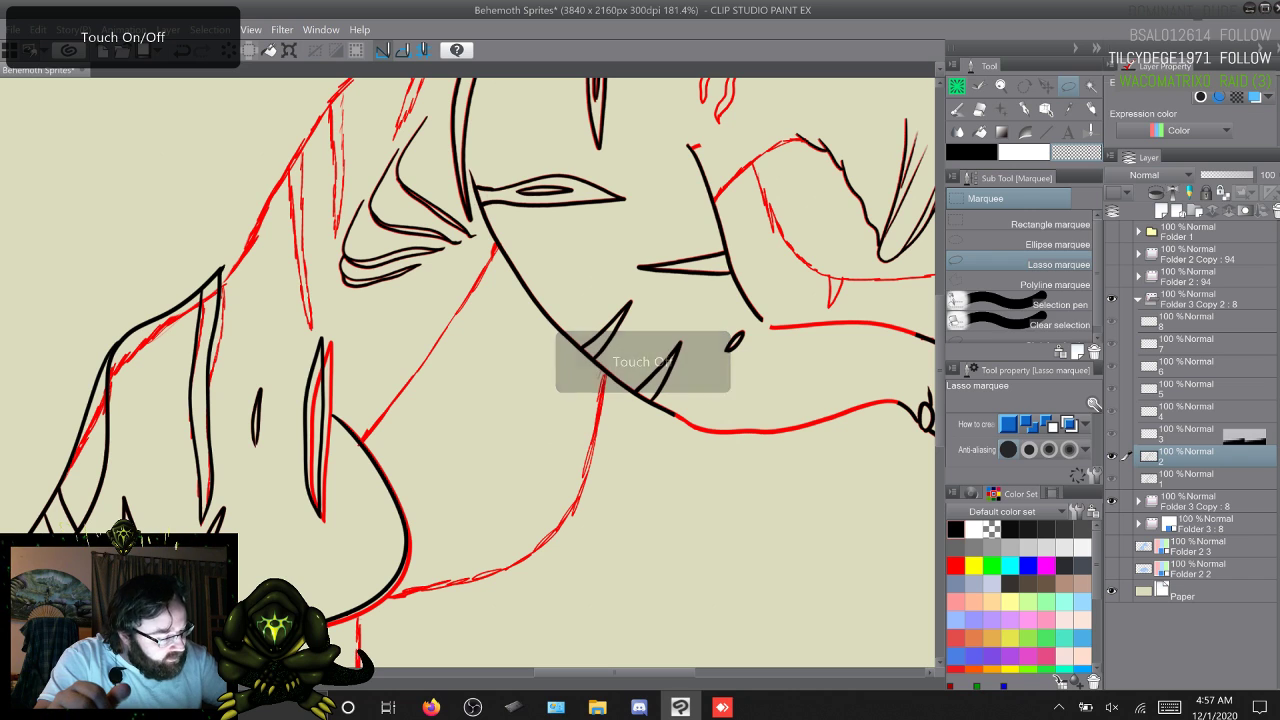
{"action": "key", "text": "b"}
{"action": "left_click", "coordinate": [1040, 286]}
{"action": "left_click_drag", "start_coordinate": [309, 578], "coordinate": [346, 574]}
{"action": "key", "text": "ctrl+z"}
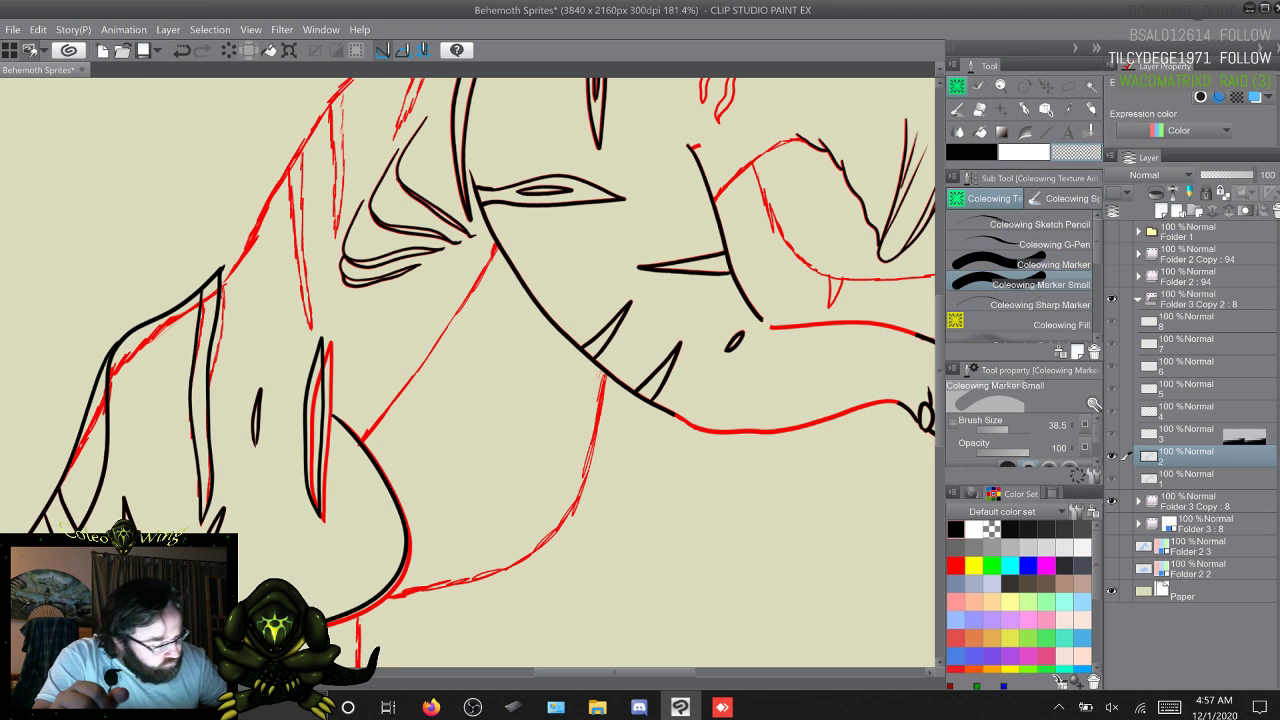
{"action": "left_click", "coordinate": [1040, 304]}
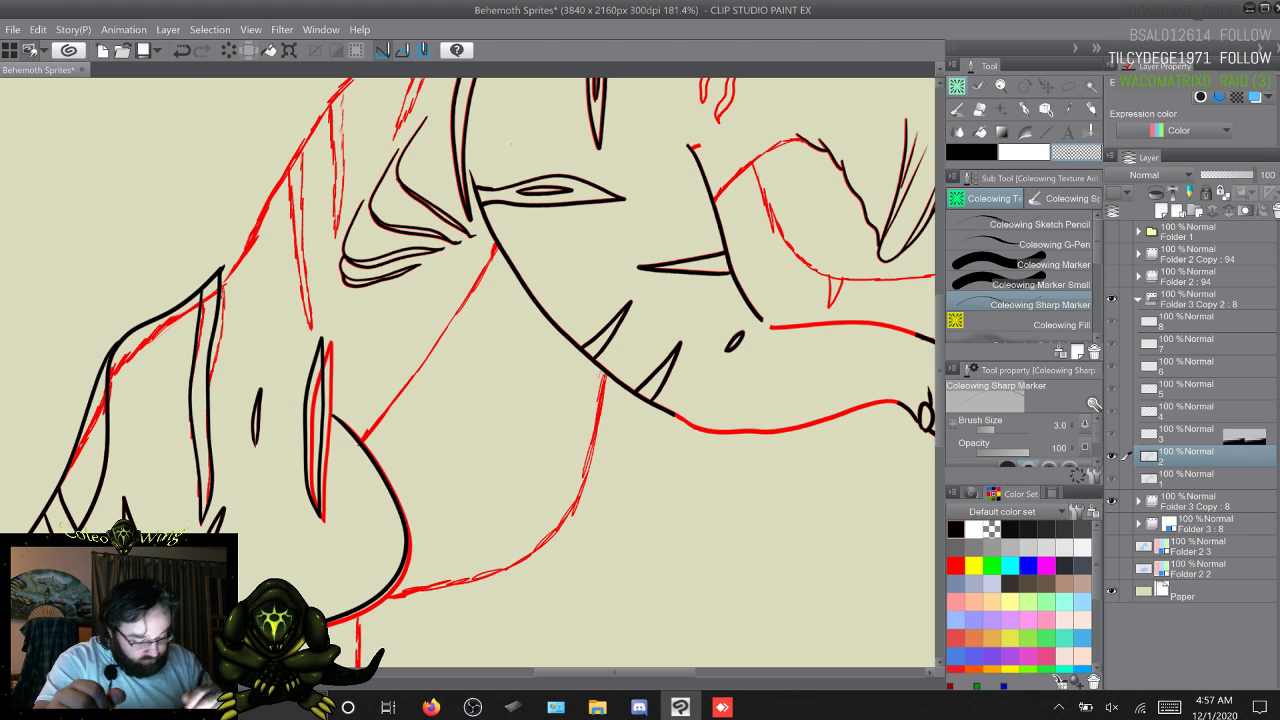
{"action": "left_click_drag", "start_coordinate": [615, 673], "coordinate": [628, 673]}
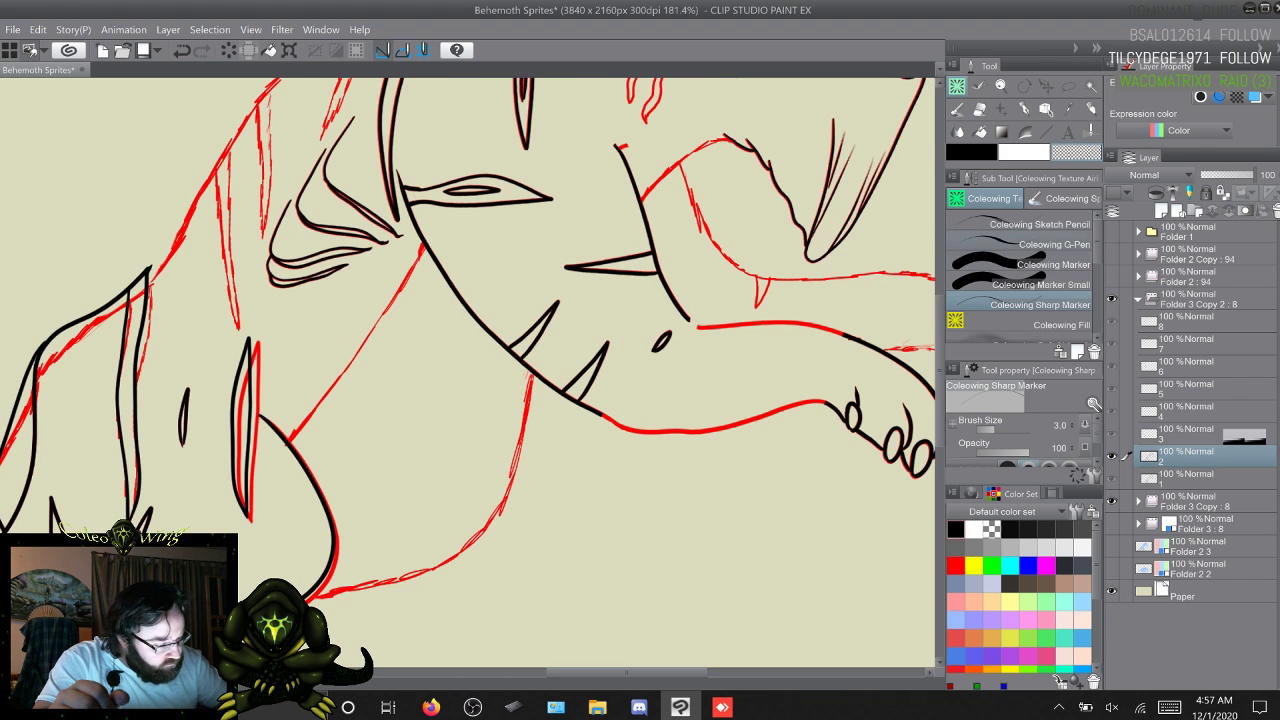
{"action": "left_click", "coordinate": [1040, 284]}
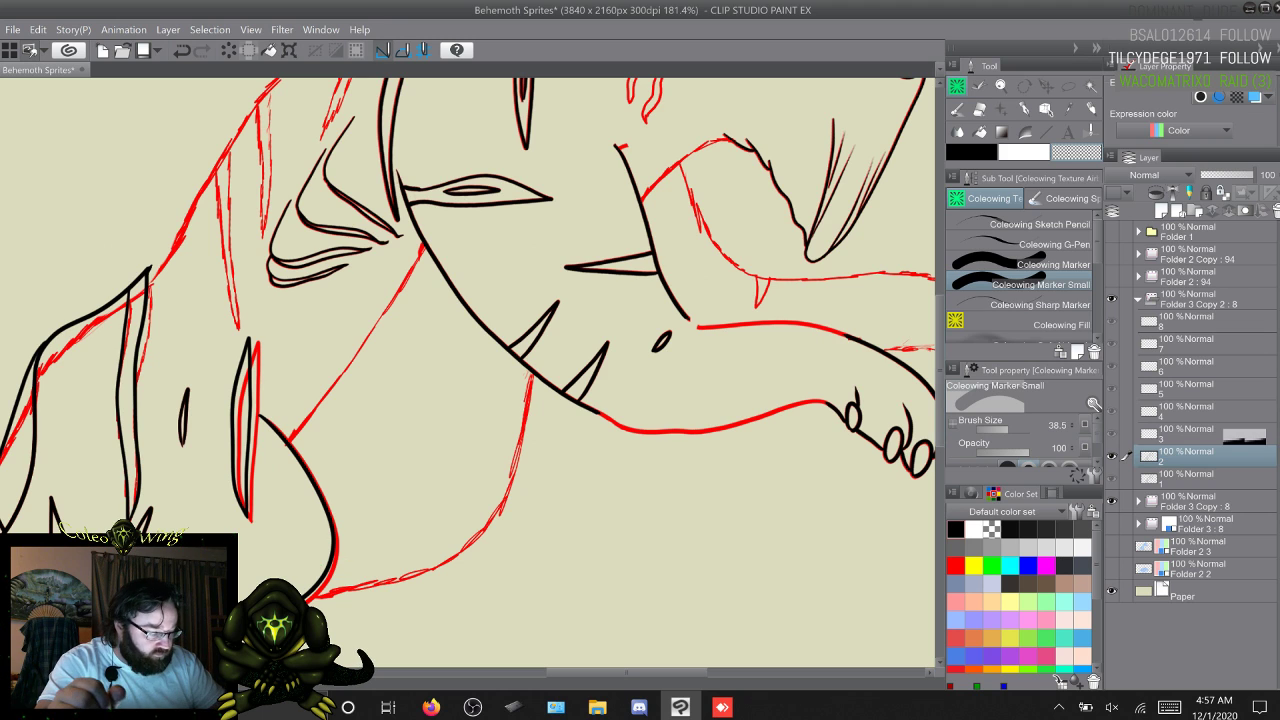
Step: Lasso and delete the misaligned hip outline, the two long stripes and the thigh and belly curve, then clear the selection
{"action": "scroll", "coordinate": [470, 370], "scroll_direction": "up", "scroll_amount": 5}
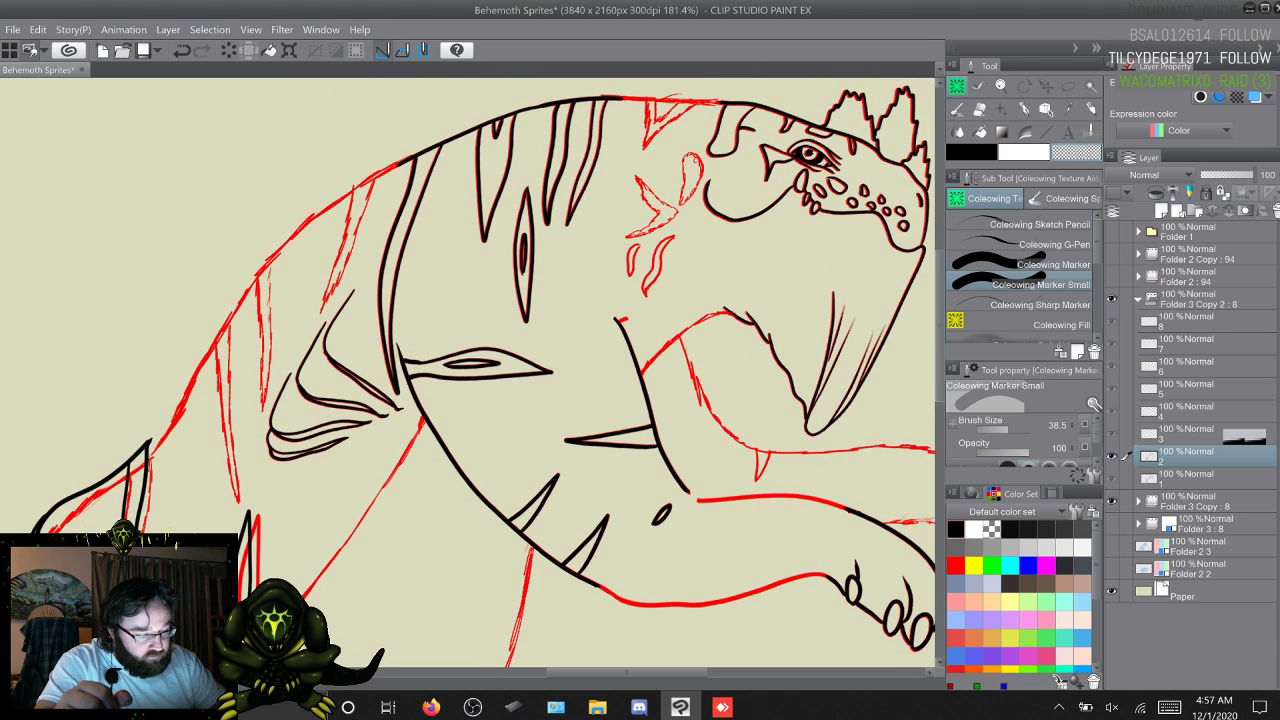
{"action": "scroll", "coordinate": [470, 370], "scroll_direction": "down", "scroll_amount": 2}
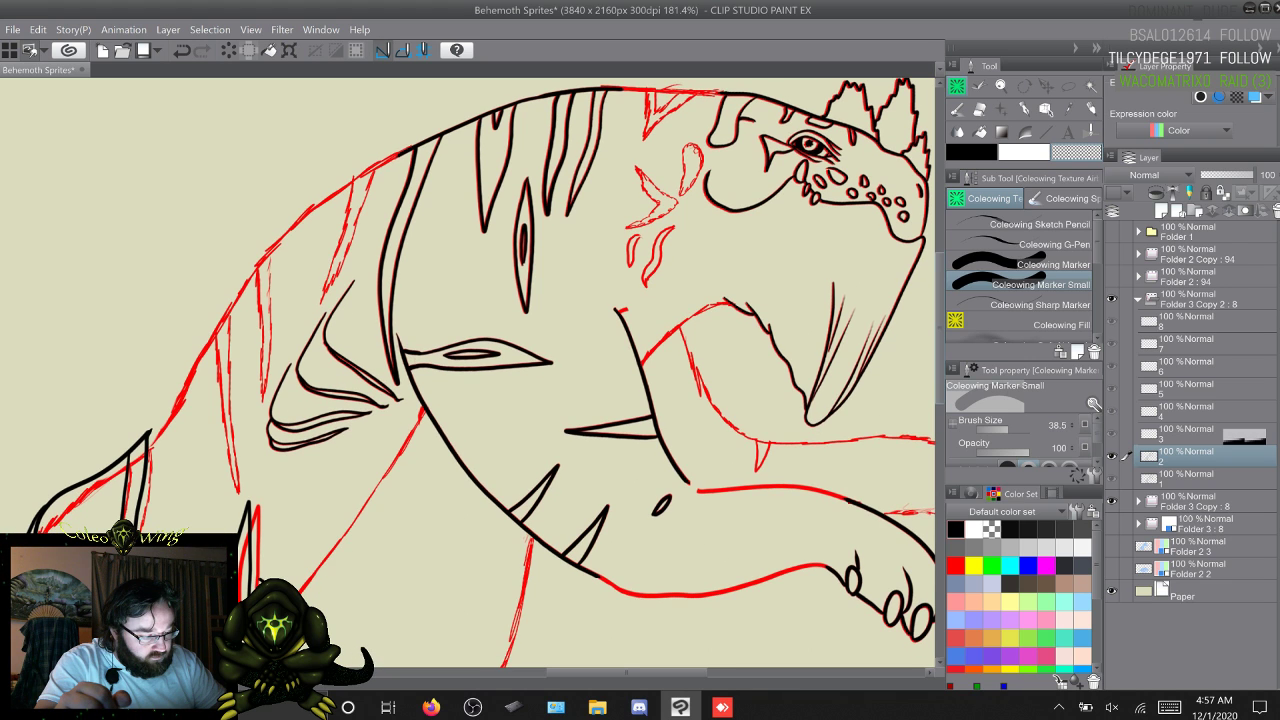
{"action": "scroll", "coordinate": [470, 370], "scroll_direction": "down", "scroll_amount": 3}
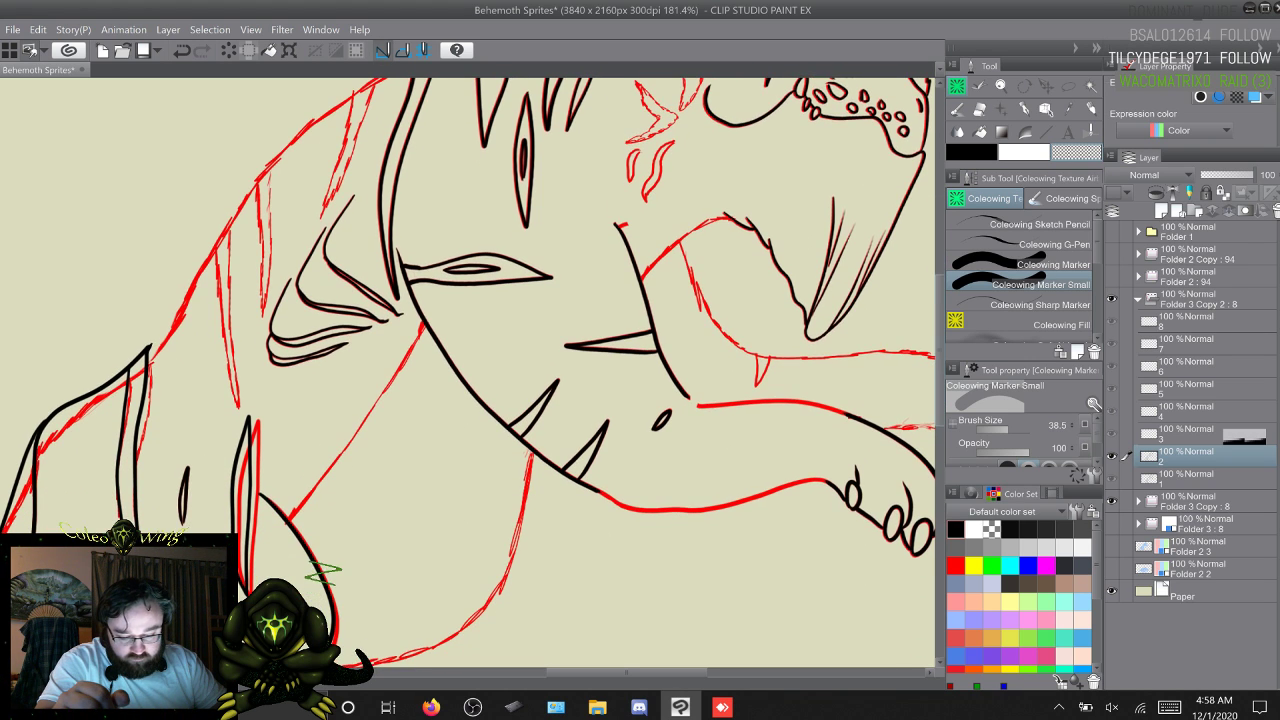
{"action": "scroll", "coordinate": [470, 370], "scroll_direction": "down", "scroll_amount": 5}
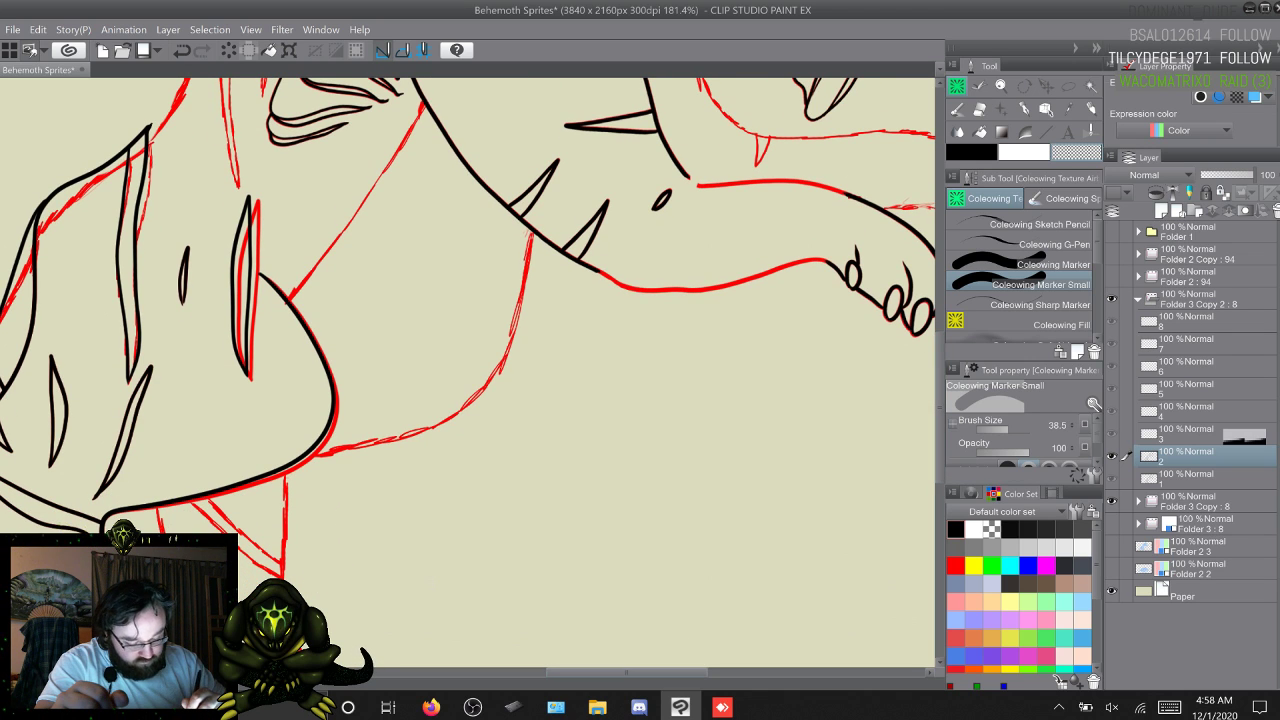
{"action": "scroll", "coordinate": [688, 662], "scroll_direction": "left", "scroll_amount": 5}
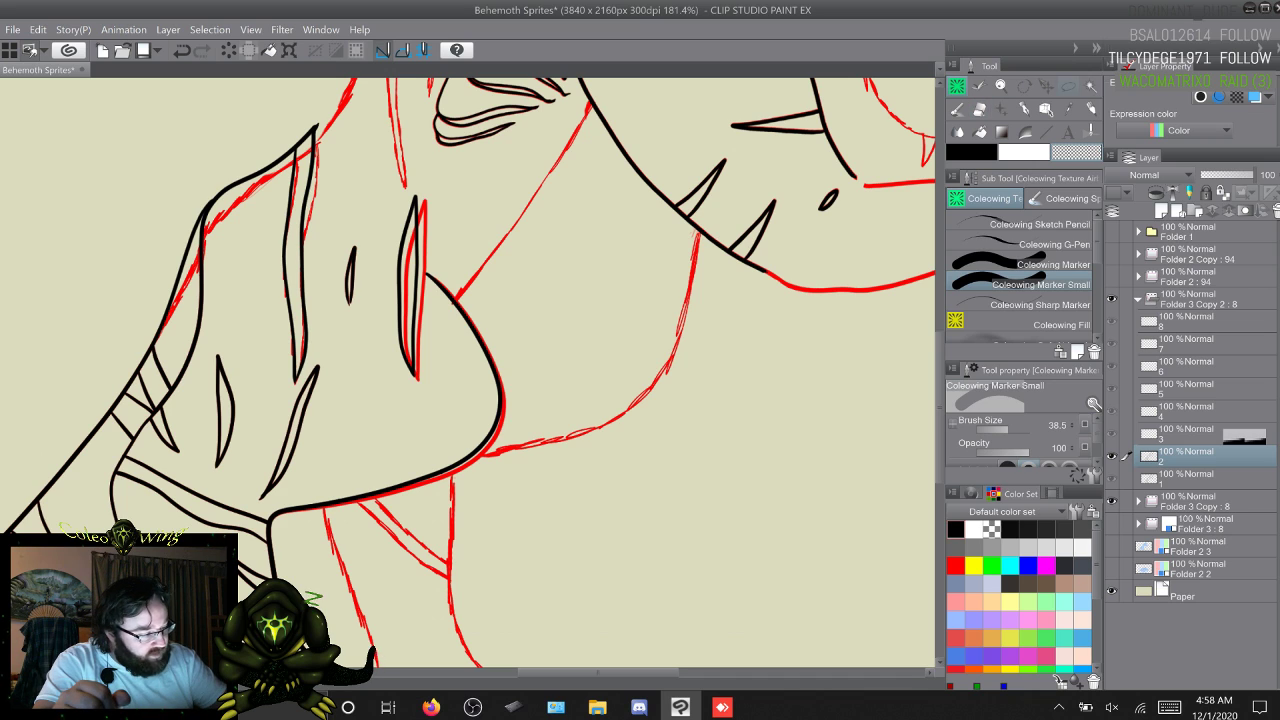
{"action": "key", "text": "m"}
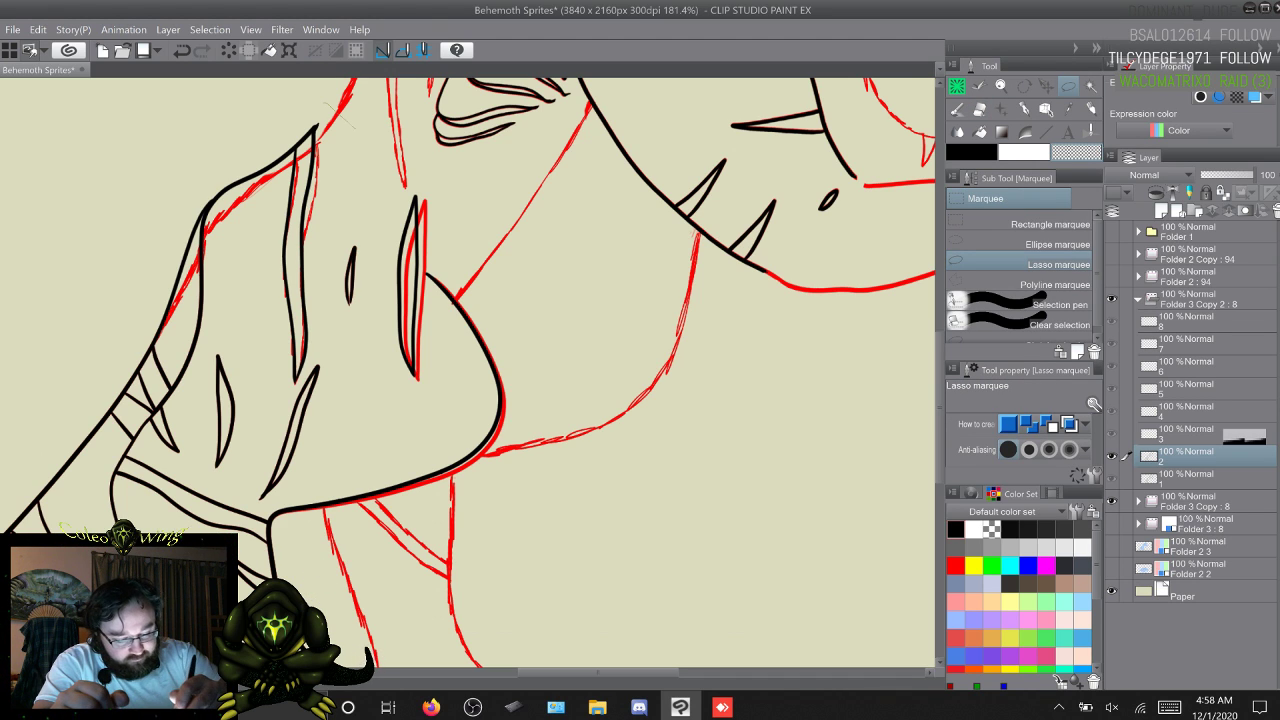
{"action": "mouse_move", "coordinate": [526, 378]}
{"action": "left_mouse_down"}
{"action": "mouse_move", "coordinate": [488, 488]}
{"action": "mouse_move", "coordinate": [360, 535]}
{"action": "mouse_move", "coordinate": [274, 524]}
{"action": "mouse_move", "coordinate": [295, 486]}
{"action": "left_mouse_up"}
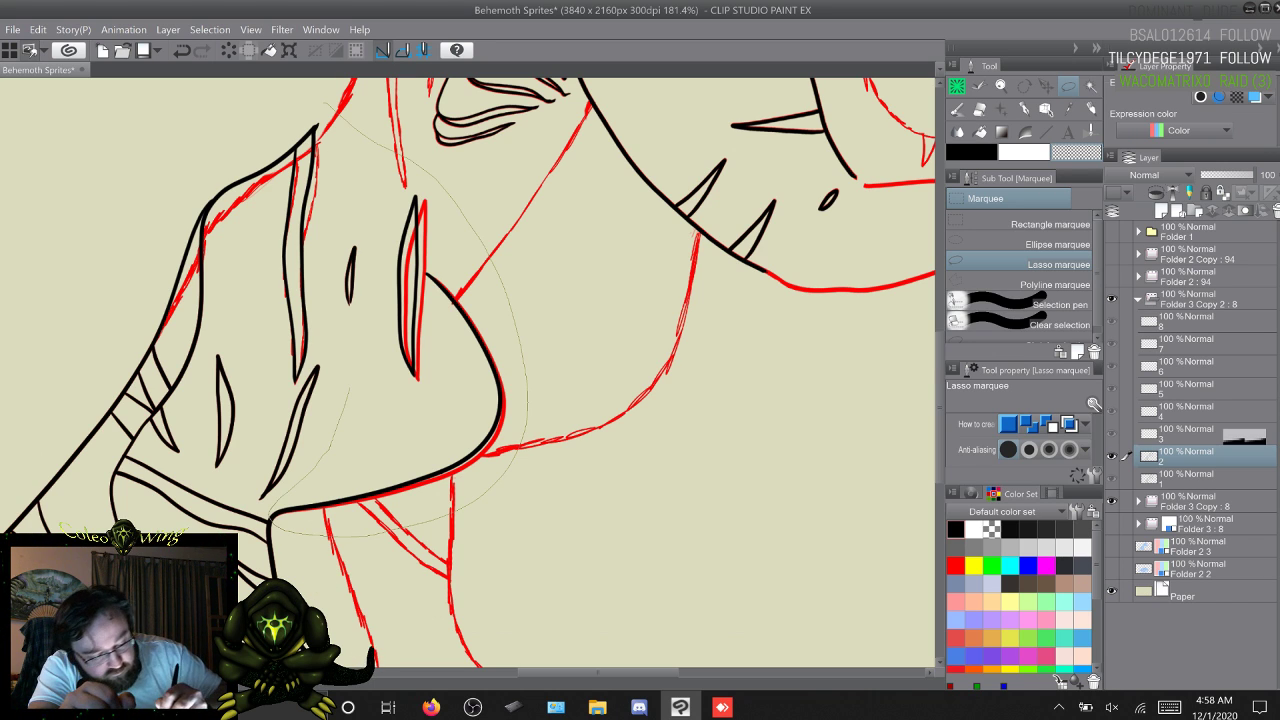
{"action": "mouse_move", "coordinate": [340, 225]}
{"action": "left_mouse_down"}
{"action": "mouse_move", "coordinate": [295, 385]}
{"action": "mouse_move", "coordinate": [262, 370]}
{"action": "mouse_move", "coordinate": [246, 320]}
{"action": "left_mouse_up"}
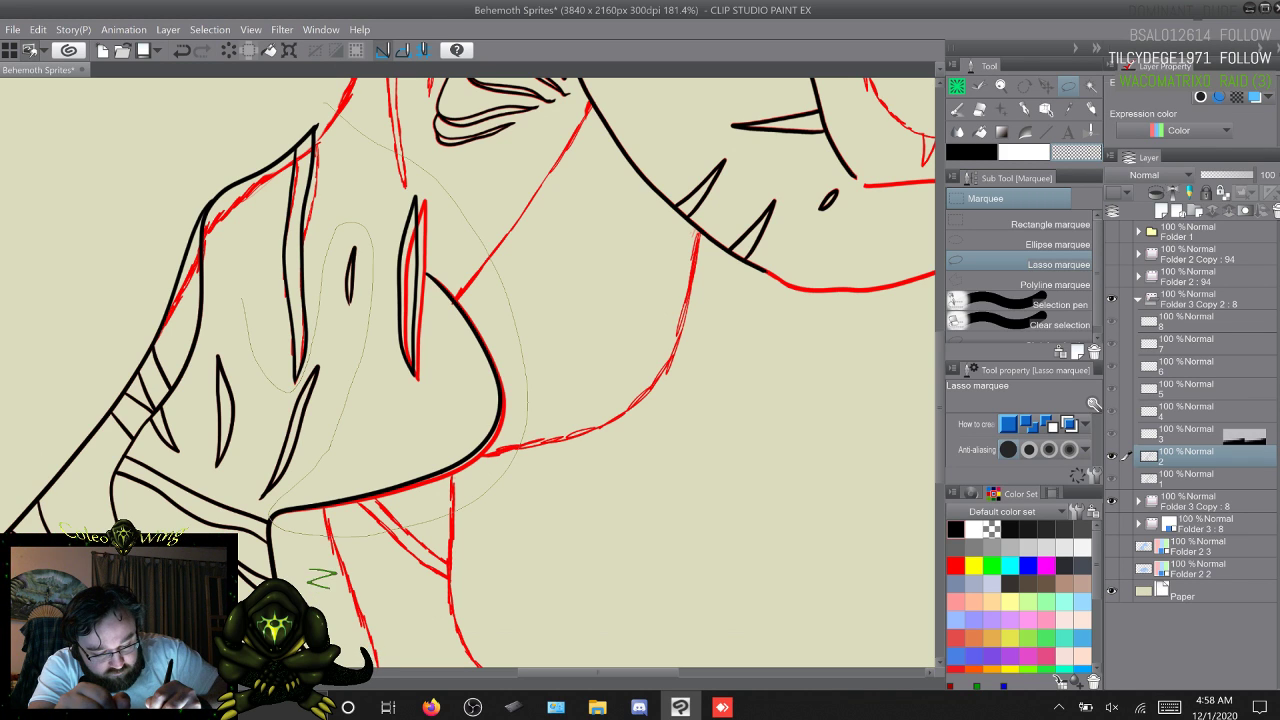
{"action": "mouse_move", "coordinate": [228, 278]}
{"action": "left_mouse_down"}
{"action": "mouse_move", "coordinate": [198, 275]}
{"action": "mouse_move", "coordinate": [169, 338]}
{"action": "left_mouse_up"}
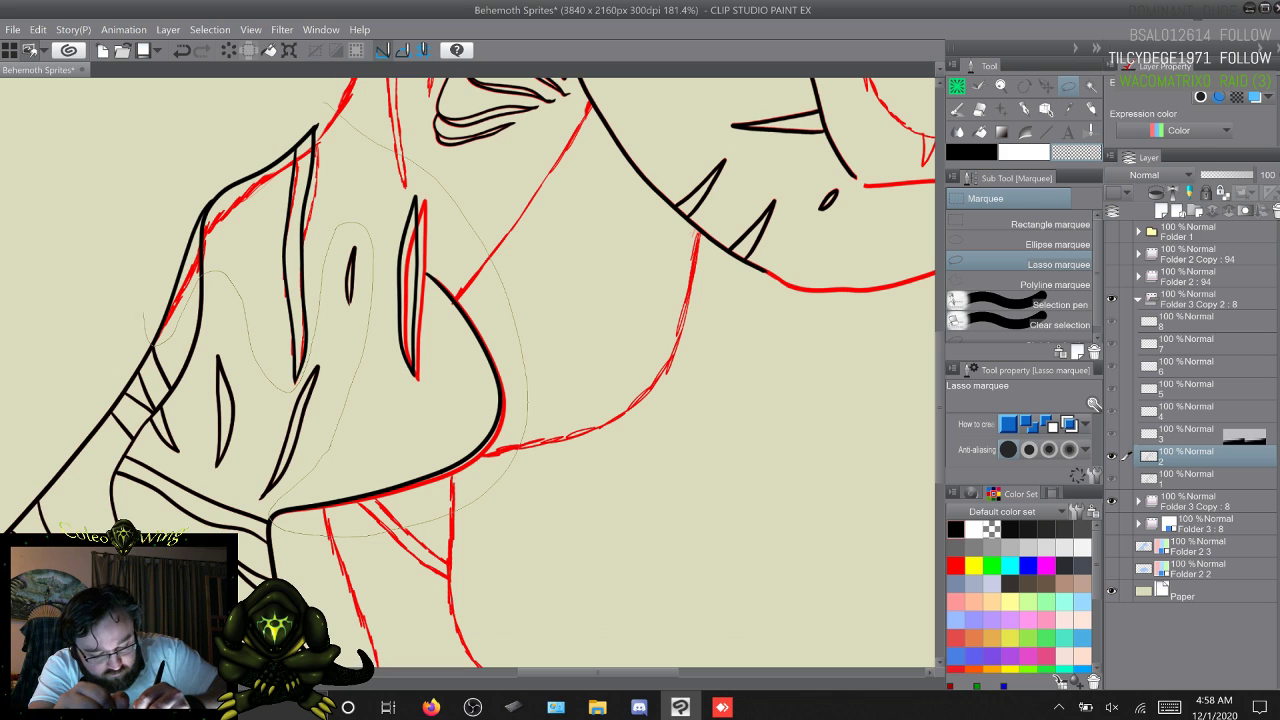
{"action": "left_click_drag", "start_coordinate": [228, 112], "coordinate": [258, 108]}
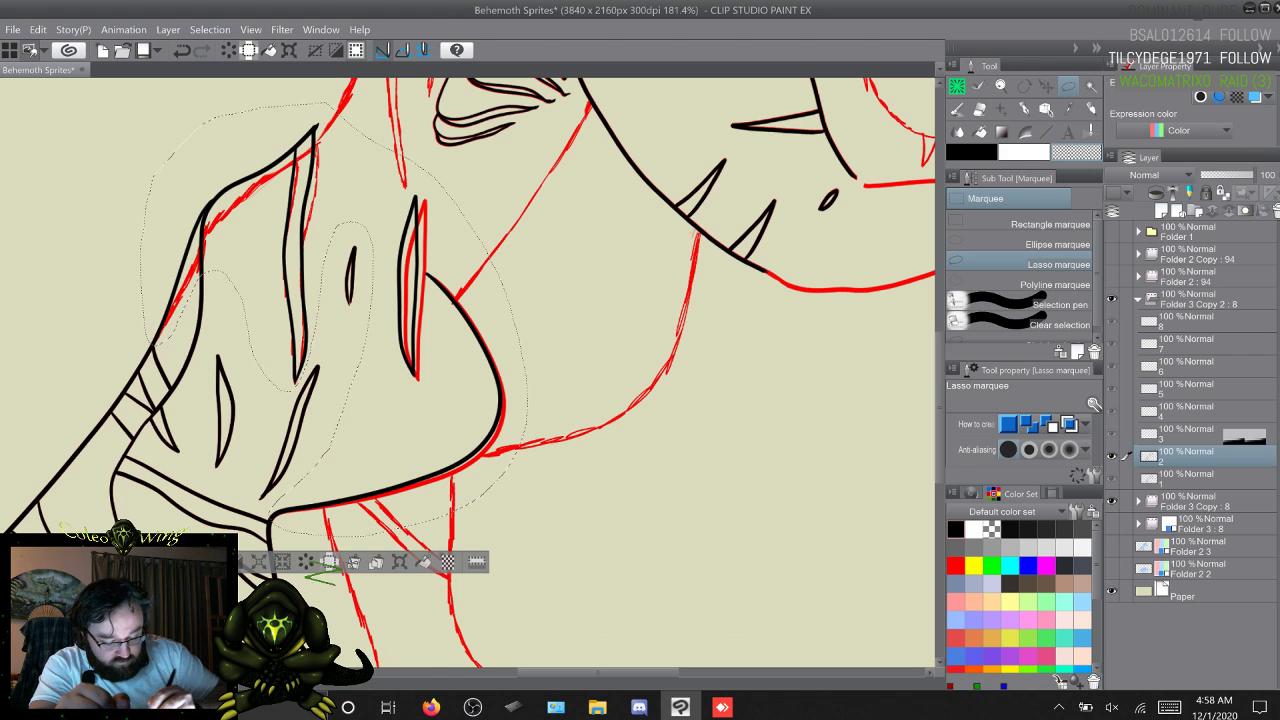
{"action": "key", "text": "Delete"}
{"action": "key", "text": "ctrl+d"}
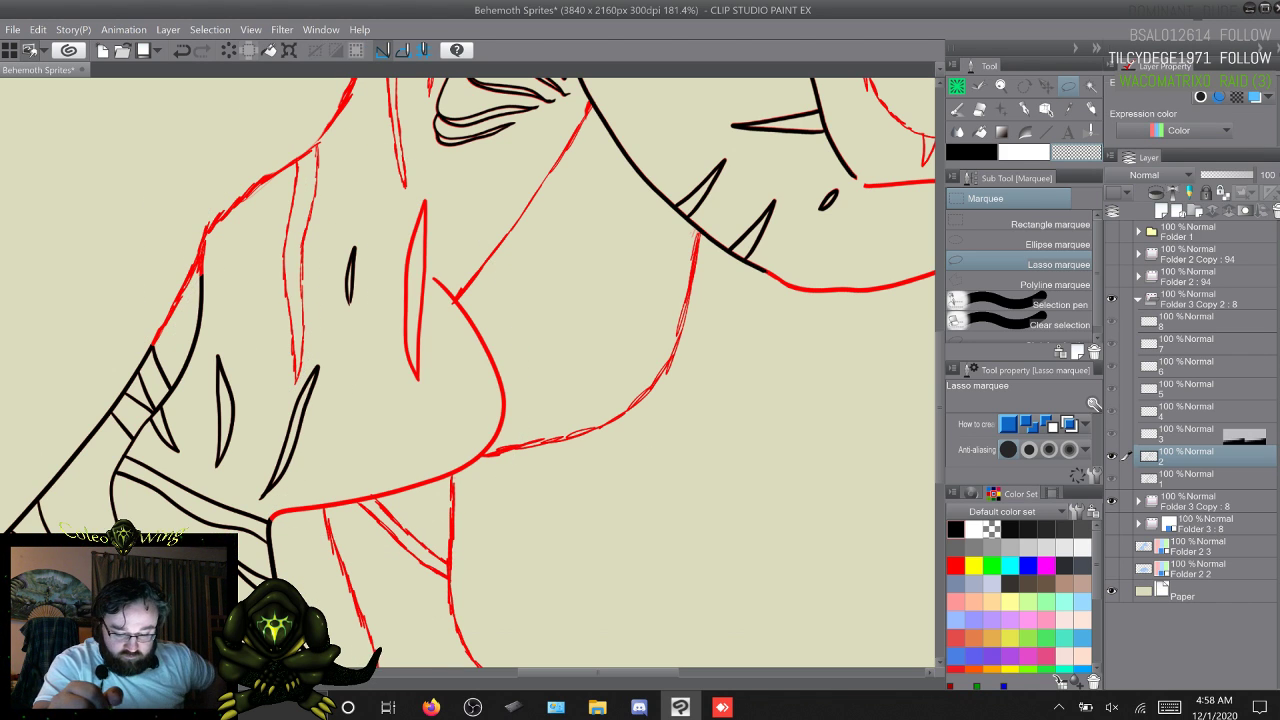
Step: Return to the marker brush and examine the hind legs and the whole figure against the red sketch
{"action": "key", "text": "b"}
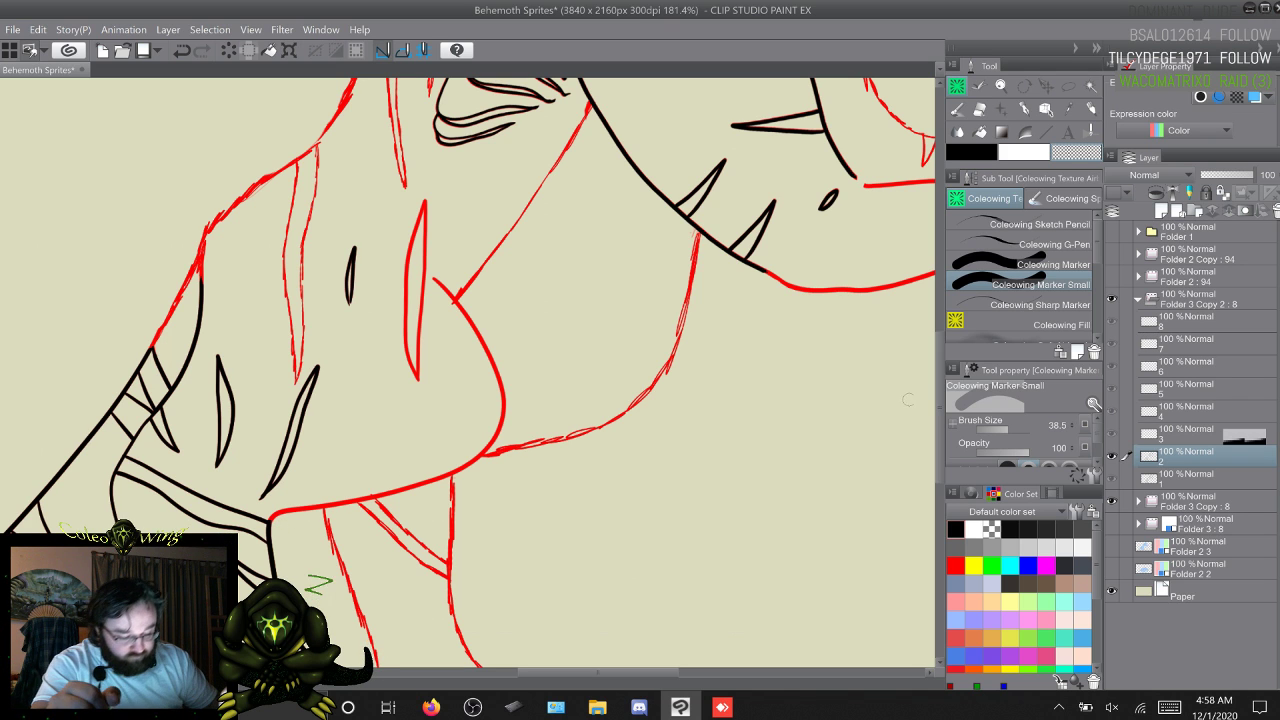
{"action": "scroll", "coordinate": [908, 399], "scroll_direction": "down", "scroll_amount": 3}
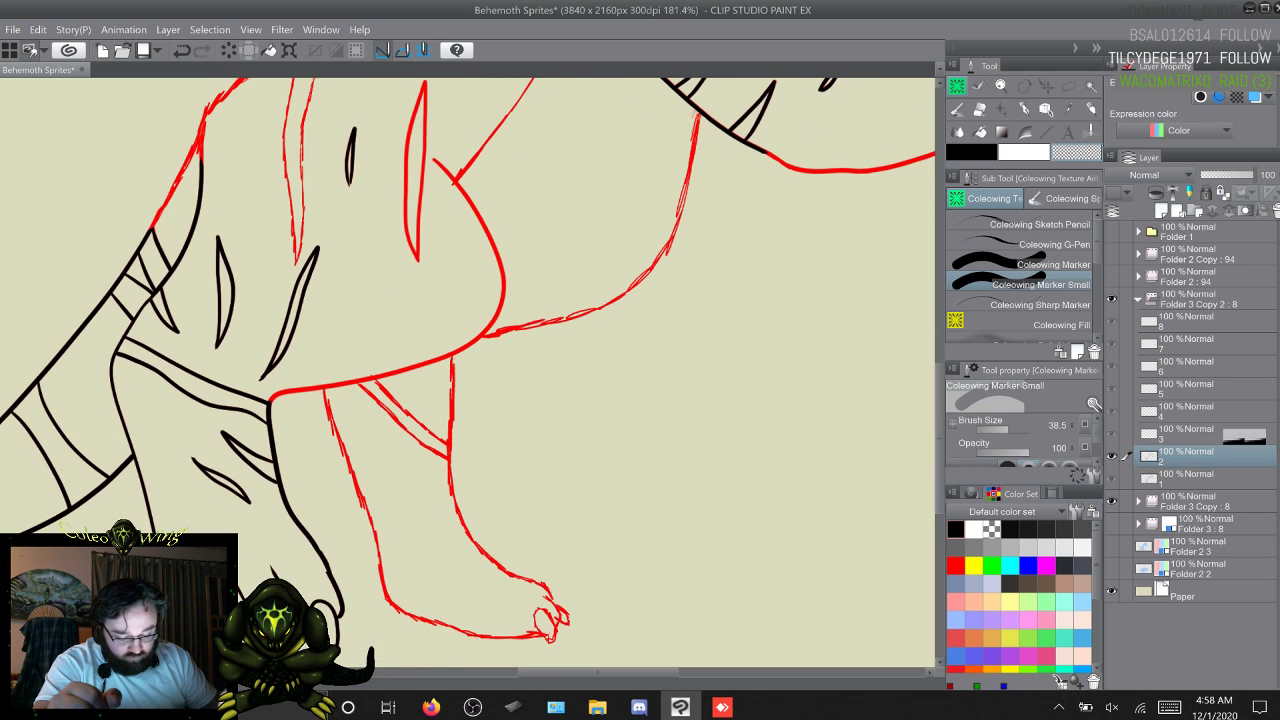
{"action": "mouse_move", "coordinate": [598, 672]}
{"action": "left_mouse_down"}
{"action": "mouse_move", "coordinate": [542, 672]}
{"action": "mouse_move", "coordinate": [577, 672]}
{"action": "left_mouse_up"}
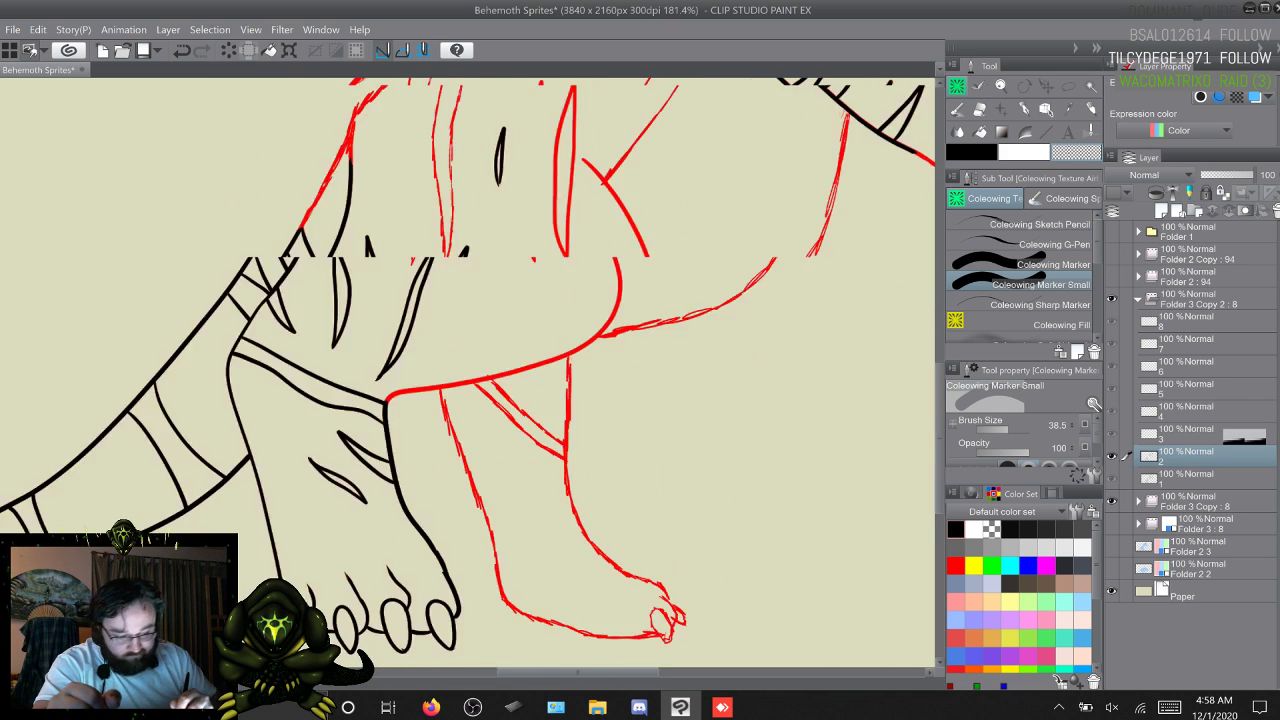
{"action": "scroll", "coordinate": [468, 372], "scroll_direction": "right", "scroll_amount": 4}
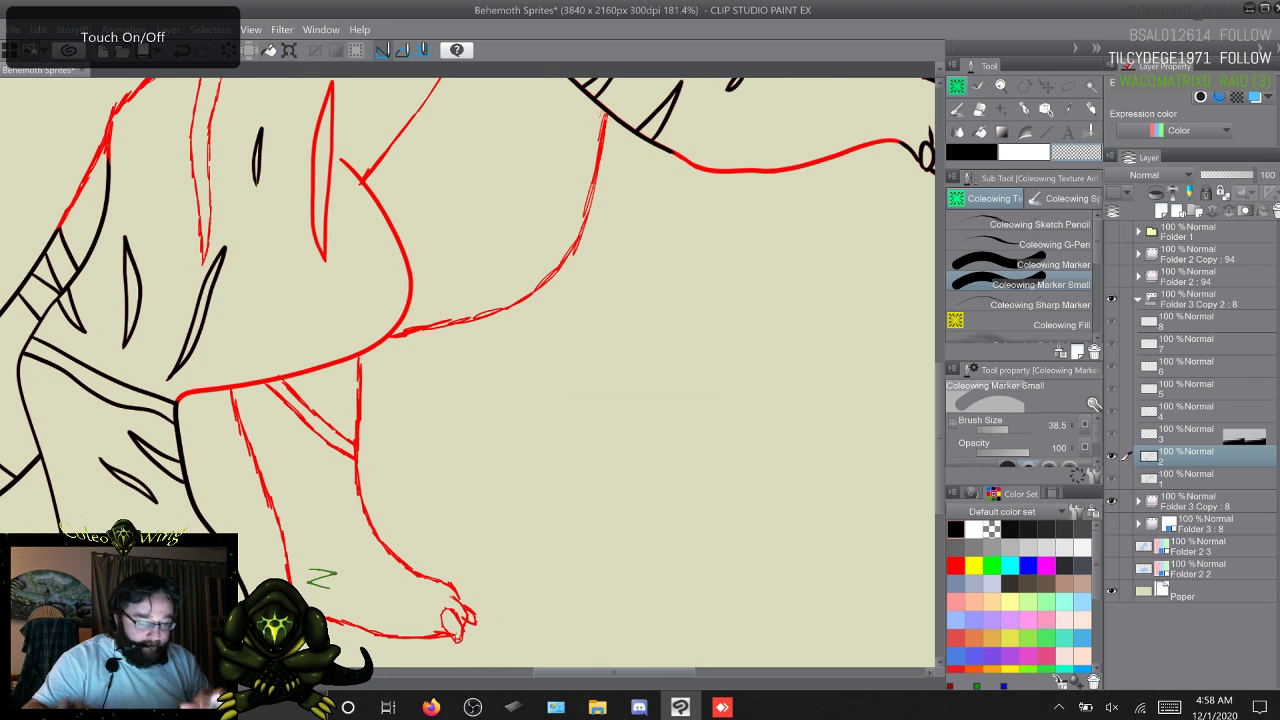
{"action": "scroll", "coordinate": [468, 372], "scroll_direction": "down", "scroll_amount": 4}
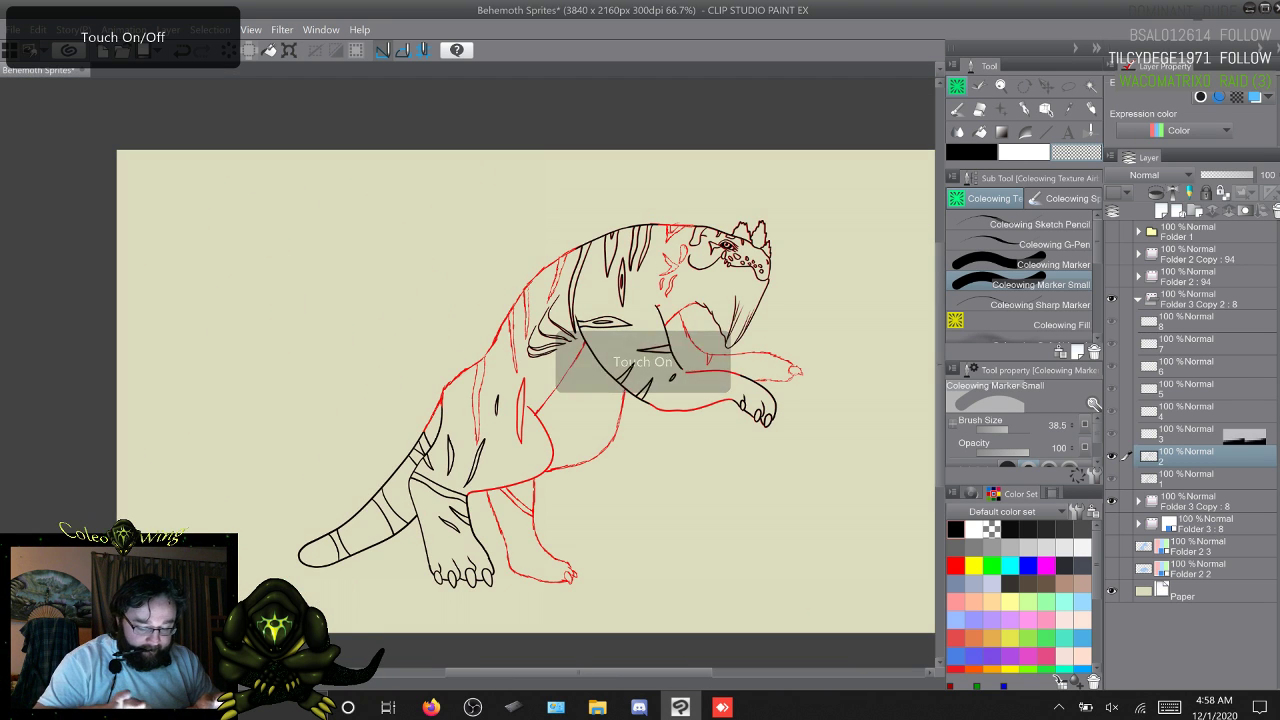
{"action": "left_click_drag", "start_coordinate": [583, 391], "coordinate": [468, 400]}
{"action": "scroll", "coordinate": [464, 386], "scroll_direction": "up", "scroll_amount": 1}
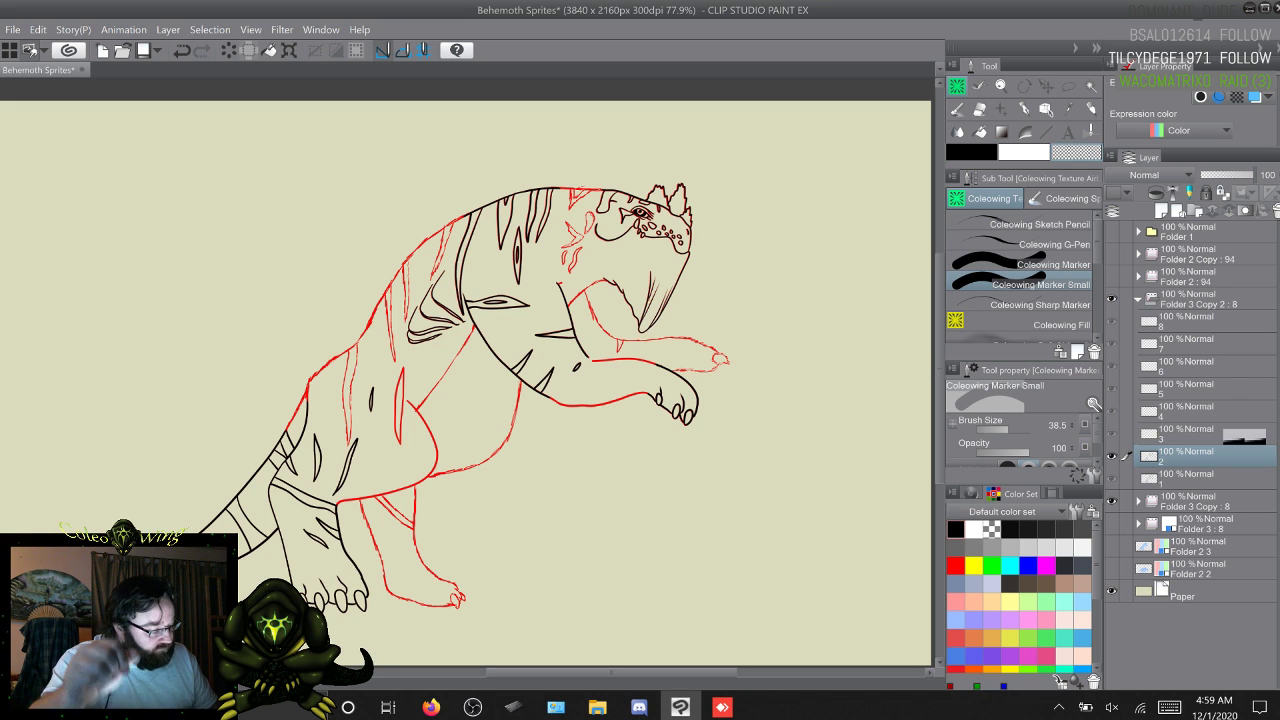
Step: Replace the empty layer 3 in the line art folder with a copy of layer 2, named 3
{"action": "left_click", "coordinate": [1190, 434]}
{"action": "right_click", "coordinate": [1190, 434]}
{"action": "left_click", "coordinate": [1166, 162]}
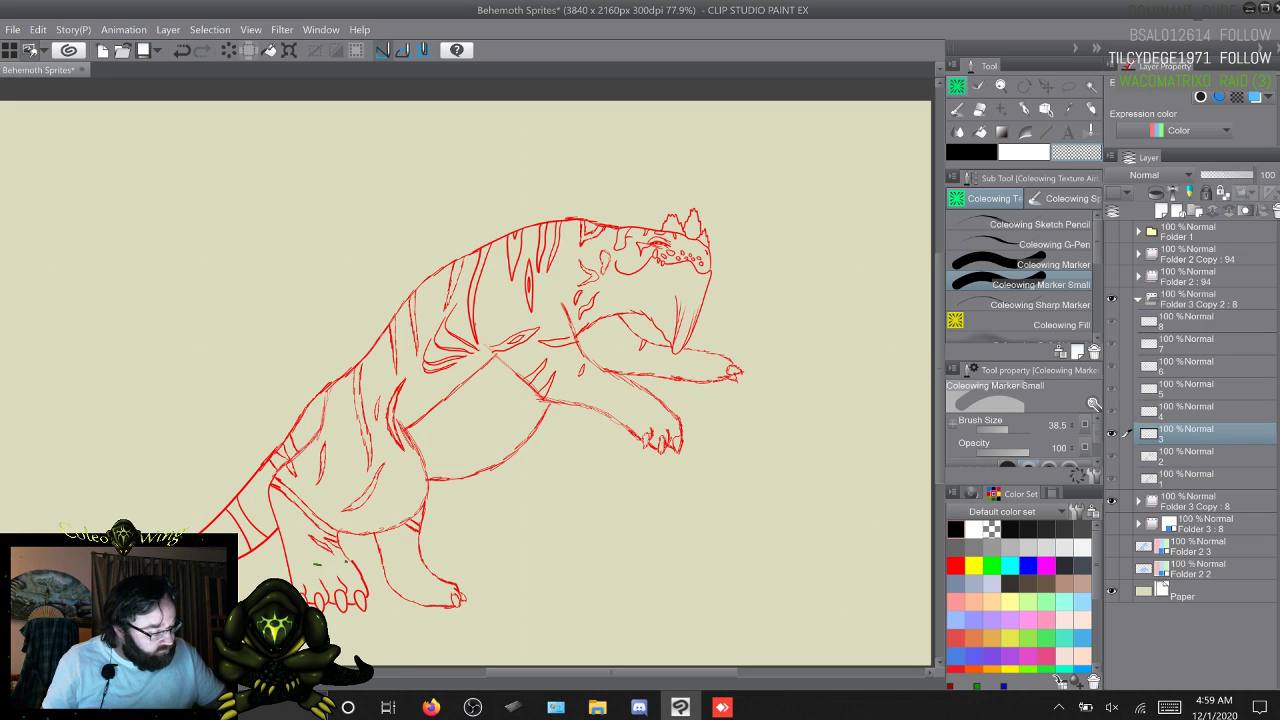
{"action": "double_click", "coordinate": [1190, 438]}
{"action": "key", "text": "Return"}
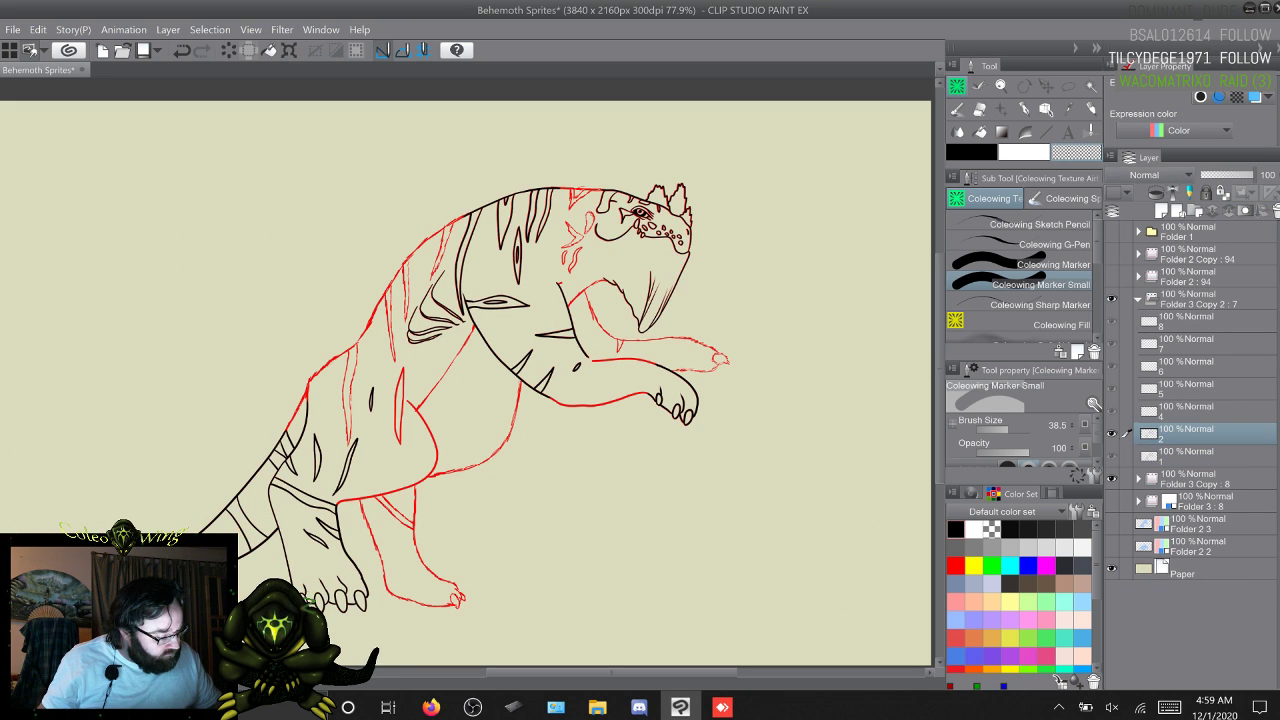
{"action": "key", "text": "F9"}
{"action": "key", "text": "F9"}
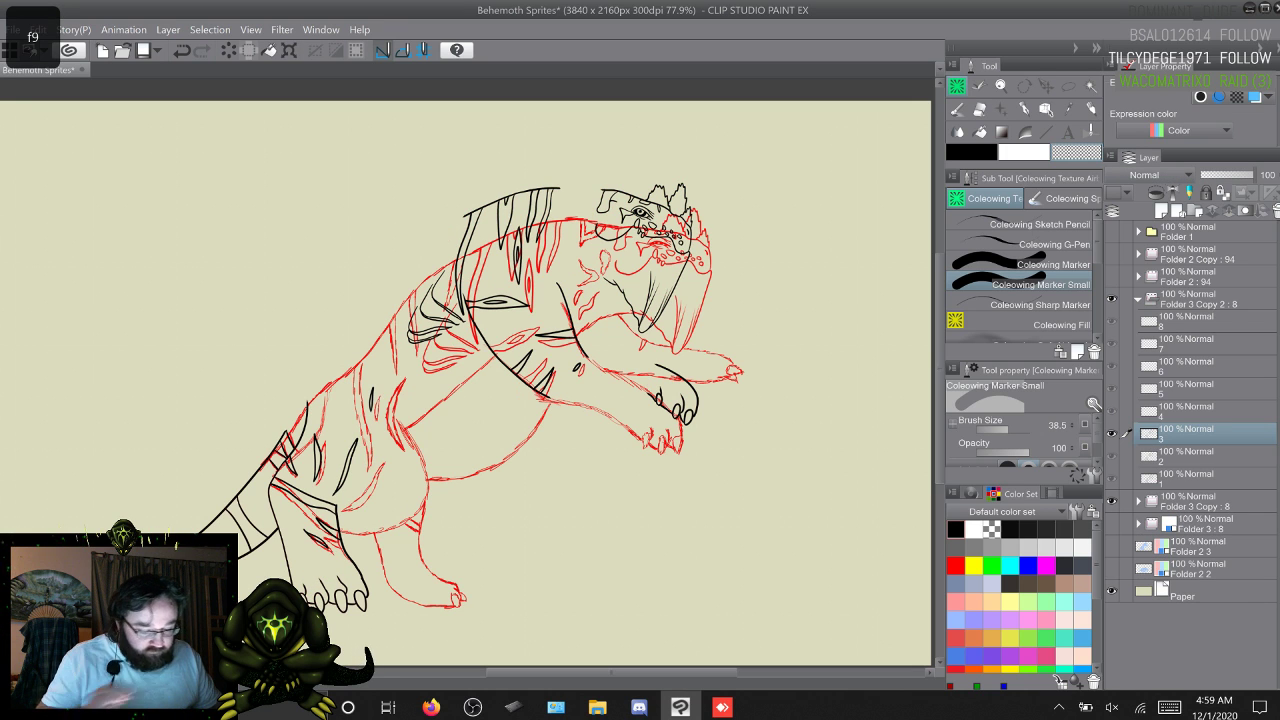
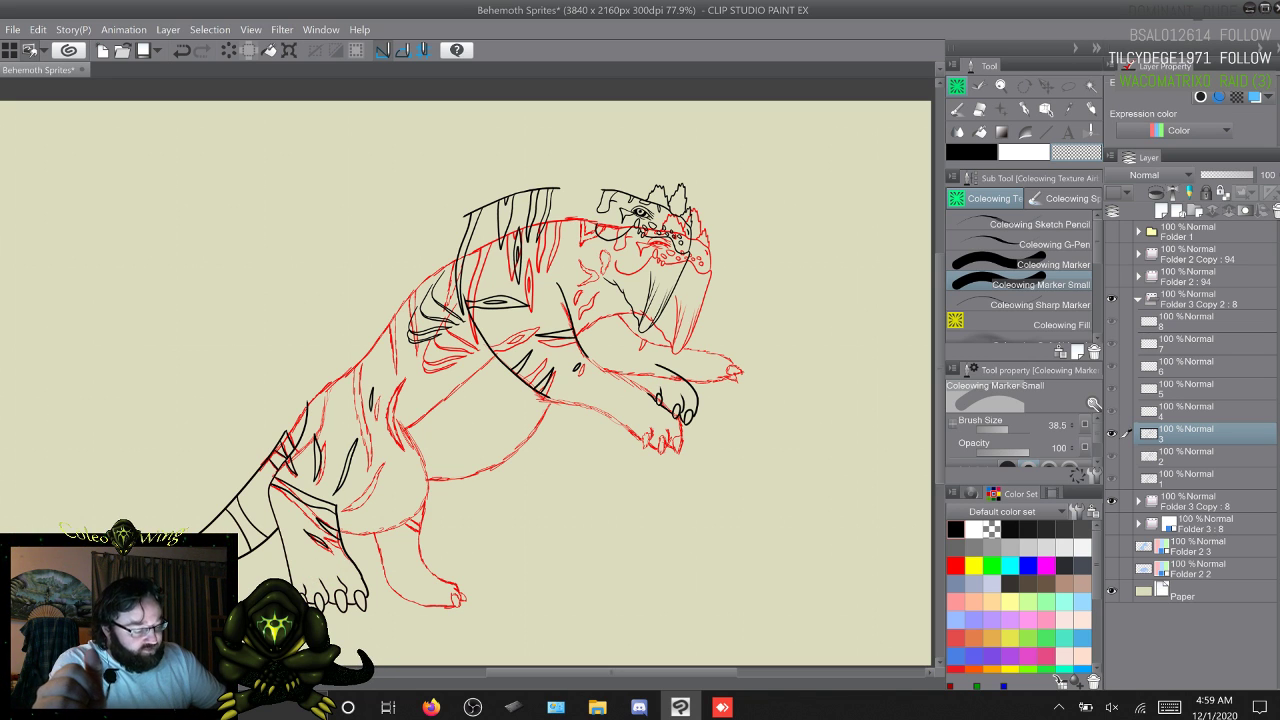
Step: Lasso and delete the black shoulder stripes, chest lines and foreleg on layer 3, then clear the selection
{"action": "scroll", "coordinate": [466, 375], "scroll_direction": "up", "scroll_amount": 1}
{"action": "scroll", "coordinate": [466, 375], "scroll_direction": "down", "scroll_amount": 2}
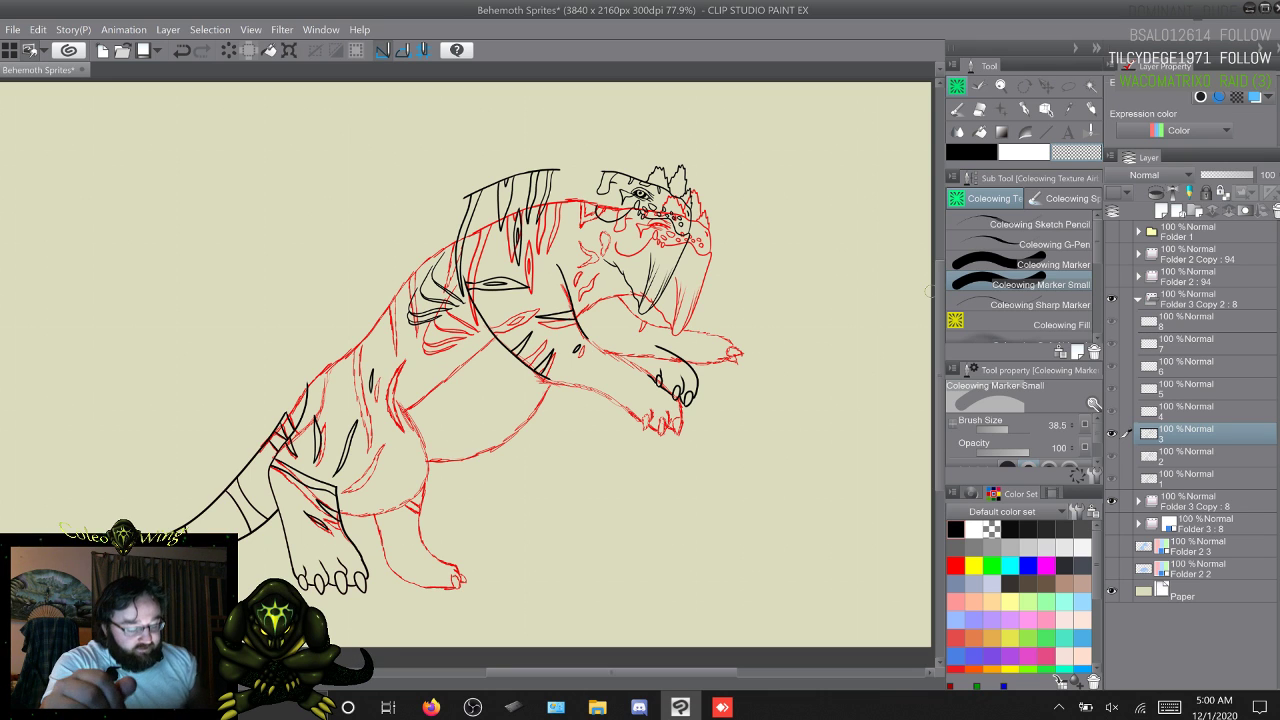
{"action": "key", "text": "m"}
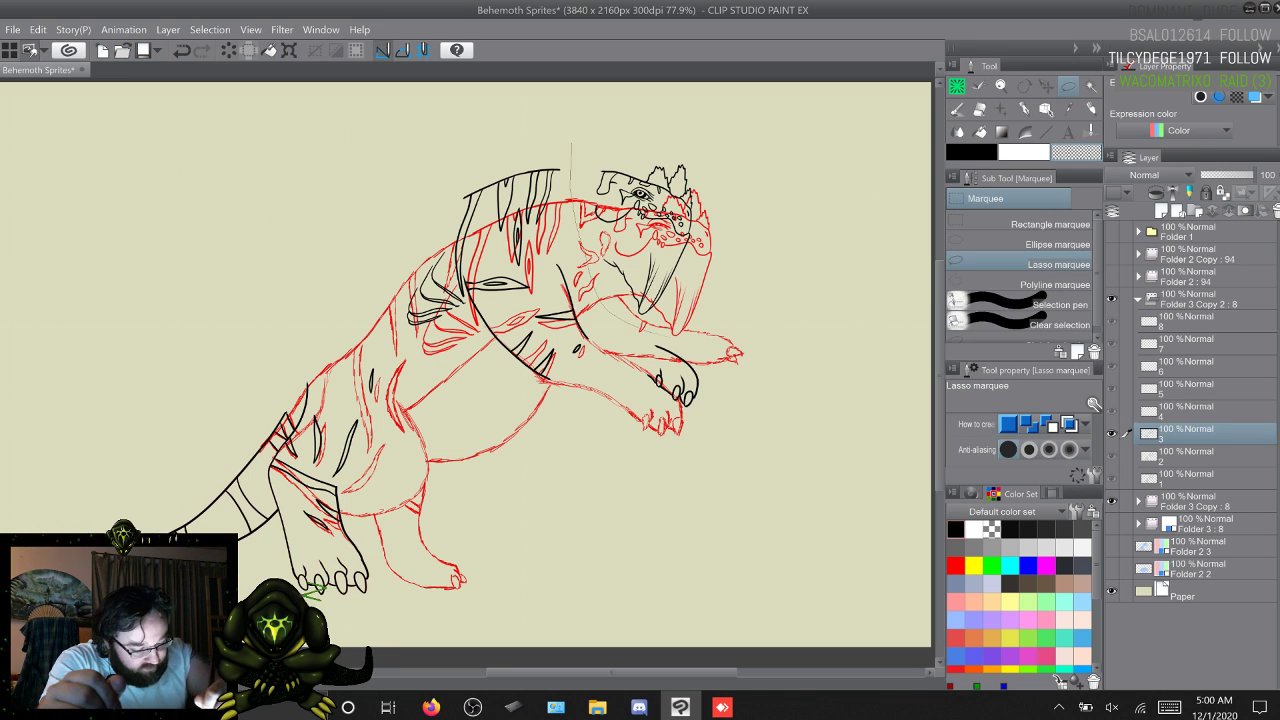
{"action": "mouse_move", "coordinate": [700, 340]}
{"action": "left_mouse_down"}
{"action": "mouse_move", "coordinate": [706, 466]}
{"action": "mouse_move", "coordinate": [497, 370]}
{"action": "mouse_move", "coordinate": [488, 322]}
{"action": "left_mouse_up"}
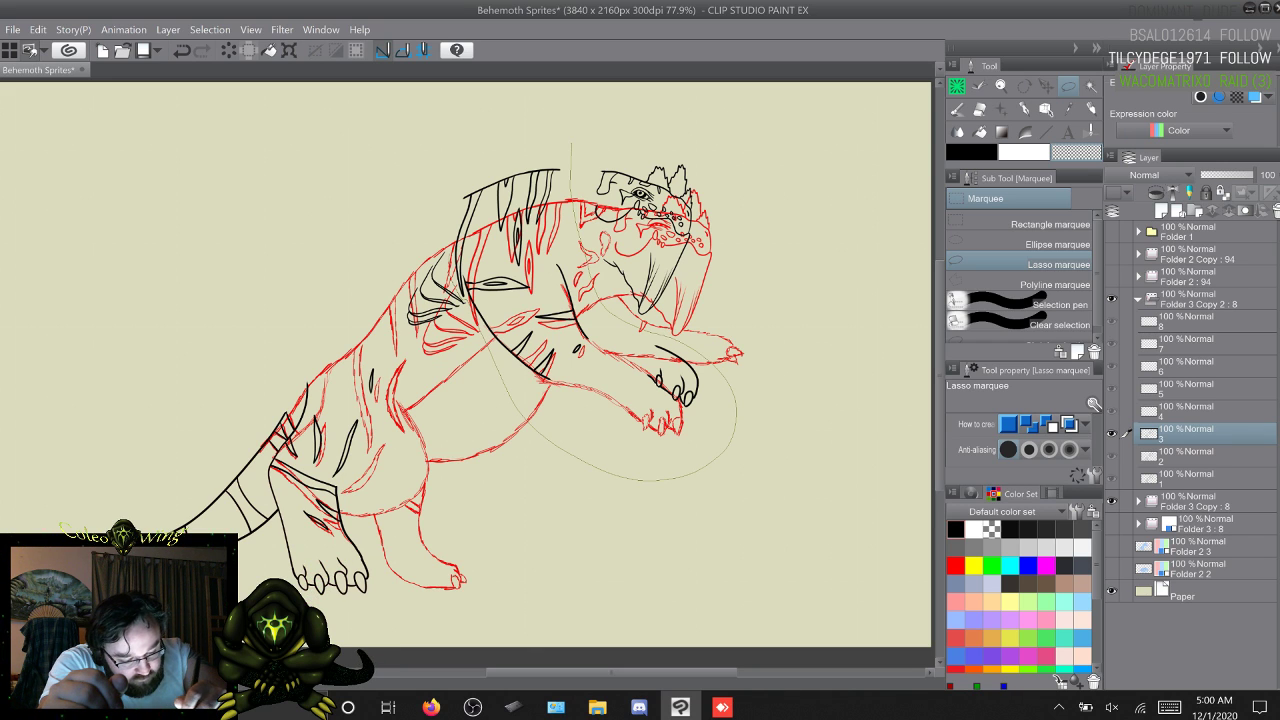
{"action": "mouse_move", "coordinate": [470, 250]}
{"action": "left_mouse_down"}
{"action": "mouse_move", "coordinate": [452, 180]}
{"action": "mouse_move", "coordinate": [532, 140]}
{"action": "left_mouse_up"}
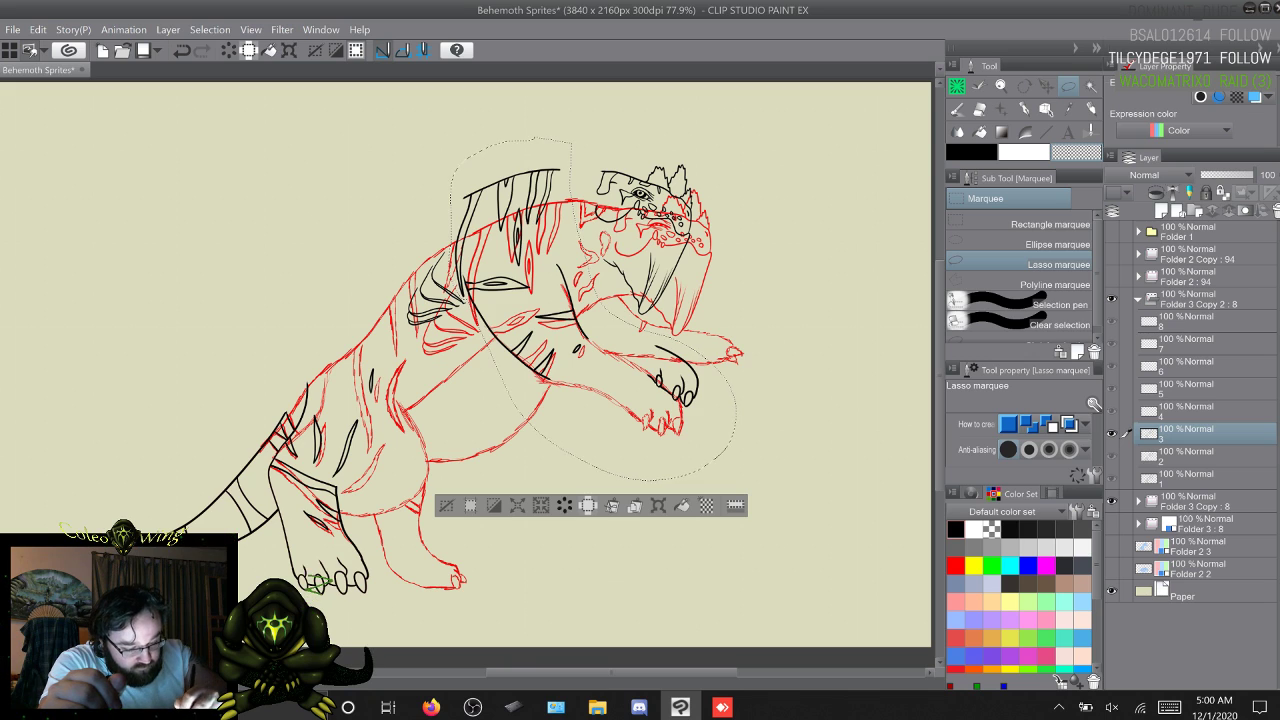
{"action": "key", "text": "Delete"}
{"action": "key", "text": "ctrl+d"}
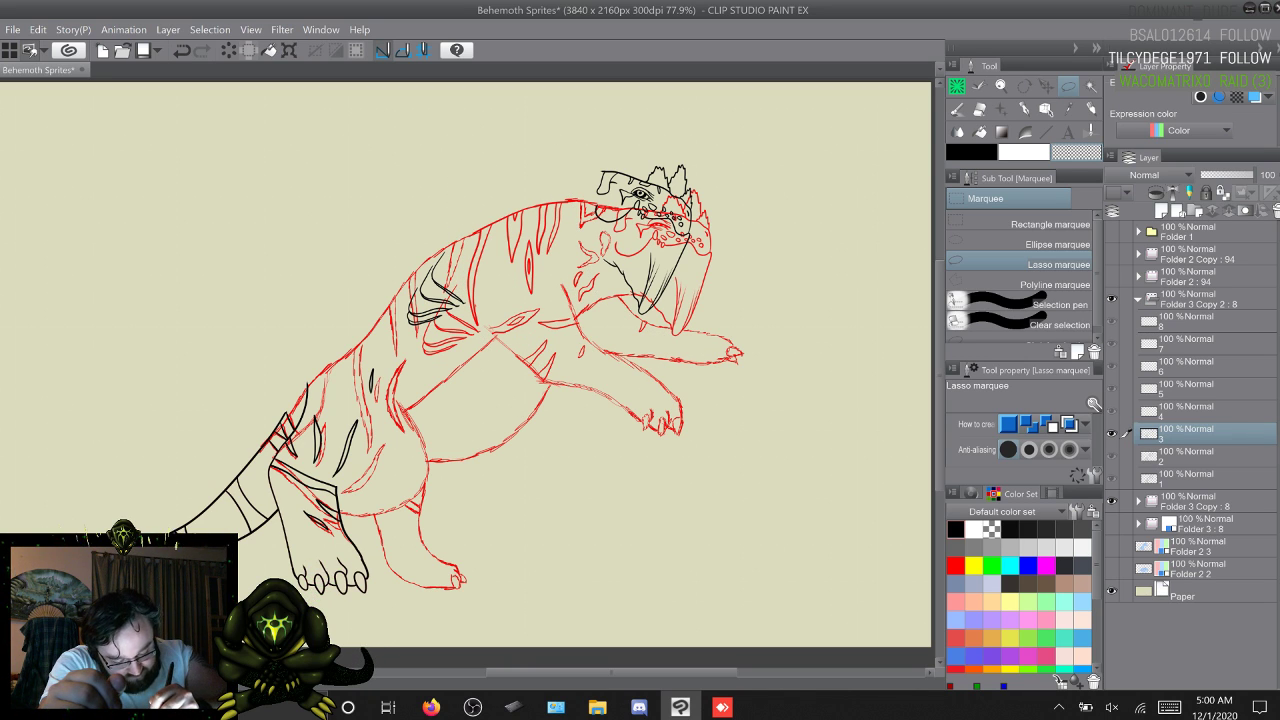
Step: Lasso and delete the black hip stripes and upper hind leg lines down to the lower leg, then clear the selection
{"action": "left_click_drag", "start_coordinate": [318, 586], "coordinate": [338, 566]}
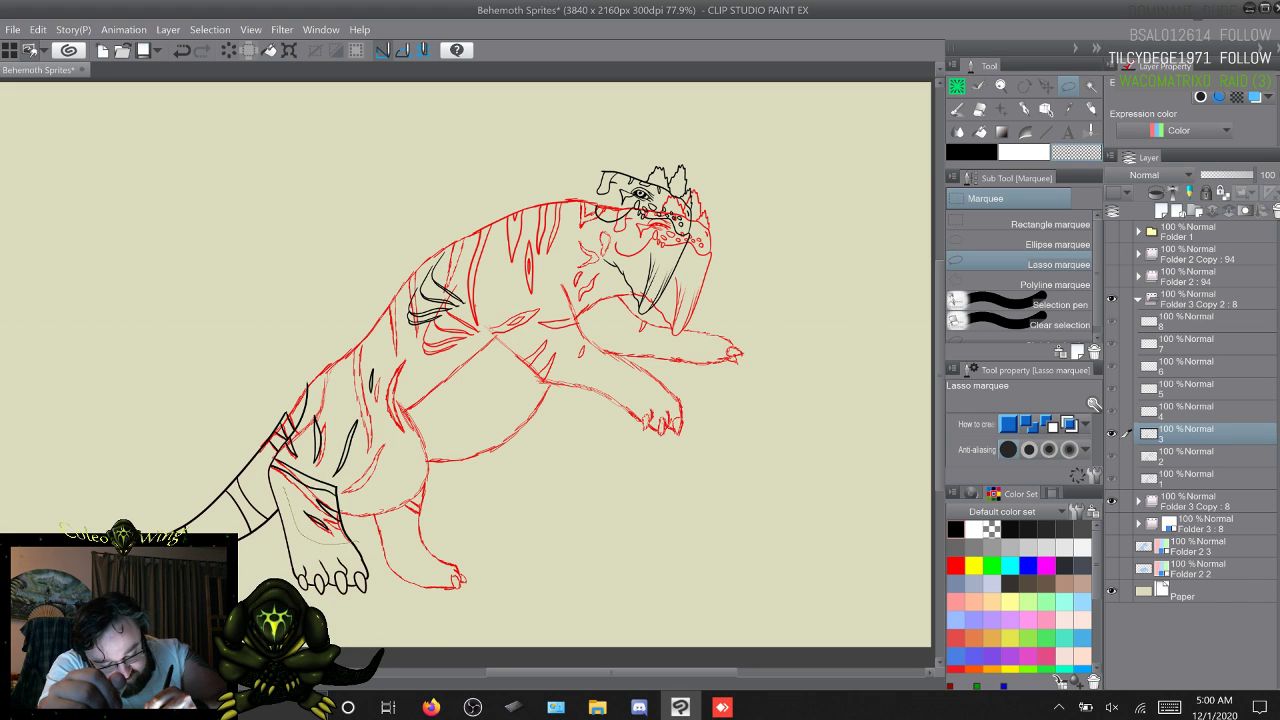
{"action": "left_click_drag", "start_coordinate": [309, 575], "coordinate": [339, 568]}
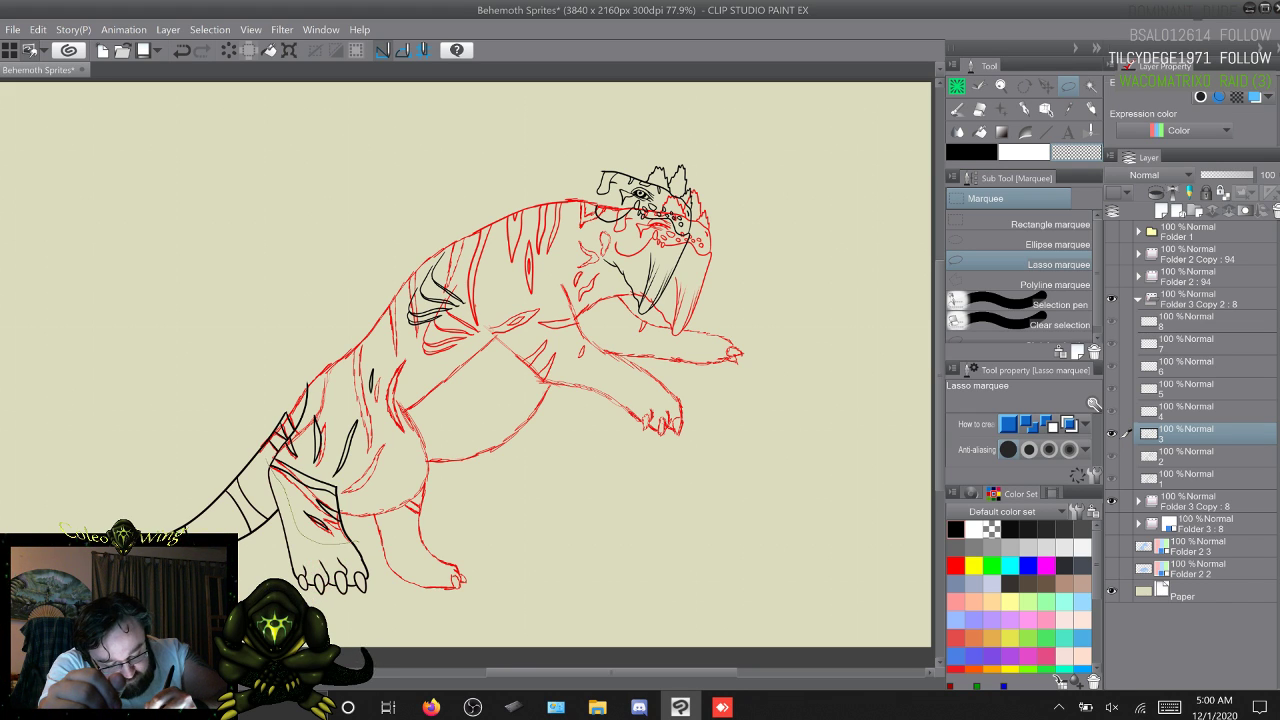
{"action": "left_click_drag", "start_coordinate": [310, 584], "coordinate": [344, 560]}
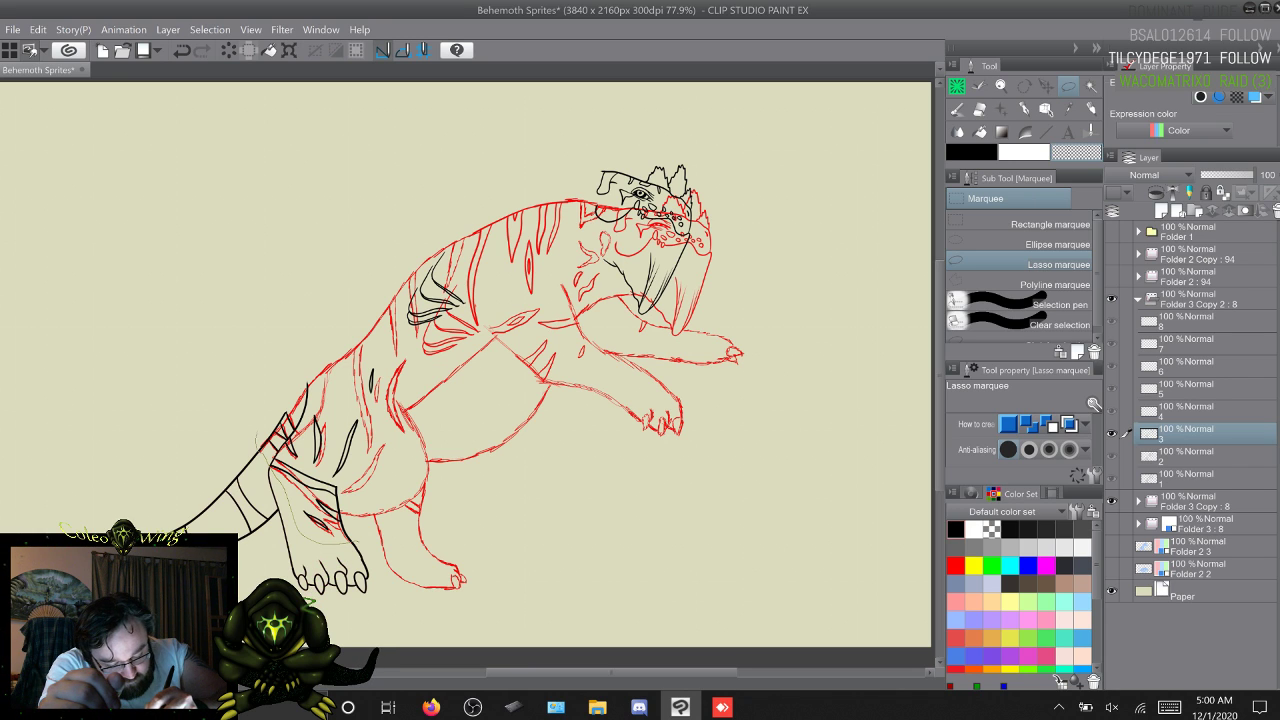
{"action": "mouse_move", "coordinate": [257, 432]}
{"action": "left_mouse_down"}
{"action": "mouse_move", "coordinate": [300, 350]}
{"action": "mouse_move", "coordinate": [372, 340]}
{"action": "mouse_move", "coordinate": [392, 430]}
{"action": "mouse_move", "coordinate": [345, 535]}
{"action": "mouse_move", "coordinate": [262, 445]}
{"action": "left_mouse_up"}
{"action": "left_click_drag", "start_coordinate": [392, 442], "coordinate": [377, 512]}
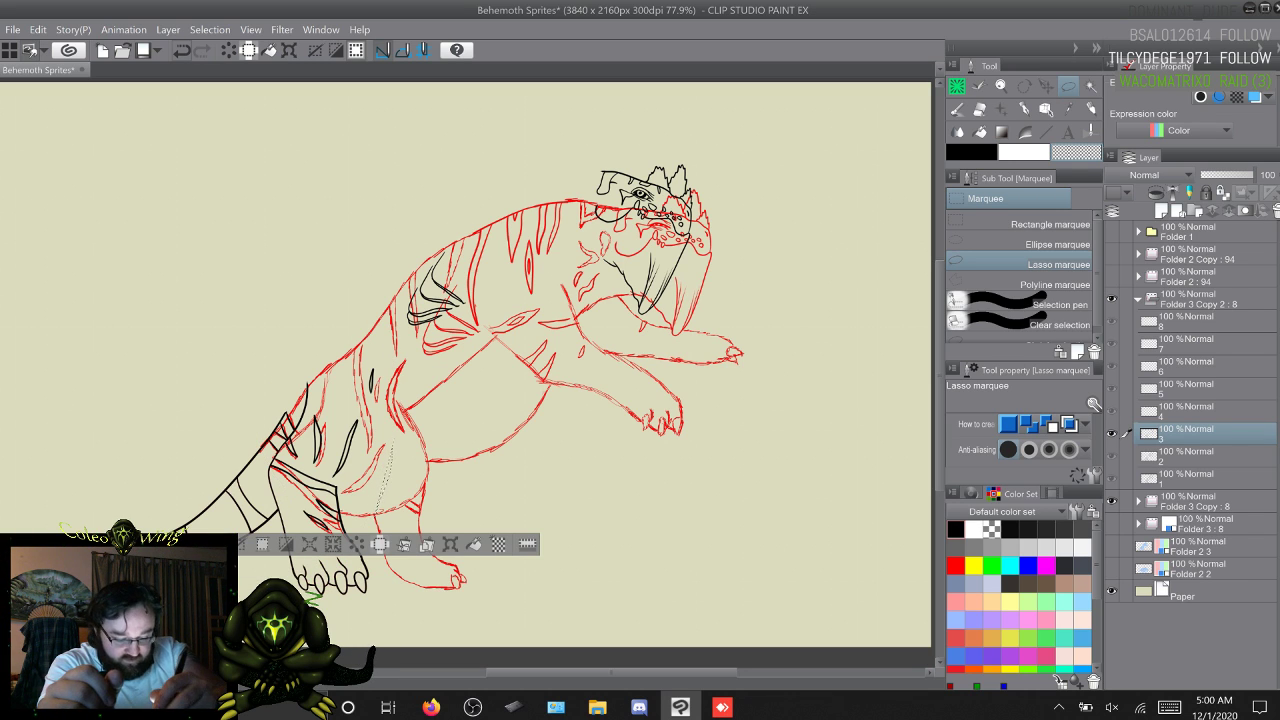
{"action": "key", "text": "ctrl+z"}
{"action": "key", "text": "Delete"}
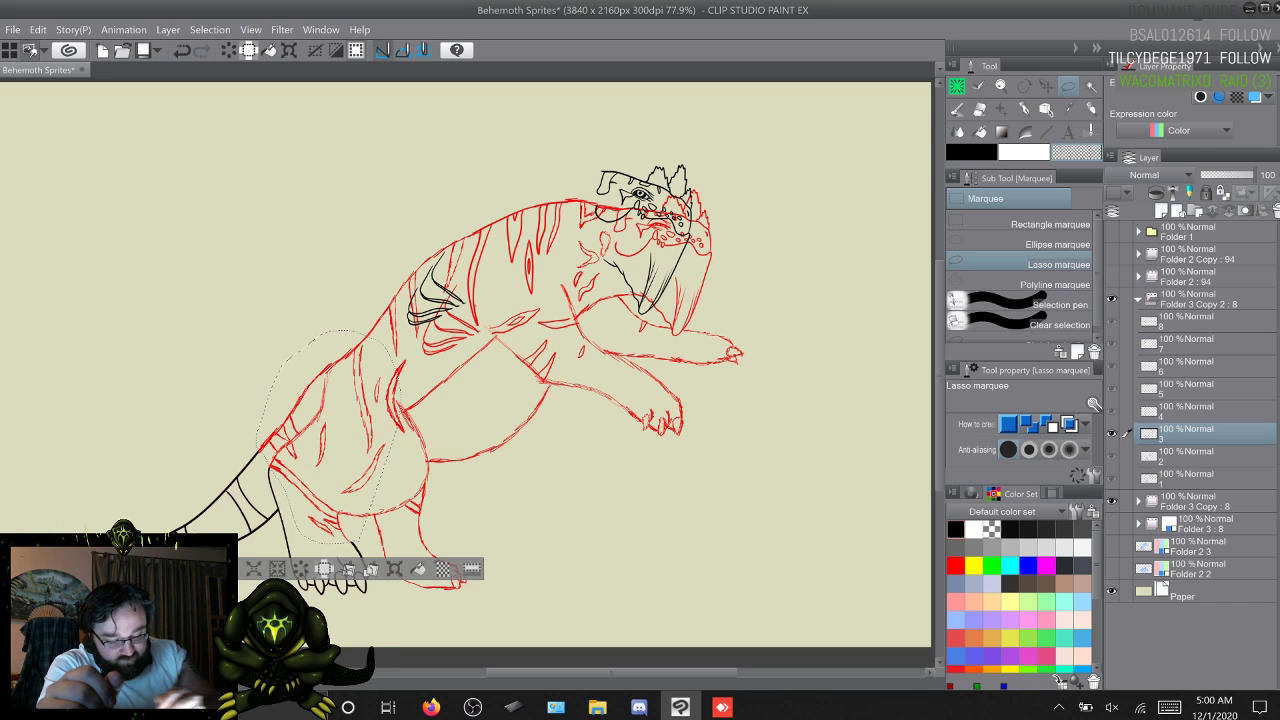
{"action": "key", "text": "ctrl+d"}
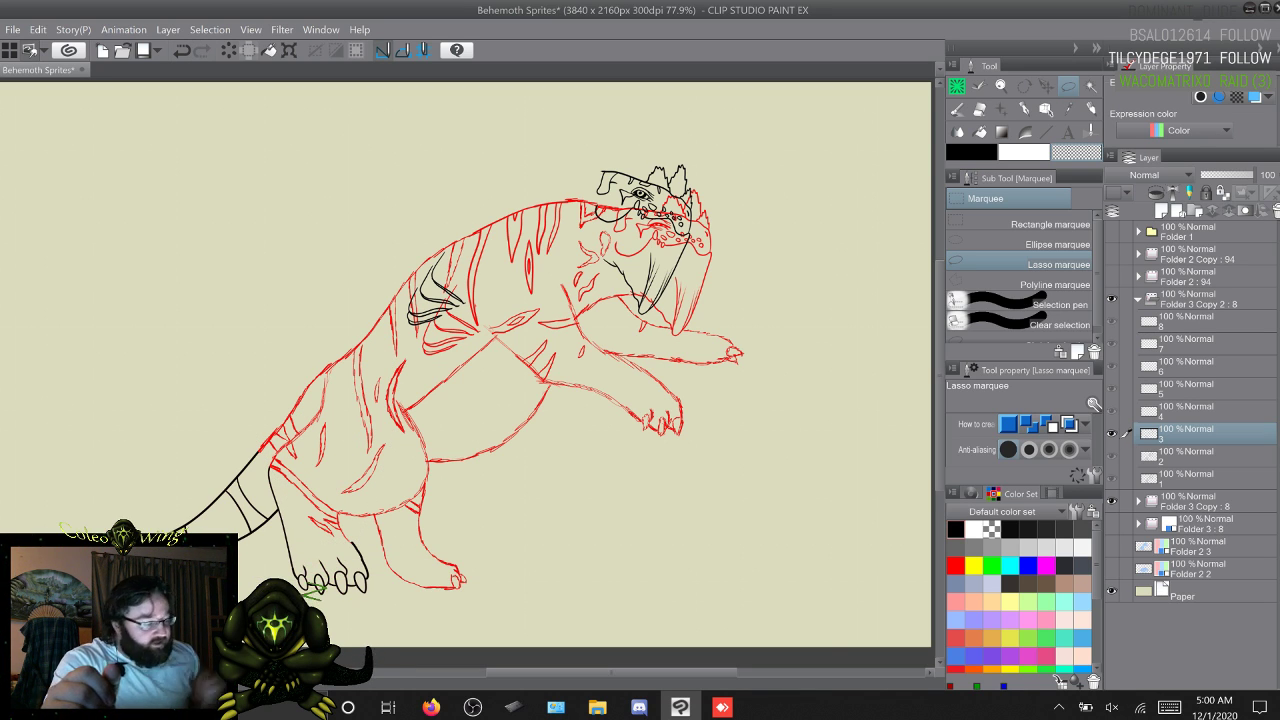
Step: Lasso the black head and tusks, then move them over the red sketch's head and rotate them counterclockwise to match its tilt
{"action": "left_click_drag", "start_coordinate": [315, 557], "coordinate": [346, 568]}
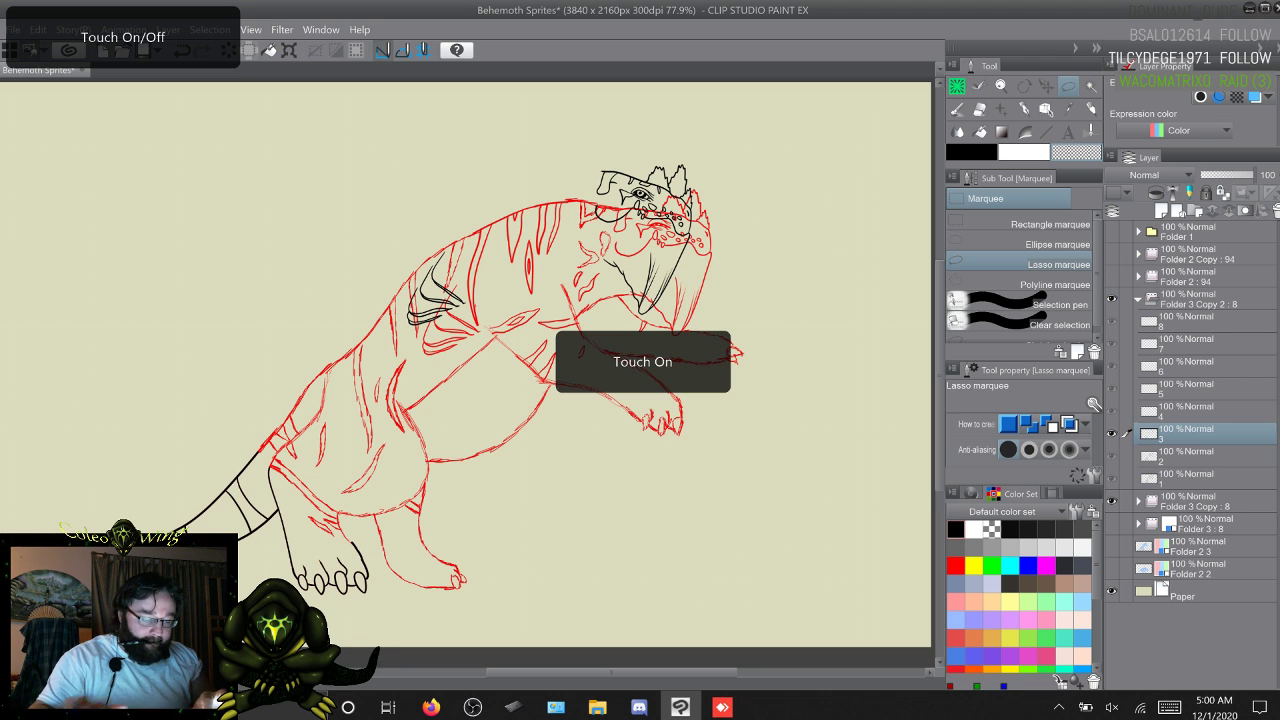
{"action": "scroll", "coordinate": [496, 398], "scroll_direction": "up", "scroll_amount": 1}
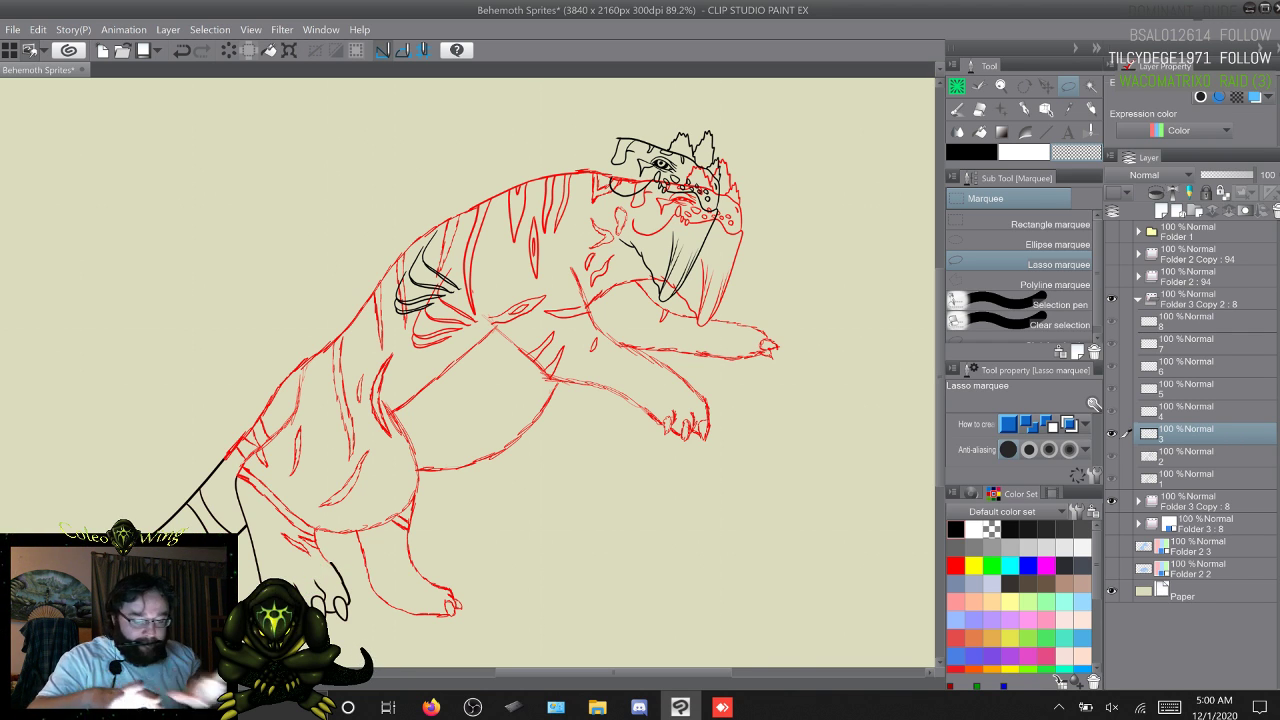
{"action": "left_click_drag", "start_coordinate": [637, 246], "coordinate": [468, 390]}
{"action": "scroll", "coordinate": [468, 390], "scroll_direction": "up", "scroll_amount": 5}
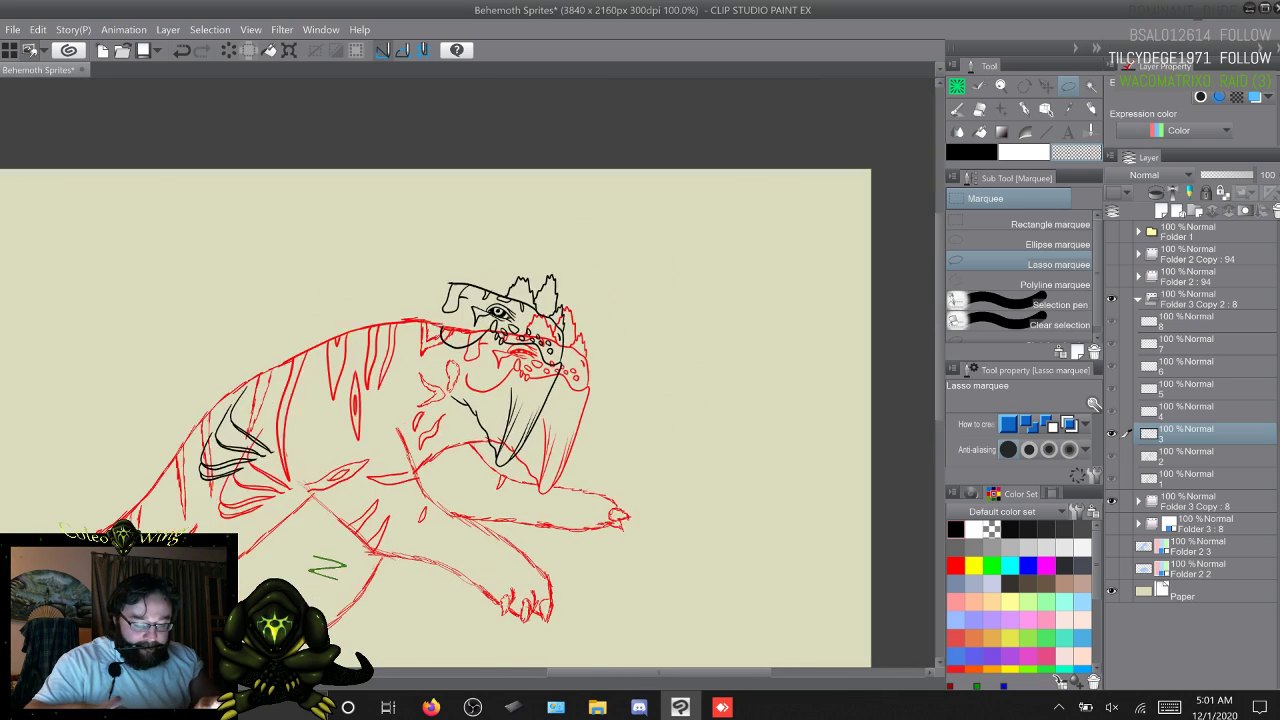
{"action": "scroll", "coordinate": [445, 400], "scroll_direction": "up", "scroll_amount": 1}
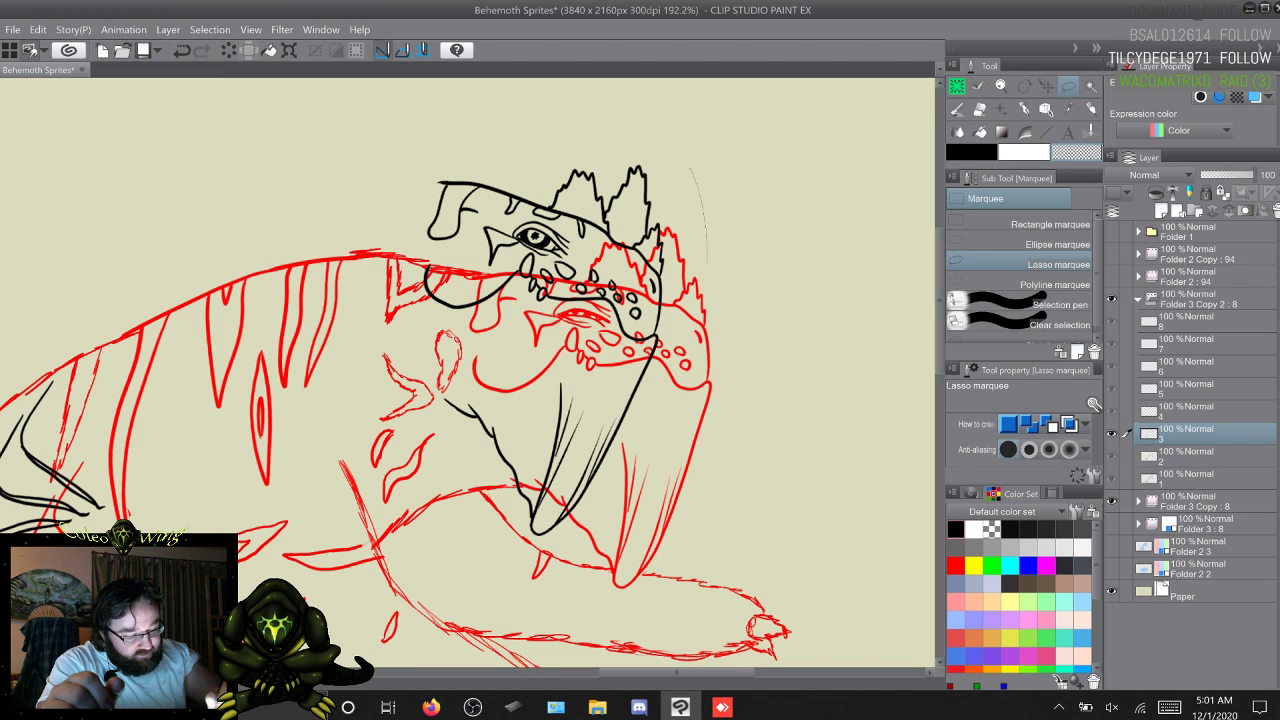
{"action": "mouse_move", "coordinate": [650, 545]}
{"action": "left_mouse_down"}
{"action": "mouse_move", "coordinate": [350, 330]}
{"action": "mouse_move", "coordinate": [600, 105]}
{"action": "mouse_move", "coordinate": [690, 165]}
{"action": "left_mouse_up"}
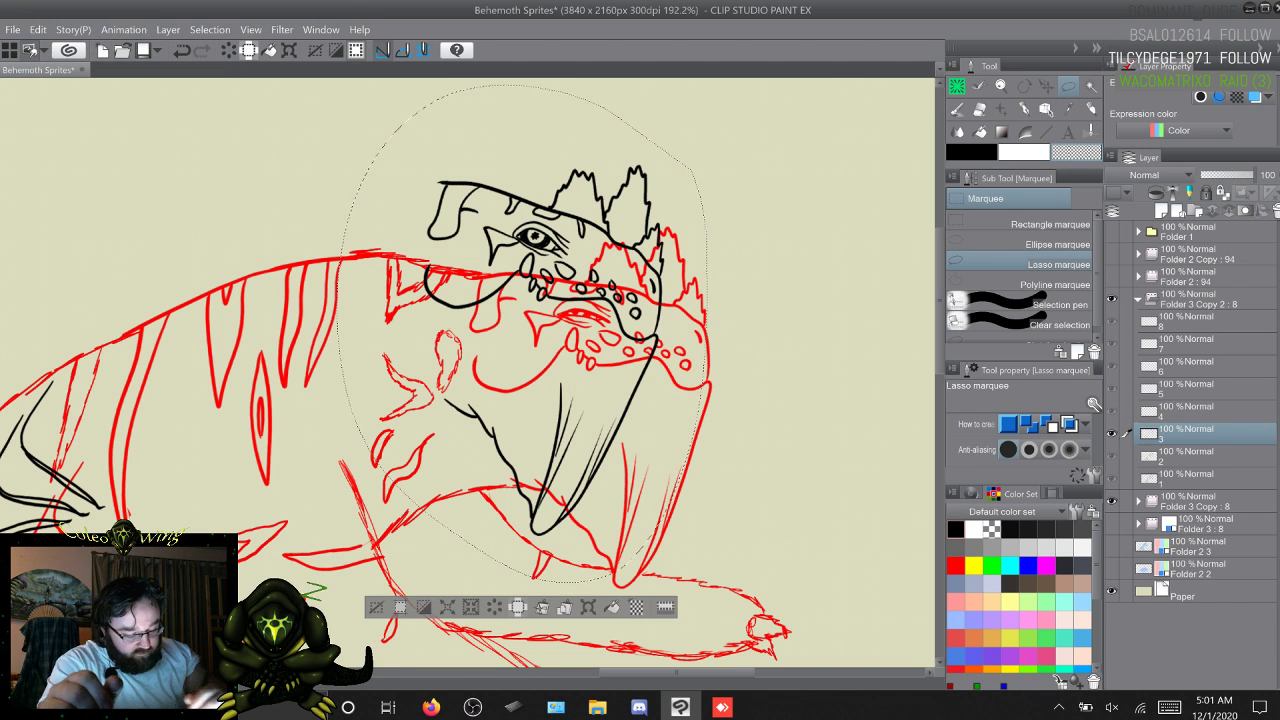
{"action": "key", "text": "ctrl+t"}
{"action": "mouse_move", "coordinate": [540, 340]}
{"action": "left_mouse_down"}
{"action": "mouse_move", "coordinate": [576, 373]}
{"action": "mouse_move", "coordinate": [649, 402]}
{"action": "mouse_move", "coordinate": [598, 402]}
{"action": "mouse_move", "coordinate": [600, 447]}
{"action": "left_mouse_up"}
{"action": "key", "text": "ctrl+z"}
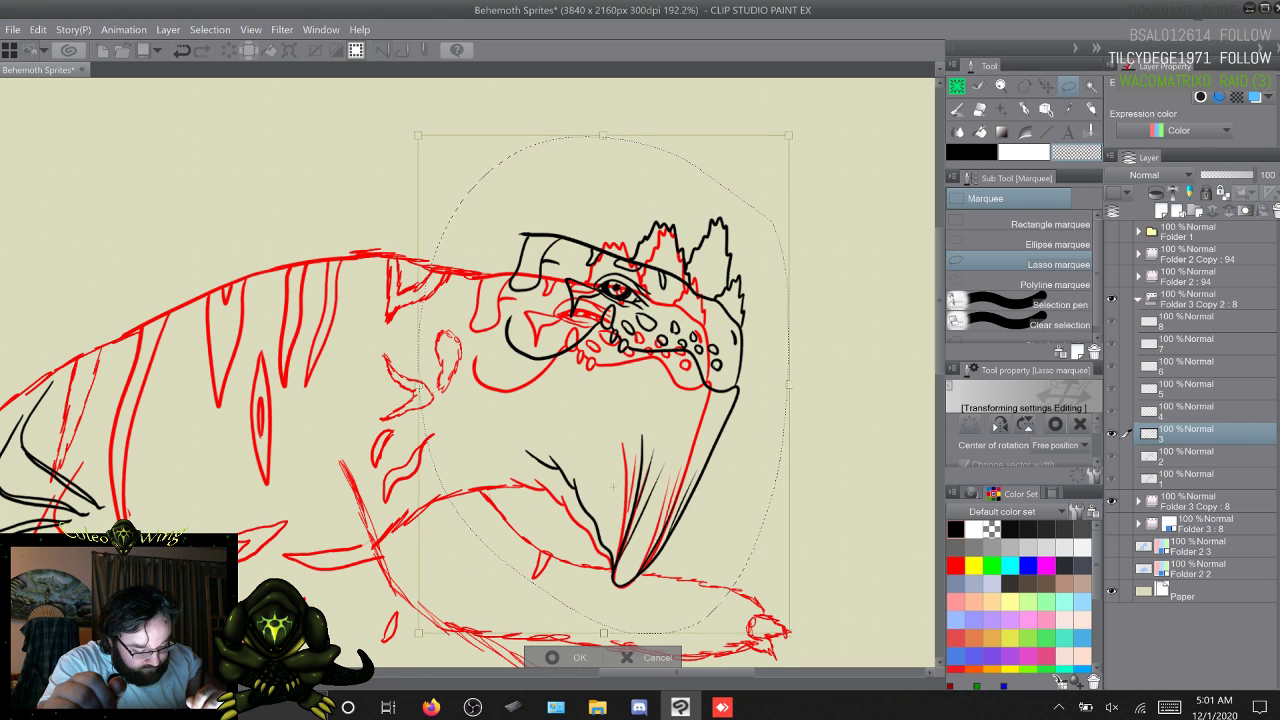
{"action": "key", "text": "ctrl+z"}
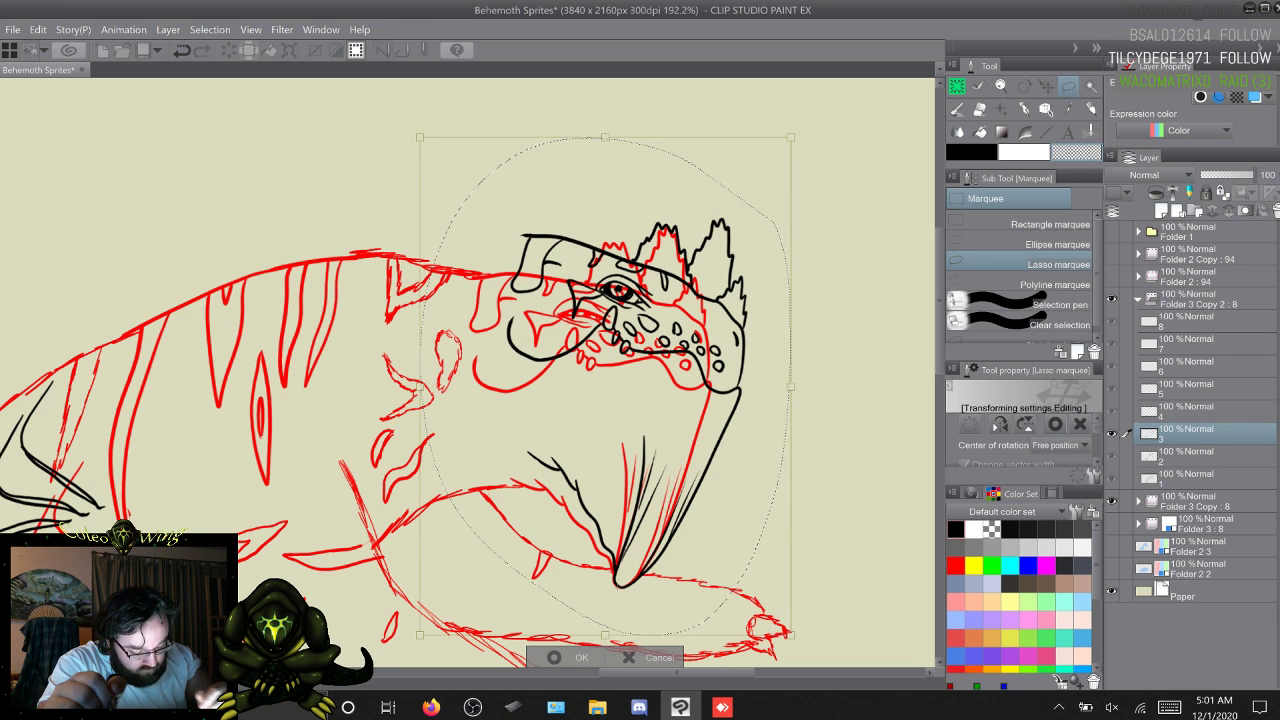
{"action": "left_click_drag", "start_coordinate": [830, 190], "coordinate": [754, 158]}
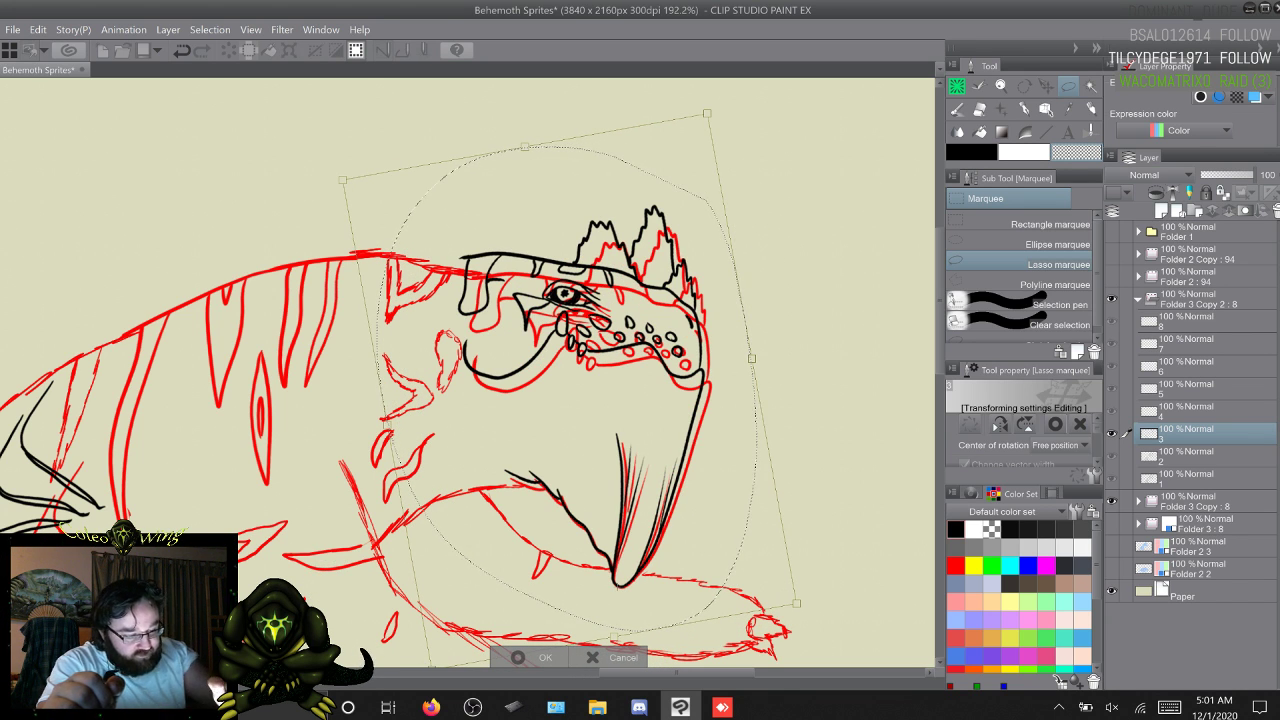
Step: Fine-tune the head's height, width, rotation and position against the red sketch, apply the transformation and clear the selection
{"action": "left_click_drag", "start_coordinate": [525, 147], "coordinate": [529, 171]}
{"action": "left_click_drag", "start_coordinate": [571, 404], "coordinate": [574, 404]}
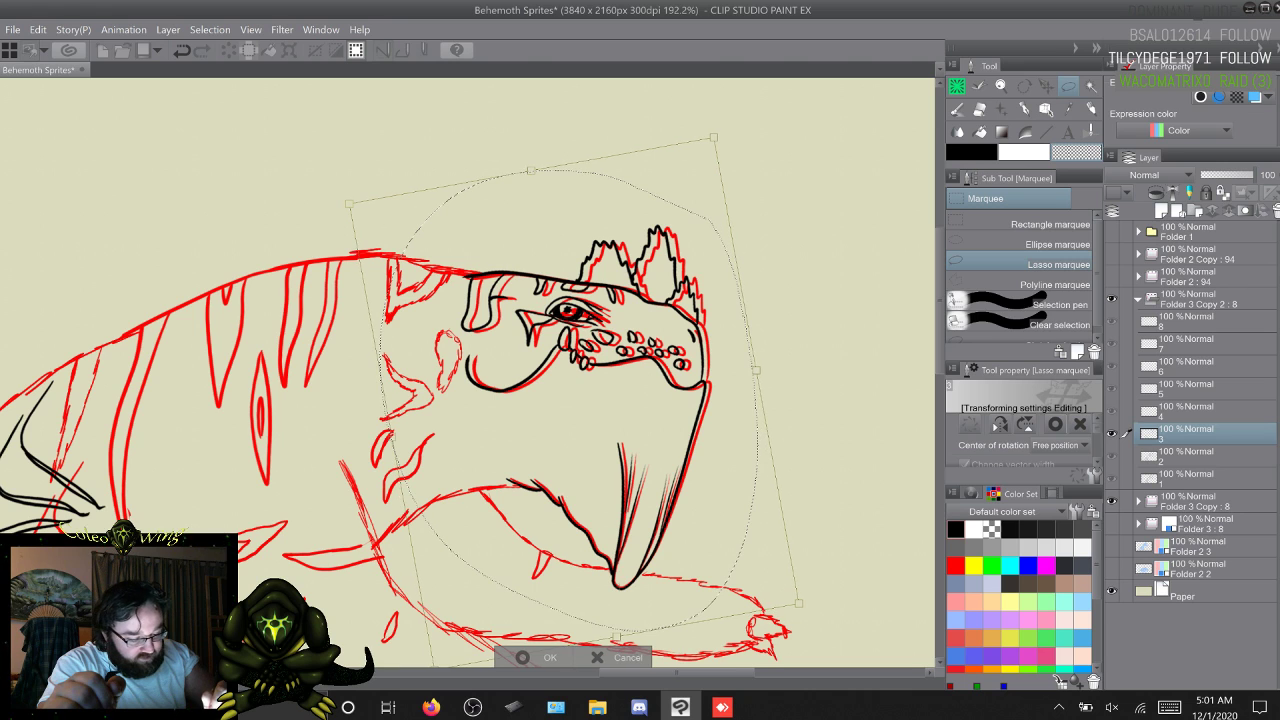
{"action": "left_click_drag", "start_coordinate": [532, 170], "coordinate": [530, 169]}
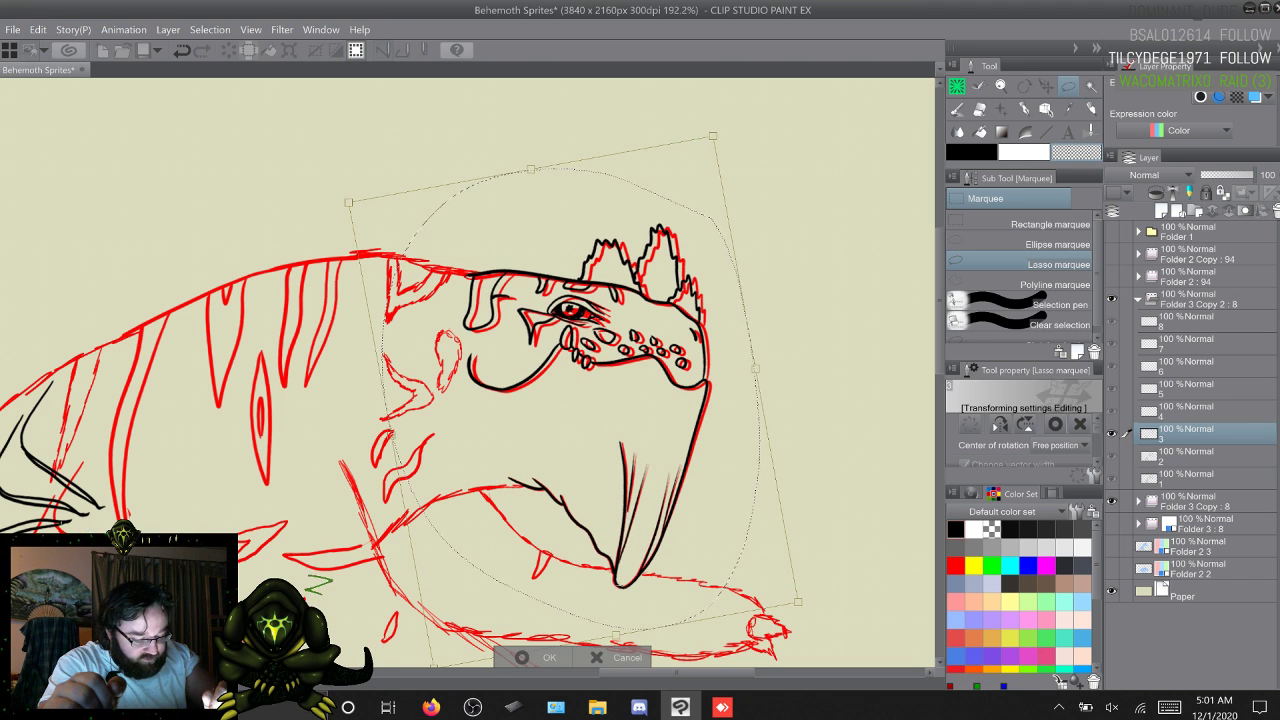
{"action": "key", "text": "Left"}
{"action": "key", "text": "Up"}
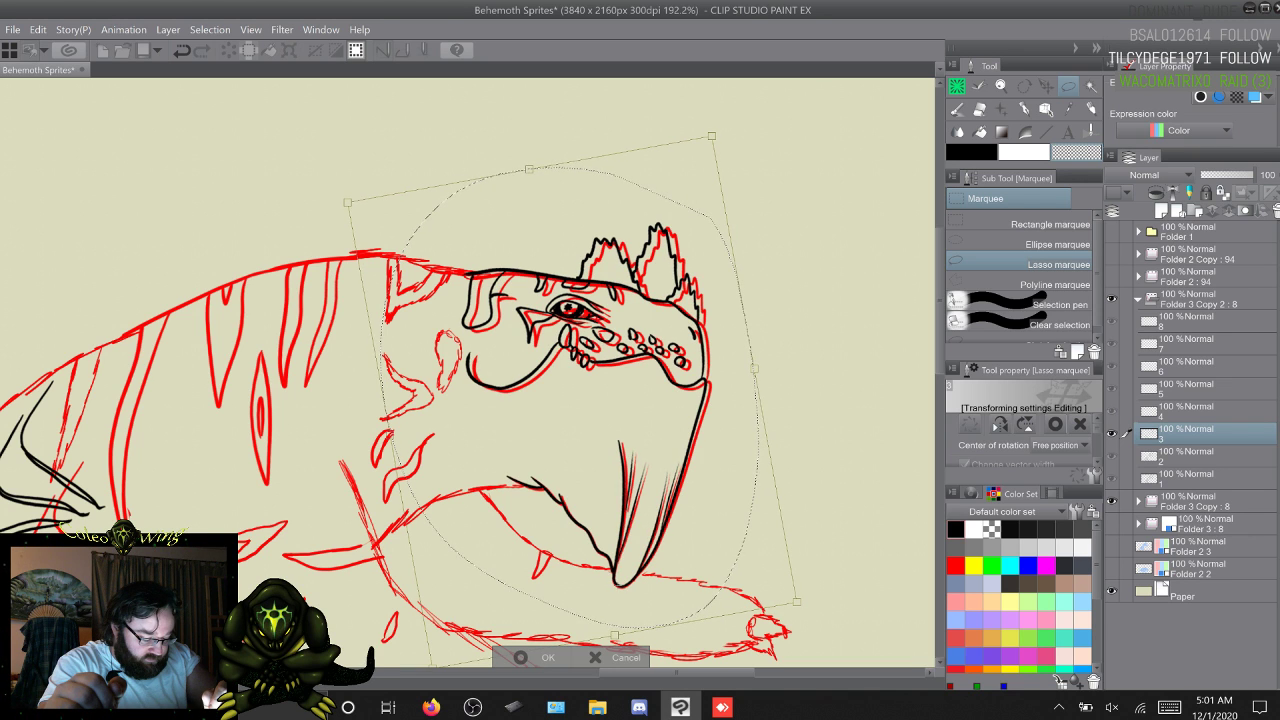
{"action": "left_click_drag", "start_coordinate": [528, 168], "coordinate": [527, 168]}
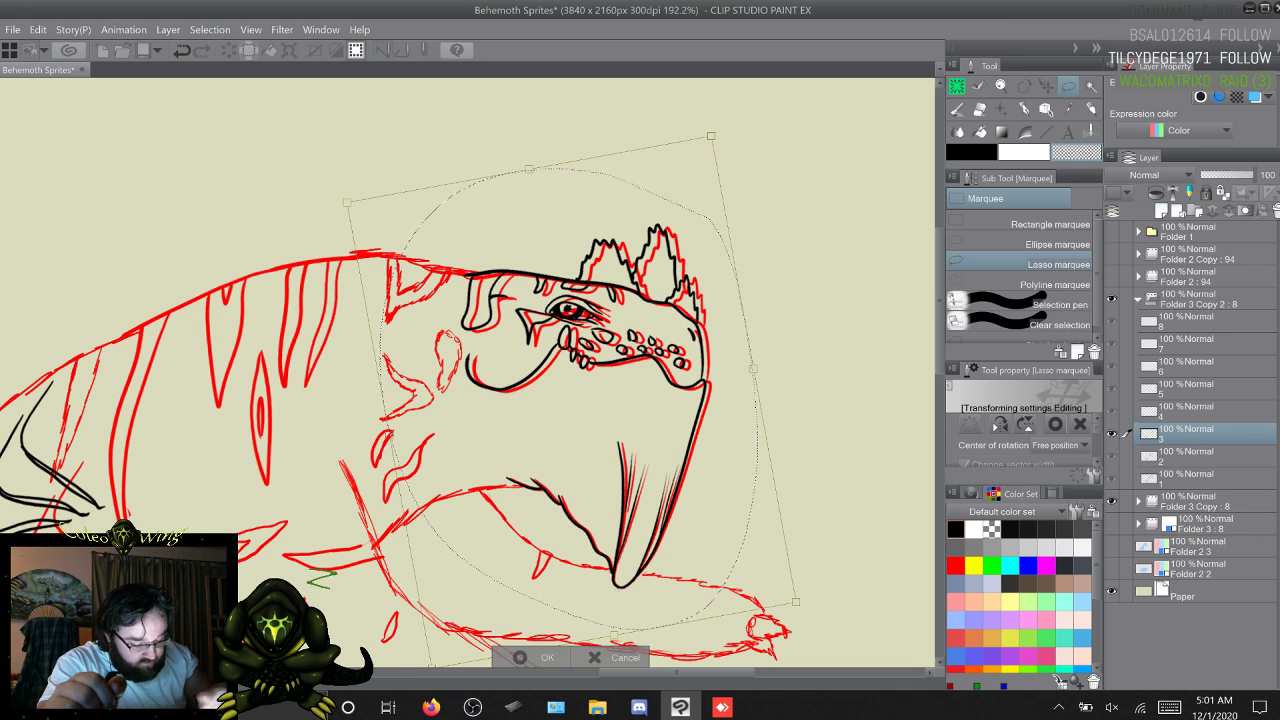
{"action": "left_click_drag", "start_coordinate": [711, 136], "coordinate": [726, 143]}
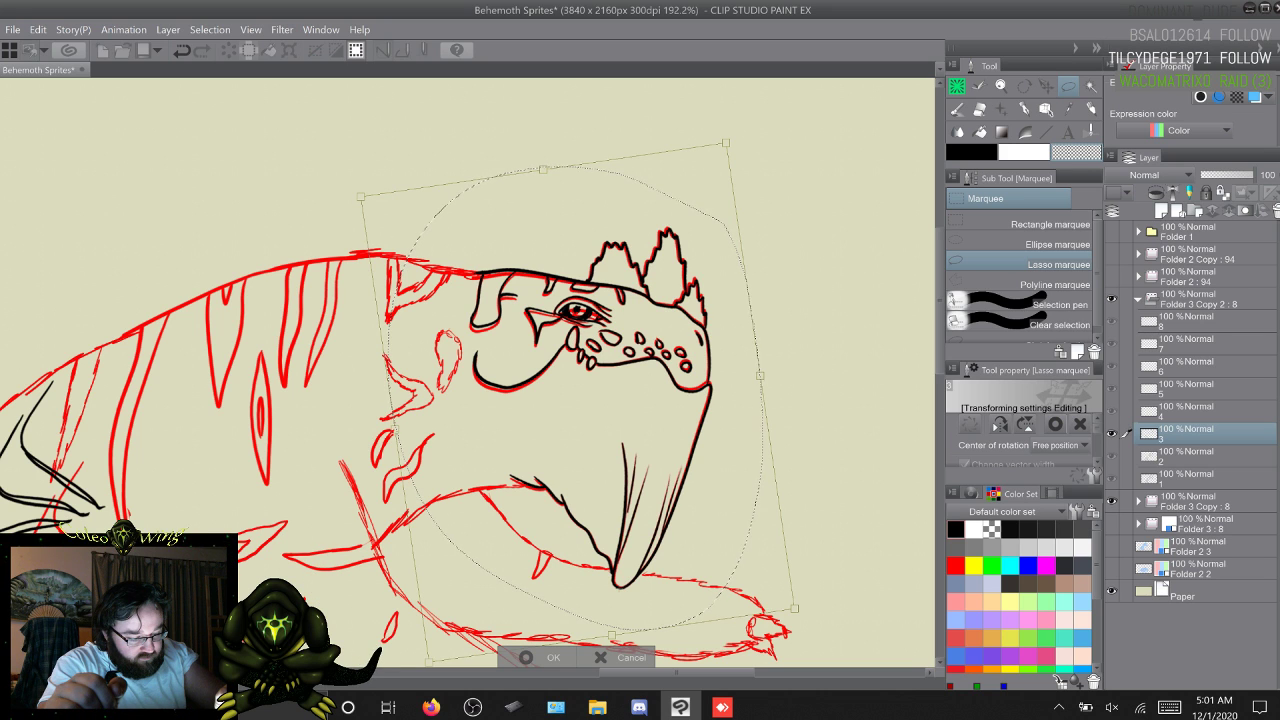
{"action": "left_click_drag", "start_coordinate": [760, 376], "coordinate": [759, 376]}
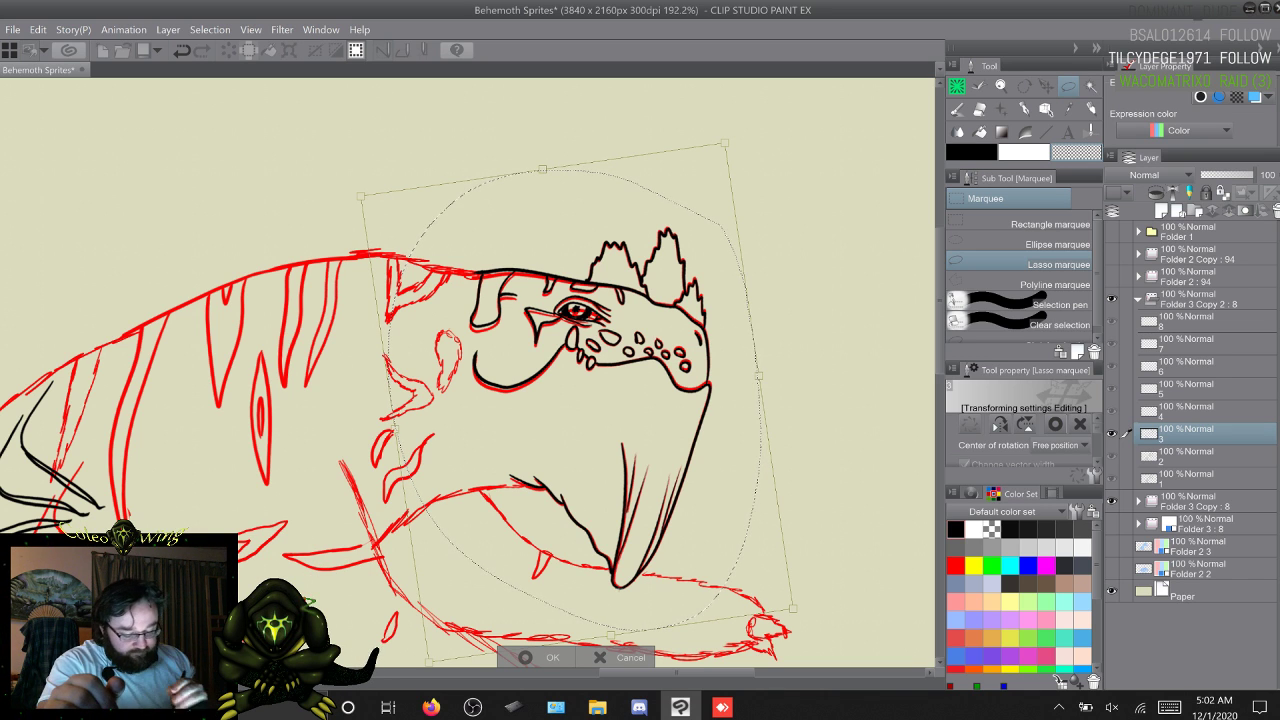
{"action": "key", "text": "Return"}
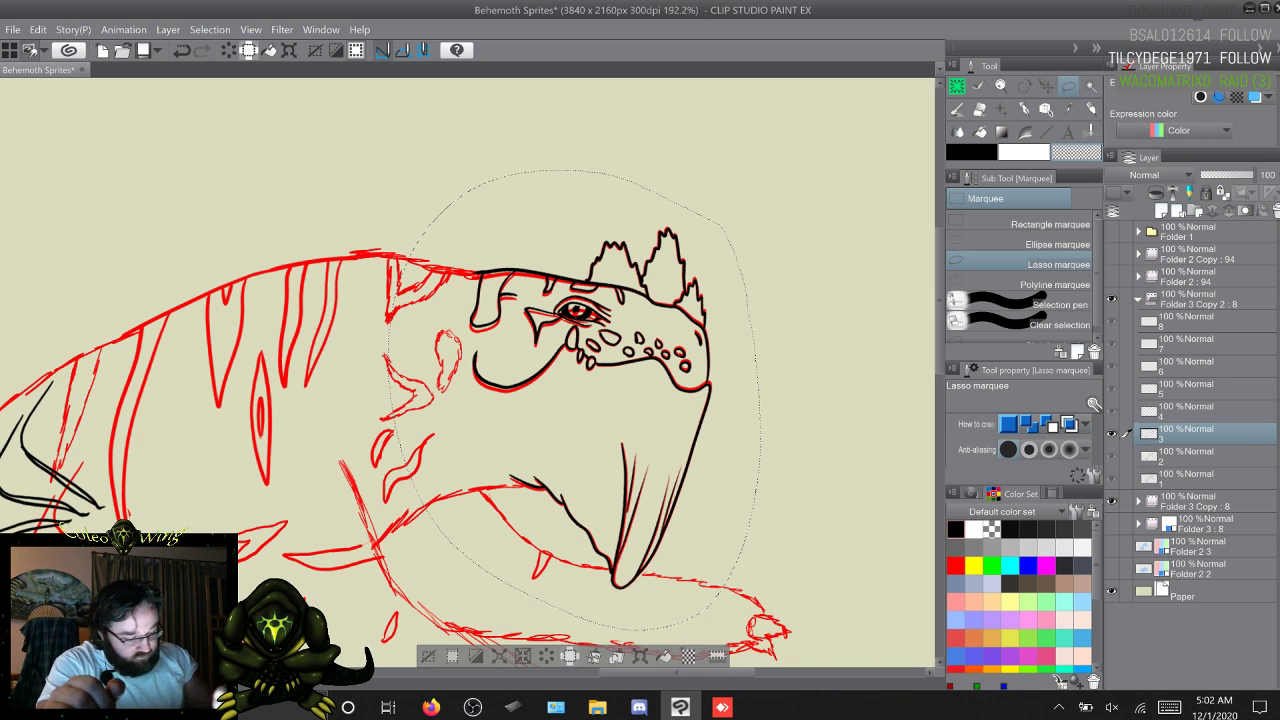
{"action": "key", "text": "ctrl+d"}
Step: Lasso the black curved flank markings on layer 3 and move them onto the matching red sketch shapes
{"action": "left_click_drag", "start_coordinate": [500, 400], "coordinate": [532, 400]}
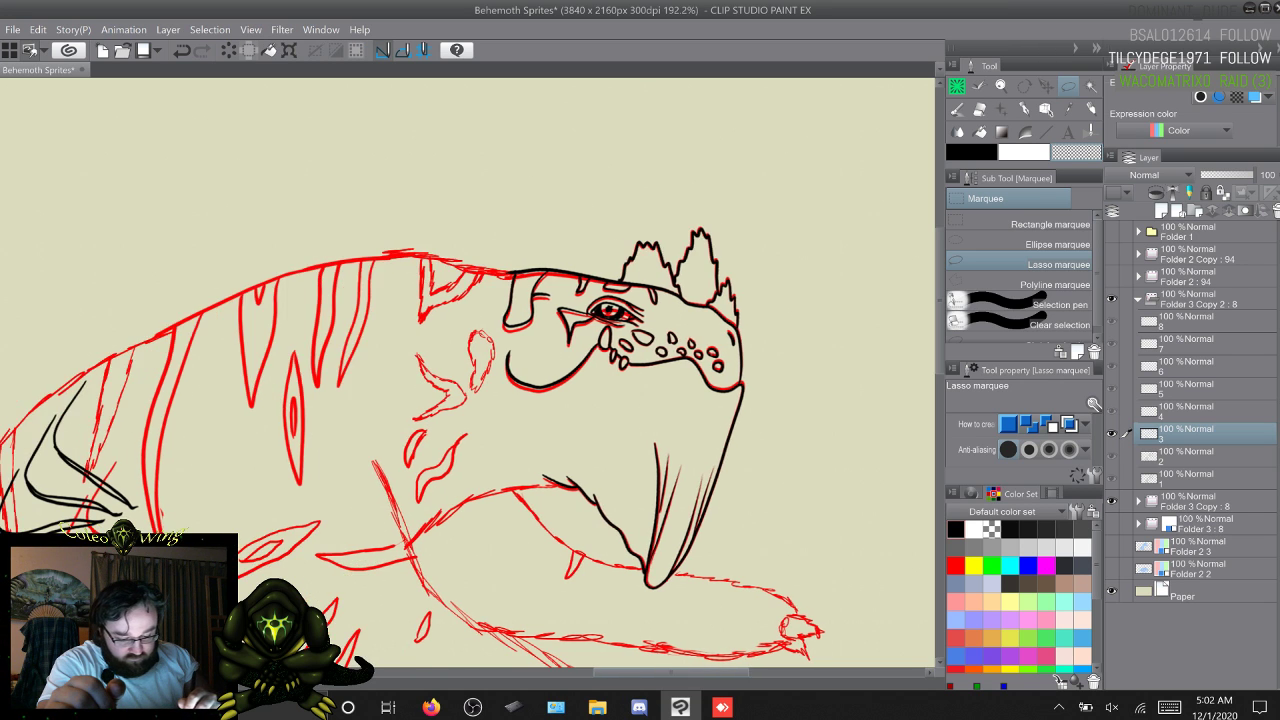
{"action": "left_click_drag", "start_coordinate": [671, 673], "coordinate": [616, 673]}
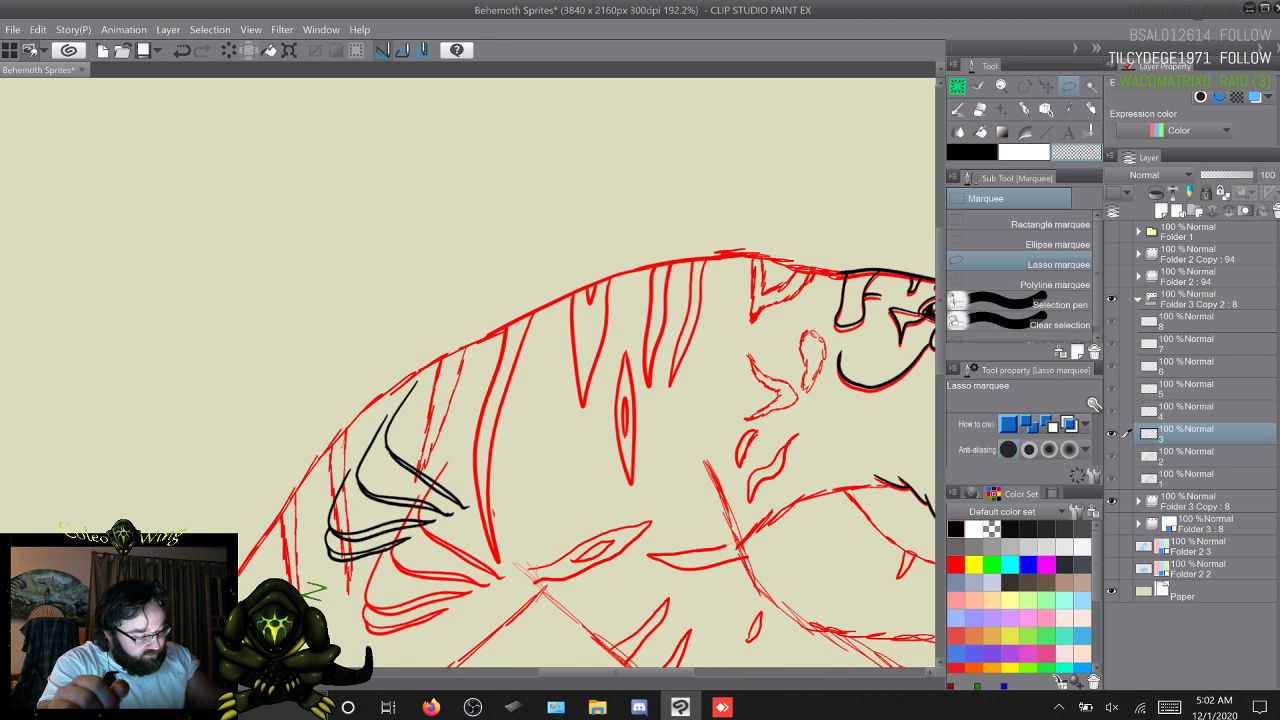
{"action": "scroll", "coordinate": [520, 416], "scroll_direction": "down", "scroll_amount": 2}
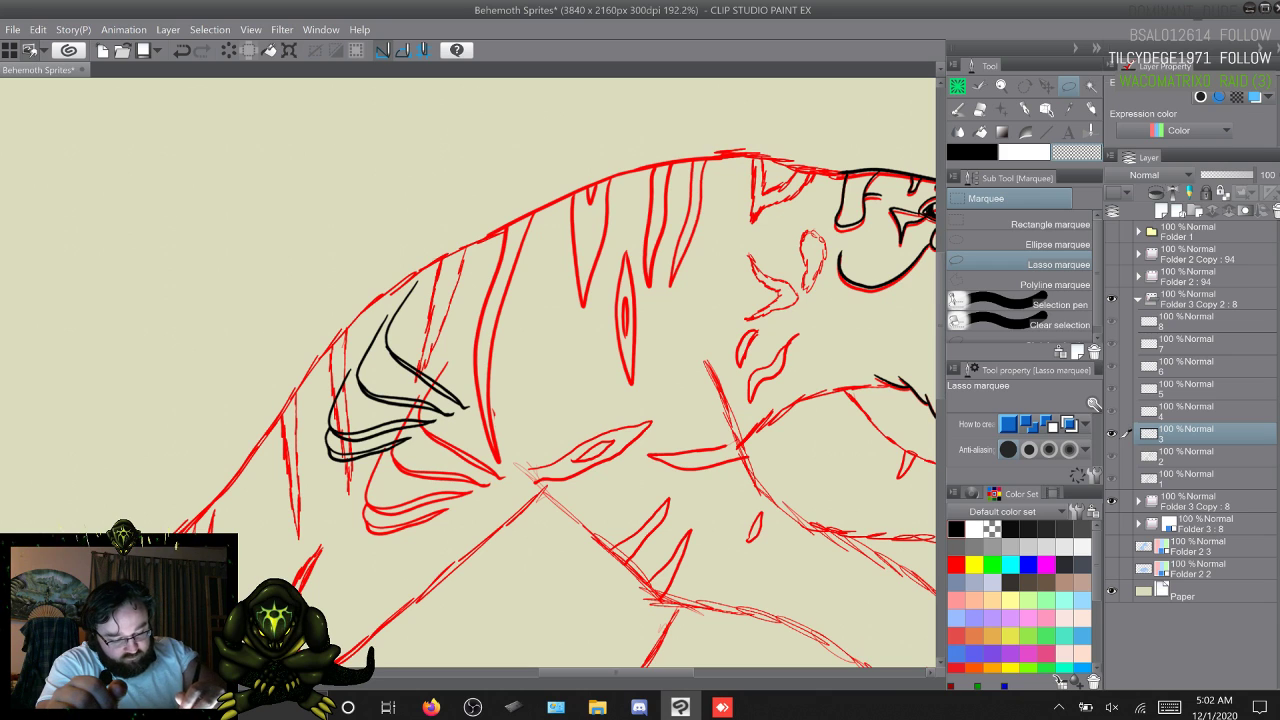
{"action": "mouse_move", "coordinate": [460, 280]}
{"action": "left_mouse_down"}
{"action": "mouse_move", "coordinate": [495, 435]}
{"action": "mouse_move", "coordinate": [290, 315]}
{"action": "mouse_move", "coordinate": [430, 250]}
{"action": "left_mouse_up"}
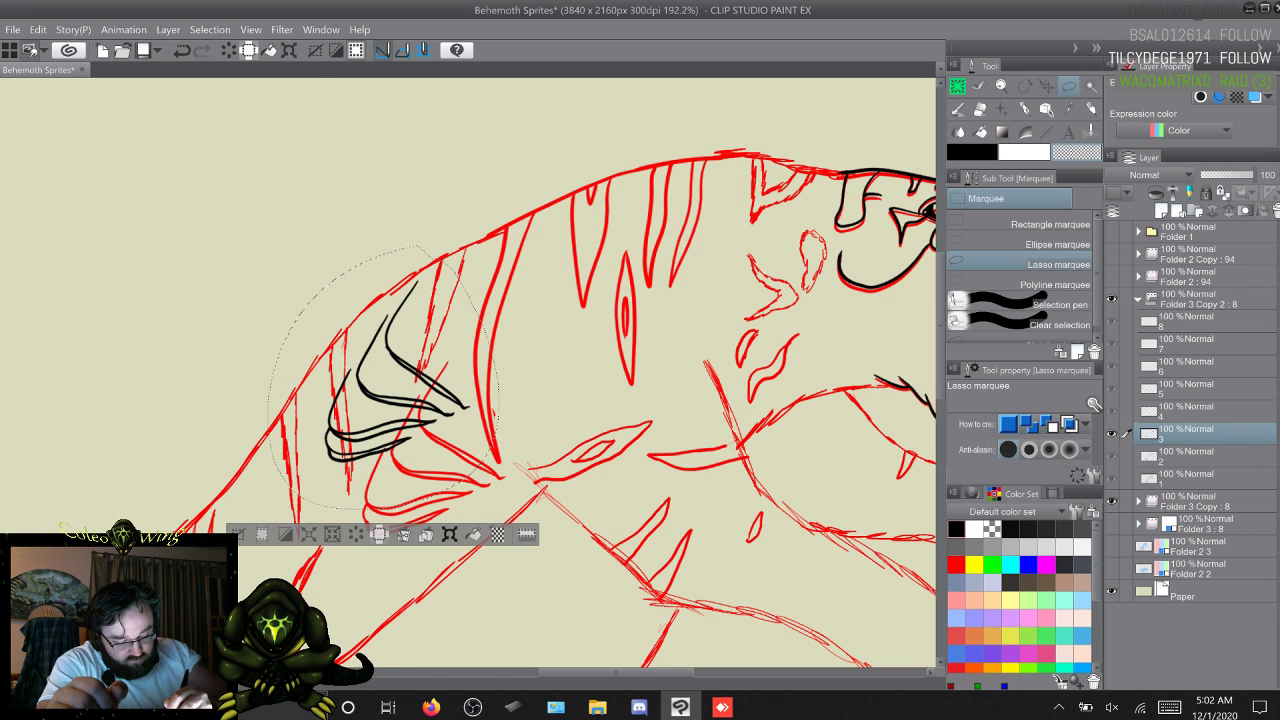
{"action": "key", "text": "ctrl+t"}
{"action": "left_click_drag", "start_coordinate": [400, 380], "coordinate": [423, 423]}
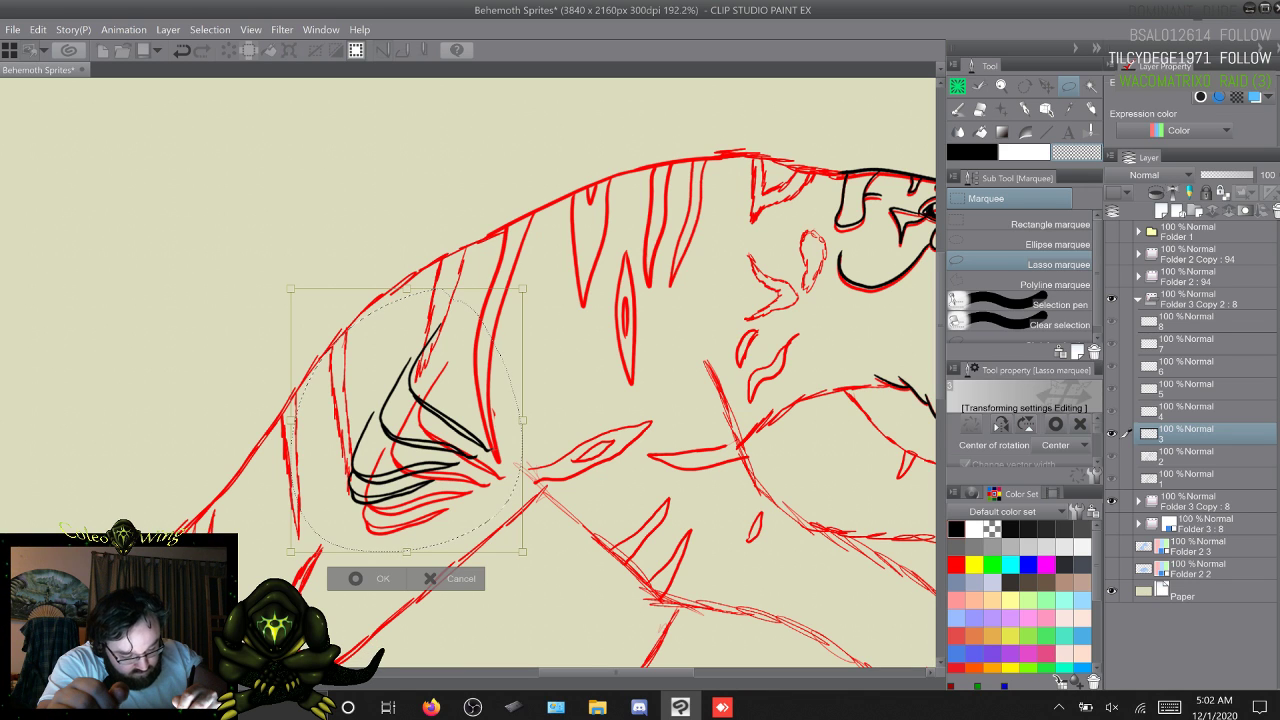
{"action": "mouse_move", "coordinate": [407, 420]}
{"action": "left_mouse_down"}
{"action": "mouse_move", "coordinate": [491, 449]}
{"action": "mouse_move", "coordinate": [452, 458]}
{"action": "left_mouse_up"}
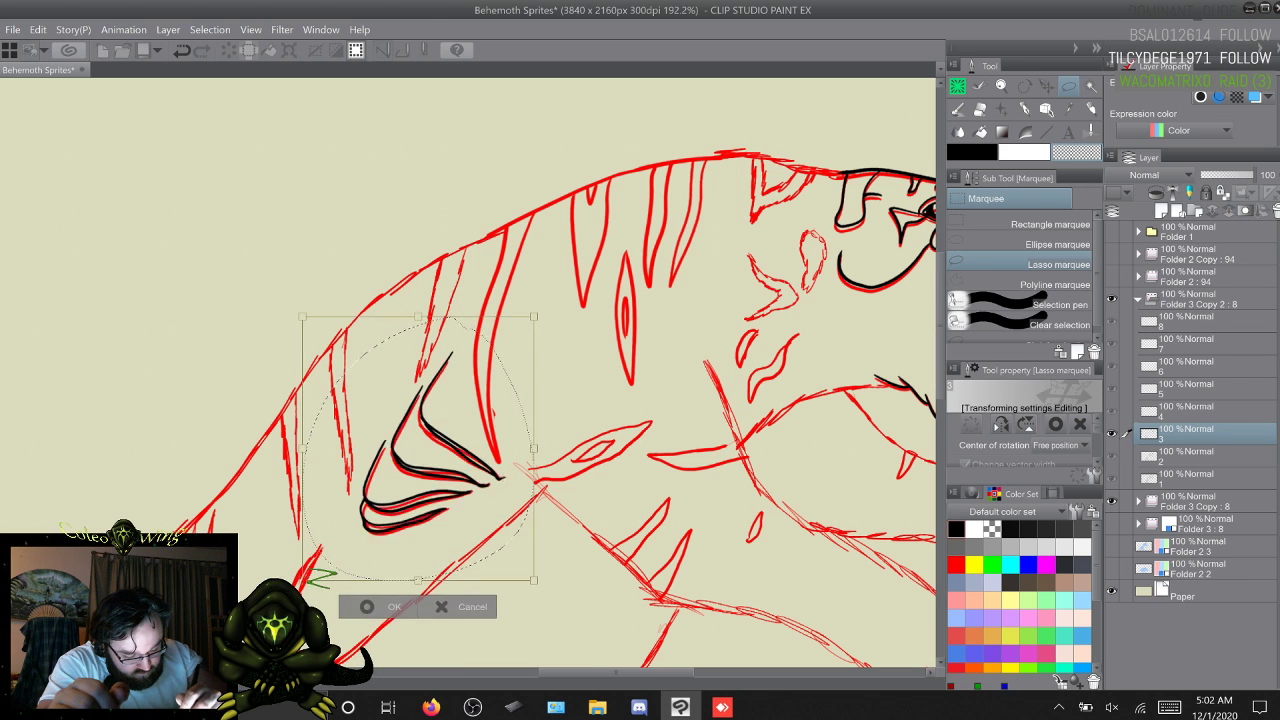
Step: Rotate the flank markings slightly counterclockwise, reduce their height a little and nudge them into line with the sketch
{"action": "left_click_drag", "start_coordinate": [290, 305], "coordinate": [285, 311]}
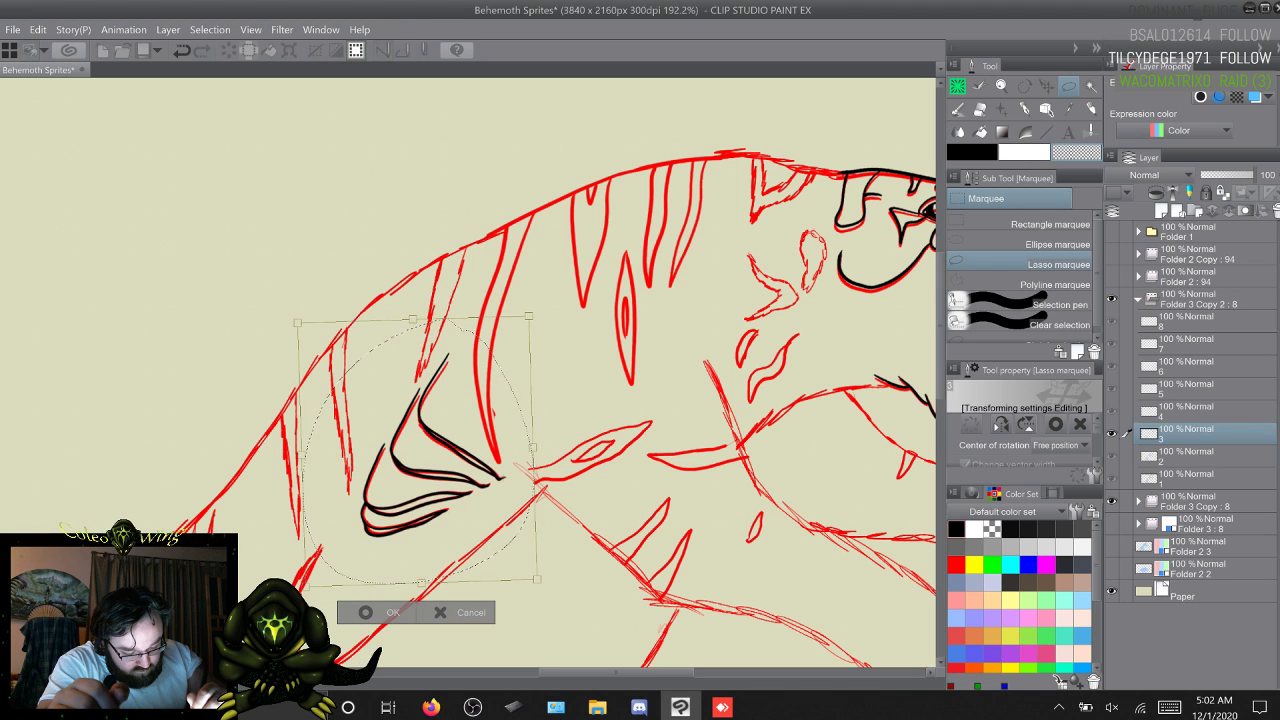
{"action": "left_click_drag", "start_coordinate": [452, 450], "coordinate": [453, 450]}
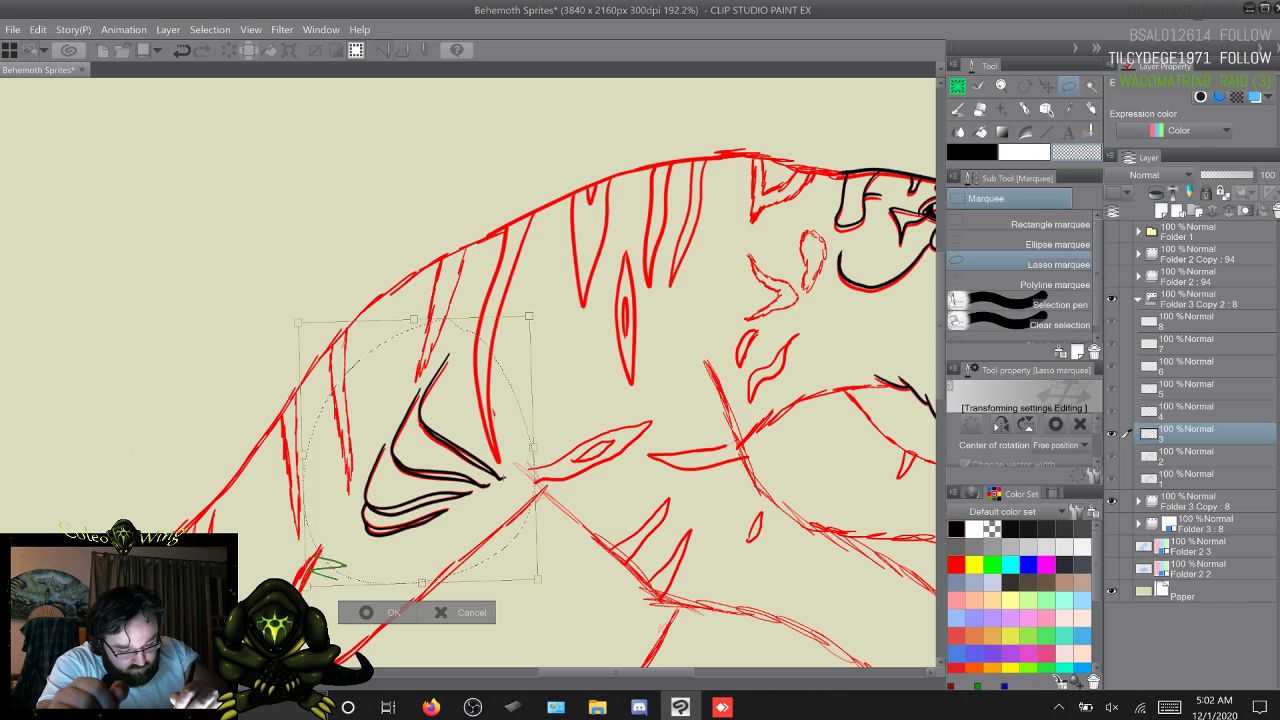
{"action": "left_click_drag", "start_coordinate": [414, 323], "coordinate": [414, 328]}
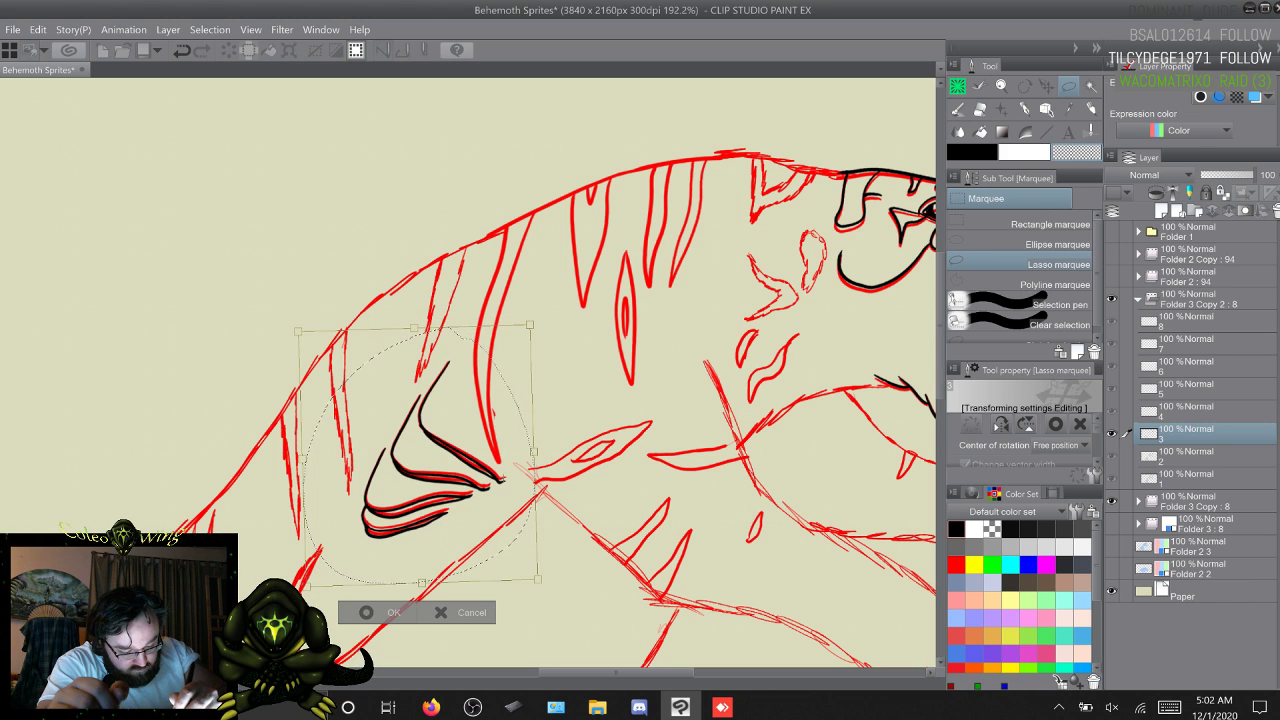
{"action": "key", "text": "Up"}
{"action": "key", "text": "Up"}
{"action": "key", "text": "Up"}
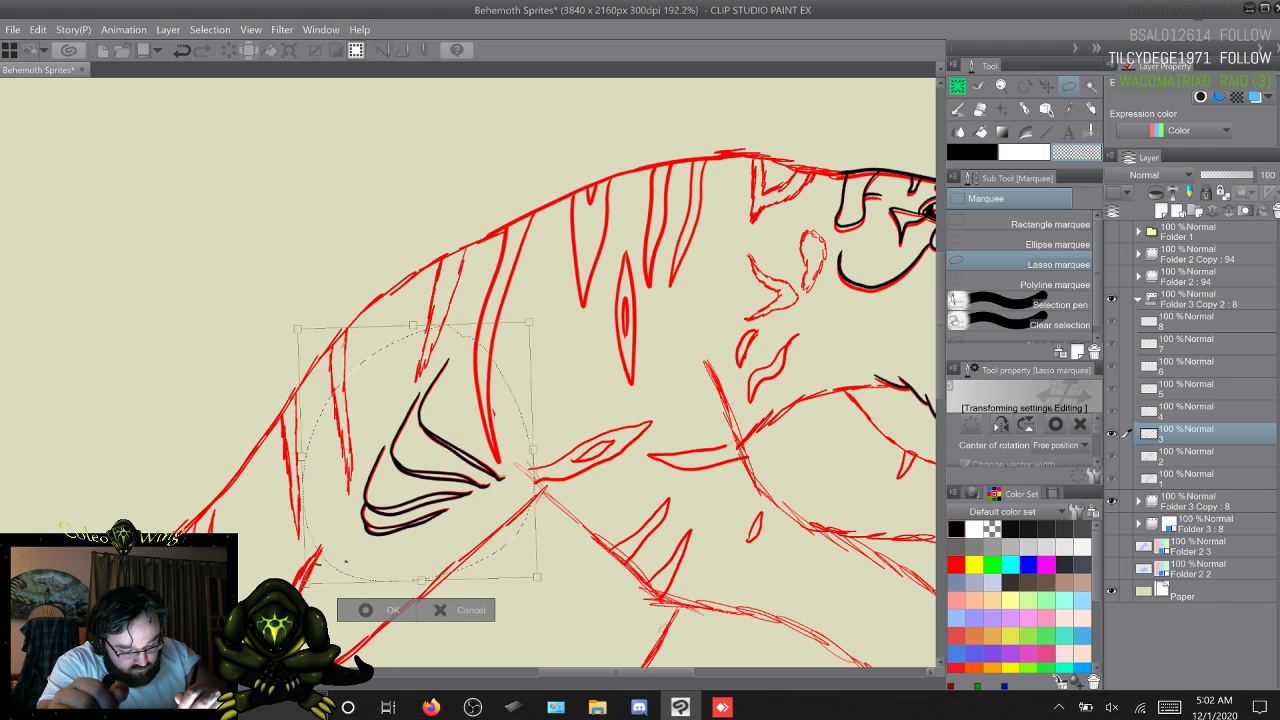
{"action": "key", "text": "Left"}
{"action": "key", "text": "Up"}
{"action": "key", "text": "Right"}
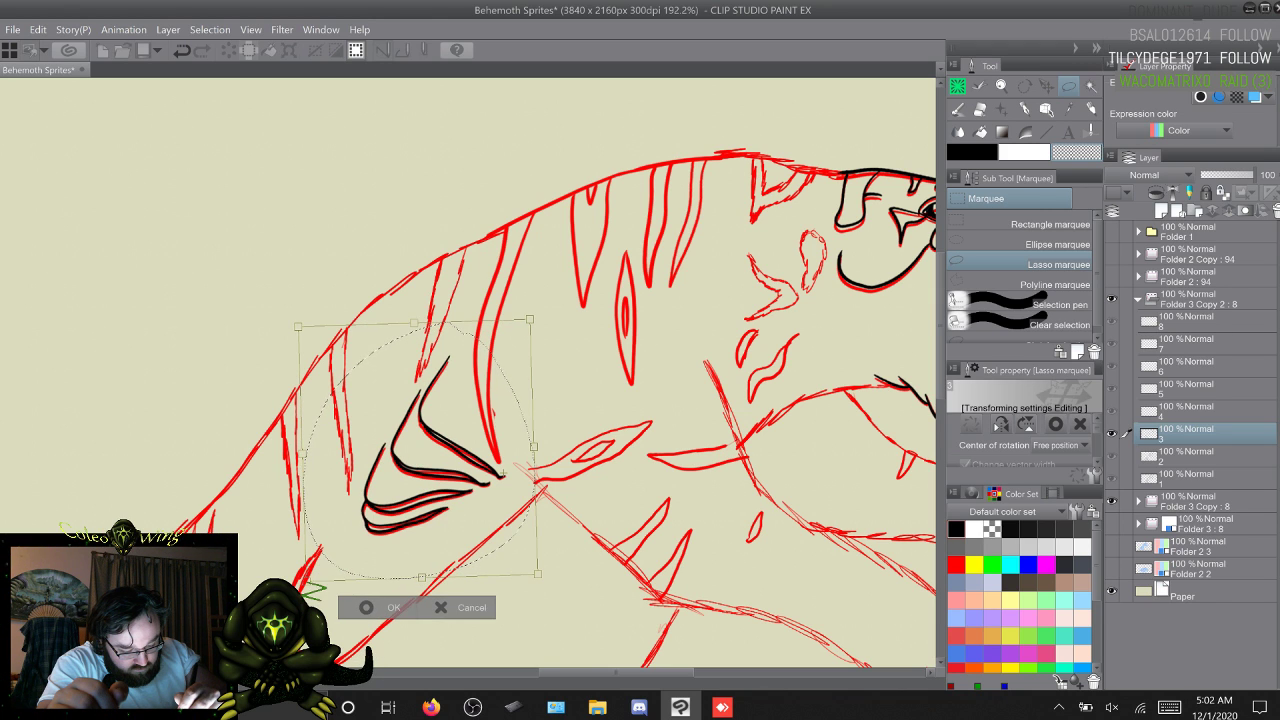
{"action": "key", "text": "Down"}
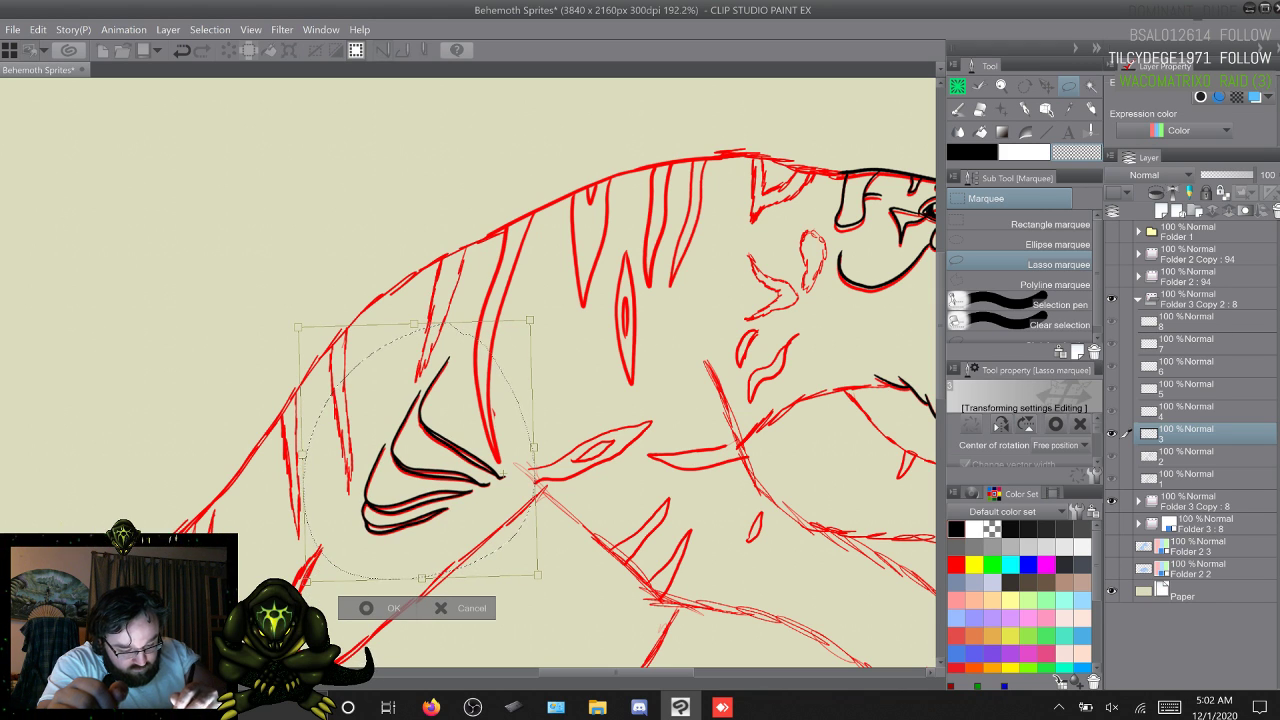
Step: Squash the flank markings slightly more, fine-tune their position and rotation, then apply the transformation and clear the selection
{"action": "left_click_drag", "start_coordinate": [414, 324], "coordinate": [414, 335]}
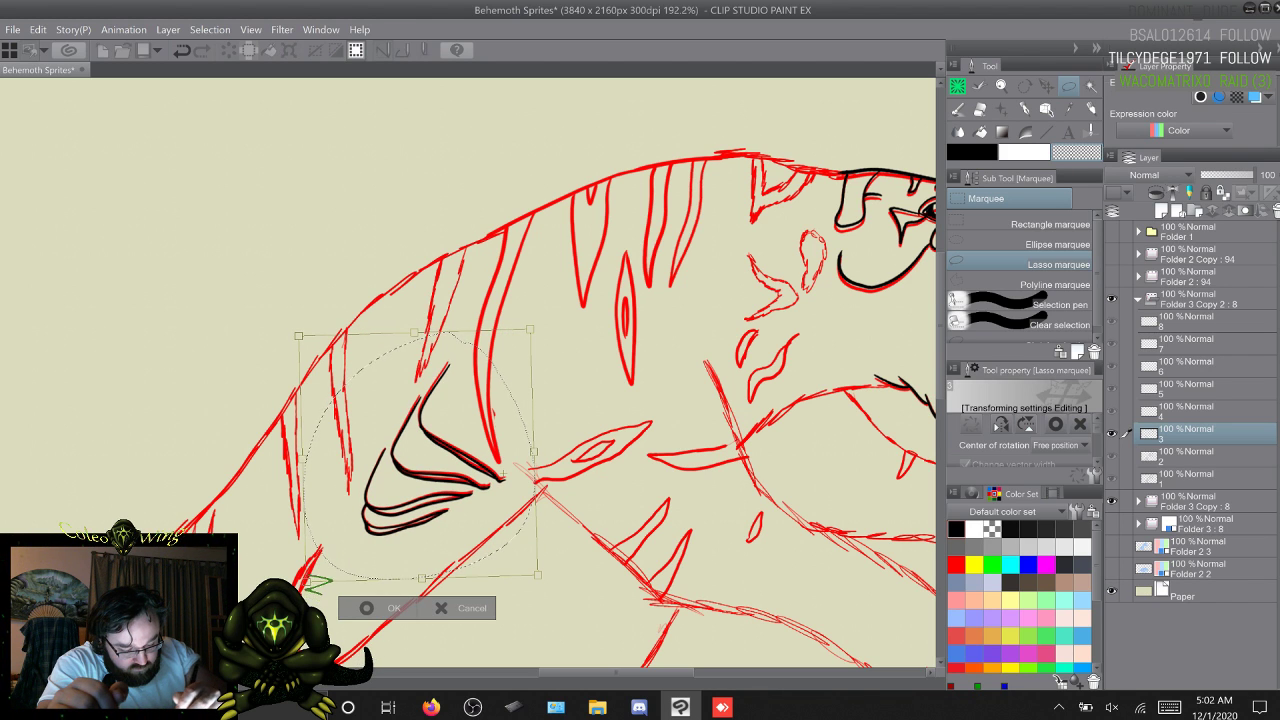
{"action": "key", "text": "Up"}
{"action": "key", "text": "Up"}
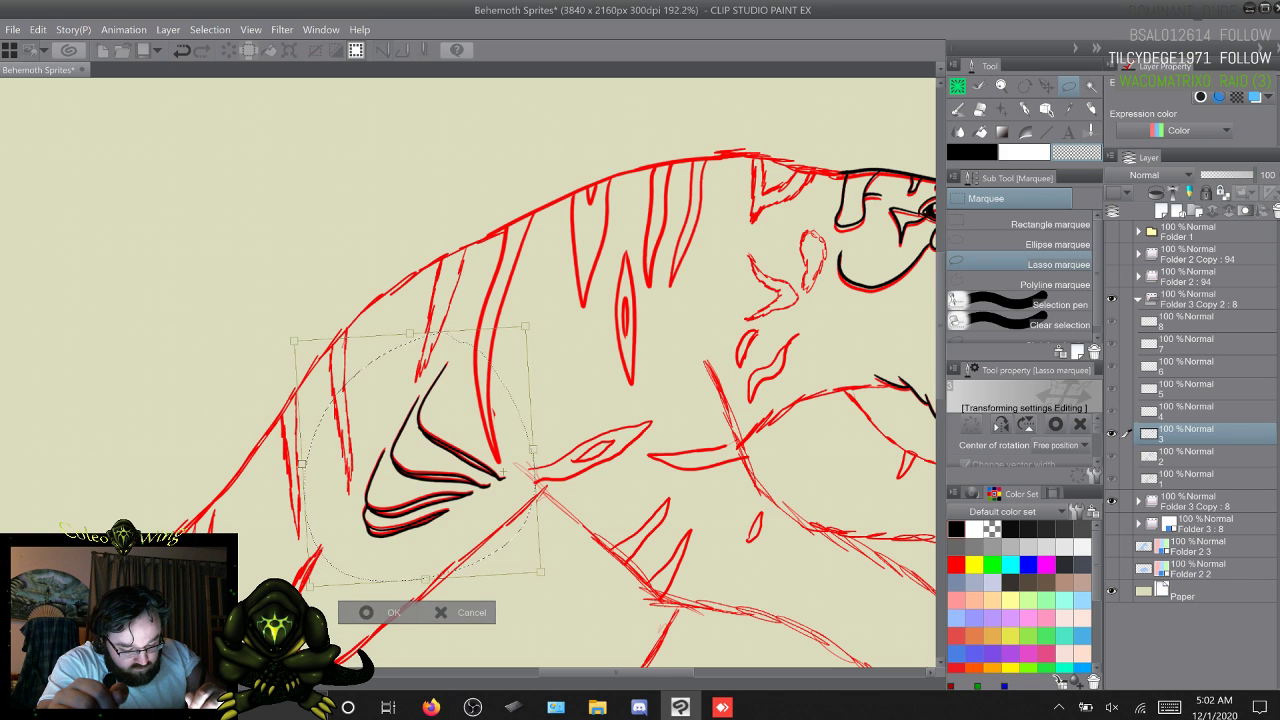
{"action": "left_click_drag", "start_coordinate": [308, 606], "coordinate": [310, 609]}
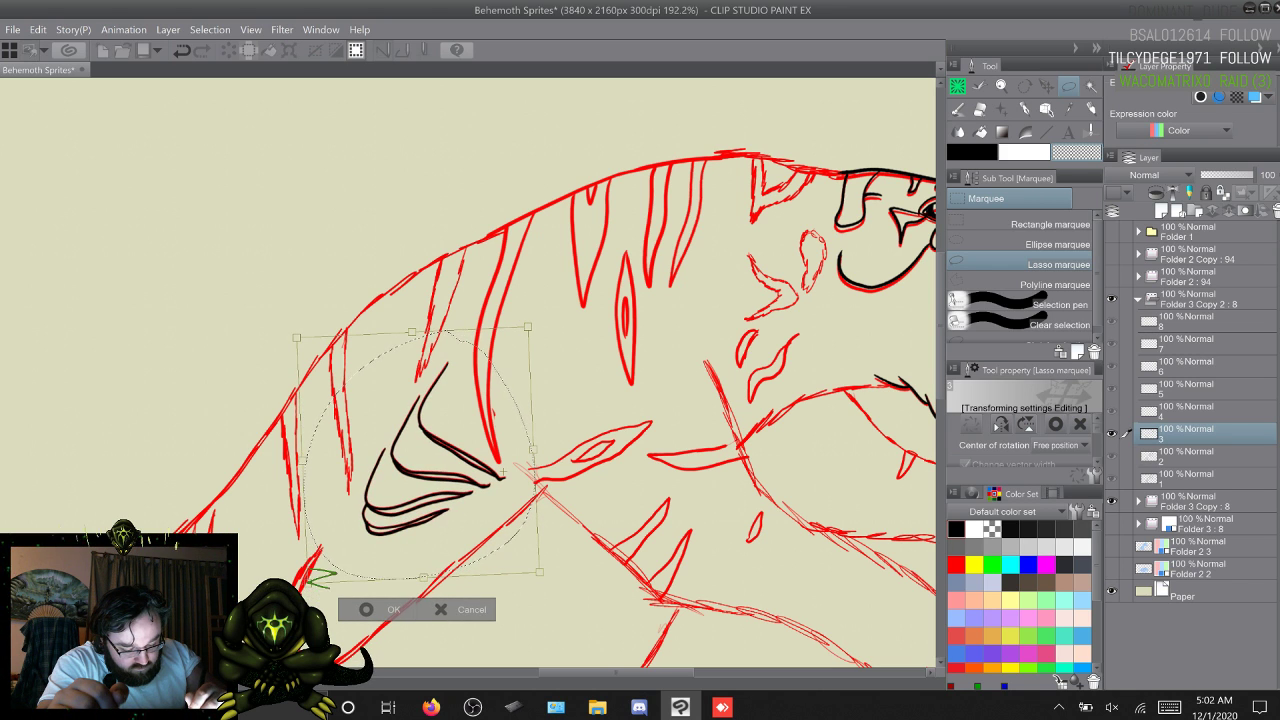
{"action": "left_click", "coordinate": [366, 609]}
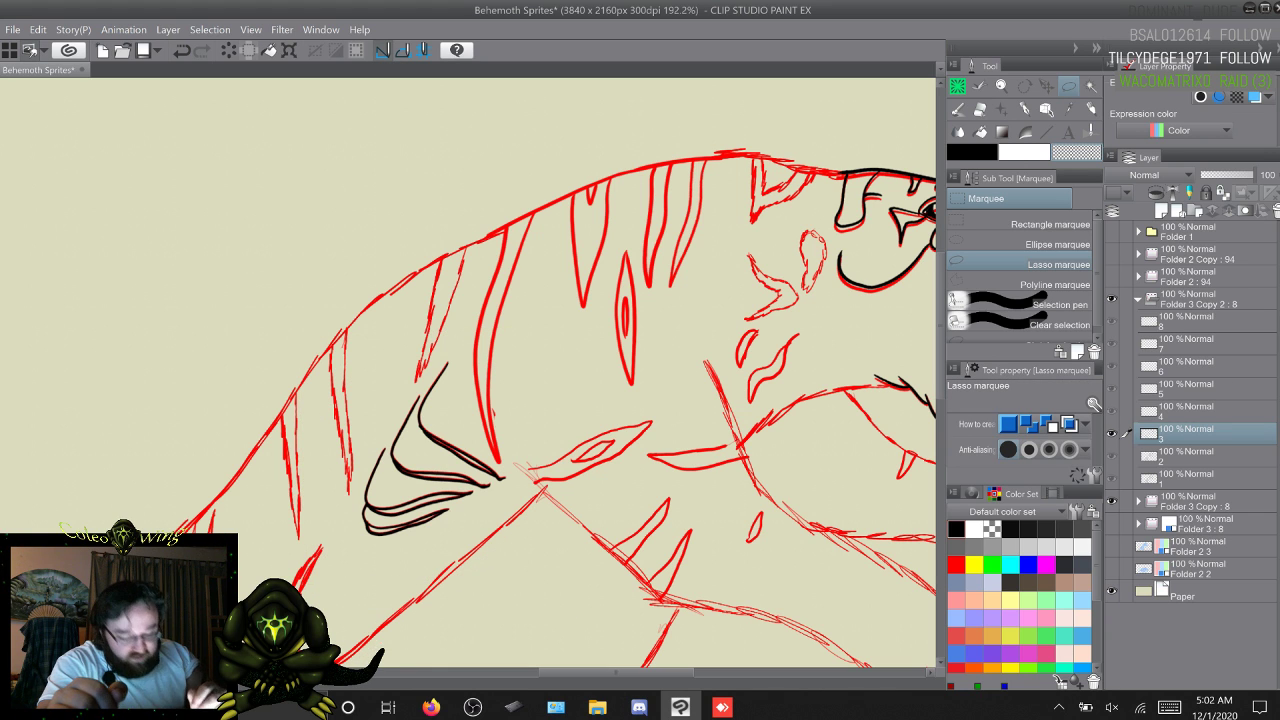
Step: Erase the black eye lines from the head on layer 3 using the Coleowing Marker with transparent colour
{"action": "scroll", "coordinate": [470, 370], "scroll_direction": "down", "scroll_amount": 5}
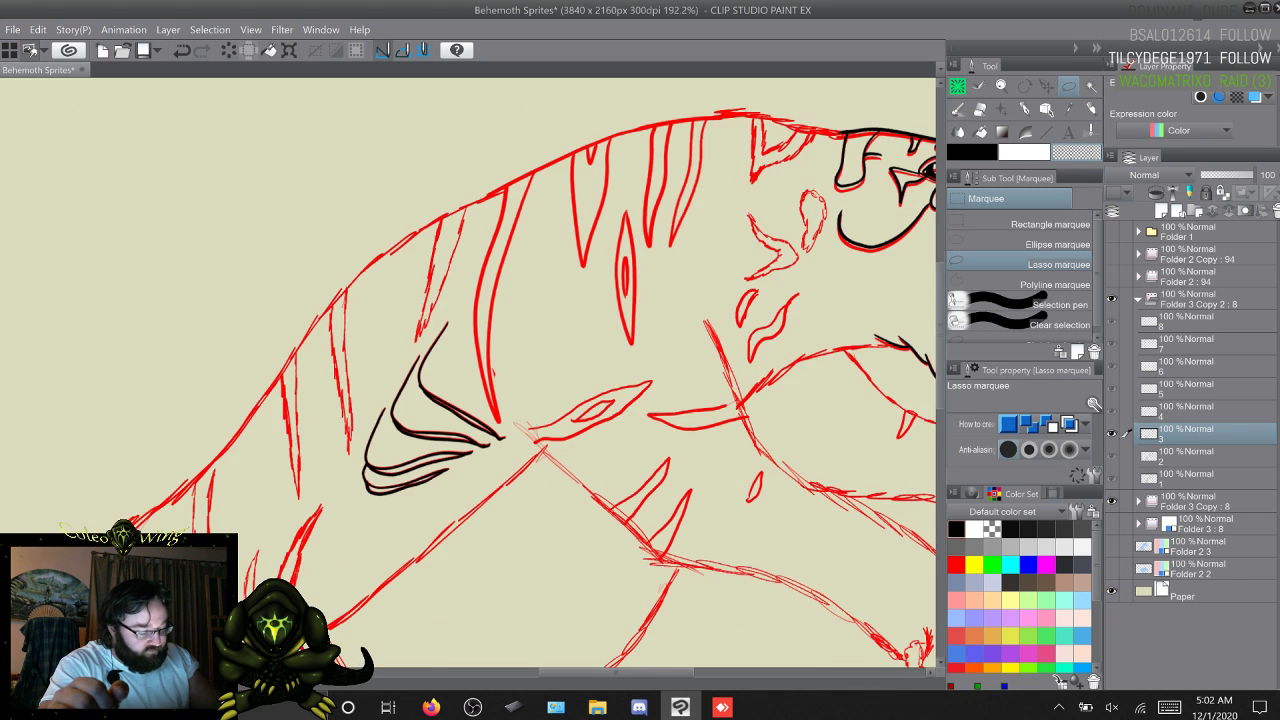
{"action": "scroll", "coordinate": [468, 370], "scroll_direction": "down", "scroll_amount": 7}
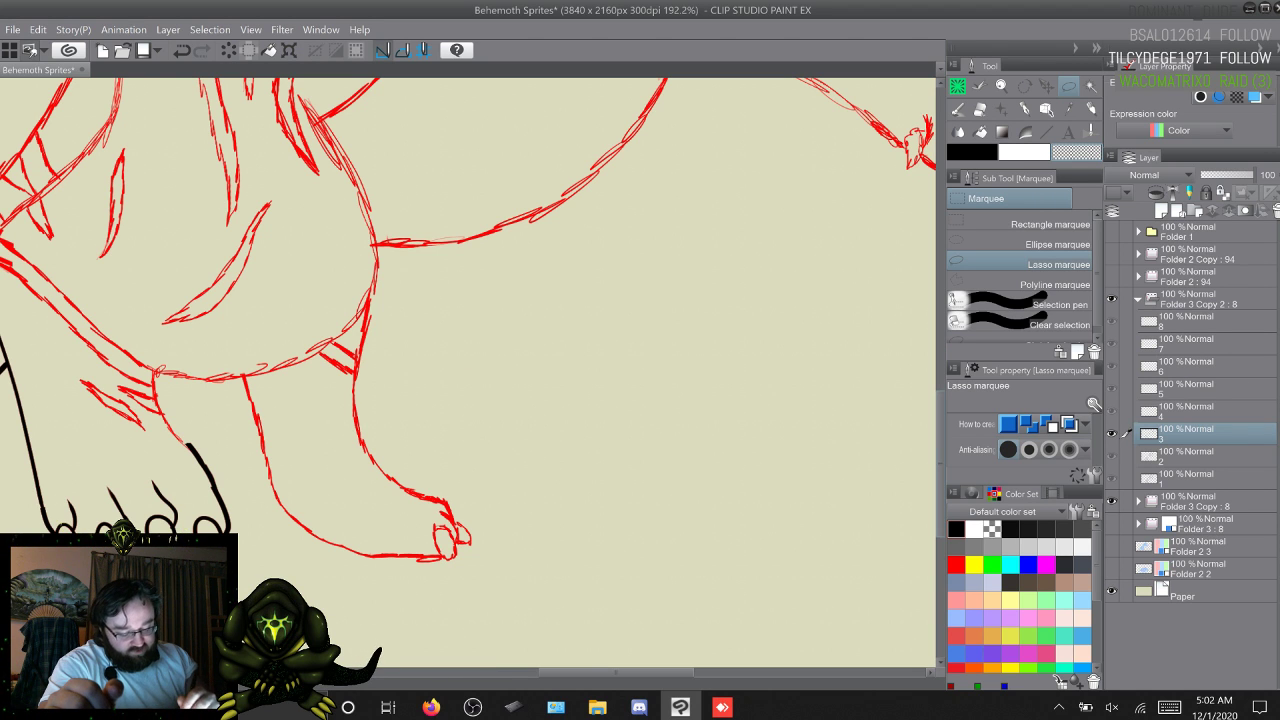
{"action": "scroll", "coordinate": [468, 370], "scroll_direction": "left", "scroll_amount": 1}
{"action": "scroll", "coordinate": [328, 568], "scroll_direction": "left", "scroll_amount": 10}
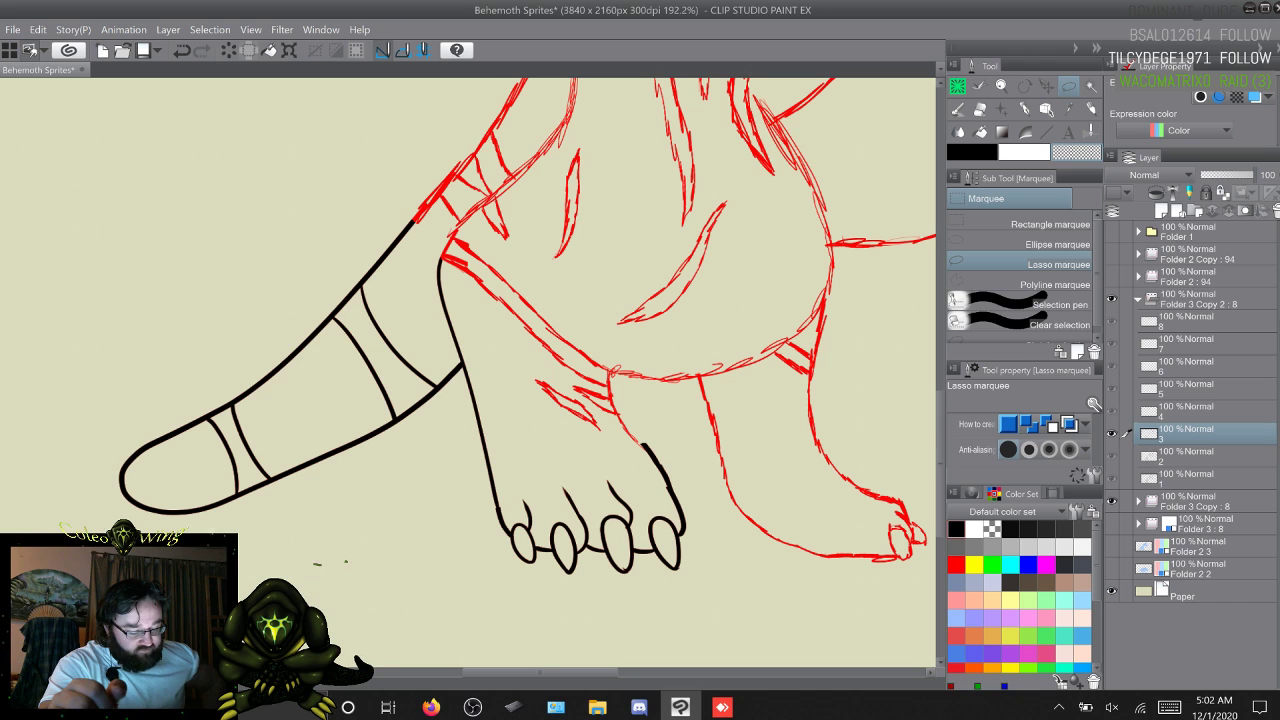
{"action": "left_click", "coordinate": [957, 87]}
{"action": "left_click", "coordinate": [1020, 264]}
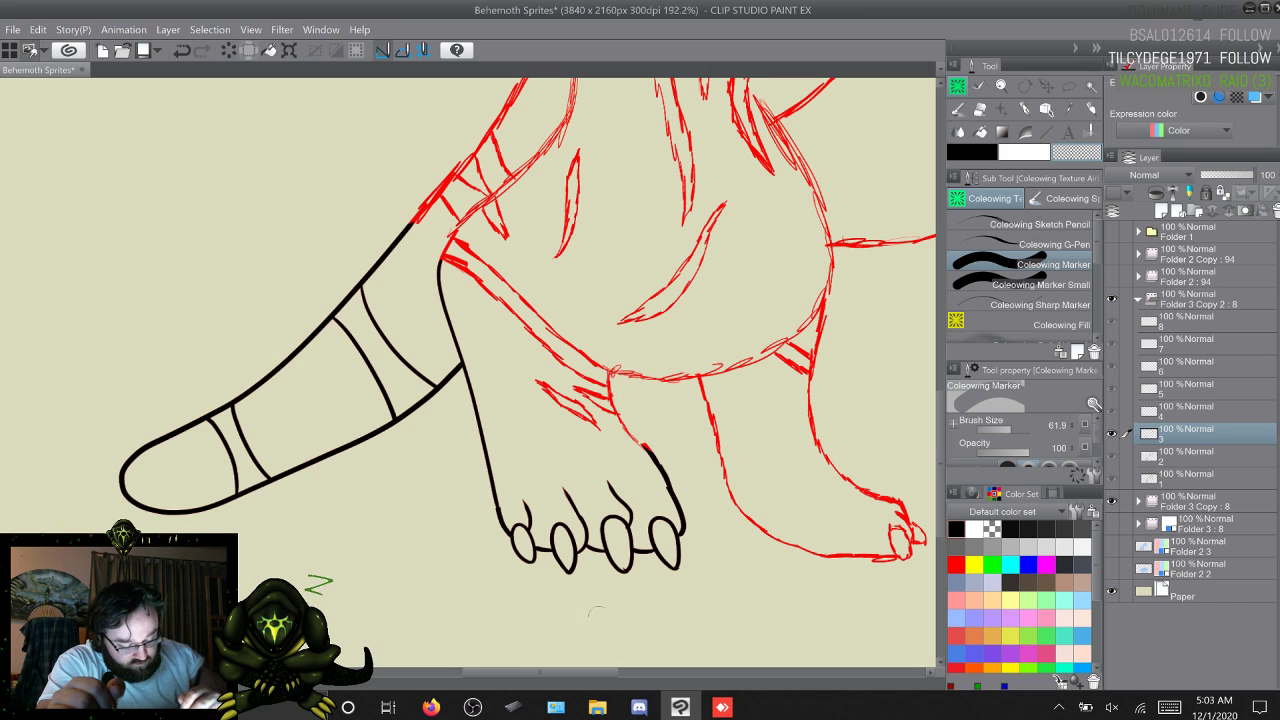
{"action": "left_click_drag", "start_coordinate": [540, 672], "coordinate": [599, 672]}
{"action": "scroll", "coordinate": [468, 370], "scroll_direction": "right", "scroll_amount": 3}
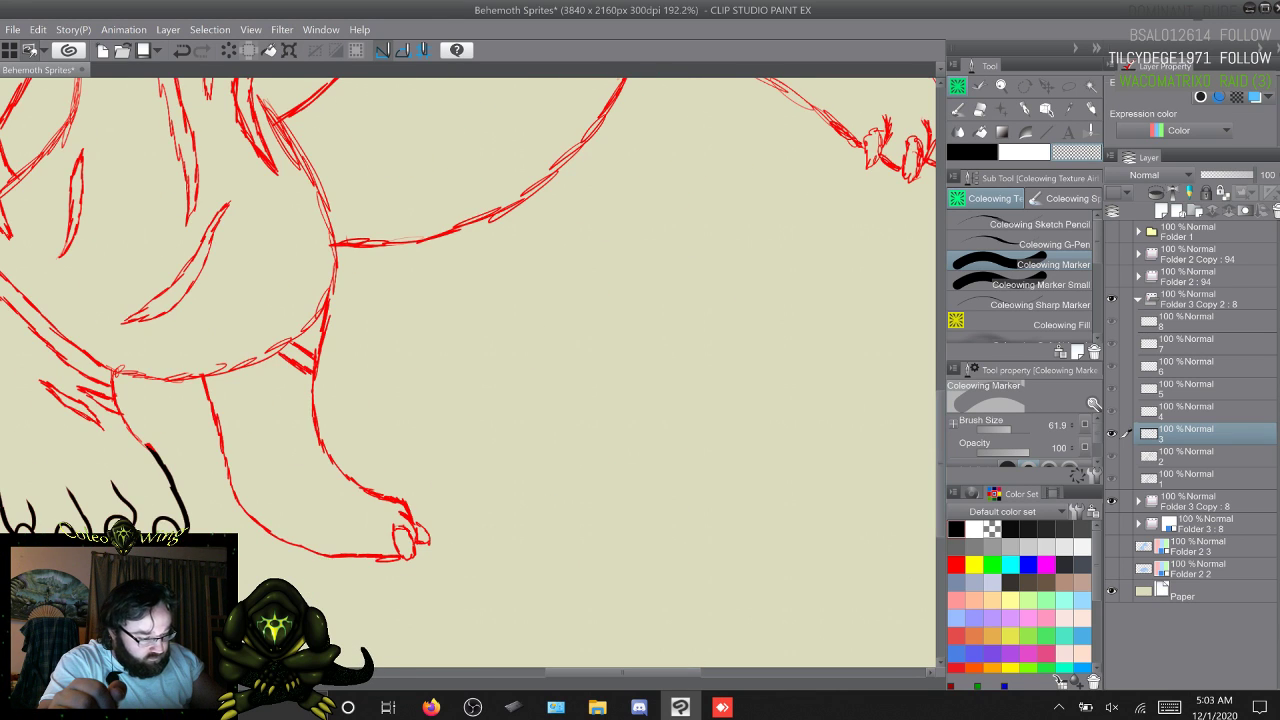
{"action": "scroll", "coordinate": [468, 370], "scroll_direction": "up", "scroll_amount": 10}
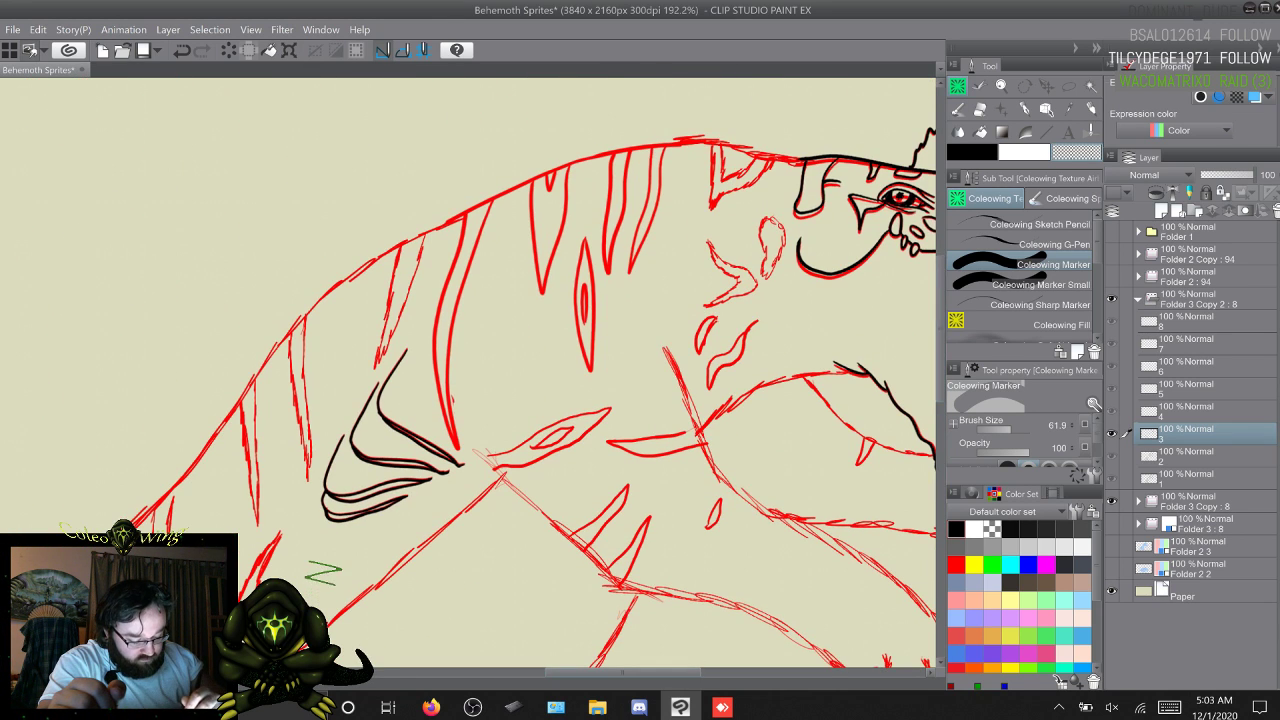
{"action": "scroll", "coordinate": [468, 370], "scroll_direction": "right", "scroll_amount": 4}
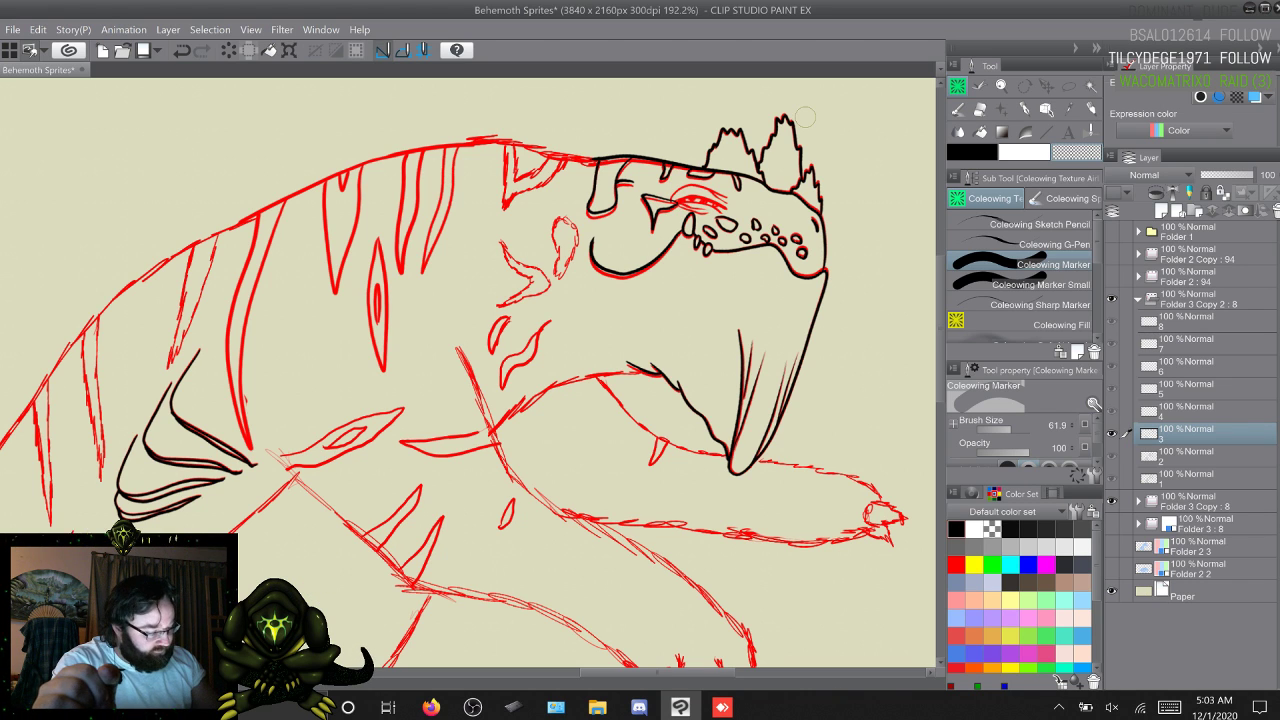
Step: Go to frame 4 and bring the creature's red sketch into view at a smaller magnification
{"action": "key", "text": "period"}
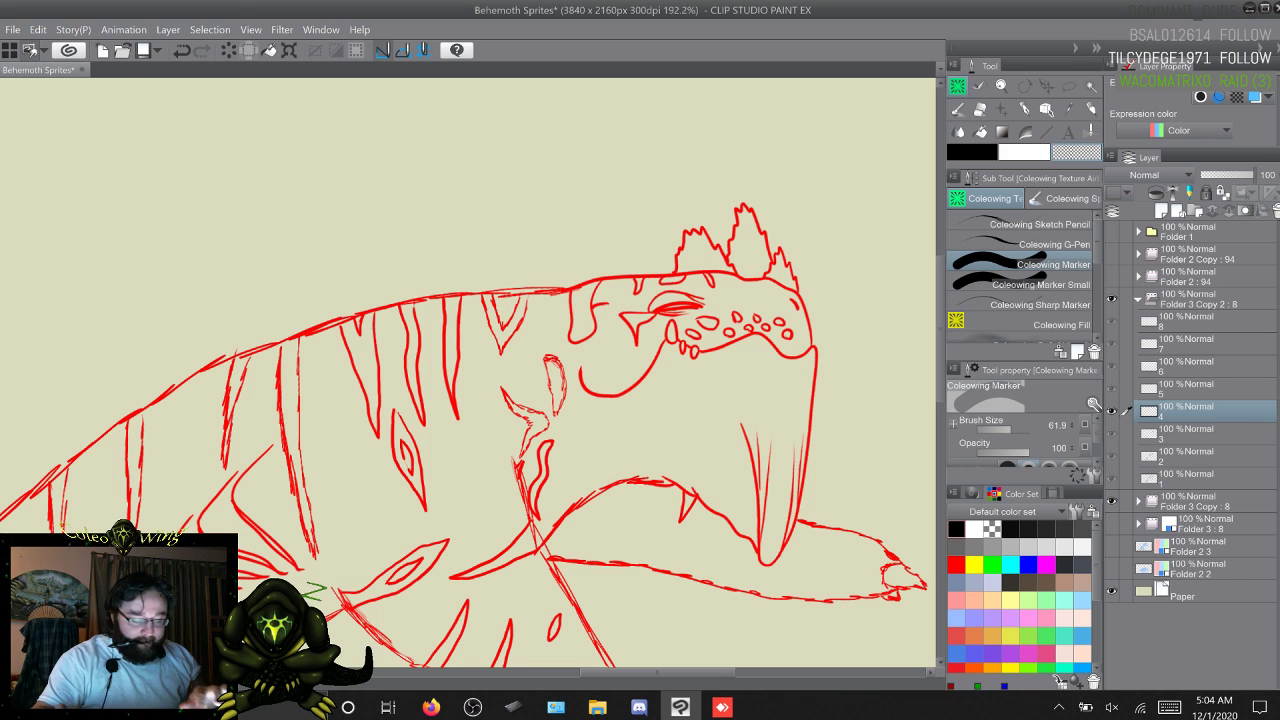
{"action": "scroll", "coordinate": [468, 372], "scroll_direction": "down", "scroll_amount": 3}
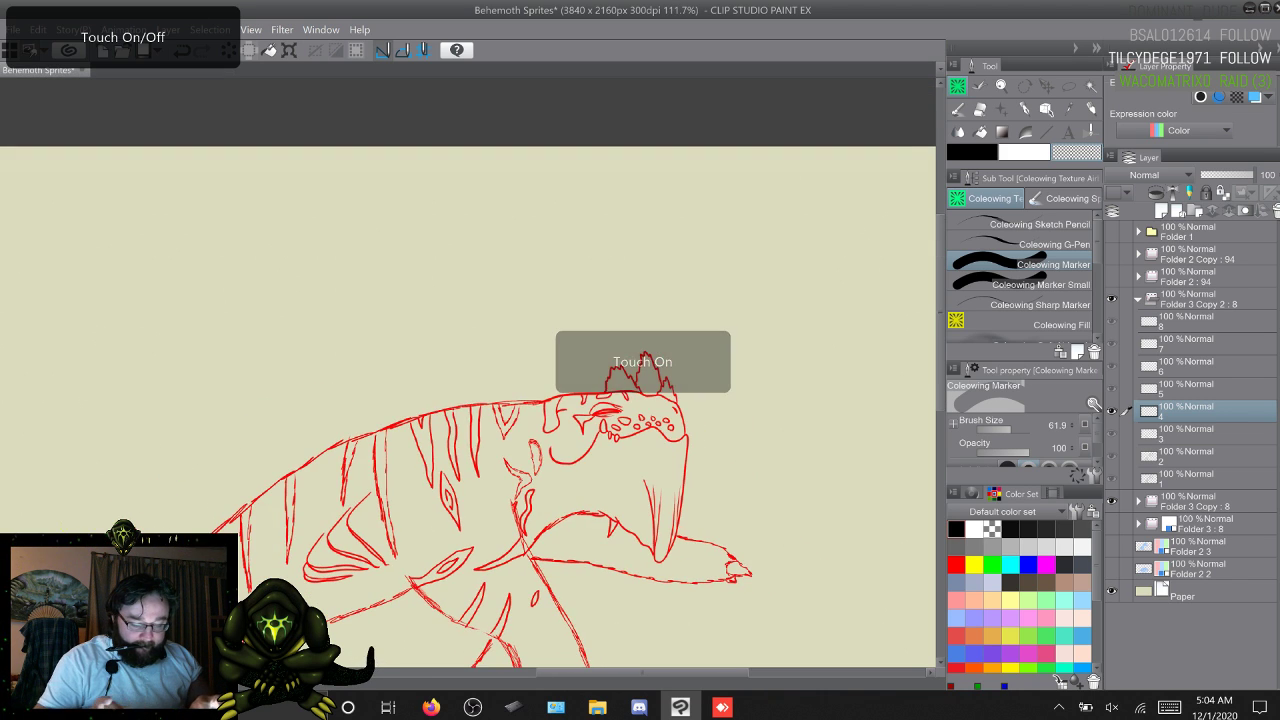
{"action": "scroll", "coordinate": [468, 372], "scroll_direction": "down", "scroll_amount": 2}
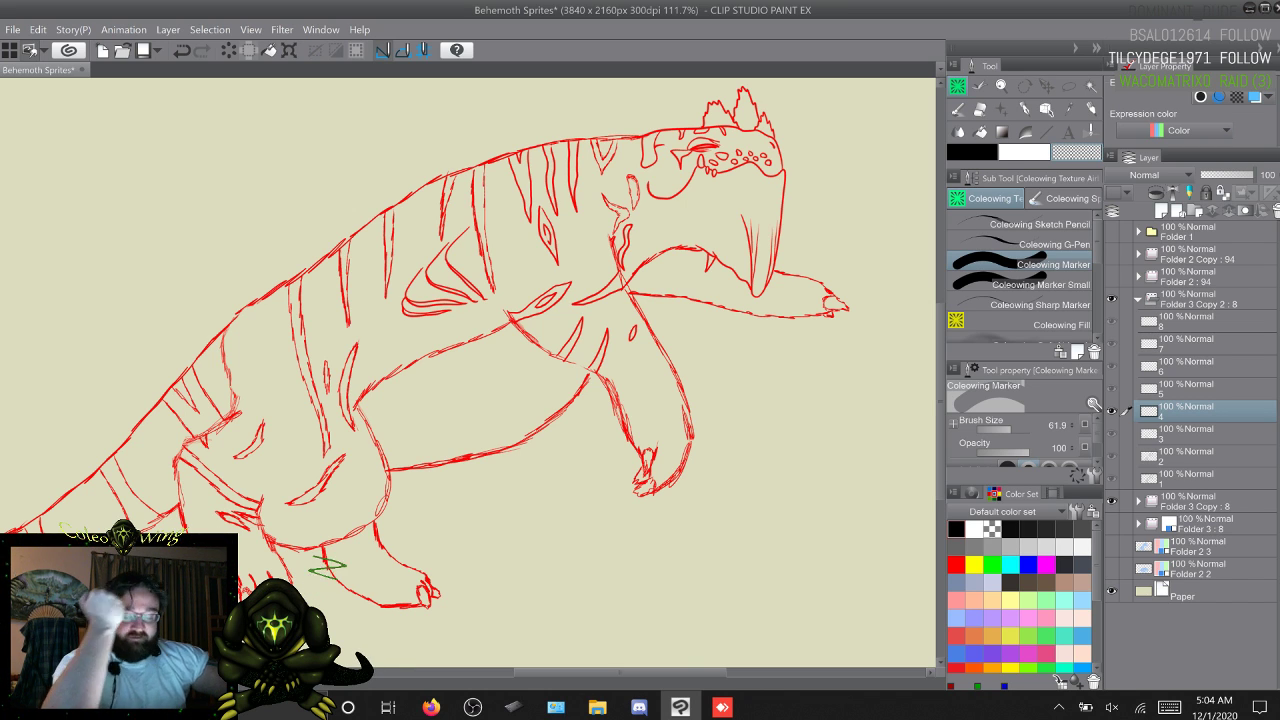
{"action": "key", "text": "F9"}
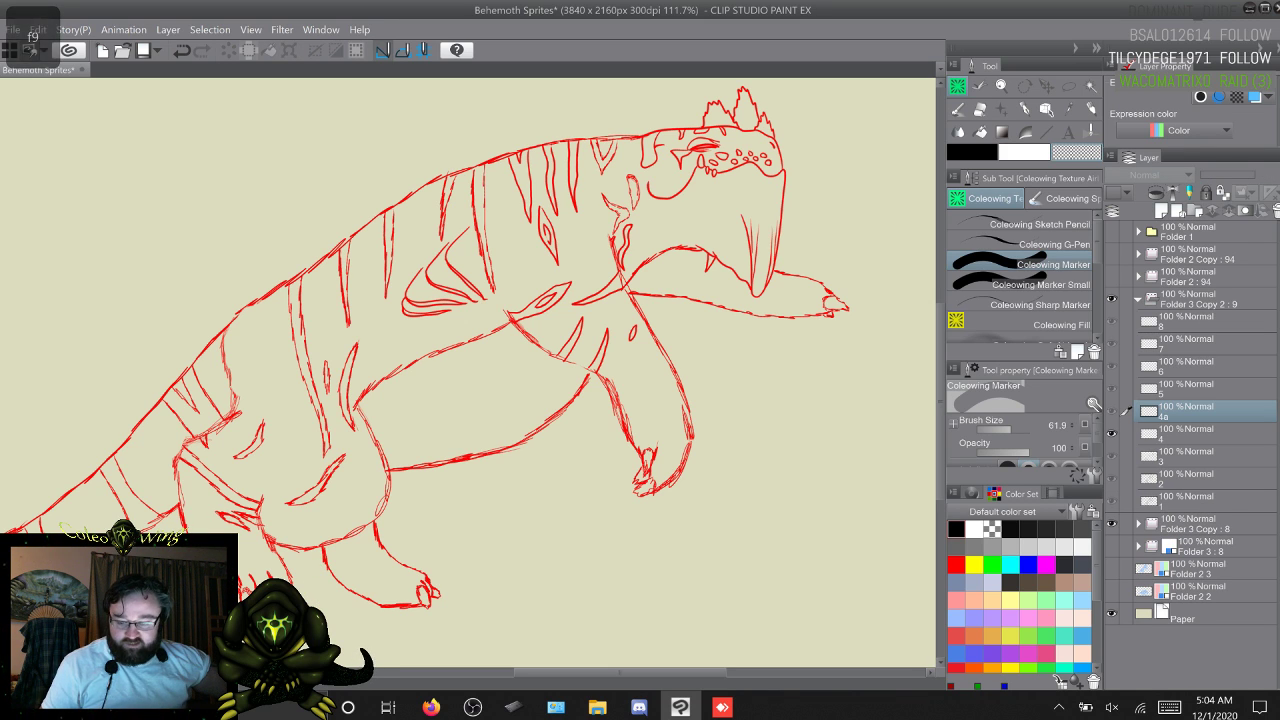
{"action": "key", "text": "XF86TouchpadToggle"}
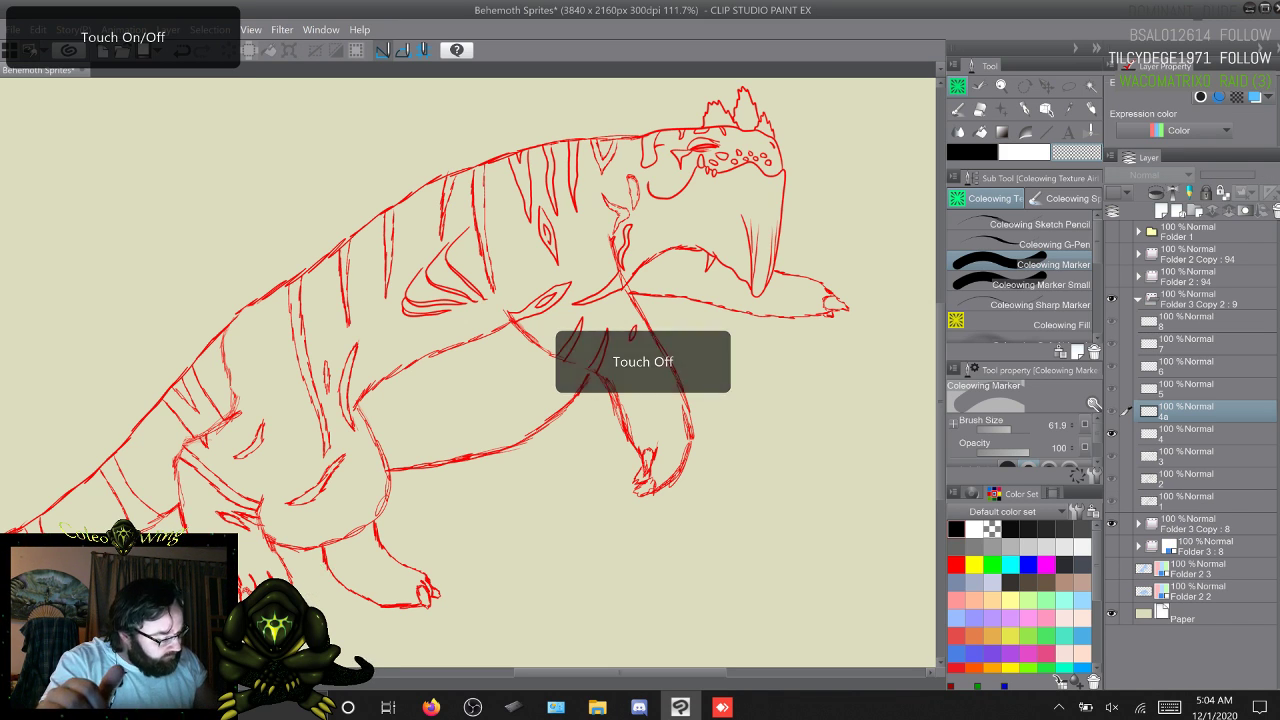
{"action": "right_click", "coordinate": [1185, 410]}
{"action": "left_click", "coordinate": [1154, 147]}
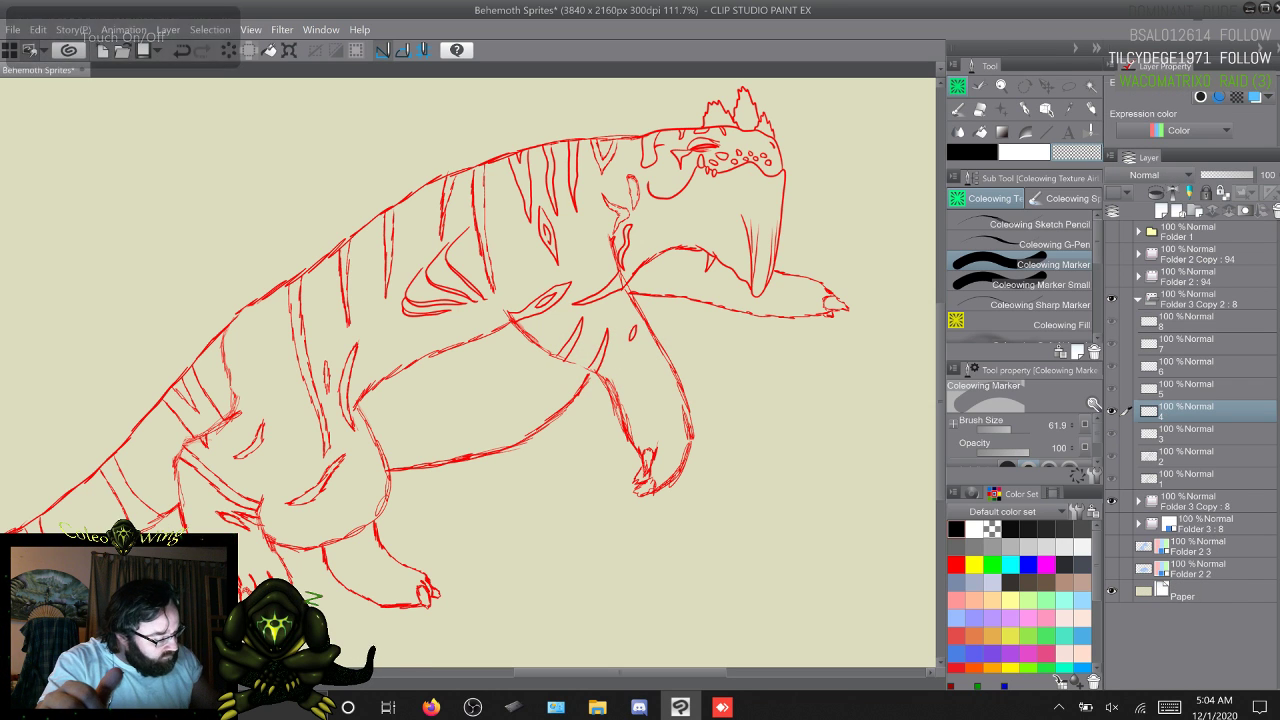
Step: Select layer 4 in Folder 3 Copy and add two extra frame 4 layers at the bottom of Folder 3 Copy 2
{"action": "left_click", "coordinate": [1187, 613]}
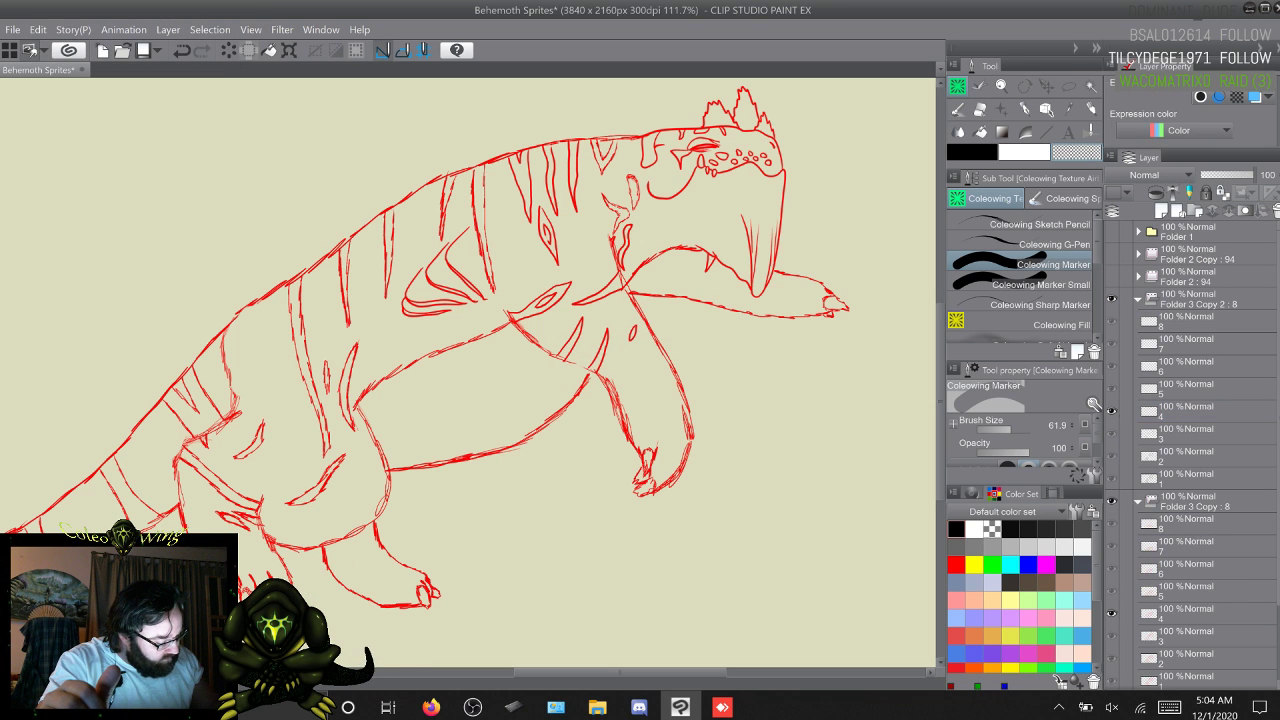
{"action": "key", "text": "F9"}
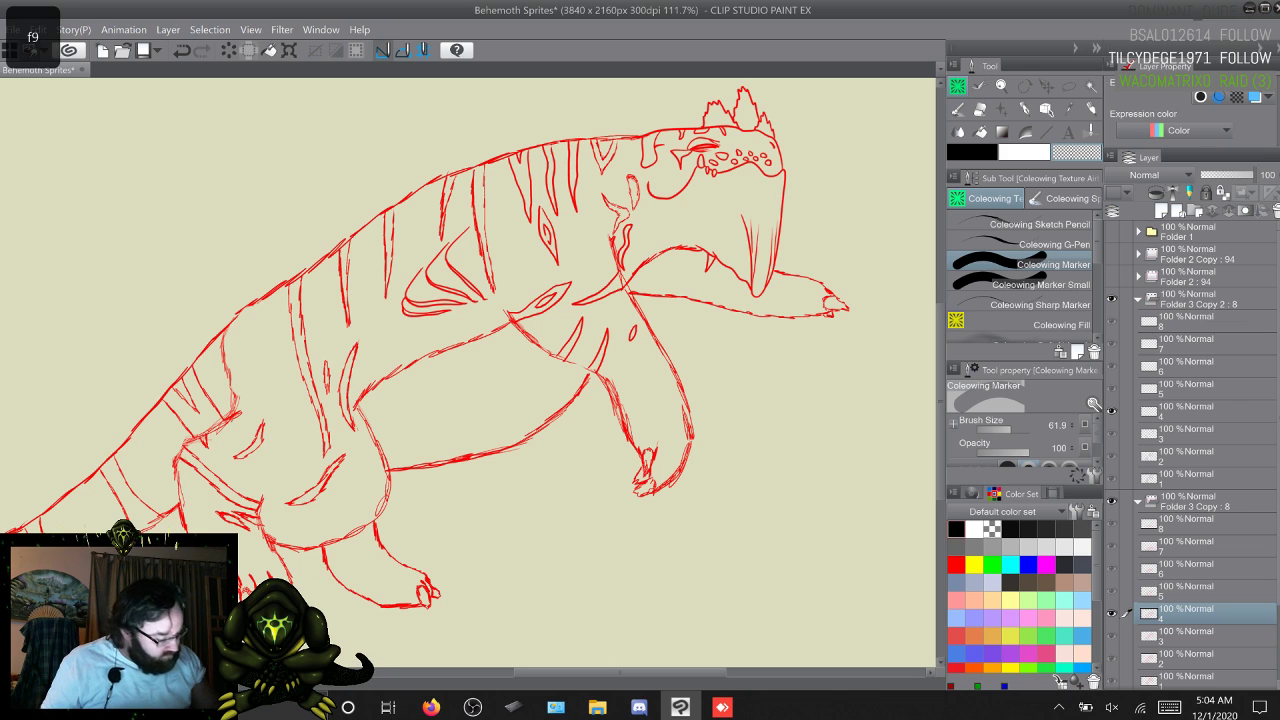
{"action": "left_click_drag", "start_coordinate": [1187, 528], "coordinate": [1187, 487]}
{"action": "left_click", "coordinate": [1187, 411]}
{"action": "left_click", "coordinate": [1190, 496]}
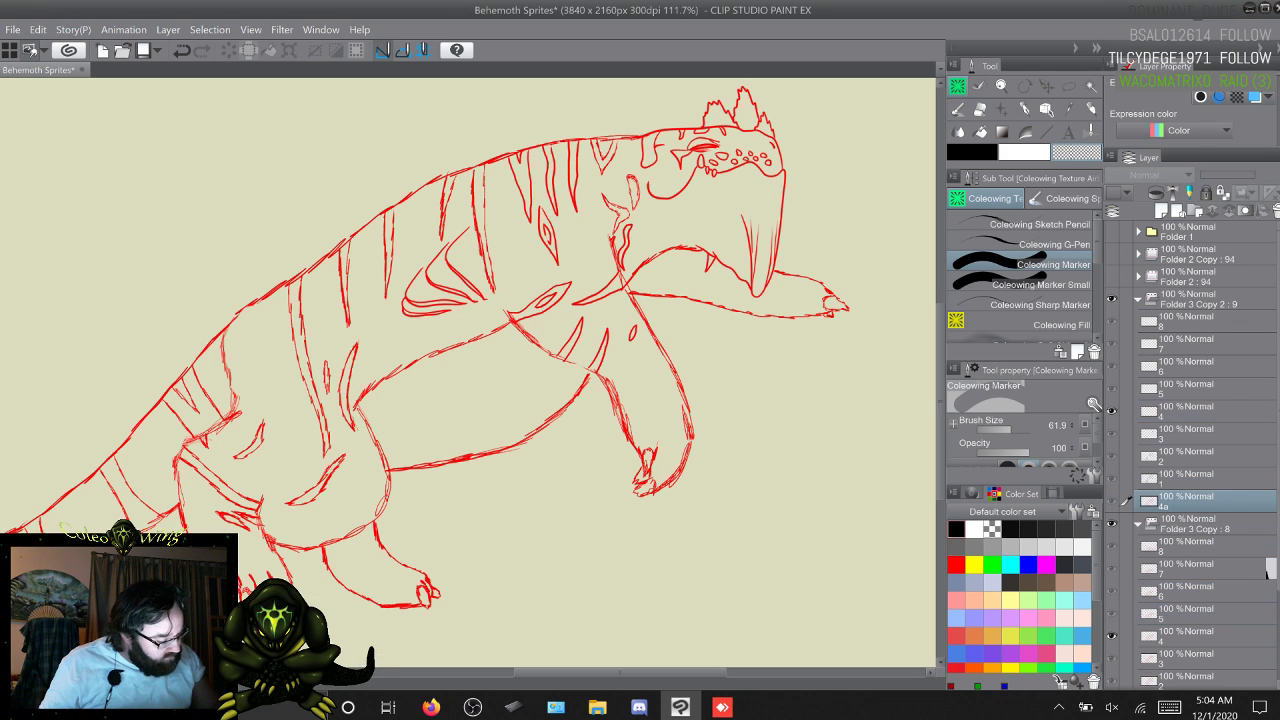
{"action": "left_click_drag", "start_coordinate": [305, 610], "coordinate": [345, 562]}
{"action": "key", "text": "F9"}
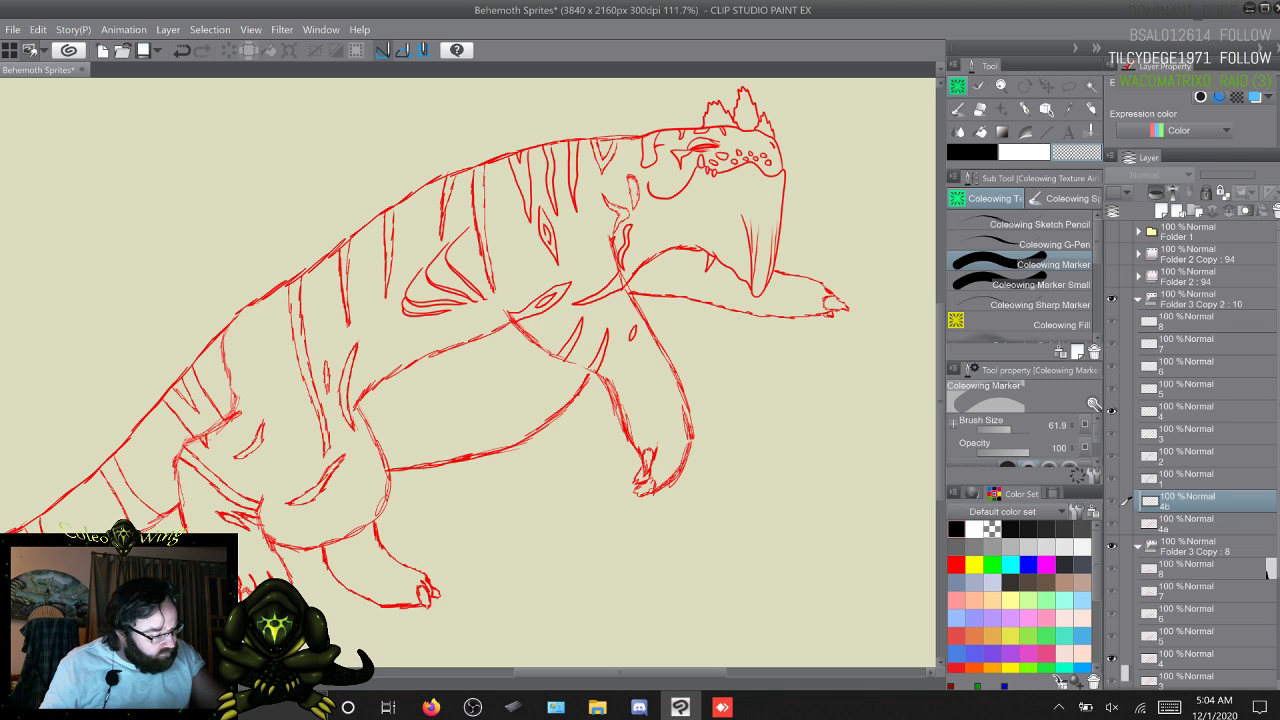
Step: Choose black for the Coleowing Fill and move layers 4a and 4b together out of Folder 3 Copy 2
{"action": "left_click", "coordinate": [972, 152]}
{"action": "left_click", "coordinate": [1030, 325]}
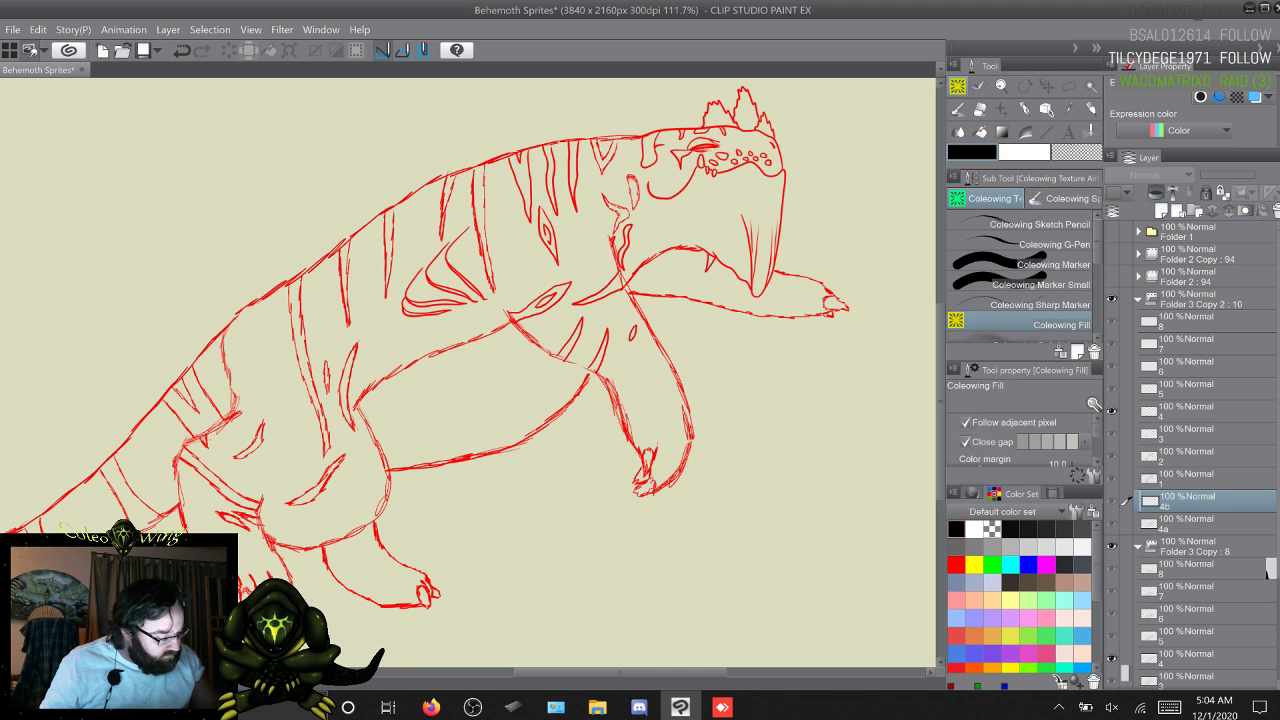
{"action": "left_click", "coordinate": [1205, 524]}
{"action": "left_click", "coordinate": [1205, 501]}
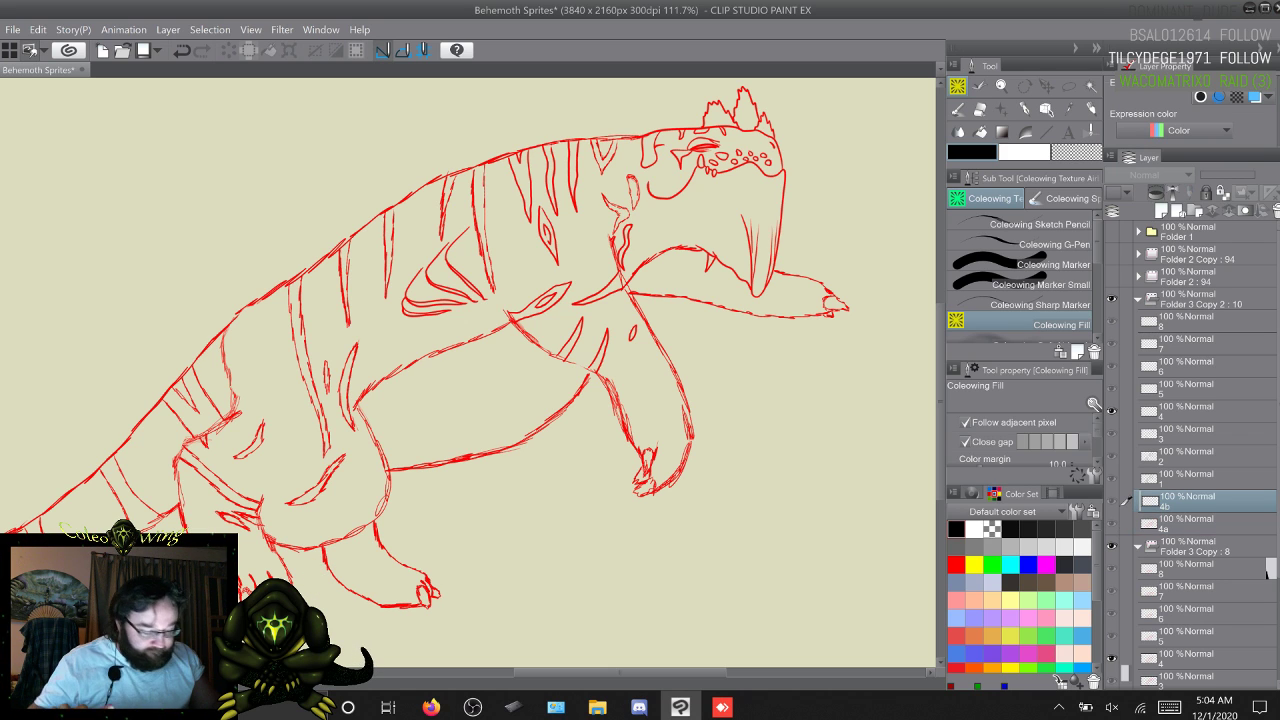
{"action": "left_click", "coordinate": [1205, 524], "text": "shift"}
{"action": "left_click_drag", "start_coordinate": [1205, 520], "coordinate": [1205, 536]}
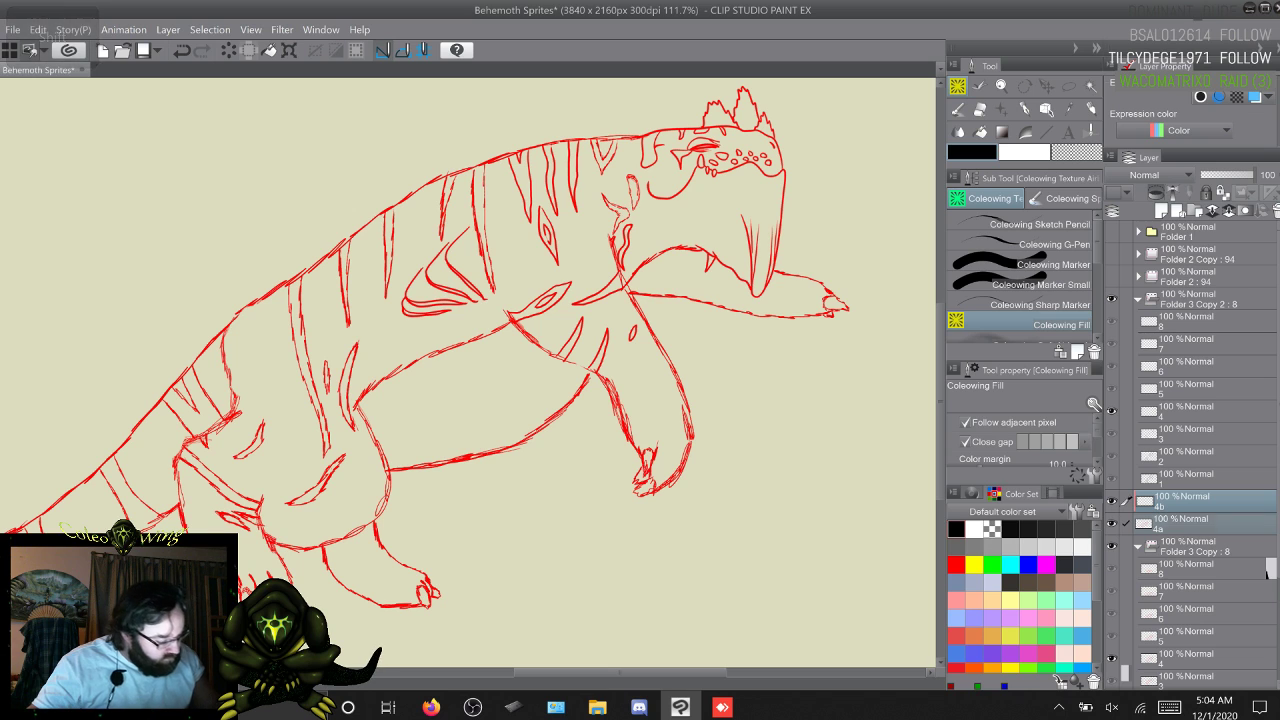
Step: Fill layer 4b with black using Coleowing Fill, then merge it with layer 4a
{"action": "left_click", "coordinate": [1205, 501]}
{"action": "left_click", "coordinate": [1111, 501]}
{"action": "left_click_drag", "start_coordinate": [338, 579], "coordinate": [314, 557]}
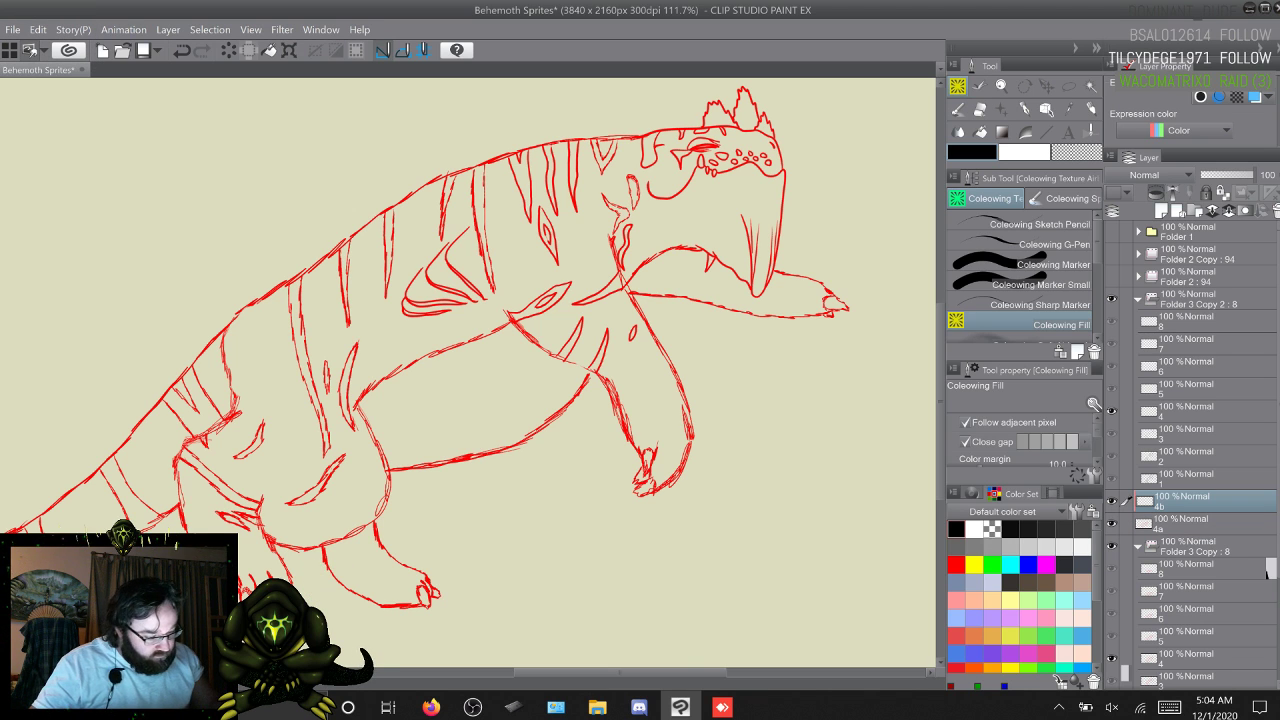
{"action": "left_click", "coordinate": [1205, 524]}
{"action": "left_click", "coordinate": [1205, 501], "text": "shift"}
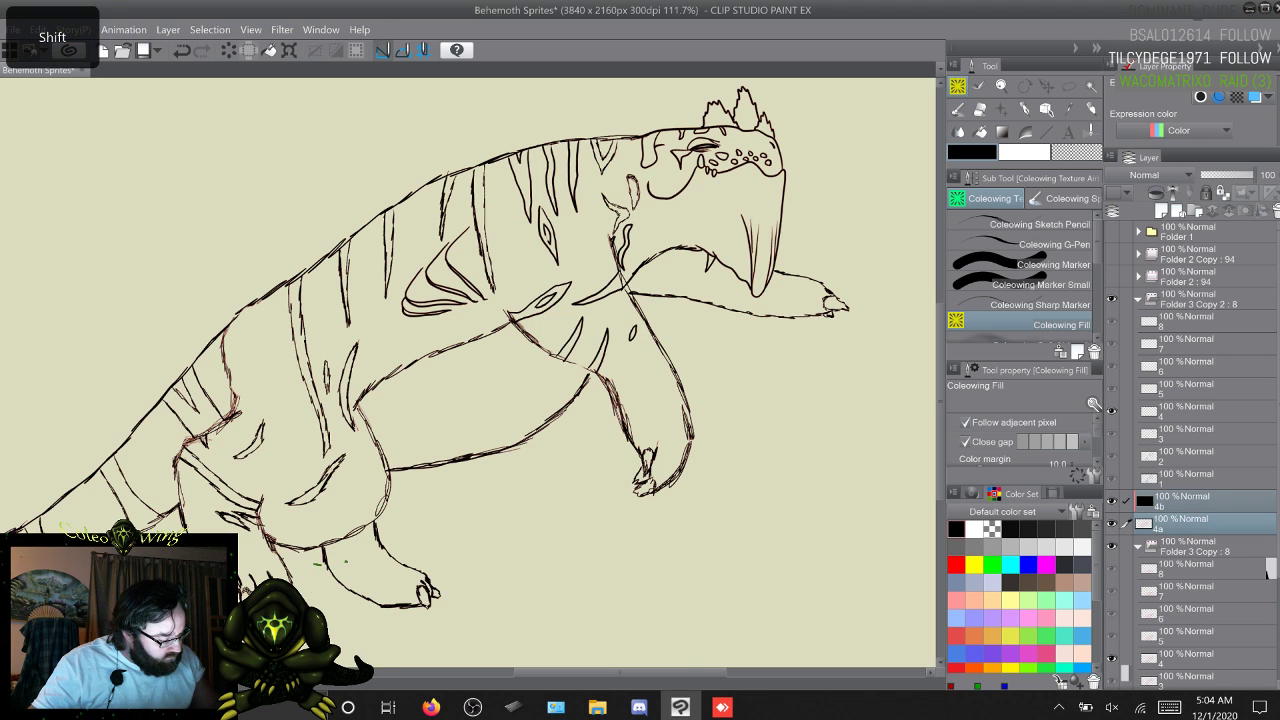
{"action": "right_click", "coordinate": [1205, 501]}
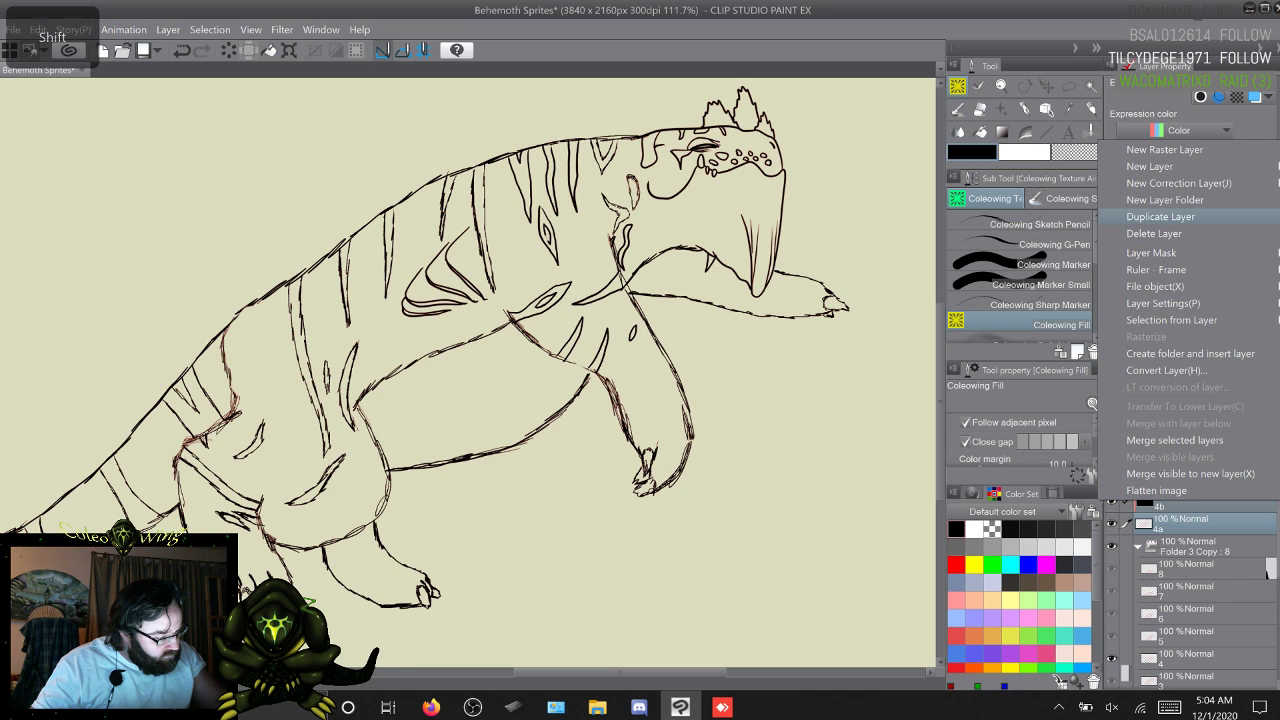
{"action": "left_click", "coordinate": [1174, 440]}
Step: Rename the merged layer as 4 and put it in Folder 3 Copy 2 in place of the existing layer 4
{"action": "double_click", "coordinate": [1178, 504]}
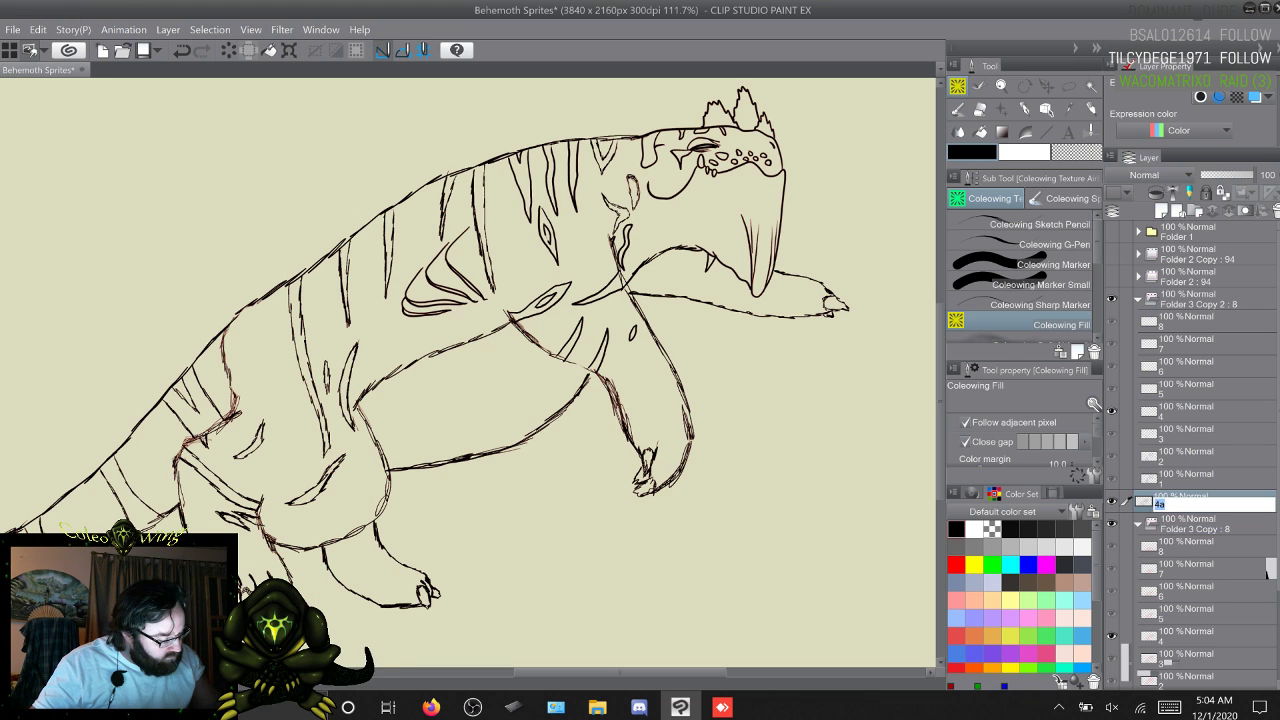
{"action": "left_click", "coordinate": [1168, 707]}
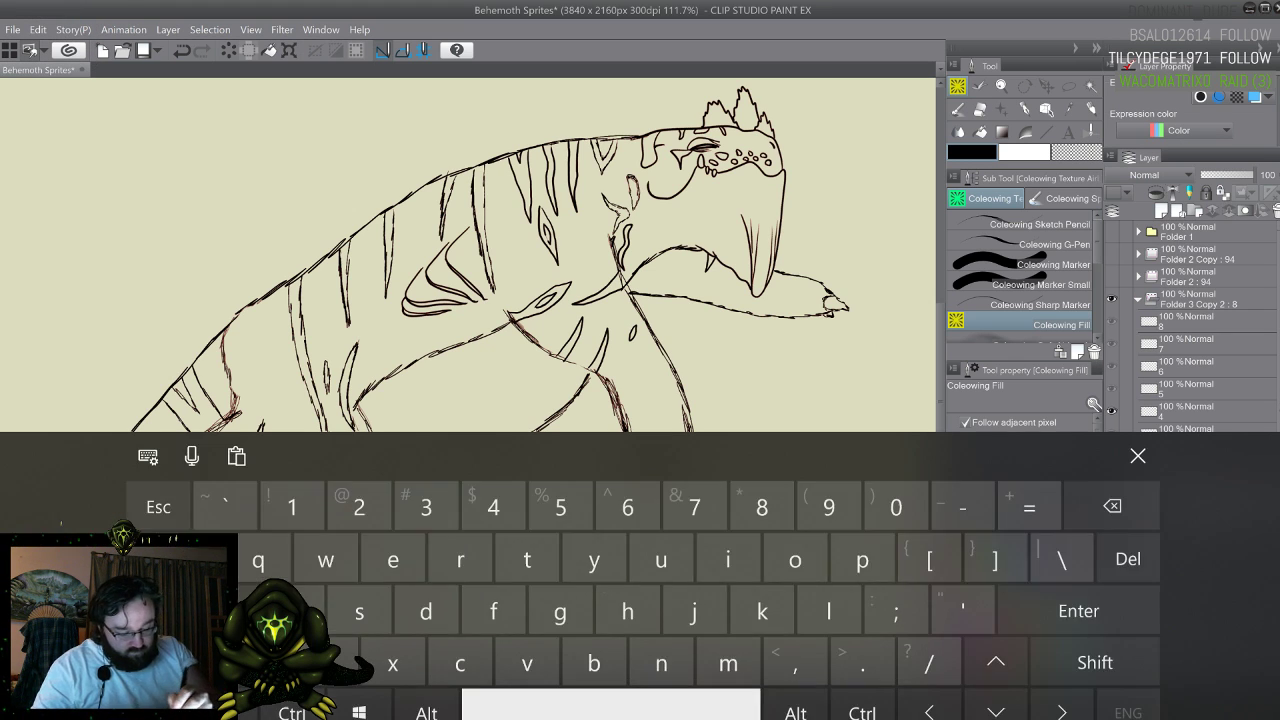
{"action": "left_click", "coordinate": [1138, 441]}
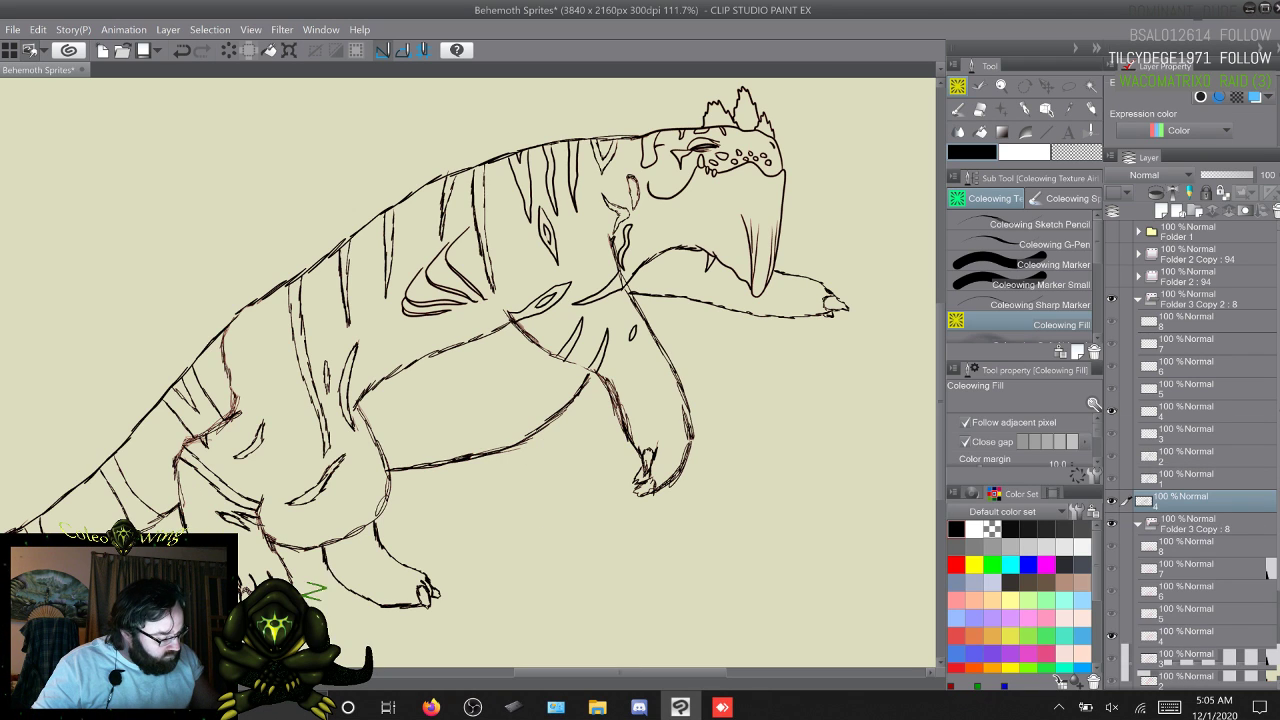
{"action": "left_click_drag", "start_coordinate": [1180, 497], "coordinate": [1180, 416]}
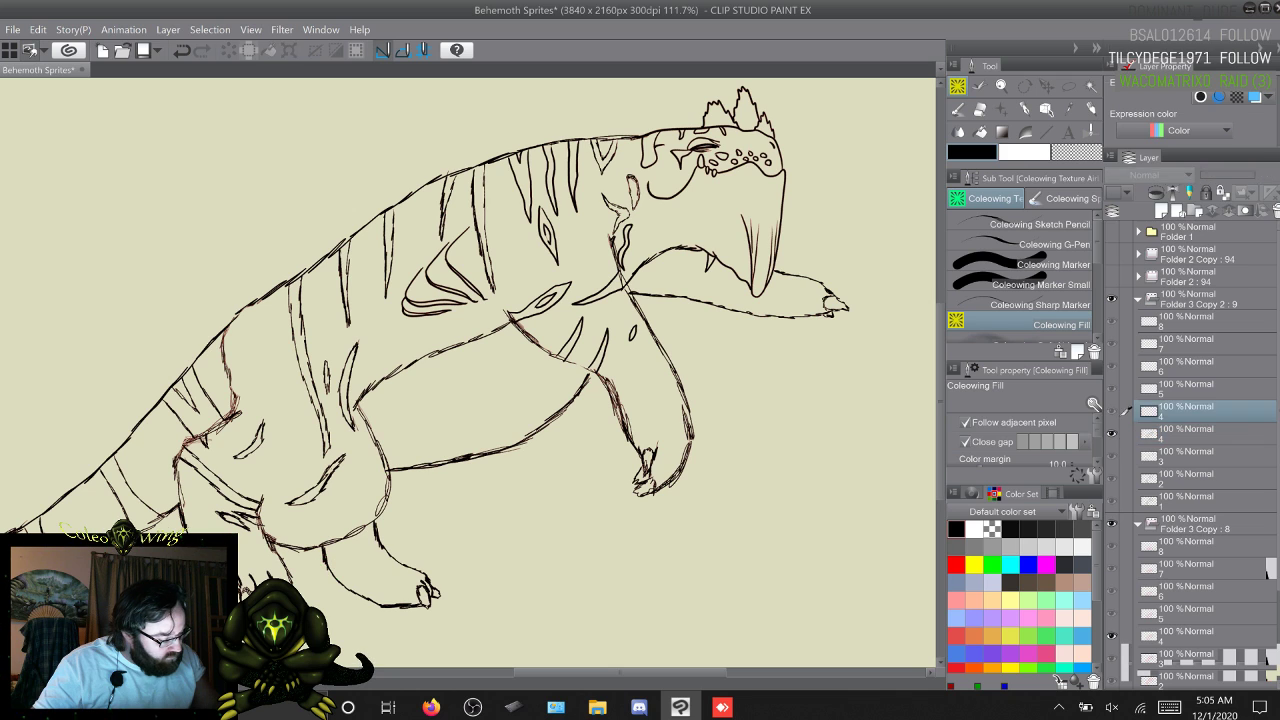
{"action": "right_click", "coordinate": [1180, 412]}
{"action": "left_click", "coordinate": [1160, 145]}
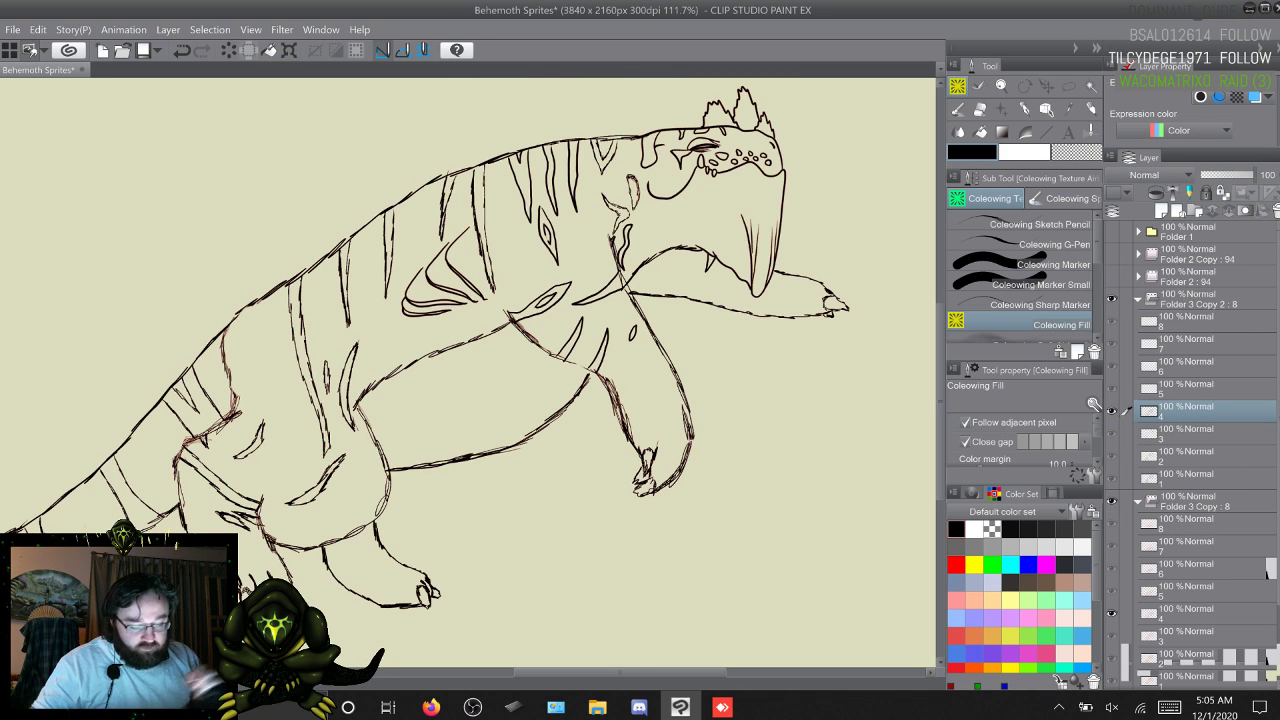
Step: Lasso the head and the flank markings on layer 4, clear everything outside them, and deselect
{"action": "key", "text": "m"}
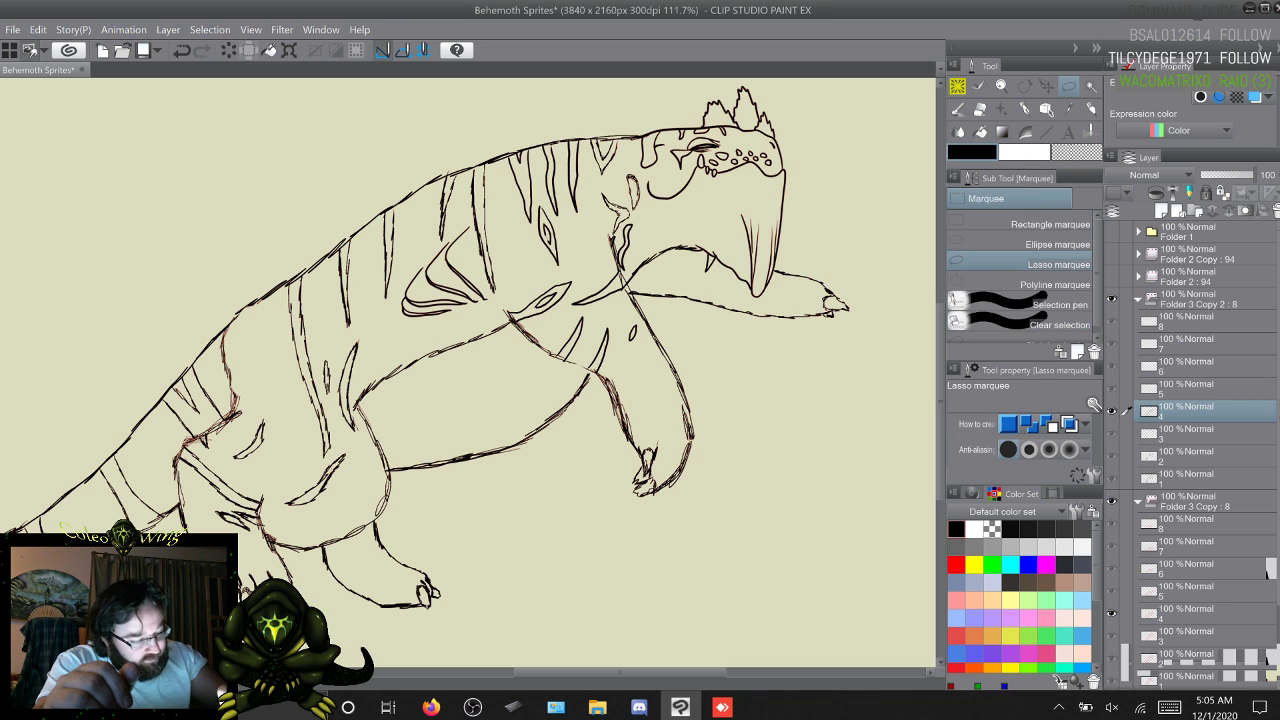
{"action": "mouse_move", "coordinate": [799, 237]}
{"action": "left_mouse_down"}
{"action": "mouse_move", "coordinate": [752, 306]}
{"action": "mouse_move", "coordinate": [706, 282]}
{"action": "mouse_move", "coordinate": [648, 204]}
{"action": "mouse_move", "coordinate": [692, 80]}
{"action": "mouse_move", "coordinate": [775, 105]}
{"action": "mouse_move", "coordinate": [808, 194]}
{"action": "mouse_move", "coordinate": [795, 250]}
{"action": "left_mouse_up"}
{"action": "key", "text": "shift"}
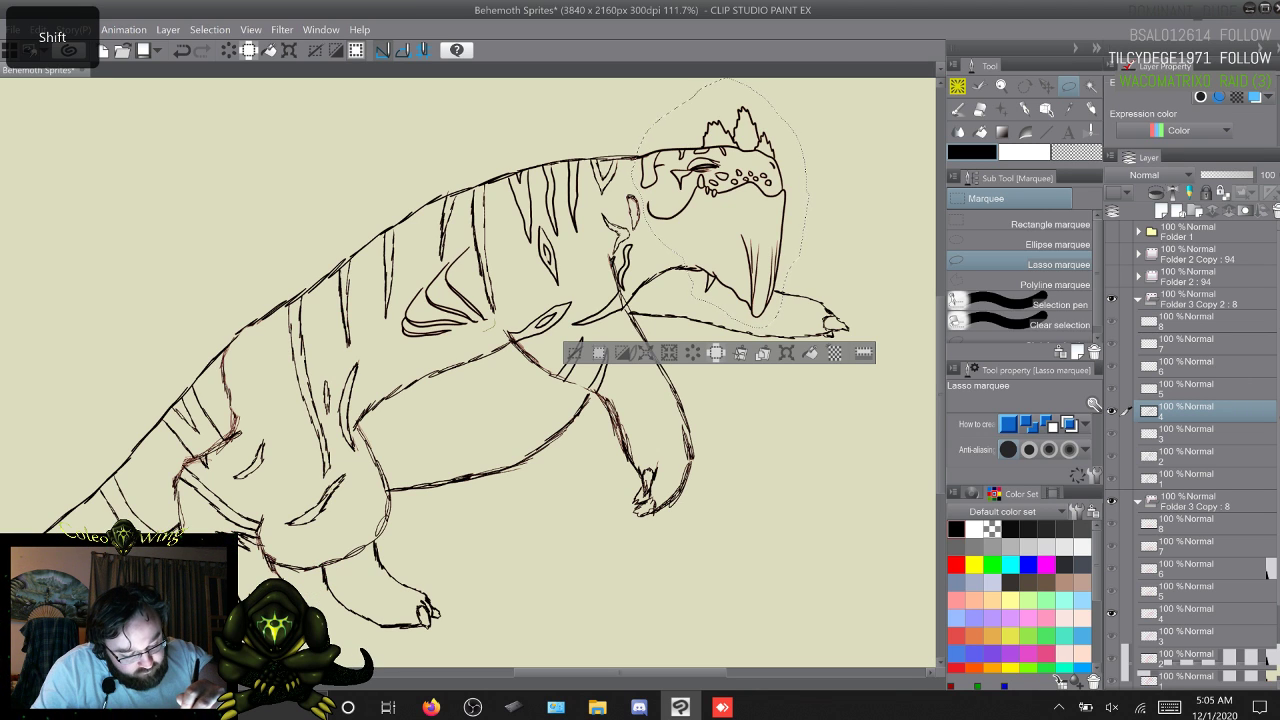
{"action": "left_click_drag", "start_coordinate": [469, 248], "coordinate": [484, 330]}
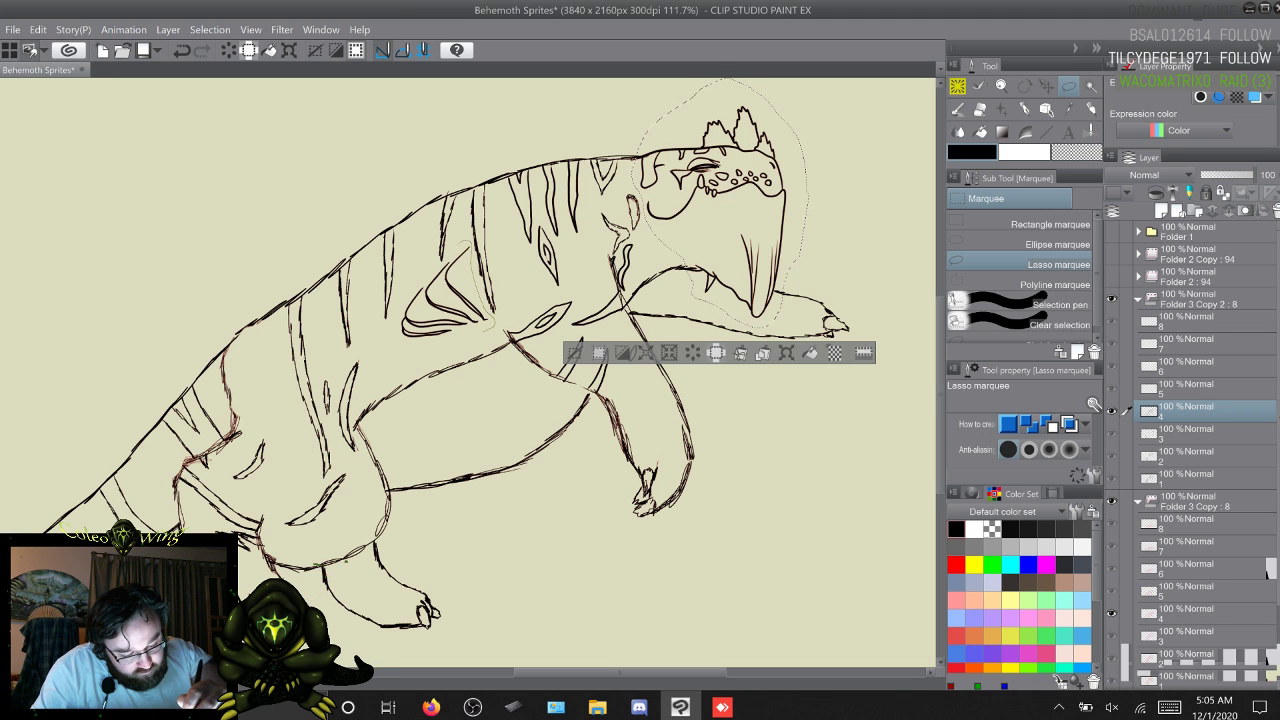
{"action": "mouse_move", "coordinate": [446, 259]}
{"action": "left_mouse_down"}
{"action": "mouse_move", "coordinate": [399, 320]}
{"action": "mouse_move", "coordinate": [411, 340]}
{"action": "mouse_move", "coordinate": [487, 328]}
{"action": "left_mouse_up"}
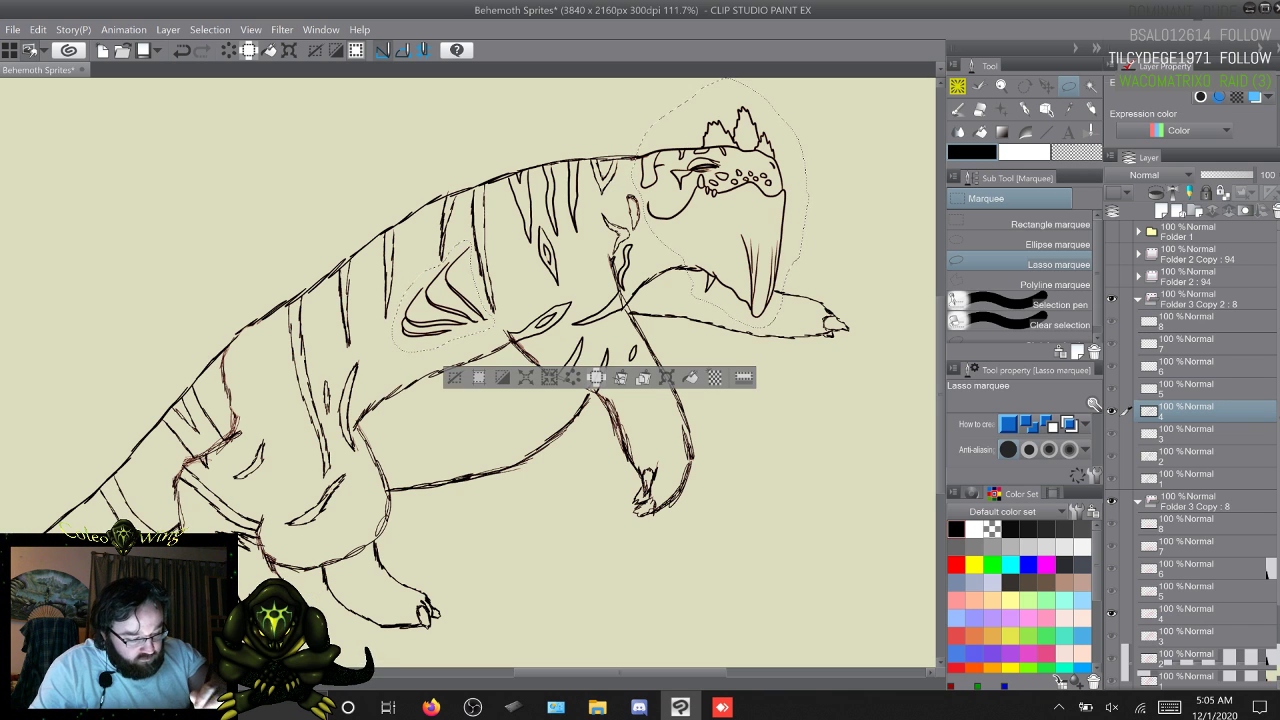
{"action": "key", "text": "shift+Delete"}
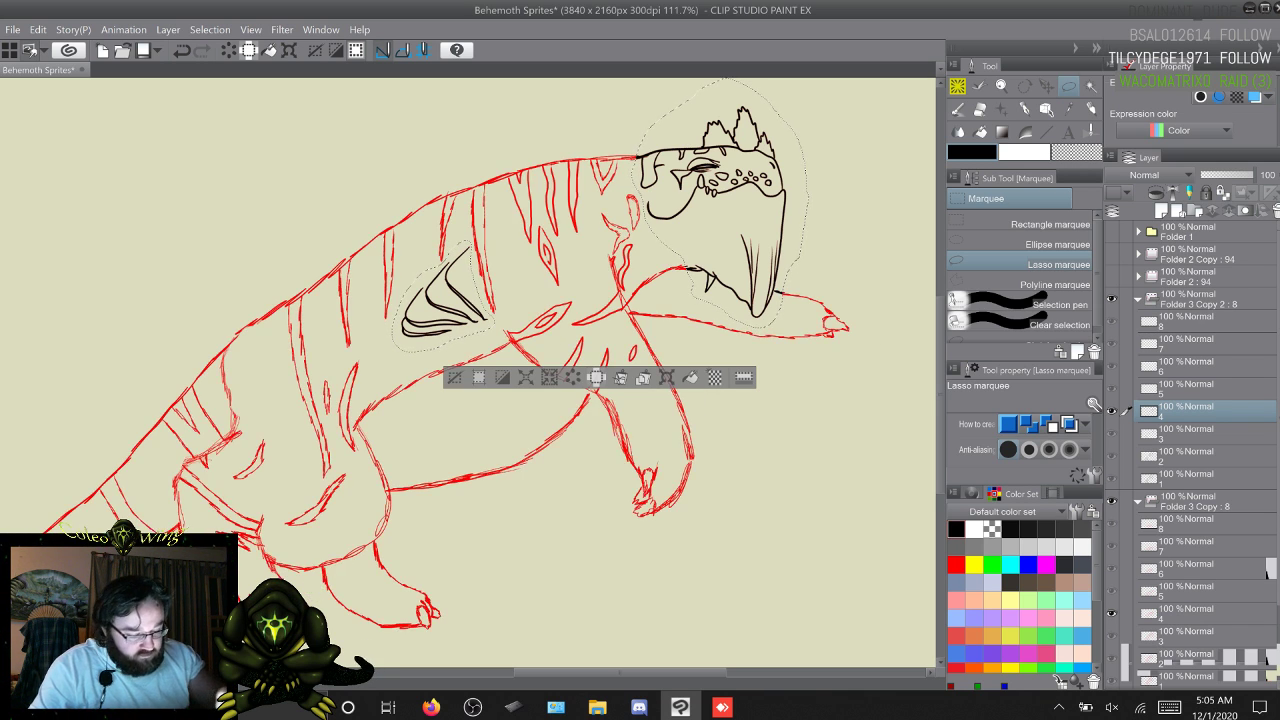
{"action": "key", "text": "ctrl+d"}
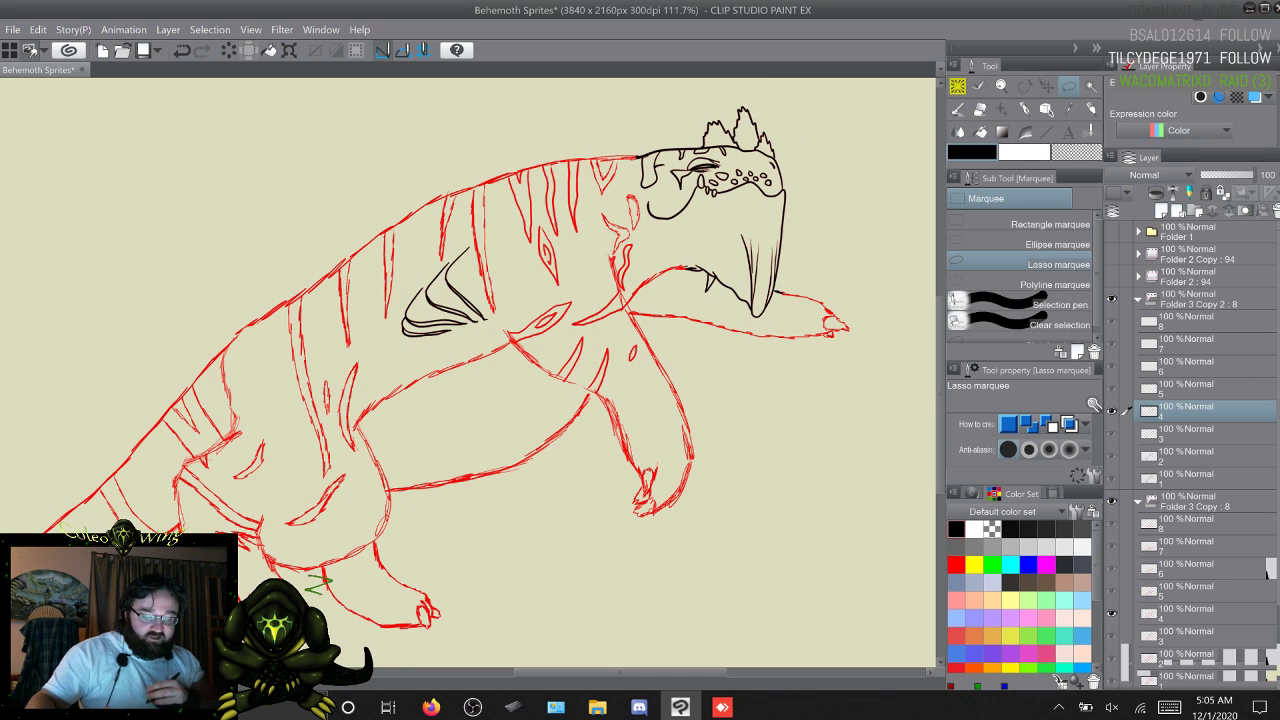
Step: Erase the leftover black leg line beside the tusk tip and the tooth below the jaw with the Coleowing Marker in transparent colour
{"action": "left_click_drag", "start_coordinate": [318, 580], "coordinate": [326, 566]}
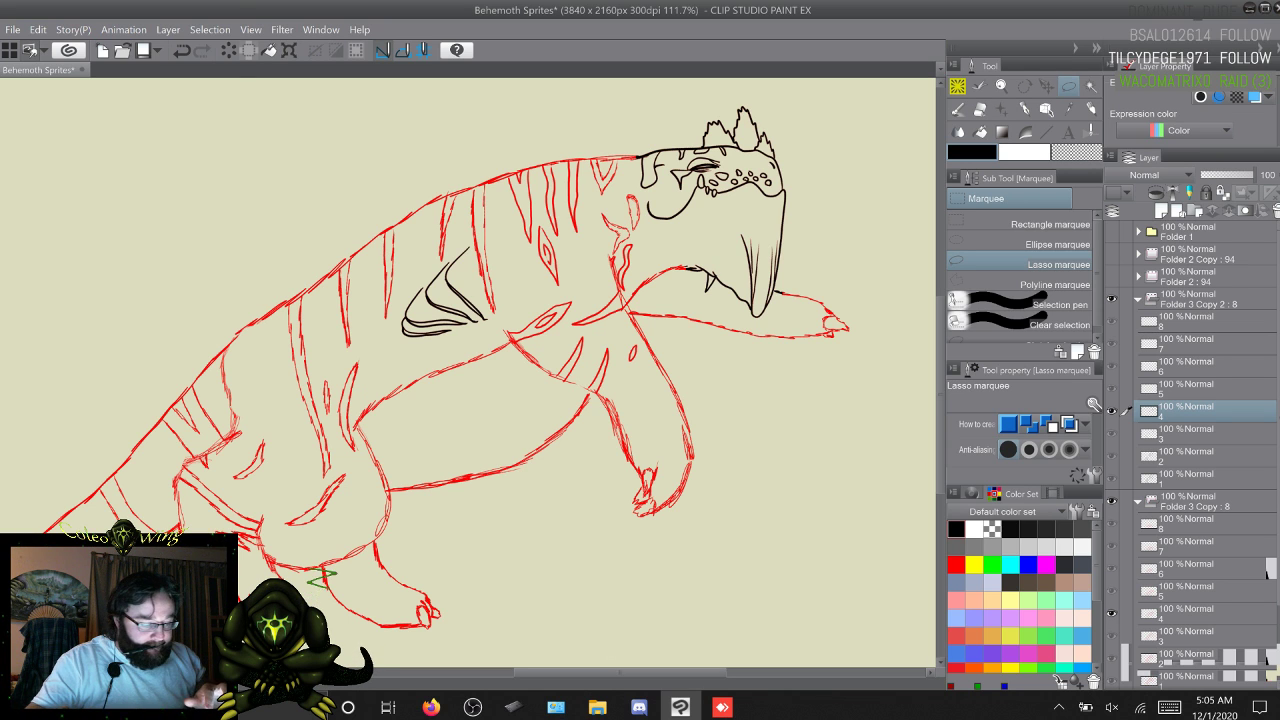
{"action": "scroll", "coordinate": [663, 468], "scroll_direction": "up", "scroll_amount": 3}
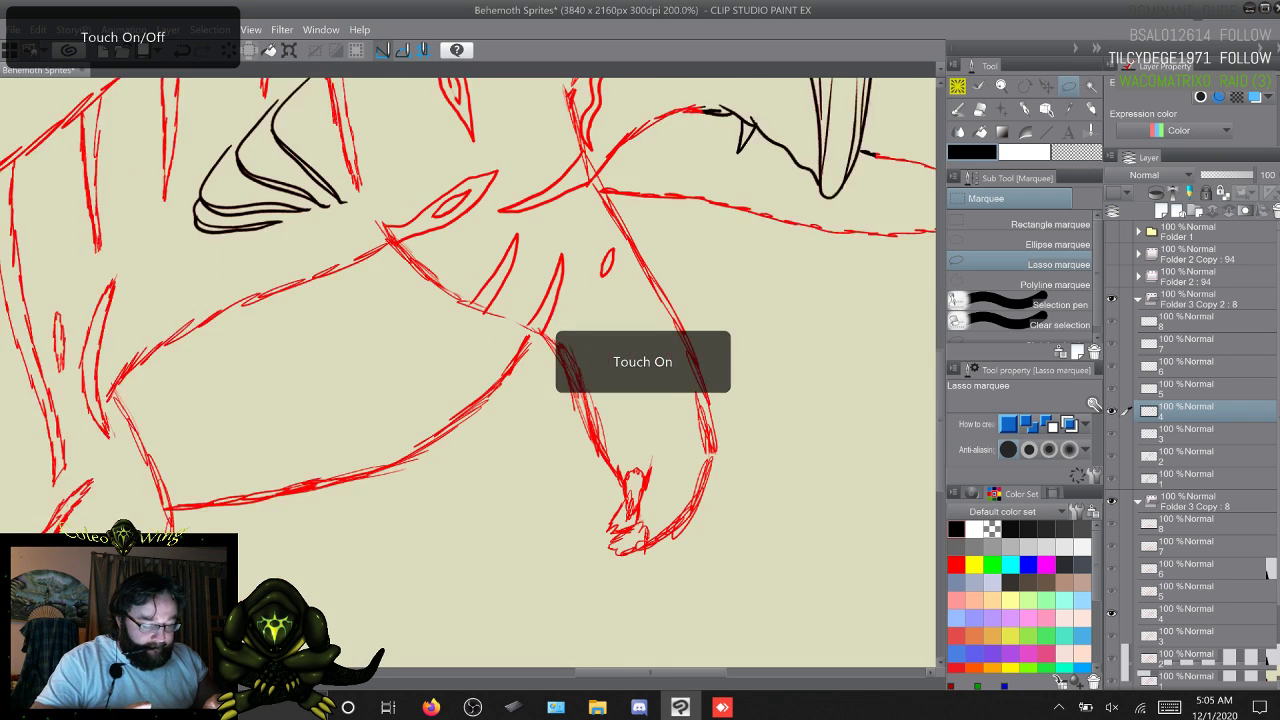
{"action": "scroll", "coordinate": [665, 480], "scroll_direction": "up", "scroll_amount": 1}
{"action": "left_click_drag", "start_coordinate": [588, 134], "coordinate": [310, 577]}
{"action": "left_click_drag", "start_coordinate": [314, 557], "coordinate": [333, 577]}
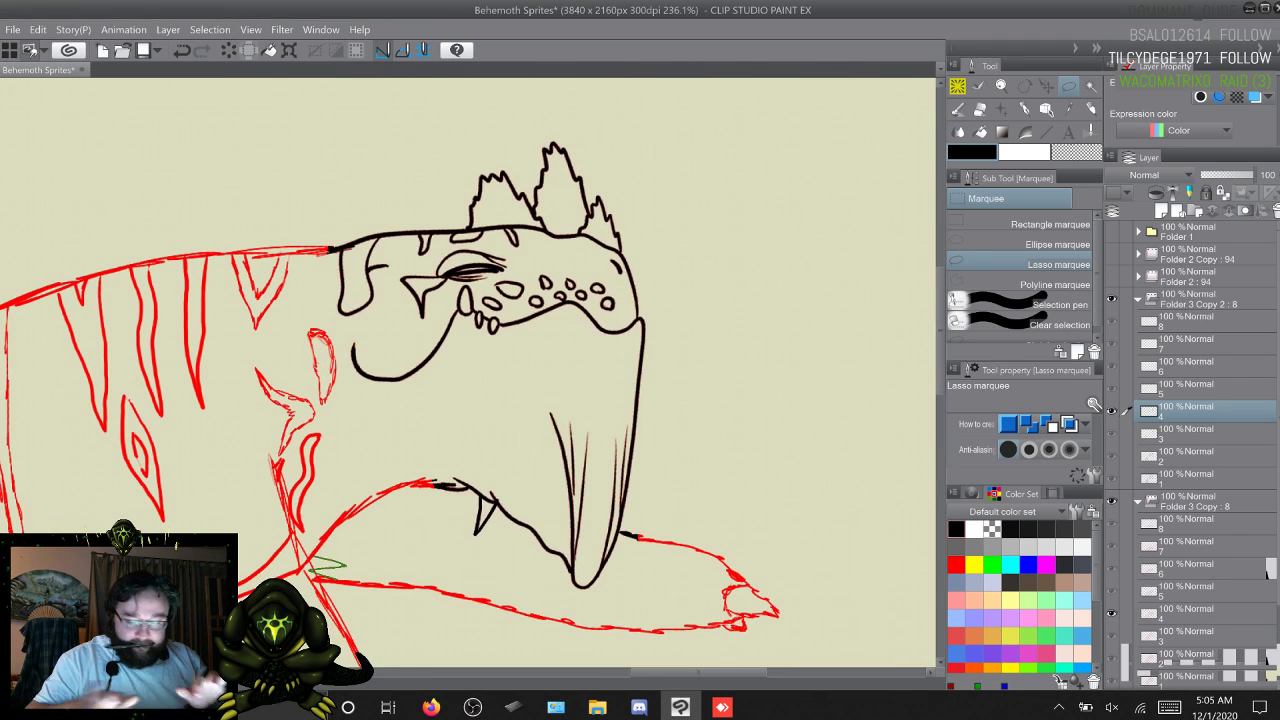
{"action": "key", "text": "XF86TouchpadToggle"}
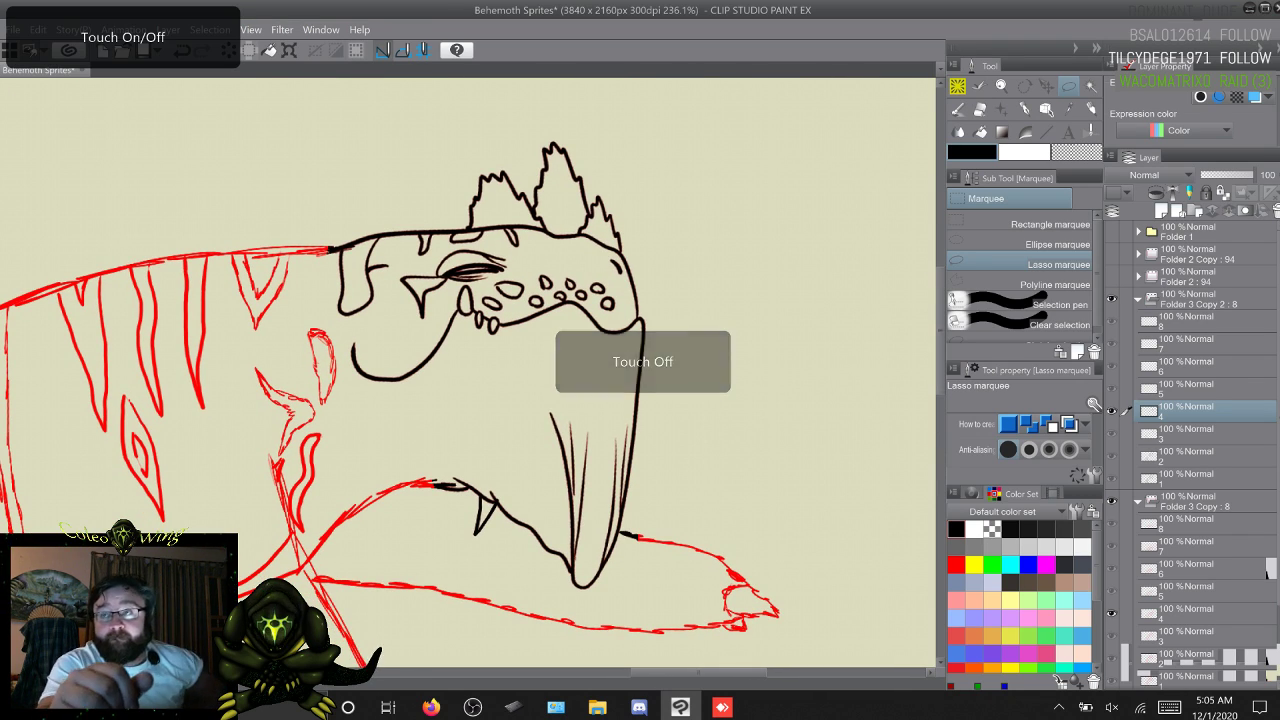
{"action": "left_click", "coordinate": [957, 87]}
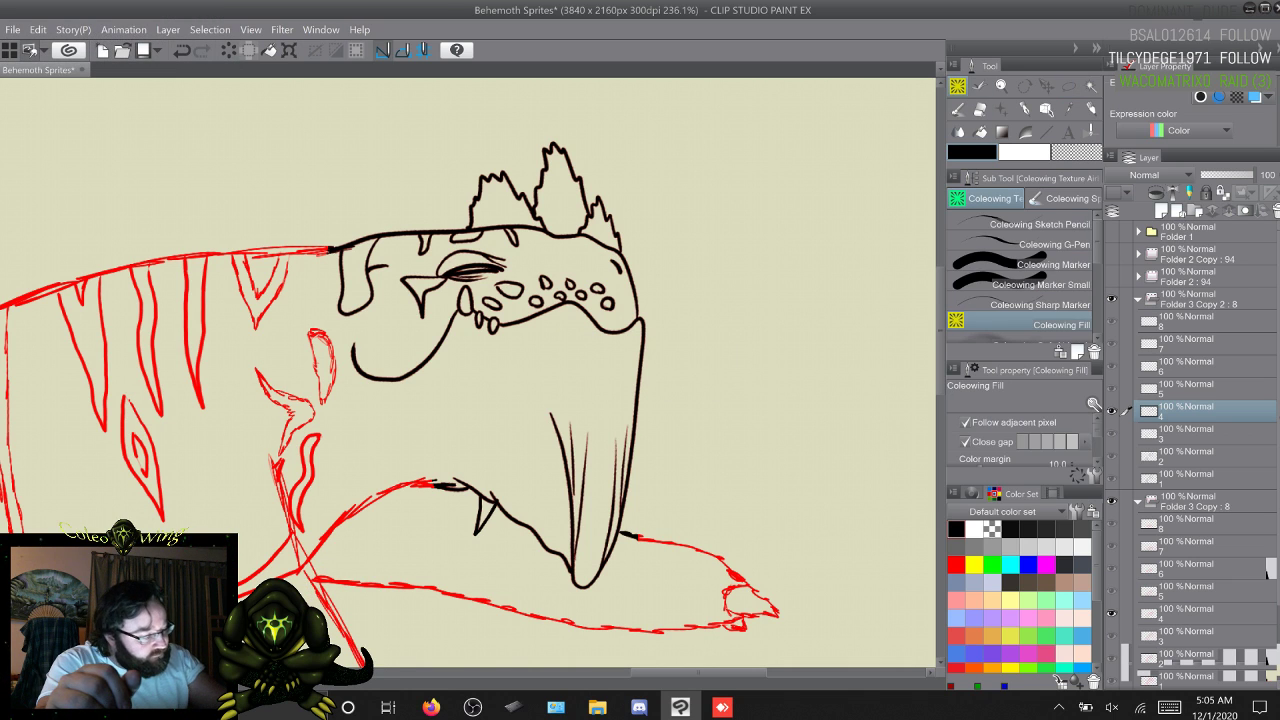
{"action": "left_click", "coordinate": [1024, 264]}
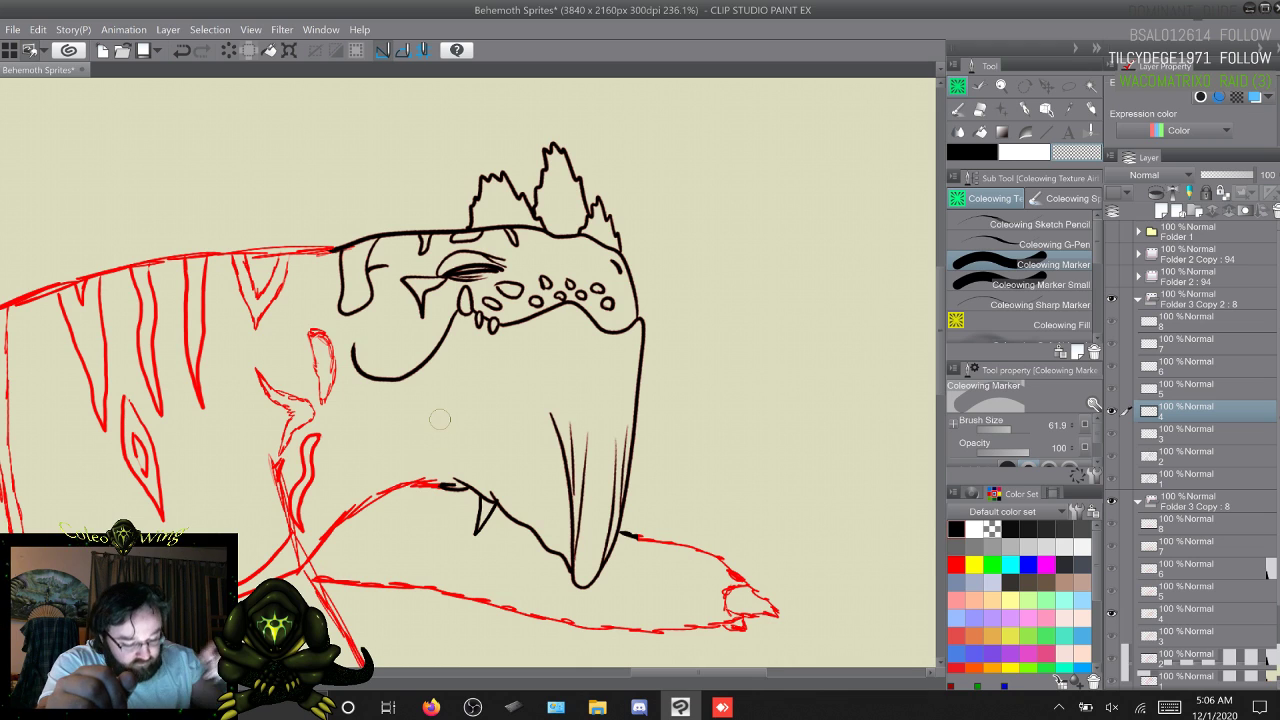
{"action": "key", "text": "period"}
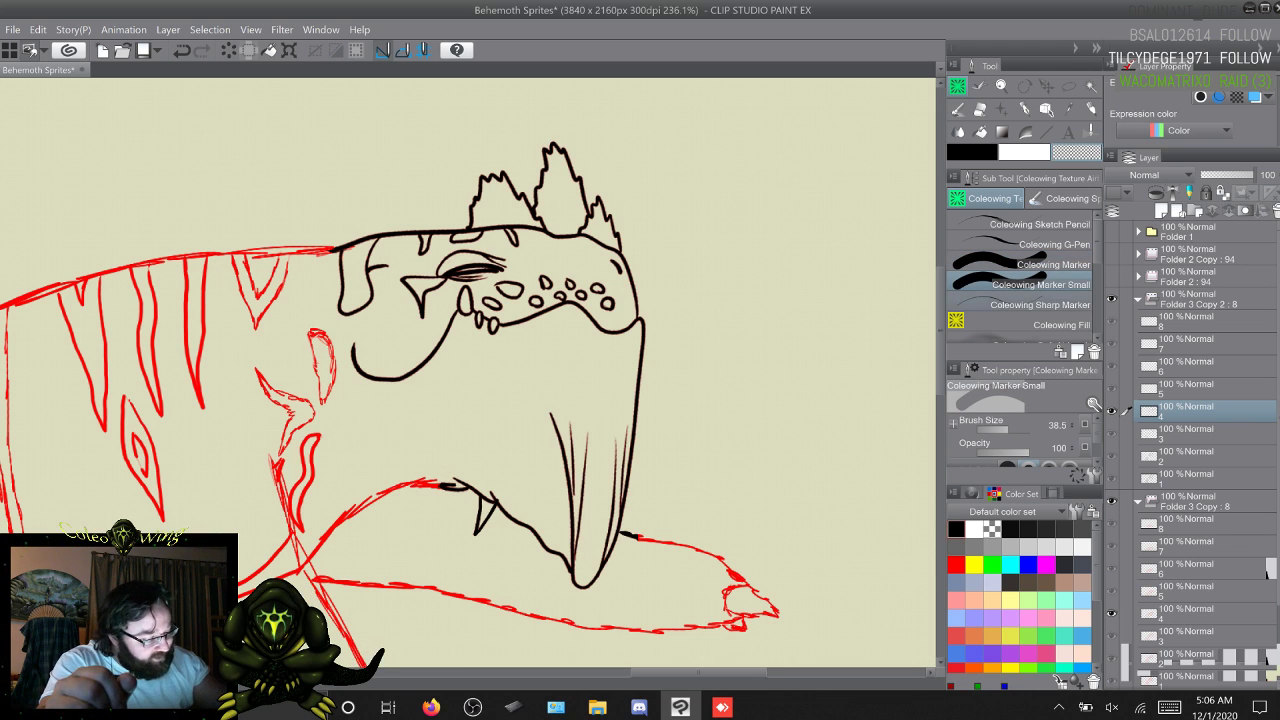
{"action": "key", "text": "period"}
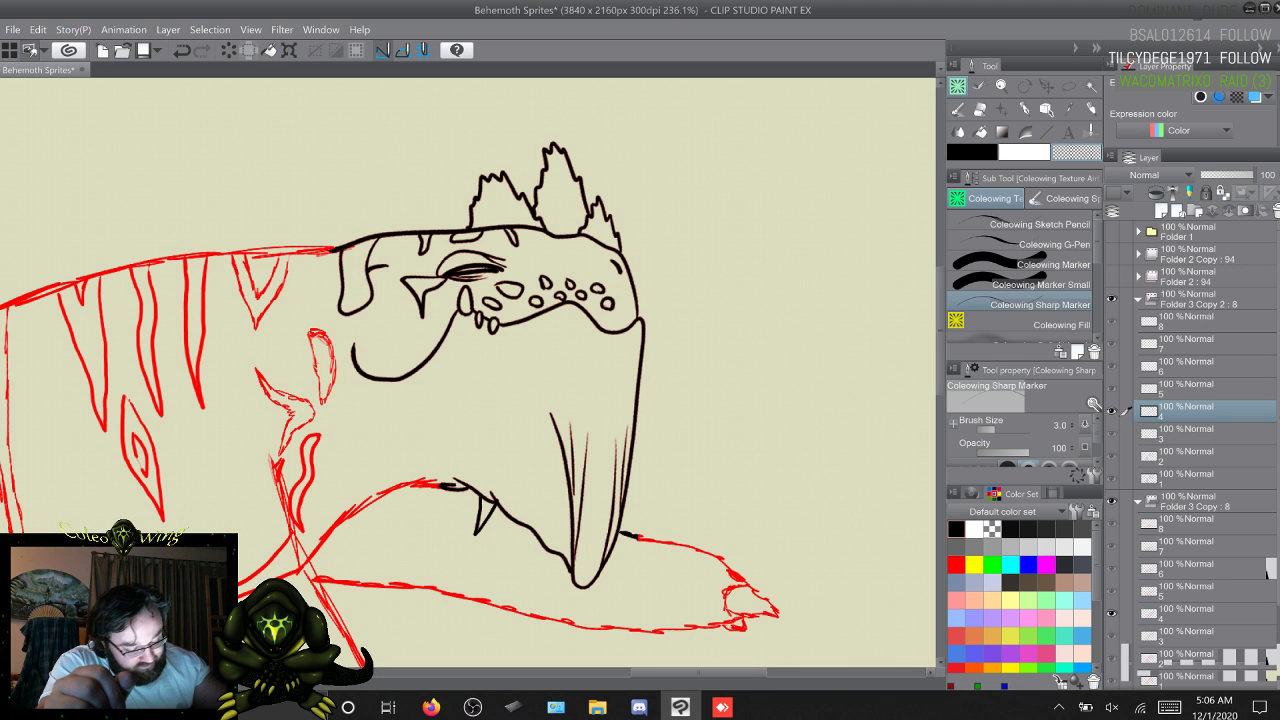
{"action": "key", "text": "comma"}
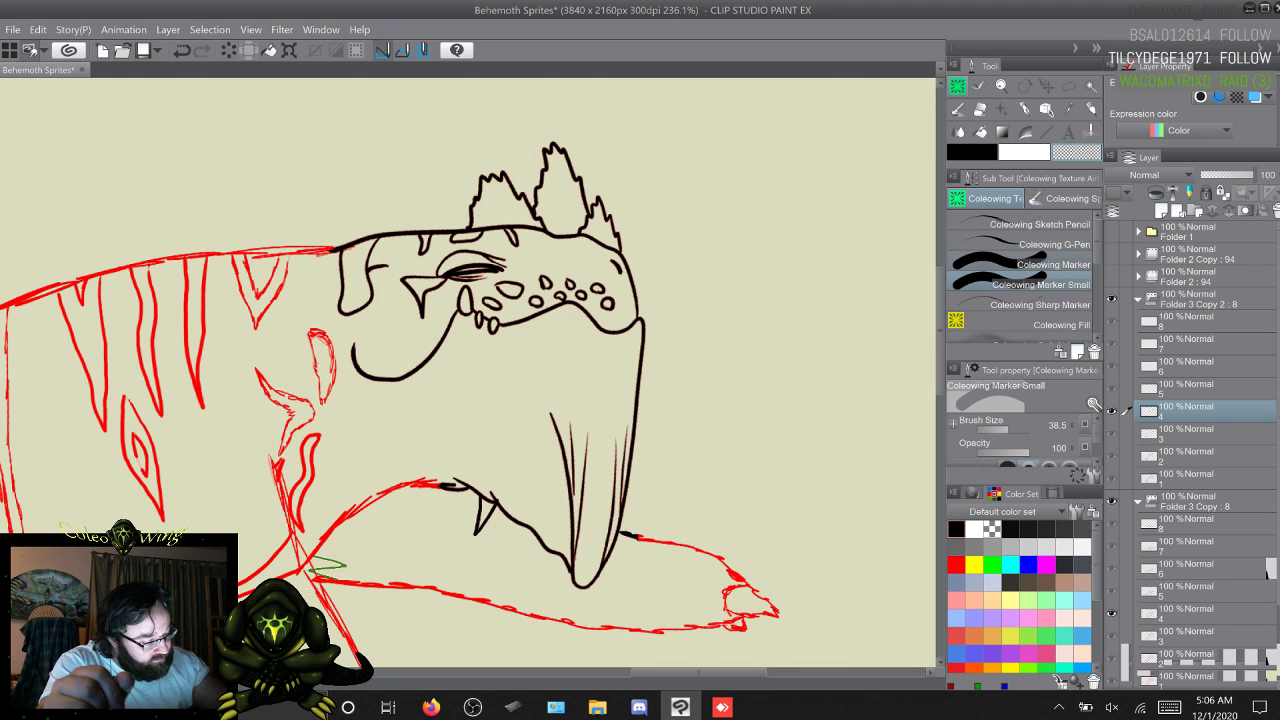
{"action": "key", "text": "comma"}
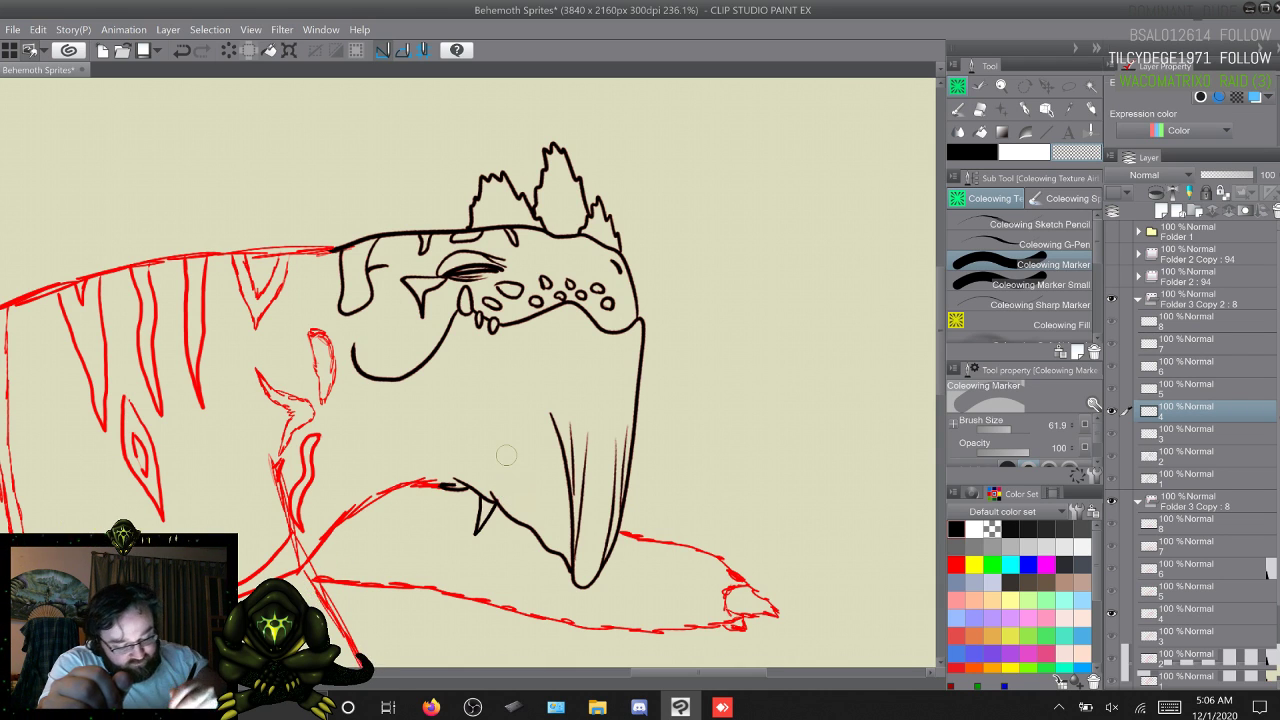
{"action": "left_click_drag", "start_coordinate": [476, 537], "coordinate": [479, 524]}
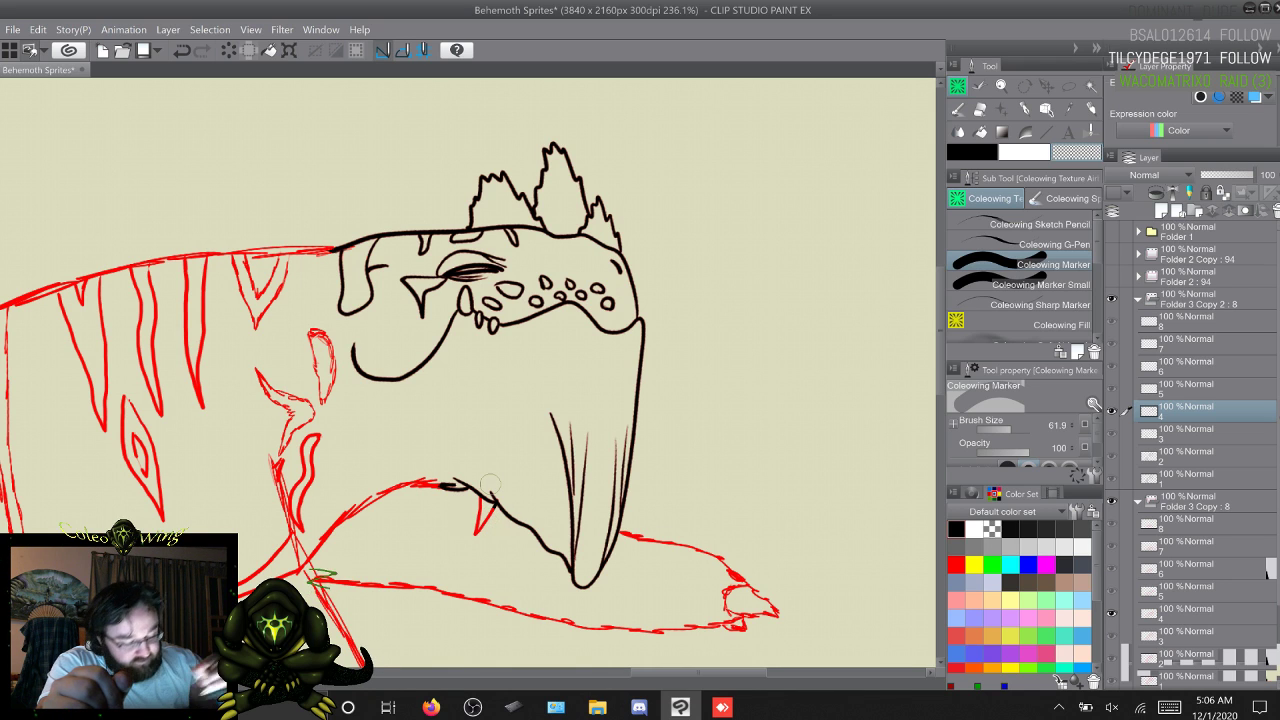
Step: Erase the stray black line at the rear end of the lower jaw using Coleowing Marker Small at size 24.2
{"action": "left_click", "coordinate": [1050, 285]}
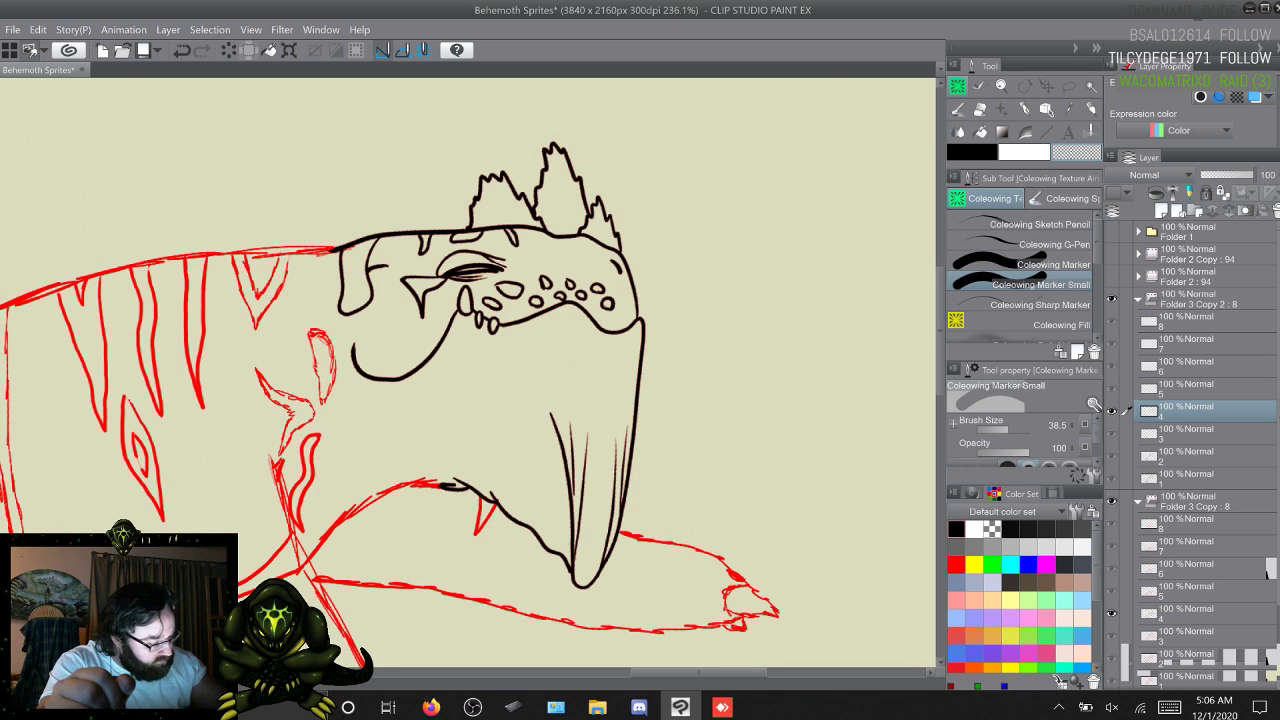
{"action": "left_click", "coordinate": [1010, 429]}
{"action": "key", "text": "["}
{"action": "key", "text": "["}
{"action": "key", "text": "["}
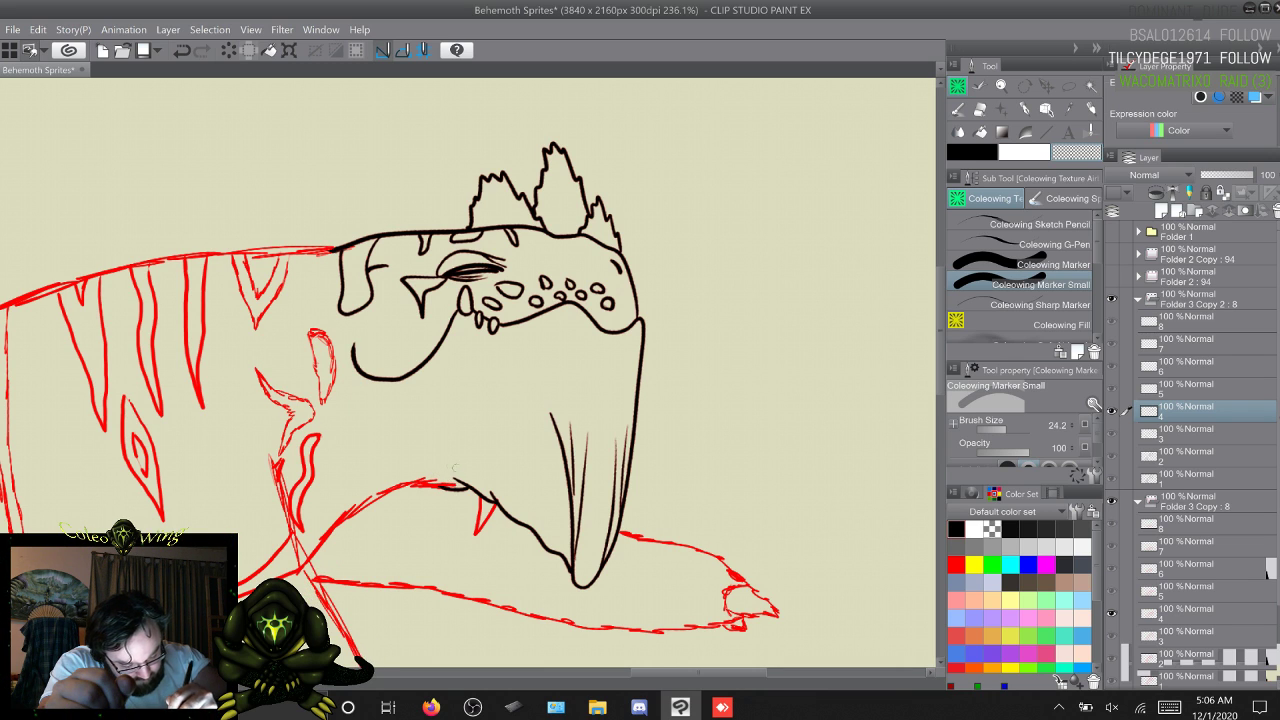
Step: Trim the remaining fine strands at the rear end of the jaw line with the transparent Coleowing Sharp Marker at size 3.0
{"action": "left_click", "coordinate": [1040, 305]}
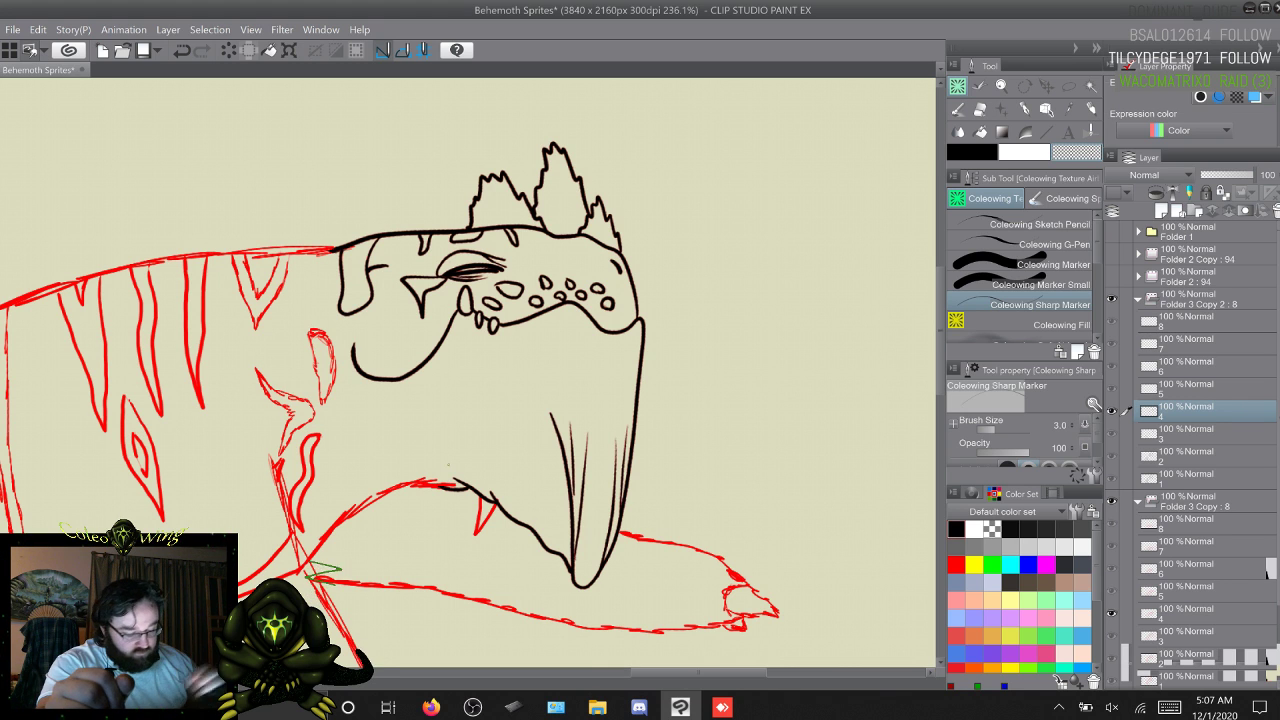
{"action": "left_click_drag", "start_coordinate": [940, 333], "coordinate": [940, 348]}
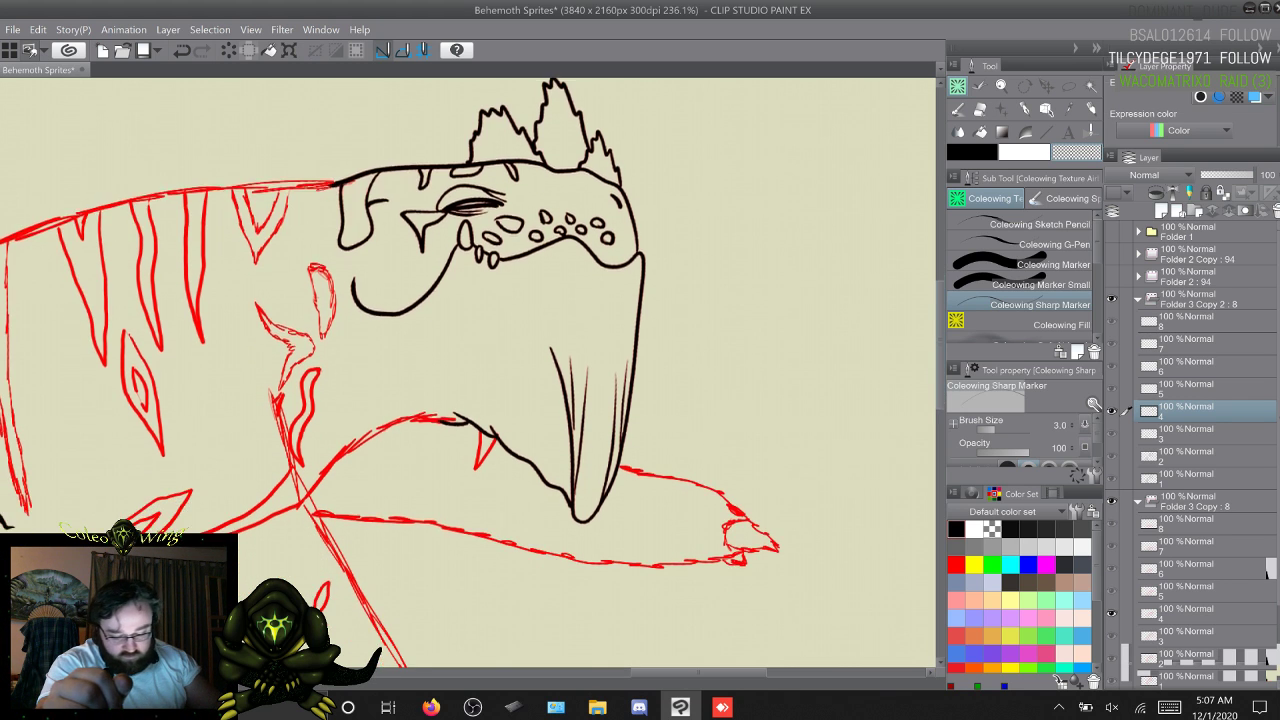
{"action": "scroll", "coordinate": [470, 378], "scroll_direction": "up", "scroll_amount": 3}
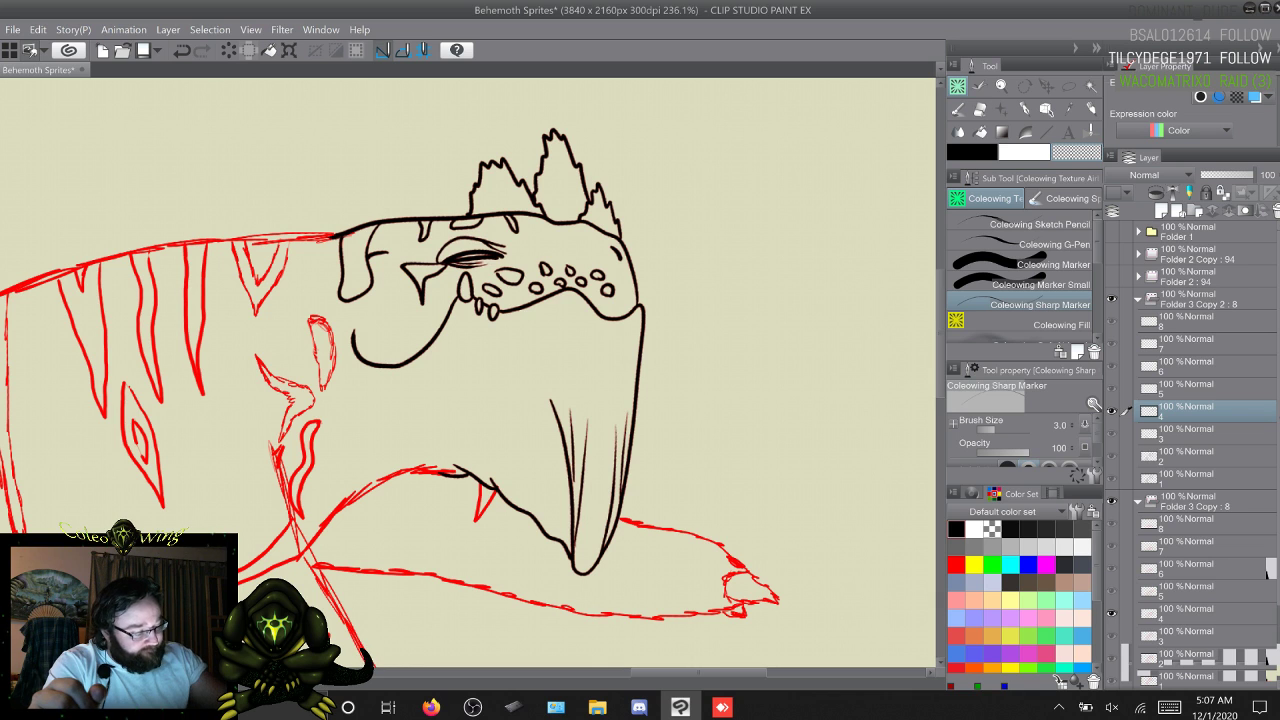
{"action": "left_click_drag", "start_coordinate": [346, 573], "coordinate": [346, 451]}
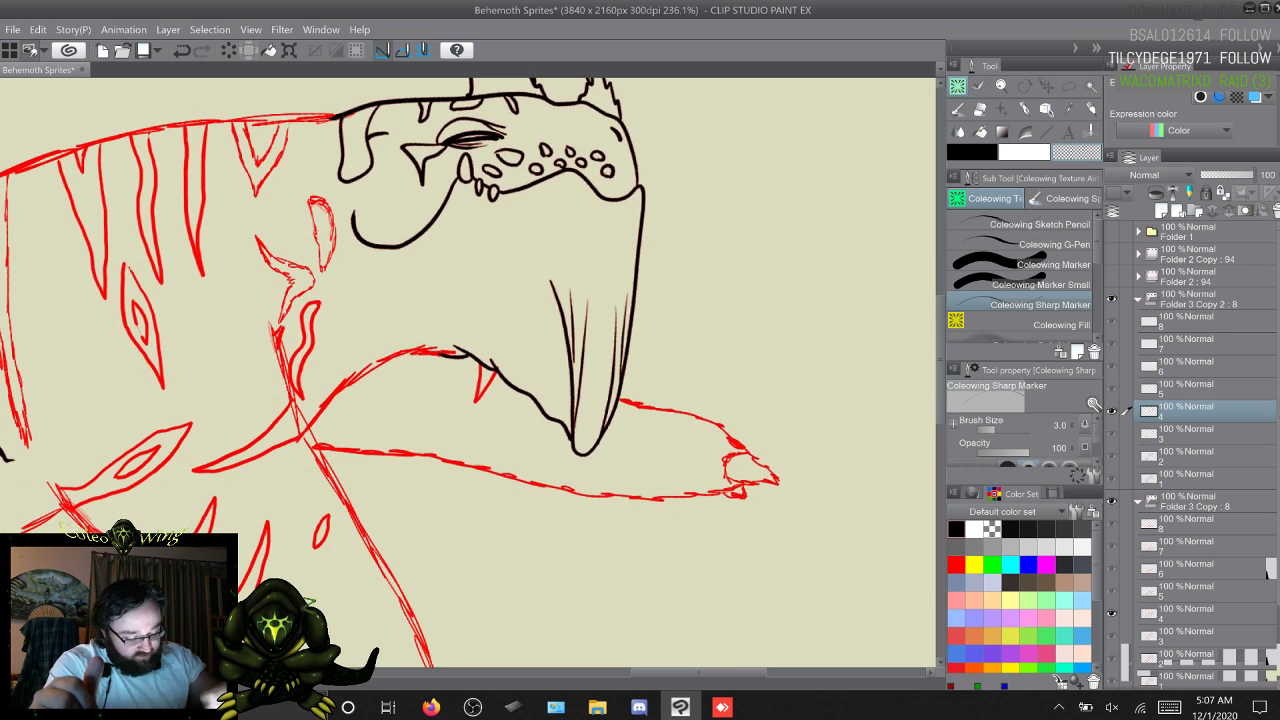
{"action": "left_click_drag", "start_coordinate": [700, 672], "coordinate": [658, 672]}
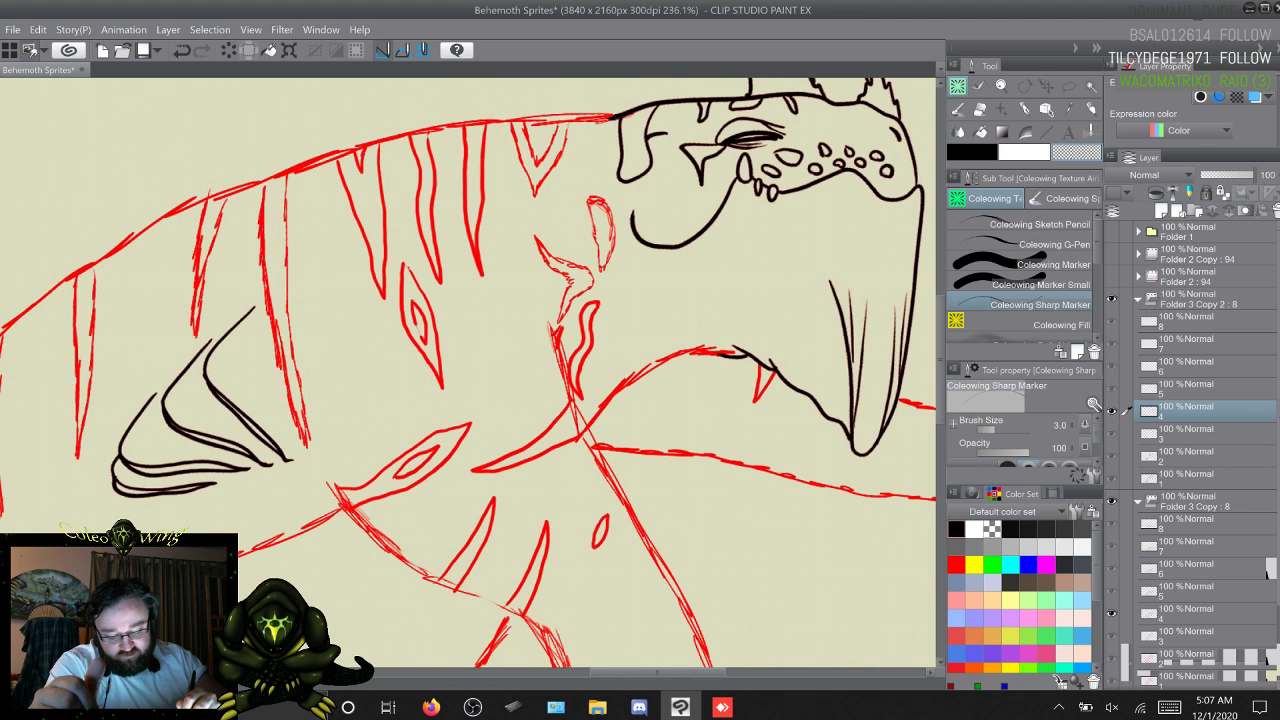
Step: Examine the whole frame 4 figure with its black head and flank markings over the red sketch
{"action": "left_click_drag", "start_coordinate": [589, 585], "coordinate": [579, 585]}
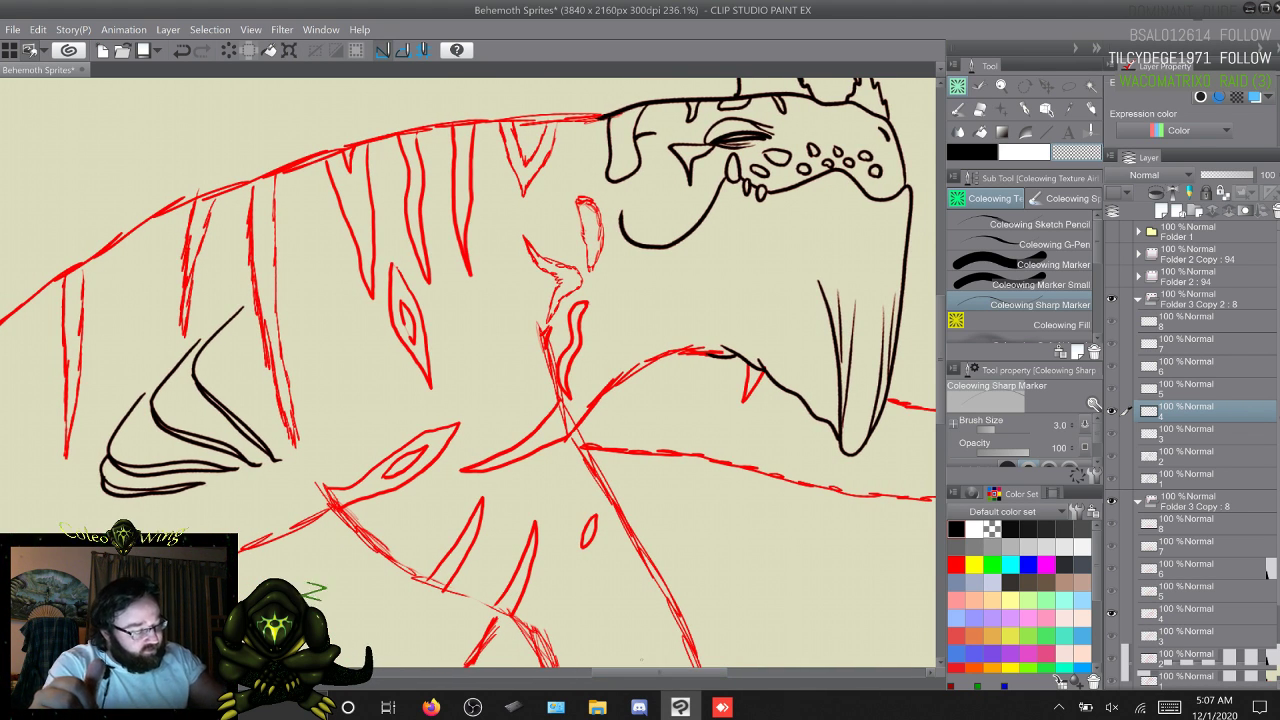
{"action": "left_click", "coordinate": [1040, 285]}
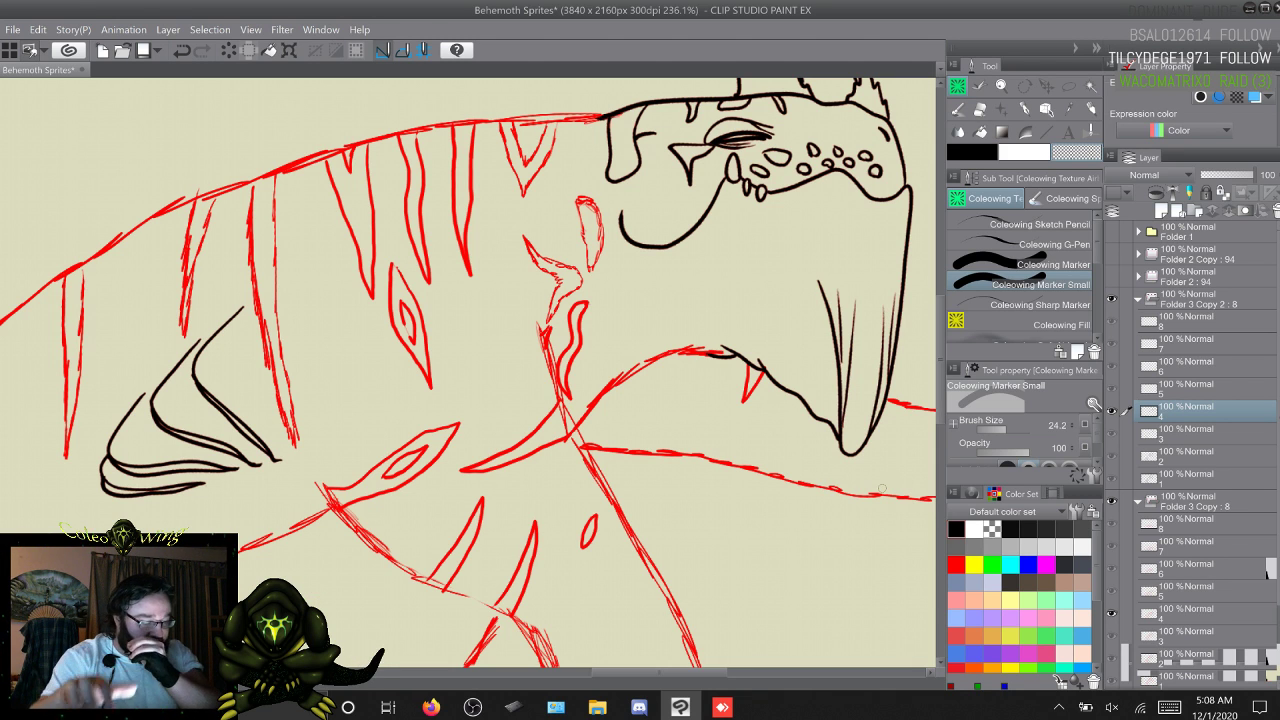
{"action": "key", "text": "XF86TouchpadToggle"}
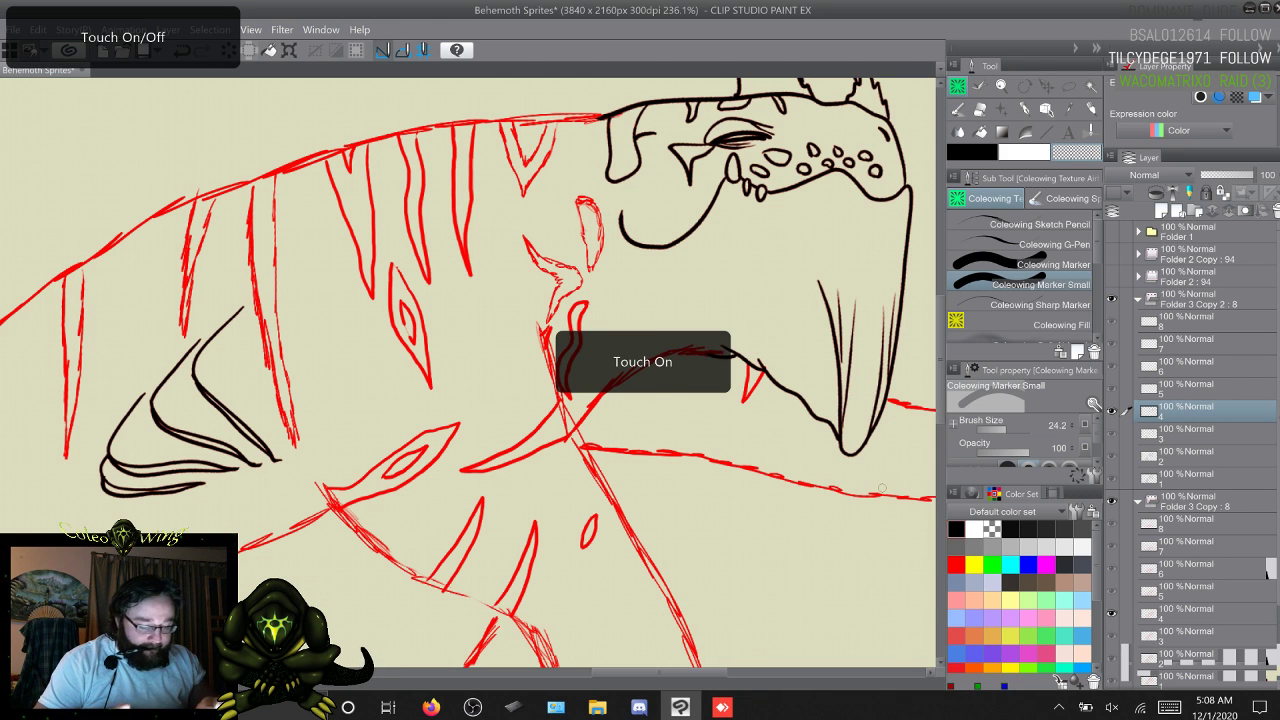
{"action": "scroll", "coordinate": [600, 370], "scroll_direction": "down", "scroll_amount": 4}
{"action": "scroll", "coordinate": [600, 370], "scroll_direction": "down", "scroll_amount": 1}
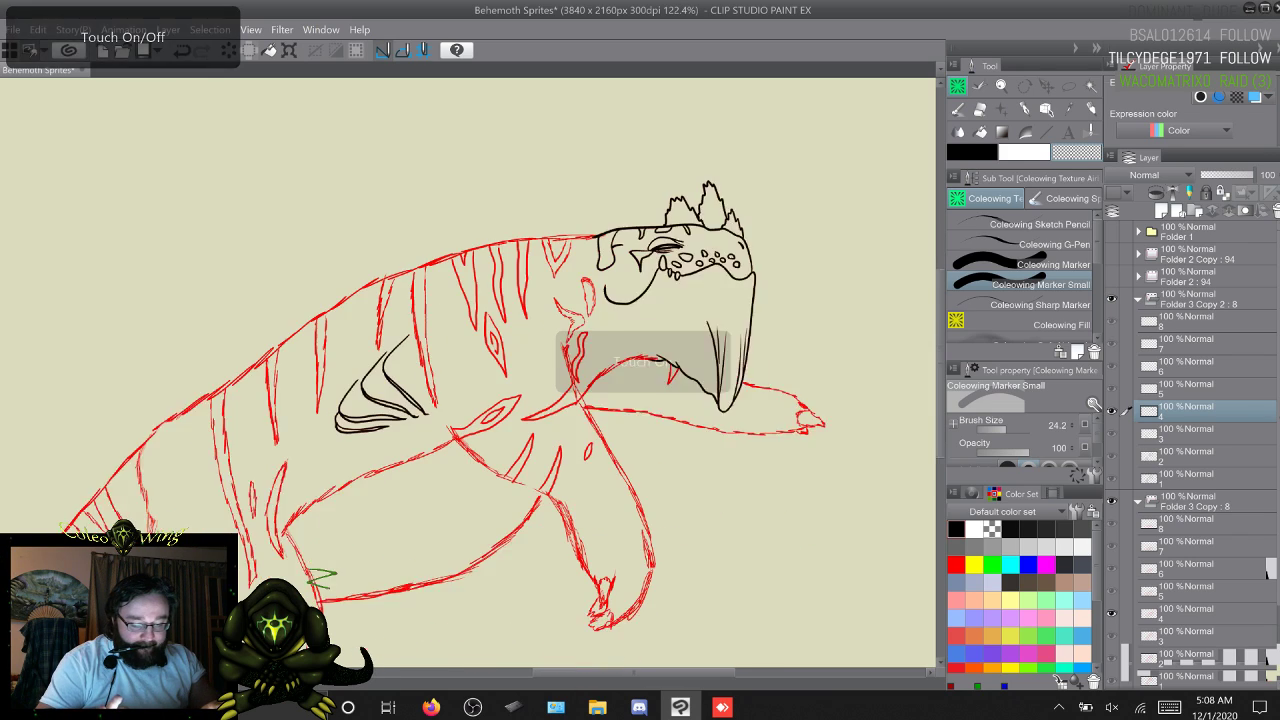
{"action": "scroll", "coordinate": [600, 370], "scroll_direction": "down", "scroll_amount": 1}
{"action": "scroll", "coordinate": [600, 370], "scroll_direction": "down", "scroll_amount": 3}
{"action": "scroll", "coordinate": [600, 370], "scroll_direction": "up", "scroll_amount": 1}
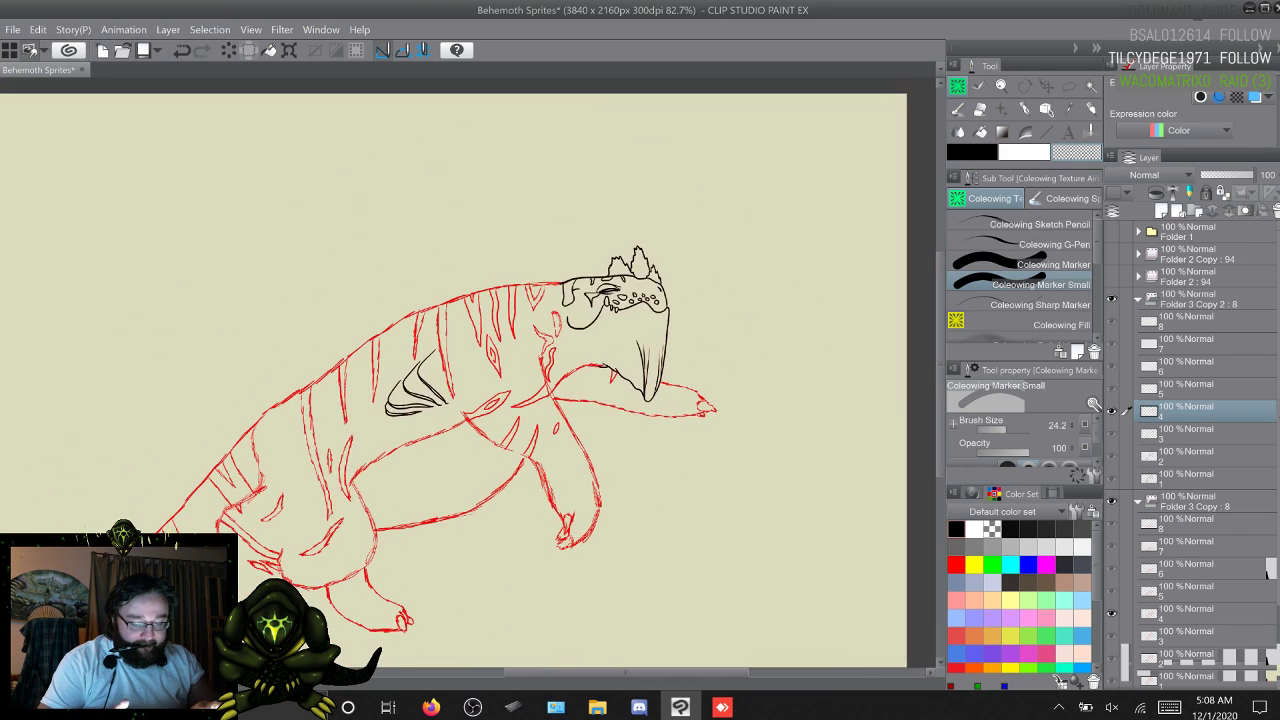
{"action": "scroll", "coordinate": [600, 370], "scroll_direction": "up", "scroll_amount": 1}
{"action": "scroll", "coordinate": [600, 370], "scroll_direction": "down", "scroll_amount": 1}
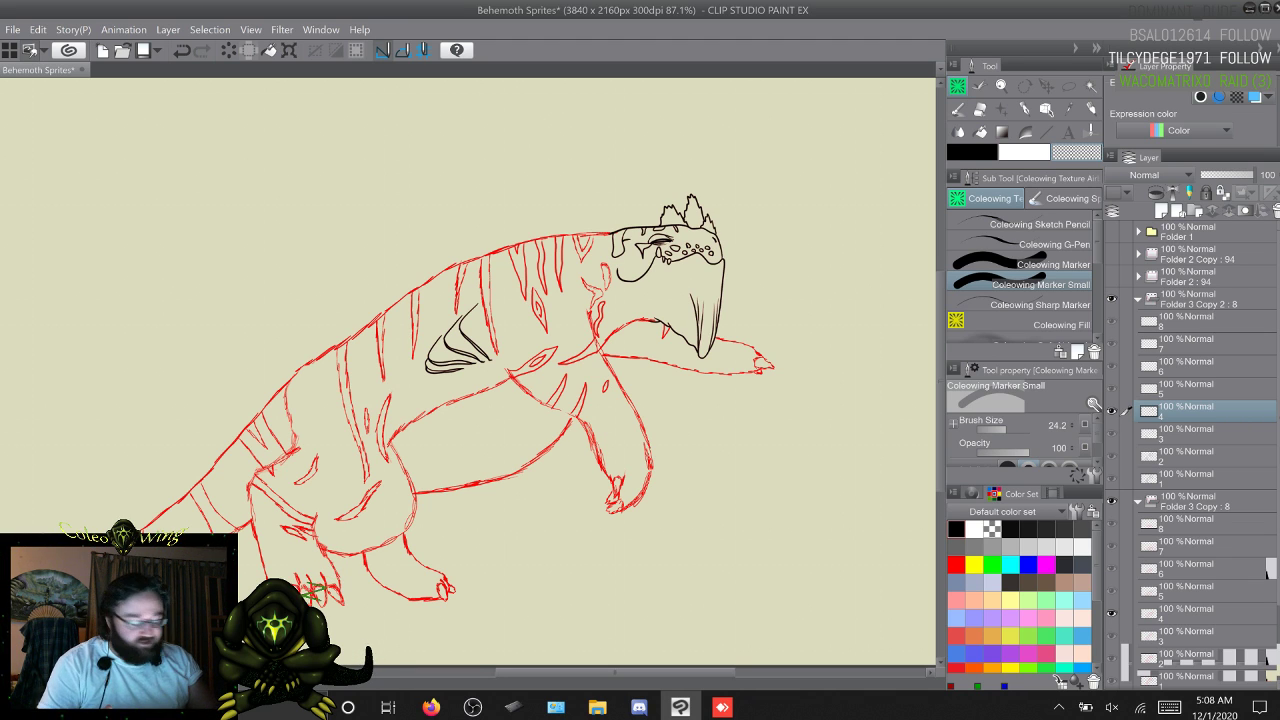
Step: Delete layer 5 in Folder 3 Copy 2 and put a duplicate of layer 4 in its place as the new layer 5
{"action": "left_click", "coordinate": [1190, 388]}
{"action": "right_click", "coordinate": [1190, 388]}
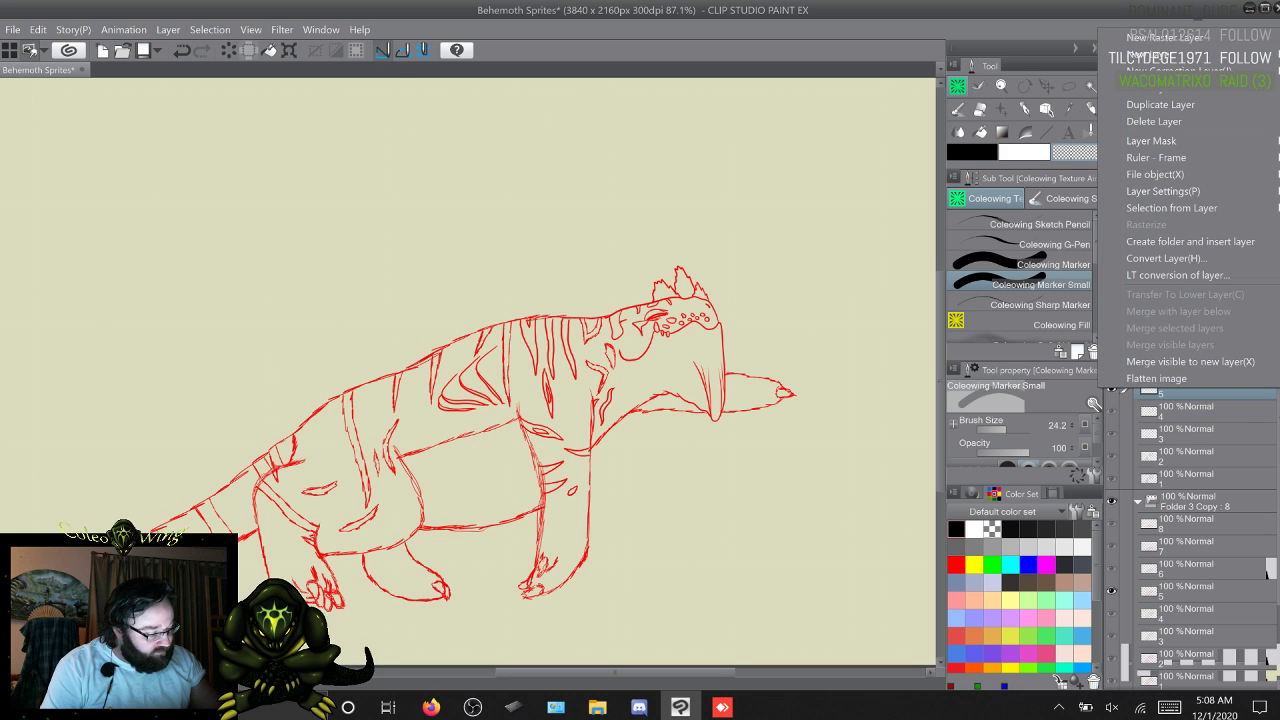
{"action": "left_click", "coordinate": [1154, 121]}
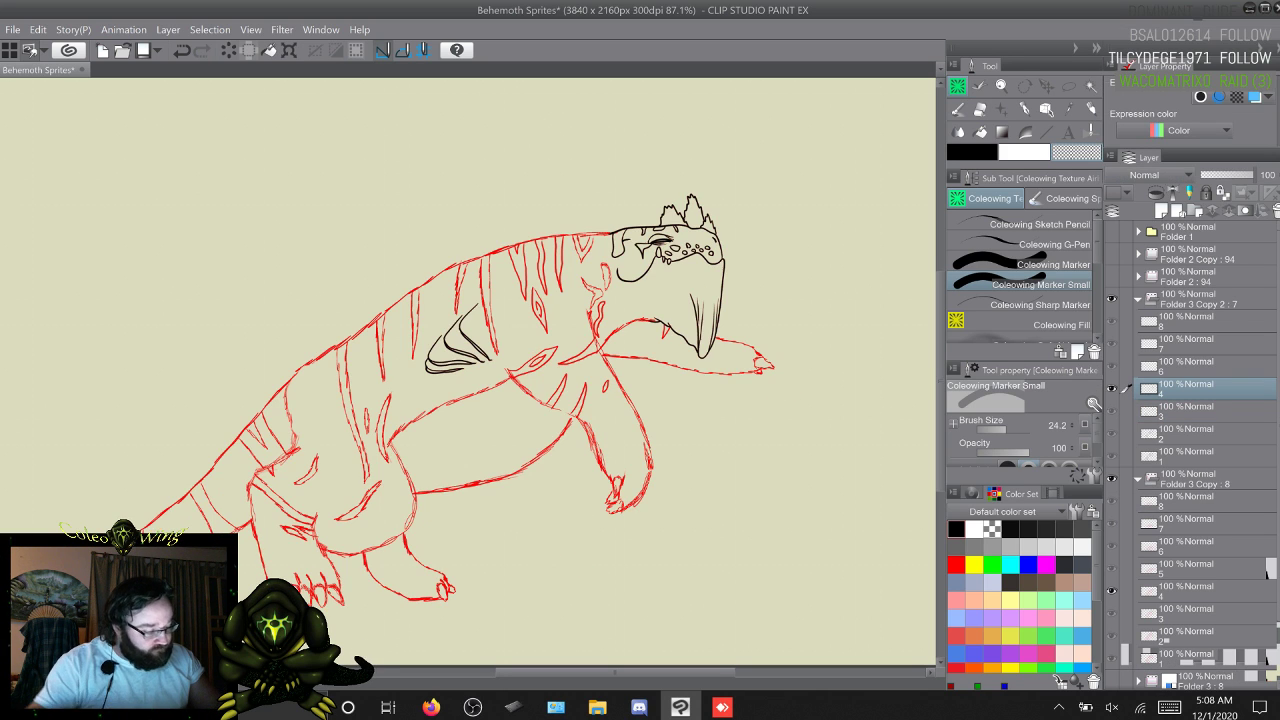
{"action": "key", "text": "F9"}
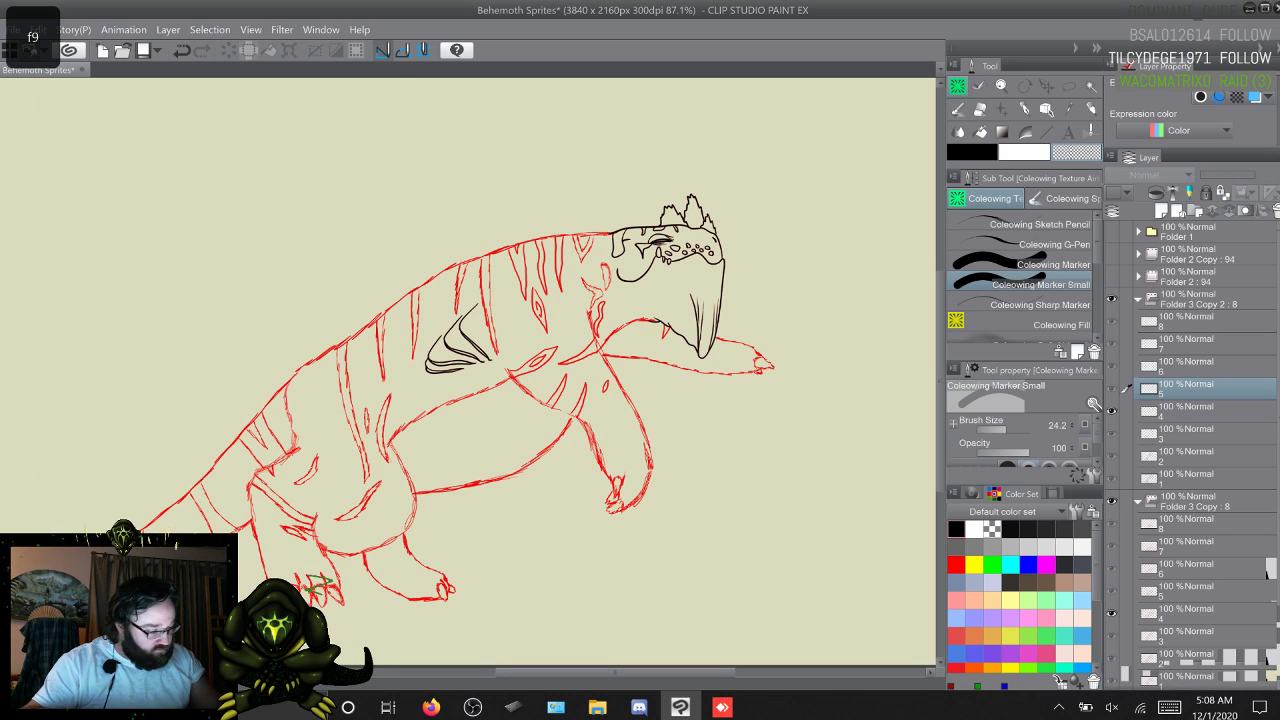
{"action": "left_click", "coordinate": [1190, 411]}
{"action": "left_click", "coordinate": [1190, 388]}
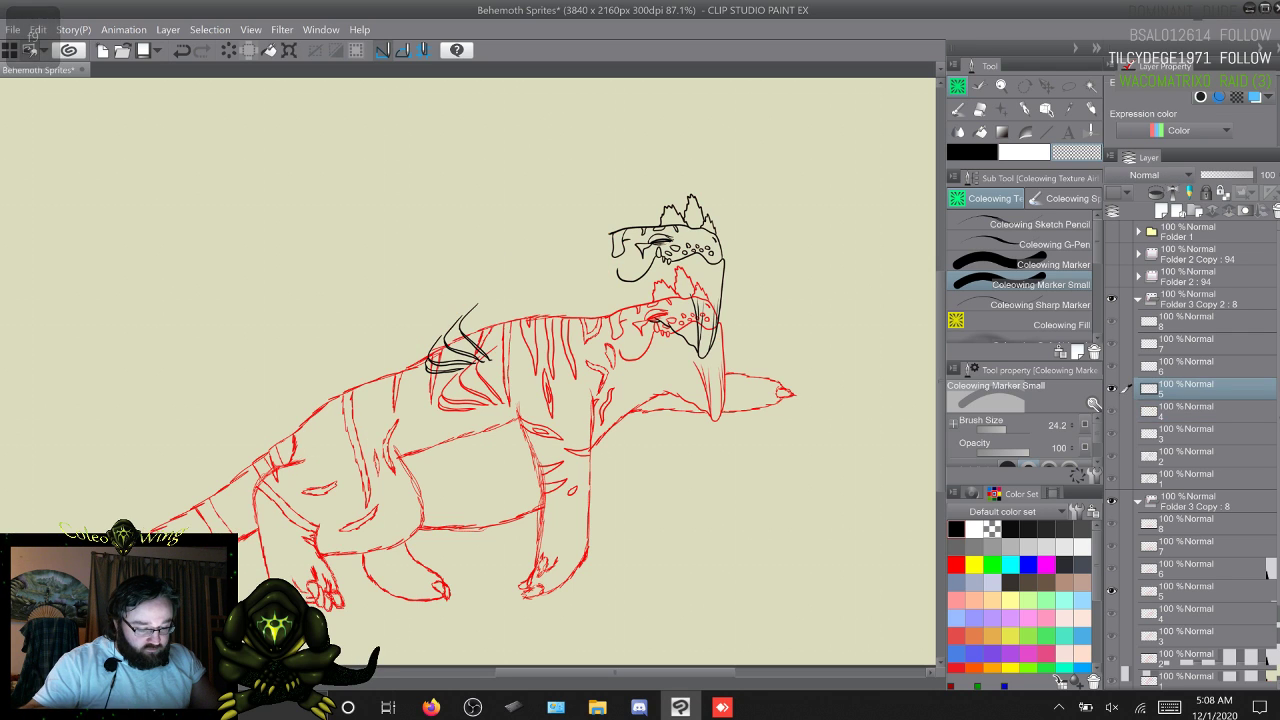
Step: Check the red sketches of frames 6 and 7, and delete layers 6 and 7 from Folder 3 Copy 2
{"action": "key", "text": "ctrl+z"}
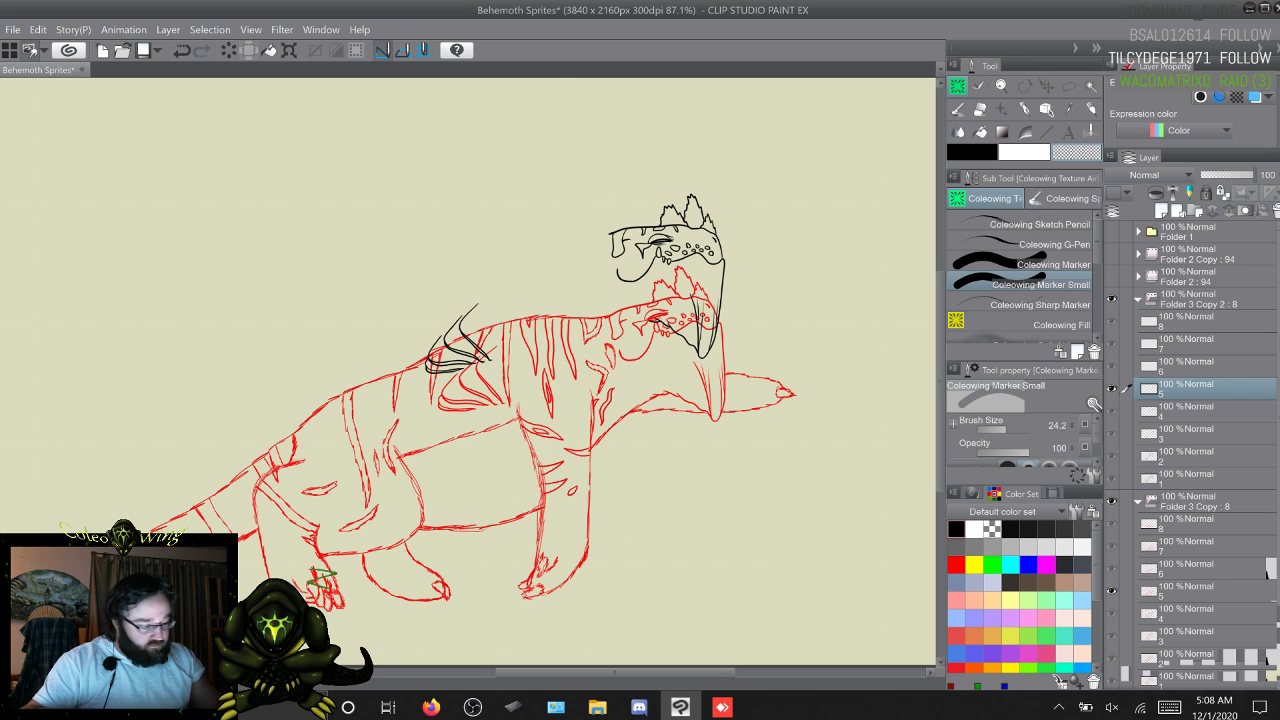
{"action": "key", "text": "ctrl+z"}
{"action": "key", "text": "Right"}
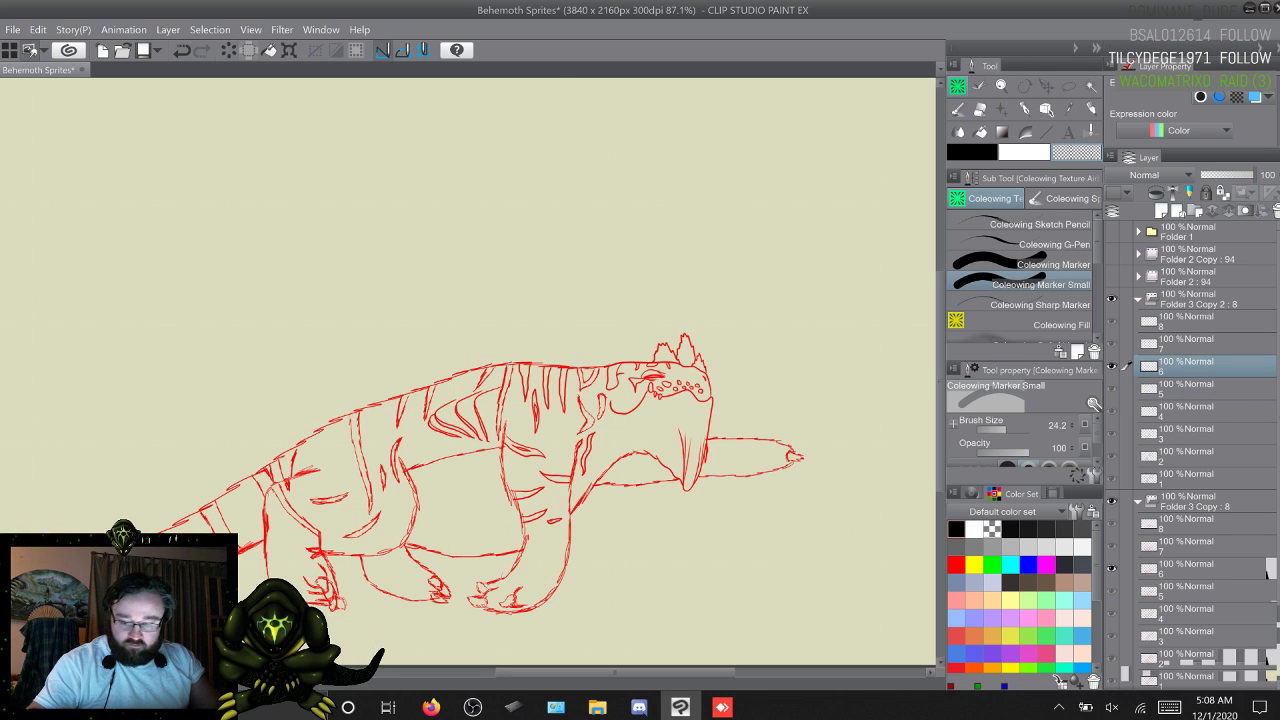
{"action": "key", "text": "ctrl+z"}
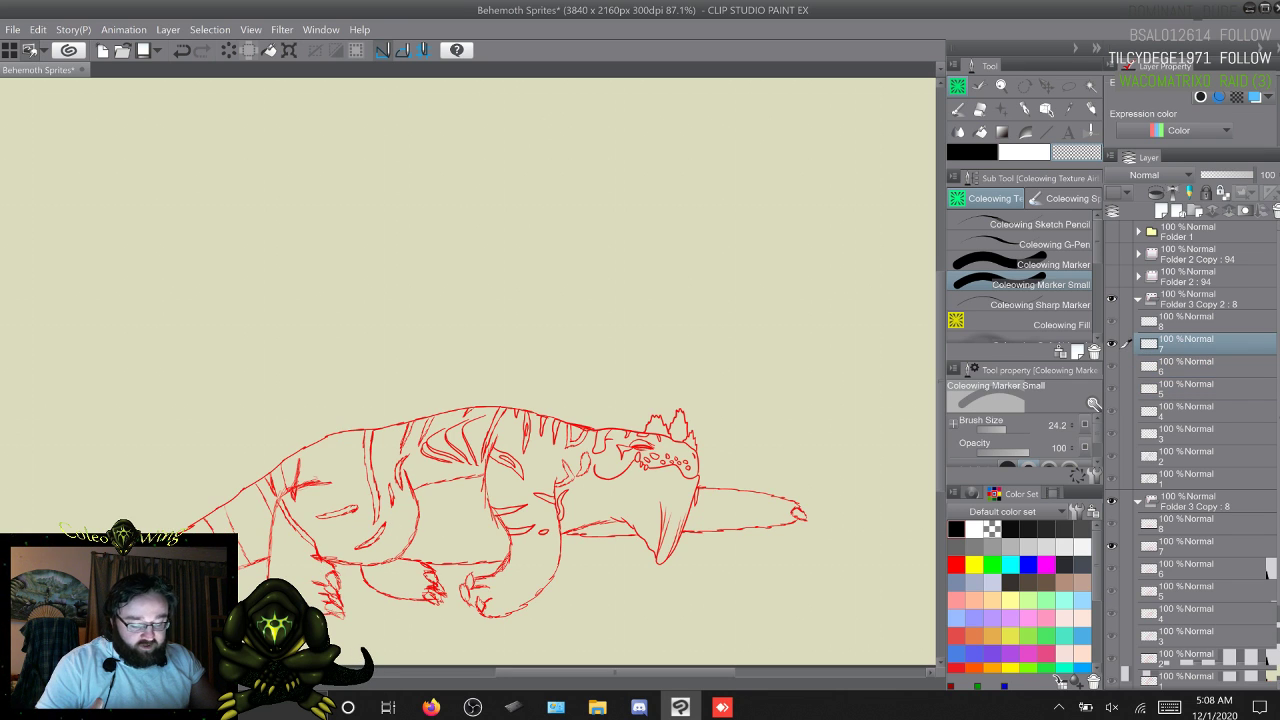
{"action": "key", "text": "ctrl+y"}
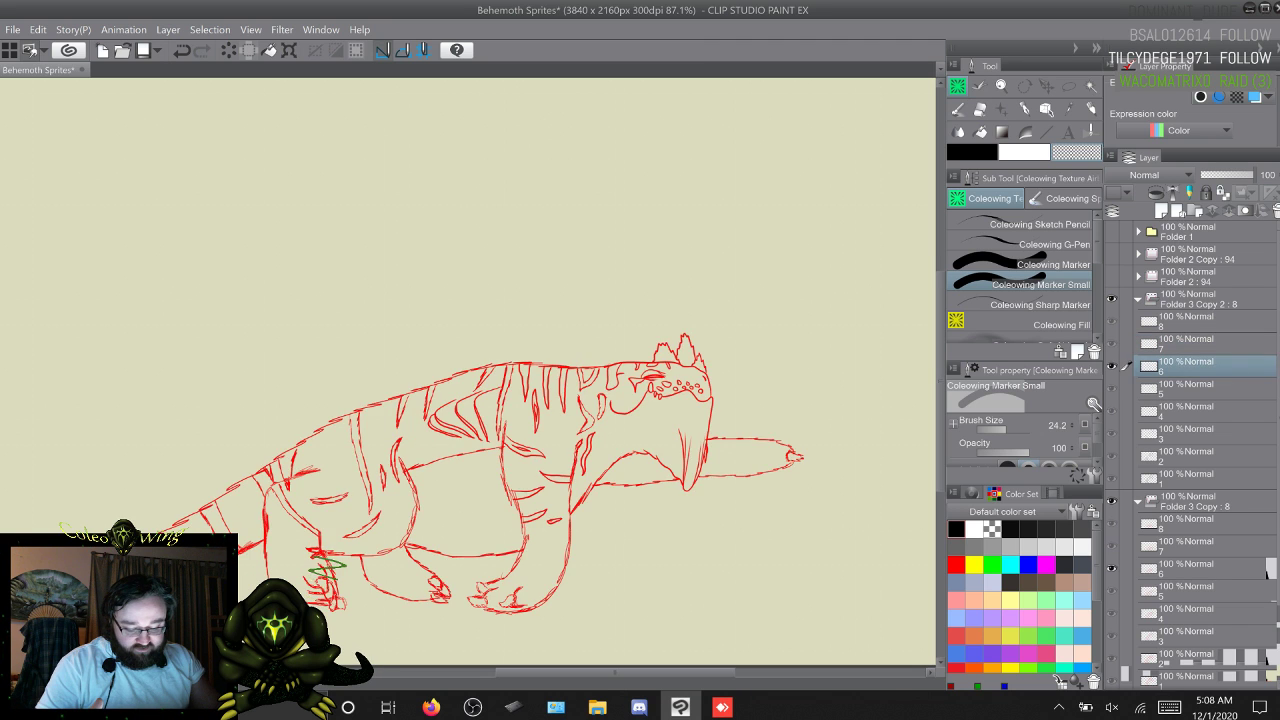
{"action": "key", "text": "ctrl+z"}
{"action": "key", "text": "ctrl+z"}
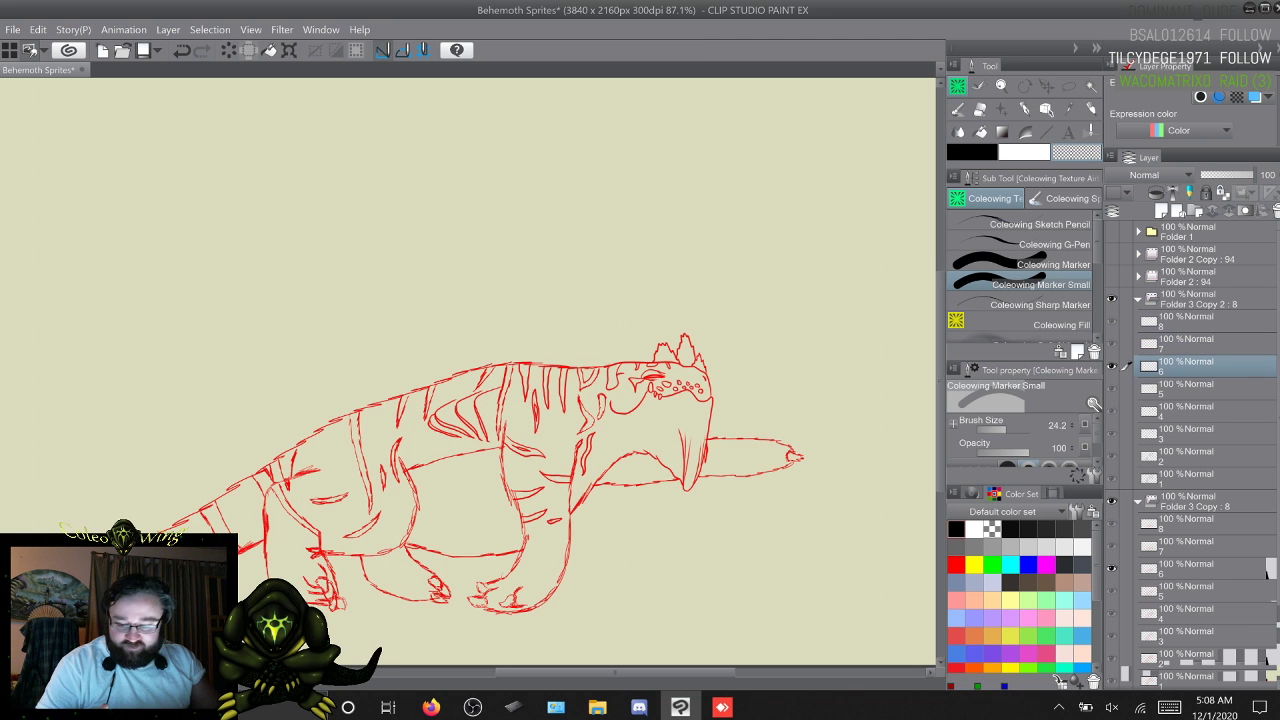
{"action": "left_click", "coordinate": [1200, 339], "text": "shift"}
{"action": "right_click", "coordinate": [1200, 339]}
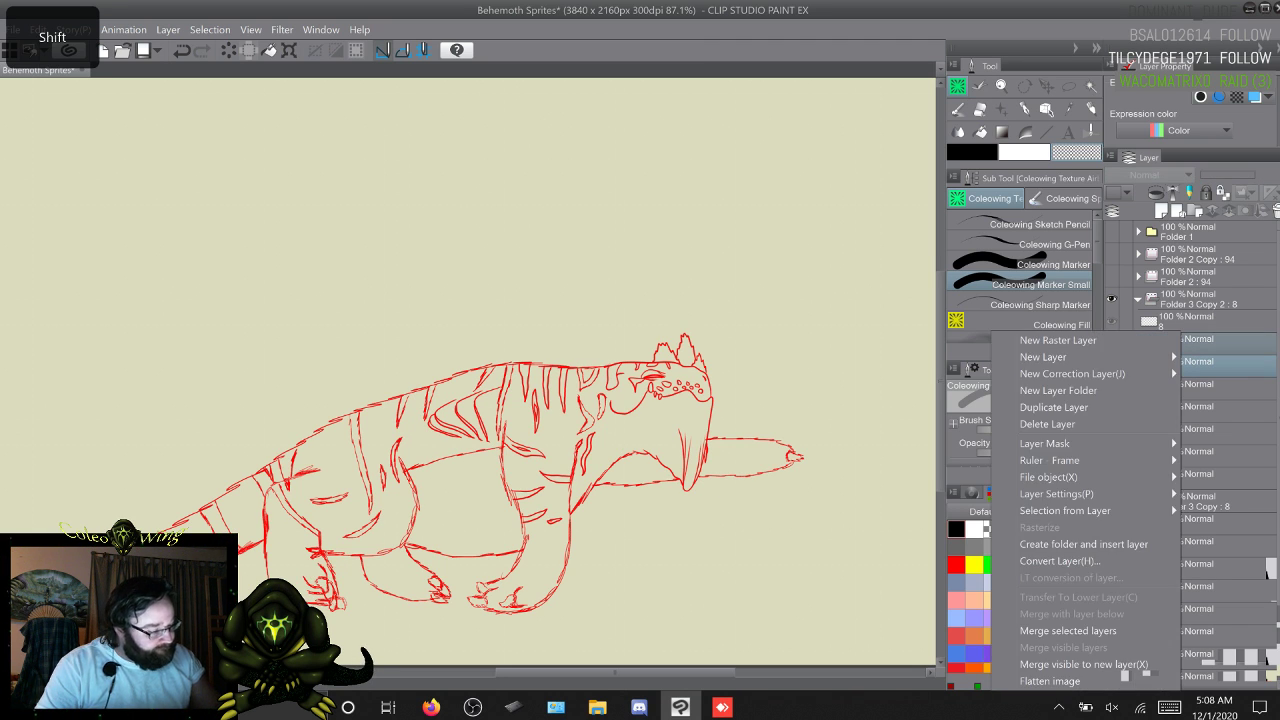
{"action": "left_click", "coordinate": [1047, 424]}
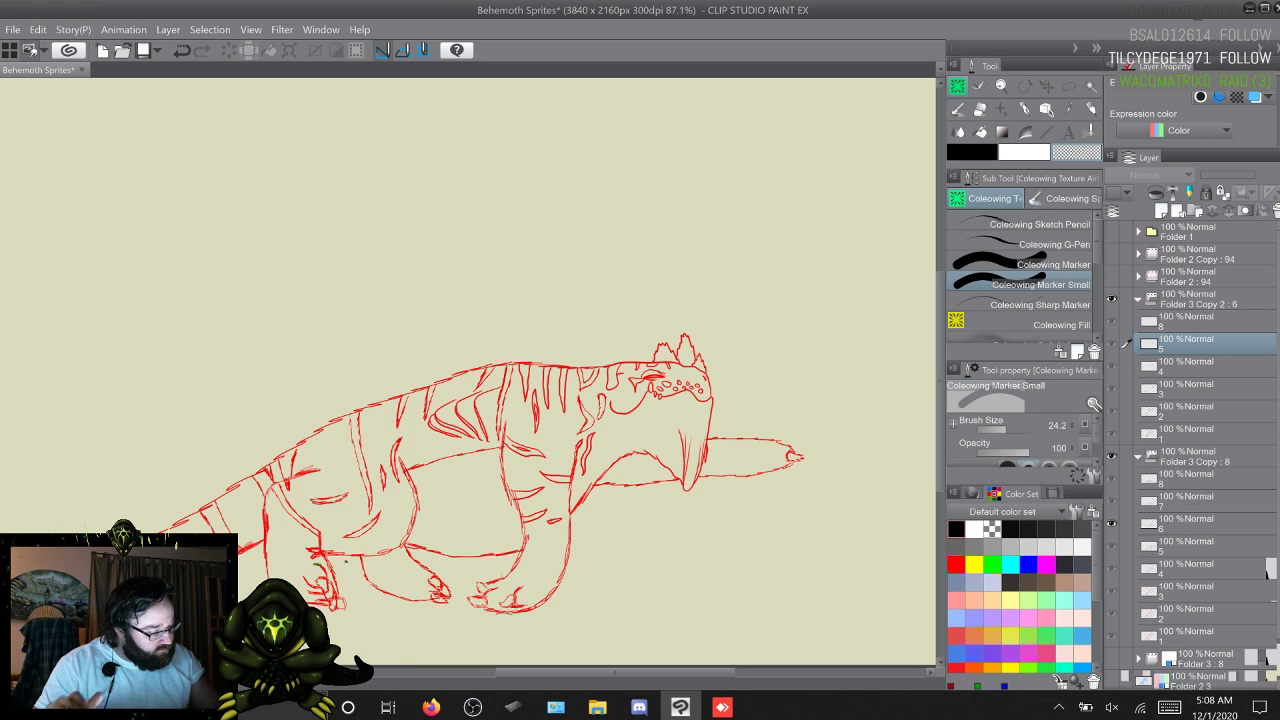
Step: Duplicate the black head and flank line art as new layers 6 and 7, and make layer 5 active
{"action": "key", "text": "ctrl+z"}
{"action": "key", "text": "F9"}
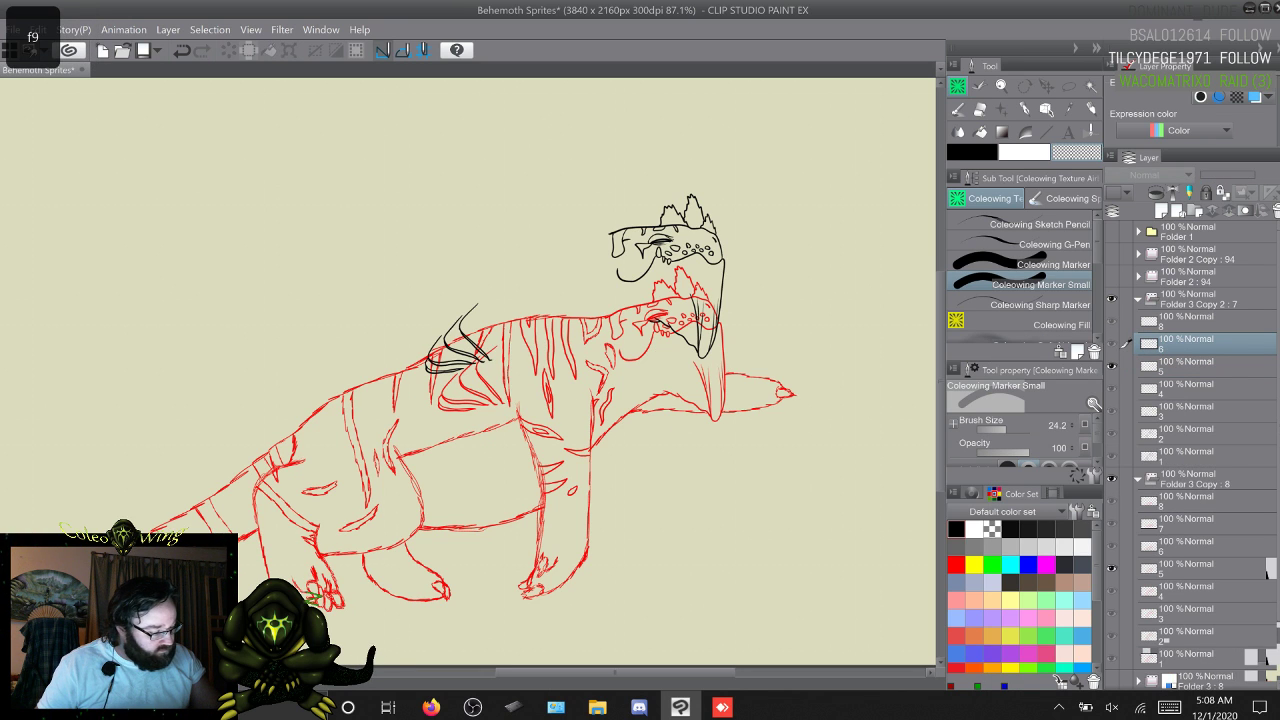
{"action": "left_click", "coordinate": [1200, 388]}
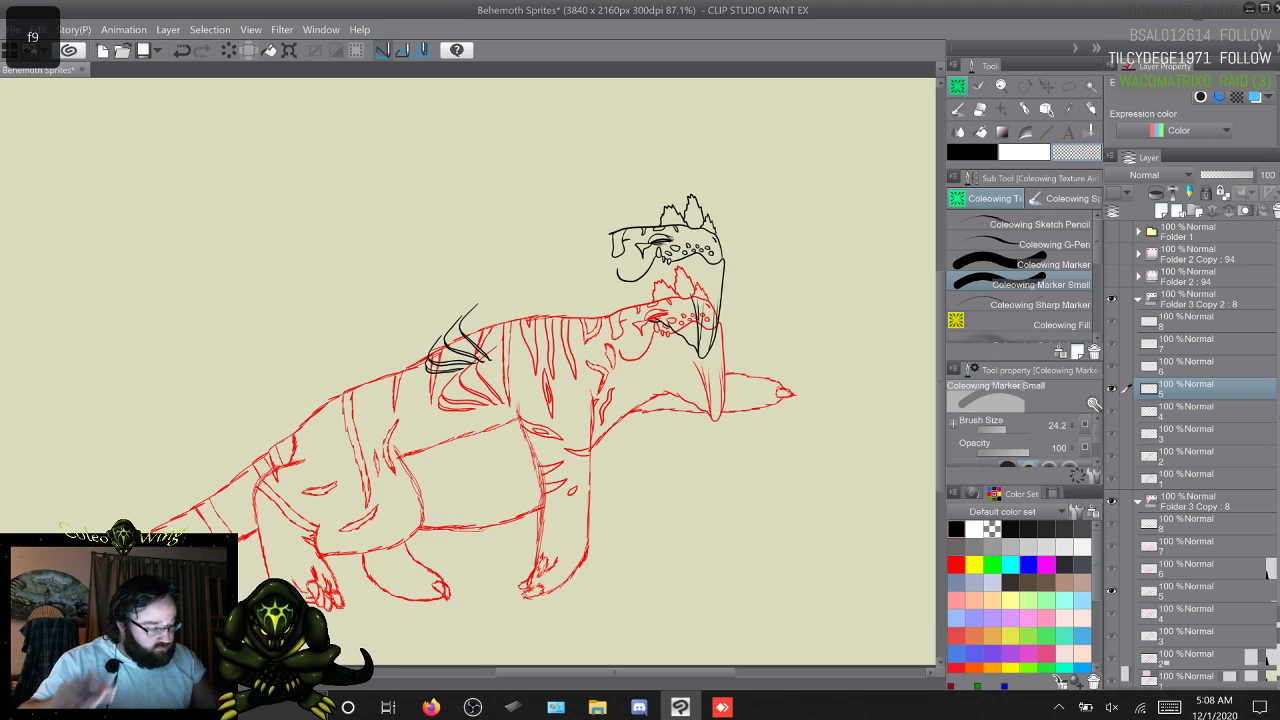
Step: Lasso the black head on layer 5, move it down and rotate it counterclockwise onto the red head sketch, and deselect
{"action": "key", "text": "m"}
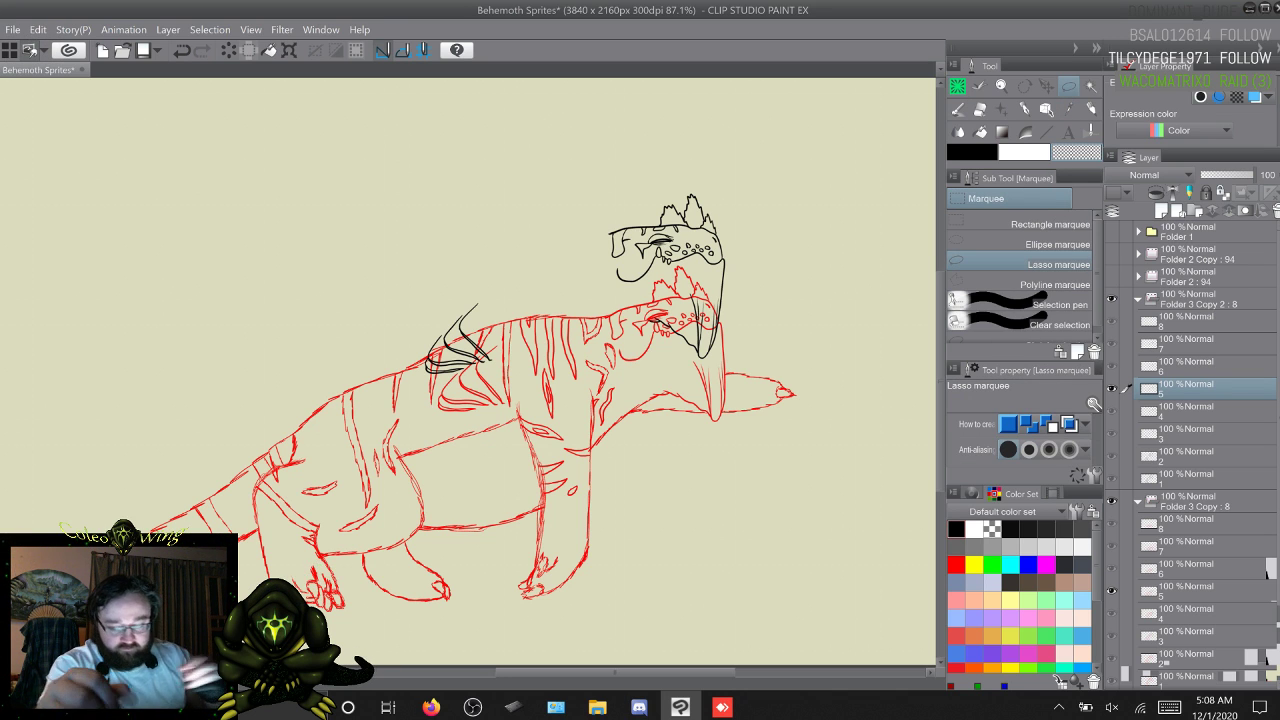
{"action": "key", "text": "XF86TouchpadToggle"}
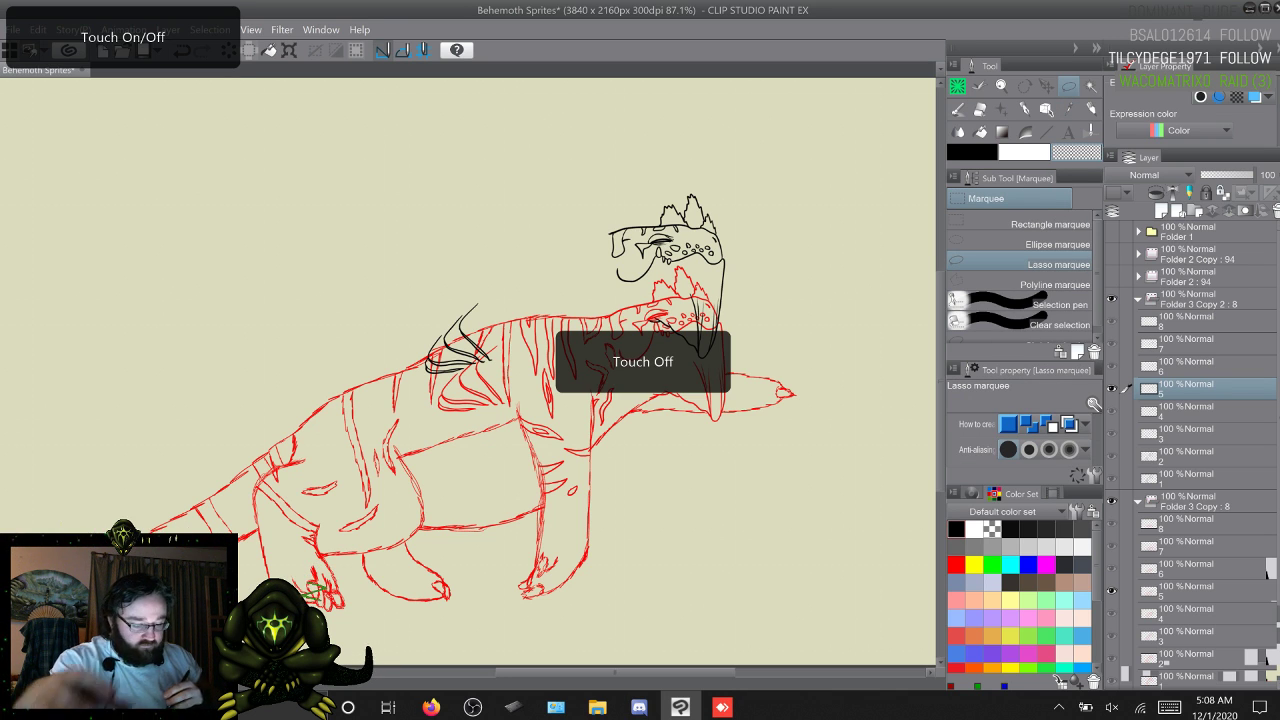
{"action": "mouse_move", "coordinate": [720, 167]}
{"action": "left_mouse_down"}
{"action": "mouse_move", "coordinate": [745, 320]}
{"action": "mouse_move", "coordinate": [732, 392]}
{"action": "mouse_move", "coordinate": [608, 212]}
{"action": "mouse_move", "coordinate": [622, 194]}
{"action": "left_mouse_up"}
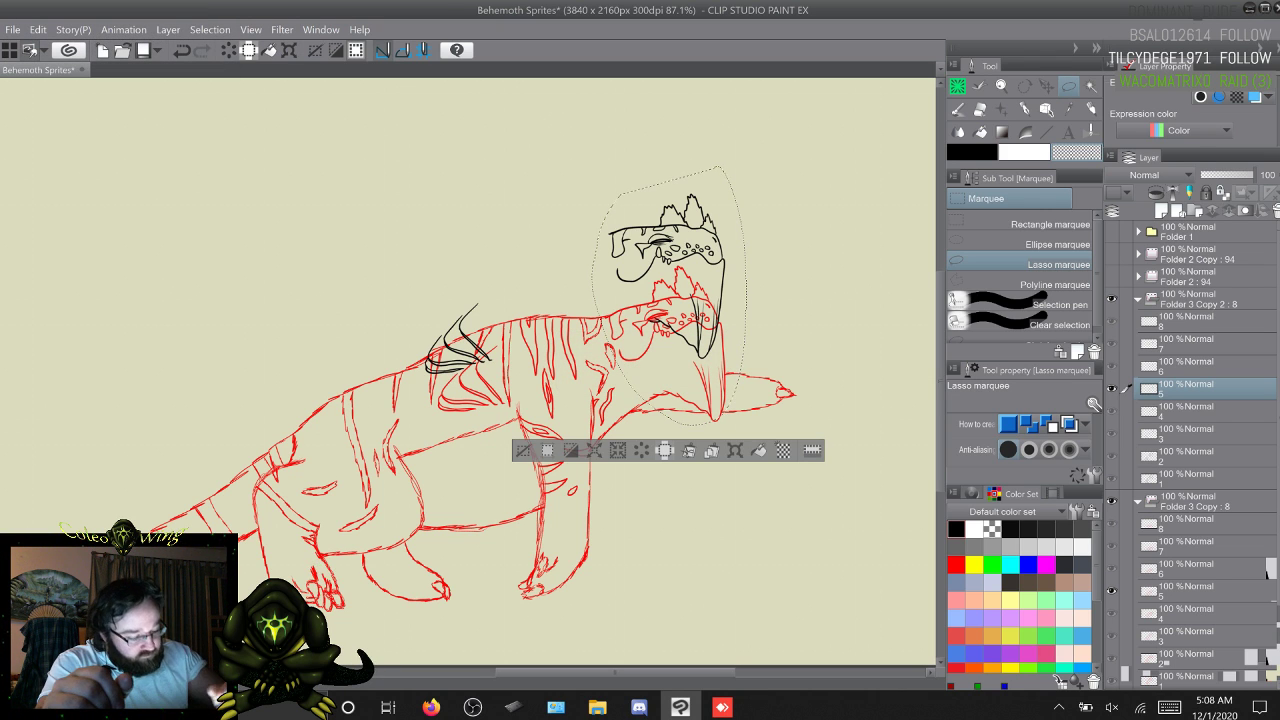
{"action": "key", "text": "ctrl+t"}
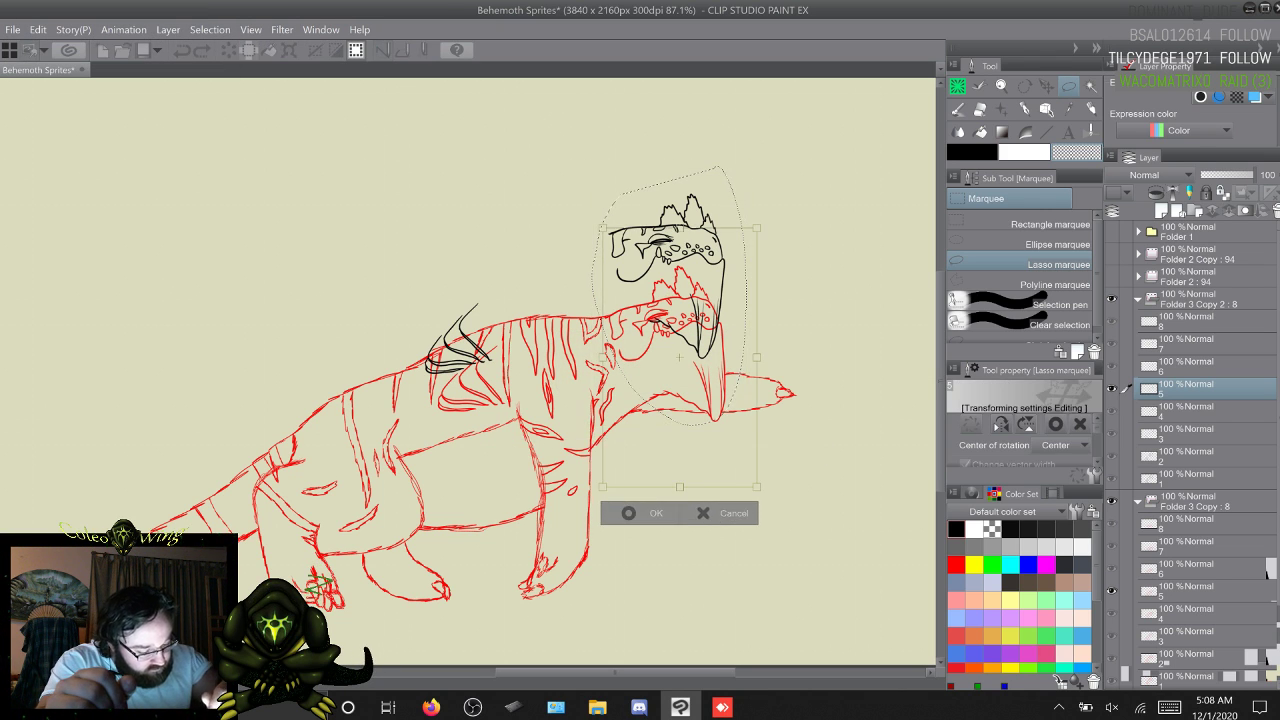
{"action": "left_click_drag", "start_coordinate": [679, 357], "coordinate": [682, 359]}
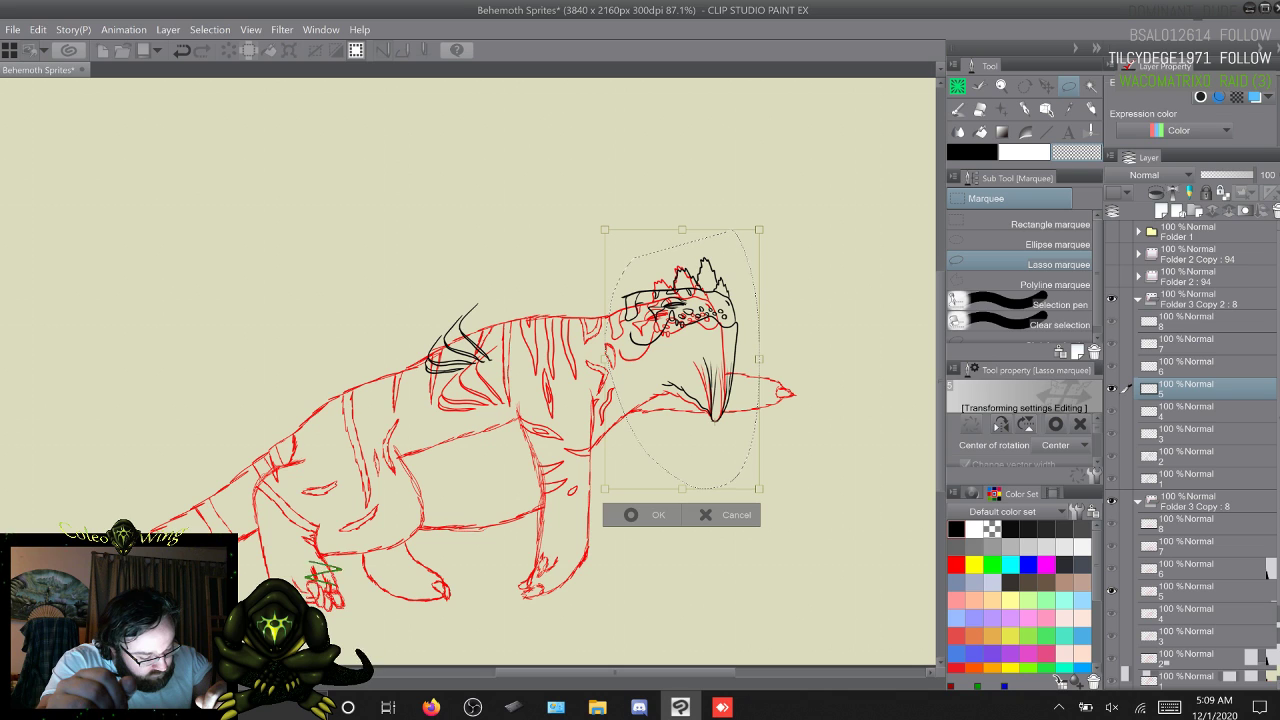
{"action": "left_click_drag", "start_coordinate": [765, 220], "coordinate": [732, 214]}
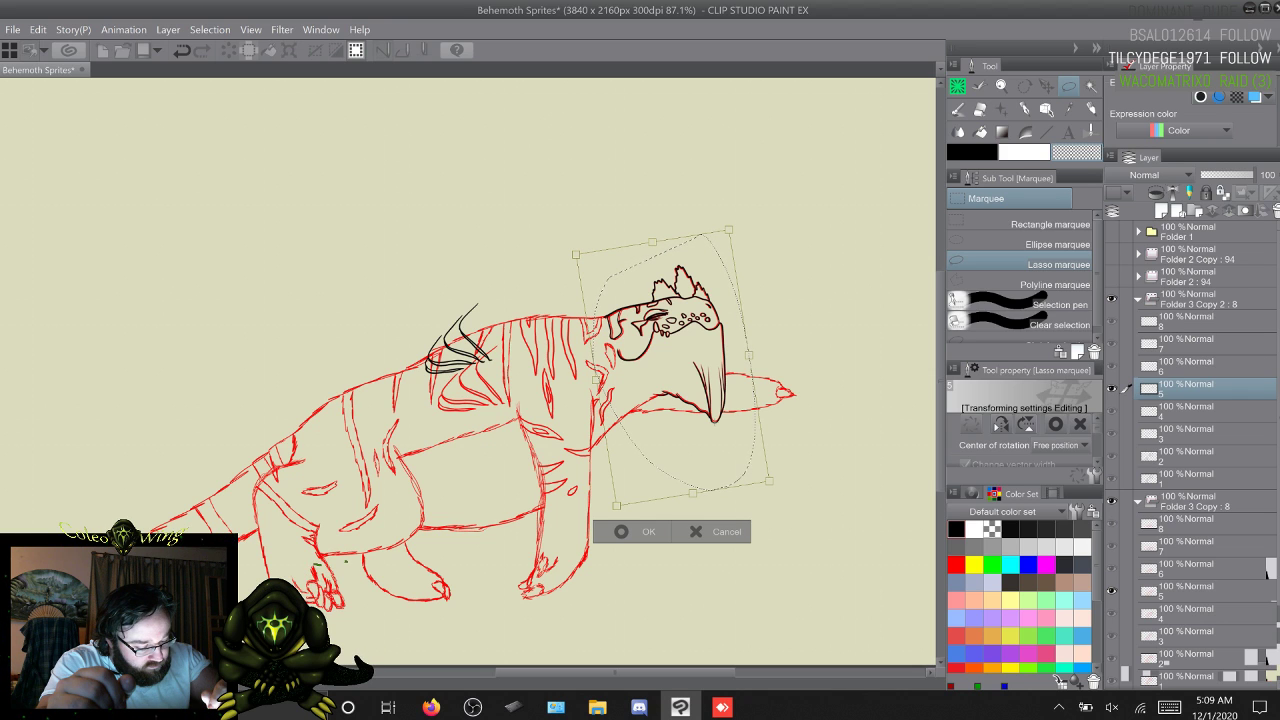
{"action": "left_click_drag", "start_coordinate": [596, 380], "coordinate": [598, 379]}
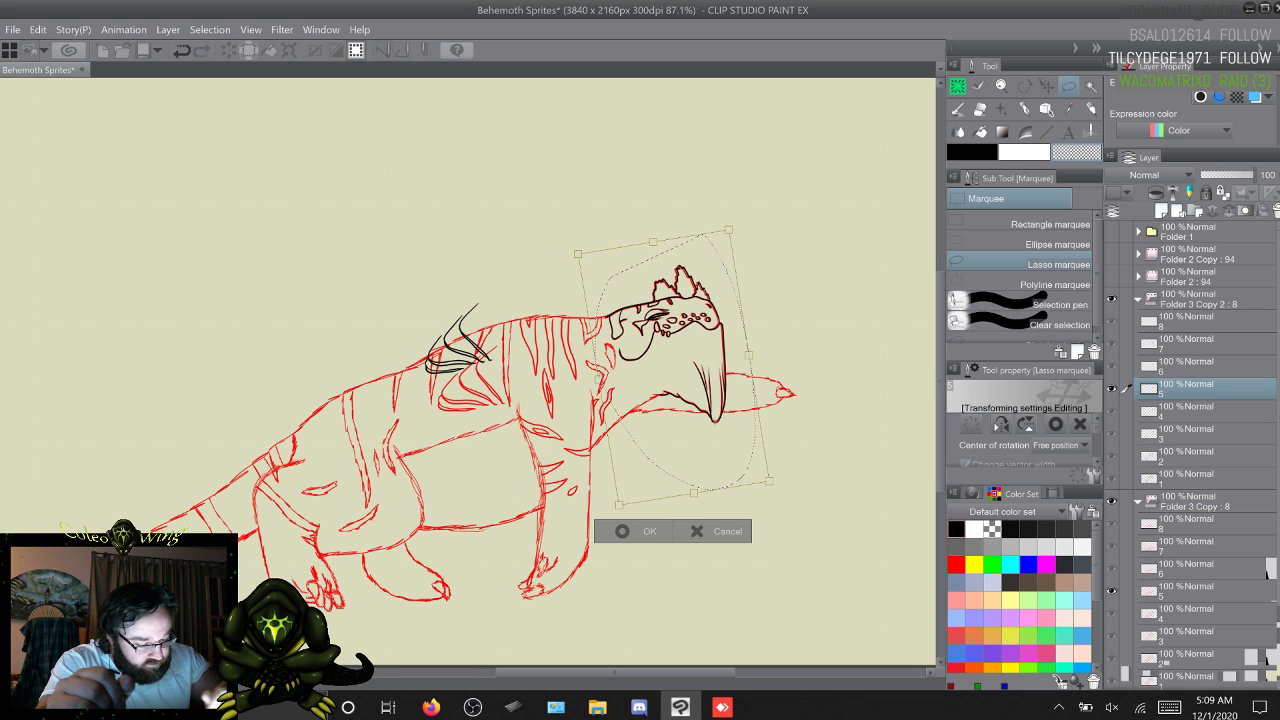
{"action": "left_click", "coordinate": [640, 531]}
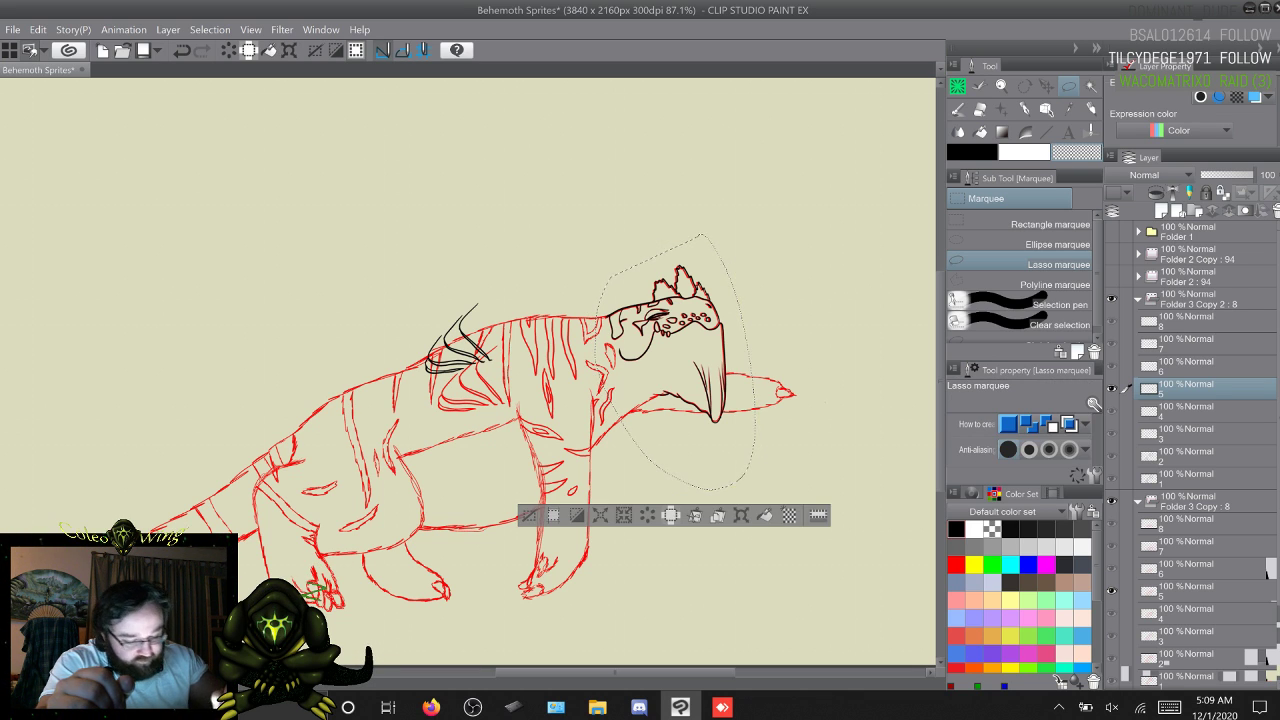
{"action": "key", "text": "ctrl+d"}
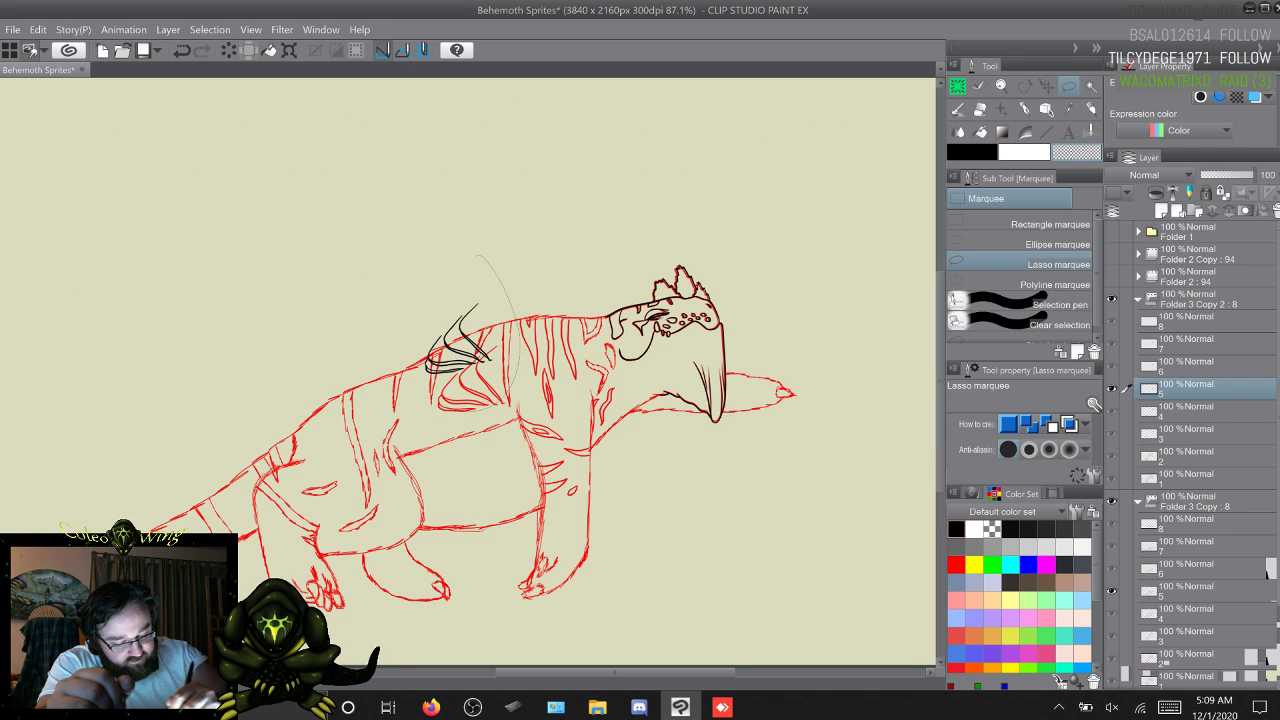
Step: Lasso the black flank markings on layer 5, move and rotate them slightly clockwise onto their red sketch, and deselect
{"action": "left_click_drag", "start_coordinate": [508, 385], "coordinate": [430, 275]}
{"action": "left_click", "coordinate": [521, 437]}
{"action": "left_click_drag", "start_coordinate": [462, 350], "coordinate": [476, 394]}
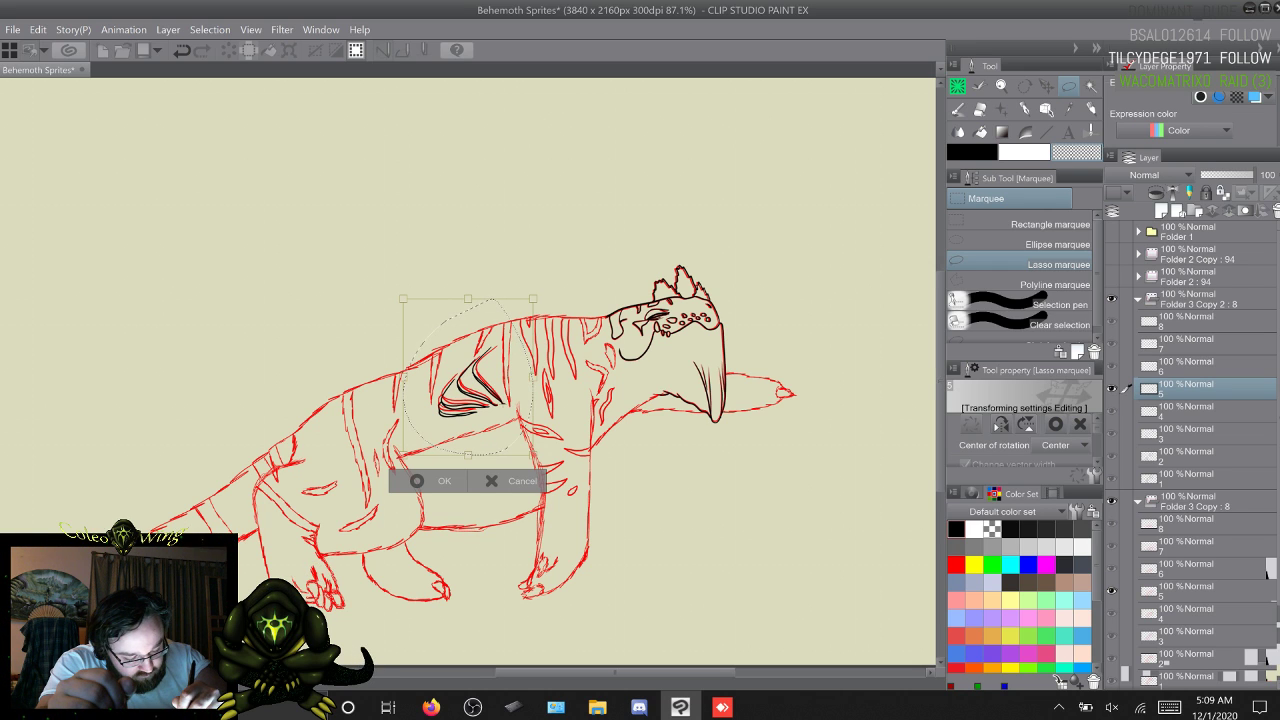
{"action": "left_click_drag", "start_coordinate": [322, 612], "coordinate": [308, 573]}
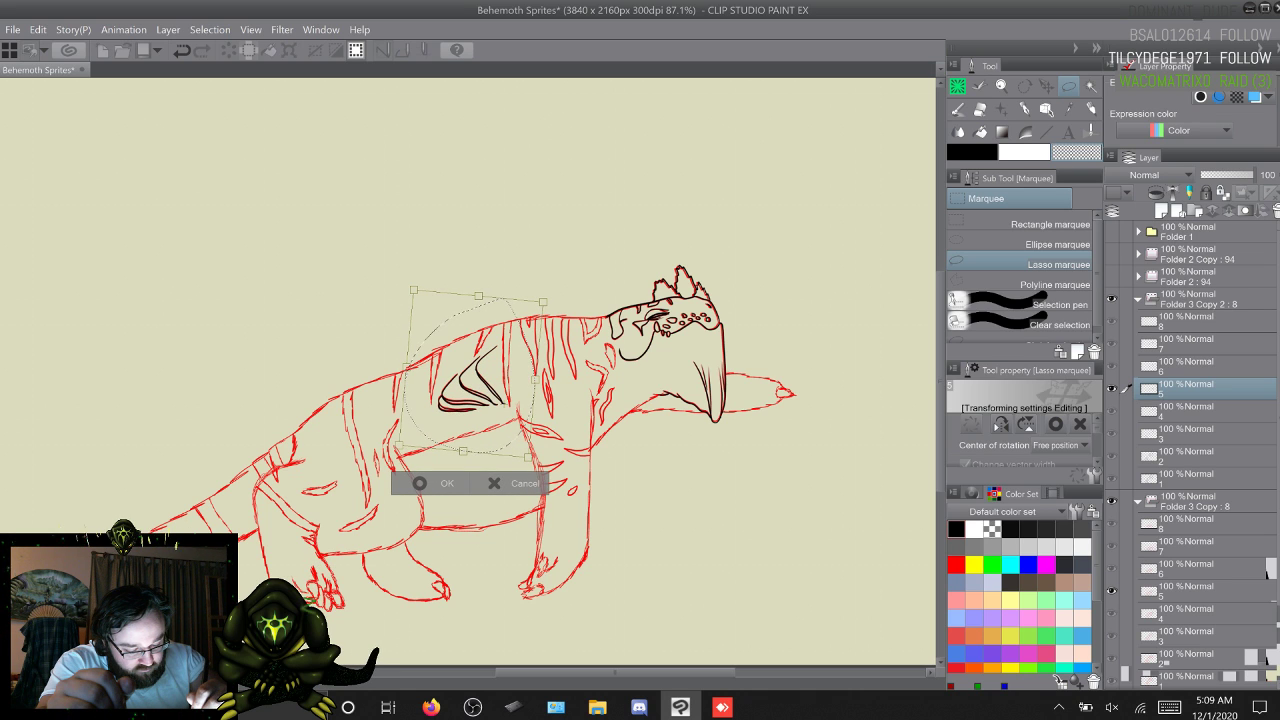
{"action": "left_click", "coordinate": [420, 483]}
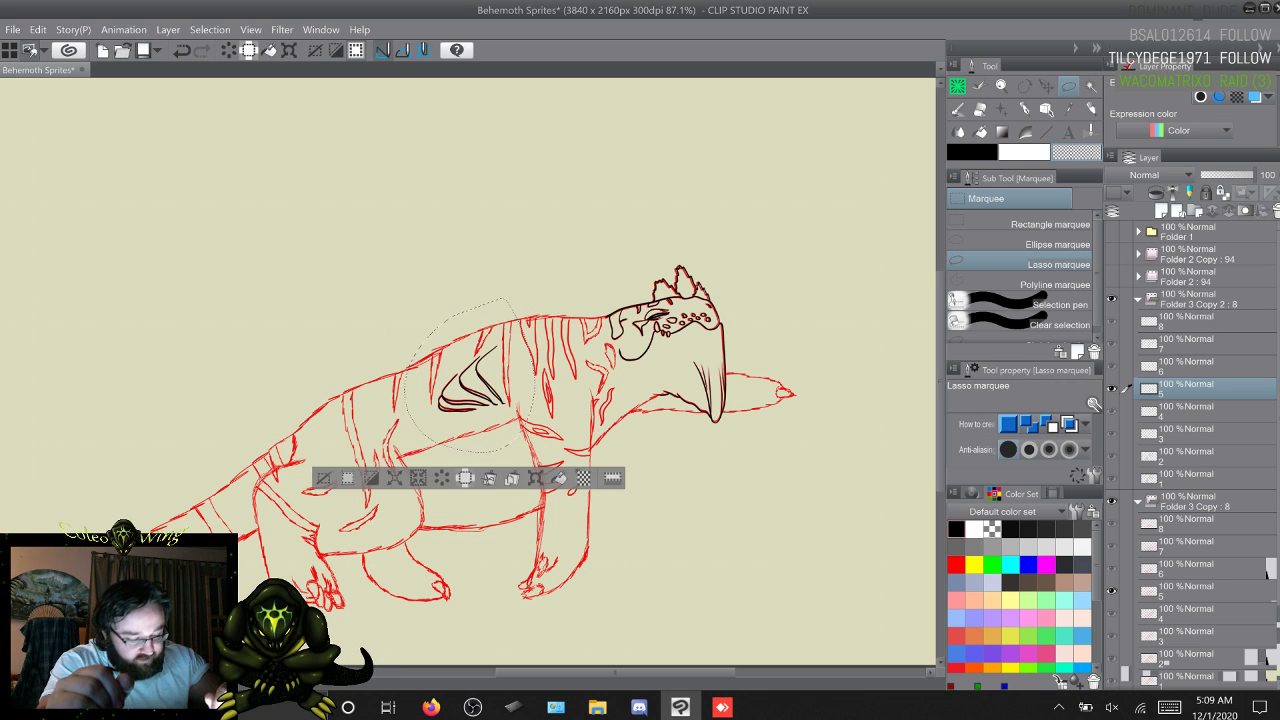
{"action": "key", "text": "ctrl+d"}
Step: Lasso the black head on layer 6, leaving the flank markings outside the selection
{"action": "key", "text": "w"}
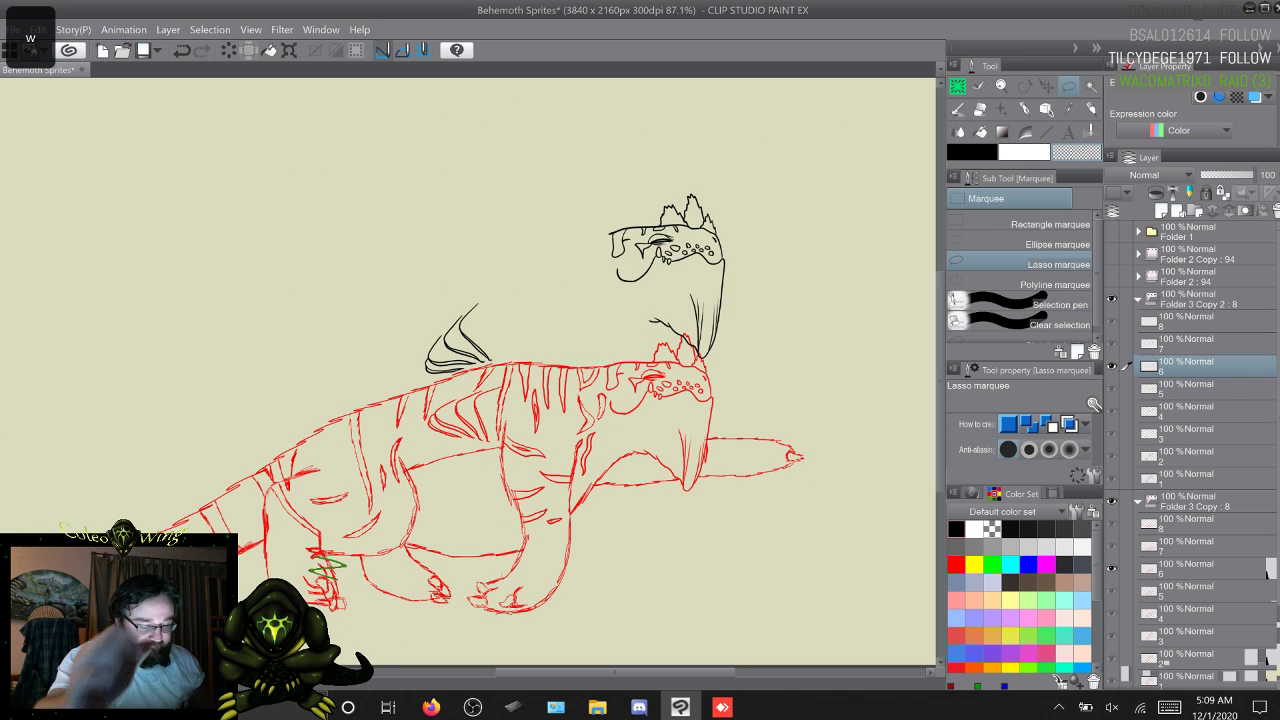
{"action": "left_click", "coordinate": [730, 190]}
{"action": "mouse_move", "coordinate": [733, 190]}
{"action": "left_mouse_down"}
{"action": "mouse_move", "coordinate": [753, 258]}
{"action": "mouse_move", "coordinate": [753, 340]}
{"action": "mouse_move", "coordinate": [712, 381]}
{"action": "mouse_move", "coordinate": [750, 151]}
{"action": "mouse_move", "coordinate": [765, 159]}
{"action": "left_mouse_up"}
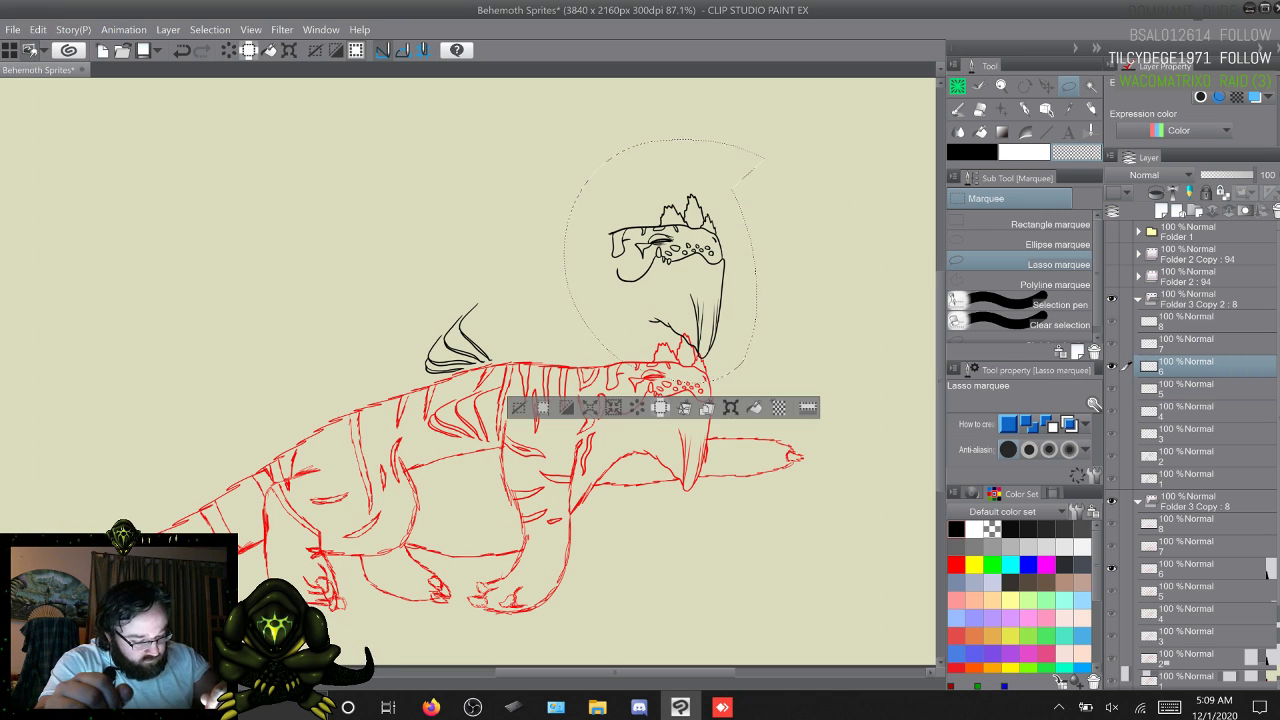
Step: Move, slightly rotate and scale the selected black head line art on frame 6 to match the red sketch's head, then deselect
{"action": "left_click", "coordinate": [730, 408]}
{"action": "left_click_drag", "start_coordinate": [670, 260], "coordinate": [649, 393]}
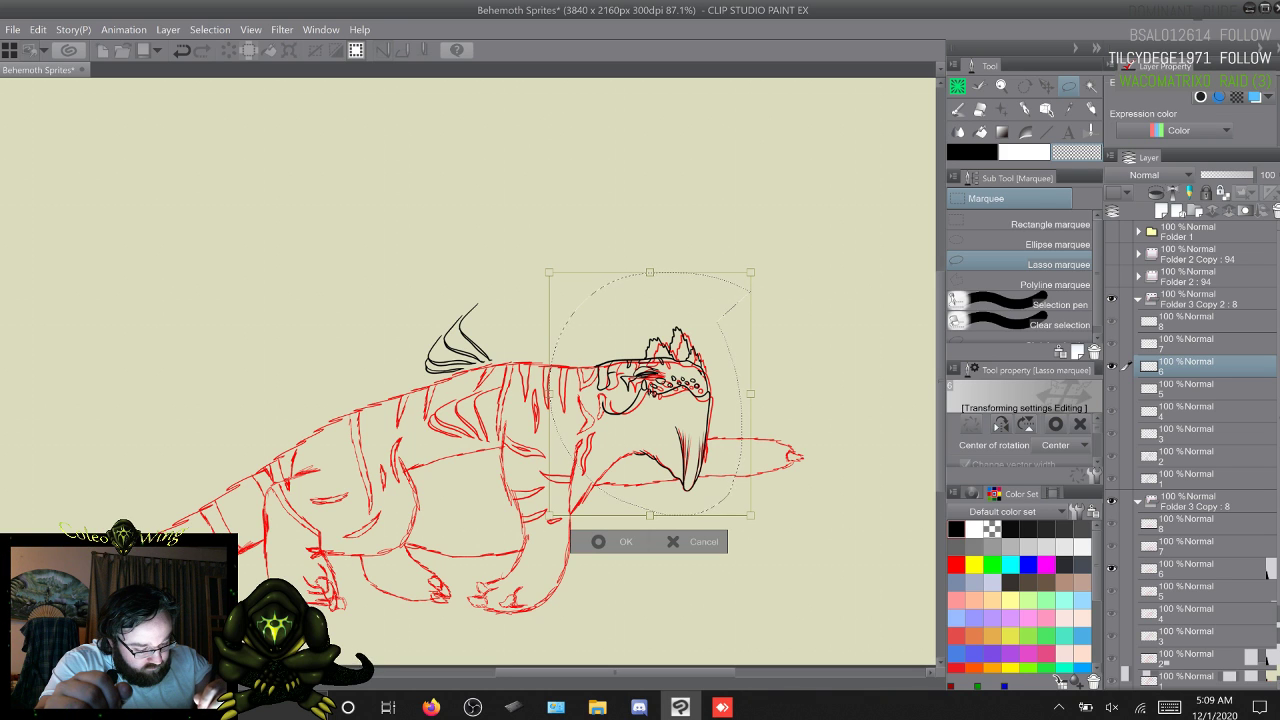
{"action": "mouse_move", "coordinate": [650, 394]}
{"action": "left_mouse_down"}
{"action": "mouse_move", "coordinate": [667, 444]}
{"action": "mouse_move", "coordinate": [658, 388]}
{"action": "mouse_move", "coordinate": [649, 395]}
{"action": "left_mouse_up"}
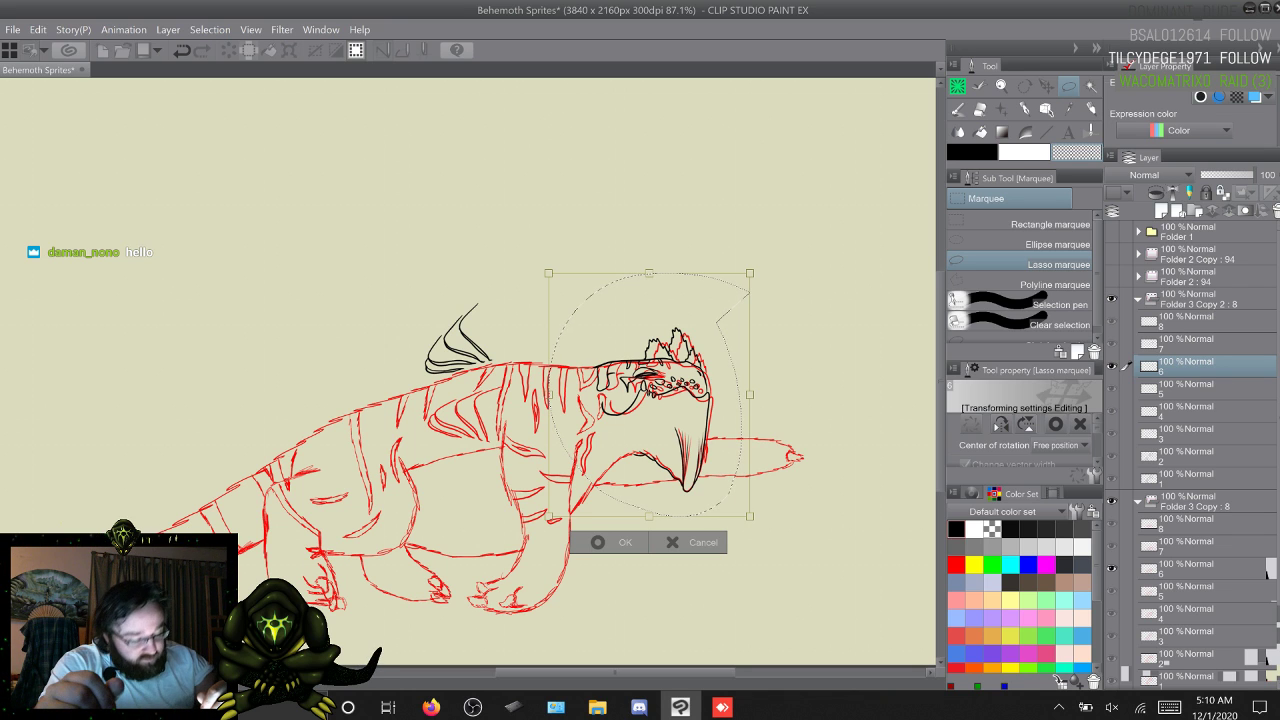
{"action": "left_click_drag", "start_coordinate": [649, 395], "coordinate": [650, 395]}
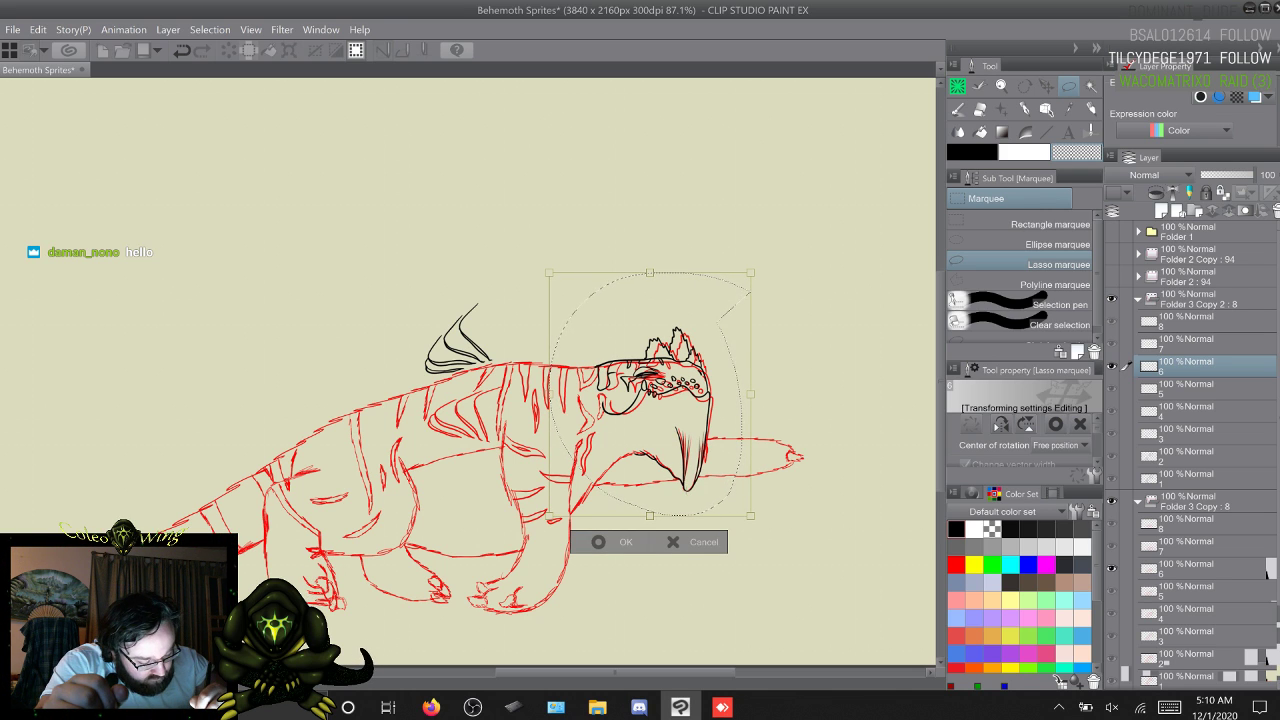
{"action": "left_click_drag", "start_coordinate": [775, 290], "coordinate": [780, 293]}
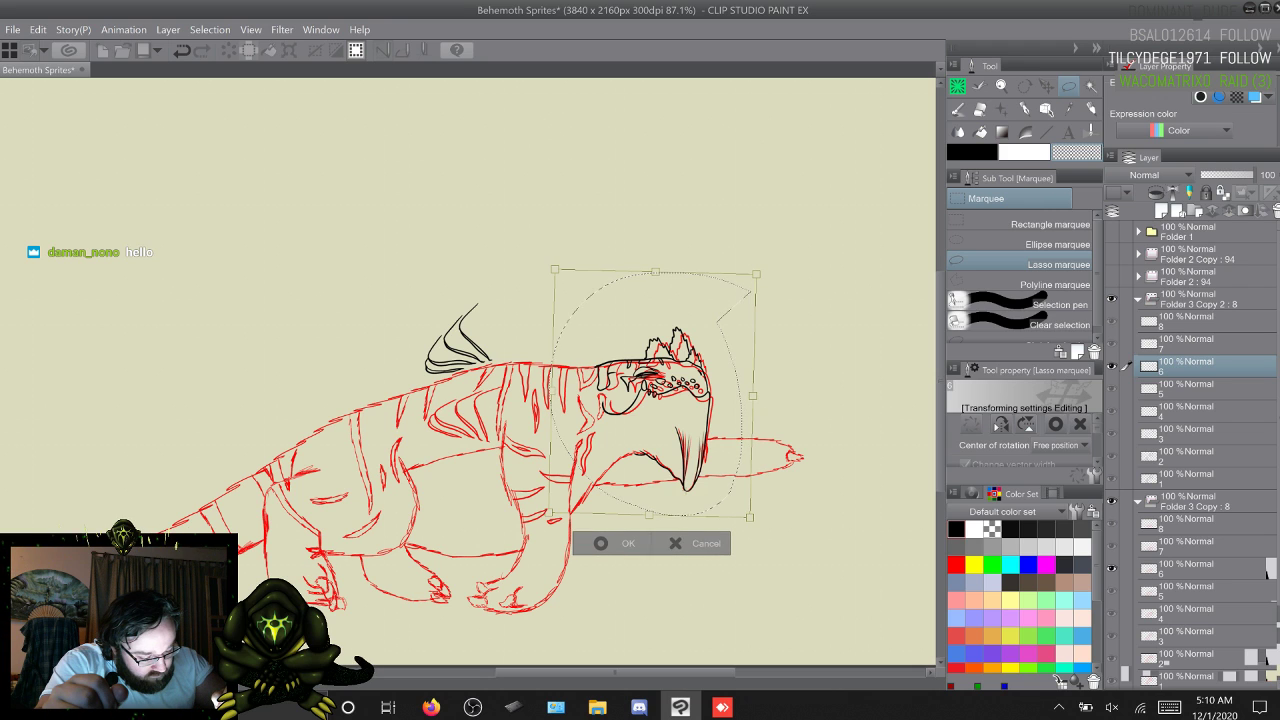
{"action": "left_click_drag", "start_coordinate": [656, 271], "coordinate": [656, 280]}
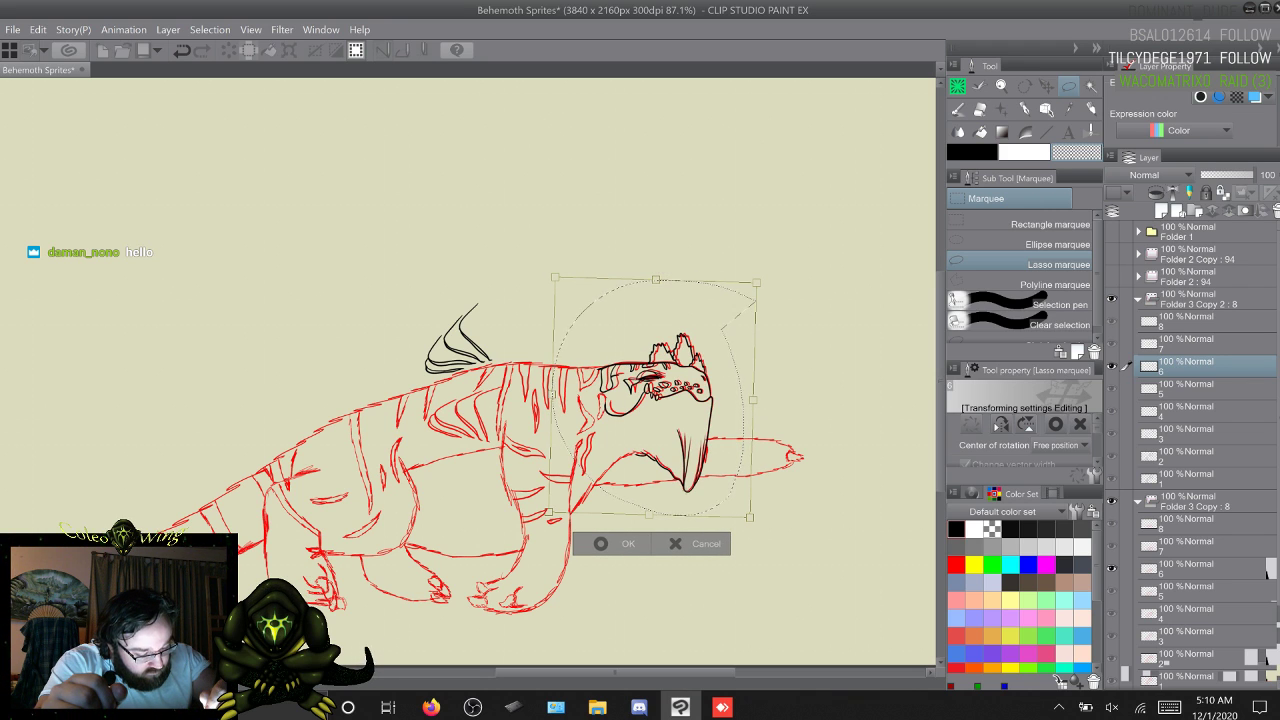
{"action": "left_click_drag", "start_coordinate": [552, 395], "coordinate": [558, 395]}
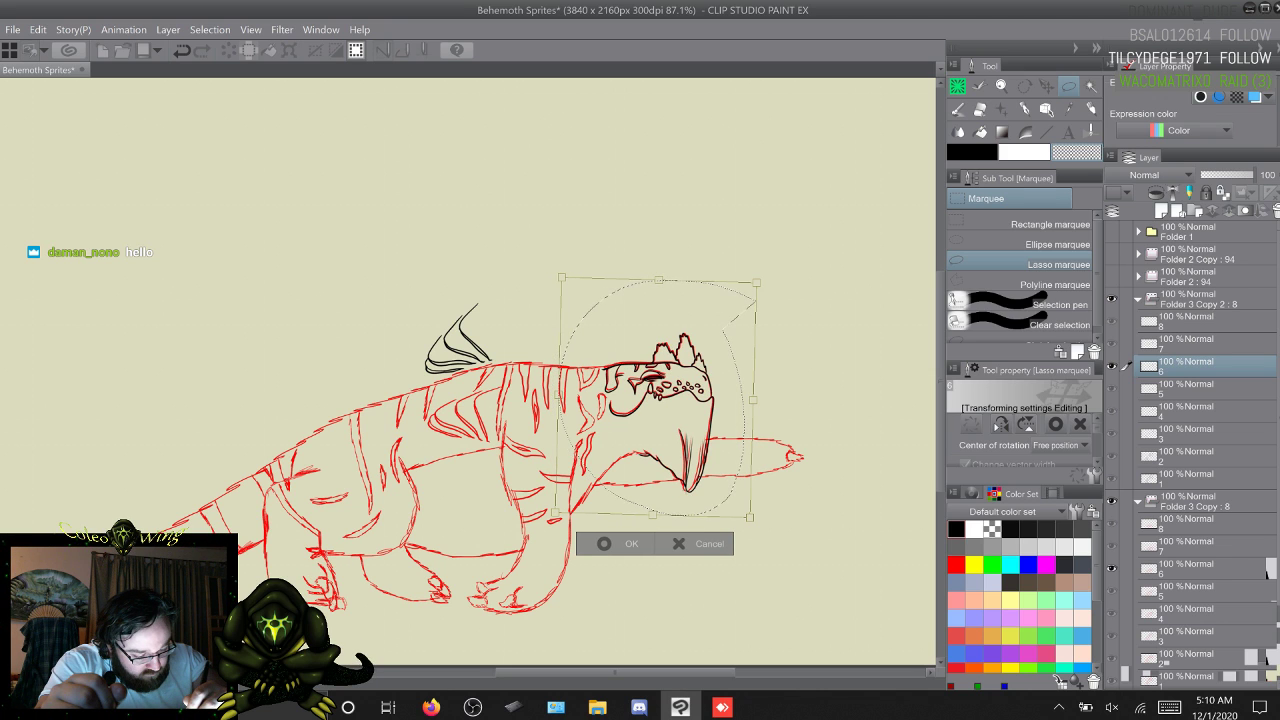
{"action": "left_click_drag", "start_coordinate": [656, 398], "coordinate": [653, 396]}
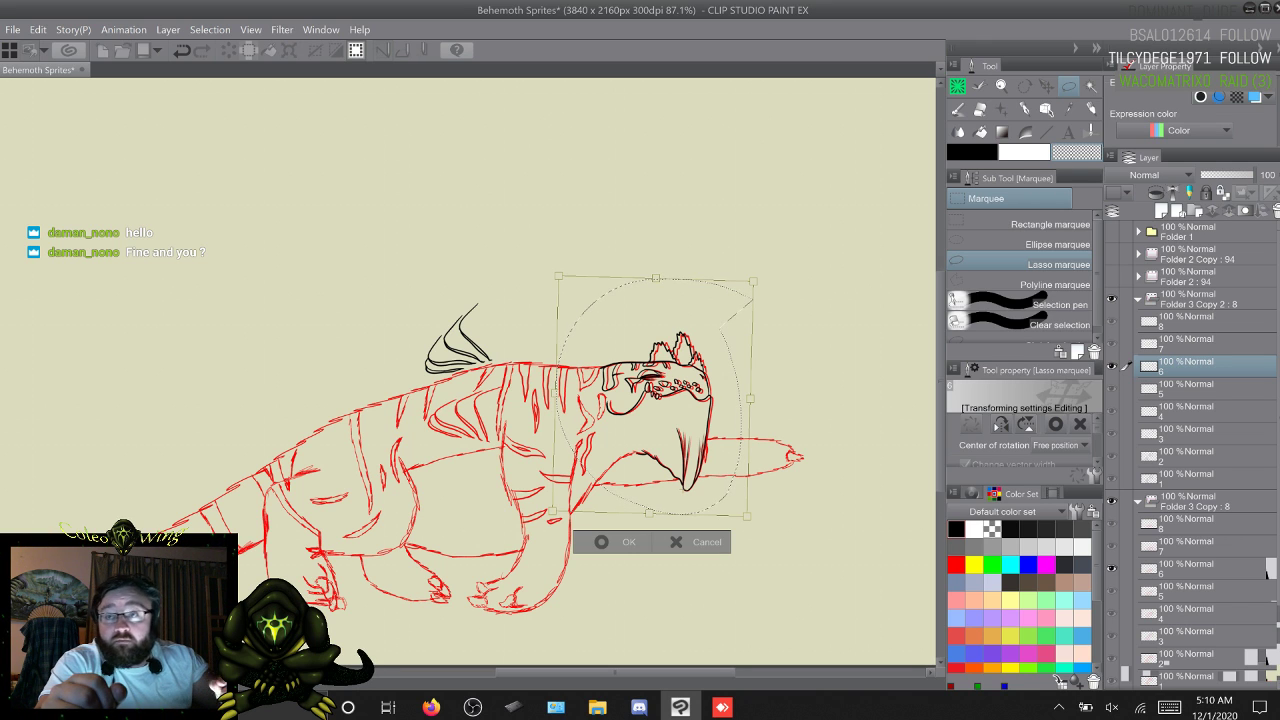
{"action": "left_click_drag", "start_coordinate": [765, 276], "coordinate": [770, 281]}
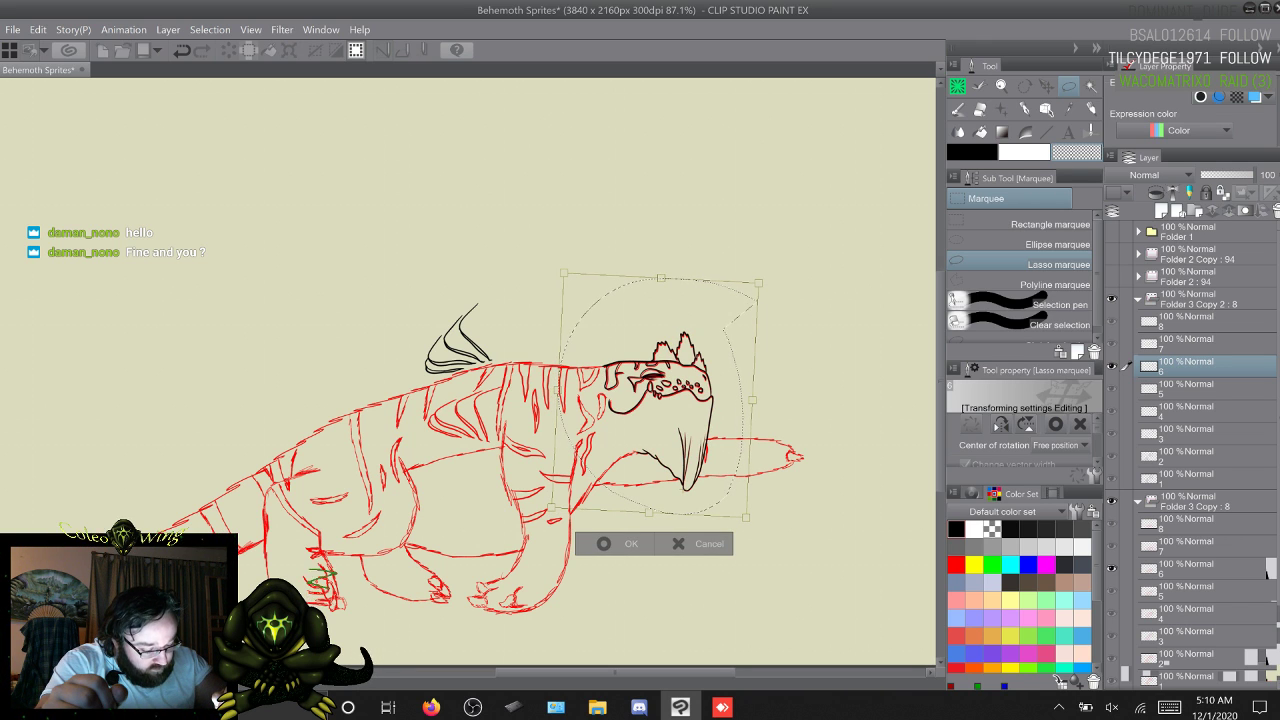
{"action": "left_click_drag", "start_coordinate": [661, 279], "coordinate": [661, 281]}
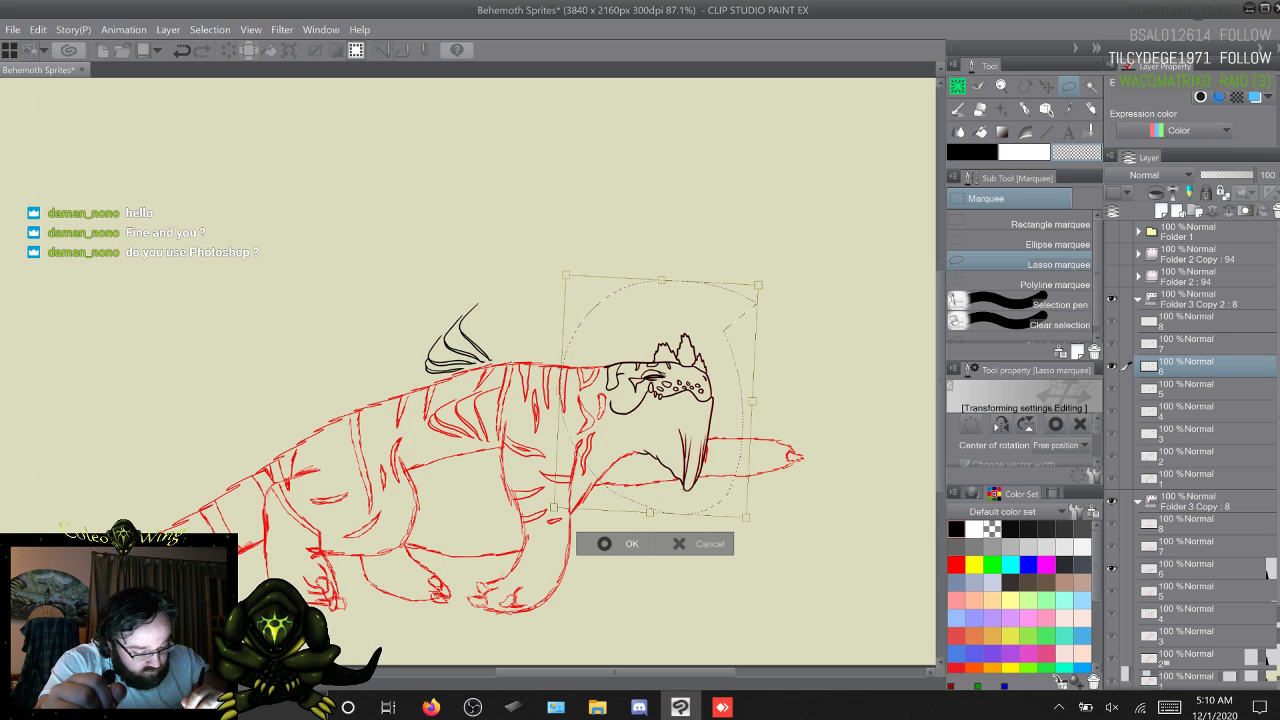
{"action": "key", "text": "Return"}
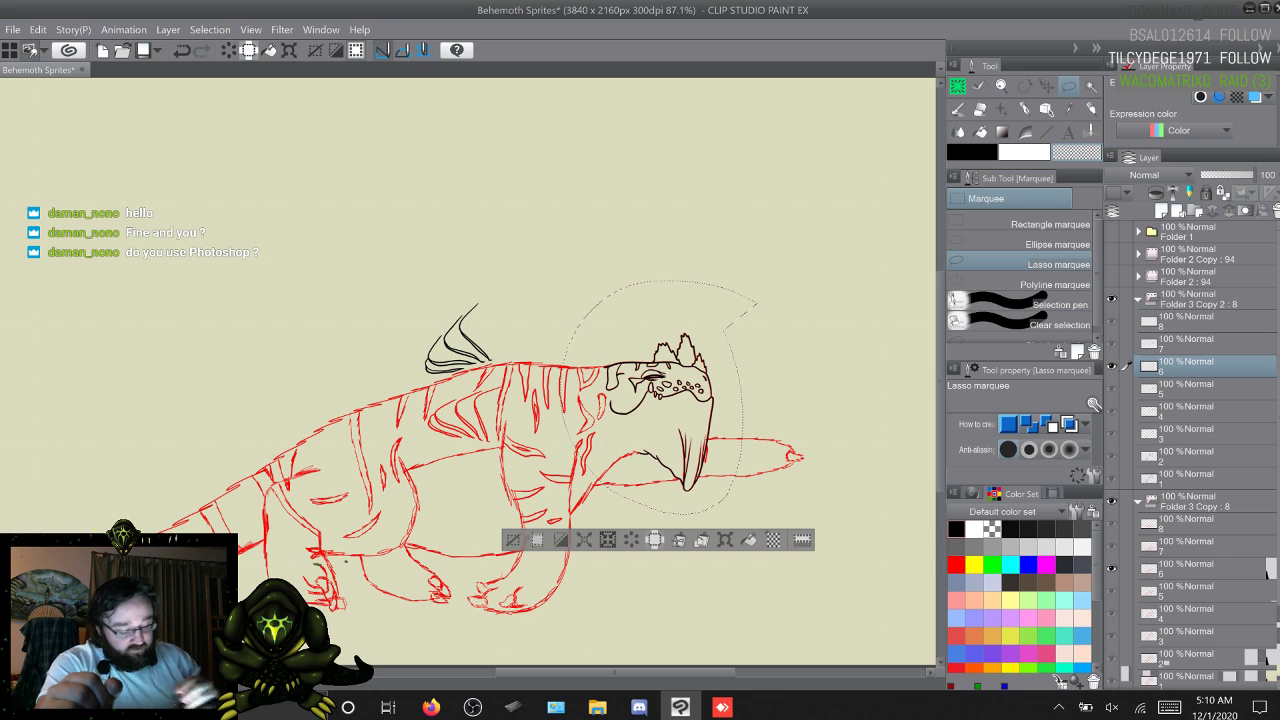
{"action": "key", "text": "ctrl+d"}
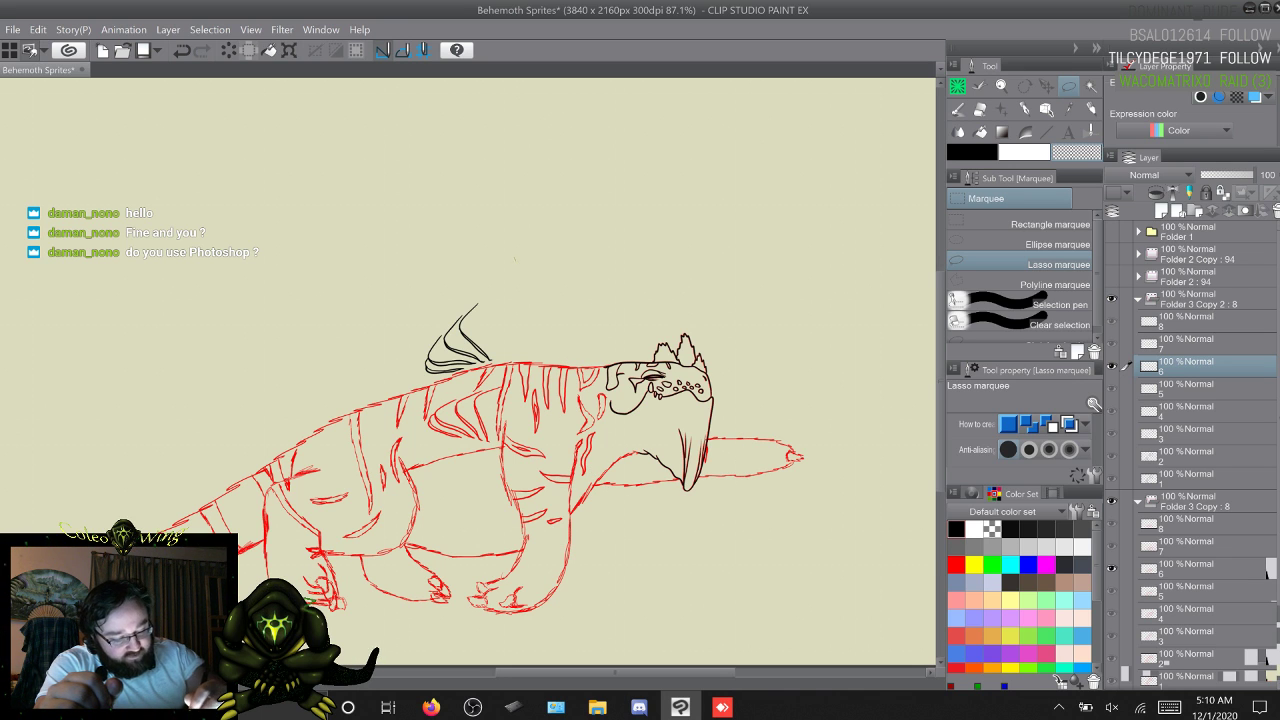
Step: Lasso the black curved stripes on frame 6 and move, rotate and resize them onto the red sketch's shoulder stripes
{"action": "mouse_move", "coordinate": [515, 258]}
{"action": "left_mouse_down"}
{"action": "mouse_move", "coordinate": [529, 362]}
{"action": "mouse_move", "coordinate": [490, 410]}
{"action": "mouse_move", "coordinate": [392, 368]}
{"action": "mouse_move", "coordinate": [515, 258]}
{"action": "left_mouse_up"}
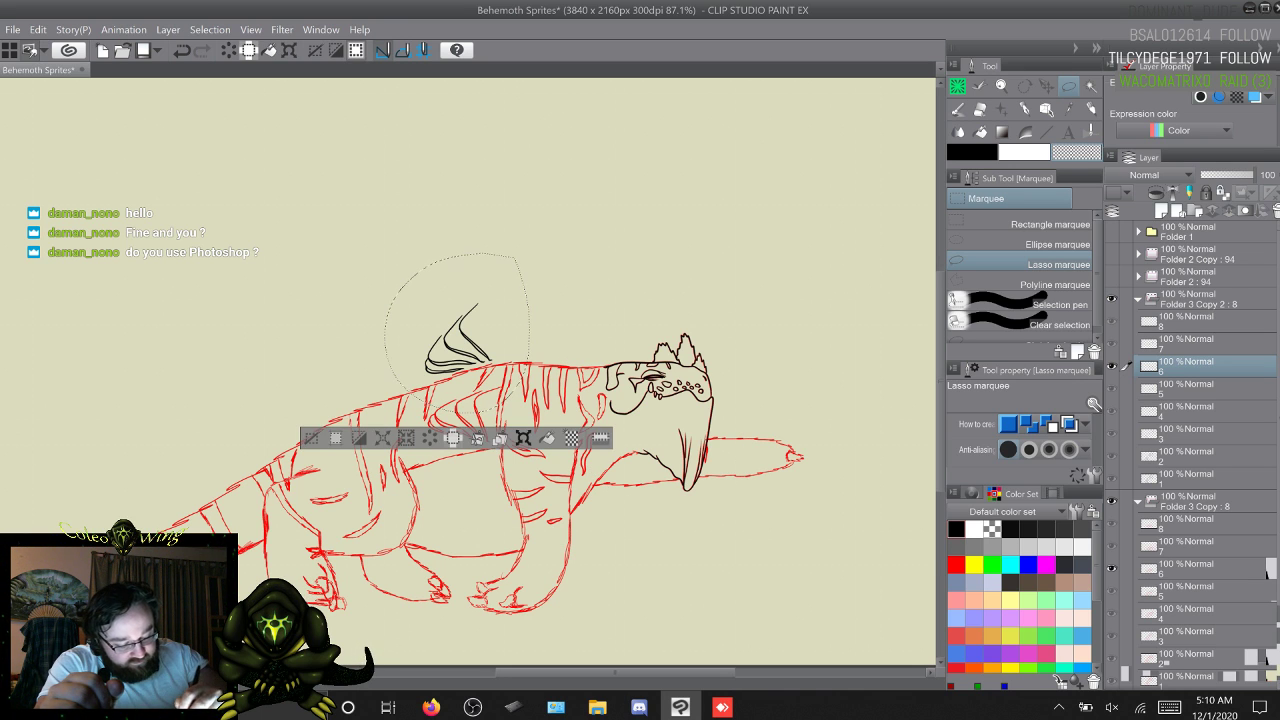
{"action": "key", "text": "ctrl+t"}
{"action": "mouse_move", "coordinate": [458, 335]}
{"action": "left_mouse_down"}
{"action": "mouse_move", "coordinate": [467, 405]}
{"action": "mouse_move", "coordinate": [454, 415]}
{"action": "left_mouse_up"}
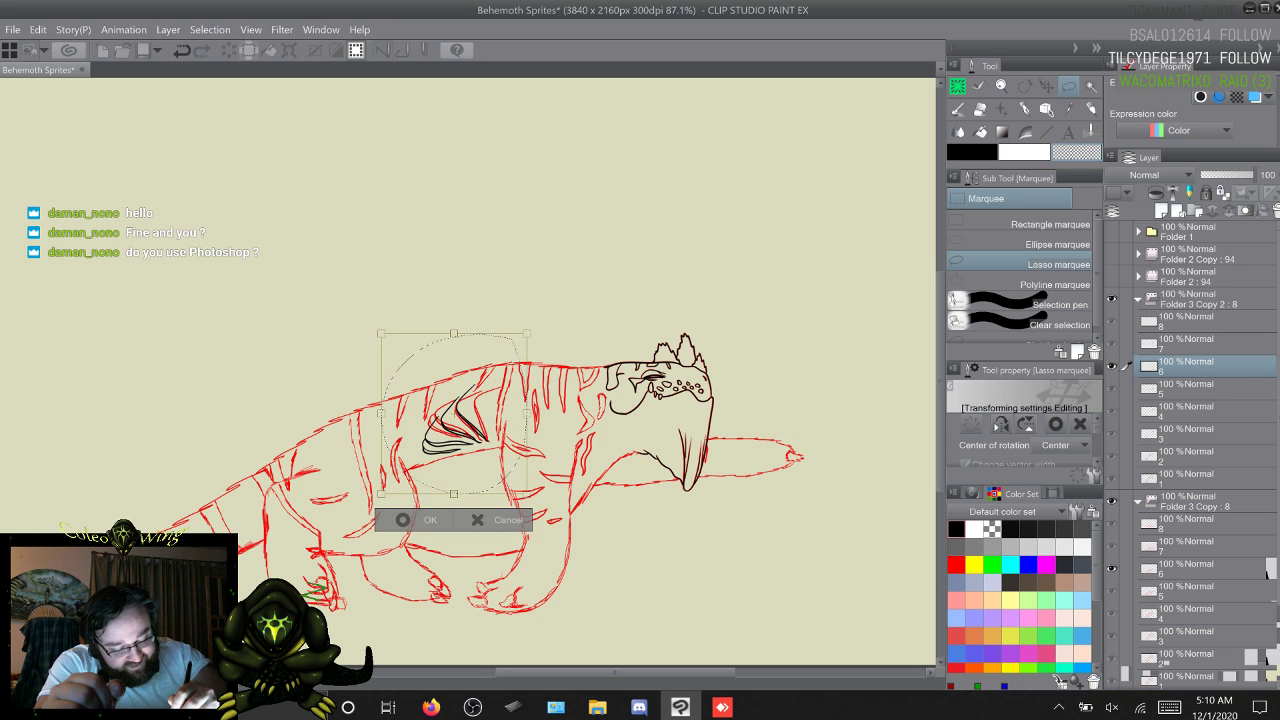
{"action": "left_click", "coordinate": [454, 414]}
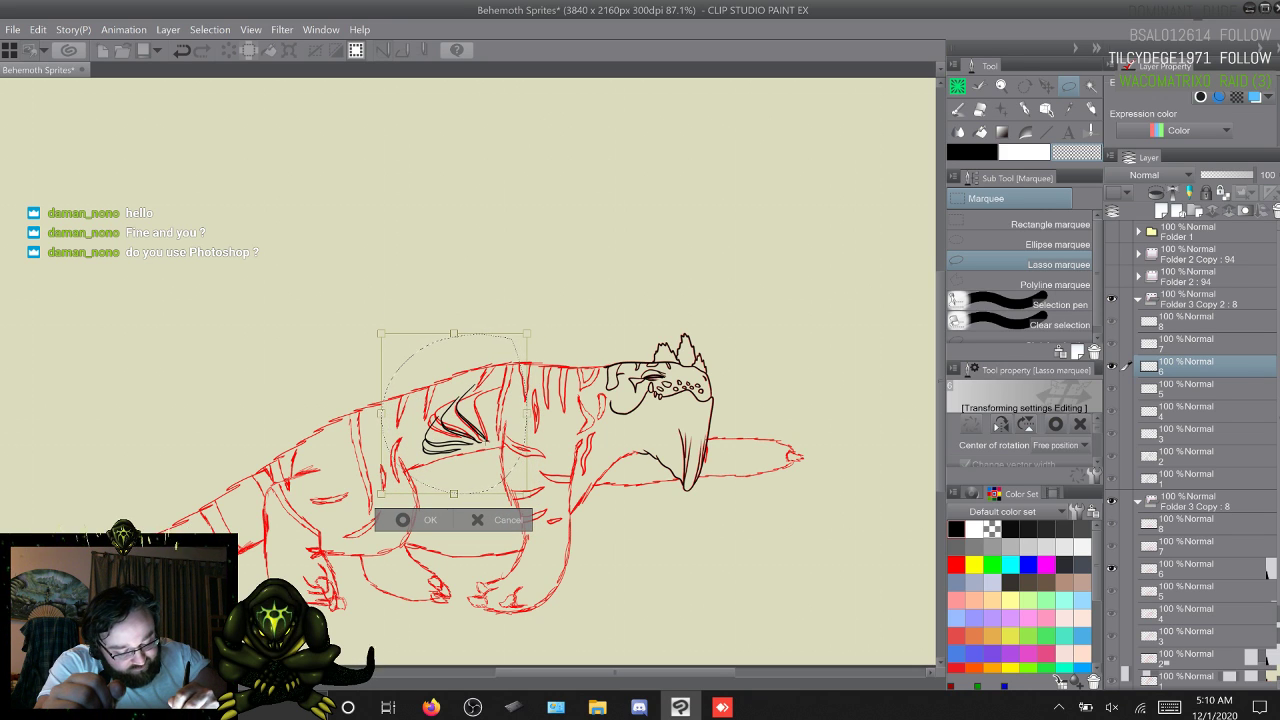
{"action": "left_click_drag", "start_coordinate": [528, 416], "coordinate": [531, 437]}
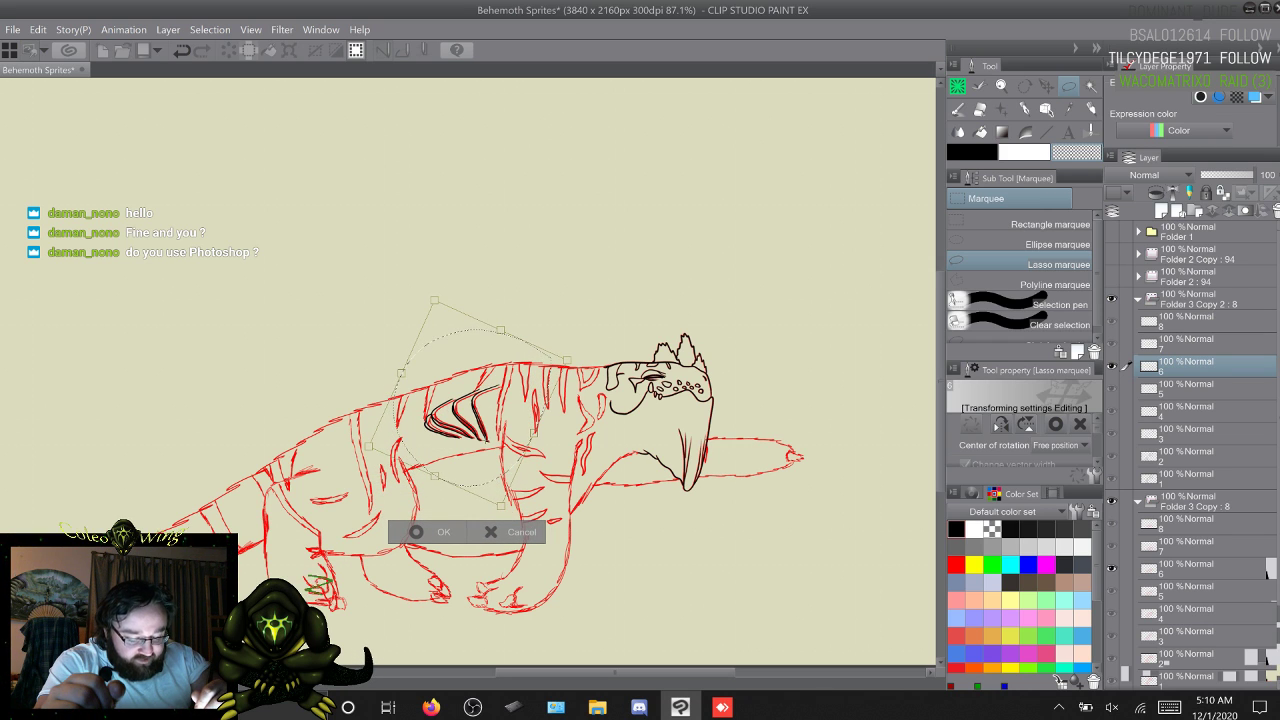
{"action": "left_click_drag", "start_coordinate": [401, 373], "coordinate": [405, 376]}
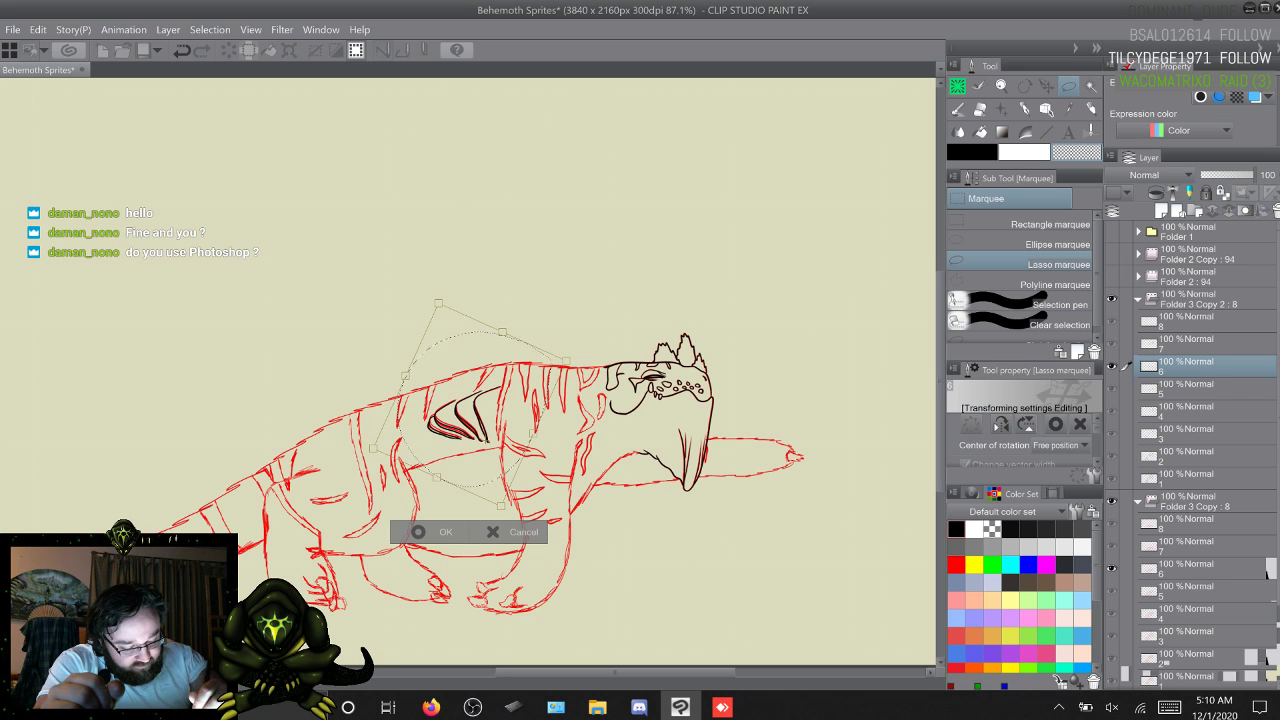
{"action": "left_click_drag", "start_coordinate": [438, 303], "coordinate": [444, 301]}
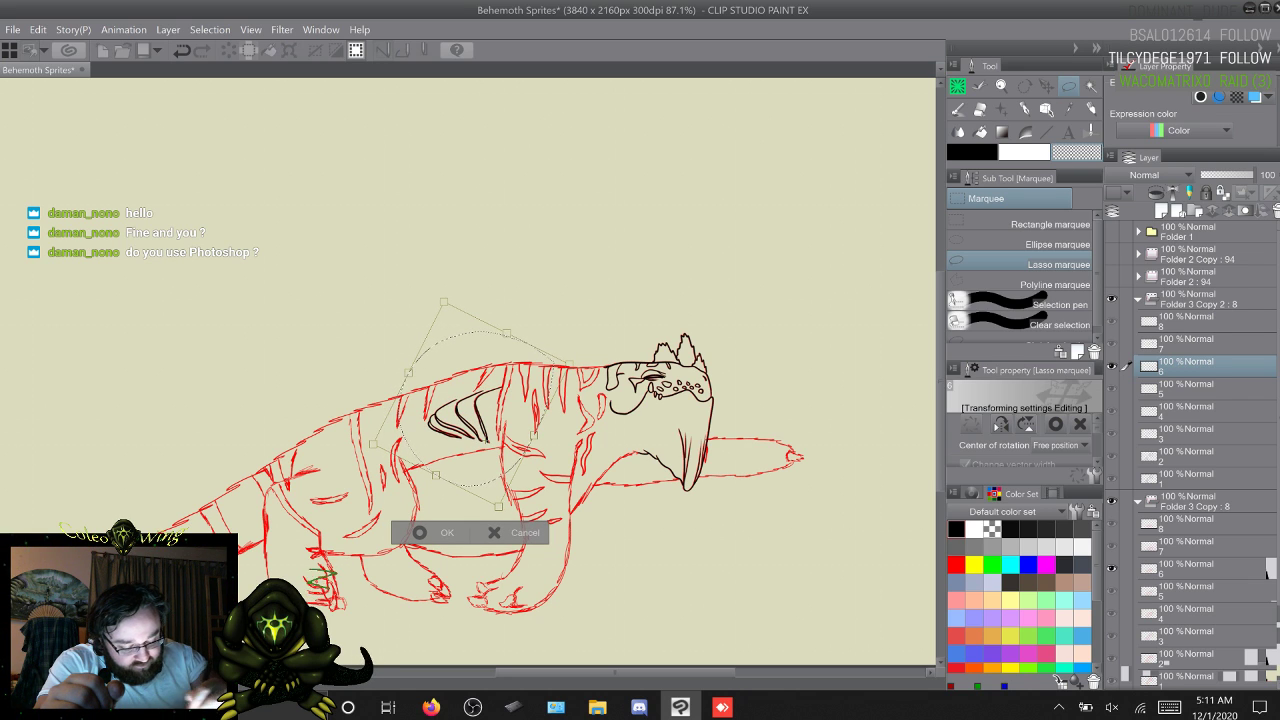
{"action": "left_click", "coordinate": [419, 532]}
{"action": "key", "text": "ctrl+d"}
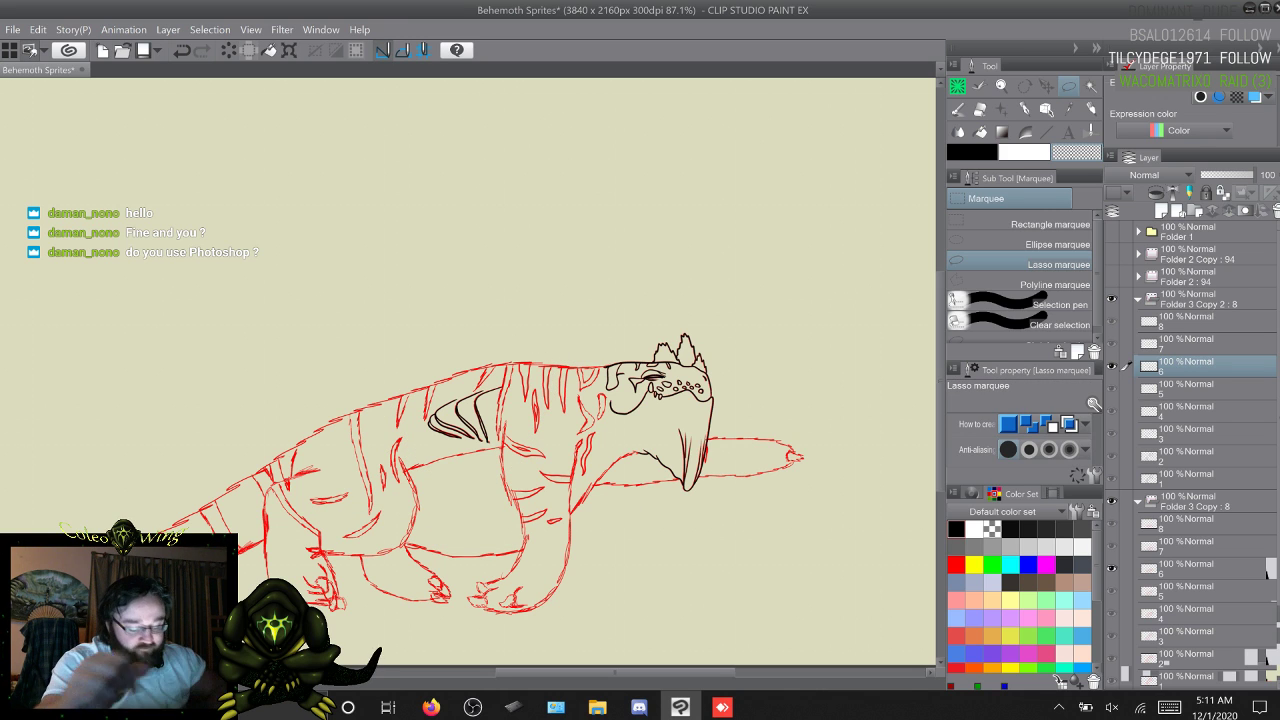
Step: On layer 7, lasso the black head line art and move, rotate clockwise and scale it over the red sketch's head
{"action": "key", "text": "w"}
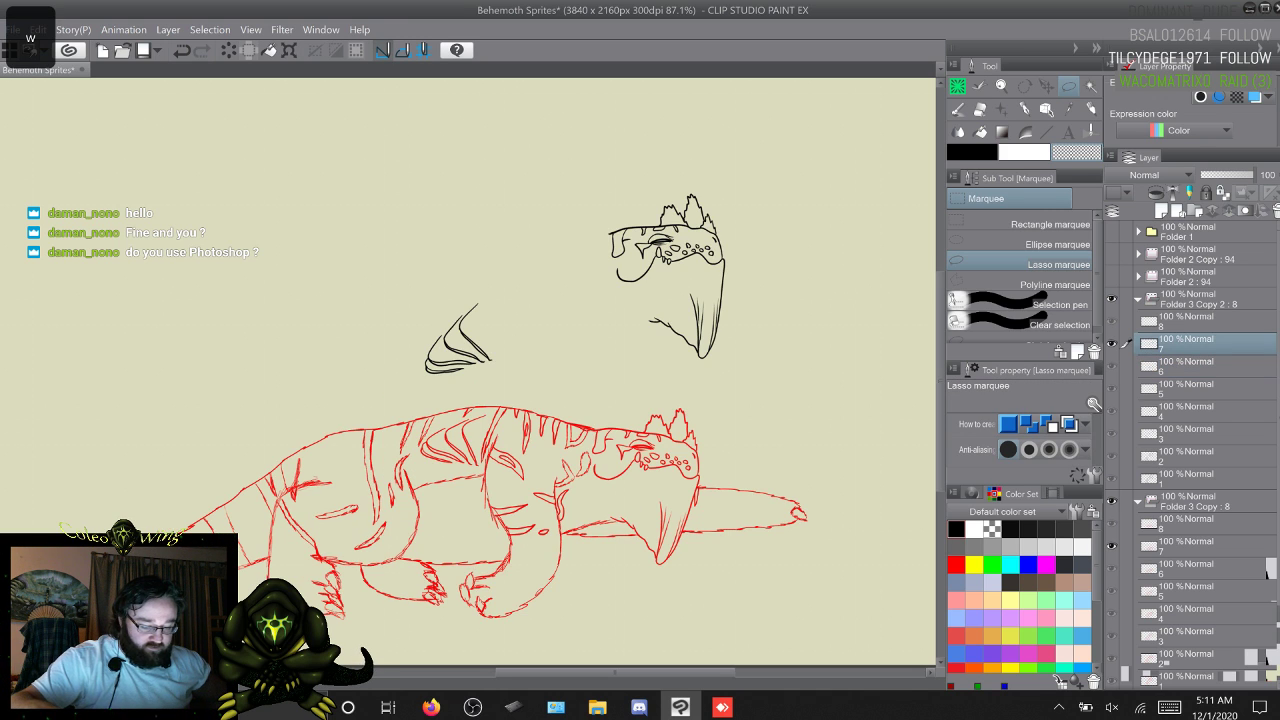
{"action": "mouse_move", "coordinate": [690, 150]}
{"action": "left_mouse_down"}
{"action": "mouse_move", "coordinate": [742, 335]}
{"action": "mouse_move", "coordinate": [590, 200]}
{"action": "mouse_move", "coordinate": [688, 150]}
{"action": "left_mouse_up"}
{"action": "key", "text": "ctrl+t"}
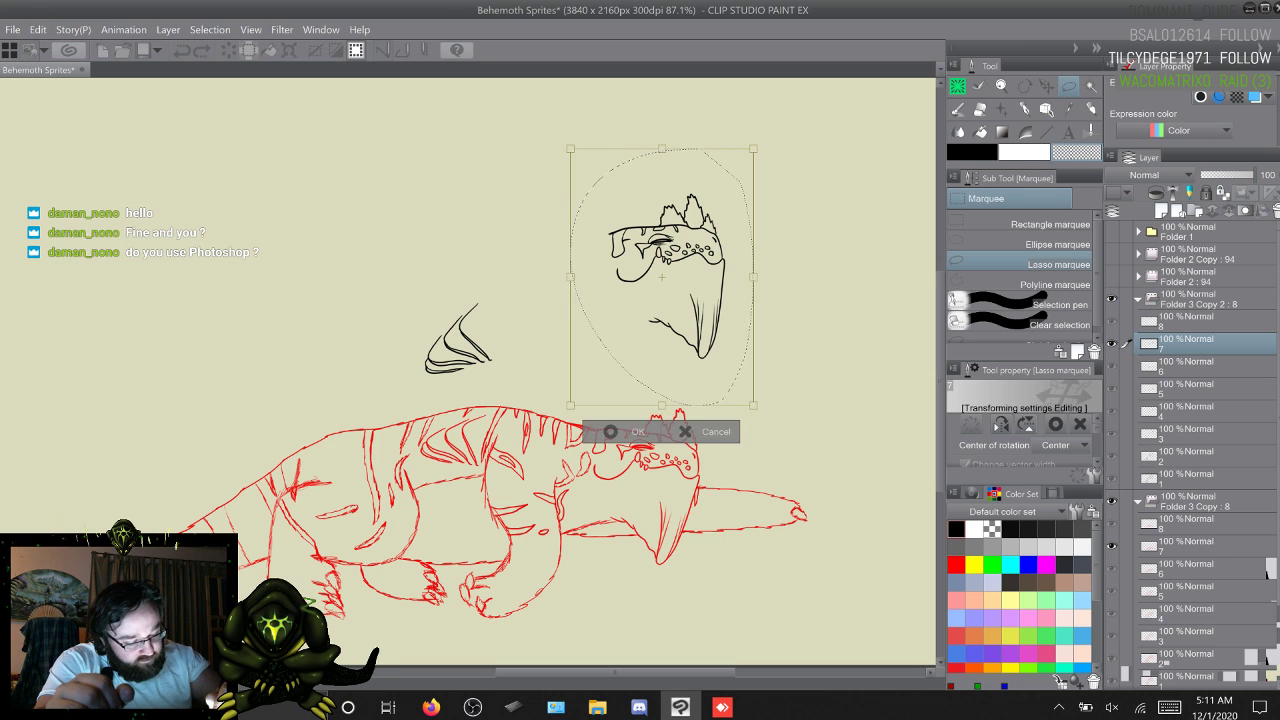
{"action": "left_click_drag", "start_coordinate": [662, 277], "coordinate": [619, 482]}
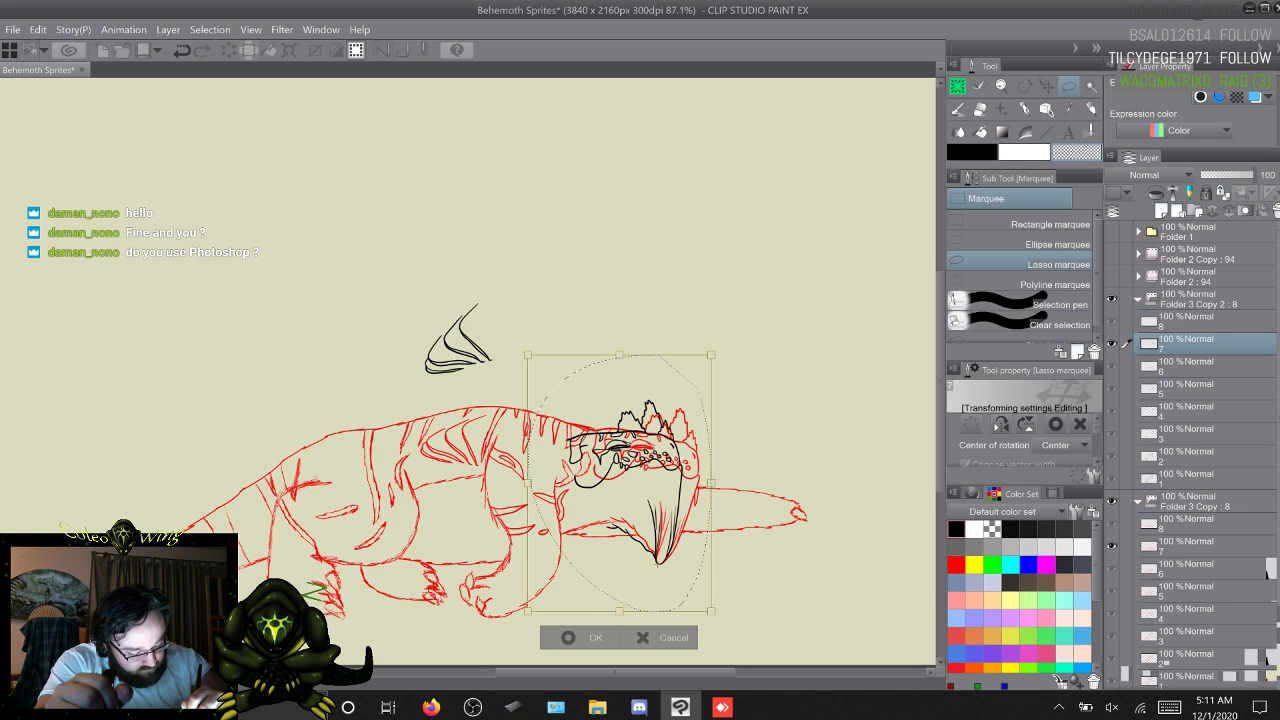
{"action": "mouse_move", "coordinate": [268, 630]}
{"action": "left_mouse_down"}
{"action": "mouse_move", "coordinate": [310, 595]}
{"action": "mouse_move", "coordinate": [322, 561]}
{"action": "left_mouse_up"}
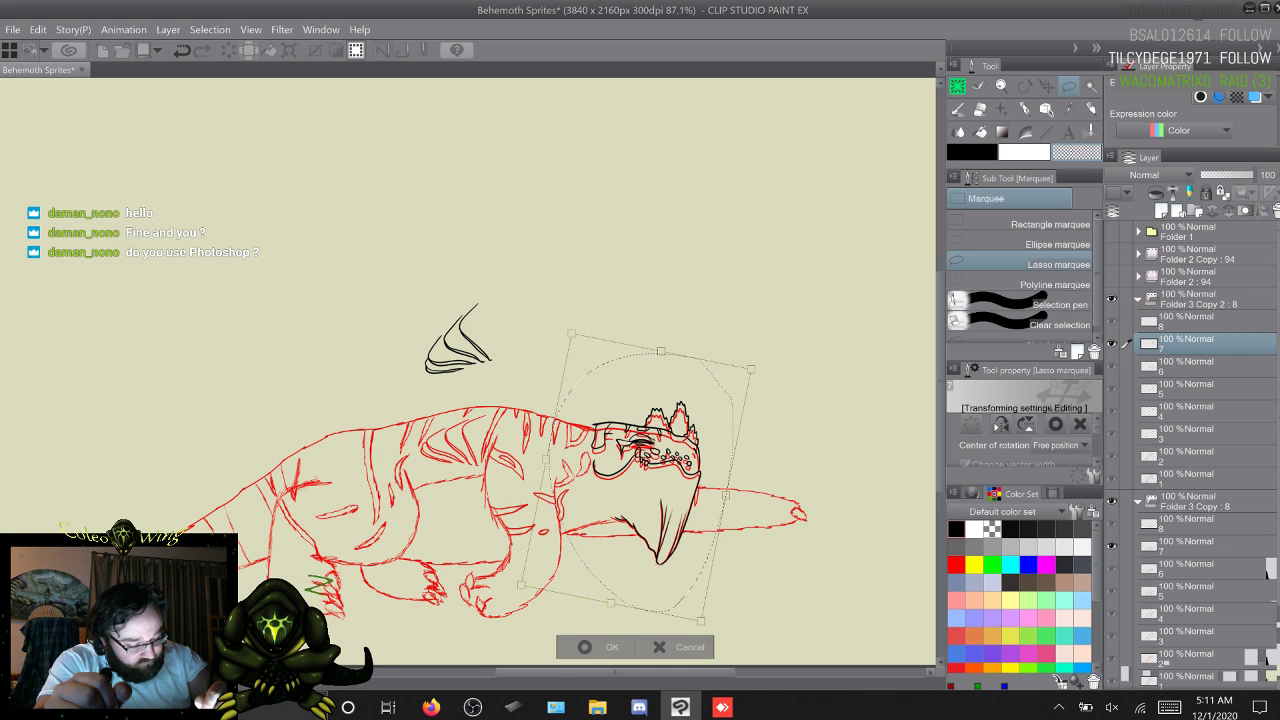
{"action": "left_click_drag", "start_coordinate": [661, 351], "coordinate": [660, 357]}
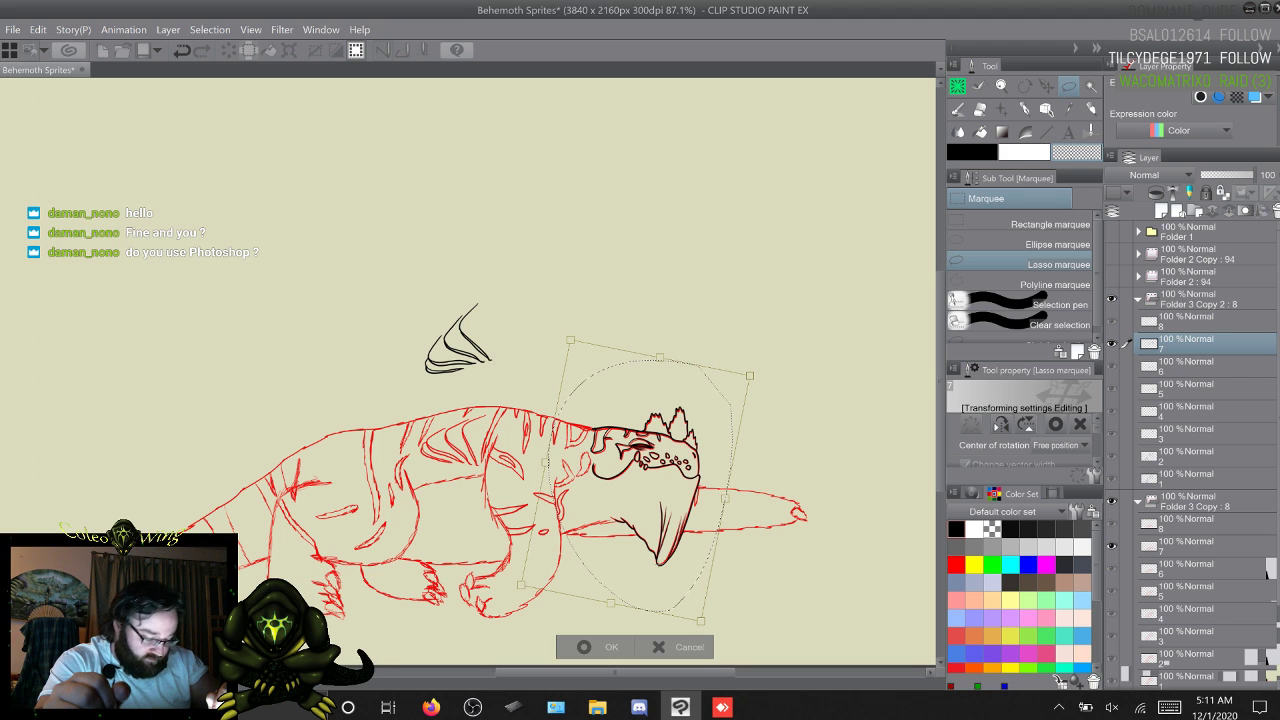
{"action": "left_click_drag", "start_coordinate": [650, 482], "coordinate": [649, 480]}
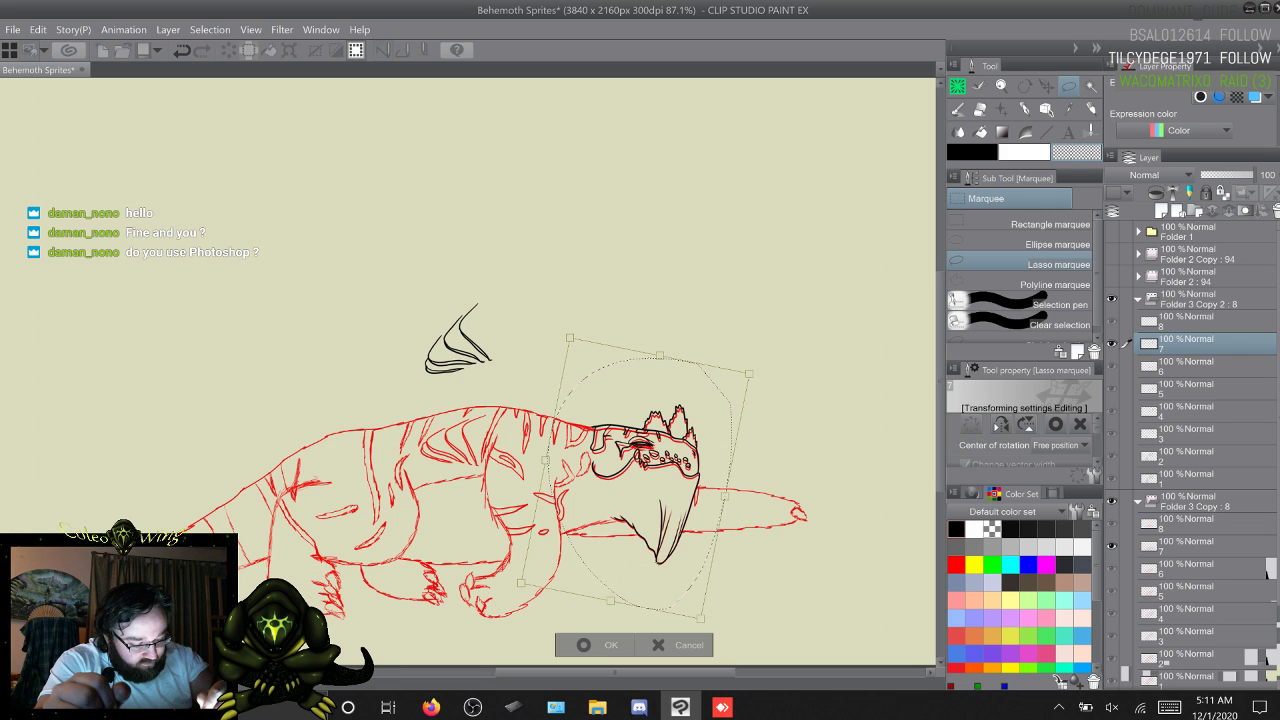
{"action": "left_click_drag", "start_coordinate": [659, 357], "coordinate": [659, 359]}
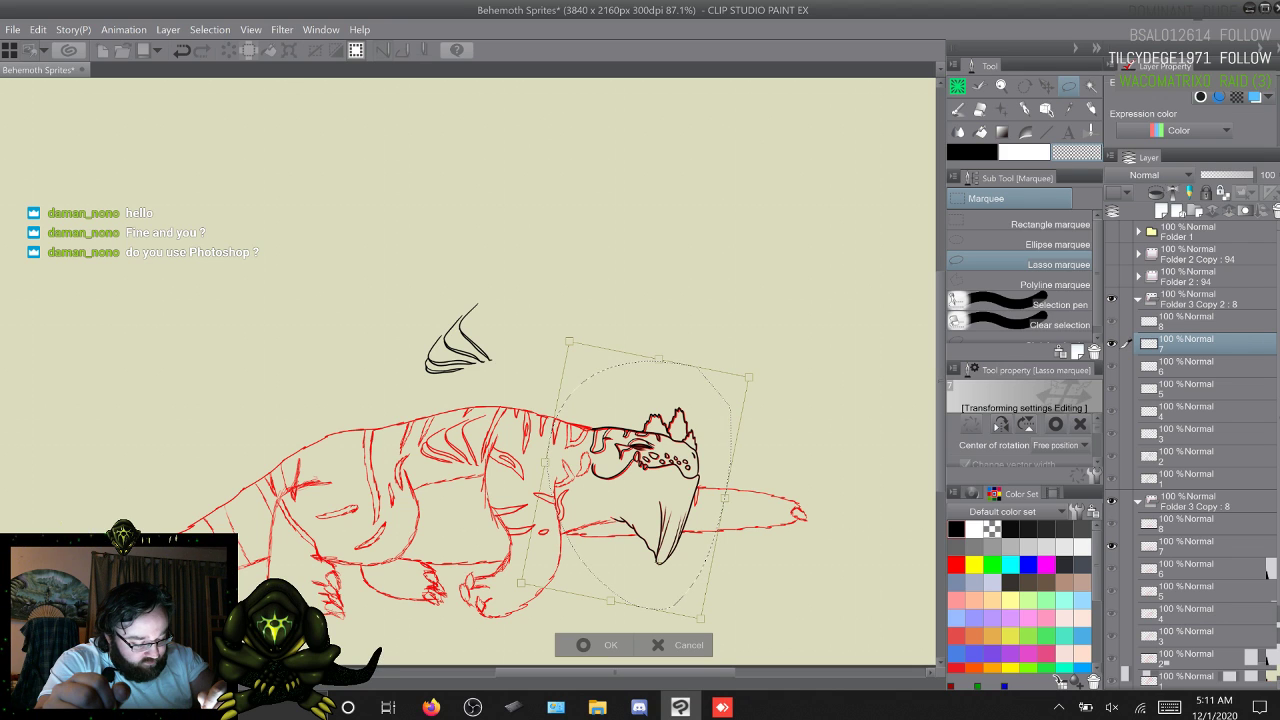
{"action": "left_click_drag", "start_coordinate": [545, 462], "coordinate": [548, 463]}
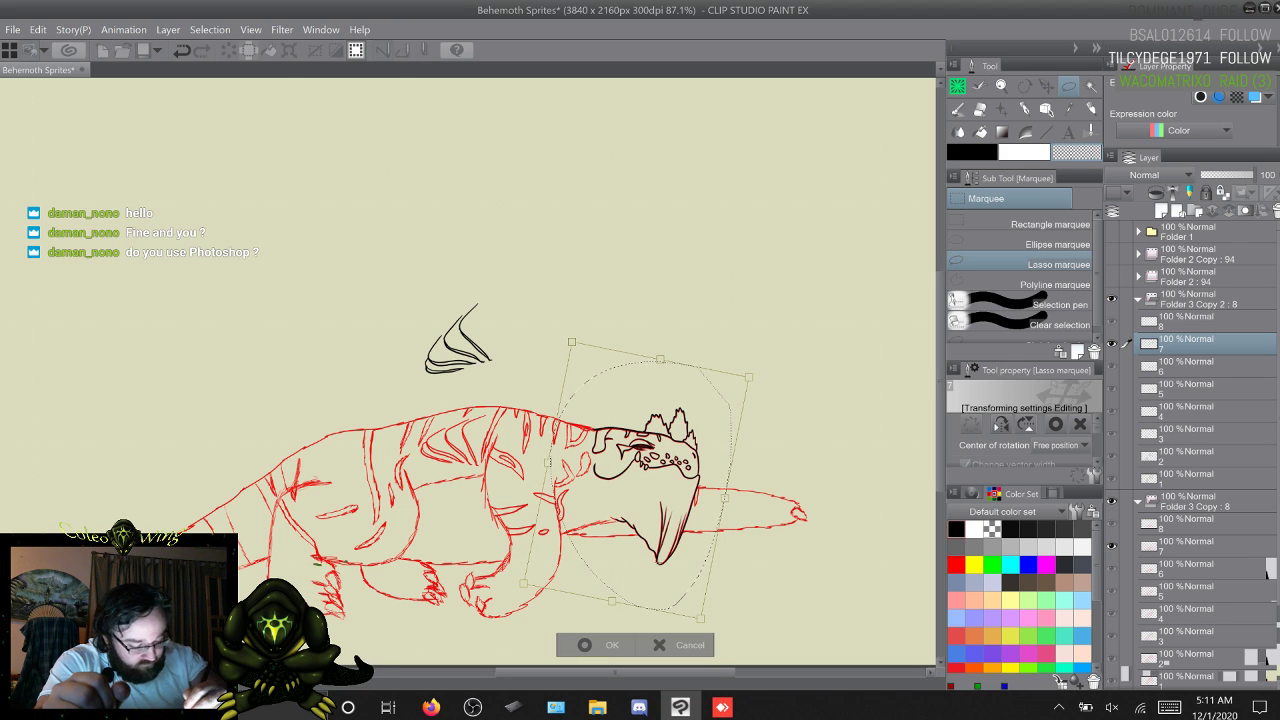
{"action": "key", "text": "Return"}
{"action": "key", "text": "ctrl+d"}
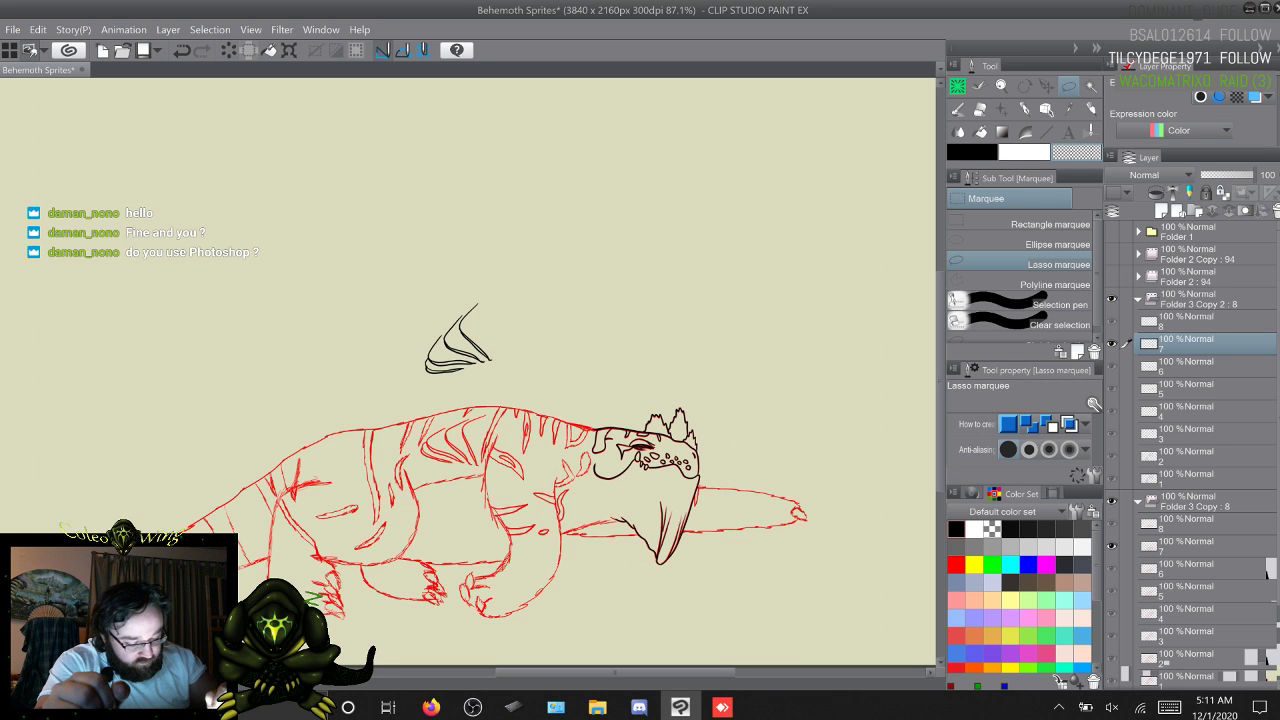
Step: Lasso the black curved stripes on layer 7, move them onto the red sketch's shoulder and rotate them clockwise to follow its stripes
{"action": "left_click_drag", "start_coordinate": [483, 267], "coordinate": [511, 357]}
{"action": "left_click_drag", "start_coordinate": [401, 316], "coordinate": [475, 270]}
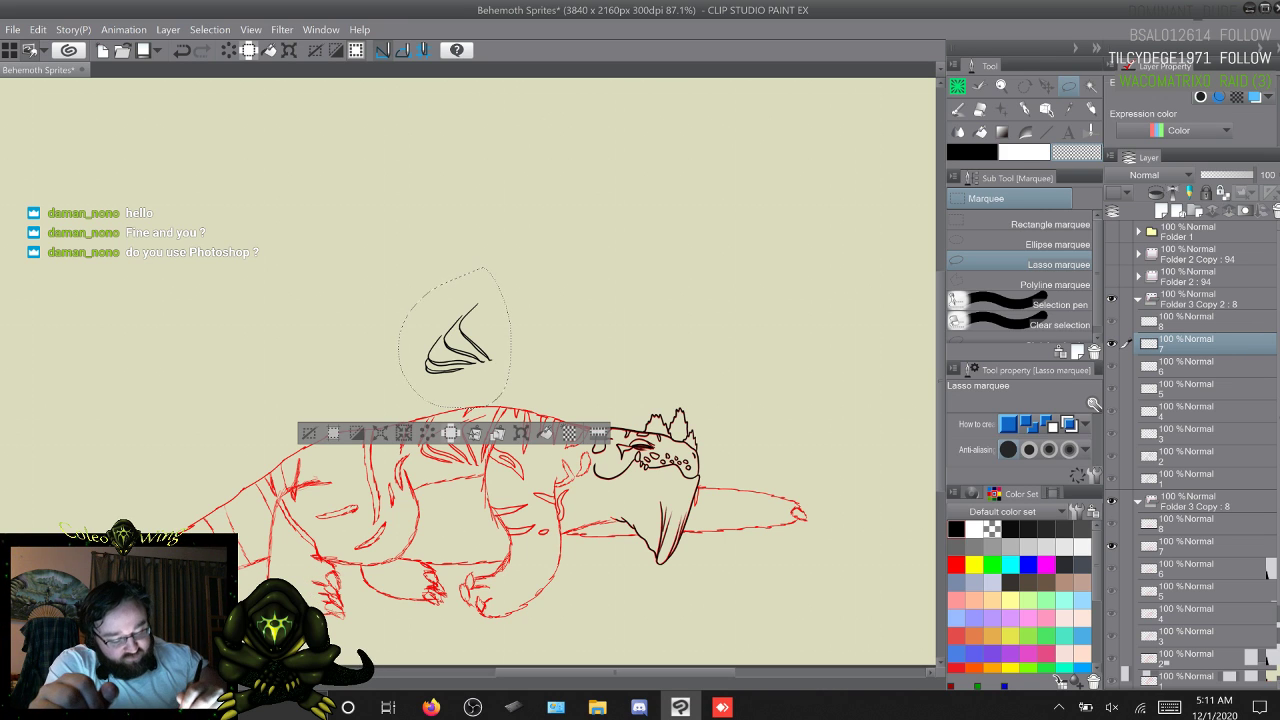
{"action": "left_click", "coordinate": [520, 432]}
{"action": "mouse_move", "coordinate": [458, 330]}
{"action": "left_mouse_down"}
{"action": "mouse_move", "coordinate": [468, 418]}
{"action": "mouse_move", "coordinate": [445, 434]}
{"action": "left_mouse_up"}
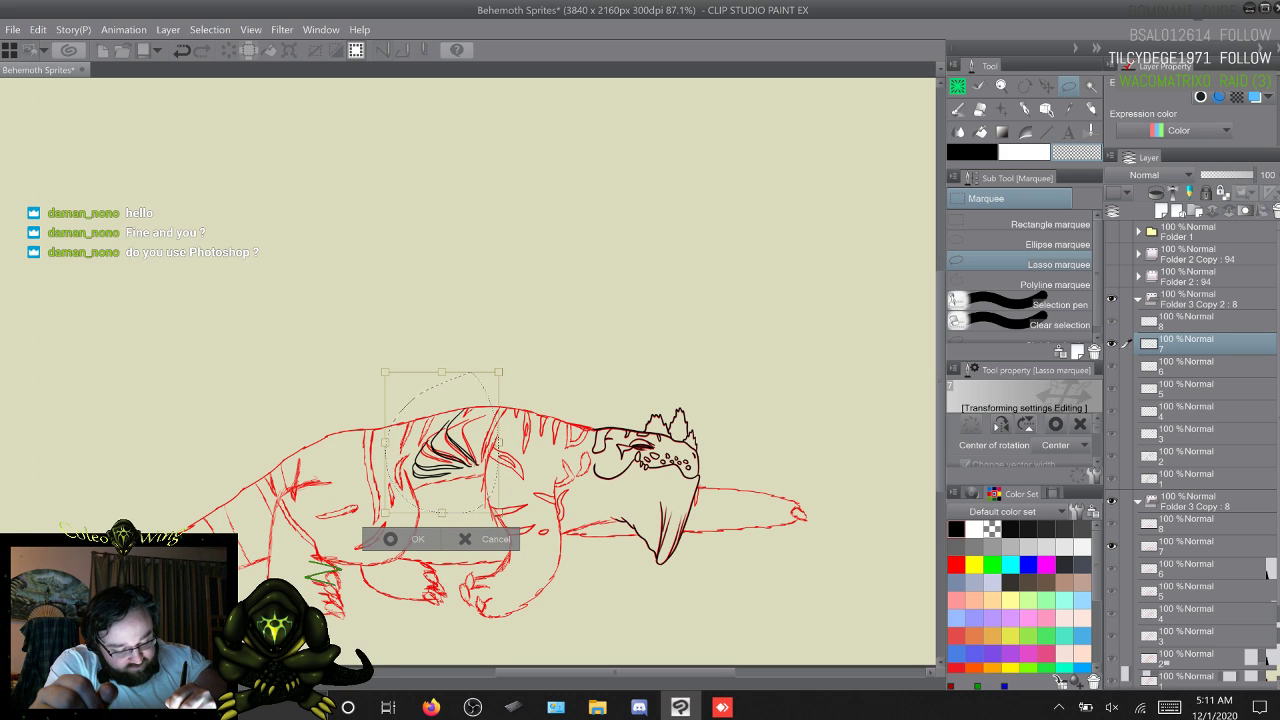
{"action": "left_click", "coordinate": [442, 442]}
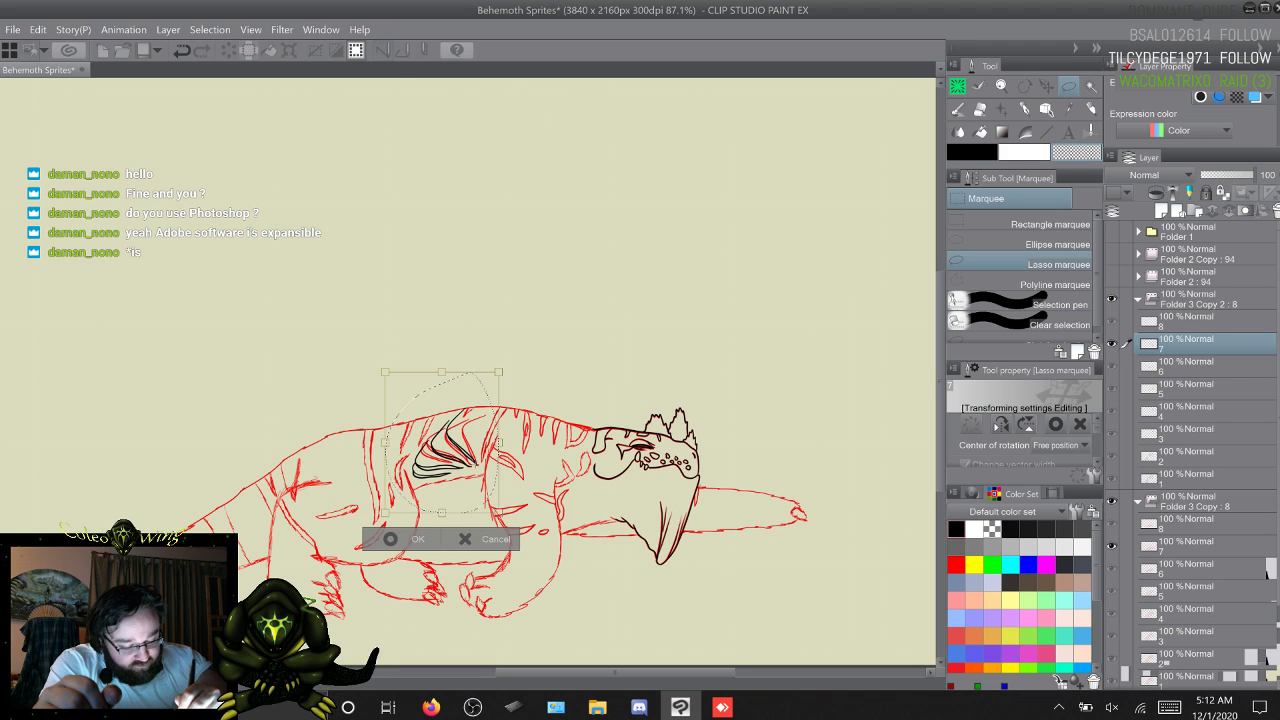
{"action": "left_click_drag", "start_coordinate": [309, 606], "coordinate": [319, 566]}
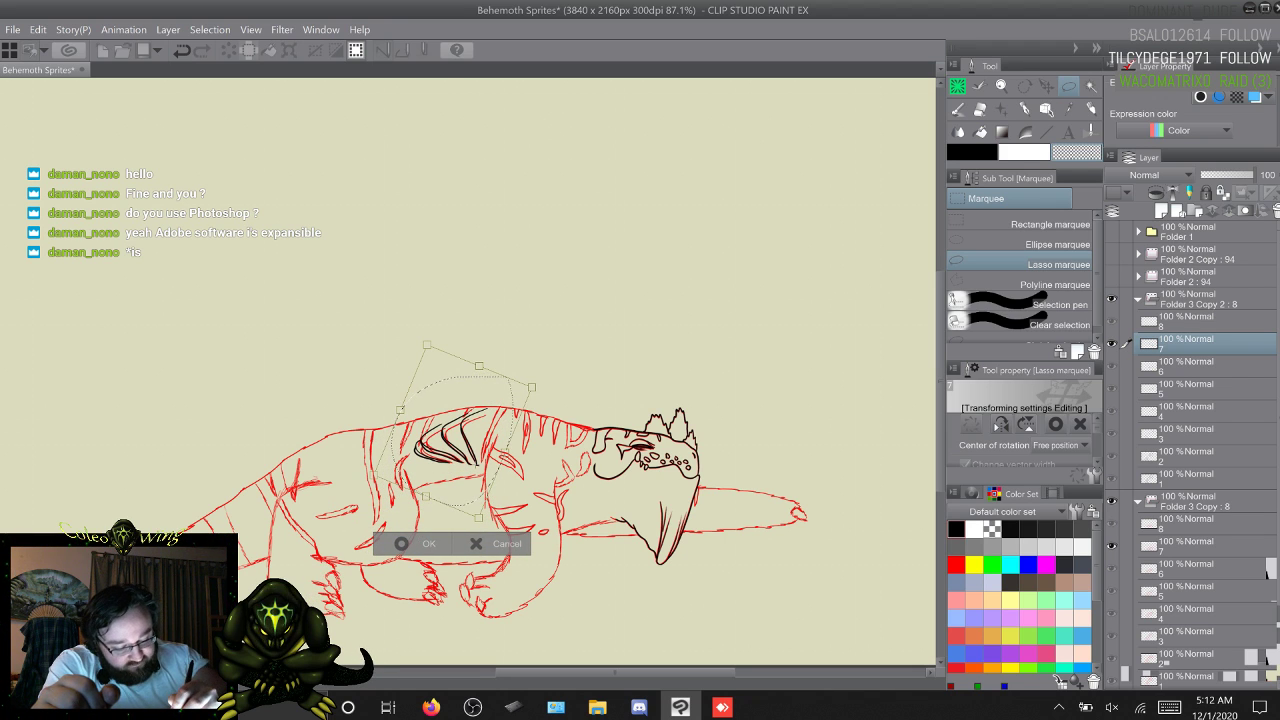
Step: Shrink and nudge the shoulder stripes on layer 7 until they match the red sketch's stripes, then apply the transformation and deselect
{"action": "left_click_drag", "start_coordinate": [427, 345], "coordinate": [428, 360]}
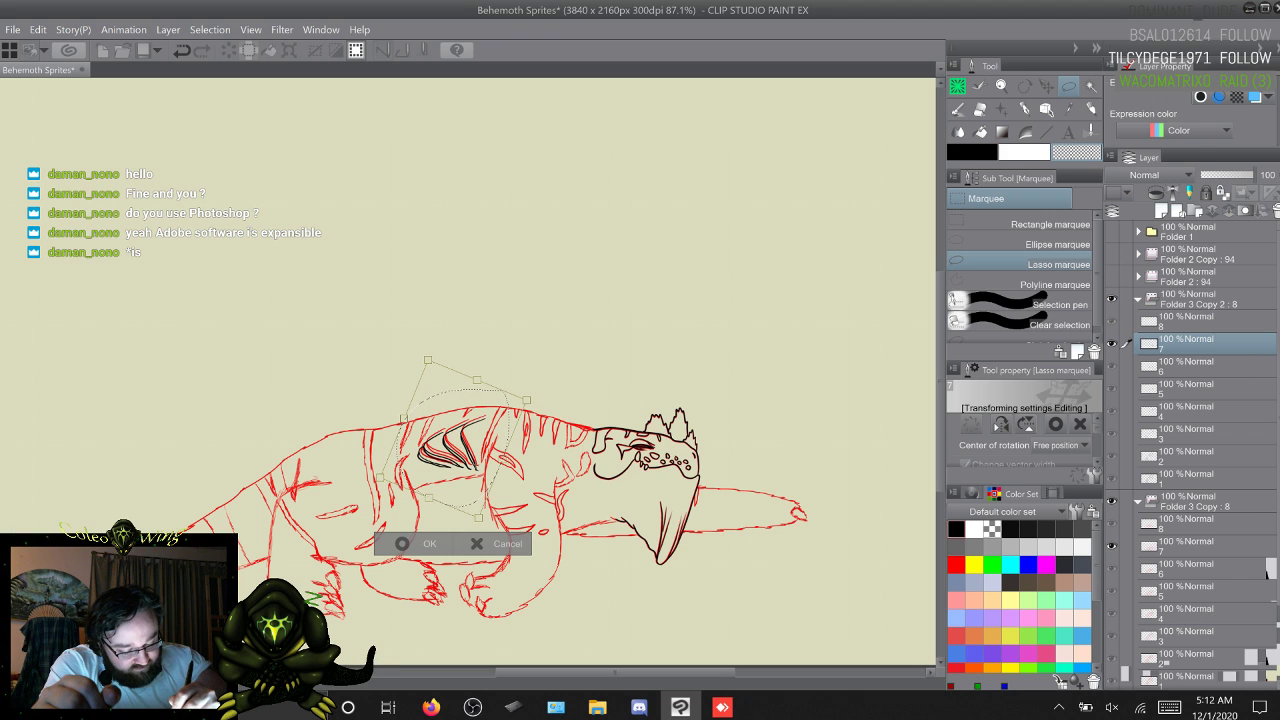
{"action": "left_click_drag", "start_coordinate": [453, 440], "coordinate": [454, 435]}
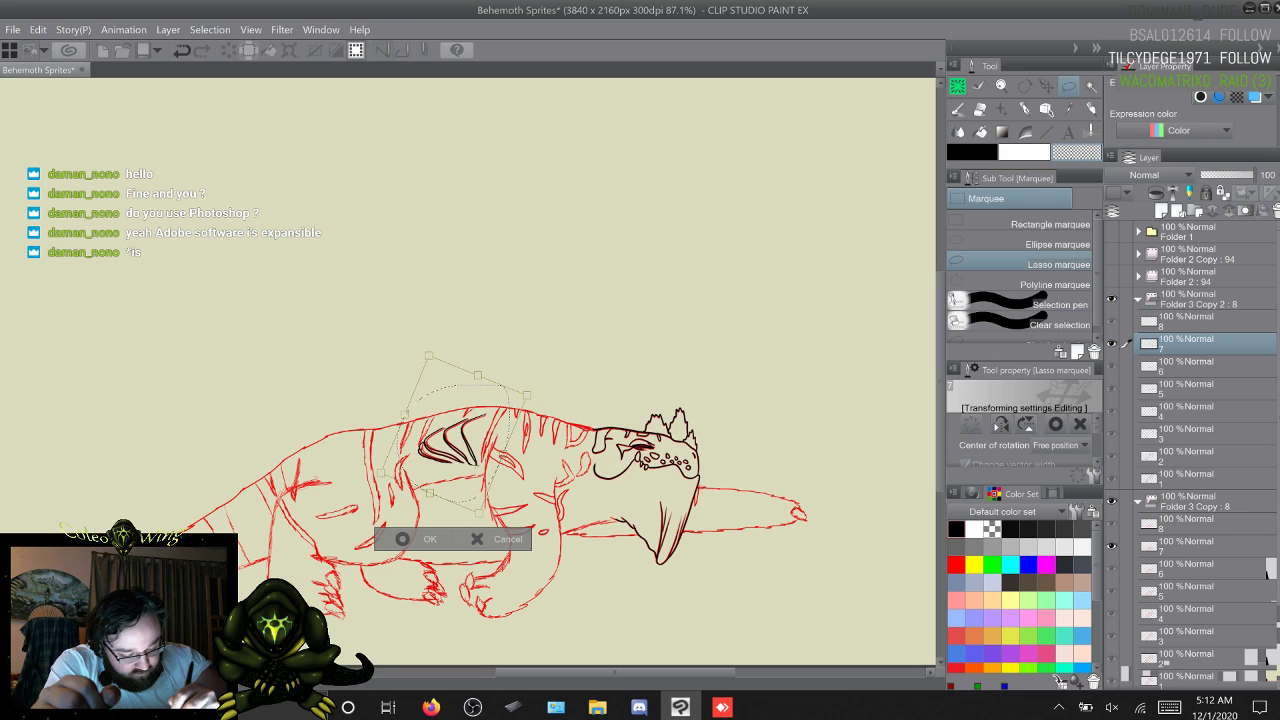
{"action": "left_click_drag", "start_coordinate": [478, 376], "coordinate": [477, 378]}
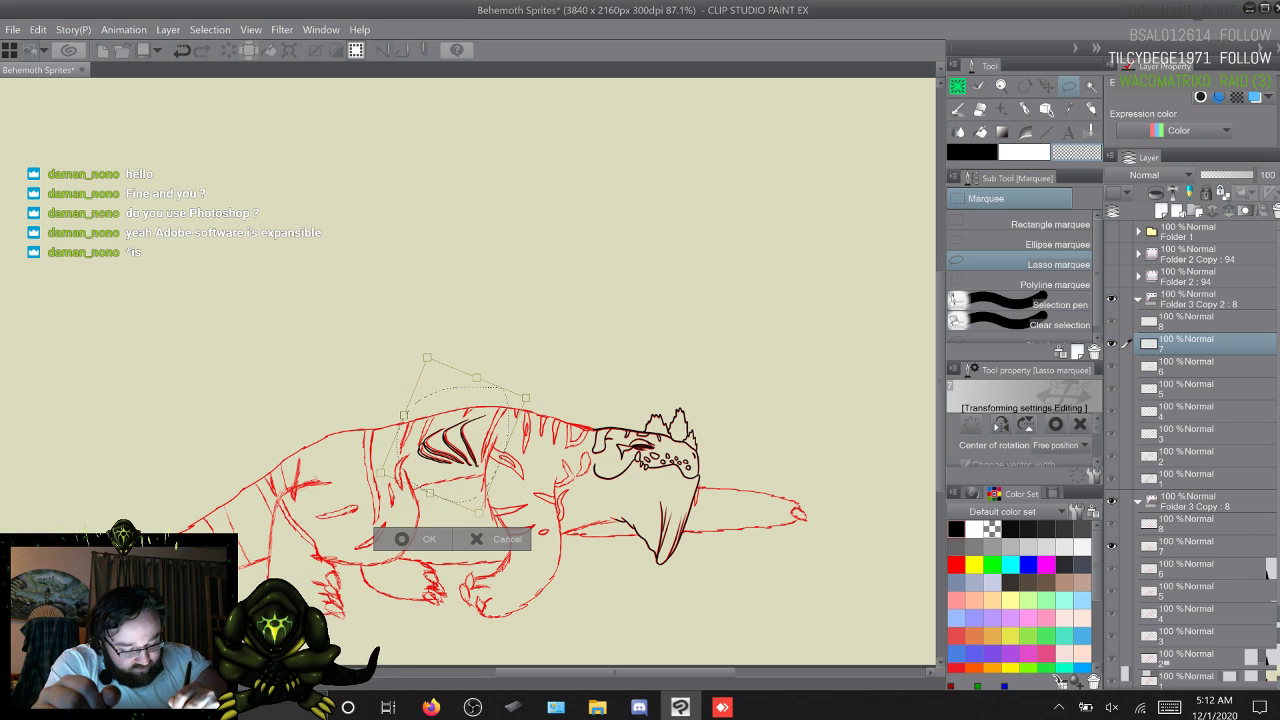
{"action": "left_click_drag", "start_coordinate": [453, 435], "coordinate": [454, 434]}
{"action": "left_click_drag", "start_coordinate": [529, 394], "coordinate": [530, 395]}
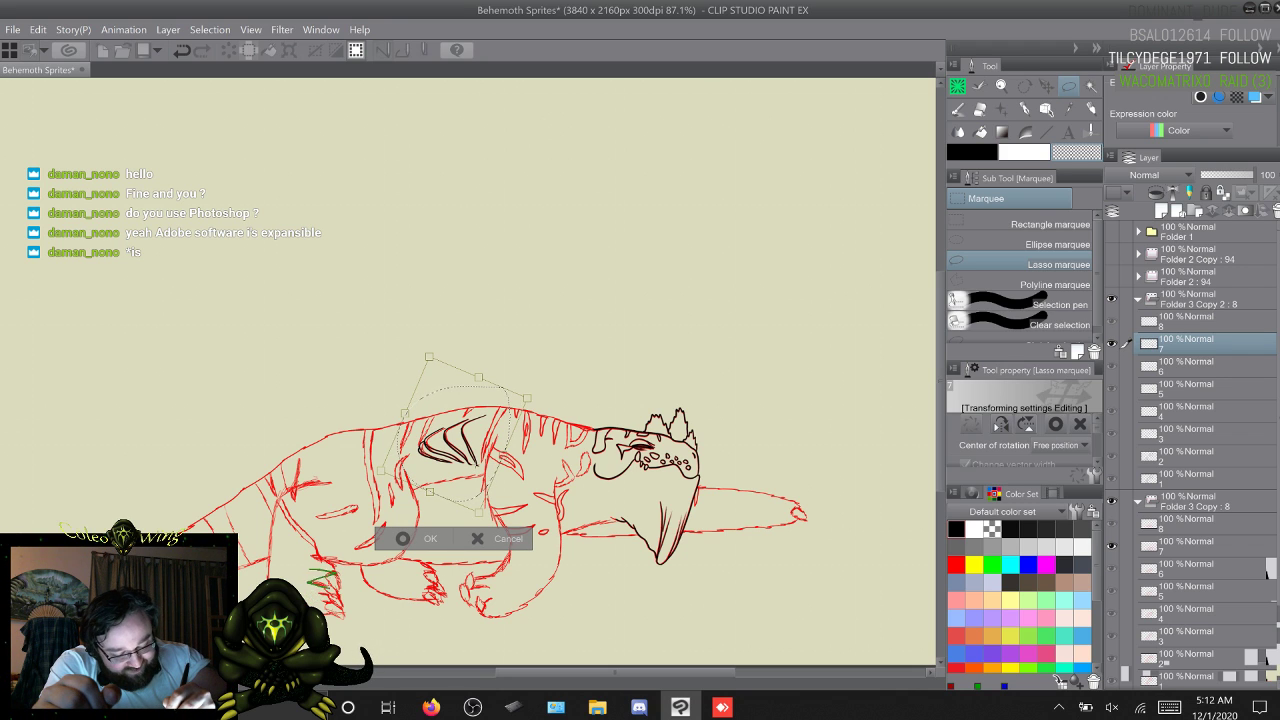
{"action": "left_click_drag", "start_coordinate": [405, 413], "coordinate": [407, 414]}
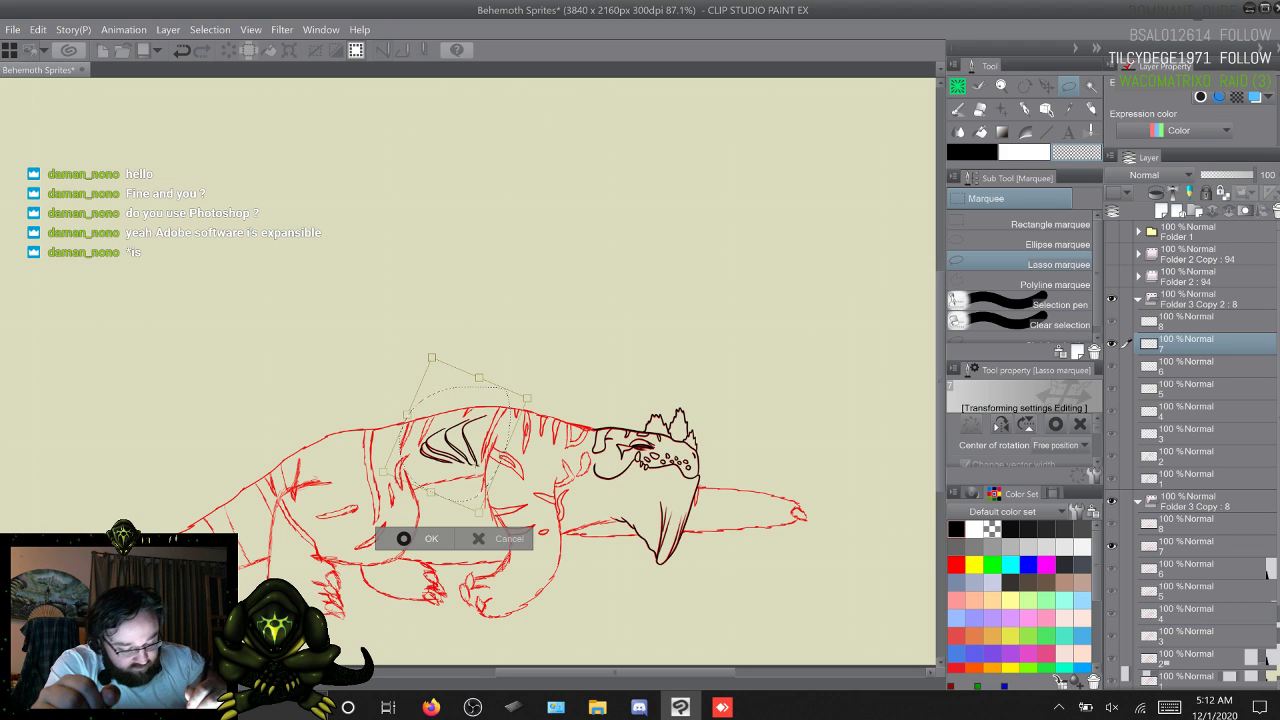
{"action": "key", "text": "Return"}
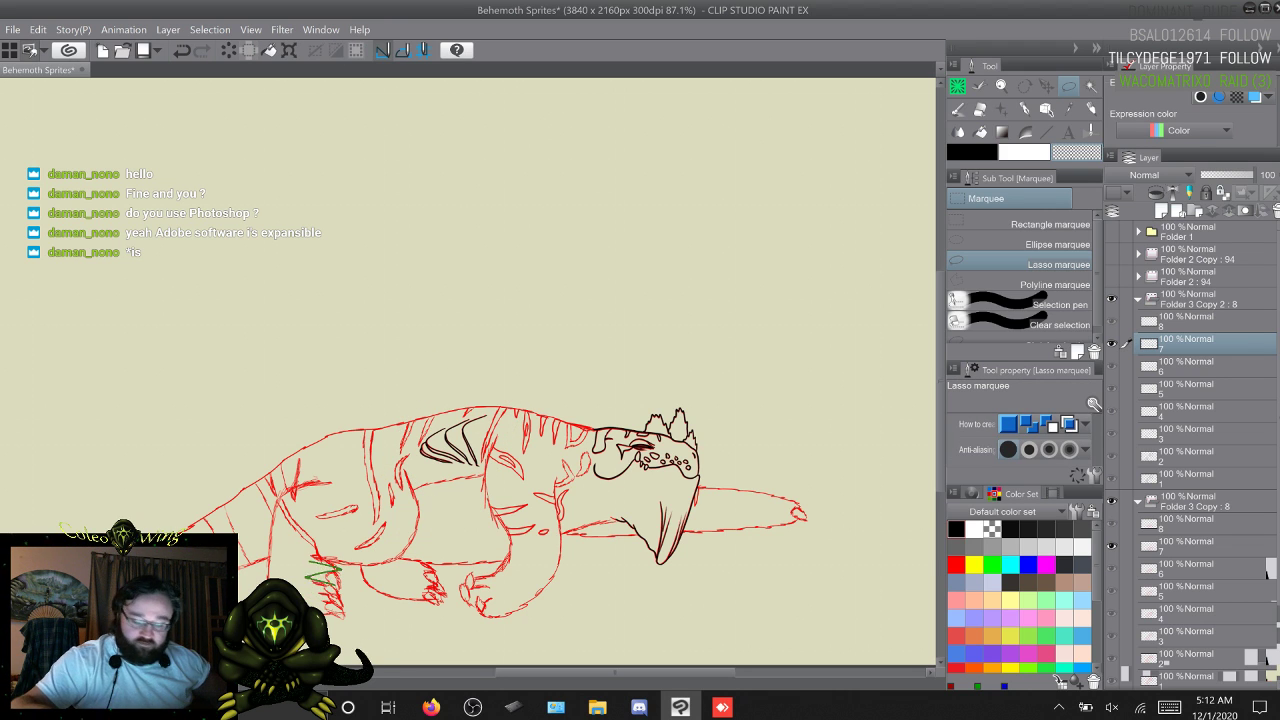
Step: Step through the animation frames to check how the fitted head and stripe line art lines up, ending on layer 1
{"action": "key", "text": "w"}
{"action": "key", "text": "w"}
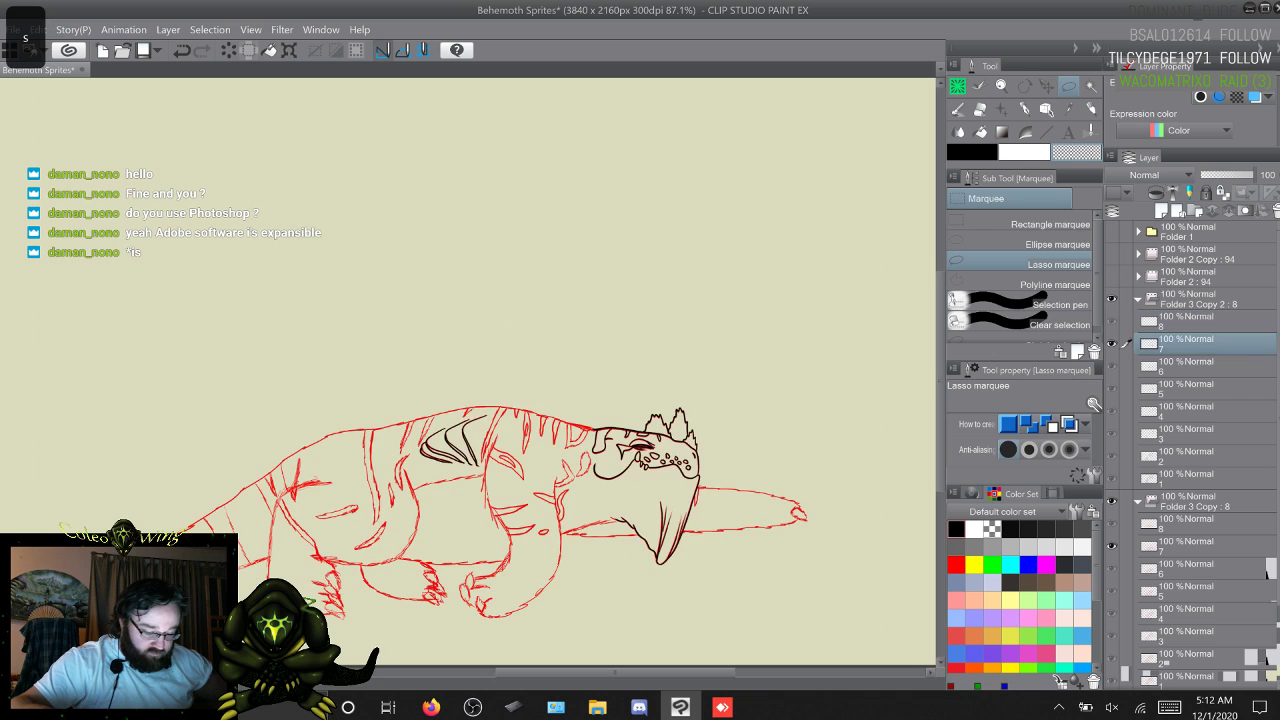
{"action": "key", "text": "w"}
{"action": "key", "text": "w"}
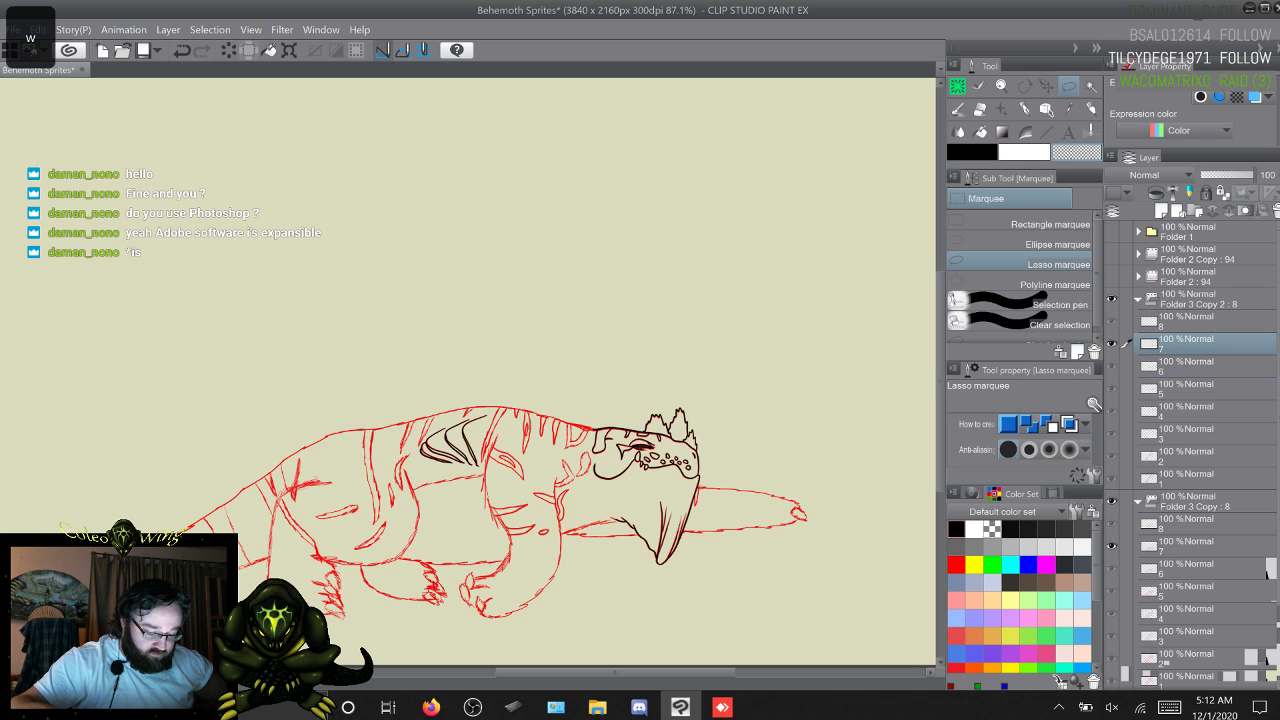
{"action": "key", "text": "w"}
{"action": "key", "text": "s"}
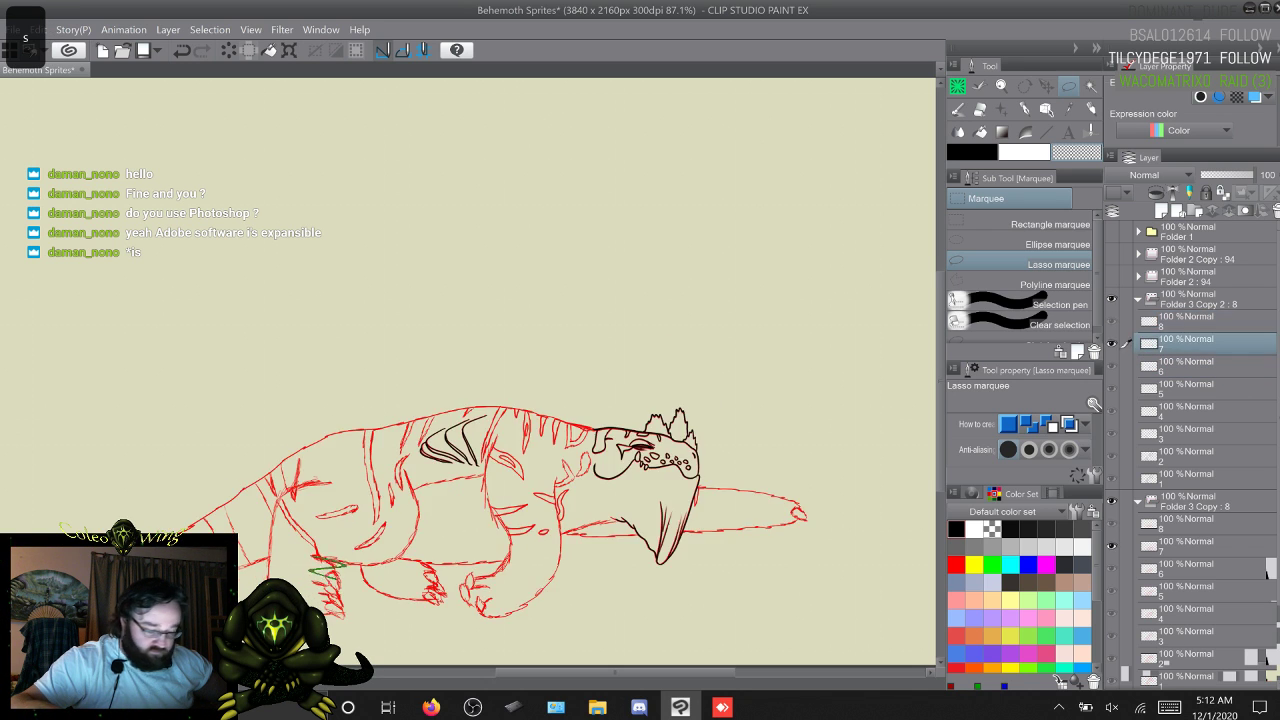
{"action": "key", "text": "s"}
{"action": "key", "text": "s"}
{"action": "key", "text": "s"}
{"action": "key", "text": "s"}
{"action": "key", "text": "s"}
{"action": "key", "text": "s"}
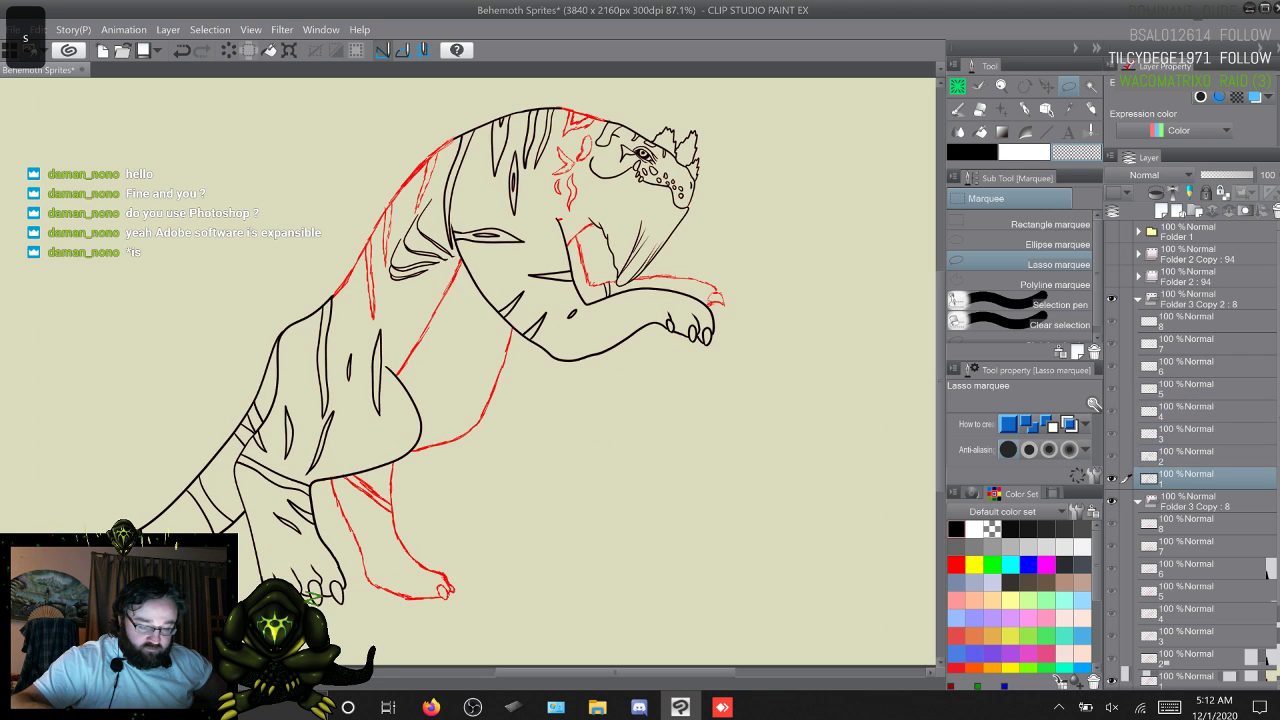
{"action": "key", "text": "s"}
{"action": "key", "text": "w"}
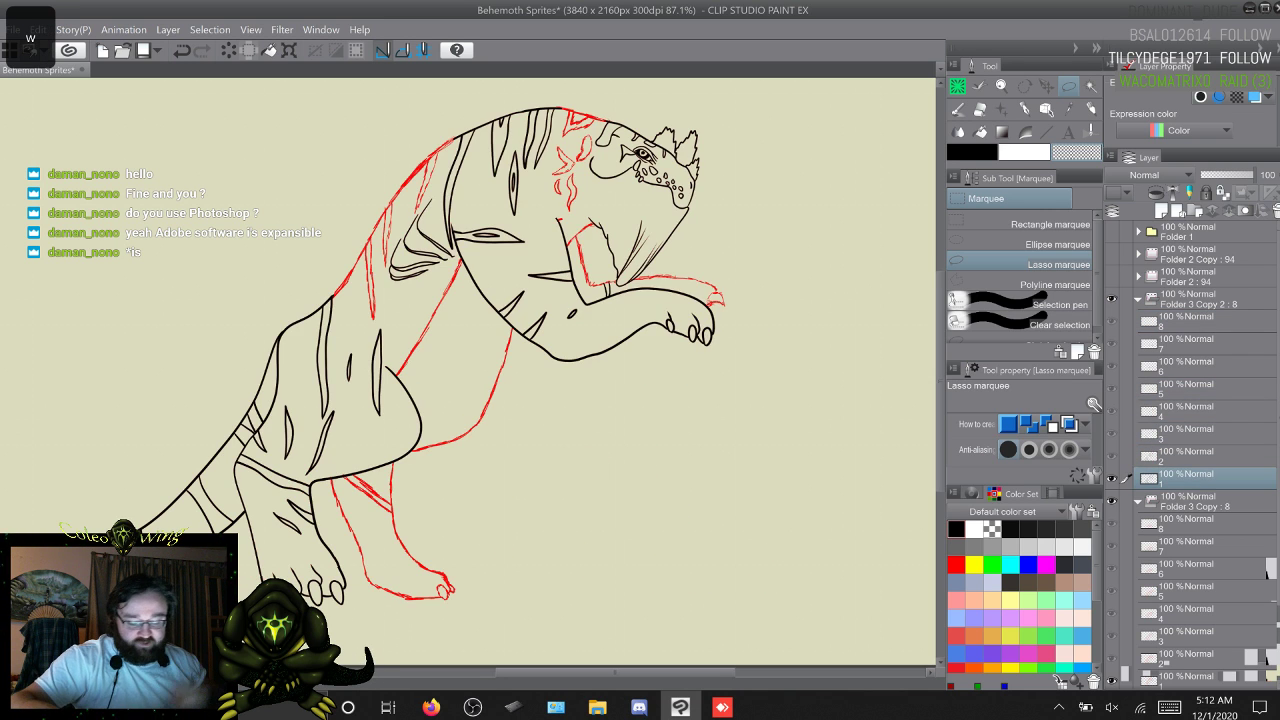
{"action": "key", "text": "w"}
{"action": "key", "text": "w"}
{"action": "key", "text": "w"}
{"action": "key", "text": "w"}
{"action": "key", "text": "w"}
{"action": "key", "text": "w"}
{"action": "key", "text": "w"}
{"action": "key", "text": "w"}
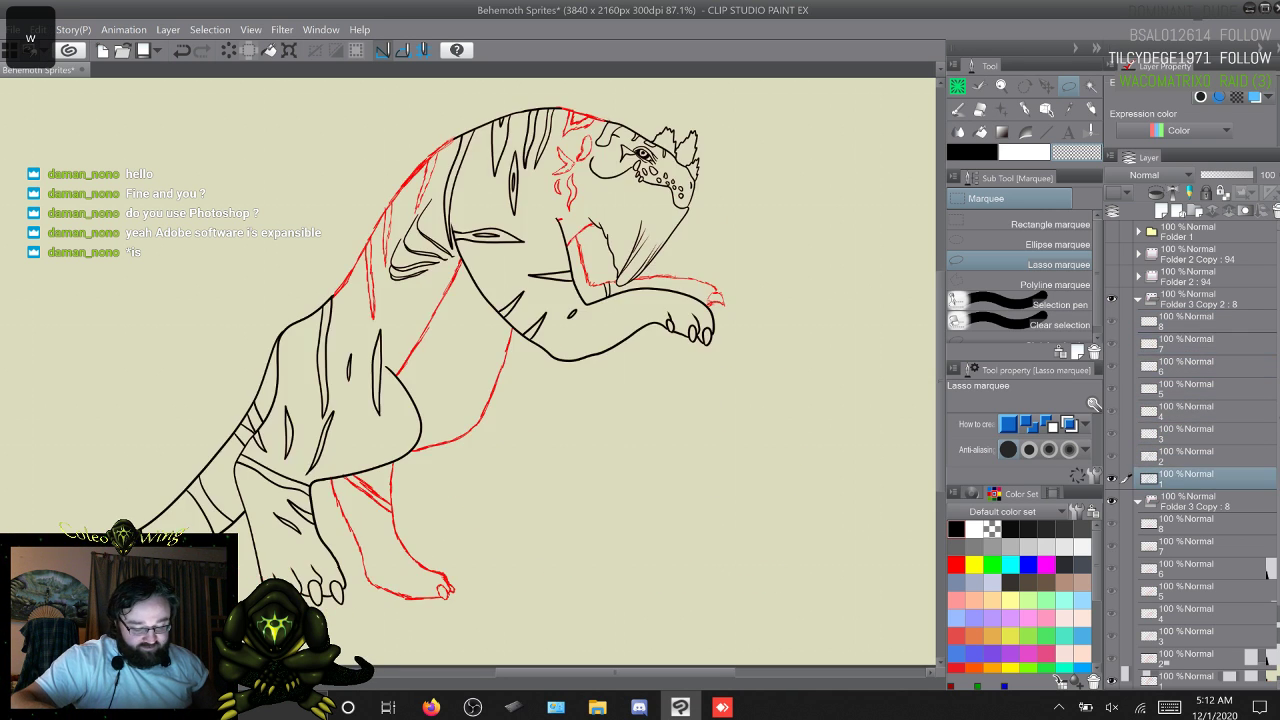
{"action": "key", "text": "w"}
{"action": "key", "text": "w"}
{"action": "key", "text": "w"}
{"action": "key", "text": "w"}
{"action": "key", "text": "w"}
{"action": "key", "text": "w"}
{"action": "key", "text": "w"}
{"action": "key", "text": "w"}
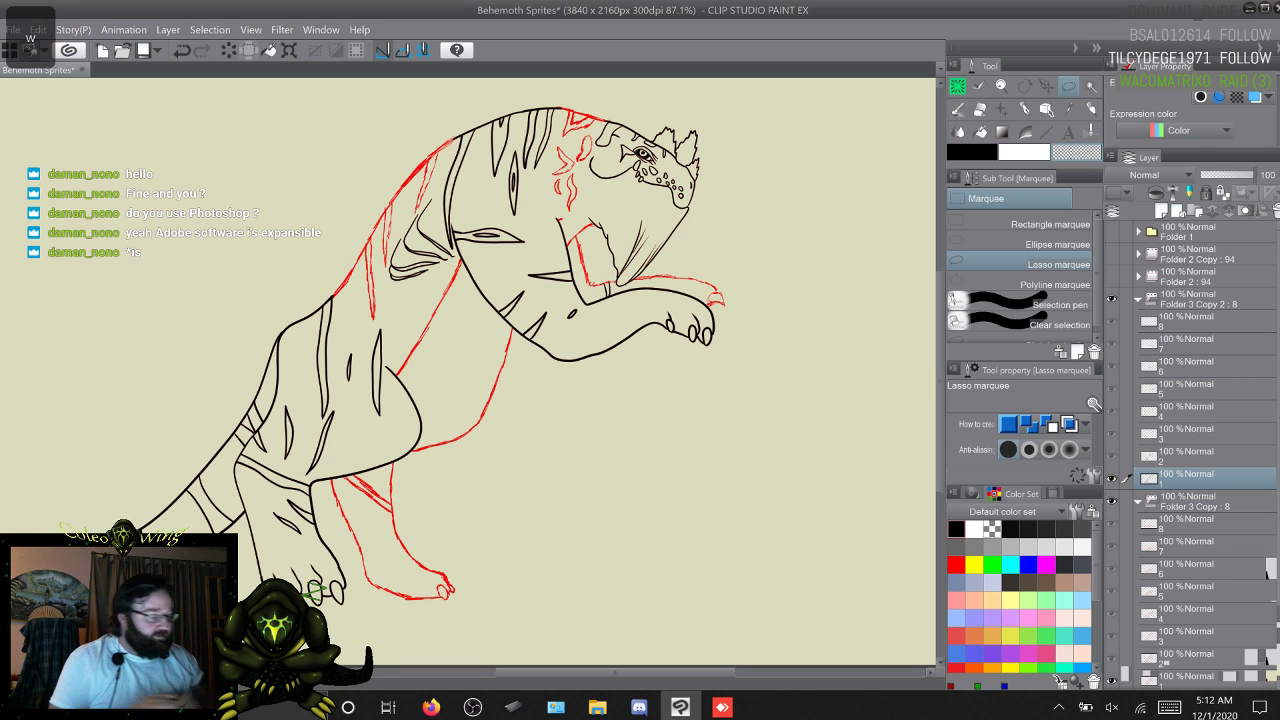
Step: Collapse the Folder 3 Copy layer folder, keeping layer 1 of Folder 3 Copy 2 as the working frame
{"action": "left_click", "coordinate": [1138, 501]}
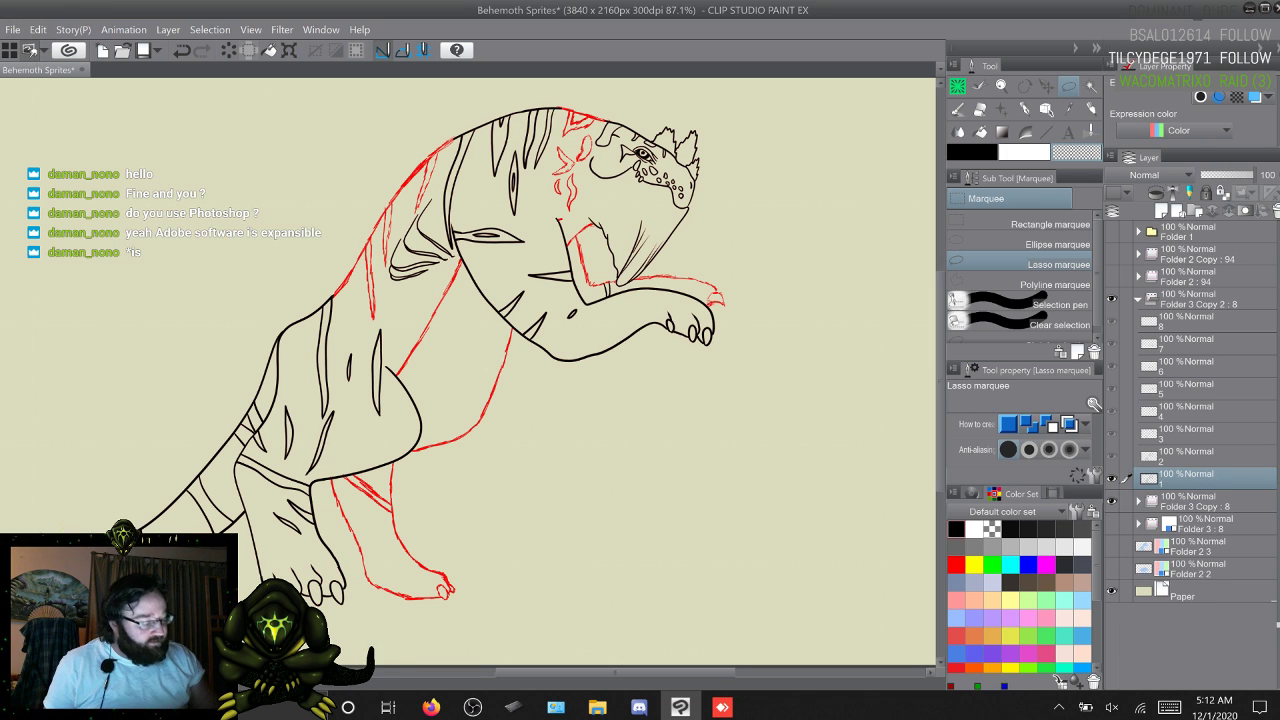
{"action": "key", "text": "w"}
{"action": "key", "text": "w"}
{"action": "key", "text": "w"}
{"action": "key", "text": "w"}
{"action": "key", "text": "w"}
{"action": "key", "text": "w"}
{"action": "key", "text": "w"}
{"action": "key", "text": "w"}
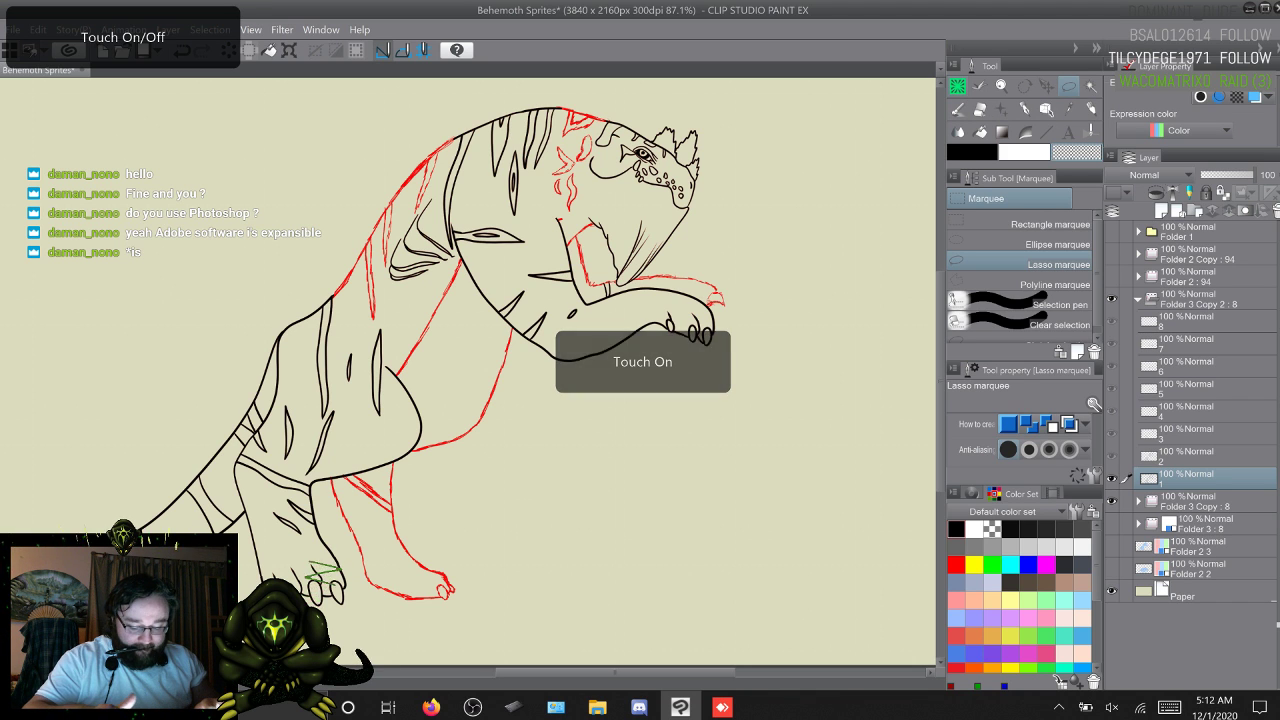
Step: Draw thin test strokes with the Coleowing G-Pen above the back and beside the head on layer 1
{"action": "mouse_move", "coordinate": [450, 365]}
{"action": "left_mouse_down"}
{"action": "mouse_move", "coordinate": [484, 386]}
{"action": "mouse_move", "coordinate": [440, 384]}
{"action": "left_mouse_up"}
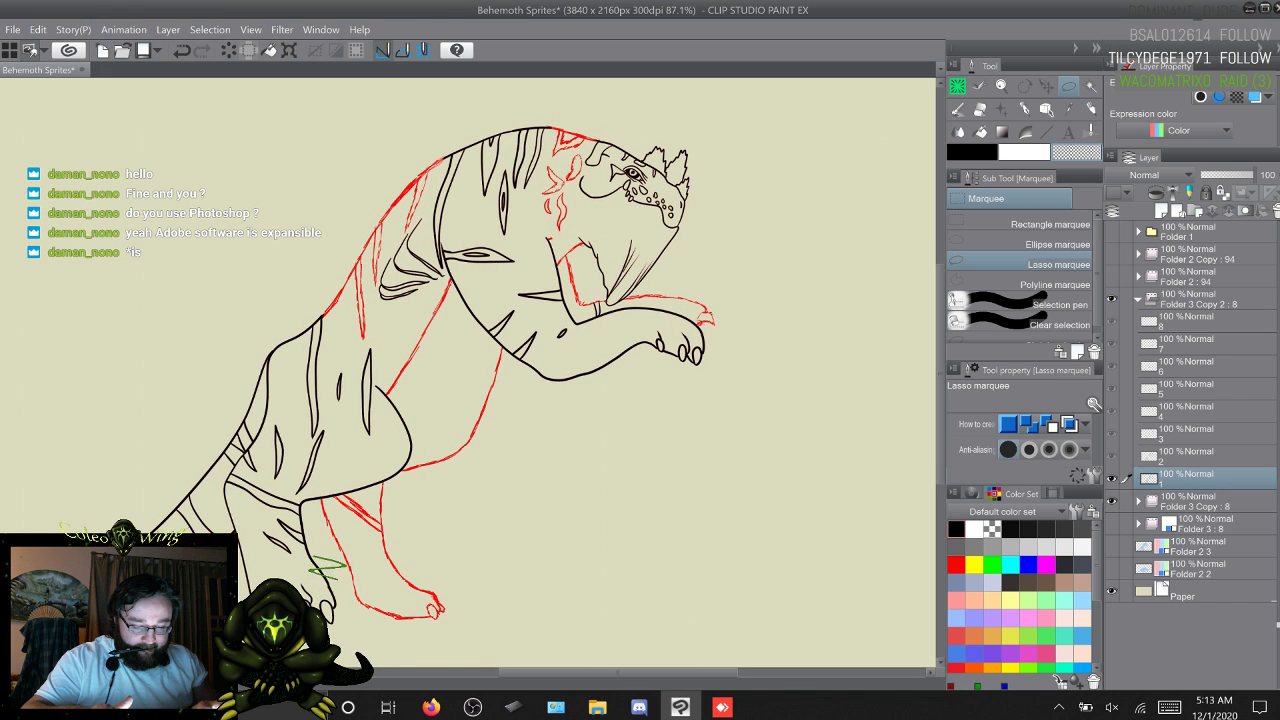
{"action": "scroll", "coordinate": [470, 395], "scroll_direction": "up", "scroll_amount": 1}
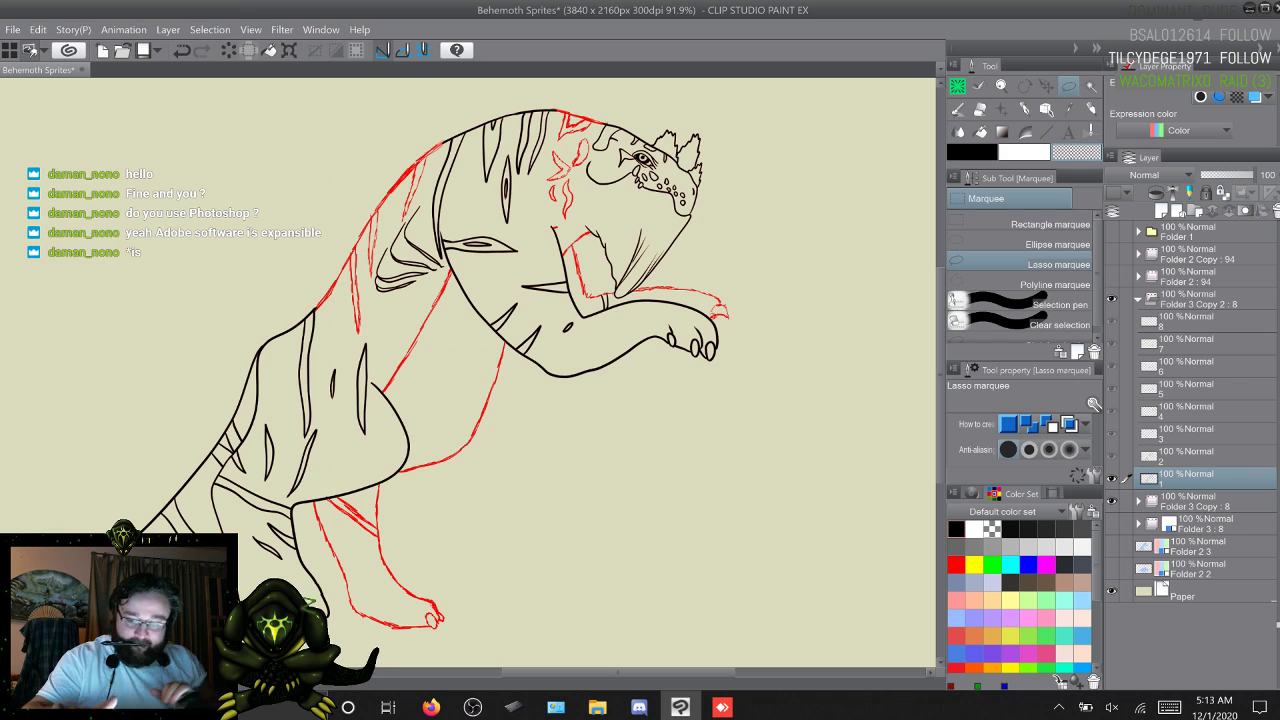
{"action": "key", "text": "p"}
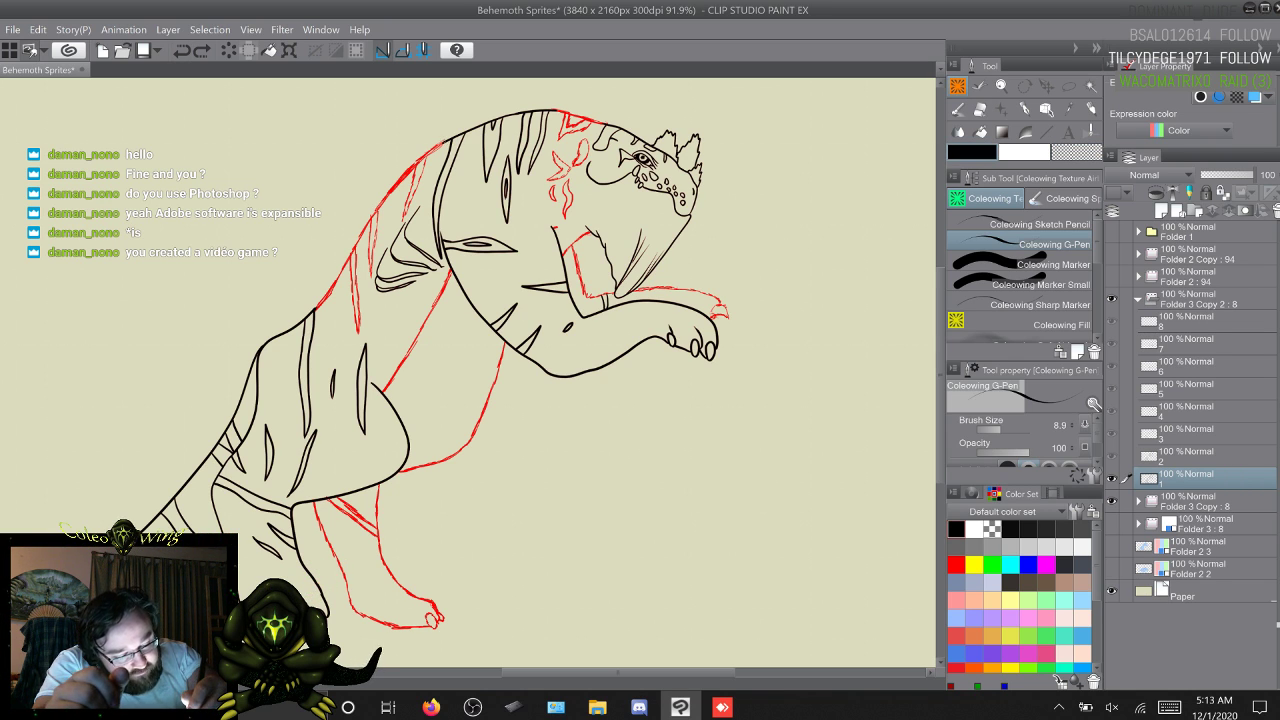
{"action": "left_click_drag", "start_coordinate": [496, 108], "coordinate": [433, 125]}
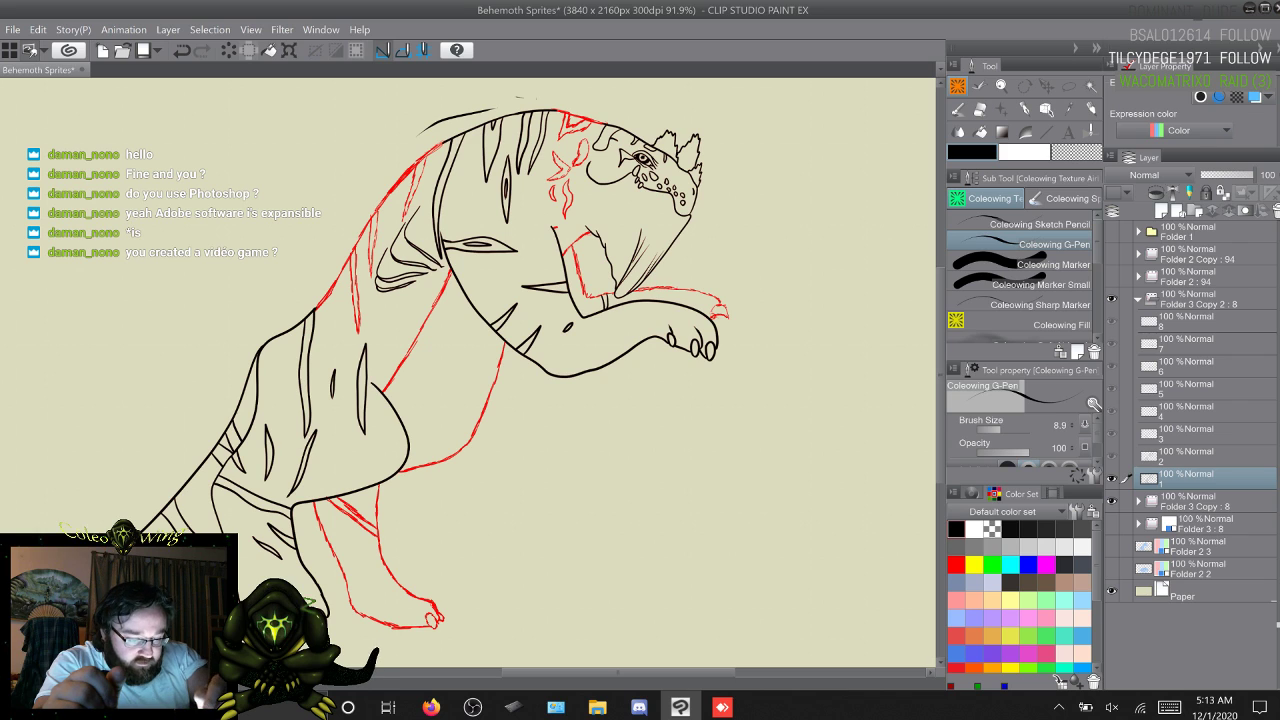
{"action": "left_click_drag", "start_coordinate": [515, 97], "coordinate": [605, 104]}
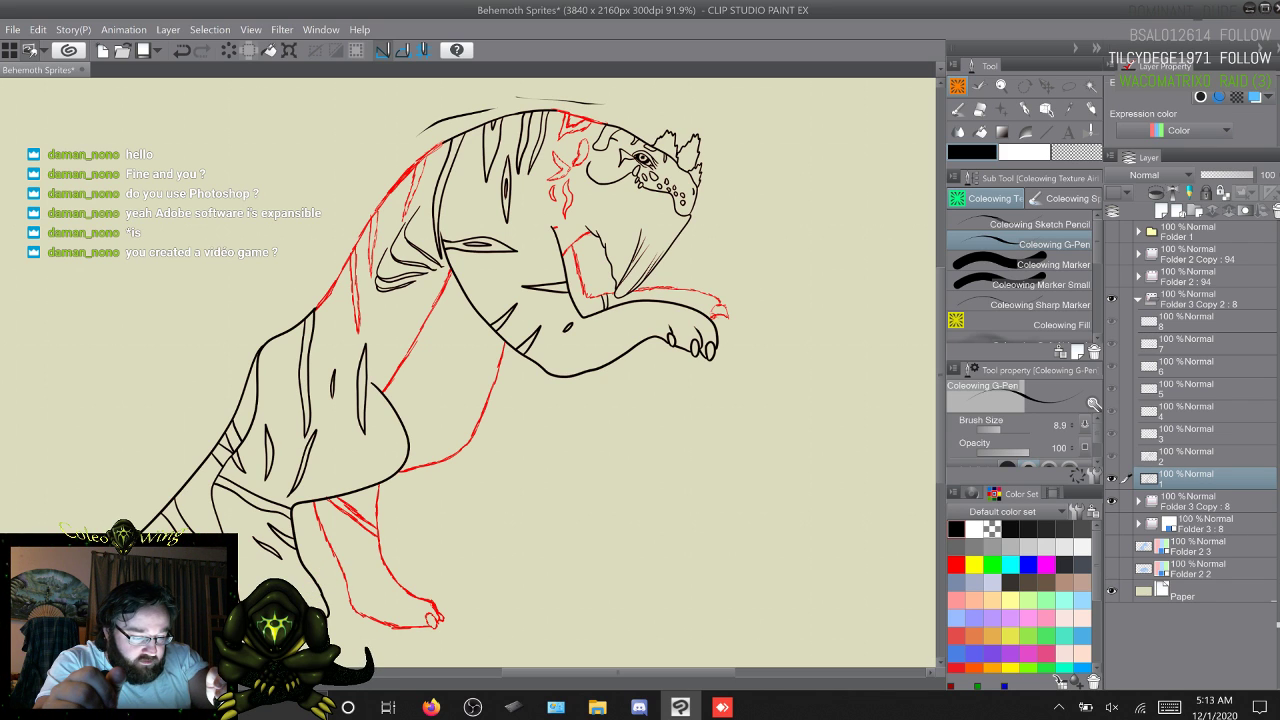
{"action": "left_click_drag", "start_coordinate": [757, 193], "coordinate": [760, 293]}
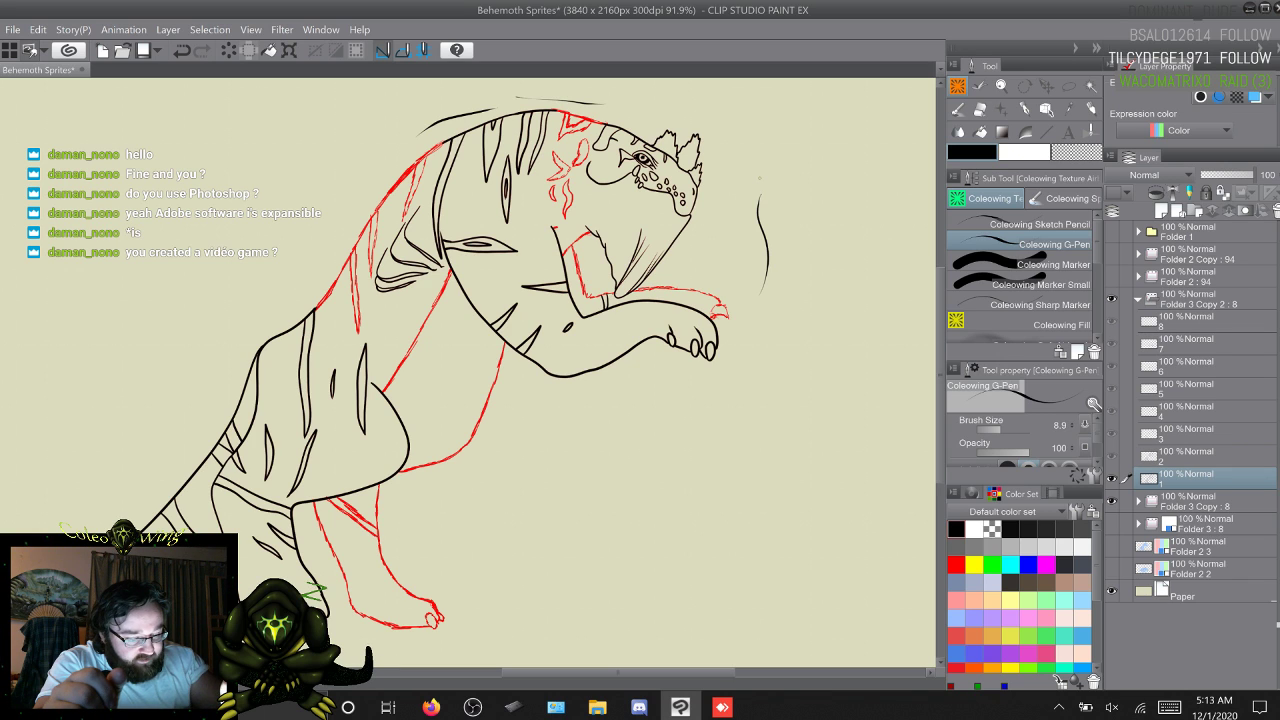
Step: Set the Coleowing G-Pen's brush size to 10 and straighten its pen-pressure curve into a linear diagonal
{"action": "key", "text": "bracketright"}
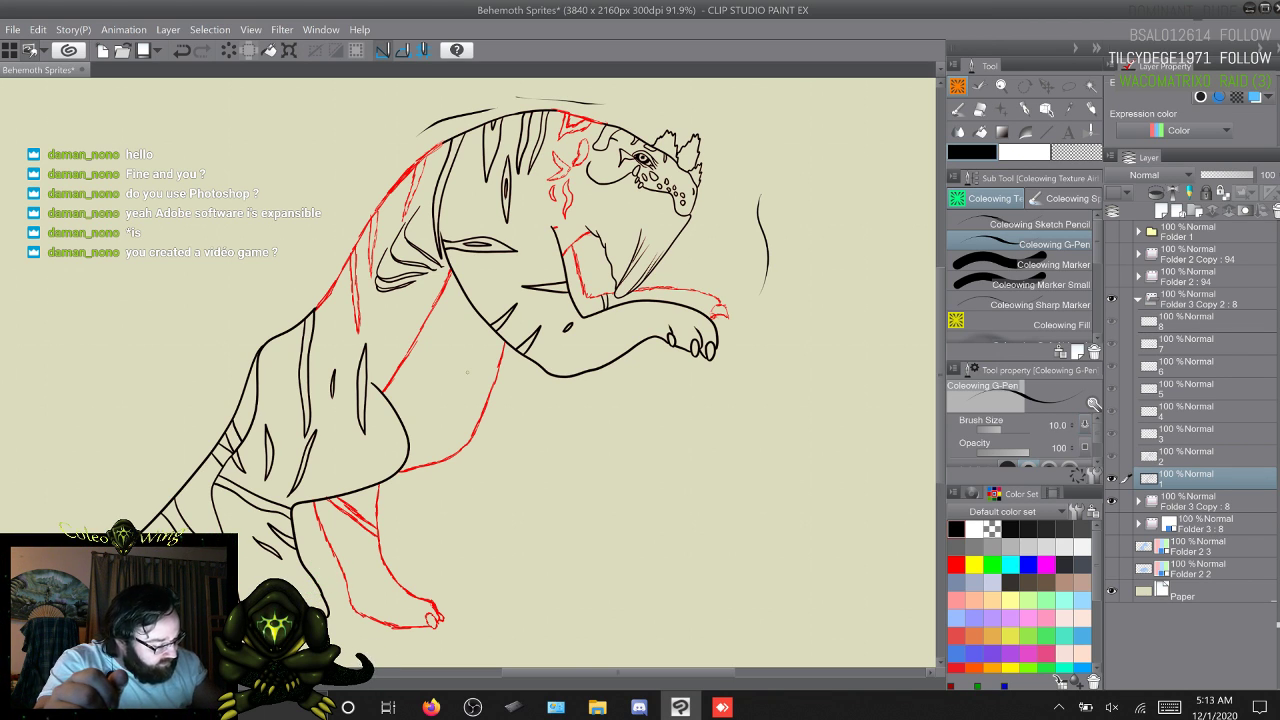
{"action": "key", "text": "backslash"}
{"action": "left_click", "coordinate": [872, 186]}
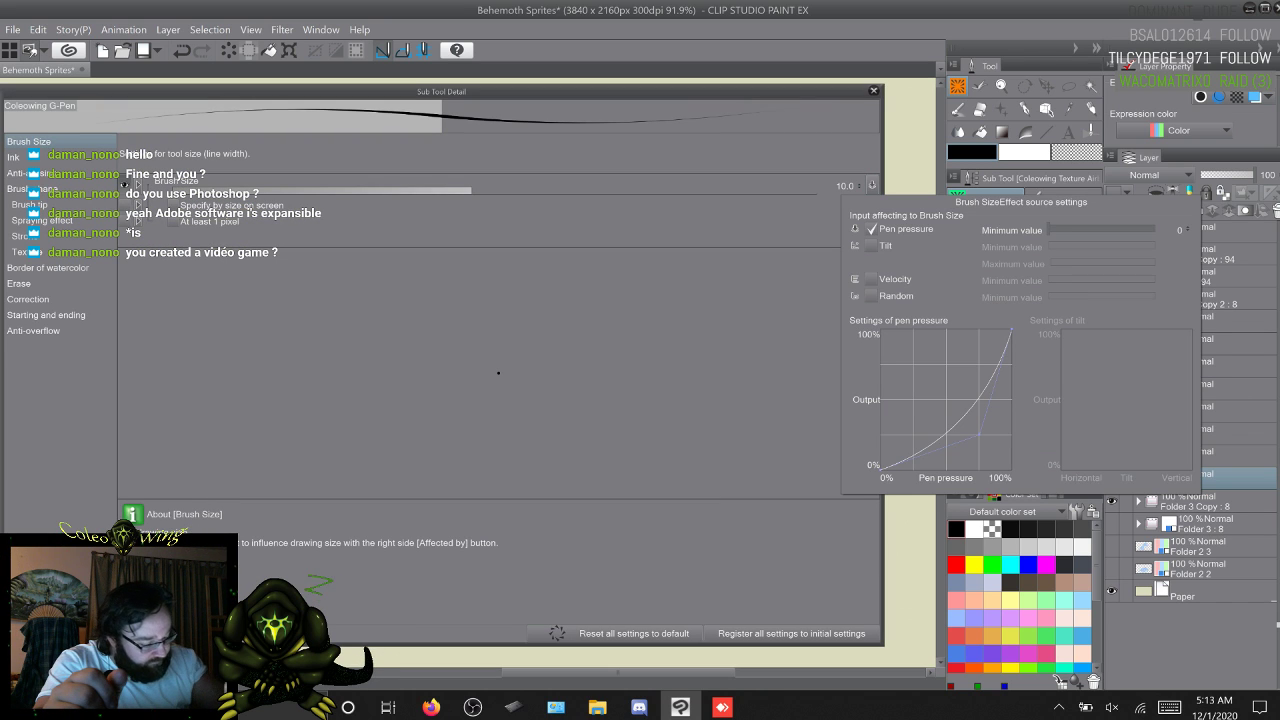
{"action": "left_click_drag", "start_coordinate": [979, 434], "coordinate": [950, 403]}
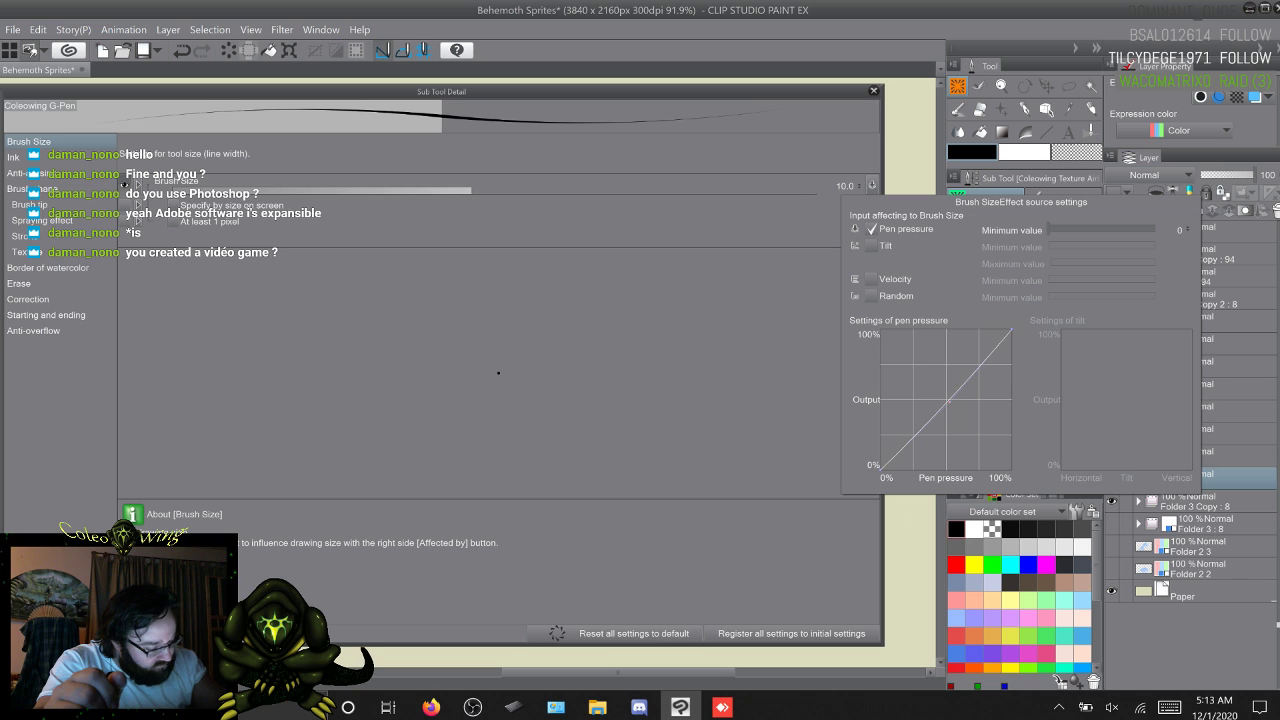
{"action": "left_click", "coordinate": [498, 373]}
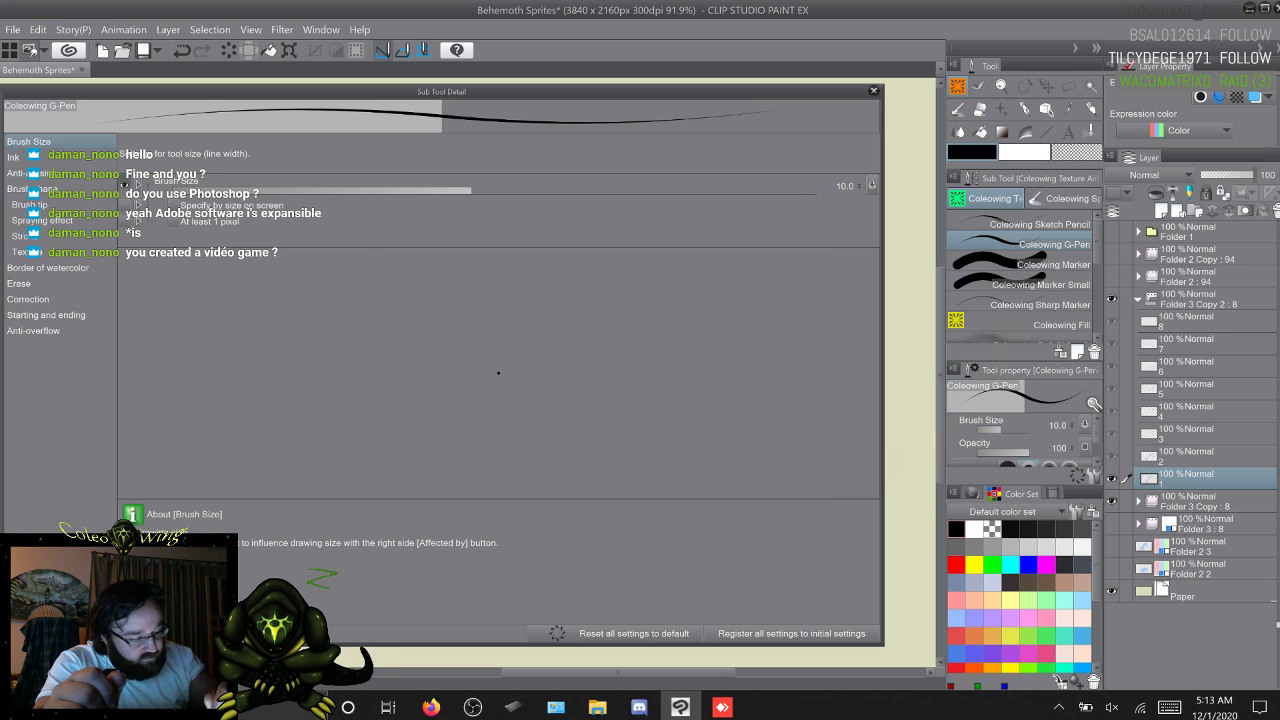
{"action": "left_click", "coordinate": [873, 90]}
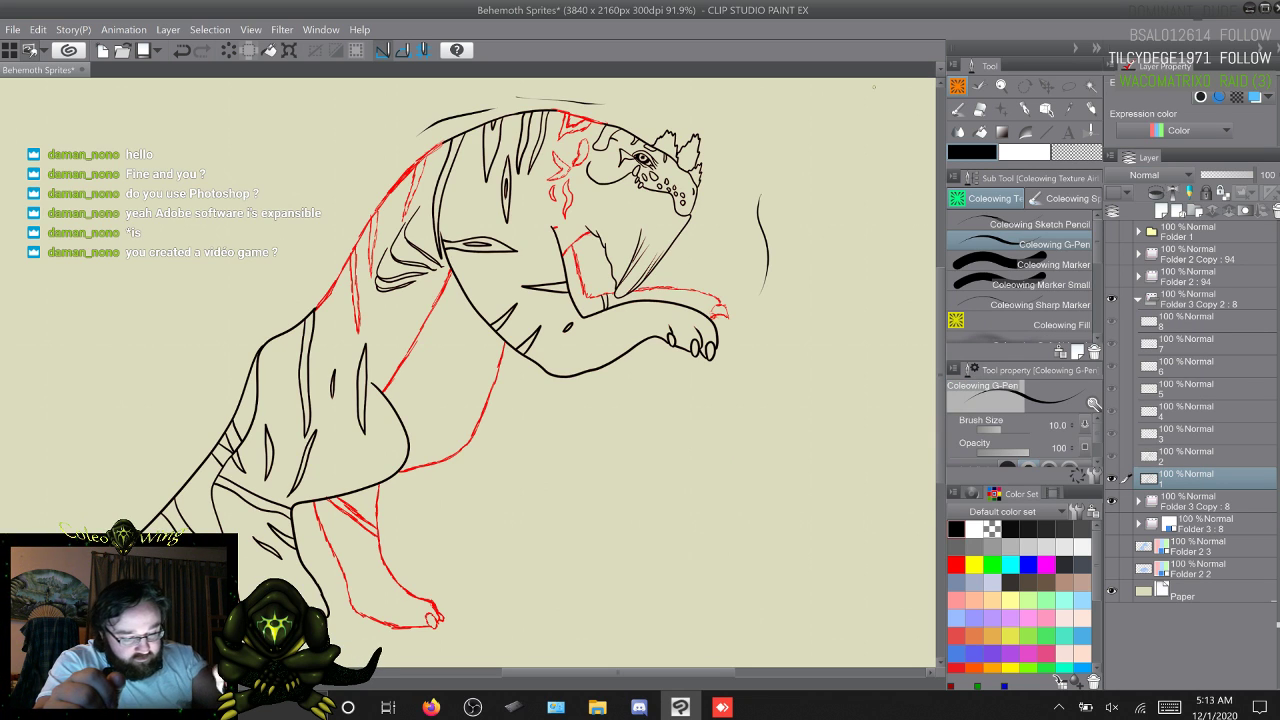
Step: Draw two curved test strokes and a small arch in front of the head with the adjusted G-Pen
{"action": "left_click_drag", "start_coordinate": [746, 194], "coordinate": [734, 229]}
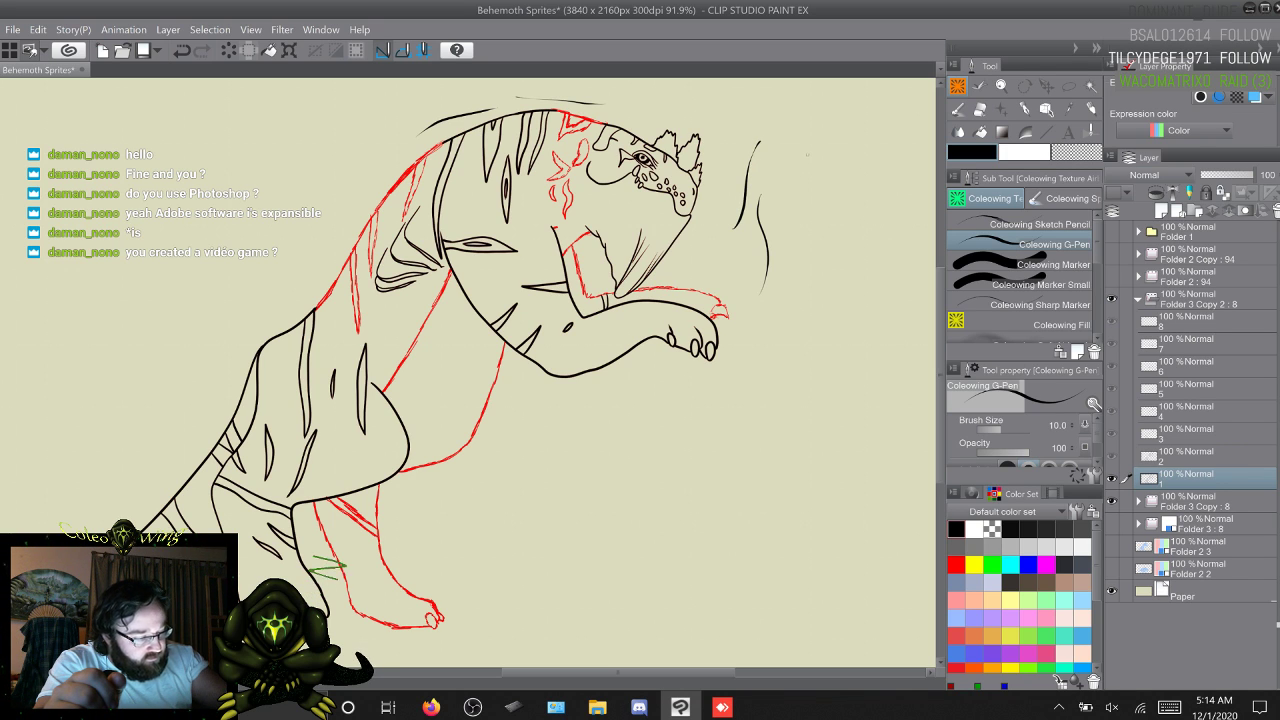
{"action": "left_click_drag", "start_coordinate": [801, 190], "coordinate": [791, 266]}
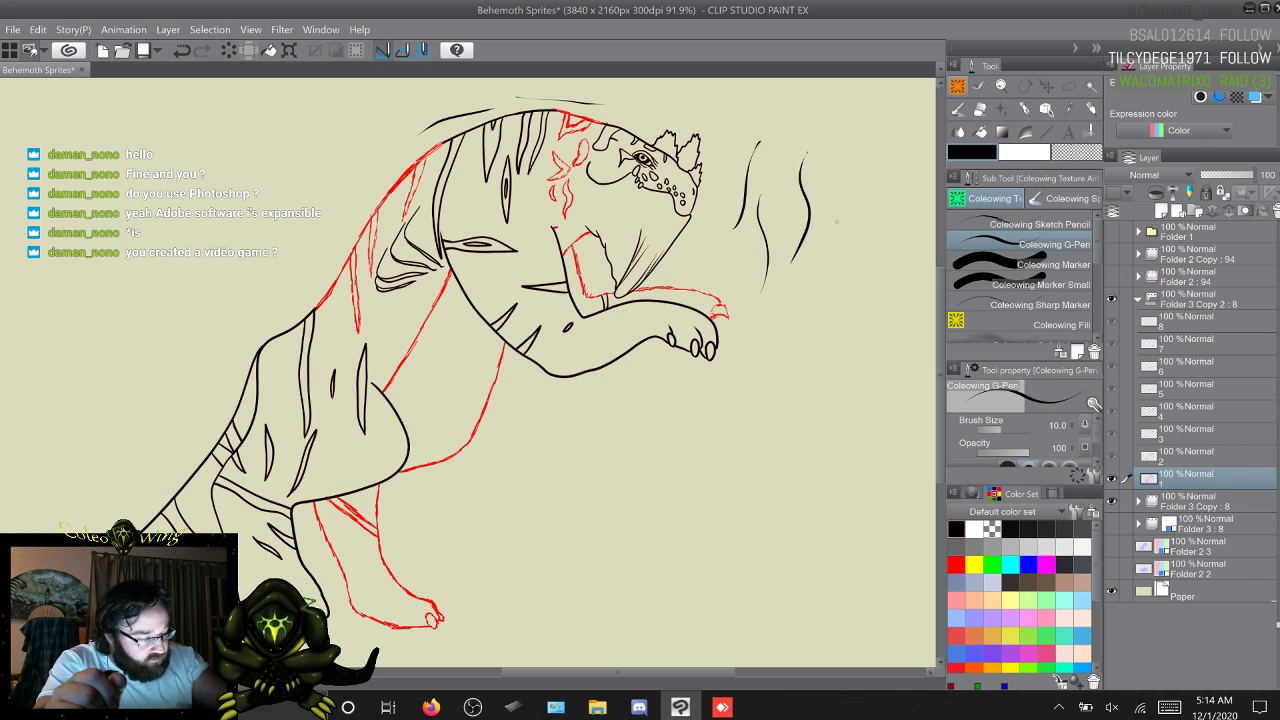
{"action": "left_click_drag", "start_coordinate": [836, 226], "coordinate": [858, 224]}
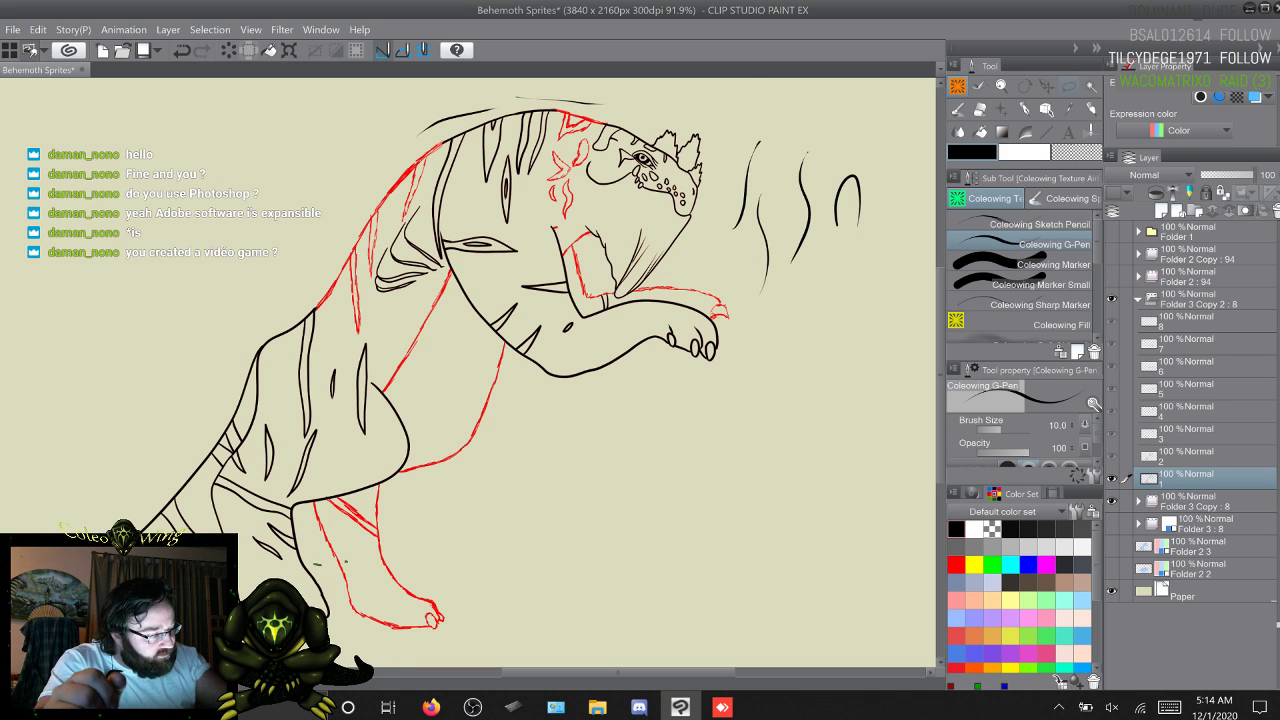
Step: Lasso the test strokes above the back and beside the head, clear them, and return to the Coleowing G-Pen
{"action": "key", "text": "m"}
{"action": "mouse_move", "coordinate": [884, 195]}
{"action": "left_mouse_down"}
{"action": "mouse_move", "coordinate": [826, 326]}
{"action": "mouse_move", "coordinate": [736, 274]}
{"action": "mouse_move", "coordinate": [712, 158]}
{"action": "mouse_move", "coordinate": [666, 106]}
{"action": "left_mouse_up"}
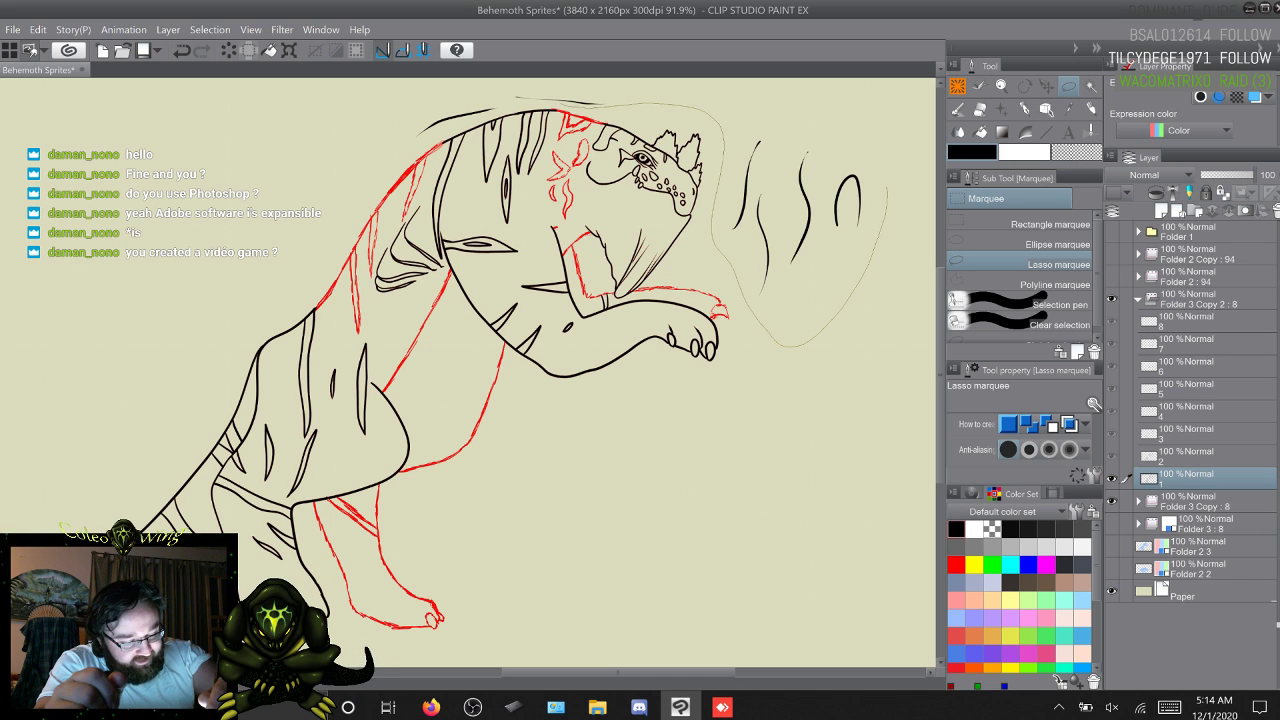
{"action": "mouse_move", "coordinate": [450, 122]}
{"action": "left_mouse_down"}
{"action": "mouse_move", "coordinate": [450, 83]}
{"action": "mouse_move", "coordinate": [696, 98]}
{"action": "left_mouse_up"}
{"action": "left_click_drag", "start_coordinate": [840, 320], "coordinate": [826, 330]}
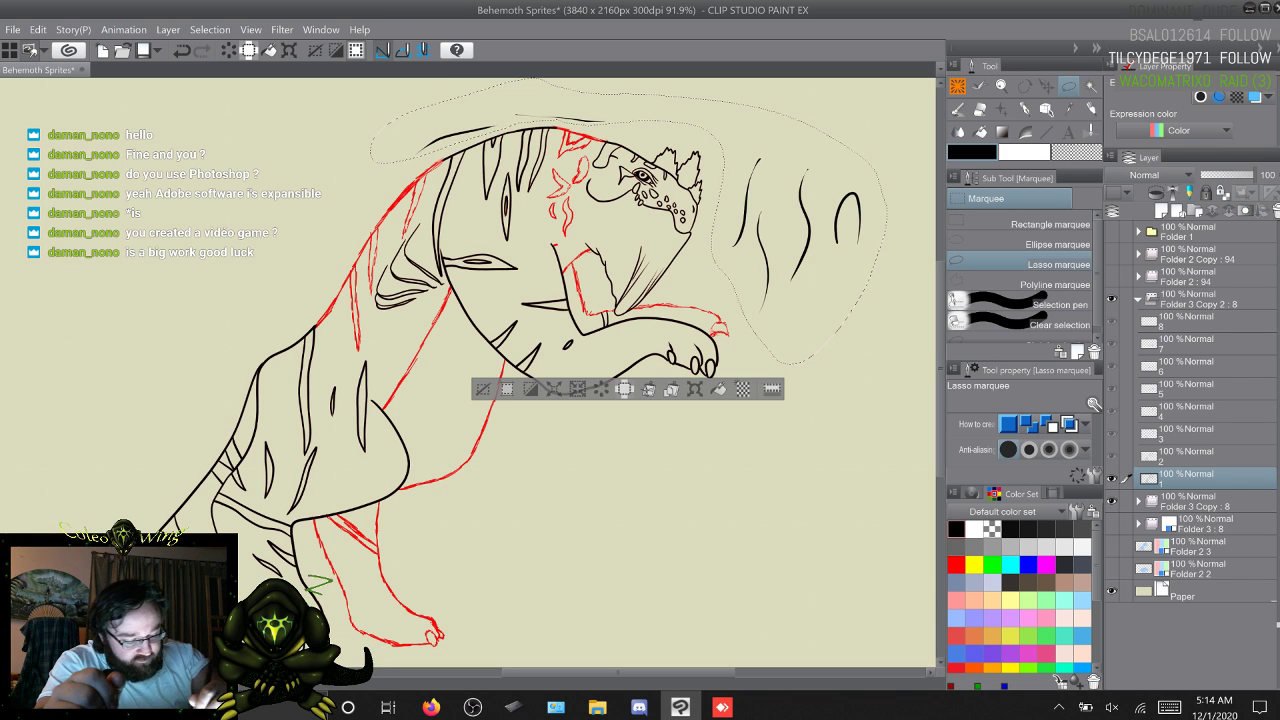
{"action": "key", "text": "ctrl+d"}
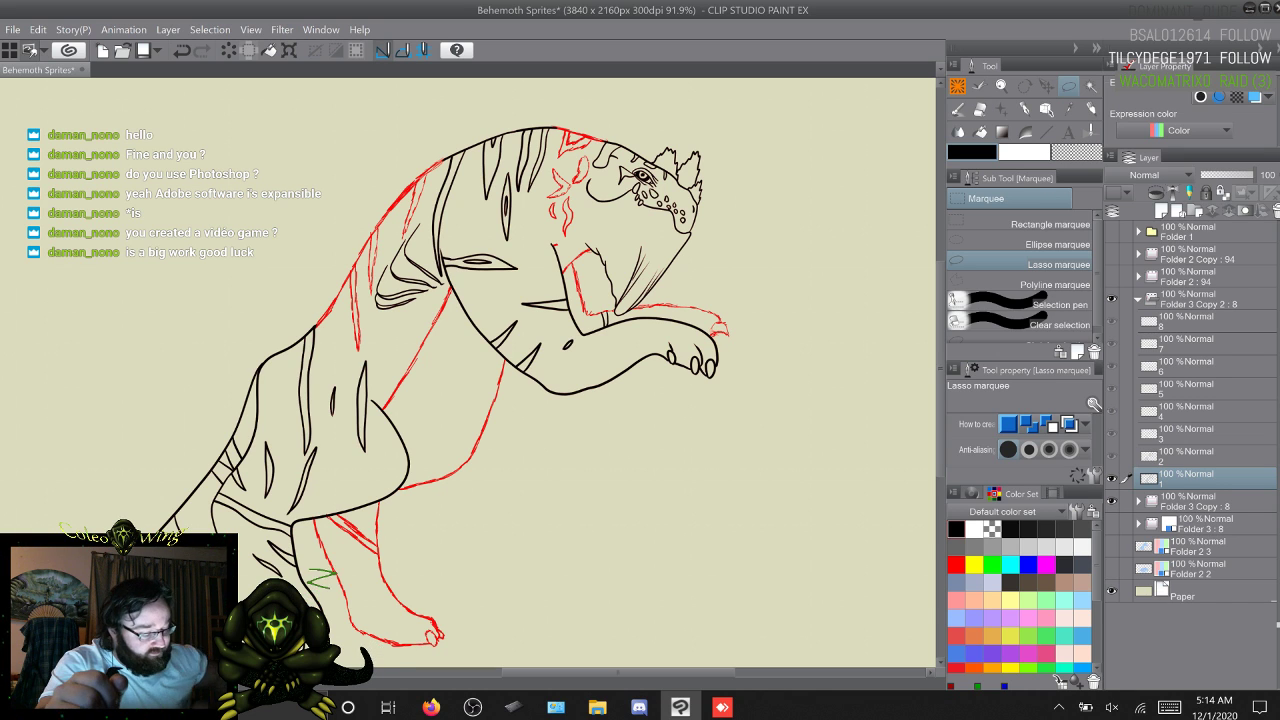
{"action": "key", "text": "p"}
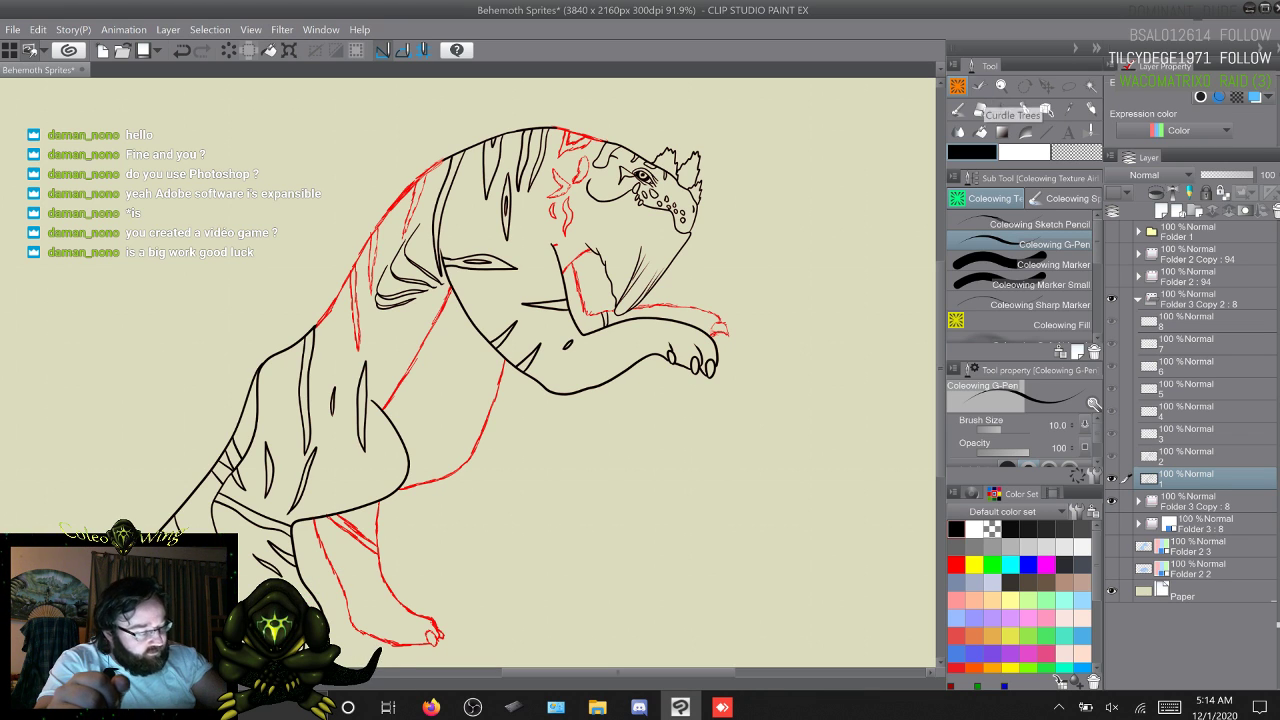
{"action": "left_click_drag", "start_coordinate": [318, 557], "coordinate": [312, 576]}
{"action": "key", "text": "ctrl+z"}
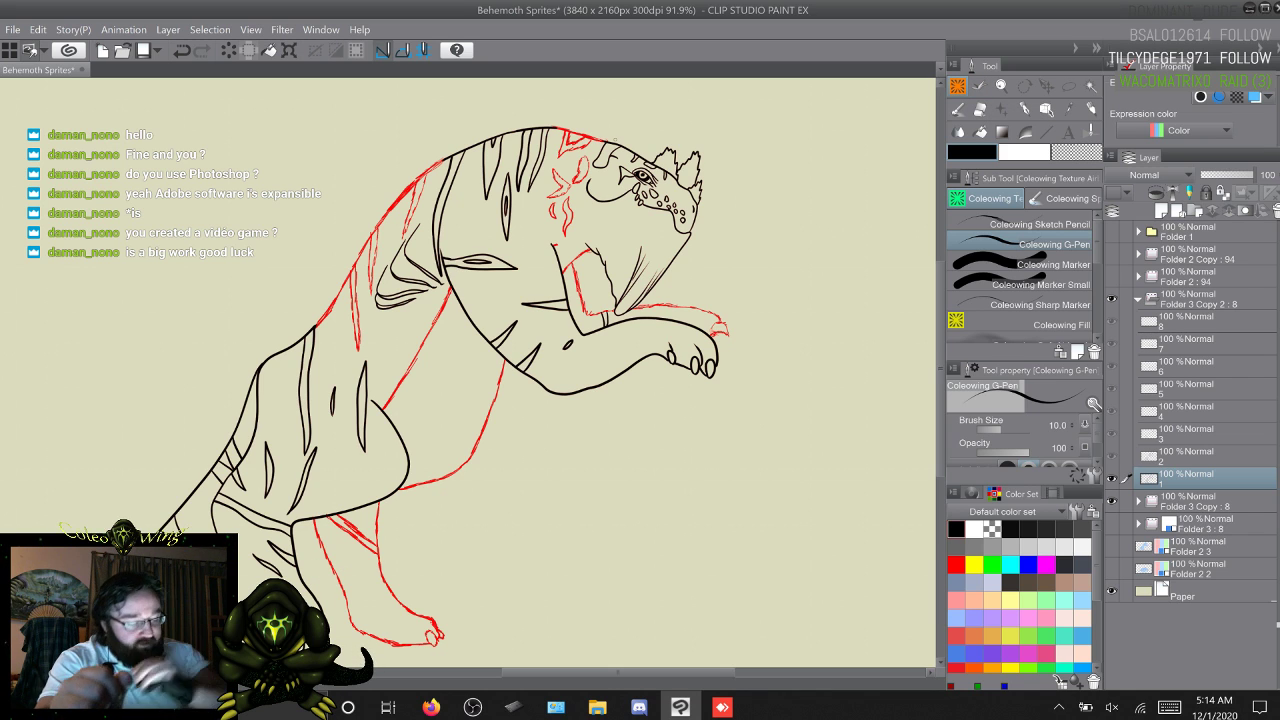
{"action": "key", "text": "ctrl+z"}
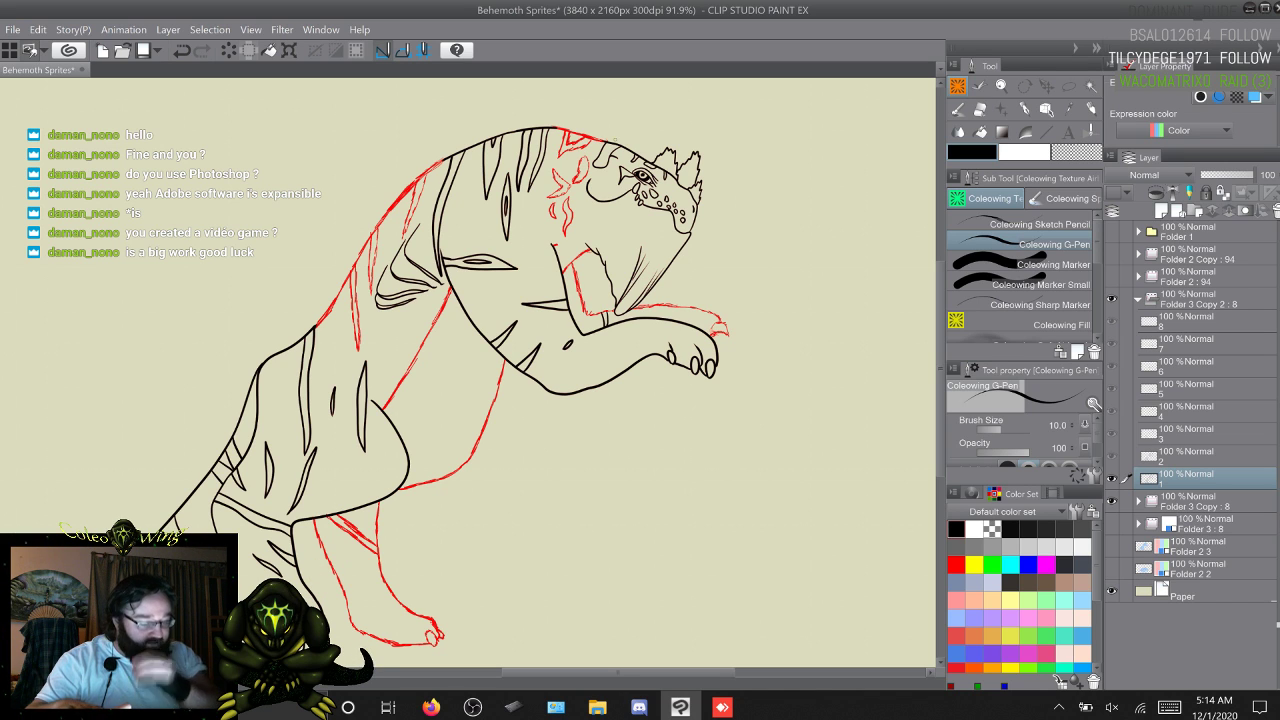
{"action": "left_click_drag", "start_coordinate": [306, 592], "coordinate": [334, 569]}
{"action": "key", "text": "ctrl+z"}
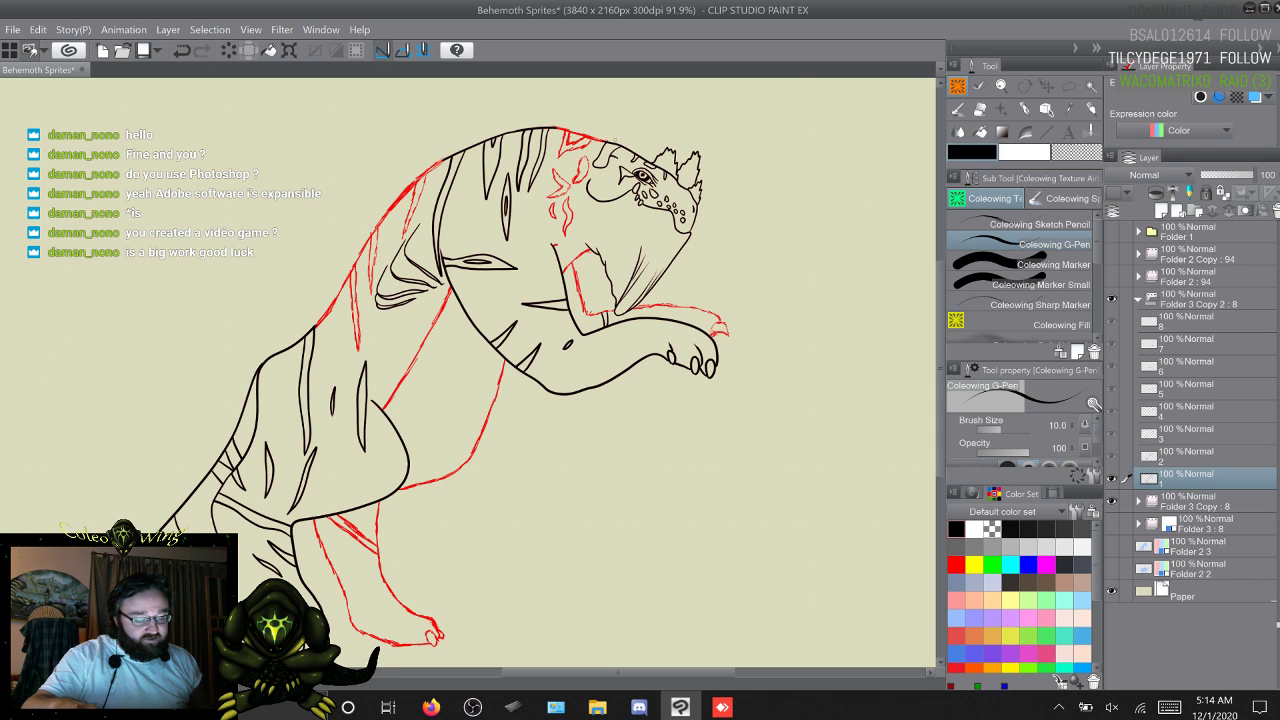
{"action": "left_click_drag", "start_coordinate": [310, 586], "coordinate": [335, 570]}
{"action": "key", "text": "ctrl+z"}
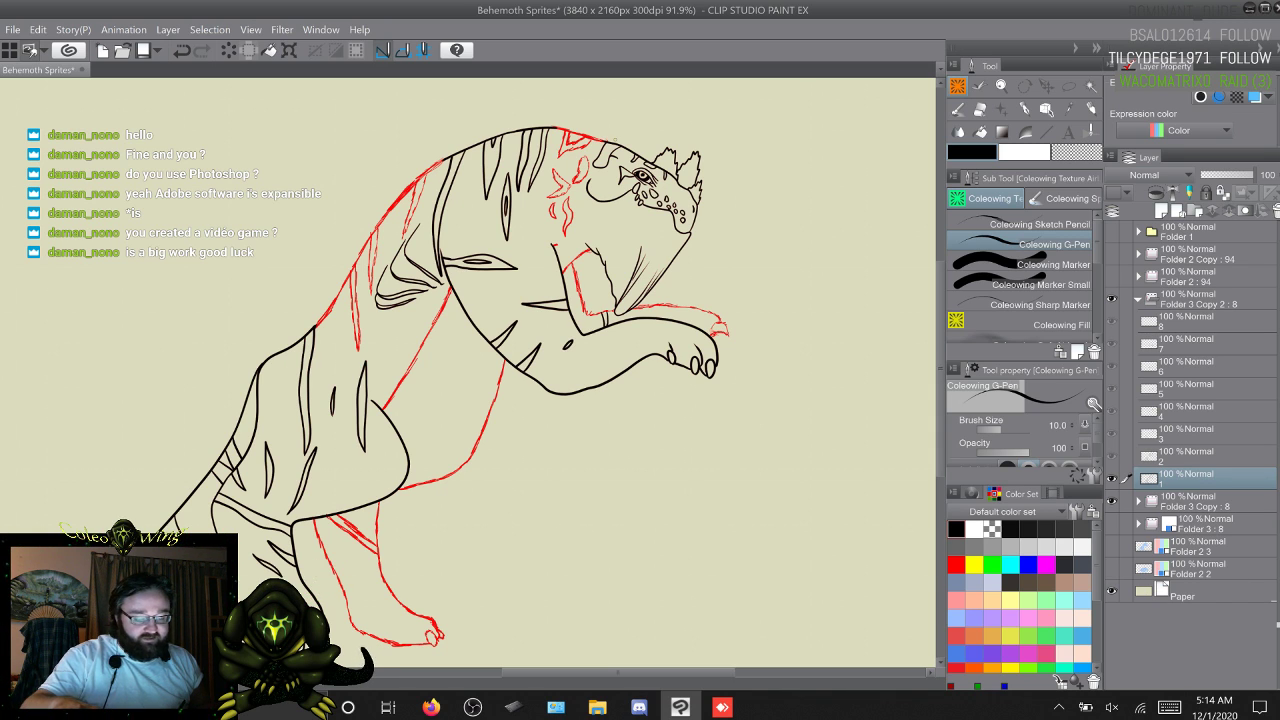
Step: Toggle the touch input and set the Coleowing G-Pen's brush size to 8
{"action": "key", "text": "XF86TouchpadToggle"}
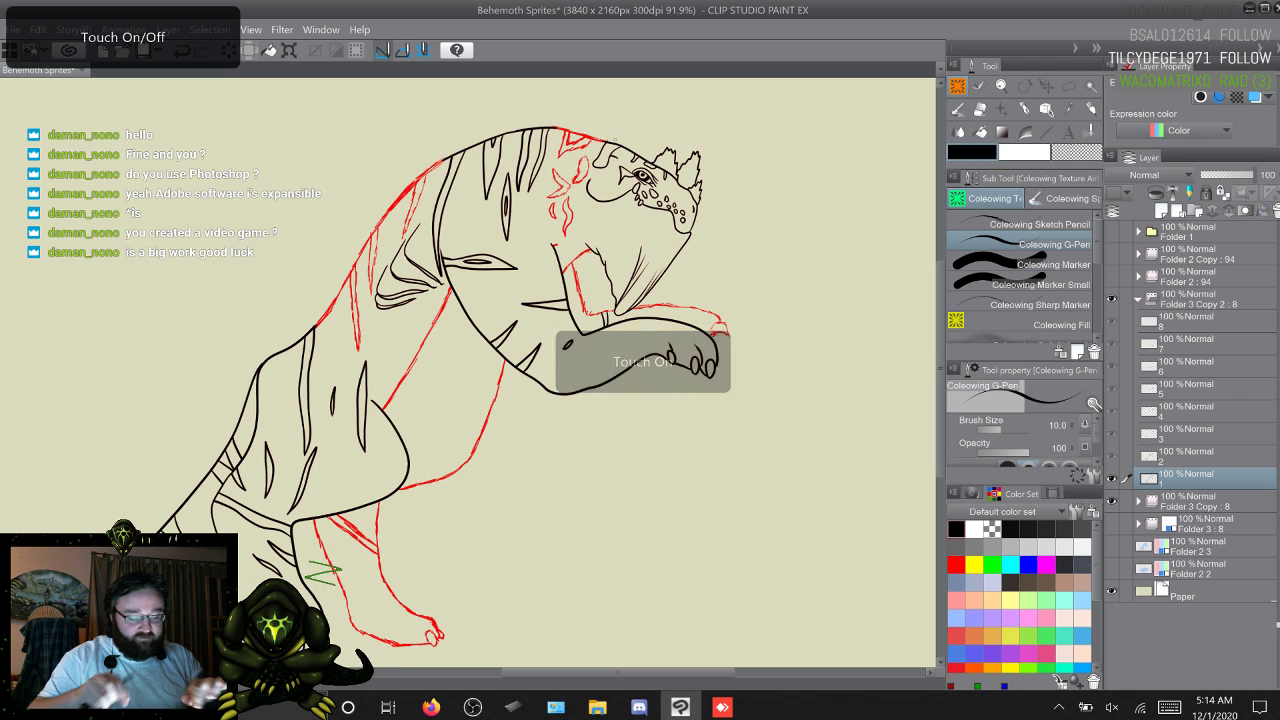
{"action": "scroll", "coordinate": [455, 402], "scroll_direction": "up", "scroll_amount": 1}
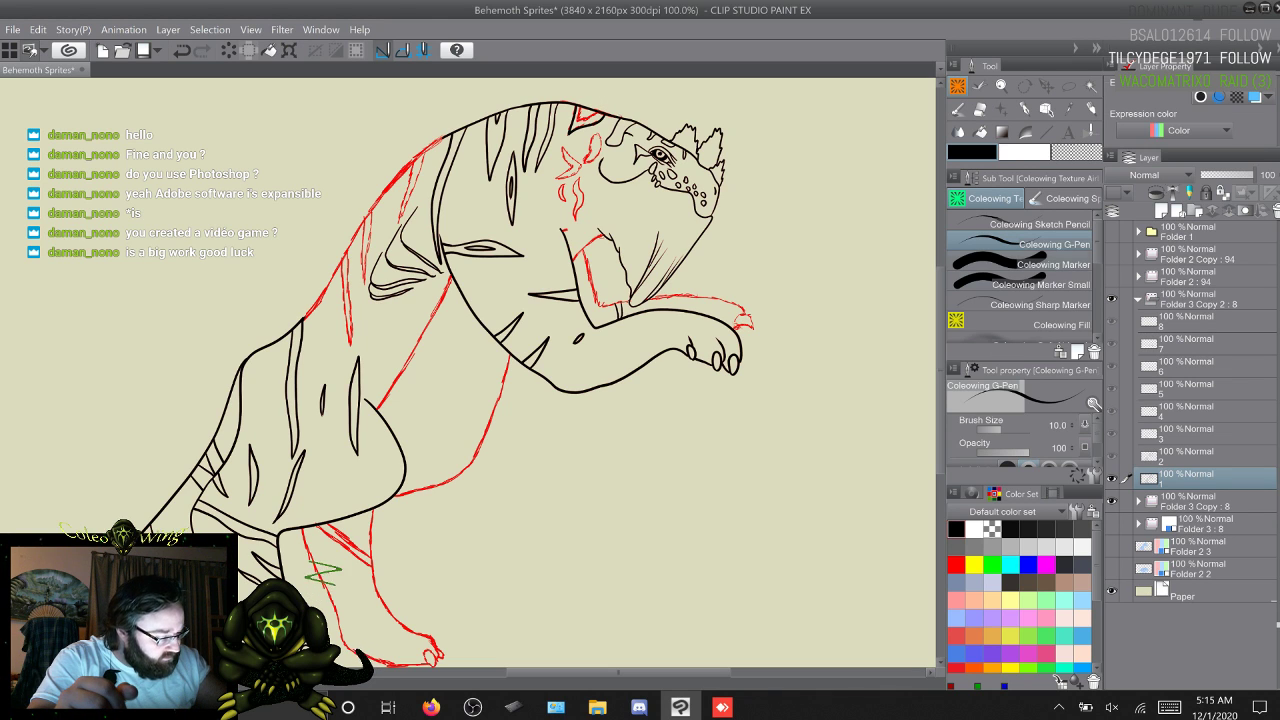
{"action": "key", "text": "bracketleft"}
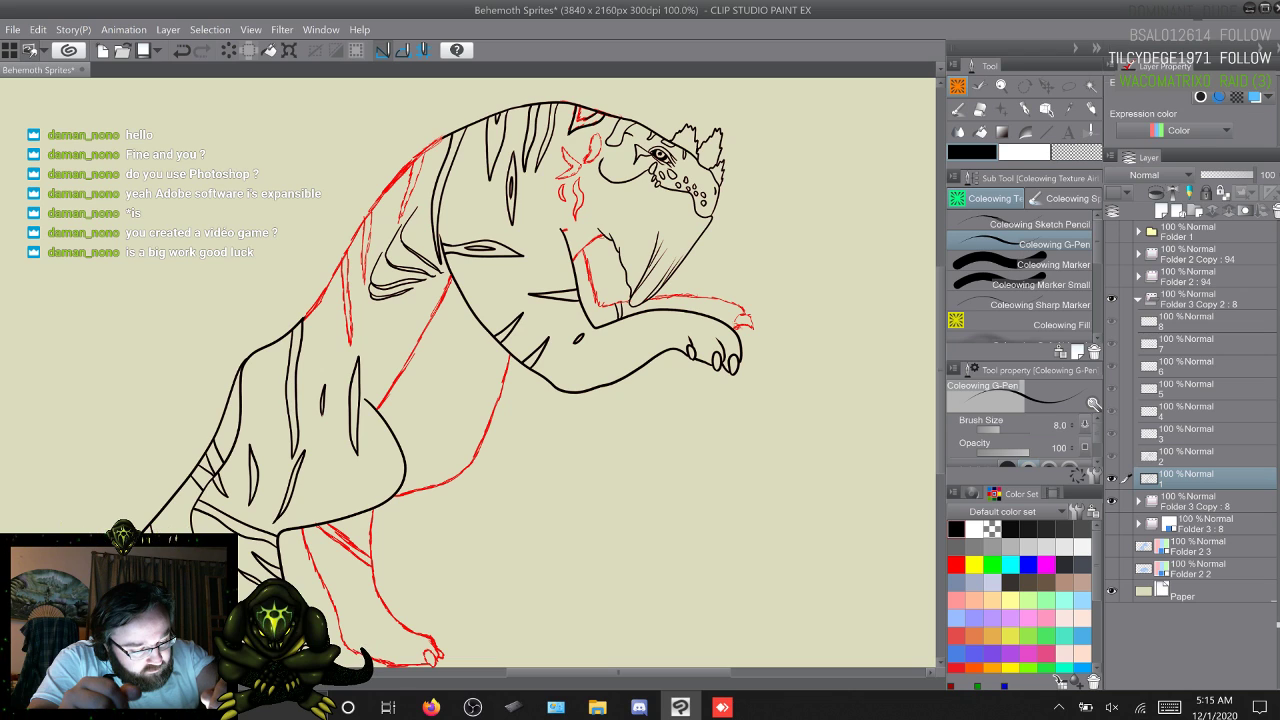
Step: Ink the small red stripe marks on the neck behind the head on layer 1, redrawing strokes that miss the sketch
{"action": "mouse_move", "coordinate": [308, 577]}
{"action": "left_mouse_down"}
{"action": "mouse_move", "coordinate": [332, 597]}
{"action": "mouse_move", "coordinate": [346, 572]}
{"action": "left_mouse_up"}
{"action": "key", "text": "ctrl+z"}
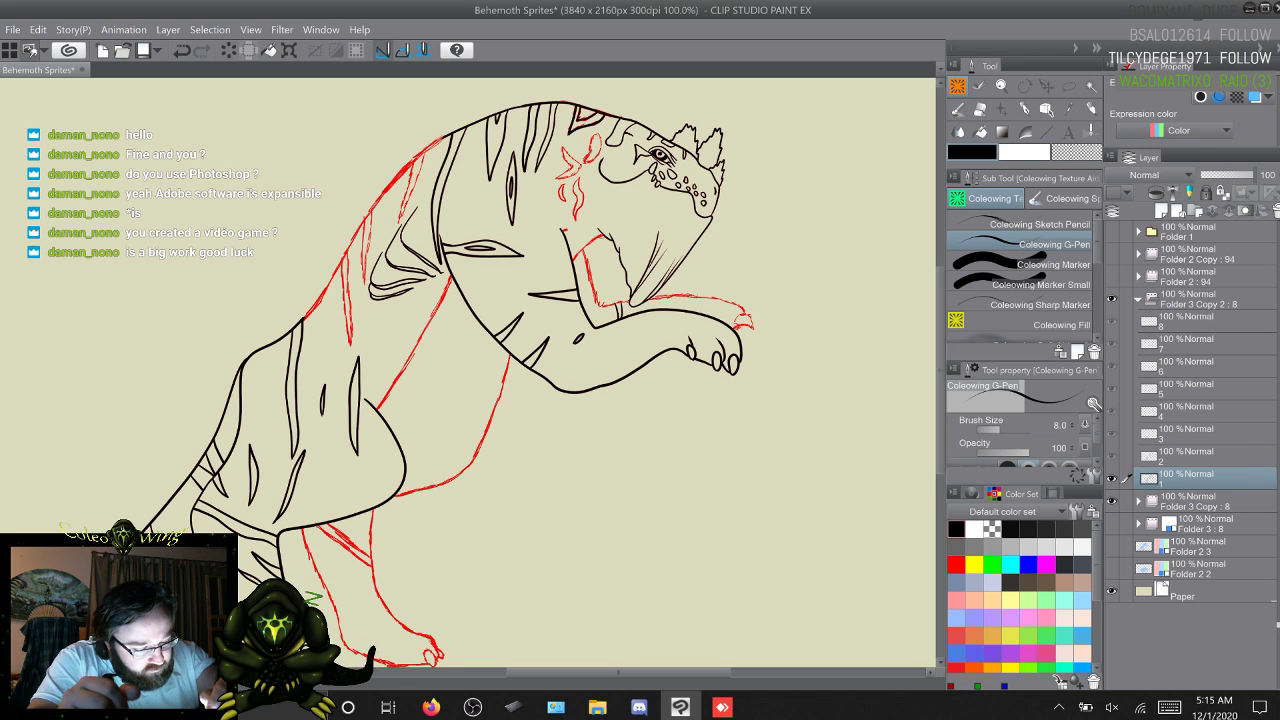
{"action": "key", "text": "ctrl+z"}
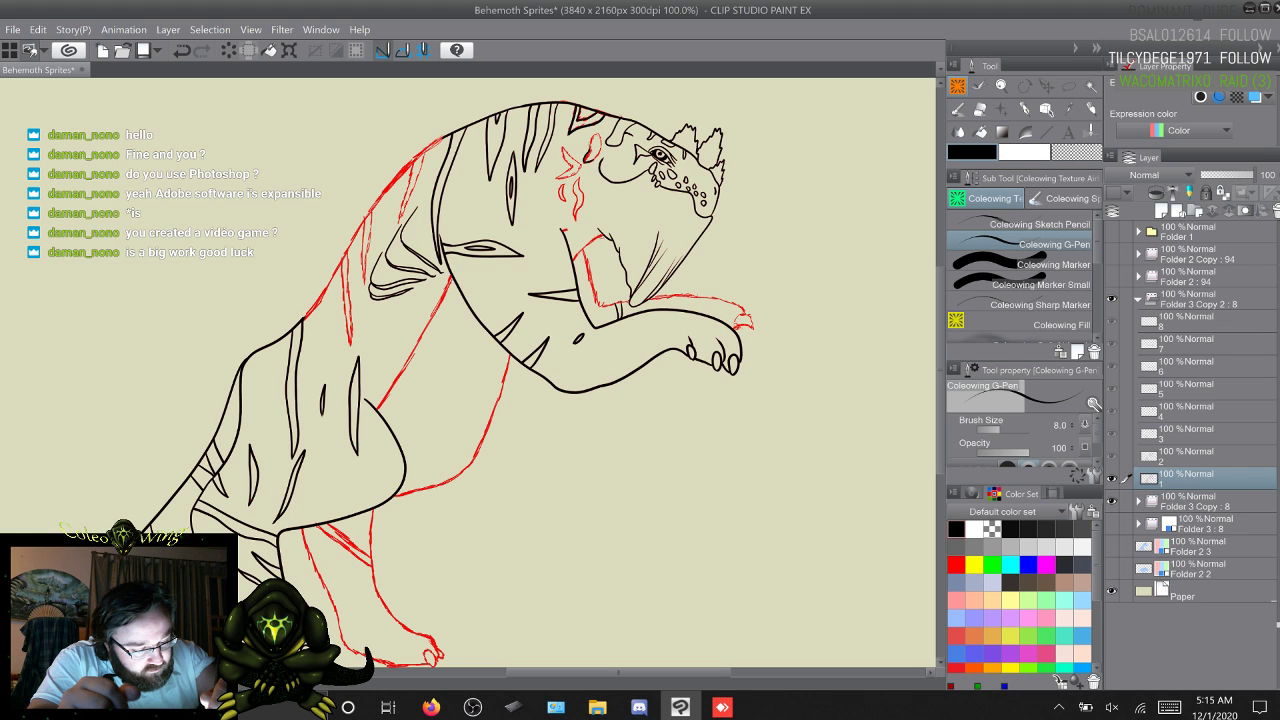
{"action": "key", "text": "ctrl+z"}
{"action": "left_click_drag", "start_coordinate": [307, 562], "coordinate": [340, 584]}
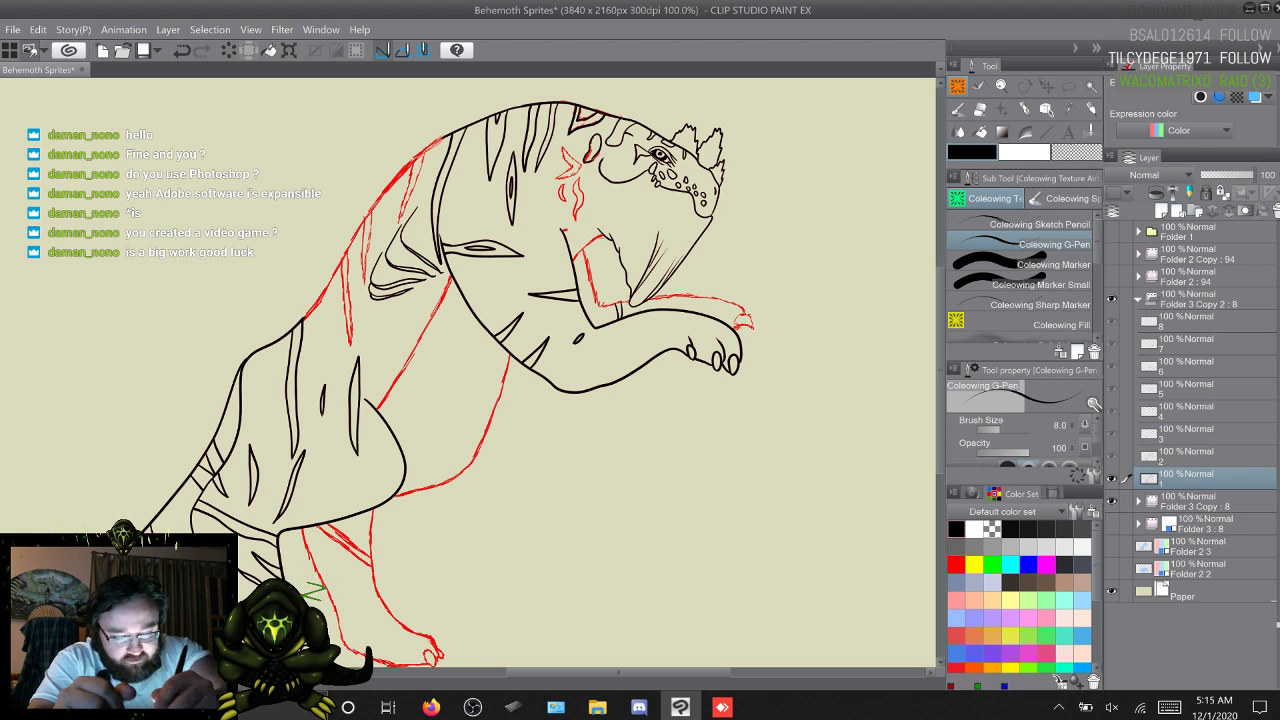
{"action": "left_click", "coordinate": [182, 50]}
{"action": "key", "text": "ctrl+z"}
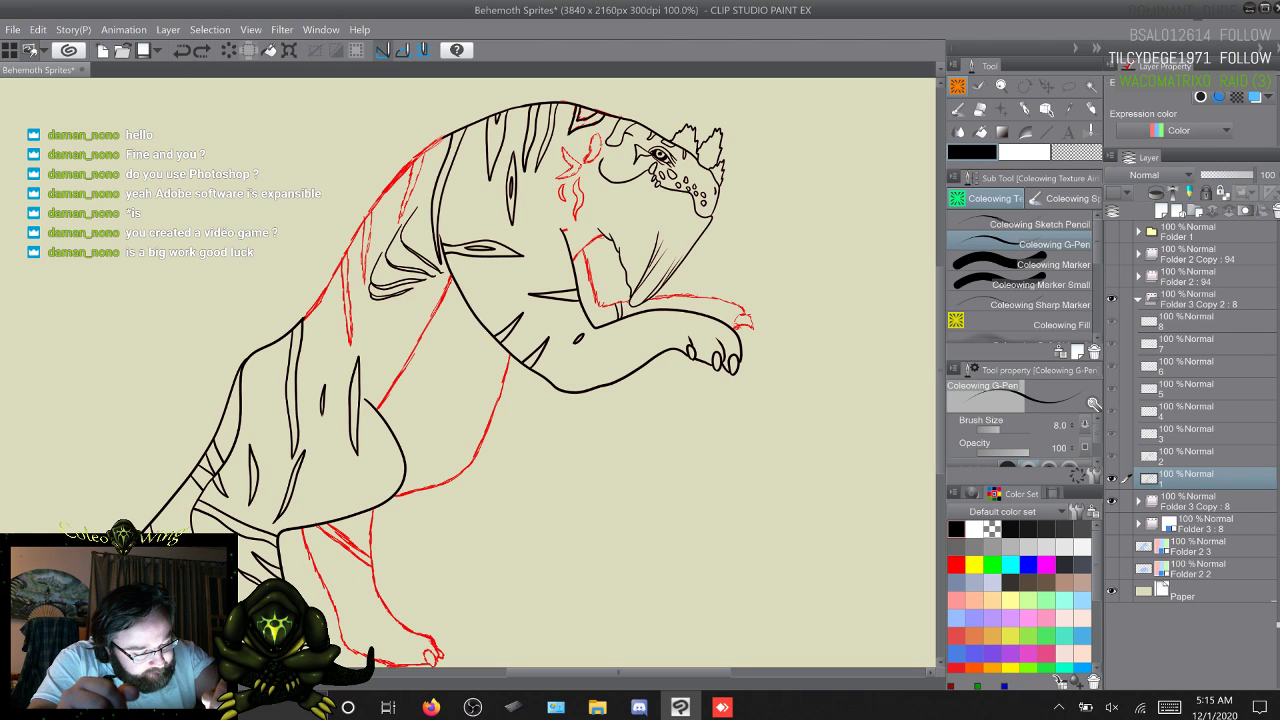
{"action": "key", "text": "ctrl+z"}
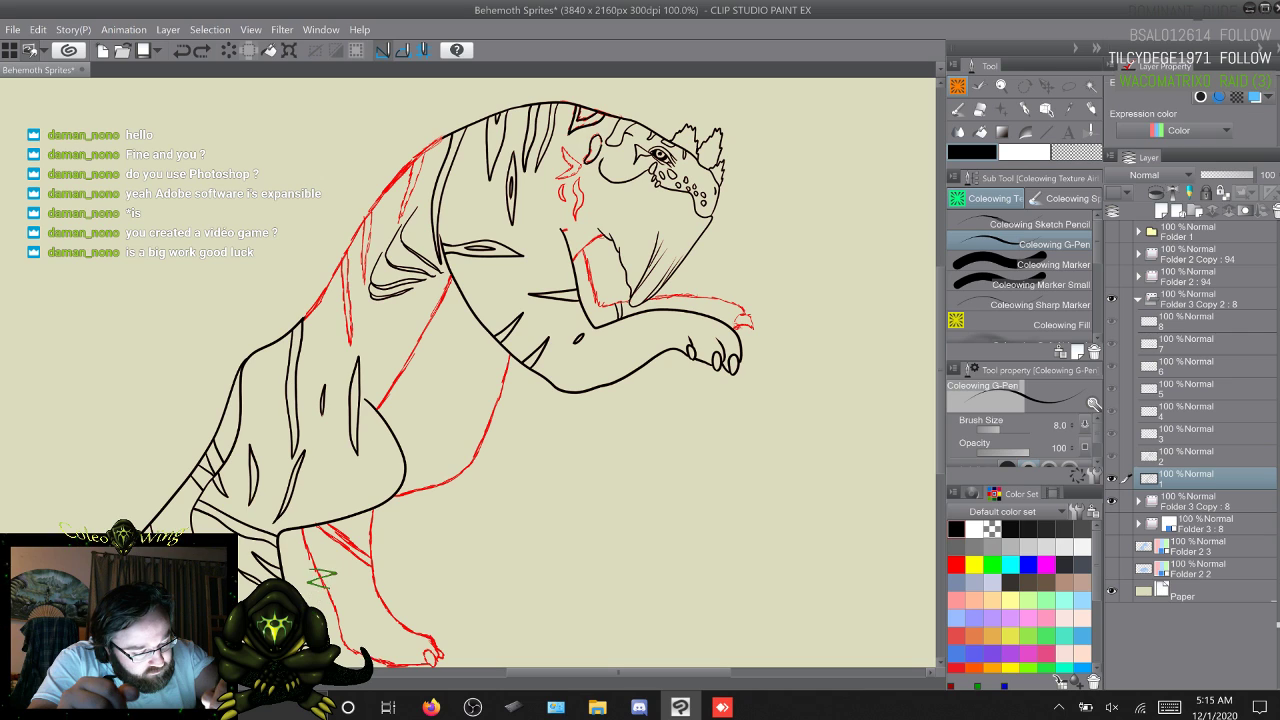
{"action": "left_click_drag", "start_coordinate": [284, 582], "coordinate": [300, 640]}
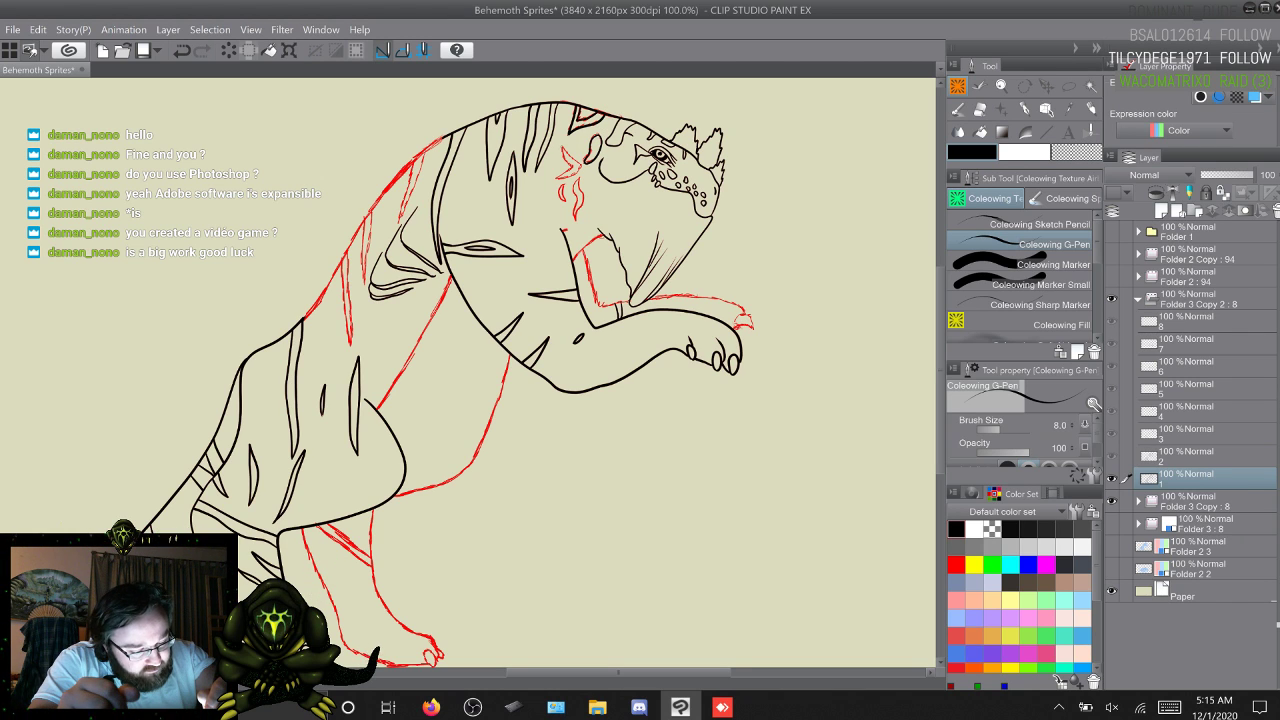
{"action": "left_click_drag", "start_coordinate": [310, 585], "coordinate": [336, 572]}
{"action": "key", "text": "ctrl+z"}
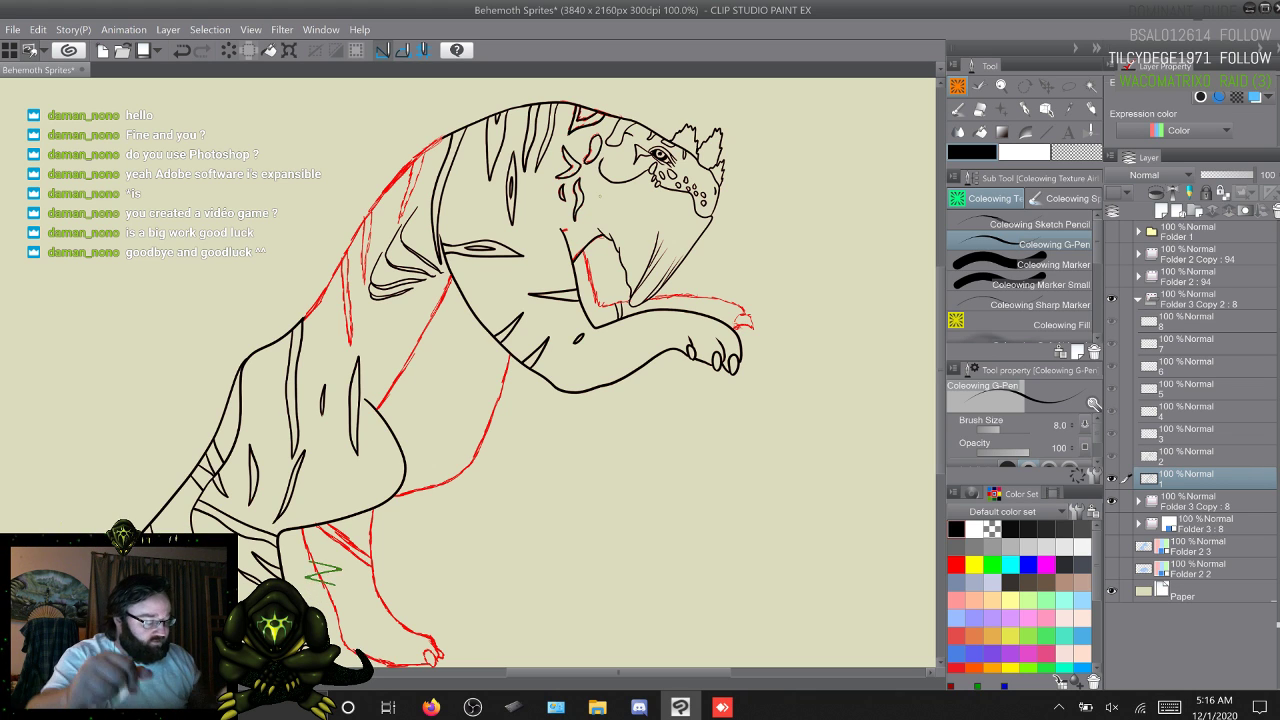
Step: Check the pose against the blue reference layer Folder 2 3, hide it again, and ink the far foreleg's top edge and claw
{"action": "left_click", "coordinate": [1111, 546]}
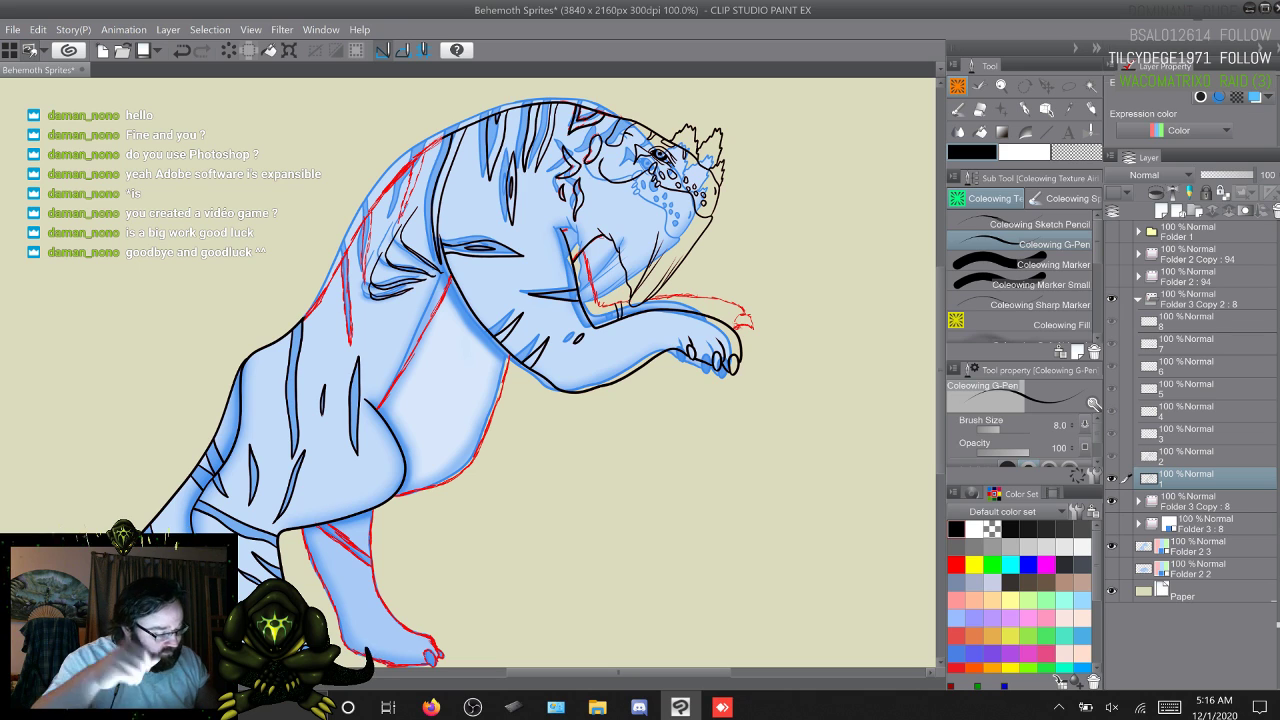
{"action": "left_click", "coordinate": [1111, 547]}
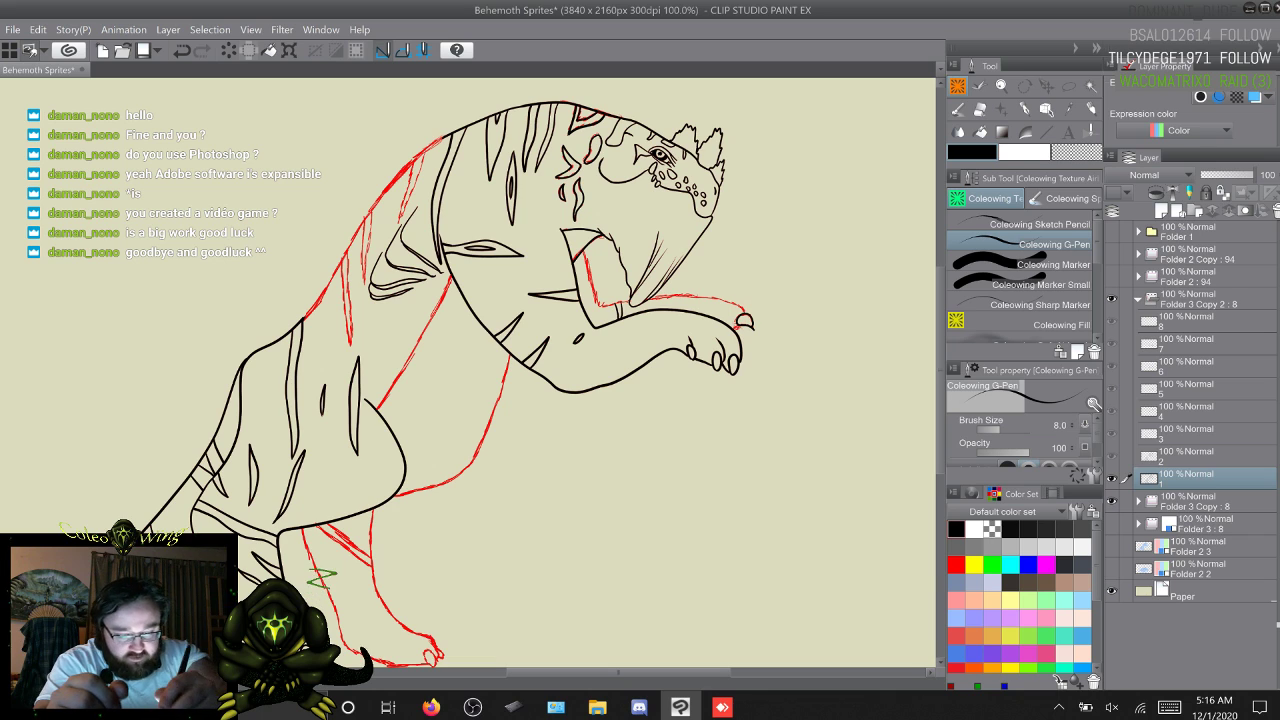
{"action": "key", "text": "ctrl+z"}
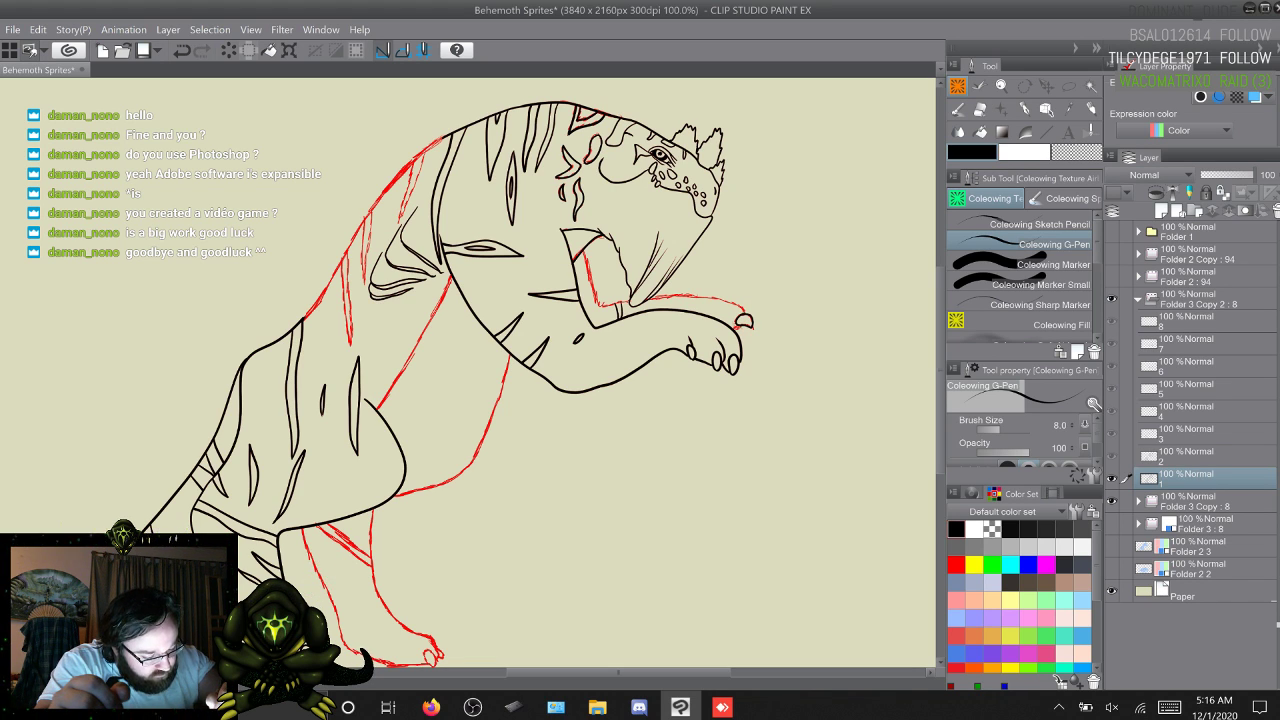
{"action": "left_click_drag", "start_coordinate": [310, 570], "coordinate": [330, 584]}
{"action": "key", "text": "ctrl+z"}
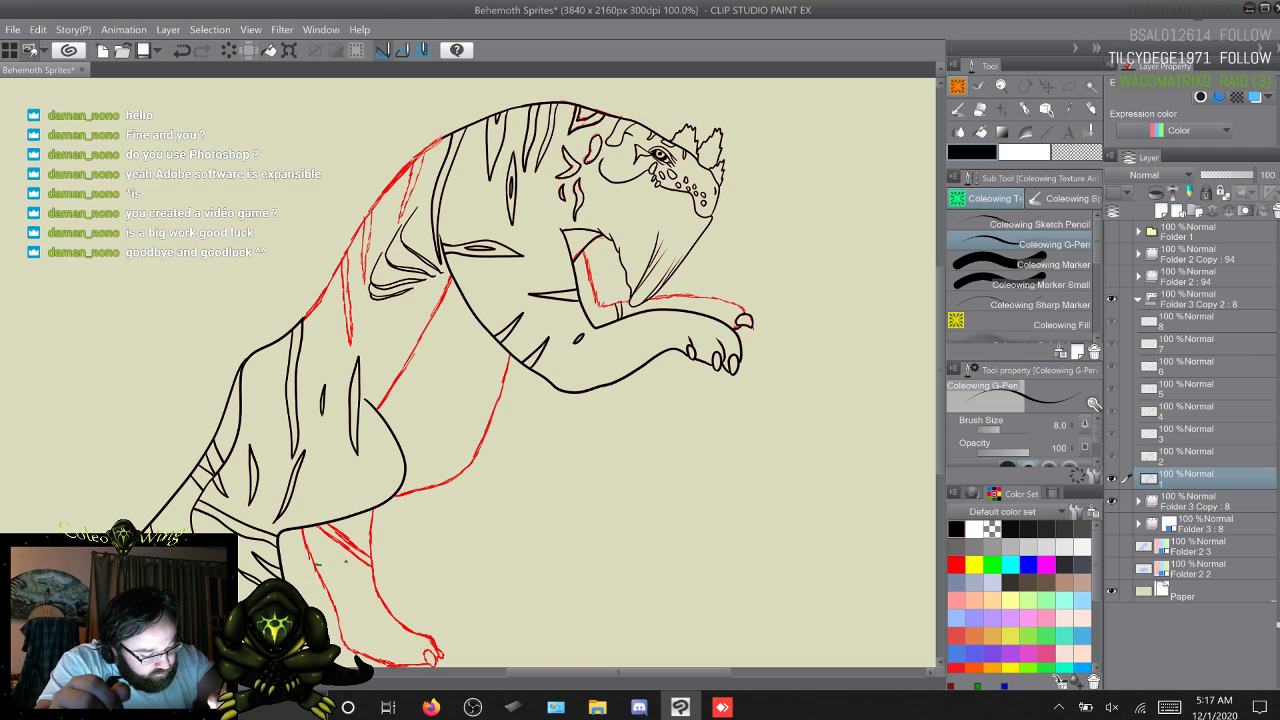
Step: Ink the upper, lower and inner edges of the far raised foreleg over the red sketch
{"action": "left_click_drag", "start_coordinate": [710, 298], "coordinate": [636, 302]}
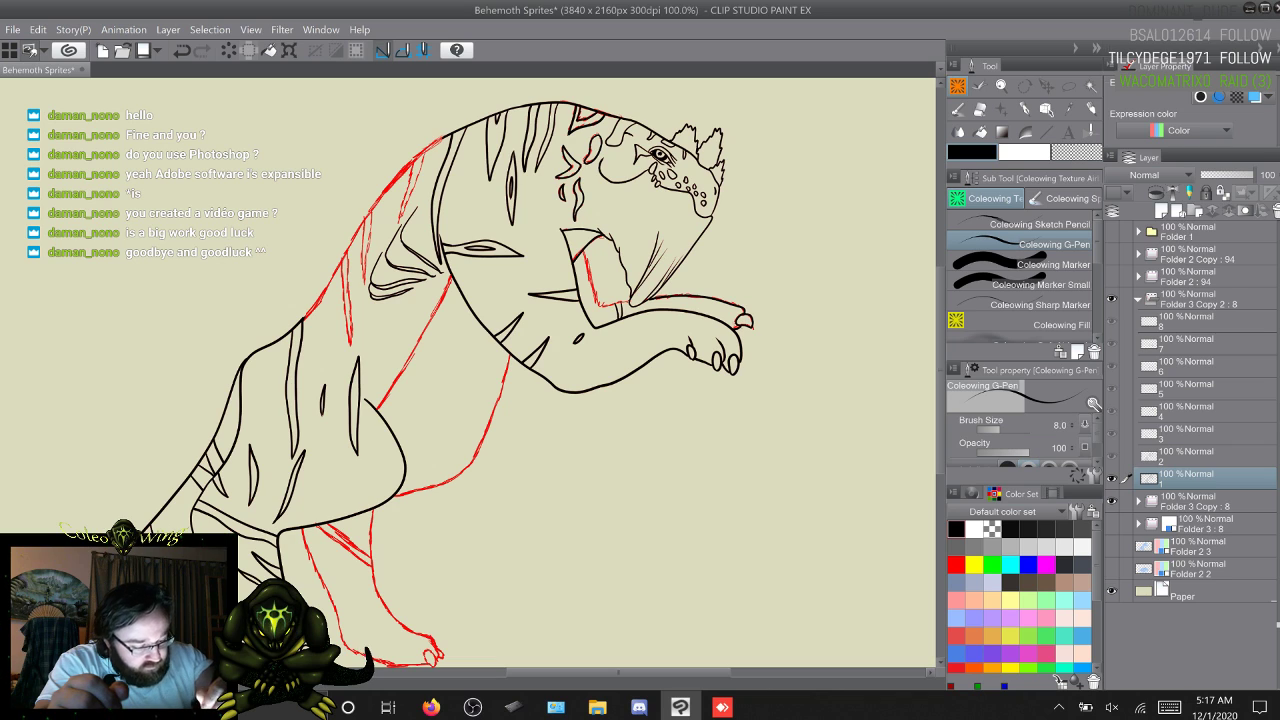
{"action": "left_click_drag", "start_coordinate": [308, 564], "coordinate": [340, 578]}
{"action": "key", "text": "ctrl+z"}
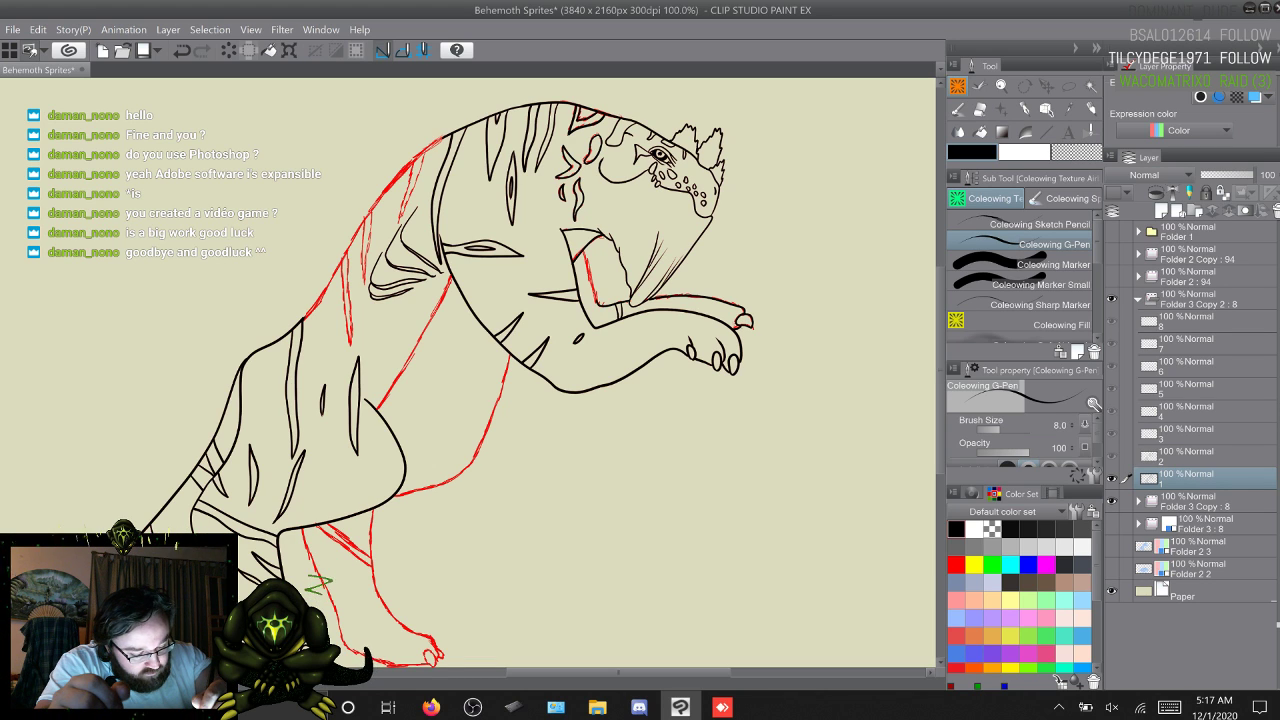
{"action": "left_click_drag", "start_coordinate": [584, 251], "coordinate": [600, 305]}
Step: Ink the red torso line behind the near foreleg and the curved belly outline down to the thigh
{"action": "key", "text": "ctrl+z"}
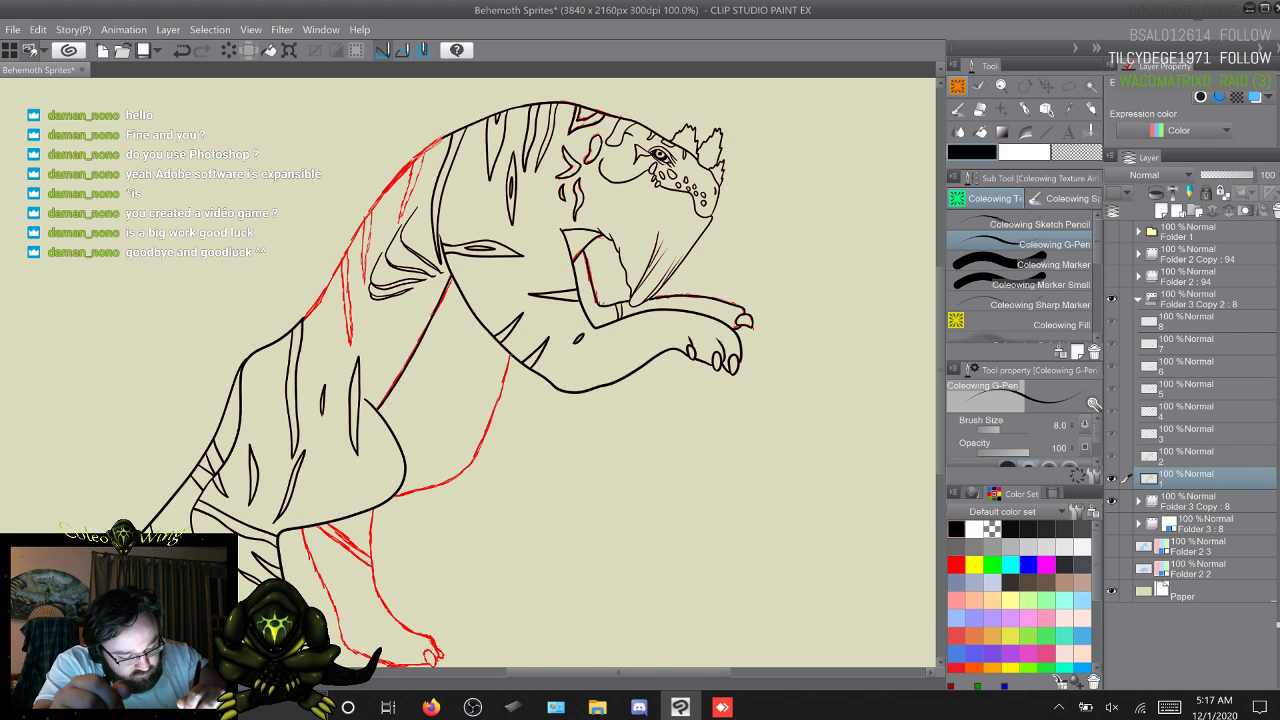
{"action": "left_click_drag", "start_coordinate": [510, 357], "coordinate": [498, 405]}
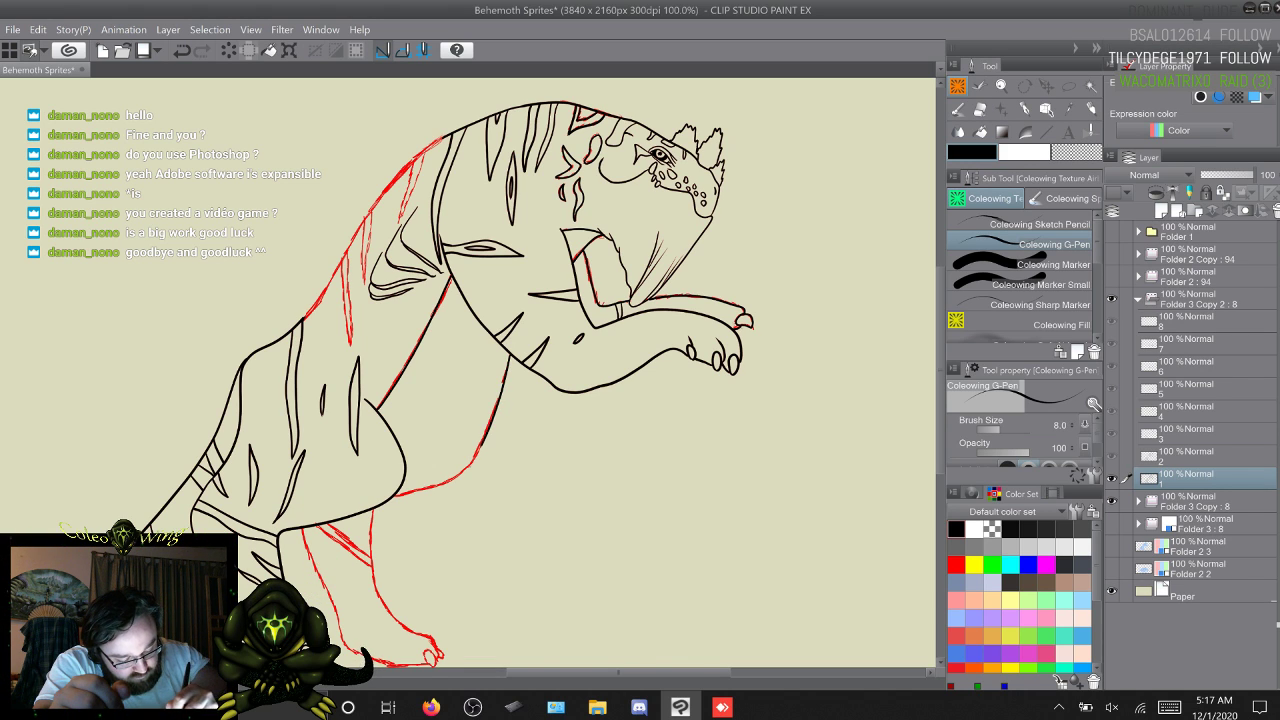
{"action": "left_click_drag", "start_coordinate": [464, 472], "coordinate": [394, 496]}
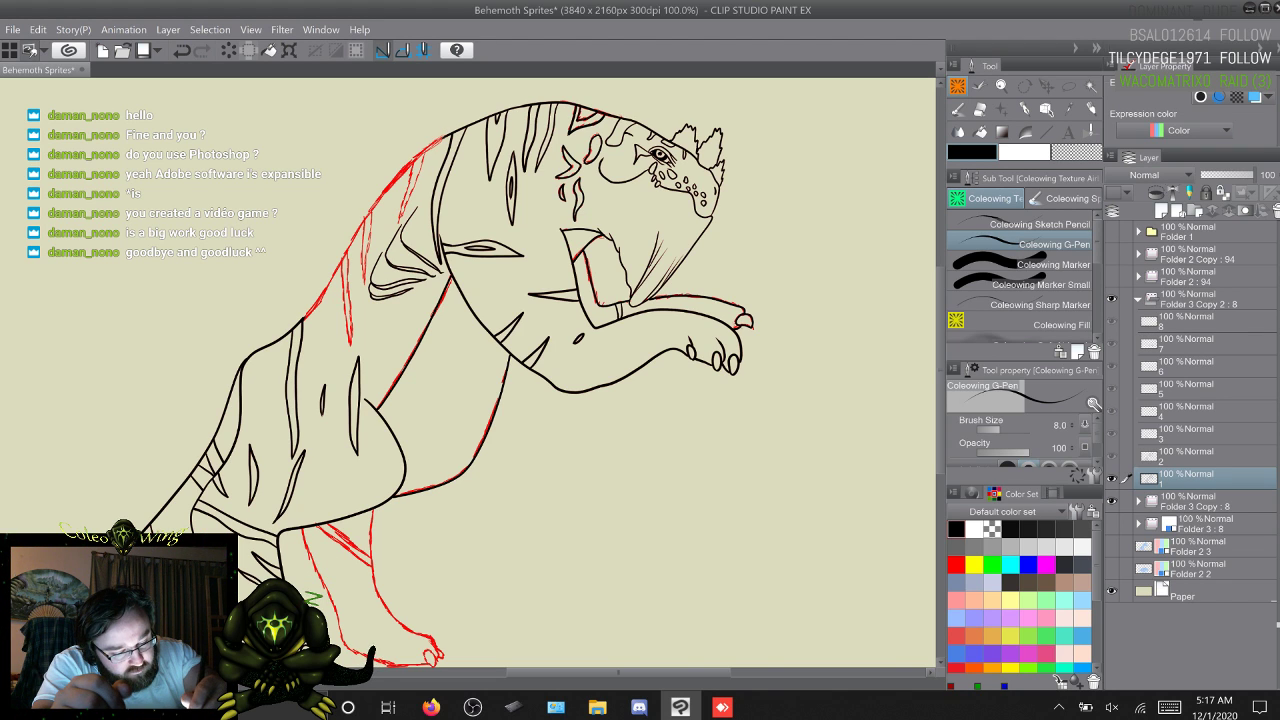
{"action": "mouse_move", "coordinate": [452, 135]}
{"action": "left_mouse_down"}
{"action": "mouse_move", "coordinate": [385, 195]}
{"action": "mouse_move", "coordinate": [333, 282]}
{"action": "left_mouse_up"}
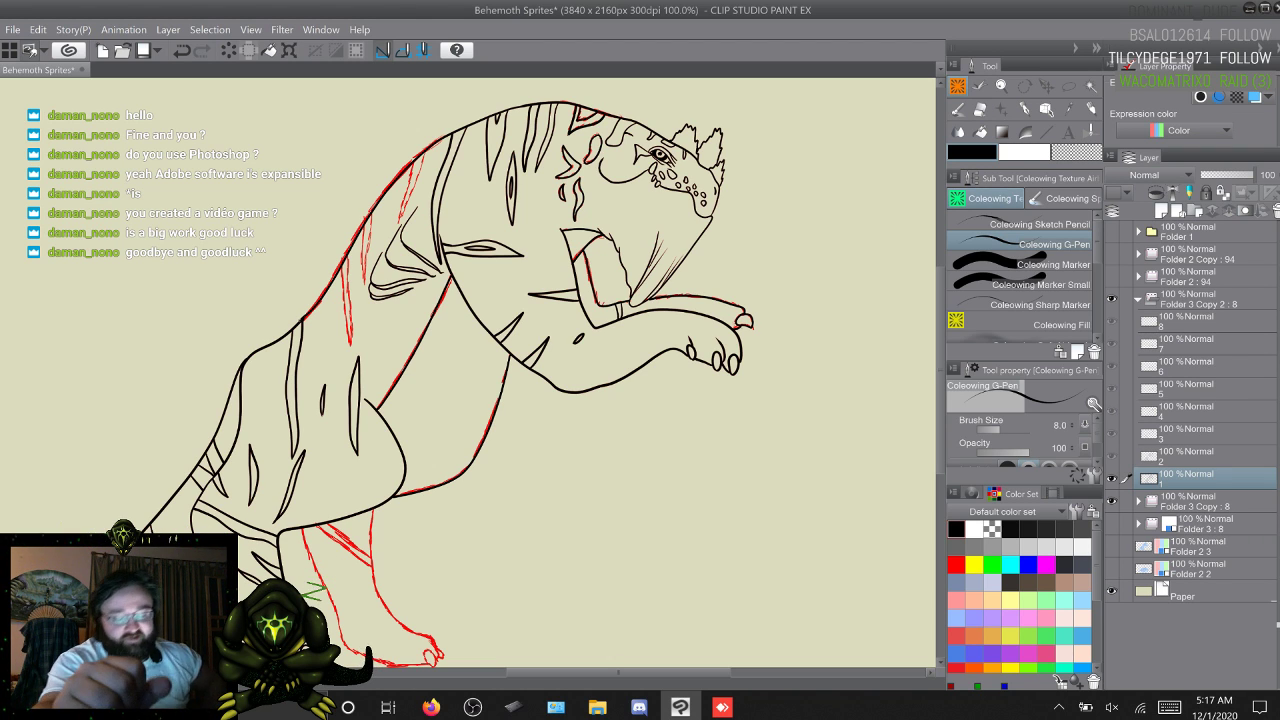
{"action": "key", "text": "ctrl+z"}
{"action": "key", "text": "ctrl+z"}
{"action": "key", "text": "ctrl+z"}
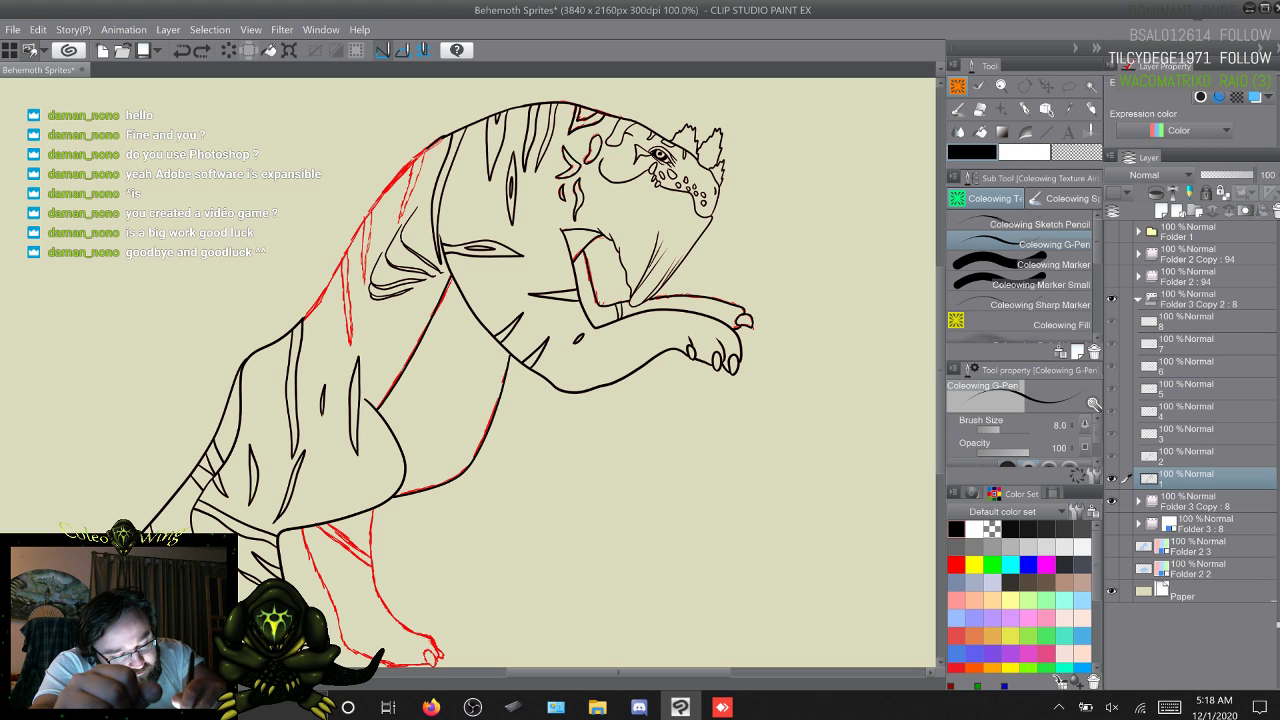
{"action": "left_click_drag", "start_coordinate": [370, 211], "coordinate": [335, 272]}
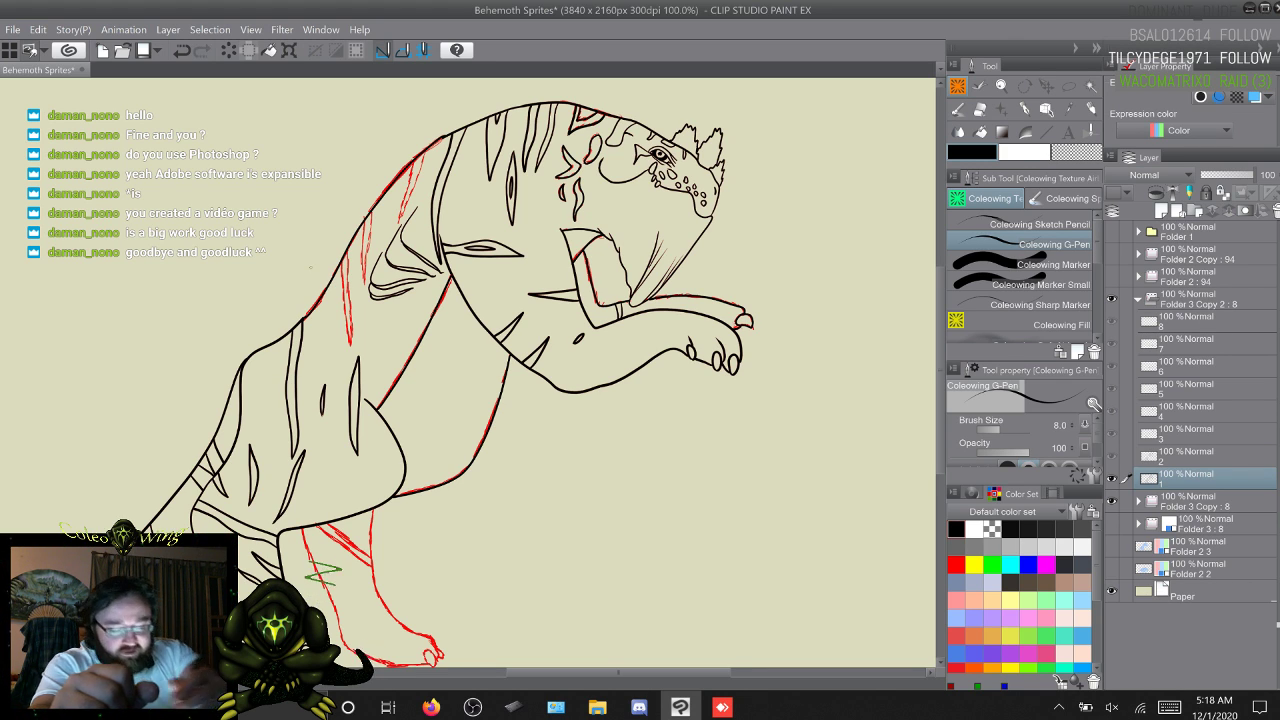
{"action": "key", "text": "ctrl+z"}
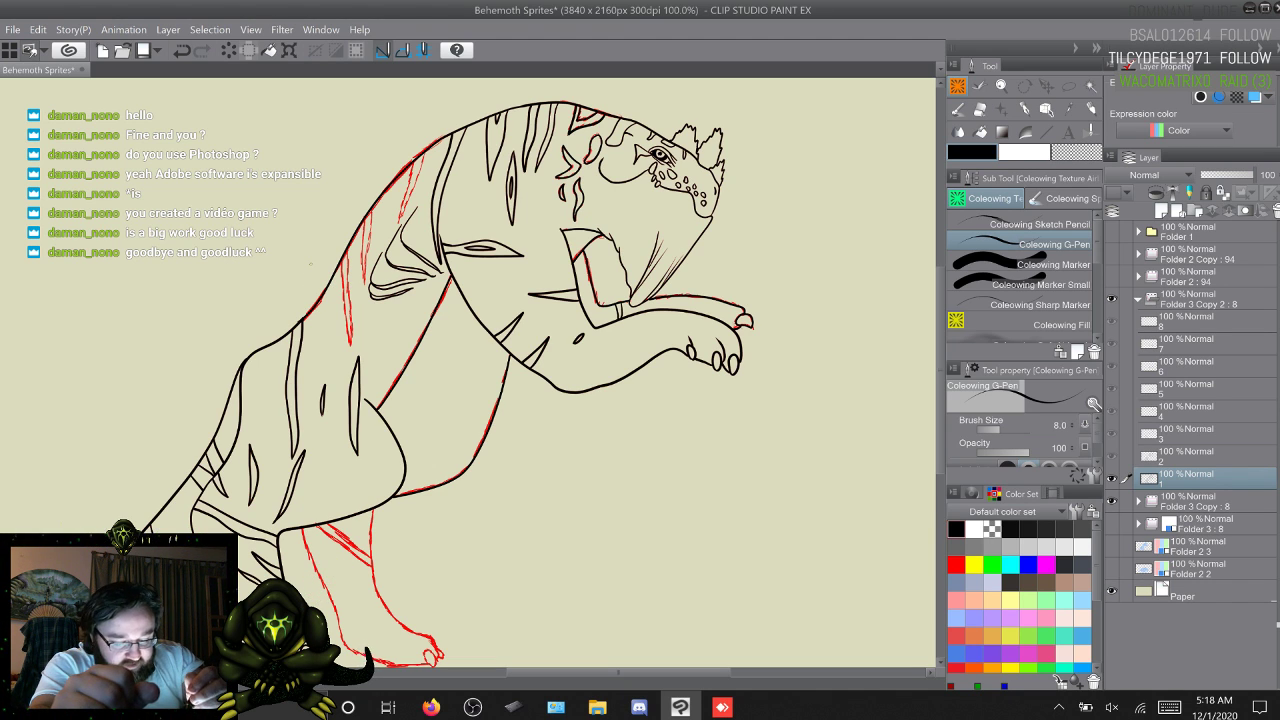
{"action": "key", "text": "ctrl+z"}
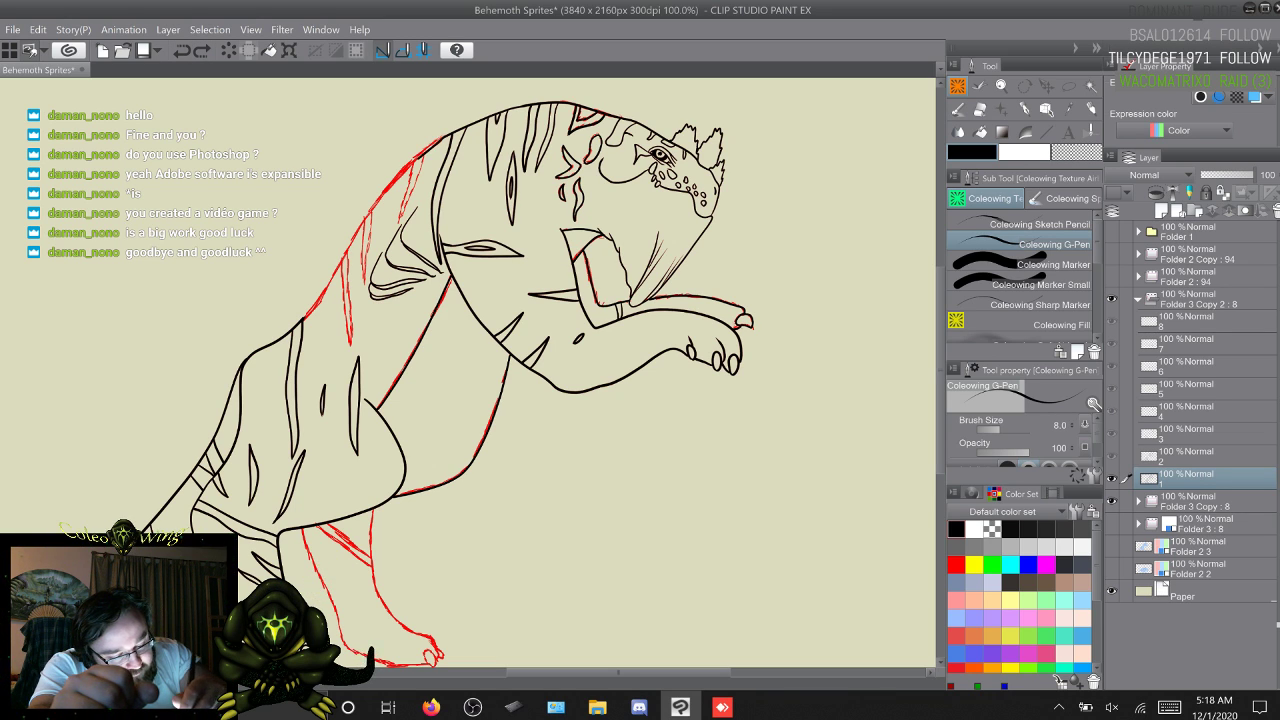
Step: Ink the back outline from the shoulder down to the hip, along with the red stripes beneath it
{"action": "left_click_drag", "start_coordinate": [380, 192], "coordinate": [308, 316]}
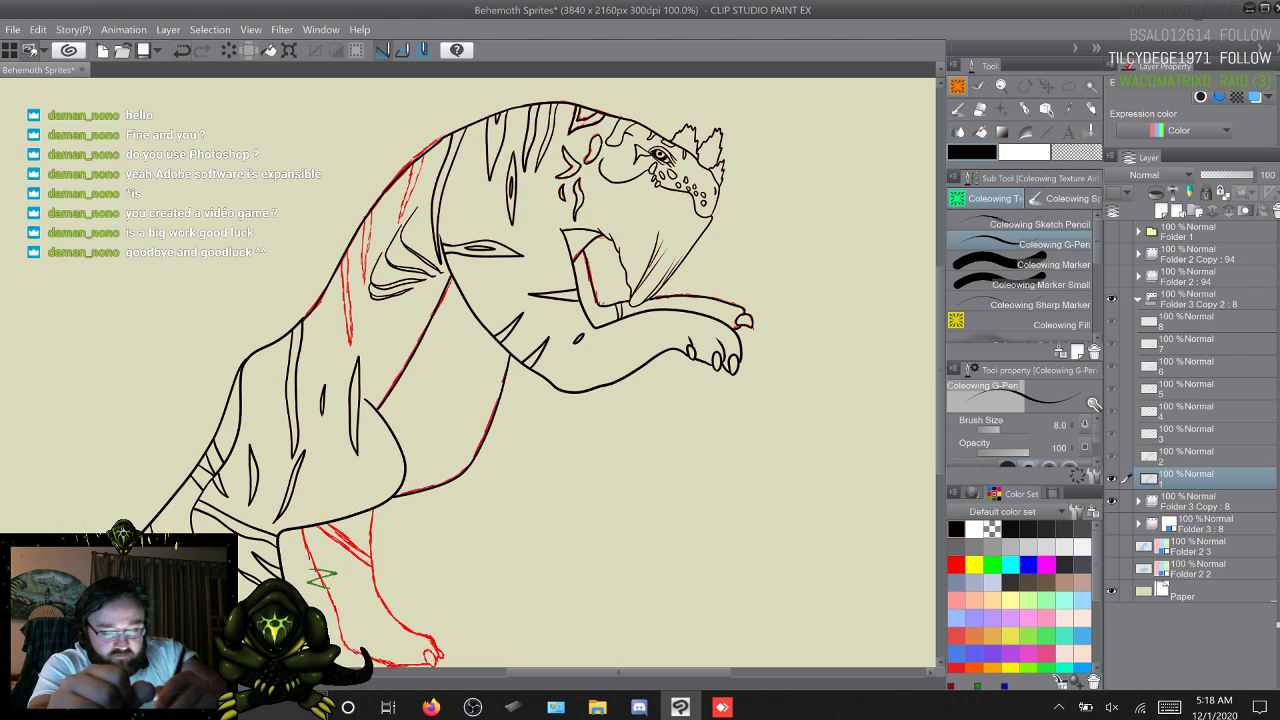
{"action": "key", "text": "ctrl+z"}
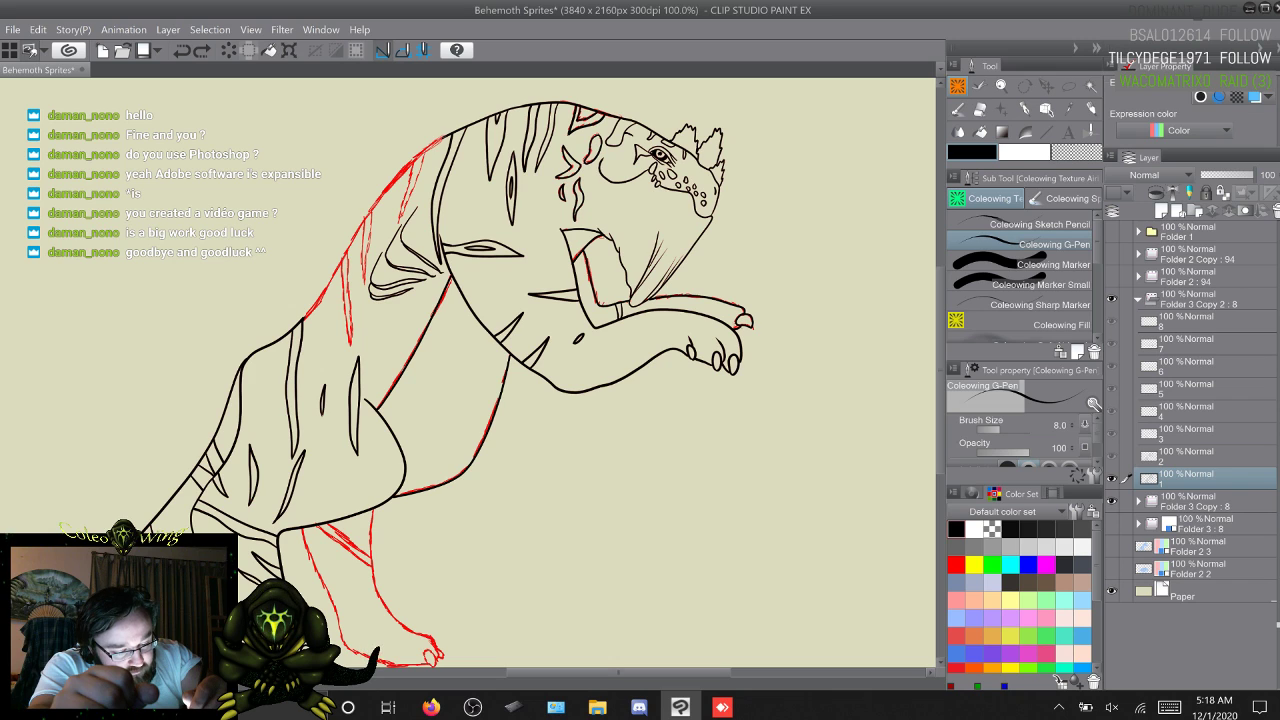
{"action": "mouse_move", "coordinate": [447, 138]}
{"action": "left_mouse_down"}
{"action": "mouse_move", "coordinate": [386, 194]}
{"action": "mouse_move", "coordinate": [304, 318]}
{"action": "left_mouse_up"}
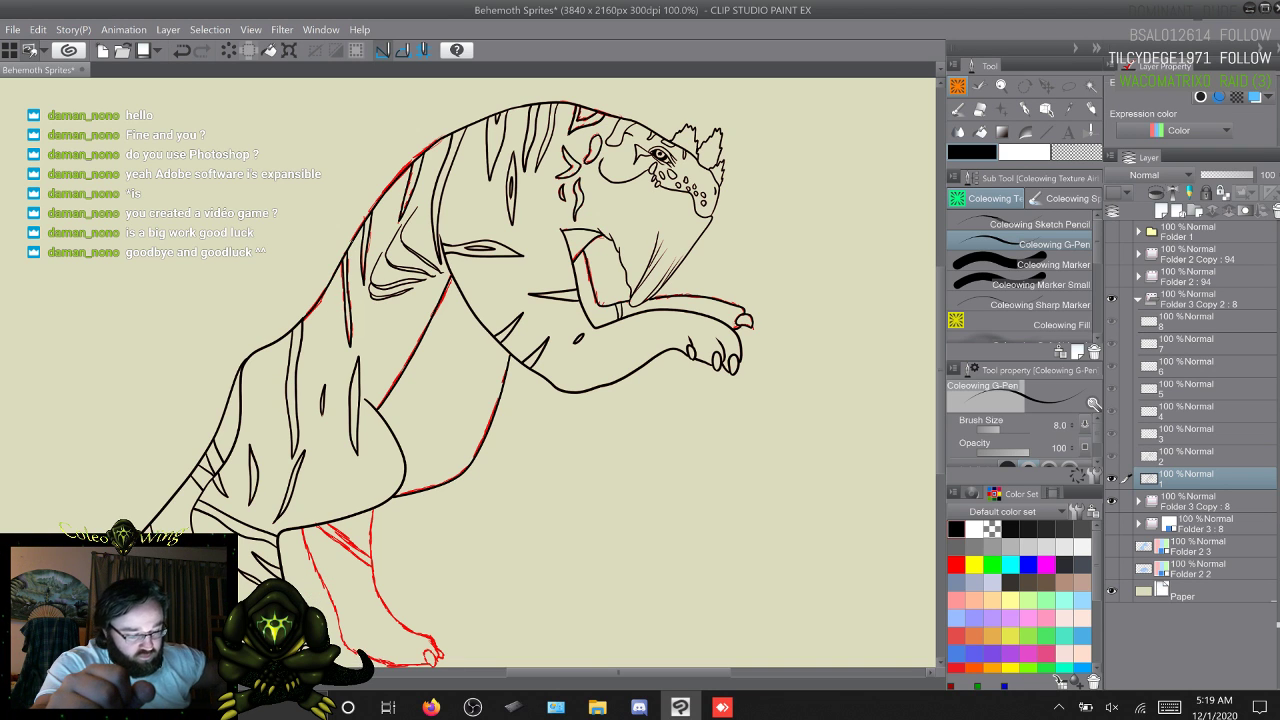
Step: Ink the lower hind leg's front and inner edges, foot, claws and upper stripes over the red sketch
{"action": "scroll", "coordinate": [409, 377], "scroll_direction": "down", "scroll_amount": 2}
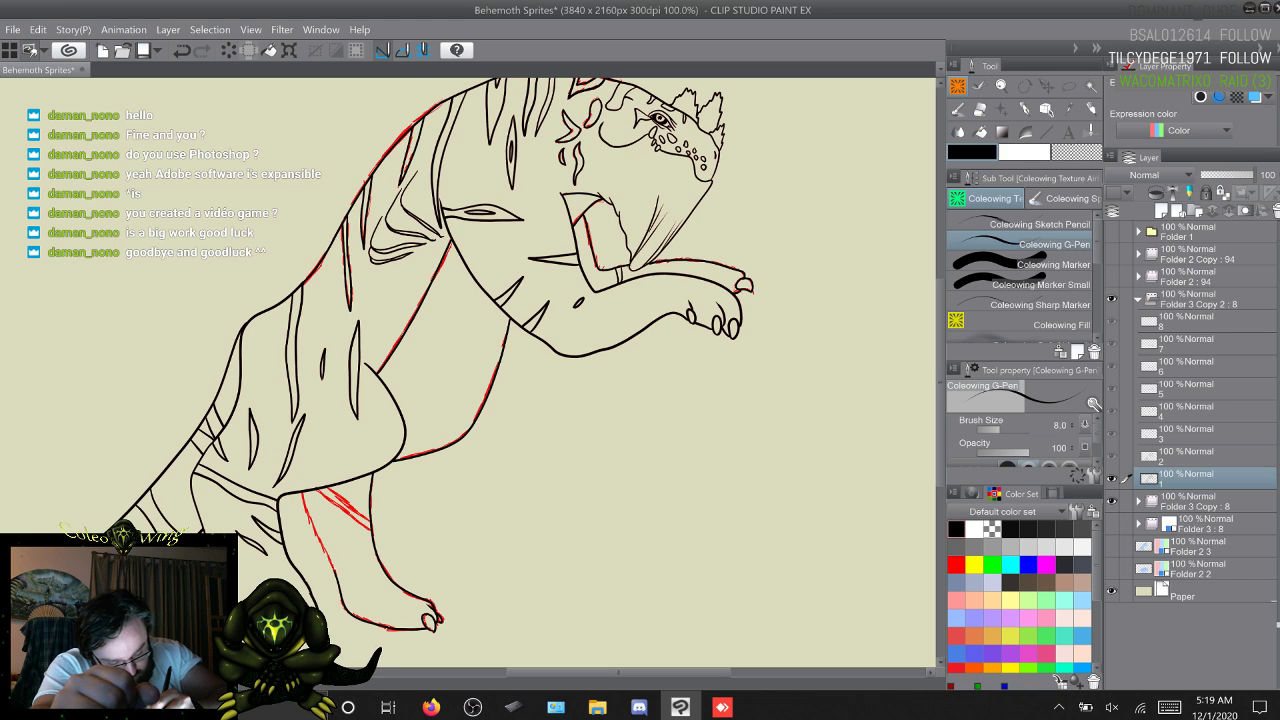
{"action": "left_click_drag", "start_coordinate": [337, 572], "coordinate": [303, 492]}
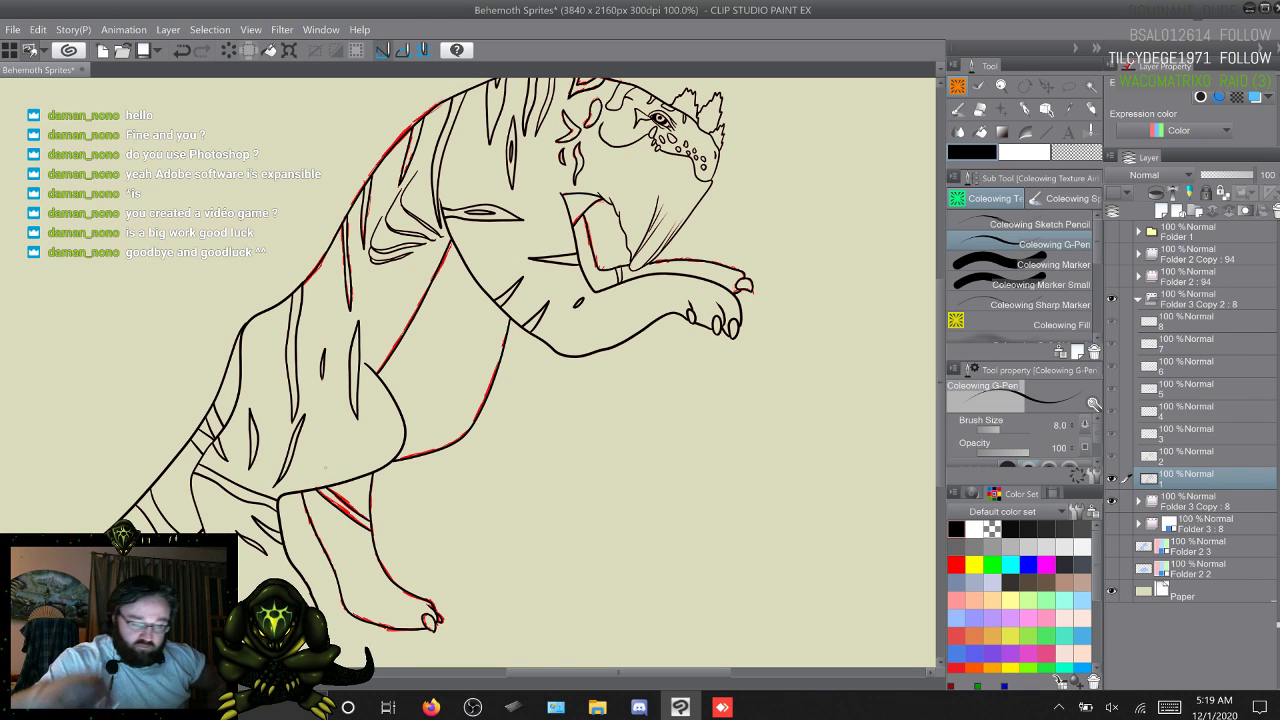
Step: Switch to frame layer 2 and ink the red outlines of the near and far raised forelegs, including the far claw
{"action": "key", "text": "w"}
{"action": "key", "text": "w"}
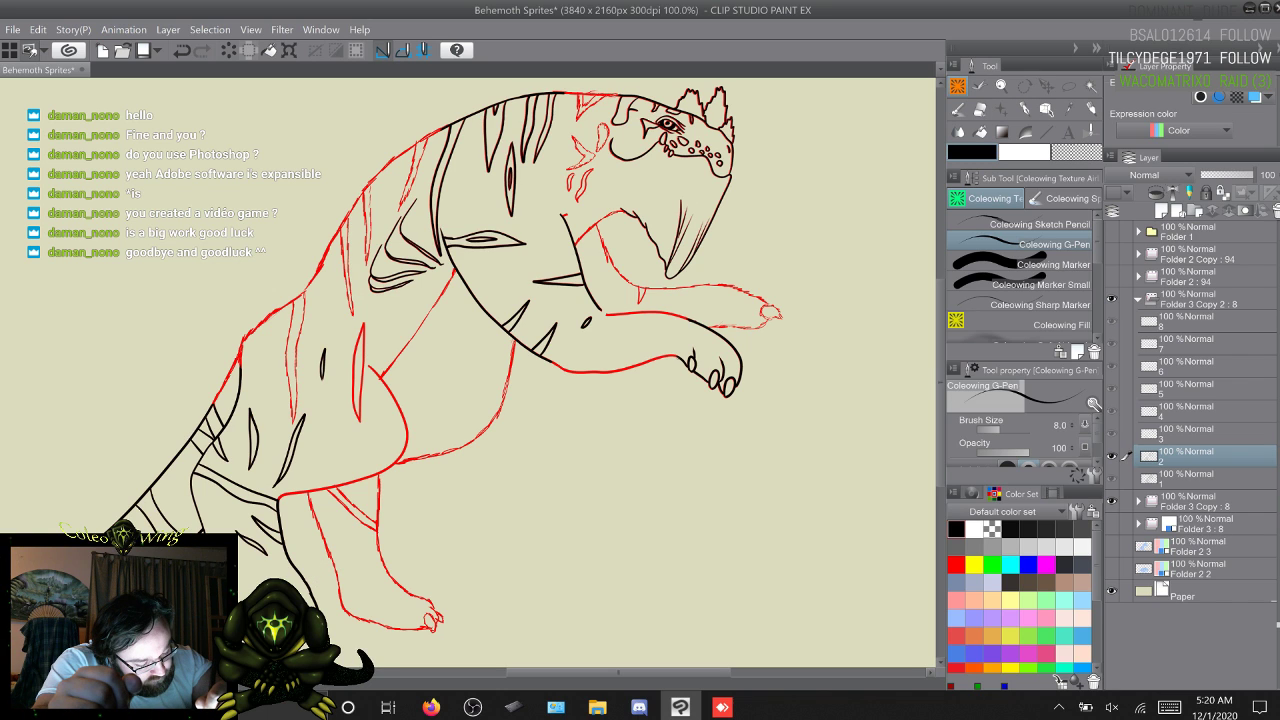
{"action": "left_click_drag", "start_coordinate": [310, 574], "coordinate": [334, 586]}
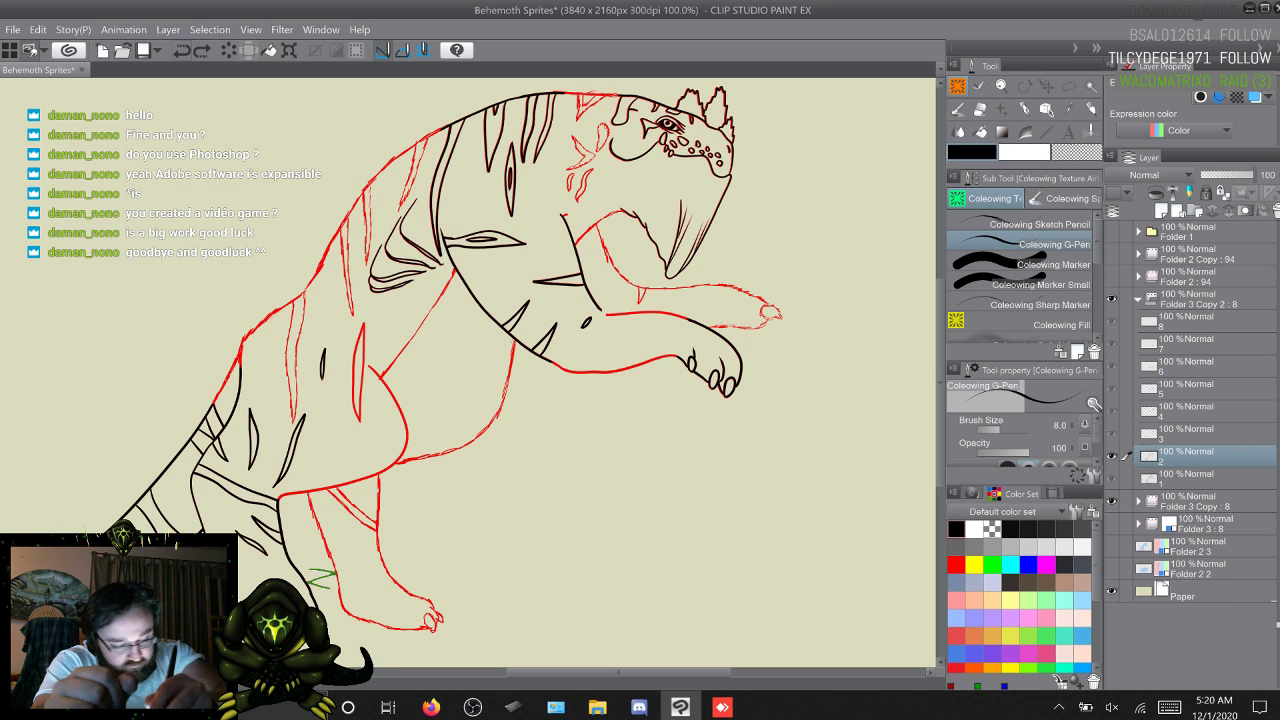
{"action": "key", "text": "ctrl+z"}
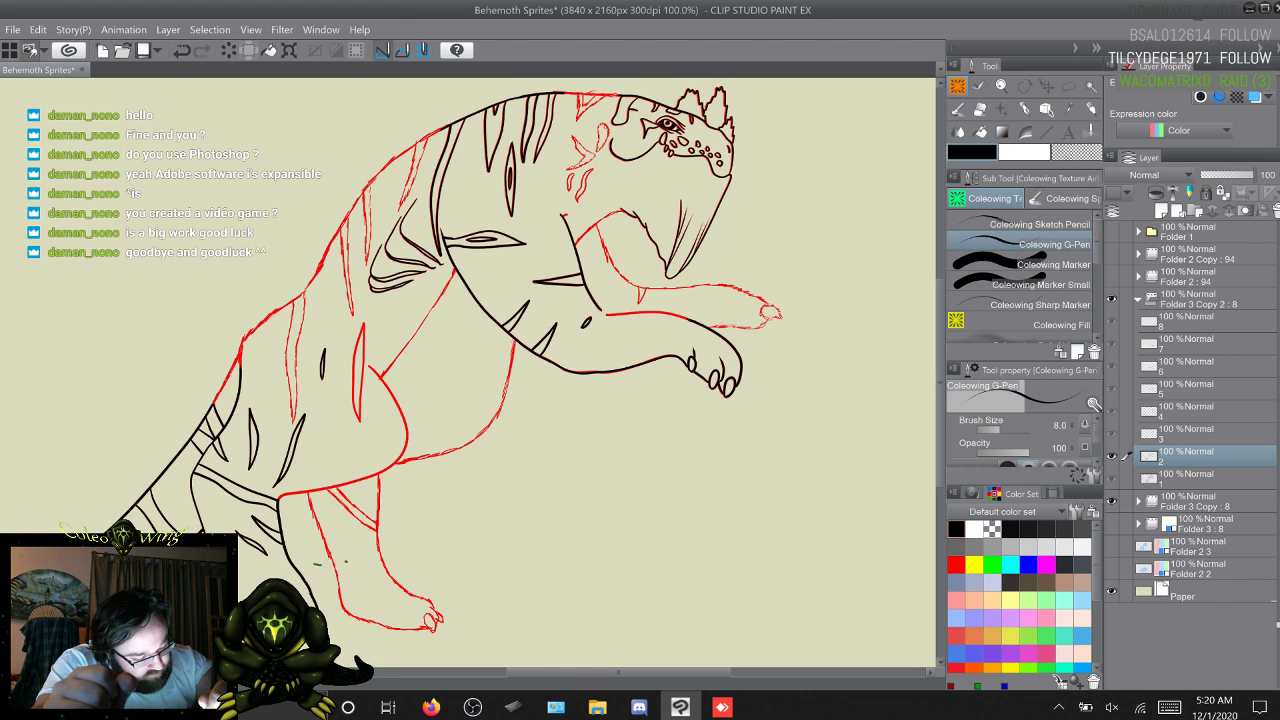
{"action": "left_click_drag", "start_coordinate": [674, 316], "coordinate": [614, 314]}
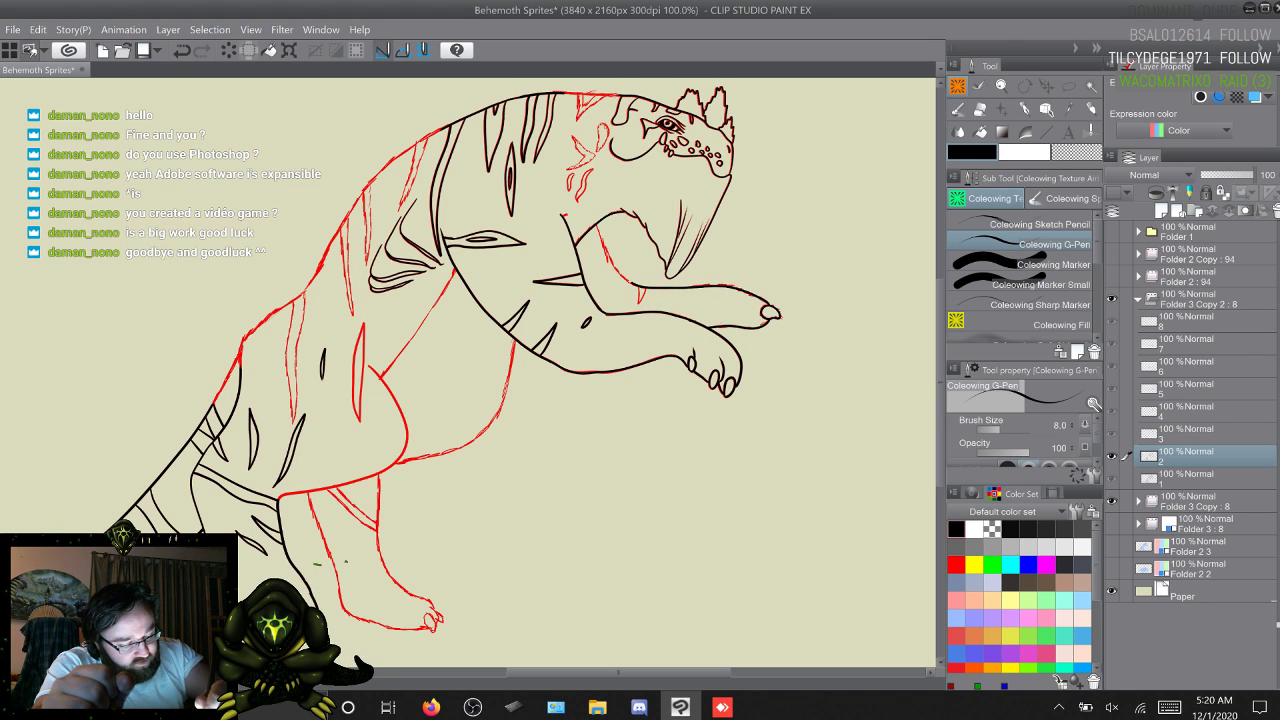
{"action": "mouse_move", "coordinate": [655, 288]}
{"action": "left_mouse_down"}
{"action": "mouse_move", "coordinate": [610, 262]}
{"action": "mouse_move", "coordinate": [598, 226]}
{"action": "left_mouse_up"}
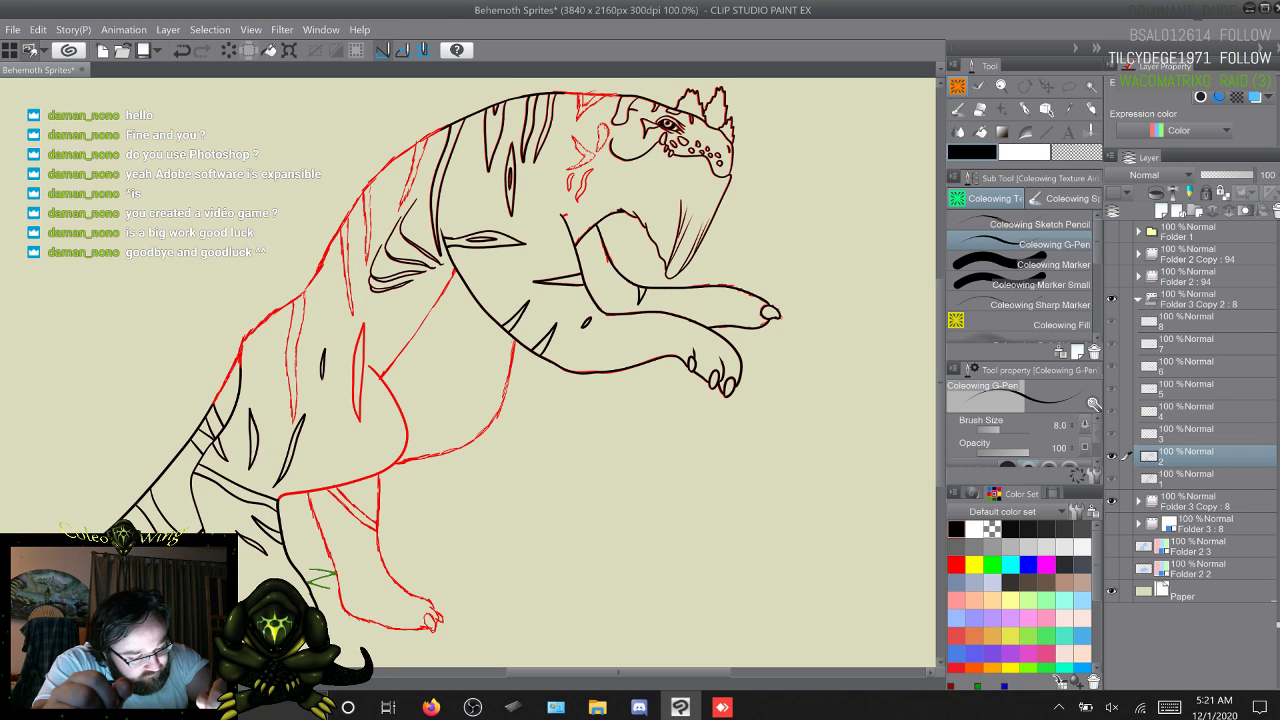
Step: Ink the chest line under the jaw and the red neck and nape markings, and save the document
{"action": "left_click_drag", "start_coordinate": [563, 215], "coordinate": [622, 210]}
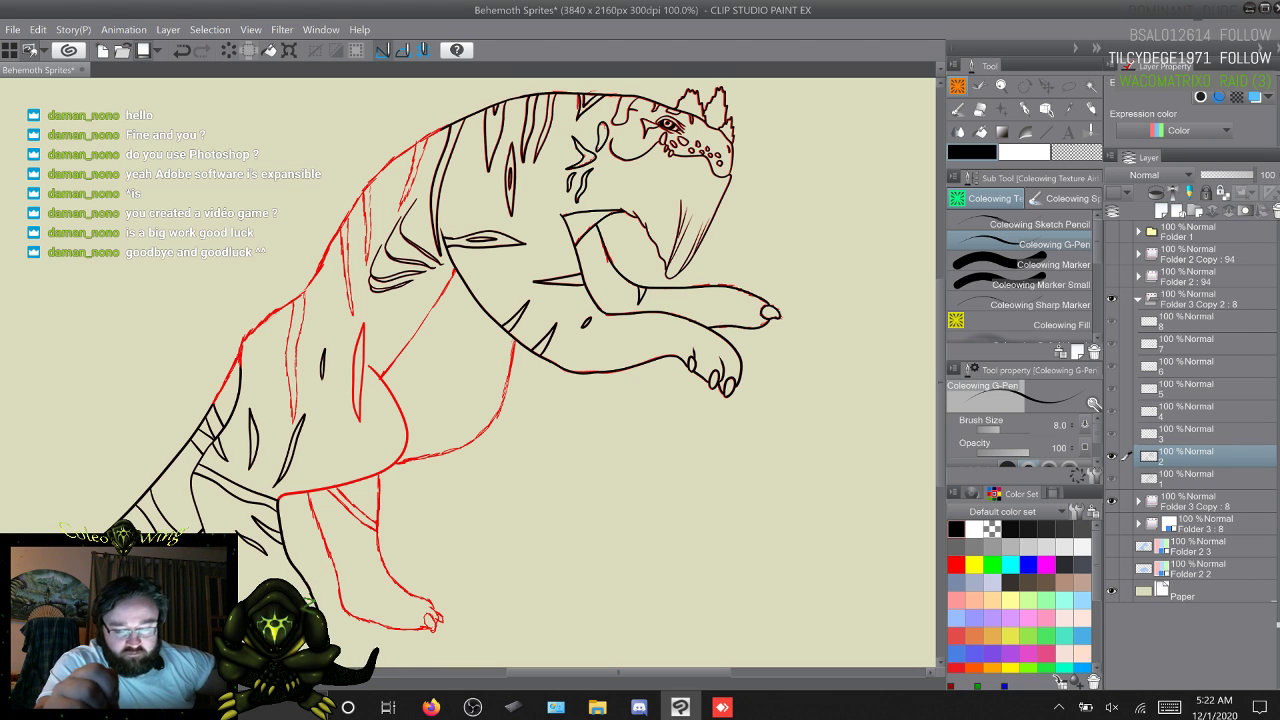
{"action": "key", "text": "ctrl+s"}
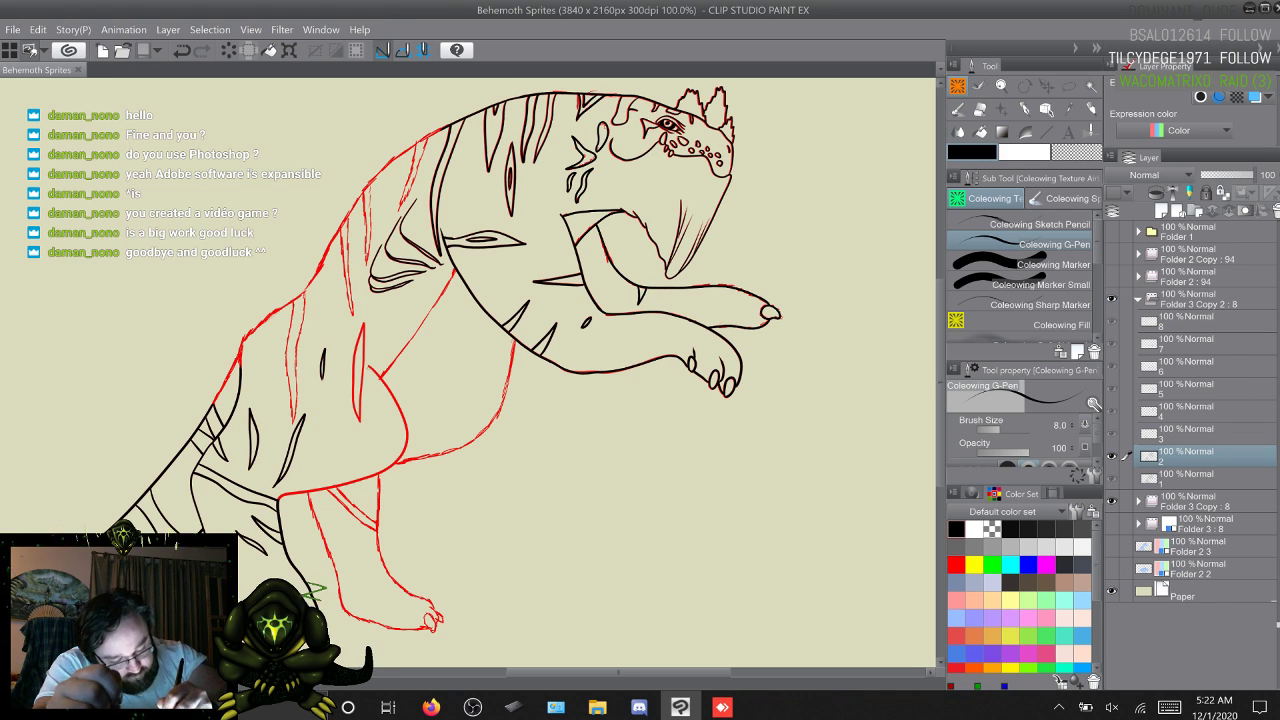
{"action": "key", "text": "ctrl+z"}
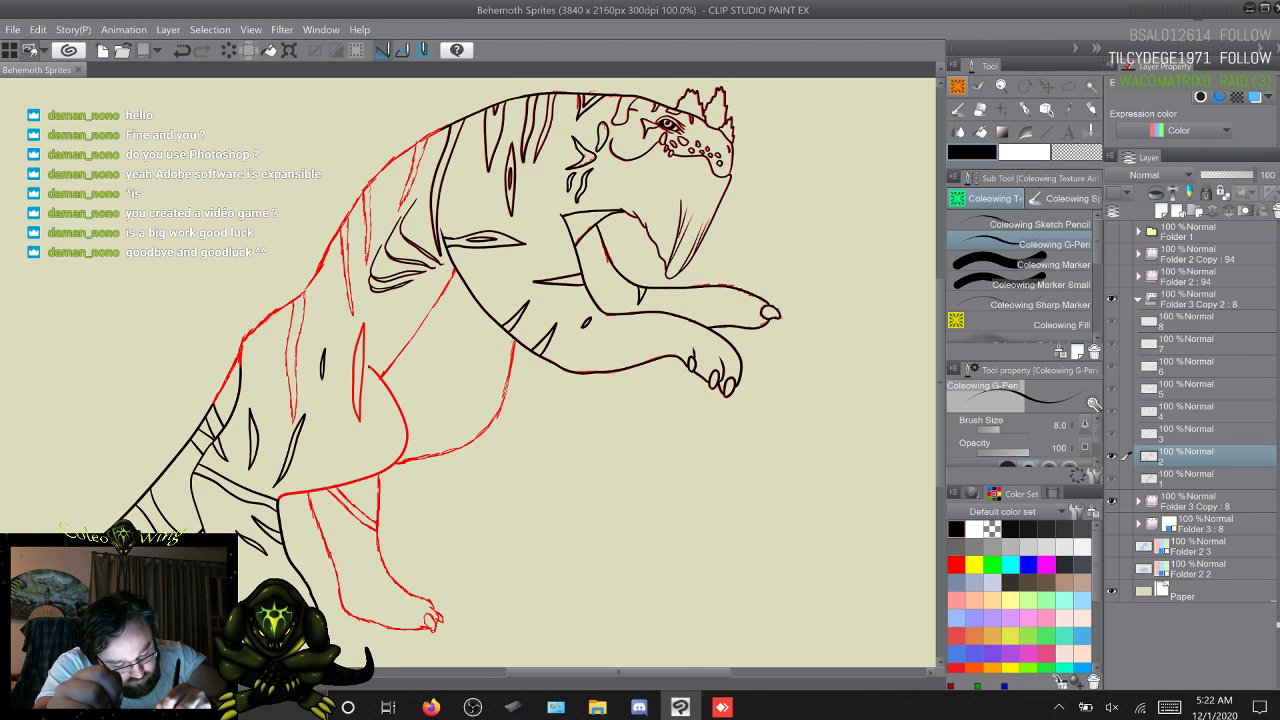
{"action": "left_click_drag", "start_coordinate": [308, 584], "coordinate": [340, 562]}
{"action": "key", "text": "ctrl+z"}
{"action": "key", "text": "ctrl+z"}
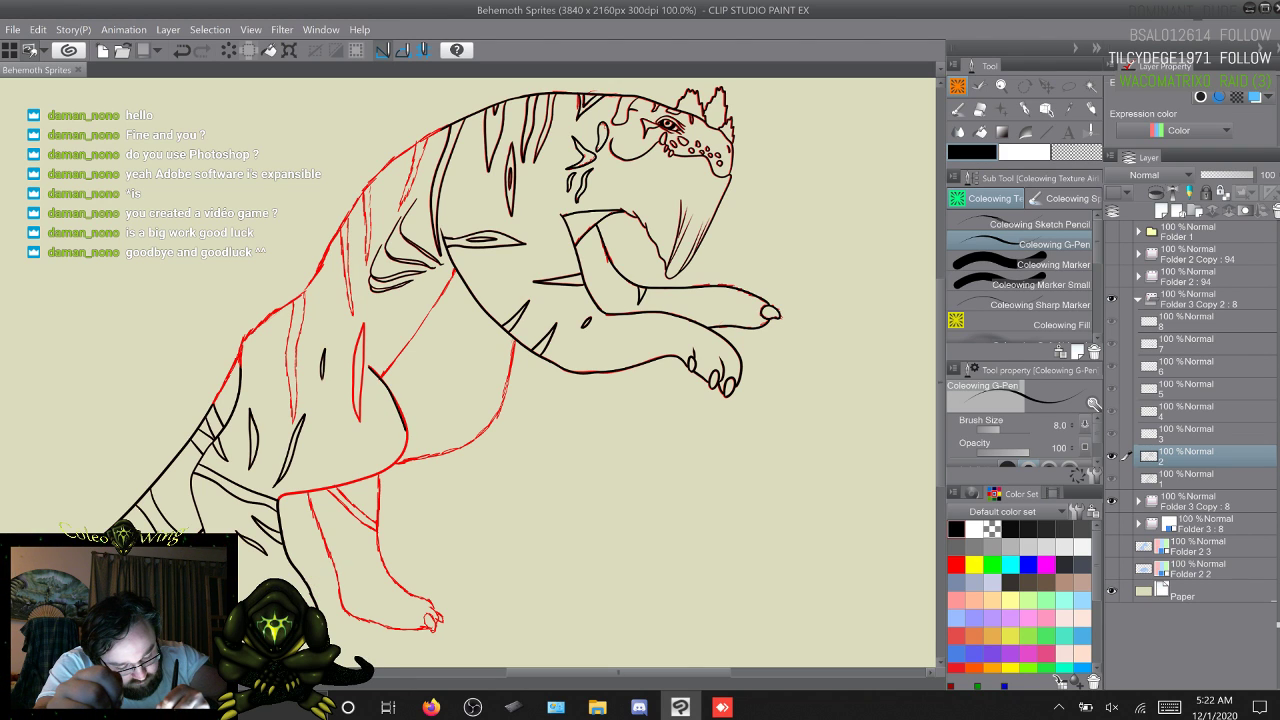
{"action": "left_click_drag", "start_coordinate": [362, 478], "coordinate": [279, 496]}
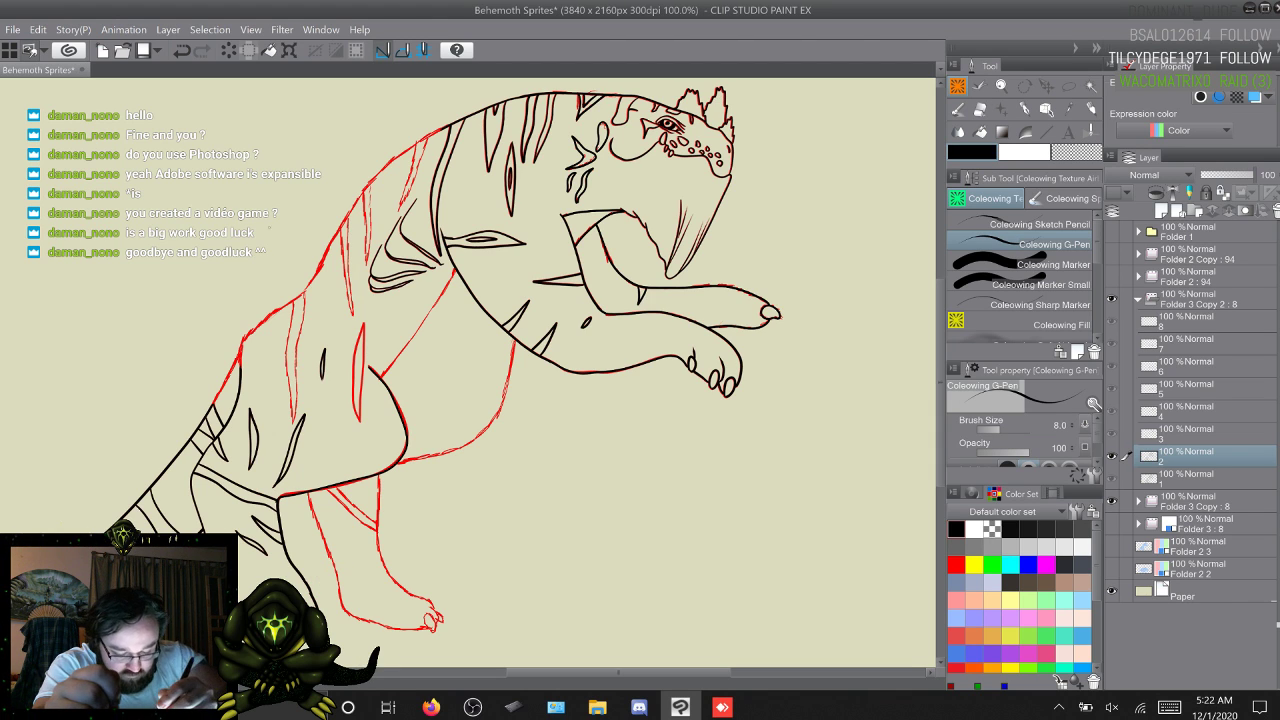
{"action": "key", "text": "ctrl+z"}
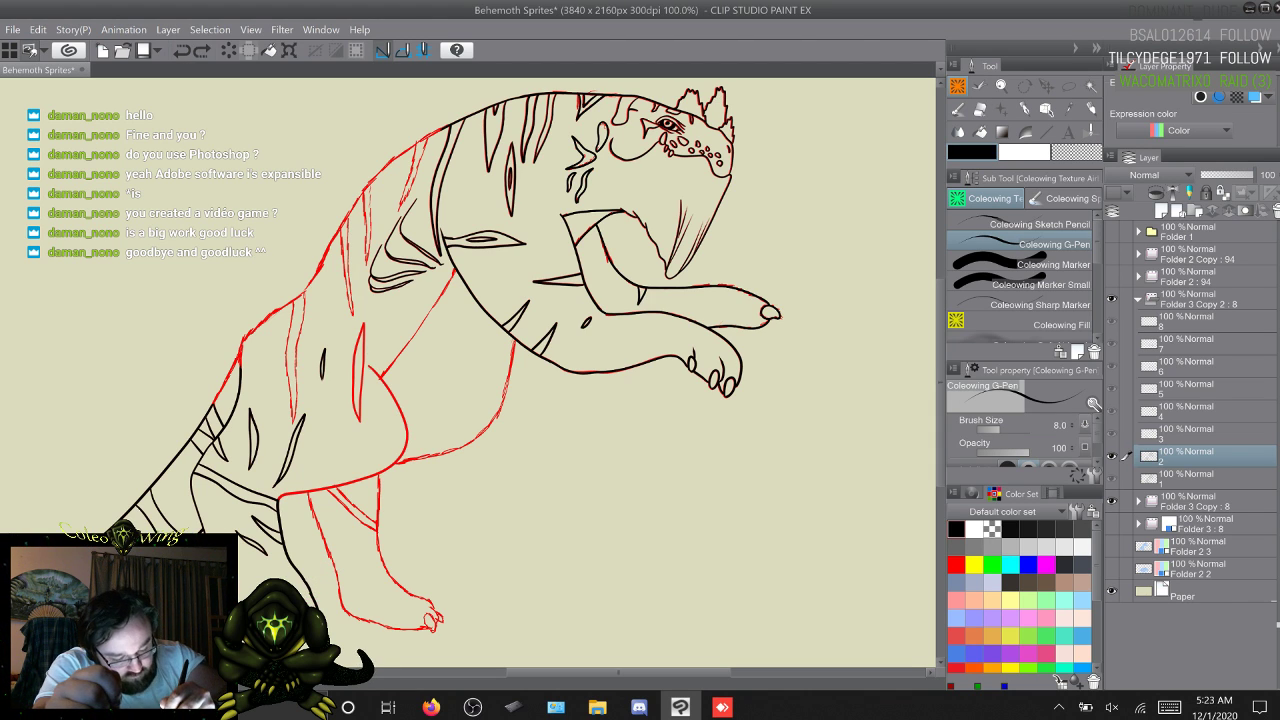
{"action": "left_click_drag", "start_coordinate": [310, 588], "coordinate": [334, 572]}
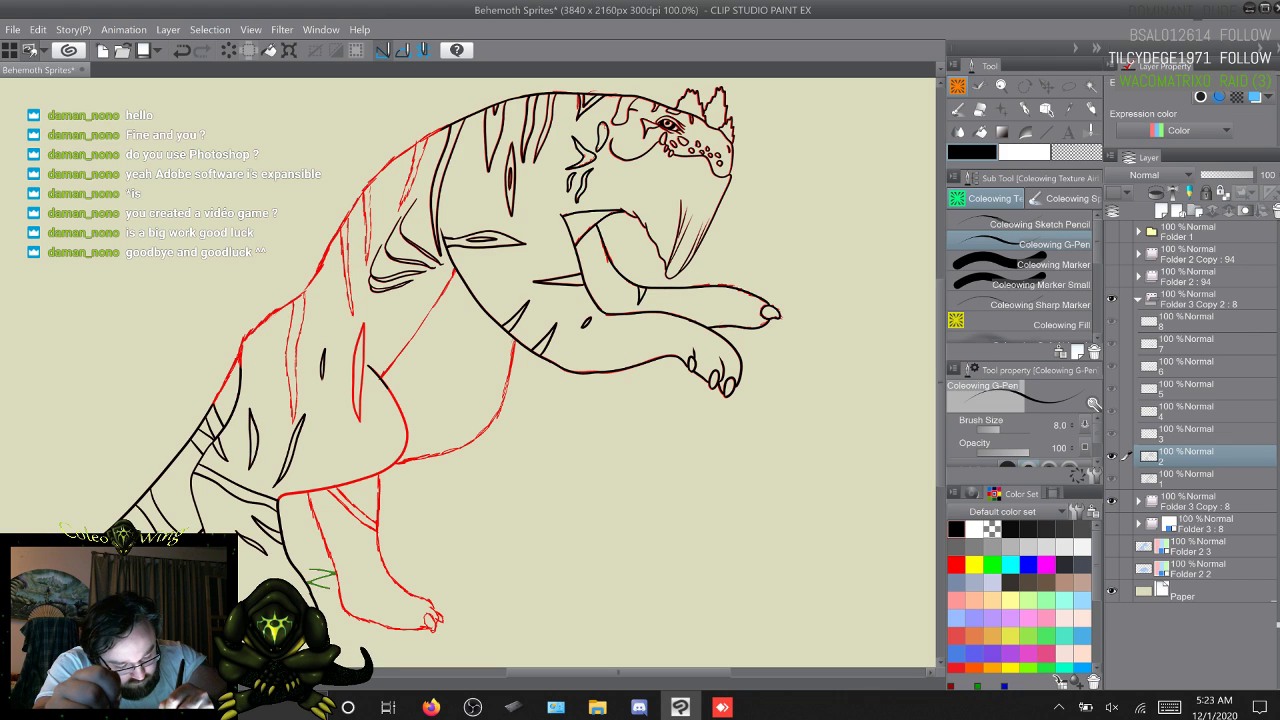
{"action": "key", "text": "ctrl+z"}
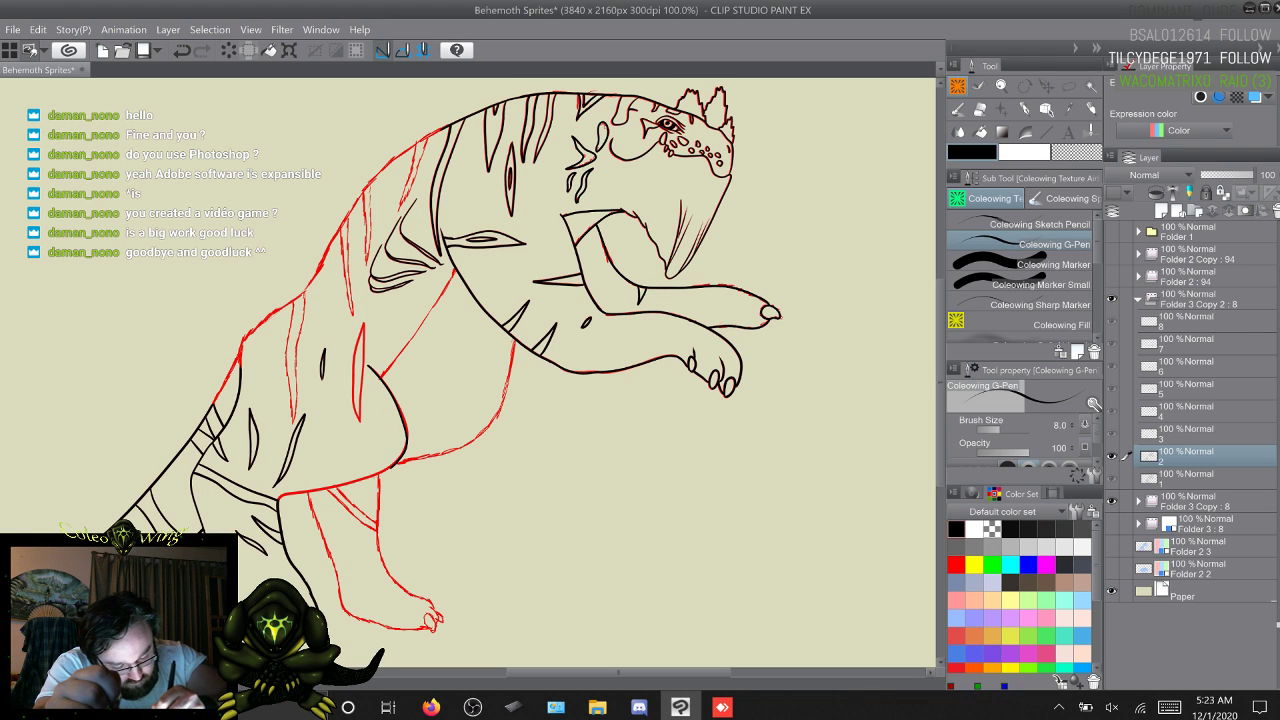
{"action": "left_click_drag", "start_coordinate": [392, 466], "coordinate": [289, 495]}
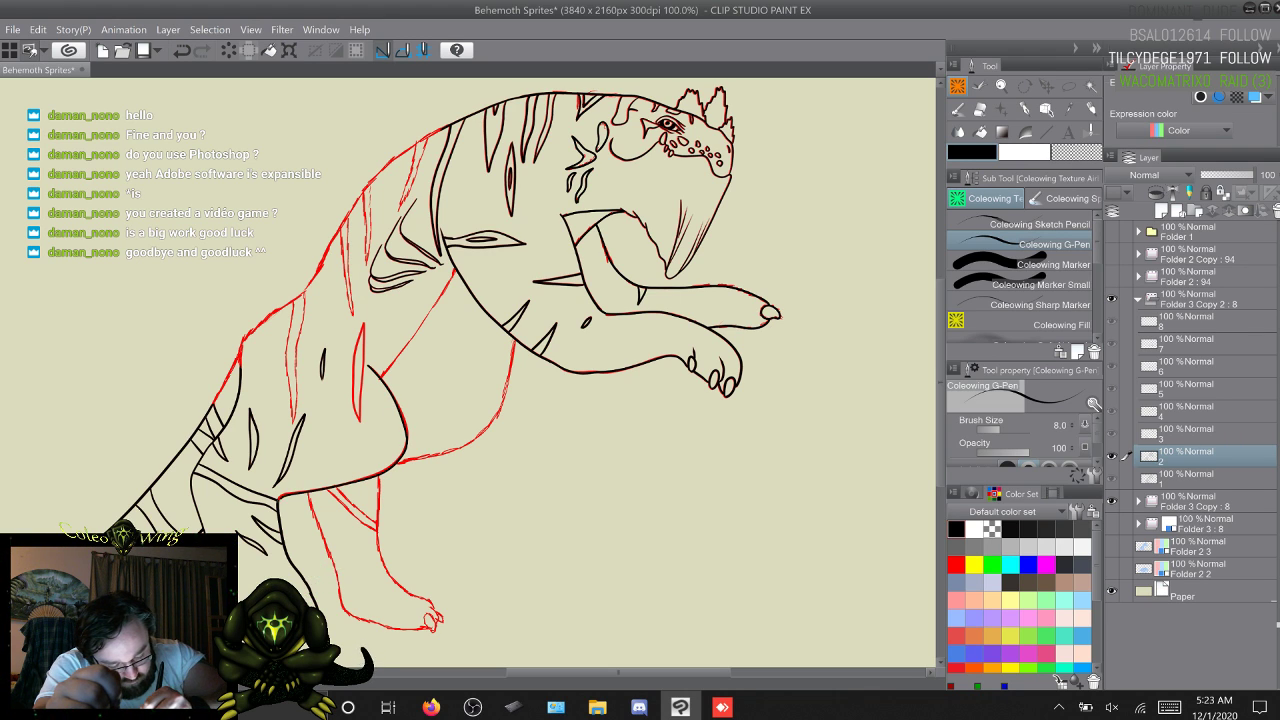
{"action": "key", "text": "ctrl+z"}
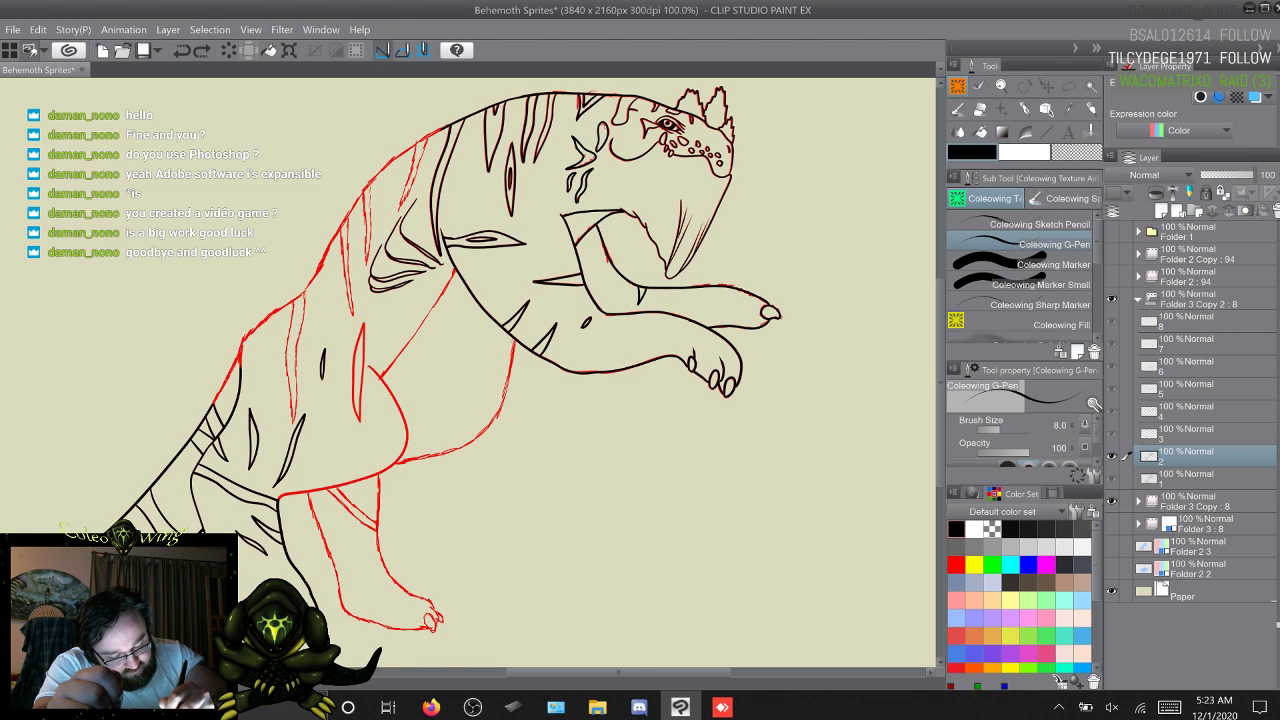
Step: Ink the near thigh's rounded front and lower edge over the red sketch
{"action": "mouse_move", "coordinate": [394, 396]}
{"action": "left_mouse_down"}
{"action": "mouse_move", "coordinate": [409, 440]}
{"action": "mouse_move", "coordinate": [360, 482]}
{"action": "left_mouse_up"}
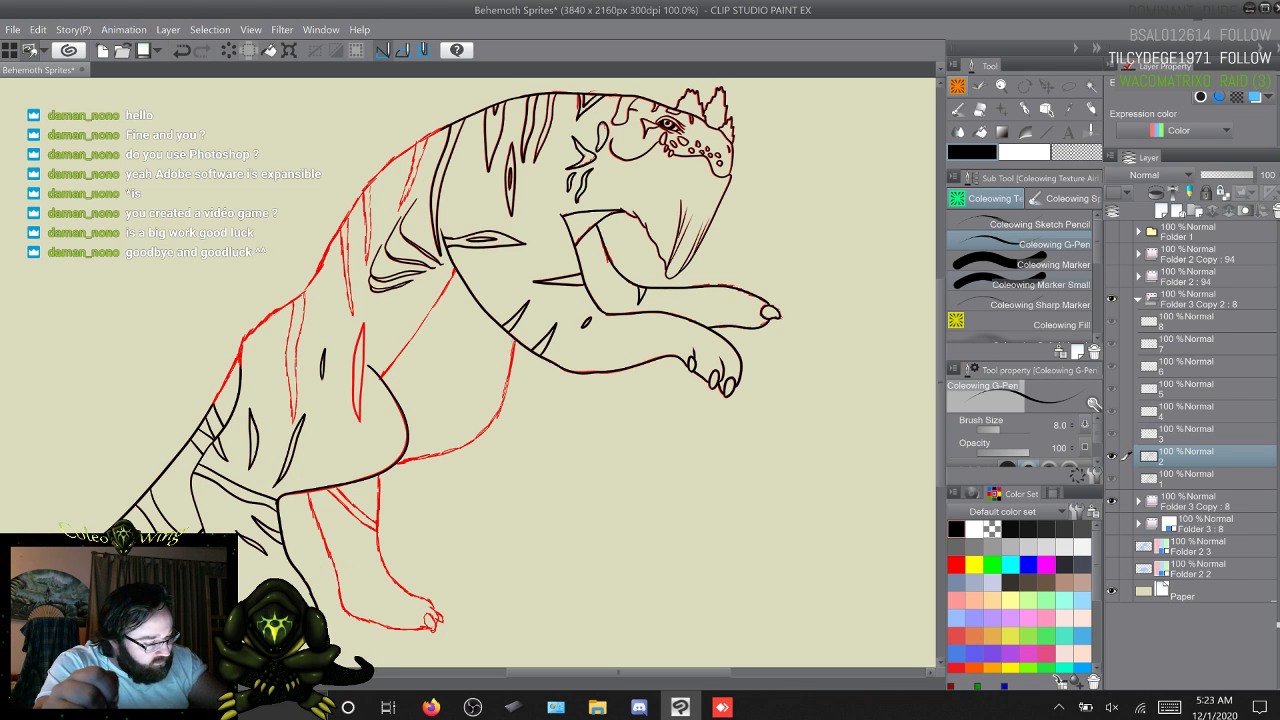
{"action": "left_click", "coordinate": [1040, 305]}
{"action": "left_click", "coordinate": [1040, 284]}
{"action": "left_click", "coordinate": [1040, 305]}
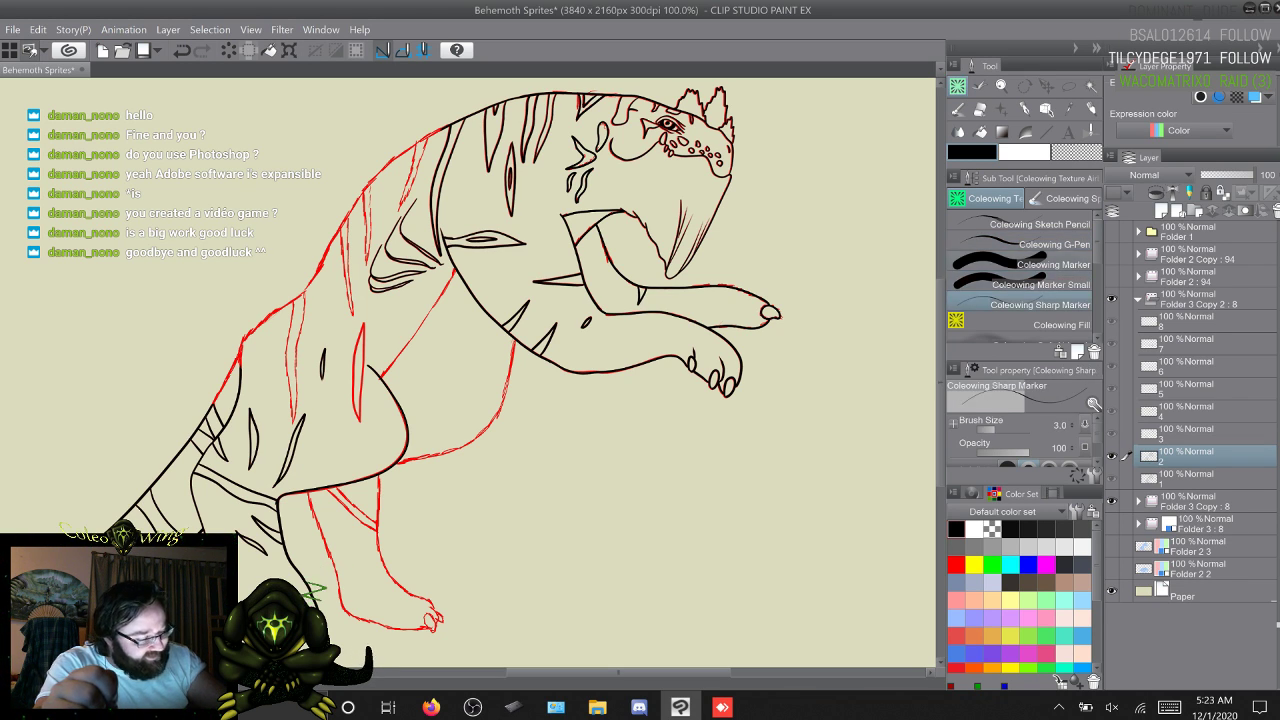
{"action": "key", "text": "c"}
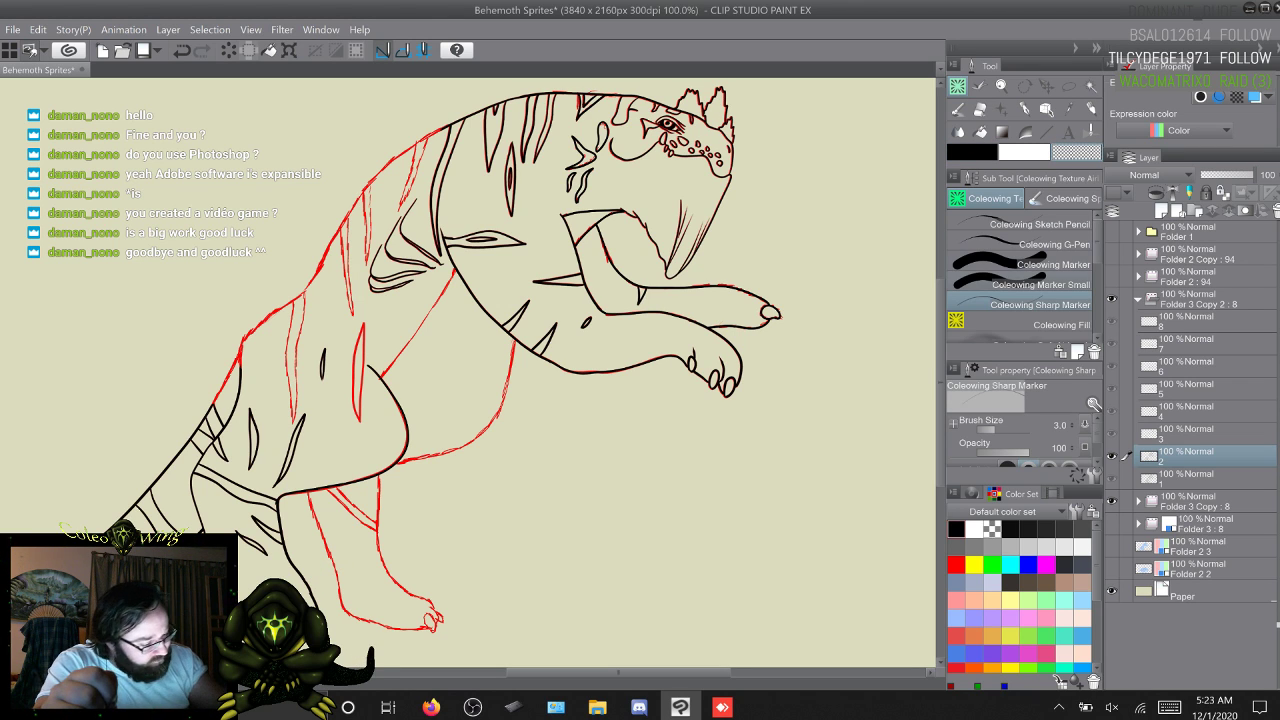
{"action": "left_click", "coordinate": [1040, 285]}
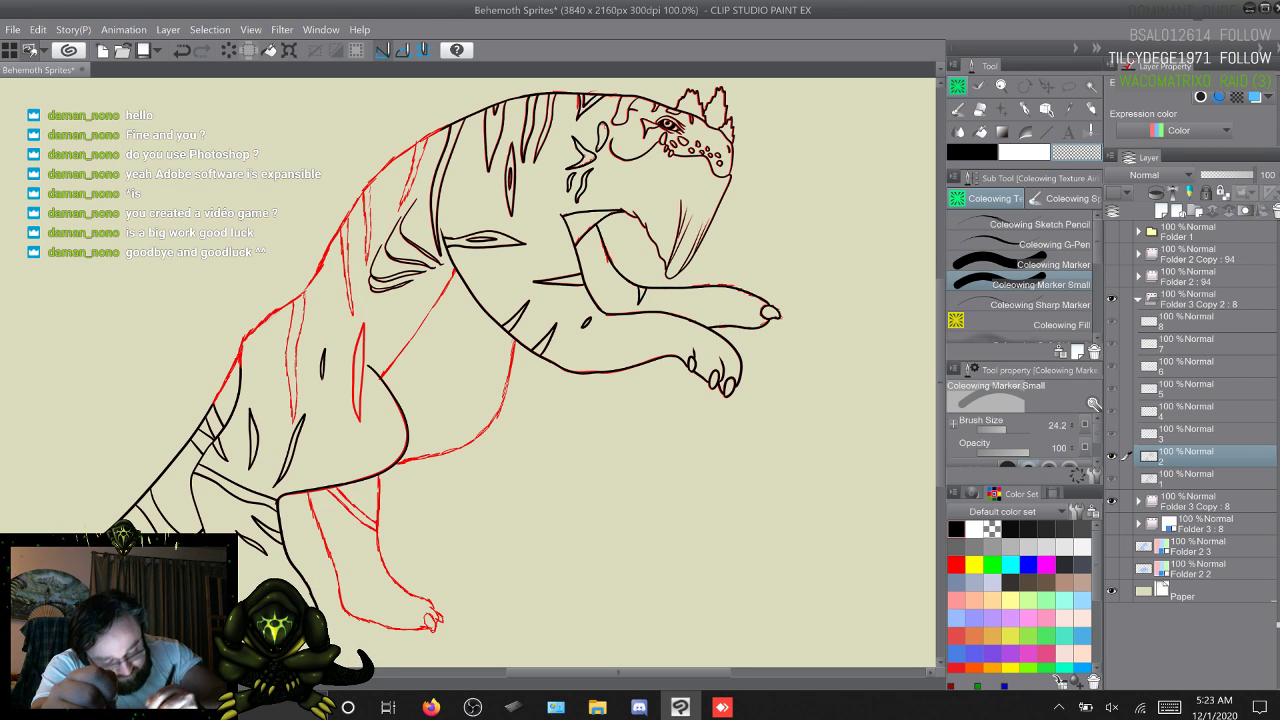
{"action": "left_click", "coordinate": [1040, 305]}
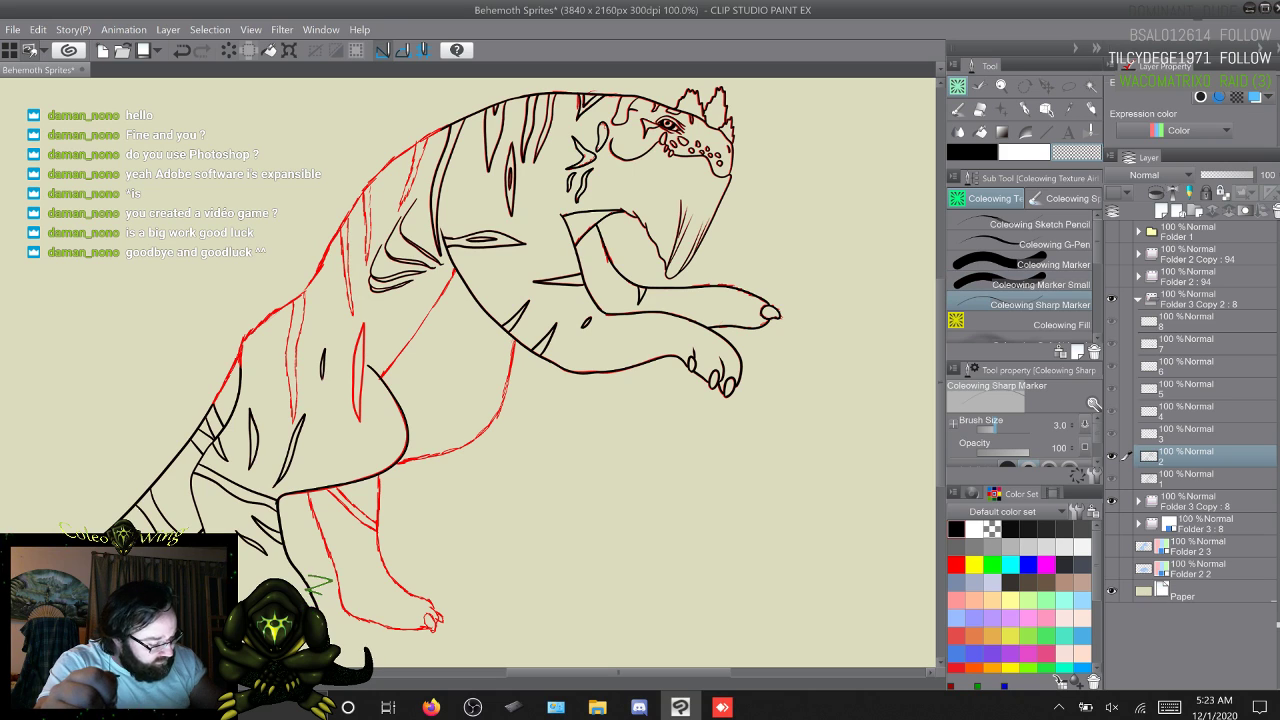
{"action": "left_click", "coordinate": [1001, 429]}
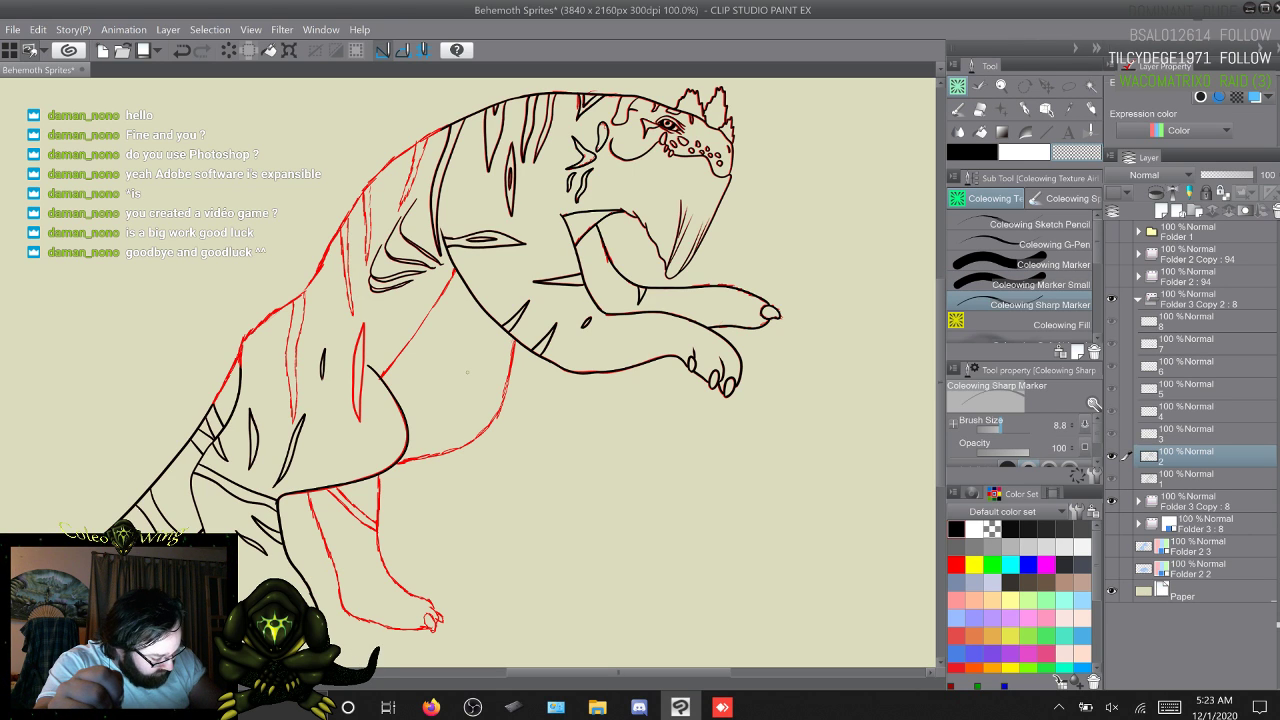
{"action": "left_click", "coordinate": [999, 429]}
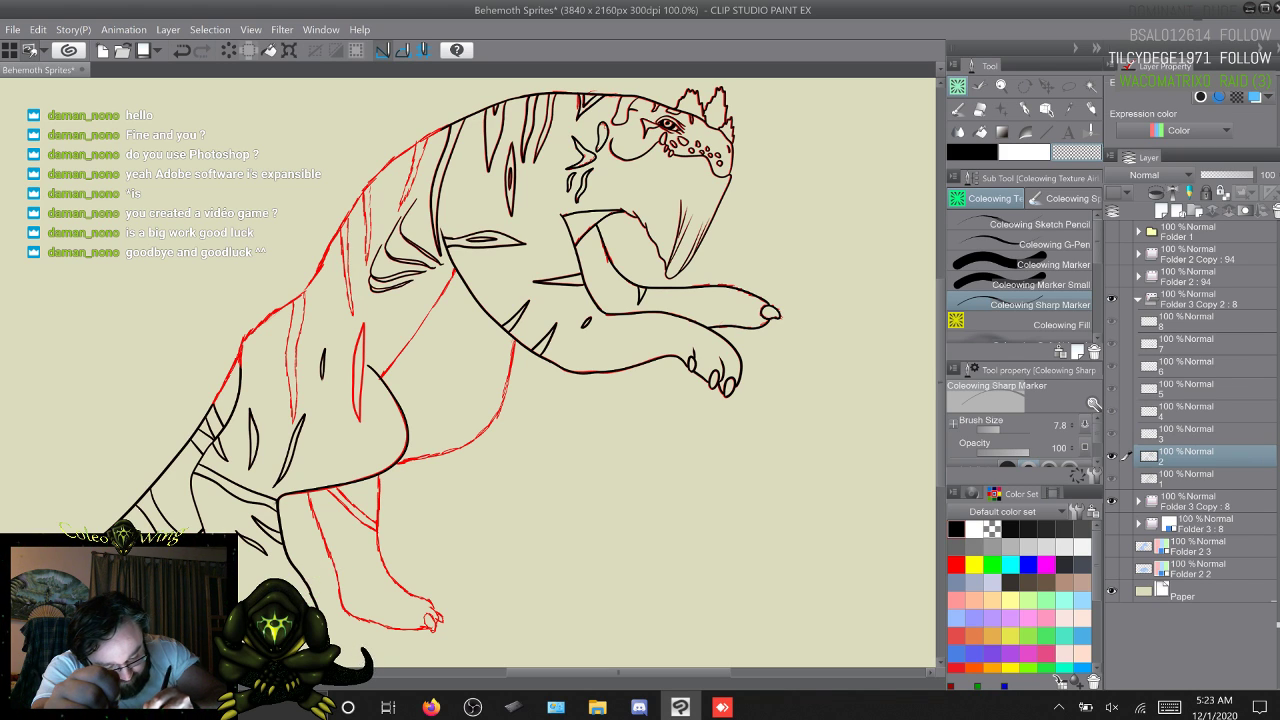
{"action": "left_click_drag", "start_coordinate": [320, 585], "coordinate": [342, 558]}
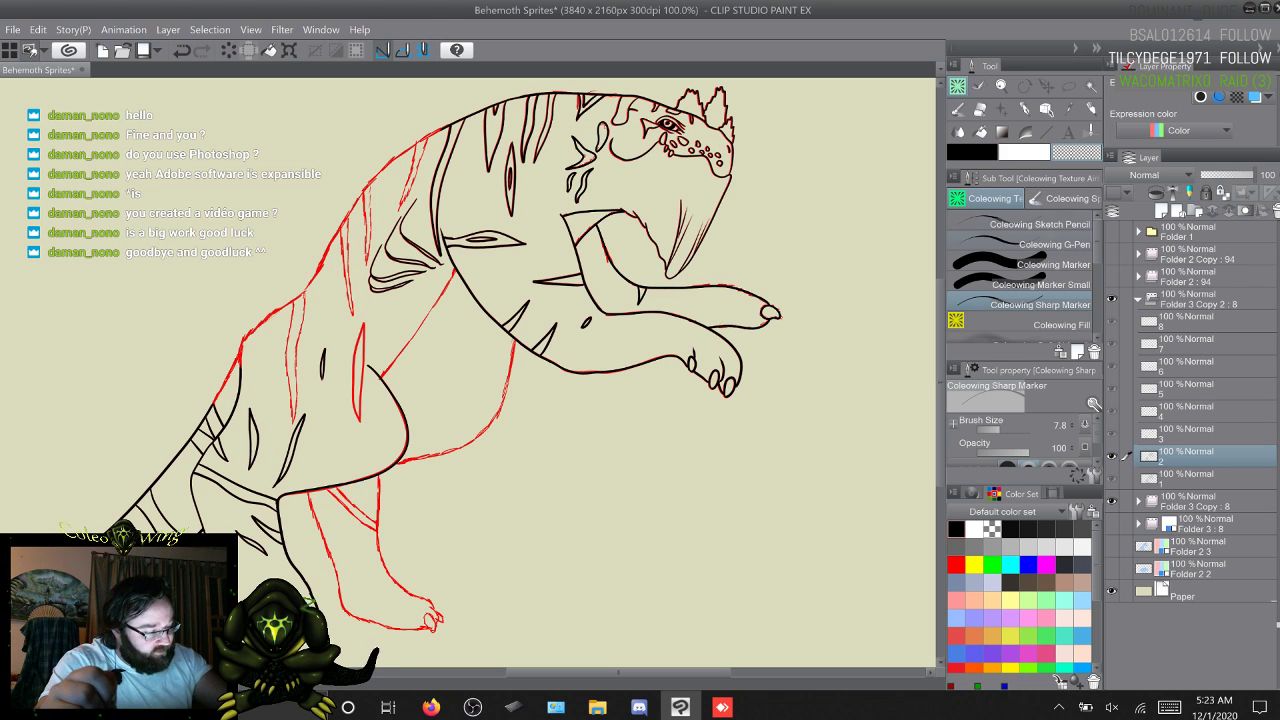
{"action": "key", "text": "p"}
{"action": "key", "text": "c"}
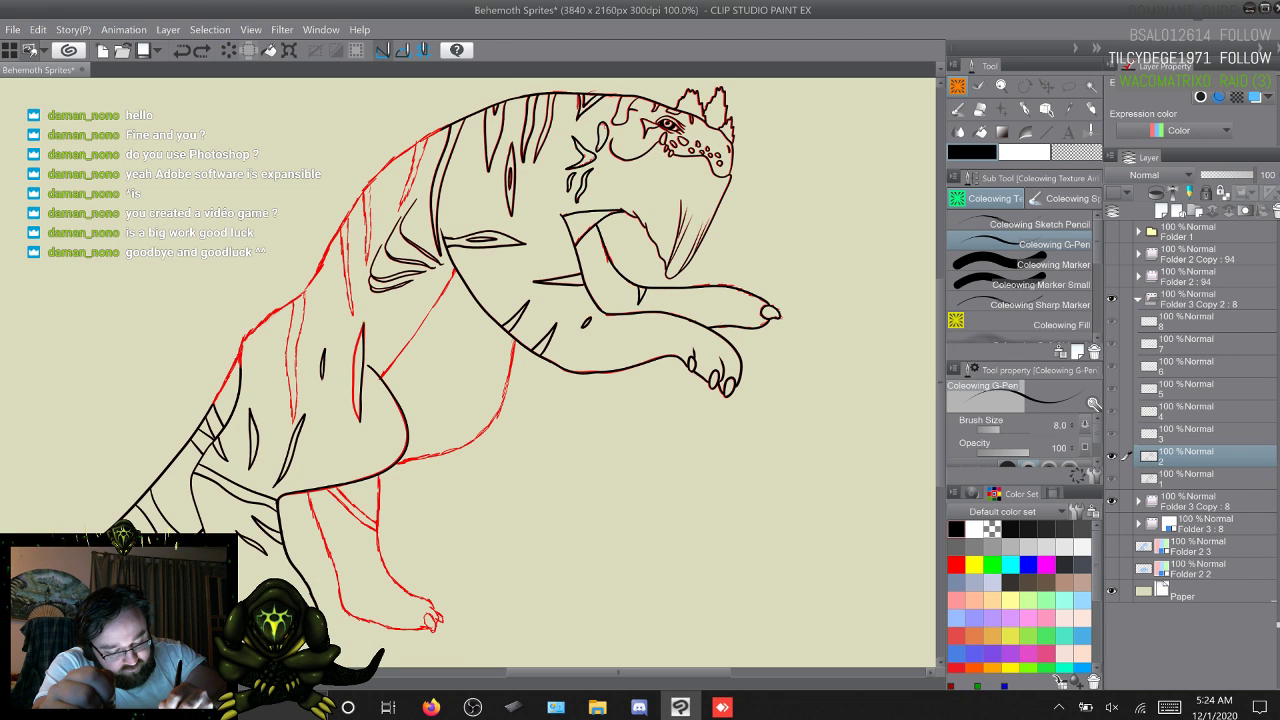
Step: Ink frame 2's remaining red body lines with the Coleowing G-Pen: thigh stripe, torso, belly, striped back and lower hind leg
{"action": "left_click_drag", "start_coordinate": [363, 324], "coordinate": [353, 376]}
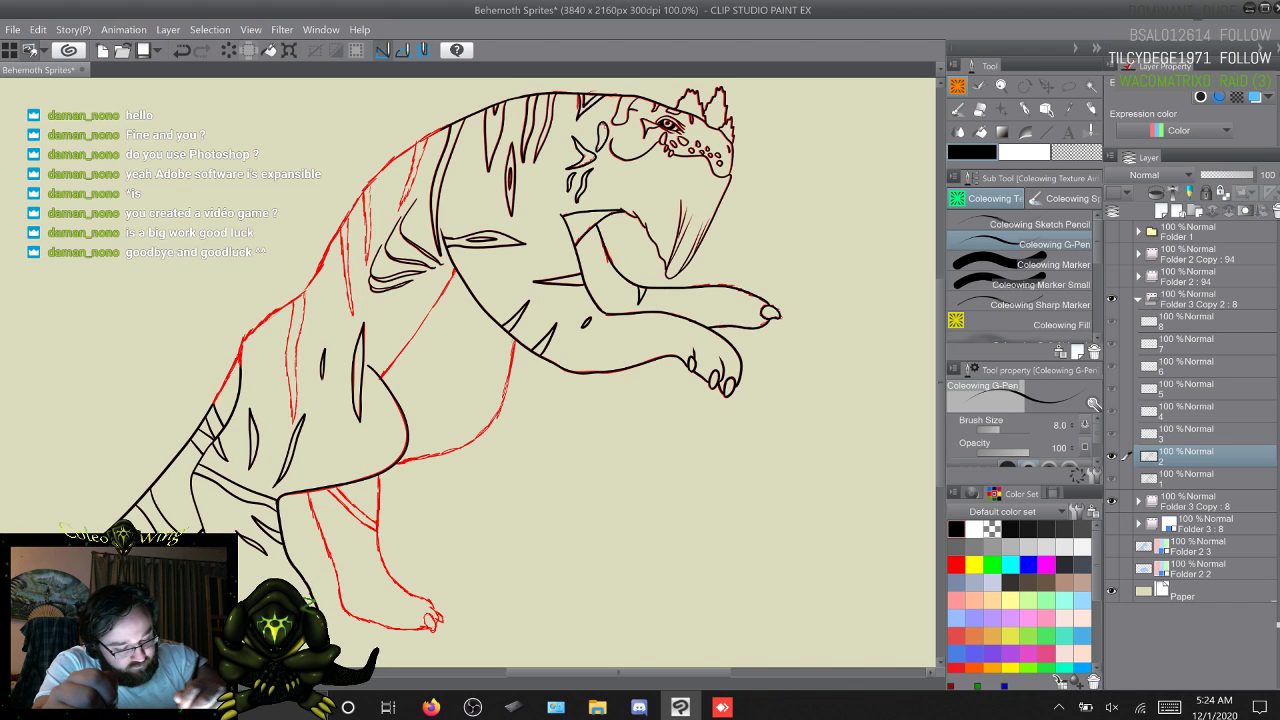
{"action": "left_click_drag", "start_coordinate": [315, 558], "coordinate": [345, 578]}
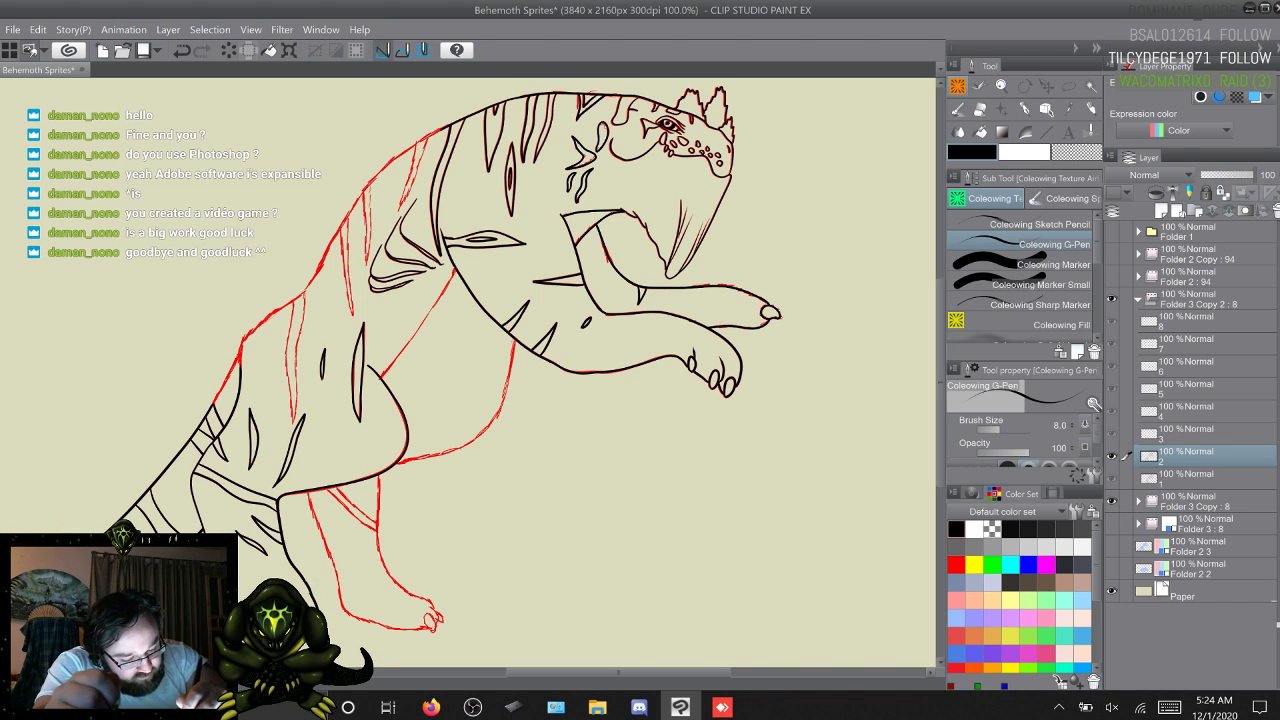
{"action": "left_click_drag", "start_coordinate": [455, 271], "coordinate": [382, 377]}
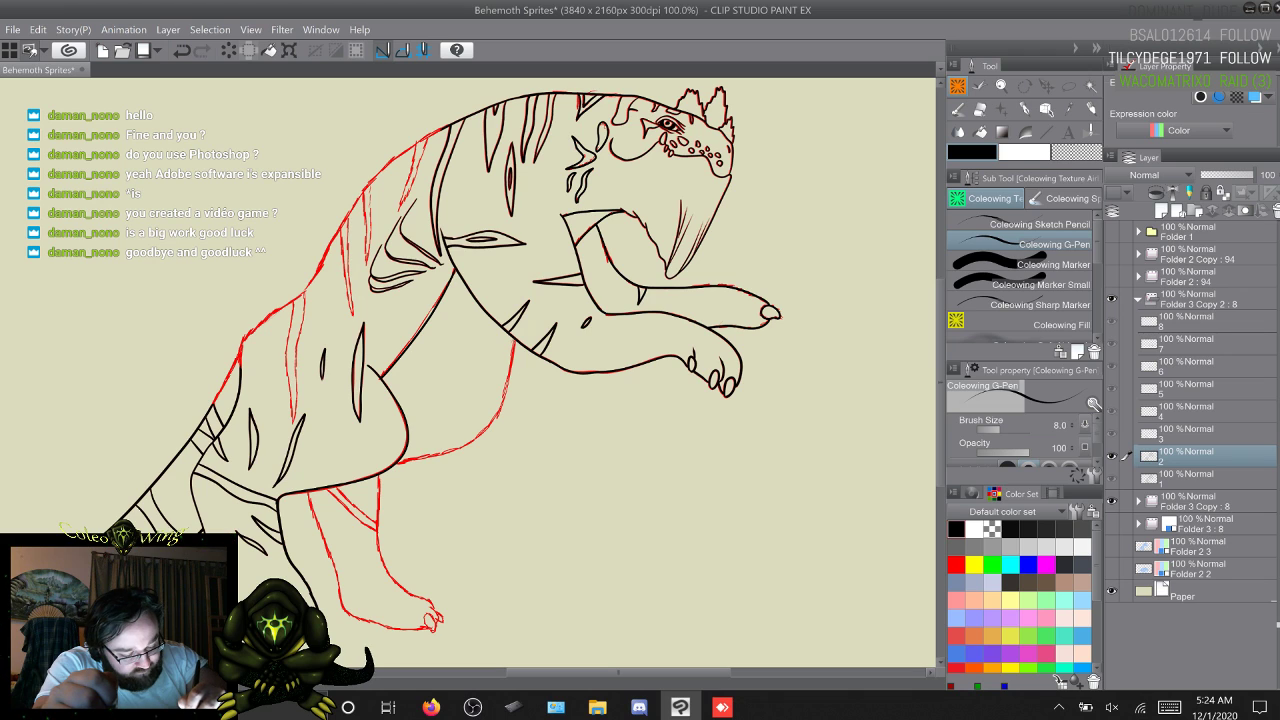
{"action": "mouse_move", "coordinate": [512, 354]}
{"action": "left_mouse_down"}
{"action": "mouse_move", "coordinate": [496, 420]}
{"action": "mouse_move", "coordinate": [460, 450]}
{"action": "left_mouse_up"}
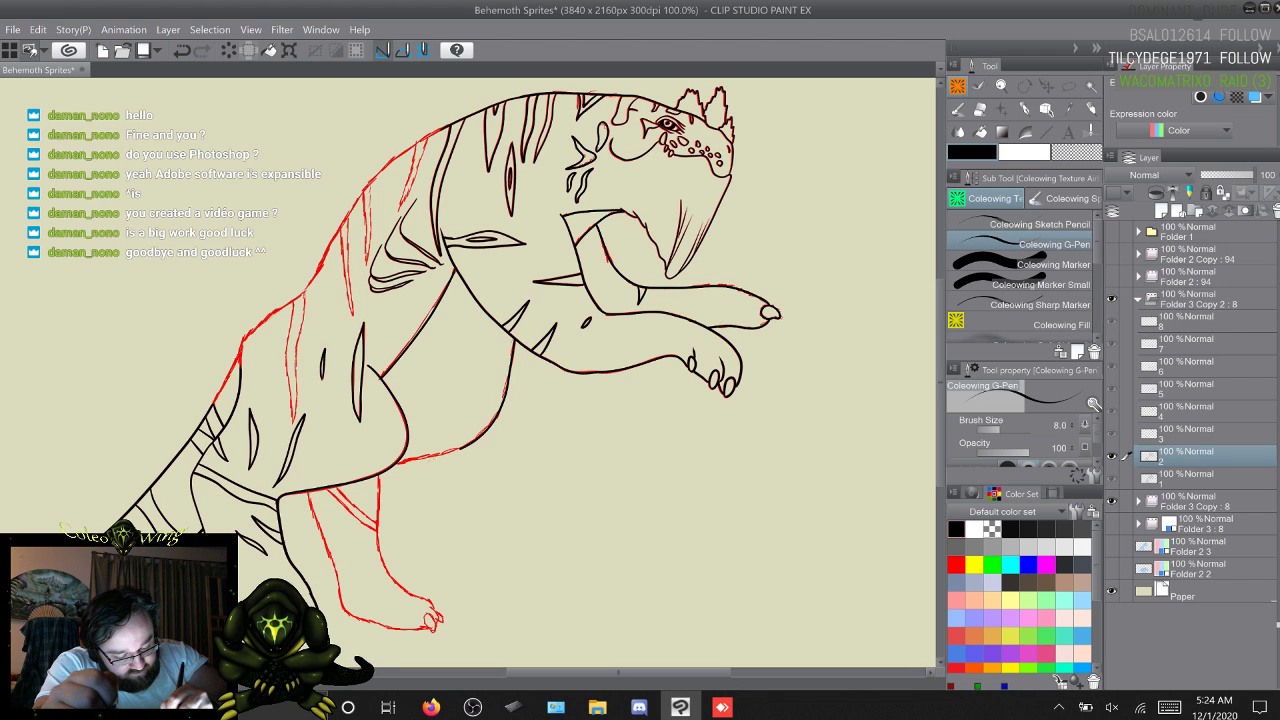
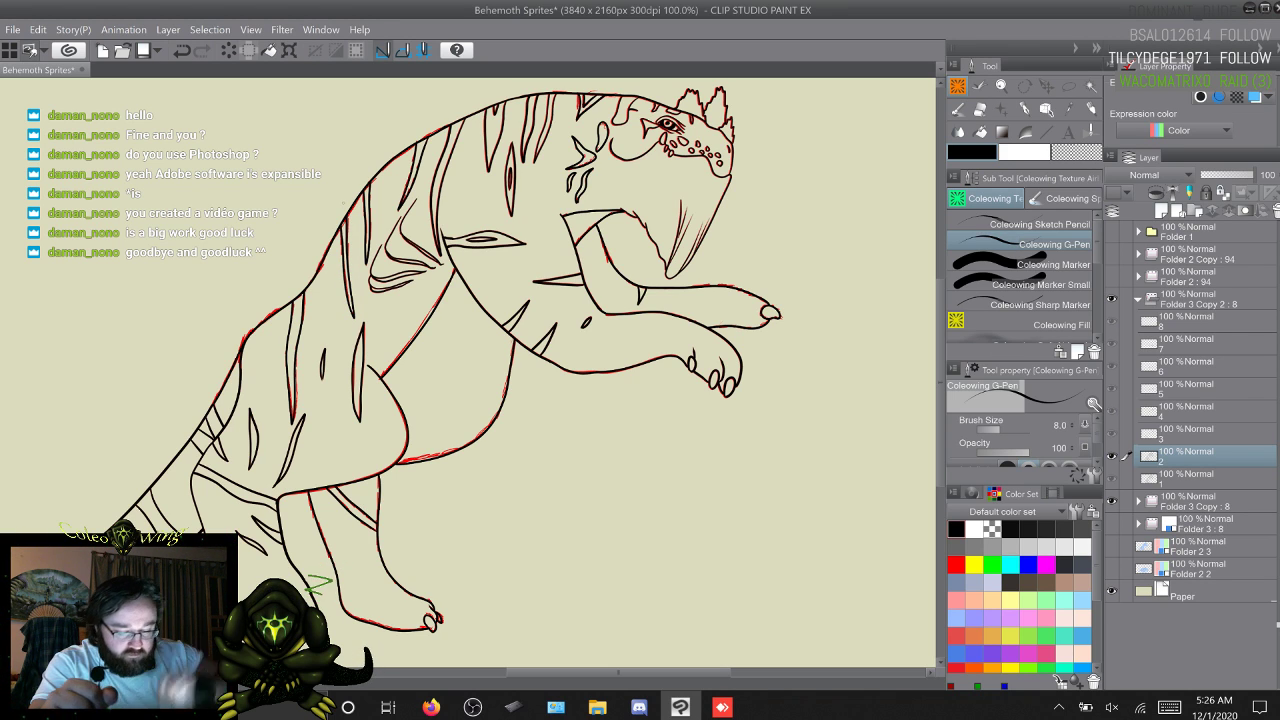
{"action": "key", "text": "ctrl+z"}
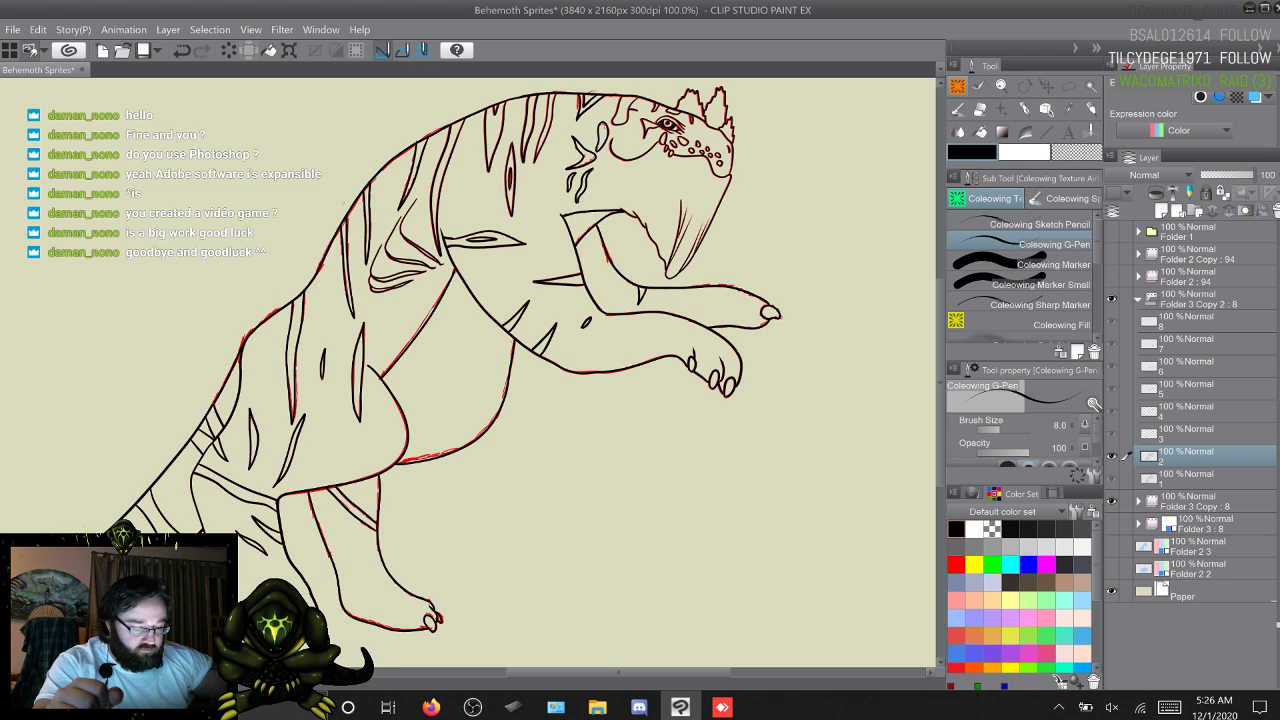
Step: Flip back and forth through frame layers 1 to 3 to compare the line work, ending on layer 3
{"action": "key", "text": "q"}
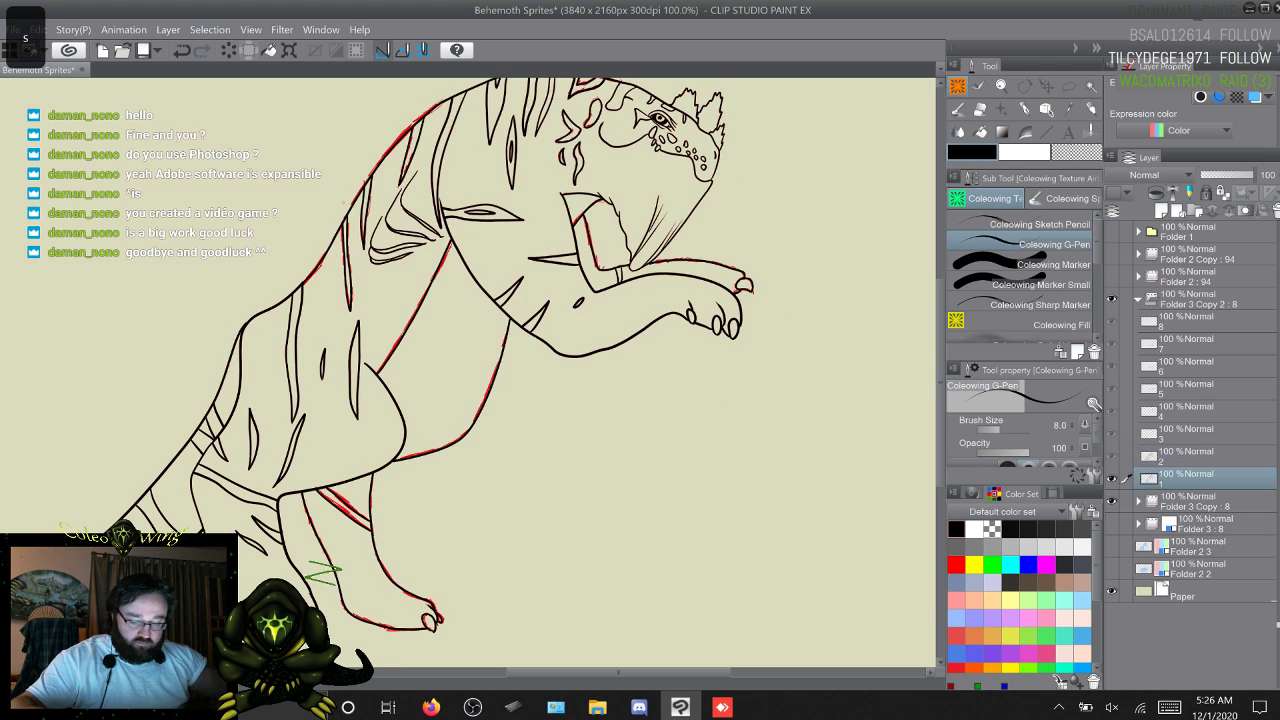
{"action": "key", "text": "w"}
{"action": "key", "text": "w"}
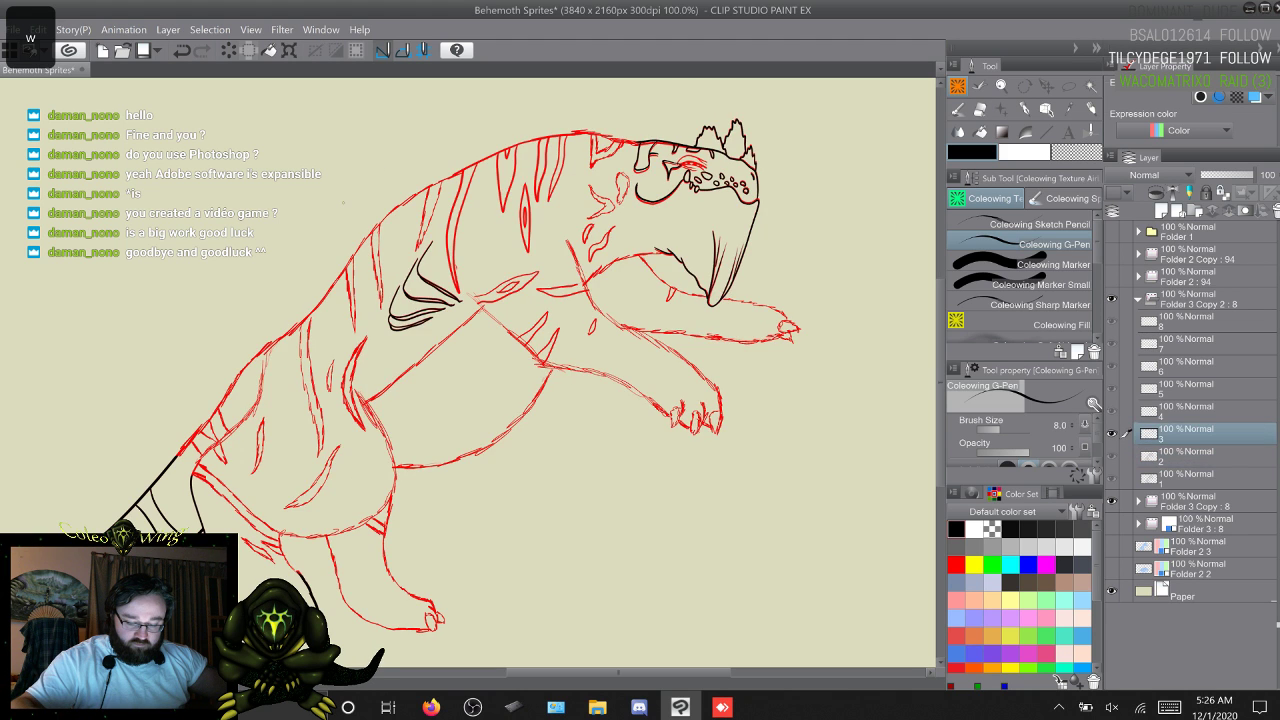
{"action": "key", "text": "s"}
{"action": "key", "text": "s"}
{"action": "key", "text": "w"}
{"action": "key", "text": "w"}
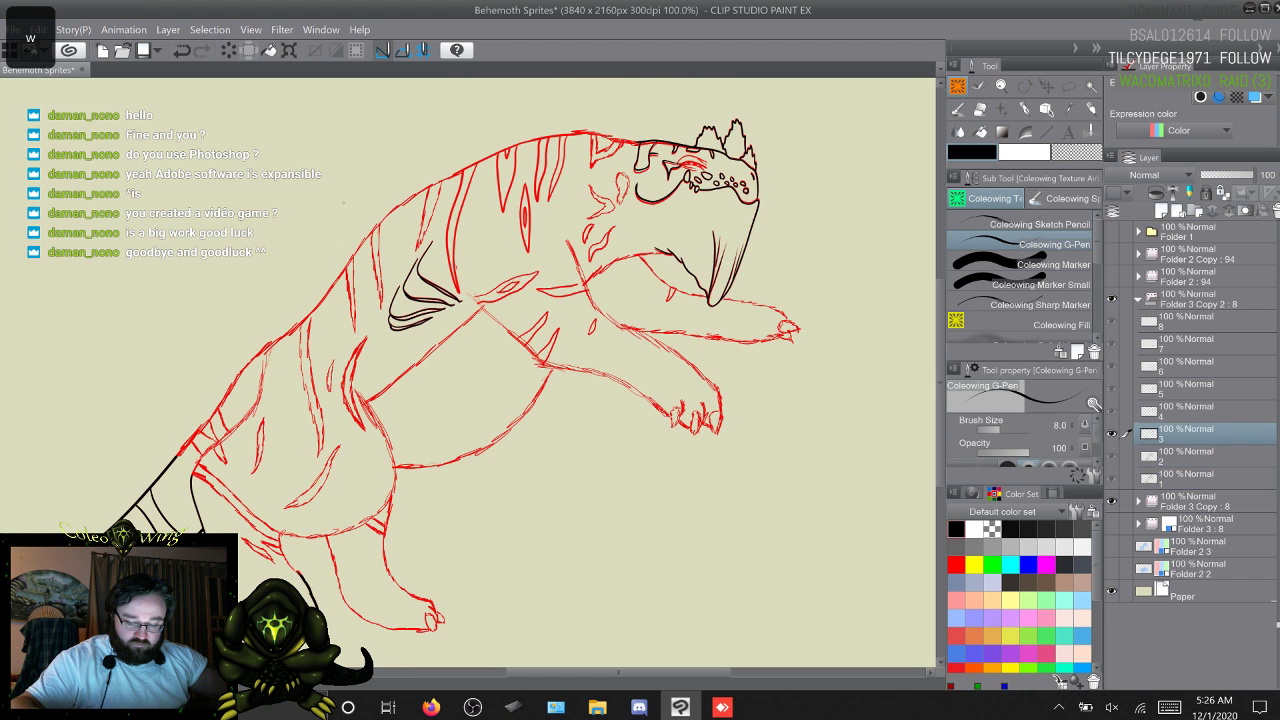
Step: Step repeatedly between frames 3, 2 and 1 to check how the pose moves, finishing on frame layer 3
{"action": "key", "text": "s"}
{"action": "key", "text": "s"}
{"action": "key", "text": "w"}
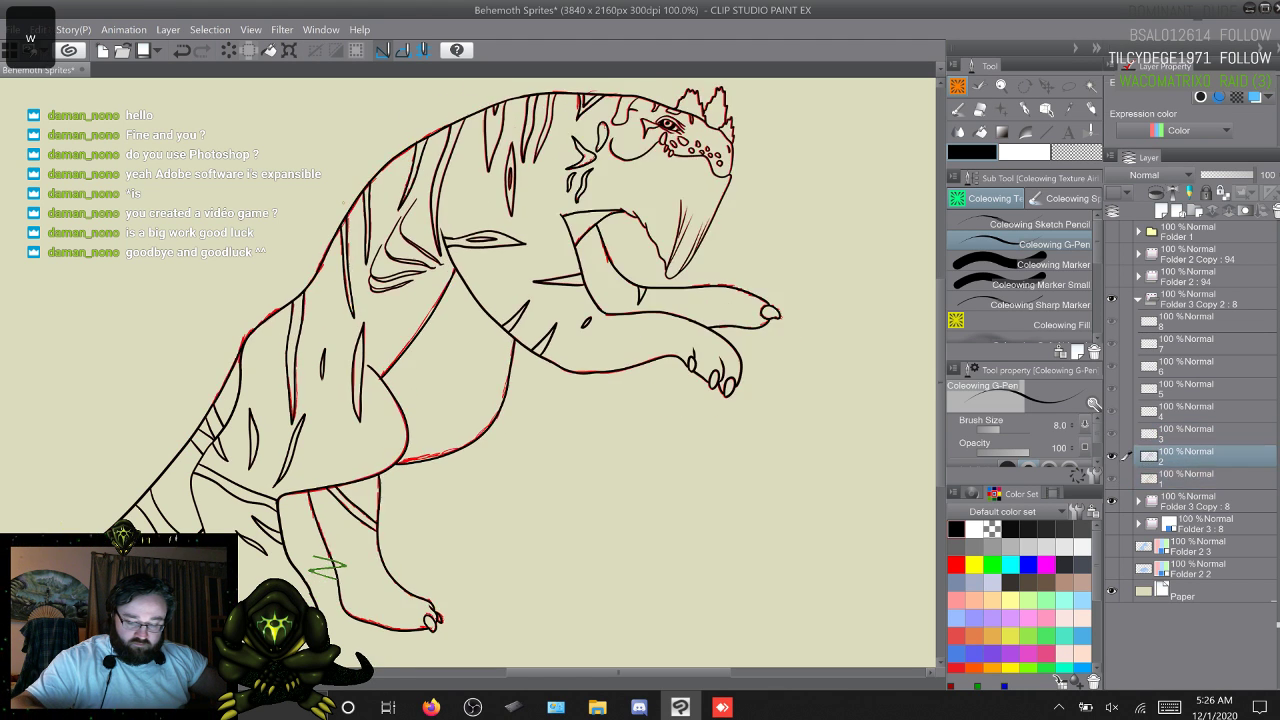
{"action": "key", "text": "s"}
{"action": "key", "text": "w"}
{"action": "key", "text": "s"}
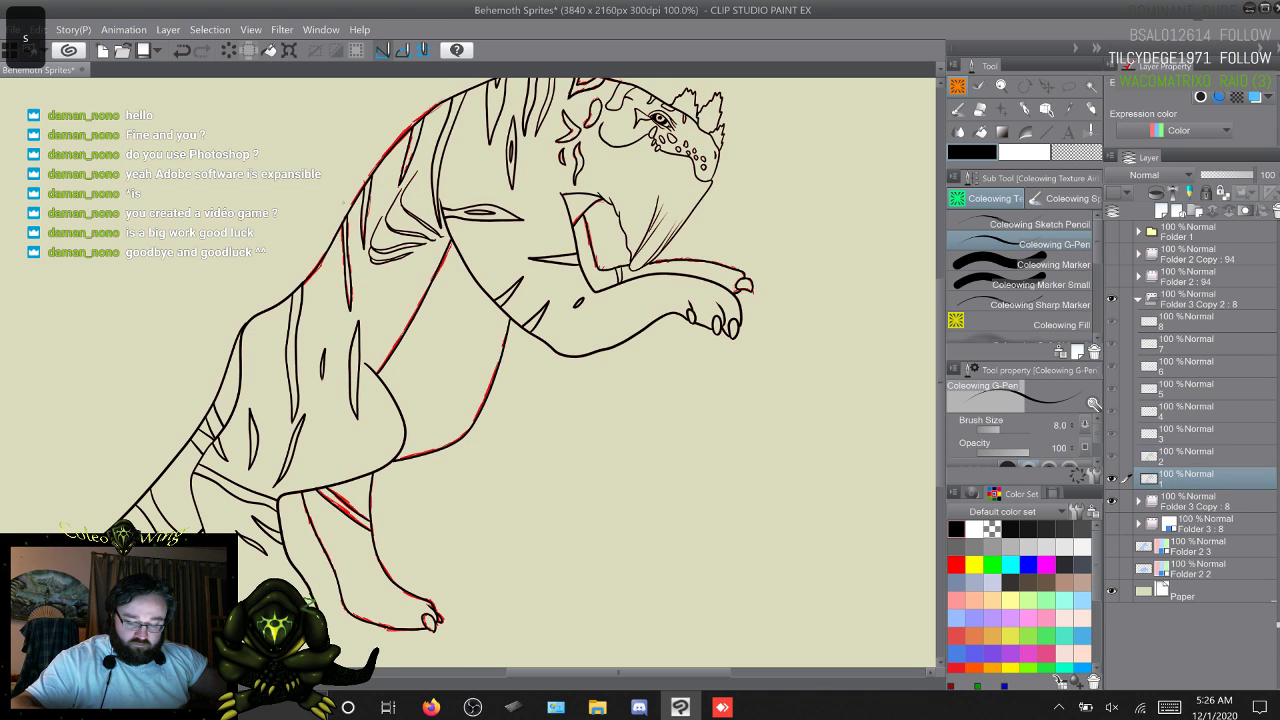
{"action": "key", "text": "w"}
{"action": "key", "text": "w"}
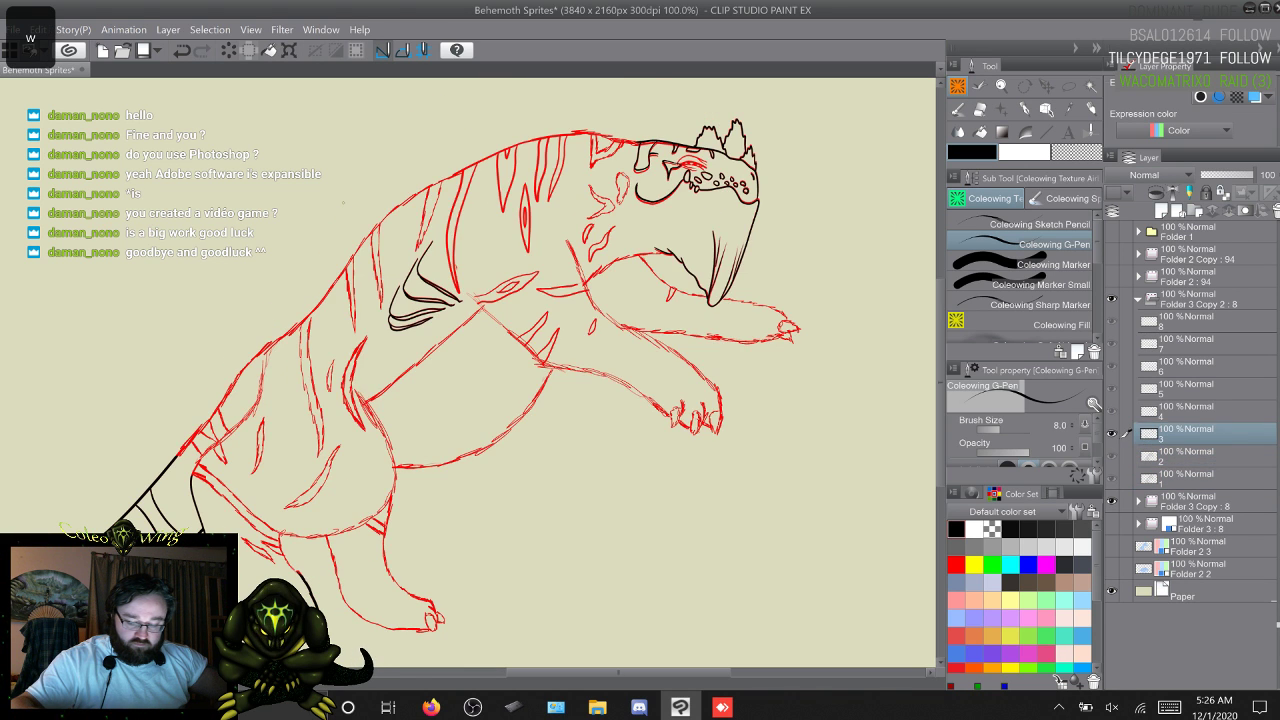
{"action": "key", "text": "s"}
{"action": "key", "text": "s"}
{"action": "key", "text": "w"}
{"action": "key", "text": "s"}
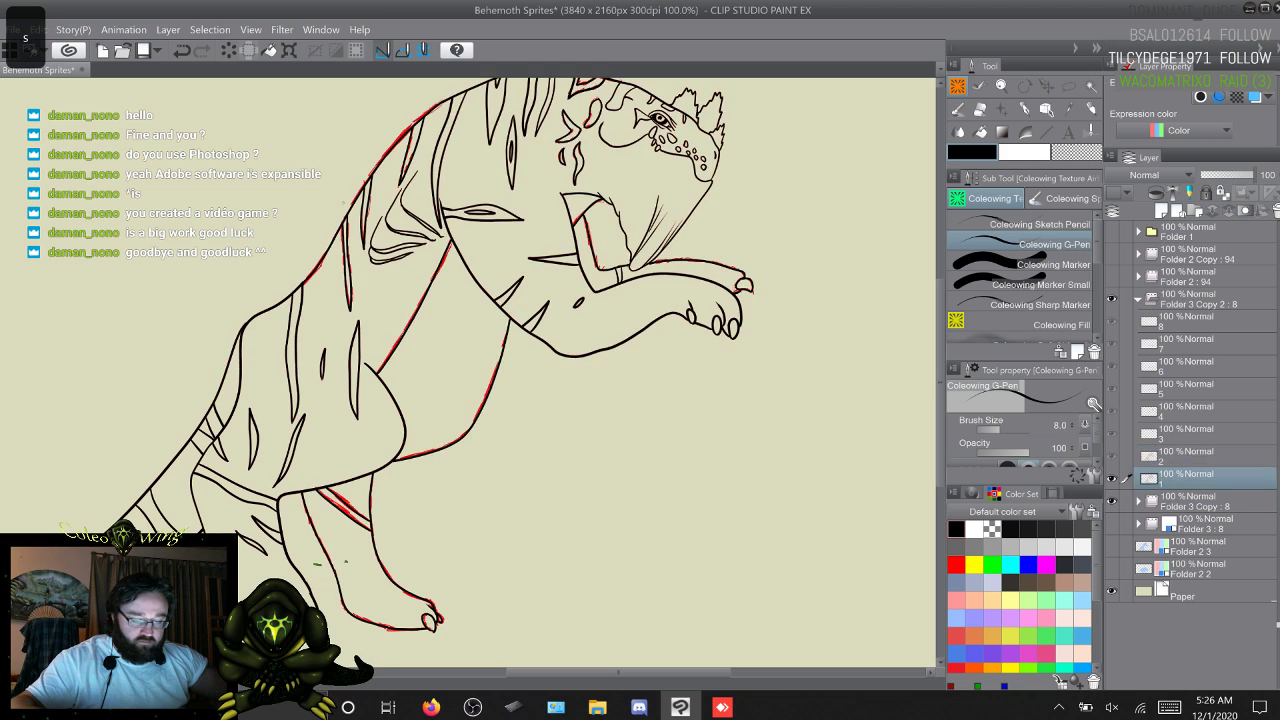
{"action": "key", "text": "w"}
{"action": "key", "text": "s"}
{"action": "key", "text": "w"}
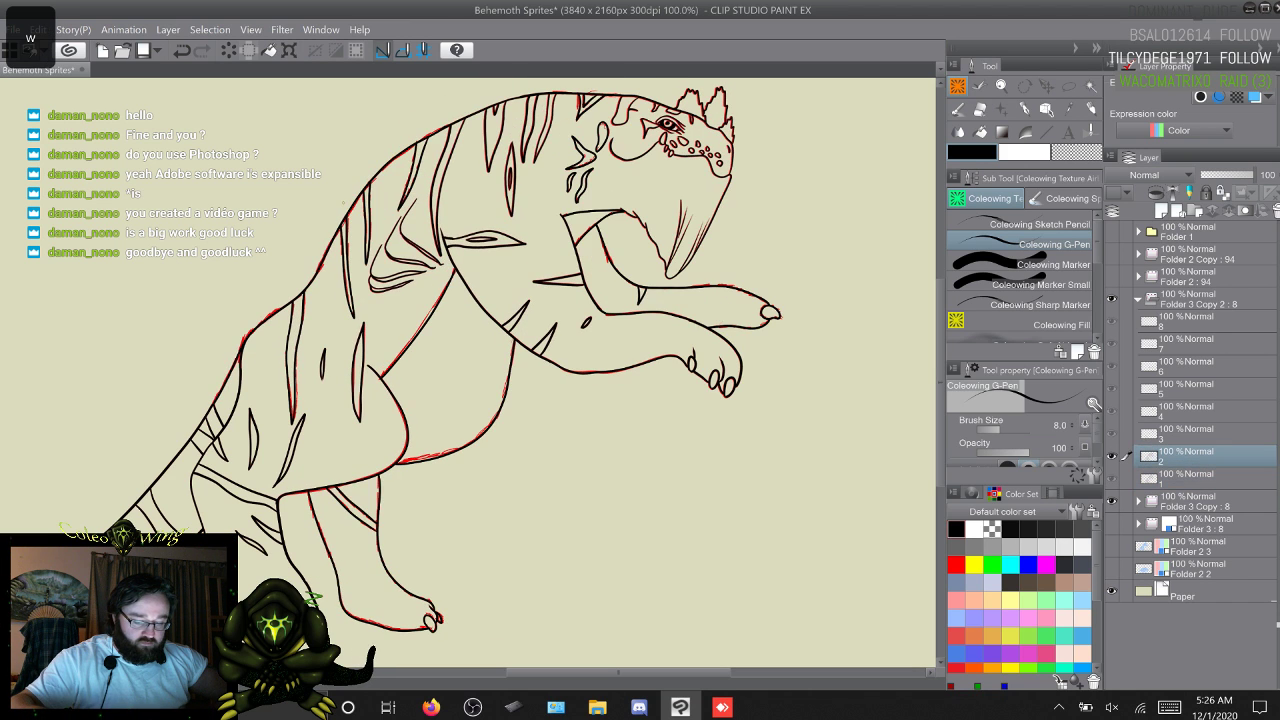
{"action": "key", "text": "s"}
{"action": "key", "text": "w"}
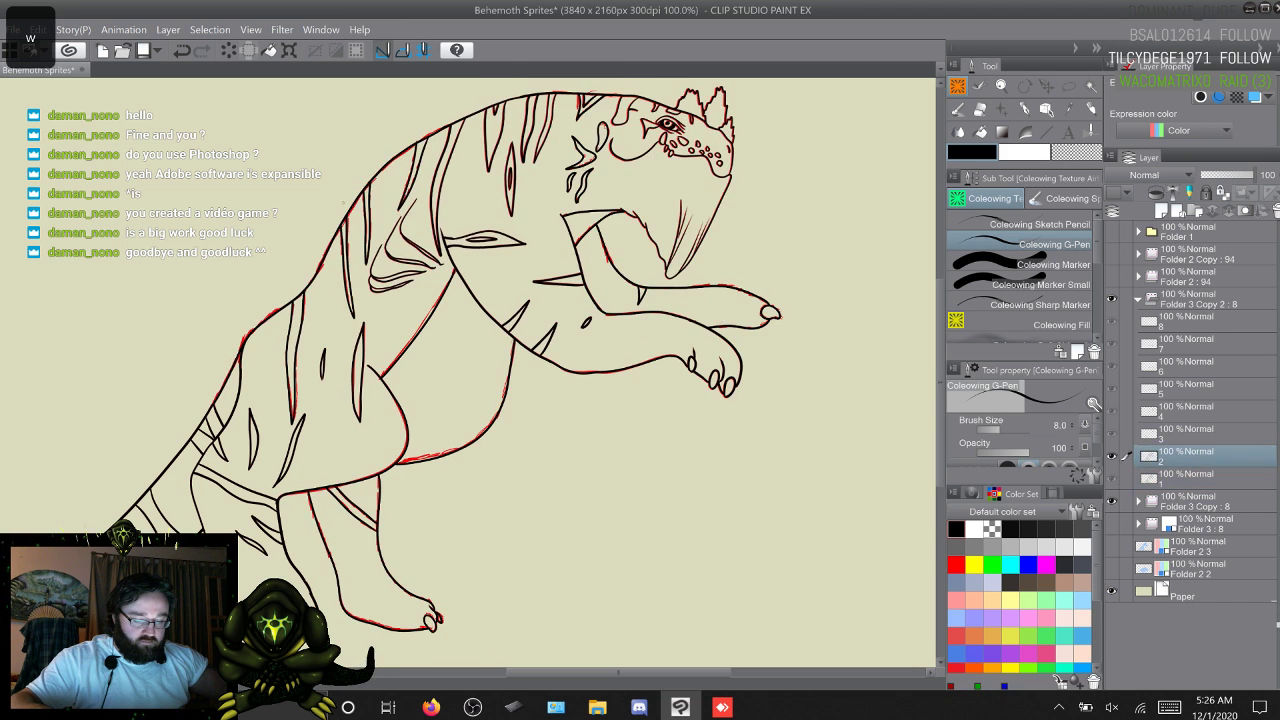
{"action": "key", "text": "w"}
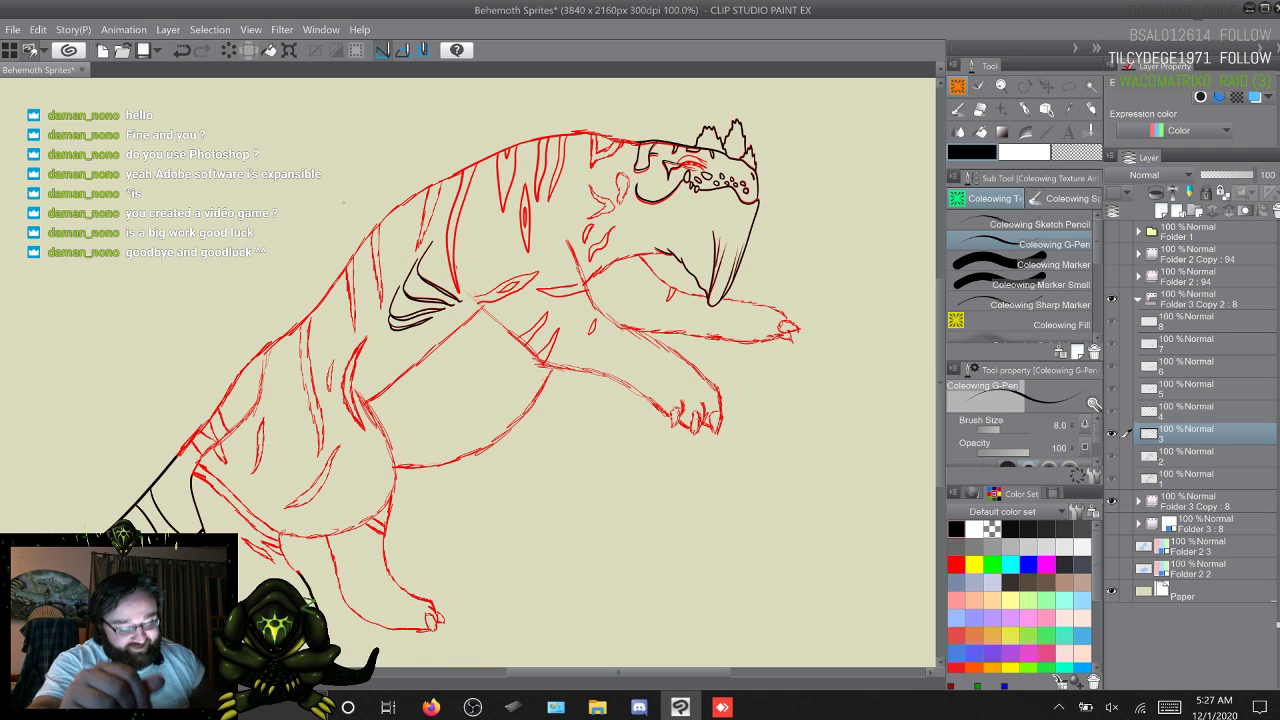
Step: Ink frame 3's chest line under the jaw and the near foreleg's upper edge with the Coleowing G-Pen
{"action": "key", "text": "ctrl+z"}
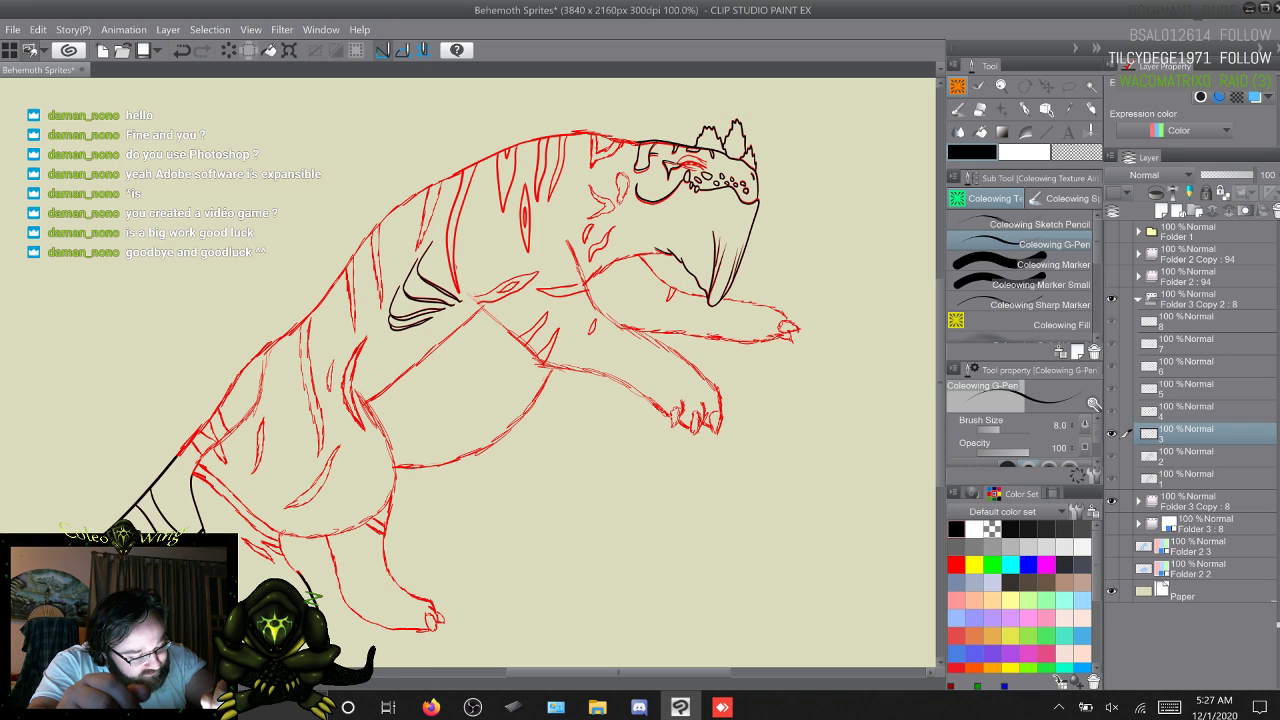
{"action": "left_click_drag", "start_coordinate": [616, 261], "coordinate": [583, 285]}
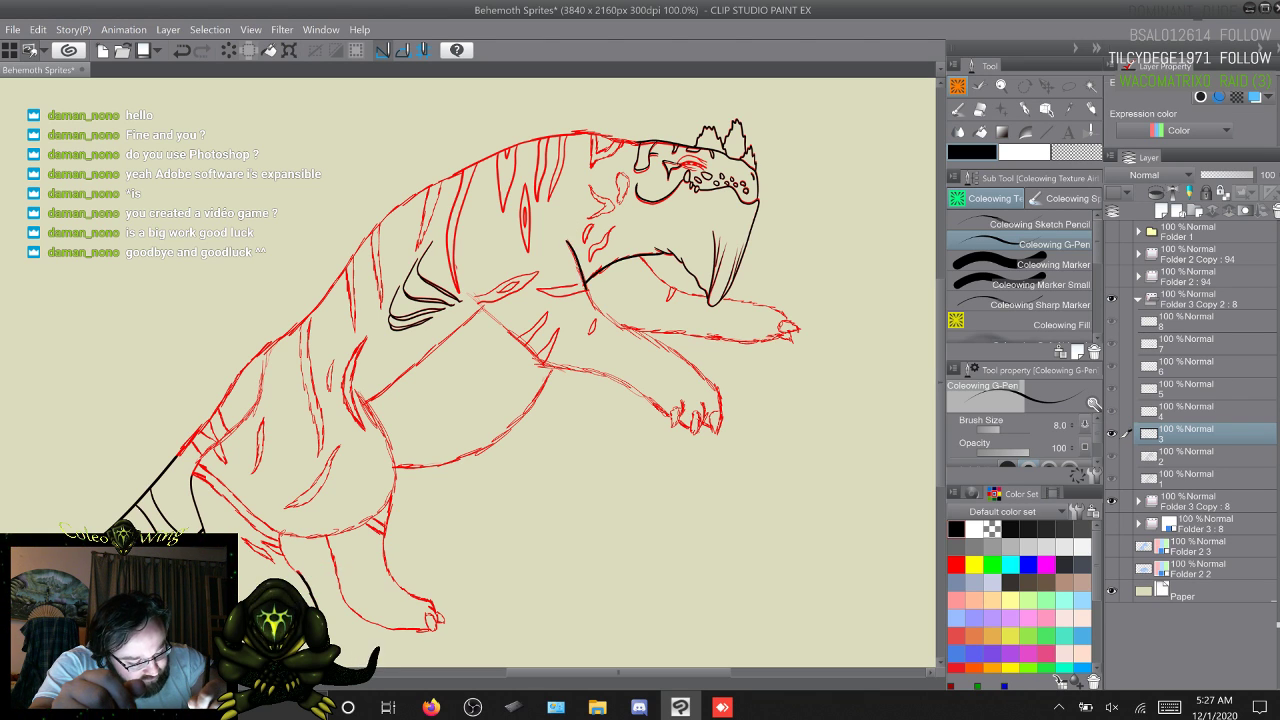
{"action": "left_click_drag", "start_coordinate": [600, 312], "coordinate": [714, 384]}
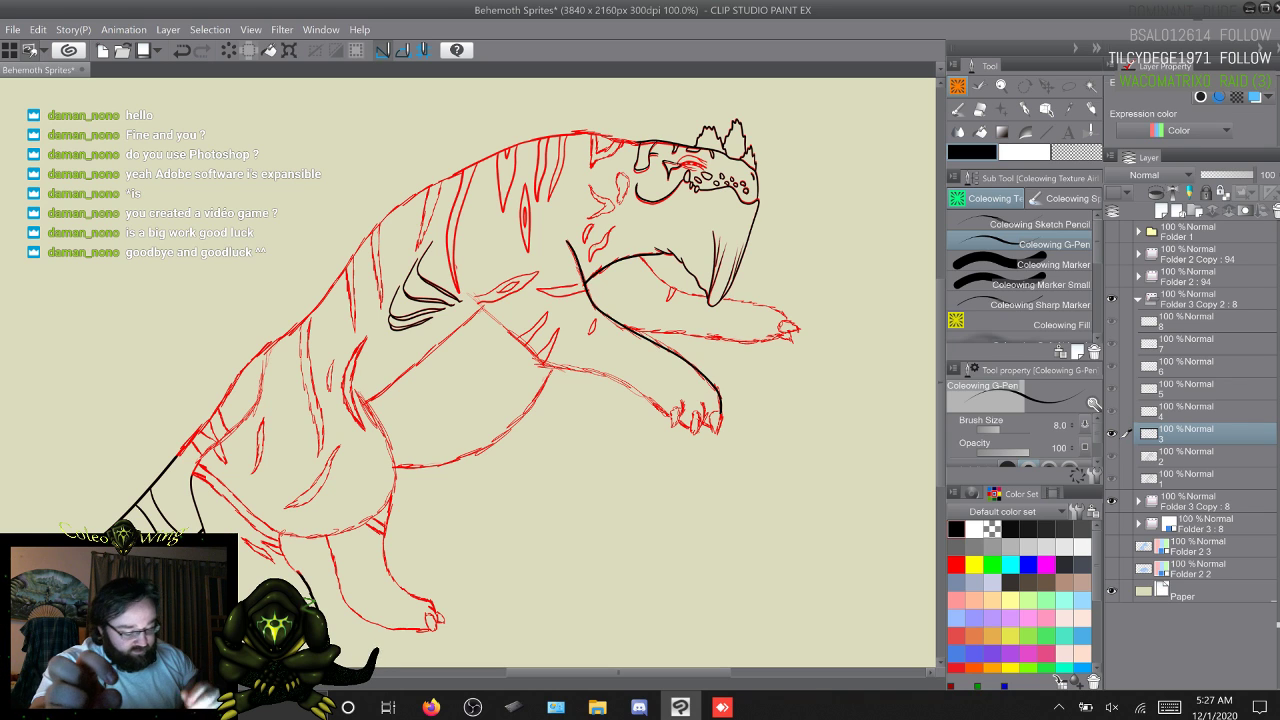
Step: Open the Baboon artwork from the desktop's Pictures folder, view it, close it and return to the behemoth drawing in Clip Studio Paint
{"action": "left_click", "coordinate": [680, 707]}
{"action": "left_click", "coordinate": [1242, 605]}
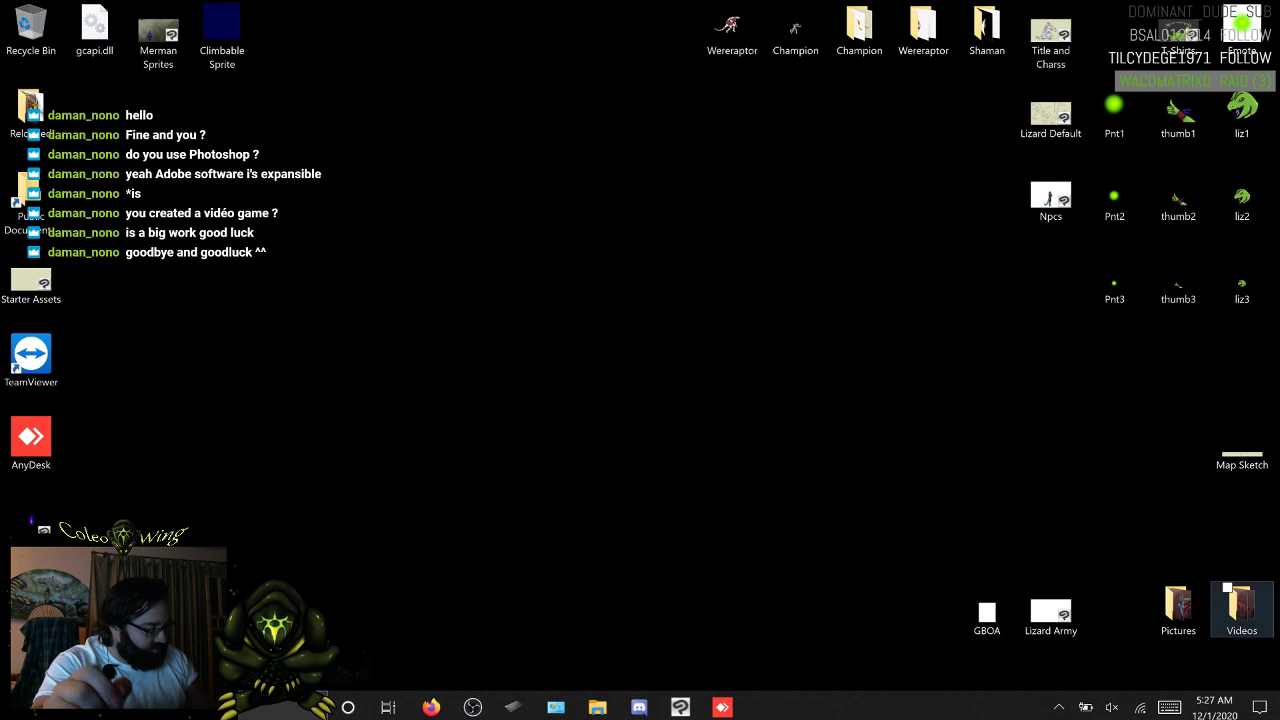
{"action": "left_click", "coordinate": [1178, 605]}
{"action": "left_click", "coordinate": [1242, 605]}
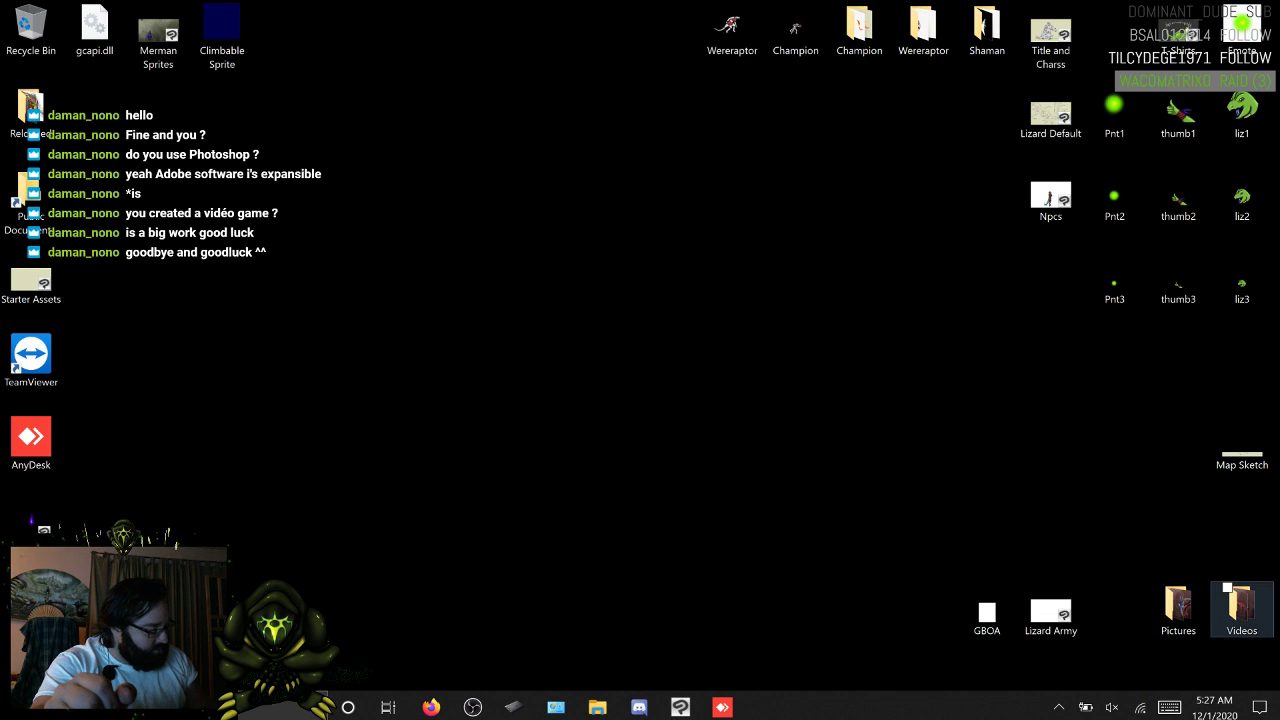
{"action": "left_click", "coordinate": [1178, 605]}
{"action": "double_click", "coordinate": [1178, 605]}
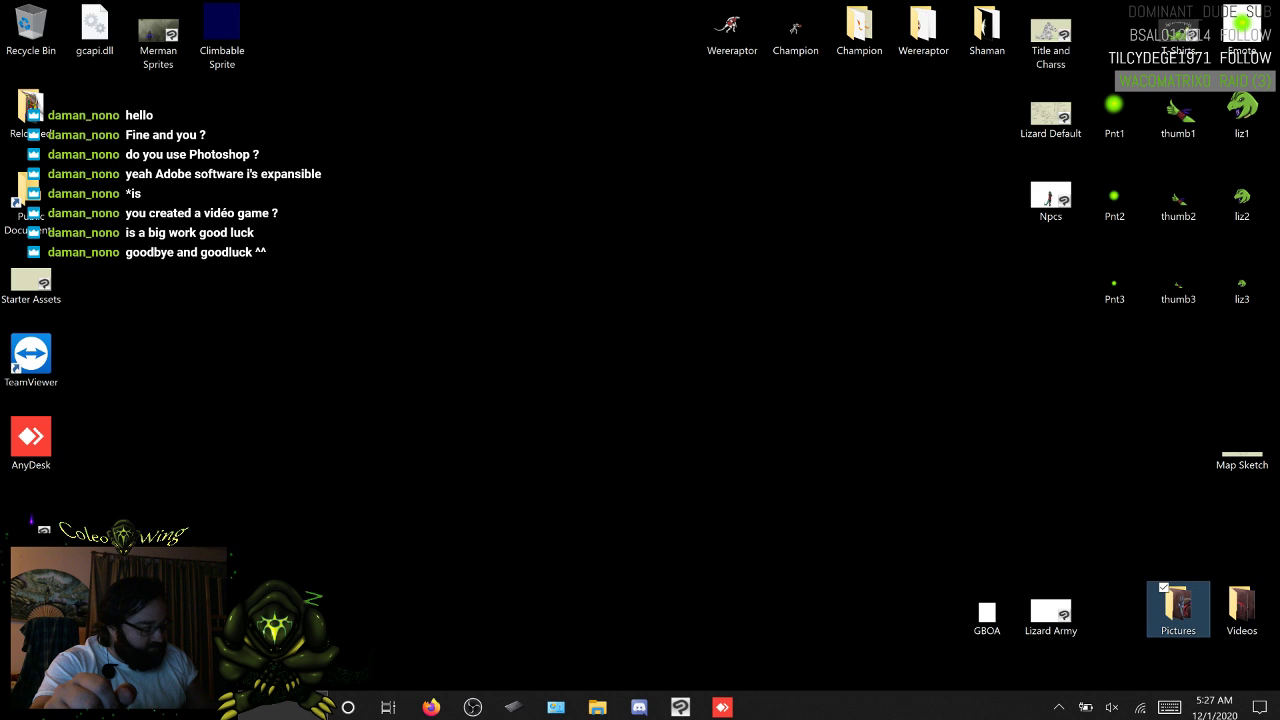
{"action": "double_click", "coordinate": [1178, 605]}
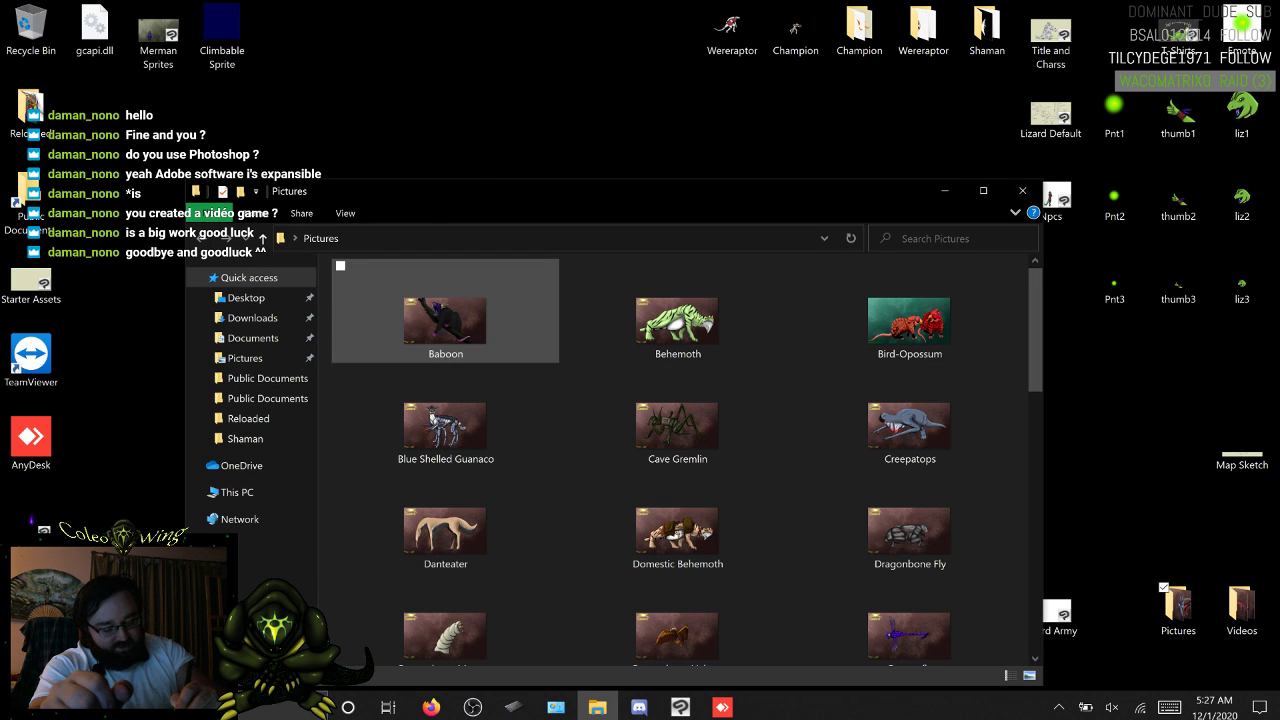
{"action": "left_click", "coordinate": [445, 320]}
{"action": "double_click", "coordinate": [445, 320]}
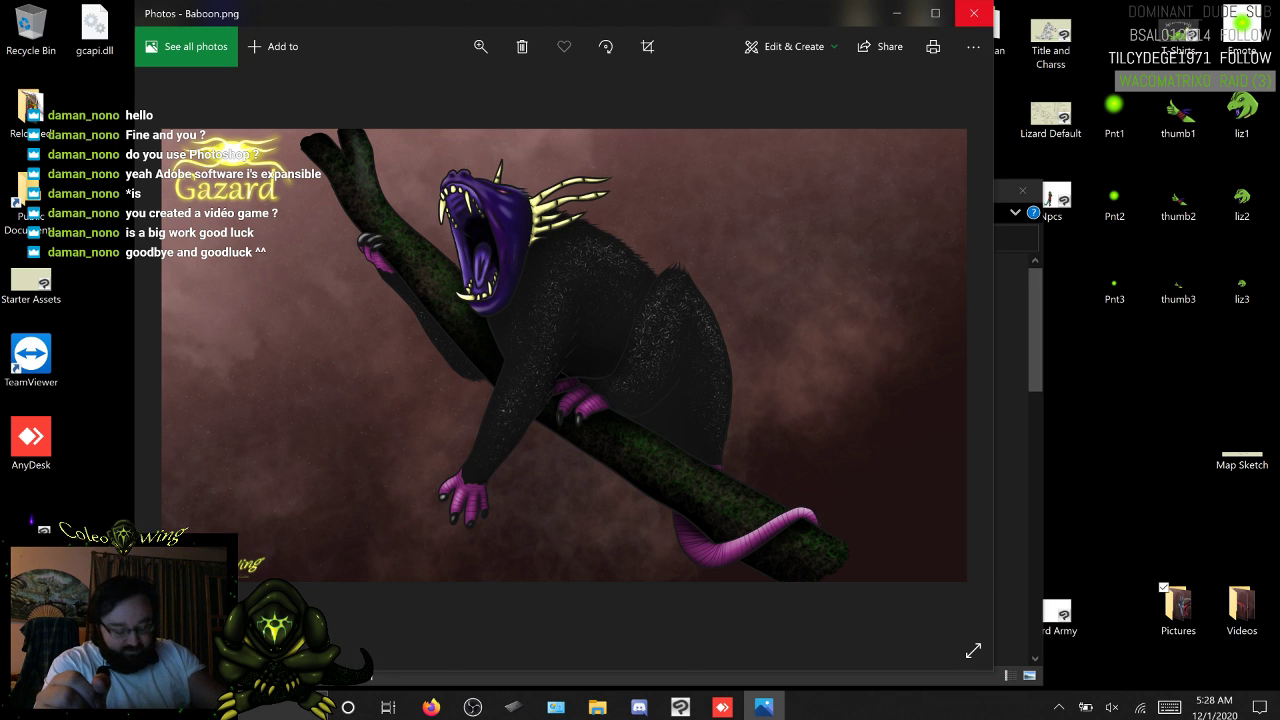
{"action": "left_click", "coordinate": [973, 13]}
{"action": "left_click", "coordinate": [1022, 190]}
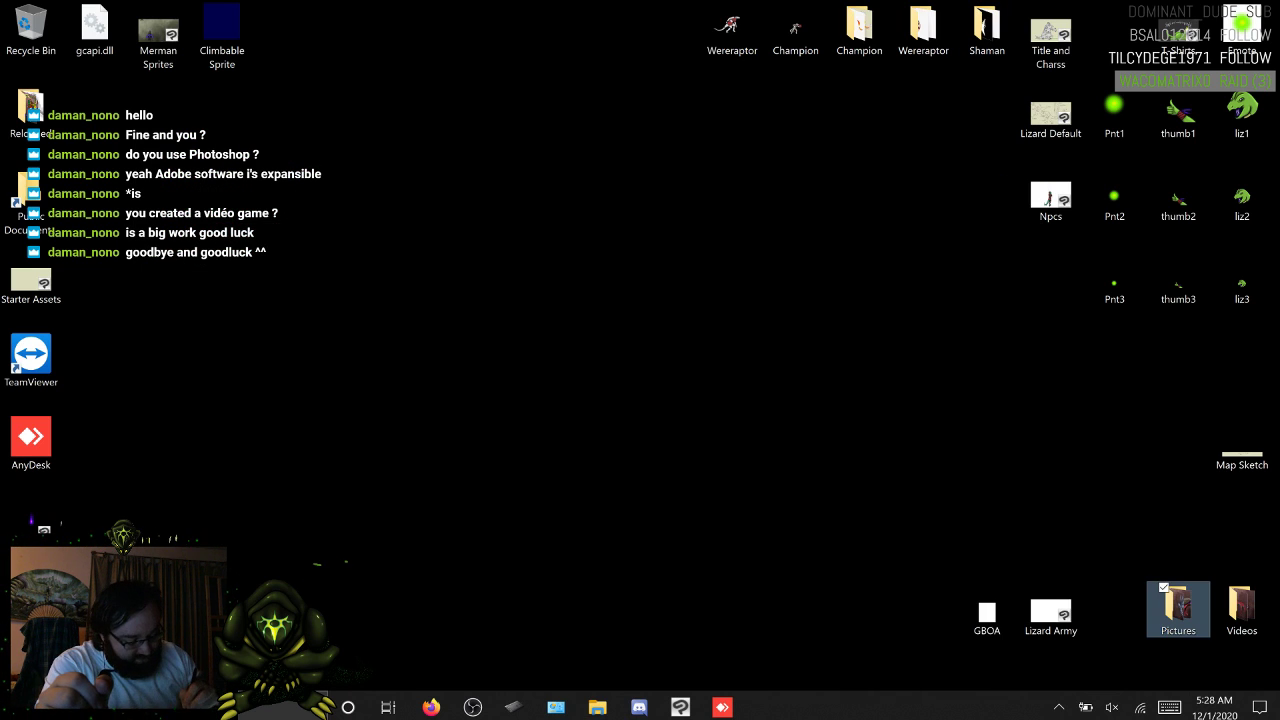
{"action": "left_click", "coordinate": [680, 707]}
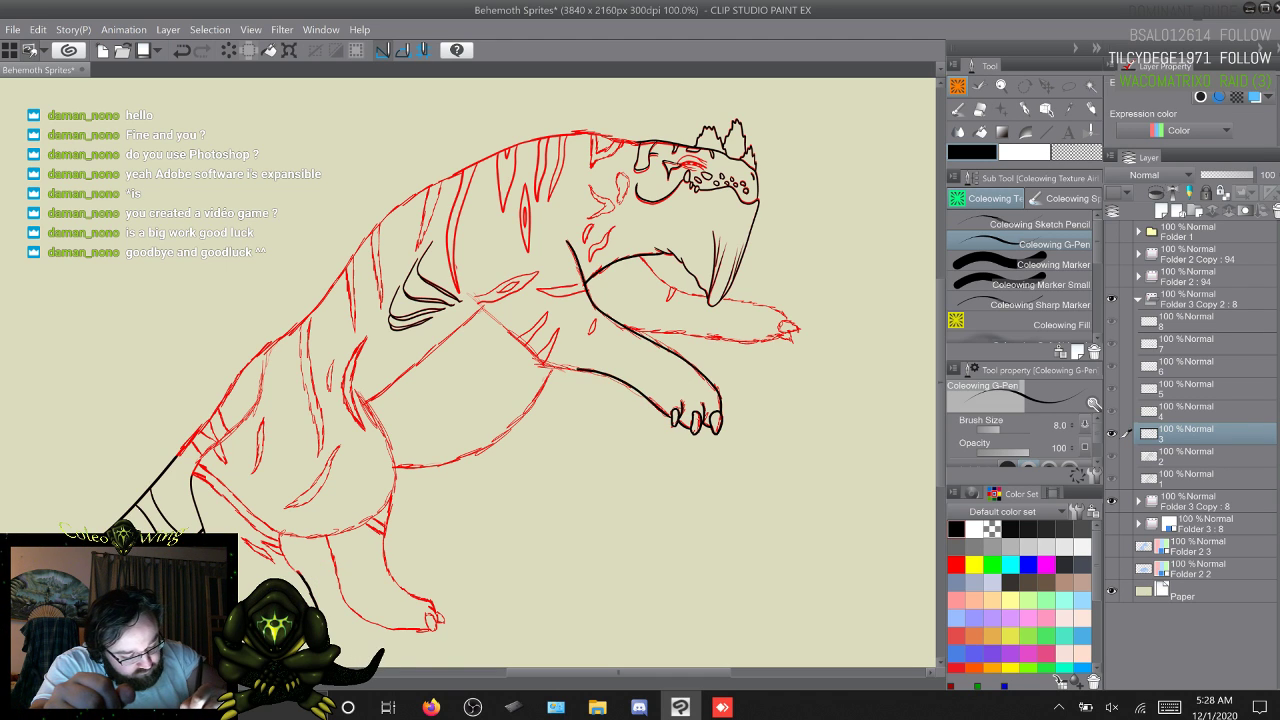
Step: Ink the near foreleg's lower edge up to the shoulder and the near thigh's rounded front and lower edge
{"action": "mouse_move", "coordinate": [578, 370]}
{"action": "left_mouse_down"}
{"action": "mouse_move", "coordinate": [549, 365]}
{"action": "mouse_move", "coordinate": [471, 295]}
{"action": "left_mouse_up"}
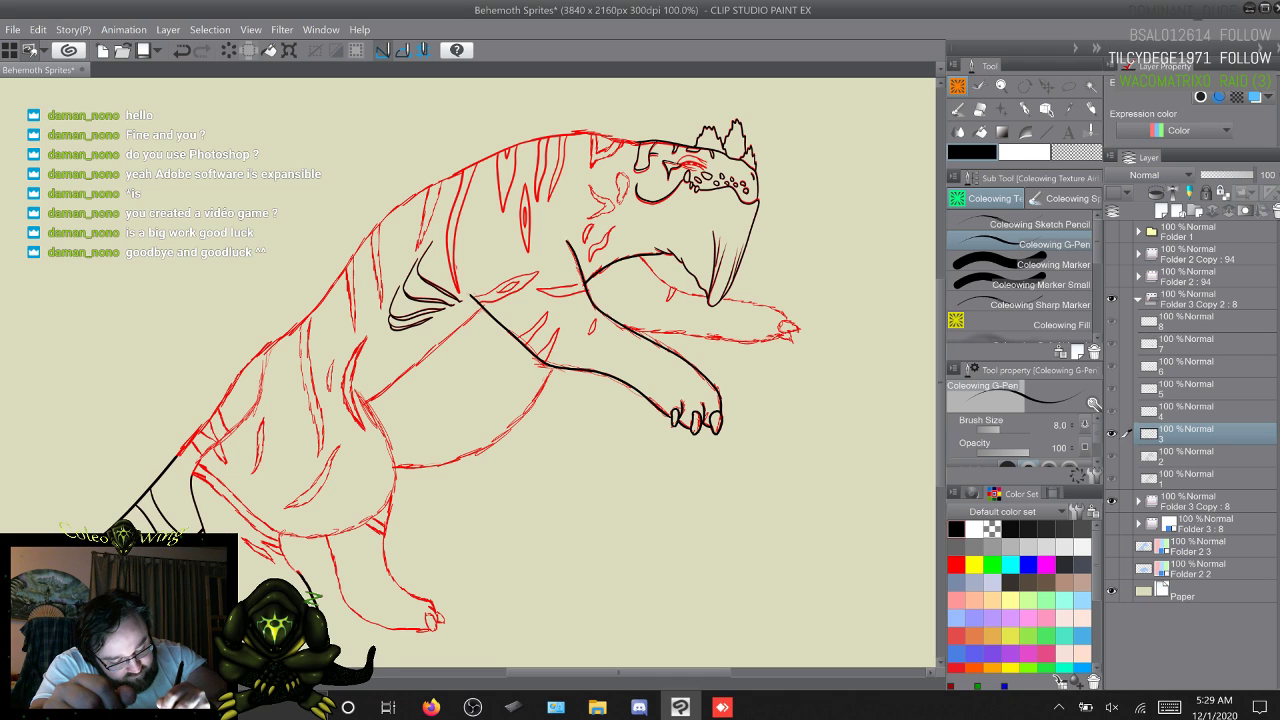
{"action": "mouse_move", "coordinate": [370, 408]}
{"action": "left_mouse_down"}
{"action": "mouse_move", "coordinate": [392, 451]}
{"action": "mouse_move", "coordinate": [384, 509]}
{"action": "mouse_move", "coordinate": [280, 533]}
{"action": "left_mouse_up"}
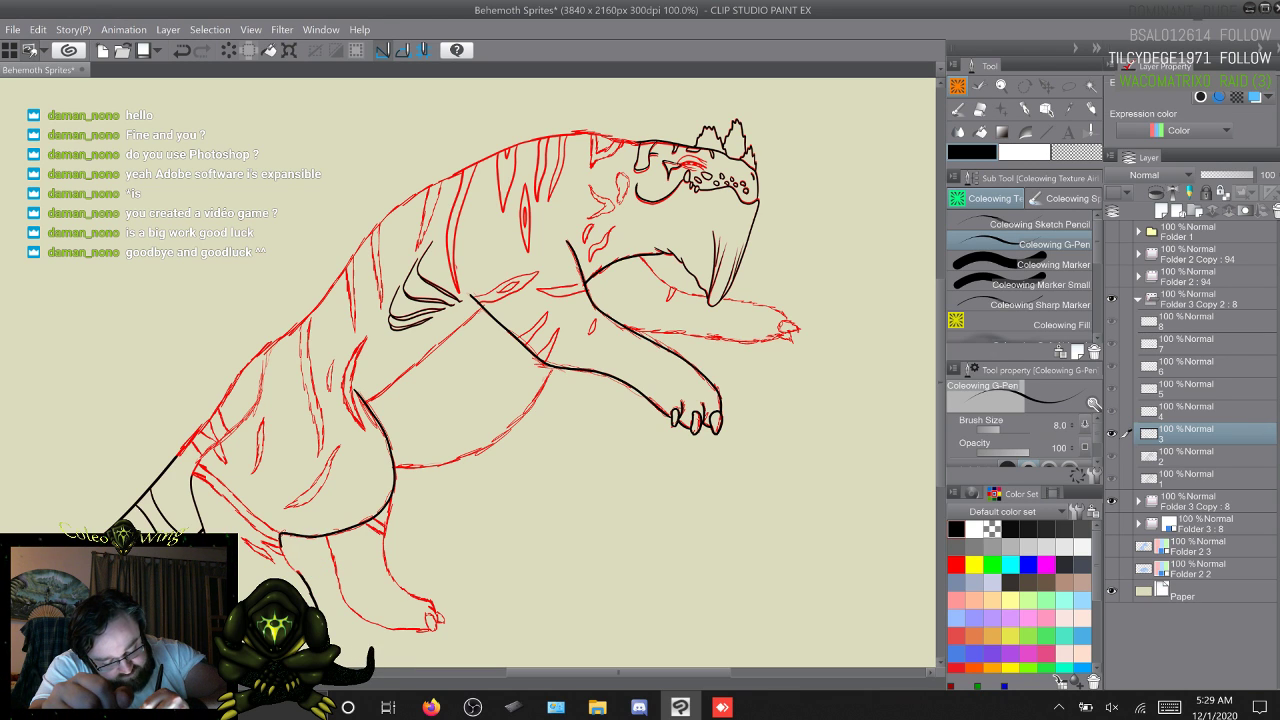
{"action": "left_click_drag", "start_coordinate": [310, 578], "coordinate": [345, 562]}
{"action": "key", "text": "ctrl+z"}
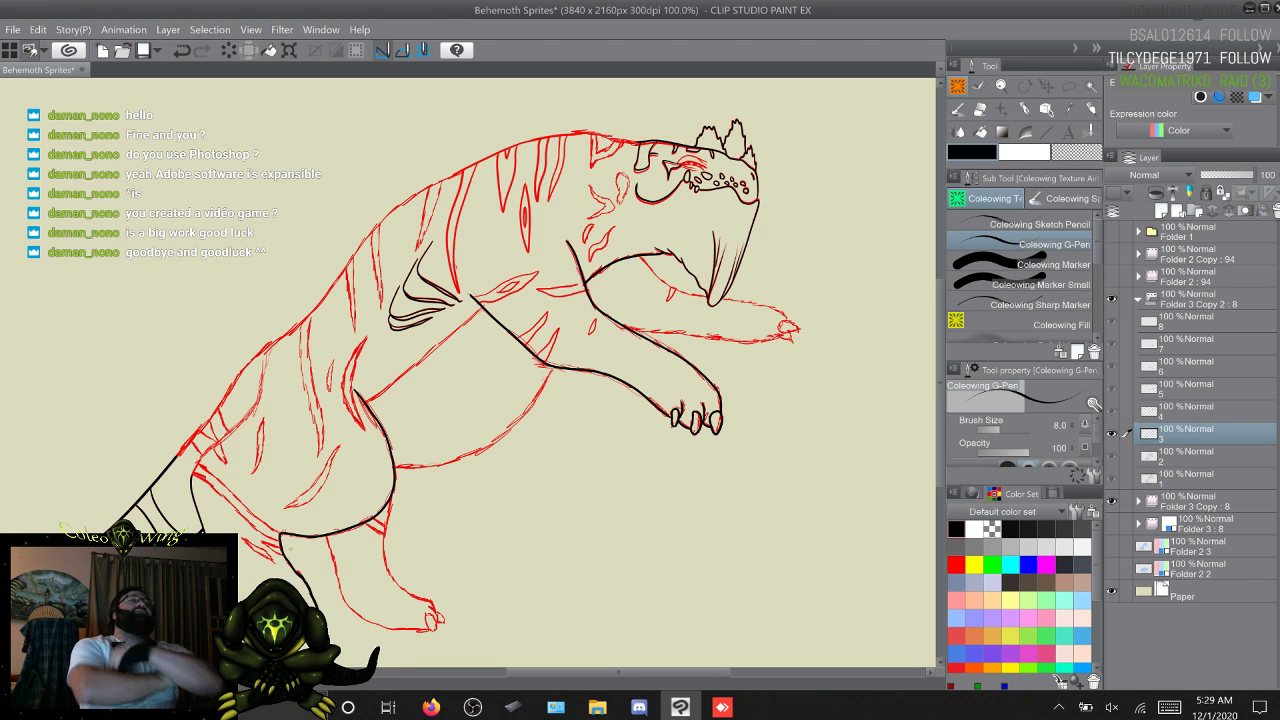
{"action": "key", "text": "ctrl+z"}
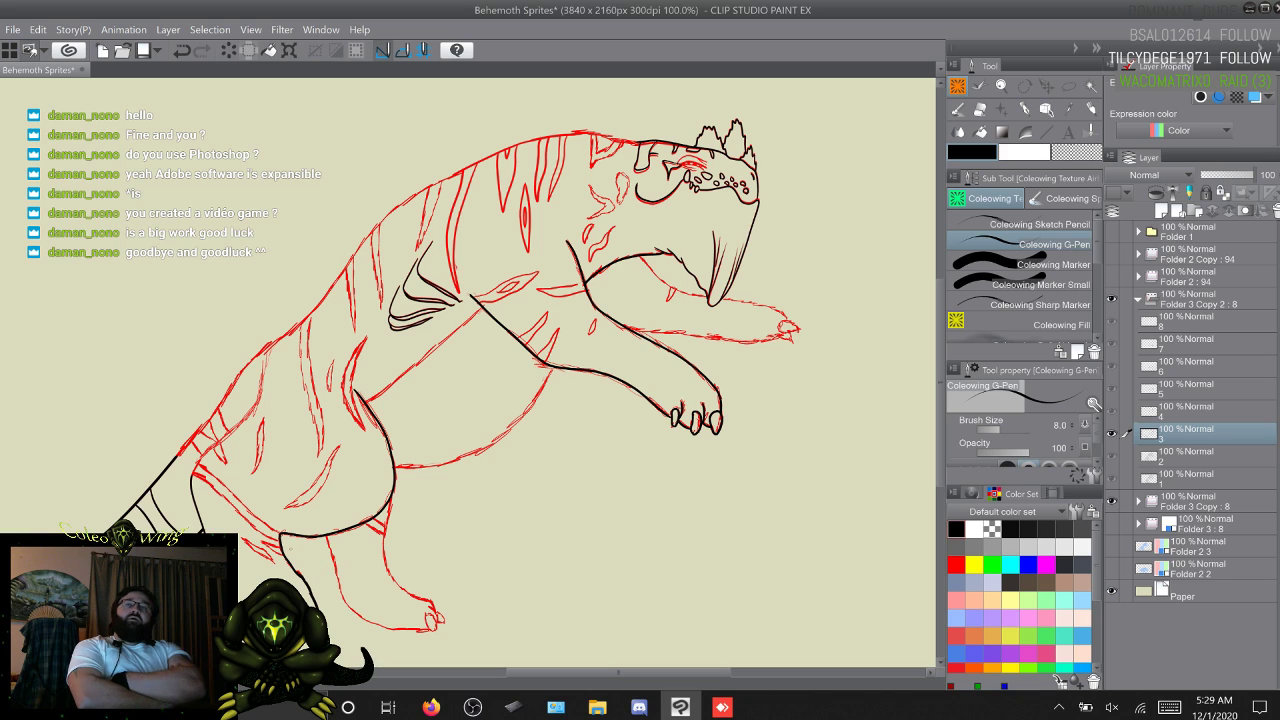
{"action": "key", "text": "ctrl+y"}
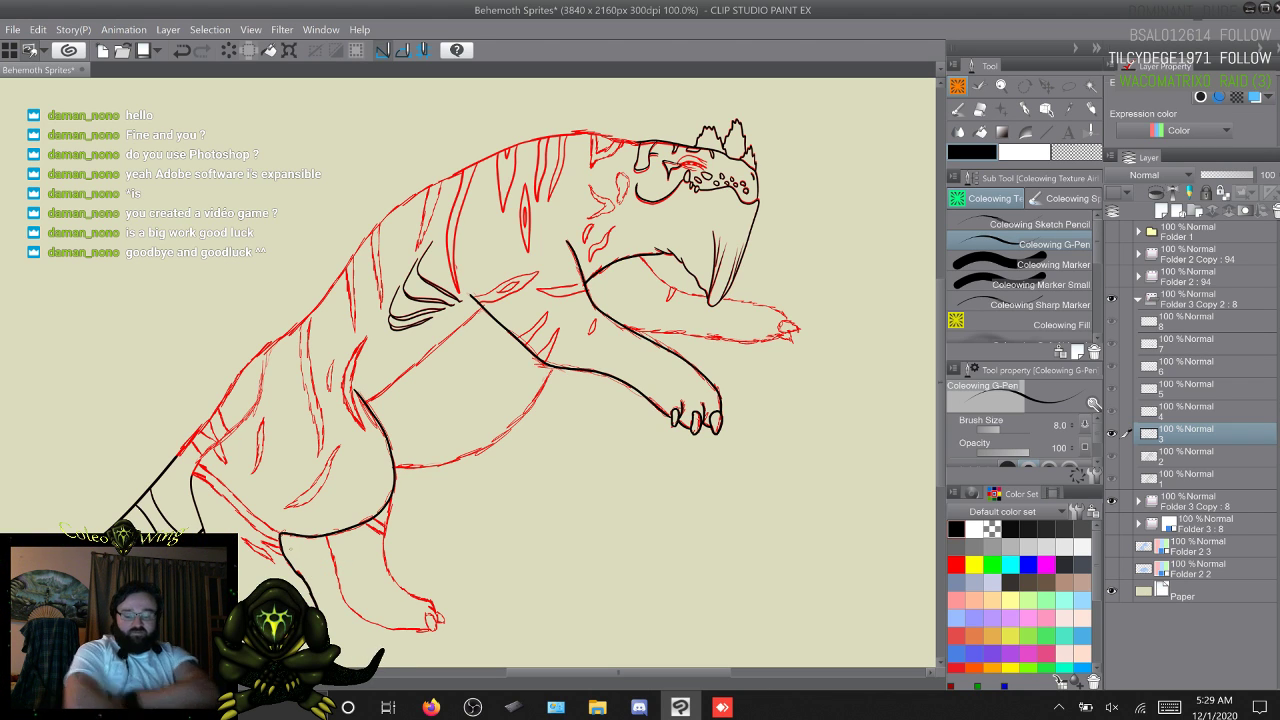
{"action": "key", "text": "ctrl+y"}
{"action": "key", "text": "ctrl+z"}
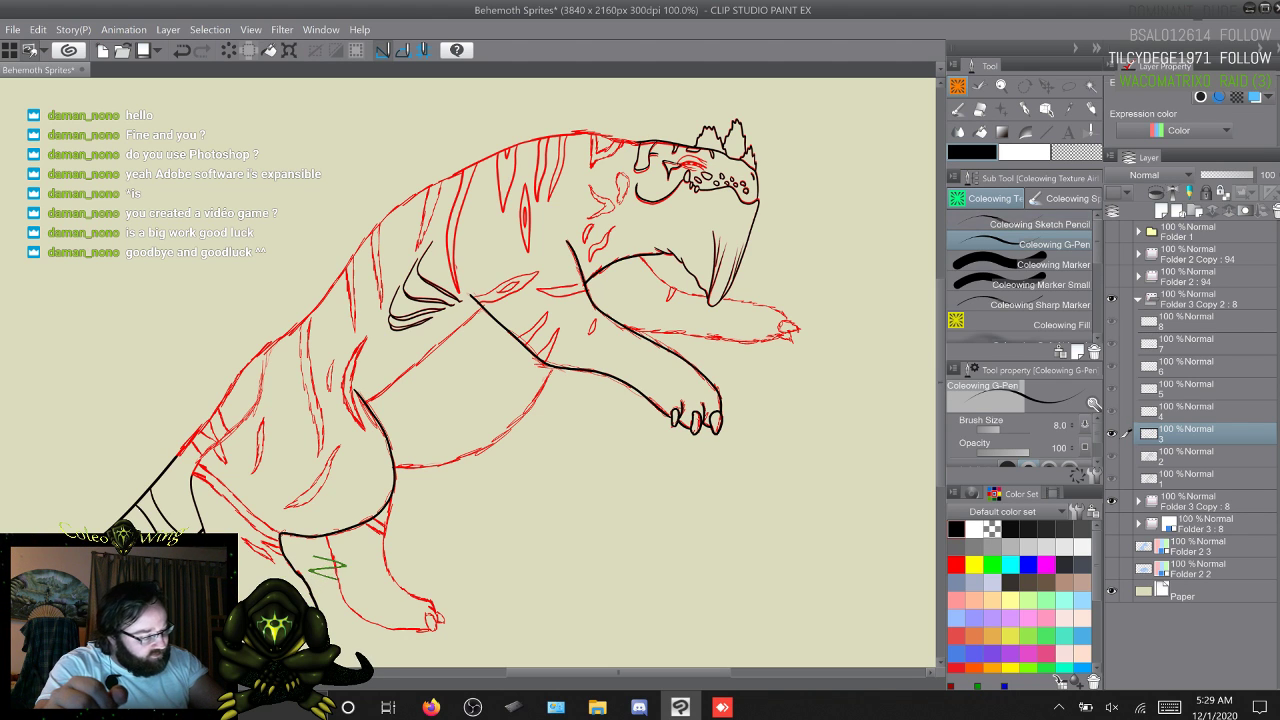
{"action": "left_click", "coordinate": [1050, 265]}
{"action": "left_click", "coordinate": [1076, 153]}
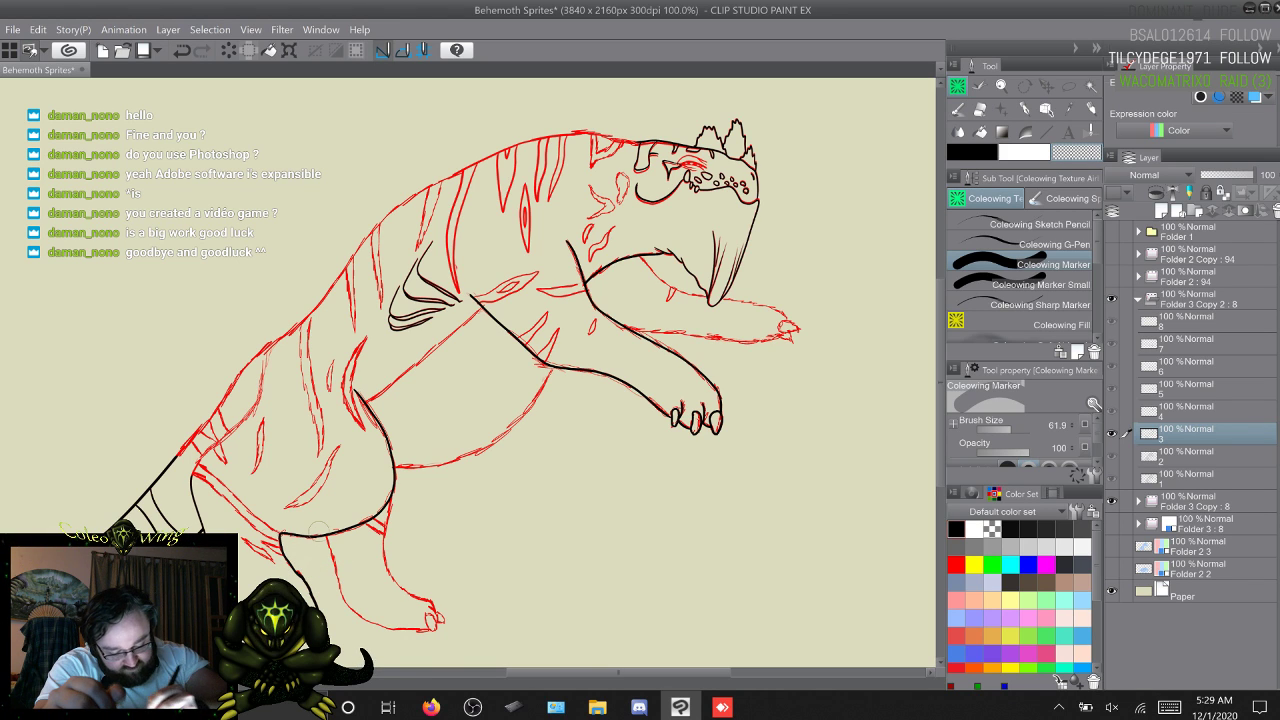
{"action": "key", "text": "ctrl+z"}
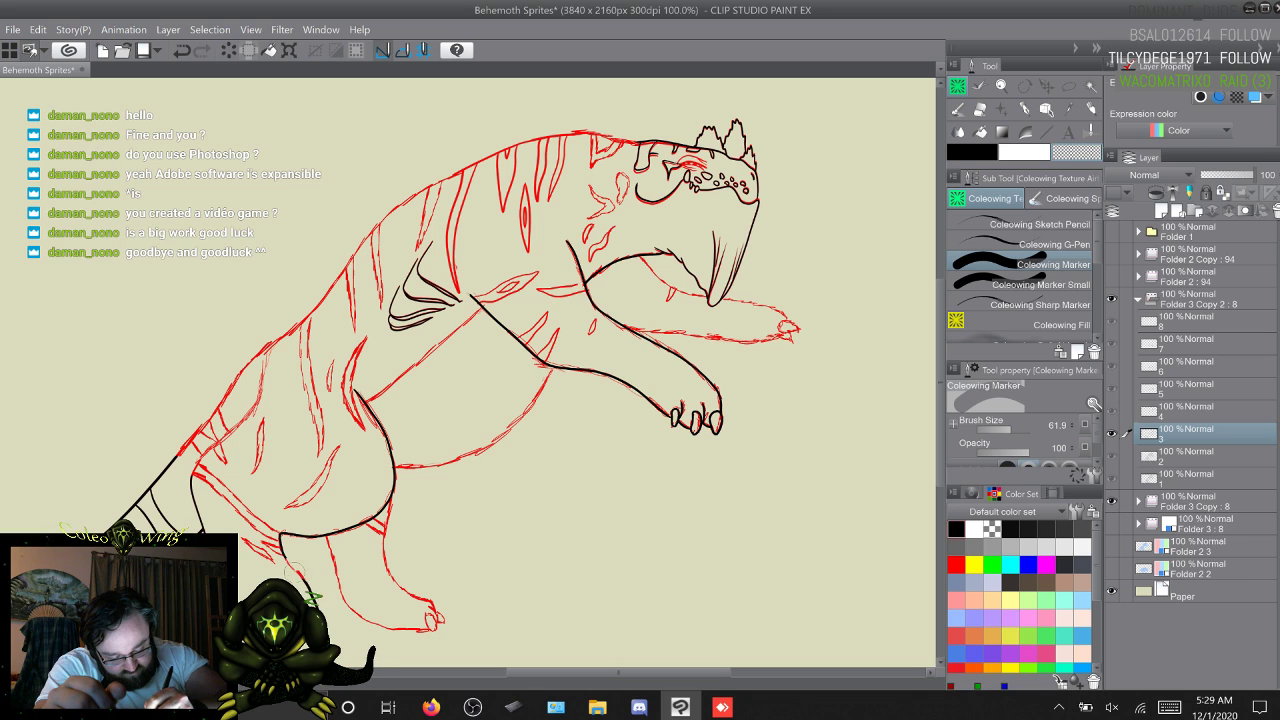
{"action": "key", "text": "ctrl+z"}
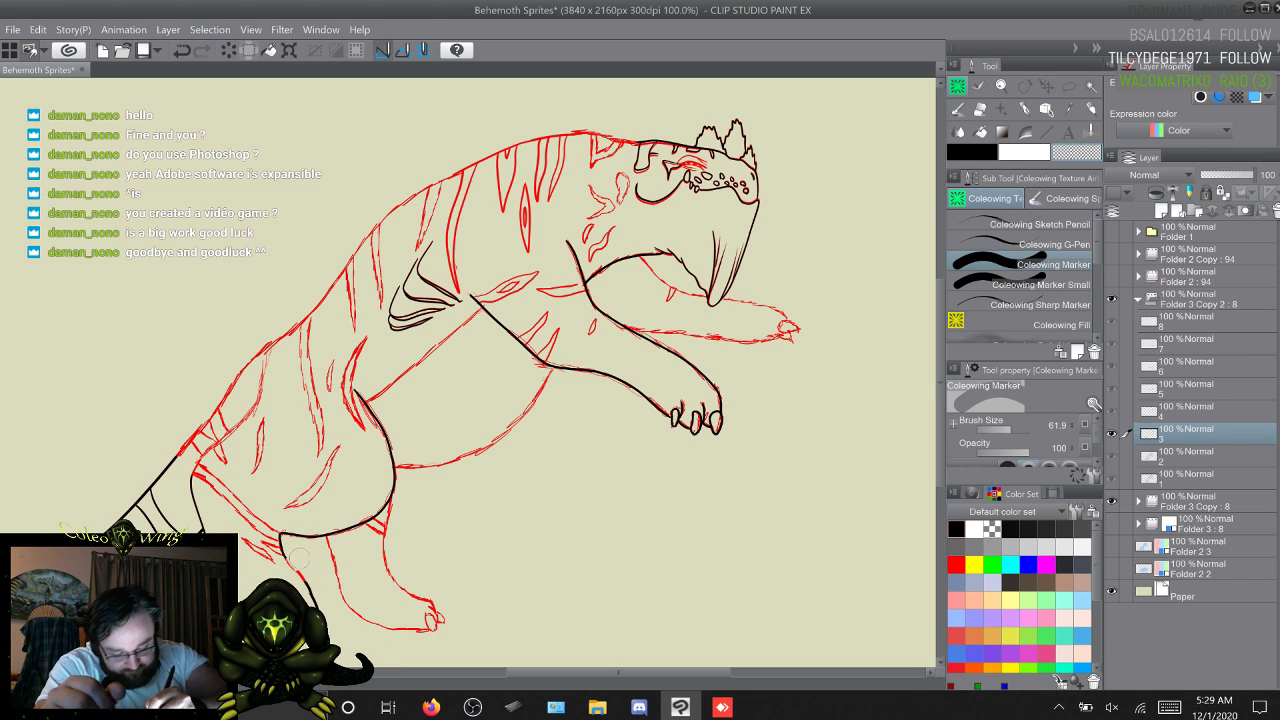
{"action": "key", "text": "ctrl+z"}
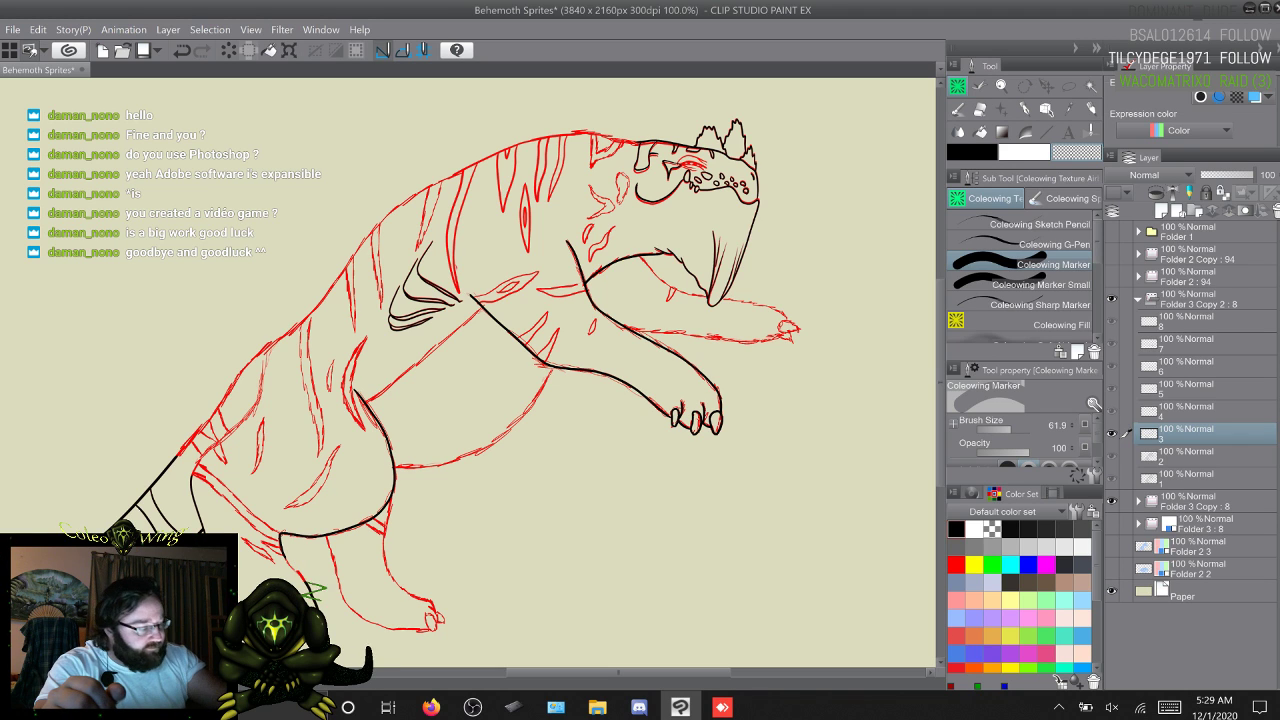
Step: Ink the torso edge, belly curve, far foreleg and small foreleg spot in black with the Coleowing G-Pen
{"action": "left_click", "coordinate": [1030, 244]}
{"action": "left_click", "coordinate": [974, 152]}
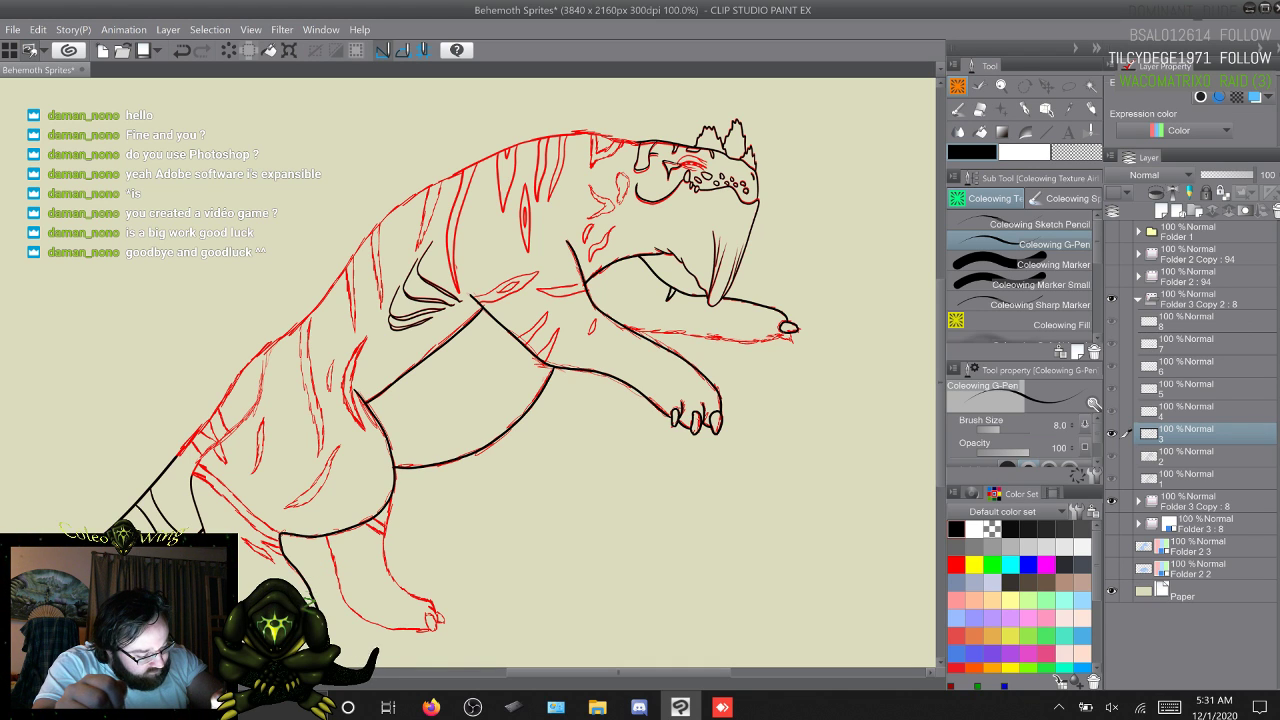
{"action": "key", "text": "ctrl+z"}
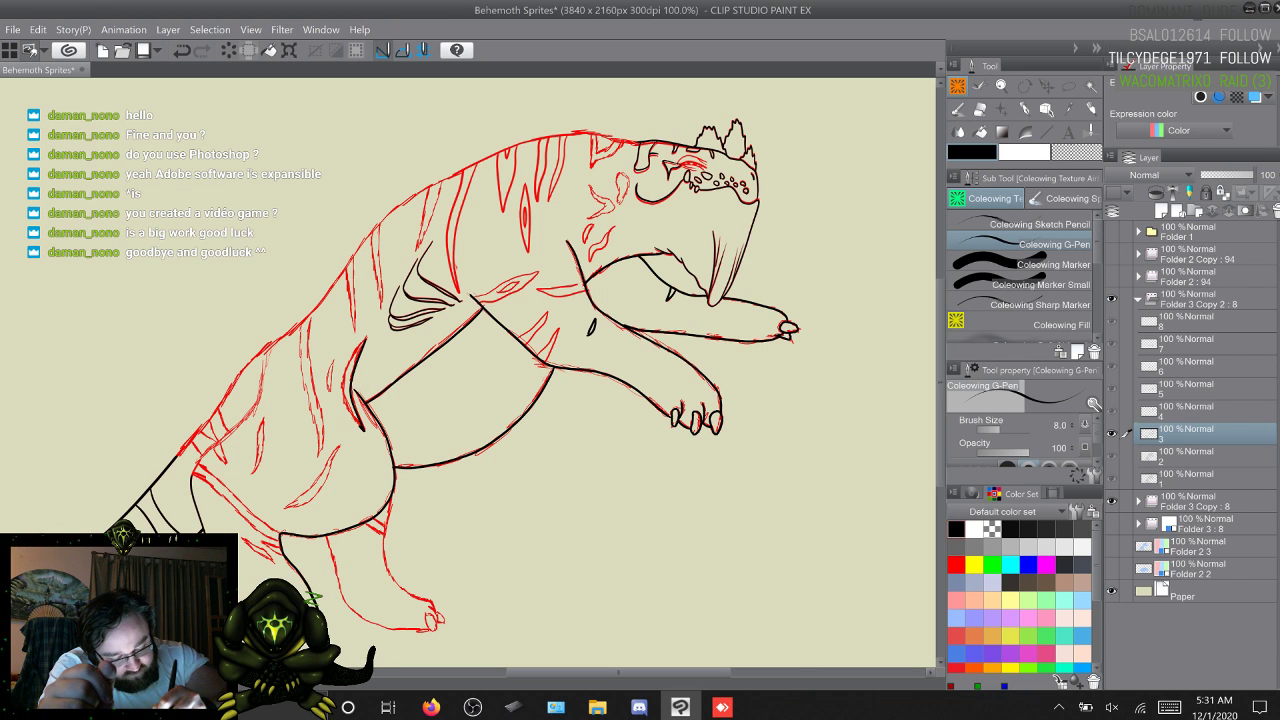
Step: Ink the curved flank stripe, the small marking beside it, the foreleg stripes and the lower thigh stripe
{"action": "mouse_move", "coordinate": [363, 429]}
{"action": "left_mouse_down"}
{"action": "mouse_move", "coordinate": [344, 388]}
{"action": "mouse_move", "coordinate": [352, 359]}
{"action": "left_mouse_up"}
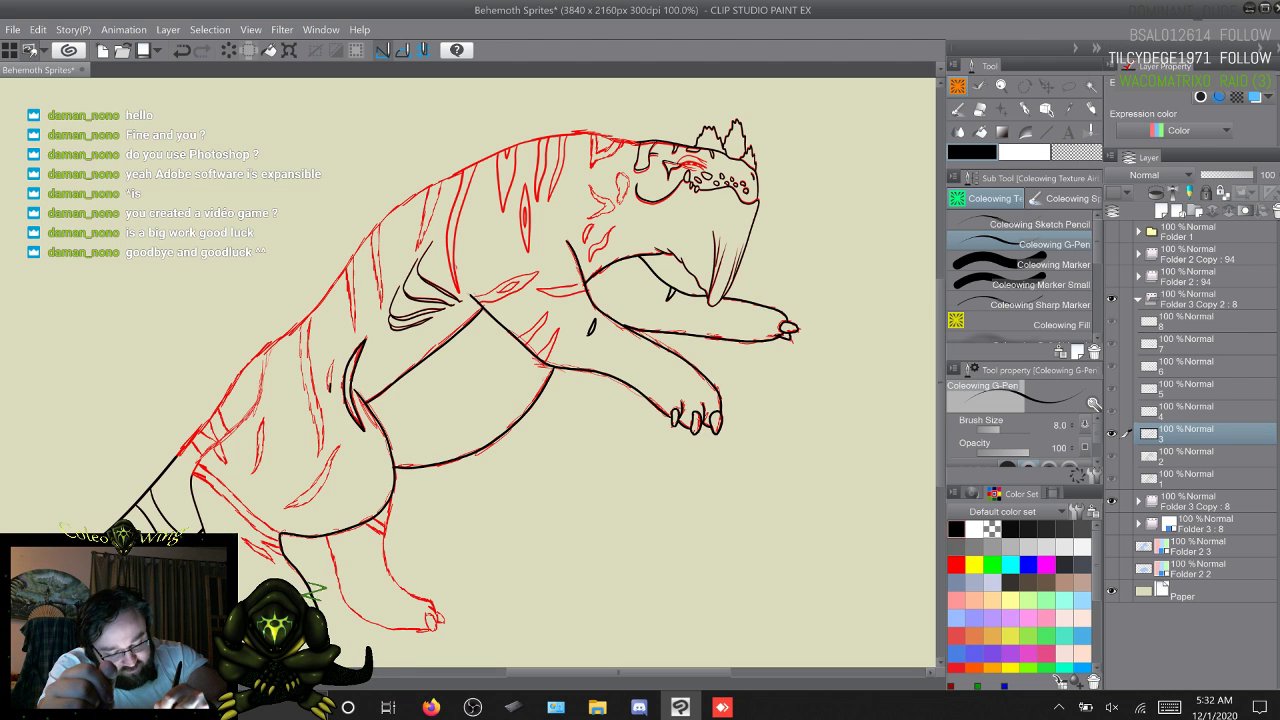
{"action": "left_click_drag", "start_coordinate": [334, 360], "coordinate": [330, 391]}
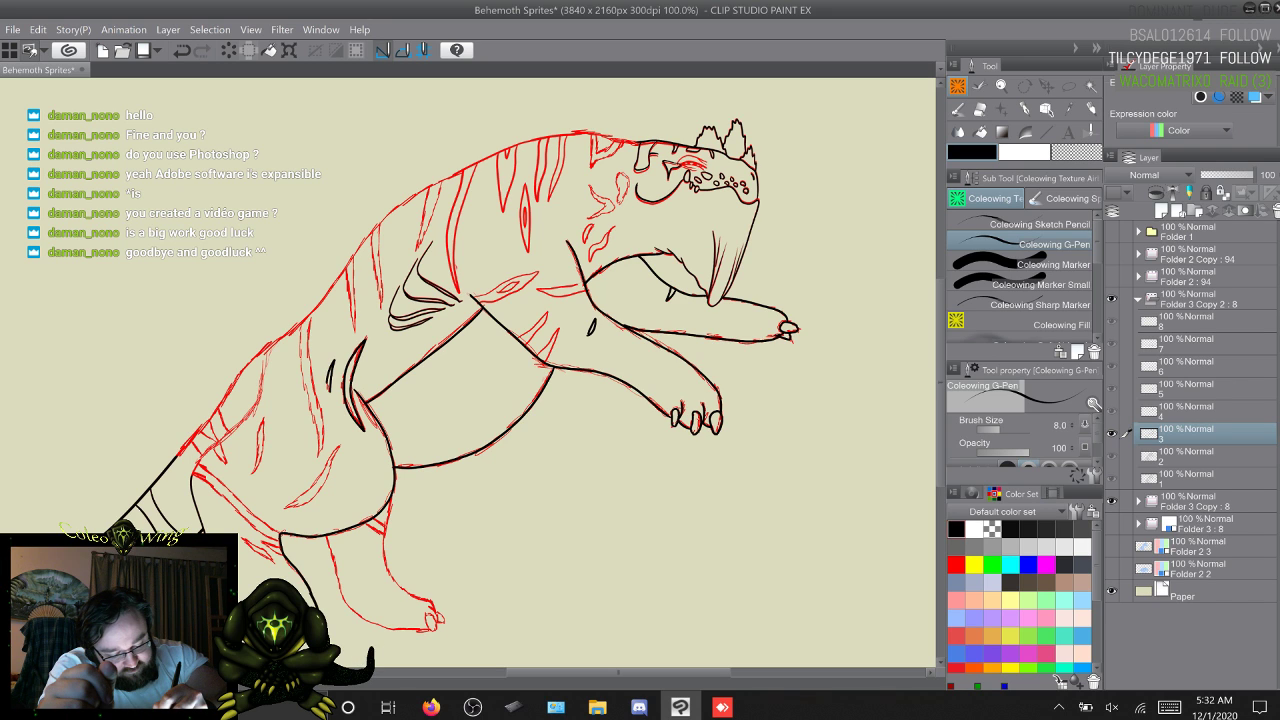
{"action": "left_click", "coordinate": [331, 352]}
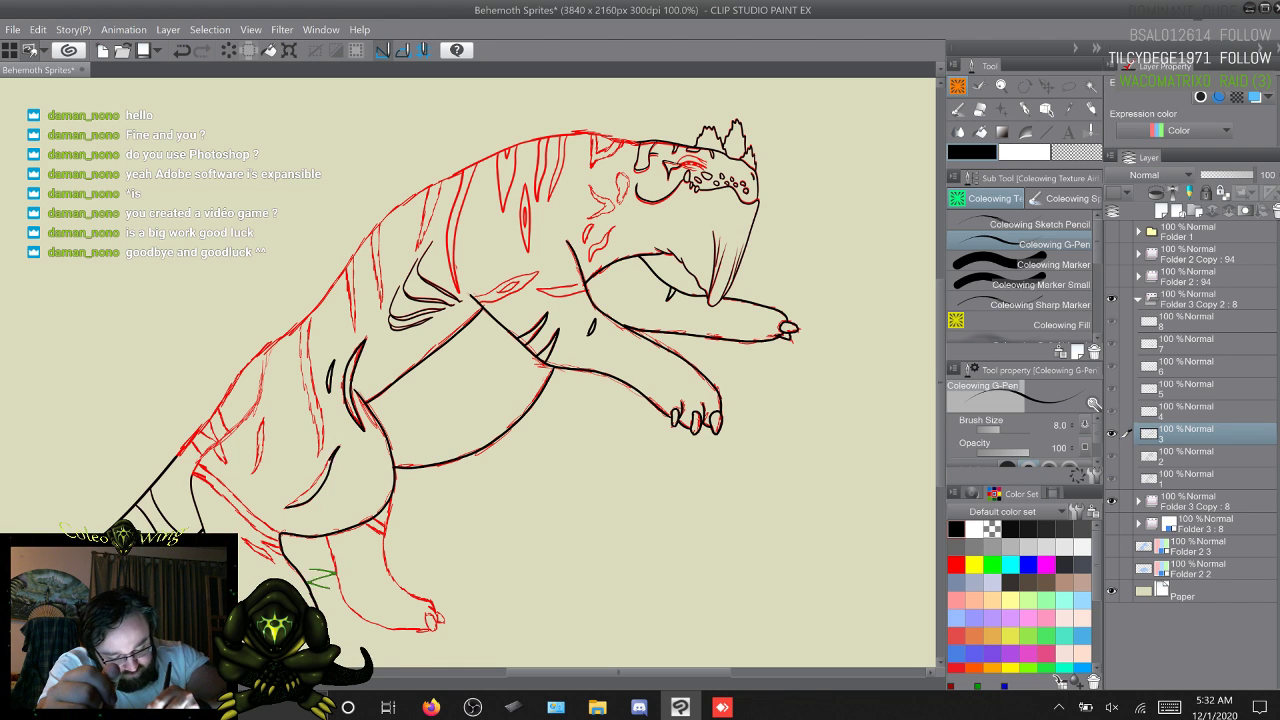
{"action": "left_click_drag", "start_coordinate": [338, 448], "coordinate": [286, 507]}
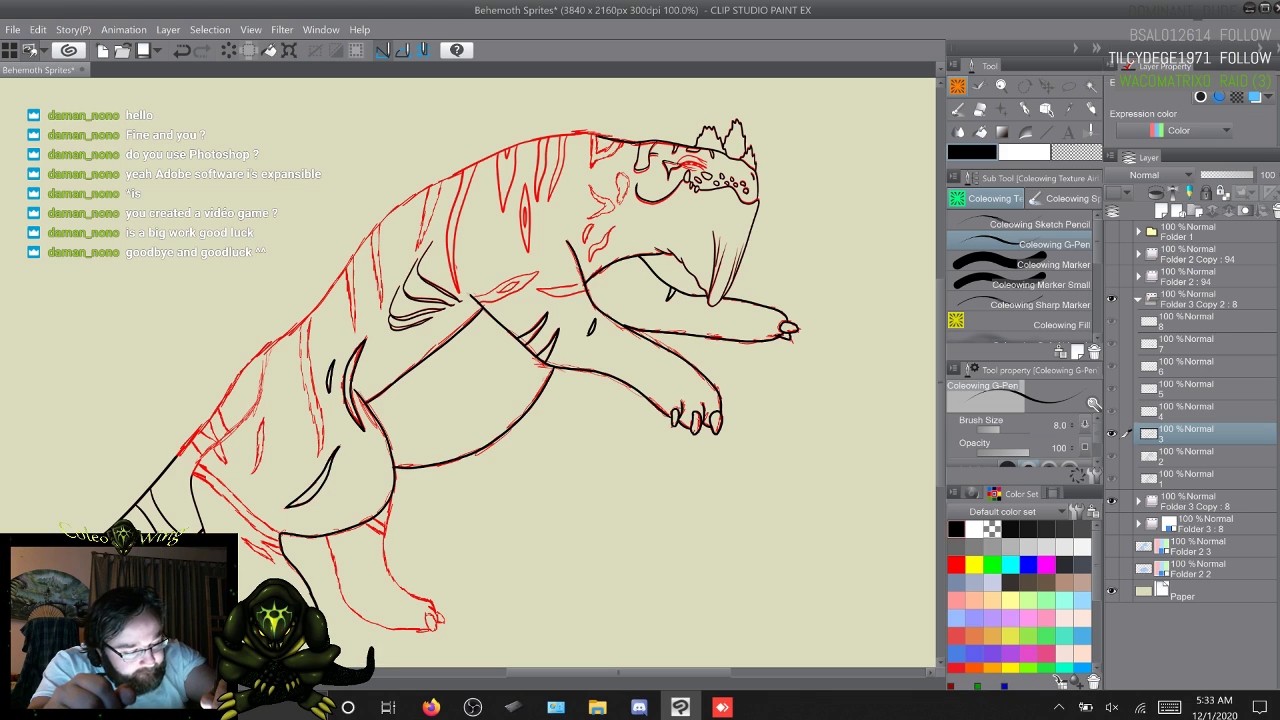
Step: Ink the back contour from the nape down to the rump, and pick the Coleowing Marker Small with transparent colour
{"action": "mouse_move", "coordinate": [594, 133]}
{"action": "left_mouse_down"}
{"action": "mouse_move", "coordinate": [535, 139]}
{"action": "mouse_move", "coordinate": [410, 200]}
{"action": "left_mouse_up"}
{"action": "left_click_drag", "start_coordinate": [345, 270], "coordinate": [208, 454]}
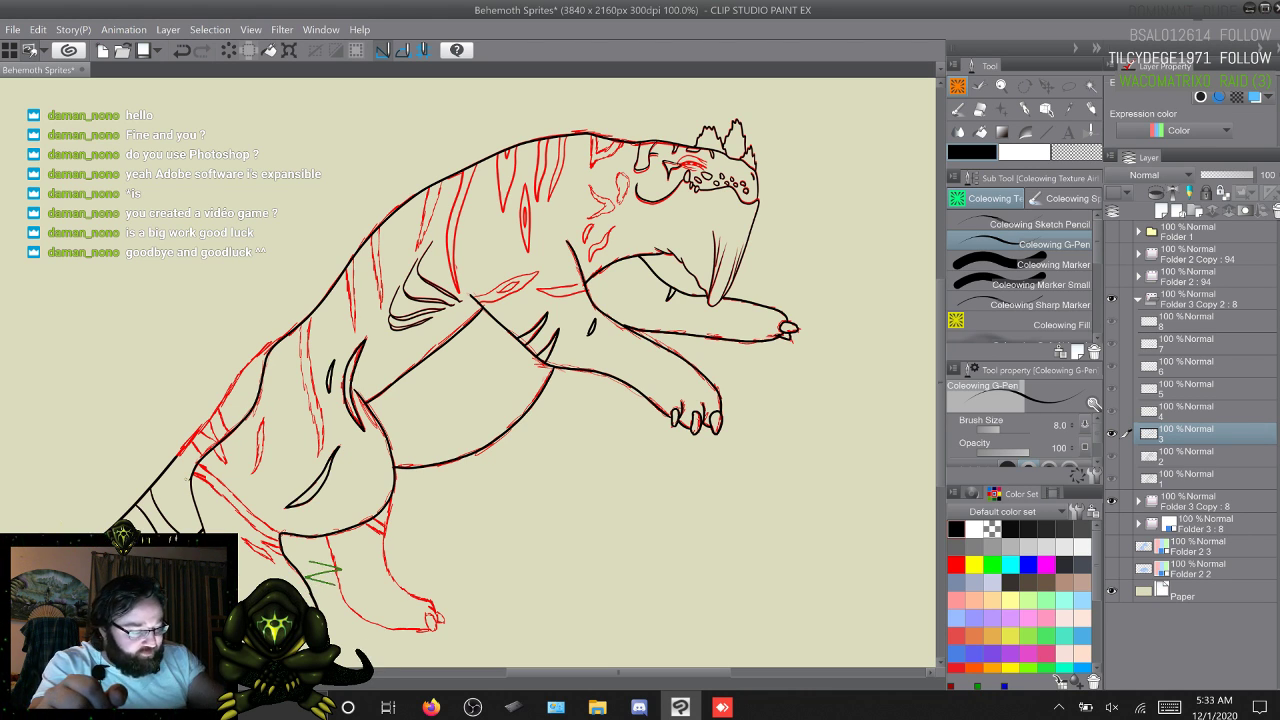
{"action": "left_click", "coordinate": [1022, 284]}
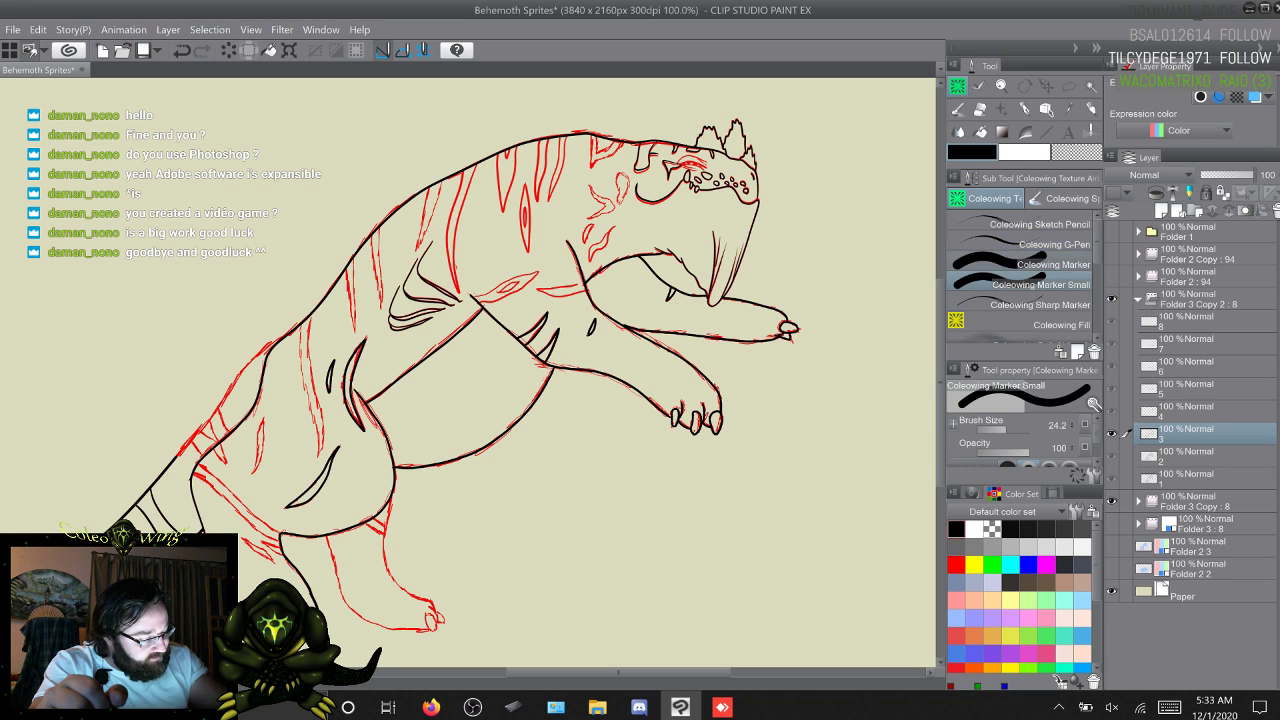
Step: Return from transparent colour to the Coleowing G-Pen and ink the rump stripes, hind-leg outlines and thigh markings on layer 3
{"action": "key", "text": "c"}
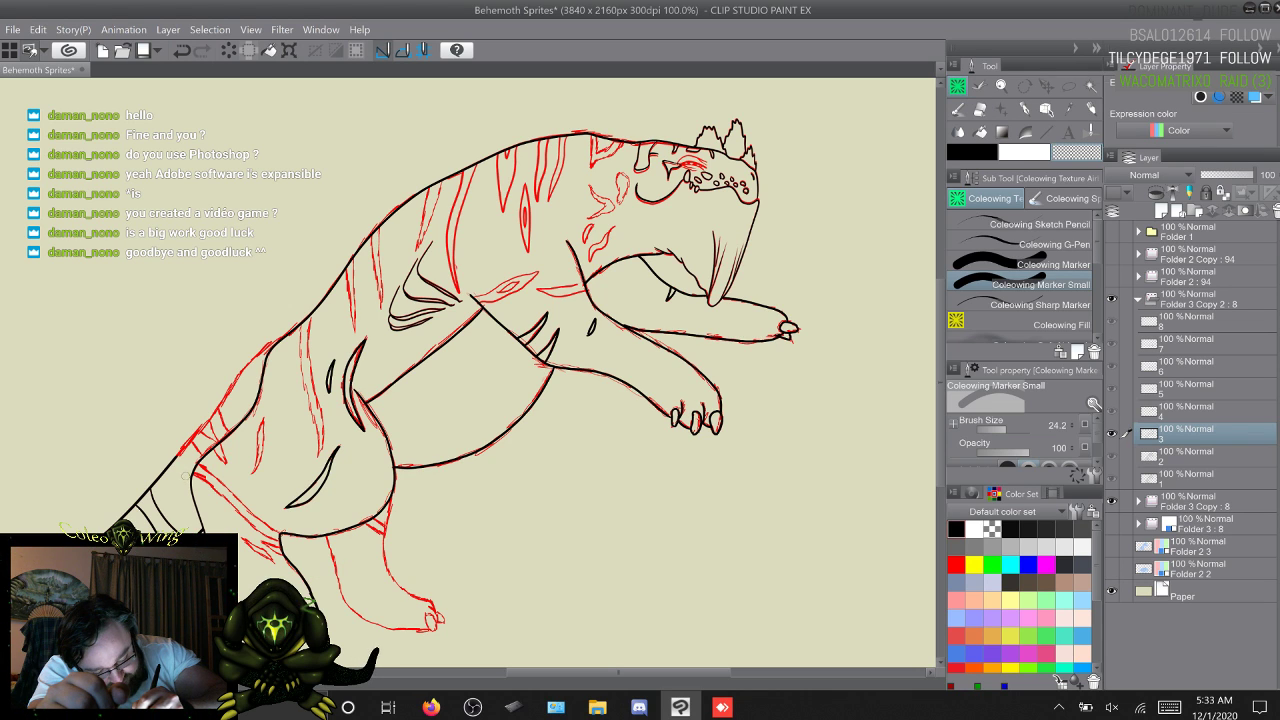
{"action": "left_click_drag", "start_coordinate": [312, 571], "coordinate": [331, 584]}
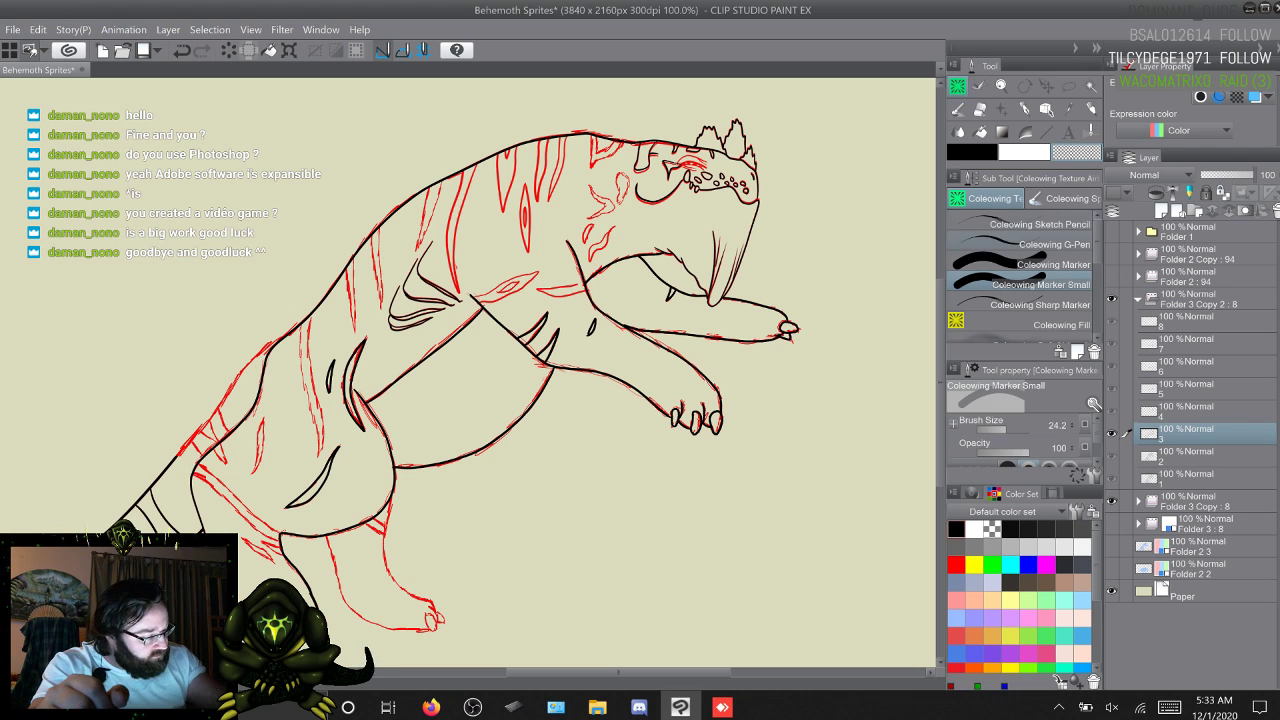
{"action": "left_click", "coordinate": [1040, 244]}
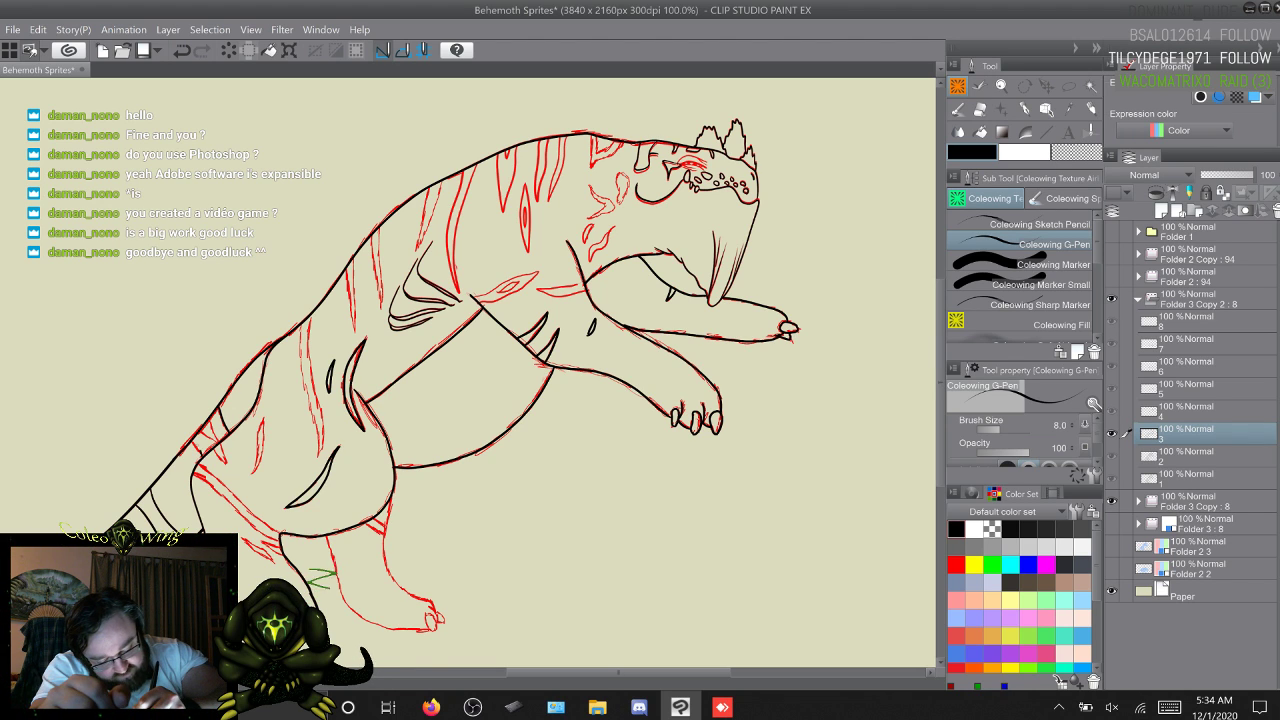
{"action": "key", "text": "ctrl+z"}
{"action": "key", "text": "ctrl+z"}
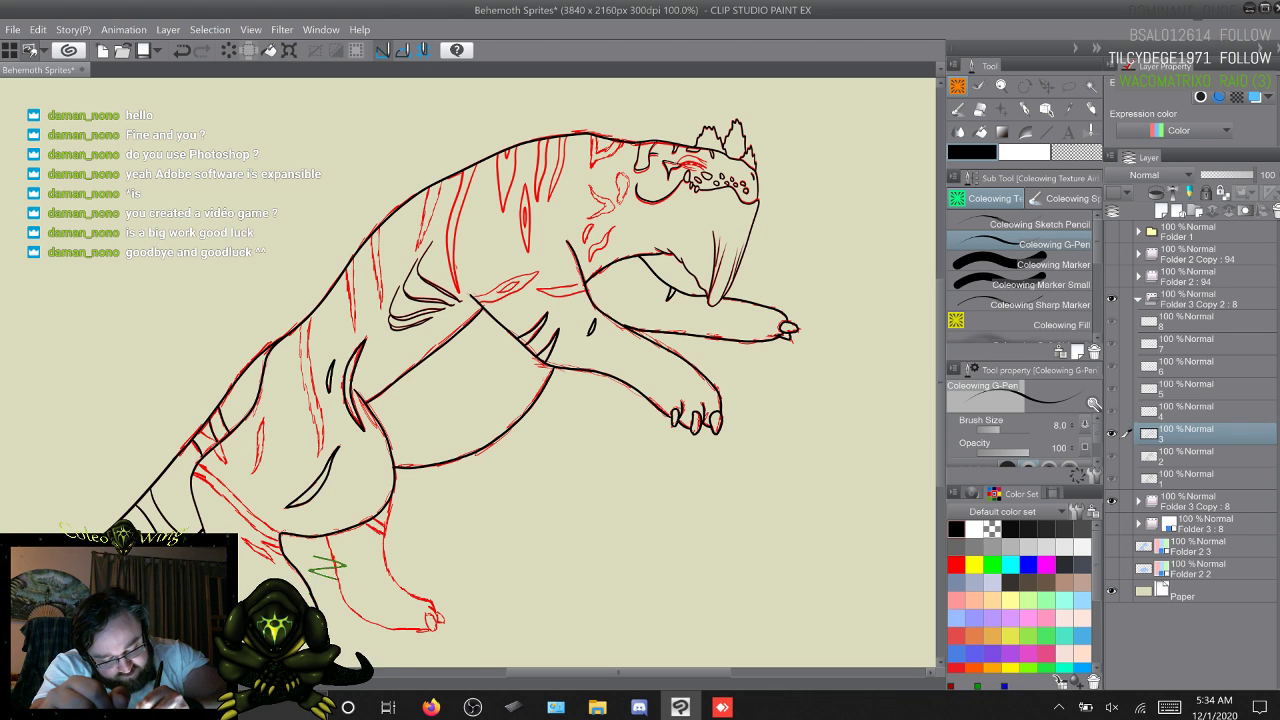
{"action": "left_click_drag", "start_coordinate": [207, 421], "coordinate": [216, 440]}
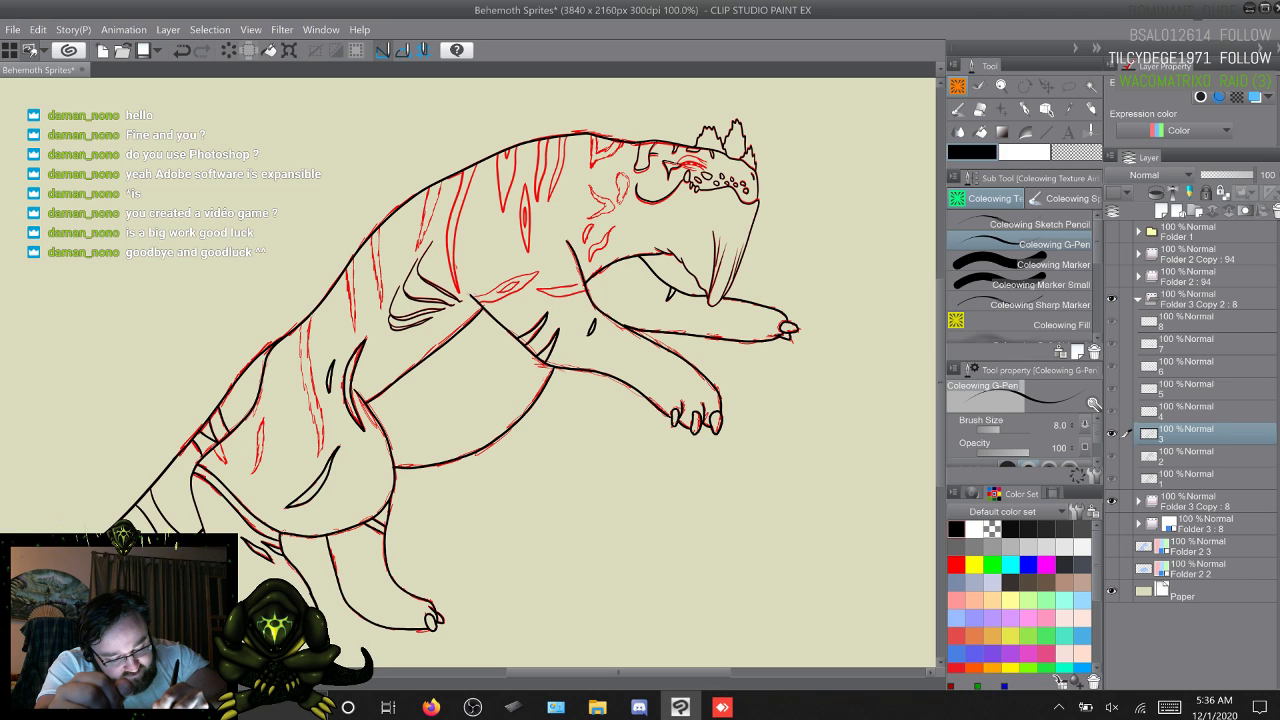
Step: Ink the long haunch stripe, the small marking behind it and the two stripes descending from the mid-back
{"action": "left_click_drag", "start_coordinate": [312, 314], "coordinate": [318, 402]}
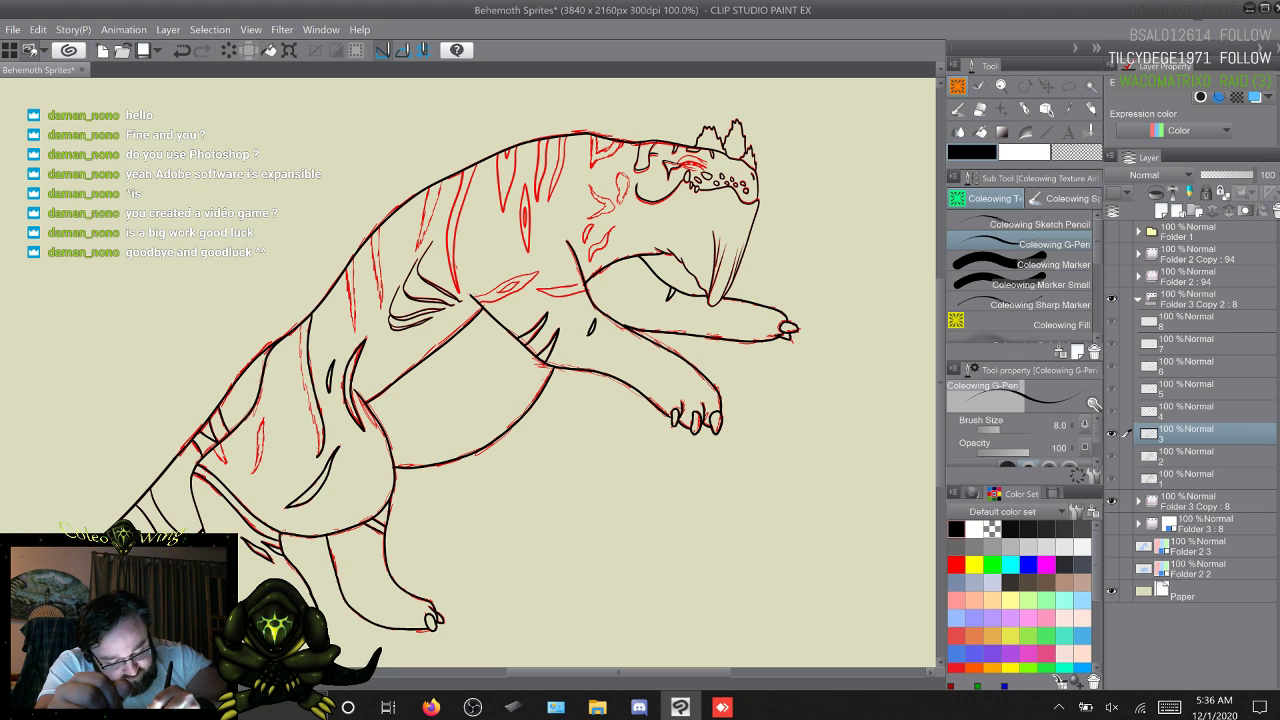
{"action": "left_click_drag", "start_coordinate": [307, 390], "coordinate": [311, 406]}
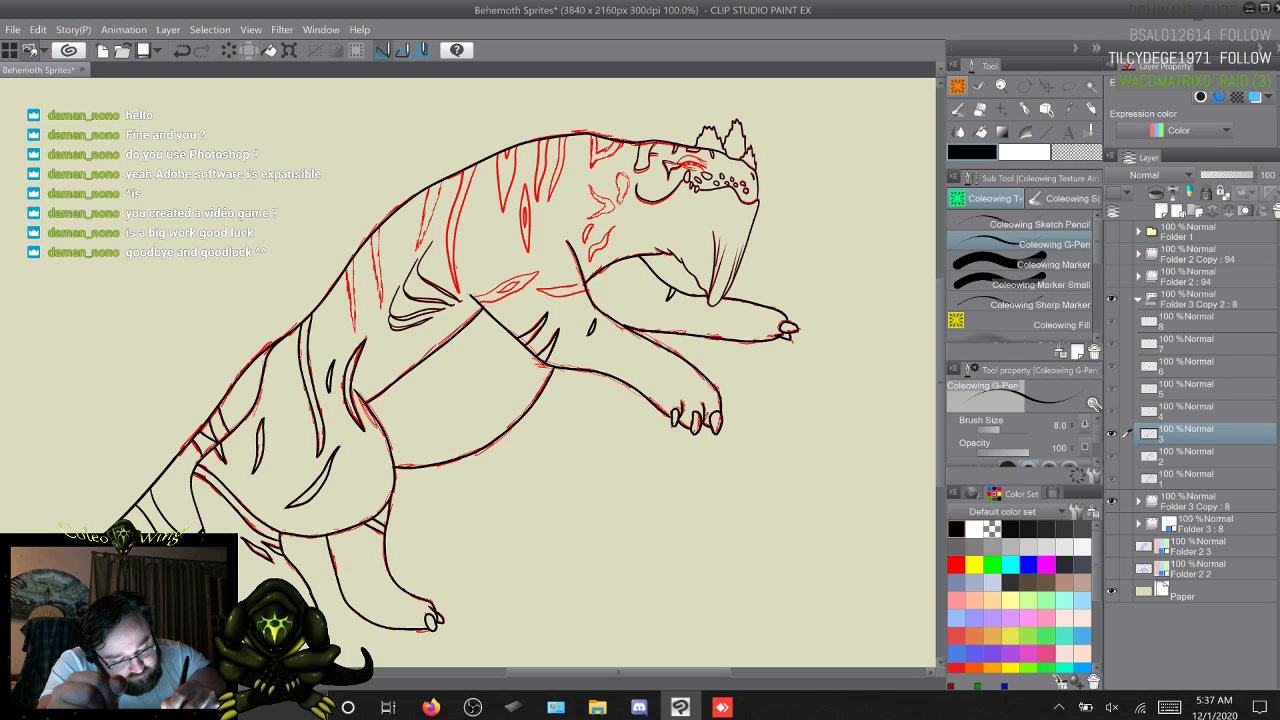
{"action": "mouse_move", "coordinate": [312, 578]}
{"action": "left_mouse_down"}
{"action": "mouse_move", "coordinate": [345, 566]}
{"action": "mouse_move", "coordinate": [330, 576]}
{"action": "left_mouse_up"}
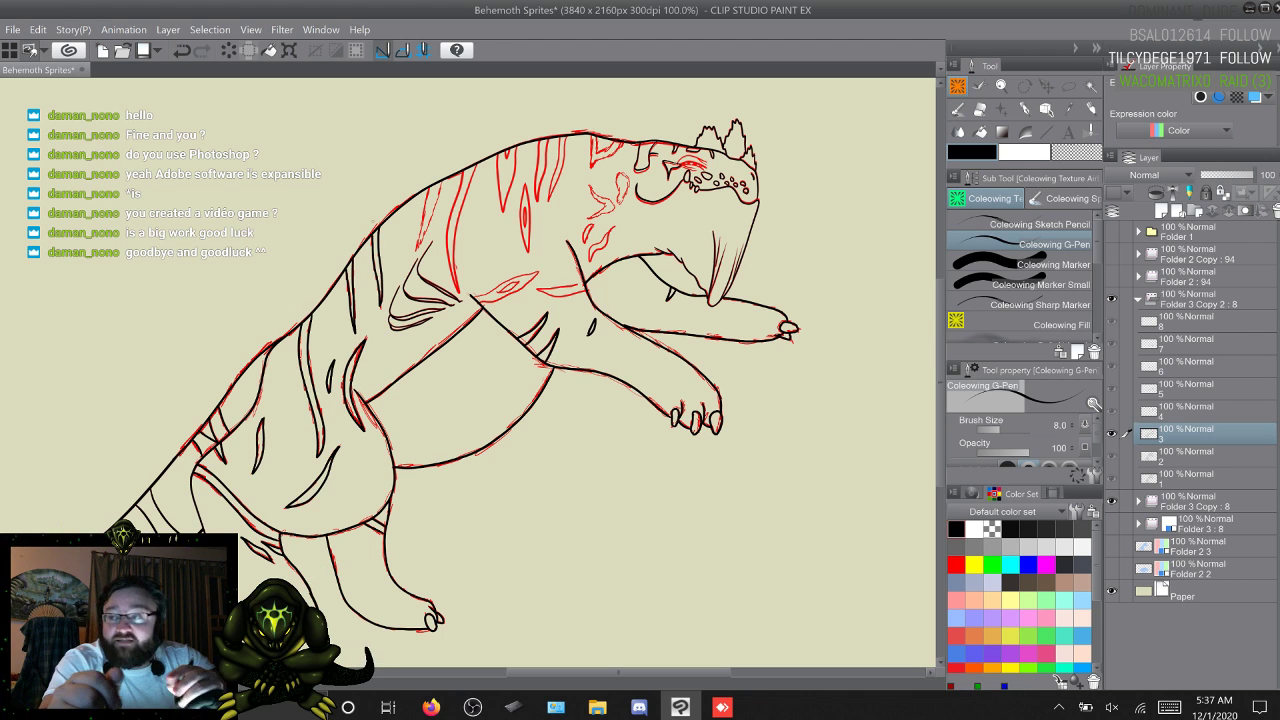
{"action": "left_click_drag", "start_coordinate": [305, 583], "coordinate": [340, 562]}
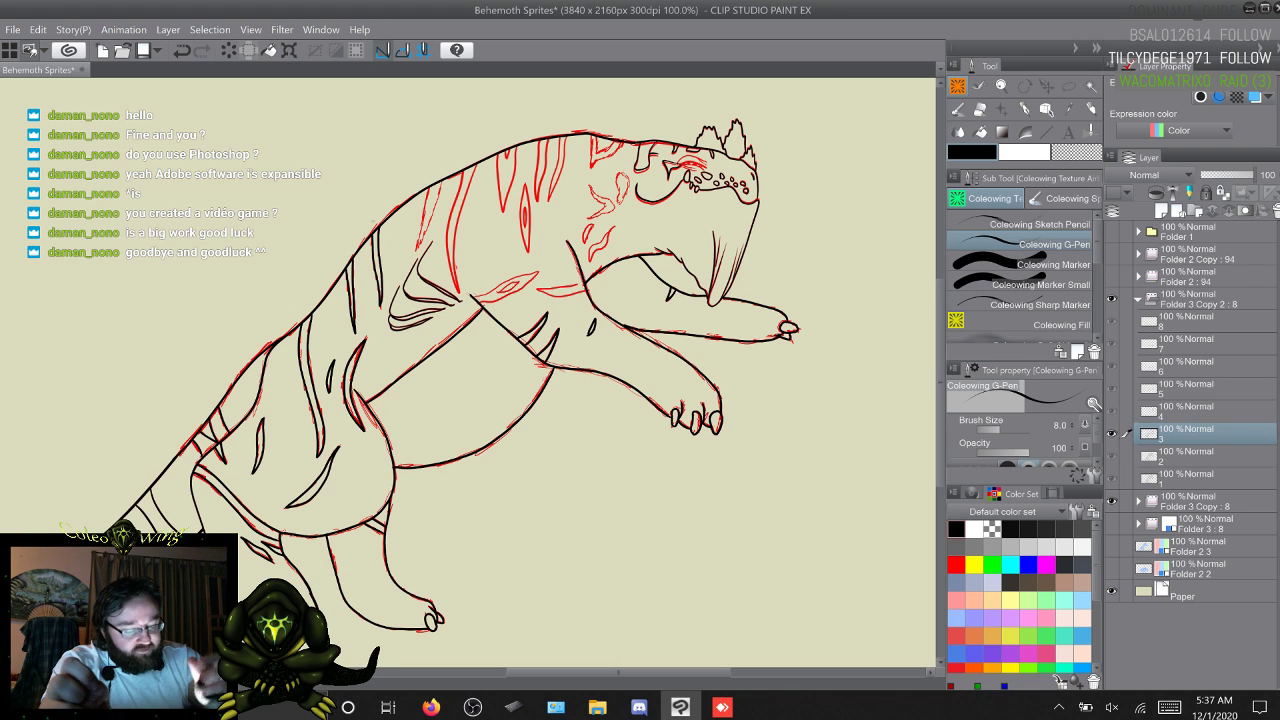
{"action": "key", "text": "ctrl+z"}
Step: Ink the pair of stripes above the shoulder folds and begin outlining the long stripe in front of them
{"action": "scroll", "coordinate": [536, 397], "scroll_direction": "up", "scroll_amount": 3}
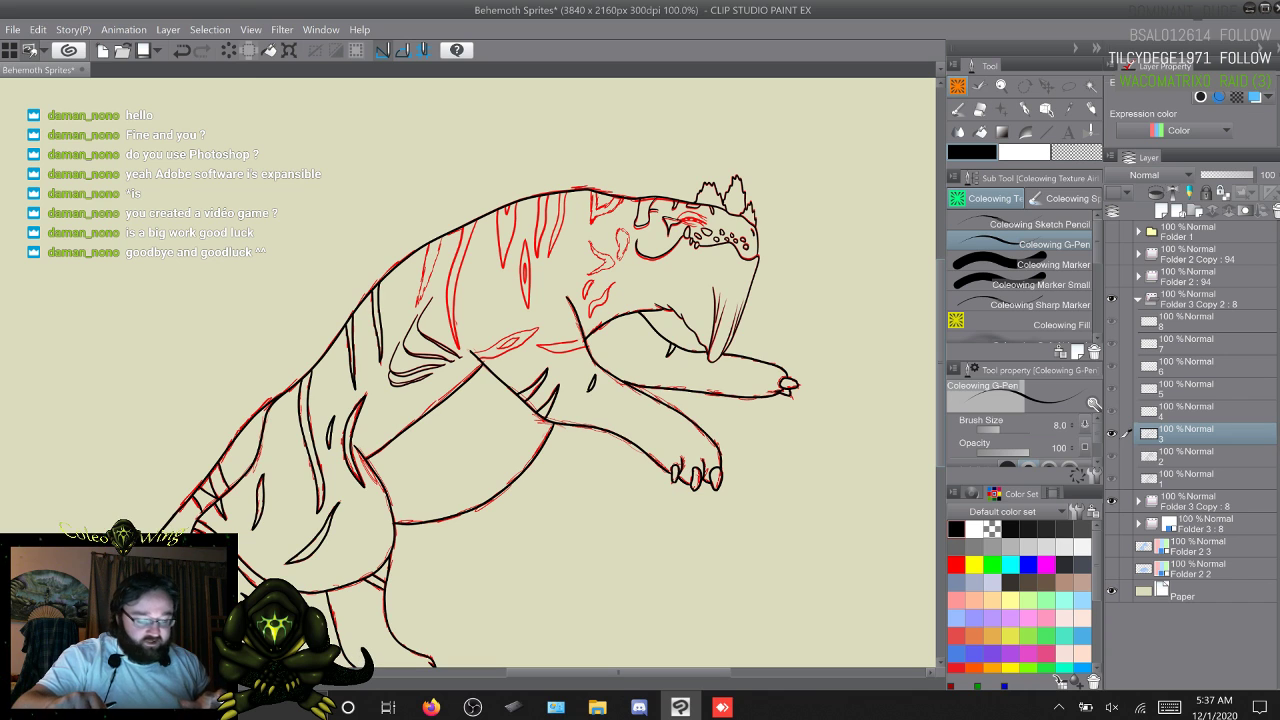
{"action": "key", "text": "XF86TouchpadToggle"}
{"action": "scroll", "coordinate": [560, 370], "scroll_direction": "up", "scroll_amount": 3}
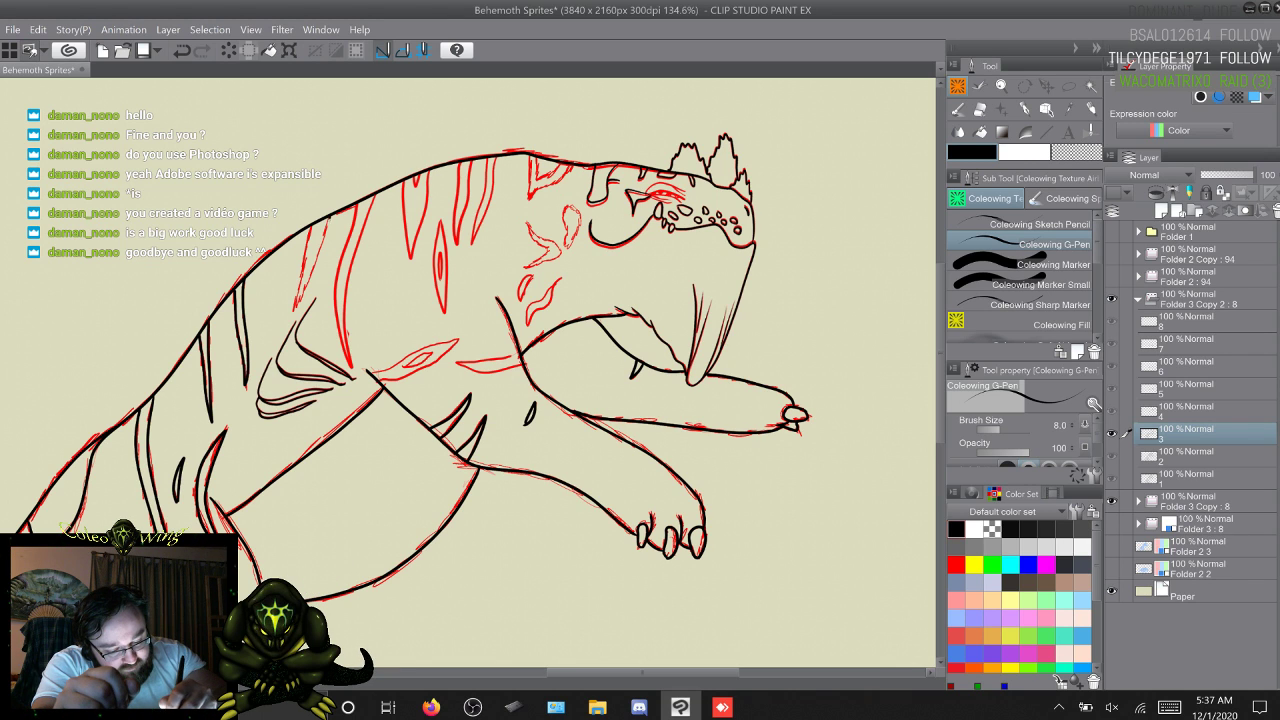
{"action": "mouse_move", "coordinate": [329, 217]}
{"action": "left_mouse_down"}
{"action": "mouse_move", "coordinate": [310, 283]}
{"action": "mouse_move", "coordinate": [315, 223]}
{"action": "left_mouse_up"}
{"action": "key", "text": "ctrl+z"}
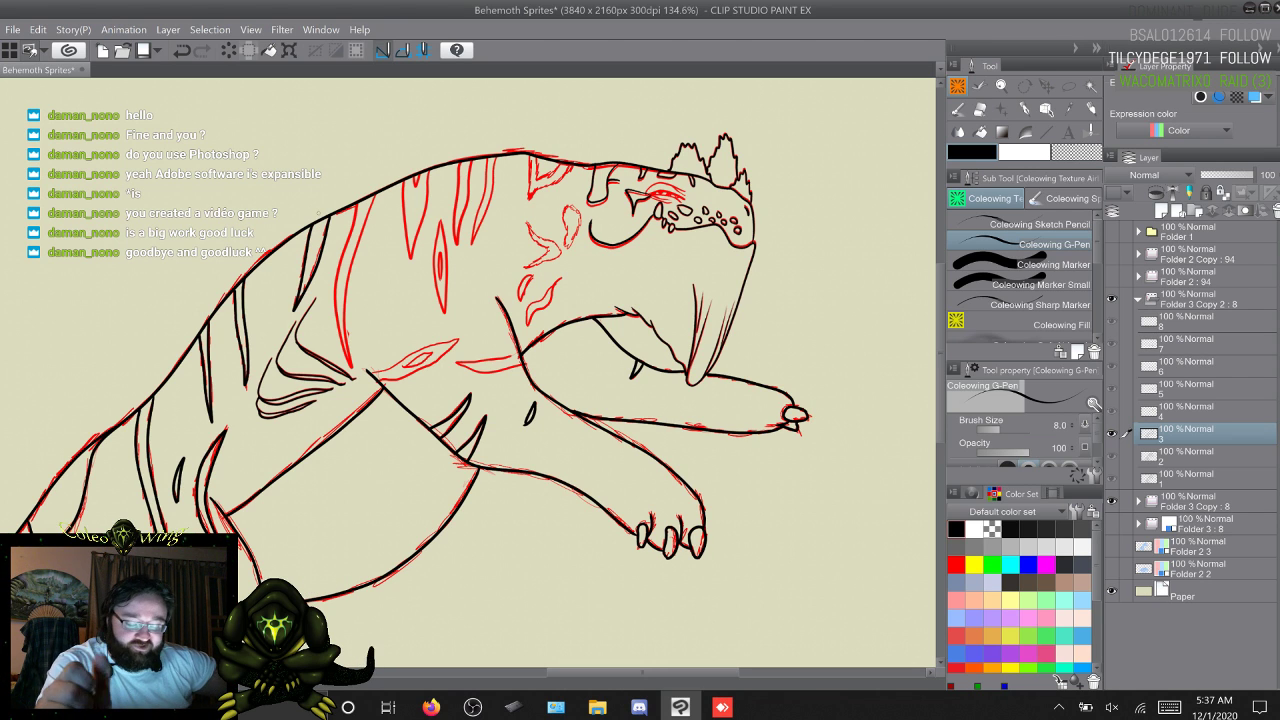
{"action": "left_click_drag", "start_coordinate": [312, 557], "coordinate": [346, 575]}
{"action": "key", "text": "ctrl+z"}
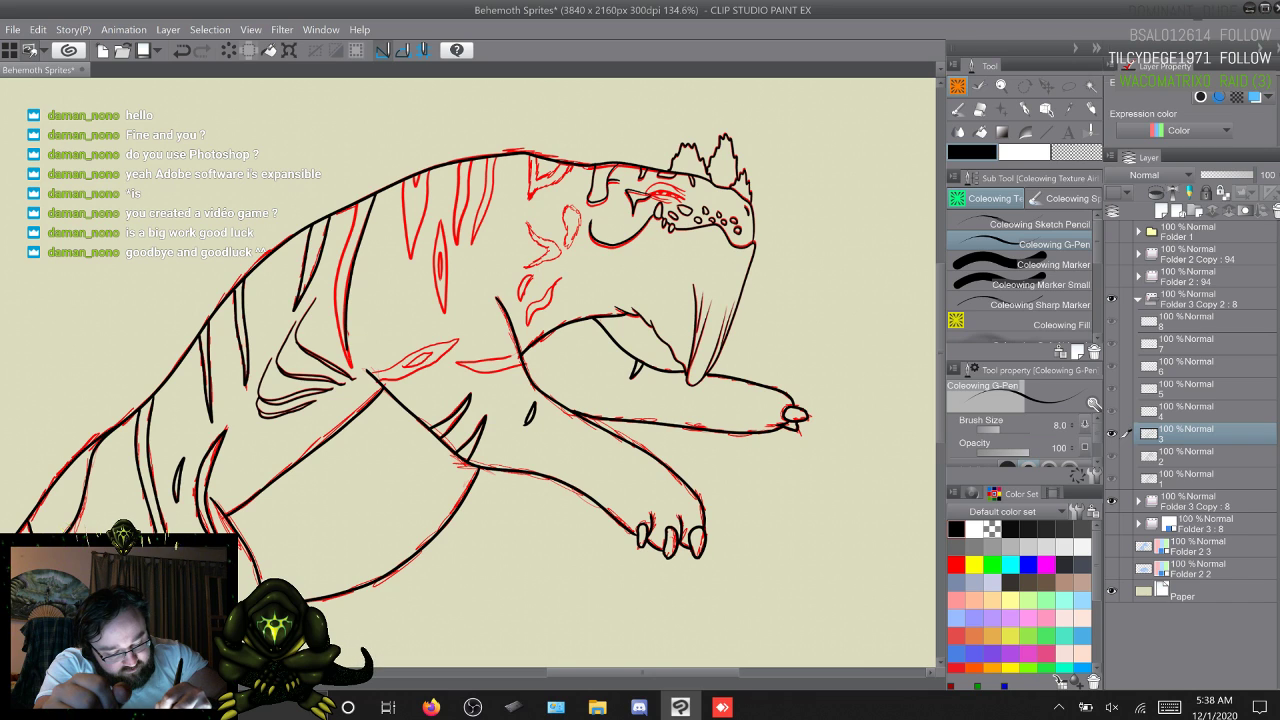
Step: Ink the remaining shoulder, upper-back and neck stripes, the almond-shaped and chest markings, and the eye on layer 3
{"action": "left_click_drag", "start_coordinate": [346, 358], "coordinate": [337, 272]}
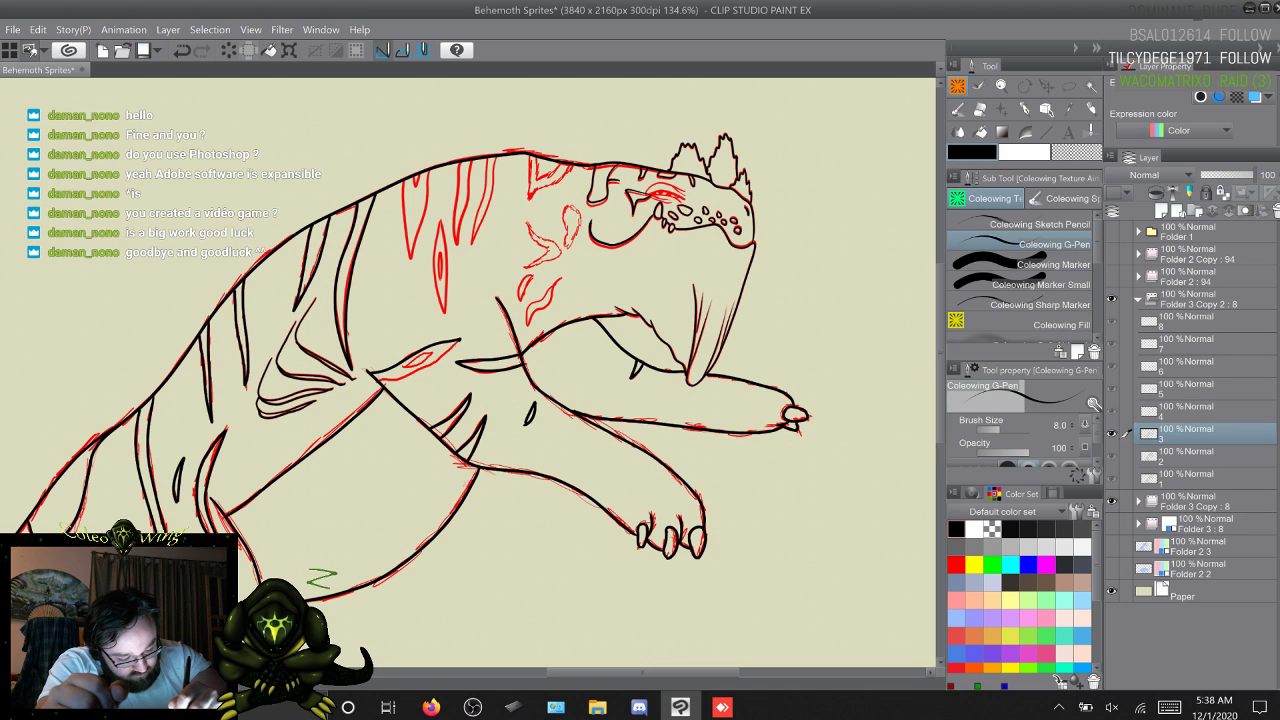
{"action": "mouse_move", "coordinate": [460, 340]}
{"action": "left_mouse_down"}
{"action": "mouse_move", "coordinate": [431, 366]}
{"action": "mouse_move", "coordinate": [378, 381]}
{"action": "mouse_move", "coordinate": [407, 366]}
{"action": "left_mouse_up"}
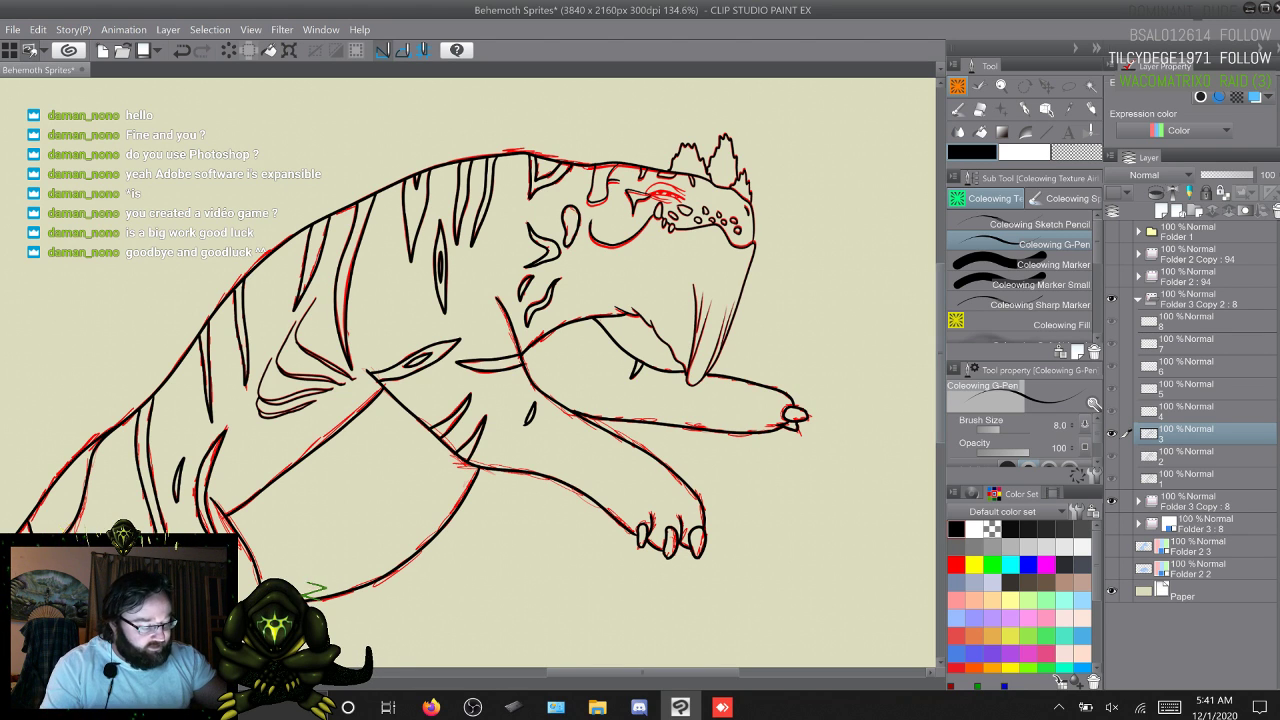
{"action": "scroll", "coordinate": [470, 372], "scroll_direction": "up", "scroll_amount": 1}
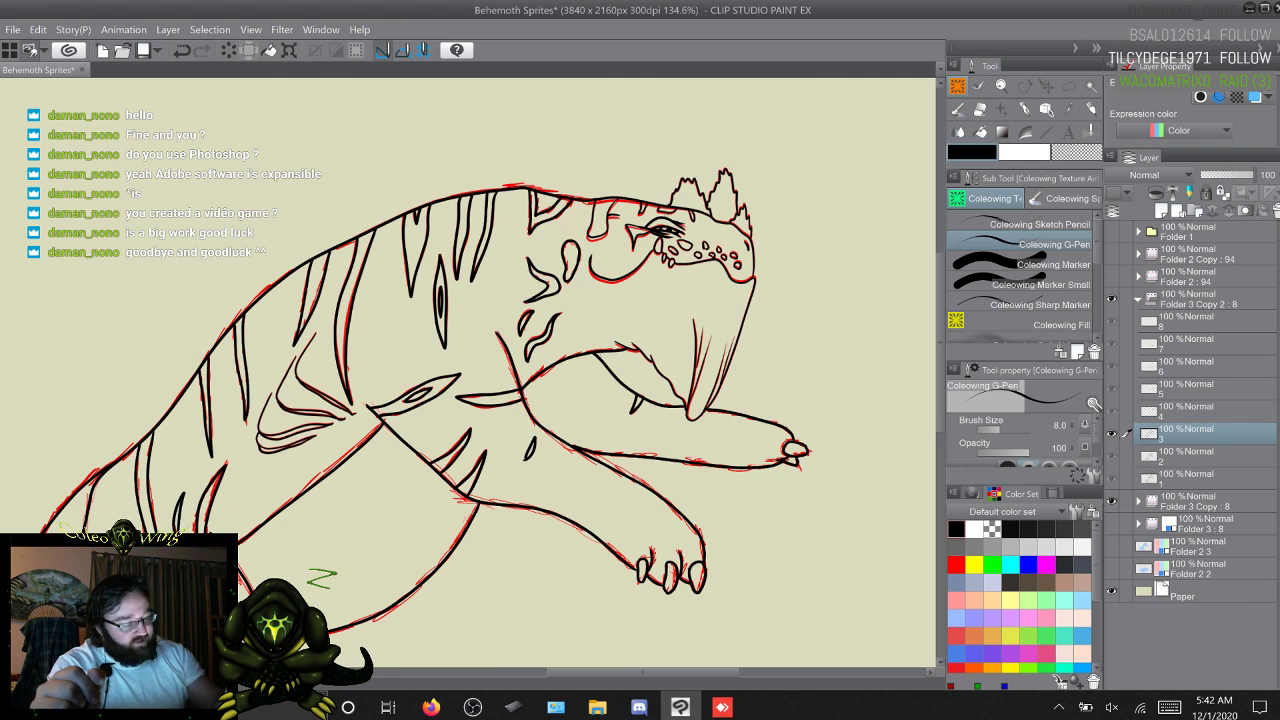
Step: Check the inked frame on layer 3, compare it with the following frame and make layer 4 the working layer
{"action": "scroll", "coordinate": [470, 370], "scroll_direction": "down", "scroll_amount": 3}
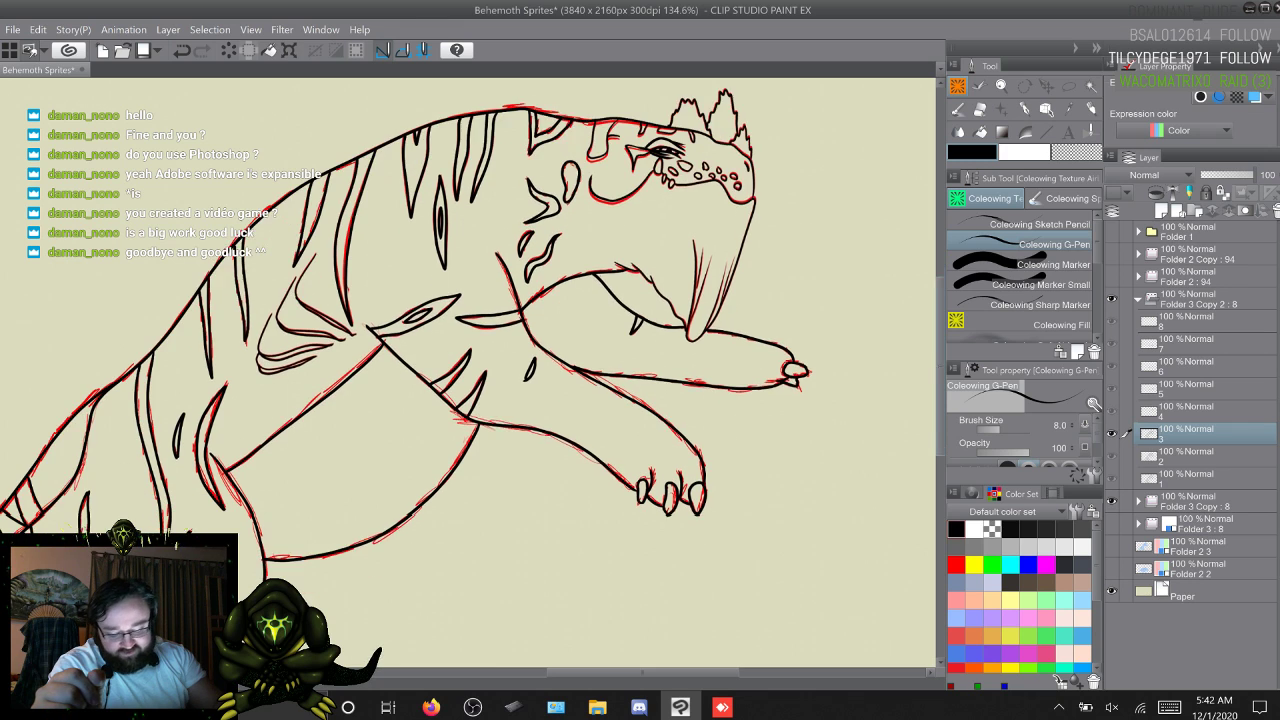
{"action": "scroll", "coordinate": [470, 370], "scroll_direction": "down", "scroll_amount": 3}
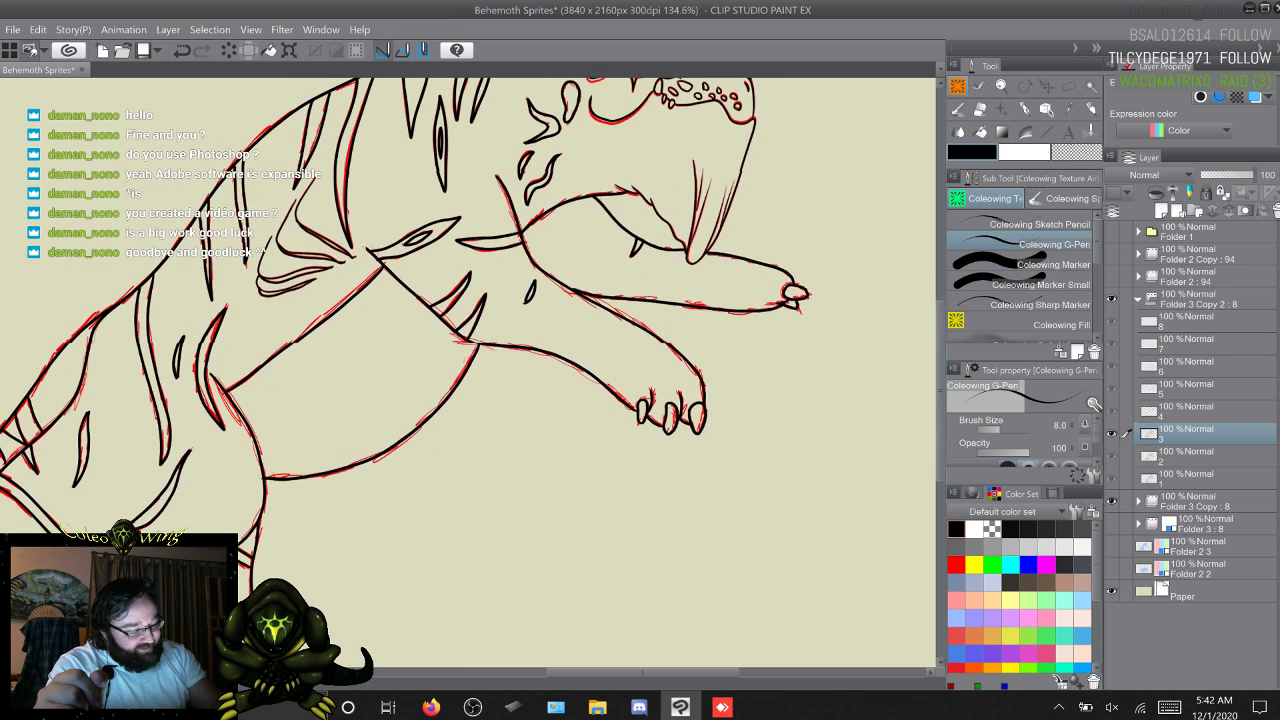
{"action": "scroll", "coordinate": [470, 340], "scroll_direction": "up", "scroll_amount": 4}
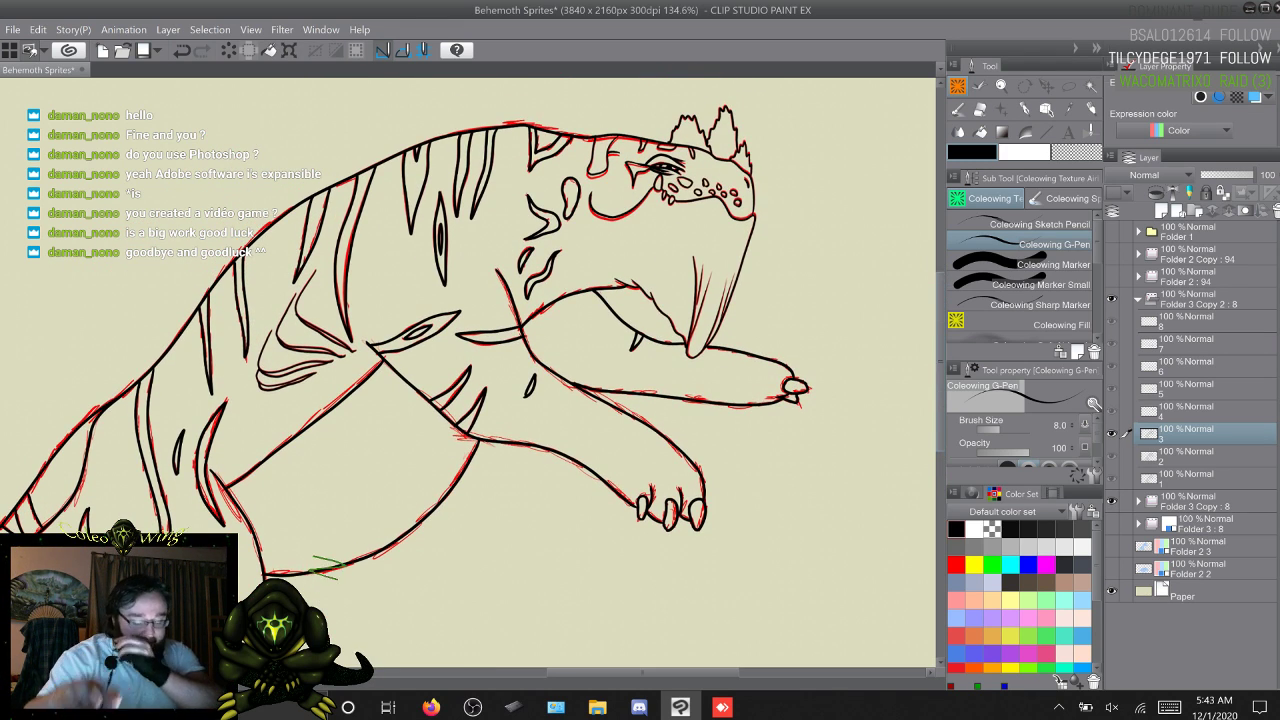
{"action": "scroll", "coordinate": [470, 370], "scroll_direction": "down", "scroll_amount": 3}
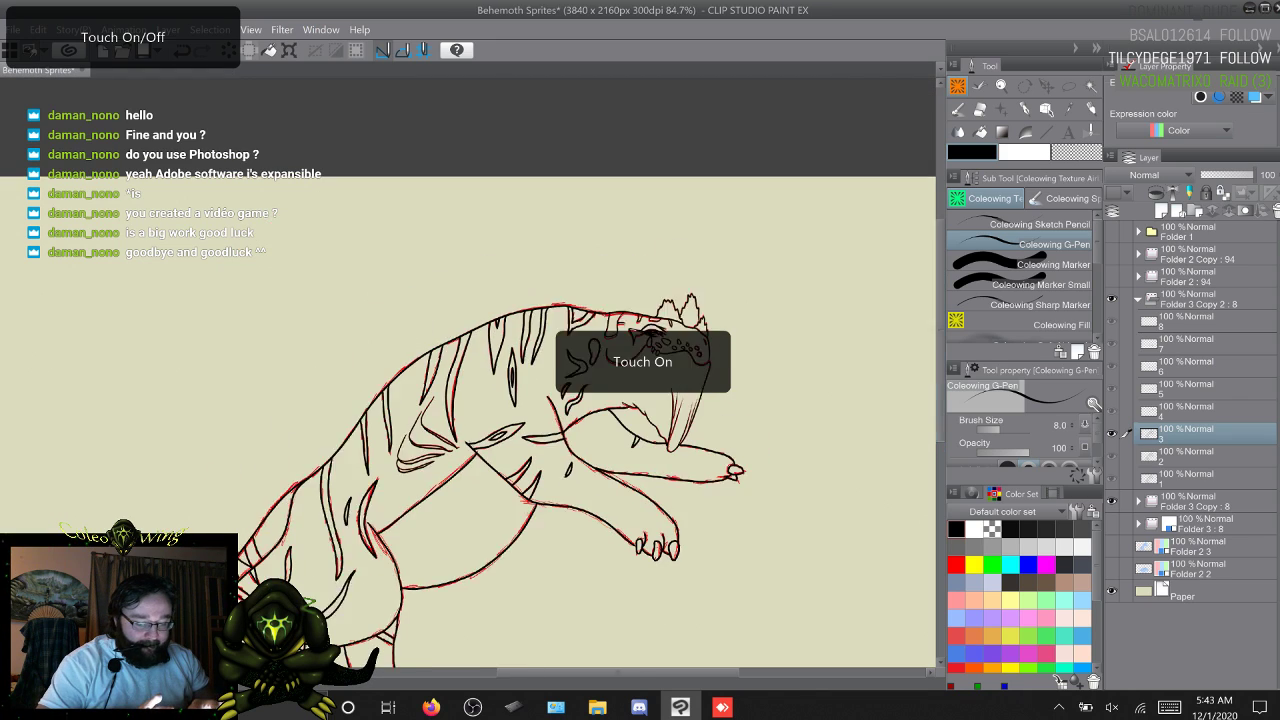
{"action": "scroll", "coordinate": [470, 370], "scroll_direction": "down", "scroll_amount": 3}
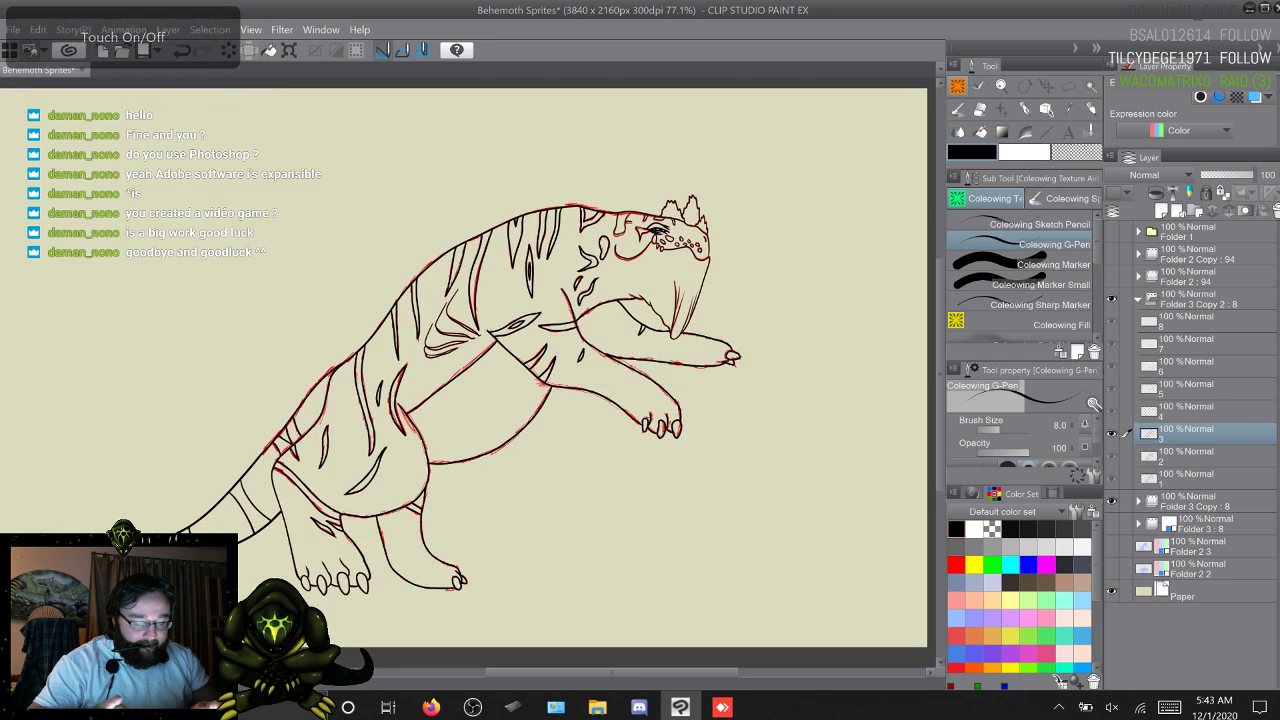
{"action": "scroll", "coordinate": [470, 370], "scroll_direction": "up", "scroll_amount": 2}
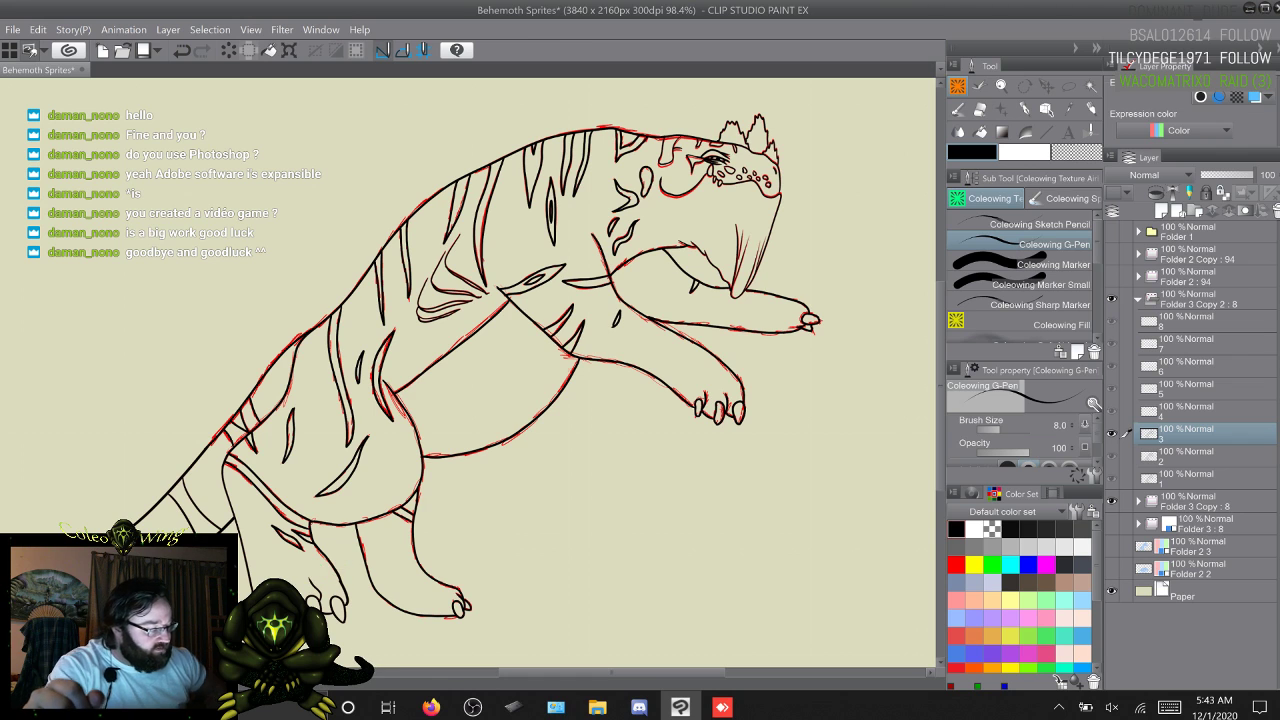
{"action": "key", "text": "period"}
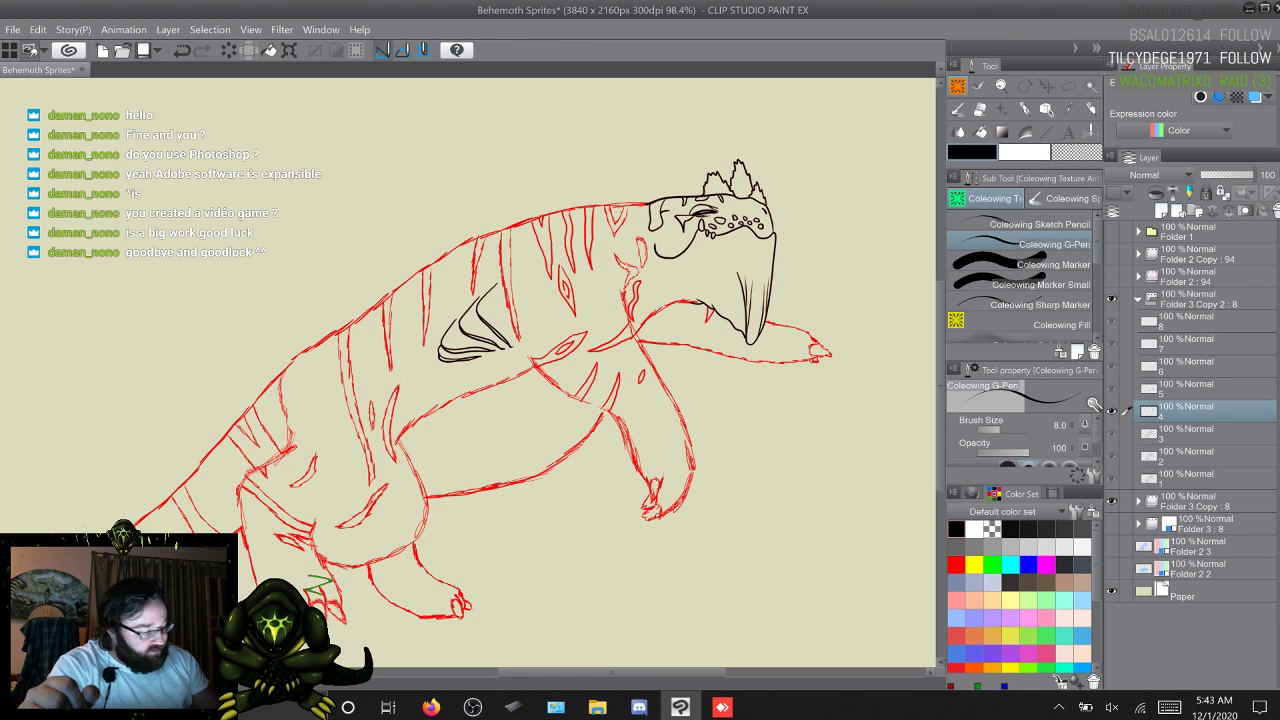
{"action": "key", "text": "comma"}
{"action": "key", "text": "period"}
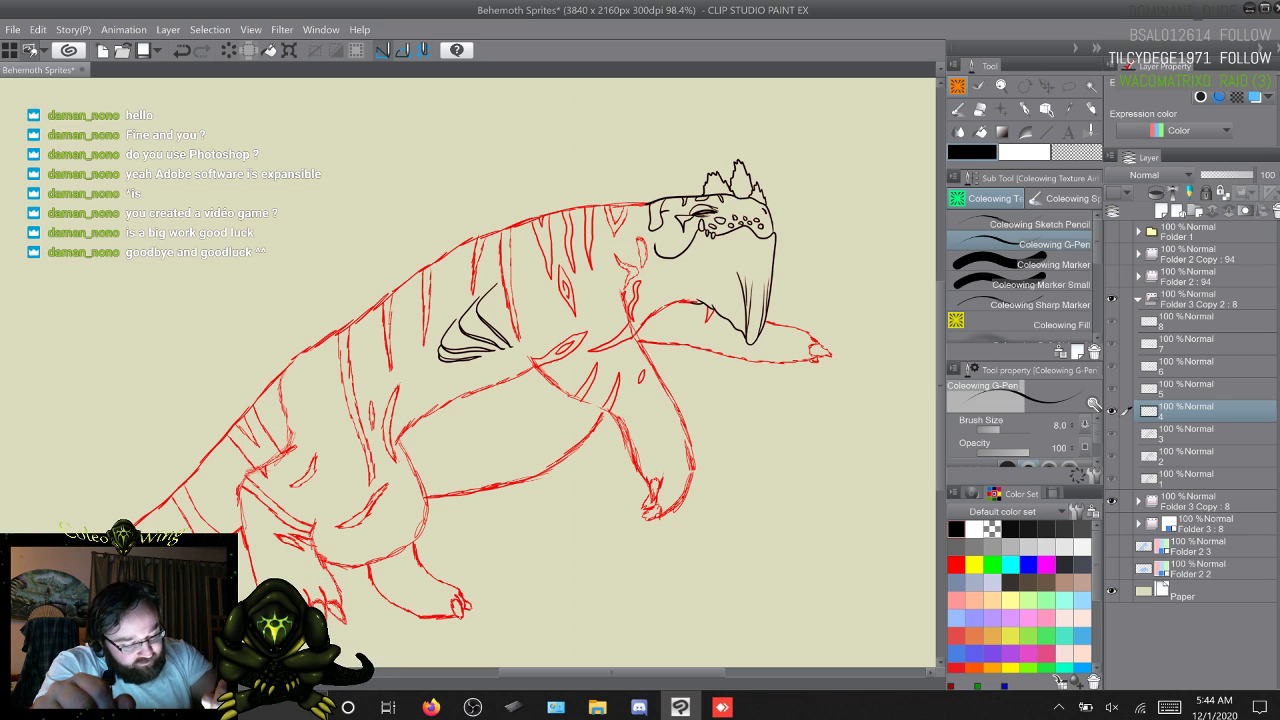
Step: Ink layer 4's back contour from the nape over the rump and down along the tail's upper edge
{"action": "mouse_move", "coordinate": [628, 204]}
{"action": "left_mouse_down"}
{"action": "mouse_move", "coordinate": [510, 222]}
{"action": "mouse_move", "coordinate": [436, 260]}
{"action": "left_mouse_up"}
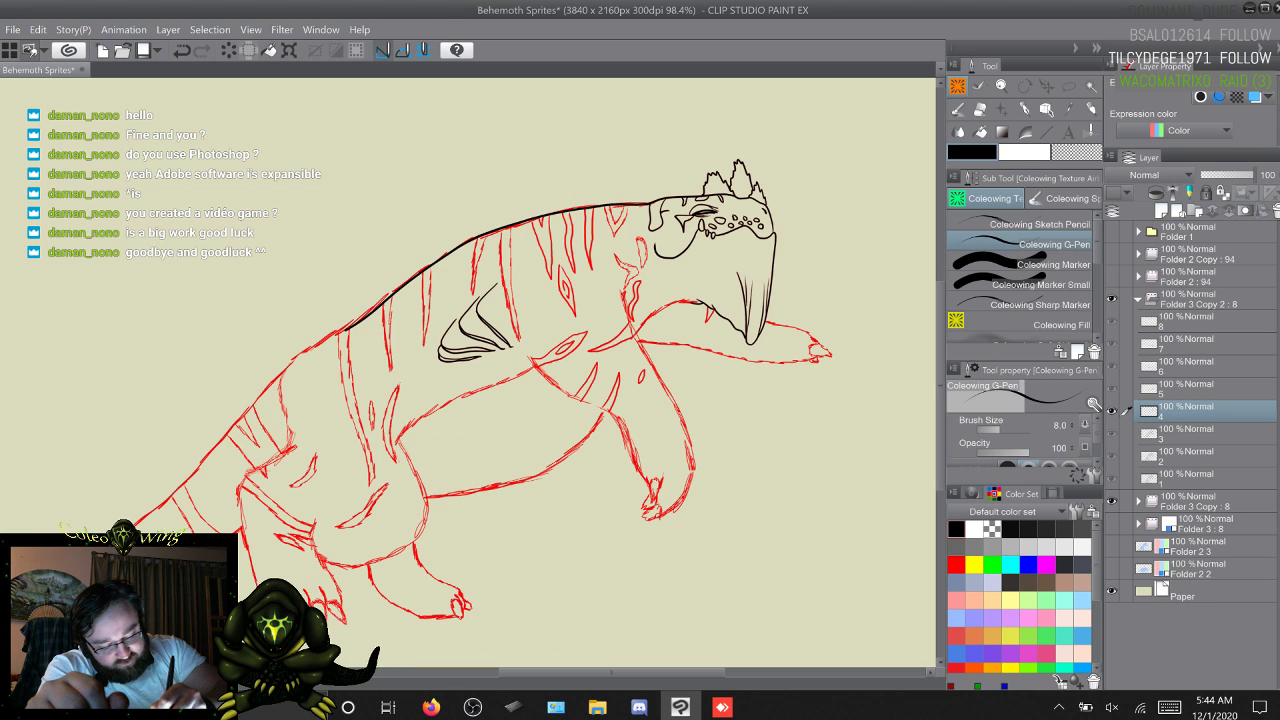
{"action": "left_click_drag", "start_coordinate": [290, 360], "coordinate": [135, 525]}
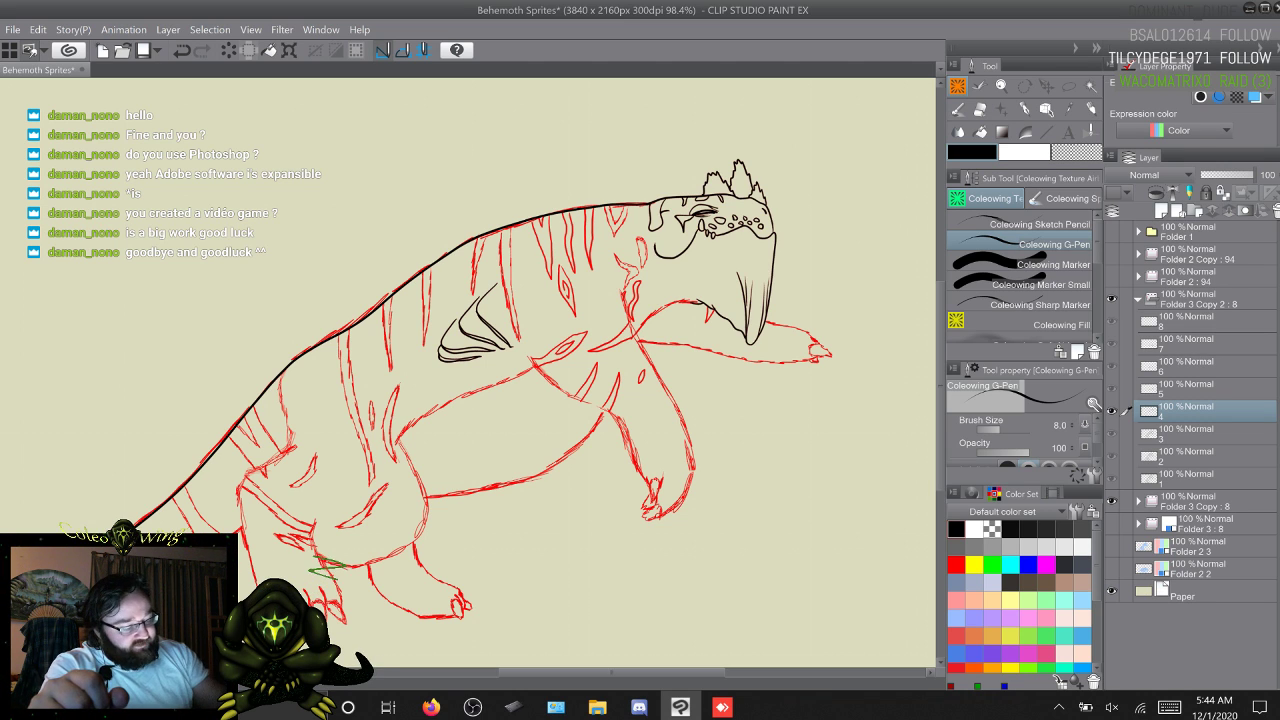
{"action": "left_click_drag", "start_coordinate": [940, 304], "coordinate": [940, 316]}
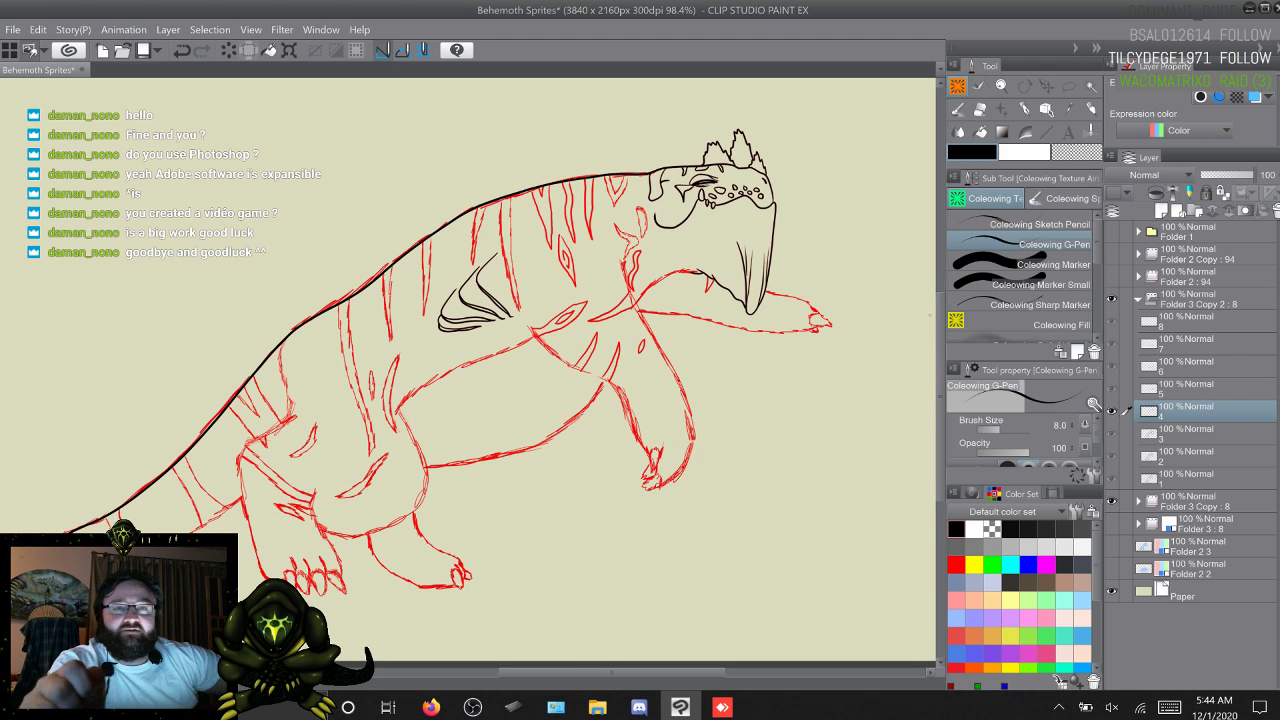
{"action": "key", "text": "ctrl+z"}
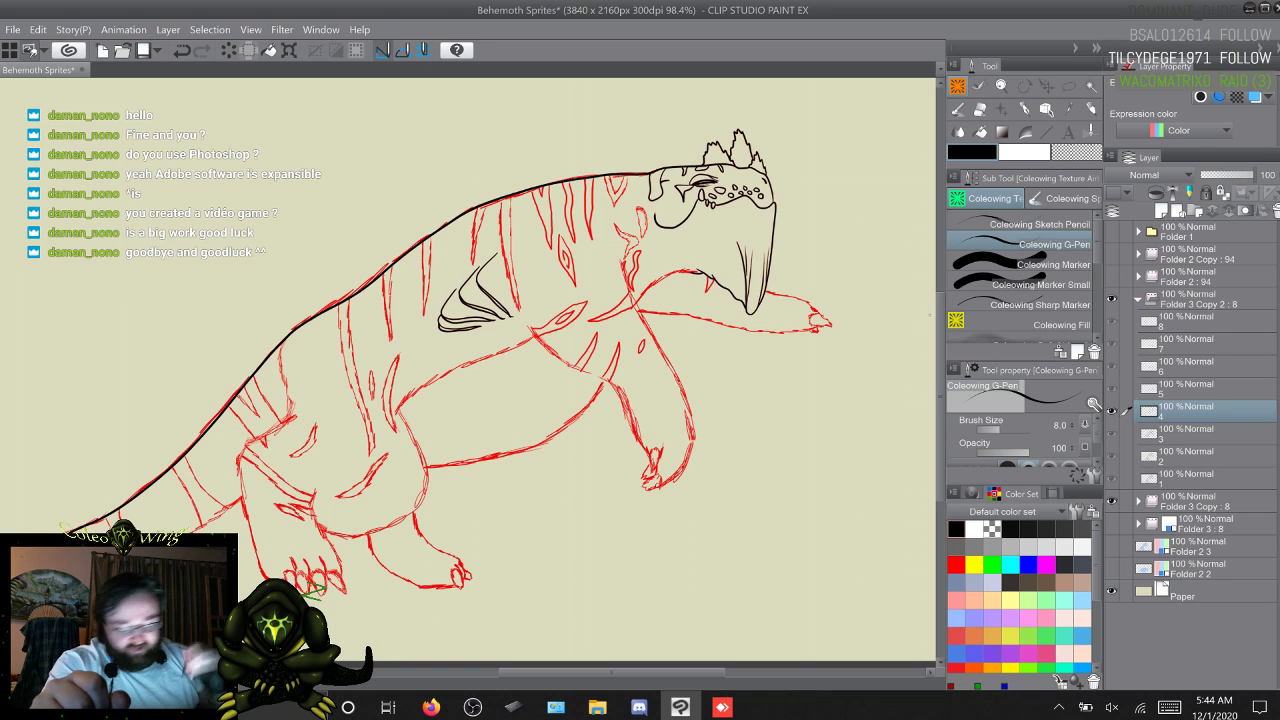
{"action": "key", "text": "ctrl+z"}
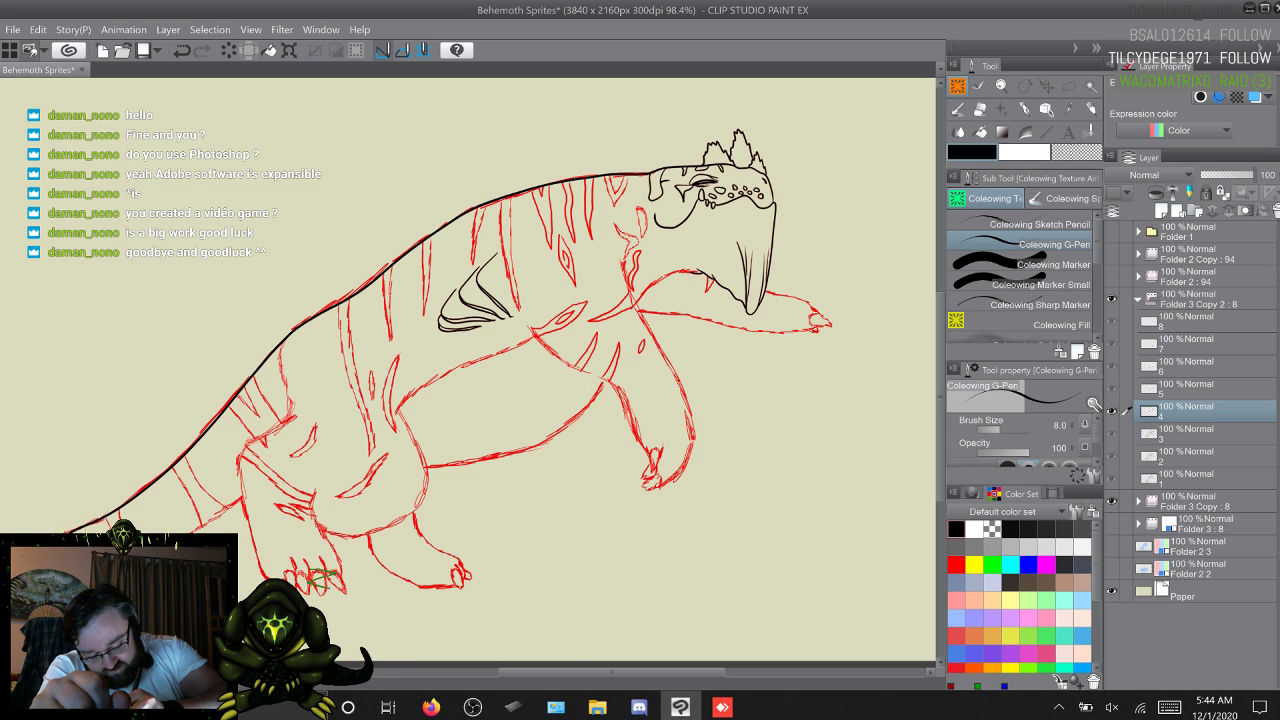
Step: Ink the tail's lower edge and cross bands, the throat line and the upper front edge of the near foreleg
{"action": "left_click_drag", "start_coordinate": [312, 565], "coordinate": [323, 563]}
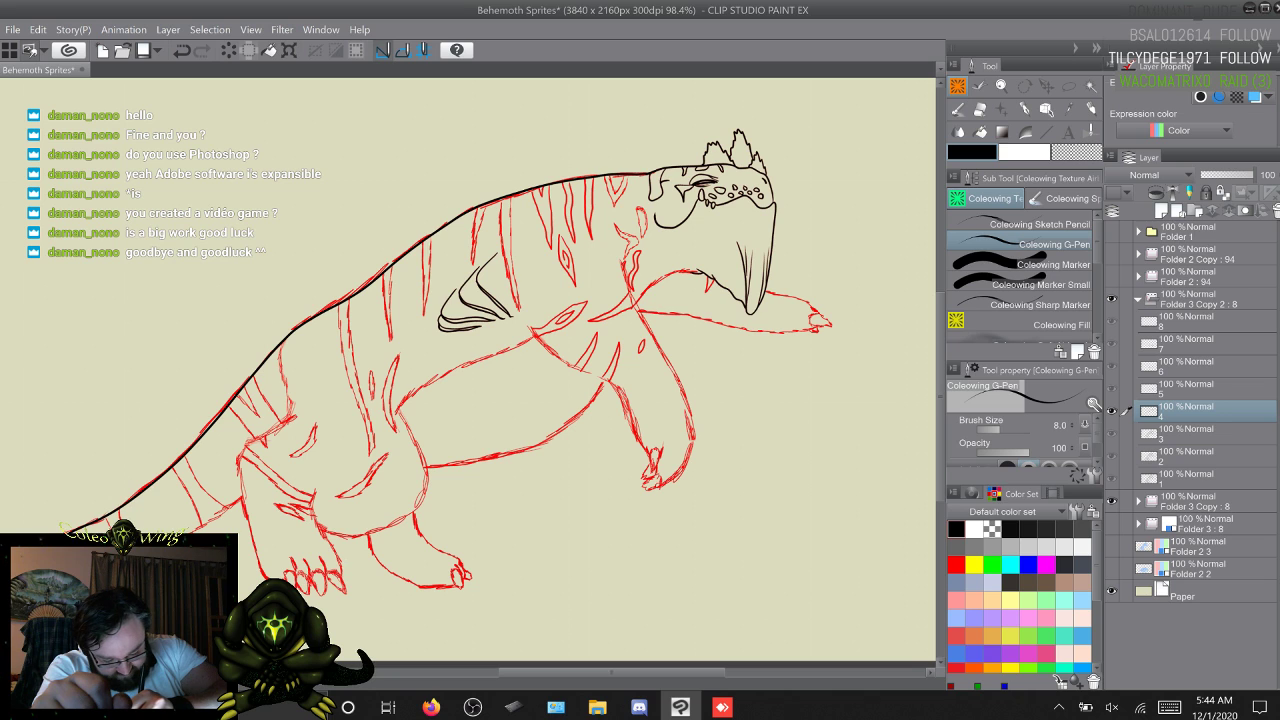
{"action": "left_click_drag", "start_coordinate": [186, 534], "coordinate": [202, 526]}
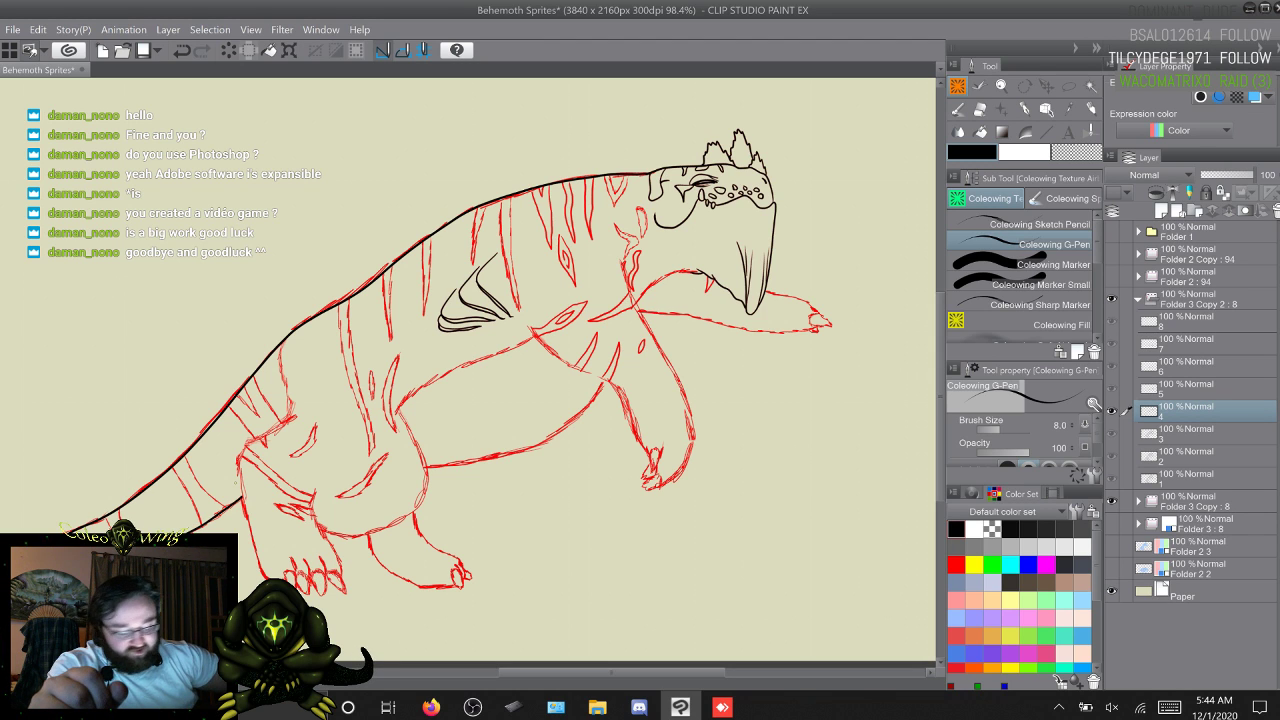
{"action": "left_click_drag", "start_coordinate": [302, 600], "coordinate": [346, 558]}
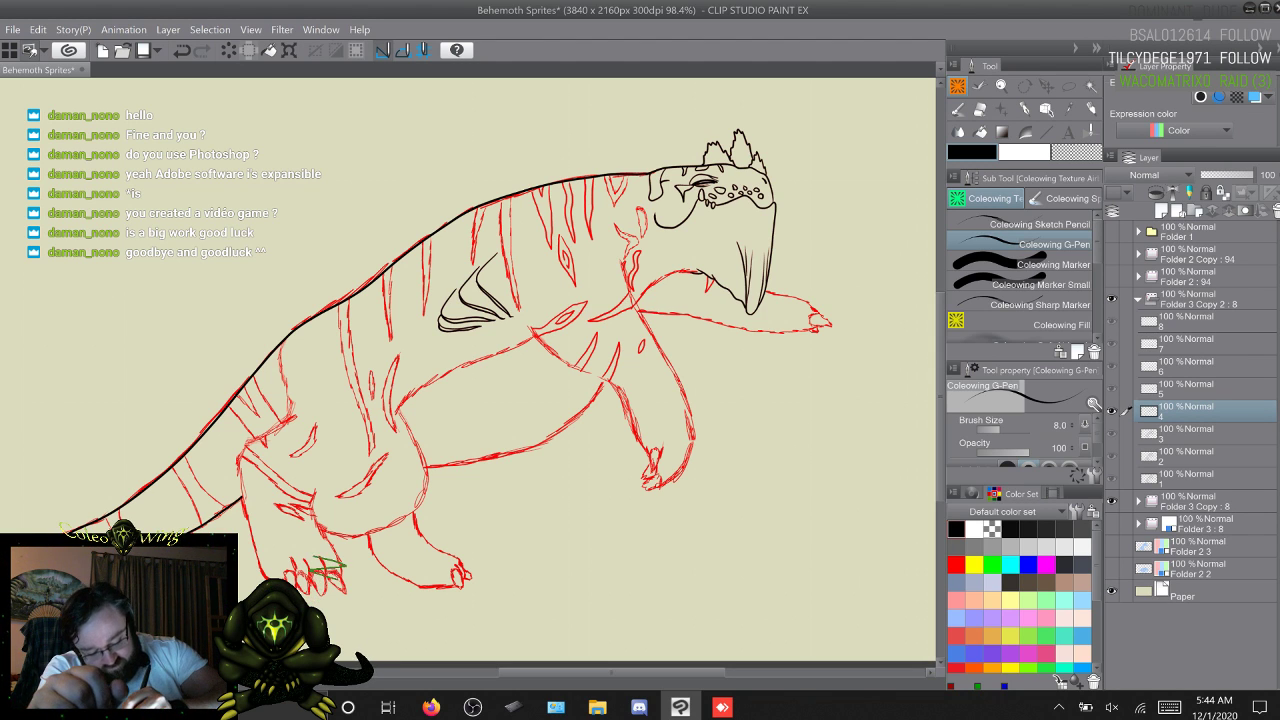
{"action": "key", "text": "ctrl+z"}
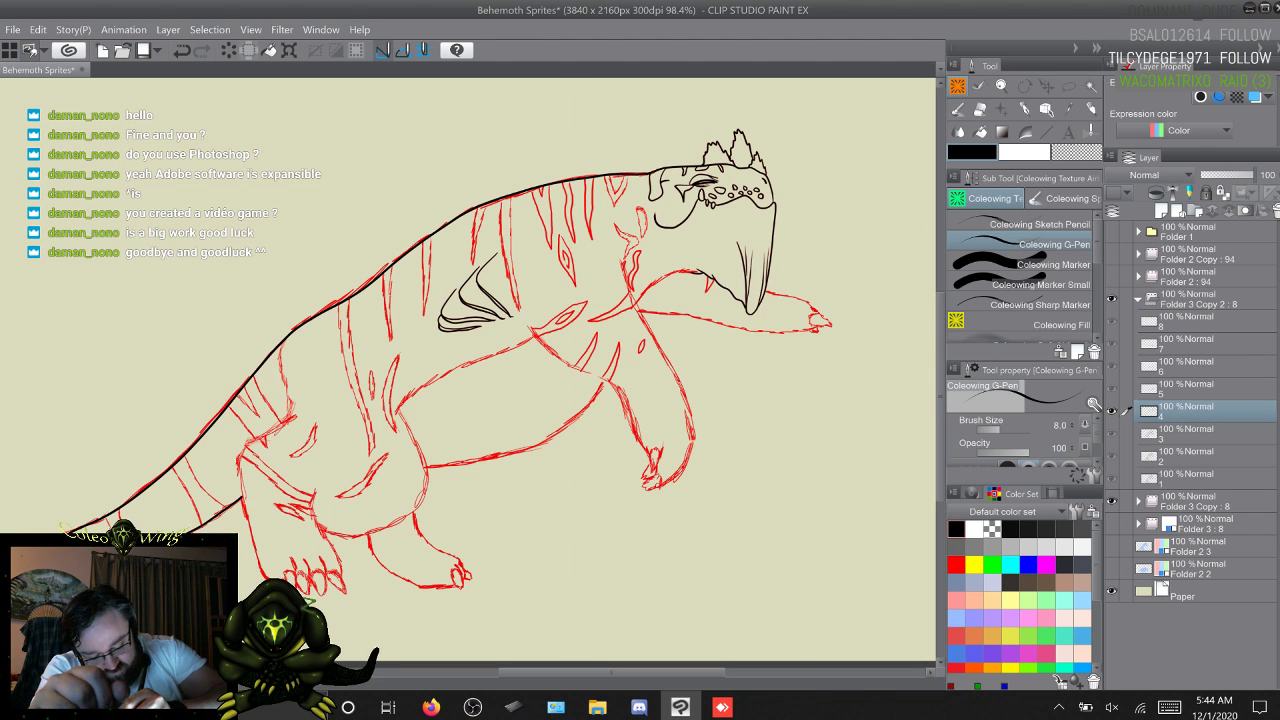
{"action": "key", "text": "ctrl+z"}
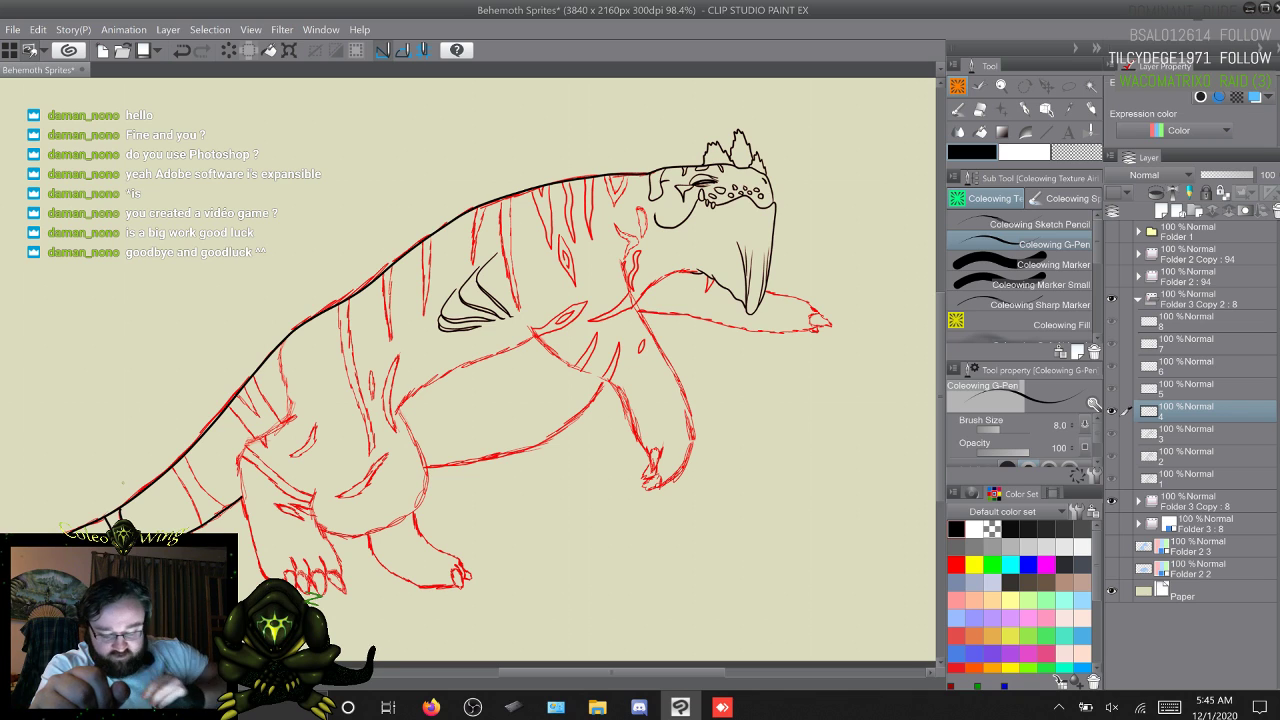
{"action": "key", "text": "ctrl+z"}
{"action": "key", "text": "ctrl+z"}
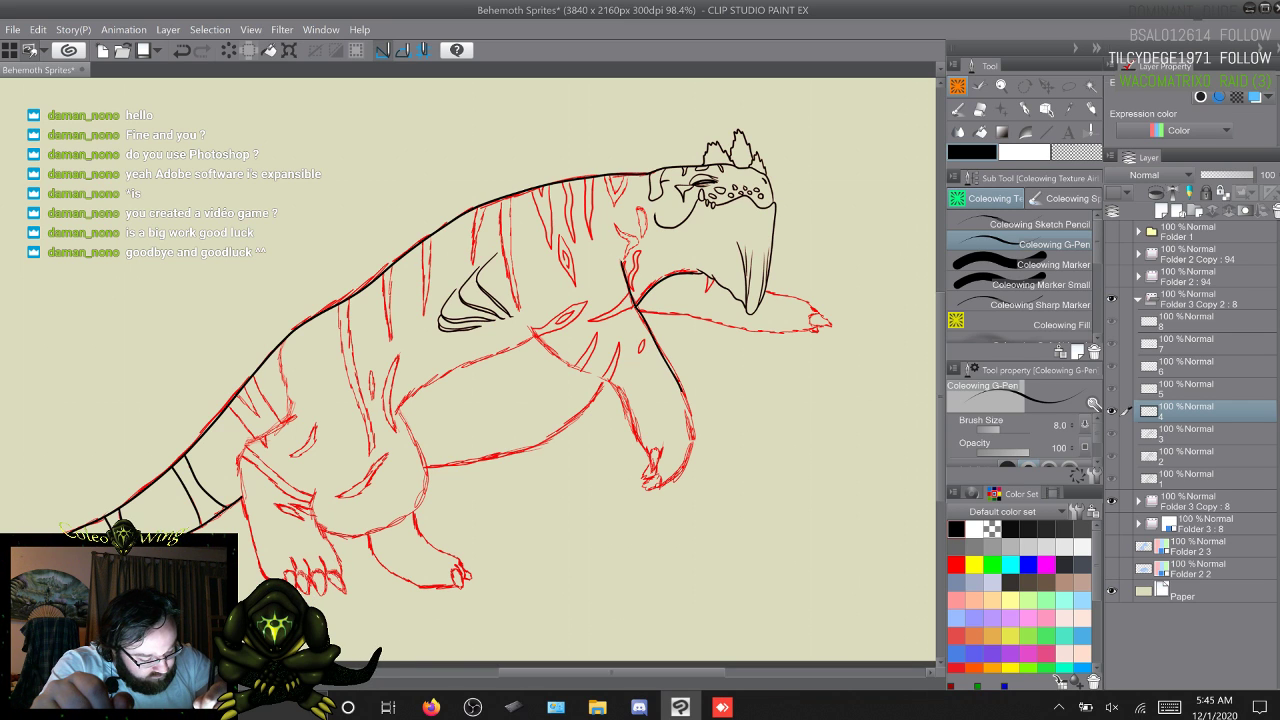
Step: Ink the near foreleg's front edge down to the paw on layer 4, retouching with the transparent Coleowing Marker Small
{"action": "mouse_move", "coordinate": [686, 410]}
{"action": "left_mouse_down"}
{"action": "mouse_move", "coordinate": [691, 446]}
{"action": "mouse_move", "coordinate": [648, 488]}
{"action": "left_mouse_up"}
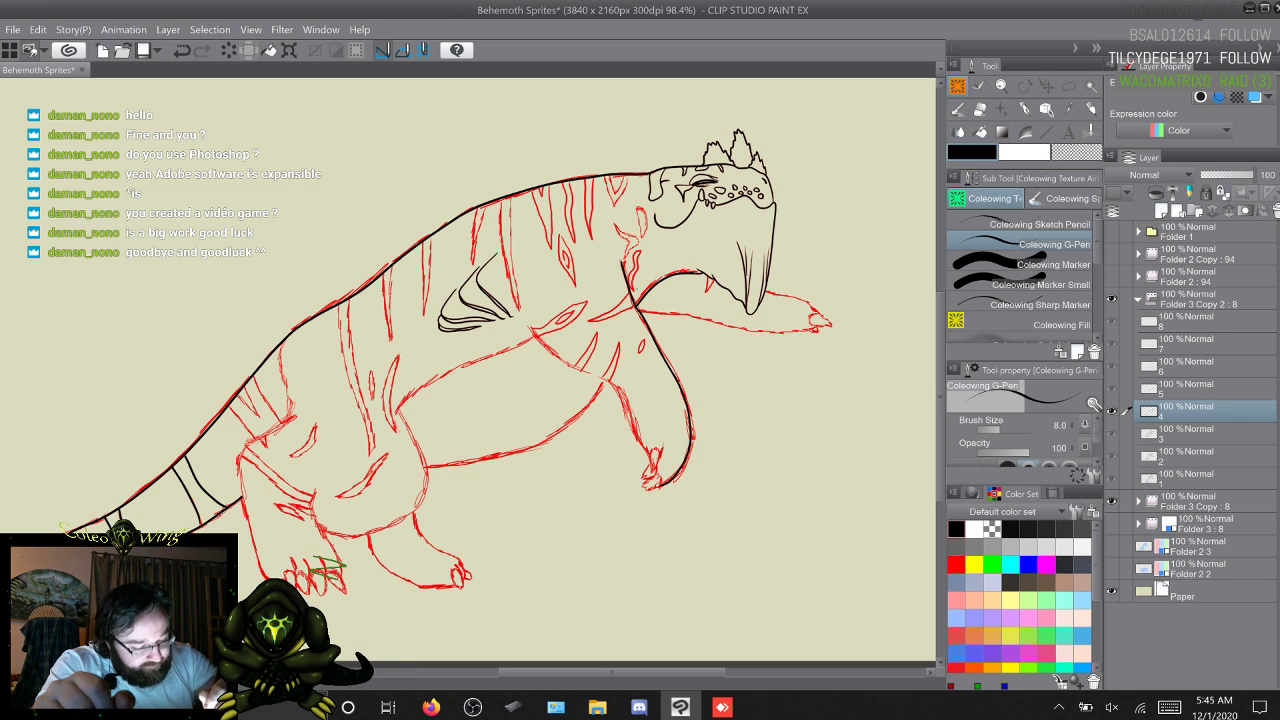
{"action": "left_click", "coordinate": [1040, 285]}
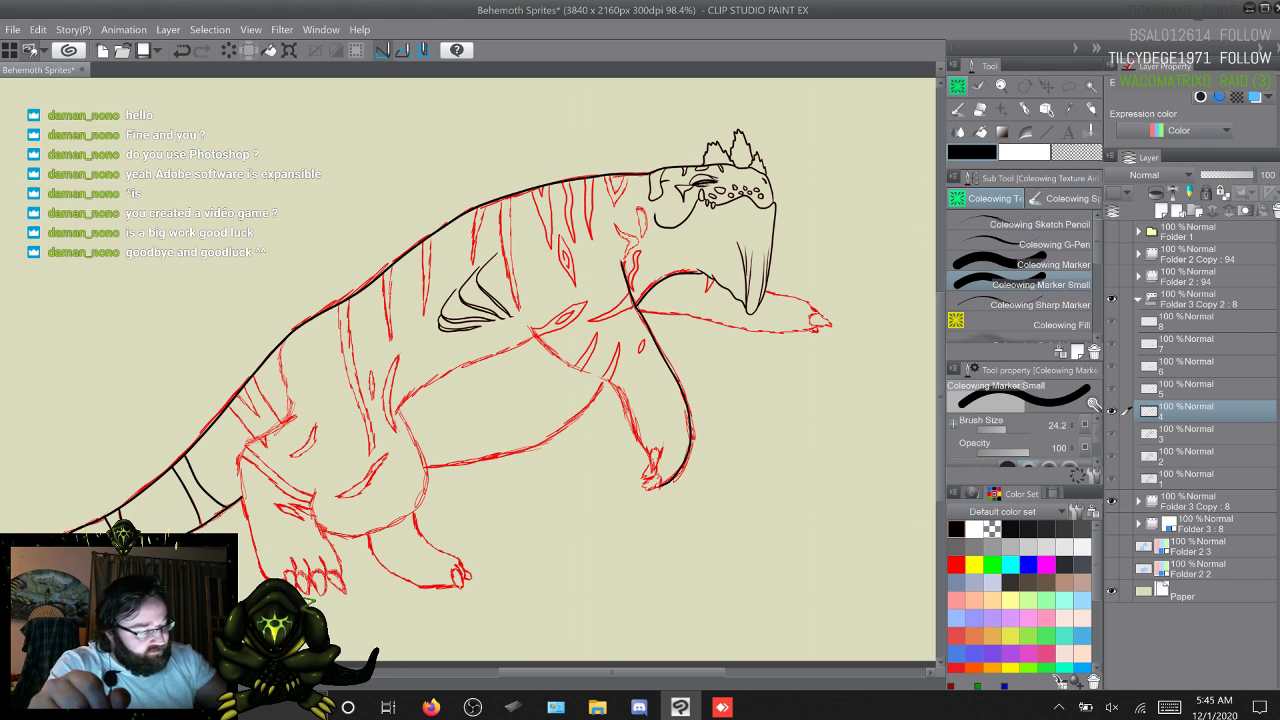
{"action": "left_click", "coordinate": [1076, 152]}
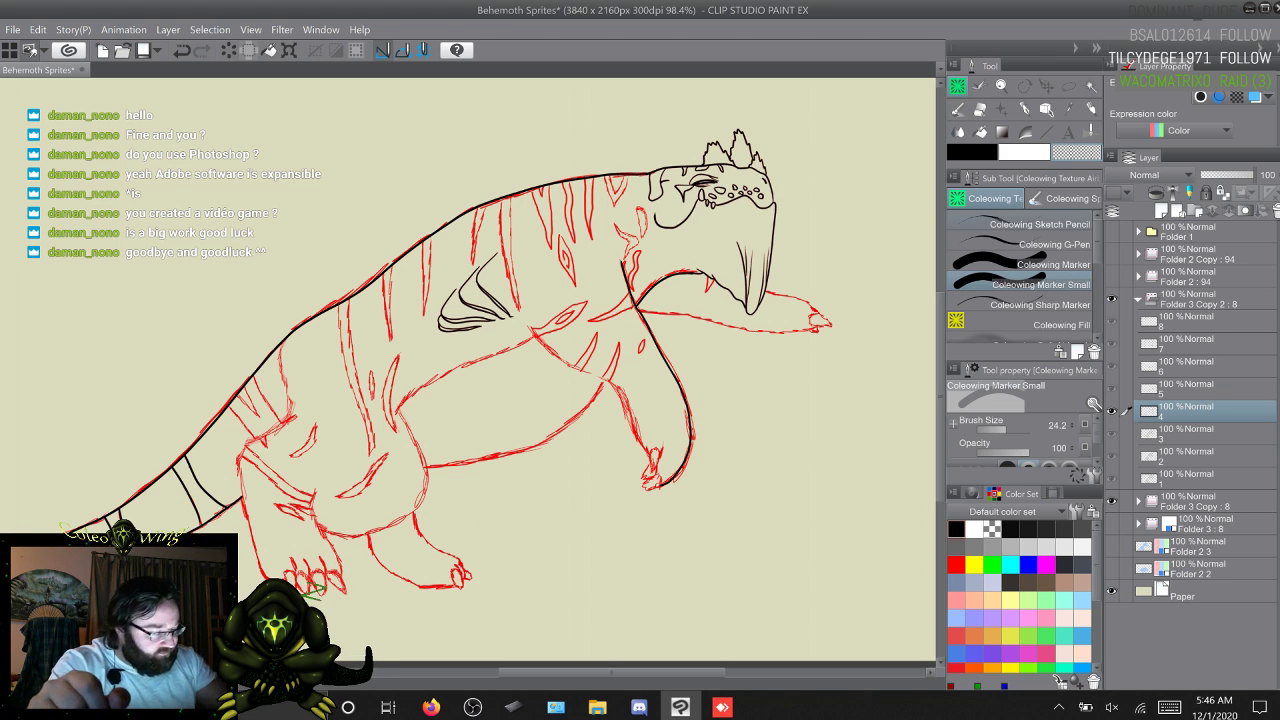
{"action": "left_click", "coordinate": [1040, 244]}
{"action": "left_click", "coordinate": [972, 152]}
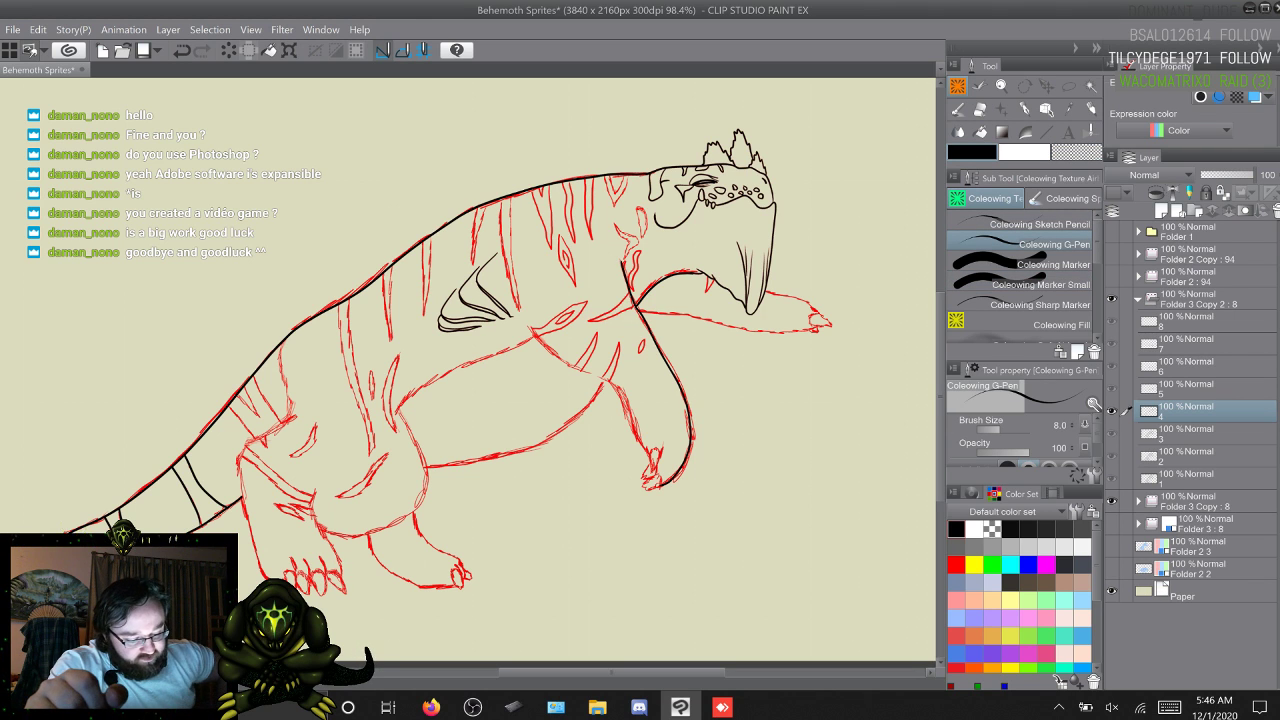
{"action": "key", "text": "ctrl+z"}
{"action": "key", "text": "ctrl+z"}
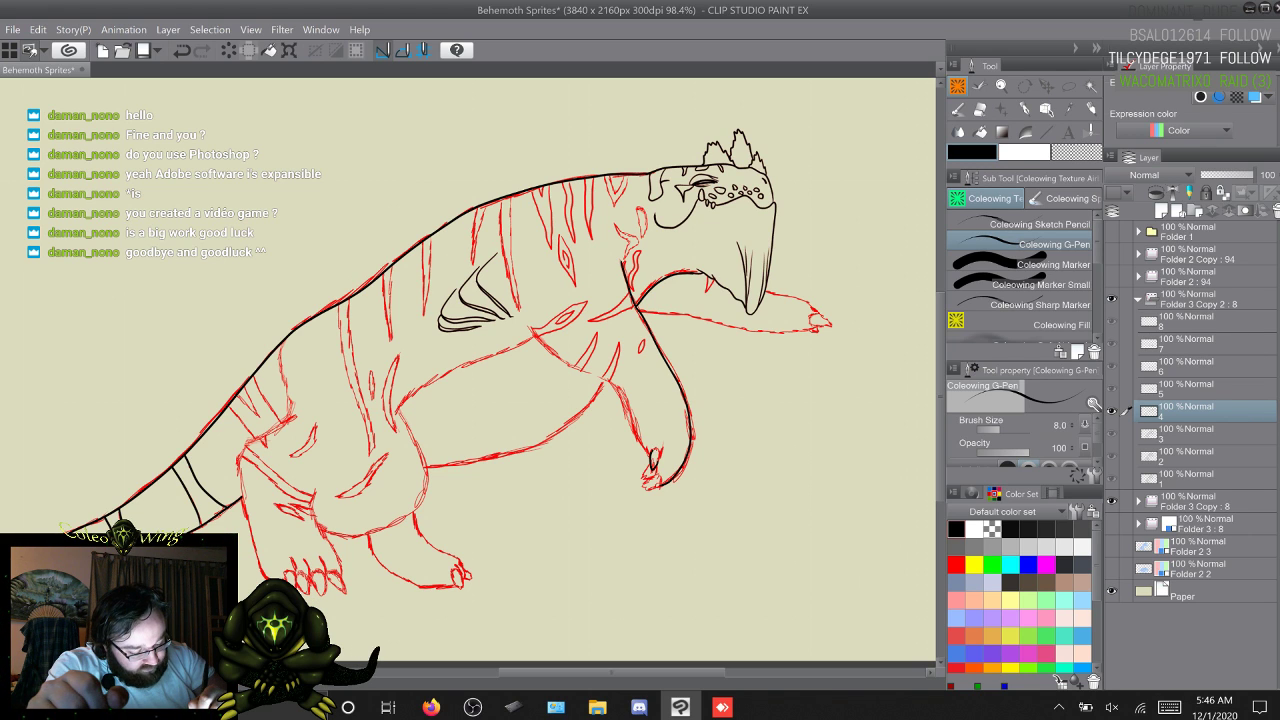
Step: Ink the near paw's claws, neck markings, far foreleg and near hind leg with its rump stripes on layer 4
{"action": "left_click_drag", "start_coordinate": [312, 566], "coordinate": [326, 561]}
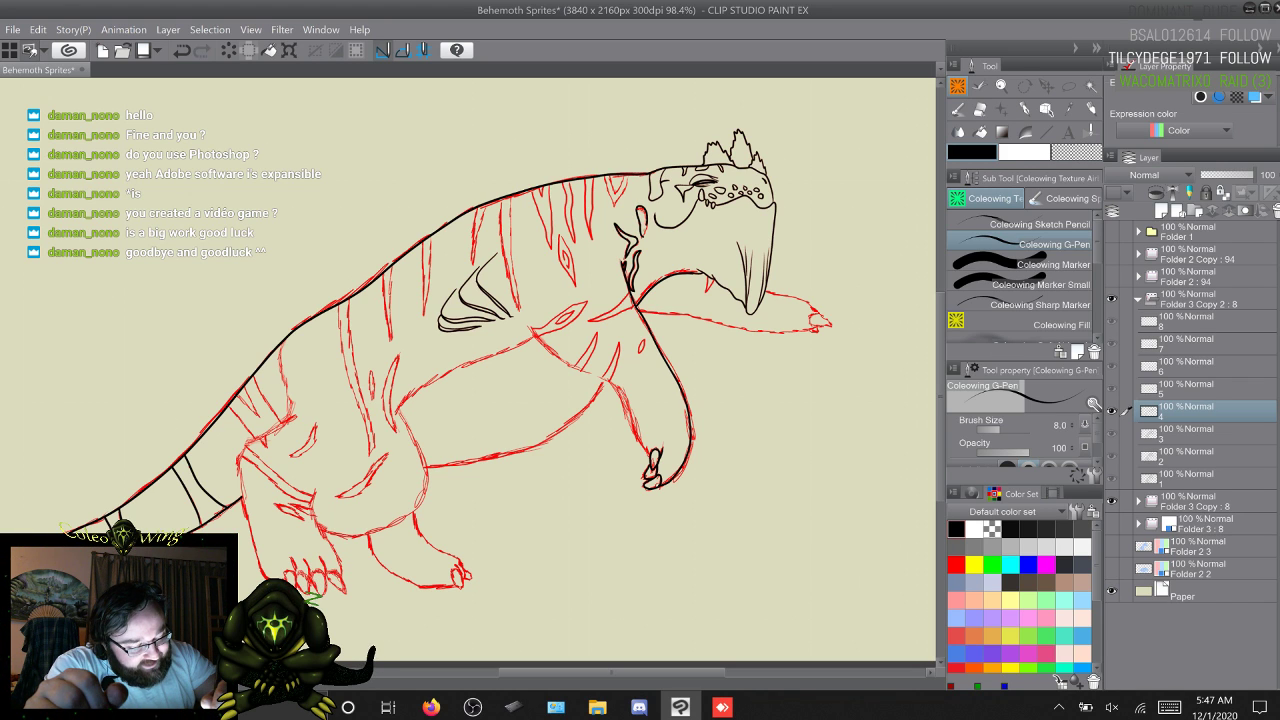
{"action": "key", "text": "ctrl+z"}
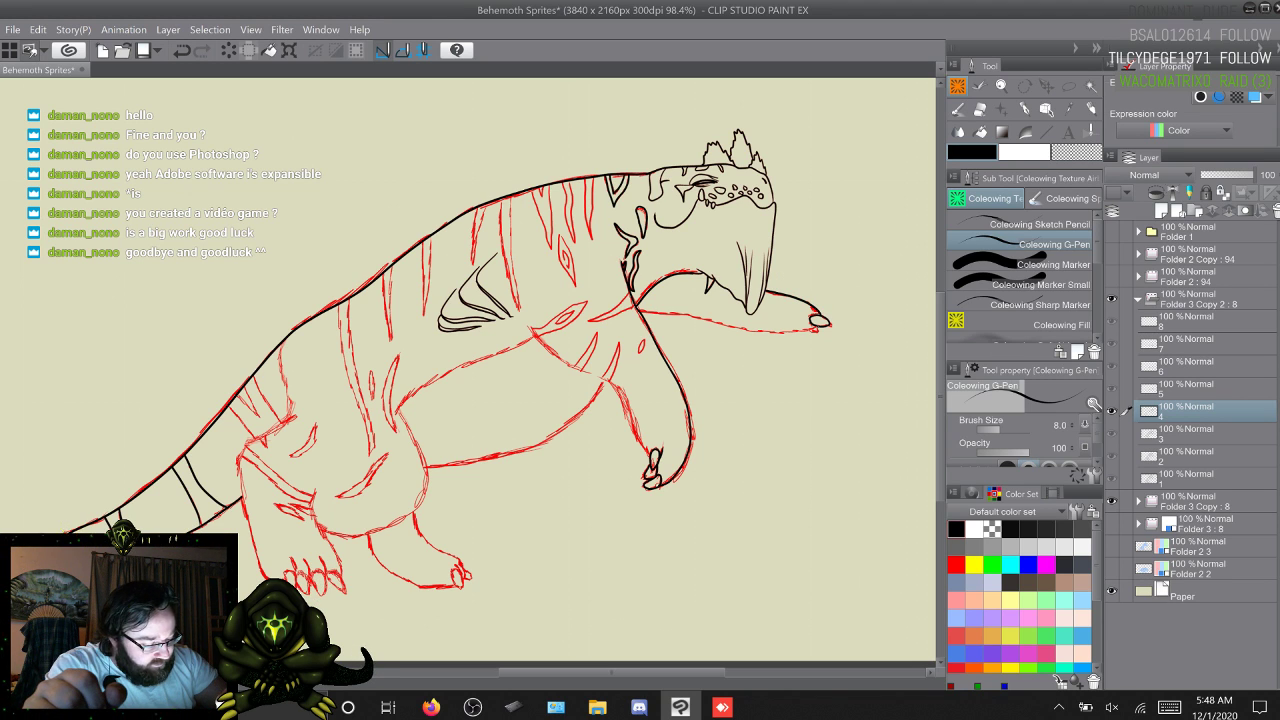
{"action": "left_click_drag", "start_coordinate": [812, 332], "coordinate": [642, 310]}
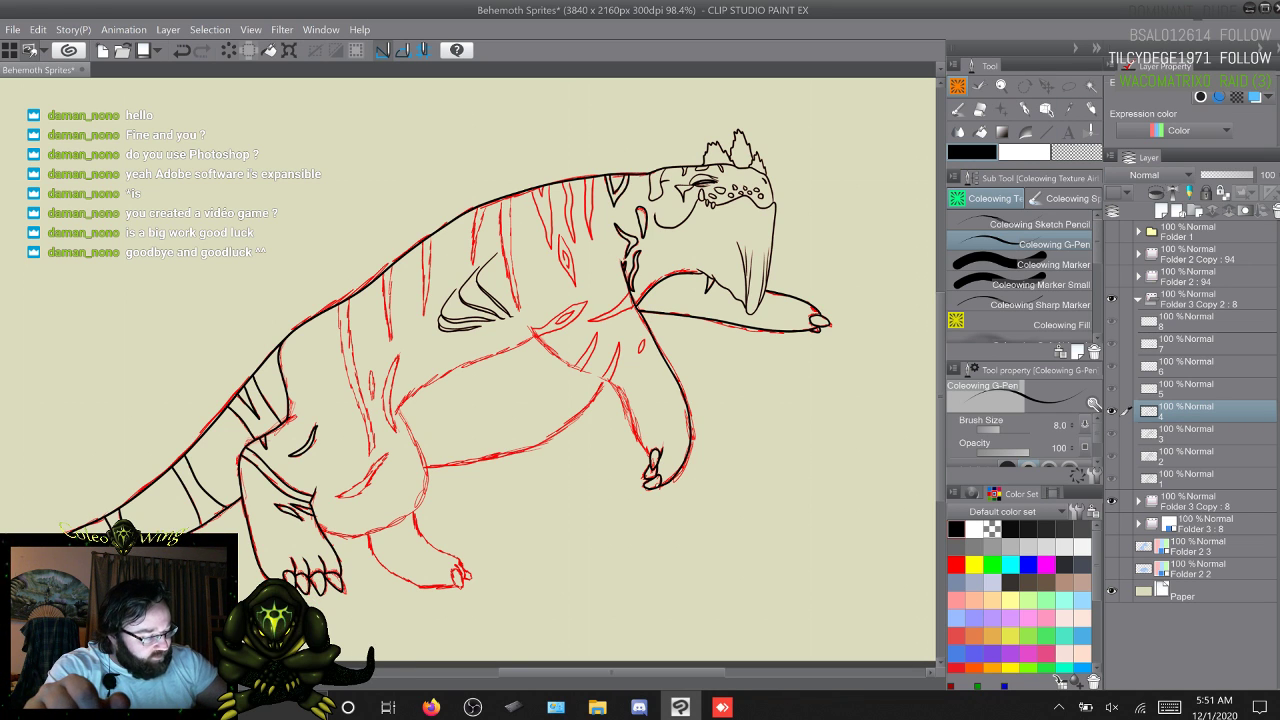
Step: Touch up layer 4's ink with the transparent Coleowing Marker Small, and return to the black Coleowing G-Pen
{"action": "key", "text": "period"}
{"action": "key", "text": "period"}
{"action": "key", "text": "c"}
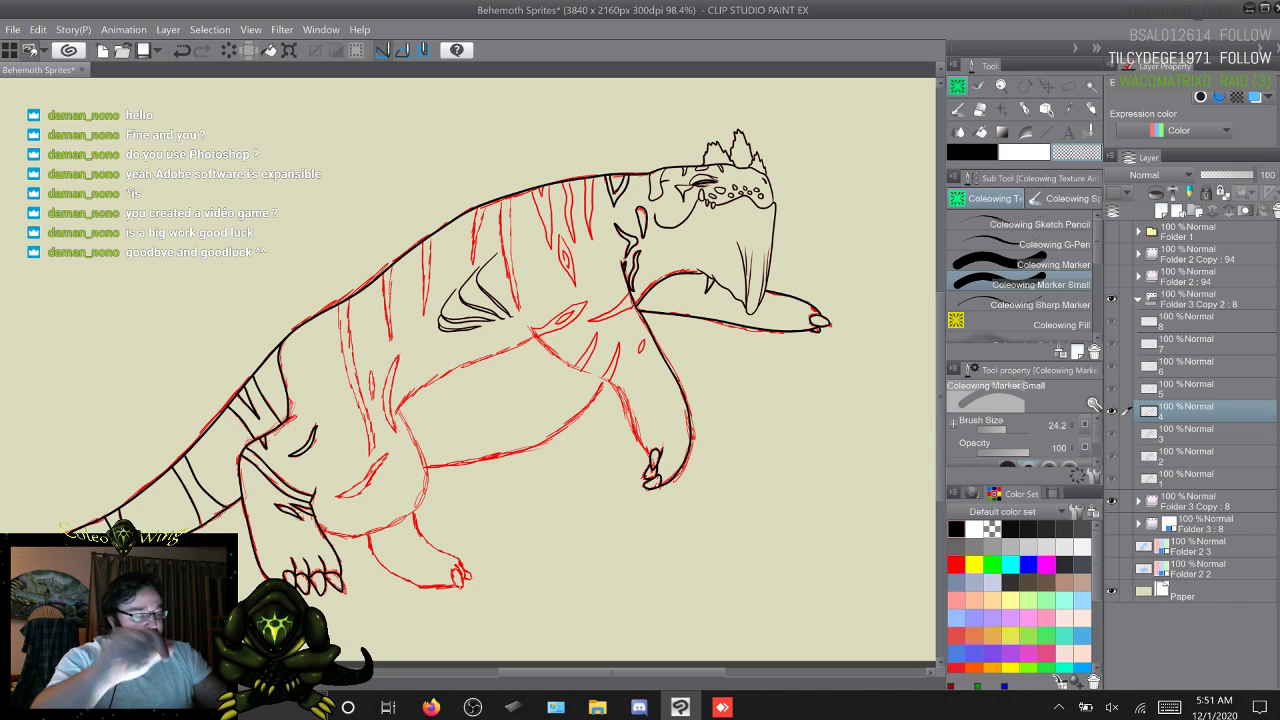
{"action": "left_click", "coordinate": [1040, 244]}
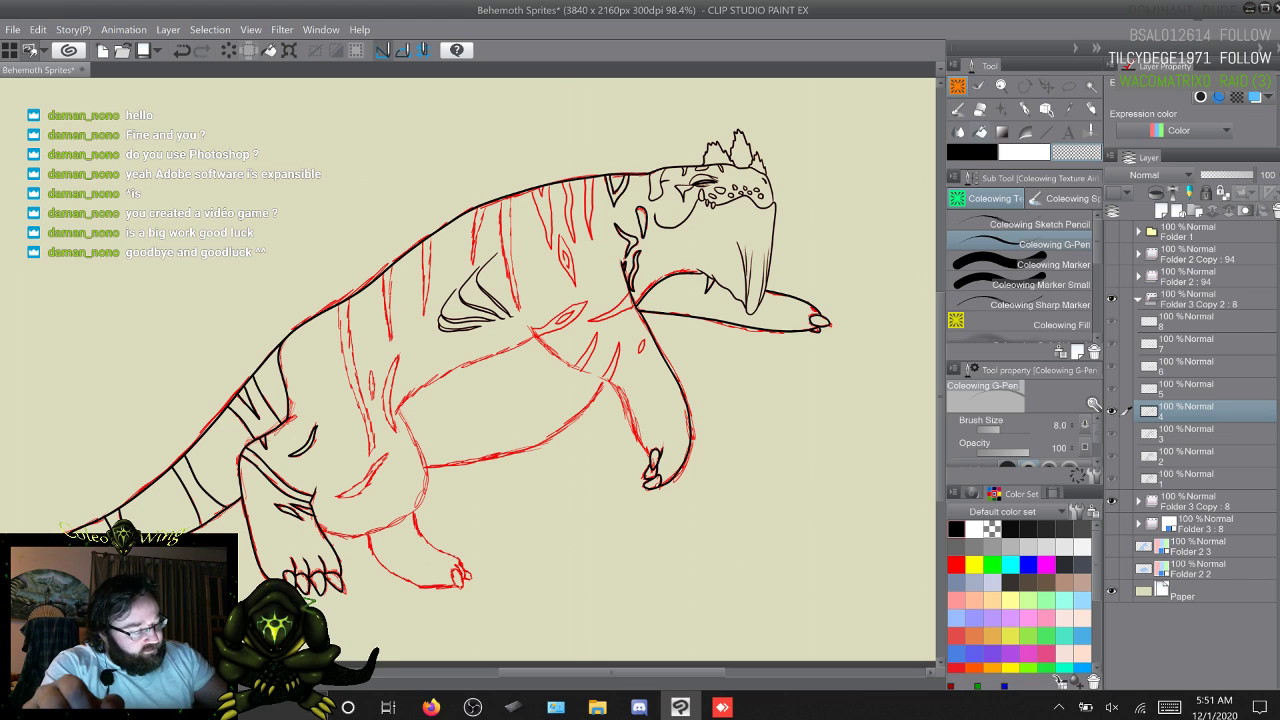
{"action": "key", "text": "c"}
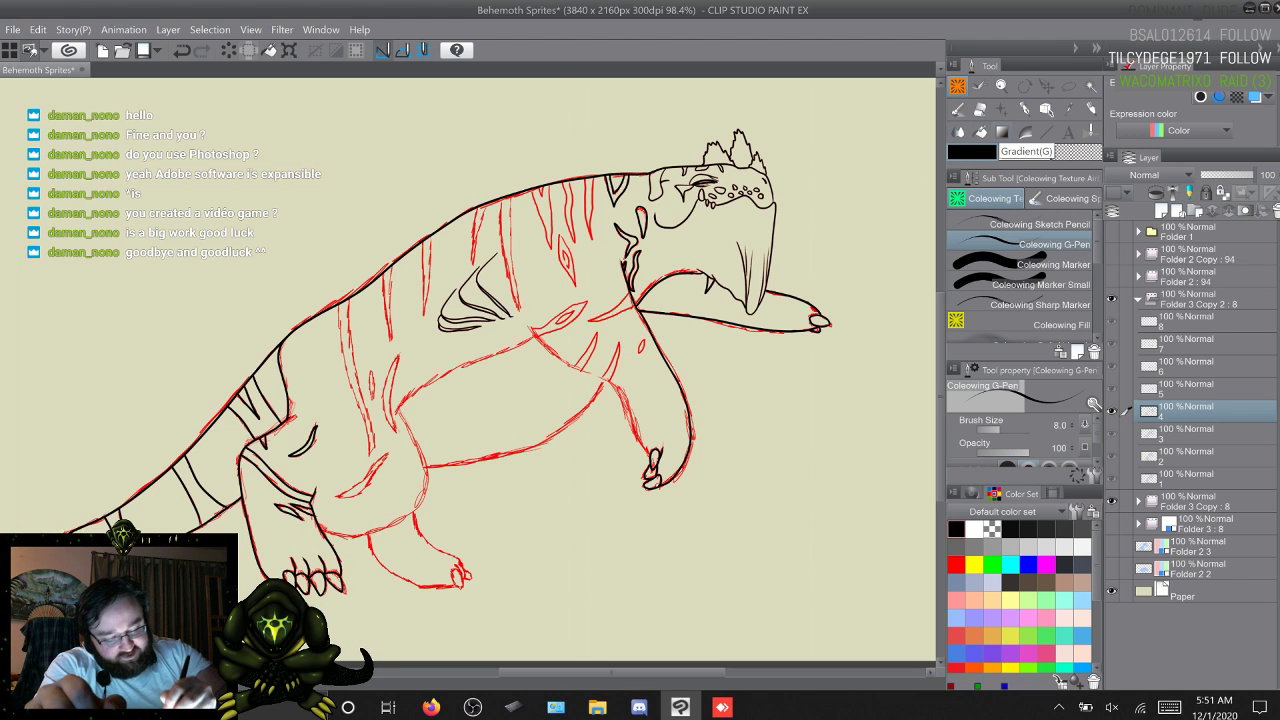
Step: Ink both edges of the long flank stripe running from the back to the thigh on layer 4
{"action": "left_click_drag", "start_coordinate": [322, 574], "coordinate": [341, 574]}
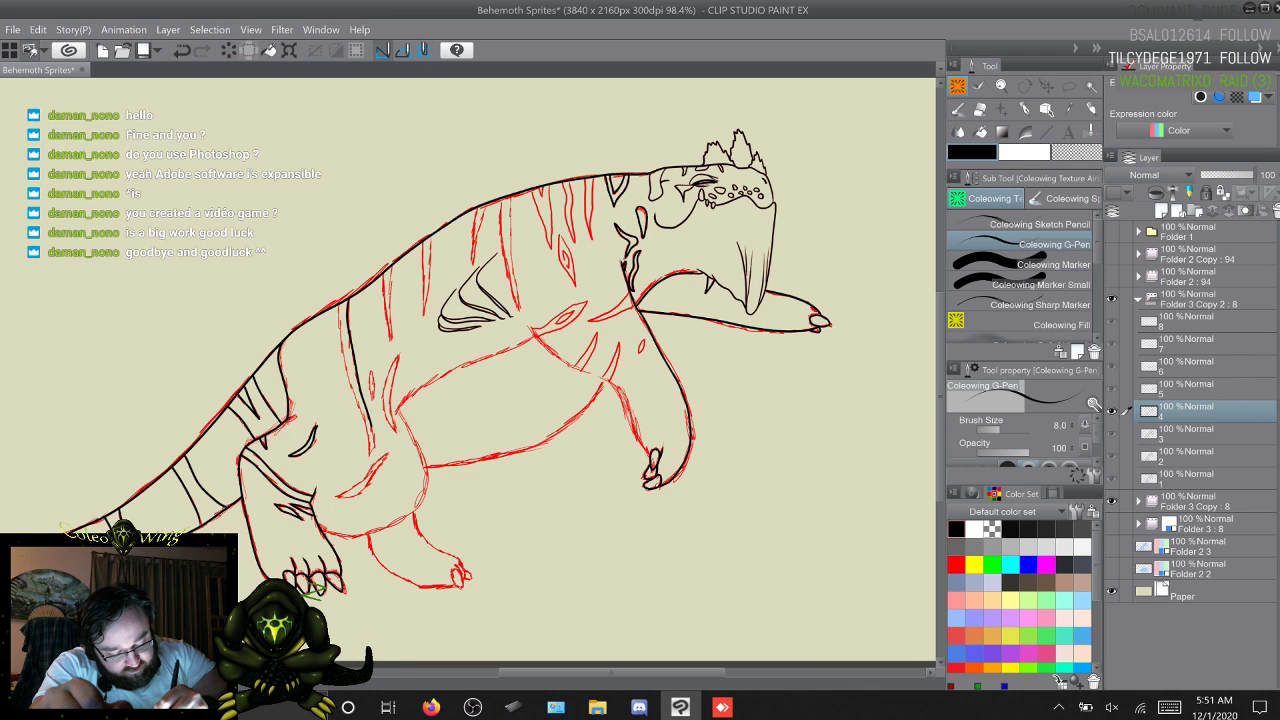
{"action": "key", "text": "ctrl+z"}
{"action": "key", "text": "ctrl+z"}
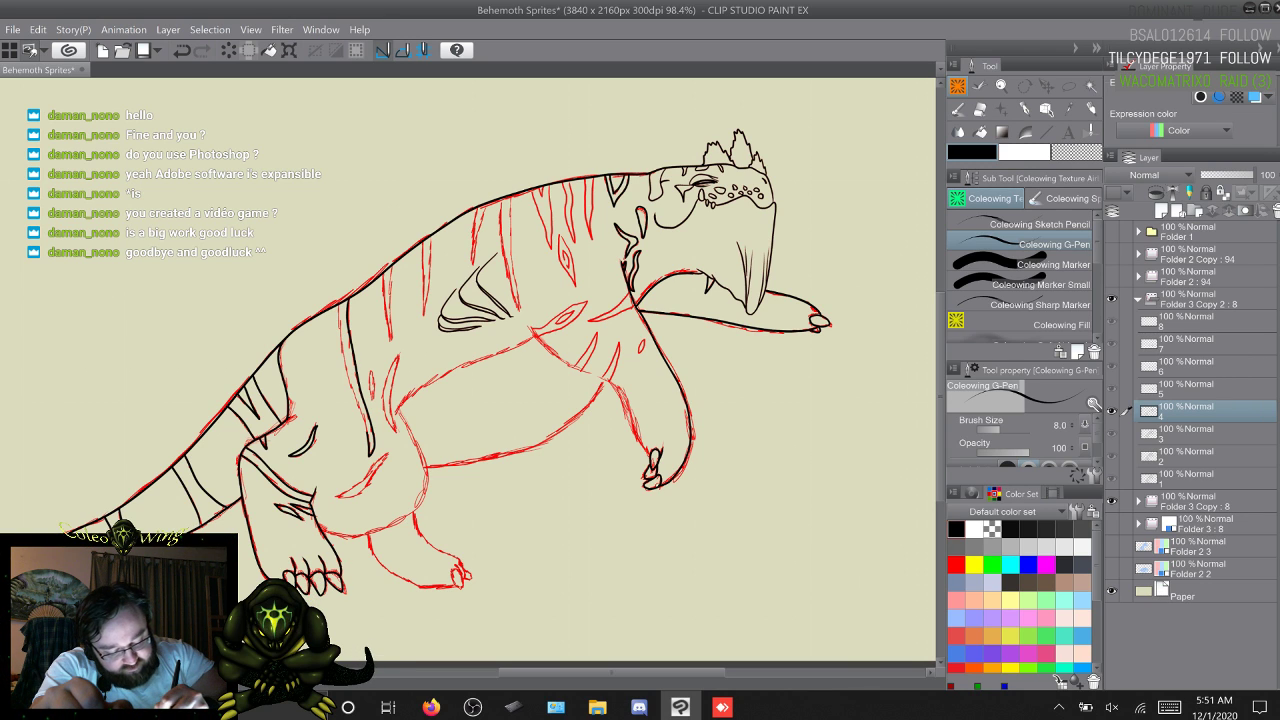
{"action": "left_click_drag", "start_coordinate": [366, 420], "coordinate": [337, 316]}
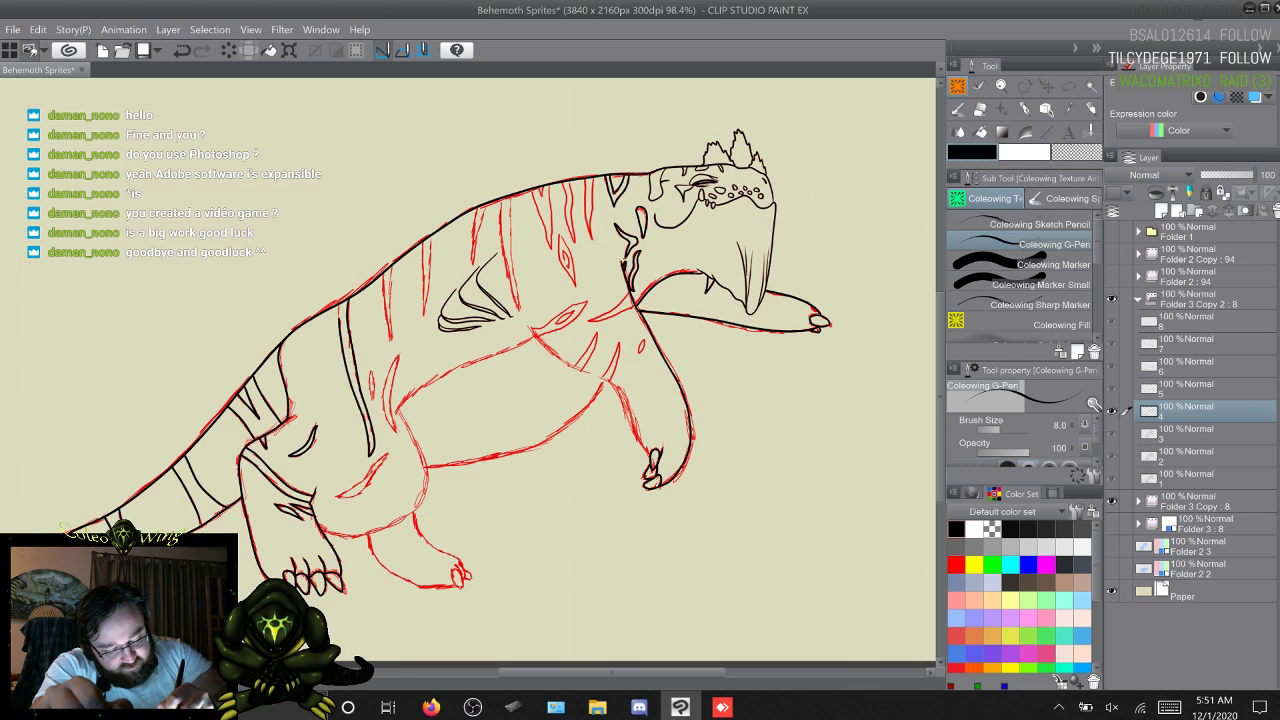
{"action": "key", "text": "ctrl+y"}
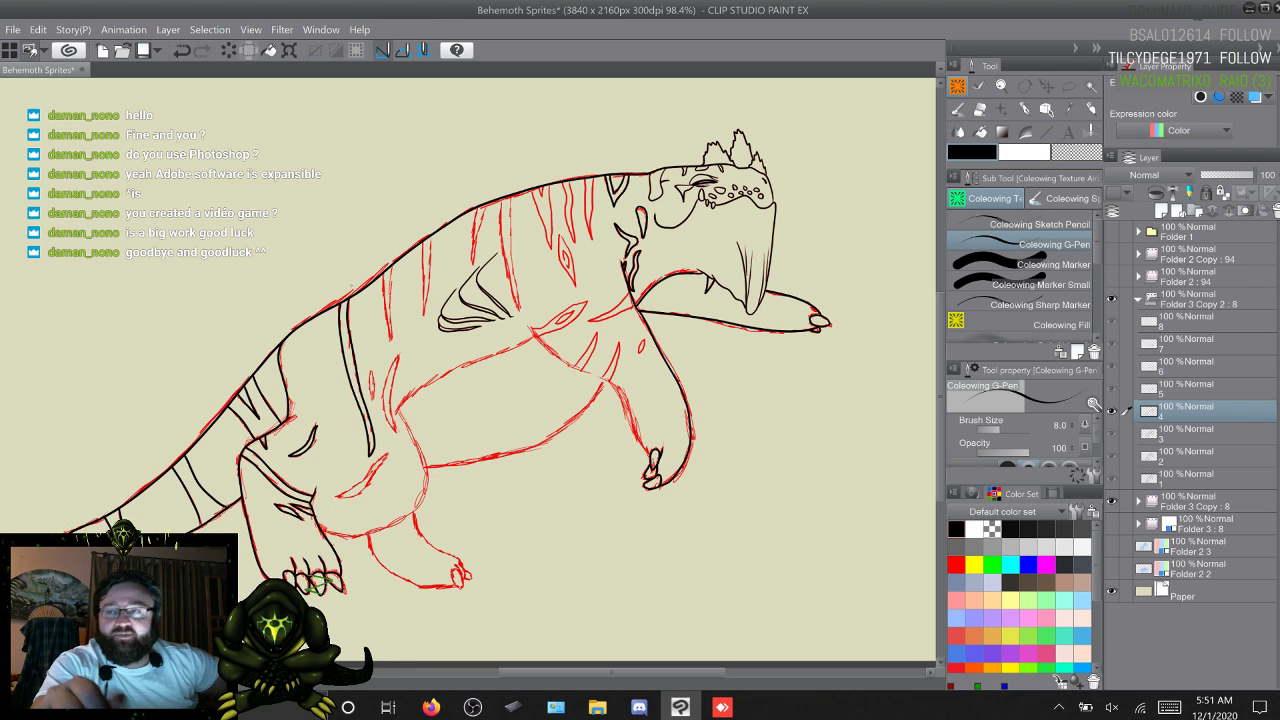
{"action": "key", "text": "ctrl+y"}
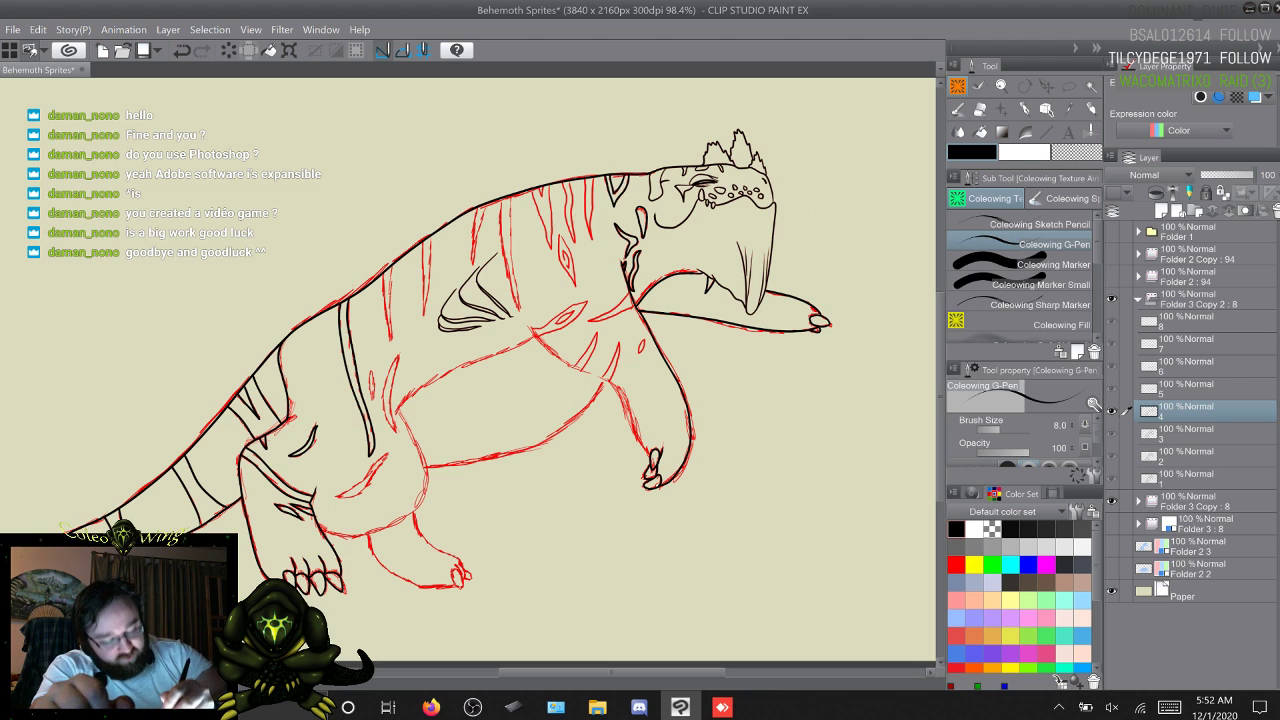
Step: Ink the flank spot, the thigh marking and contour, the belly lines and the far hind leg on layer 4
{"action": "left_click_drag", "start_coordinate": [372, 370], "coordinate": [373, 398]}
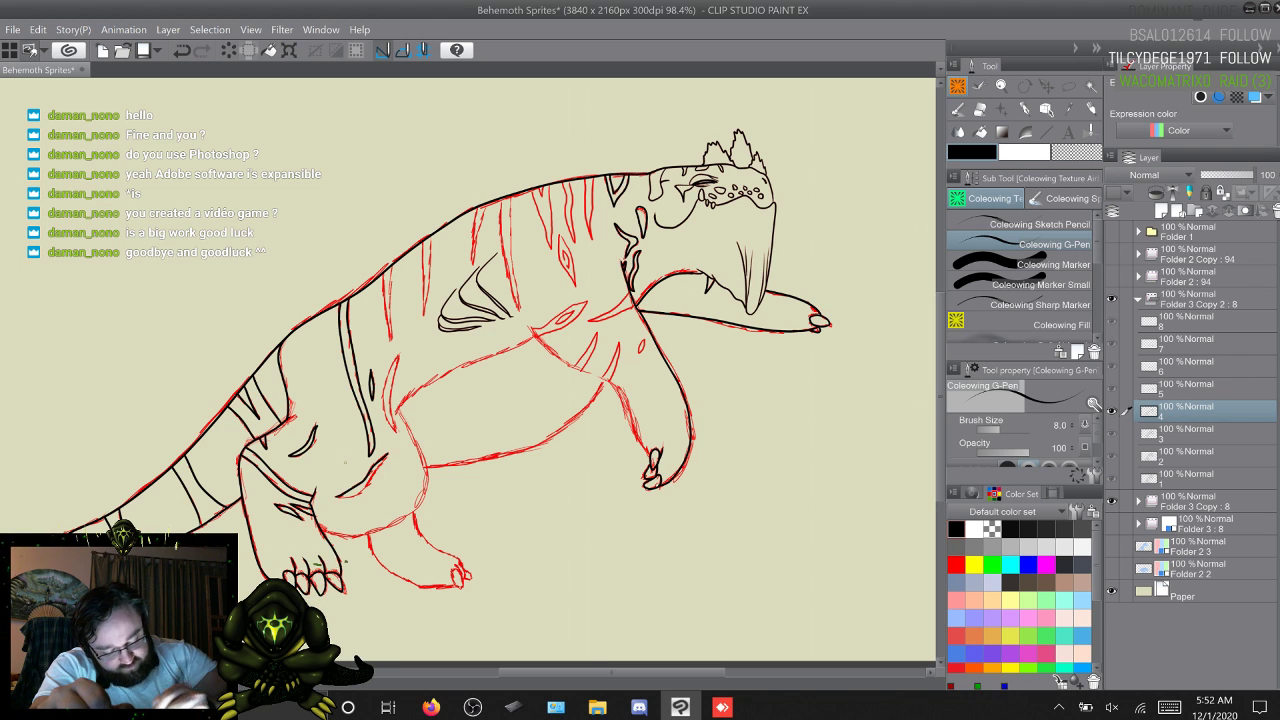
{"action": "key", "text": "ctrl+z"}
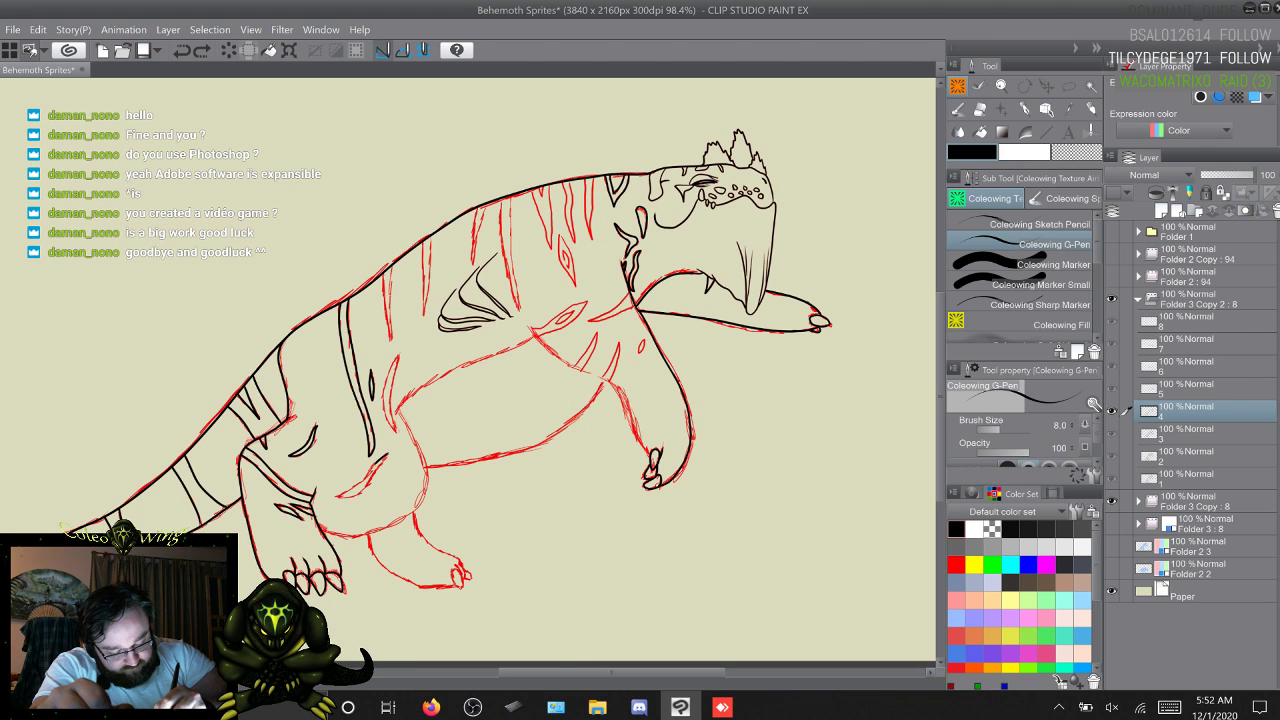
{"action": "left_click_drag", "start_coordinate": [386, 457], "coordinate": [339, 497]}
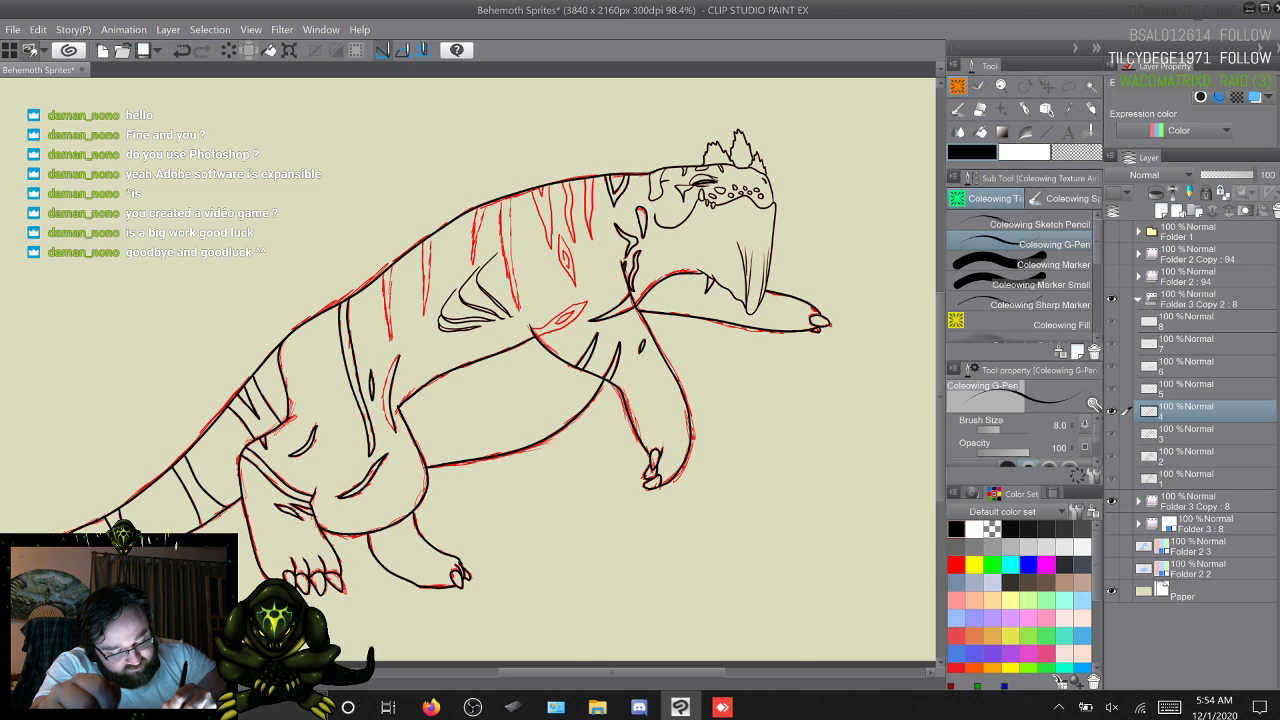
Step: Ink layer 4's remaining flank marking, back and shoulder stripes, and almond-shaped markings
{"action": "mouse_move", "coordinate": [399, 356]}
{"action": "left_mouse_down"}
{"action": "mouse_move", "coordinate": [383, 404]}
{"action": "mouse_move", "coordinate": [394, 430]}
{"action": "left_mouse_up"}
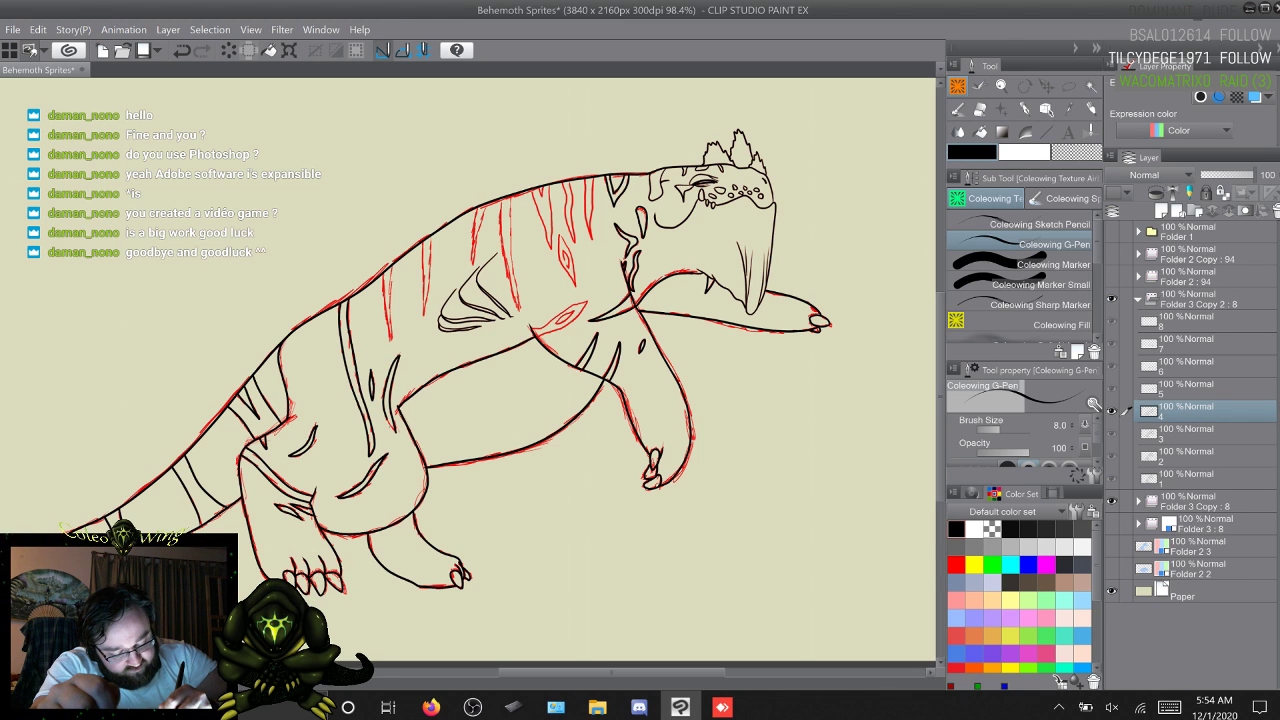
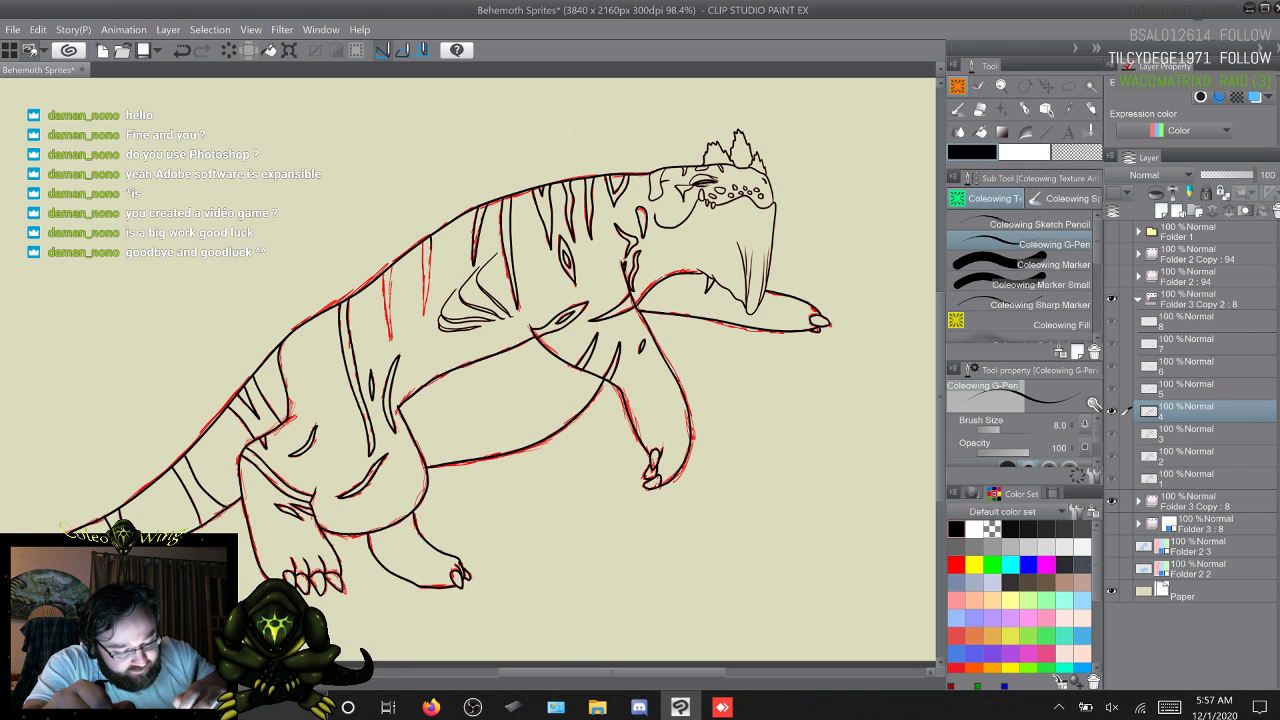
{"action": "left_click", "coordinate": [168, 30]}
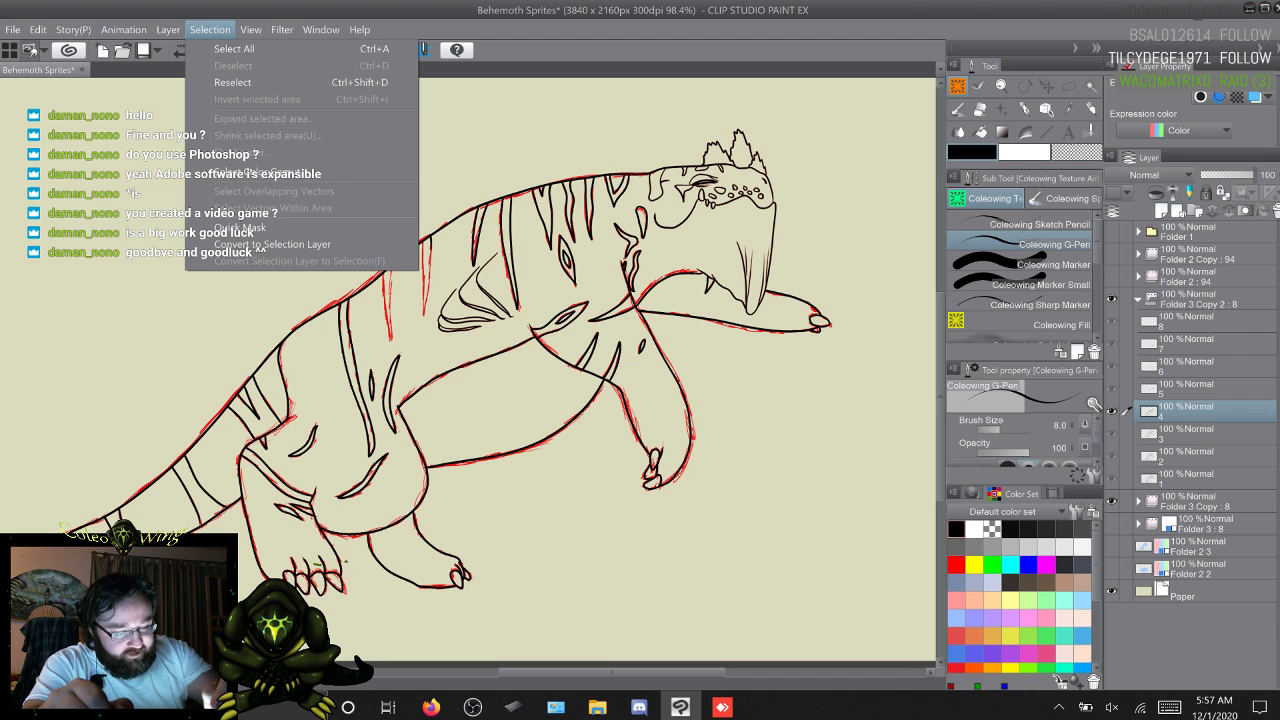
{"action": "left_click", "coordinate": [210, 30]}
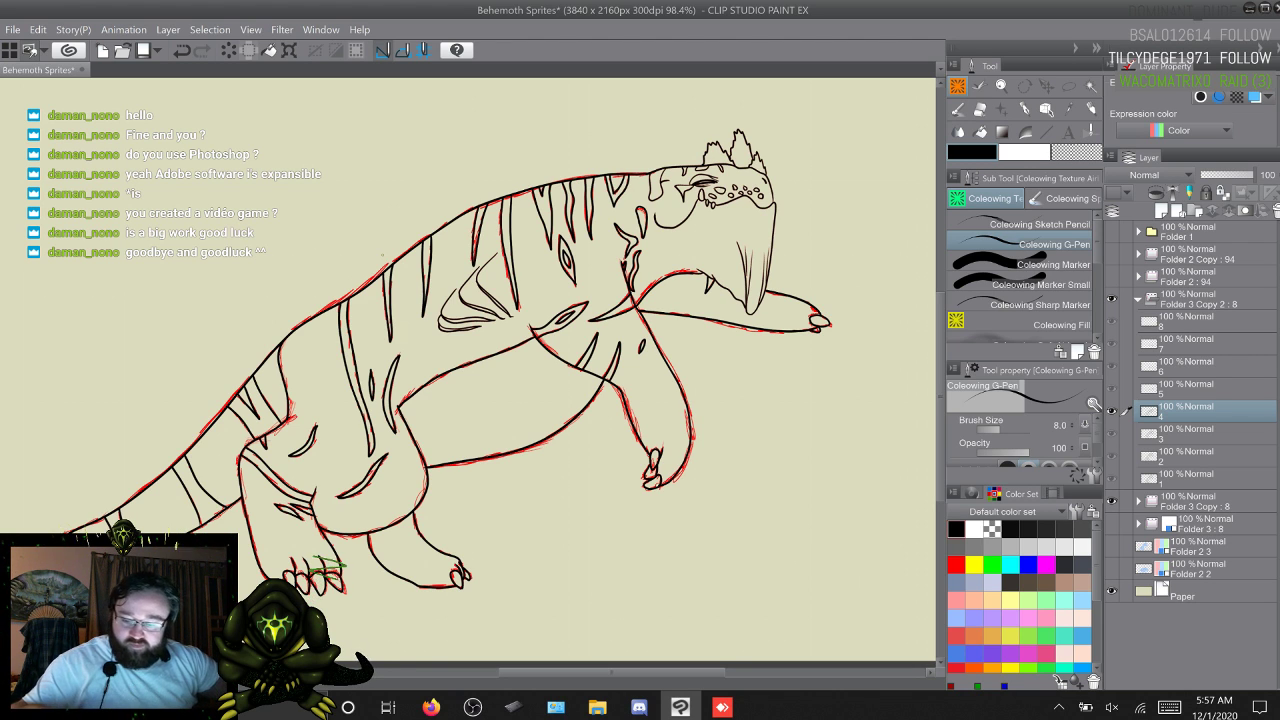
Step: Compare the inked frame on layer 4 with its neighbouring frames and make layer 5 the working layer
{"action": "key", "text": "s"}
{"action": "key", "text": "w"}
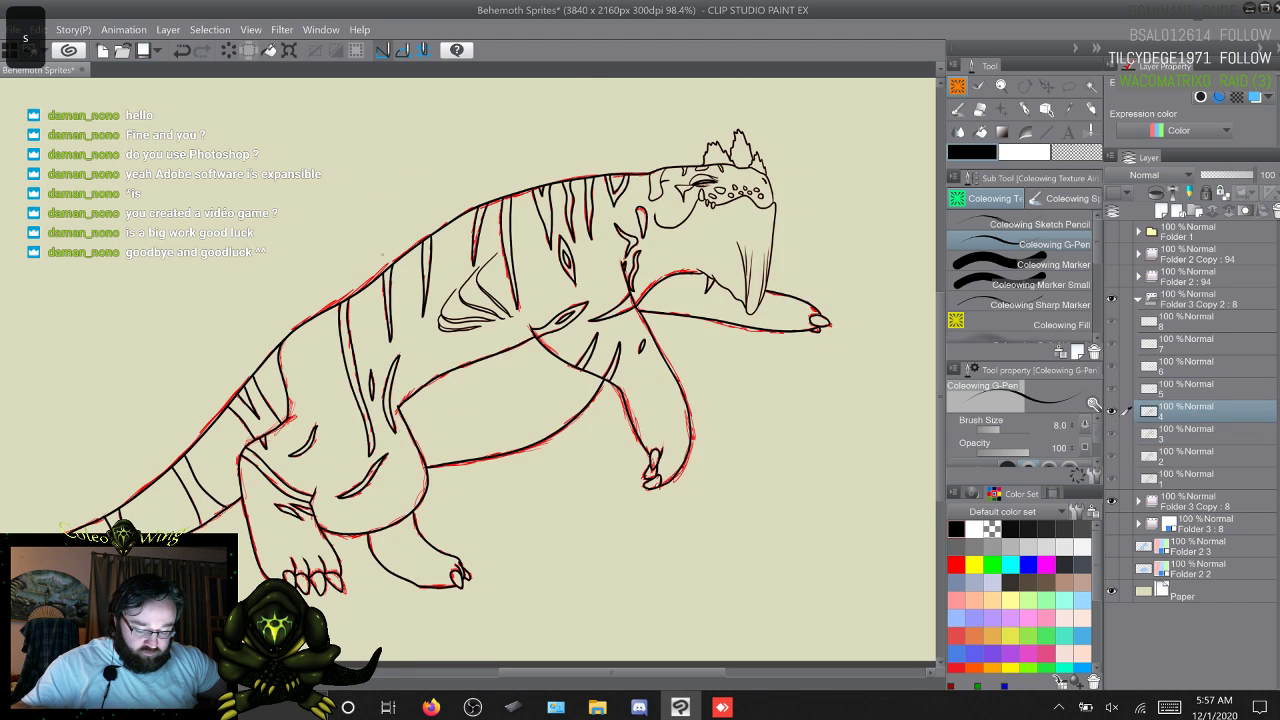
{"action": "key", "text": "s"}
{"action": "key", "text": "w"}
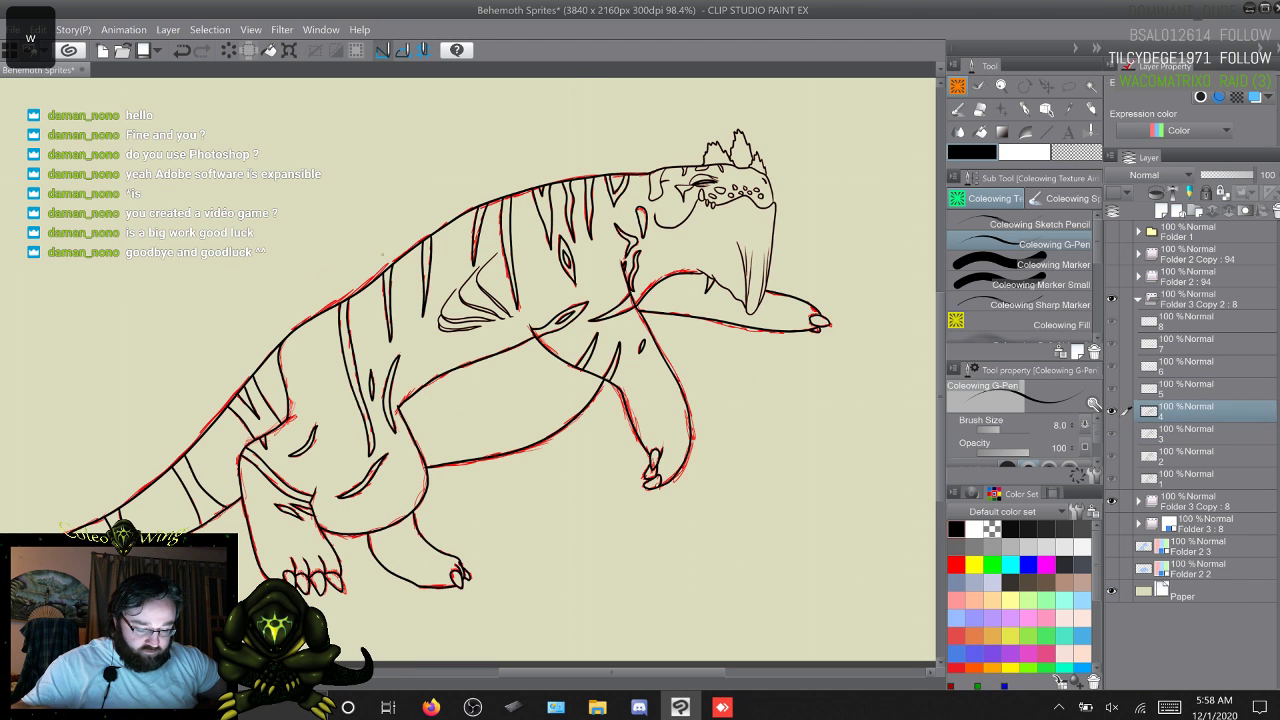
{"action": "key", "text": "w"}
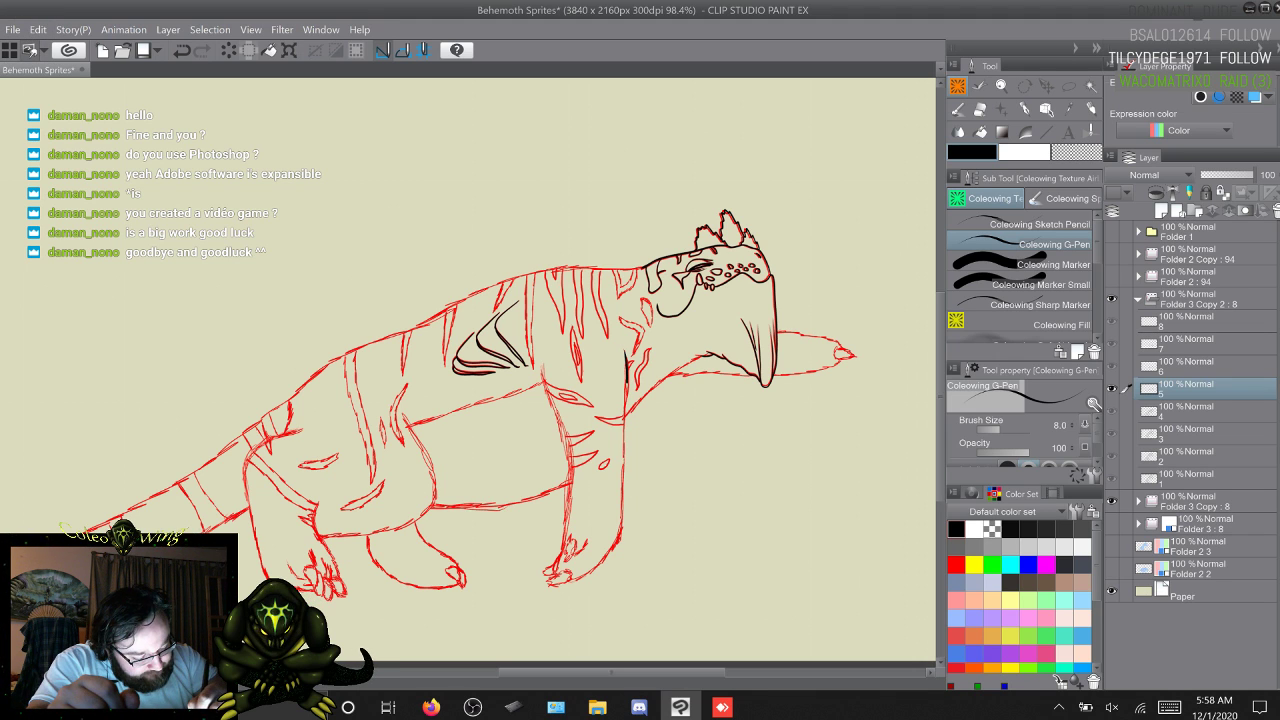
Step: Ink the near foreleg's front and rear edges, its claws and the throat line on layer 5
{"action": "mouse_move", "coordinate": [626, 390]}
{"action": "left_mouse_down"}
{"action": "mouse_move", "coordinate": [622, 540]}
{"action": "mouse_move", "coordinate": [586, 578]}
{"action": "left_mouse_up"}
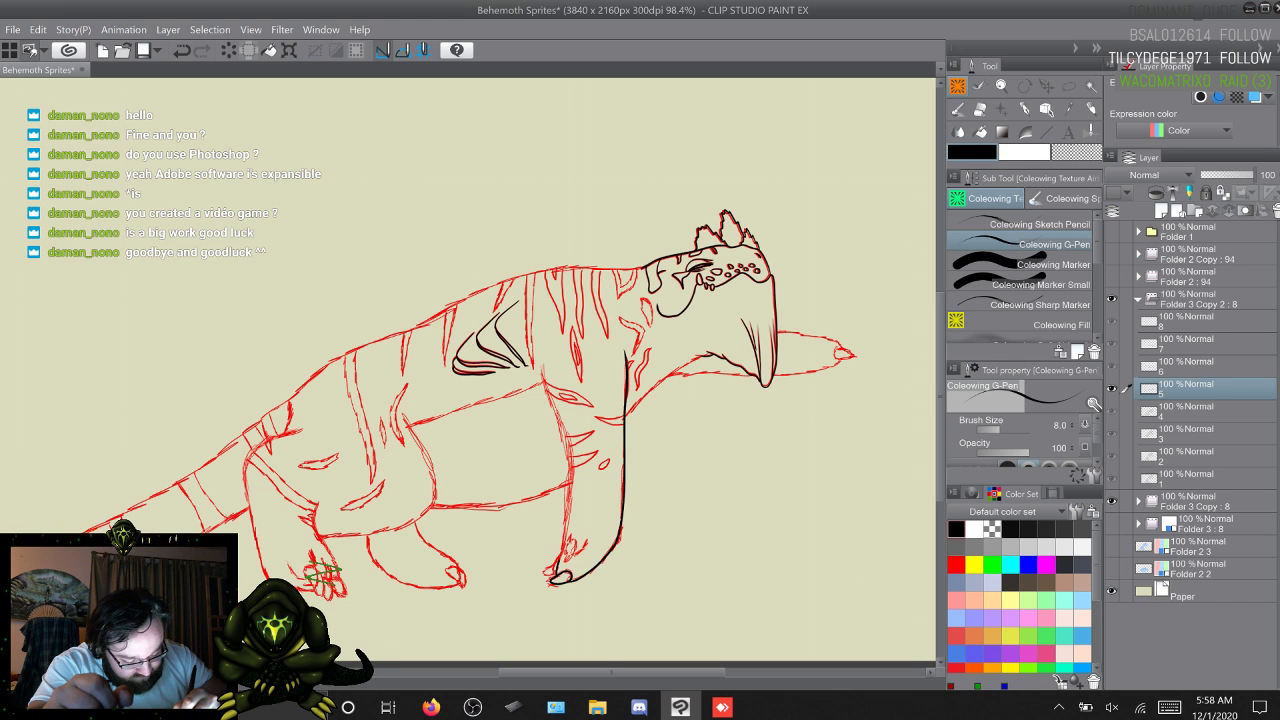
{"action": "mouse_move", "coordinate": [556, 573]}
{"action": "left_mouse_down"}
{"action": "mouse_move", "coordinate": [571, 474]}
{"action": "mouse_move", "coordinate": [546, 380]}
{"action": "left_mouse_up"}
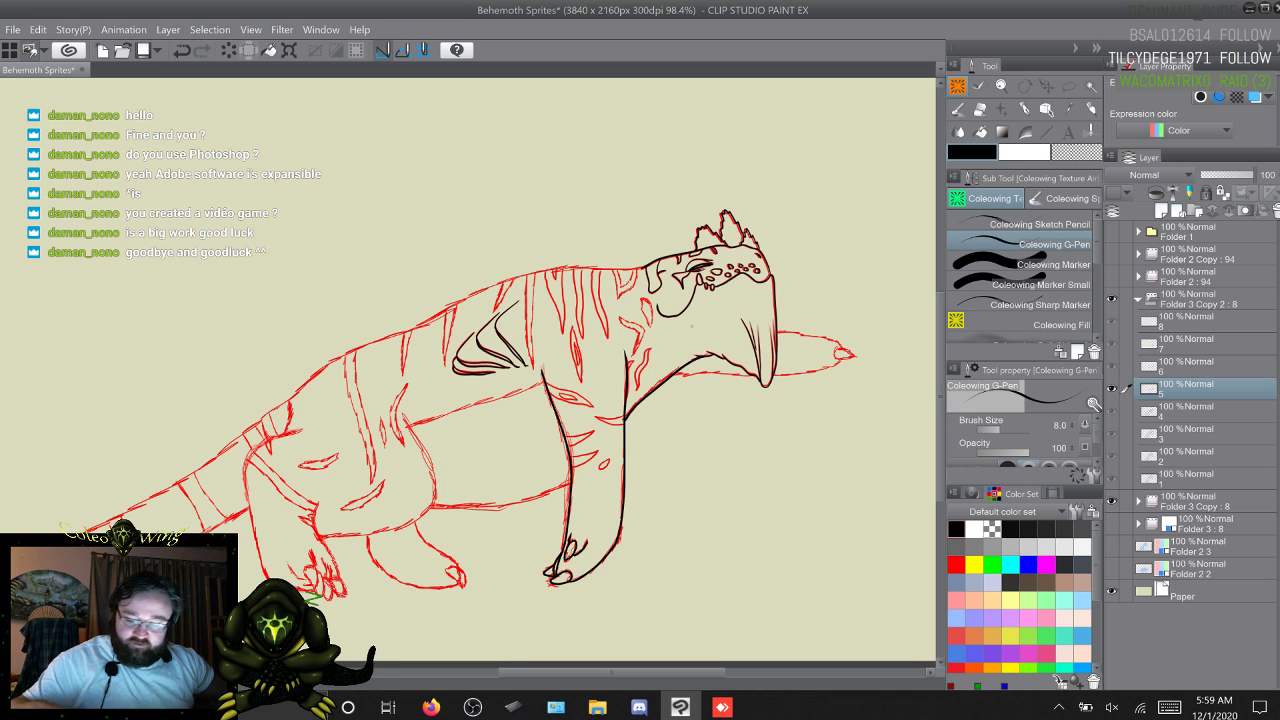
Step: Step through frame layers 2 to 5 to compare the inked poses in sequence
{"action": "key", "text": "s"}
{"action": "key", "text": "s"}
{"action": "key", "text": "s"}
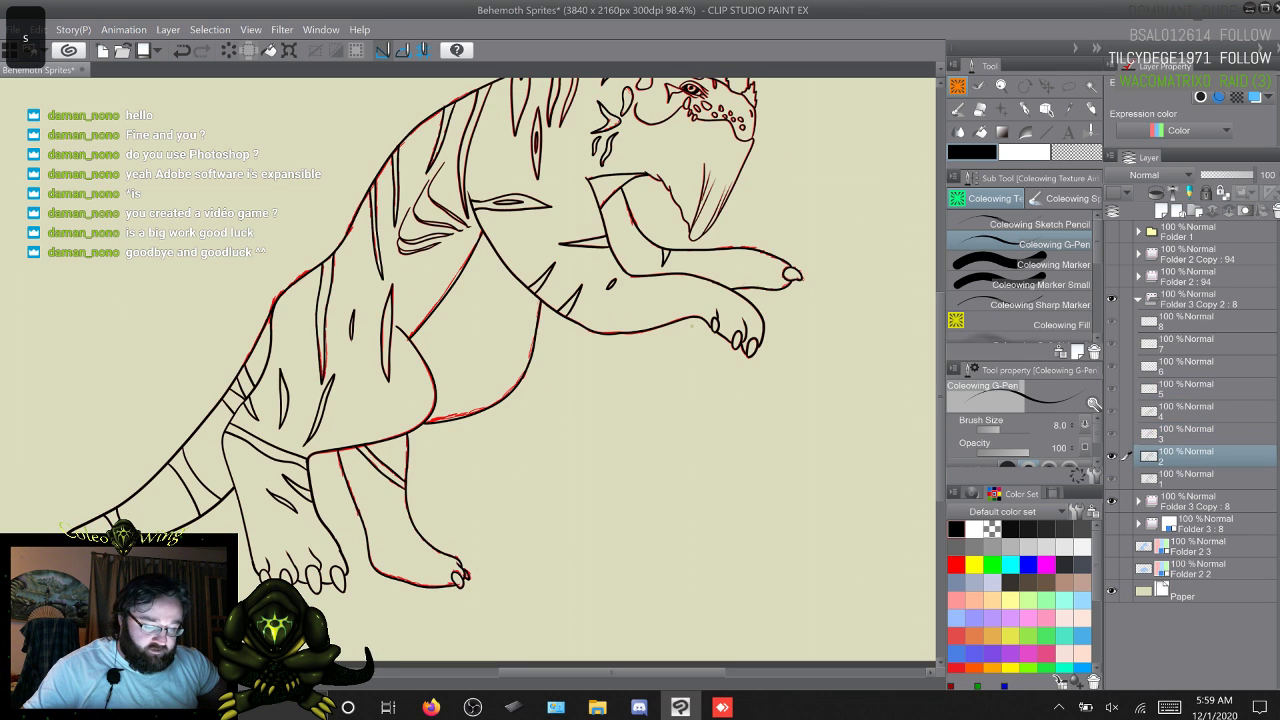
{"action": "key", "text": "w"}
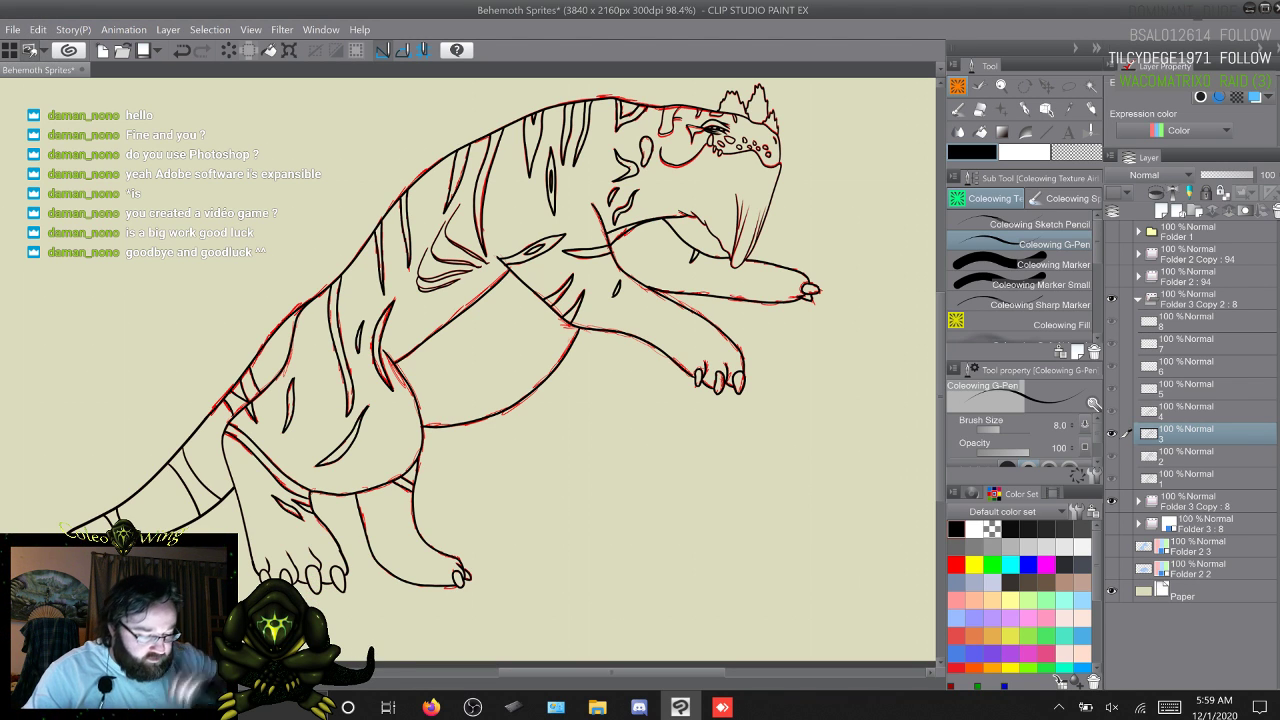
{"action": "key", "text": "q"}
{"action": "key", "text": "w"}
{"action": "key", "text": "w"}
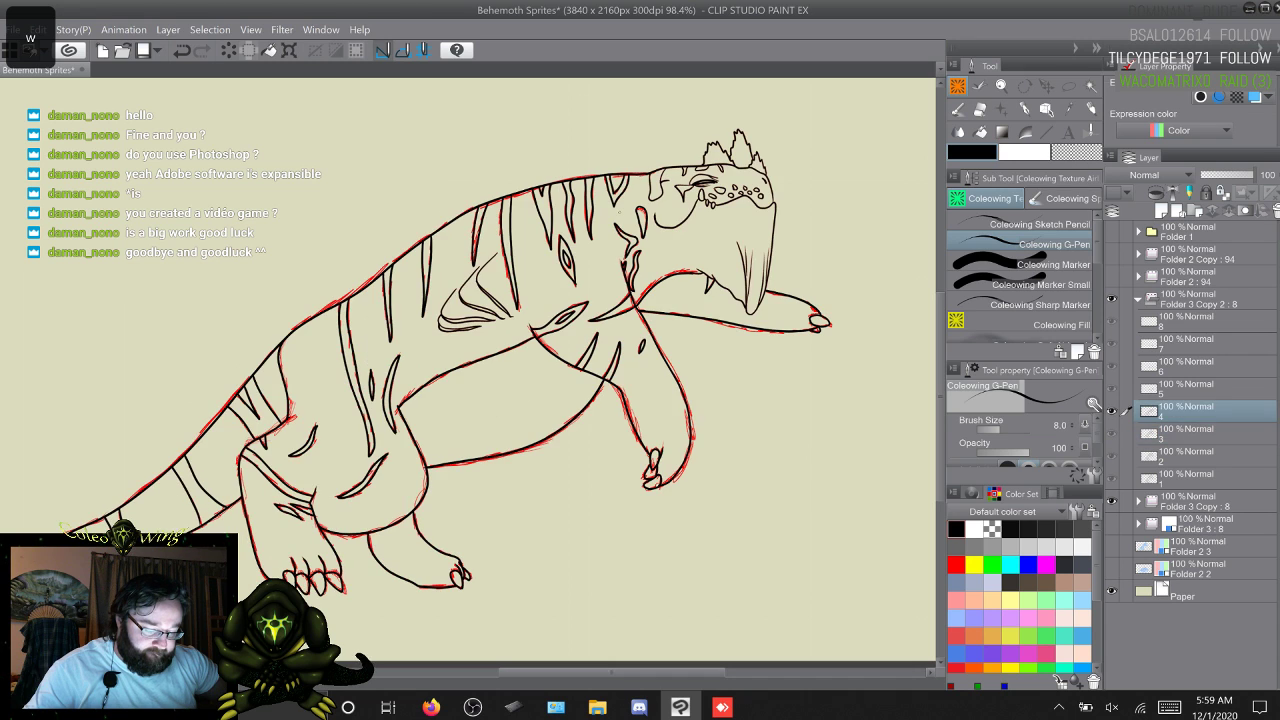
{"action": "key", "text": "w"}
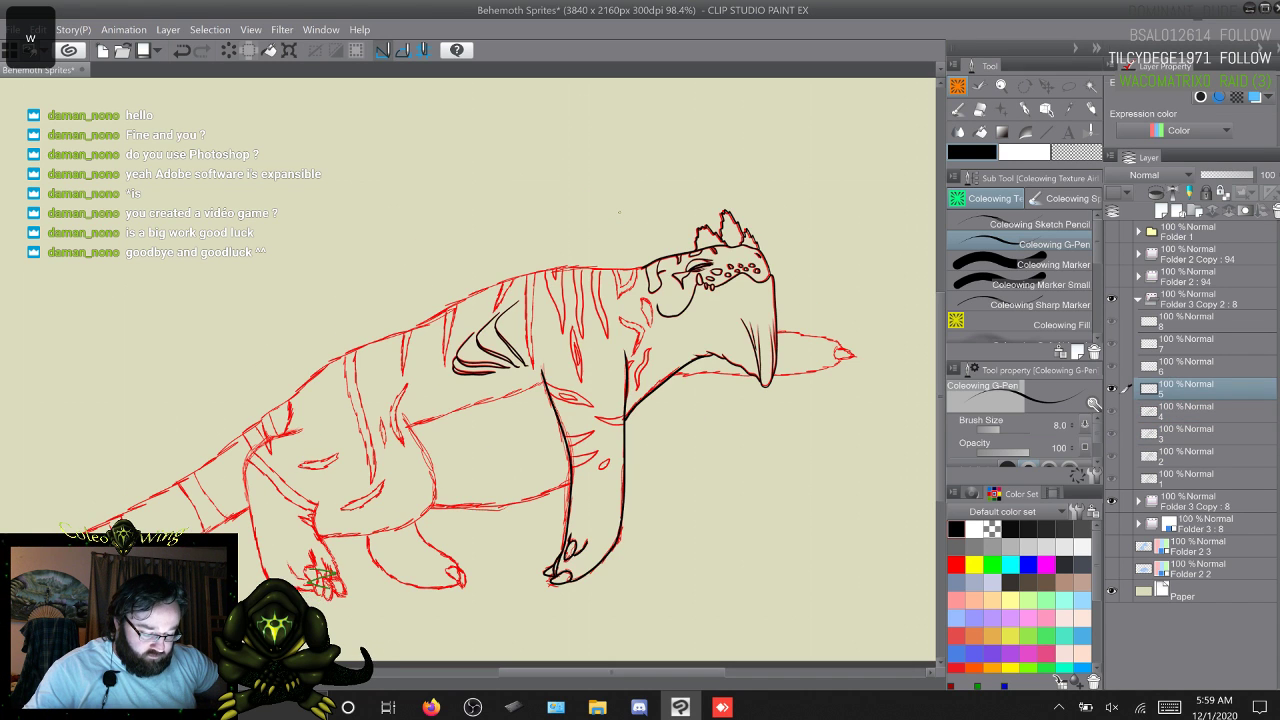
{"action": "key", "text": "s"}
{"action": "key", "text": "w"}
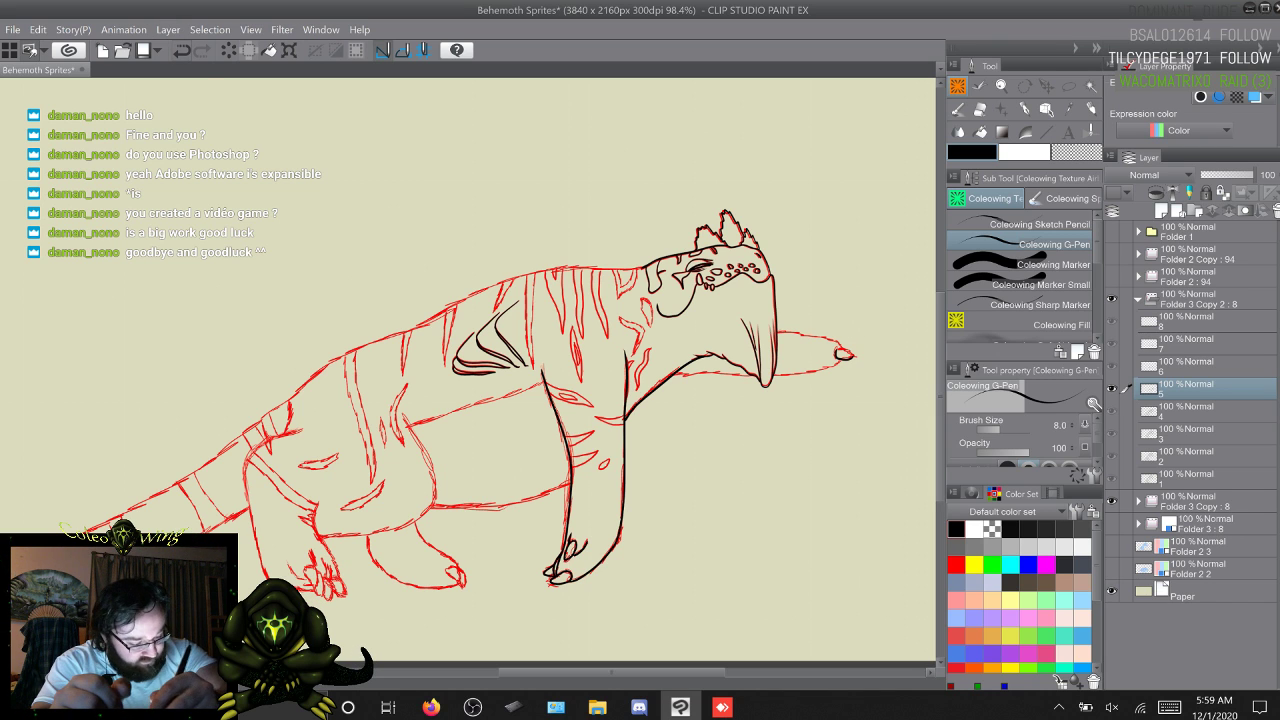
Step: Ink the far foreleg's toe and its upper and lower edges on layer 5
{"action": "key", "text": "ctrl+z"}
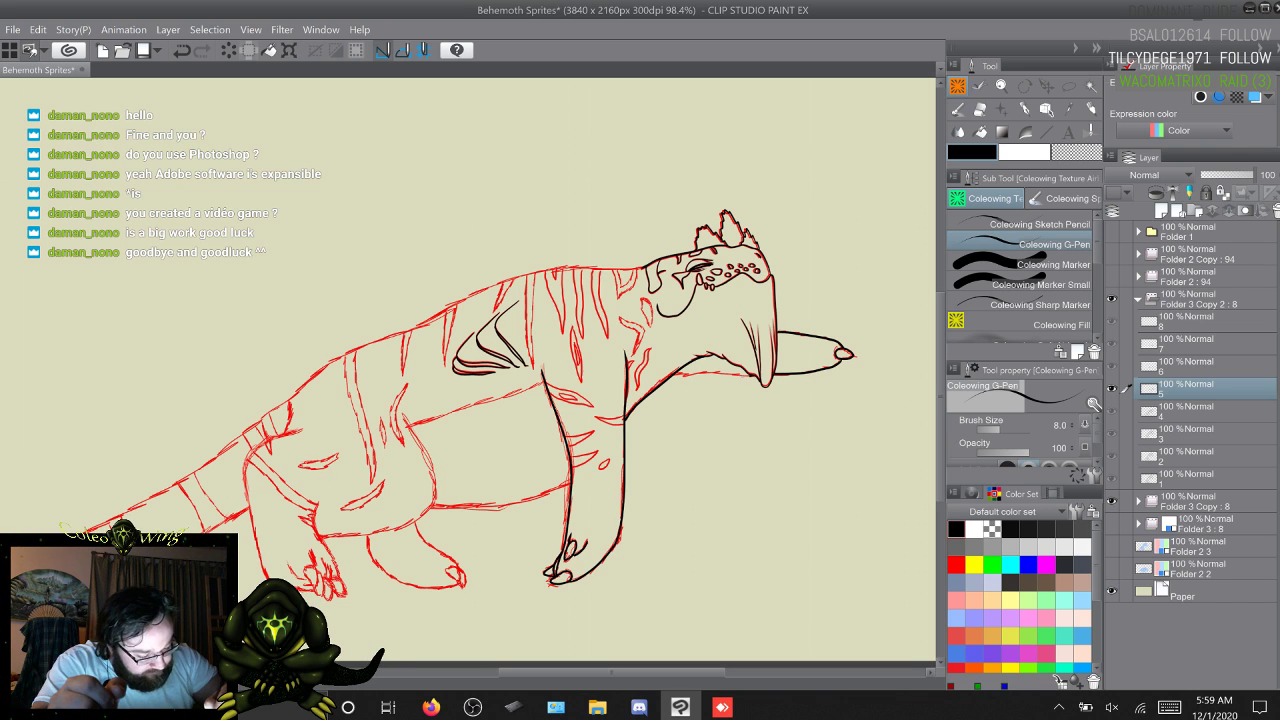
{"action": "left_click_drag", "start_coordinate": [306, 582], "coordinate": [340, 562]}
{"action": "key", "text": "ctrl+z"}
{"action": "key", "text": "ctrl+z"}
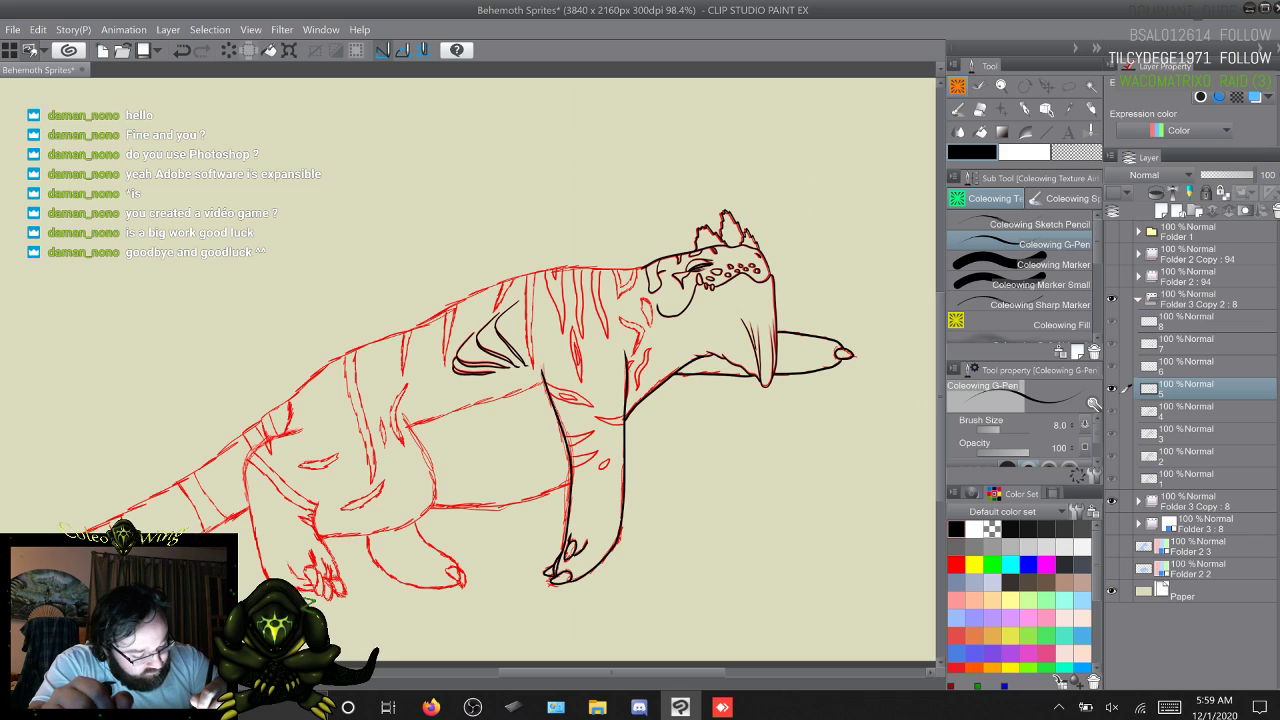
Step: Ink the neck stripes beside the near foreleg and the back and tail outline on layer 5
{"action": "key", "text": "ctrl+z"}
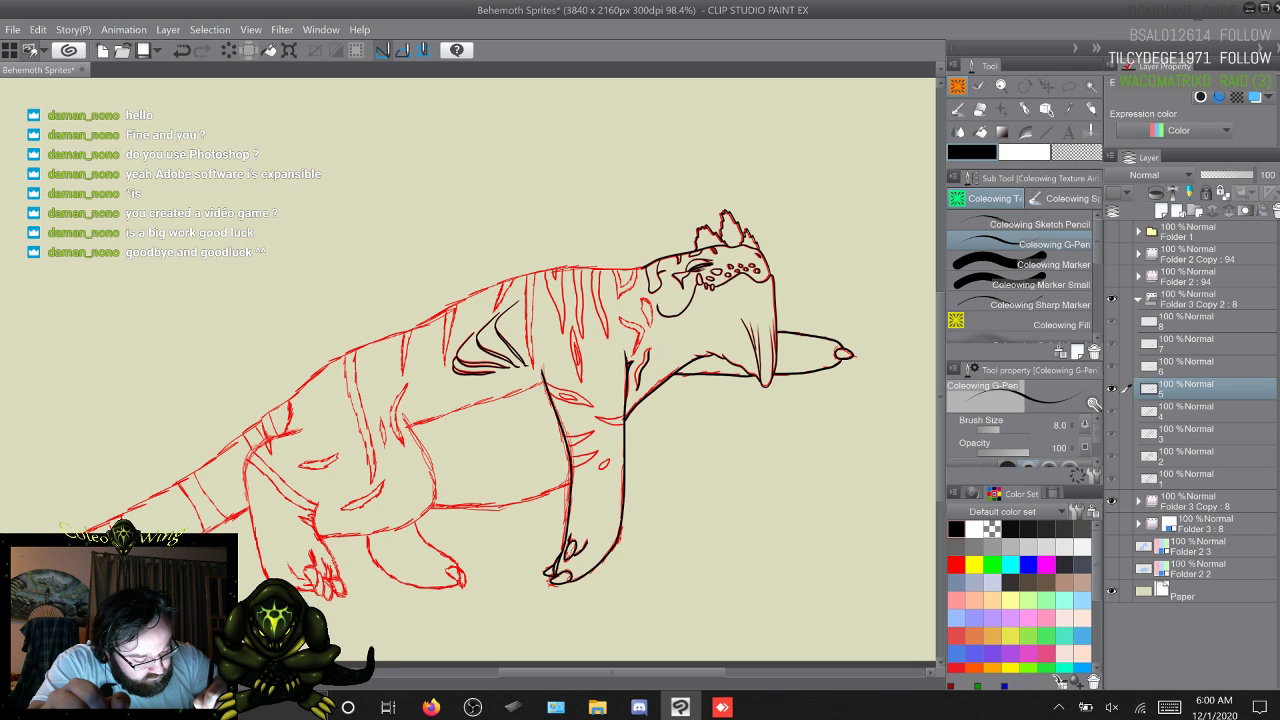
{"action": "left_click_drag", "start_coordinate": [650, 348], "coordinate": [637, 374]}
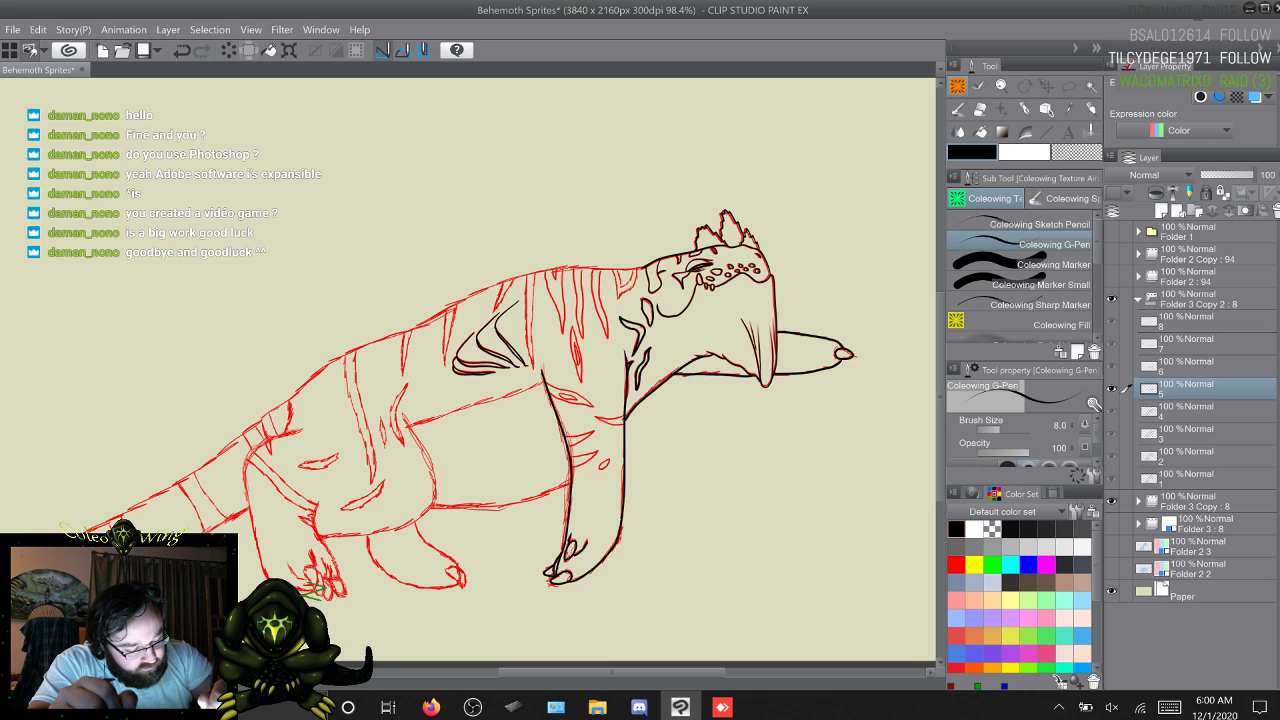
{"action": "mouse_move", "coordinate": [643, 268]}
{"action": "left_mouse_down"}
{"action": "mouse_move", "coordinate": [500, 282]}
{"action": "mouse_move", "coordinate": [331, 364]}
{"action": "mouse_move", "coordinate": [122, 514]}
{"action": "left_mouse_up"}
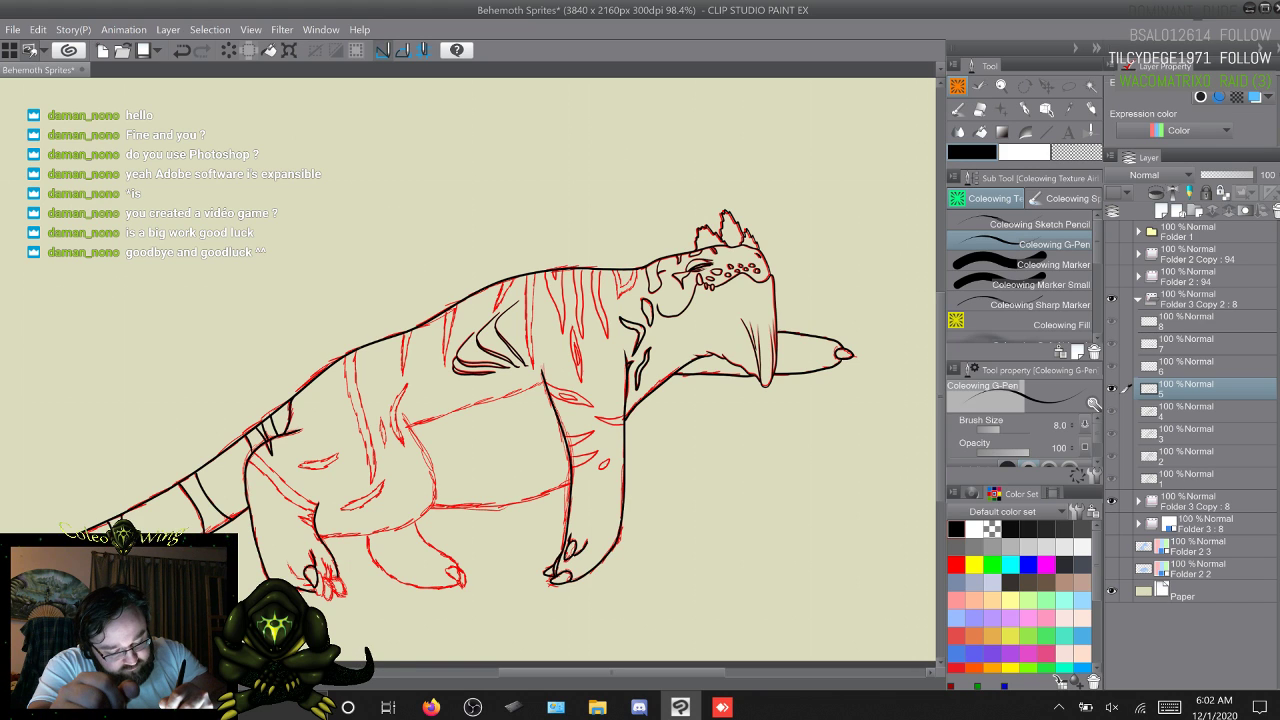
Step: Ink the long stripe on the hindquarters, the near hind foot's claws and the band across the thigh on layer 5
{"action": "left_click_drag", "start_coordinate": [355, 351], "coordinate": [356, 366]}
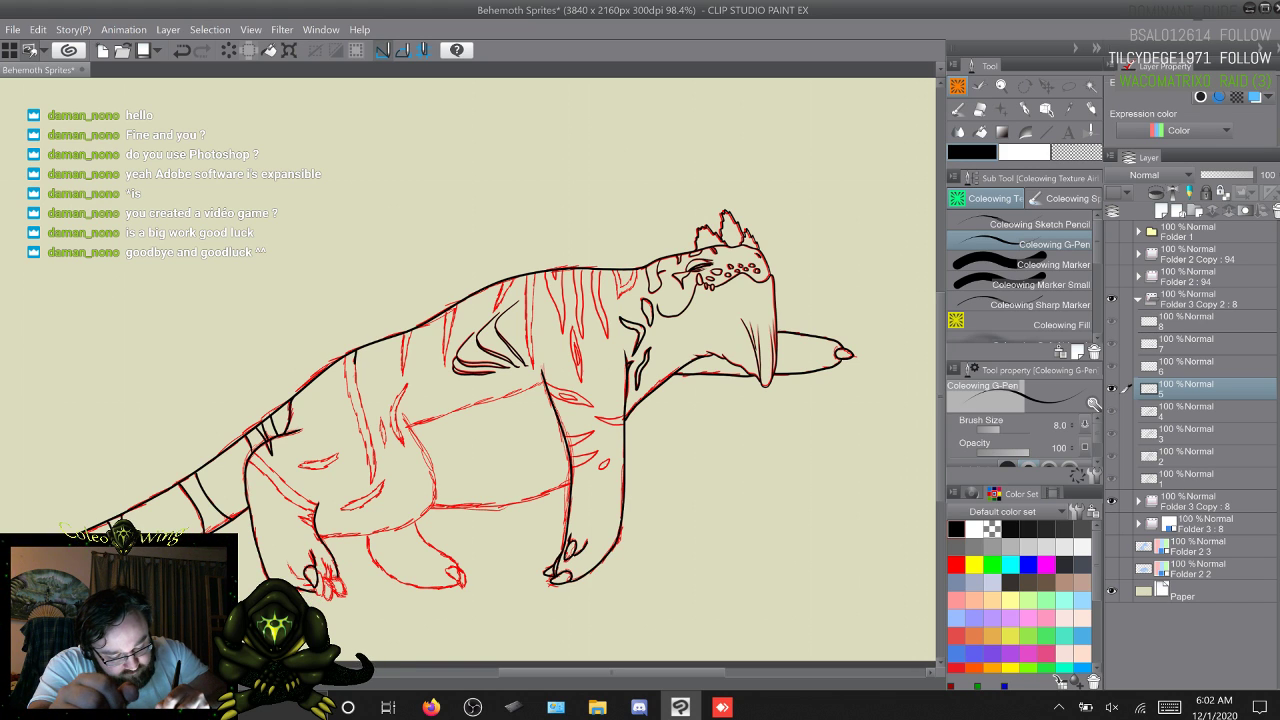
{"action": "mouse_move", "coordinate": [367, 422]}
{"action": "left_mouse_down"}
{"action": "mouse_move", "coordinate": [370, 482]}
{"action": "mouse_move", "coordinate": [367, 454]}
{"action": "left_mouse_up"}
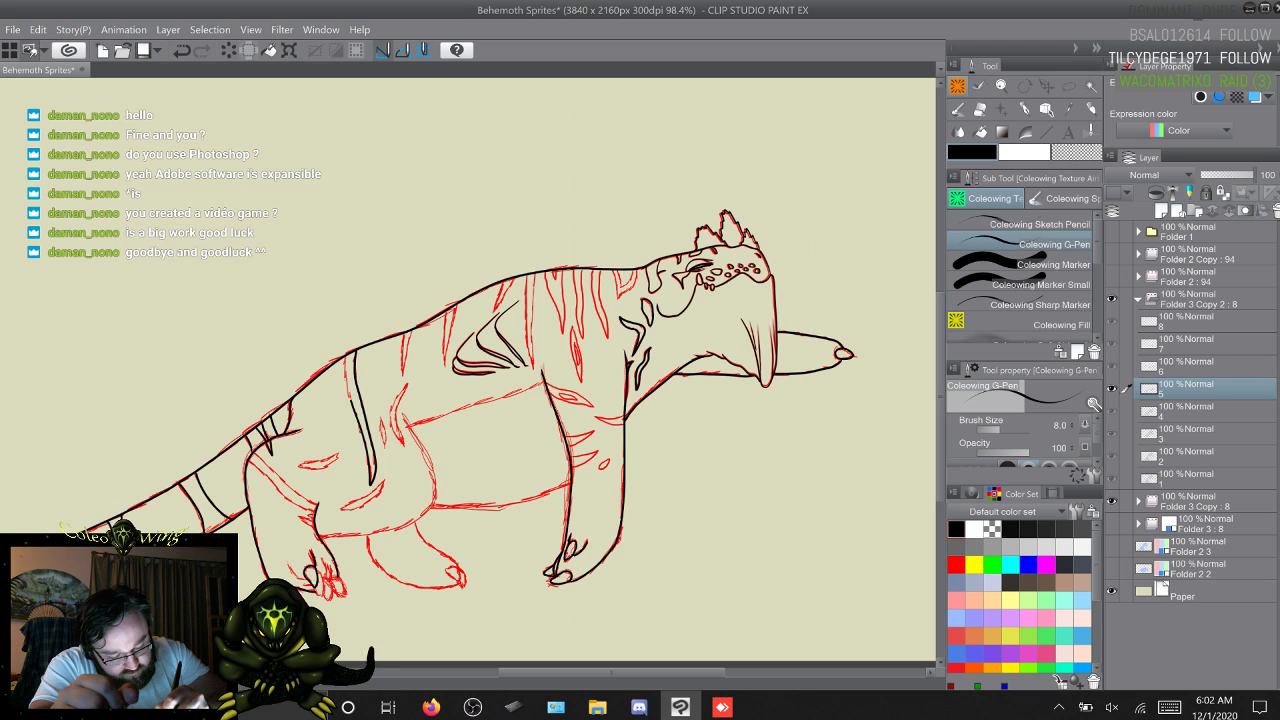
{"action": "left_click_drag", "start_coordinate": [351, 401], "coordinate": [346, 355]}
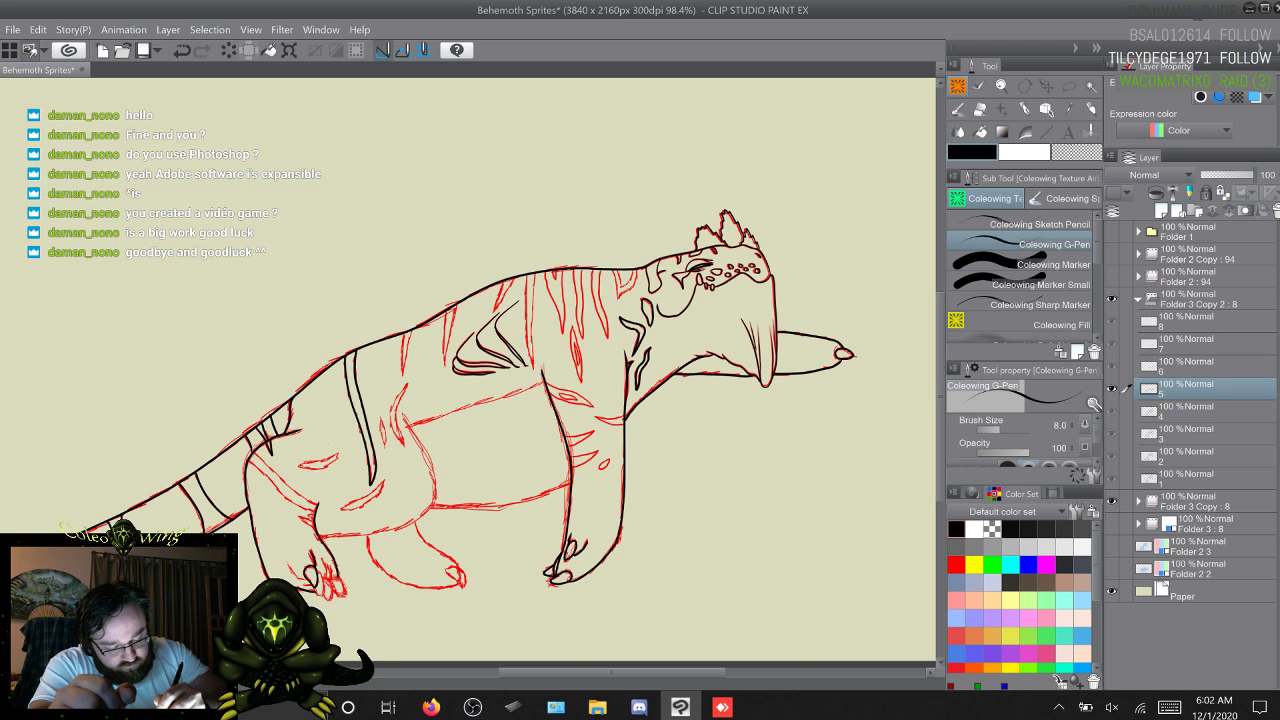
{"action": "left_click_drag", "start_coordinate": [318, 580], "coordinate": [334, 573]}
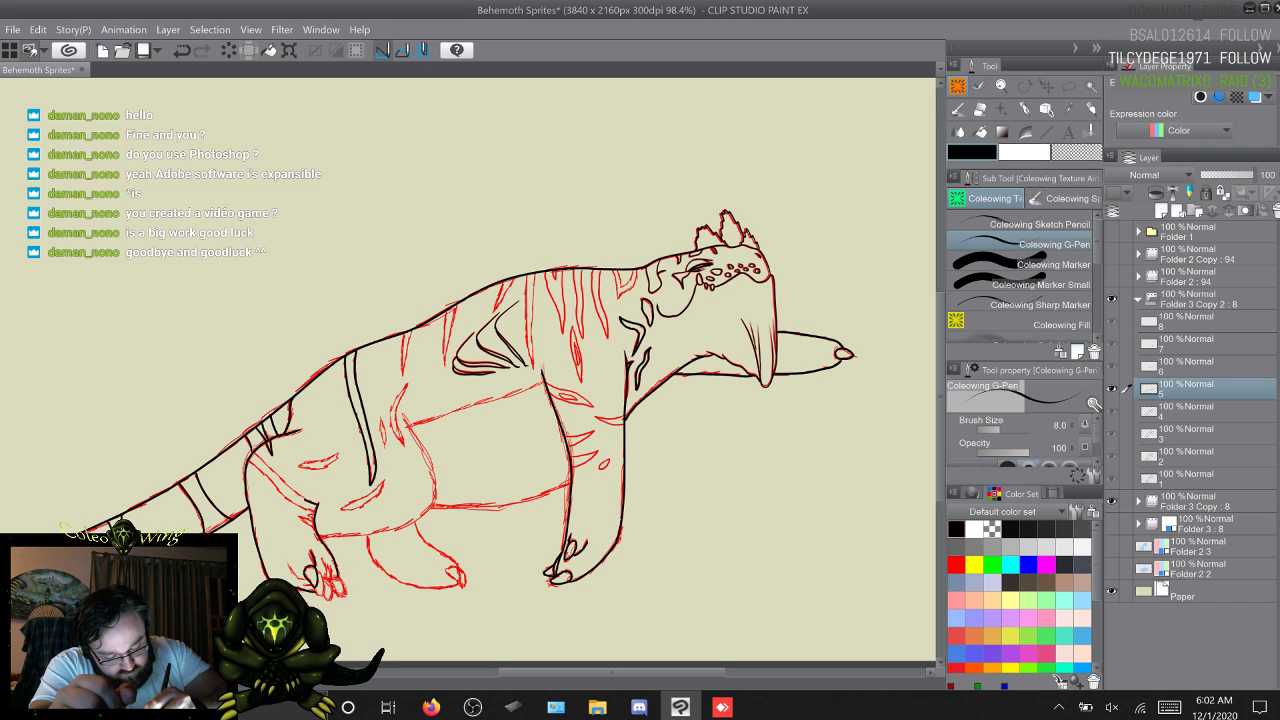
{"action": "left_click_drag", "start_coordinate": [292, 490], "coordinate": [252, 455]}
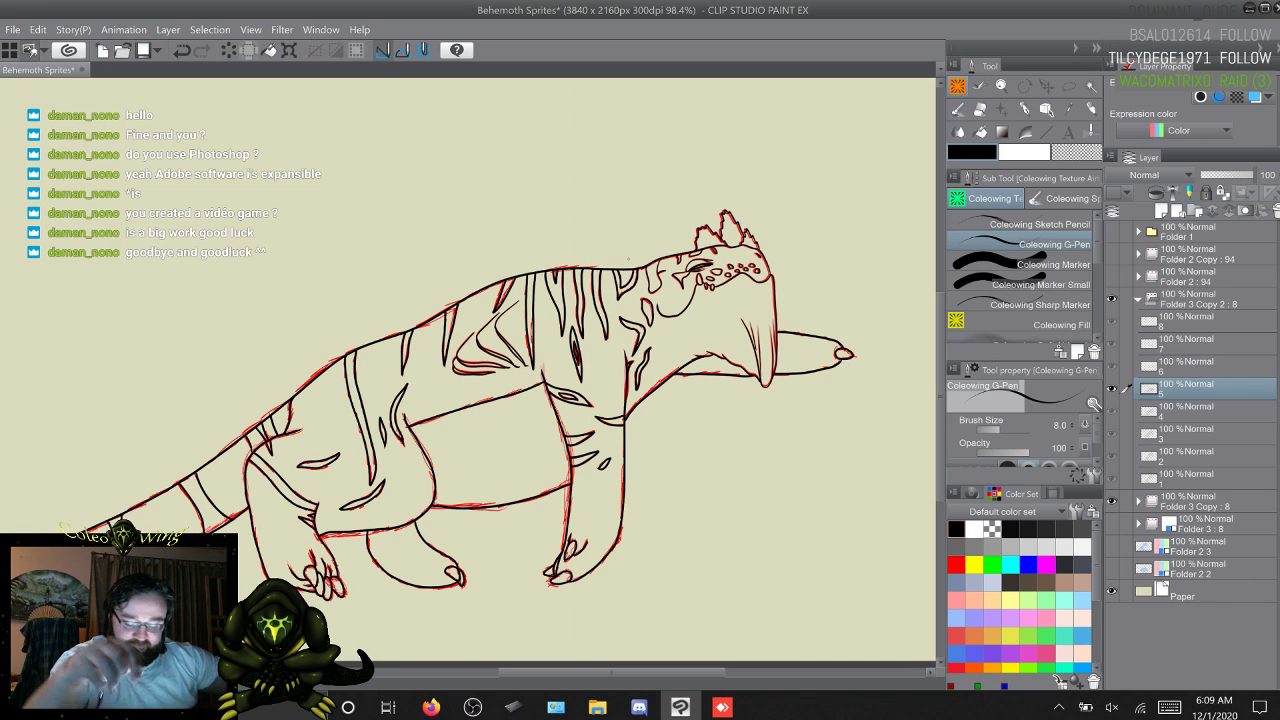
Step: Flip between layer 5 and its neighbouring frame layers to compare the newly inked pose with them
{"action": "key", "text": "s"}
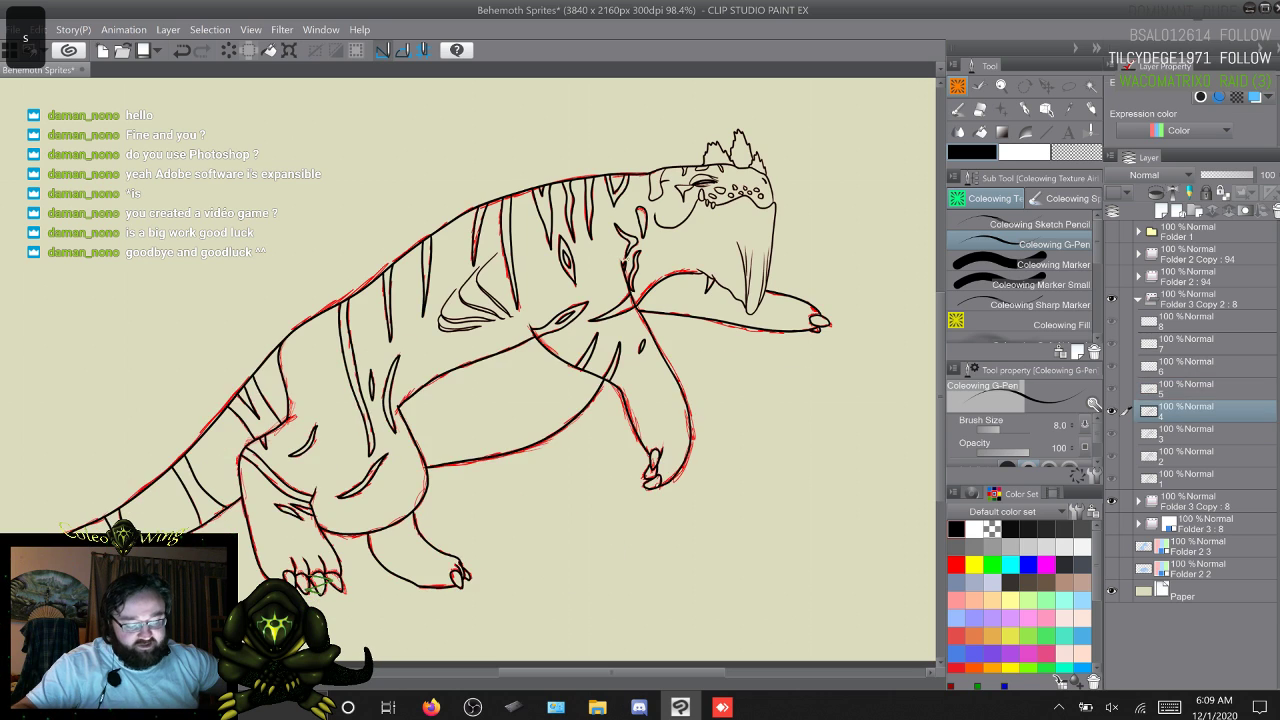
{"action": "key", "text": "w"}
{"action": "key", "text": "s"}
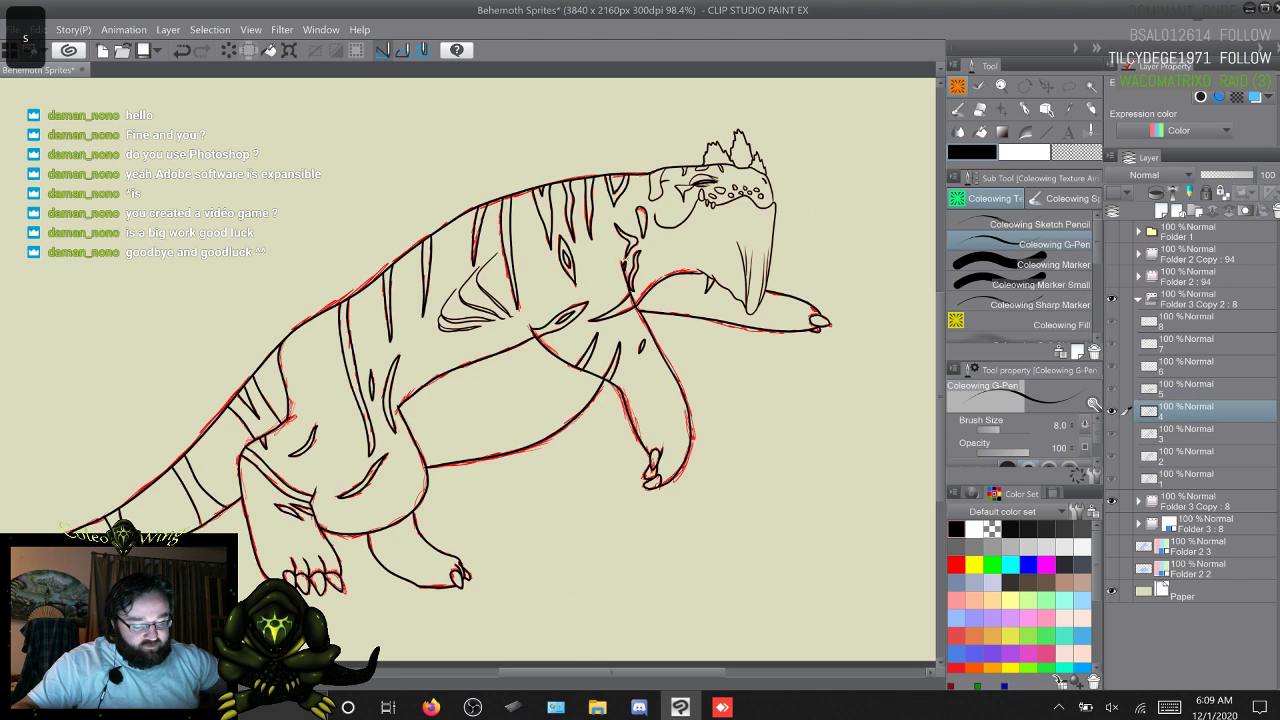
{"action": "key", "text": "w"}
{"action": "key", "text": "w"}
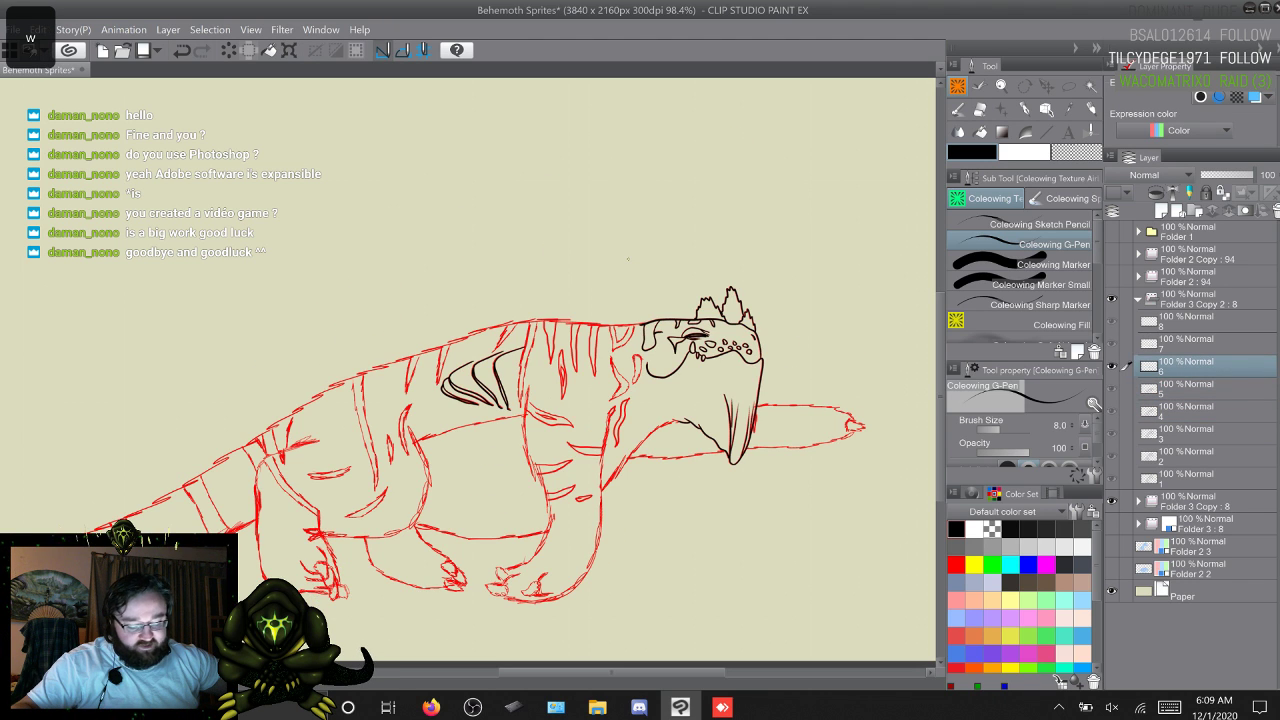
{"action": "key", "text": "s"}
{"action": "key", "text": "s"}
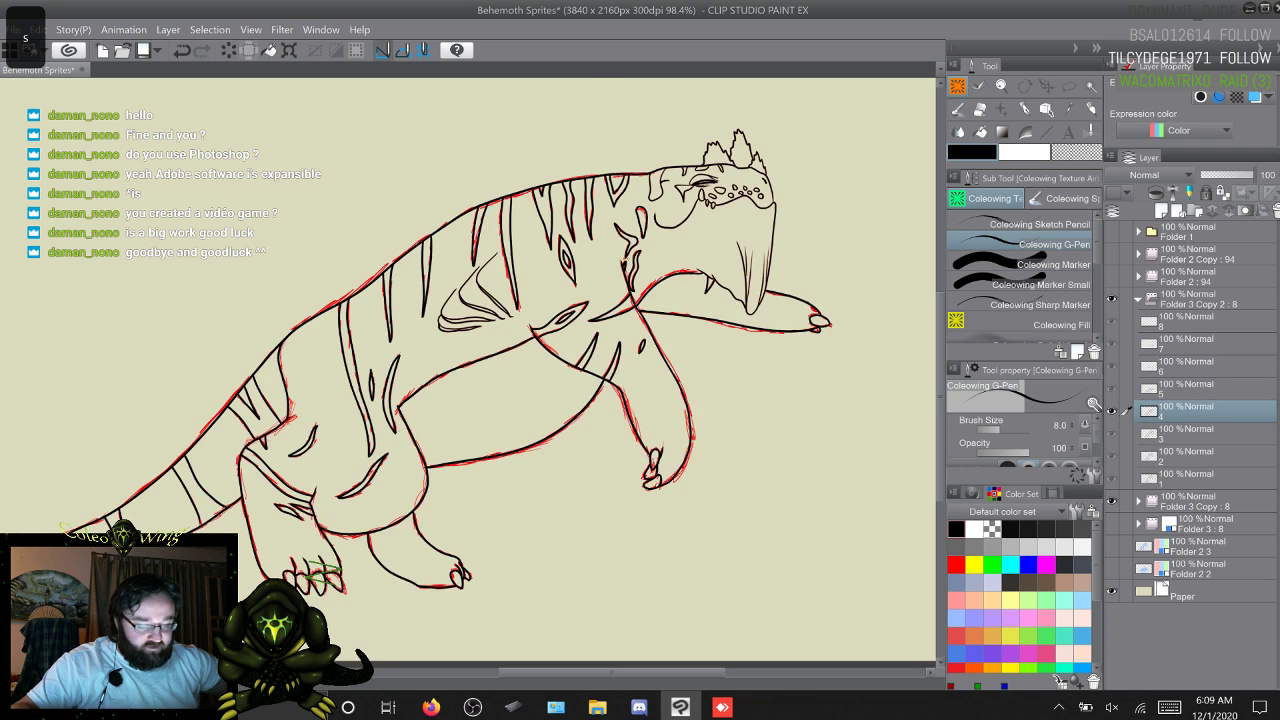
{"action": "key", "text": "s"}
{"action": "key", "text": "s"}
{"action": "key", "text": "w"}
{"action": "key", "text": "w"}
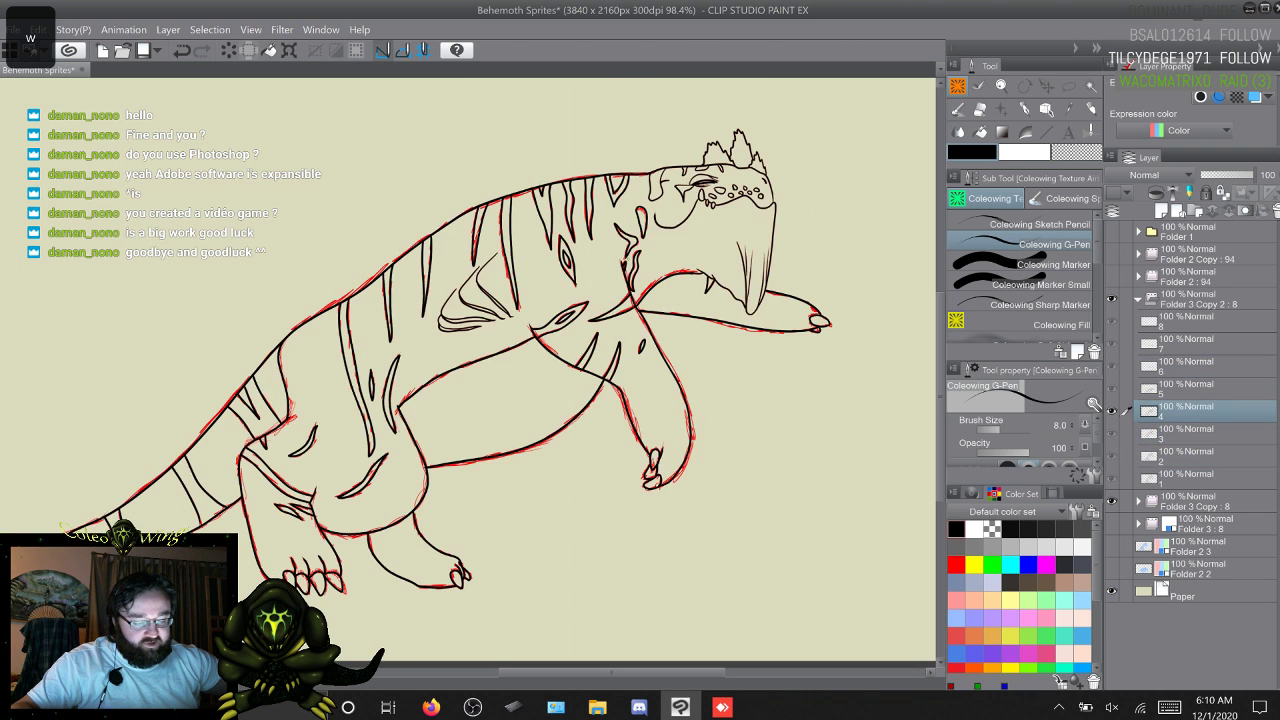
{"action": "key", "text": "w"}
{"action": "key", "text": "w"}
{"action": "key", "text": "s"}
{"action": "key", "text": "s"}
{"action": "key", "text": "s"}
{"action": "key", "text": "s"}
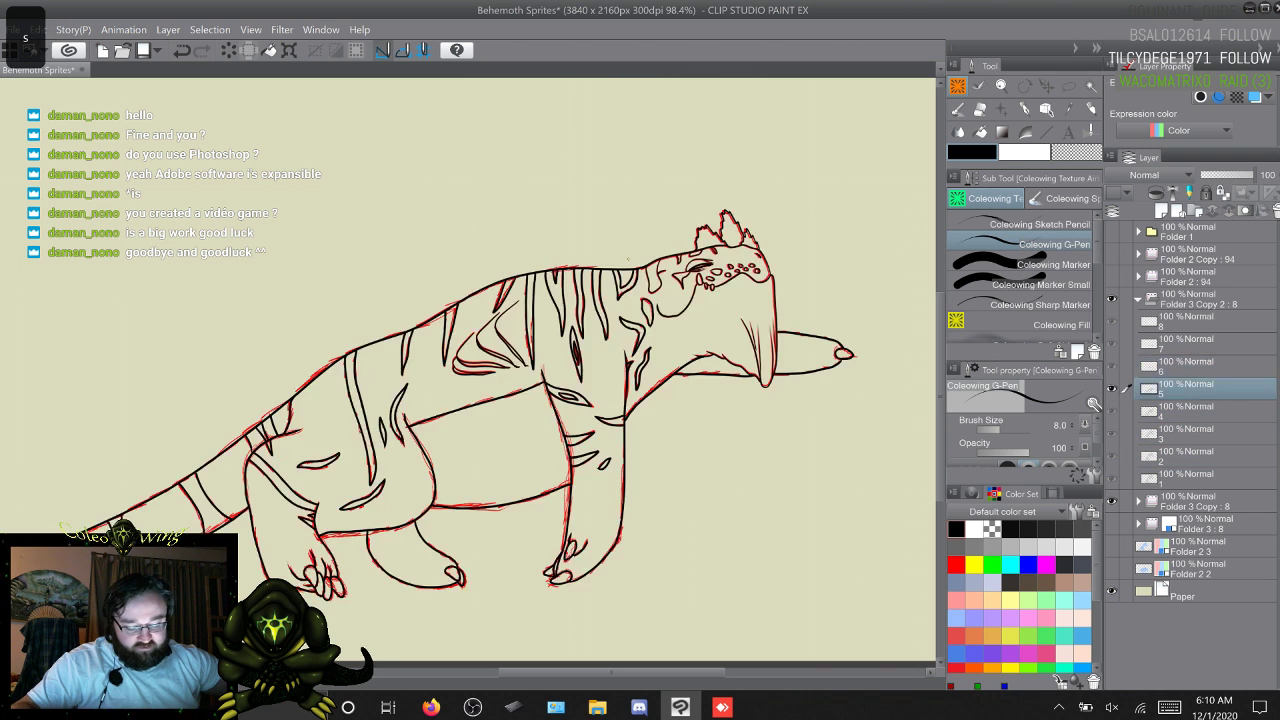
Step: Step through the frames up to layer 8 and back to layers 4 and 5 to check the motion of the collapse
{"action": "key", "text": "s"}
{"action": "key", "text": "s"}
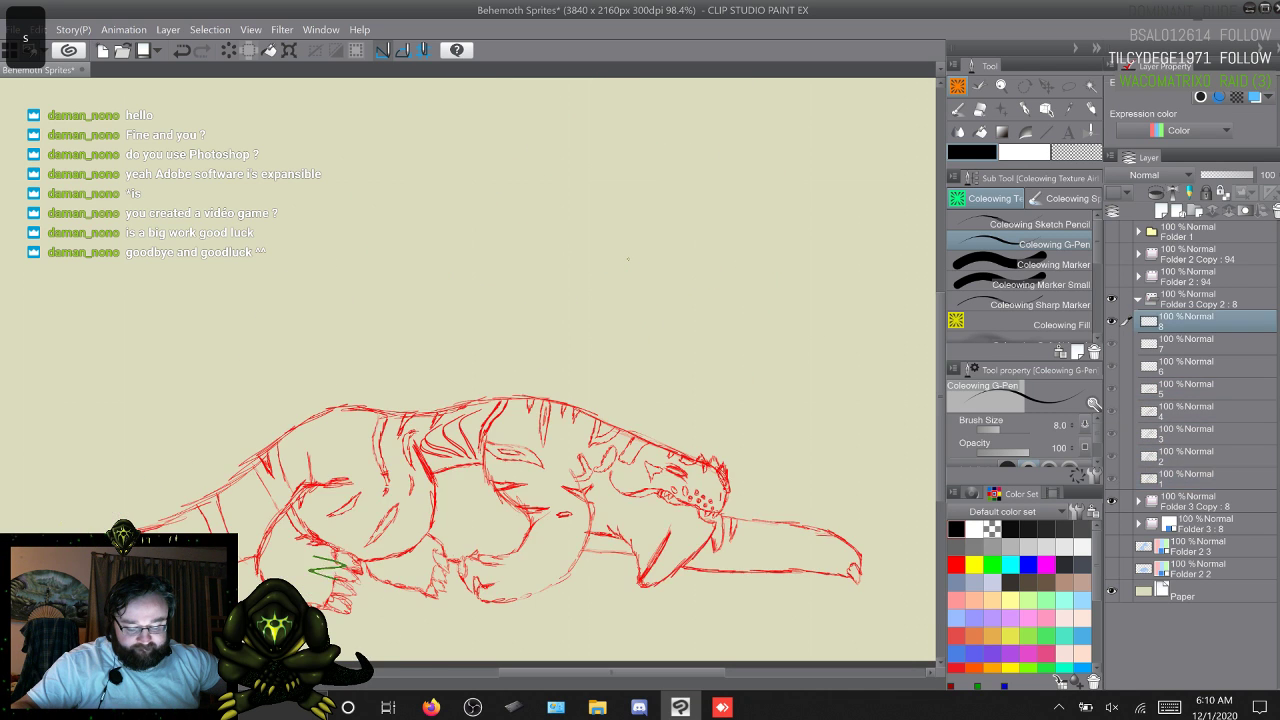
{"action": "key", "text": "w"}
{"action": "key", "text": "w"}
{"action": "key", "text": "w"}
{"action": "key", "text": "w"}
{"action": "key", "text": "w"}
{"action": "key", "text": "w"}
{"action": "key", "text": "w"}
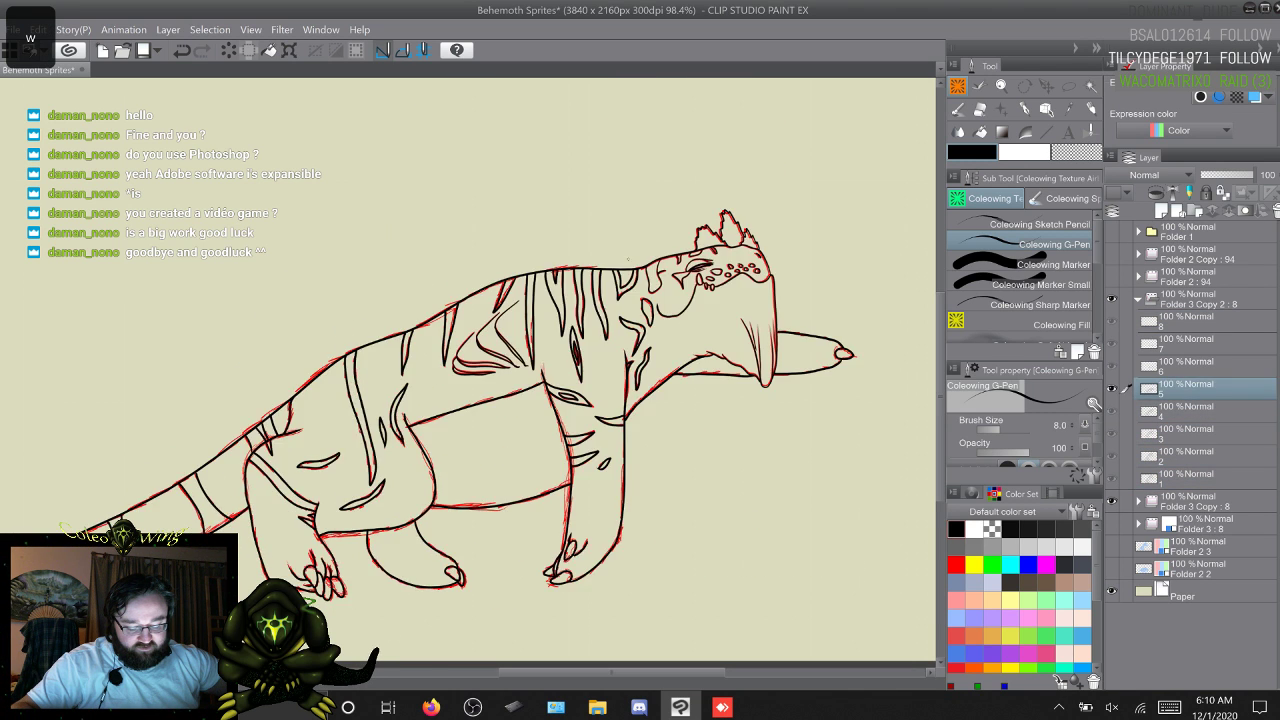
{"action": "key", "text": "s"}
{"action": "key", "text": "w"}
{"action": "key", "text": "w"}
{"action": "key", "text": "w"}
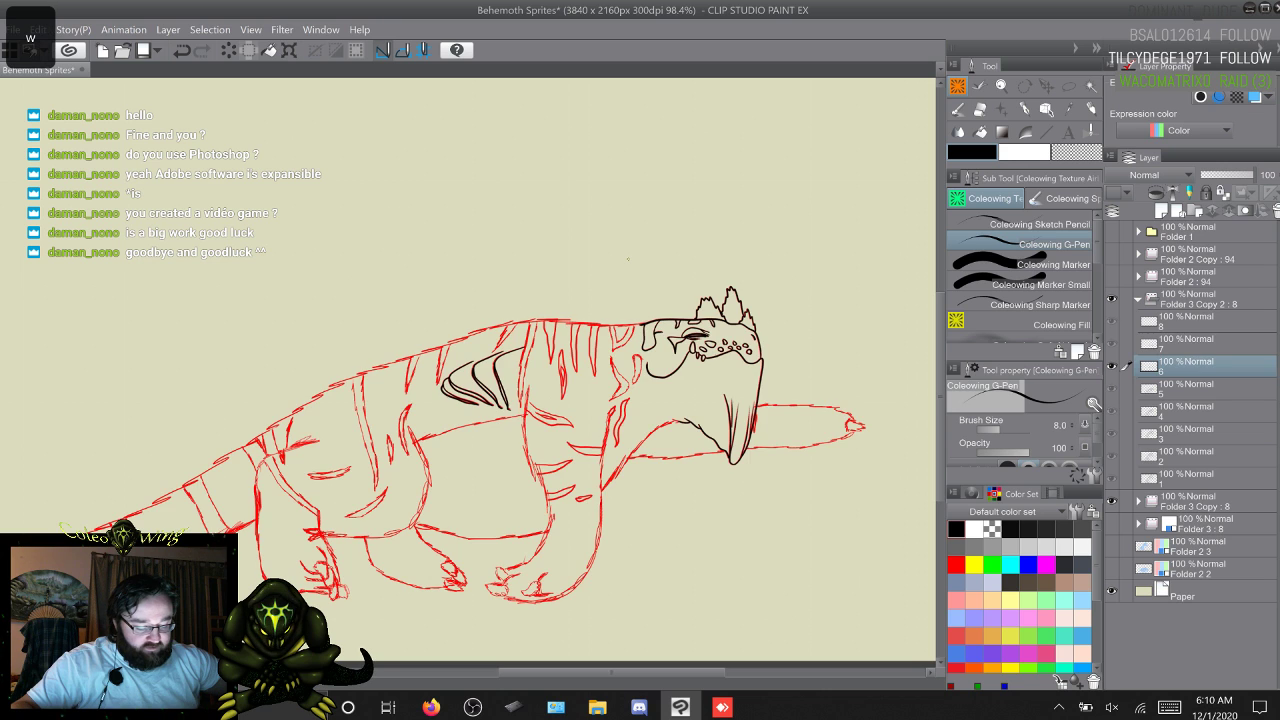
{"action": "key", "text": "w"}
{"action": "key", "text": "w"}
{"action": "key", "text": "w"}
{"action": "key", "text": "w"}
{"action": "key", "text": "w"}
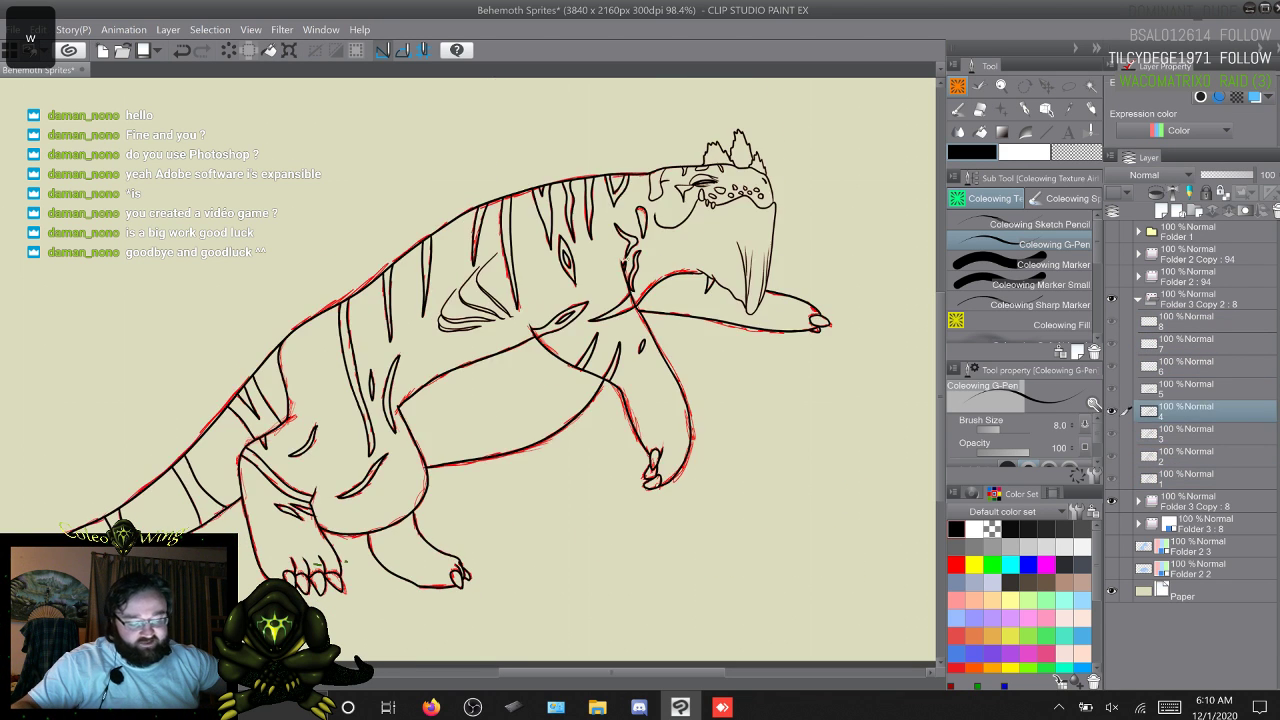
{"action": "key", "text": "s"}
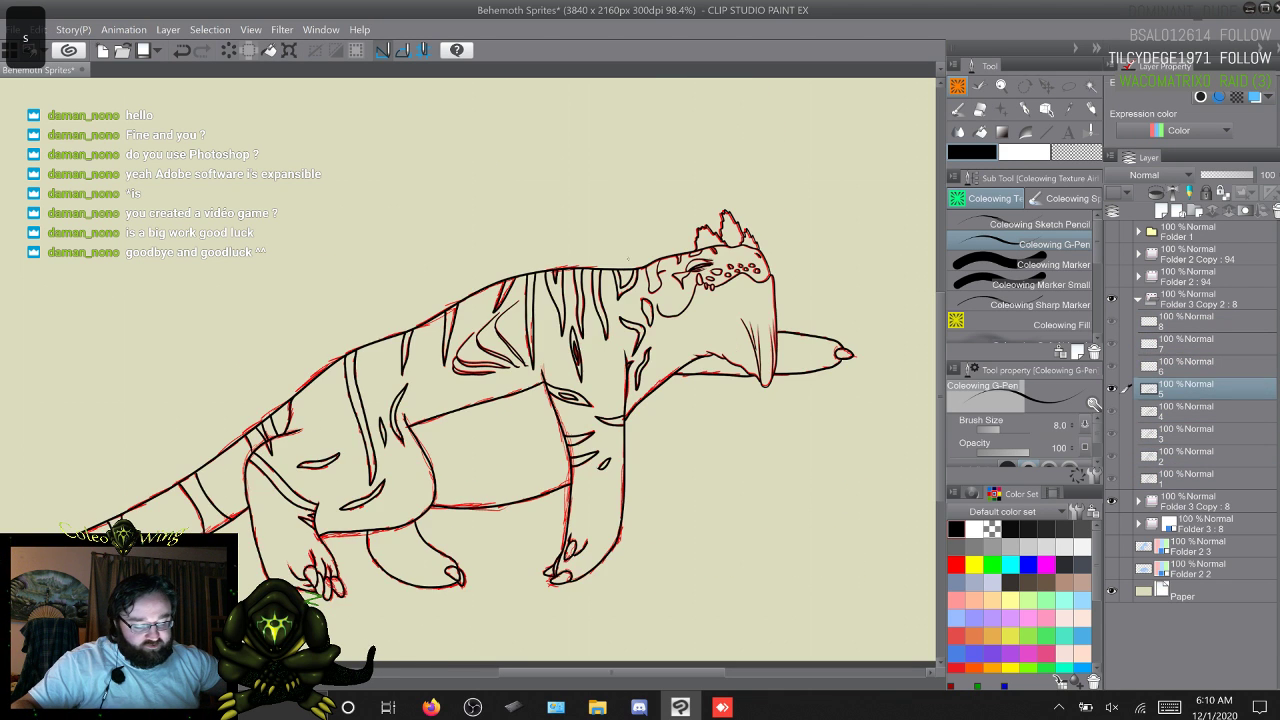
{"action": "key", "text": "w"}
{"action": "key", "text": "s"}
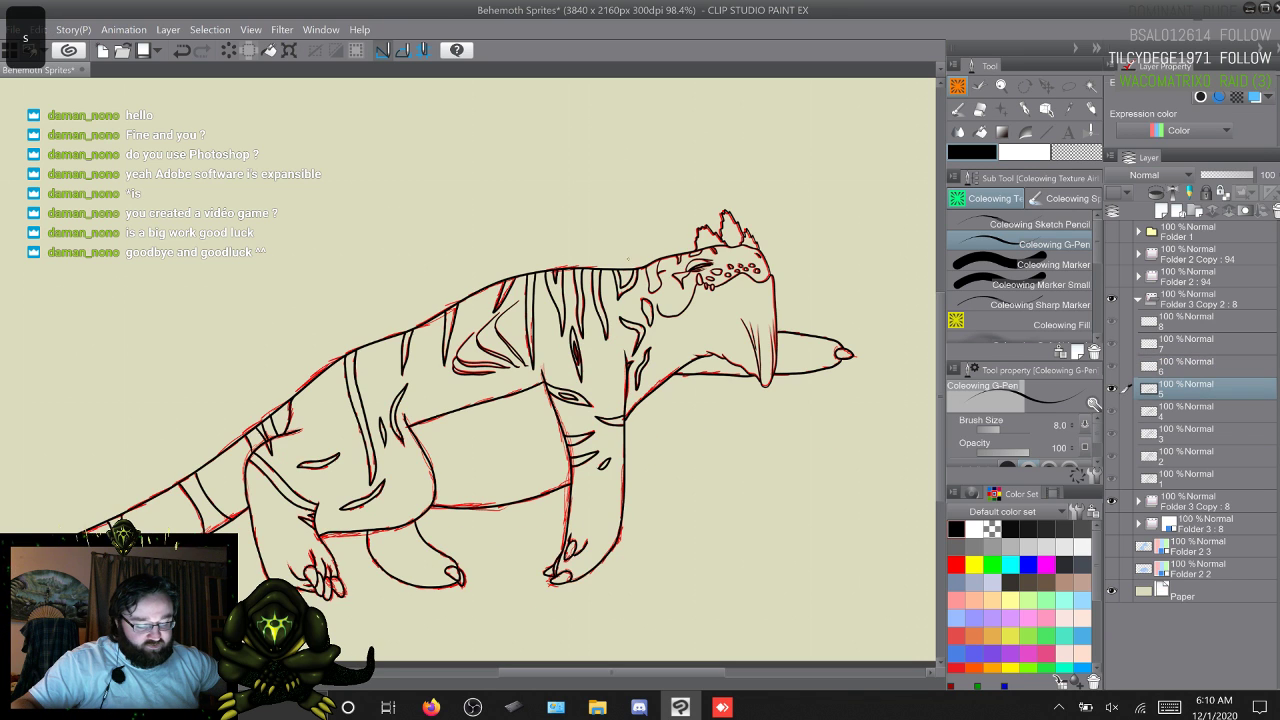
Step: Run through the frame sequence from layer 1 upward and make layer 6 the working layer
{"action": "key", "text": "s"}
{"action": "key", "text": "s"}
{"action": "key", "text": "s"}
{"action": "key", "text": "s"}
{"action": "key", "text": "s"}
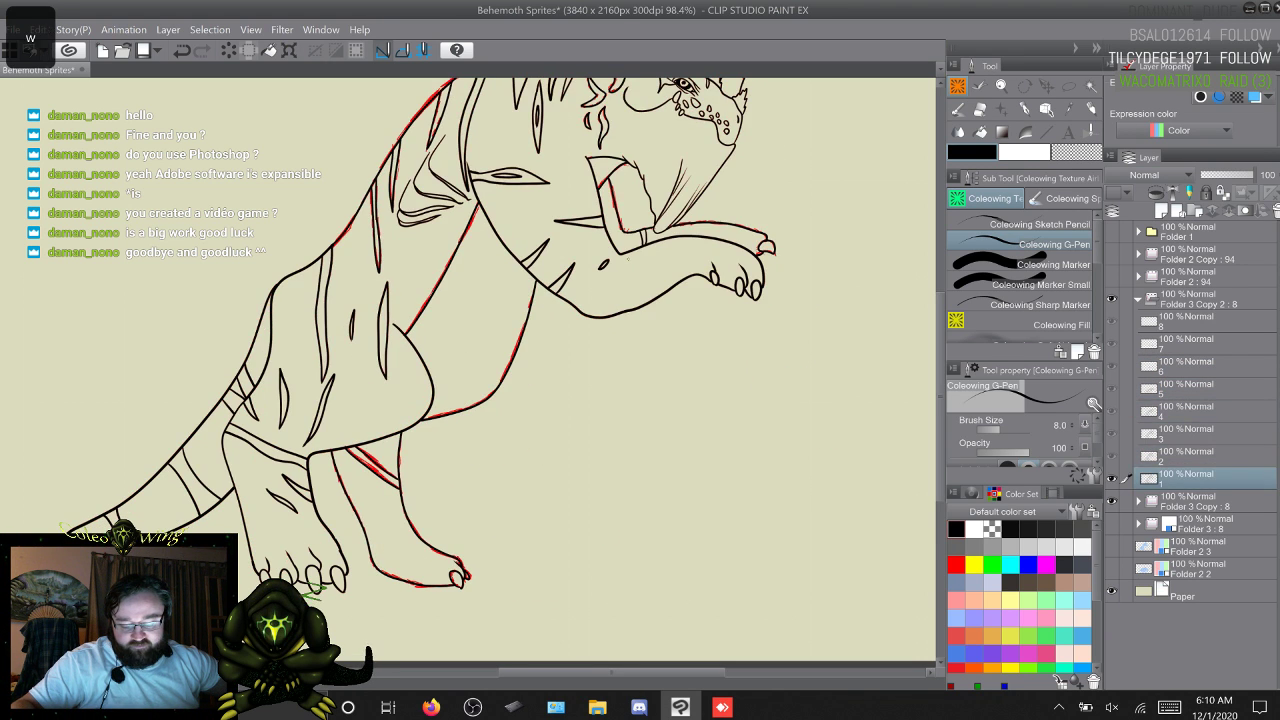
{"action": "key", "text": "w"}
{"action": "key", "text": "w"}
{"action": "key", "text": "w"}
{"action": "key", "text": "w"}
{"action": "key", "text": "w"}
{"action": "key", "text": "w"}
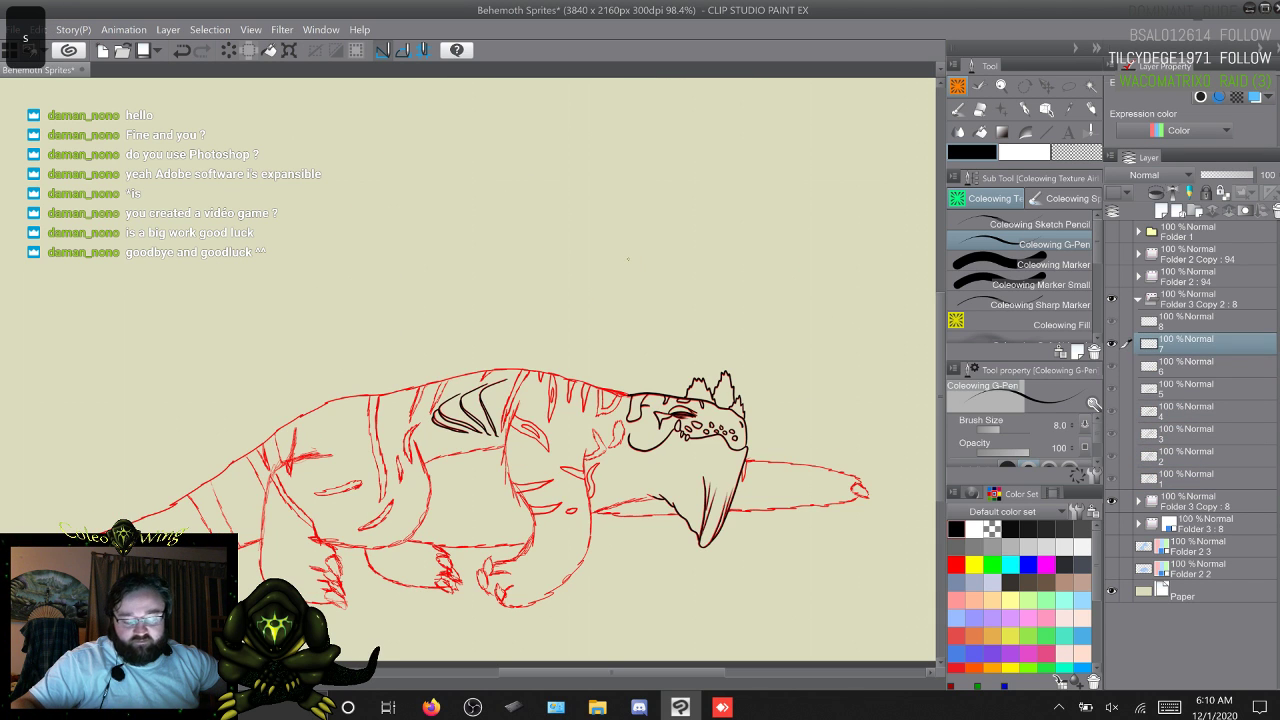
{"action": "key", "text": "s"}
{"action": "key", "text": "s"}
{"action": "key", "text": "w"}
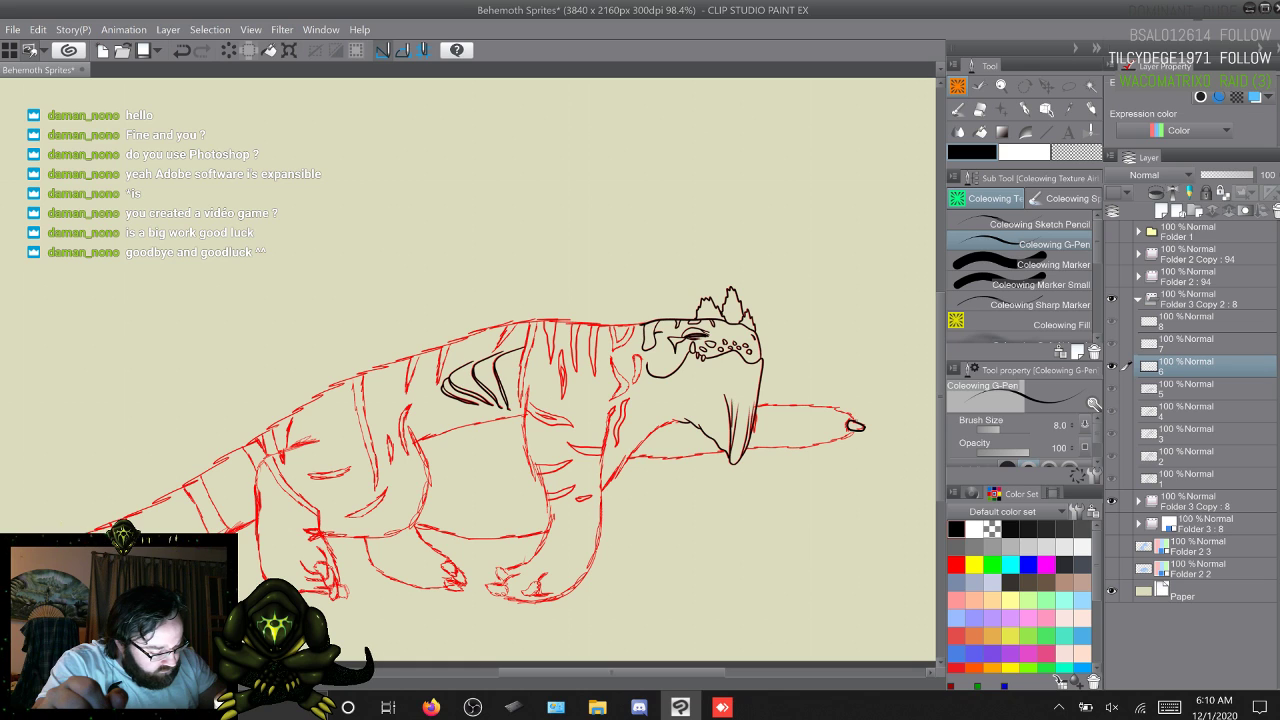
Step: Ink the far foreleg's toe and its upper and lower edges on layer 6
{"action": "left_click_drag", "start_coordinate": [306, 578], "coordinate": [340, 570]}
{"action": "key", "text": "ctrl+z"}
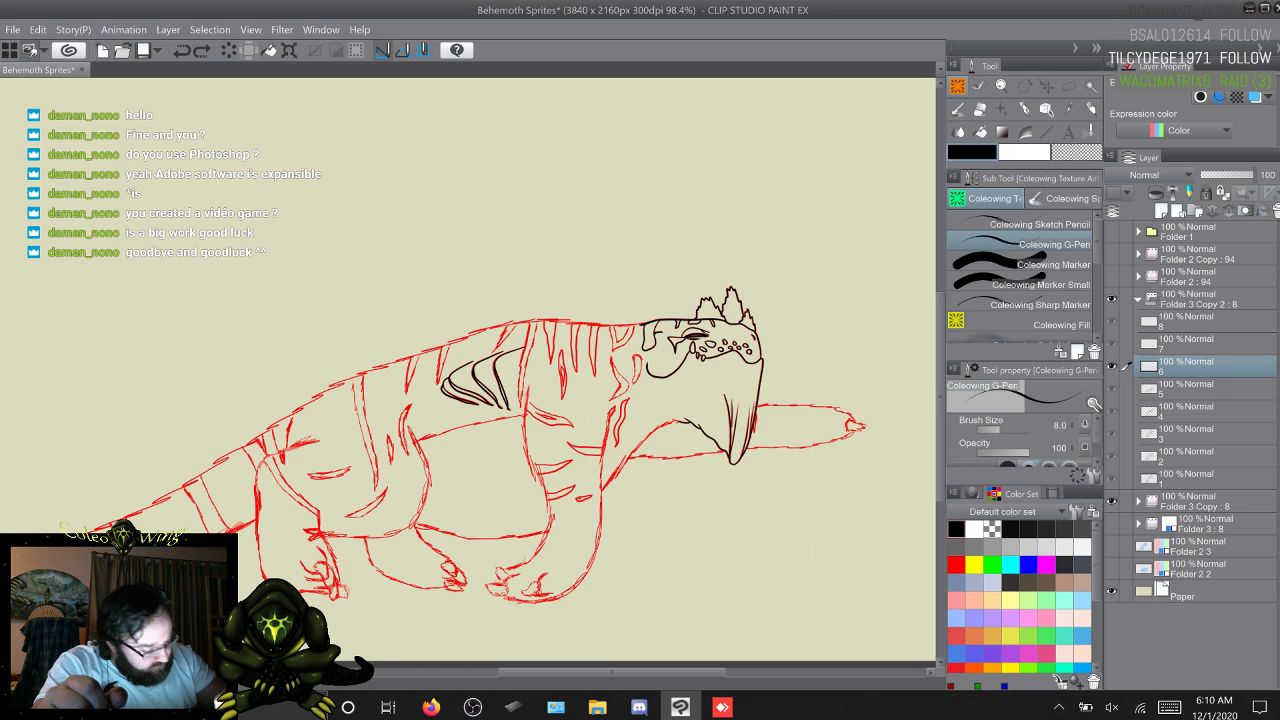
{"action": "left_click_drag", "start_coordinate": [304, 610], "coordinate": [344, 560]}
{"action": "key", "text": "ctrl+z"}
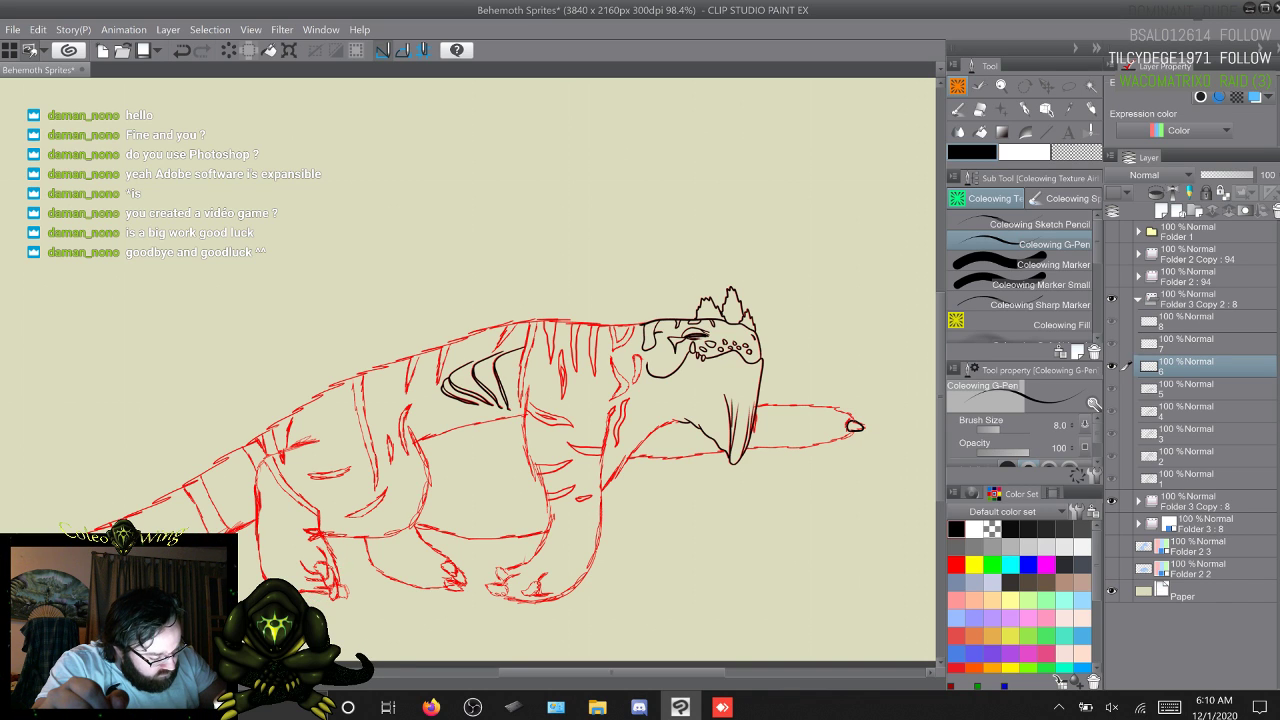
{"action": "left_click_drag", "start_coordinate": [758, 405], "coordinate": [856, 421]}
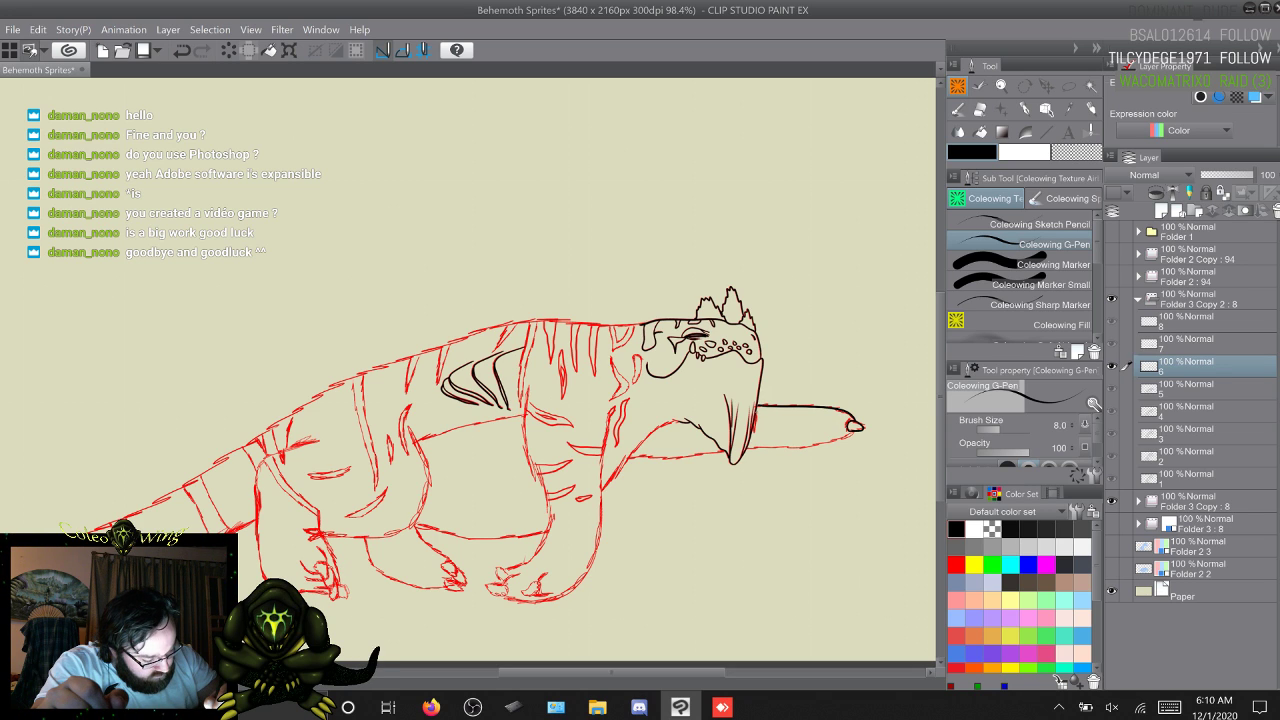
{"action": "key", "text": "ctrl+z"}
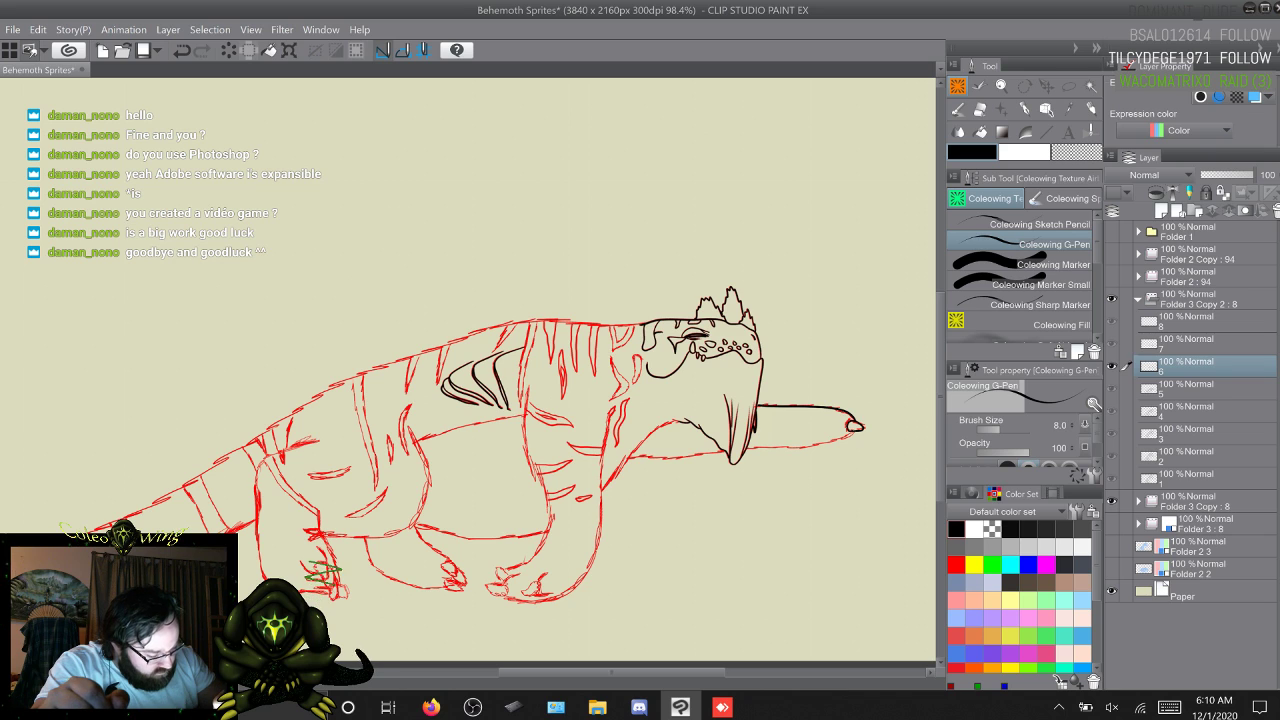
{"action": "key", "text": "ctrl+z"}
{"action": "left_click_drag", "start_coordinate": [818, 444], "coordinate": [747, 449]}
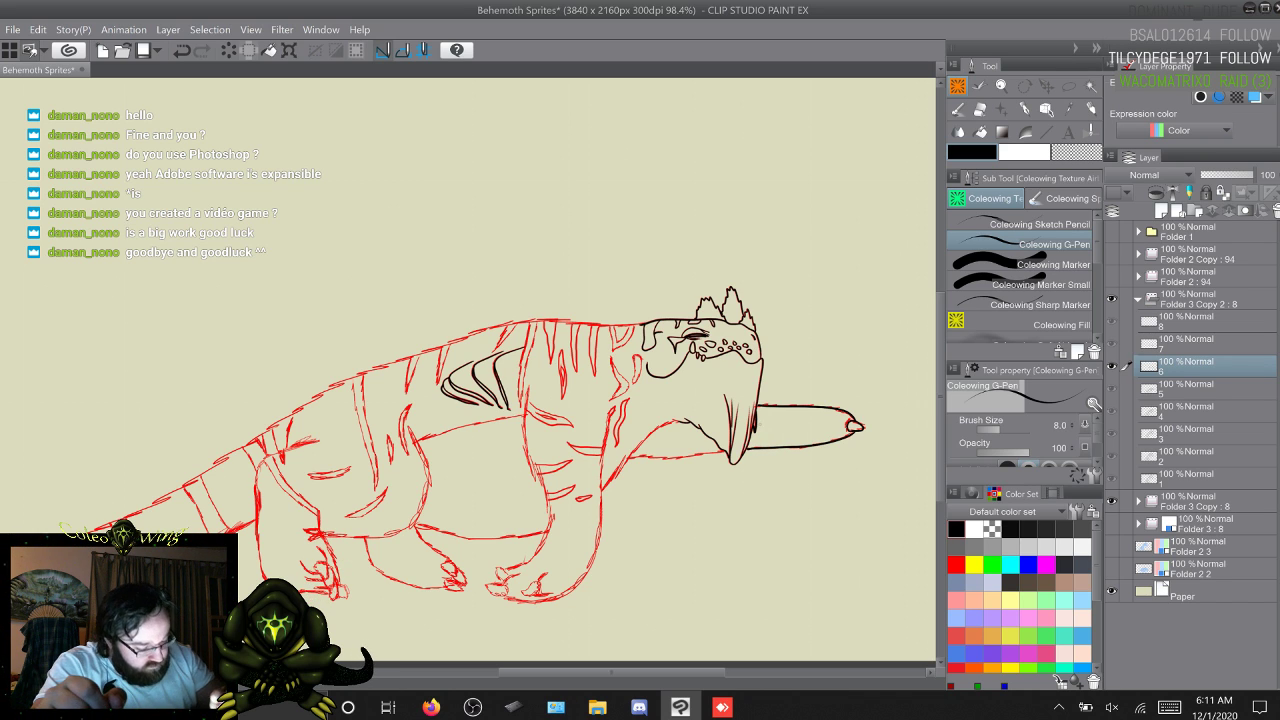
Step: Ink the chest line from beneath the jaw down to the near foreleg on layer 6
{"action": "mouse_move", "coordinate": [304, 604]}
{"action": "left_mouse_down"}
{"action": "mouse_move", "coordinate": [346, 558]}
{"action": "mouse_move", "coordinate": [334, 578]}
{"action": "left_mouse_up"}
{"action": "key", "text": "ctrl+z"}
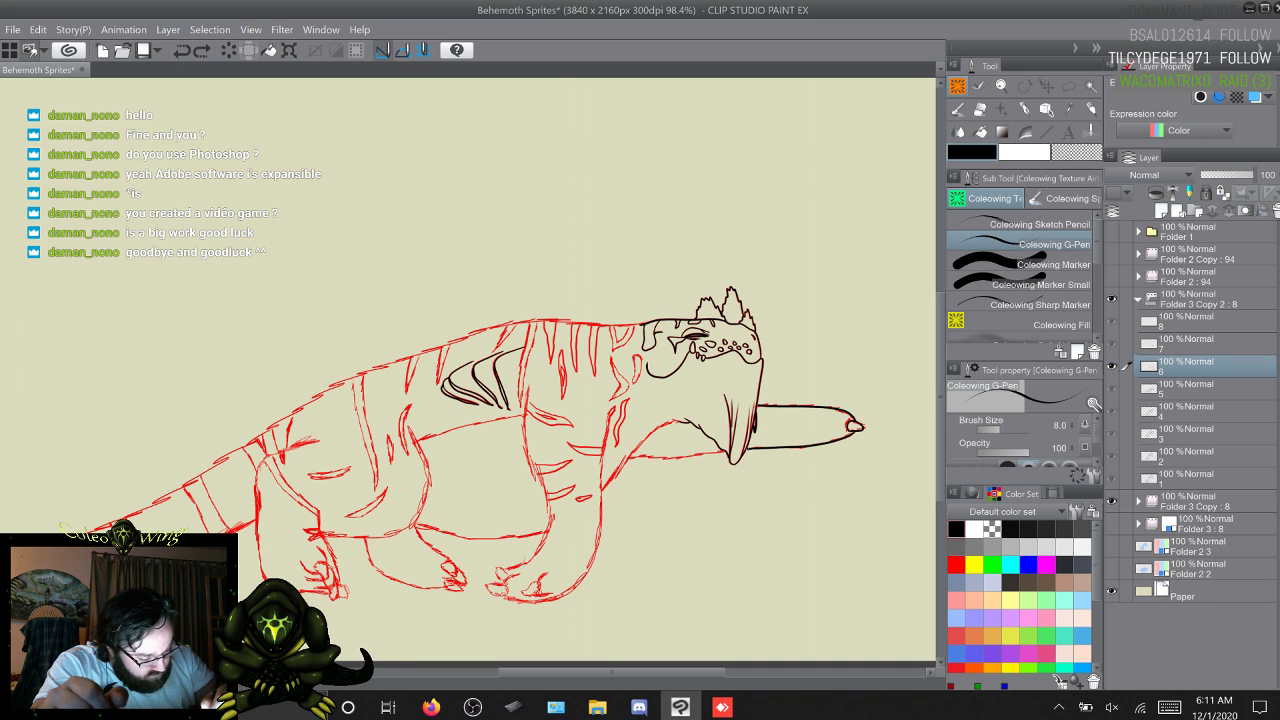
{"action": "mouse_move", "coordinate": [312, 581]}
{"action": "left_mouse_down"}
{"action": "mouse_move", "coordinate": [335, 570]}
{"action": "mouse_move", "coordinate": [322, 592]}
{"action": "mouse_move", "coordinate": [336, 570]}
{"action": "left_mouse_up"}
{"action": "key", "text": "ctrl+z"}
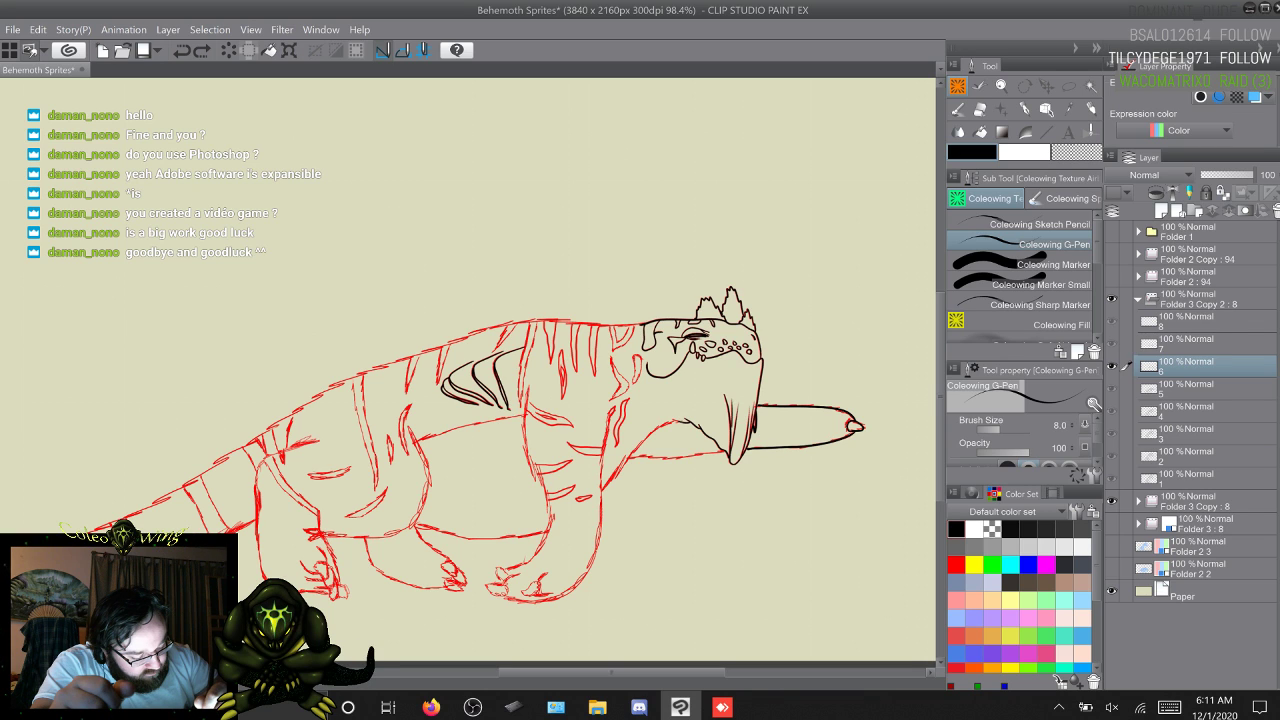
{"action": "left_click_drag", "start_coordinate": [312, 608], "coordinate": [345, 558]}
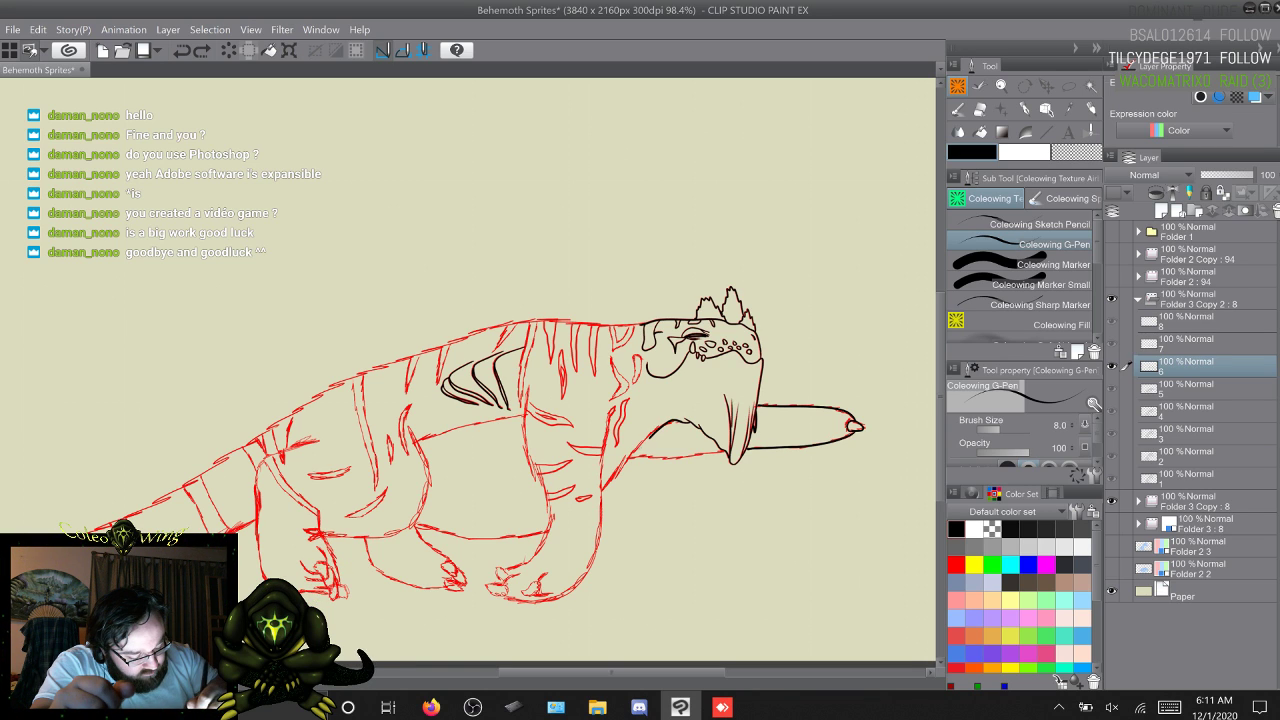
{"action": "left_click_drag", "start_coordinate": [650, 438], "coordinate": [602, 491]}
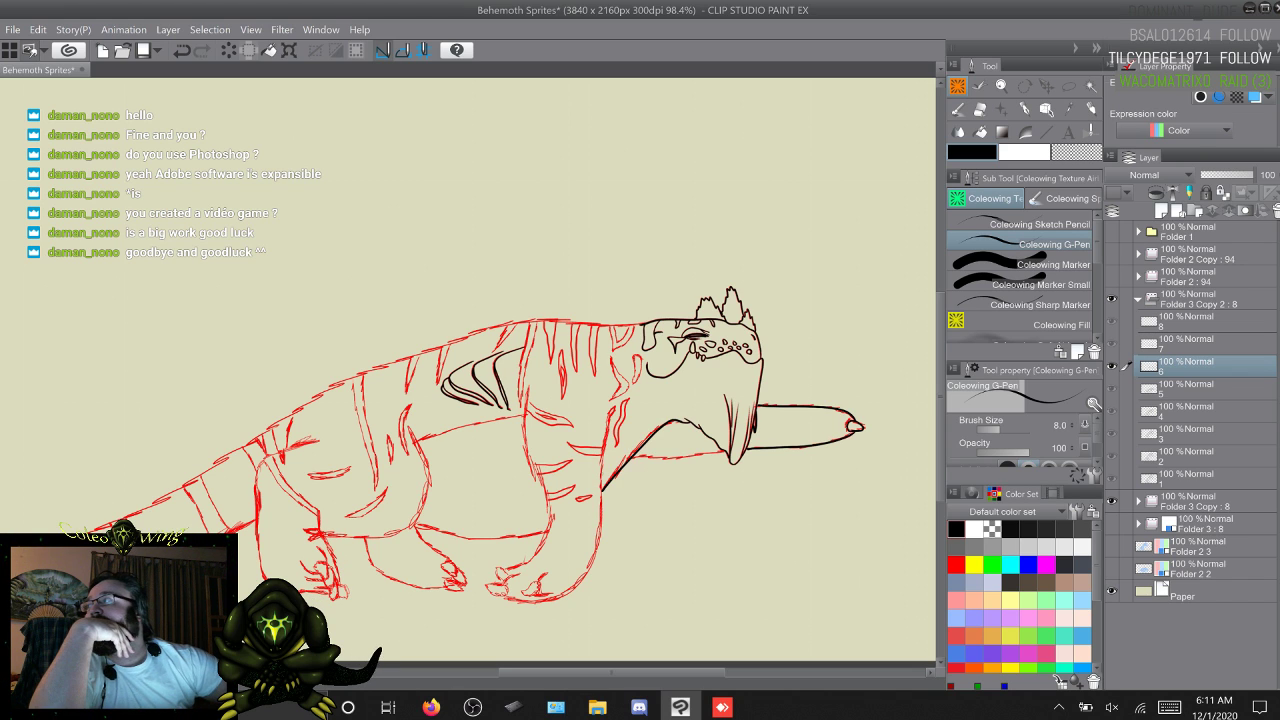
Step: Ink the near foreleg's front edge, the underside and claws of its foot, and its lower rear edge on layer 6
{"action": "key", "text": "ctrl+z"}
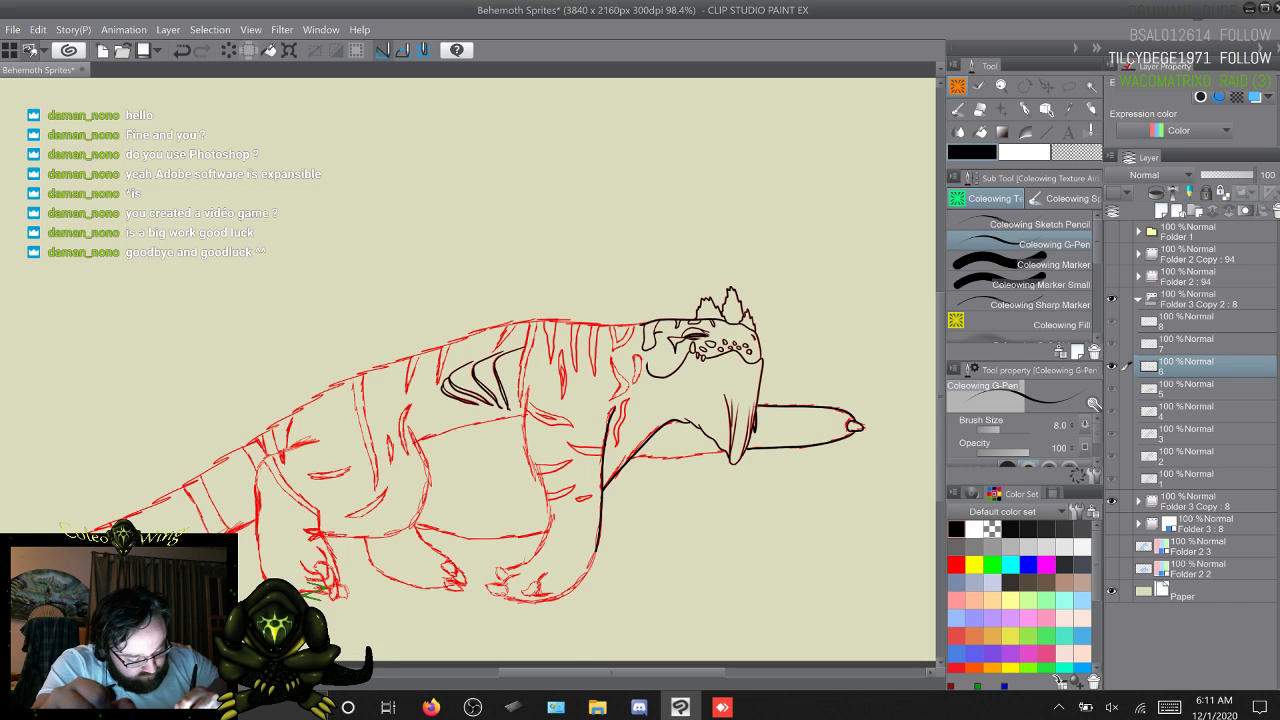
{"action": "mouse_move", "coordinate": [596, 550]}
{"action": "left_mouse_down"}
{"action": "mouse_move", "coordinate": [572, 594]}
{"action": "mouse_move", "coordinate": [508, 601]}
{"action": "left_mouse_up"}
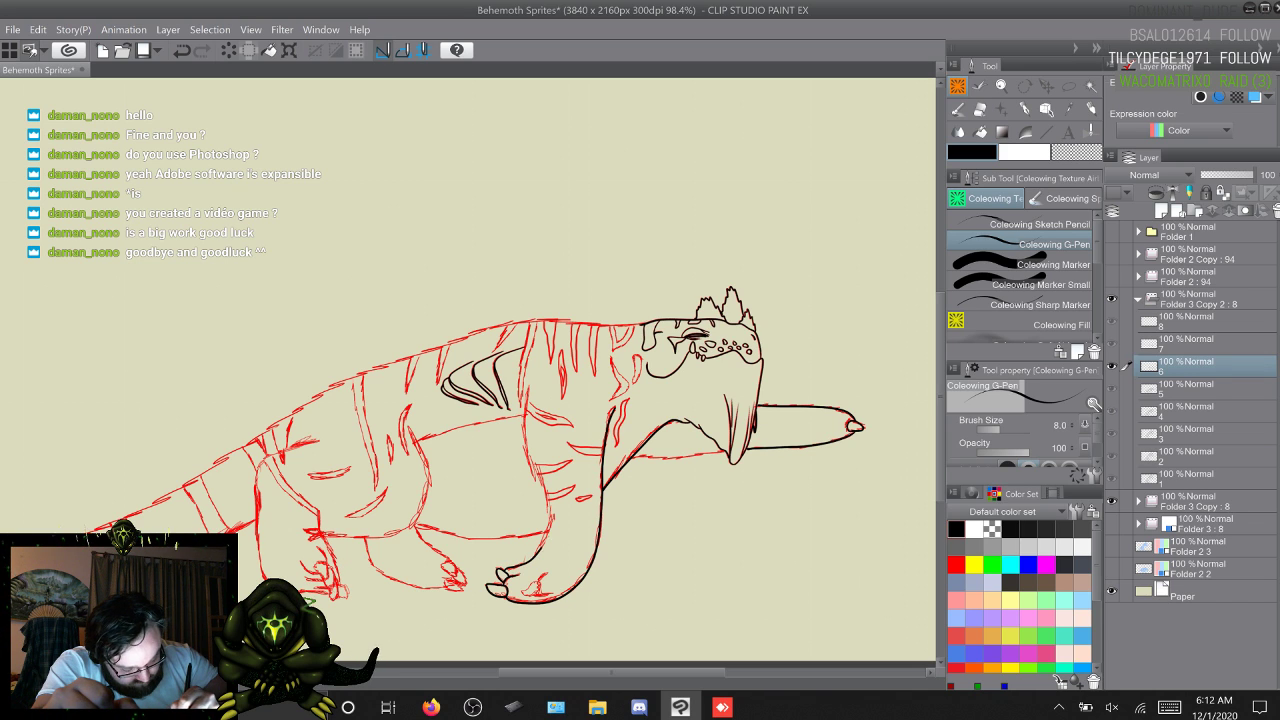
{"action": "mouse_move", "coordinate": [551, 506]}
{"action": "left_mouse_down"}
{"action": "mouse_move", "coordinate": [549, 537]}
{"action": "mouse_move", "coordinate": [508, 571]}
{"action": "left_mouse_up"}
{"action": "left_click_drag", "start_coordinate": [542, 484], "coordinate": [551, 514]}
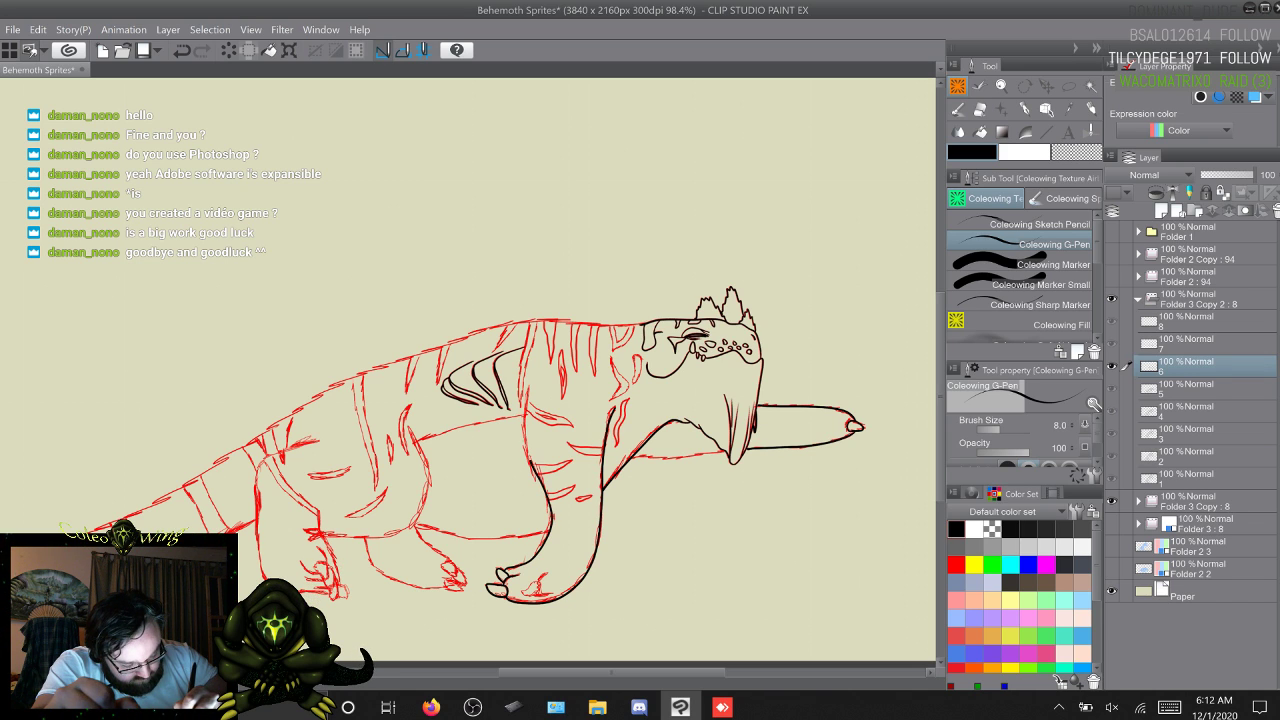
Step: Ink the neck-side stripe, the near foreleg's upper marking and claw detail, and its stripe below the chest on layer 6
{"action": "left_click_drag", "start_coordinate": [530, 382], "coordinate": [526, 402]}
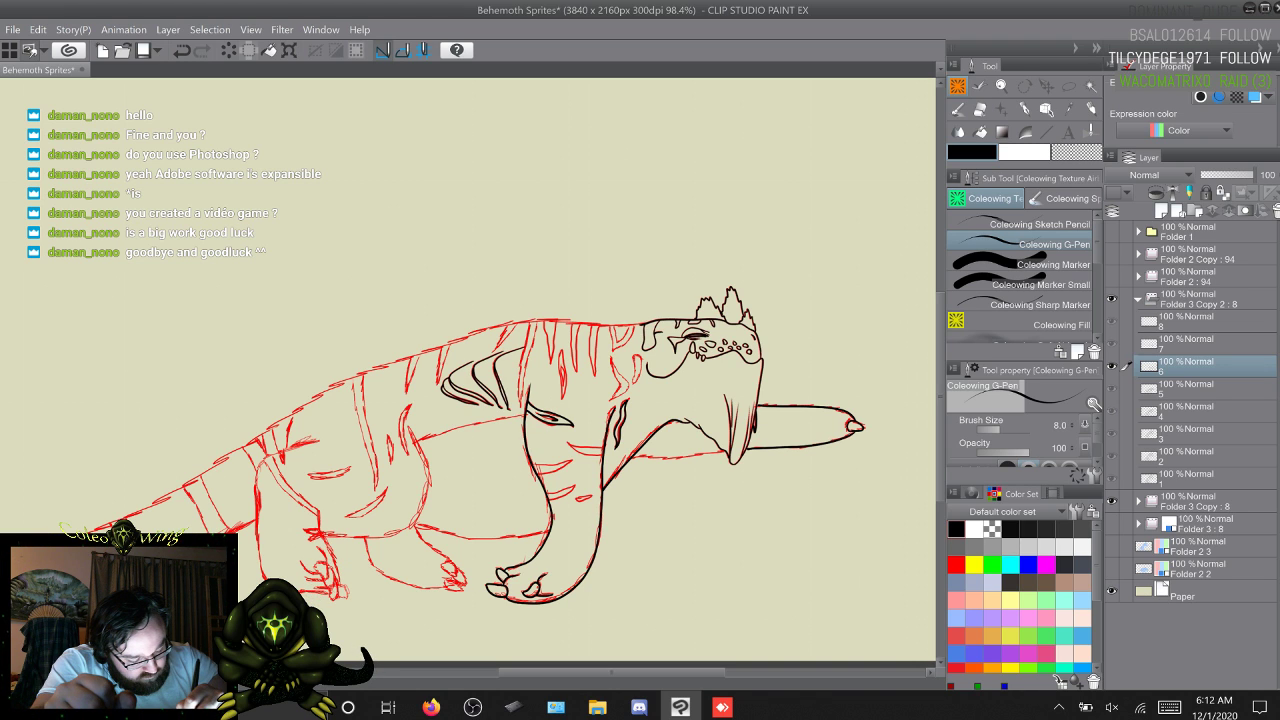
{"action": "left_click_drag", "start_coordinate": [306, 576], "coordinate": [340, 564]}
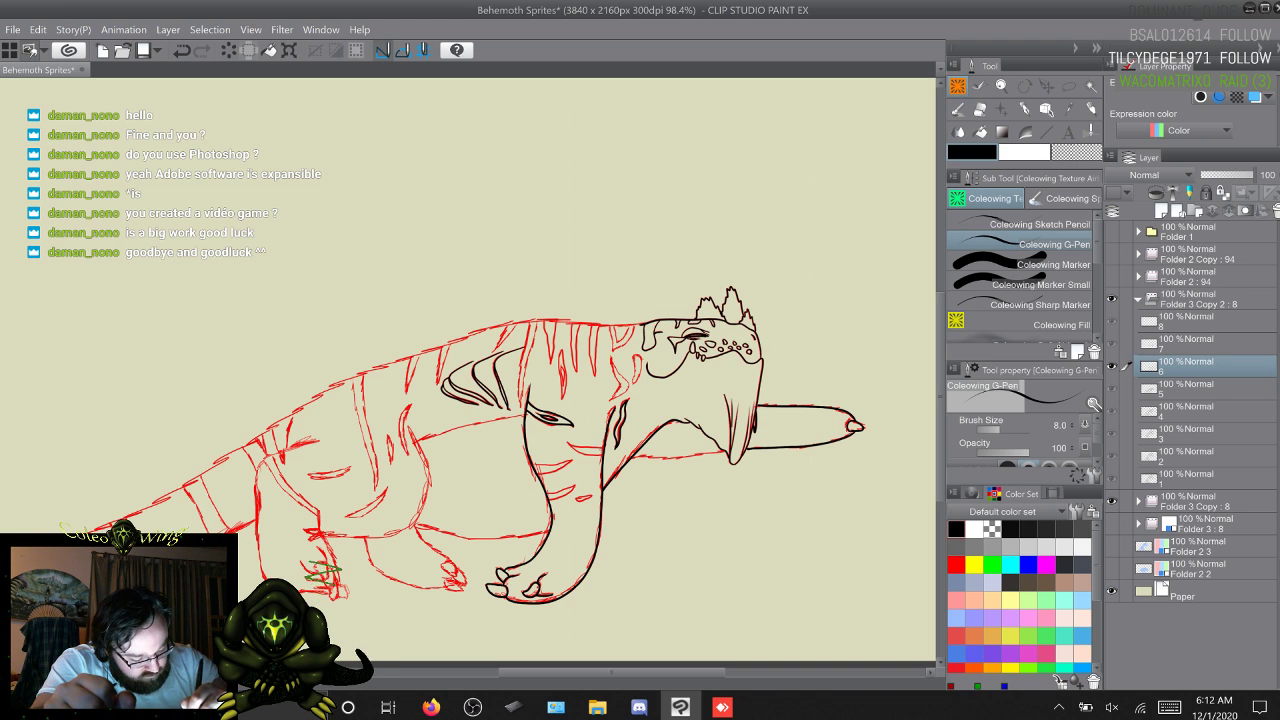
{"action": "key", "text": "ctrl+z"}
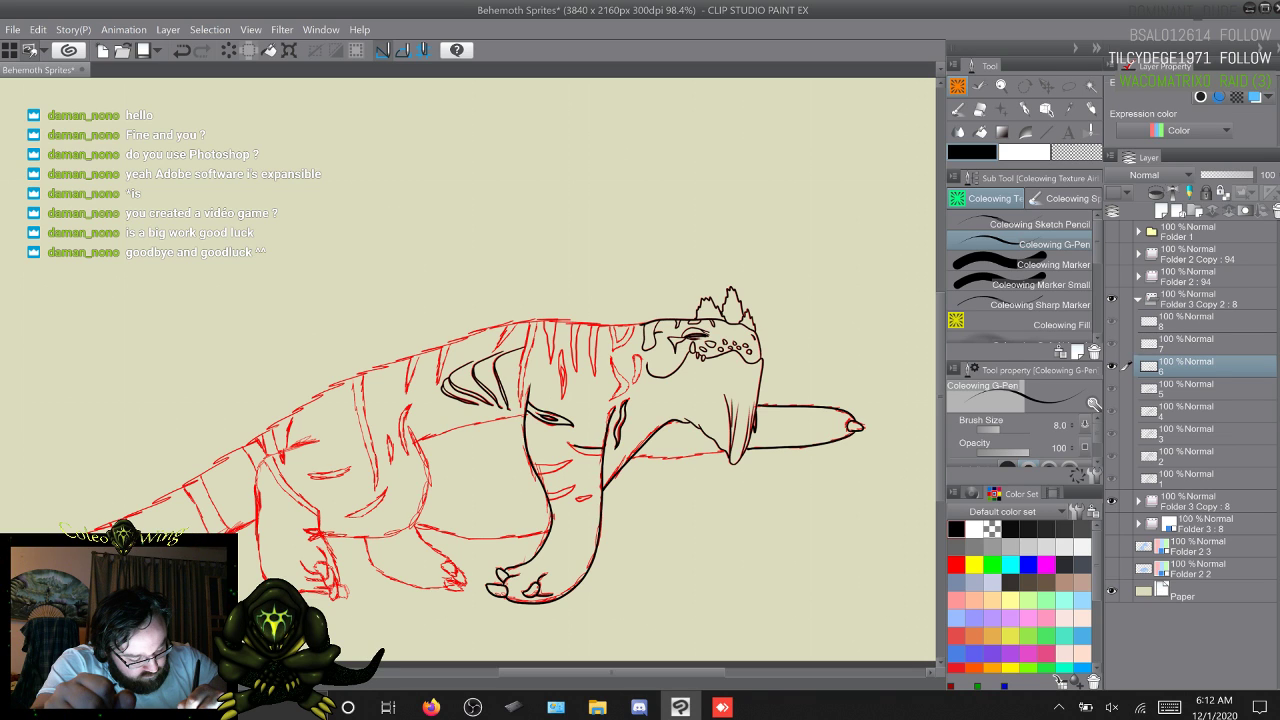
{"action": "left_click_drag", "start_coordinate": [306, 578], "coordinate": [342, 562]}
{"action": "key", "text": "ctrl+z"}
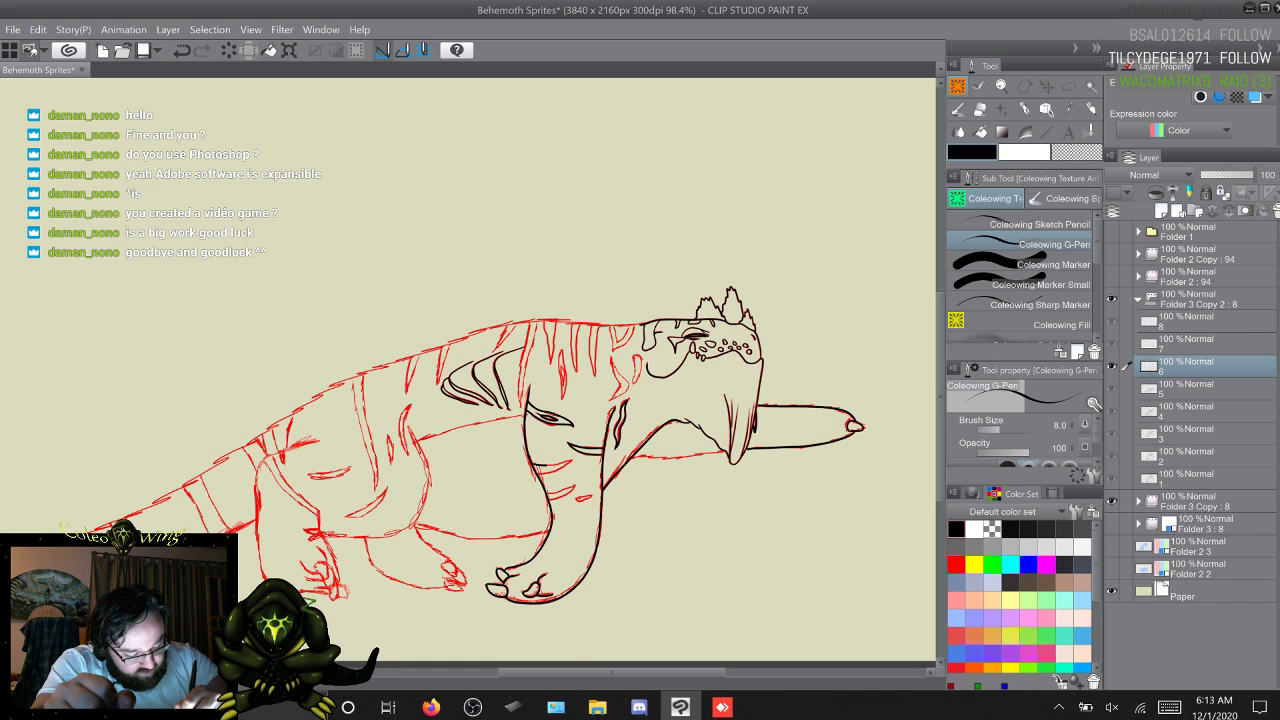
Step: Ink the two stripes on the near foreleg's rear edge and the small spot beside them on layer 6
{"action": "left_click_drag", "start_coordinate": [534, 463], "coordinate": [571, 461]}
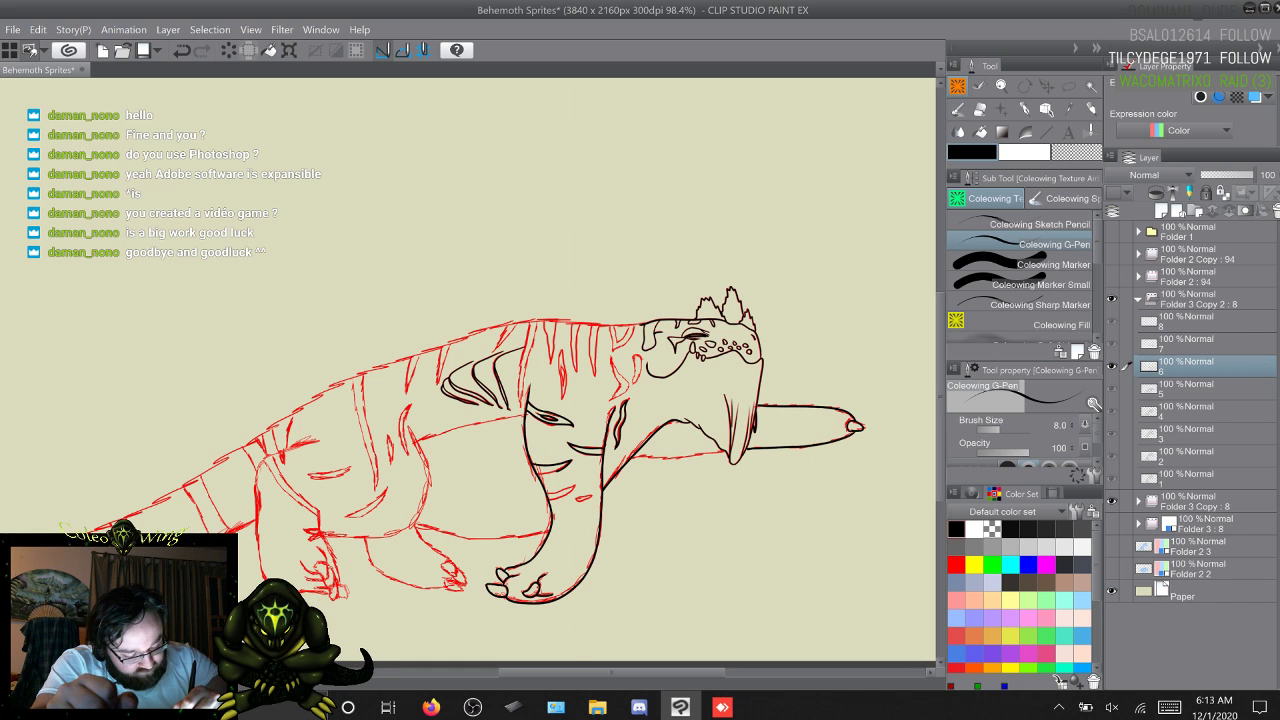
{"action": "left_click_drag", "start_coordinate": [306, 606], "coordinate": [336, 572]}
{"action": "key", "text": "ctrl+z"}
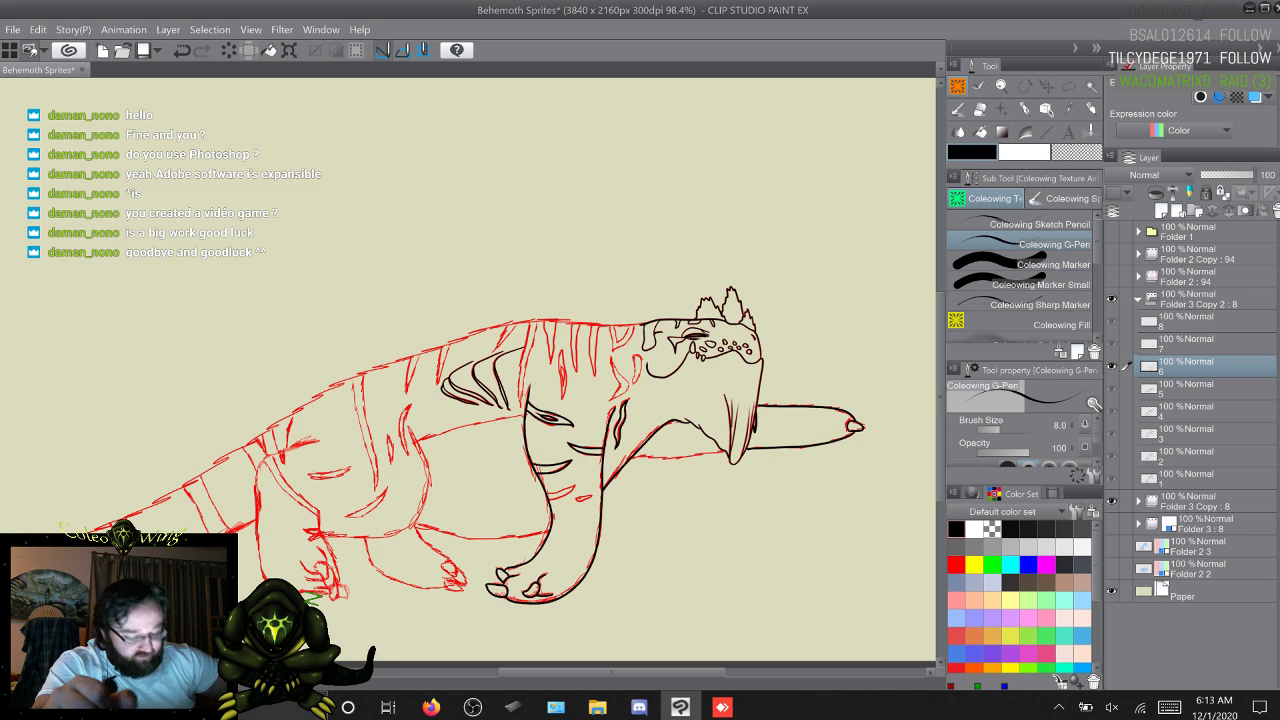
{"action": "key", "text": "ctrl+z"}
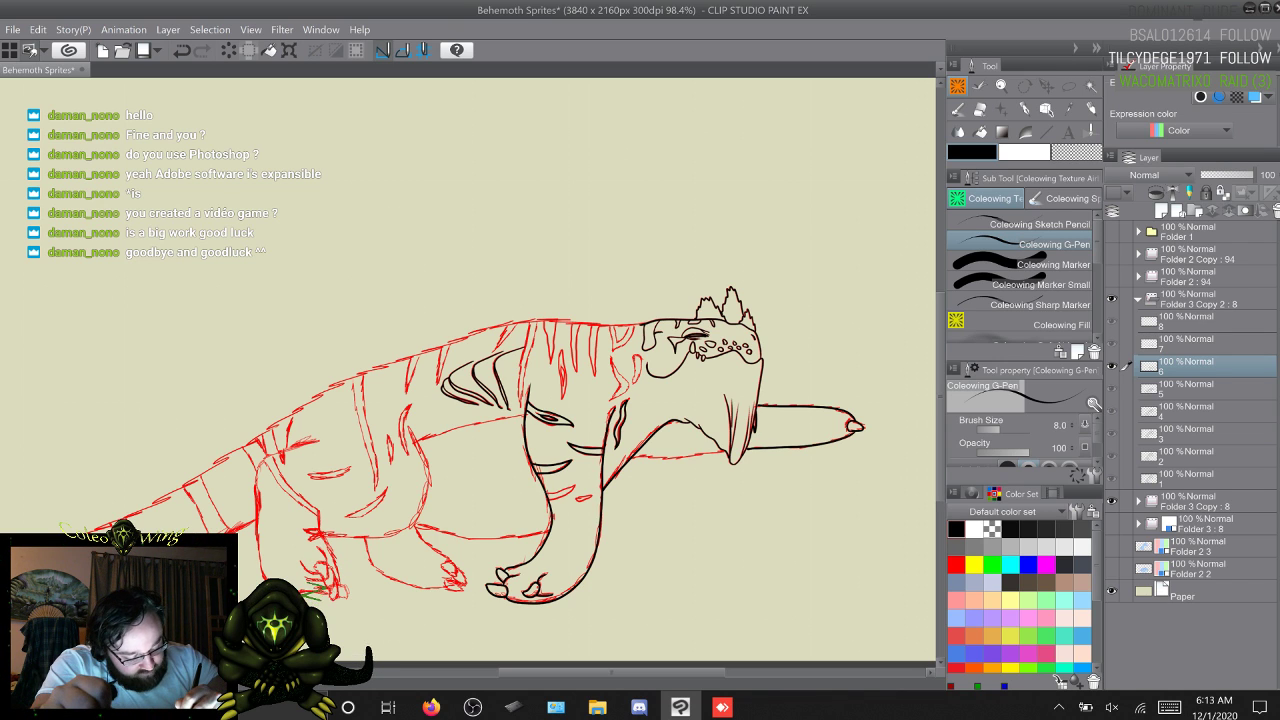
{"action": "key", "text": "ctrl+z"}
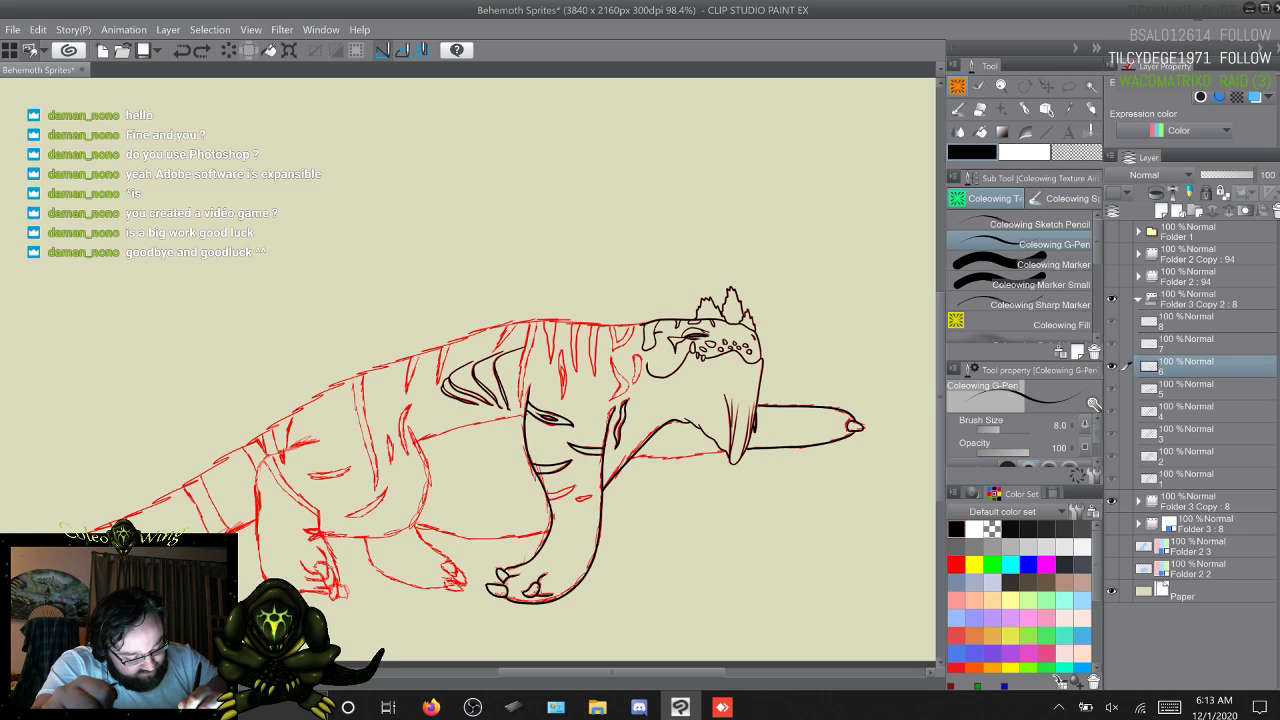
{"action": "left_click_drag", "start_coordinate": [304, 604], "coordinate": [336, 570]}
{"action": "key", "text": "ctrl+z"}
{"action": "key", "text": "ctrl+z"}
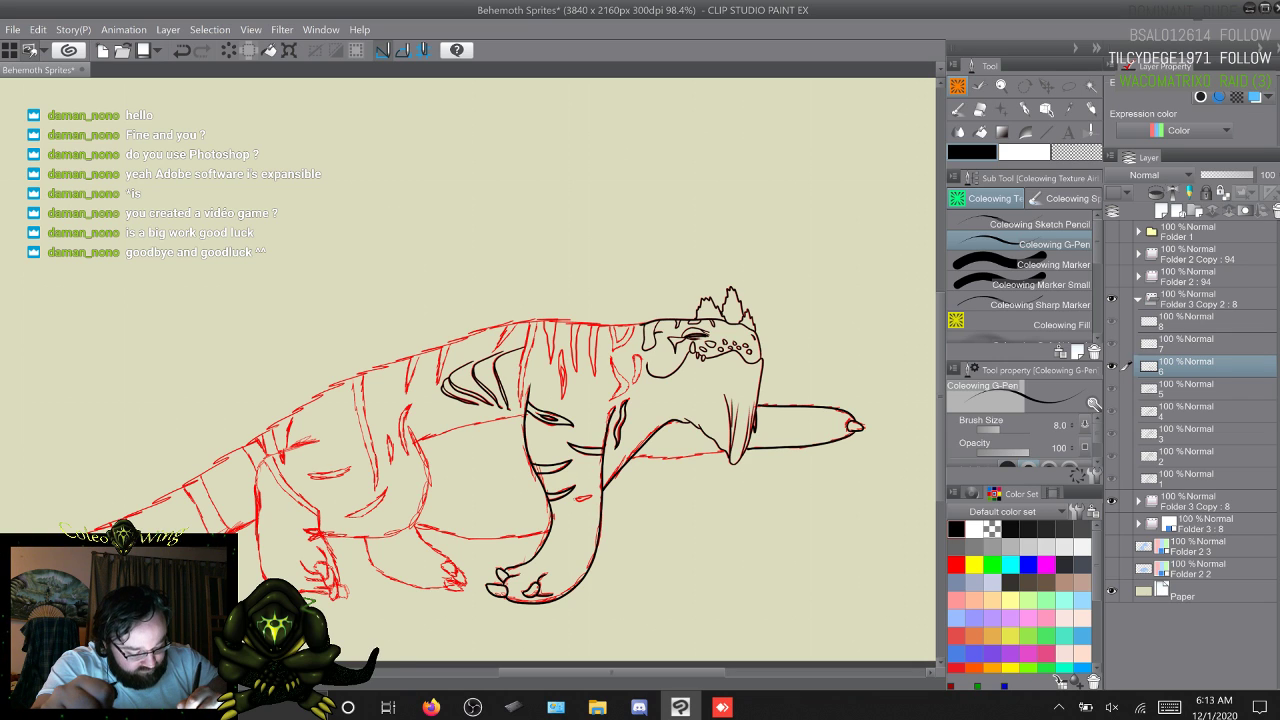
{"action": "left_click_drag", "start_coordinate": [576, 499], "coordinate": [591, 498]}
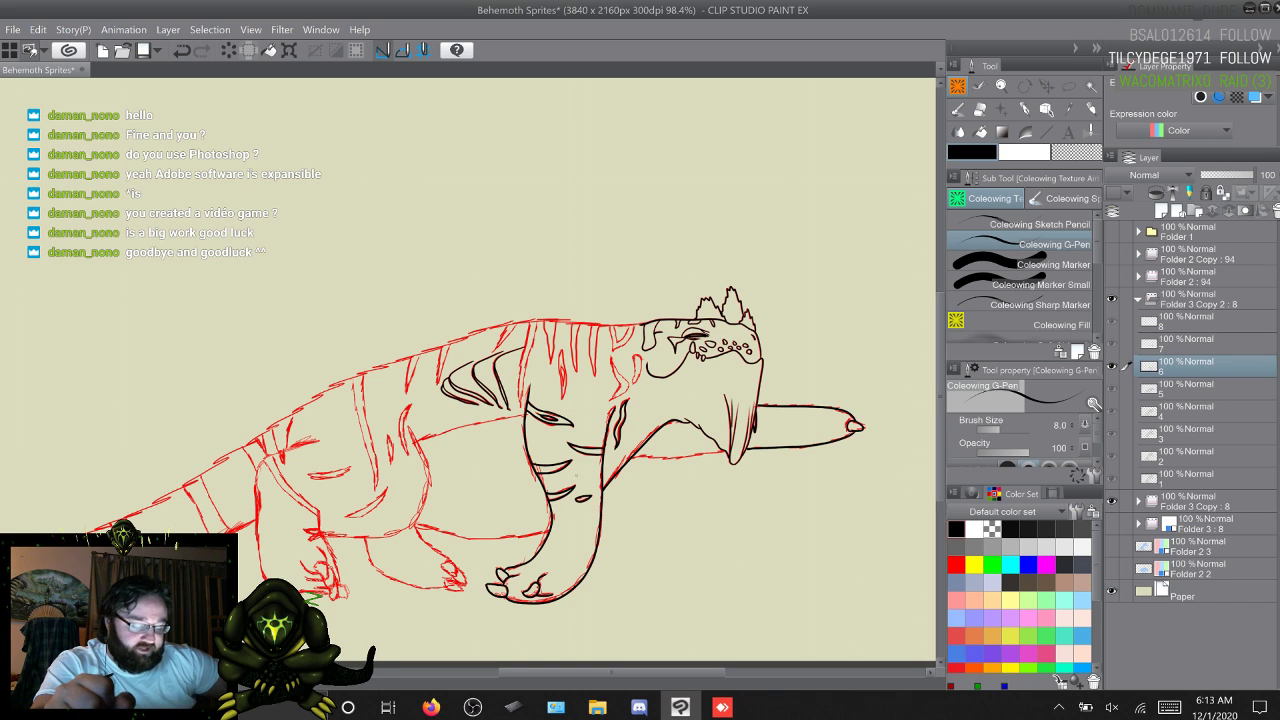
{"action": "key", "text": "ctrl+z"}
{"action": "key", "text": "ctrl+z"}
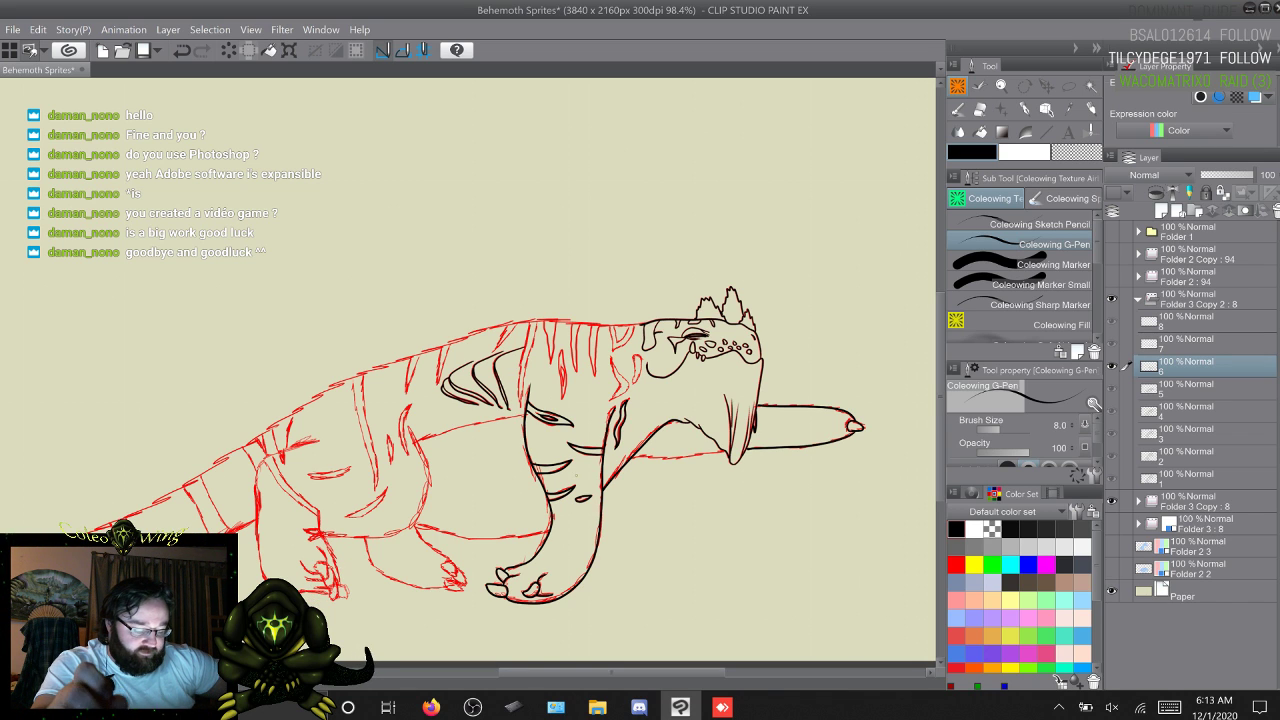
Step: Ink the neck markings, the far foreleg's remaining lower edge, and the near thigh's front and lower outline on layer 6
{"action": "left_click_drag", "start_coordinate": [302, 598], "coordinate": [322, 586]}
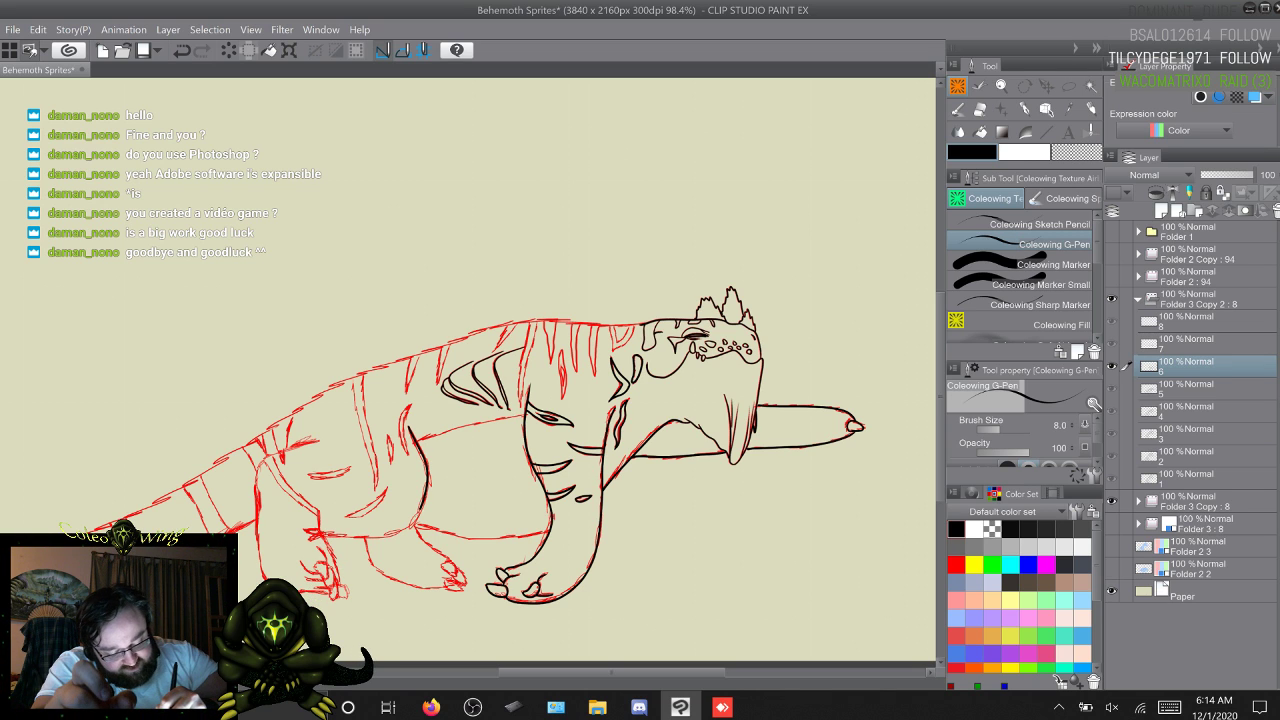
{"action": "mouse_move", "coordinate": [421, 508]}
{"action": "left_mouse_down"}
{"action": "mouse_move", "coordinate": [403, 529]}
{"action": "mouse_move", "coordinate": [320, 532]}
{"action": "left_mouse_up"}
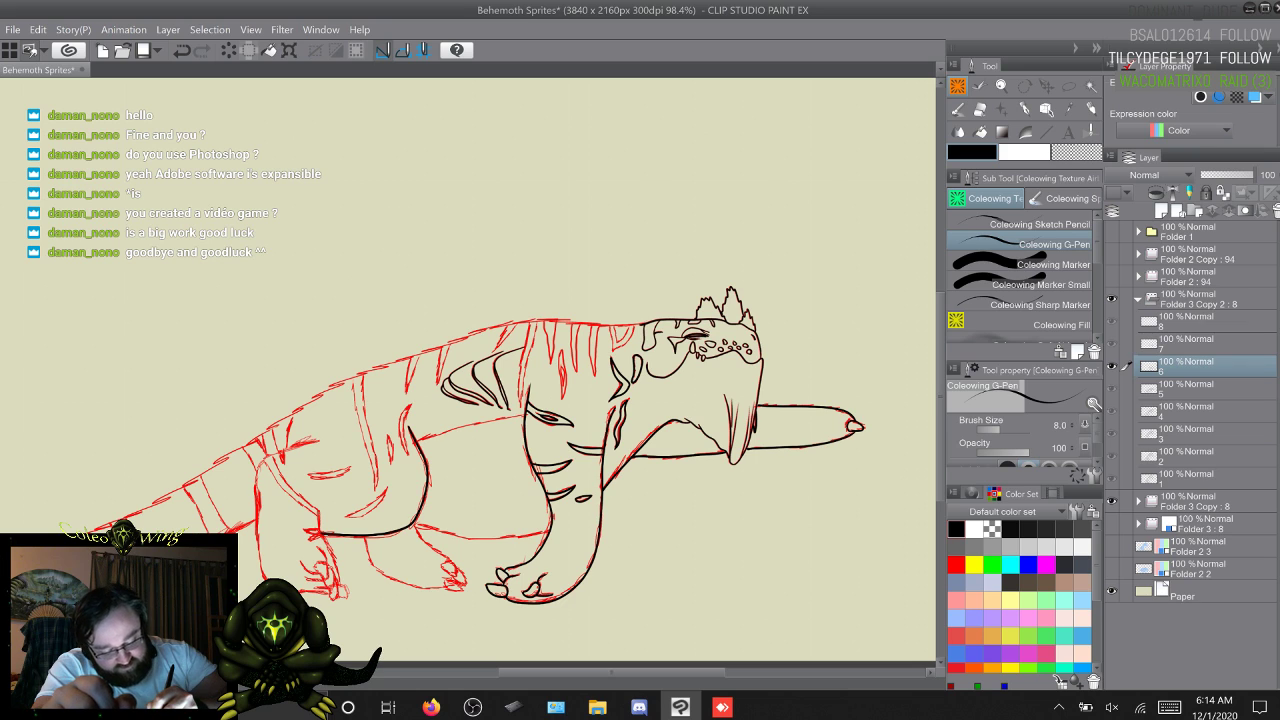
{"action": "left_click_drag", "start_coordinate": [318, 534], "coordinate": [318, 510]}
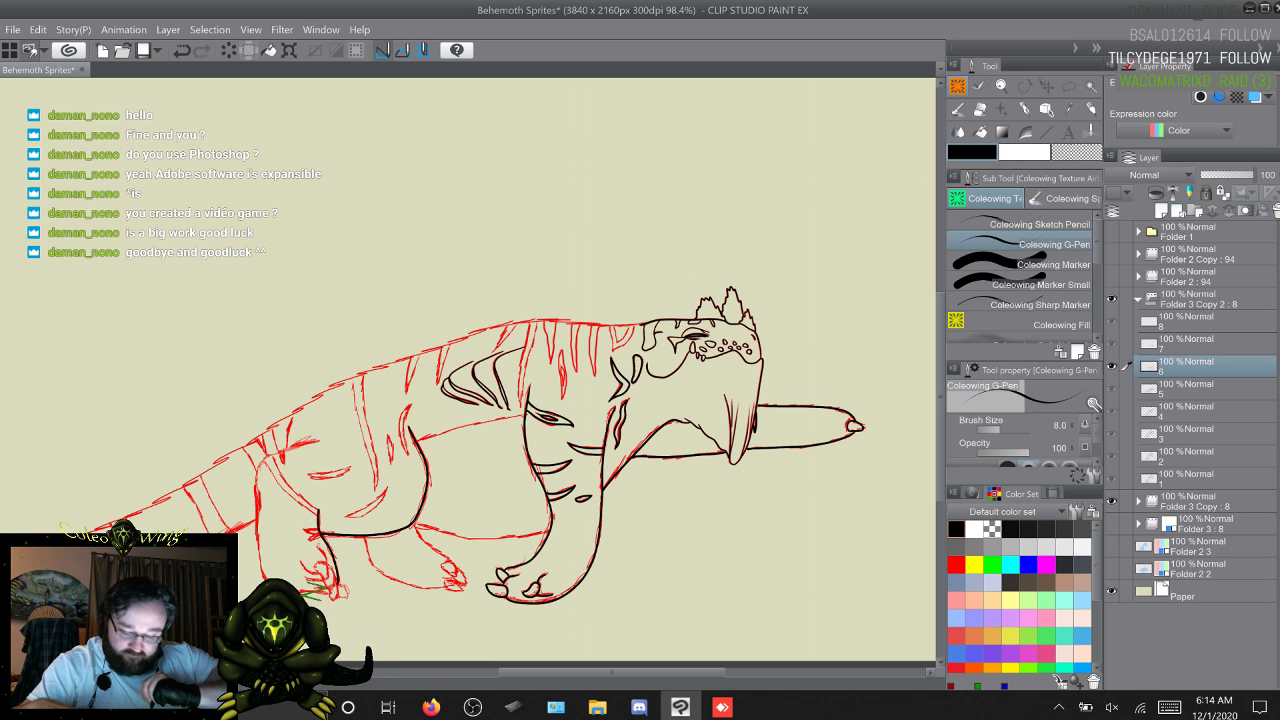
Step: Ink the curved line across the near thigh and the hind leg's upper and rear edges down to the foot
{"action": "key", "text": "q"}
{"action": "key", "text": "w"}
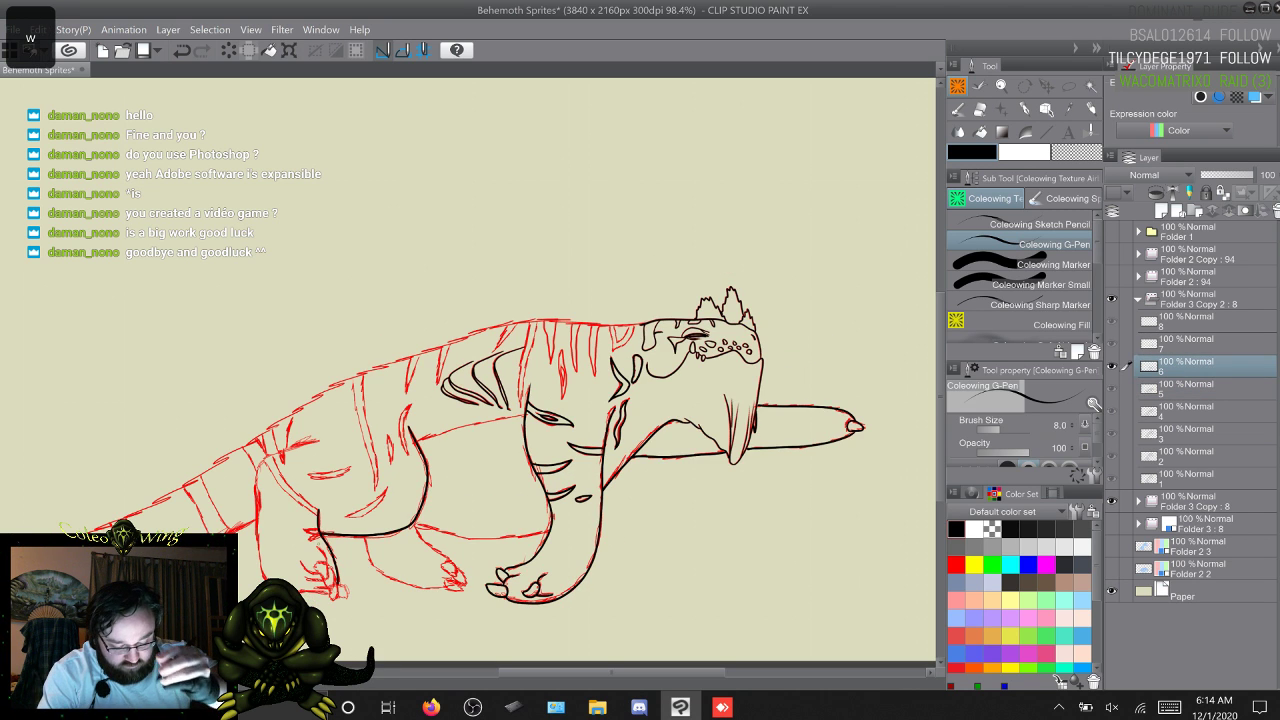
{"action": "key", "text": "q"}
{"action": "key", "text": "w"}
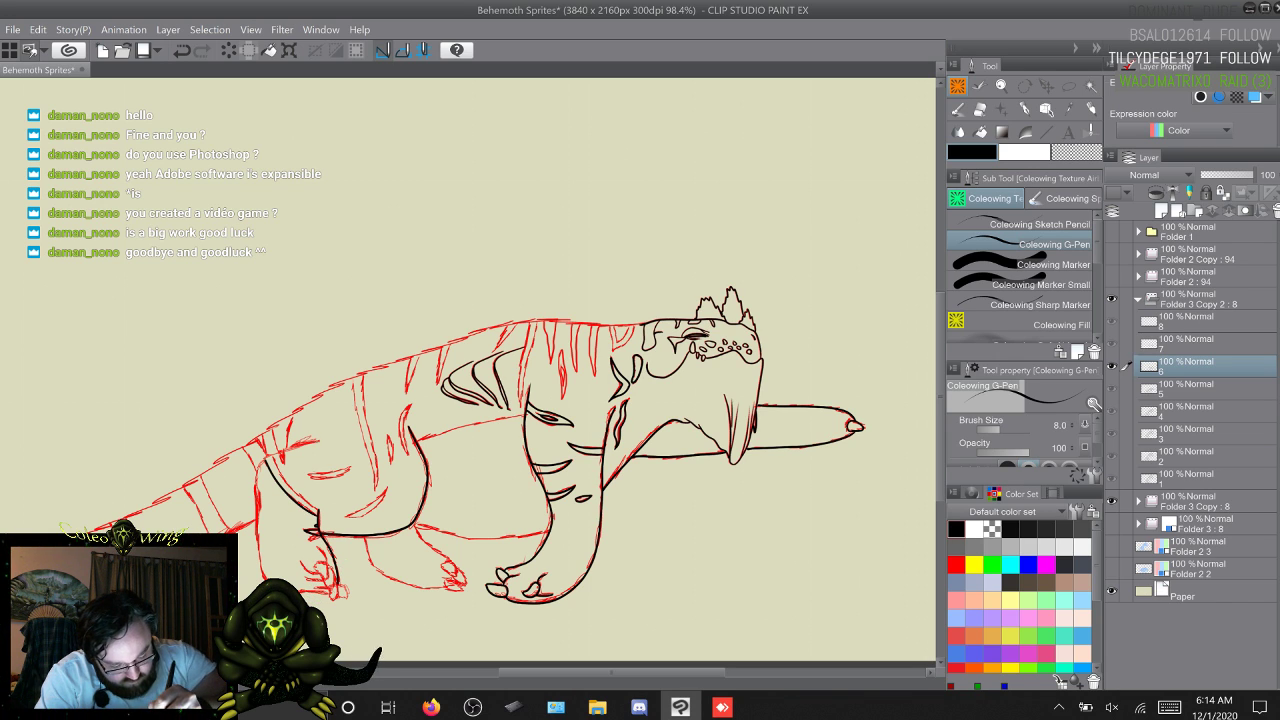
{"action": "mouse_move", "coordinate": [318, 440]}
{"action": "left_mouse_down"}
{"action": "mouse_move", "coordinate": [261, 462]}
{"action": "mouse_move", "coordinate": [258, 574]}
{"action": "left_mouse_up"}
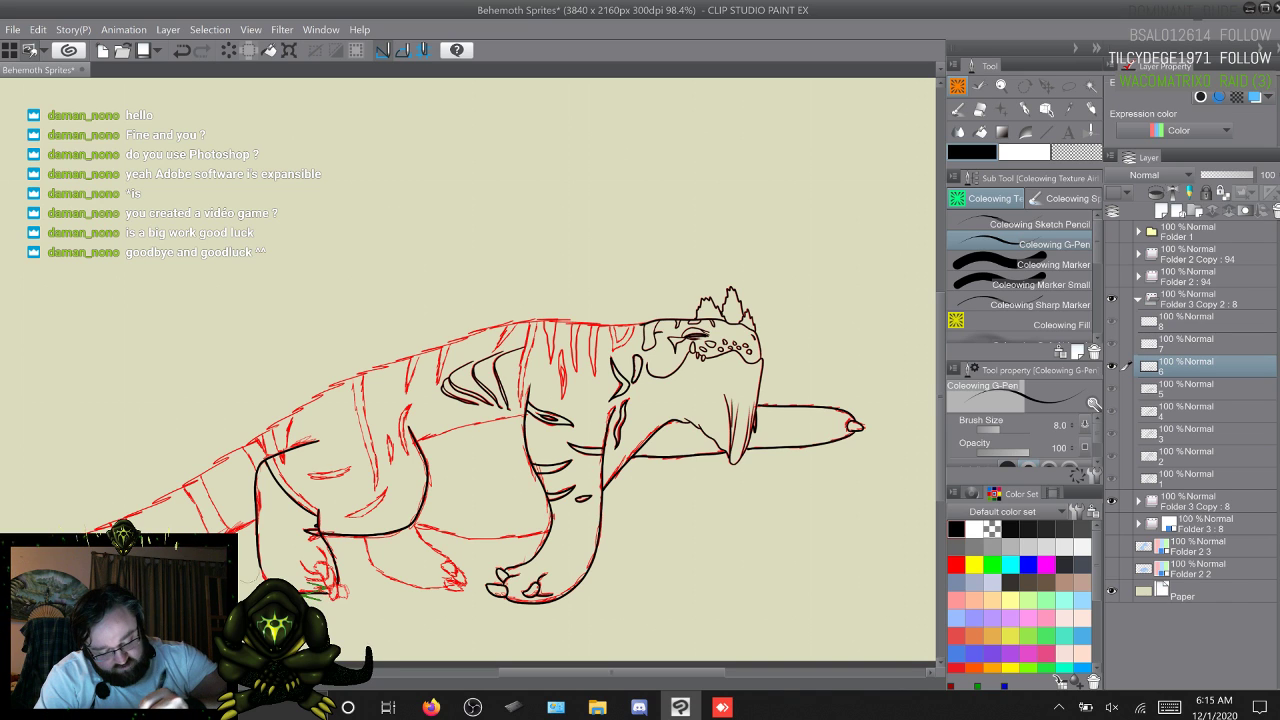
Step: Ink a second line along the curved thigh line to form the stripe's edge on layer 6
{"action": "left_click_drag", "start_coordinate": [310, 563], "coordinate": [339, 579]}
{"action": "key", "text": "ctrl+z"}
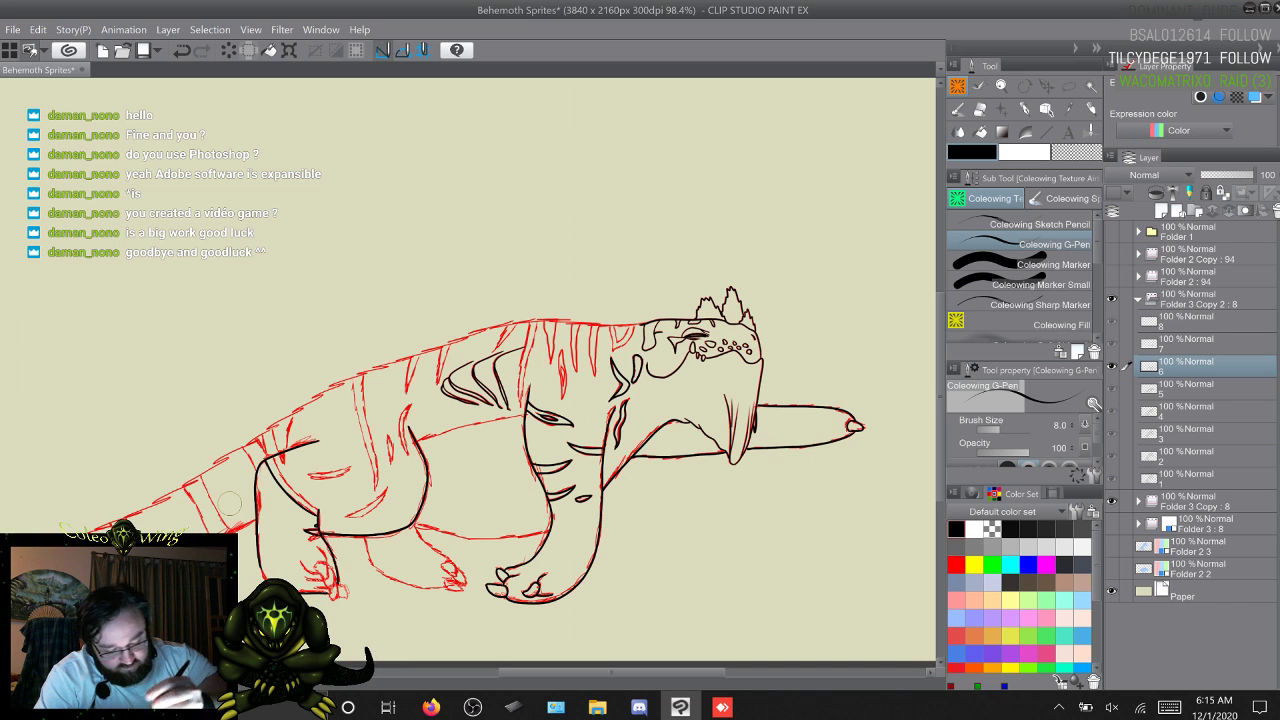
{"action": "left_click_drag", "start_coordinate": [308, 578], "coordinate": [338, 566]}
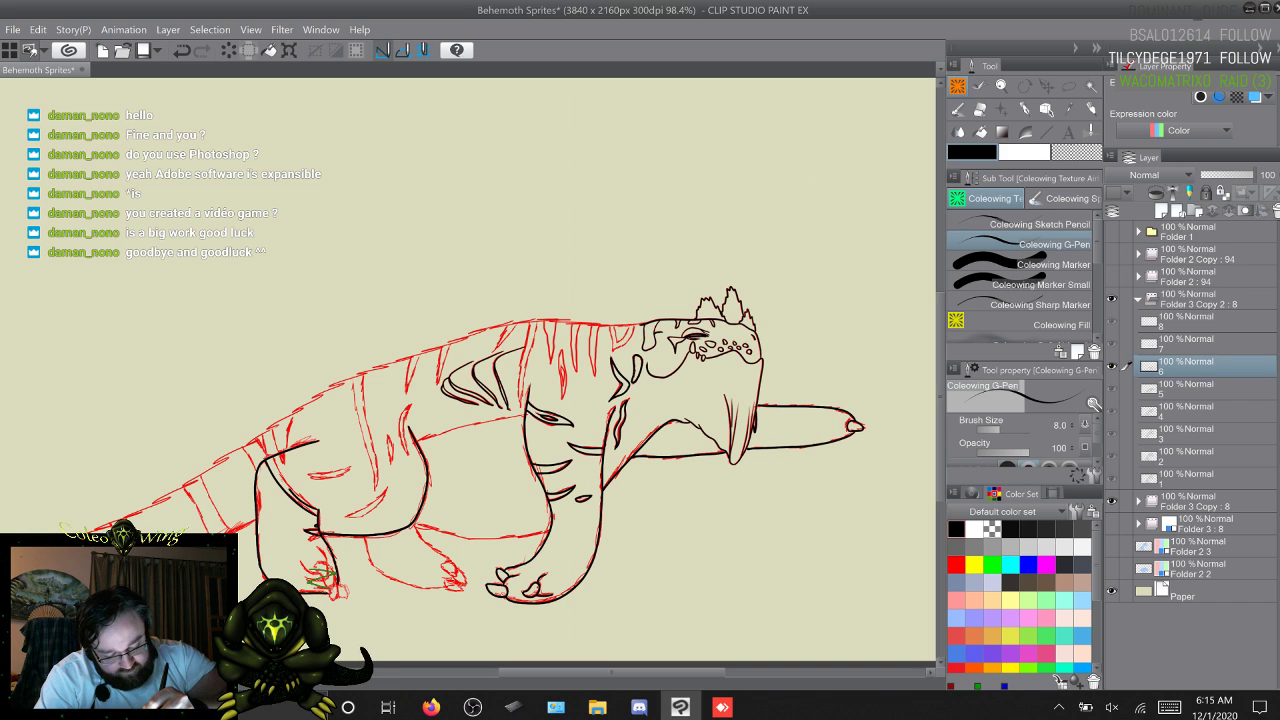
{"action": "left_click_drag", "start_coordinate": [277, 472], "coordinate": [291, 491]}
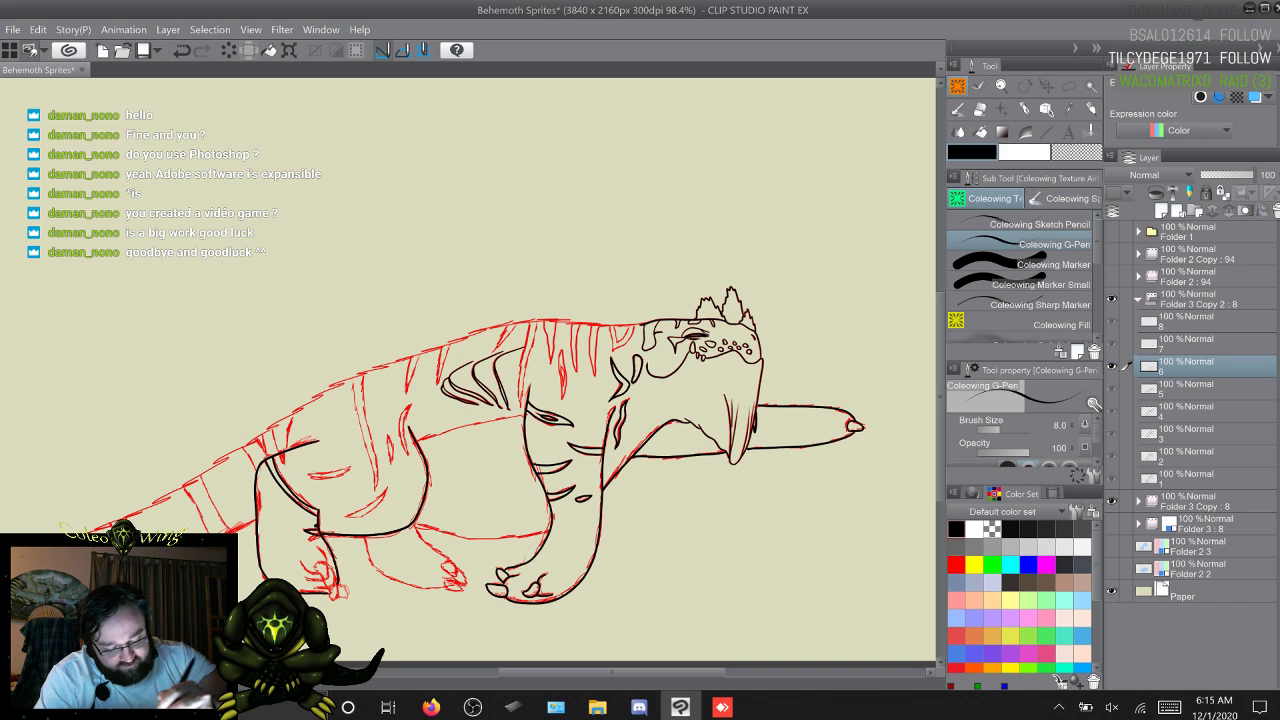
{"action": "key", "text": "ctrl+z"}
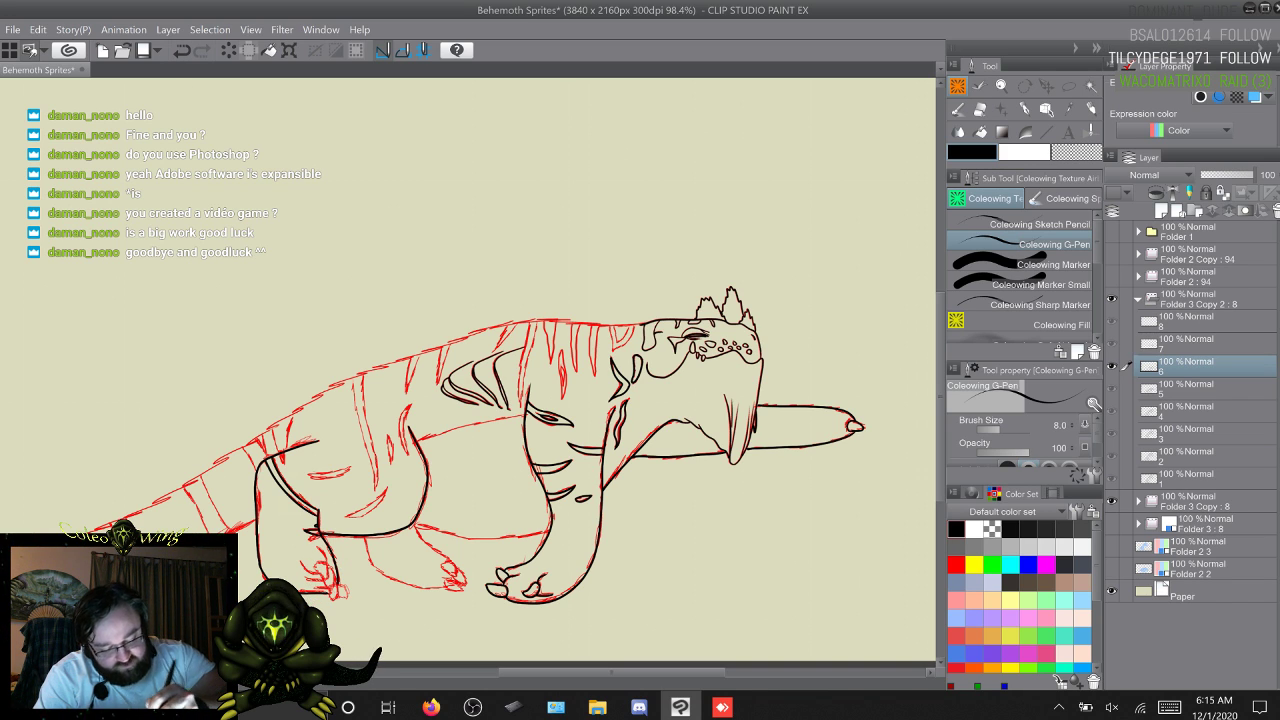
{"action": "key", "text": "ctrl+z"}
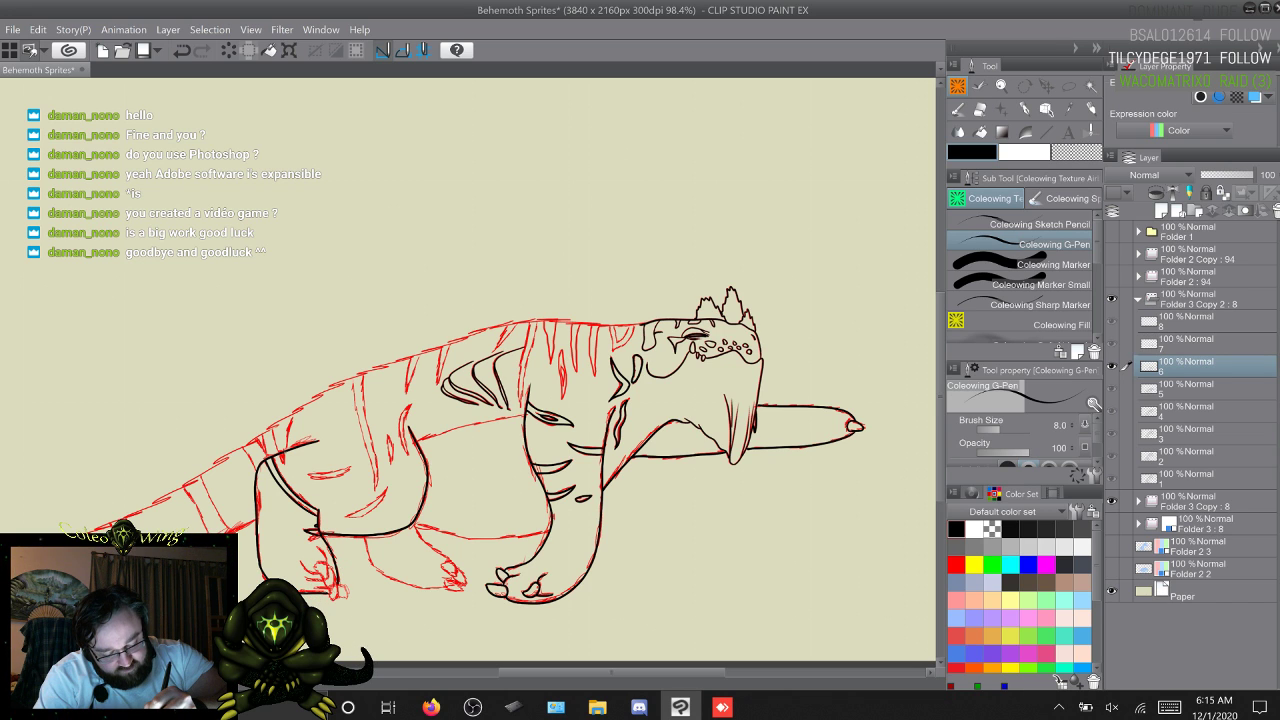
{"action": "key", "text": "ctrl+z"}
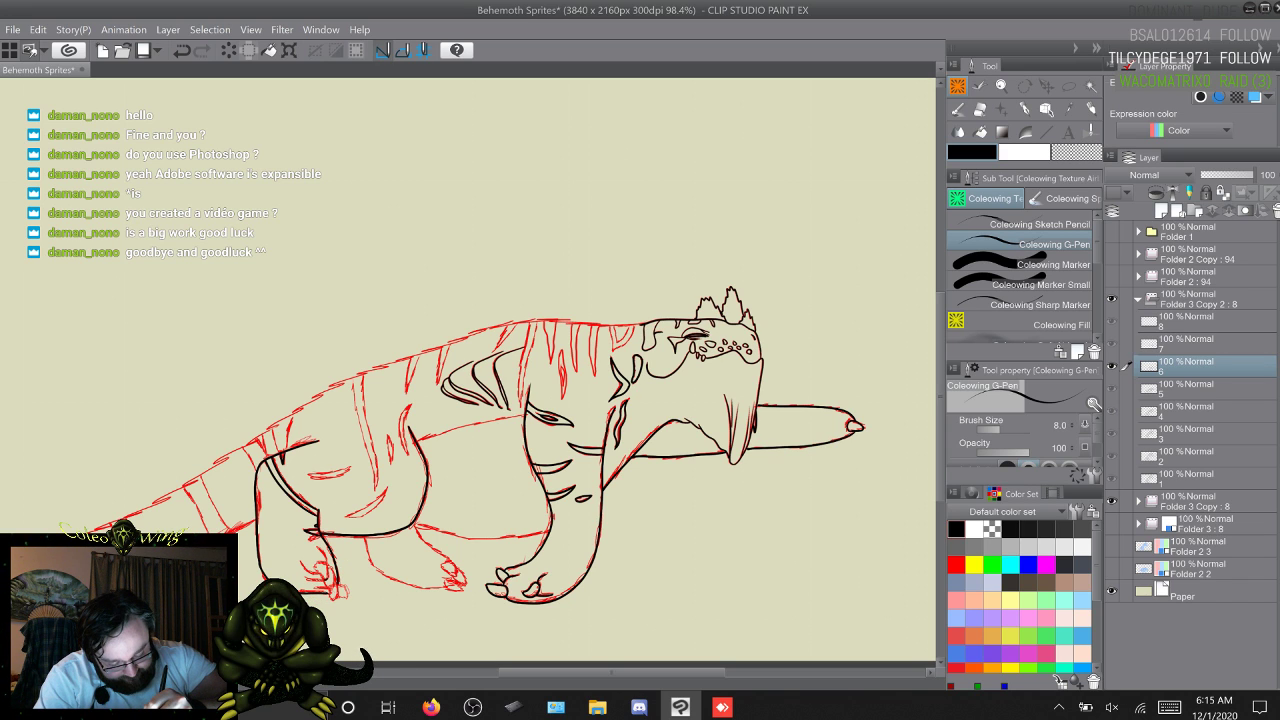
Step: Ink the near hind foot's claws, the thigh markings and belly lines, plus the far hind leg and upper back line
{"action": "left_click_drag", "start_coordinate": [320, 577], "coordinate": [328, 566]}
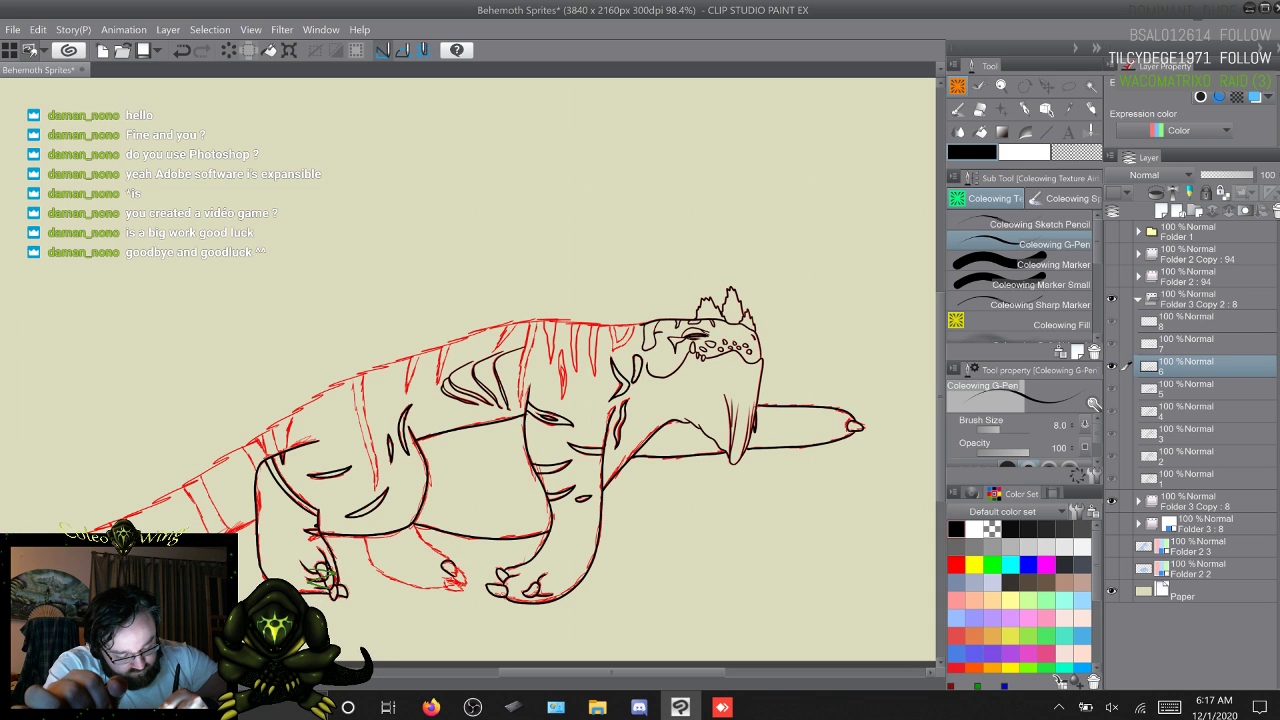
{"action": "left_click_drag", "start_coordinate": [325, 562], "coordinate": [328, 579]}
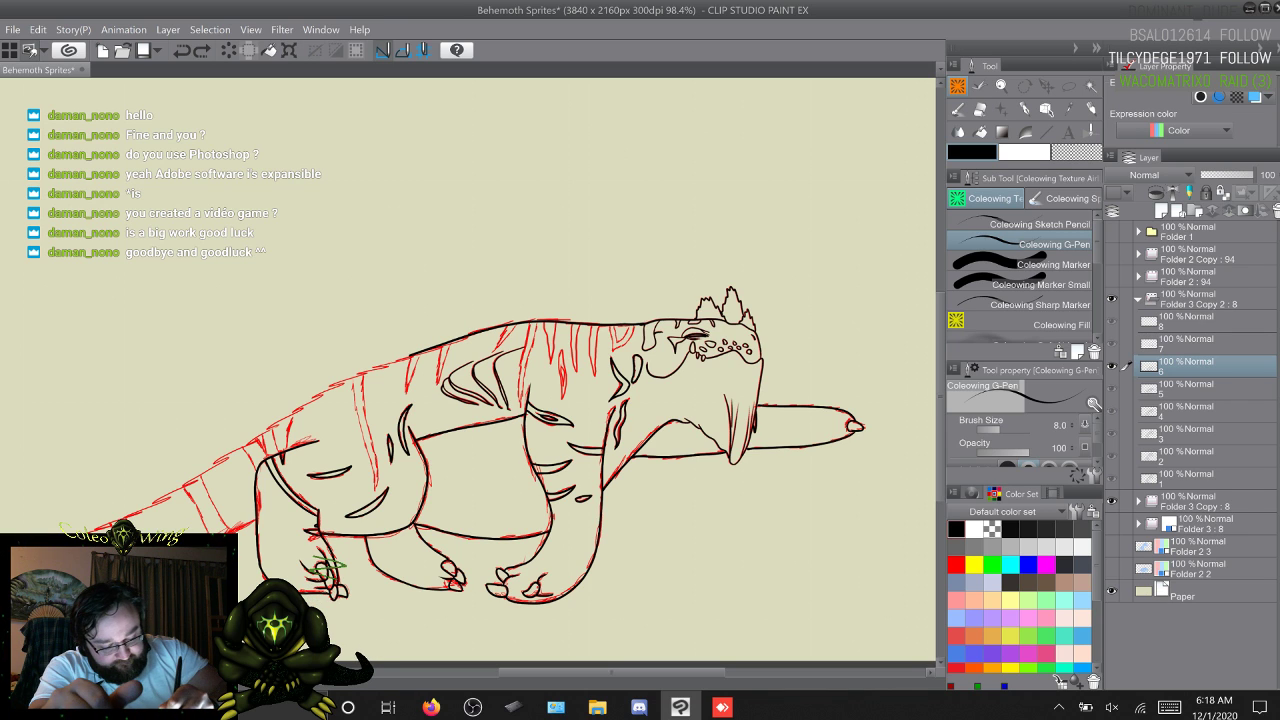
Step: Ink the remaining back and tail outline and all the stripes along the tail, flank, shoulders and neck on layer 6
{"action": "left_click_drag", "start_coordinate": [262, 434], "coordinate": [92, 534]}
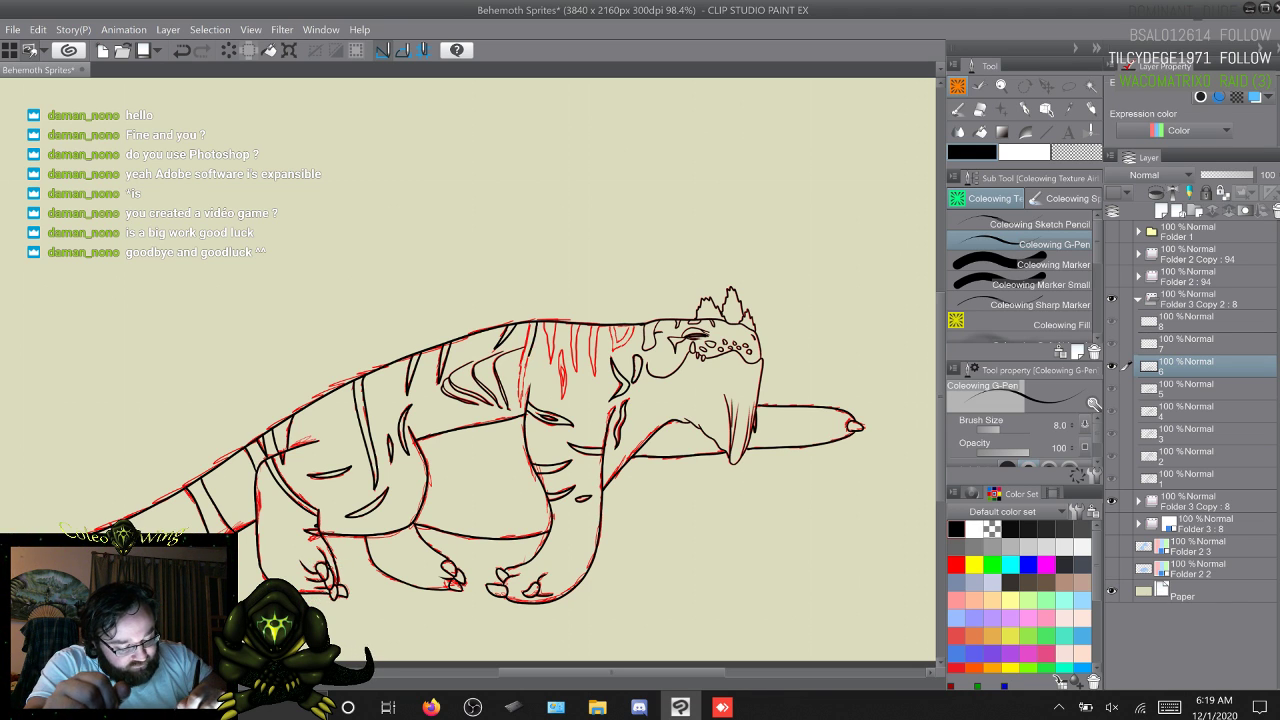
{"action": "left_click_drag", "start_coordinate": [537, 322], "coordinate": [524, 380]}
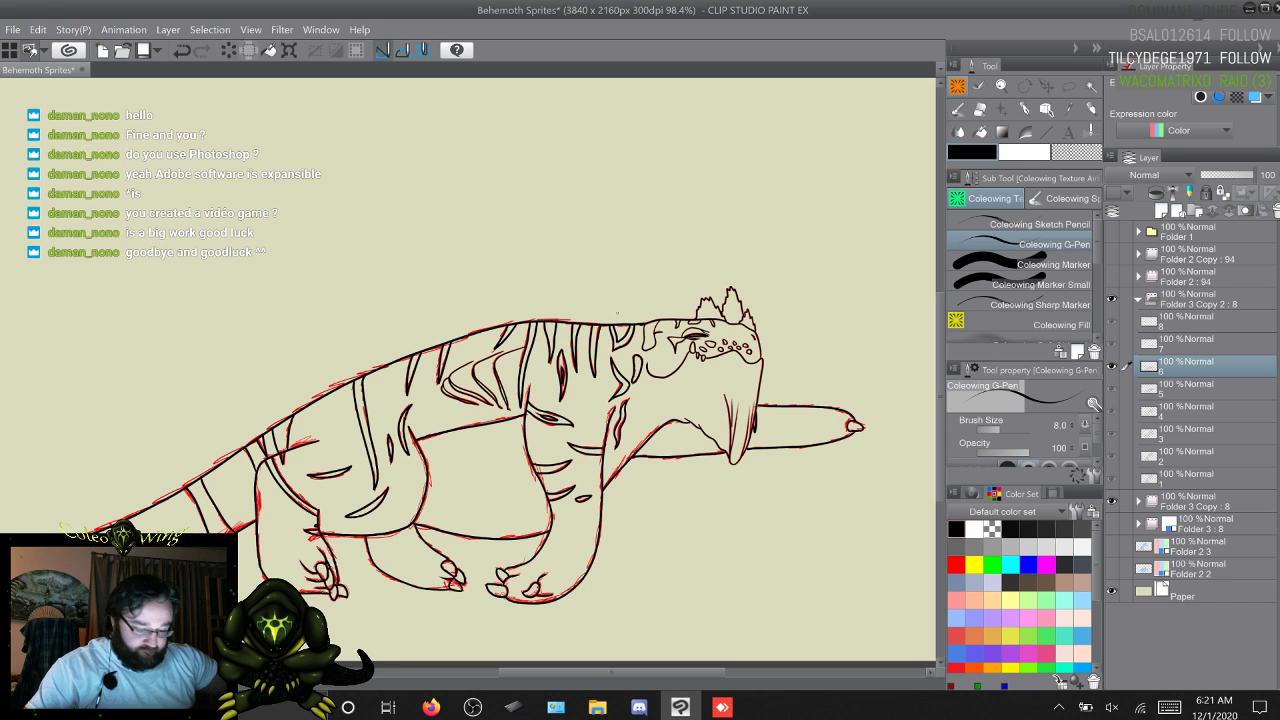
Step: Step back and forth through the sprite frames on layers 1 to 8 to compare the behemoth's poses and inking progress
{"action": "key", "text": "s"}
{"action": "key", "text": "s"}
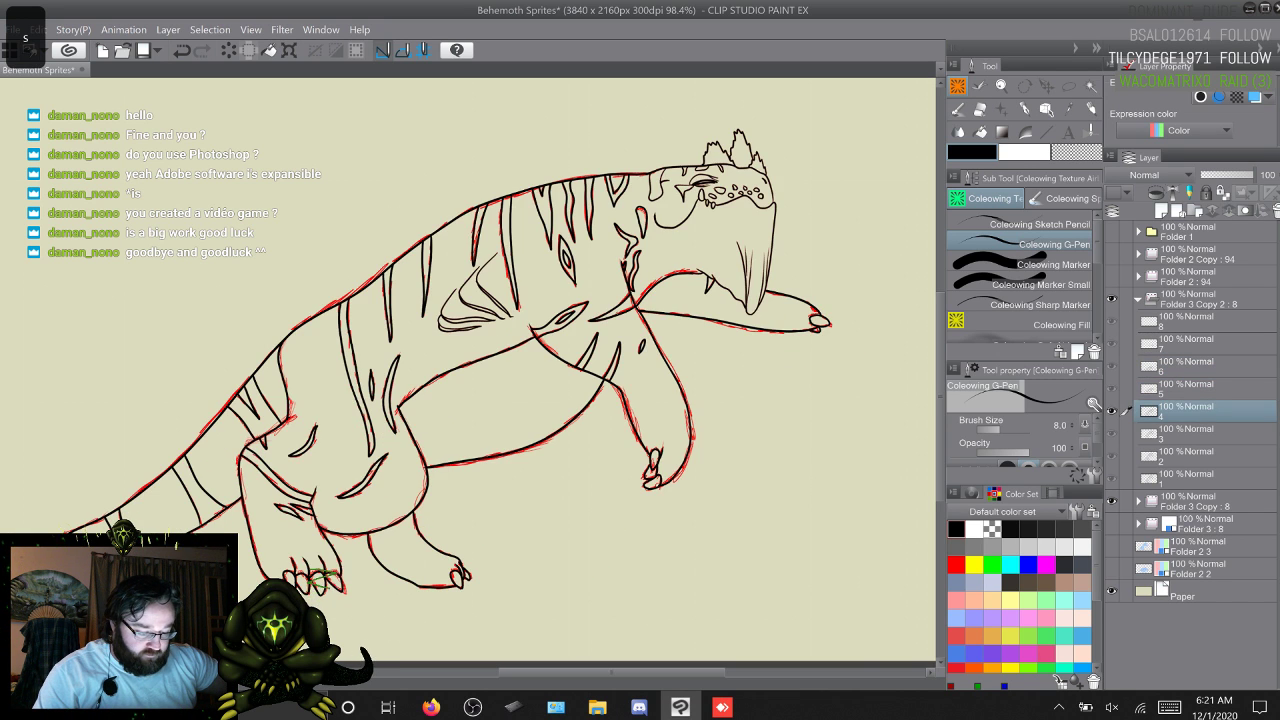
{"action": "key", "text": "s"}
{"action": "key", "text": "w"}
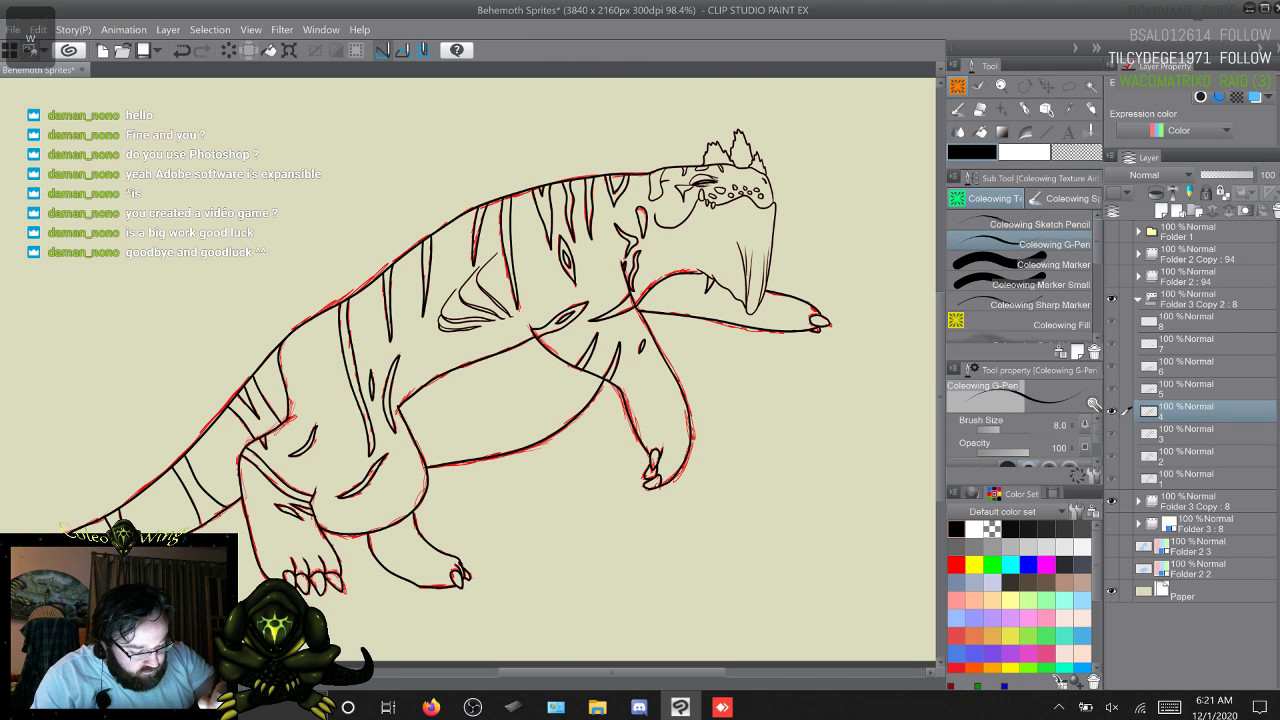
{"action": "key", "text": "w"}
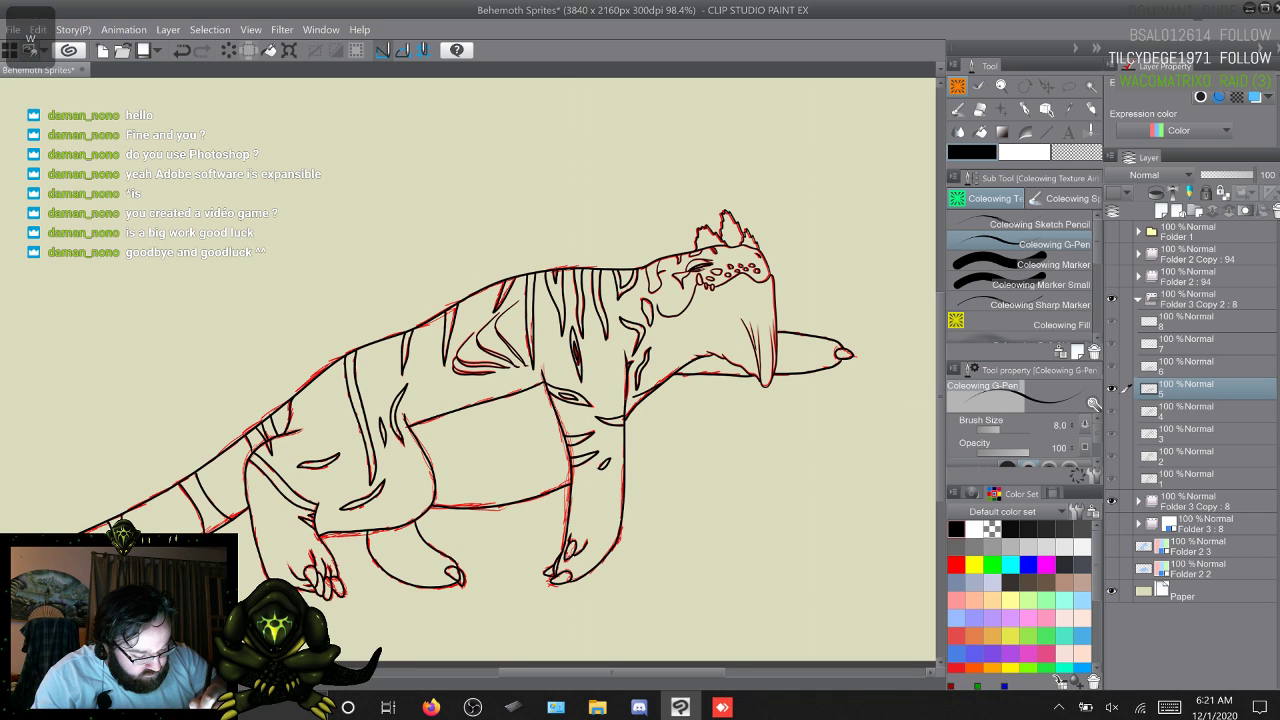
{"action": "key", "text": "w"}
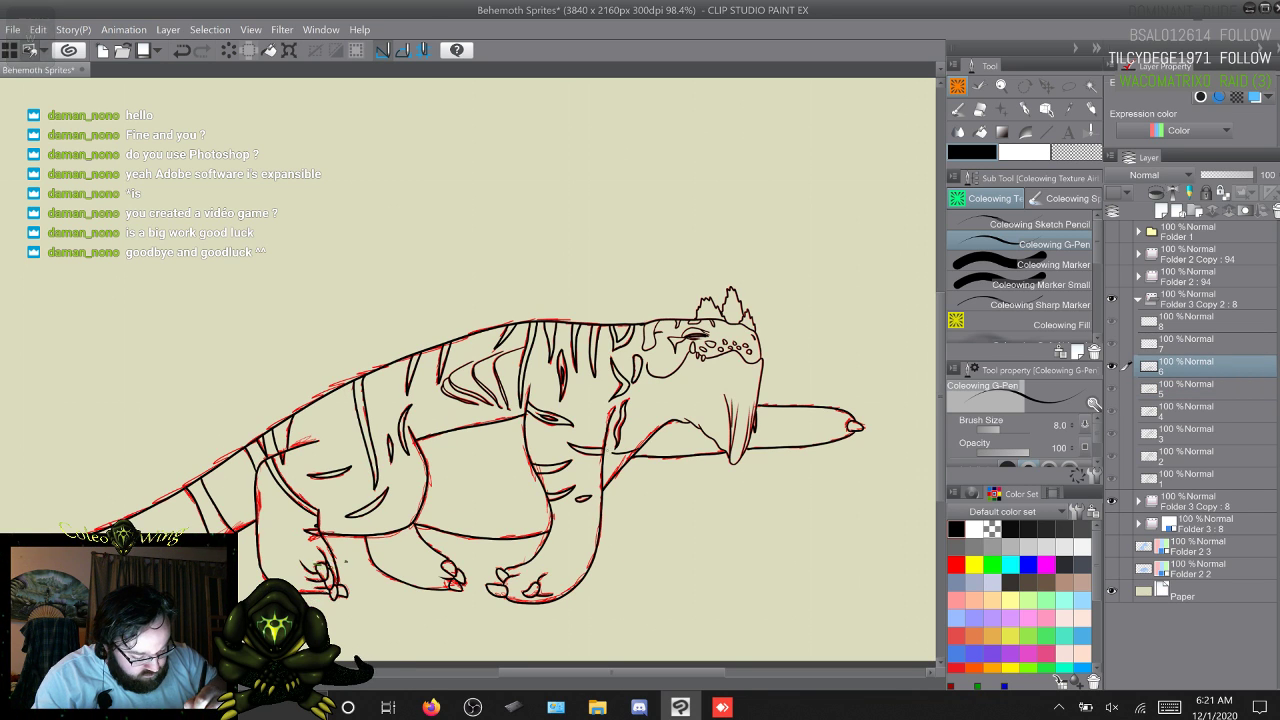
{"action": "key", "text": "s"}
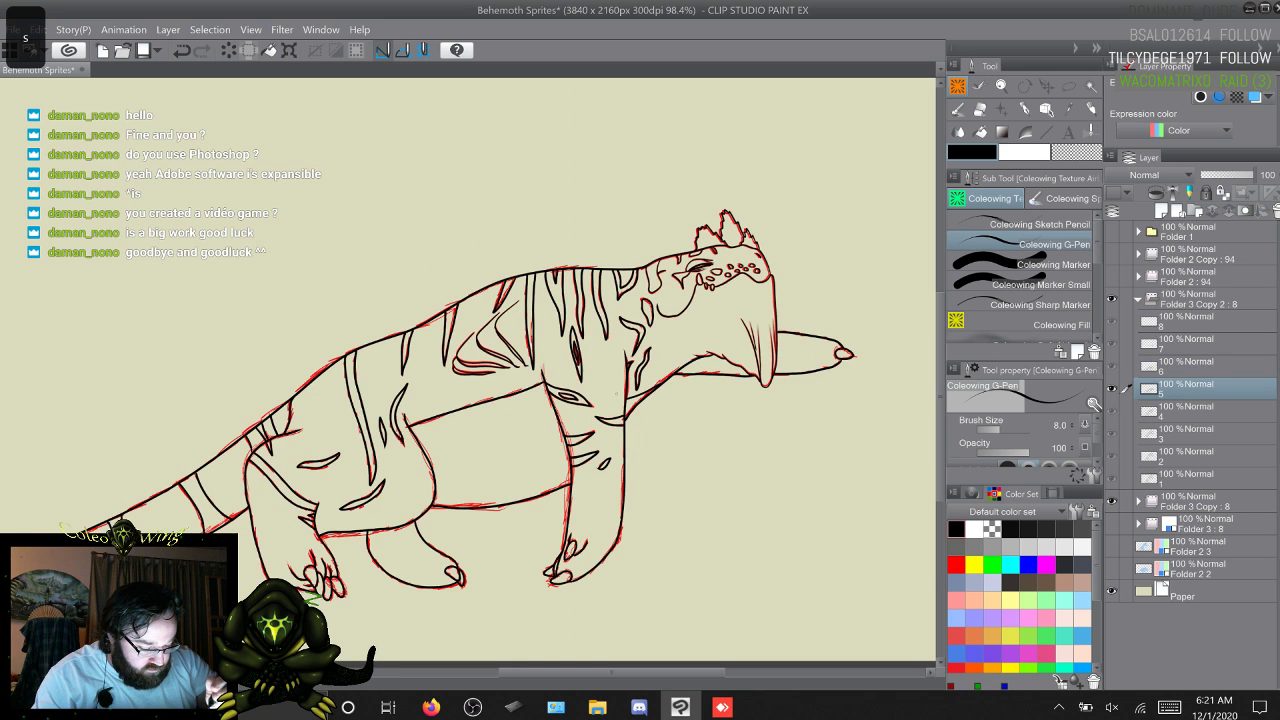
{"action": "key", "text": "w"}
{"action": "key", "text": "w"}
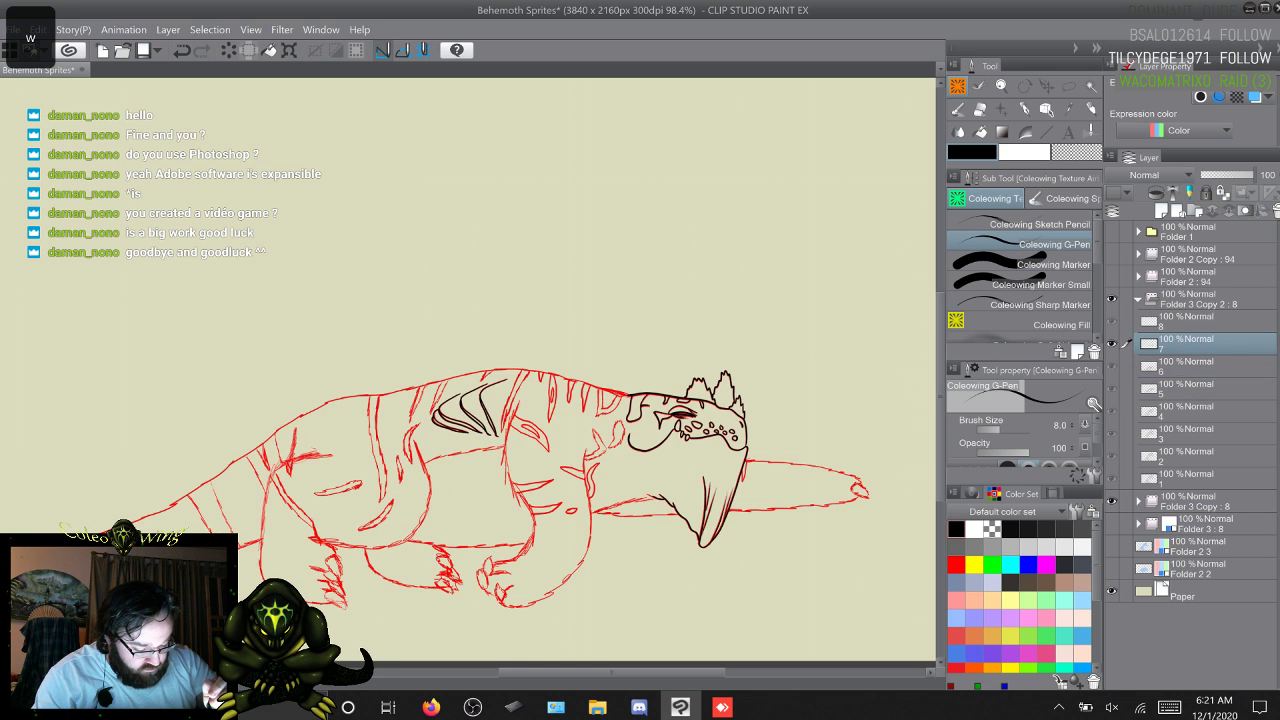
{"action": "key", "text": "w"}
{"action": "key", "text": "w"}
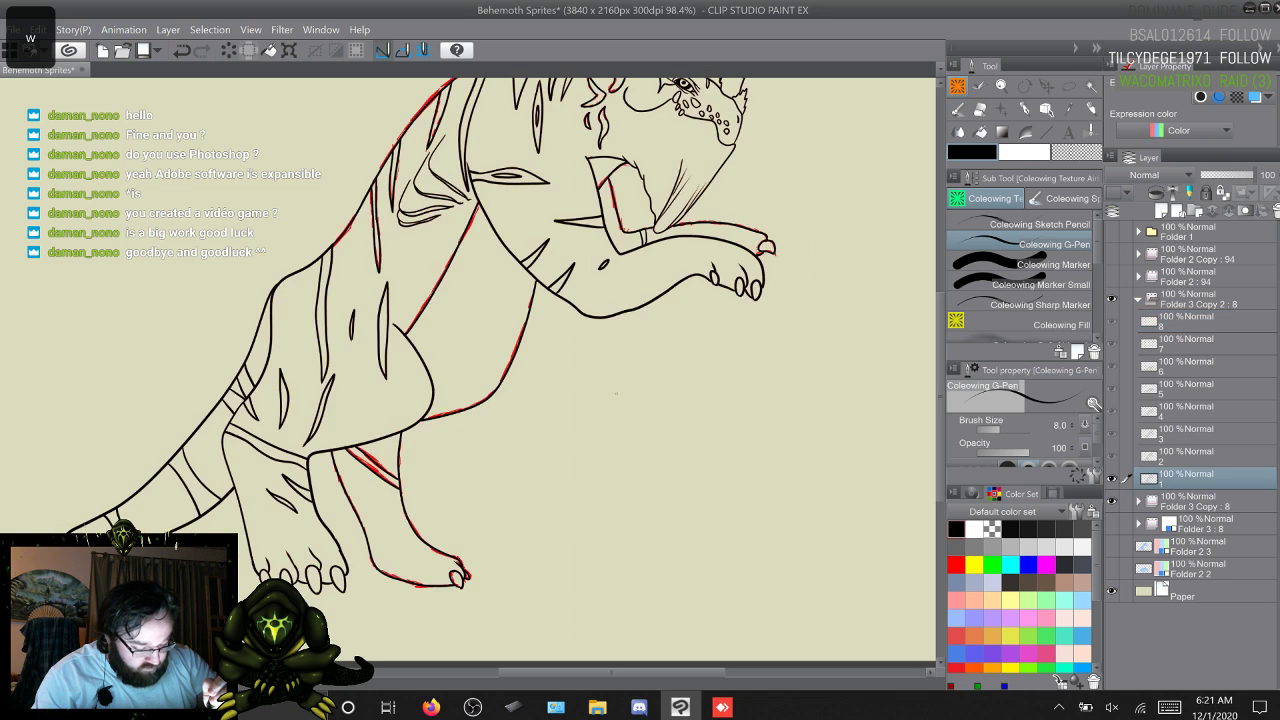
{"action": "key", "text": "s"}
{"action": "key", "text": "w"}
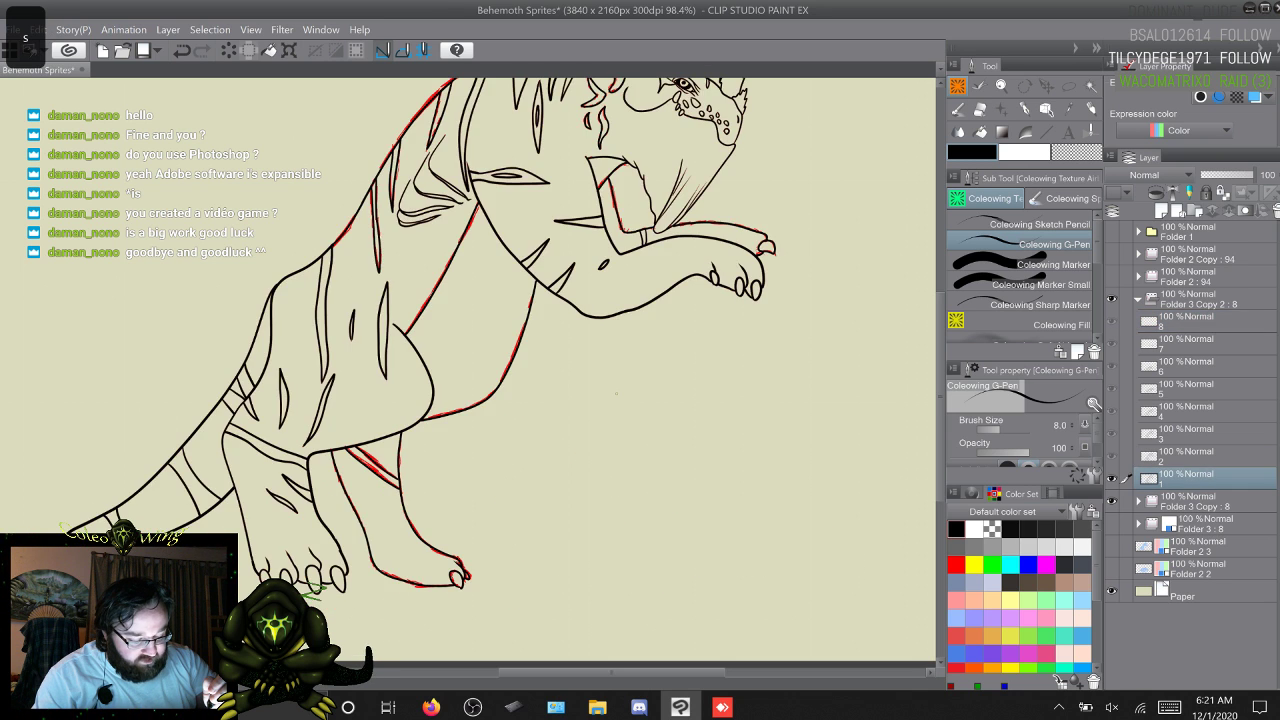
{"action": "key", "text": "s"}
{"action": "key", "text": "s"}
{"action": "key", "text": "s"}
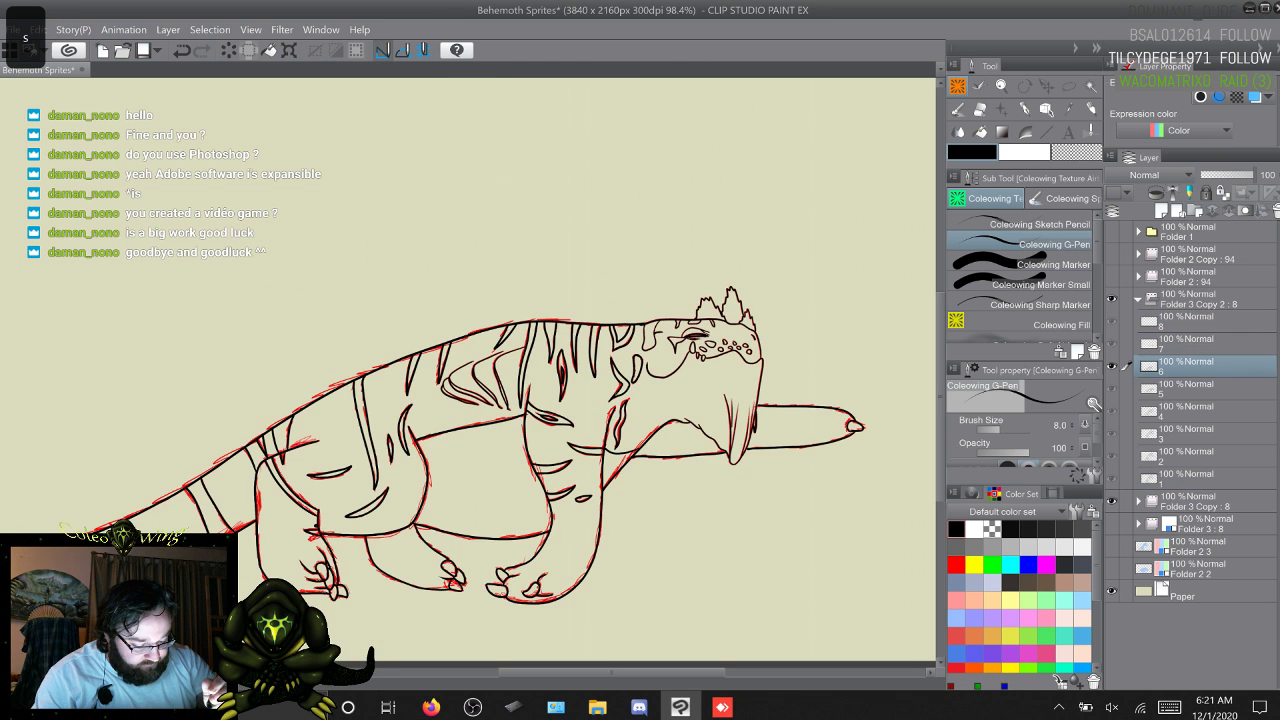
{"action": "key", "text": "w"}
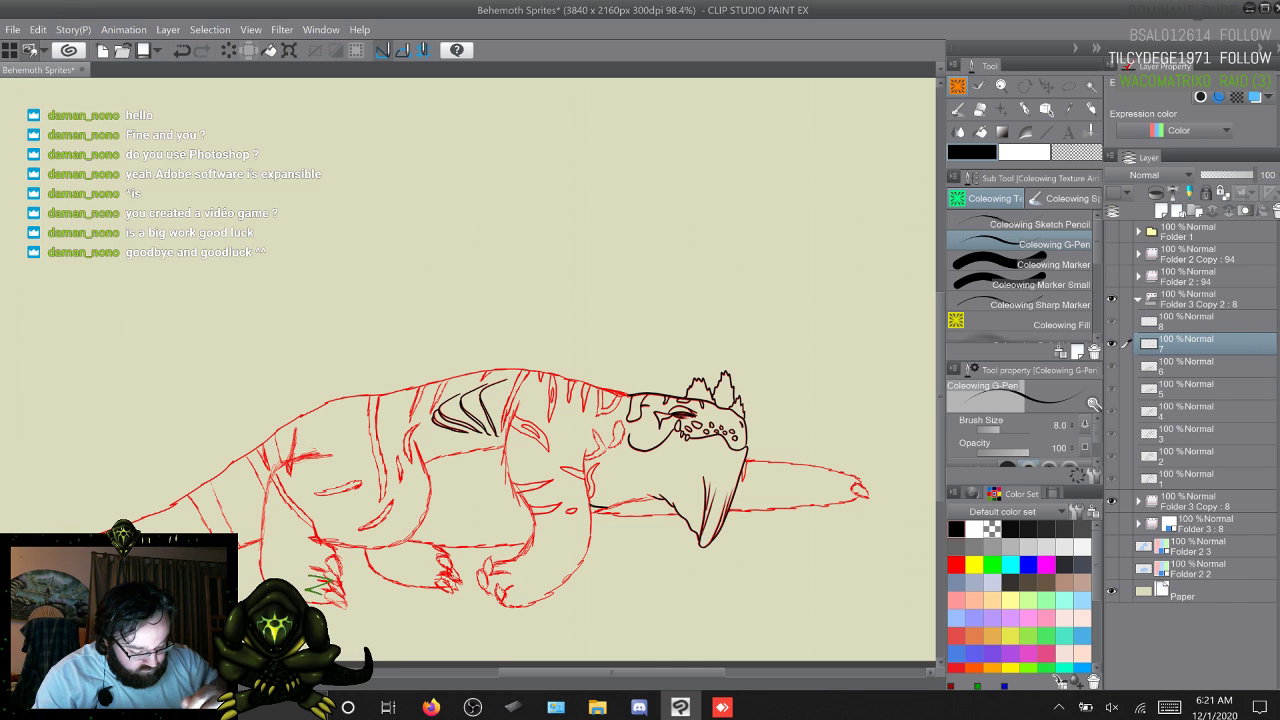
{"action": "key", "text": "w"}
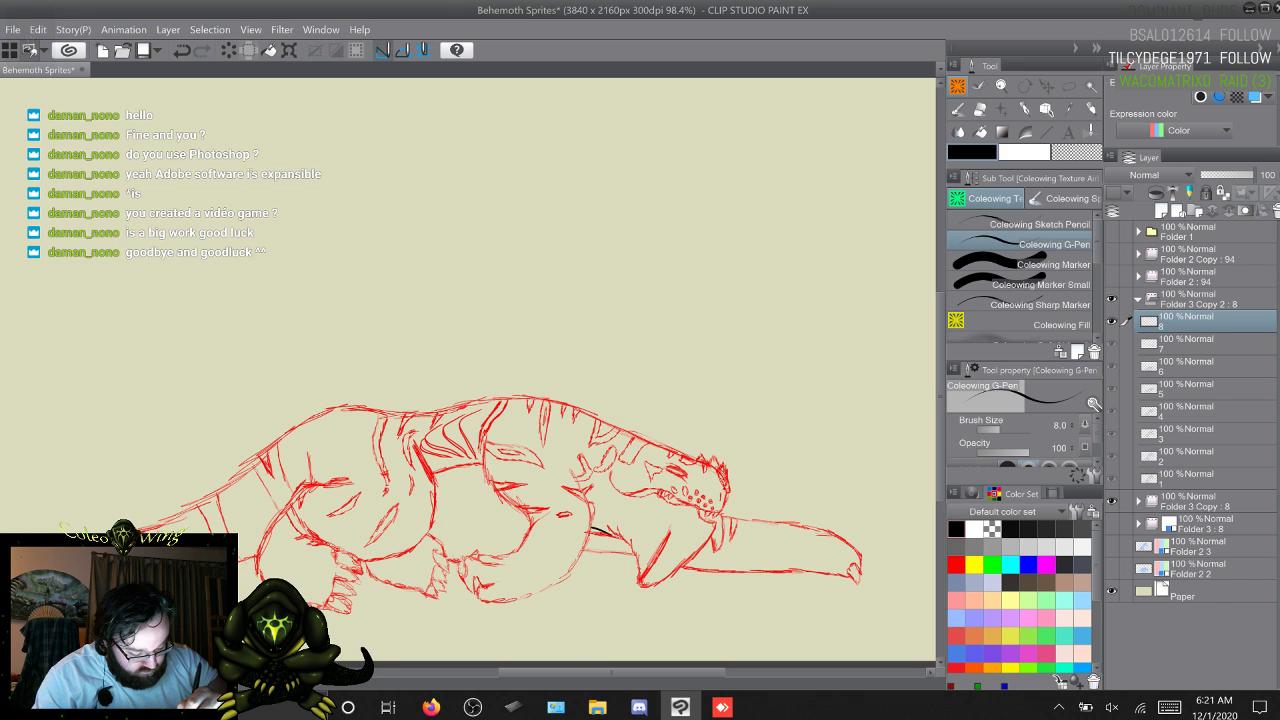
{"action": "key", "text": "s"}
{"action": "key", "text": "s"}
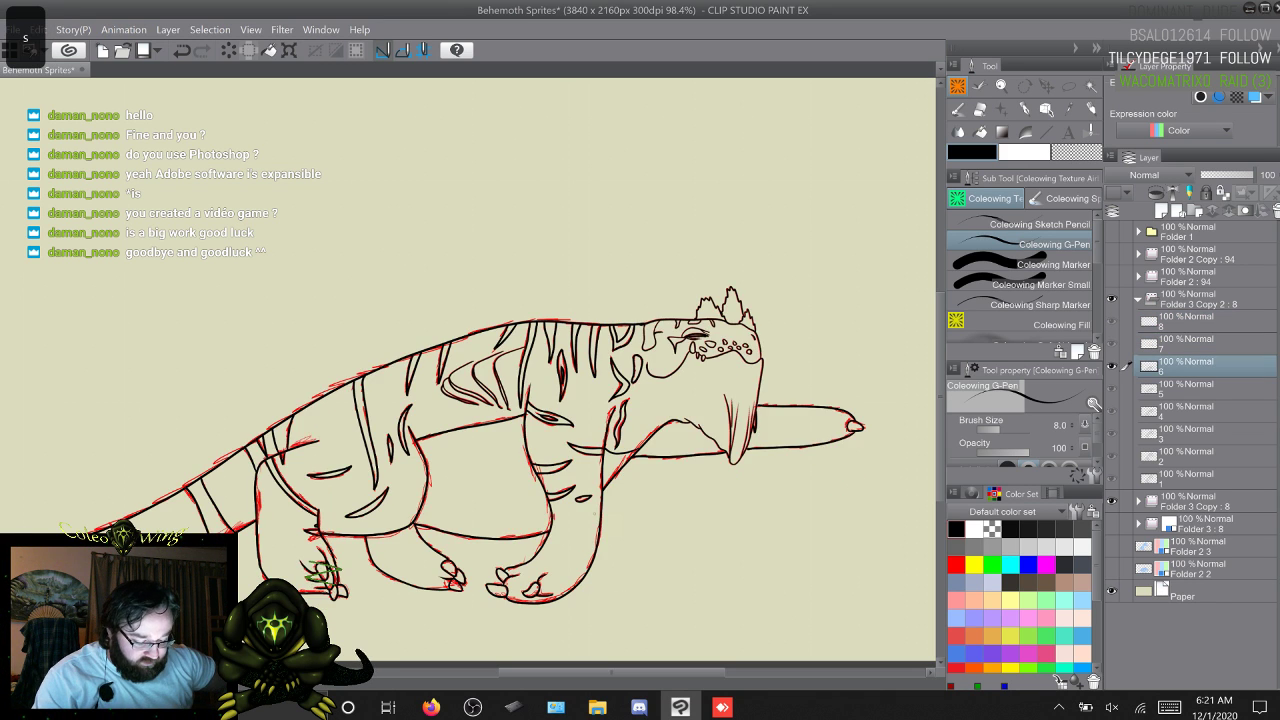
{"action": "key", "text": "s"}
{"action": "key", "text": "w"}
{"action": "key", "text": "w"}
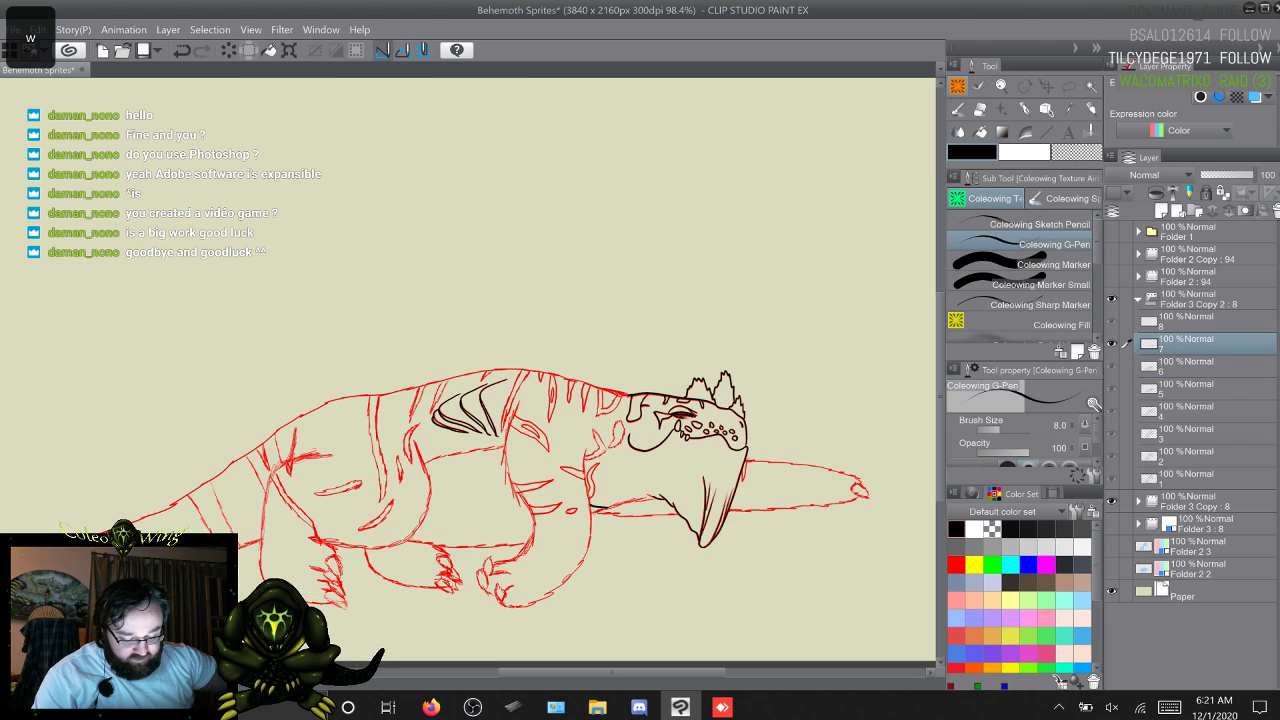
{"action": "key", "text": "s"}
{"action": "key", "text": "s"}
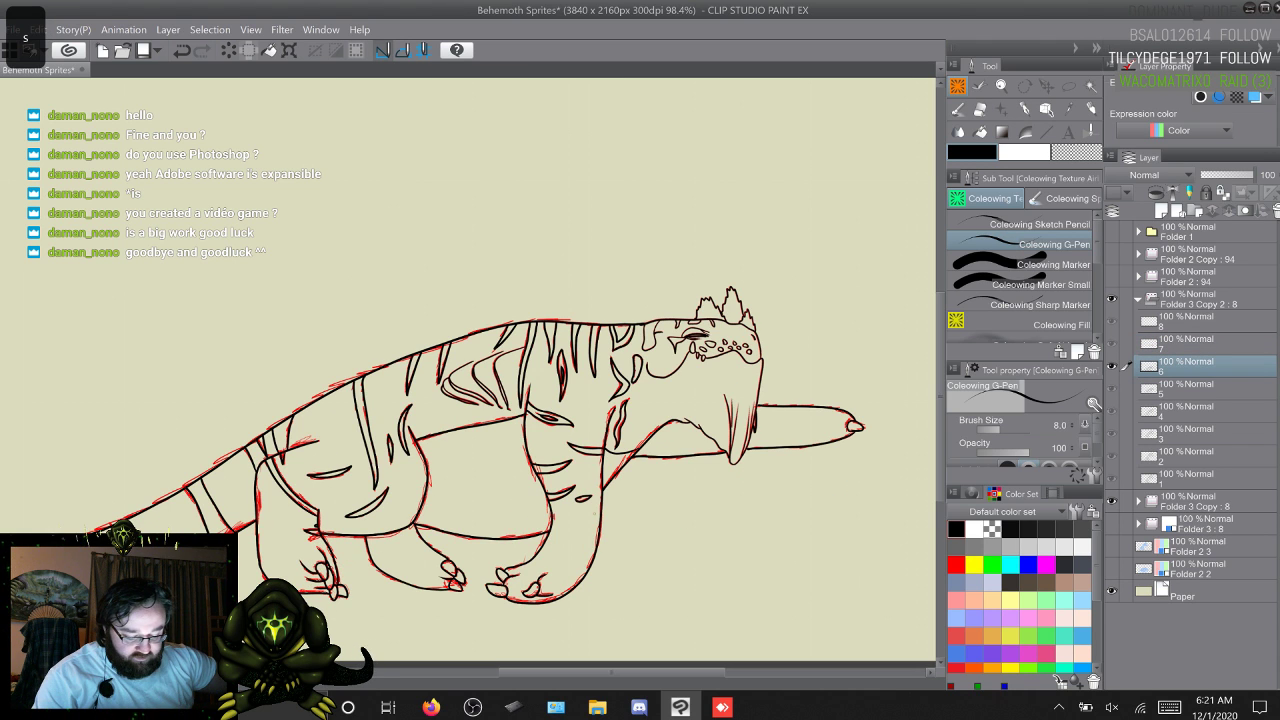
Step: On layer 7, ink the outstretched far foreleg's claw and its upper and lower edges on both sides of the head
{"action": "key", "text": "w"}
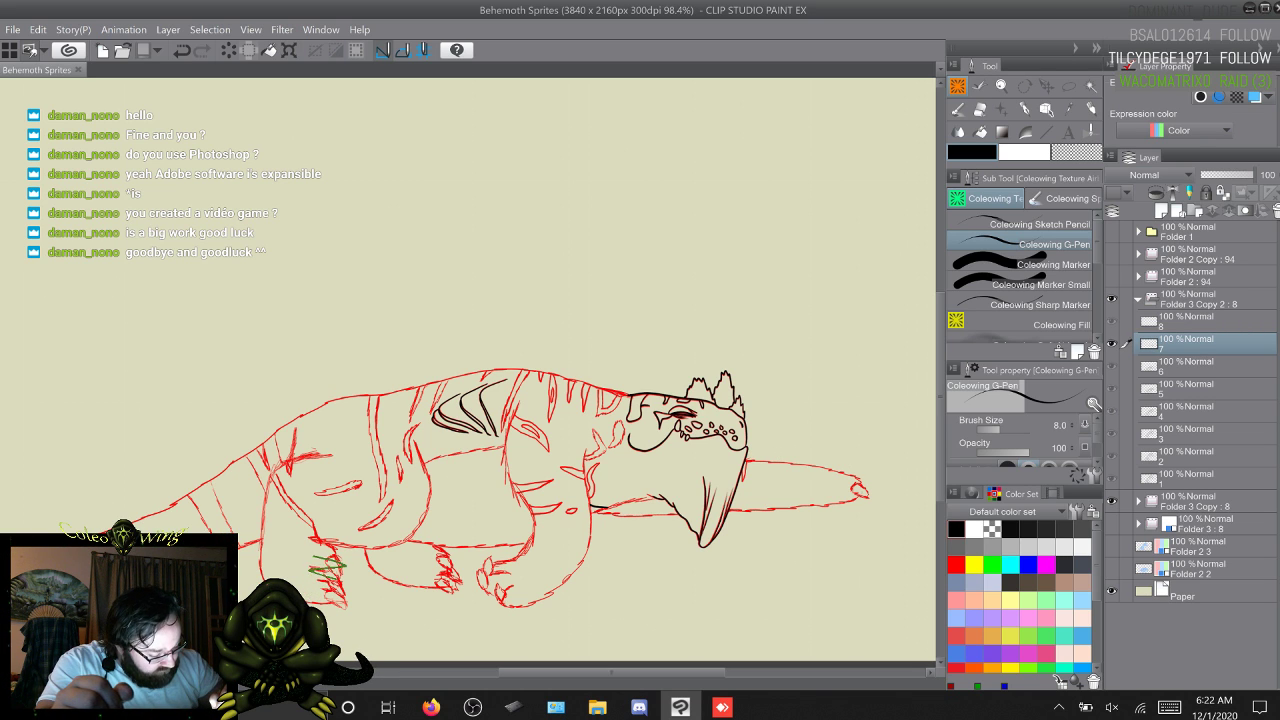
{"action": "left_click_drag", "start_coordinate": [860, 484], "coordinate": [865, 495]}
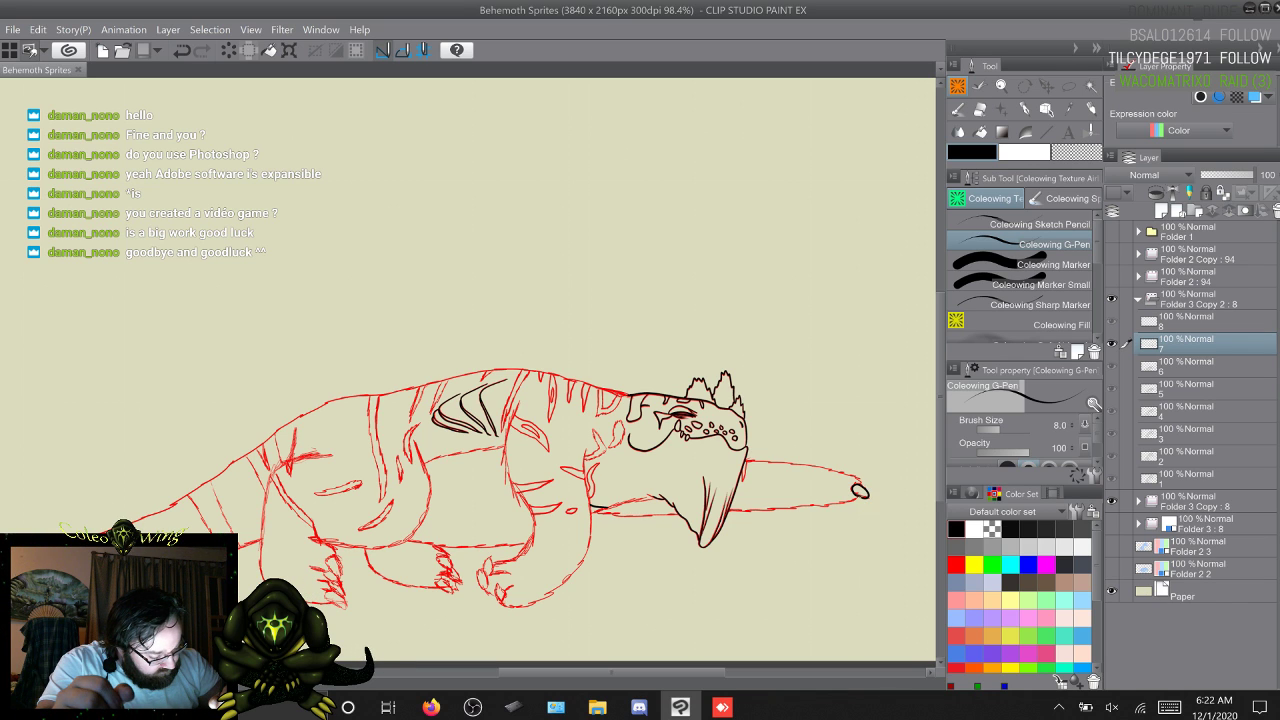
{"action": "key", "text": "ctrl+z"}
{"action": "key", "text": "ctrl+z"}
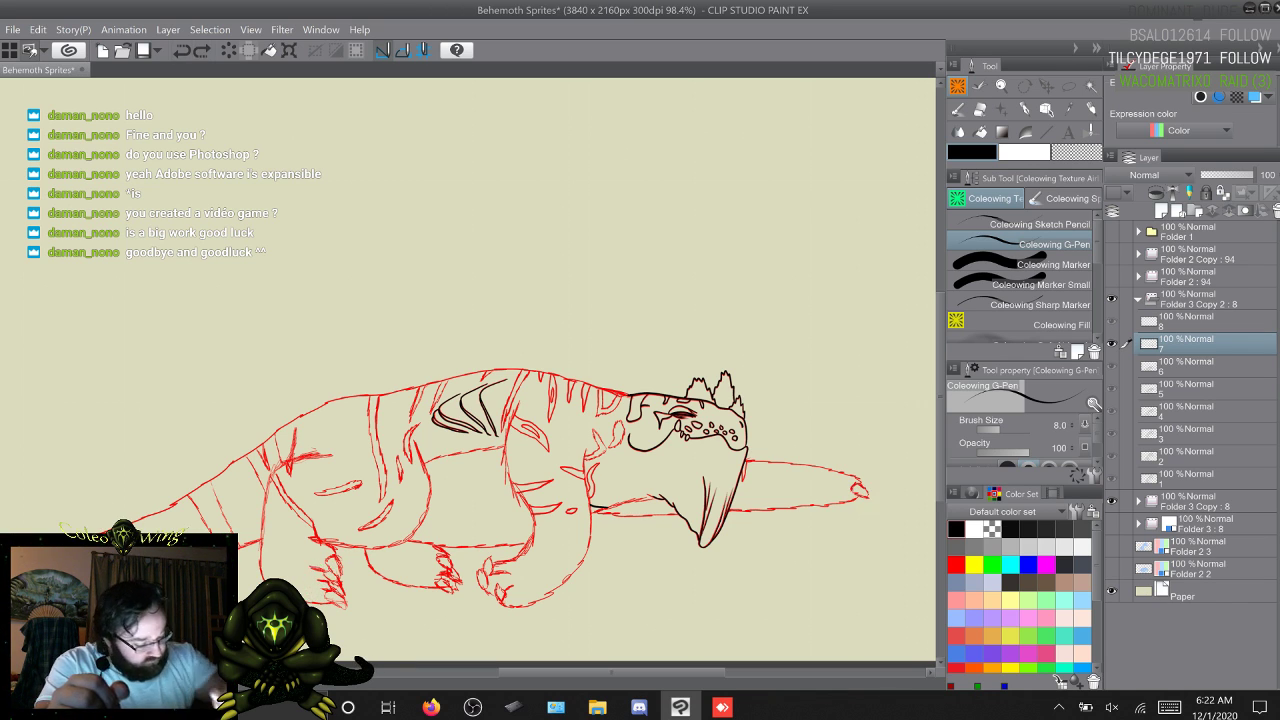
{"action": "left_click_drag", "start_coordinate": [304, 598], "coordinate": [326, 583]}
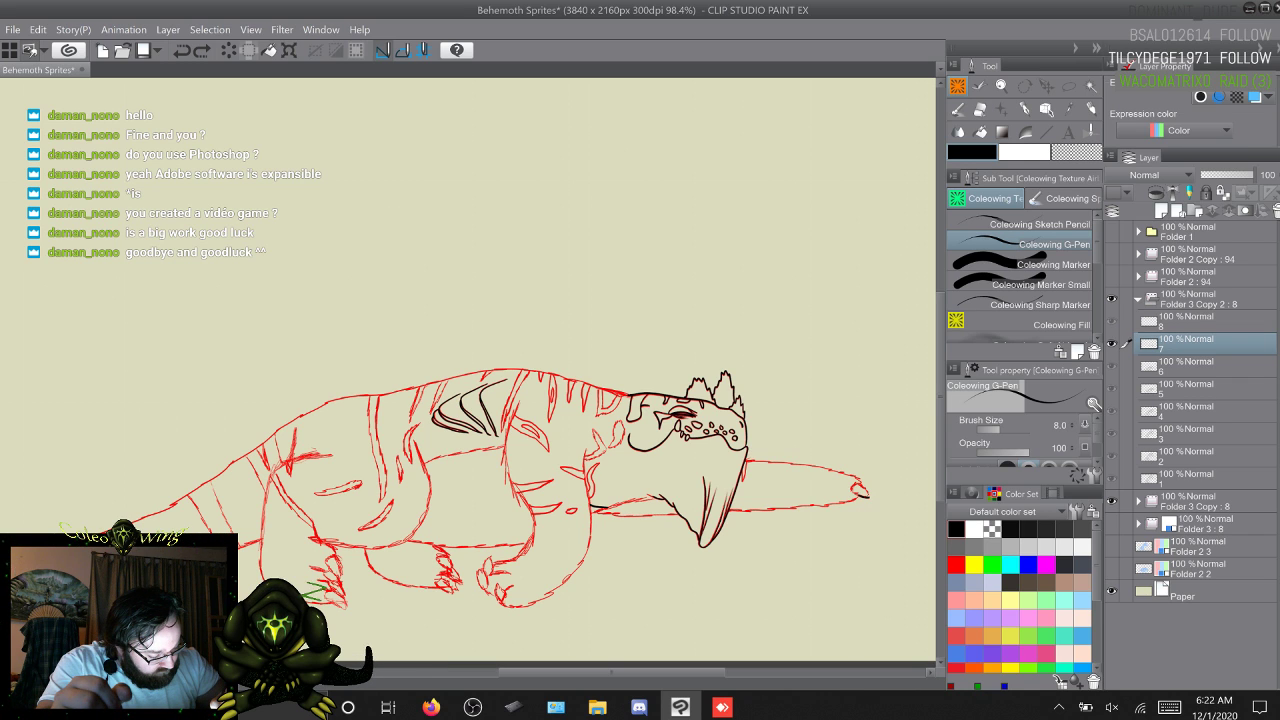
{"action": "left_click_drag", "start_coordinate": [854, 486], "coordinate": [867, 496]}
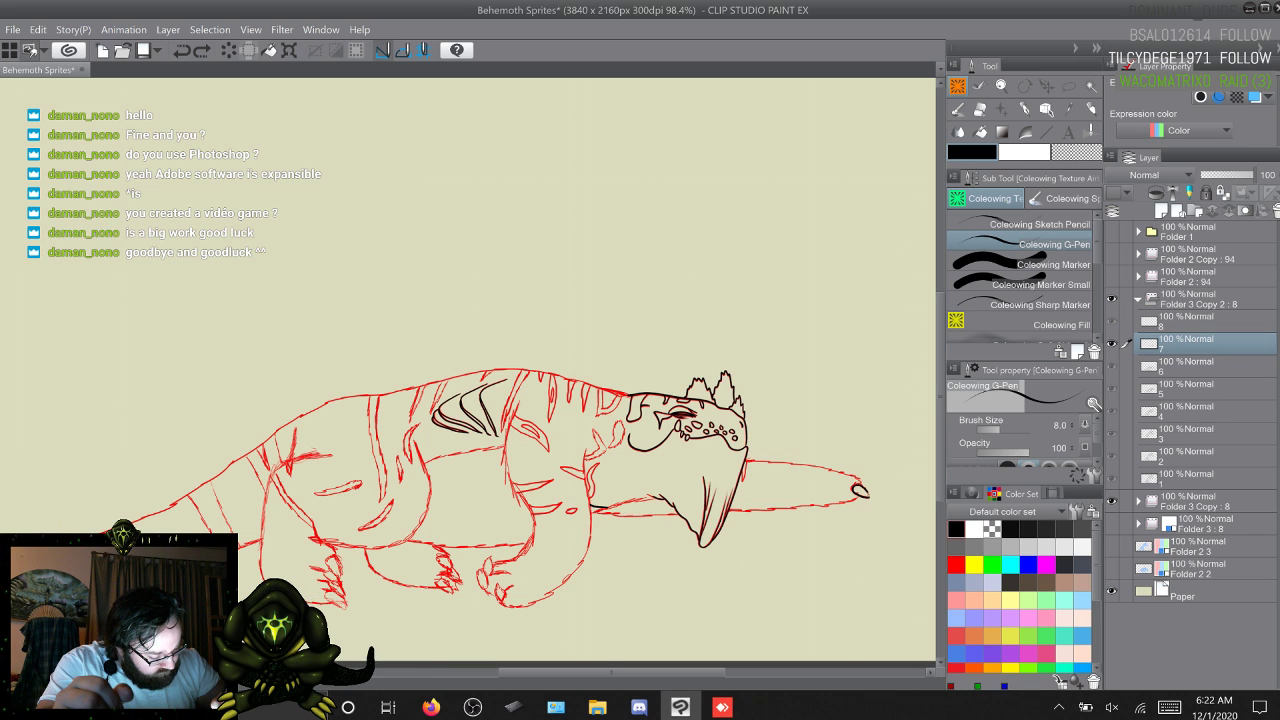
{"action": "left_click_drag", "start_coordinate": [304, 600], "coordinate": [342, 560]}
{"action": "key", "text": "ctrl+z"}
{"action": "key", "text": "ctrl+z"}
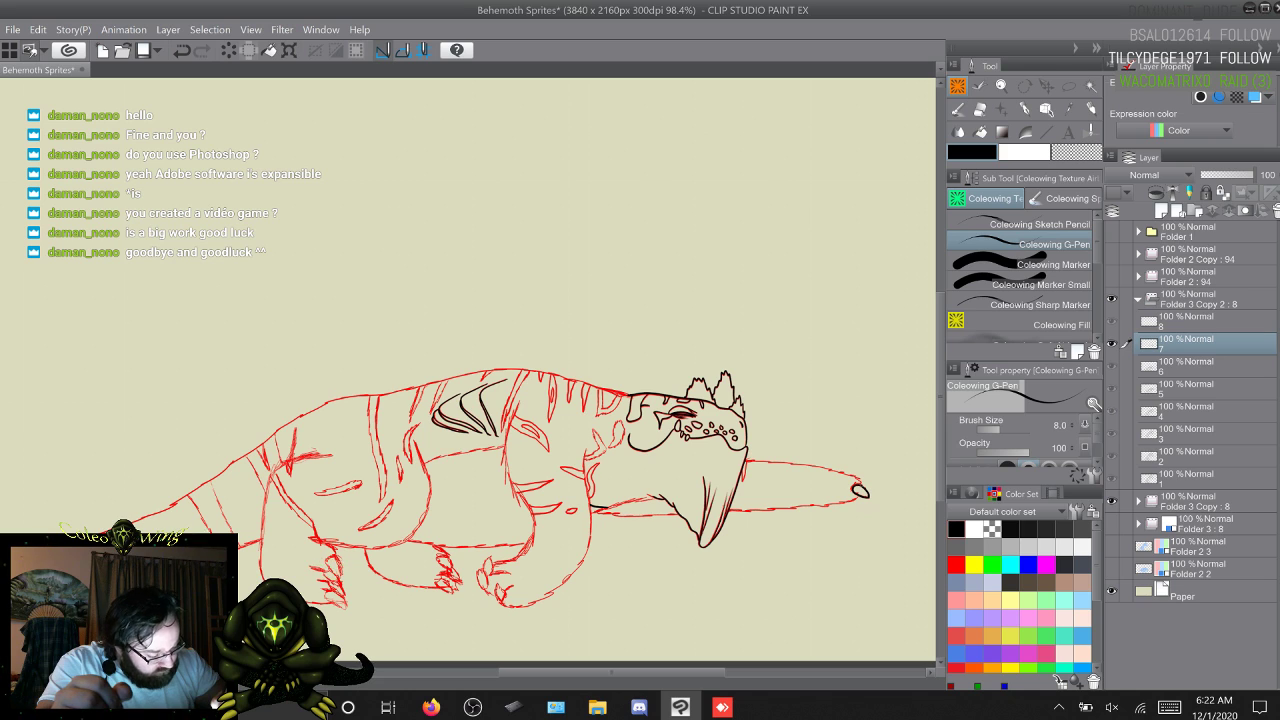
{"action": "left_click_drag", "start_coordinate": [830, 470], "coordinate": [748, 461]}
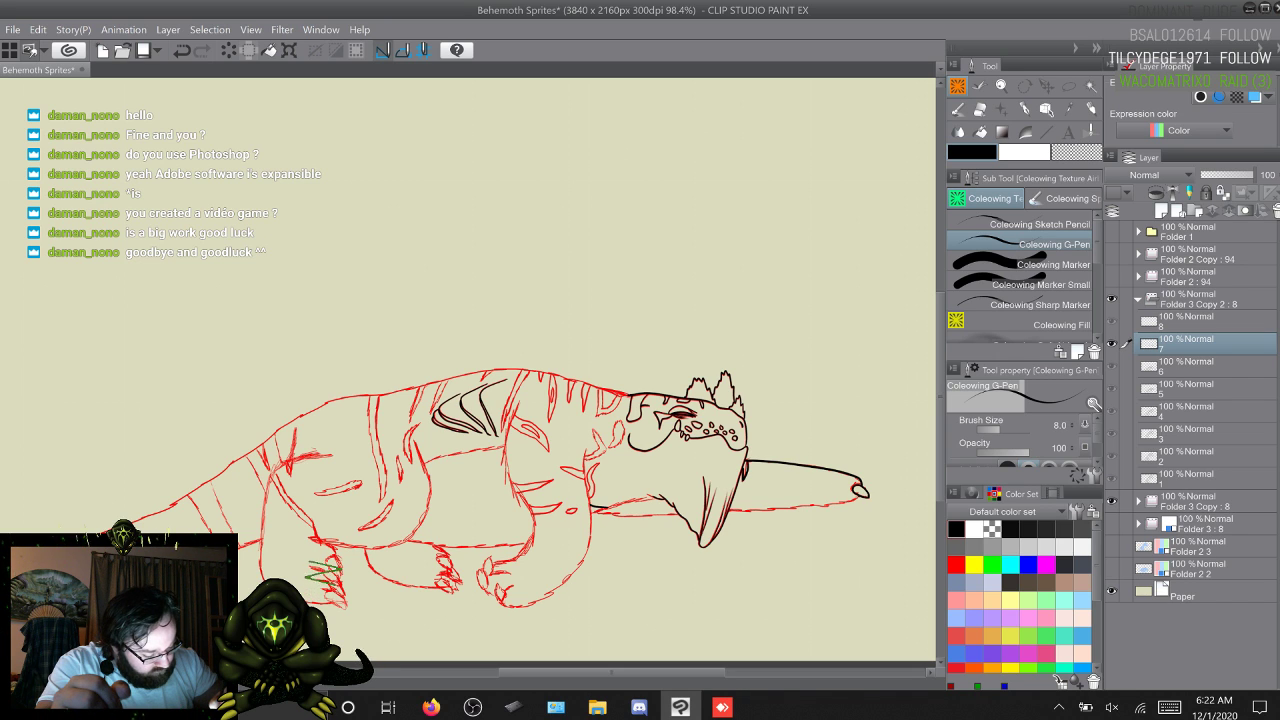
{"action": "left_click_drag", "start_coordinate": [856, 499], "coordinate": [843, 503]}
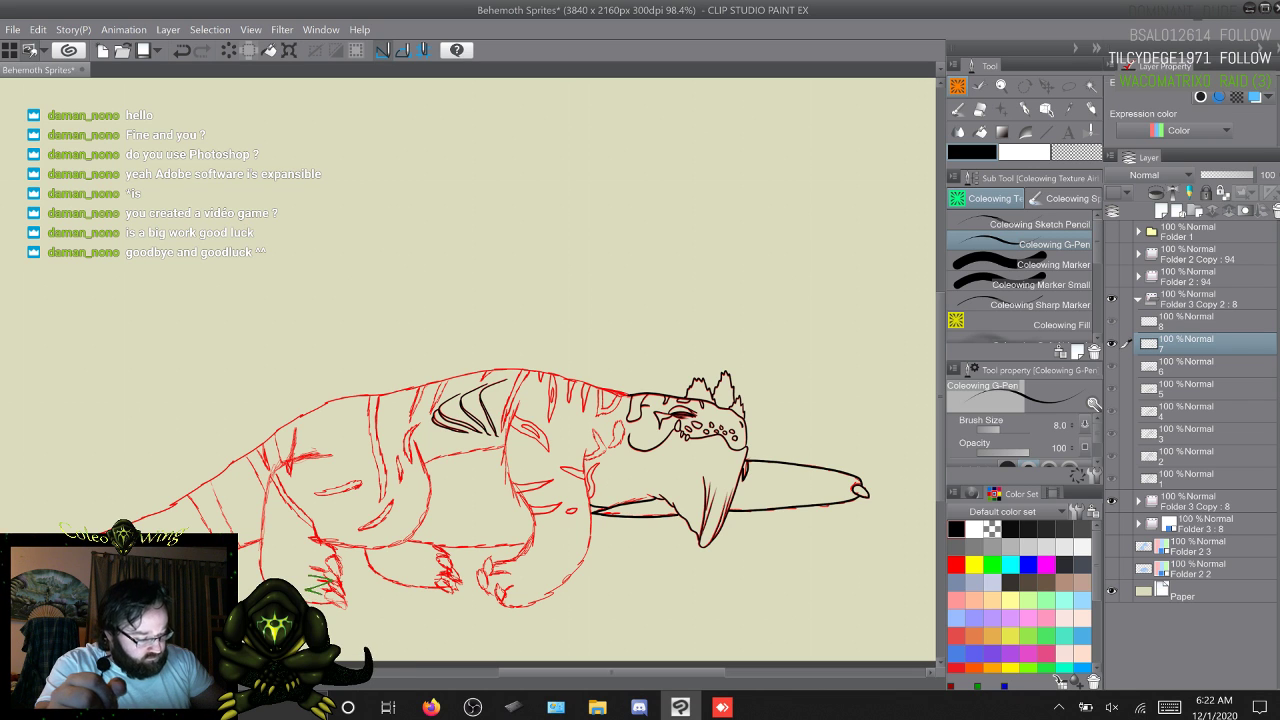
Step: Ink the near foreleg's front edge from the chest down around the underside of the foot
{"action": "left_click_drag", "start_coordinate": [941, 397], "coordinate": [941, 405]}
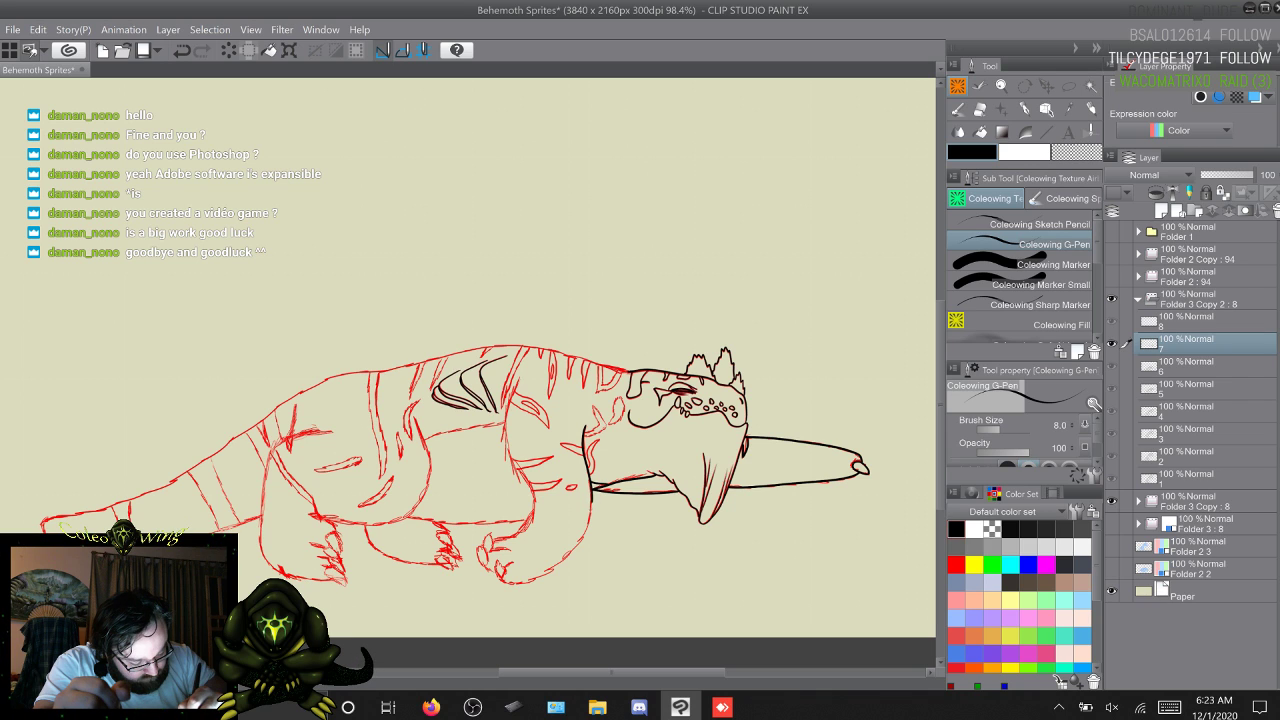
{"action": "mouse_move", "coordinate": [592, 500]}
{"action": "left_mouse_down"}
{"action": "mouse_move", "coordinate": [581, 556]}
{"action": "mouse_move", "coordinate": [510, 583]}
{"action": "left_mouse_up"}
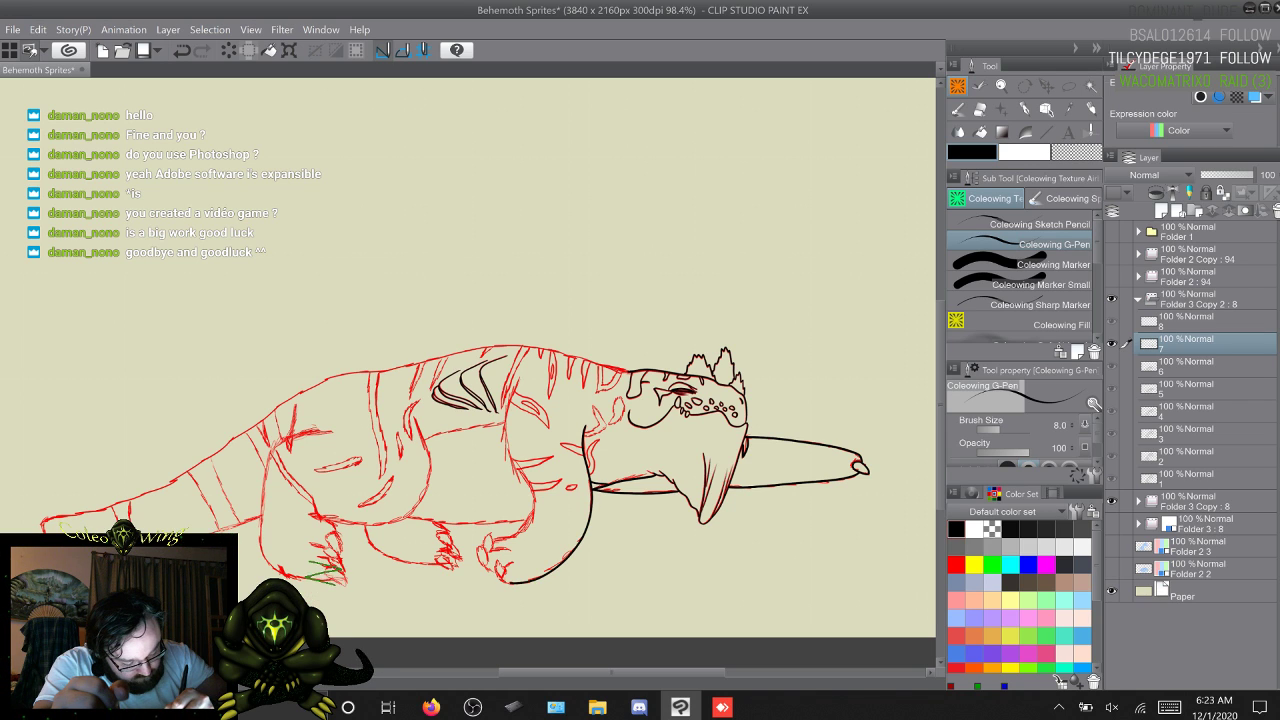
{"action": "key", "text": "ctrl+z"}
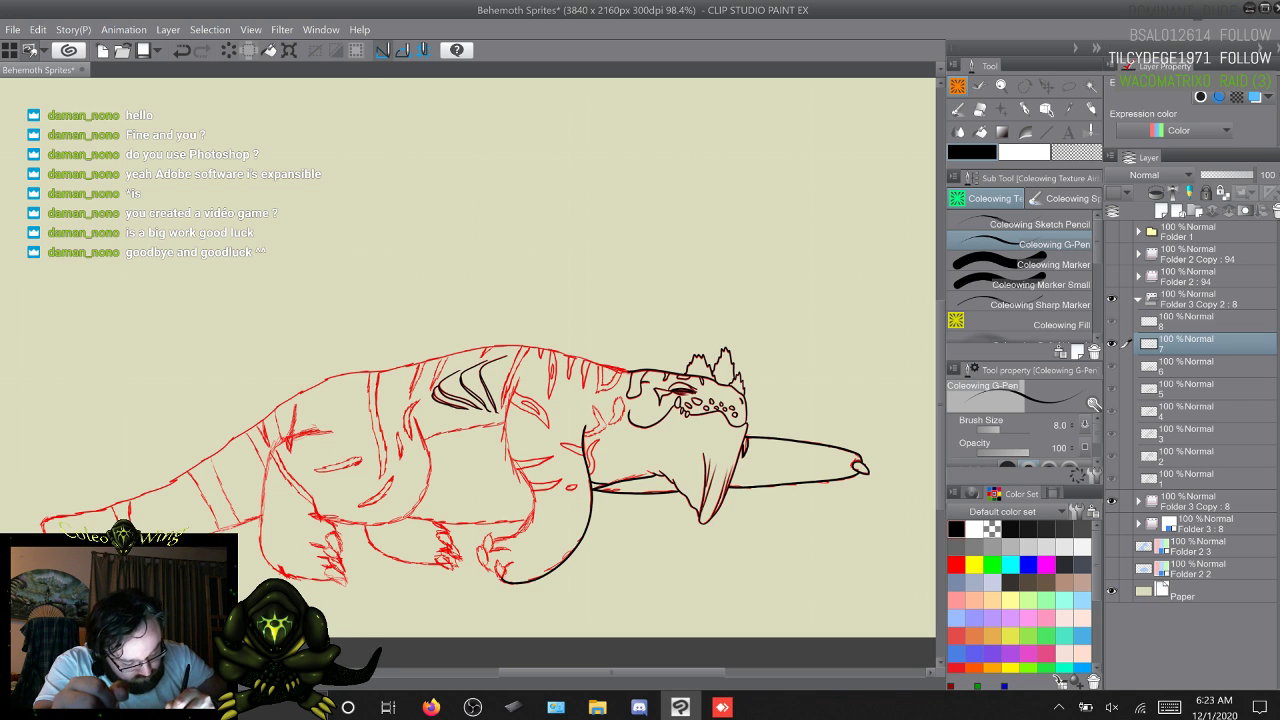
Step: Ink the near forefoot's claws and toes, plus the foreleg's rear edge up to the shoulder
{"action": "mouse_move", "coordinate": [496, 560]}
{"action": "left_mouse_down"}
{"action": "mouse_move", "coordinate": [512, 583]}
{"action": "mouse_move", "coordinate": [502, 571]}
{"action": "left_mouse_up"}
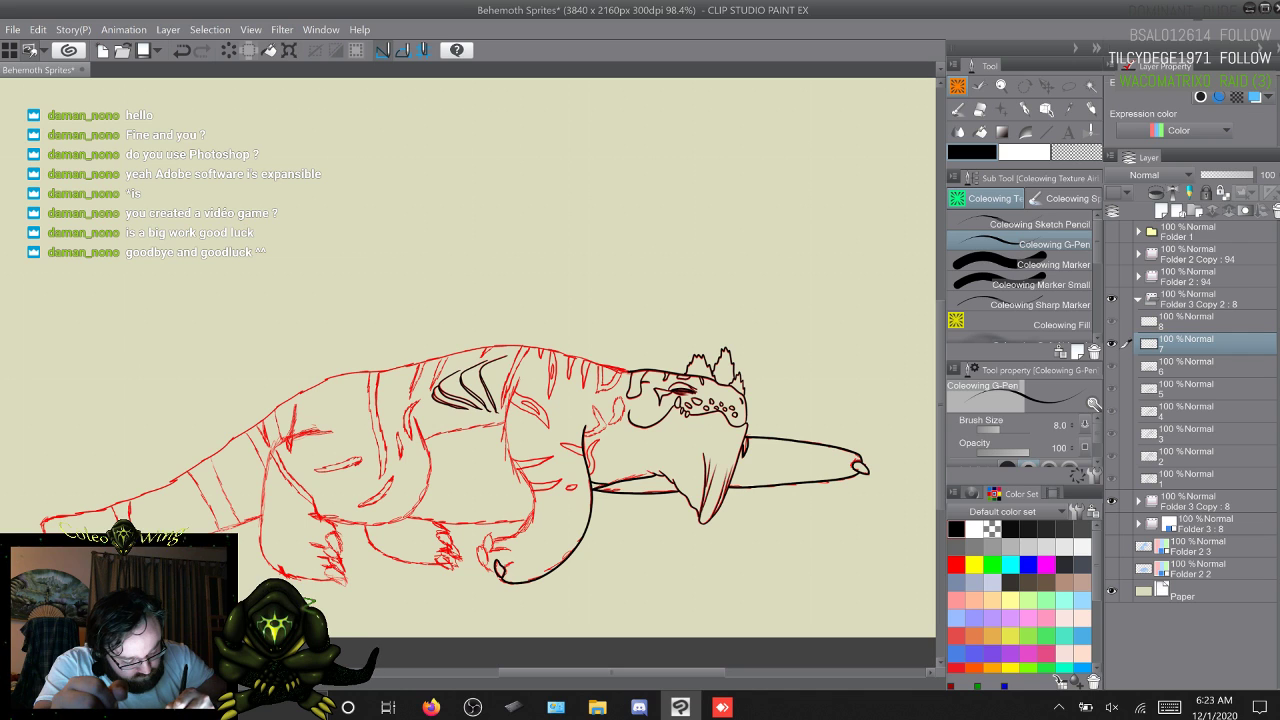
{"action": "key", "text": "ctrl+z"}
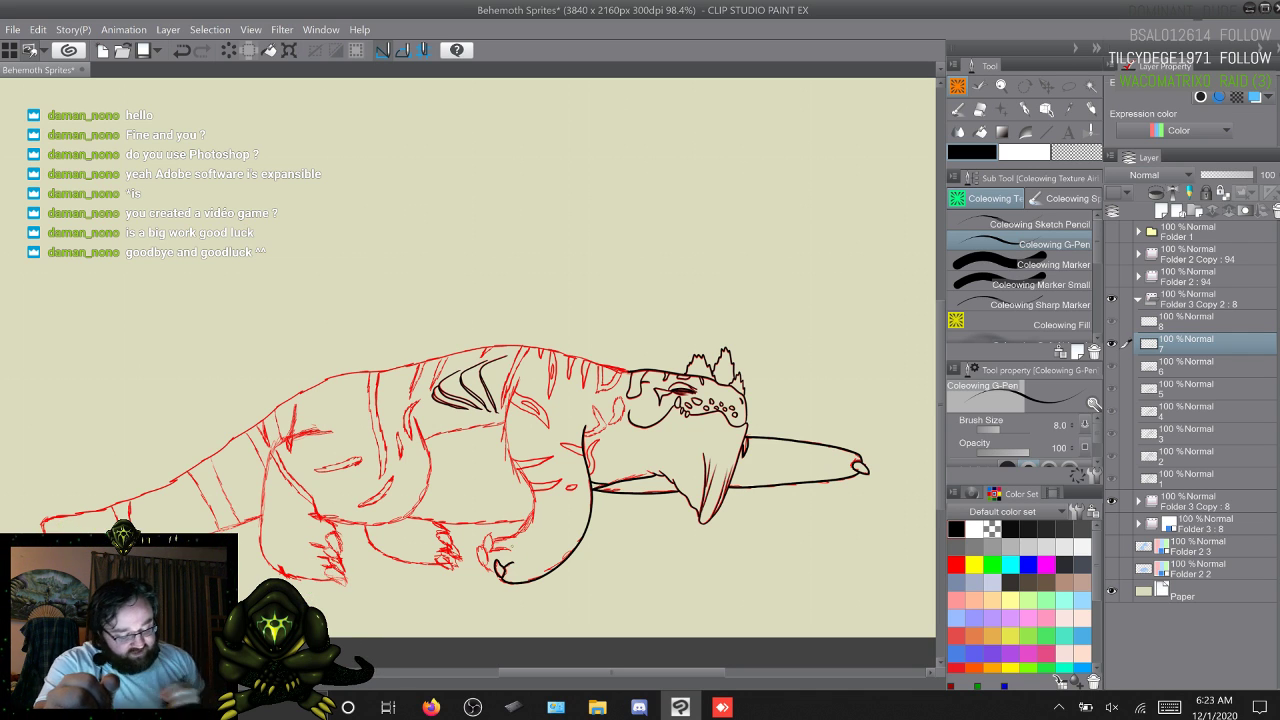
{"action": "left_click_drag", "start_coordinate": [306, 592], "coordinate": [324, 582]}
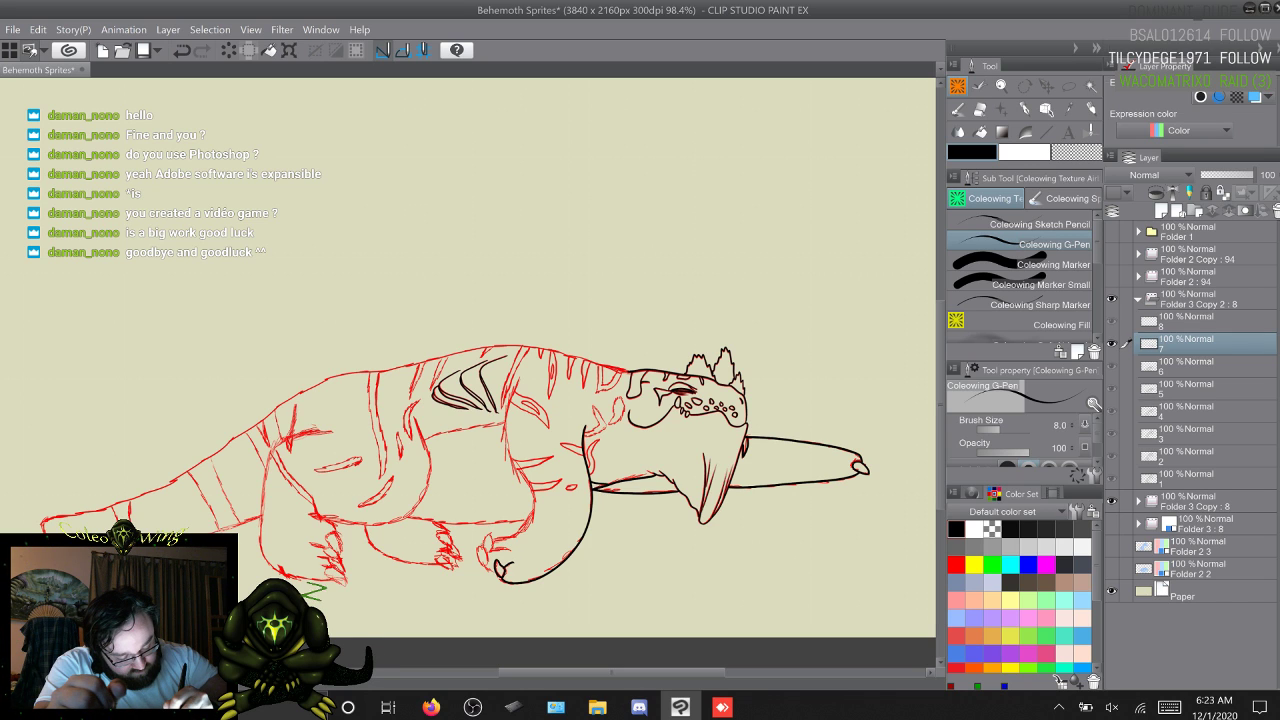
{"action": "key", "text": "ctrl+z"}
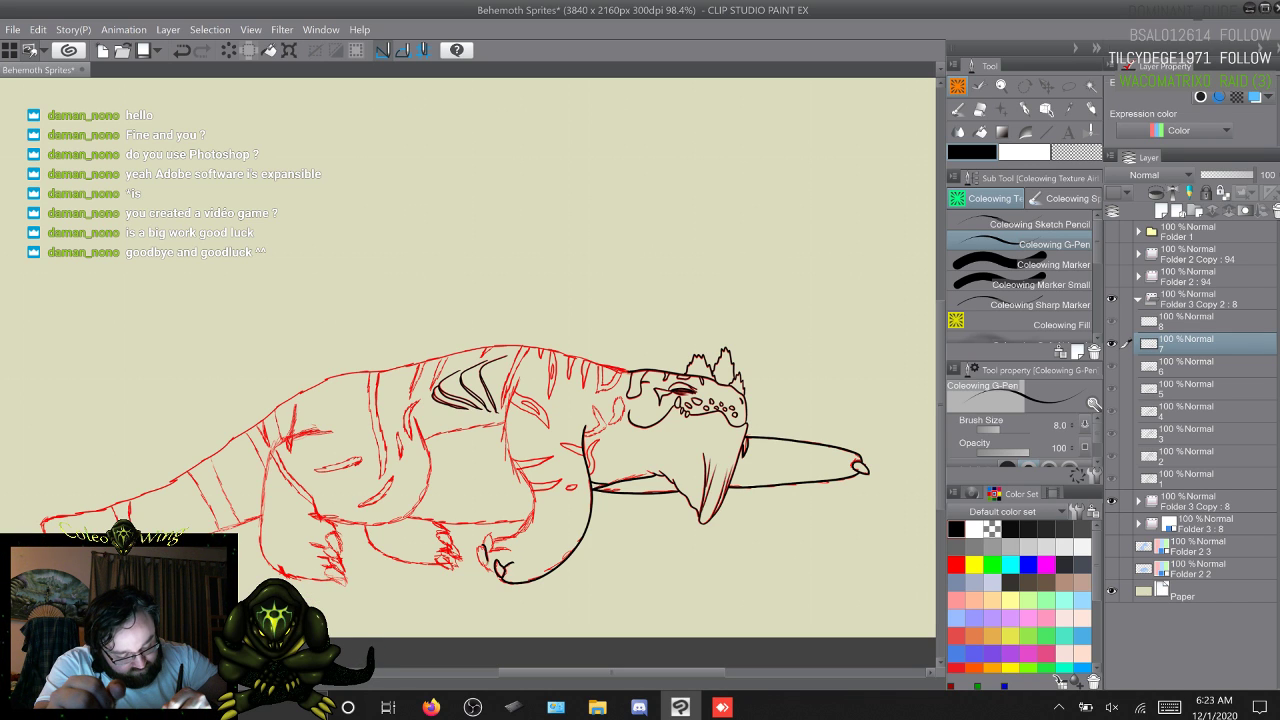
{"action": "left_click_drag", "start_coordinate": [310, 576], "coordinate": [342, 562]}
{"action": "key", "text": "ctrl+z"}
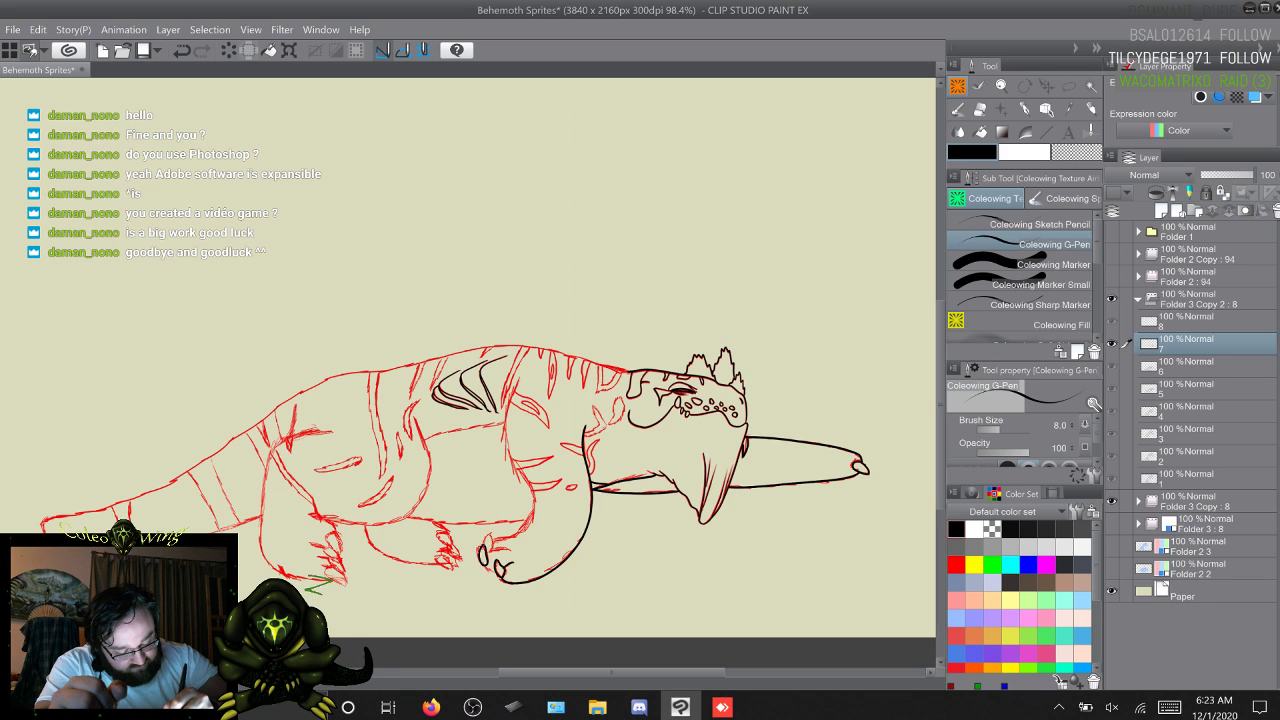
{"action": "key", "text": "ctrl+z"}
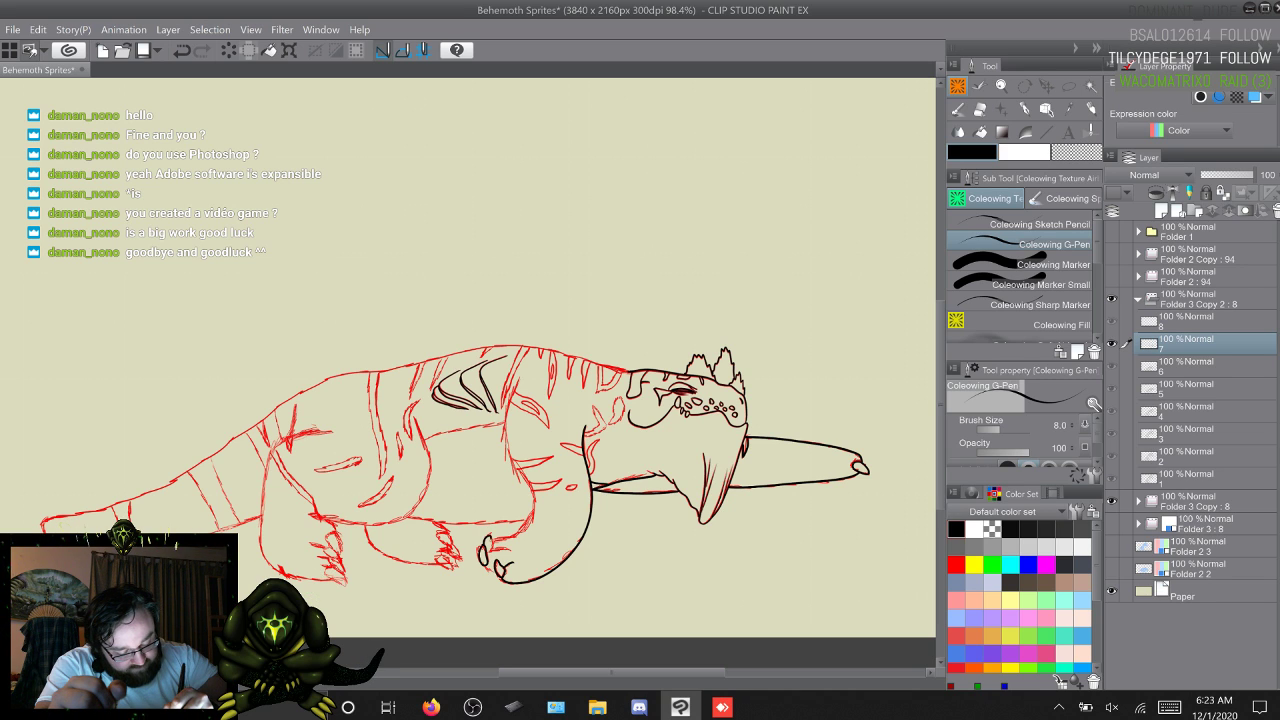
{"action": "key", "text": "ctrl+z"}
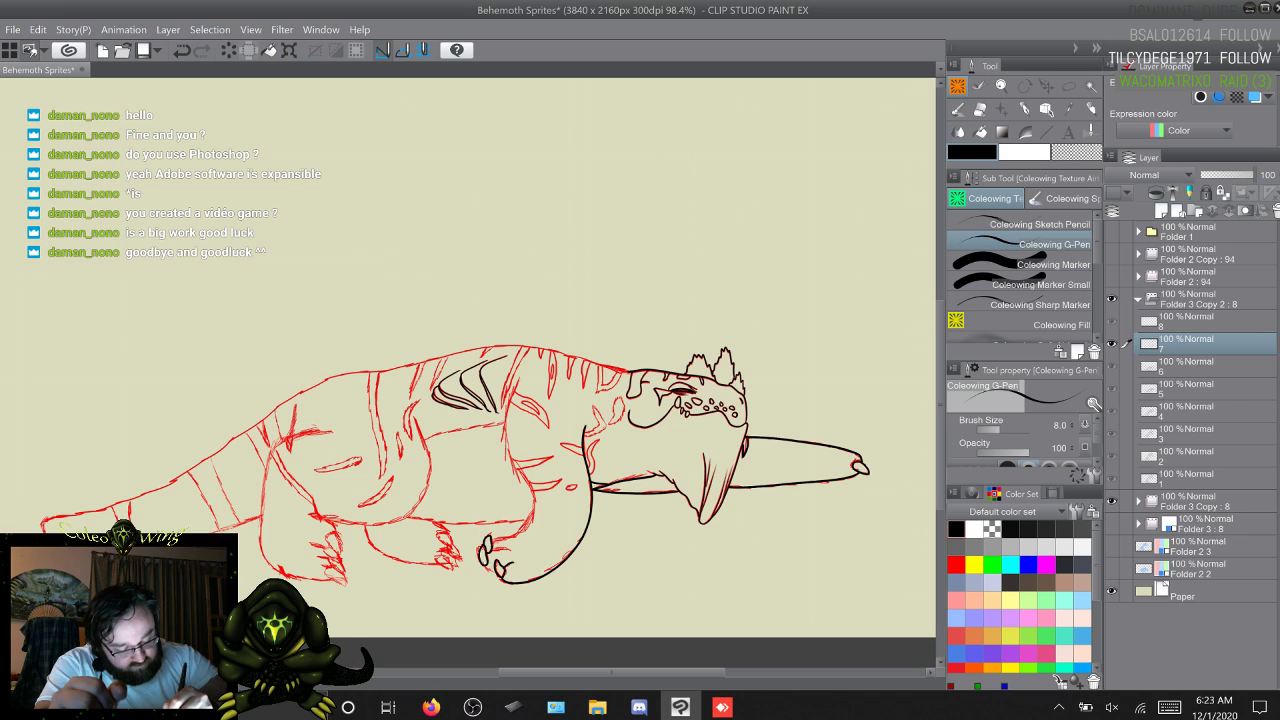
{"action": "left_click_drag", "start_coordinate": [308, 582], "coordinate": [334, 570]}
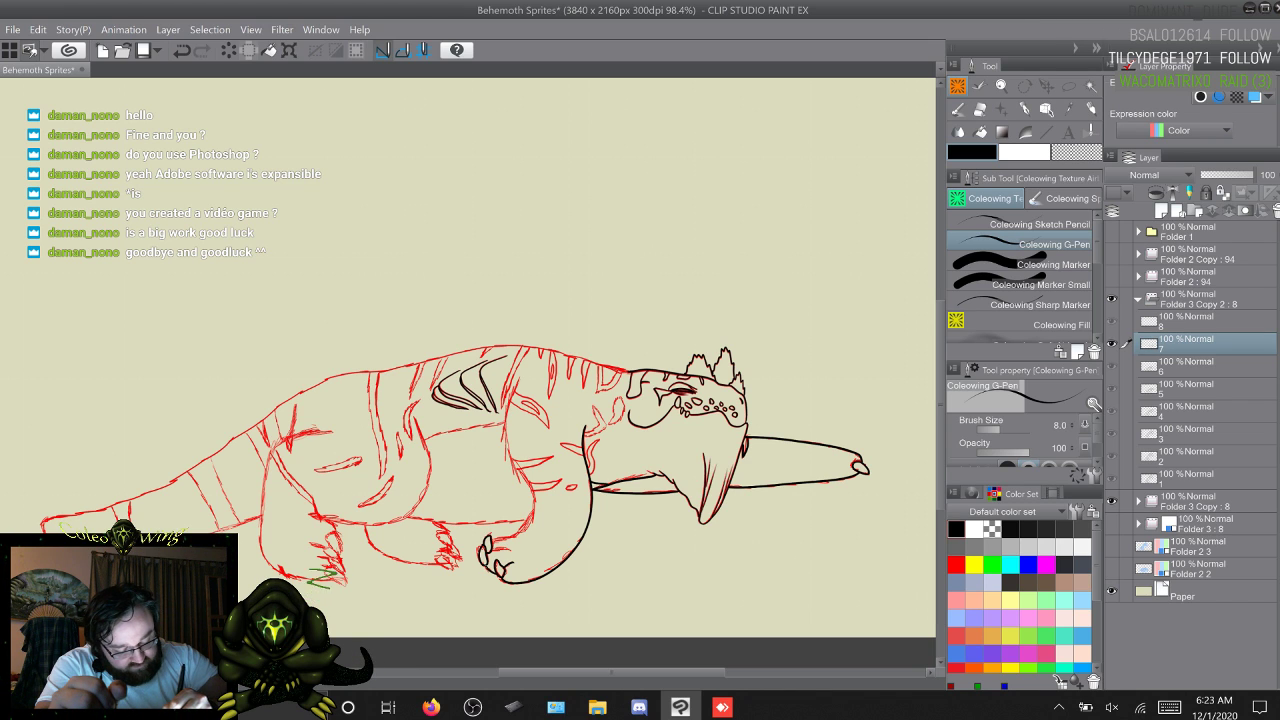
{"action": "key", "text": "ctrl+z"}
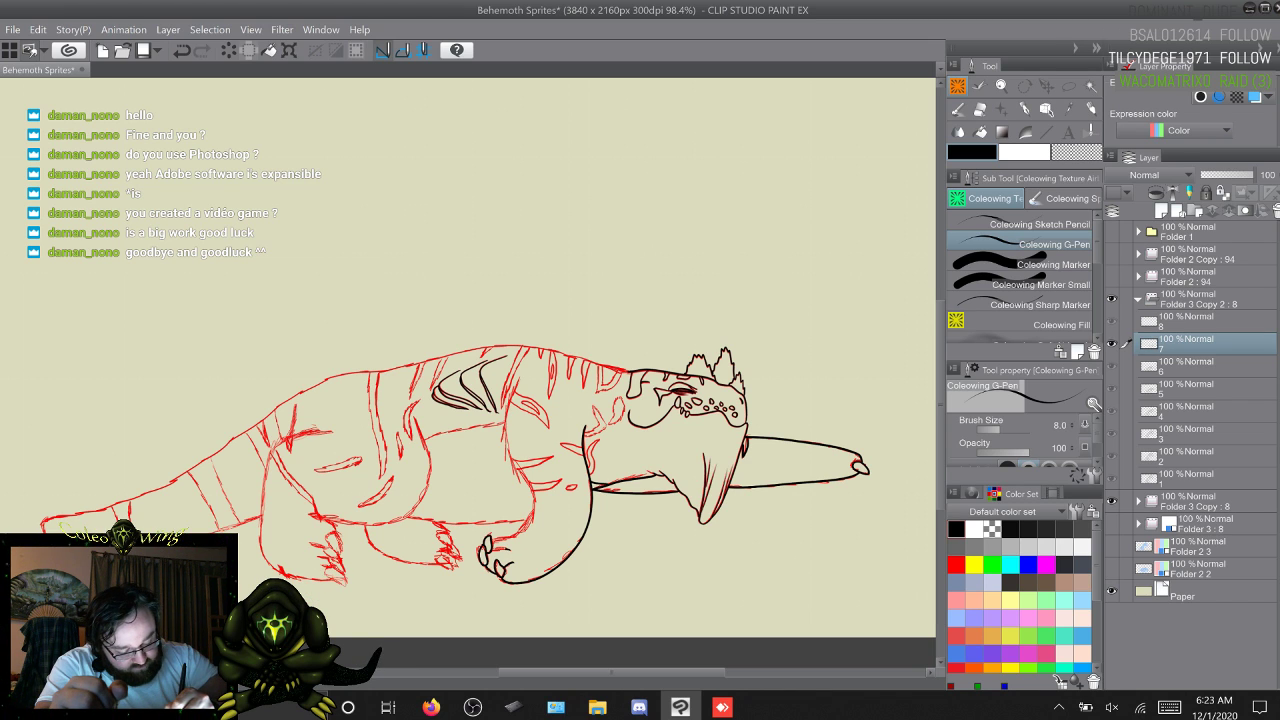
{"action": "left_click_drag", "start_coordinate": [493, 552], "coordinate": [509, 547]}
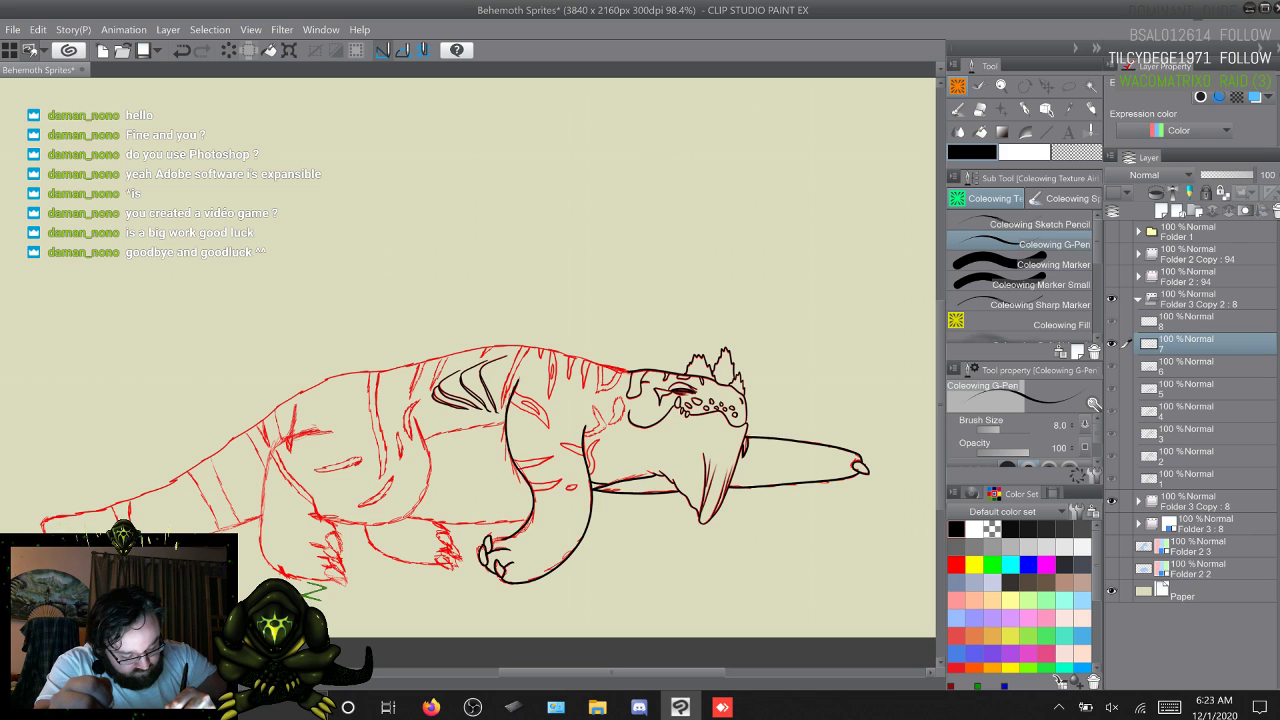
{"action": "left_click_drag", "start_coordinate": [338, 562], "coordinate": [312, 578]}
{"action": "key", "text": "ctrl+z"}
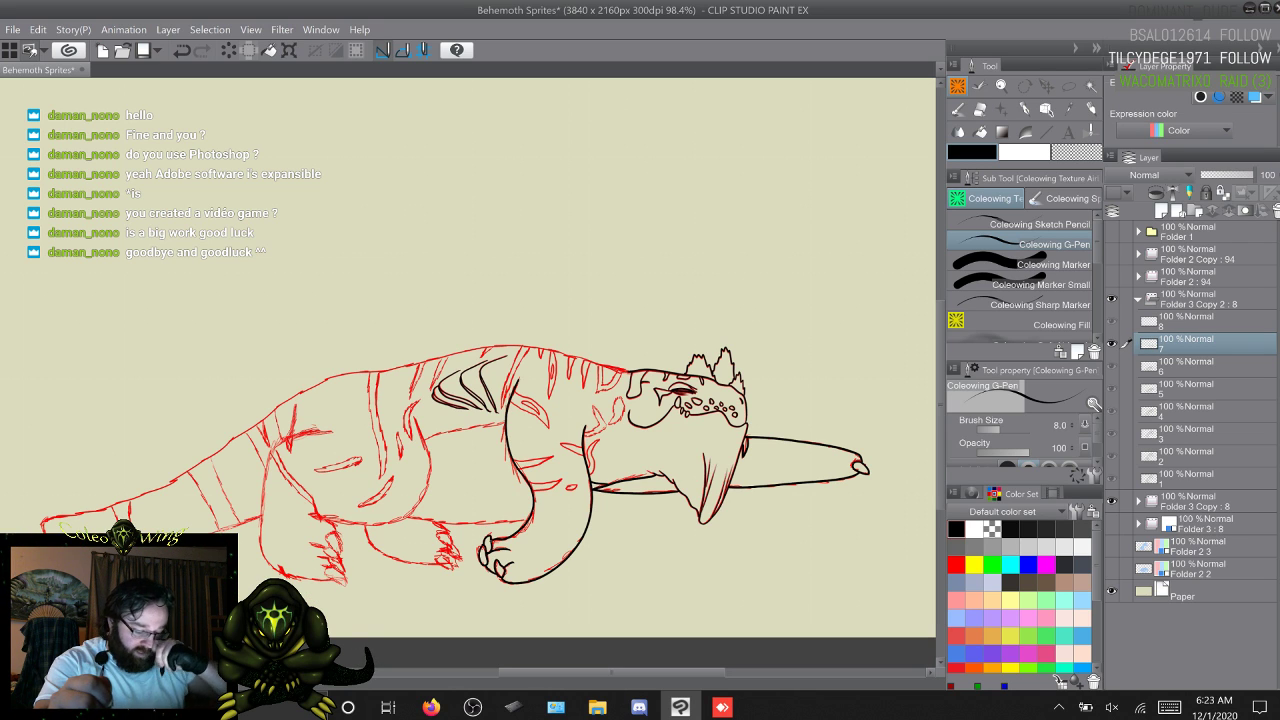
{"action": "left_click_drag", "start_coordinate": [340, 564], "coordinate": [310, 578]}
{"action": "key", "text": "ctrl+z"}
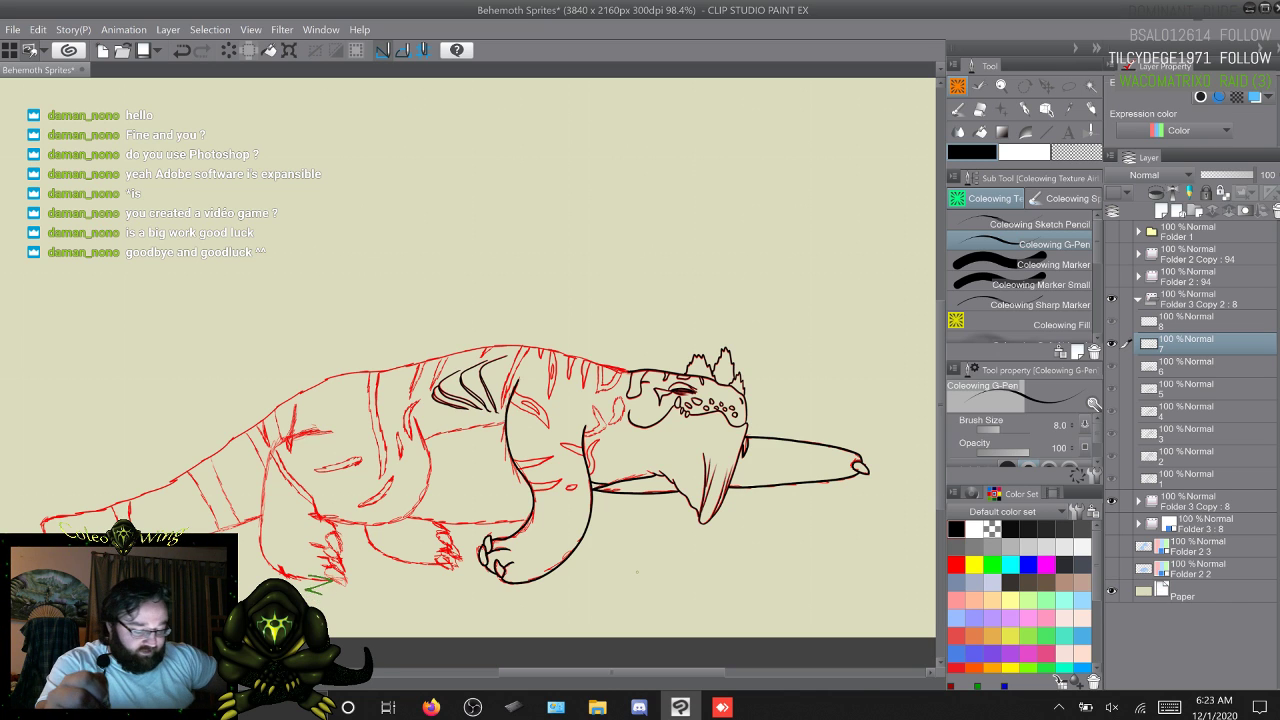
{"action": "key", "text": "ctrl+z"}
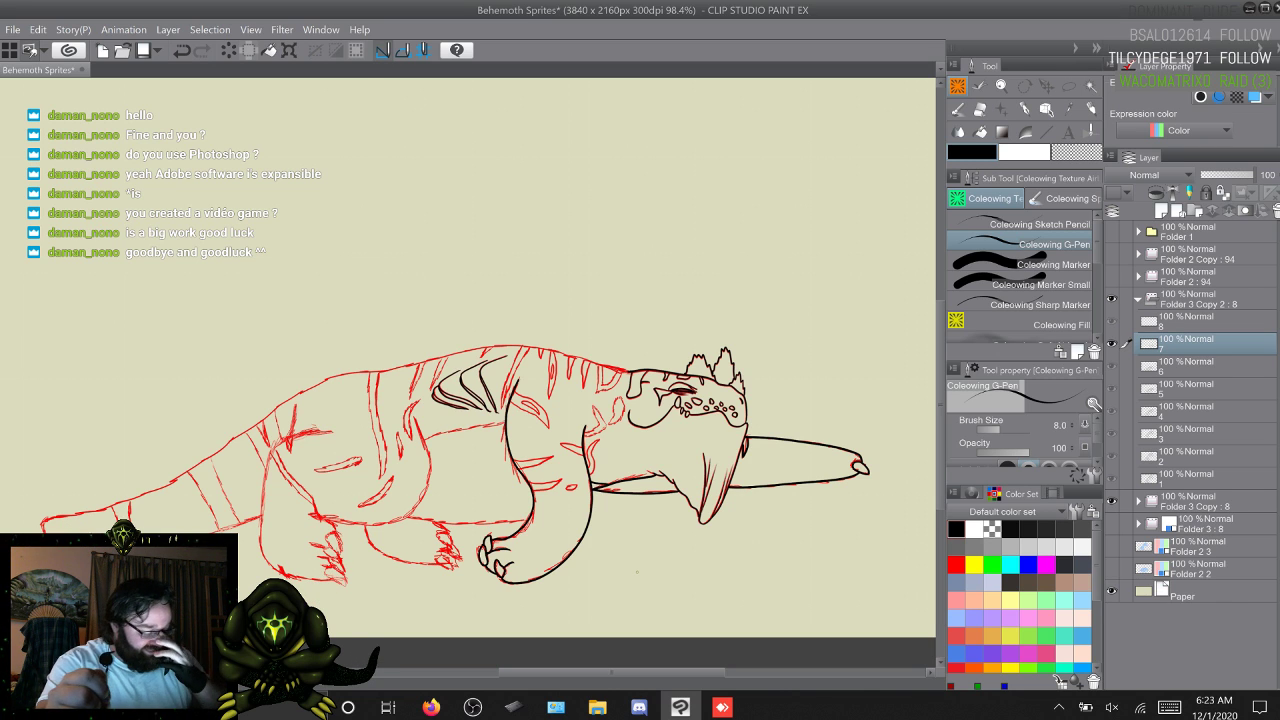
{"action": "left_click_drag", "start_coordinate": [338, 568], "coordinate": [309, 579]}
{"action": "key", "text": "ctrl+z"}
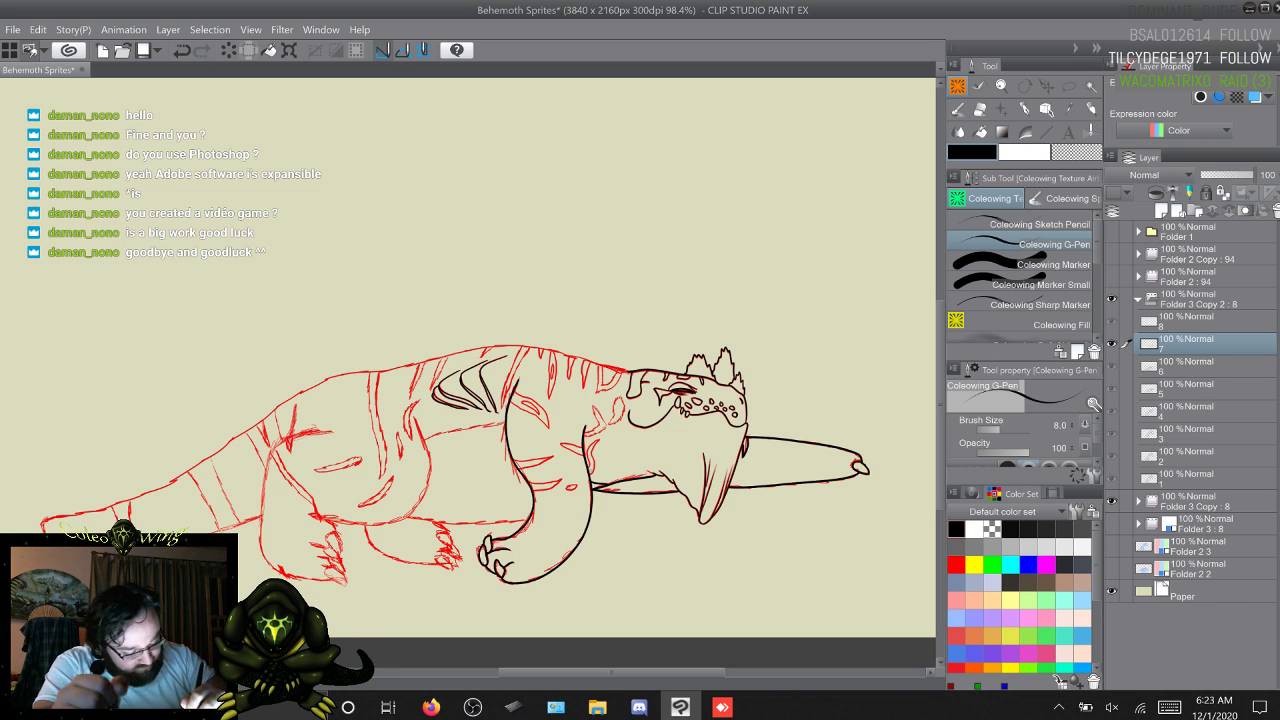
{"action": "left_click_drag", "start_coordinate": [333, 569], "coordinate": [309, 580]}
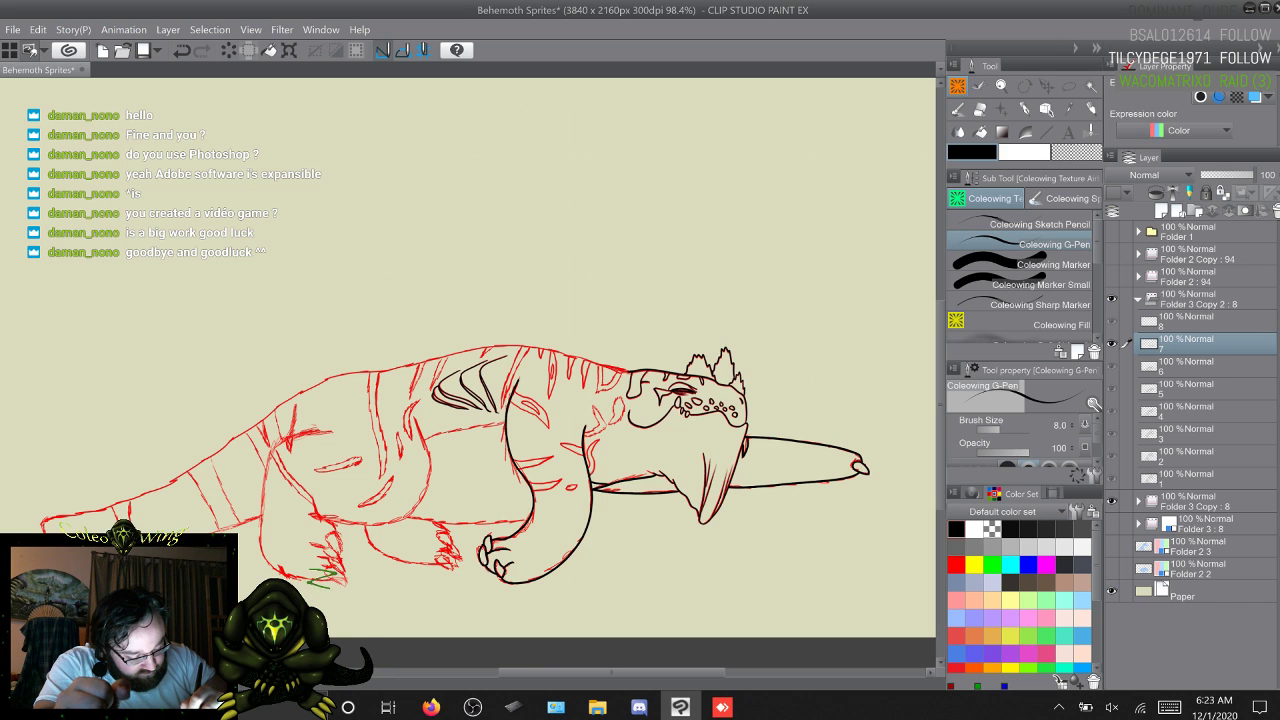
{"action": "key", "text": "ctrl+z"}
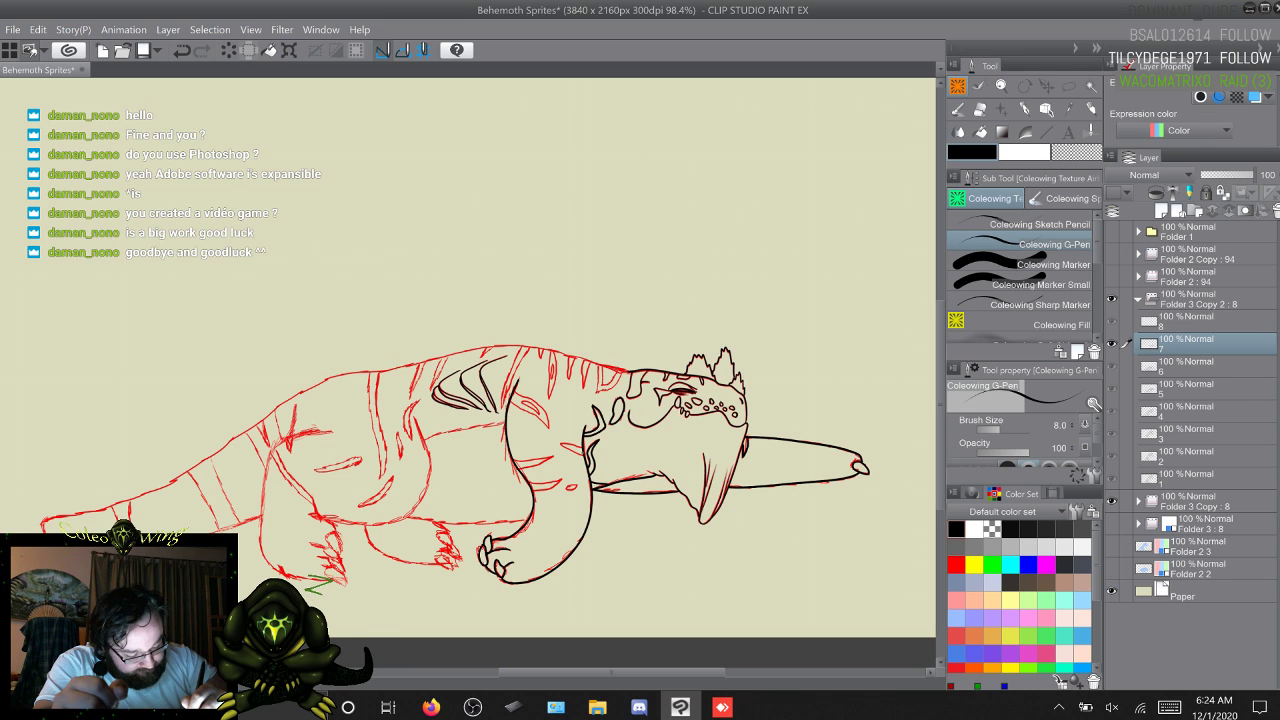
Step: Ink the pointed stripes and the small oval spot on the near foreleg, from the front edge around to the rear edge
{"action": "left_click_drag", "start_coordinate": [560, 444], "coordinate": [584, 450]}
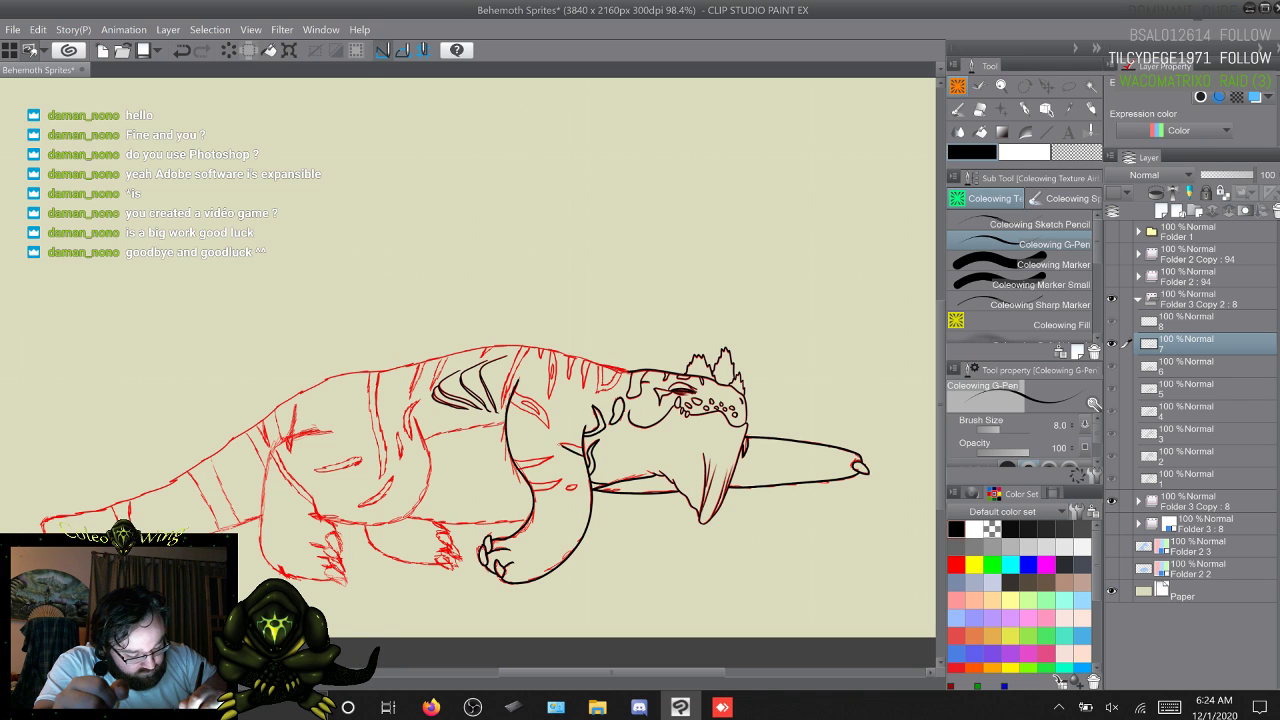
{"action": "key", "text": "ctrl+z"}
{"action": "key", "text": "ctrl+z"}
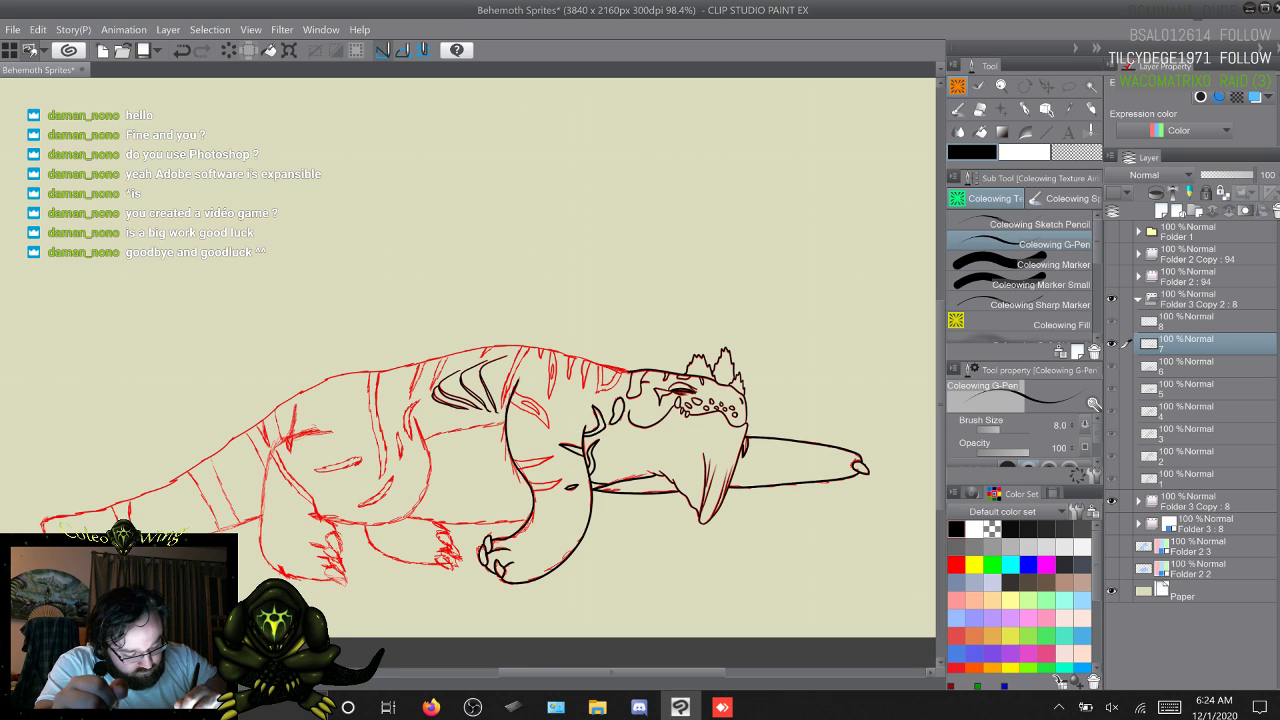
{"action": "key", "text": "ctrl+z"}
{"action": "key", "text": "ctrl+z"}
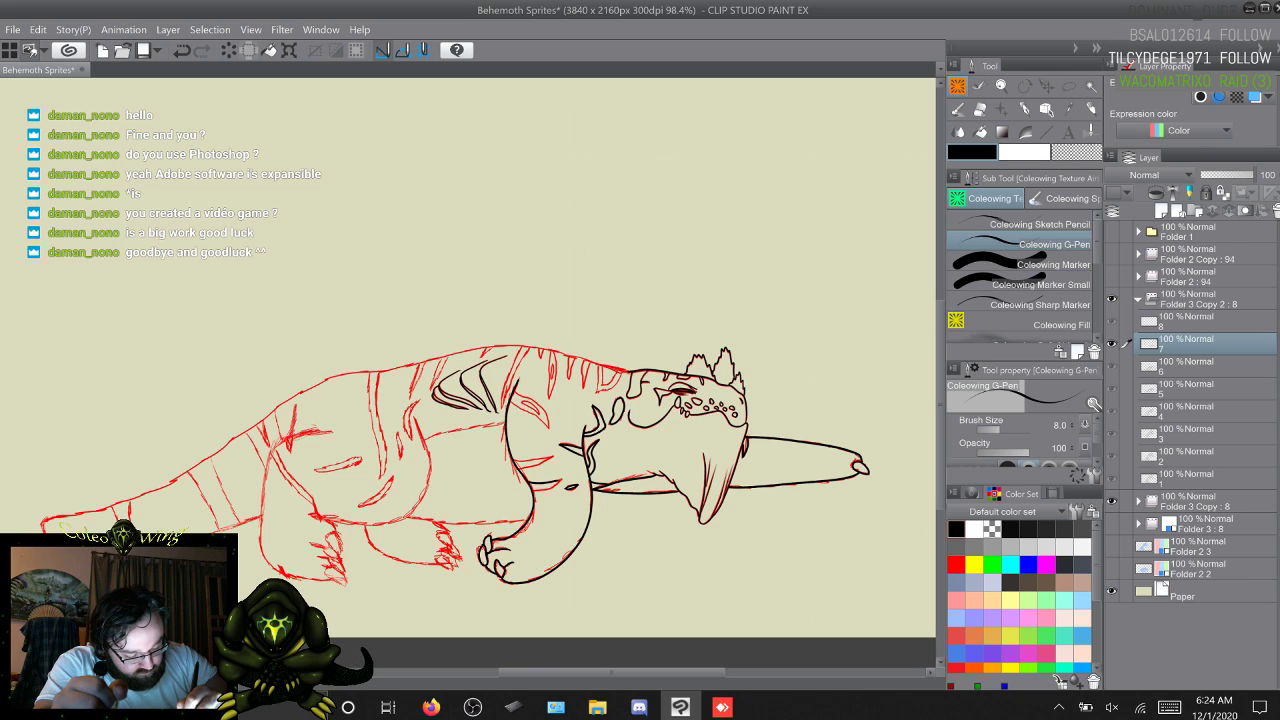
{"action": "left_click_drag", "start_coordinate": [306, 604], "coordinate": [345, 558]}
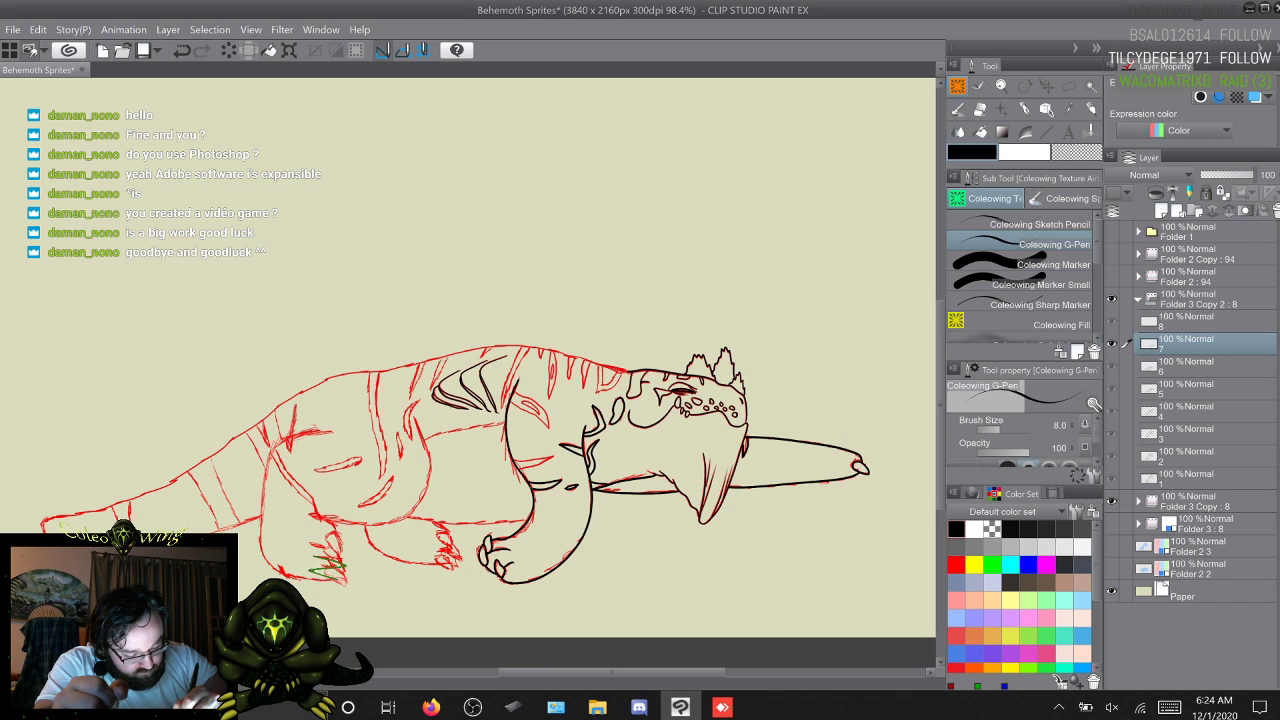
{"action": "key", "text": "ctrl+z"}
{"action": "key", "text": "ctrl+z"}
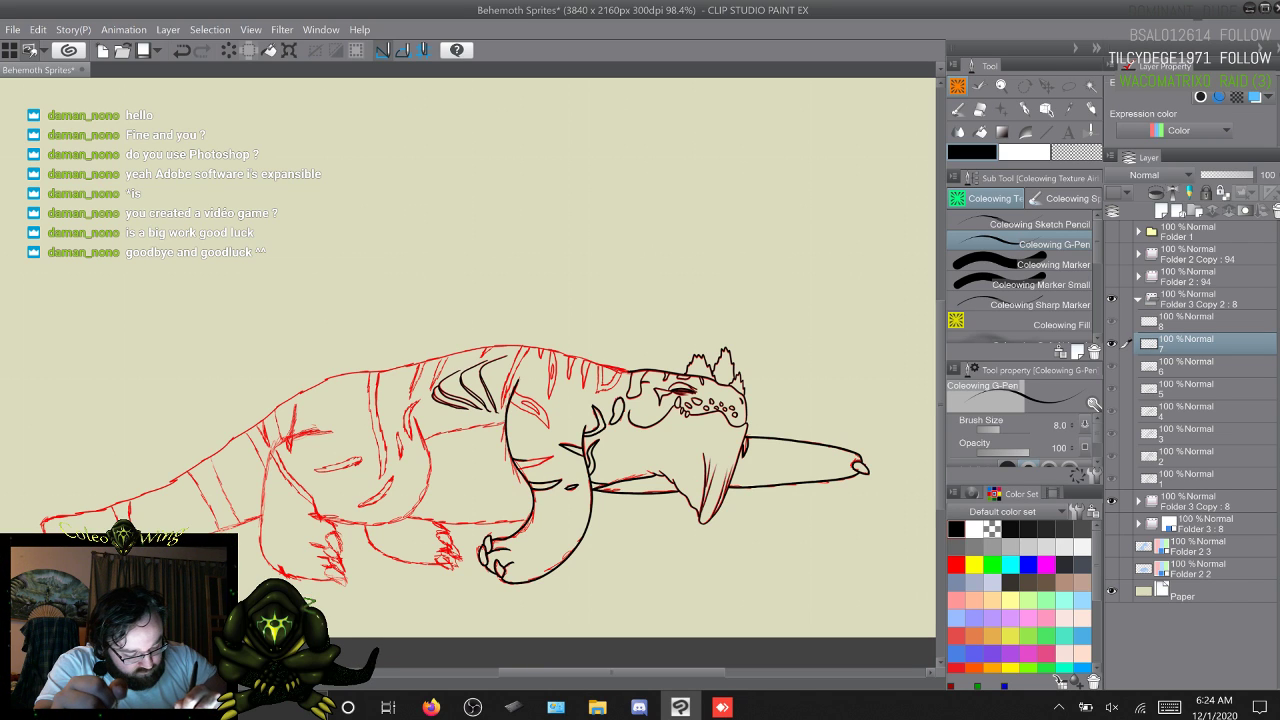
{"action": "left_click_drag", "start_coordinate": [525, 461], "coordinate": [541, 461]}
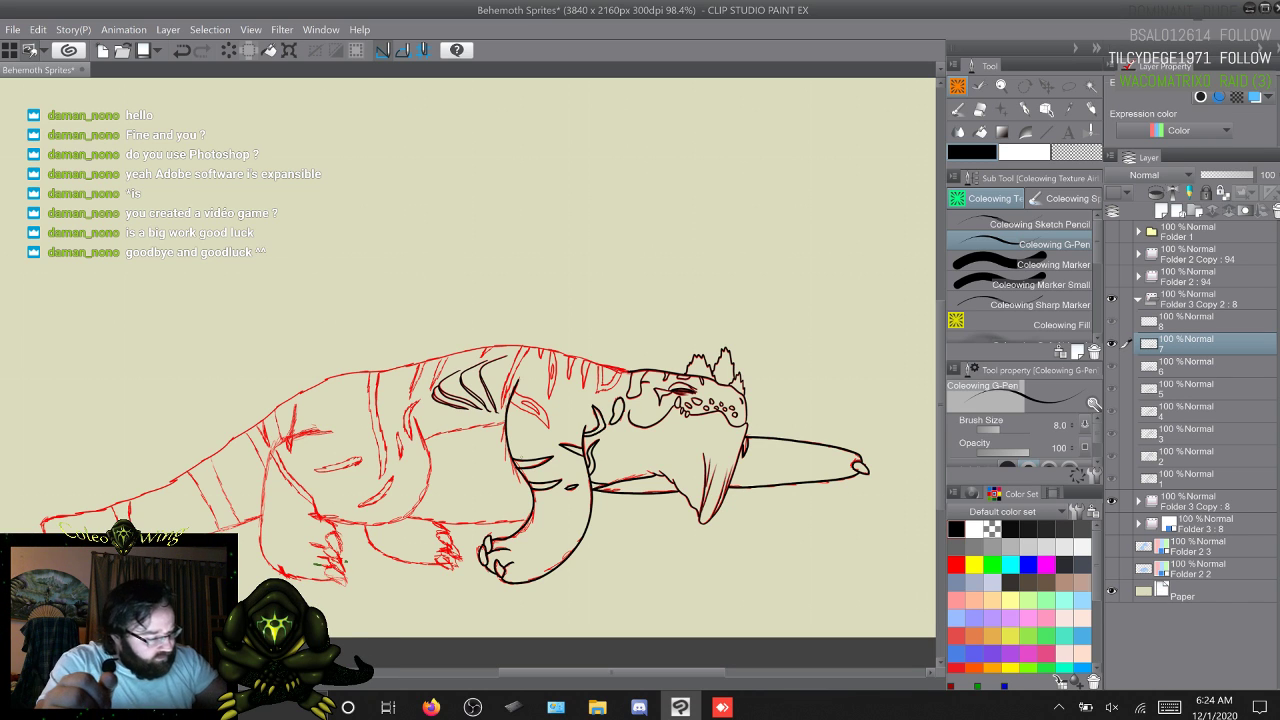
{"action": "key", "text": "ctrl+z"}
{"action": "key", "text": "ctrl+z"}
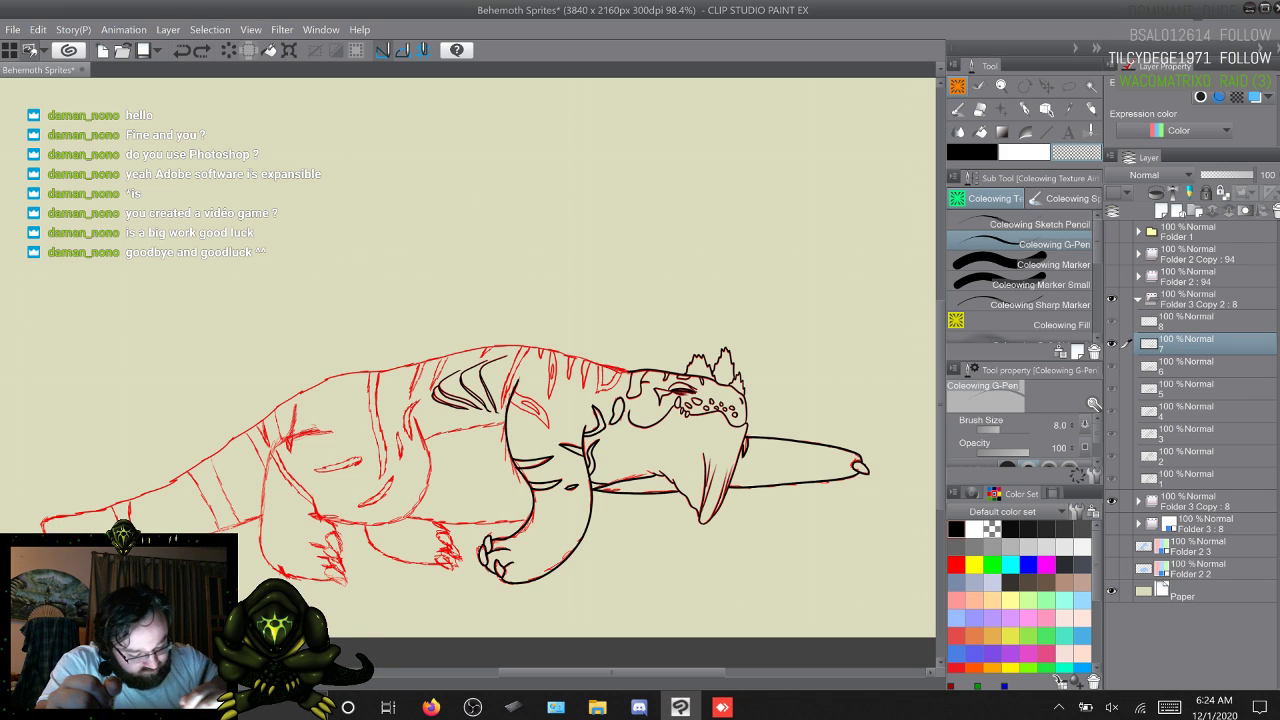
{"action": "left_click_drag", "start_coordinate": [304, 602], "coordinate": [345, 558]}
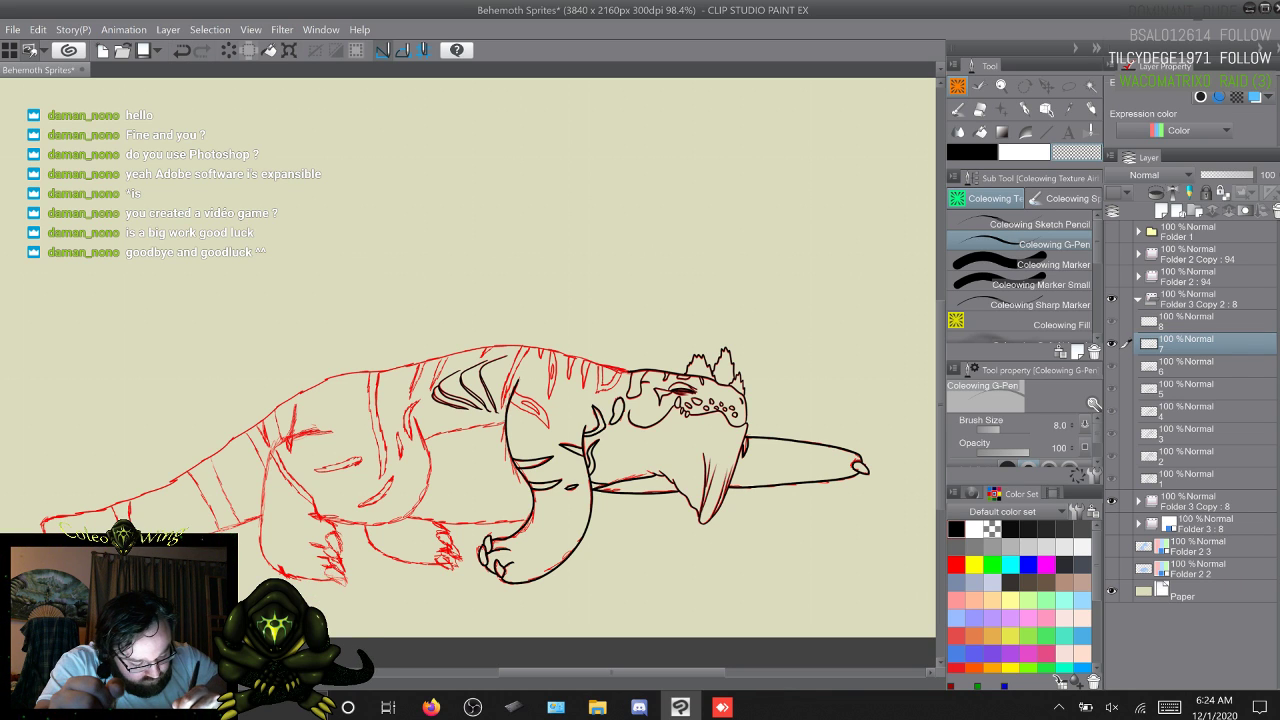
{"action": "key", "text": "ctrl+z"}
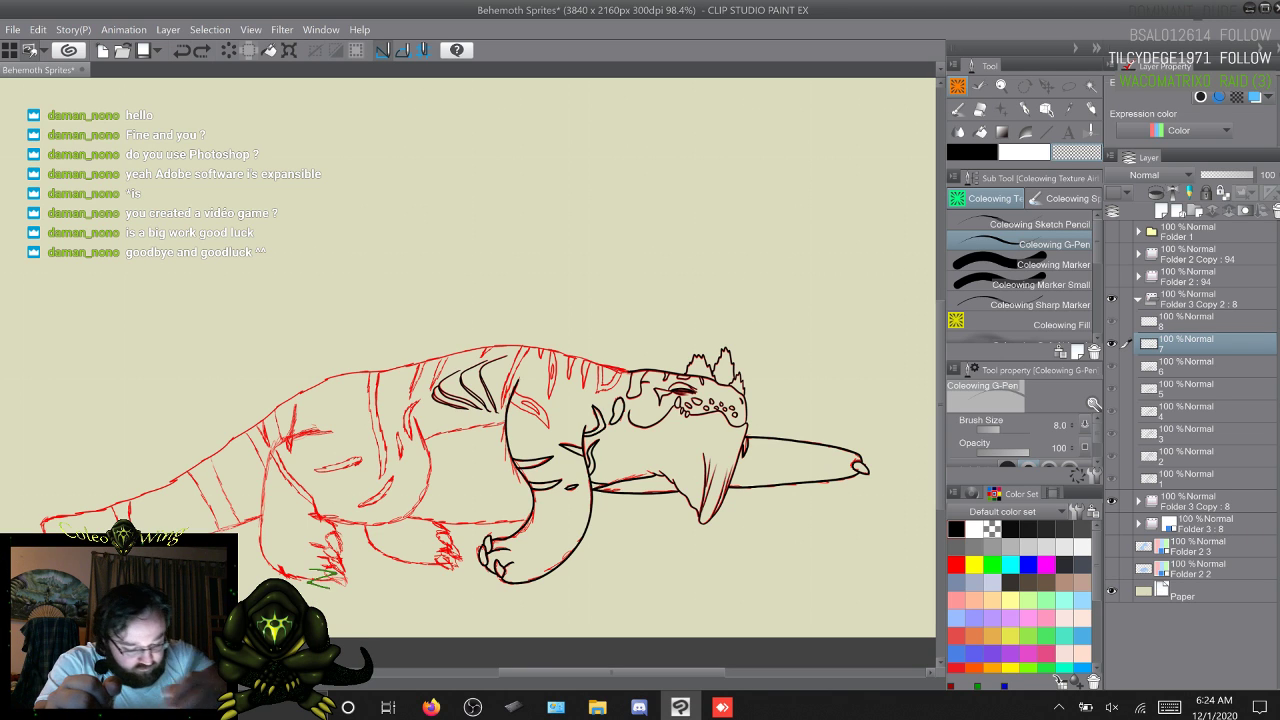
Step: Set the Coleowing G-Pen to draw in black again, and ink the leaf-shaped shoulder marking and the neck's upper contour
{"action": "left_click", "coordinate": [1040, 285]}
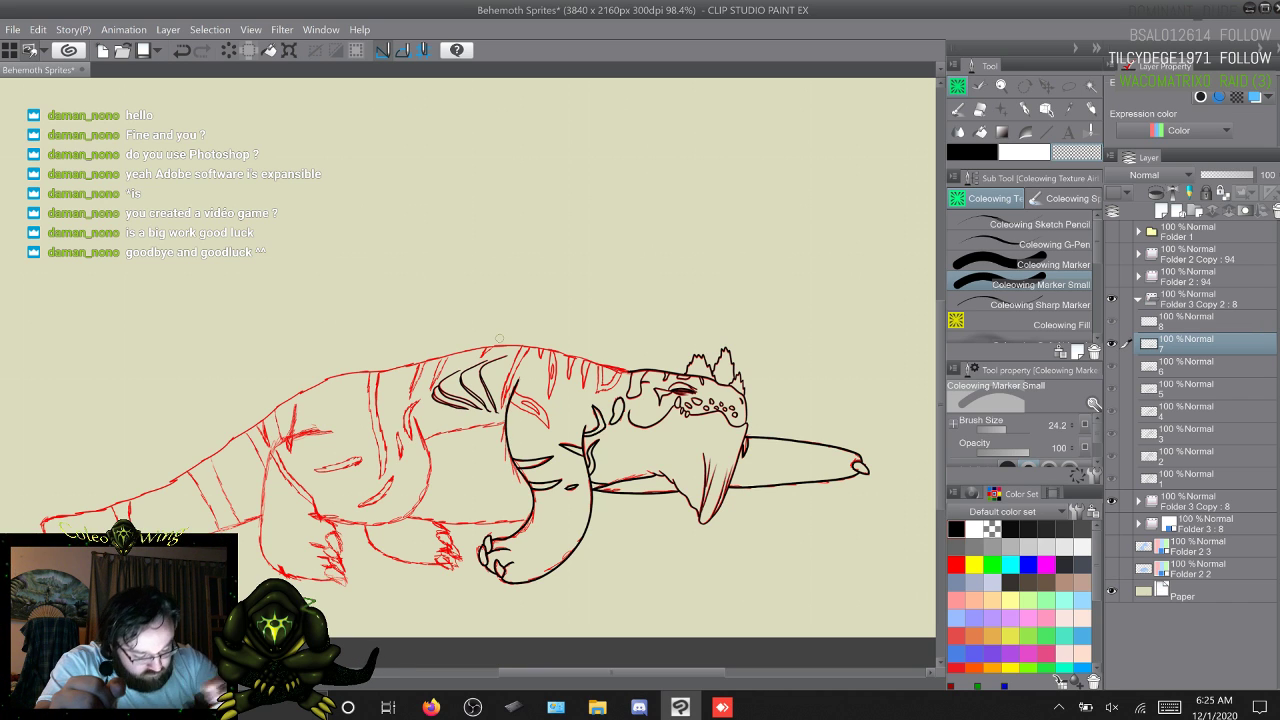
{"action": "left_click", "coordinate": [1040, 244]}
{"action": "left_click", "coordinate": [972, 152]}
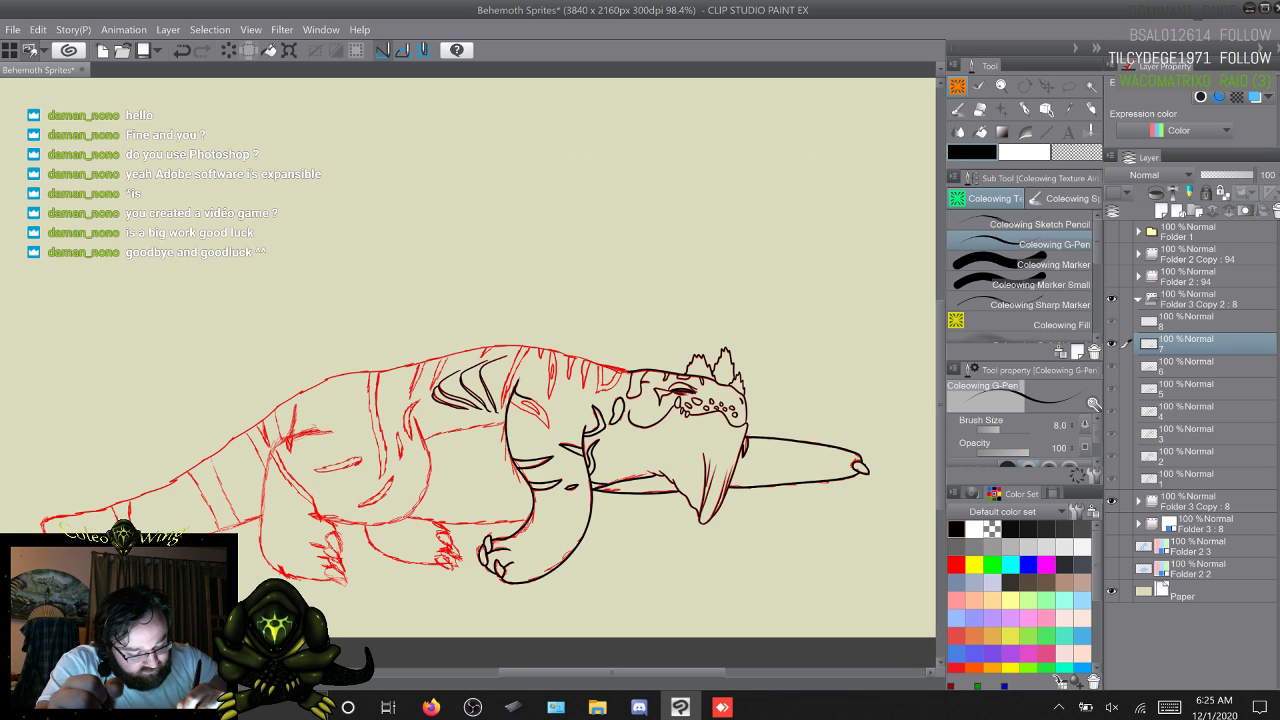
{"action": "left_click_drag", "start_coordinate": [310, 578], "coordinate": [340, 564]}
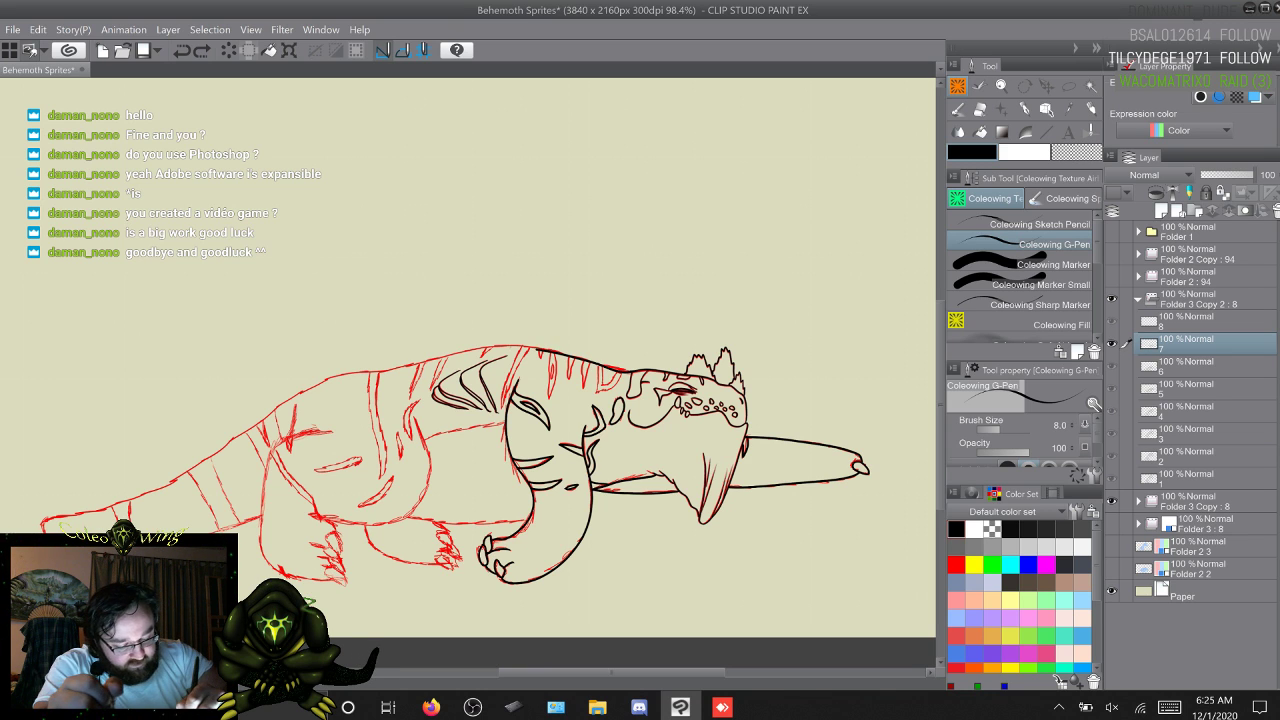
Step: Ink the back contour from the shoulders to the tail tip, plus the near hind leg's rear outline from the hip down to the heel
{"action": "mouse_move", "coordinate": [496, 348]}
{"action": "left_mouse_down"}
{"action": "mouse_move", "coordinate": [330, 376]}
{"action": "mouse_move", "coordinate": [240, 440]}
{"action": "left_mouse_up"}
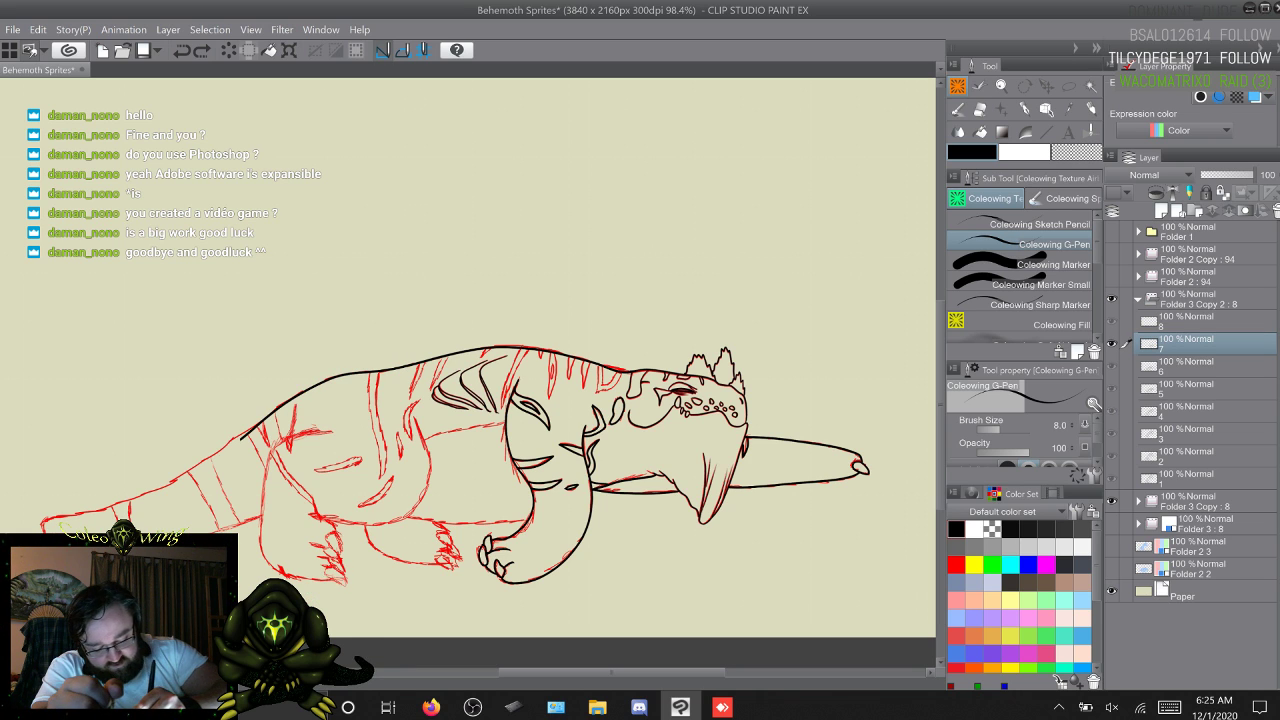
{"action": "left_click_drag", "start_coordinate": [188, 472], "coordinate": [42, 526]}
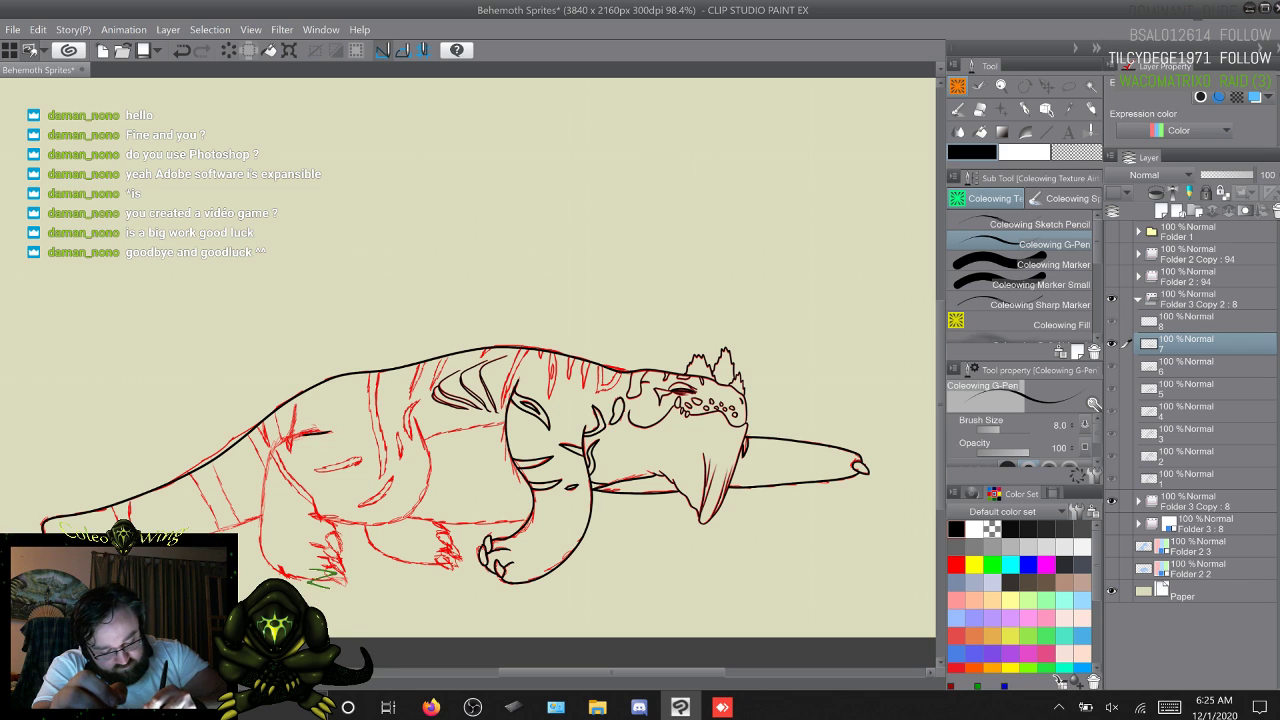
{"action": "mouse_move", "coordinate": [270, 458]}
{"action": "left_mouse_down"}
{"action": "mouse_move", "coordinate": [261, 530]}
{"action": "mouse_move", "coordinate": [274, 566]}
{"action": "mouse_move", "coordinate": [340, 560]}
{"action": "mouse_move", "coordinate": [284, 567]}
{"action": "left_mouse_up"}
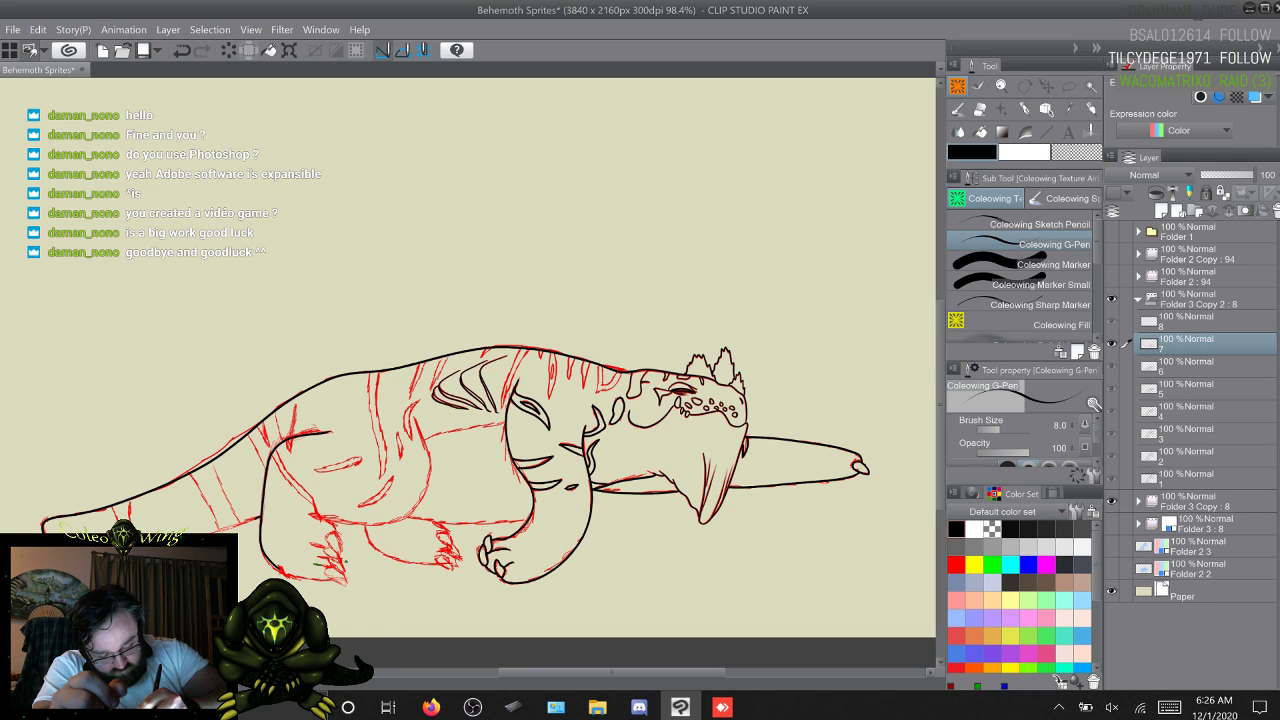
Step: Ink the tail's underside and the crosswise bands along the tail
{"action": "left_click_drag", "start_coordinate": [228, 528], "coordinate": [212, 534]}
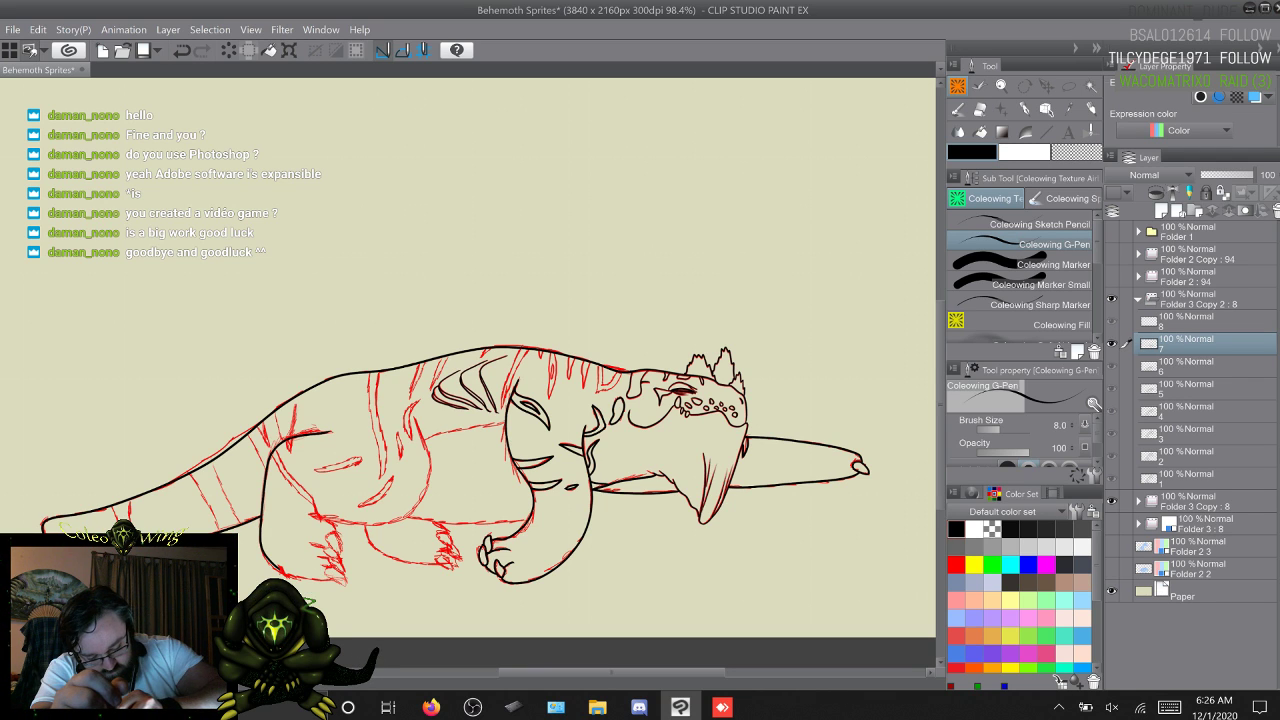
{"action": "key", "text": "ctrl+z"}
{"action": "key", "text": "ctrl+z"}
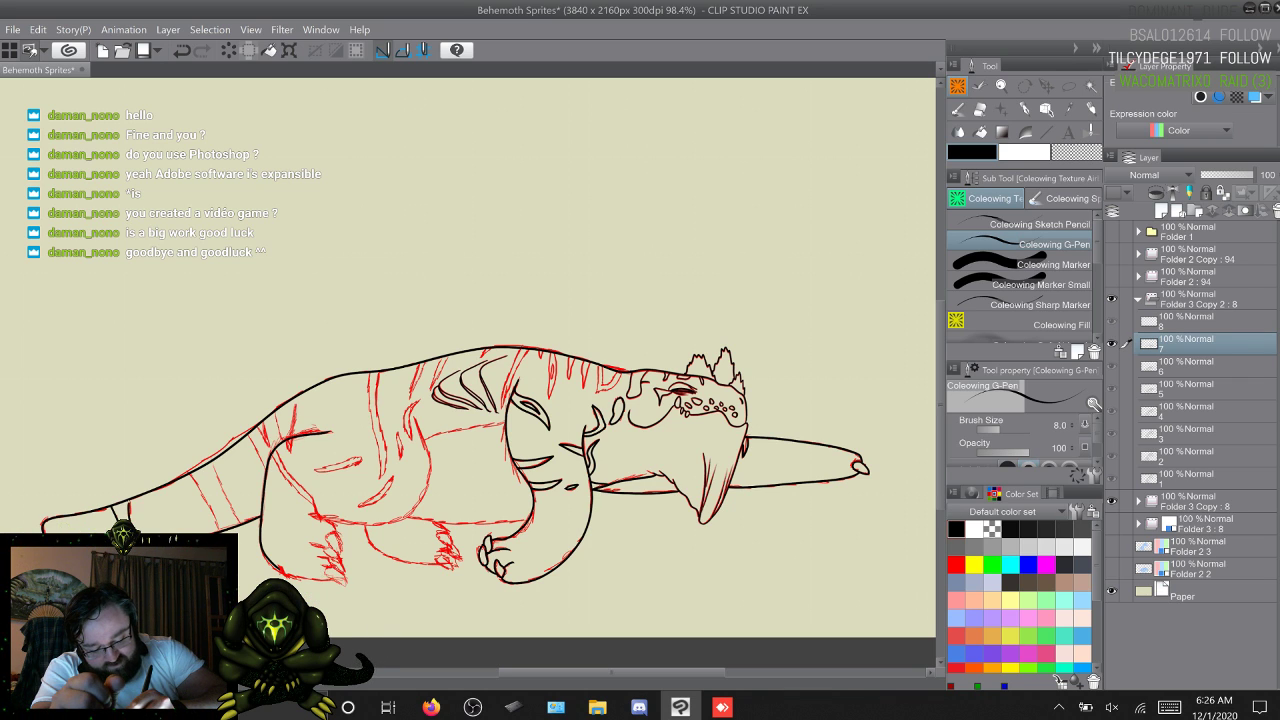
{"action": "left_click_drag", "start_coordinate": [131, 500], "coordinate": [129, 522]}
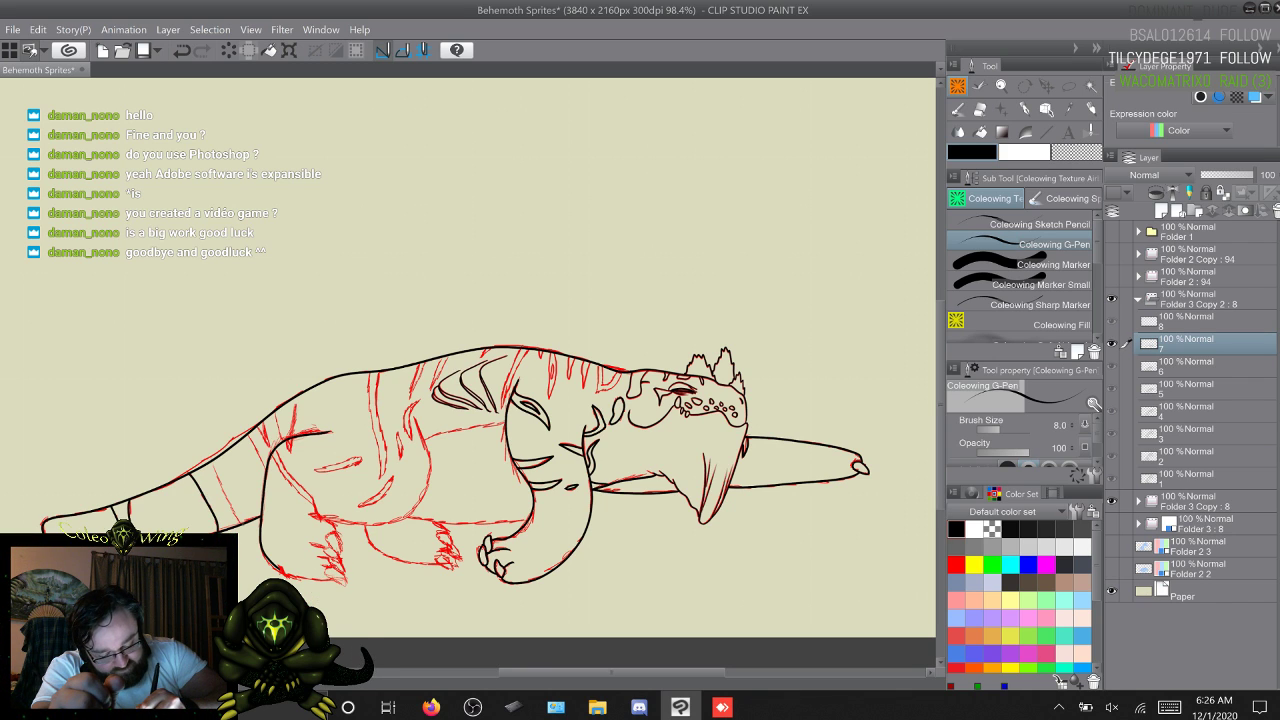
{"action": "left_click_drag", "start_coordinate": [239, 518], "coordinate": [213, 463]}
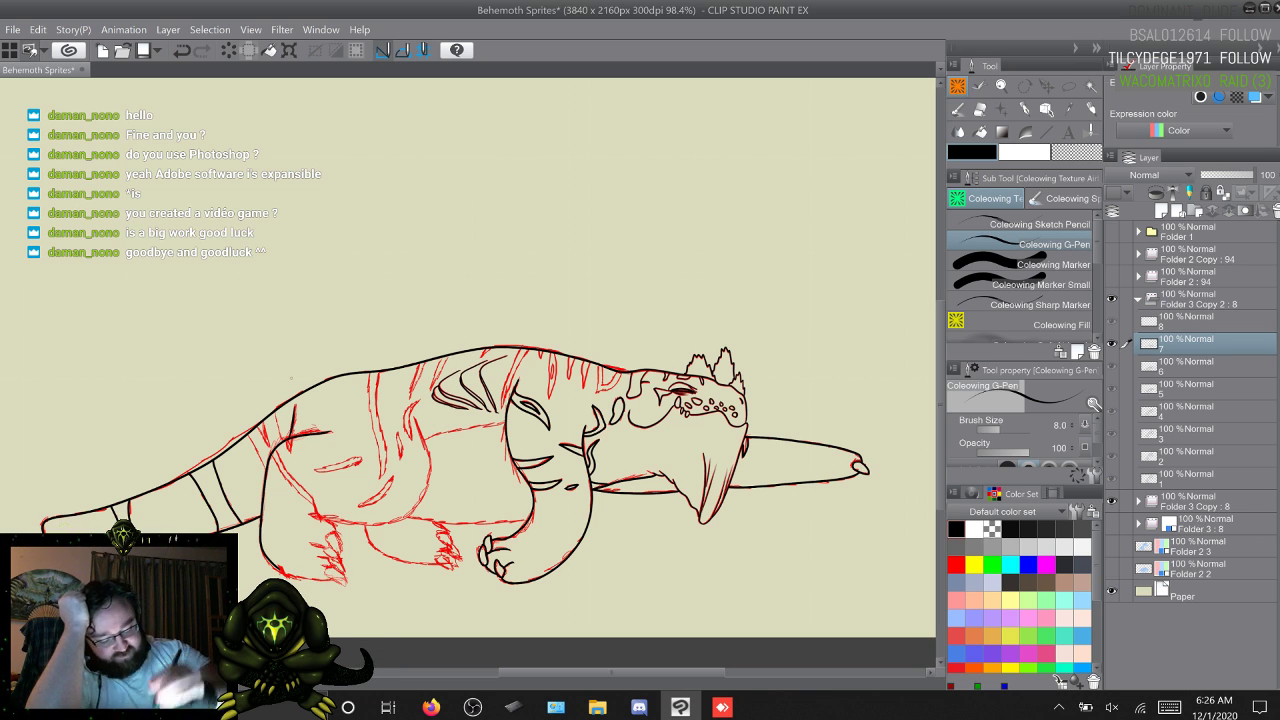
Step: Ink the stripes at the tail base and the near hind leg's lower front edge with its upper toes and claws
{"action": "left_click_drag", "start_coordinate": [306, 604], "coordinate": [334, 572]}
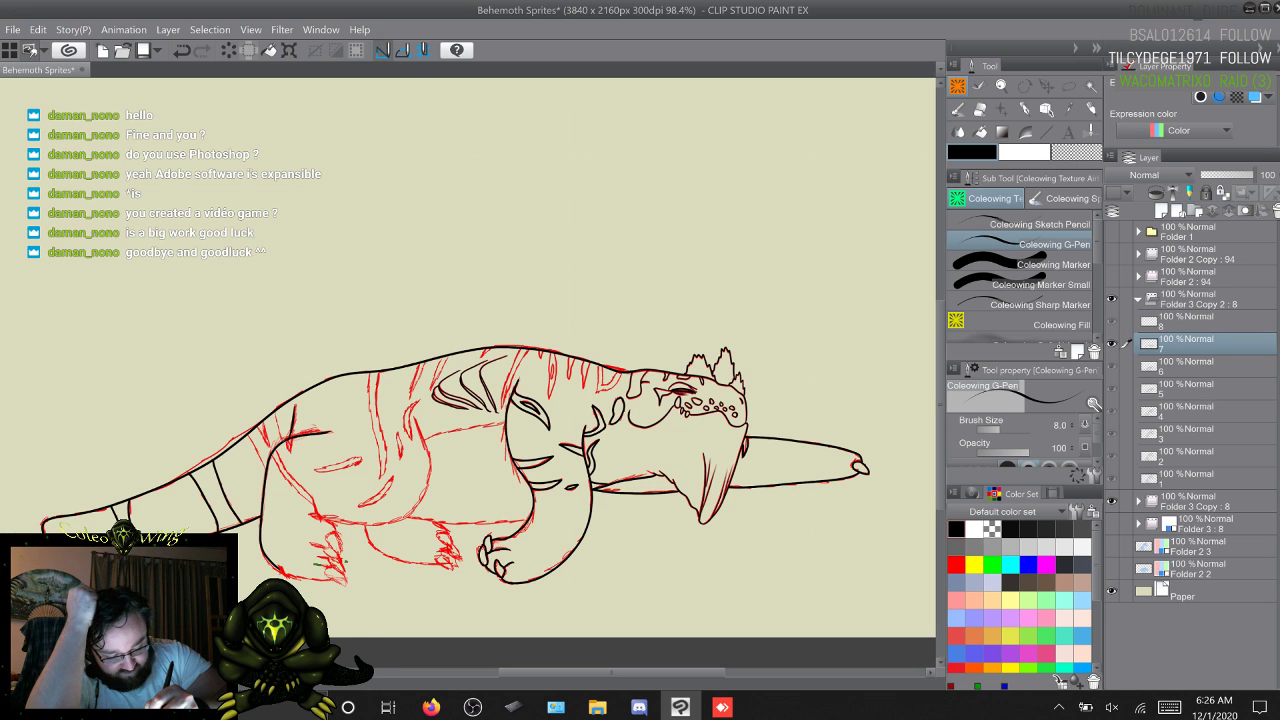
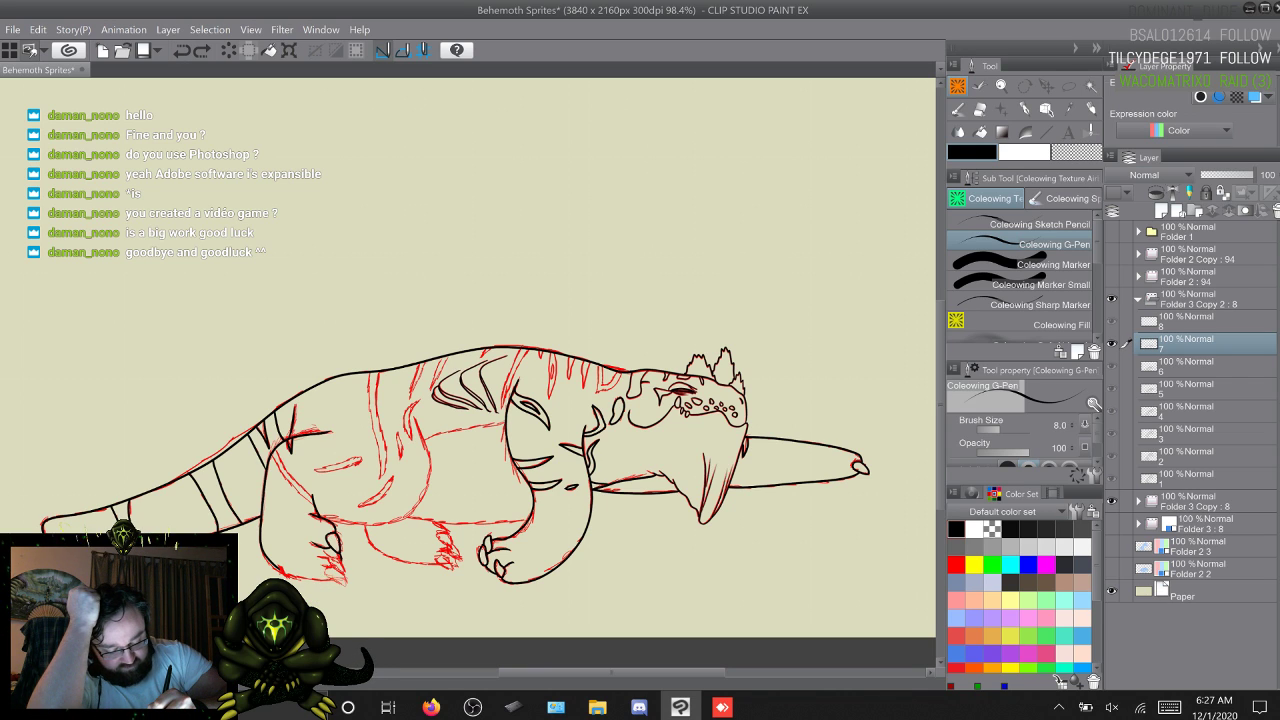
{"action": "left_click_drag", "start_coordinate": [324, 546], "coordinate": [338, 557]}
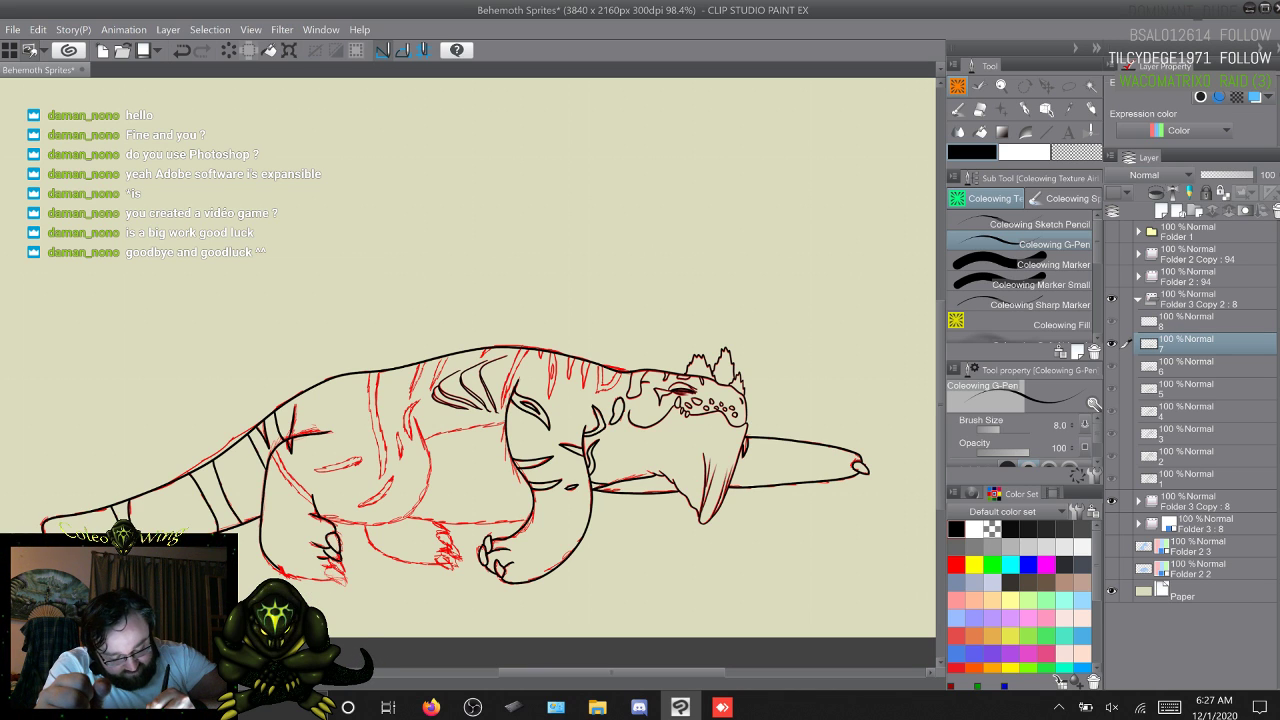
{"action": "key", "text": "ctrl+z"}
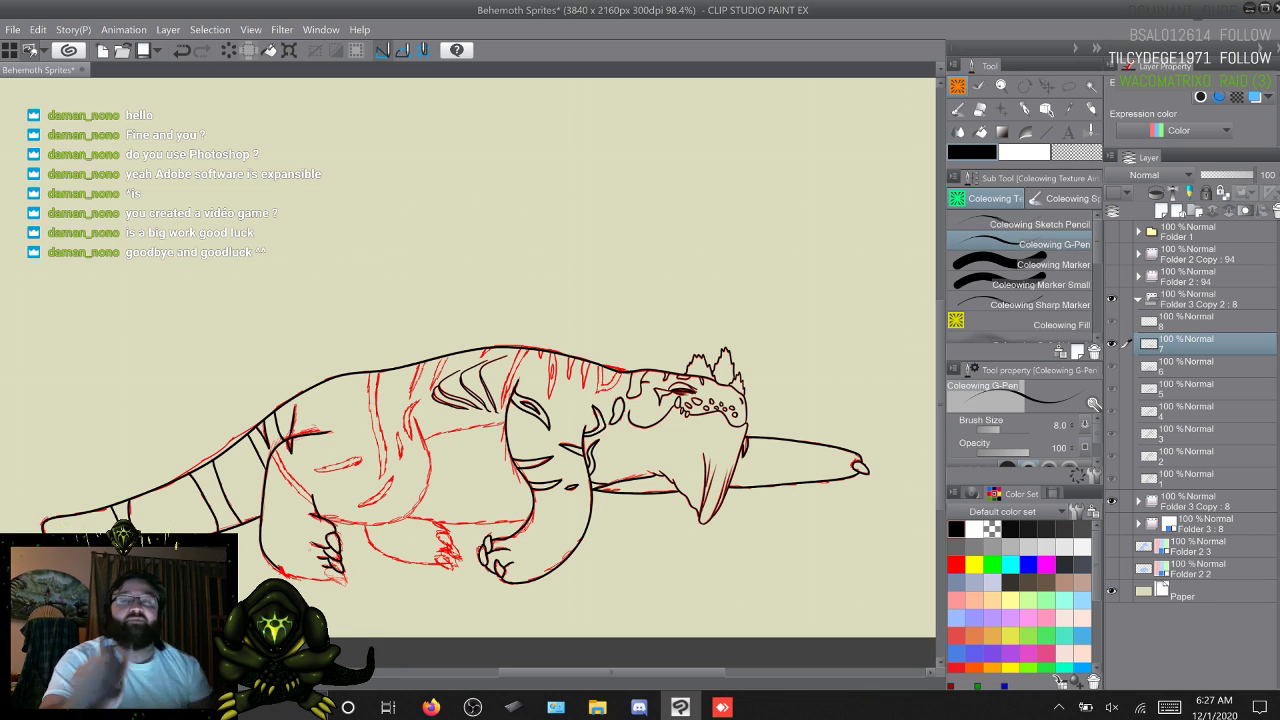
{"action": "key", "text": "ctrl+z"}
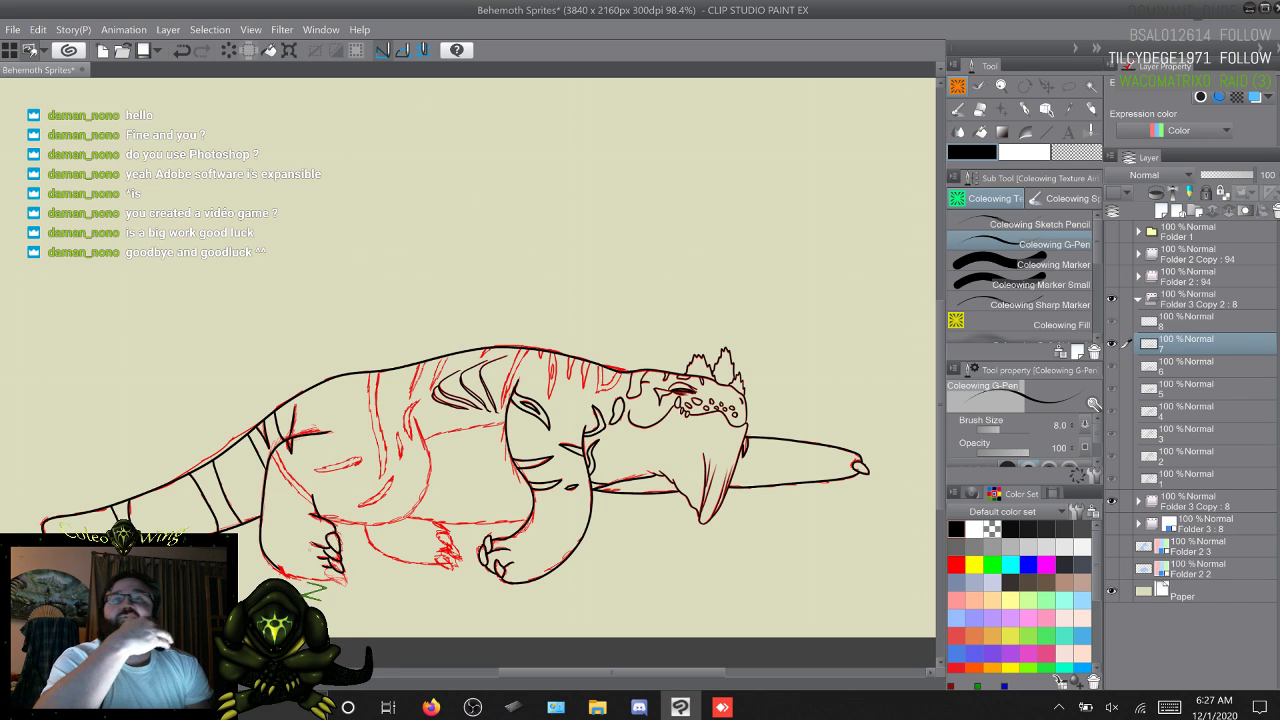
Step: Finish inking the near hind foot's lowest claw and sole, plus the long stripes on the thigh and flank
{"action": "key", "text": "ctrl+y"}
{"action": "key", "text": "ctrl+z"}
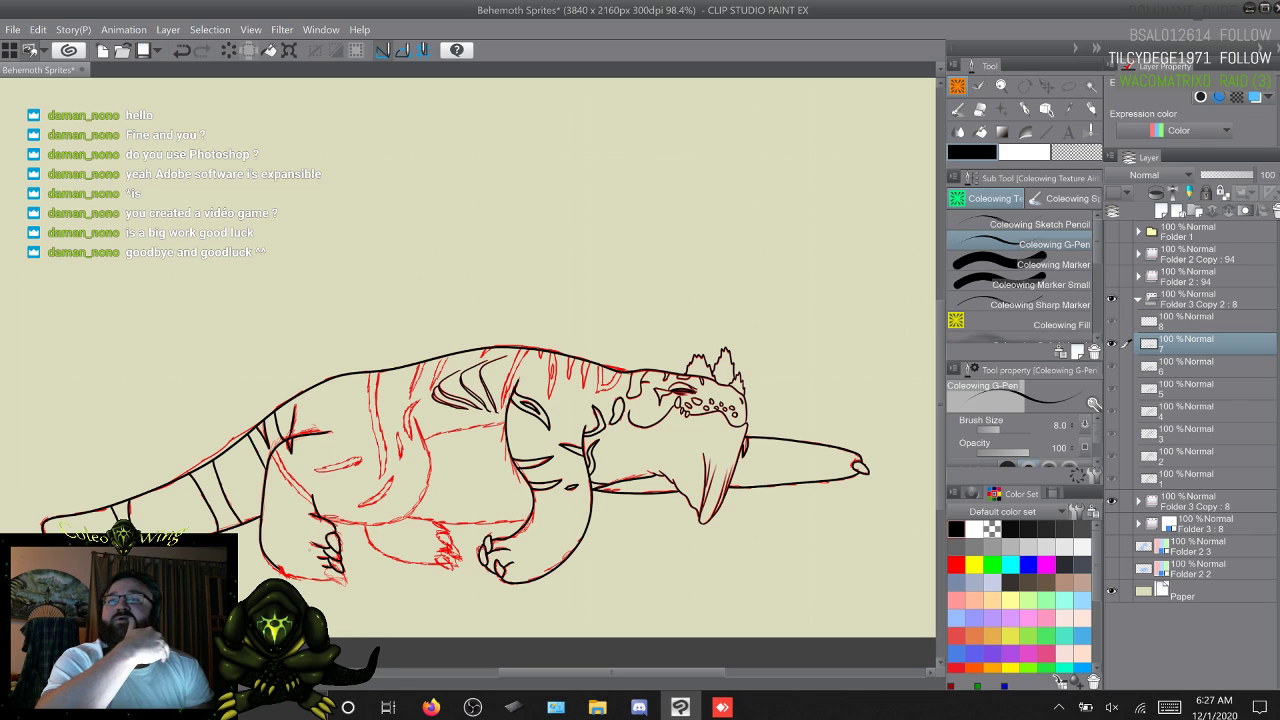
{"action": "key", "text": "ctrl+z"}
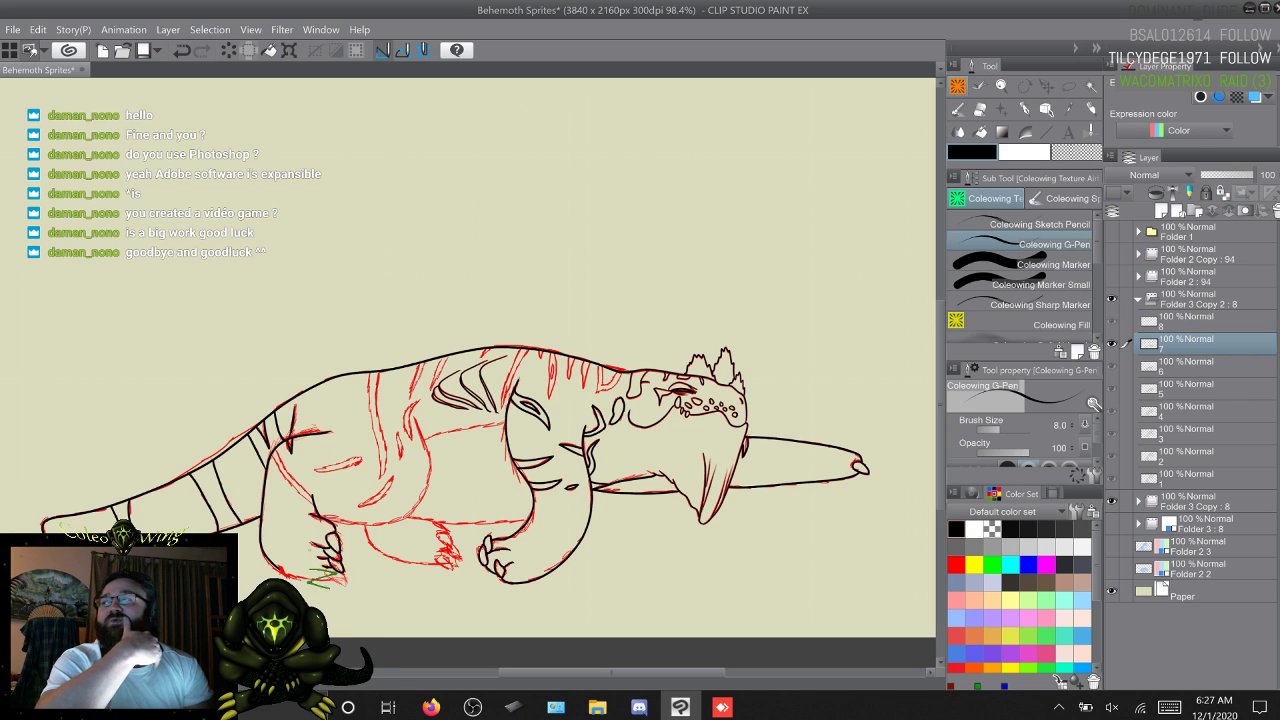
{"action": "key", "text": "ctrl+z"}
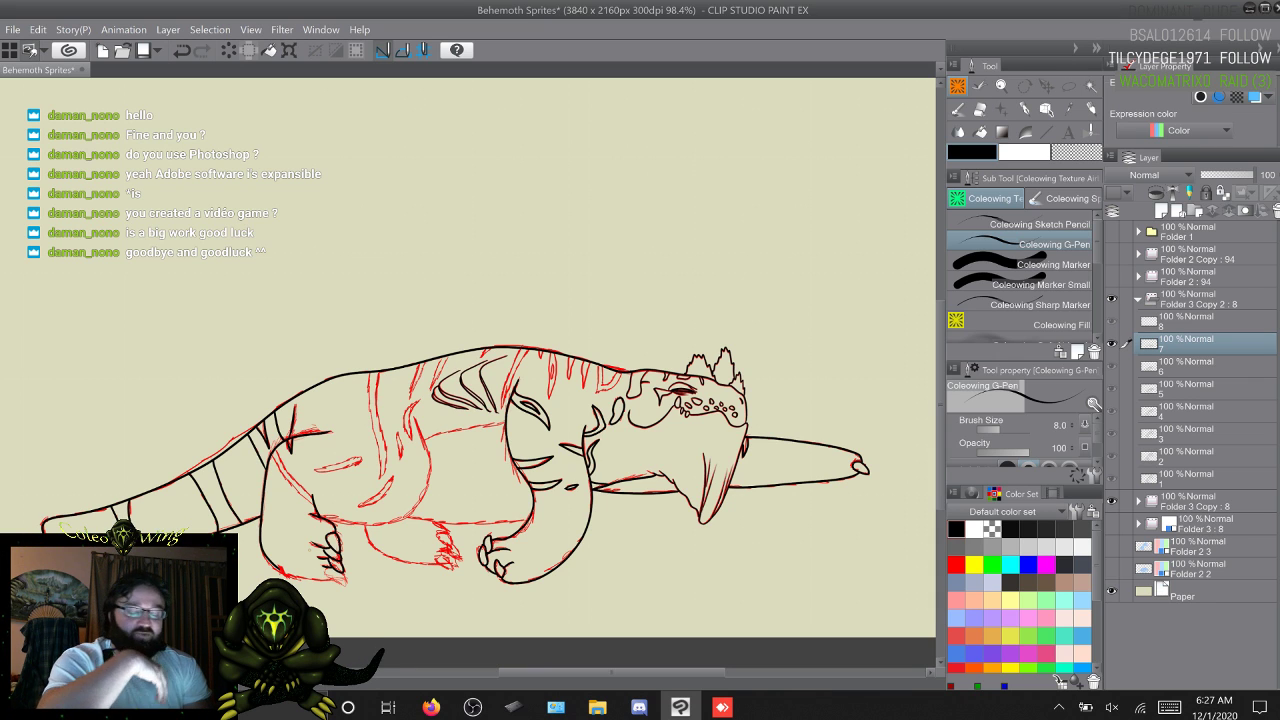
{"action": "key", "text": "ctrl+z"}
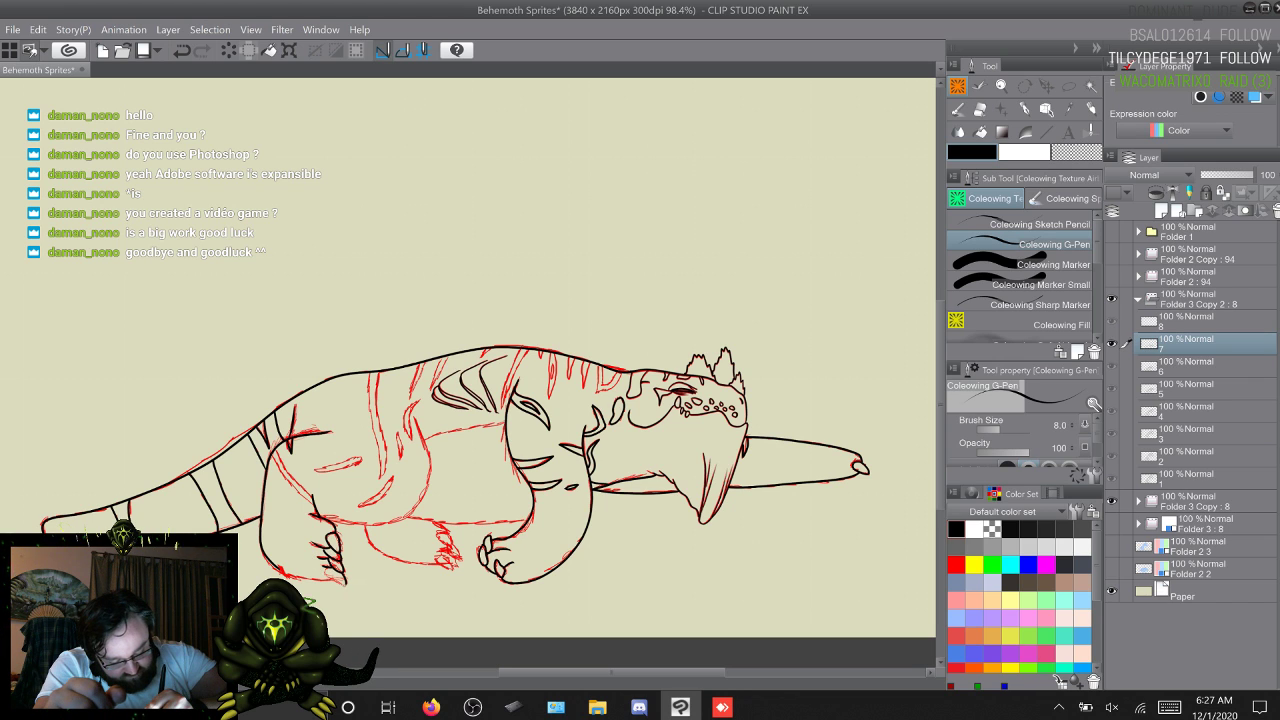
{"action": "left_click_drag", "start_coordinate": [322, 572], "coordinate": [344, 585]}
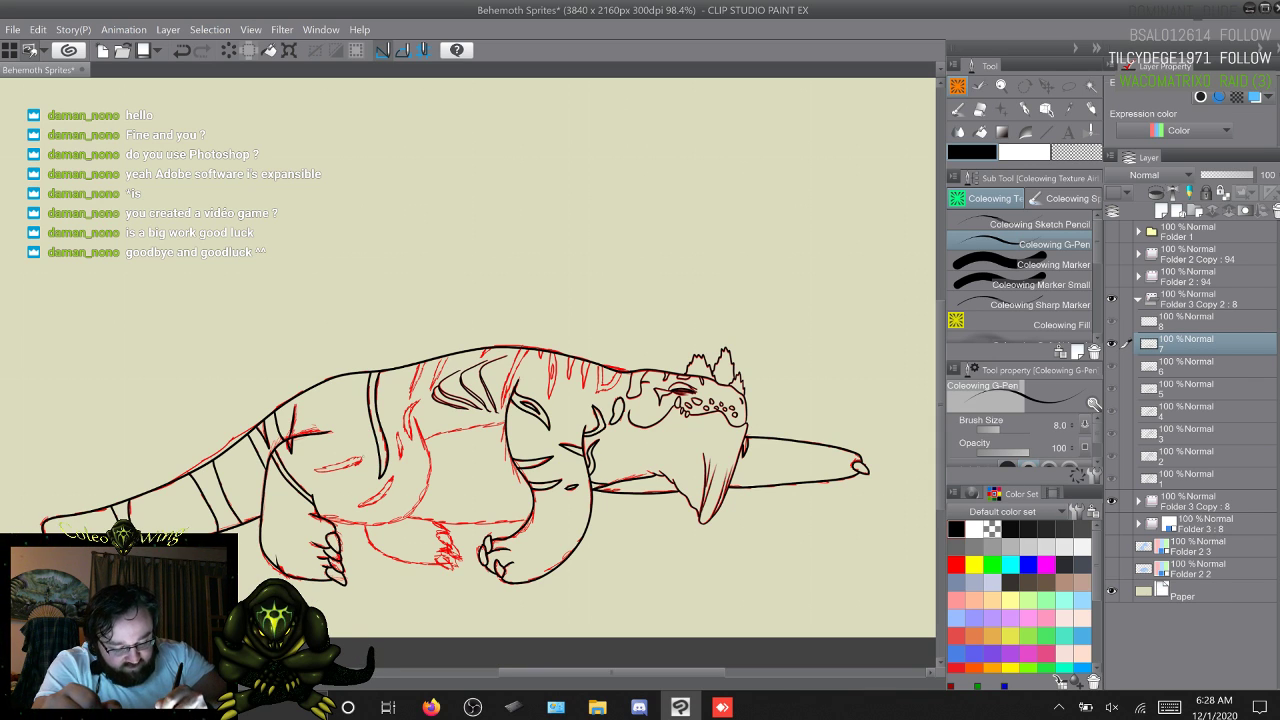
Step: Ink the remaining back and flank stripes, the near thigh's front edge, the belly line and the far hind leg on layer 7
{"action": "left_click_drag", "start_coordinate": [317, 471], "coordinate": [362, 458]}
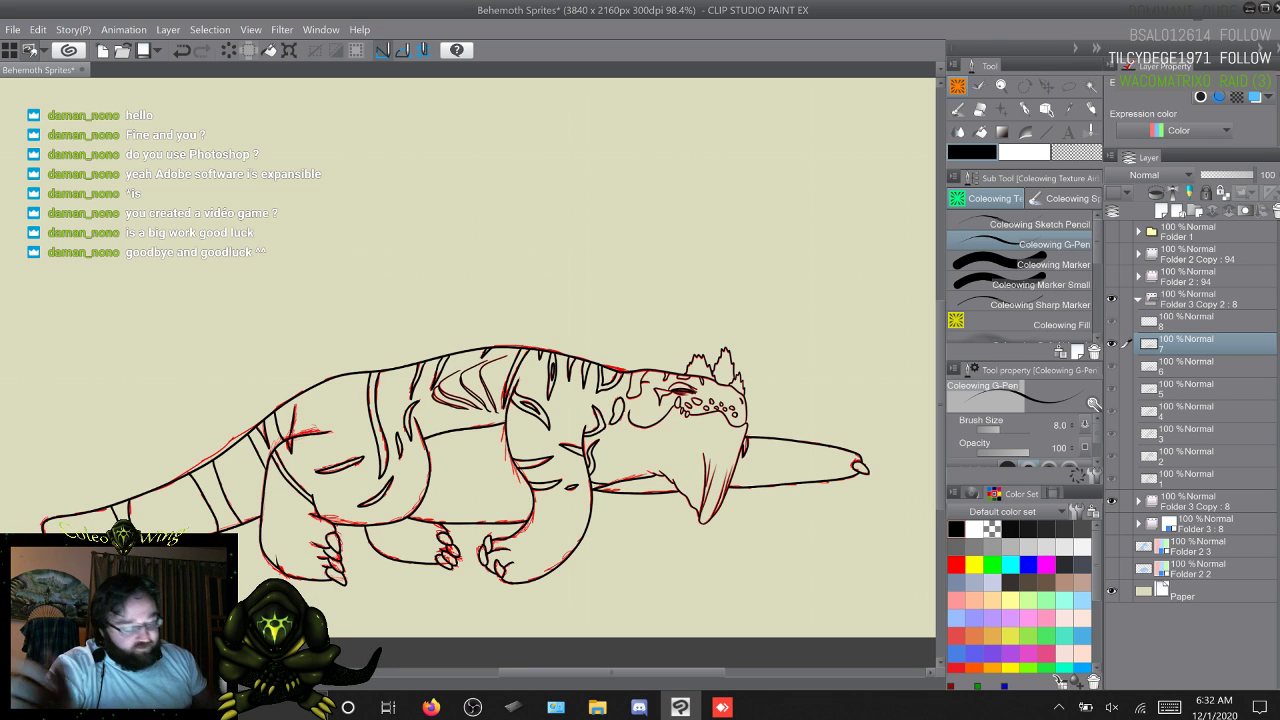
Step: Alternate between the frames on layers 7 and 8 to compare the inked pose with the next sketch
{"action": "key", "text": "alt+]"}
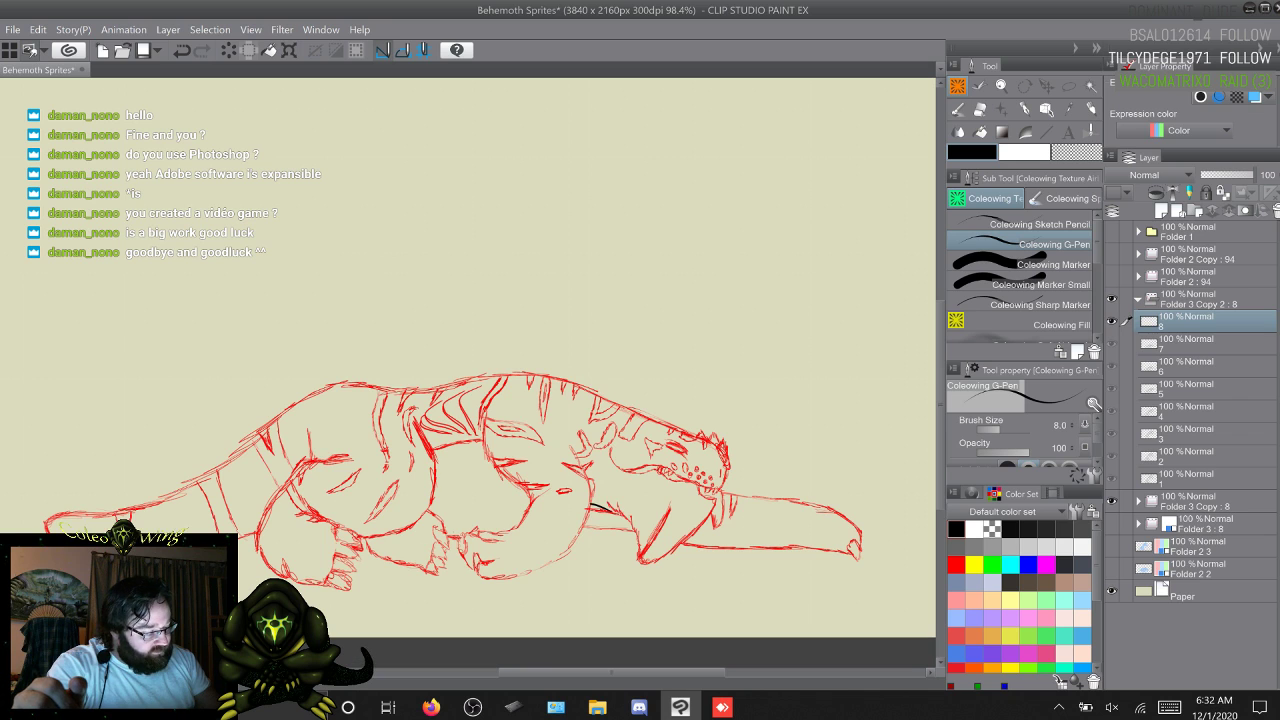
{"action": "key", "text": "alt+["}
{"action": "key", "text": "alt+]"}
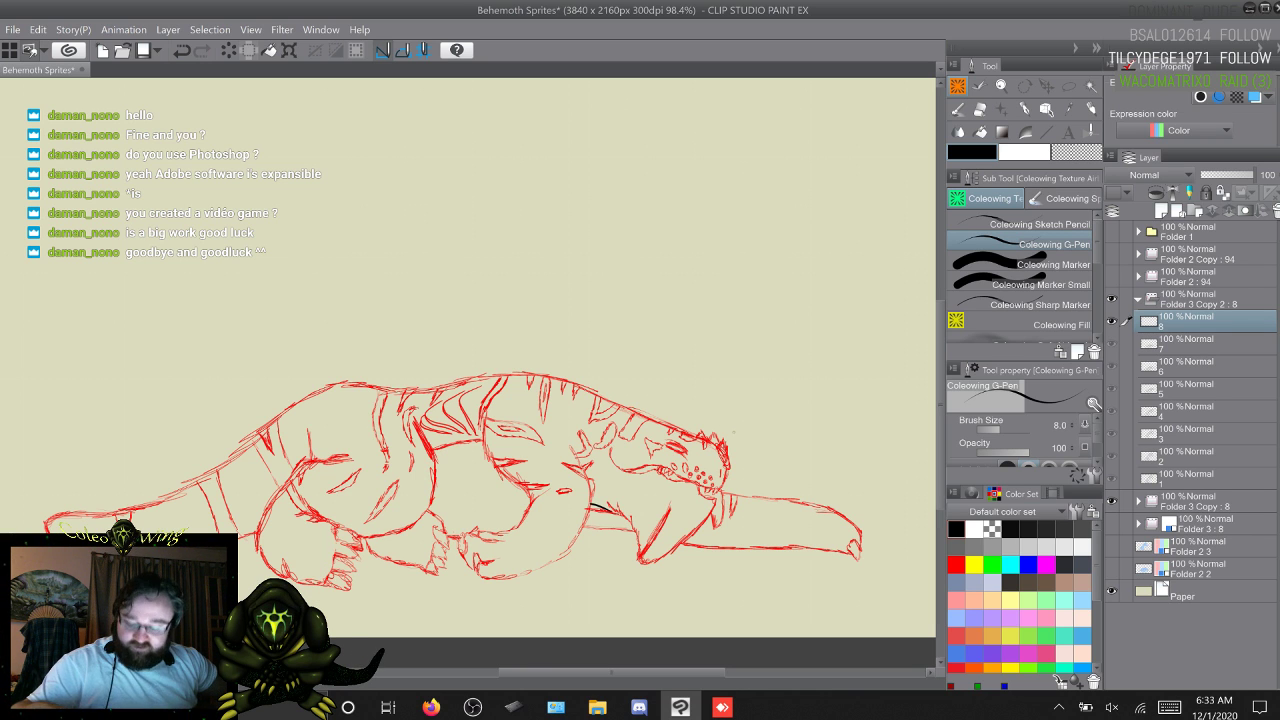
{"action": "key", "text": "s"}
{"action": "key", "text": "w"}
{"action": "key", "text": "s"}
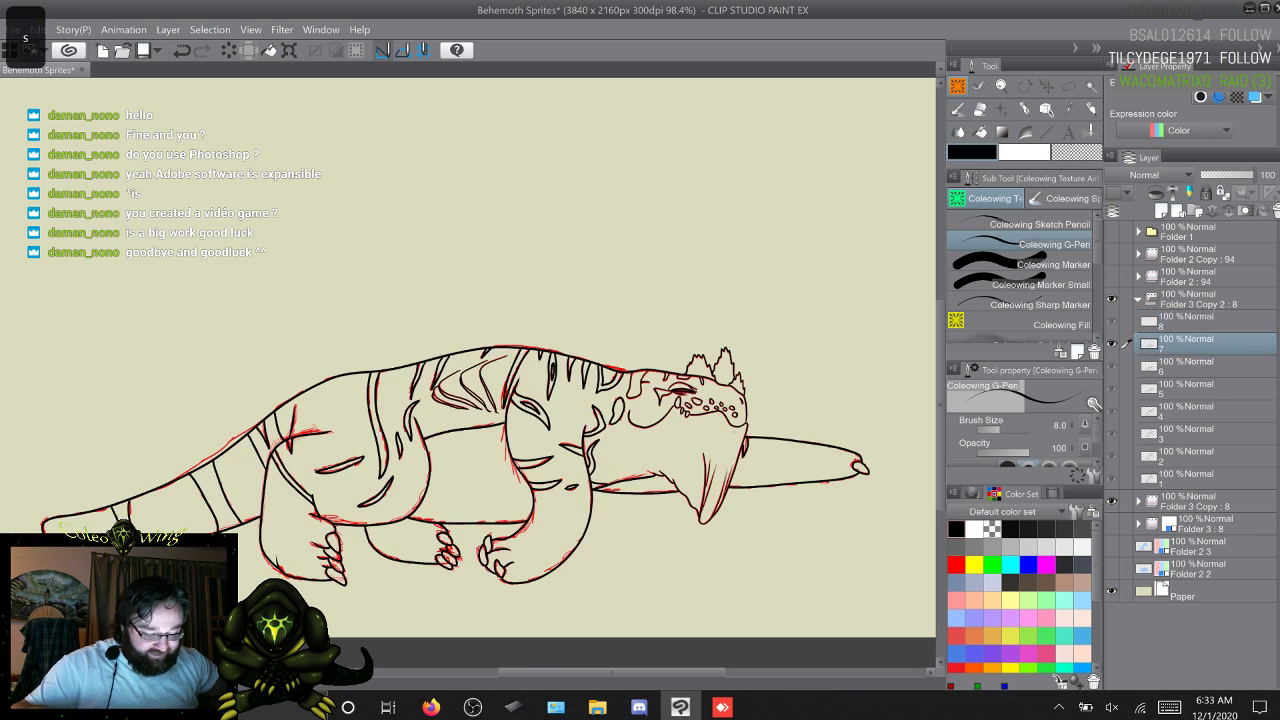
{"action": "key", "text": "w"}
{"action": "key", "text": "s"}
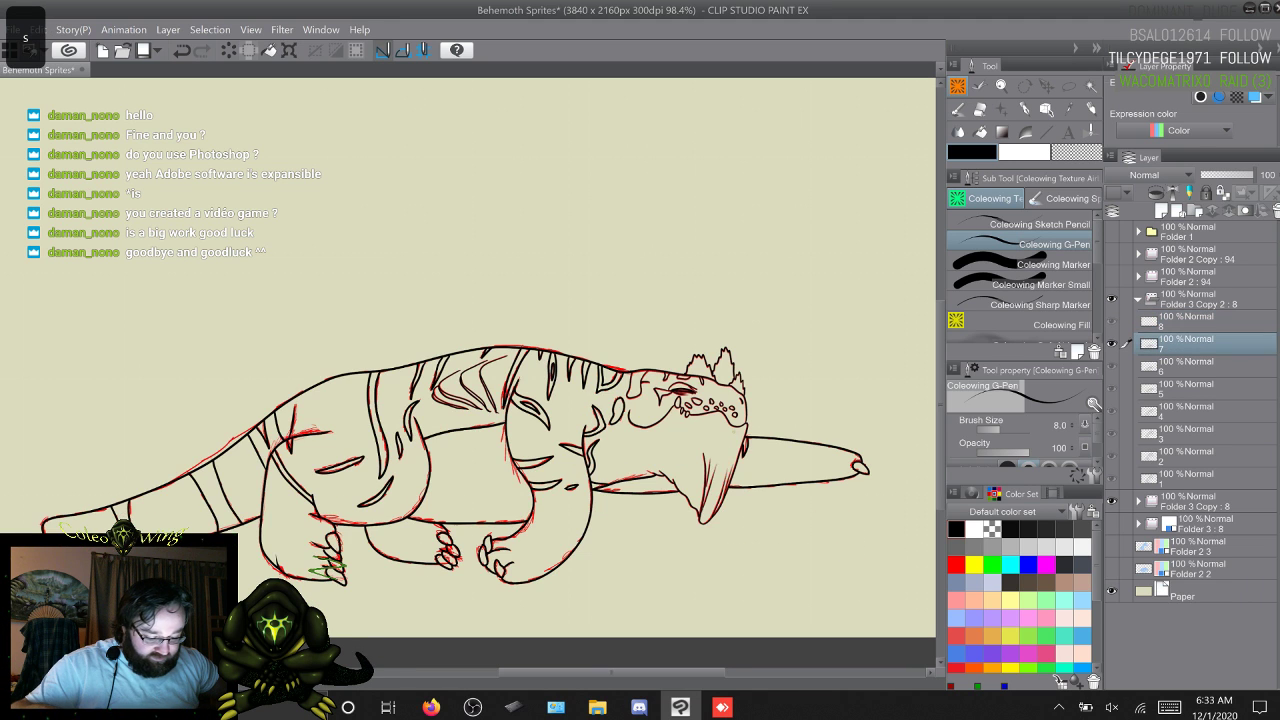
{"action": "key", "text": "w"}
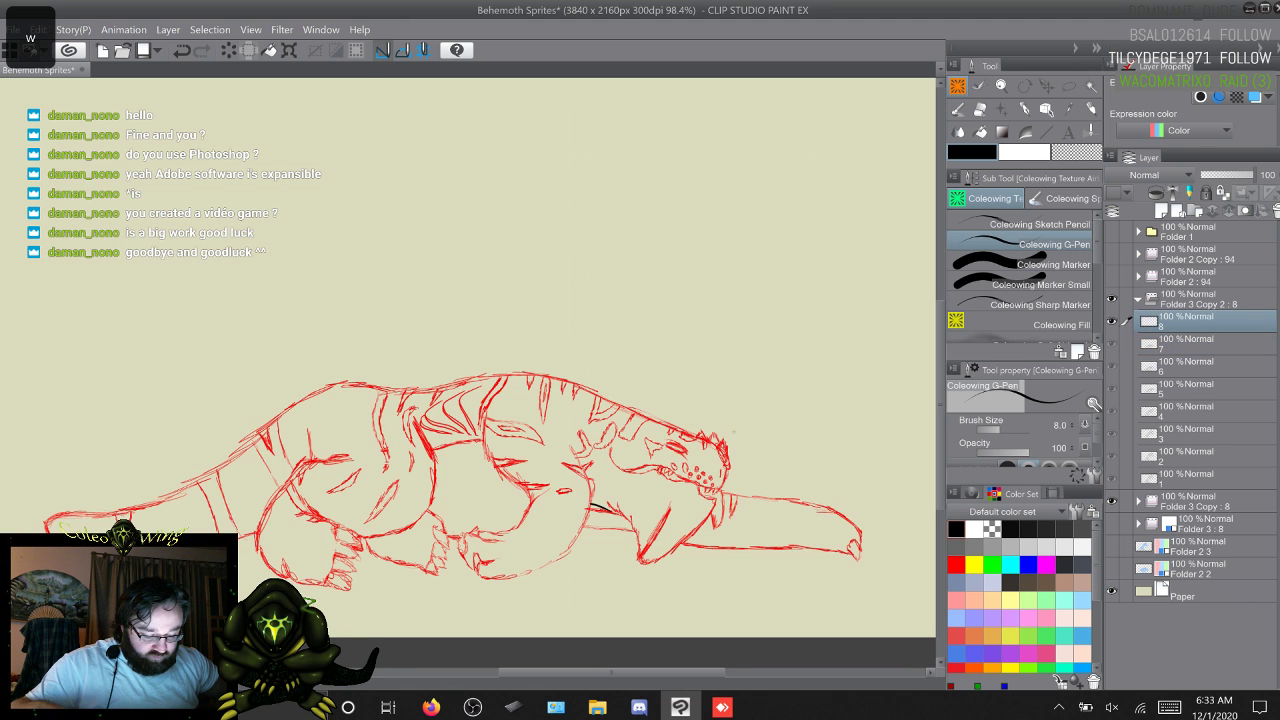
{"action": "key", "text": "s"}
{"action": "key", "text": "w"}
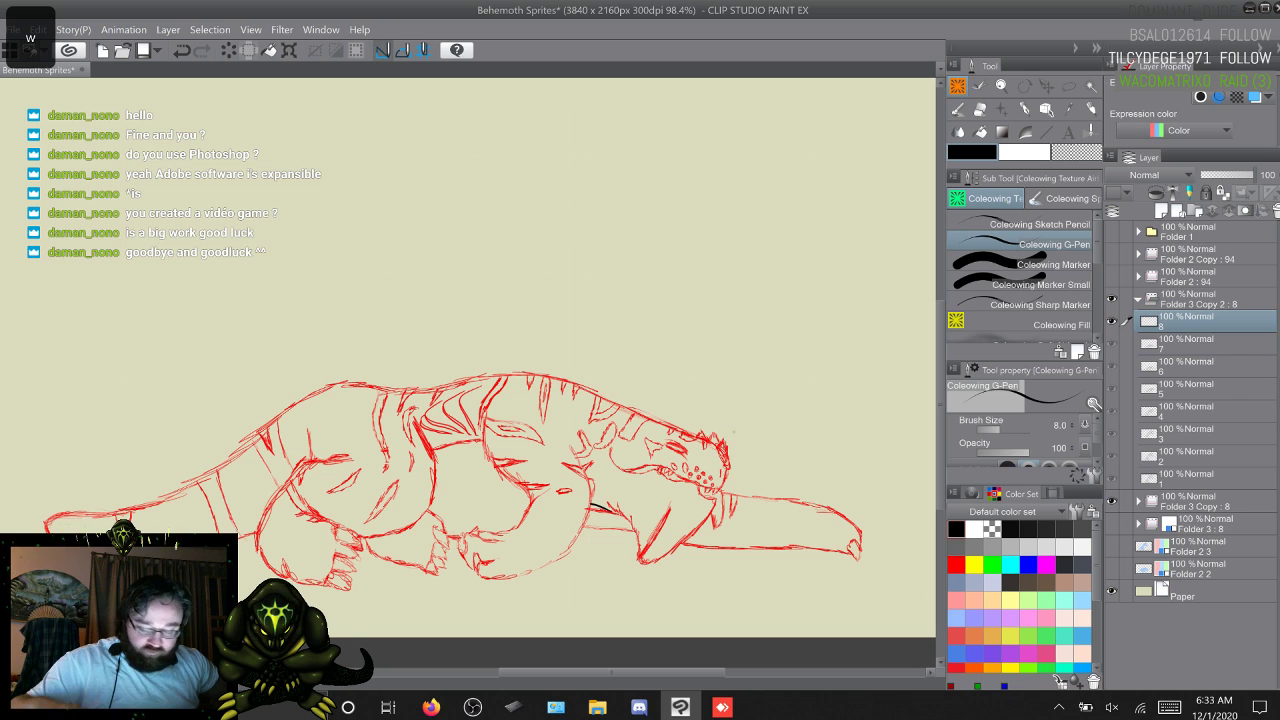
Step: Flip repeatedly back and forth through the frames on layers 8 to 1 to examine the motion, finishing on layer 8
{"action": "key", "text": "s"}
{"action": "key", "text": "s"}
{"action": "key", "text": "s"}
{"action": "key", "text": "s"}
{"action": "key", "text": "s"}
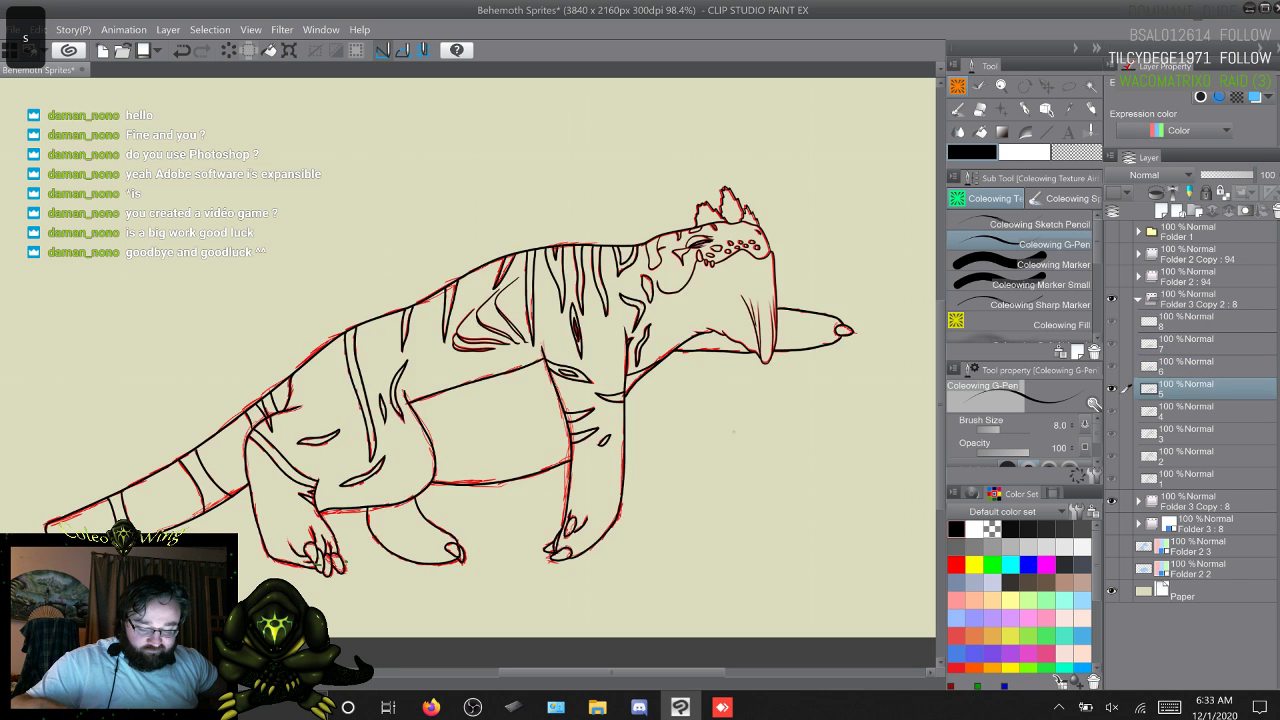
{"action": "key", "text": "w"}
{"action": "key", "text": "w"}
{"action": "key", "text": "w"}
{"action": "key", "text": "w"}
{"action": "key", "text": "w"}
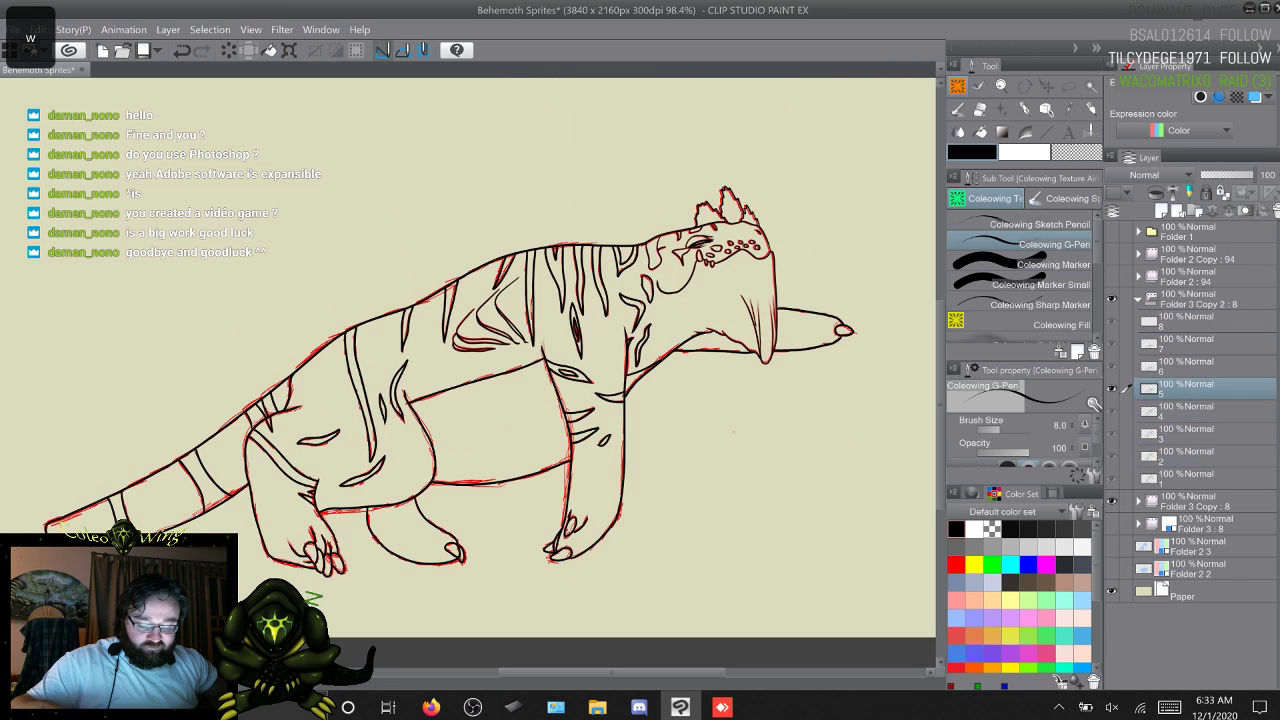
{"action": "key", "text": "s"}
{"action": "key", "text": "s"}
{"action": "key", "text": "s"}
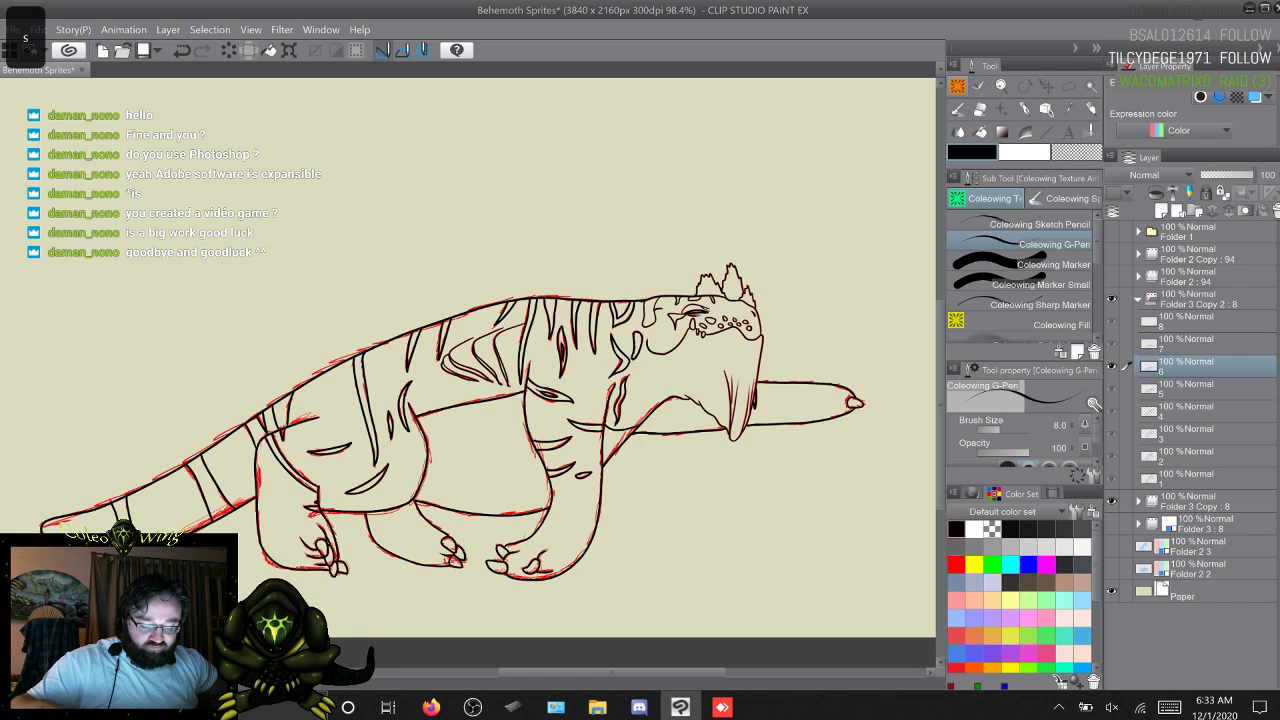
{"action": "key", "text": "s"}
{"action": "key", "text": "s"}
{"action": "key", "text": "s"}
{"action": "key", "text": "s"}
{"action": "key", "text": "w"}
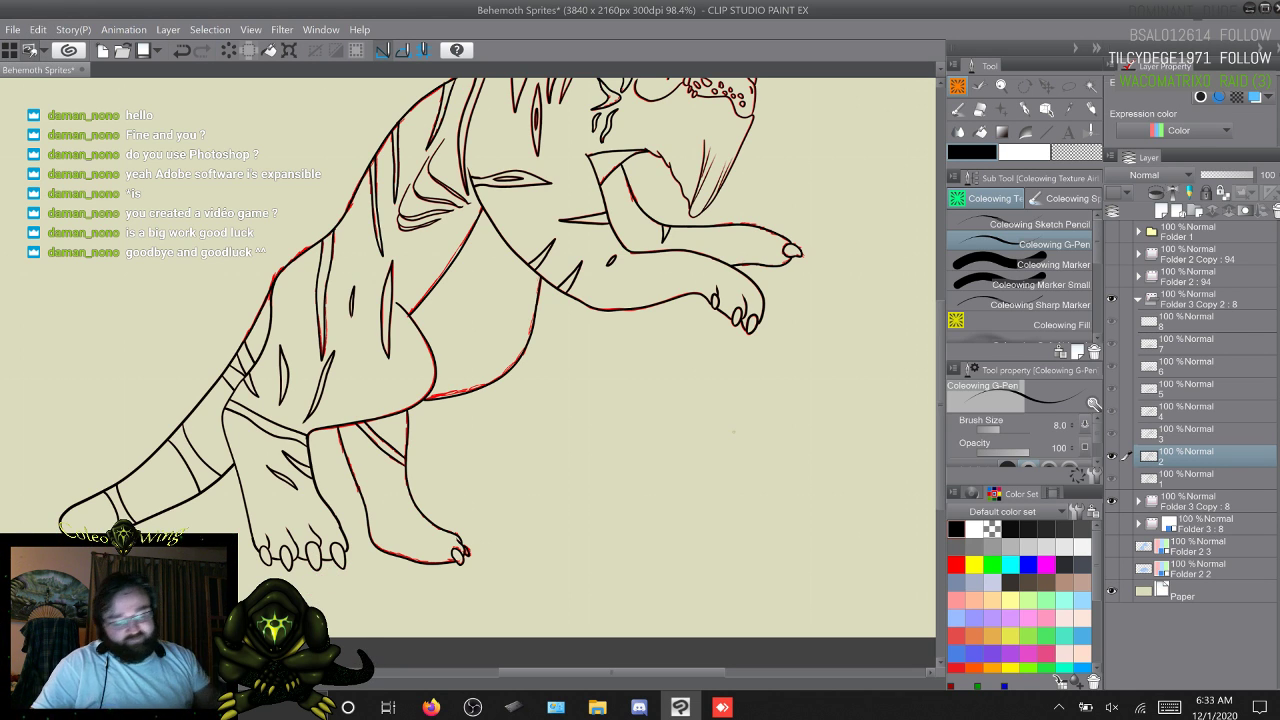
{"action": "key", "text": "w"}
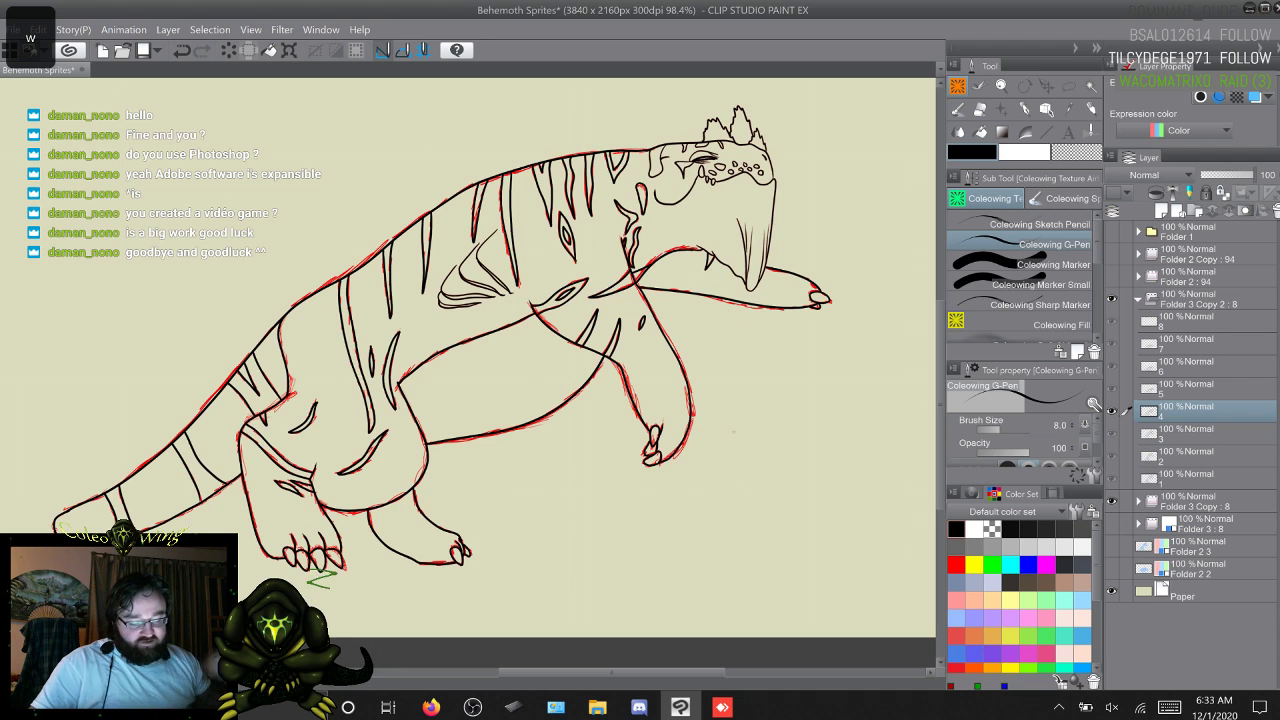
{"action": "key", "text": "alt+bracketright"}
{"action": "key", "text": "alt+bracketright"}
{"action": "key", "text": "alt+bracketright"}
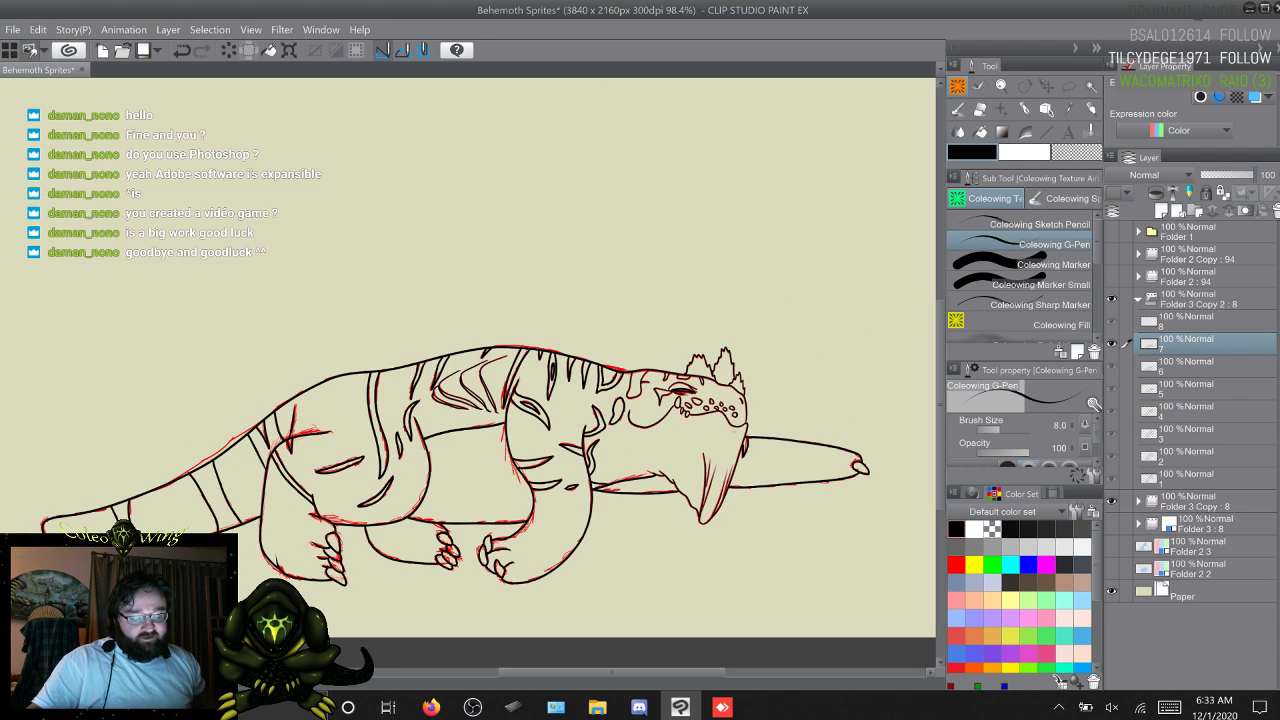
{"action": "key", "text": "s"}
{"action": "key", "text": "s"}
{"action": "key", "text": "s"}
{"action": "key", "text": "s"}
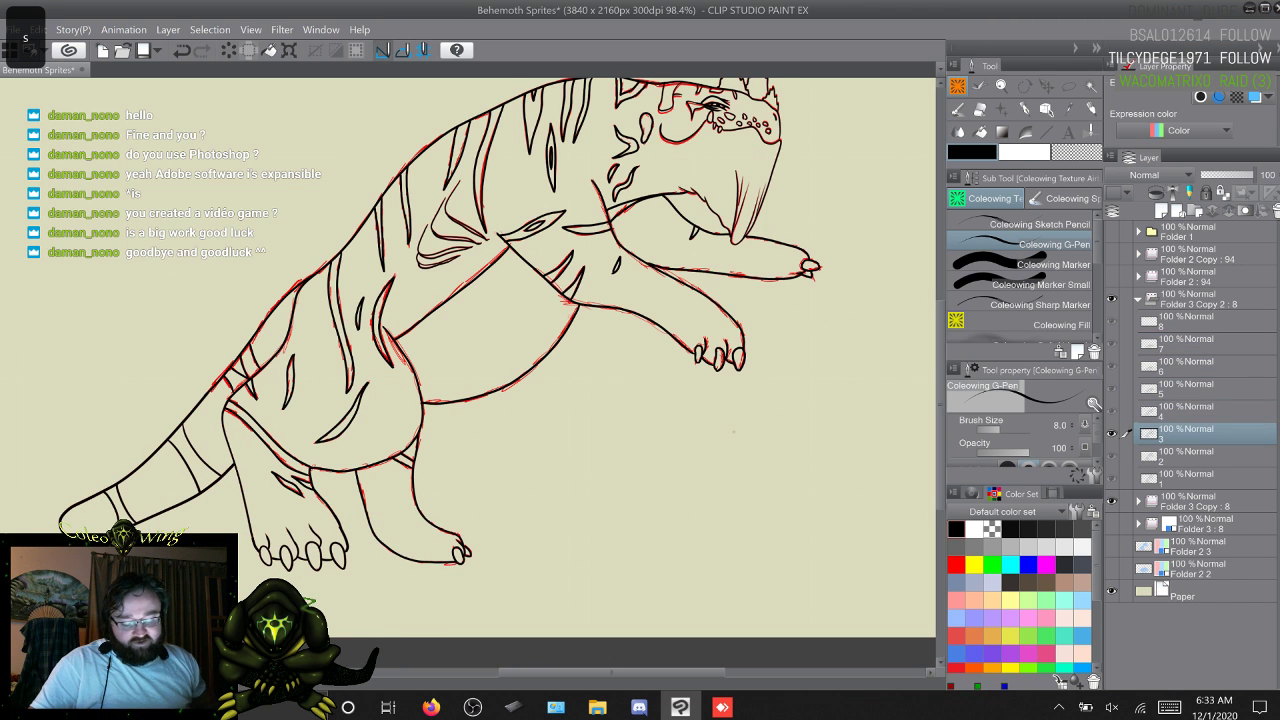
{"action": "key", "text": "w"}
{"action": "key", "text": "w"}
{"action": "key", "text": "w"}
{"action": "key", "text": "w"}
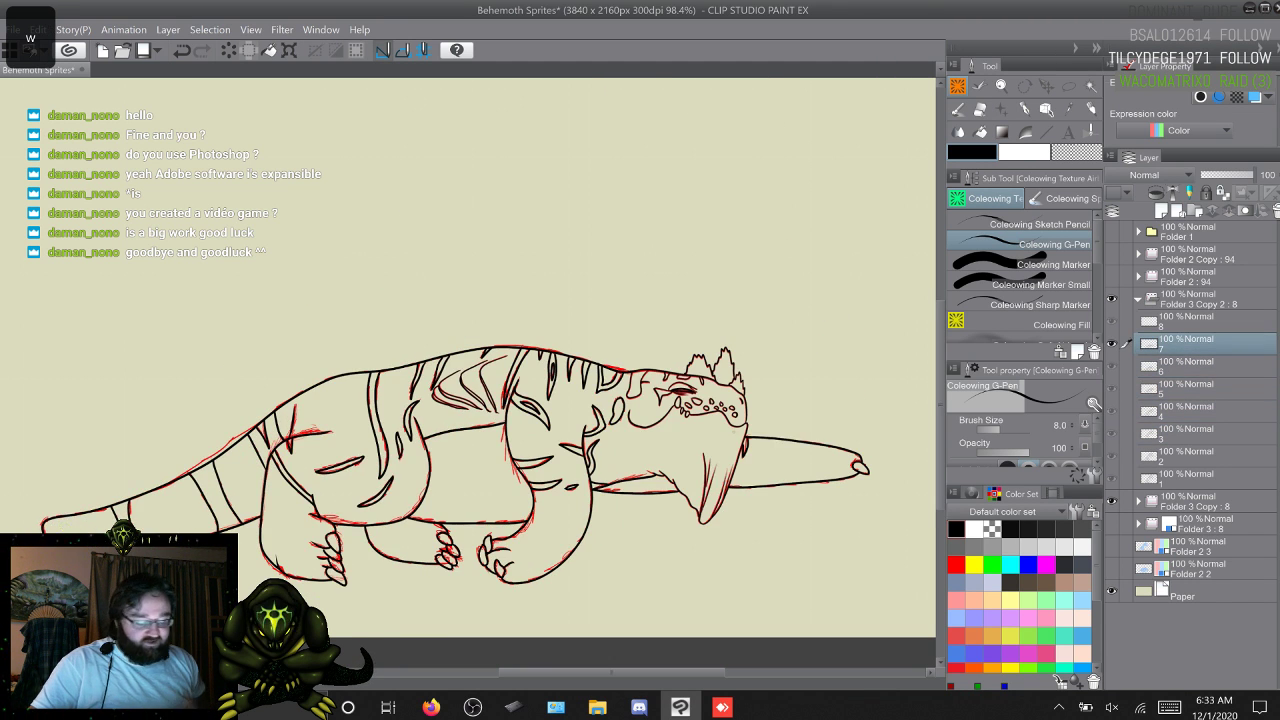
{"action": "key", "text": "s"}
{"action": "key", "text": "s"}
{"action": "key", "text": "s"}
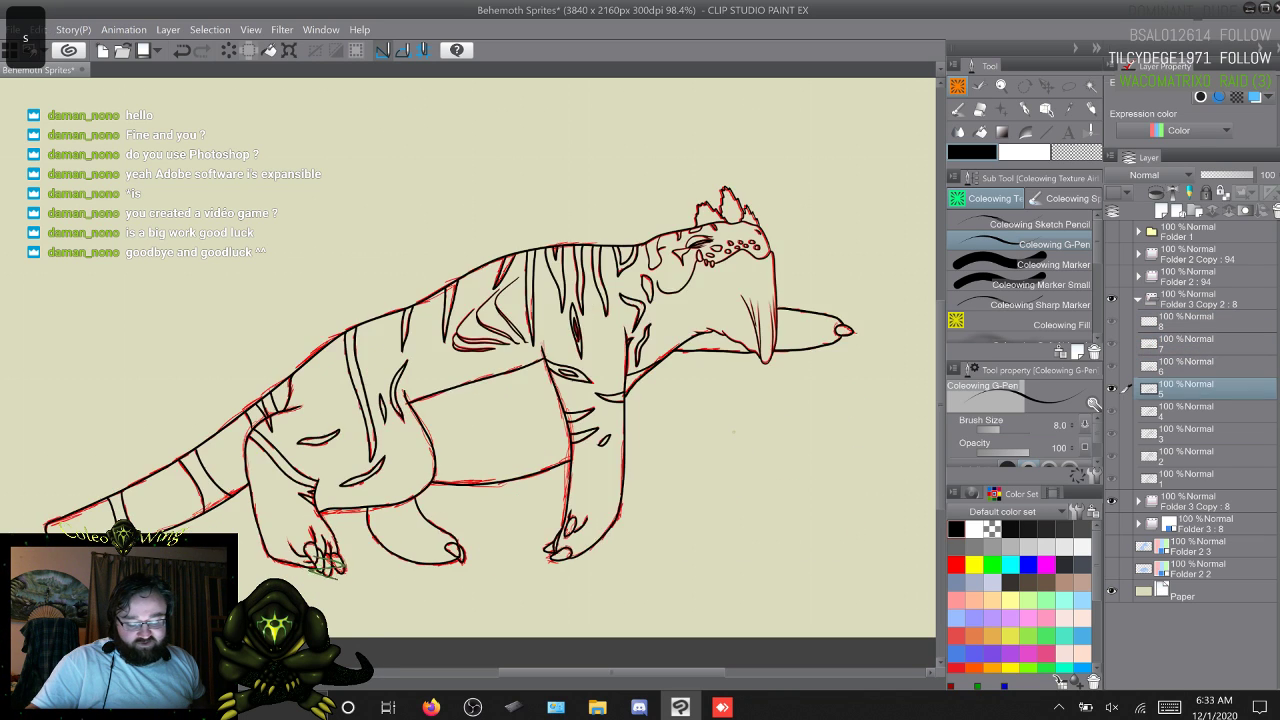
{"action": "key", "text": "s"}
{"action": "key", "text": "s"}
{"action": "key", "text": "s"}
{"action": "key", "text": "s"}
{"action": "key", "text": "s"}
{"action": "key", "text": "w"}
{"action": "key", "text": "w"}
{"action": "key", "text": "w"}
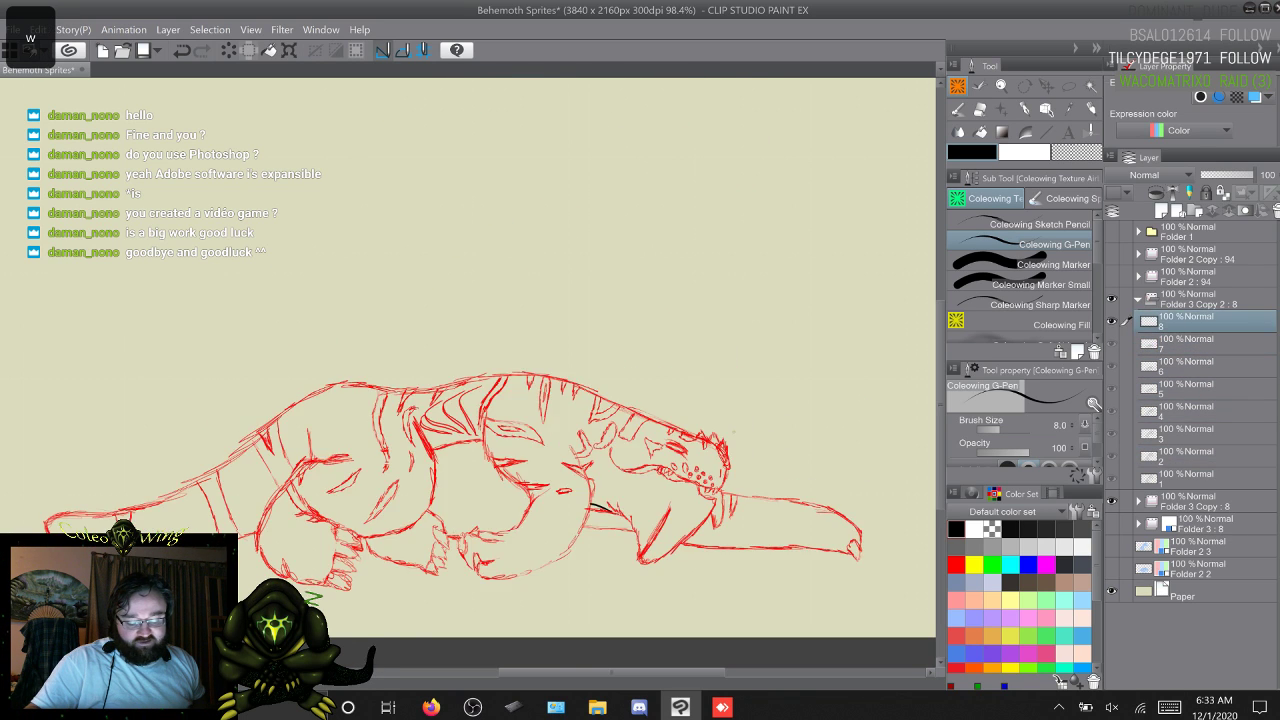
{"action": "key", "text": "w"}
{"action": "key", "text": "w"}
{"action": "key", "text": "w"}
{"action": "key", "text": "w"}
{"action": "key", "text": "w"}
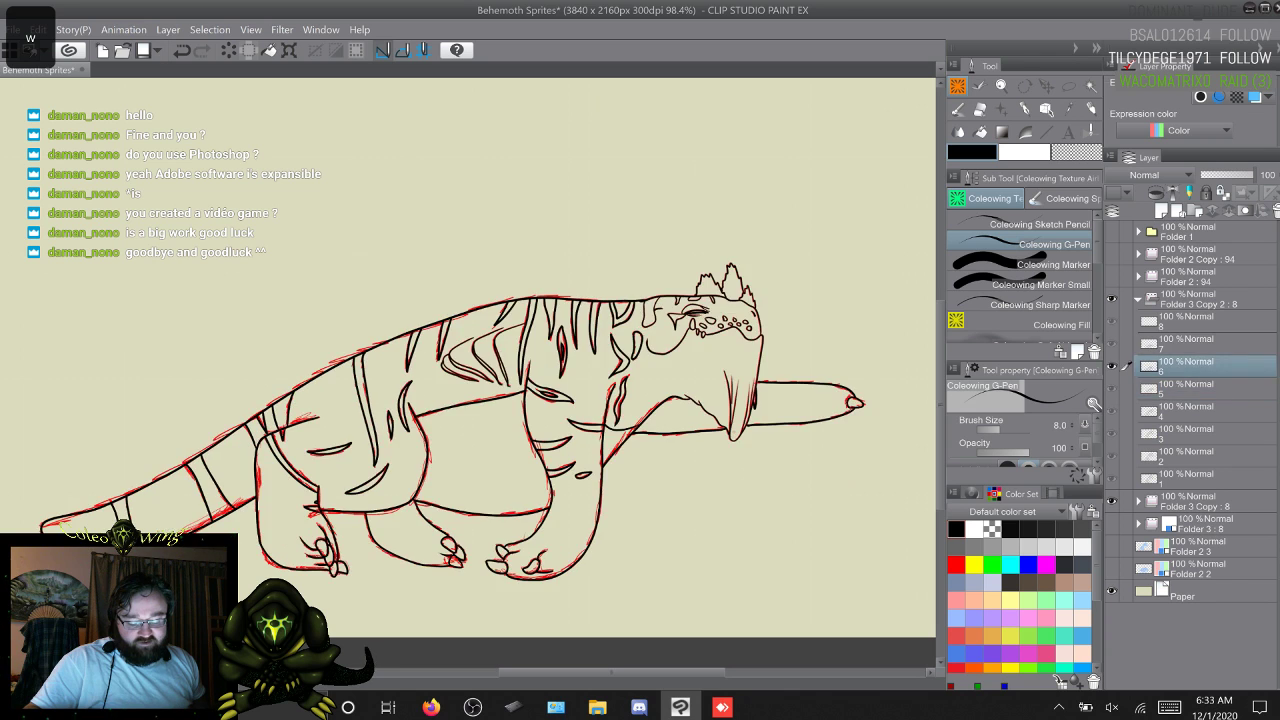
{"action": "key", "text": "w"}
{"action": "key", "text": "w"}
{"action": "key", "text": "s"}
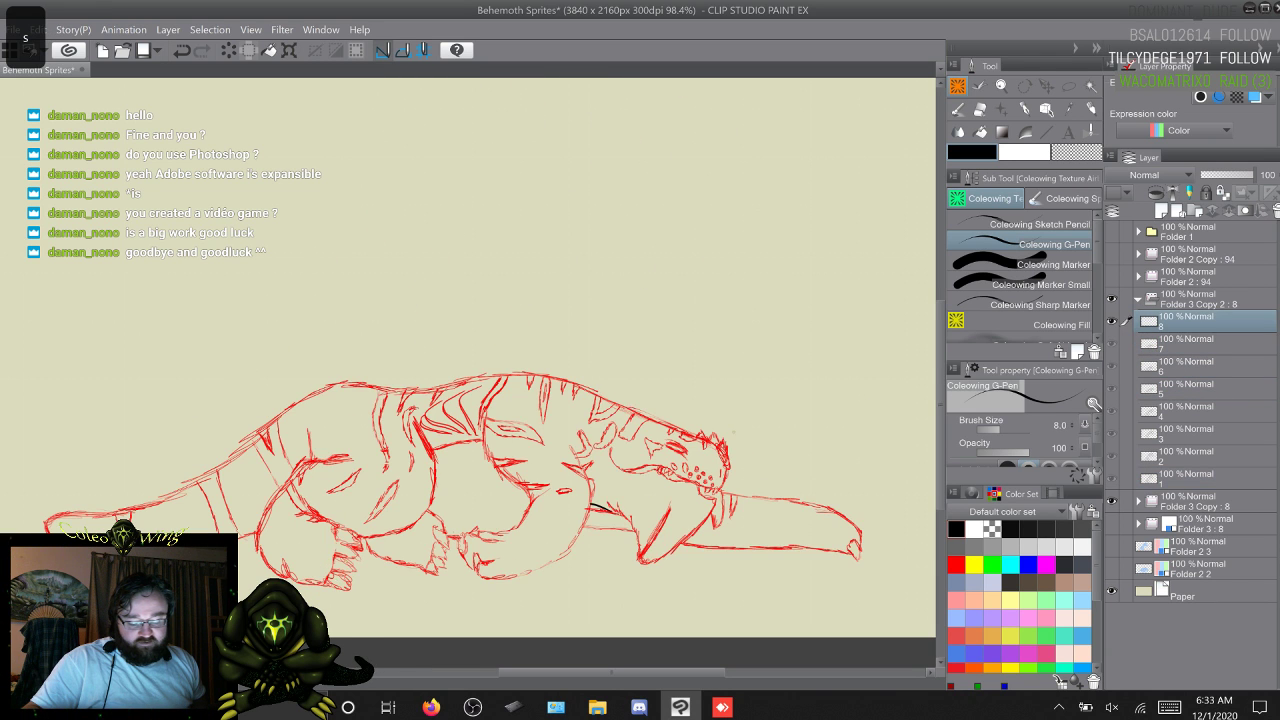
{"action": "key", "text": "s"}
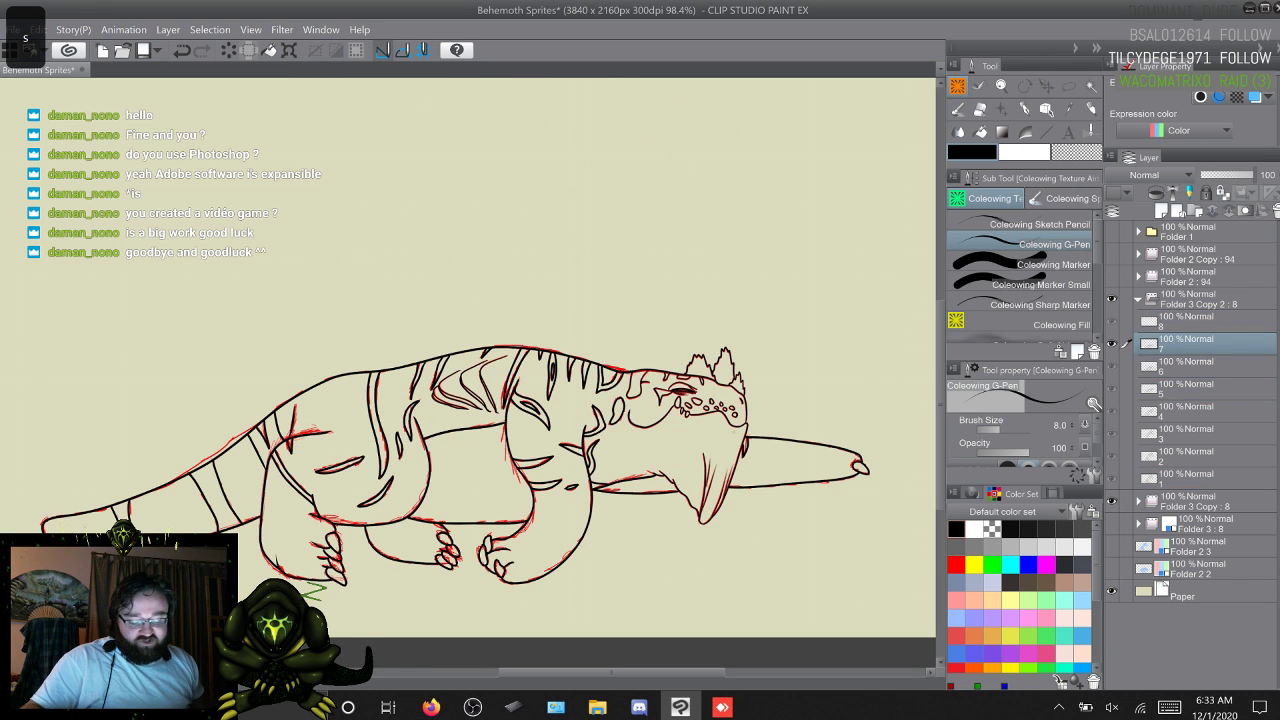
{"action": "key", "text": "s"}
{"action": "key", "text": "s"}
{"action": "key", "text": "s"}
{"action": "key", "text": "s"}
{"action": "key", "text": "s"}
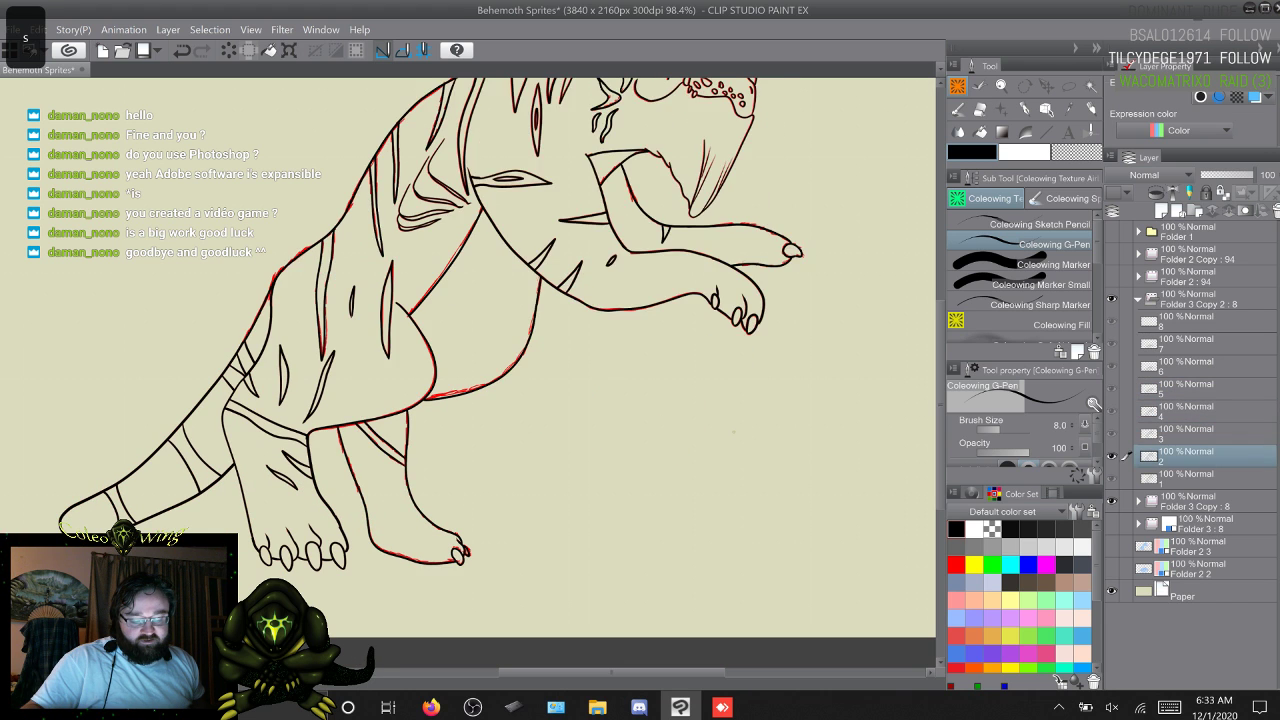
{"action": "key", "text": "s"}
{"action": "key", "text": "w"}
{"action": "key", "text": "w"}
{"action": "key", "text": "w"}
{"action": "key", "text": "w"}
{"action": "key", "text": "w"}
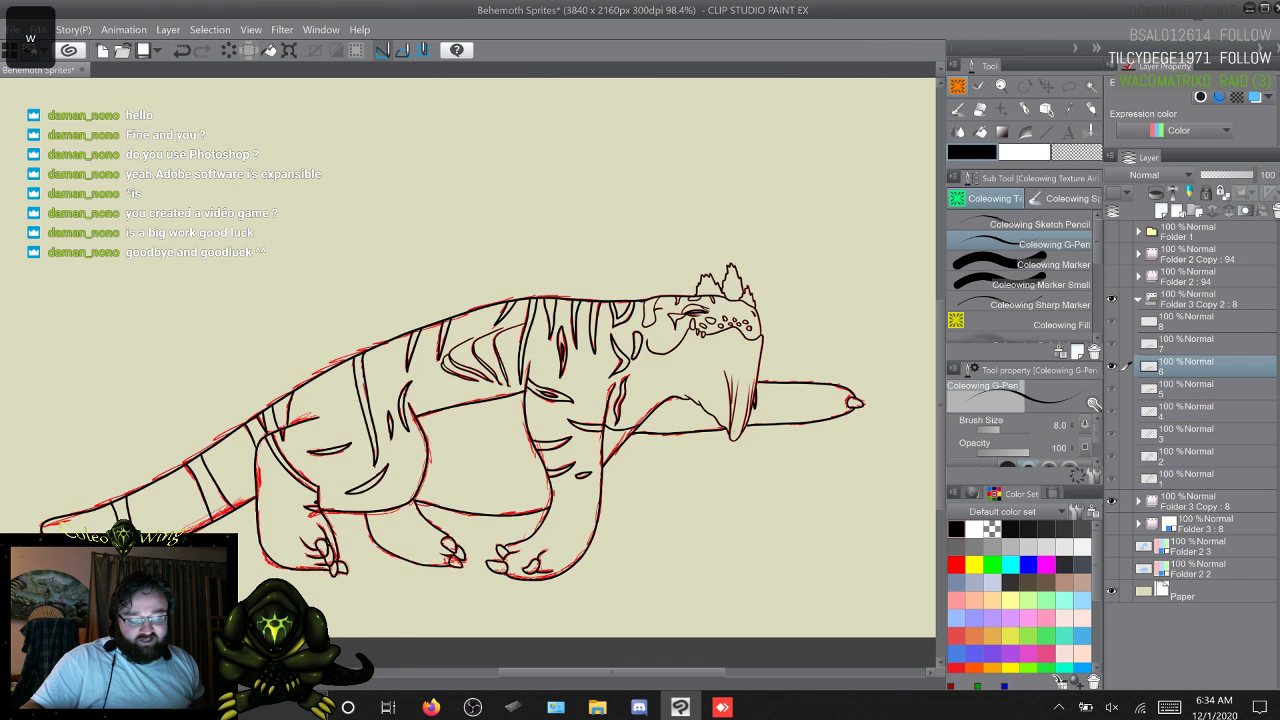
{"action": "key", "text": "w"}
{"action": "key", "text": "w"}
{"action": "key", "text": "s"}
{"action": "key", "text": "s"}
{"action": "key", "text": "s"}
{"action": "key", "text": "s"}
{"action": "key", "text": "s"}
{"action": "key", "text": "s"}
{"action": "key", "text": "s"}
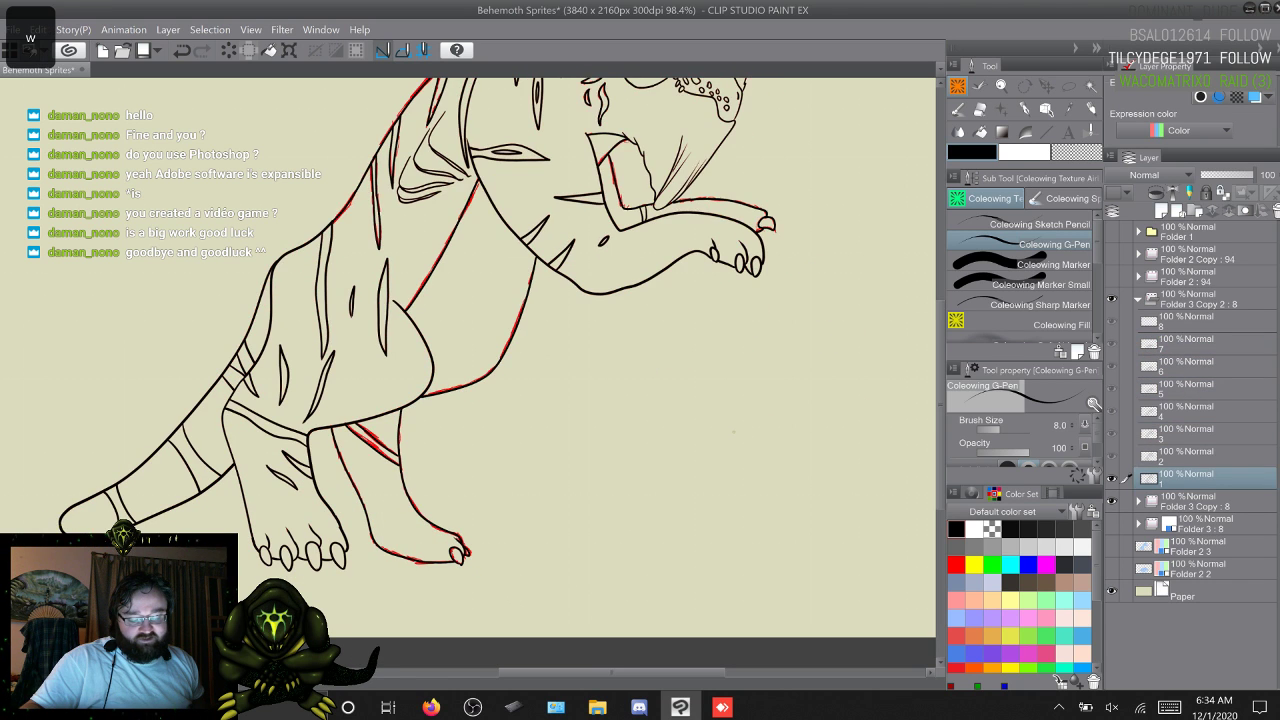
{"action": "key", "text": "w"}
{"action": "key", "text": "w"}
{"action": "key", "text": "w"}
{"action": "key", "text": "w"}
{"action": "key", "text": "w"}
{"action": "key", "text": "w"}
{"action": "key", "text": "w"}
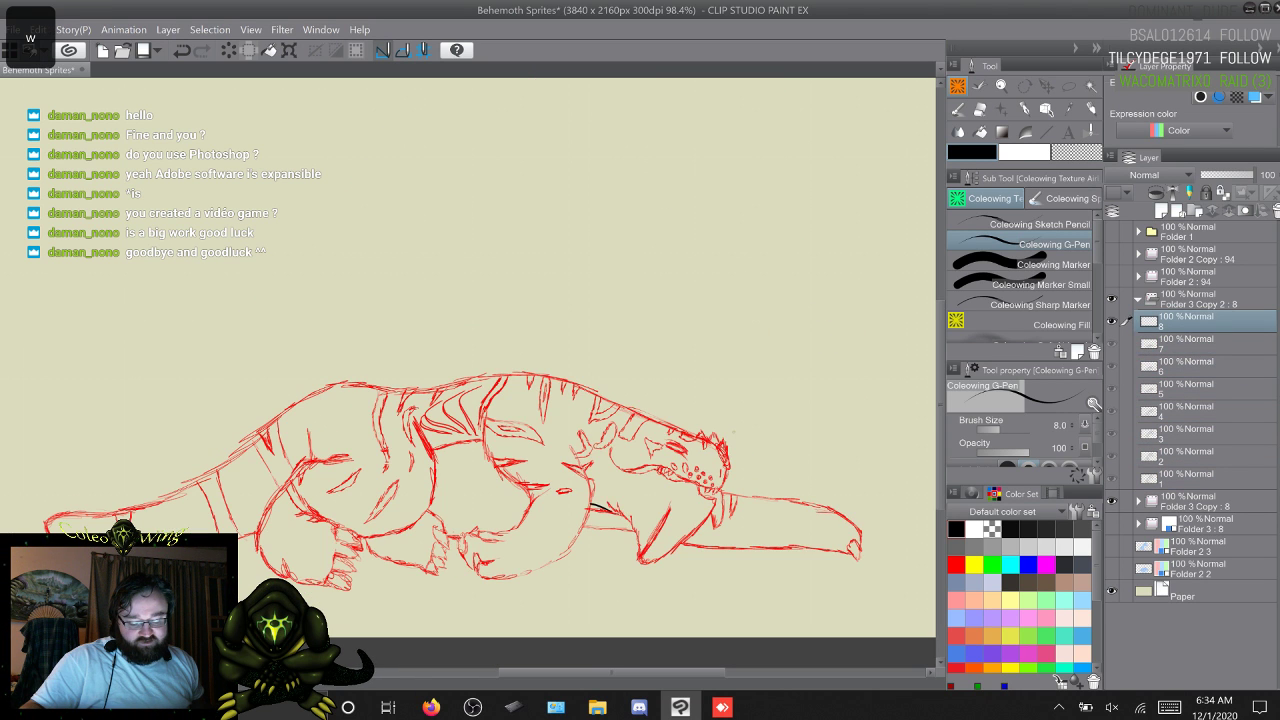
{"action": "key", "text": "s"}
{"action": "key", "text": "w"}
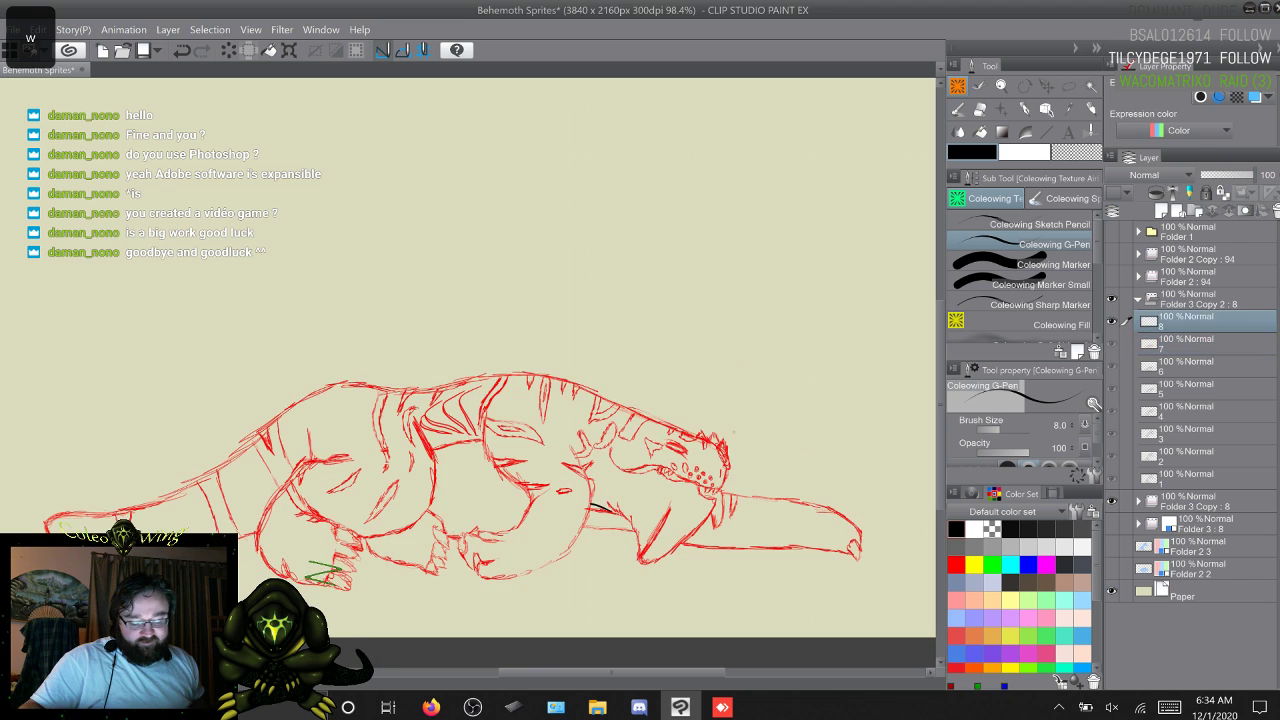
{"action": "key", "text": "s"}
{"action": "key", "text": "s"}
{"action": "key", "text": "s"}
{"action": "key", "text": "s"}
{"action": "key", "text": "s"}
{"action": "key", "text": "s"}
{"action": "key", "text": "s"}
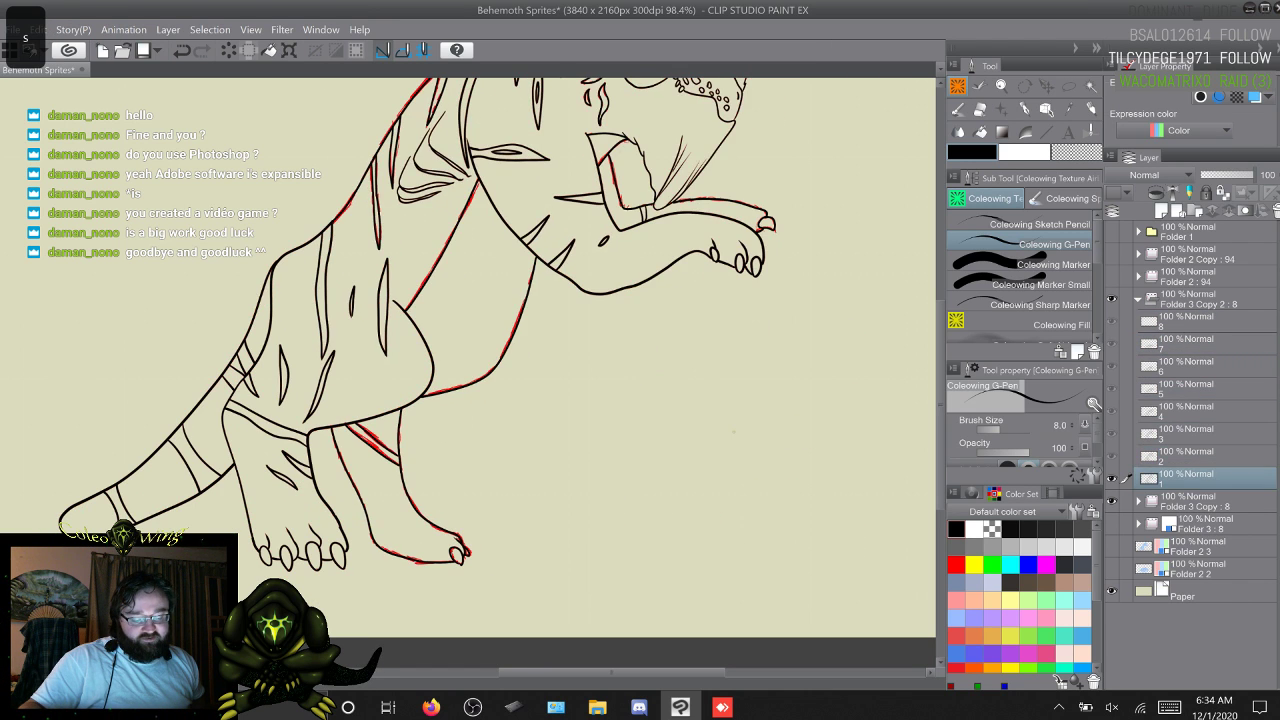
{"action": "key", "text": "w"}
{"action": "key", "text": "w"}
{"action": "key", "text": "w"}
{"action": "key", "text": "w"}
{"action": "key", "text": "w"}
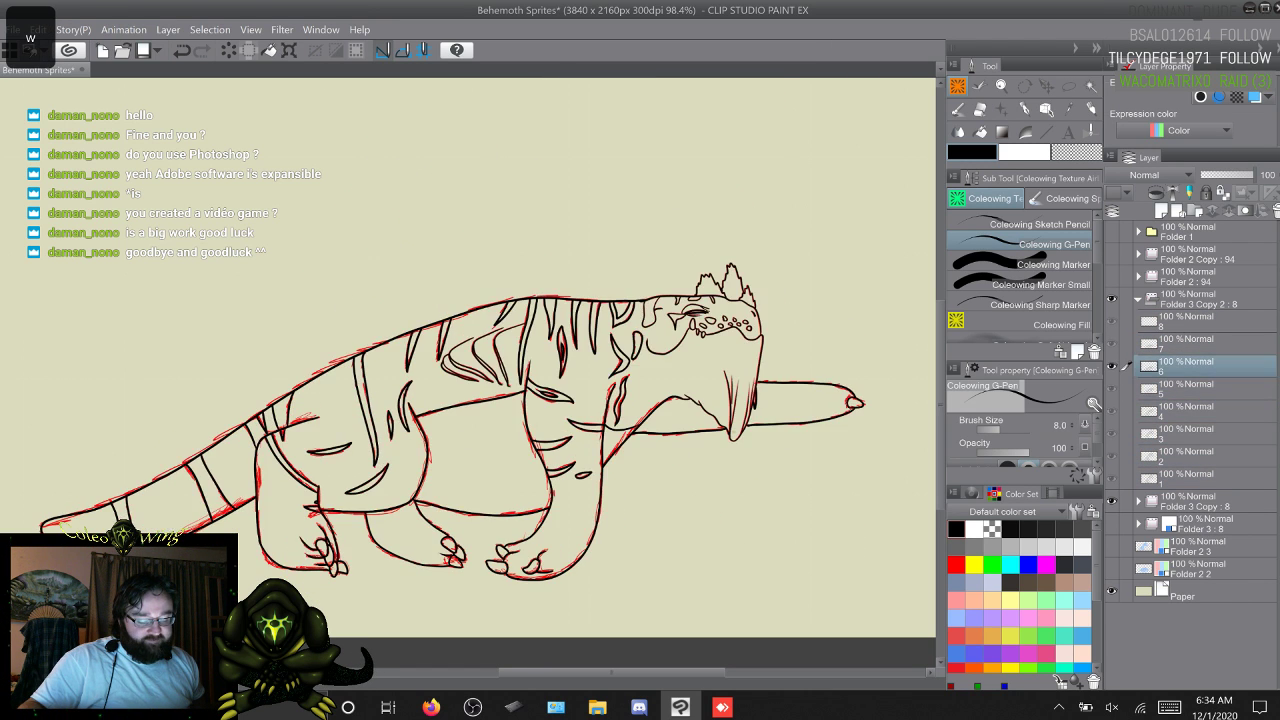
{"action": "key", "text": "w"}
{"action": "key", "text": "w"}
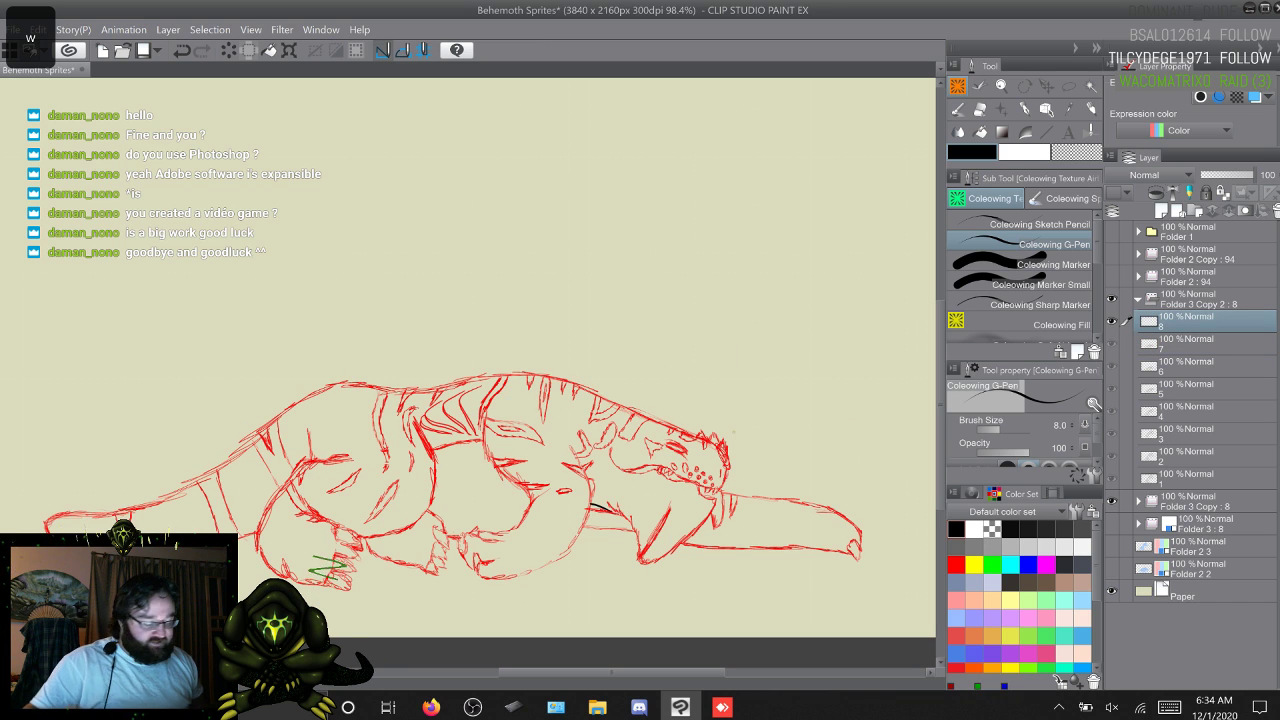
Step: Ink the claw at the tip of the outstretched foreleg on layer 8
{"action": "scroll", "coordinate": [733, 432], "scroll_direction": "down", "scroll_amount": 1}
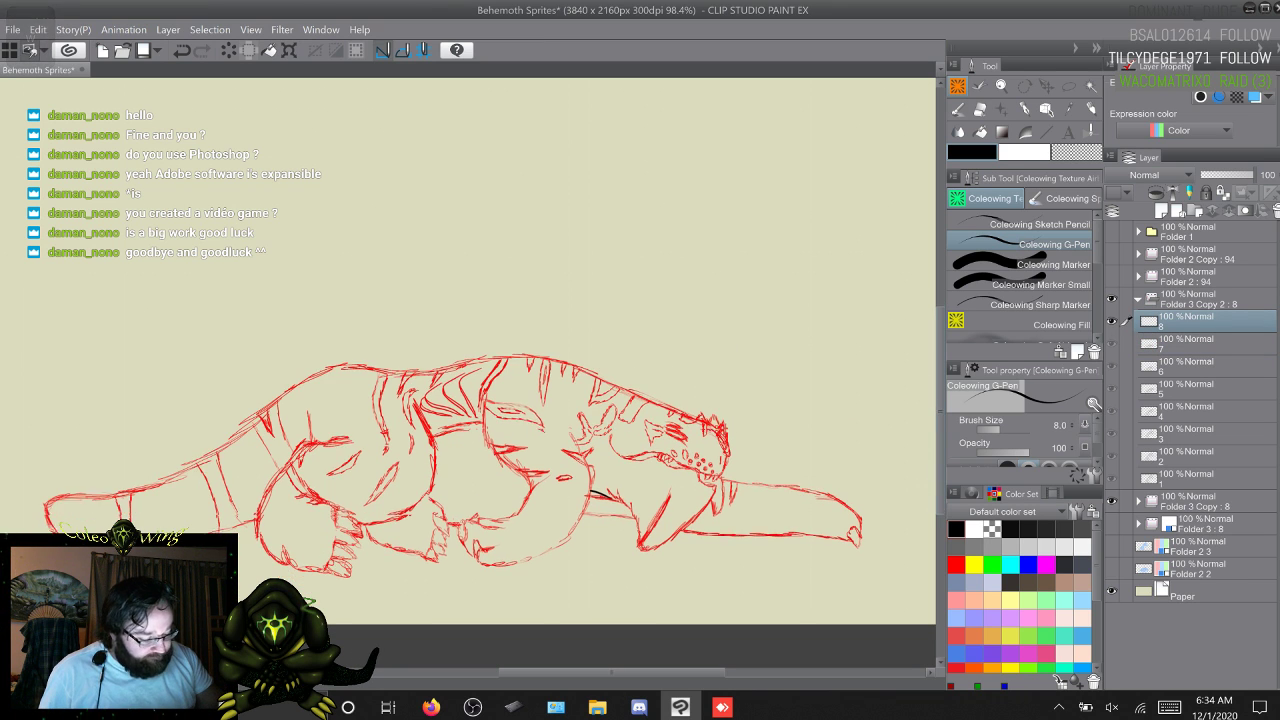
{"action": "key", "text": "z"}
{"action": "scroll", "coordinate": [488, 460], "scroll_direction": "down", "scroll_amount": 1}
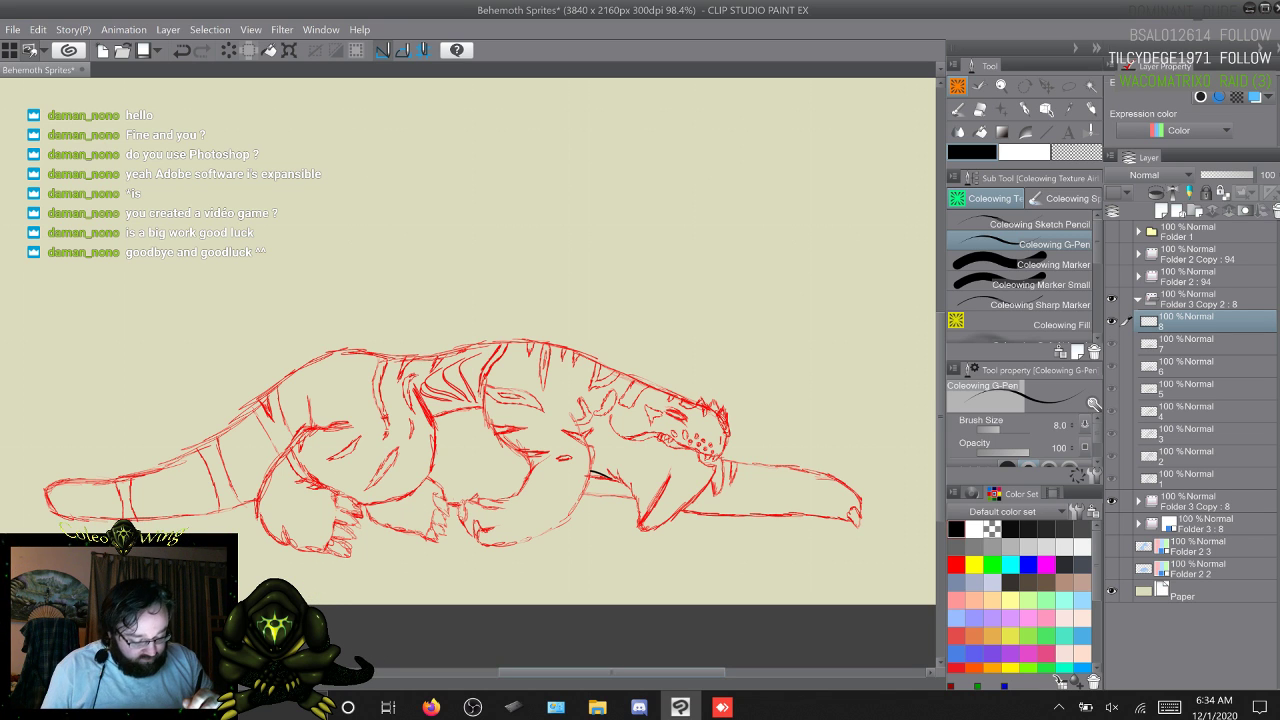
{"action": "scroll", "coordinate": [463, 448], "scroll_direction": "left", "scroll_amount": 1}
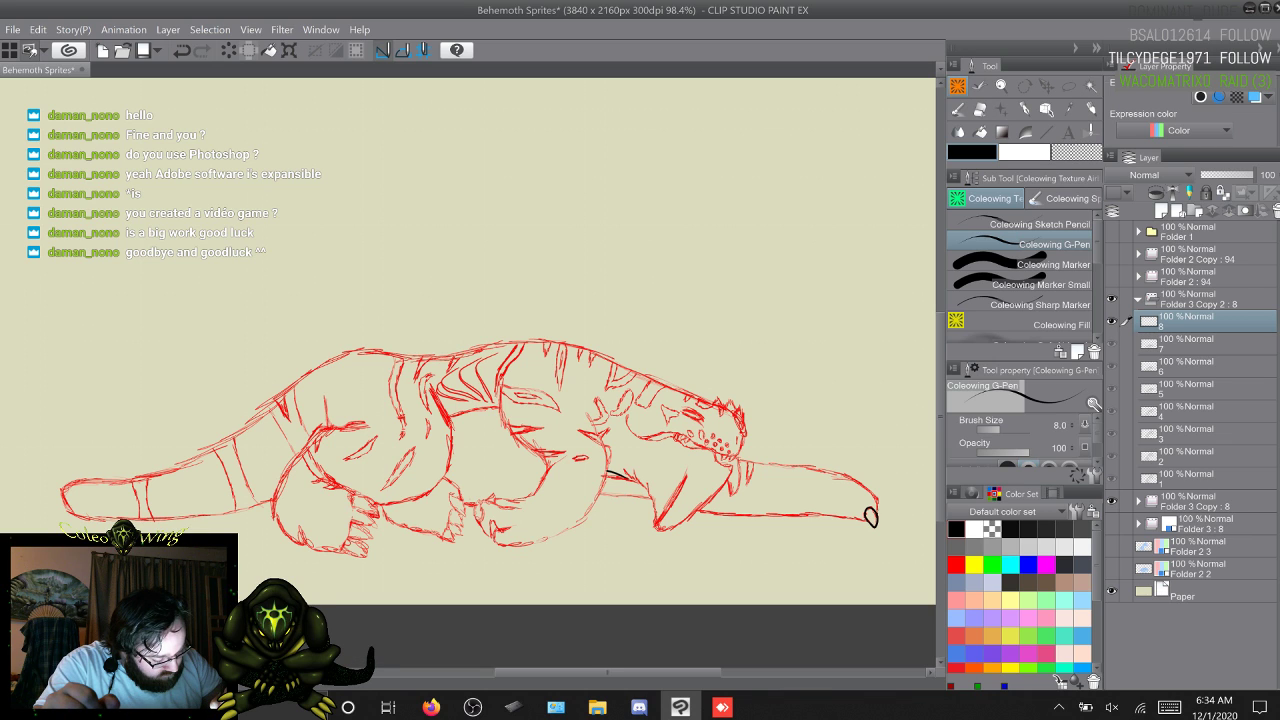
Step: Ink the upper edge of the creature's outstretched arm and its mouth line over the red sketch on layer 8
{"action": "mouse_move", "coordinate": [873, 507]}
{"action": "left_mouse_down"}
{"action": "mouse_move", "coordinate": [845, 476]}
{"action": "mouse_move", "coordinate": [769, 464]}
{"action": "left_mouse_up"}
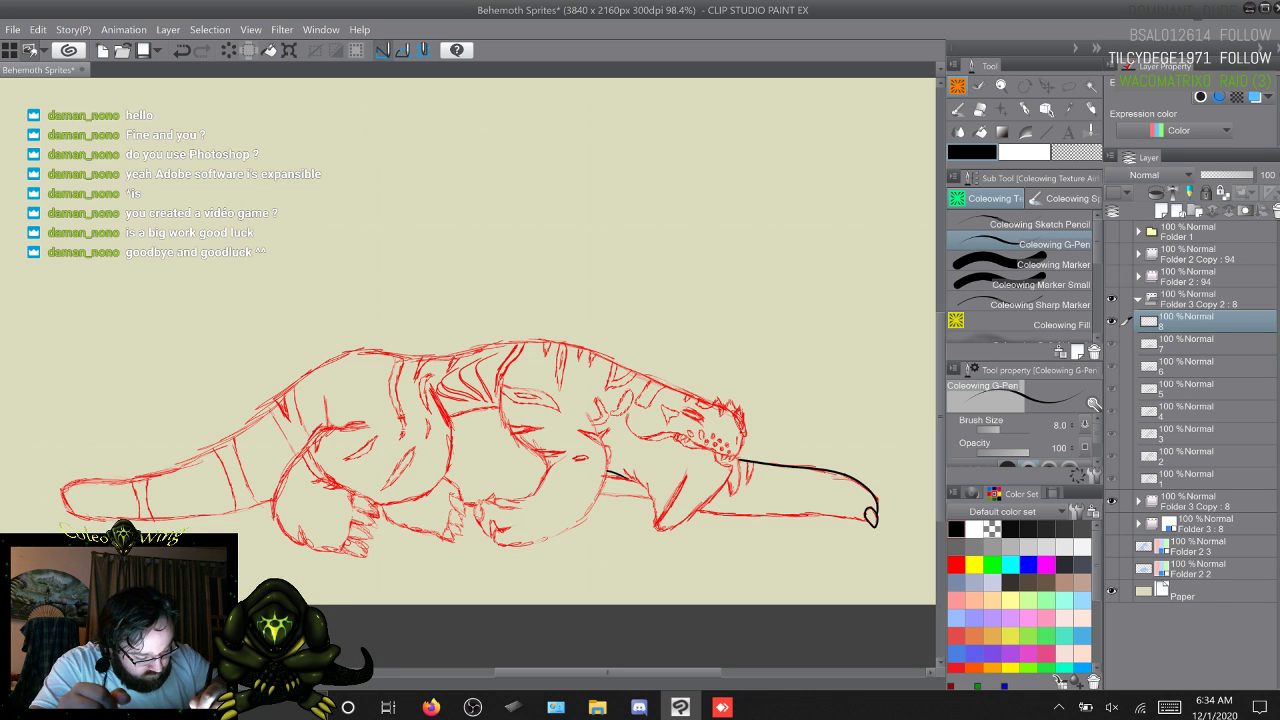
{"action": "mouse_move", "coordinate": [628, 415]}
{"action": "left_mouse_down"}
{"action": "mouse_move", "coordinate": [643, 436]}
{"action": "mouse_move", "coordinate": [666, 433]}
{"action": "left_mouse_up"}
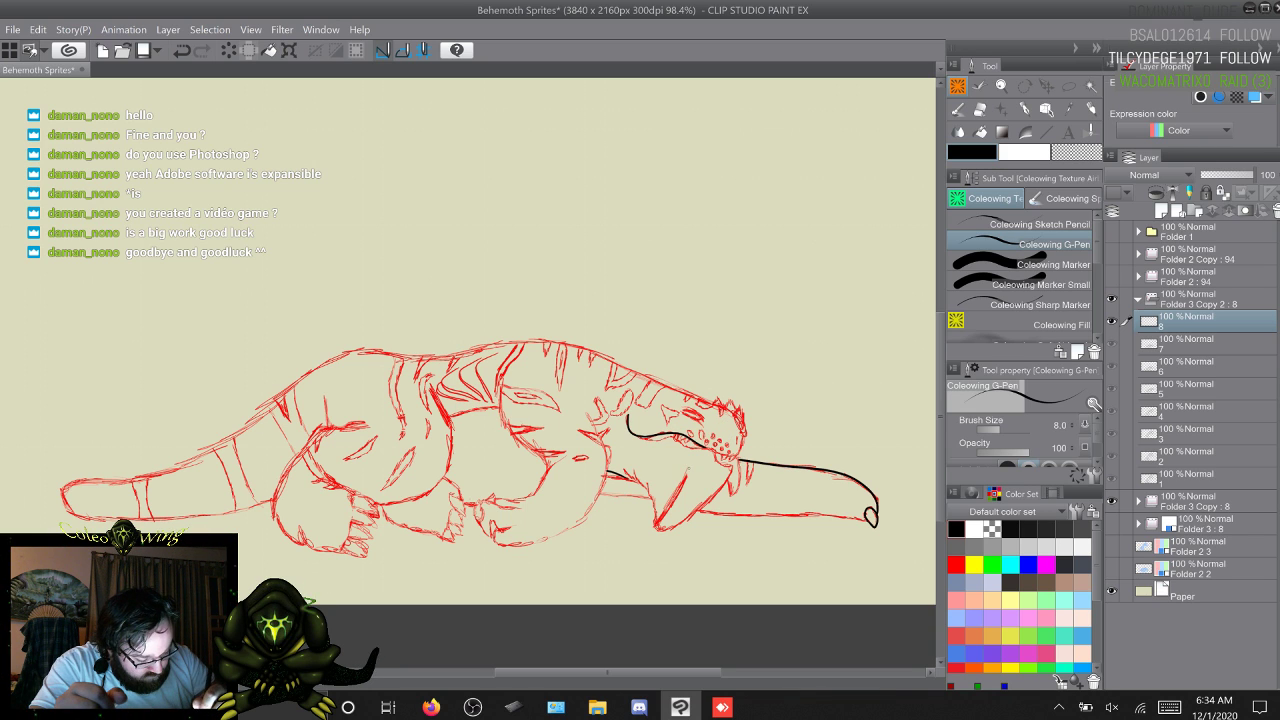
Step: Ink the pointed chin hanging below the head and the small teeth along the mouth line, redoing unsatisfactory strokes
{"action": "left_click_drag", "start_coordinate": [685, 476], "coordinate": [658, 527]}
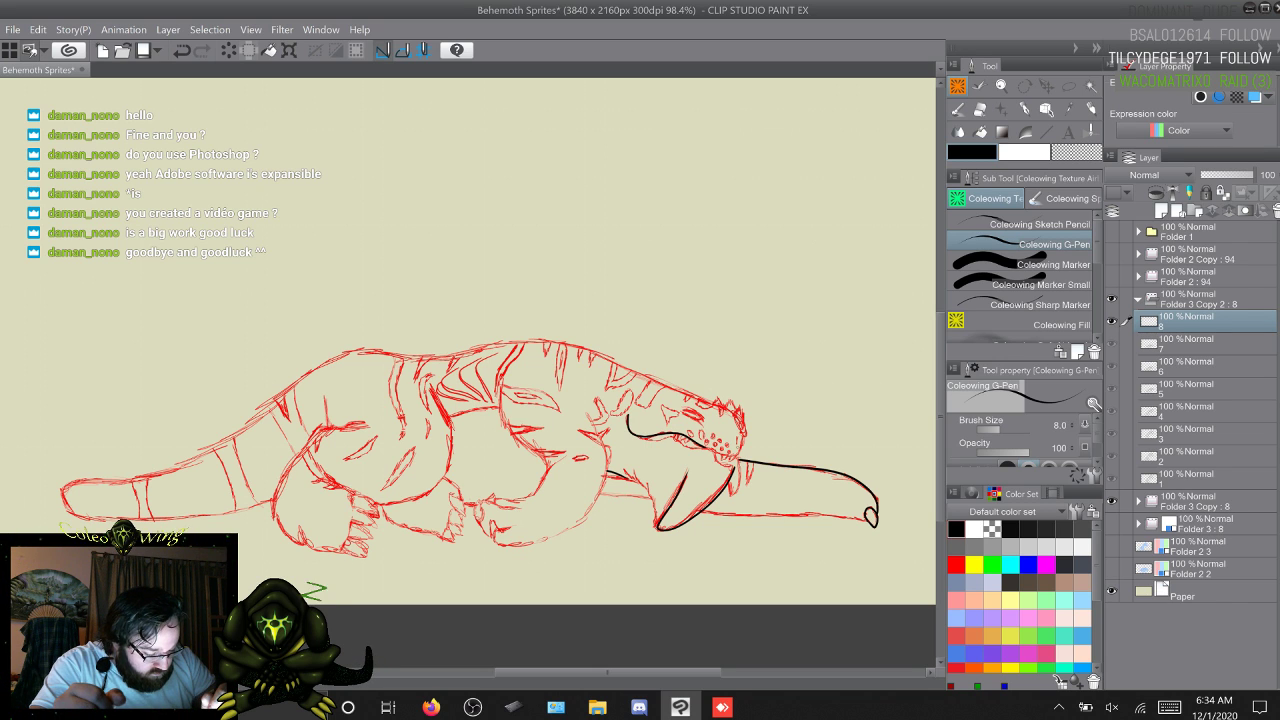
{"action": "key", "text": "ctrl+z"}
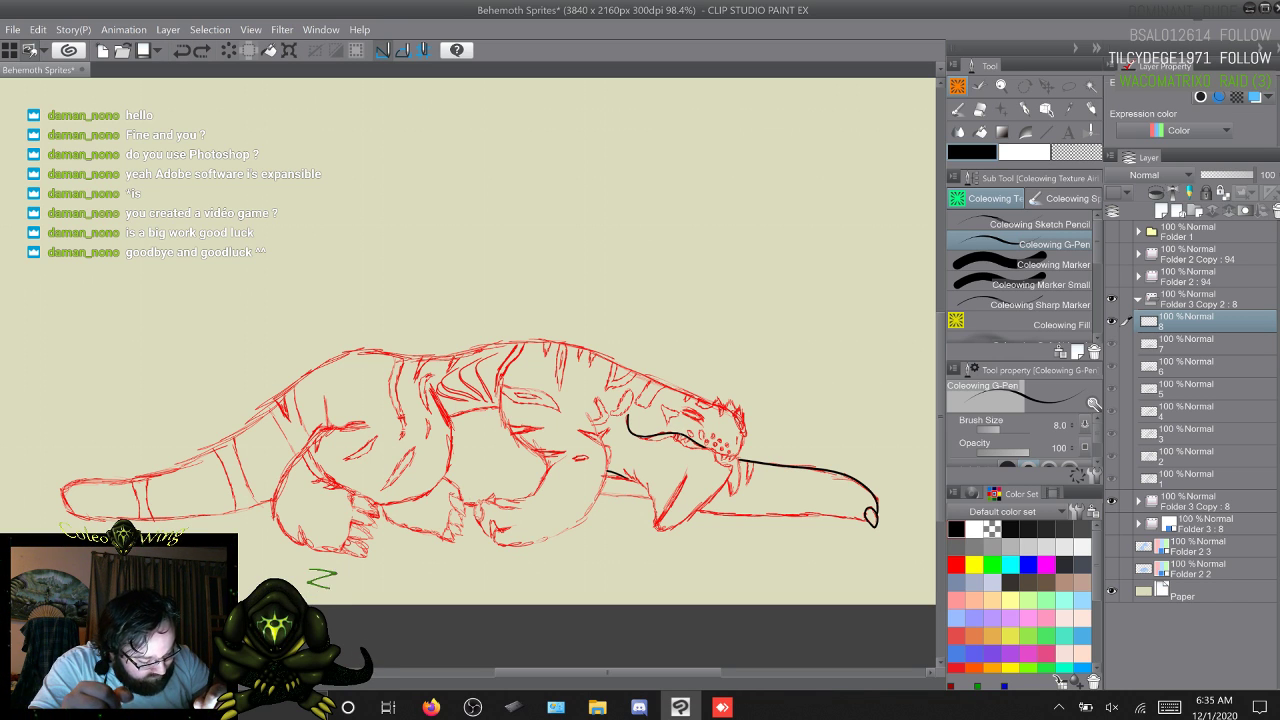
{"action": "left_click_drag", "start_coordinate": [674, 434], "coordinate": [680, 436]}
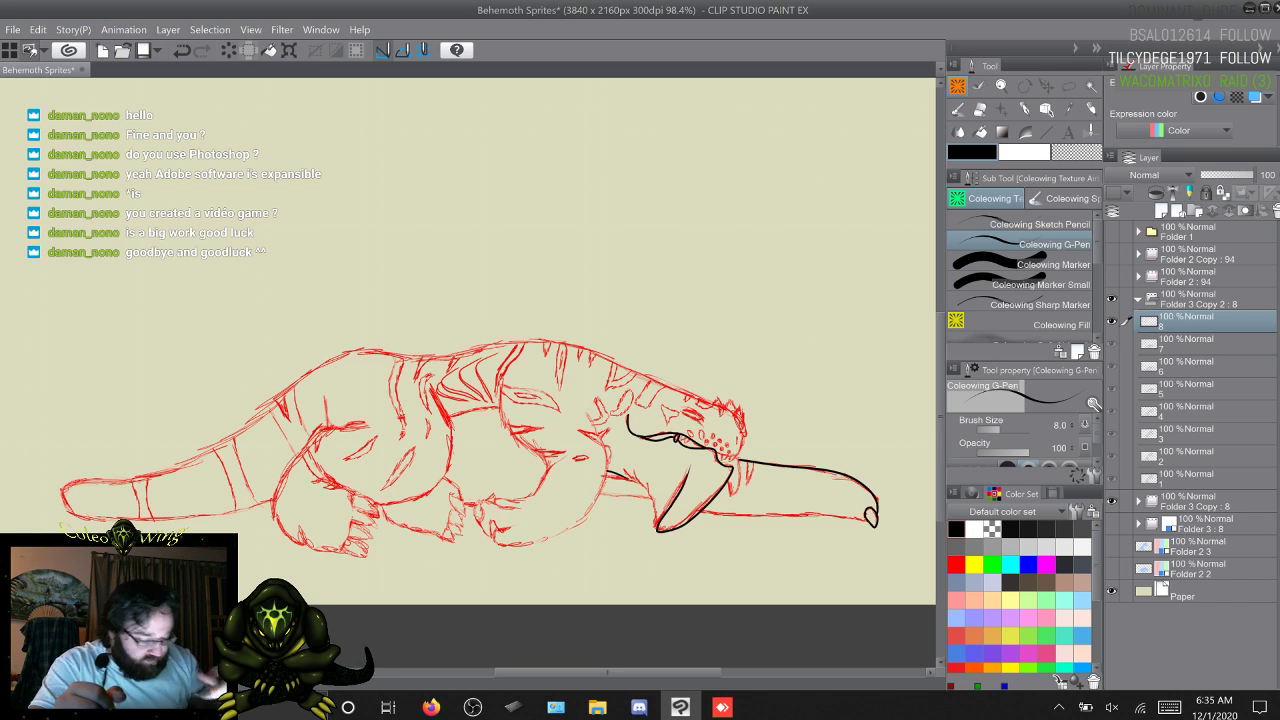
{"action": "mouse_move", "coordinate": [732, 474]}
{"action": "left_mouse_down"}
{"action": "mouse_move", "coordinate": [704, 516]}
{"action": "mouse_move", "coordinate": [676, 500]}
{"action": "left_mouse_up"}
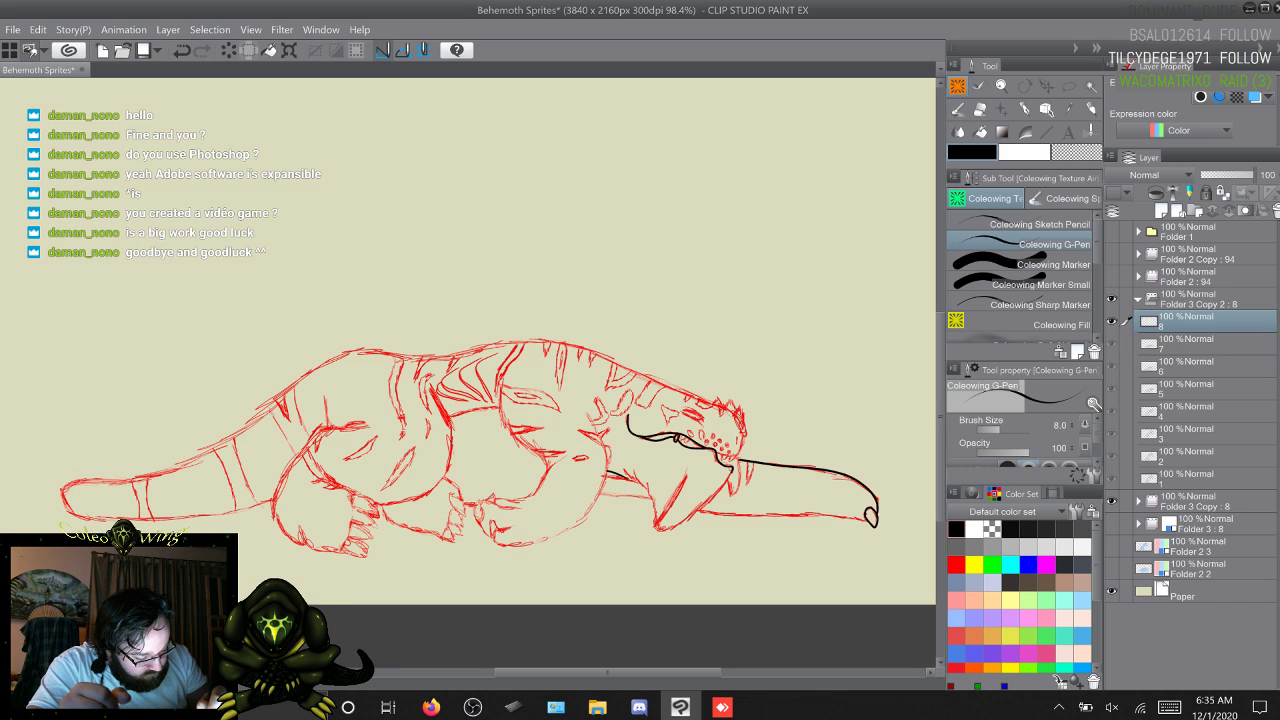
{"action": "mouse_move", "coordinate": [733, 467]}
{"action": "left_mouse_down"}
{"action": "mouse_move", "coordinate": [702, 506]}
{"action": "mouse_move", "coordinate": [656, 528]}
{"action": "left_mouse_up"}
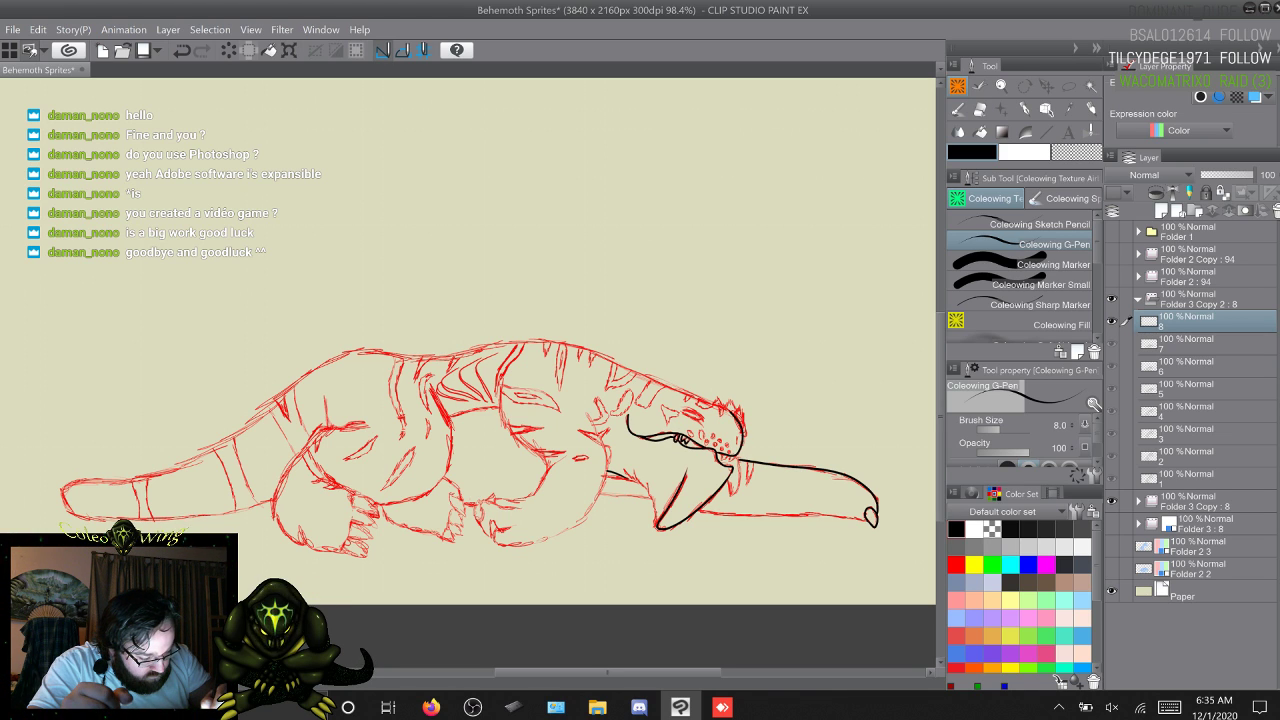
Step: Ink the creature's outline from the top of the head along the back and around the tail
{"action": "left_click_drag", "start_coordinate": [717, 407], "coordinate": [648, 381]}
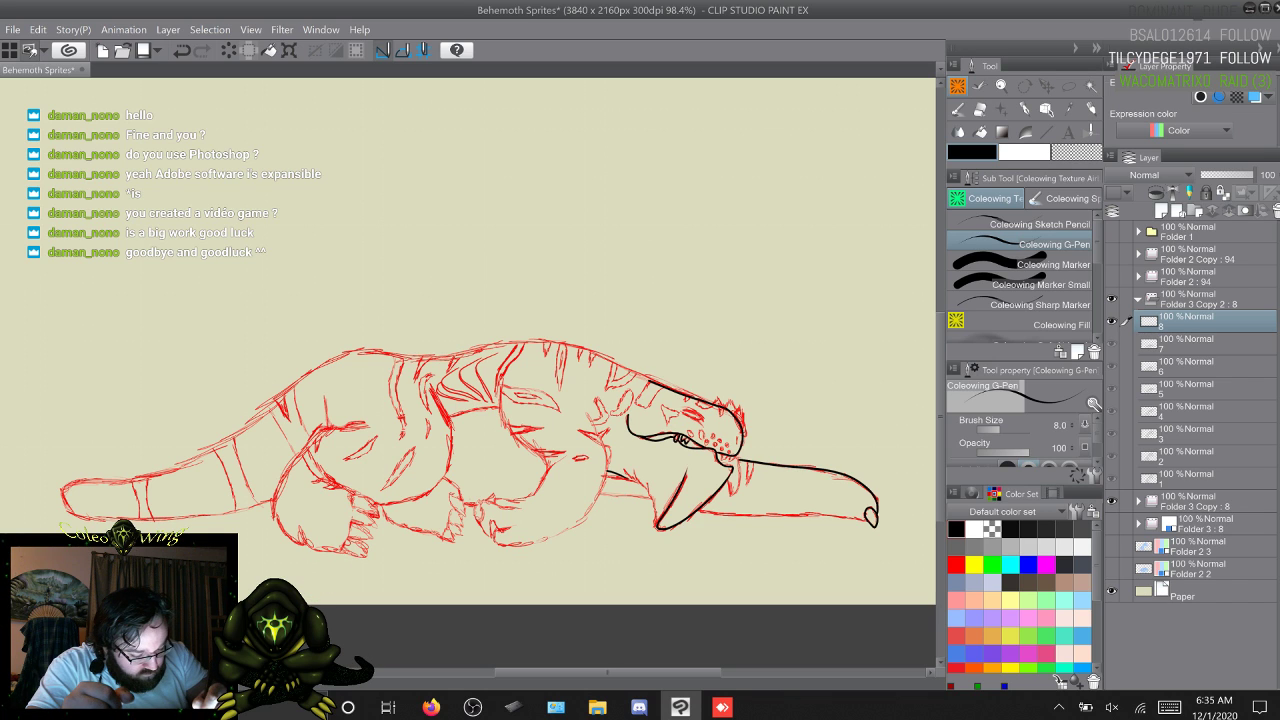
{"action": "left_click_drag", "start_coordinate": [535, 342], "coordinate": [370, 352]}
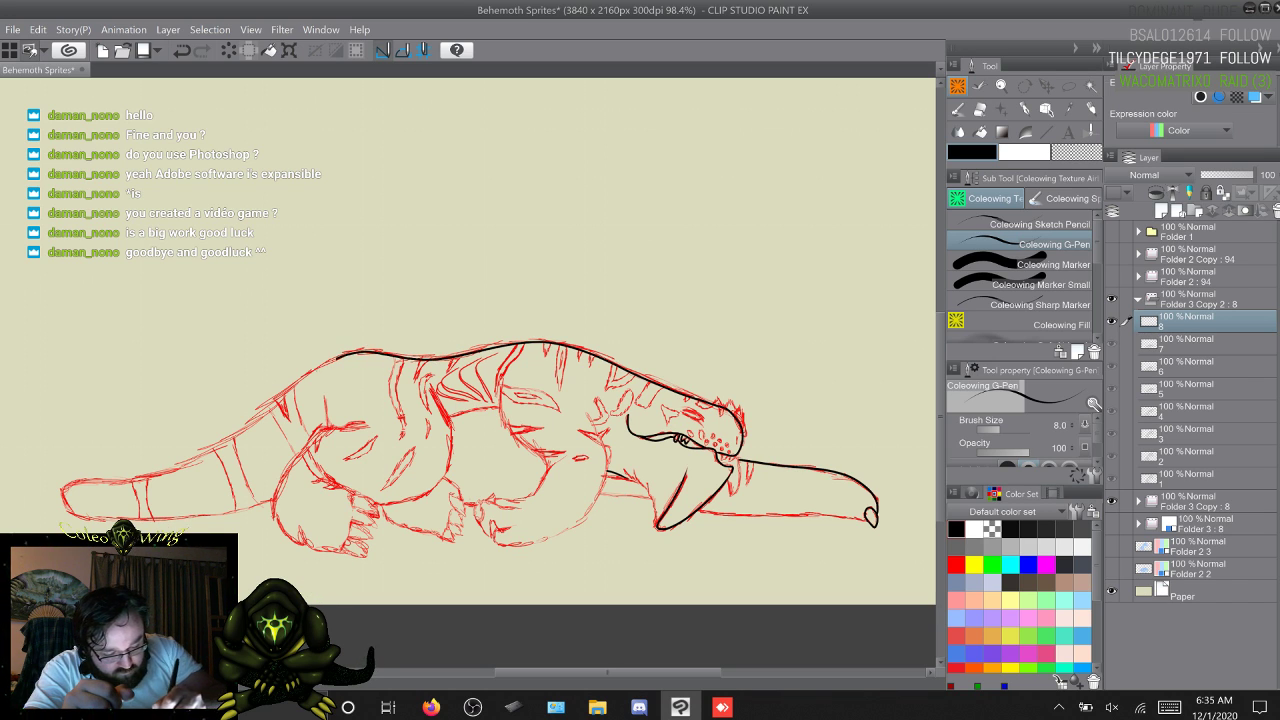
{"action": "mouse_move", "coordinate": [290, 388]}
{"action": "left_mouse_down"}
{"action": "mouse_move", "coordinate": [178, 465]}
{"action": "mouse_move", "coordinate": [80, 484]}
{"action": "mouse_move", "coordinate": [150, 518]}
{"action": "left_mouse_up"}
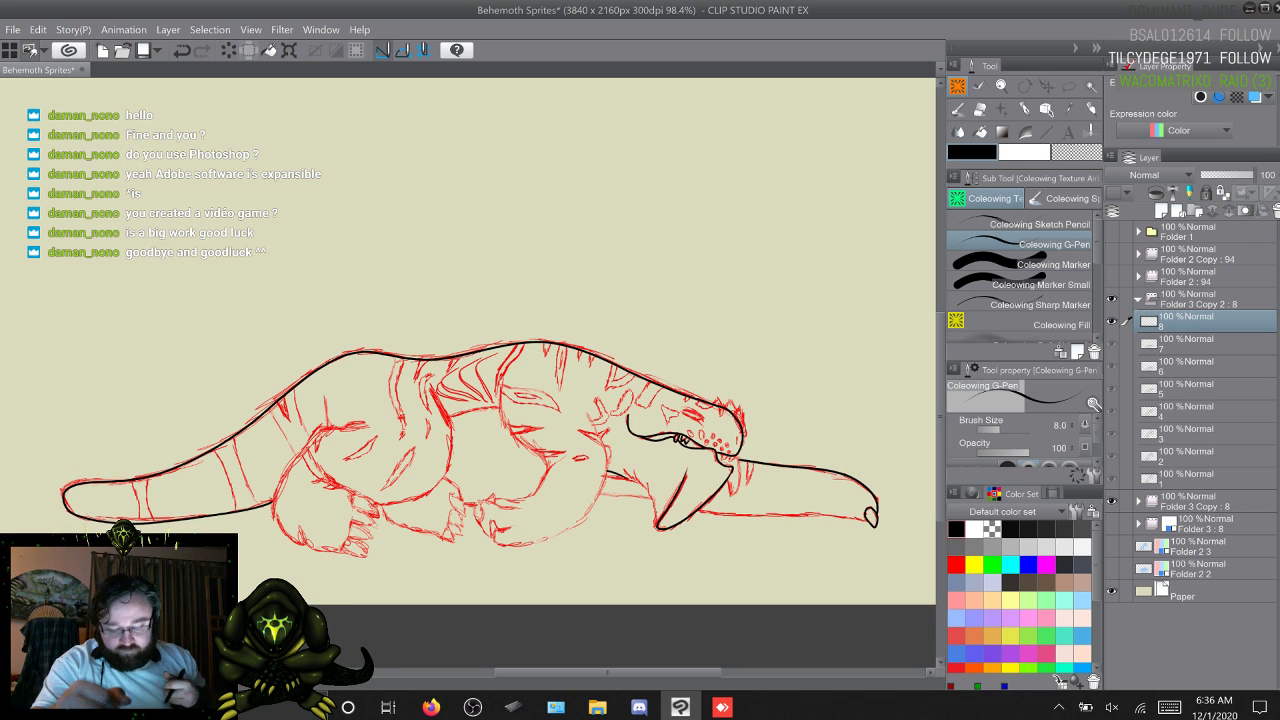
Step: Flip repeatedly between layers 7 and 8 to compare the creature's pose in the two animation frames
{"action": "key", "text": "a"}
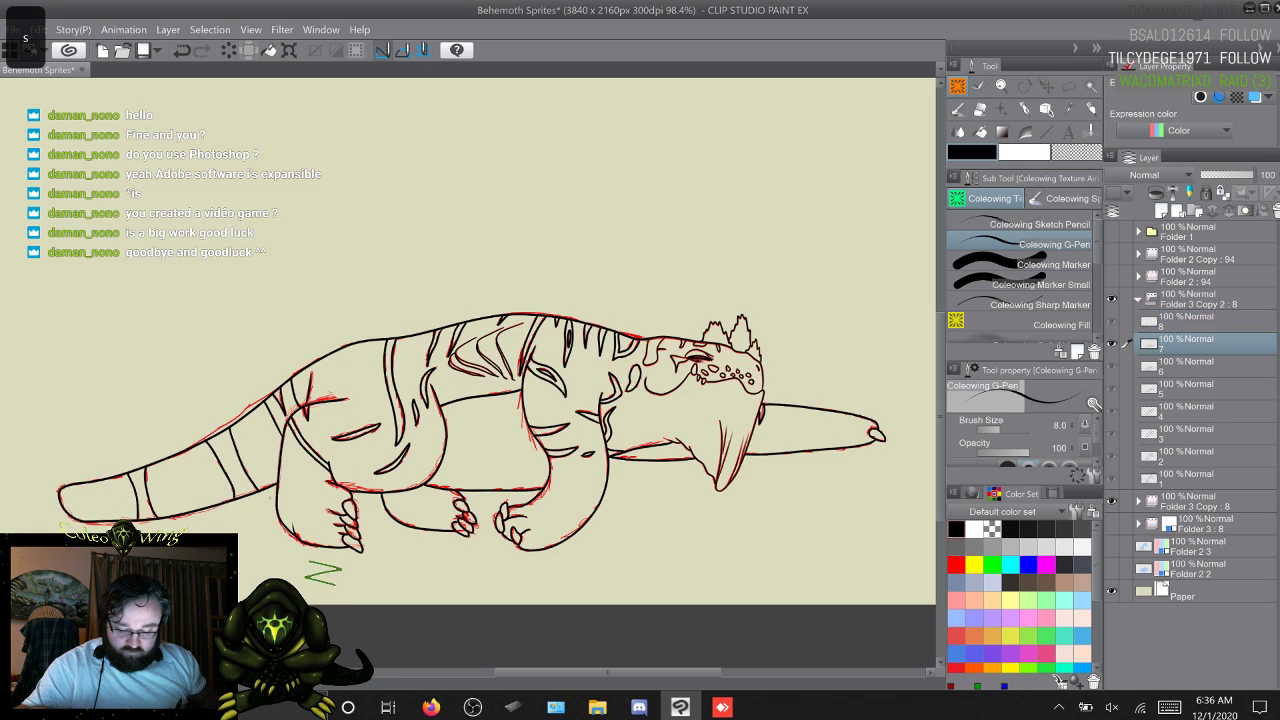
{"action": "key", "text": "s"}
{"action": "key", "text": "a"}
{"action": "key", "text": "s"}
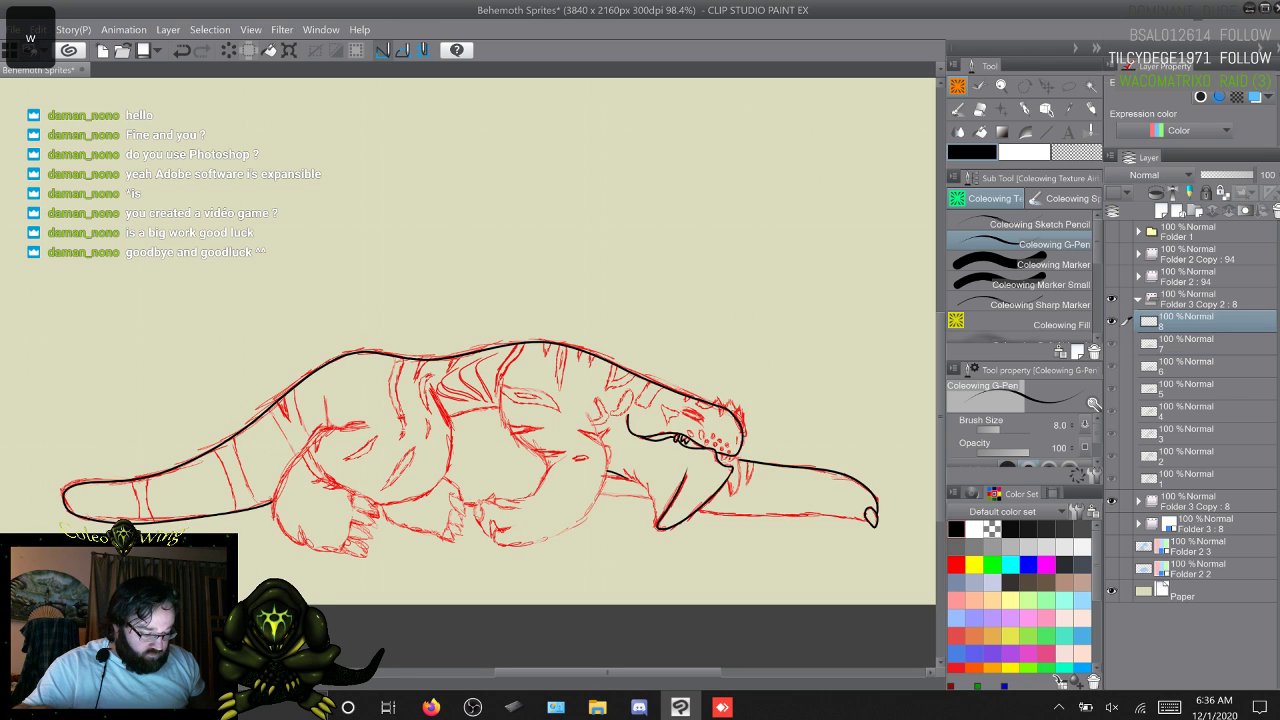
{"action": "key", "text": "a"}
{"action": "key", "text": "w"}
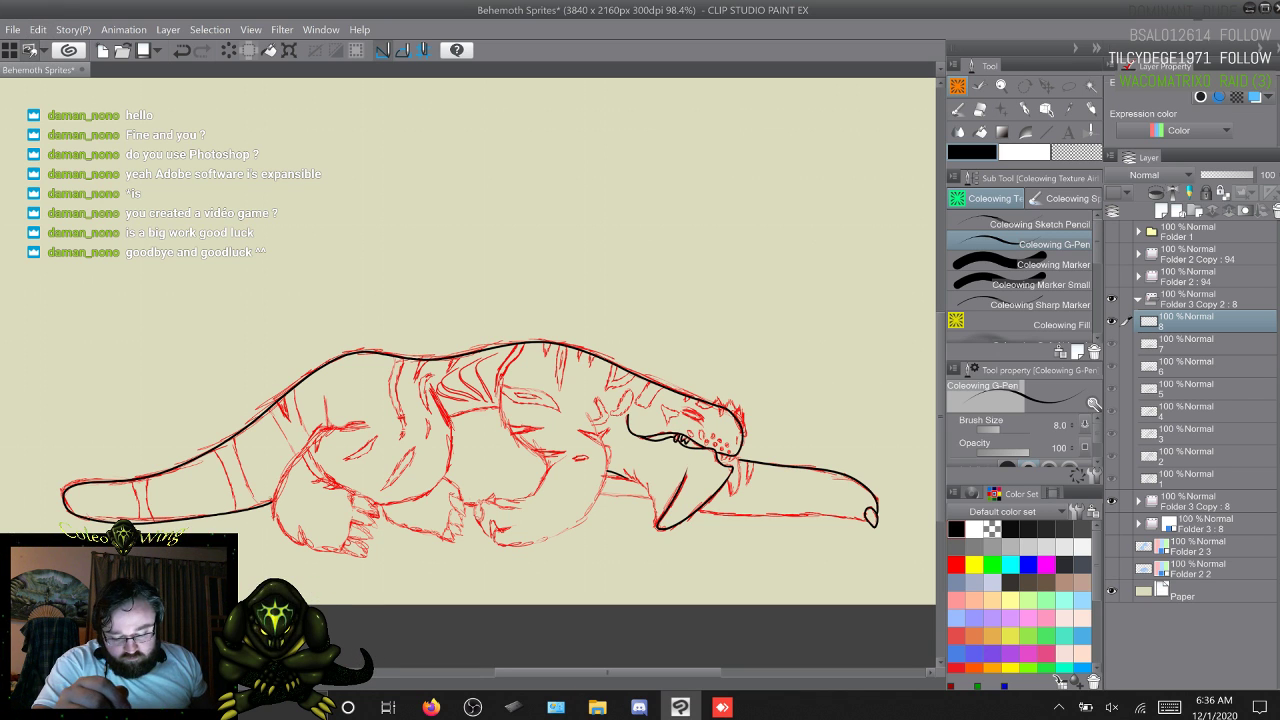
{"action": "key", "text": "s"}
{"action": "key", "text": "w"}
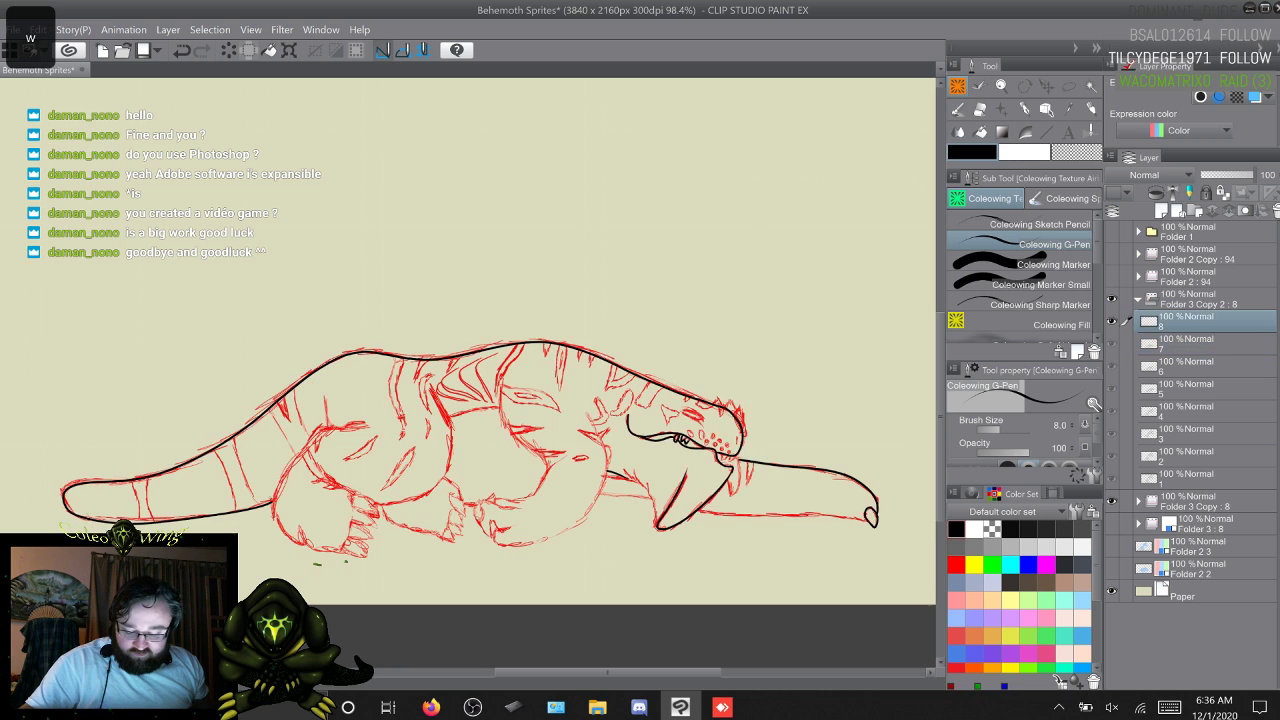
{"action": "key", "text": "s"}
{"action": "key", "text": "w"}
{"action": "key", "text": "s"}
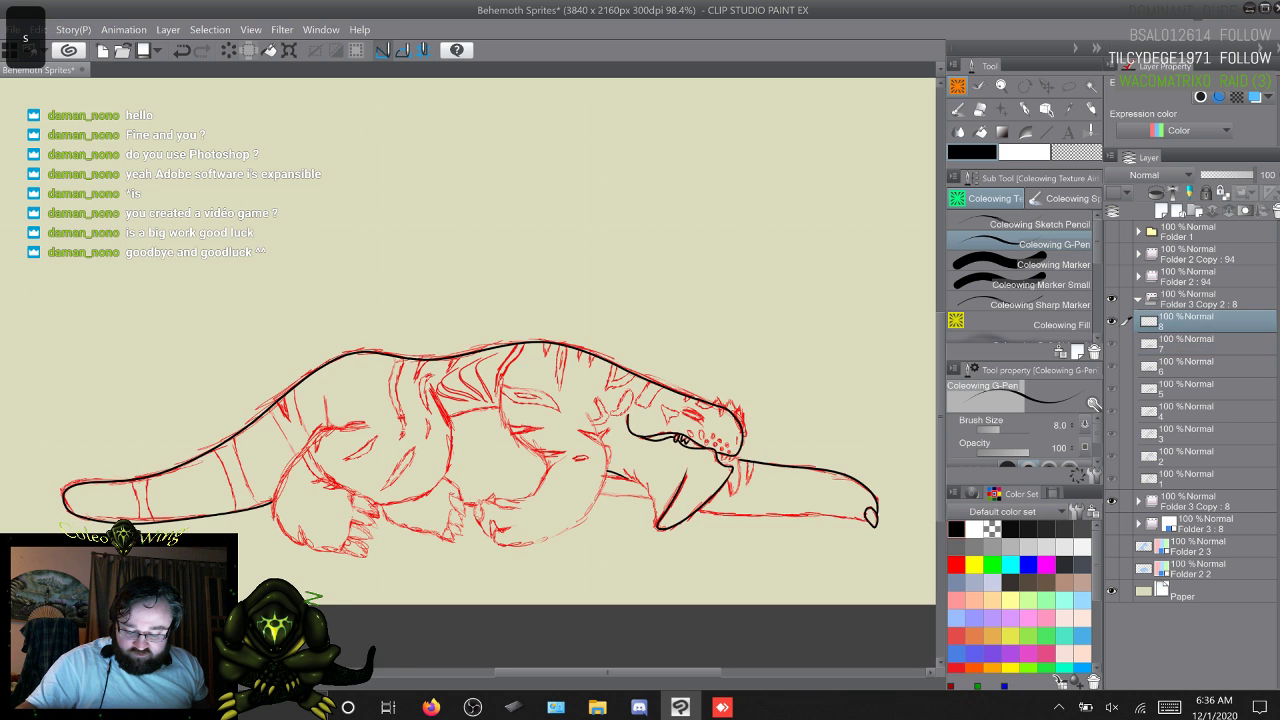
{"action": "key", "text": "w"}
{"action": "key", "text": "s"}
{"action": "key", "text": "w"}
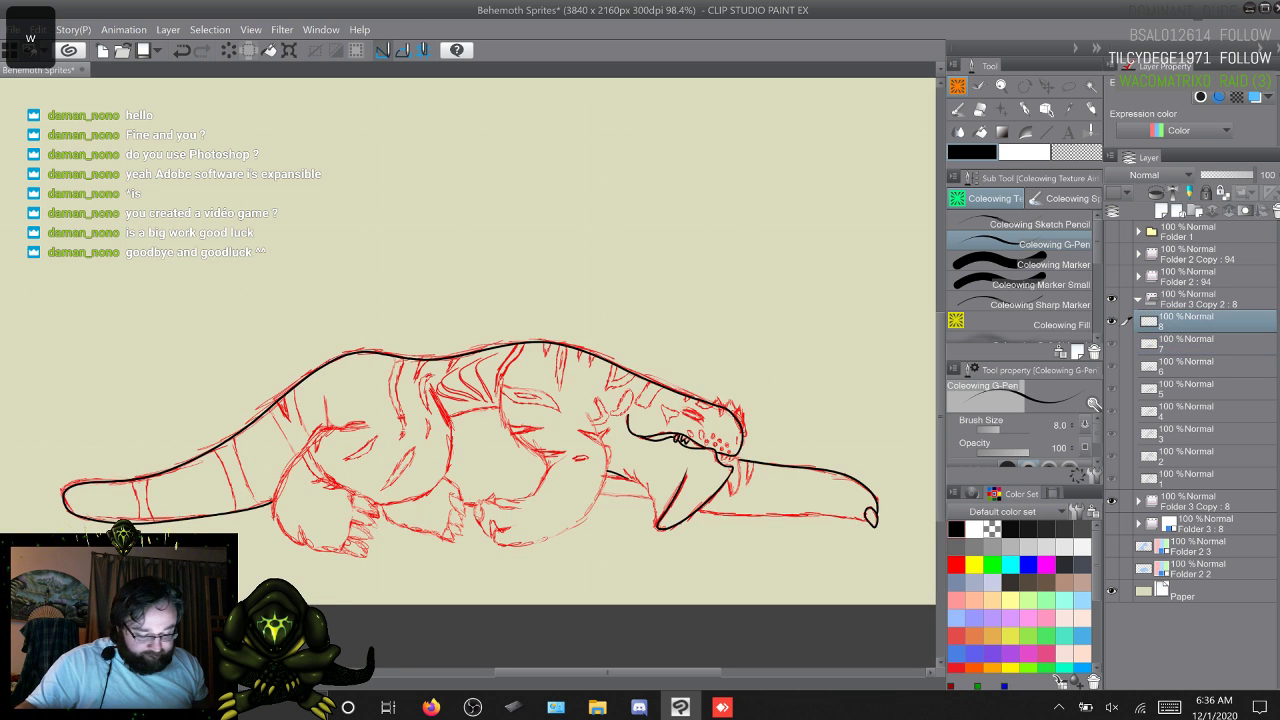
{"action": "key", "text": "s"}
{"action": "key", "text": "w"}
{"action": "key", "text": "s"}
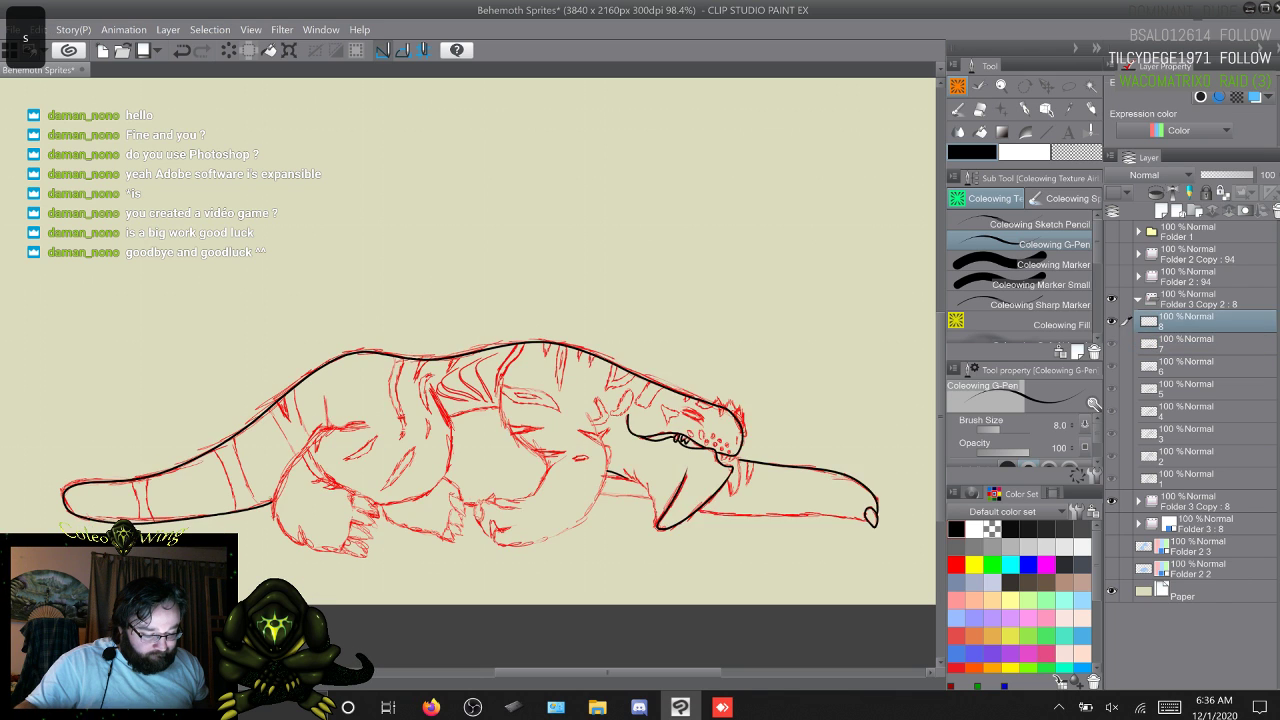
{"action": "key", "text": "w"}
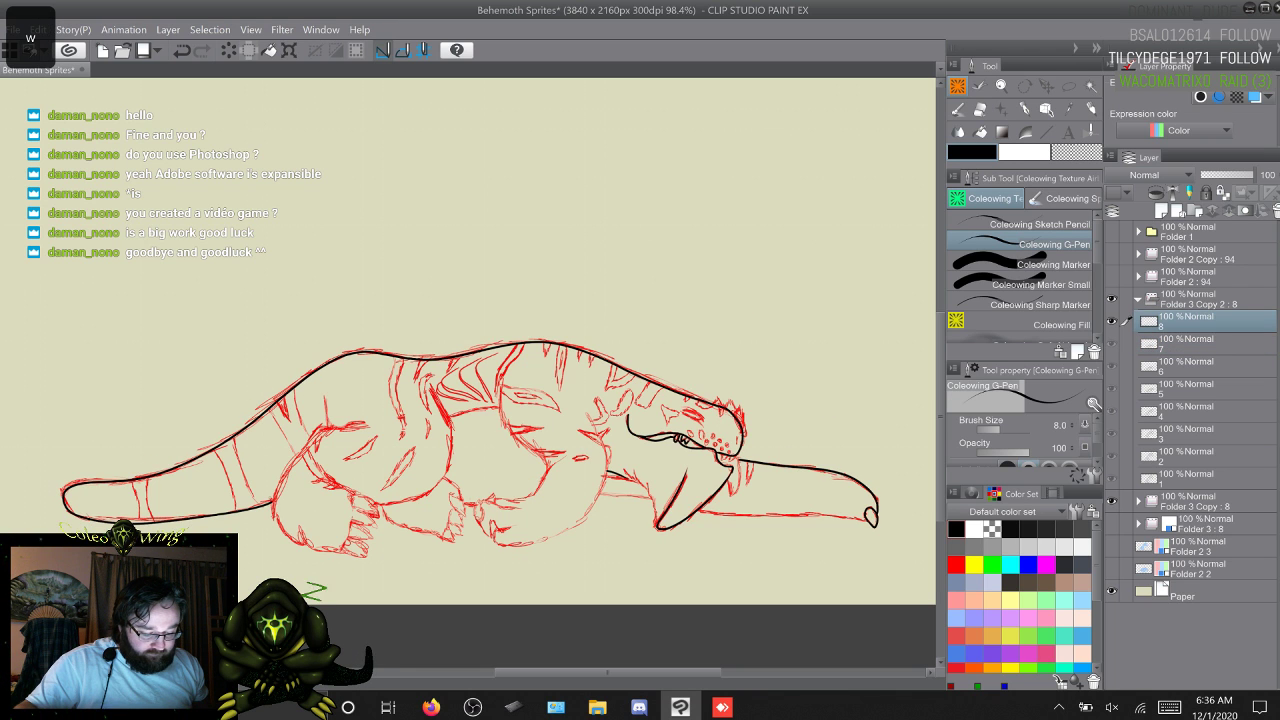
{"action": "key", "text": "s"}
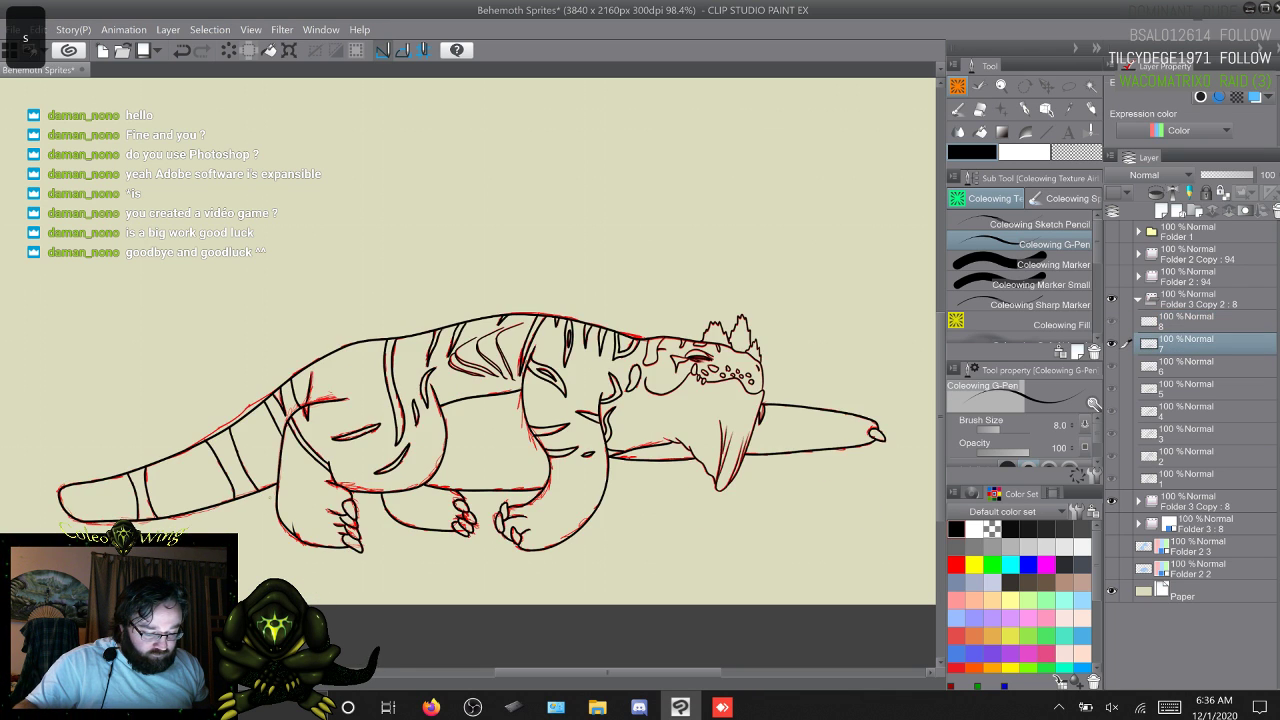
{"action": "key", "text": "w"}
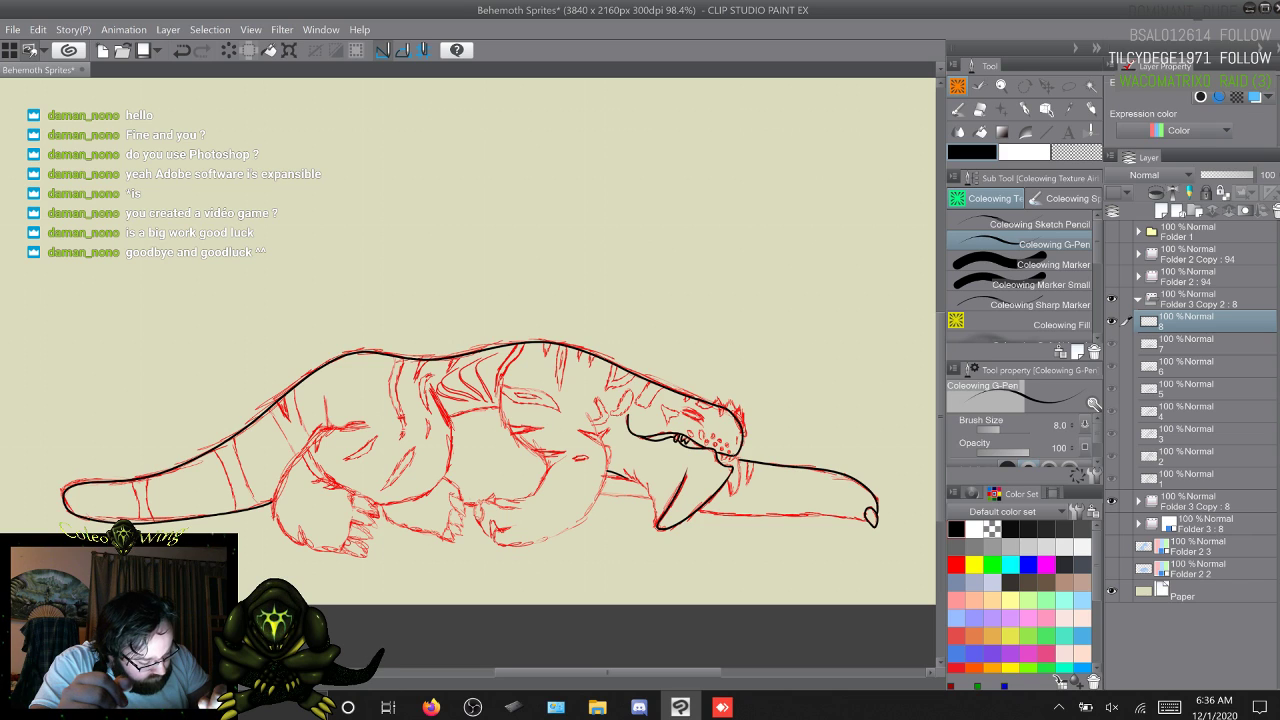
Step: Ink the eye, the muzzle spots and the small stripes on the outstretched arm, checking them against layer 7
{"action": "key", "text": "z"}
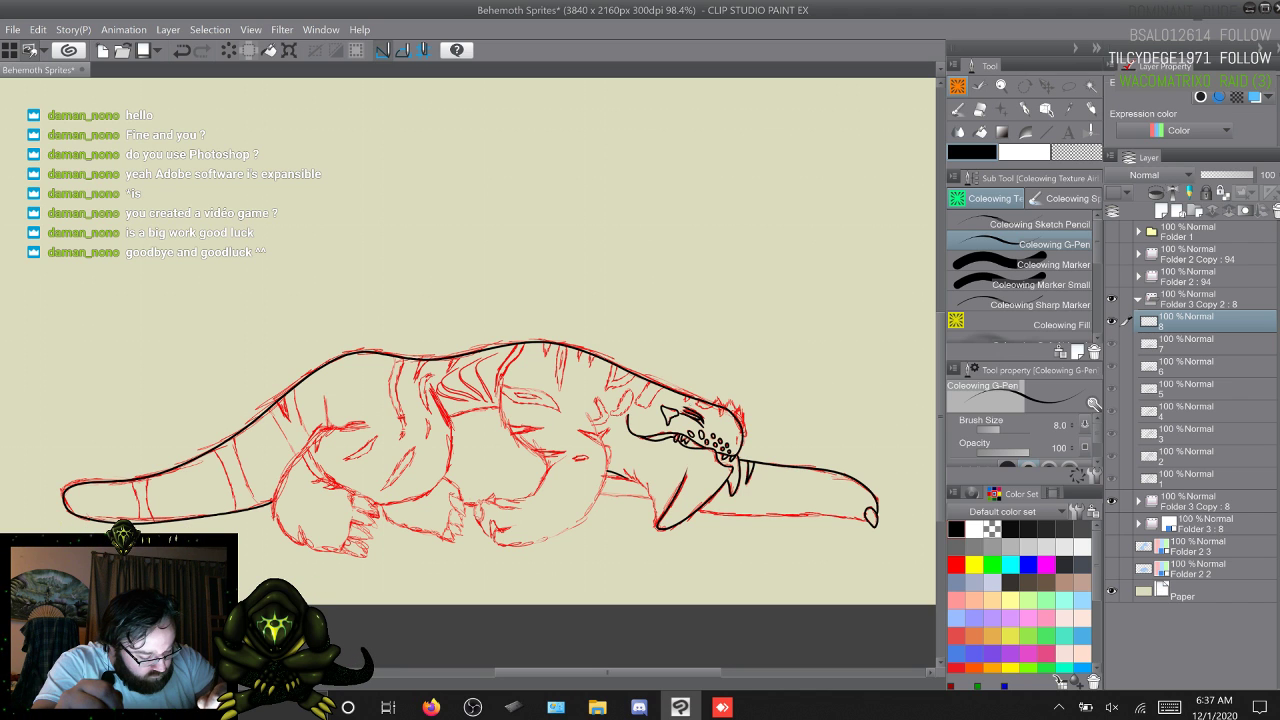
{"action": "key", "text": "s"}
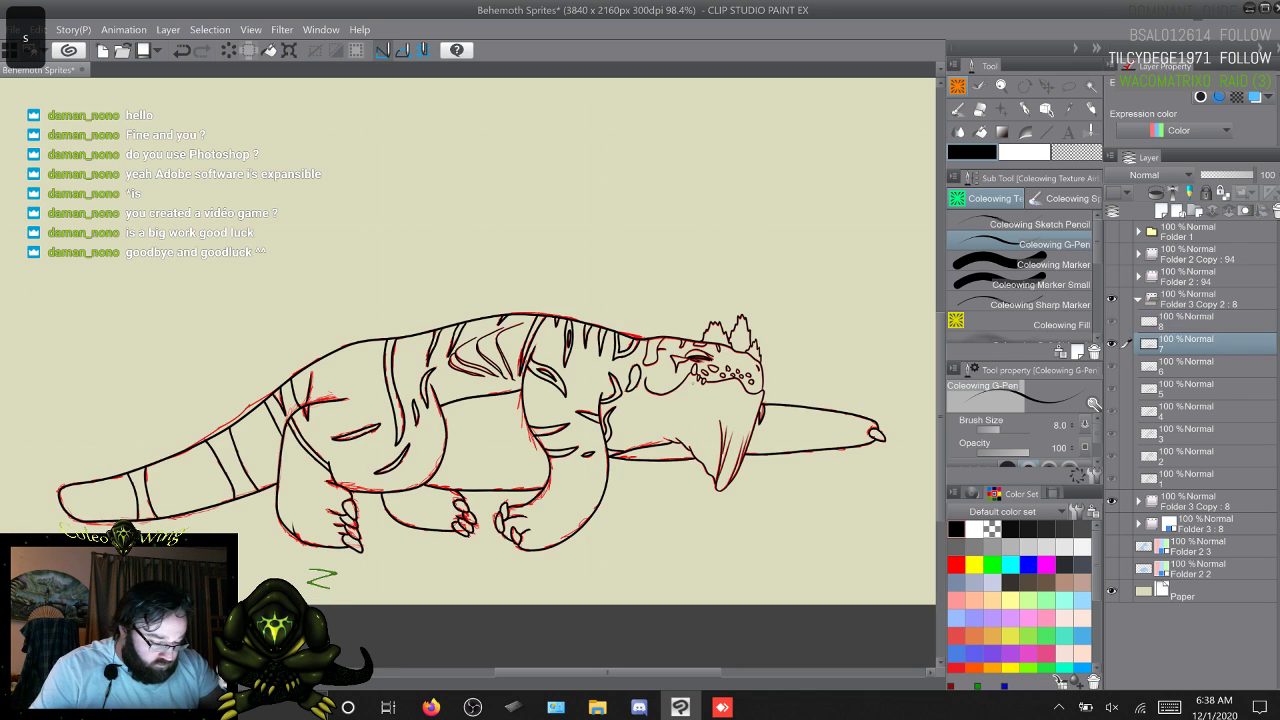
{"action": "key", "text": "w"}
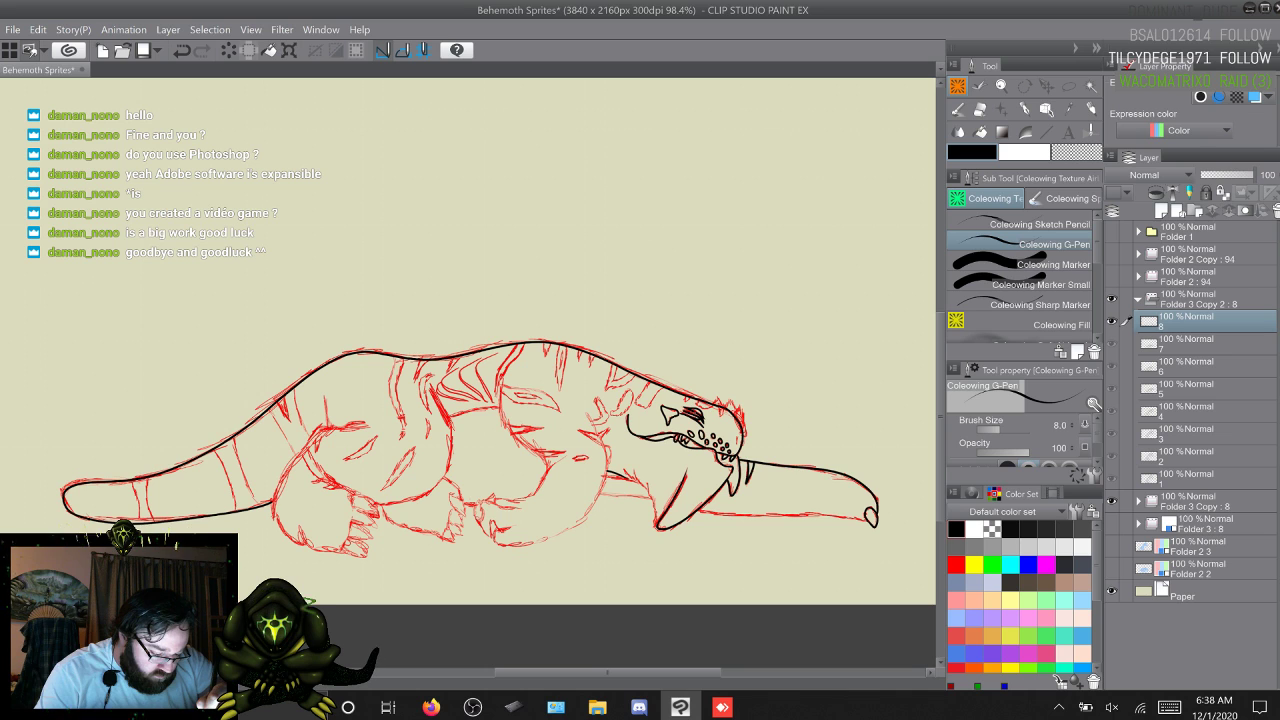
Step: Ink the row of small spikes on the front of the head, comparing with the previous frame on layer 7
{"action": "key", "text": "q"}
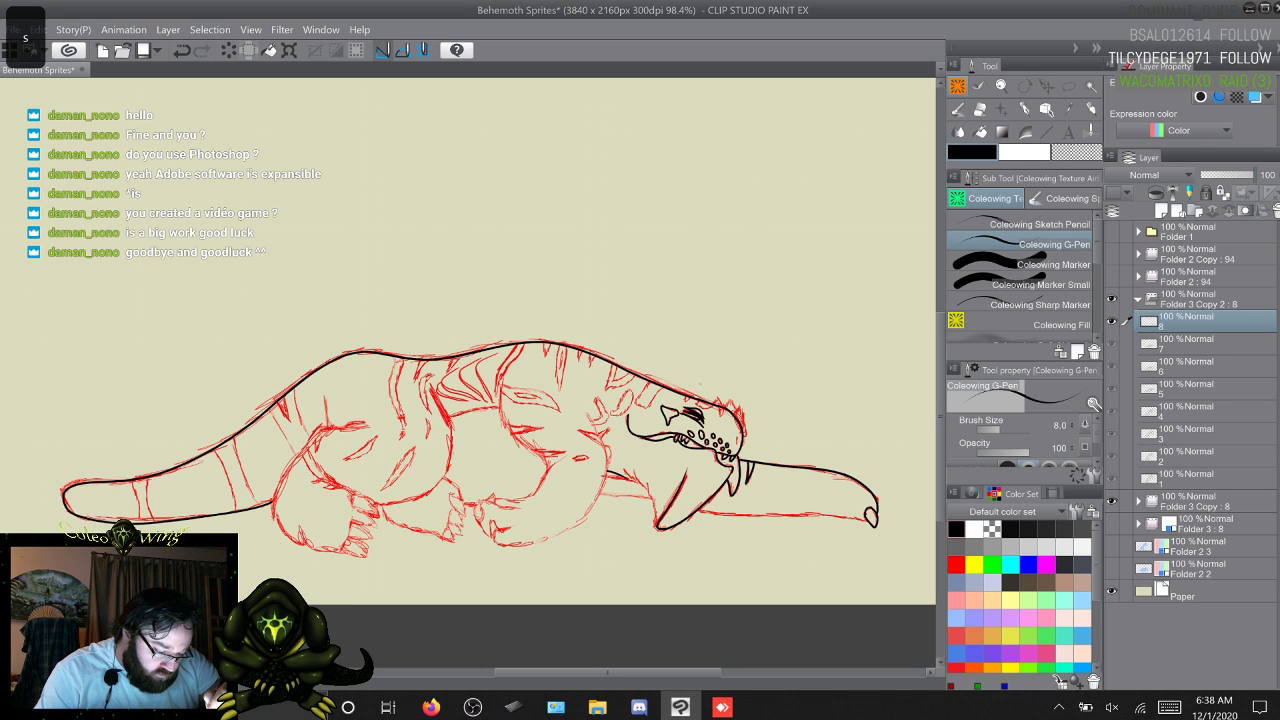
{"action": "key", "text": "w"}
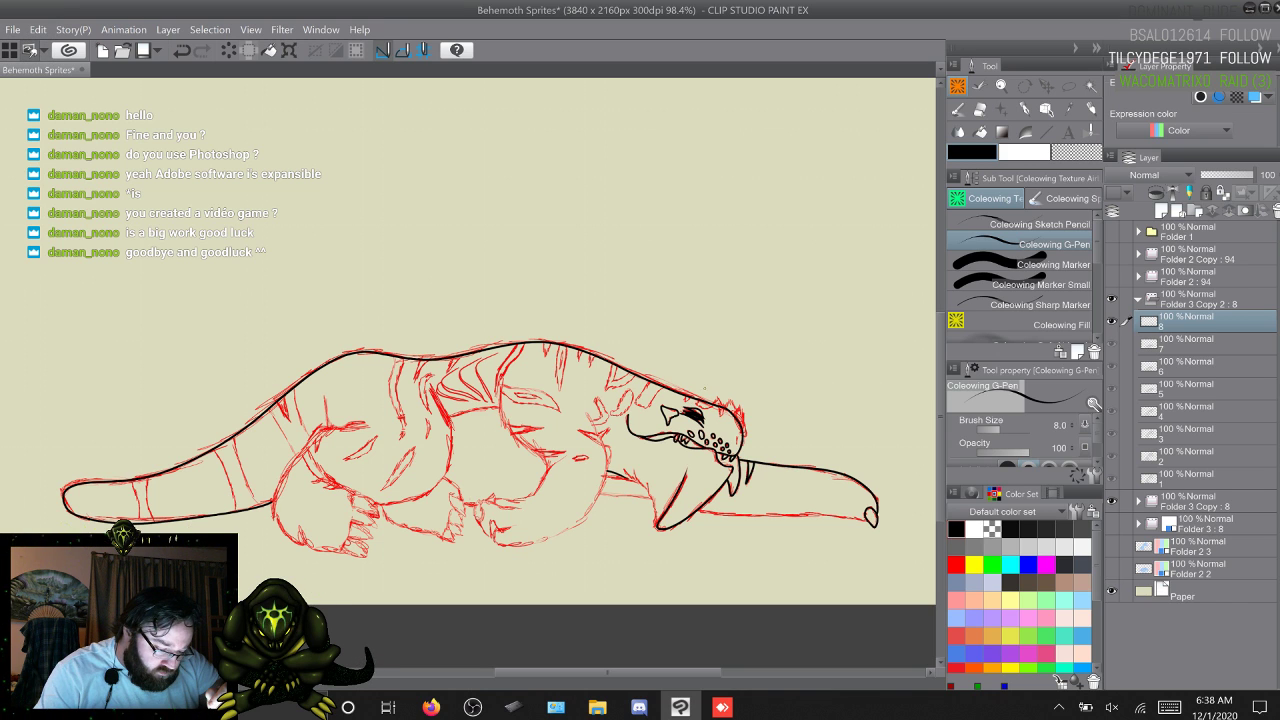
{"action": "key", "text": "s"}
{"action": "key", "text": "w"}
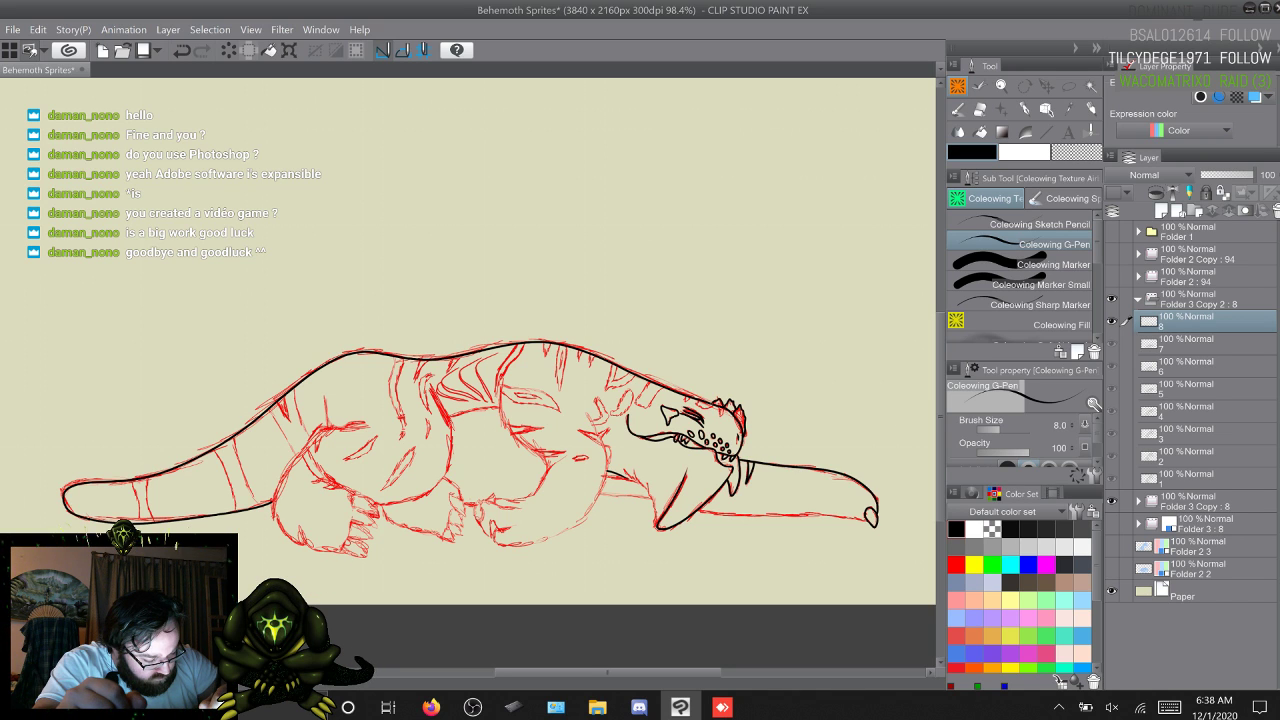
{"action": "key", "text": "q"}
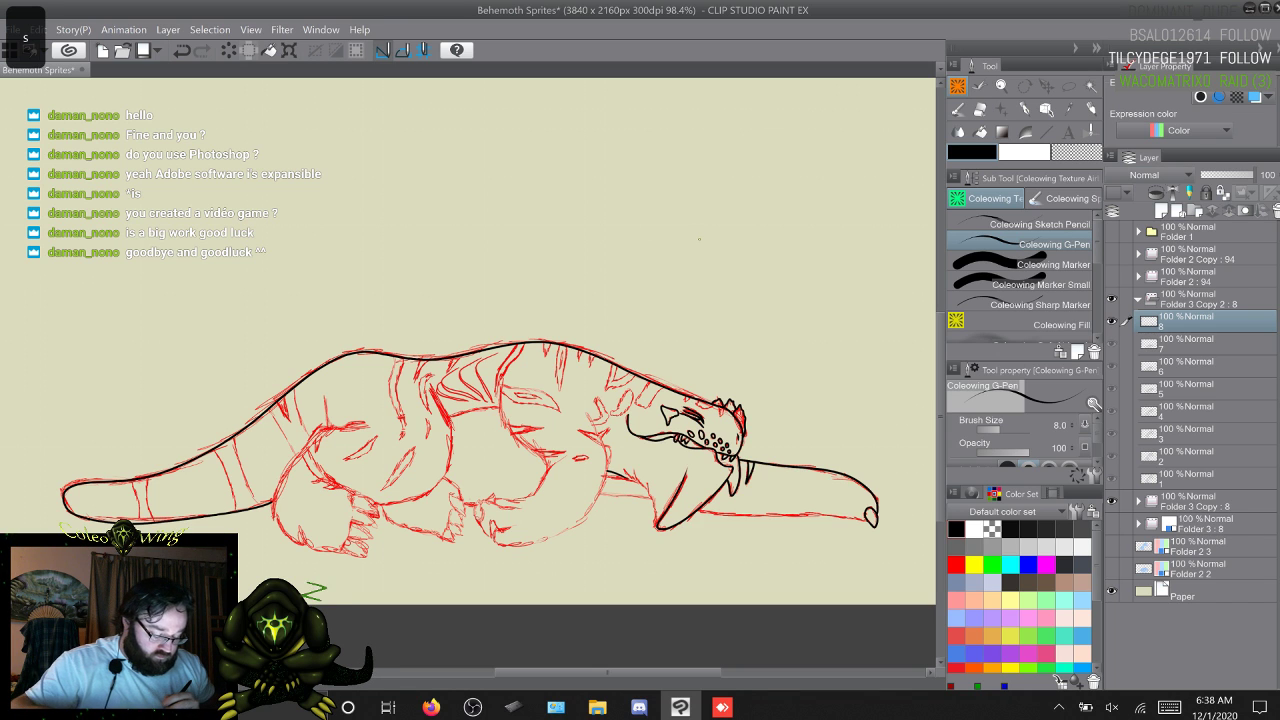
{"action": "key", "text": "w"}
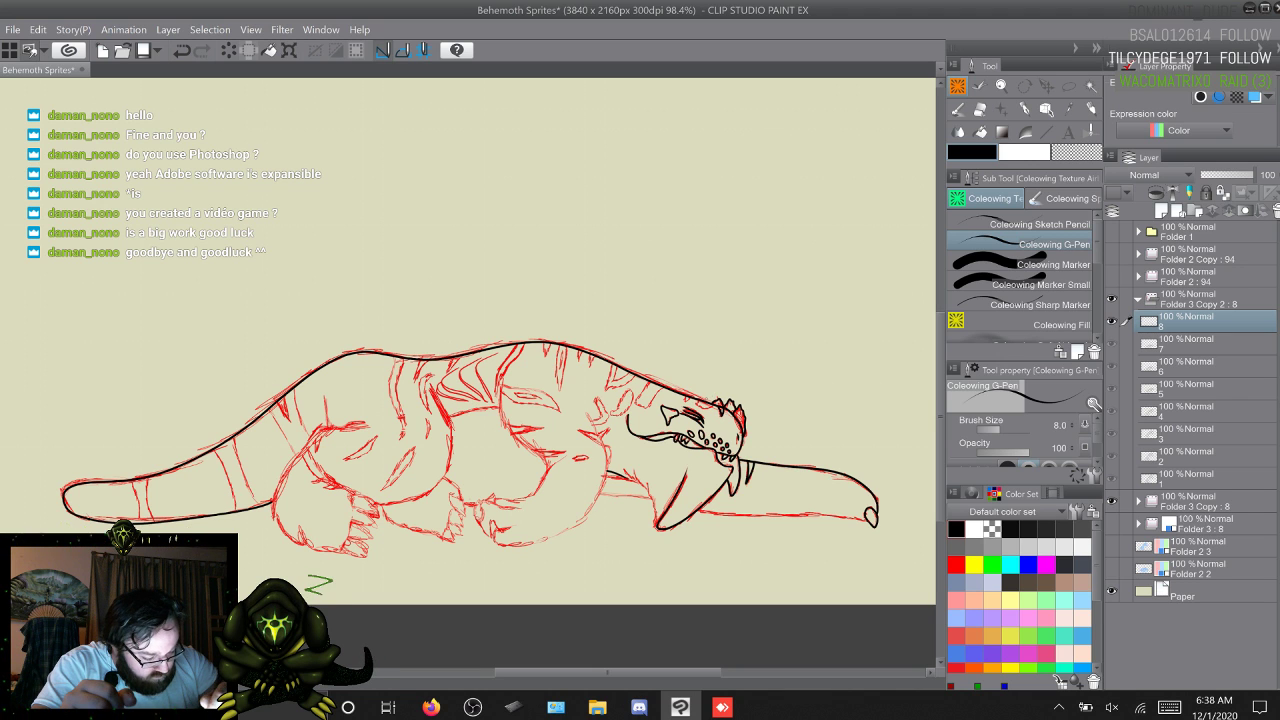
Step: Ink the curved marking behind the eye on layer 8, using the previous frame as reference
{"action": "key", "text": "w"}
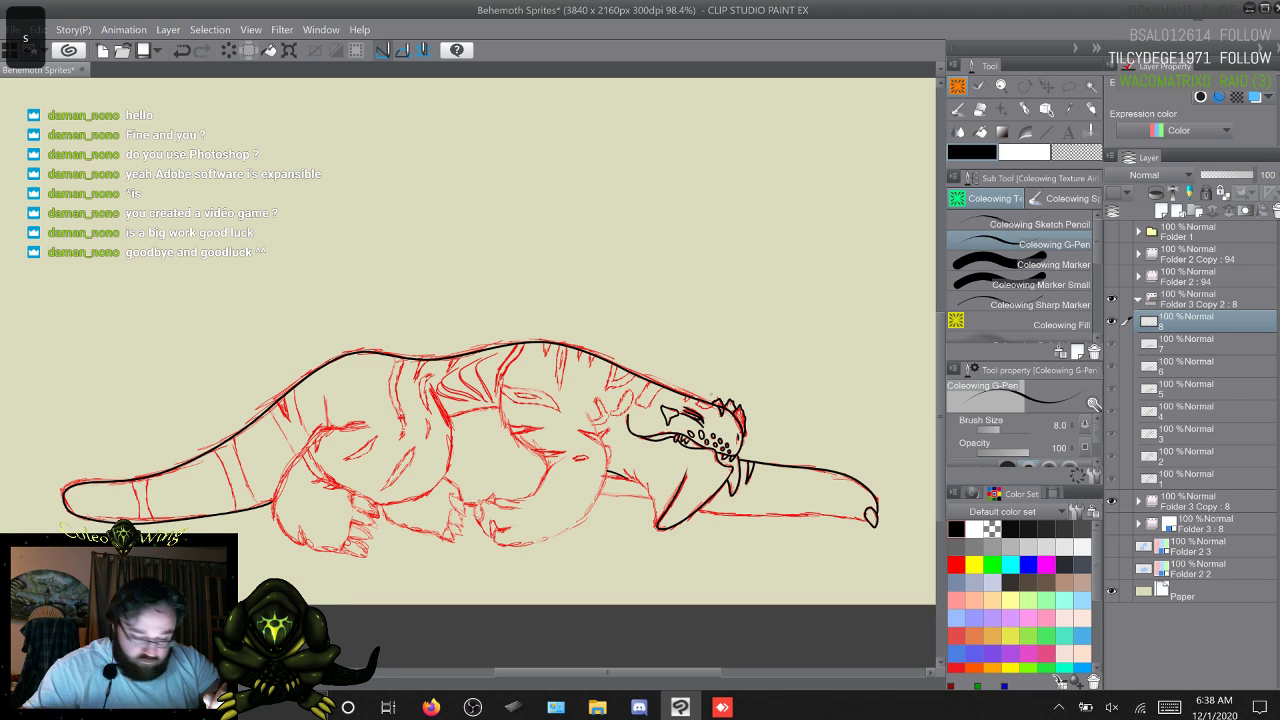
{"action": "key", "text": "w"}
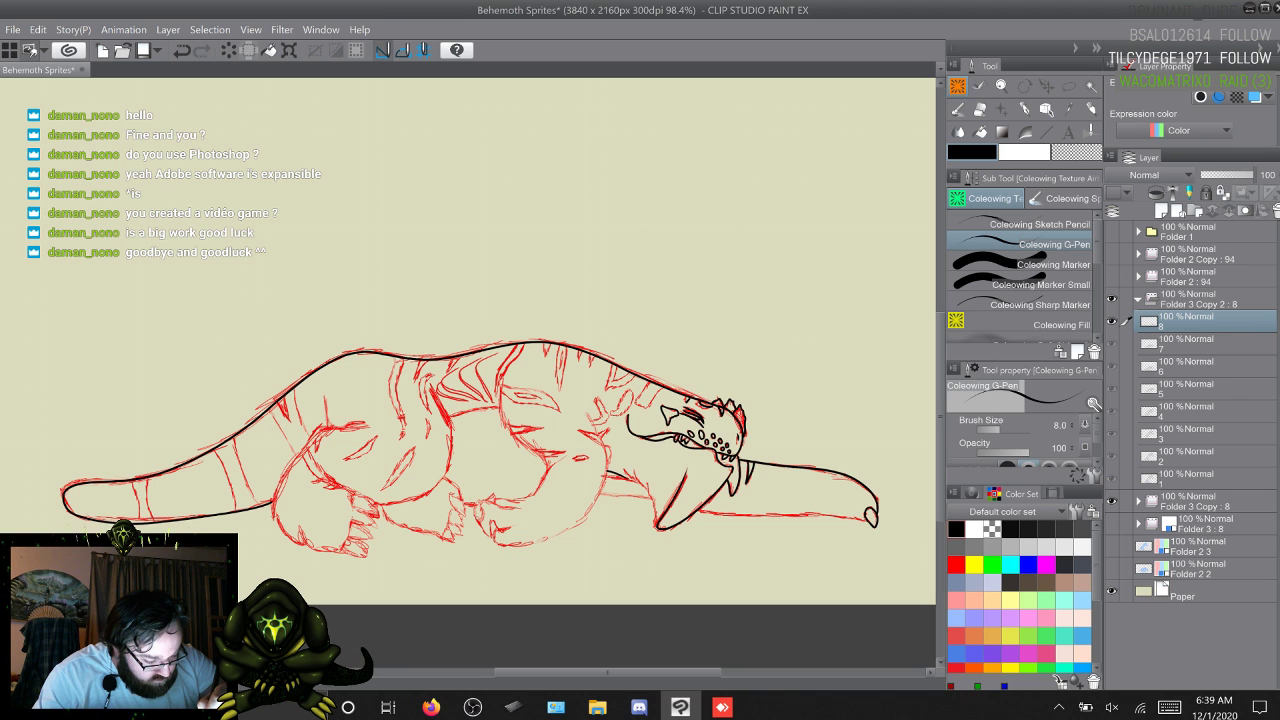
{"action": "key", "text": "q"}
{"action": "key", "text": "w"}
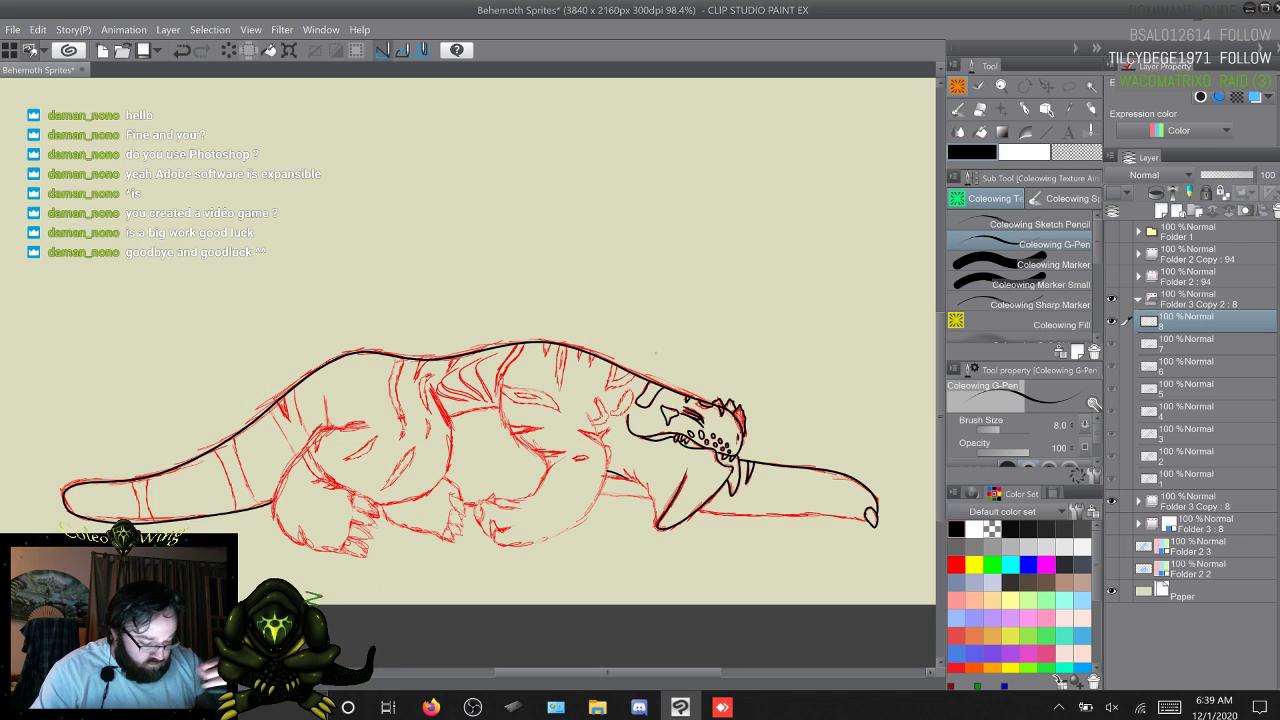
Step: Ink the fold lines on the chin and throat and the lower edge of the outstretched arm, using layer 7 as reference
{"action": "key", "text": "w"}
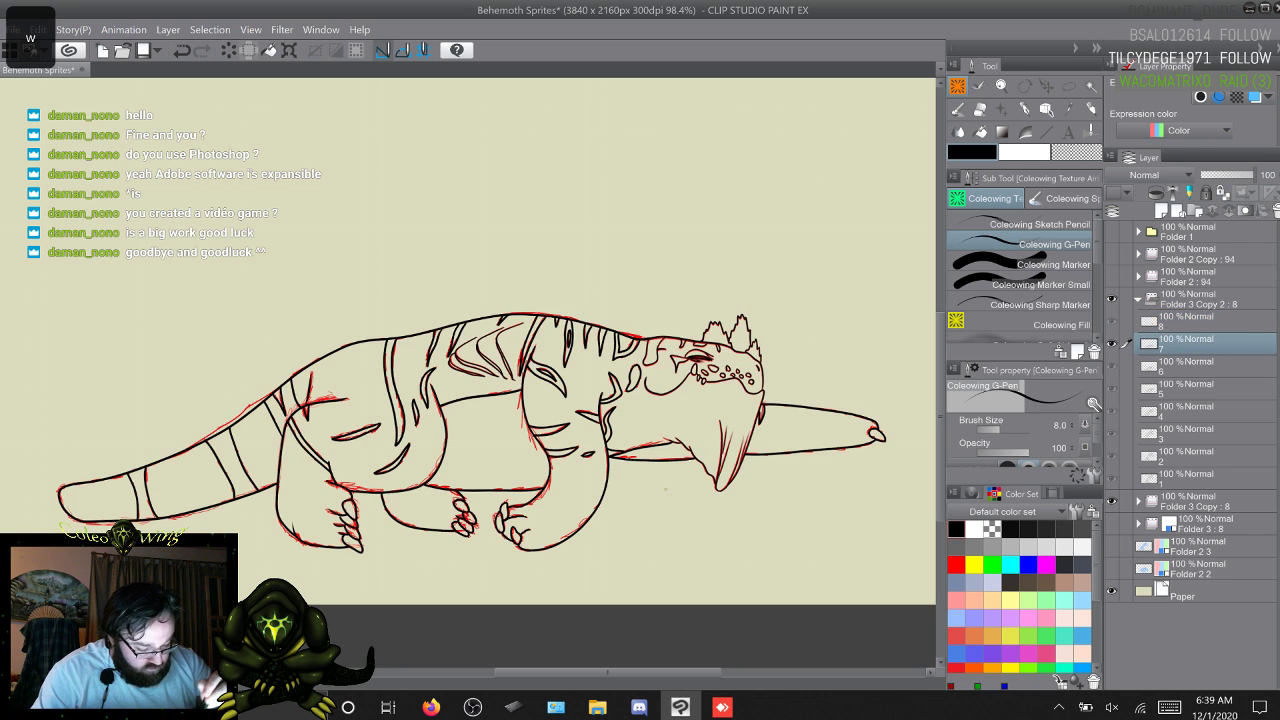
{"action": "key", "text": "w"}
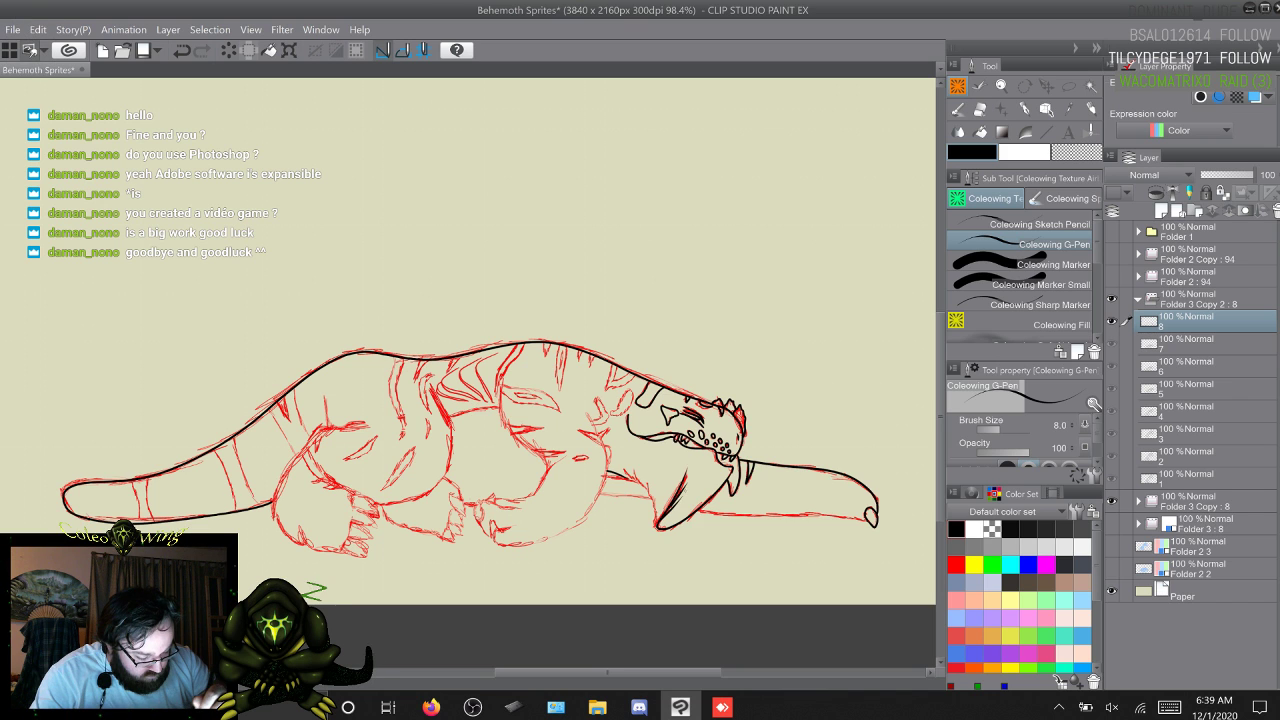
{"action": "key", "text": "w"}
{"action": "key", "text": "w"}
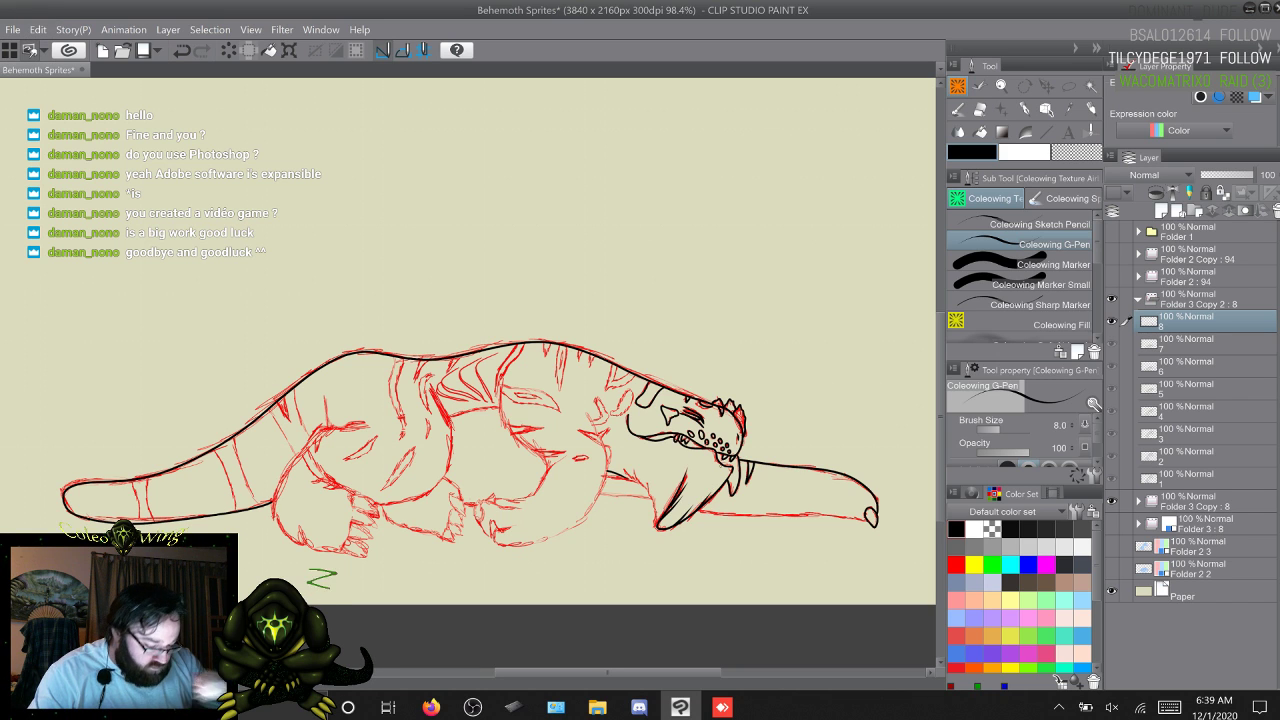
{"action": "key", "text": "w"}
{"action": "key", "text": "w"}
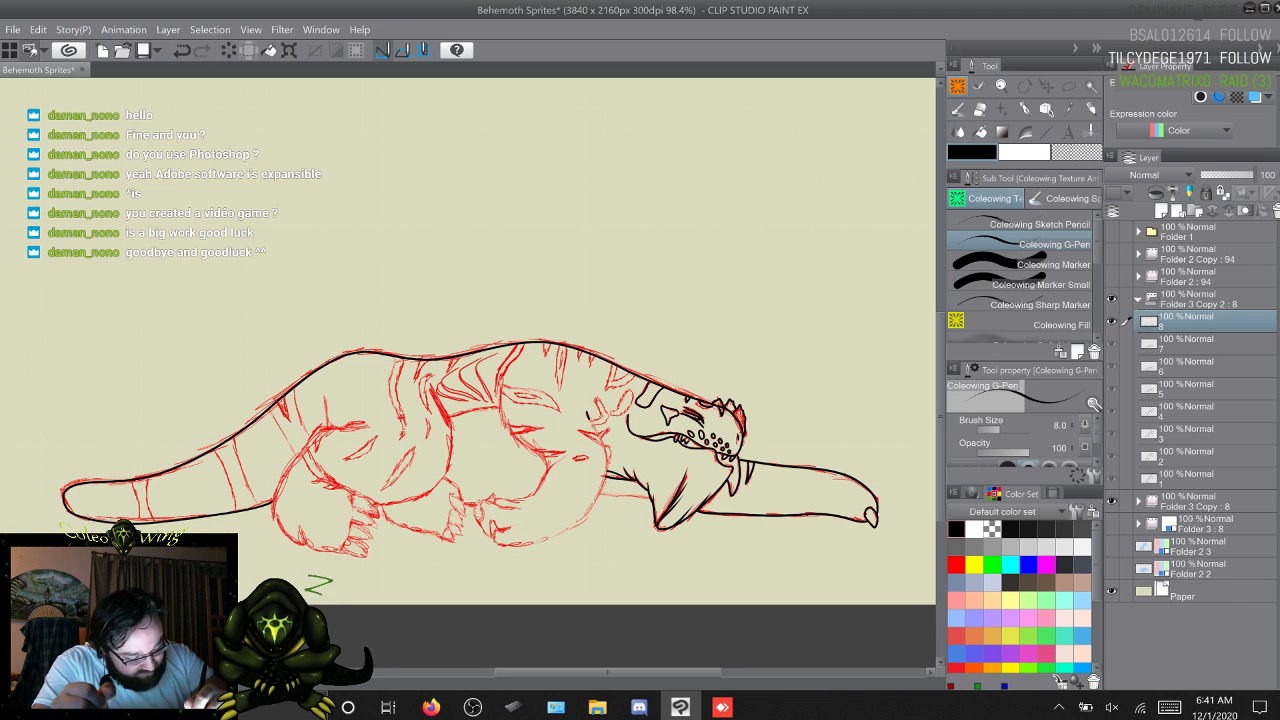
Step: Ink the near front leg with its paw and claws, plus the stripes on the shoulder and neck, over the red sketch
{"action": "left_click_drag", "start_coordinate": [588, 414], "coordinate": [602, 440]}
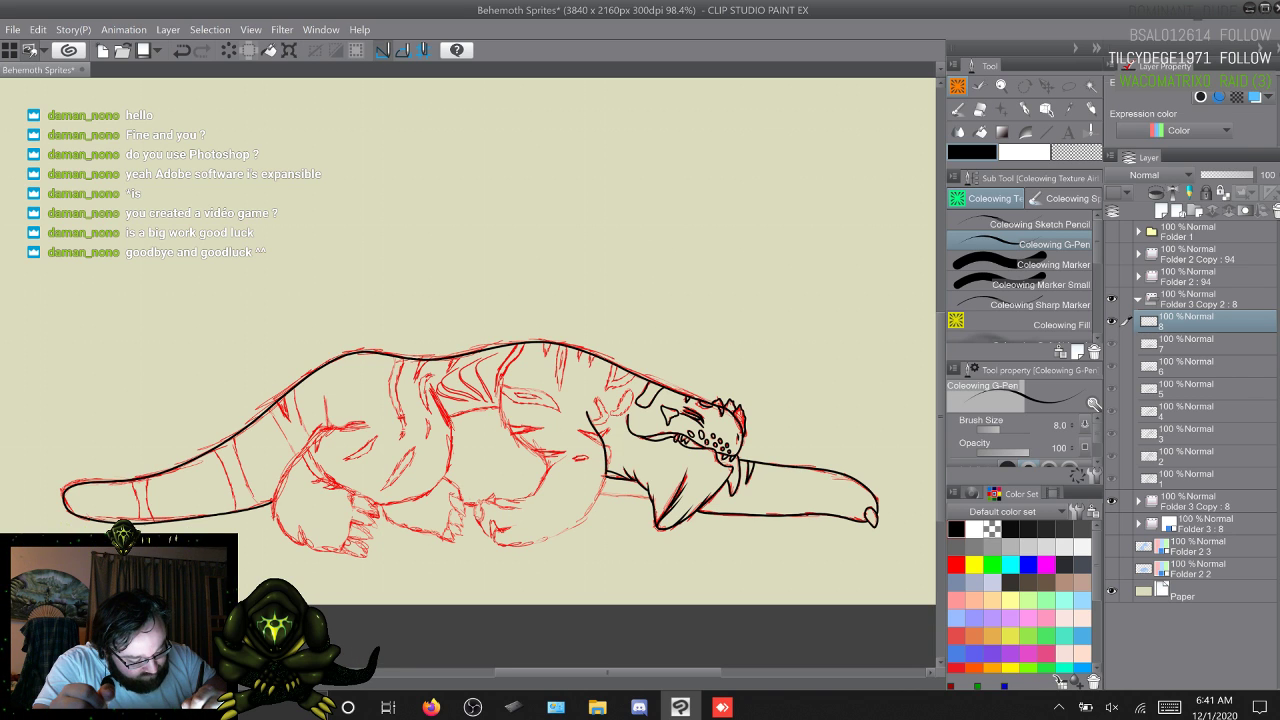
{"action": "mouse_move", "coordinate": [592, 504]}
{"action": "left_mouse_down"}
{"action": "mouse_move", "coordinate": [580, 520]}
{"action": "mouse_move", "coordinate": [492, 545]}
{"action": "left_mouse_up"}
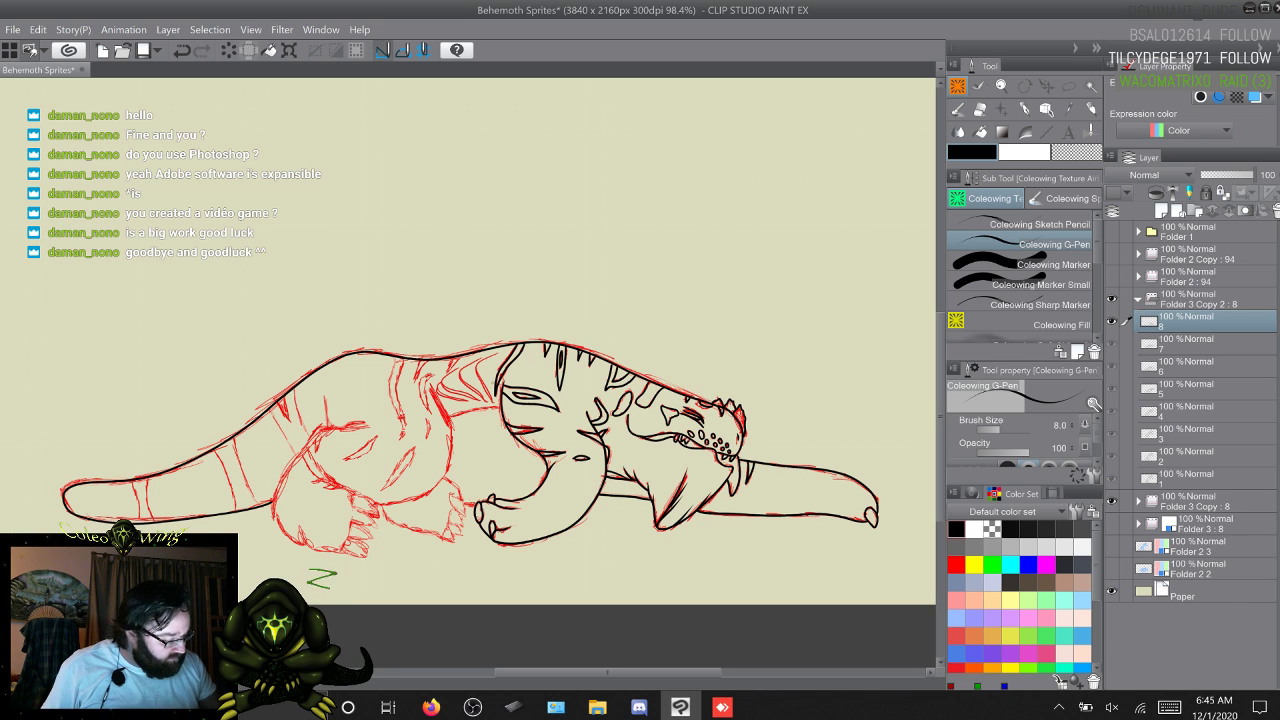
Step: Move line-art layer 8 out of Folder 3 Copy 2 and place a duplicate of sketch layer 8 from Folder 3 Copy directly beneath it
{"action": "left_click_drag", "start_coordinate": [1200, 321], "coordinate": [1200, 288]}
{"action": "left_click", "coordinate": [1138, 501]}
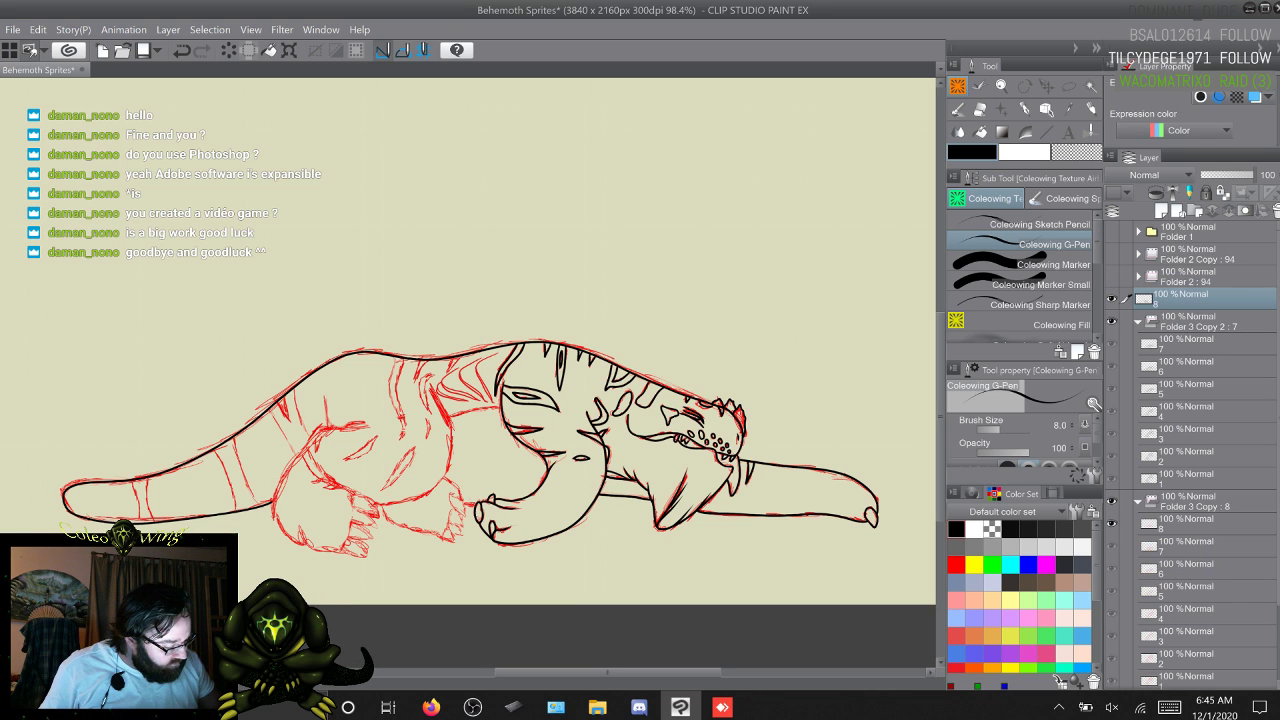
{"action": "left_click", "coordinate": [1200, 523]}
{"action": "key", "text": "F9"}
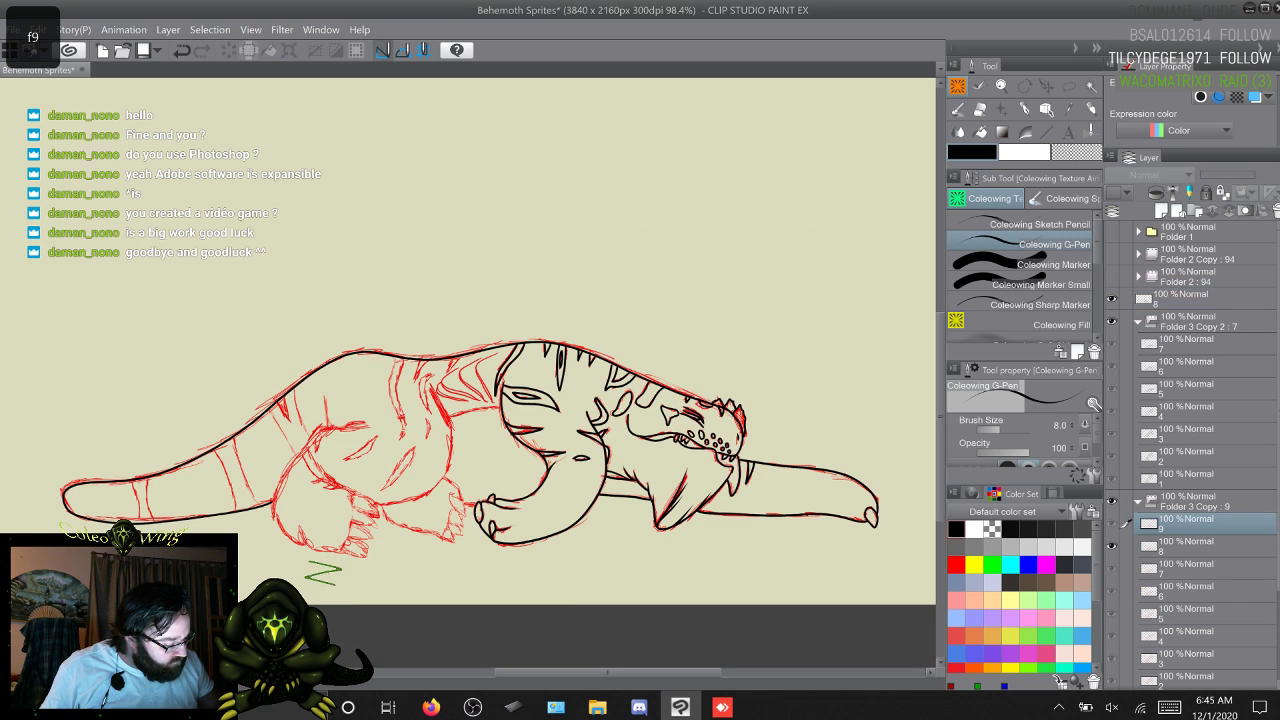
{"action": "left_click_drag", "start_coordinate": [1200, 527], "coordinate": [1127, 310]}
{"action": "left_click", "coordinate": [1138, 524]}
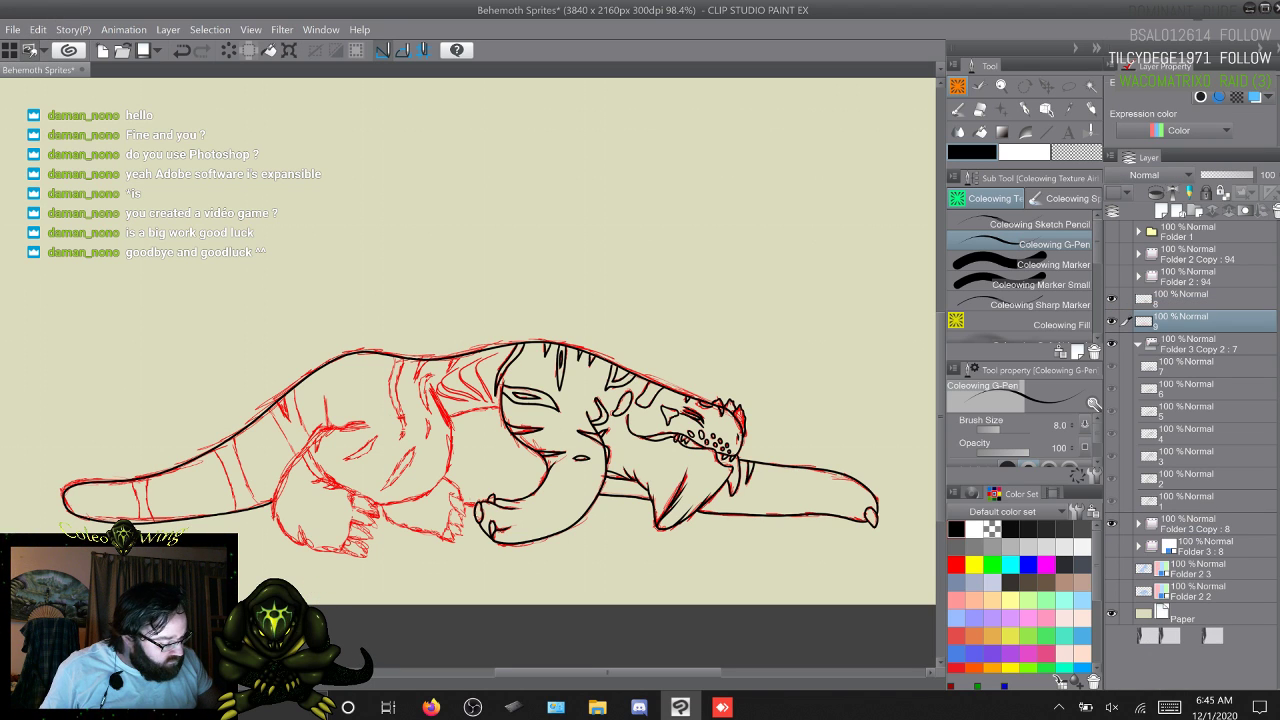
Step: Hide Folder 3 Copy, Folder 3 Copy 2 and line-art layer 8 so that only the duplicated sketch layer 9 is displayed
{"action": "left_click", "coordinate": [1111, 524]}
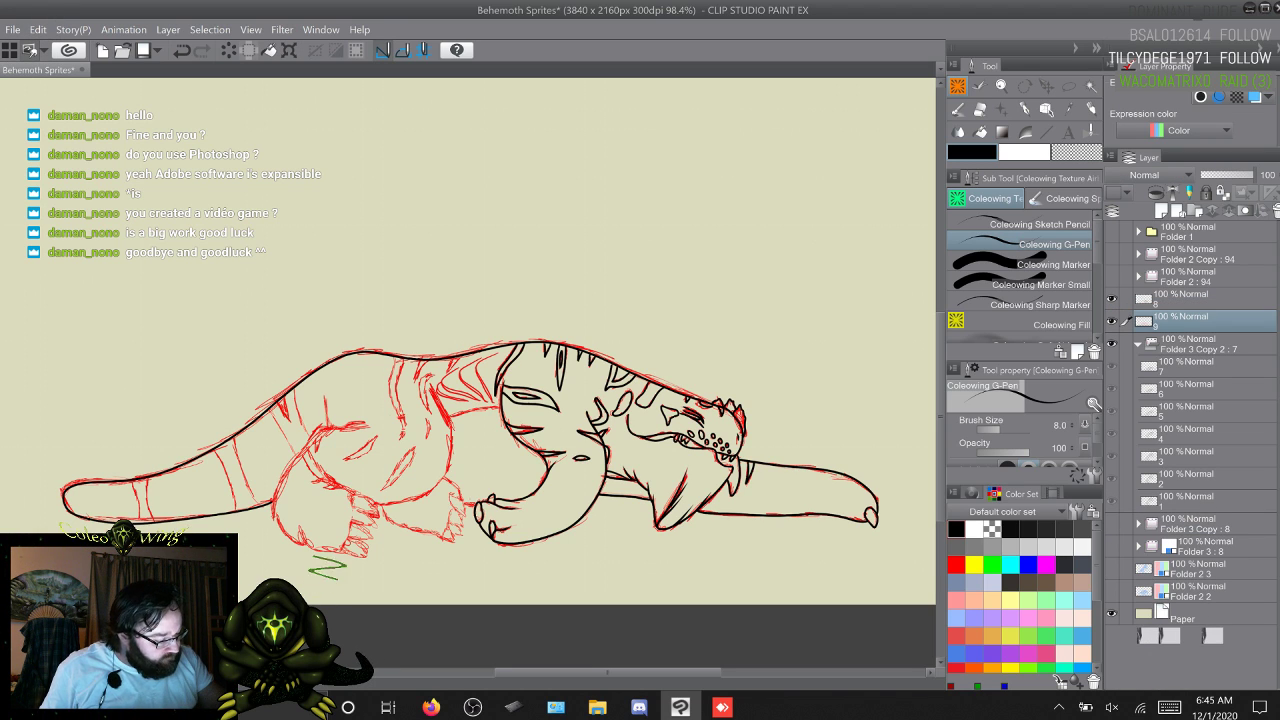
{"action": "left_click", "coordinate": [1138, 344]}
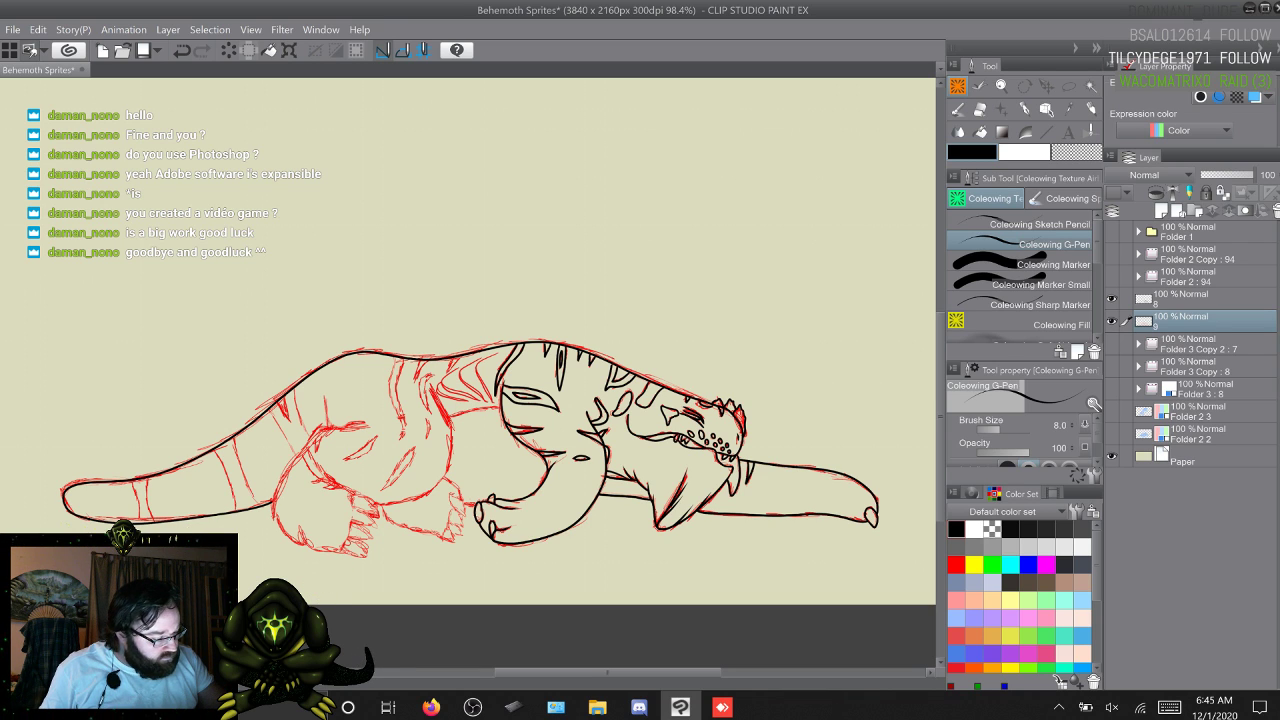
{"action": "left_click", "coordinate": [1111, 298]}
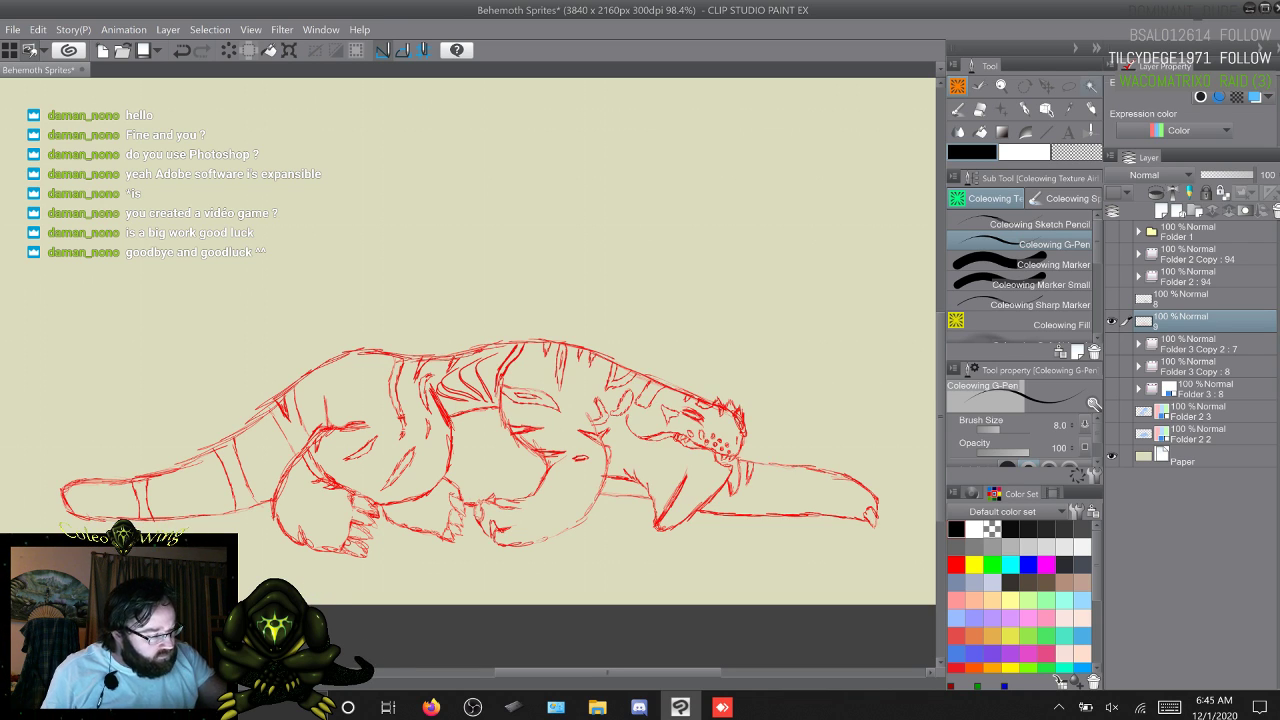
Step: Lasso the curved stripes behind the shoulder on layer 9 and clear everything outside the selection
{"action": "left_click", "coordinate": [1069, 86]}
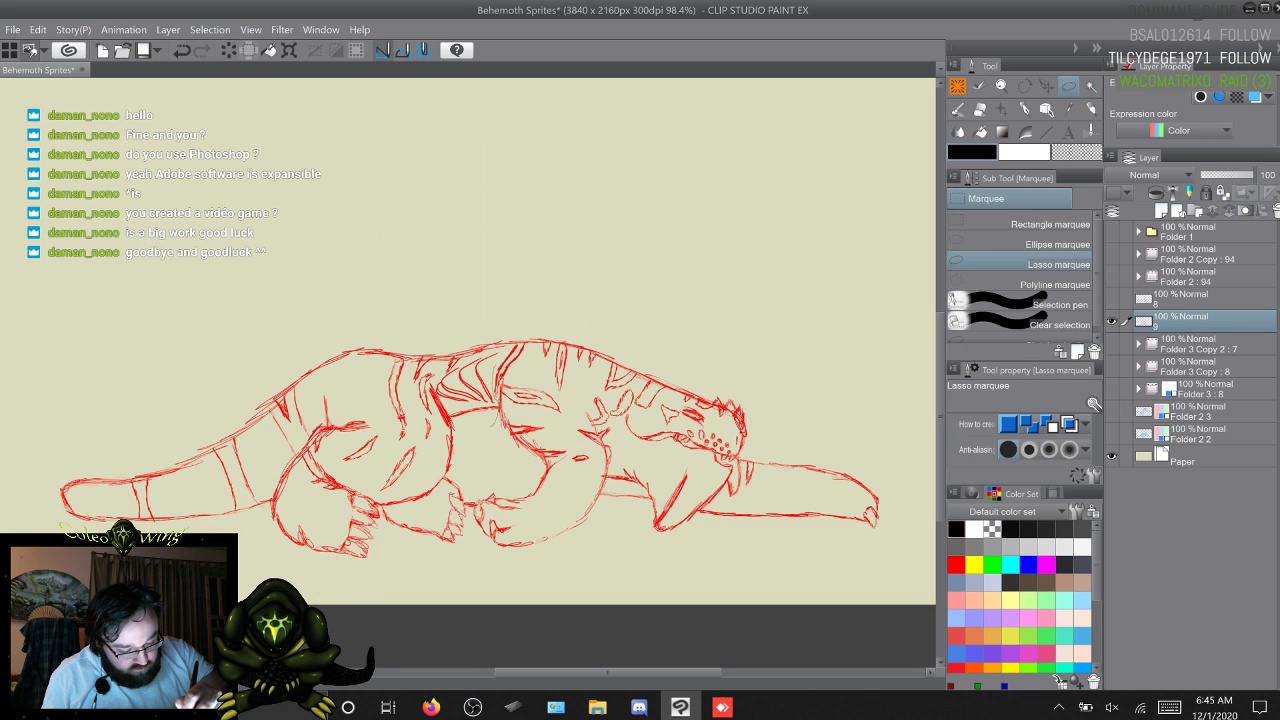
{"action": "left_click_drag", "start_coordinate": [312, 562], "coordinate": [346, 570]}
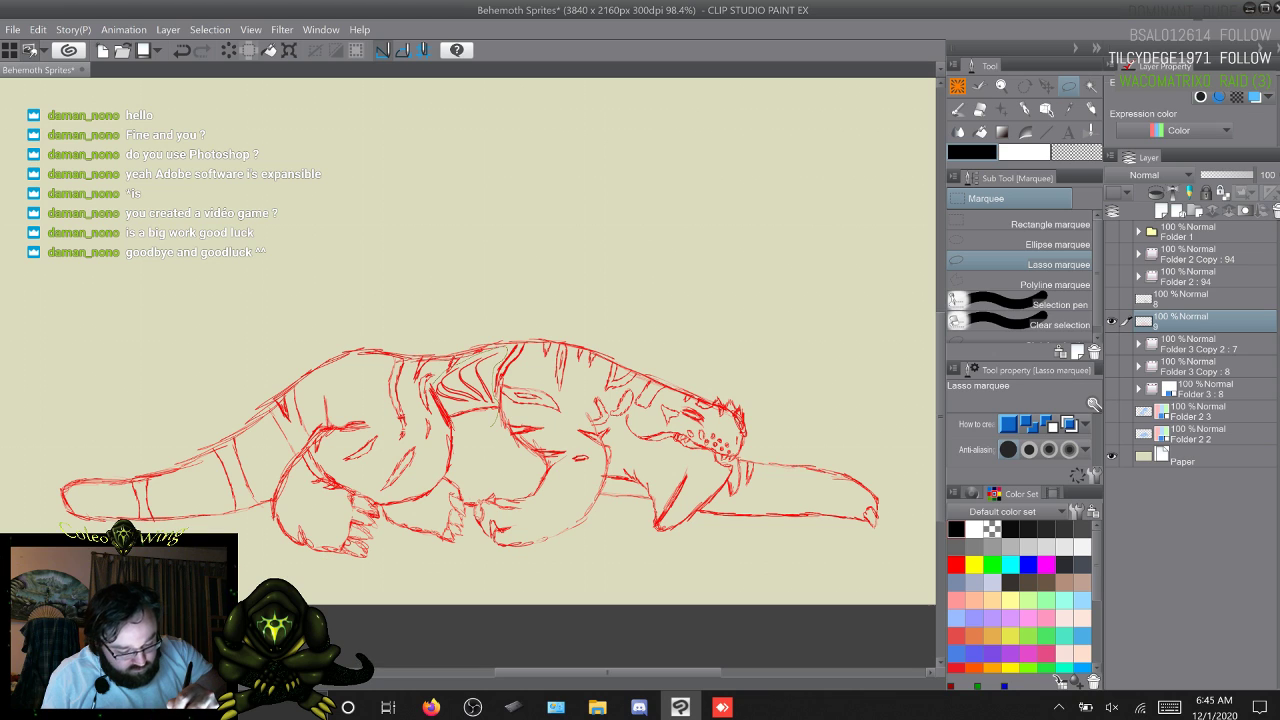
{"action": "mouse_move", "coordinate": [498, 406]}
{"action": "left_mouse_down"}
{"action": "mouse_move", "coordinate": [442, 409]}
{"action": "mouse_move", "coordinate": [508, 347]}
{"action": "mouse_move", "coordinate": [497, 407]}
{"action": "left_mouse_up"}
{"action": "left_click", "coordinate": [465, 451]}
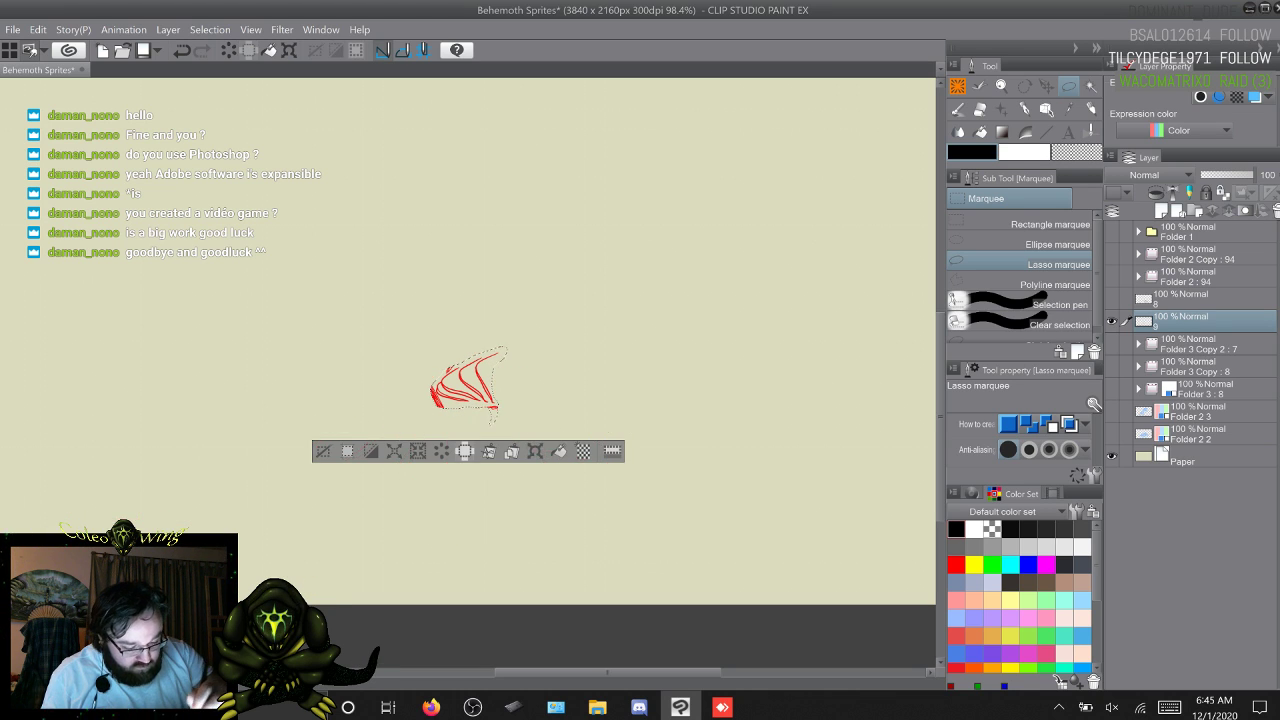
Step: Deselect and erase the stray sketch lines around the isolated stripes using the Coleowing Marker with transparent colour
{"action": "key", "text": "ctrl+d"}
{"action": "key", "text": "p"}
{"action": "left_click", "coordinate": [1020, 264]}
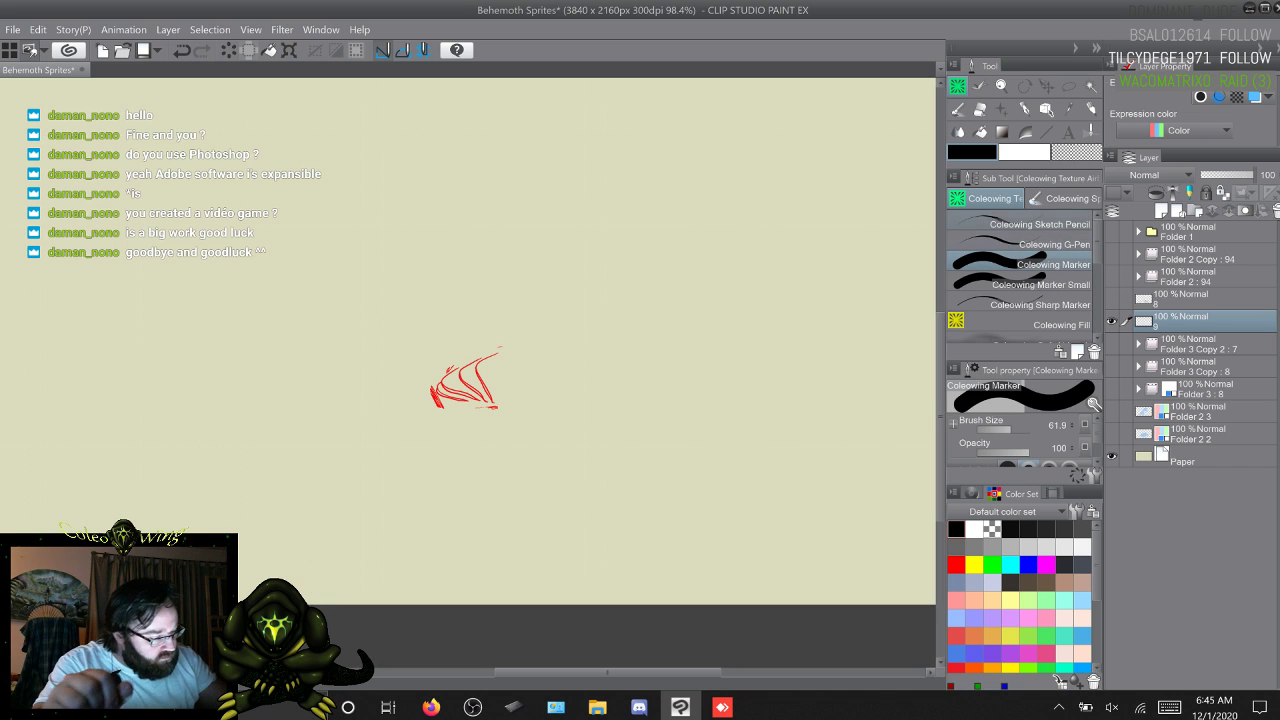
{"action": "key", "text": "c"}
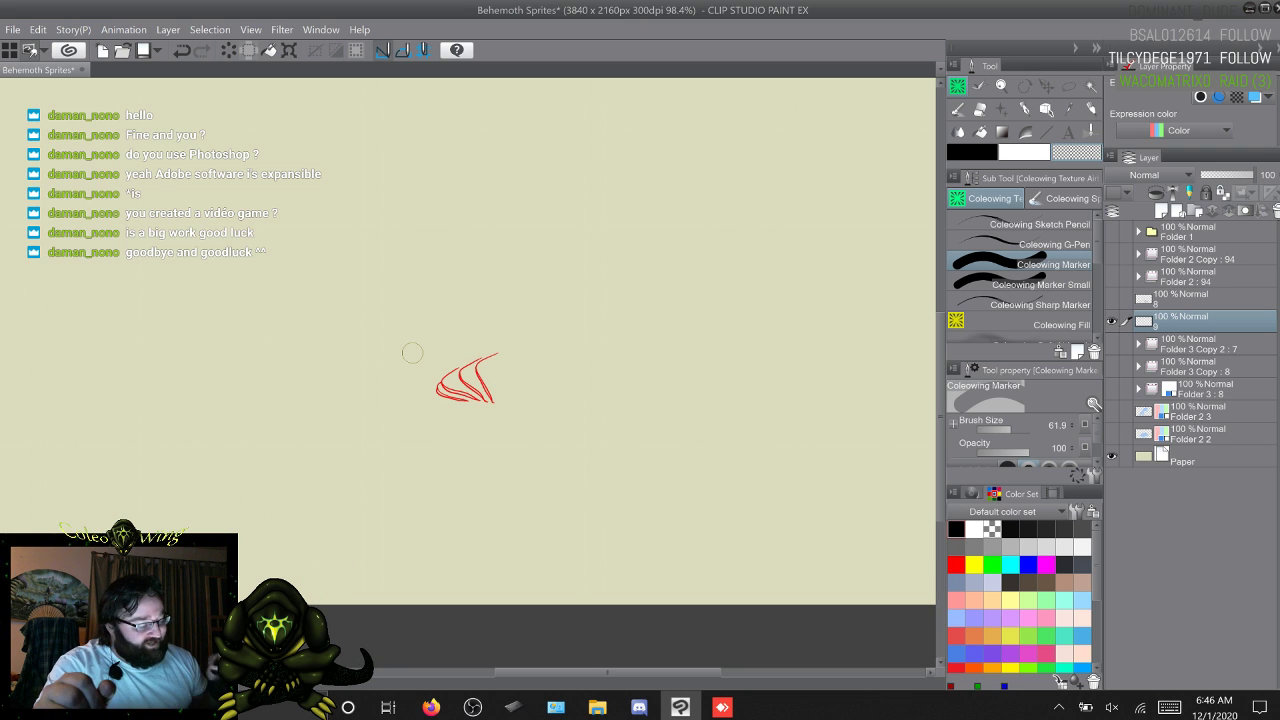
Step: Recolour the isolated red stripes black with a new clipped layer filled black, and merge that layer with layer 9
{"action": "key", "text": "ctrl+shift+n"}
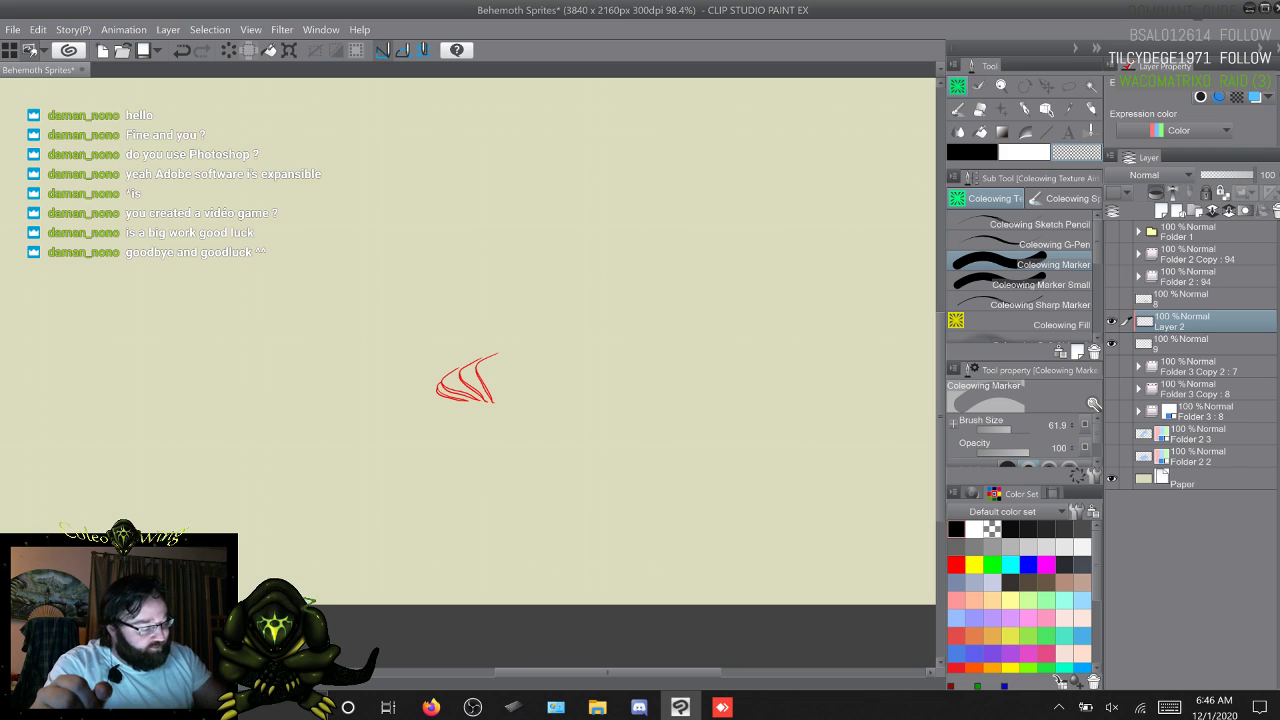
{"action": "left_click", "coordinate": [1045, 322]}
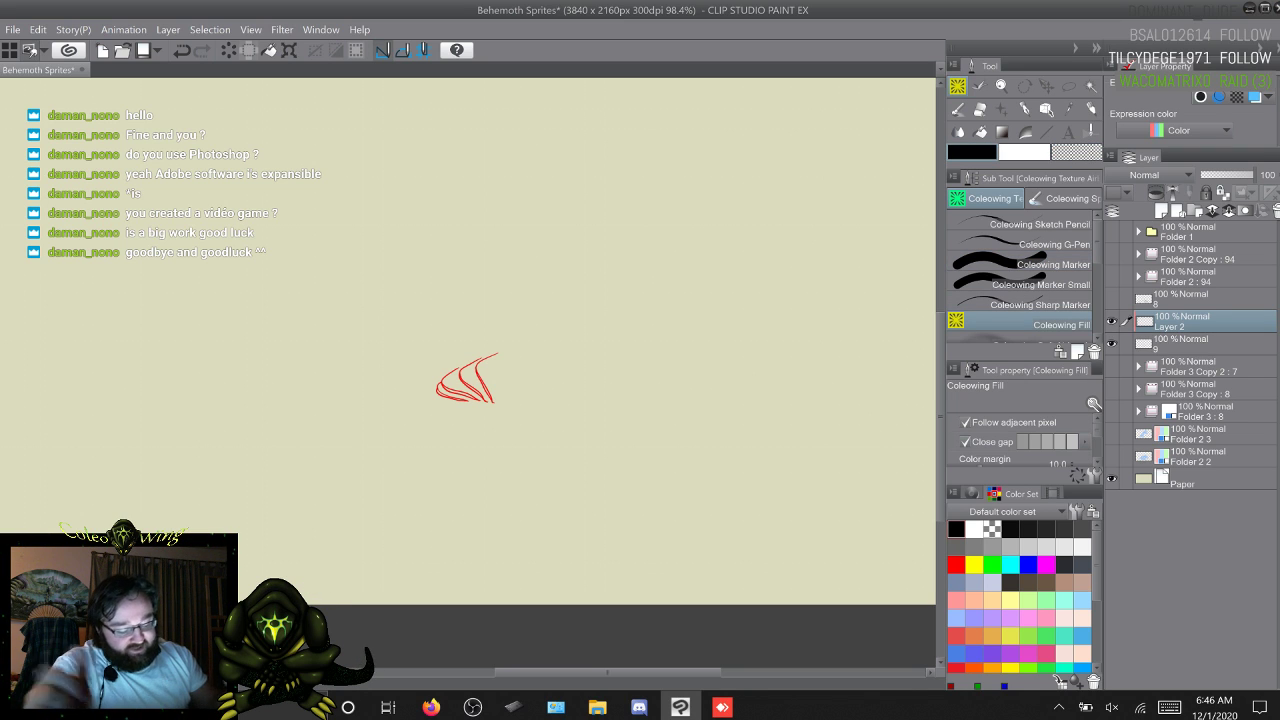
{"action": "mouse_move", "coordinate": [309, 562]}
{"action": "left_mouse_down"}
{"action": "mouse_move", "coordinate": [341, 577]}
{"action": "mouse_move", "coordinate": [345, 558]}
{"action": "left_mouse_up"}
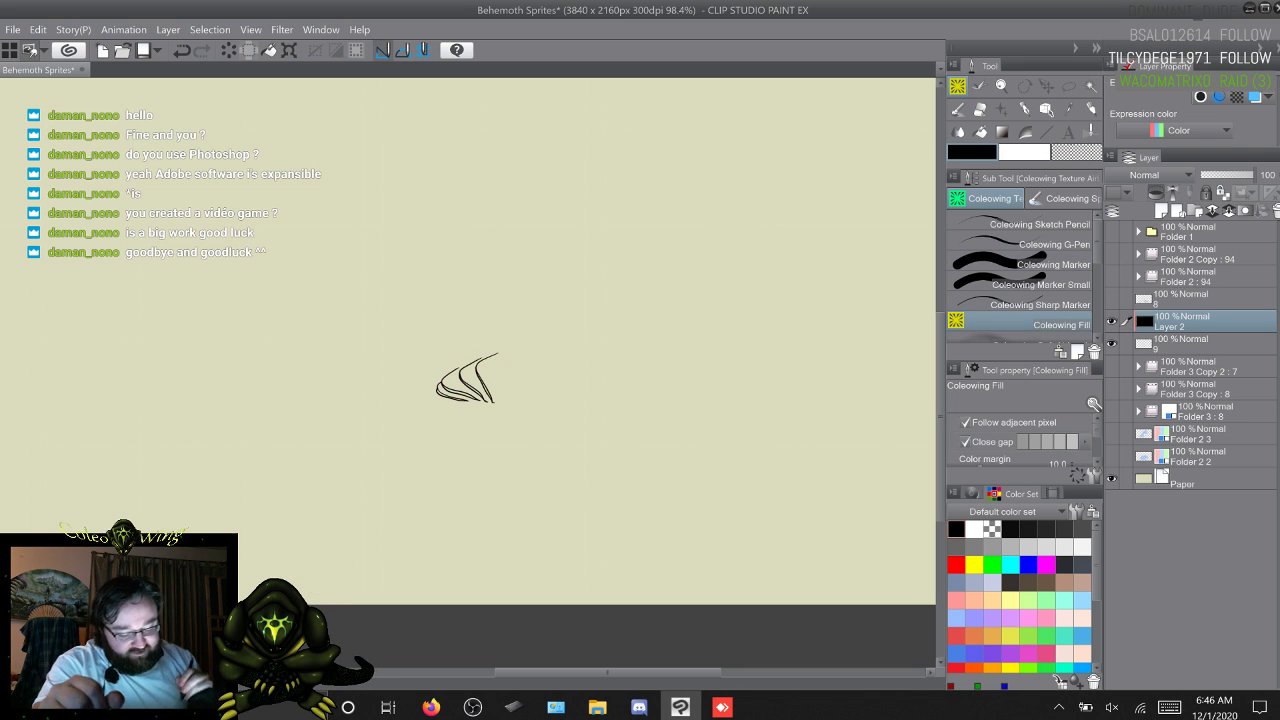
{"action": "left_click", "coordinate": [1205, 344]}
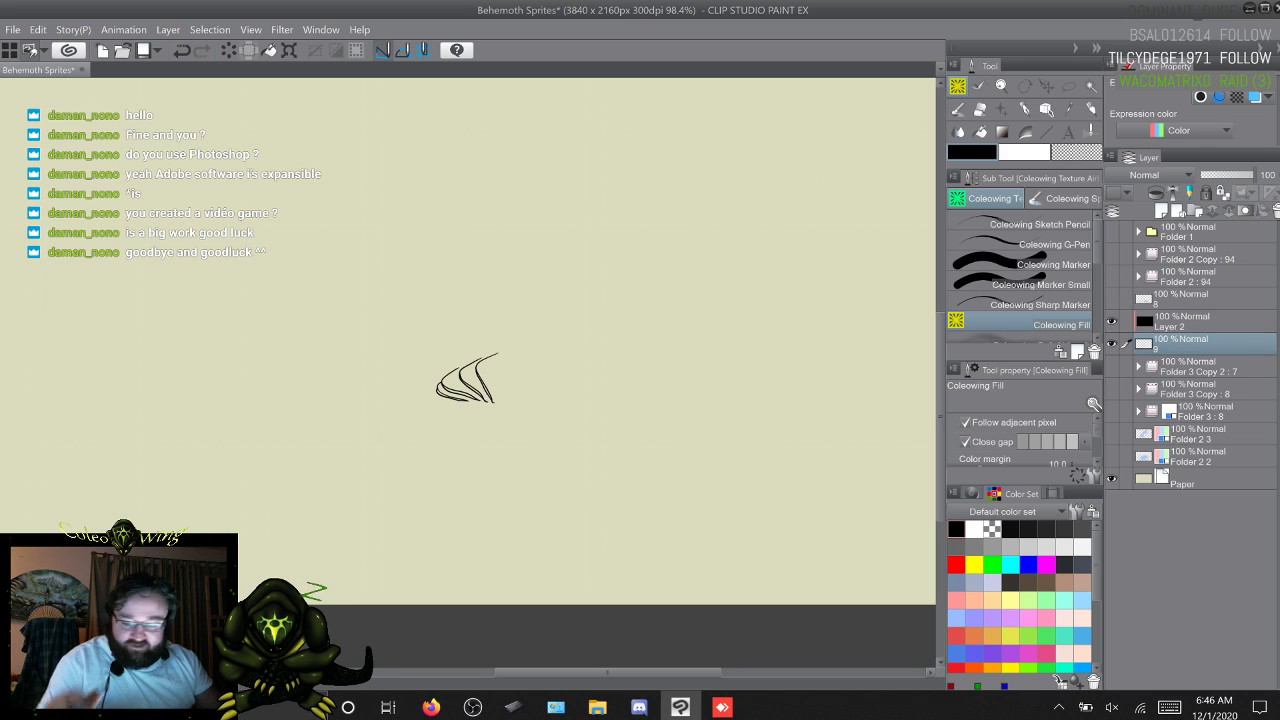
{"action": "left_click", "coordinate": [1205, 322], "text": "shift"}
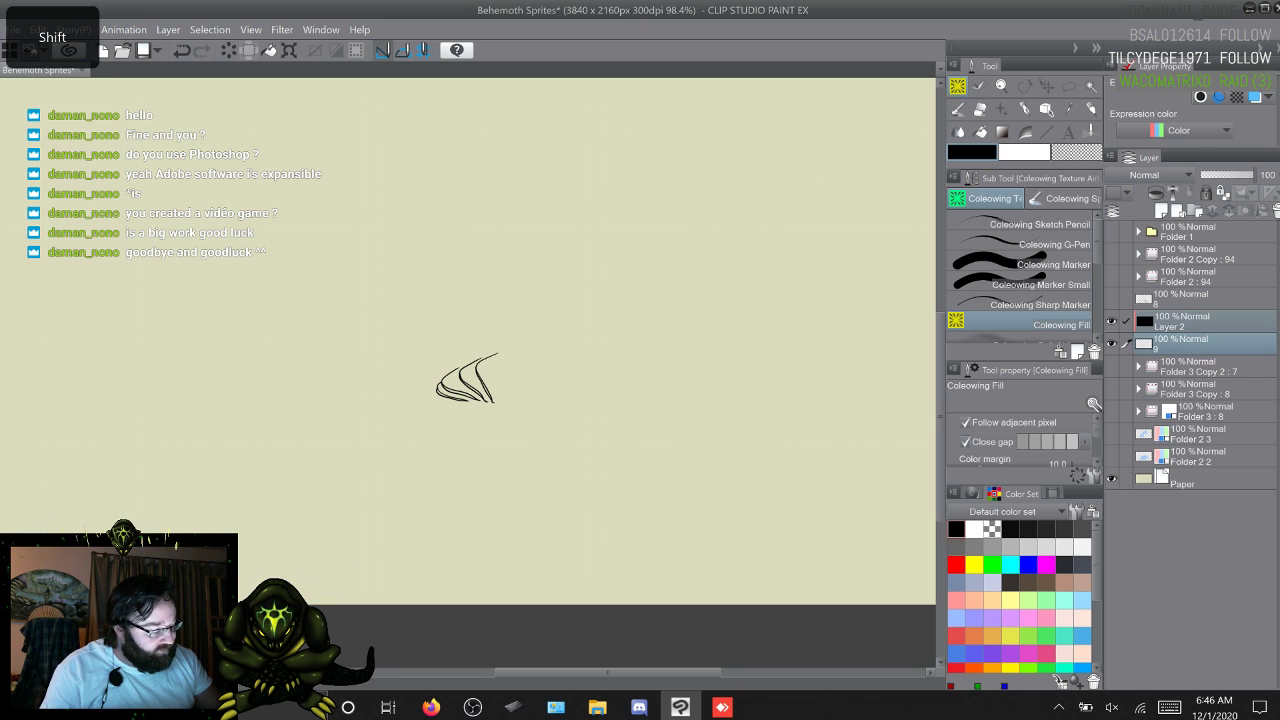
{"action": "right_click", "coordinate": [1100, 318]}
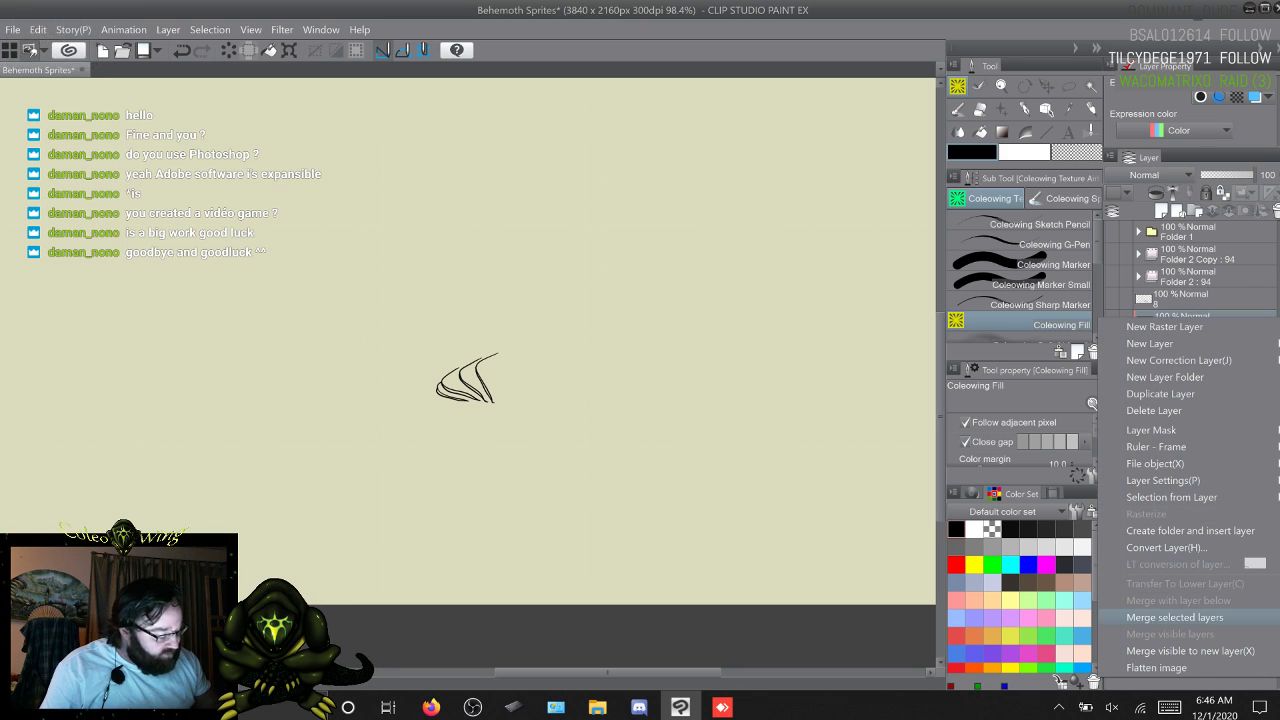
{"action": "left_click", "coordinate": [1175, 617]}
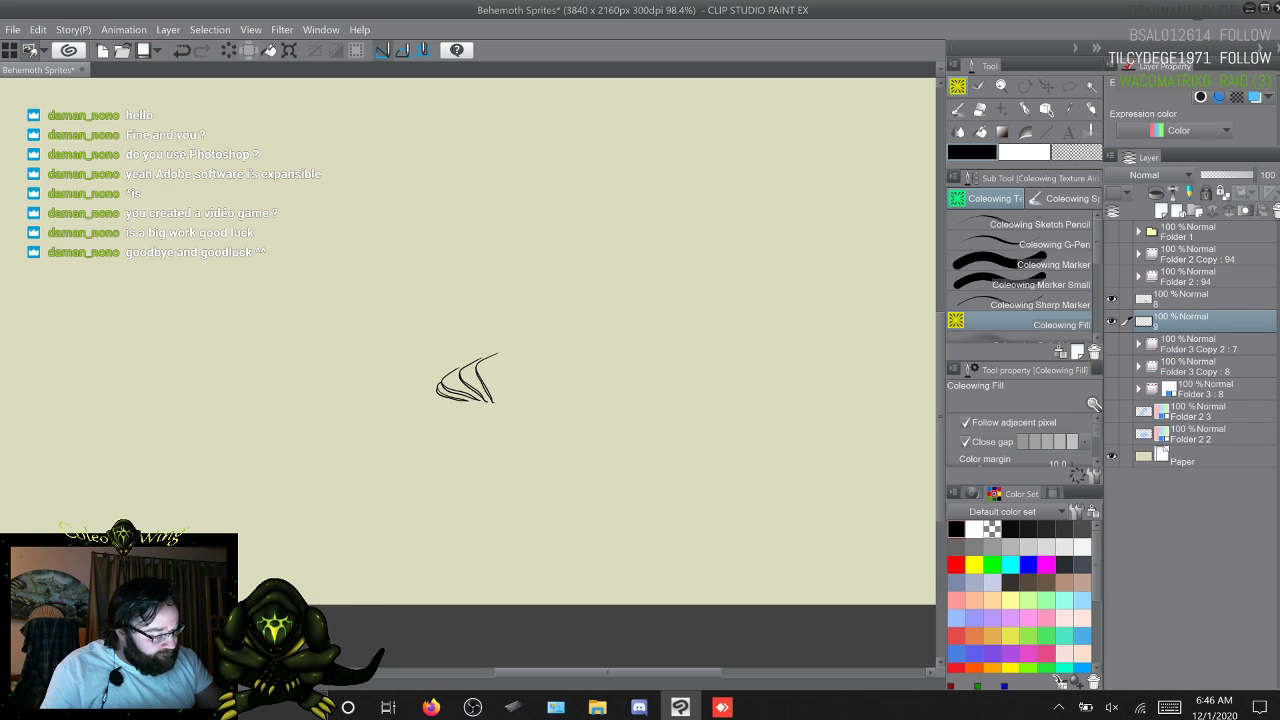
Step: Merge the black stripes on layer 9 with line-art layer 8
{"action": "left_click", "coordinate": [1190, 299]}
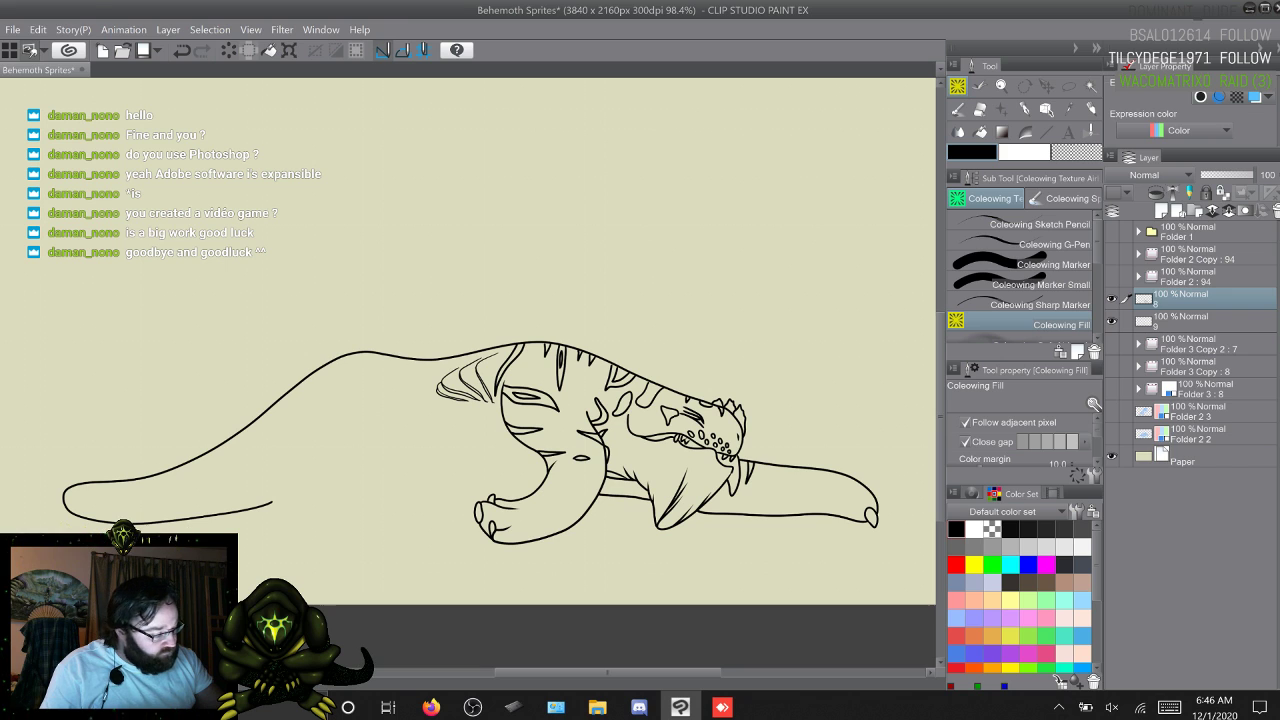
{"action": "left_click", "coordinate": [1190, 321], "text": "shift"}
{"action": "right_click", "coordinate": [1190, 300]}
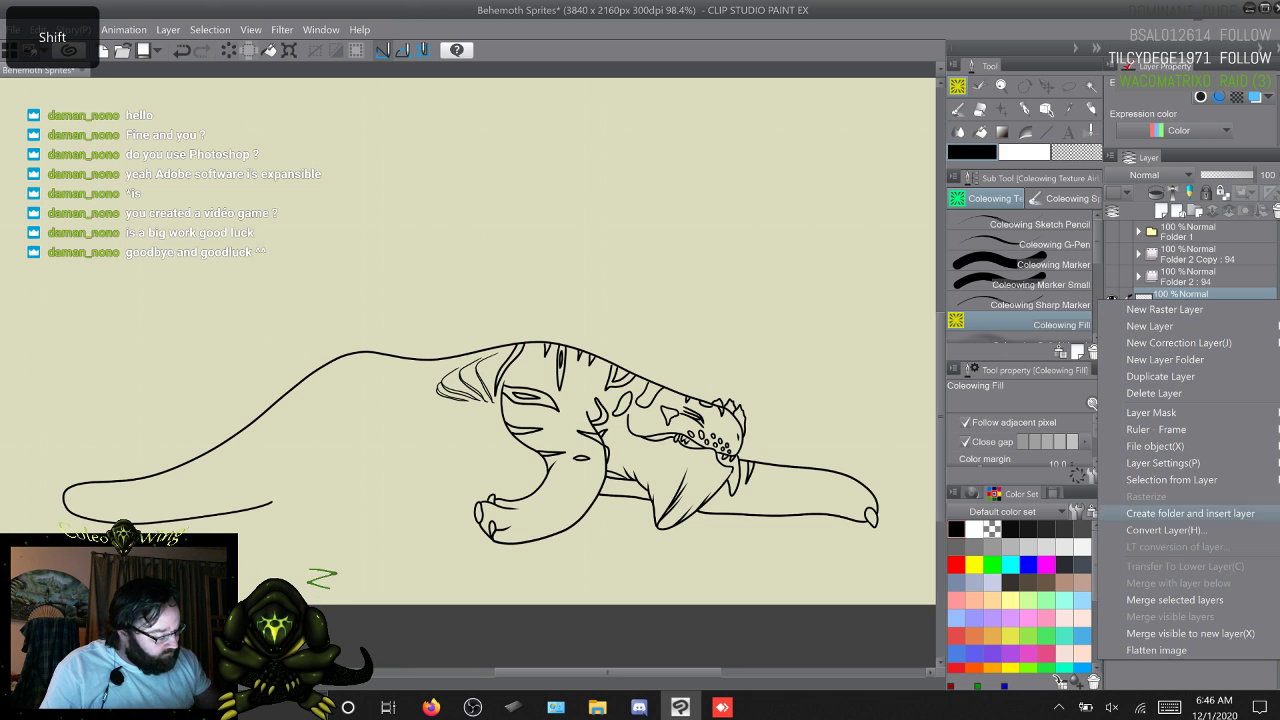
{"action": "left_click", "coordinate": [1175, 599]}
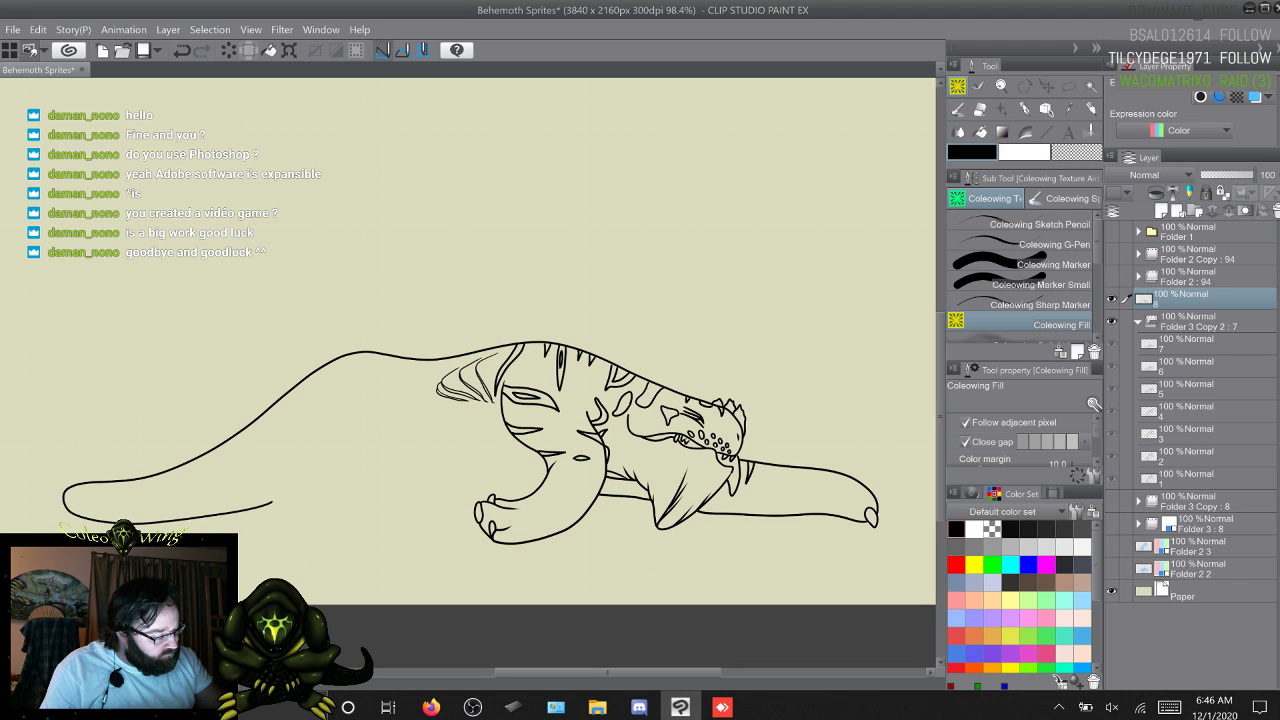
Step: Move the merged layer 8 back to the head of Folder 3 Copy 2 and show the red sketch folder again
{"action": "left_click_drag", "start_coordinate": [1195, 300], "coordinate": [1195, 331]}
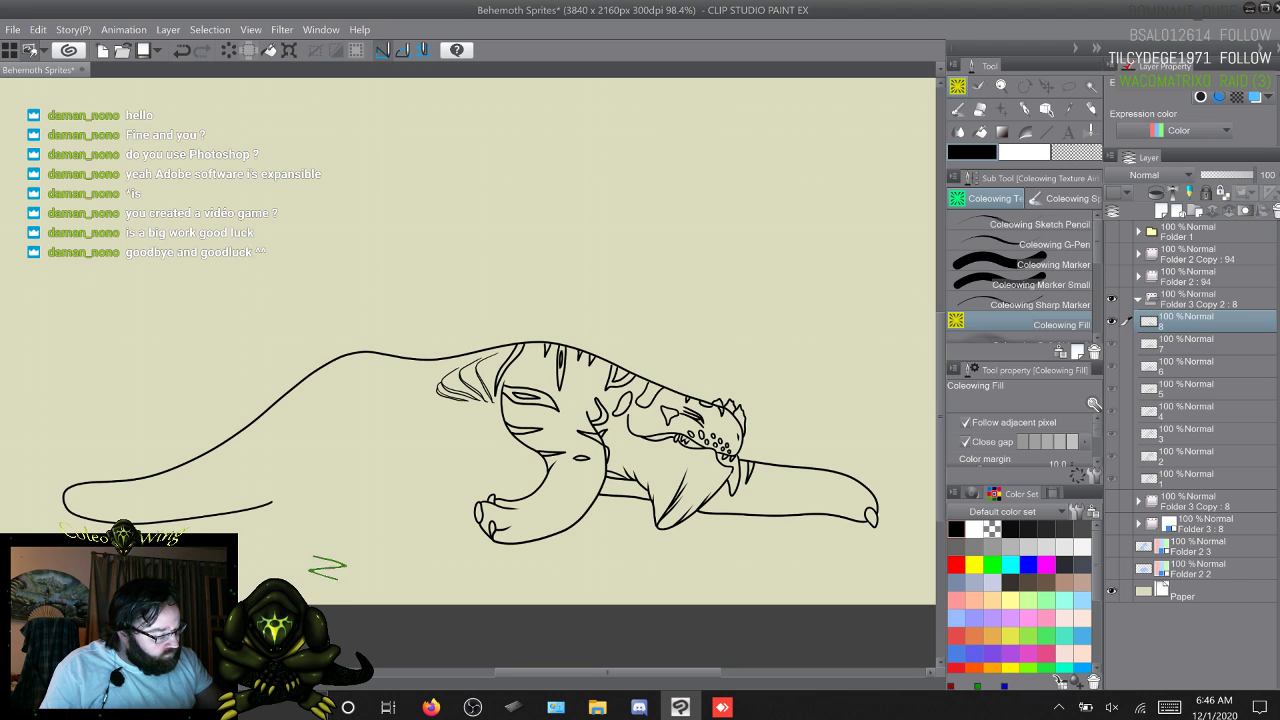
{"action": "left_click", "coordinate": [1195, 343]}
{"action": "left_click", "coordinate": [1195, 321]}
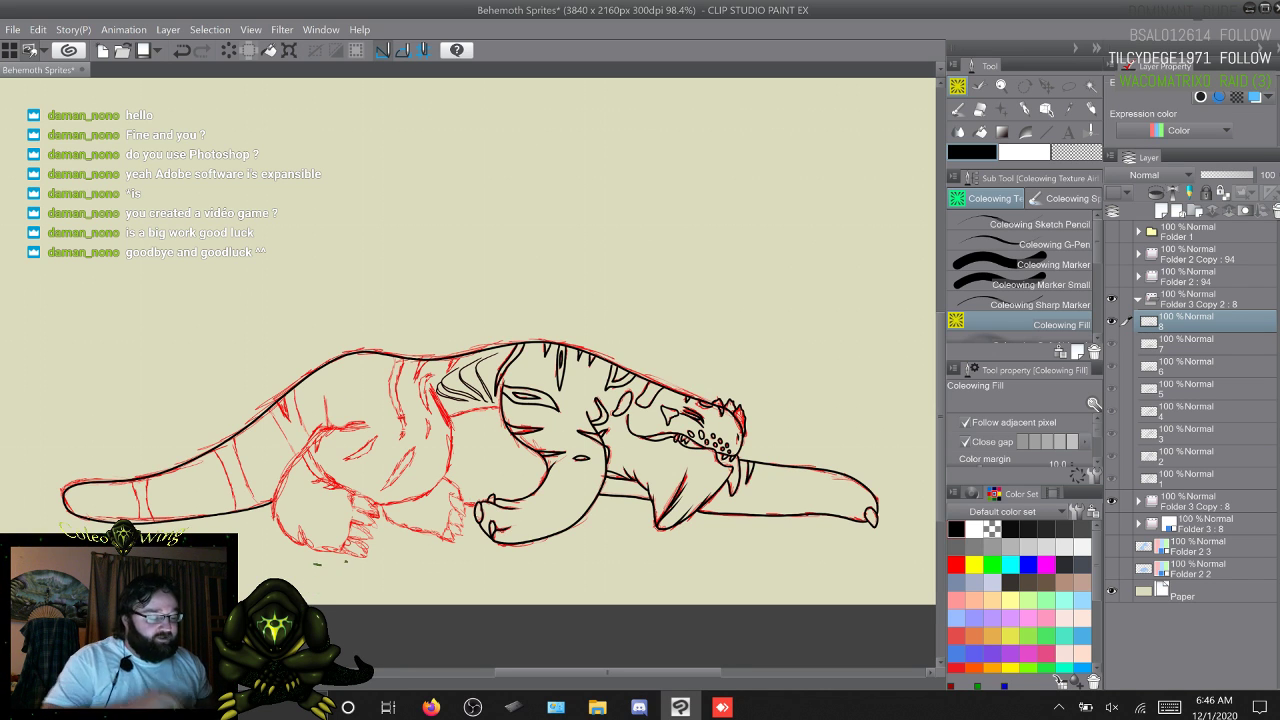
Step: Ink the rounded rear body outline, the hind legs with their toes, and the bands along the tail and its base with the Coleowing G-Pen
{"action": "key", "text": "p"}
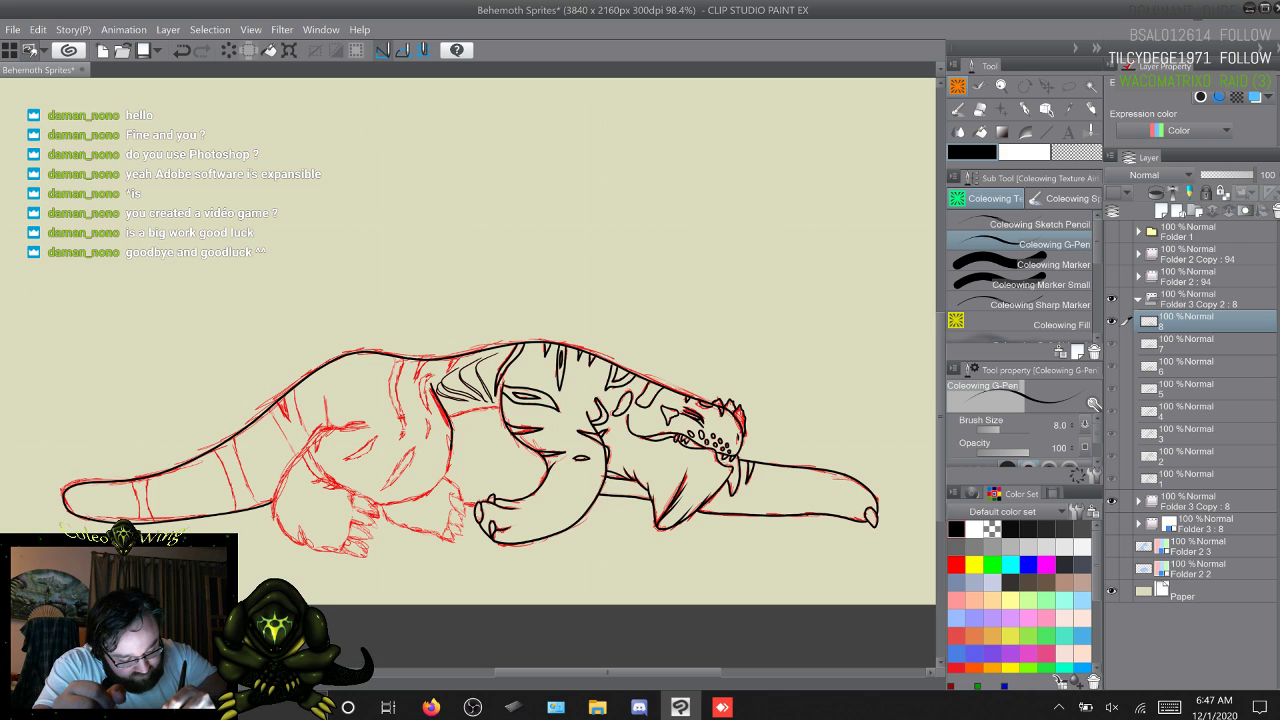
{"action": "left_click_drag", "start_coordinate": [426, 494], "coordinate": [379, 504]}
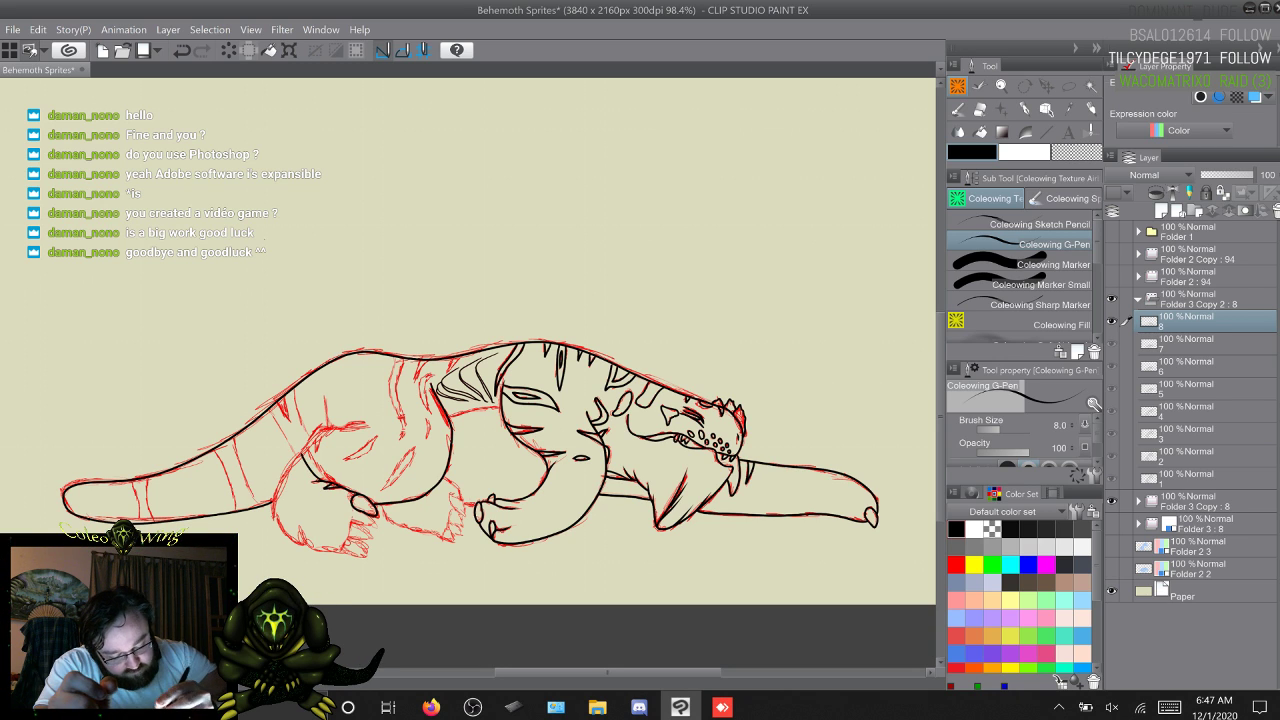
{"action": "left_click_drag", "start_coordinate": [364, 424], "coordinate": [322, 436]}
{"action": "key", "text": "ctrl+z"}
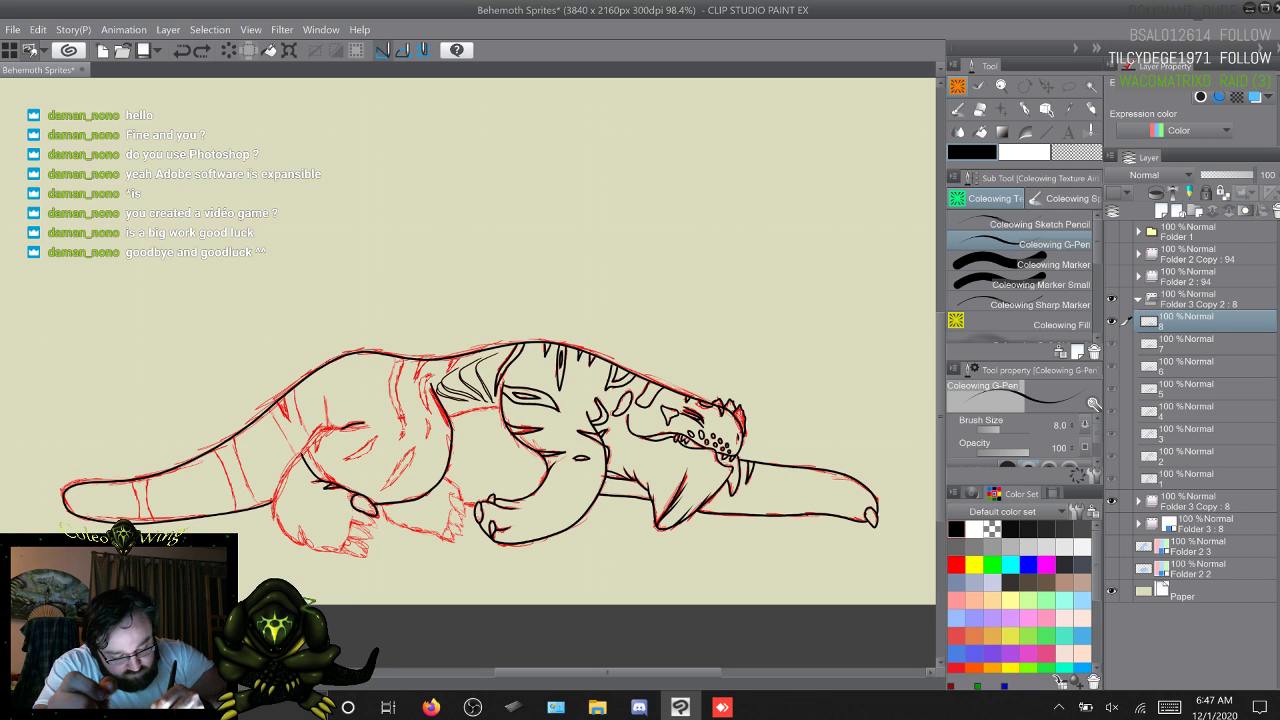
{"action": "left_click_drag", "start_coordinate": [364, 423], "coordinate": [314, 431]}
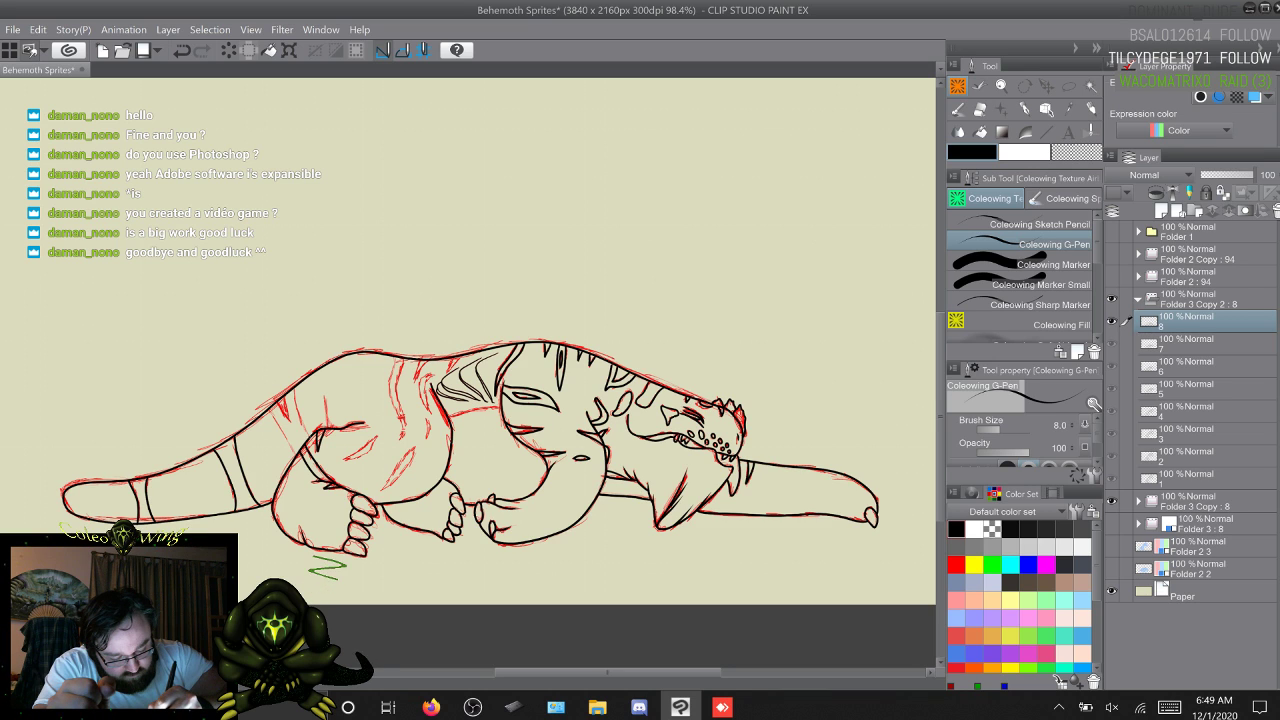
{"action": "left_click_drag", "start_coordinate": [308, 432], "coordinate": [297, 406]}
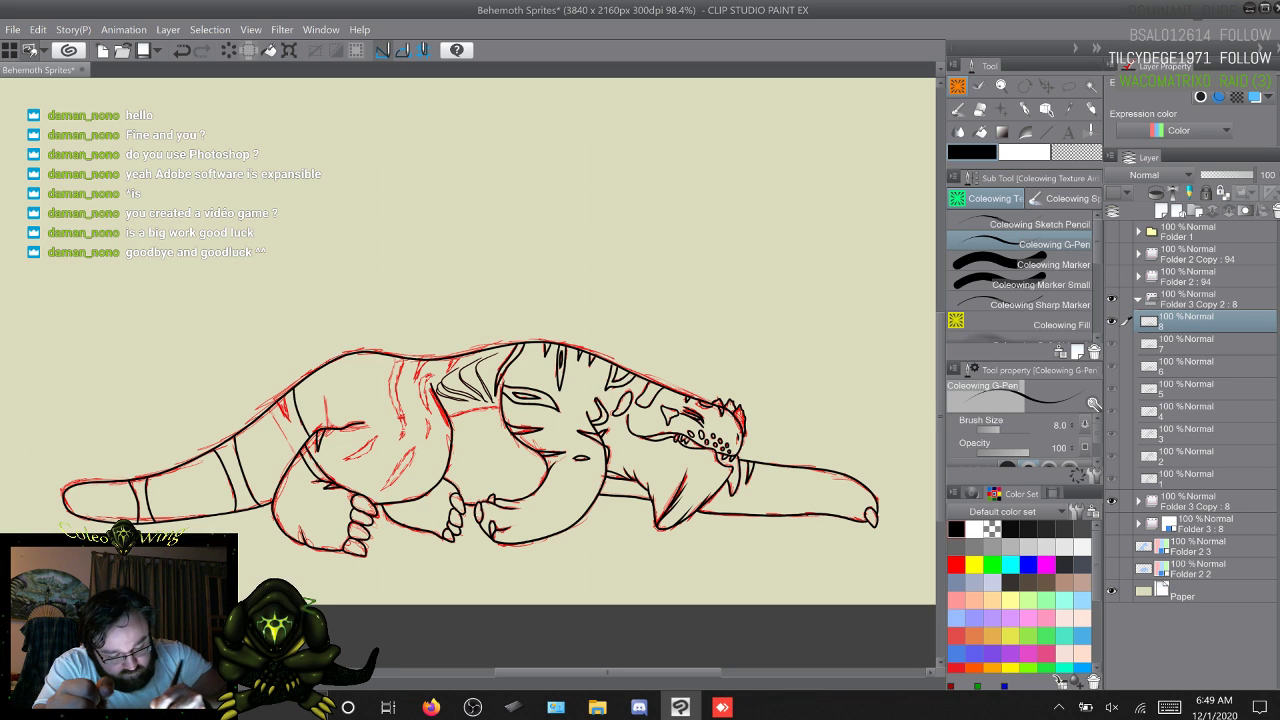
{"action": "left_click_drag", "start_coordinate": [298, 456], "coordinate": [279, 422]}
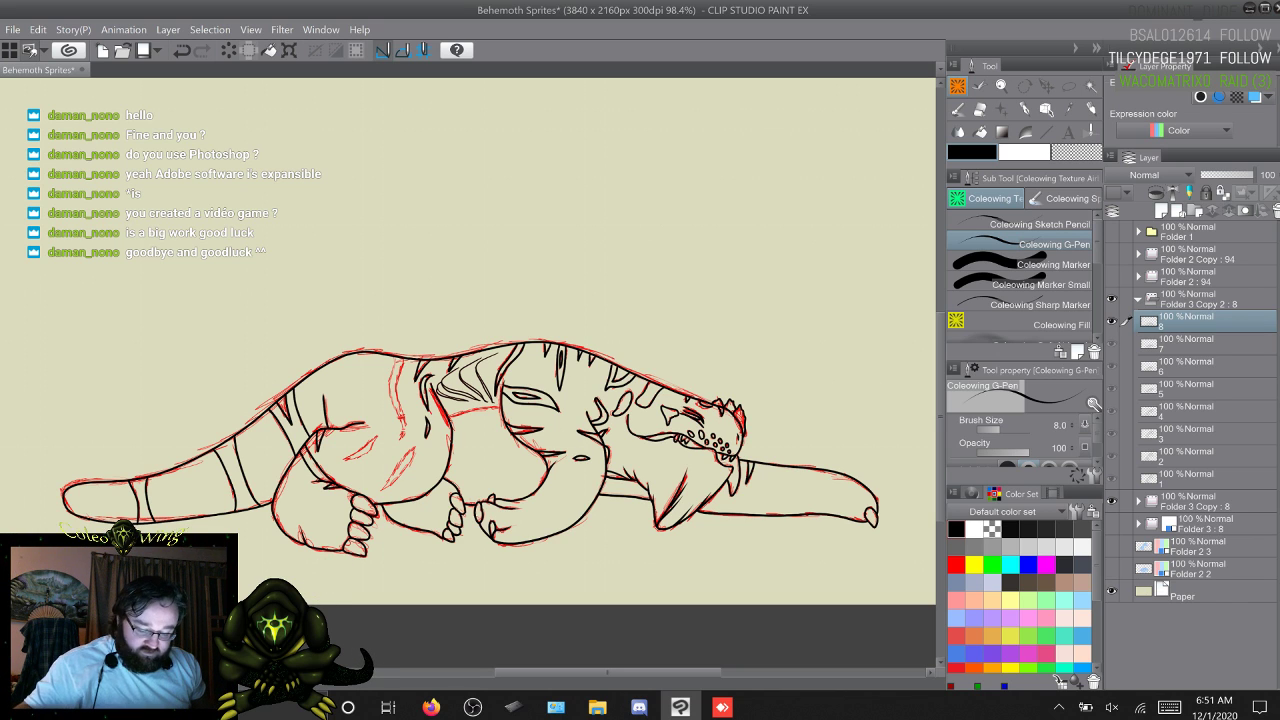
Step: Ink the long flank stripes, the leaf-shaped markings on the hind body and the belly line, comparing them with layer 7
{"action": "key", "text": "q"}
{"action": "key", "text": "w"}
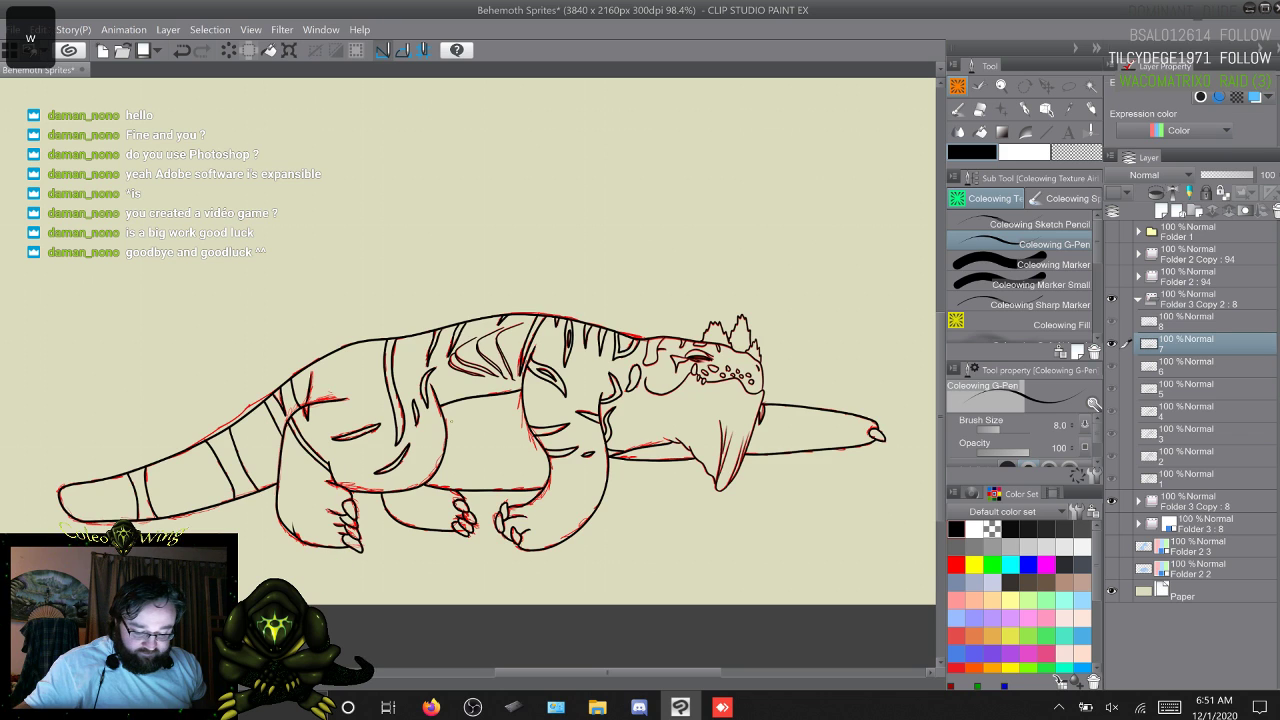
{"action": "key", "text": "s"}
{"action": "key", "text": "w"}
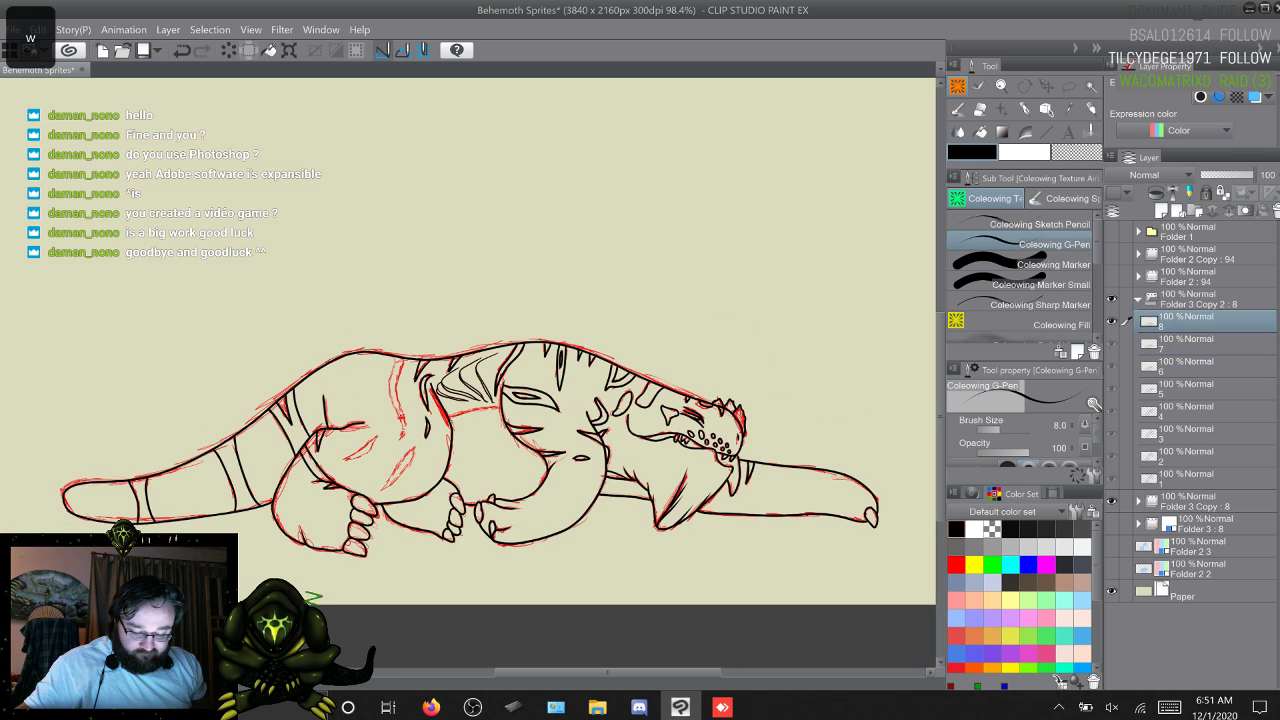
{"action": "key", "text": "s"}
{"action": "key", "text": "w"}
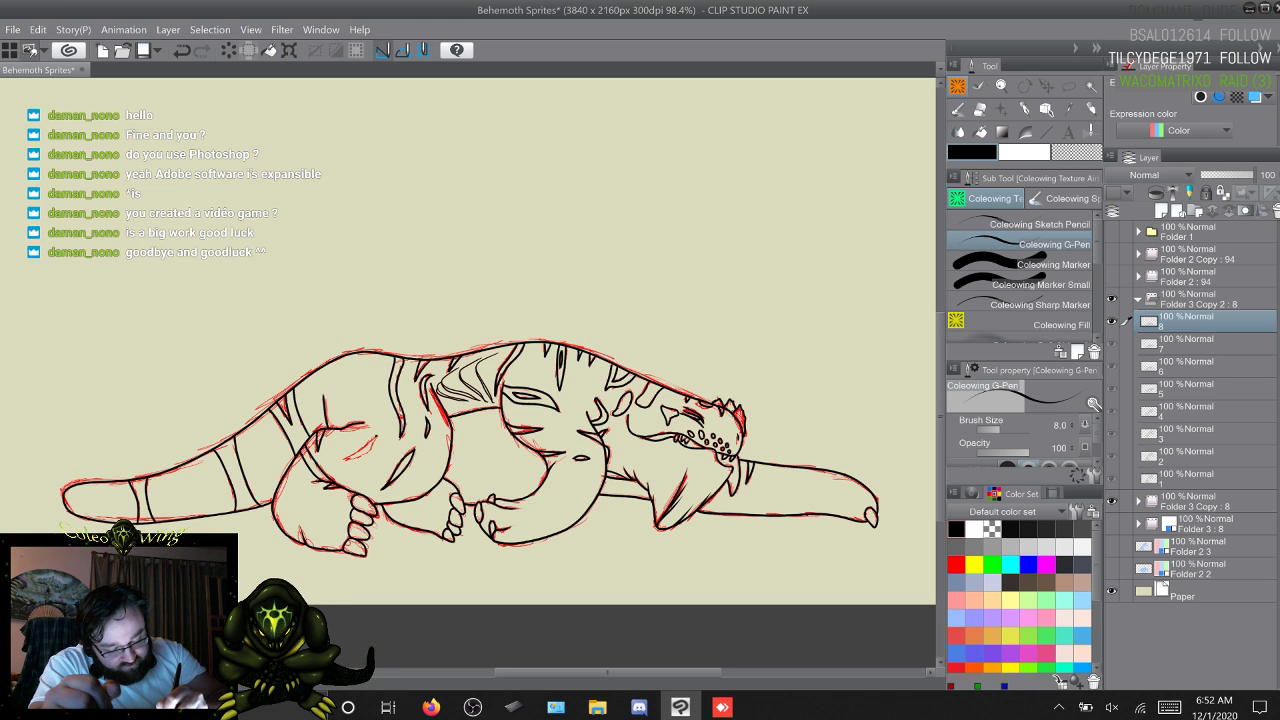
{"action": "key", "text": "ctrl+z"}
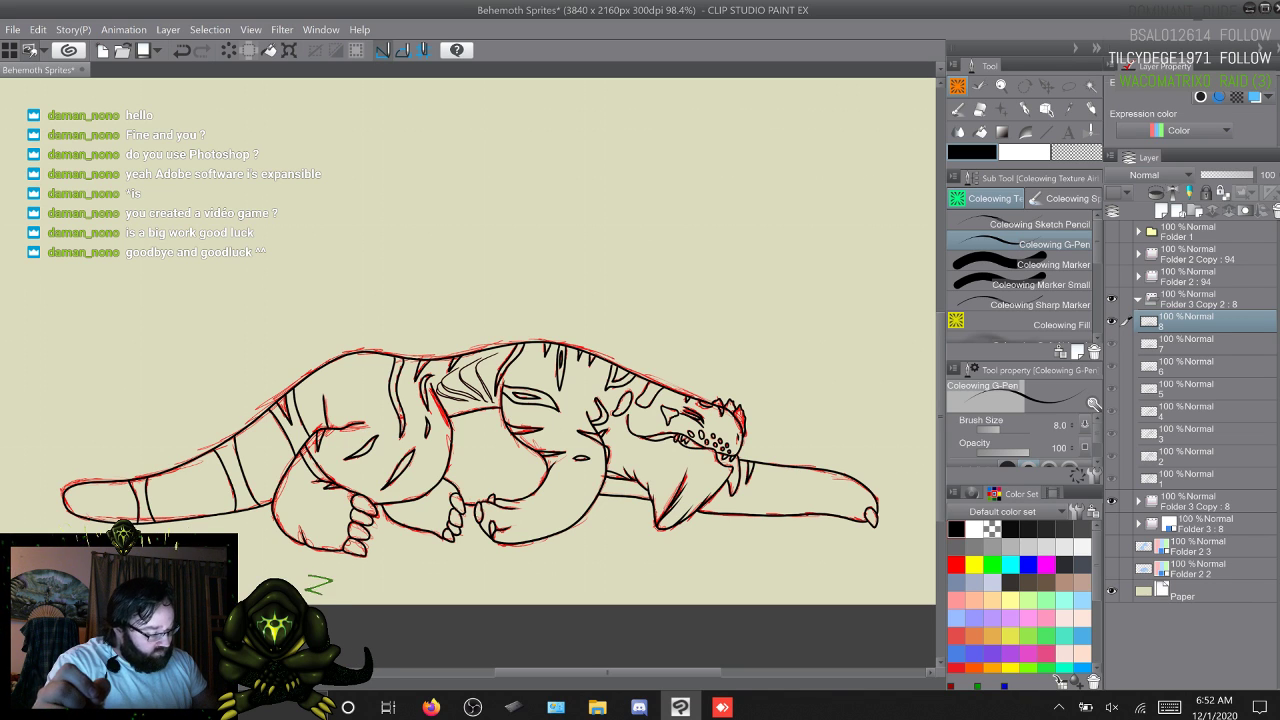
Step: Hide the red sketch folder and play back the line-art animation with the timeline shown
{"action": "left_click", "coordinate": [1111, 500]}
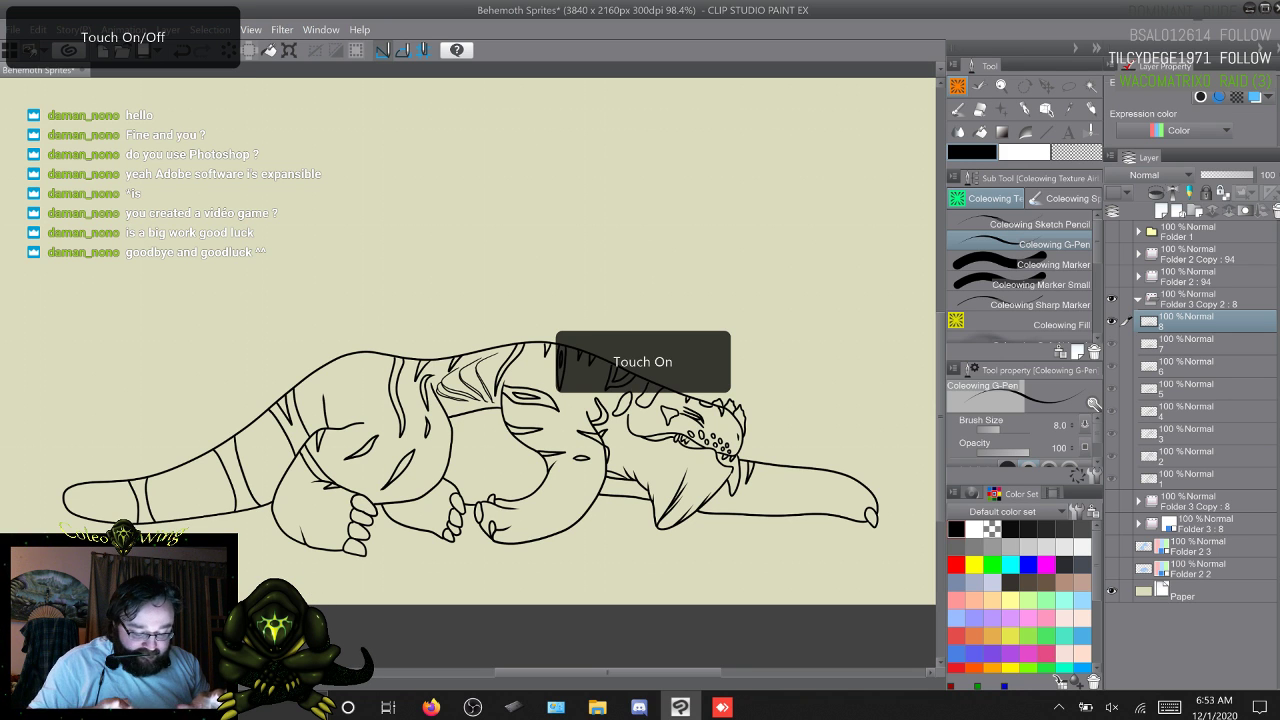
{"action": "scroll", "coordinate": [496, 500], "scroll_direction": "down", "scroll_amount": 3}
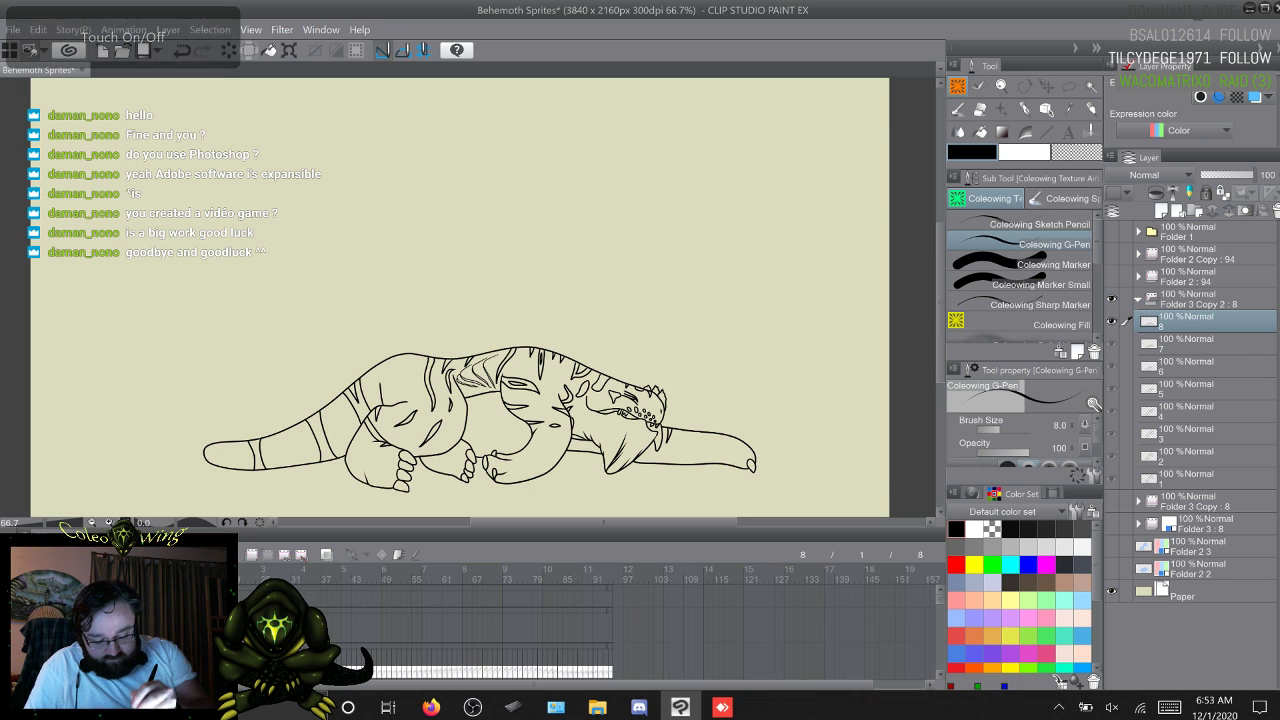
{"action": "key", "text": "space"}
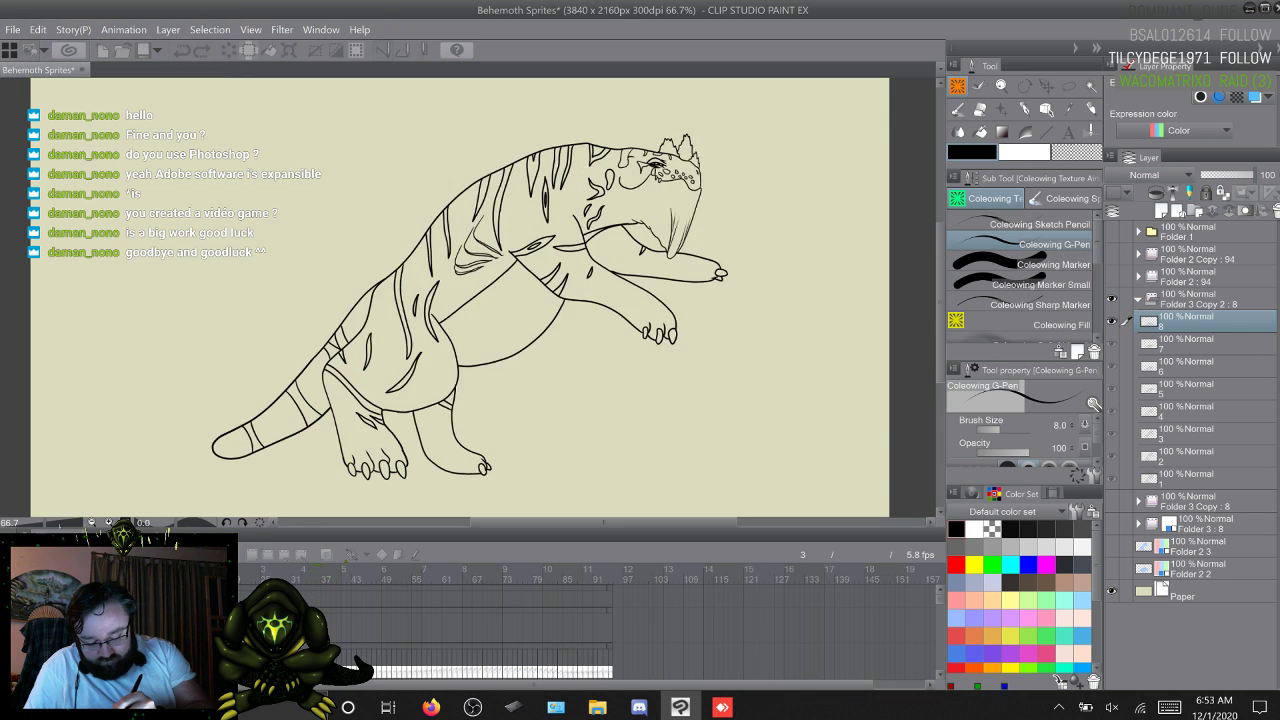
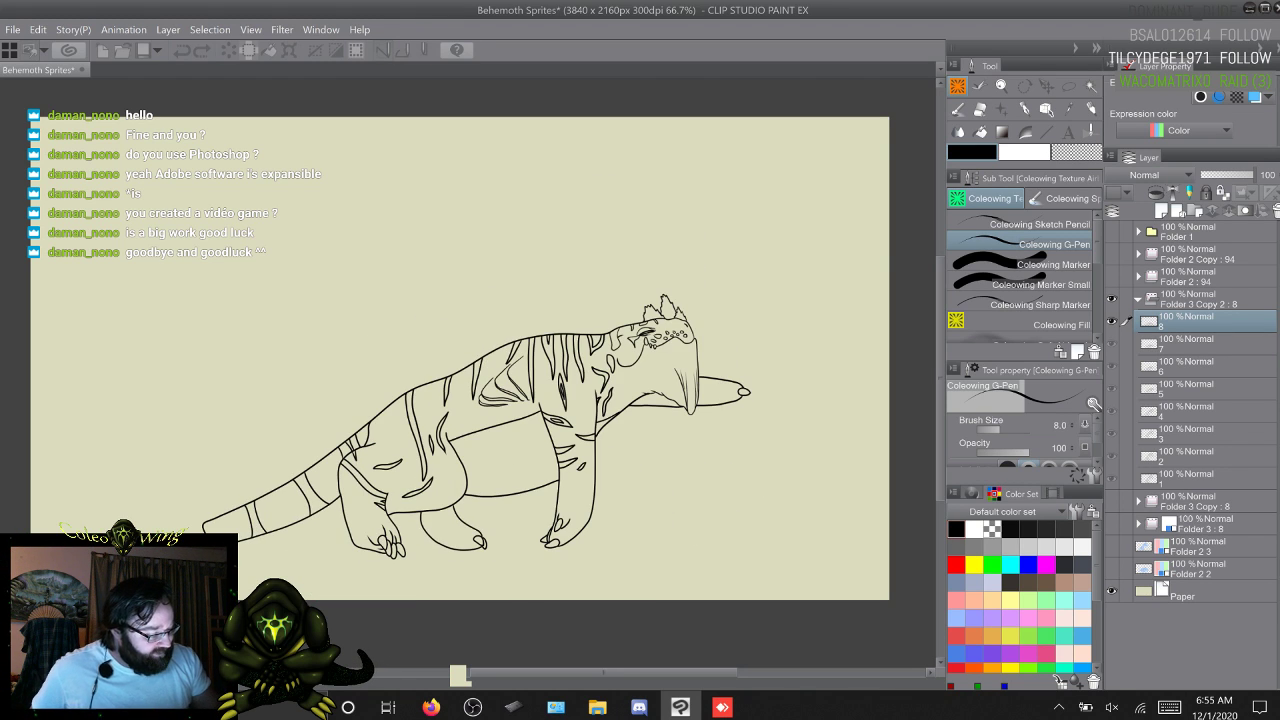
Step: Flip between line-art layers 6, 7 and 8 in Folder 3 Copy 2 to compare the legs and belly across frames
{"action": "key", "text": "w"}
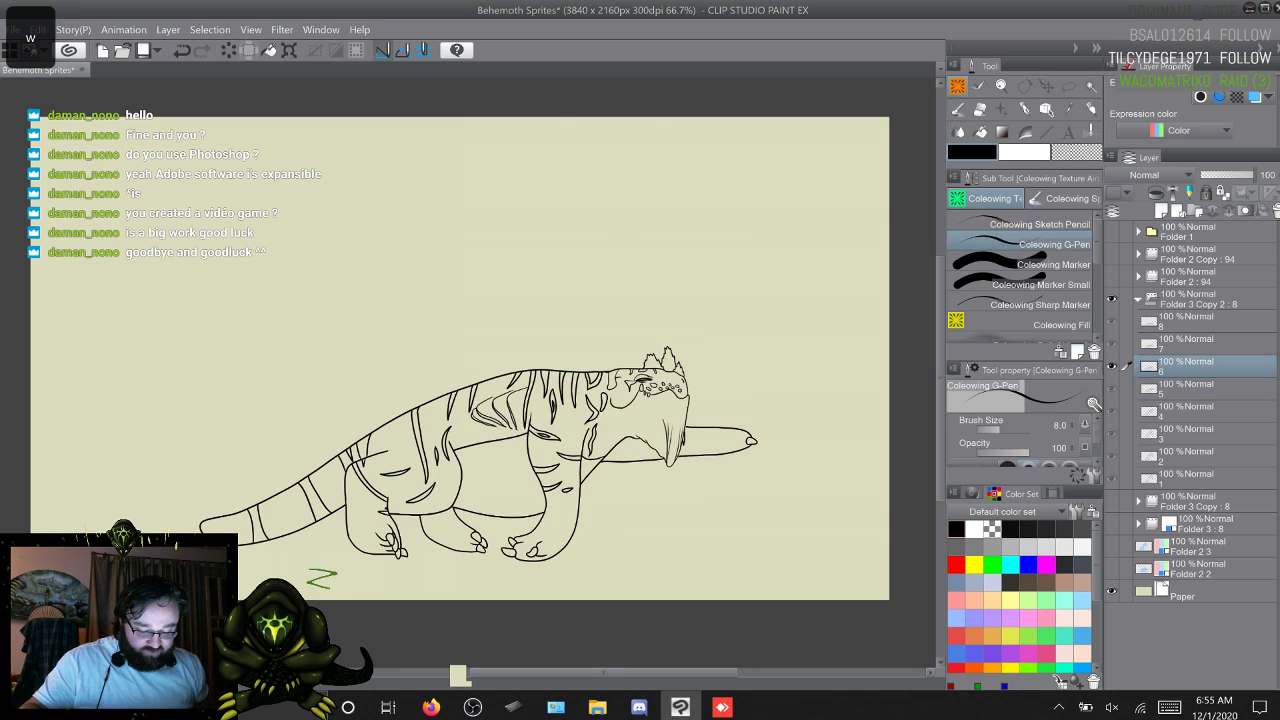
{"action": "key", "text": "w"}
{"action": "key", "text": "s"}
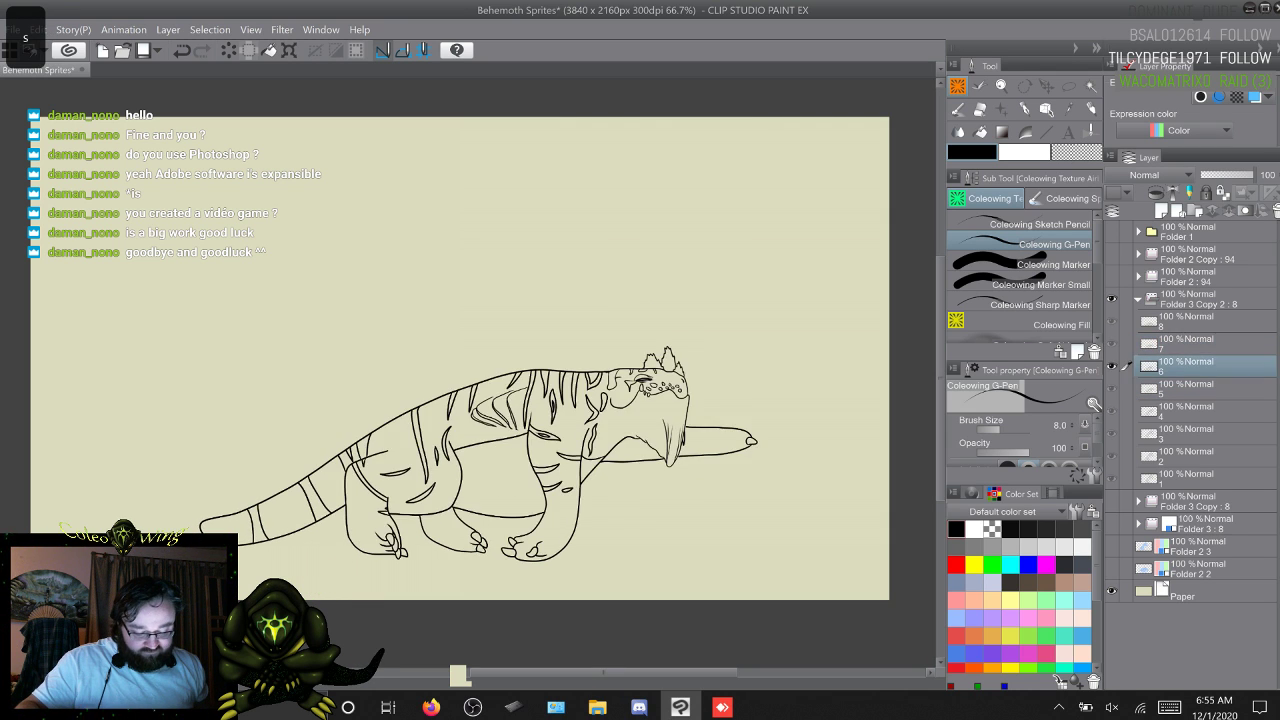
{"action": "key", "text": "w"}
{"action": "key", "text": "w"}
{"action": "key", "text": "s"}
{"action": "key", "text": "w"}
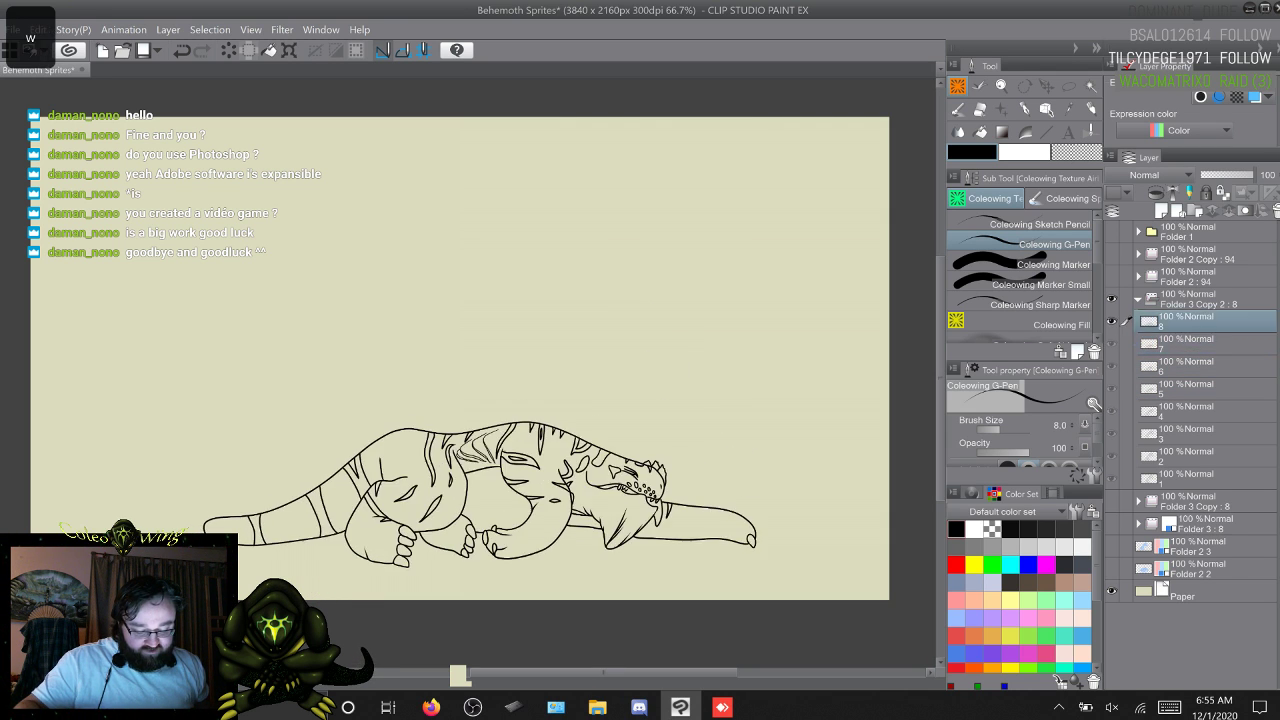
{"action": "key", "text": "s"}
{"action": "key", "text": "w"}
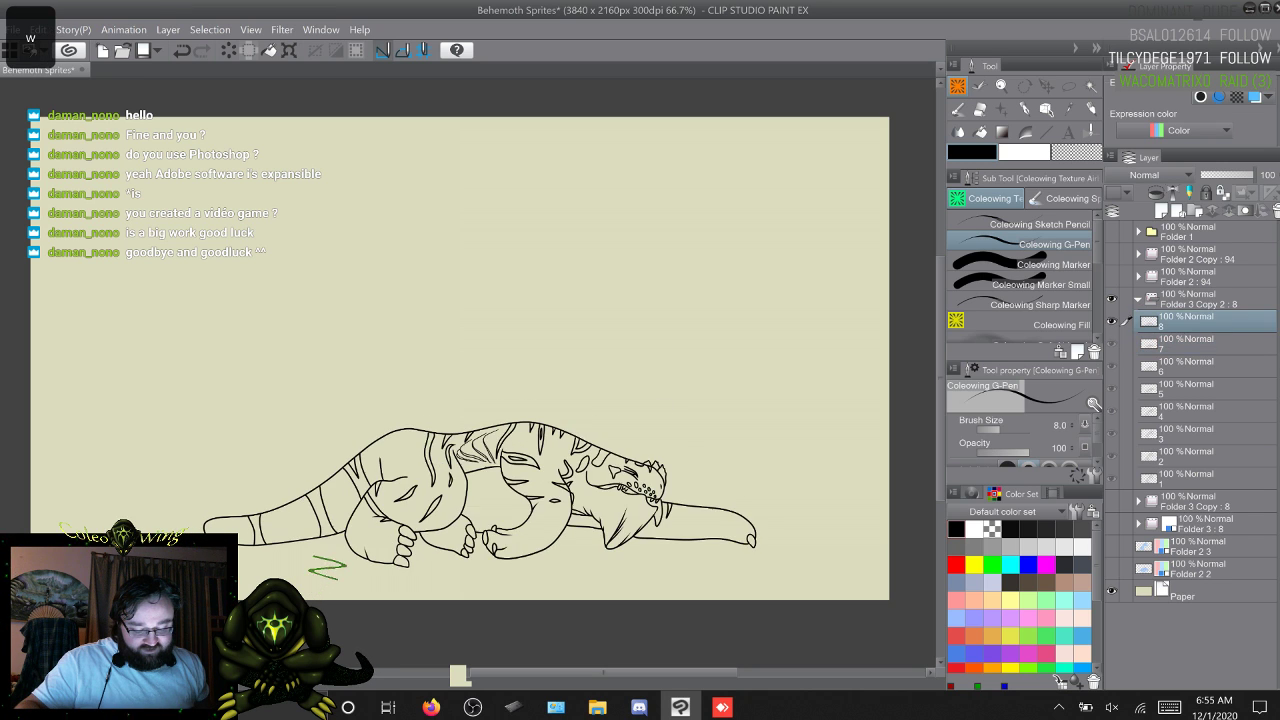
{"action": "key", "text": "s"}
{"action": "key", "text": "w"}
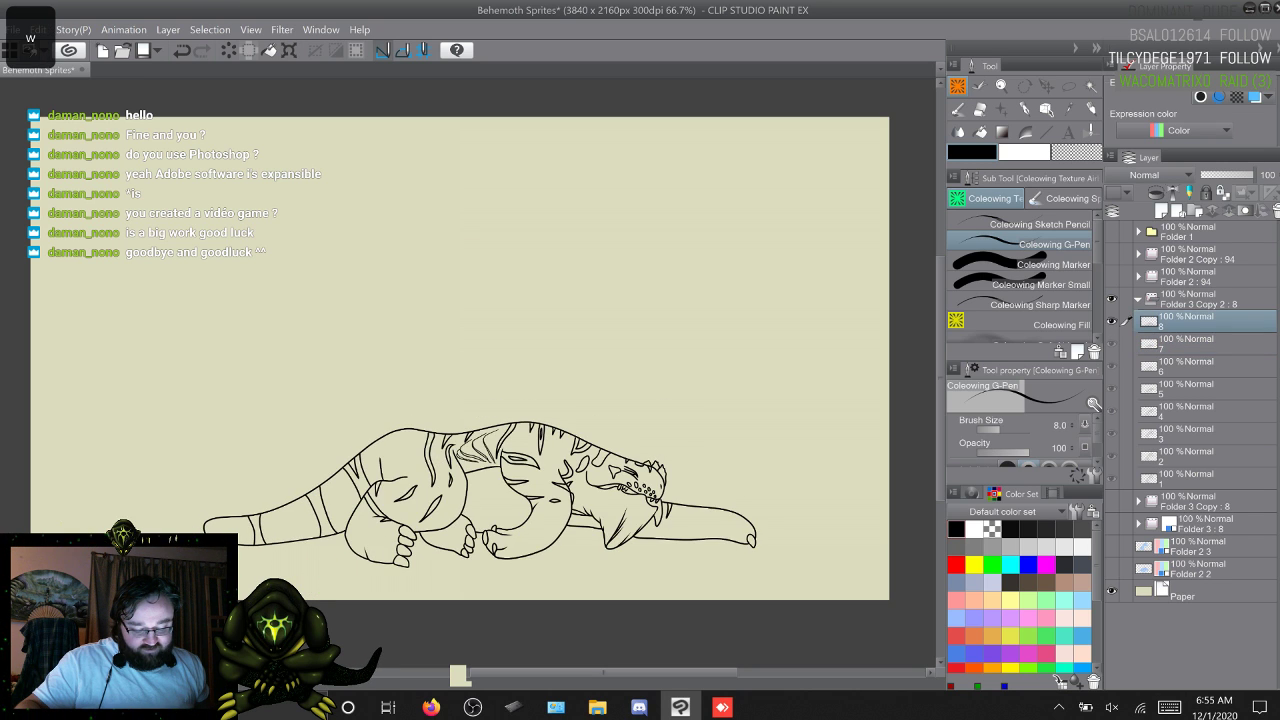
{"action": "key", "text": "s"}
{"action": "key", "text": "w"}
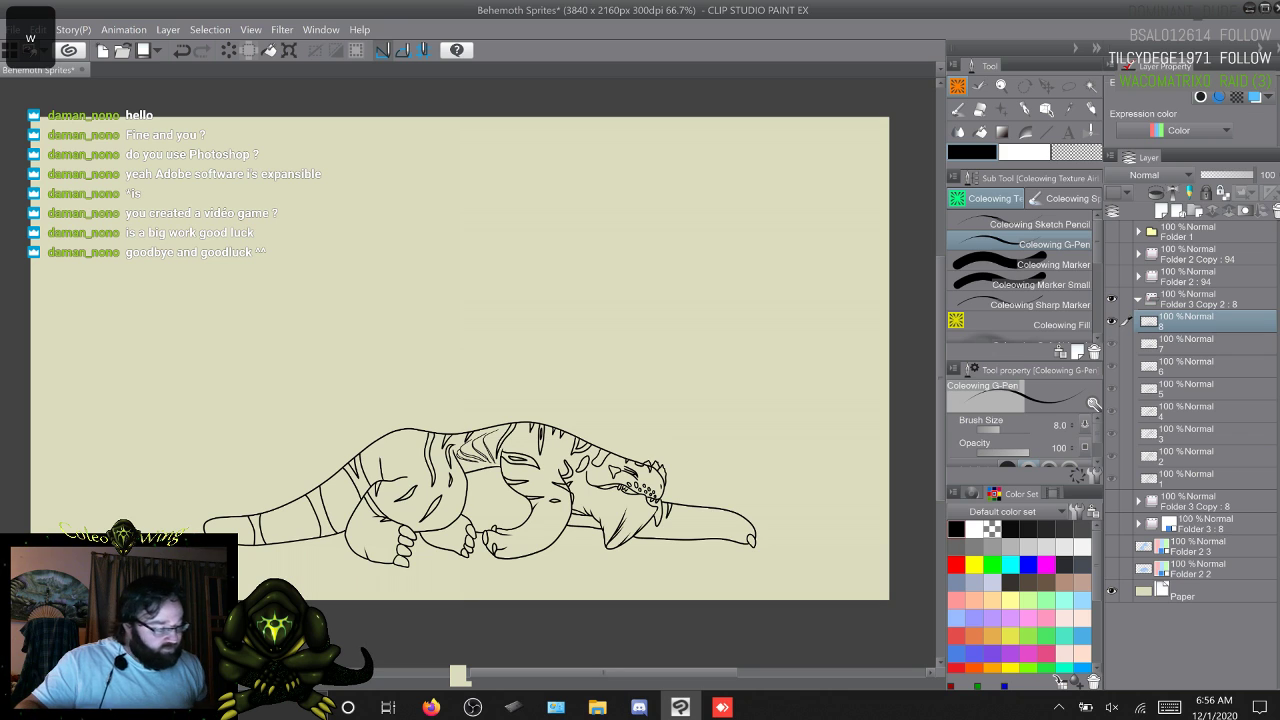
{"action": "key", "text": "s"}
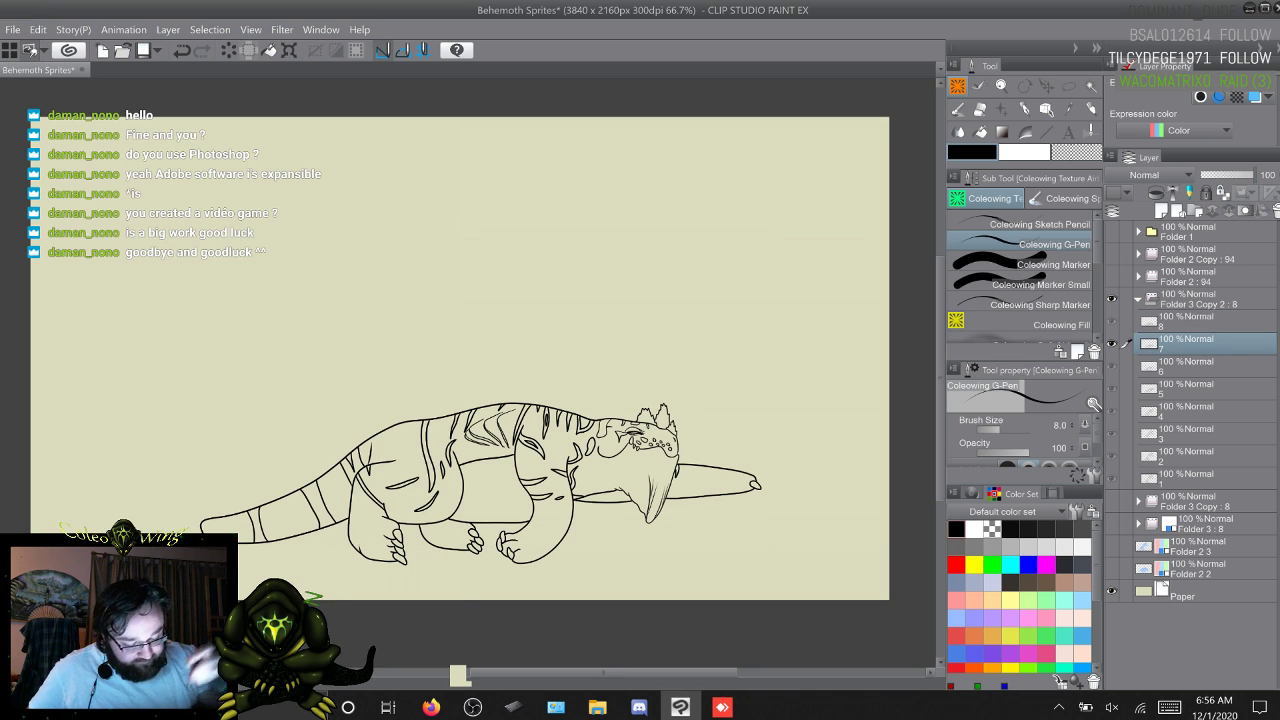
Step: Erase the part of layer 7's belly line that crosses the far hind leg, using the Coleowing Marker with transparent colour
{"action": "left_click", "coordinate": [1040, 264]}
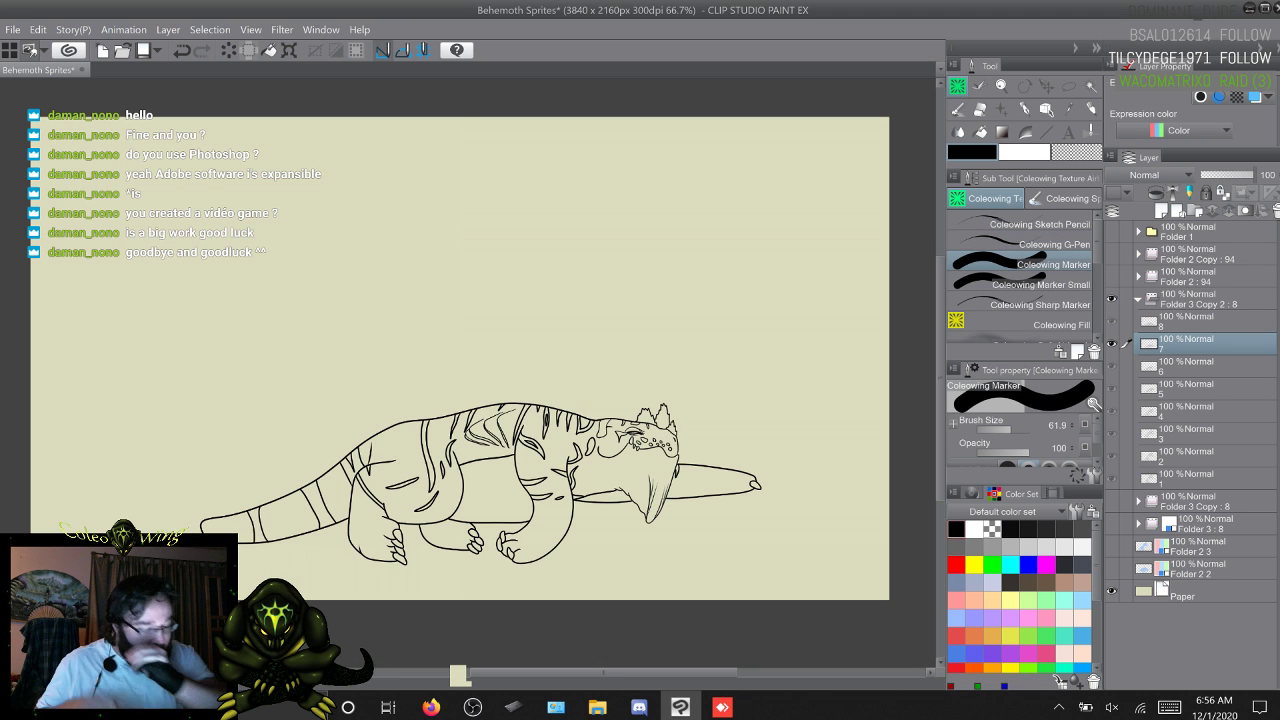
{"action": "left_click_drag", "start_coordinate": [310, 592], "coordinate": [342, 560]}
{"action": "scroll", "coordinate": [513, 600], "scroll_direction": "up", "scroll_amount": 4}
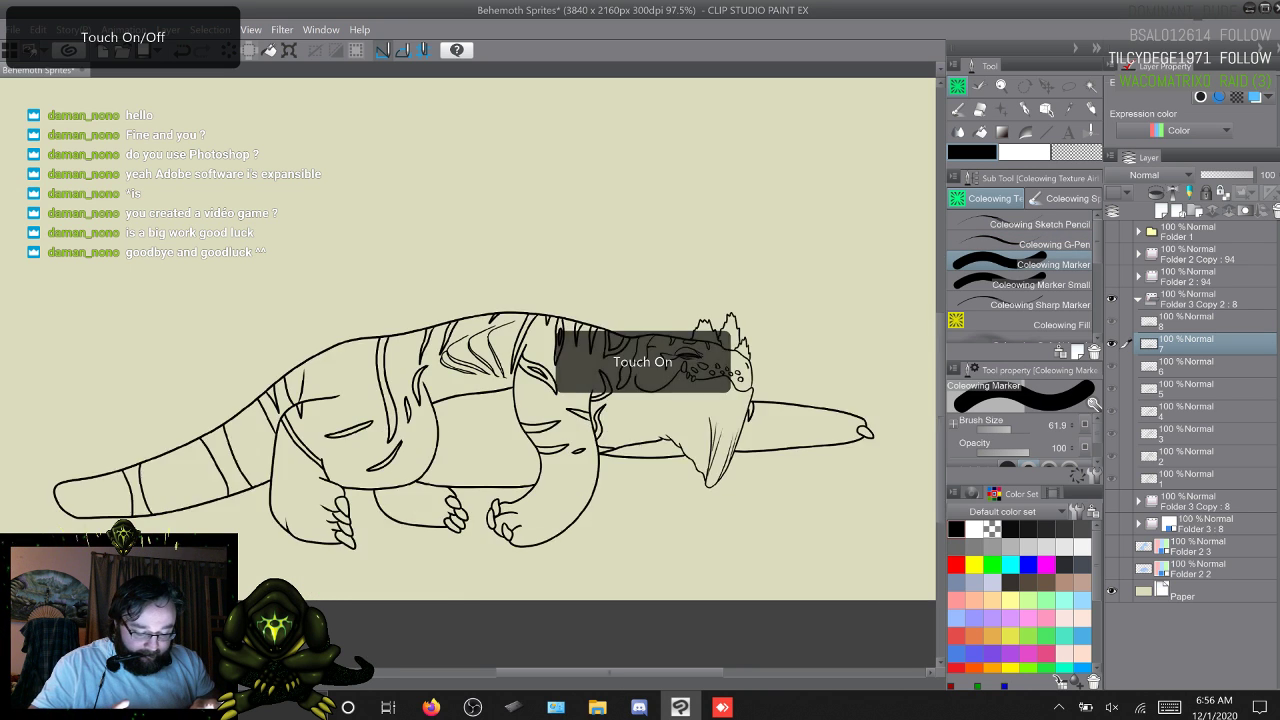
{"action": "scroll", "coordinate": [502, 596], "scroll_direction": "up", "scroll_amount": 1}
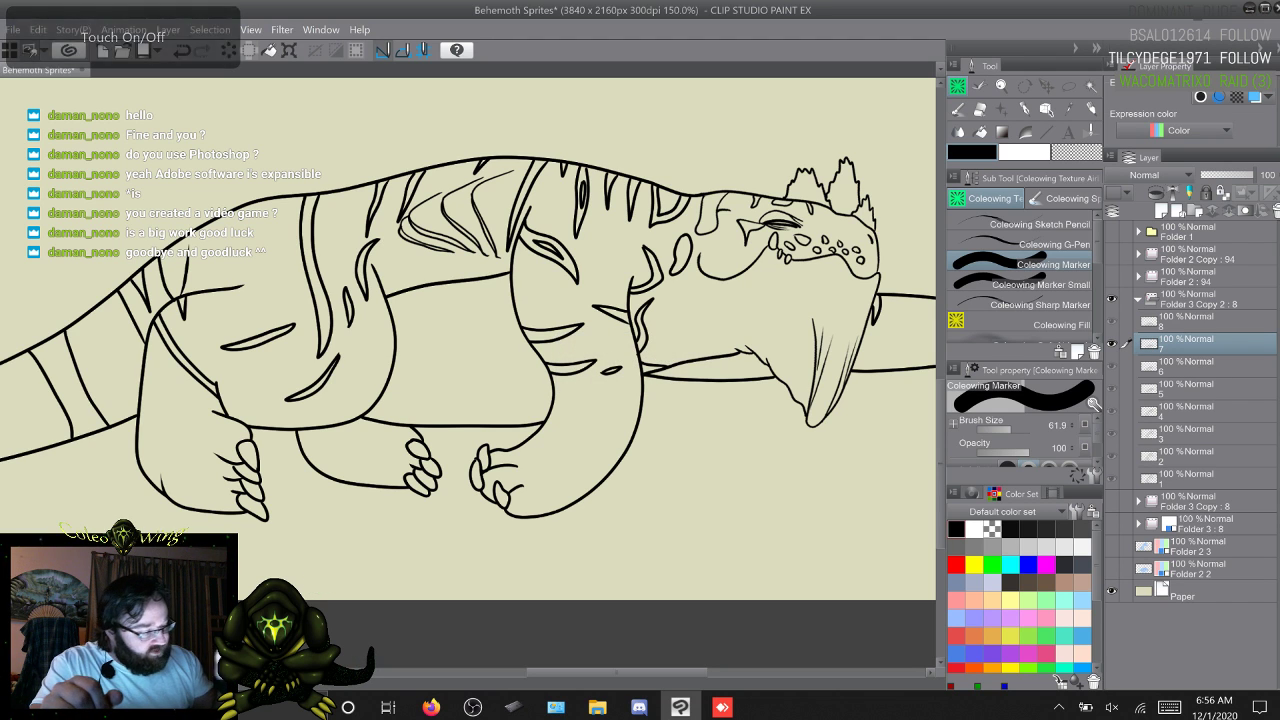
{"action": "key", "text": "c"}
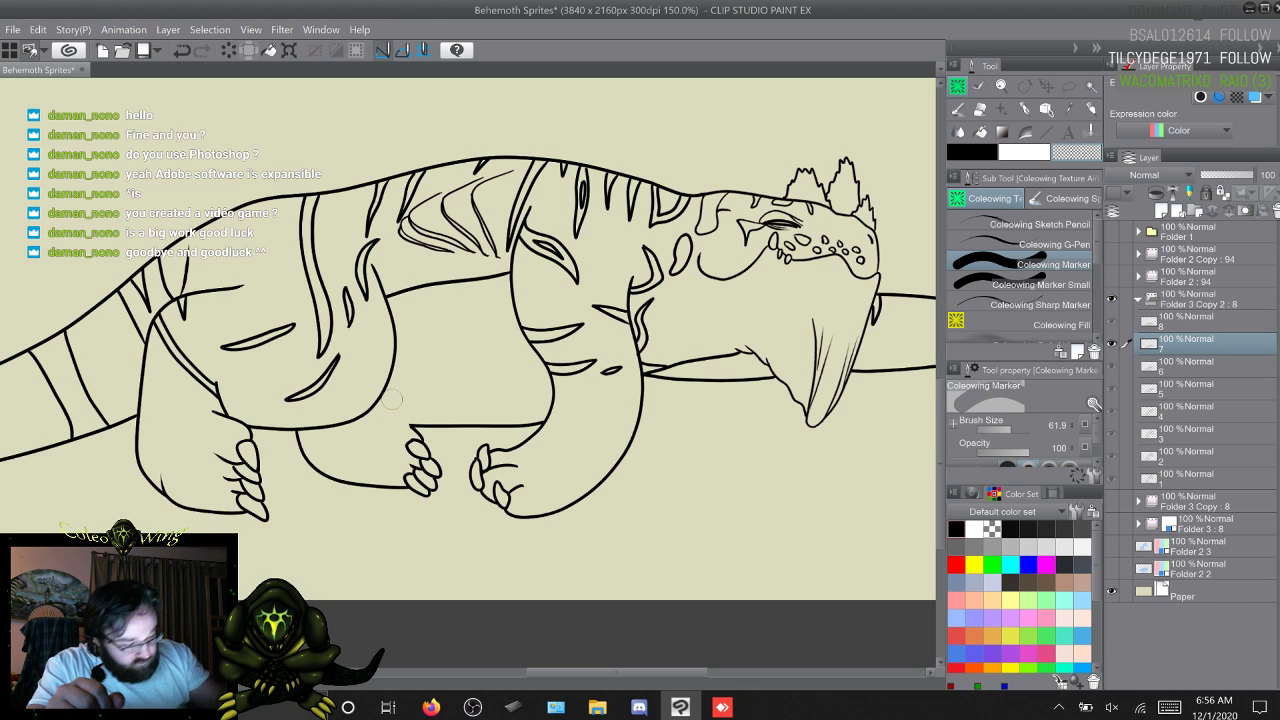
Step: Ink the upper contour of the far hind leg on layer 7 with the Coleowing G-Pen in black, checking it against layer 8
{"action": "left_click", "coordinate": [1054, 245]}
{"action": "left_click", "coordinate": [972, 152]}
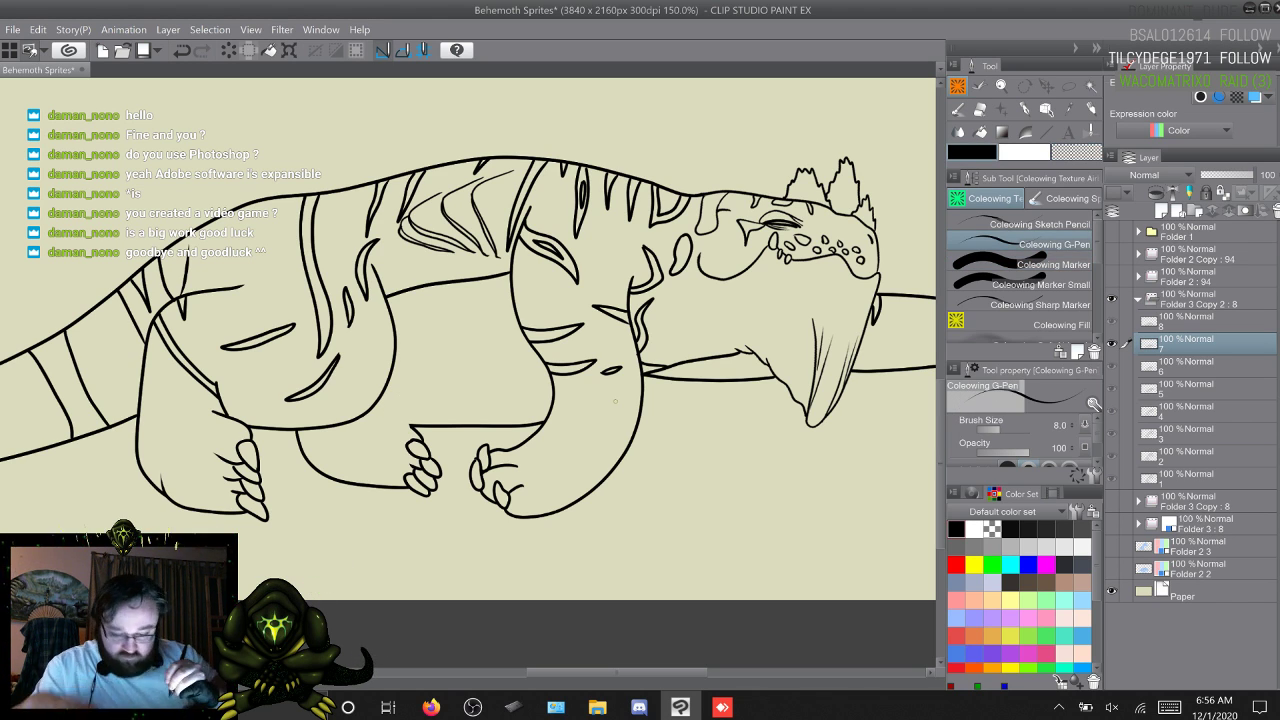
{"action": "key", "text": "s"}
{"action": "key", "text": "w"}
{"action": "key", "text": "w"}
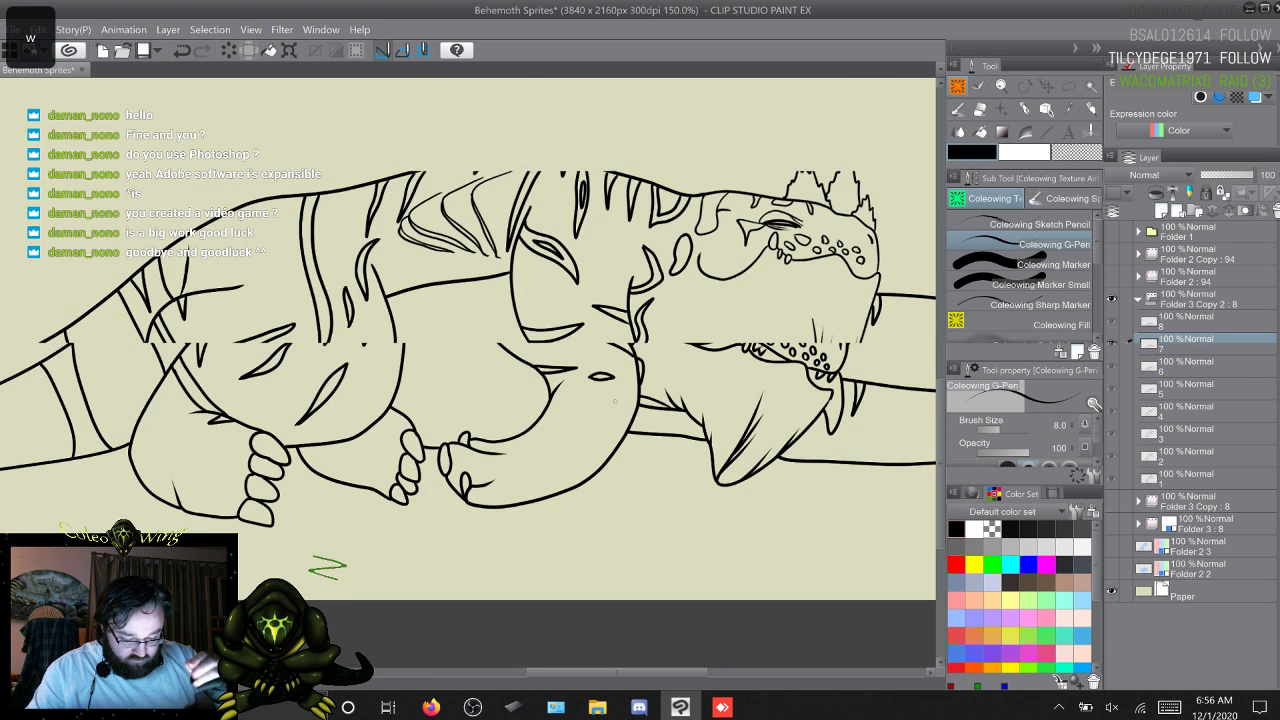
{"action": "key", "text": "s"}
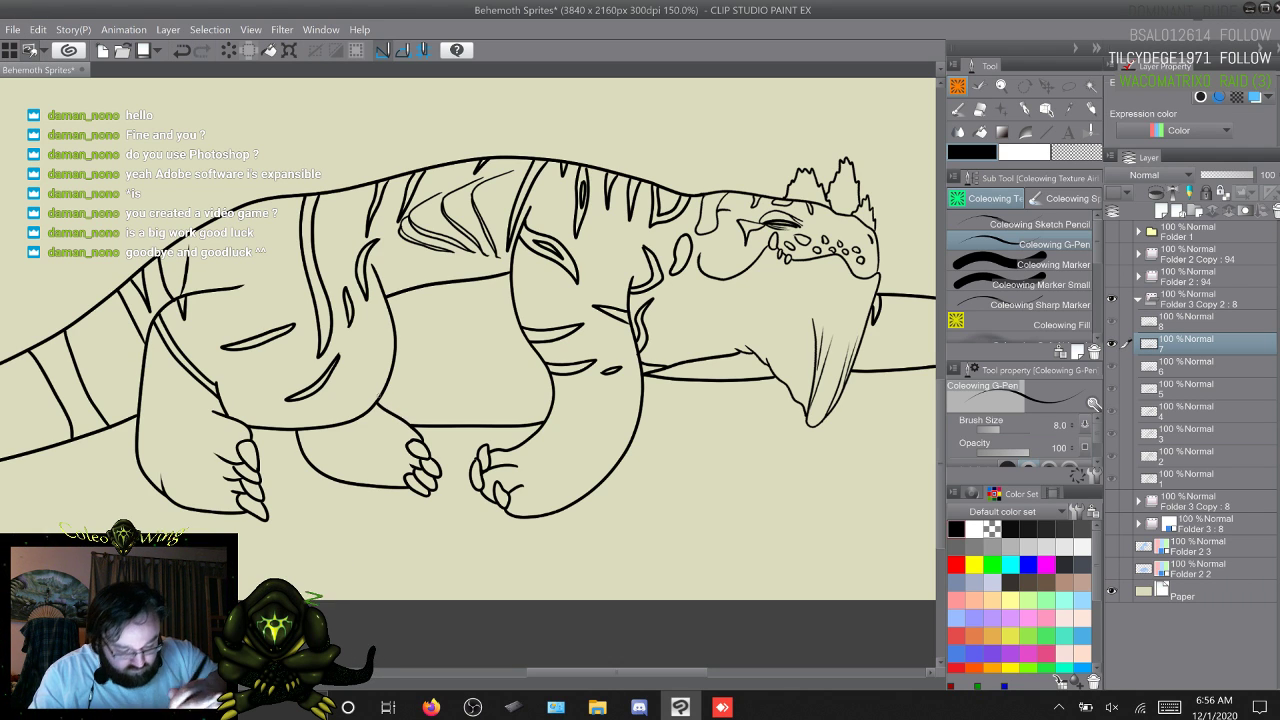
Step: Compare the corrected hind leg on layer 7 with the neighbouring line-art layers 8 and 6
{"action": "key", "text": "q"}
{"action": "key", "text": "w"}
{"action": "key", "text": "w"}
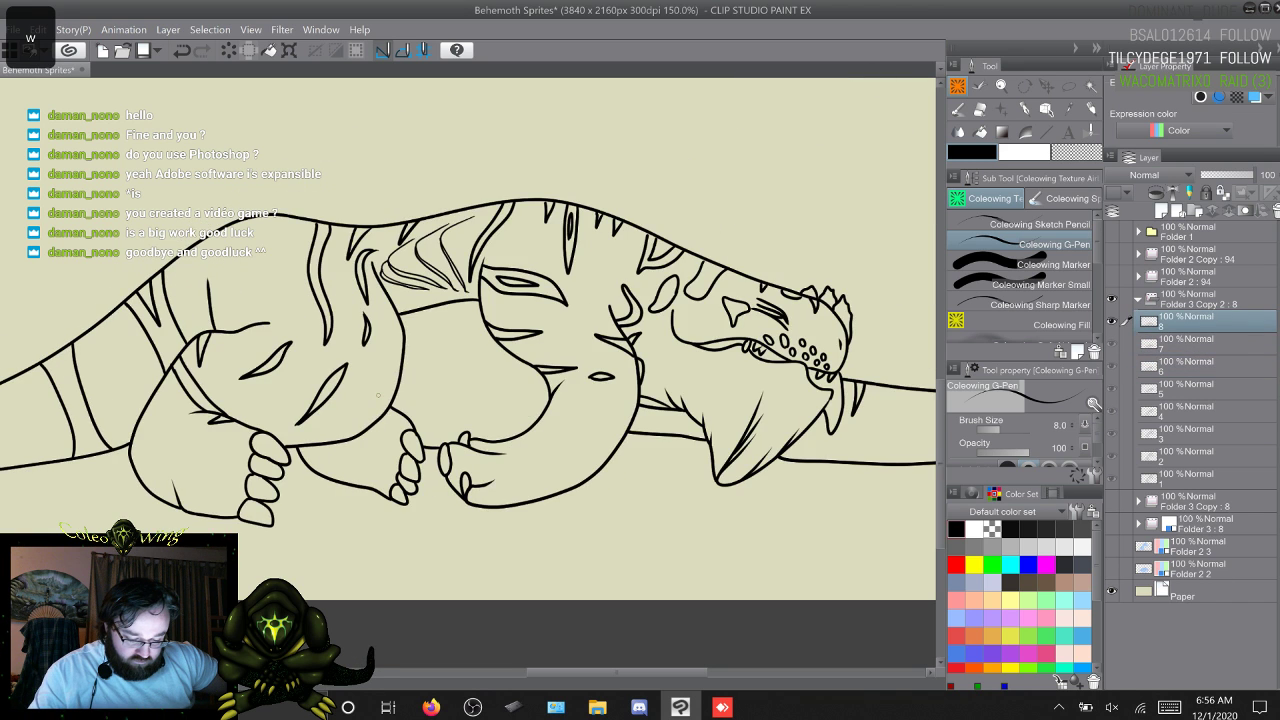
{"action": "key", "text": "s"}
{"action": "key", "text": "s"}
{"action": "key", "text": "w"}
{"action": "key", "text": "w"}
{"action": "key", "text": "s"}
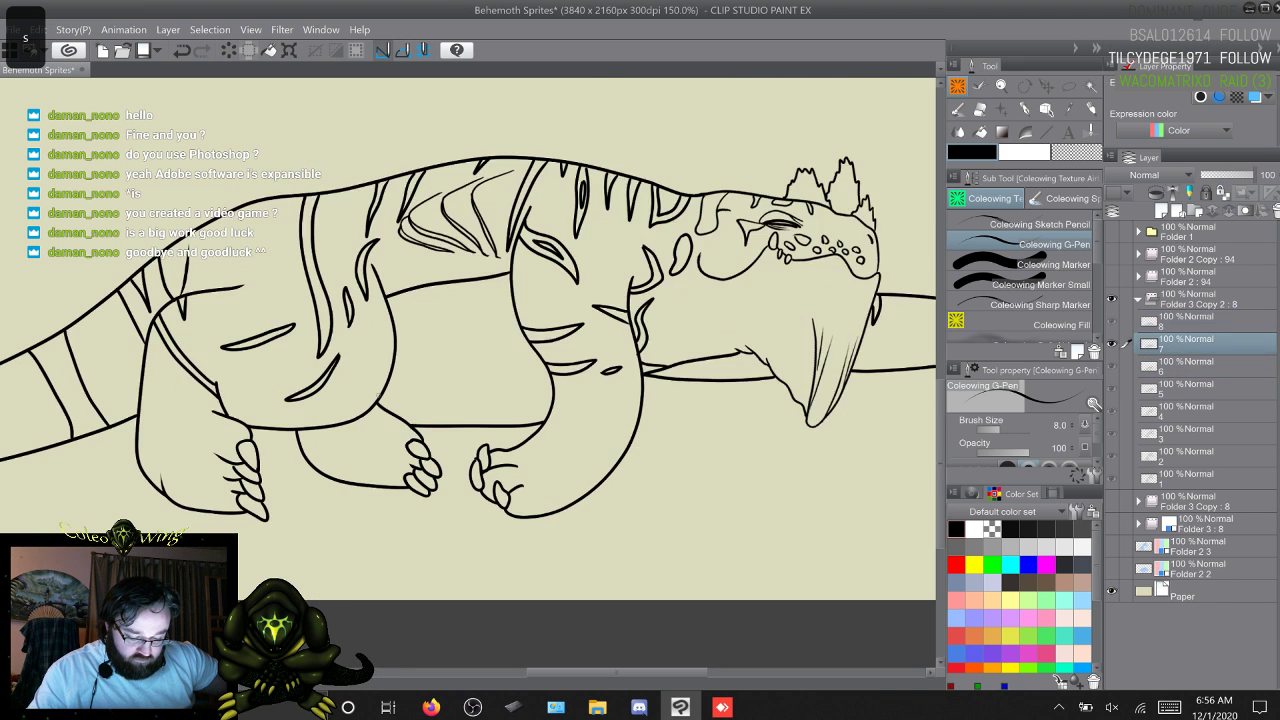
{"action": "key", "text": "s"}
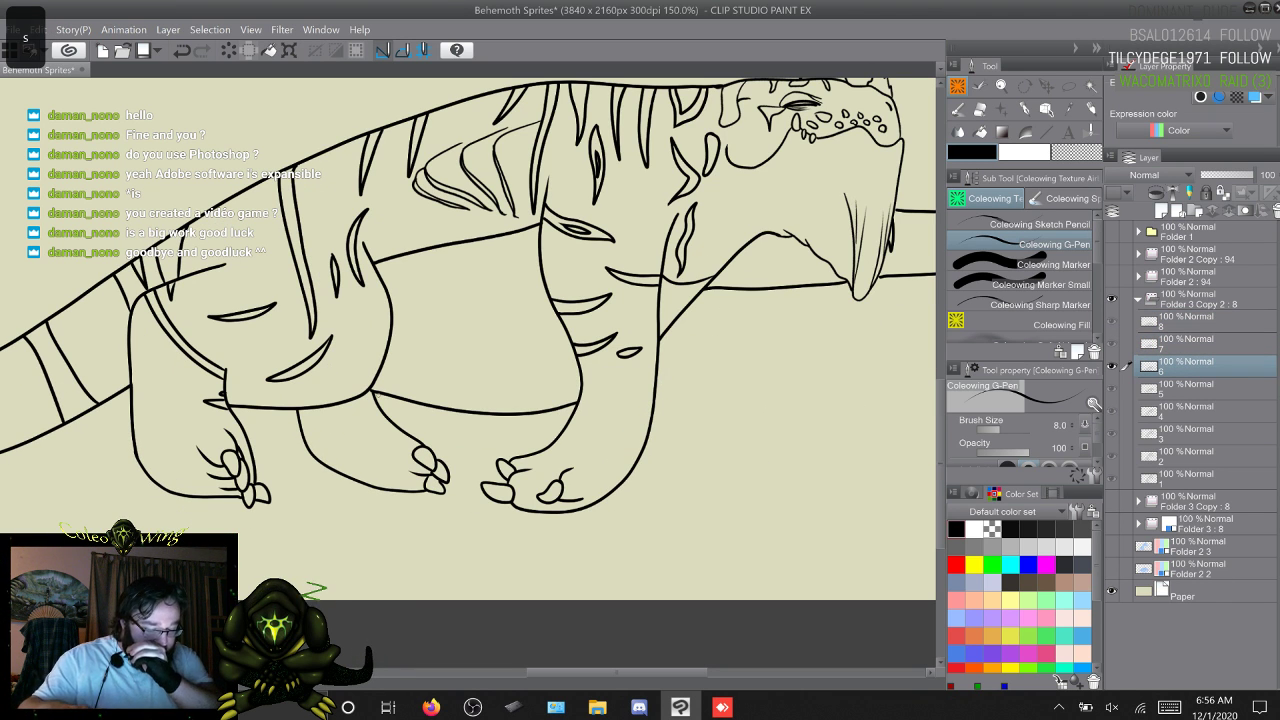
Step: Play the line-art animation through with the whole creature in view, and stop the playback with the timeline hidden
{"action": "key", "text": "XF86TouchpadToggle"}
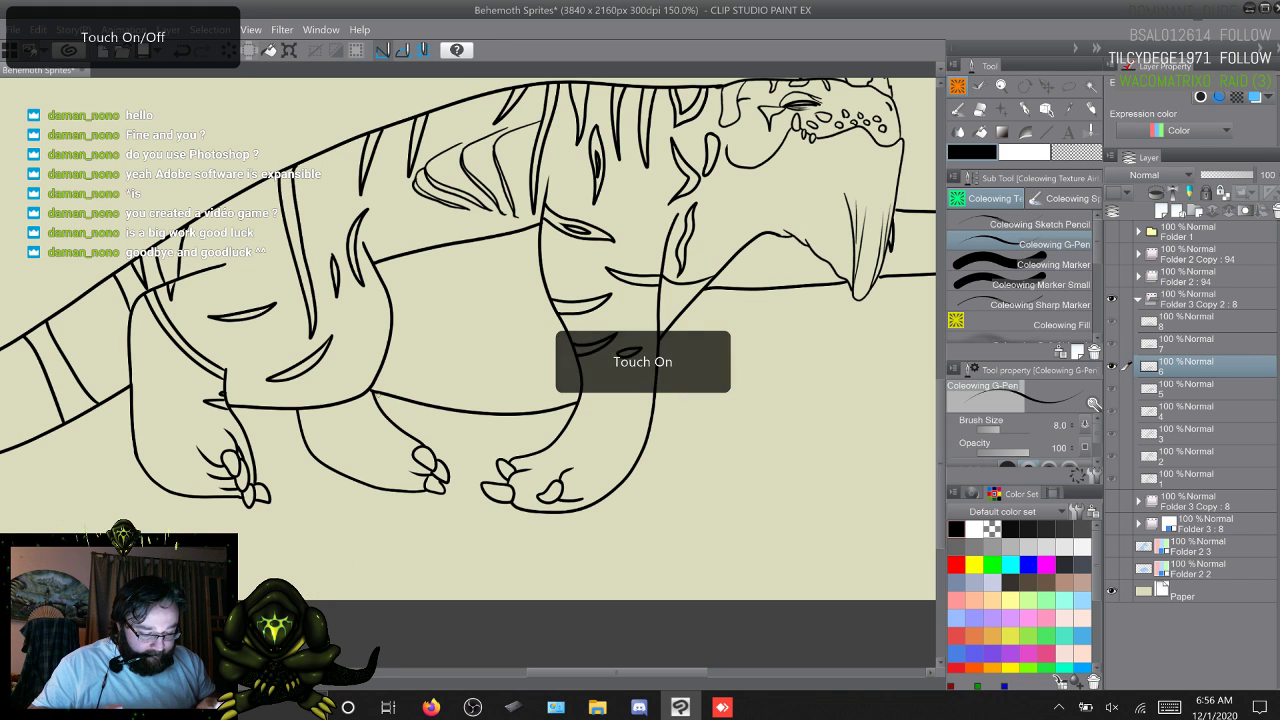
{"action": "scroll", "coordinate": [500, 400], "scroll_direction": "down", "scroll_amount": 3}
{"action": "key", "text": "F12"}
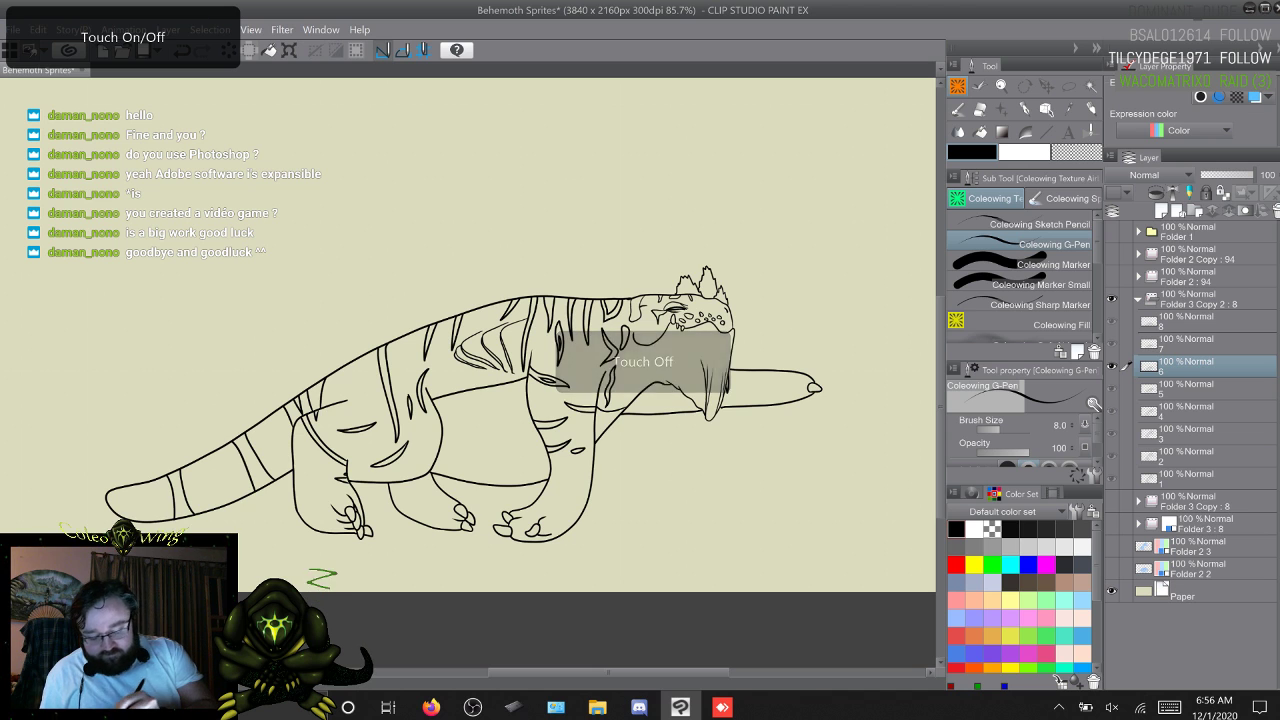
{"action": "left_click", "coordinate": [8, 684]}
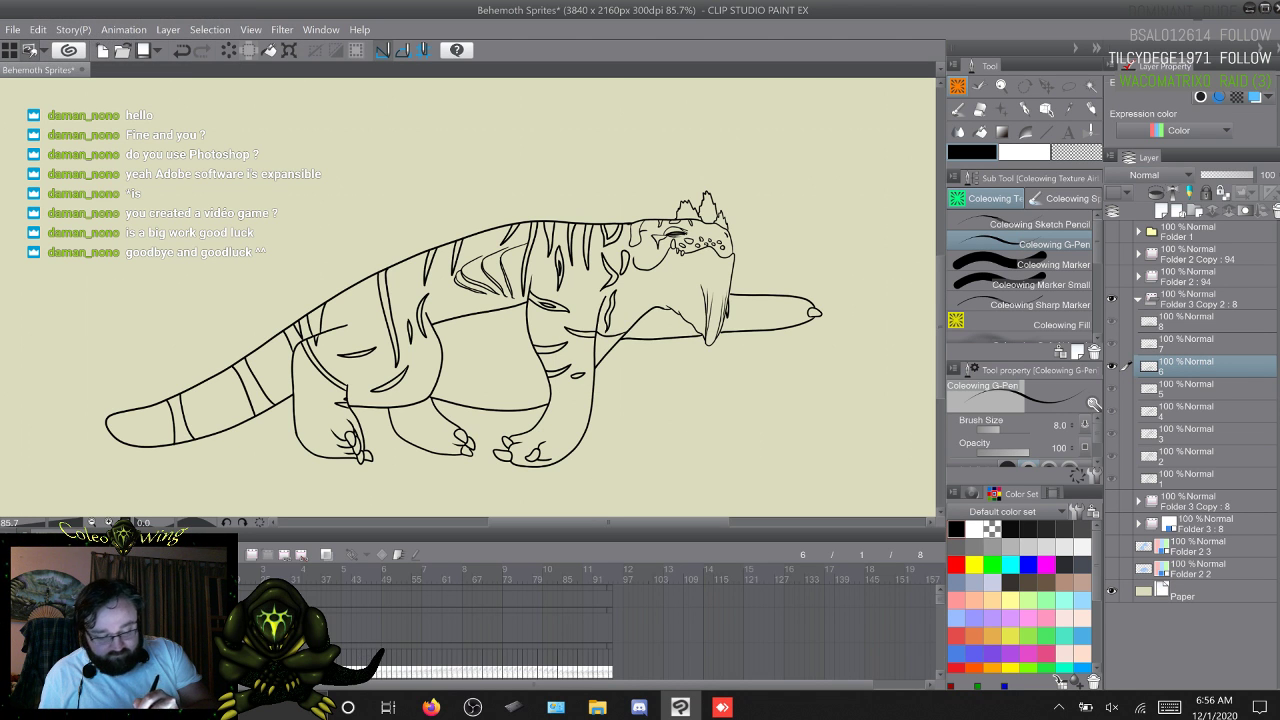
{"action": "key", "text": "space"}
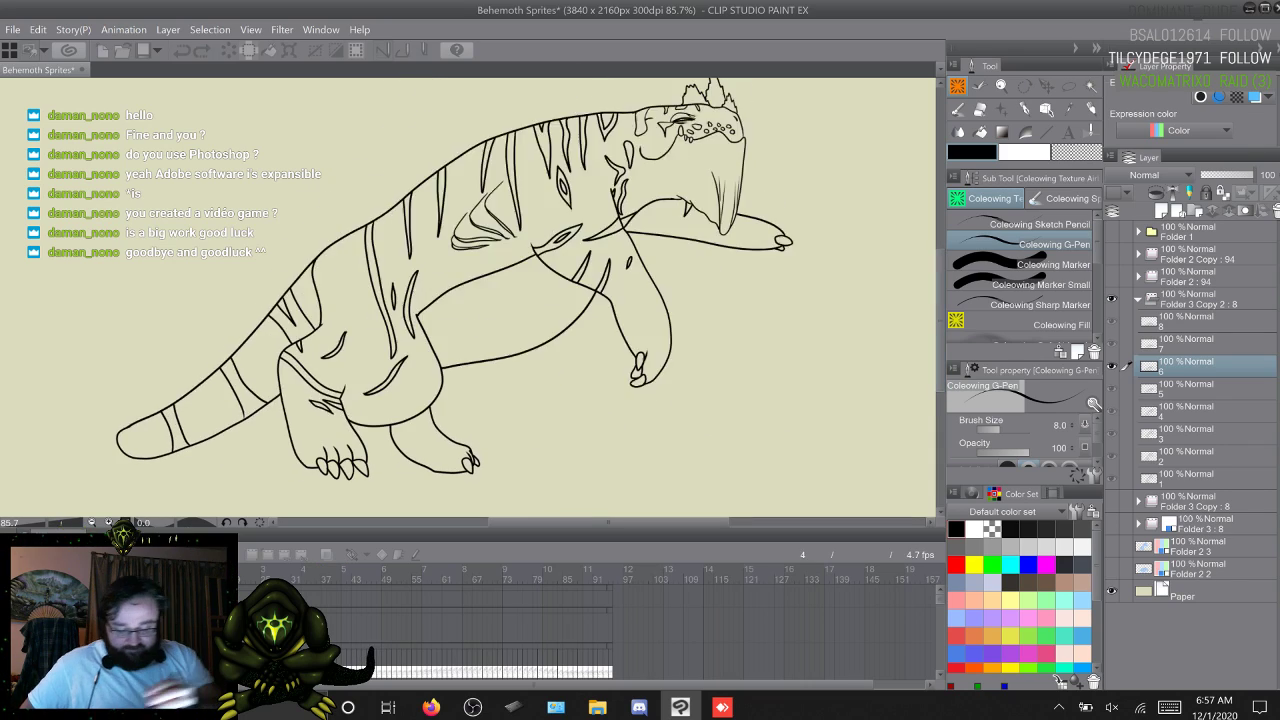
{"action": "key", "text": "Tab"}
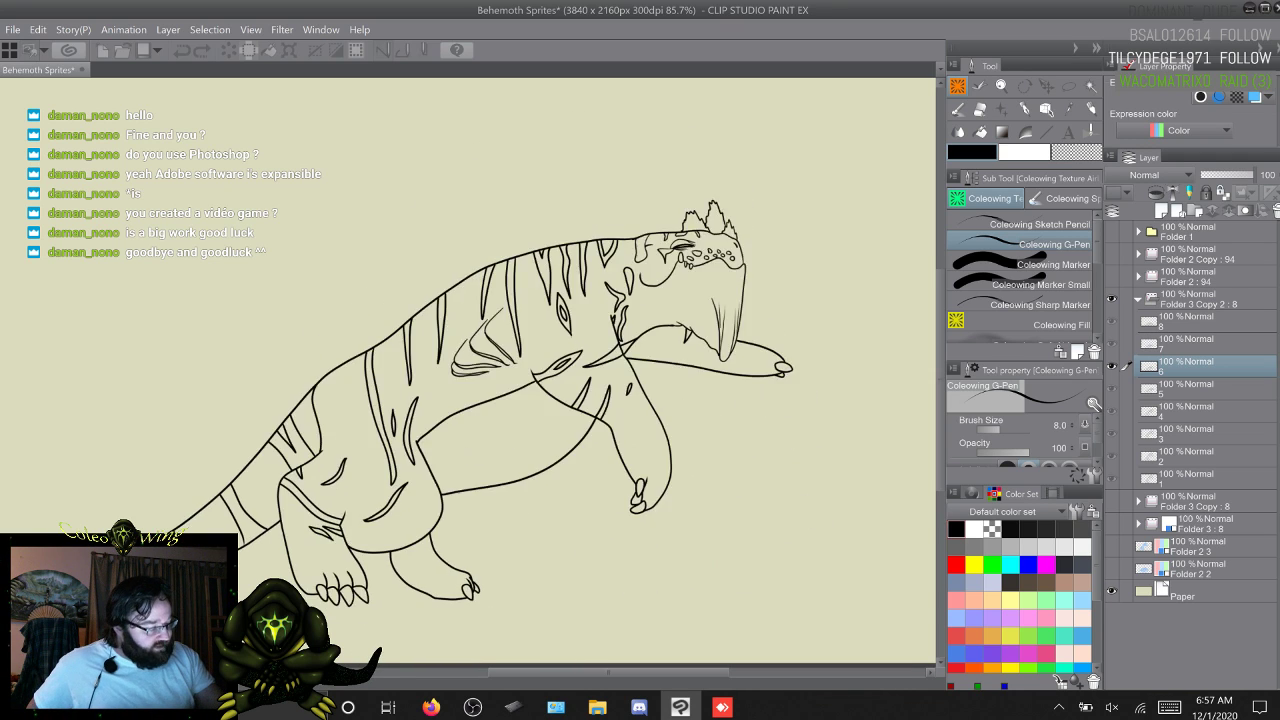
{"action": "key", "text": "space"}
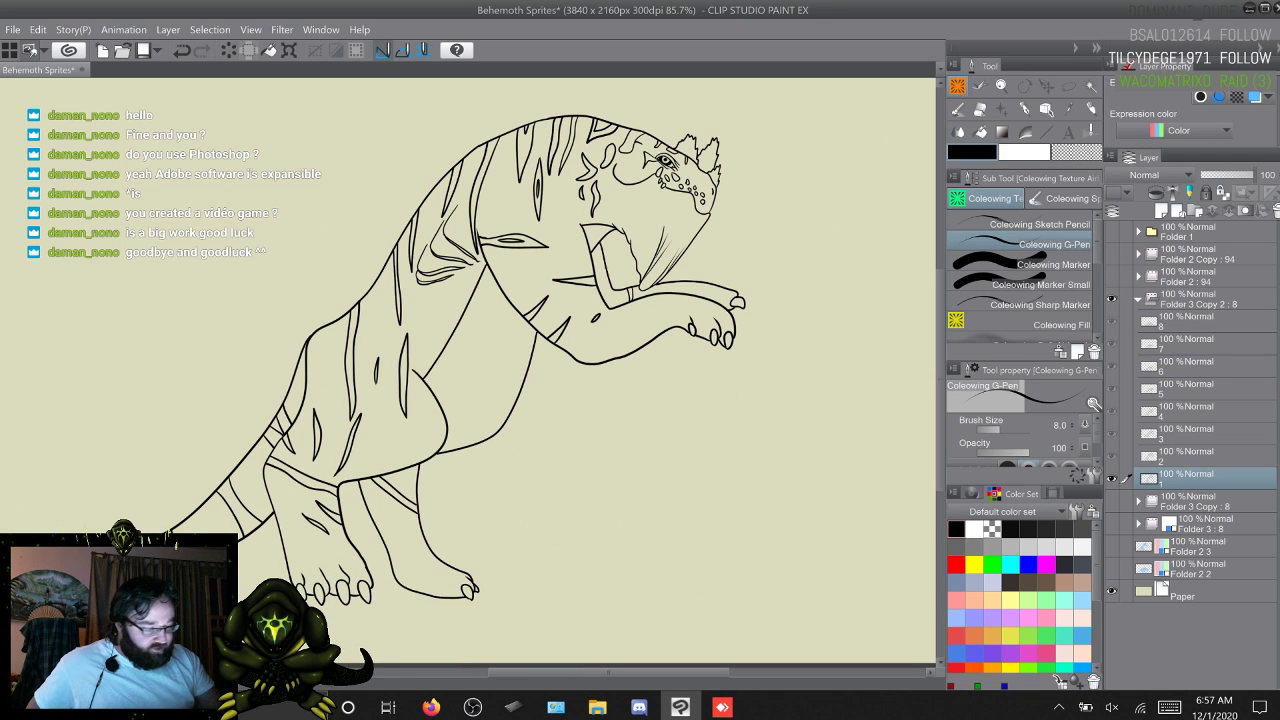
Step: Duplicate Folder 3 Copy as Folder 3 Copy 3, show it in place of Folder 3 Copy 2, and select its layer 1
{"action": "left_click", "coordinate": [1138, 299]}
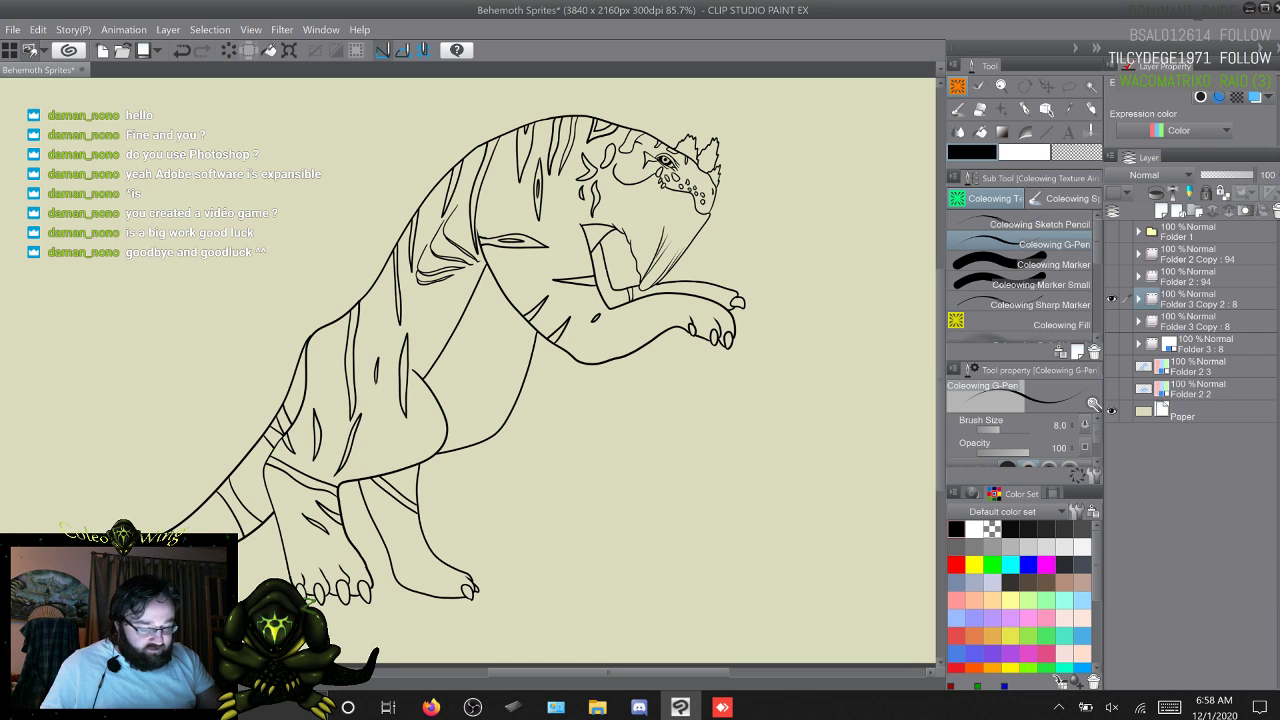
{"action": "left_click", "coordinate": [1196, 321]}
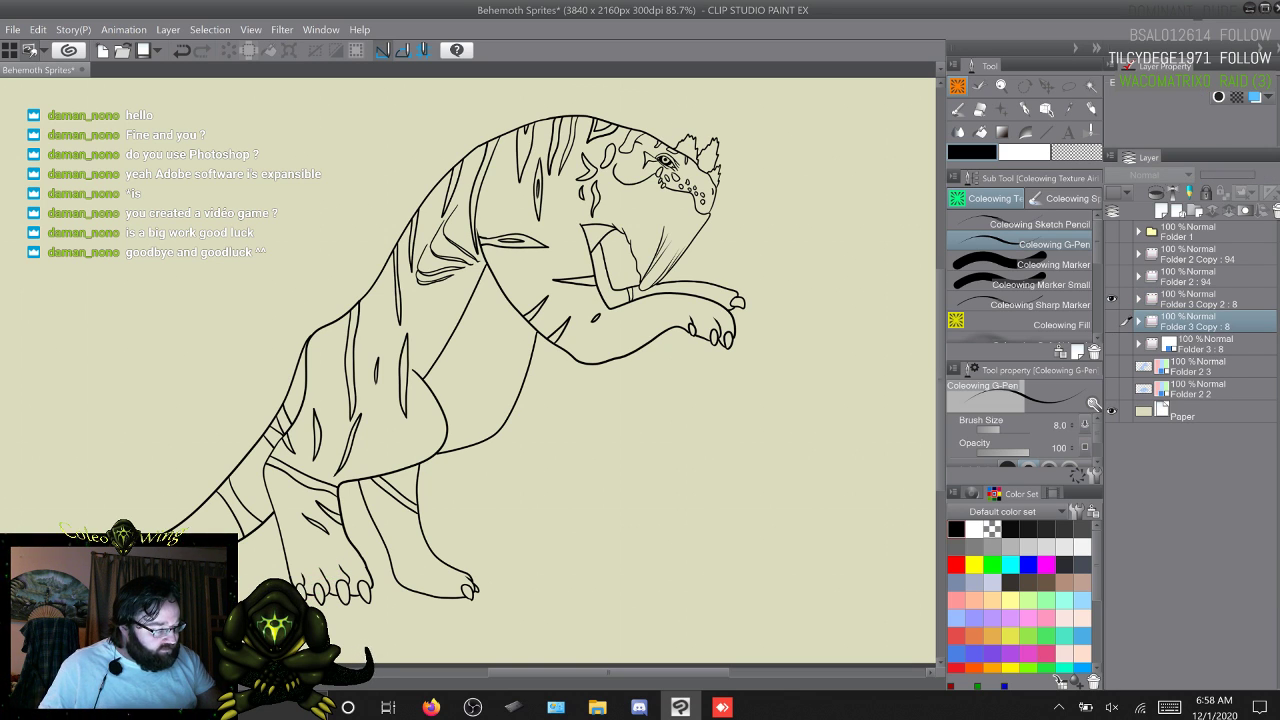
{"action": "key", "text": "F9"}
{"action": "left_click", "coordinate": [1111, 321]}
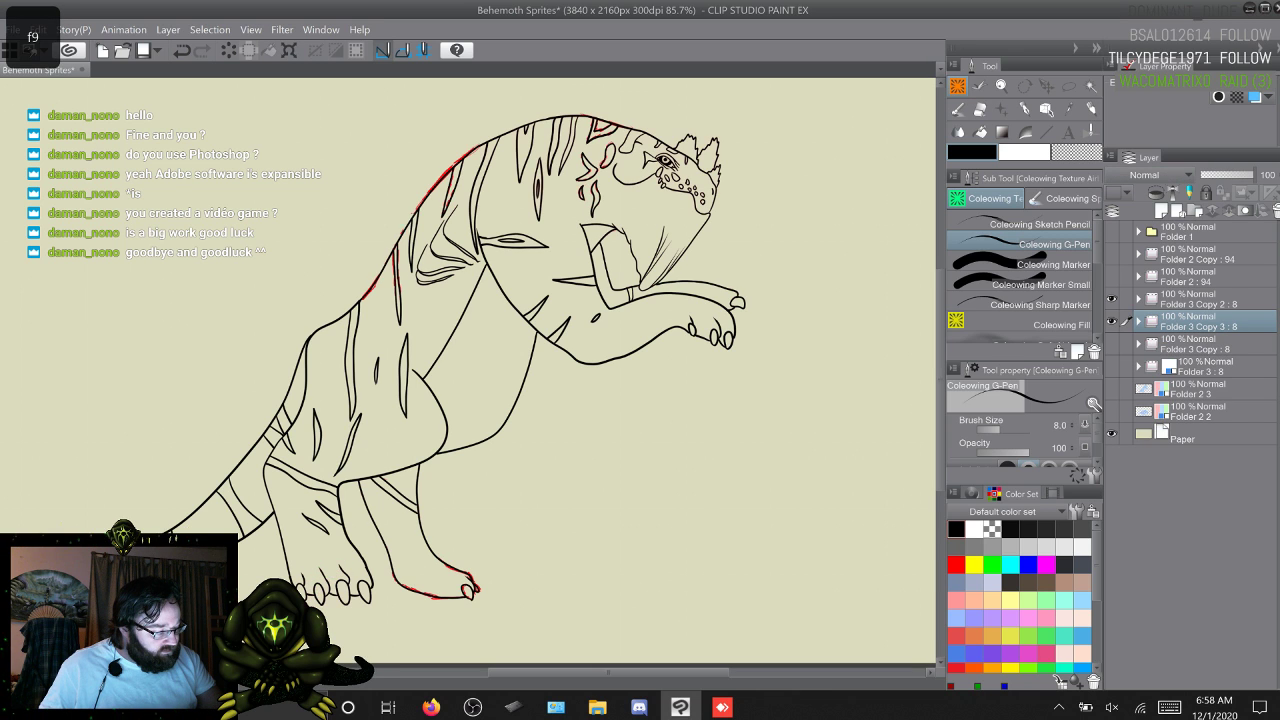
{"action": "left_click", "coordinate": [1111, 299]}
{"action": "left_click", "coordinate": [1138, 321]}
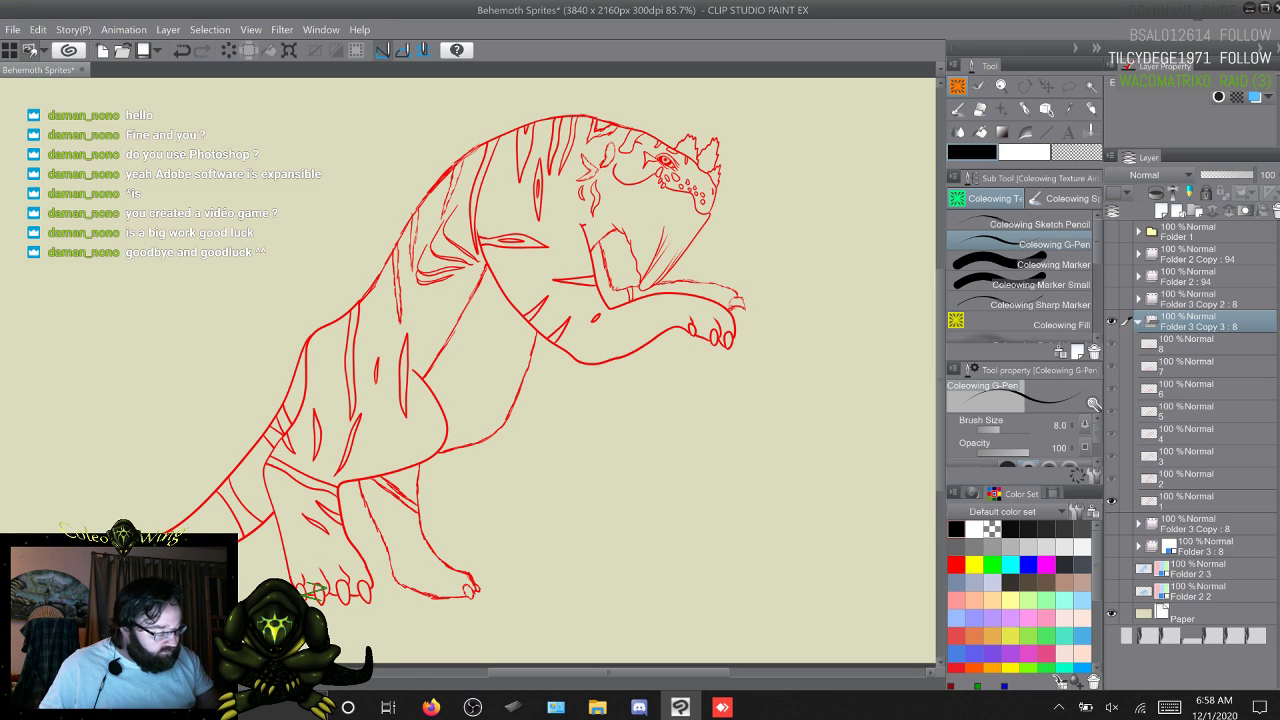
{"action": "left_click", "coordinate": [1196, 501]}
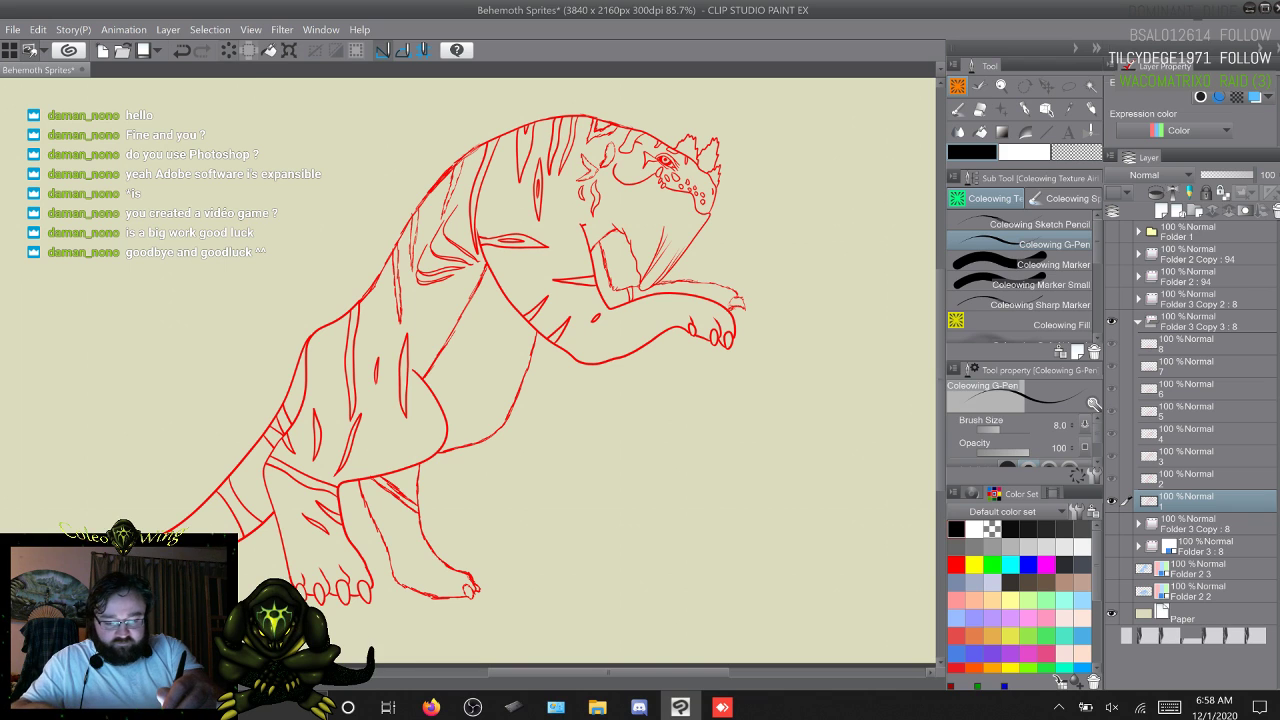
Step: Clear the red drawings from layers 1 to 8 of Folder 3 Copy 3 and return to layer 1
{"action": "key", "text": "w"}
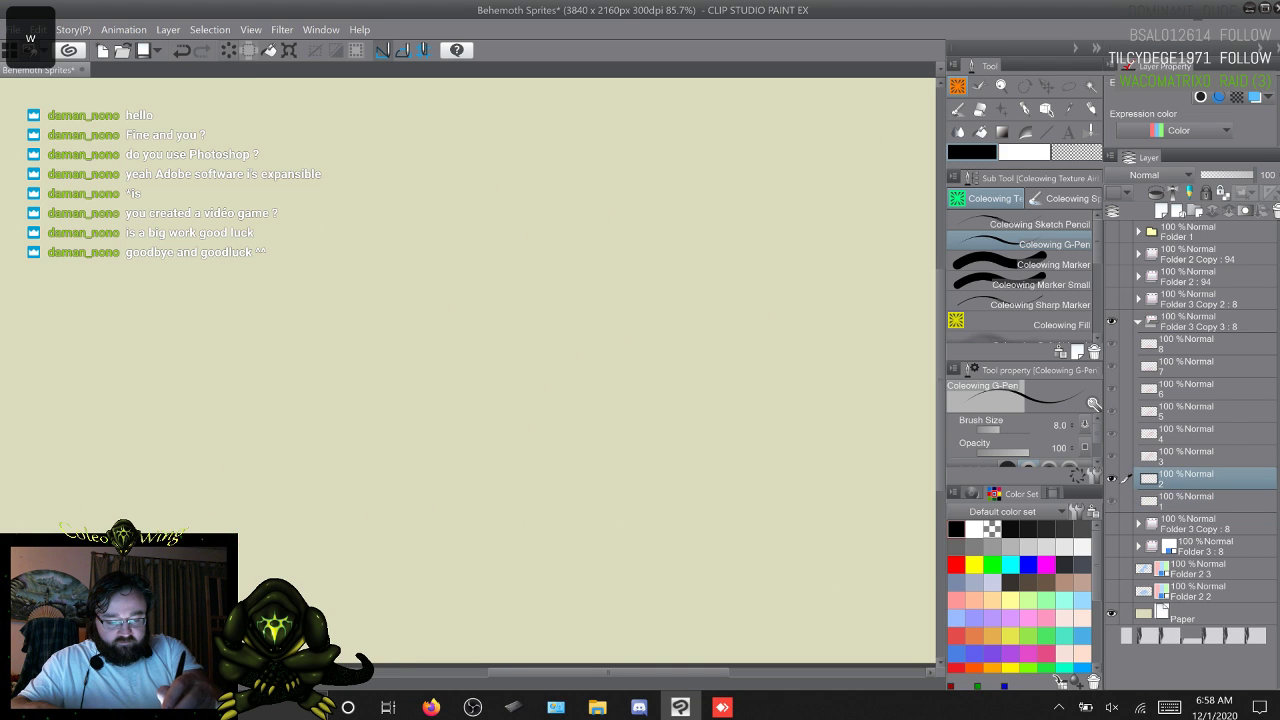
{"action": "key", "text": "w"}
{"action": "key", "text": "w"}
{"action": "key", "text": "w"}
{"action": "key", "text": "w"}
{"action": "key", "text": "w"}
{"action": "key", "text": "w"}
{"action": "key", "text": "w"}
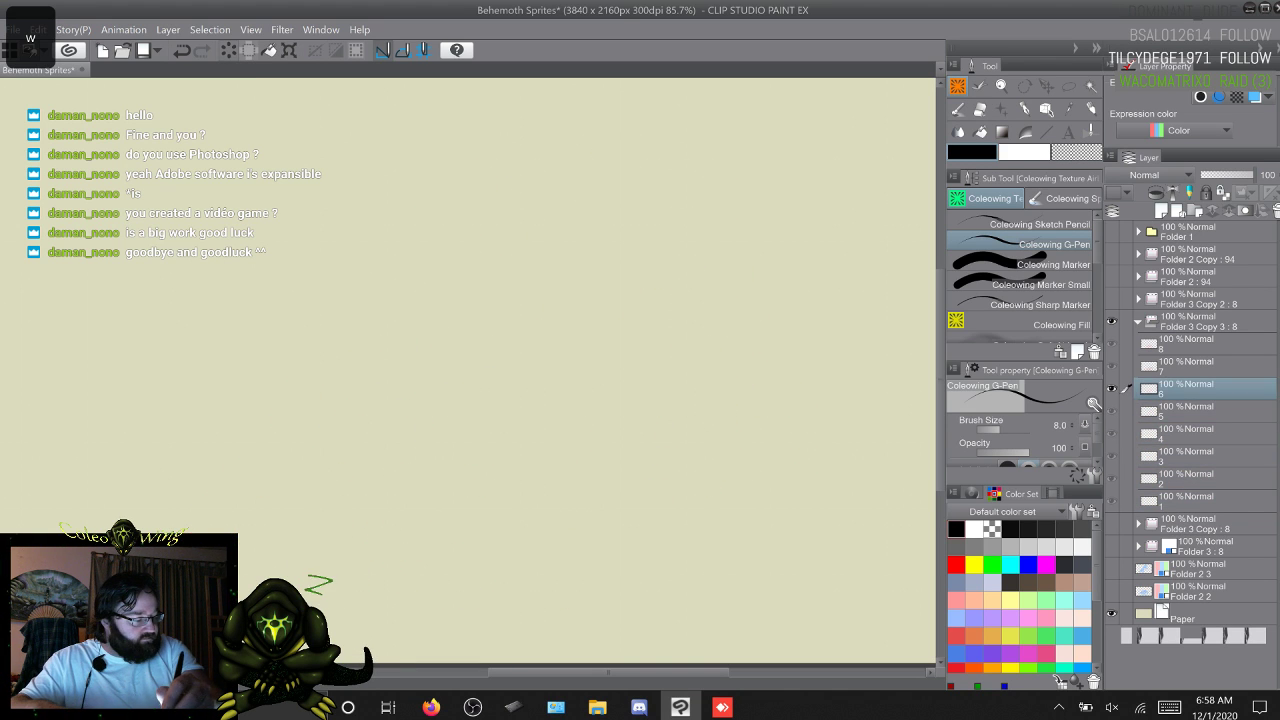
{"action": "key", "text": "s"}
{"action": "key", "text": "s"}
{"action": "key", "text": "s"}
{"action": "key", "text": "s"}
{"action": "key", "text": "s"}
{"action": "key", "text": "s"}
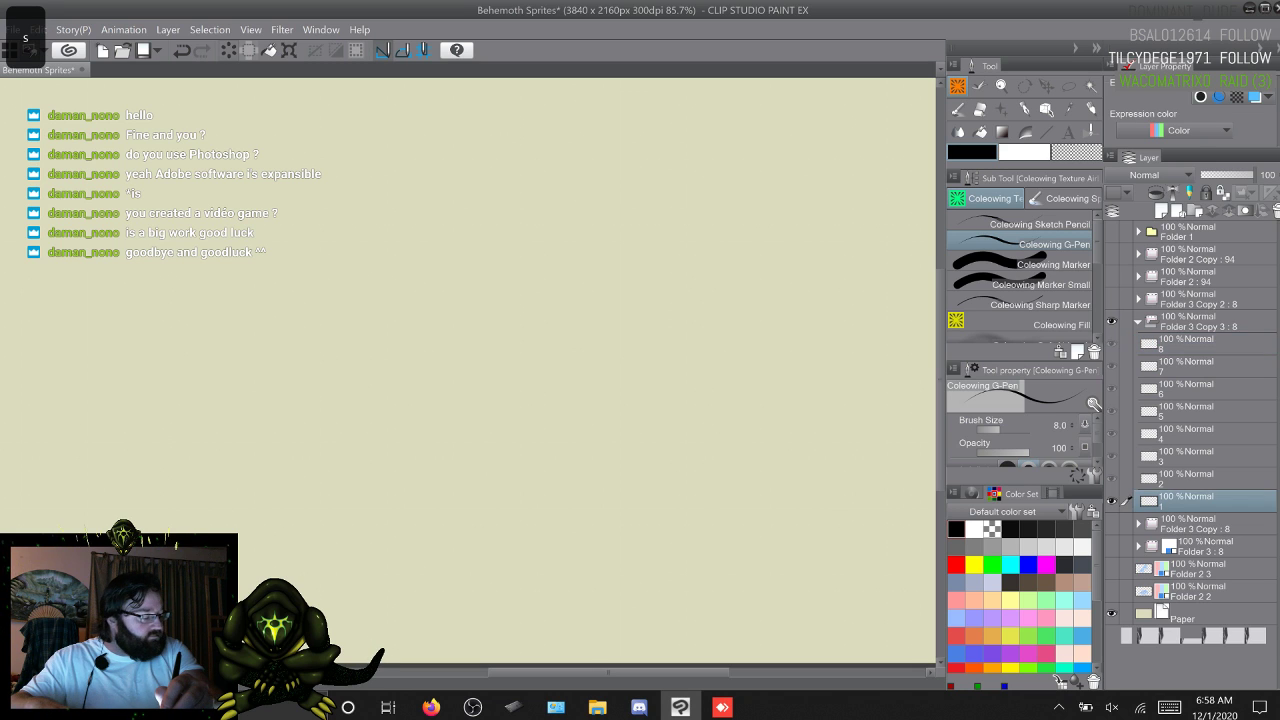
Step: Step through the frame layers of Folder 3 Copy 3 to check that each is empty, ending on layer 1
{"action": "key", "text": "s"}
{"action": "key", "text": "s"}
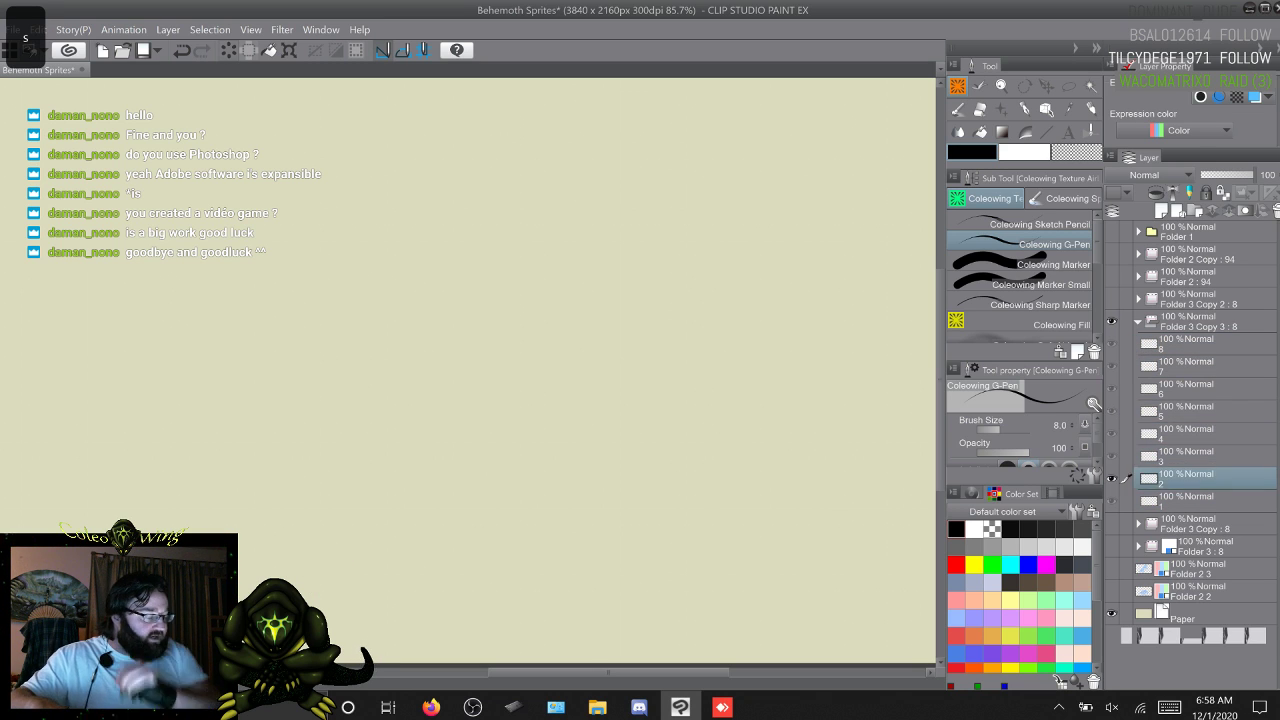
{"action": "key", "text": "w"}
{"action": "key", "text": "w"}
{"action": "key", "text": "w"}
{"action": "key", "text": "w"}
{"action": "key", "text": "w"}
{"action": "key", "text": "w"}
{"action": "key", "text": "w"}
{"action": "key", "text": "w"}
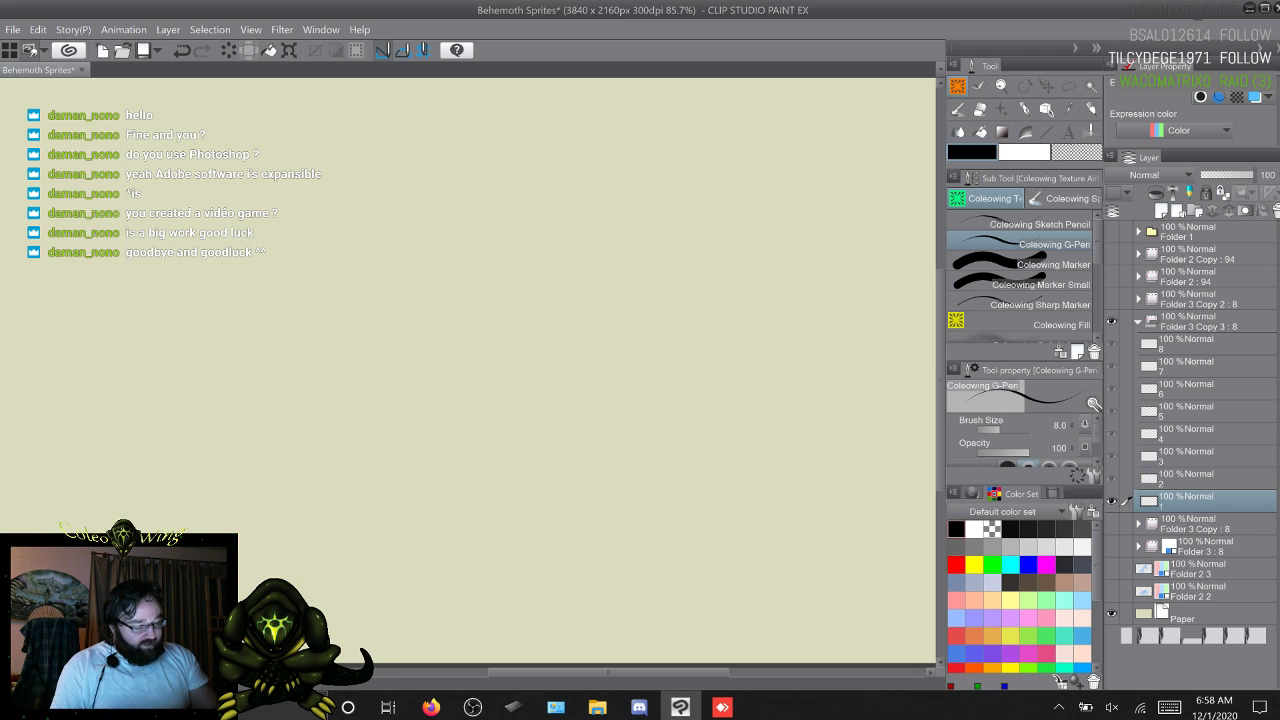
Step: Show the Folder 3 Copy 2 line art and check it against layers 8, 7 and 1 of Folder 3 Copy 3
{"action": "left_click", "coordinate": [1111, 298]}
{"action": "left_click", "coordinate": [1190, 343]}
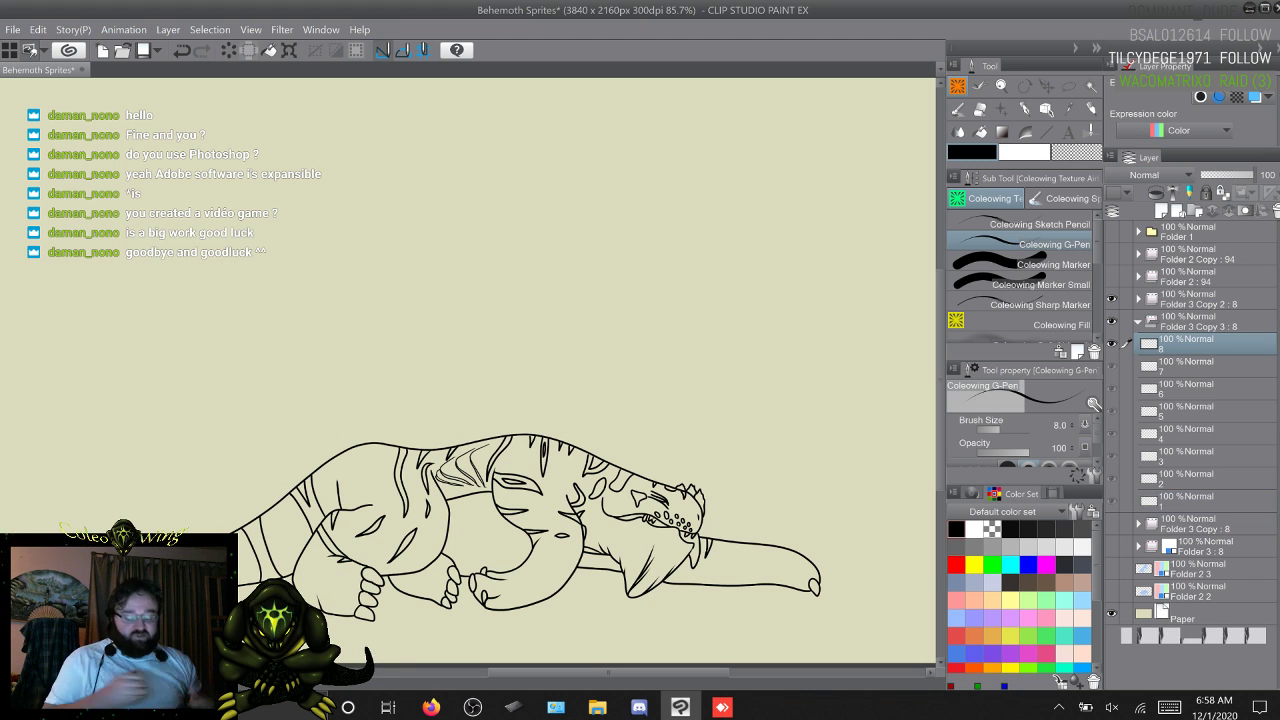
{"action": "left_click_drag", "start_coordinate": [308, 564], "coordinate": [340, 579]}
{"action": "key", "text": "ctrl+z"}
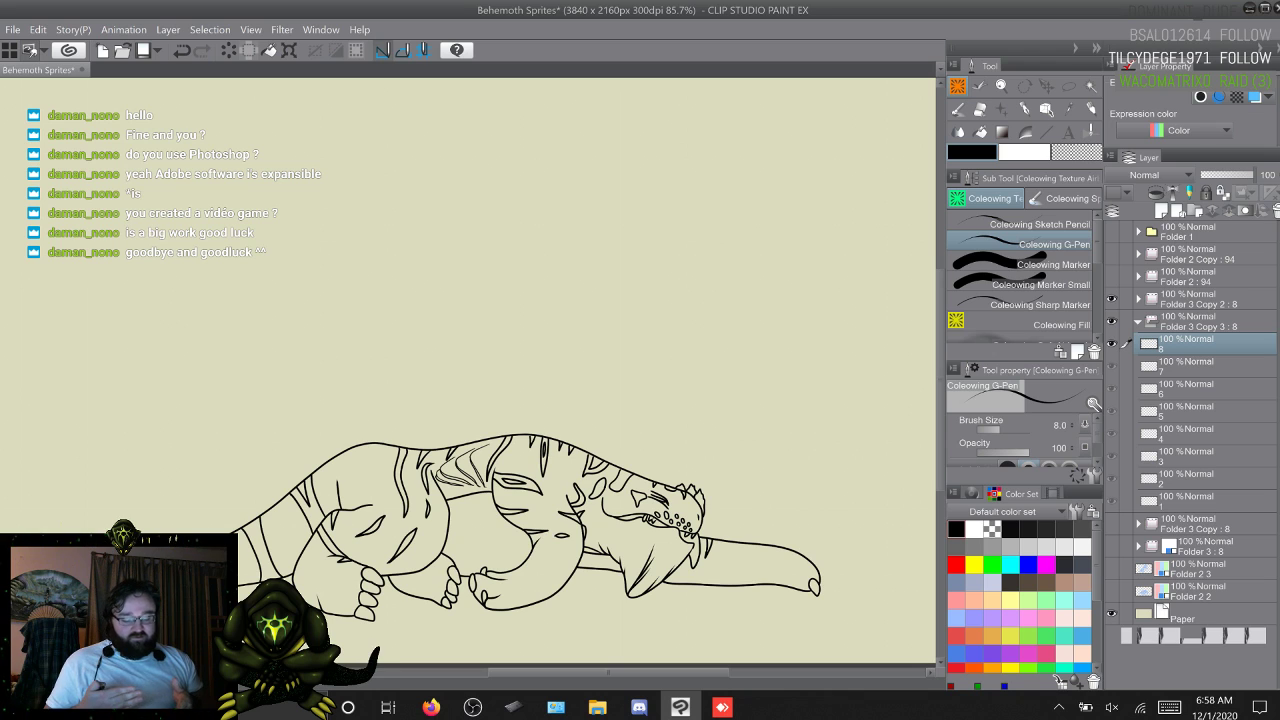
{"action": "key", "text": "ctrl+z"}
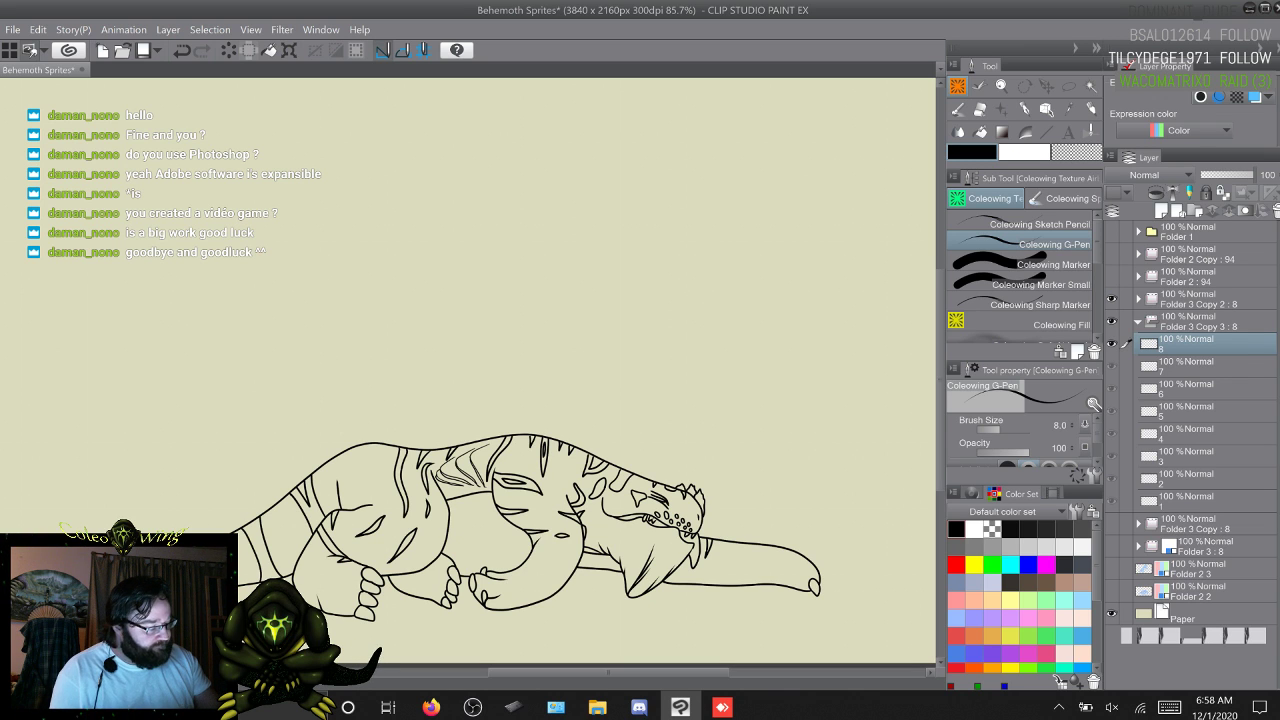
{"action": "left_click", "coordinate": [1190, 366]}
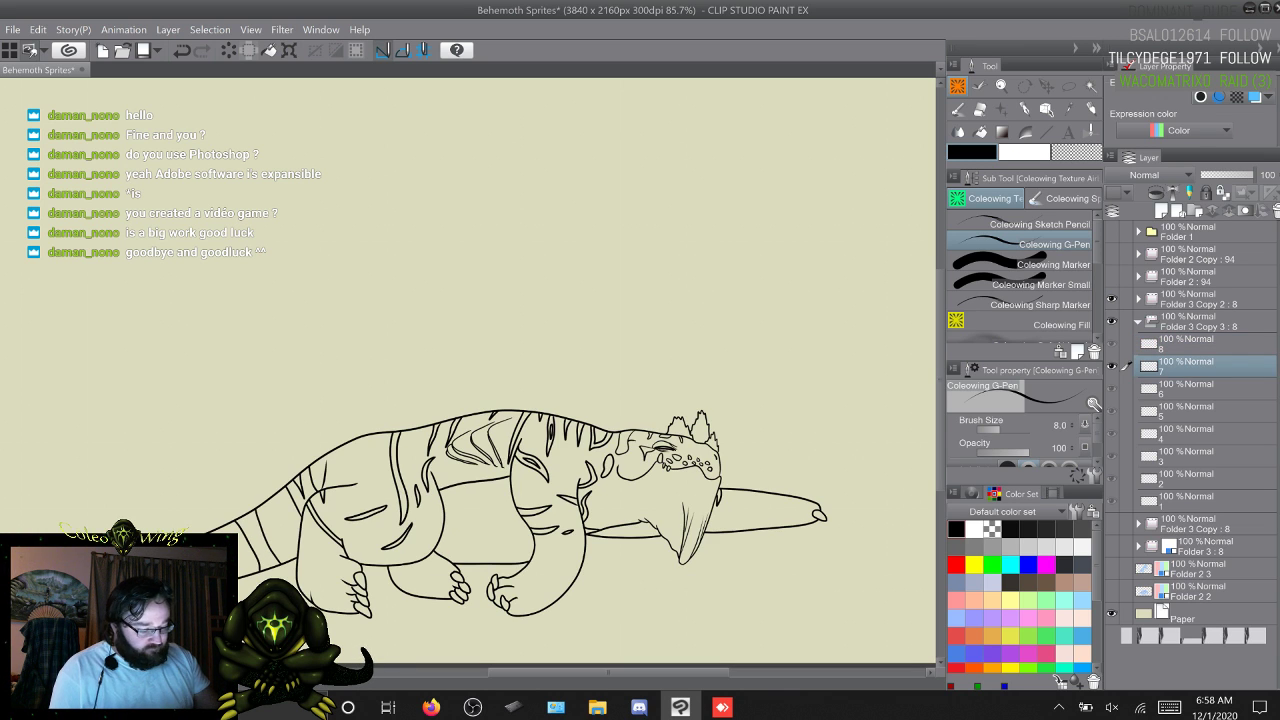
{"action": "left_click", "coordinate": [1190, 501]}
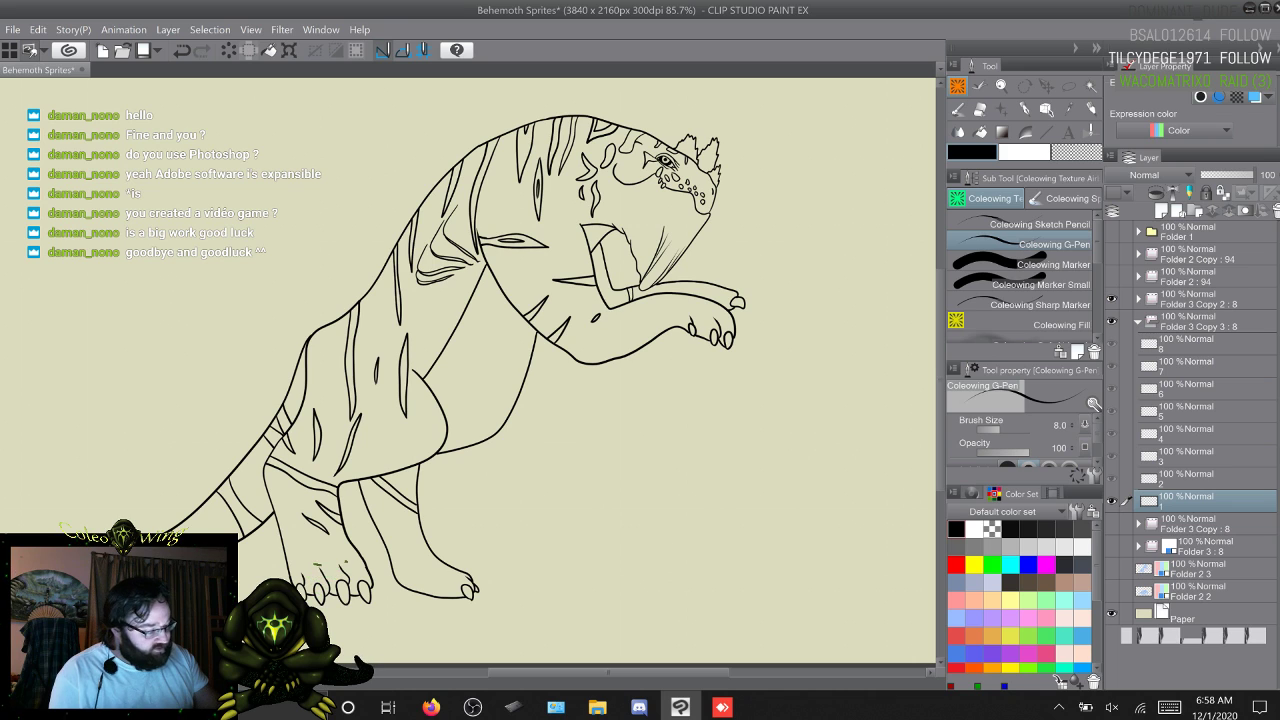
Step: Collapse Folder 3 Copy 3, duplicate it twice and clip both copies to the folder below
{"action": "left_click", "coordinate": [1138, 321]}
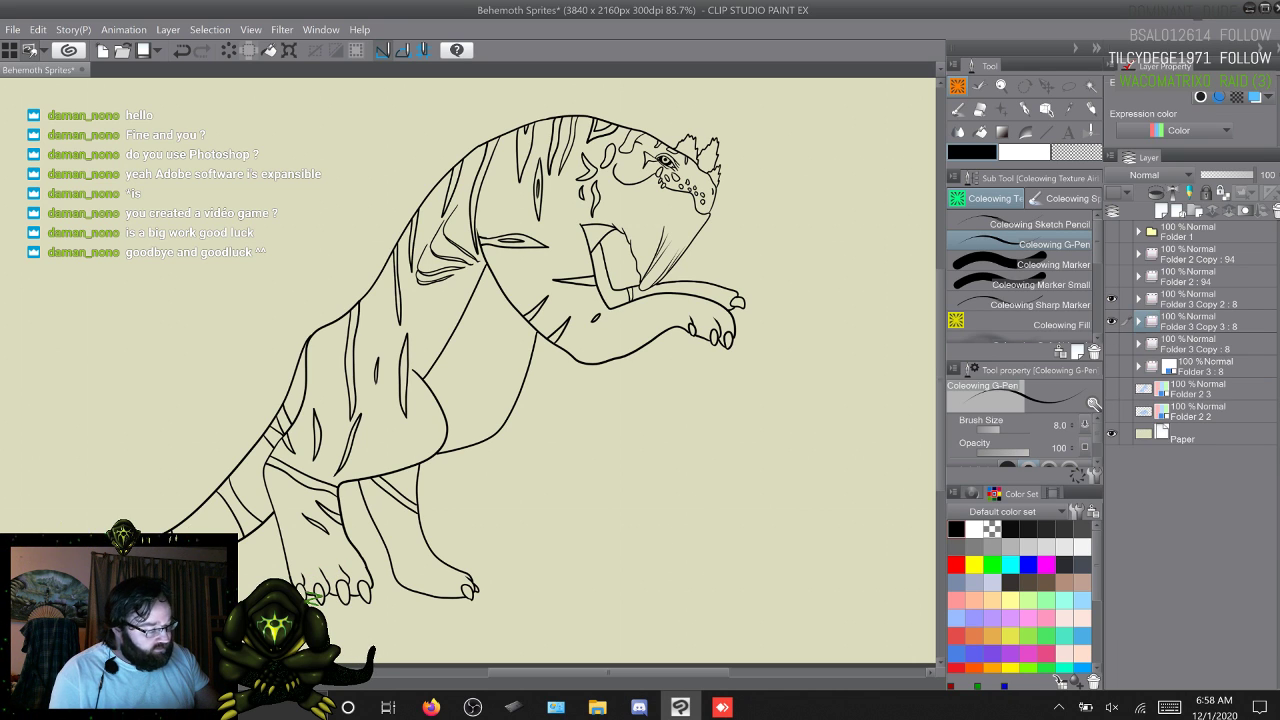
{"action": "left_click", "coordinate": [1198, 322]}
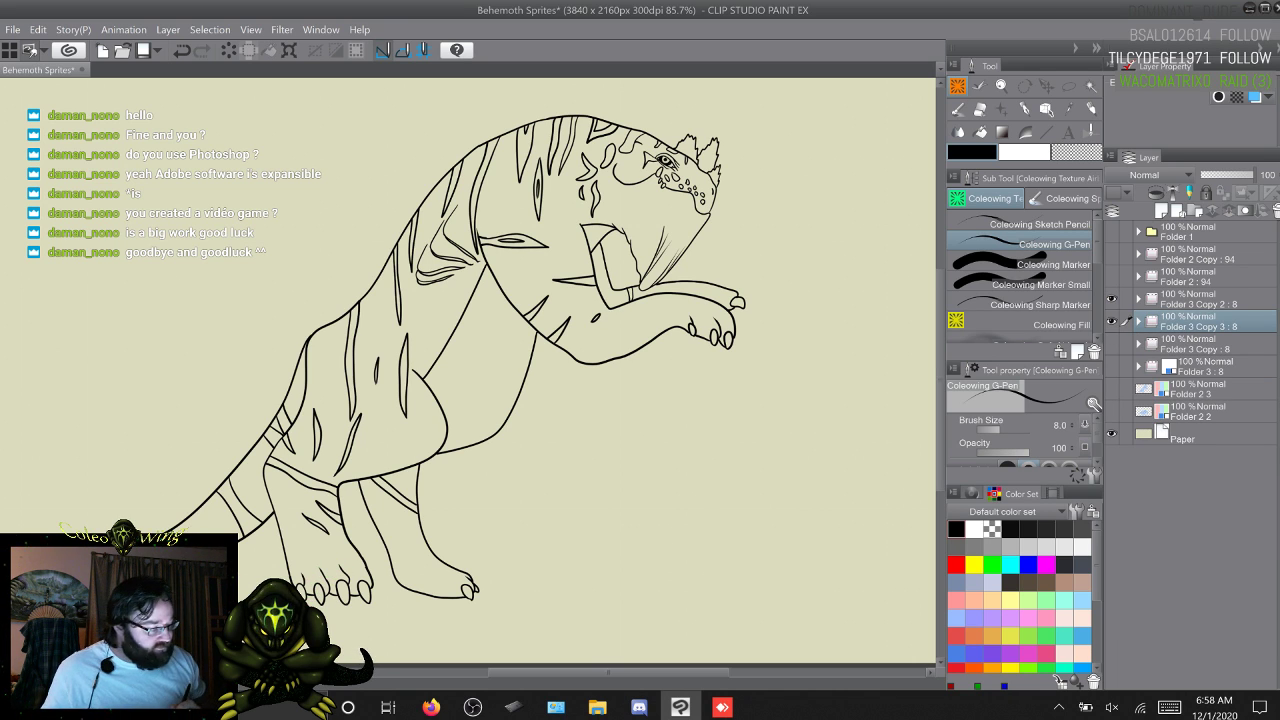
{"action": "key", "text": "F9"}
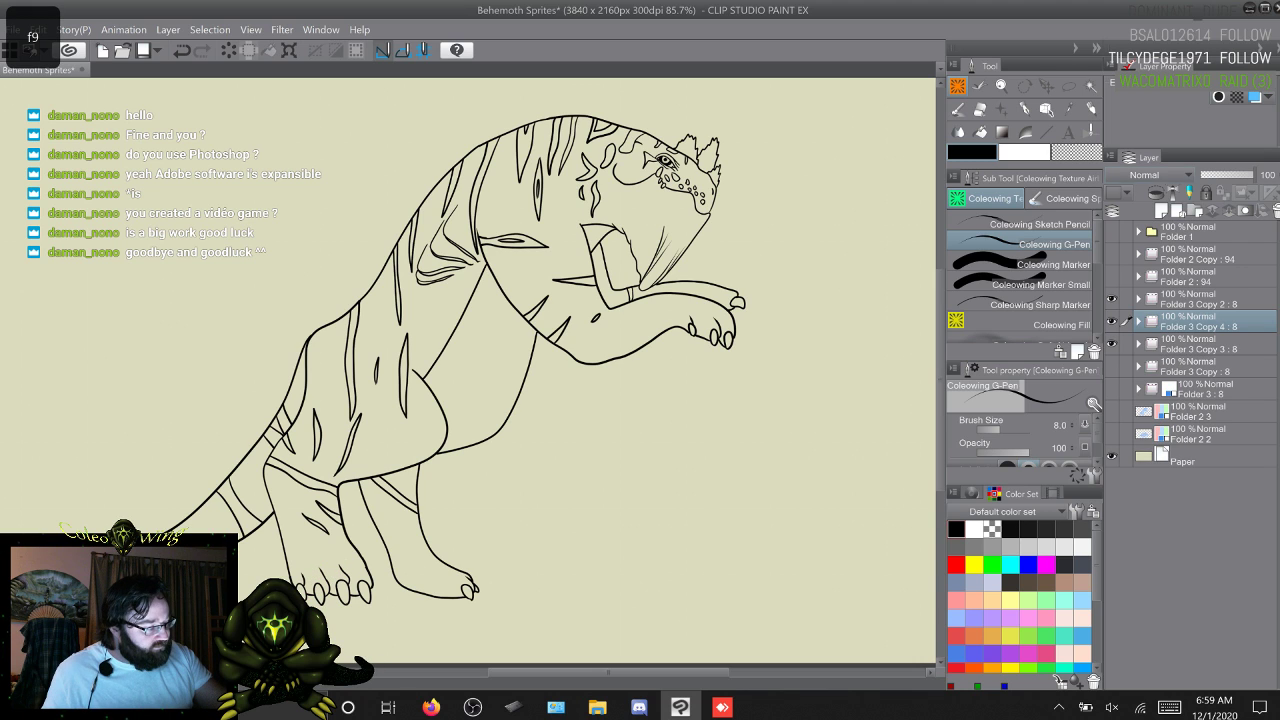
{"action": "key", "text": "F9"}
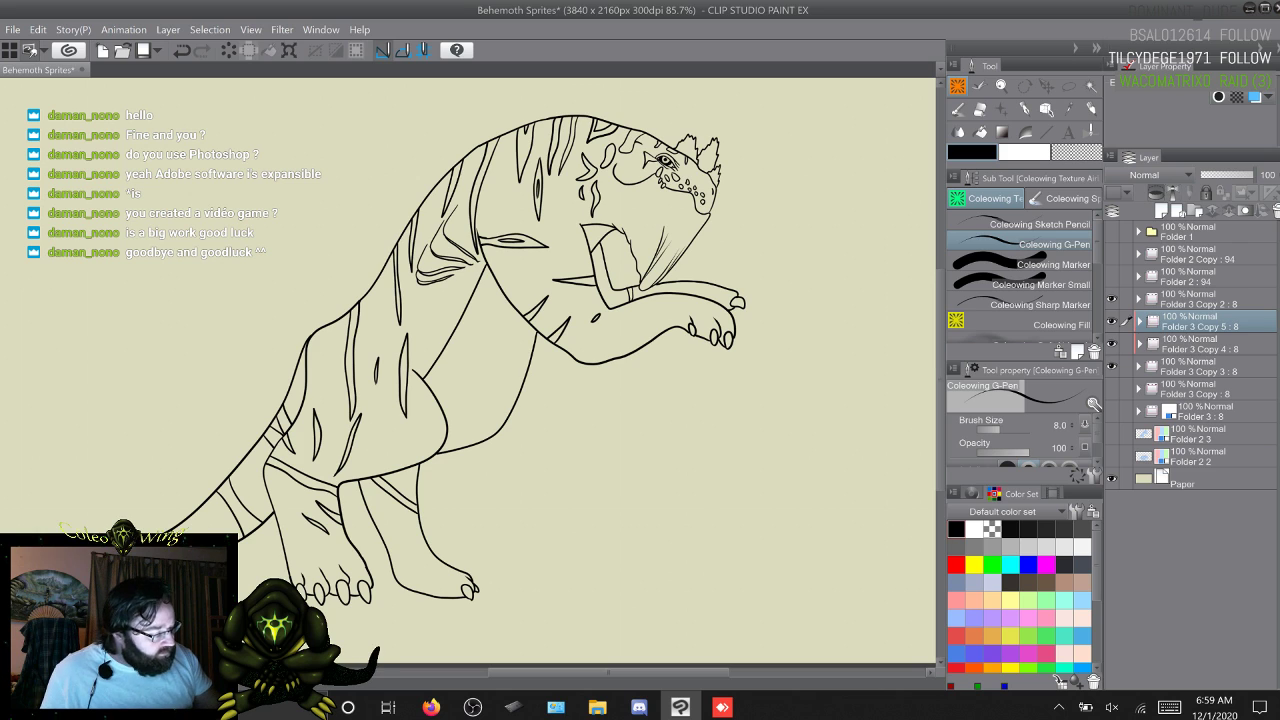
Step: Set Folder 3 Copy 2 as the reference layer, then expand Folder 3 Copy 4 and select its layer 1
{"action": "left_click", "coordinate": [1200, 299]}
{"action": "left_click", "coordinate": [1200, 366]}
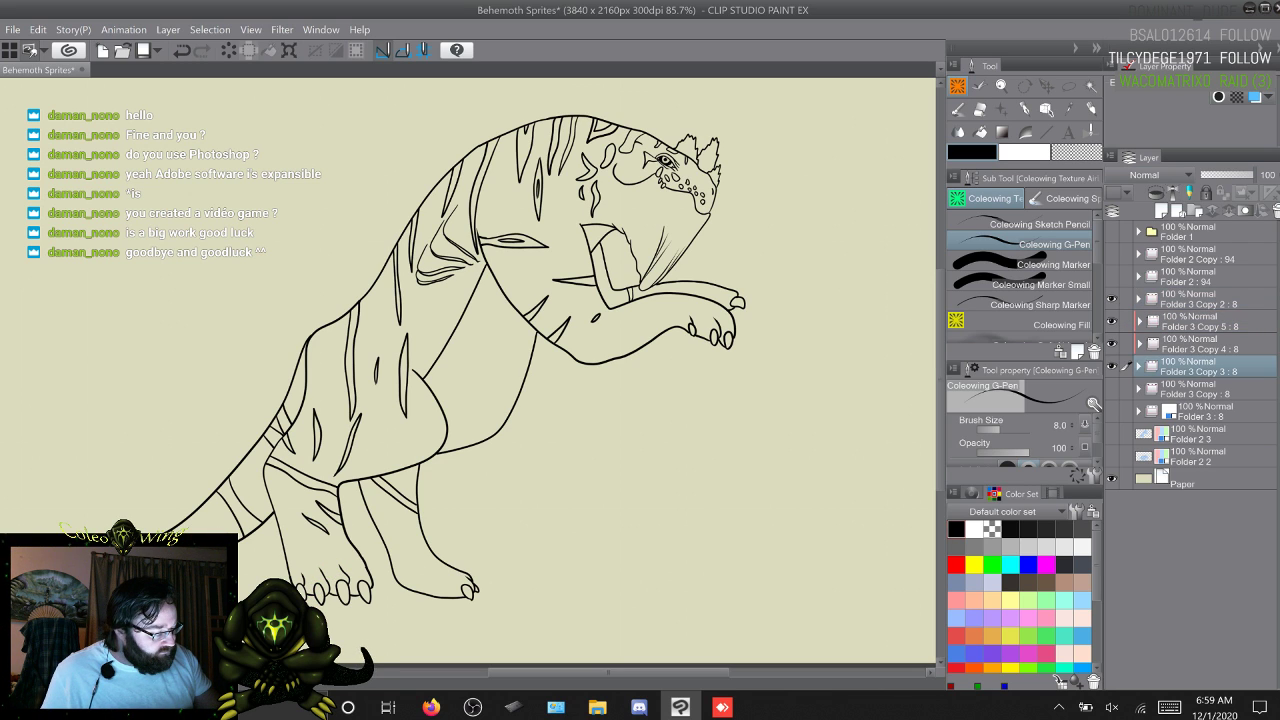
{"action": "left_click", "coordinate": [1200, 299]}
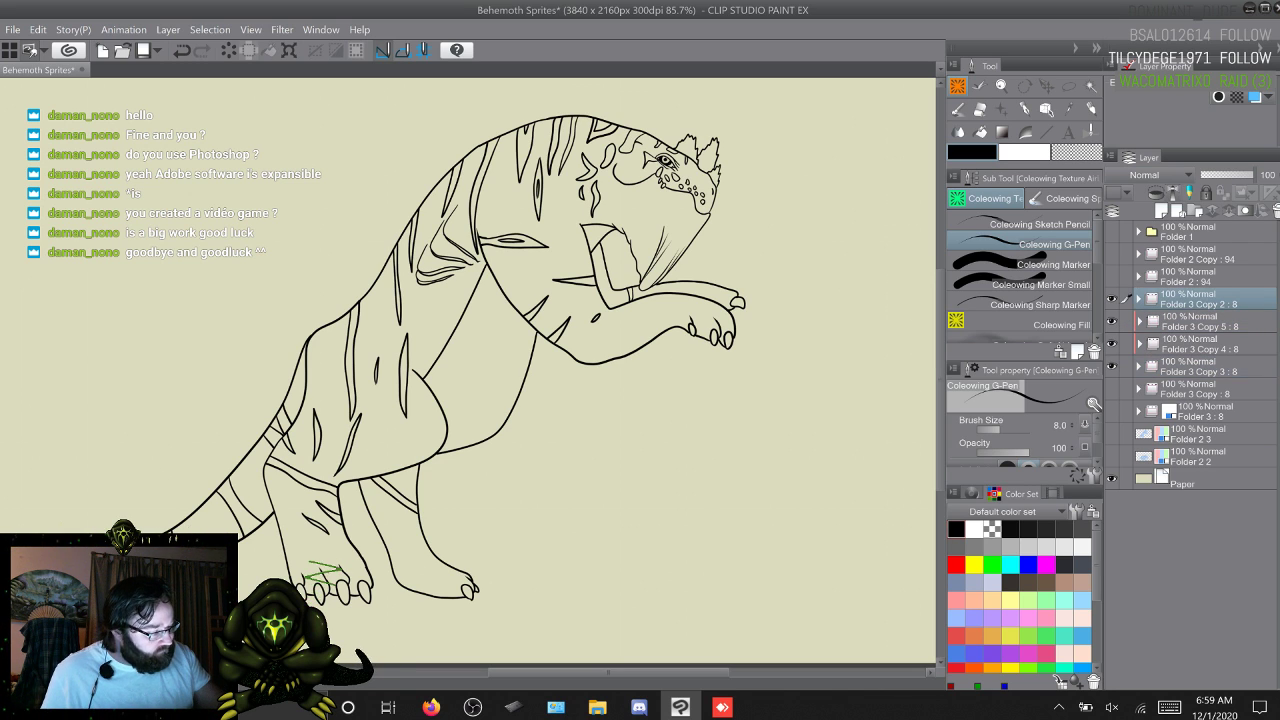
{"action": "left_click", "coordinate": [1139, 344]}
{"action": "left_click", "coordinate": [1195, 520]}
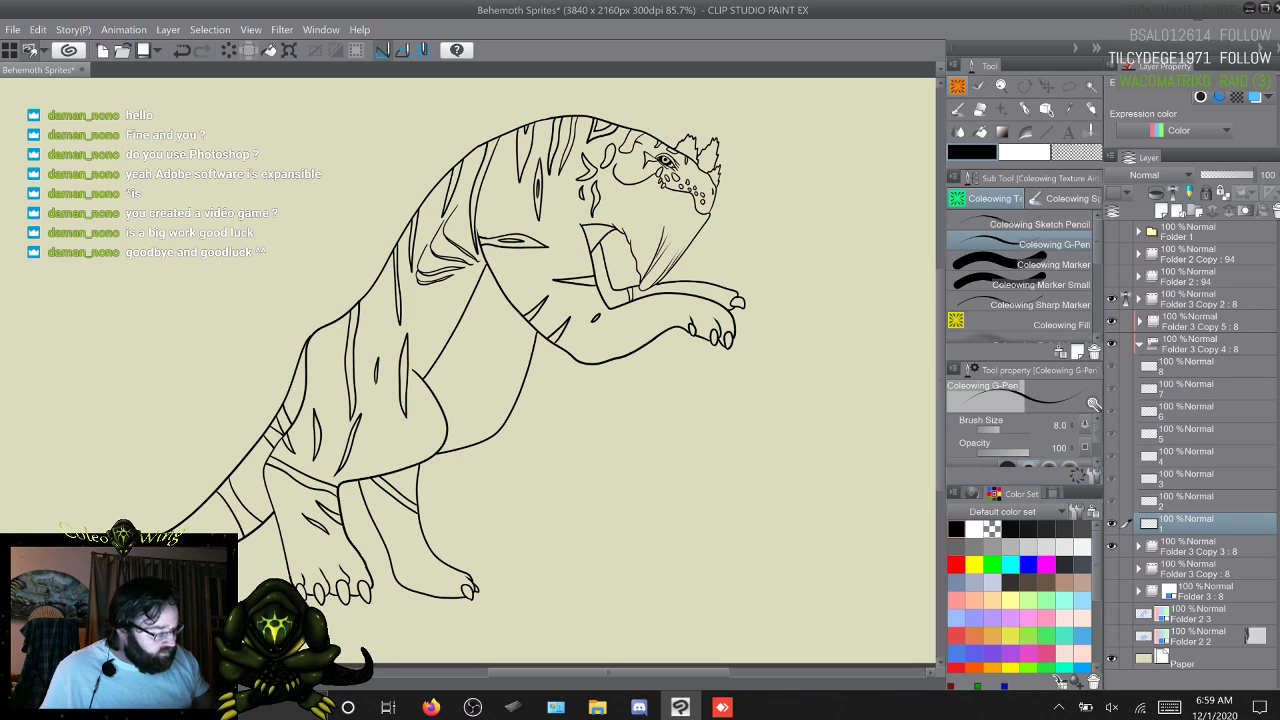
Step: Add a new raster layer above Folder 2 3 and fill it with pure red using the Coleowing Fill tool
{"action": "left_click", "coordinate": [1200, 614]}
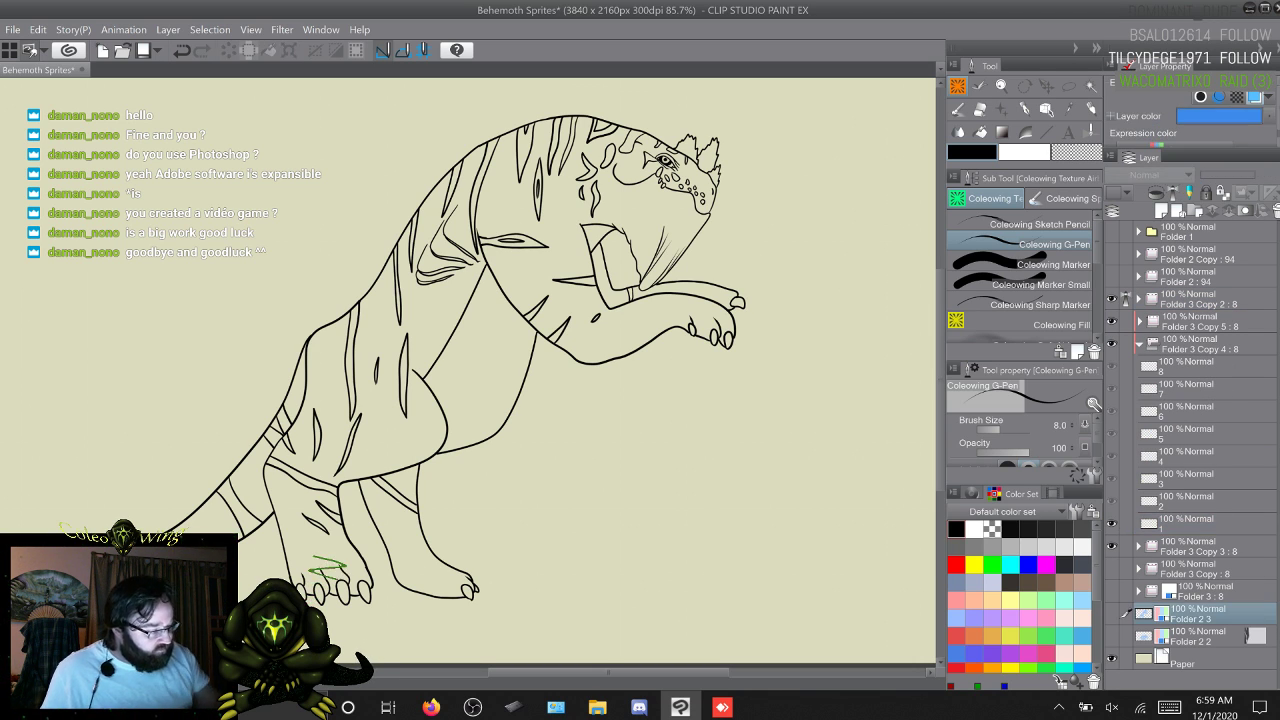
{"action": "key", "text": "ctrl+shift+n"}
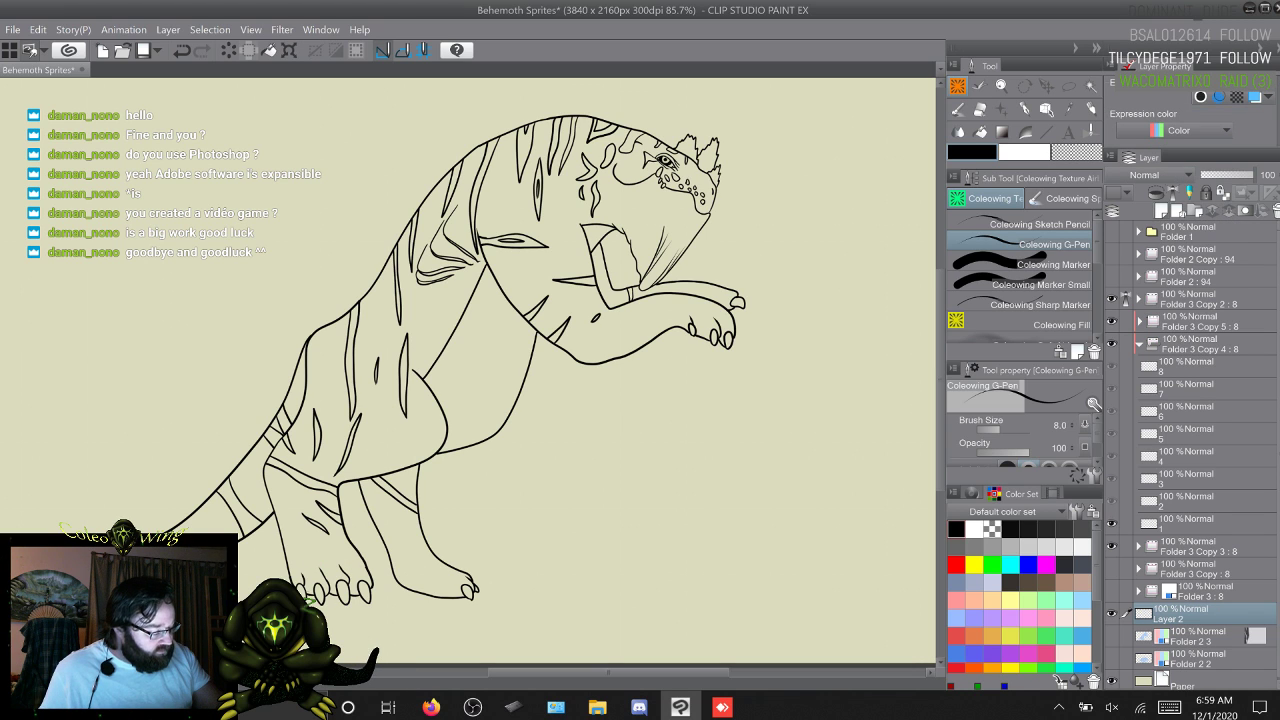
{"action": "left_click", "coordinate": [1060, 325]}
{"action": "left_click", "coordinate": [1199, 299]}
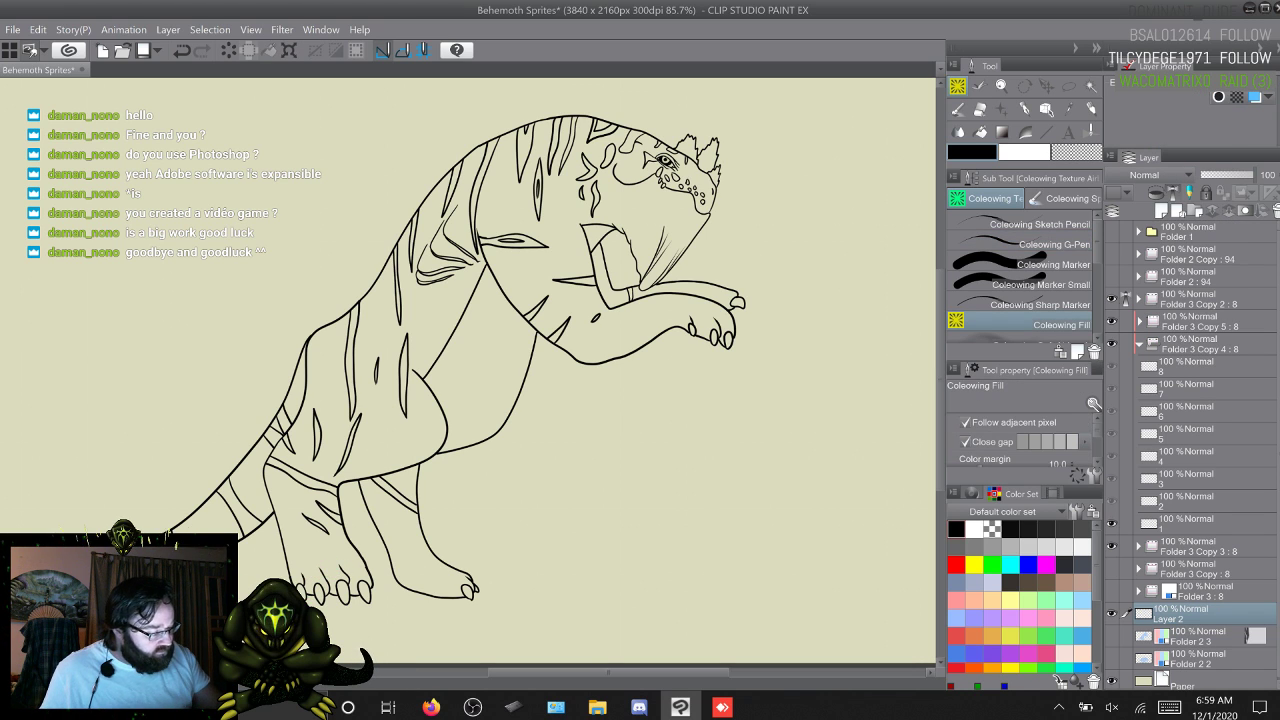
{"action": "left_click", "coordinate": [1198, 614]}
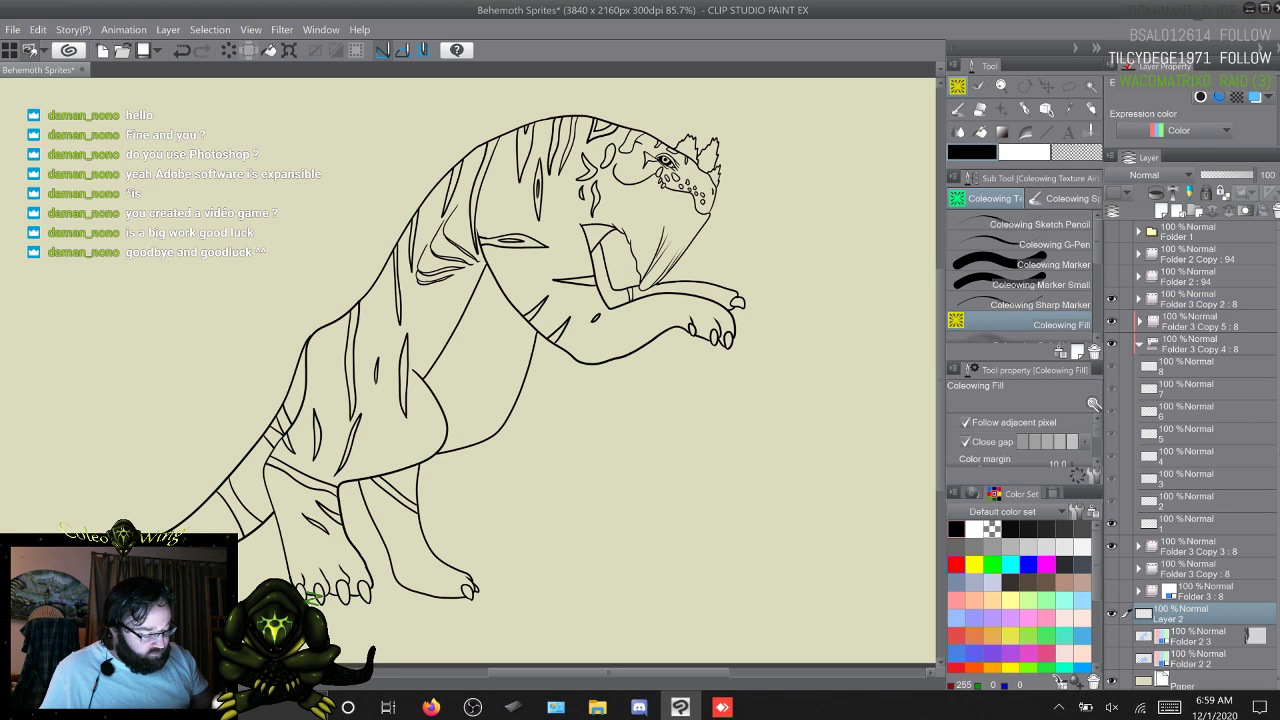
{"action": "left_click", "coordinate": [956, 564]}
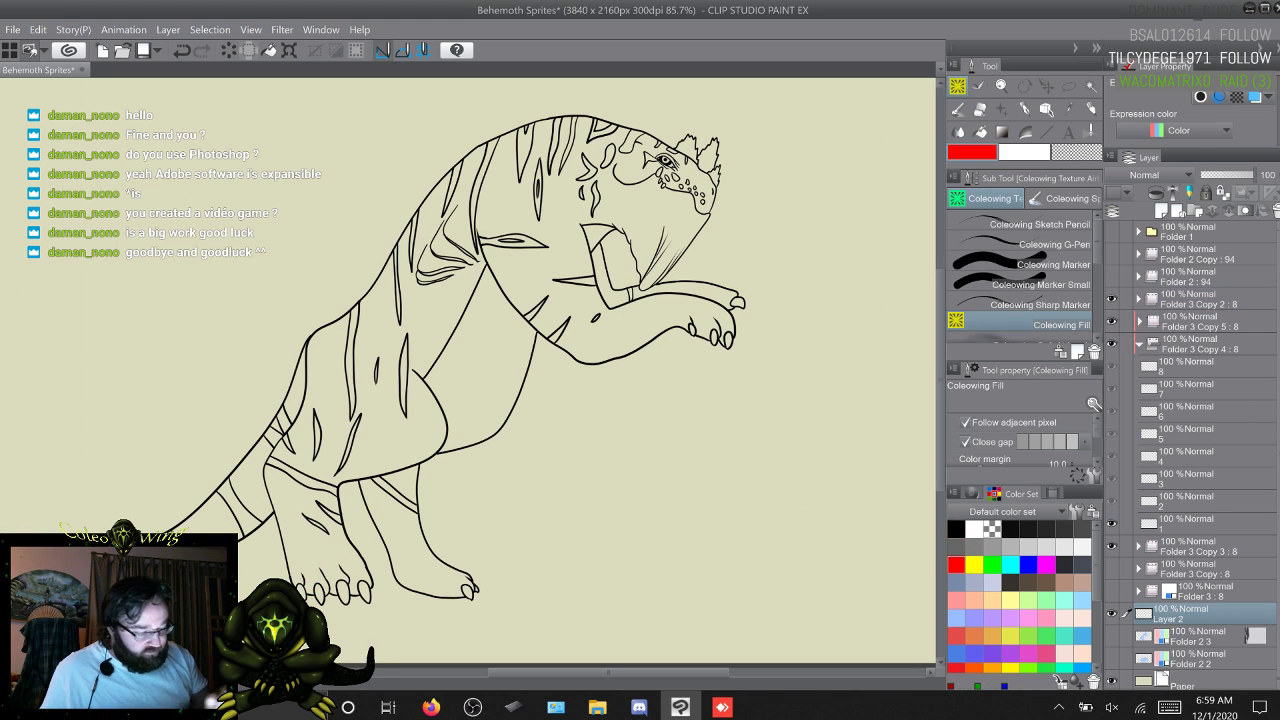
{"action": "left_click", "coordinate": [313, 590]}
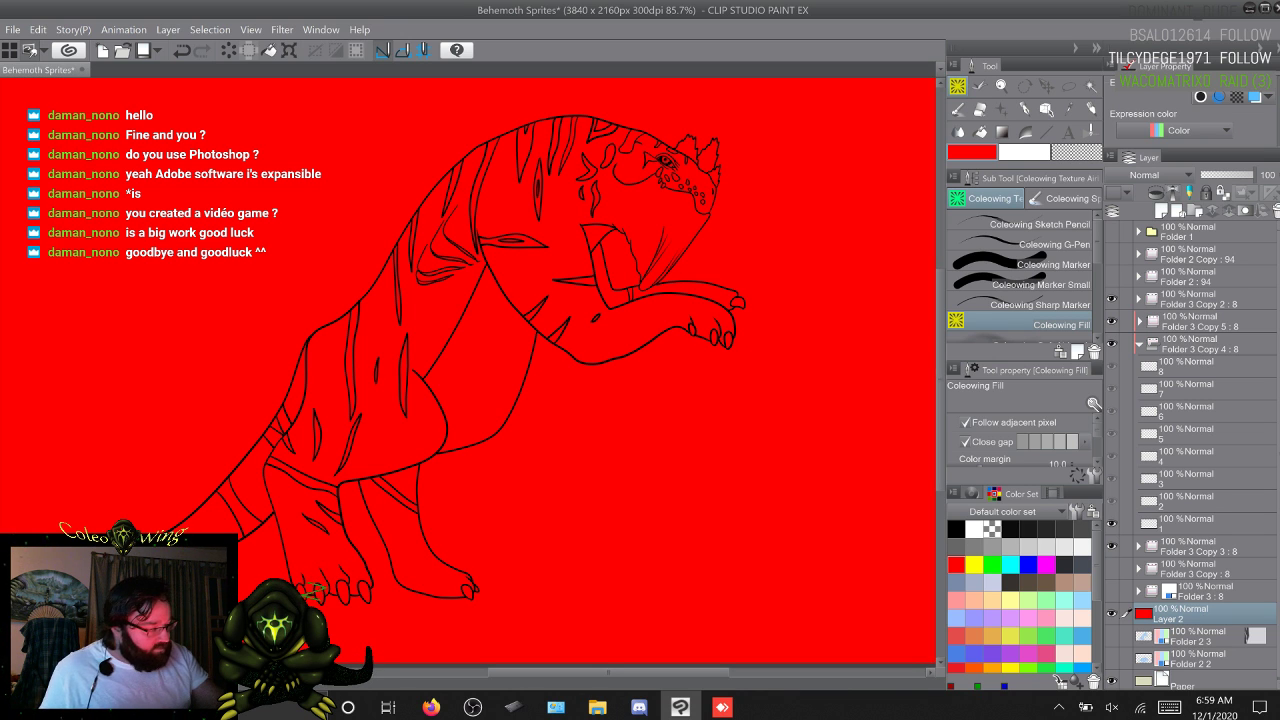
Step: Move the red layer between Folder 3 Copy 4 and Folder 3 Copy 3, and collapse Folder 3 Copy 4
{"action": "key", "text": "ctrl+z"}
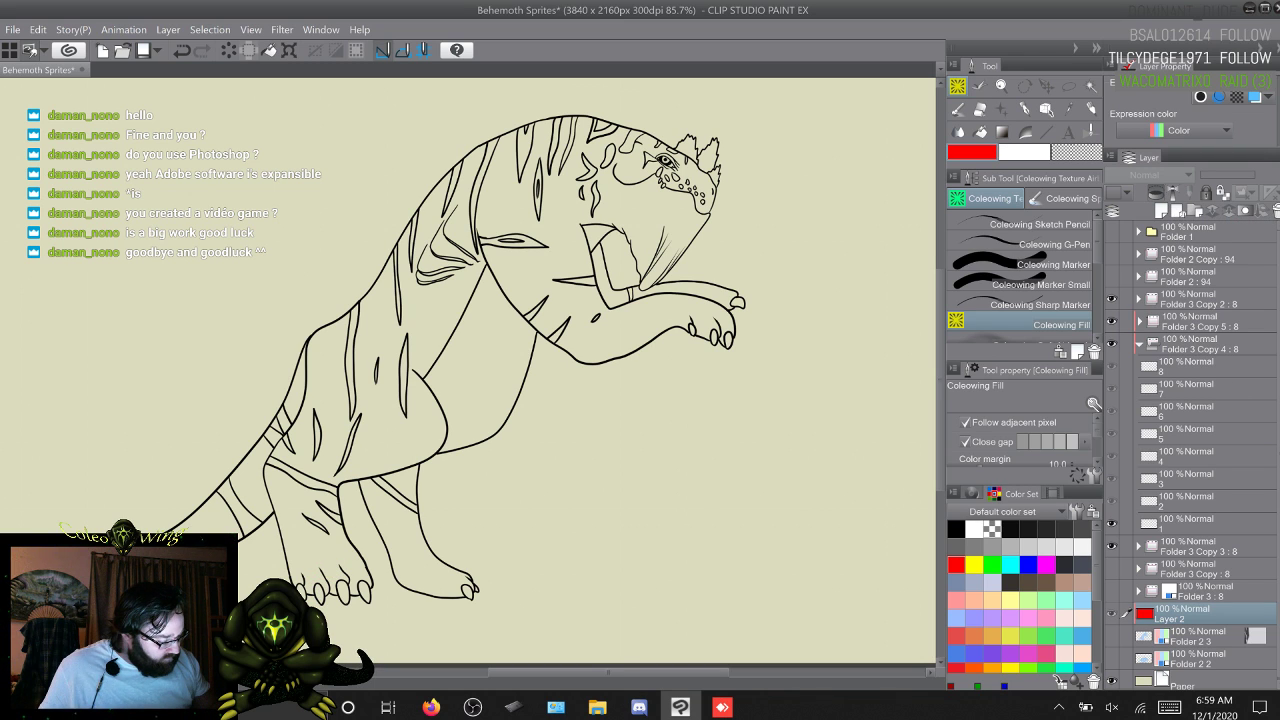
{"action": "left_click_drag", "start_coordinate": [1150, 612], "coordinate": [1150, 540]}
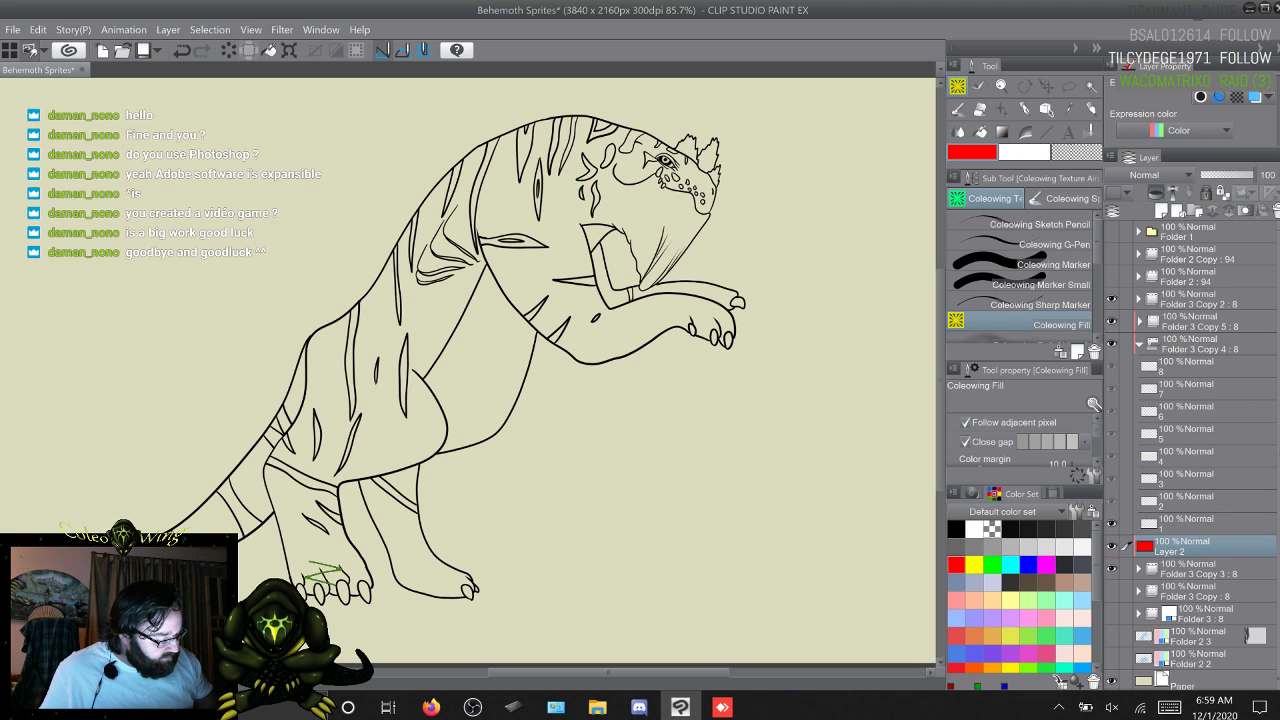
{"action": "left_click", "coordinate": [1138, 343]}
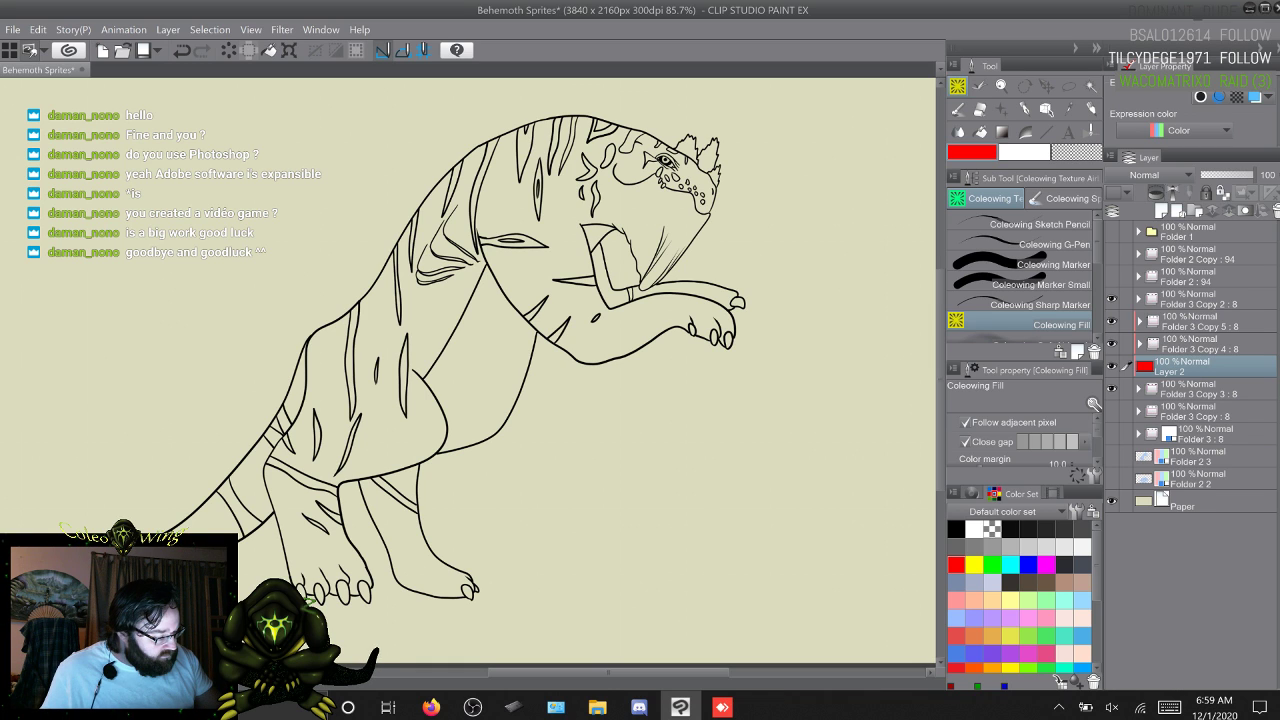
Step: Select Folder 3 Copy 2 and set the drawing colour to 50% gray (RGB 127, 127, 127)
{"action": "left_click", "coordinate": [1200, 299]}
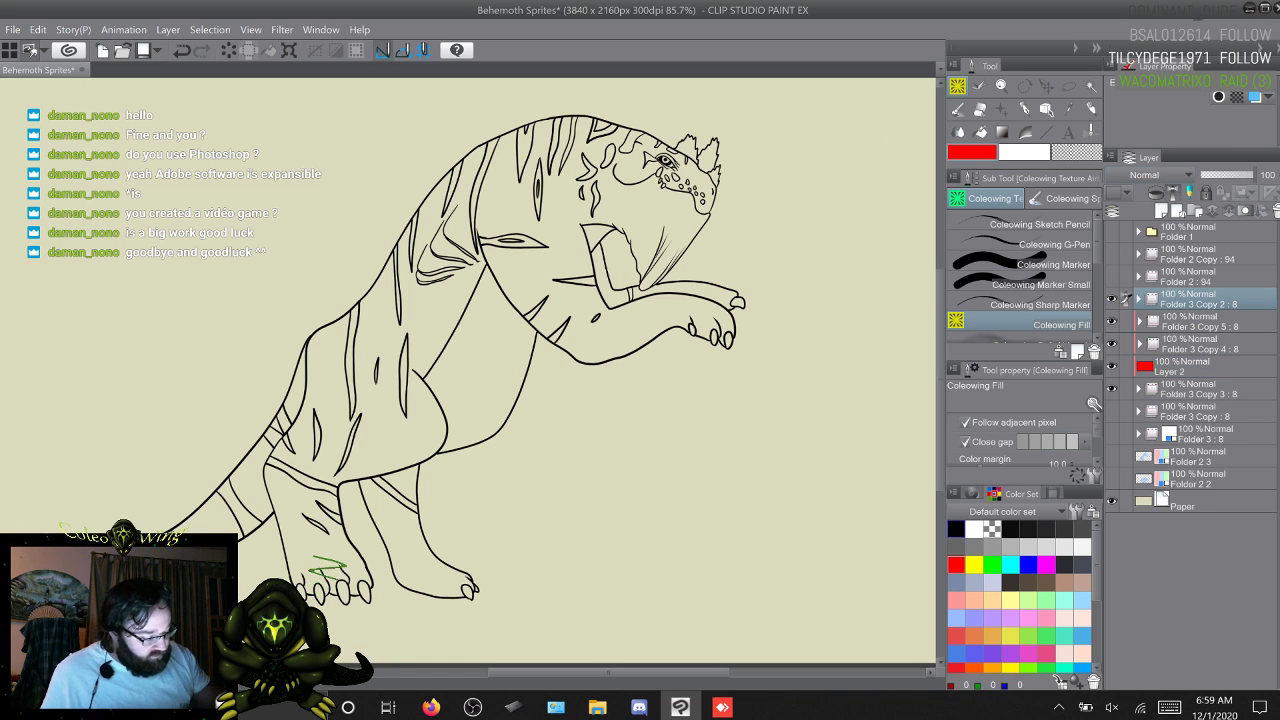
{"action": "left_click", "coordinate": [956, 529]}
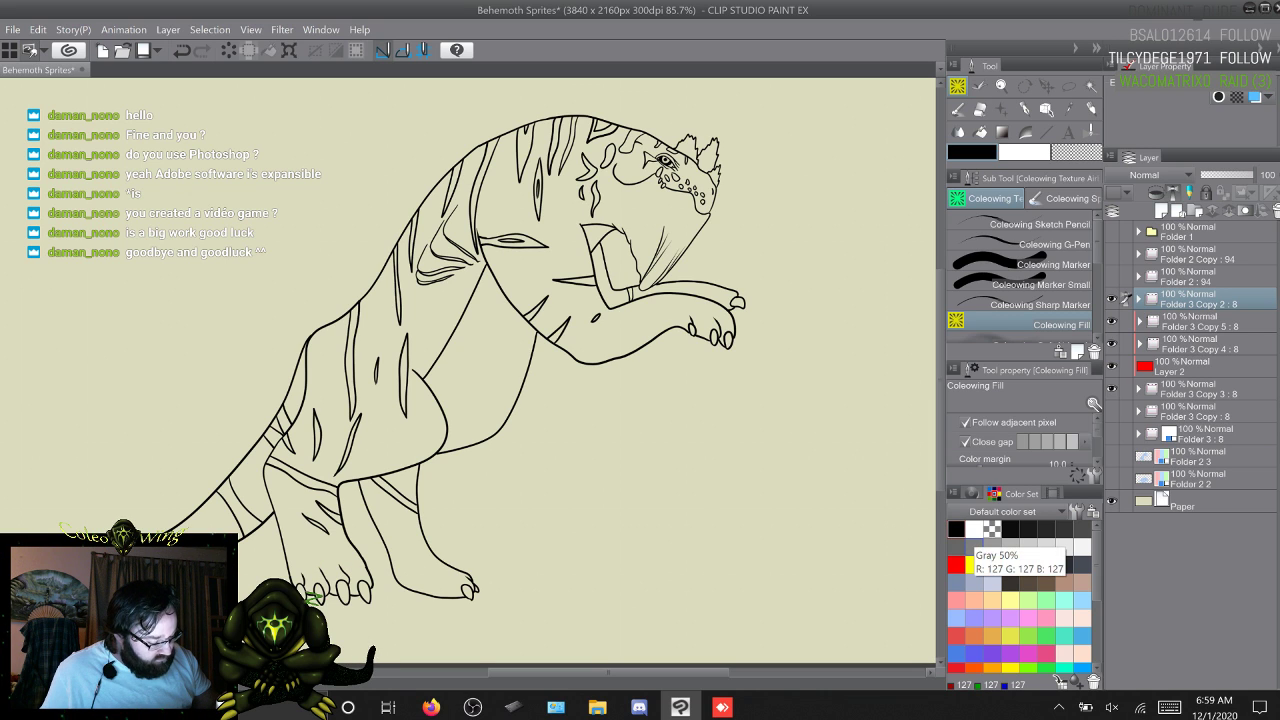
{"action": "left_click", "coordinate": [974, 547]}
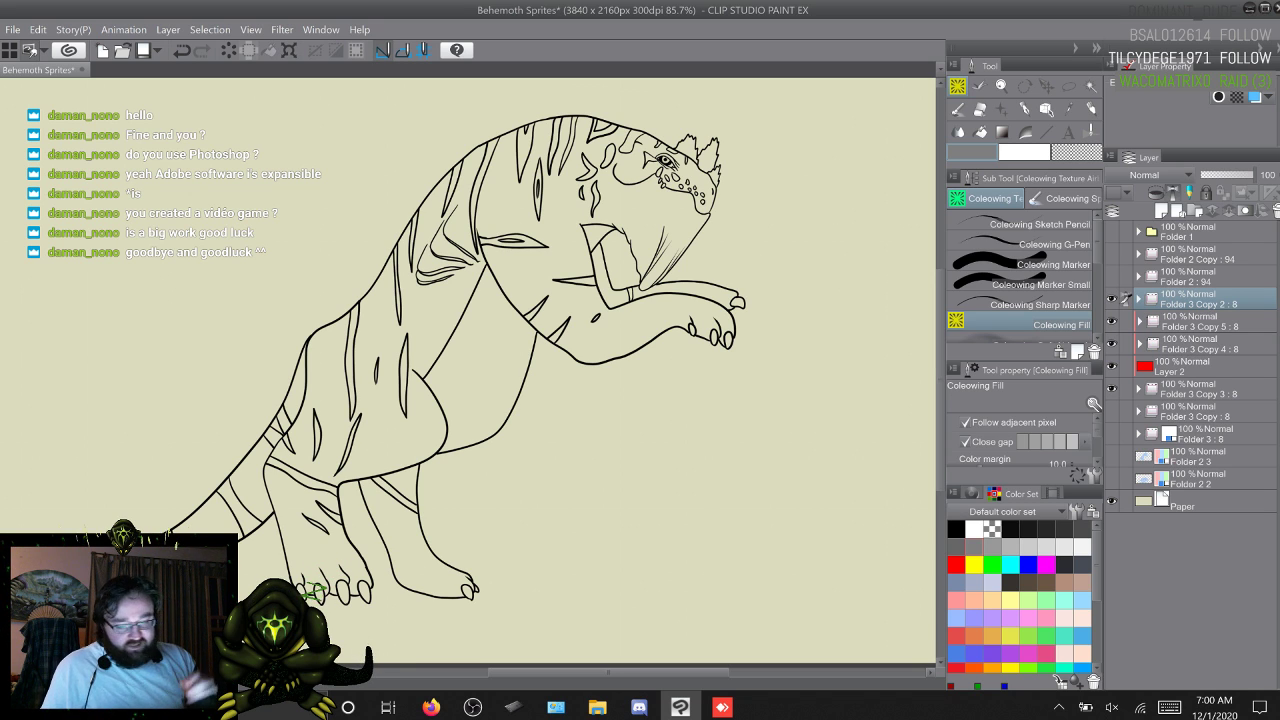
Step: Expand Folder 1, show its Head and Body folders as a colour reference, and select the Body folder
{"action": "left_click", "coordinate": [1138, 231]}
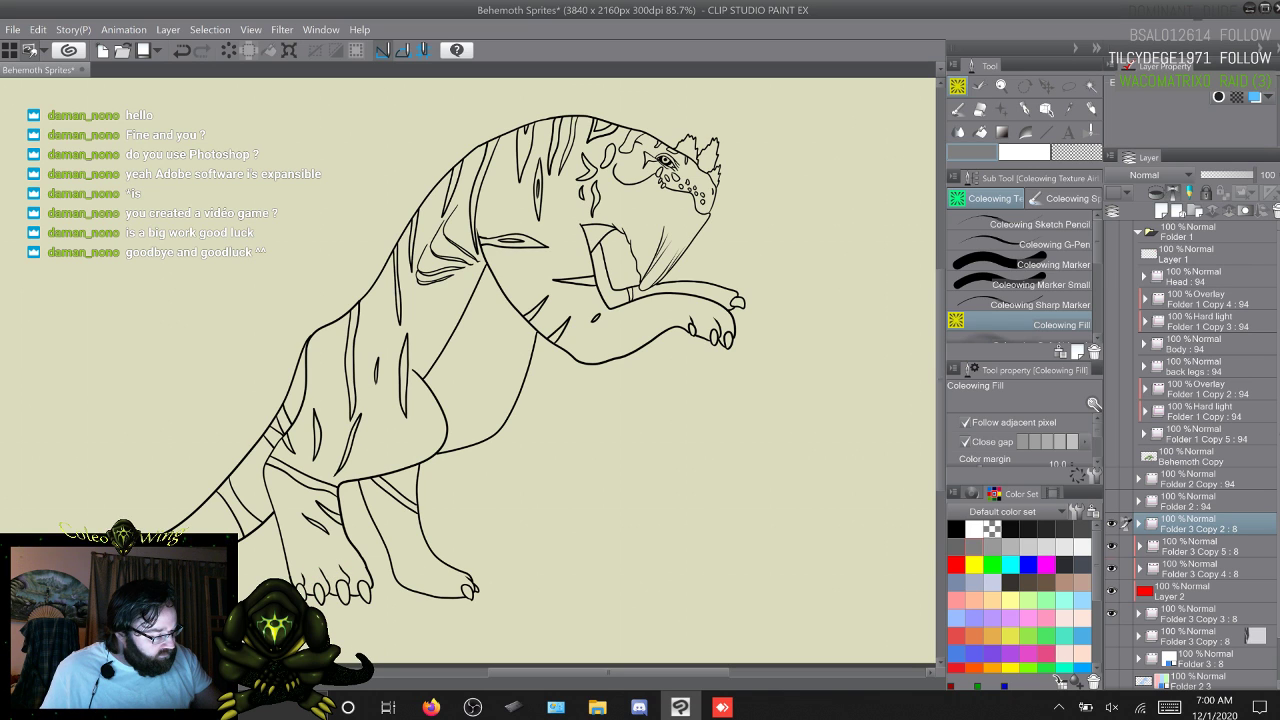
{"action": "left_click", "coordinate": [1111, 344]}
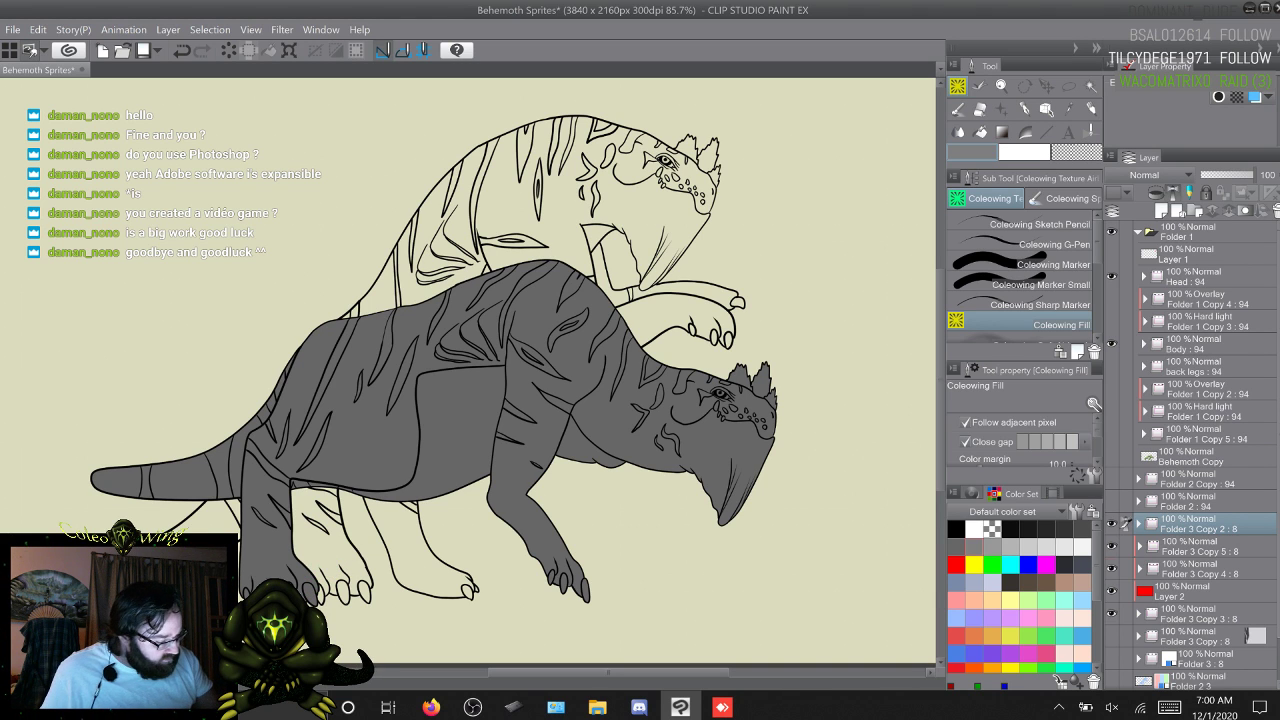
{"action": "left_click", "coordinate": [1205, 344]}
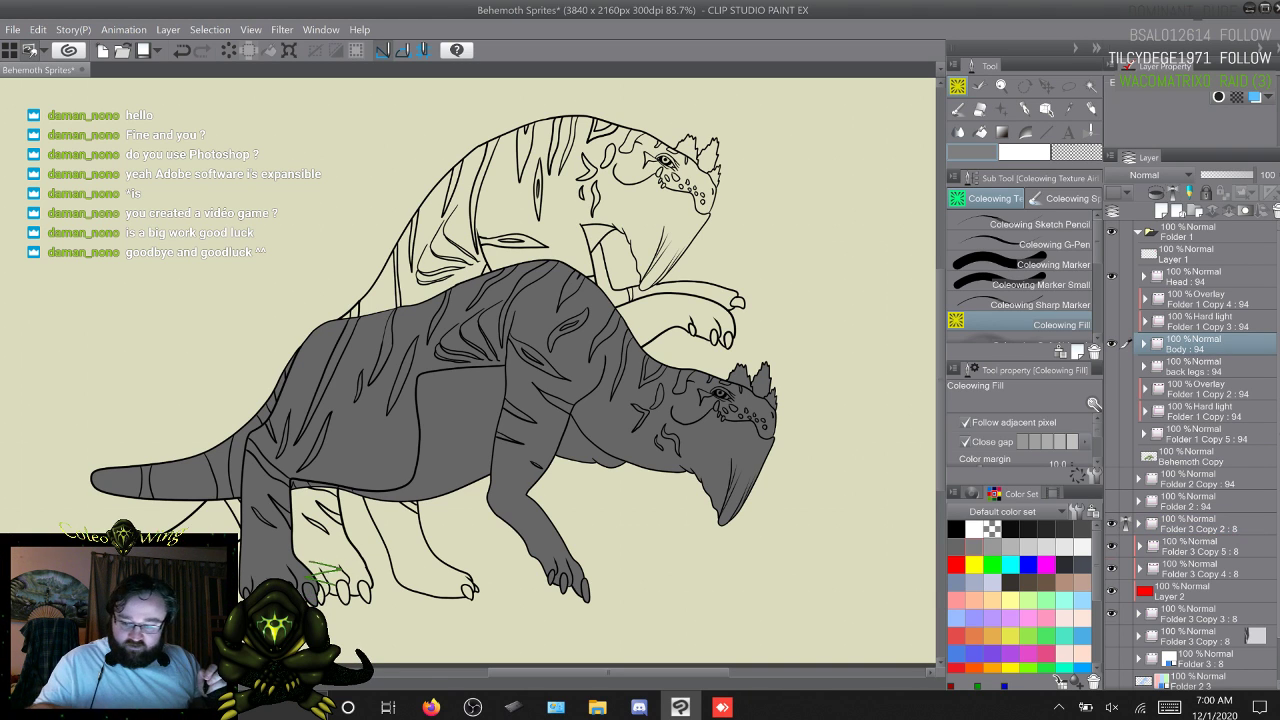
Step: Compare the gray swatches with the shown Behemoth's body and set the drawing colour to RGB 102, 102, 102
{"action": "key", "text": "w"}
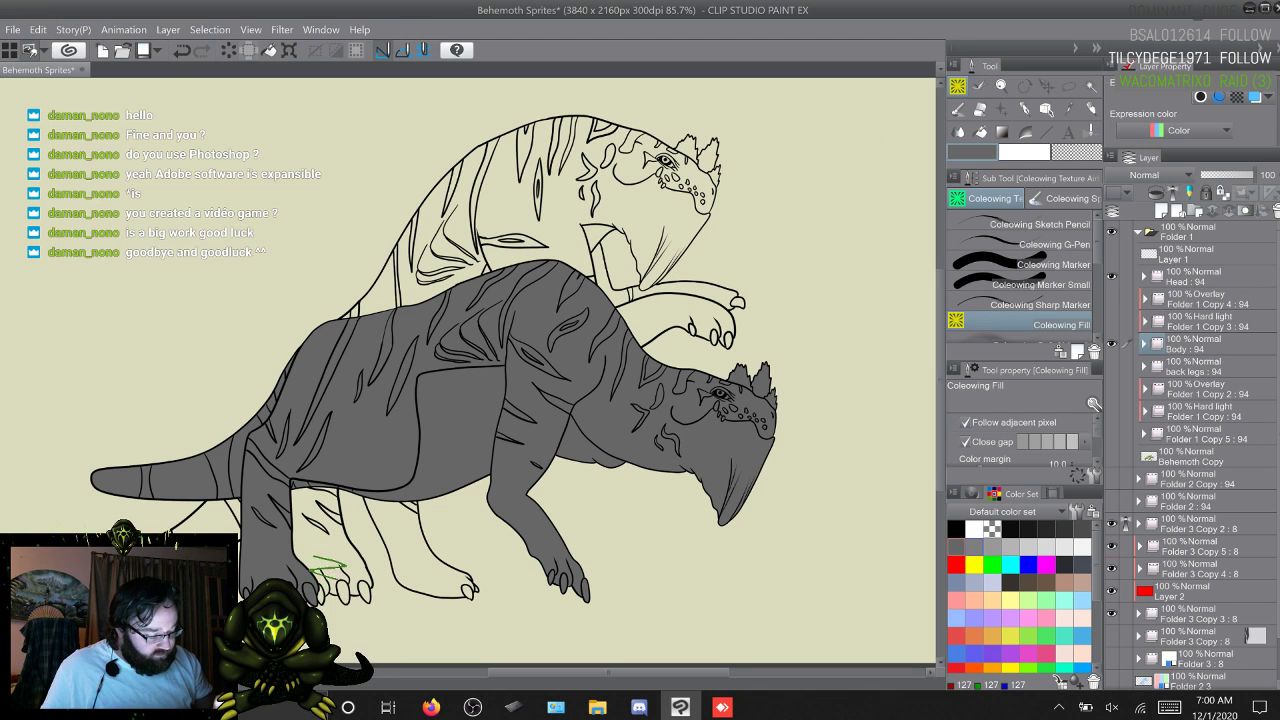
{"action": "left_click", "coordinate": [957, 547]}
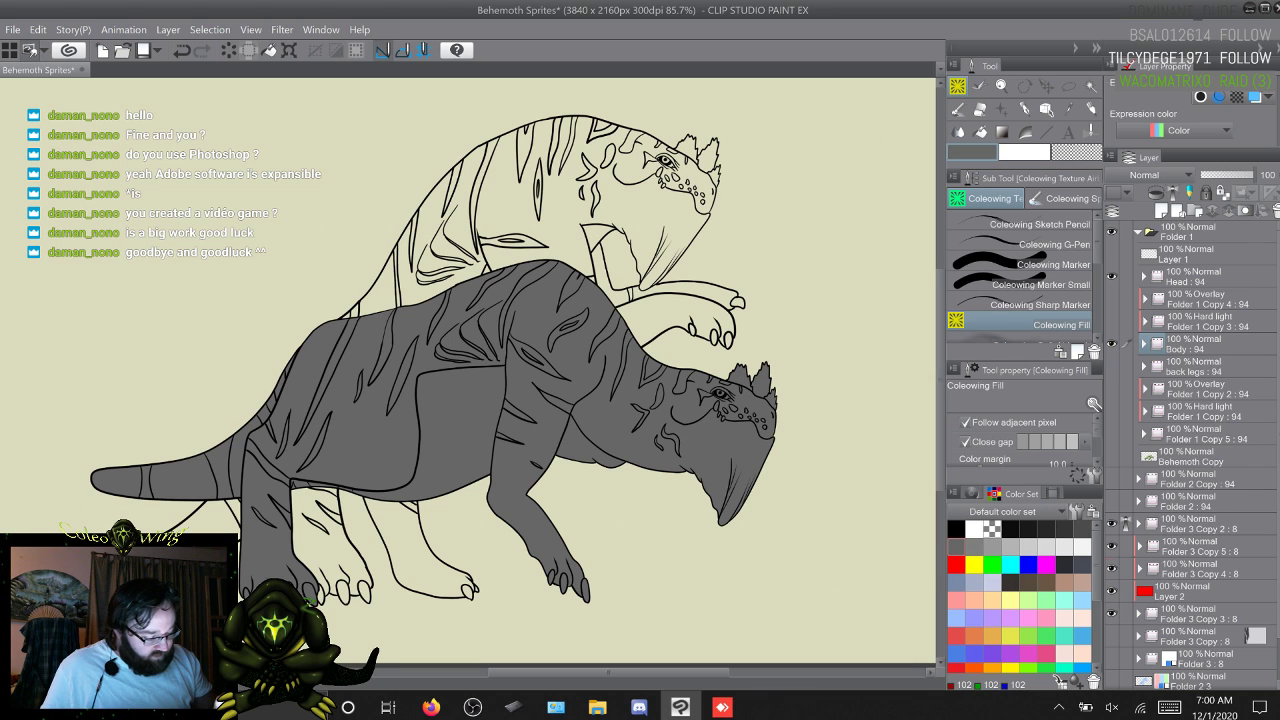
{"action": "left_click", "coordinate": [968, 547]}
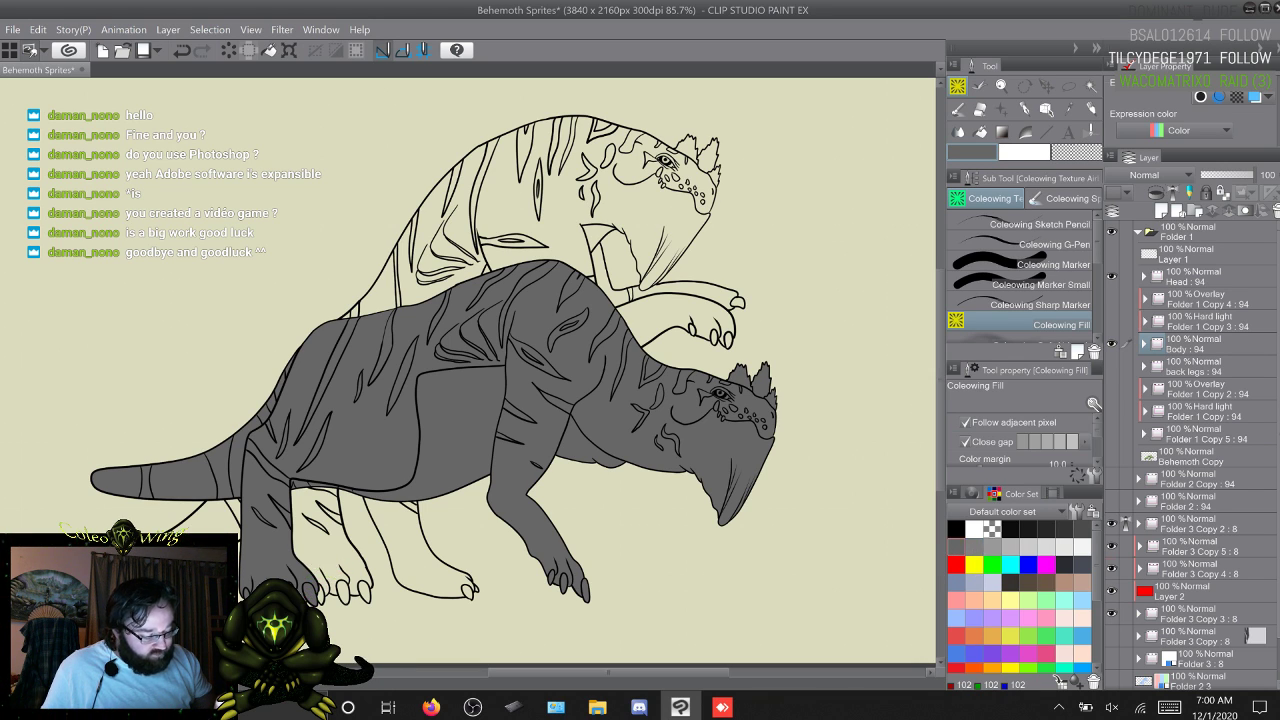
{"action": "left_click", "coordinate": [952, 547]}
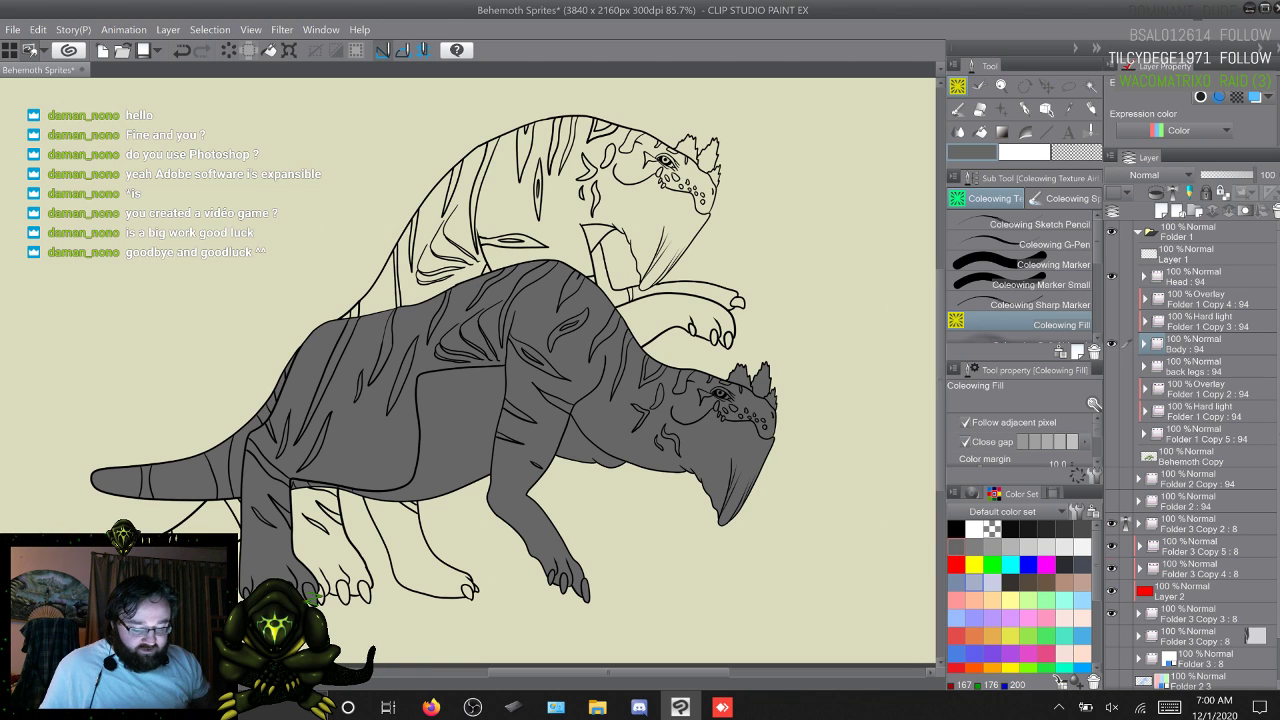
{"action": "left_click", "coordinate": [966, 580]}
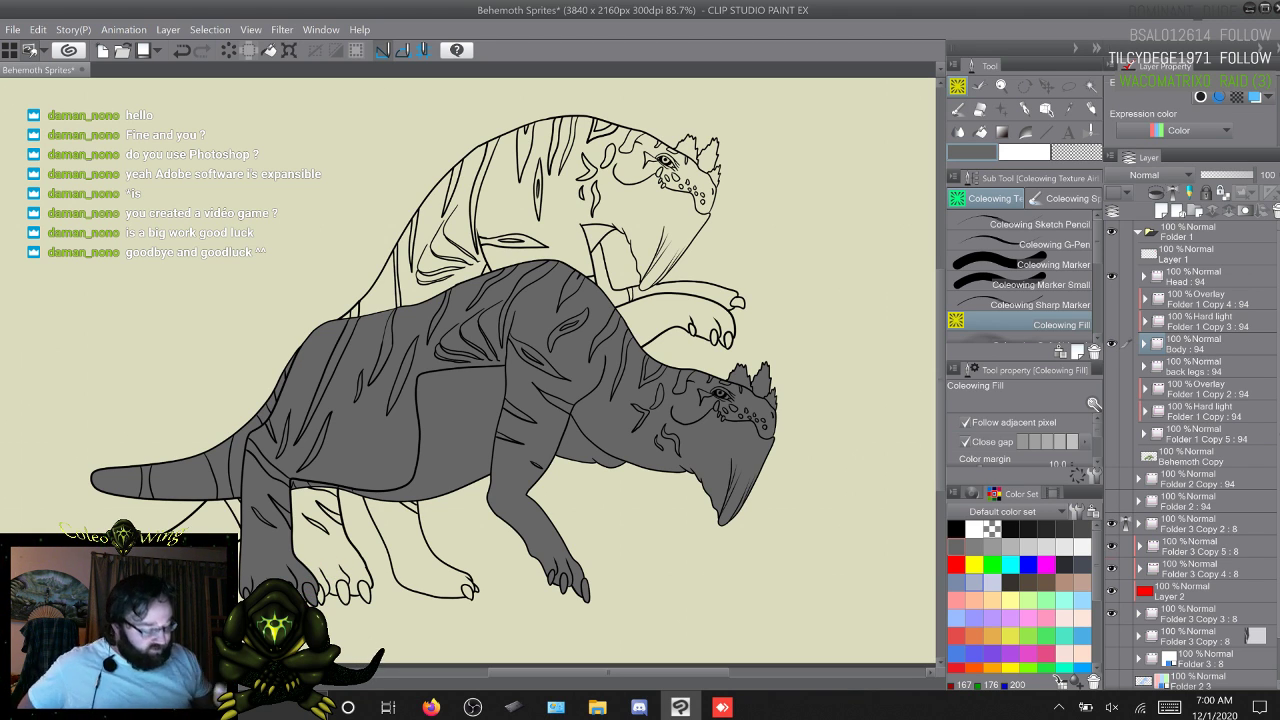
{"action": "left_click", "coordinate": [973, 529]}
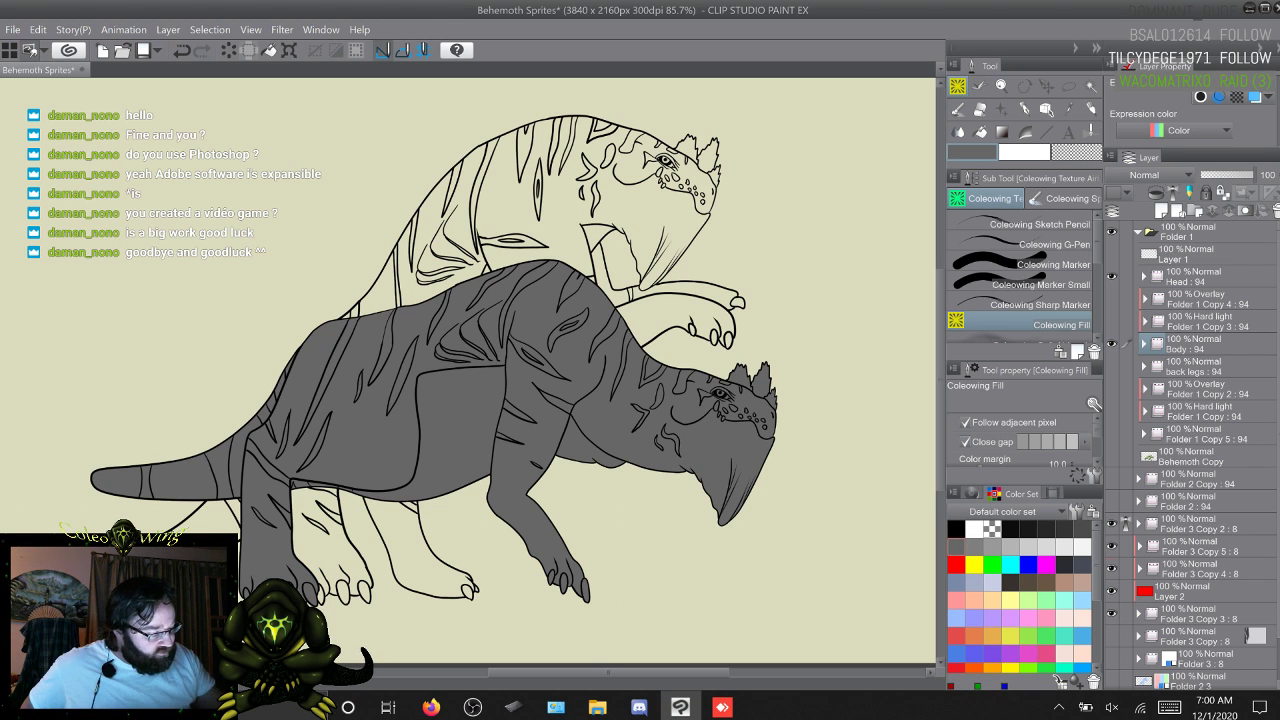
Step: Collapse and hide Folder 1, expand Folder 3 Copy 3 and select its layer 1
{"action": "left_click", "coordinate": [1138, 232]}
{"action": "left_click", "coordinate": [1111, 232]}
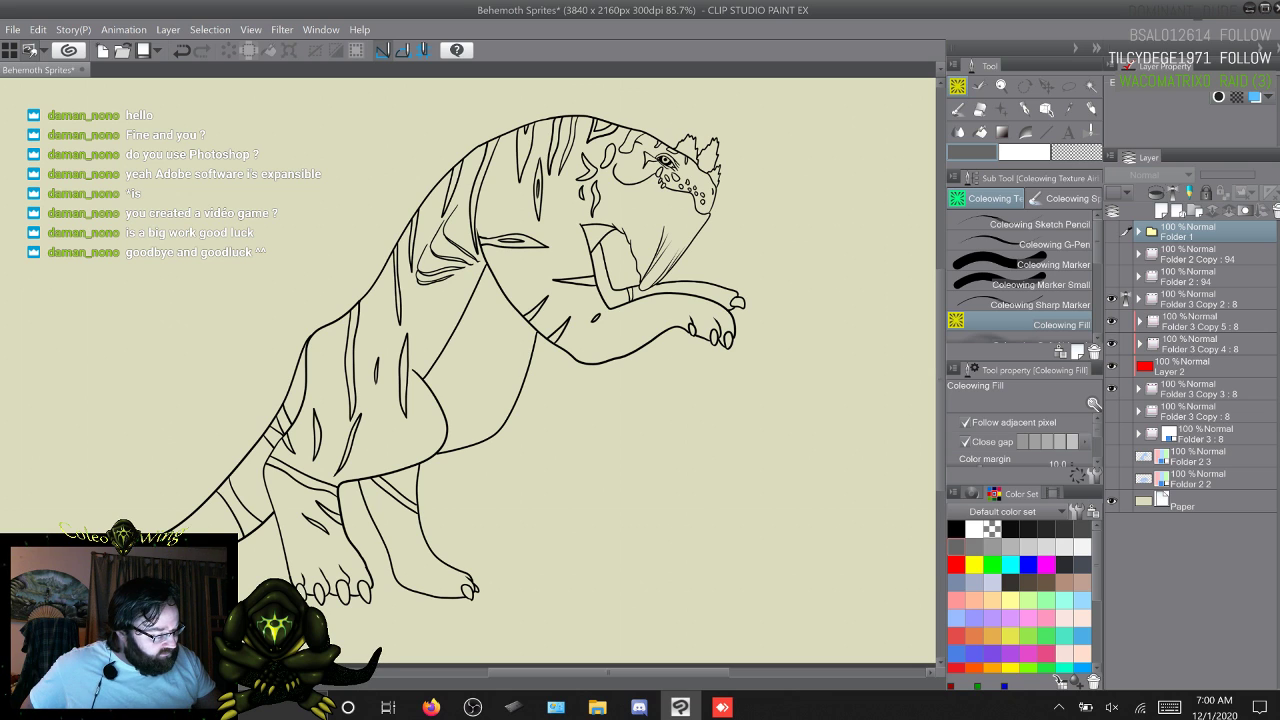
{"action": "left_click", "coordinate": [1138, 389]}
{"action": "left_click", "coordinate": [1186, 412]}
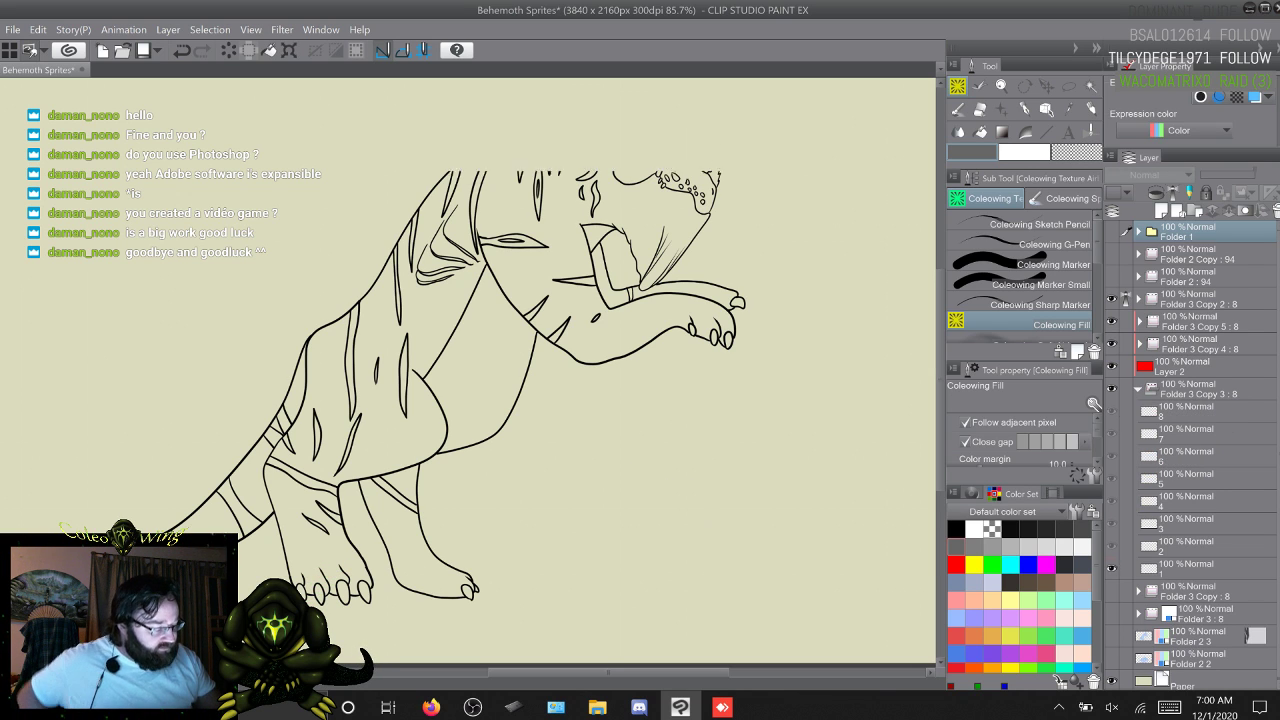
Step: Auto-select the empty area around the frame 1 Behemoth using the referred layers and expand the selection by 1 px
{"action": "key", "text": "w"}
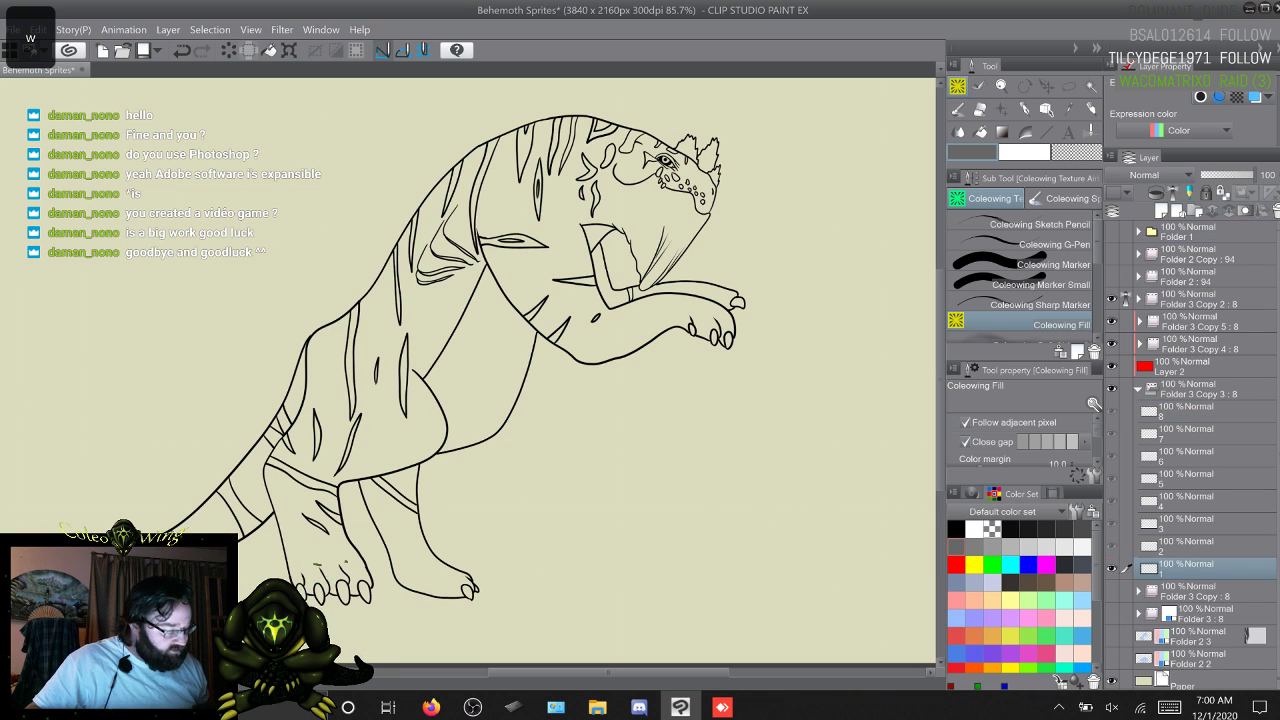
{"action": "key", "text": "w"}
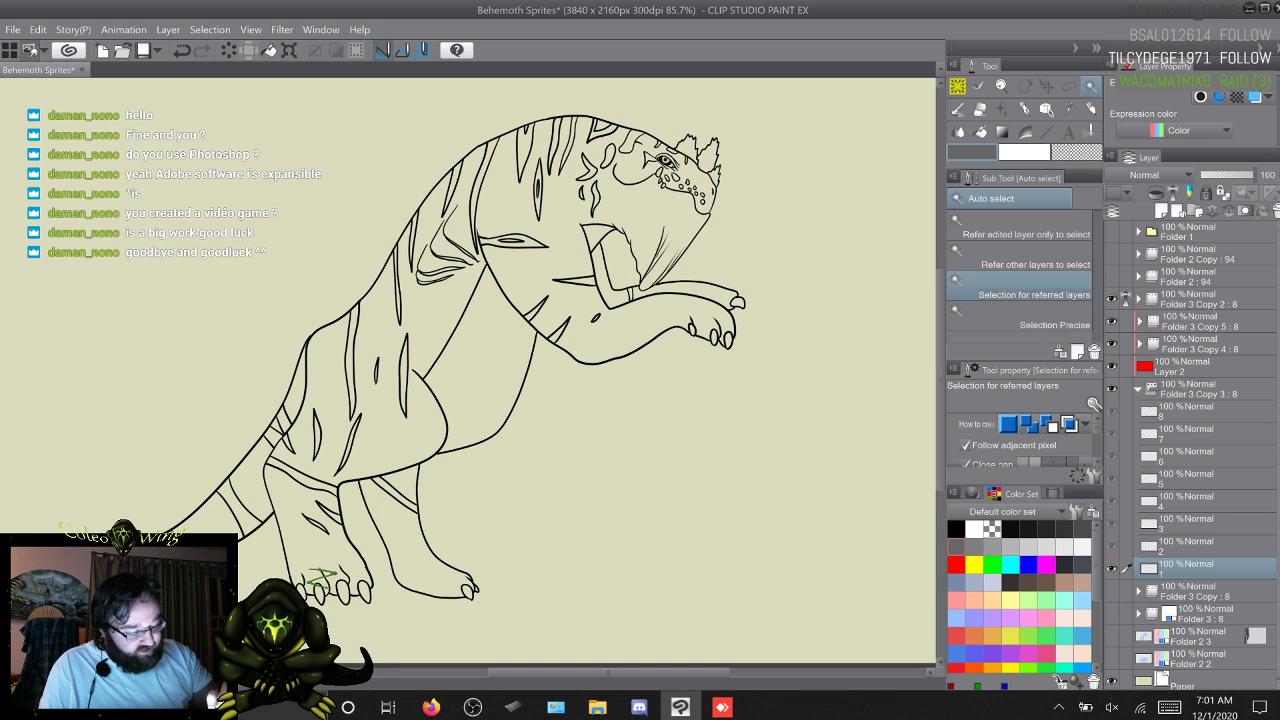
{"action": "left_click", "coordinate": [620, 500]}
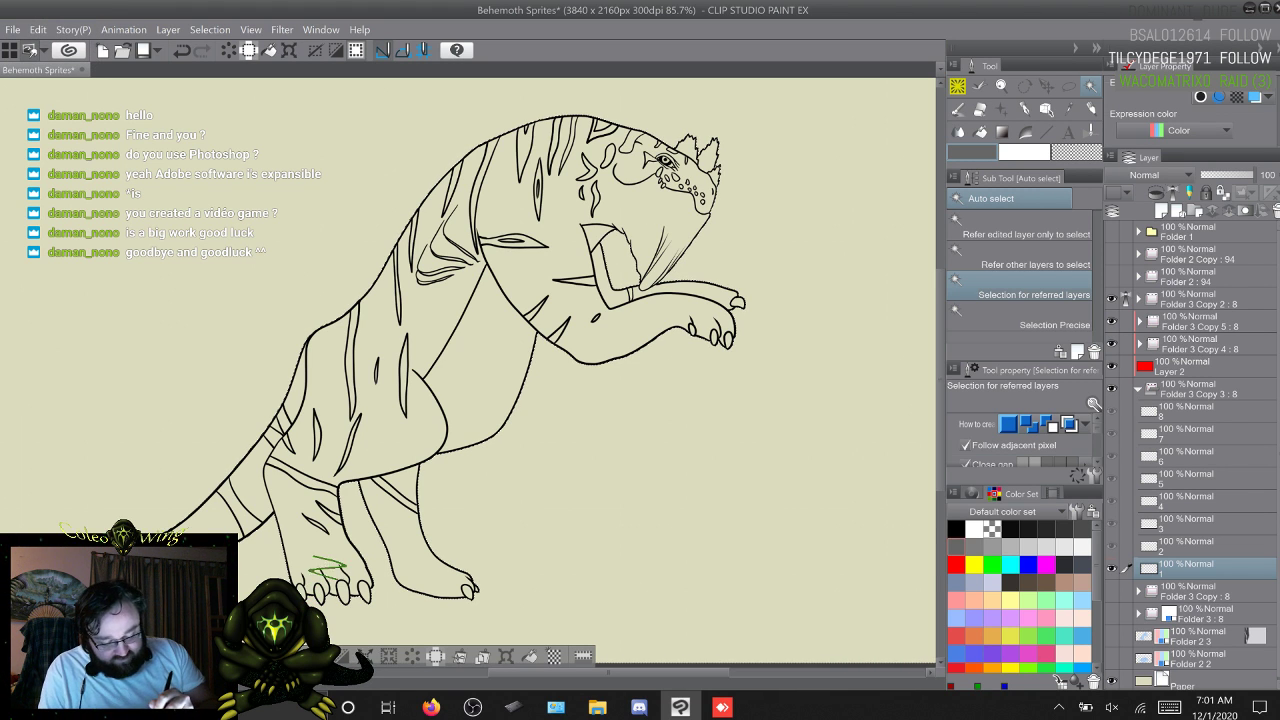
{"action": "left_click", "coordinate": [366, 656]}
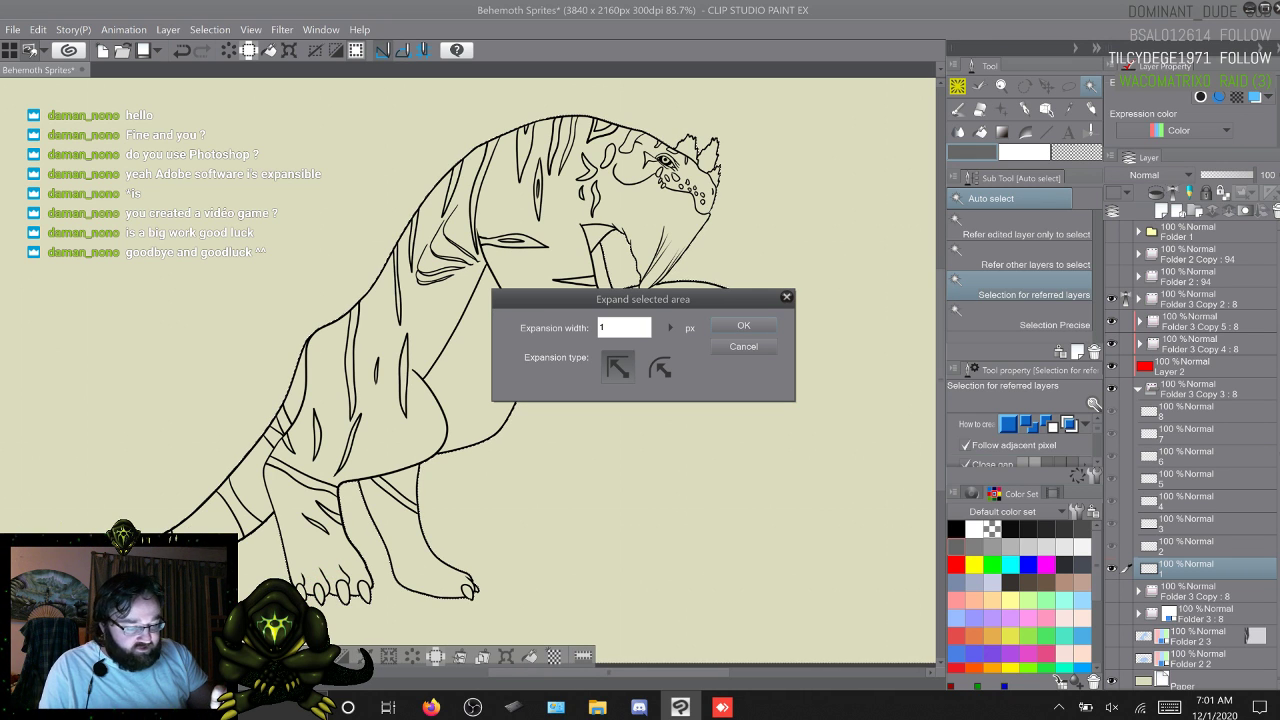
{"action": "key", "text": "Return"}
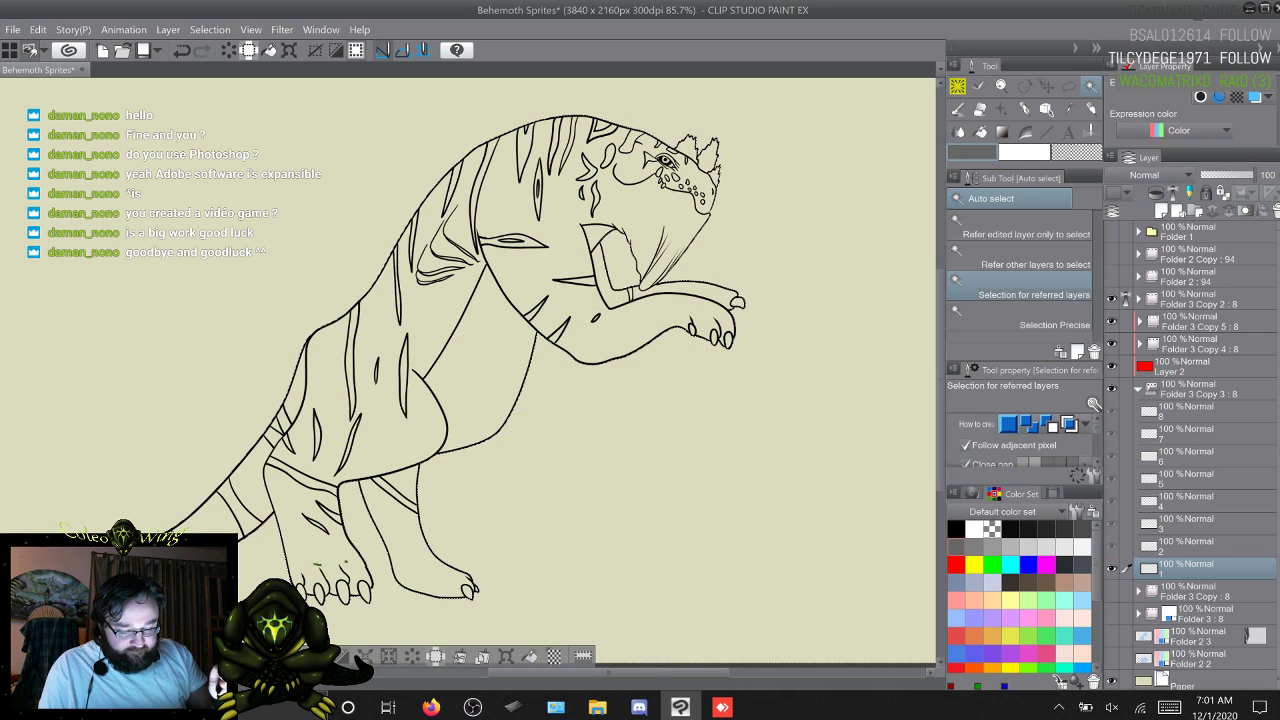
Step: Invert the selection, fill the Behemoth's silhouette on layer 1, deselect, and check the fill with the red layer off and on
{"action": "left_click", "coordinate": [343, 657]}
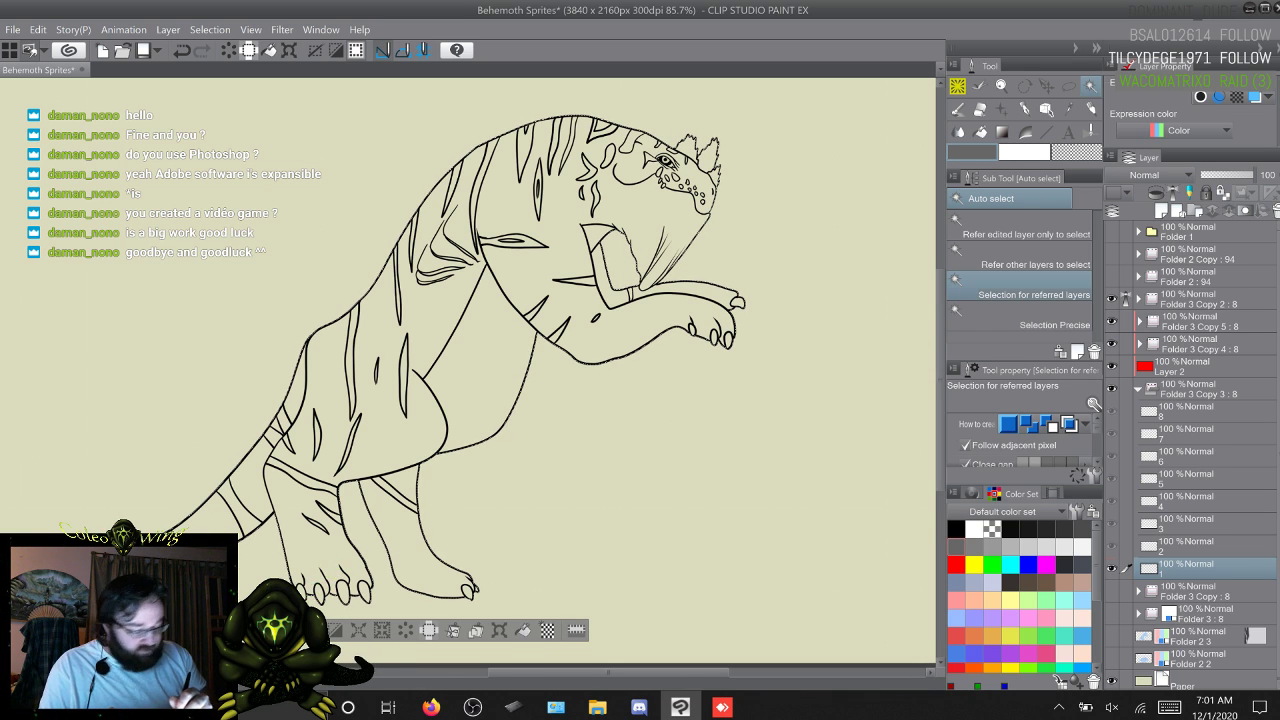
{"action": "left_click", "coordinate": [523, 631]}
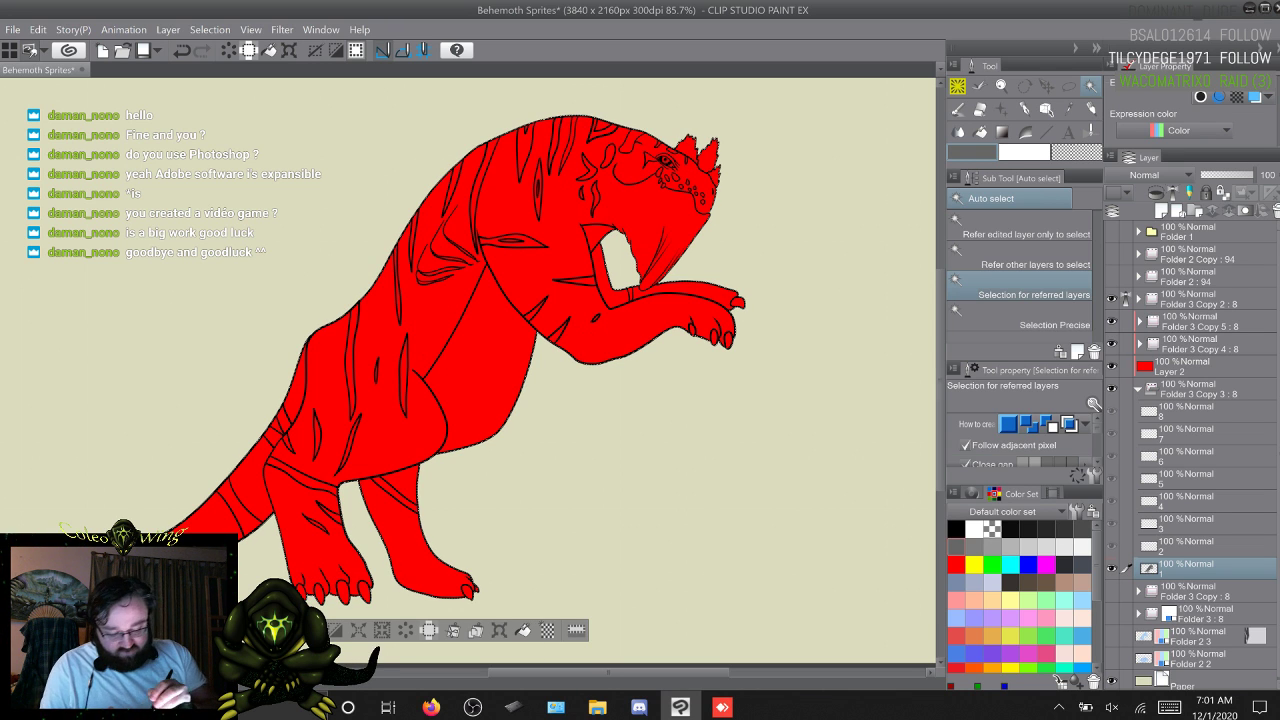
{"action": "key", "text": "ctrl+d"}
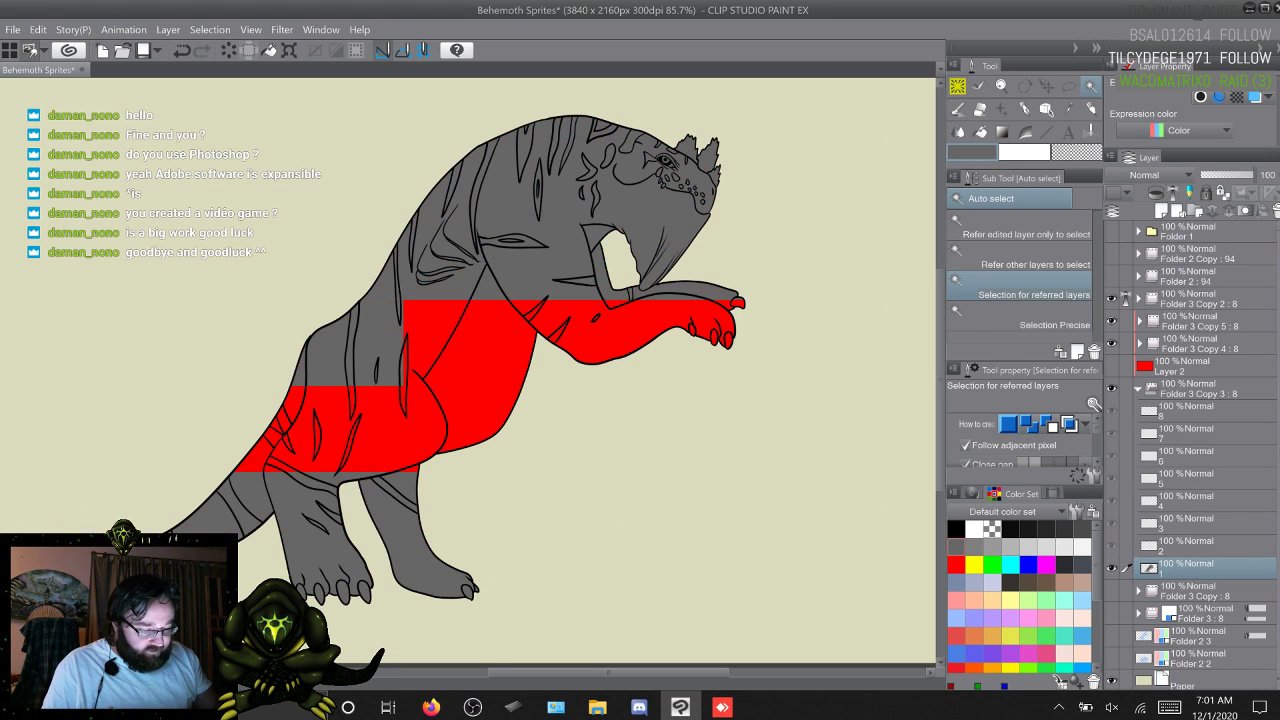
{"action": "left_click", "coordinate": [1112, 366]}
{"action": "left_click", "coordinate": [1112, 366]}
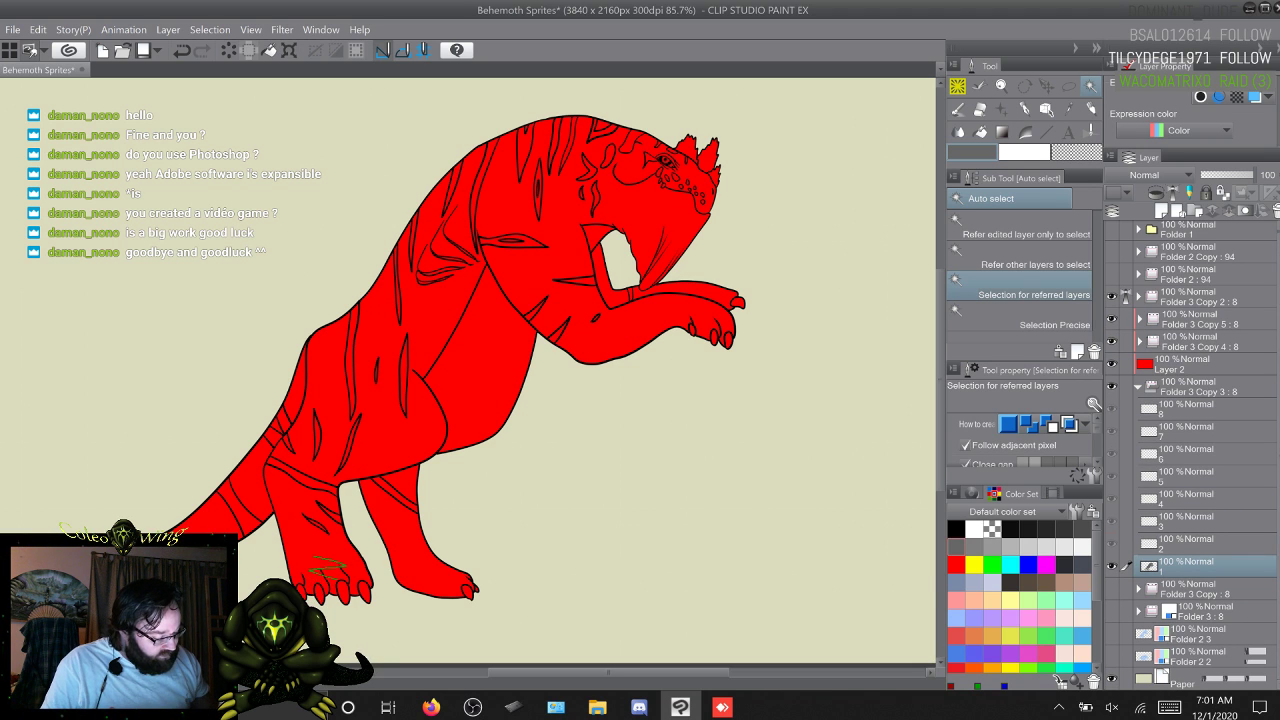
Step: Add a new layer directly above the Paper layer and fill it entirely with black as a contrasting backdrop
{"action": "left_click", "coordinate": [1200, 680]}
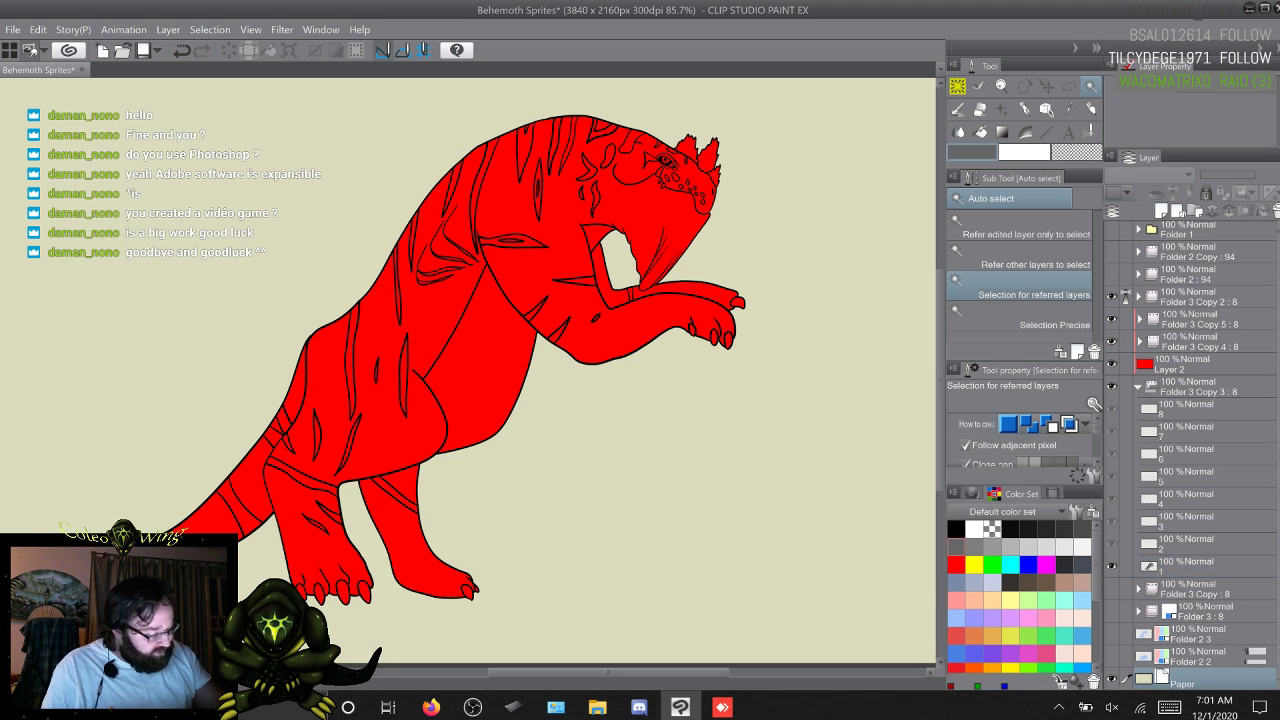
{"action": "left_click", "coordinate": [1161, 211]}
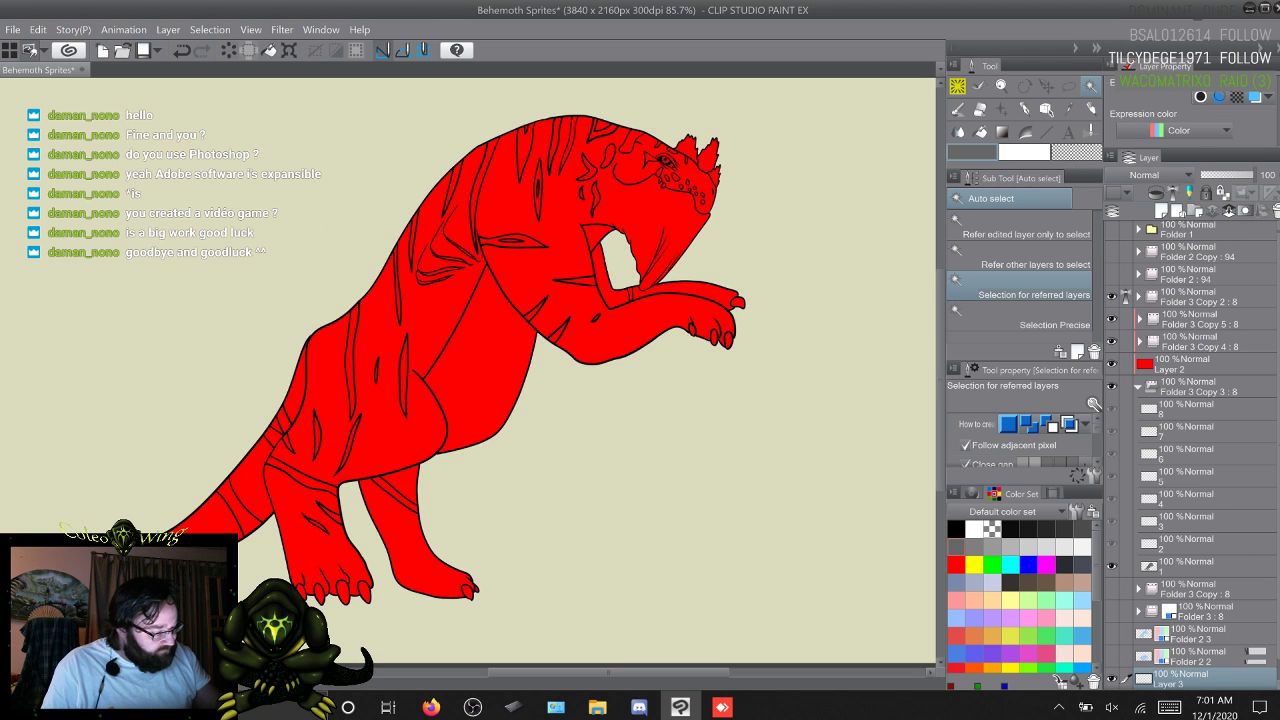
{"action": "left_click", "coordinate": [1200, 297]}
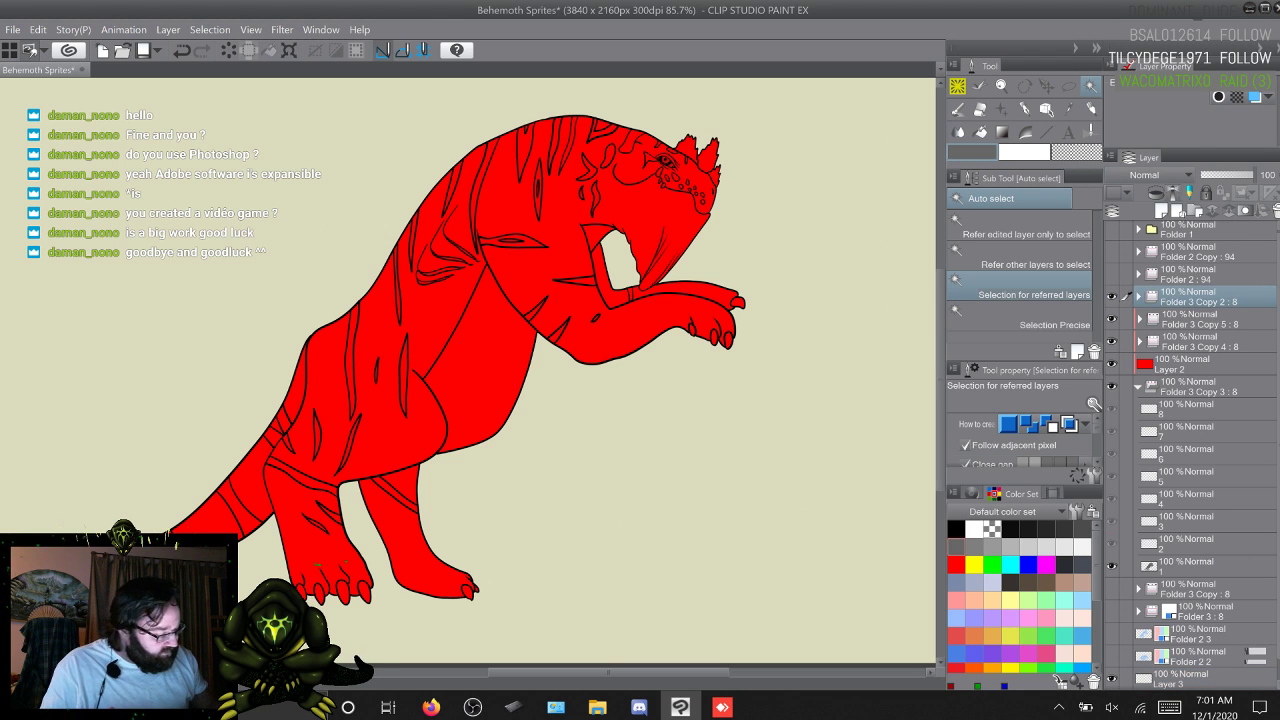
{"action": "scroll", "coordinate": [1190, 480], "scroll_direction": "down", "scroll_amount": 1}
{"action": "left_click", "coordinate": [1200, 657]}
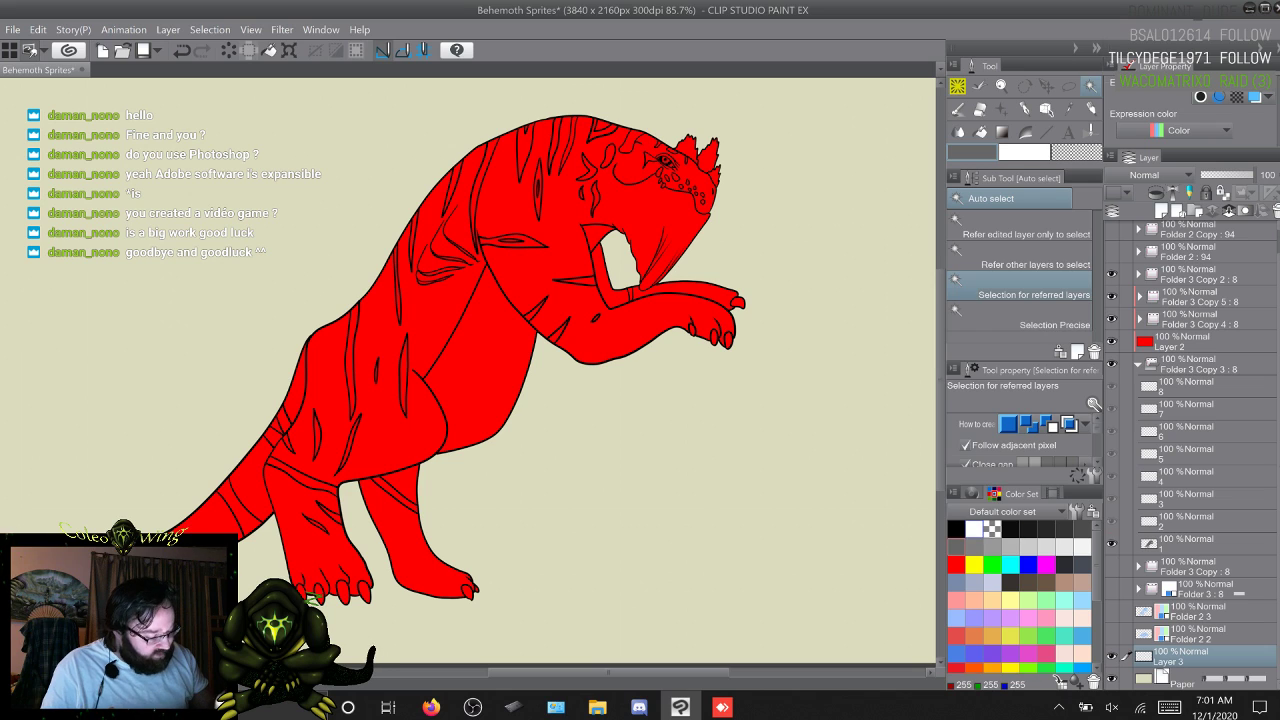
{"action": "left_click", "coordinate": [957, 529]}
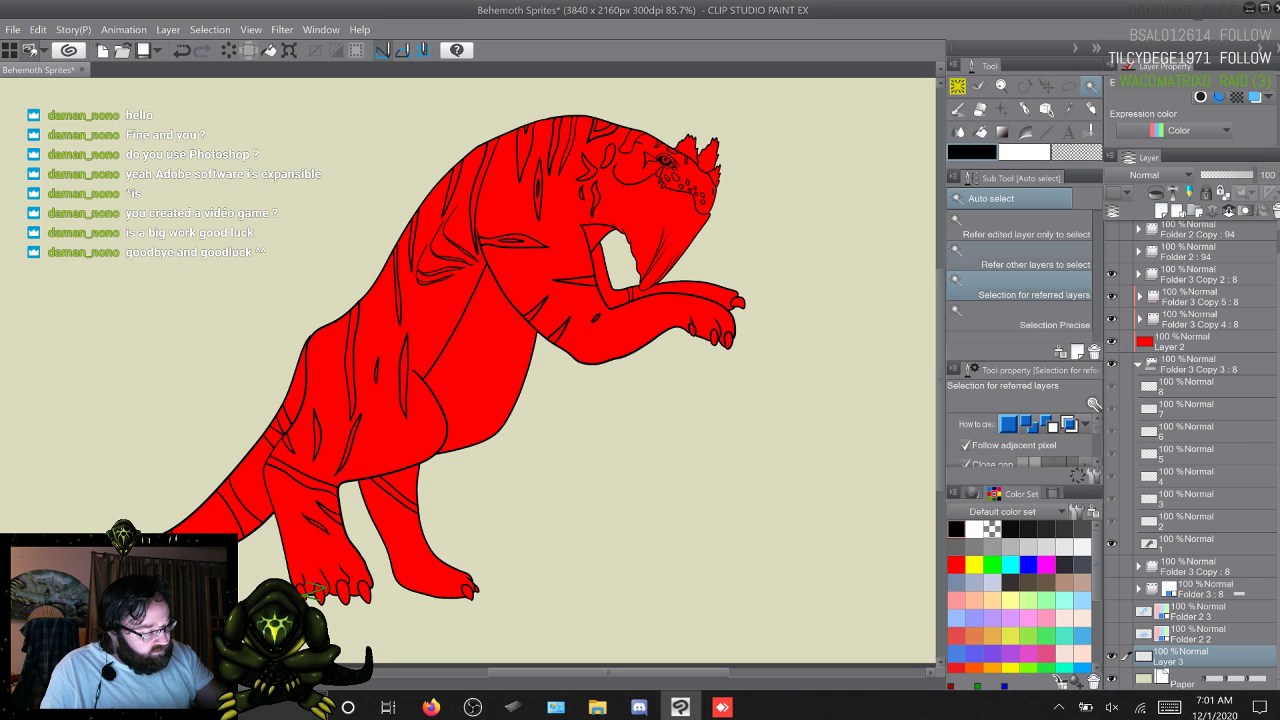
{"action": "key", "text": "g"}
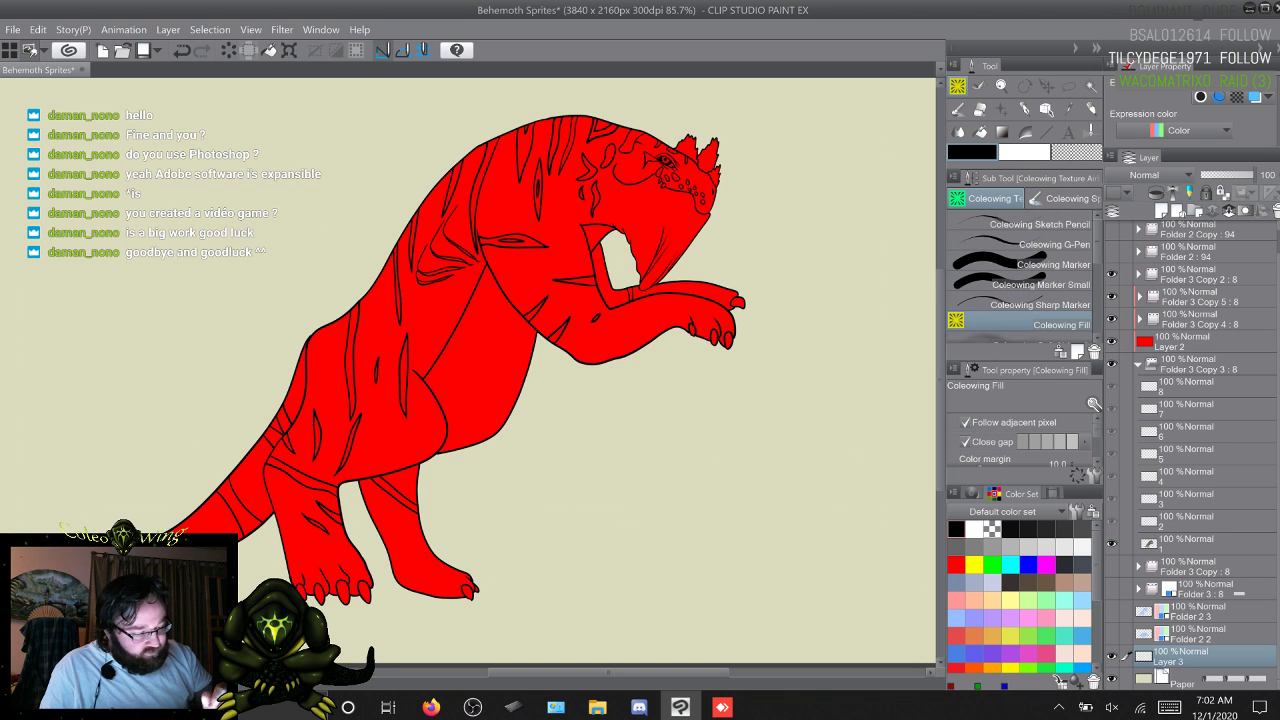
{"action": "left_click", "coordinate": [312, 588]}
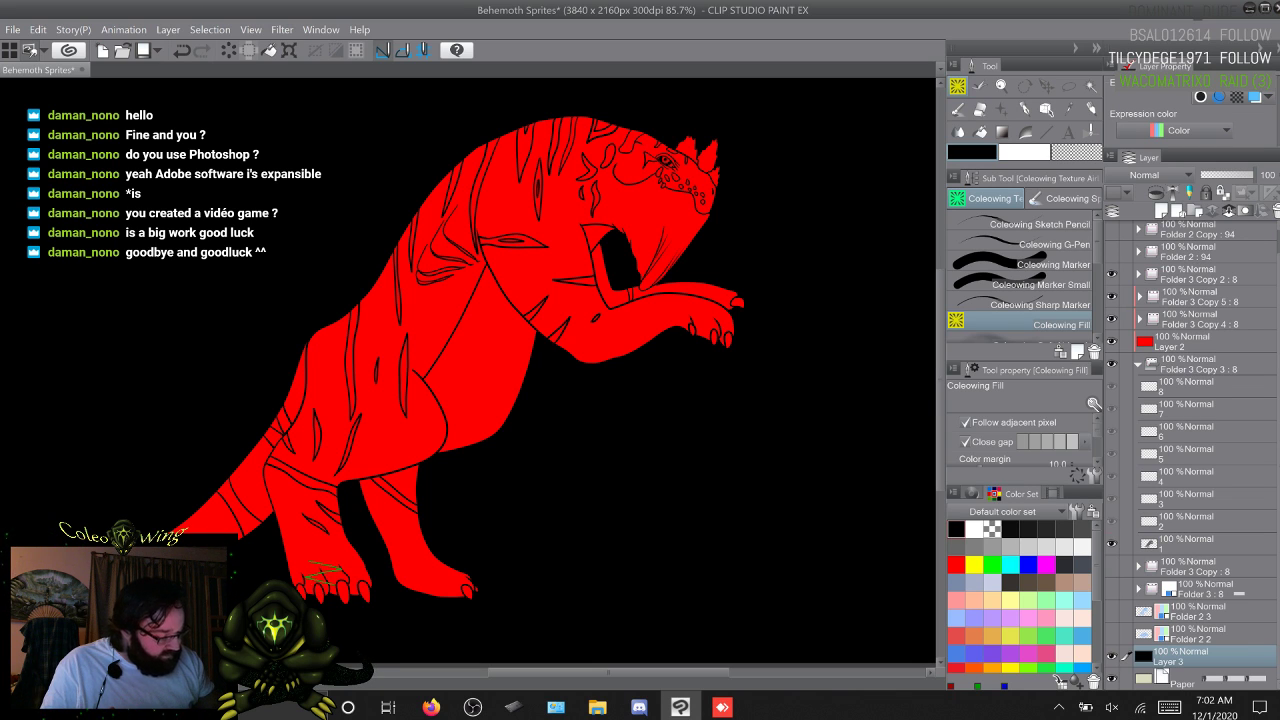
Step: Reselect layer 1 and examine its silhouette fill up close for flaws, from the hind feet and tail along the body to the head
{"action": "left_click", "coordinate": [329, 571], "text": "ctrl+shift"}
{"action": "key", "text": "w"}
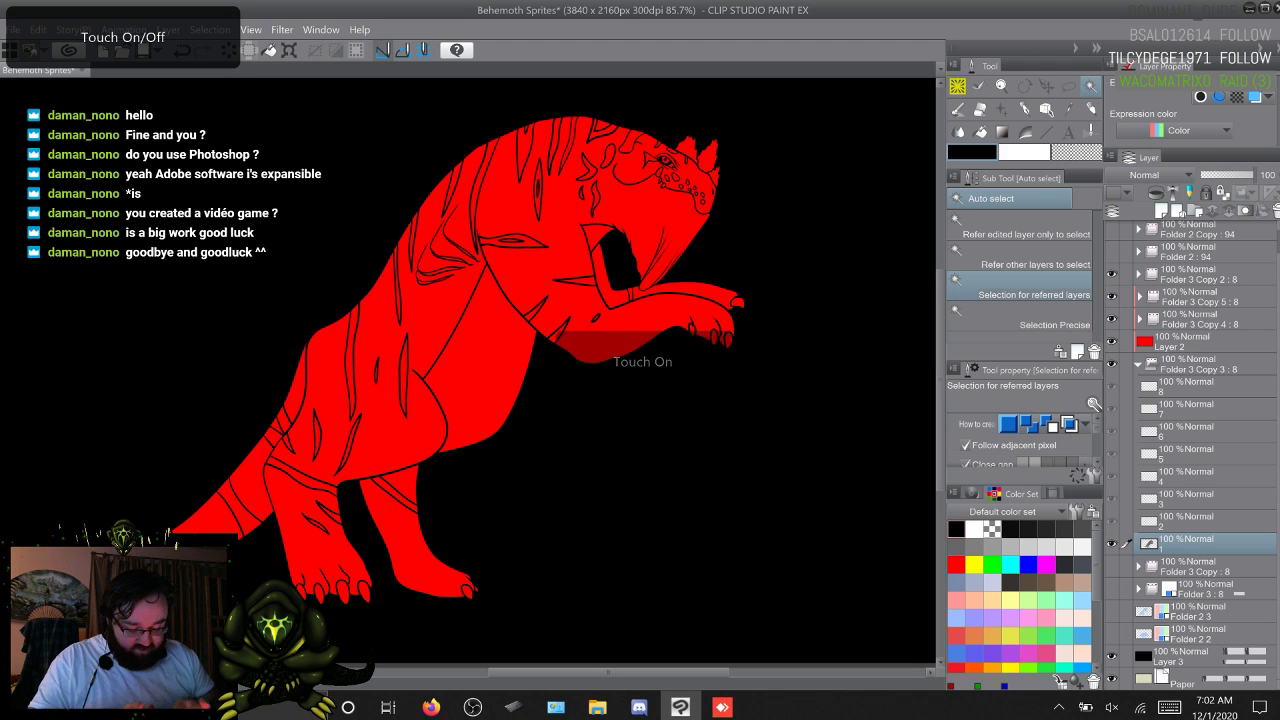
{"action": "scroll", "coordinate": [456, 612], "scroll_direction": "up", "scroll_amount": 6}
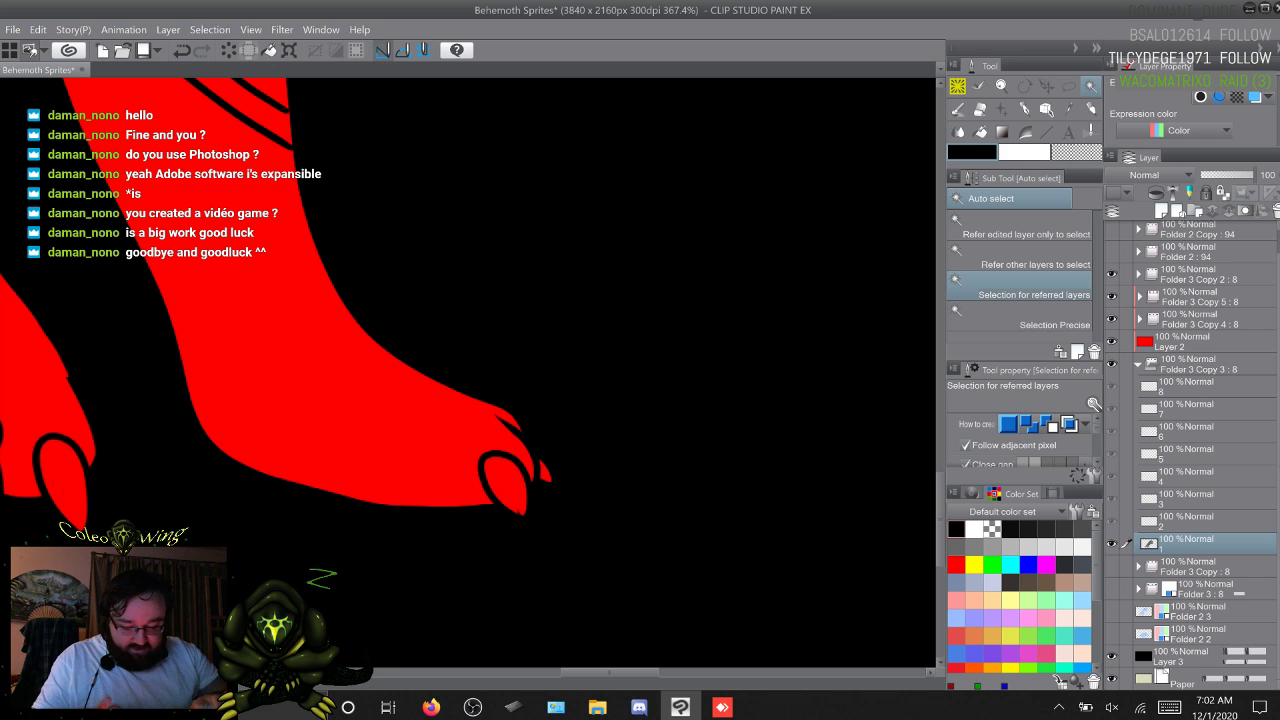
{"action": "left_click_drag", "start_coordinate": [400, 300], "coordinate": [615, 494]}
{"action": "left_click_drag", "start_coordinate": [370, 420], "coordinate": [651, 330]}
{"action": "left_click_drag", "start_coordinate": [370, 400], "coordinate": [670, 411]}
{"action": "left_click_drag", "start_coordinate": [370, 400], "coordinate": [684, 336]}
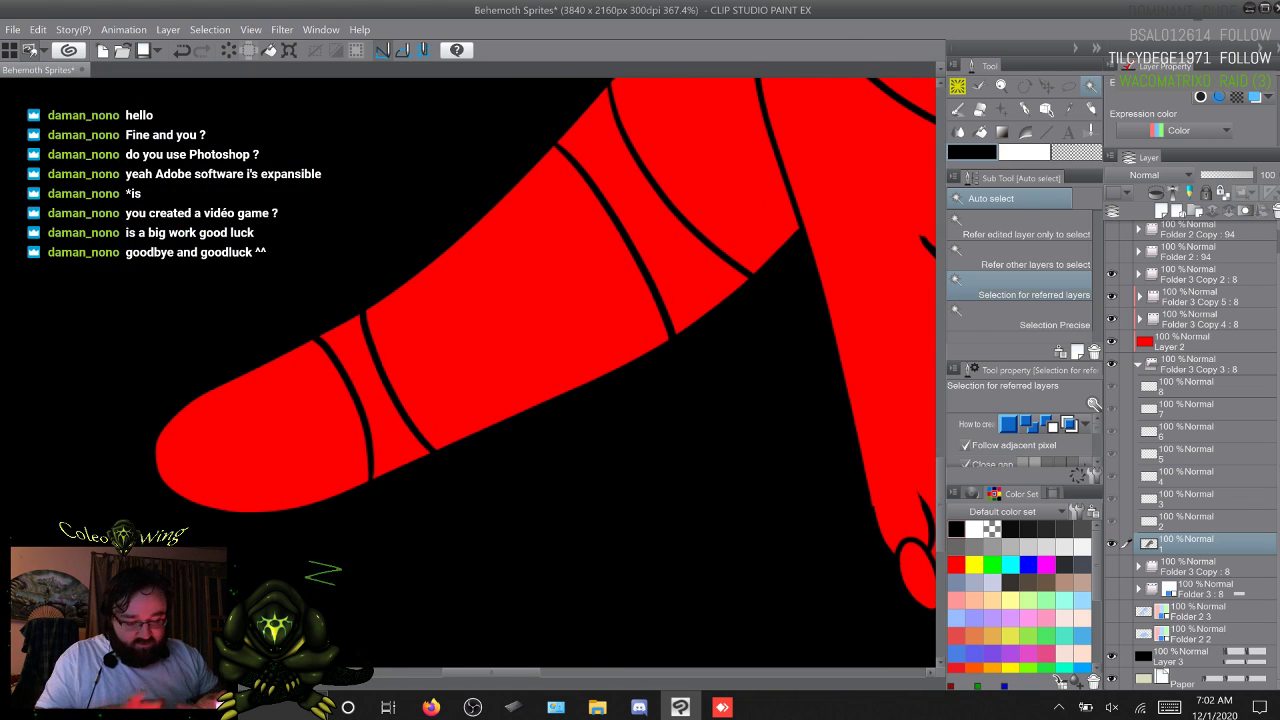
{"action": "left_click_drag", "start_coordinate": [680, 270], "coordinate": [251, 501]}
{"action": "left_click_drag", "start_coordinate": [600, 270], "coordinate": [358, 536]}
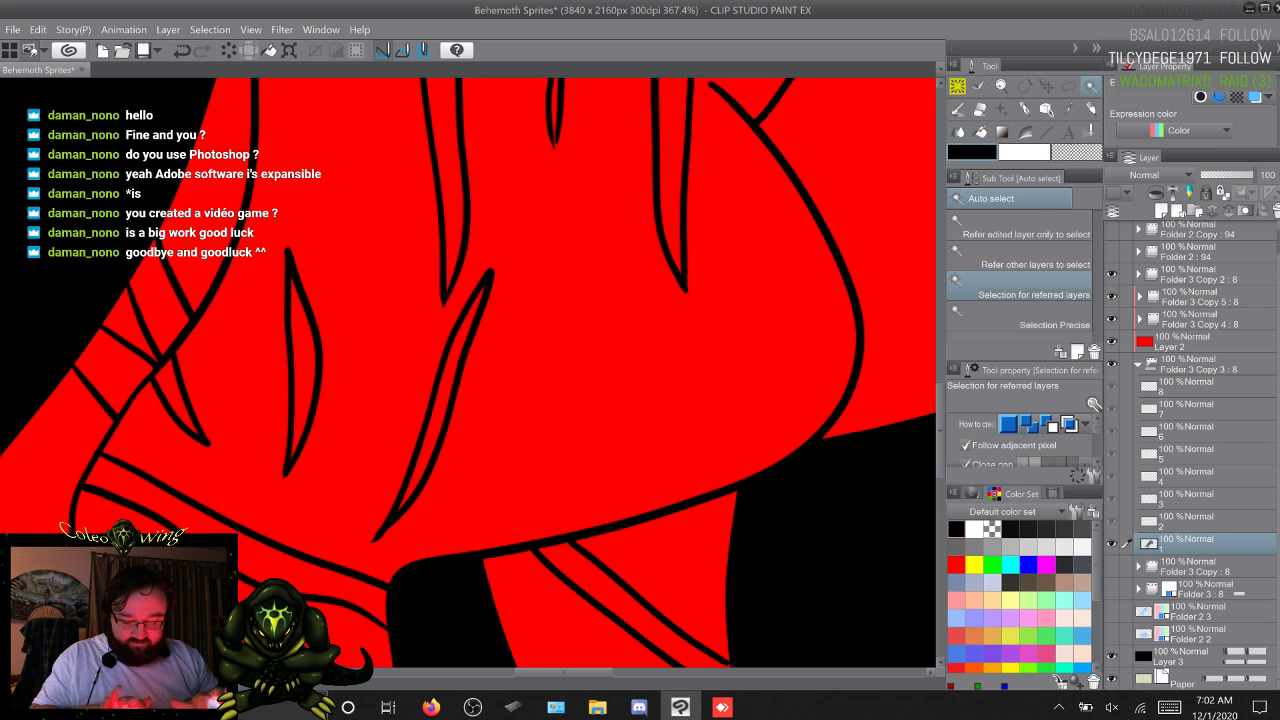
{"action": "left_click_drag", "start_coordinate": [500, 240], "coordinate": [487, 593]}
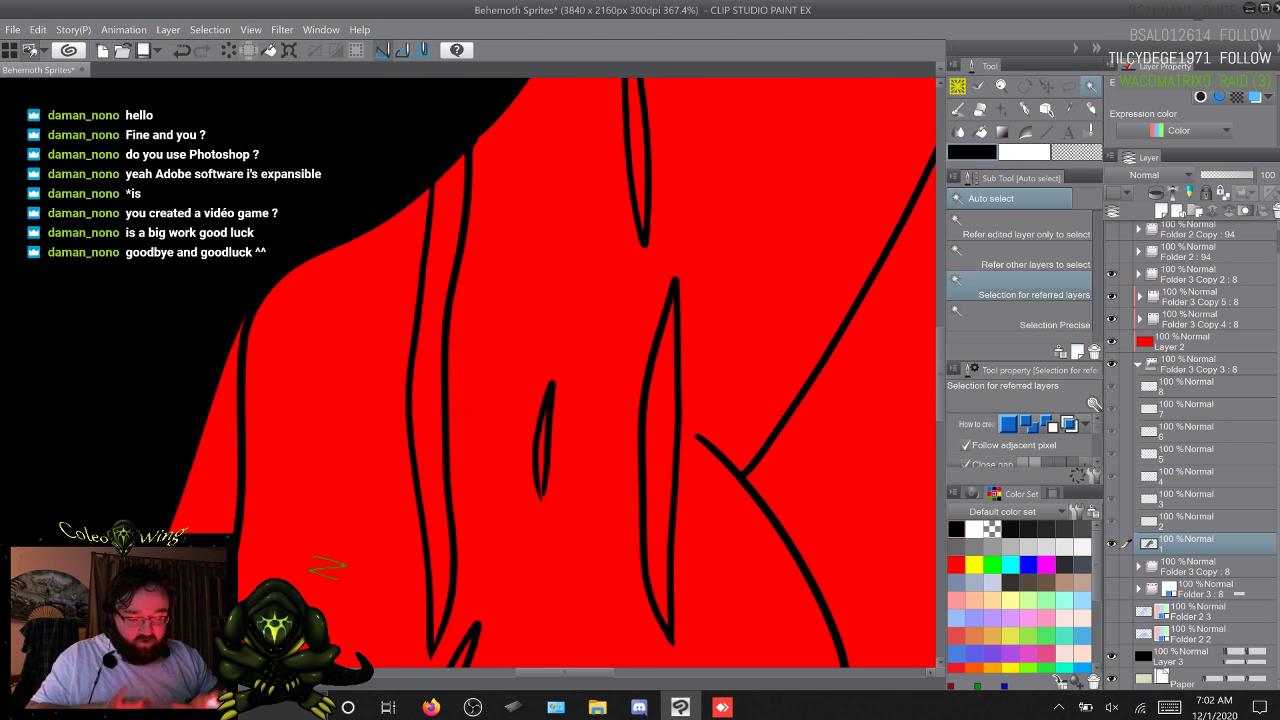
{"action": "left_click_drag", "start_coordinate": [640, 280], "coordinate": [331, 505]}
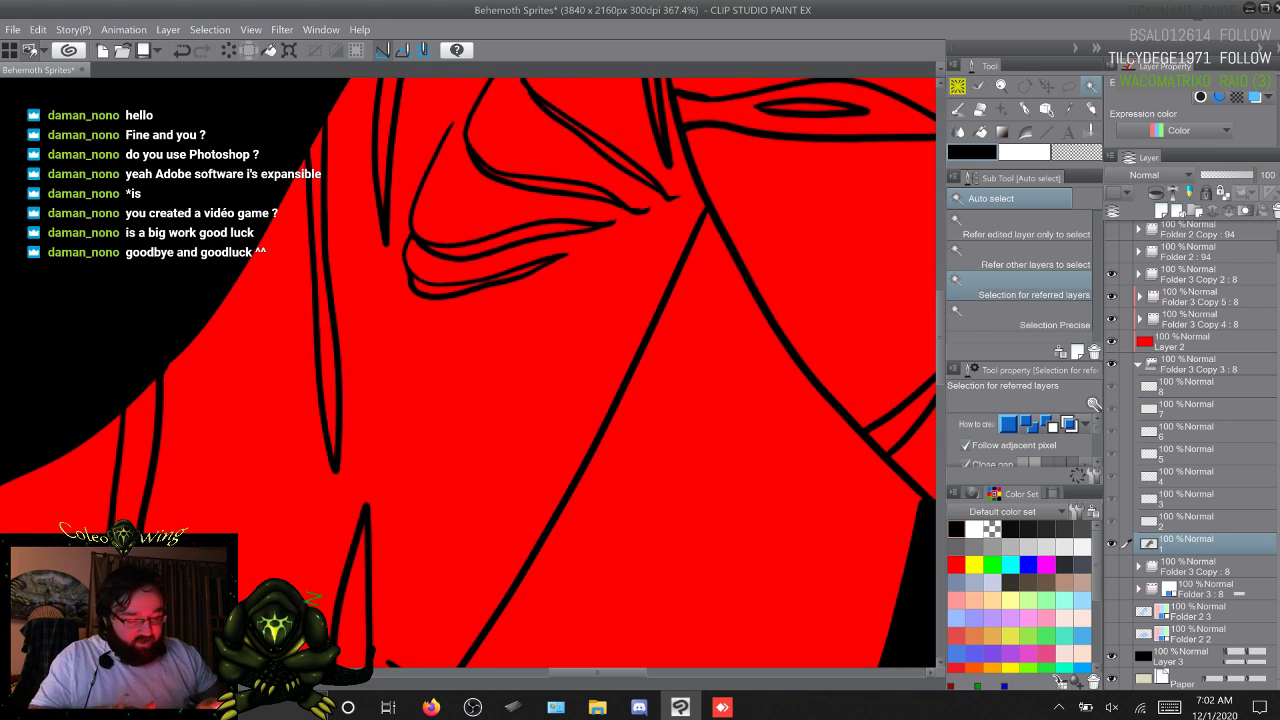
{"action": "left_click_drag", "start_coordinate": [600, 240], "coordinate": [409, 545]}
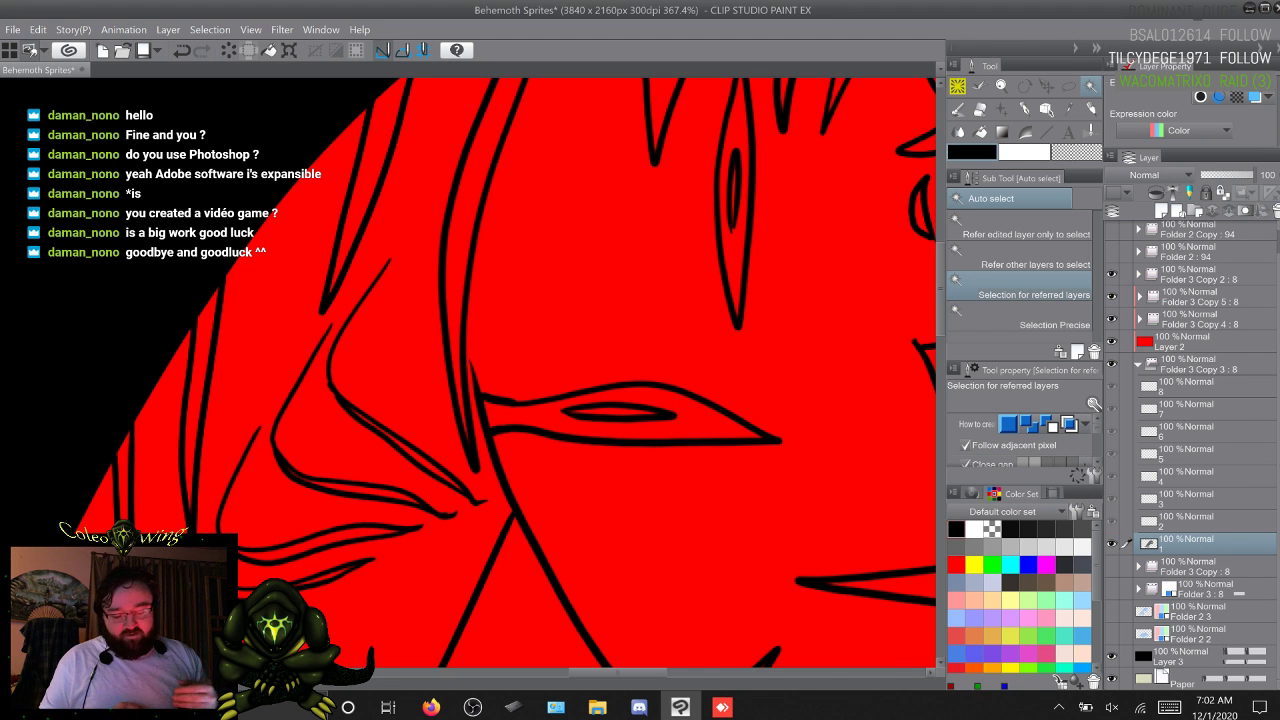
{"action": "left_click_drag", "start_coordinate": [640, 300], "coordinate": [318, 545]}
{"action": "left_click_drag", "start_coordinate": [640, 400], "coordinate": [342, 347]}
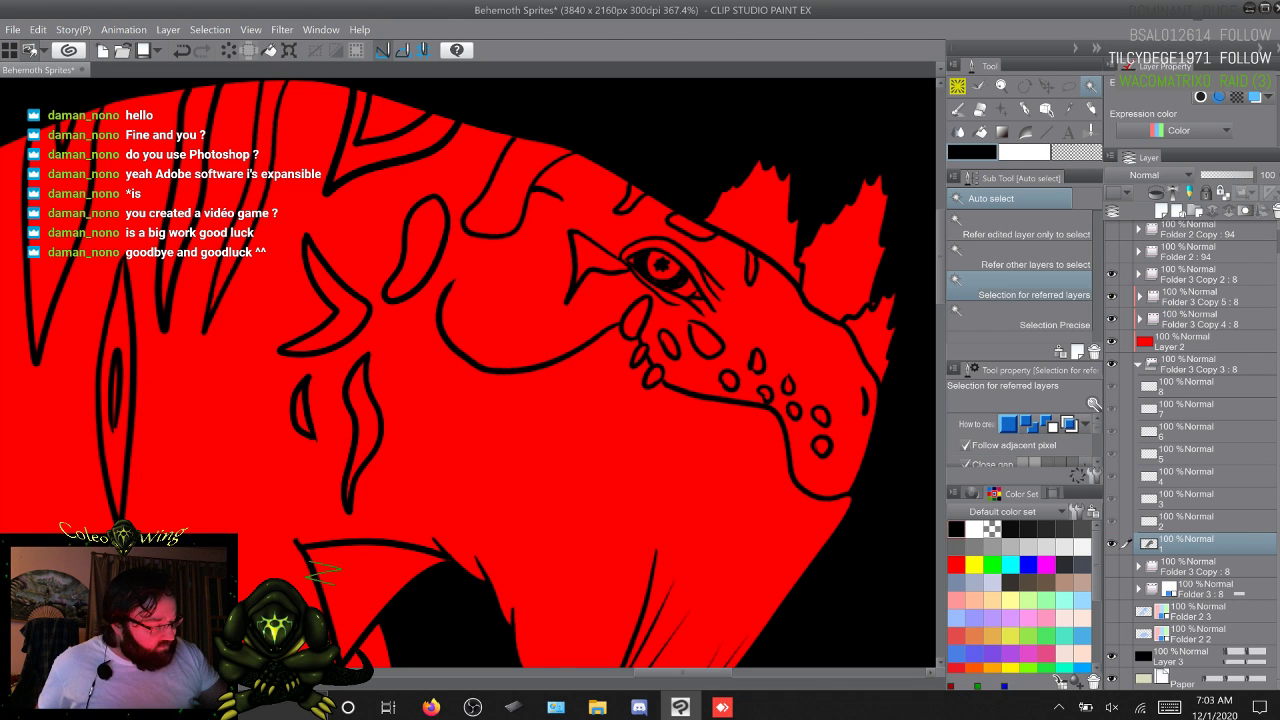
Step: Touch up the edge of layer 1's fill beside the Behemoth's horns with the Coleowing Sharp Marker
{"action": "key", "text": "g"}
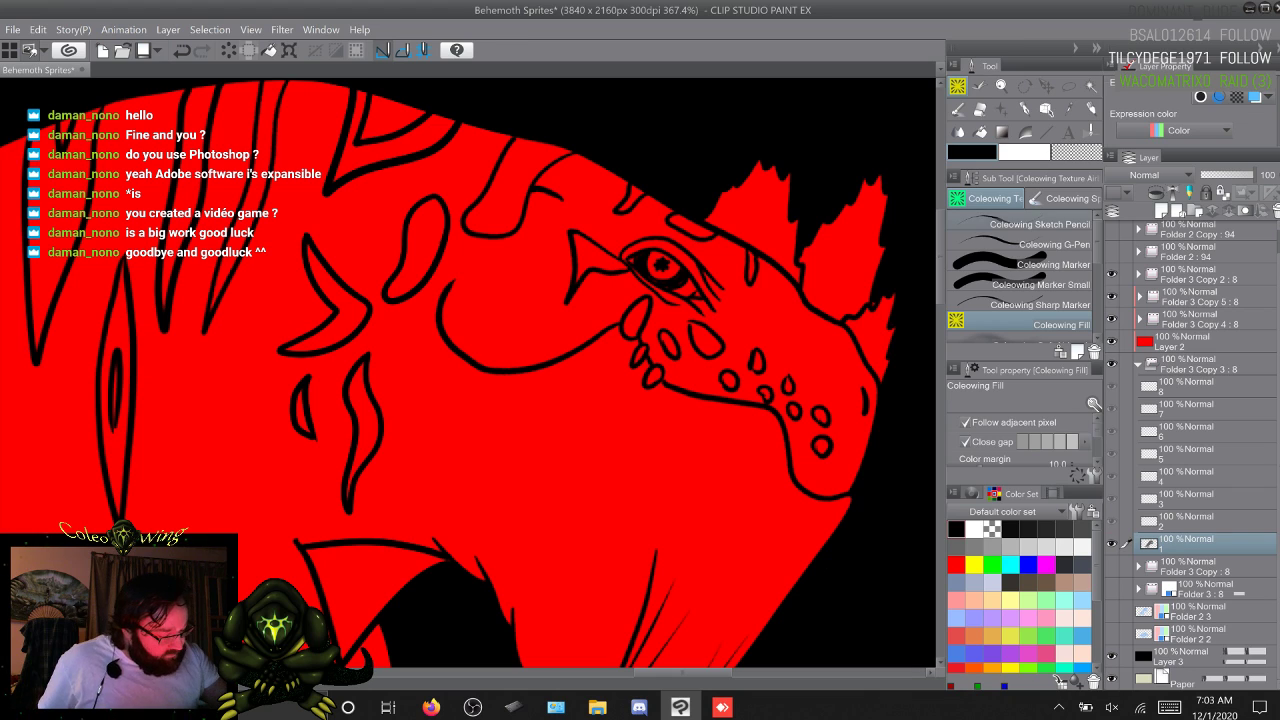
{"action": "left_click", "coordinate": [1040, 285]}
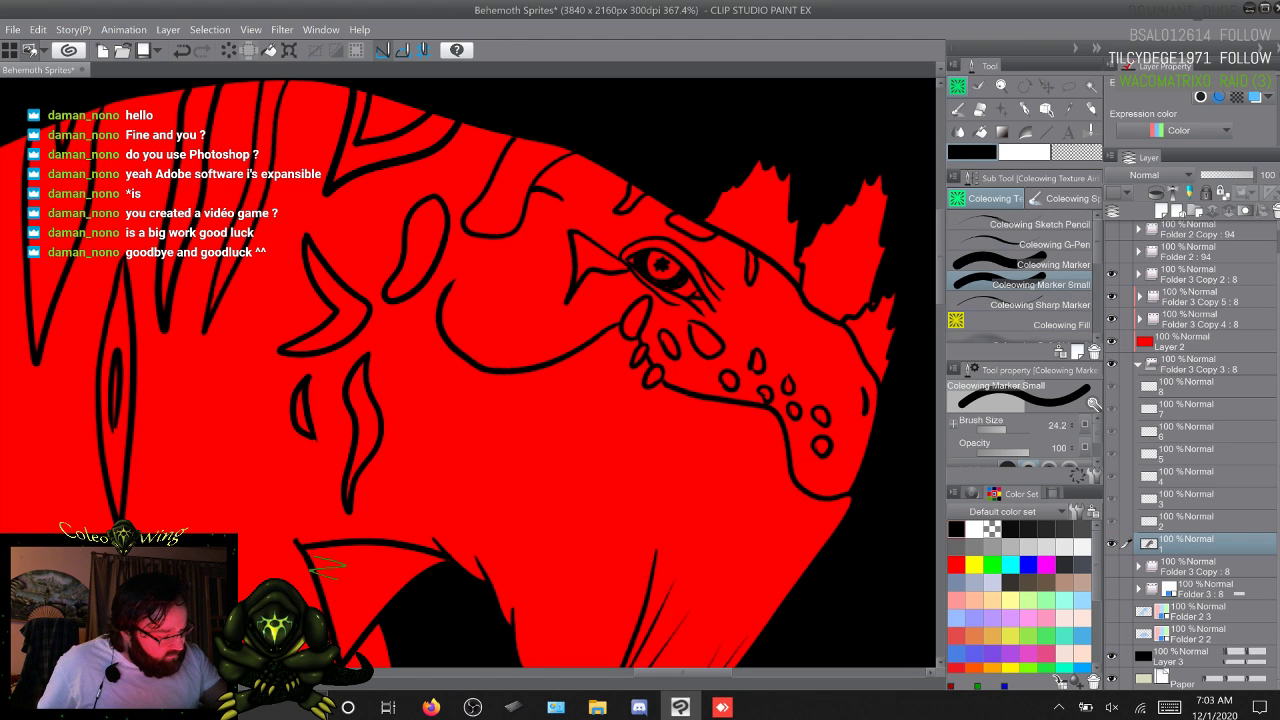
{"action": "left_click", "coordinate": [1040, 304]}
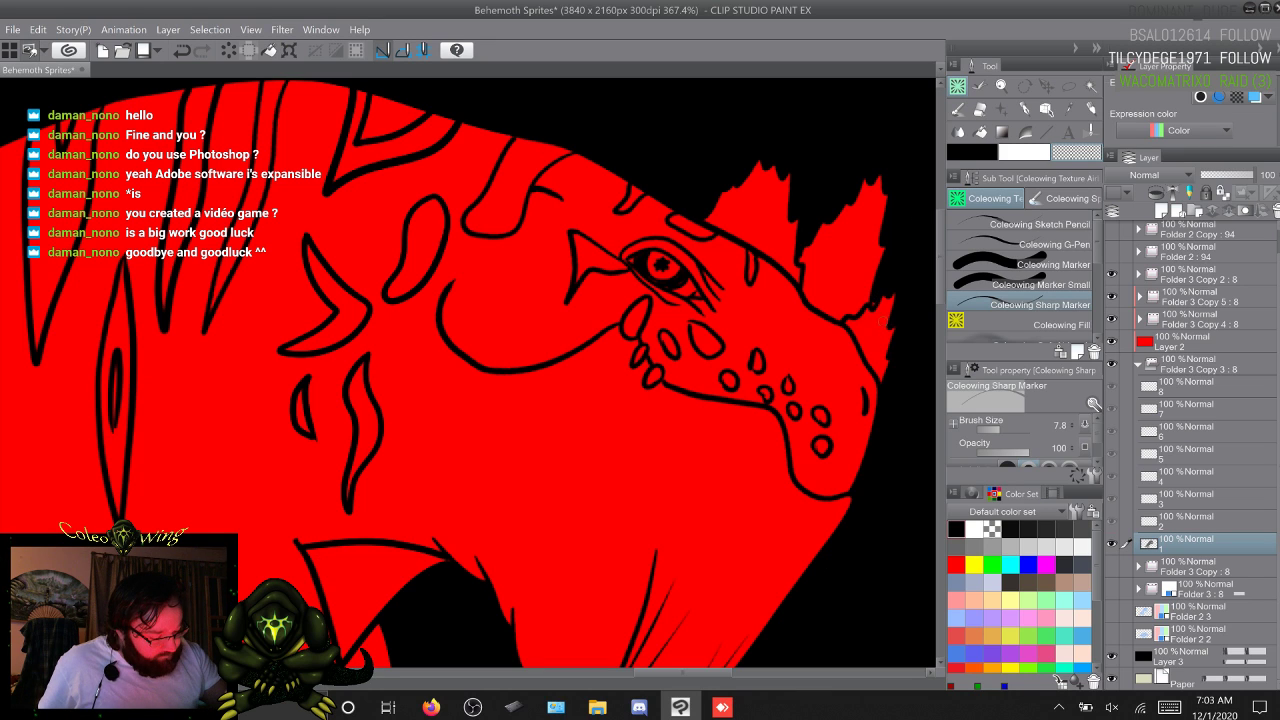
{"action": "mouse_move", "coordinate": [864, 282]}
{"action": "left_mouse_down"}
{"action": "mouse_move", "coordinate": [880, 334]}
{"action": "mouse_move", "coordinate": [862, 286]}
{"action": "left_mouse_up"}
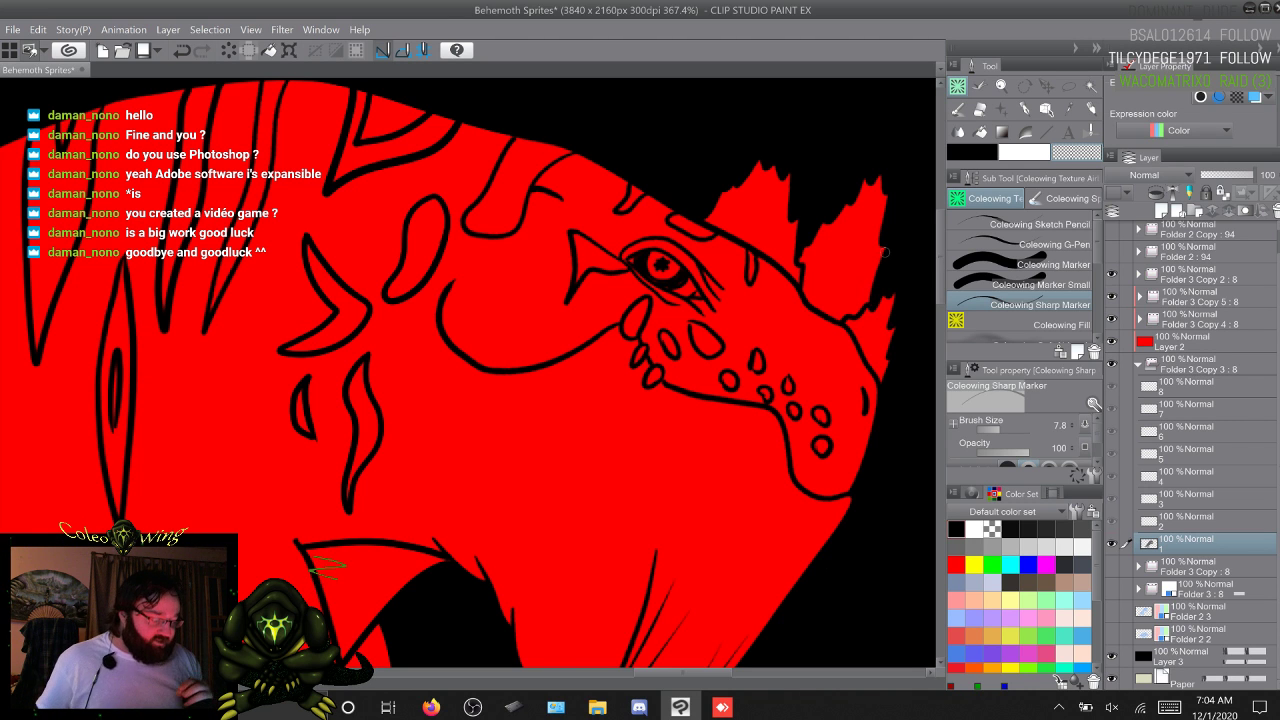
Step: Examine layer 1's silhouette fill up close from the head to the front paws, and as a whole with the red layer off and on
{"action": "scroll", "coordinate": [884, 252], "scroll_direction": "down", "scroll_amount": 4}
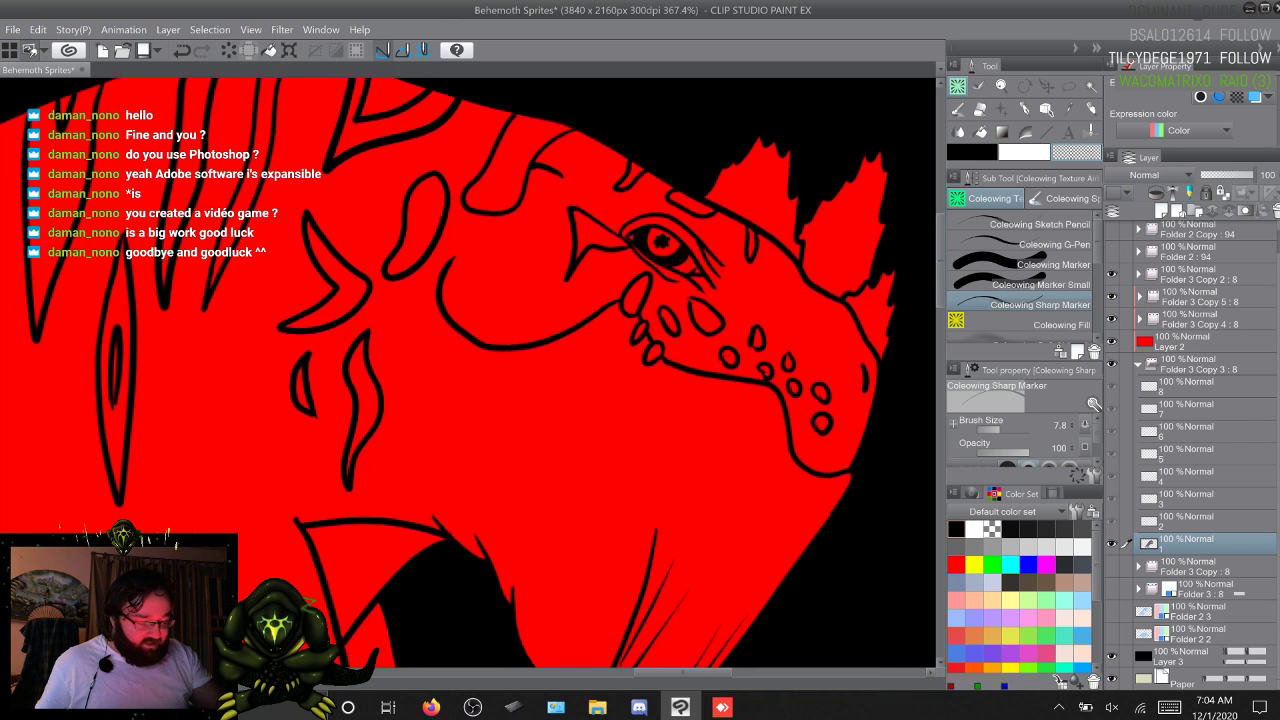
{"action": "scroll", "coordinate": [884, 252], "scroll_direction": "down", "scroll_amount": 3}
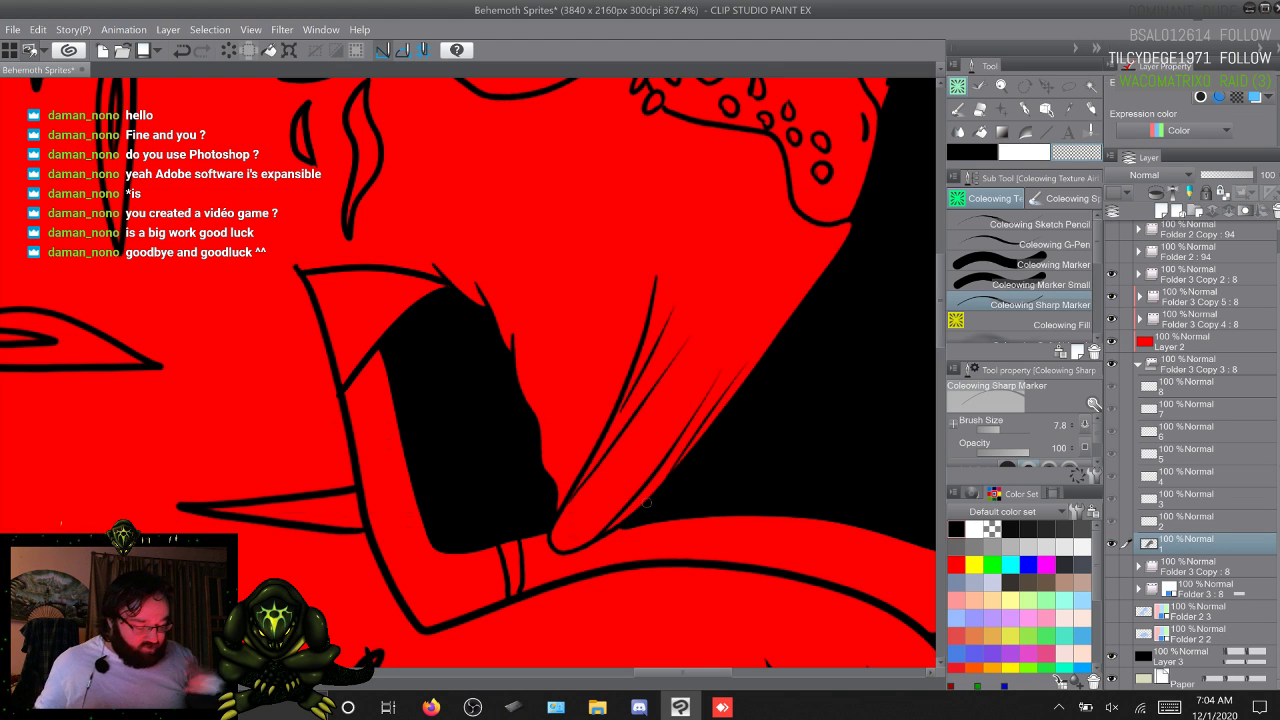
{"action": "scroll", "coordinate": [468, 373], "scroll_direction": "down", "scroll_amount": 6}
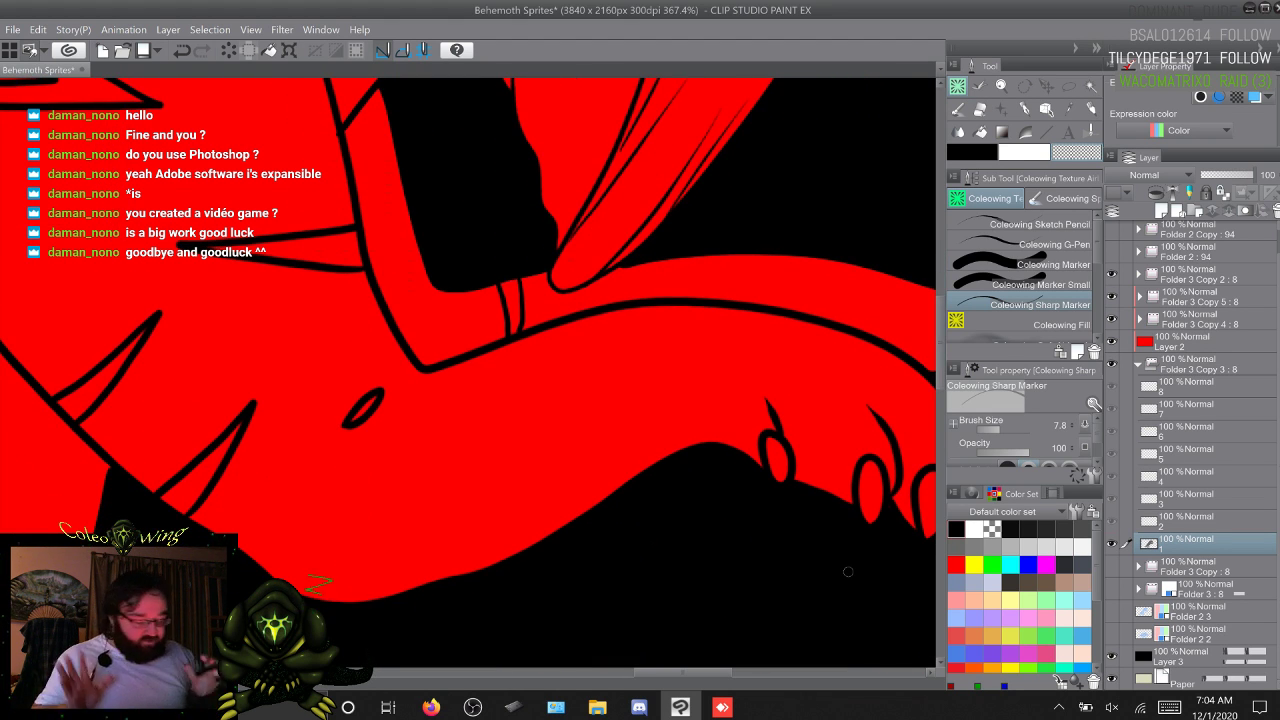
{"action": "left_click_drag", "start_coordinate": [672, 673], "coordinate": [690, 673]}
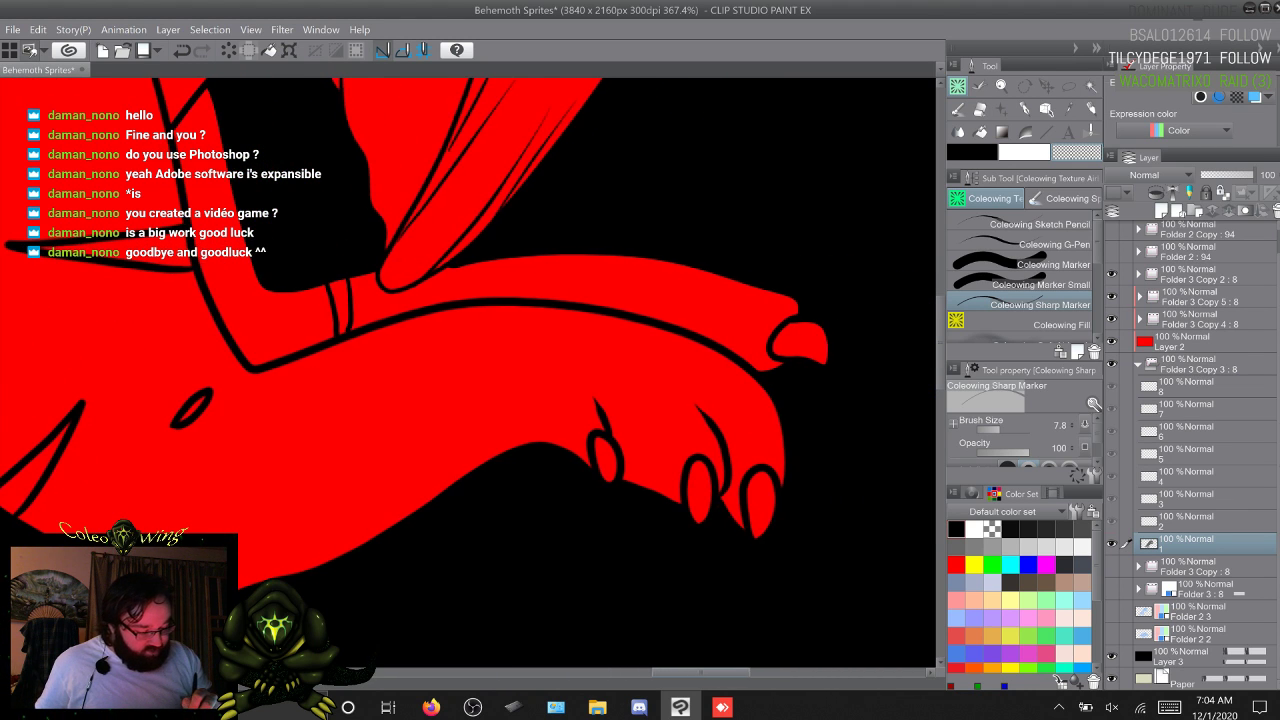
{"action": "scroll", "coordinate": [703, 662], "scroll_direction": "right", "scroll_amount": 1}
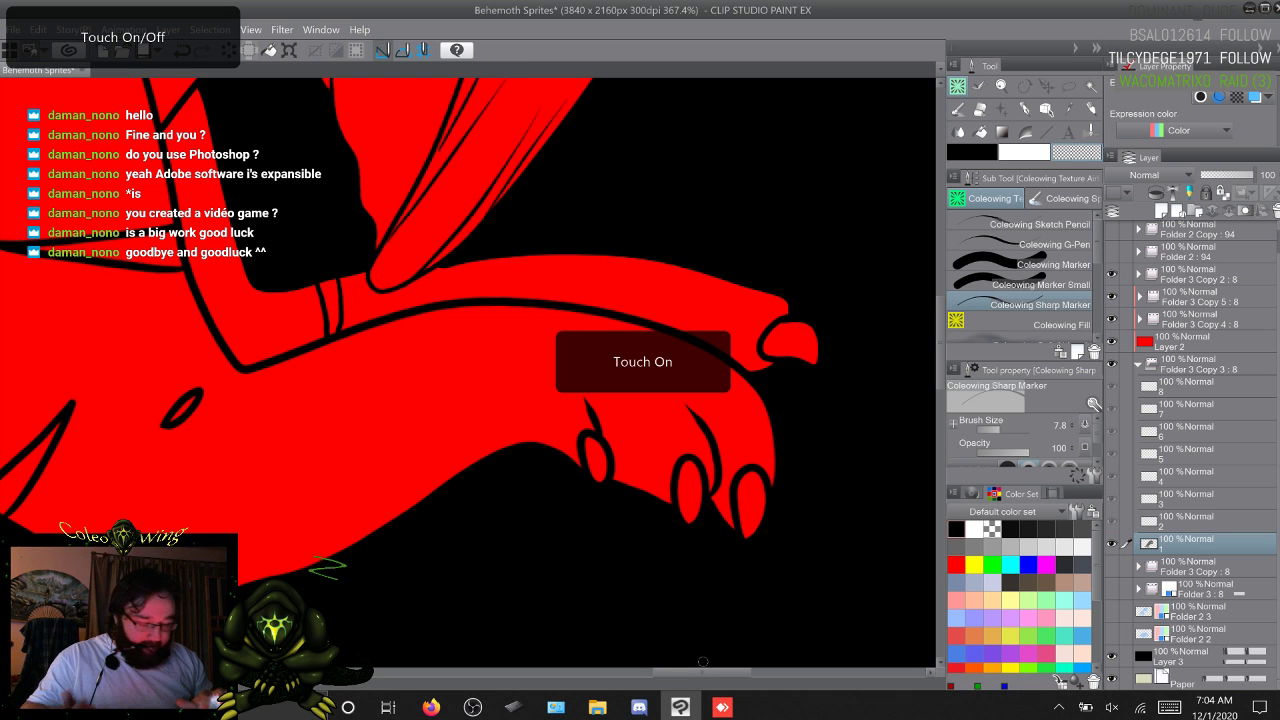
{"action": "scroll", "coordinate": [588, 595], "scroll_direction": "down", "scroll_amount": 5}
{"action": "scroll", "coordinate": [592, 606], "scroll_direction": "down", "scroll_amount": 2}
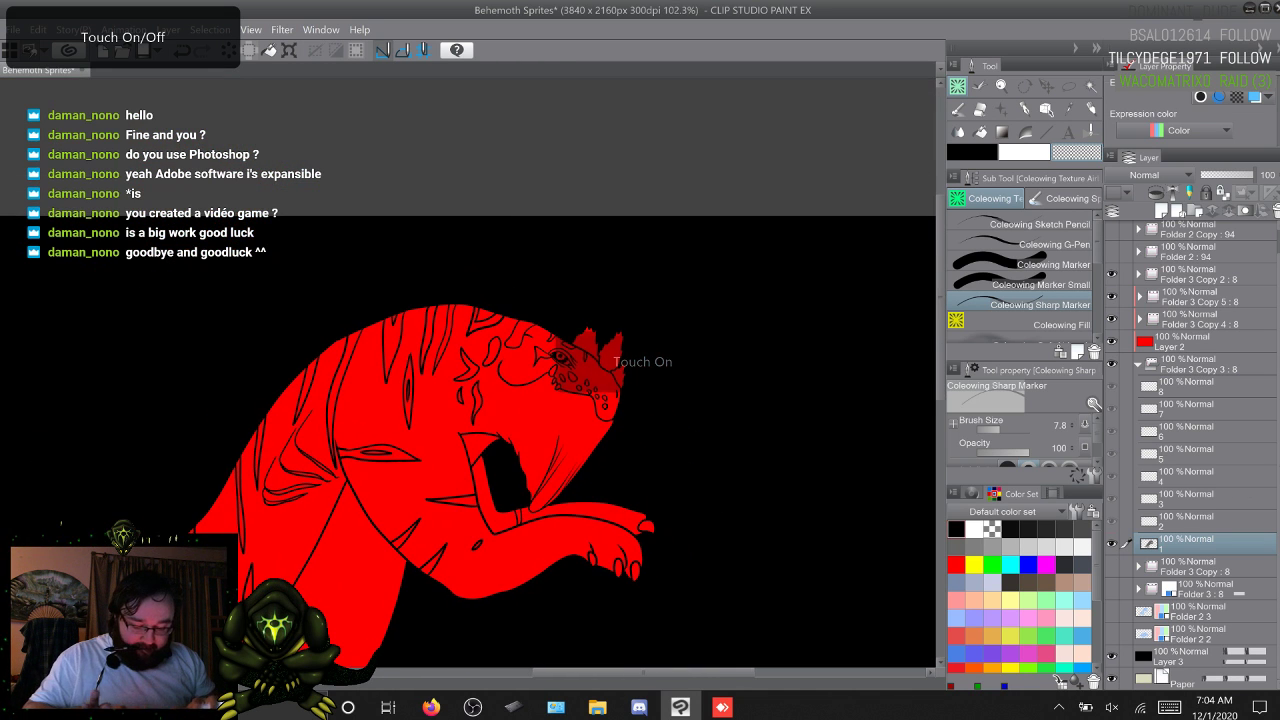
{"action": "left_click_drag", "start_coordinate": [592, 606], "coordinate": [703, 421]}
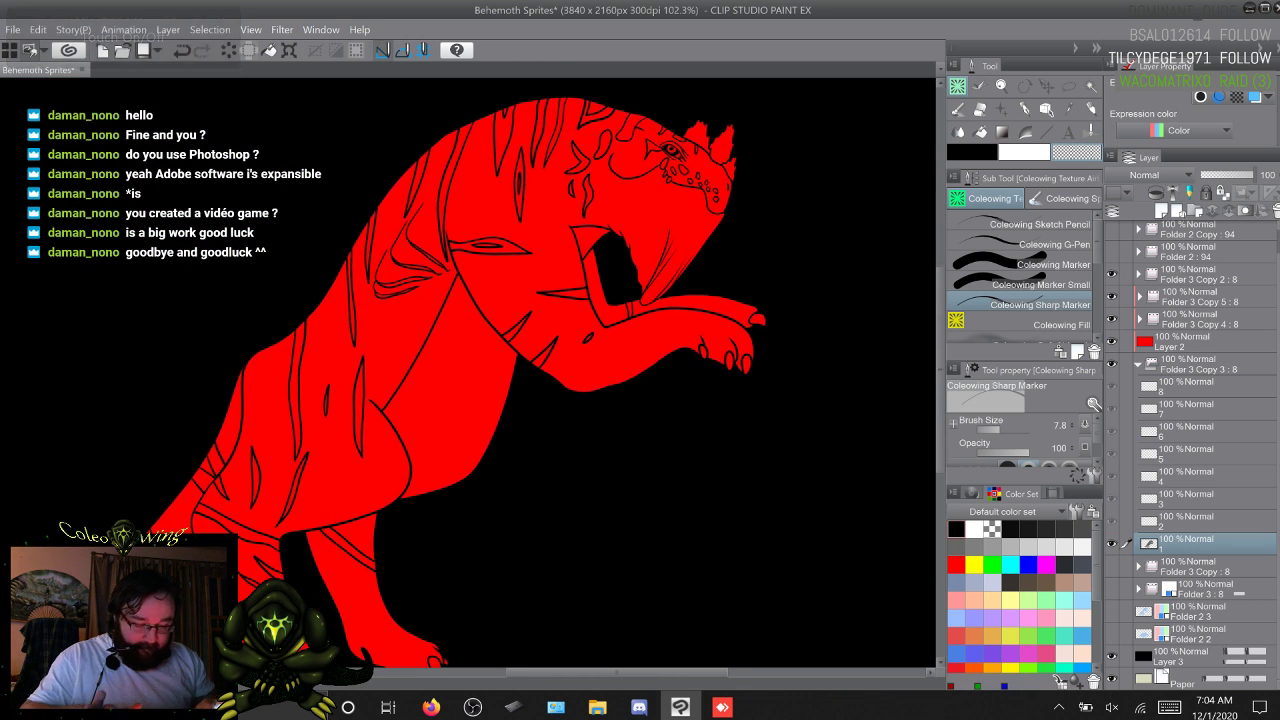
{"action": "scroll", "coordinate": [455, 370], "scroll_direction": "down", "scroll_amount": 2}
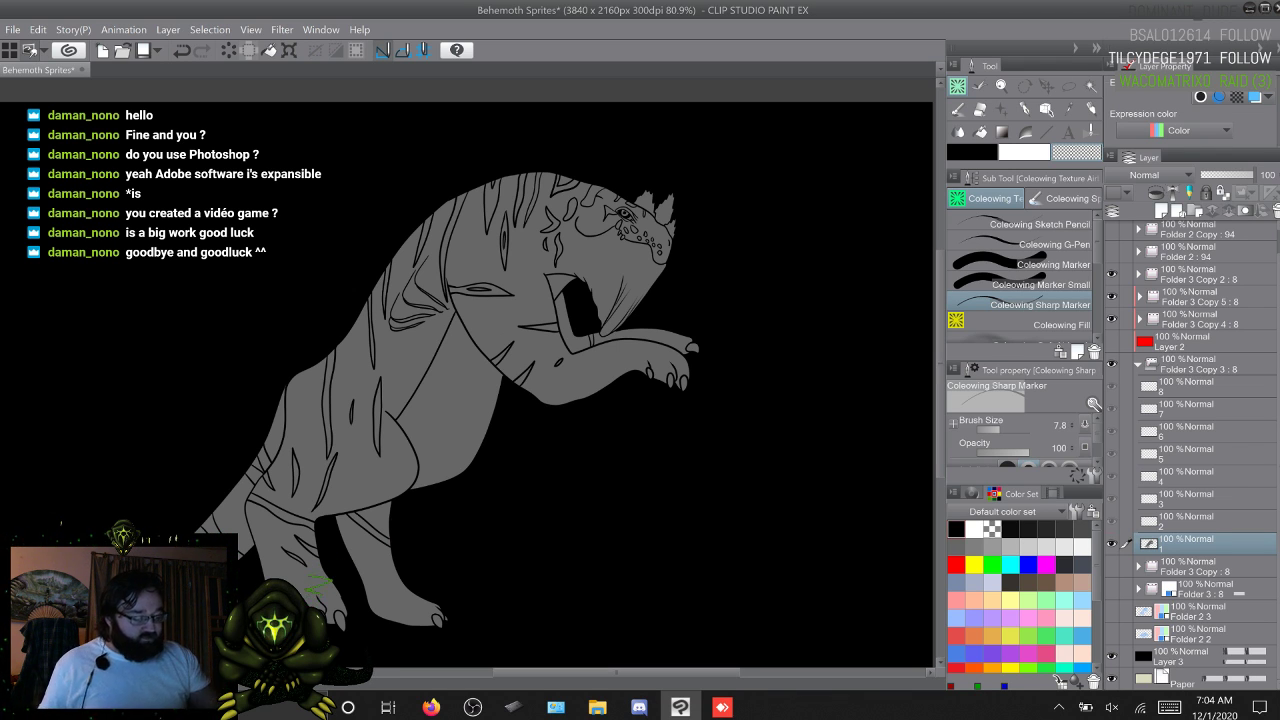
{"action": "left_click", "coordinate": [1111, 342]}
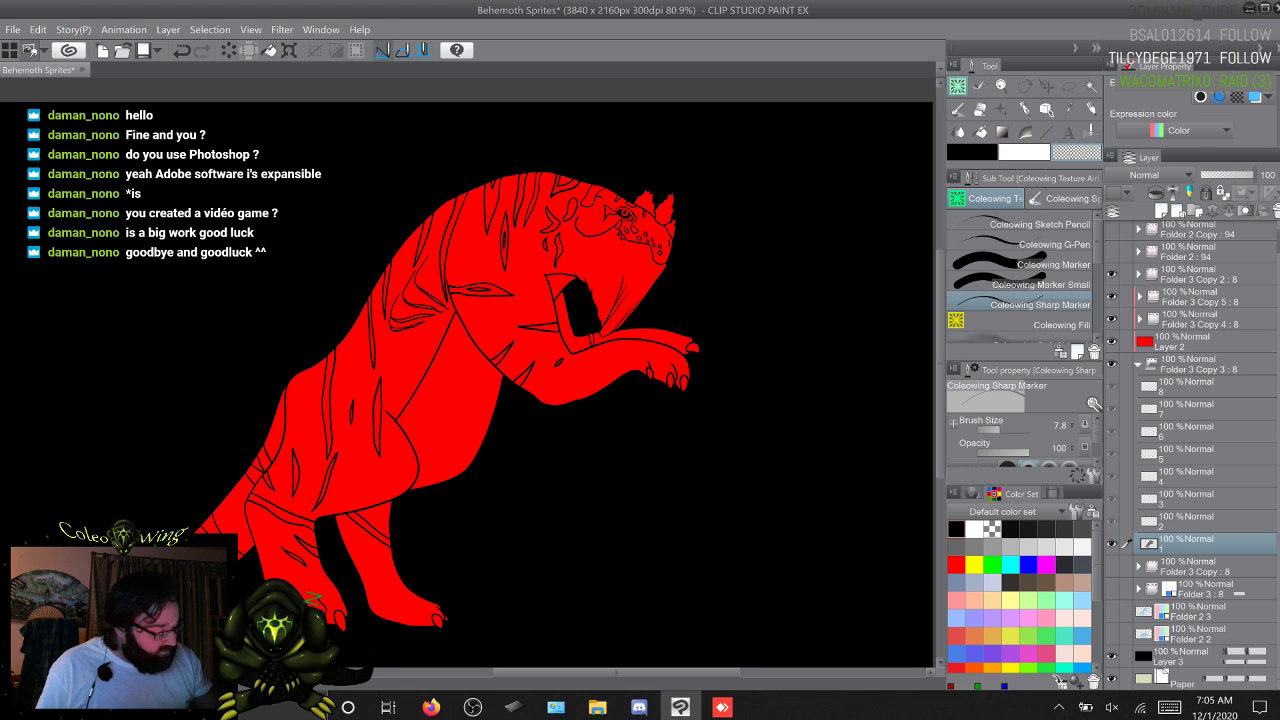
Step: Hide the black backdrop layer and pick the dark gray (RGB 102, 102, 102) as the color, with the Auto select tool active
{"action": "left_click", "coordinate": [1188, 521]}
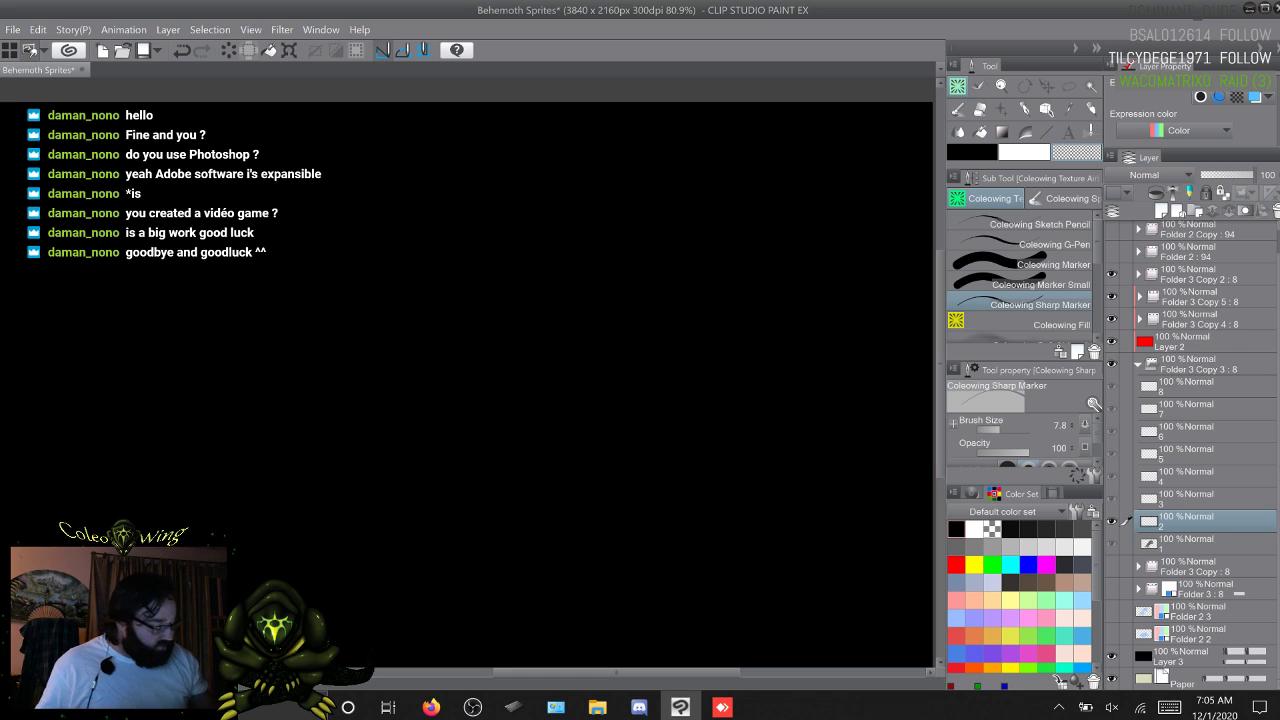
{"action": "left_click", "coordinate": [1188, 543]}
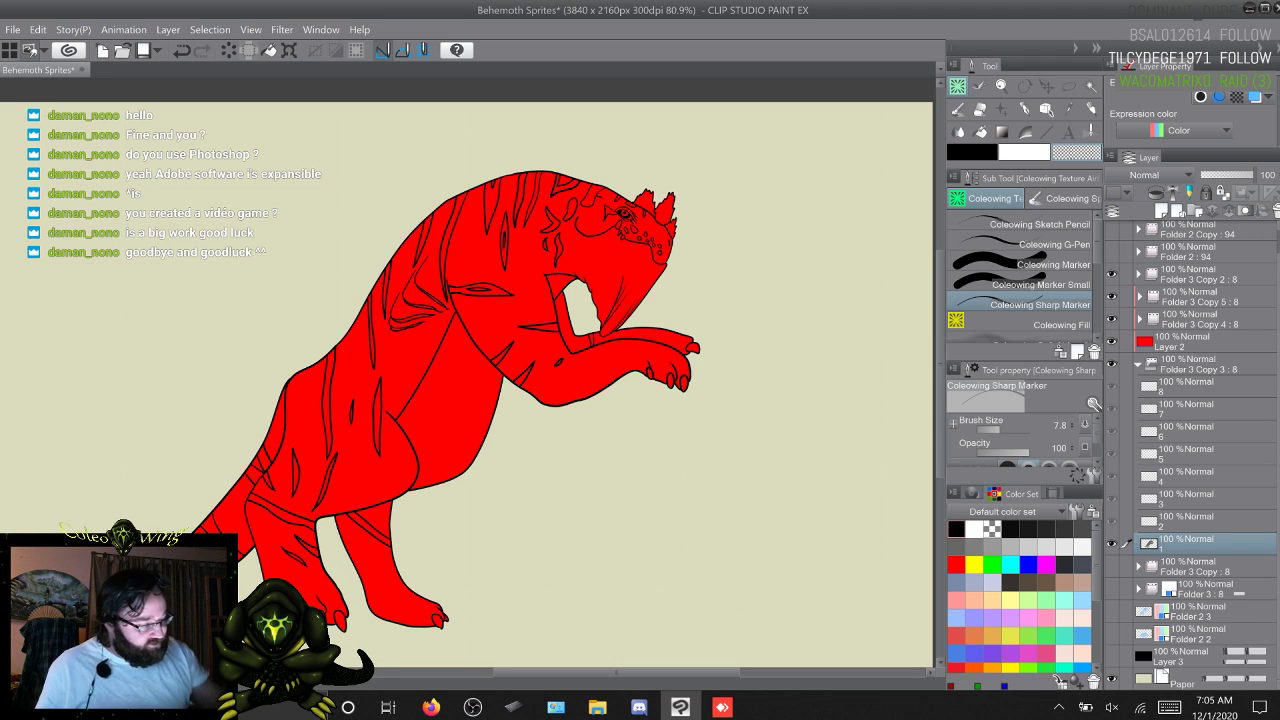
{"action": "key", "text": "w"}
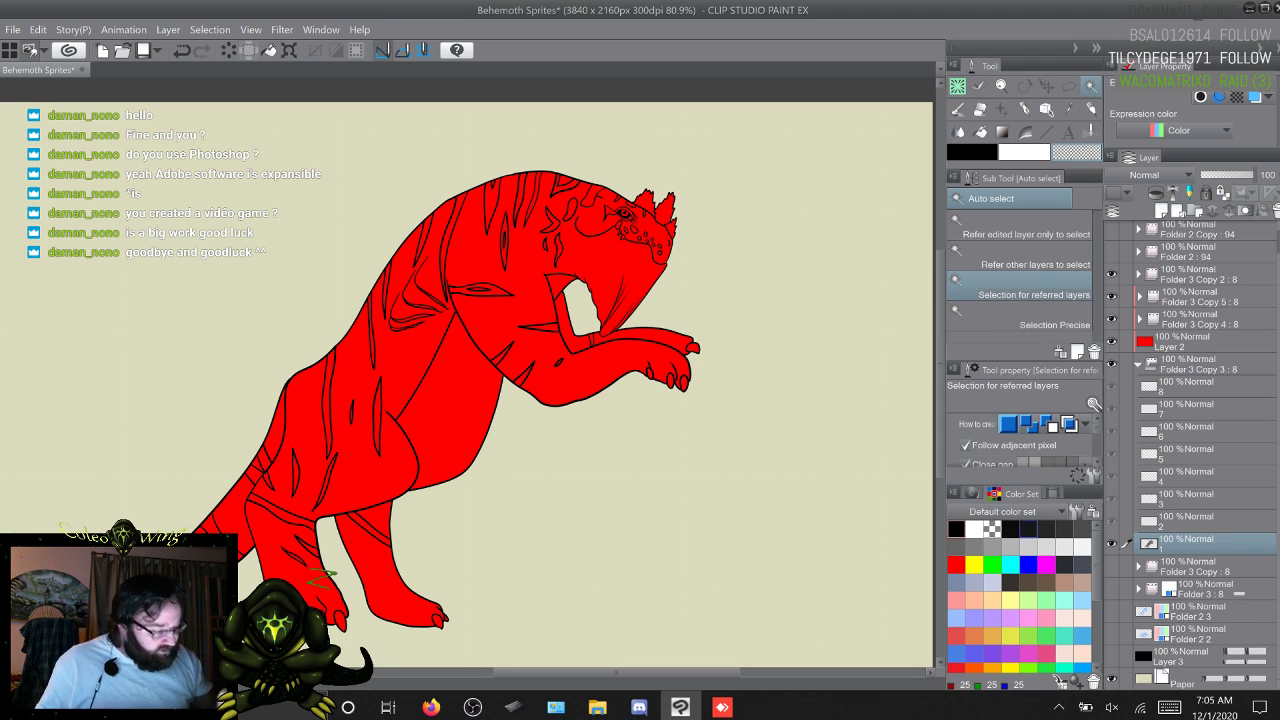
{"action": "left_click", "coordinate": [957, 547]}
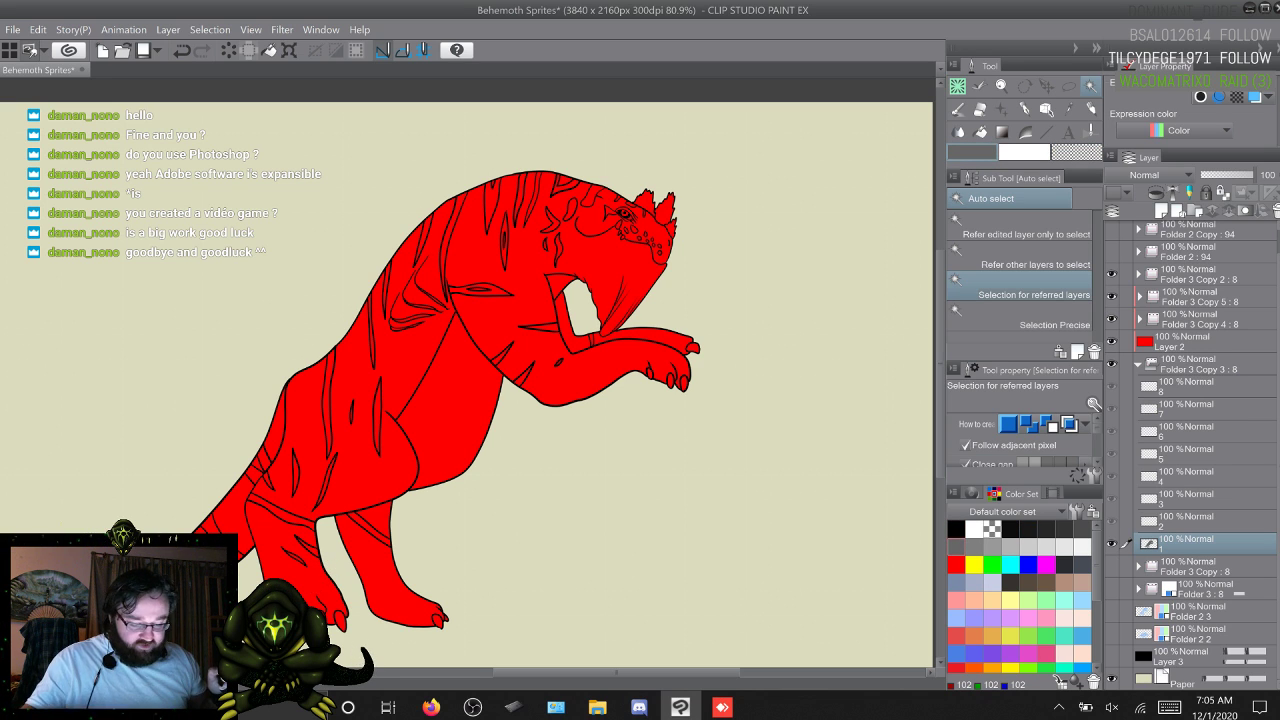
{"action": "key", "text": "ctrl+z"}
{"action": "left_click", "coordinate": [590, 510]}
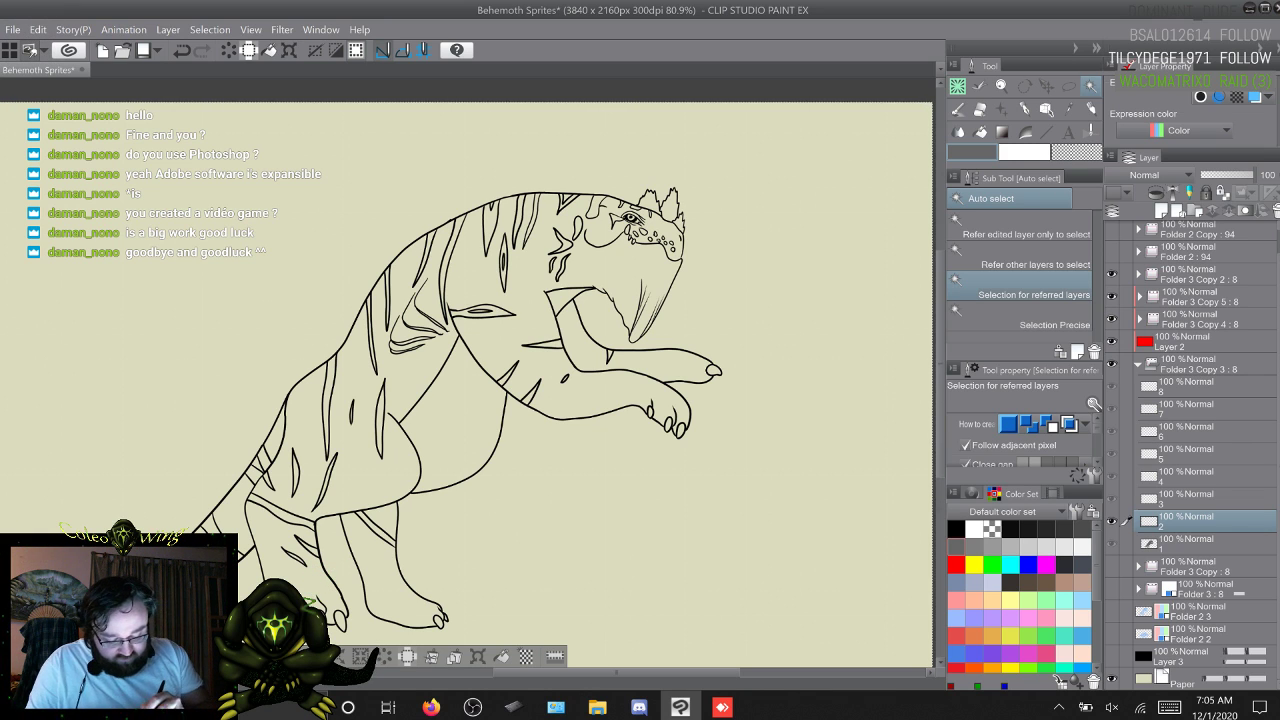
{"action": "key", "text": "ctrl+d"}
Step: Set the line-art folder Folder 3 Copy 2 as the reference layer and make layer 2 the active layer
{"action": "left_click", "coordinate": [1198, 274]}
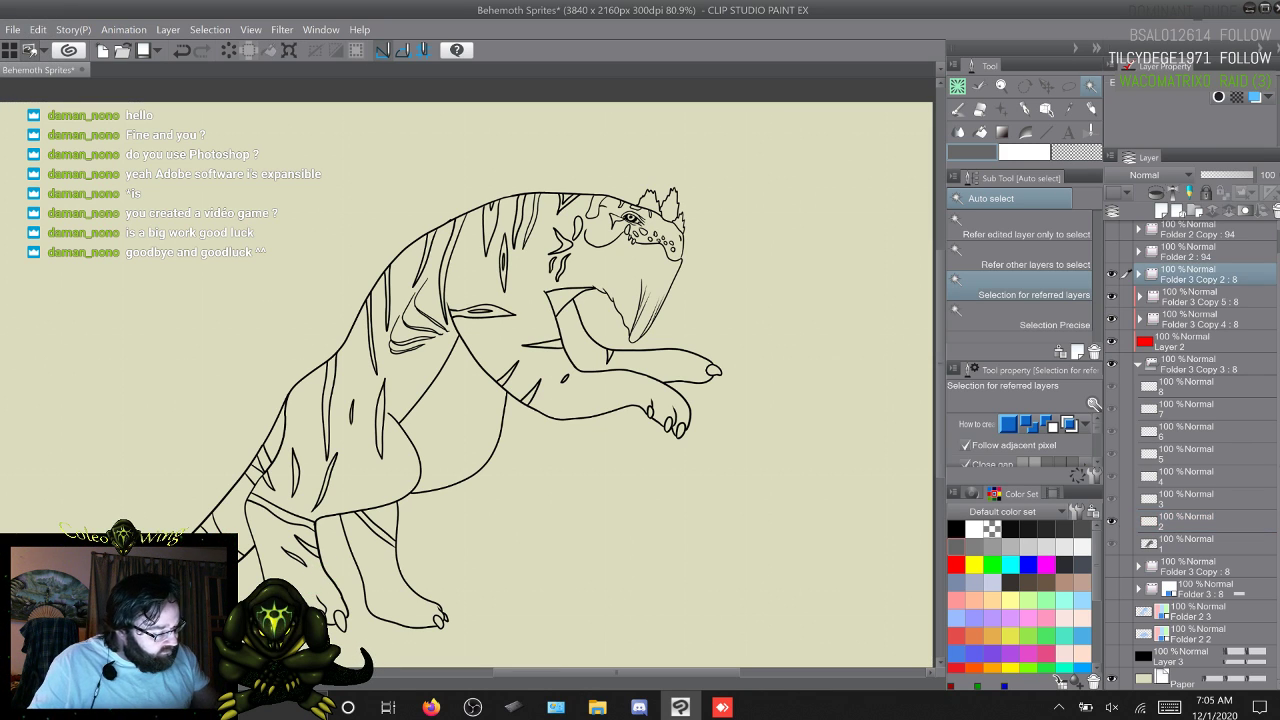
{"action": "left_click", "coordinate": [1190, 520]}
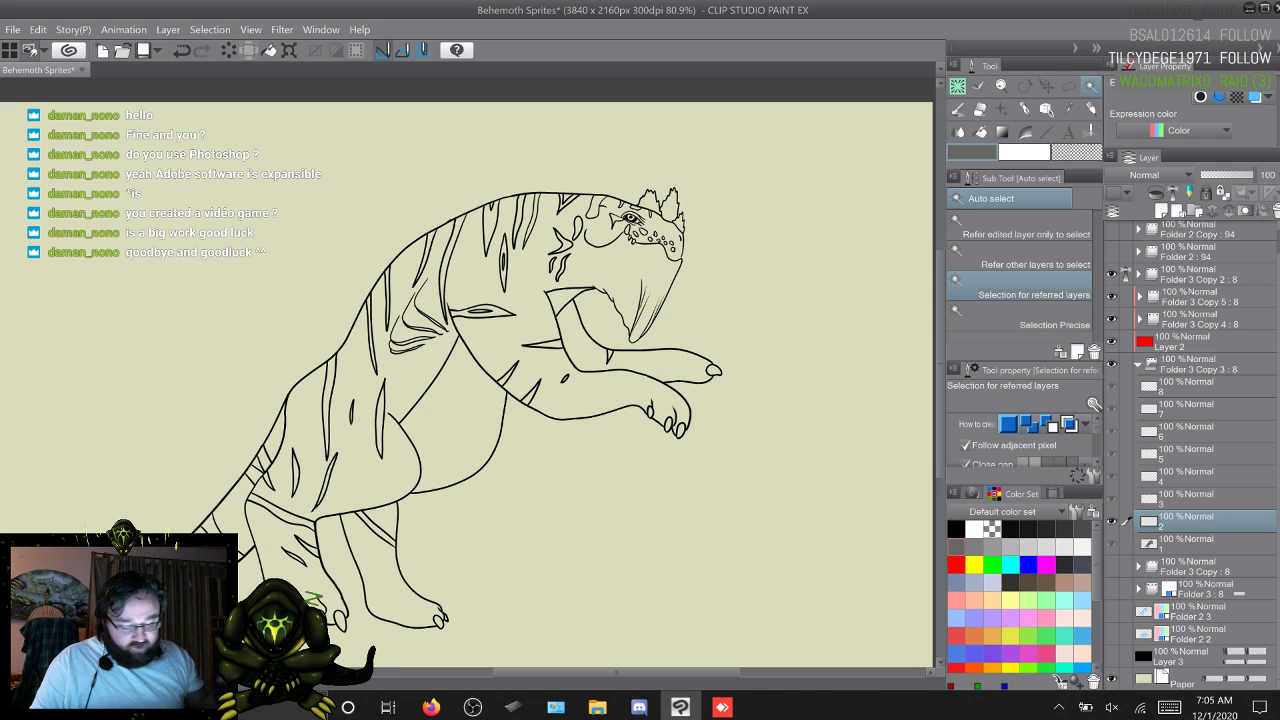
{"action": "left_click_drag", "start_coordinate": [310, 580], "coordinate": [336, 568]}
{"action": "key", "text": "ctrl+z"}
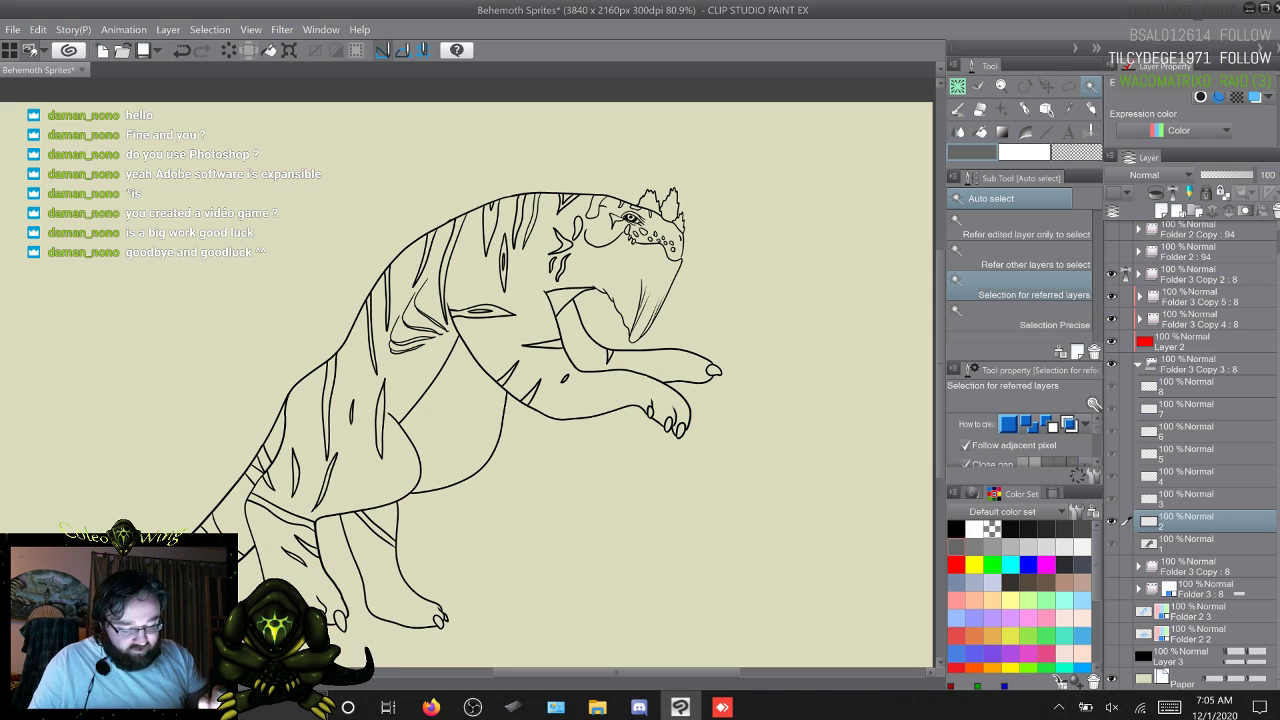
Step: On layer 2, select the area outside the Behemoth, expand it by 1 px, invert it, fill the silhouette with gray and deselect
{"action": "left_click", "coordinate": [520, 560]}
{"action": "left_click", "coordinate": [340, 657]}
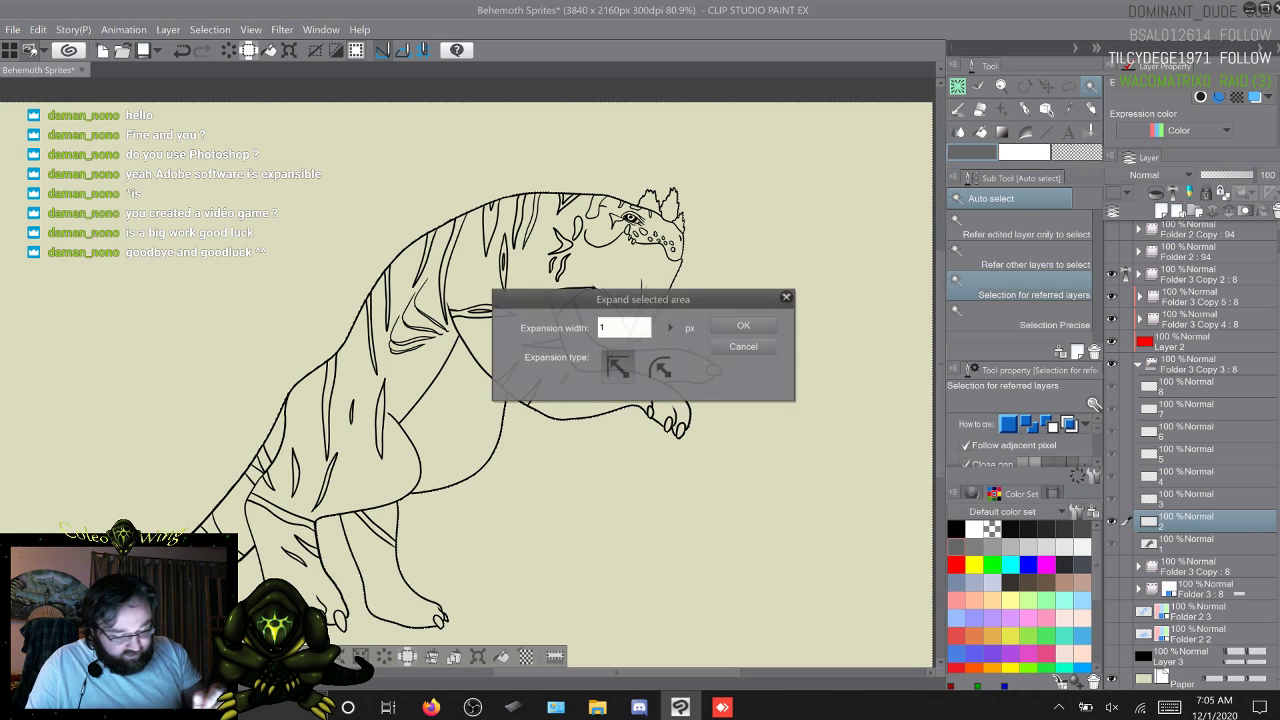
{"action": "key", "text": "Return"}
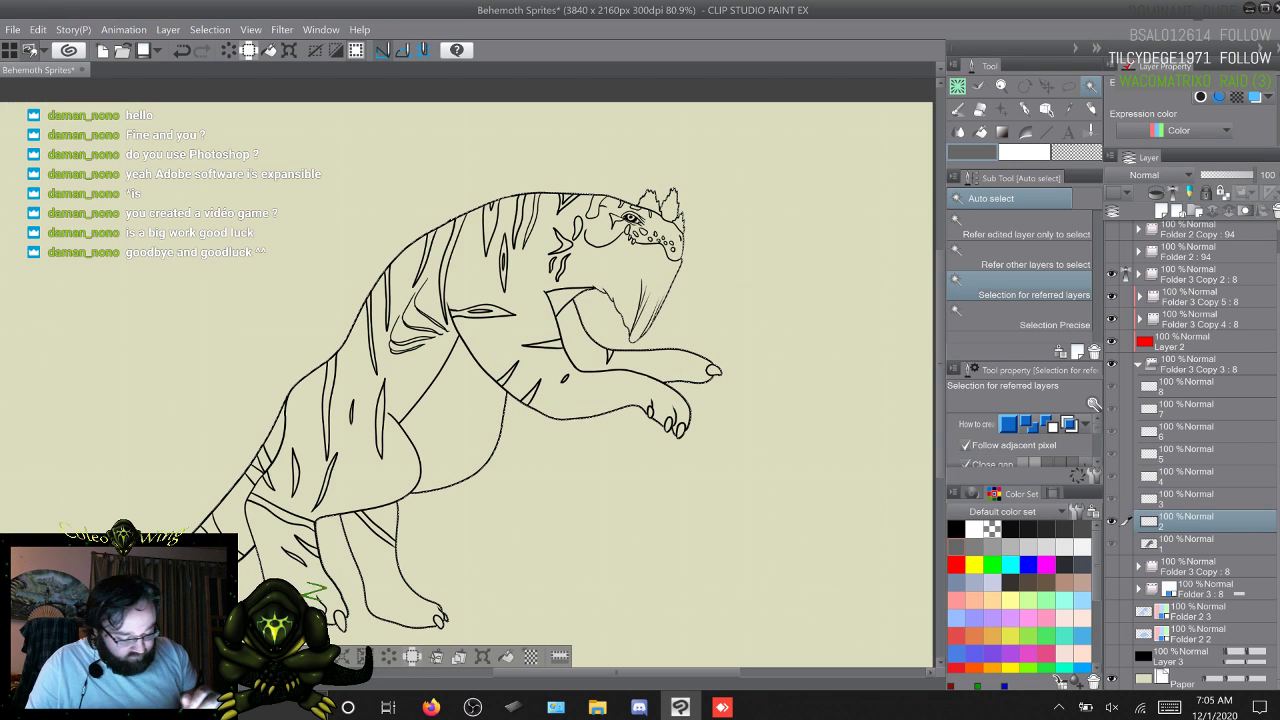
{"action": "key", "text": "alt+Delete"}
{"action": "key", "text": "ctrl+d"}
Step: Fill the Behemoth's silhouette with gray on layer 3, using the inverted outside selection expanded by 1 px, and deselect
{"action": "key", "text": "w"}
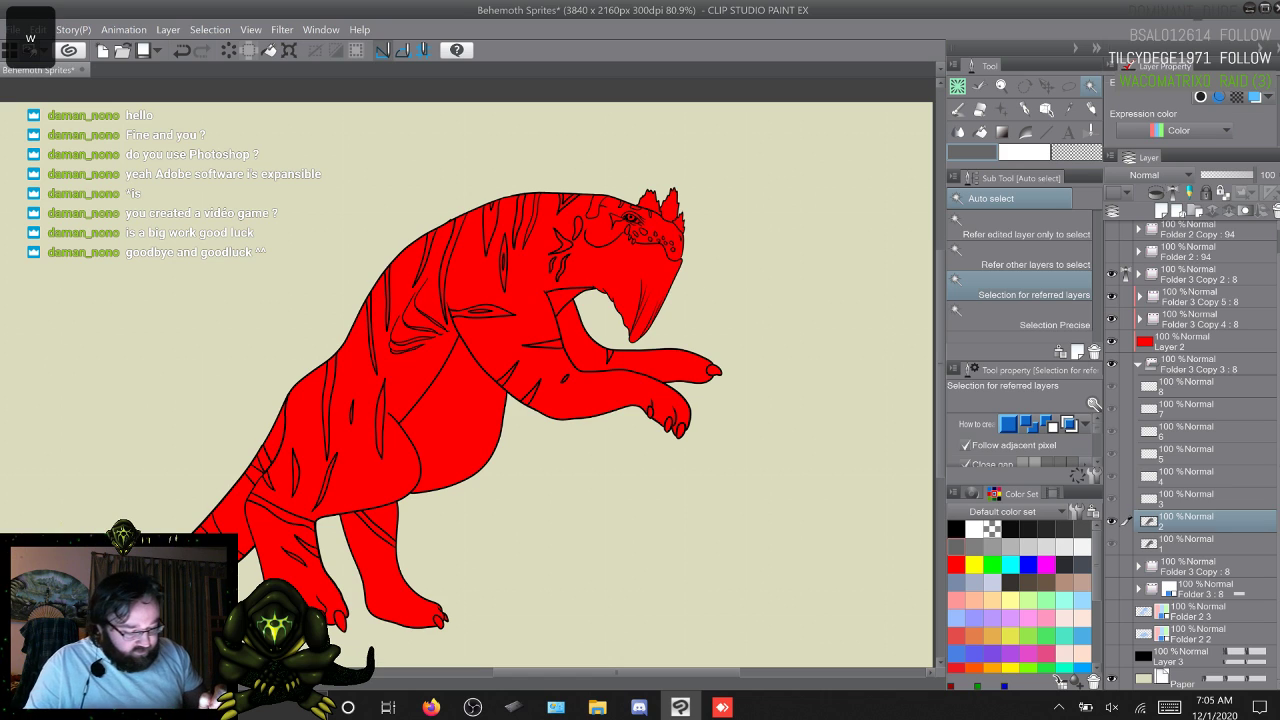
{"action": "left_click", "coordinate": [520, 560]}
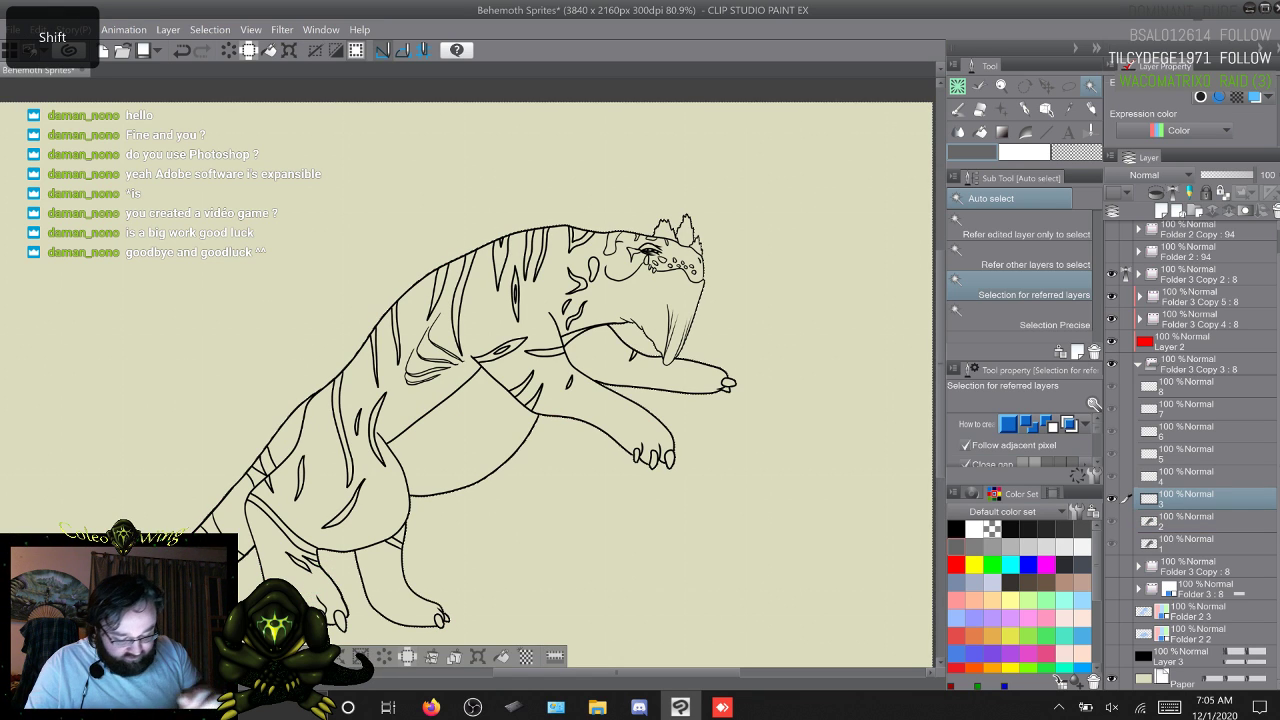
{"action": "key", "text": "shift+o"}
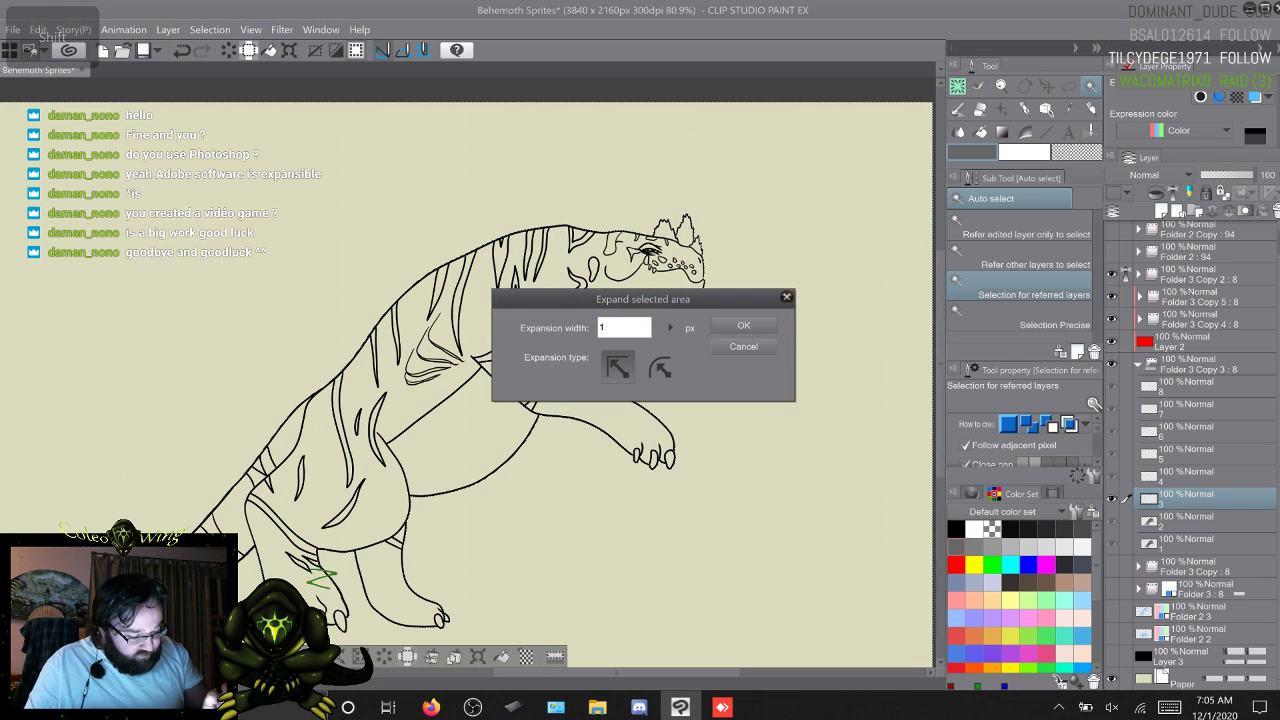
{"action": "key", "text": "Return"}
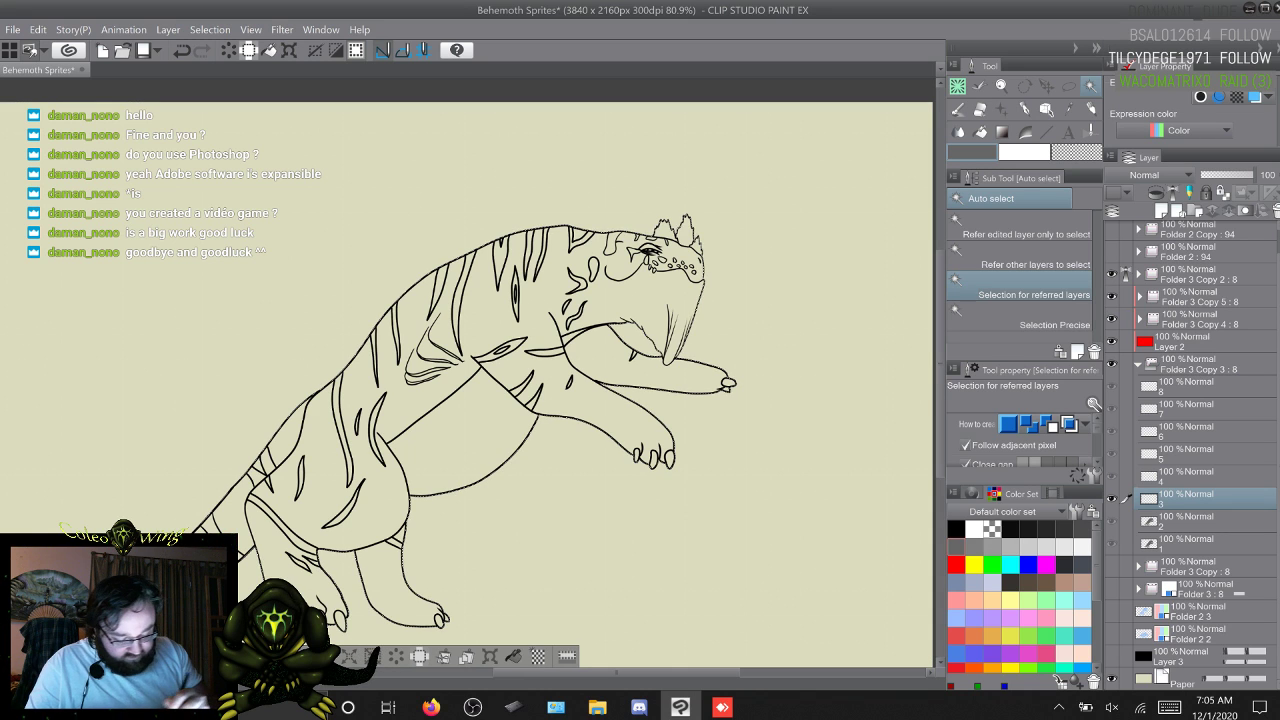
{"action": "key", "text": "alt+Delete"}
{"action": "key", "text": "ctrl+d"}
Step: On layer 4, auto-select around the Behemoth, expand the selection by 1 px, invert it, fill it with gray and deselect
{"action": "key", "text": "w"}
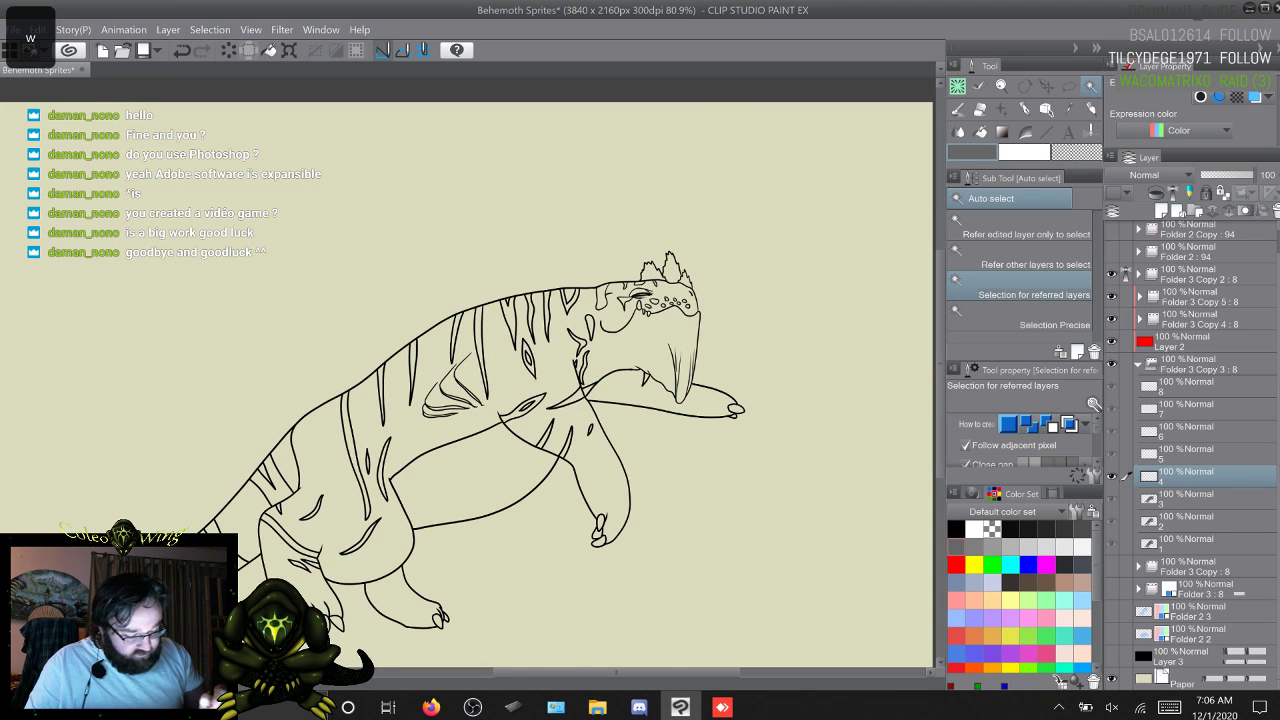
{"action": "left_click", "coordinate": [770, 290]}
{"action": "key", "text": "shift+o"}
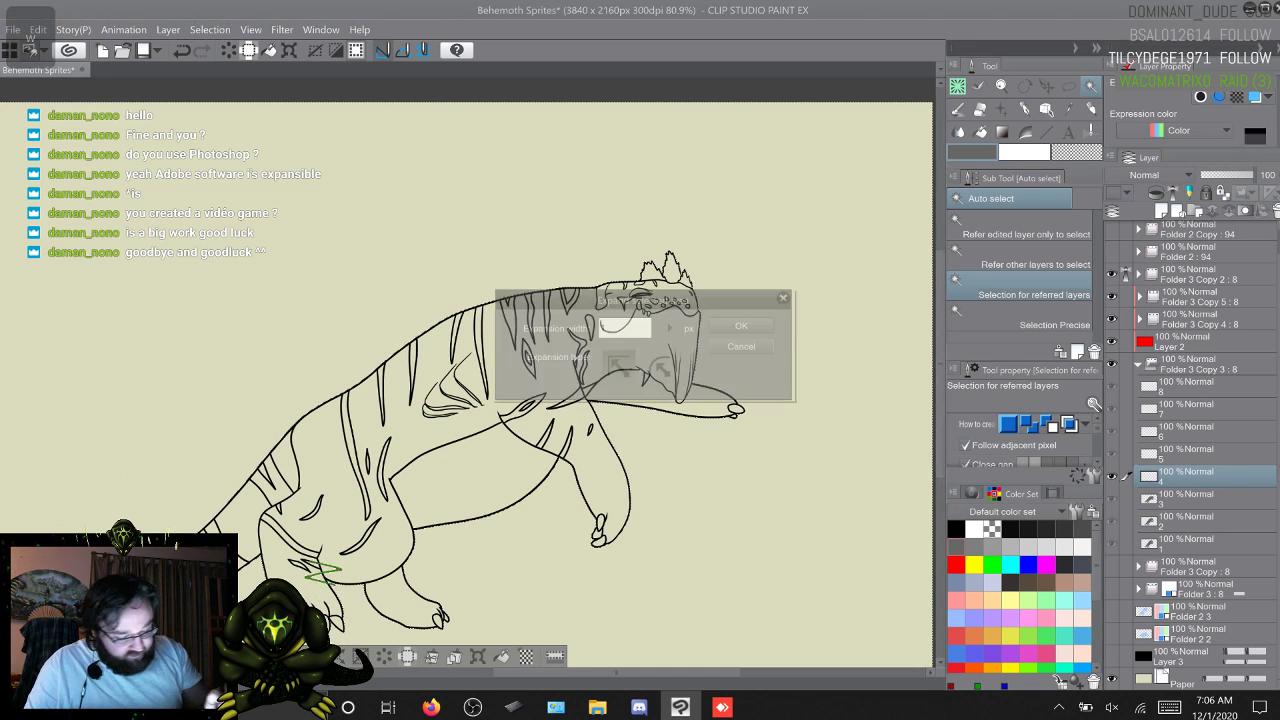
{"action": "key", "text": "Return"}
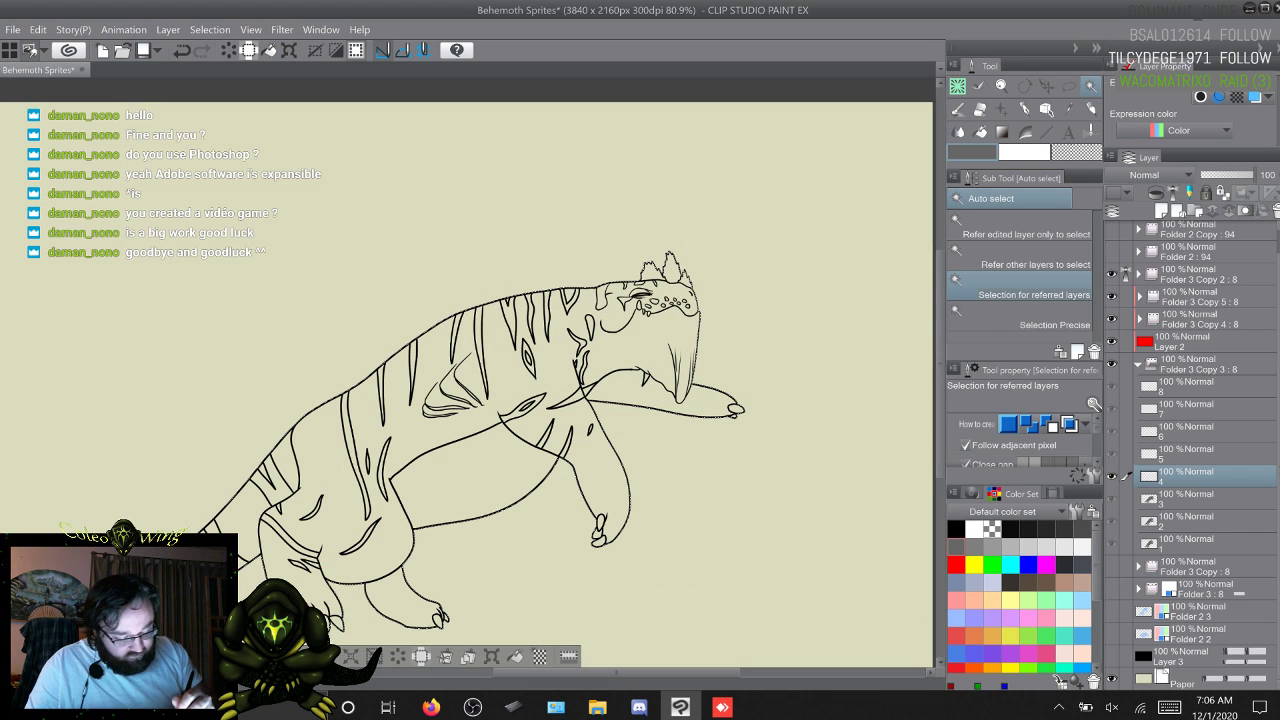
{"action": "key", "text": "alt+Delete"}
{"action": "key", "text": "ctrl+d"}
Step: Give layer 5 its gray silhouette fill by selecting the background, expanding it by 1 px, inverting, filling and deselecting
{"action": "key", "text": "w"}
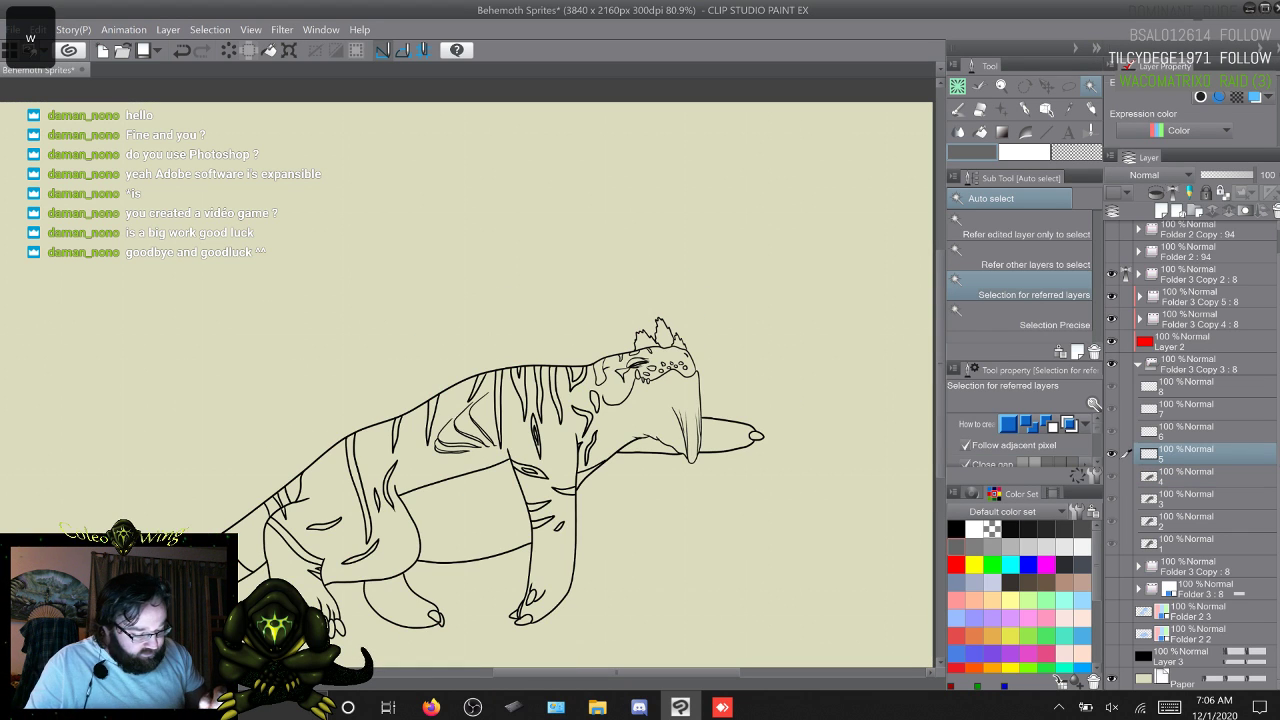
{"action": "left_click", "coordinate": [295, 425]}
{"action": "left_click", "coordinate": [338, 656]}
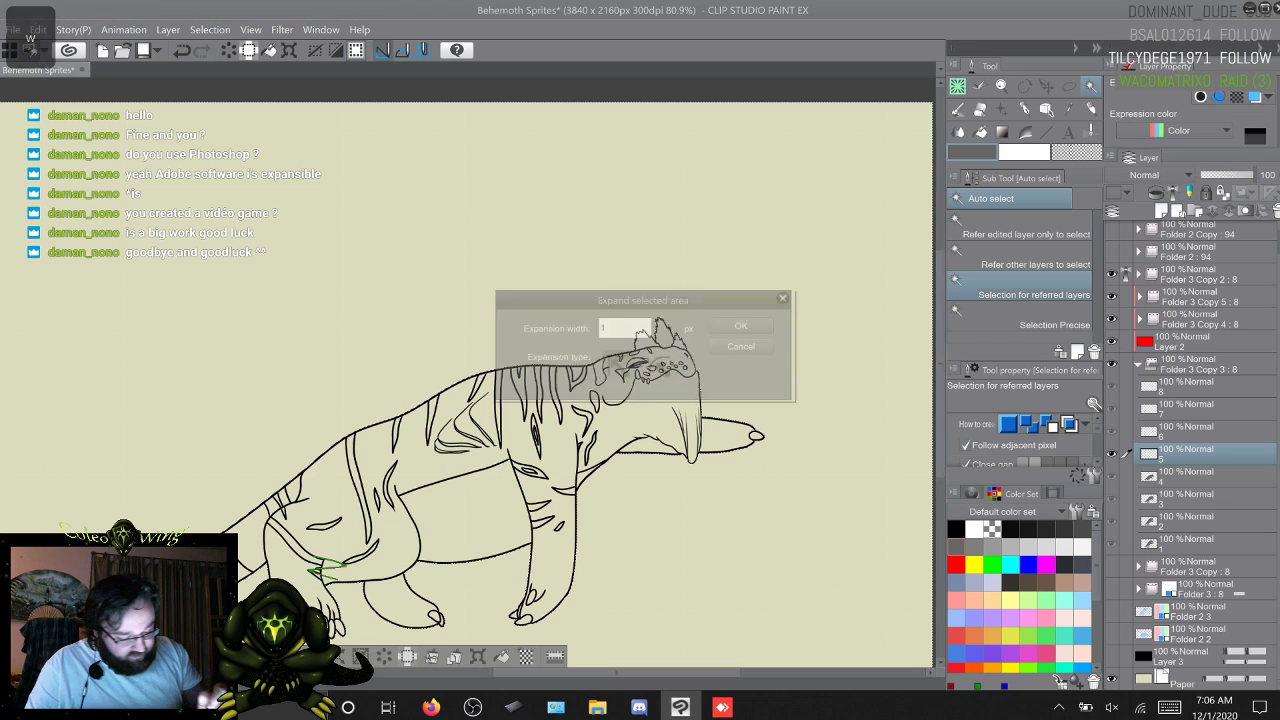
{"action": "left_click", "coordinate": [738, 326]}
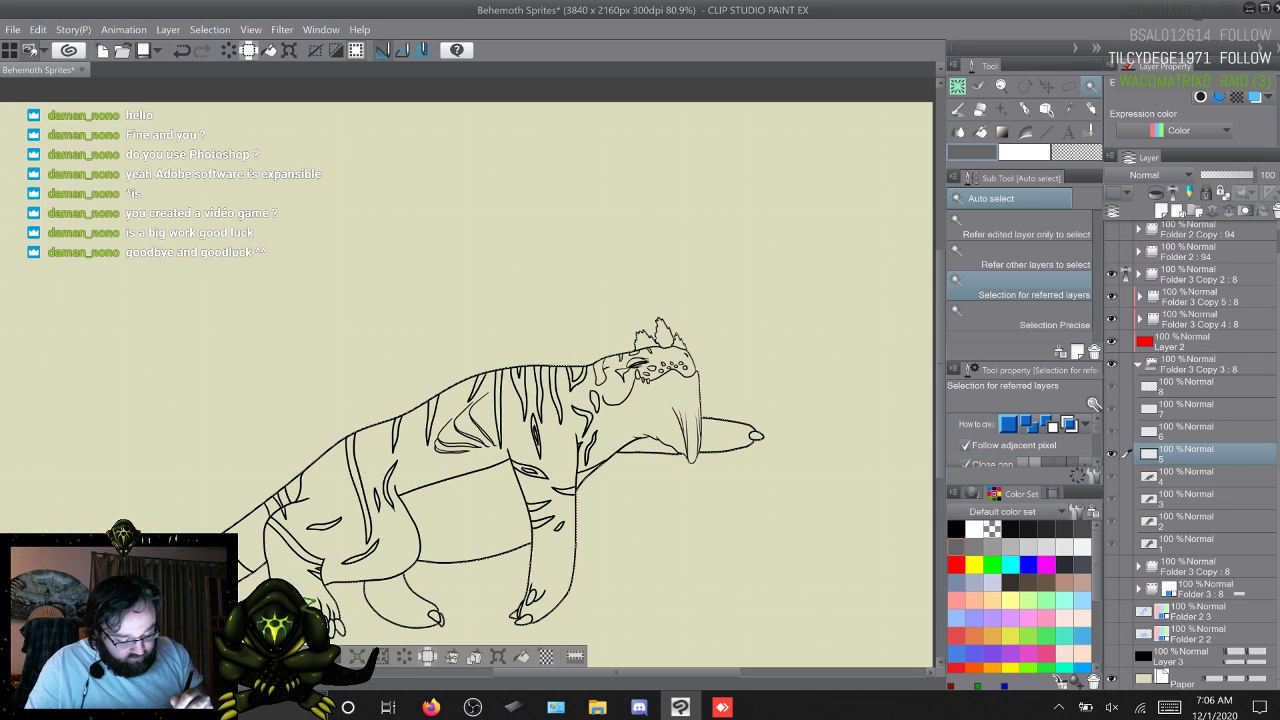
{"action": "key", "text": "alt+BackSpace"}
{"action": "key", "text": "ctrl+d"}
Step: Select the background around the Behemoth on layer 6, expand it by 1 px, invert it, fill the silhouette with gray and deselect
{"action": "key", "text": "w"}
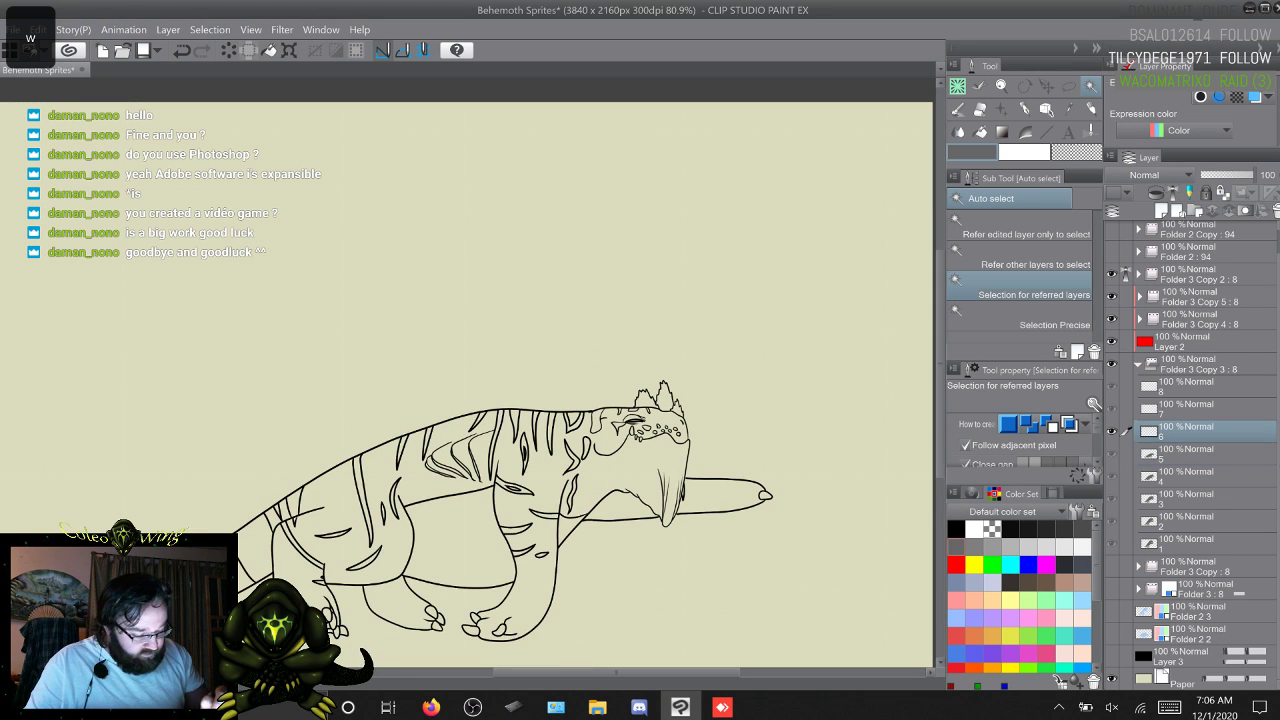
{"action": "left_click", "coordinate": [500, 340]}
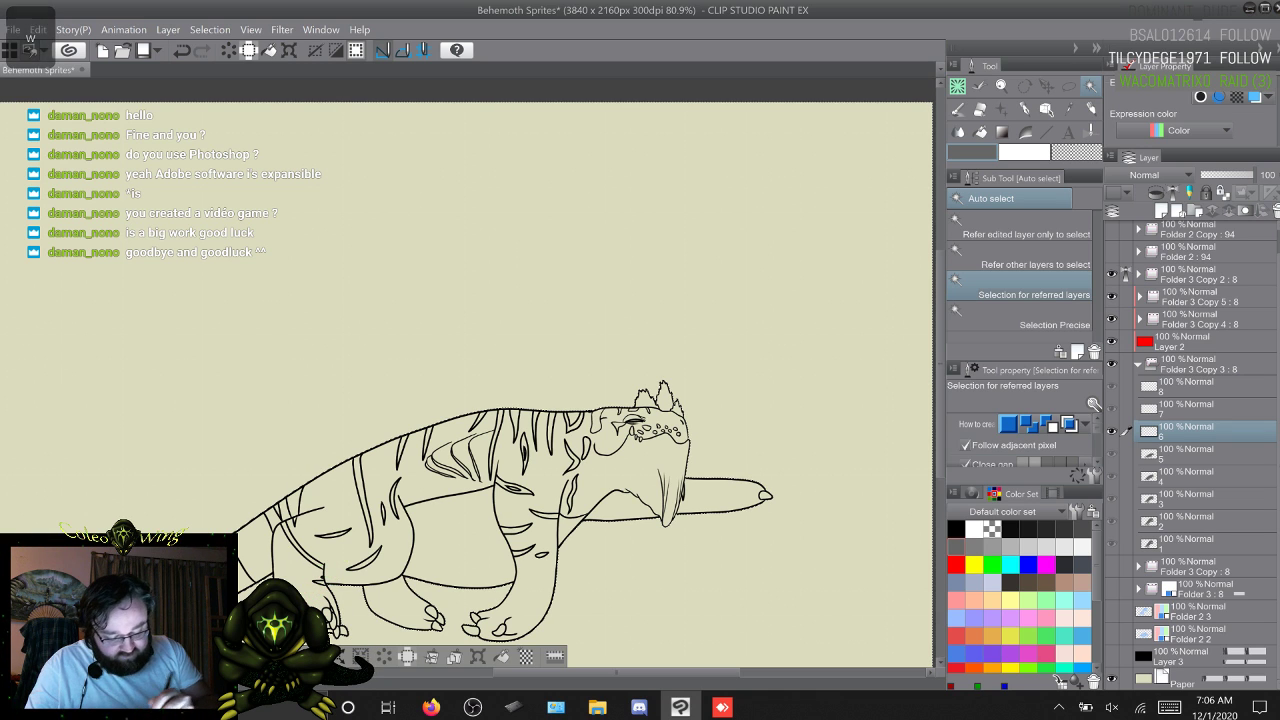
{"action": "left_click", "coordinate": [339, 657]}
{"action": "key", "text": "Return"}
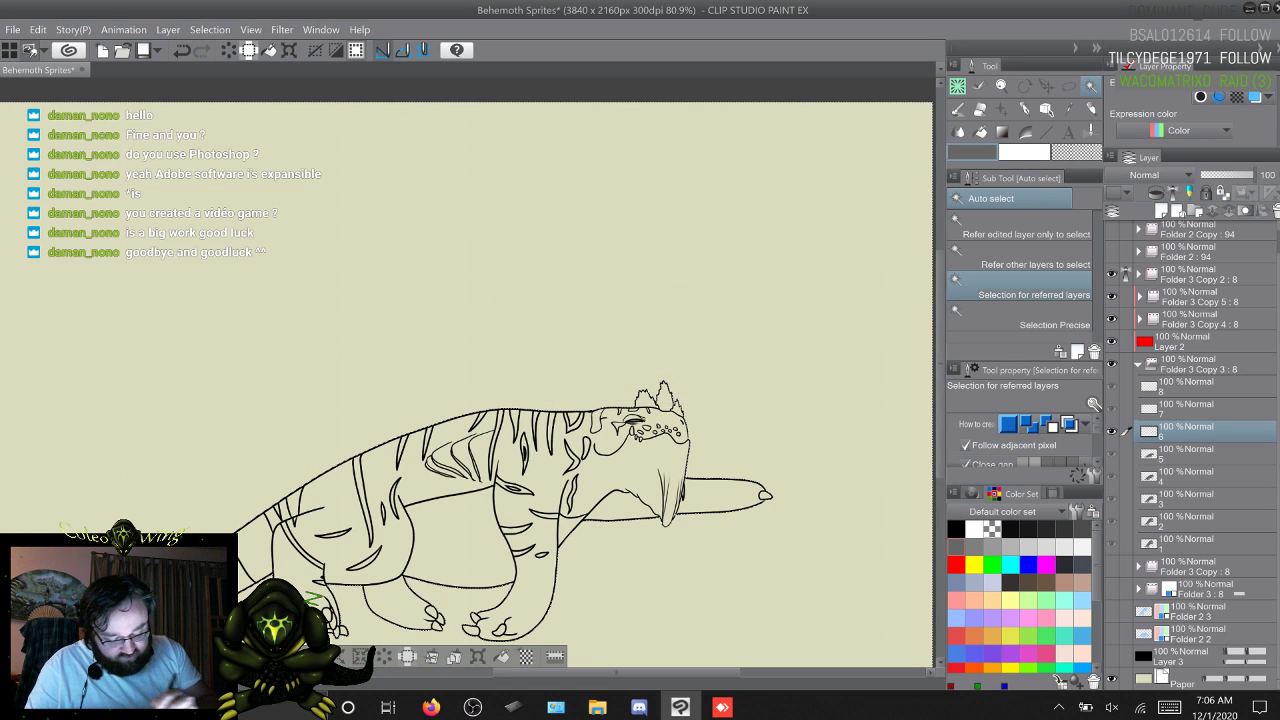
{"action": "left_click", "coordinate": [315, 657]}
{"action": "left_click", "coordinate": [523, 657]}
{"action": "left_click", "coordinate": [288, 657]}
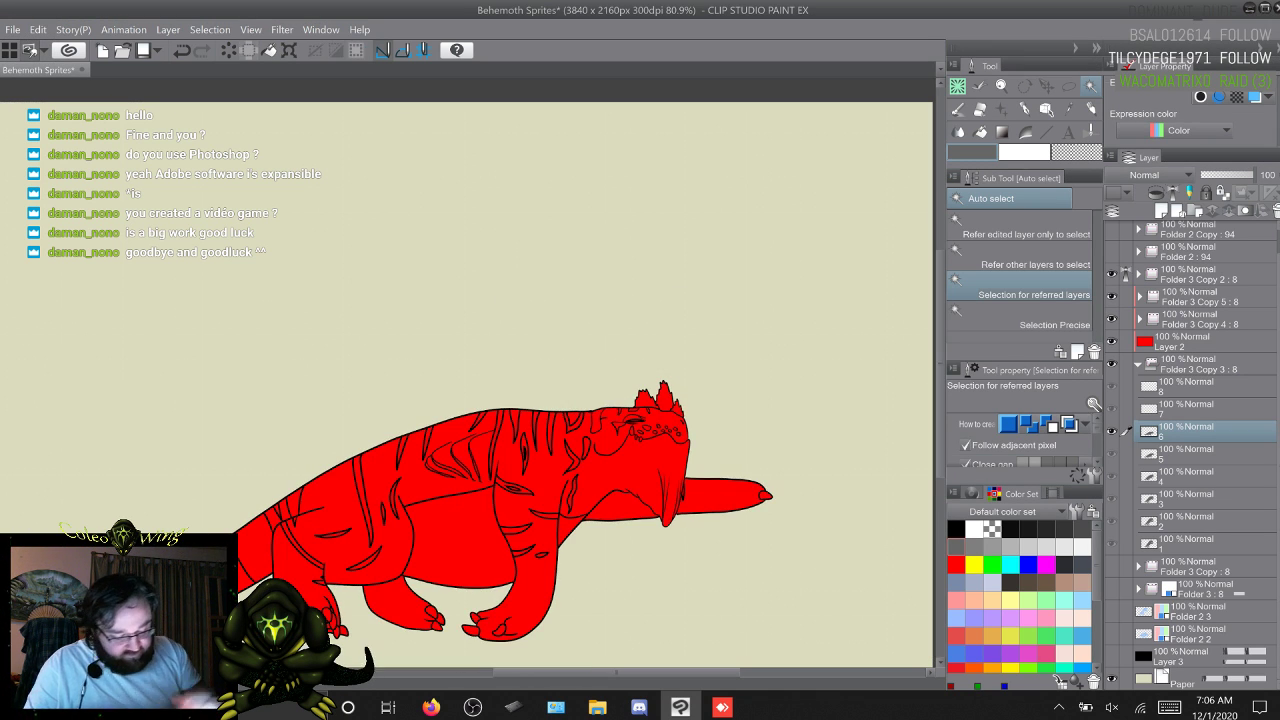
Step: On layer 7, auto-select the background around the Behemoth, expand it by 1 px, invert it, fill the silhouette with gray and deselect
{"action": "key", "text": "w"}
{"action": "left_click", "coordinate": [600, 360]}
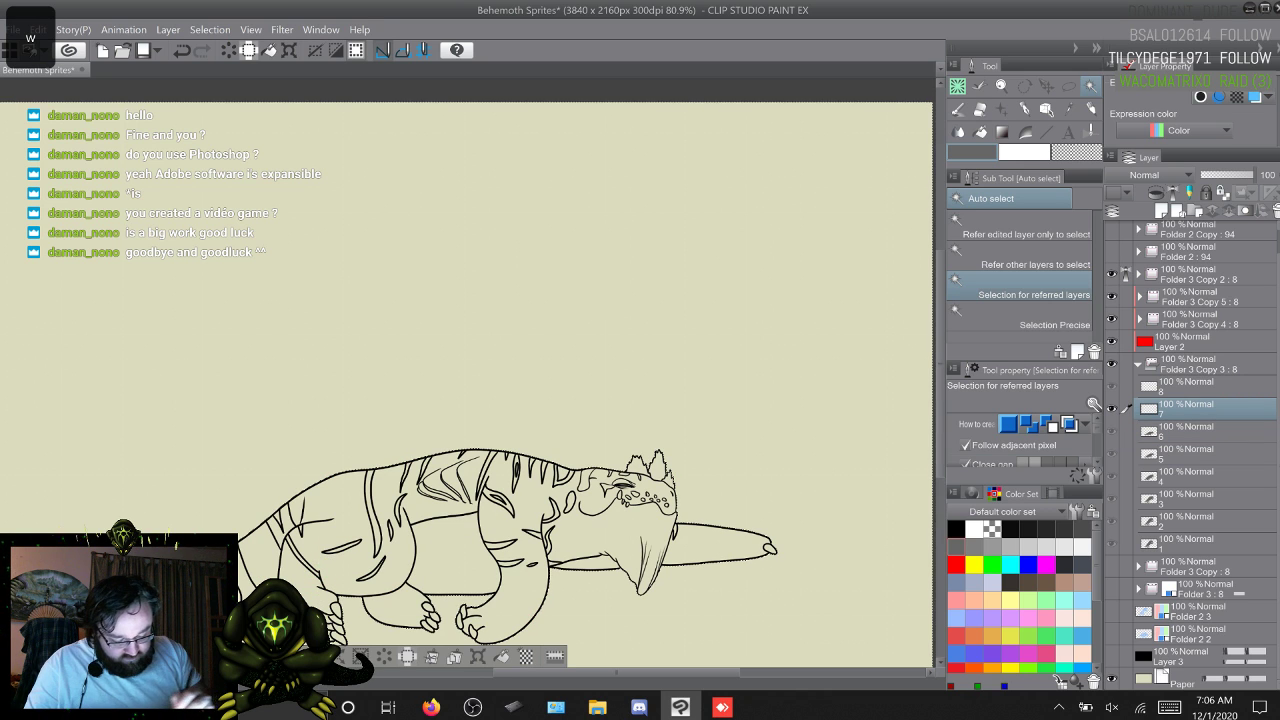
{"action": "left_click", "coordinate": [338, 657]}
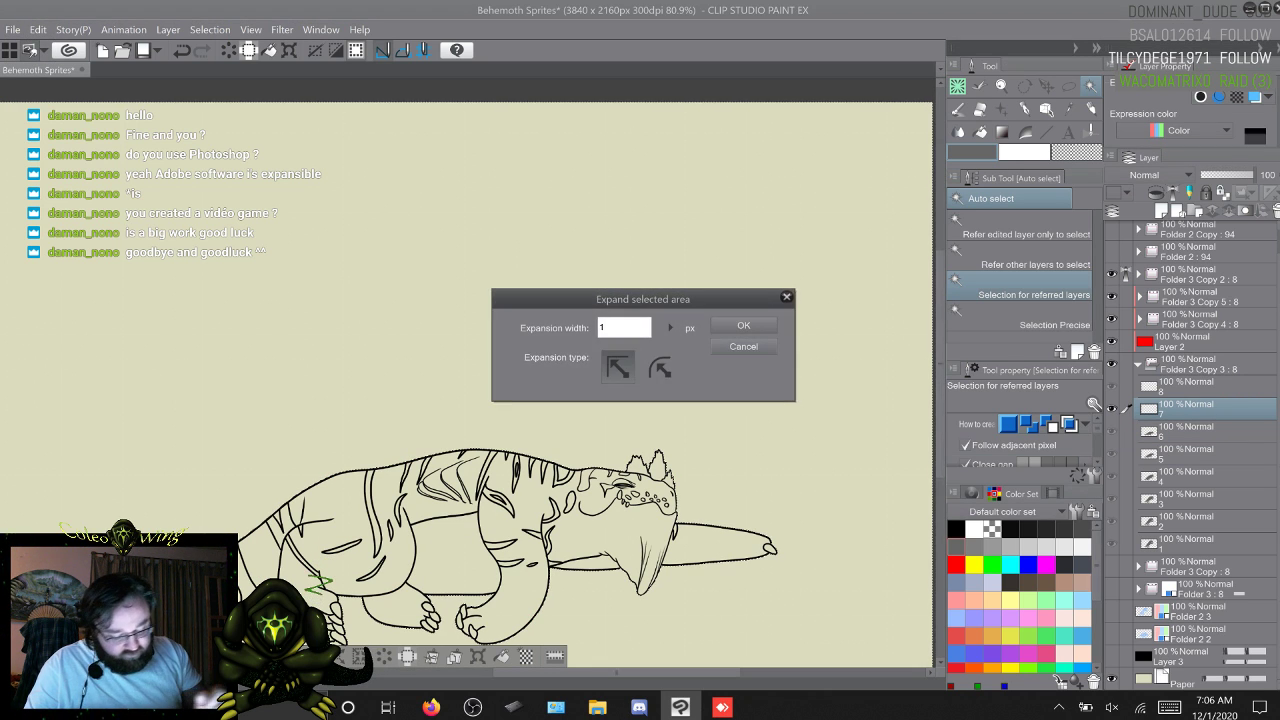
{"action": "left_click", "coordinate": [744, 325]}
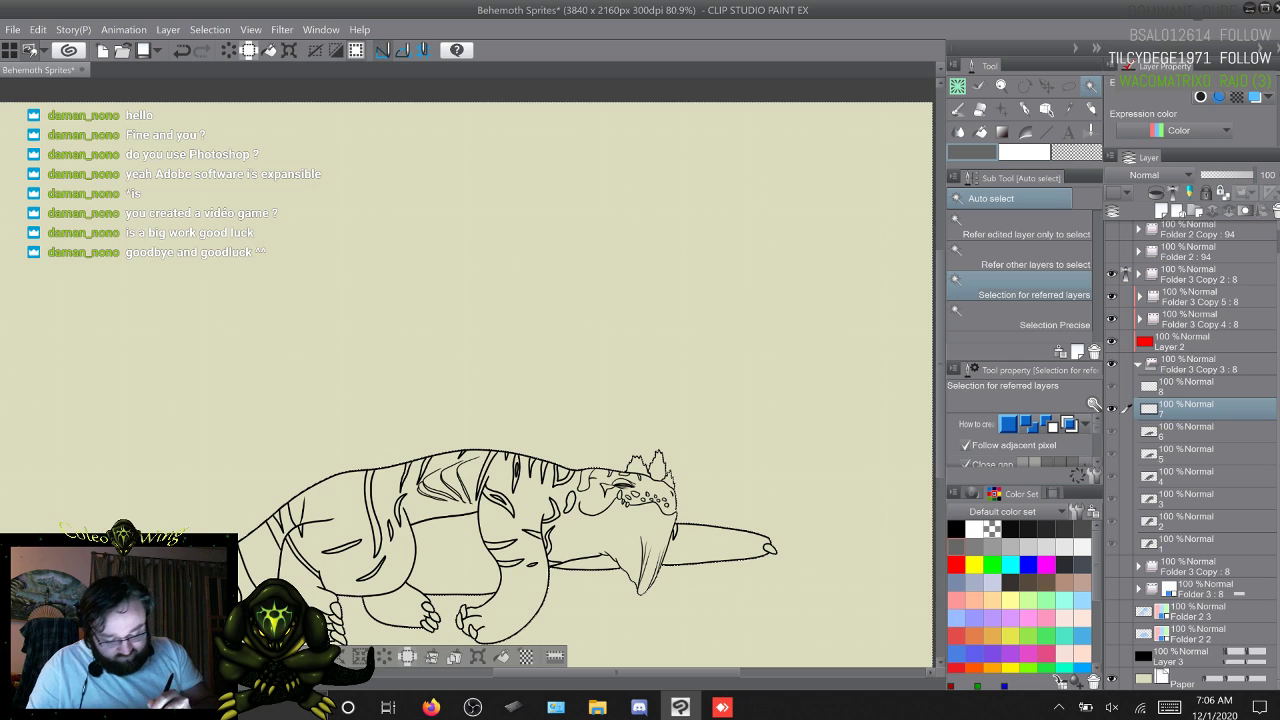
{"action": "left_click", "coordinate": [313, 657]}
{"action": "left_click", "coordinate": [526, 657]}
{"action": "key", "text": "alt+BackSpace"}
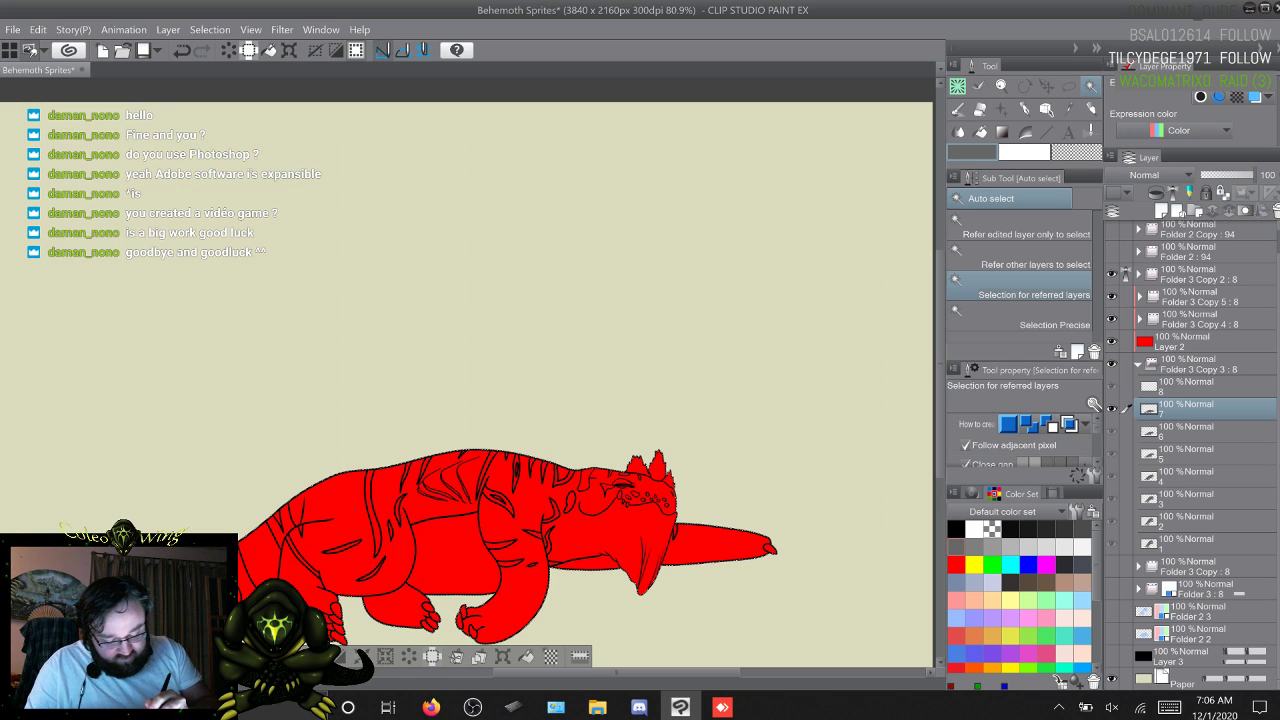
{"action": "key", "text": "ctrl+d"}
Step: Give layer 8 the gray silhouette fill from the inverted background selection expanded by 1 px, and clear the selection
{"action": "key", "text": "w"}
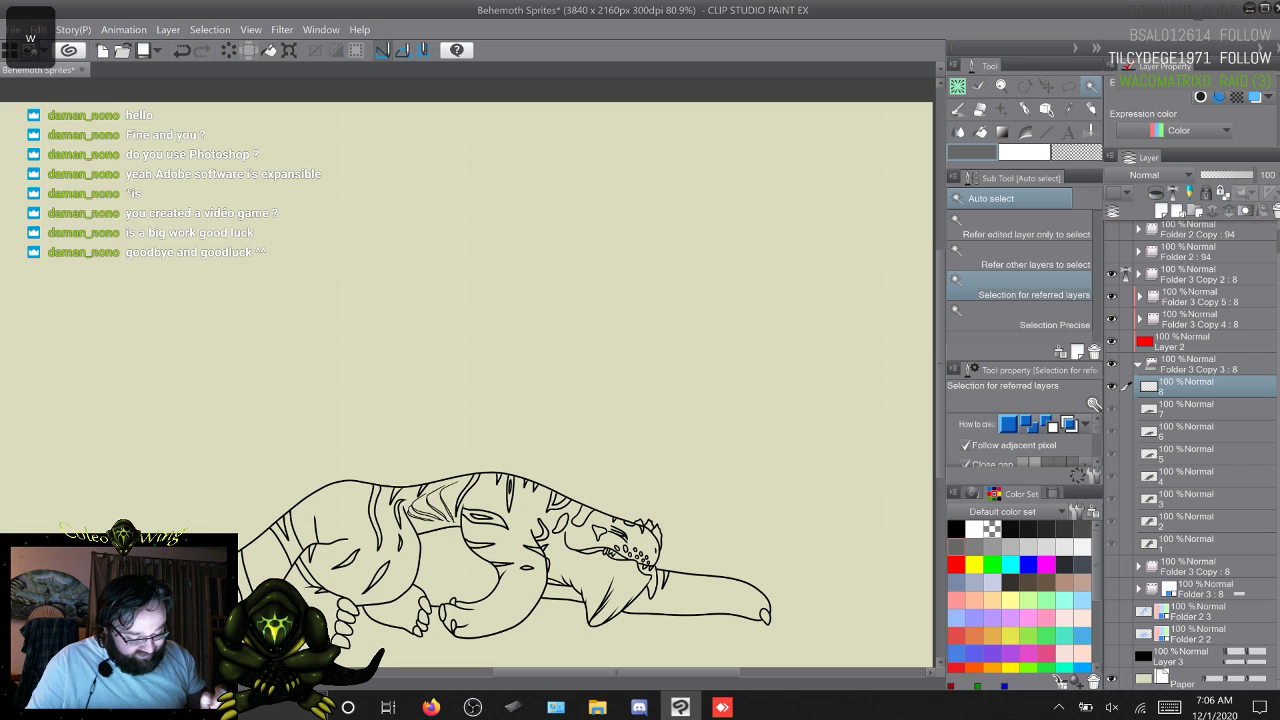
{"action": "left_click", "coordinate": [560, 400]}
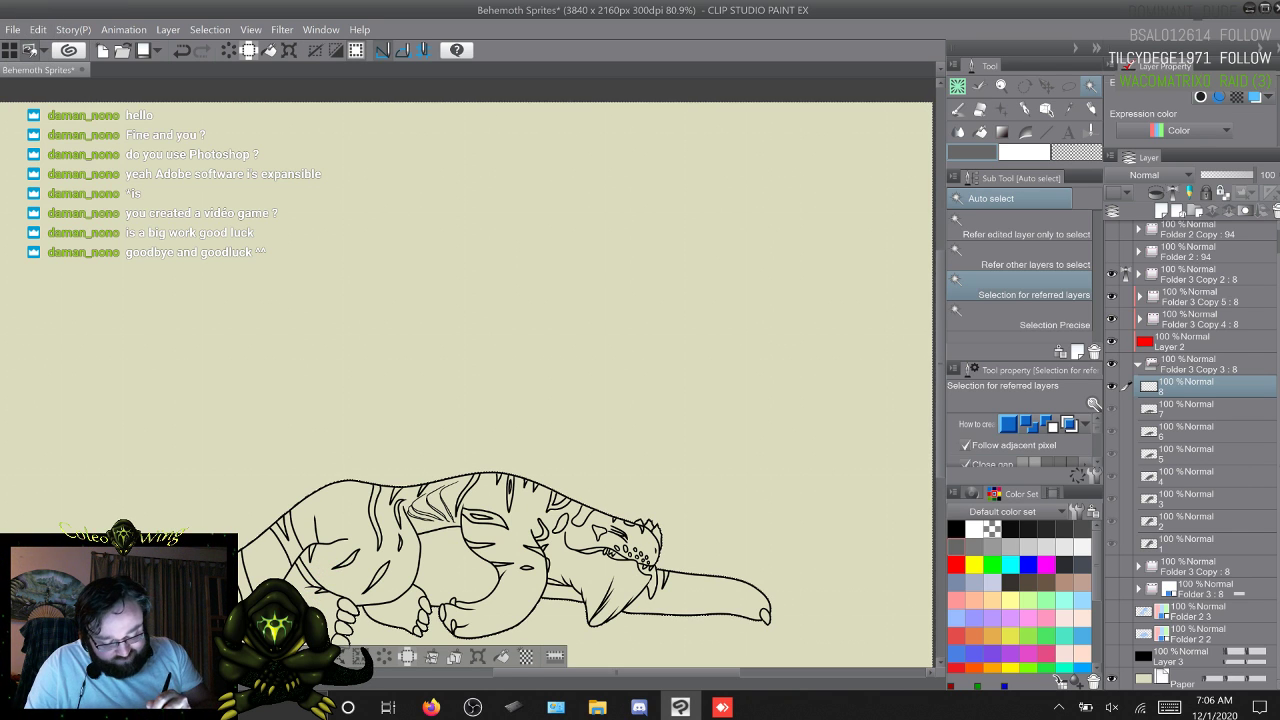
{"action": "left_click", "coordinate": [338, 657]}
{"action": "left_click", "coordinate": [743, 325]}
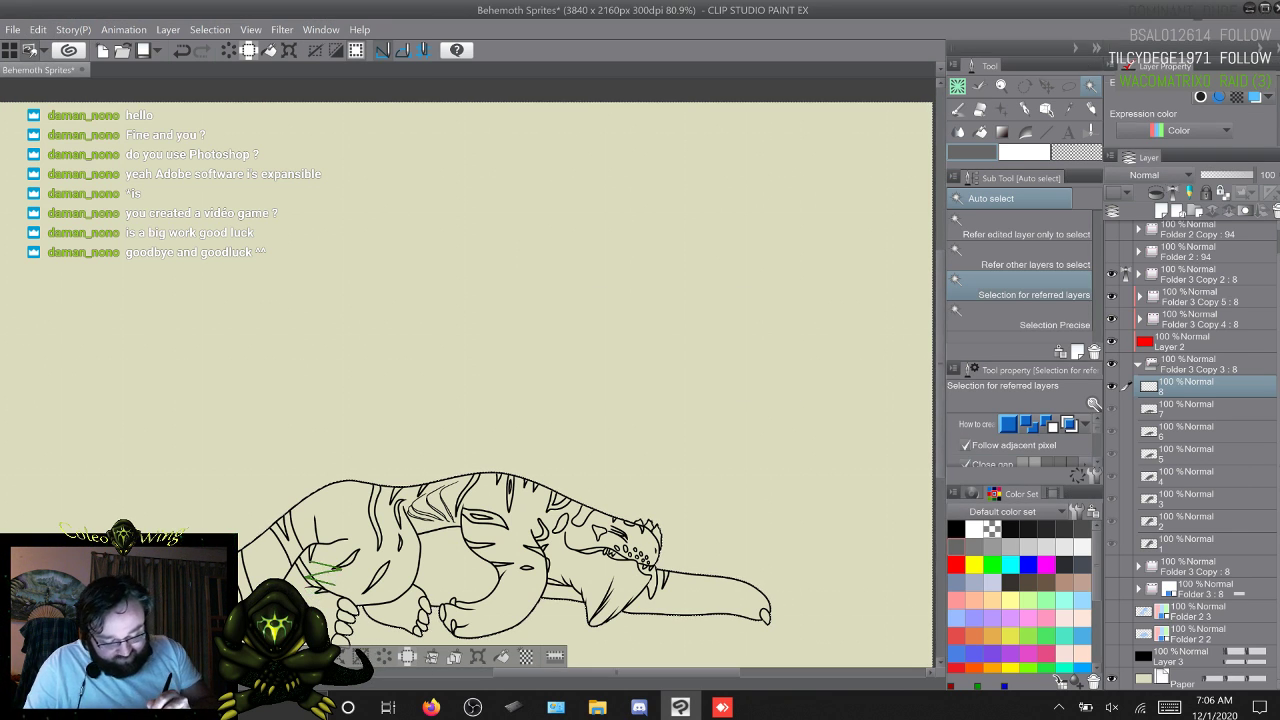
{"action": "left_click", "coordinate": [315, 657]}
{"action": "left_click", "coordinate": [525, 657]}
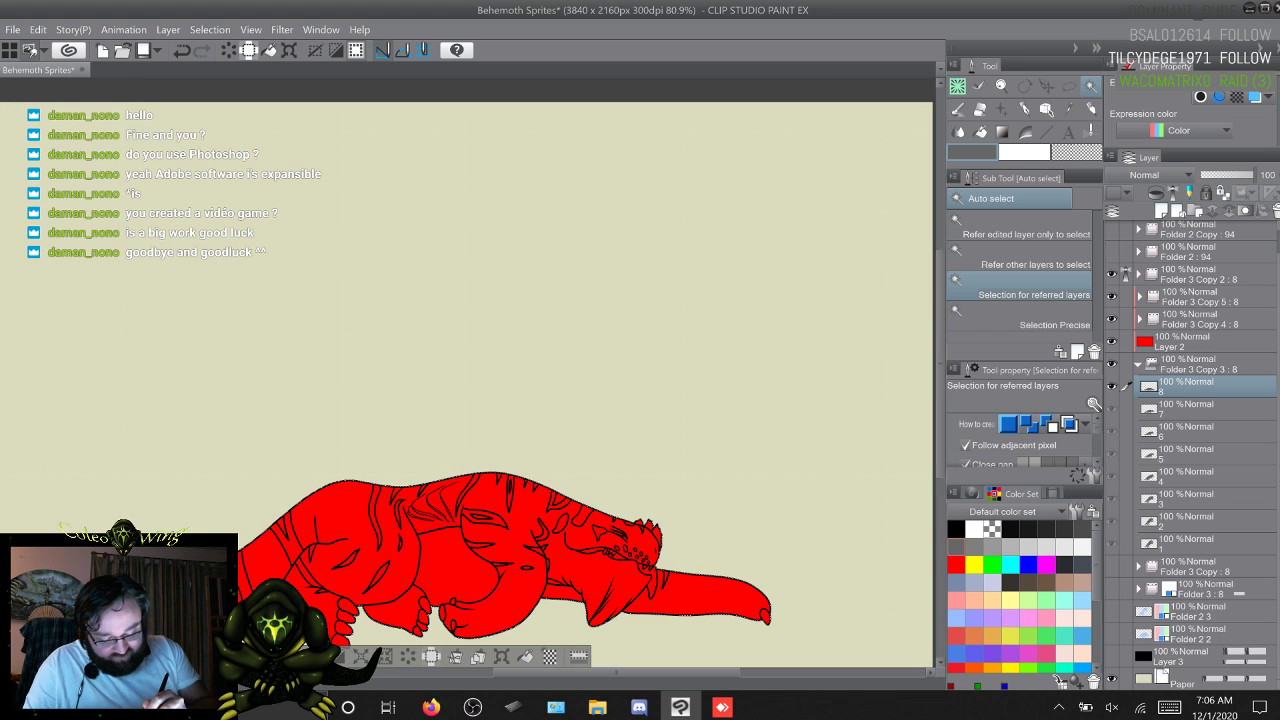
{"action": "left_click", "coordinate": [292, 657]}
Step: Flip through the frames in Folder 3 Copy 3 to check each red-tinted silhouette fill against the paper color
{"action": "key", "text": "w"}
{"action": "key", "text": "w"}
{"action": "key", "text": "w"}
{"action": "key", "text": "w"}
{"action": "key", "text": "w"}
{"action": "key", "text": "w"}
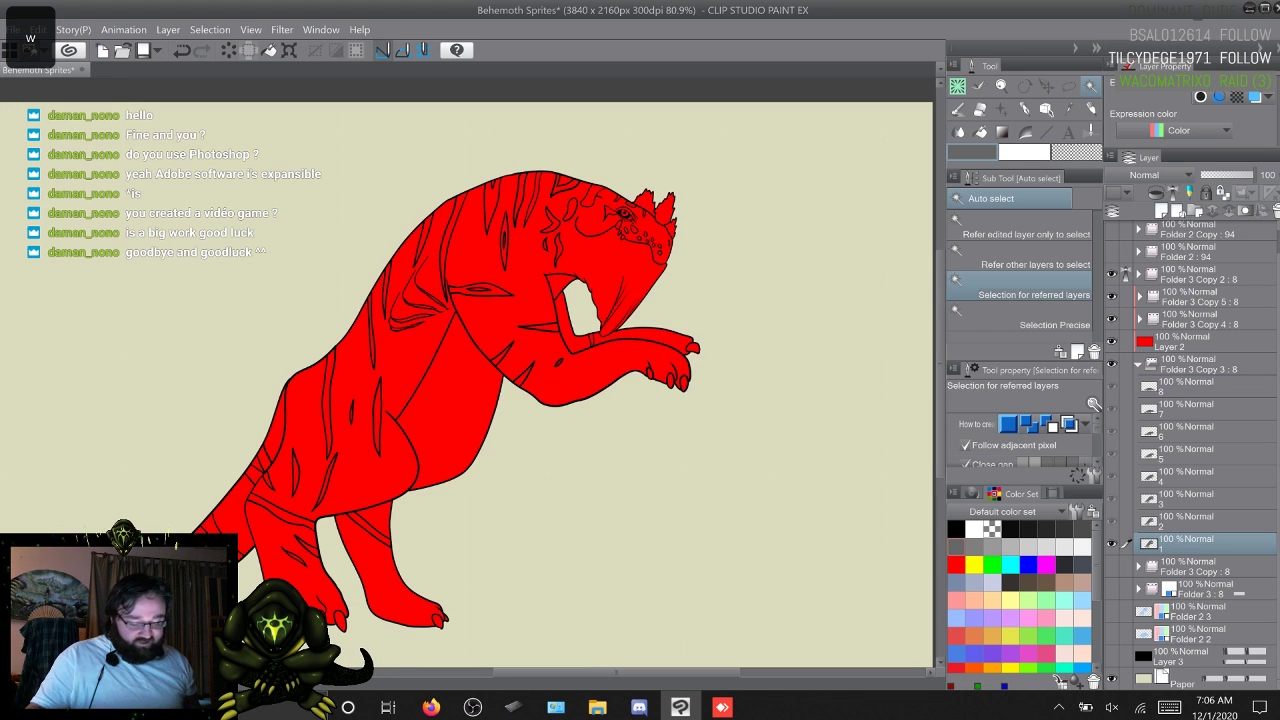
{"action": "key", "text": "w"}
{"action": "key", "text": "w"}
{"action": "key", "text": "w"}
{"action": "key", "text": "w"}
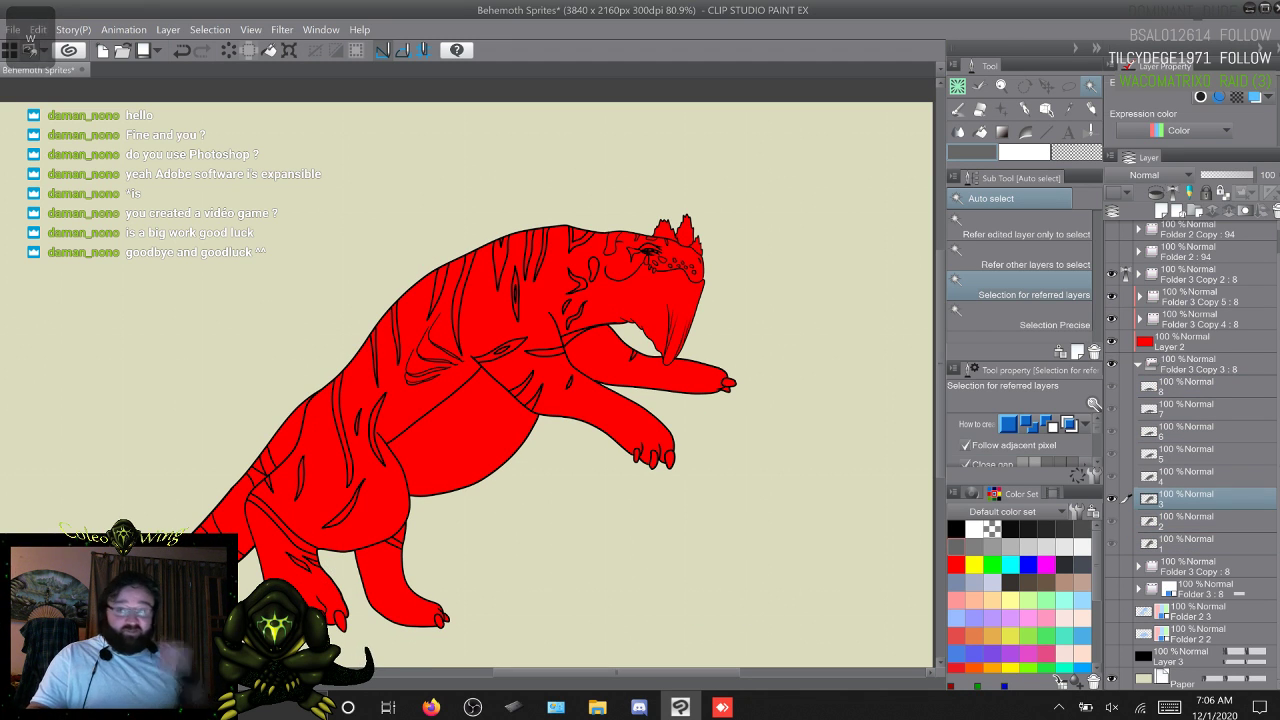
{"action": "key", "text": "w"}
{"action": "key", "text": "w"}
{"action": "key", "text": "w"}
{"action": "key", "text": "w"}
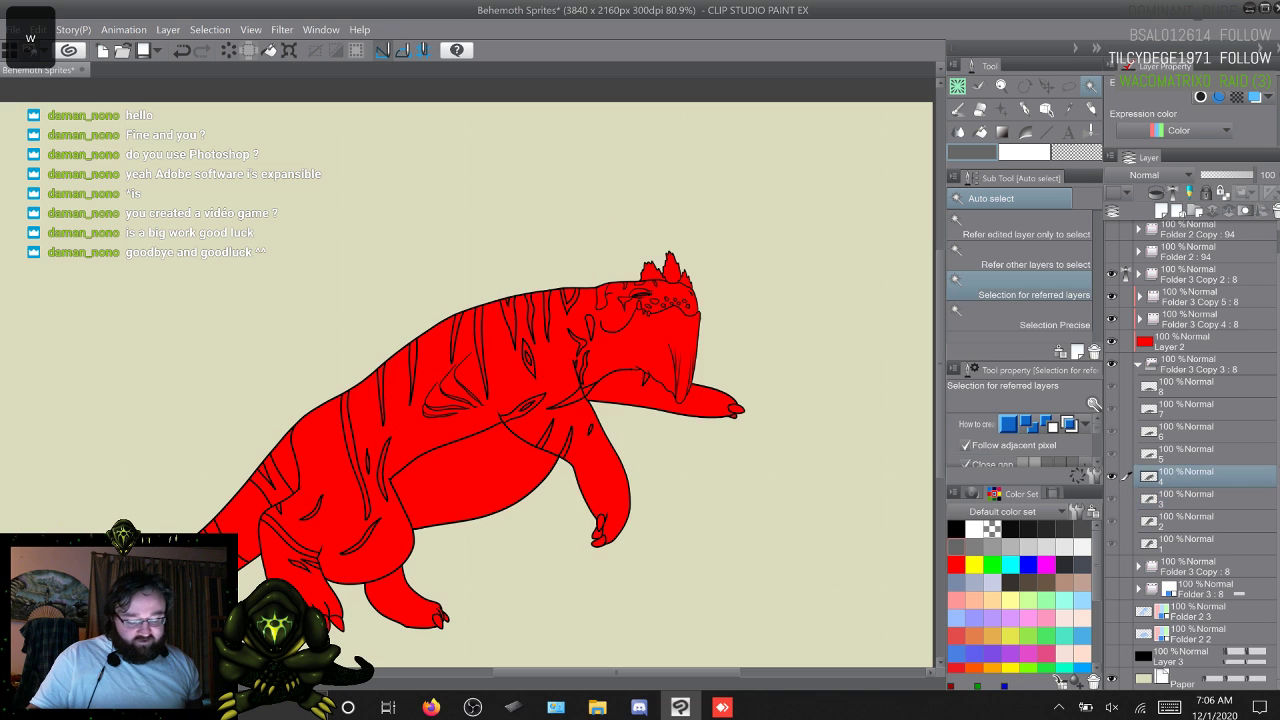
{"action": "key", "text": "w"}
{"action": "key", "text": "w"}
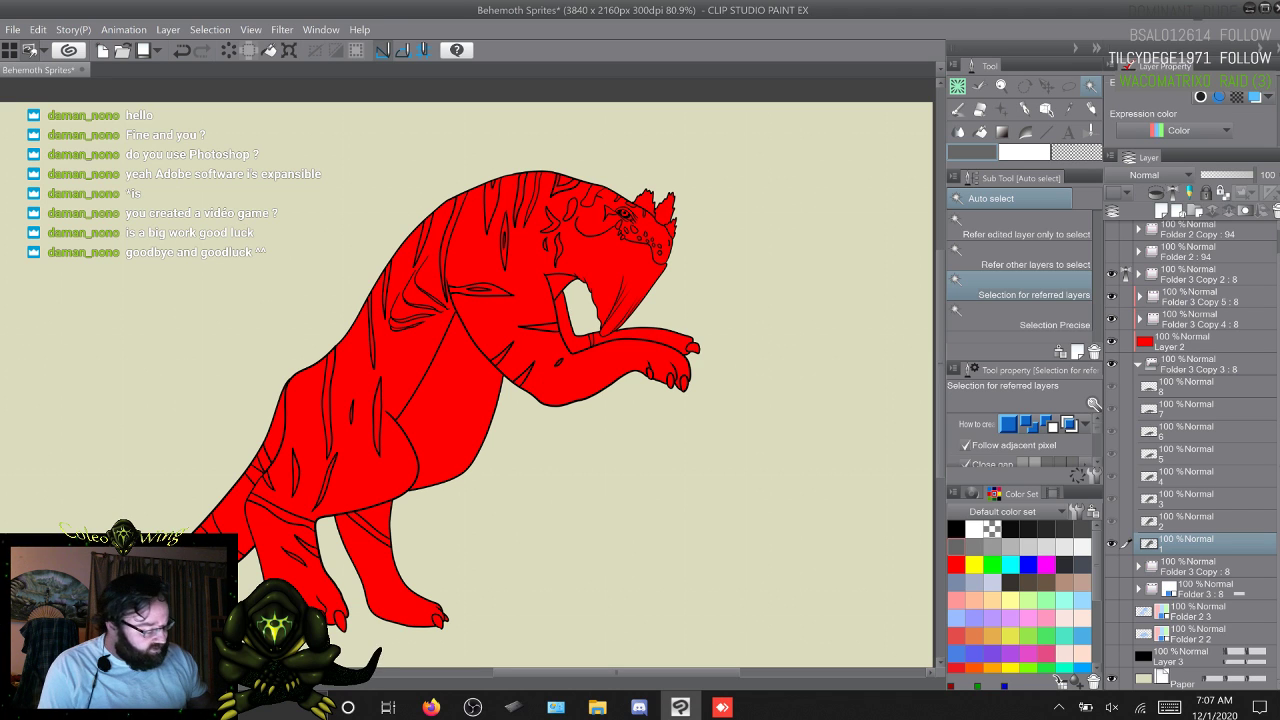
Step: Show the black Layer 3 behind the Behemoth, switch to the Coleowing Sharp Marker, and flip through the filled frames
{"action": "left_click", "coordinate": [1111, 656]}
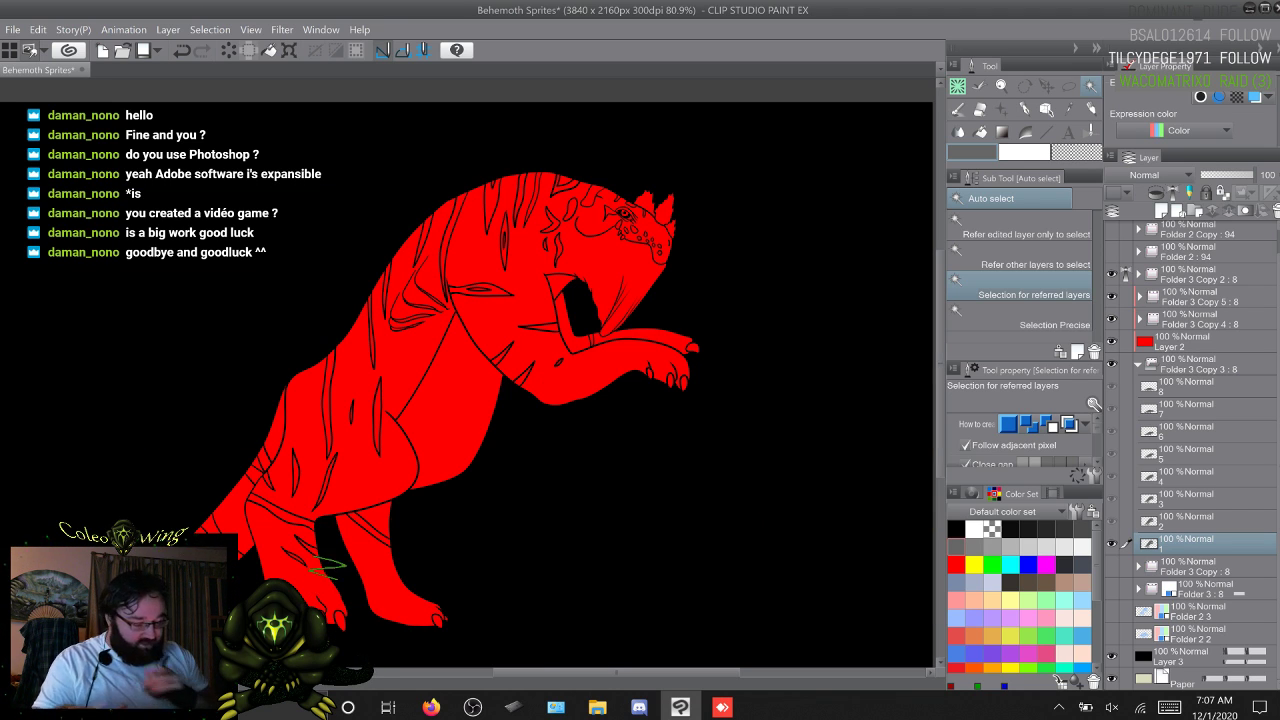
{"action": "key", "text": "b"}
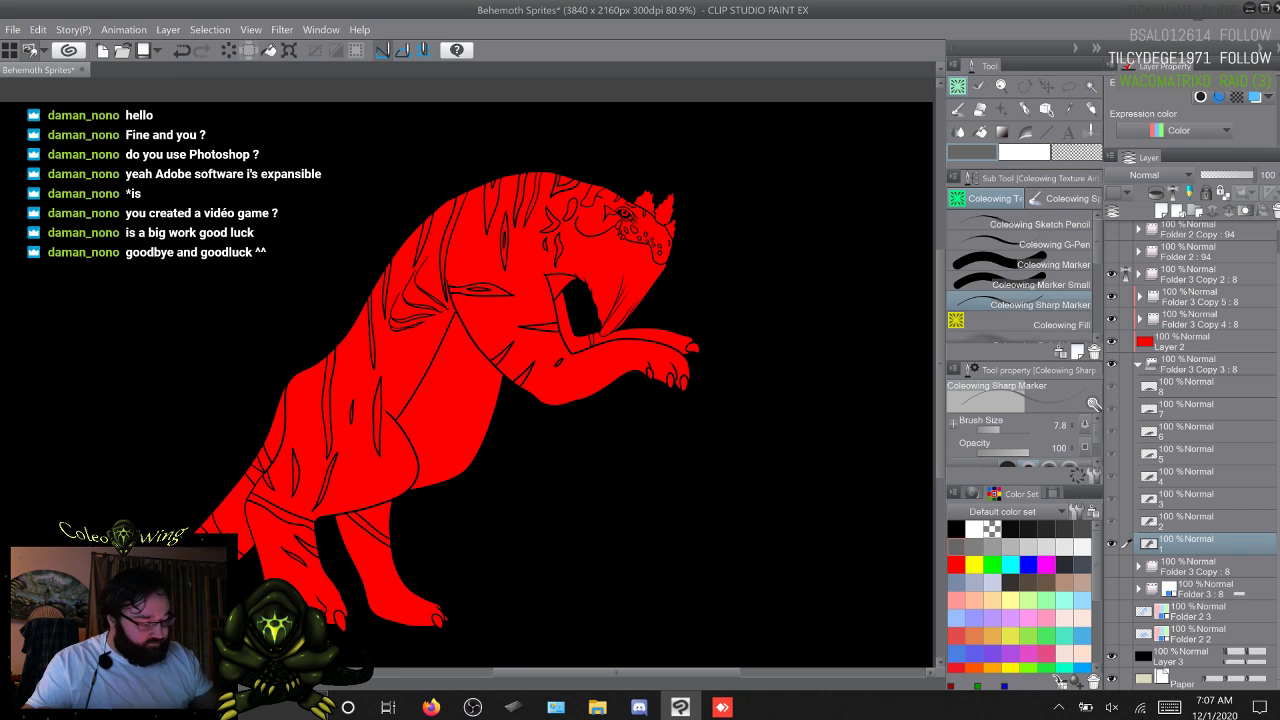
{"action": "key", "text": "w"}
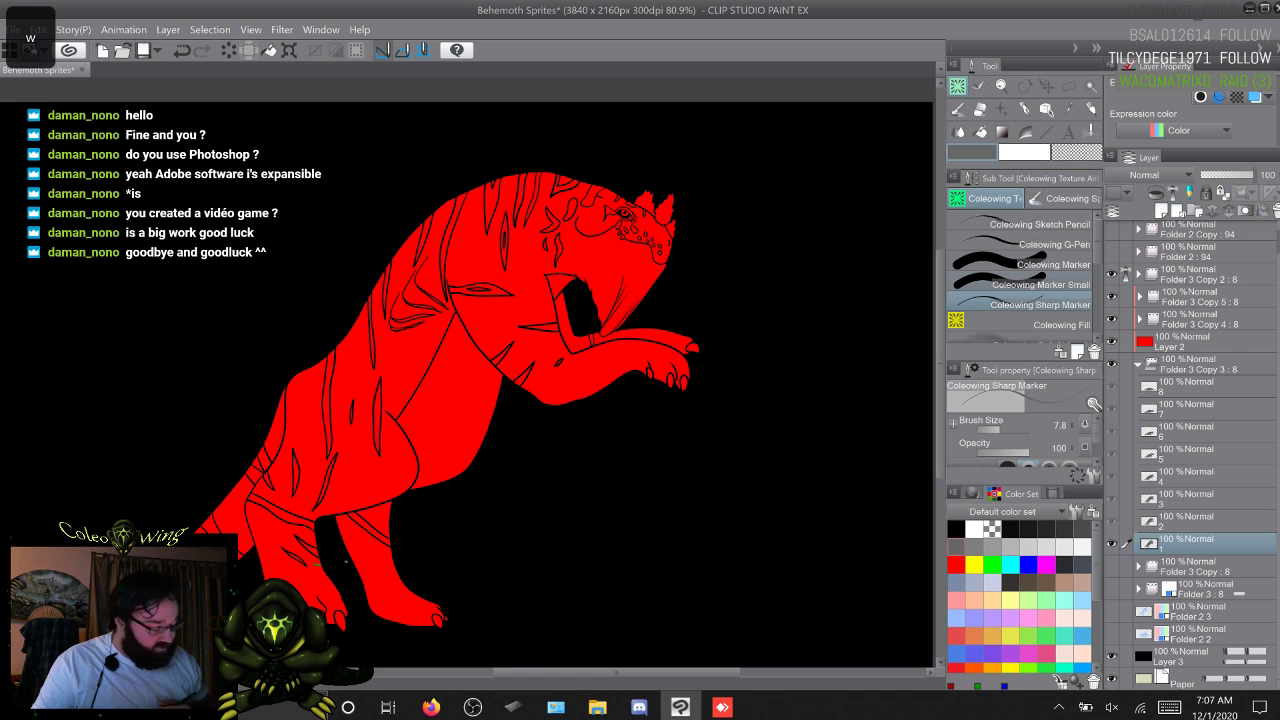
{"action": "key", "text": "s"}
{"action": "key", "text": "w"}
{"action": "key", "text": "w"}
{"action": "key", "text": "w"}
{"action": "key", "text": "w"}
{"action": "key", "text": "w"}
{"action": "key", "text": "w"}
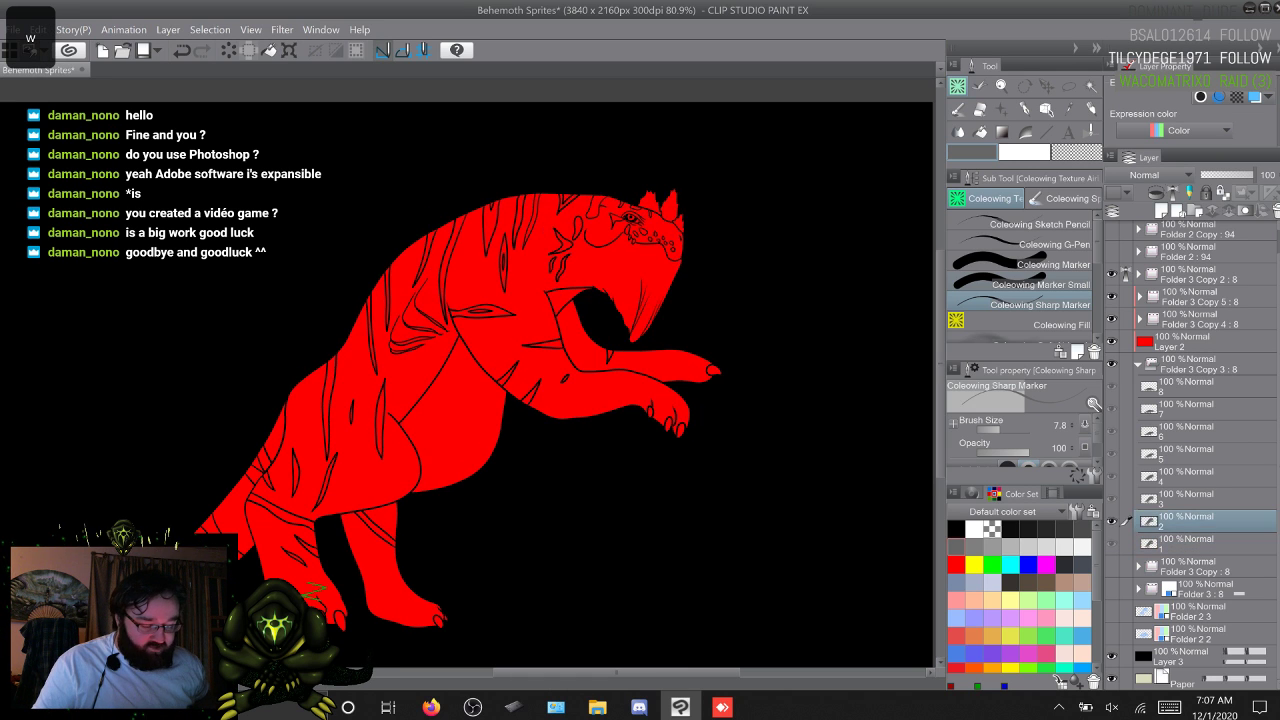
{"action": "key", "text": "w"}
{"action": "key", "text": "w"}
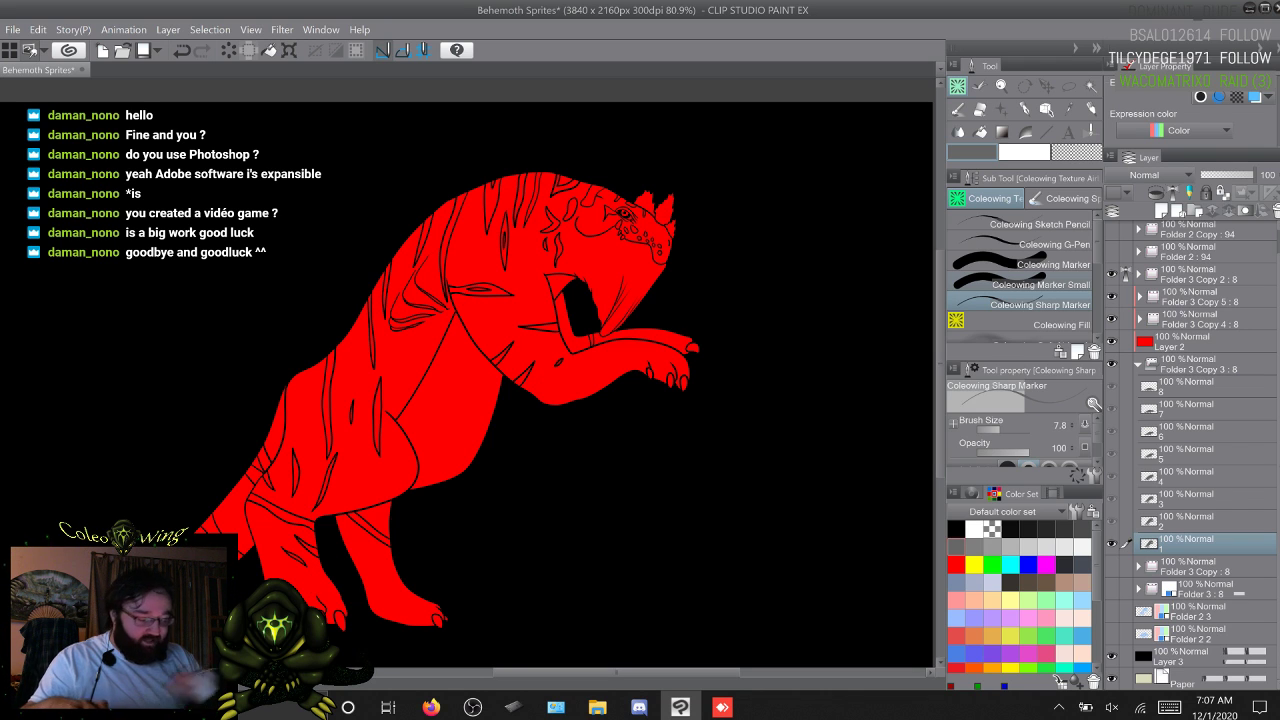
Step: Examine the head and crest fill edges on frames 1 to 3 up close against the black check layer
{"action": "key", "text": "XF86TouchpadToggle"}
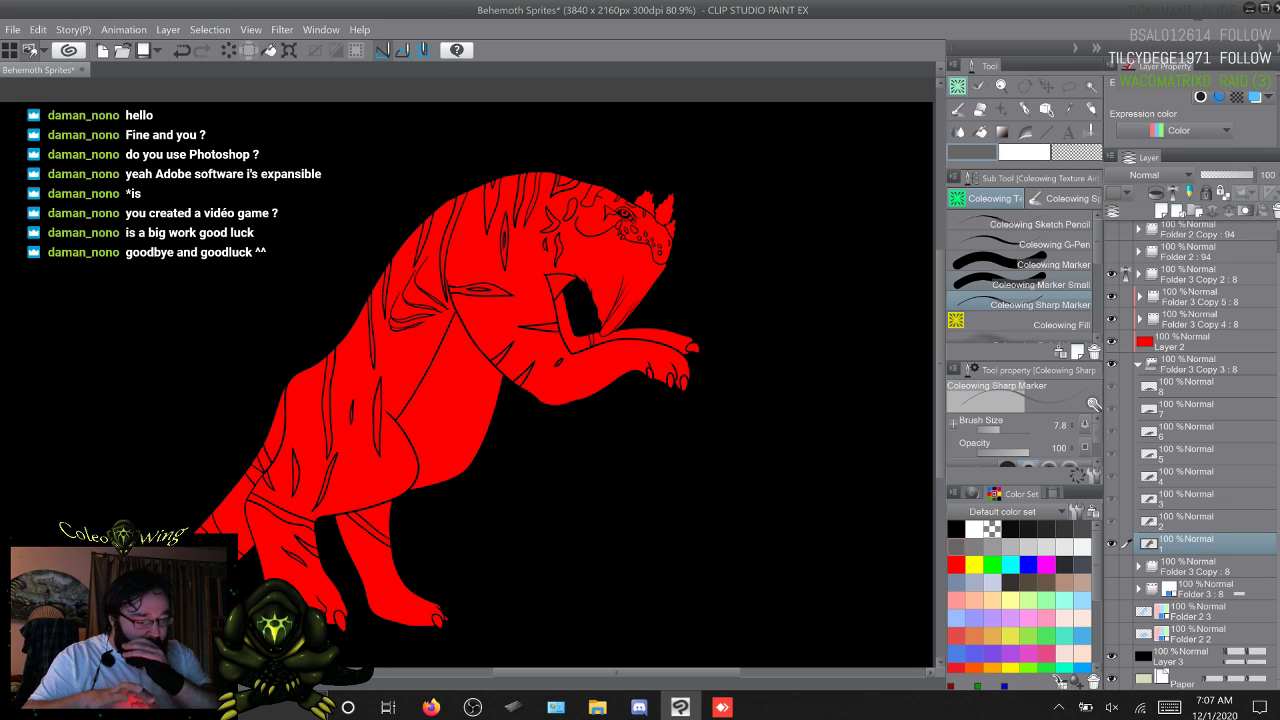
{"action": "scroll", "coordinate": [470, 385], "scroll_direction": "up", "scroll_amount": 3}
{"action": "scroll", "coordinate": [470, 385], "scroll_direction": "up", "scroll_amount": 4}
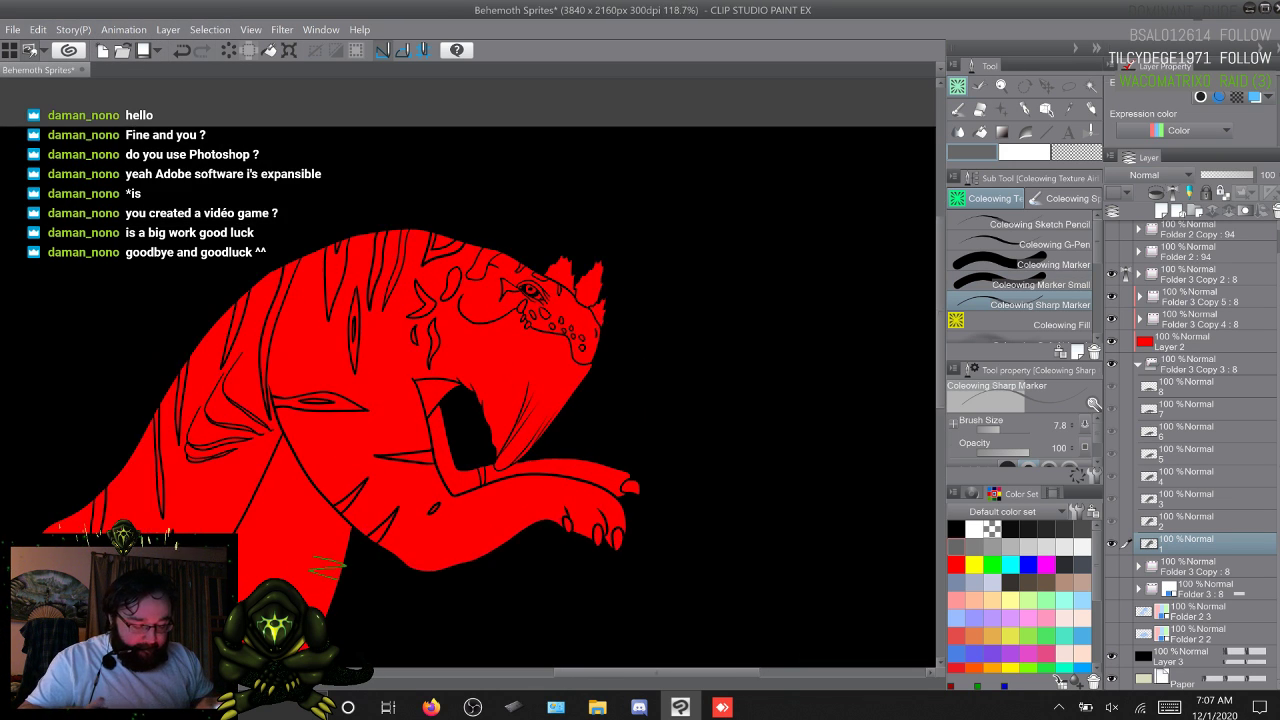
{"action": "scroll", "coordinate": [470, 385], "scroll_direction": "up", "scroll_amount": 2}
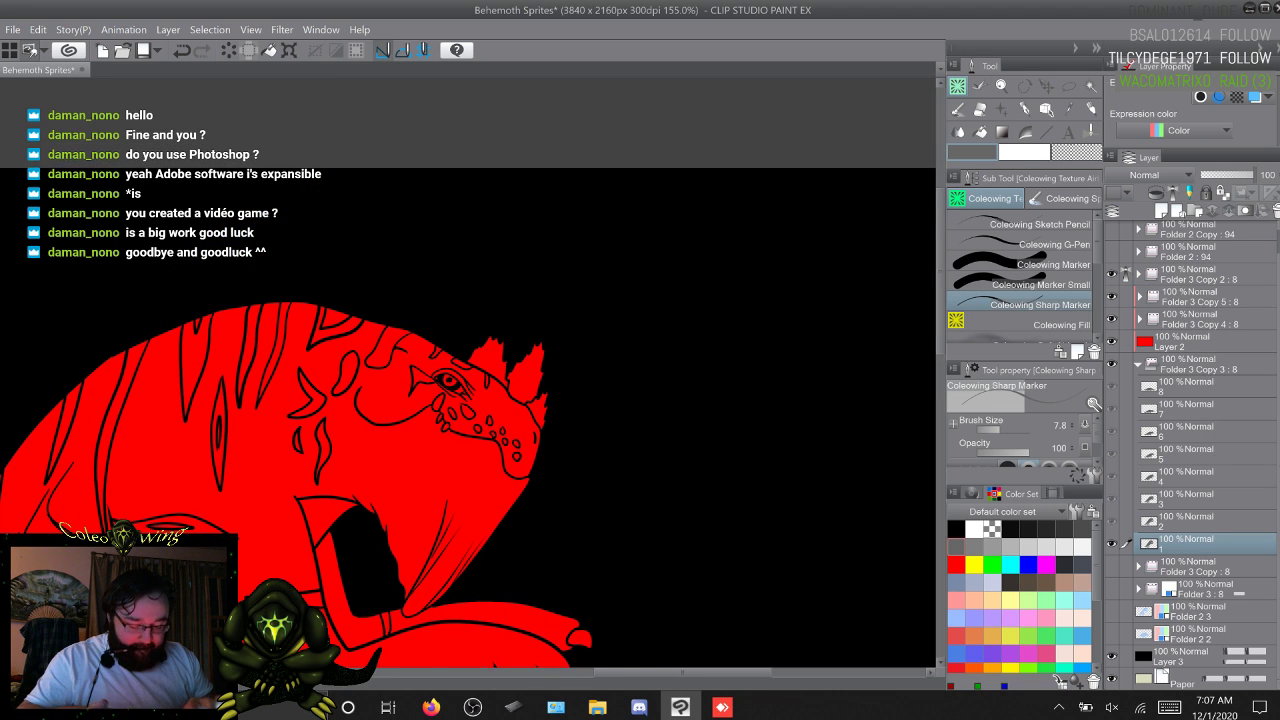
{"action": "scroll", "coordinate": [470, 400], "scroll_direction": "up", "scroll_amount": 2}
{"action": "scroll", "coordinate": [470, 385], "scroll_direction": "down", "scroll_amount": 2}
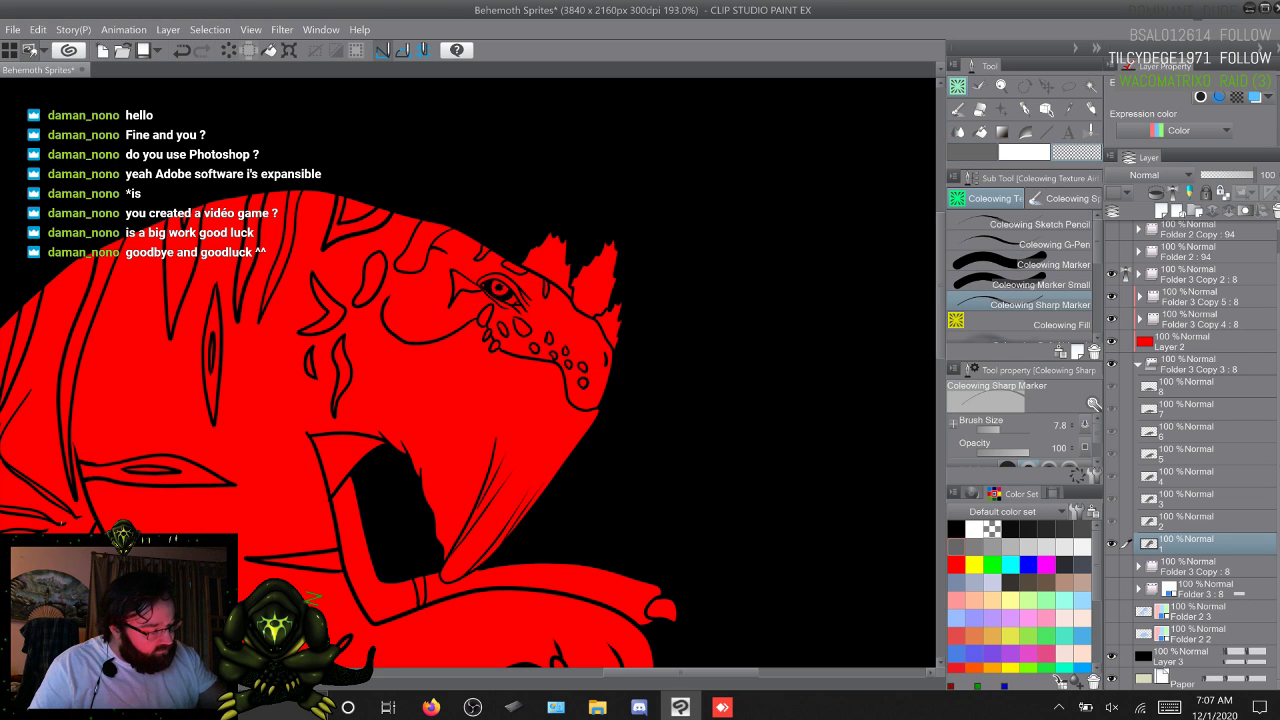
{"action": "key", "text": "w"}
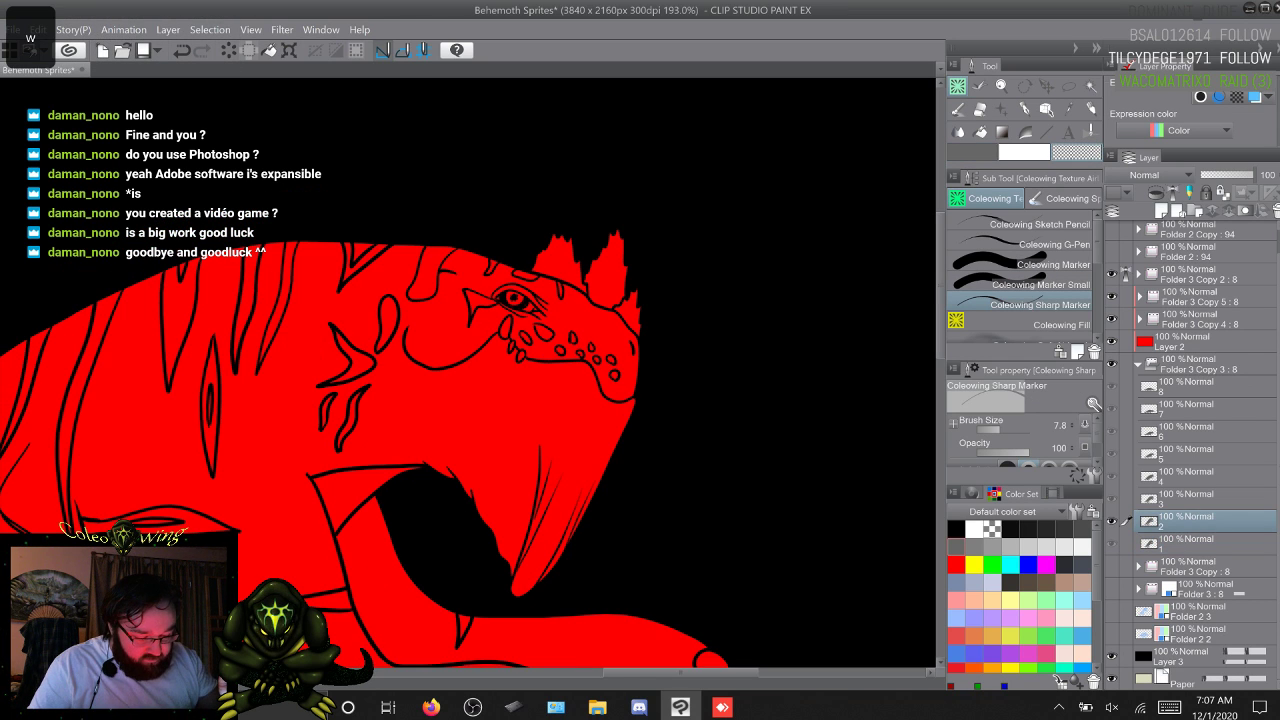
{"action": "key", "text": "w"}
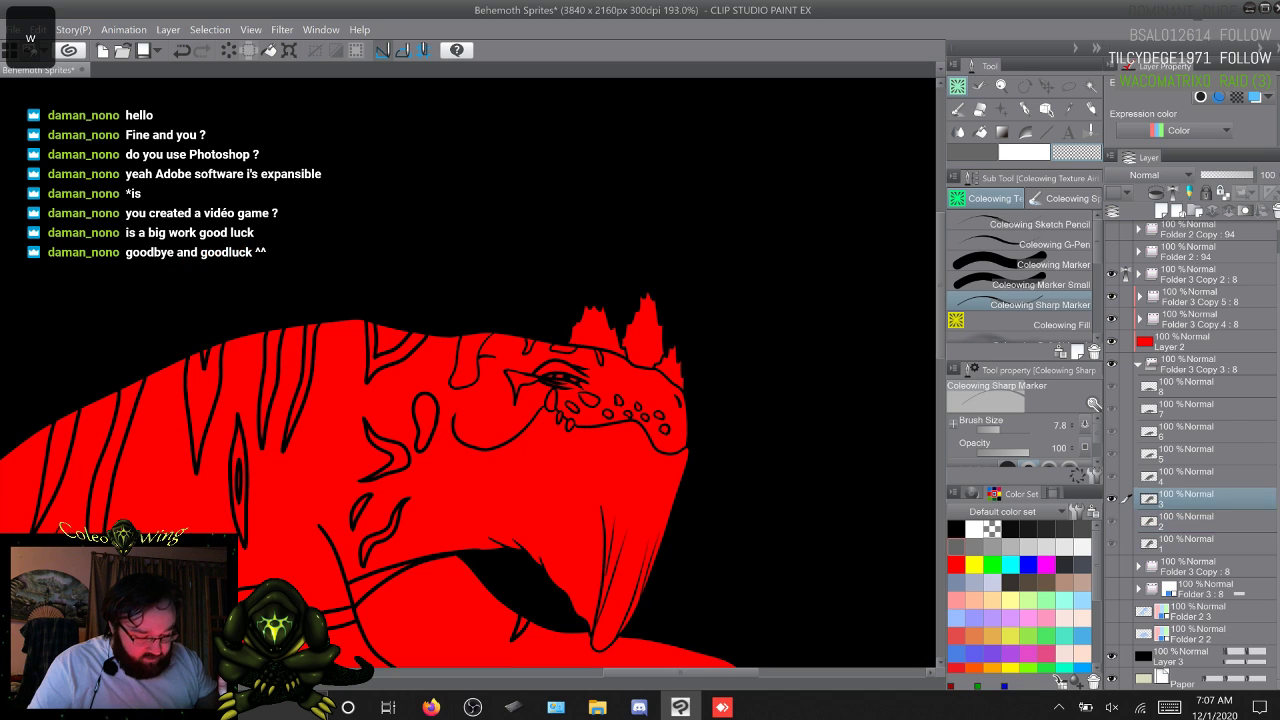
Step: Continue checking the head, muzzle and extended front paw for fill flaws on frames 3 to 8
{"action": "left_click_drag", "start_coordinate": [941, 290], "coordinate": [941, 313]}
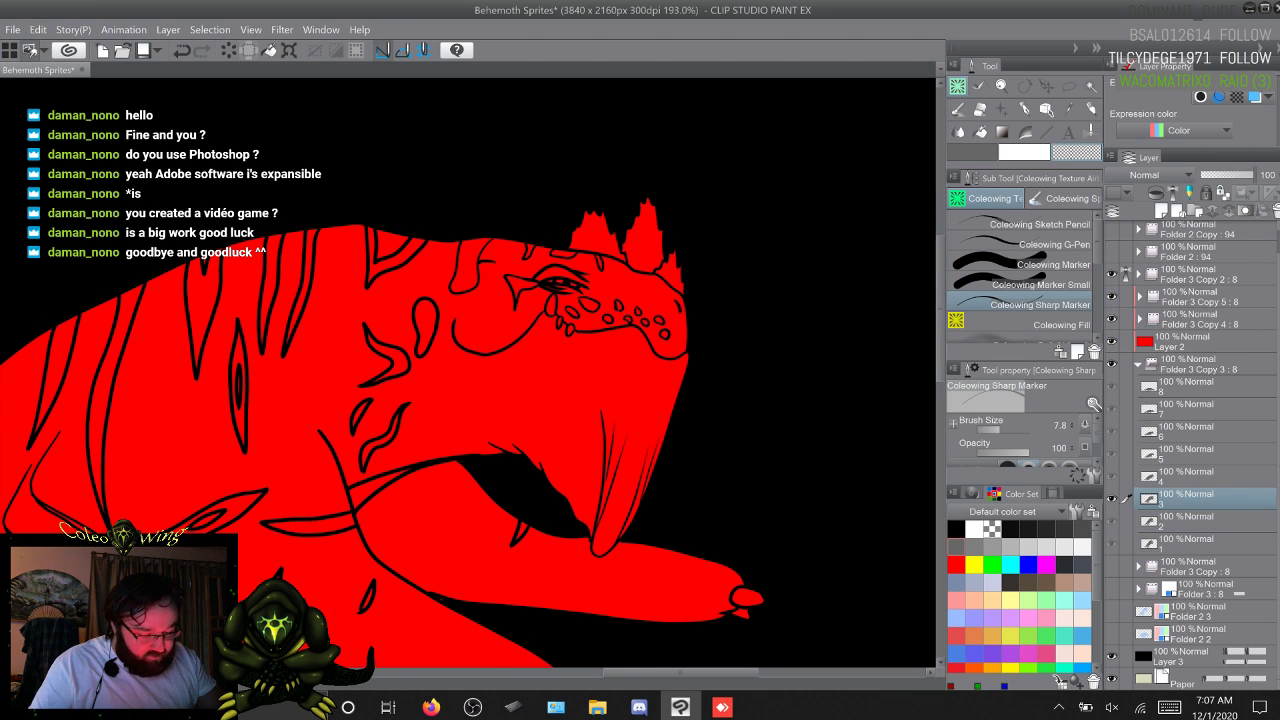
{"action": "key", "text": "w"}
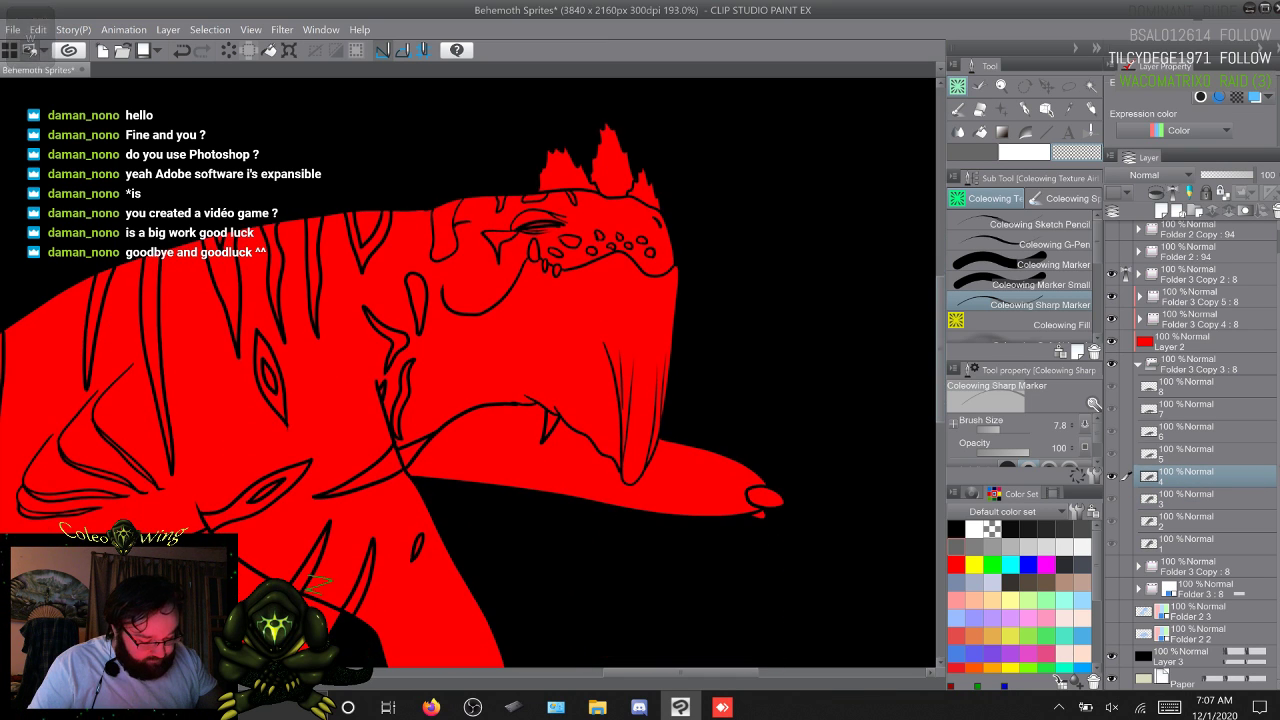
{"action": "key", "text": "w"}
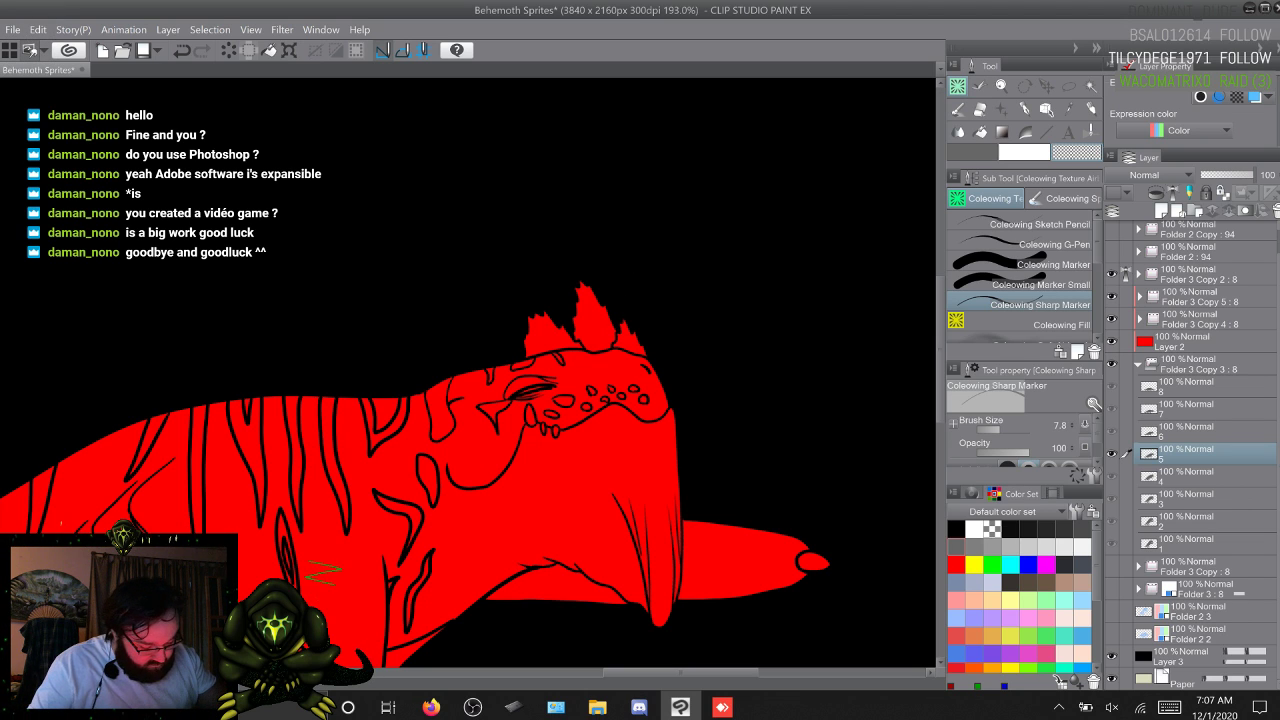
{"action": "key", "text": "w"}
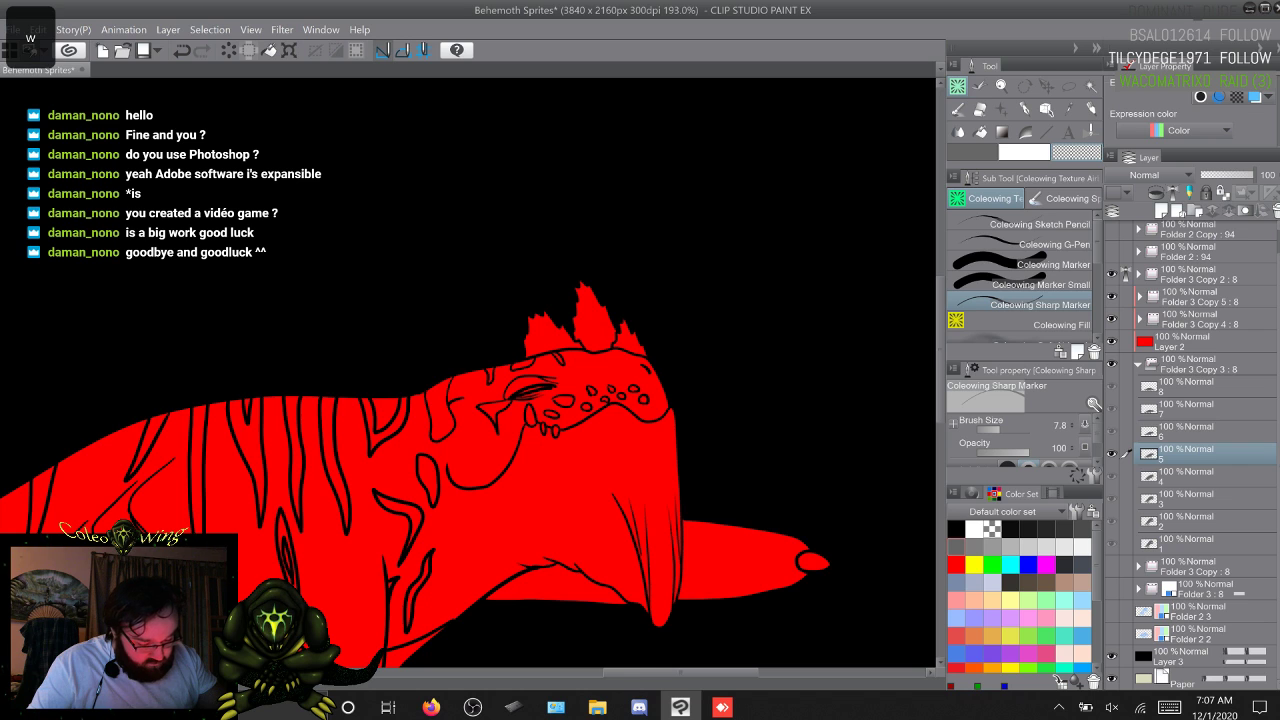
{"action": "left_click_drag", "start_coordinate": [940, 334], "coordinate": [939, 380]}
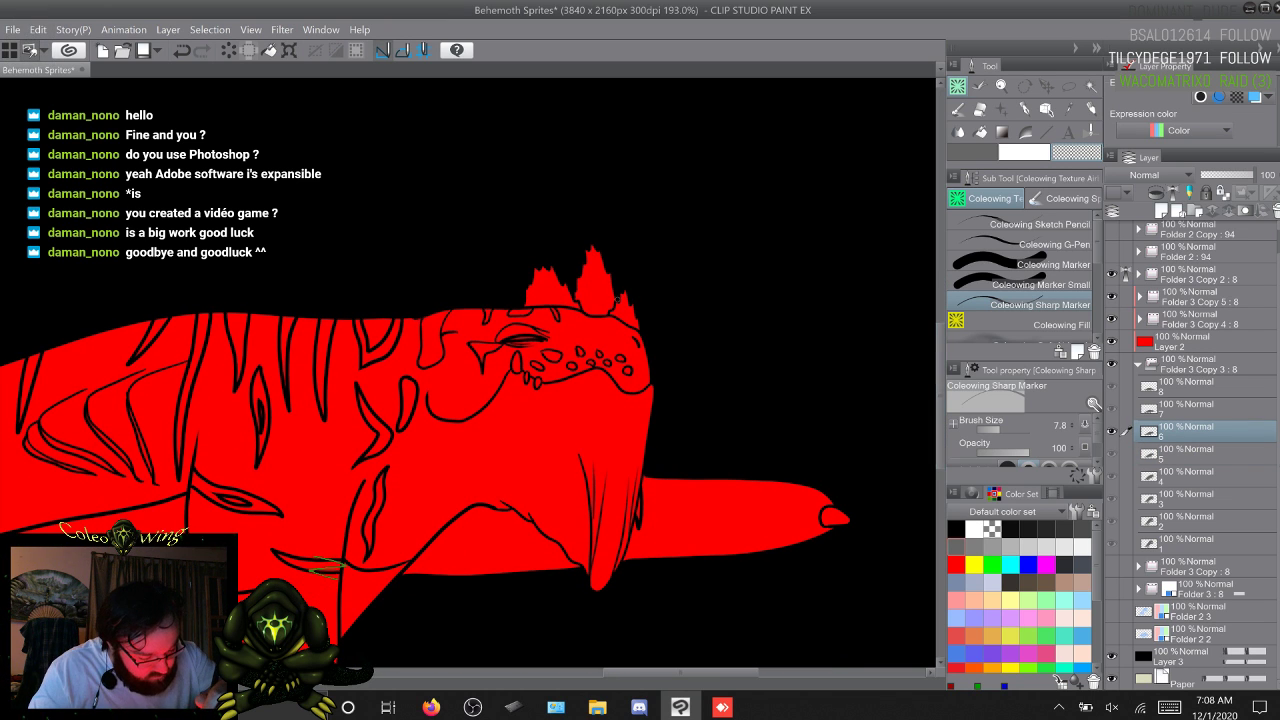
{"action": "key", "text": "w"}
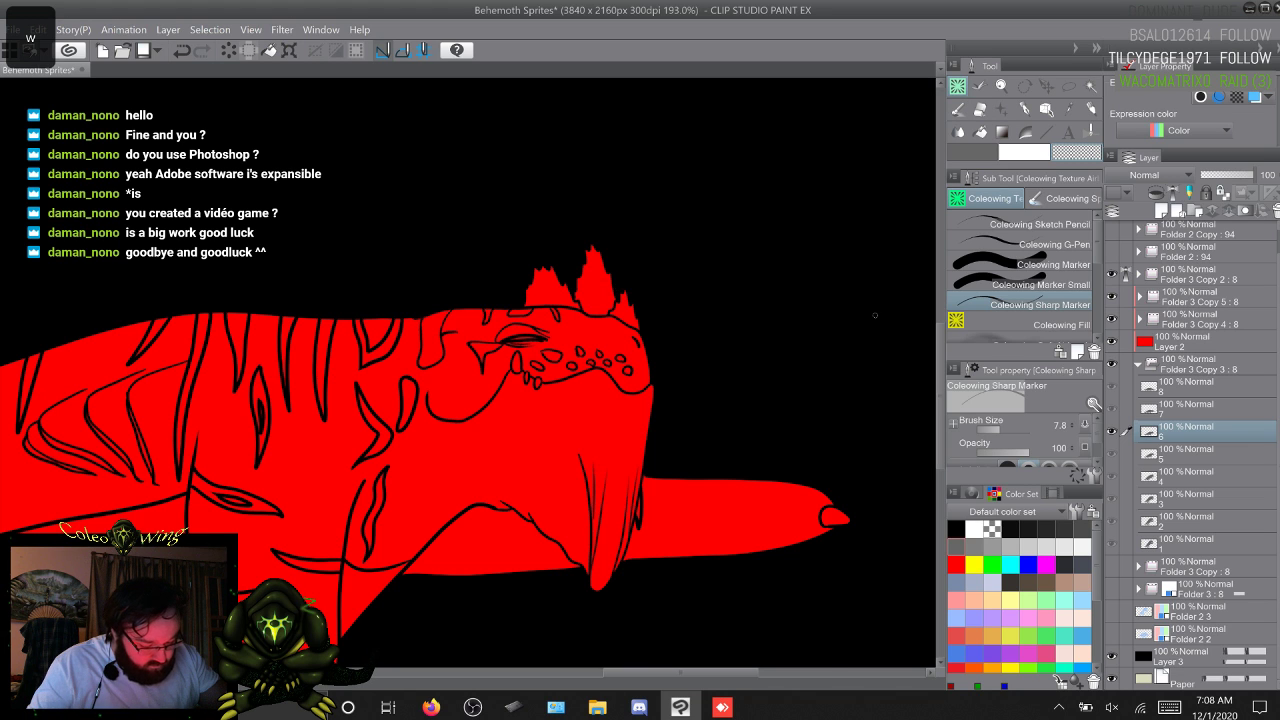
{"action": "key", "text": "s"}
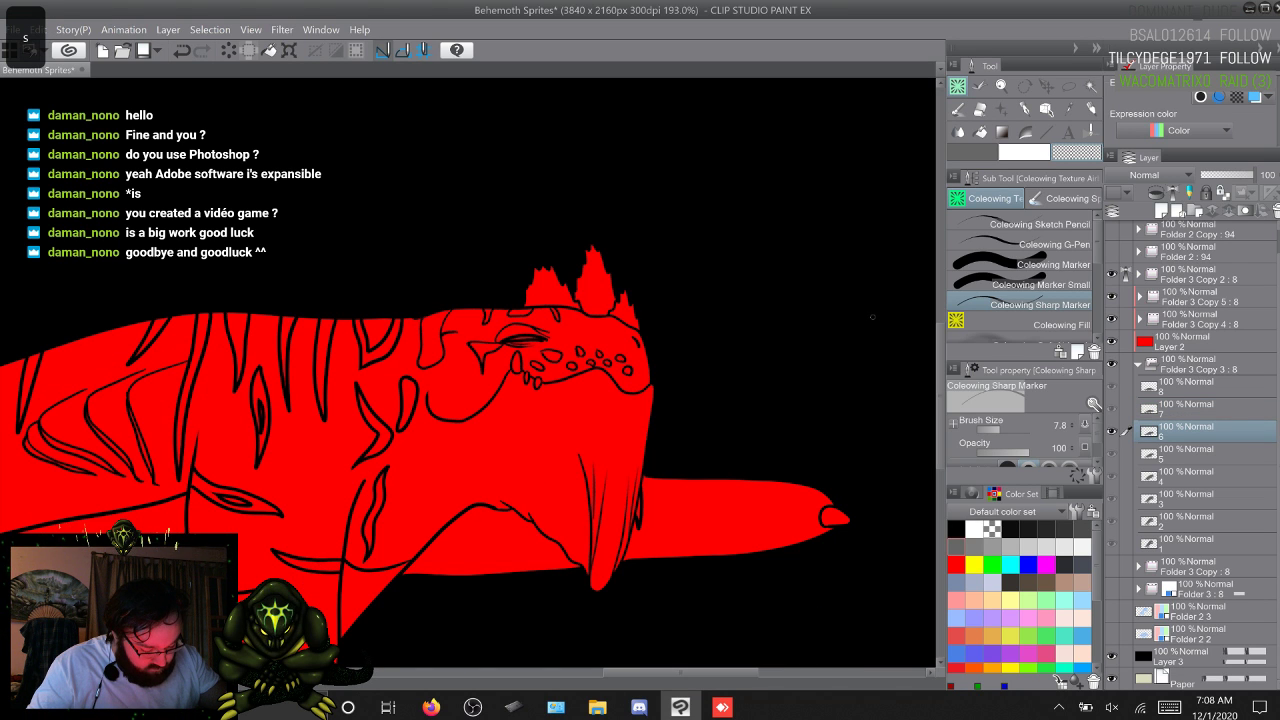
{"action": "key", "text": "w"}
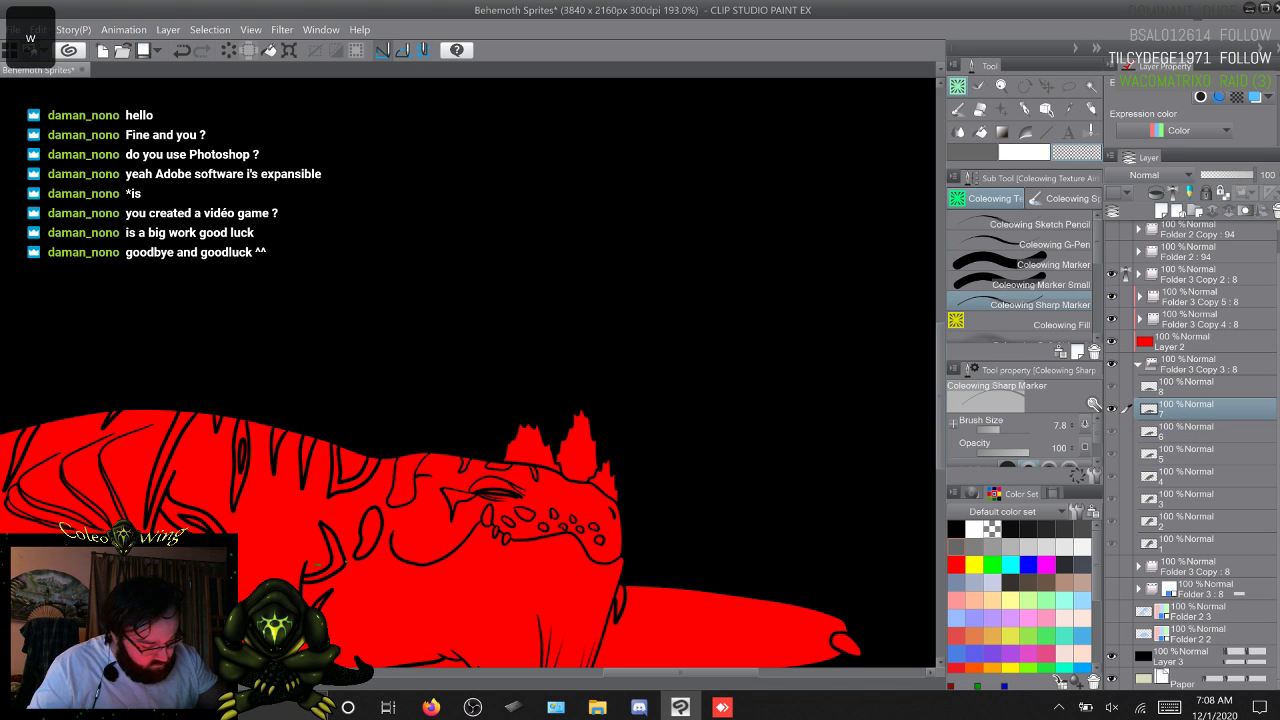
{"action": "scroll", "coordinate": [318, 563], "scroll_direction": "down", "scroll_amount": 3}
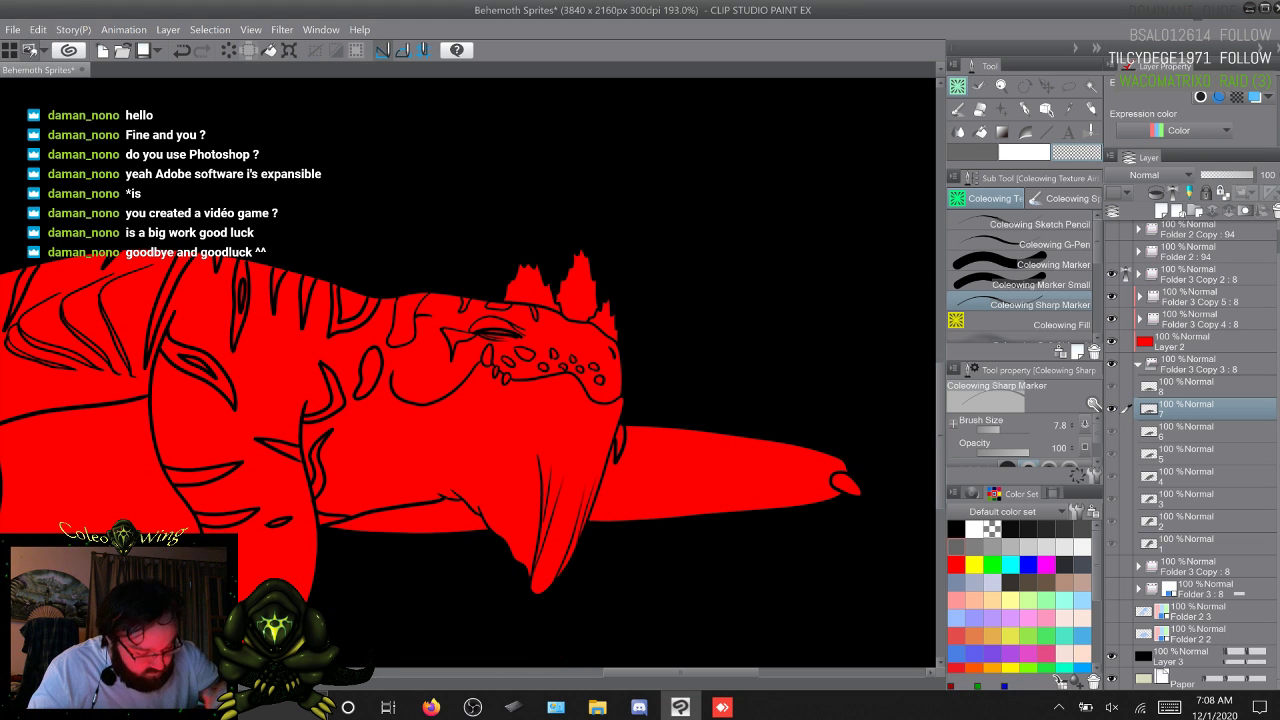
{"action": "key", "text": "w"}
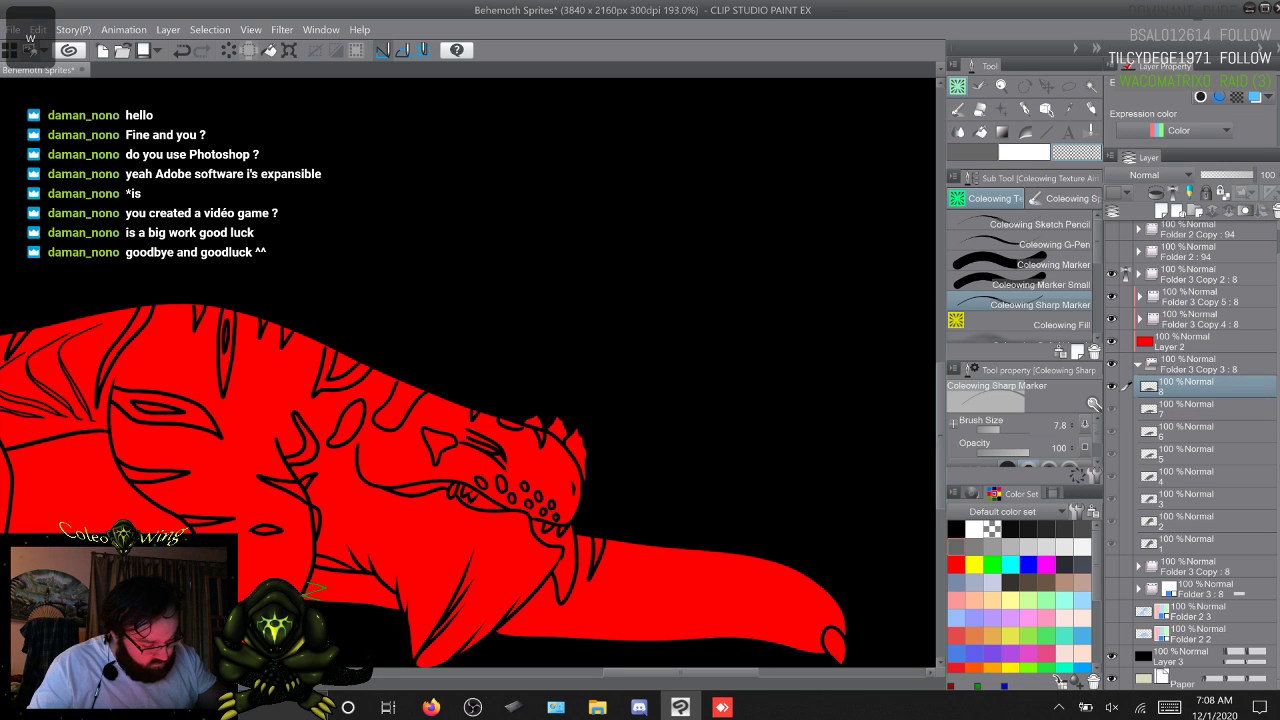
{"action": "scroll", "coordinate": [885, 336], "scroll_direction": "down", "scroll_amount": 1}
{"action": "scroll", "coordinate": [470, 400], "scroll_direction": "down", "scroll_amount": 3}
Step: Go through frames 1 to 8 again, inspecting the fill around the lower jaw and front legs
{"action": "key", "text": "w"}
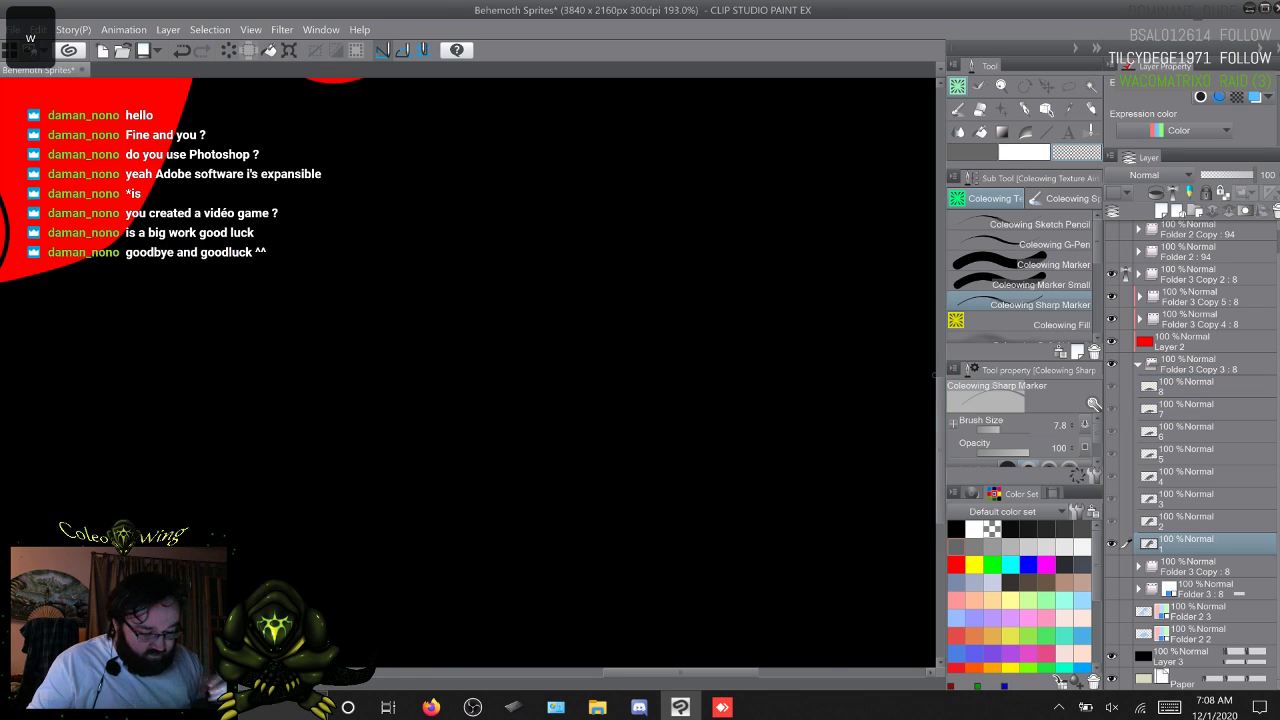
{"action": "scroll", "coordinate": [340, 300], "scroll_direction": "up", "scroll_amount": 5}
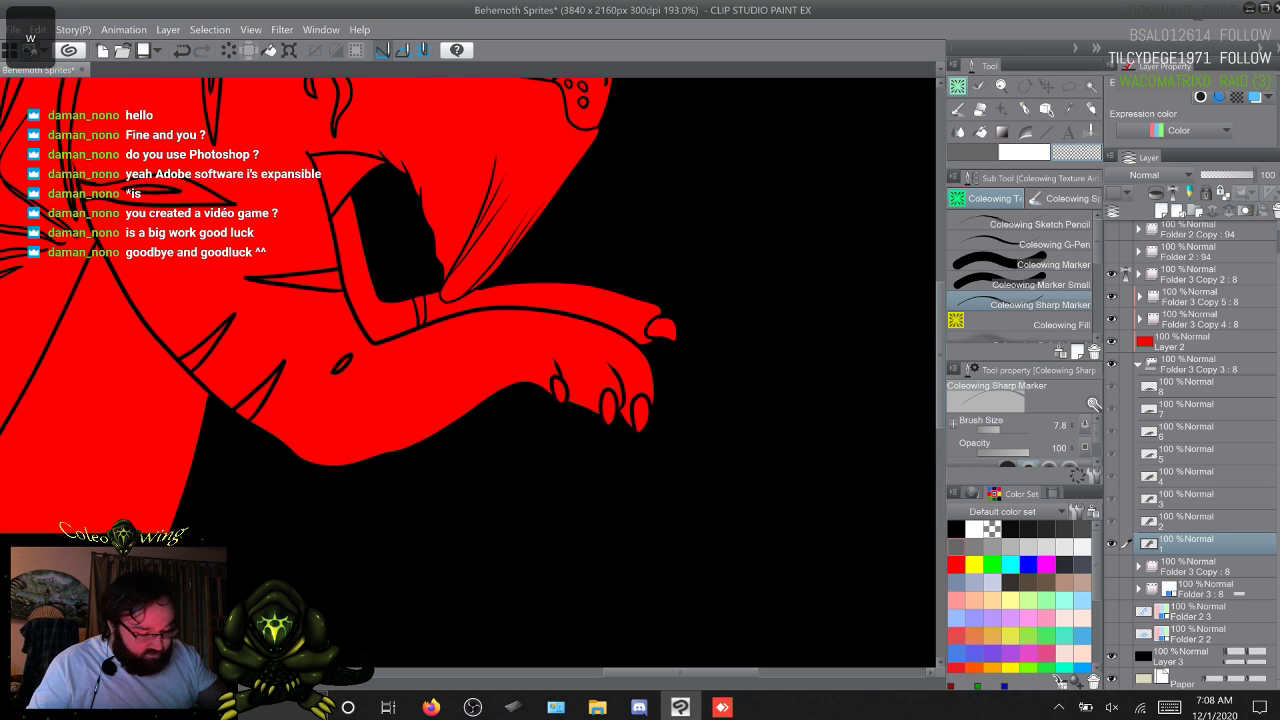
{"action": "key", "text": "w"}
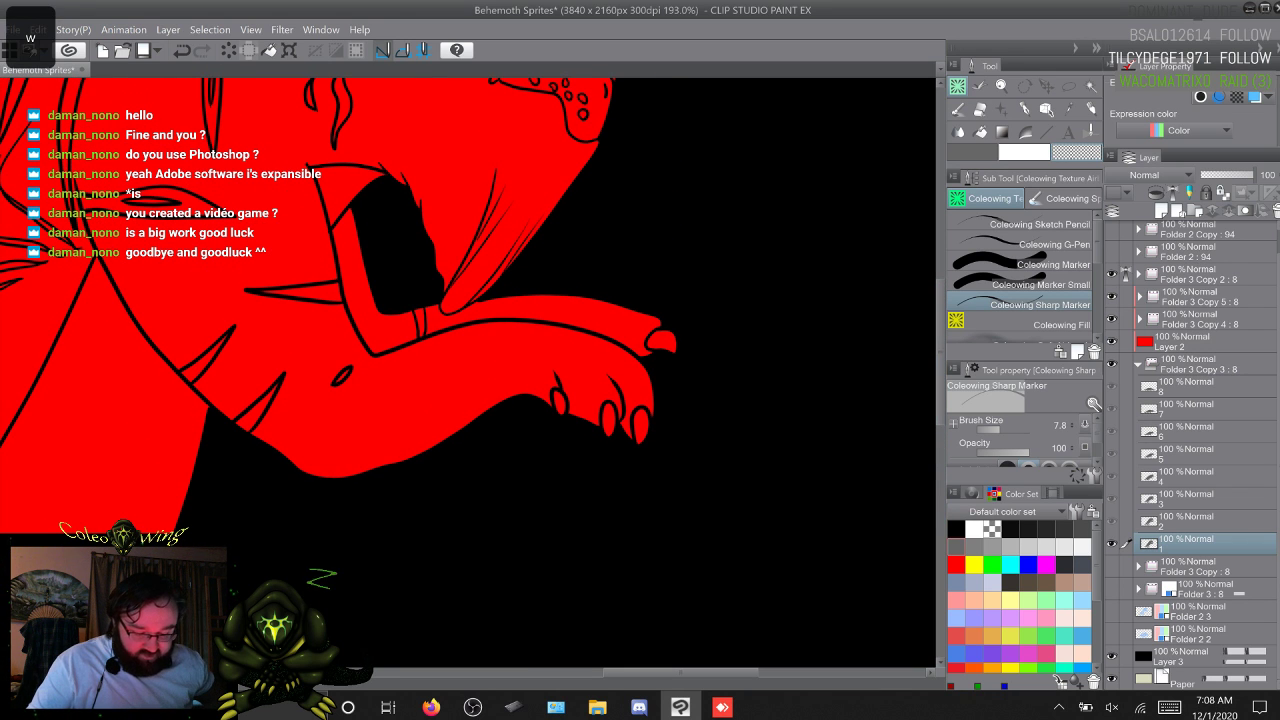
{"action": "key", "text": "w"}
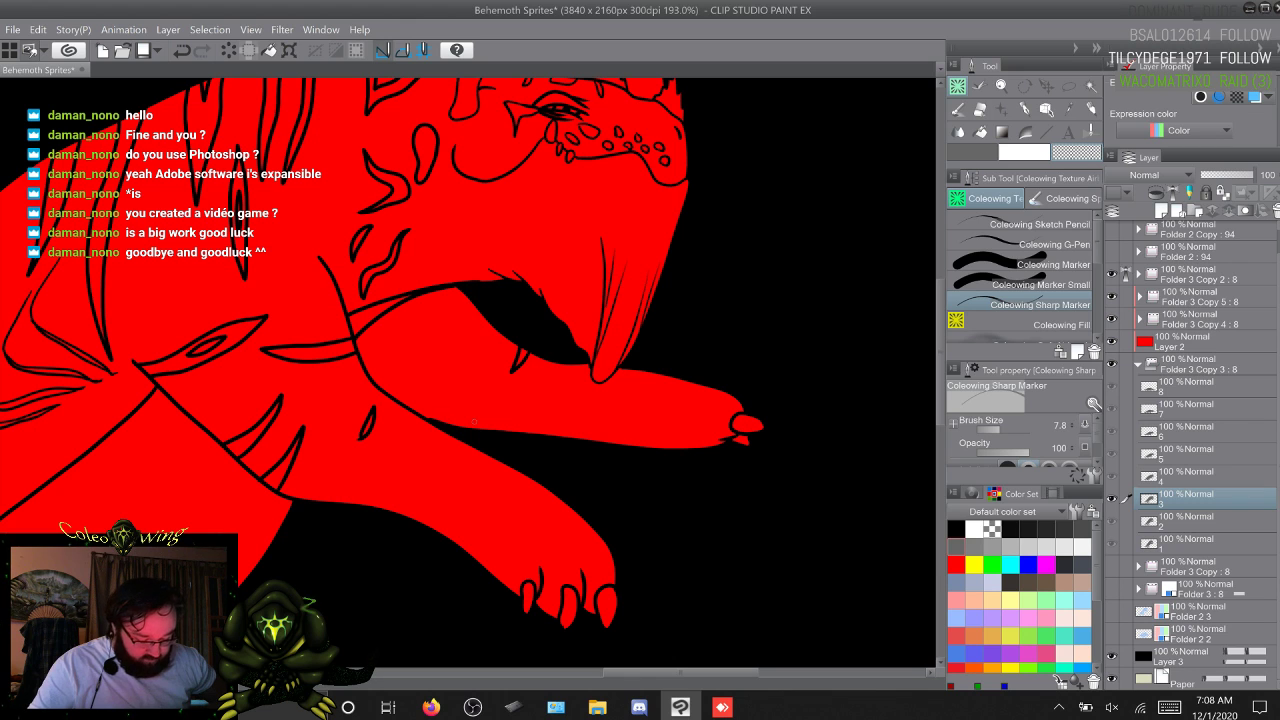
{"action": "key", "text": "w"}
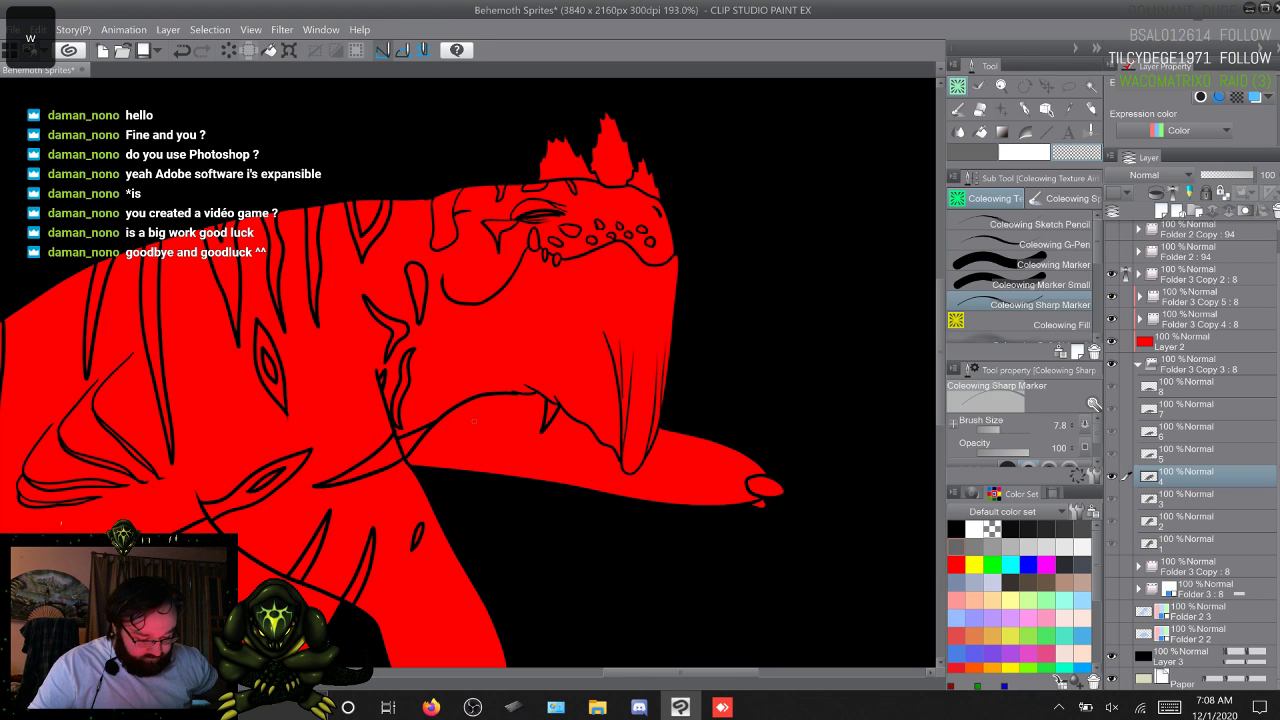
{"action": "key", "text": "w"}
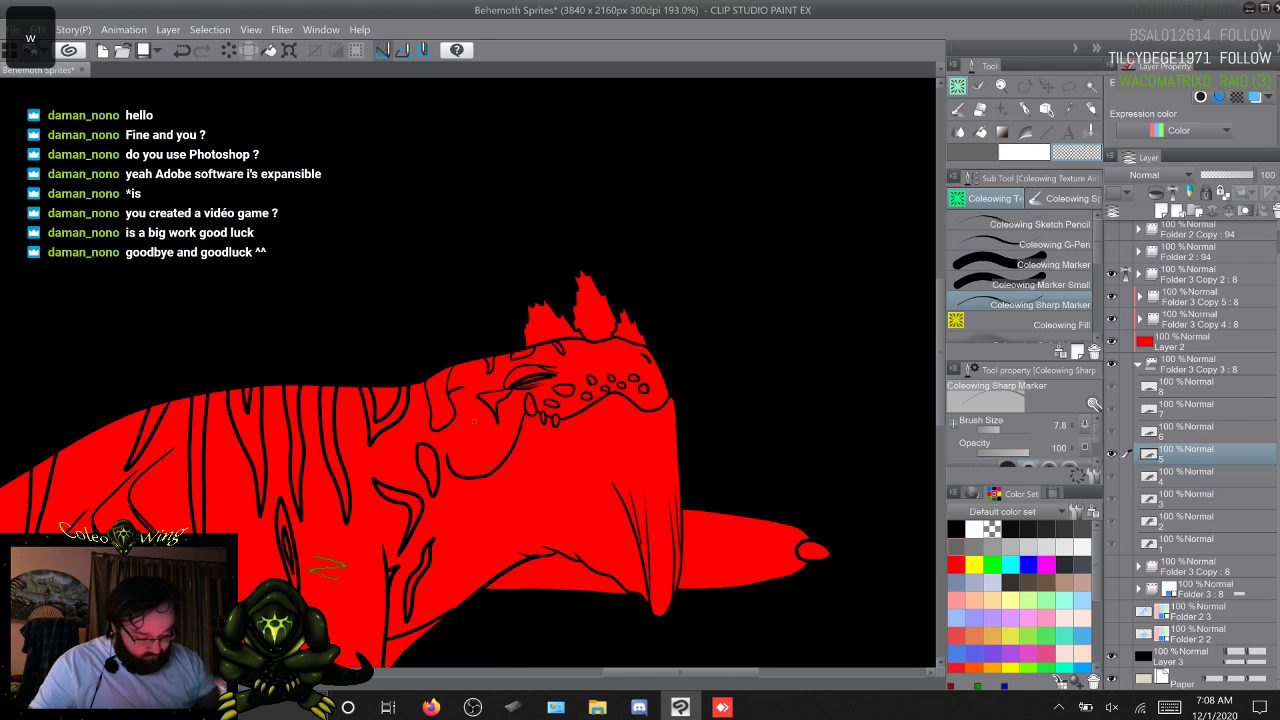
{"action": "left_click_drag", "start_coordinate": [942, 390], "coordinate": [942, 454]}
{"action": "key", "text": "w"}
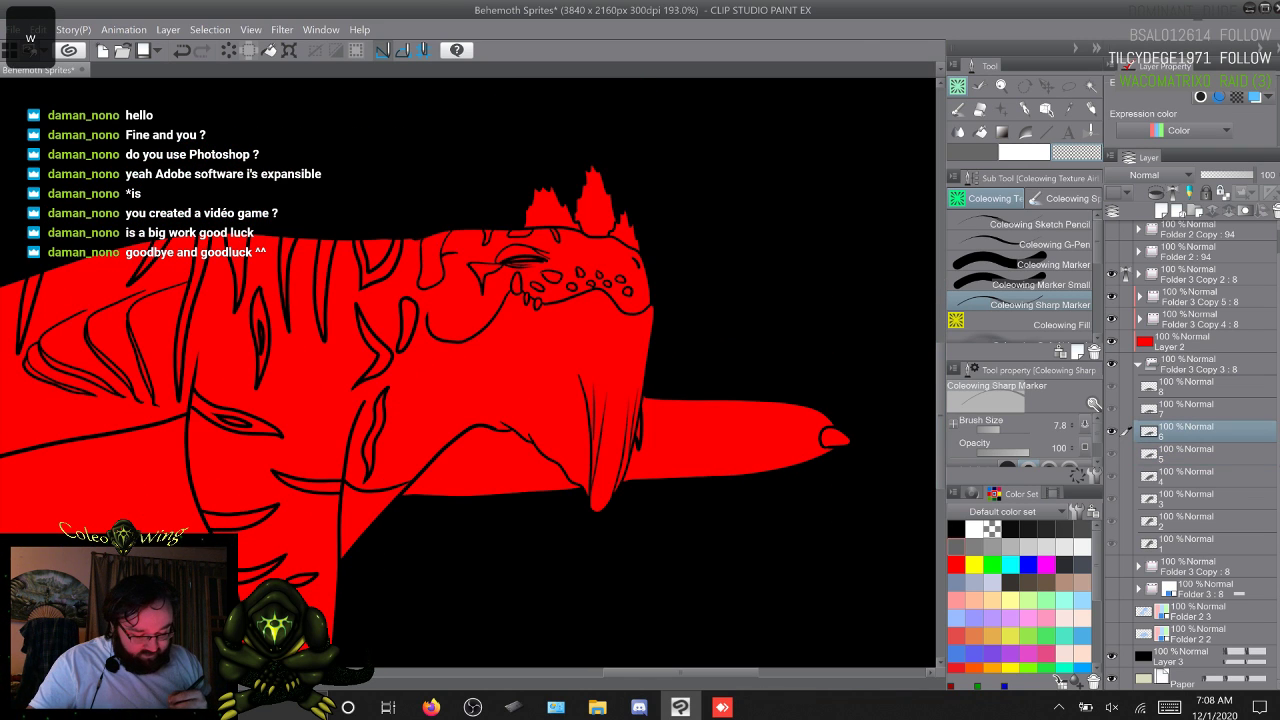
{"action": "key", "text": "w"}
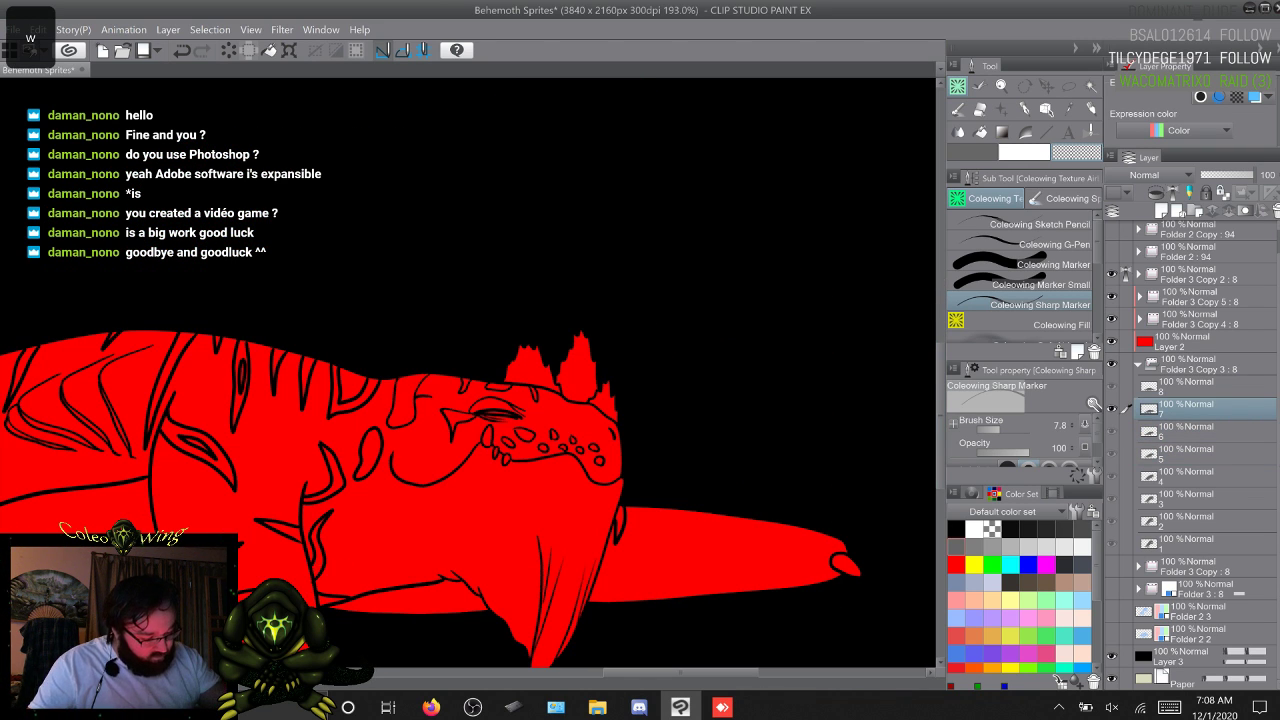
{"action": "key", "text": "w"}
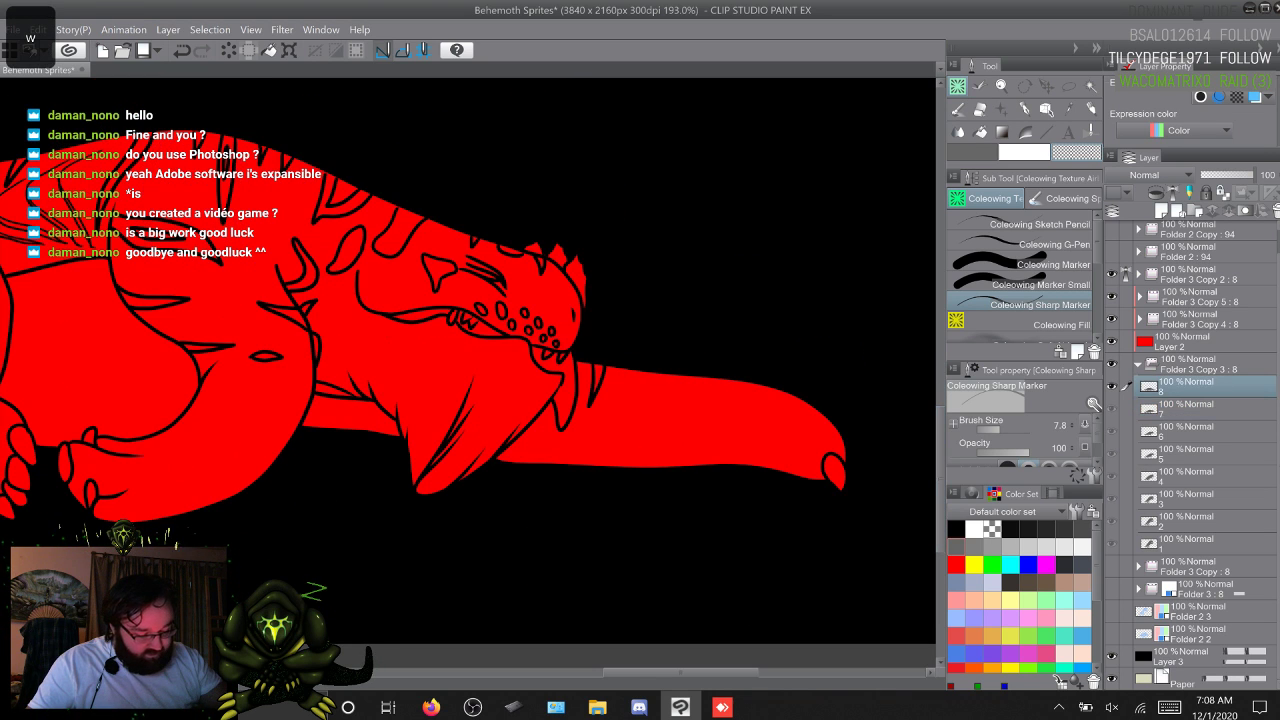
Step: Inspect the chest, belly and near front leg fill on frames 1 to 8, ending back on frame 1
{"action": "key", "text": "w"}
{"action": "key", "text": "q"}
{"action": "key", "text": "w"}
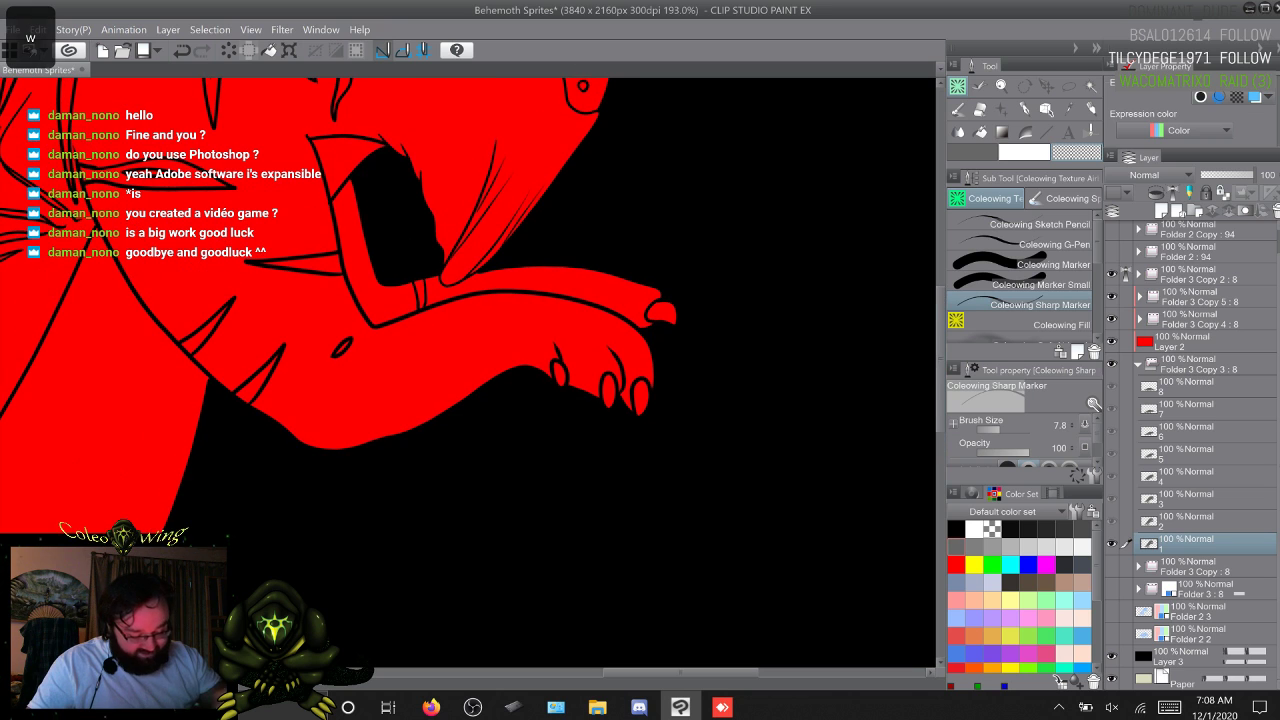
{"action": "left_click_drag", "start_coordinate": [680, 672], "coordinate": [655, 672]}
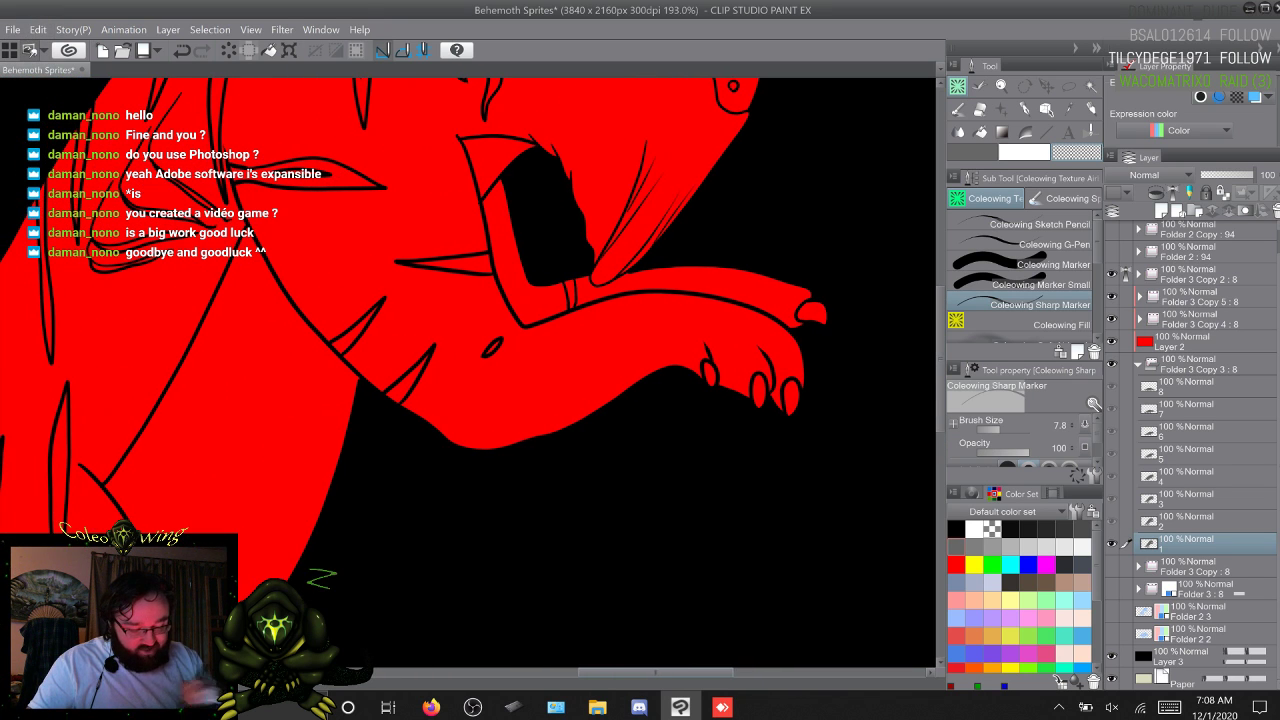
{"action": "key", "text": "w"}
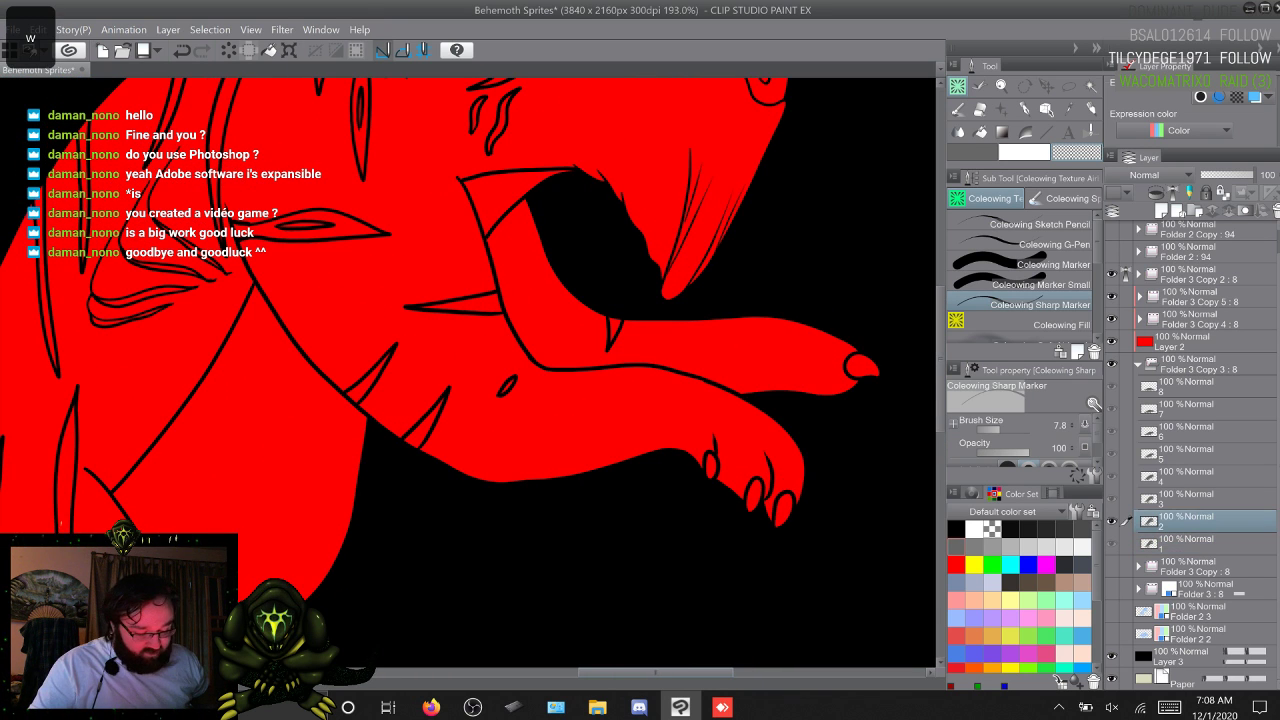
{"action": "key", "text": "w"}
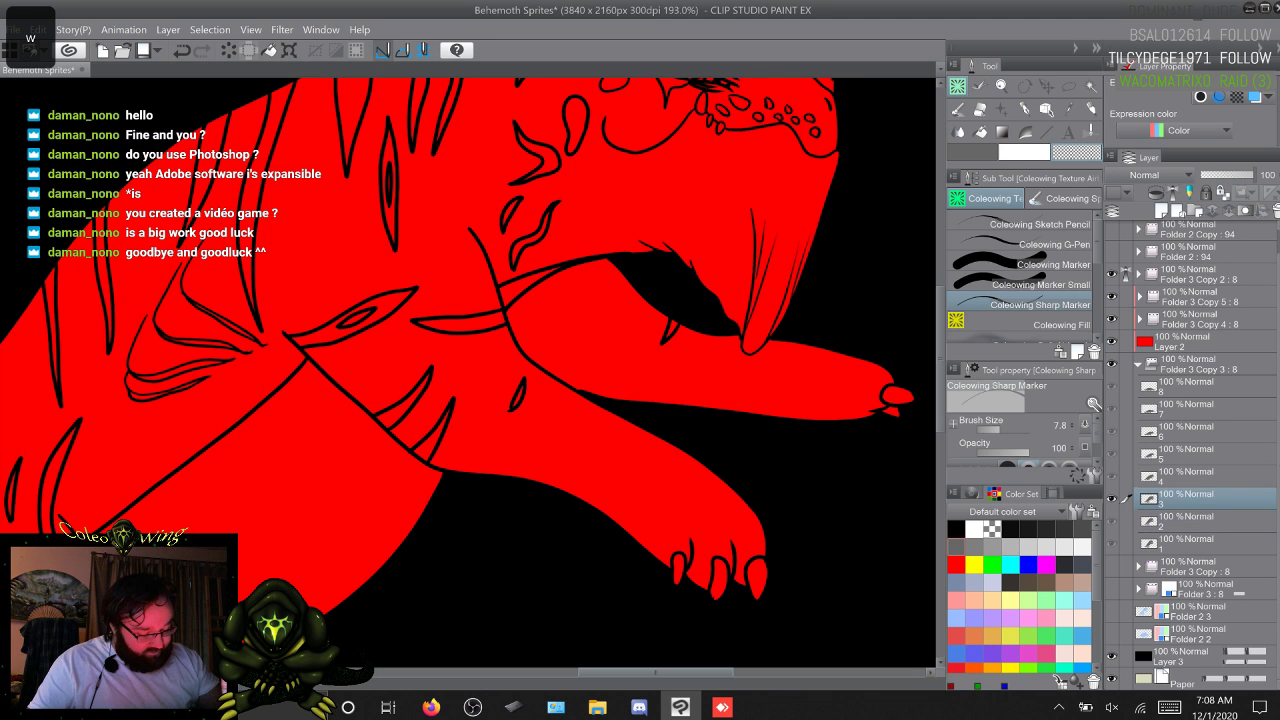
{"action": "key", "text": "w"}
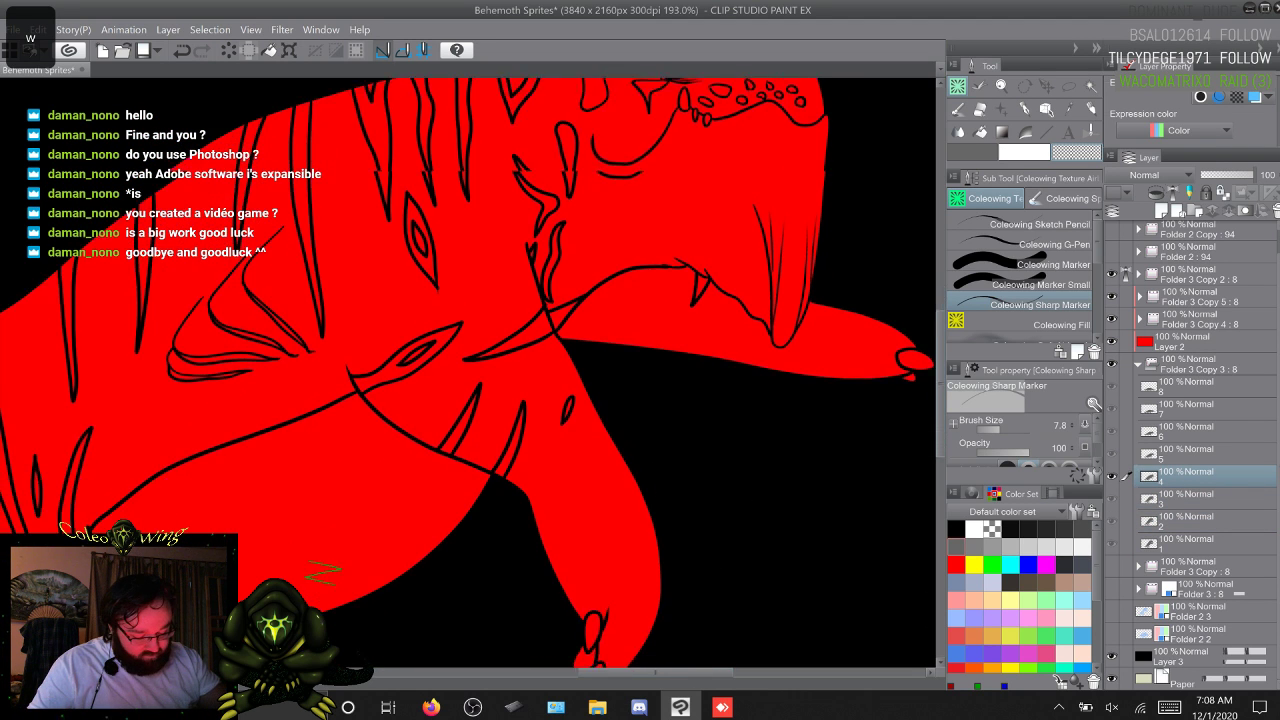
{"action": "key", "text": "w"}
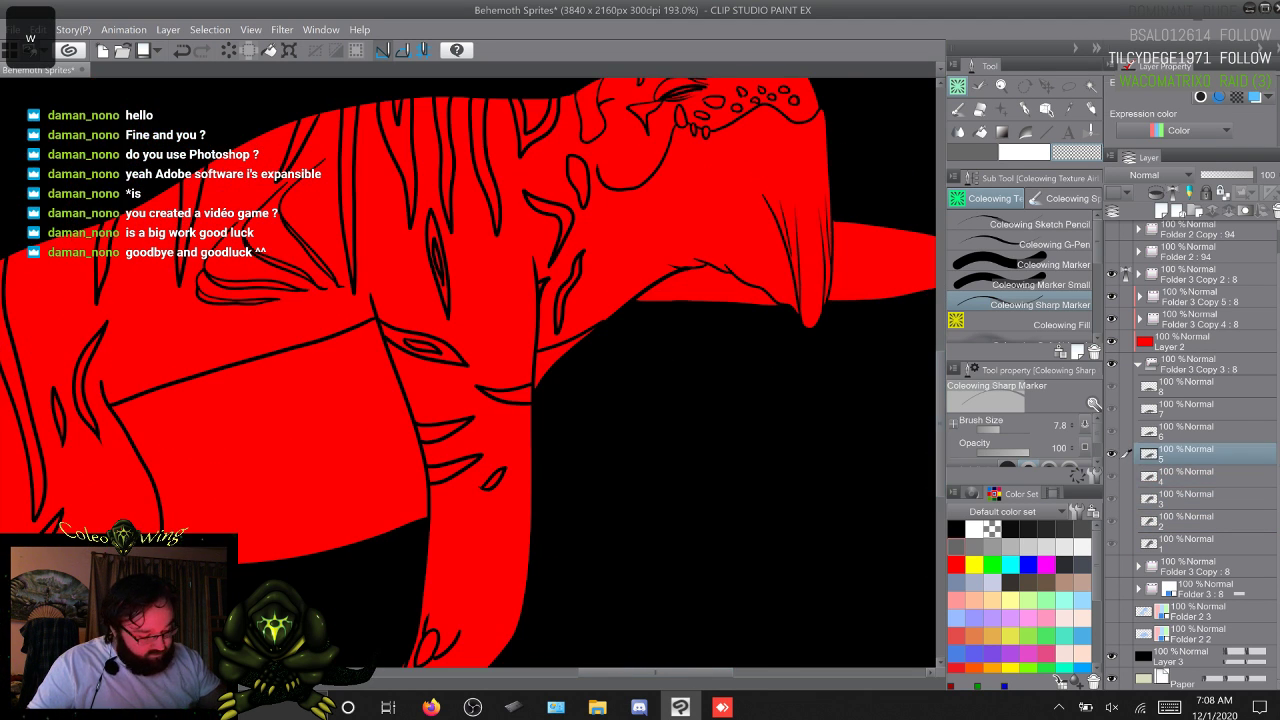
{"action": "key", "text": "w"}
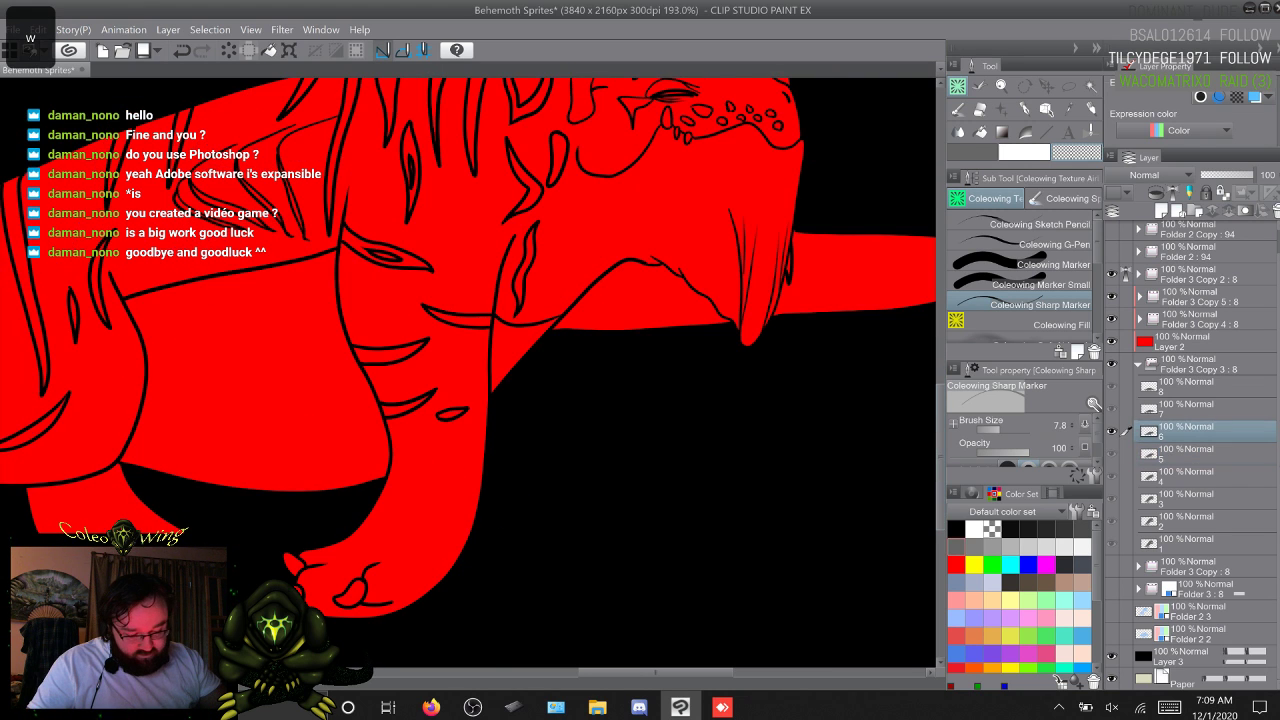
{"action": "key", "text": "w"}
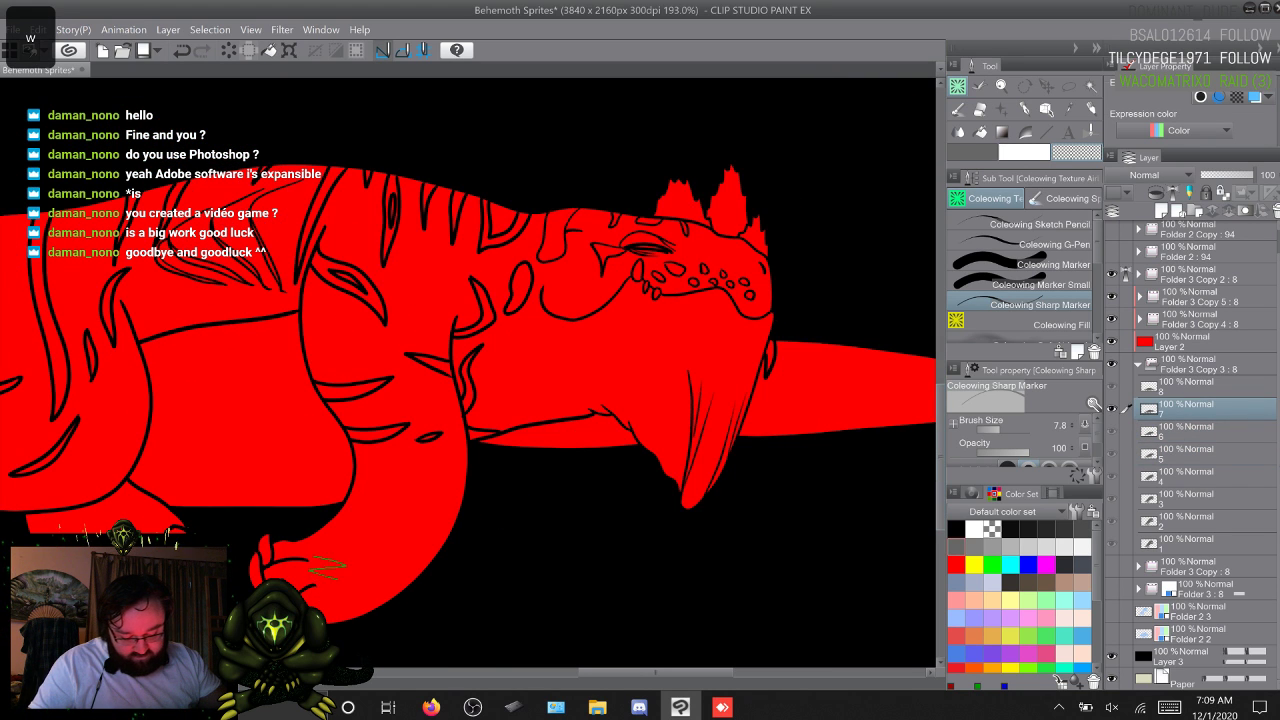
{"action": "key", "text": "w"}
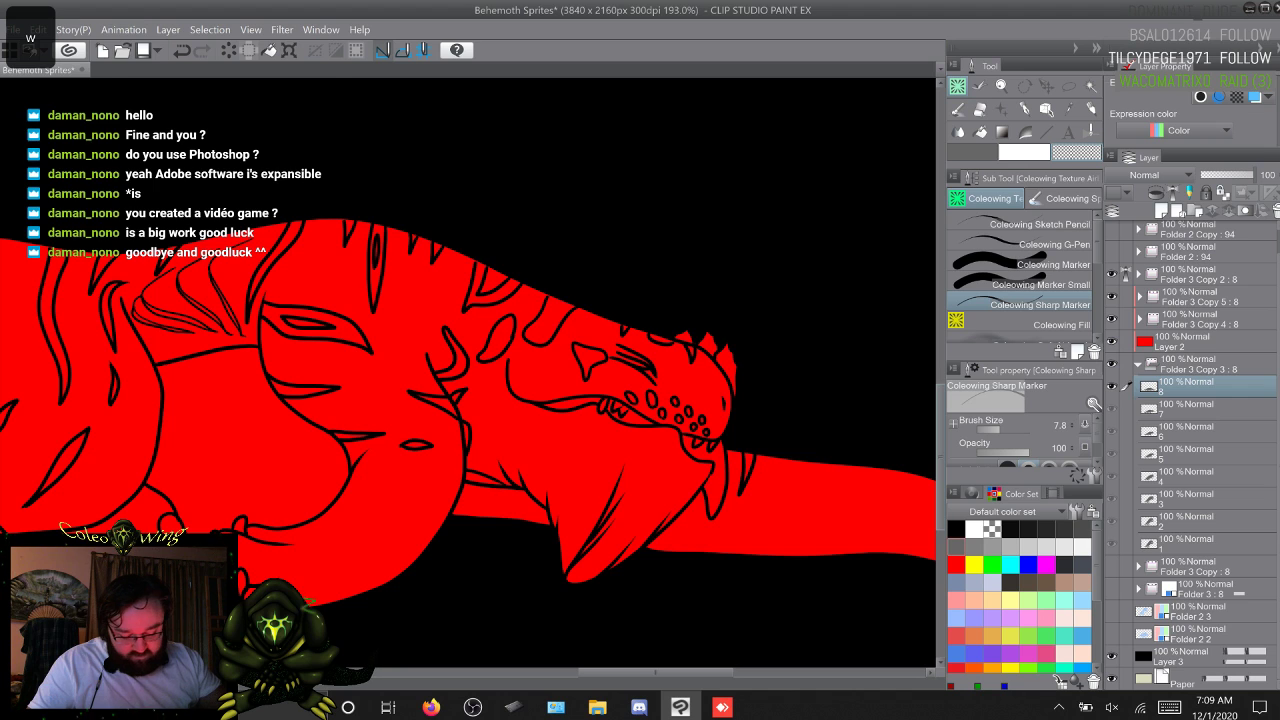
{"action": "key", "text": "w"}
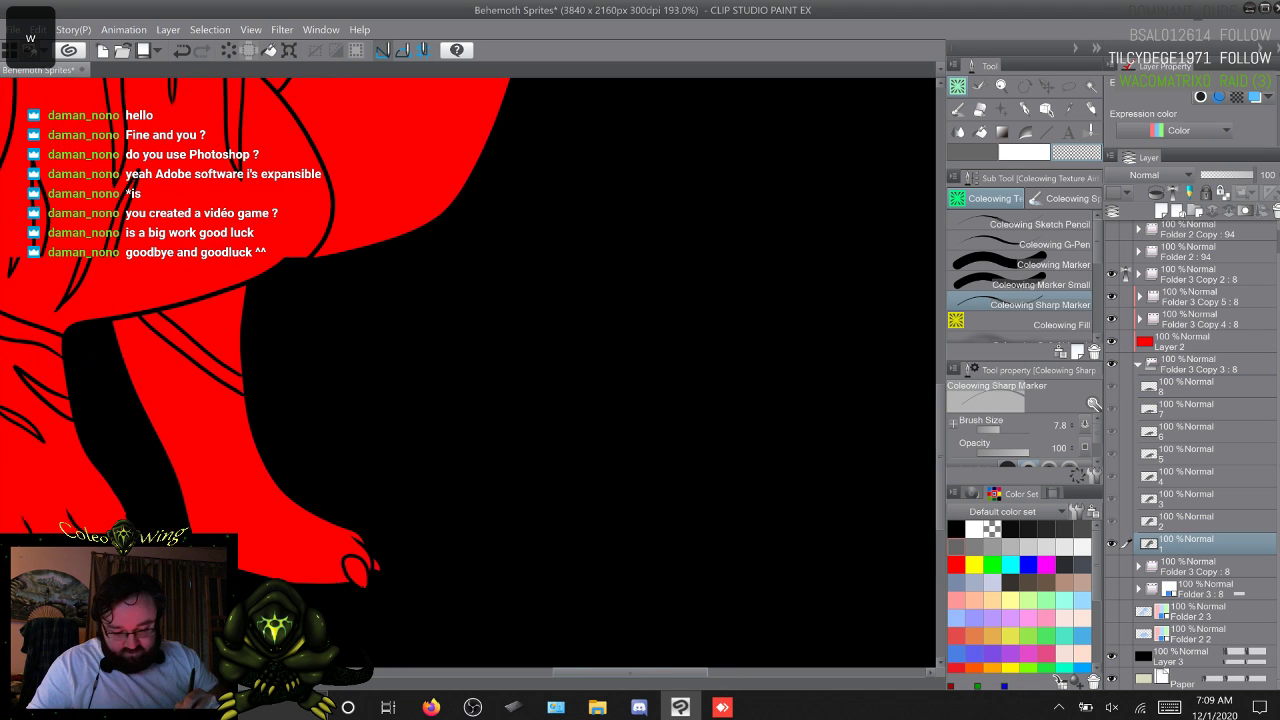
Step: Inspect the hind legs, claws and belly fill for flaws on frames 1 to 8 against the black check layer
{"action": "key", "text": "w"}
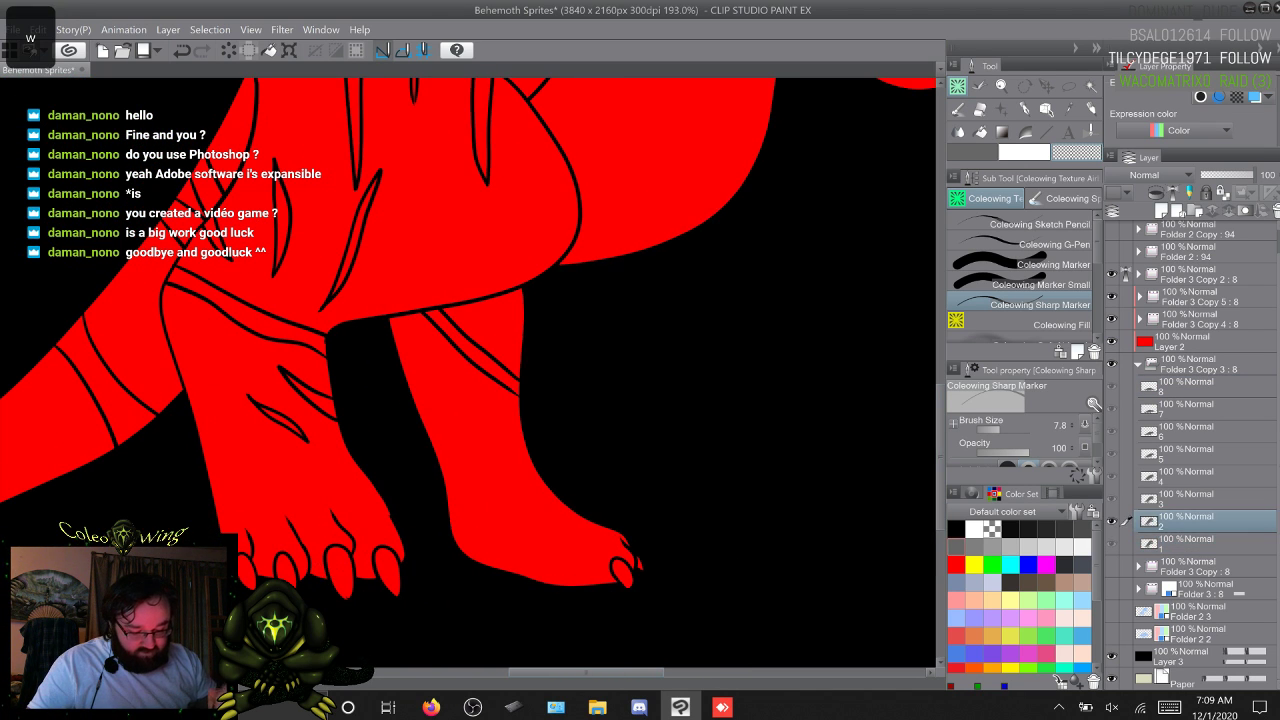
{"action": "key", "text": "w"}
{"action": "key", "text": "w"}
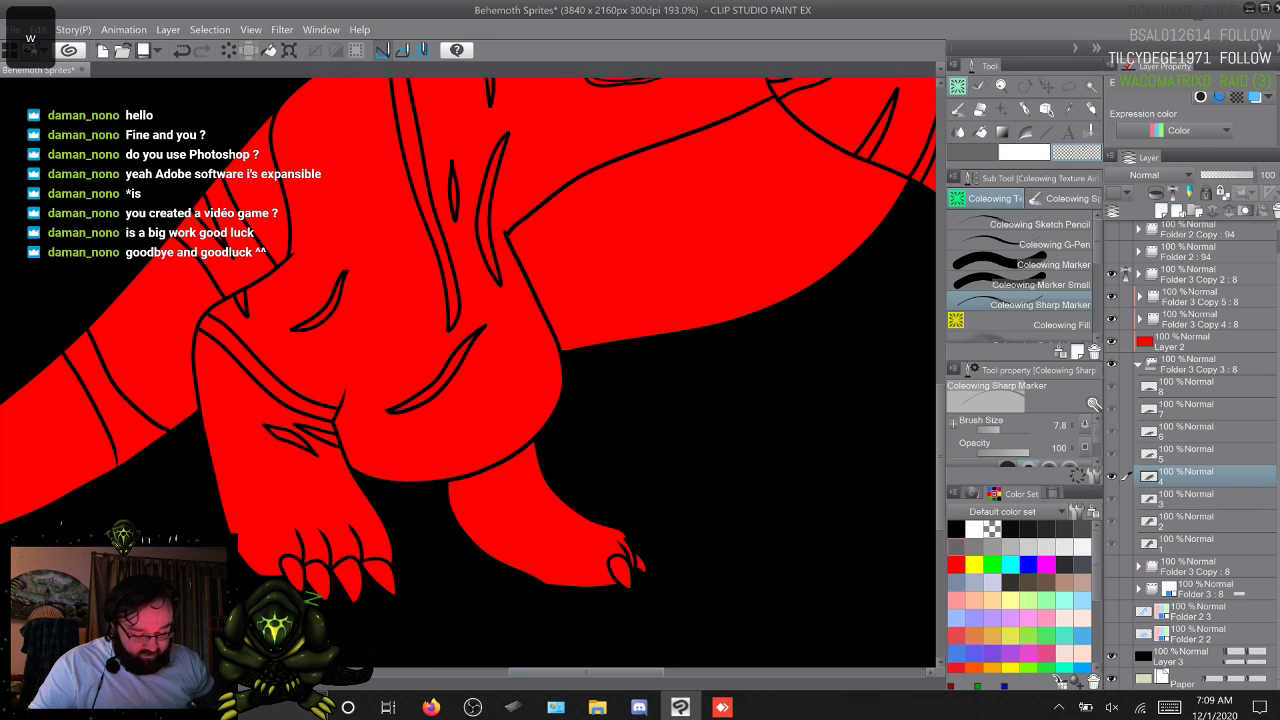
{"action": "key", "text": "w"}
{"action": "key", "text": "w"}
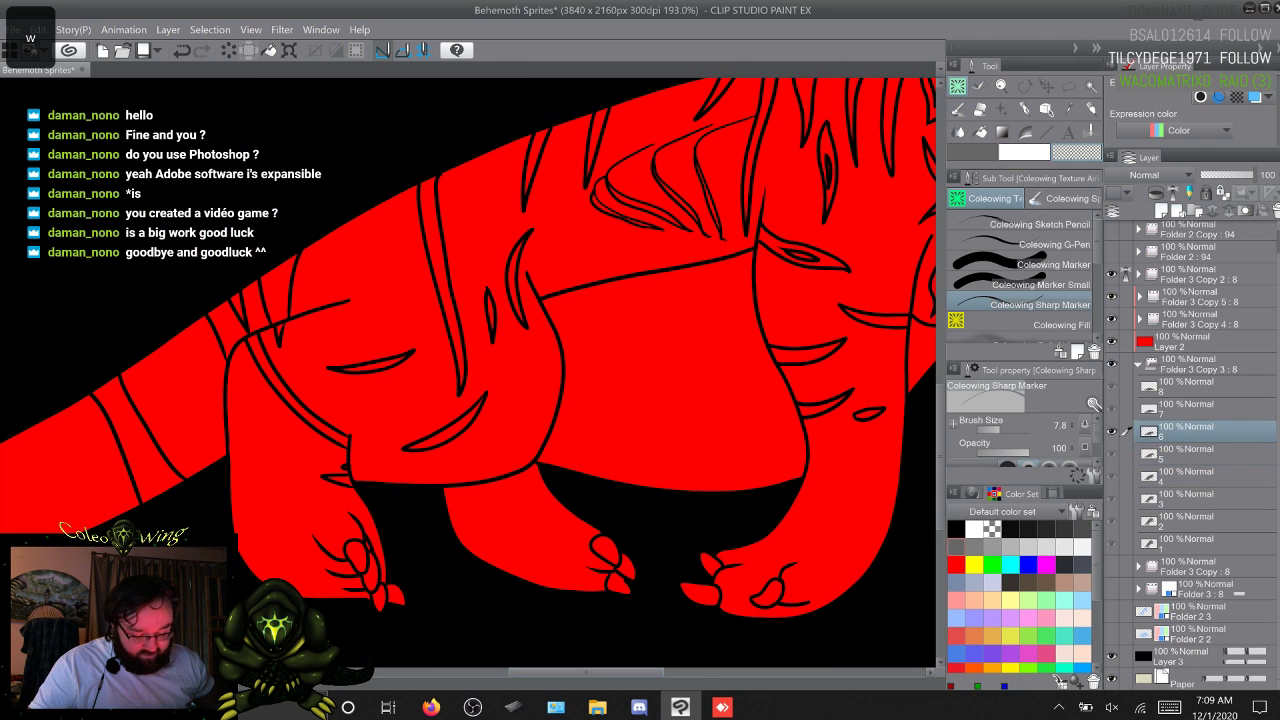
{"action": "key", "text": "w"}
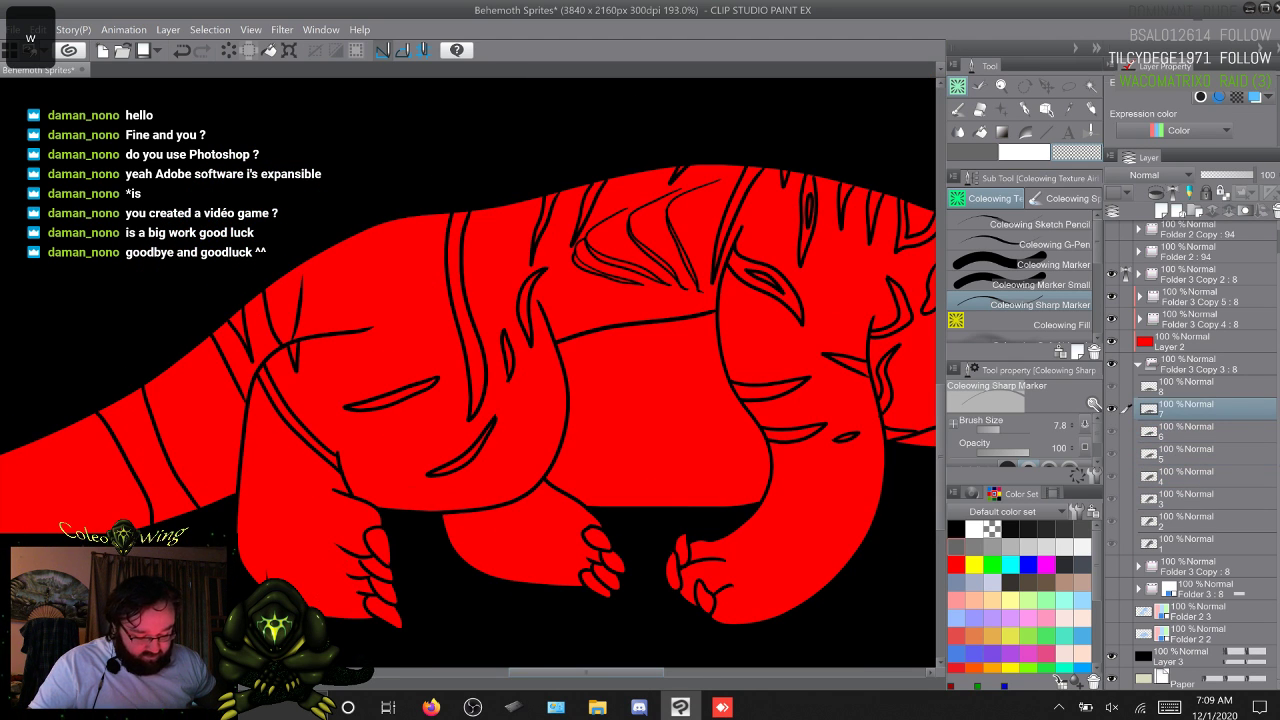
{"action": "key", "text": "w"}
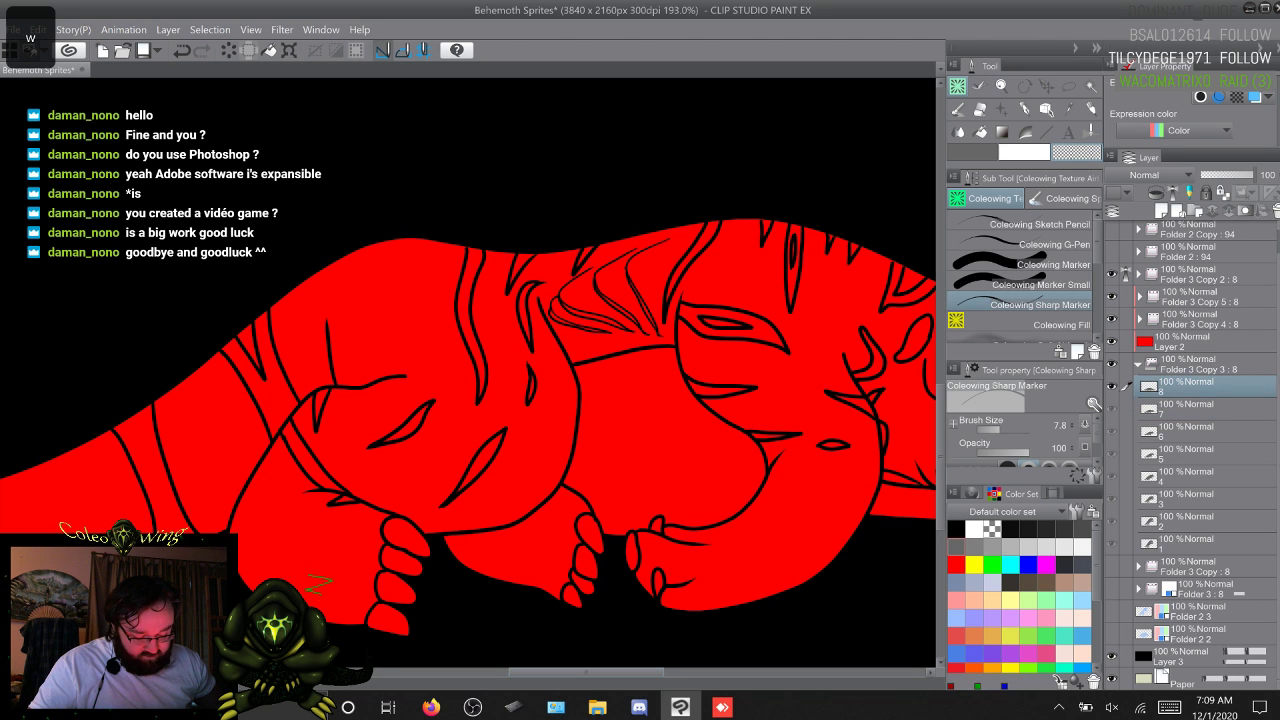
{"action": "key", "text": "w"}
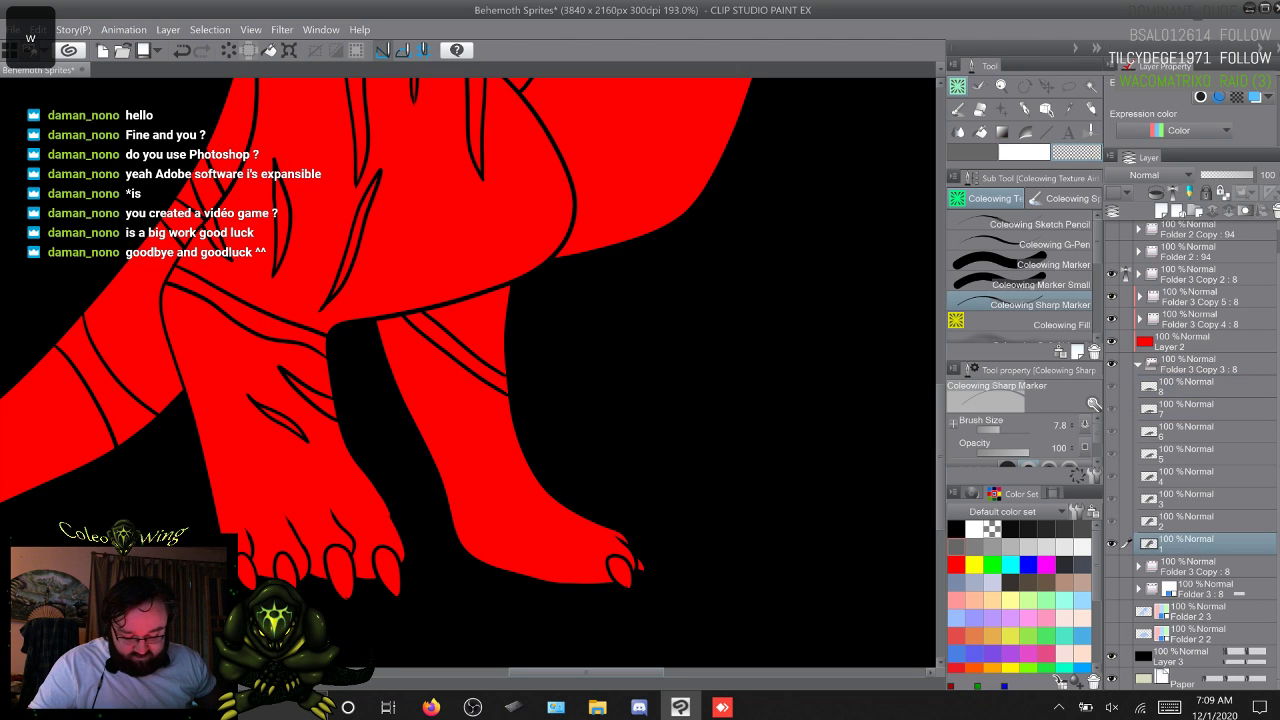
Step: Go back and forth through frames 1 to 8 again, rechecking the fill edges around the hind legs and lower body
{"action": "key", "text": "w"}
{"action": "key", "text": "q"}
{"action": "key", "text": "w"}
{"action": "key", "text": "w"}
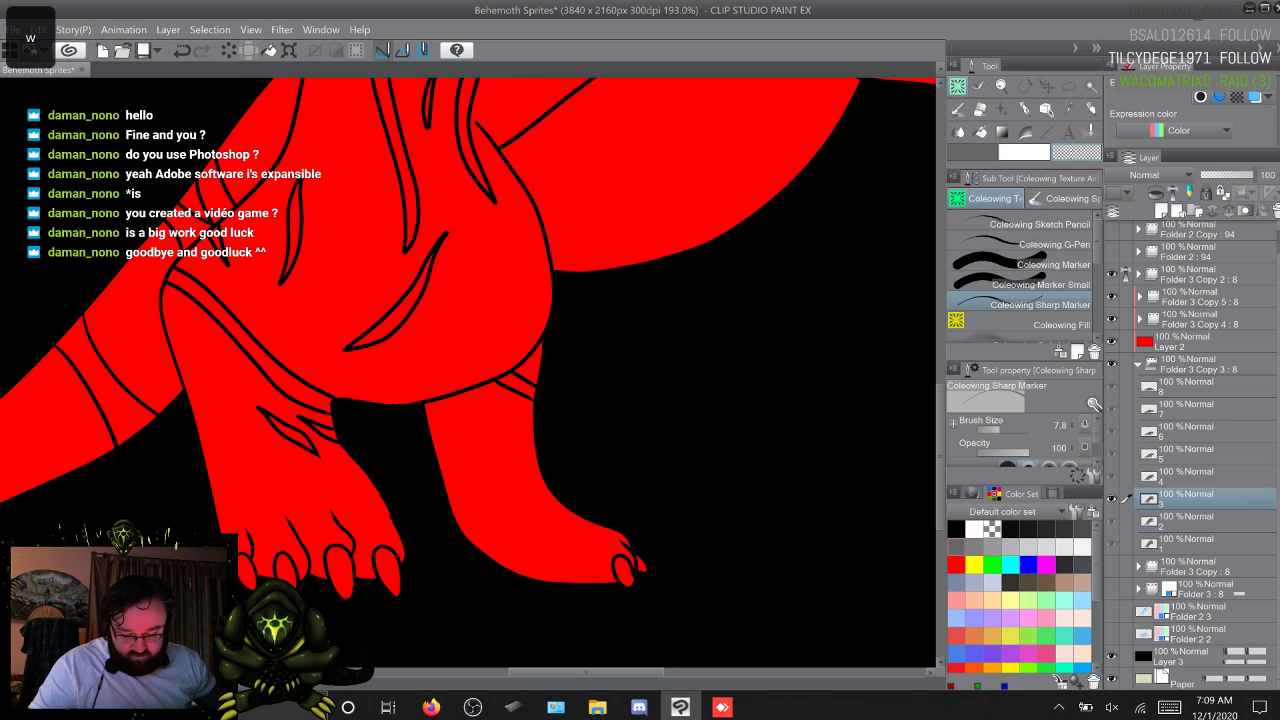
{"action": "key", "text": "q"}
{"action": "key", "text": "w"}
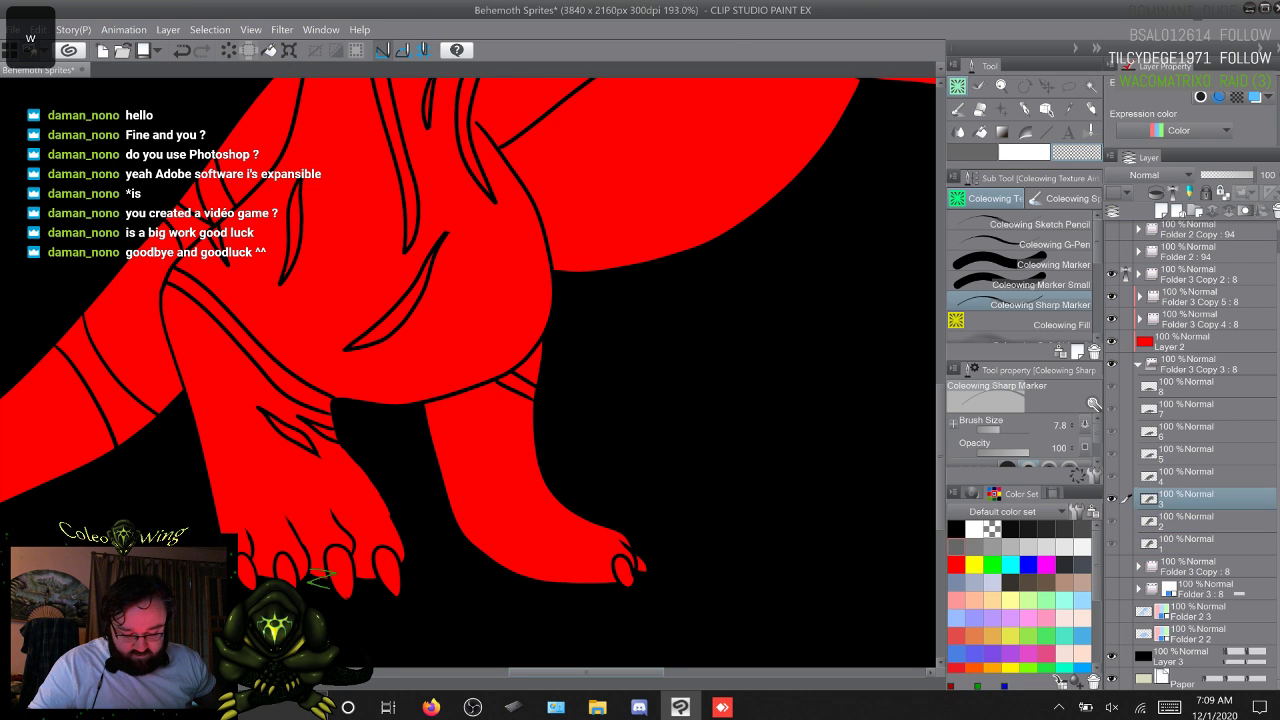
{"action": "key", "text": "w"}
{"action": "key", "text": "w"}
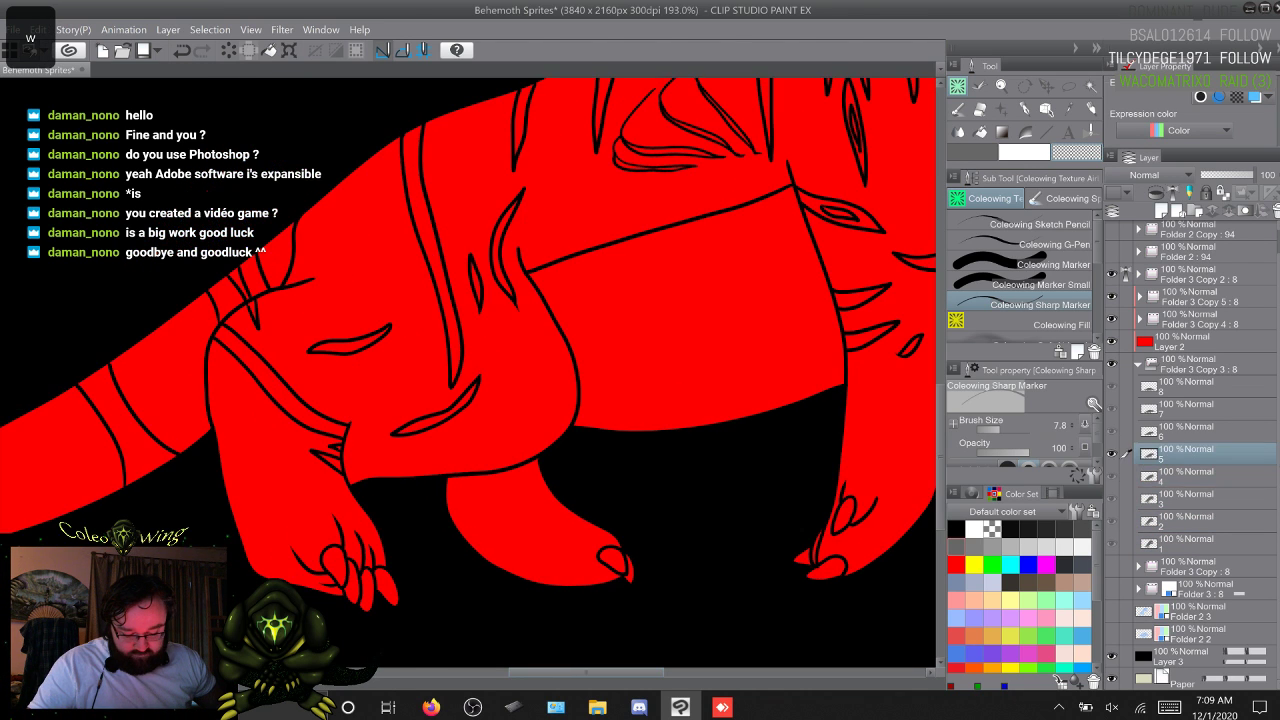
{"action": "key", "text": "w"}
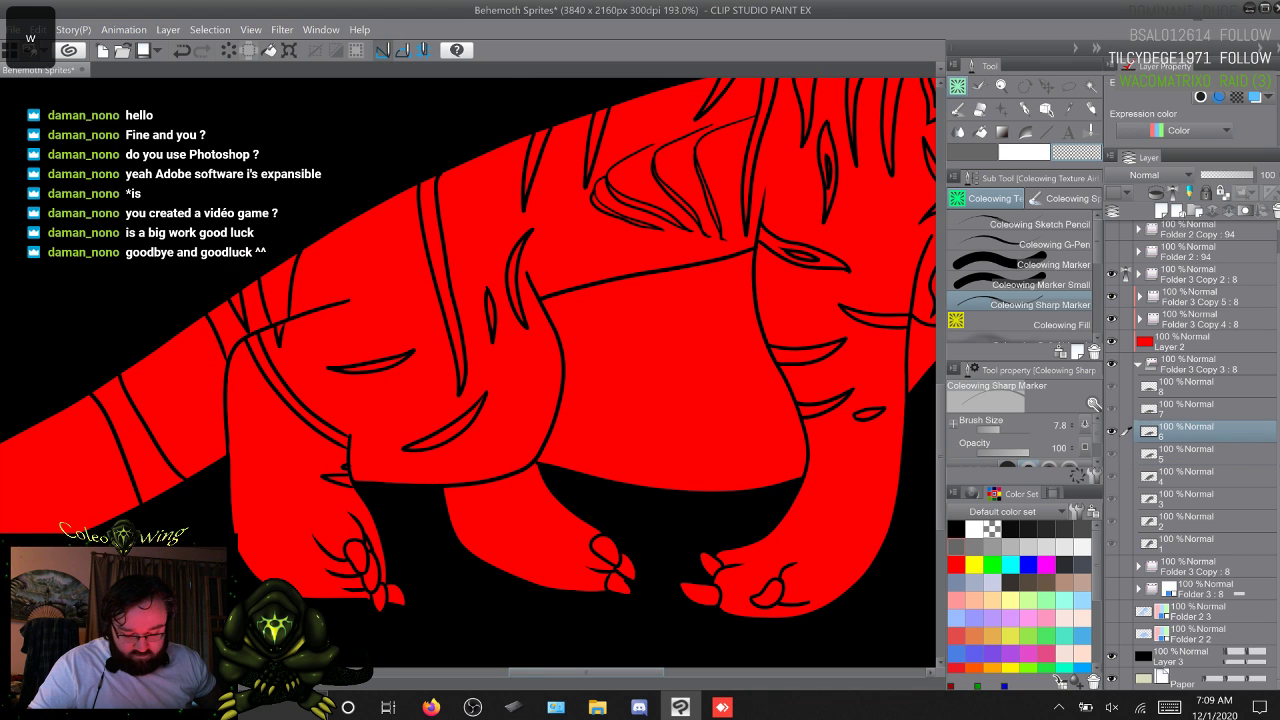
{"action": "key", "text": "w"}
{"action": "key", "text": "w"}
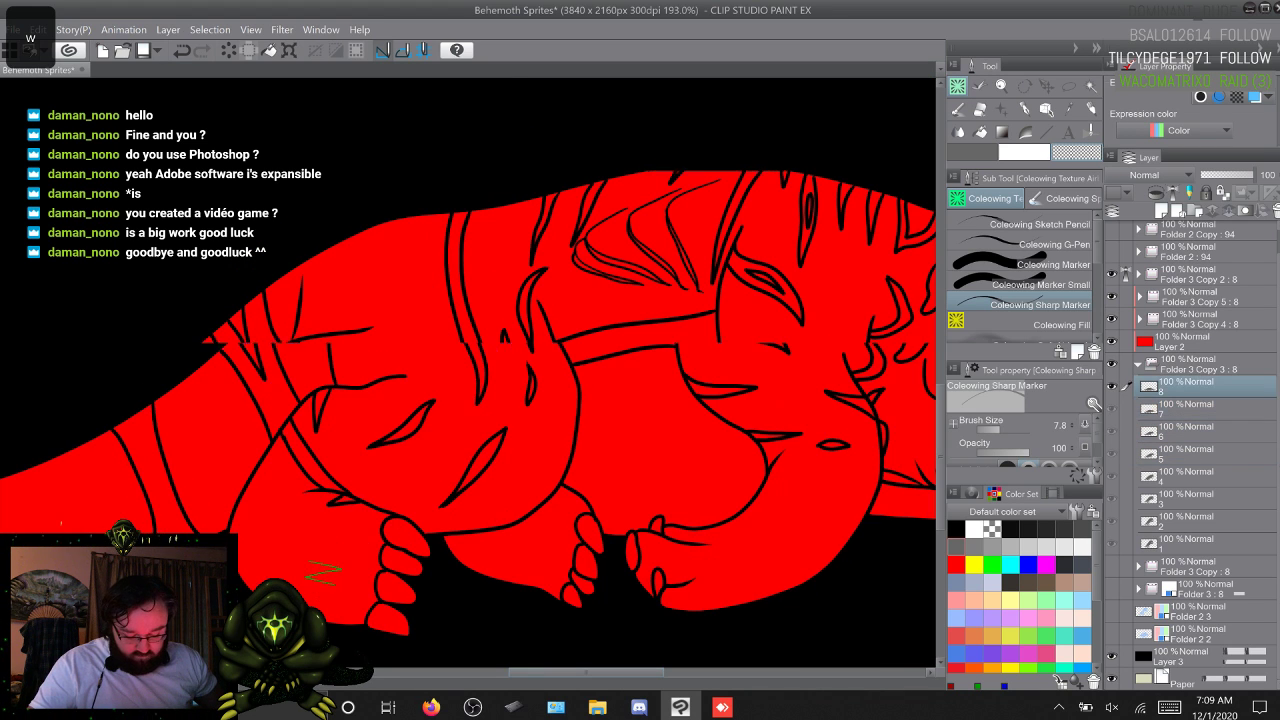
{"action": "key", "text": "q"}
{"action": "key", "text": "w"}
{"action": "key", "text": "w"}
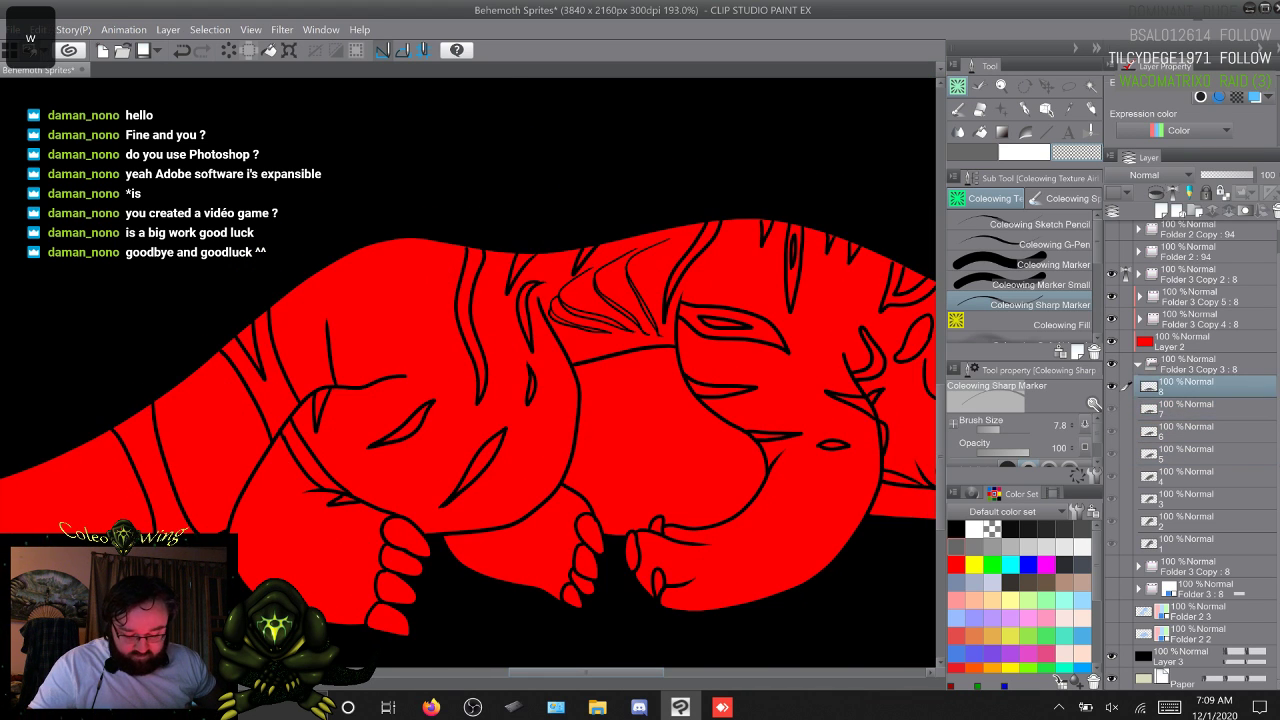
{"action": "key", "text": "w"}
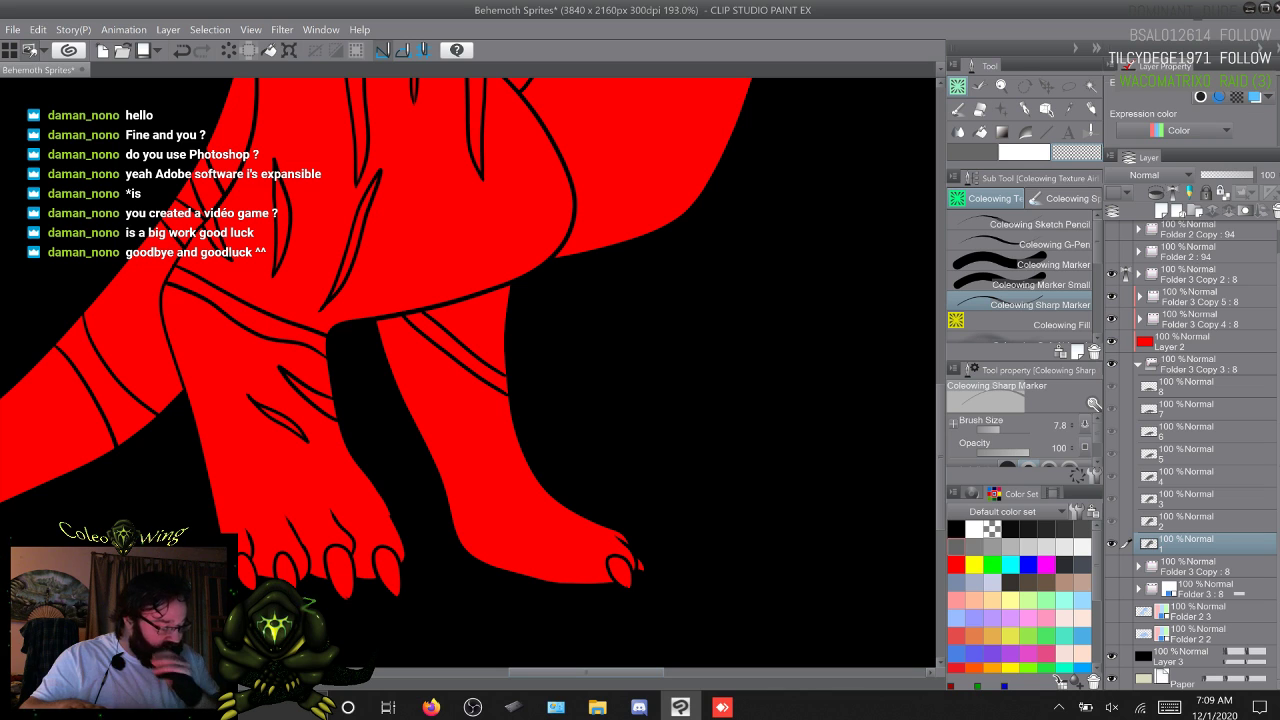
Step: Hide the red and black check layers and move the red Layer 2 directly above the black Layer 3
{"action": "key", "text": "XF86TouchpadToggle"}
{"action": "scroll", "coordinate": [468, 373], "scroll_direction": "down", "scroll_amount": 5}
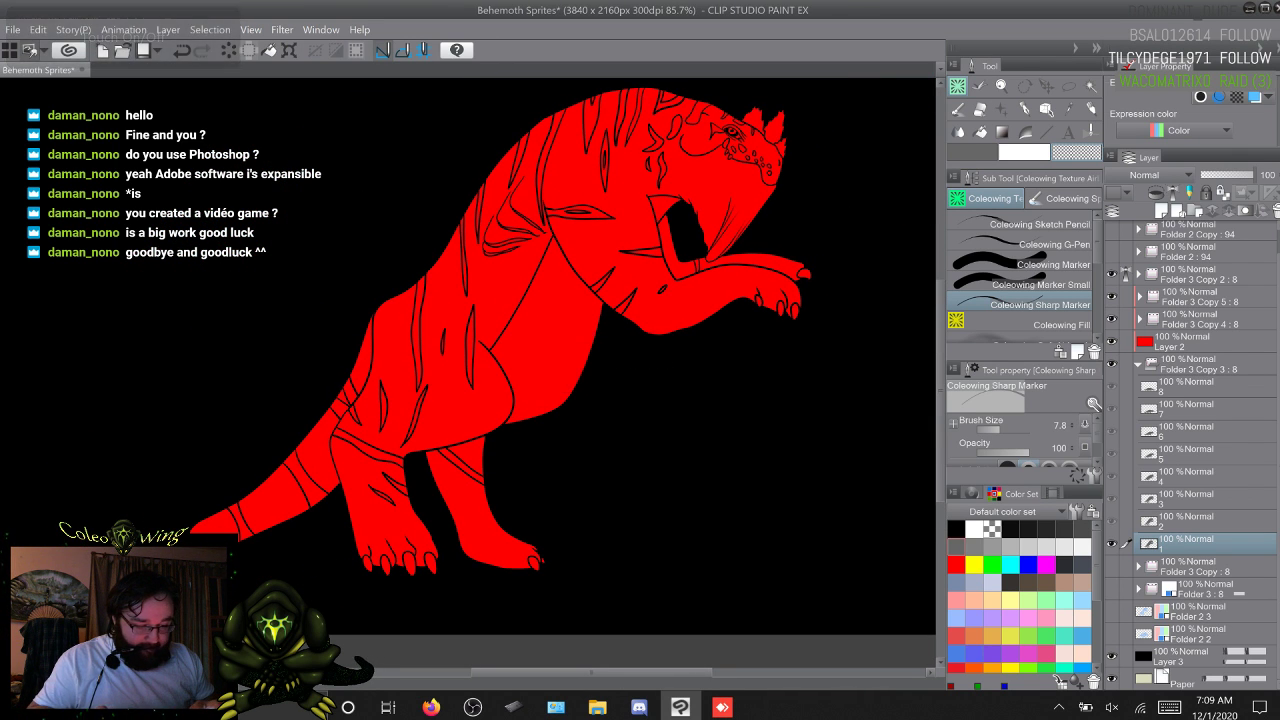
{"action": "left_click_drag", "start_coordinate": [500, 340], "coordinate": [441, 369]}
{"action": "key", "text": "XF86TouchpadToggle"}
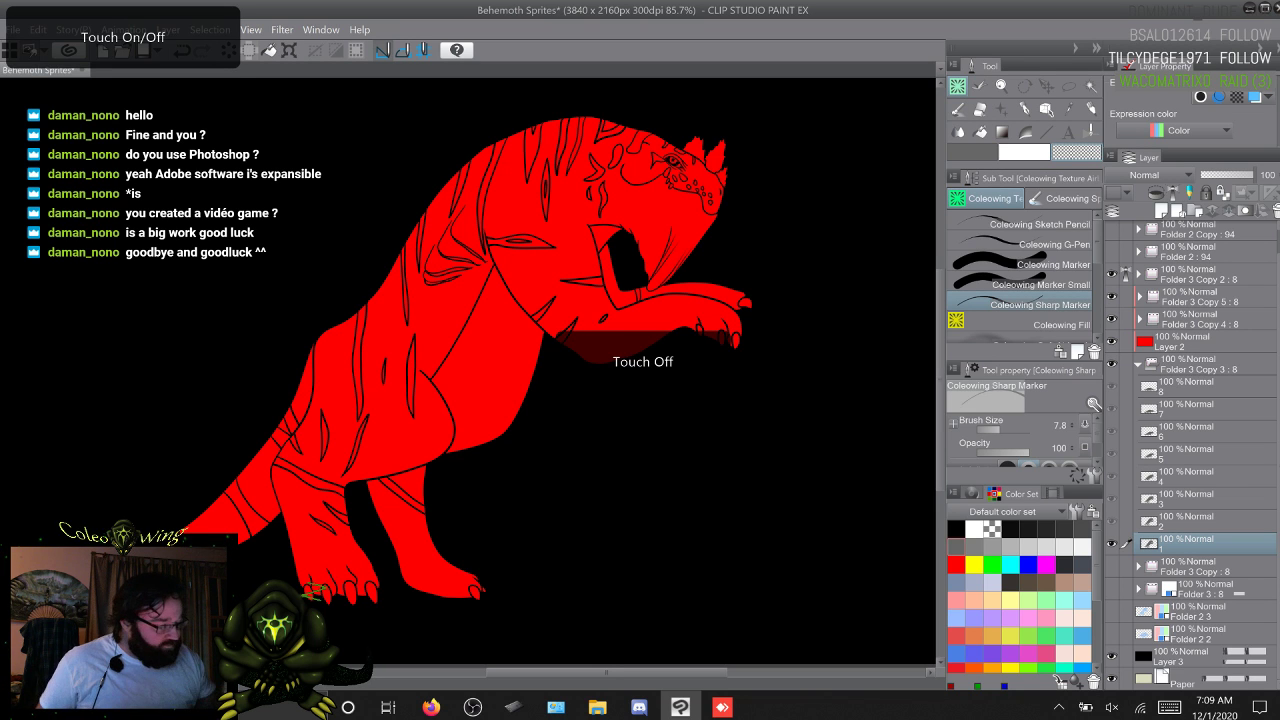
{"action": "left_click", "coordinate": [1111, 341]}
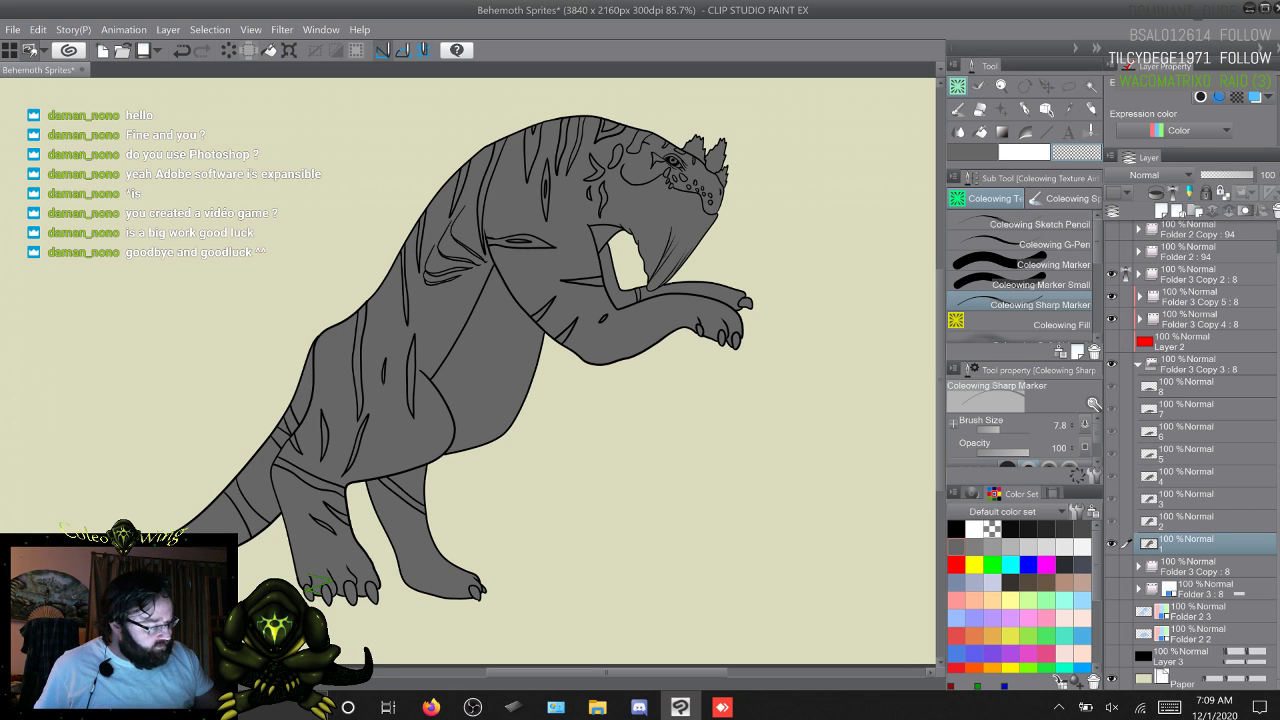
{"action": "left_click", "coordinate": [1200, 341]}
{"action": "right_click", "coordinate": [1172, 338]}
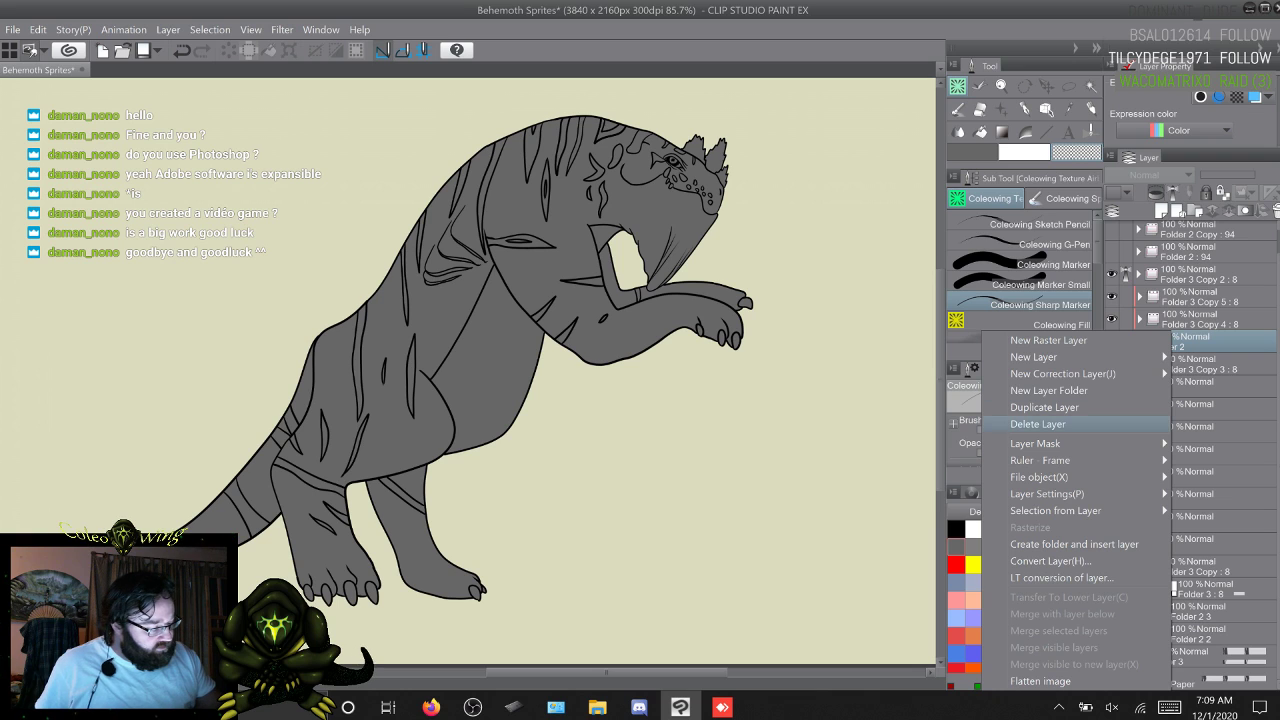
{"action": "left_click", "coordinate": [1205, 341]}
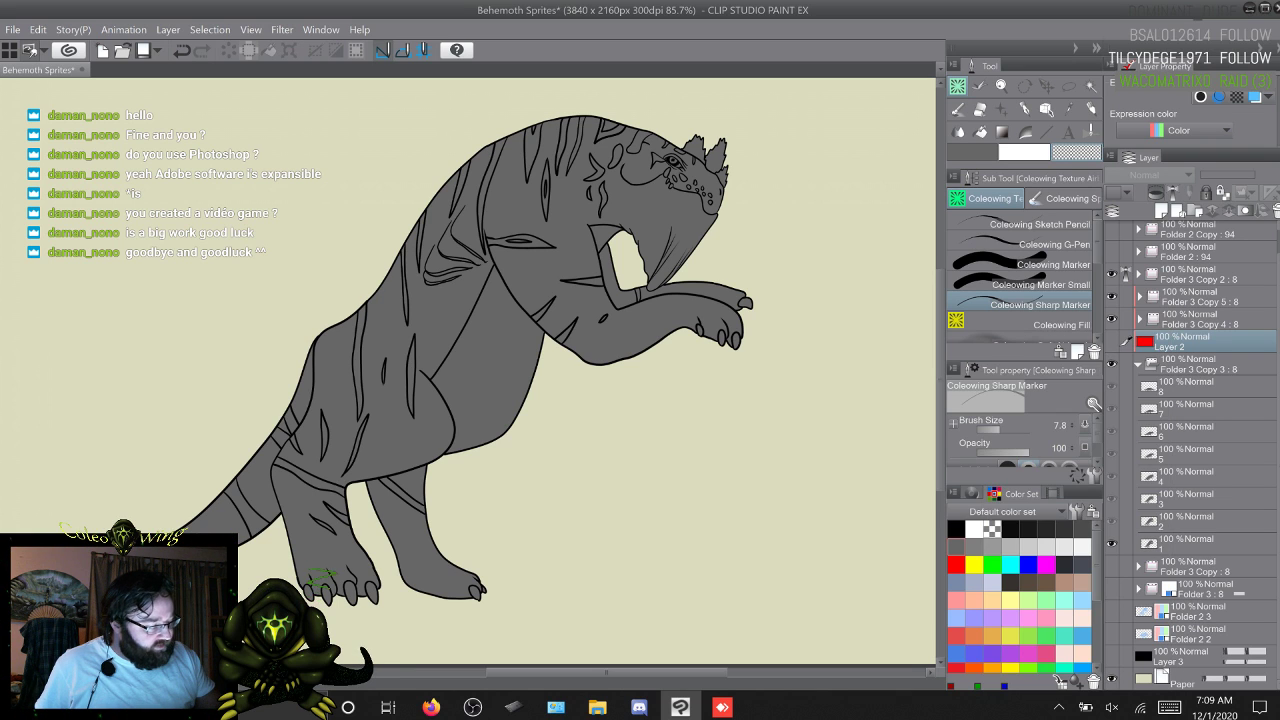
{"action": "left_click_drag", "start_coordinate": [1205, 341], "coordinate": [1190, 646]}
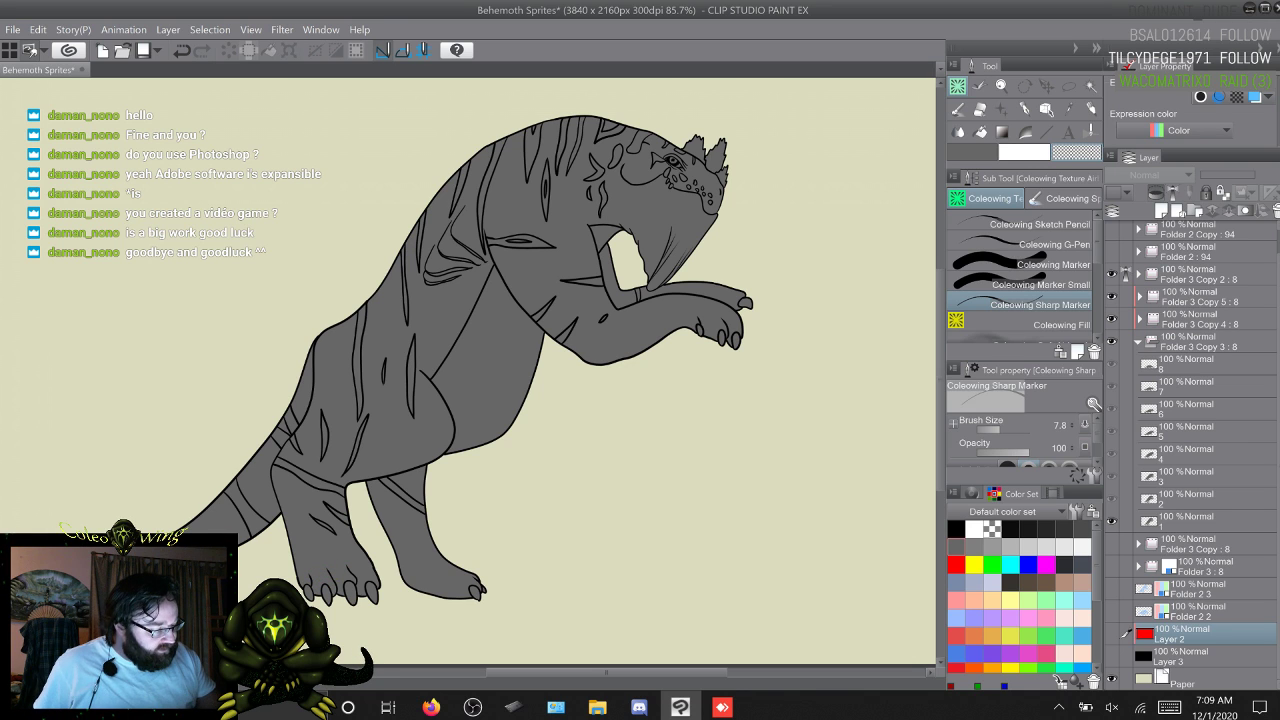
Step: Select frame 8 in Folder 3 Copy 3 and step through the gray-filled frames to review the whole animation
{"action": "left_click", "coordinate": [1138, 342]}
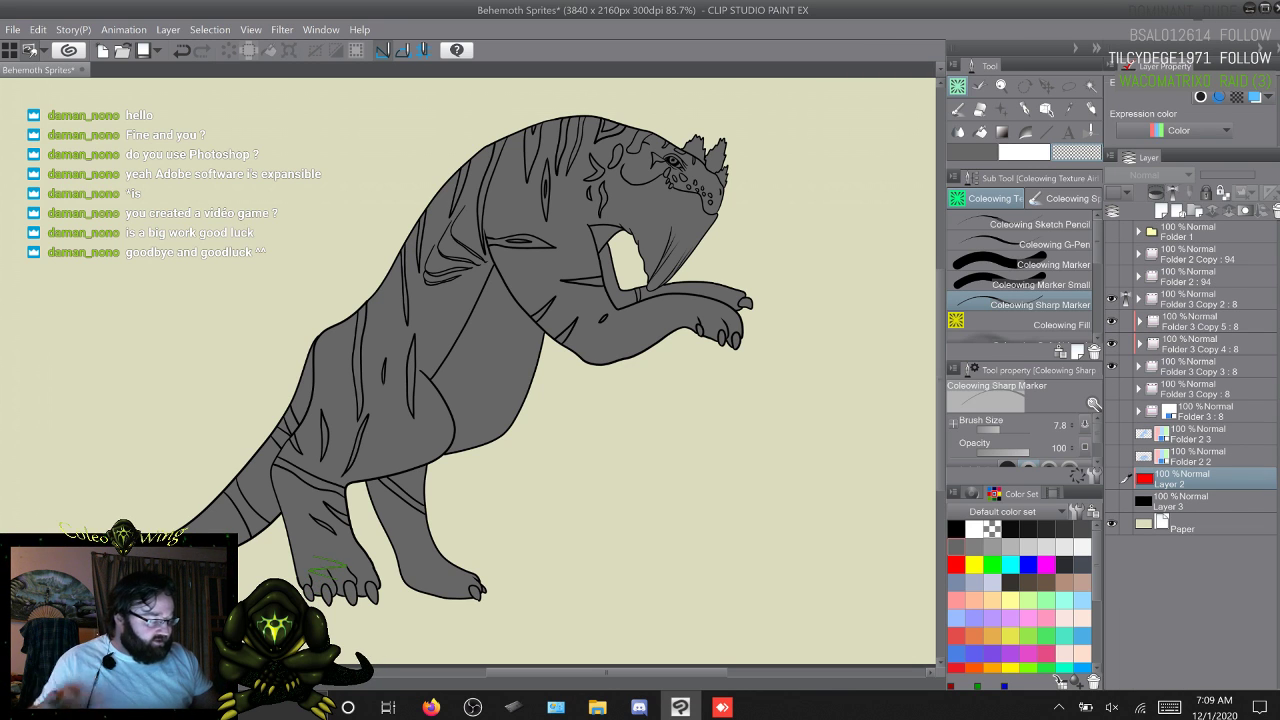
{"action": "left_click", "coordinate": [1138, 366]}
{"action": "left_click", "coordinate": [1190, 388]}
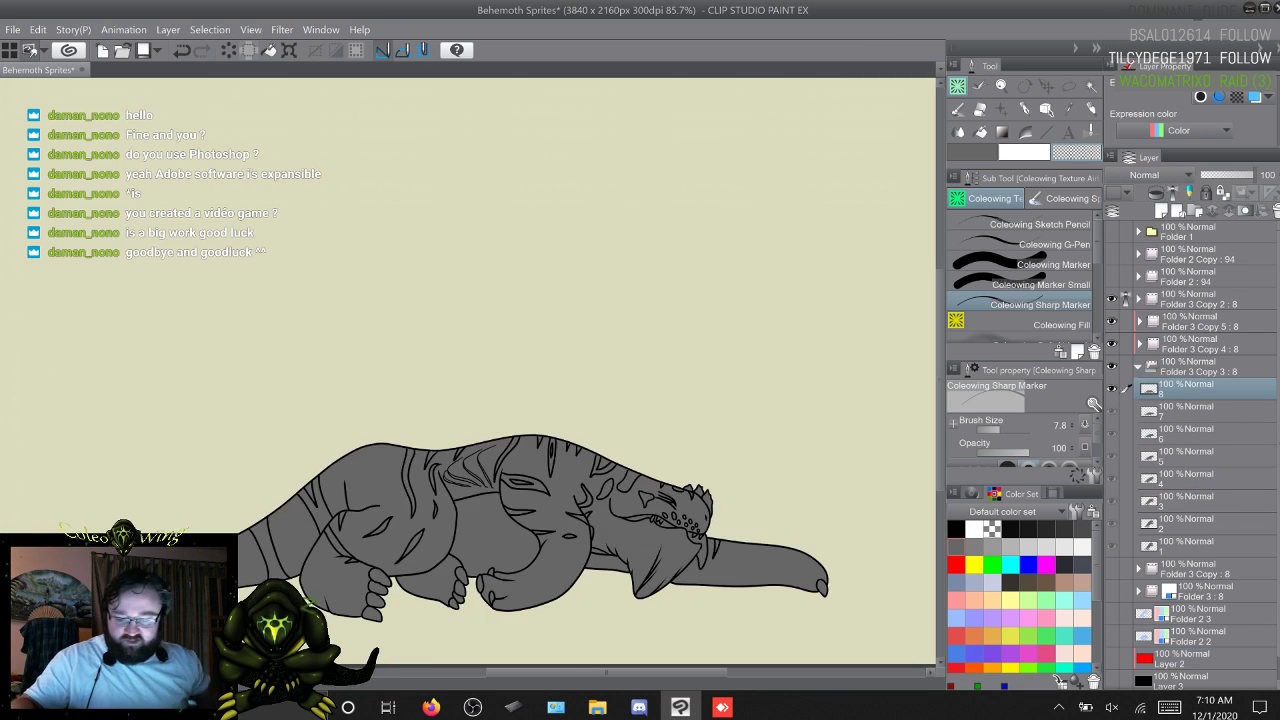
{"action": "key", "text": "w"}
{"action": "key", "text": "w"}
{"action": "key", "text": "w"}
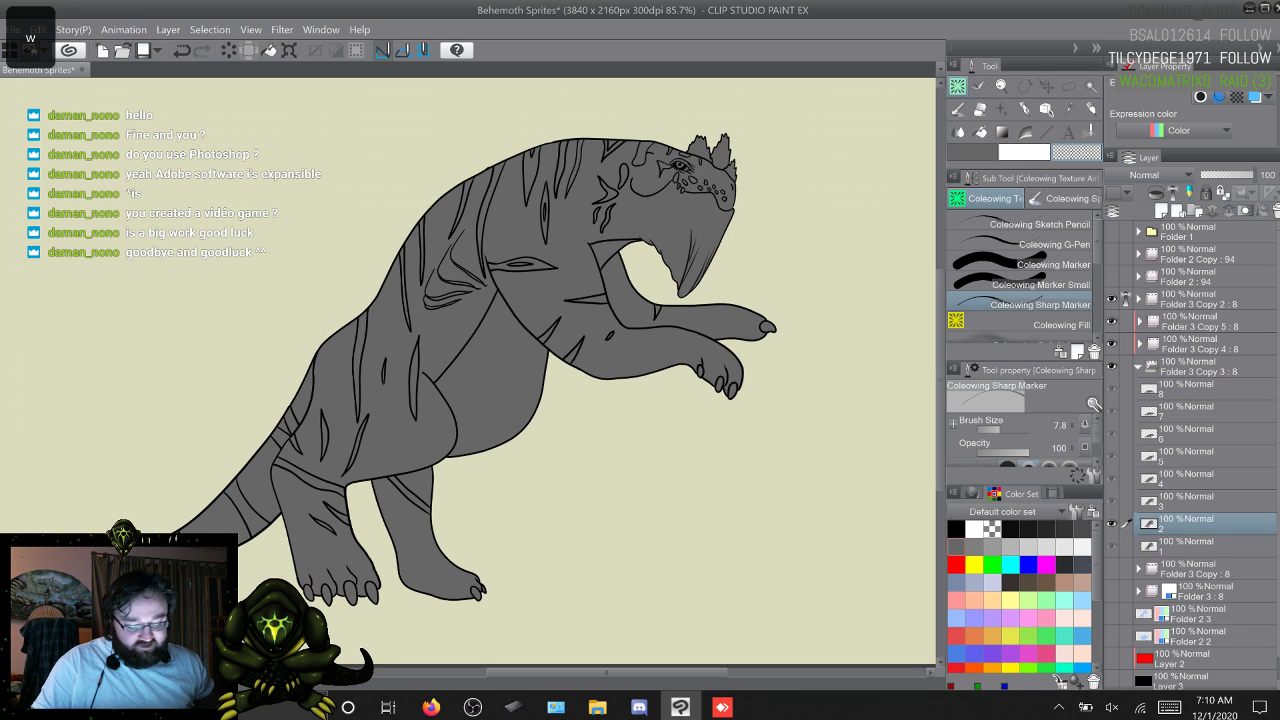
{"action": "key", "text": "w"}
{"action": "key", "text": "w"}
{"action": "key", "text": "w"}
{"action": "key", "text": "w"}
{"action": "key", "text": "w"}
{"action": "key", "text": "w"}
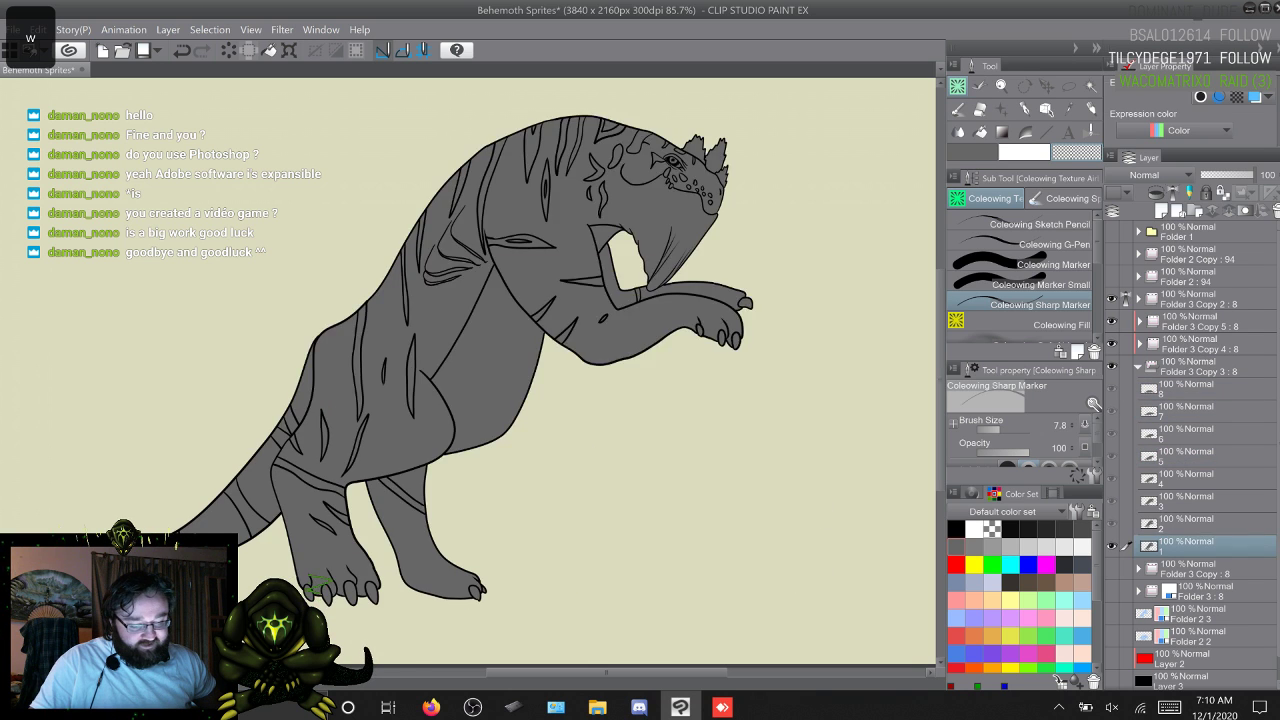
Step: Open the Folder 3 Copy 4 folder on frame 1 and cycle through its blank frame layers
{"action": "key", "text": "w"}
{"action": "key", "text": "w"}
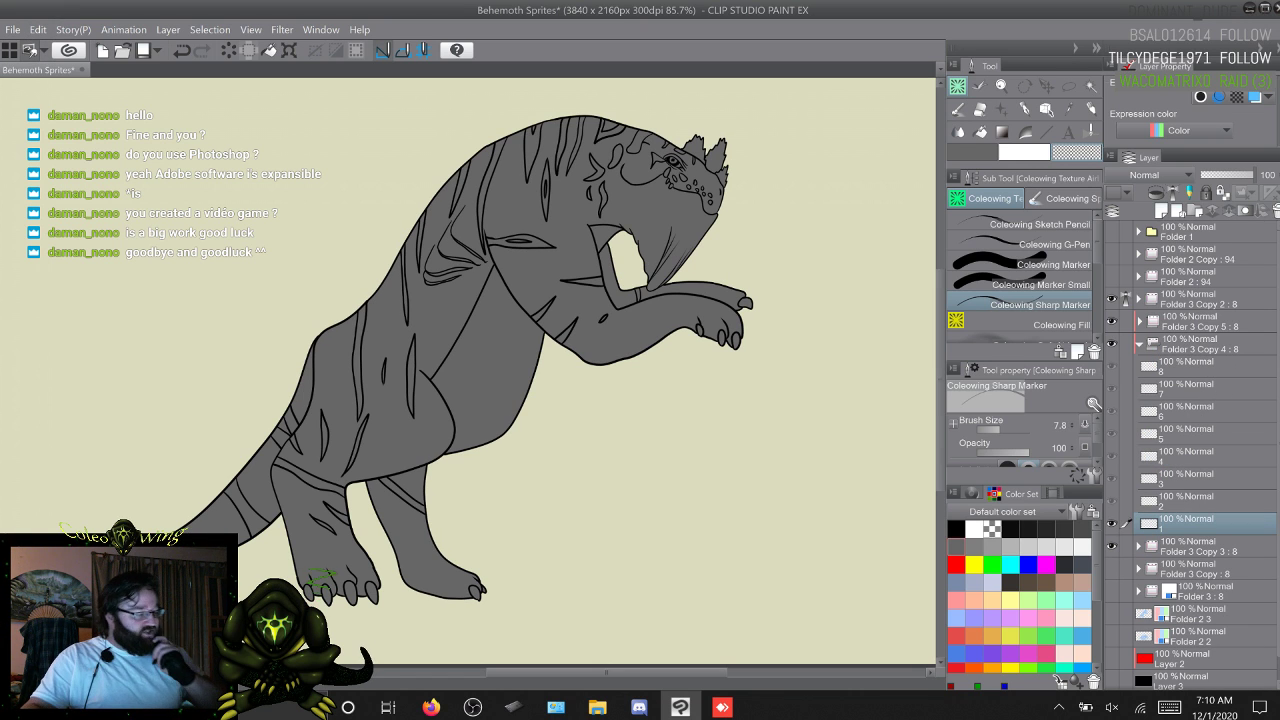
{"action": "key", "text": "w"}
{"action": "key", "text": "w"}
{"action": "key", "text": "w"}
{"action": "key", "text": "w"}
{"action": "key", "text": "w"}
{"action": "key", "text": "w"}
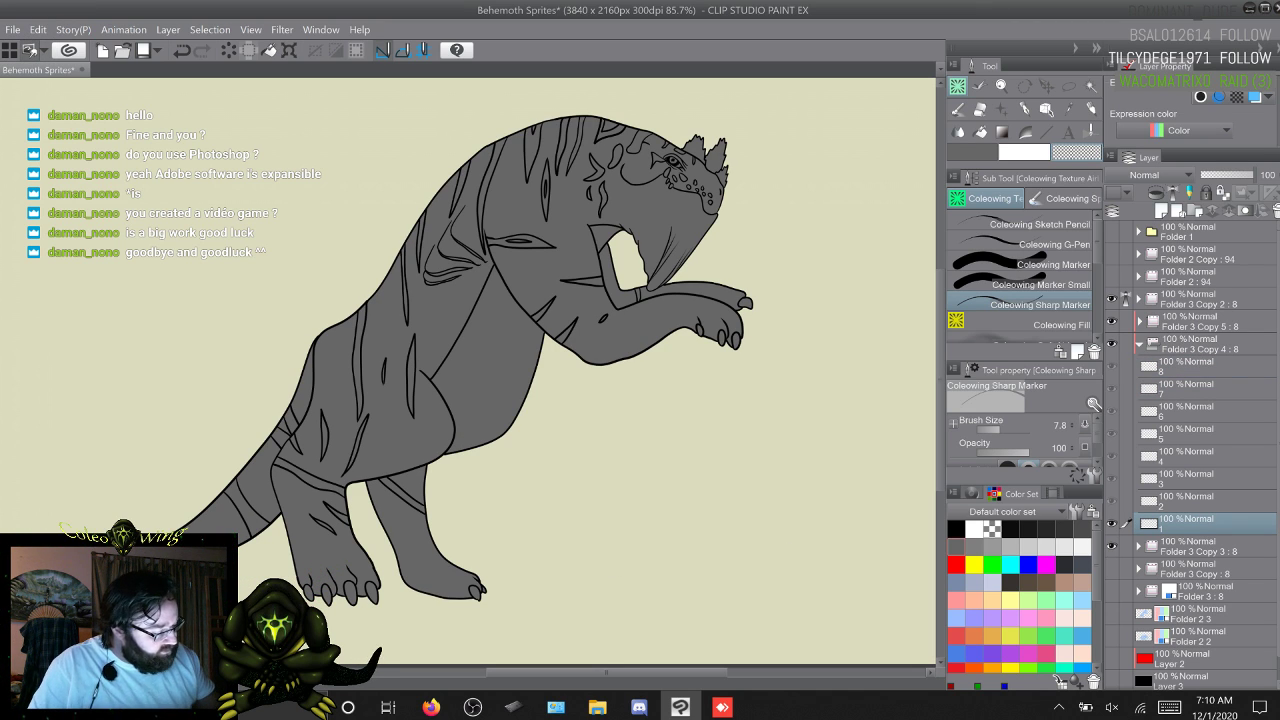
Step: Set the blend mode of Folder 3 Copy 4 to Hard light and return to its frame 1 layer
{"action": "left_click", "coordinate": [1200, 343]}
{"action": "left_click", "coordinate": [1160, 175]}
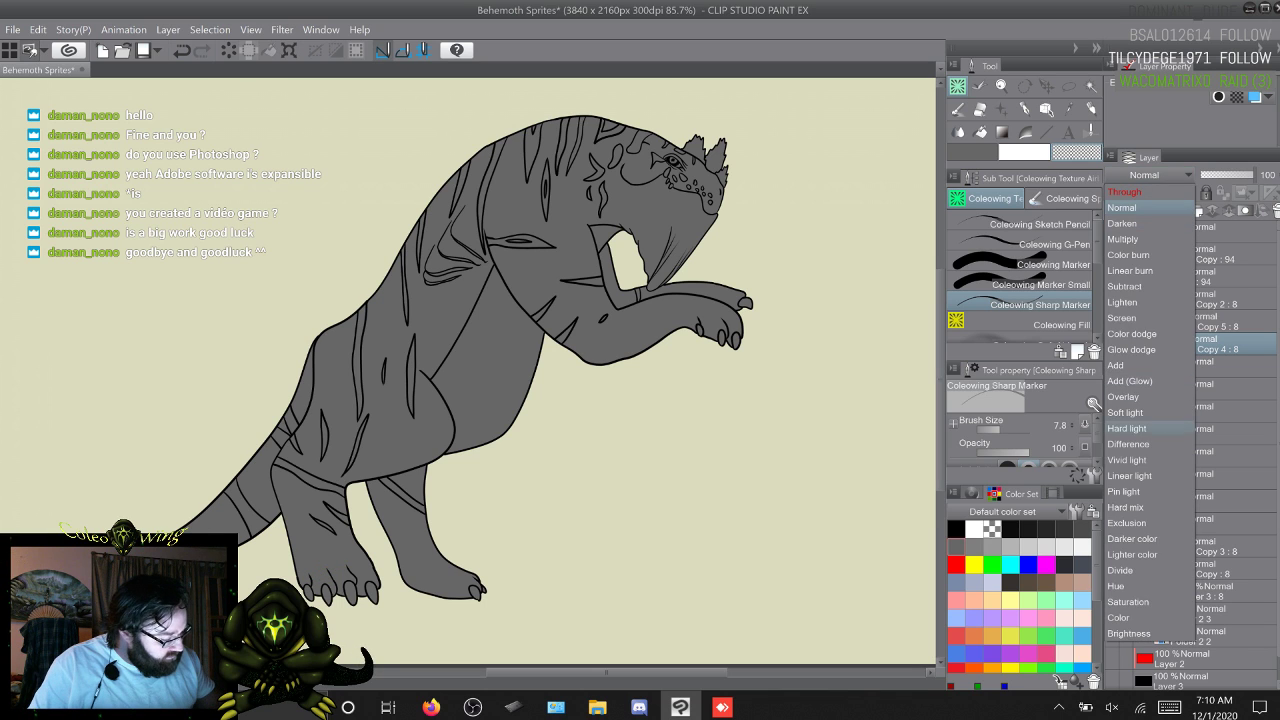
{"action": "left_click", "coordinate": [1127, 428]}
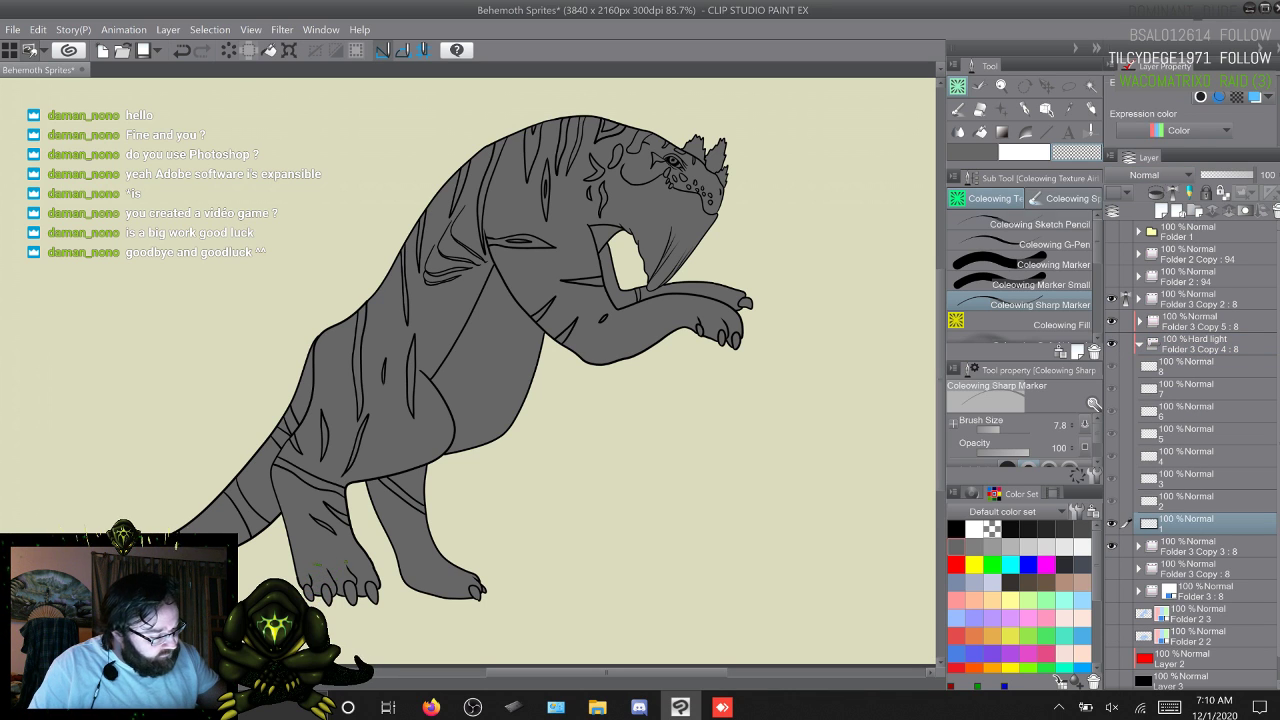
Step: Select the Coleowing First Shade Airbrush as the drawing brush
{"action": "scroll", "coordinate": [1024, 275], "scroll_direction": "down", "scroll_amount": 2}
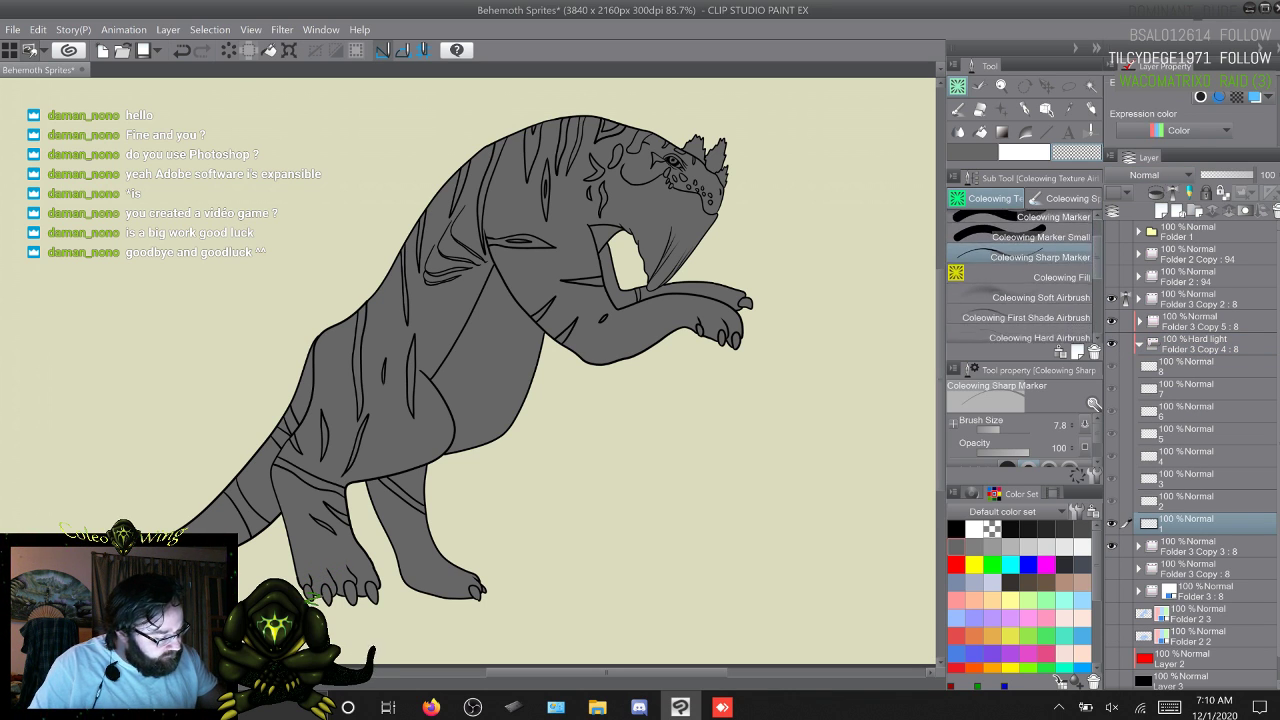
{"action": "scroll", "coordinate": [1024, 275], "scroll_direction": "down", "scroll_amount": 2}
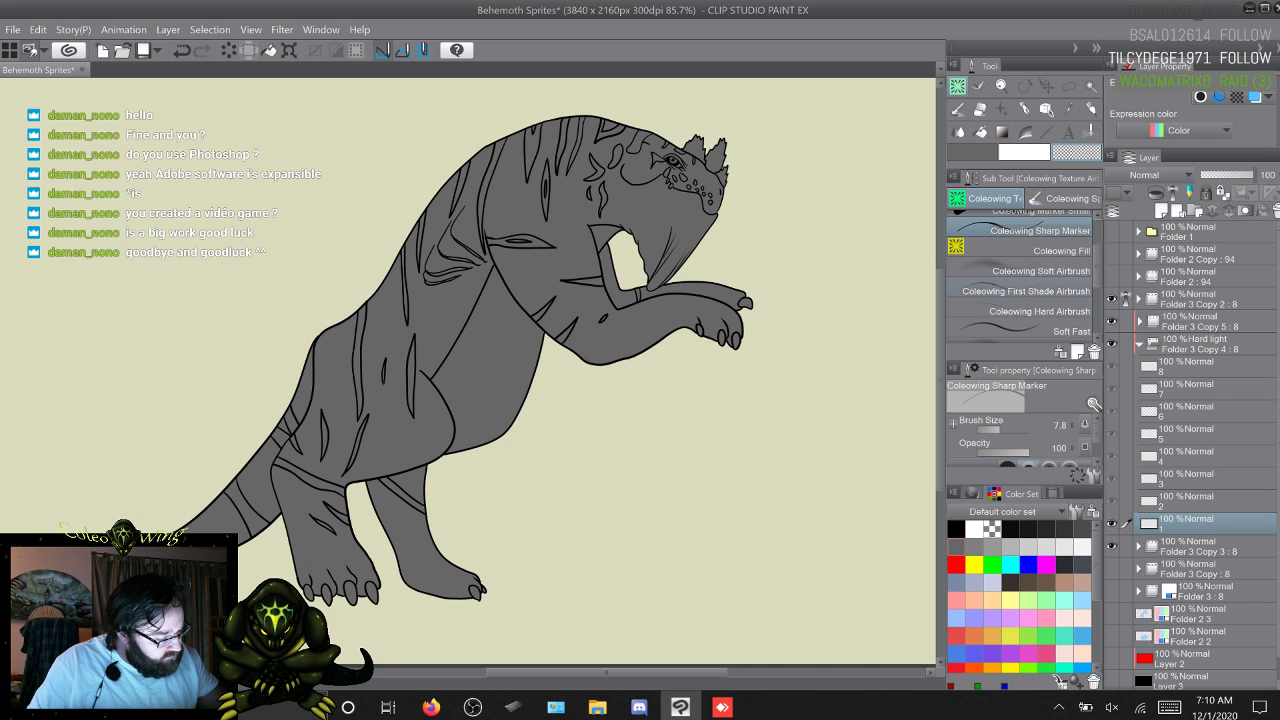
{"action": "left_click", "coordinate": [1024, 291]}
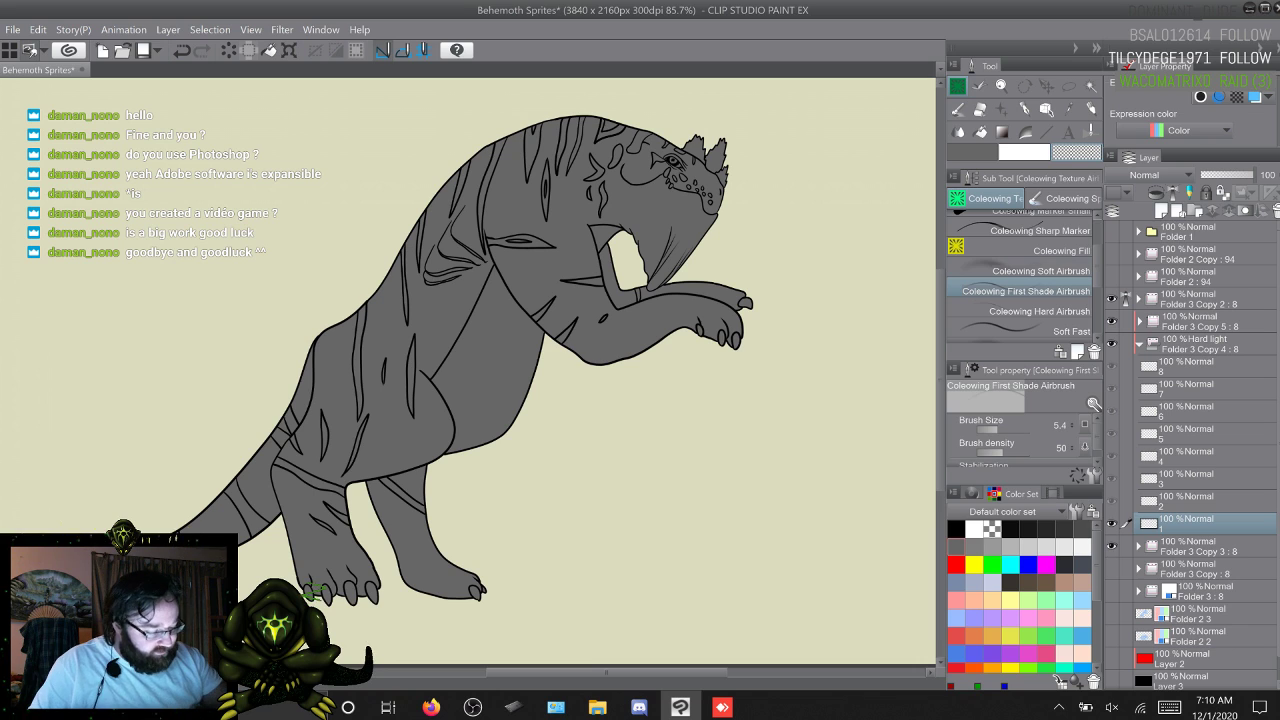
{"action": "scroll", "coordinate": [470, 370], "scroll_direction": "up", "scroll_amount": 1}
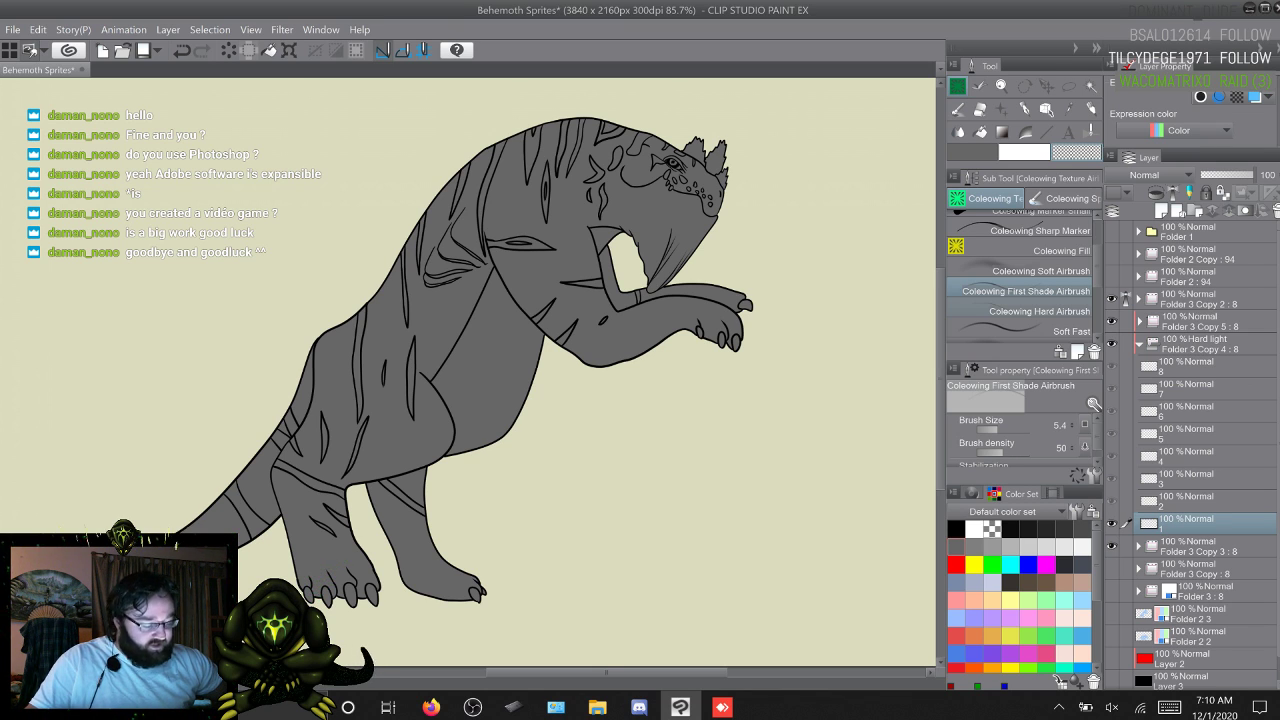
Step: Play through the frames of the Hard light folder once more to study the poses, ending on frame 1
{"action": "key", "text": "w"}
{"action": "key", "text": "q"}
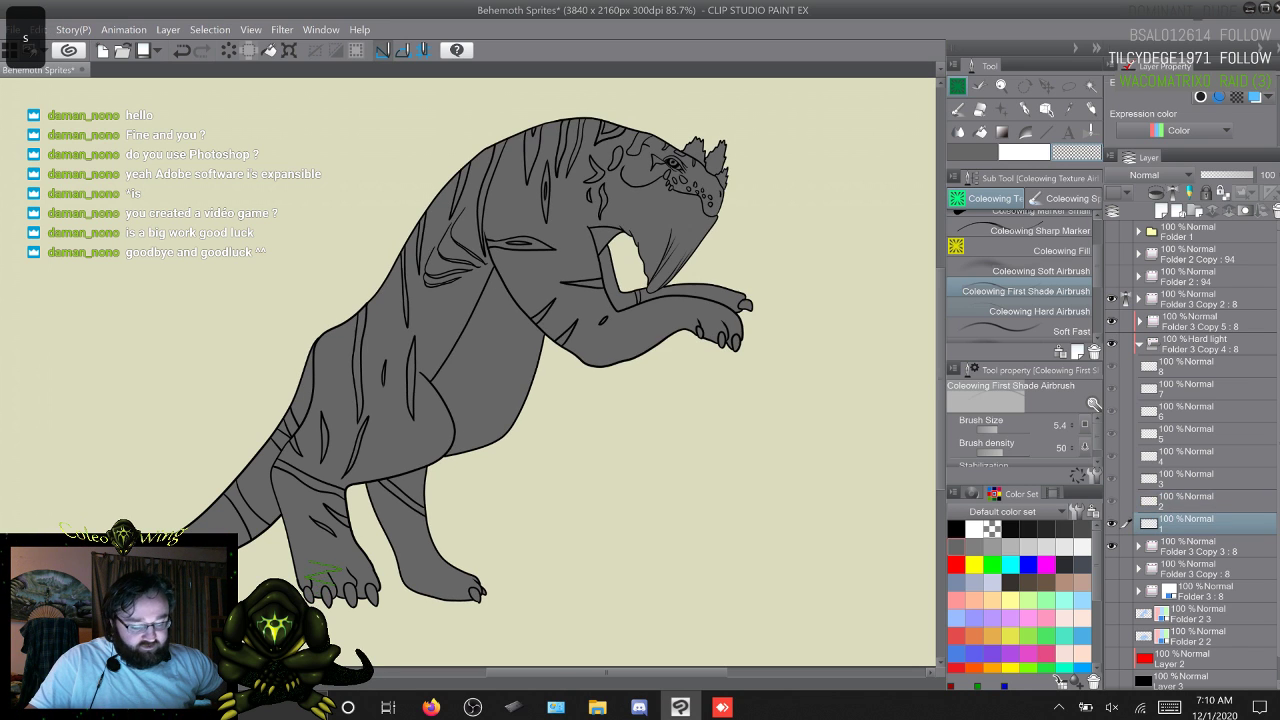
{"action": "key", "text": "w"}
{"action": "key", "text": "w"}
{"action": "key", "text": "w"}
{"action": "key", "text": "w"}
{"action": "key", "text": "w"}
{"action": "key", "text": "w"}
{"action": "key", "text": "w"}
{"action": "key", "text": "w"}
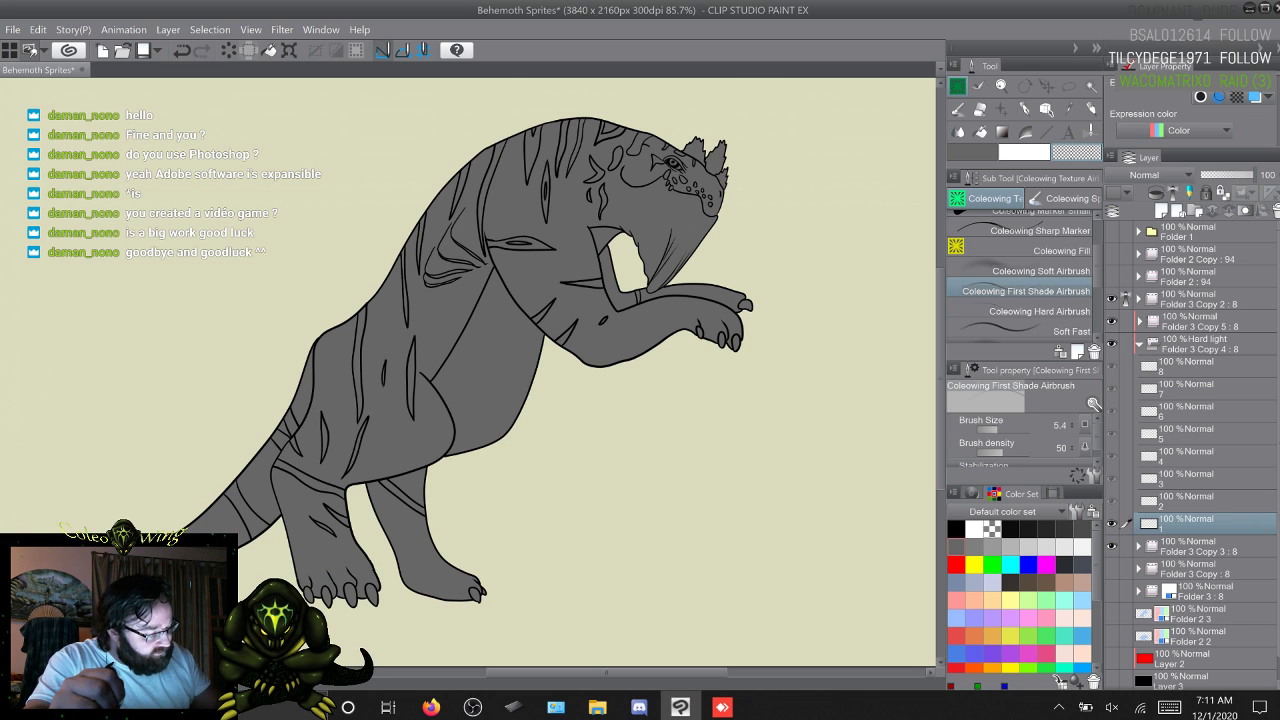
Step: Set the drawing color to the near-black swatch beside the transparent one and undo the last canvas action
{"action": "left_click", "coordinate": [1010, 529]}
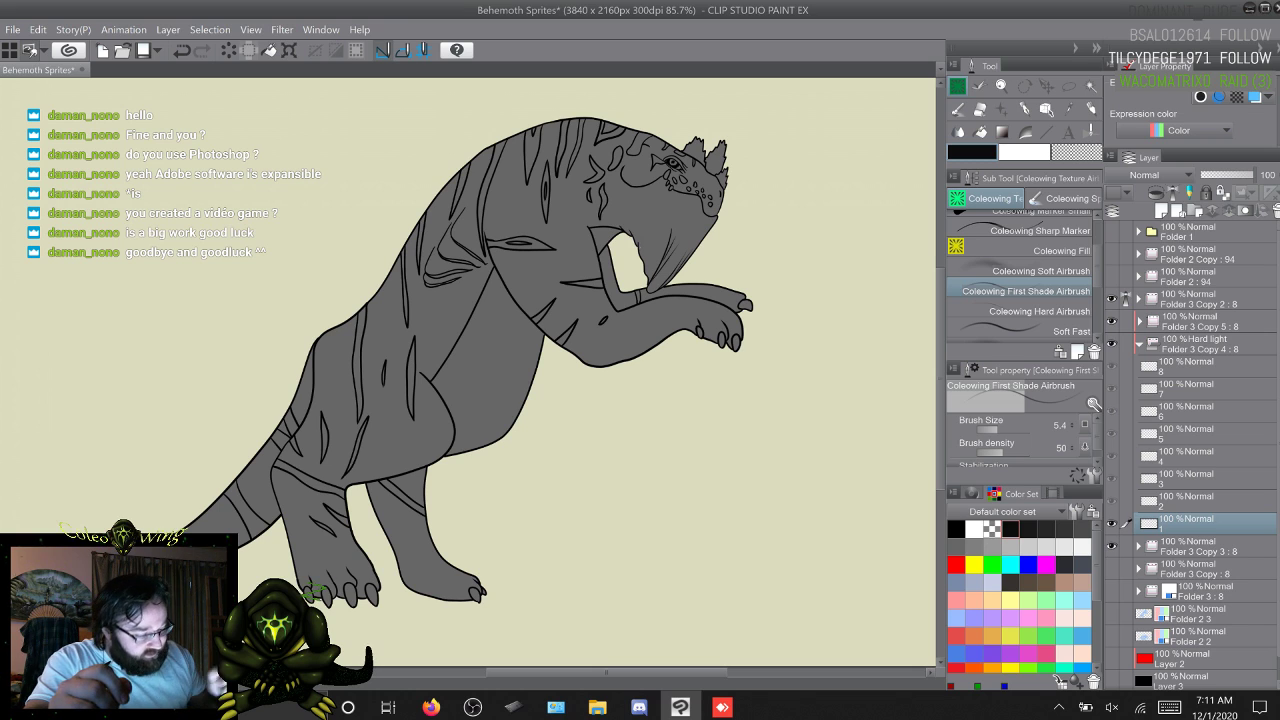
{"action": "key", "text": "ctrl+z"}
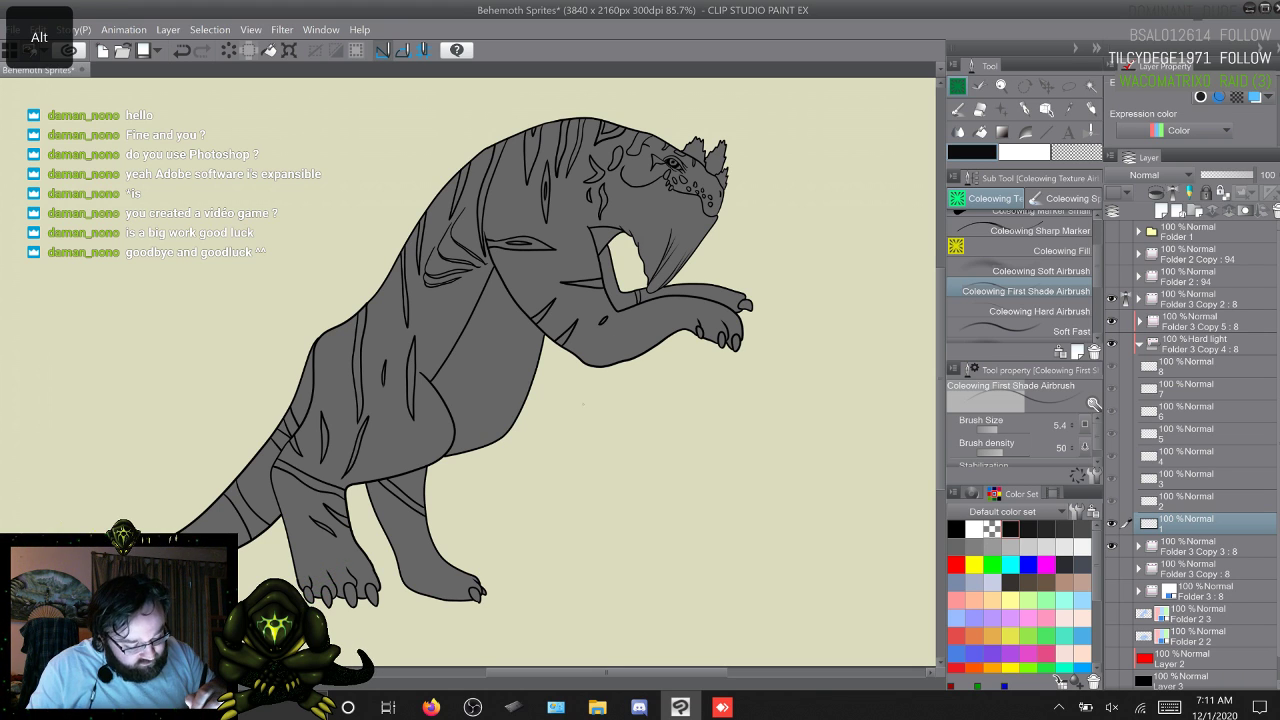
Step: Try first-shade strokes along the thigh's front edge on frame 1 with the brush size at 26.3, and undo them
{"action": "left_click_drag", "start_coordinate": [583, 404], "coordinate": [589, 396]}
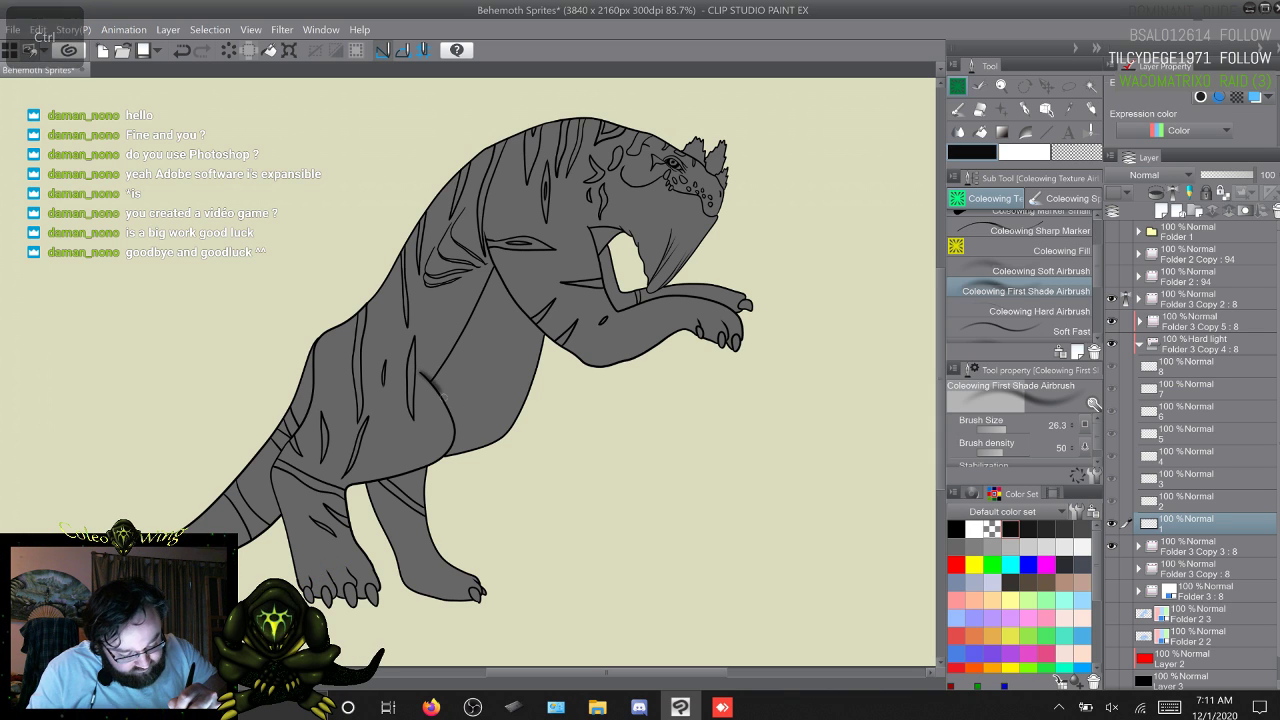
{"action": "left_click_drag", "start_coordinate": [420, 372], "coordinate": [455, 432]}
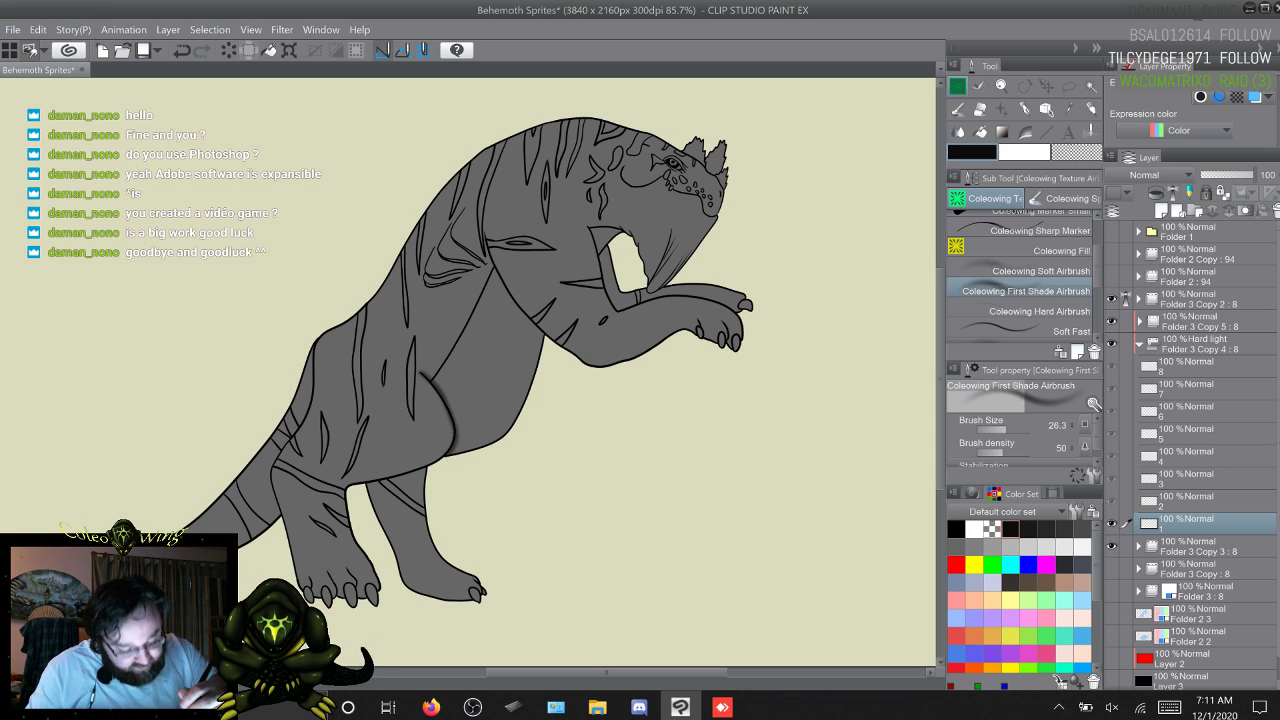
{"action": "key", "text": "ctrl+z"}
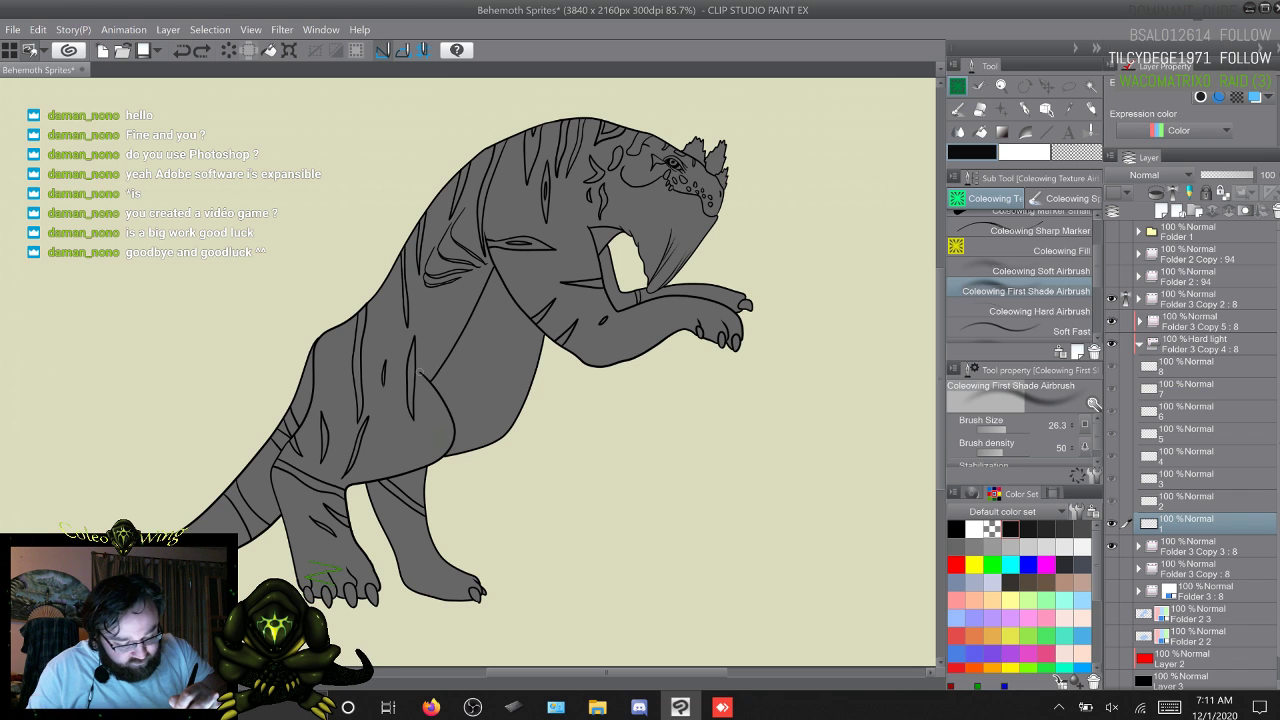
{"action": "left_click_drag", "start_coordinate": [419, 372], "coordinate": [453, 425]}
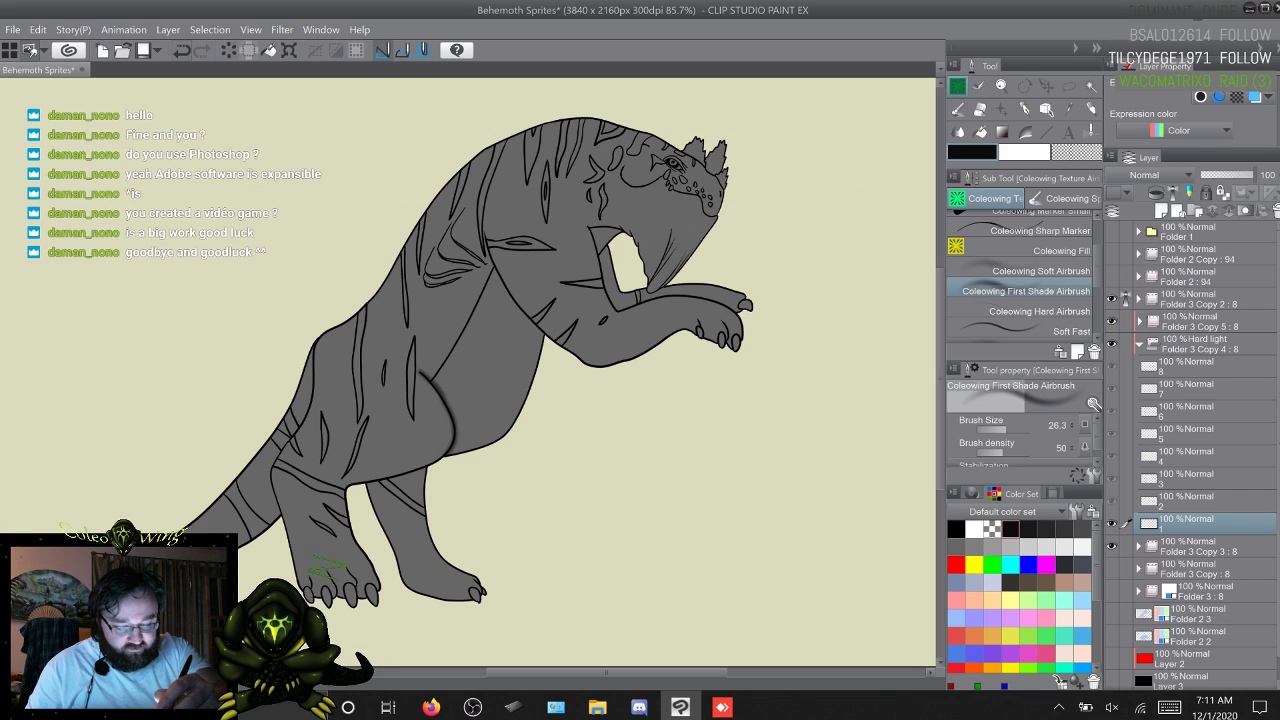
{"action": "key", "text": "ctrl+z"}
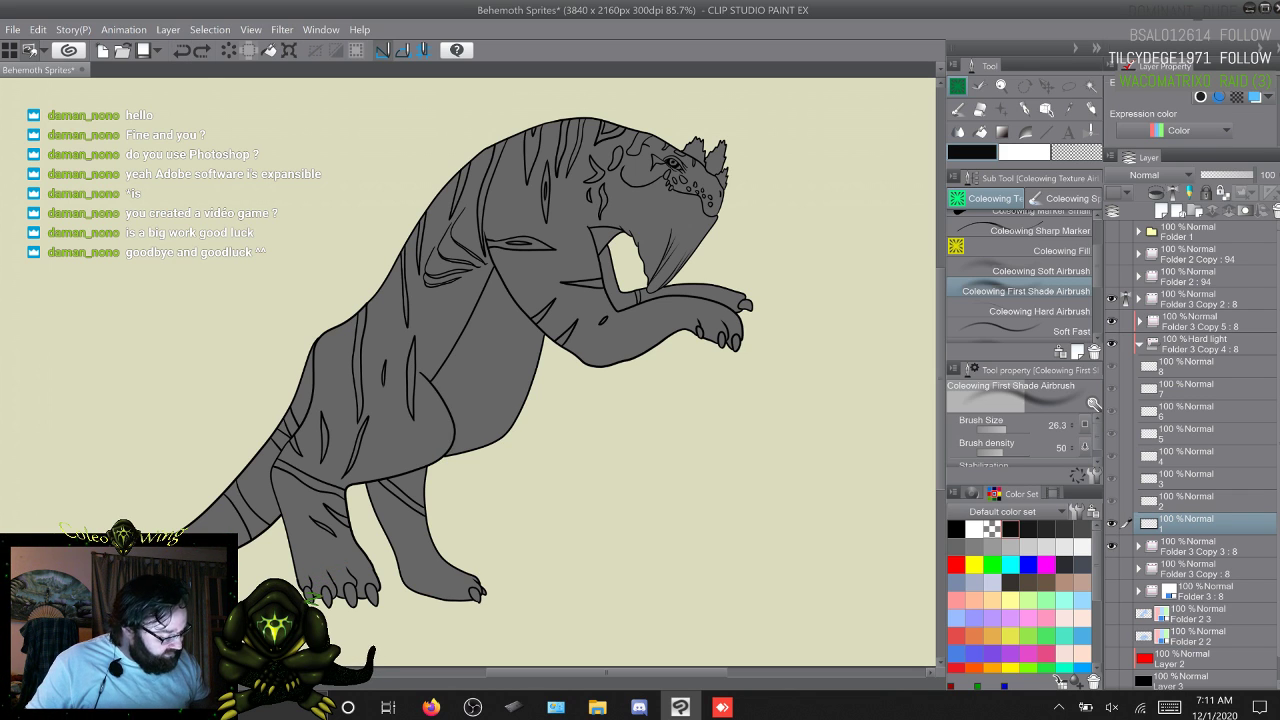
Step: Hide the Folder 3 Copy 3 gray fills and show the Folder 2 3 reference in full color by turning off its layer color
{"action": "left_click", "coordinate": [1111, 610]}
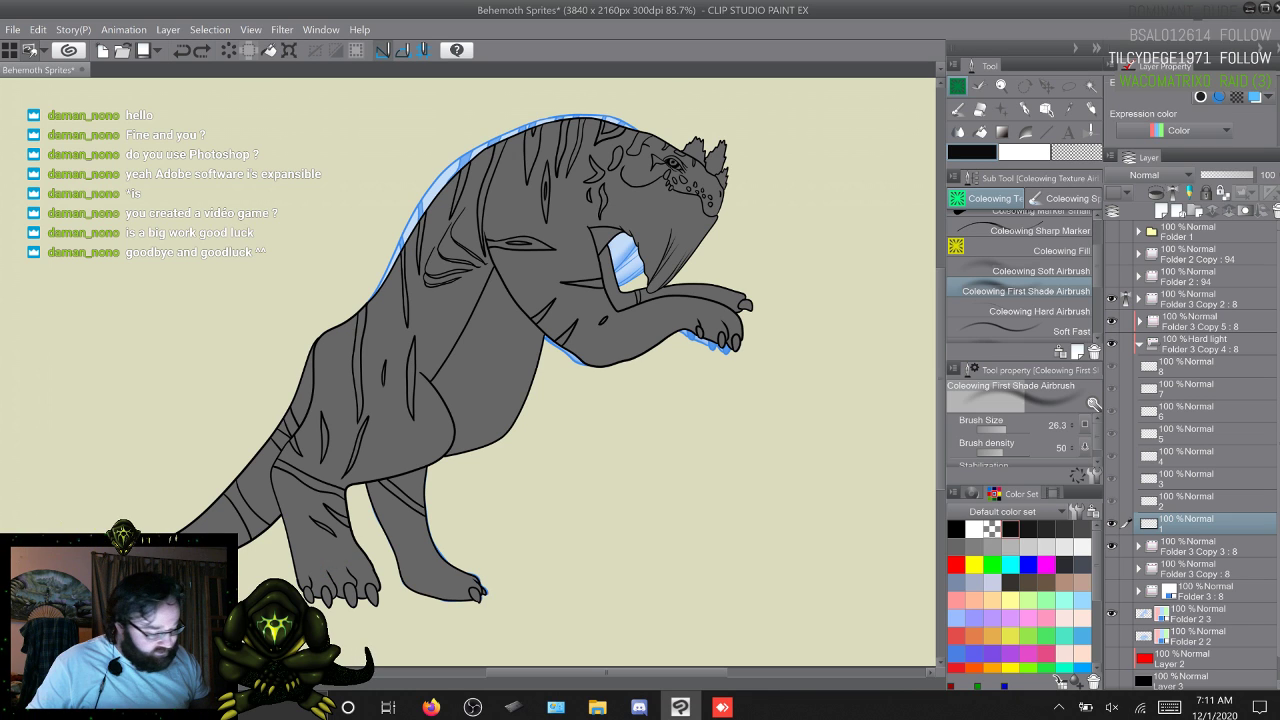
{"action": "left_click", "coordinate": [1195, 613]}
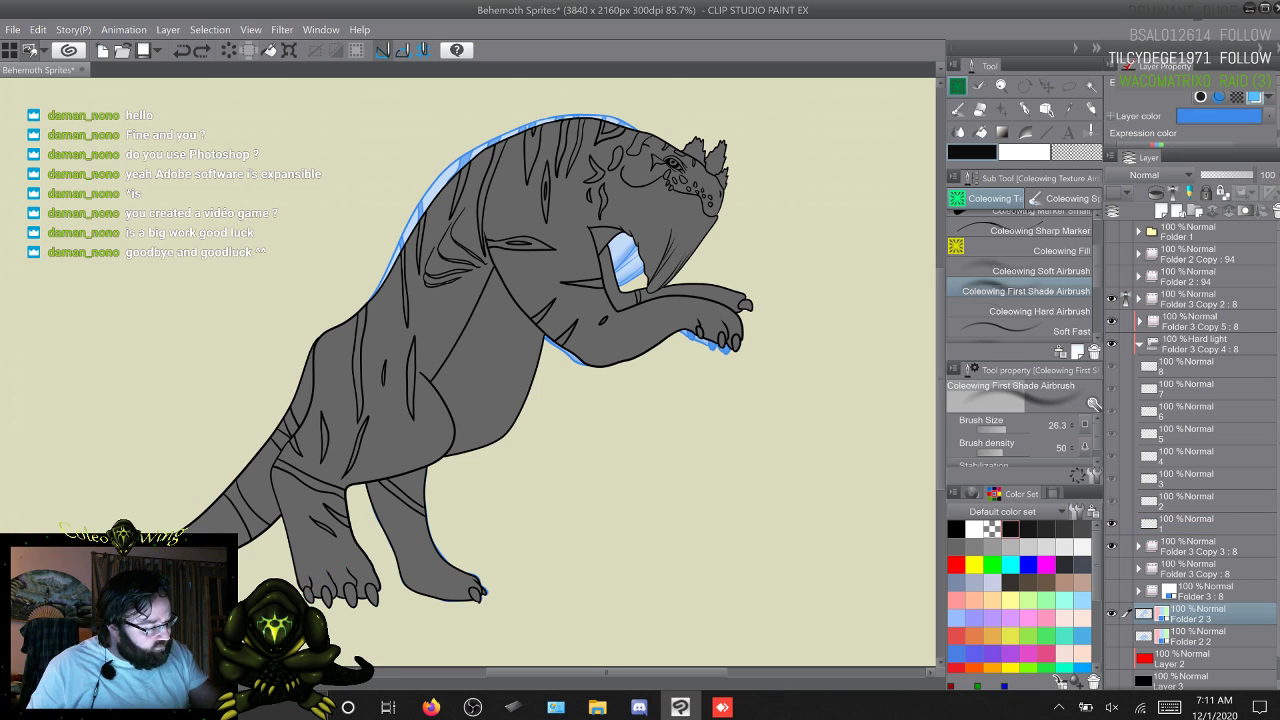
{"action": "left_click", "coordinate": [1255, 97]}
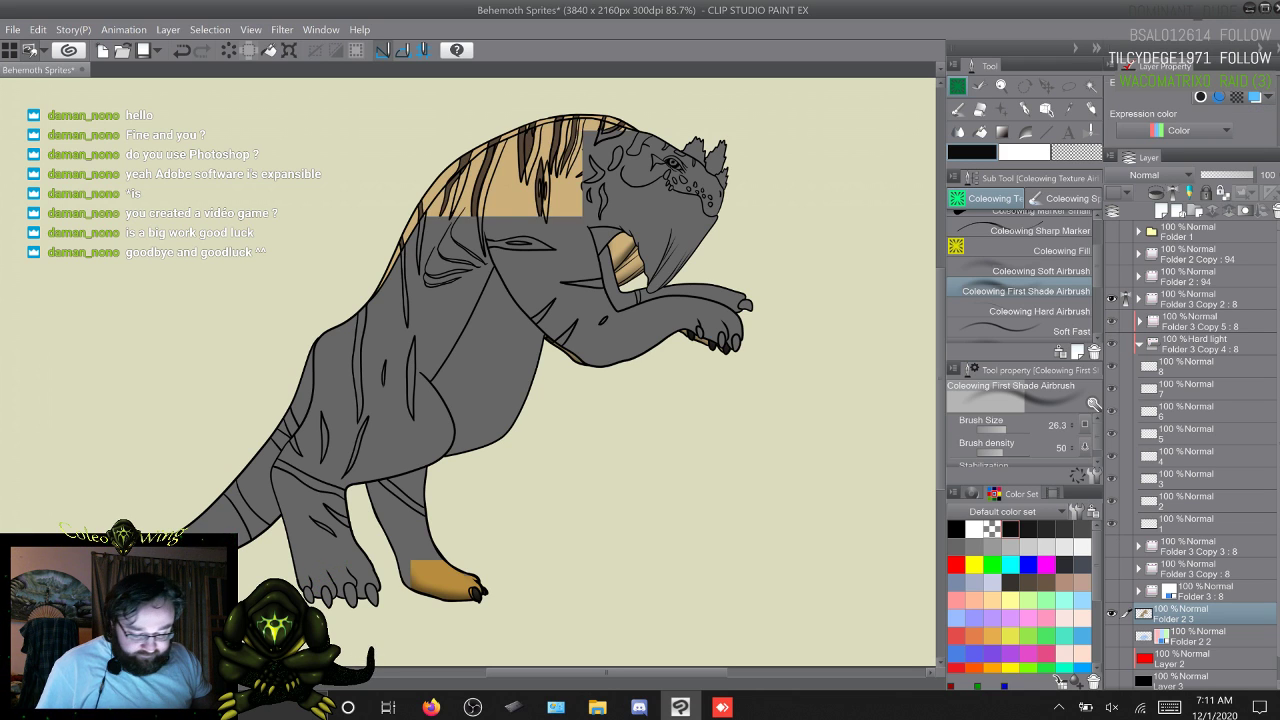
{"action": "left_click_drag", "start_coordinate": [330, 577], "coordinate": [344, 556]}
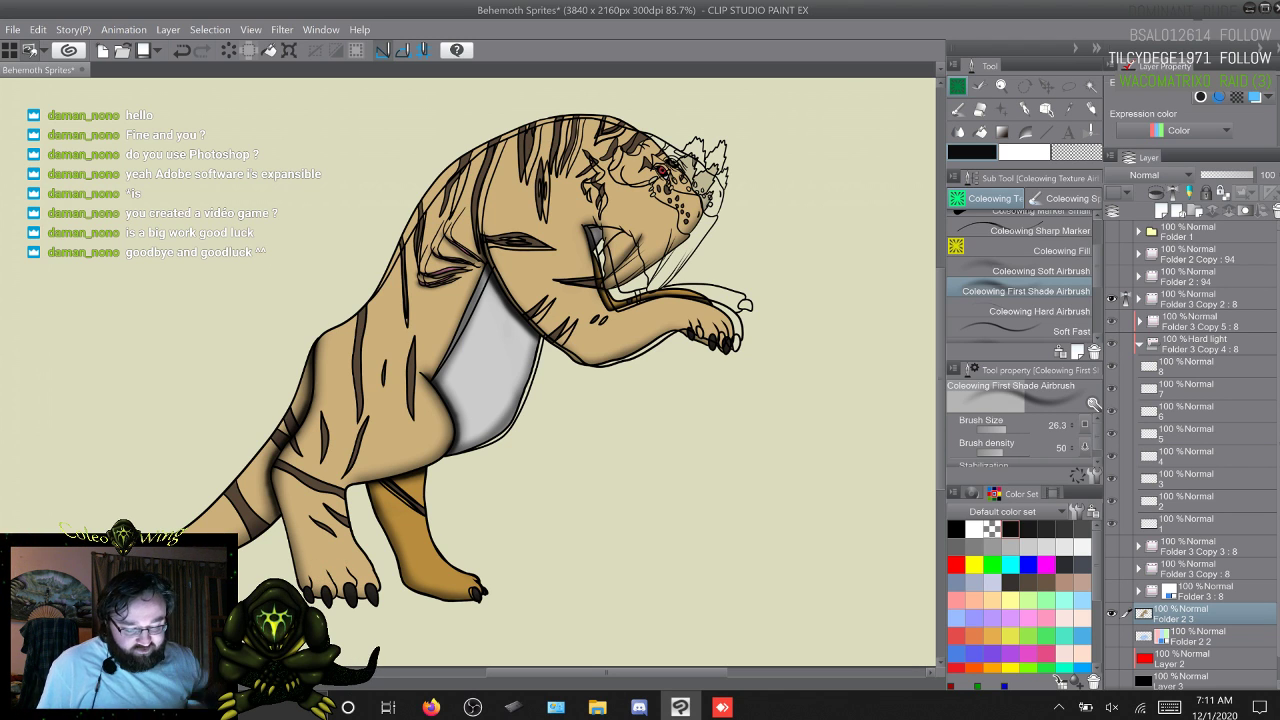
{"action": "left_click_drag", "start_coordinate": [310, 587], "coordinate": [336, 572]}
{"action": "key", "text": "ctrl+z"}
{"action": "key", "text": "ctrl+z"}
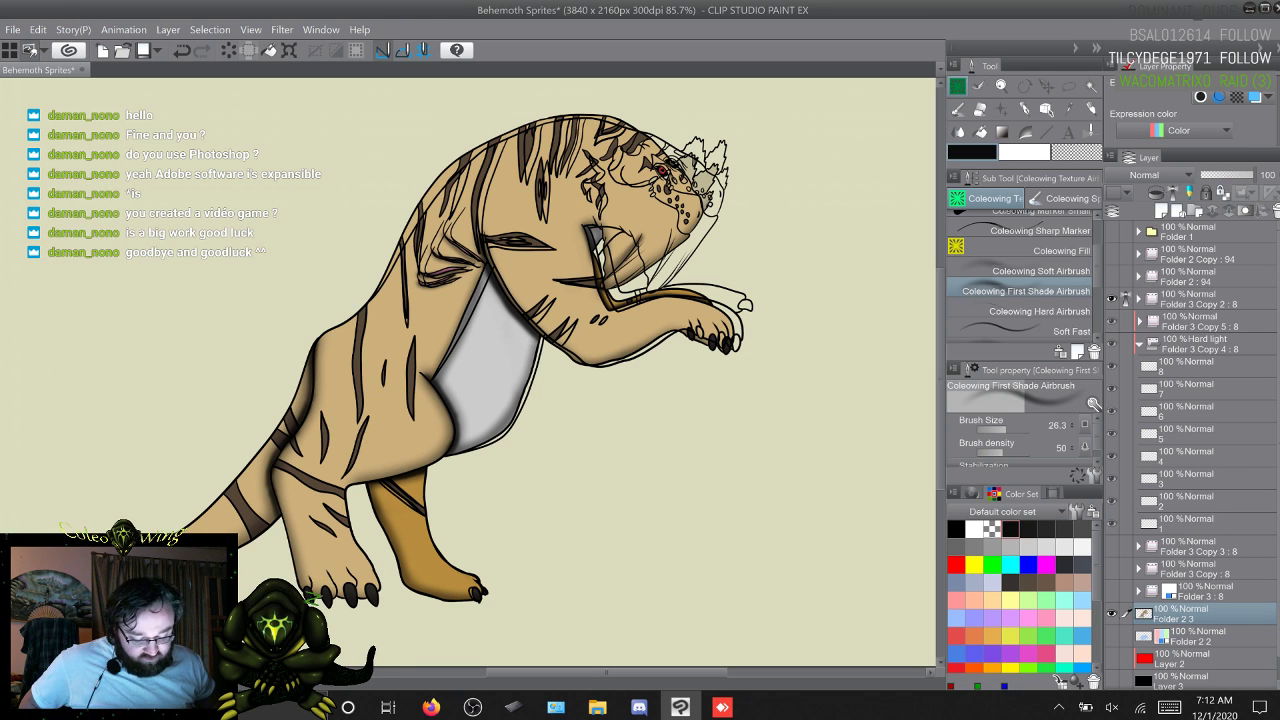
{"action": "key", "text": "ctrl+z"}
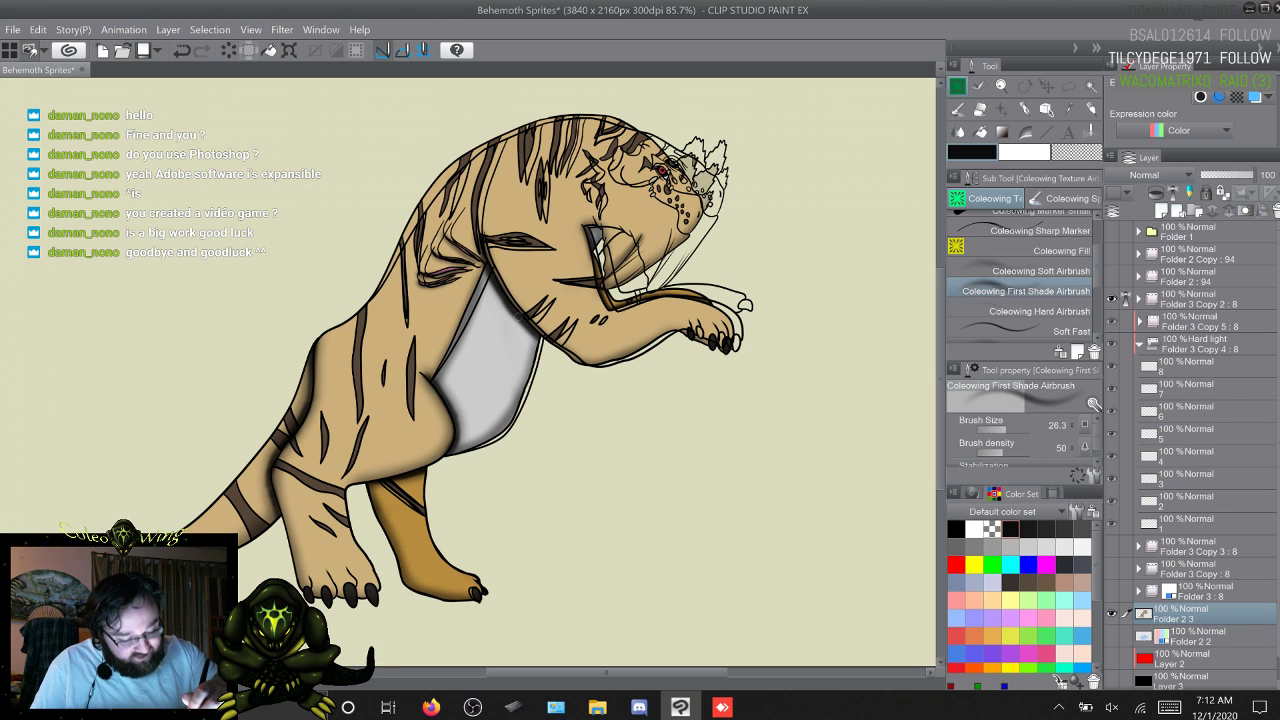
Step: Try a shading stroke on the light belly of the Folder 2 3 reference with the brush size at 42.3, and undo it
{"action": "left_click_drag", "start_coordinate": [521, 313], "coordinate": [530, 313]}
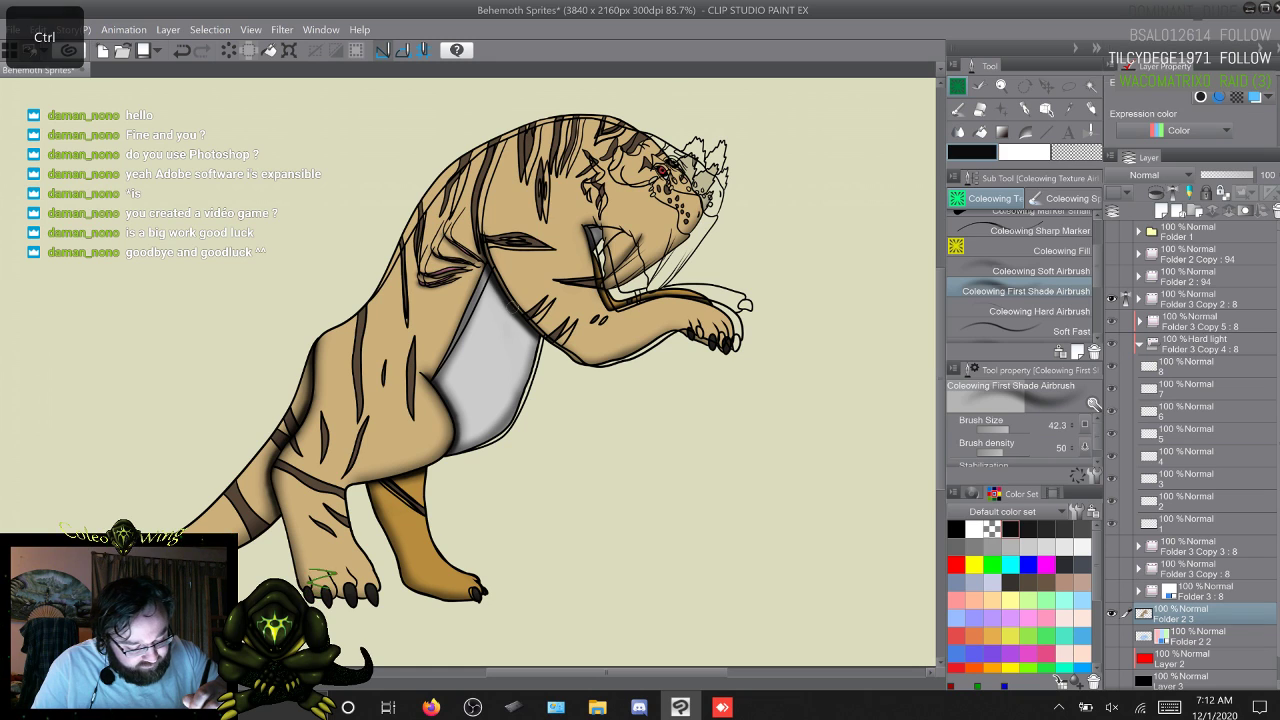
{"action": "key", "text": "ctrl+z"}
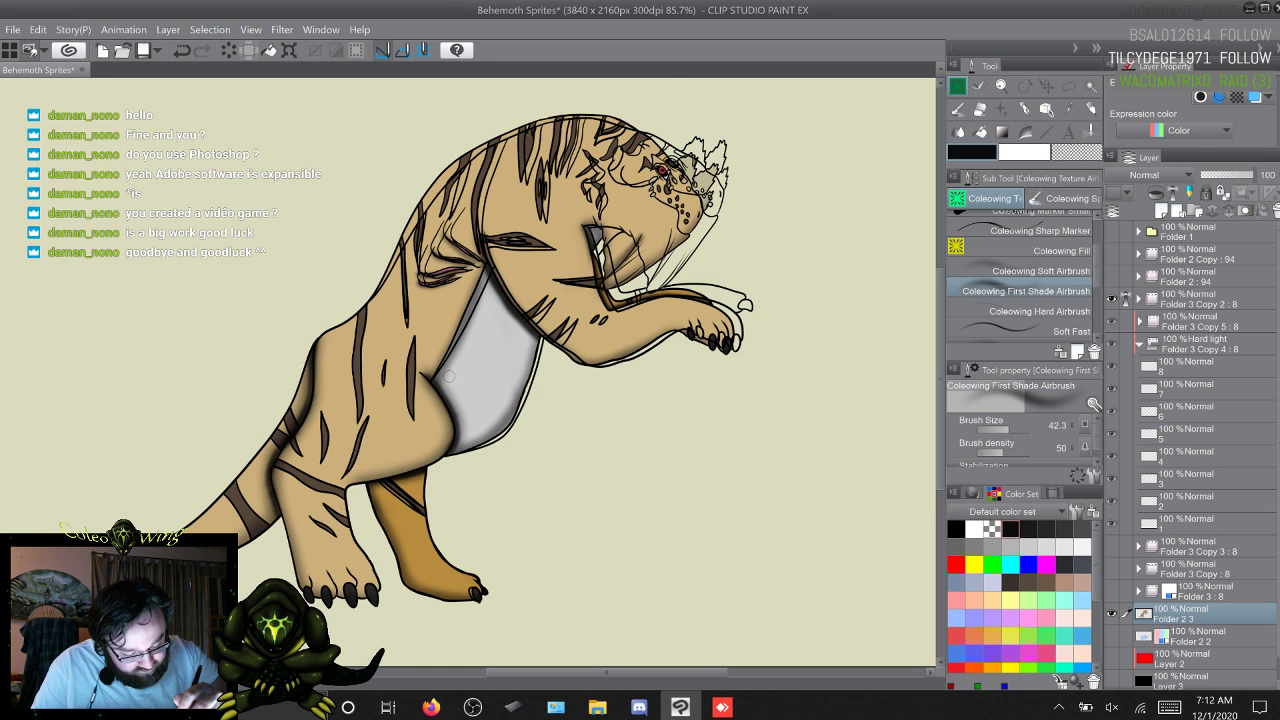
{"action": "left_click_drag", "start_coordinate": [449, 376], "coordinate": [474, 436]}
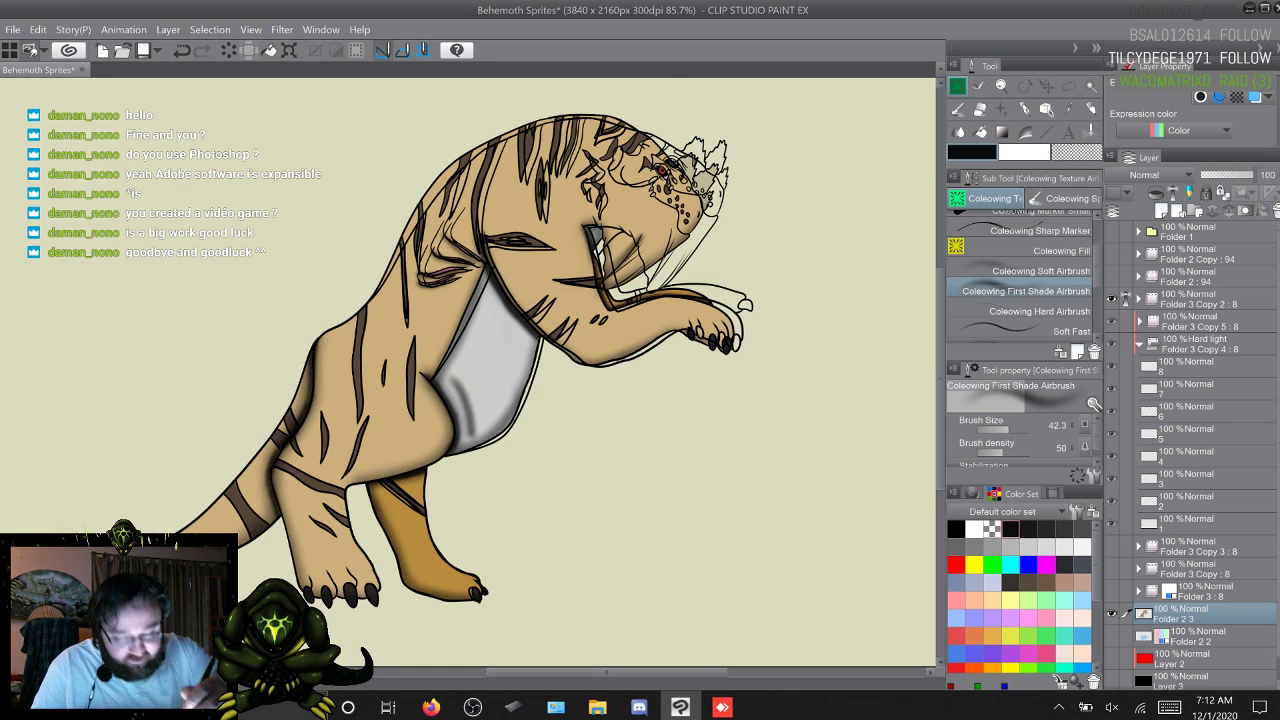
{"action": "key", "text": "ctrl+z"}
{"action": "left_click_drag", "start_coordinate": [305, 588], "coordinate": [340, 564]}
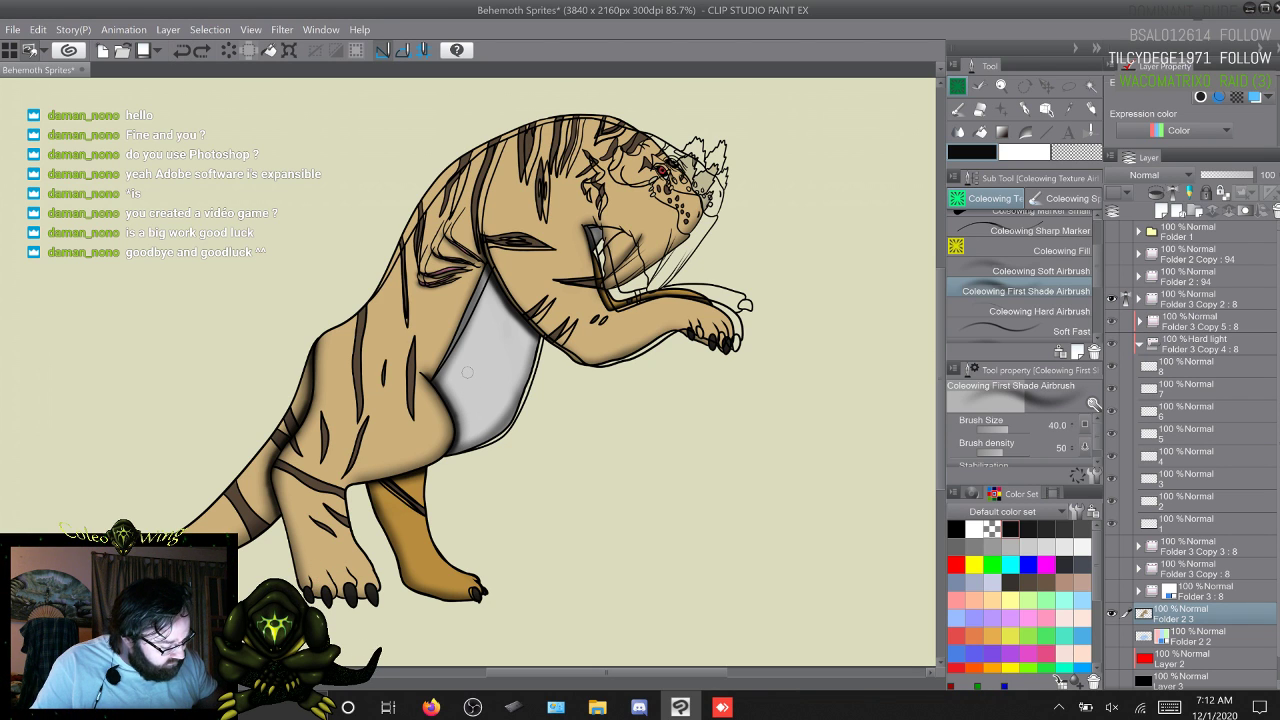
Step: Set the First Shade Airbrush size to 40.0, test it with a curved stroke on the reference's belly, and undo the stroke
{"action": "key", "text": "["}
{"action": "key", "text": "ctrl+z"}
{"action": "left_click_drag", "start_coordinate": [456, 368], "coordinate": [475, 455]}
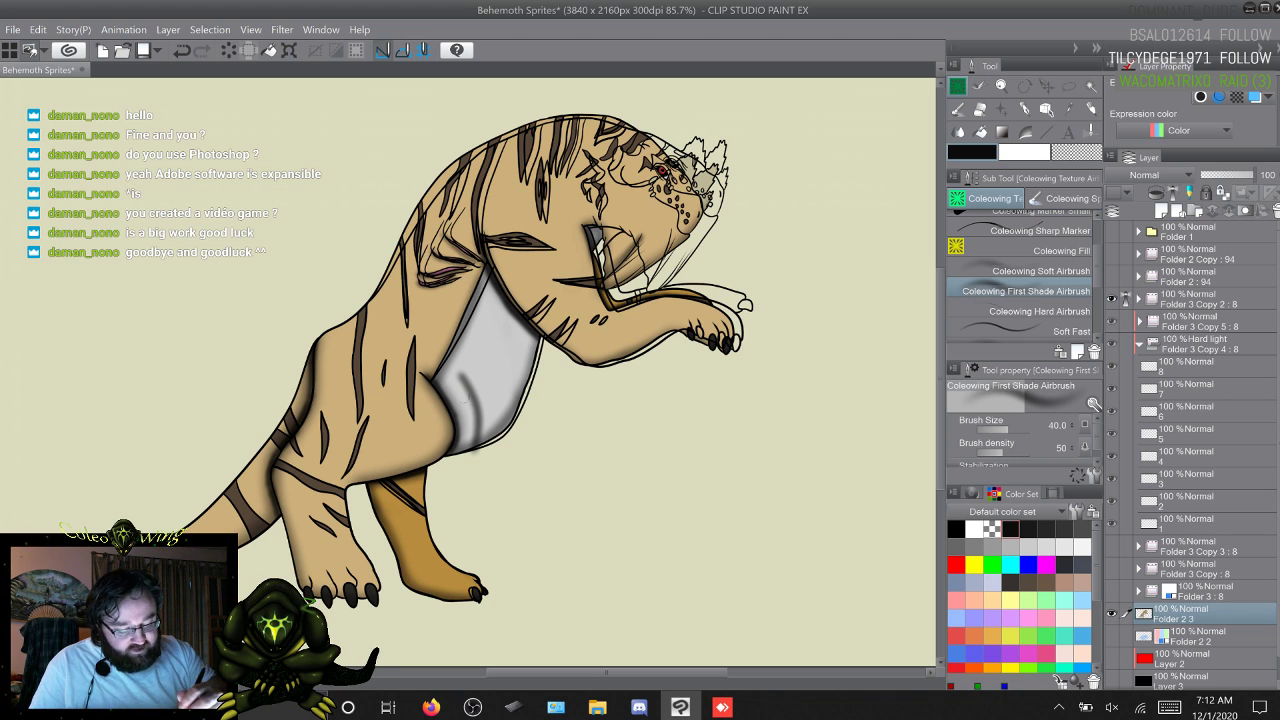
{"action": "key", "text": "ctrl+z"}
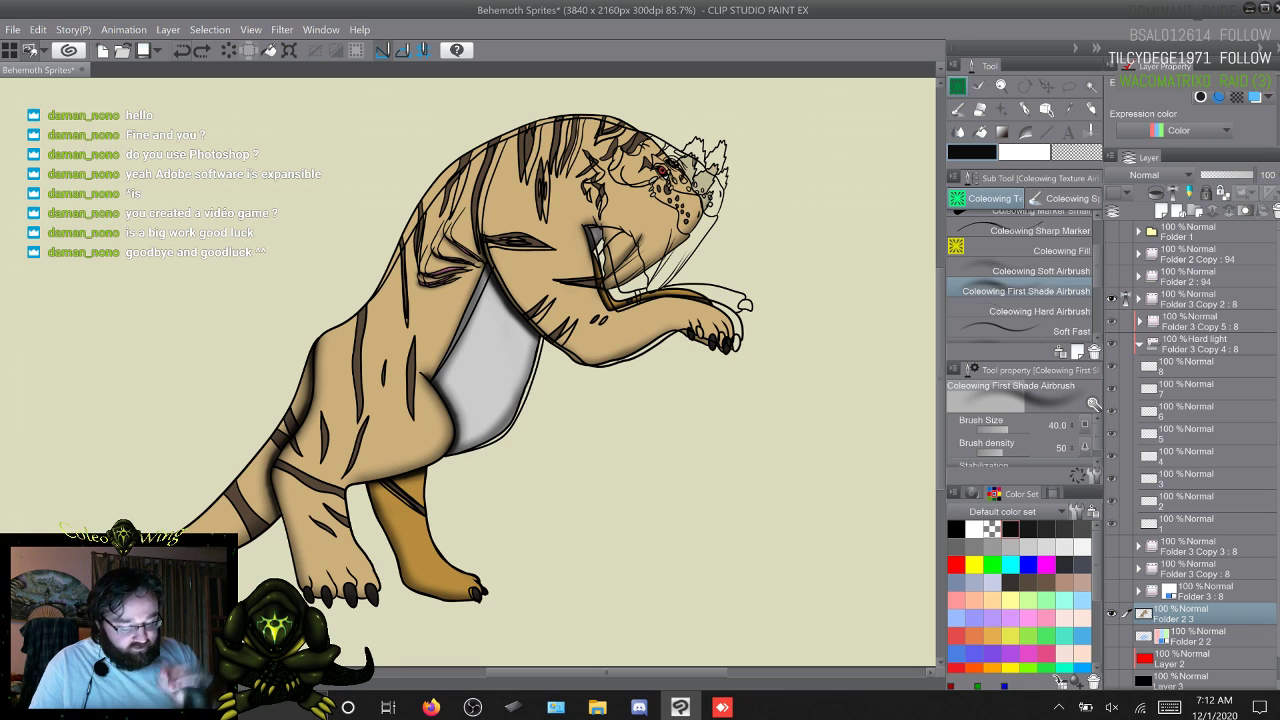
{"action": "left_click_drag", "start_coordinate": [310, 585], "coordinate": [340, 562]}
{"action": "key", "text": "ctrl+z"}
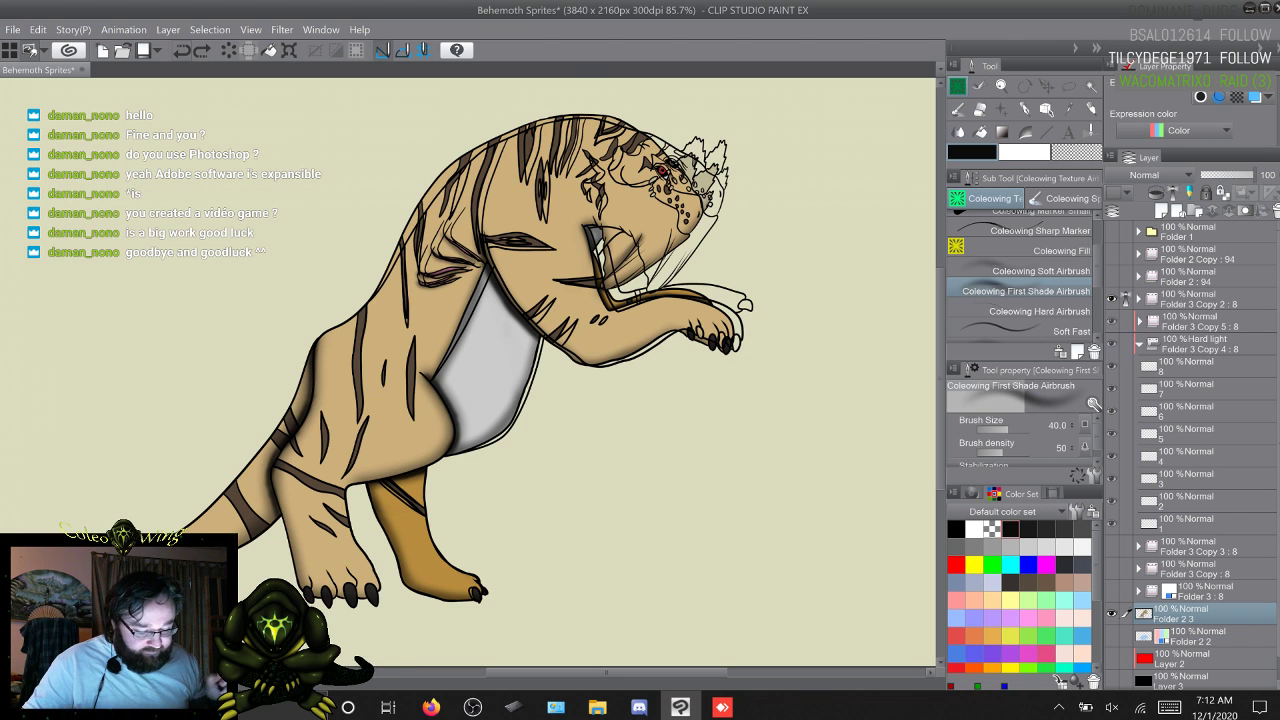
Step: Try the Coleowing Soft Airbrush at size 111.2 along the reference's thigh and underside, and undo the stroke
{"action": "left_click", "coordinate": [1030, 271]}
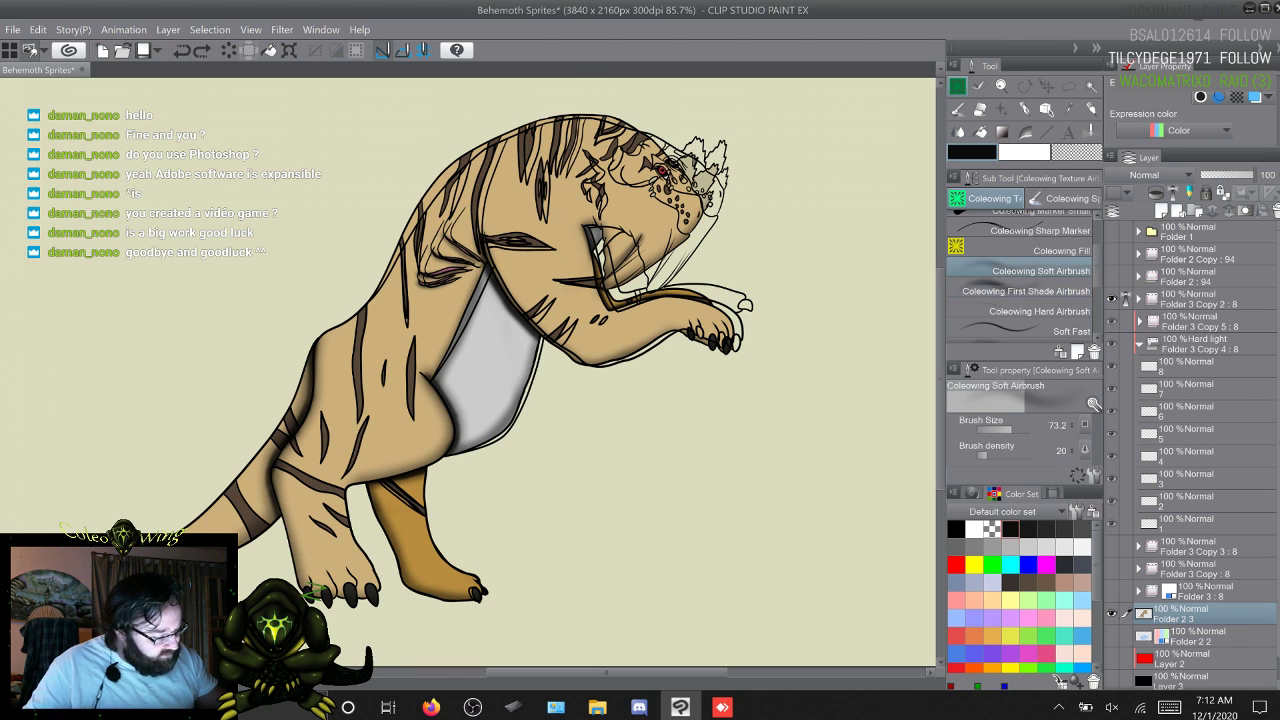
{"action": "scroll", "coordinate": [1030, 271], "scroll_direction": "down", "scroll_amount": 1}
{"action": "scroll", "coordinate": [1020, 270], "scroll_direction": "up", "scroll_amount": 2}
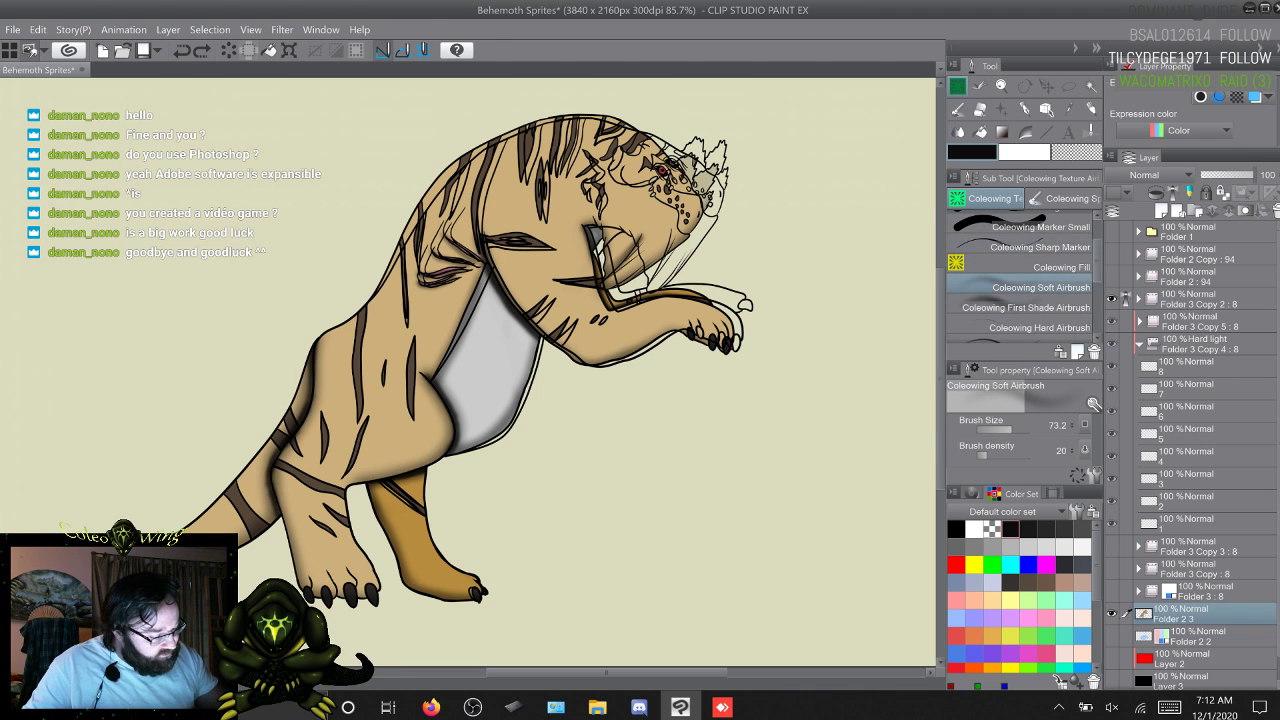
{"action": "scroll", "coordinate": [1020, 270], "scroll_direction": "down", "scroll_amount": 1}
{"action": "scroll", "coordinate": [1020, 270], "scroll_direction": "down", "scroll_amount": 4}
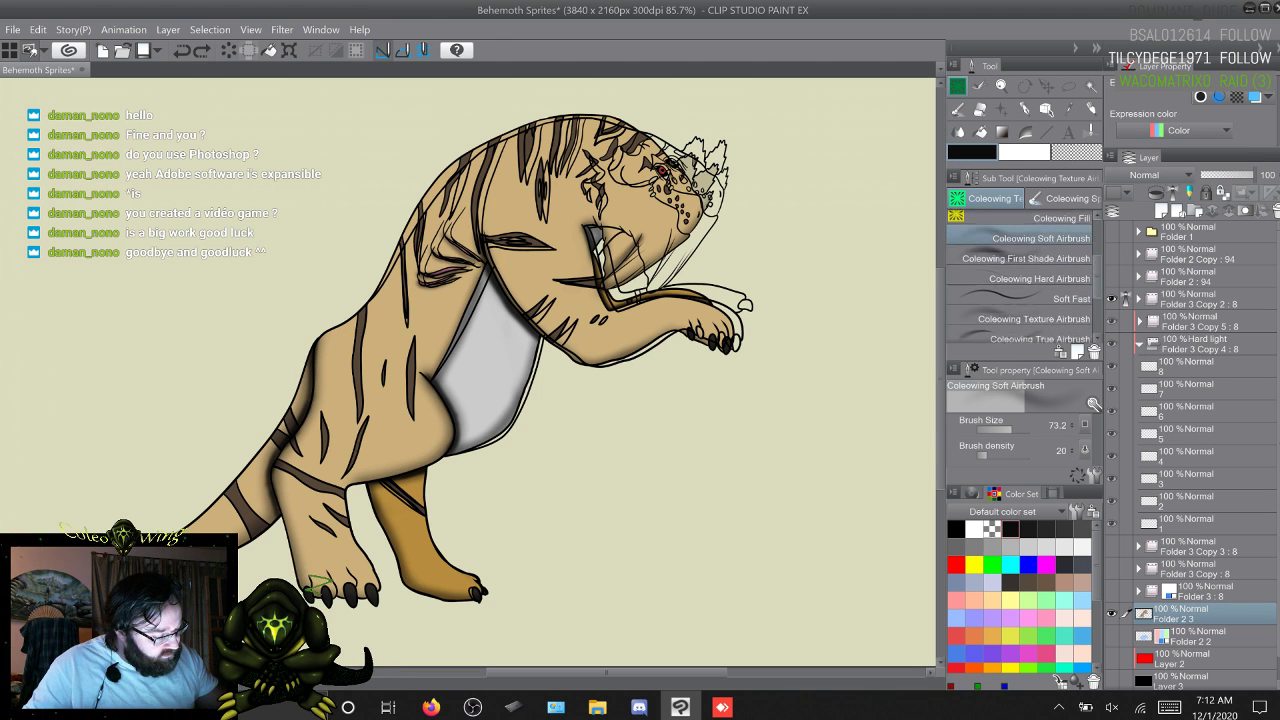
{"action": "scroll", "coordinate": [1020, 270], "scroll_direction": "up", "scroll_amount": 5}
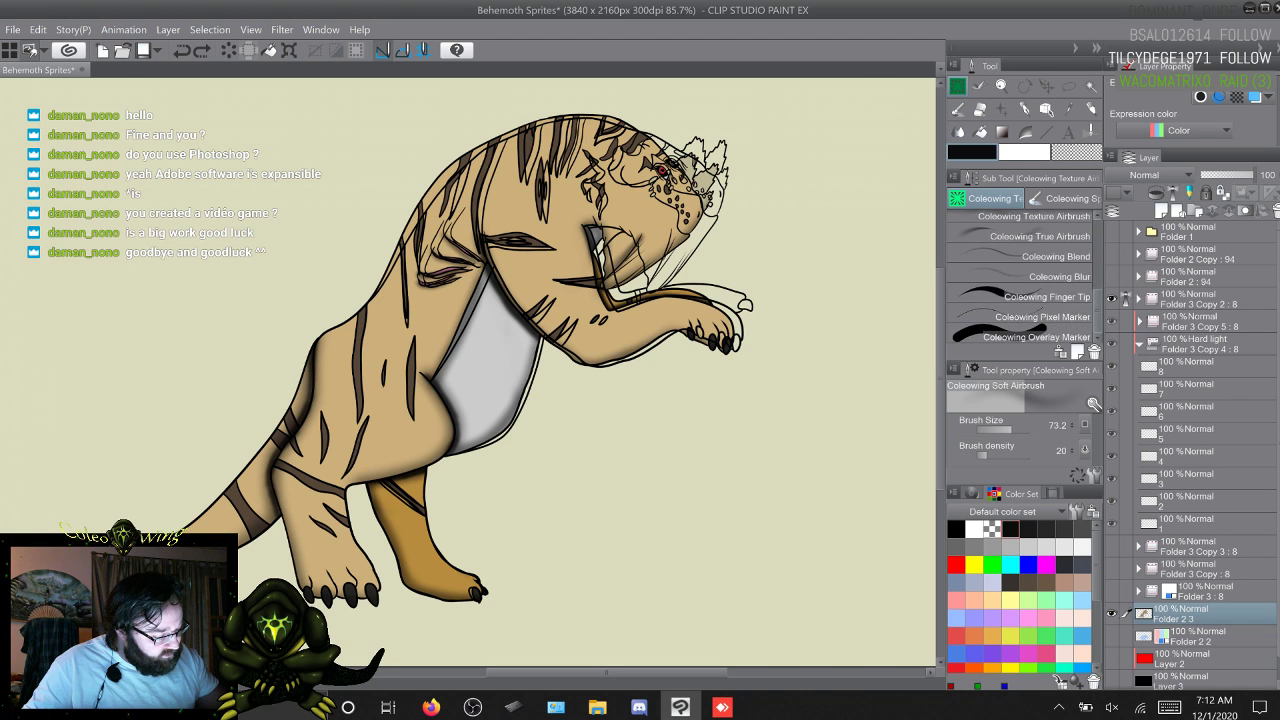
{"action": "scroll", "coordinate": [1020, 270], "scroll_direction": "up", "scroll_amount": 1}
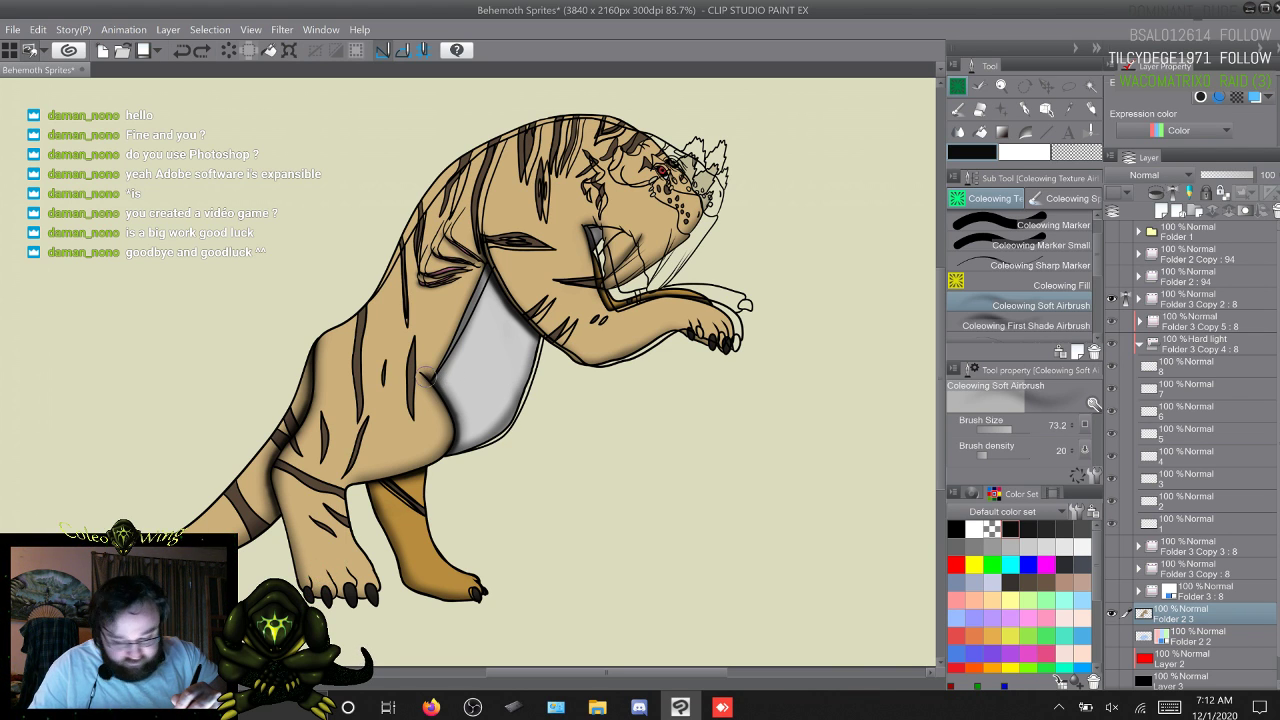
{"action": "mouse_move", "coordinate": [428, 364]}
{"action": "left_mouse_down"}
{"action": "mouse_move", "coordinate": [453, 437]}
{"action": "mouse_move", "coordinate": [415, 465]}
{"action": "mouse_move", "coordinate": [348, 478]}
{"action": "left_mouse_up"}
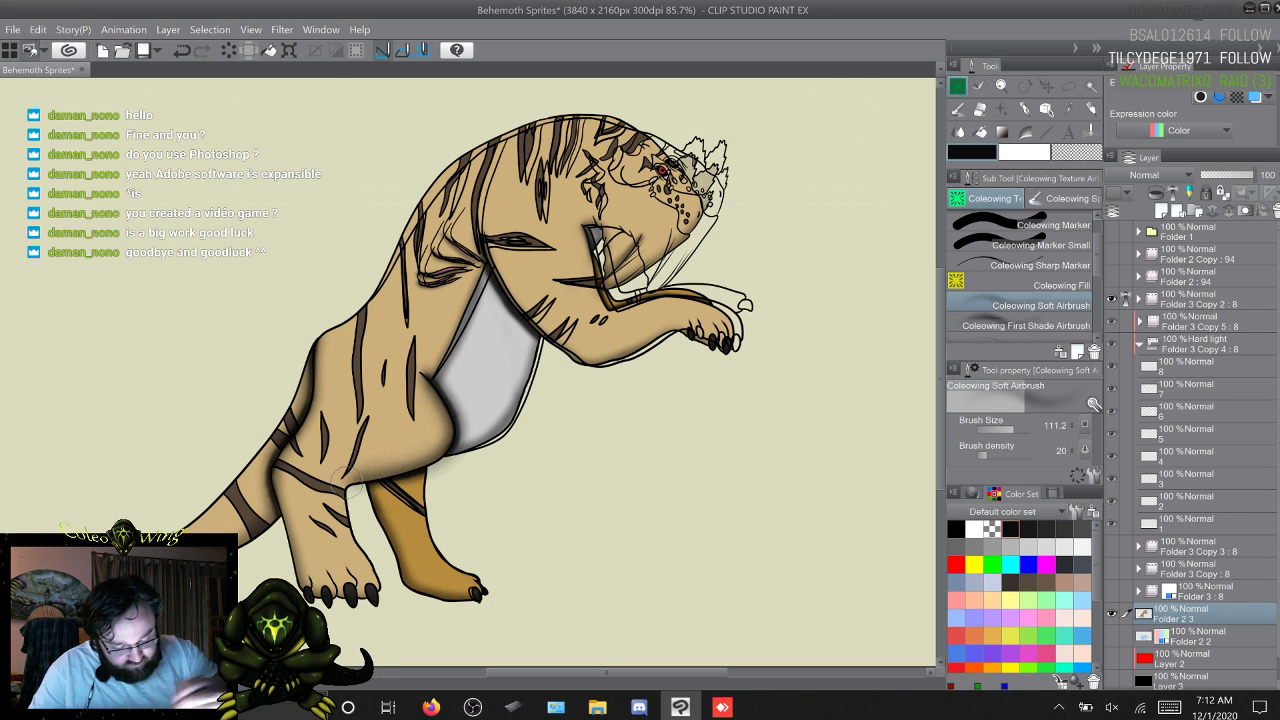
{"action": "key", "text": "ctrl+z"}
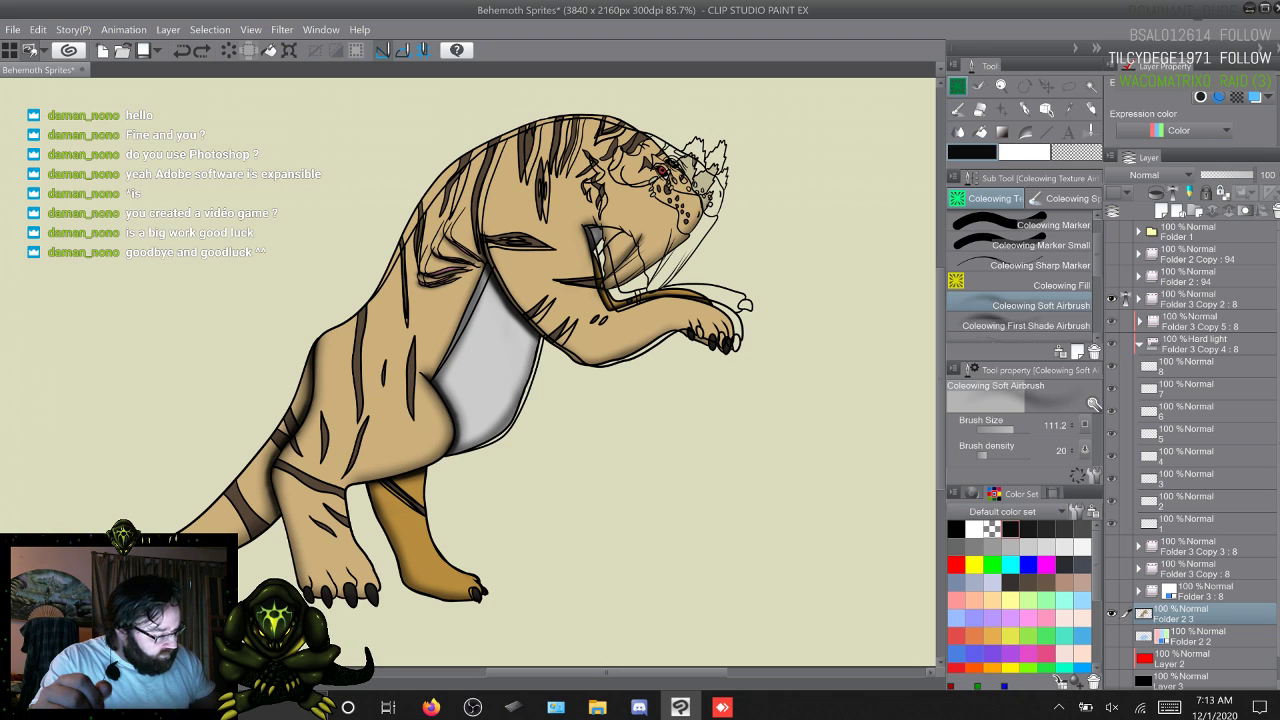
Step: Hide Folder 2 3, show Folder 3 Copy 3 again, and return to the Hard light folder's frame 1 layer with the Coleowing First Shade Airbrush
{"action": "left_click", "coordinate": [1111, 613]}
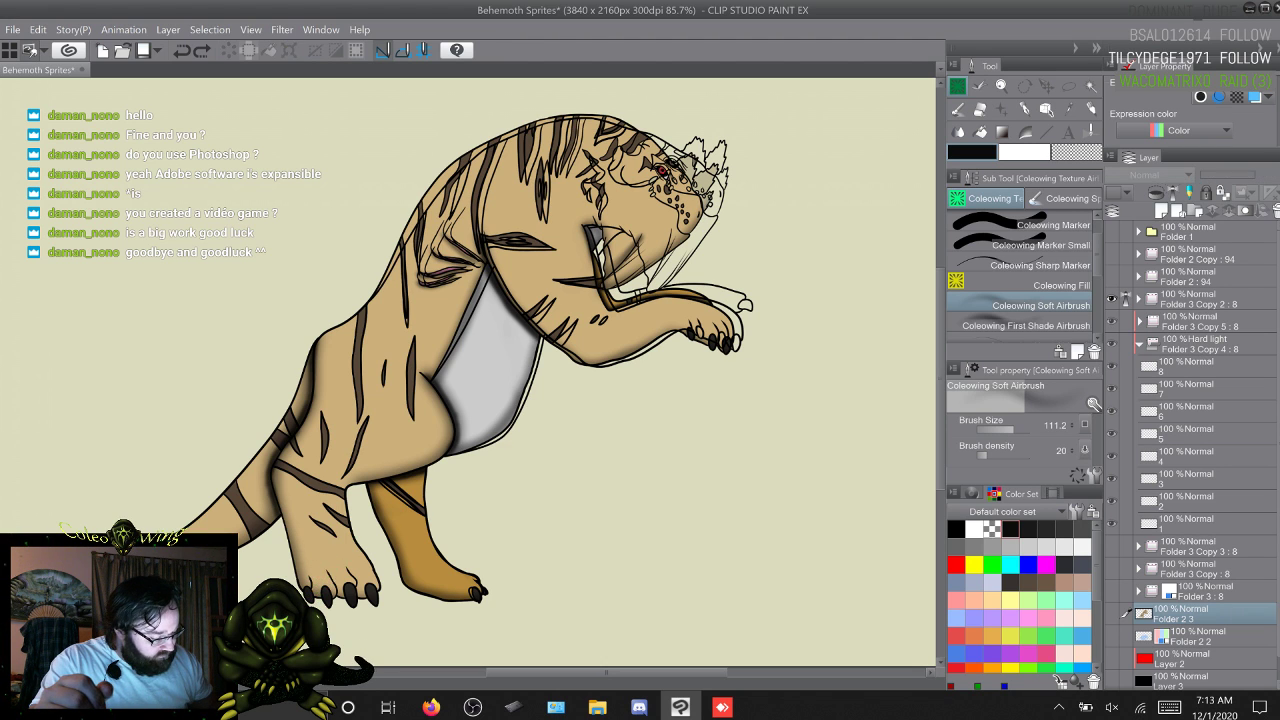
{"action": "left_click", "coordinate": [1111, 546]}
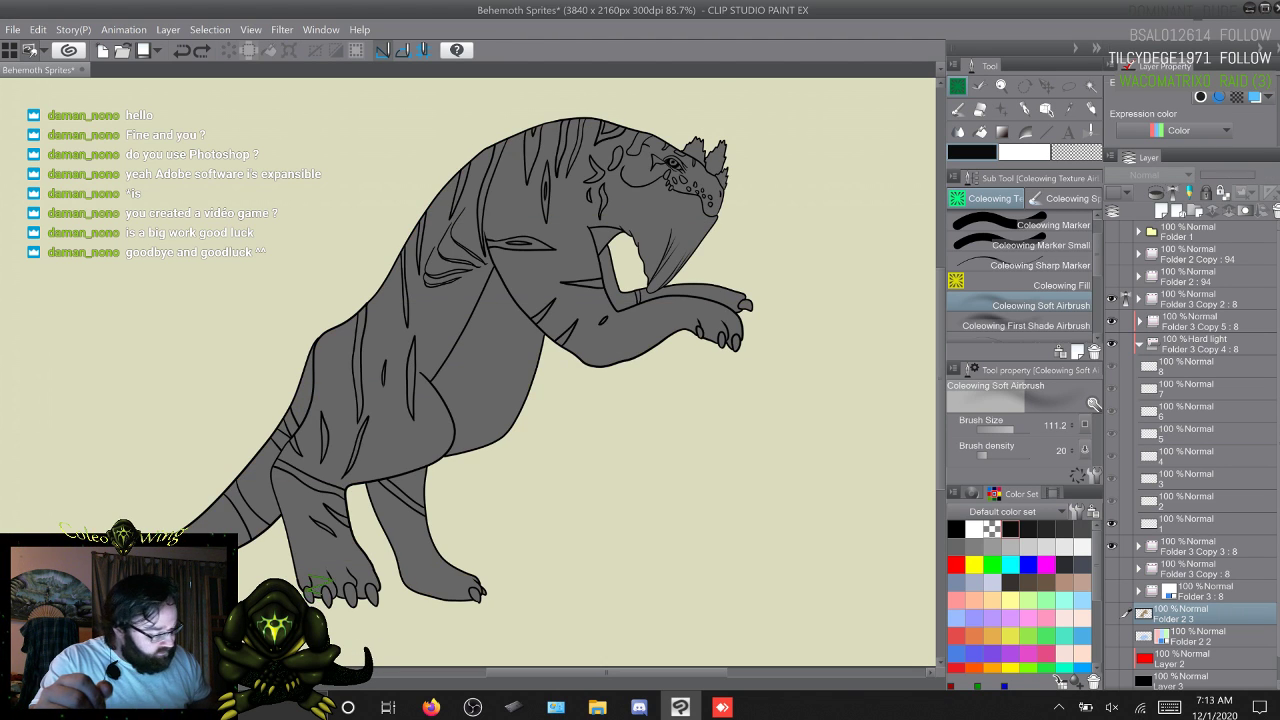
{"action": "left_click", "coordinate": [1205, 524]}
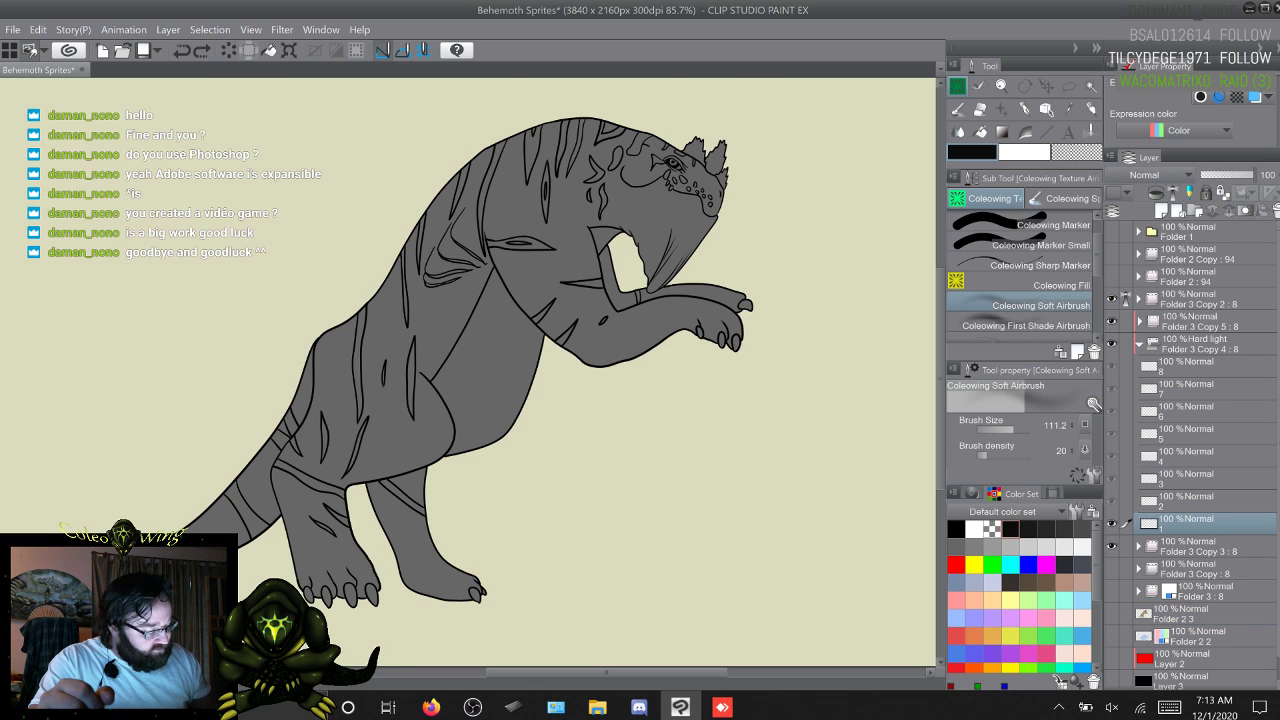
{"action": "left_click", "coordinate": [1026, 325]}
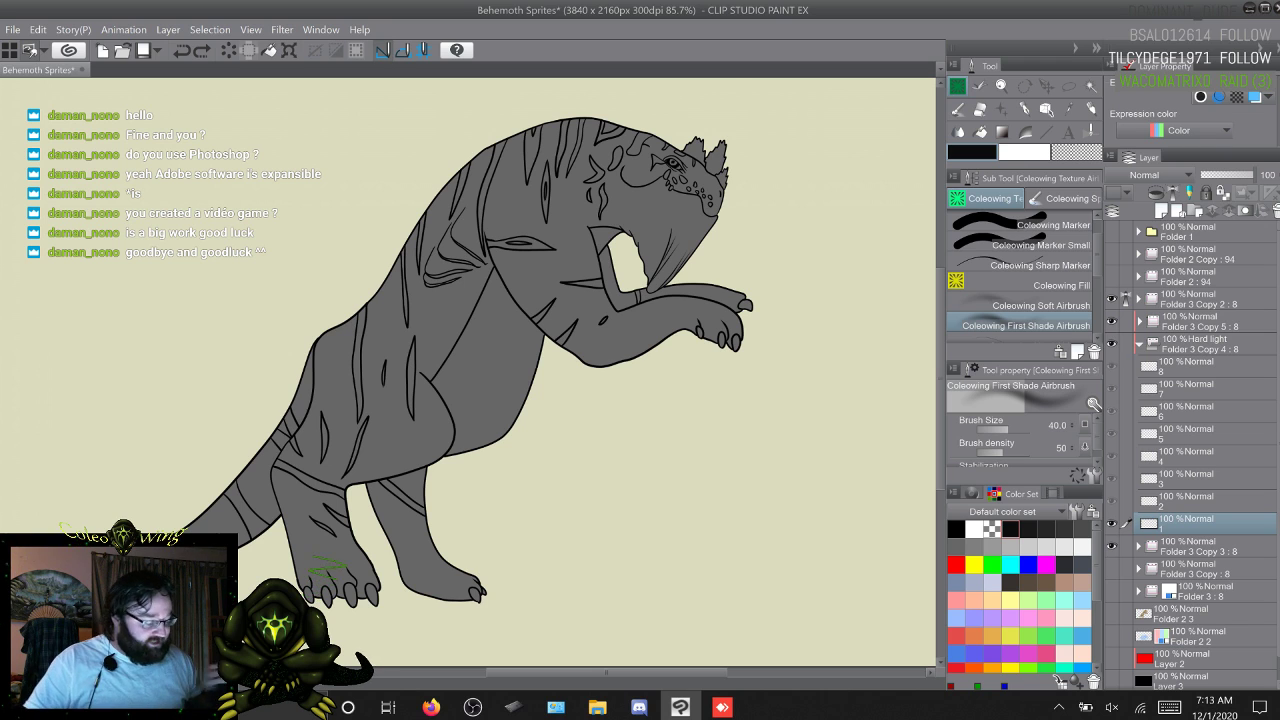
Step: Flip back and forth between frames 1, 2 and 3 of the Hard light folder to compare how the pose moves
{"action": "key", "text": "w"}
{"action": "key", "text": "q"}
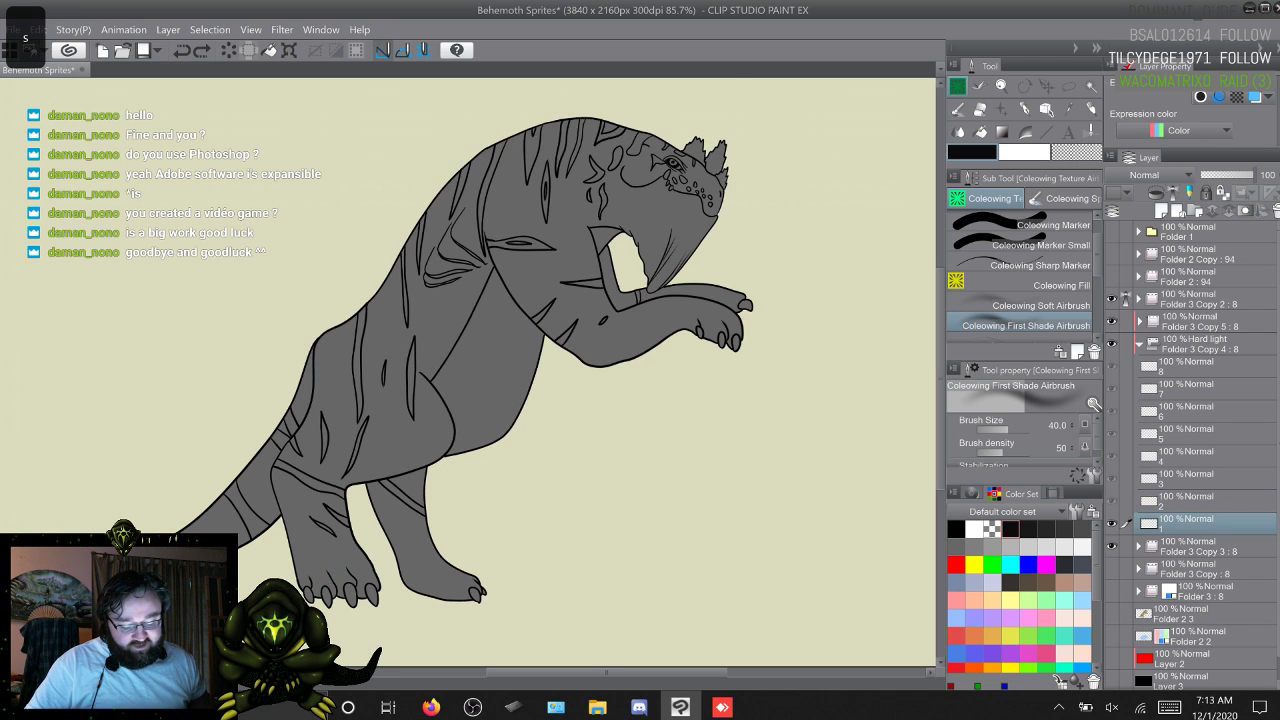
{"action": "key", "text": "w"}
{"action": "key", "text": "q"}
{"action": "key", "text": "w"}
{"action": "key", "text": "w"}
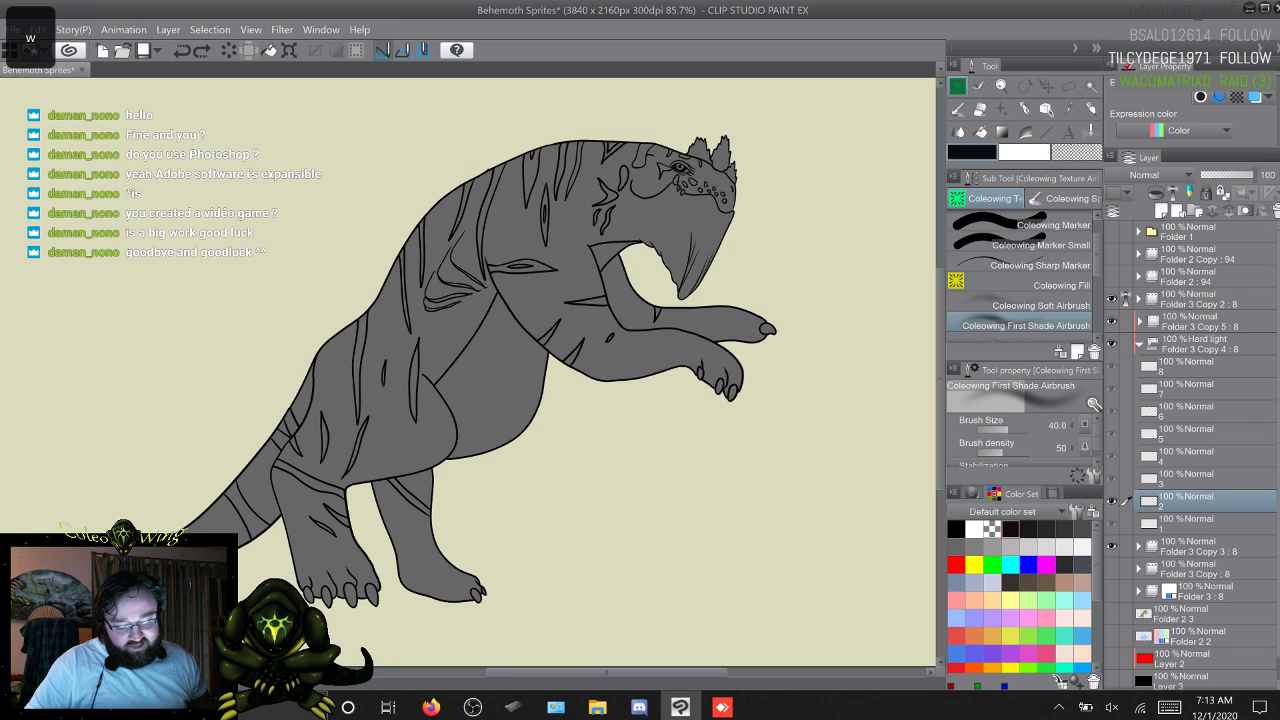
{"action": "key", "text": "w"}
{"action": "key", "text": "q"}
{"action": "key", "text": "q"}
{"action": "key", "text": "q"}
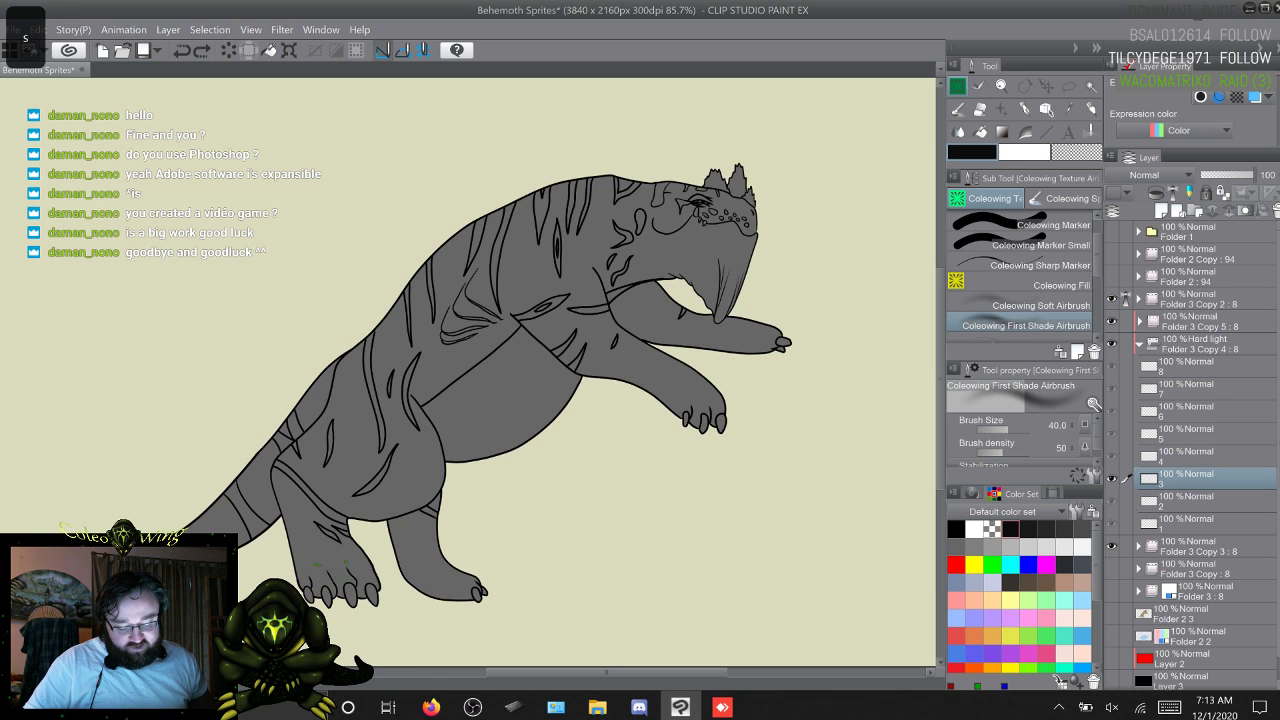
{"action": "key", "text": "w"}
{"action": "key", "text": "alt+bracketright"}
{"action": "key", "text": "alt+bracketright"}
{"action": "key", "text": "alt+bracketright"}
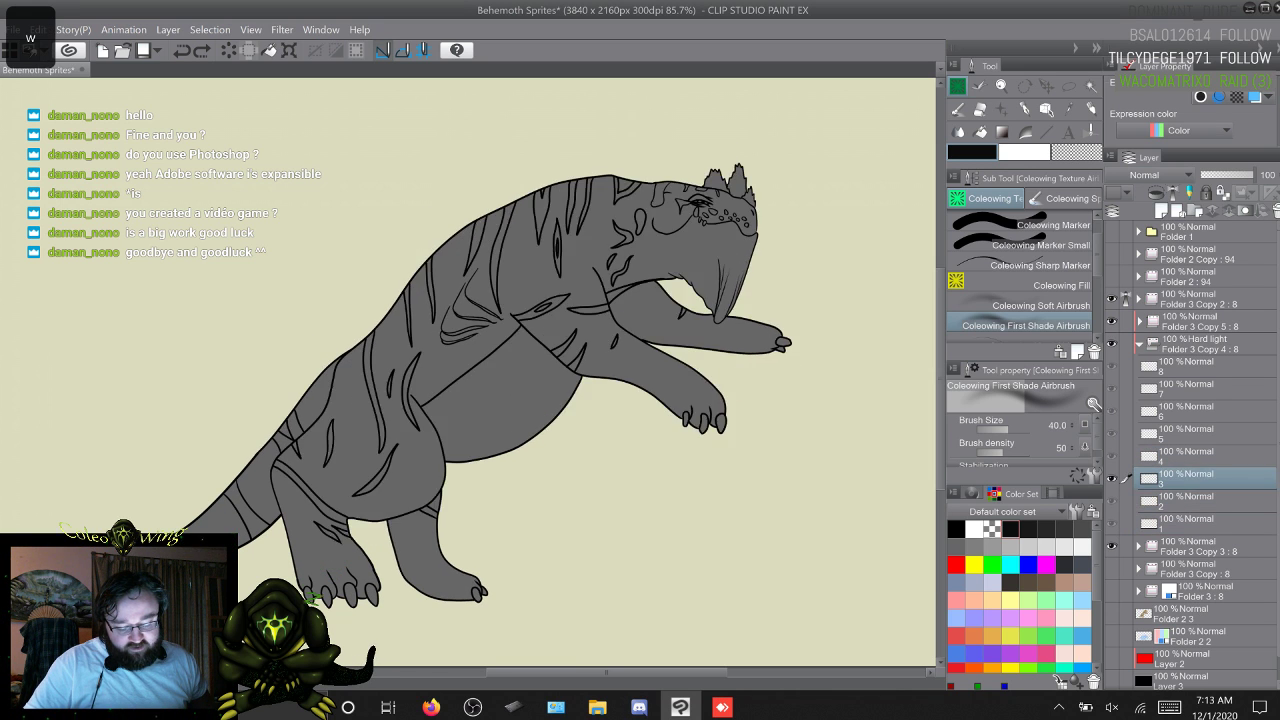
{"action": "key", "text": "s"}
{"action": "key", "text": "alt+bracketleft"}
{"action": "key", "text": "alt+bracketleft"}
{"action": "key", "text": "alt+bracketleft"}
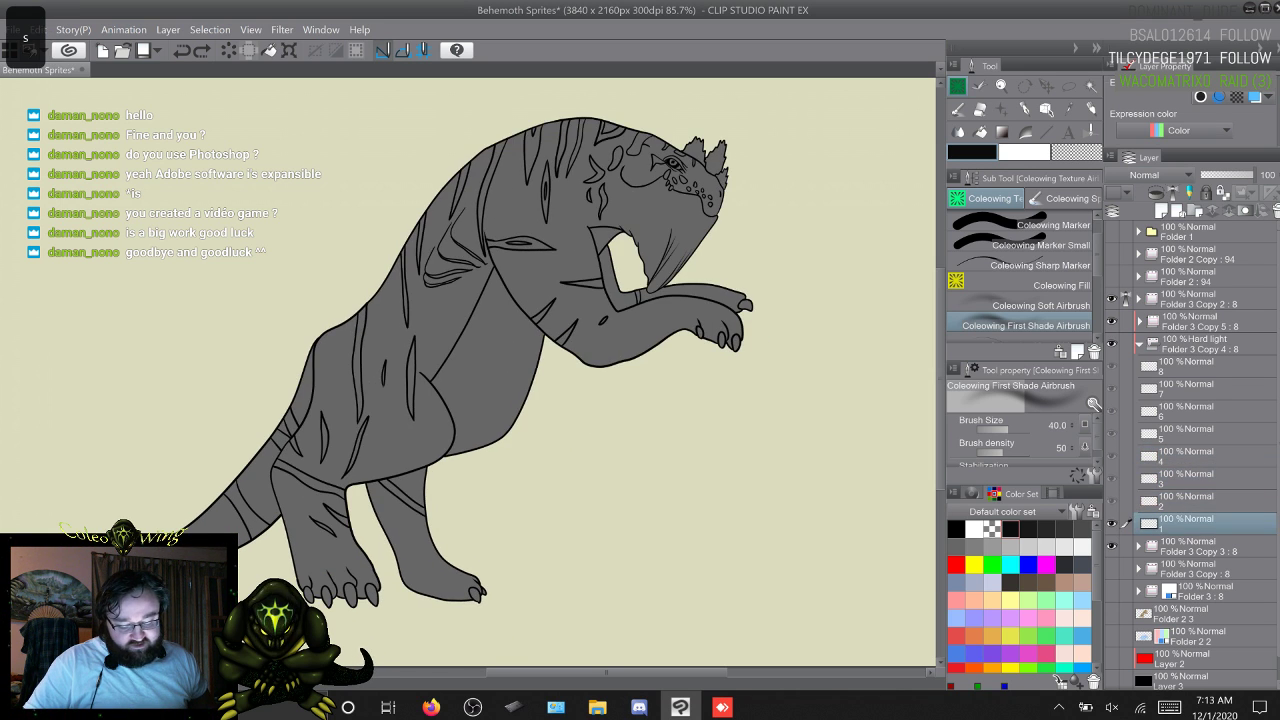
{"action": "key", "text": "alt+bracketright"}
{"action": "key", "text": "alt+bracketleft"}
{"action": "key", "text": "w"}
{"action": "key", "text": "alt+bracketright"}
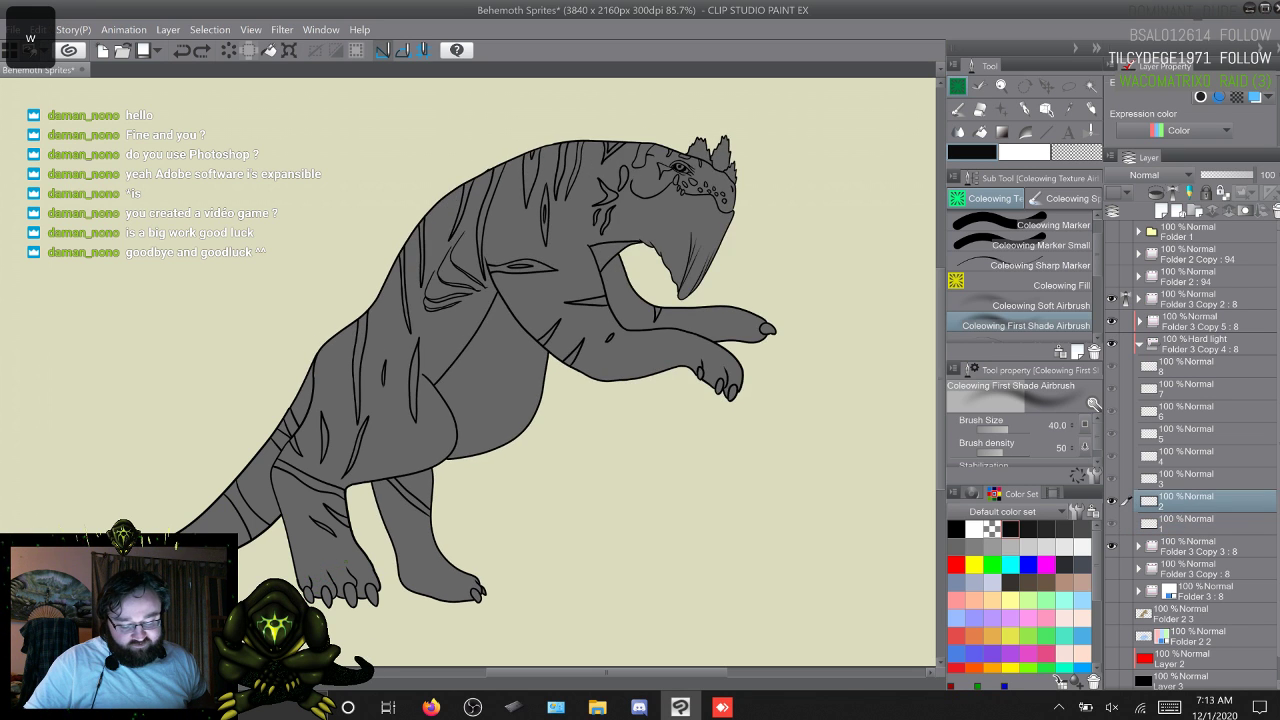
Step: Step through the opening frames of the Hard light folder to study the movement, and return to frame 1
{"action": "key", "text": "alt+bracketright"}
{"action": "key", "text": "alt+bracketright"}
{"action": "key", "text": "alt+bracketright"}
{"action": "key", "text": "alt+bracketleft"}
{"action": "key", "text": "alt+bracketleft"}
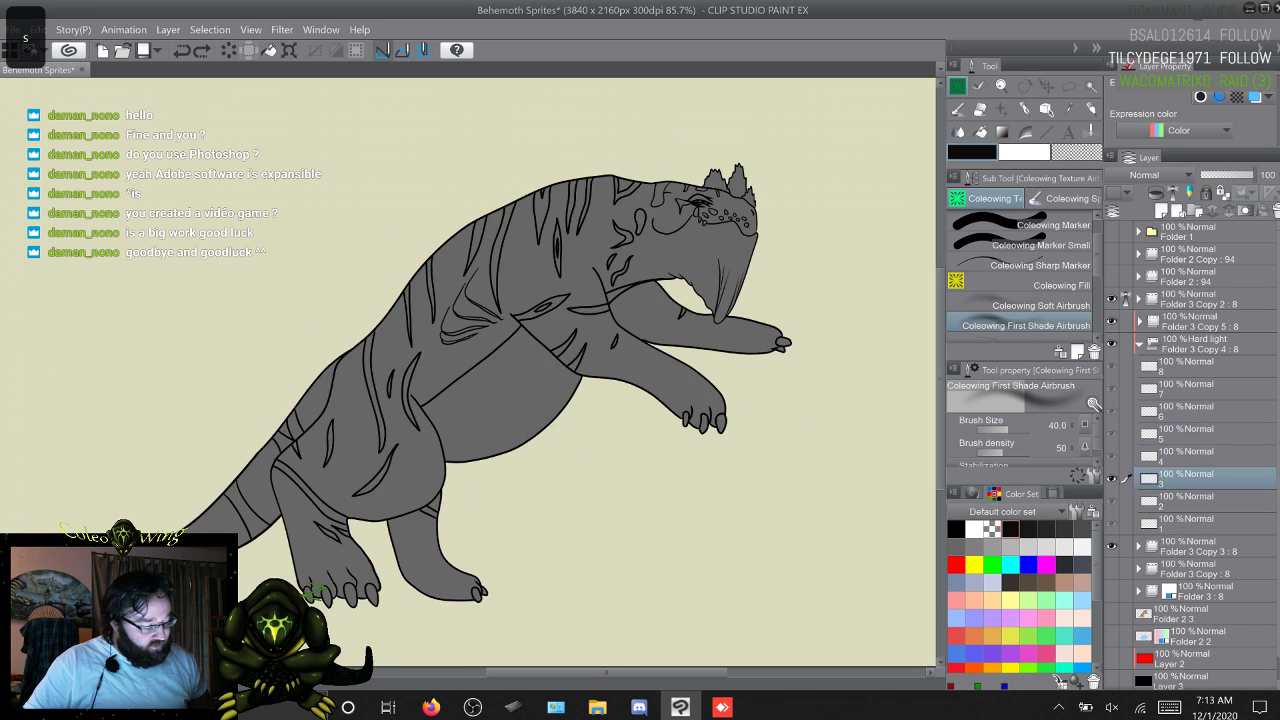
{"action": "key", "text": "alt+bracketleft"}
{"action": "key", "text": "alt+bracketleft"}
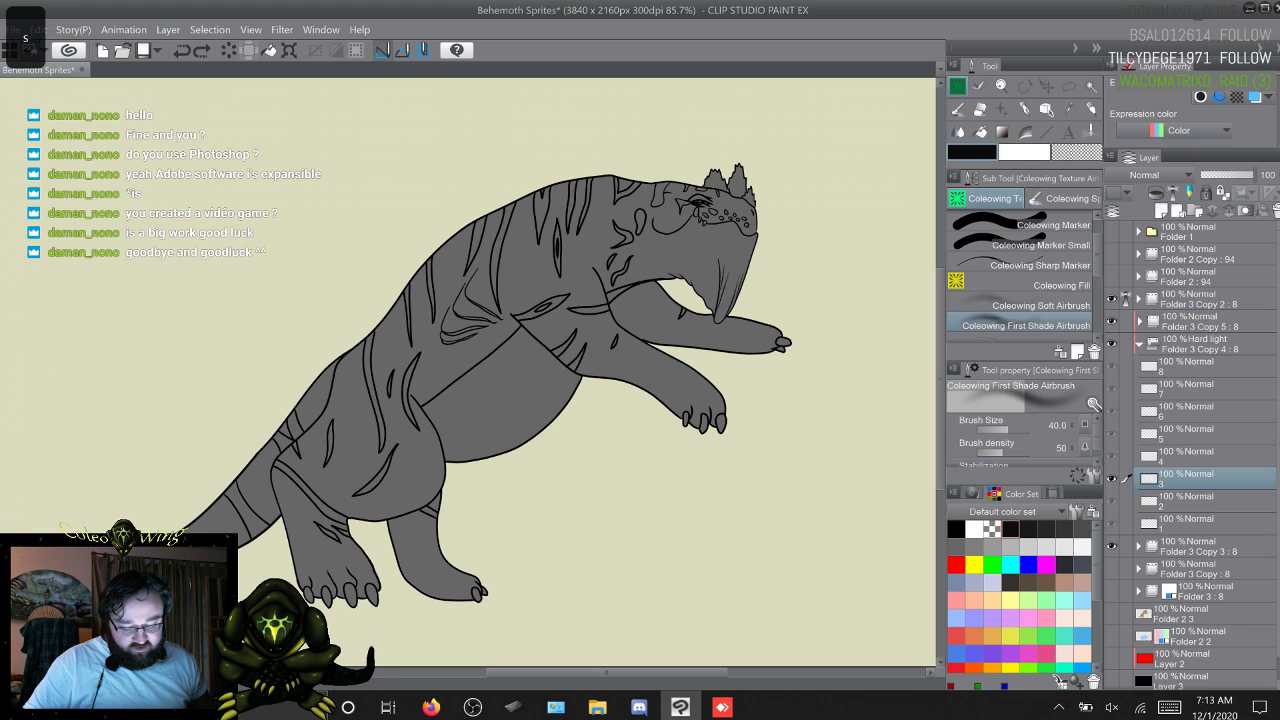
{"action": "key", "text": "w"}
{"action": "key", "text": "w"}
{"action": "key", "text": "w"}
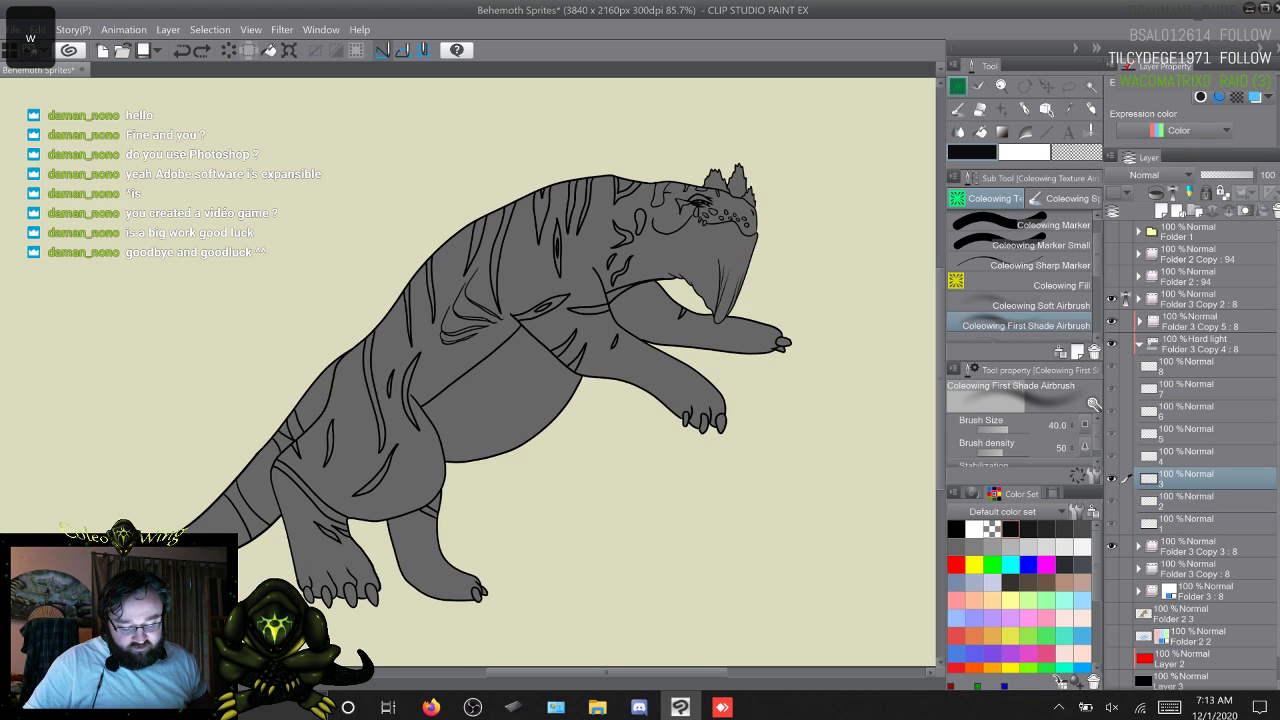
{"action": "key", "text": "s"}
{"action": "key", "text": "s"}
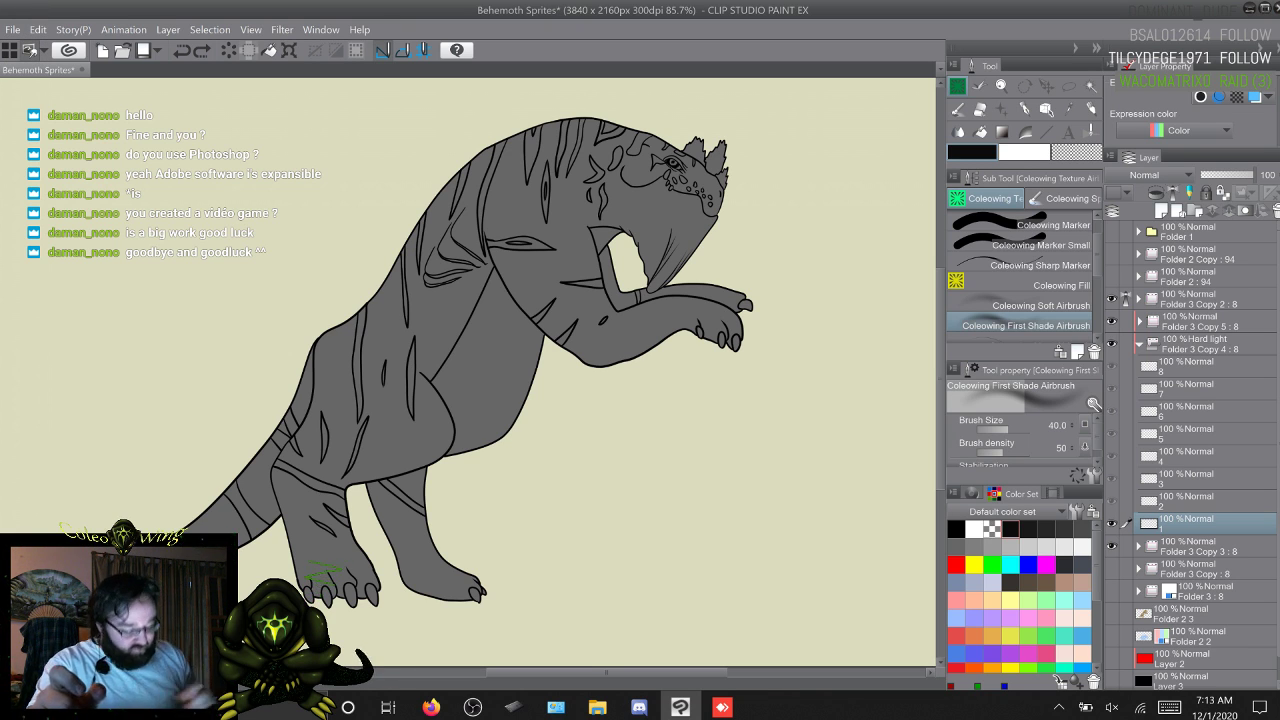
Step: Minimise the drawing, open the Videos folder on the desktop, and browse its creature animations
{"action": "left_click", "coordinate": [680, 707]}
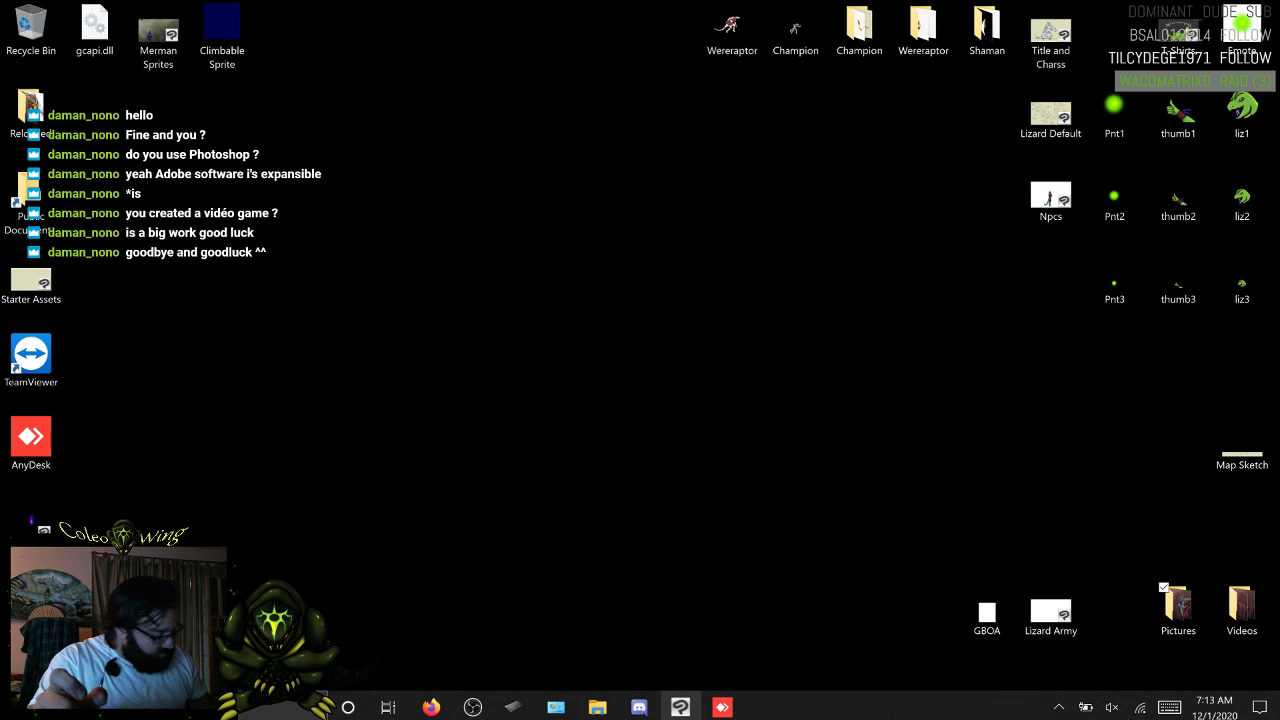
{"action": "left_click", "coordinate": [1242, 609]}
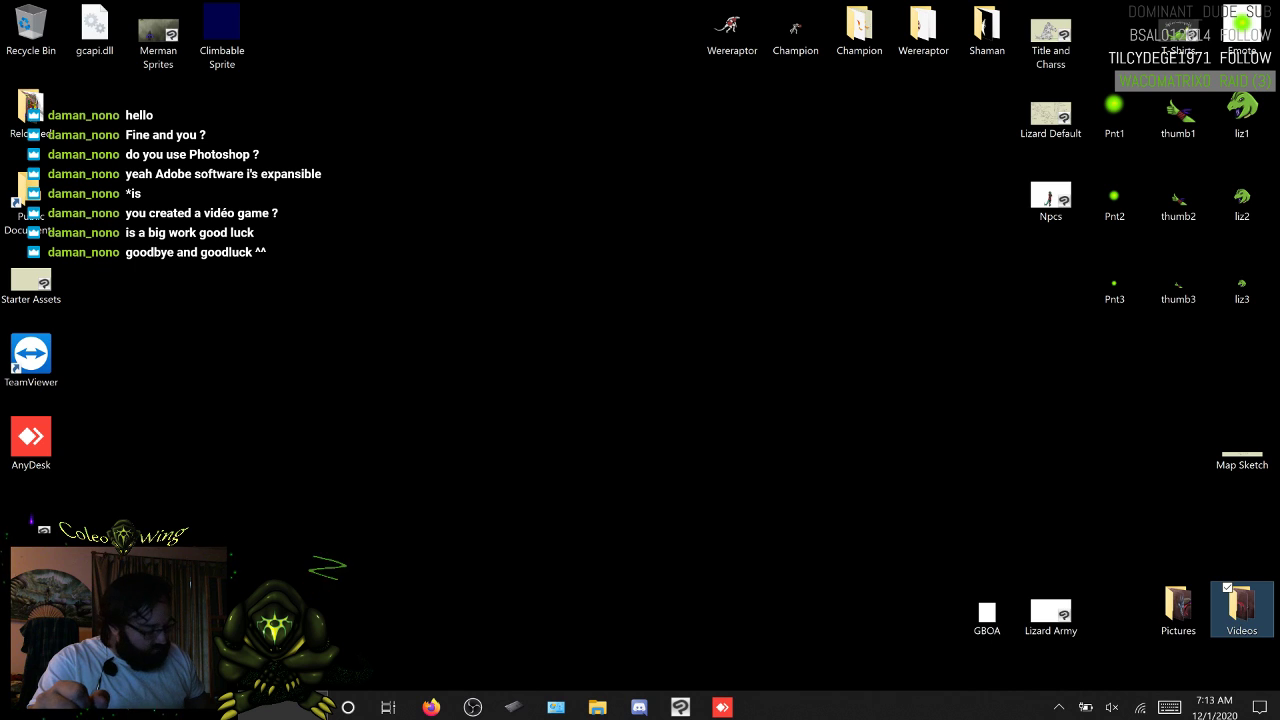
{"action": "double_click", "coordinate": [1241, 605]}
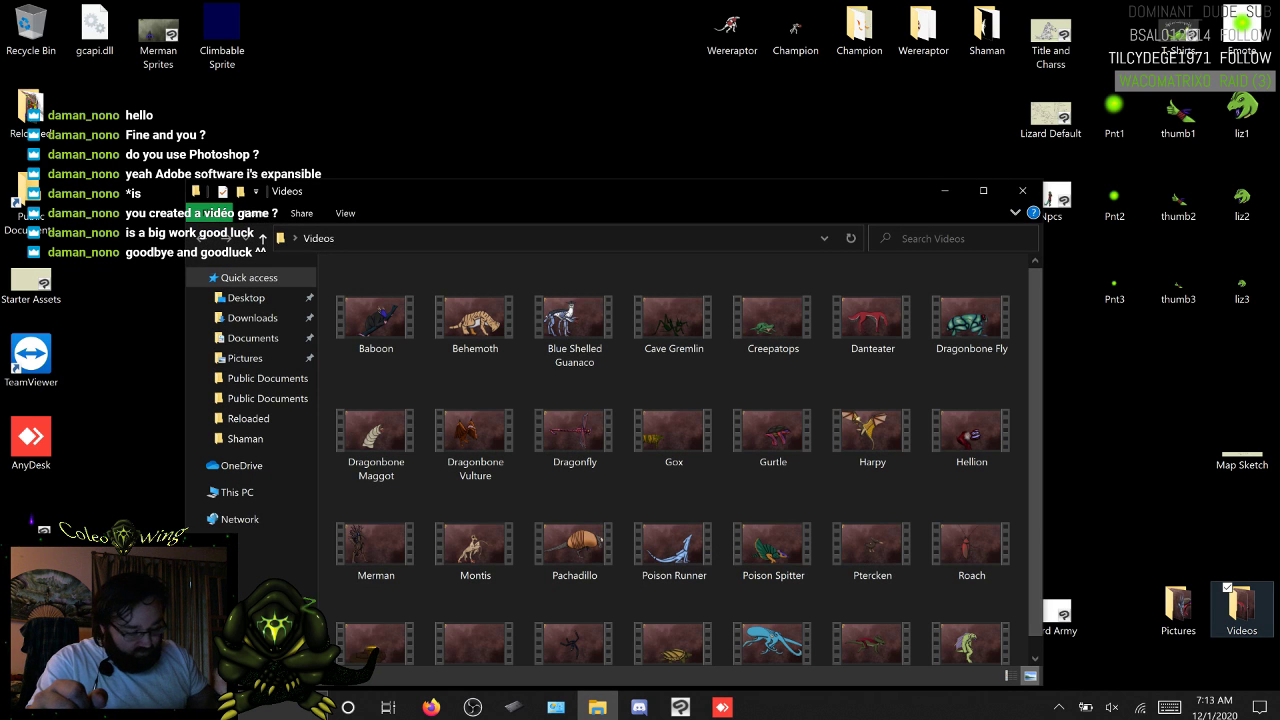
{"action": "scroll", "coordinate": [673, 460], "scroll_direction": "down", "scroll_amount": 1}
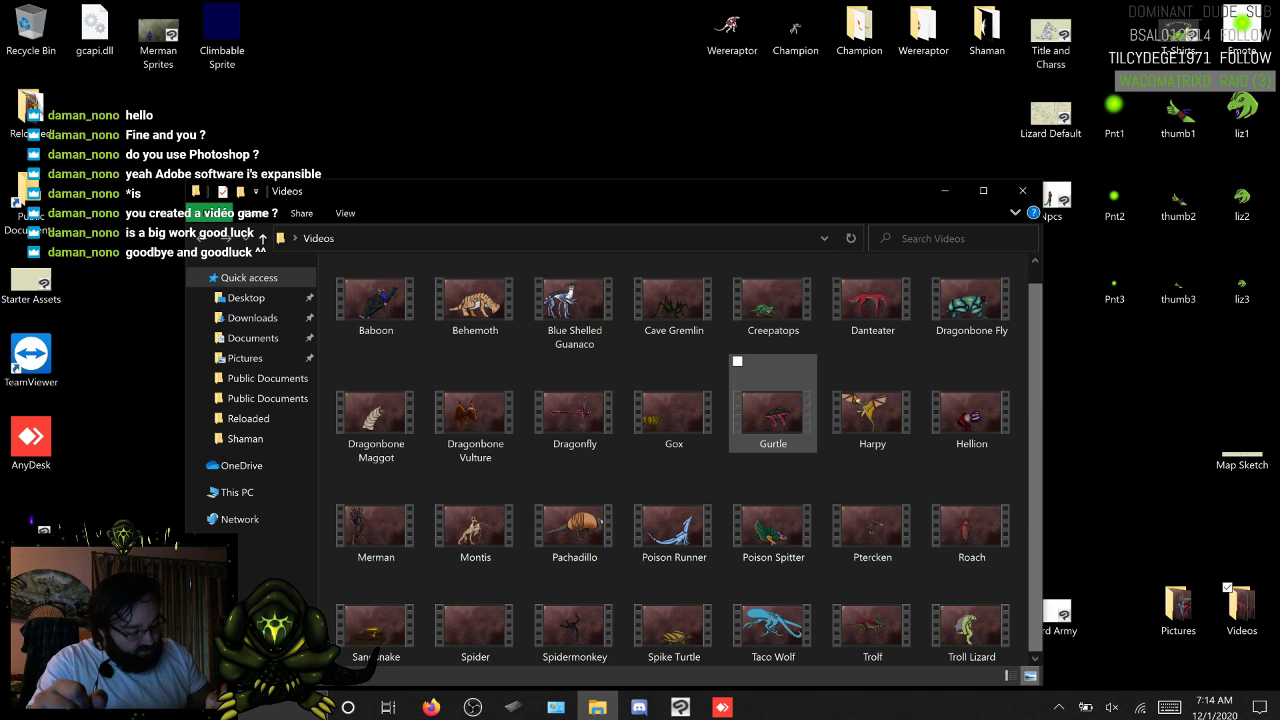
Step: Play the Gurtle video, switch on Repeat to watch its shading in motion, and close the player
{"action": "left_click", "coordinate": [773, 410]}
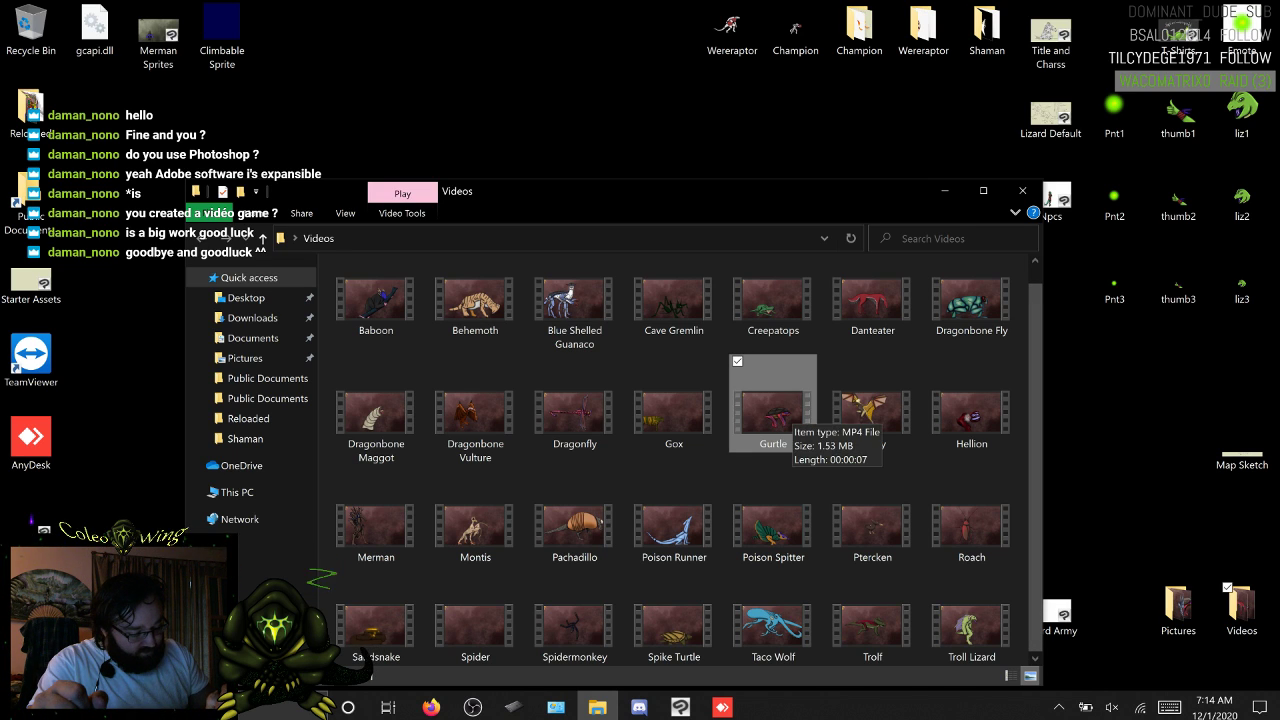
{"action": "double_click", "coordinate": [777, 410]}
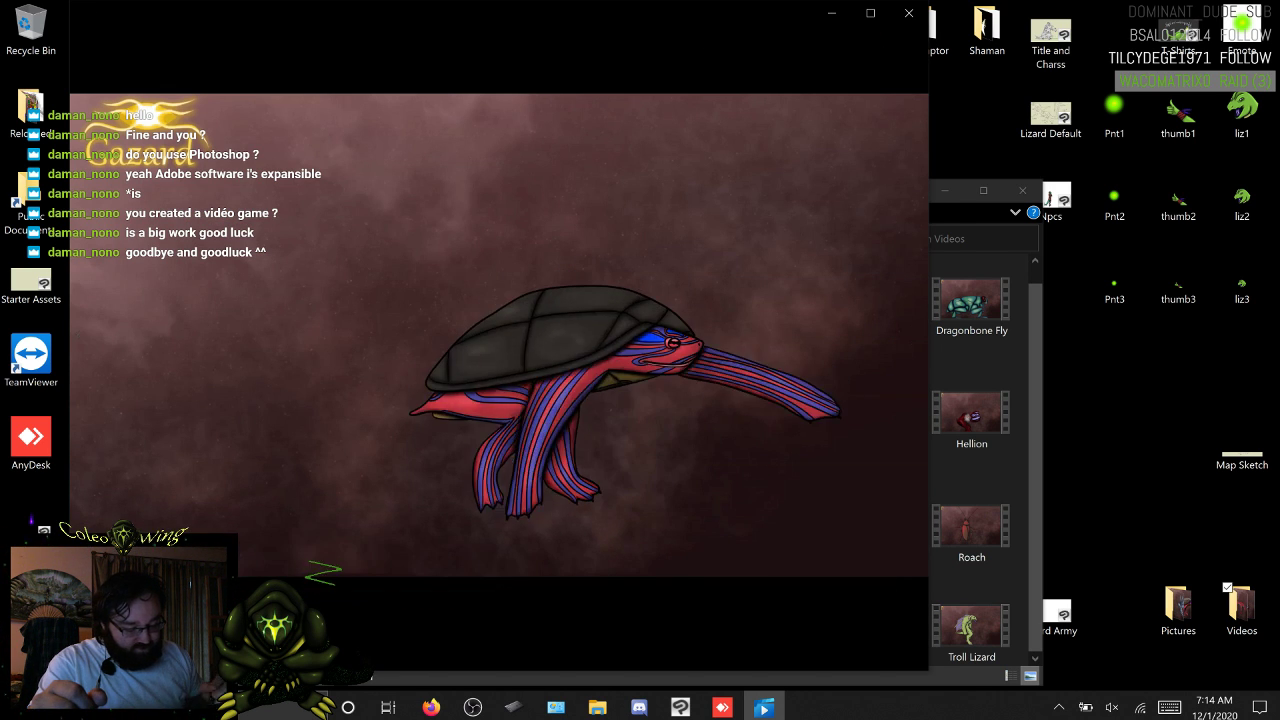
{"action": "left_click", "coordinate": [887, 638]}
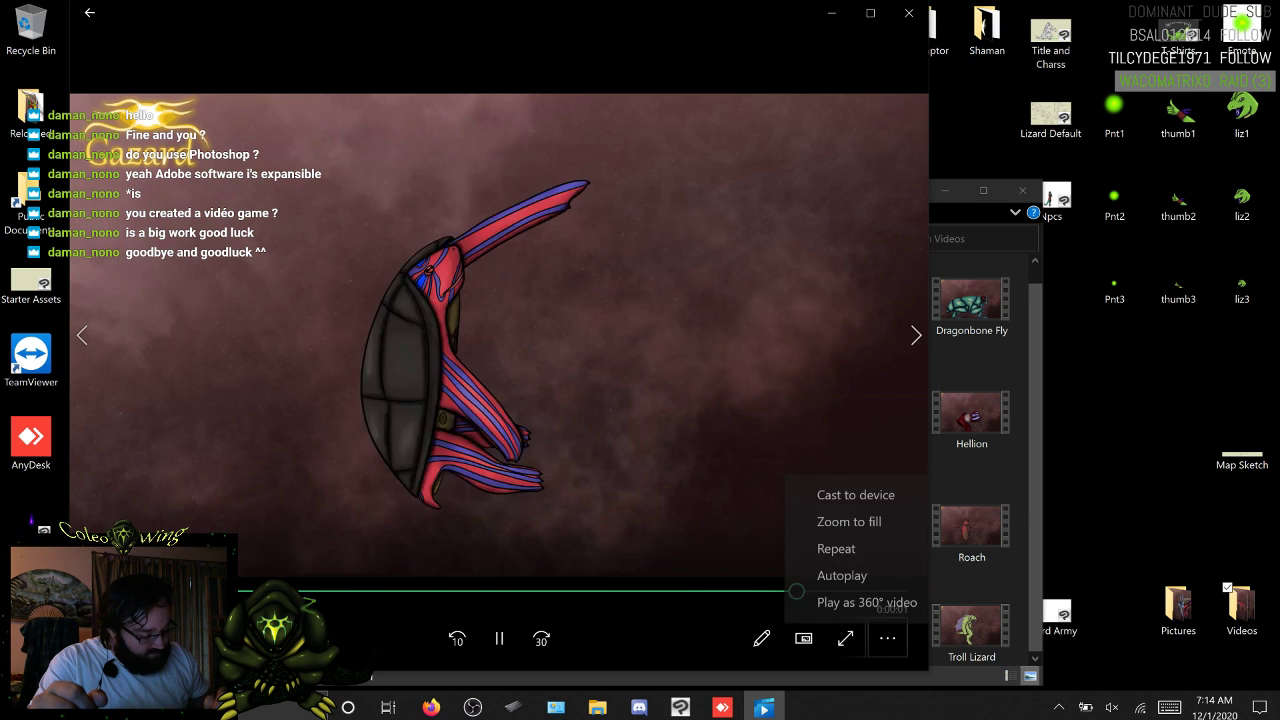
{"action": "left_click", "coordinate": [836, 545]}
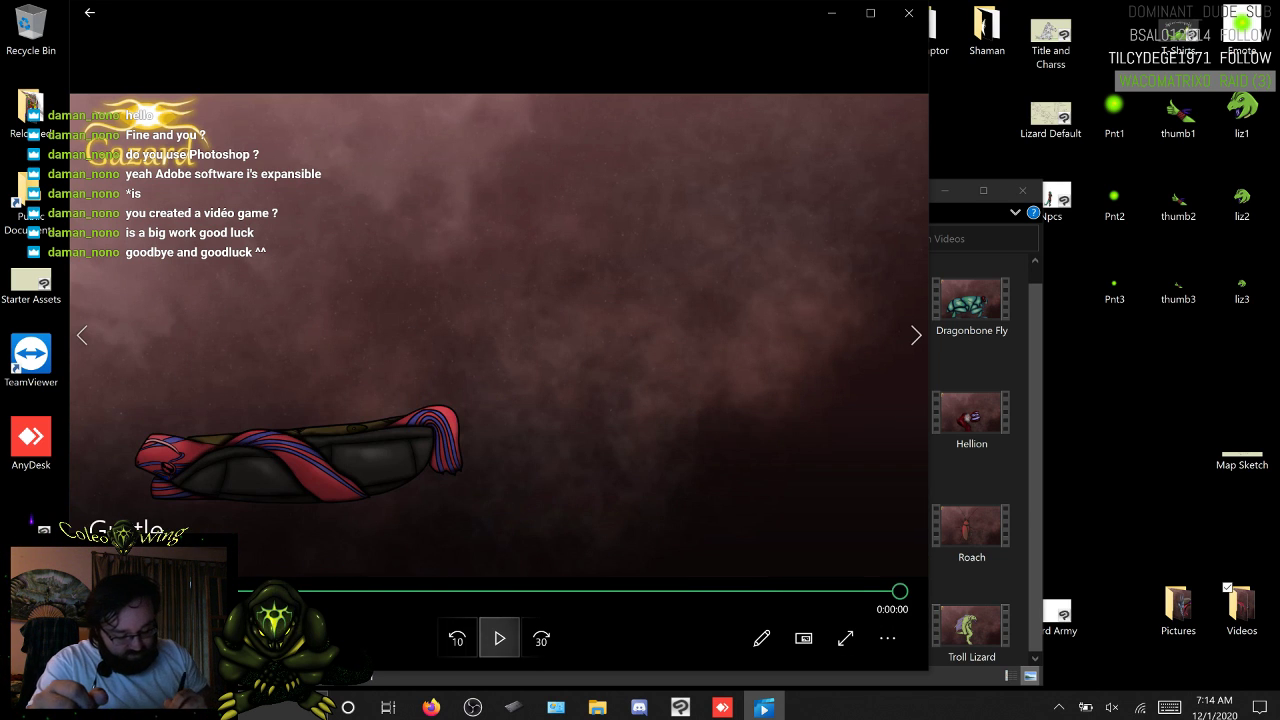
{"action": "left_click", "coordinate": [499, 638]}
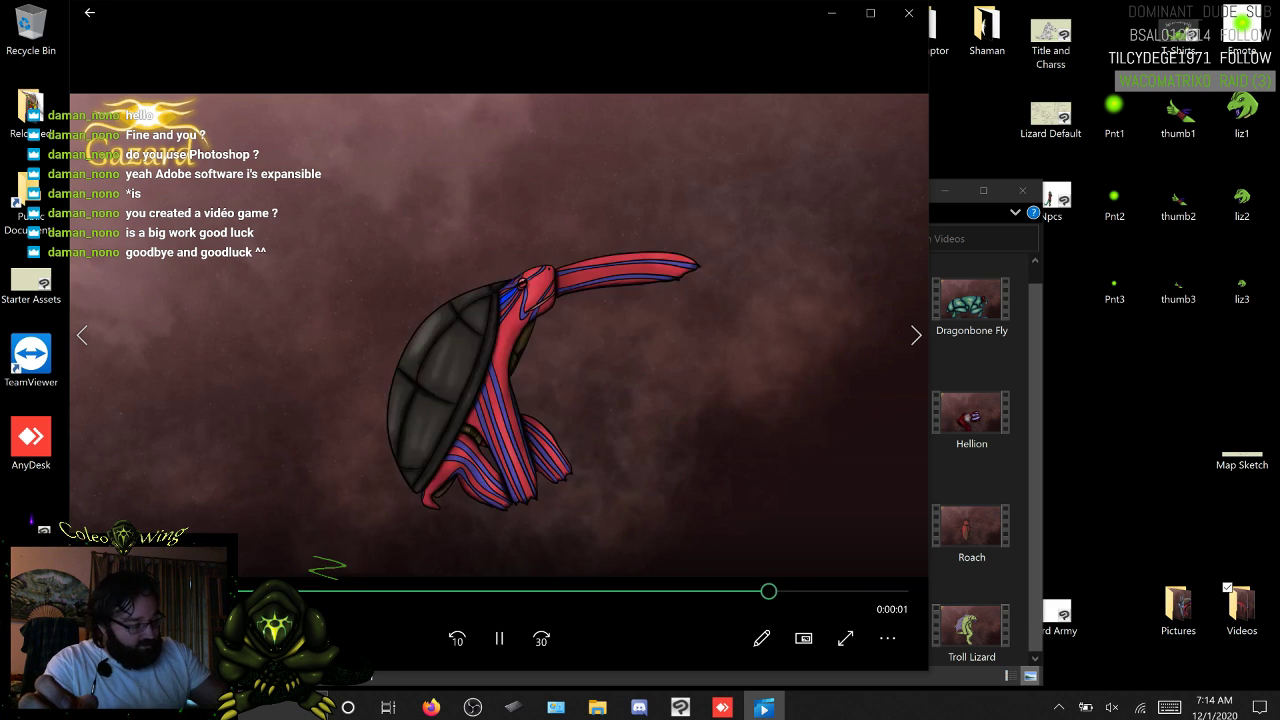
{"action": "left_click", "coordinate": [908, 13]}
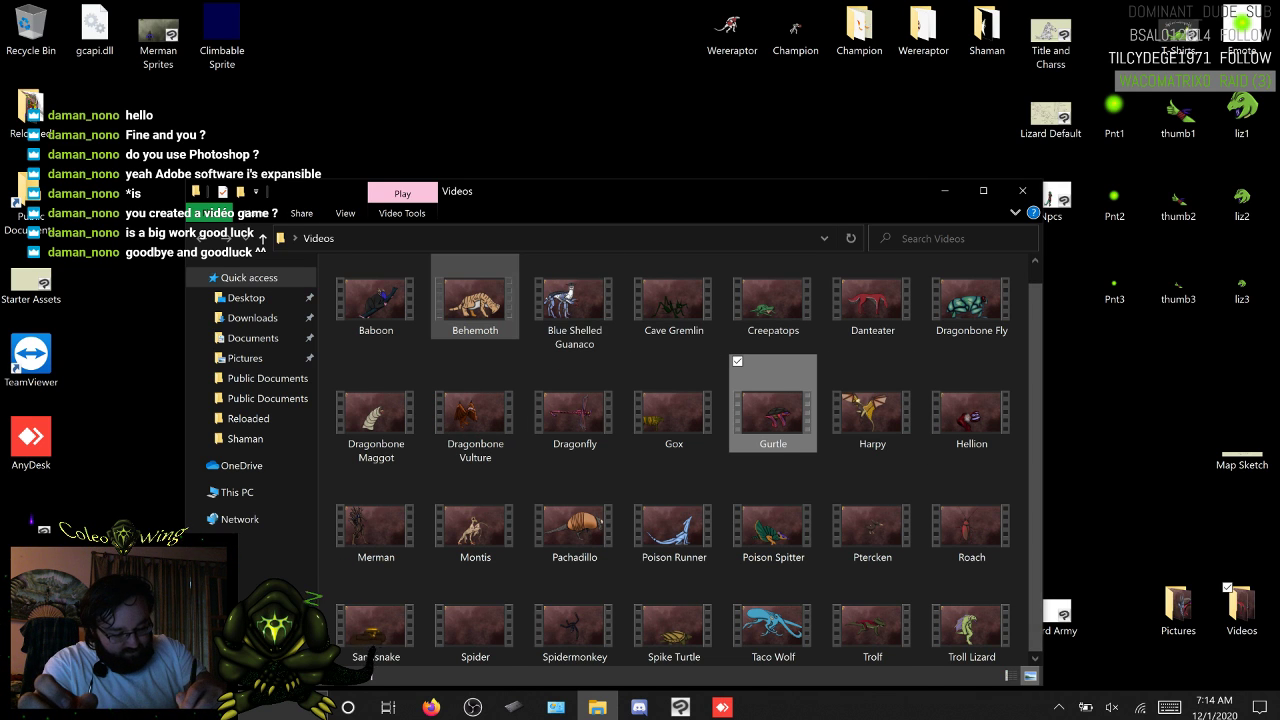
Step: Play the Behemoth video, close the player and the Videos folder, and return to Clip Studio Paint
{"action": "double_click", "coordinate": [475, 300]}
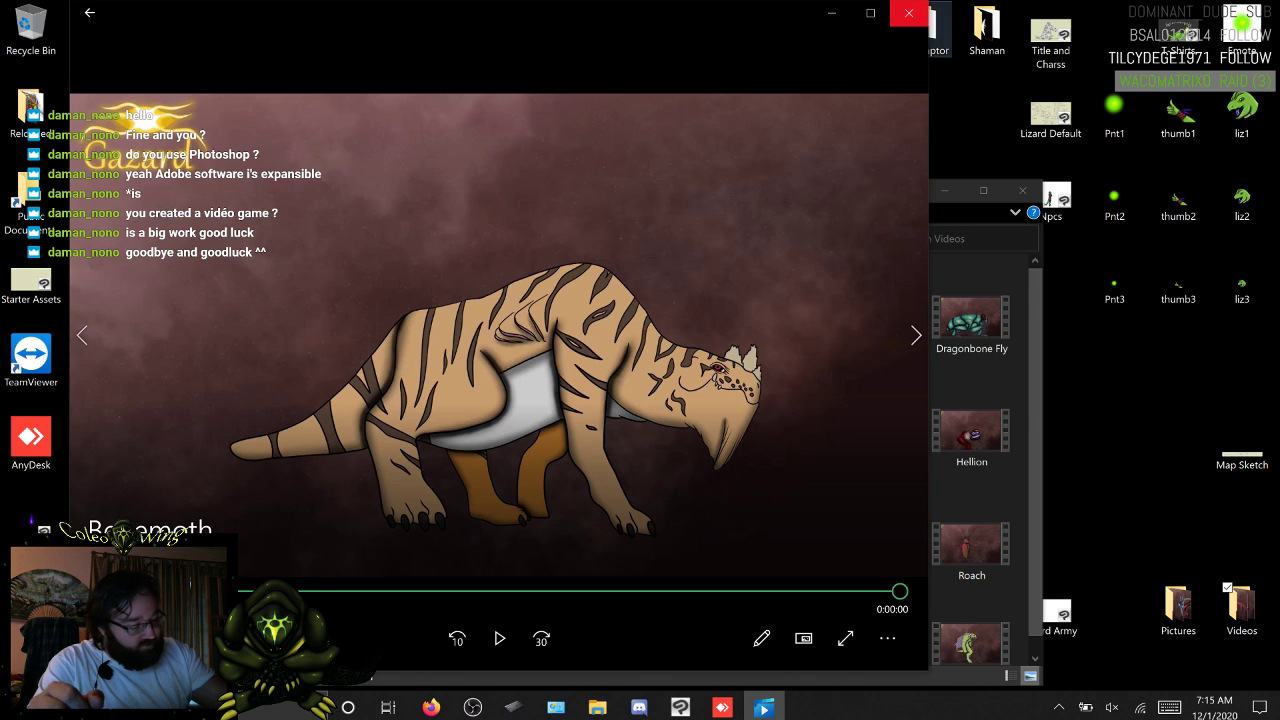
{"action": "left_click", "coordinate": [908, 13]}
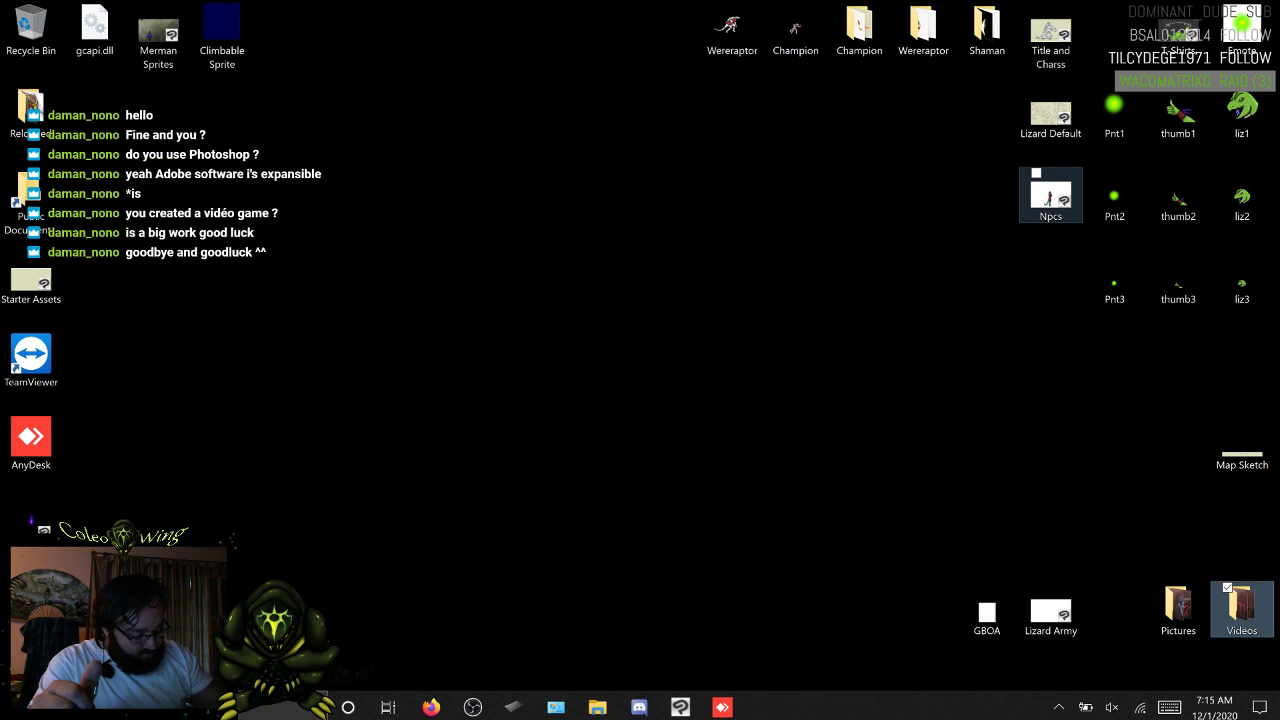
{"action": "left_click", "coordinate": [1022, 190]}
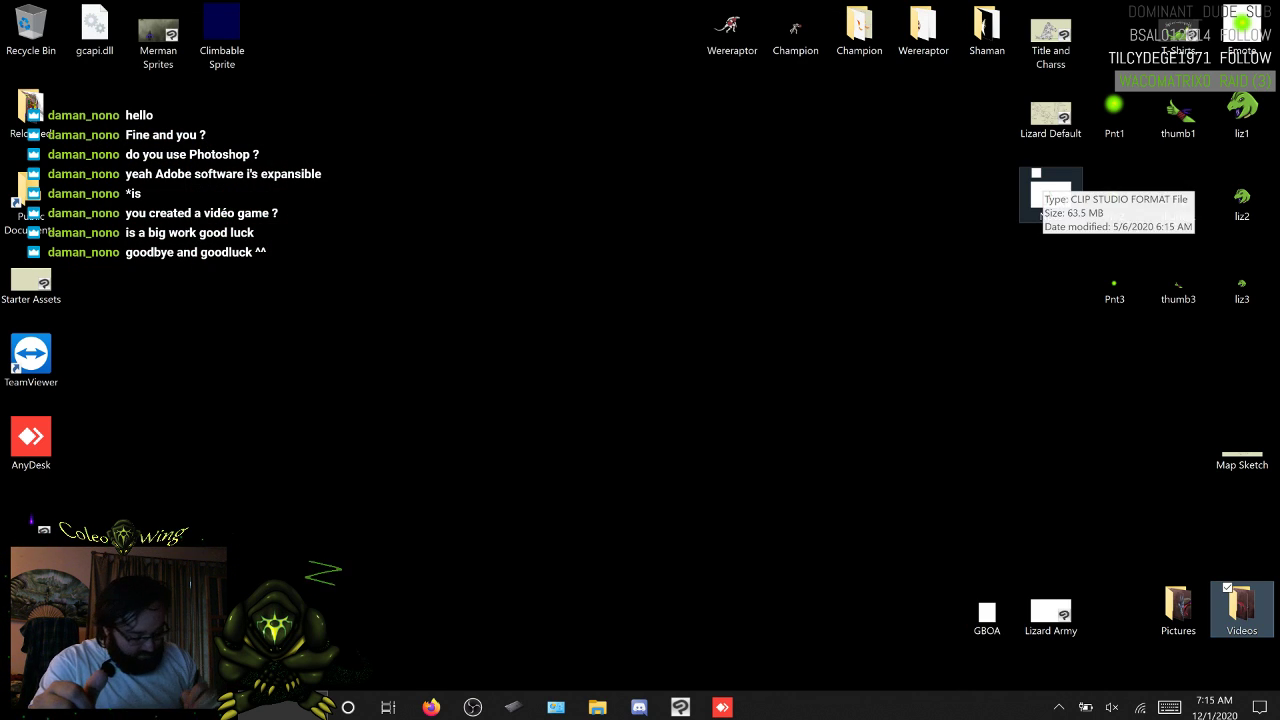
{"action": "left_click", "coordinate": [680, 707]}
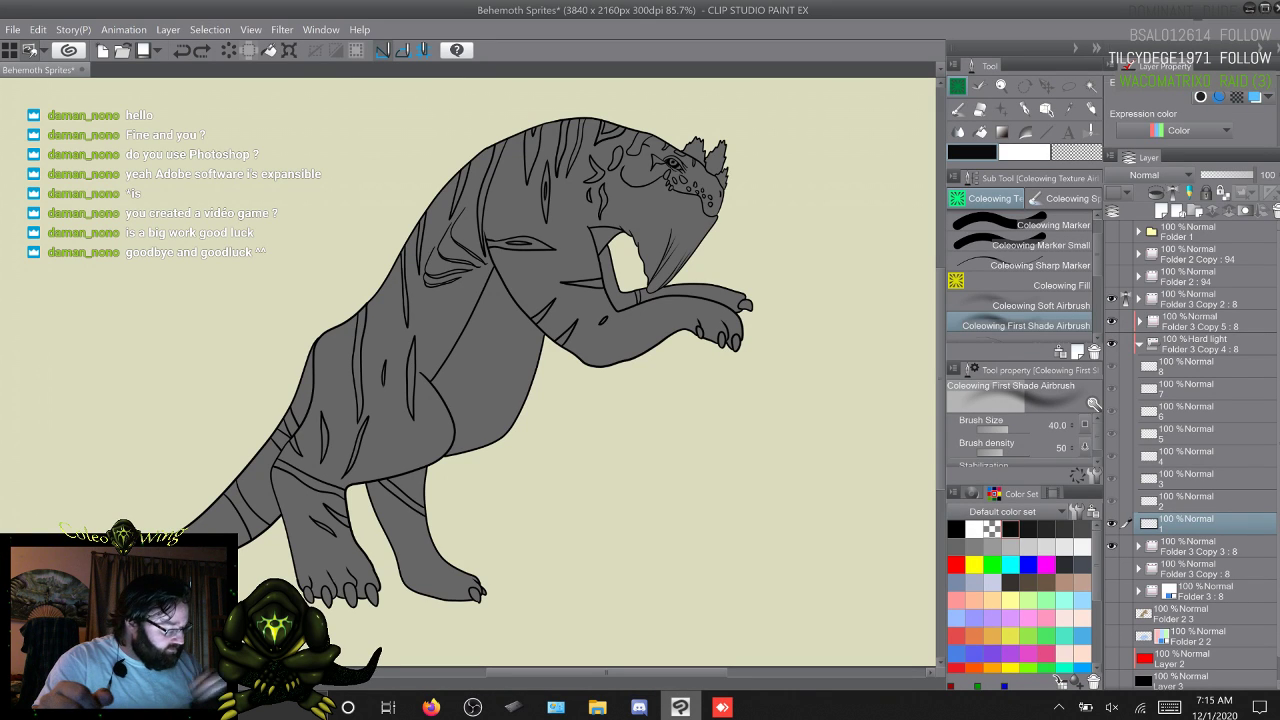
Step: Shade the rump edge and the thigh's front and underside on frame 1 with the First Shade Airbrush at size 40.0
{"action": "key", "text": "Right"}
{"action": "key", "text": "Left"}
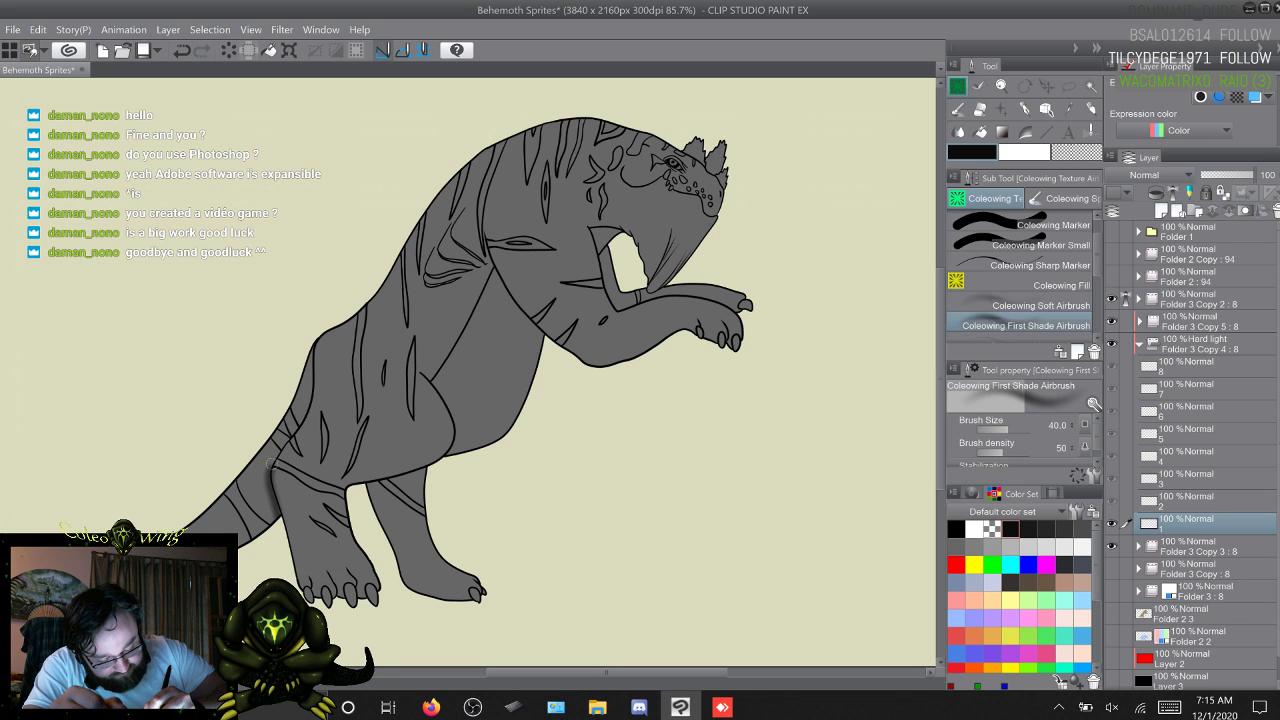
{"action": "mouse_move", "coordinate": [270, 464]}
{"action": "left_mouse_down"}
{"action": "mouse_move", "coordinate": [301, 420]}
{"action": "mouse_move", "coordinate": [314, 347]}
{"action": "left_mouse_up"}
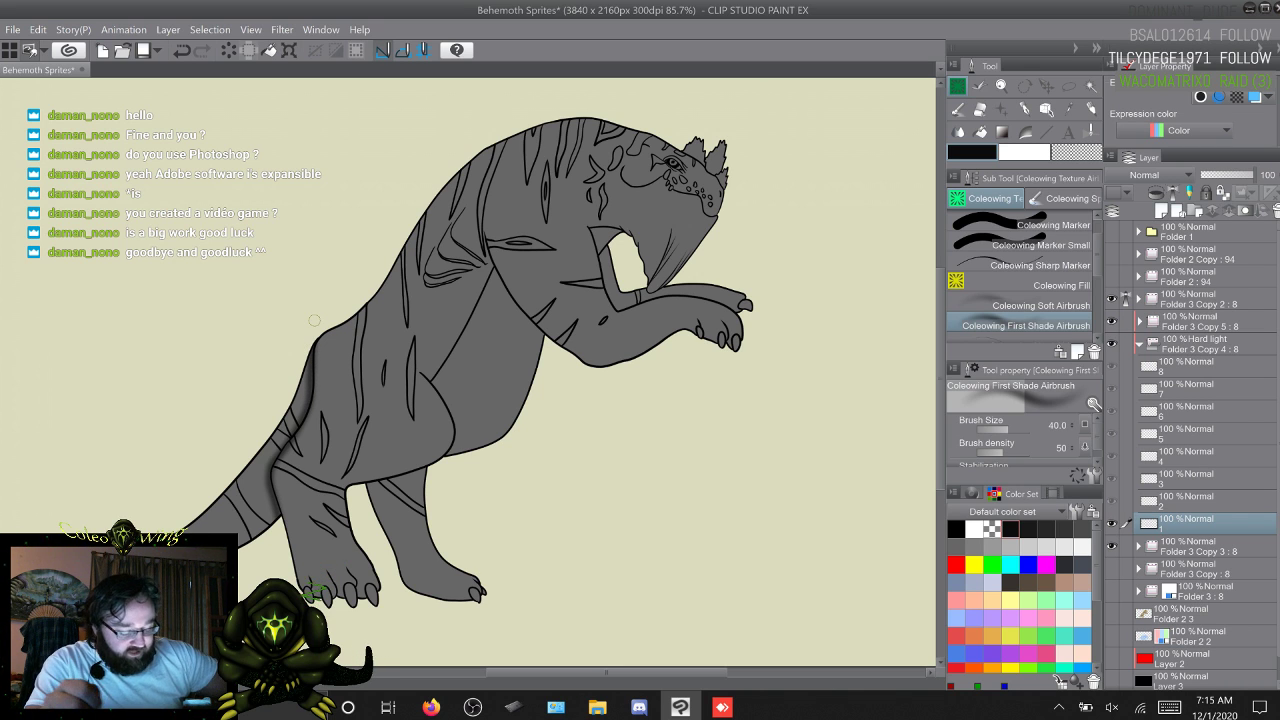
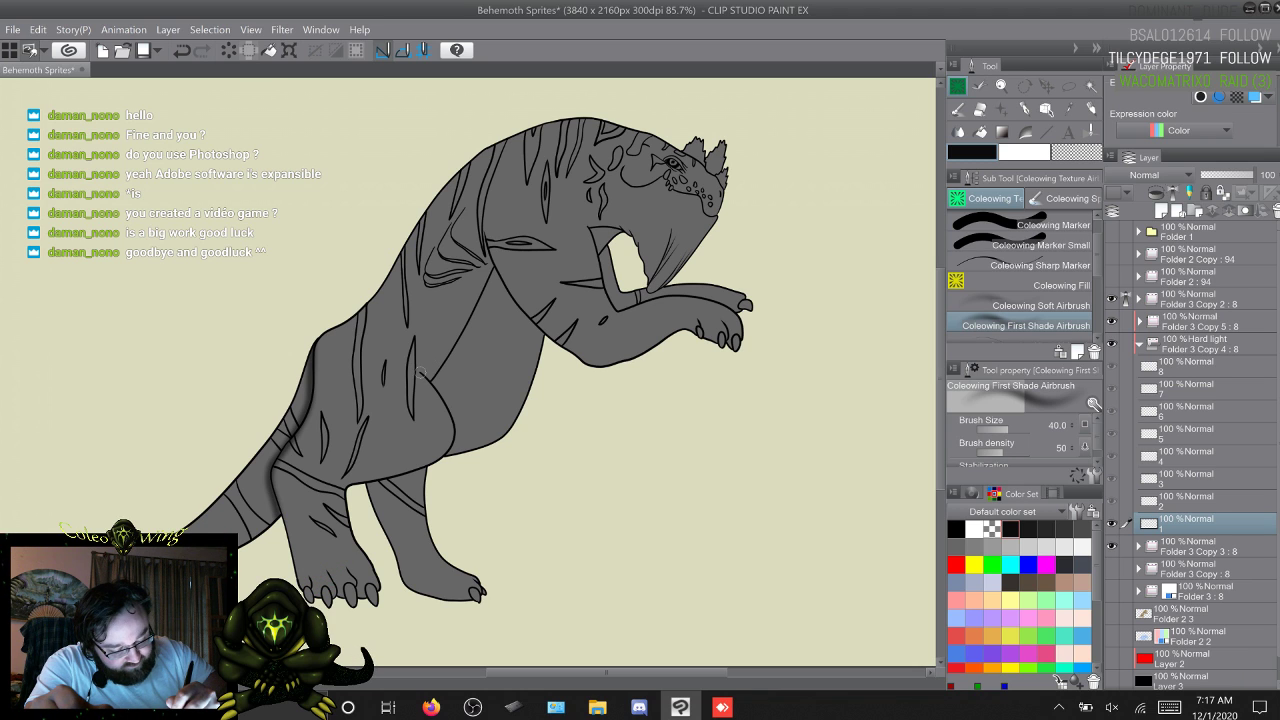
{"action": "mouse_move", "coordinate": [421, 372]}
{"action": "left_mouse_down"}
{"action": "mouse_move", "coordinate": [454, 426]}
{"action": "mouse_move", "coordinate": [438, 465]}
{"action": "mouse_move", "coordinate": [355, 488]}
{"action": "left_mouse_up"}
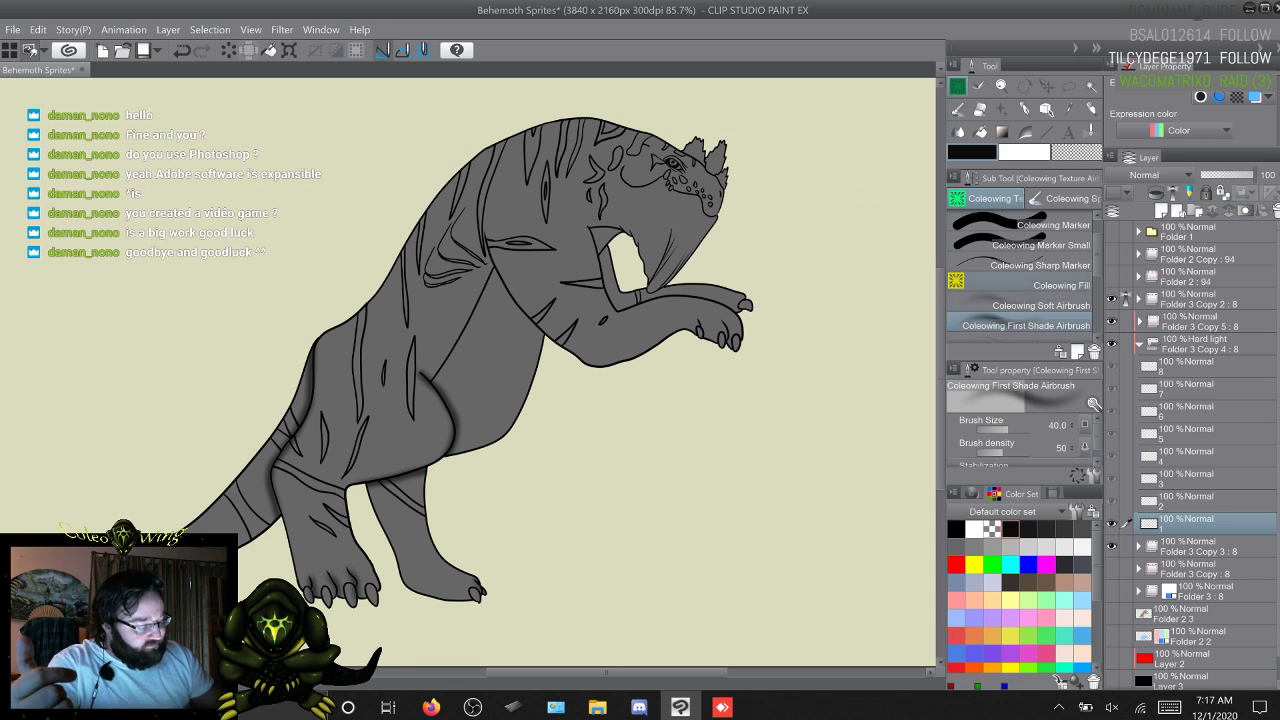
Step: Soften the shading on frame 1's thigh, hind legs and tail base using the Coleowing Soft Airbrush at size 111.2
{"action": "left_click", "coordinate": [1022, 303]}
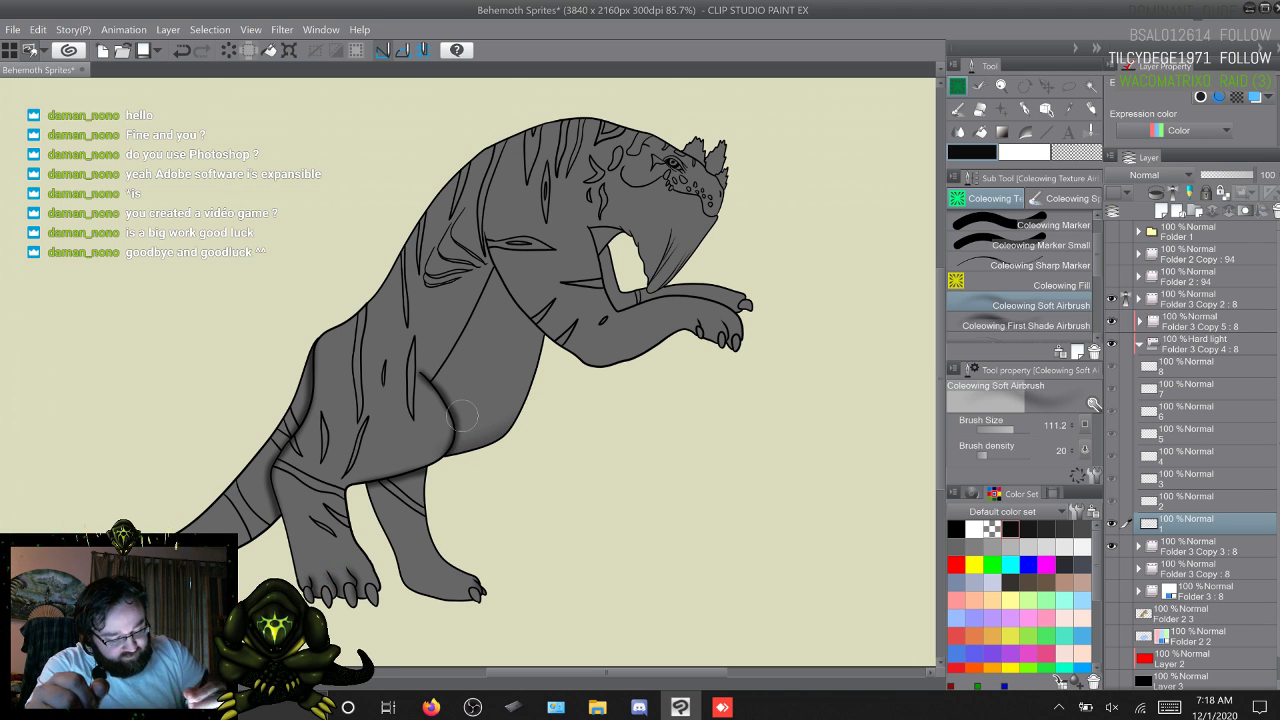
{"action": "mouse_move", "coordinate": [438, 398]}
{"action": "left_mouse_down"}
{"action": "mouse_move", "coordinate": [452, 442]}
{"action": "mouse_move", "coordinate": [415, 472]}
{"action": "mouse_move", "coordinate": [357, 477]}
{"action": "left_mouse_up"}
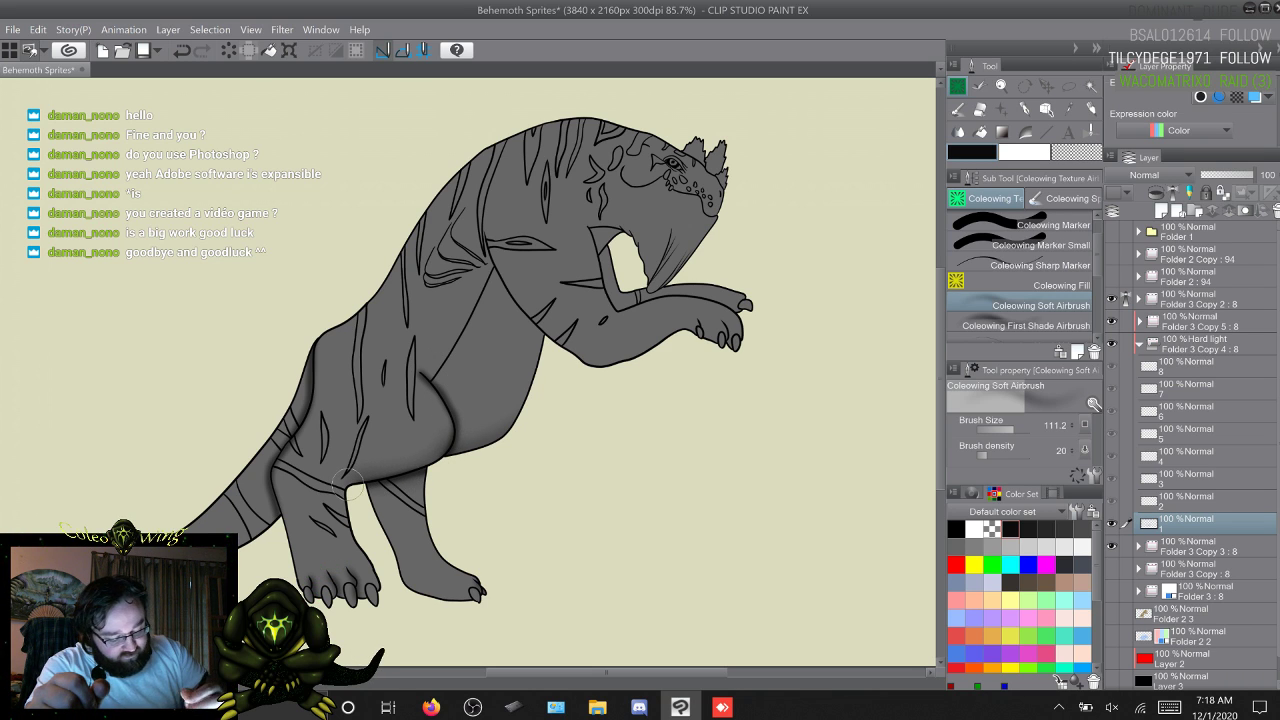
{"action": "mouse_move", "coordinate": [484, 612]}
{"action": "left_mouse_down"}
{"action": "mouse_move", "coordinate": [404, 584]}
{"action": "mouse_move", "coordinate": [368, 492]}
{"action": "left_mouse_up"}
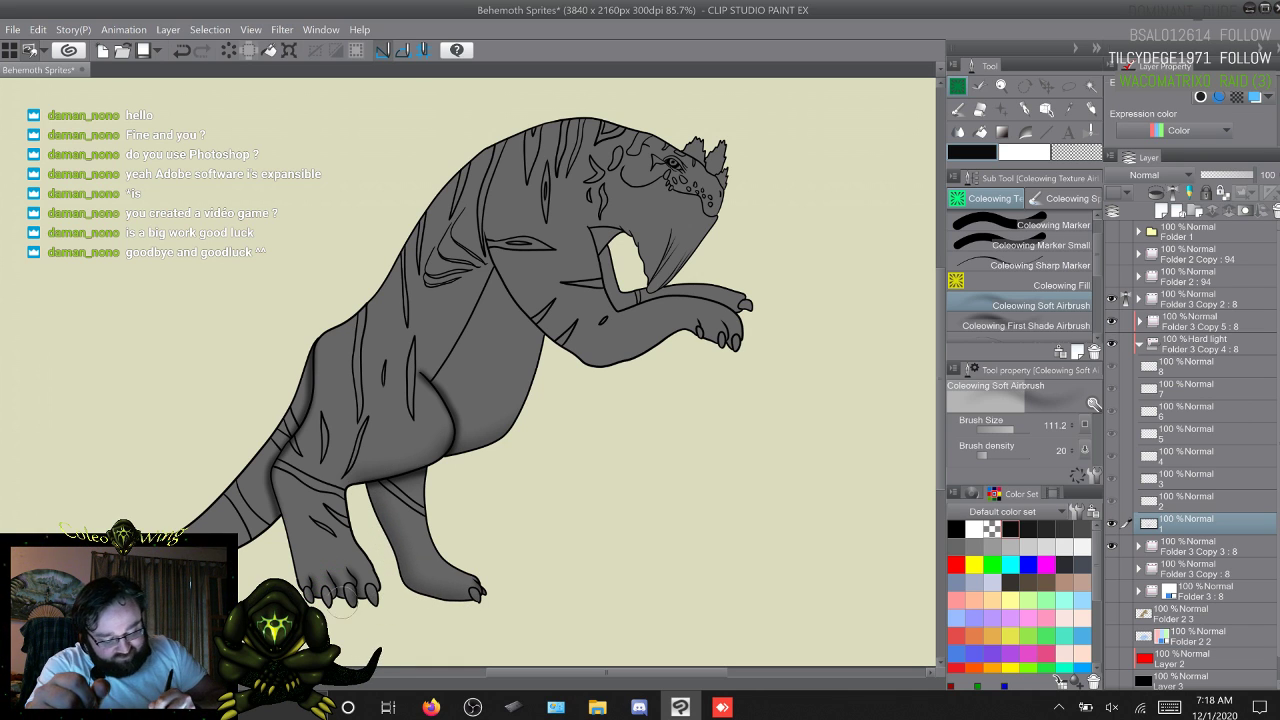
{"action": "left_click_drag", "start_coordinate": [312, 598], "coordinate": [273, 467]}
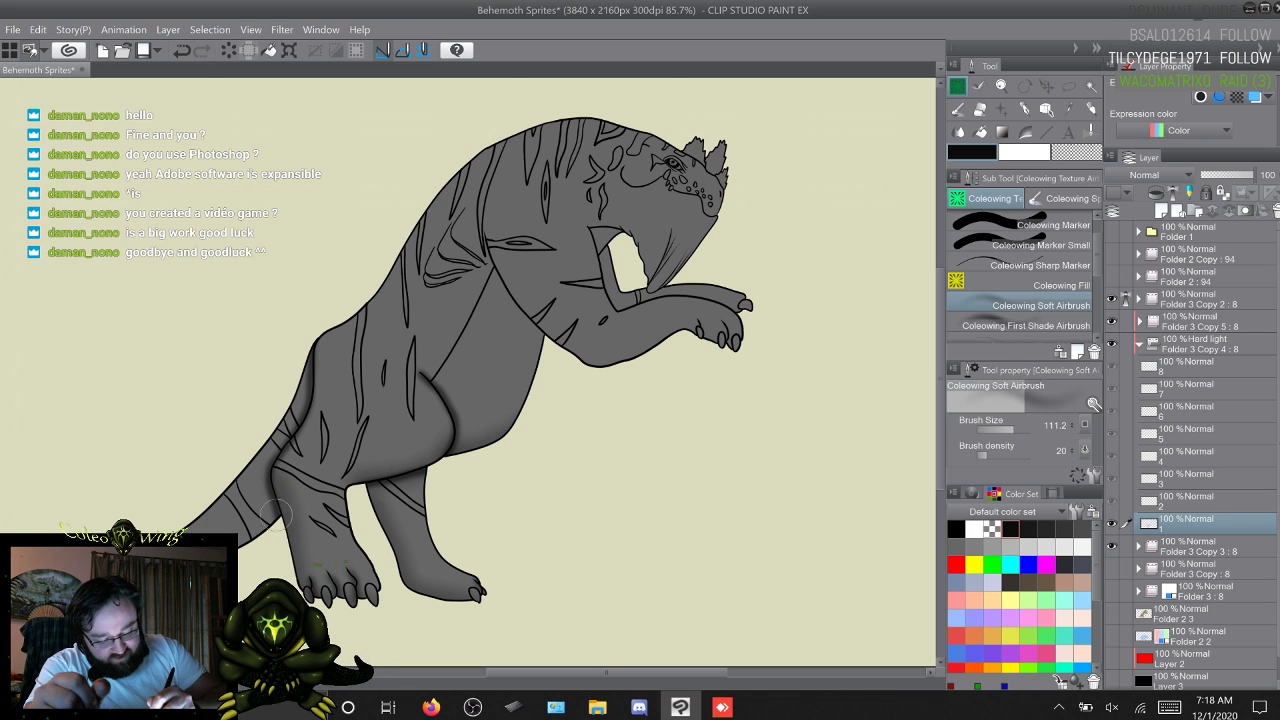
{"action": "left_click_drag", "start_coordinate": [277, 513], "coordinate": [246, 544]}
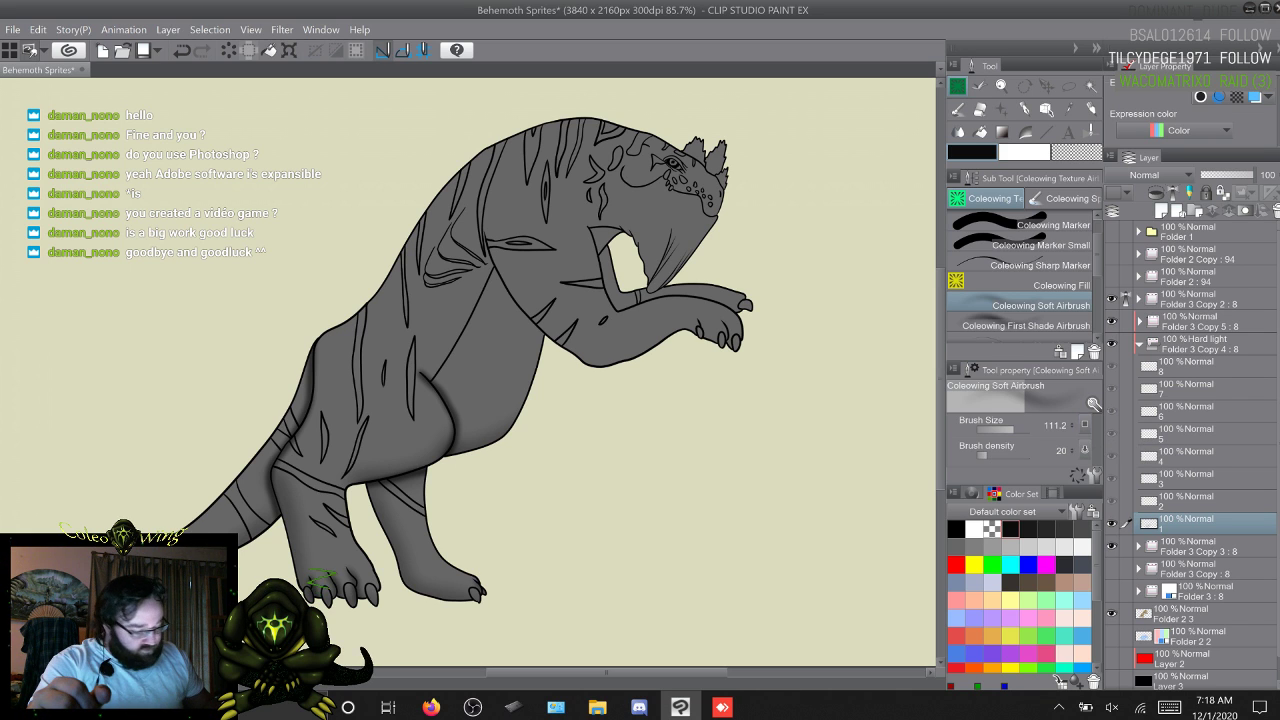
Step: Hide Folder 3 Copy 3 to check the colored reference, undo a test stroke on the hind foot, and show the folder again
{"action": "left_click", "coordinate": [1111, 546]}
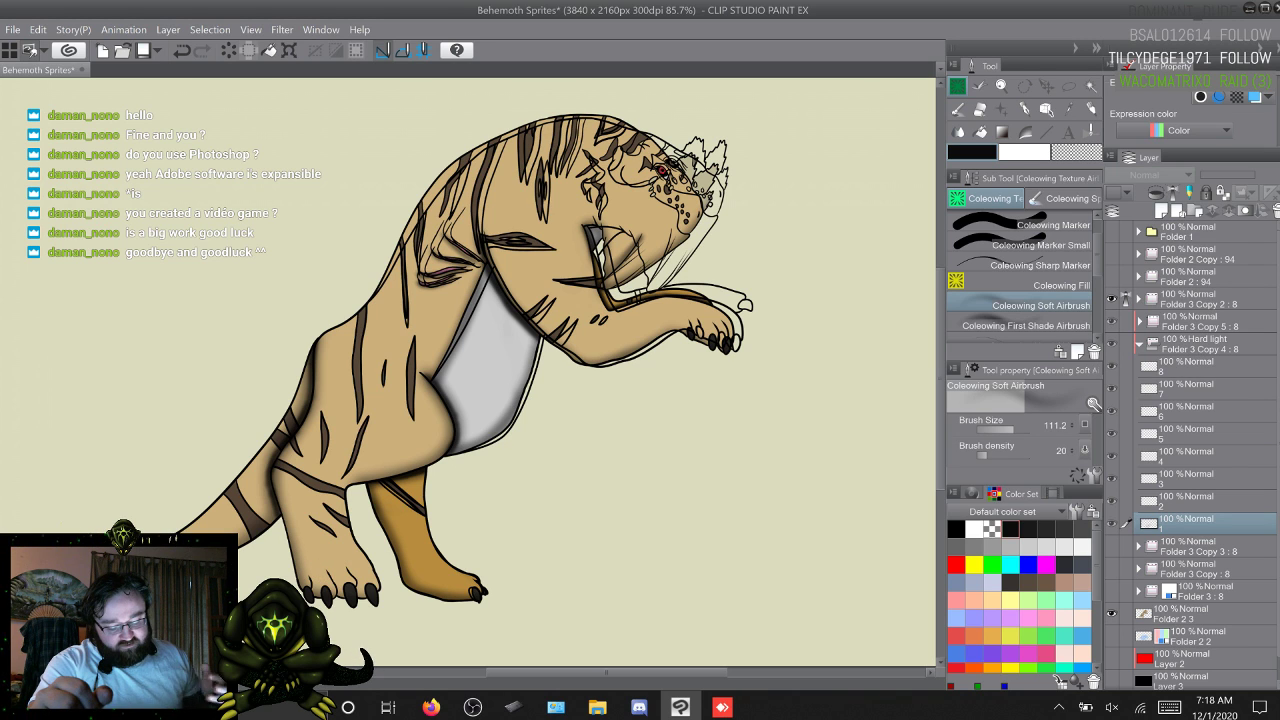
{"action": "left_click_drag", "start_coordinate": [309, 570], "coordinate": [337, 578]}
{"action": "key", "text": "ctrl+z"}
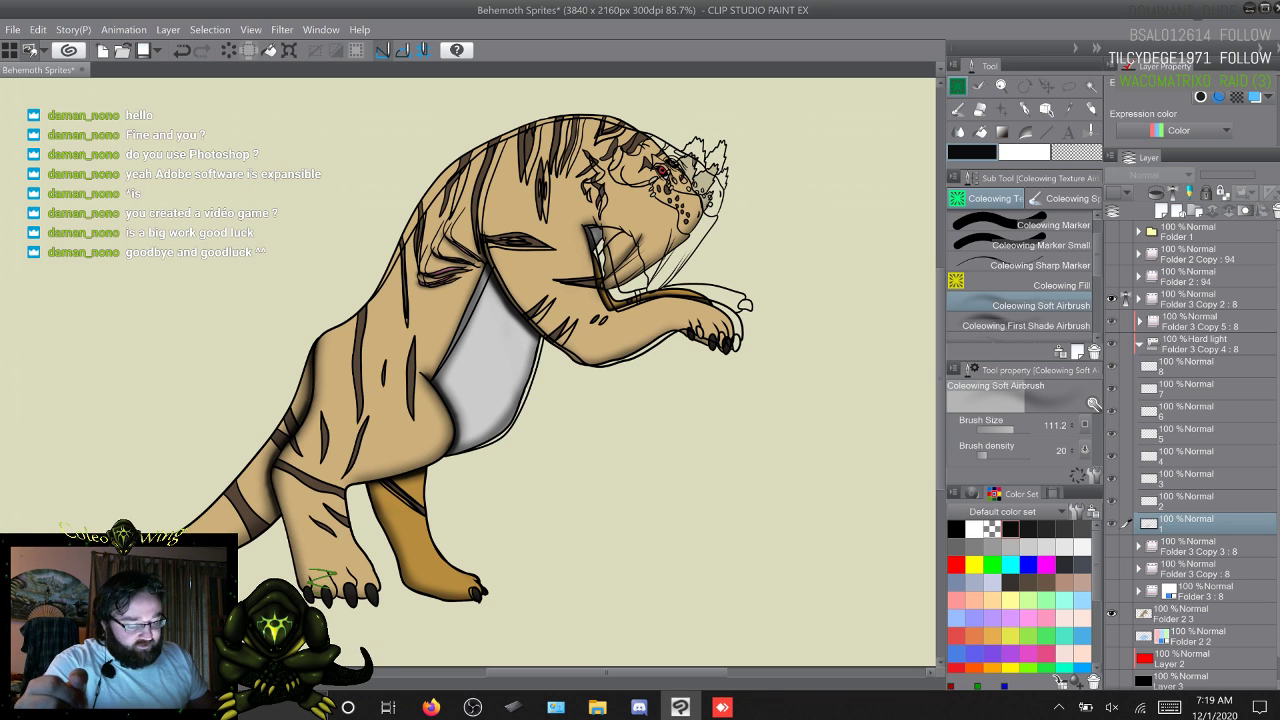
{"action": "key", "text": "ctrl+z"}
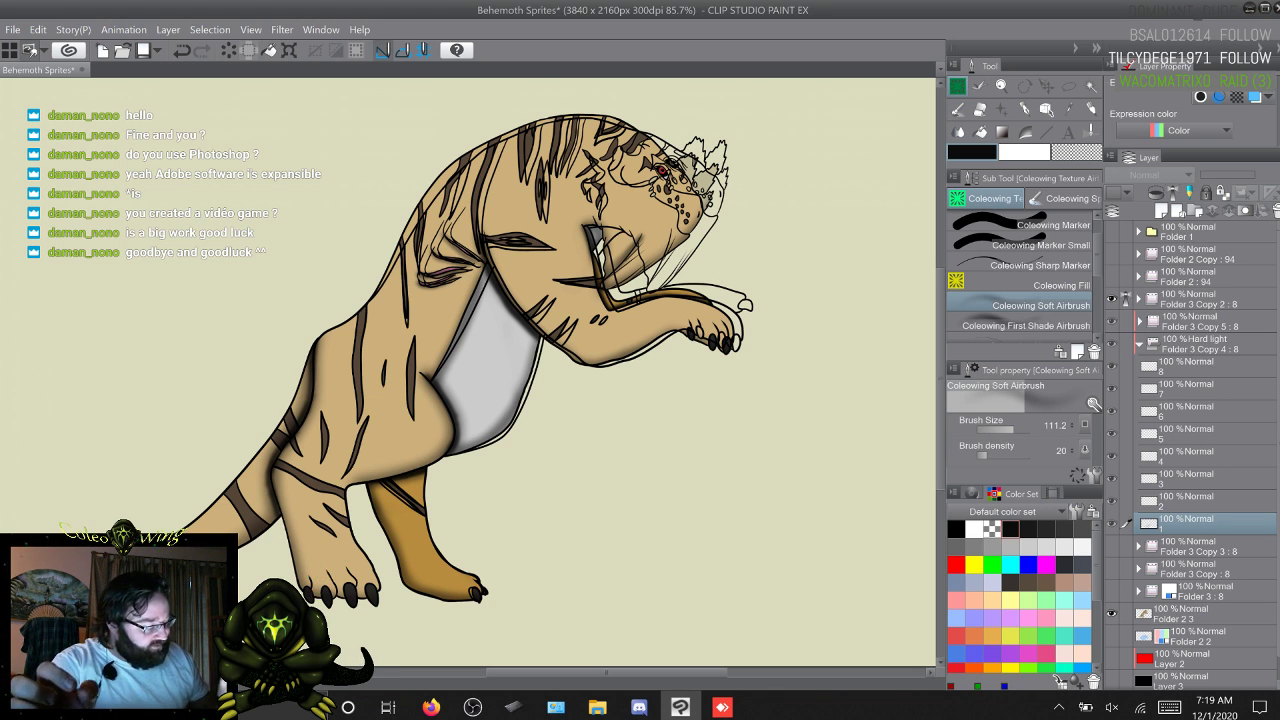
{"action": "left_click", "coordinate": [1112, 546]}
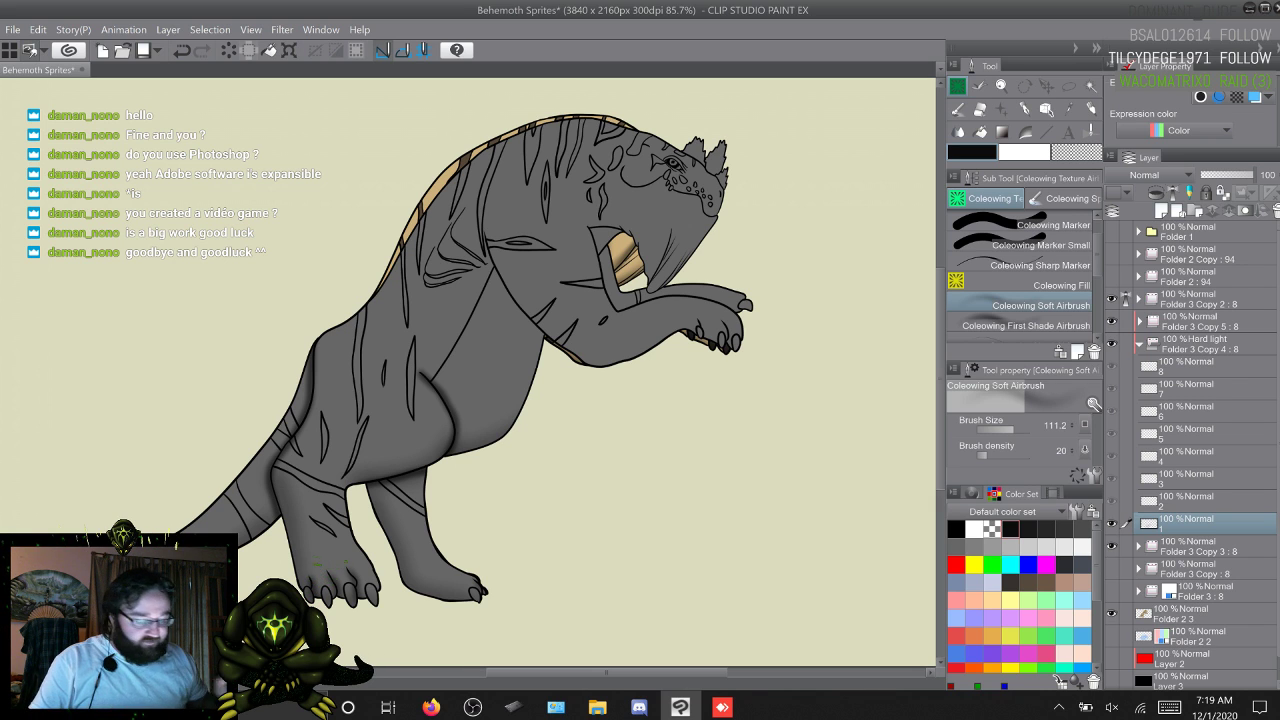
Step: Flip through Hard light frames 1 to 5 over the colored reference and return to frame 1
{"action": "key", "text": "w"}
{"action": "key", "text": "w"}
{"action": "key", "text": "w"}
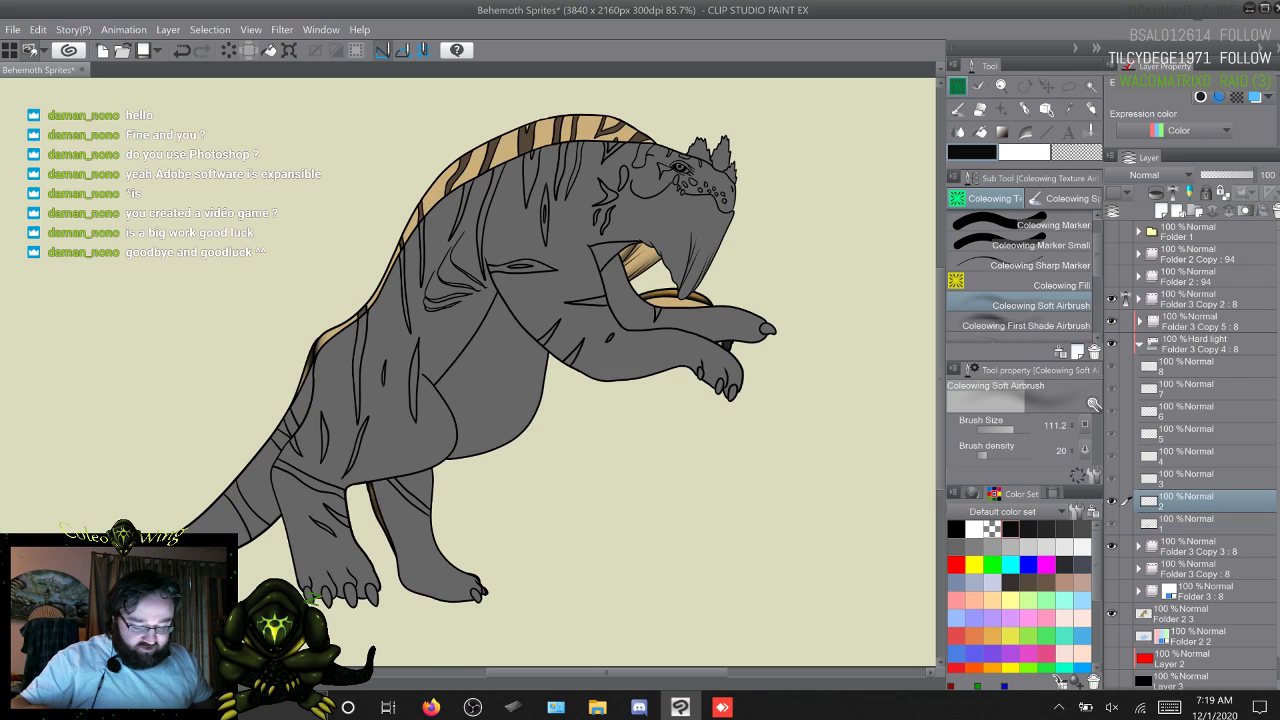
{"action": "key", "text": "s"}
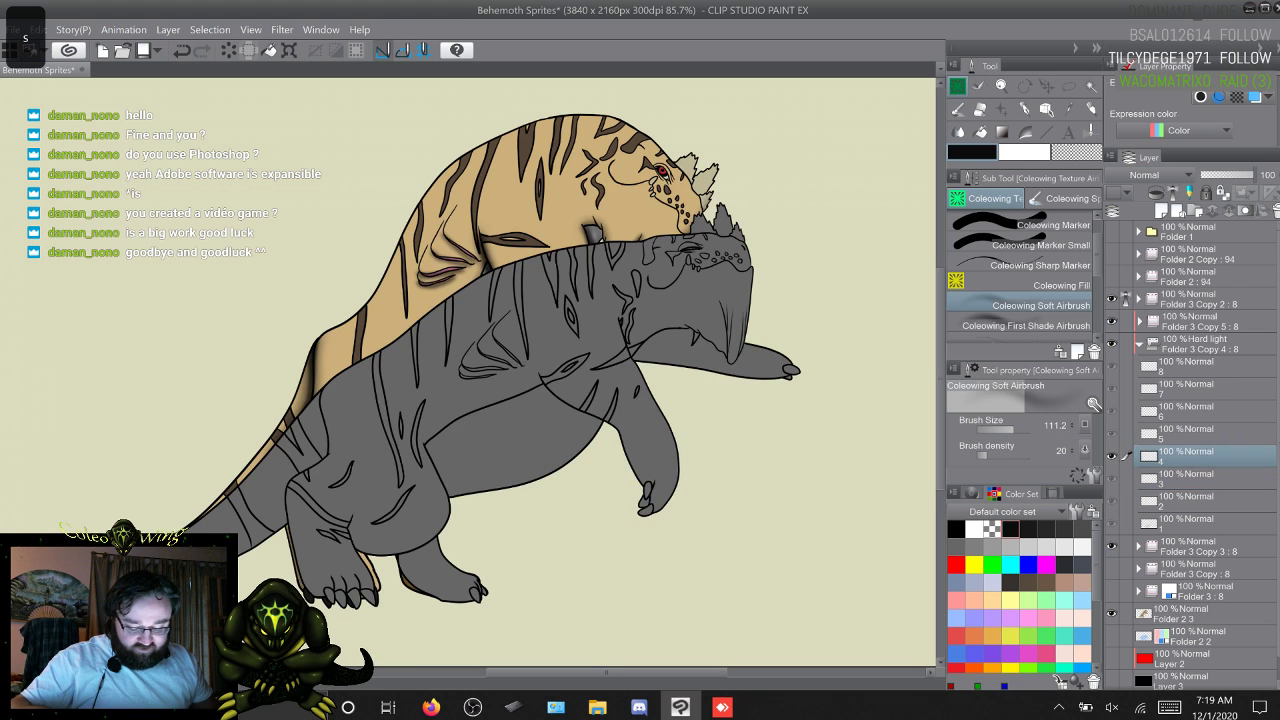
{"action": "key", "text": "w"}
{"action": "key", "text": "w"}
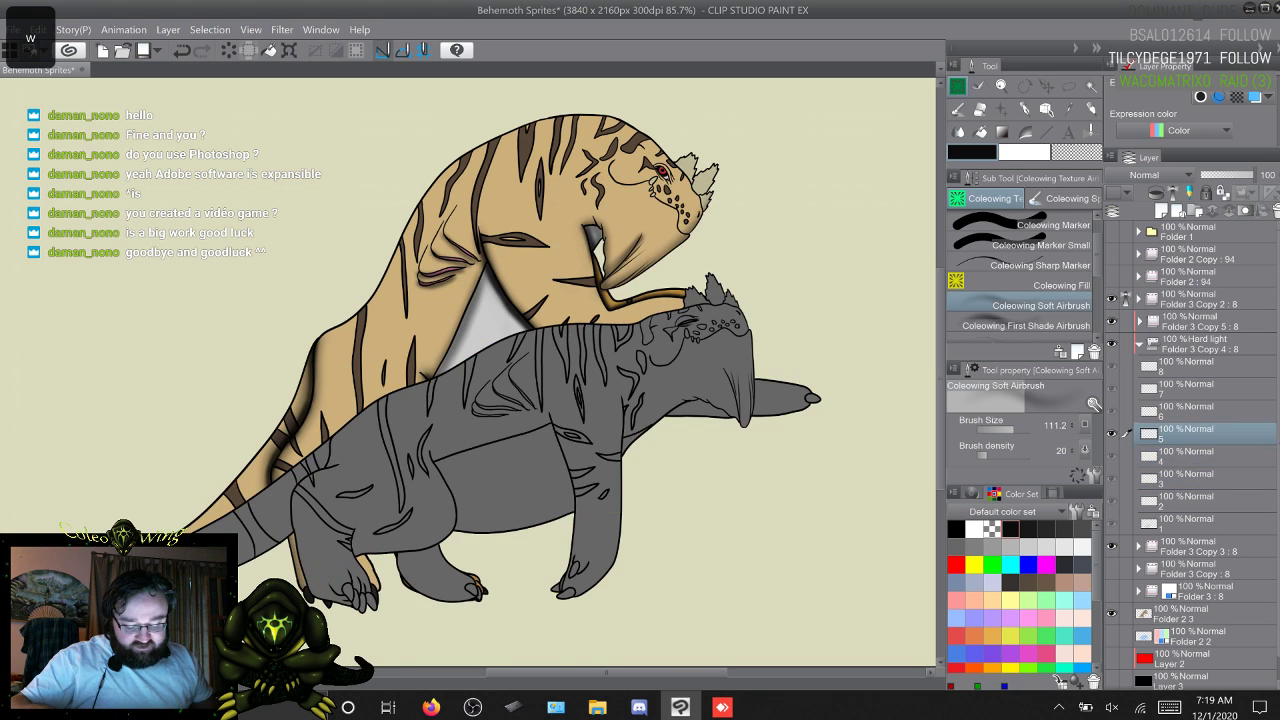
{"action": "key", "text": "s"}
{"action": "key", "text": "s"}
{"action": "key", "text": "s"}
{"action": "key", "text": "s"}
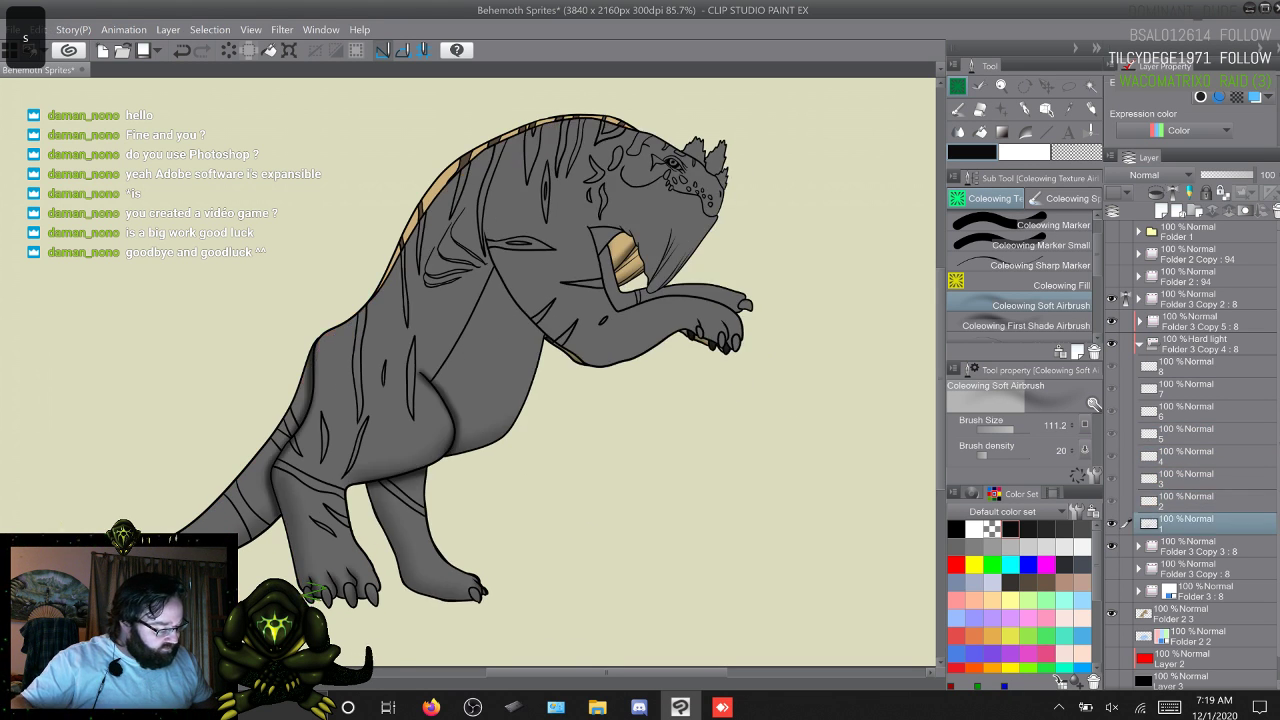
Step: Replace frames 2 and 3 in the Hard light folder with copies of frame 1's shading, and reselect frame 1
{"action": "key", "text": "w"}
{"action": "key", "text": "shift"}
{"action": "left_click", "coordinate": [1190, 480], "text": "shift"}
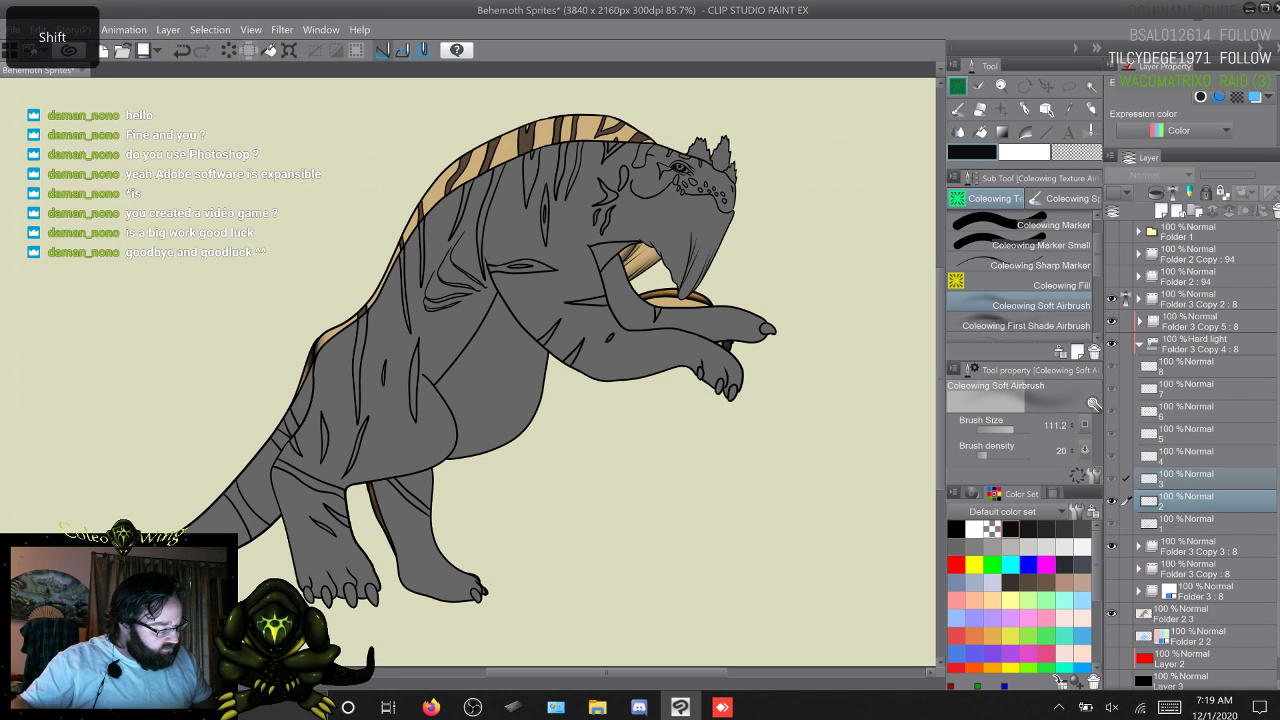
{"action": "right_click", "coordinate": [1190, 480]}
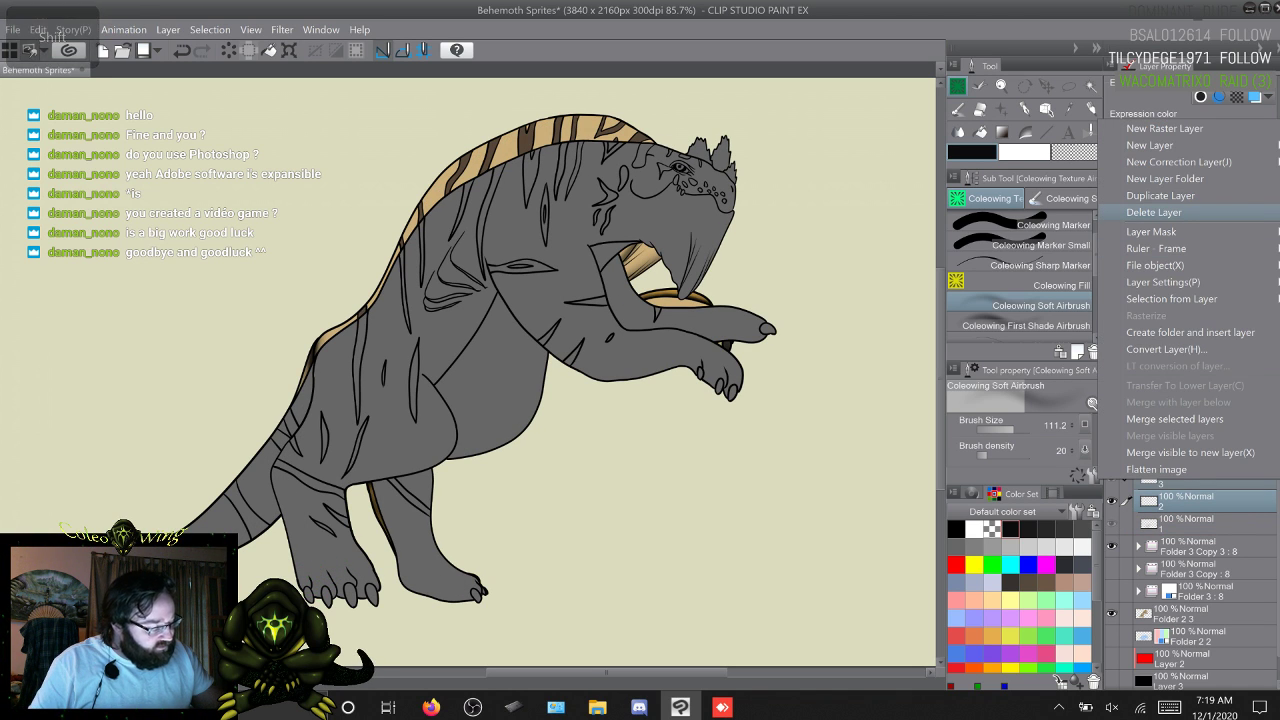
{"action": "left_click", "coordinate": [1154, 212]}
{"action": "key", "text": "F9"}
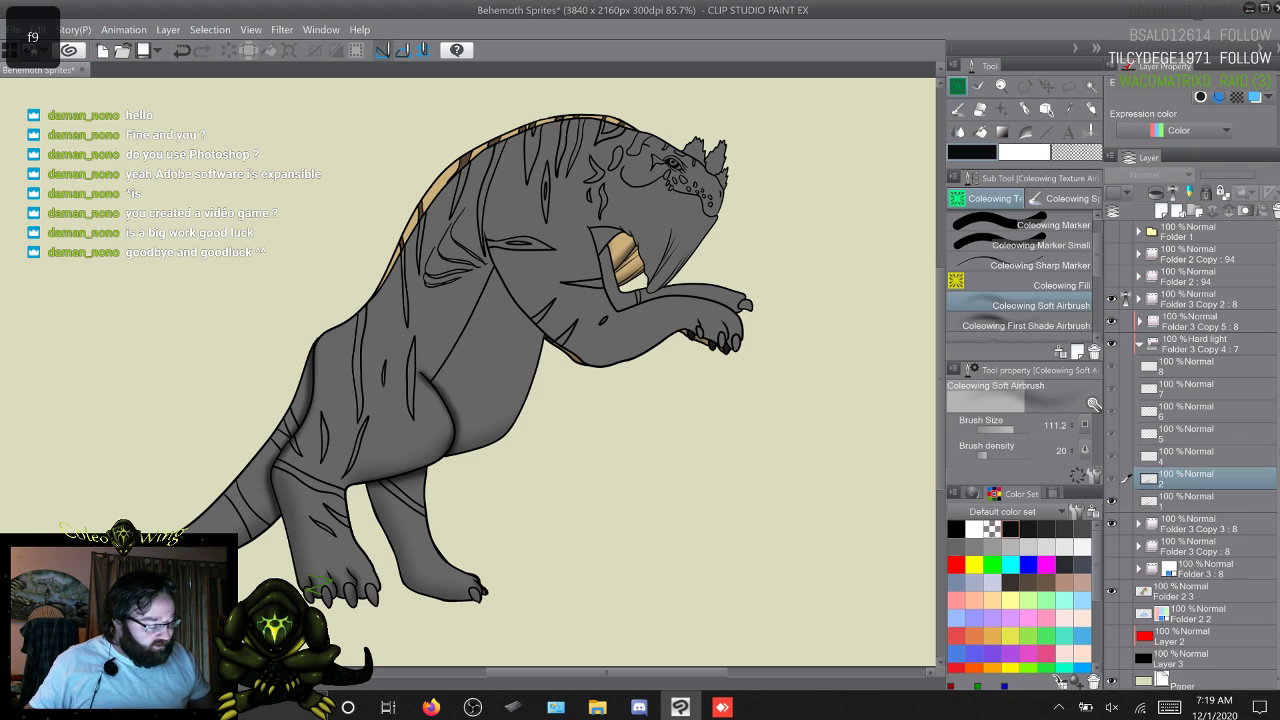
{"action": "left_click", "coordinate": [1190, 524]}
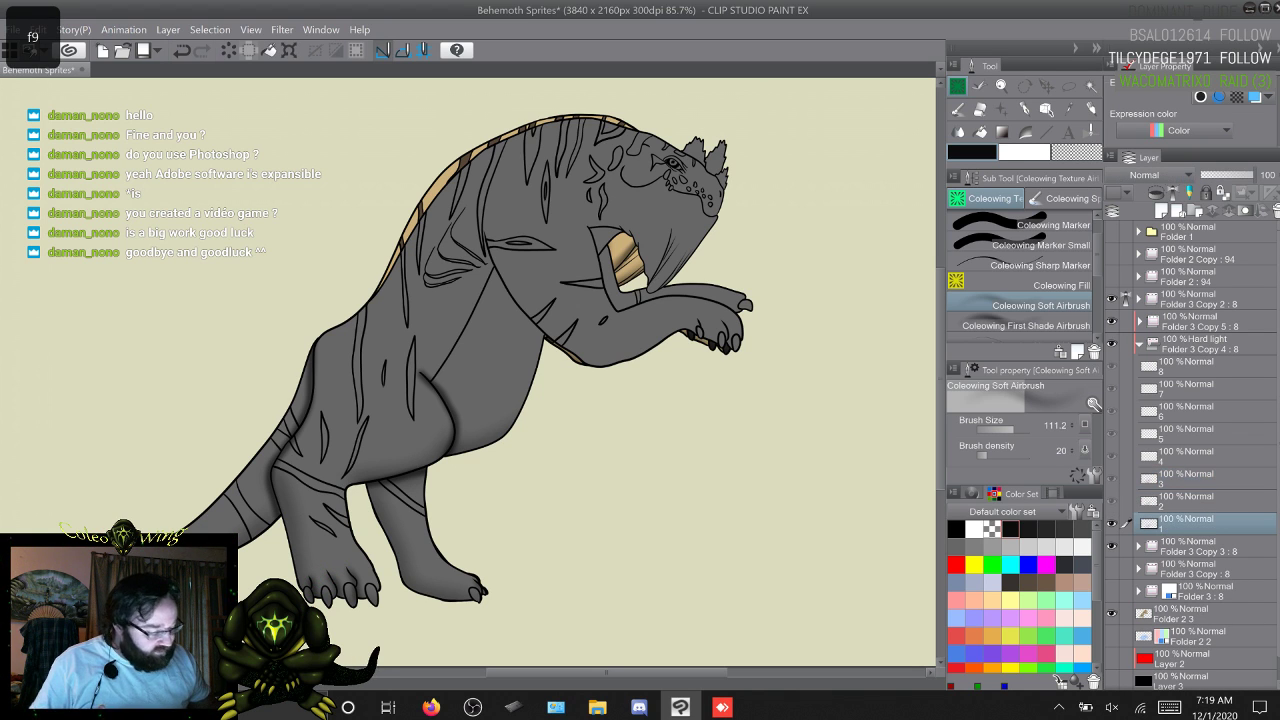
Step: Flip between Hard light frames 1 and 2 to compare the copied shading over the colored reference
{"action": "key", "text": "w"}
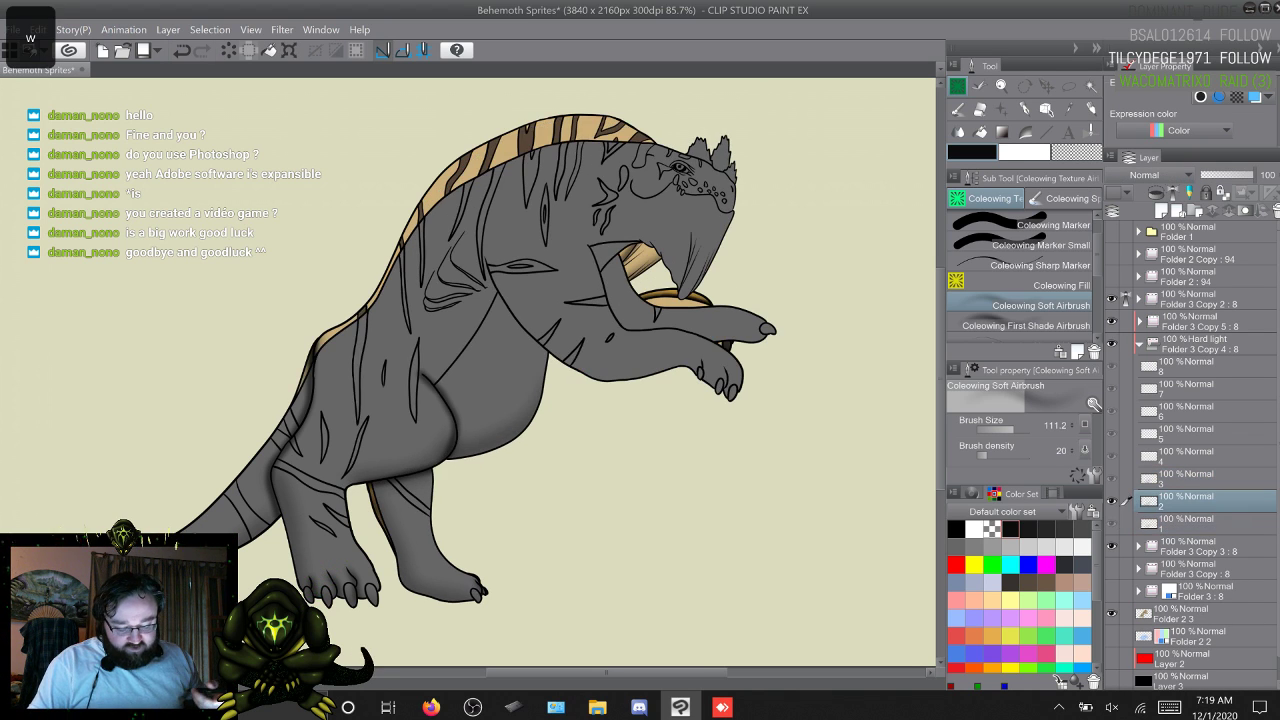
{"action": "key", "text": "q"}
{"action": "key", "text": "w"}
{"action": "key", "text": "w"}
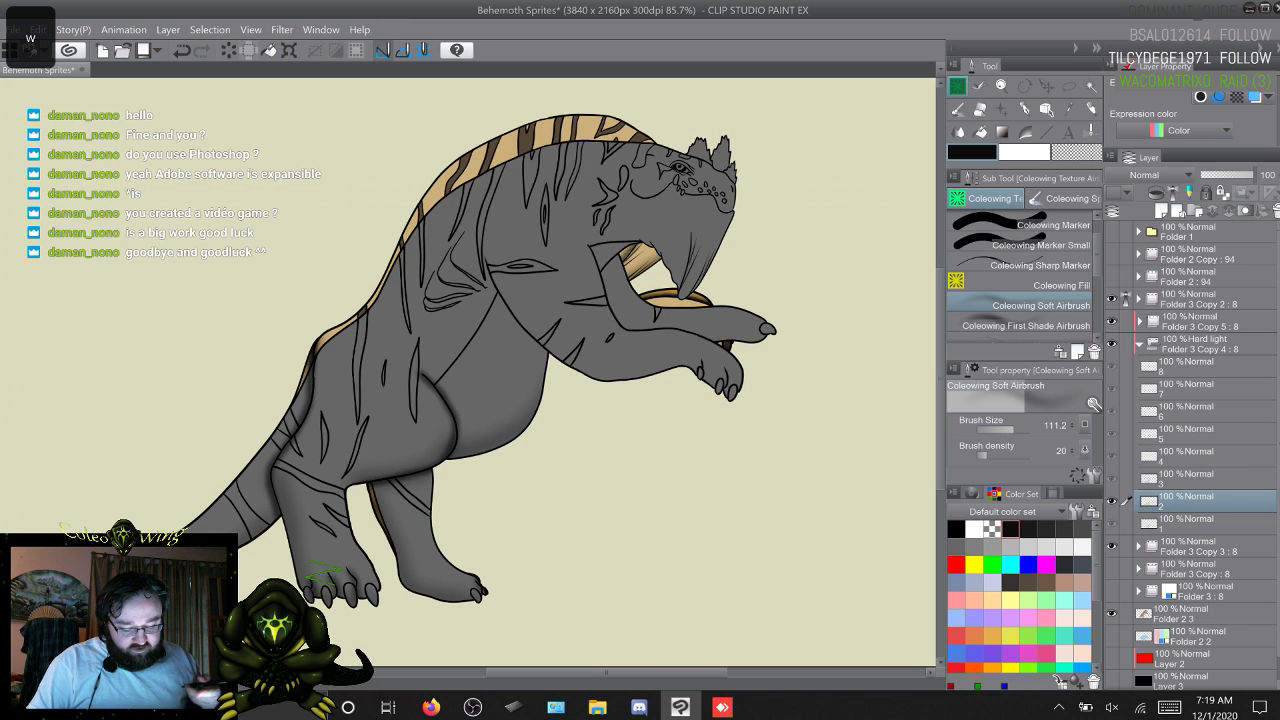
{"action": "key", "text": "s"}
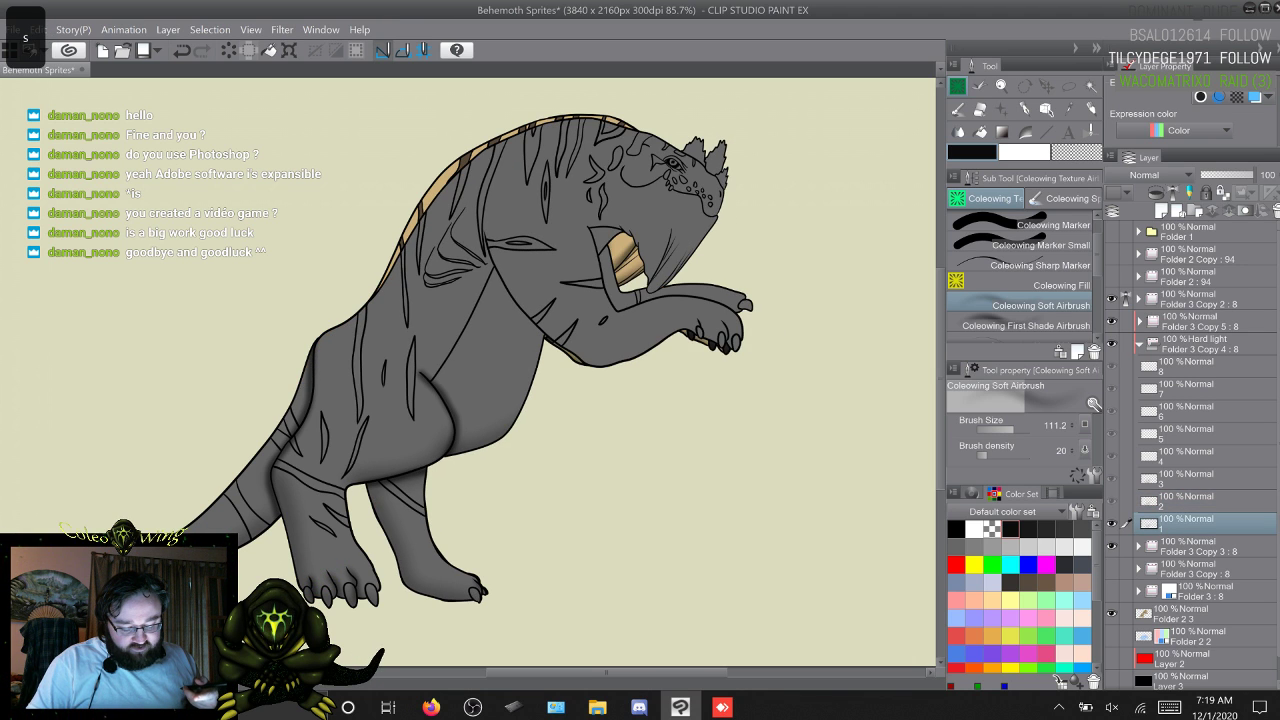
{"action": "key", "text": "w"}
{"action": "key", "text": "s"}
{"action": "key", "text": "s"}
{"action": "key", "text": "w"}
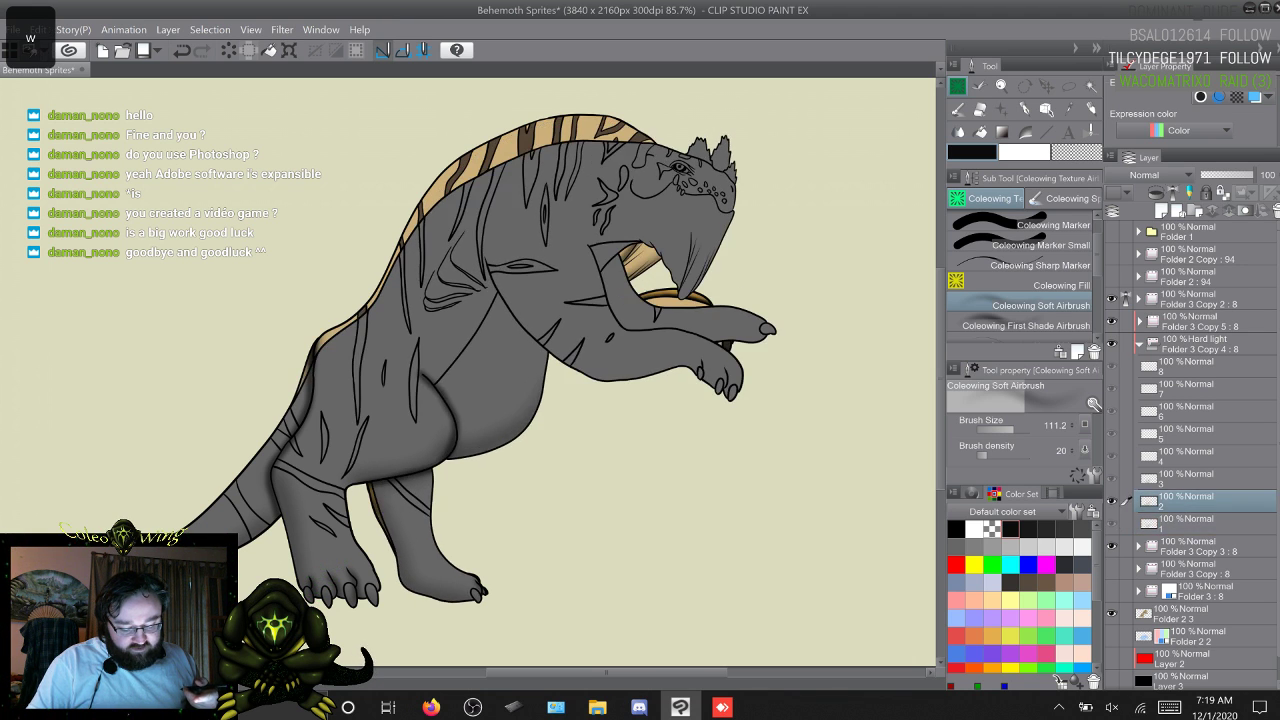
{"action": "key", "text": "s"}
{"action": "key", "text": "w"}
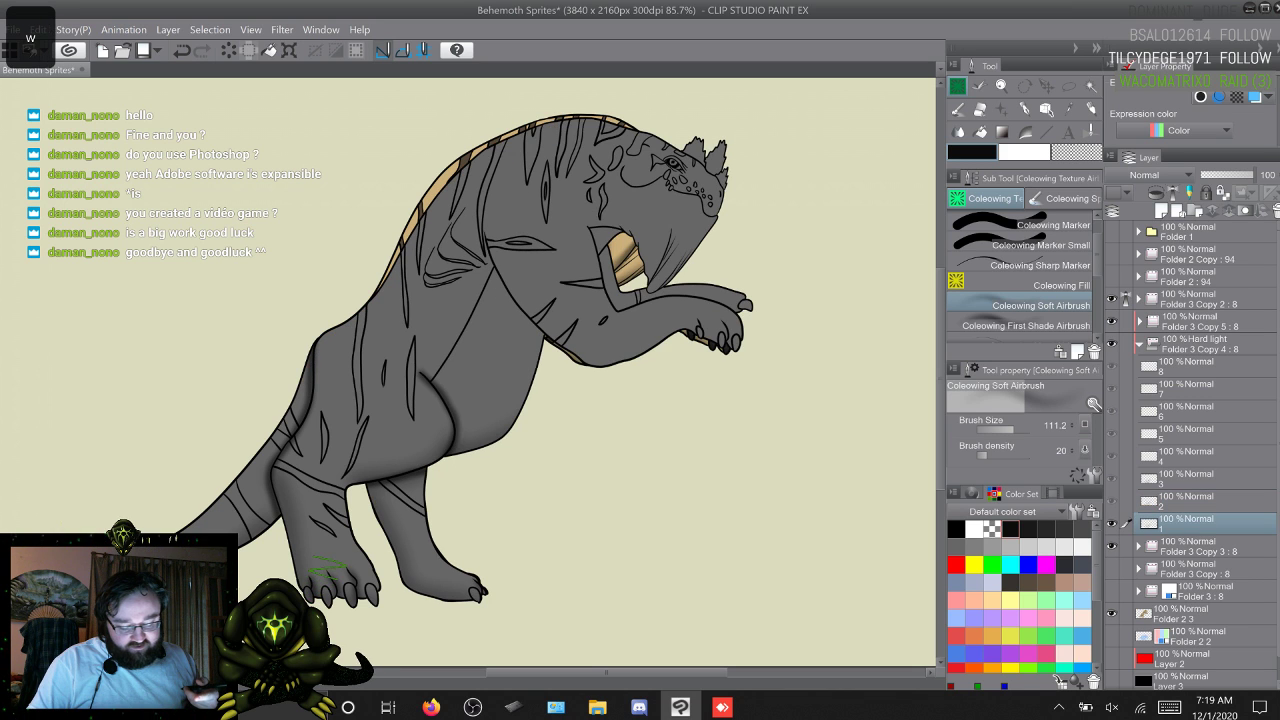
{"action": "key", "text": "s"}
{"action": "key", "text": "w"}
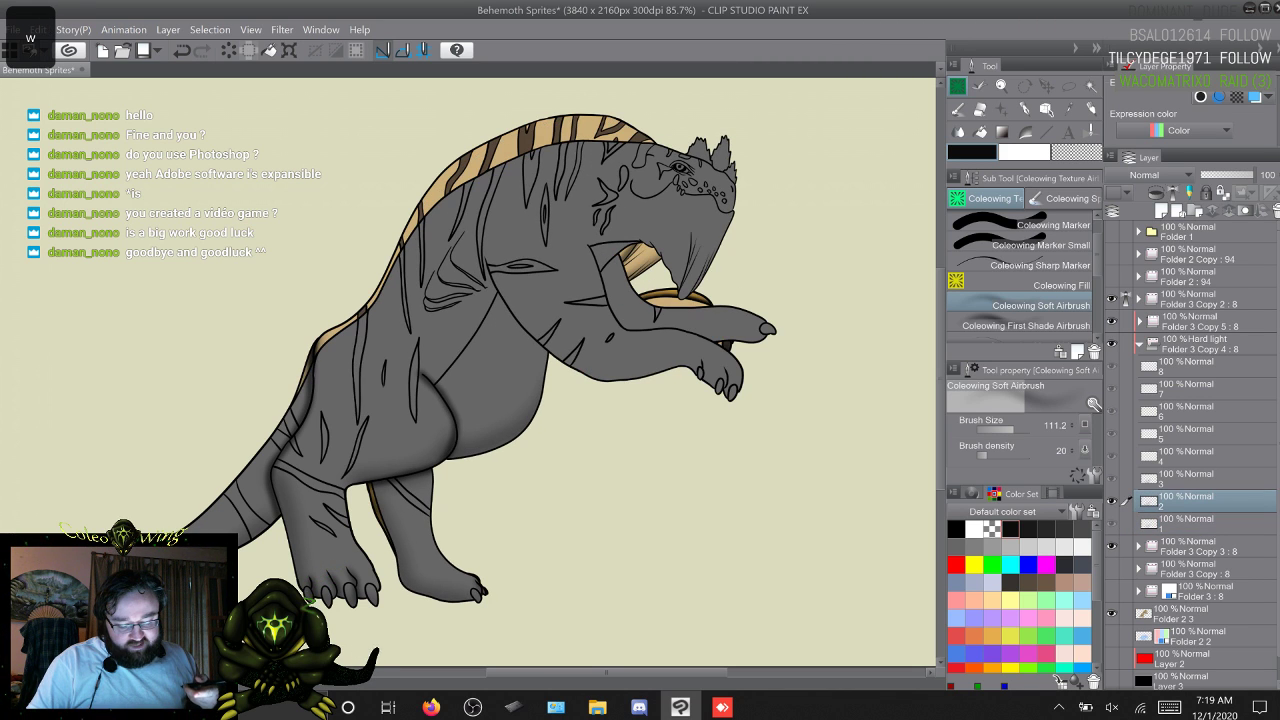
{"action": "key", "text": "s"}
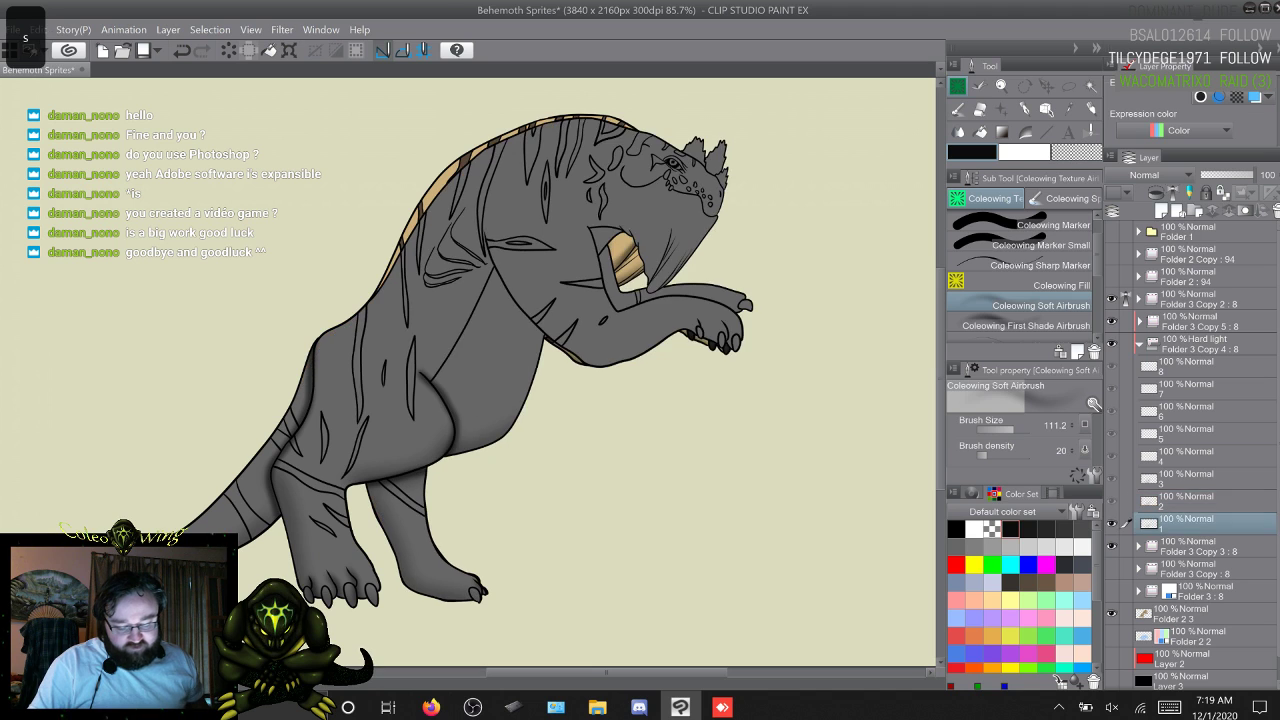
{"action": "key", "text": "w"}
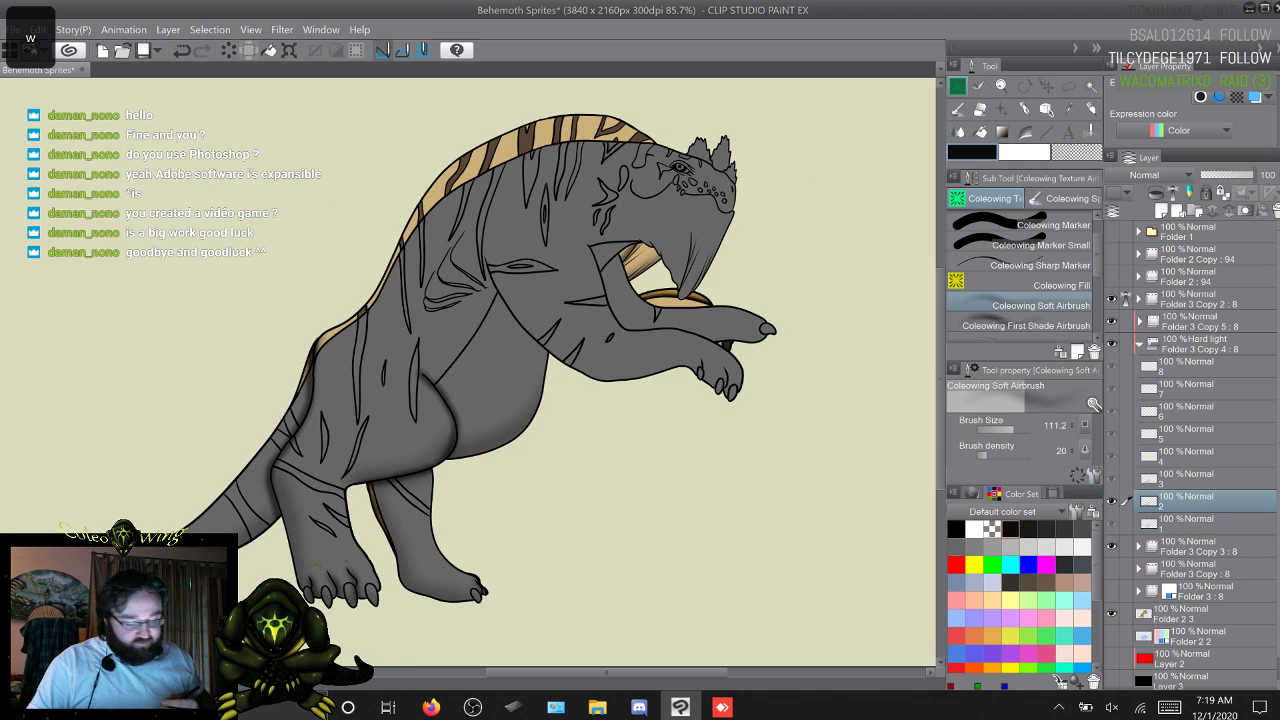
Step: Hide the colored reference folder and check the thigh and leg shading across frames 1 and 2
{"action": "key", "text": "Delete"}
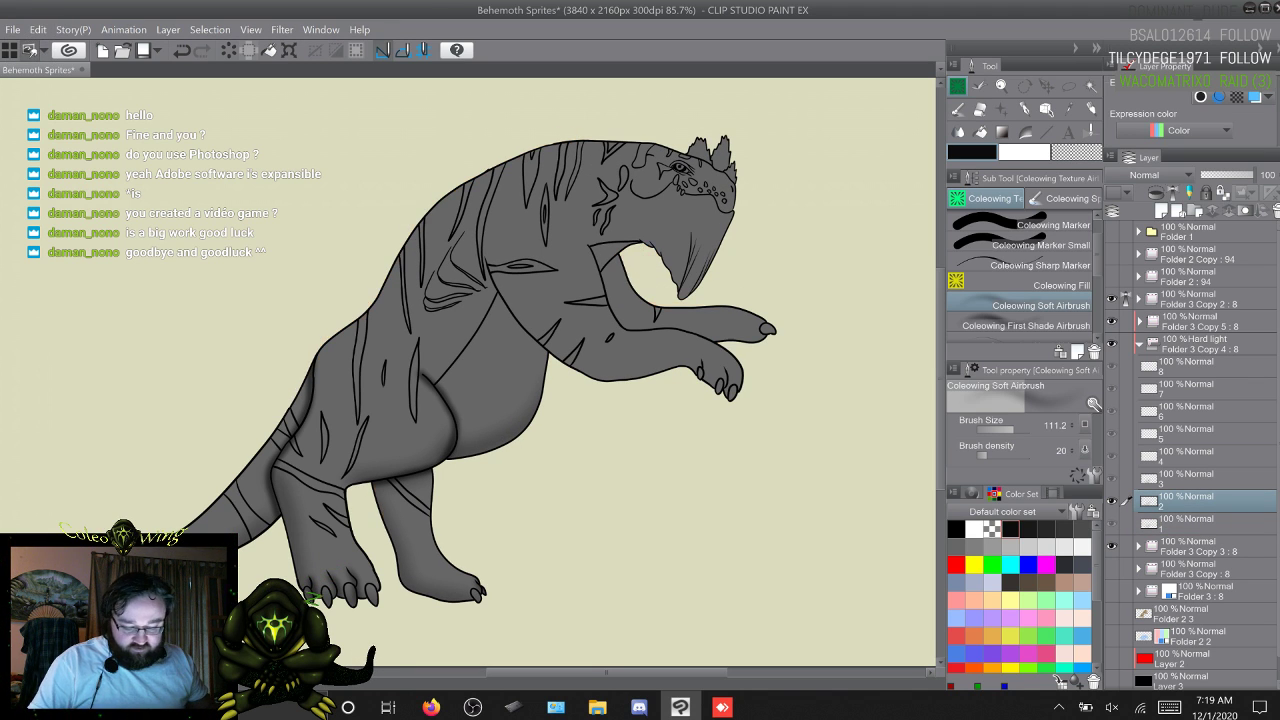
{"action": "key", "text": "s"}
{"action": "key", "text": "w"}
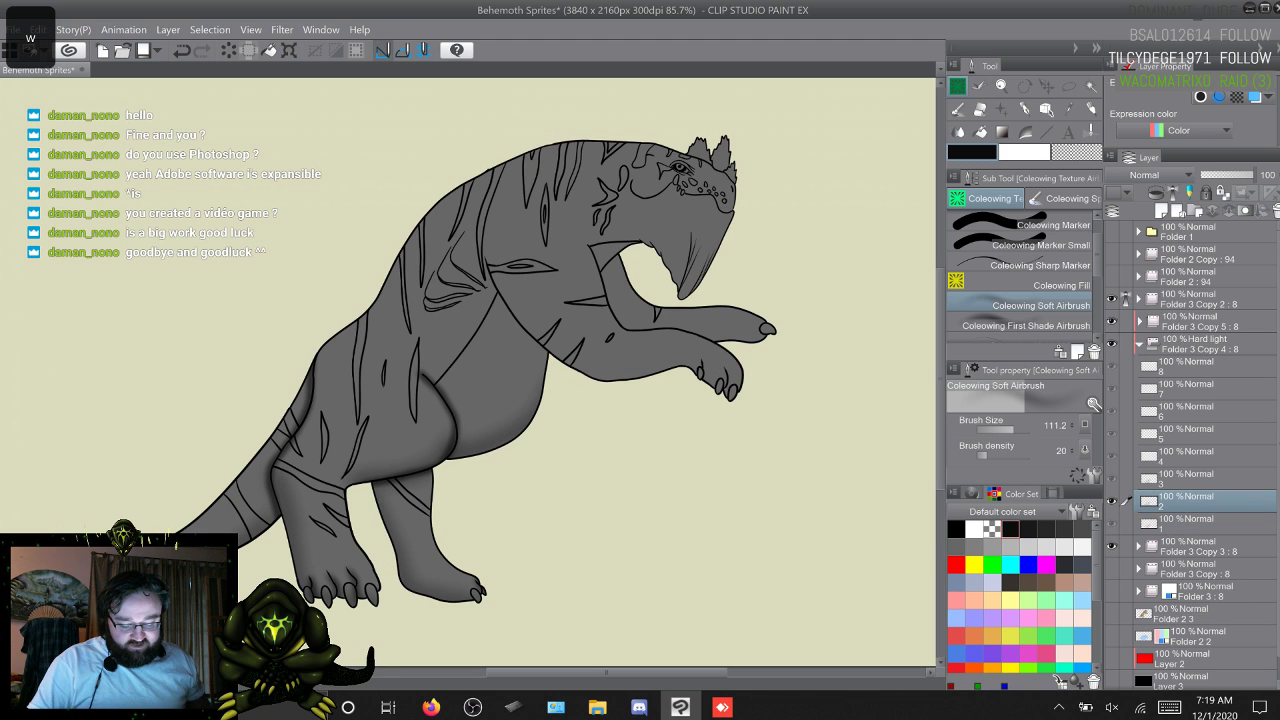
{"action": "key", "text": "s"}
{"action": "key", "text": "w"}
{"action": "key", "text": "s"}
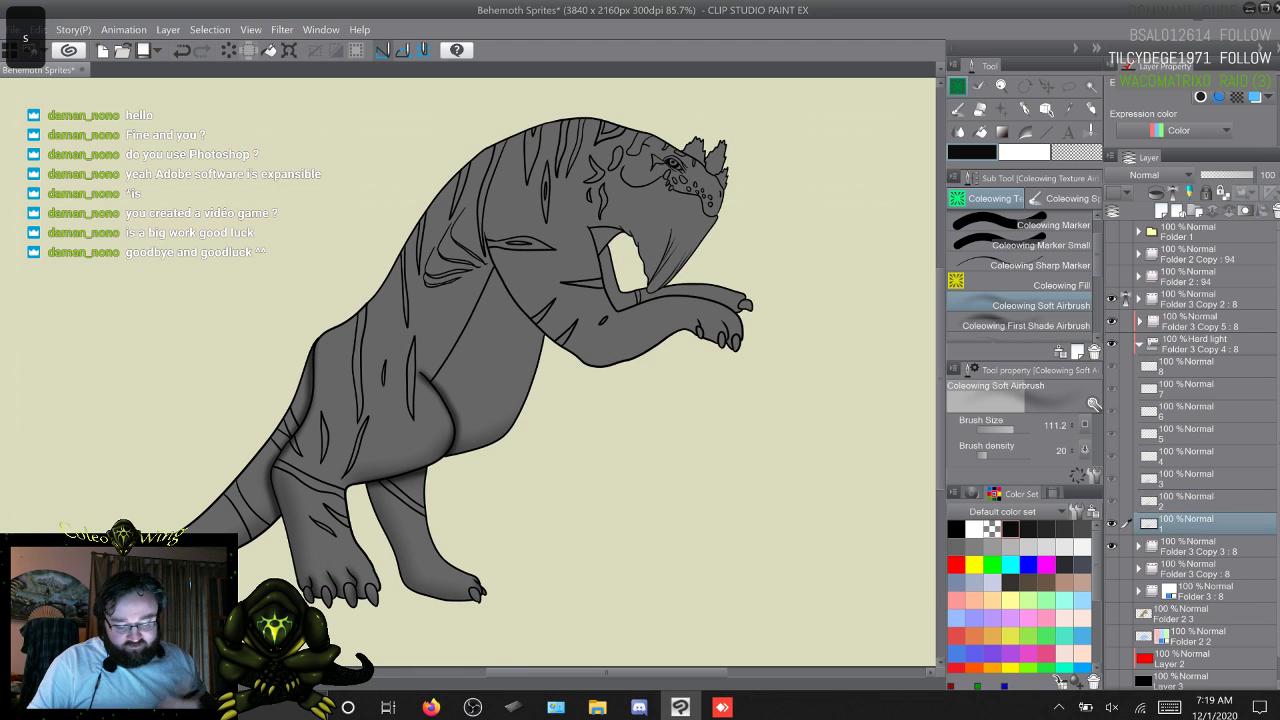
{"action": "key", "text": "w"}
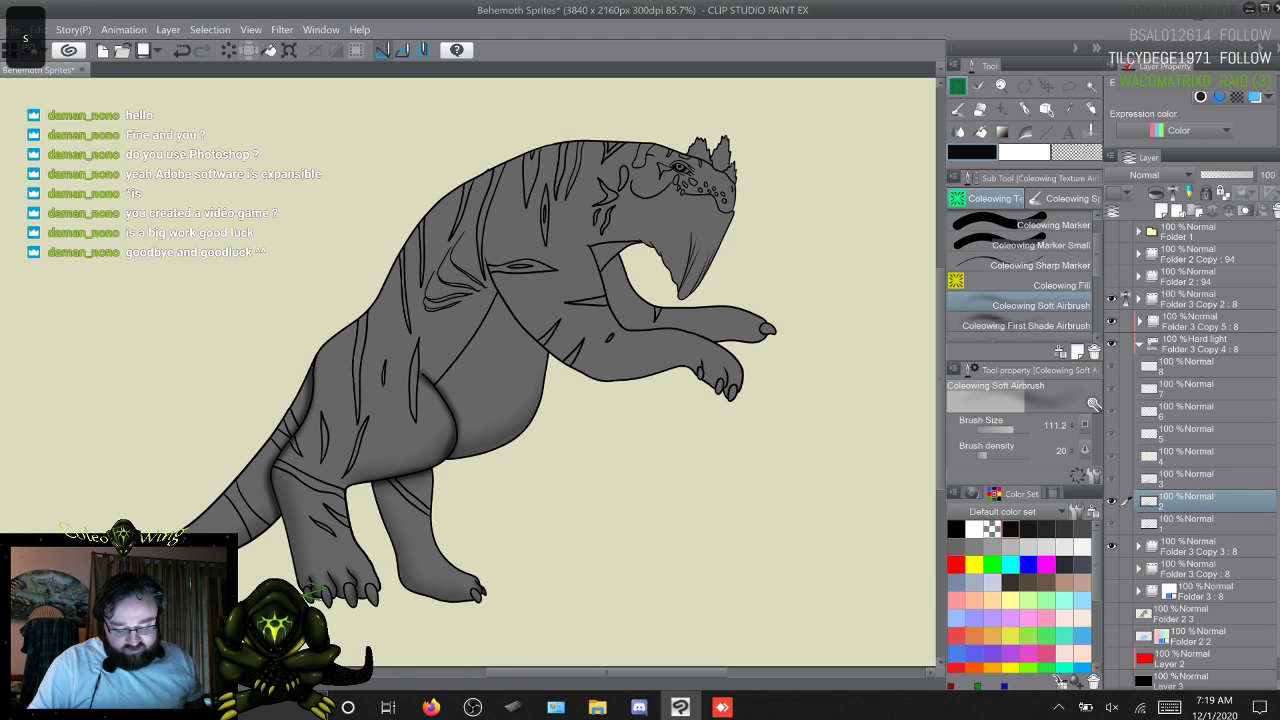
{"action": "key", "text": "s"}
{"action": "key", "text": "w"}
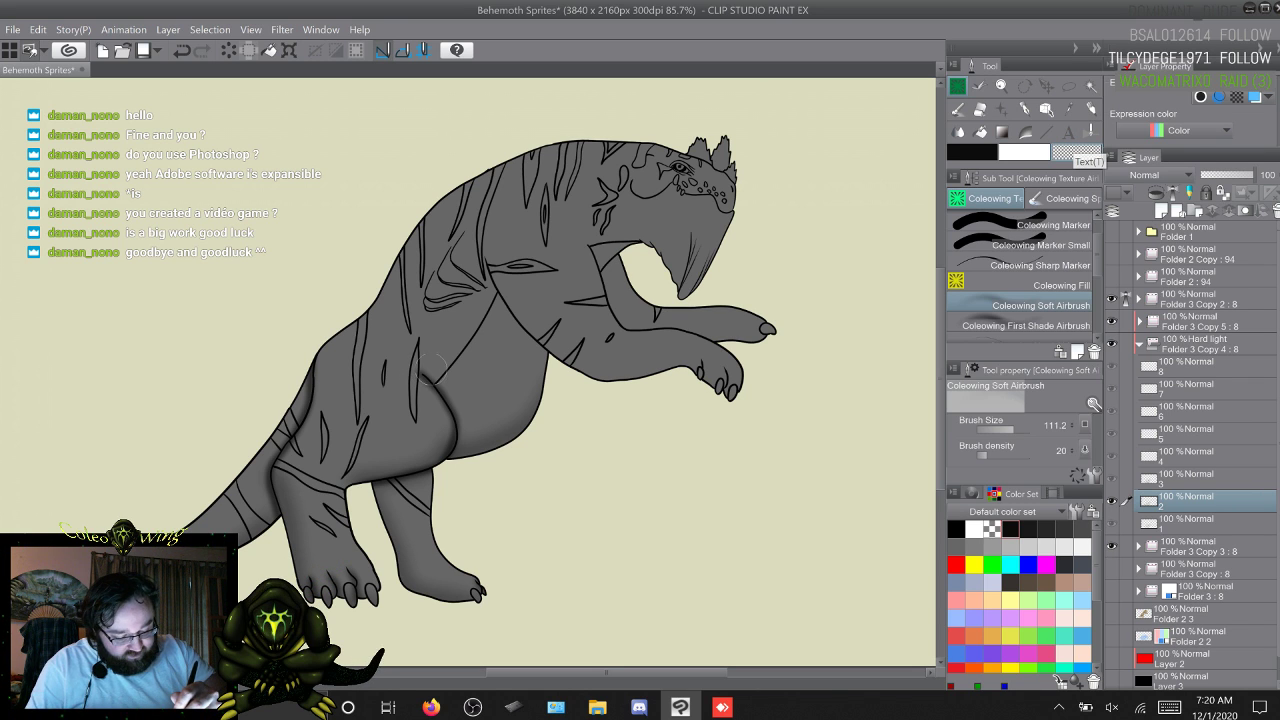
Step: Erase the copied shading along the thigh's front edge on frame 2 with the Coleowing Soft Airbrush in transparent color at size 111.2
{"action": "key", "text": "w"}
{"action": "key", "text": "w"}
{"action": "key", "text": "q"}
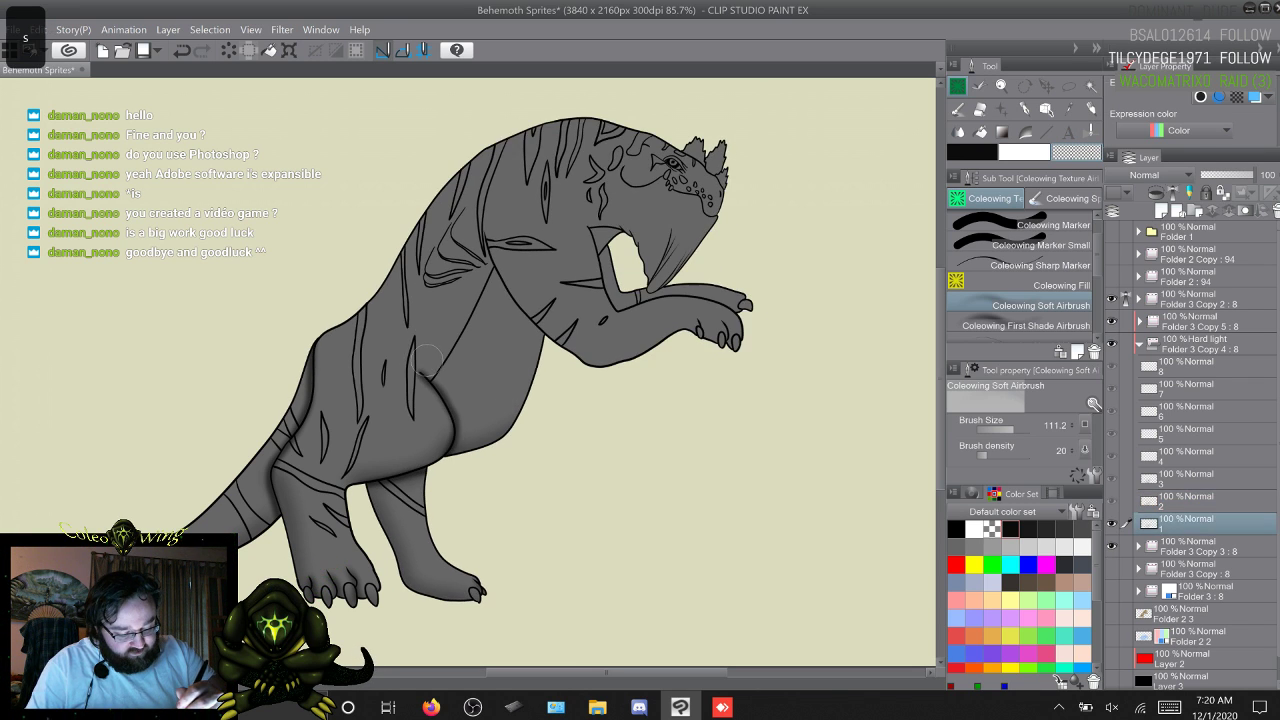
{"action": "key", "text": "w"}
{"action": "key", "text": "w"}
{"action": "key", "text": "q"}
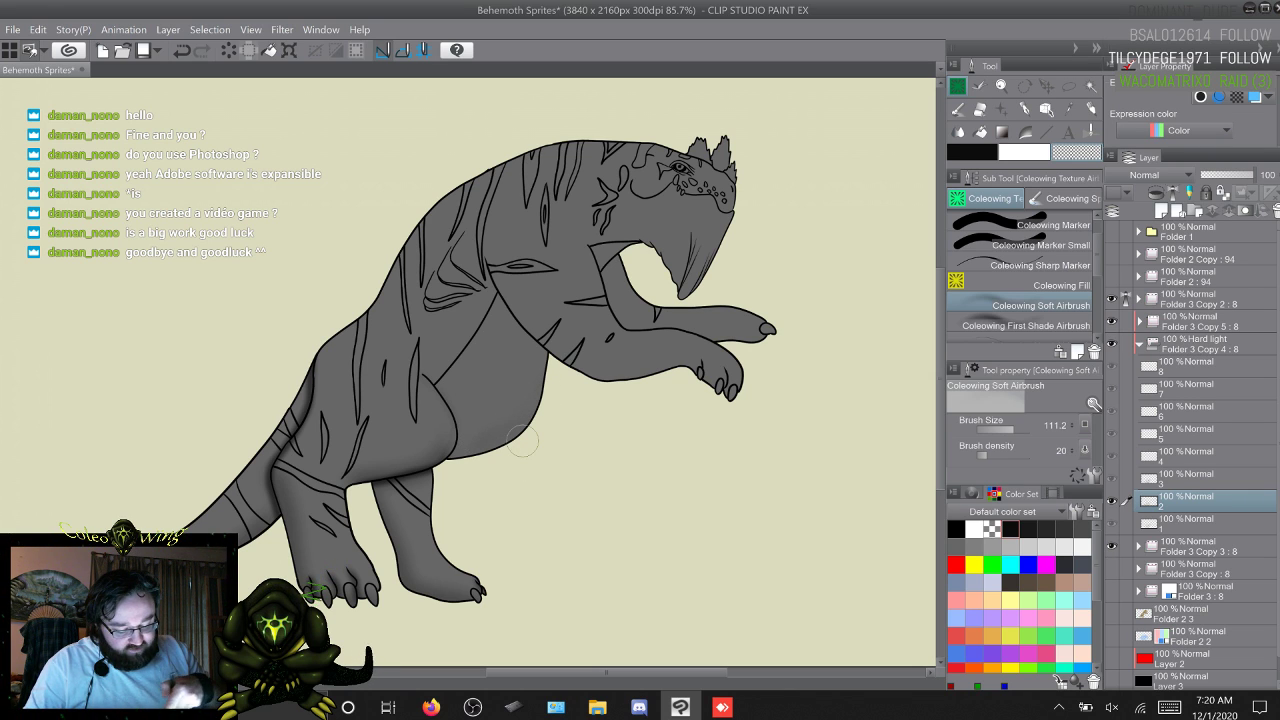
Step: Flip repeatedly between frames 1 and 2 to examine how the thigh and belly shading moves
{"action": "key", "text": "s"}
{"action": "key", "text": "w"}
{"action": "key", "text": "s"}
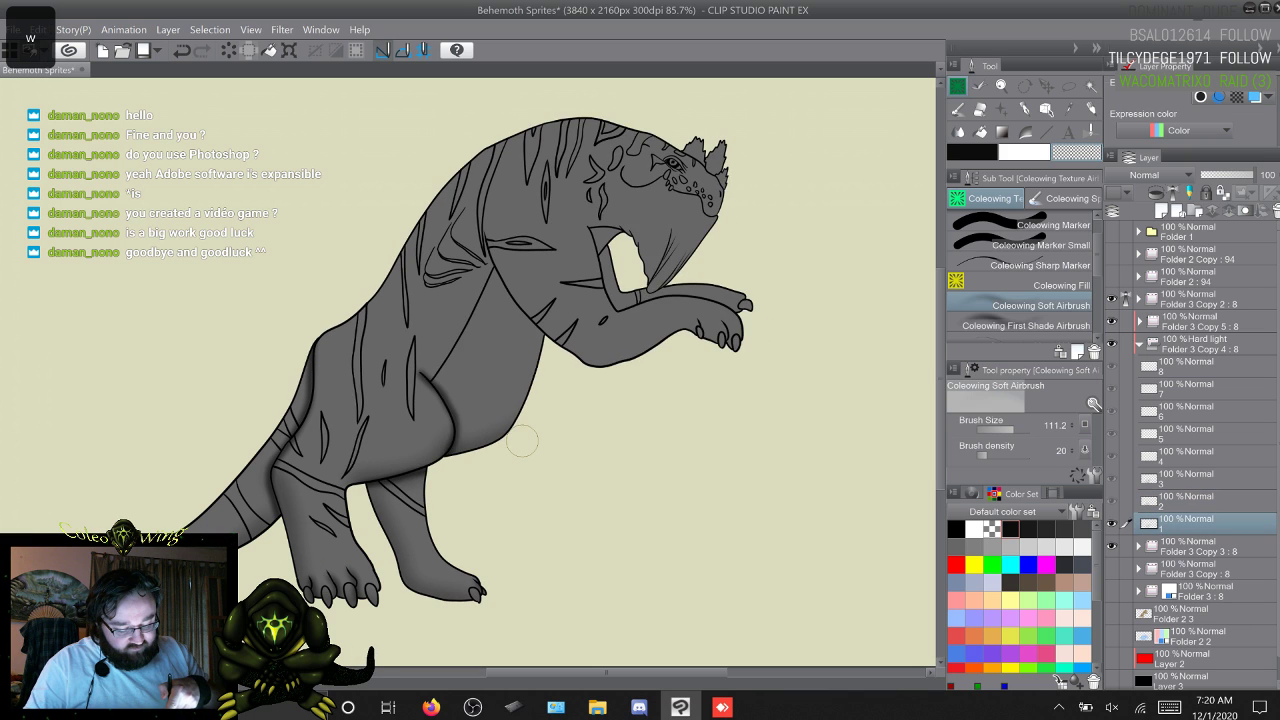
{"action": "key", "text": "w"}
{"action": "key", "text": "s"}
{"action": "key", "text": "w"}
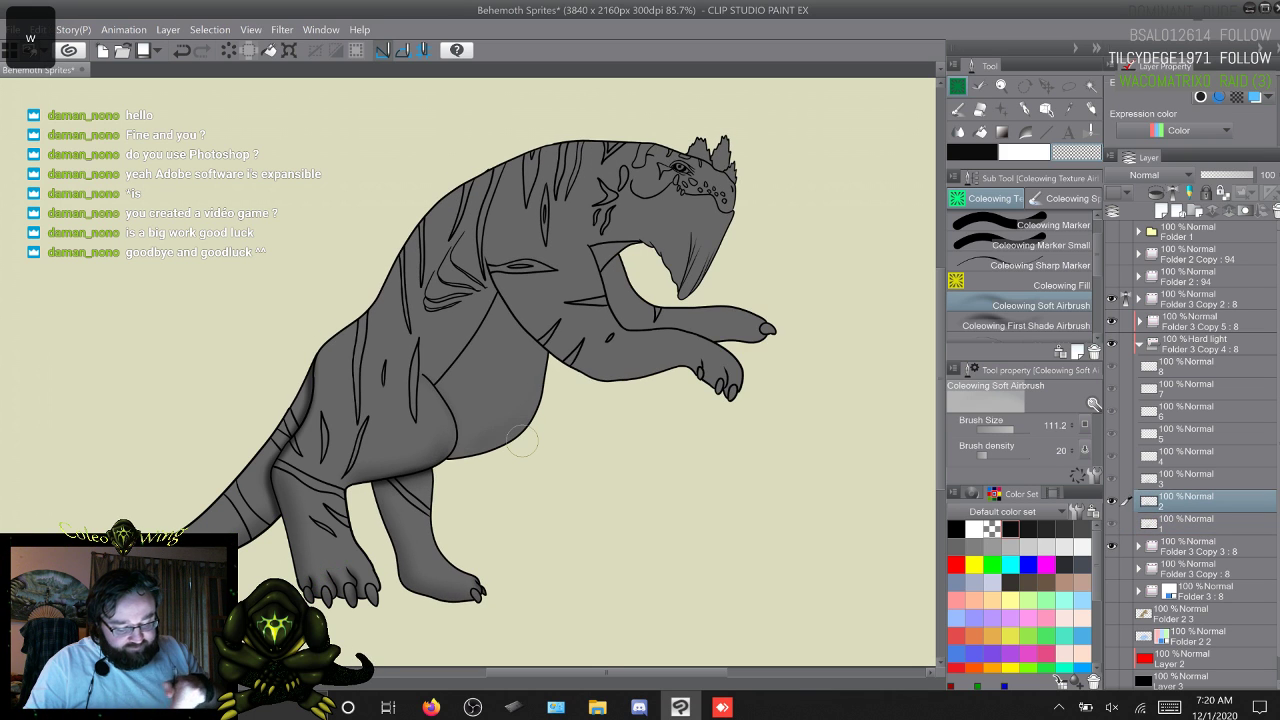
{"action": "key", "text": "s"}
{"action": "key", "text": "w"}
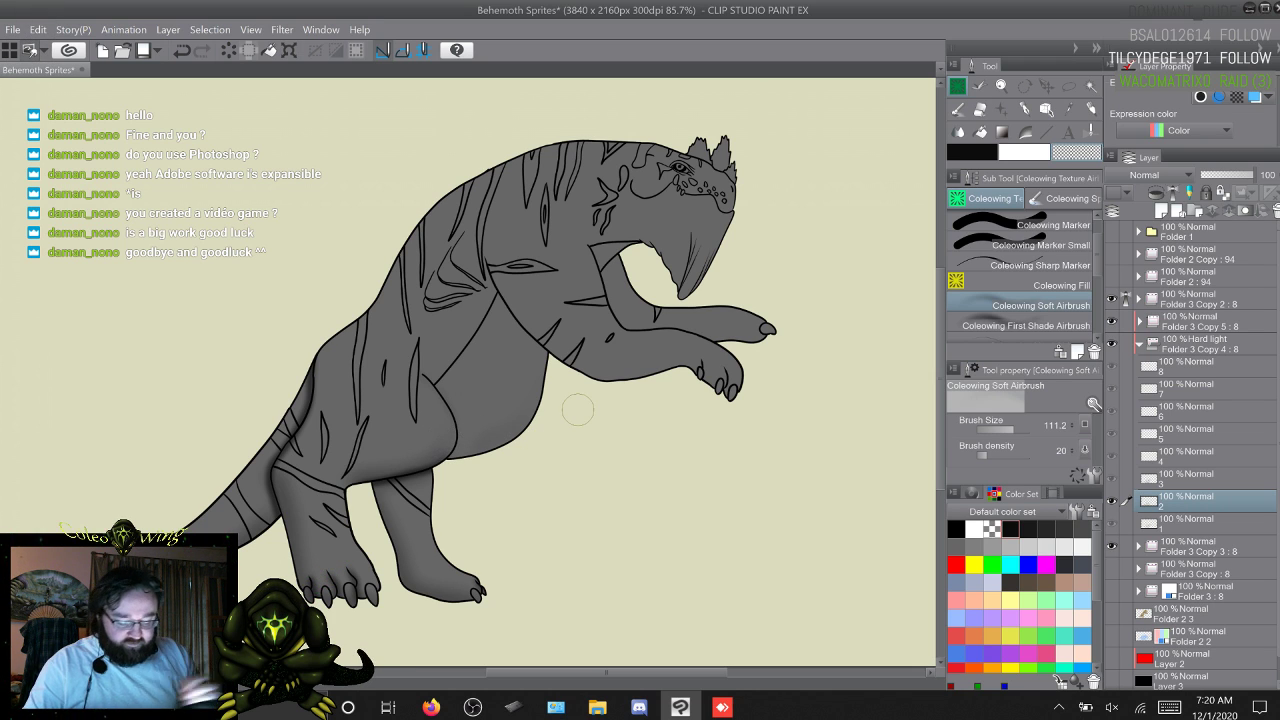
{"action": "key", "text": "s"}
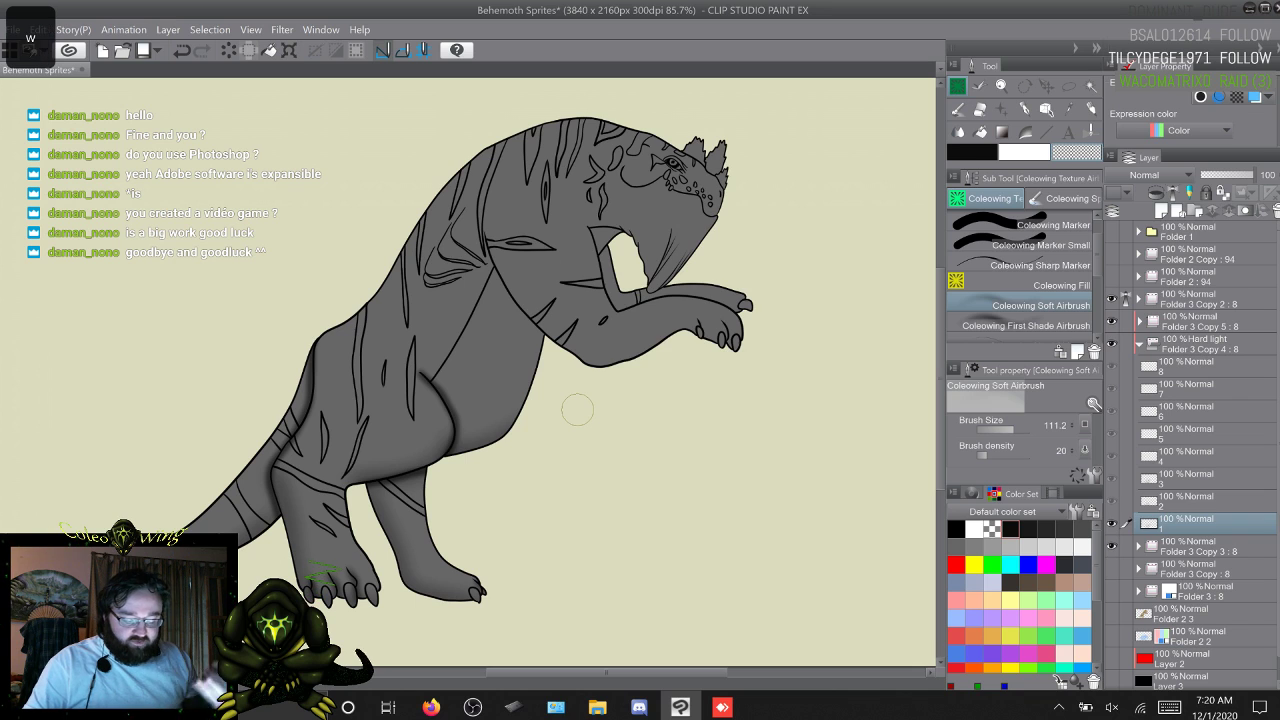
{"action": "key", "text": "w"}
{"action": "key", "text": "s"}
{"action": "key", "text": "w"}
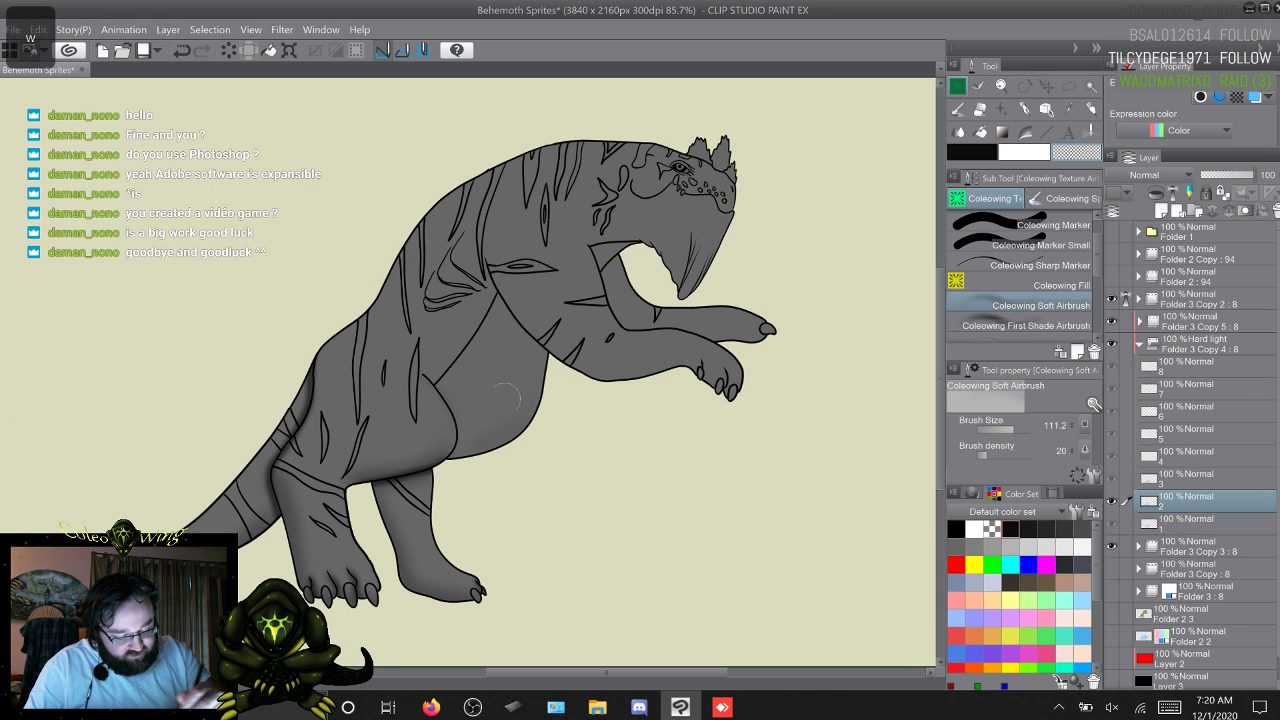
{"action": "key", "text": "s"}
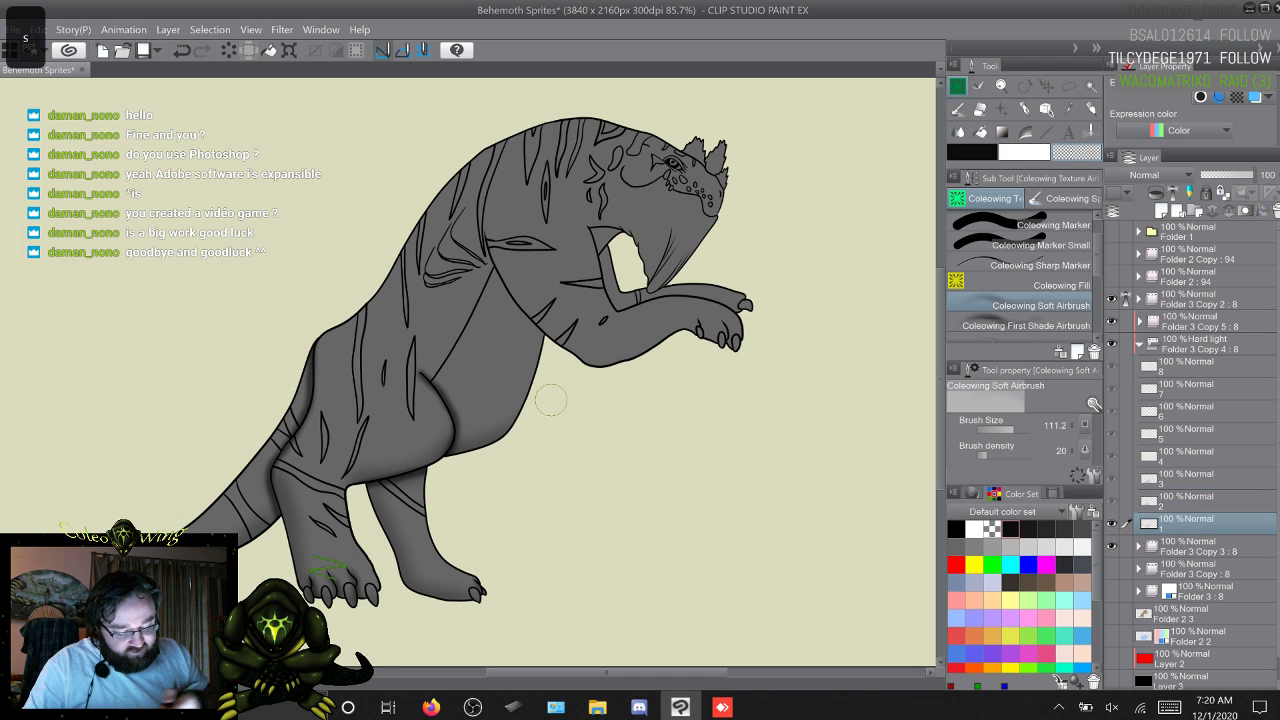
{"action": "key", "text": "w"}
{"action": "key", "text": "s"}
{"action": "key", "text": "w"}
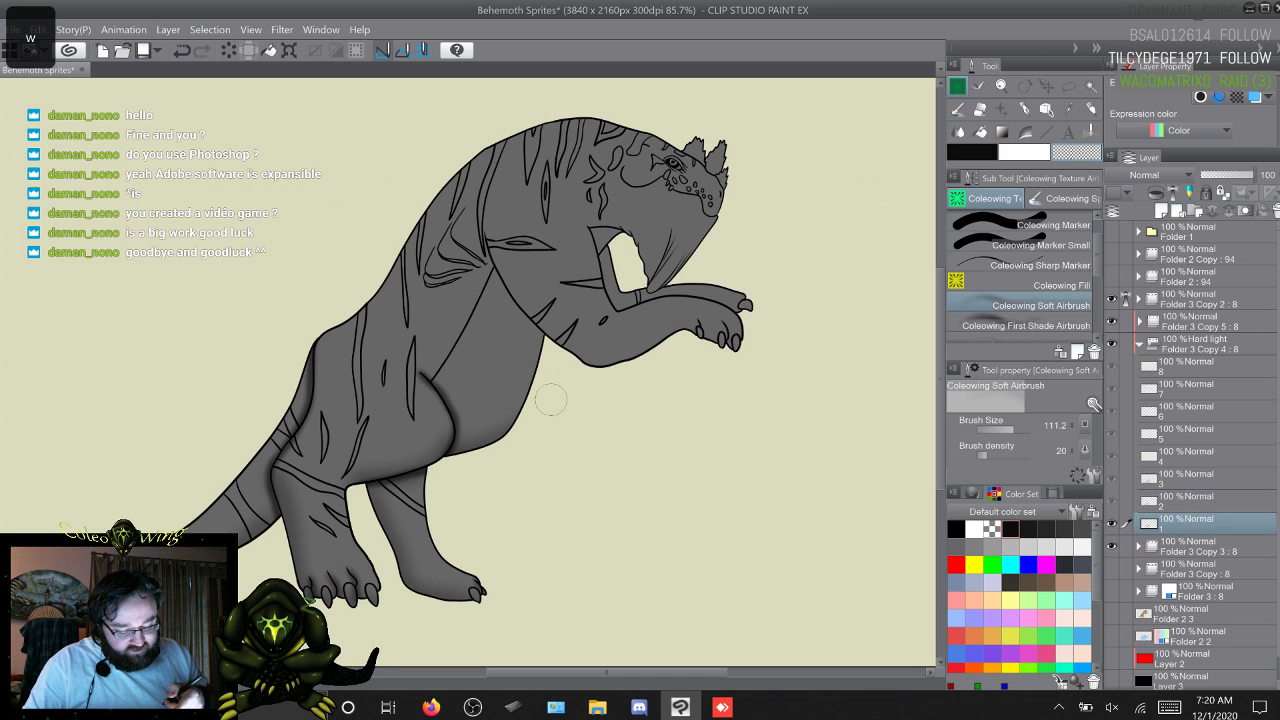
{"action": "key", "text": "s"}
{"action": "key", "text": "w"}
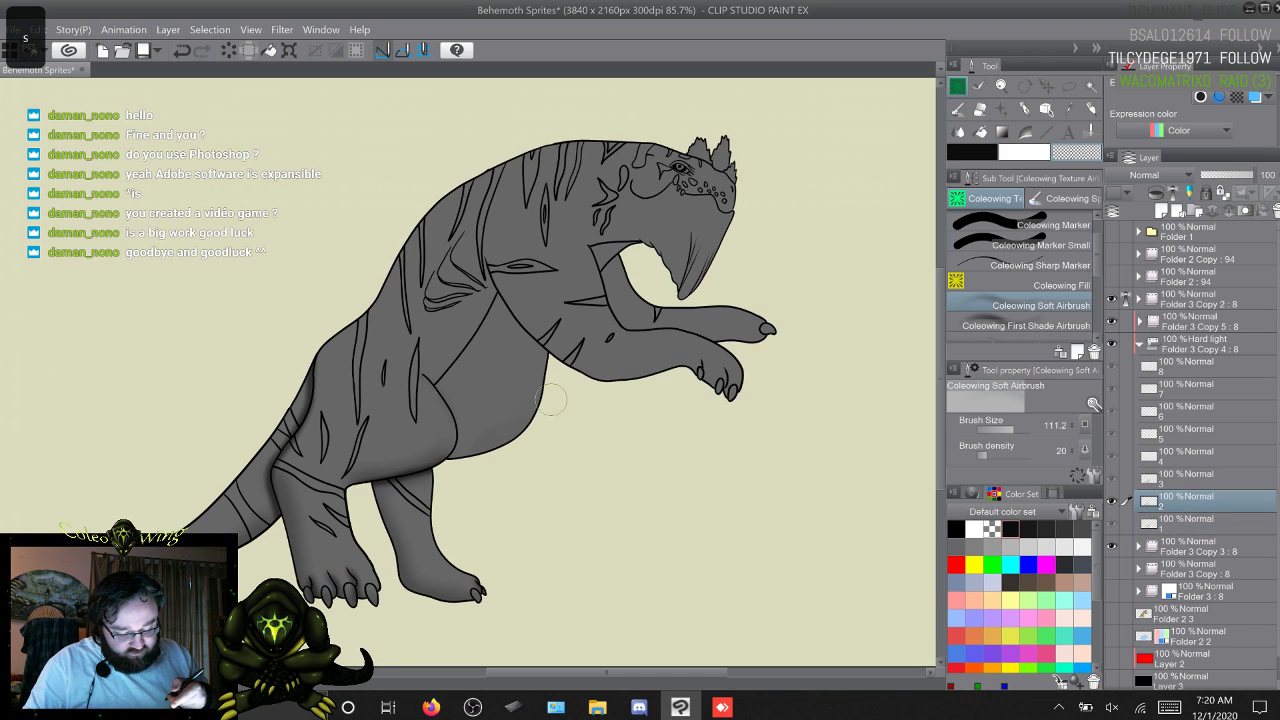
{"action": "key", "text": "w"}
{"action": "key", "text": "s"}
{"action": "key", "text": "s"}
{"action": "key", "text": "w"}
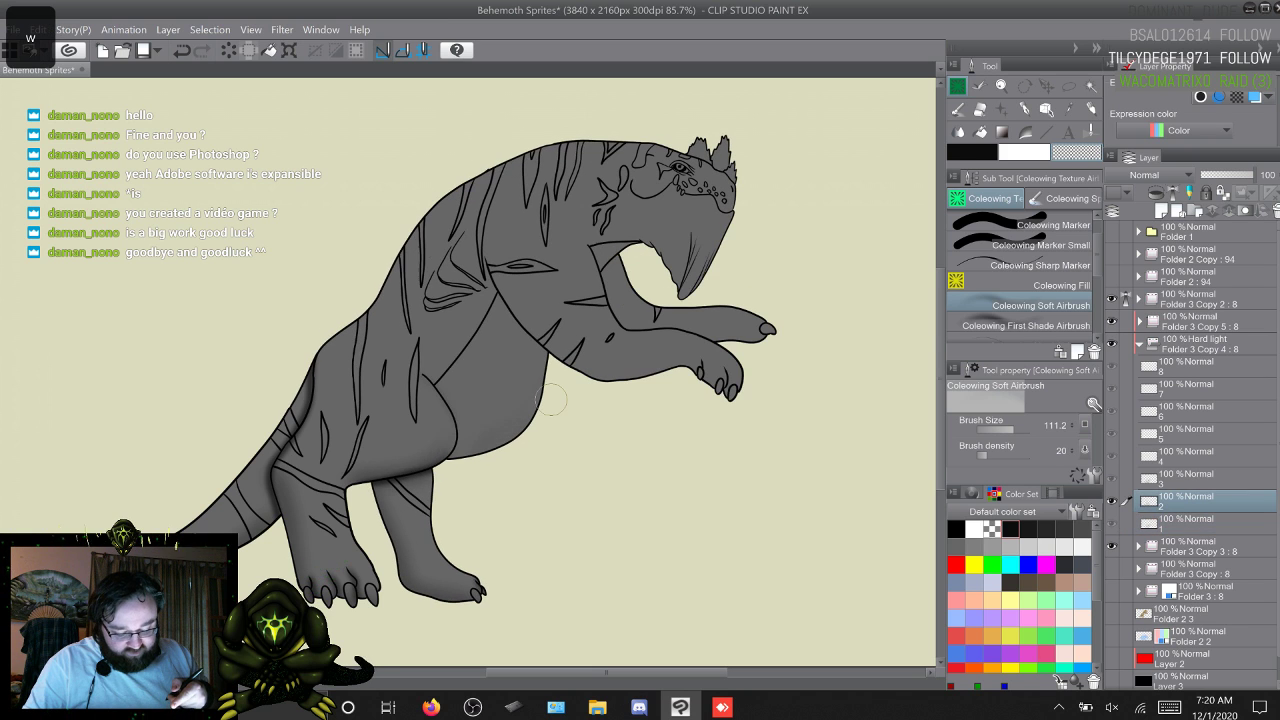
Step: Lasso the misplaced rump, thigh, belly and far hind leg shading on frame 3, delete it, and return to the Coleowing Soft Airbrush
{"action": "key", "text": "w"}
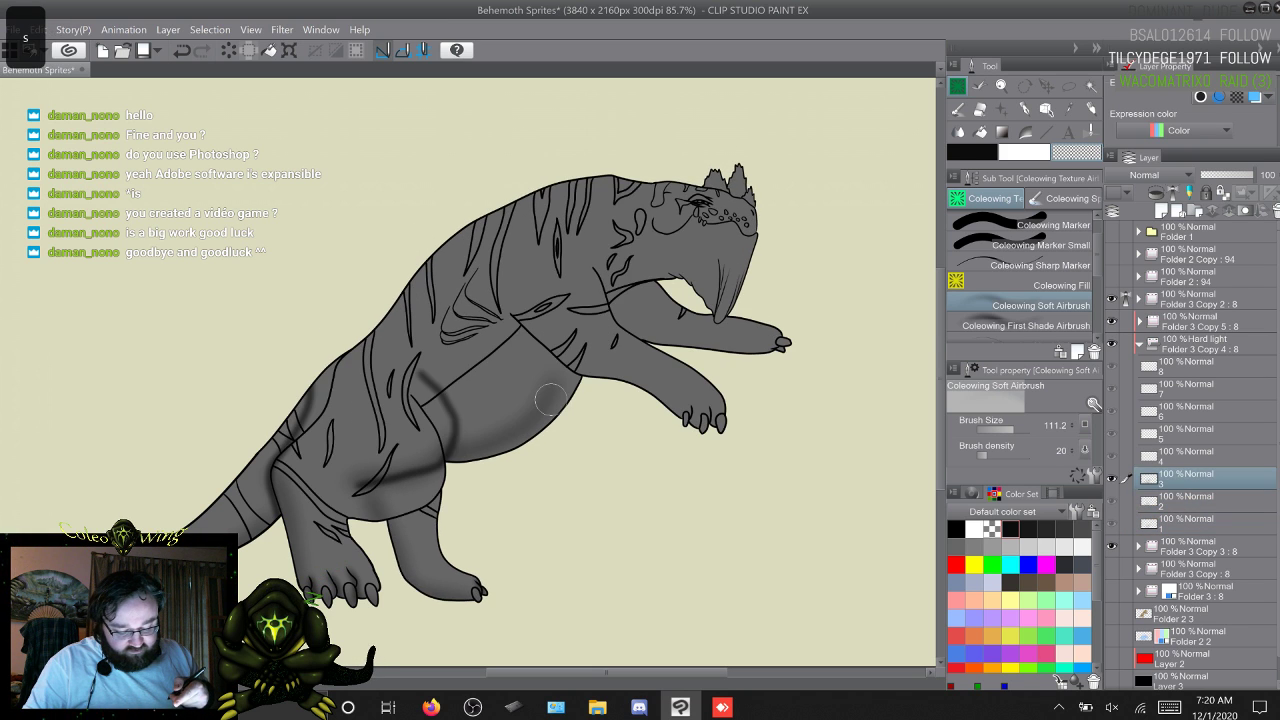
{"action": "key", "text": "s"}
{"action": "key", "text": "w"}
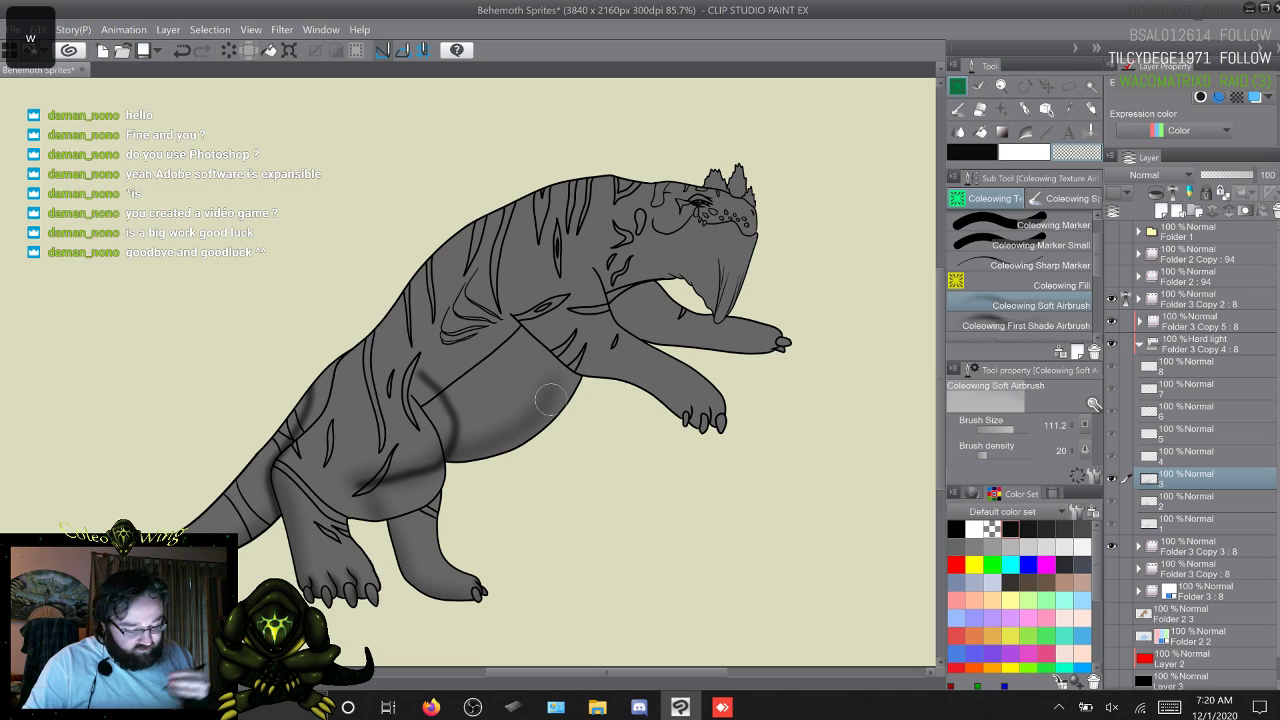
{"action": "key", "text": "s"}
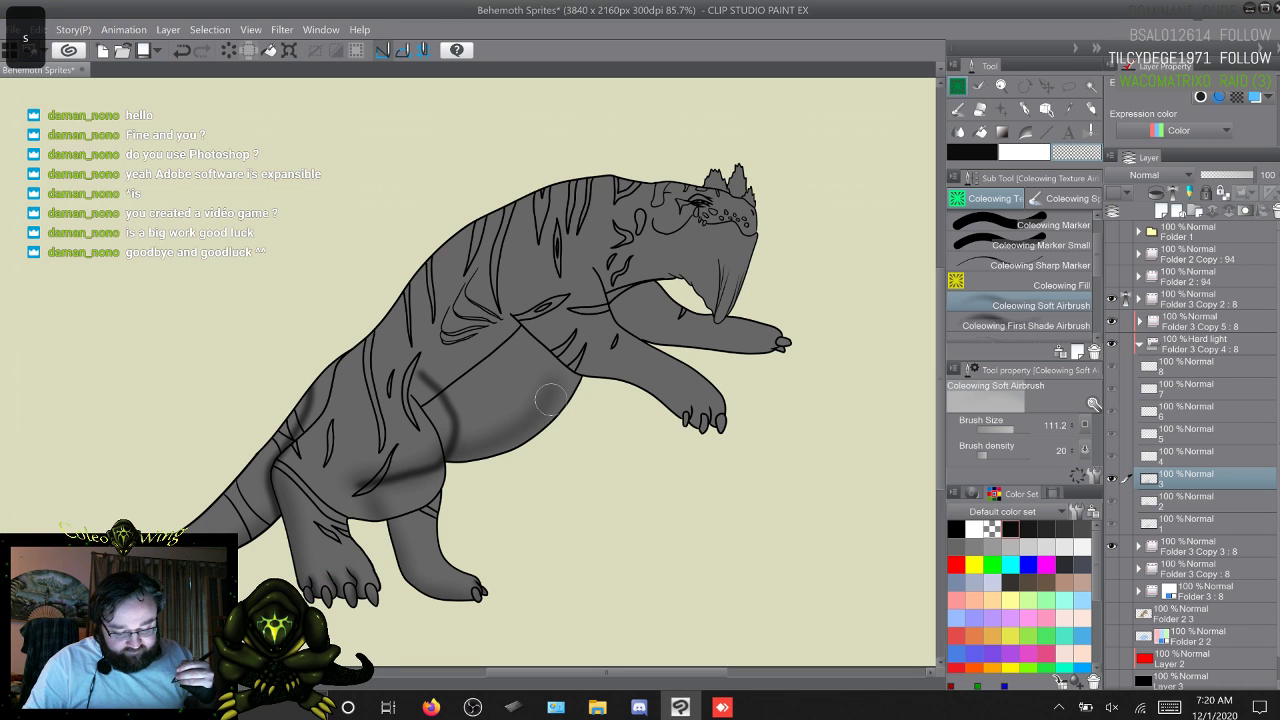
{"action": "key", "text": "w"}
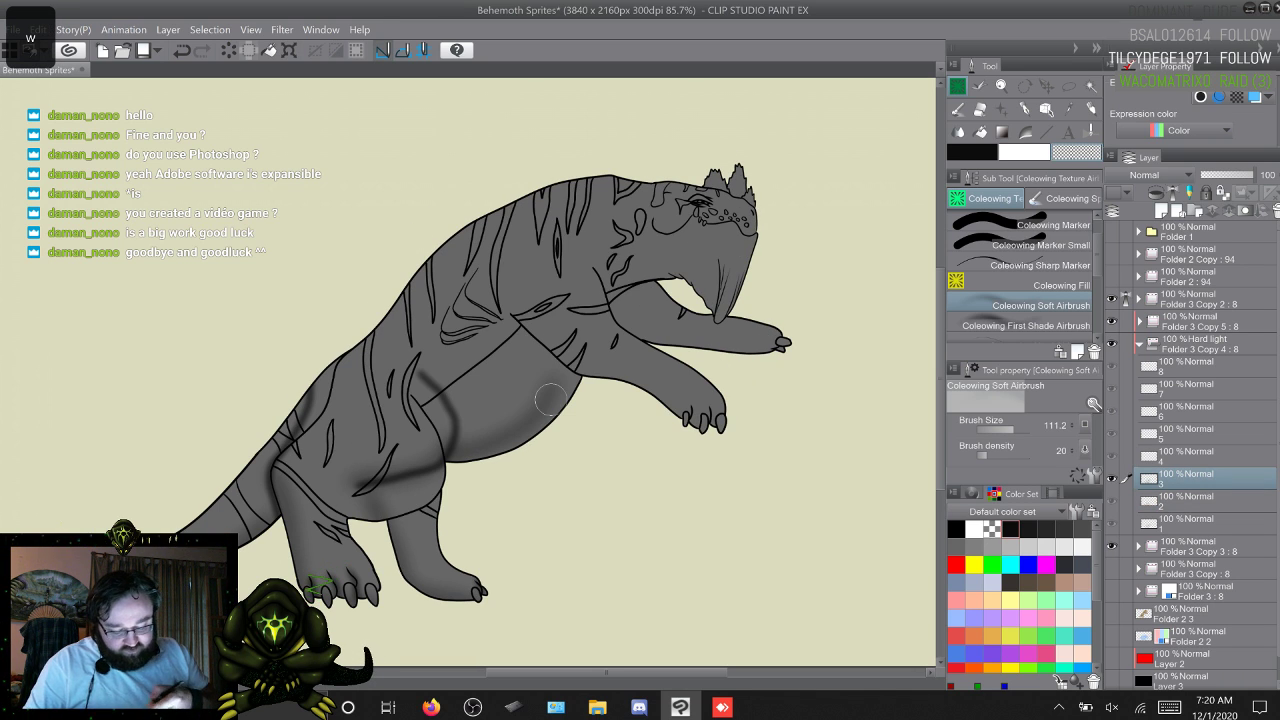
{"action": "key", "text": "m"}
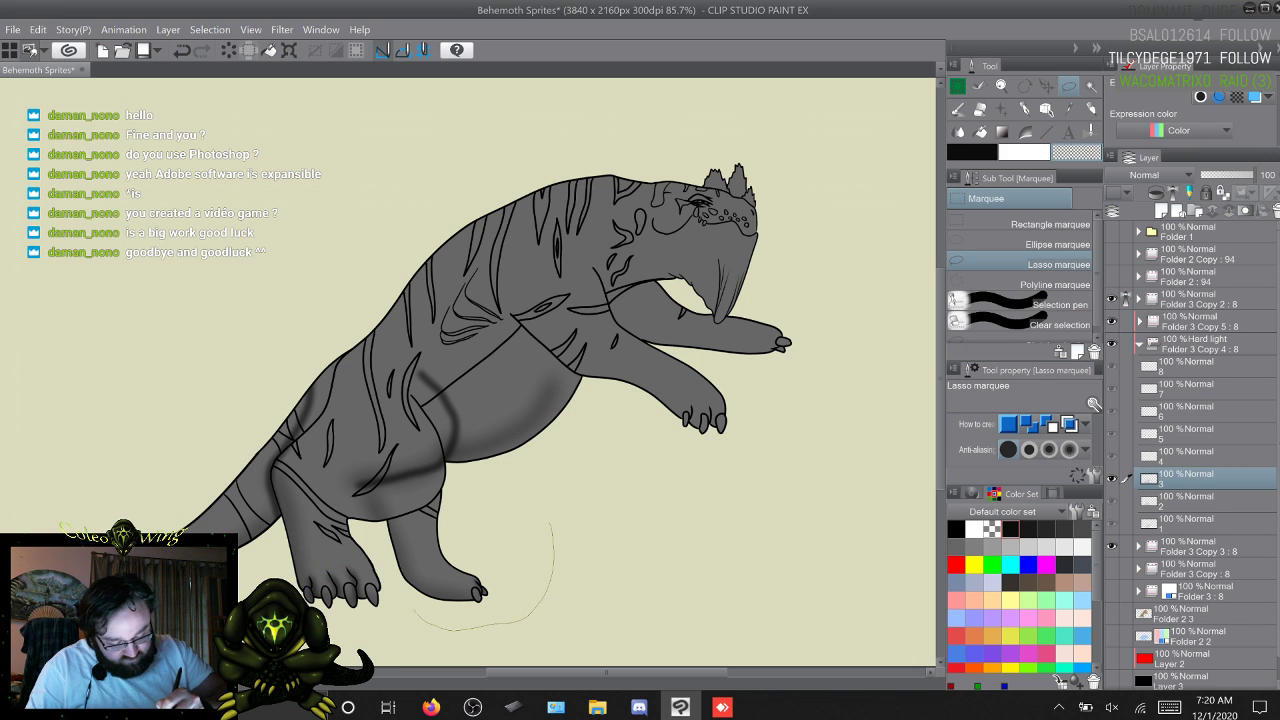
{"action": "left_click_drag", "start_coordinate": [414, 610], "coordinate": [342, 499]}
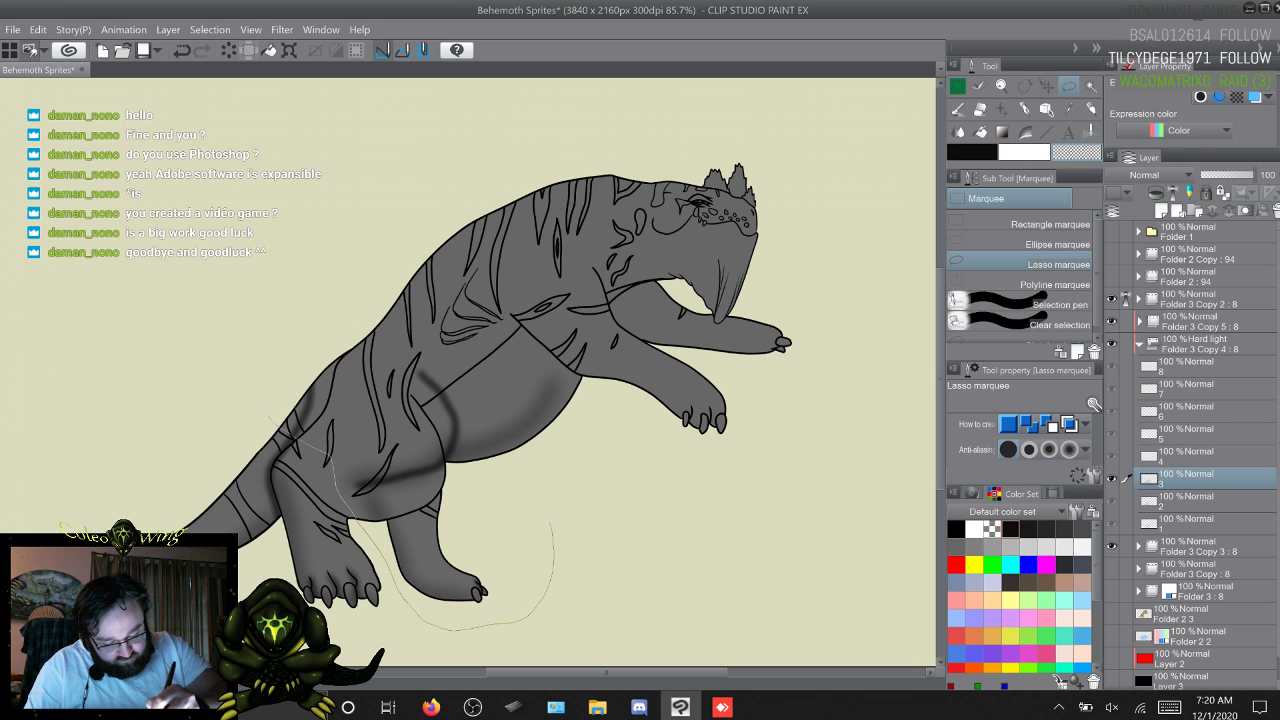
{"action": "mouse_move", "coordinate": [345, 290]}
{"action": "left_mouse_down"}
{"action": "mouse_move", "coordinate": [378, 268]}
{"action": "mouse_move", "coordinate": [430, 262]}
{"action": "mouse_move", "coordinate": [665, 383]}
{"action": "mouse_move", "coordinate": [650, 490]}
{"action": "mouse_move", "coordinate": [555, 525]}
{"action": "left_mouse_up"}
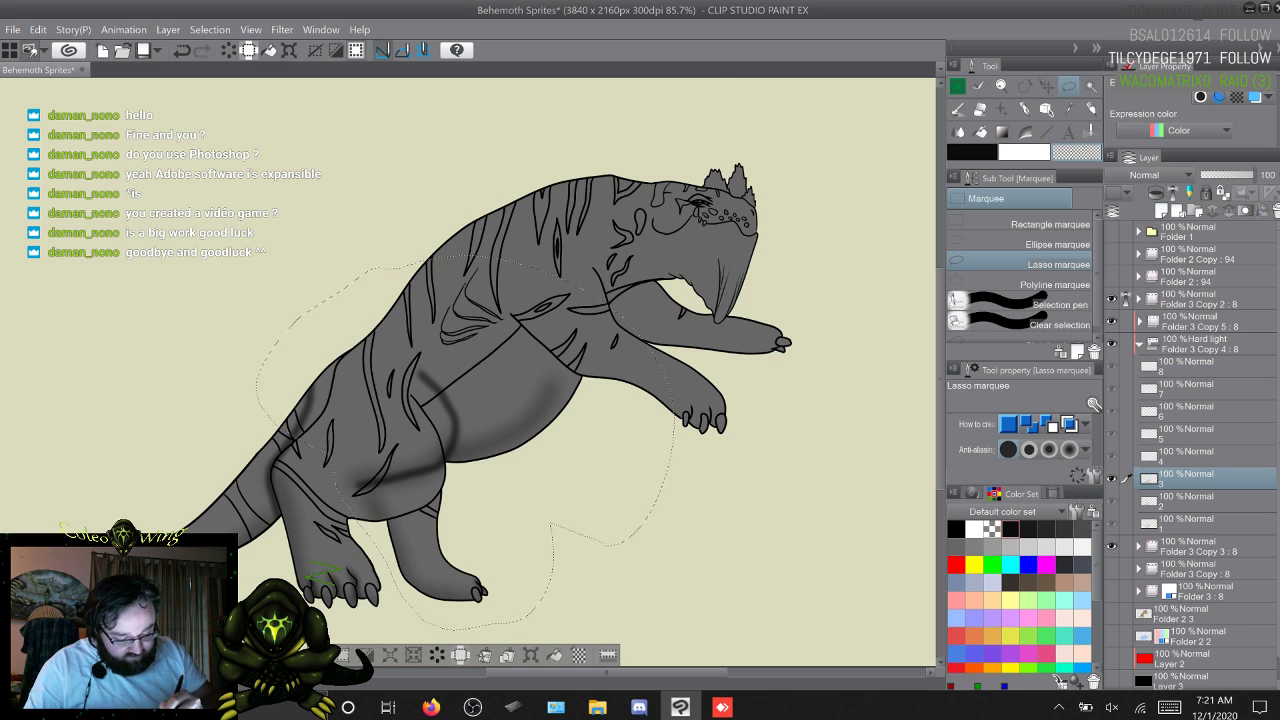
{"action": "key", "text": "Delete"}
{"action": "key", "text": "ctrl+d"}
{"action": "key", "text": "b"}
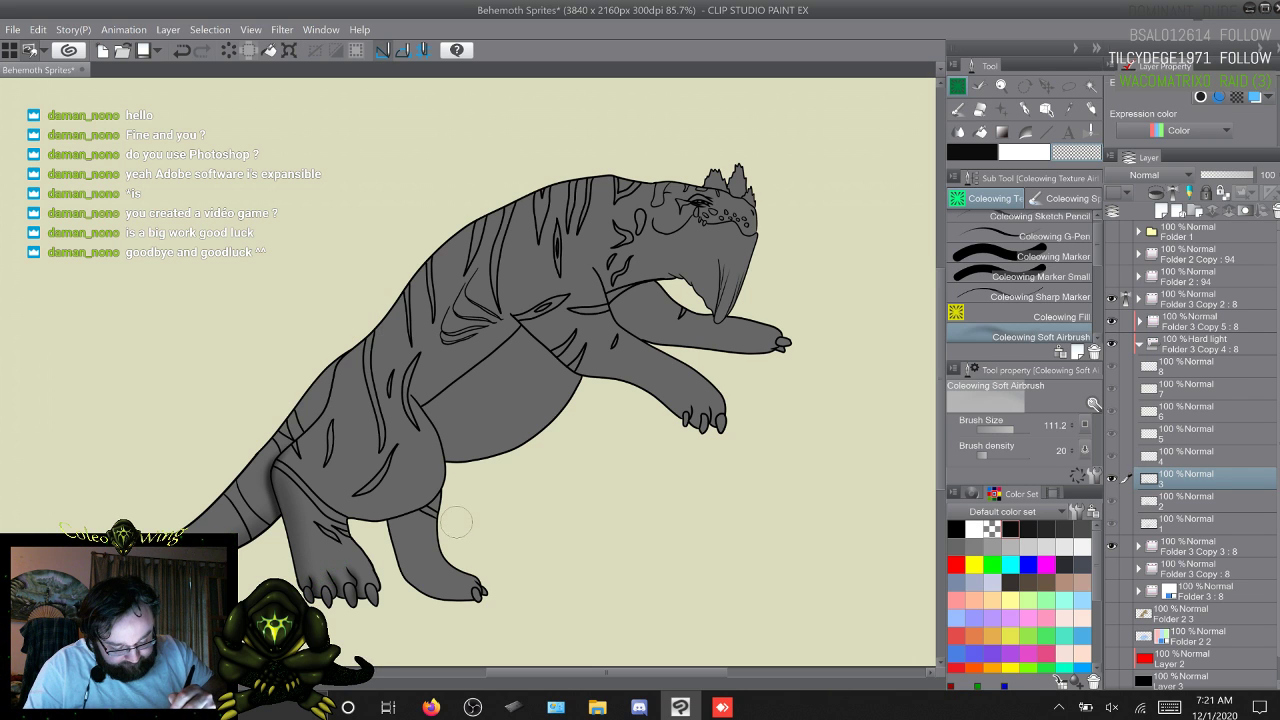
Step: Flip through frames 1 to 3 to compare their remaining shading and return to frame 3
{"action": "key", "text": "s"}
{"action": "key", "text": "d"}
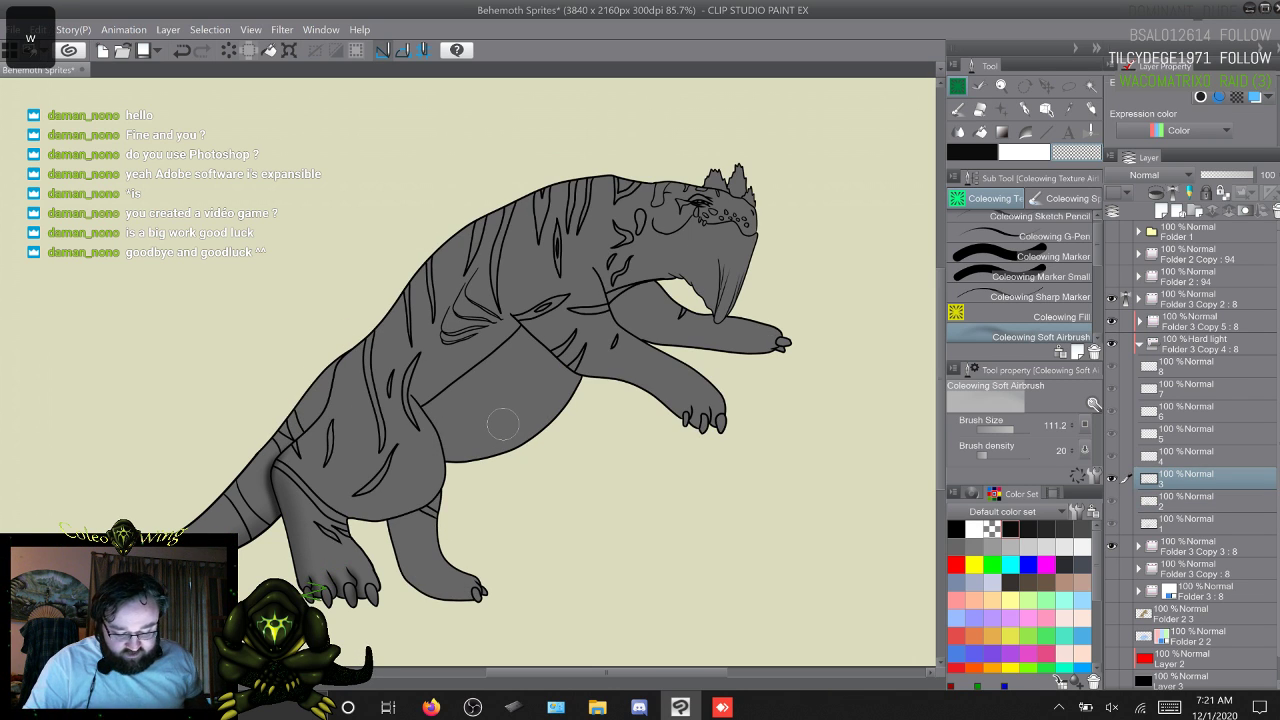
{"action": "key", "text": "s"}
{"action": "key", "text": "s"}
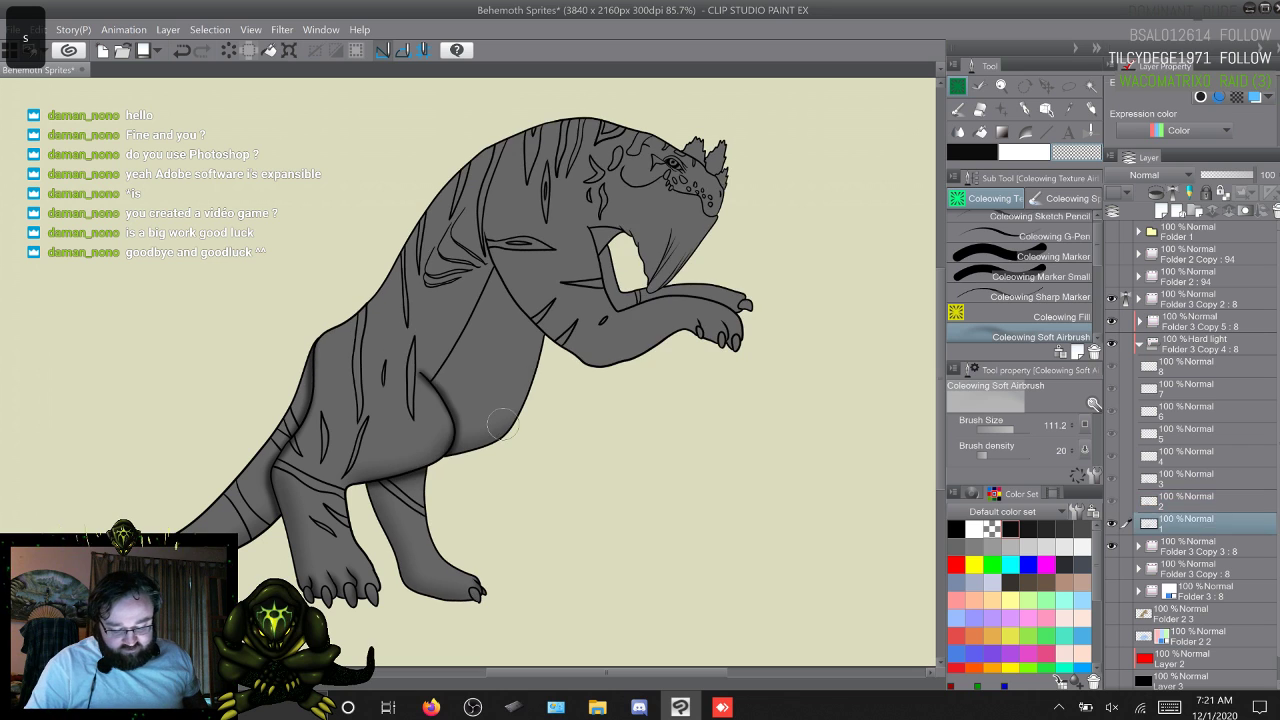
{"action": "key", "text": "a"}
{"action": "key", "text": "a"}
{"action": "key", "text": "a"}
{"action": "key", "text": "s"}
{"action": "key", "text": "s"}
{"action": "key", "text": "s"}
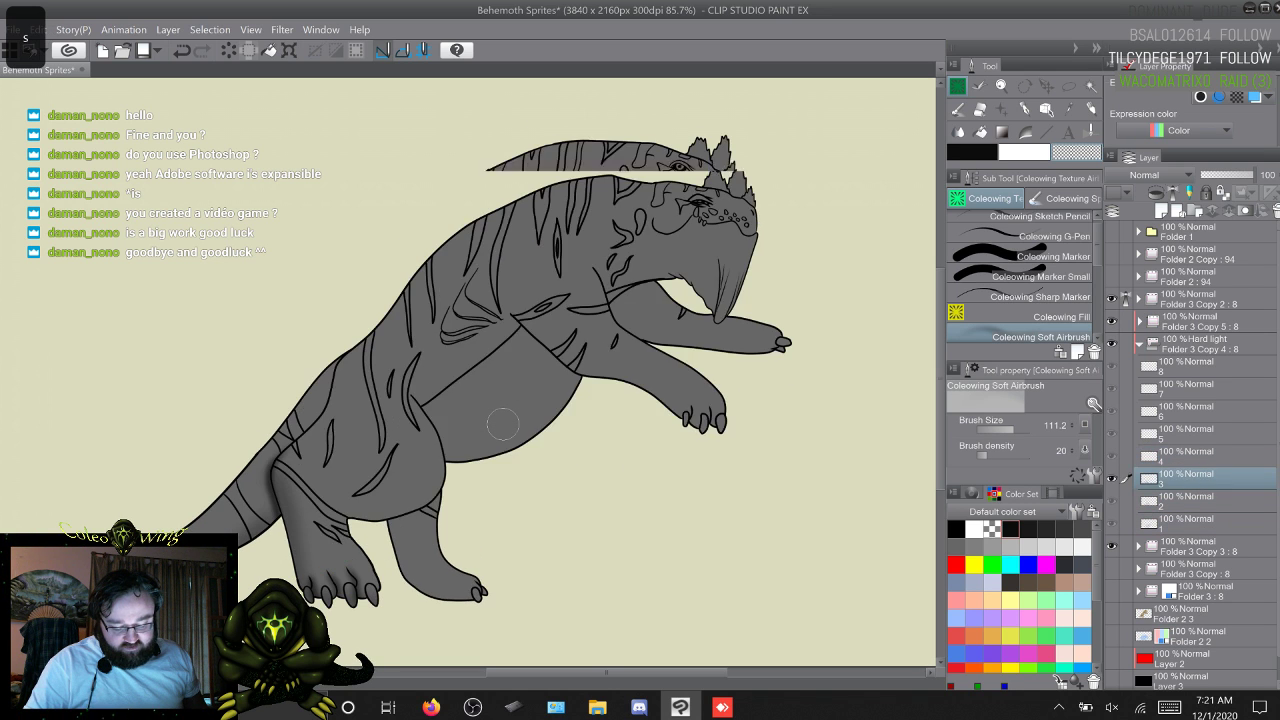
Step: Flip back and forth through the eight behemoth frames in the Hard light folder to compare their poses and shading
{"action": "key", "text": "w"}
{"action": "key", "text": "w"}
{"action": "key", "text": "w"}
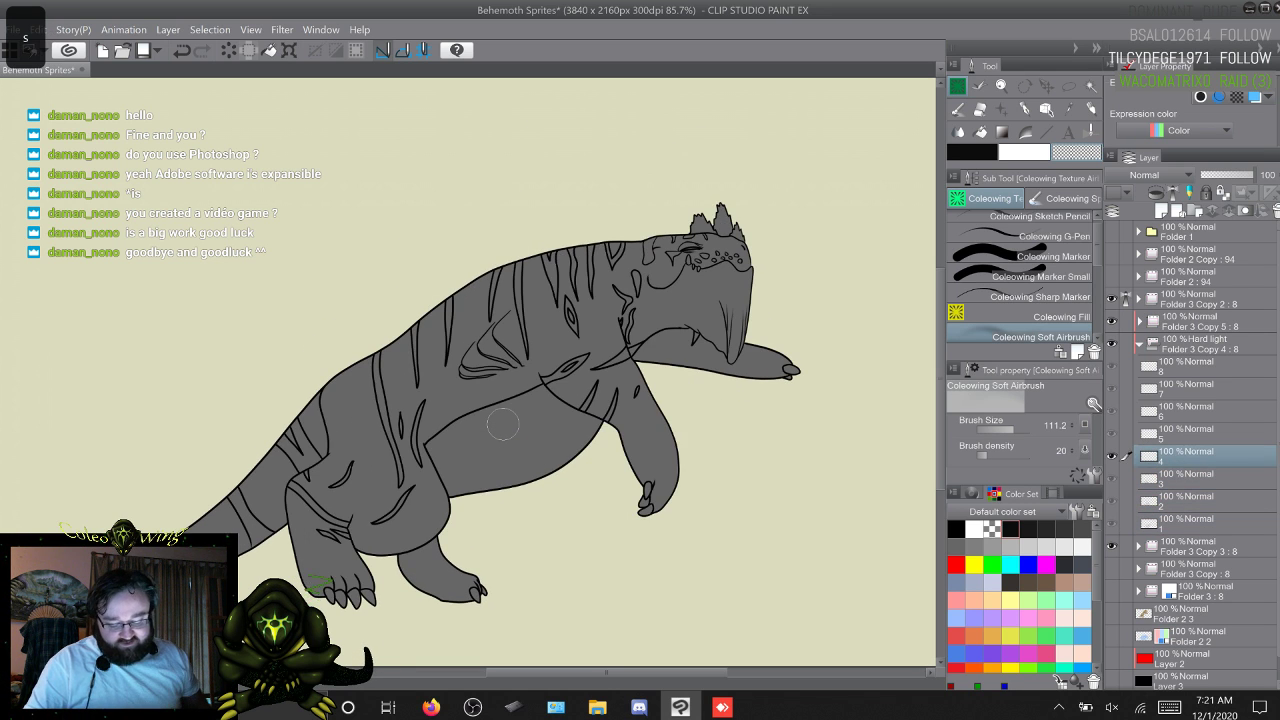
{"action": "key", "text": "s"}
{"action": "key", "text": "s"}
{"action": "key", "text": "s"}
{"action": "key", "text": "w"}
{"action": "key", "text": "w"}
{"action": "key", "text": "s"}
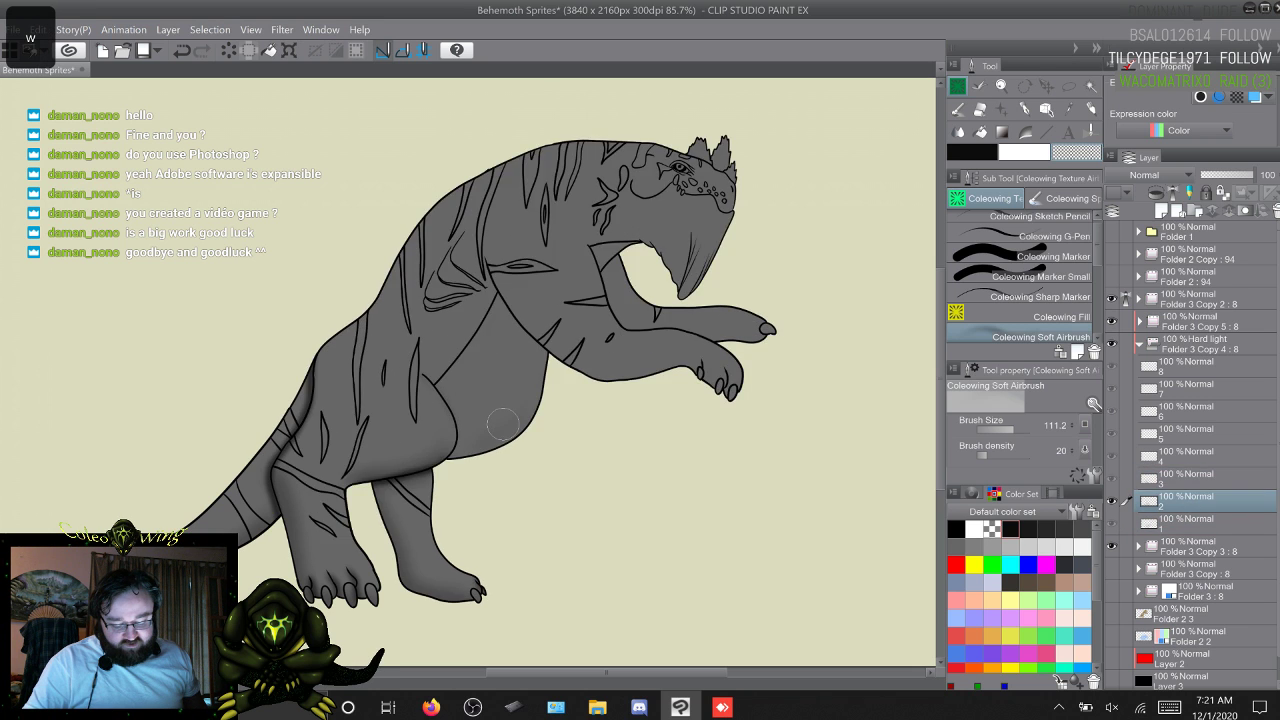
{"action": "key", "text": "w"}
{"action": "key", "text": "w"}
{"action": "key", "text": "s"}
{"action": "key", "text": "s"}
{"action": "key", "text": "s"}
{"action": "key", "text": "s"}
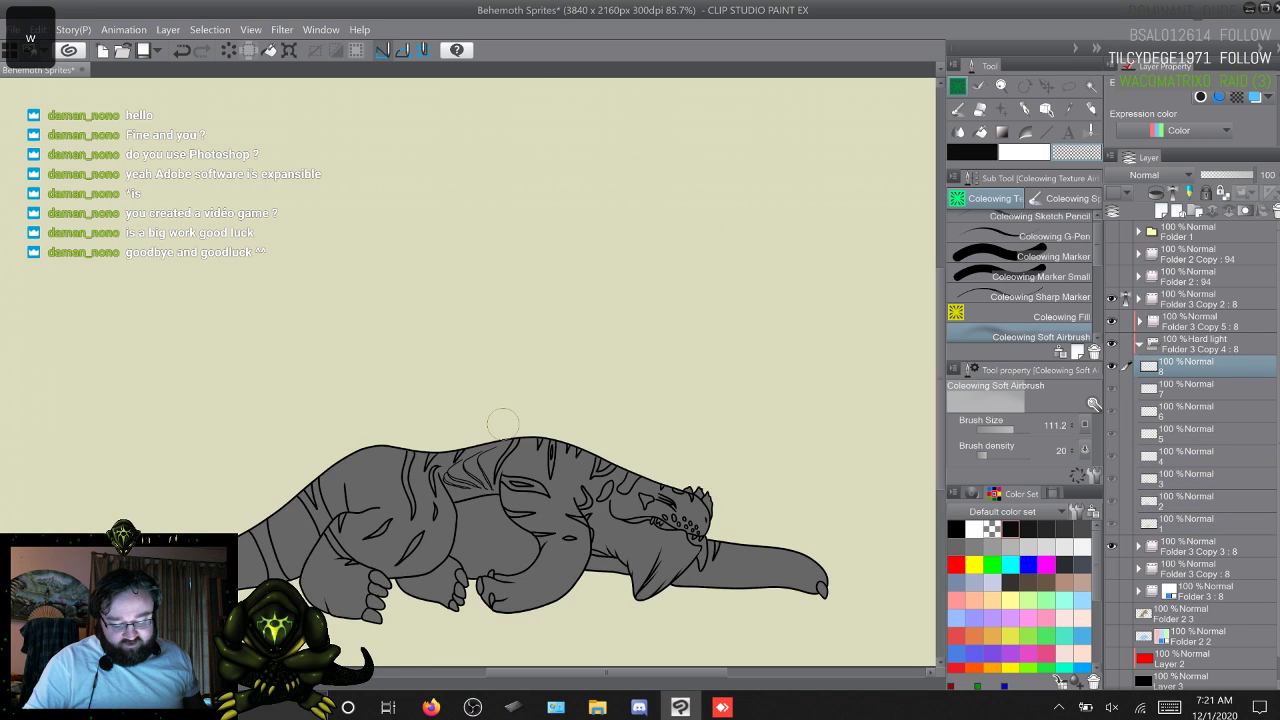
{"action": "key", "text": "w"}
{"action": "key", "text": "w"}
{"action": "key", "text": "w"}
{"action": "key", "text": "w"}
{"action": "key", "text": "w"}
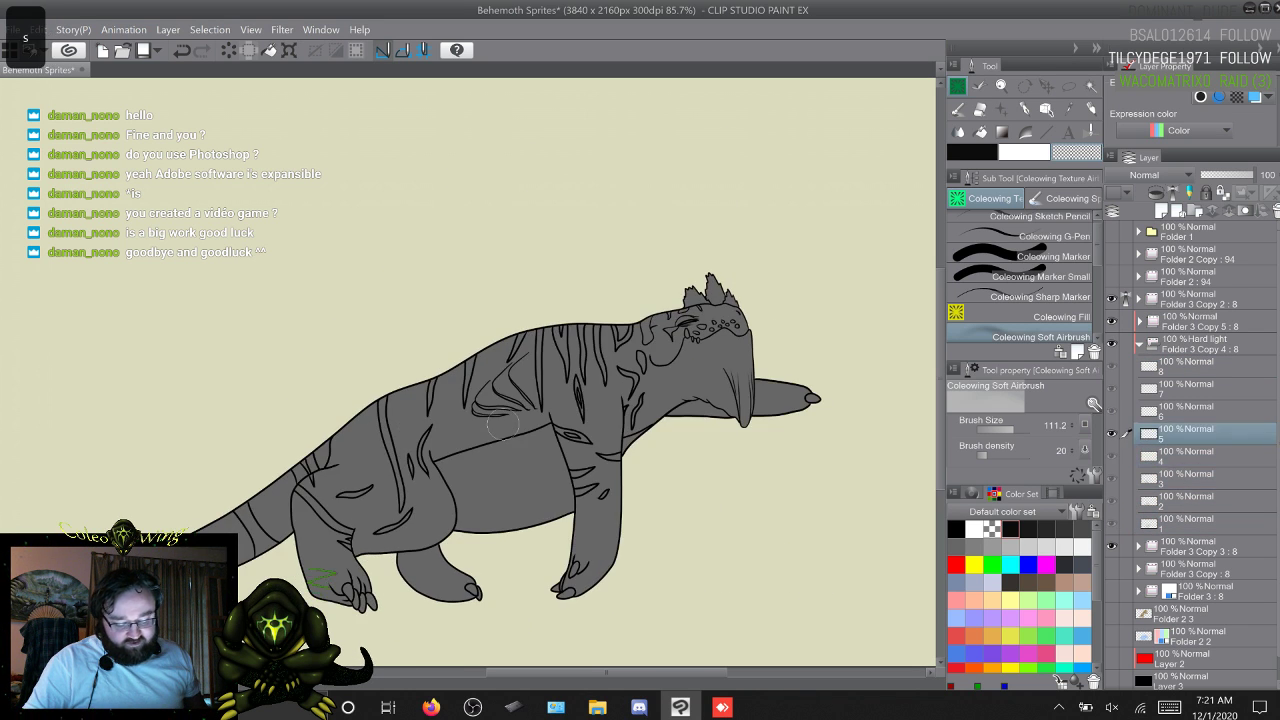
{"action": "key", "text": "s"}
{"action": "key", "text": "s"}
{"action": "key", "text": "s"}
{"action": "key", "text": "s"}
{"action": "key", "text": "w"}
{"action": "key", "text": "w"}
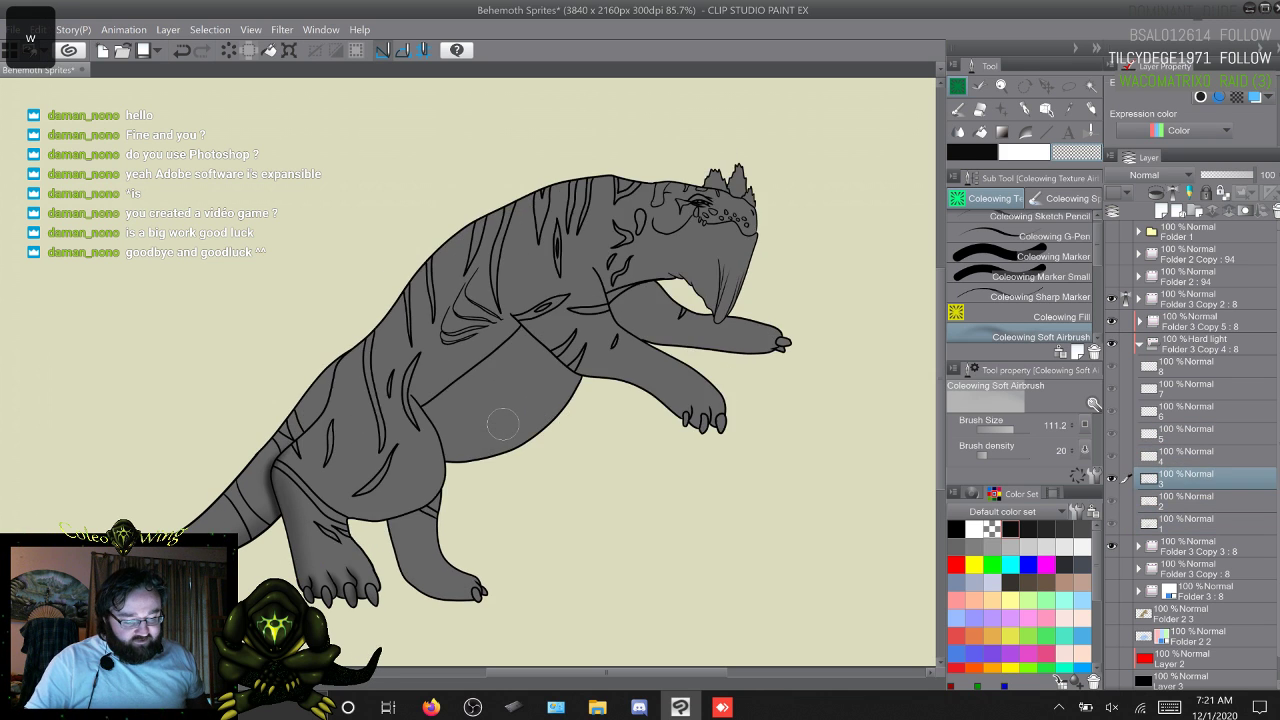
{"action": "key", "text": "w"}
{"action": "key", "text": "w"}
{"action": "key", "text": "w"}
{"action": "key", "text": "w"}
{"action": "key", "text": "w"}
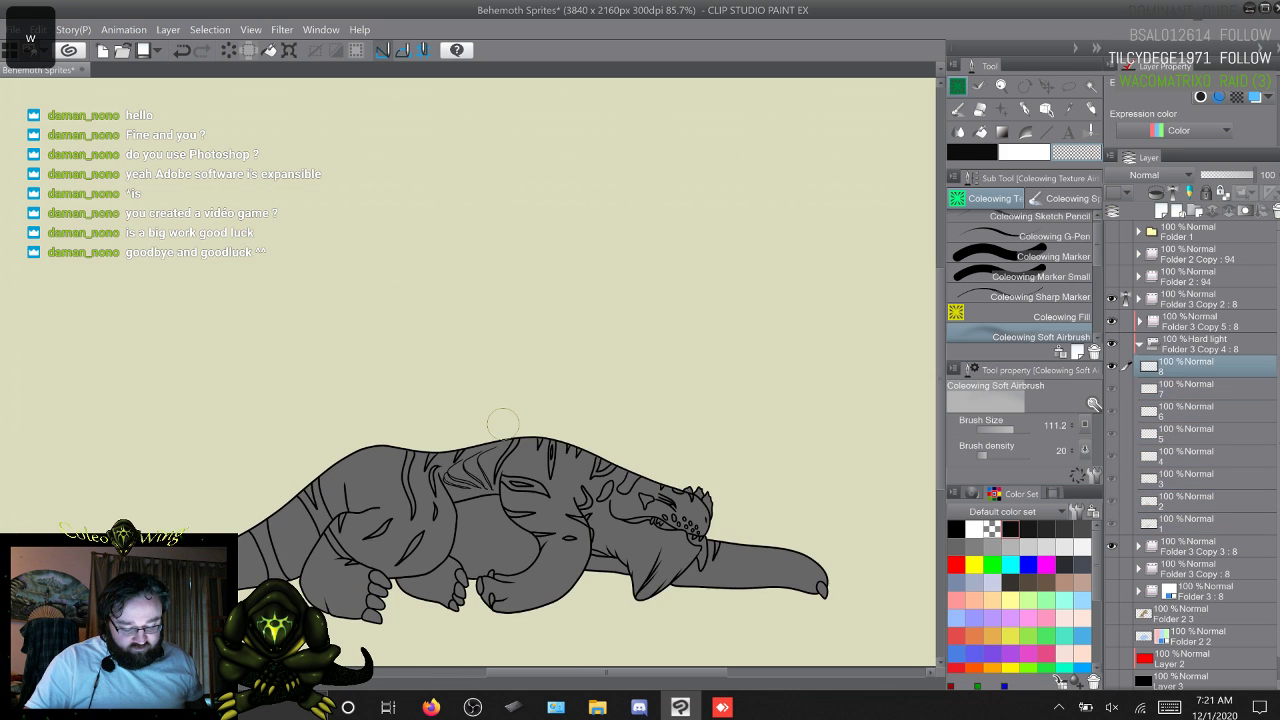
{"action": "key", "text": "s"}
{"action": "key", "text": "s"}
{"action": "key", "text": "s"}
{"action": "key", "text": "s"}
{"action": "key", "text": "s"}
{"action": "key", "text": "s"}
{"action": "key", "text": "s"}
{"action": "key", "text": "w"}
{"action": "key", "text": "w"}
{"action": "key", "text": "w"}
{"action": "key", "text": "w"}
{"action": "key", "text": "w"}
{"action": "key", "text": "w"}
{"action": "key", "text": "w"}
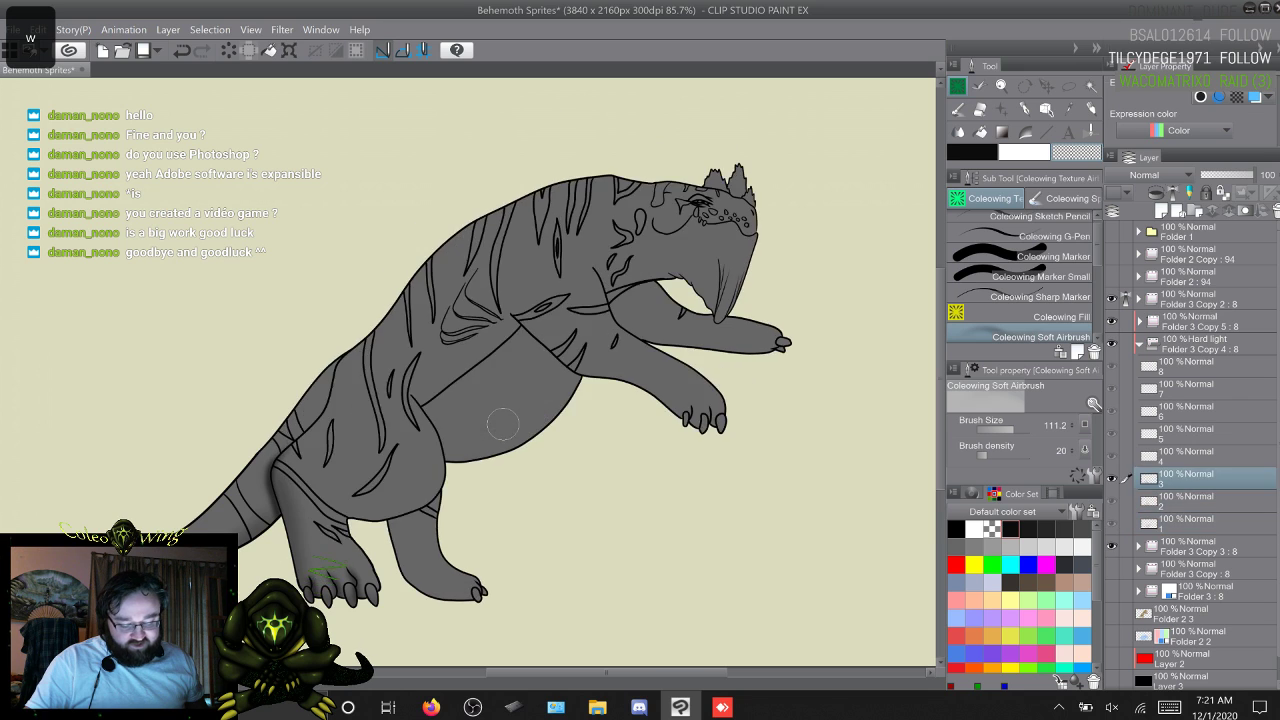
{"action": "key", "text": "s"}
{"action": "key", "text": "s"}
{"action": "key", "text": "s"}
{"action": "key", "text": "s"}
{"action": "key", "text": "s"}
{"action": "key", "text": "s"}
{"action": "key", "text": "s"}
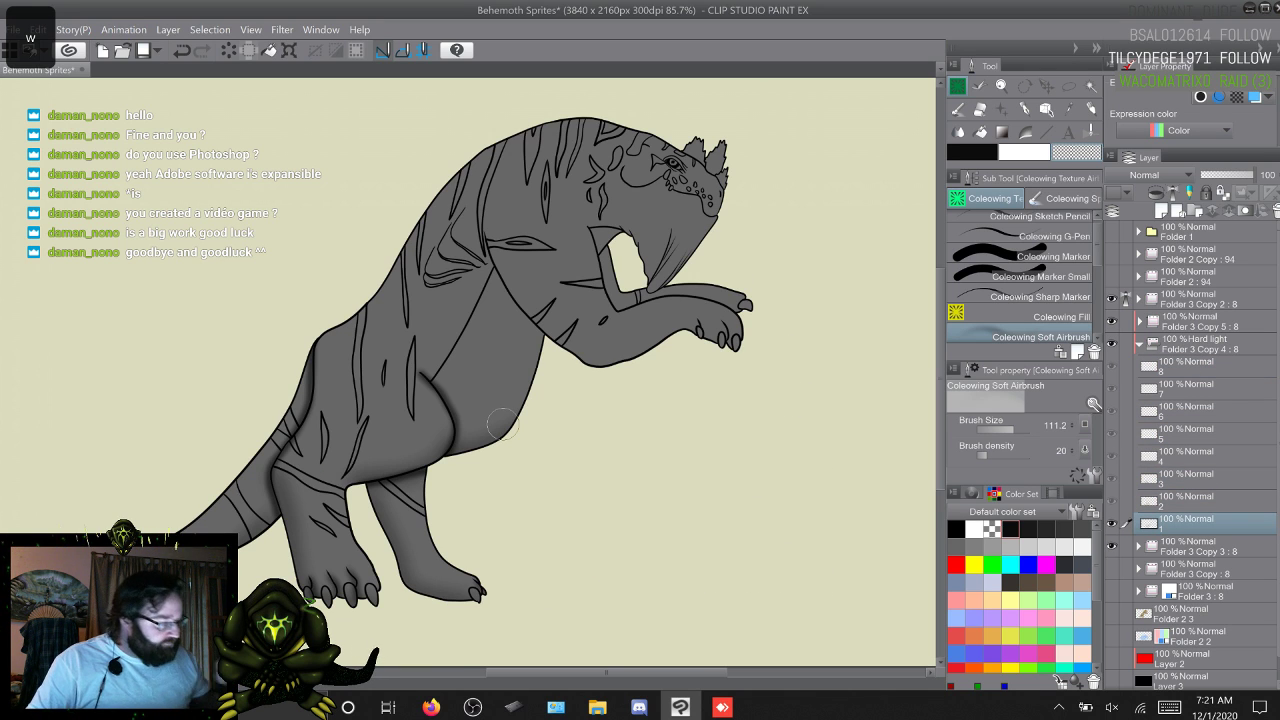
Step: With the Coleowing First Shade Airbrush in black, shade along the near arm's rear edge in frame 1
{"action": "scroll", "coordinate": [1020, 280], "scroll_direction": "down", "scroll_amount": 2}
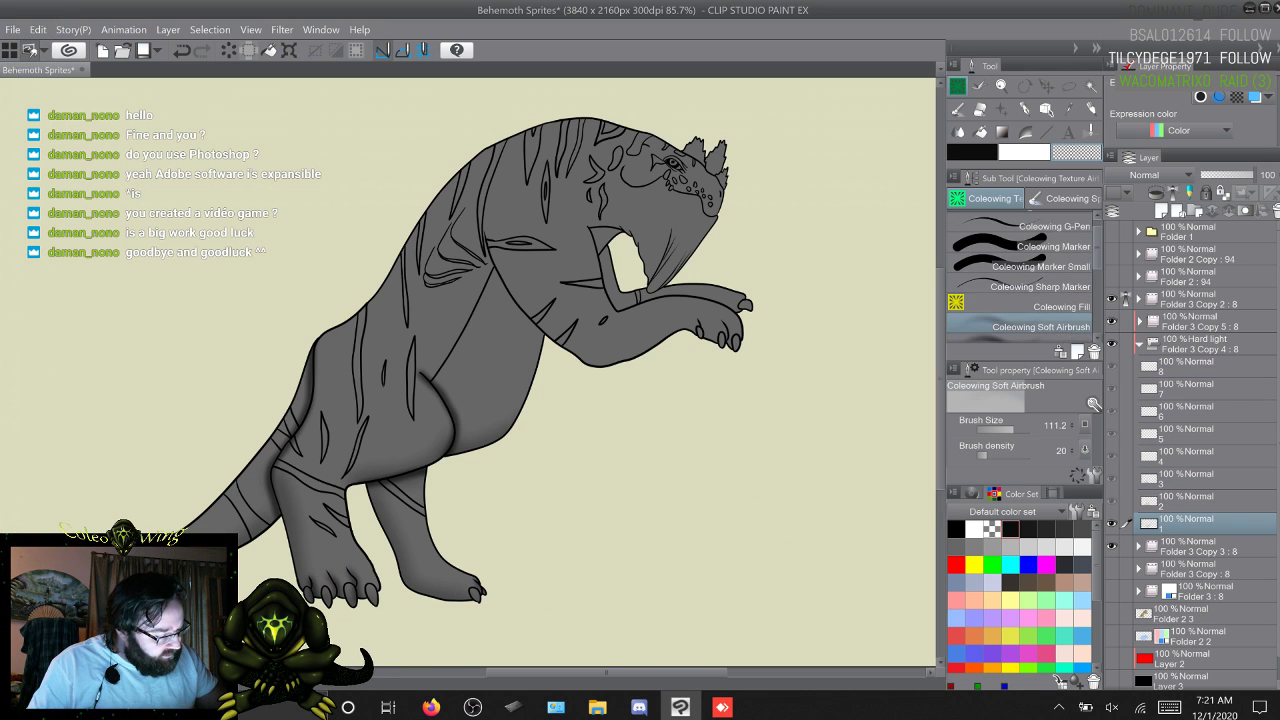
{"action": "left_click", "coordinate": [1025, 322]}
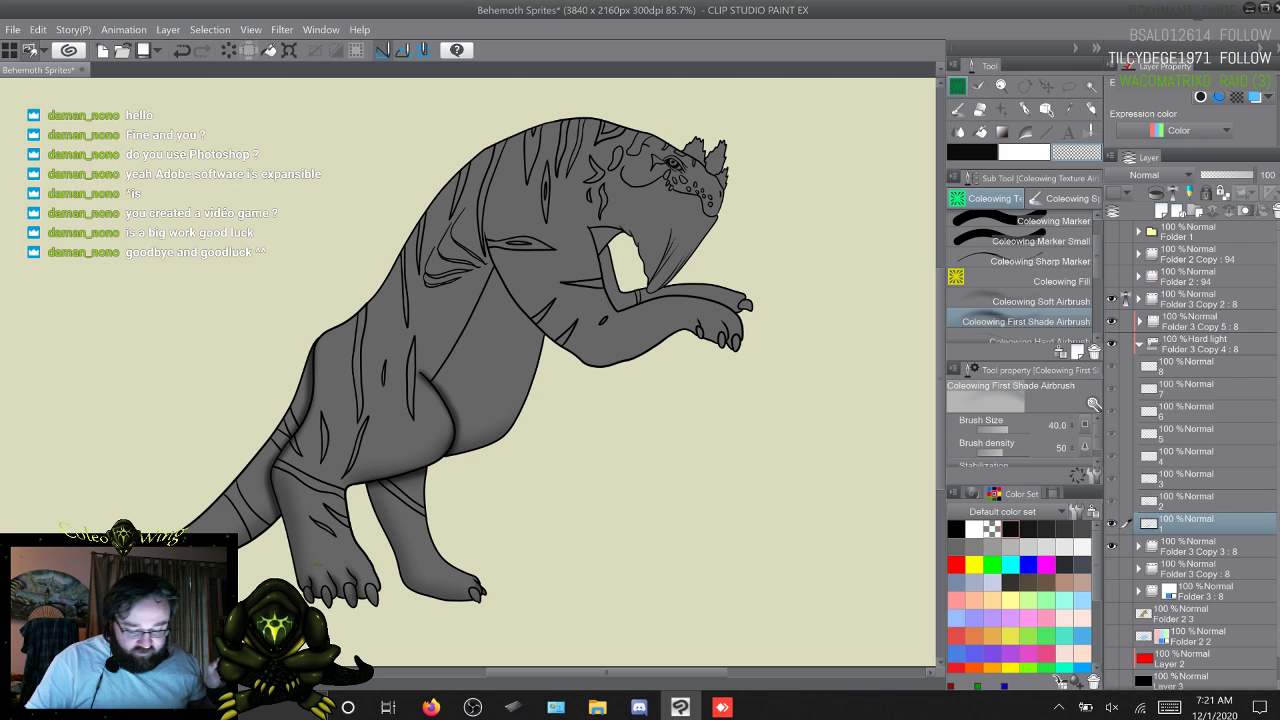
{"action": "key", "text": "w"}
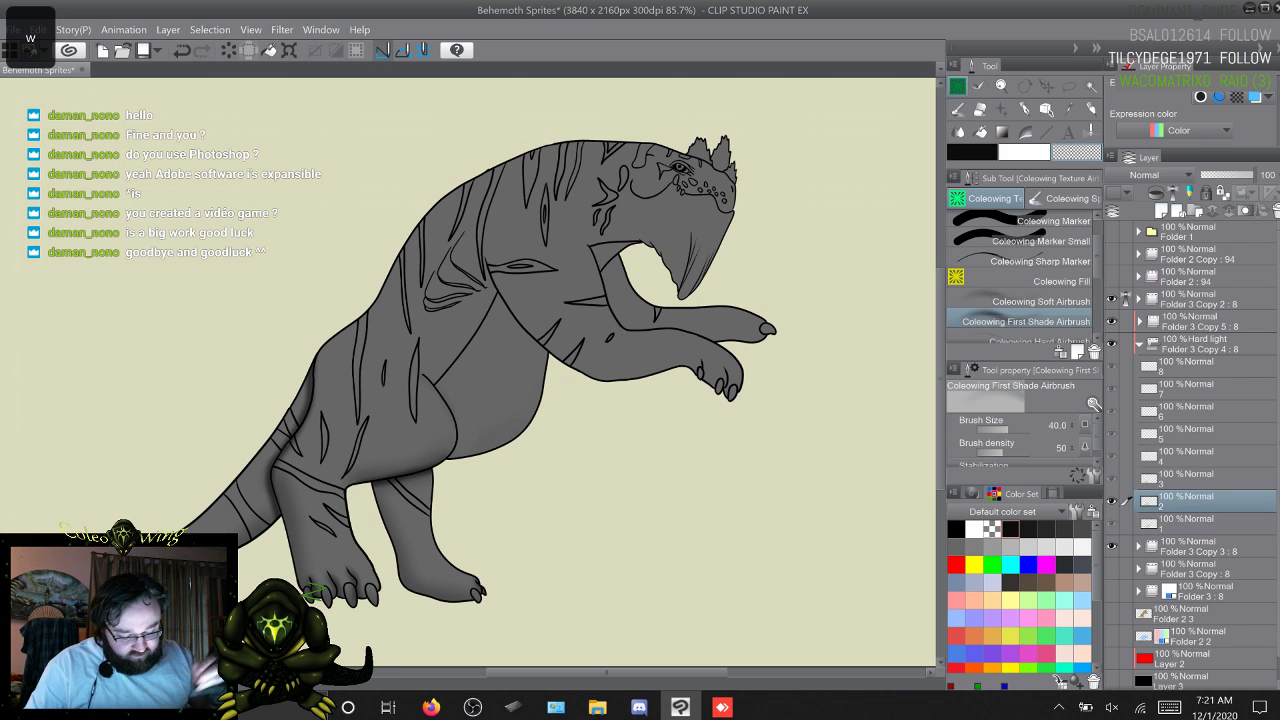
{"action": "key", "text": "s"}
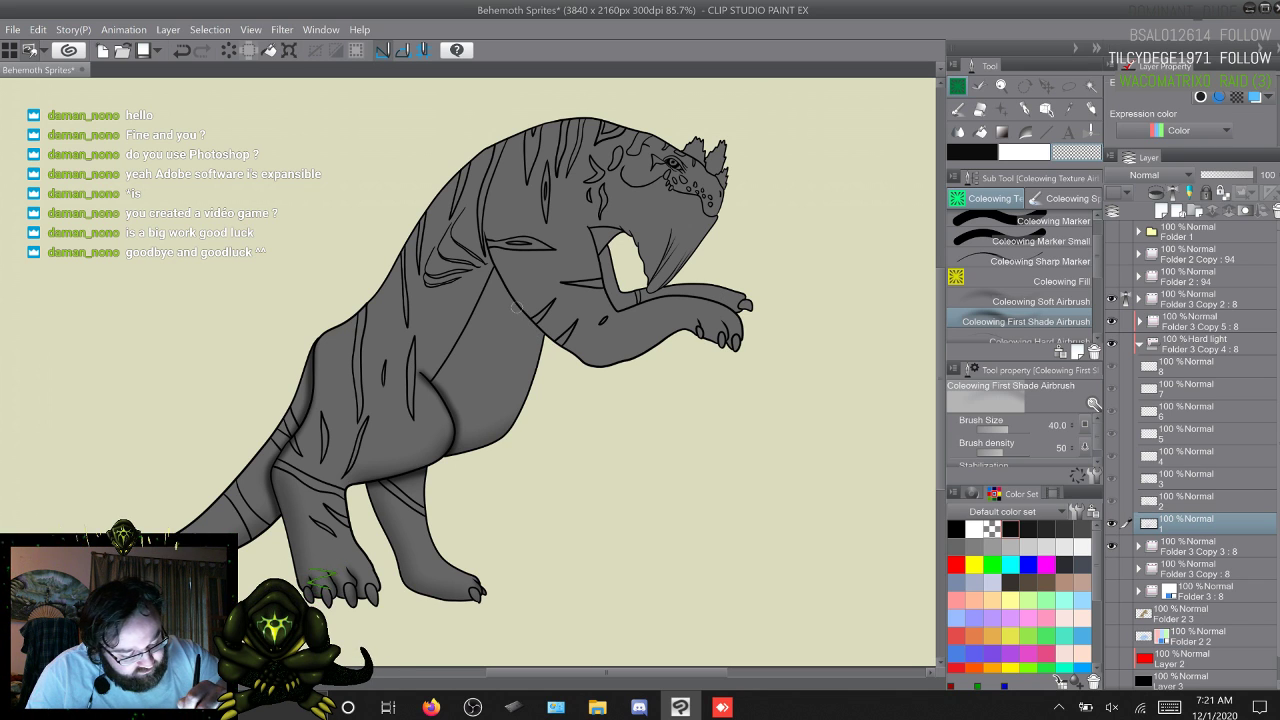
{"action": "key", "text": "c"}
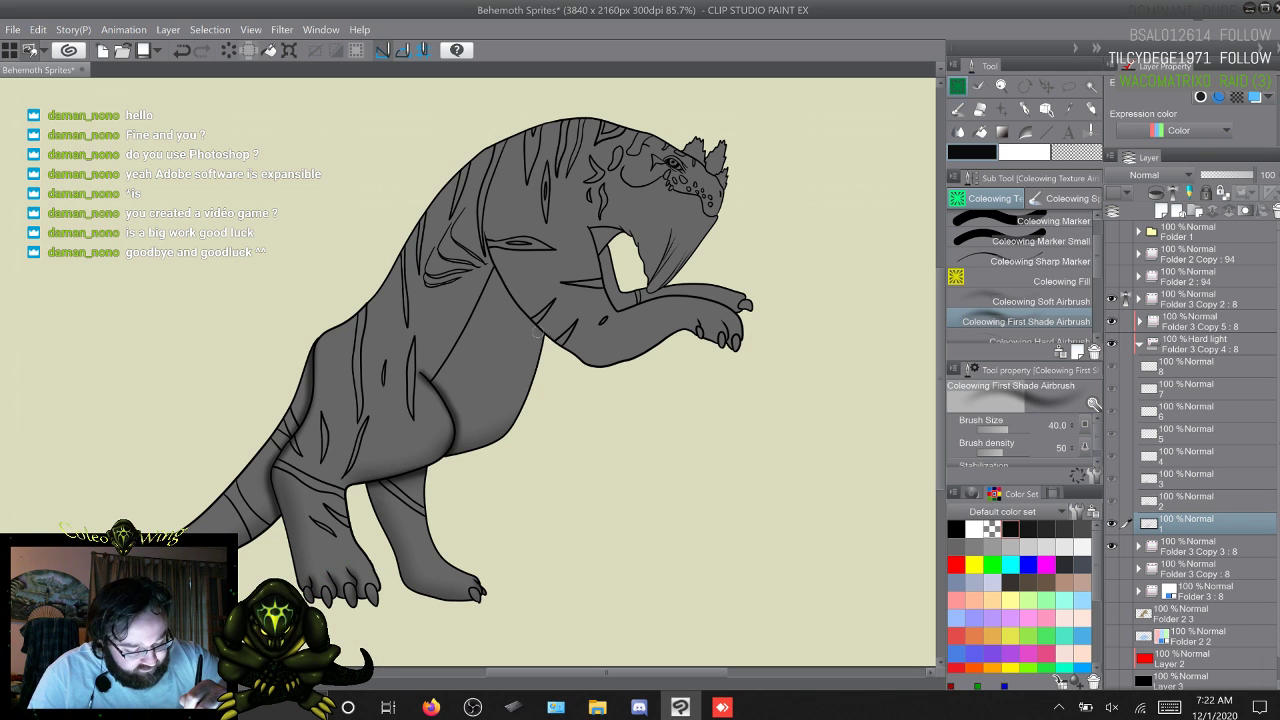
{"action": "left_click_drag", "start_coordinate": [545, 338], "coordinate": [484, 240]}
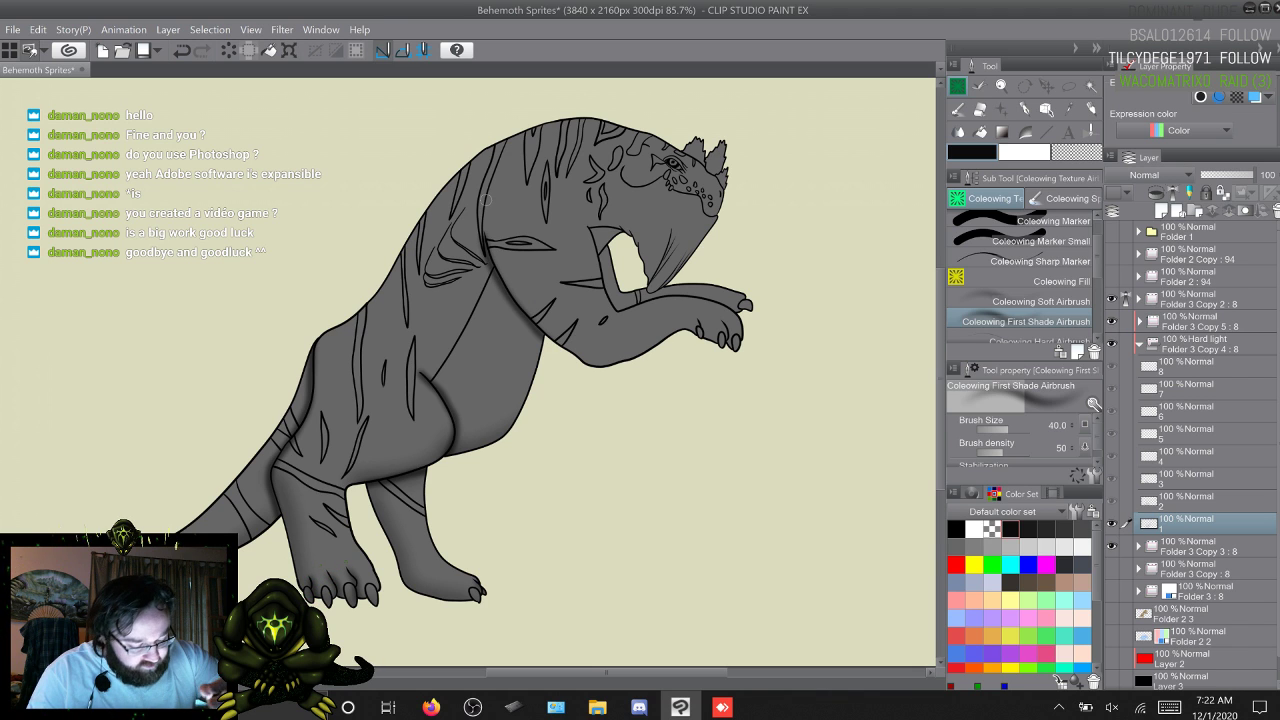
{"action": "key", "text": "w"}
{"action": "key", "text": "s"}
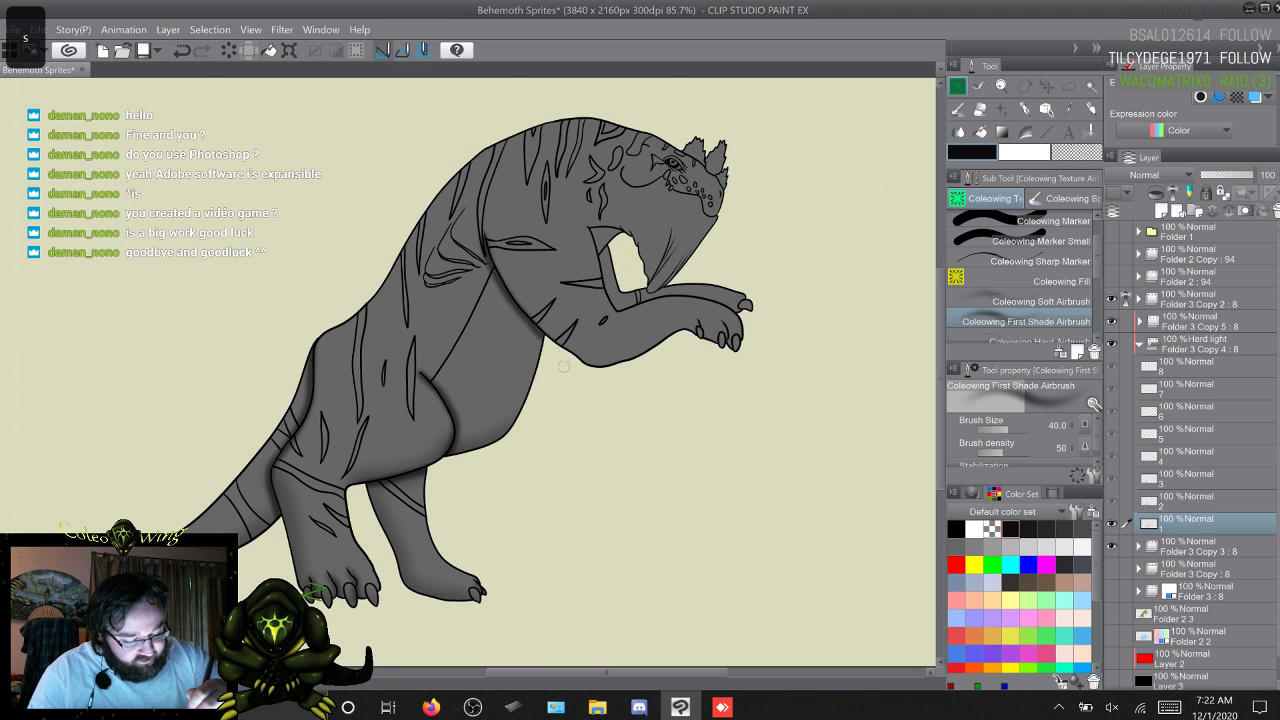
Step: Airbrush matching shade along the near arm's rear edge in frames 2 and 3
{"action": "key", "text": "w"}
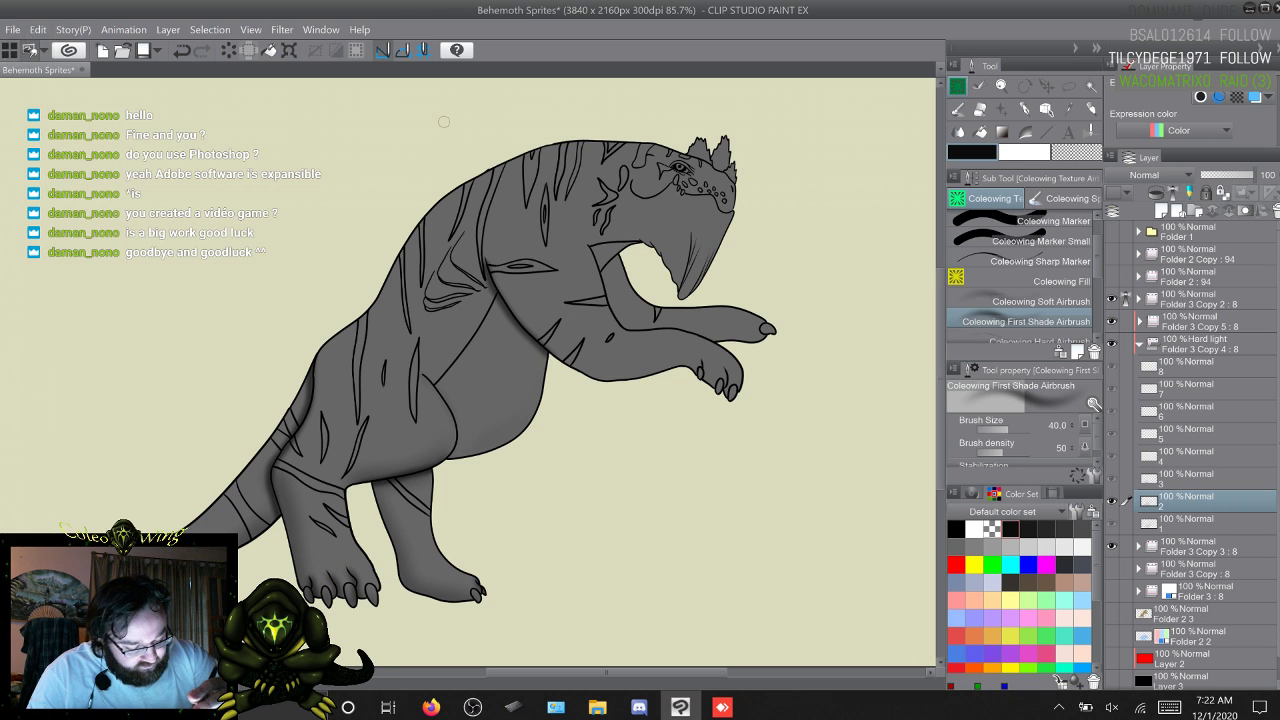
{"action": "key", "text": "w"}
{"action": "left_click_drag", "start_coordinate": [585, 380], "coordinate": [508, 316]}
Step: Continue the near arm's rear-edge shading against the belly in frames 4, 5 and 6
{"action": "key", "text": "w"}
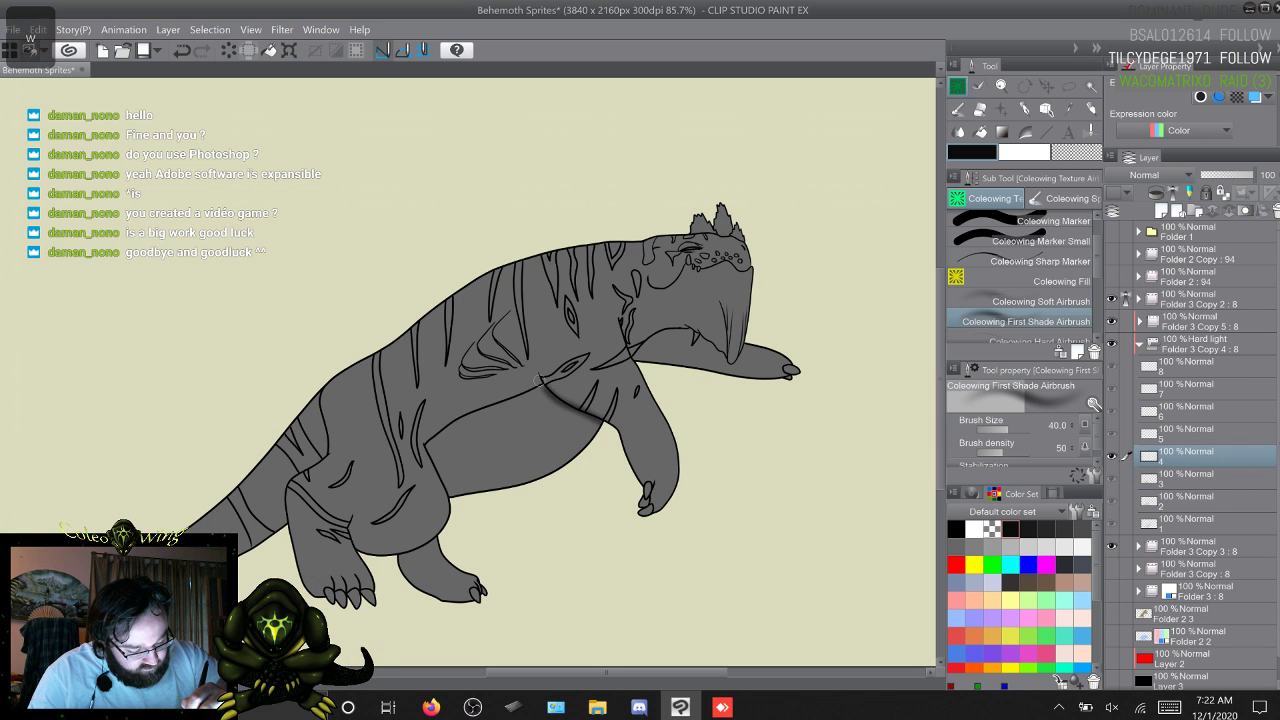
{"action": "key", "text": "w"}
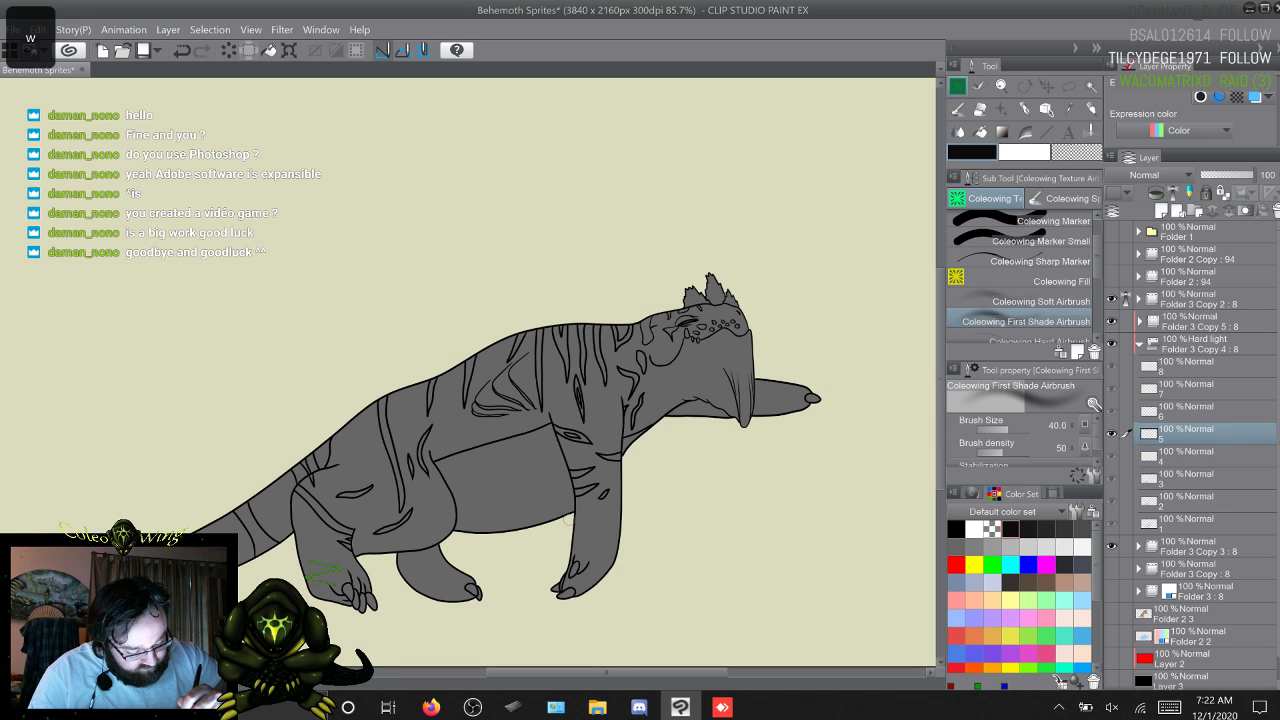
{"action": "mouse_move", "coordinate": [572, 492]}
{"action": "left_mouse_down"}
{"action": "mouse_move", "coordinate": [547, 414]}
{"action": "mouse_move", "coordinate": [561, 414]}
{"action": "left_mouse_up"}
{"action": "key", "text": "w"}
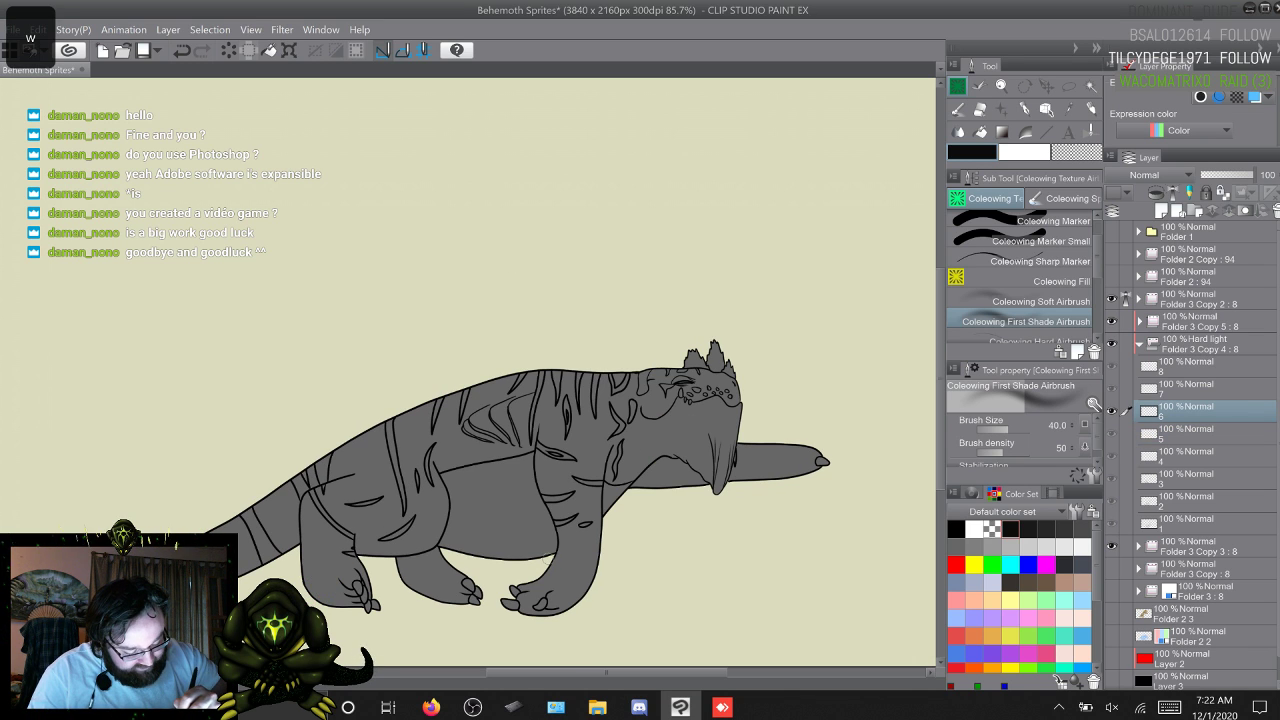
{"action": "left_click_drag", "start_coordinate": [556, 544], "coordinate": [533, 462]}
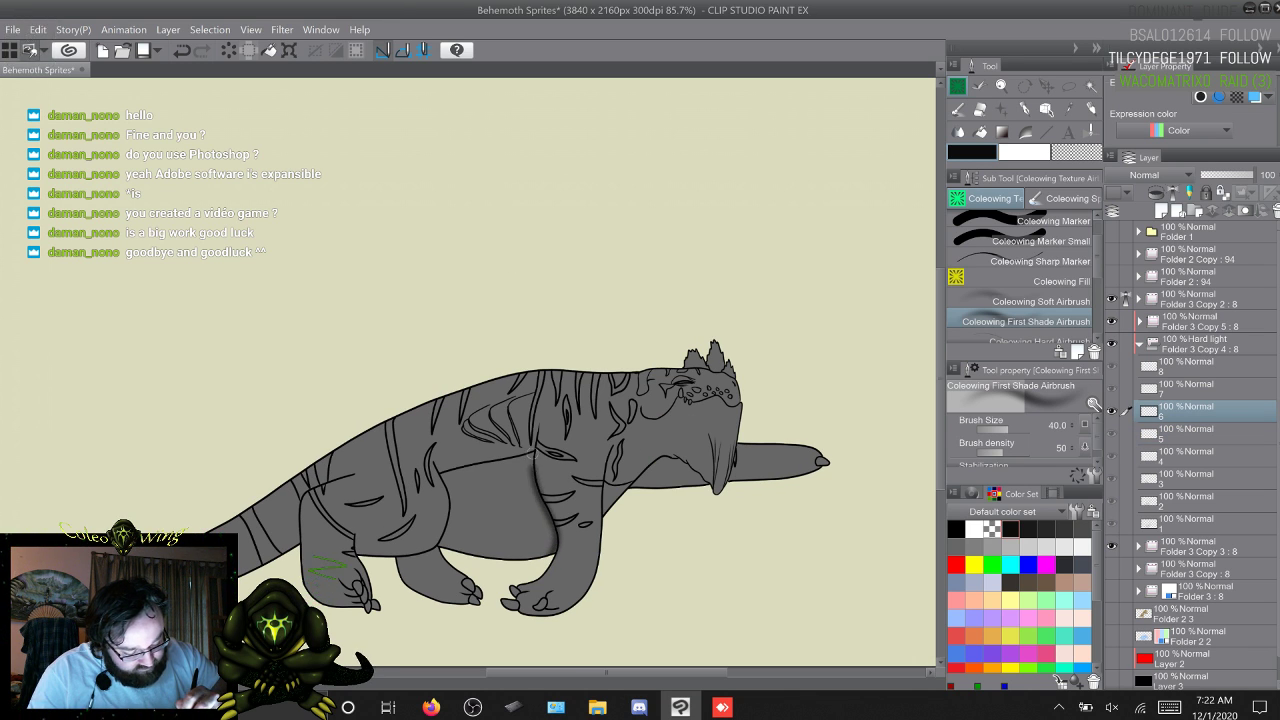
Step: Shade along the near arm's rear edge beside the belly in frames 7 and 8
{"action": "key", "text": "w"}
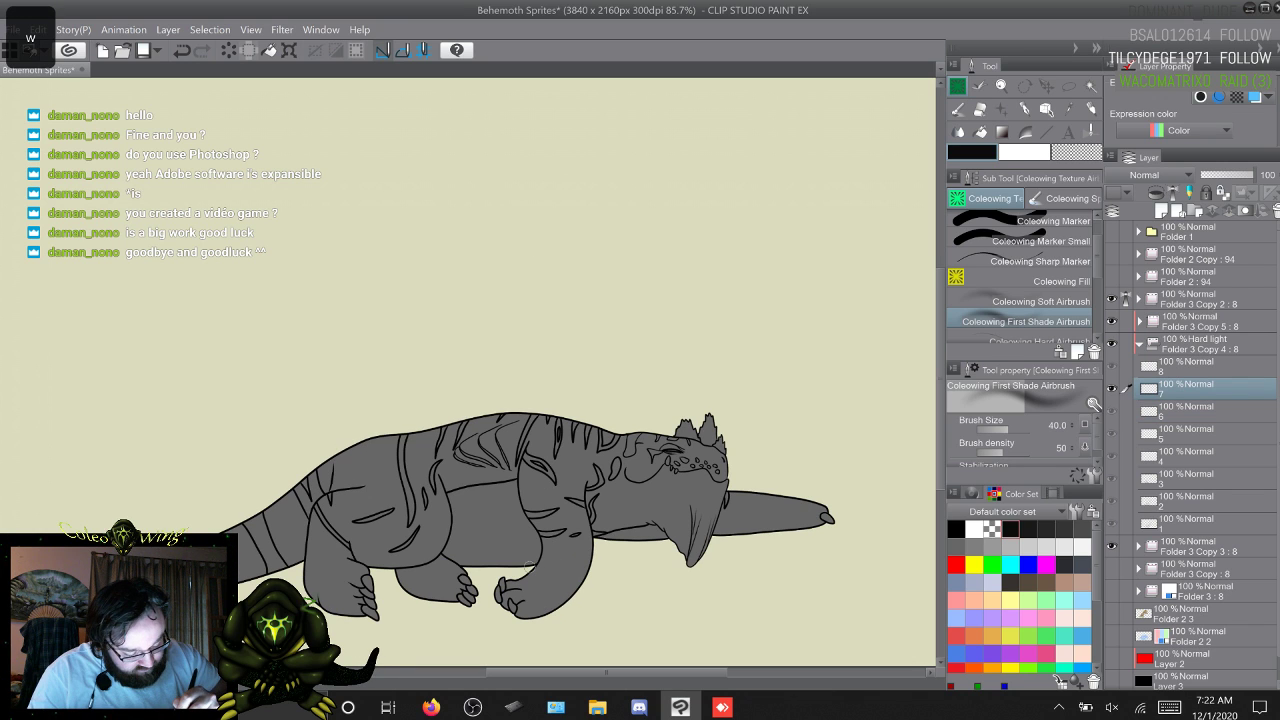
{"action": "mouse_move", "coordinate": [540, 562]}
{"action": "left_mouse_down"}
{"action": "mouse_move", "coordinate": [512, 460]}
{"action": "mouse_move", "coordinate": [525, 444]}
{"action": "left_mouse_up"}
{"action": "key", "text": "w"}
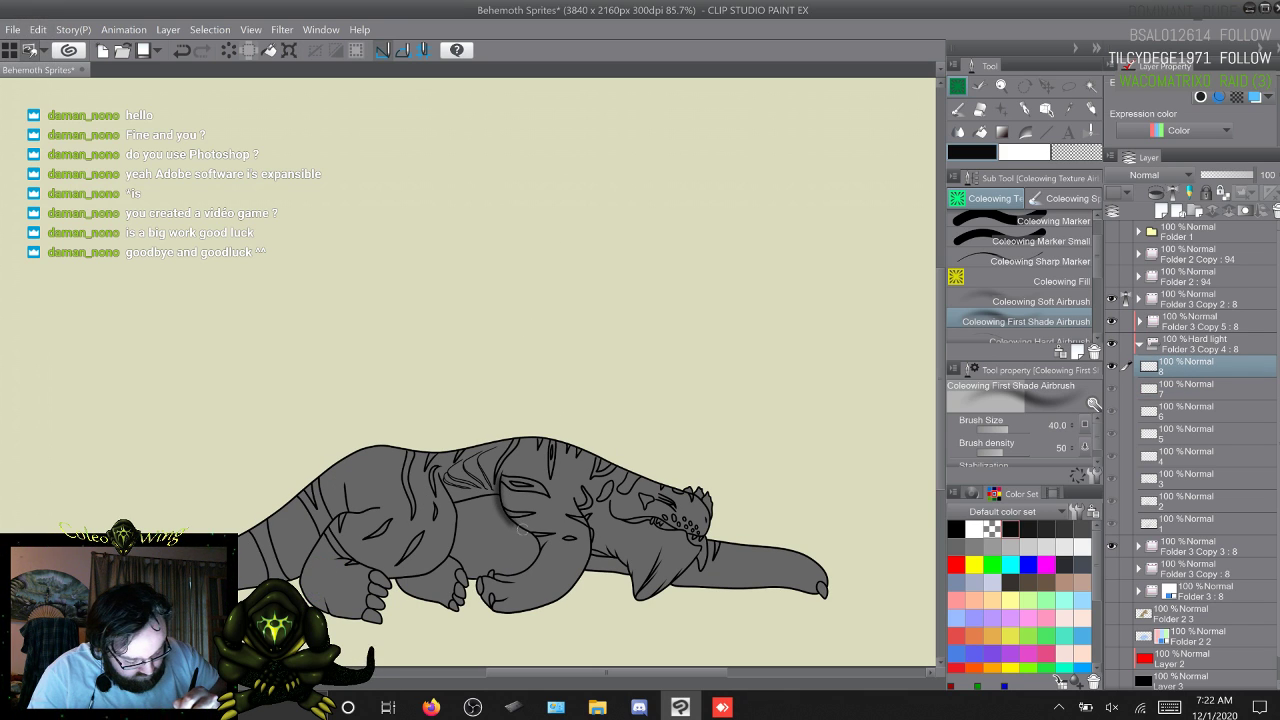
{"action": "mouse_move", "coordinate": [520, 530]}
{"action": "left_mouse_down"}
{"action": "mouse_move", "coordinate": [540, 556]}
{"action": "mouse_move", "coordinate": [508, 575]}
{"action": "left_mouse_up"}
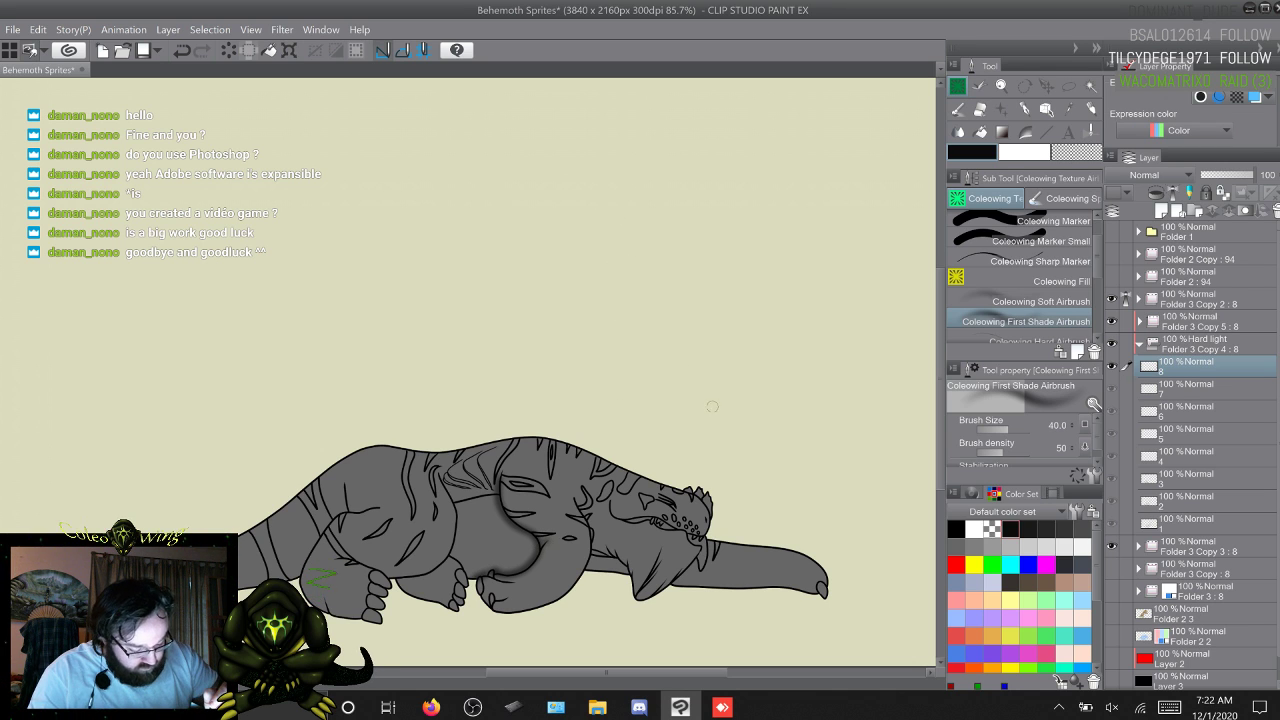
Step: Shade the far arm where it emerges behind the near arm in frames 1, 2 and 3
{"action": "key", "text": "w"}
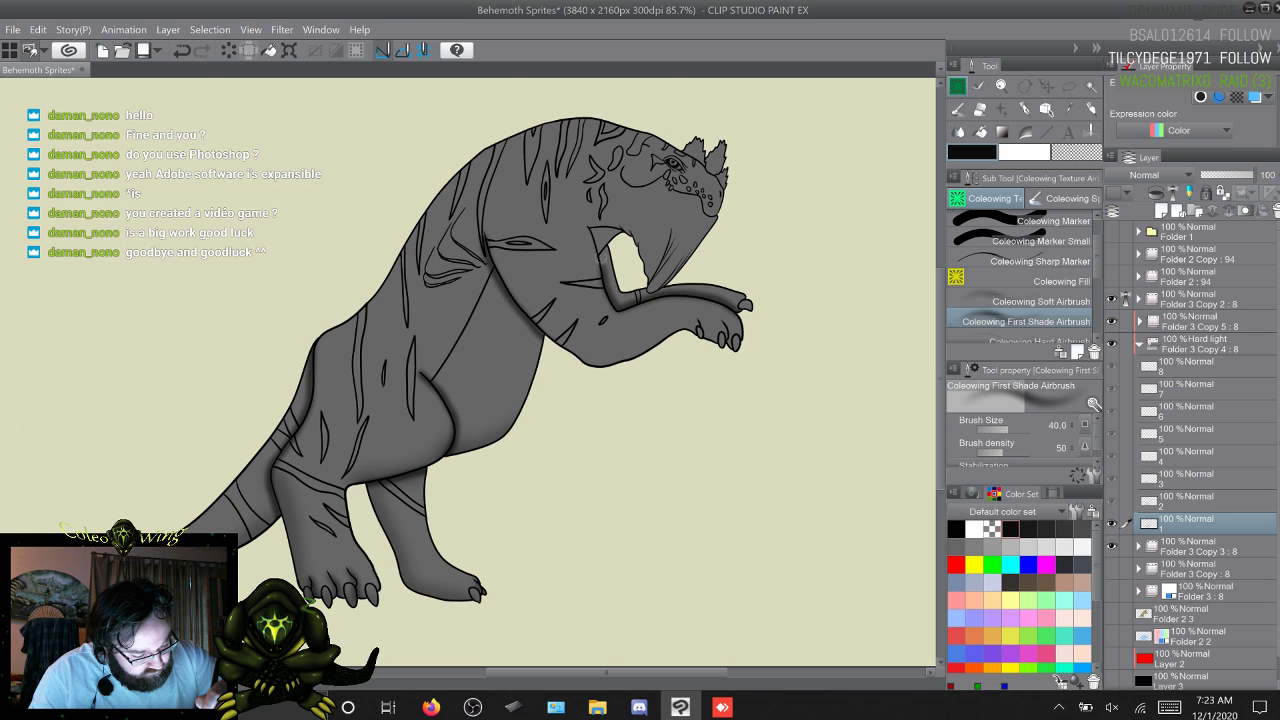
{"action": "key", "text": "w"}
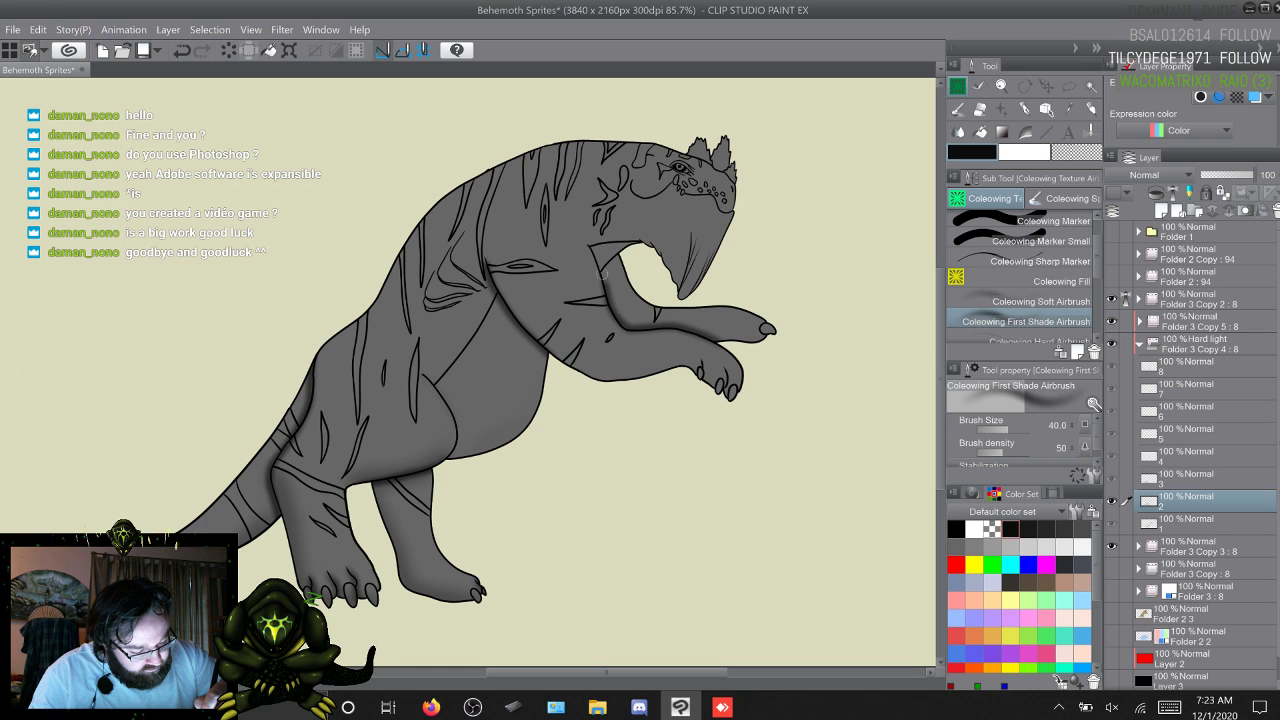
{"action": "key", "text": "w"}
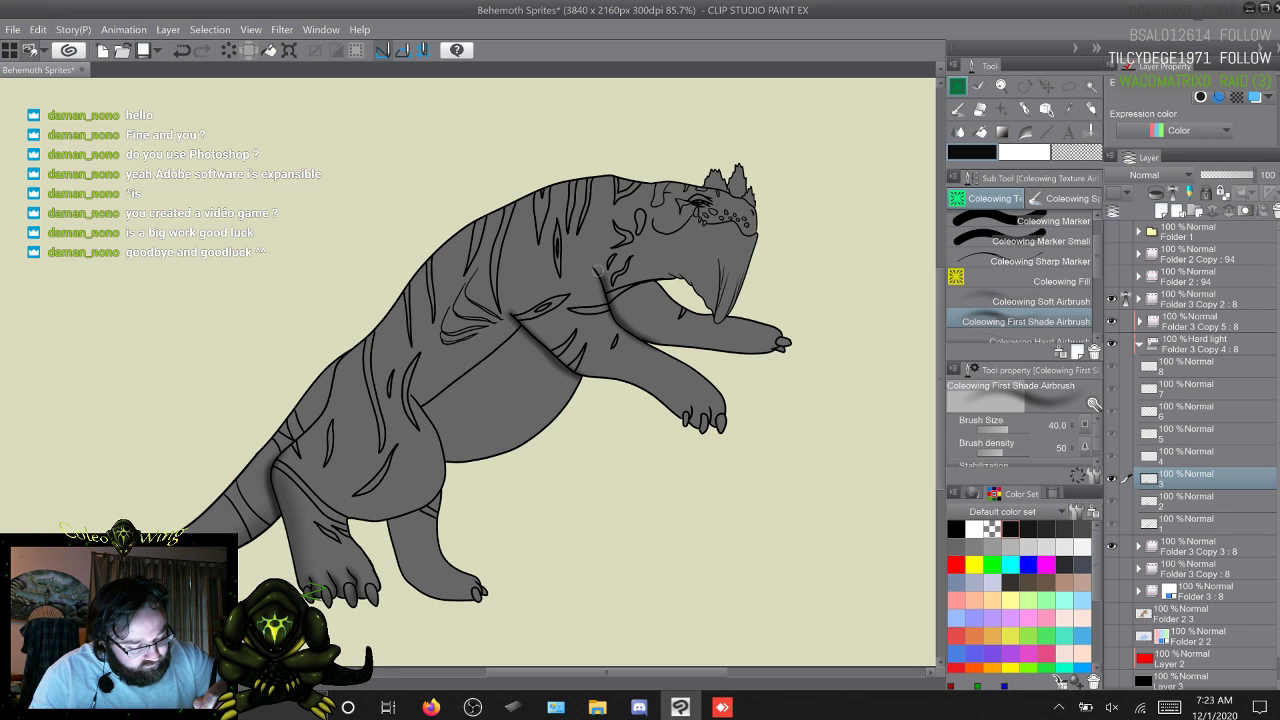
Step: Carry the shading where the far arm and neck meet the near arm through frames 4 to 7
{"action": "key", "text": "w"}
{"action": "key", "text": "q"}
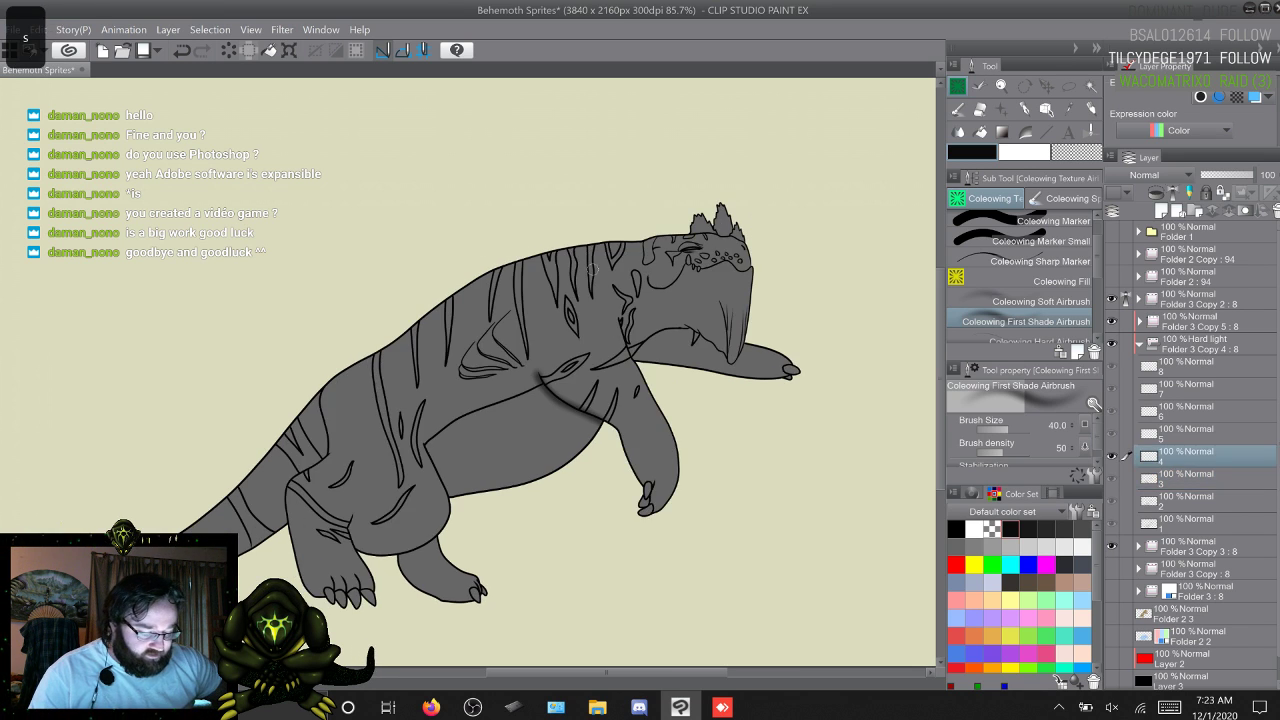
{"action": "key", "text": "w"}
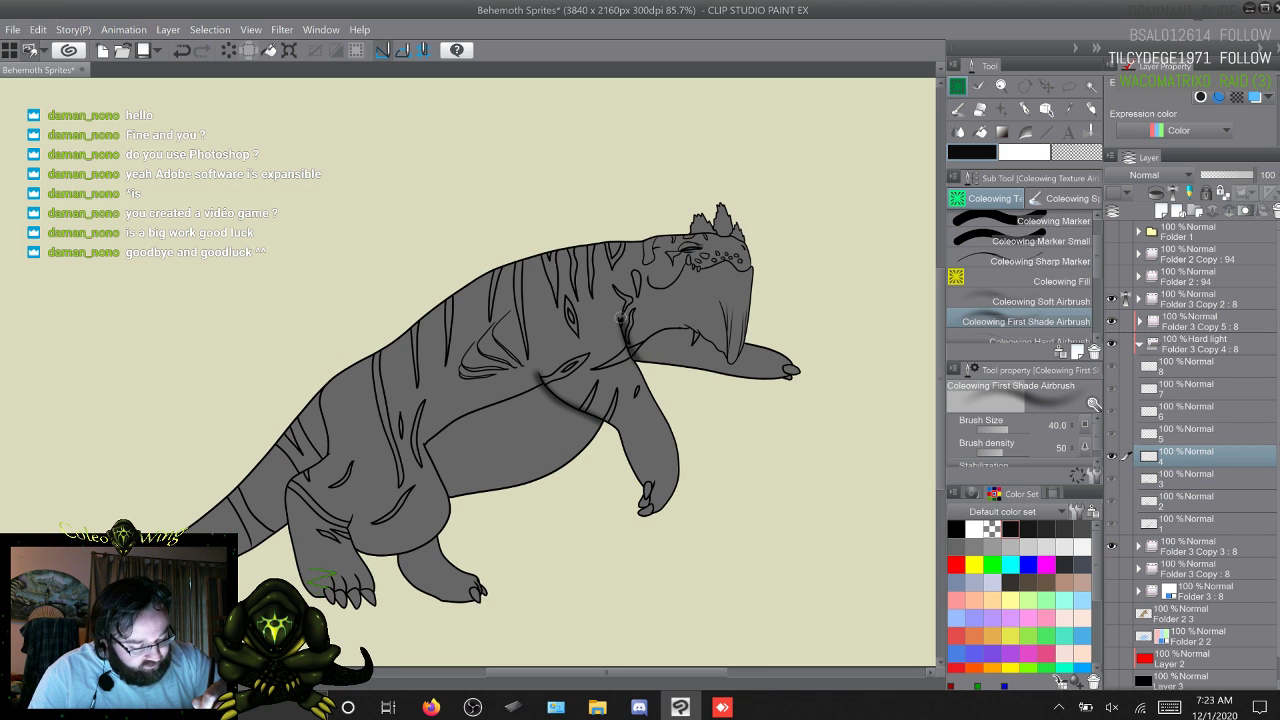
{"action": "key", "text": "w"}
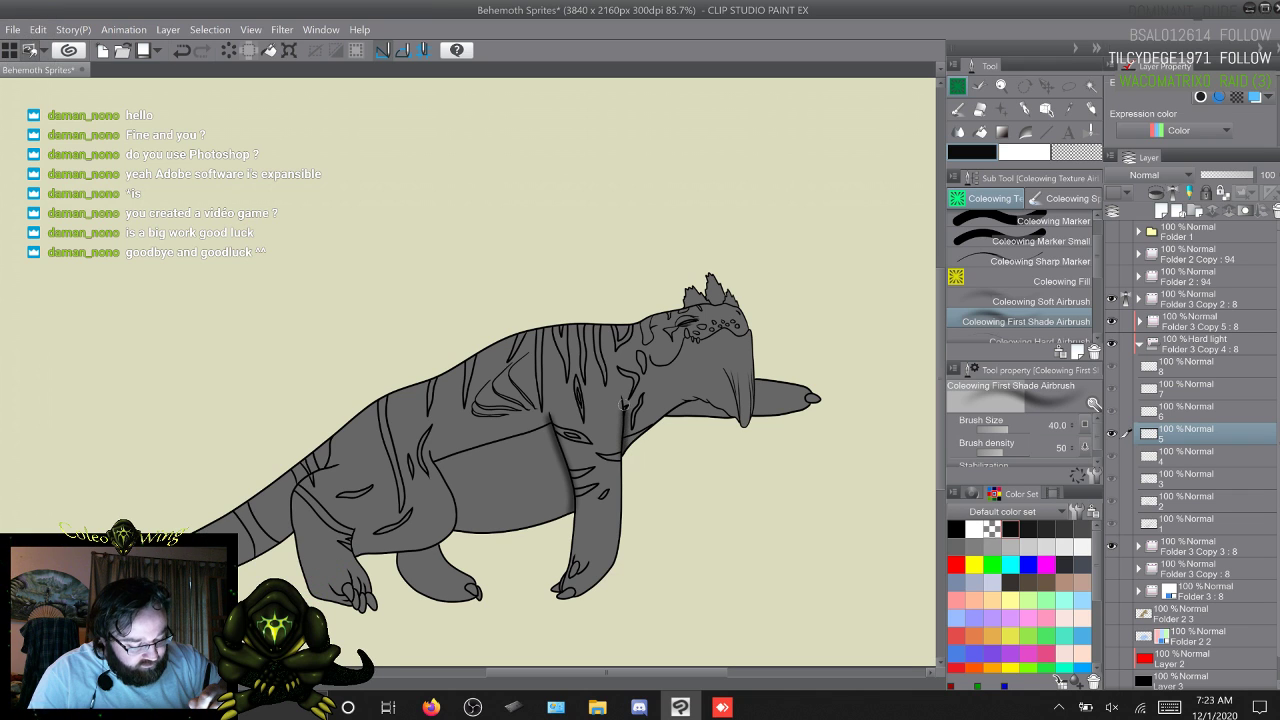
{"action": "key", "text": "w"}
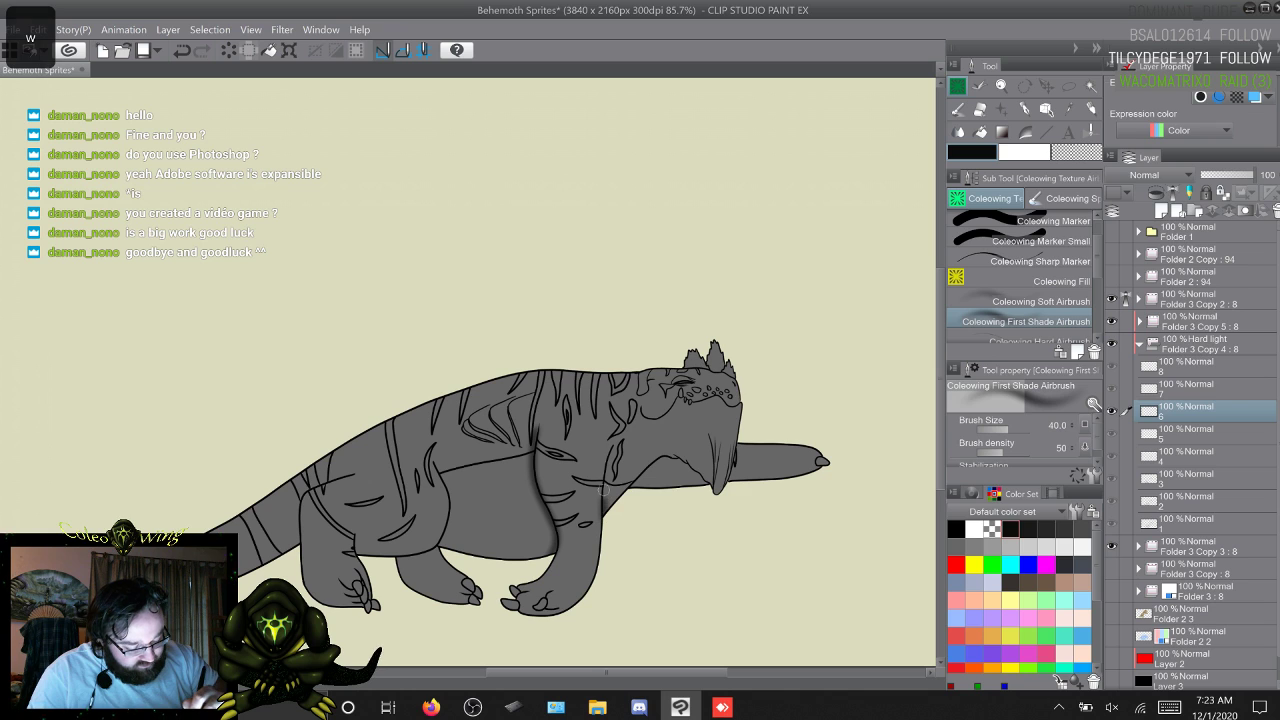
{"action": "key", "text": "w"}
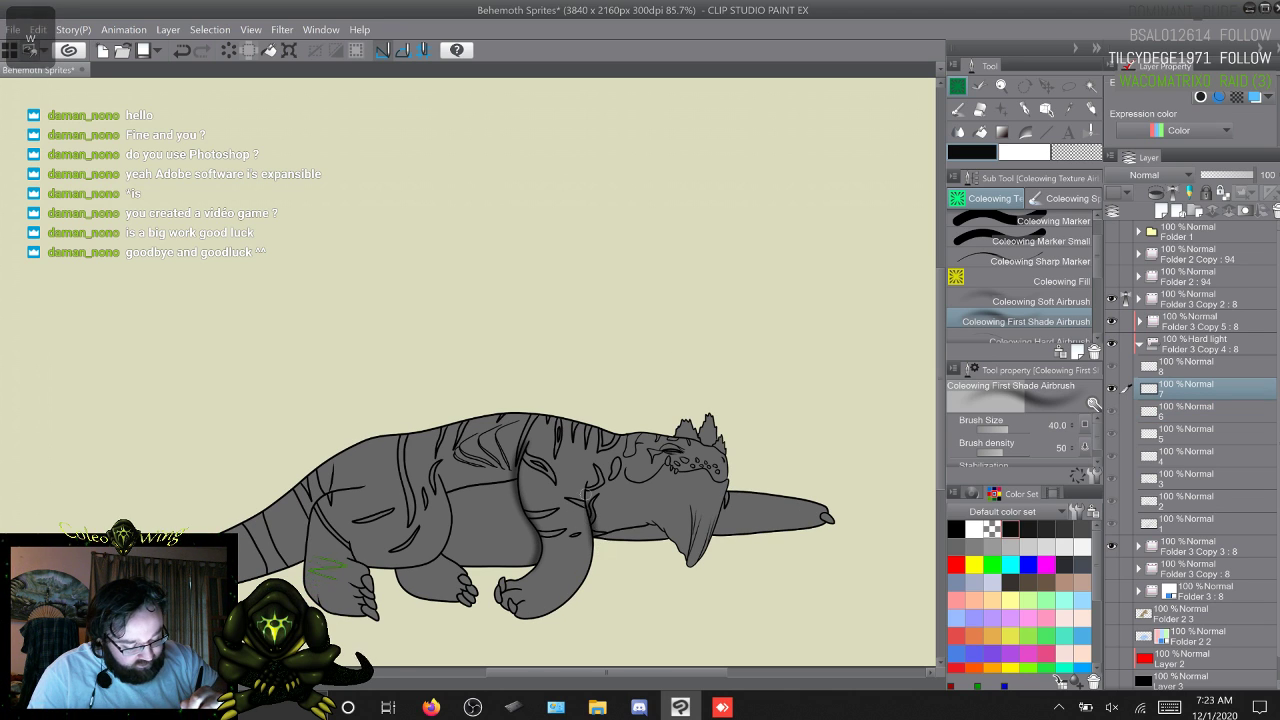
Step: Shade the near arm's front edge where it meets the neck in frame 8, redoing the upper part of the stroke
{"action": "key", "text": "w"}
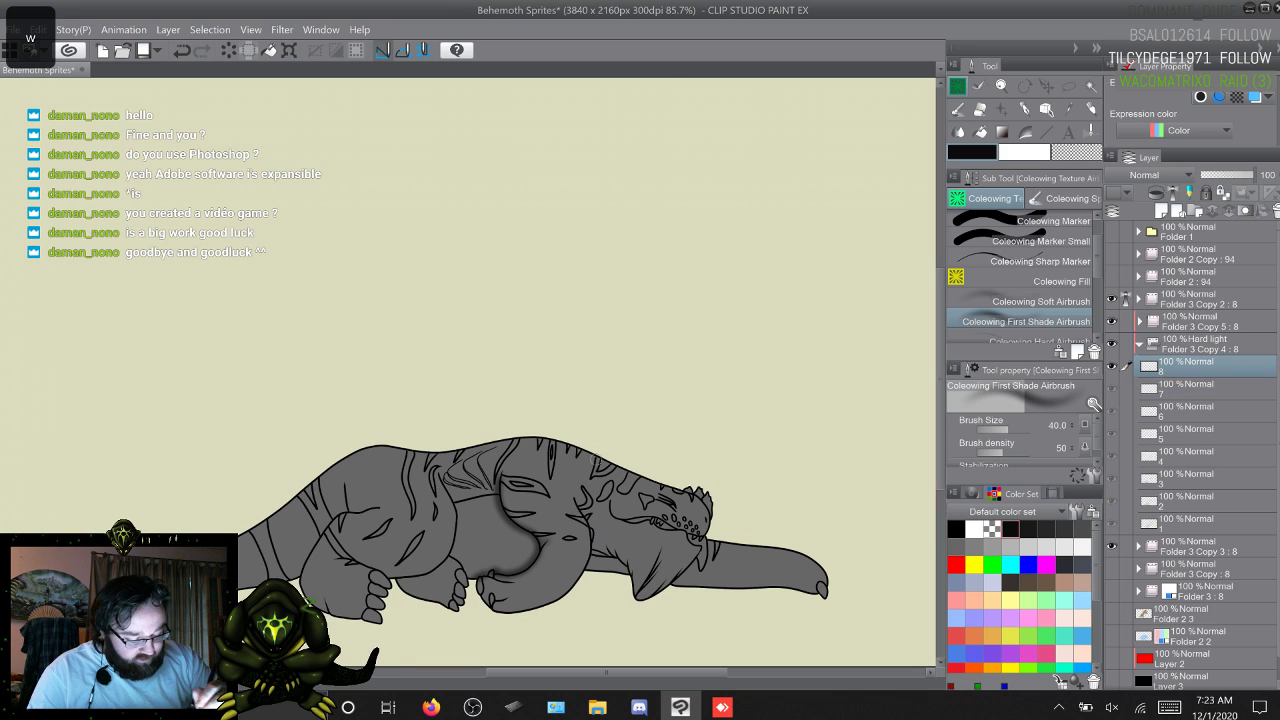
{"action": "left_click_drag", "start_coordinate": [591, 556], "coordinate": [584, 511]}
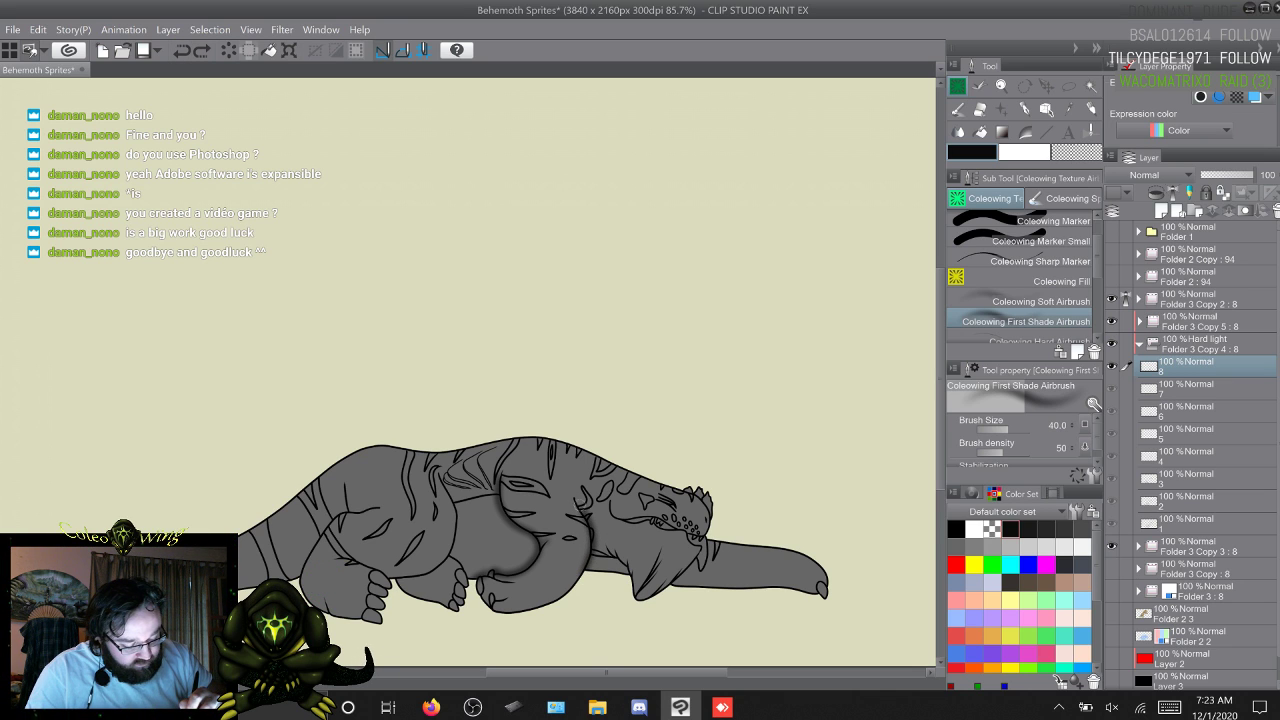
{"action": "key", "text": "ctrl+z"}
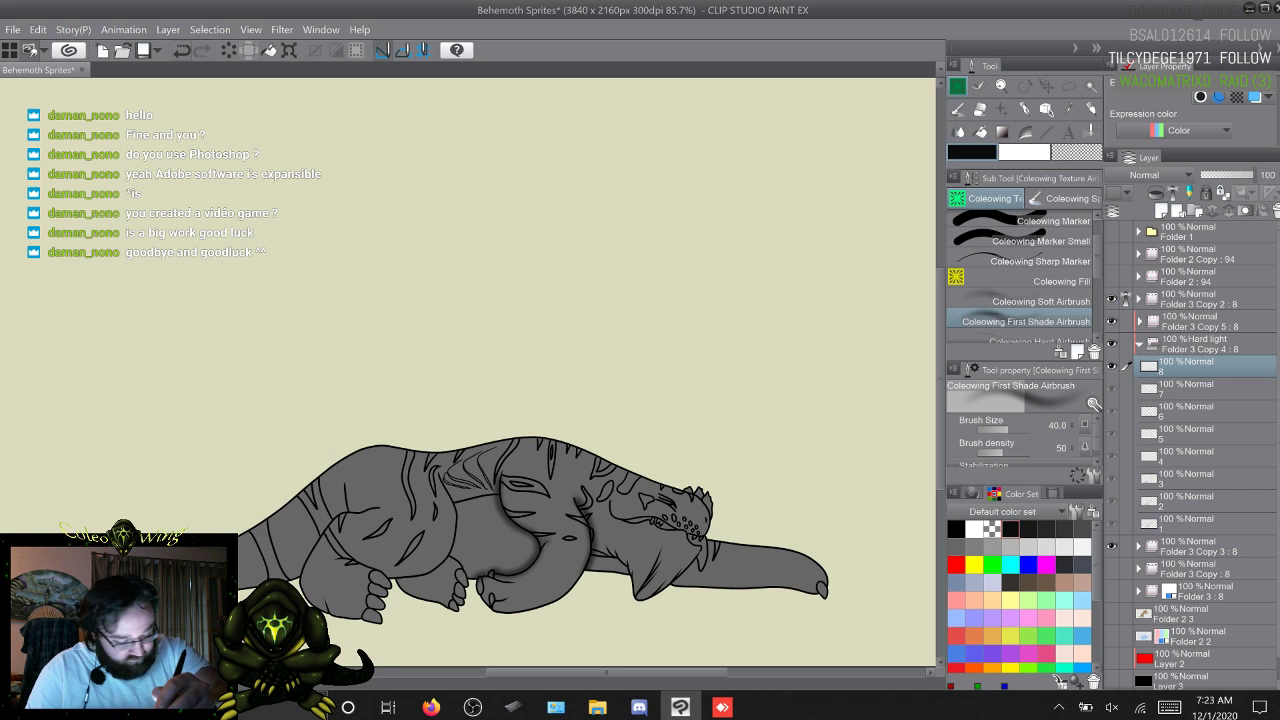
{"action": "key", "text": "ctrl+z"}
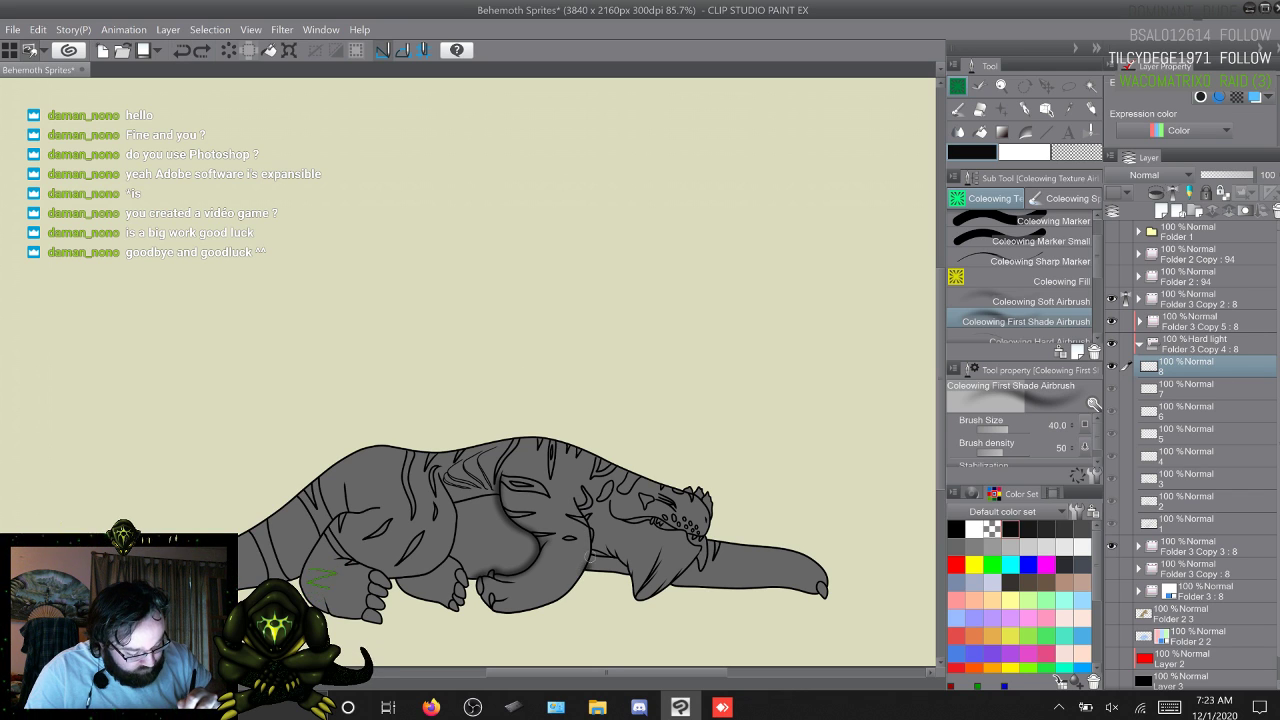
{"action": "left_click_drag", "start_coordinate": [581, 506], "coordinate": [574, 495]}
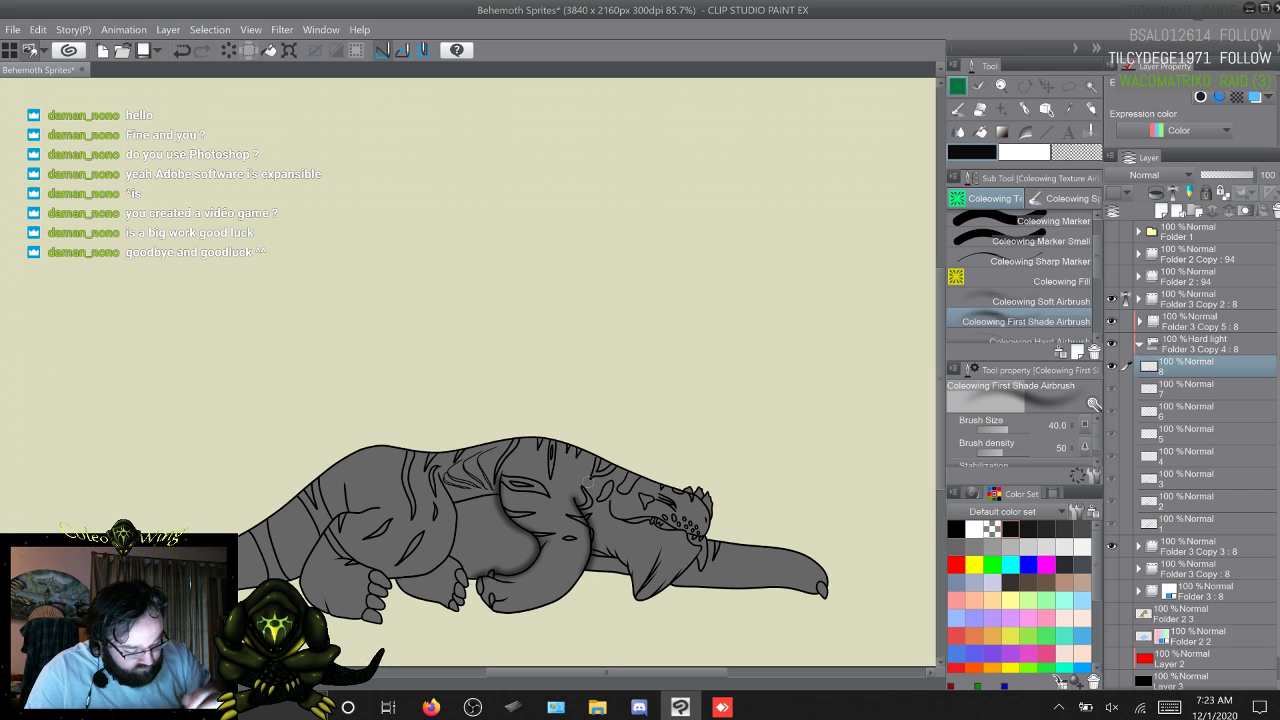
Step: Shade the far arm and neck underside along the jaw line in frames 3 and 4
{"action": "key", "text": "w"}
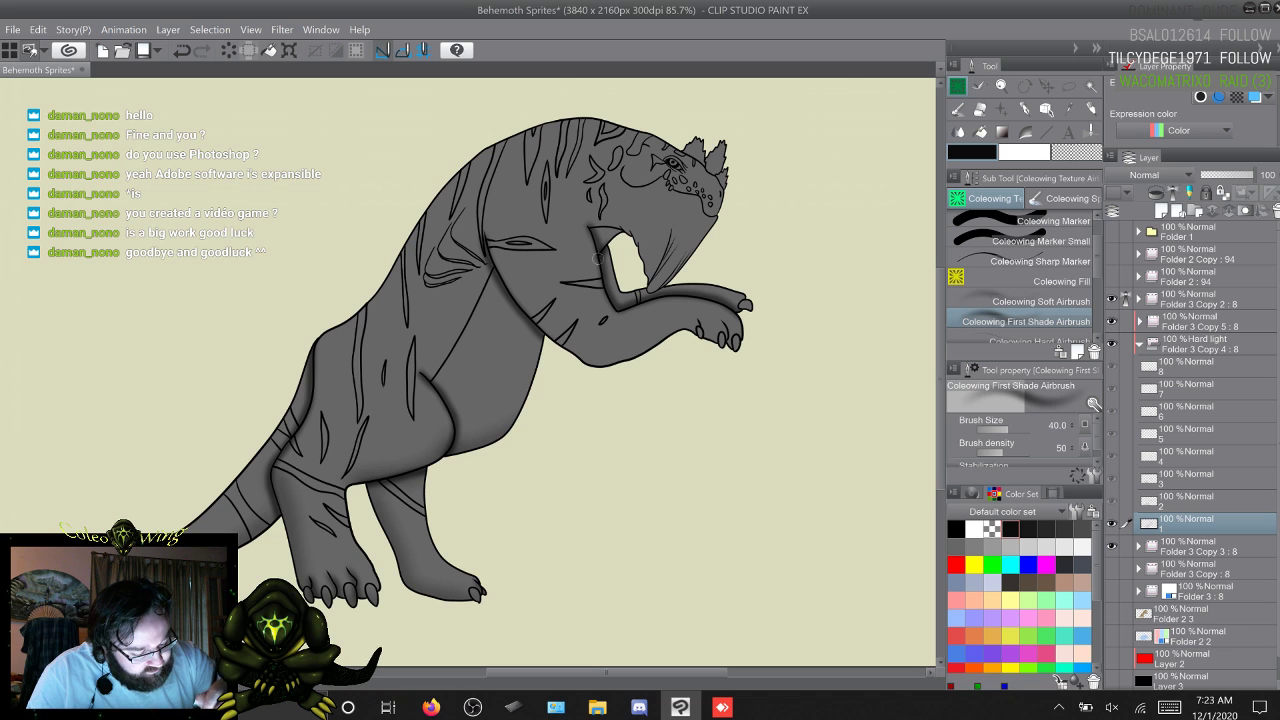
{"action": "key", "text": "w"}
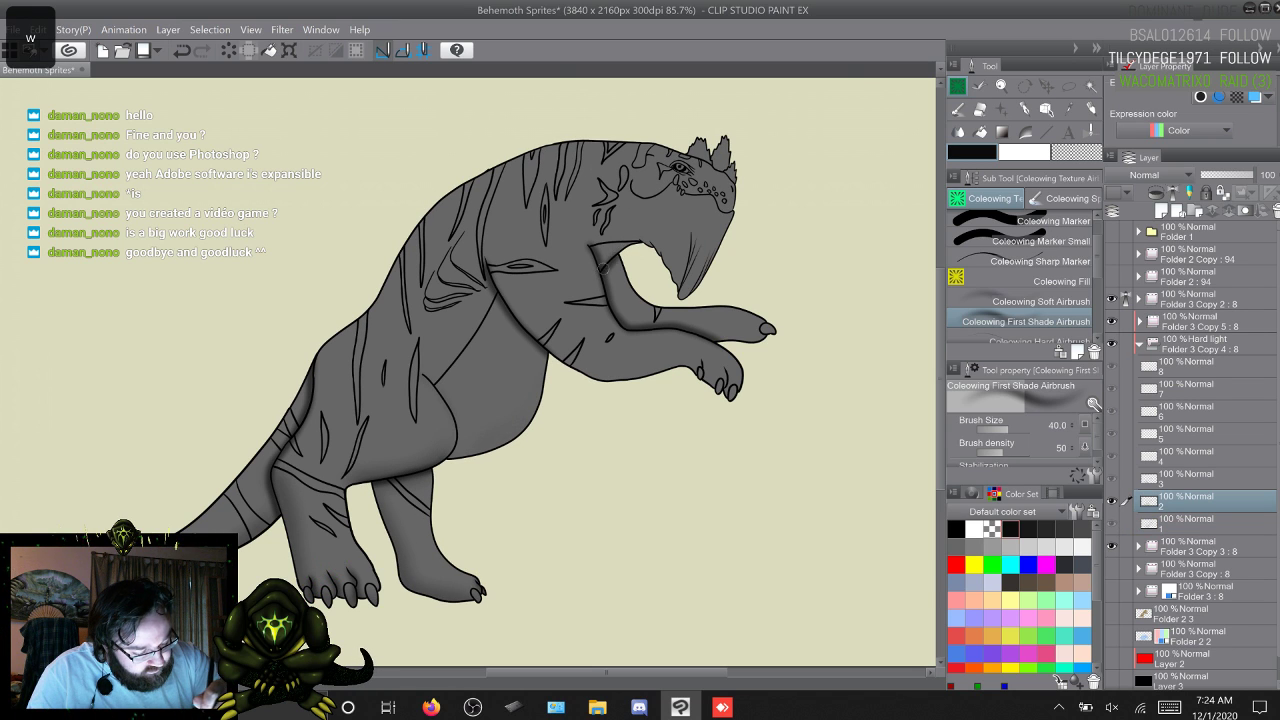
{"action": "key", "text": "w"}
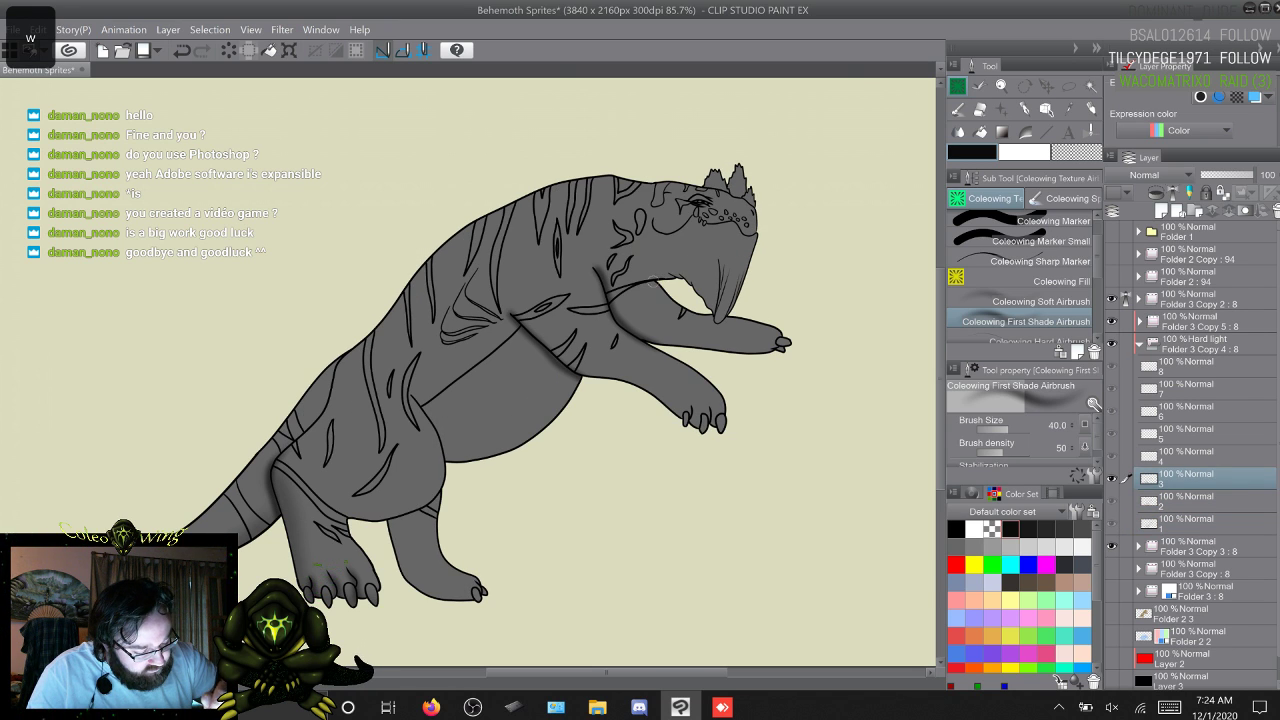
{"action": "key", "text": "w"}
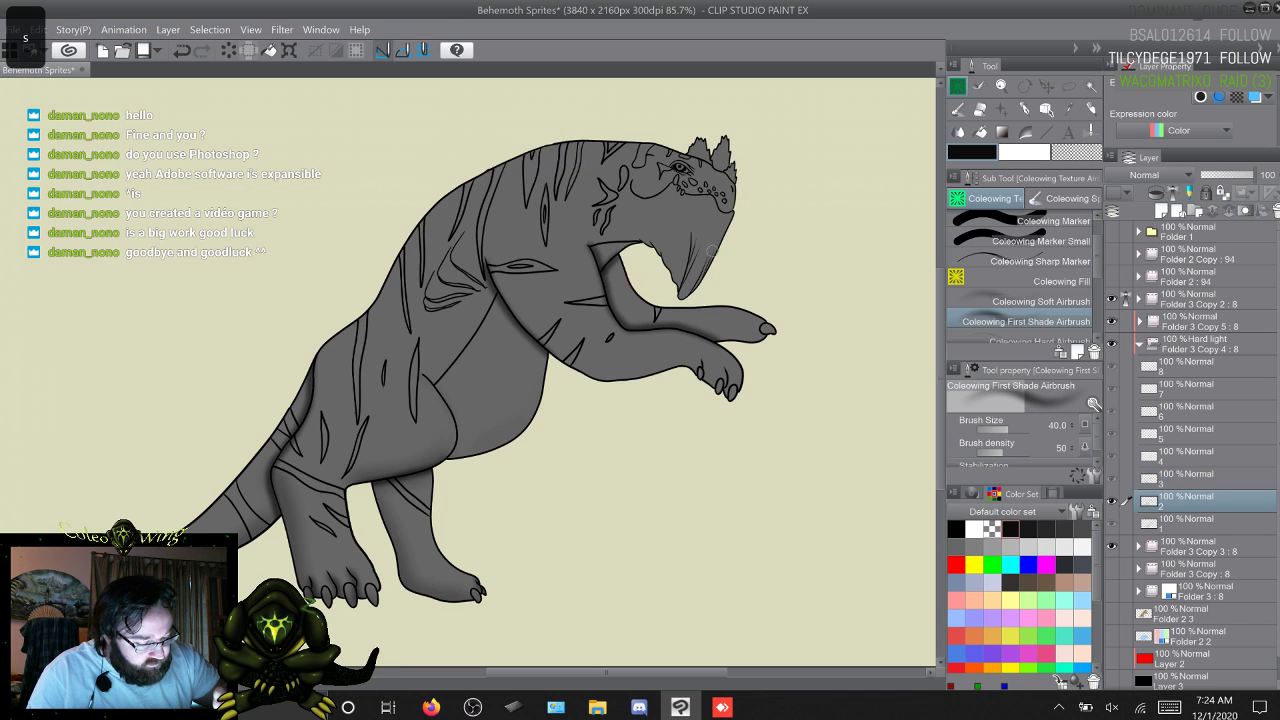
{"action": "key", "text": "w"}
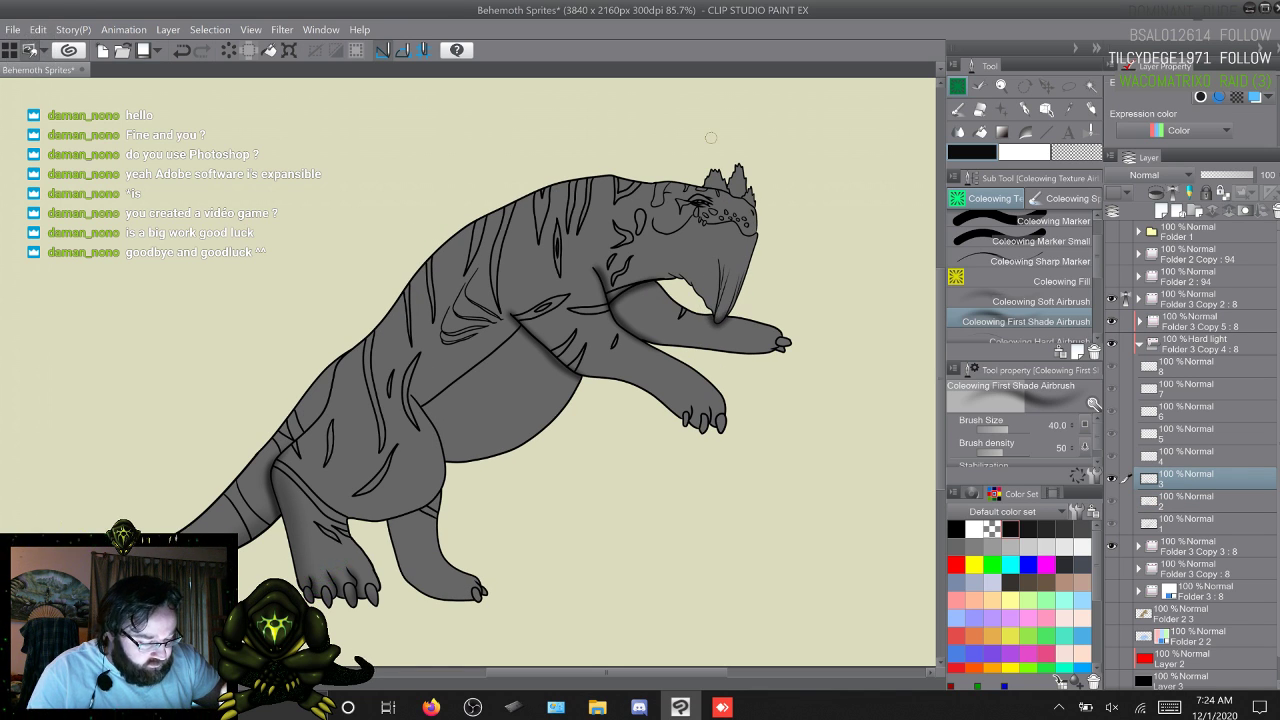
{"action": "key", "text": "w"}
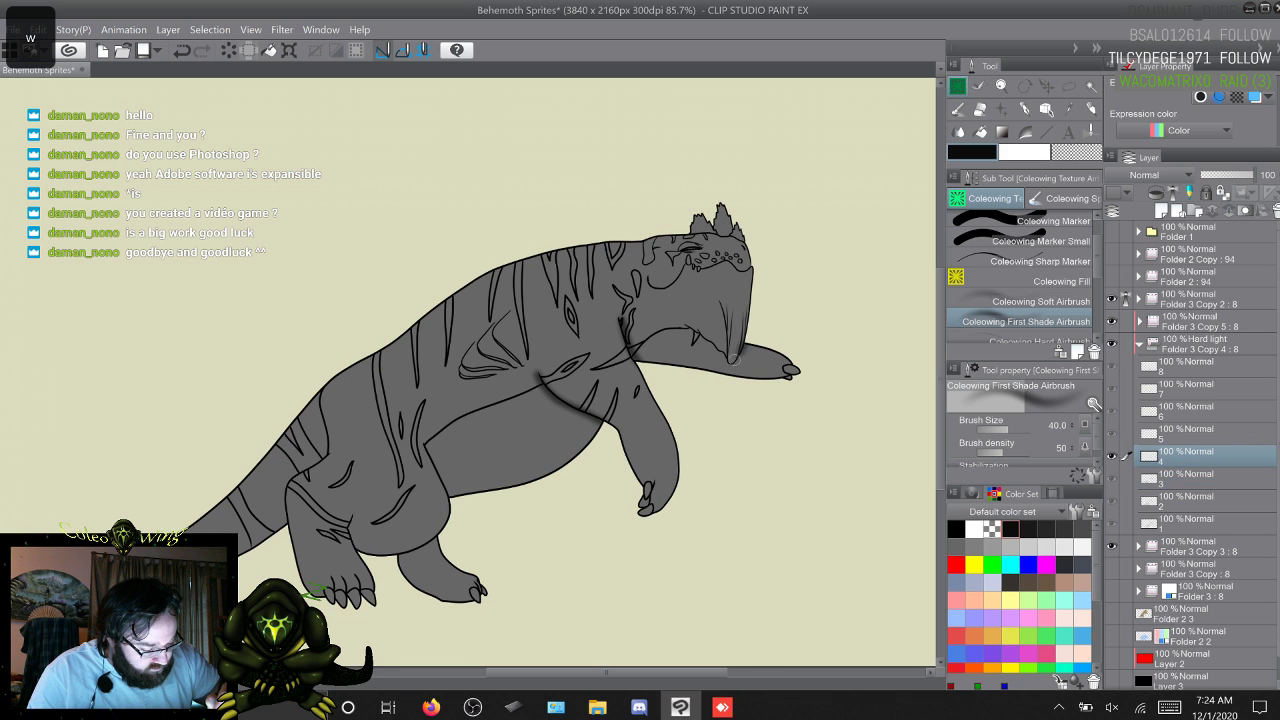
{"action": "mouse_move", "coordinate": [735, 360]}
{"action": "left_mouse_down"}
{"action": "mouse_move", "coordinate": [685, 330]}
{"action": "mouse_move", "coordinate": [636, 350]}
{"action": "left_mouse_up"}
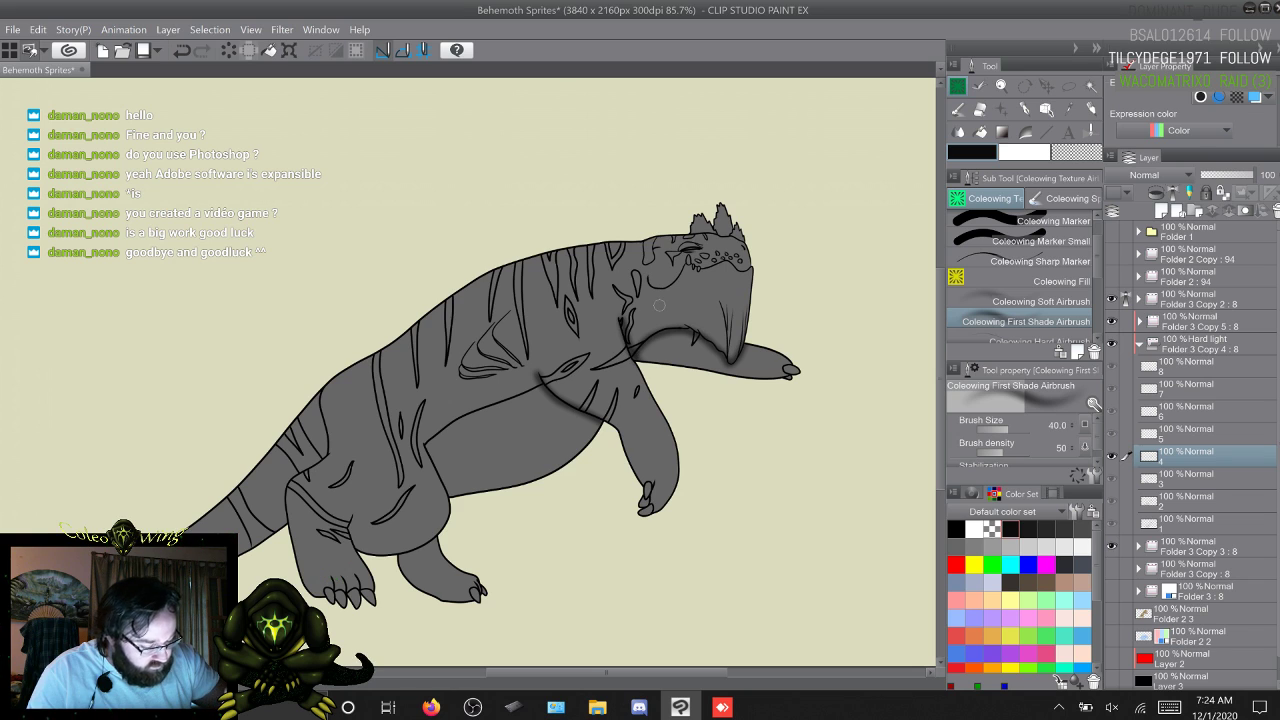
Step: Carry the shading beneath the jaw and neck beside the far arm through frames 5 to 8
{"action": "key", "text": "w"}
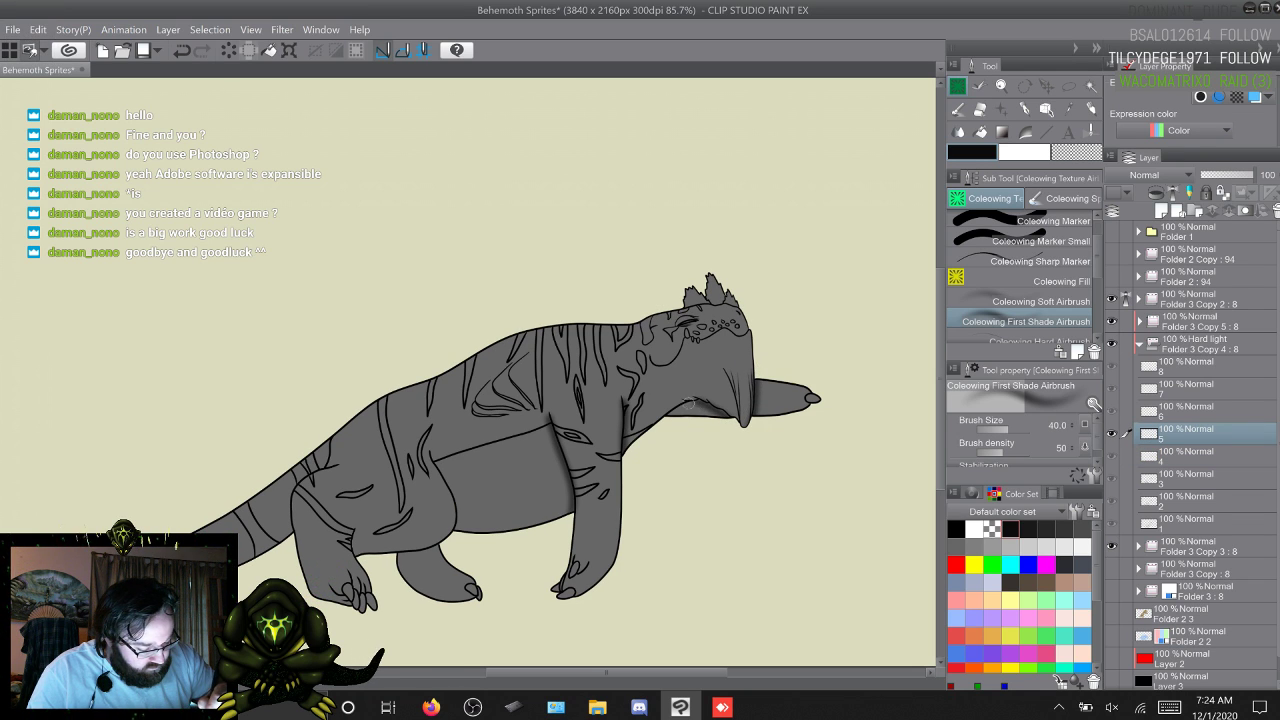
{"action": "key", "text": "w"}
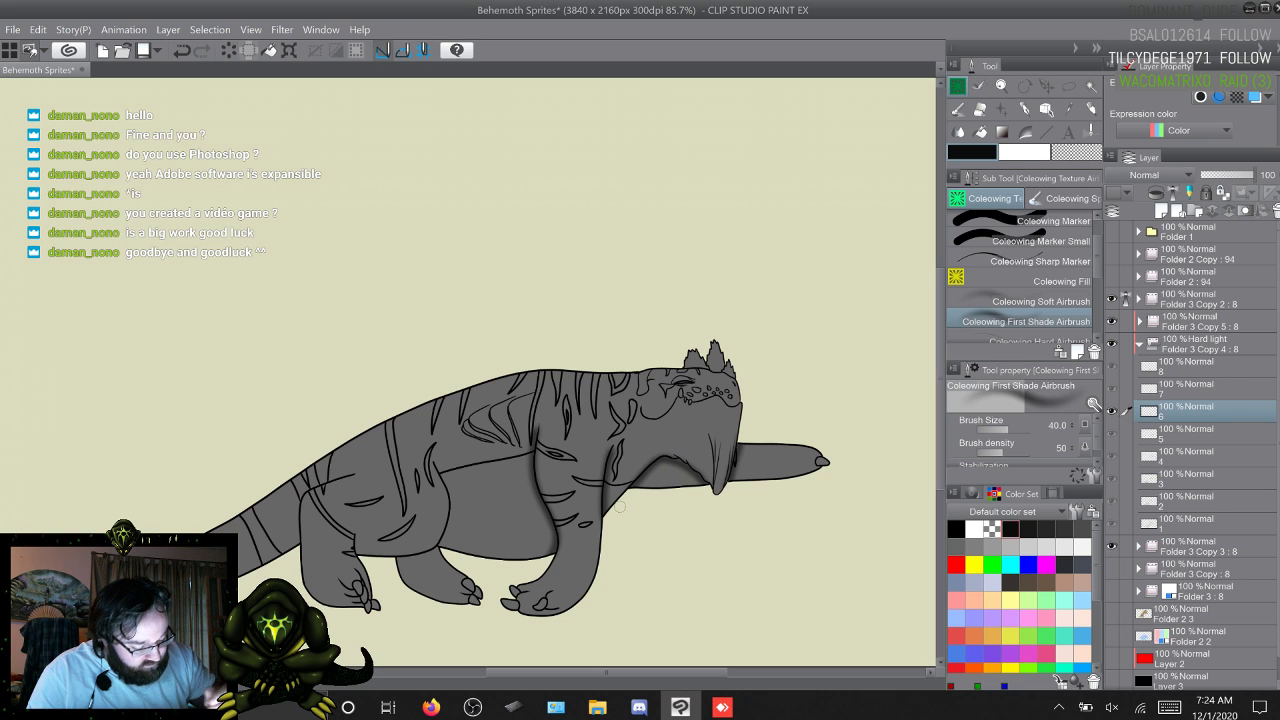
{"action": "key", "text": "w"}
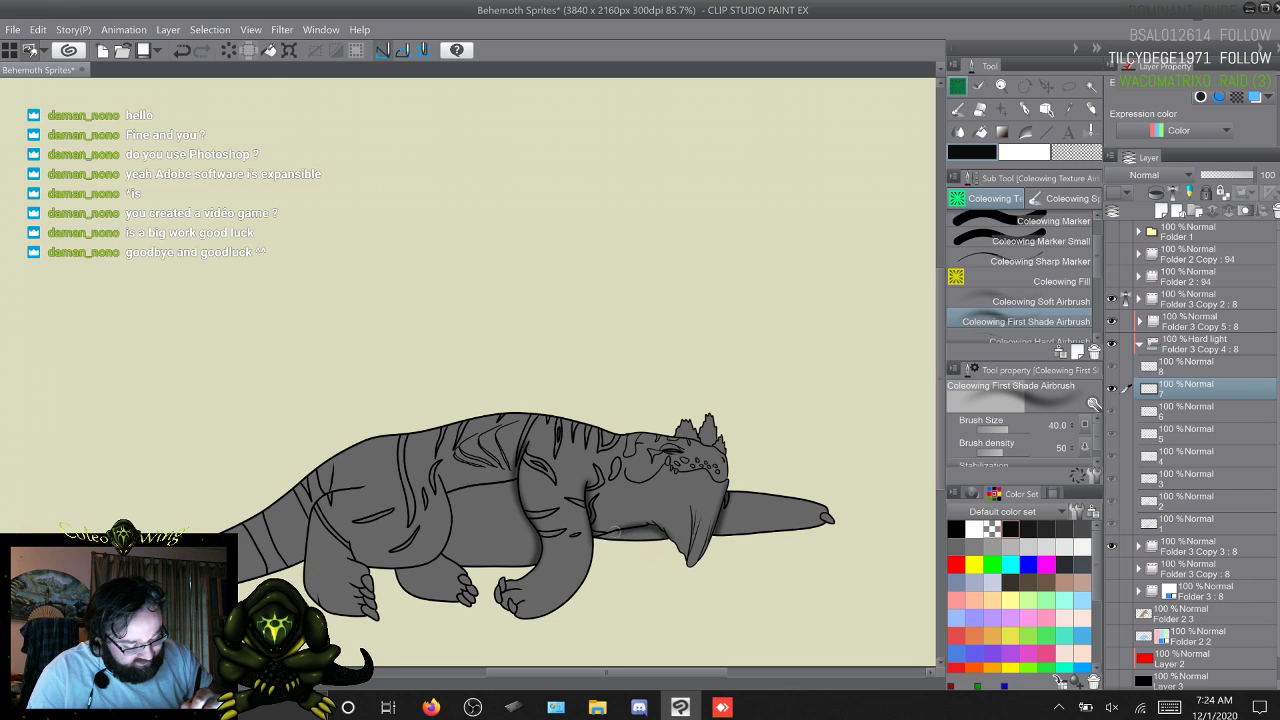
{"action": "key", "text": "q"}
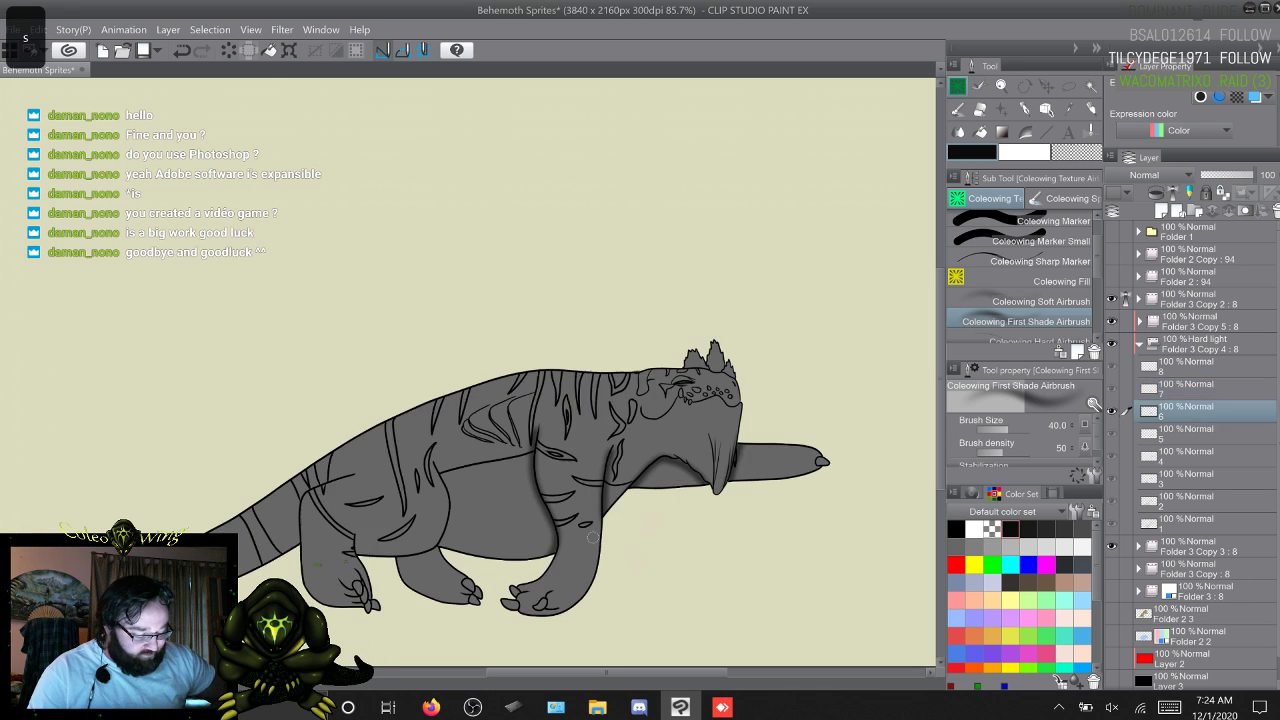
{"action": "key", "text": "w"}
{"action": "key", "text": "w"}
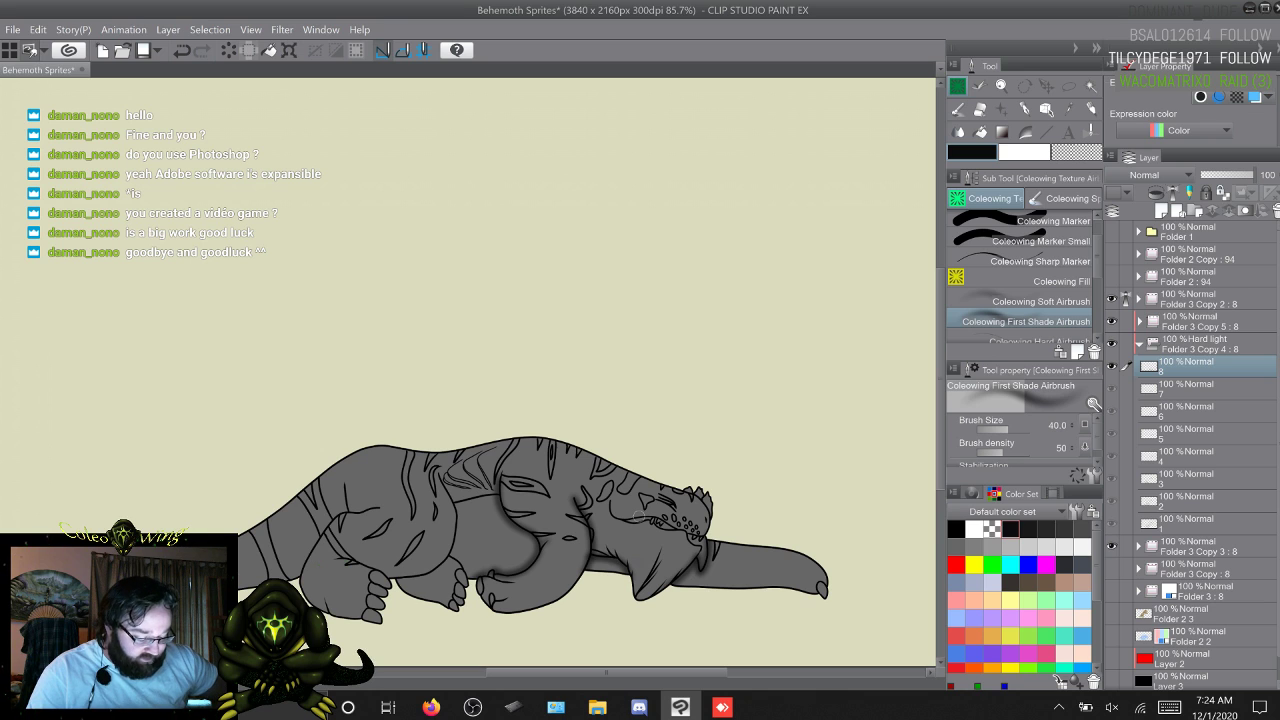
Step: Flip through the eight frames to check the consistency of the arm, neck and jaw shading
{"action": "key", "text": "a"}
{"action": "key", "text": "s"}
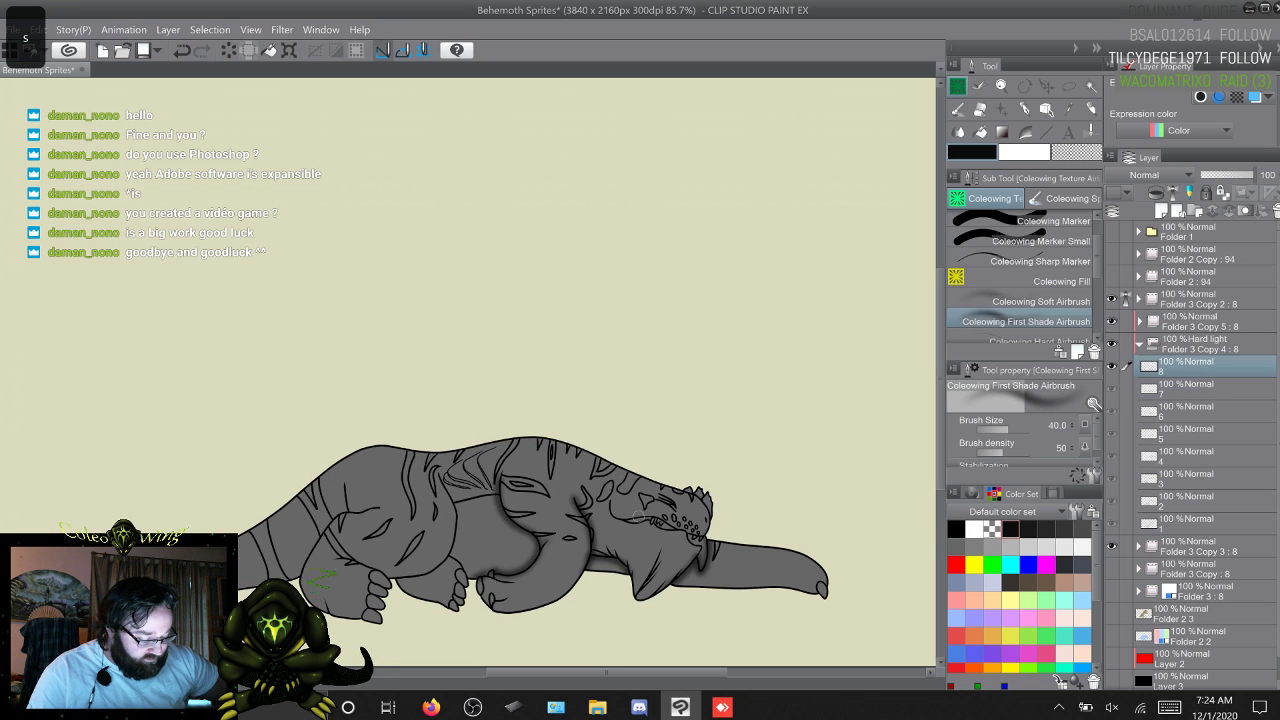
{"action": "key", "text": "w"}
{"action": "key", "text": "s"}
{"action": "key", "text": "w"}
{"action": "key", "text": "s"}
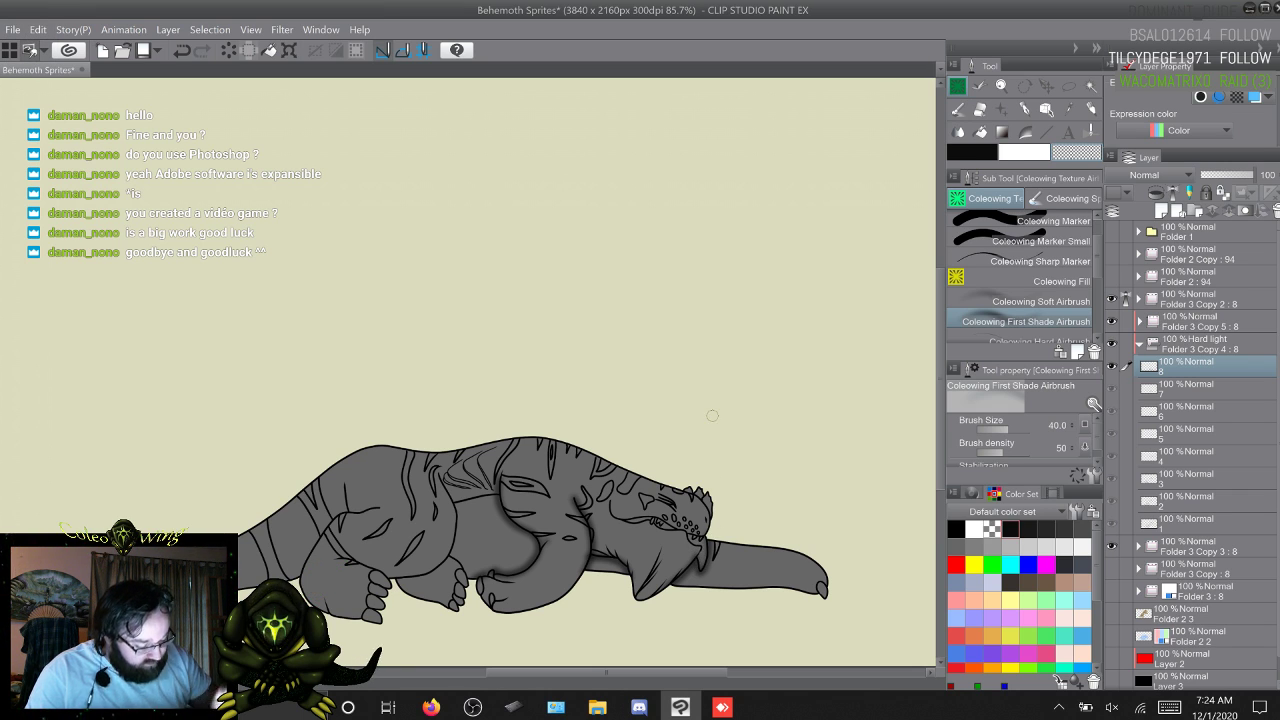
{"action": "key", "text": "w"}
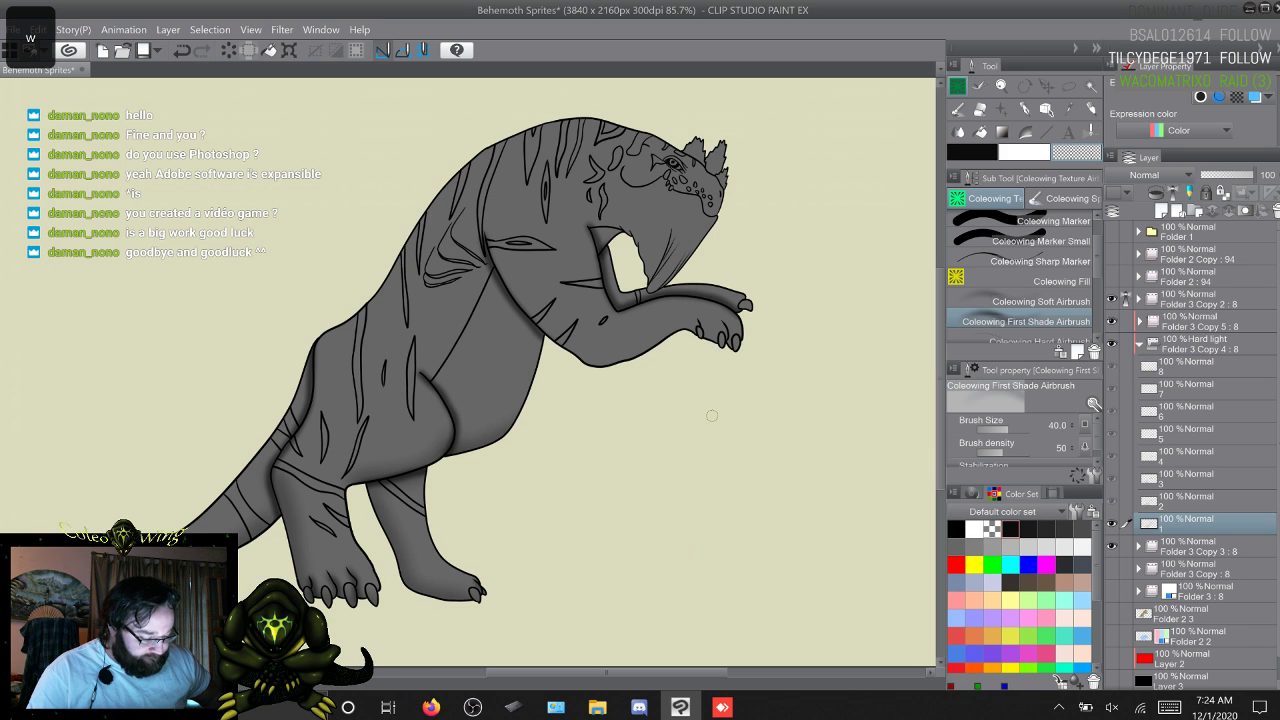
{"action": "key", "text": "w"}
{"action": "key", "text": "s"}
{"action": "key", "text": "s"}
{"action": "key", "text": "w"}
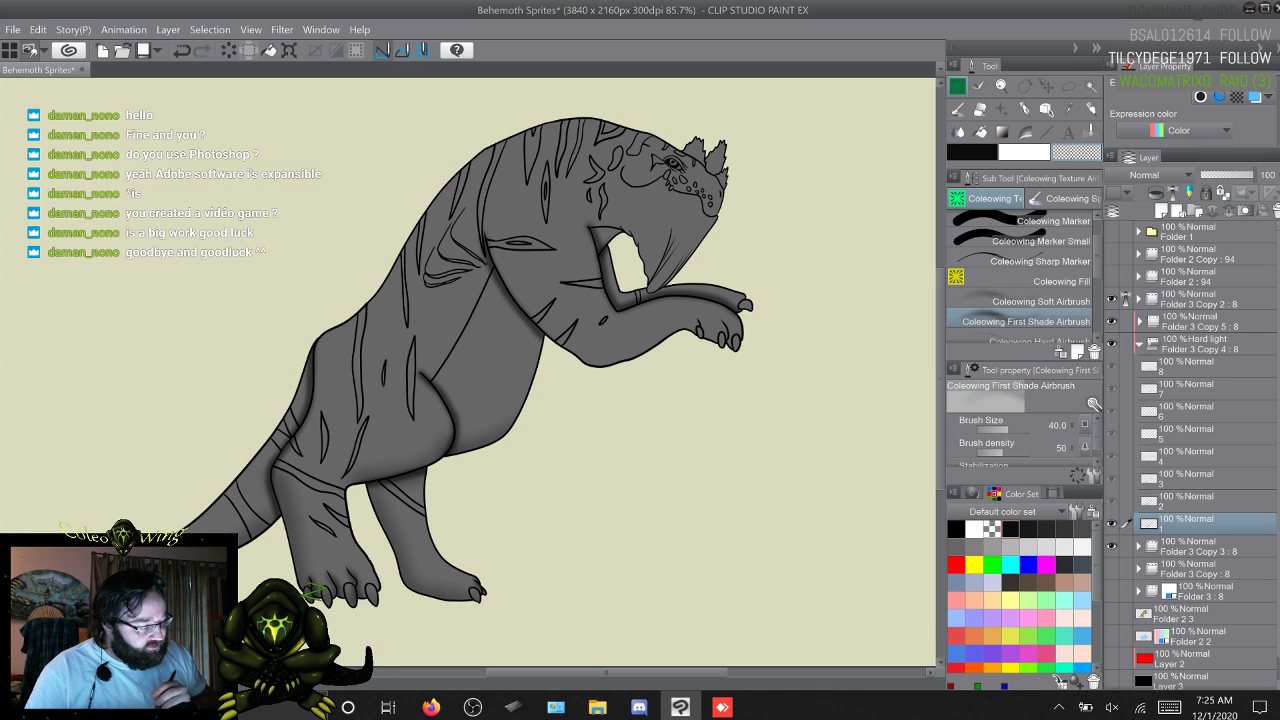
{"action": "key", "text": "c"}
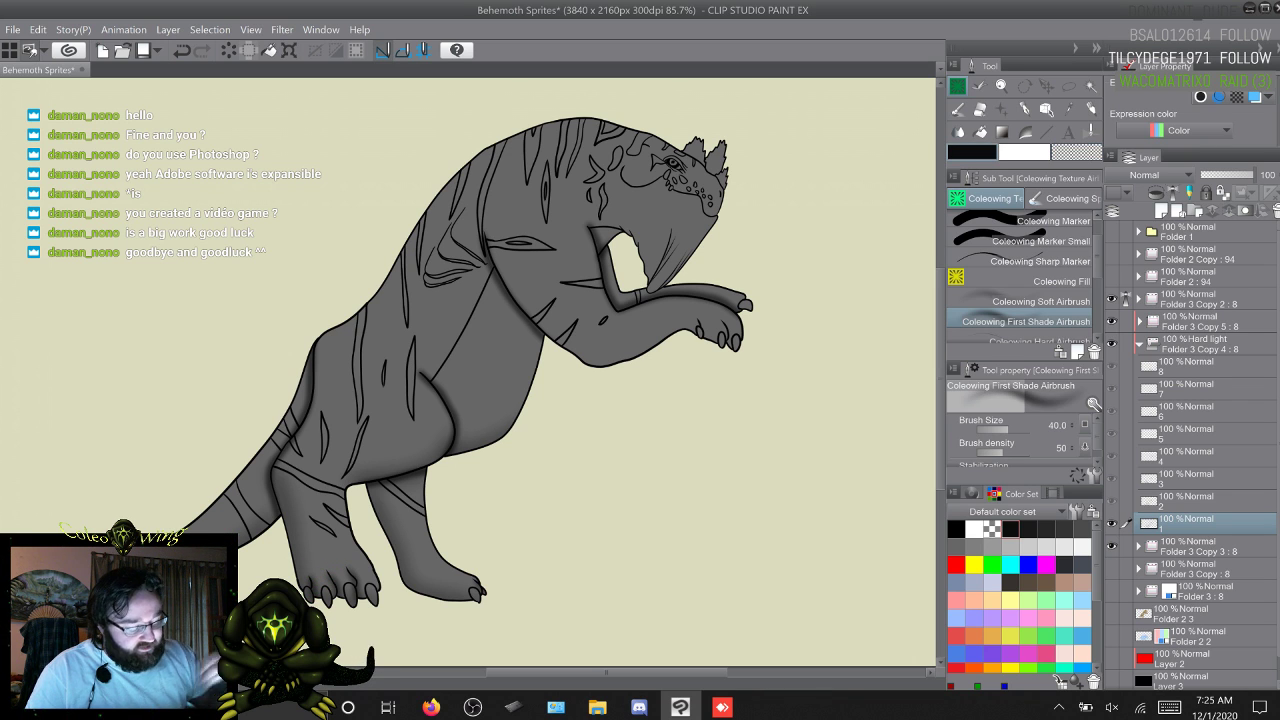
{"action": "key", "text": "q"}
{"action": "key", "text": "w"}
{"action": "key", "text": "w"}
{"action": "key", "text": "w"}
{"action": "key", "text": "w"}
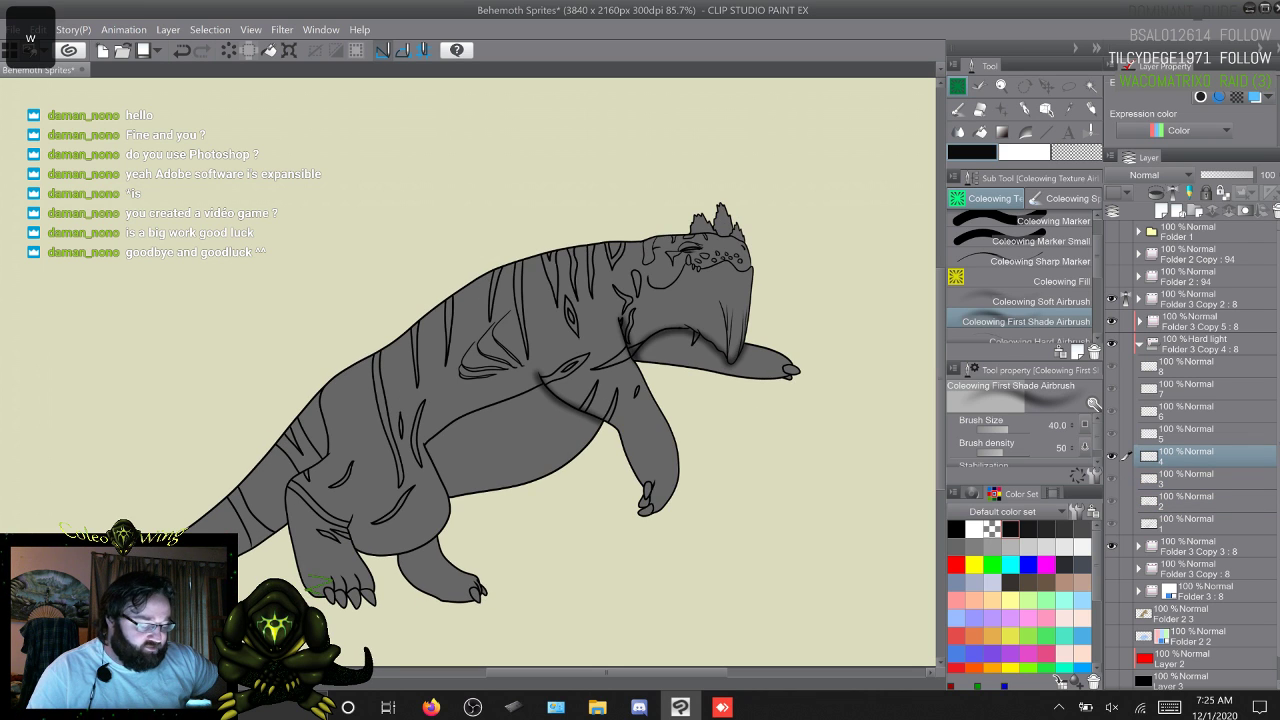
{"action": "key", "text": "w"}
{"action": "key", "text": "w"}
{"action": "key", "text": "w"}
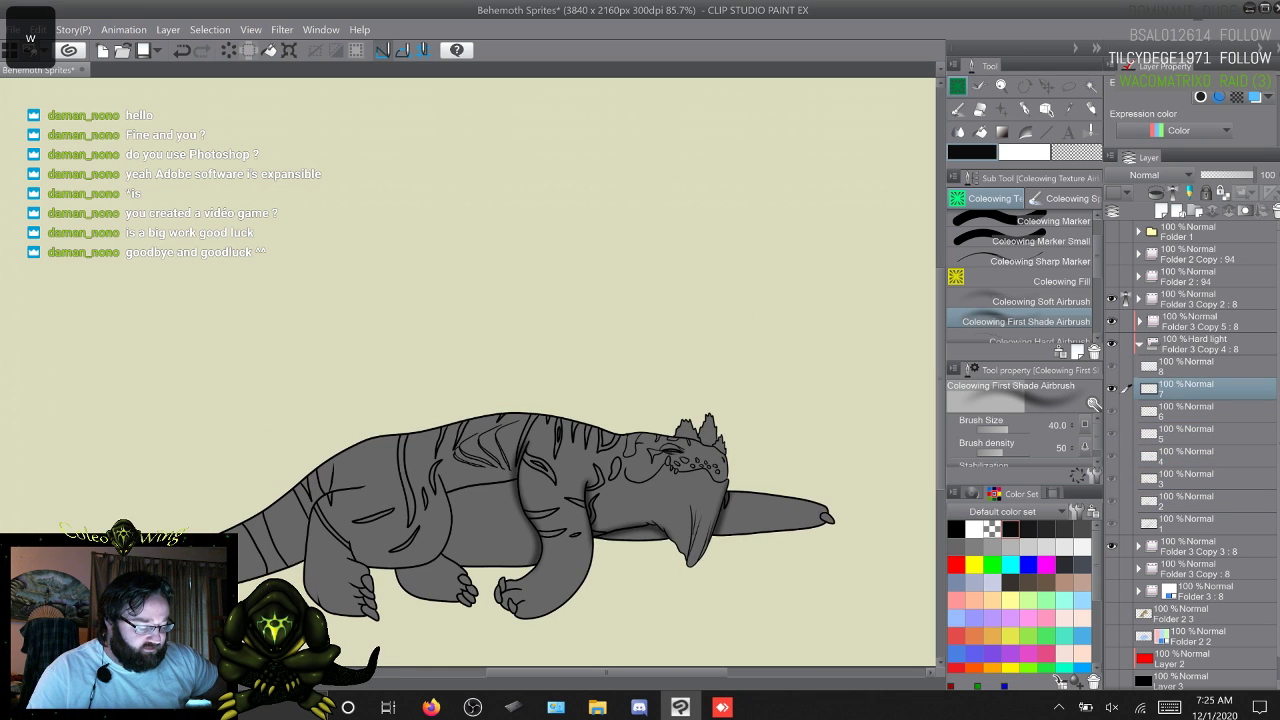
{"action": "key", "text": "w"}
{"action": "key", "text": "w"}
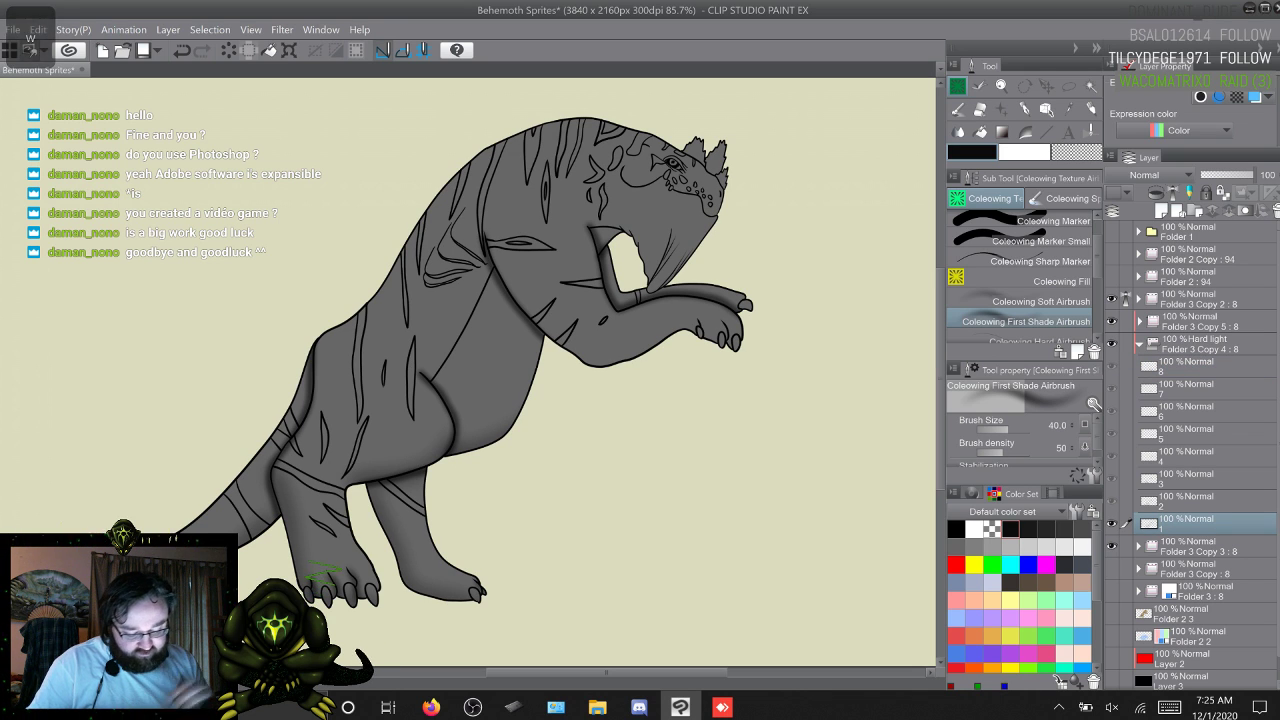
Step: Shade the near thigh's front edge against the belly in frames 2 and 3, continuing beneath the thigh over the far hind leg in frame 3
{"action": "key", "text": "w"}
{"action": "key", "text": "w"}
{"action": "key", "text": "s"}
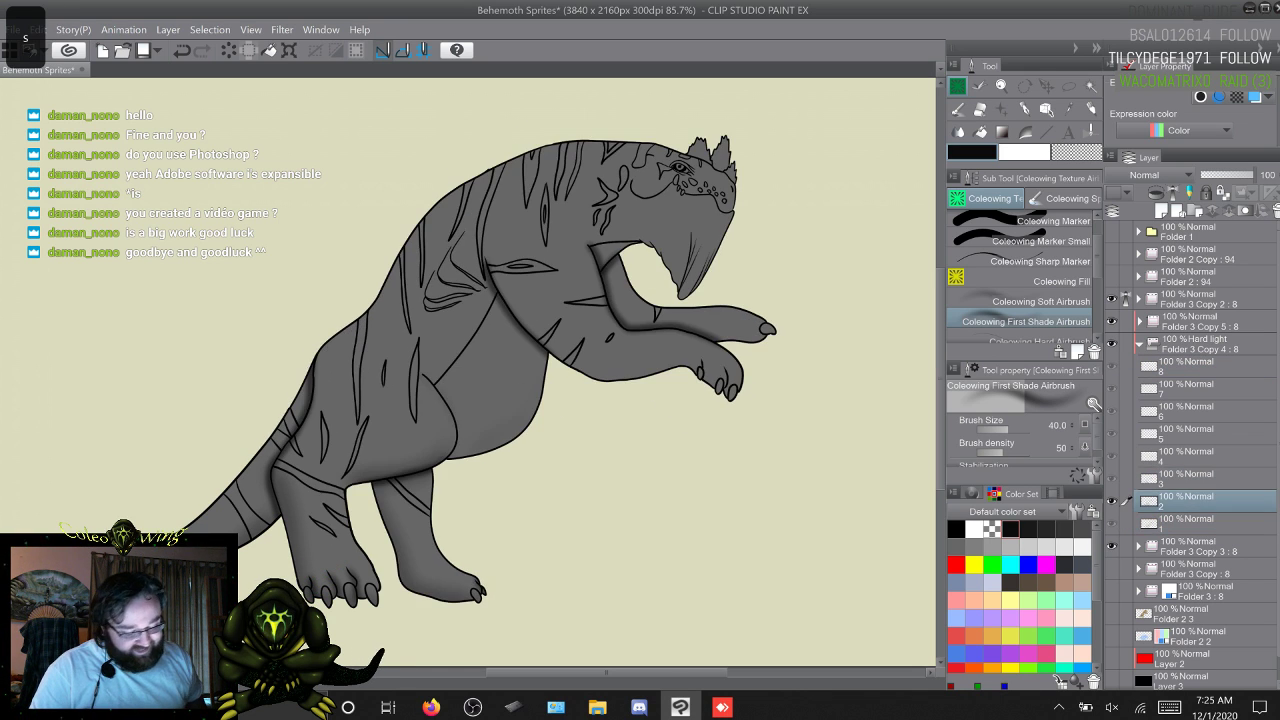
{"action": "key", "text": "s"}
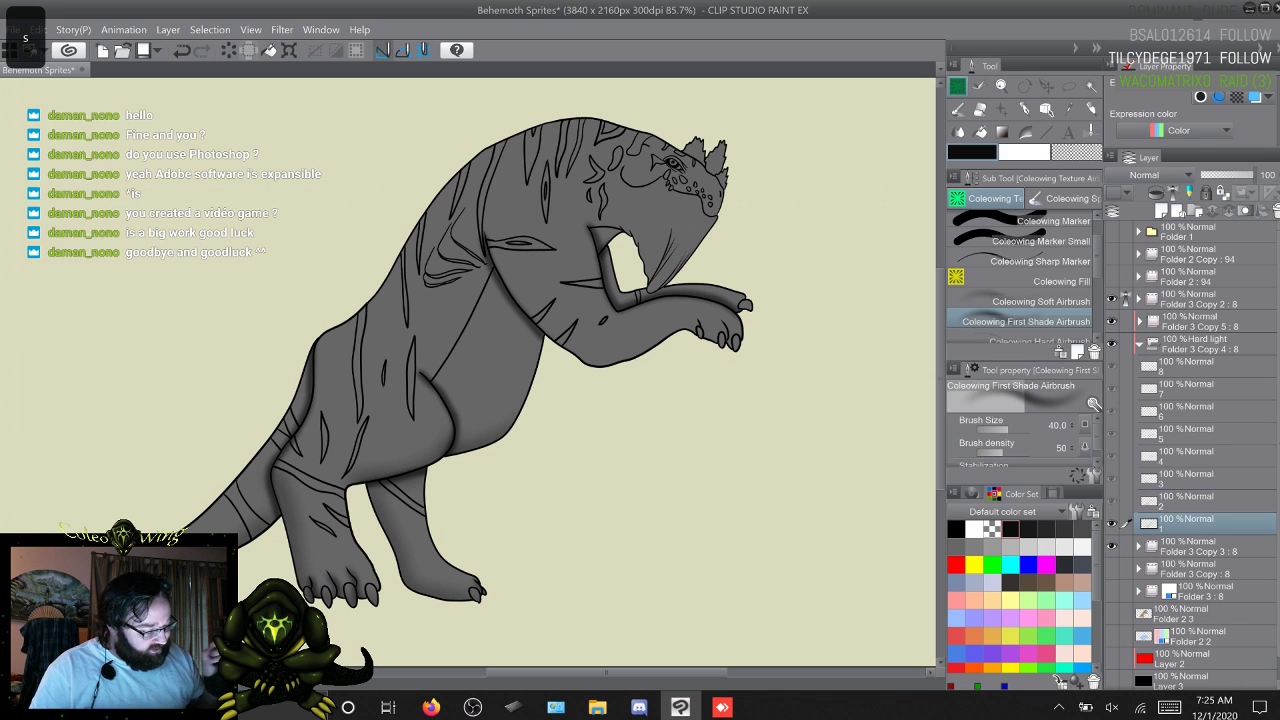
{"action": "key", "text": "w"}
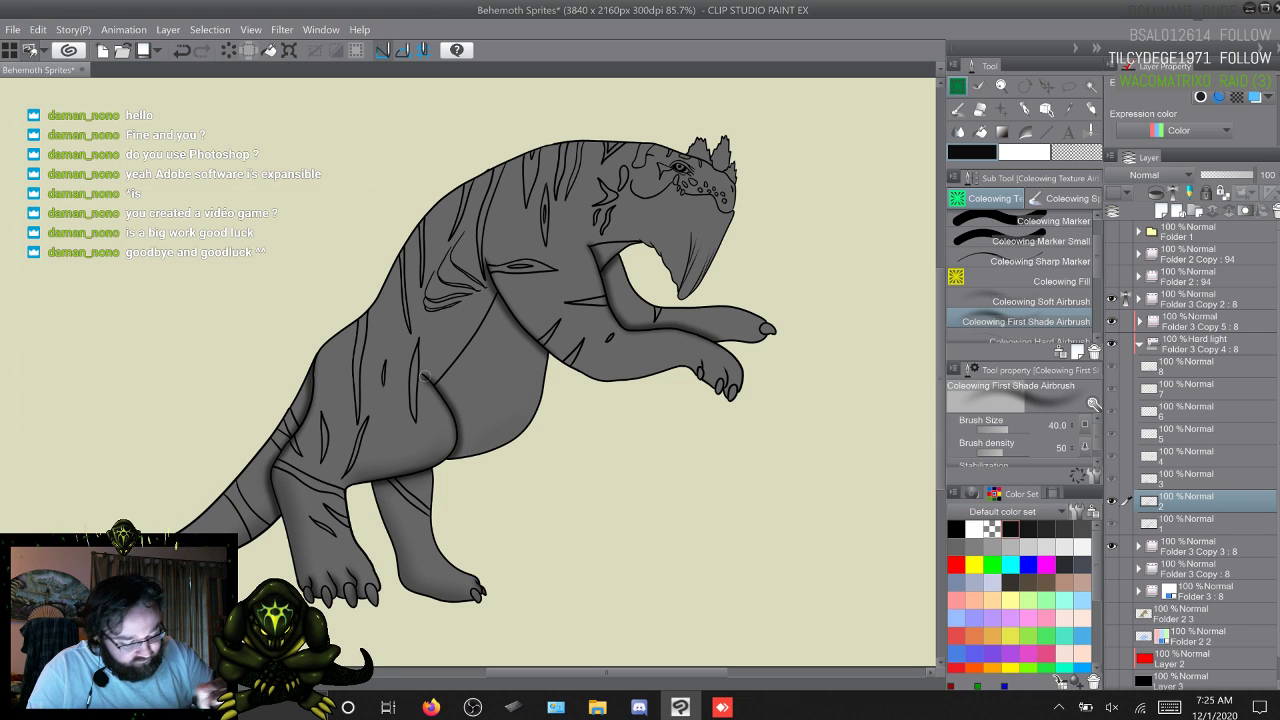
{"action": "key", "text": "w"}
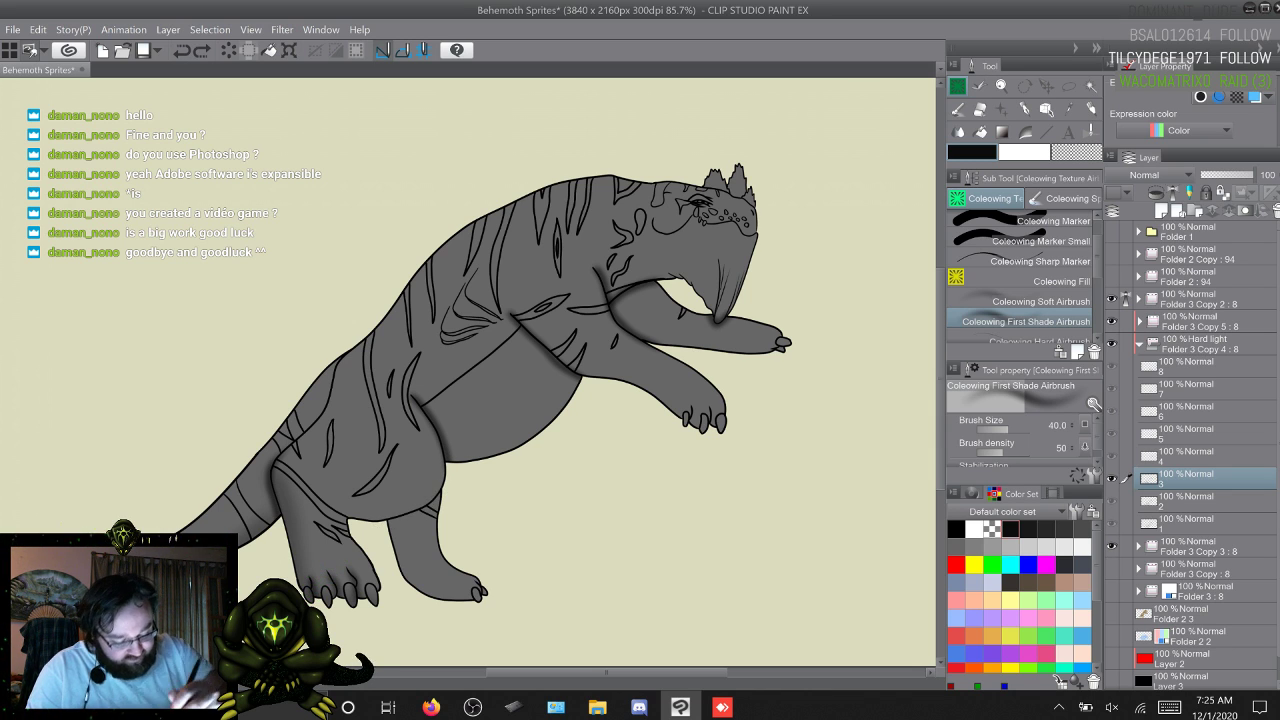
{"action": "left_click_drag", "start_coordinate": [446, 486], "coordinate": [382, 521]}
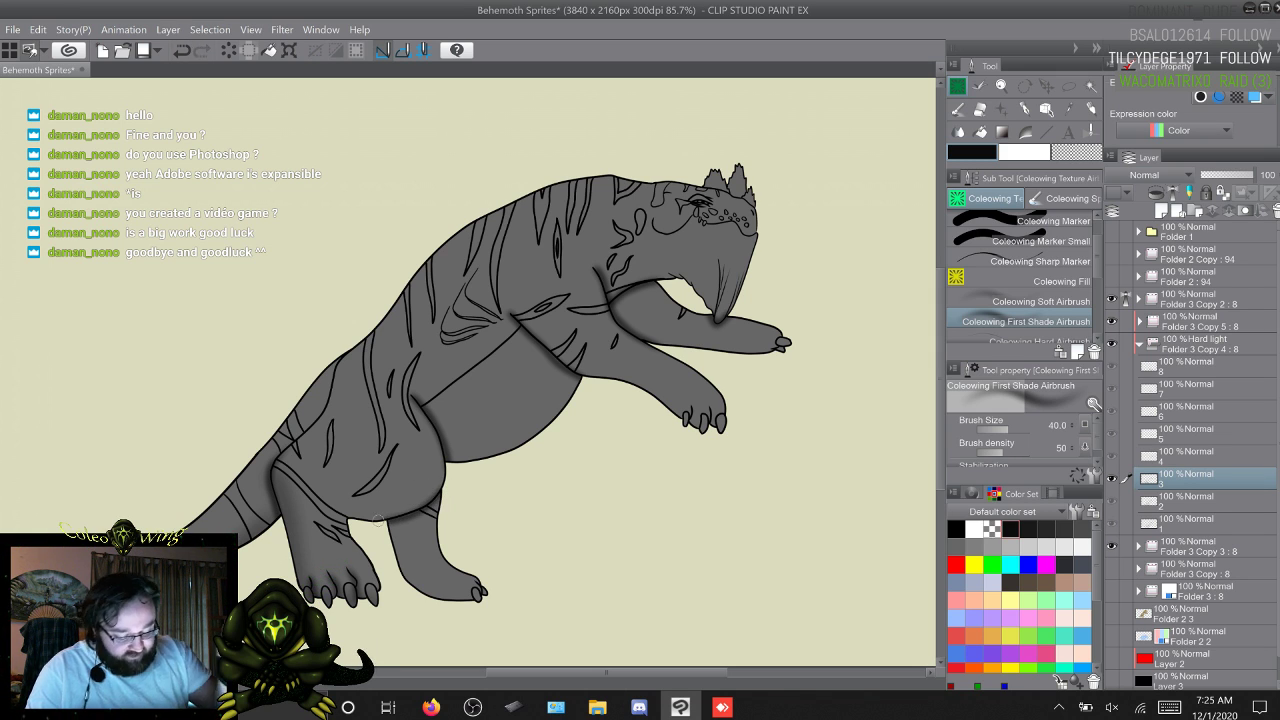
Step: Shade the near thigh's front edge against the belly and along its underside over the hind legs in frame 4
{"action": "key", "text": "w"}
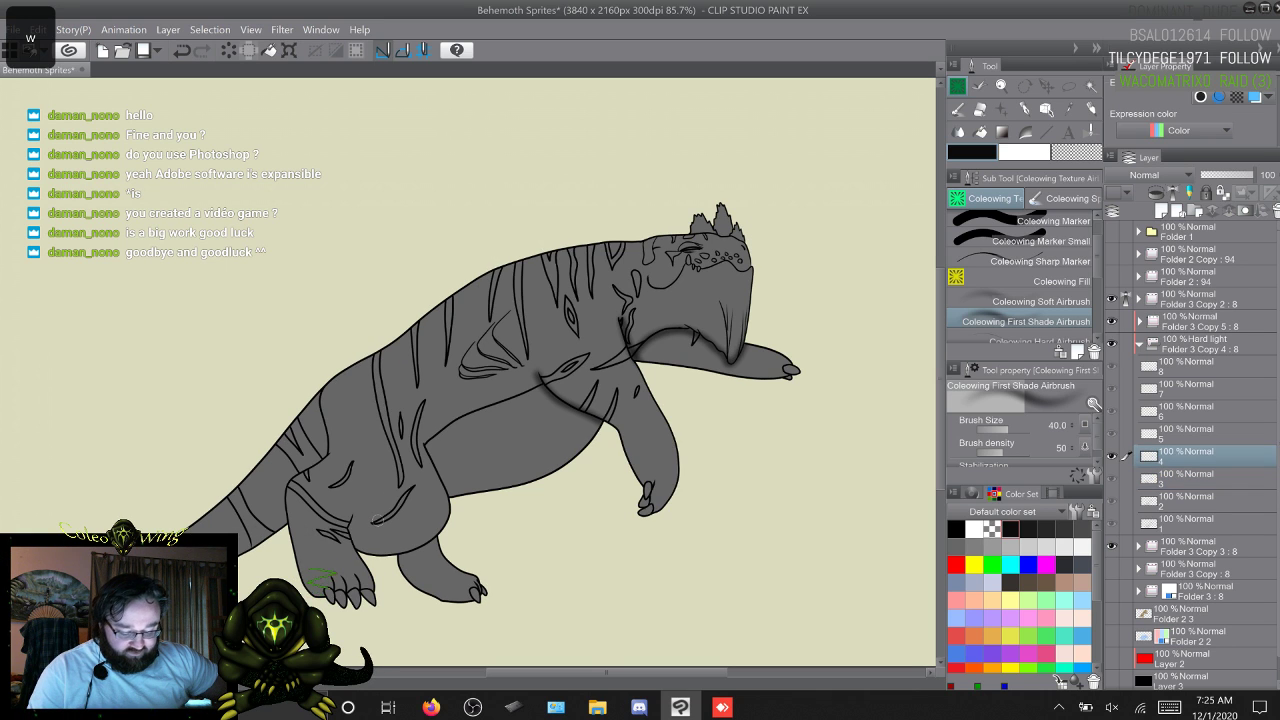
{"action": "key", "text": "s"}
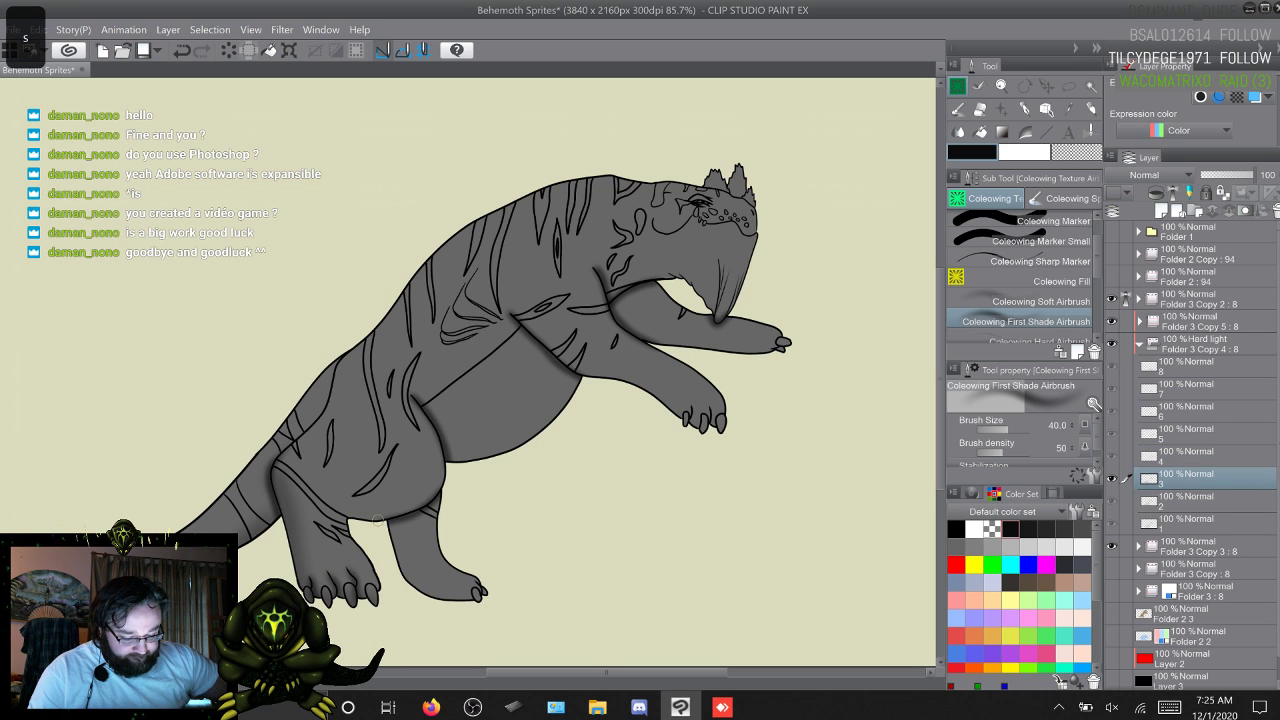
{"action": "key", "text": "w"}
{"action": "key", "text": "w"}
{"action": "key", "text": "w"}
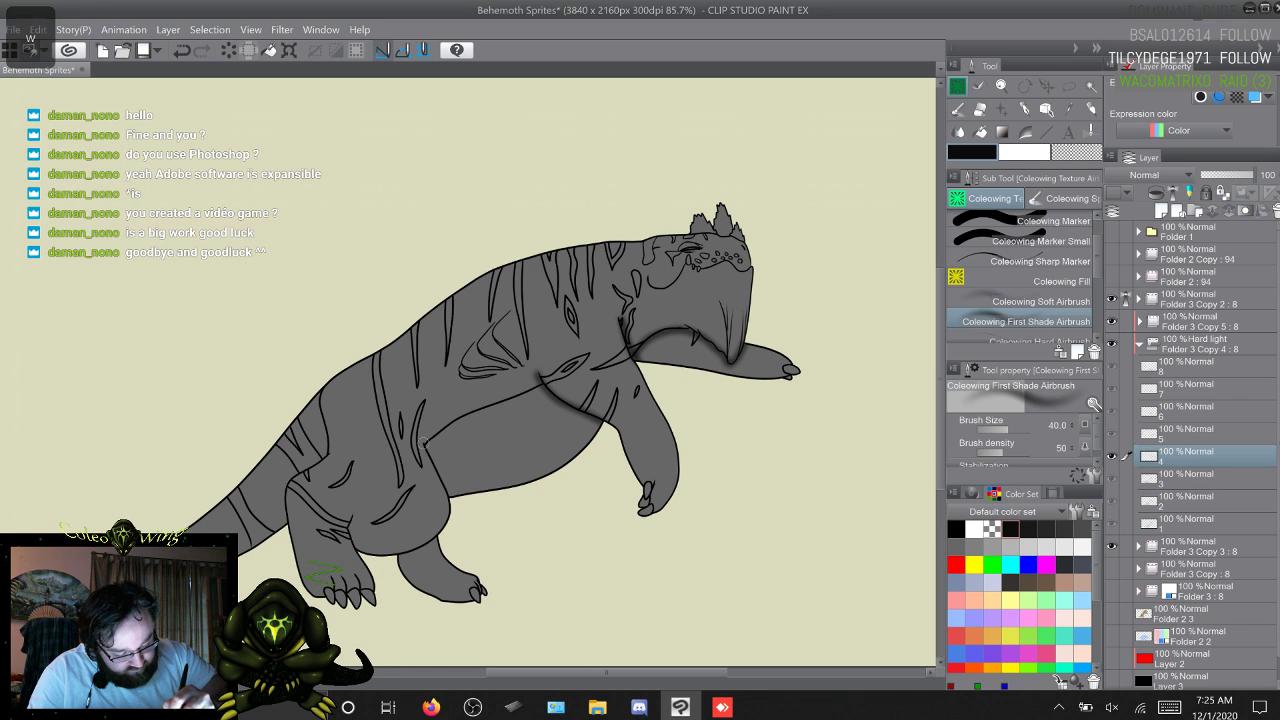
{"action": "mouse_move", "coordinate": [425, 442]}
{"action": "left_mouse_down"}
{"action": "mouse_move", "coordinate": [453, 512]}
{"action": "mouse_move", "coordinate": [426, 548]}
{"action": "mouse_move", "coordinate": [387, 559]}
{"action": "left_mouse_up"}
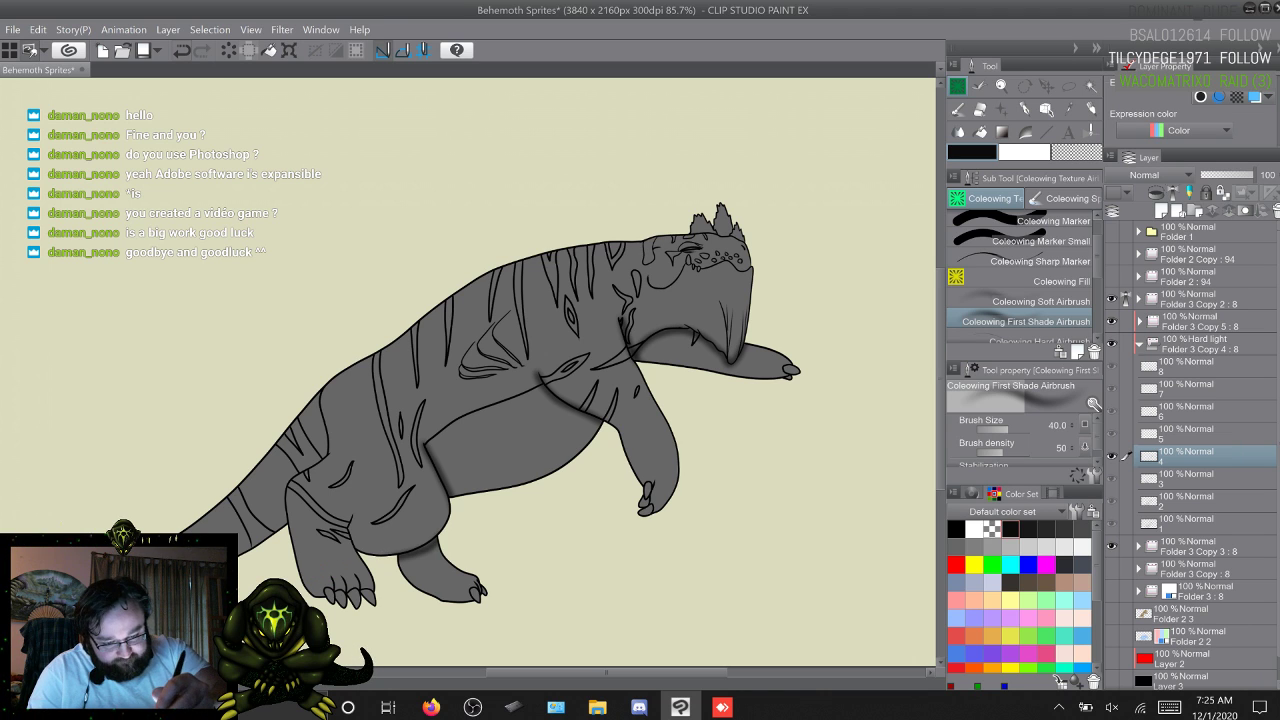
{"action": "key", "text": "ctrl+z"}
{"action": "mouse_move", "coordinate": [436, 540]}
{"action": "left_mouse_down"}
{"action": "mouse_move", "coordinate": [355, 546]}
{"action": "mouse_move", "coordinate": [355, 513]}
{"action": "left_mouse_up"}
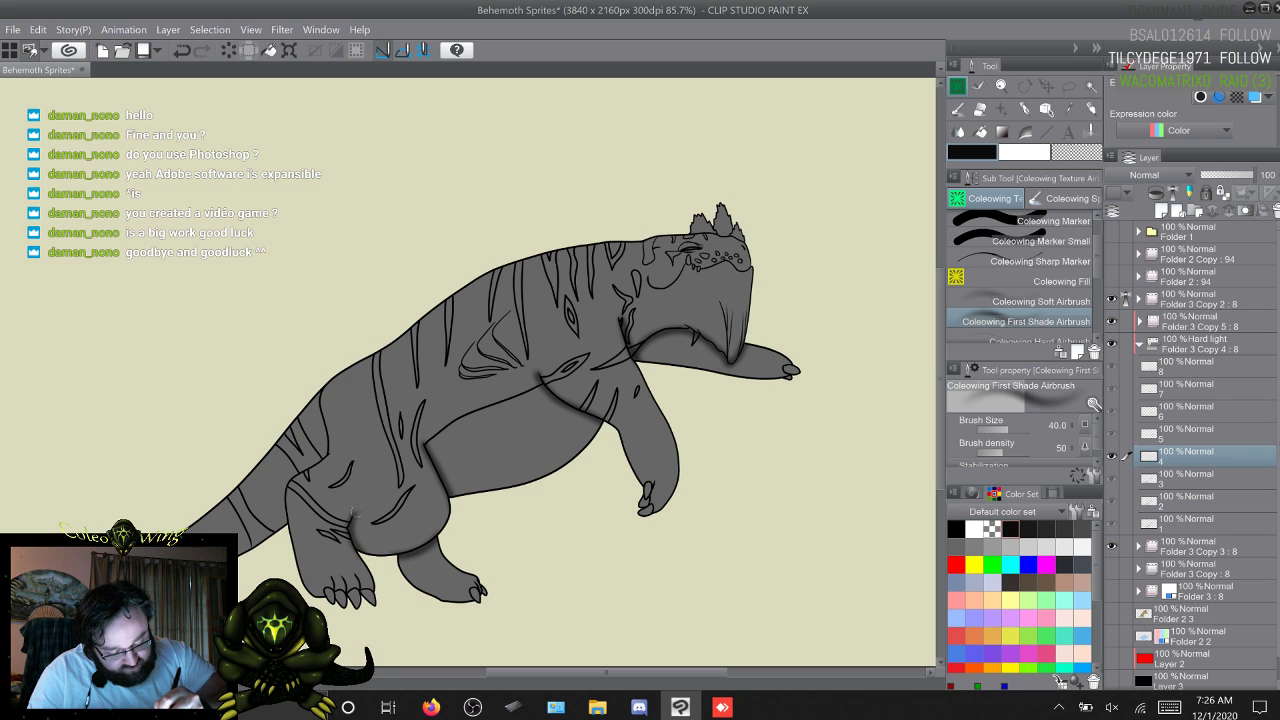
Step: Shade the near thigh's front edge against the belly and its underside over the hind legs in frame 5
{"action": "key", "text": "w"}
{"action": "key", "text": "q"}
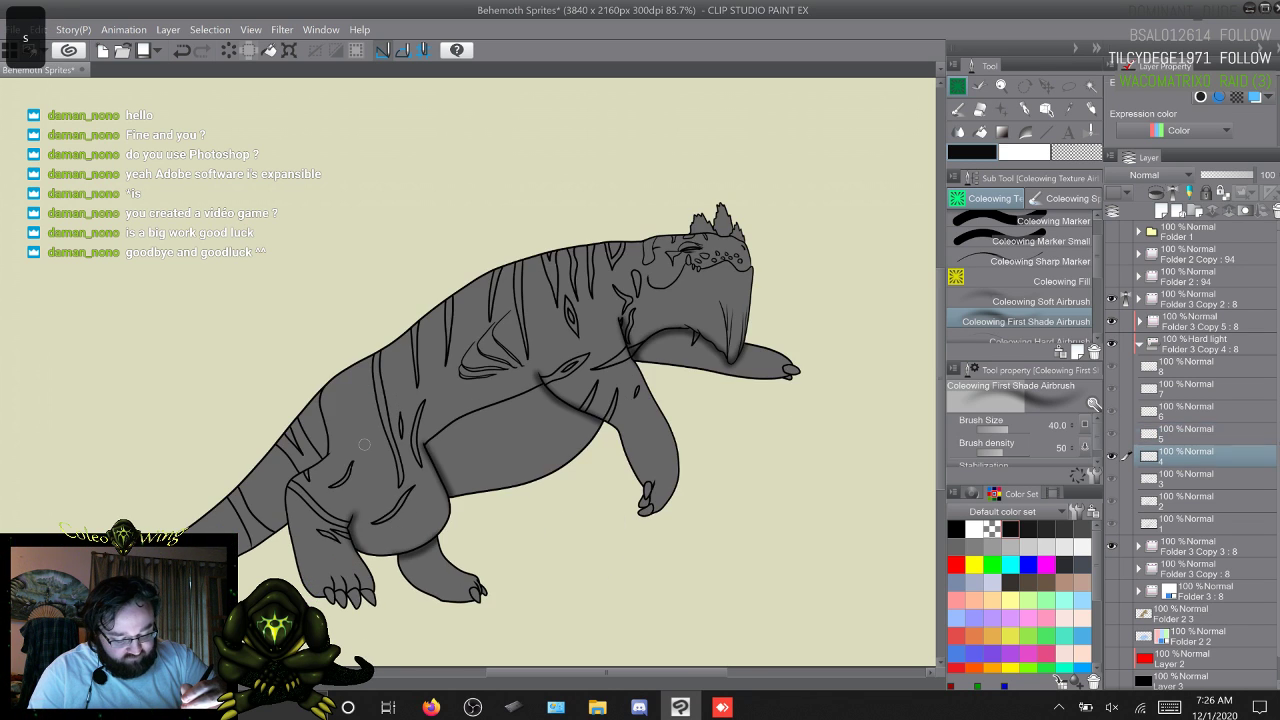
{"action": "key", "text": "w"}
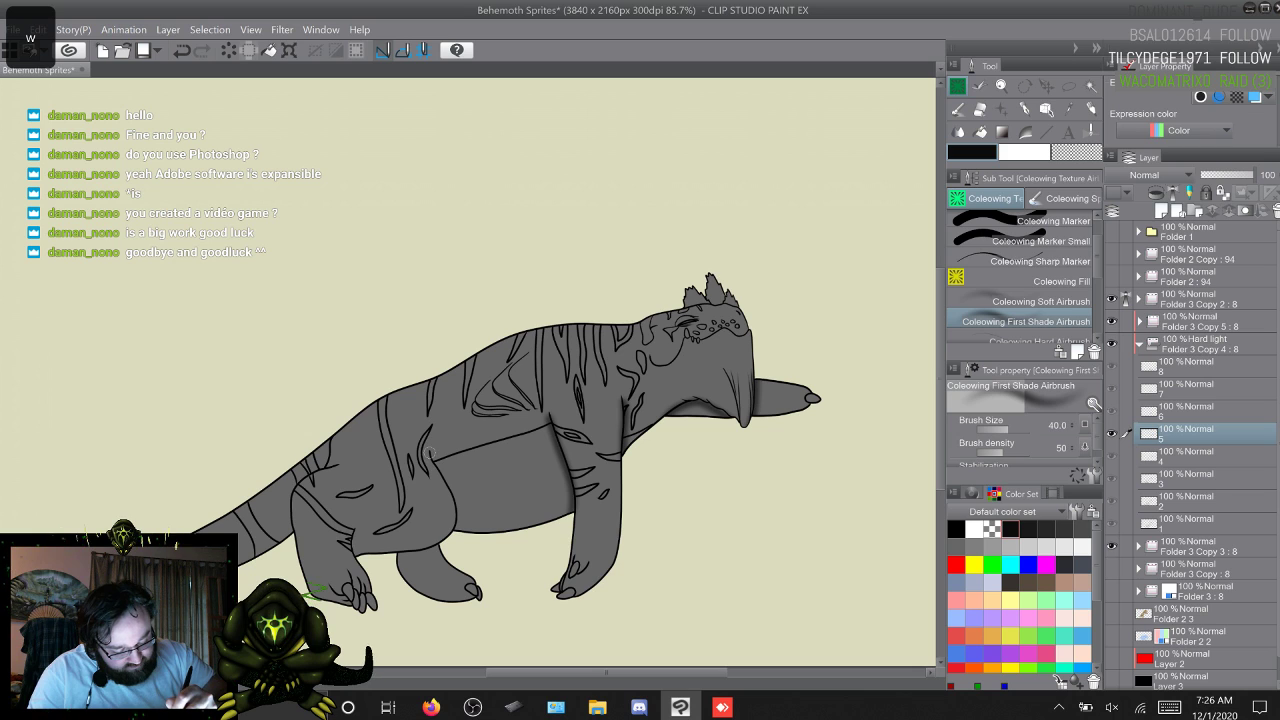
{"action": "left_click_drag", "start_coordinate": [433, 457], "coordinate": [455, 538]}
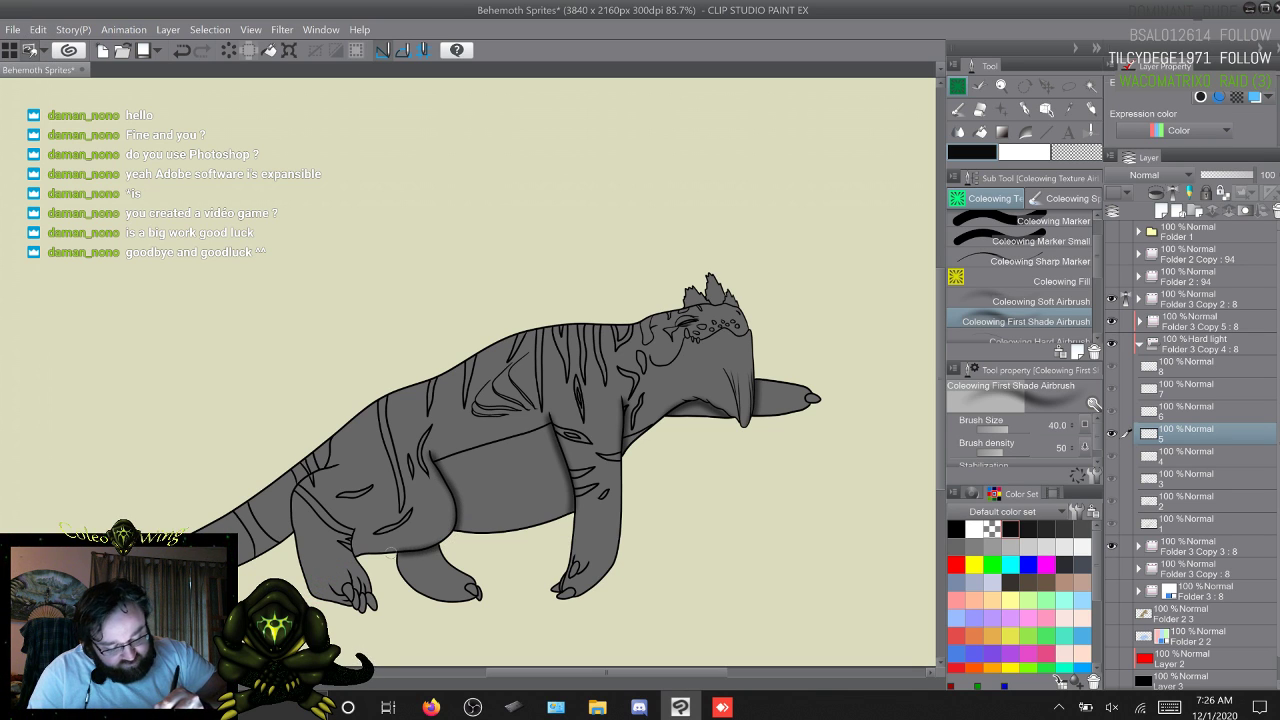
{"action": "left_click_drag", "start_coordinate": [361, 560], "coordinate": [354, 531]}
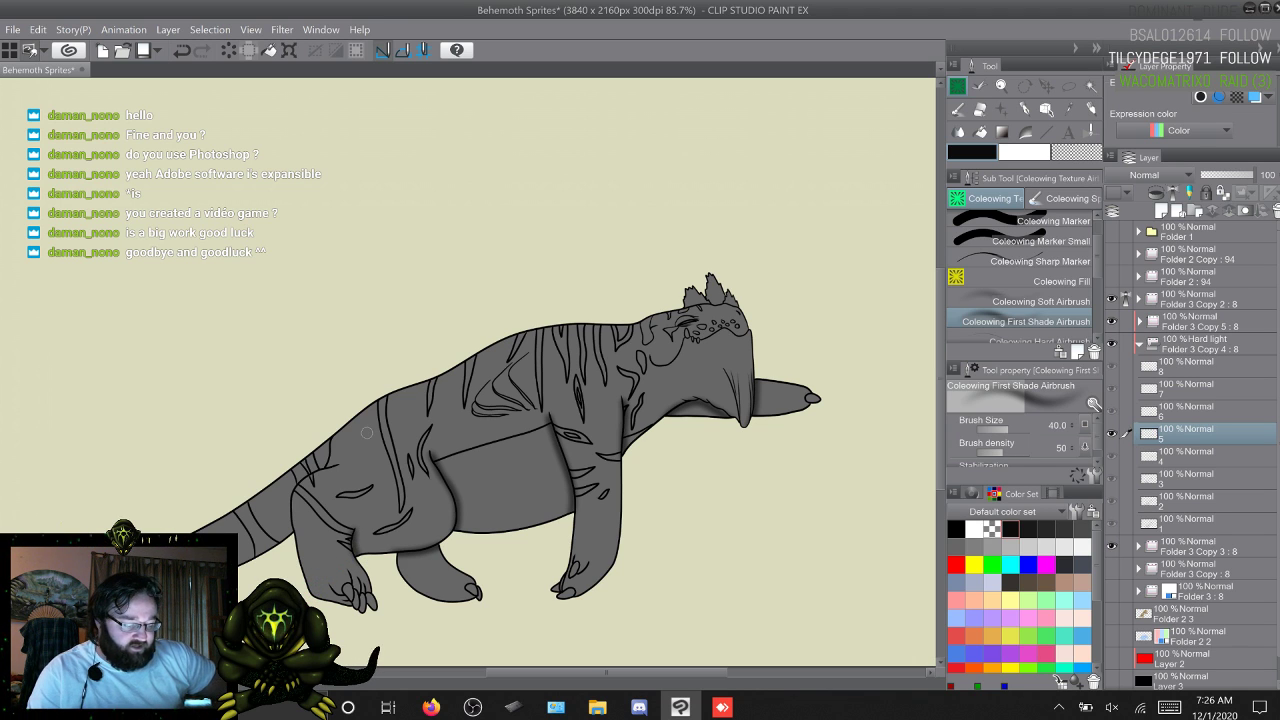
Step: Shade the belly along the near thigh's front edge and the far hind leg beneath the thigh in frame 6
{"action": "key", "text": "w"}
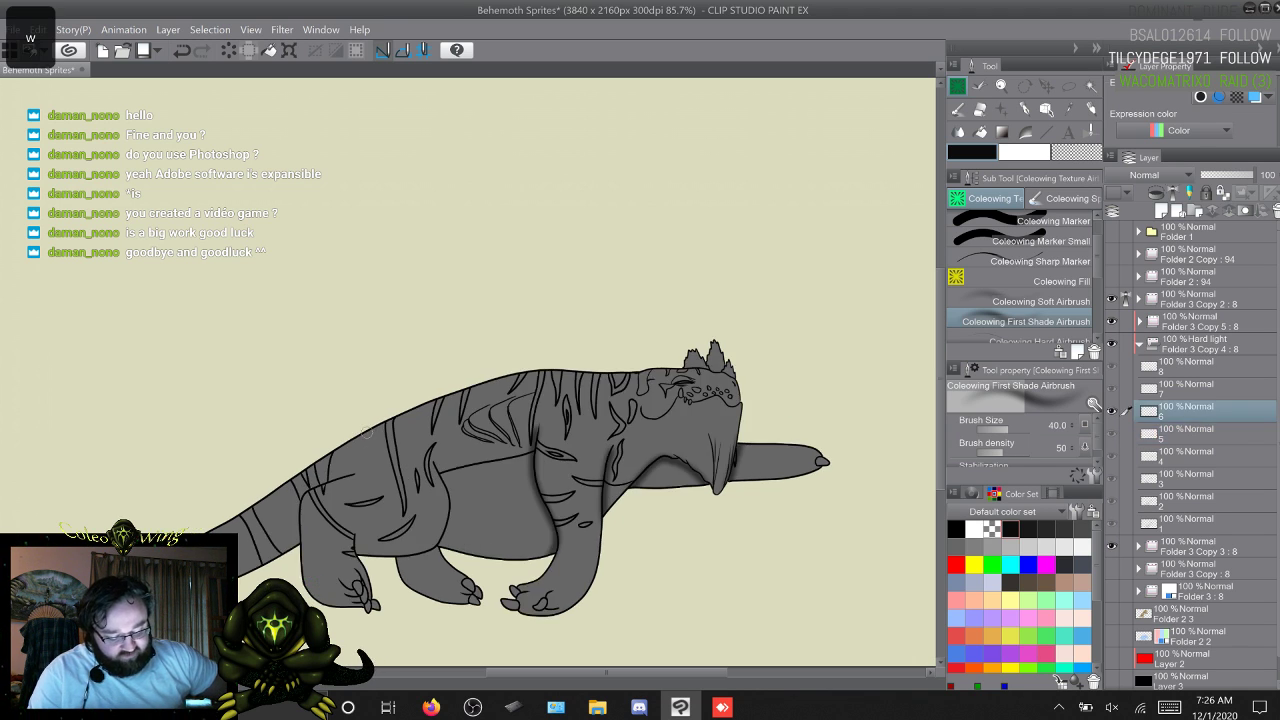
{"action": "key", "text": "q"}
{"action": "key", "text": "w"}
{"action": "key", "text": "w"}
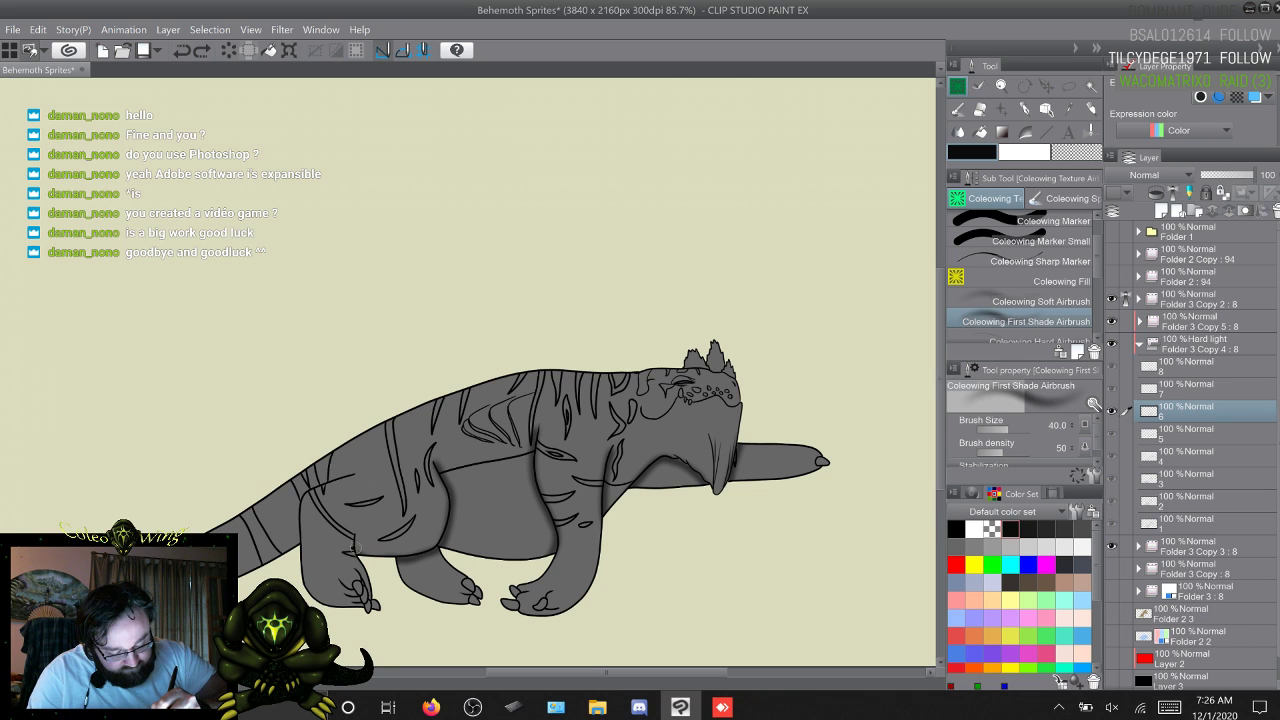
Step: Carry the near thigh's front-edge and underside shading through frames 7 and 8
{"action": "key", "text": "w"}
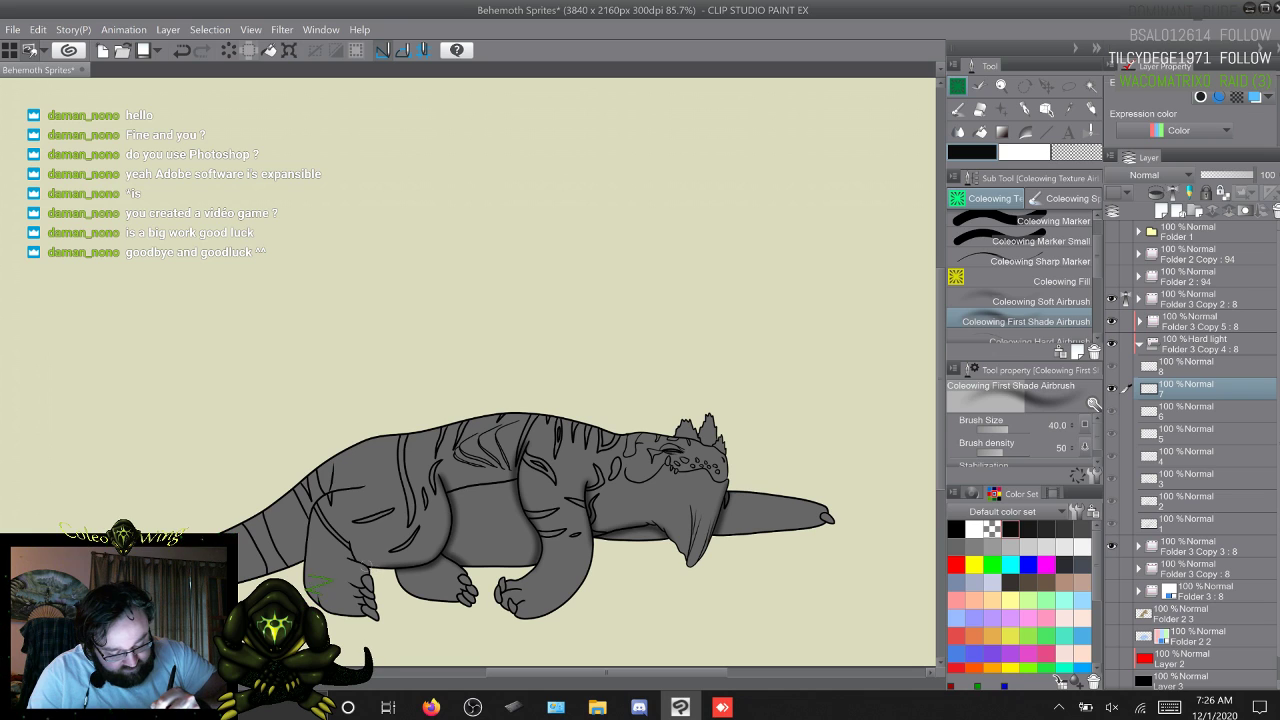
{"action": "key", "text": "w"}
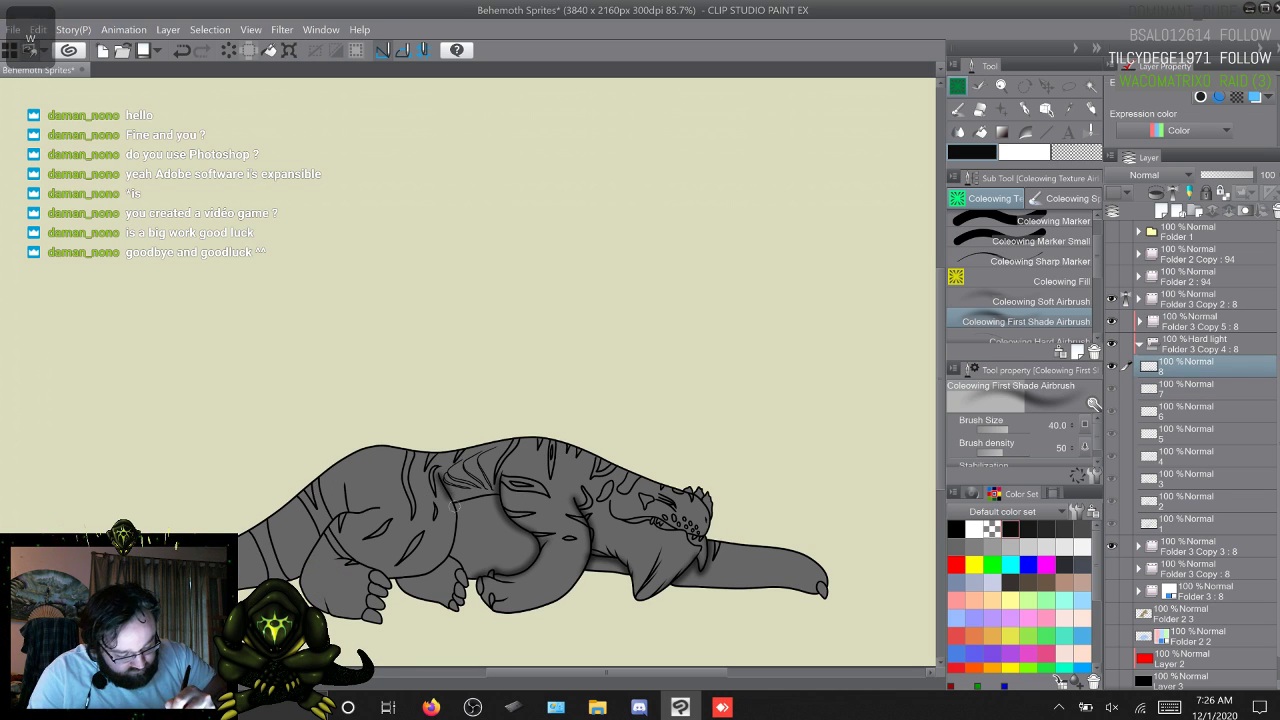
{"action": "left_click_drag", "start_coordinate": [447, 565], "coordinate": [394, 578]}
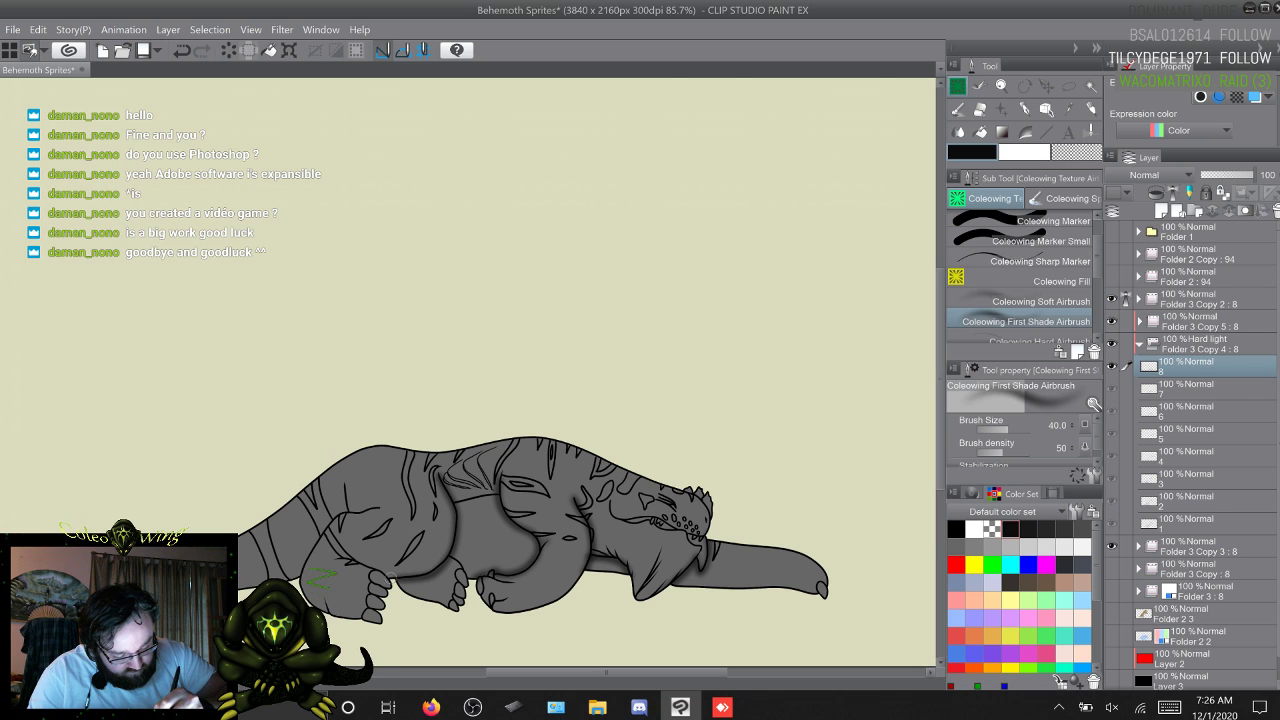
{"action": "mouse_move", "coordinate": [471, 579]}
{"action": "left_mouse_down"}
{"action": "mouse_move", "coordinate": [448, 554]}
{"action": "mouse_move", "coordinate": [369, 569]}
{"action": "mouse_move", "coordinate": [338, 556]}
{"action": "left_mouse_up"}
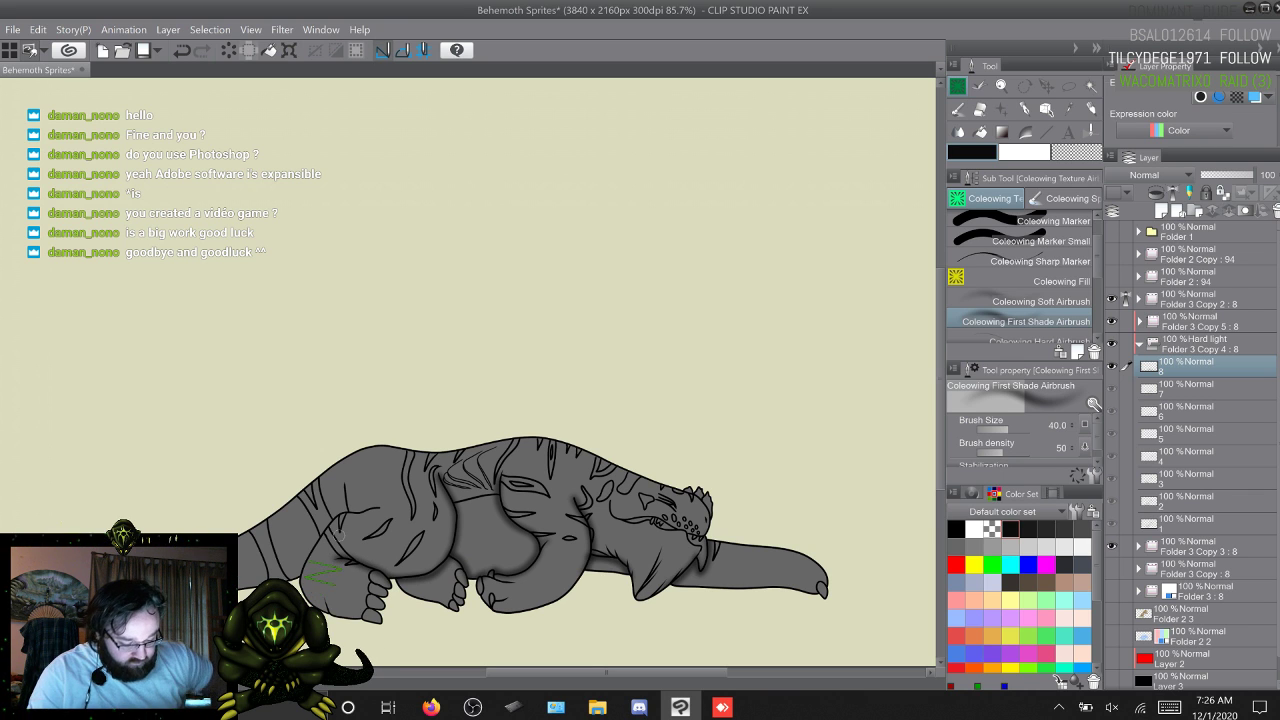
Step: Shade the rump line and the tail base behind the near hind leg in frame 4, using the earlier frames as reference
{"action": "key", "text": "w"}
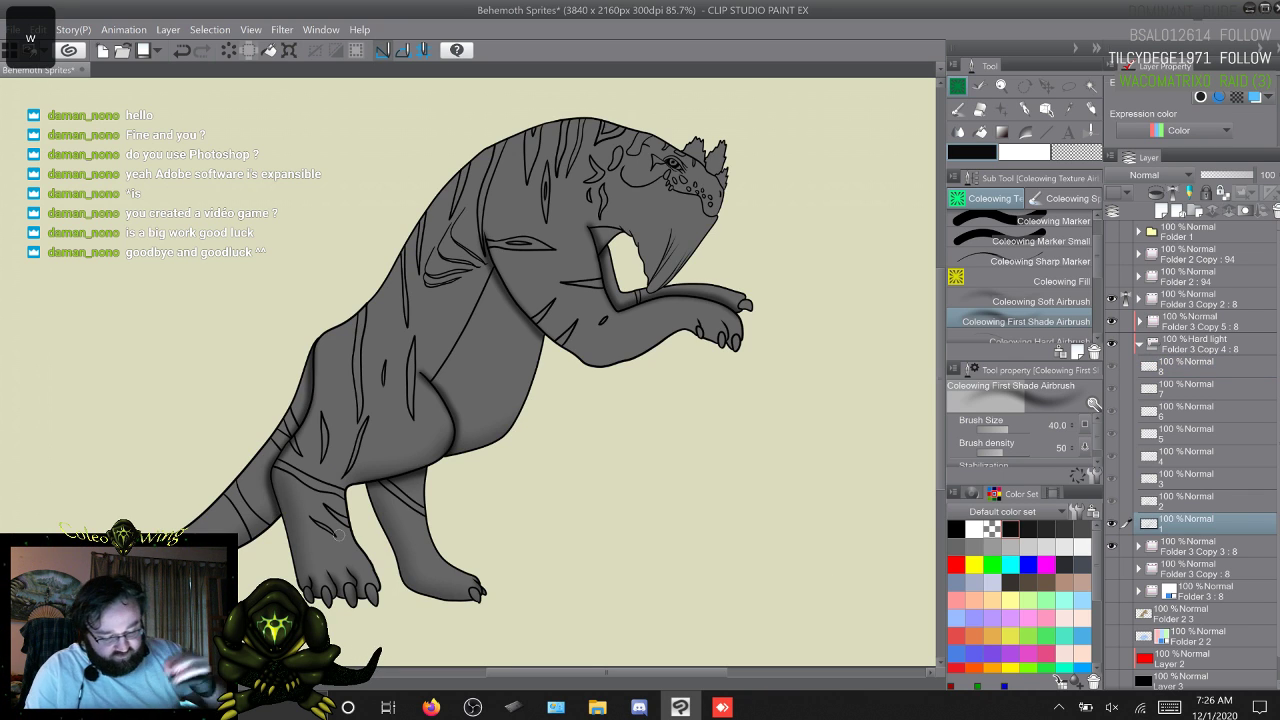
{"action": "key", "text": "w"}
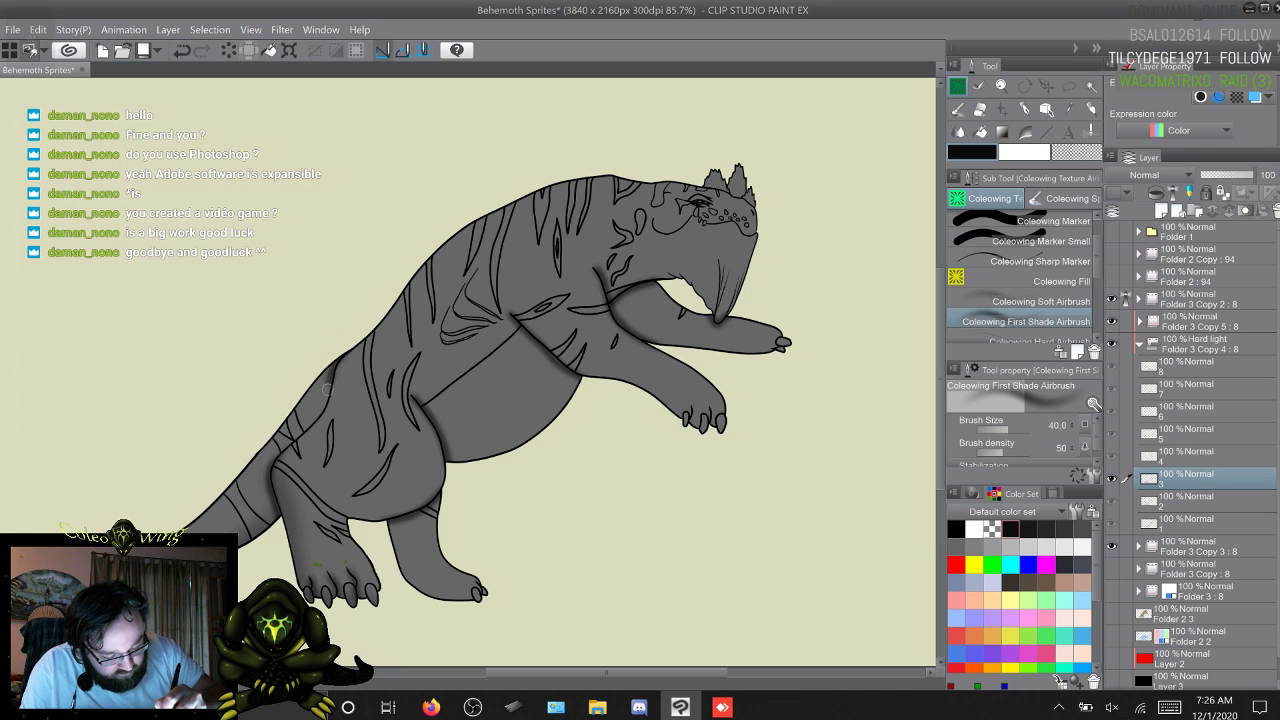
{"action": "key", "text": "w"}
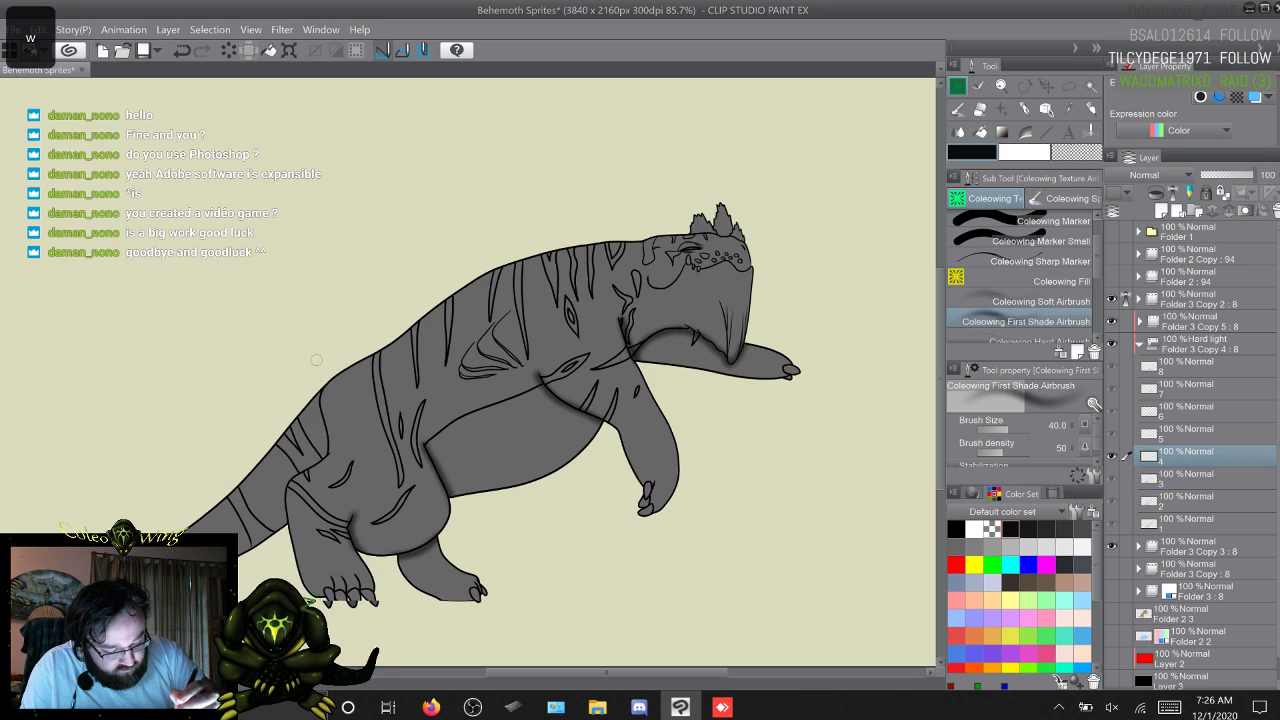
{"action": "left_click_drag", "start_coordinate": [320, 402], "coordinate": [316, 461]}
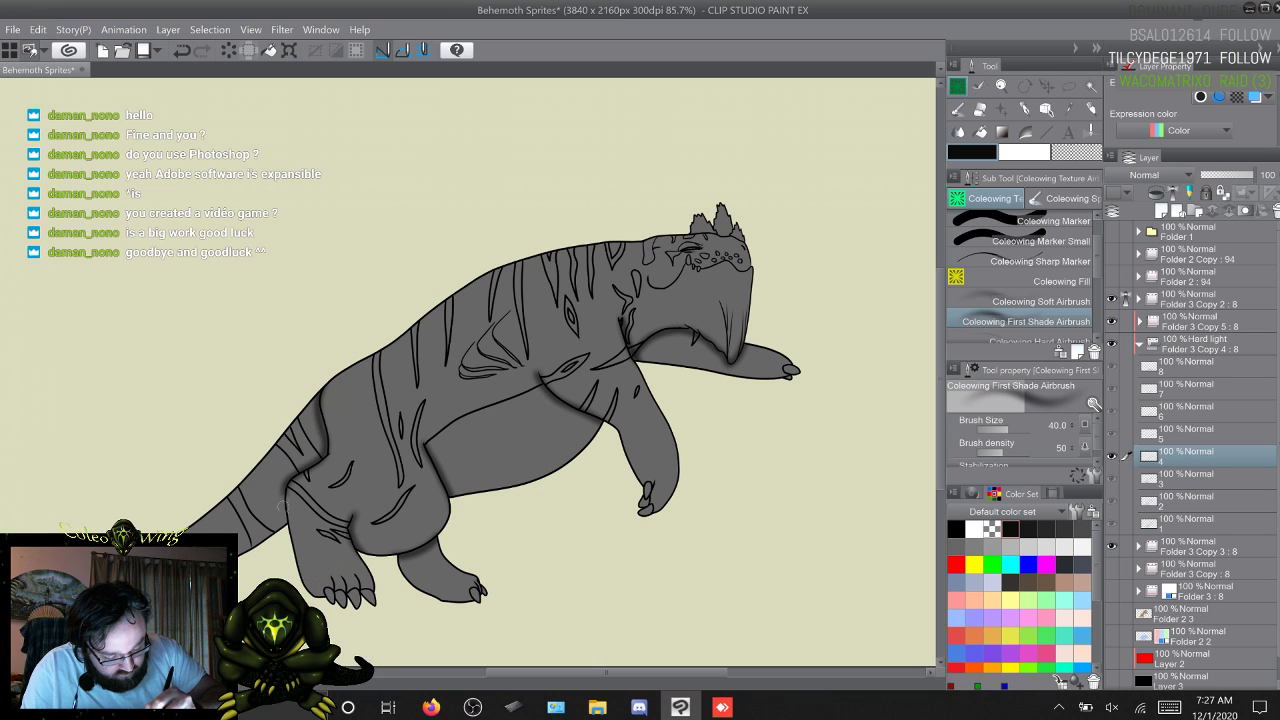
Step: Carry the rump-line and tail-base shading behind the near hind leg through frames 5 to 8
{"action": "key", "text": "w"}
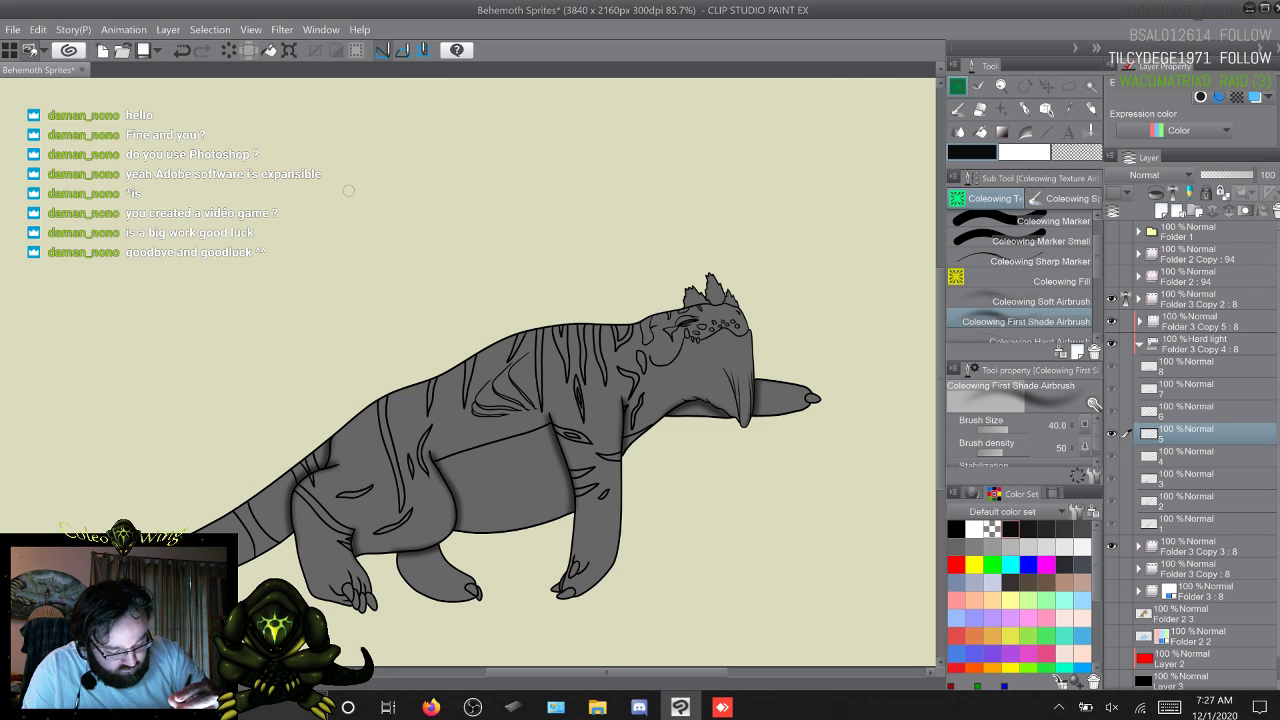
{"action": "key", "text": "w"}
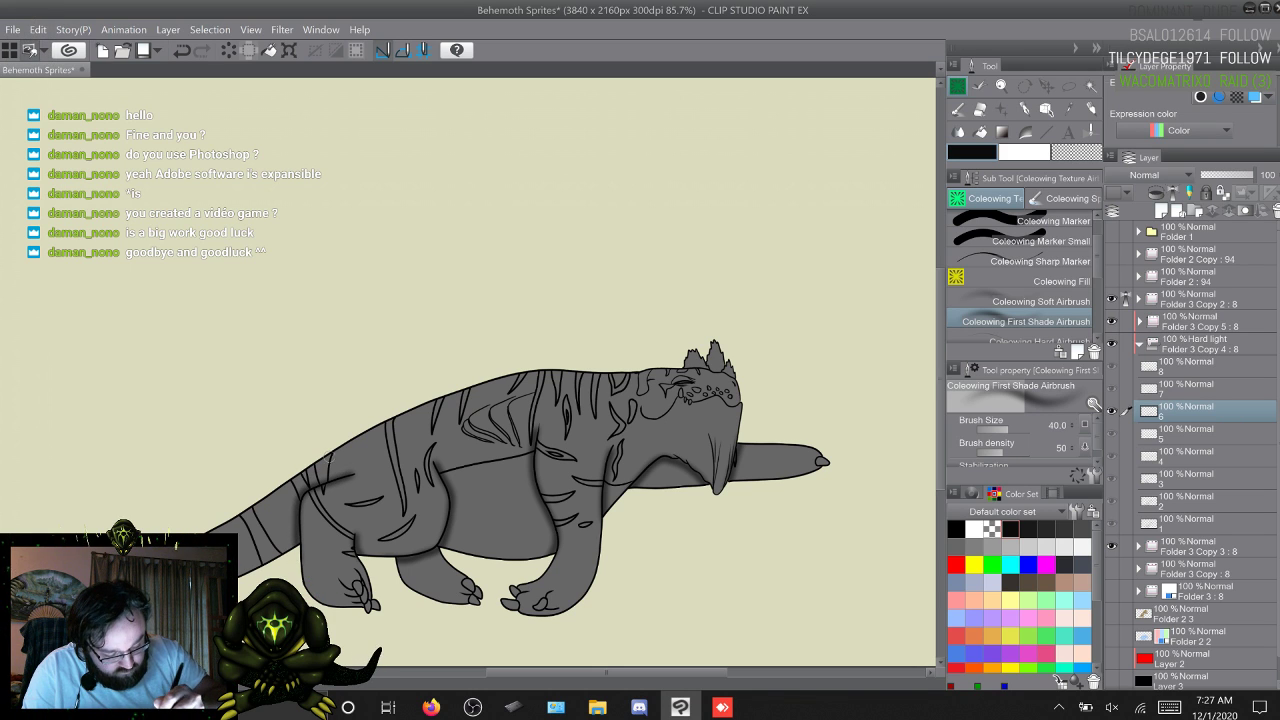
{"action": "key", "text": "w"}
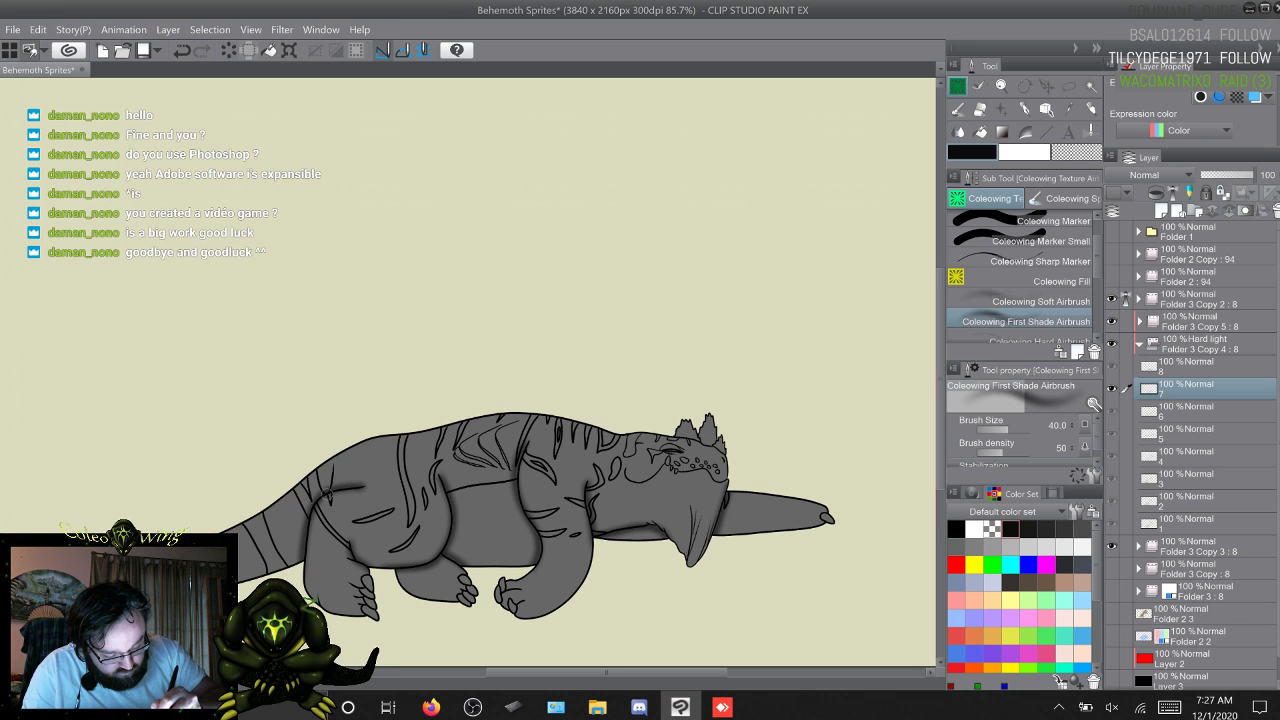
{"action": "key", "text": "w"}
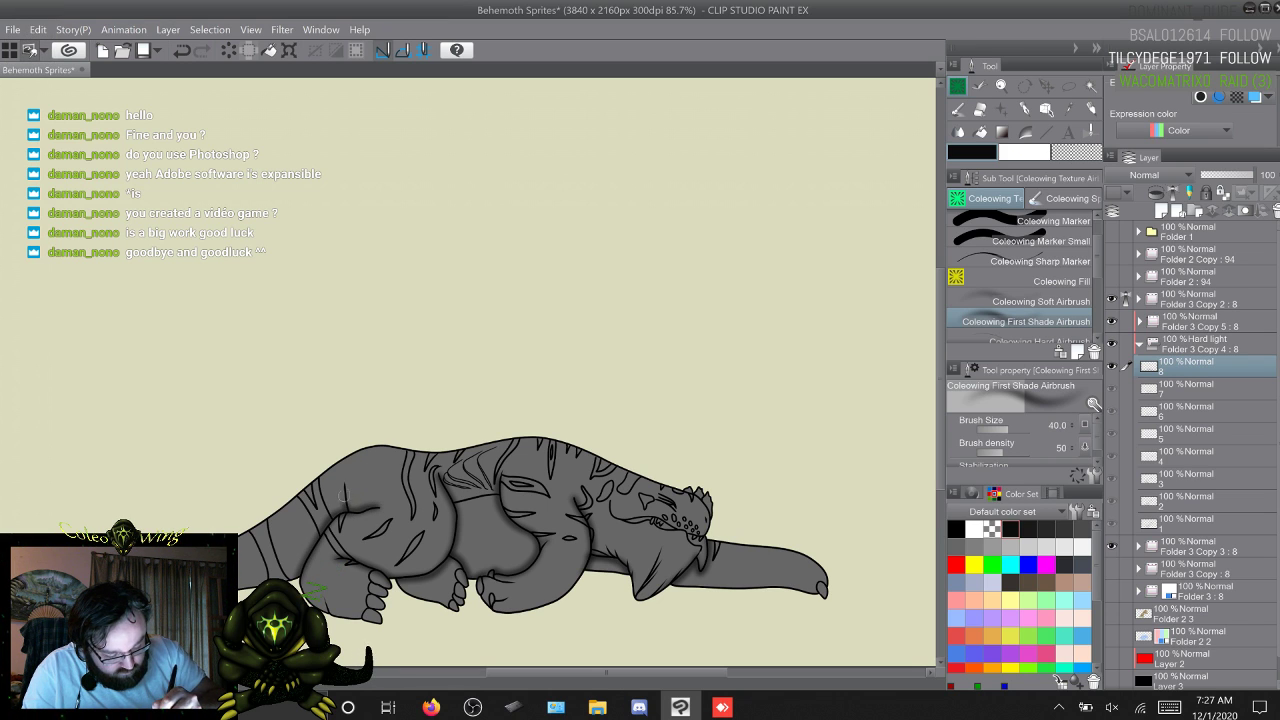
Step: Step through frames 1 to 7 to check the thigh, rump and tail-base shading for gaps
{"action": "key", "text": "w"}
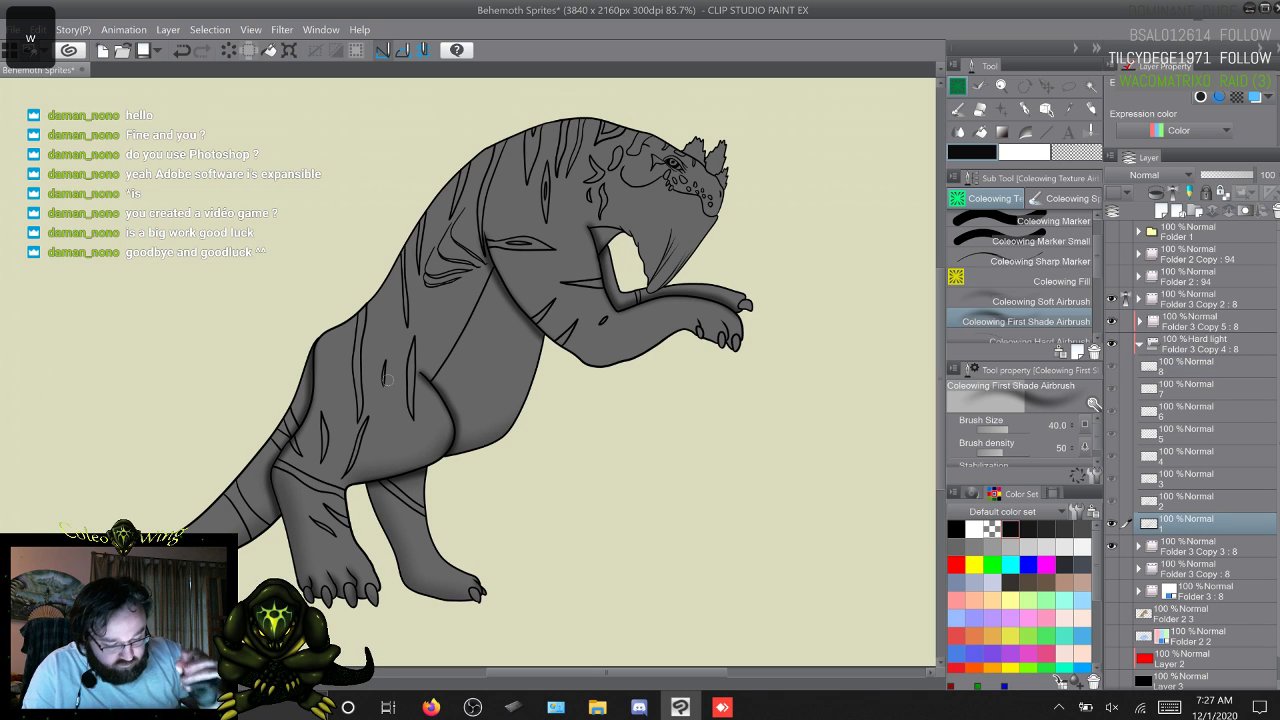
{"action": "key", "text": "w"}
{"action": "key", "text": "w"}
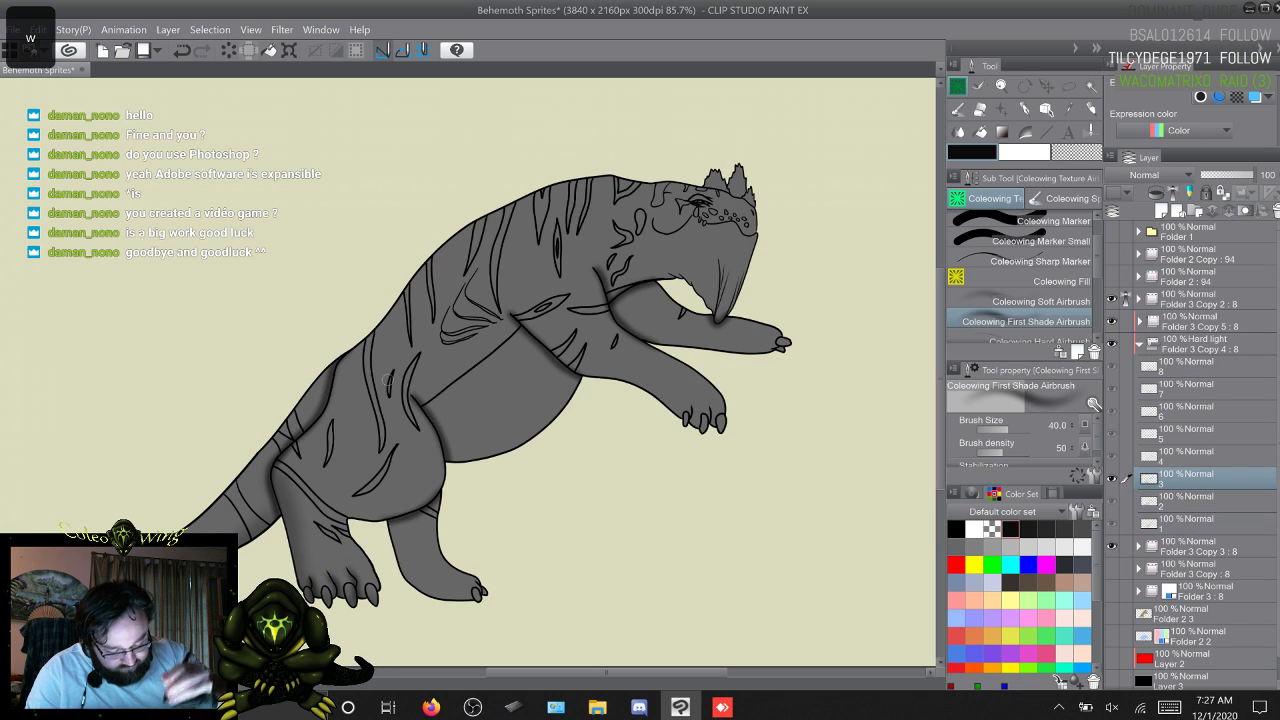
{"action": "key", "text": "w"}
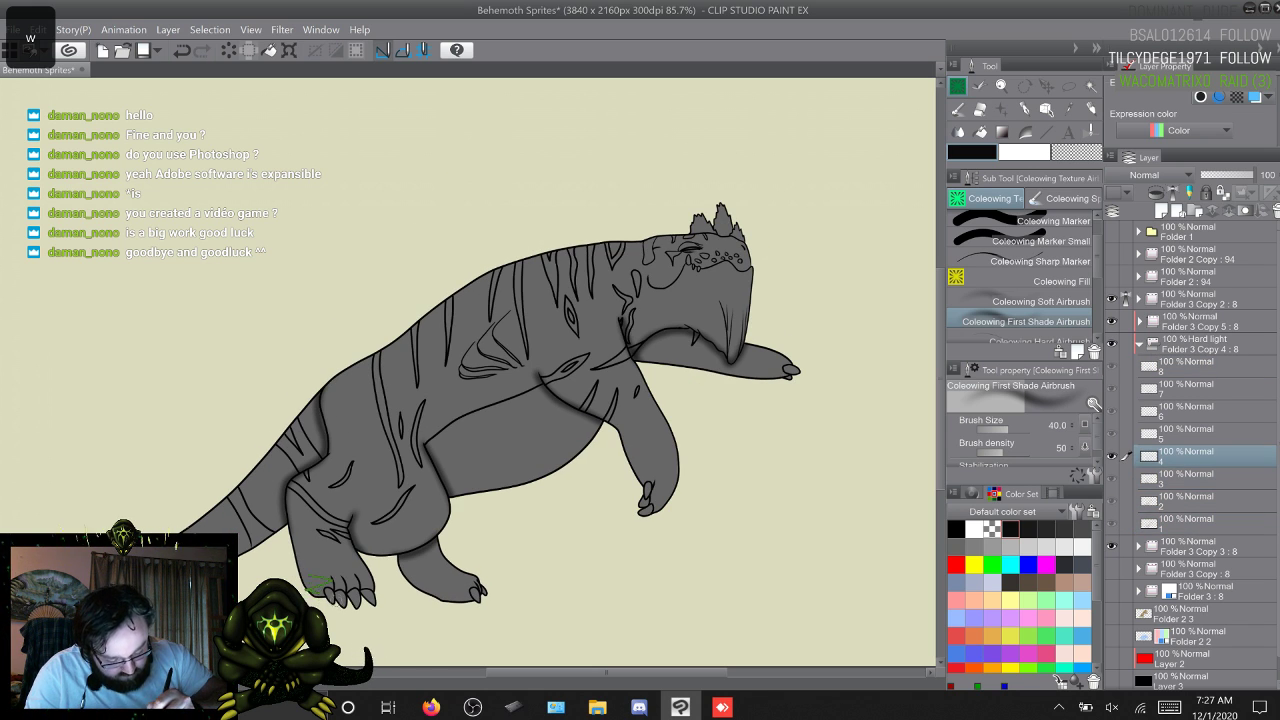
{"action": "left_click_drag", "start_coordinate": [314, 570], "coordinate": [332, 582]}
{"action": "key", "text": "ctrl+z"}
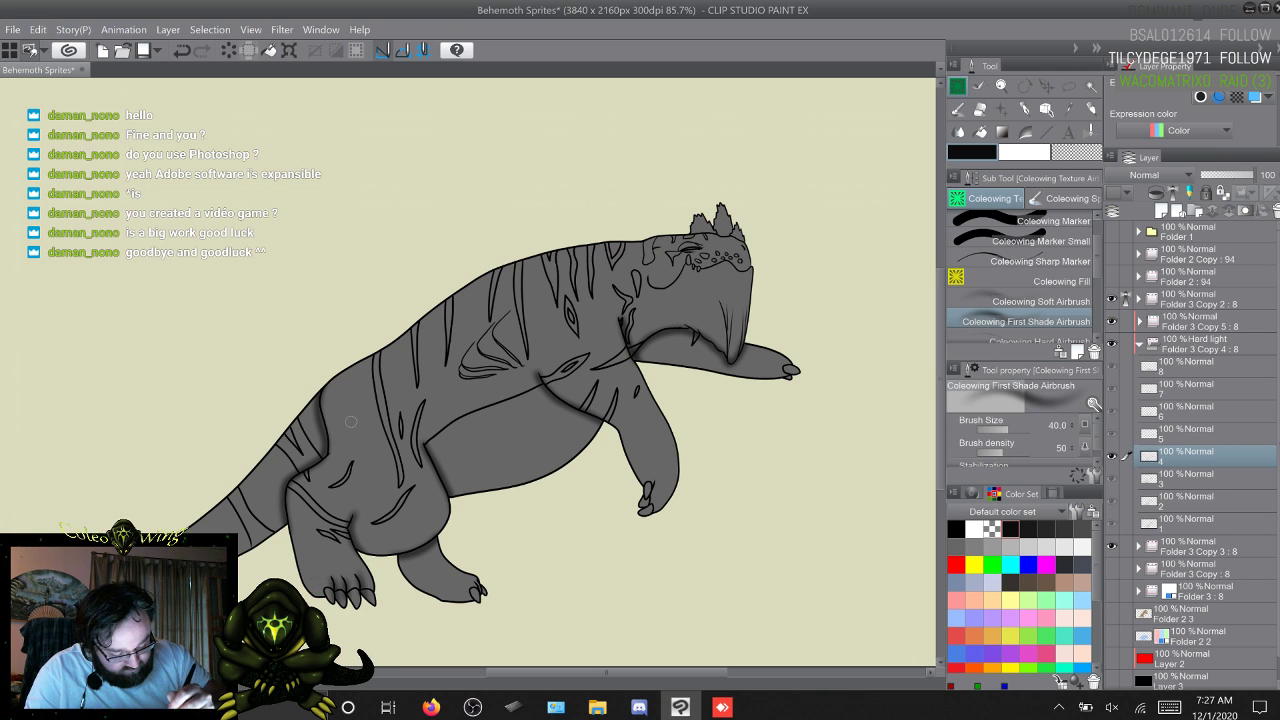
{"action": "key", "text": "w"}
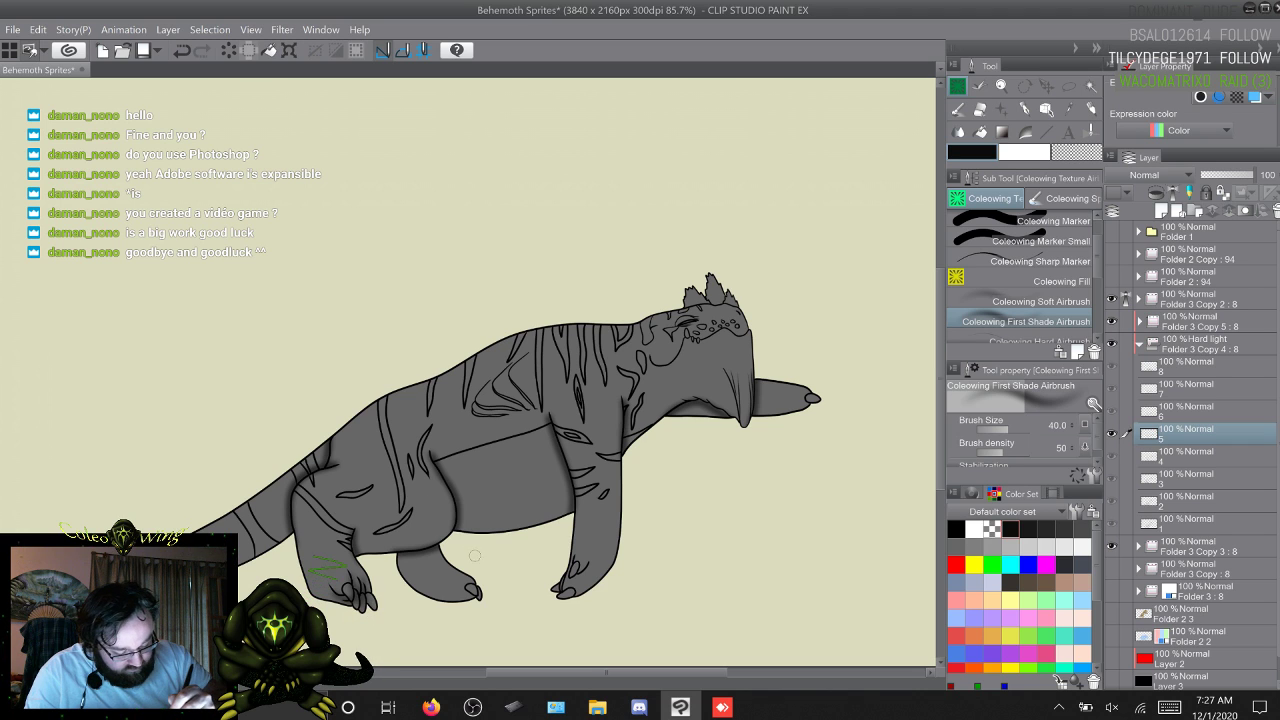
{"action": "key", "text": "w"}
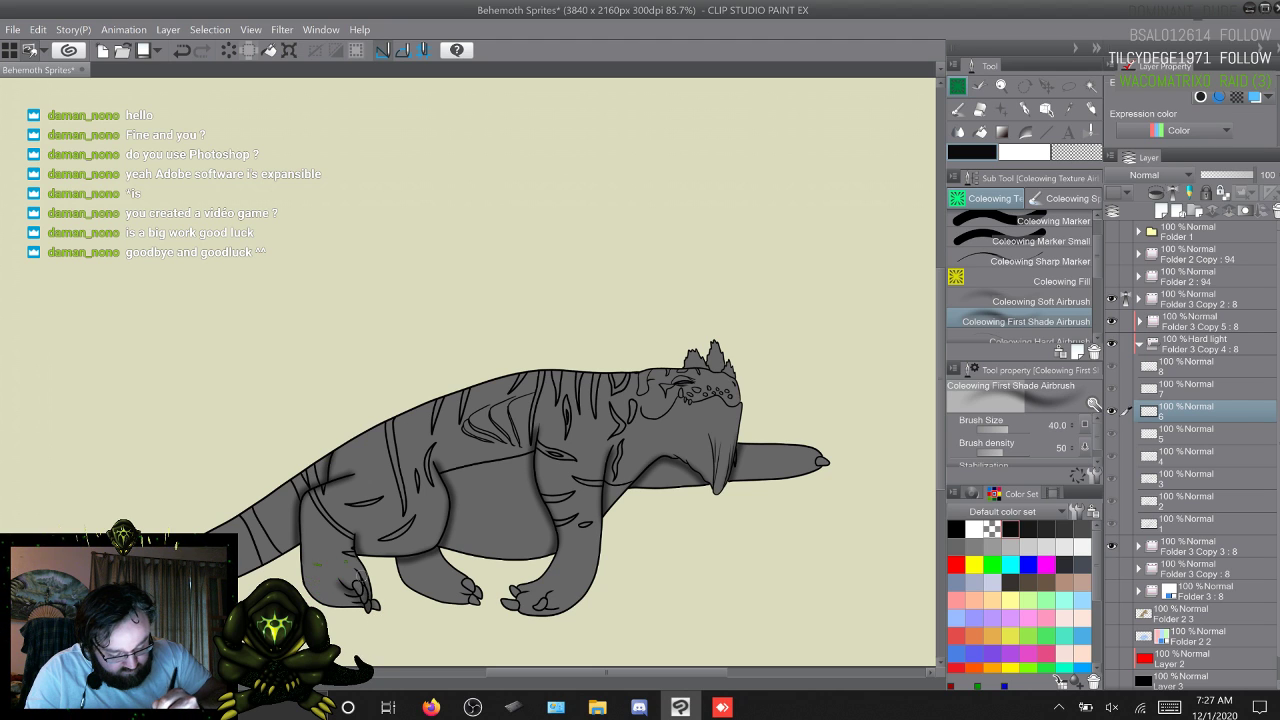
{"action": "key", "text": "w"}
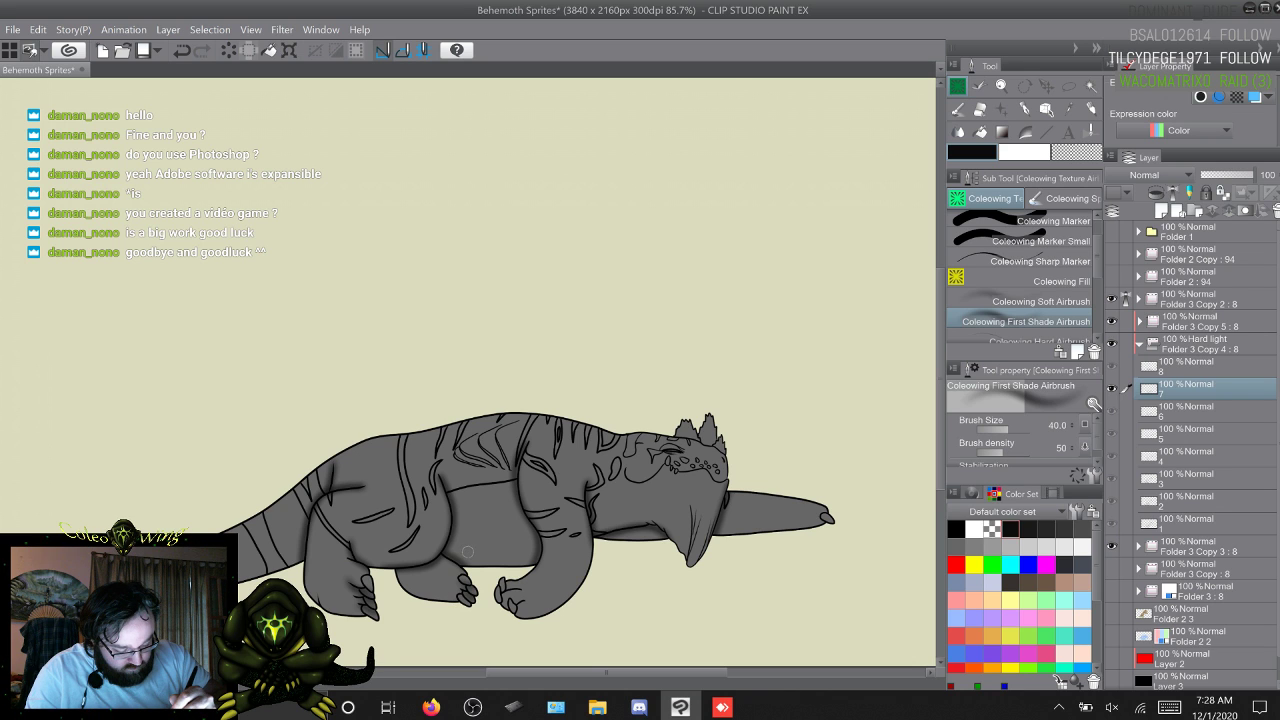
Step: Flip back and forth between neighbouring frames and loop the animation to compare the hindquarter shading across frames
{"action": "key", "text": "s"}
{"action": "key", "text": "w"}
{"action": "key", "text": "s"}
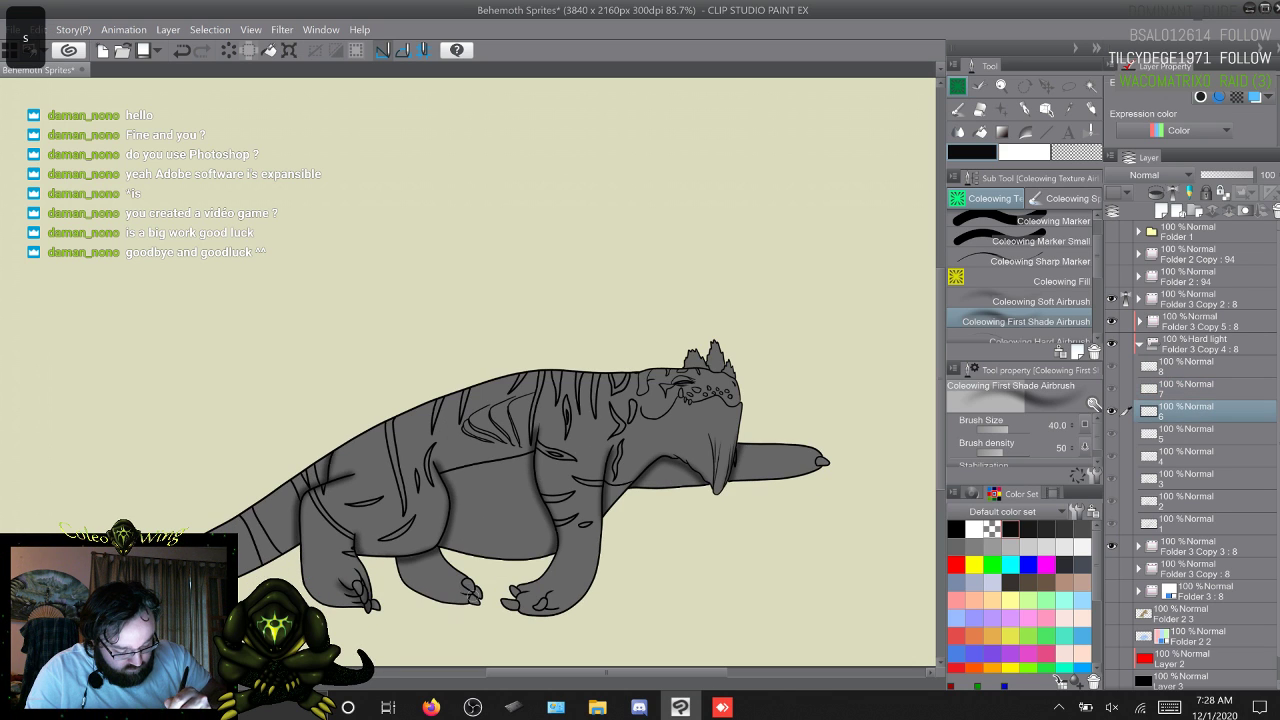
{"action": "key", "text": "s"}
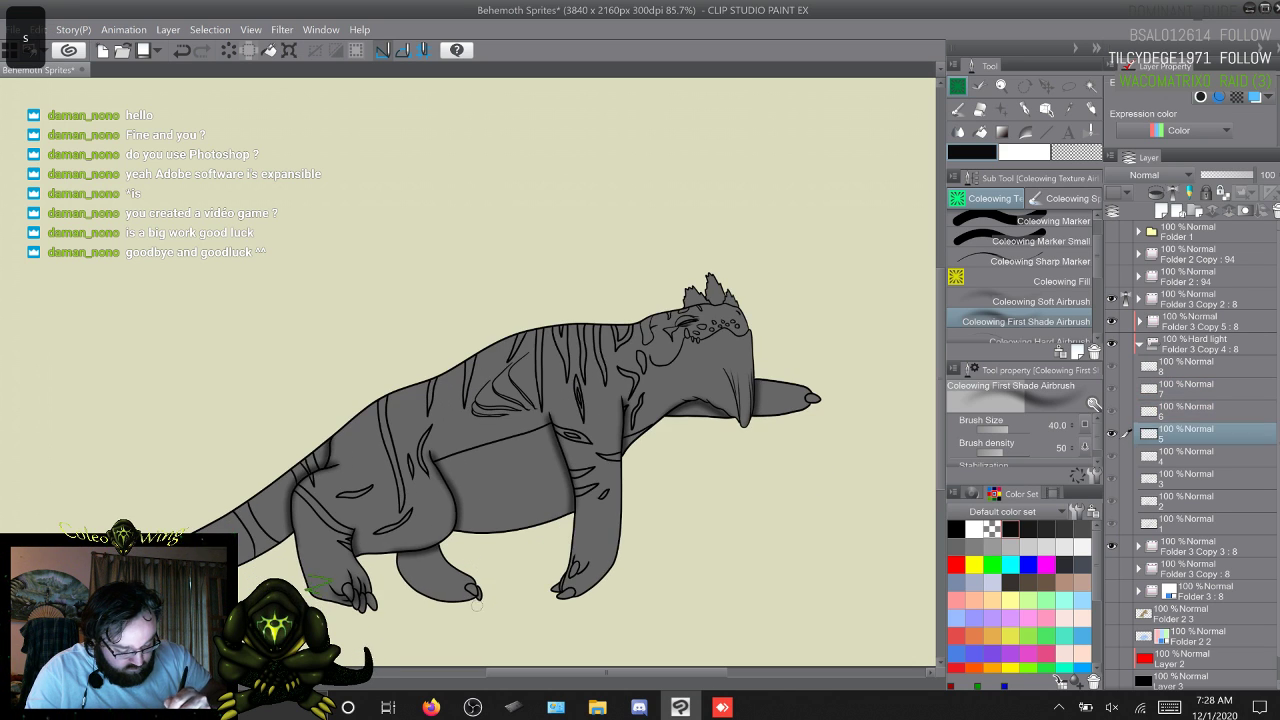
{"action": "key", "text": "s"}
{"action": "key", "text": "w"}
{"action": "key", "text": "w"}
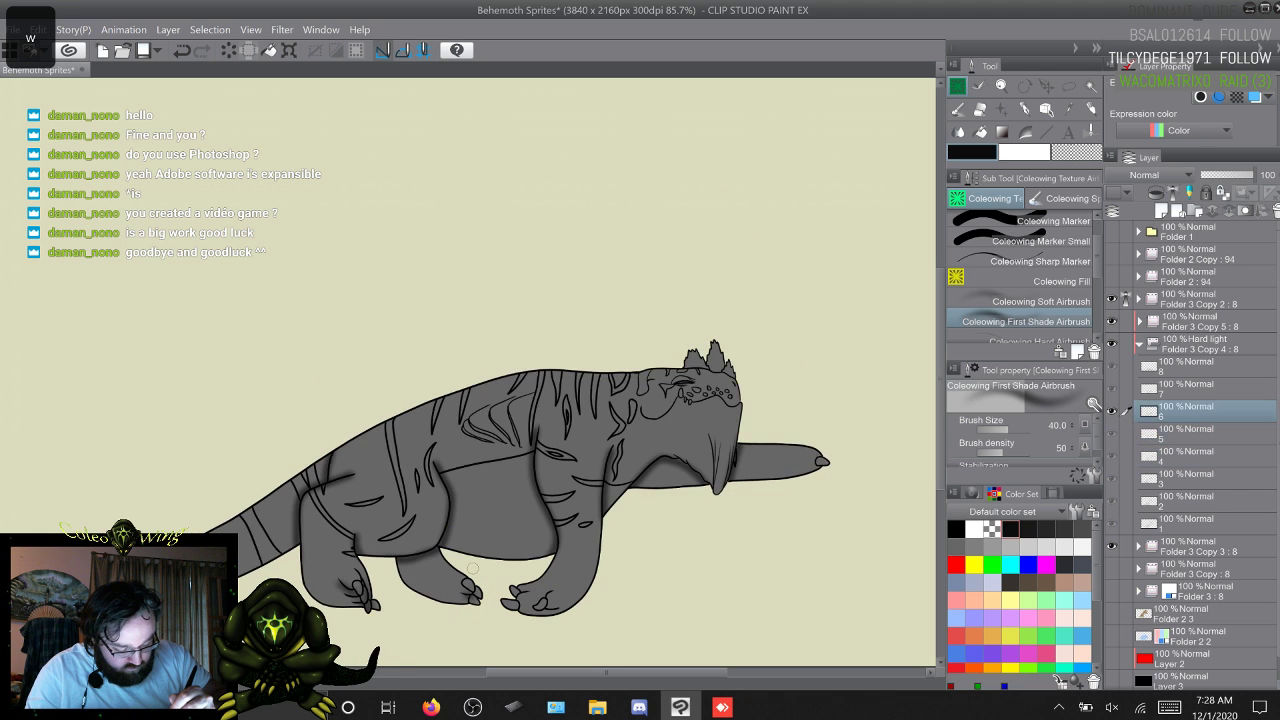
{"action": "key", "text": "w"}
{"action": "key", "text": "w"}
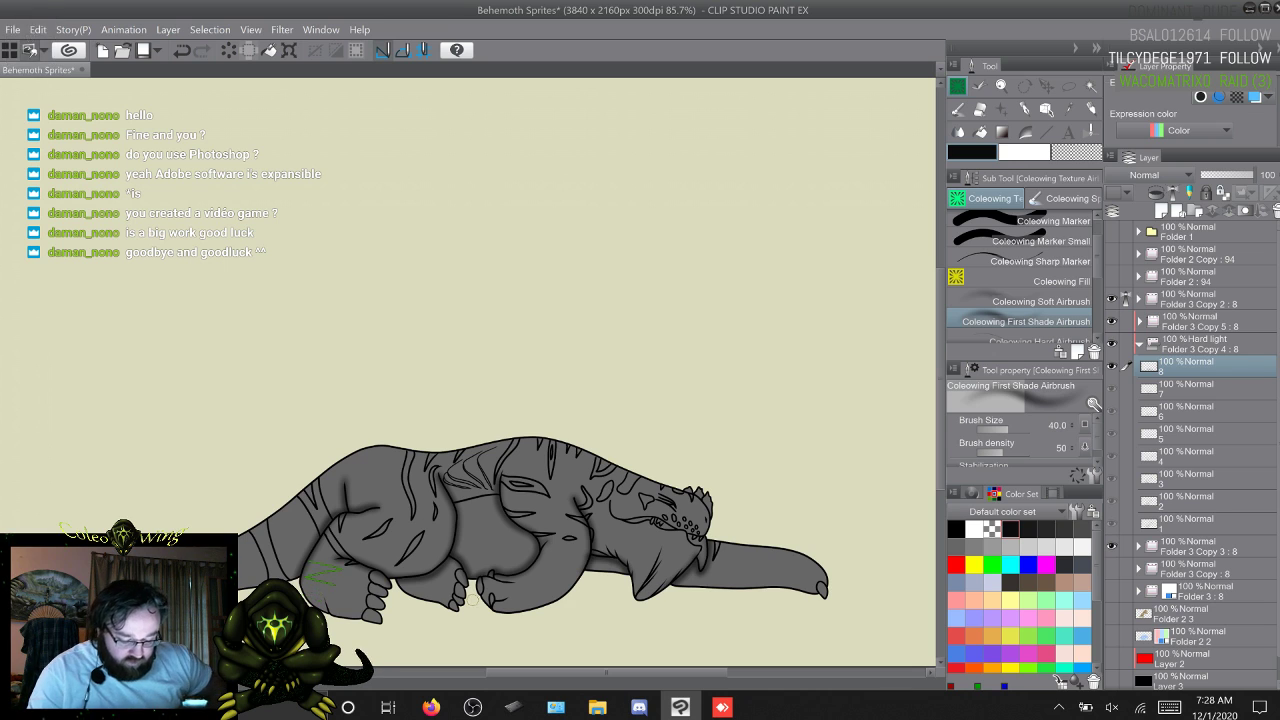
{"action": "key", "text": "s"}
{"action": "key", "text": "w"}
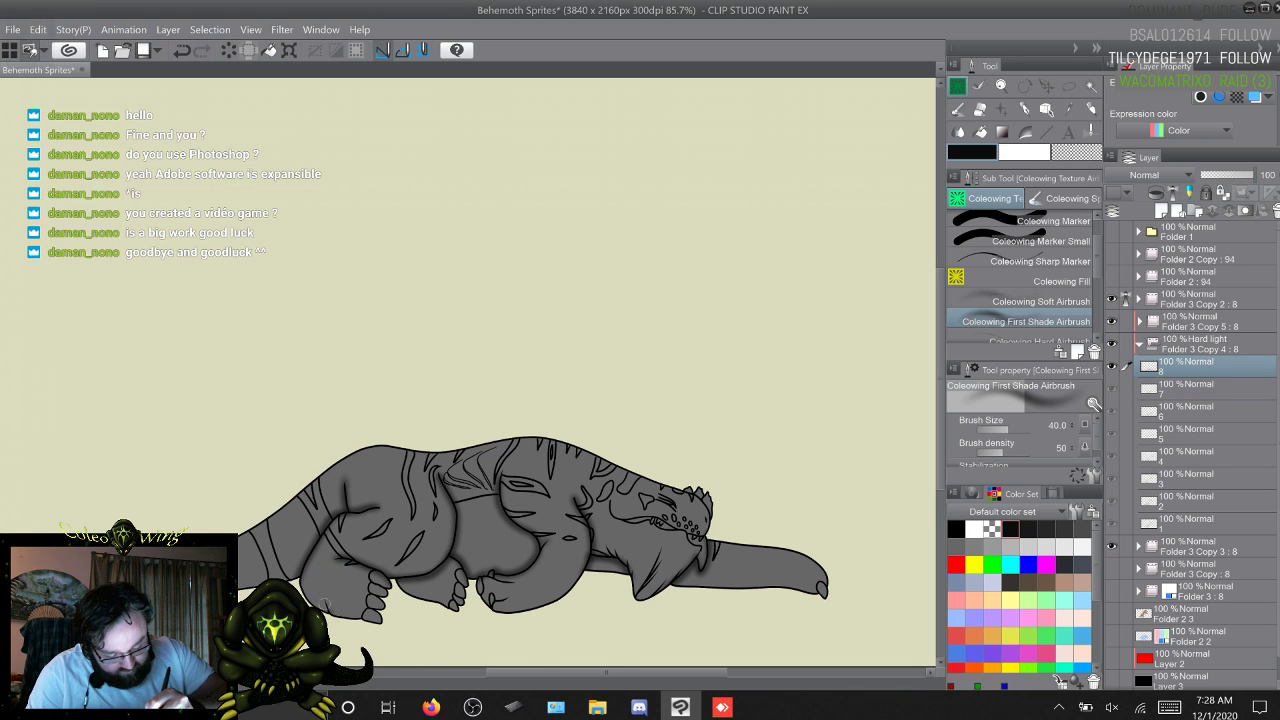
{"action": "key", "text": "s"}
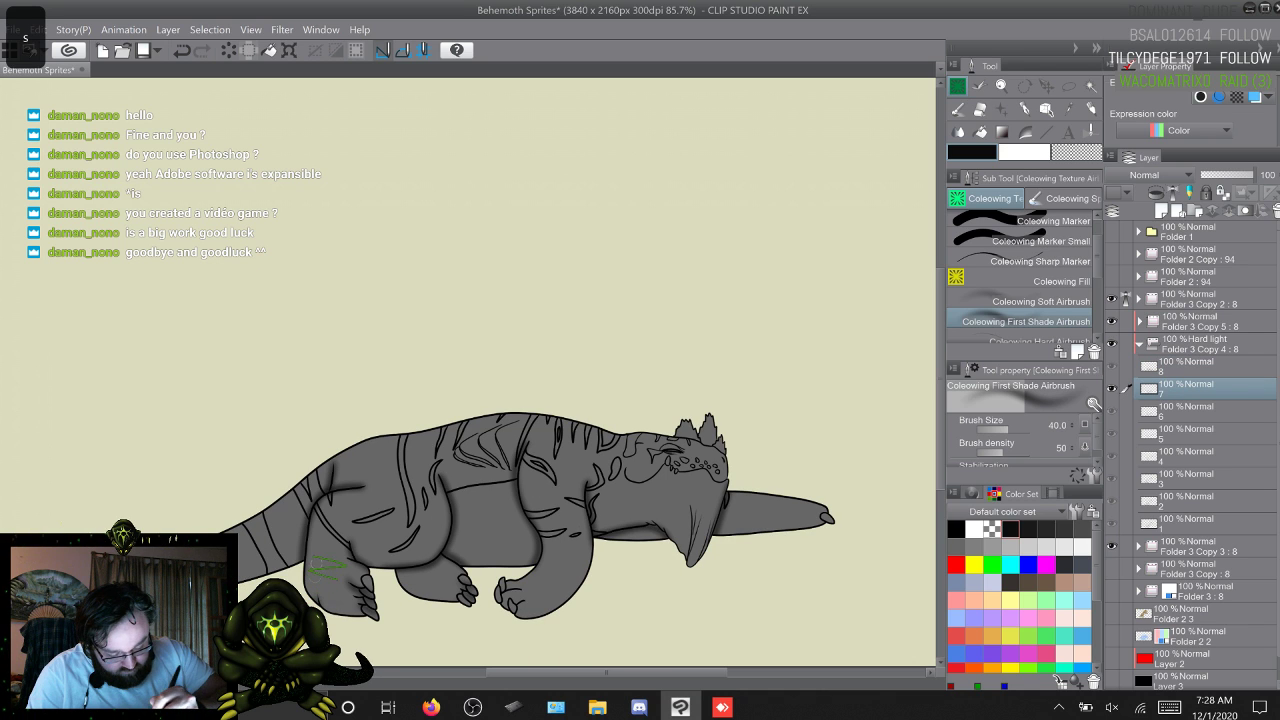
{"action": "key", "text": "w"}
{"action": "key", "text": "w"}
{"action": "key", "text": "w"}
{"action": "key", "text": "w"}
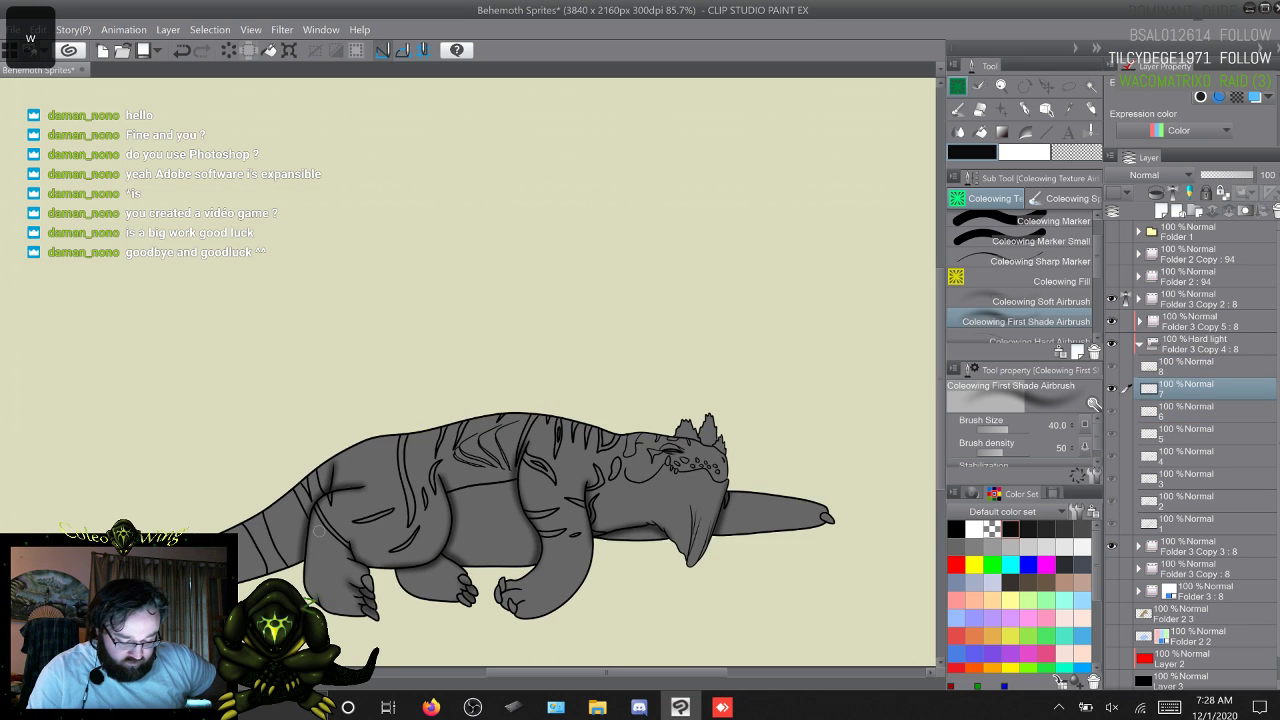
{"action": "key", "text": "s"}
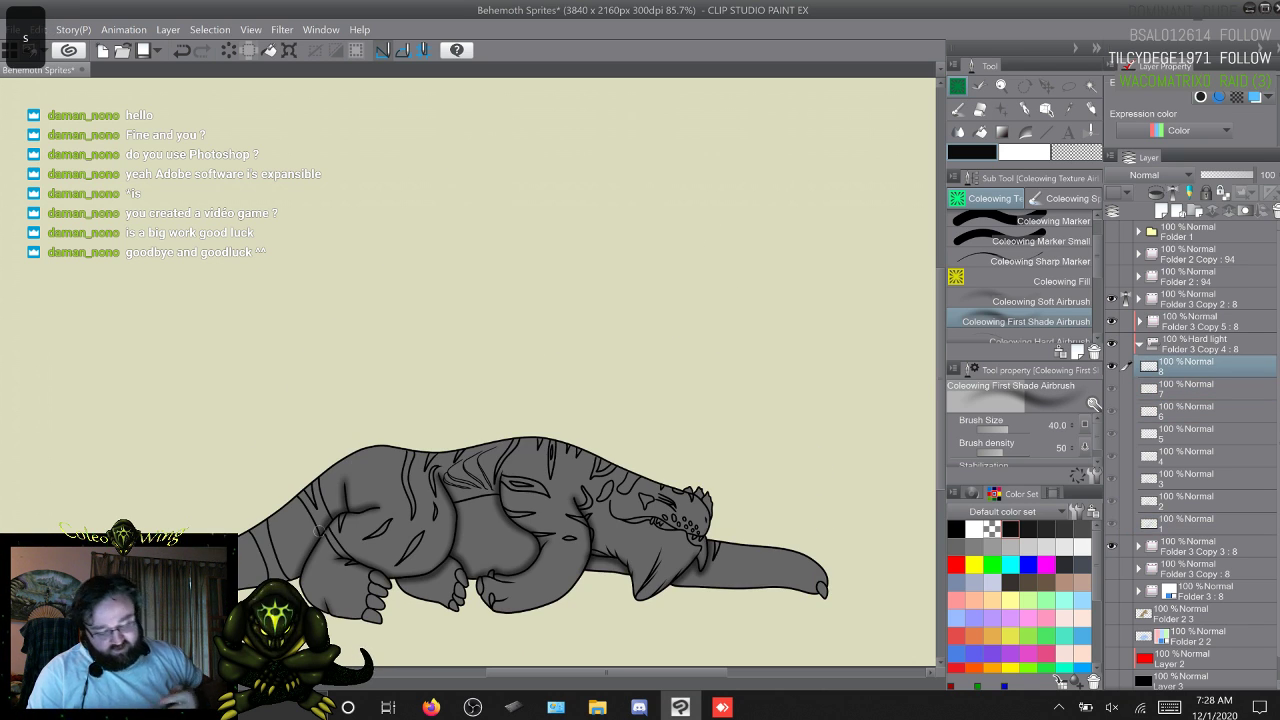
{"action": "key", "text": "w"}
{"action": "key", "text": "w"}
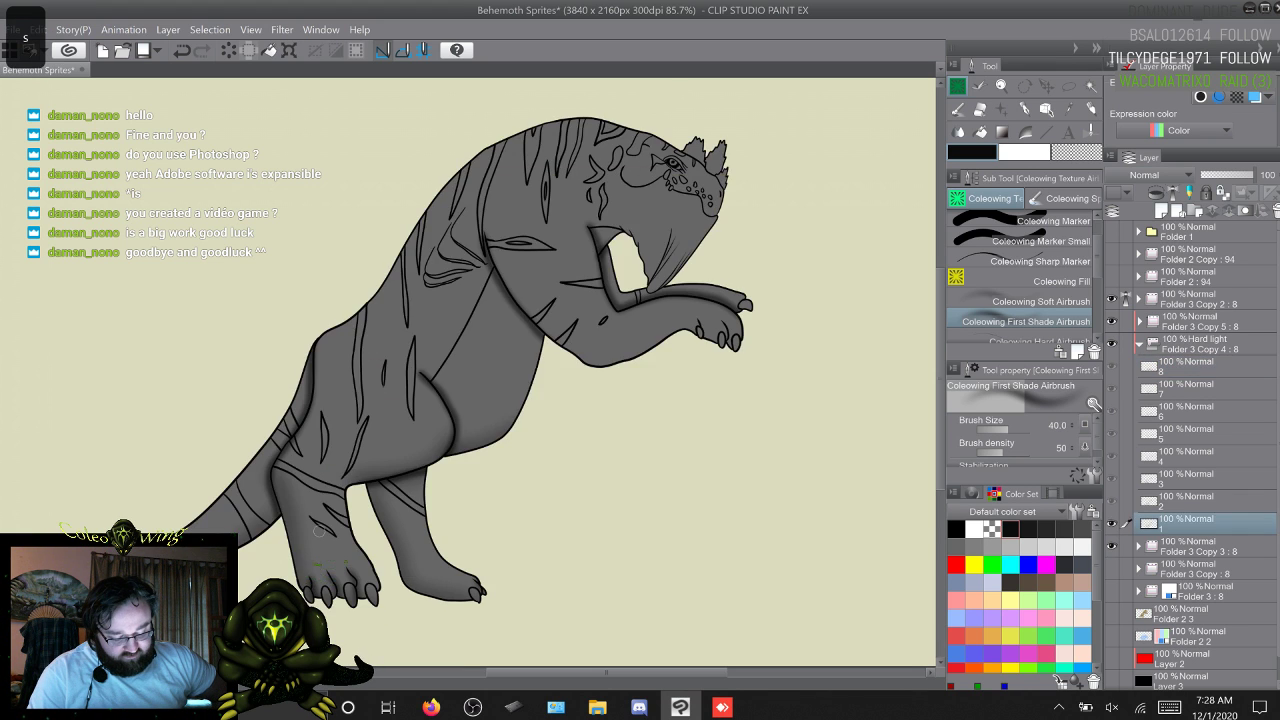
{"action": "key", "text": "s"}
{"action": "key", "text": "w"}
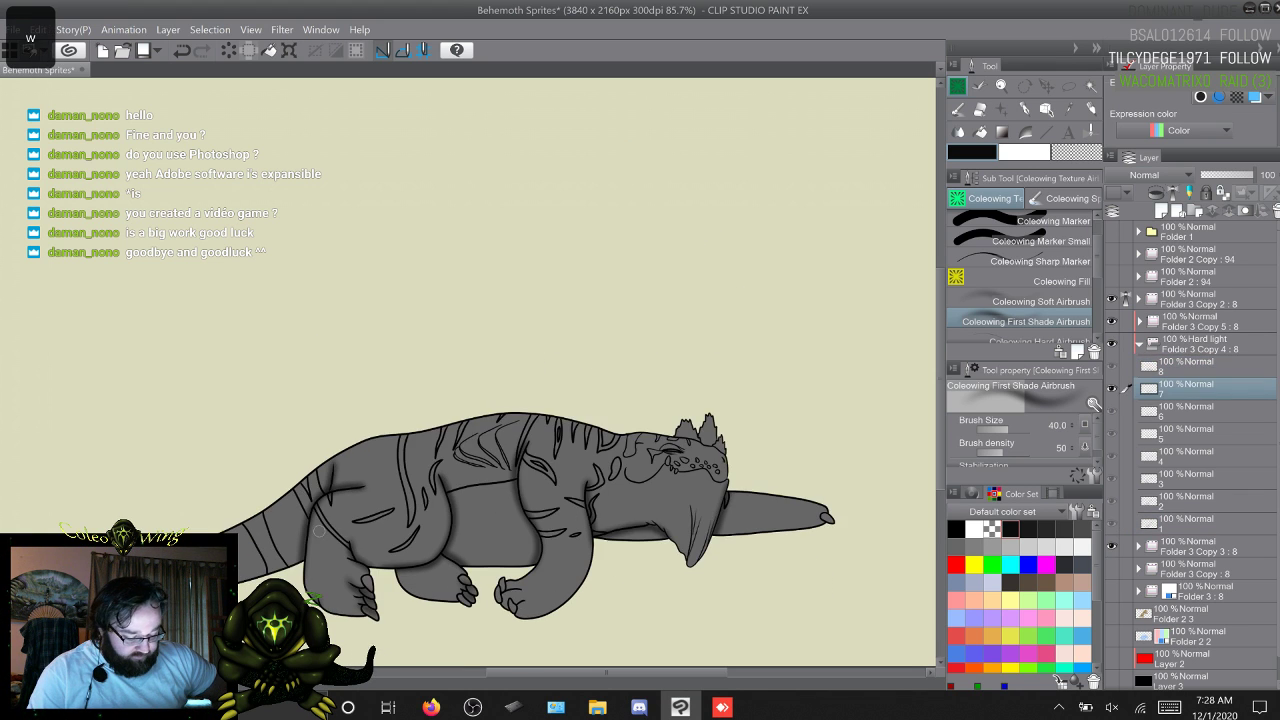
Step: Cycle through all eight frames to check that the hindquarter shading stays consistent across the loop
{"action": "key", "text": "s"}
{"action": "key", "text": "s"}
{"action": "key", "text": "s"}
{"action": "key", "text": "s"}
{"action": "key", "text": "s"}
{"action": "key", "text": "s"}
{"action": "key", "text": "s"}
{"action": "key", "text": "s"}
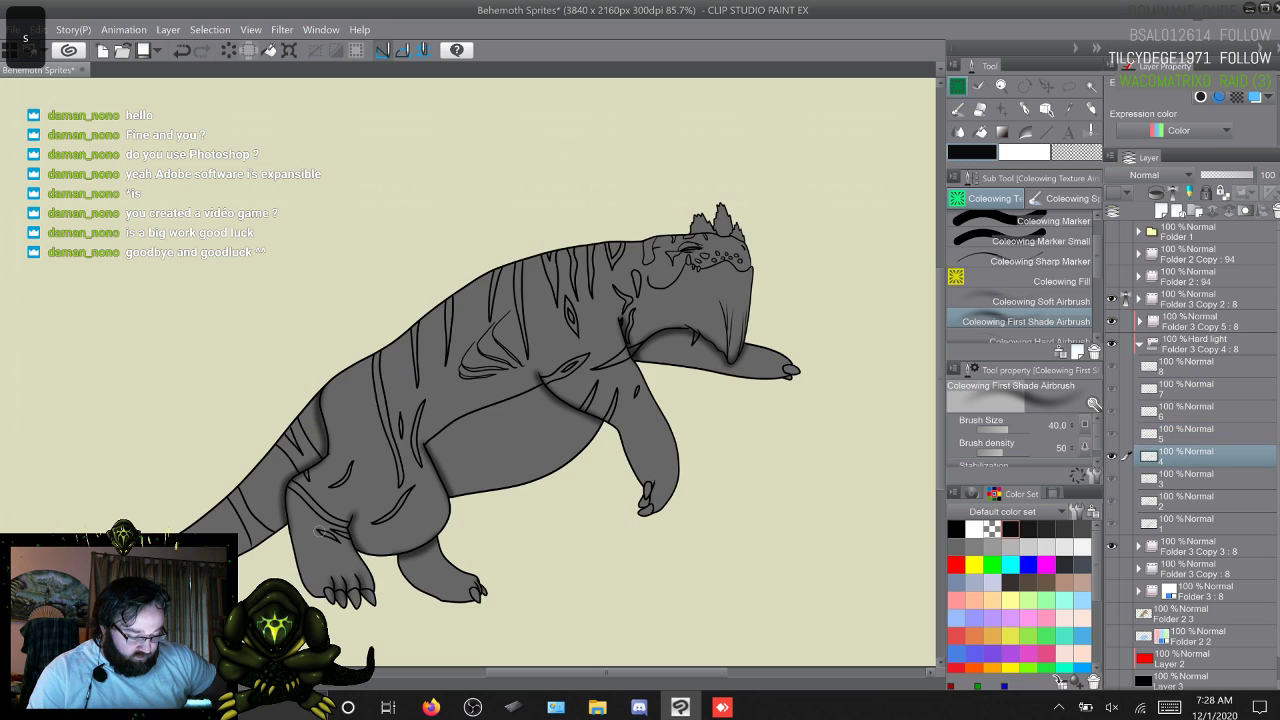
{"action": "key", "text": "s"}
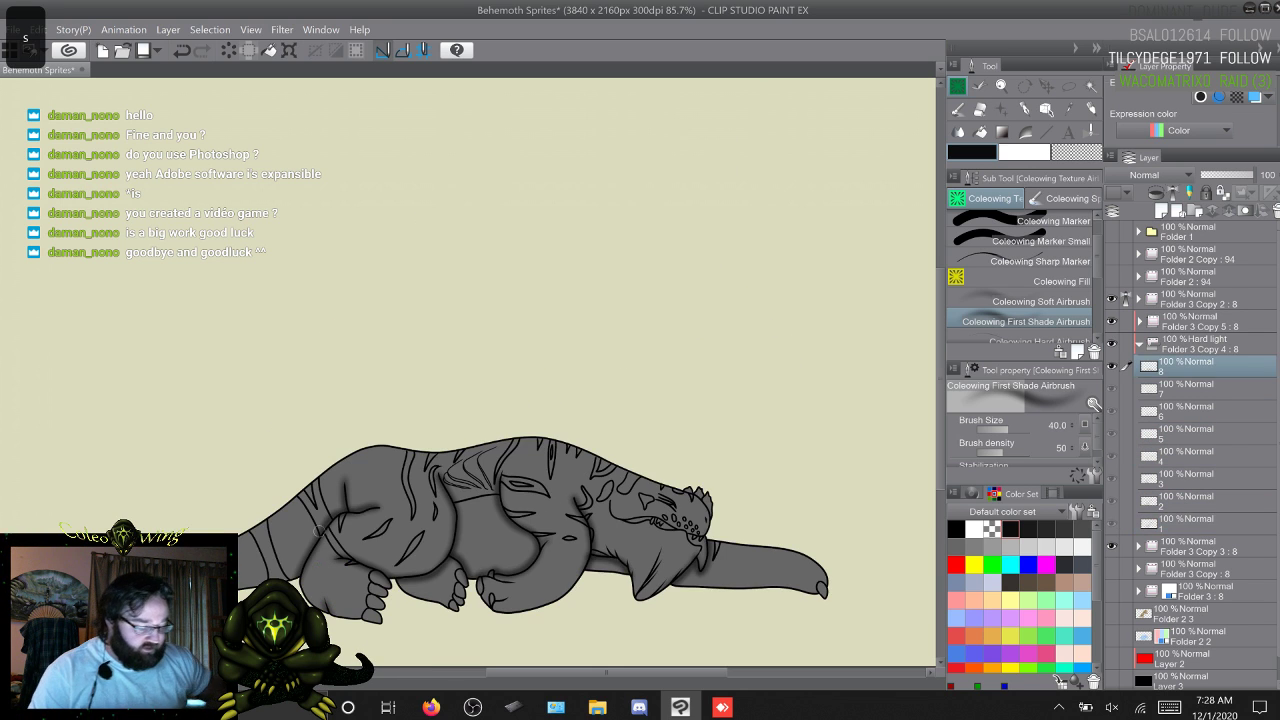
{"action": "key", "text": "w"}
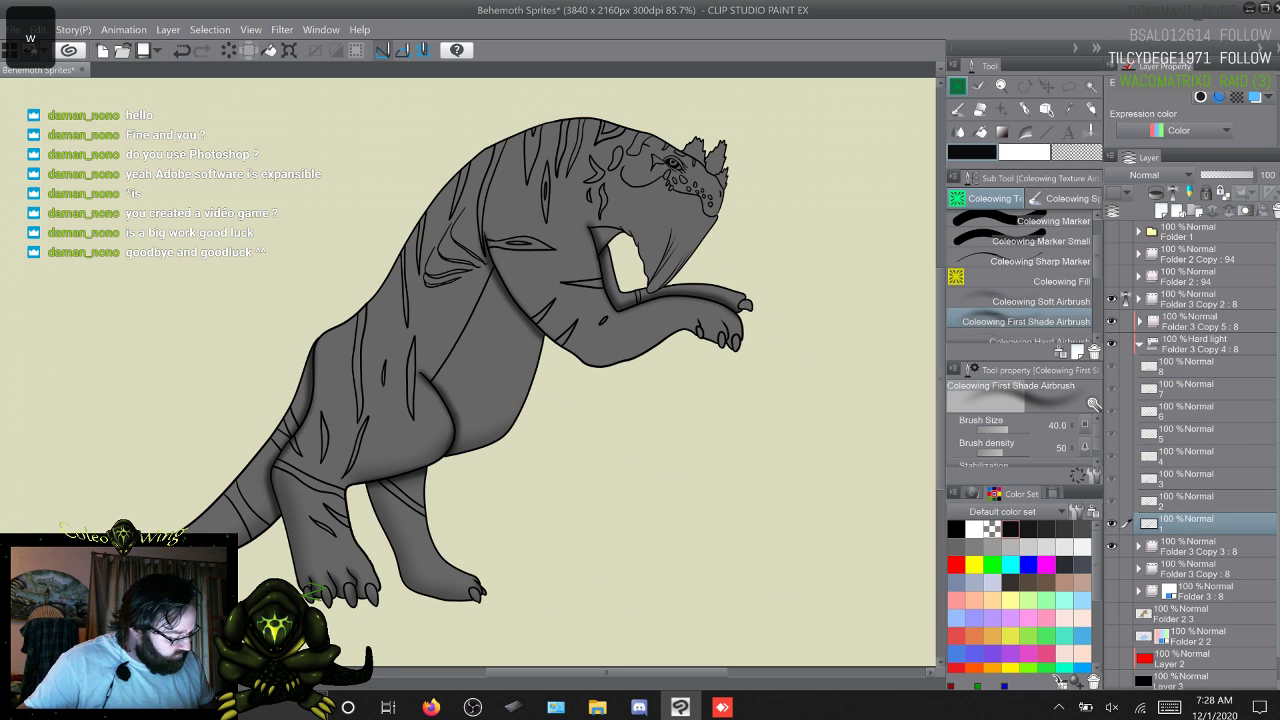
Step: Hide the grey fills in Folder 3 Copy 3 and the line art in Folder 3 Copy 2, and show the coloured reference layer Folder 2 3
{"action": "scroll", "coordinate": [1190, 455], "scroll_direction": "down", "scroll_amount": 2}
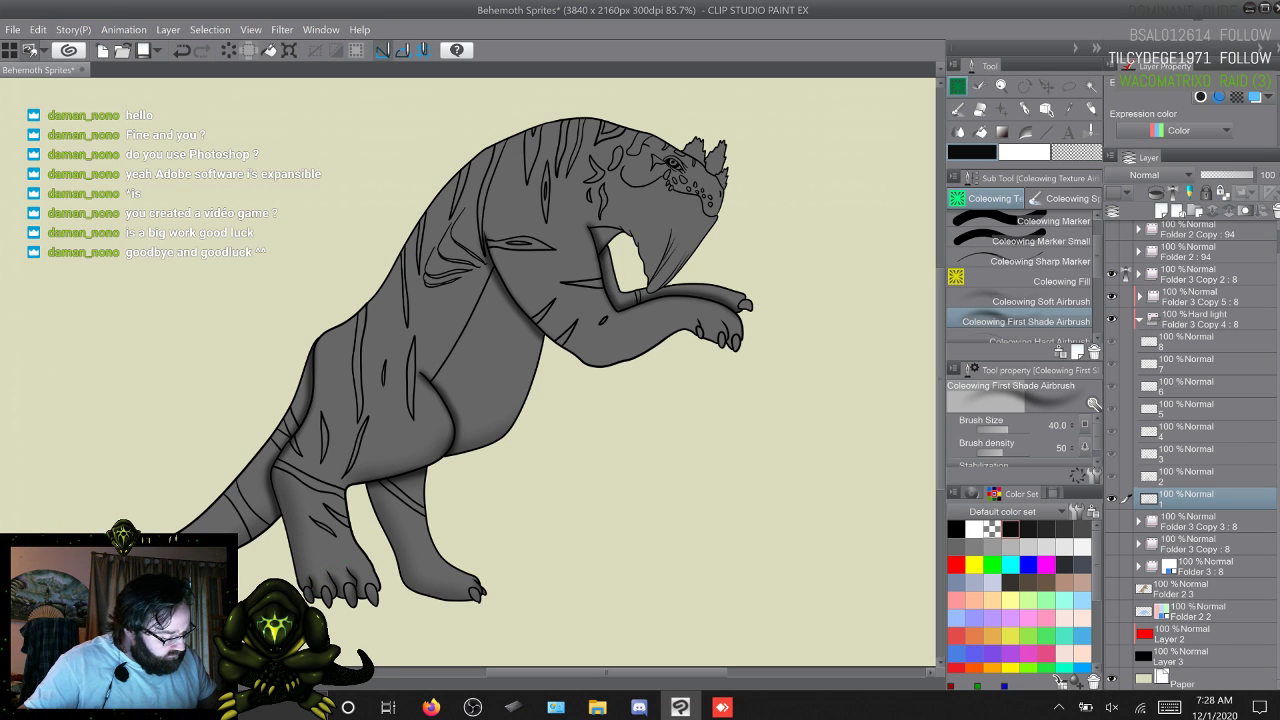
{"action": "left_click", "coordinate": [1111, 521]}
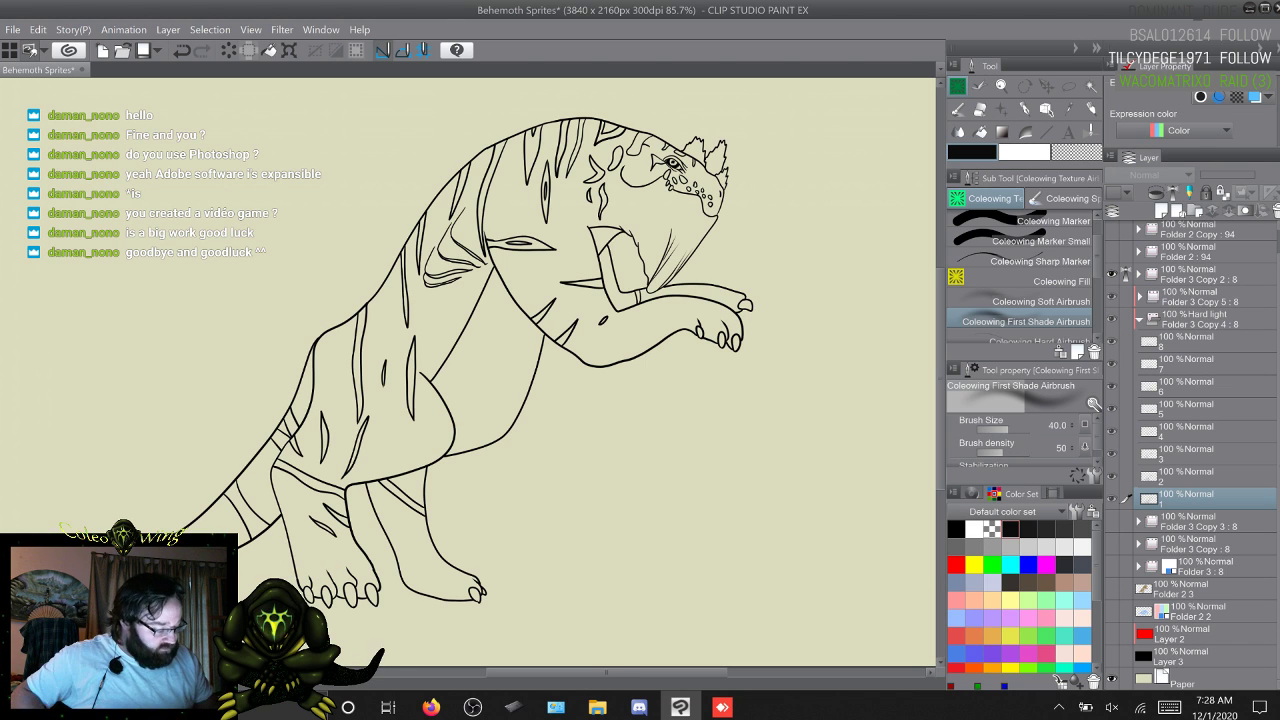
{"action": "left_click", "coordinate": [1111, 589]}
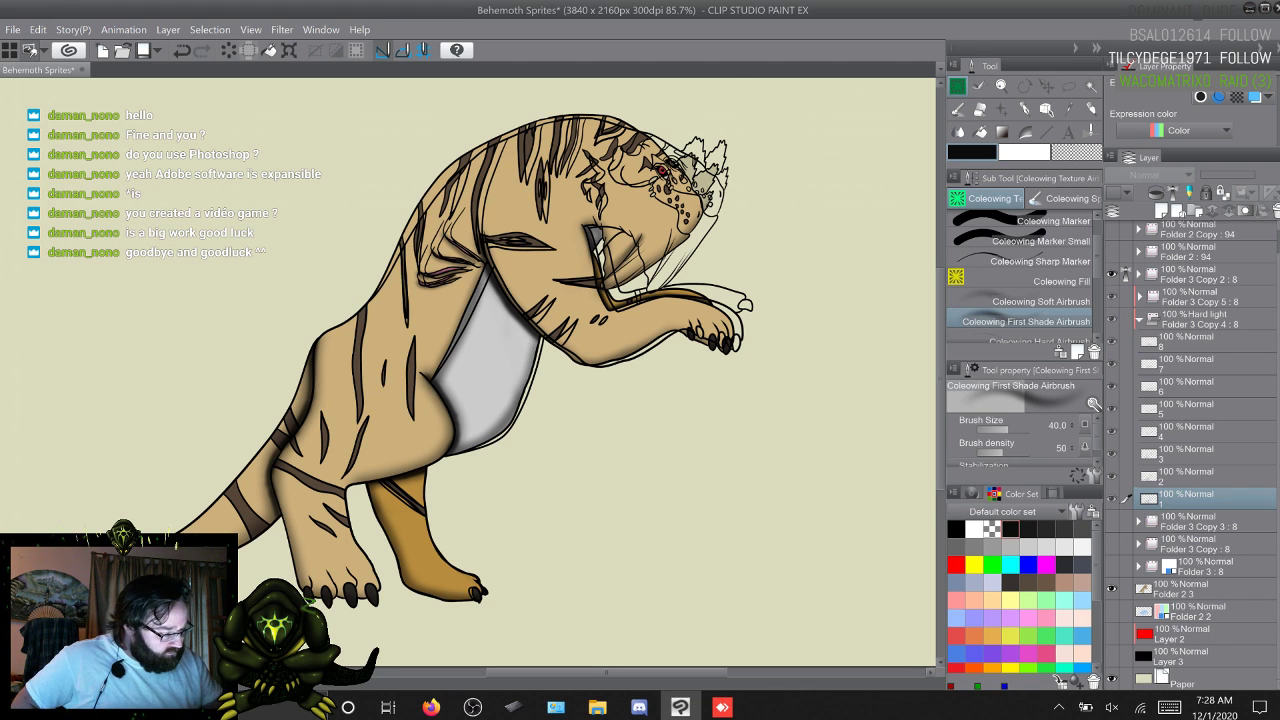
{"action": "left_click", "coordinate": [1126, 274]}
{"action": "left_click", "coordinate": [1111, 274]}
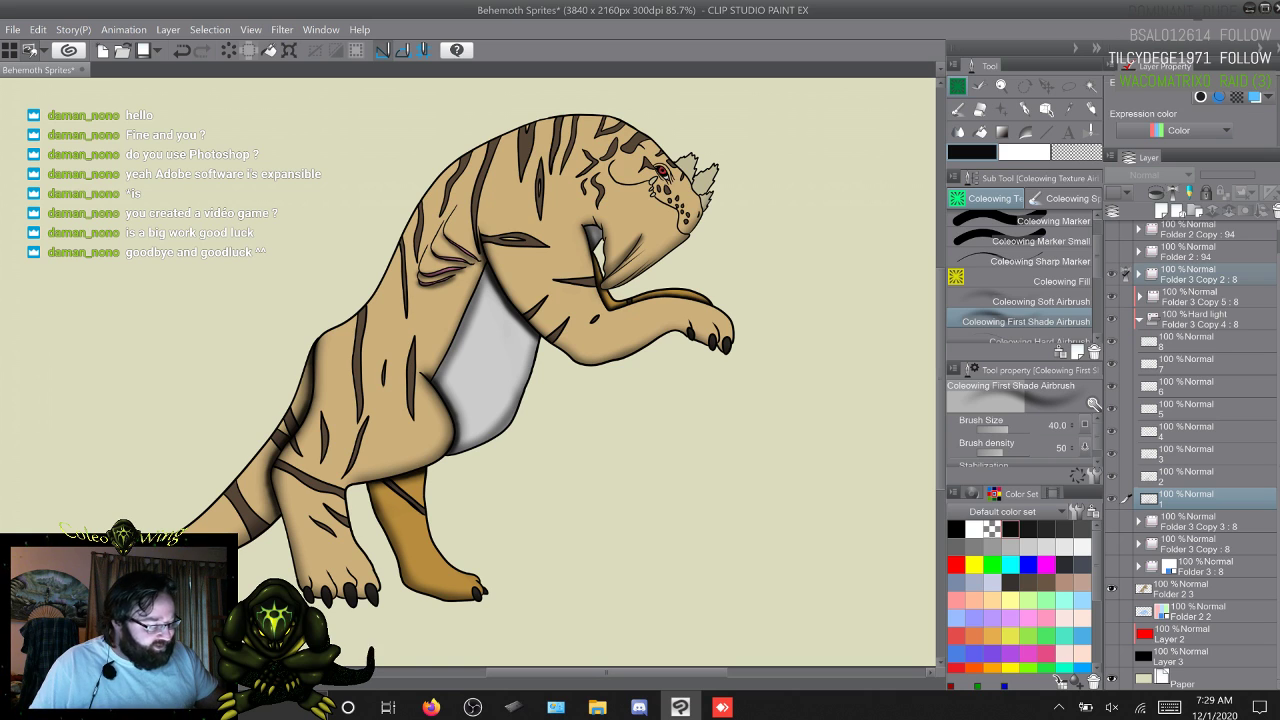
{"action": "left_click", "coordinate": [1111, 274]}
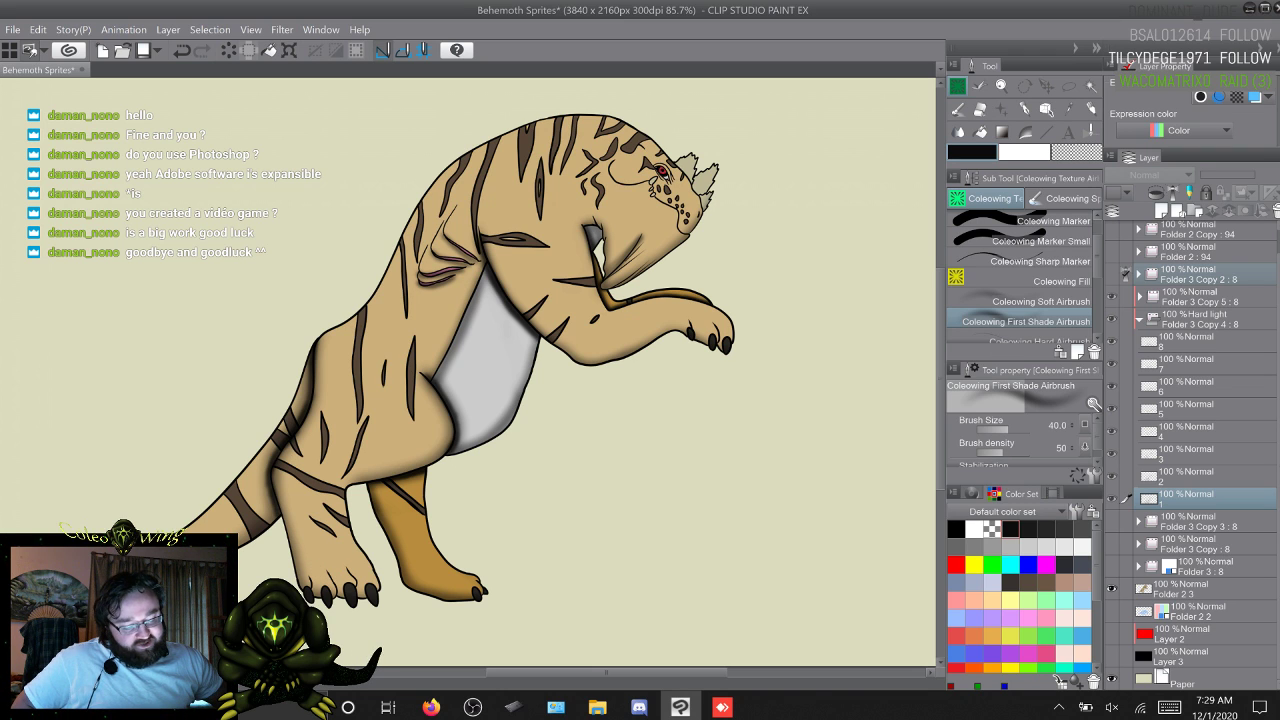
Step: Undo the last action, hide the coloured reference layer Folder 2 3 and show the grey fills in Folder 3 Copy 3
{"action": "left_click_drag", "start_coordinate": [305, 604], "coordinate": [346, 558]}
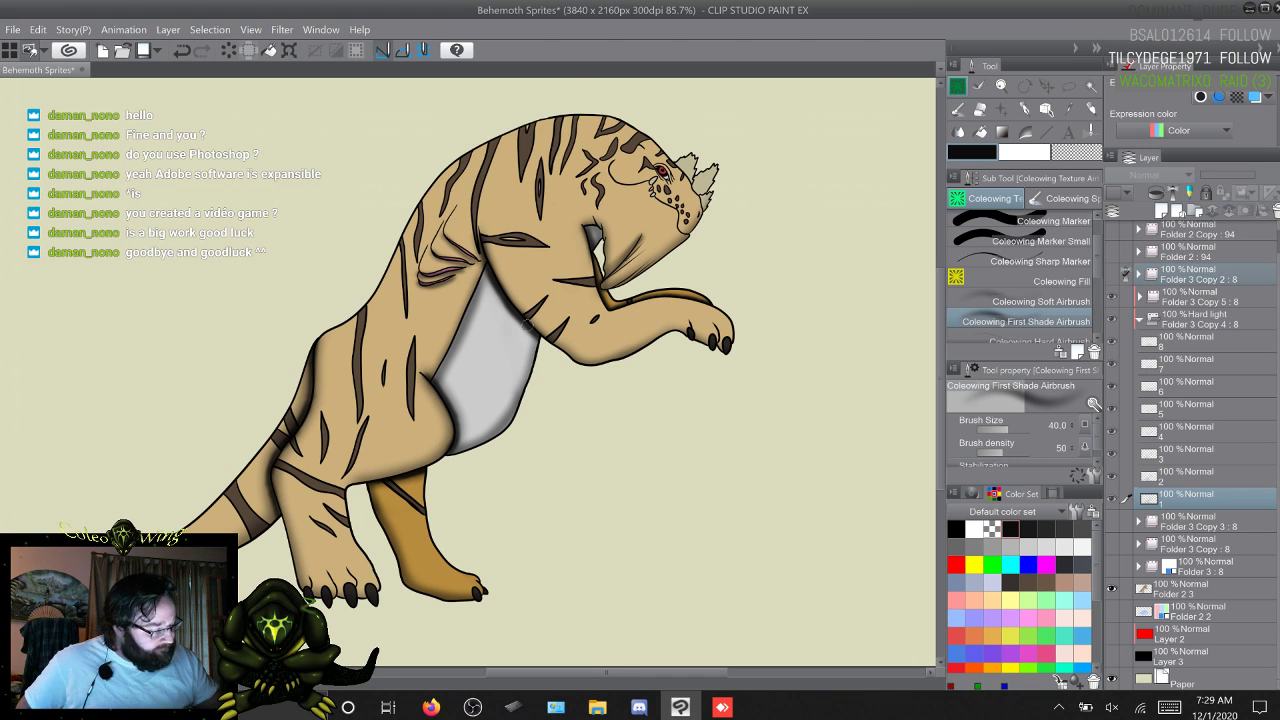
{"action": "key", "text": "ctrl+z"}
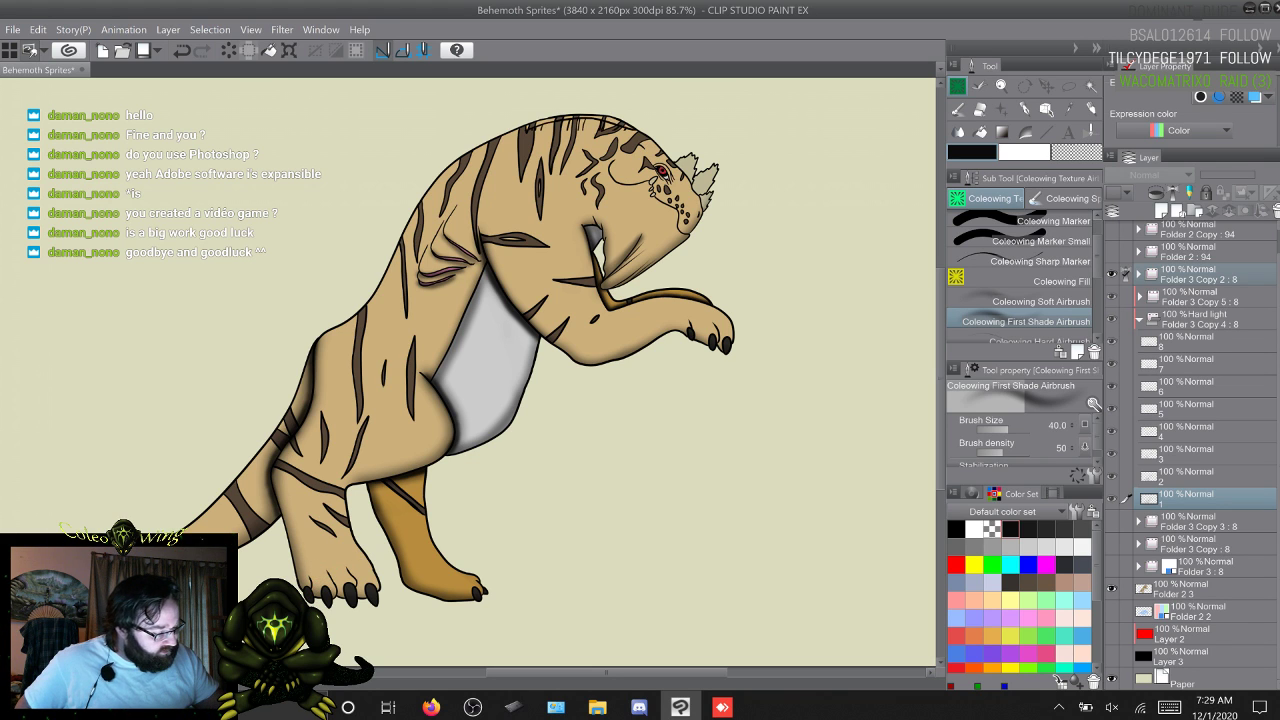
{"action": "left_click", "coordinate": [1111, 521]}
{"action": "left_click", "coordinate": [1111, 588]}
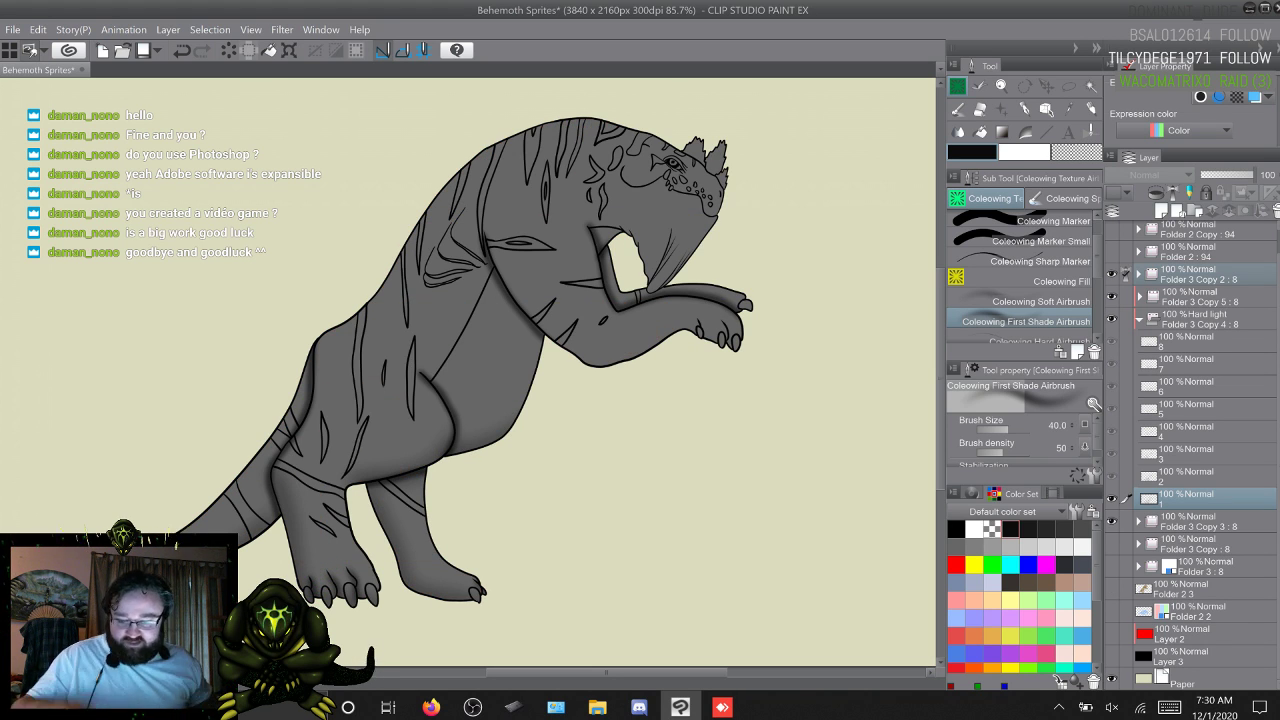
Step: Step through frames 1 to 6 to examine the shading over the grey fills
{"action": "key", "text": "w"}
{"action": "key", "text": "w"}
{"action": "key", "text": "w"}
{"action": "key", "text": "w"}
{"action": "key", "text": "w"}
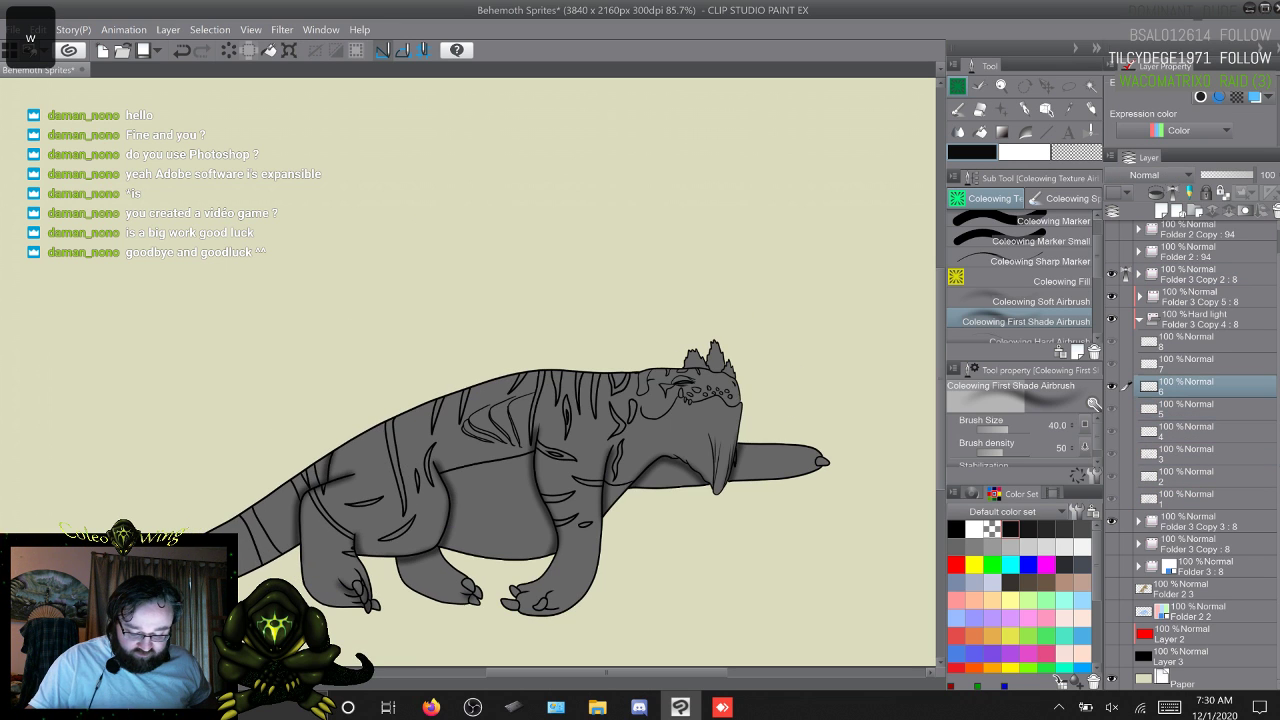
Step: Switch to the Coleowing Soft Airbrush with the transparent colour on frame 1's shading layer, comparing the neighbouring frames first
{"action": "key", "text": "s"}
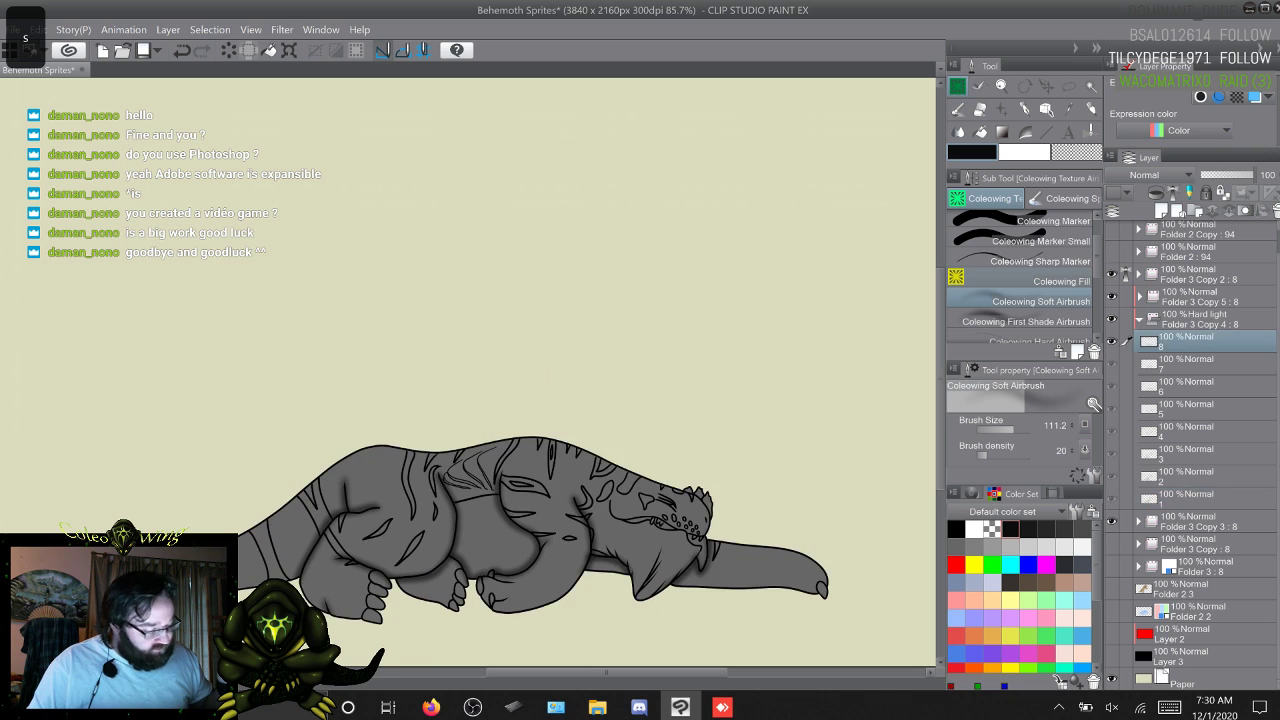
{"action": "key", "text": "w"}
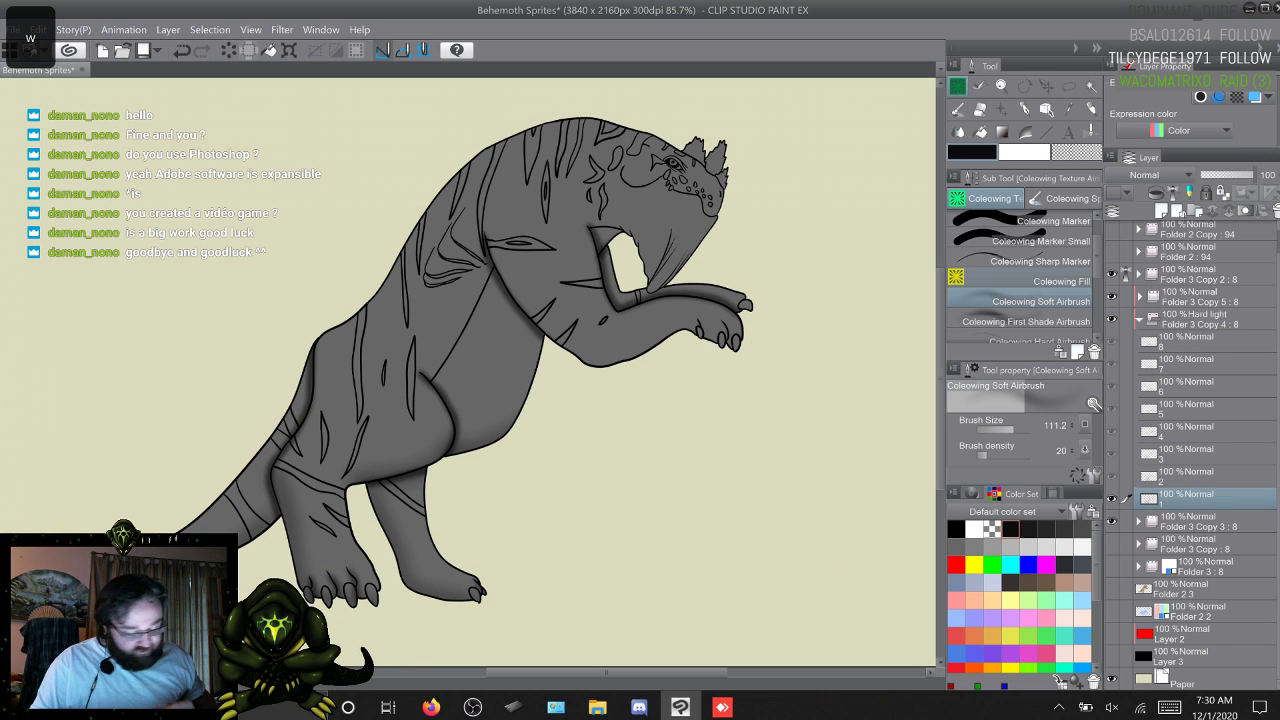
{"action": "key", "text": "w"}
{"action": "key", "text": "w"}
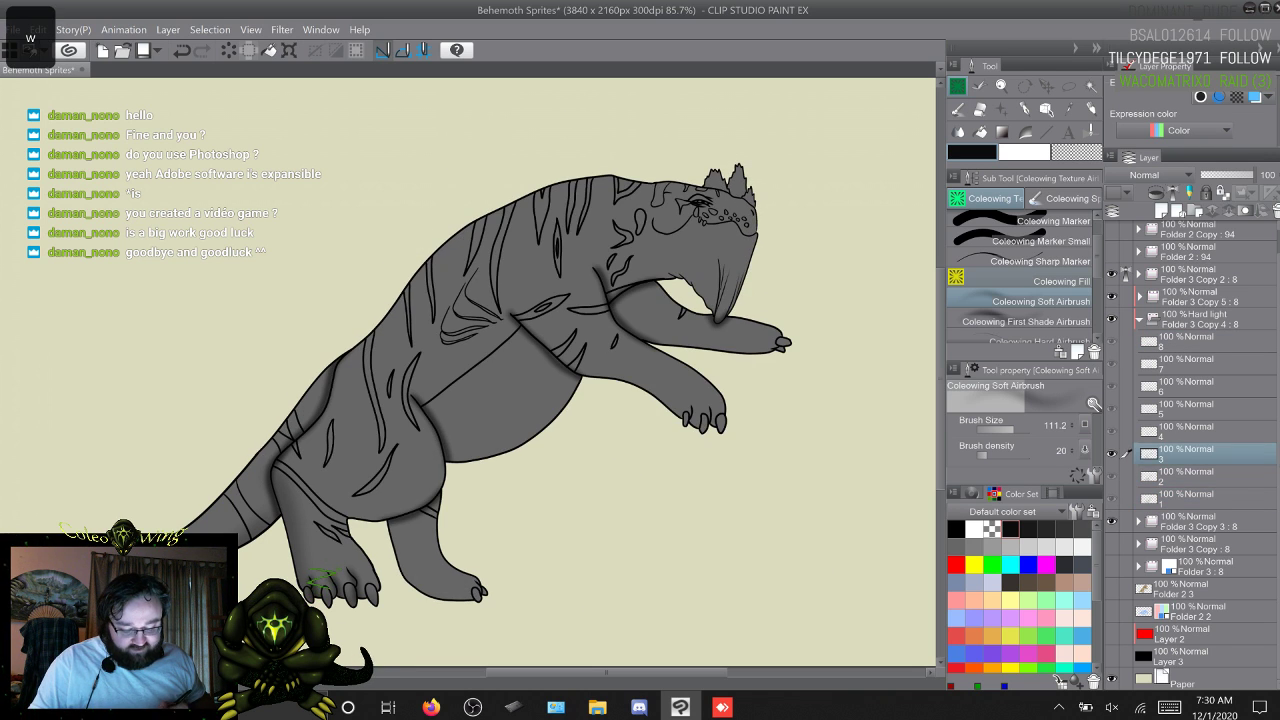
{"action": "key", "text": "w"}
{"action": "key", "text": "s"}
{"action": "key", "text": "s"}
{"action": "key", "text": "s"}
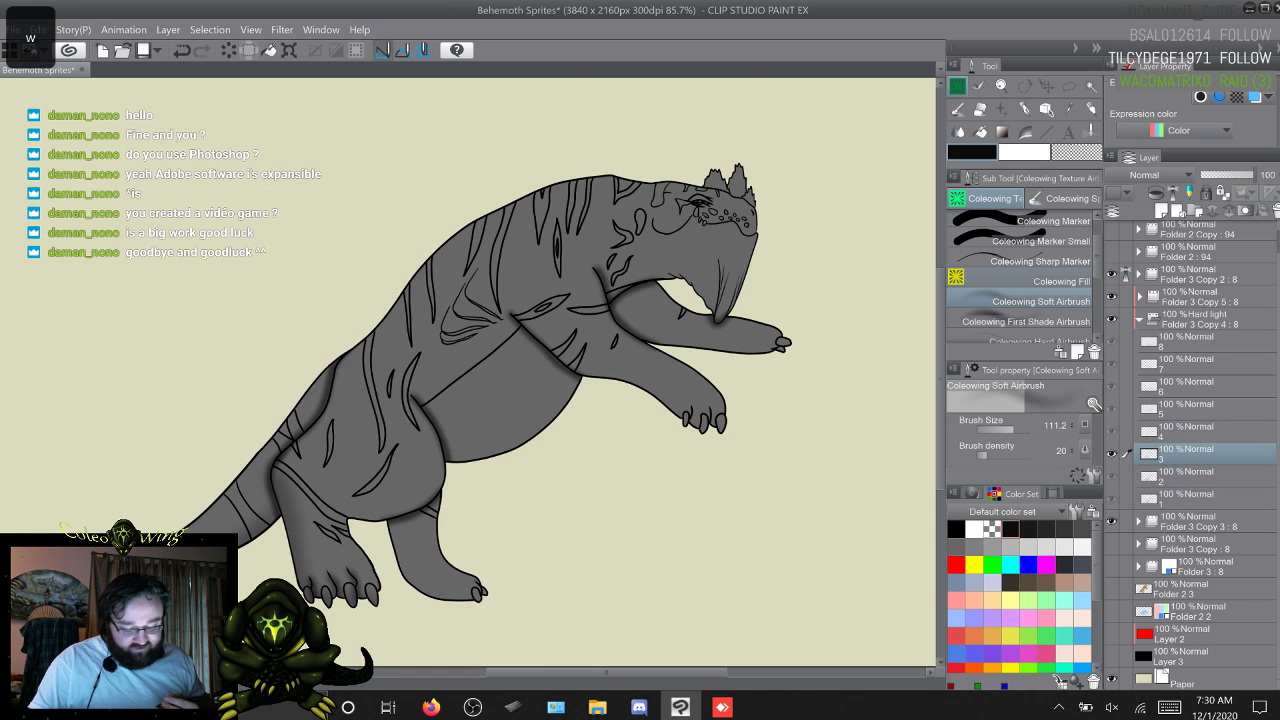
{"action": "key", "text": "s"}
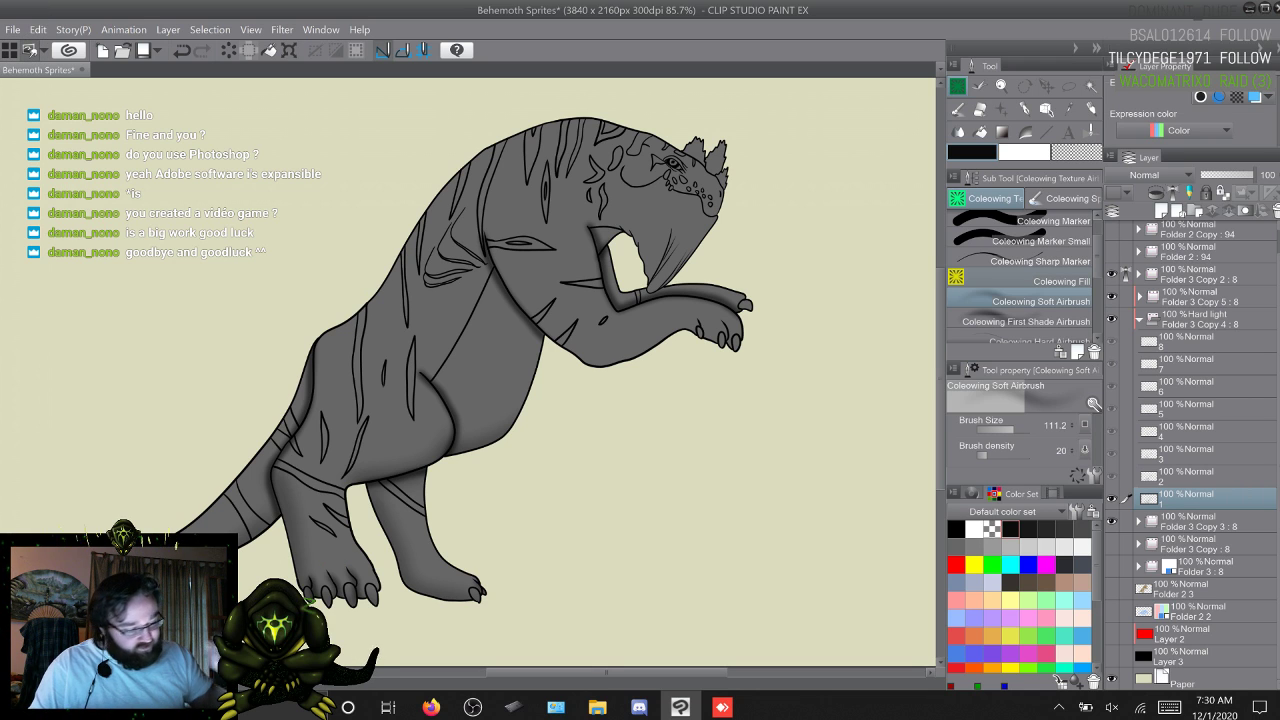
{"action": "key", "text": "c"}
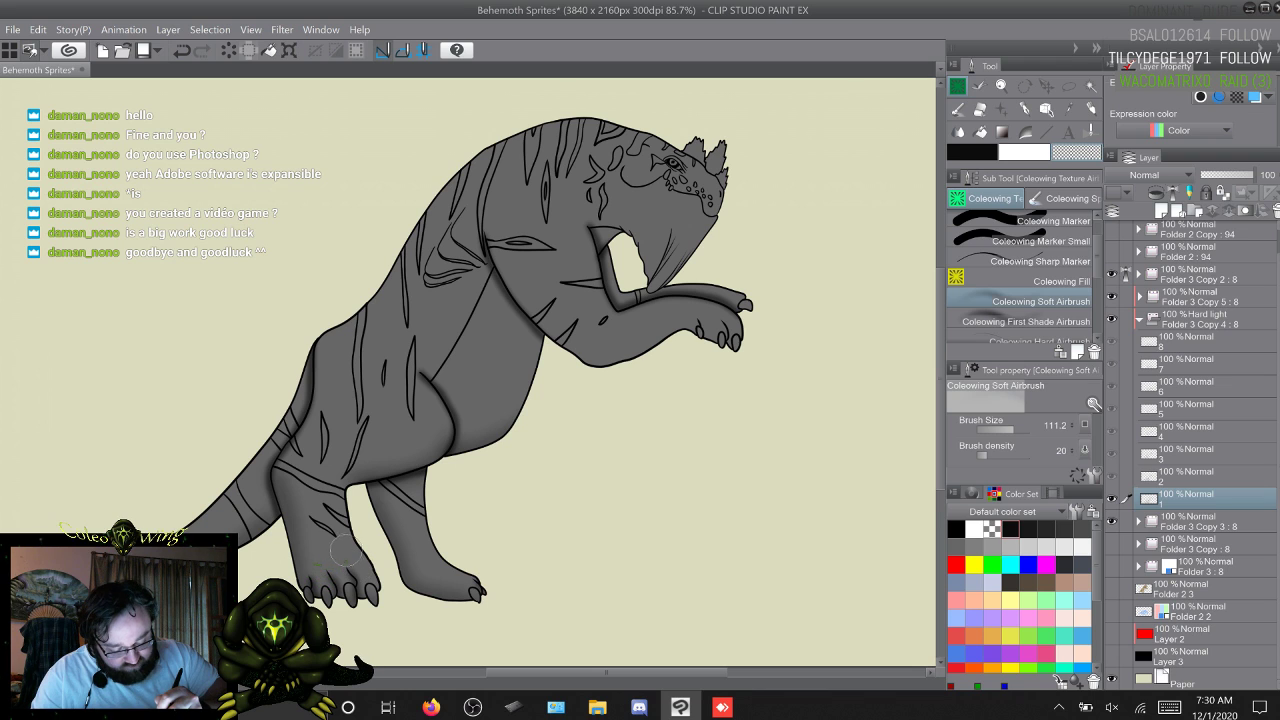
Step: Flip back and forth between frames 1 and 4 to compare the near hind foot and its toes
{"action": "key", "text": "w"}
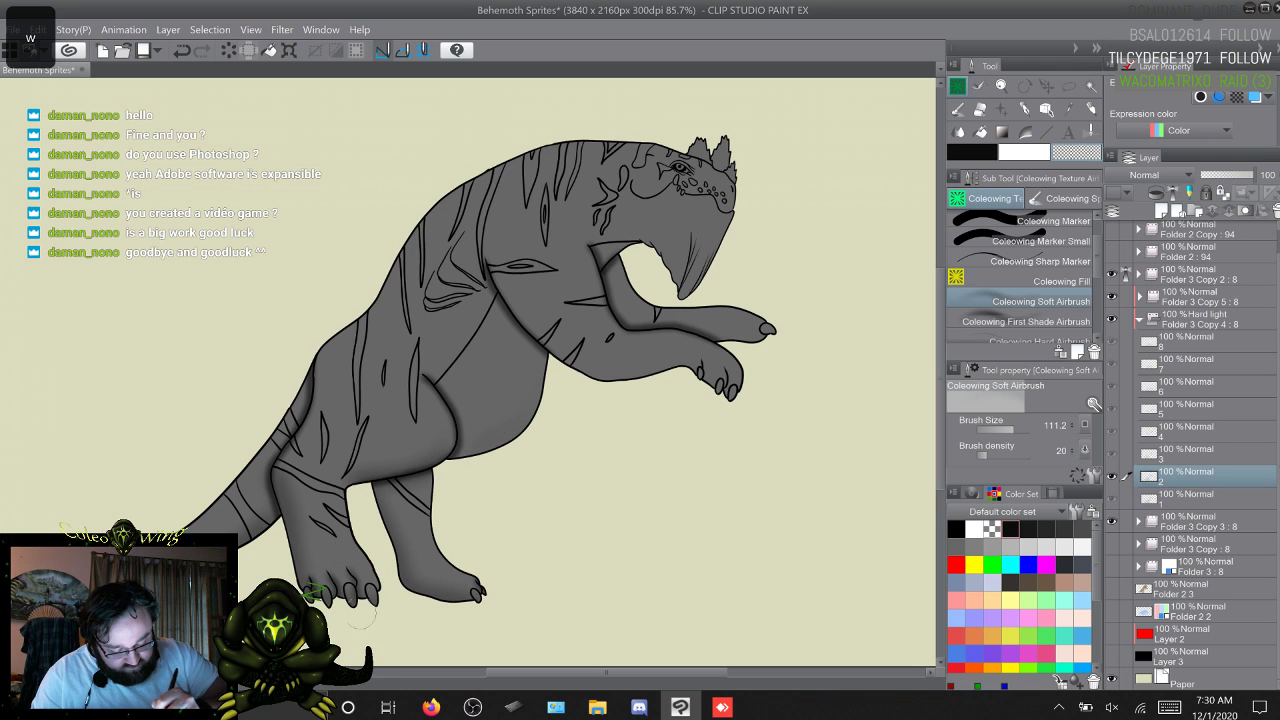
{"action": "key", "text": "w"}
{"action": "key", "text": "w"}
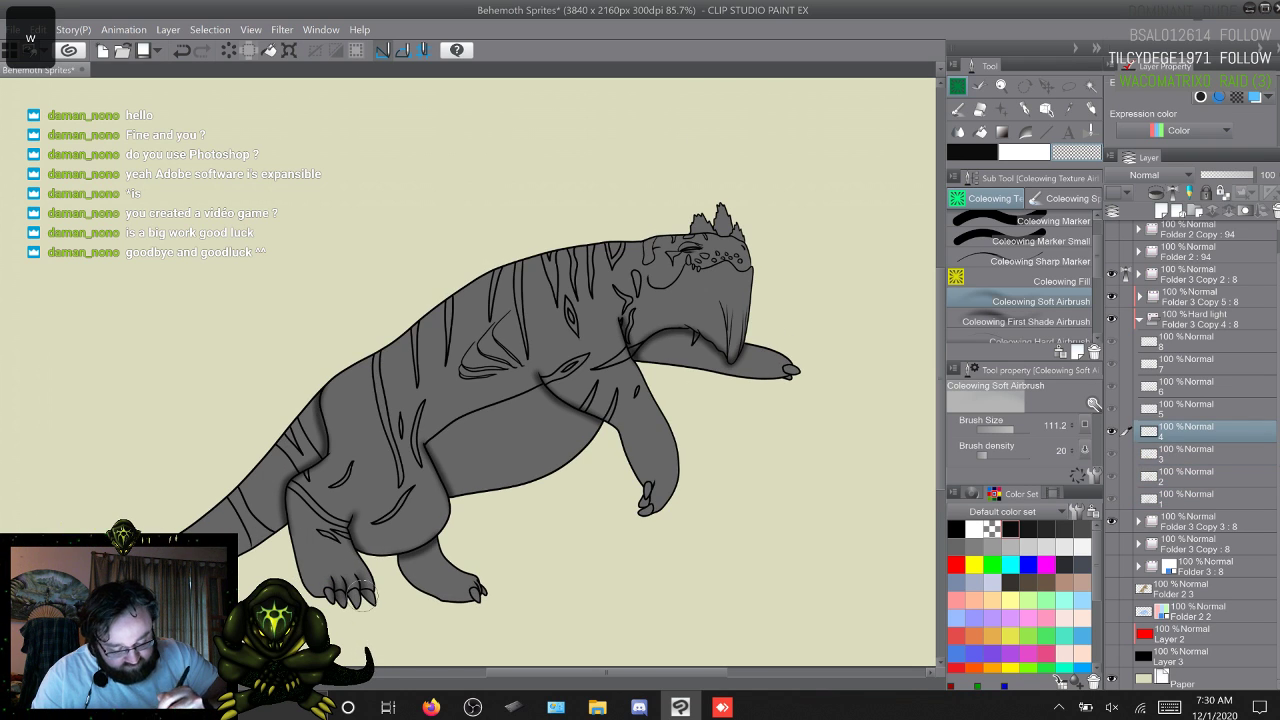
{"action": "key", "text": "s"}
{"action": "key", "text": "s"}
{"action": "key", "text": "s"}
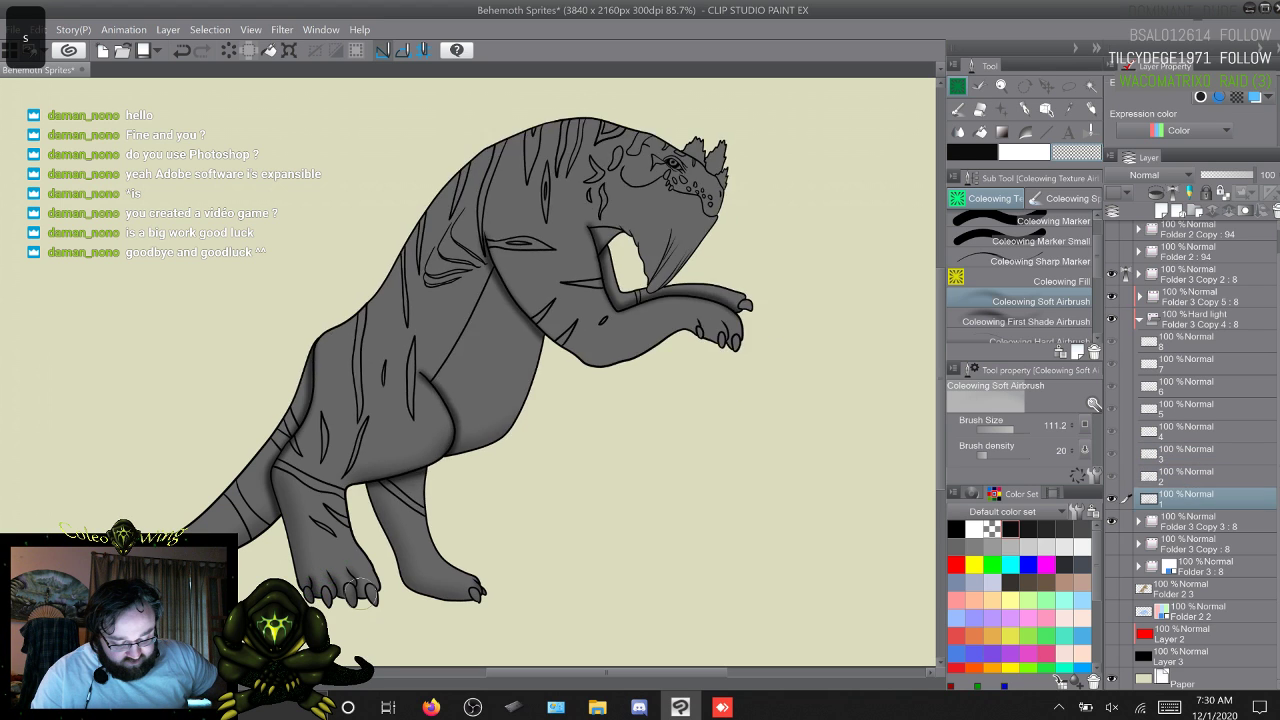
{"action": "key", "text": "s"}
{"action": "key", "text": "w"}
{"action": "key", "text": "w"}
{"action": "key", "text": "w"}
{"action": "key", "text": "w"}
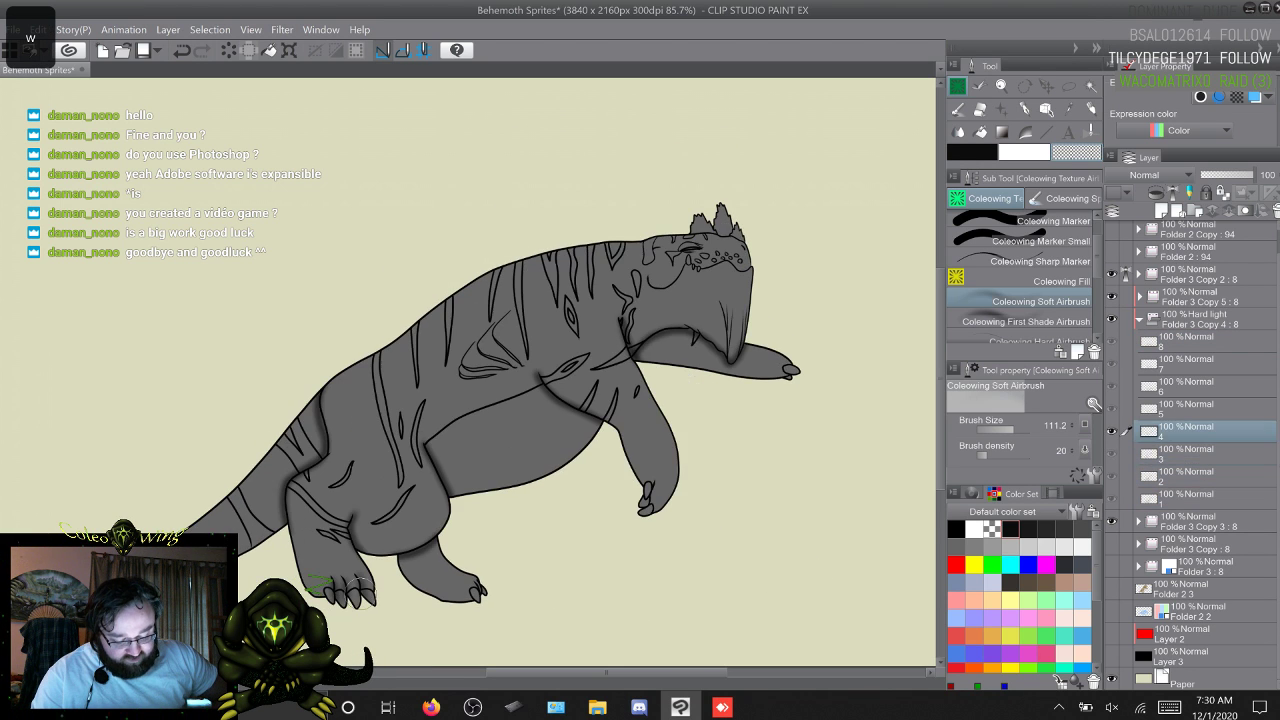
{"action": "key", "text": "s"}
{"action": "key", "text": "s"}
{"action": "key", "text": "s"}
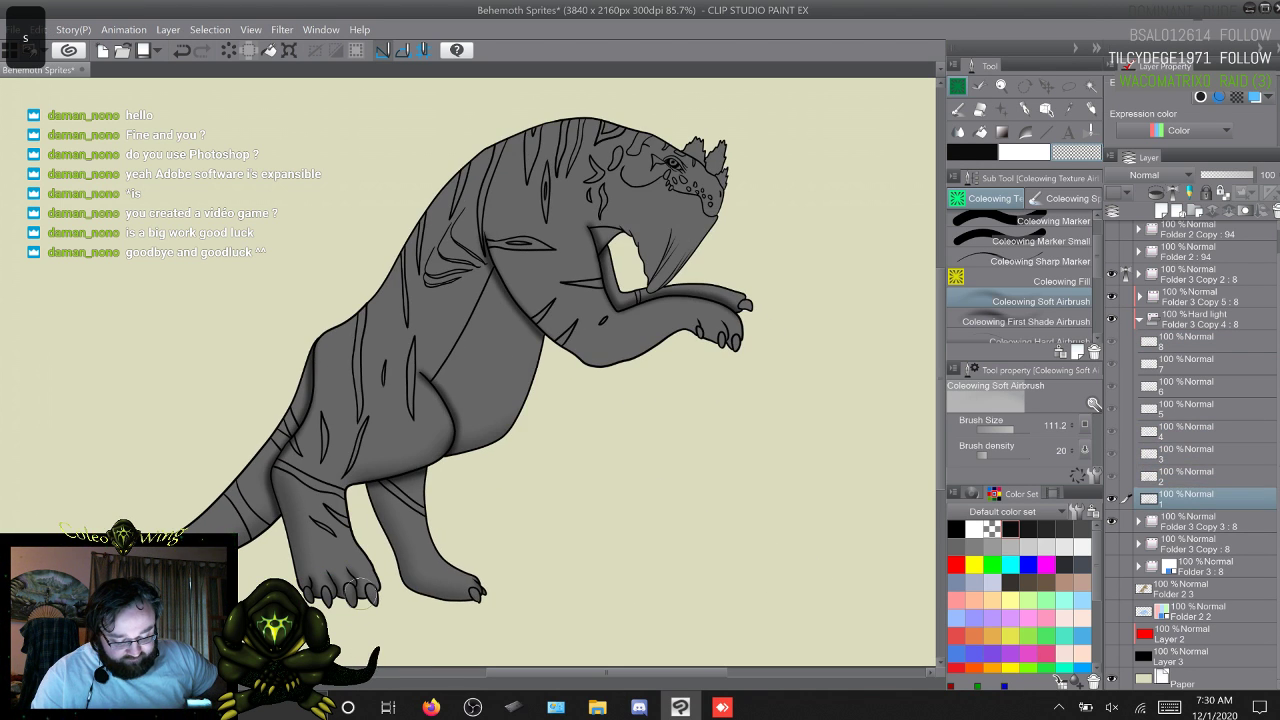
{"action": "key", "text": "s"}
Step: Compare the near hind foot in frame 8 with frames 1 to 3 by flipping between them
{"action": "key", "text": "w"}
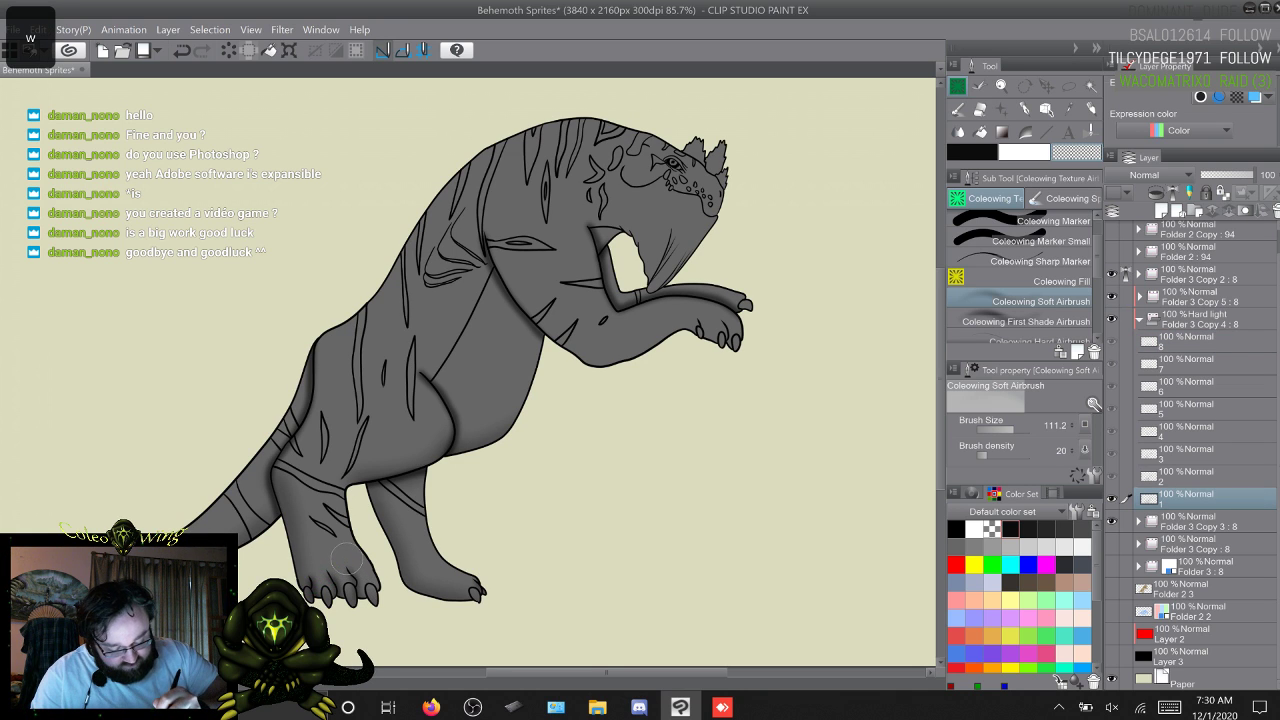
{"action": "key", "text": "w"}
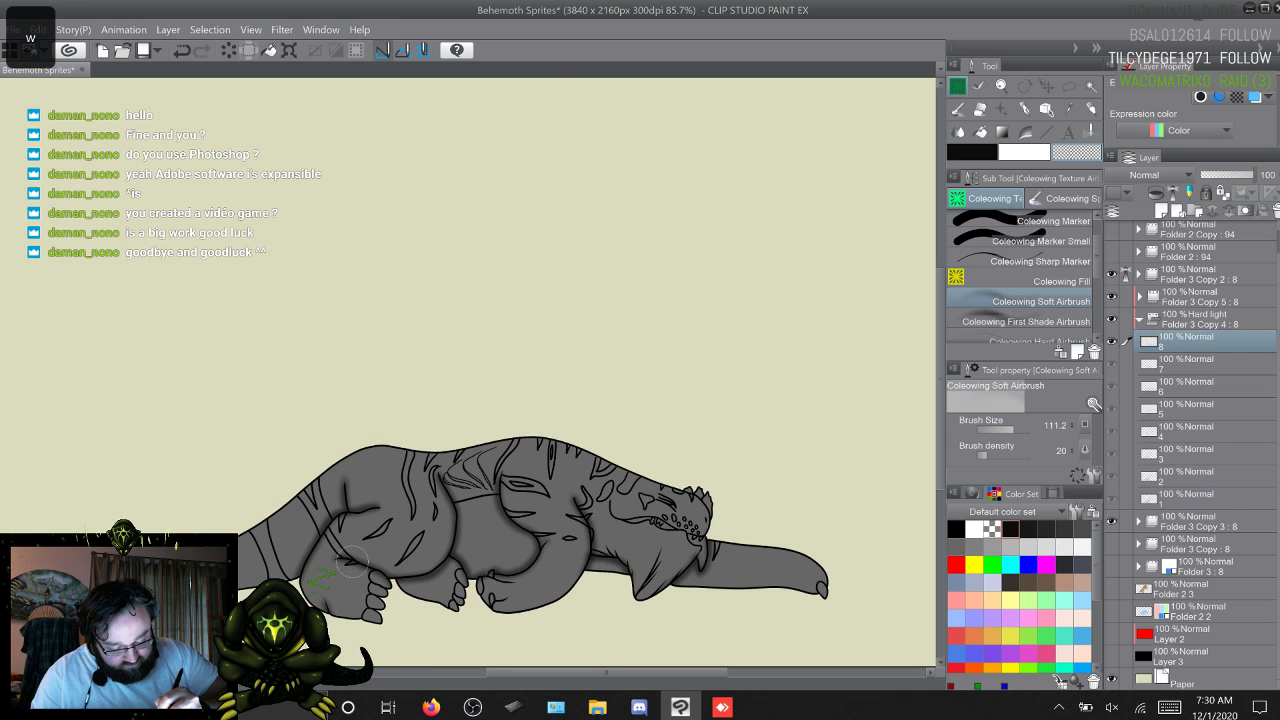
{"action": "key", "text": "w"}
{"action": "key", "text": "w"}
{"action": "key", "text": "w"}
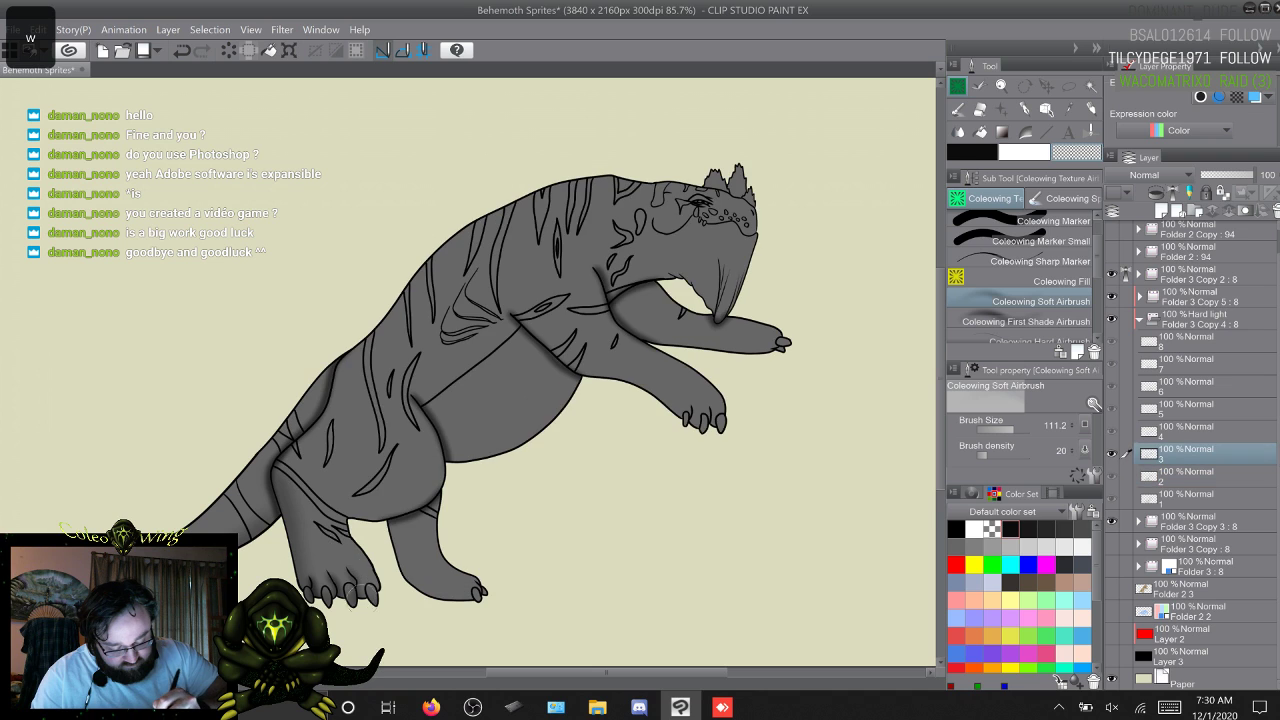
{"action": "key", "text": "w"}
{"action": "key", "text": "s"}
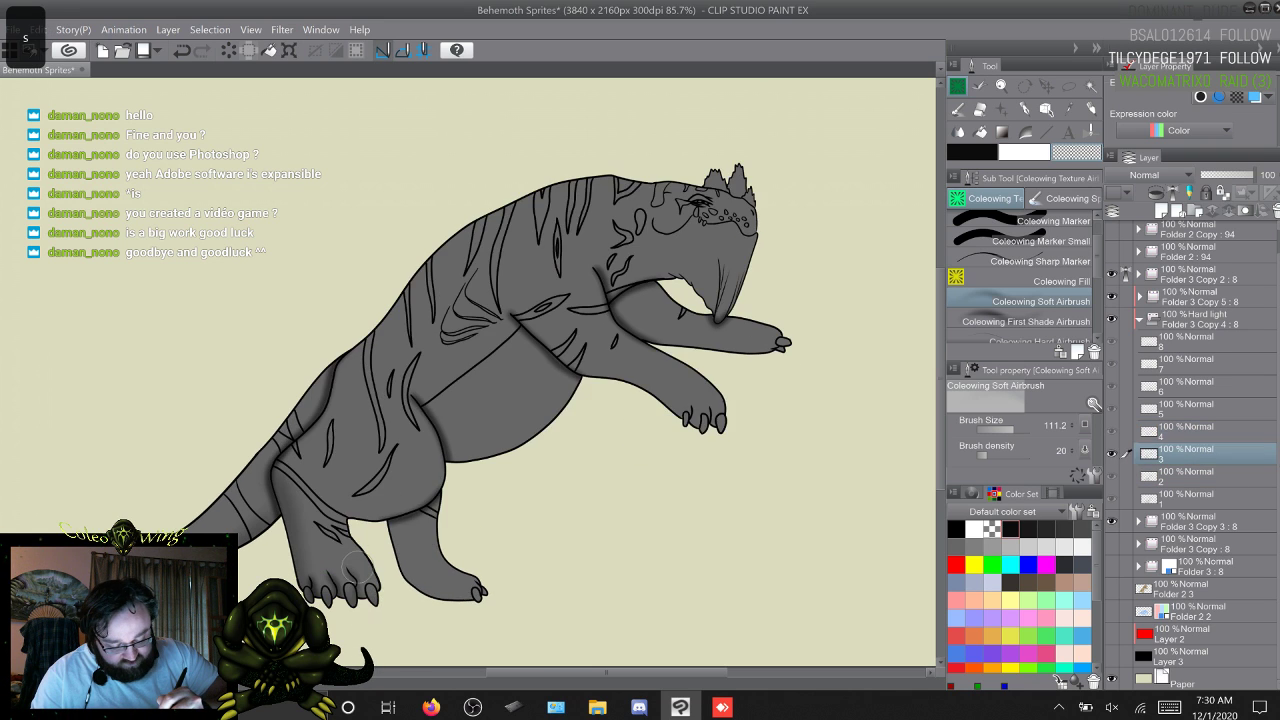
{"action": "key", "text": "s"}
{"action": "key", "text": "s"}
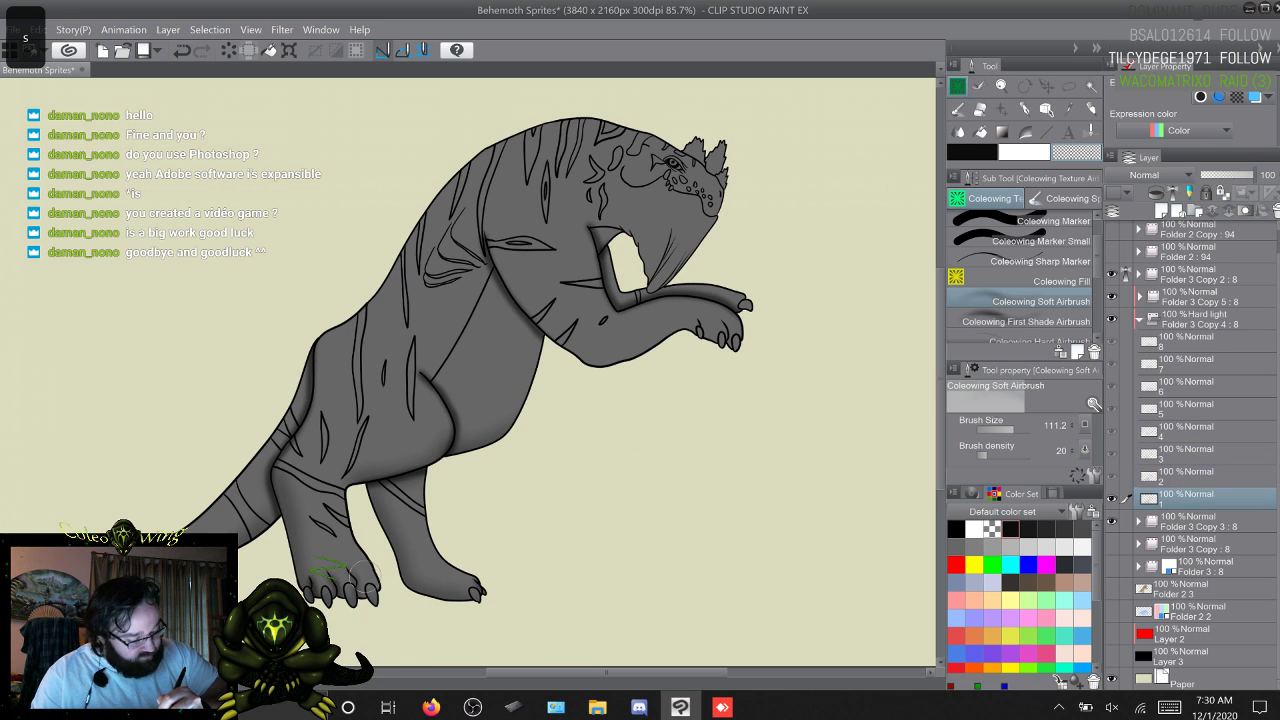
{"action": "key", "text": "w"}
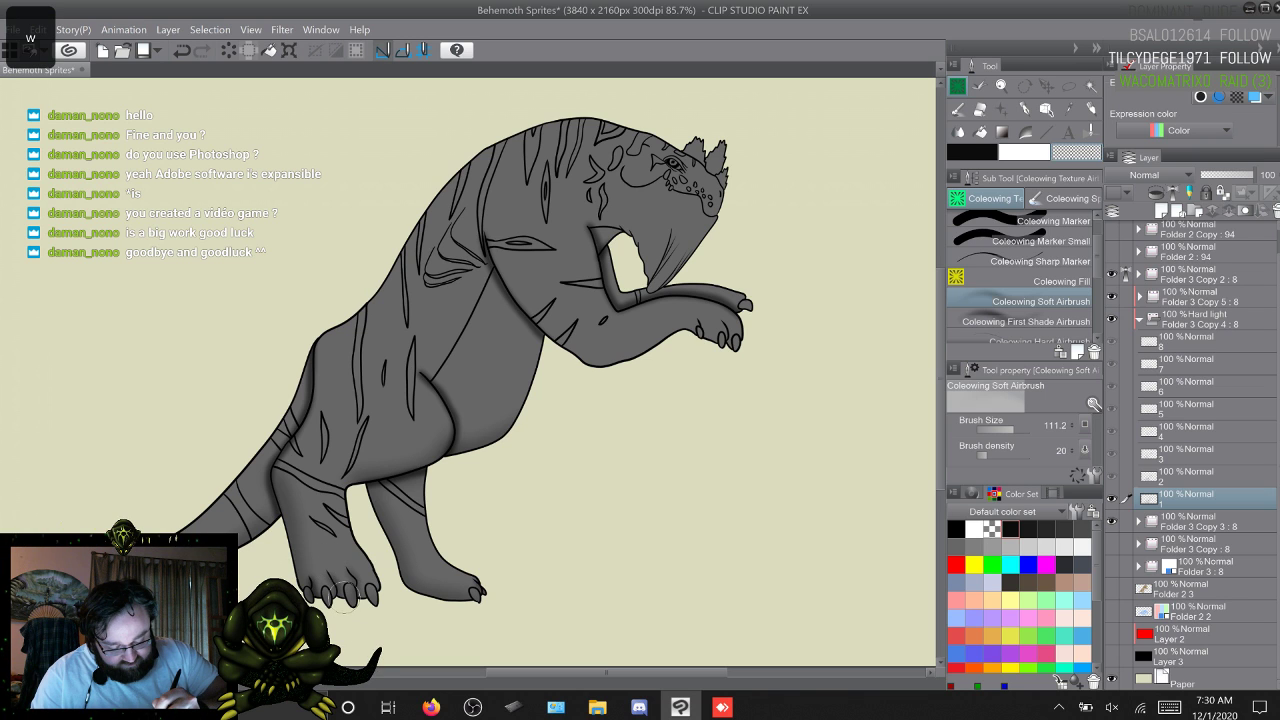
{"action": "key", "text": "w"}
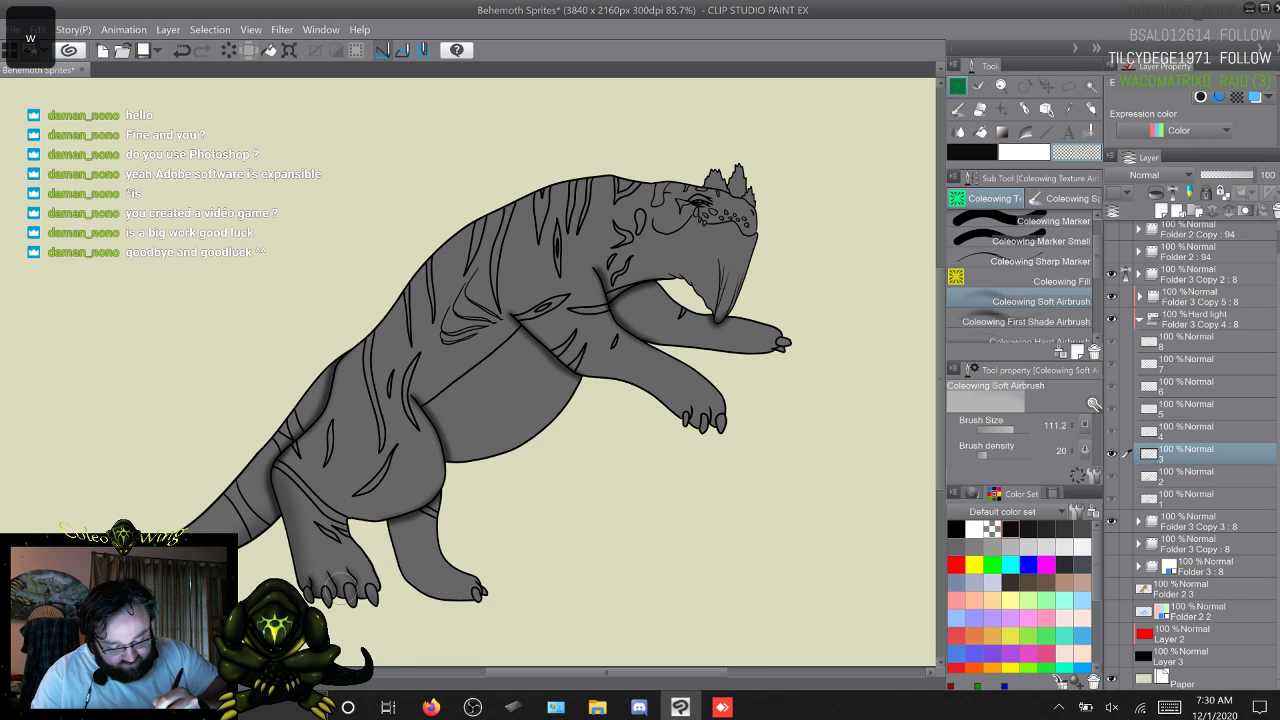
{"action": "key", "text": "s"}
{"action": "key", "text": "w"}
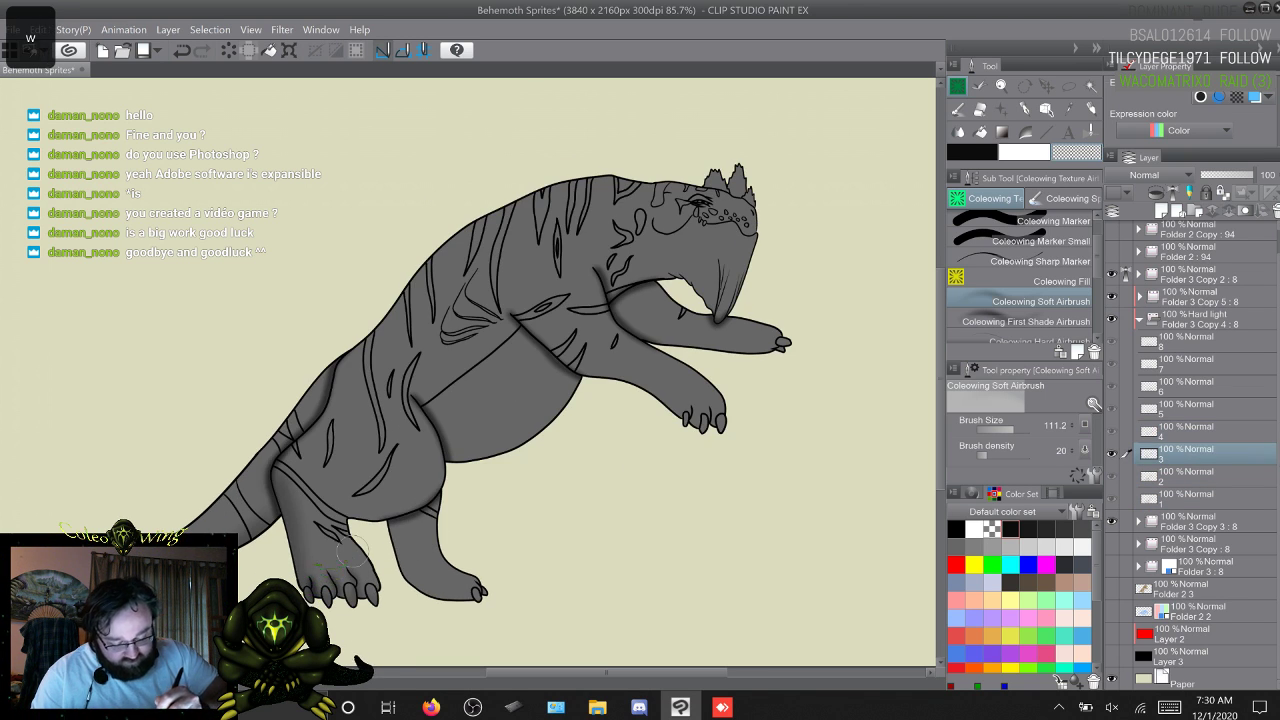
Step: Flip repeatedly through frames 8 and 1 to 4 to study the lower hind leg's movement, ending on frame 1
{"action": "key", "text": "w"}
{"action": "key", "text": "s"}
{"action": "key", "text": "s"}
{"action": "key", "text": "s"}
{"action": "key", "text": "s"}
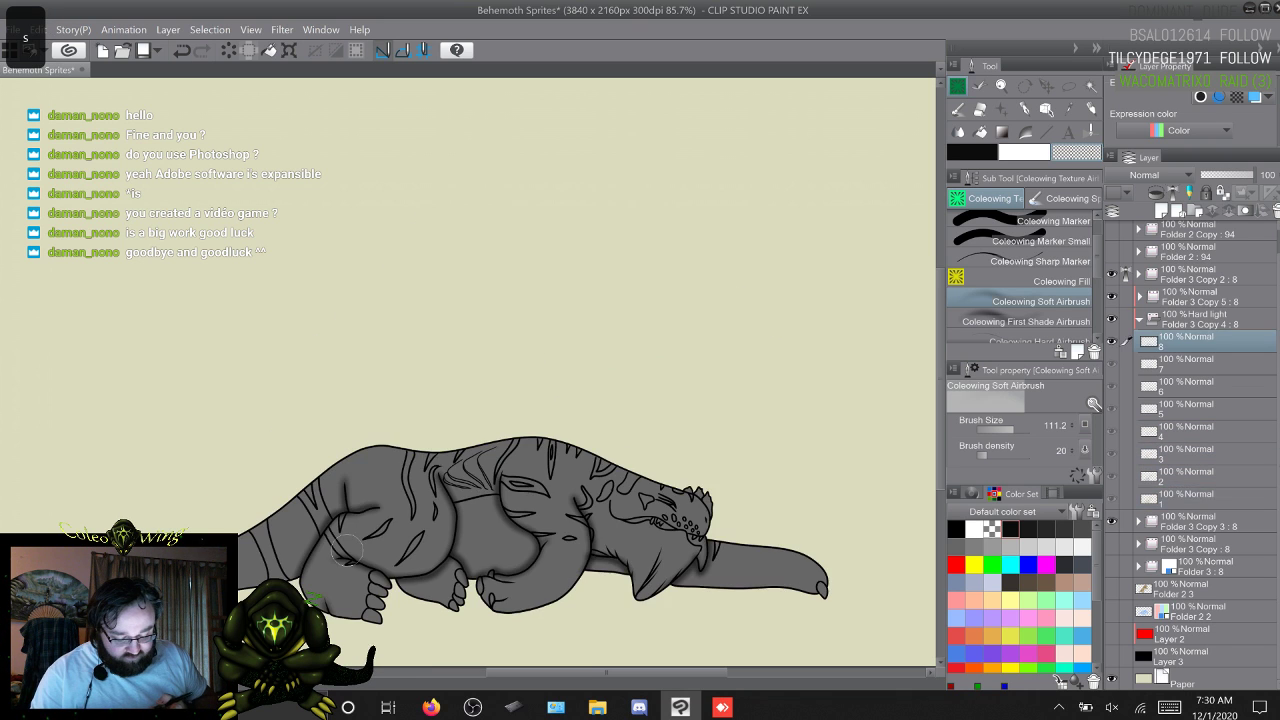
{"action": "key", "text": "w"}
{"action": "key", "text": "w"}
{"action": "key", "text": "w"}
{"action": "key", "text": "w"}
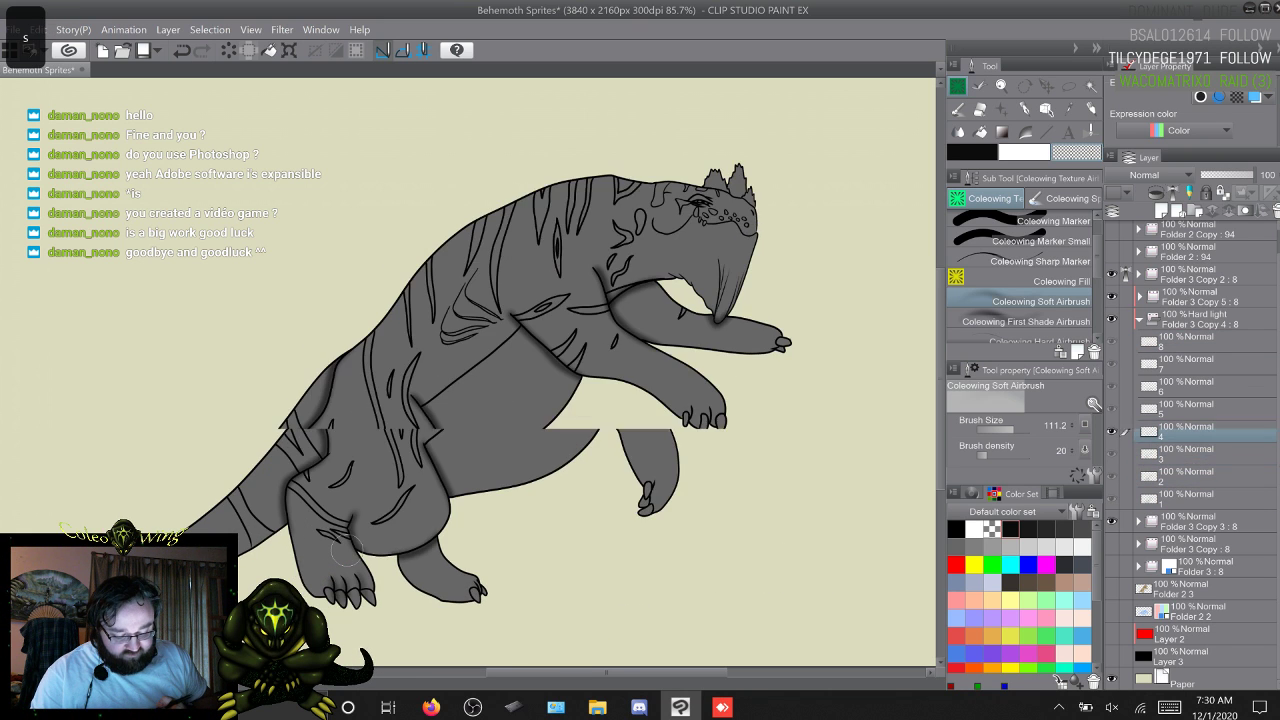
{"action": "key", "text": "s"}
{"action": "key", "text": "s"}
{"action": "key", "text": "s"}
{"action": "key", "text": "w"}
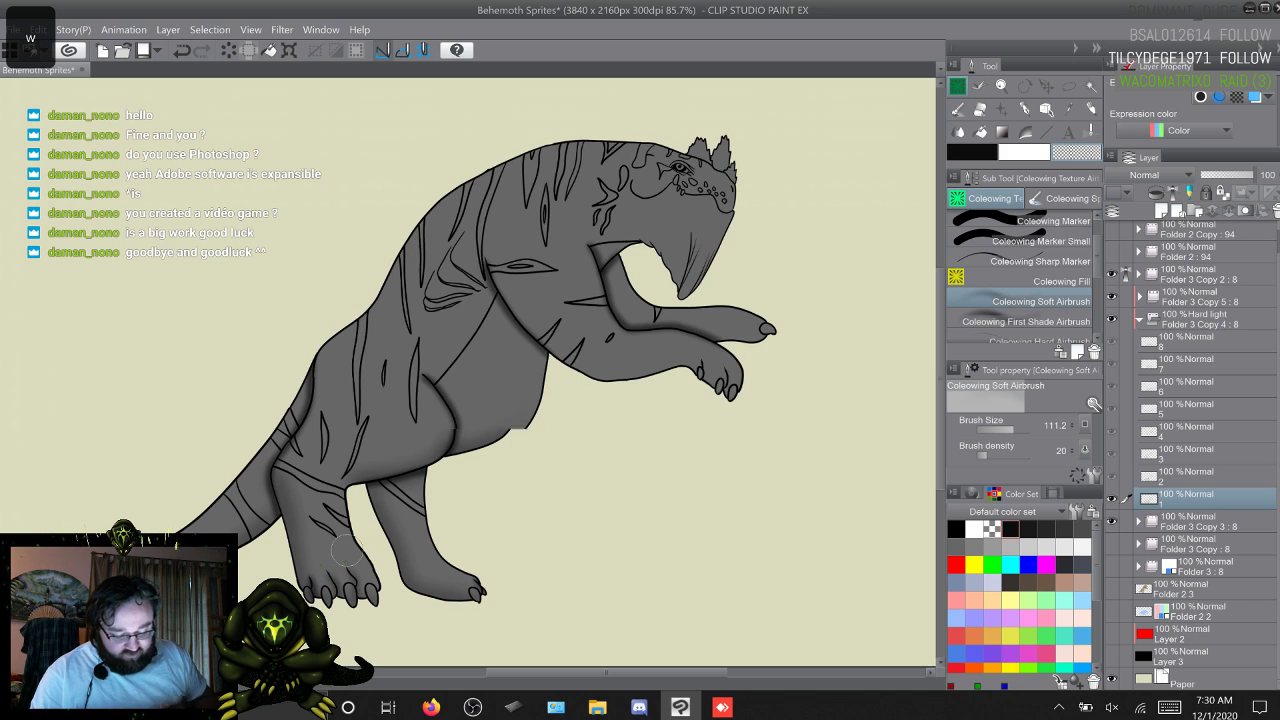
{"action": "key", "text": "s"}
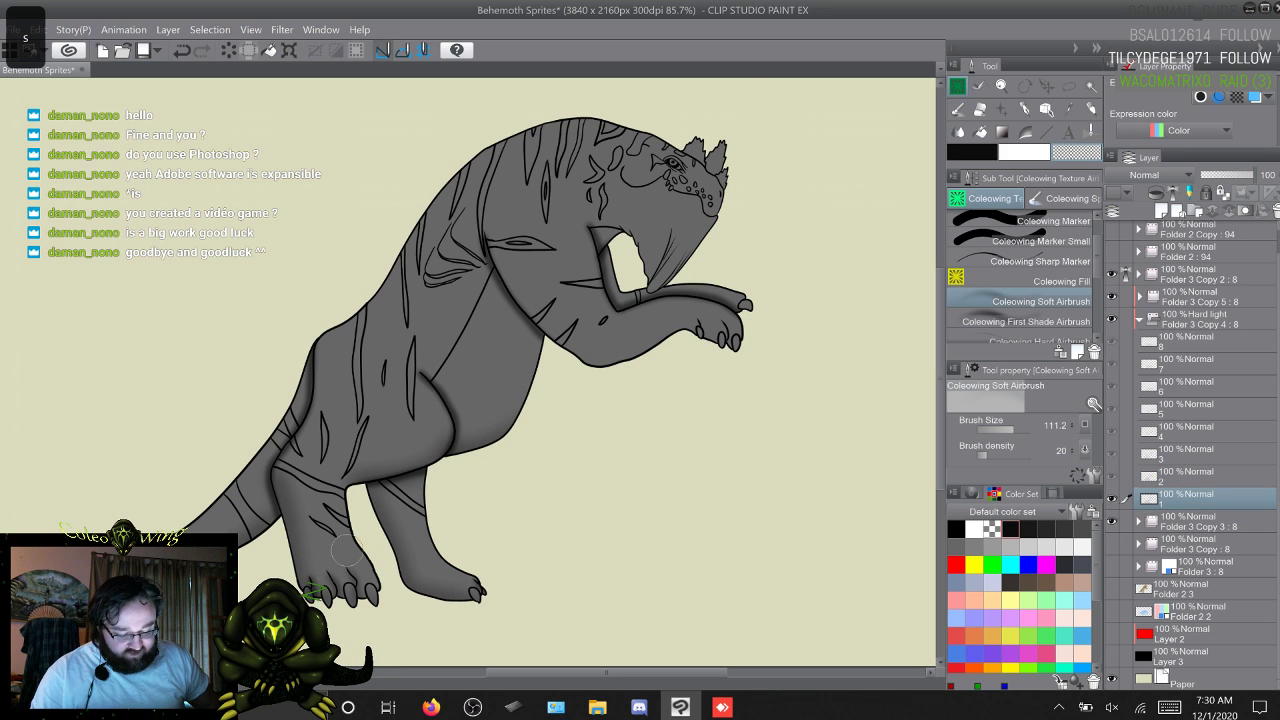
Step: Soften the hind-foot shading on frames 4 to 8 with the transparent Coleowing Soft Airbrush, finishing back on frame 1
{"action": "key", "text": "w"}
{"action": "key", "text": "w"}
{"action": "key", "text": "w"}
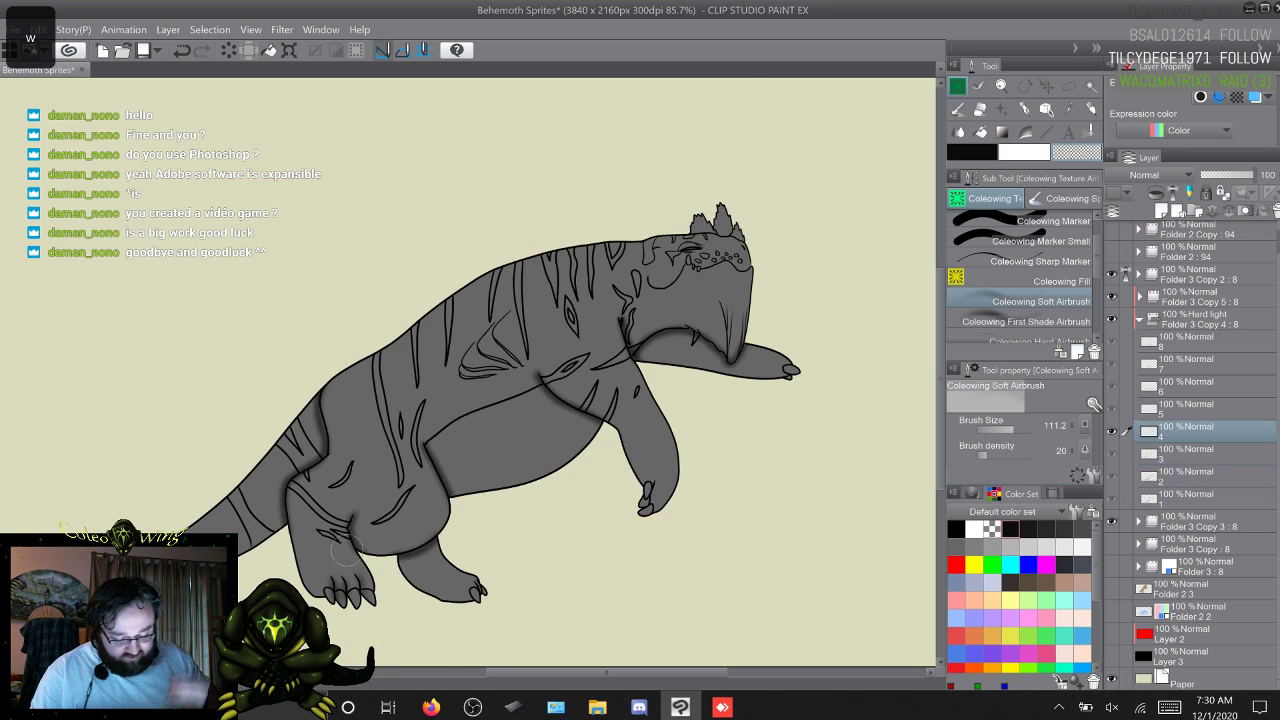
{"action": "key", "text": "ctrl+z"}
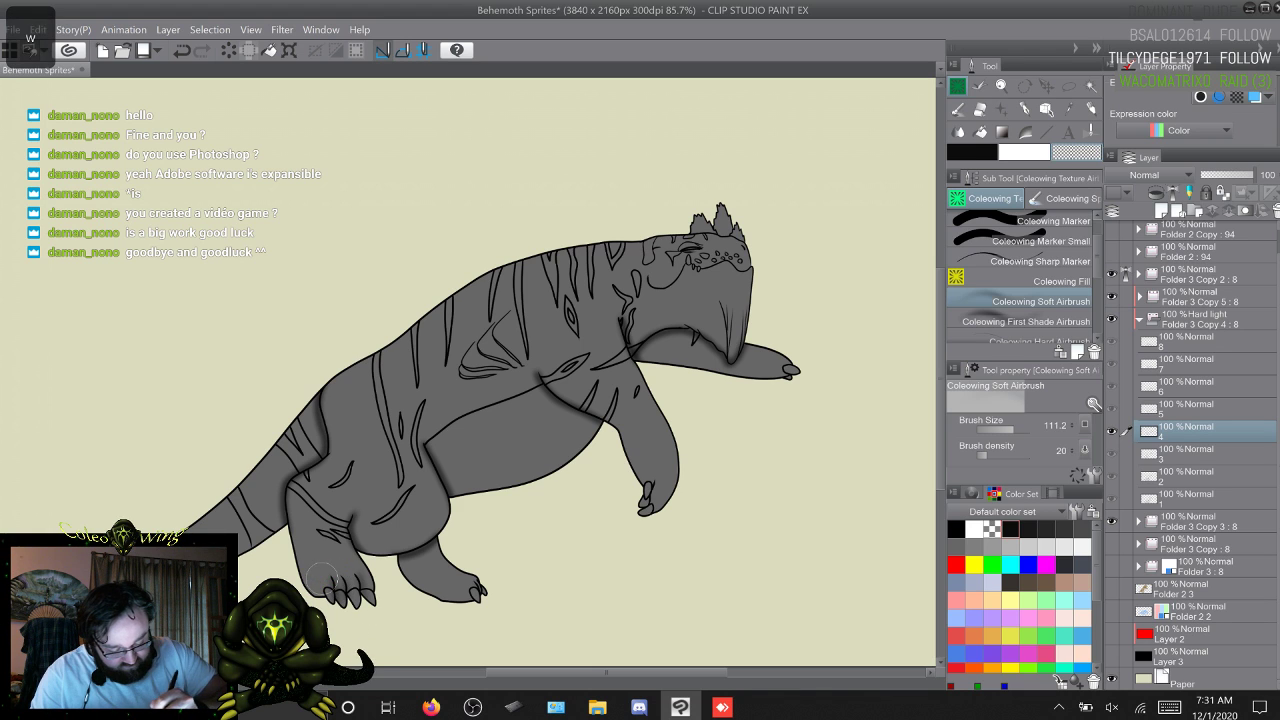
{"action": "key", "text": "ctrl+y"}
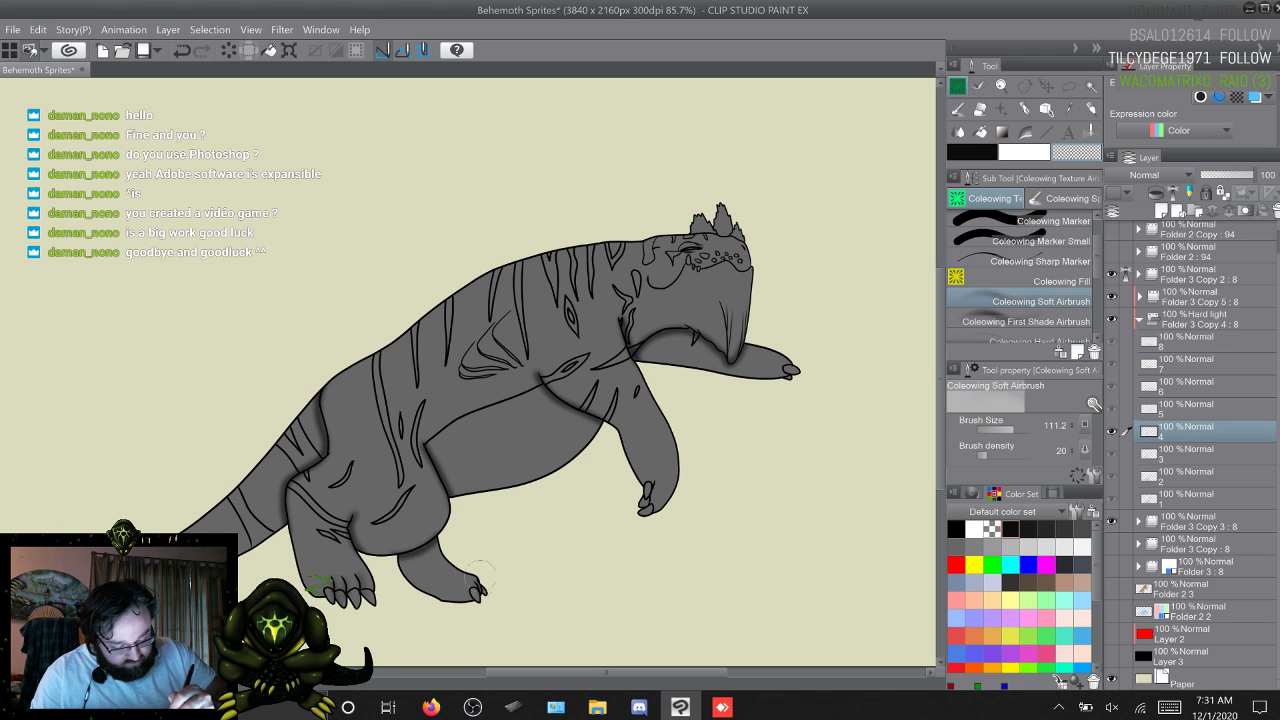
{"action": "key", "text": "w"}
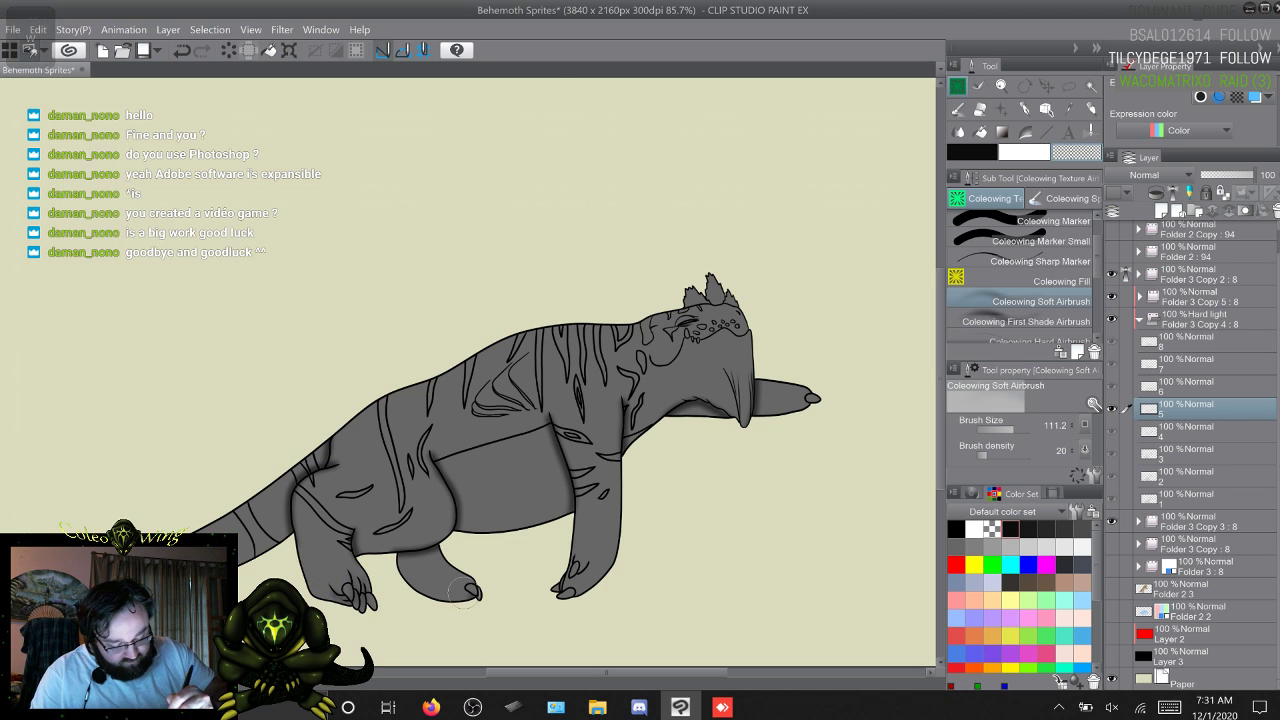
{"action": "key", "text": "w"}
{"action": "left_click_drag", "start_coordinate": [308, 566], "coordinate": [341, 579]}
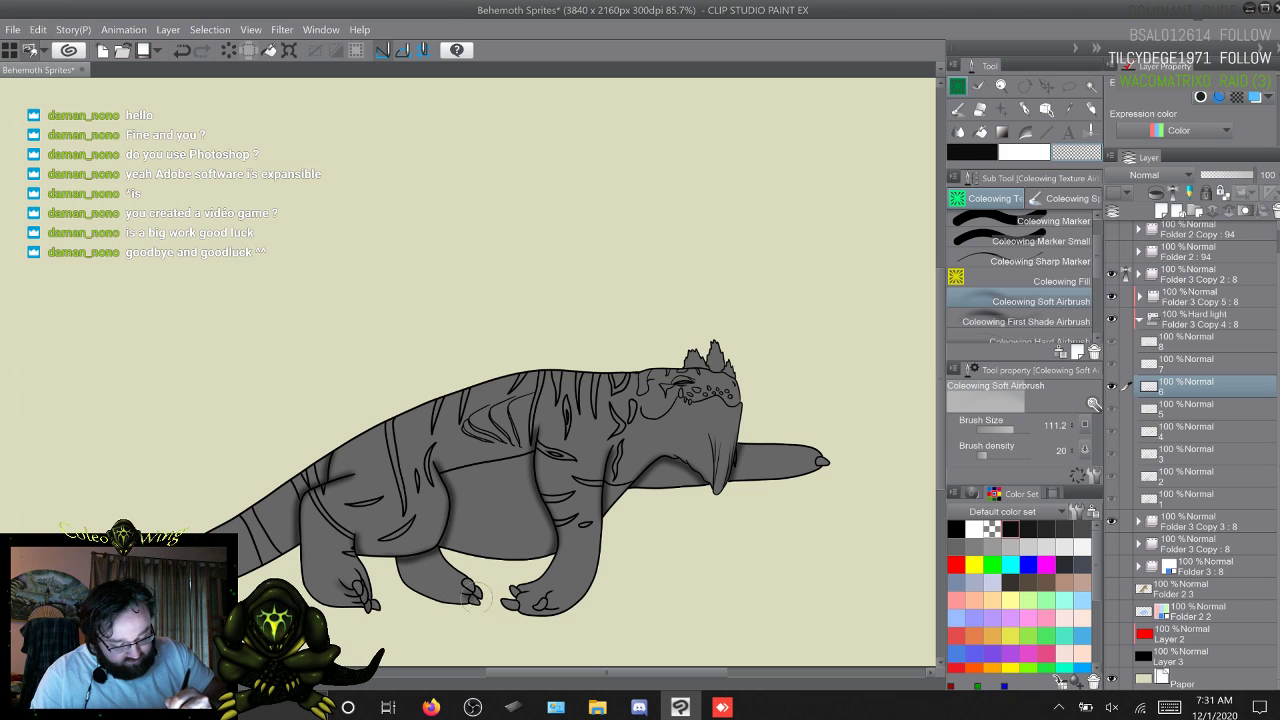
{"action": "key", "text": "w"}
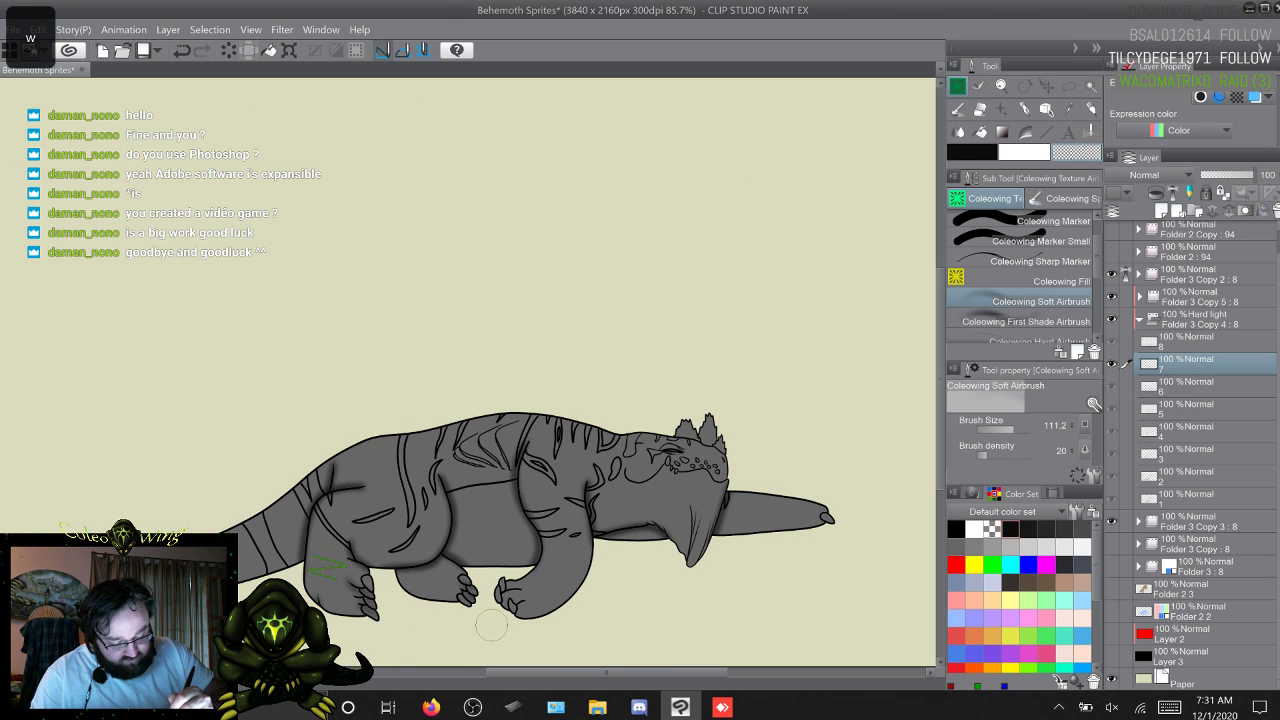
{"action": "key", "text": "w"}
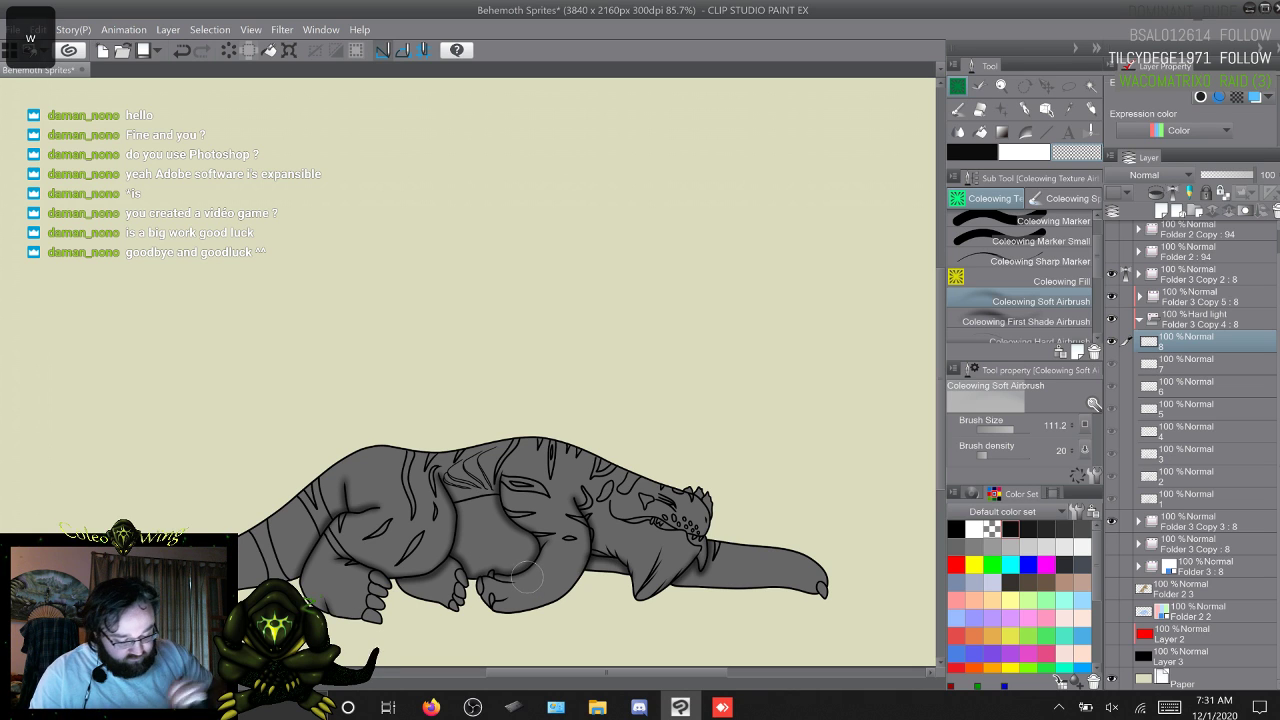
{"action": "key", "text": "w"}
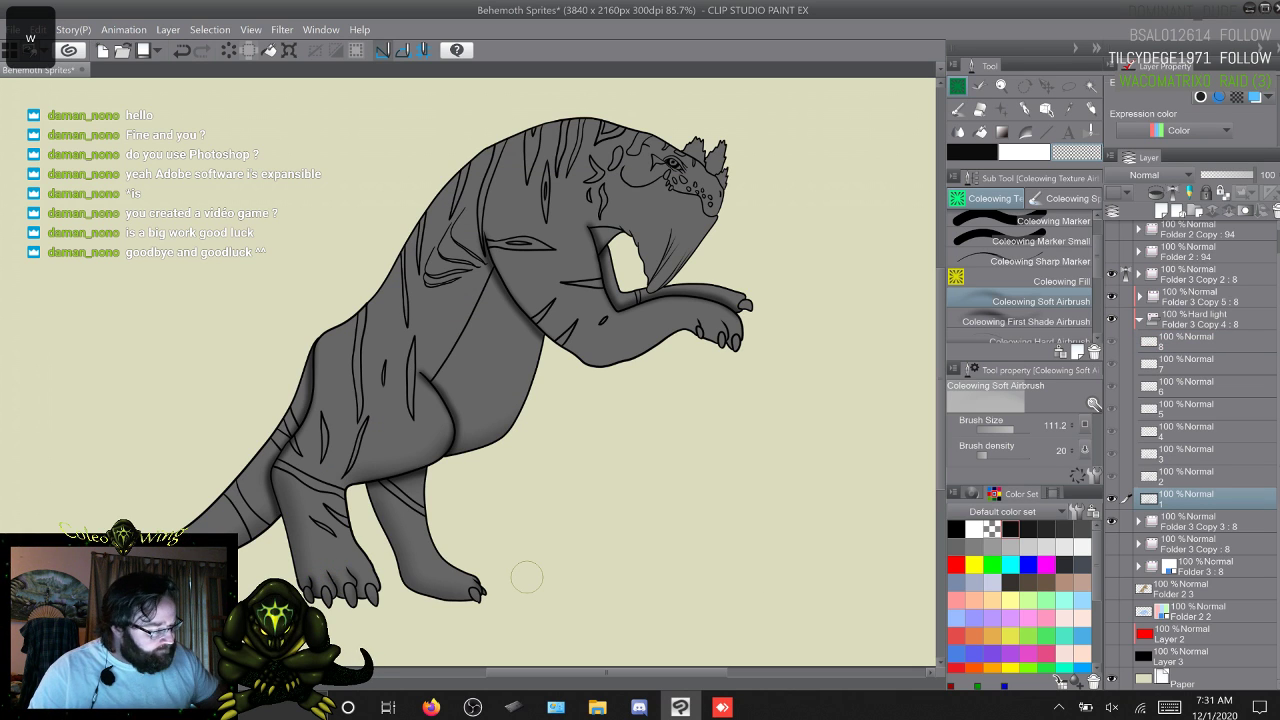
Step: Shade the fold of the hanging chin flap frame by frame from frame 1 to 8 with the black Coleowing First Shade Airbrush at size 40
{"action": "left_click", "coordinate": [1026, 321]}
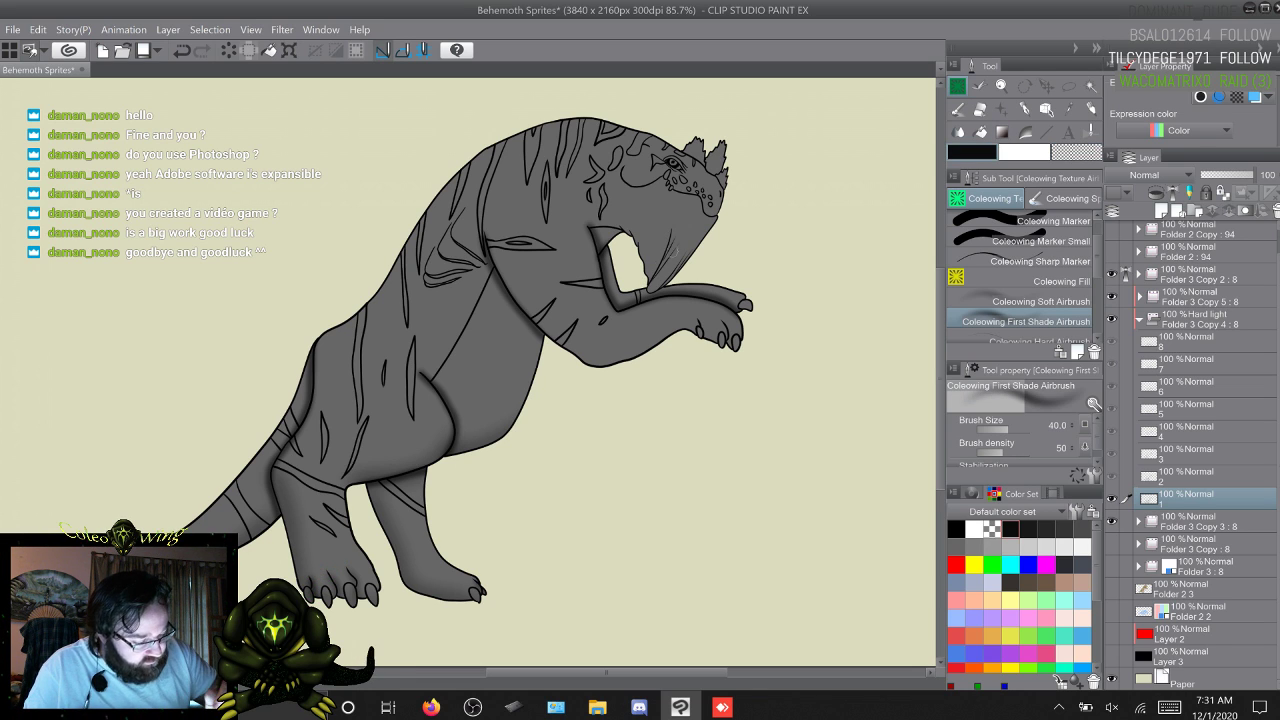
{"action": "key", "text": "w"}
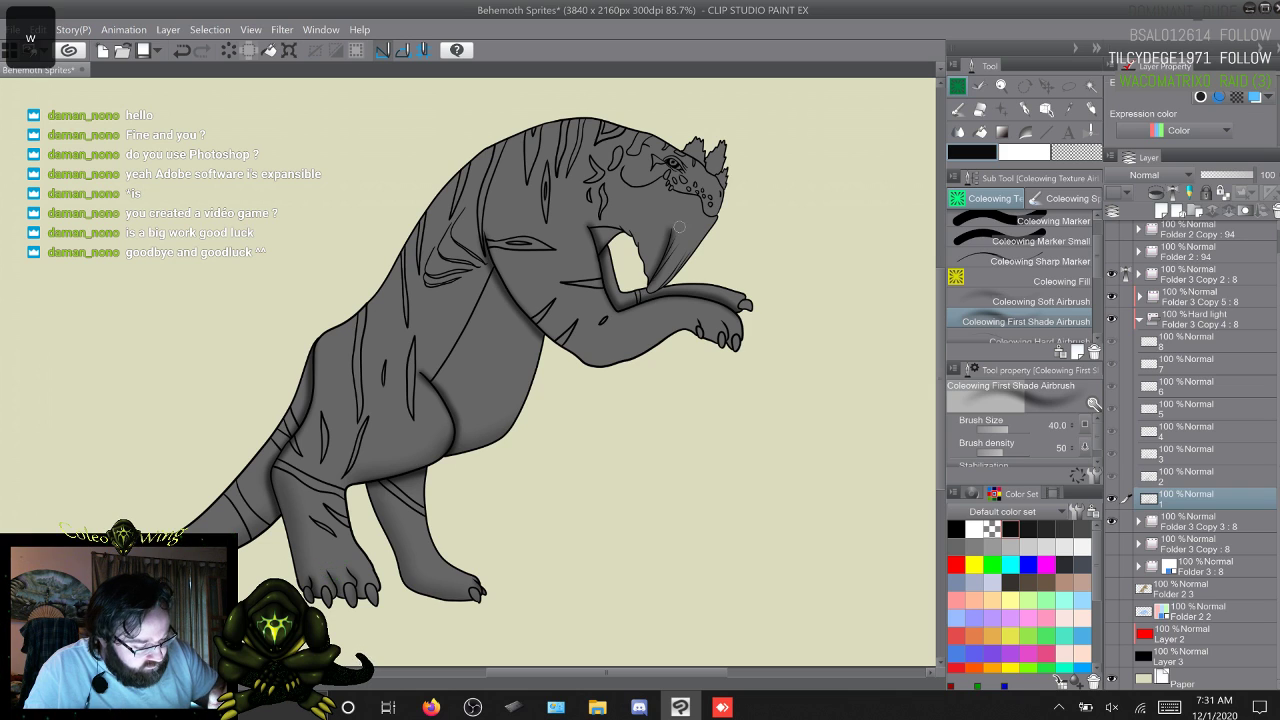
{"action": "left_click_drag", "start_coordinate": [690, 236], "coordinate": [678, 295]}
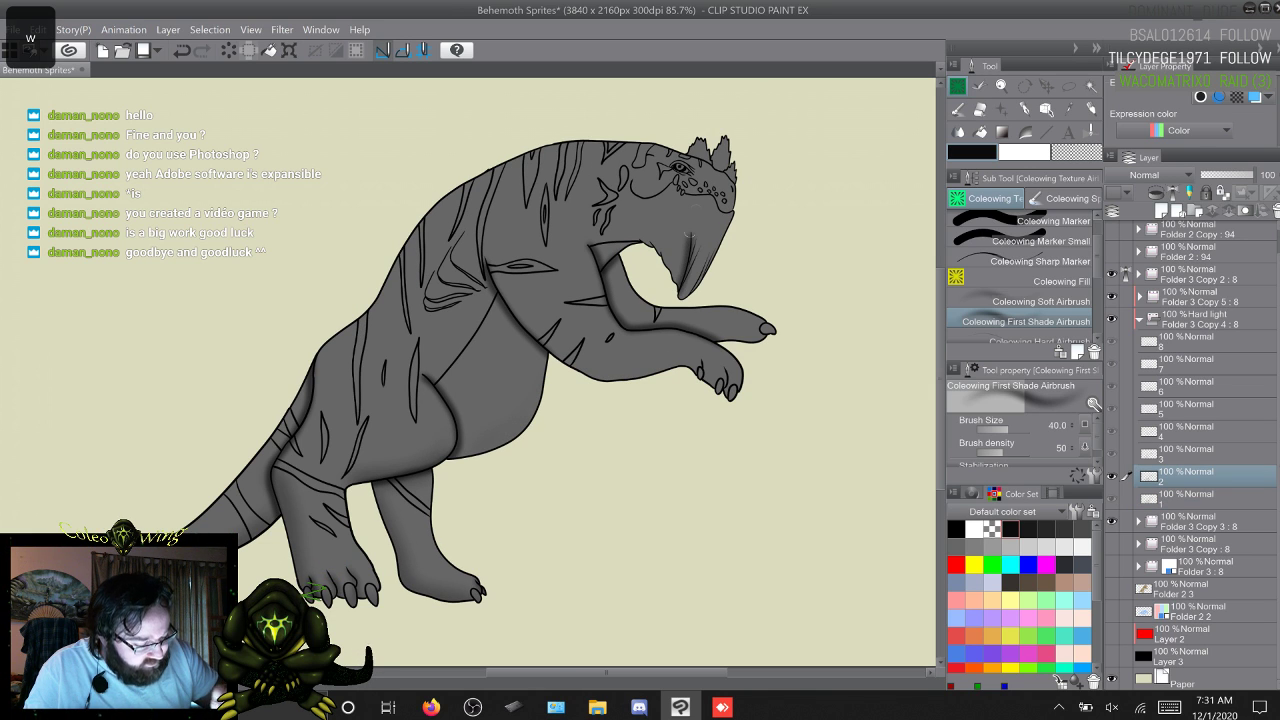
{"action": "key", "text": "w"}
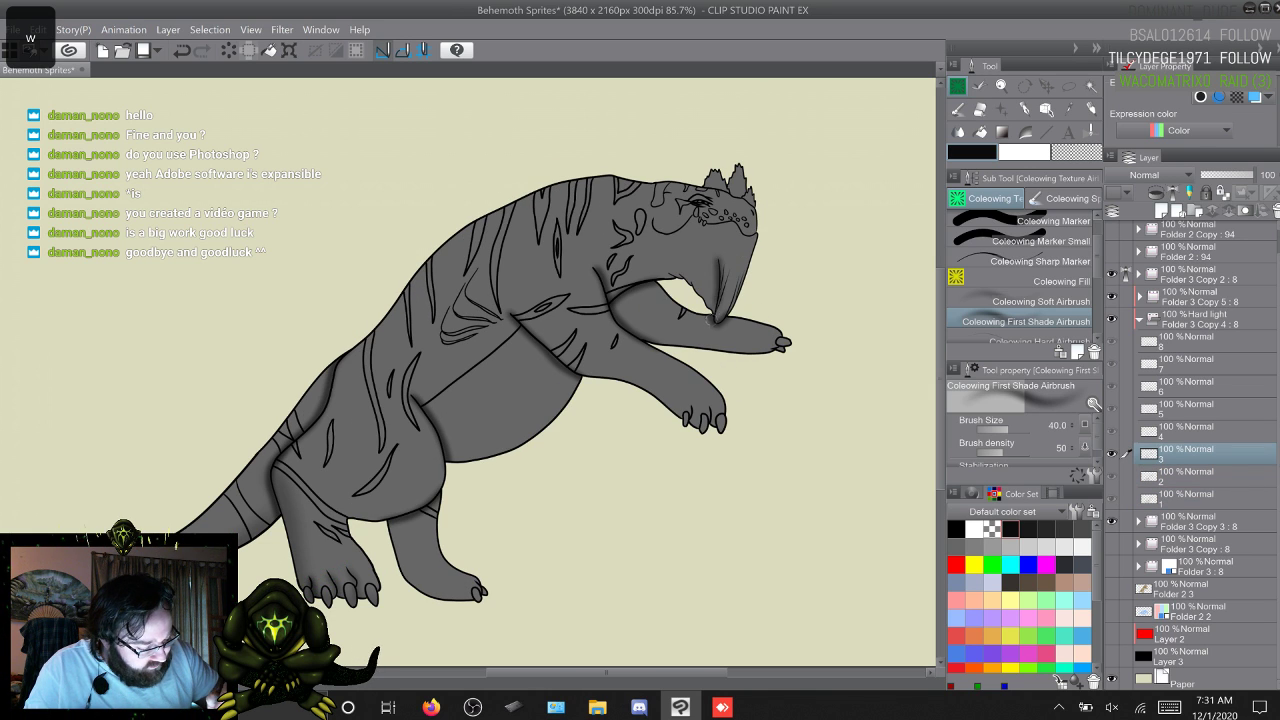
{"action": "key", "text": "w"}
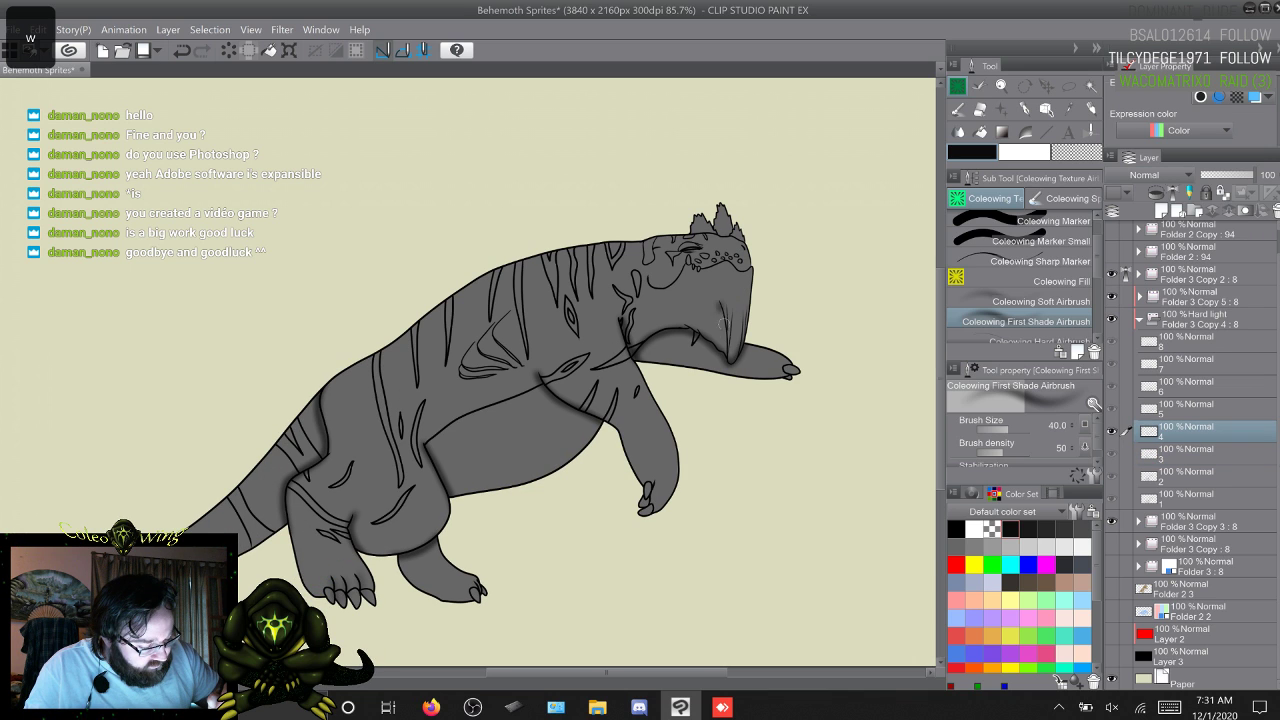
{"action": "key", "text": "w"}
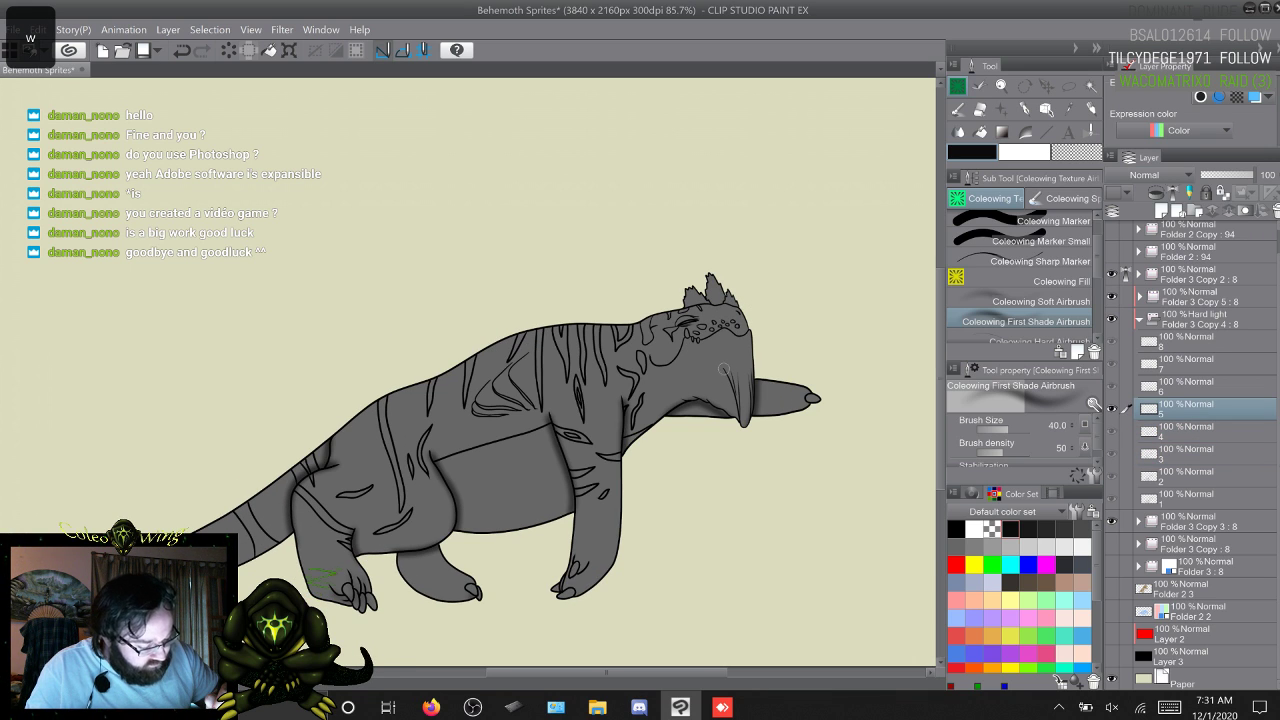
{"action": "key", "text": "w"}
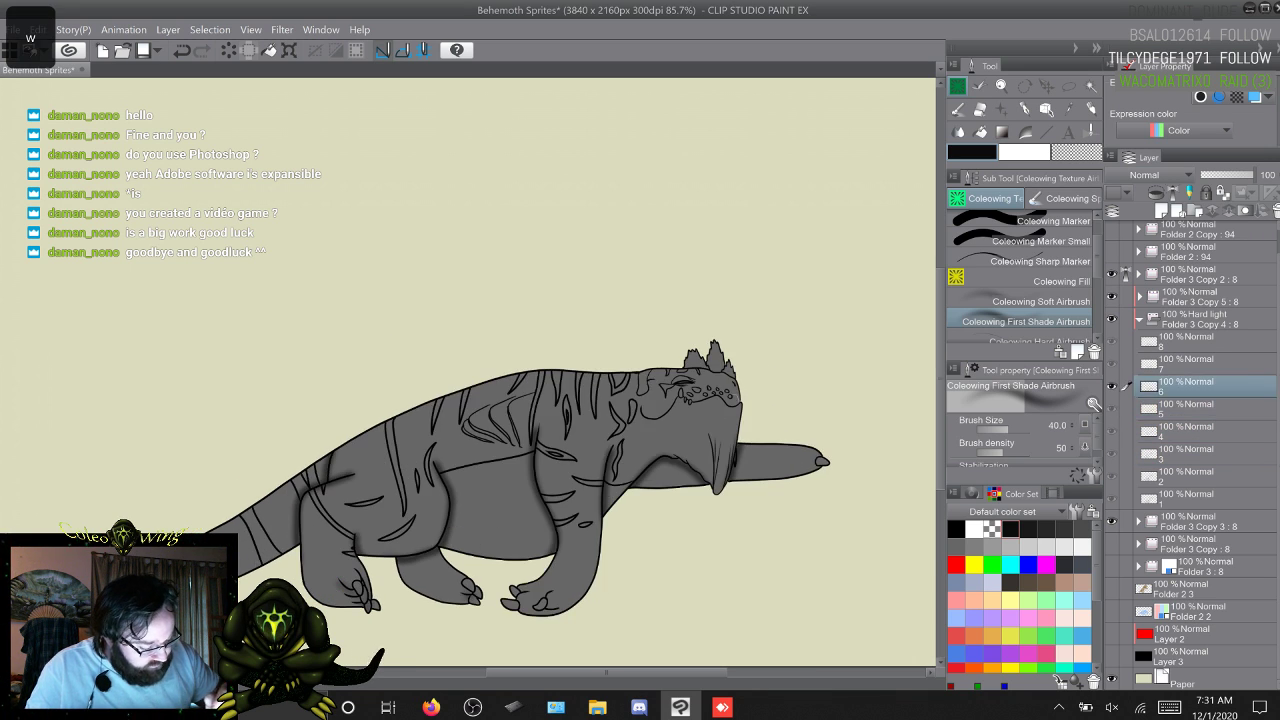
{"action": "key", "text": "w"}
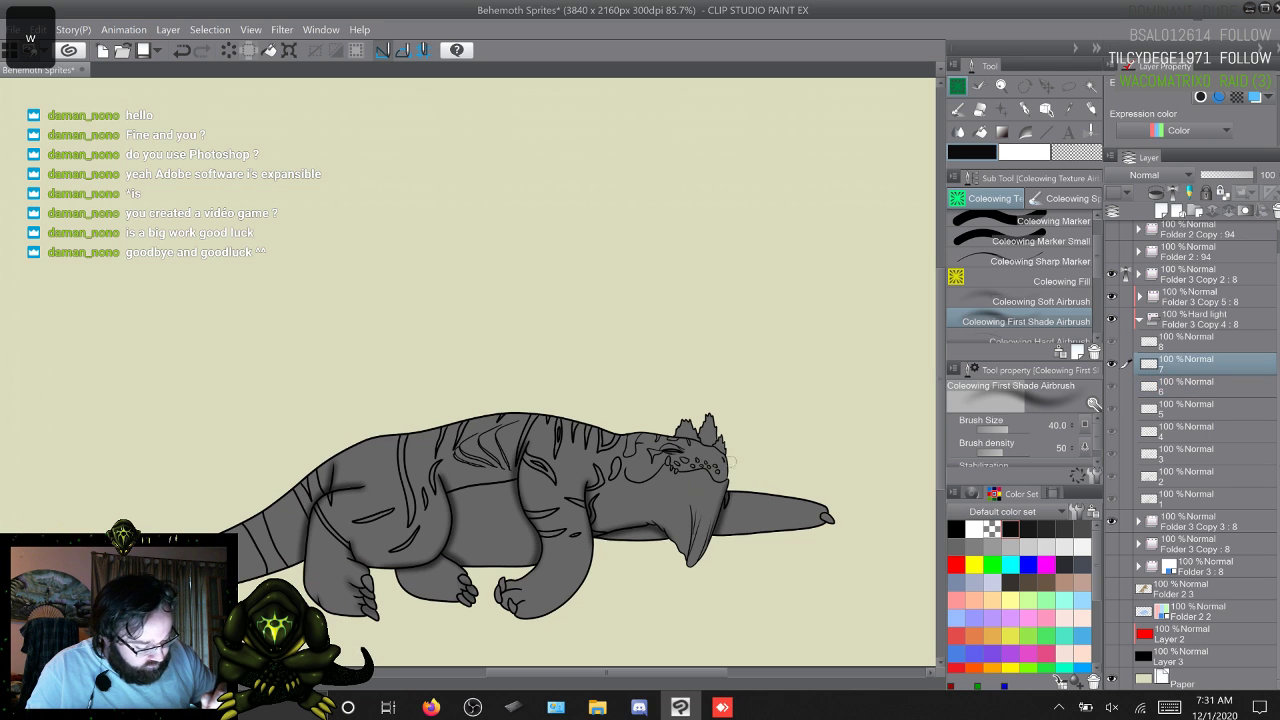
{"action": "key", "text": "w"}
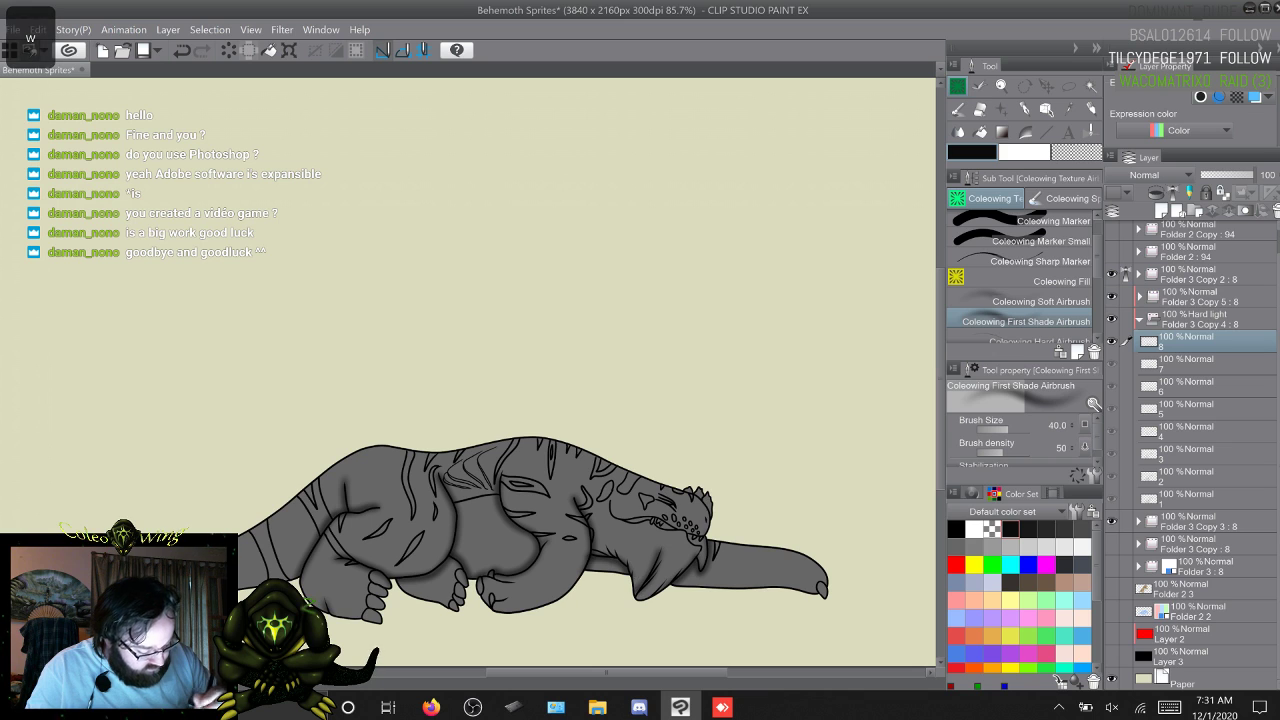
{"action": "key", "text": "w"}
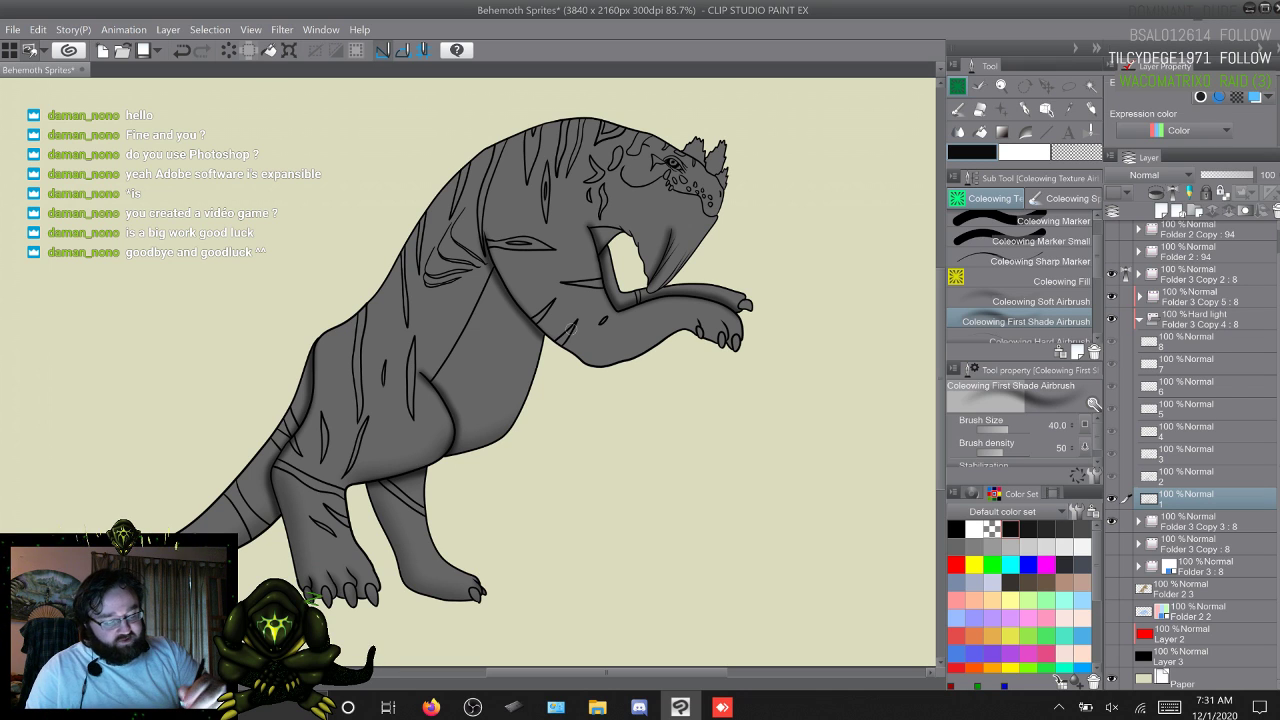
Step: Undo a trial stroke on frame 1's belly and airbrush a shadow along the upper belly line on frames 1 to 5
{"action": "left_click_drag", "start_coordinate": [466, 345], "coordinate": [456, 300]}
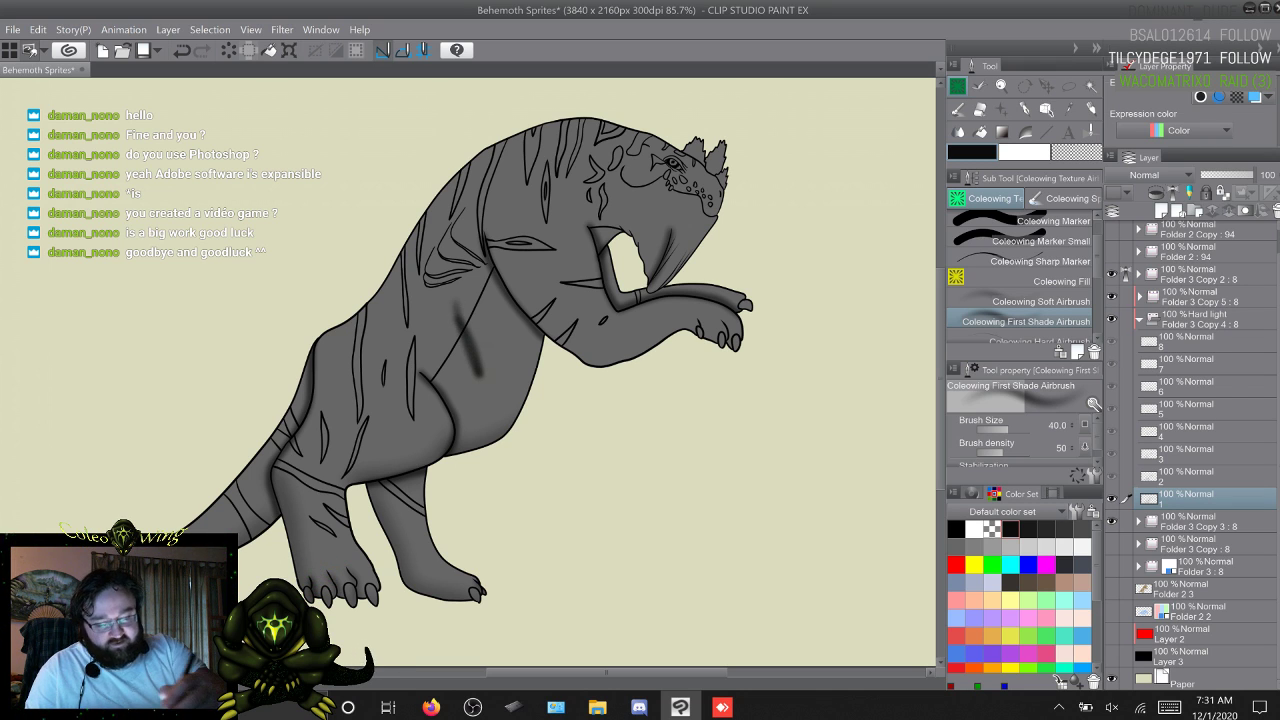
{"action": "key", "text": "ctrl+z"}
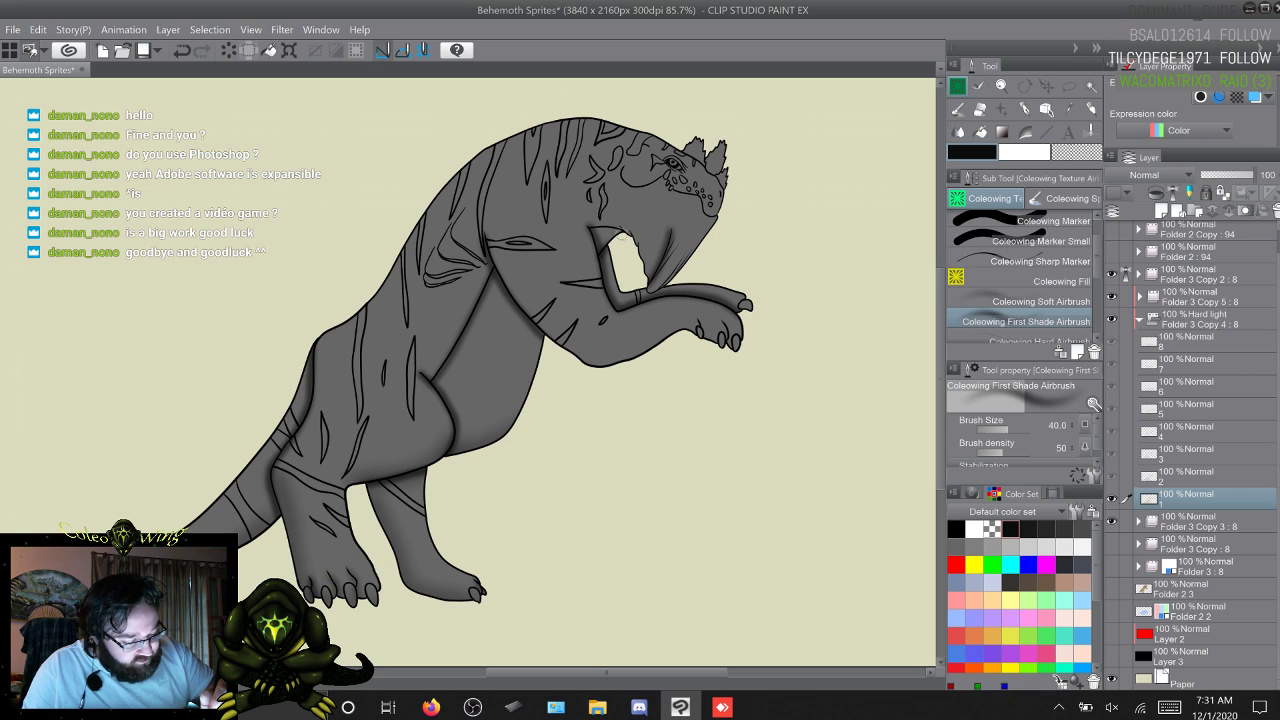
{"action": "key", "text": "w"}
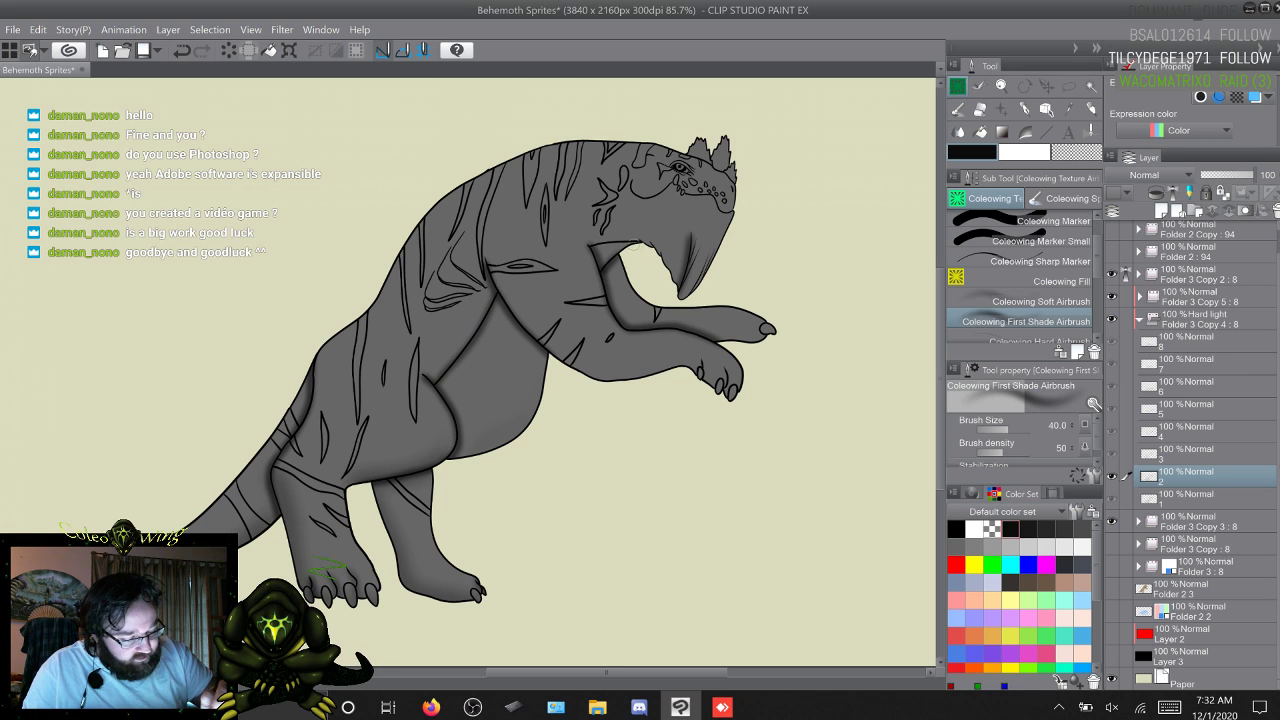
{"action": "key", "text": "w"}
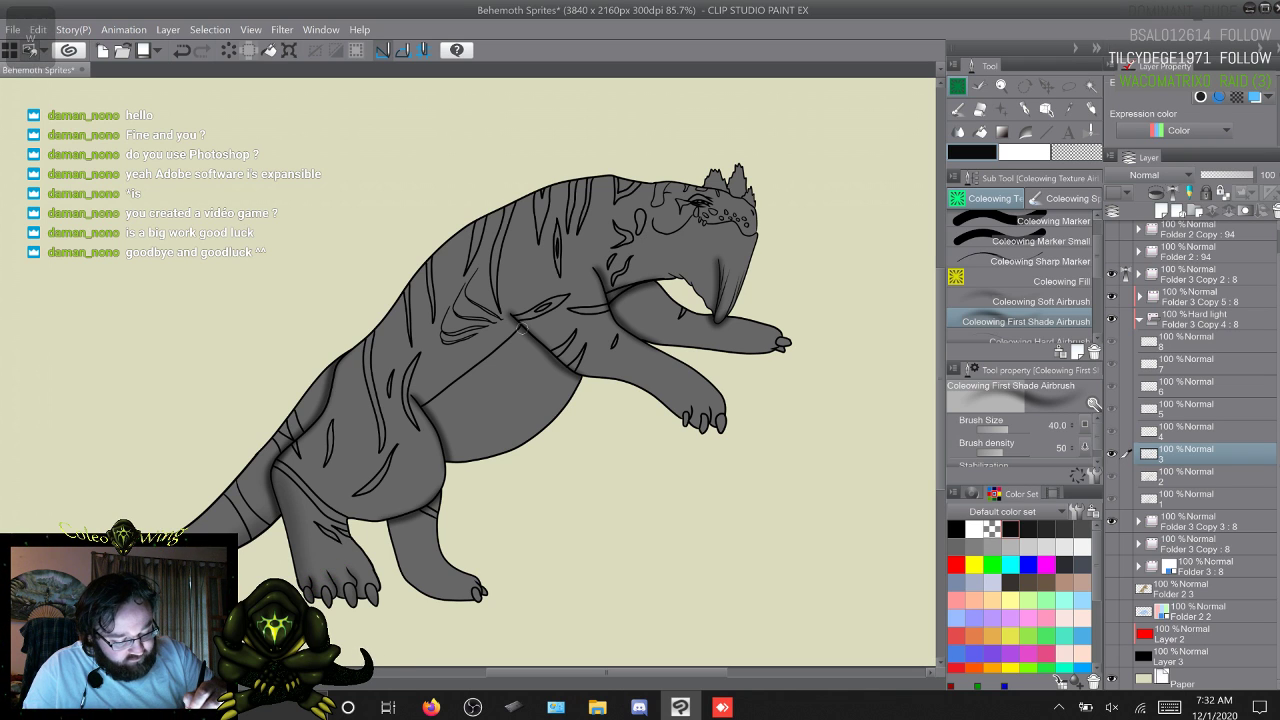
{"action": "left_click_drag", "start_coordinate": [519, 325], "coordinate": [424, 406]}
{"action": "key", "text": "w"}
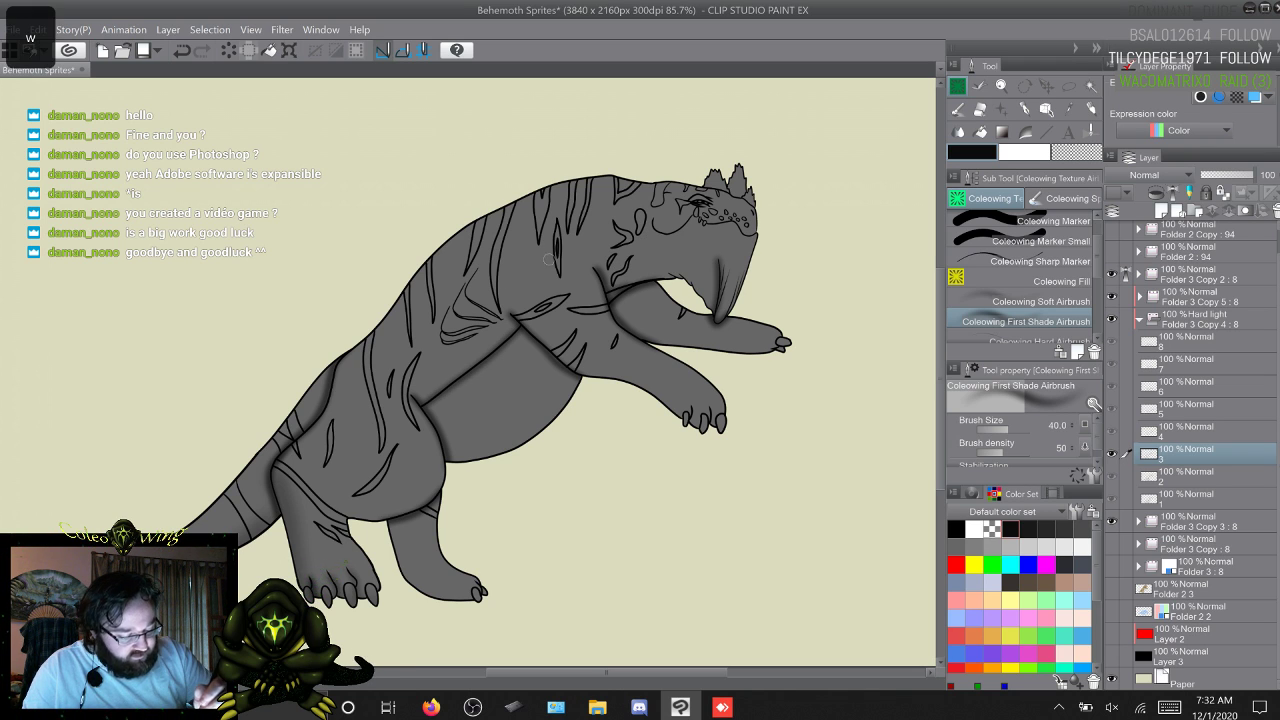
{"action": "left_click_drag", "start_coordinate": [540, 385], "coordinate": [426, 440]}
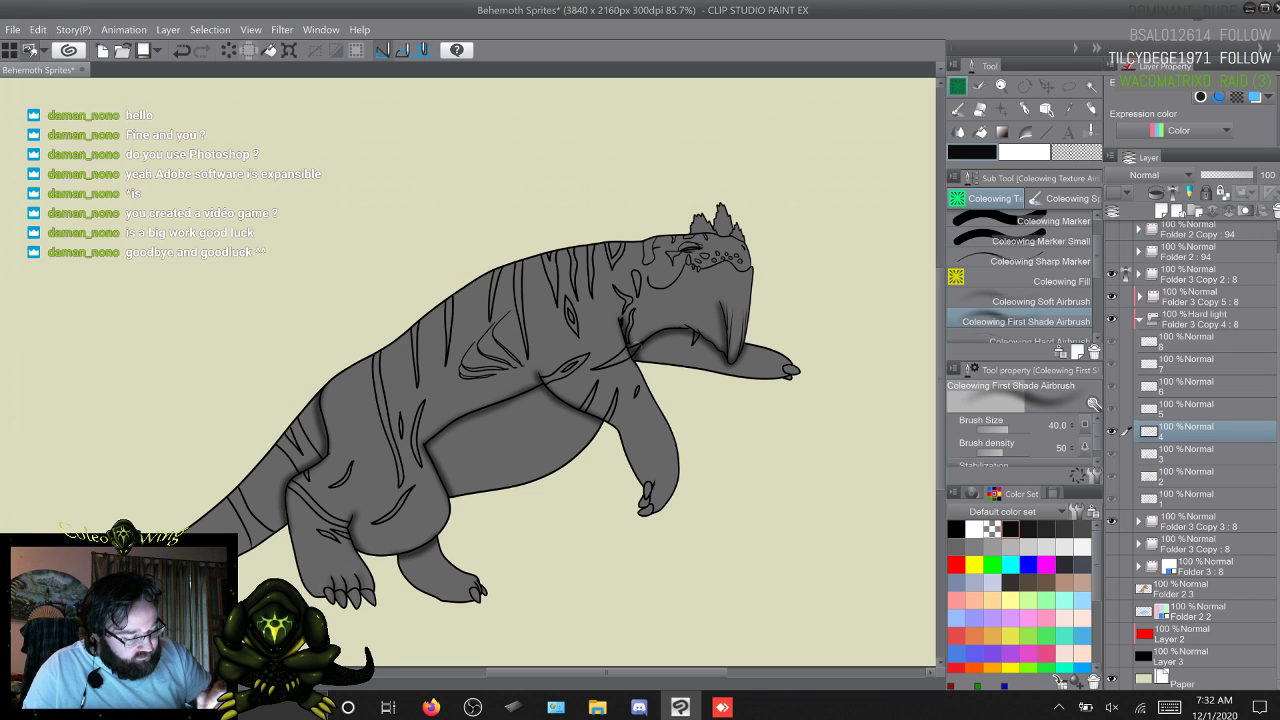
{"action": "key", "text": "w"}
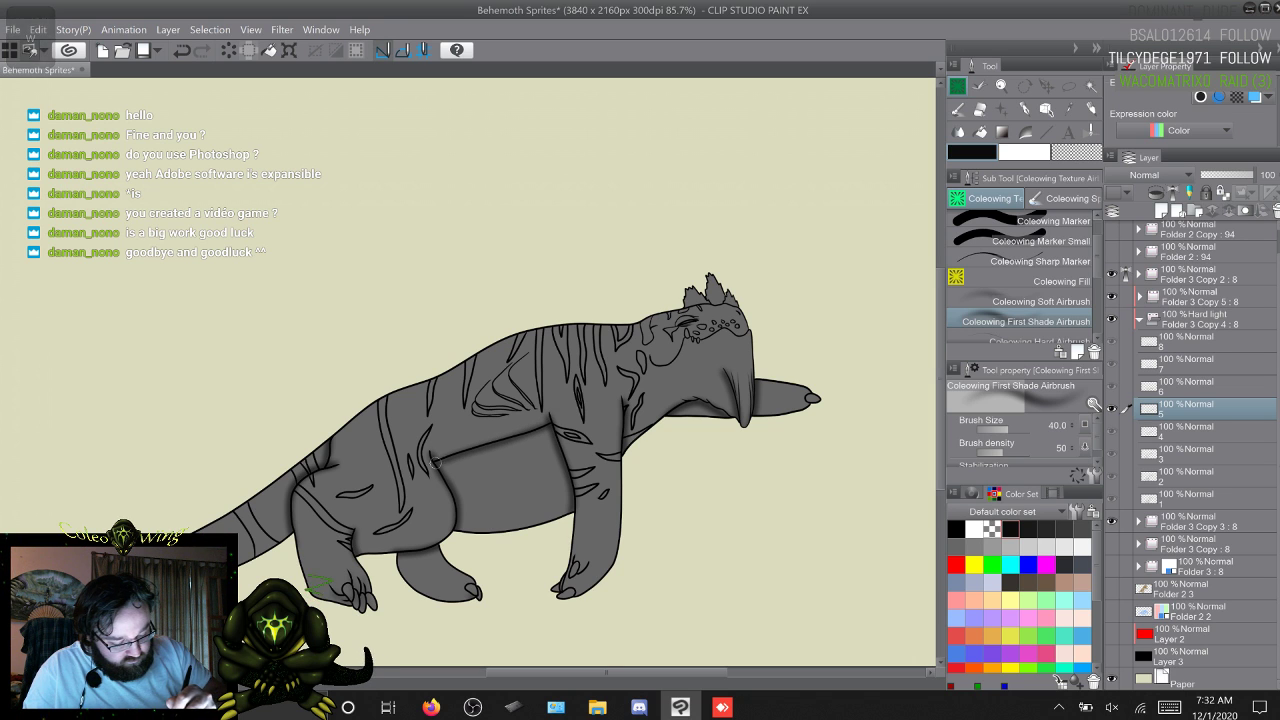
Step: Continue the upper belly line shadow on frames 6 to 8, comparing frames 5 and 6 first
{"action": "key", "text": "w"}
{"action": "key", "text": "s"}
{"action": "key", "text": "w"}
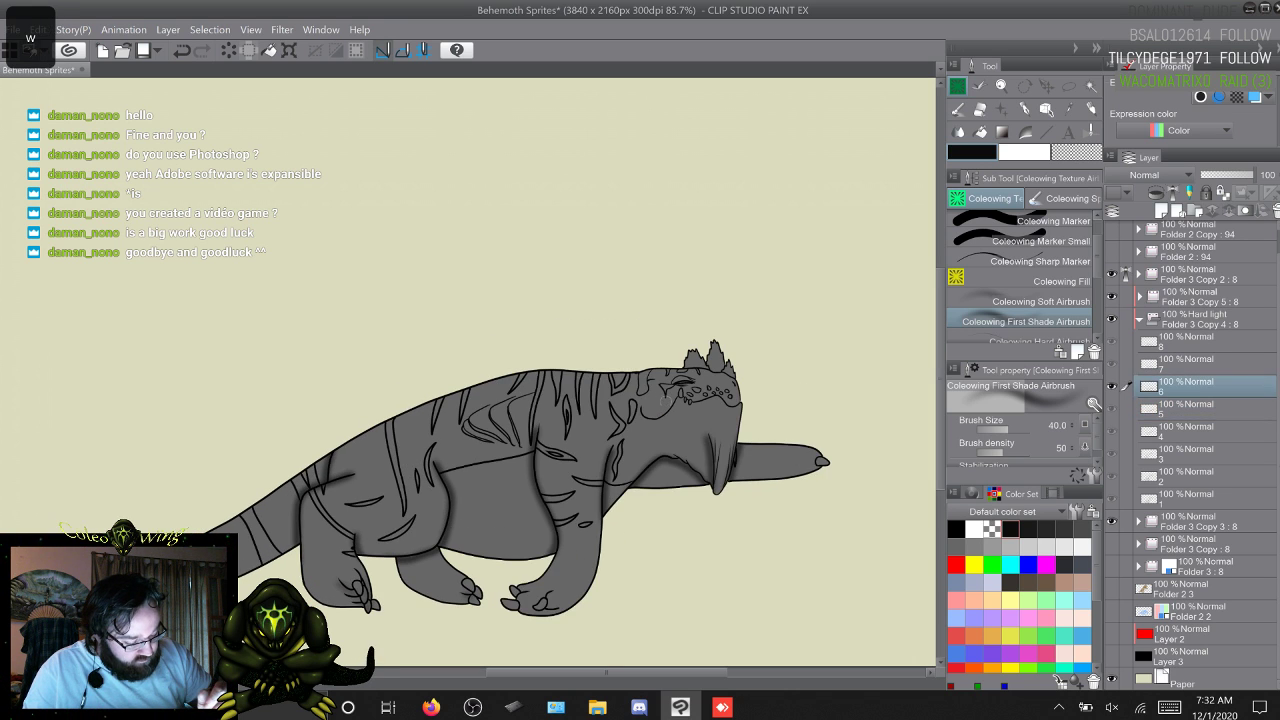
{"action": "key", "text": "s"}
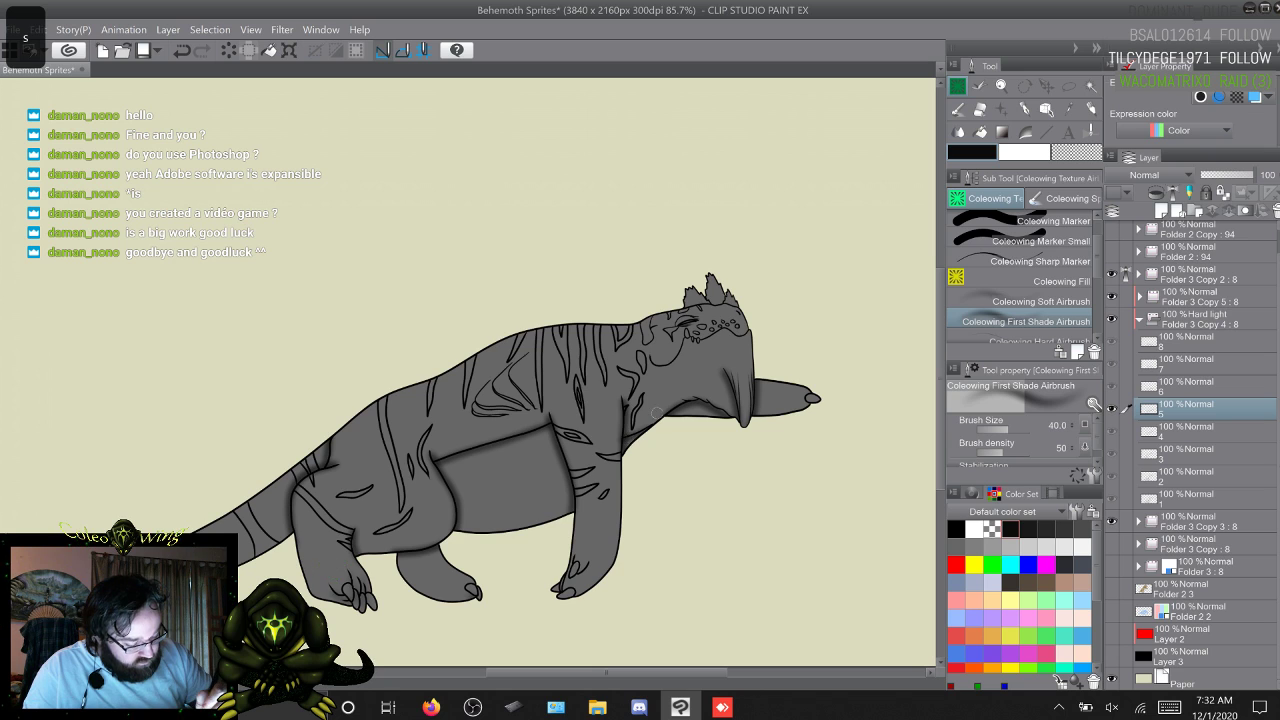
{"action": "key", "text": "w"}
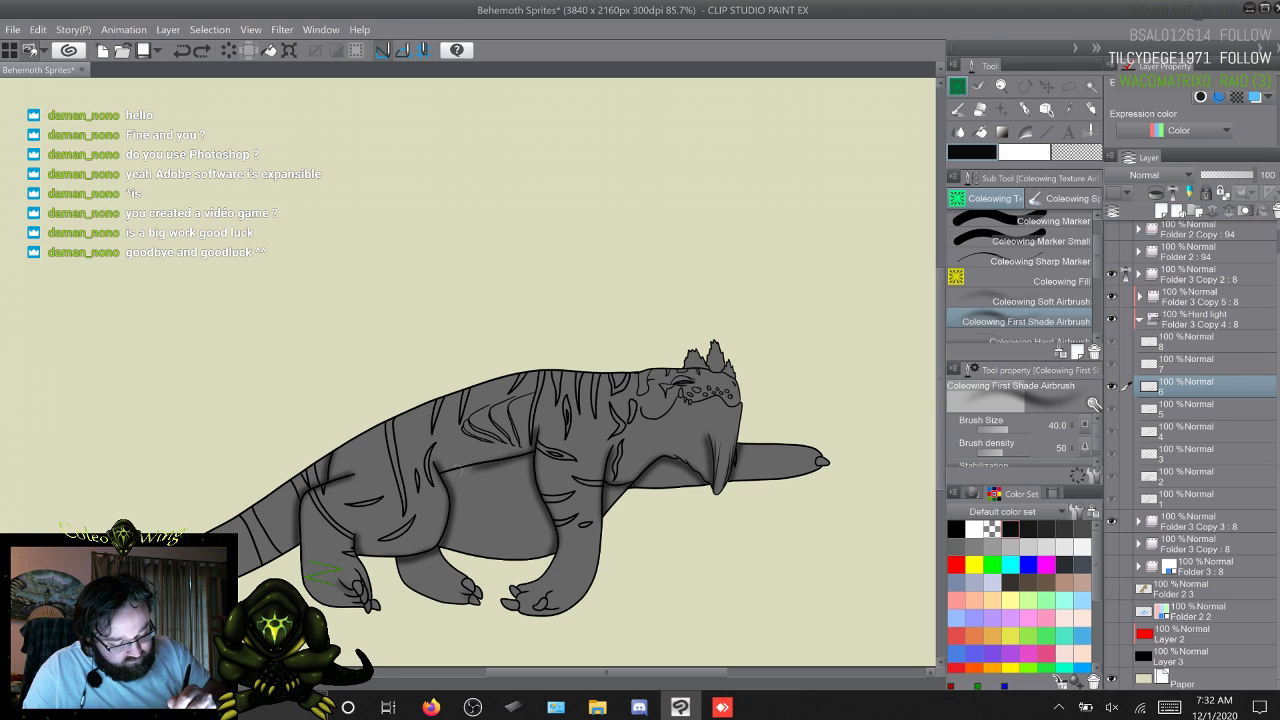
{"action": "key", "text": "w"}
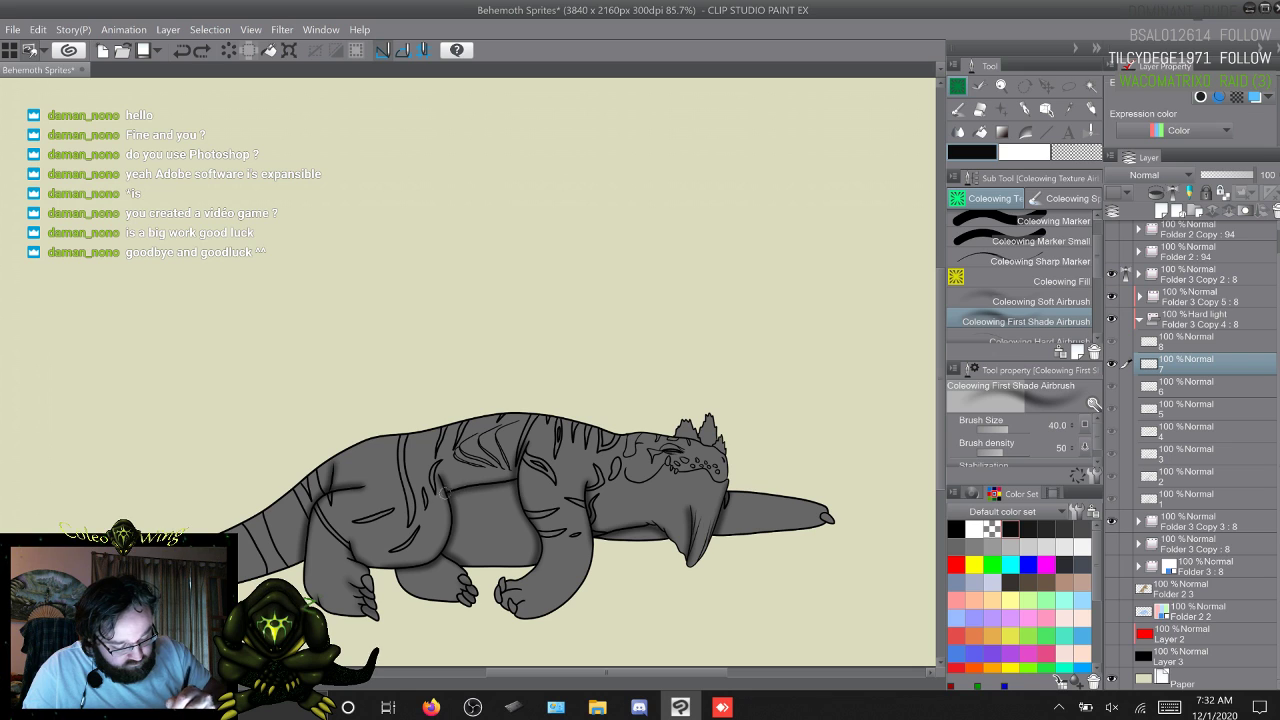
{"action": "key", "text": "w"}
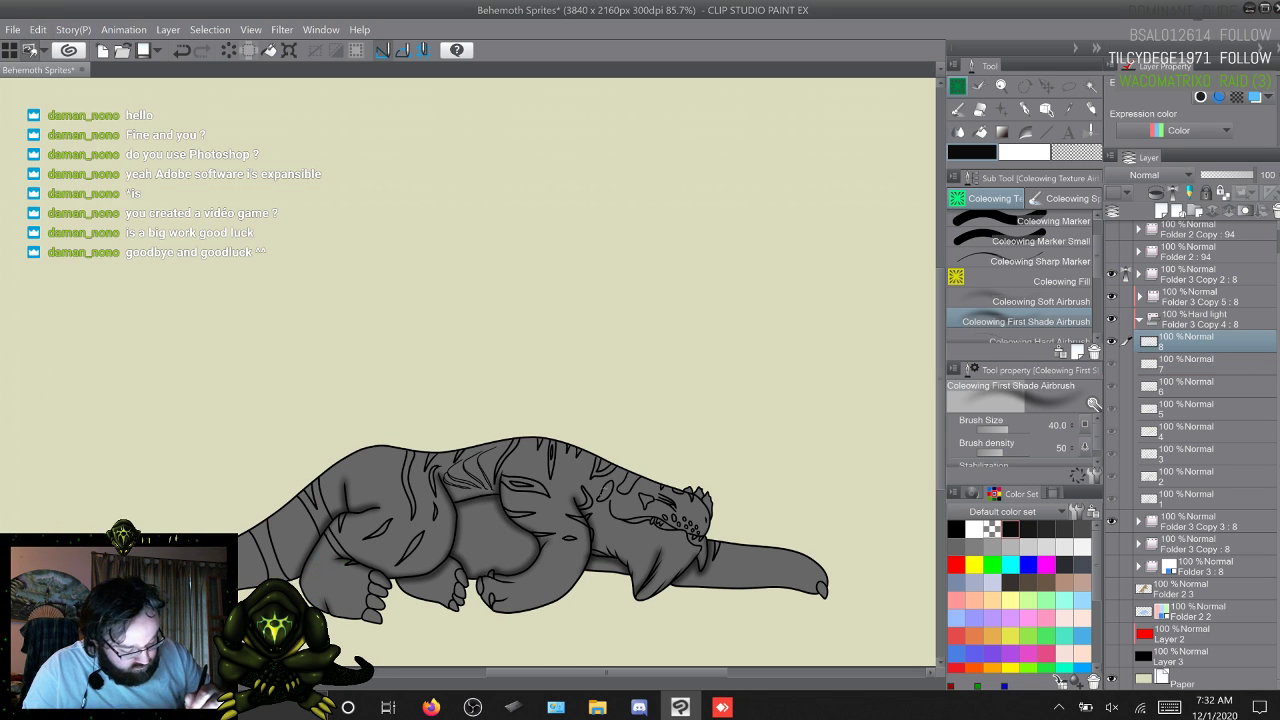
Step: Cycle repeatedly through all eight frames to check the consistency of the new belly and chin shadows in motion
{"action": "key", "text": "s"}
{"action": "key", "text": "w"}
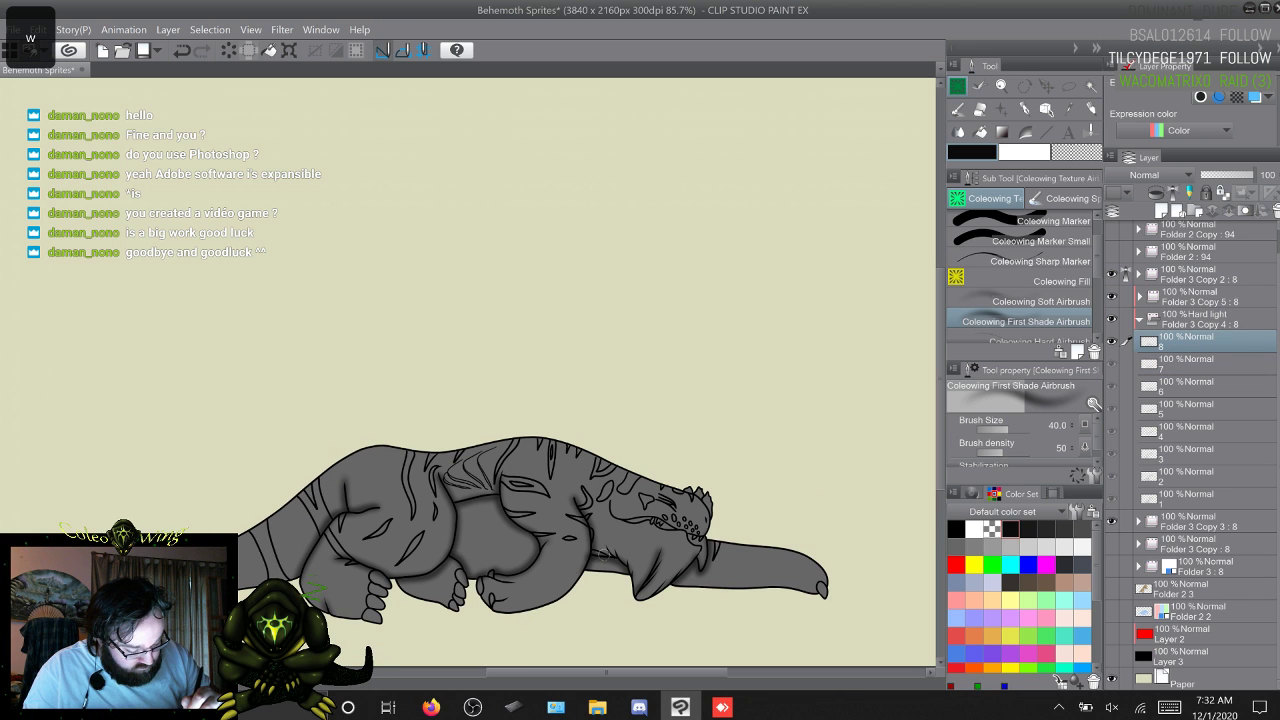
{"action": "key", "text": "s"}
{"action": "key", "text": "w"}
{"action": "key", "text": "w"}
{"action": "key", "text": "w"}
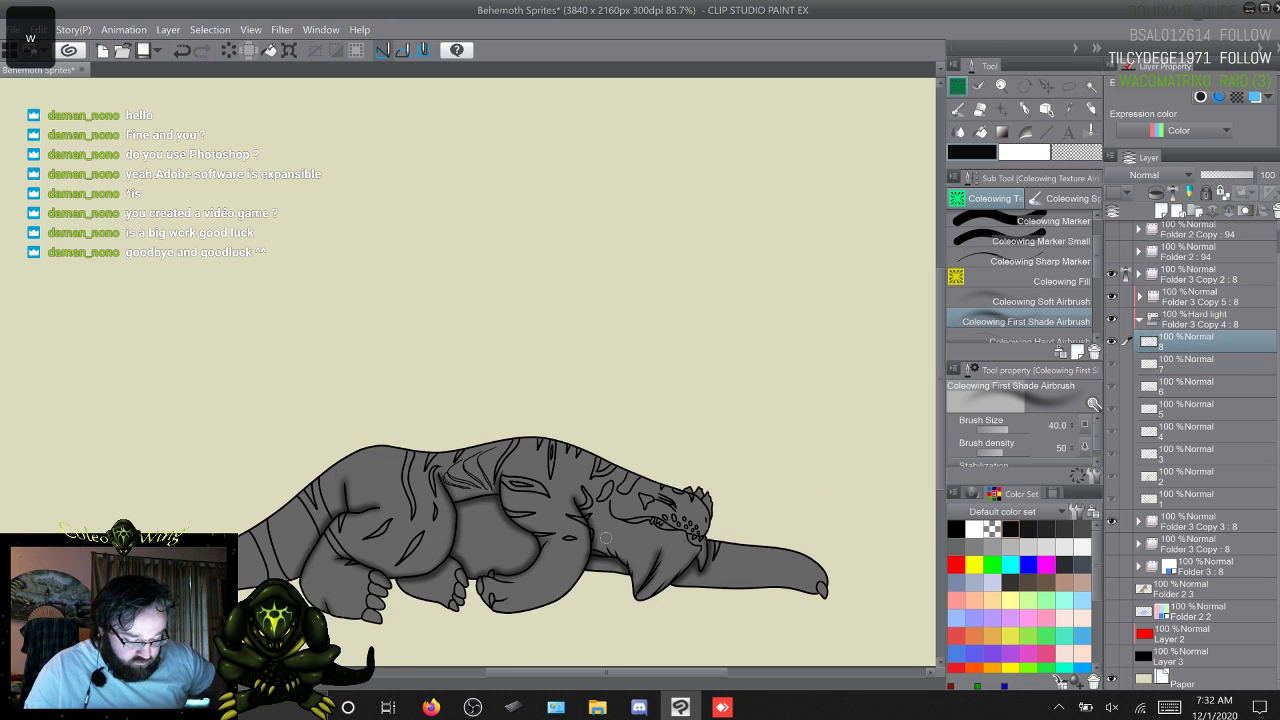
{"action": "key", "text": "w"}
{"action": "key", "text": "w"}
{"action": "key", "text": "w"}
{"action": "key", "text": "w"}
{"action": "key", "text": "w"}
{"action": "key", "text": "w"}
{"action": "key", "text": "w"}
{"action": "key", "text": "w"}
{"action": "key", "text": "w"}
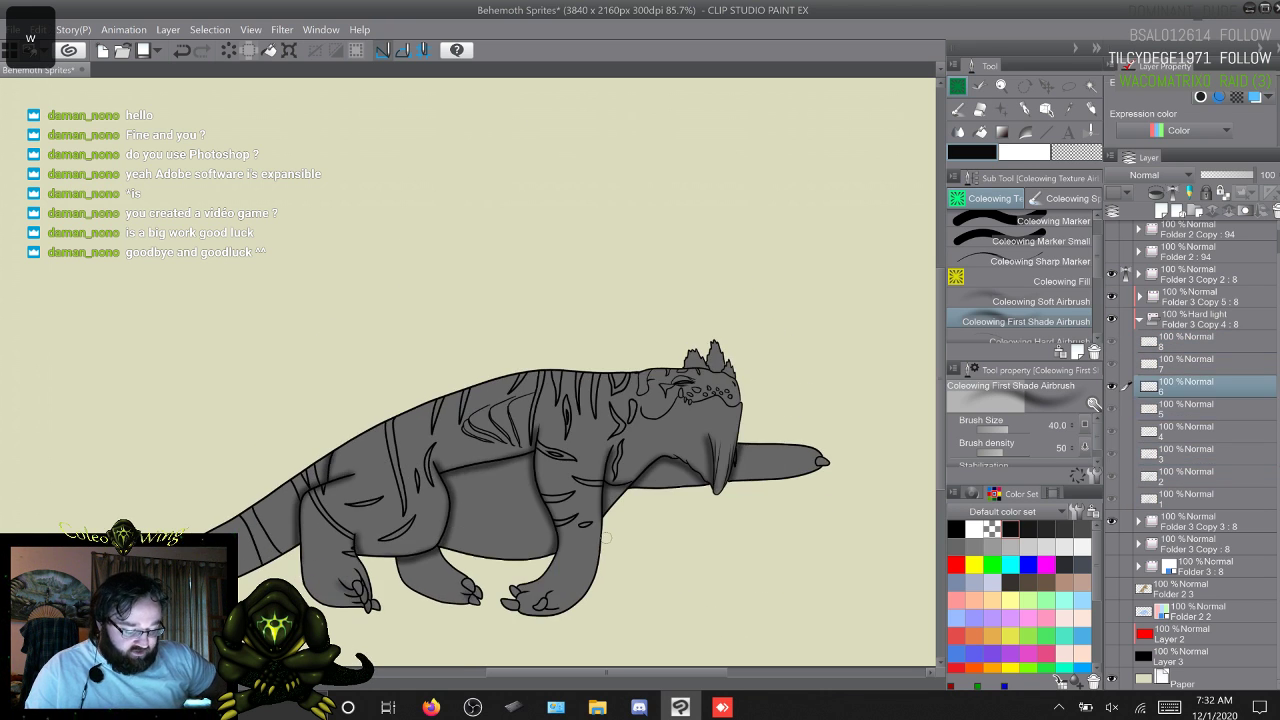
{"action": "key", "text": "w"}
{"action": "key", "text": "w"}
{"action": "key", "text": "w"}
{"action": "key", "text": "w"}
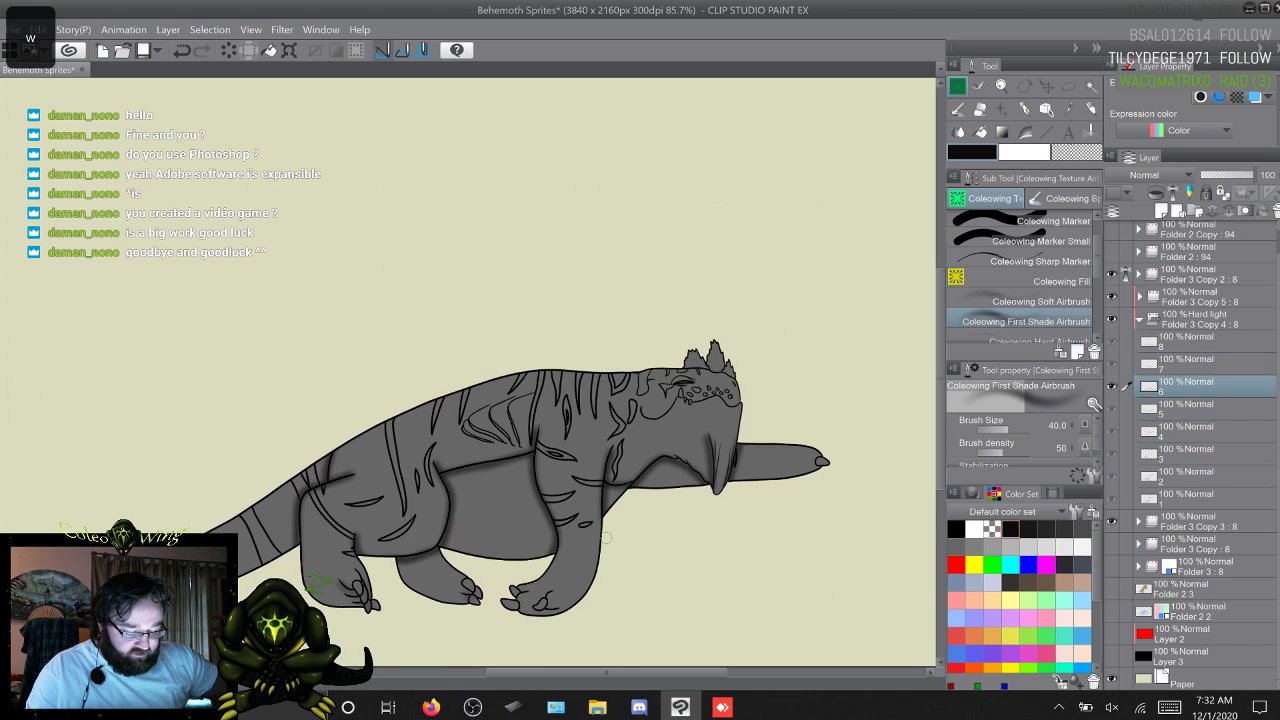
{"action": "key", "text": "w"}
{"action": "key", "text": "w"}
{"action": "key", "text": "w"}
{"action": "key", "text": "w"}
{"action": "key", "text": "w"}
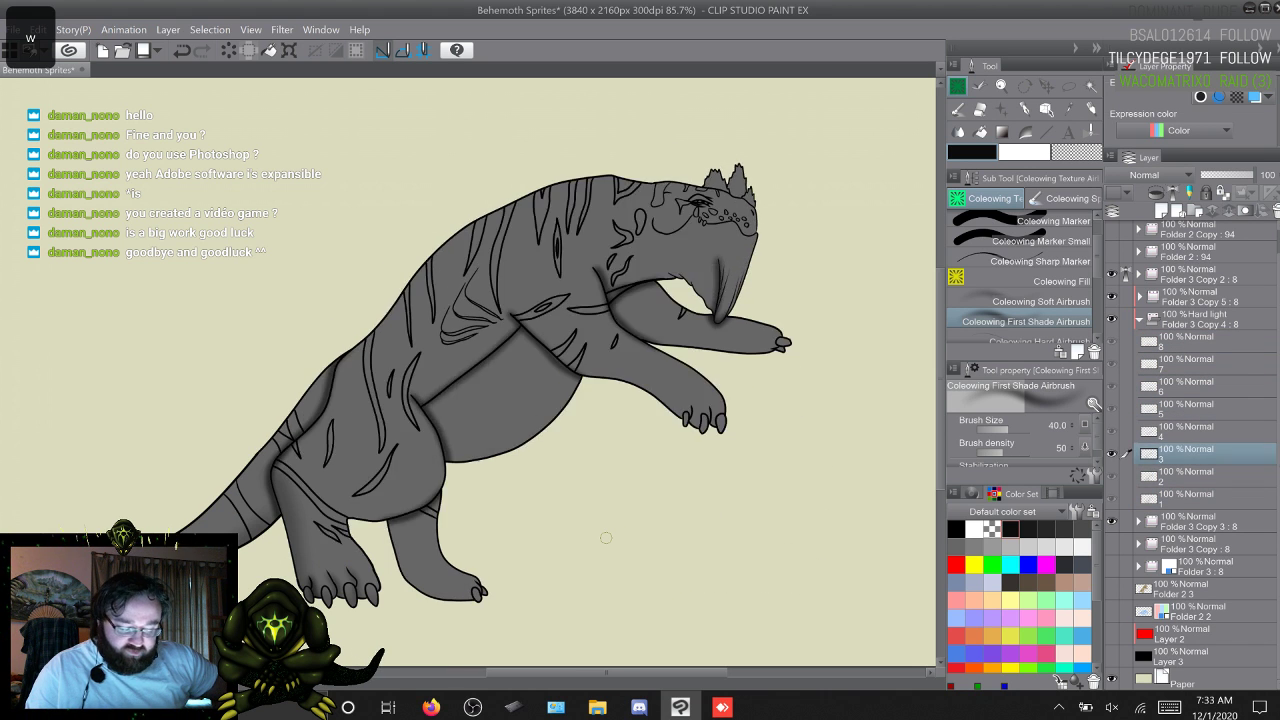
Step: Step through the frames again up to frame 1 to examine how the shadows follow the body's movement
{"action": "key", "text": "w"}
{"action": "key", "text": "w"}
{"action": "key", "text": "w"}
{"action": "key", "text": "w"}
{"action": "key", "text": "w"}
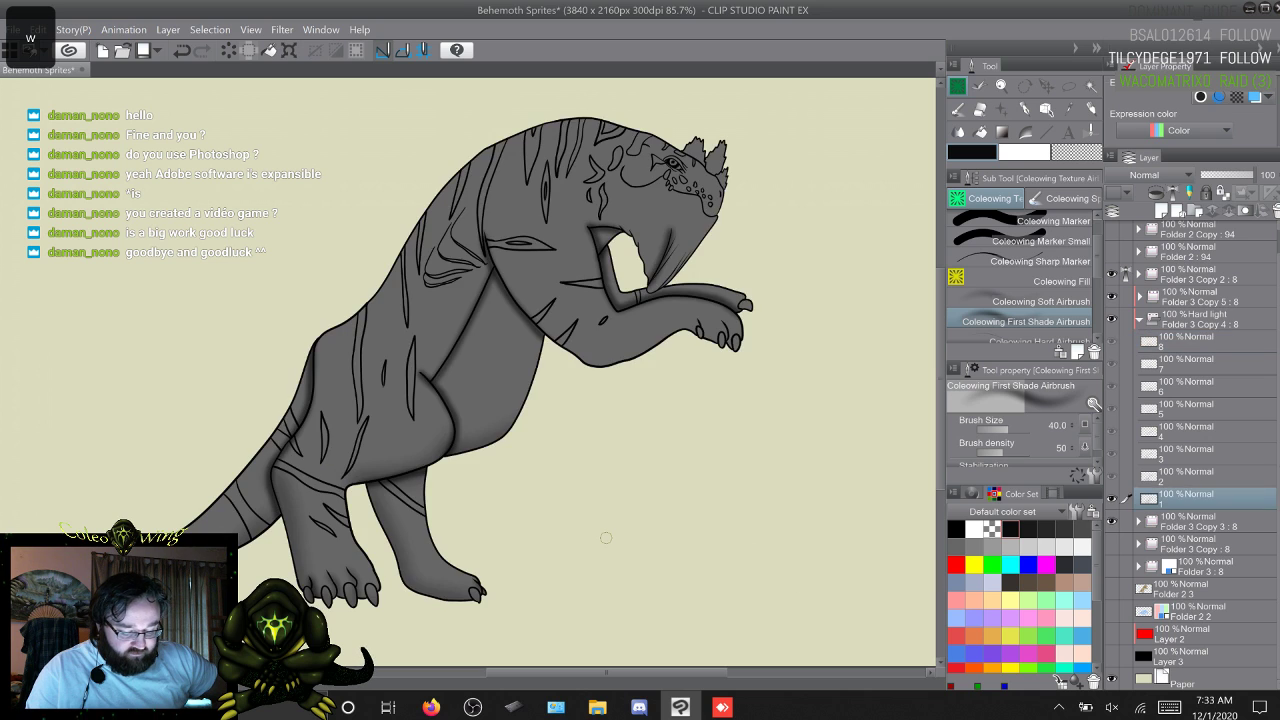
{"action": "key", "text": "w"}
{"action": "key", "text": "w"}
{"action": "key", "text": "w"}
{"action": "key", "text": "w"}
{"action": "key", "text": "w"}
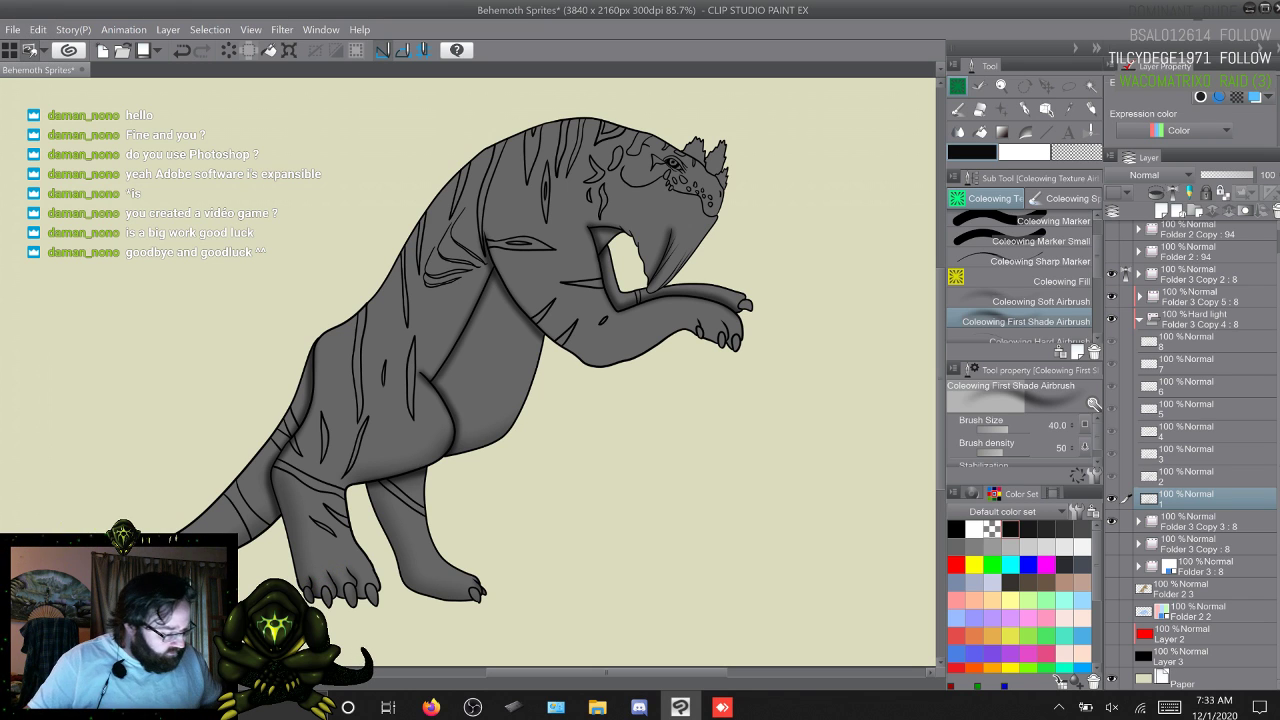
Step: Temporarily hide the line art and grey sprite folders and show Folder 2 3 to examine the coloured version of frame 1
{"action": "left_click", "coordinate": [1111, 274]}
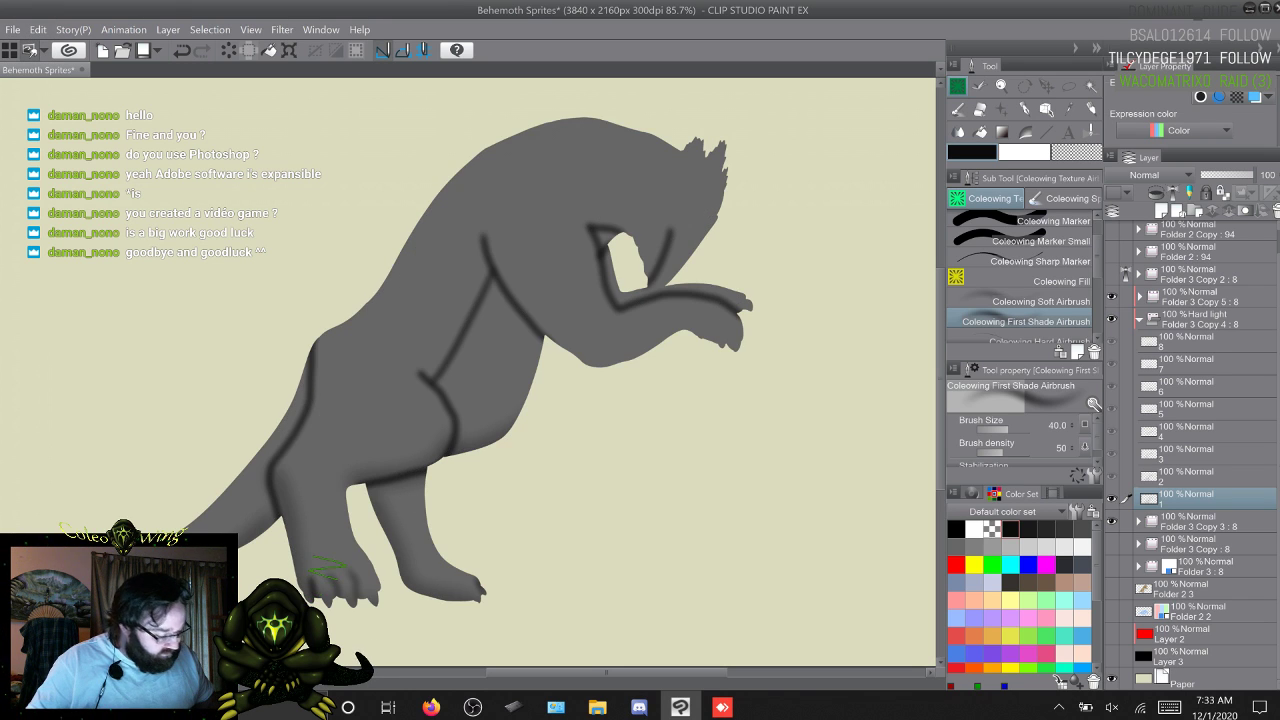
{"action": "left_click", "coordinate": [1111, 588]}
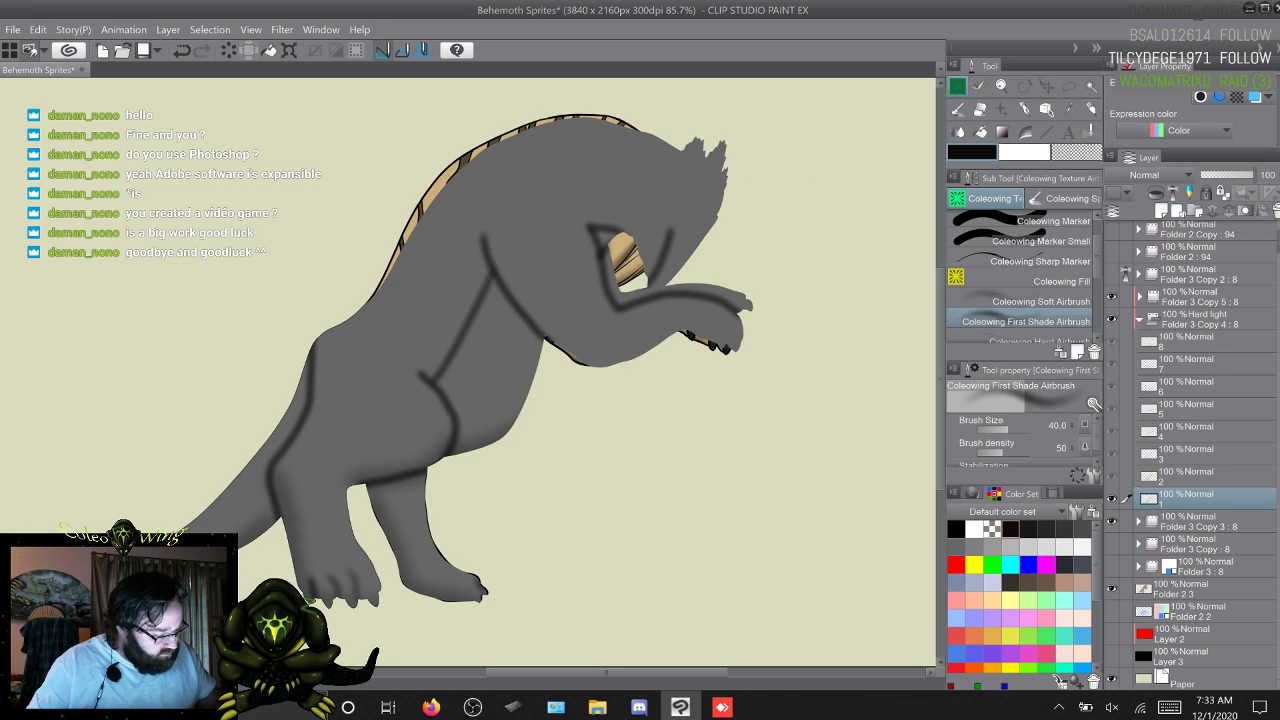
{"action": "left_click", "coordinate": [1111, 319]}
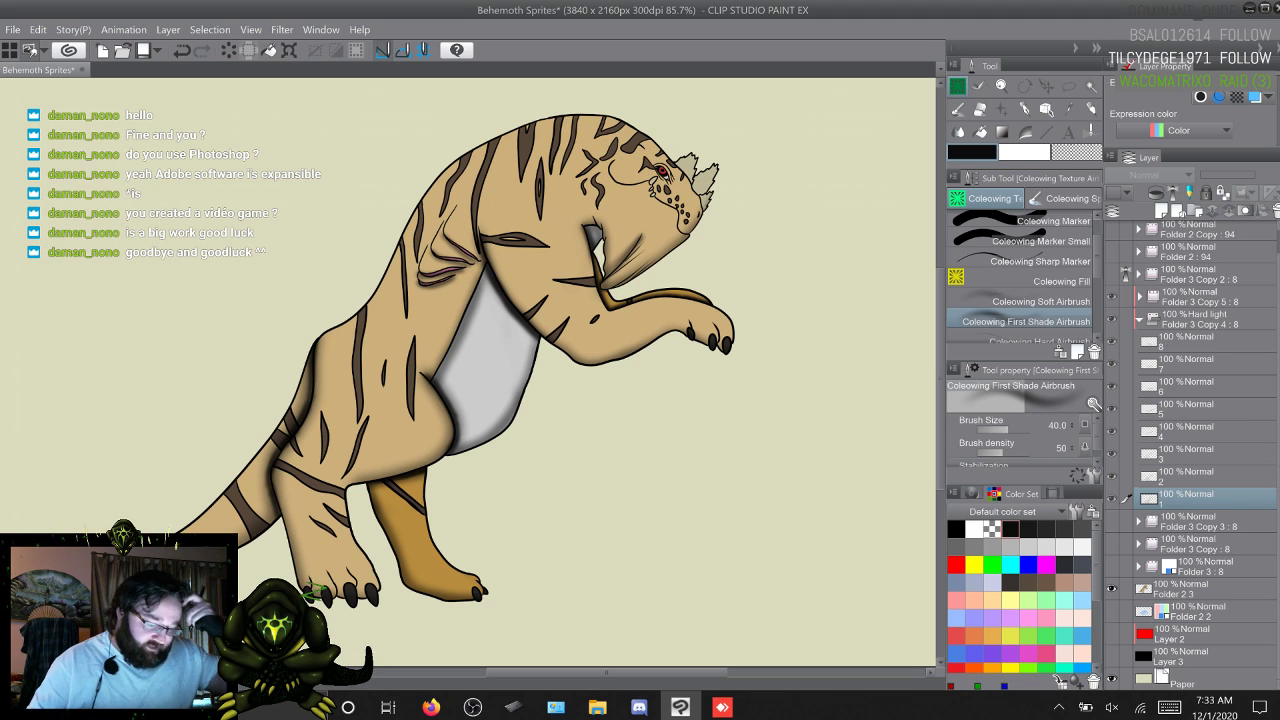
{"action": "left_click_drag", "start_coordinate": [310, 566], "coordinate": [340, 584]}
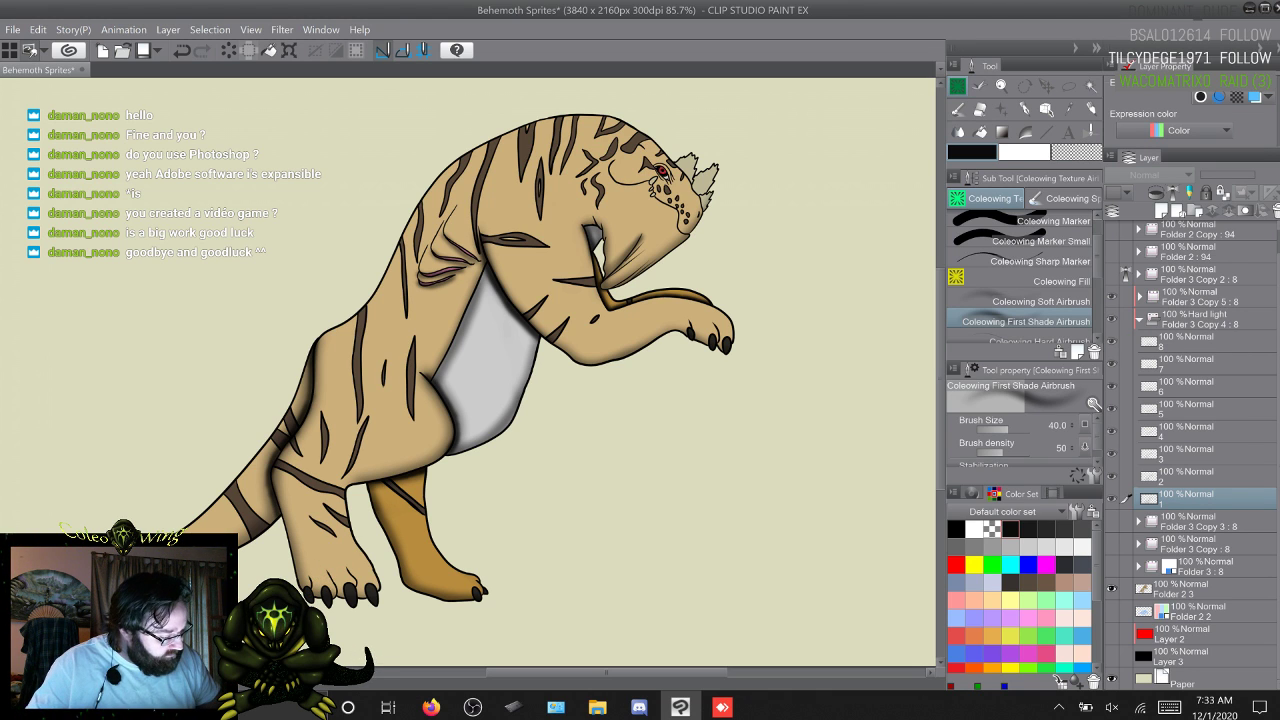
{"action": "key", "text": "space"}
{"action": "key", "text": "ctrl+z"}
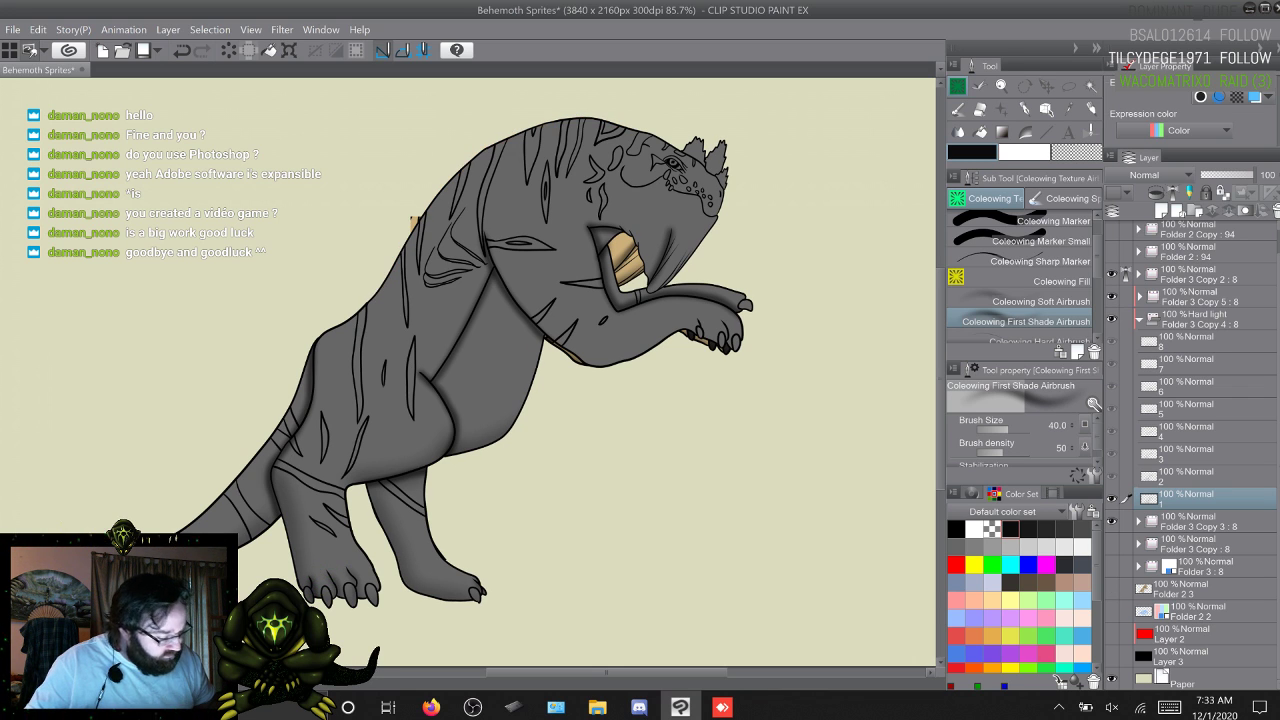
Step: Airbrush a shadow along the uppermost skin fold behind the front leg frame by frame from frame 1 to 8
{"action": "key", "text": "w"}
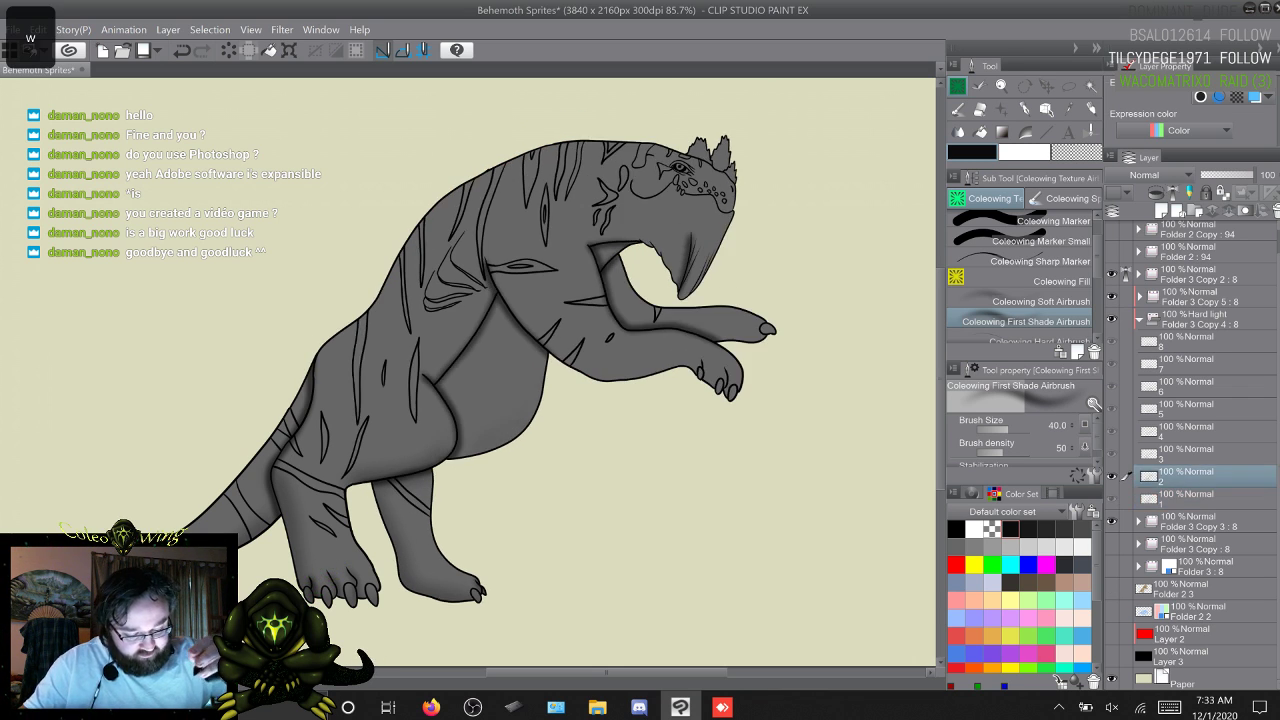
{"action": "key", "text": "s"}
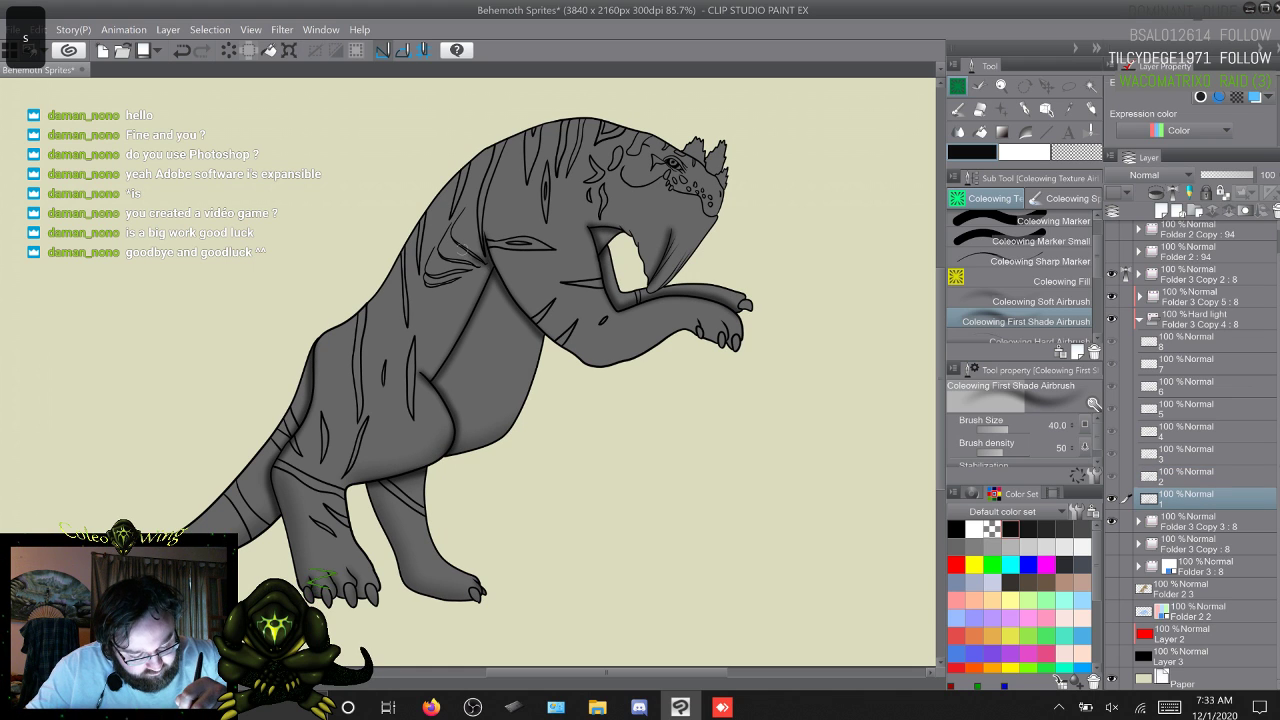
{"action": "key", "text": "w"}
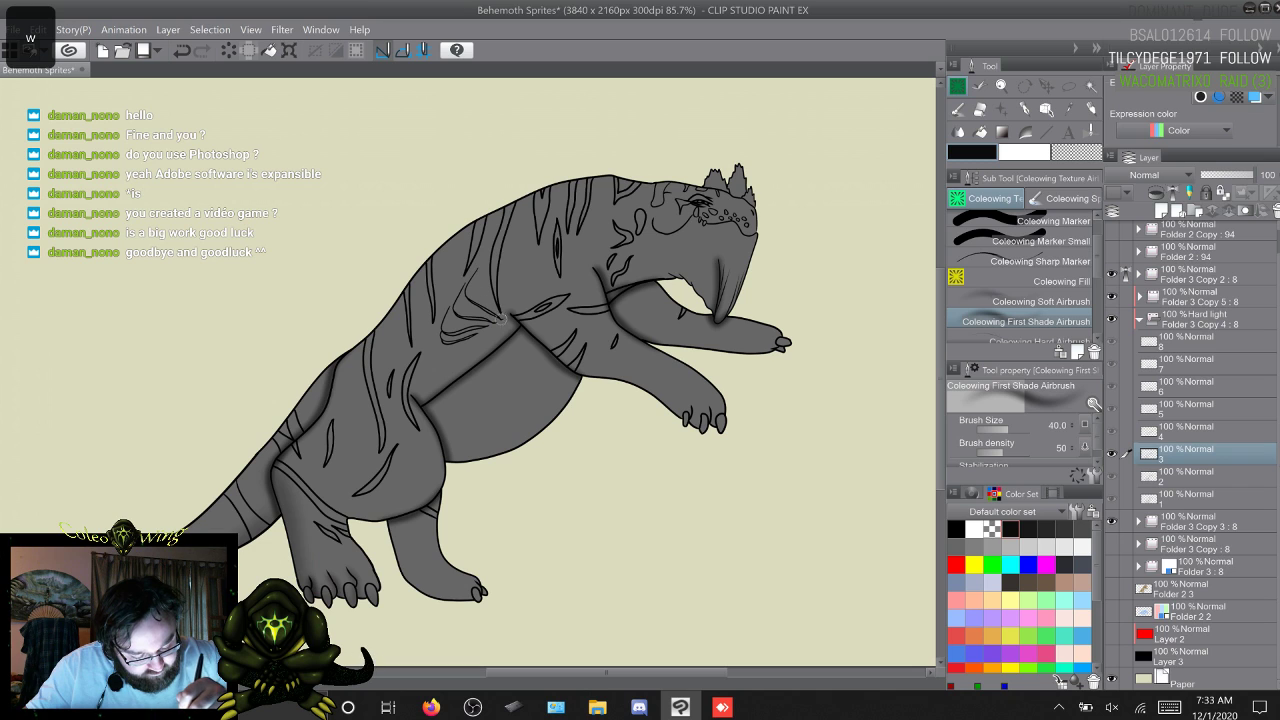
{"action": "left_click_drag", "start_coordinate": [497, 317], "coordinate": [470, 296]}
{"action": "key", "text": "w"}
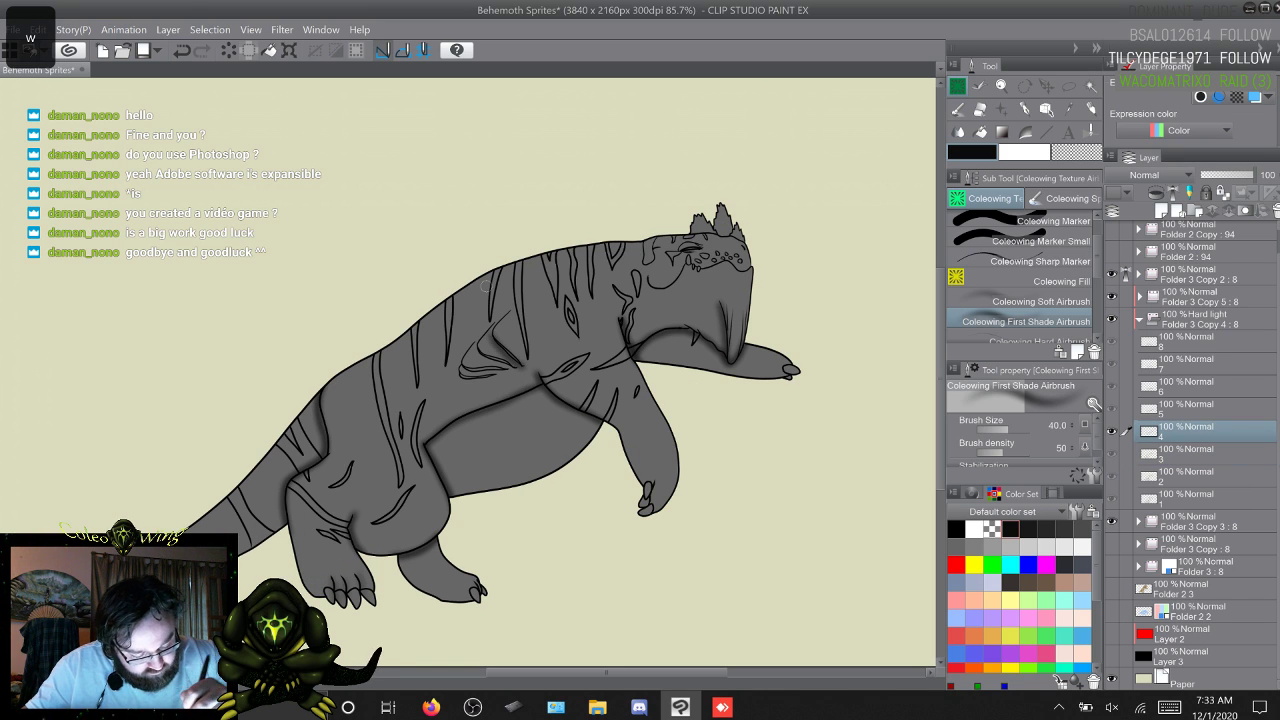
{"action": "key", "text": "alt+bracketright"}
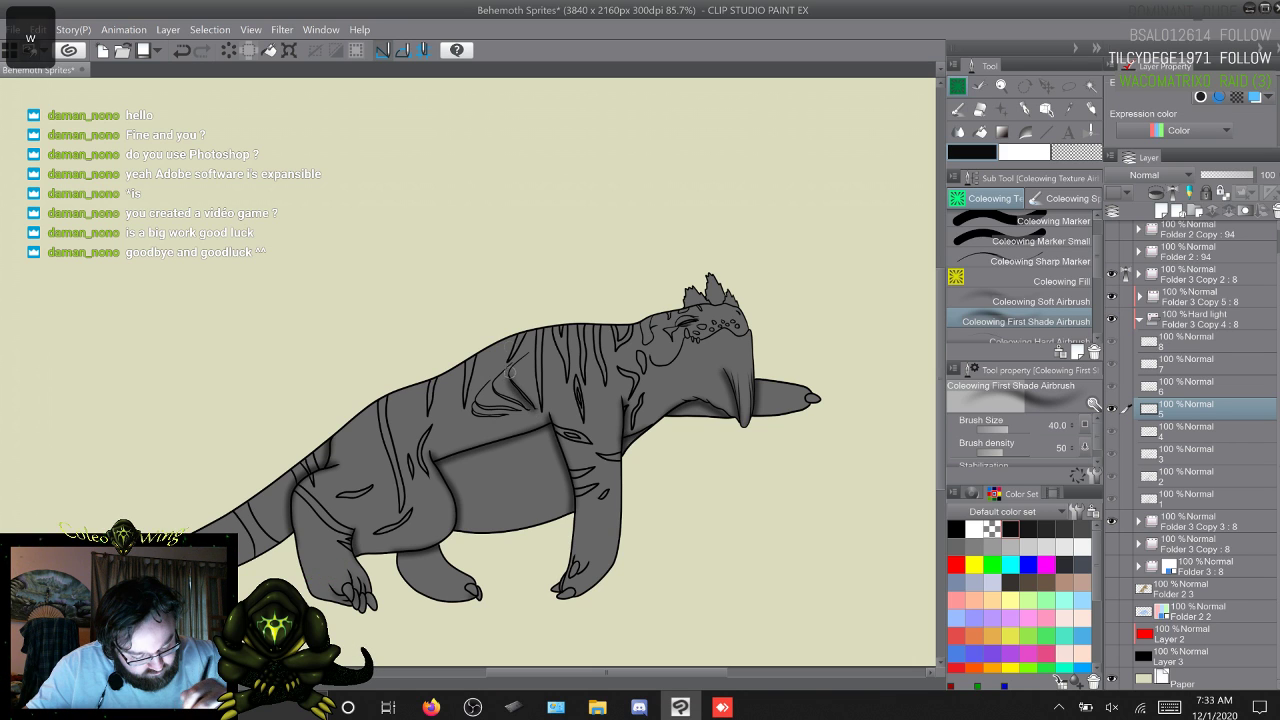
{"action": "key", "text": "alt+bracketright"}
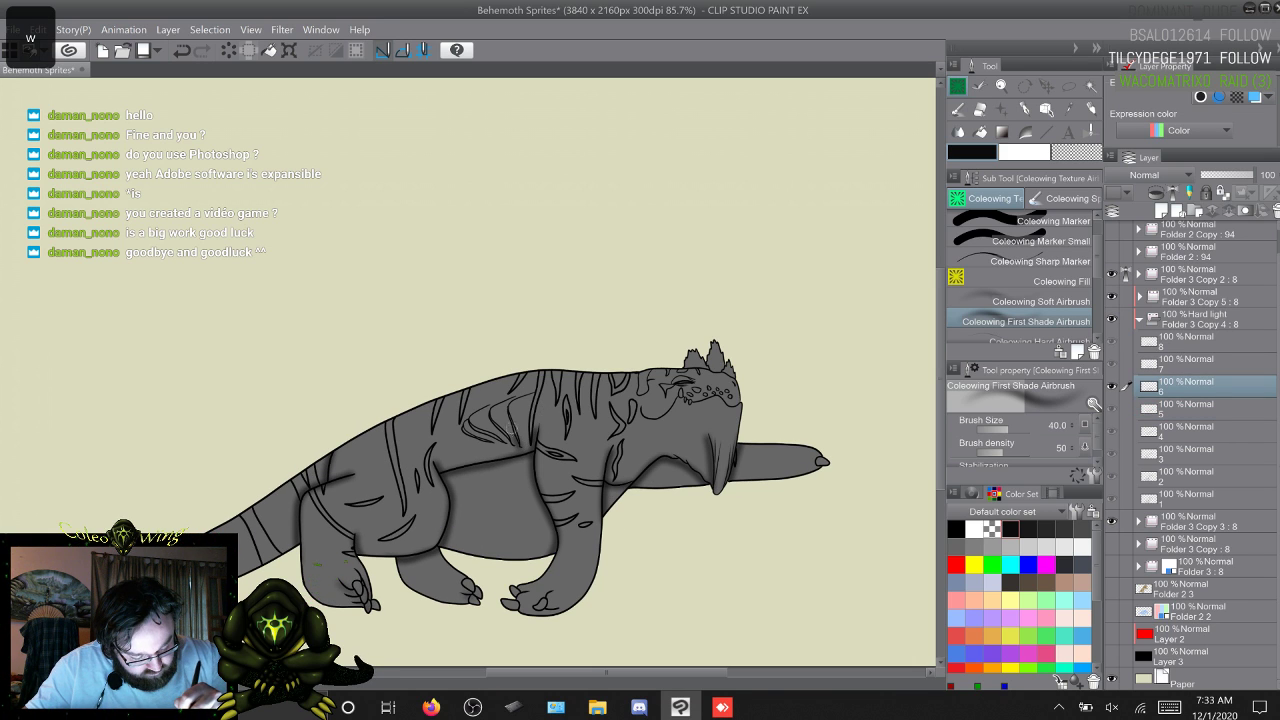
{"action": "key", "text": "alt+bracketright"}
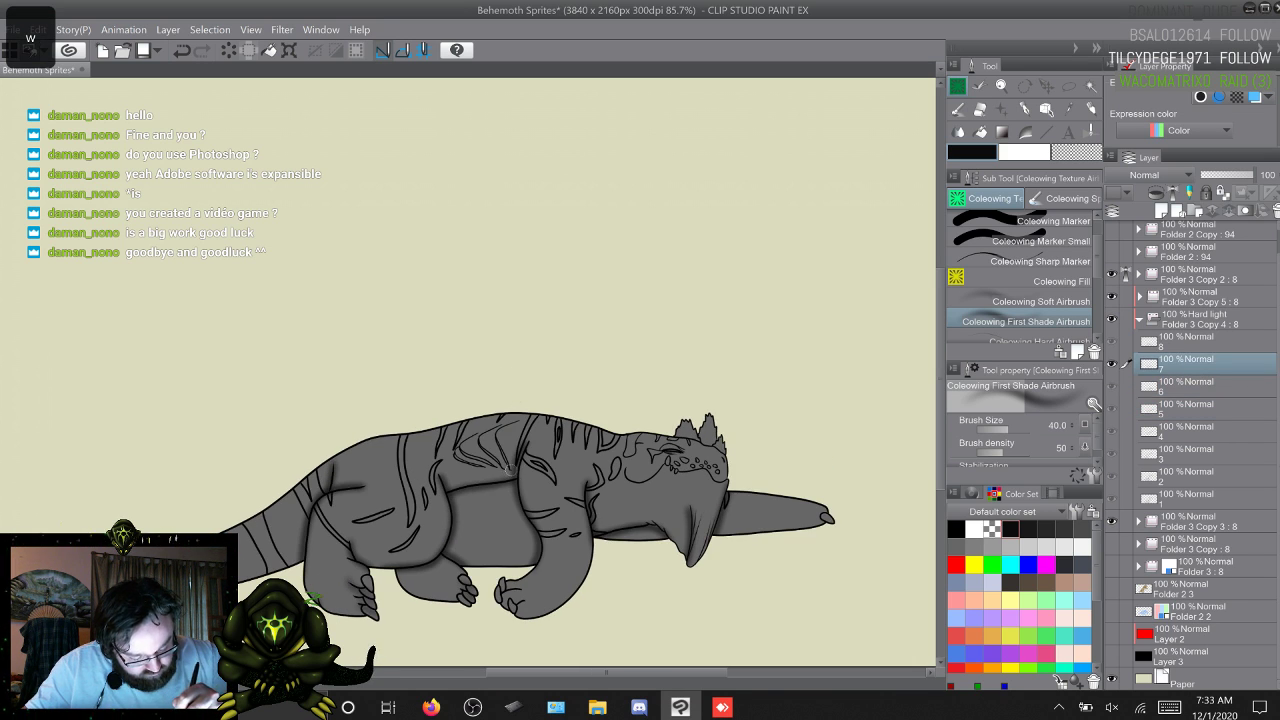
{"action": "key", "text": "alt+bracketright"}
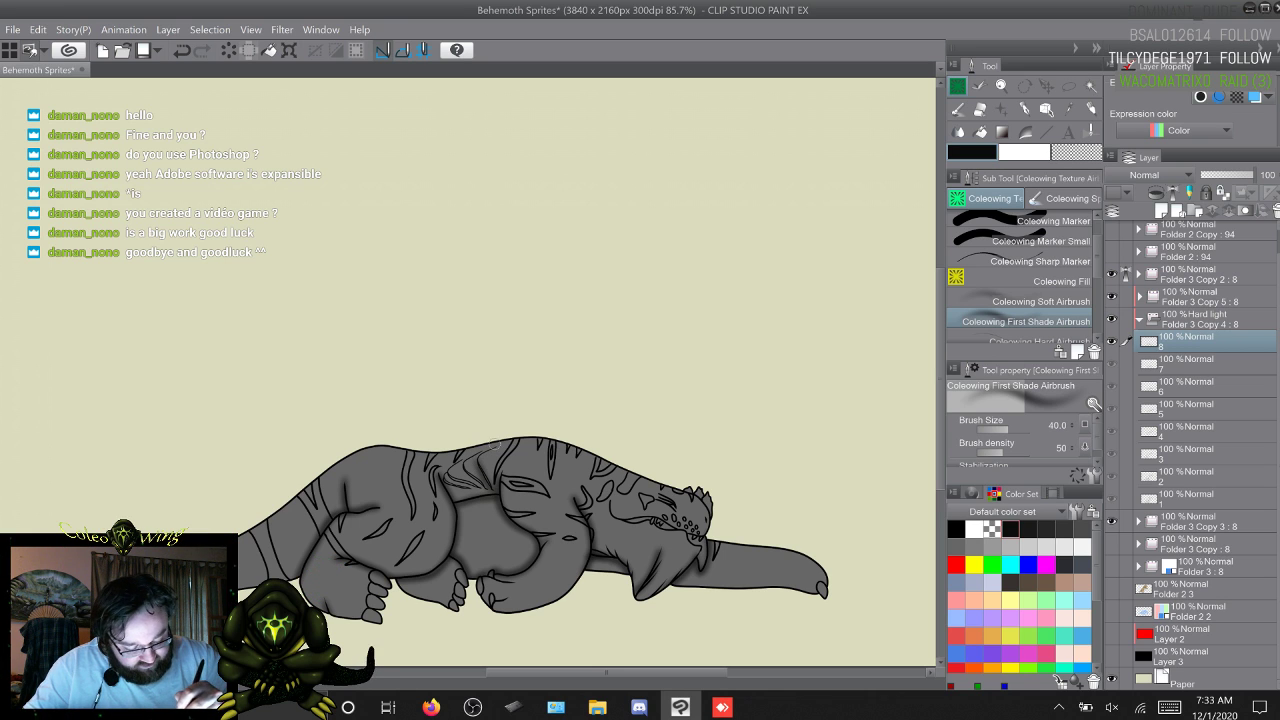
Step: Airbrush a shadow along the second skin fold behind the front leg on each frame from 1 to 8
{"action": "key", "text": "w"}
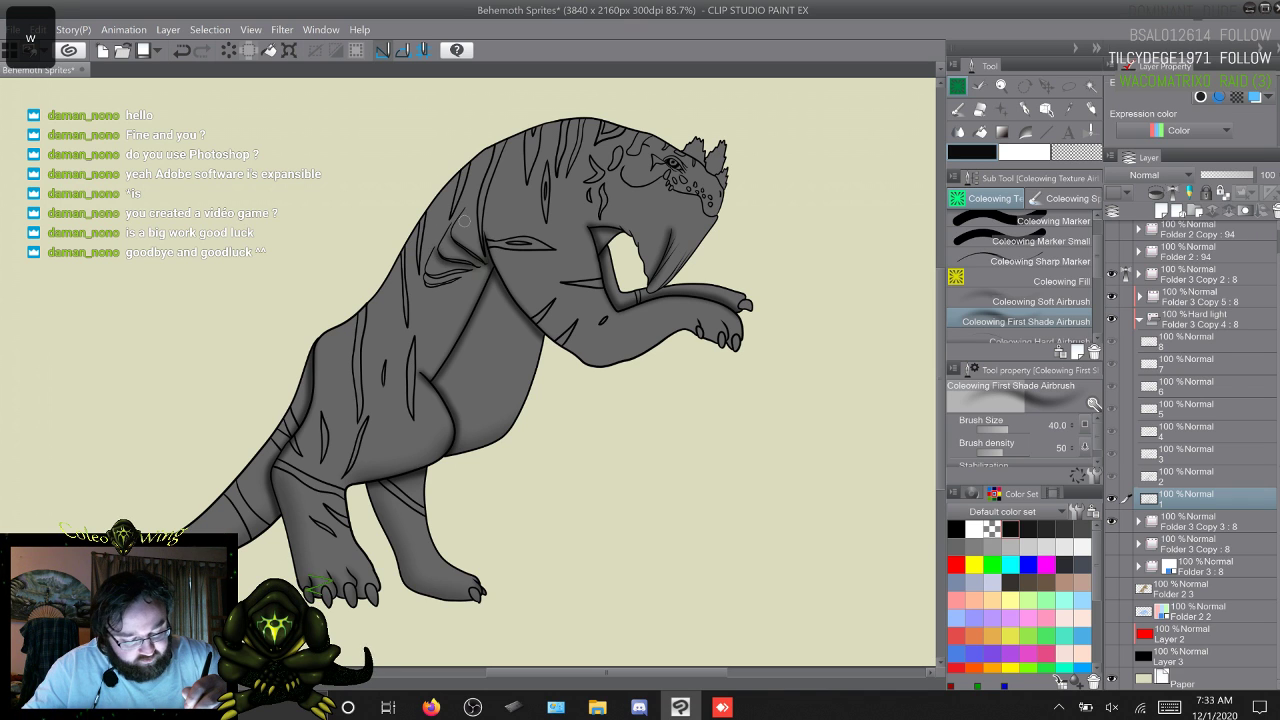
{"action": "key", "text": "w"}
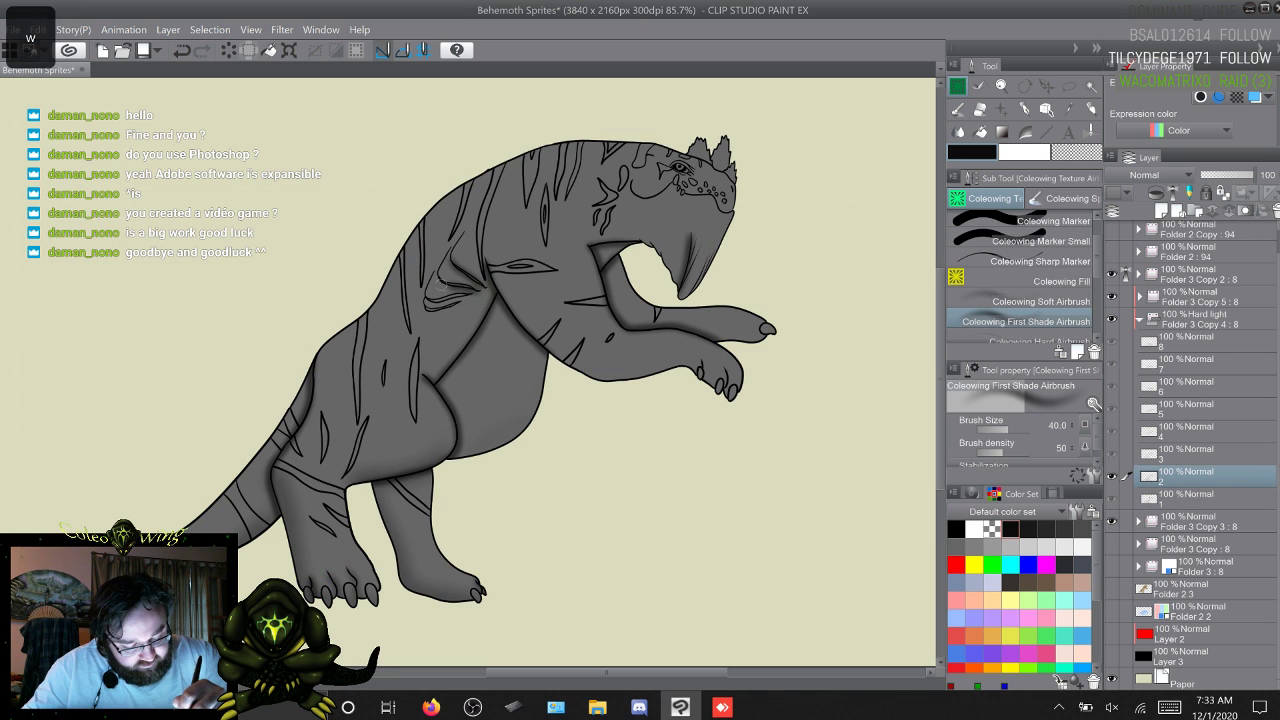
{"action": "key", "text": "w"}
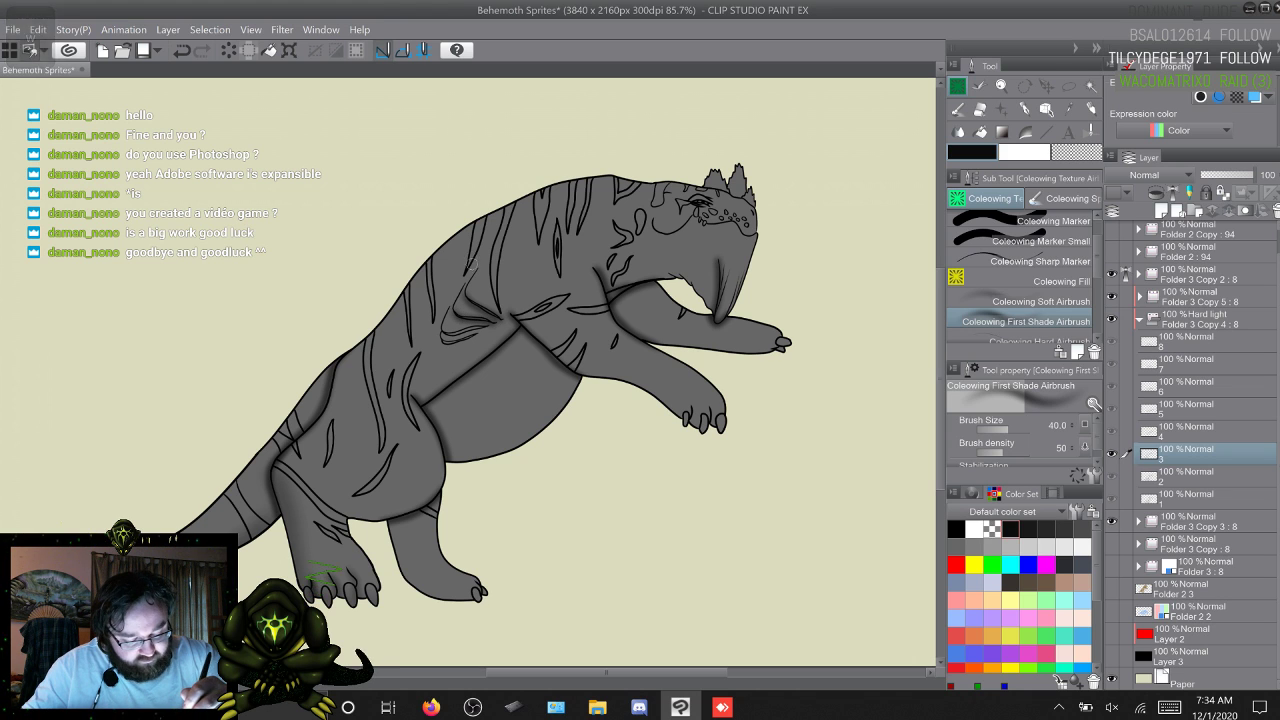
{"action": "key", "text": "w"}
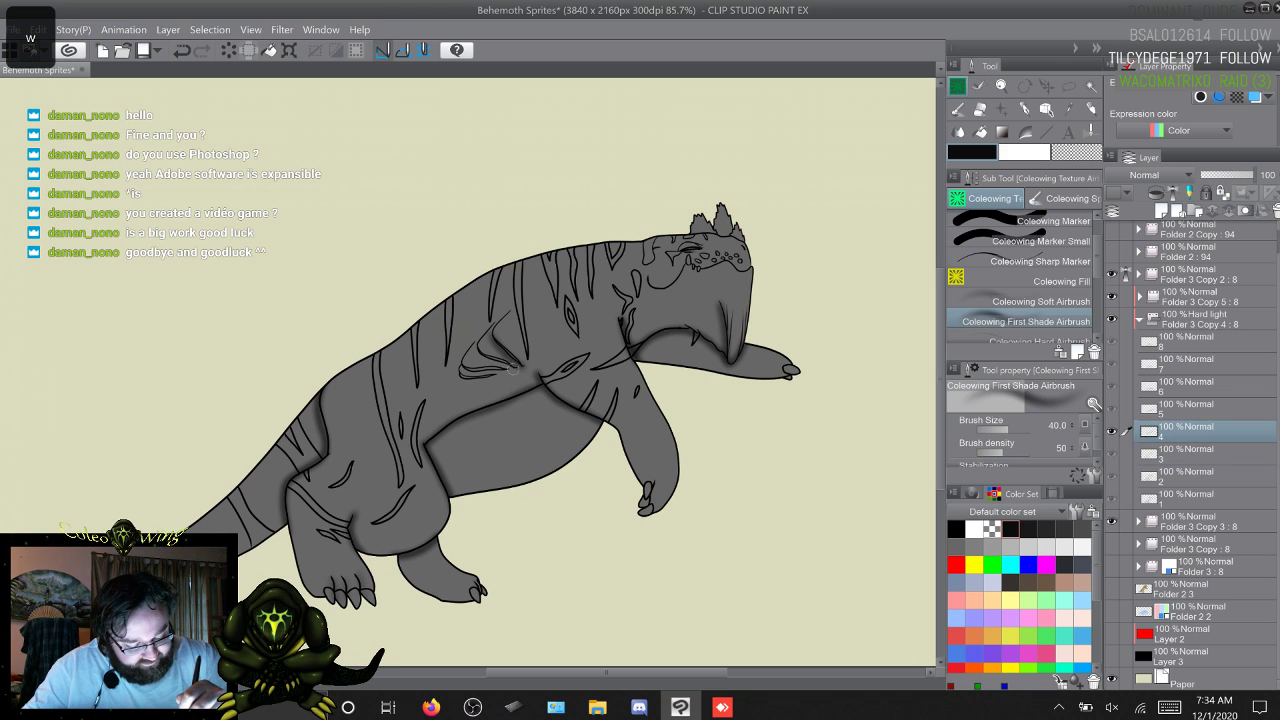
{"action": "key", "text": "w"}
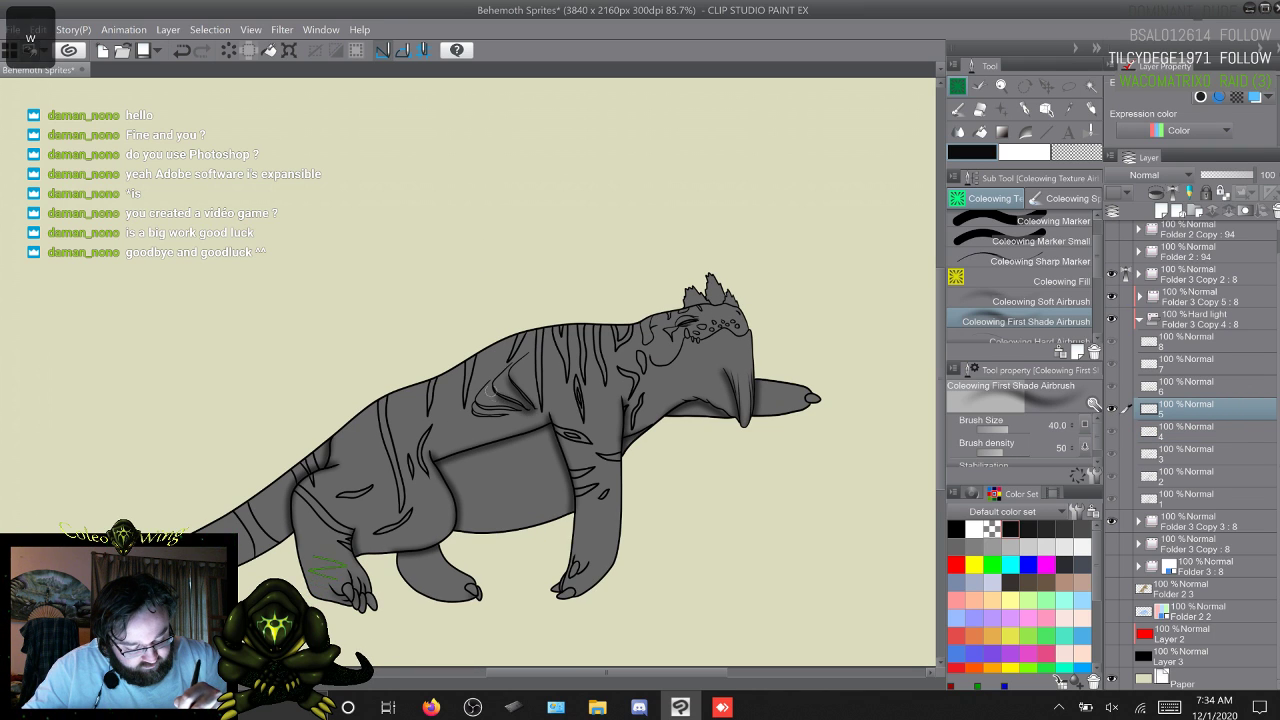
{"action": "key", "text": "w"}
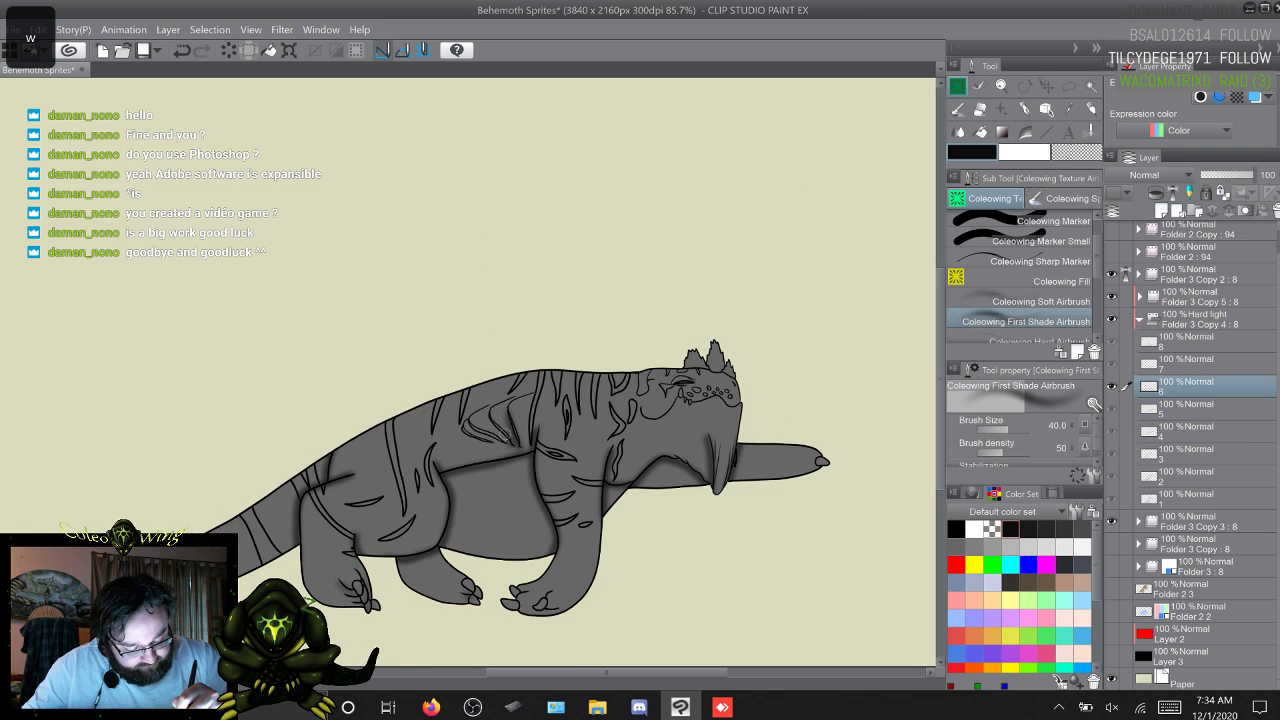
{"action": "key", "text": "w"}
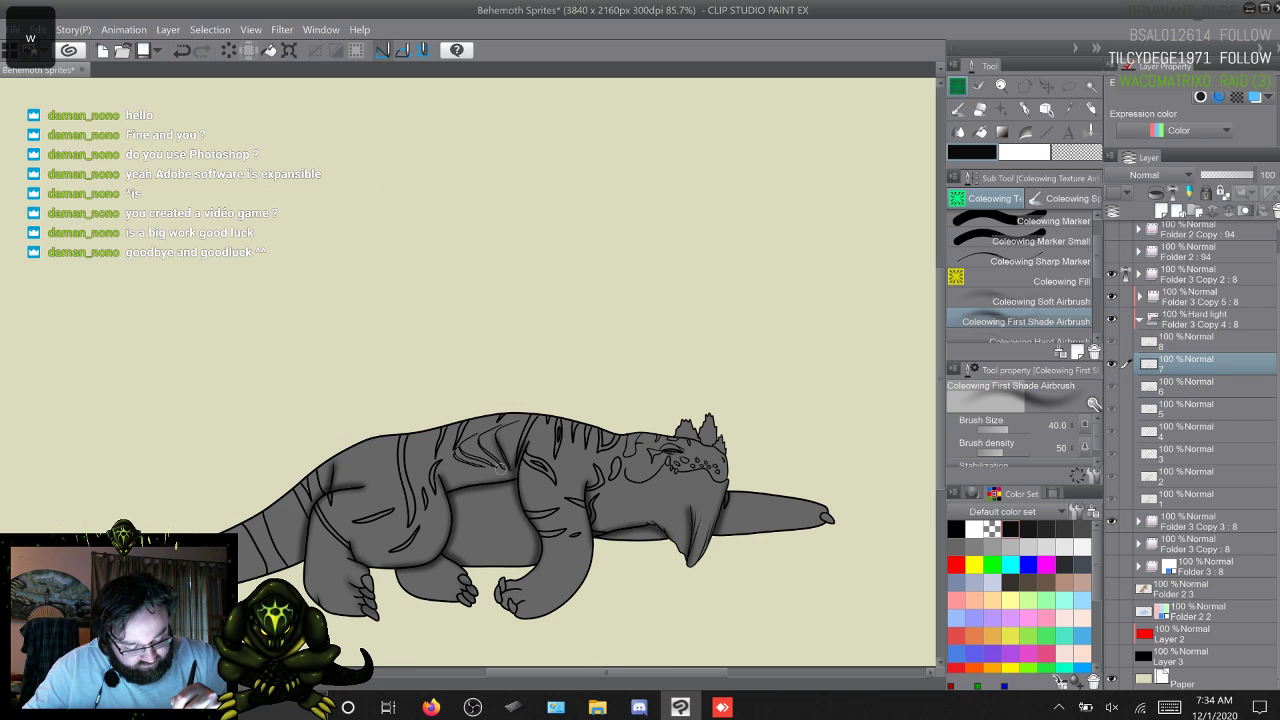
{"action": "key", "text": "w"}
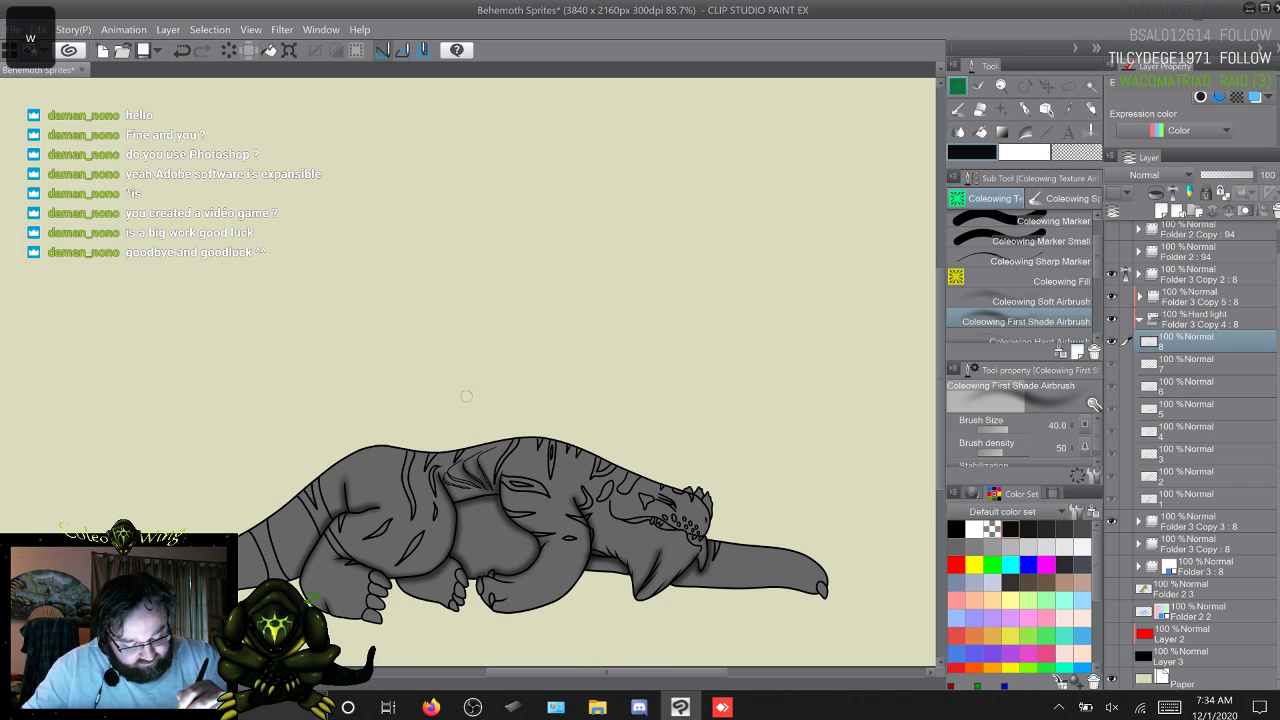
Step: Deepen the shading between the lower skin folds behind the front leg on each frame from 1 to 8
{"action": "key", "text": "w"}
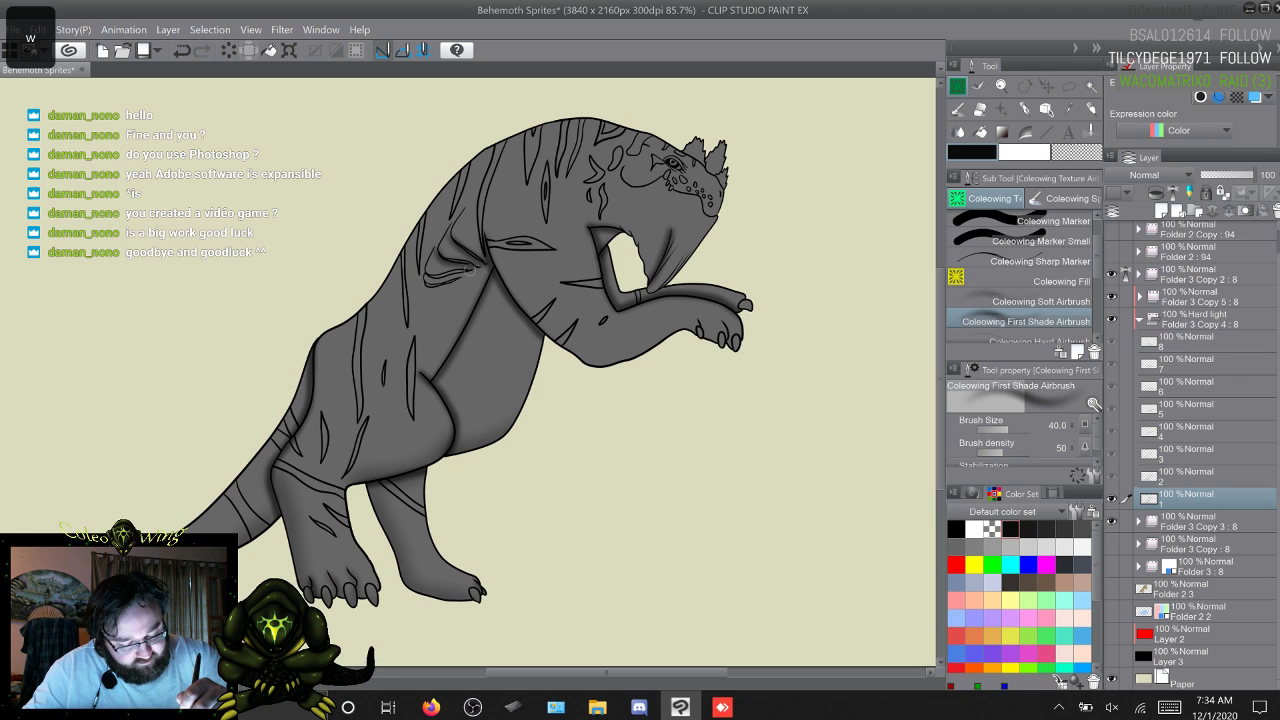
{"action": "key", "text": "w"}
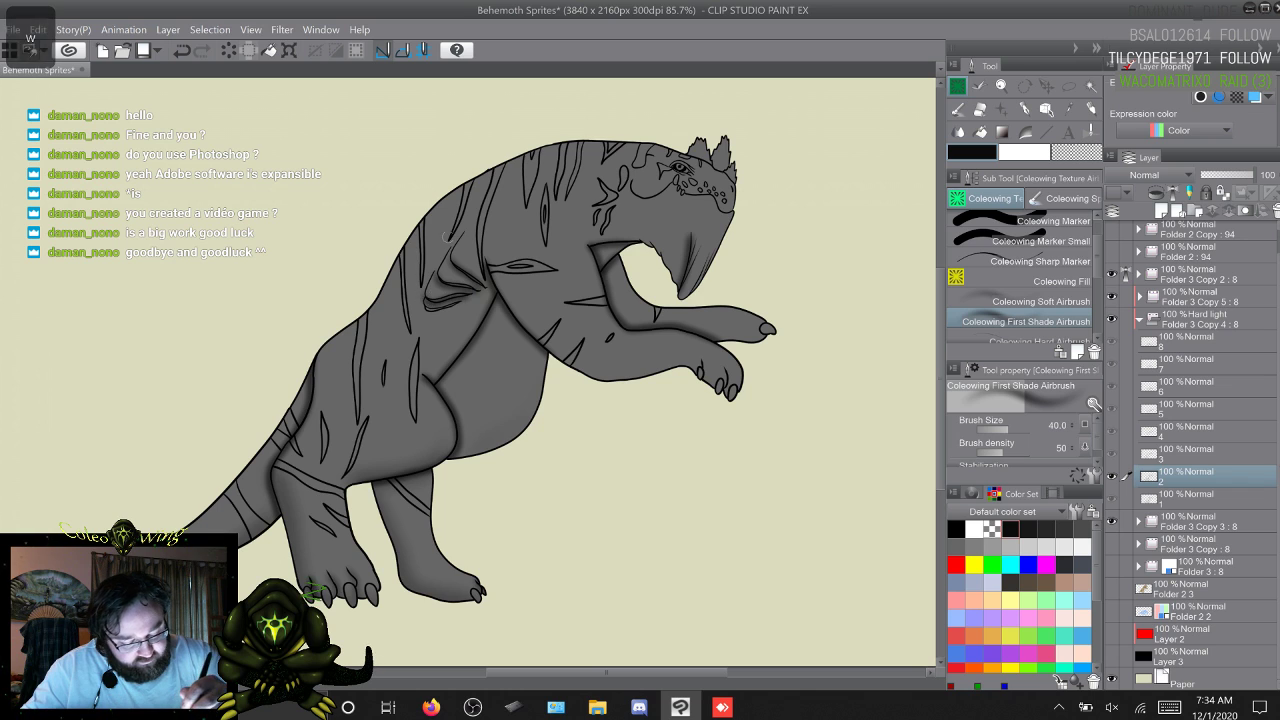
{"action": "key", "text": "w"}
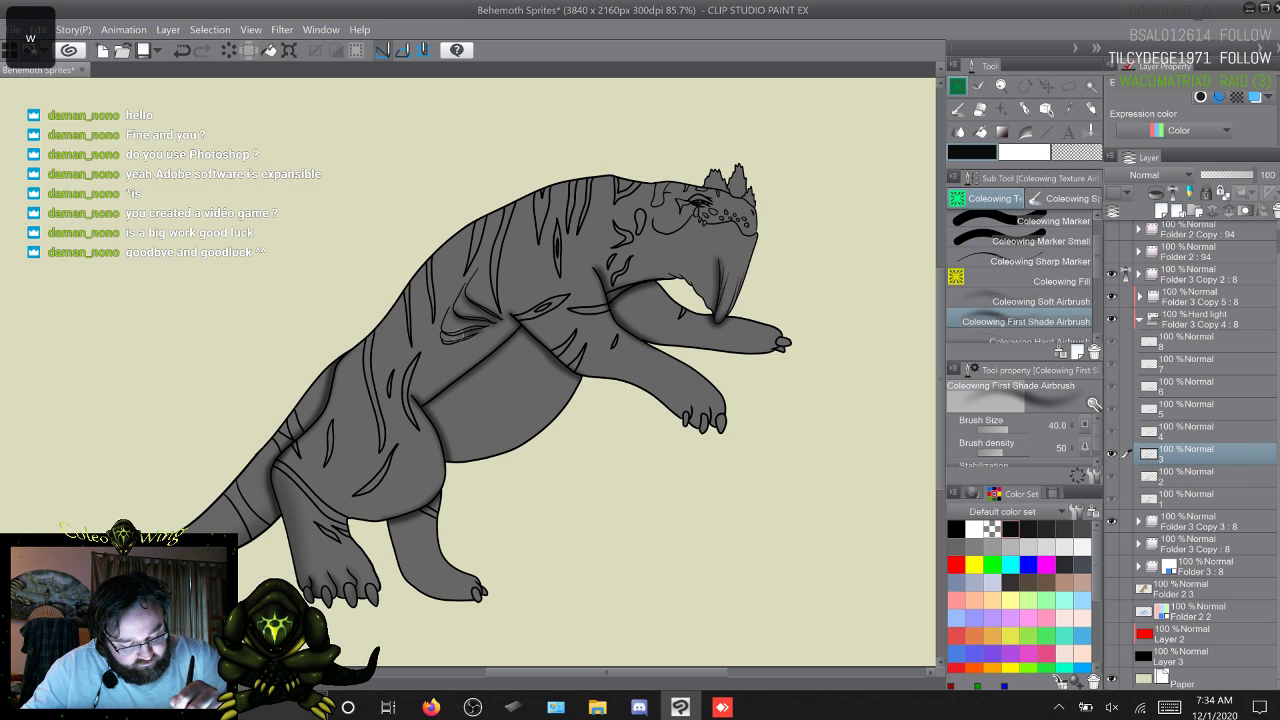
{"action": "key", "text": "w"}
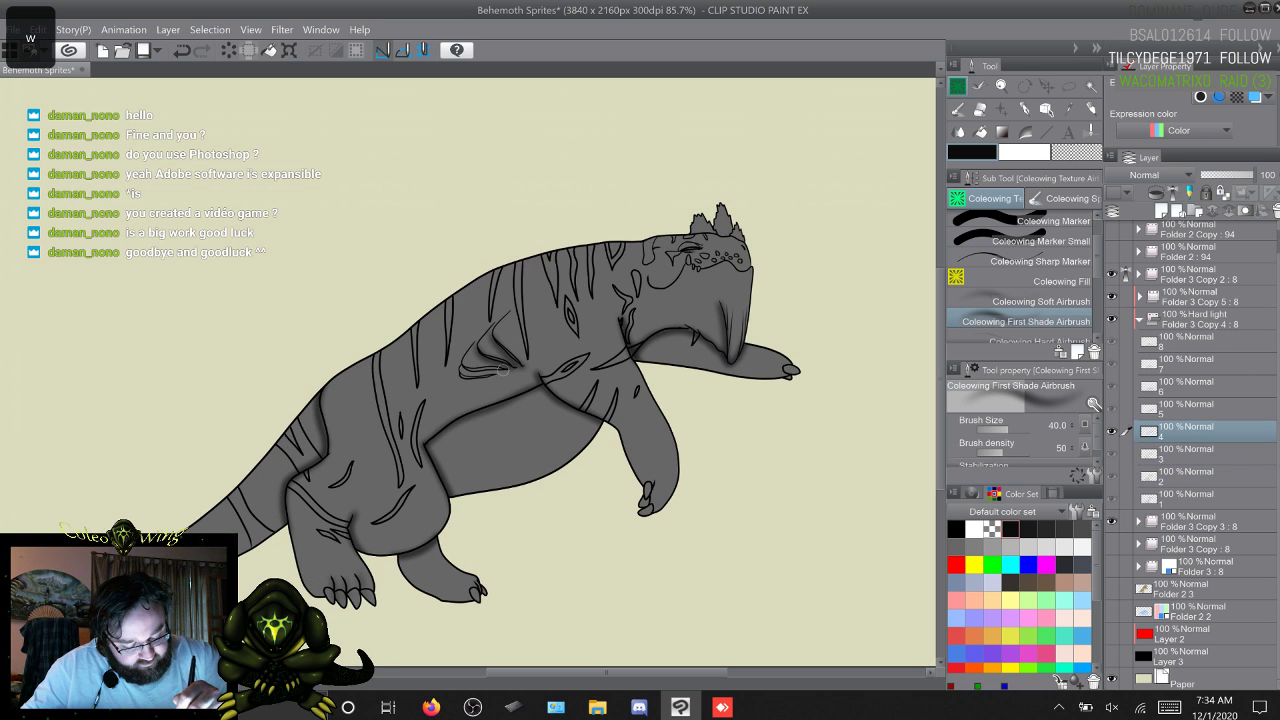
{"action": "key", "text": "w"}
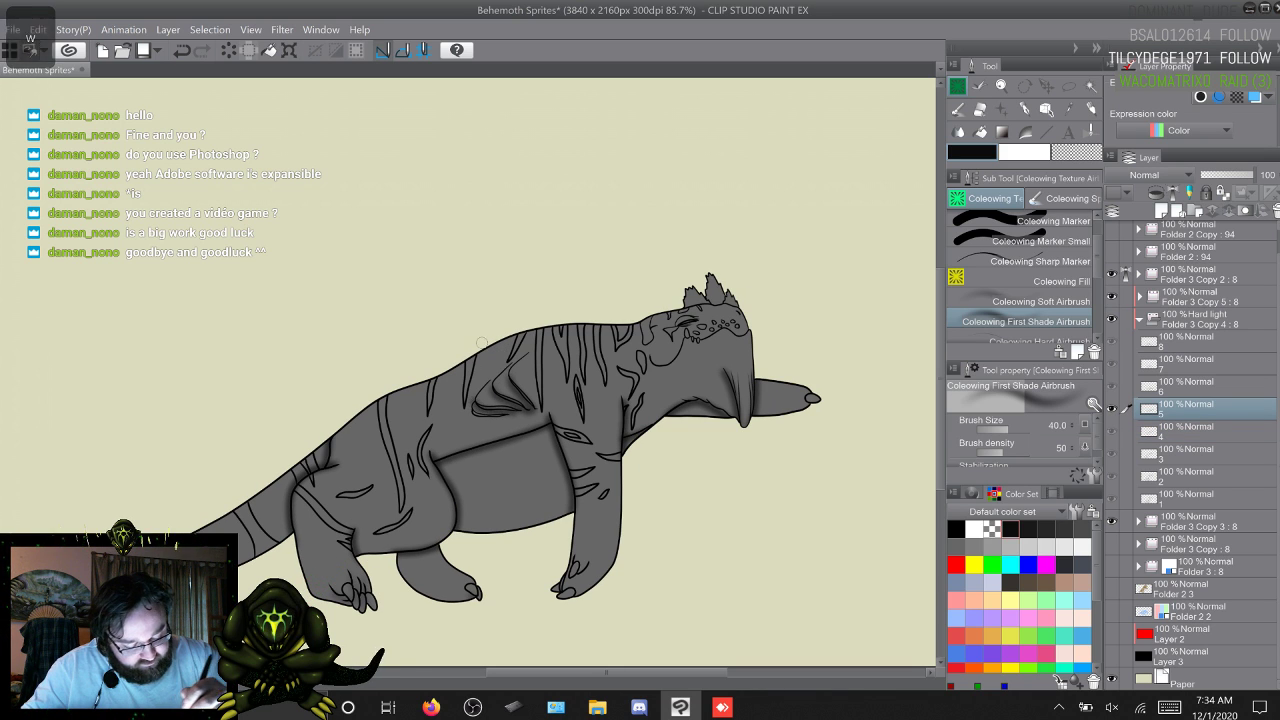
{"action": "key", "text": "w"}
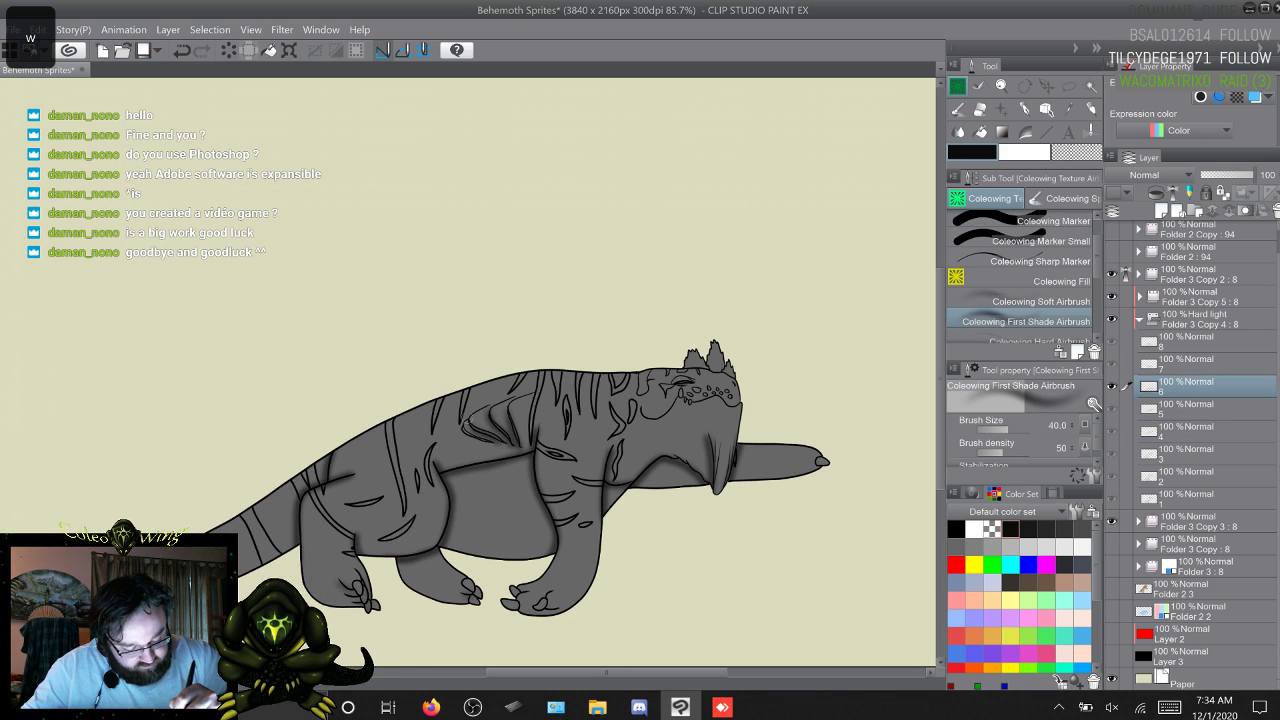
{"action": "key", "text": "w"}
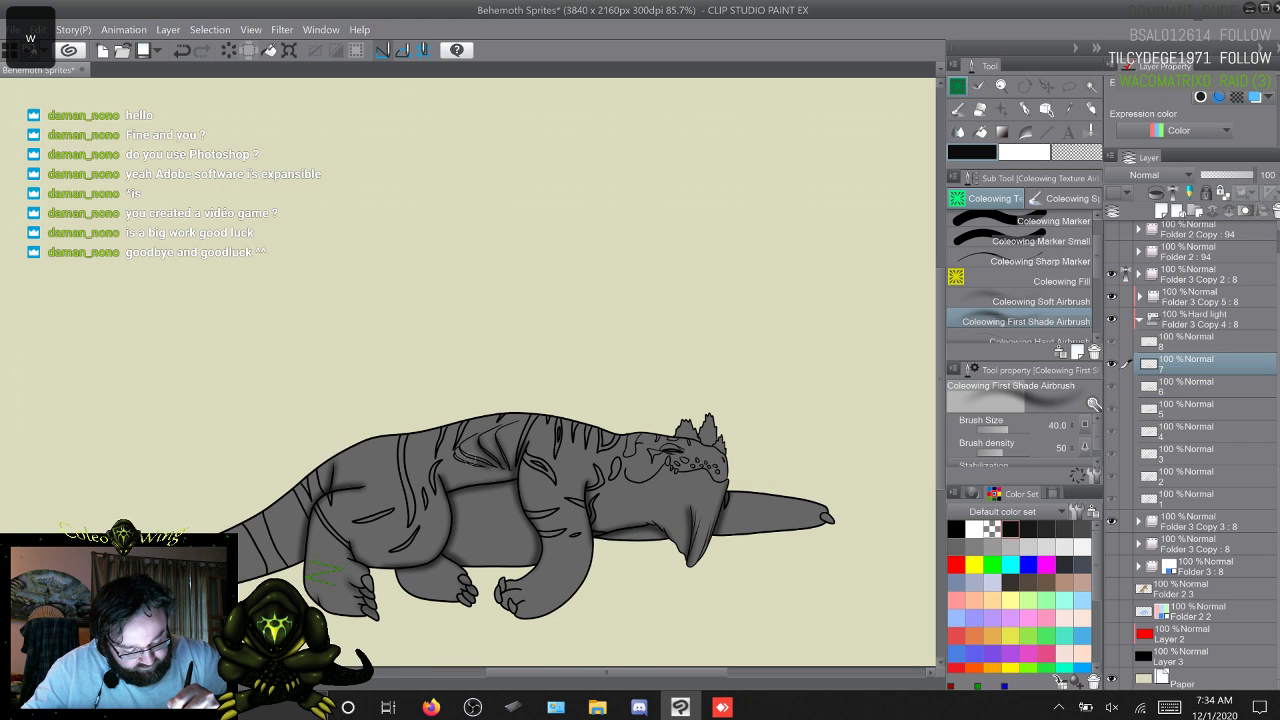
{"action": "key", "text": "w"}
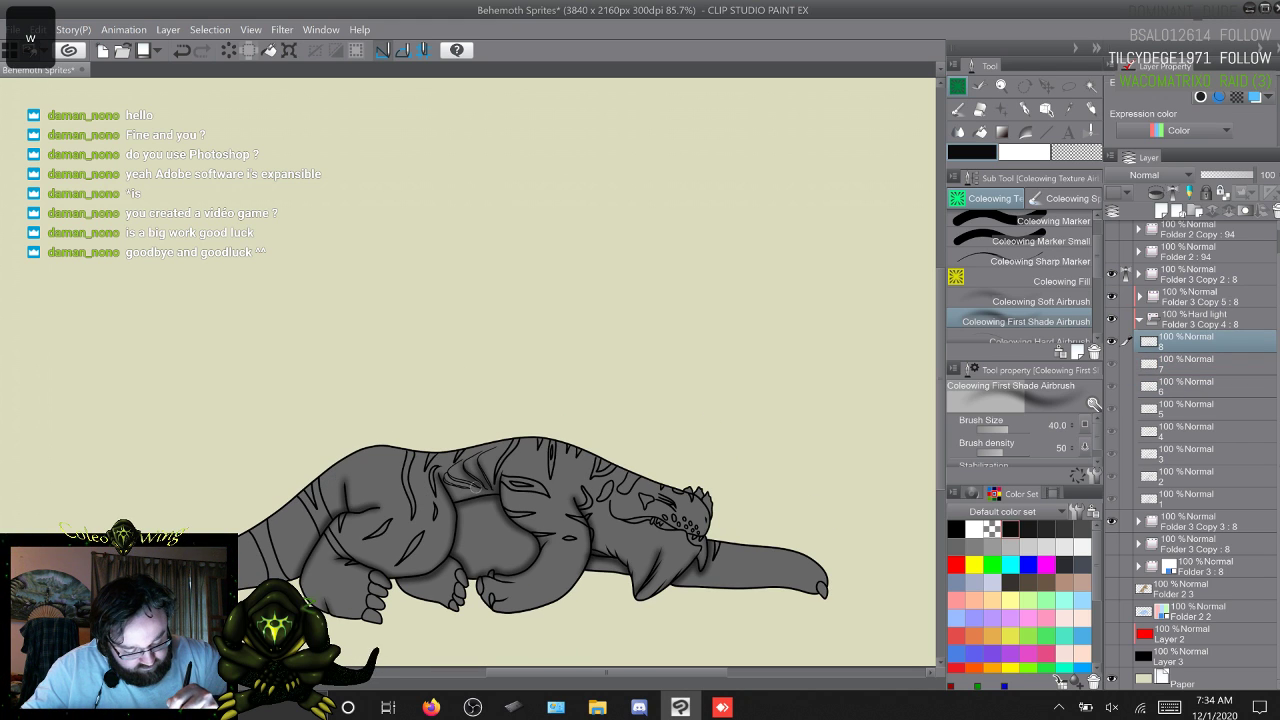
Step: Airbrush a shadow beneath the lowest skin fold behind the front leg on each frame from 1 to 8
{"action": "key", "text": "w"}
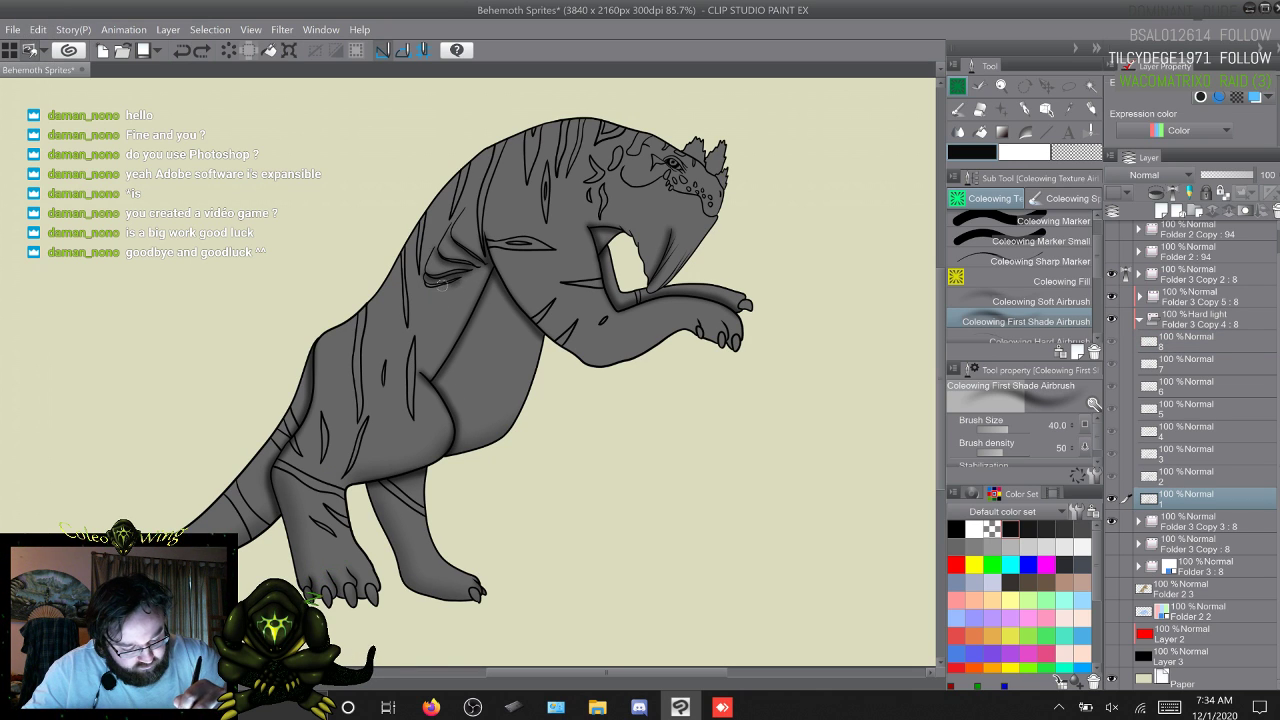
{"action": "key", "text": "w"}
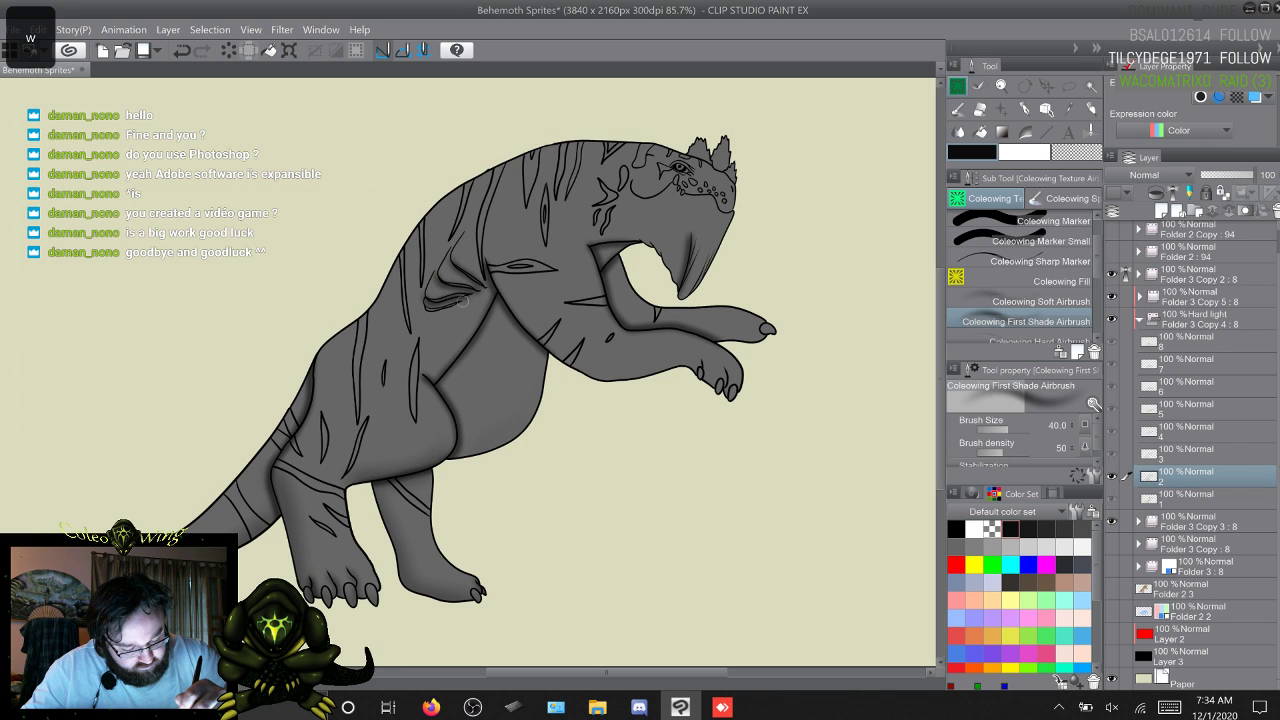
{"action": "key", "text": "w"}
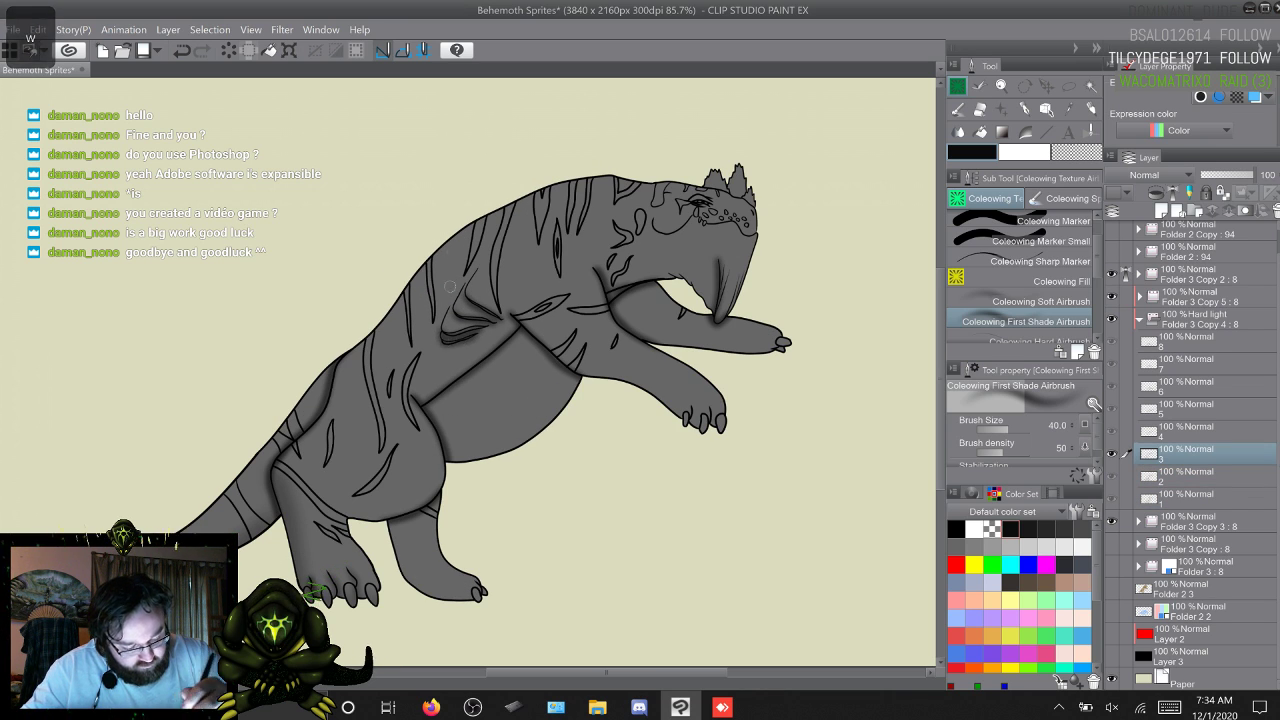
{"action": "key", "text": "w"}
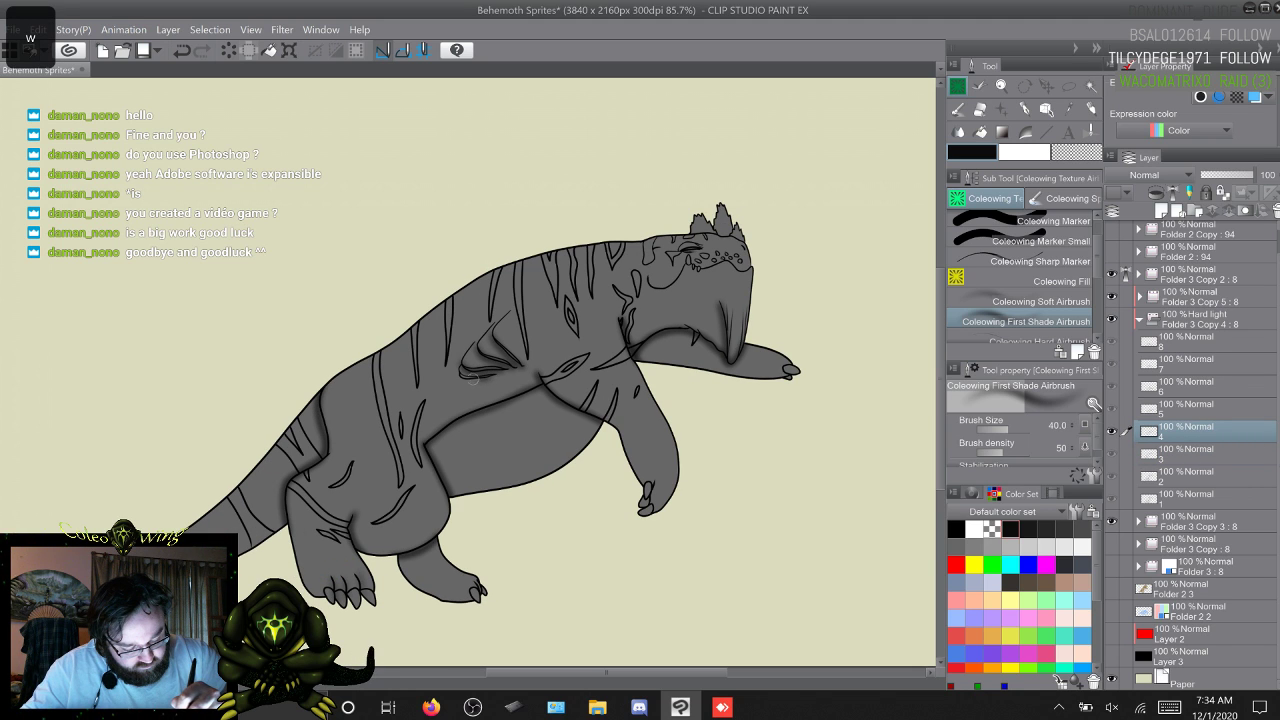
{"action": "key", "text": "w"}
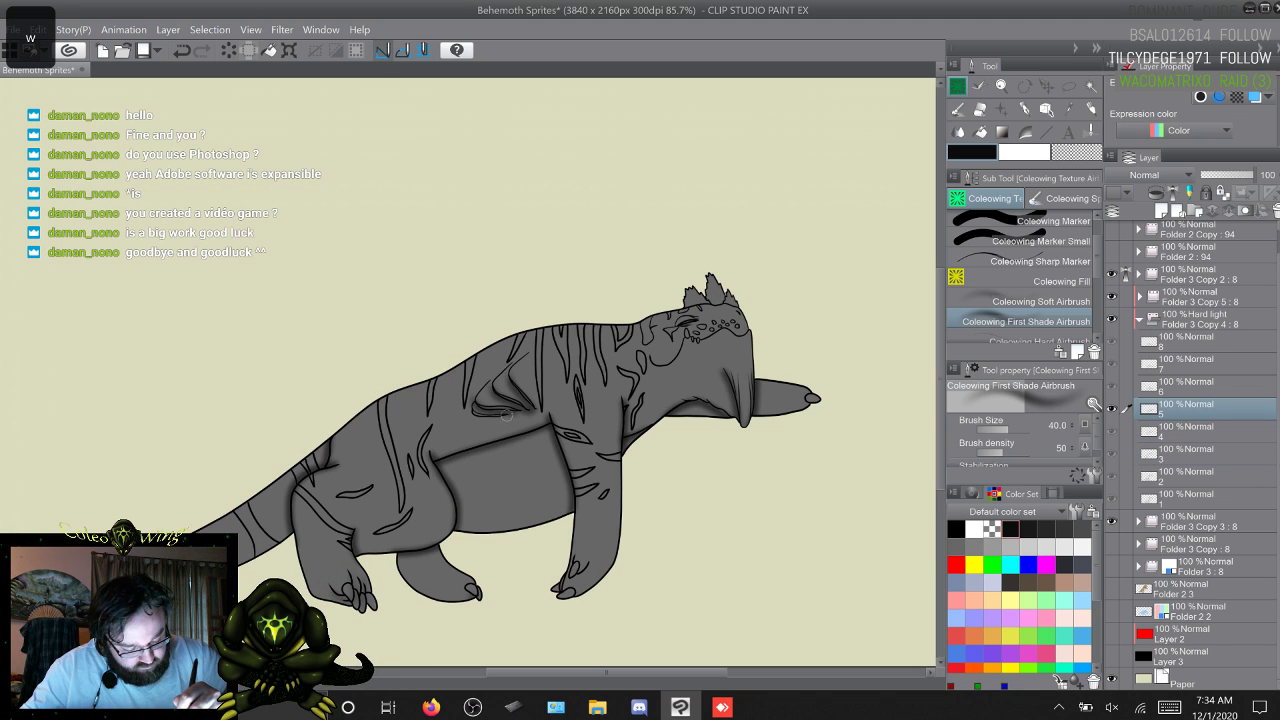
{"action": "key", "text": "w"}
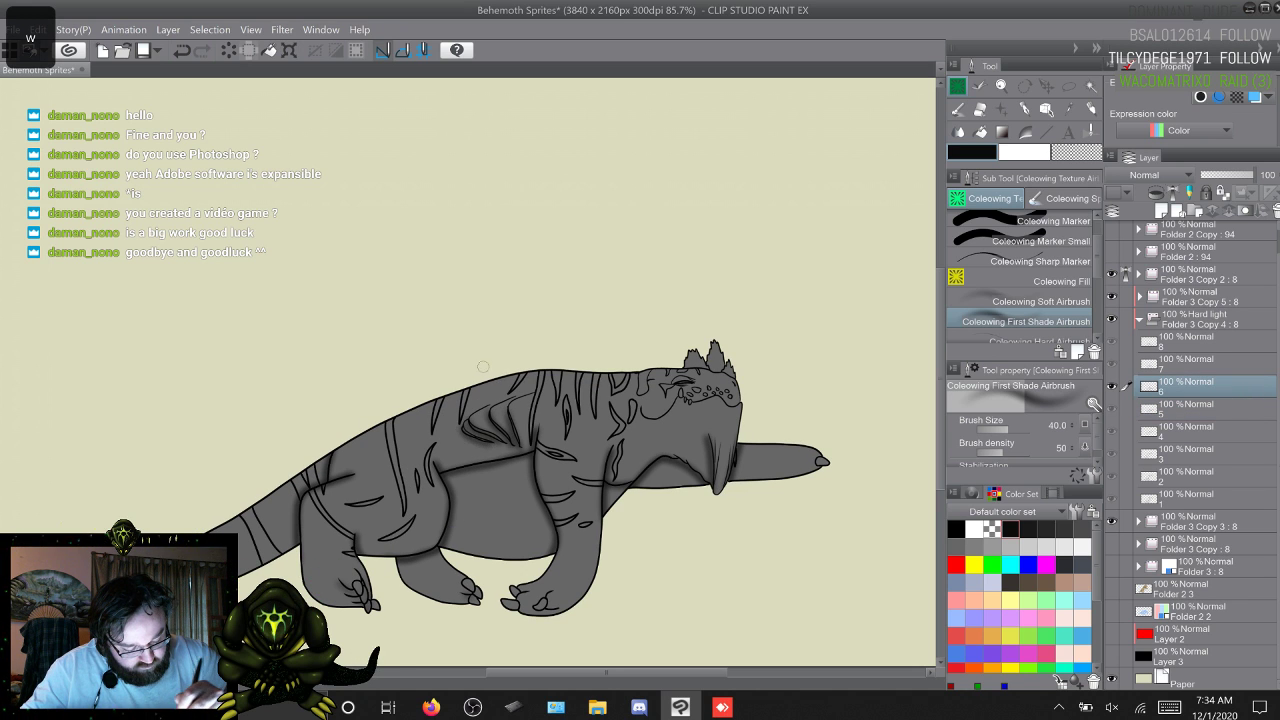
{"action": "key", "text": "w"}
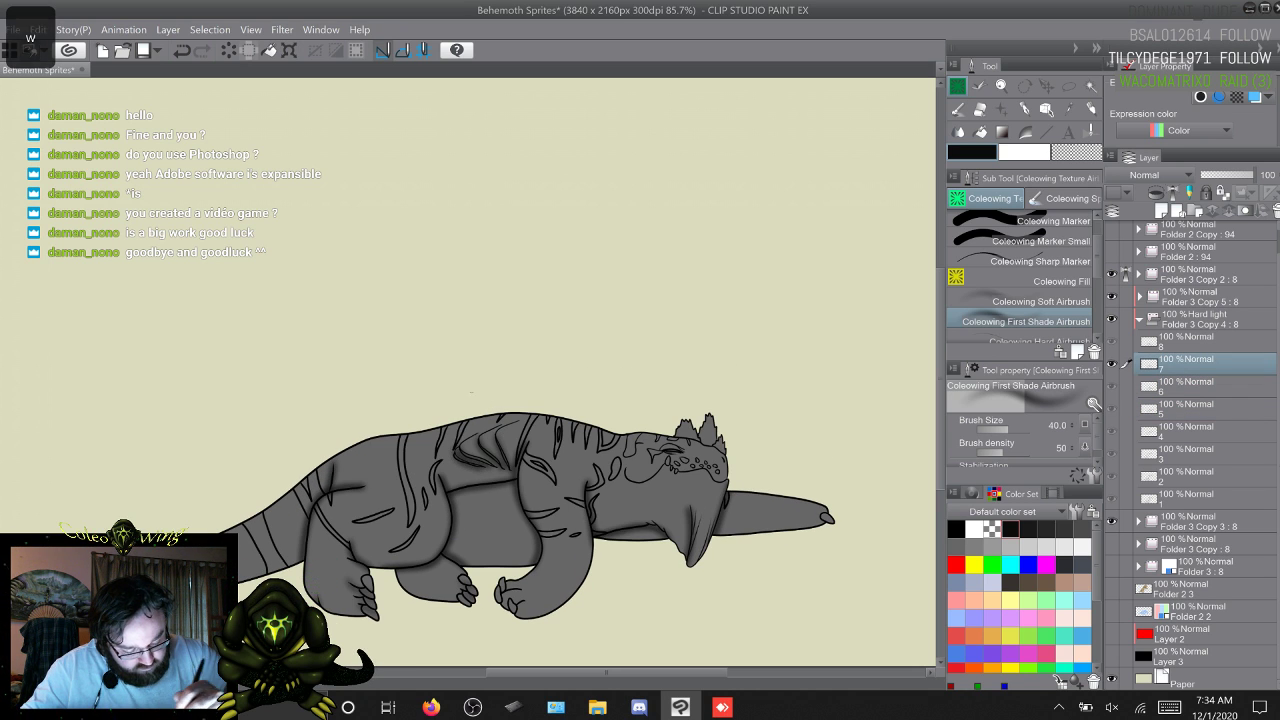
{"action": "key", "text": "w"}
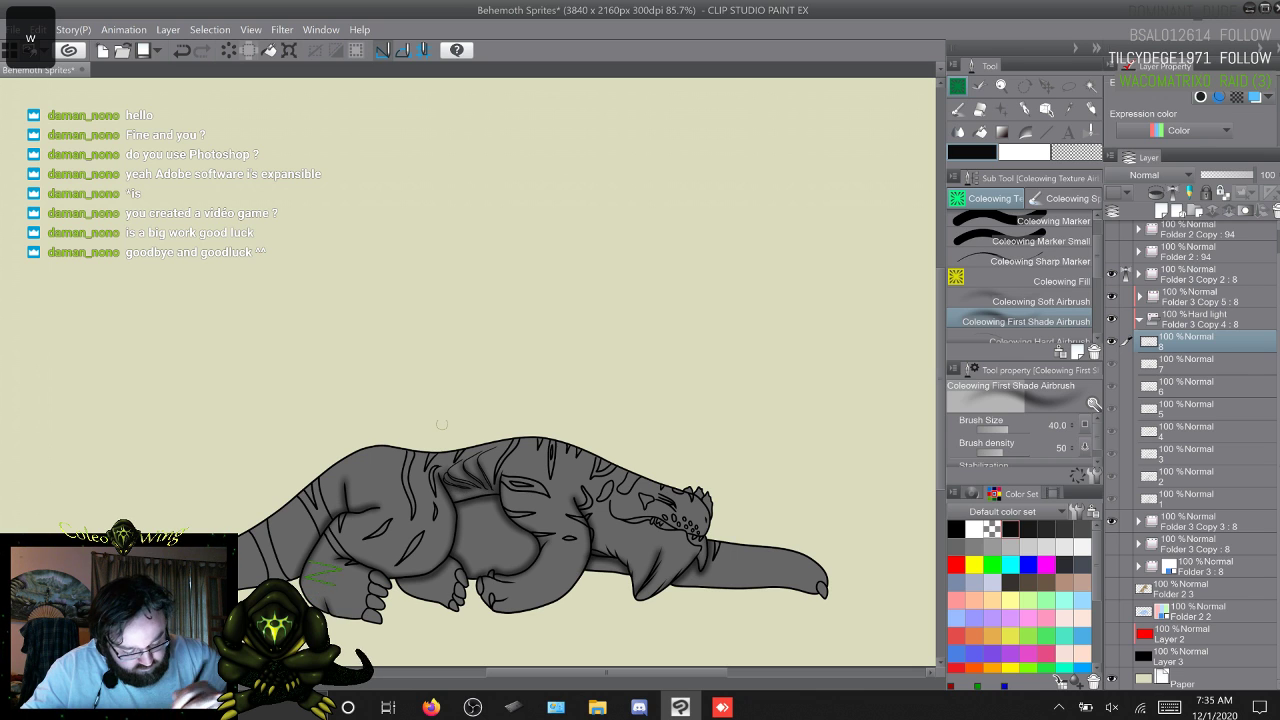
Step: Temporarily swap the line art and grey sprite folders for Folder 2 3 on frame 1 to compare its colouring and shading, and restore them
{"action": "key", "text": "w"}
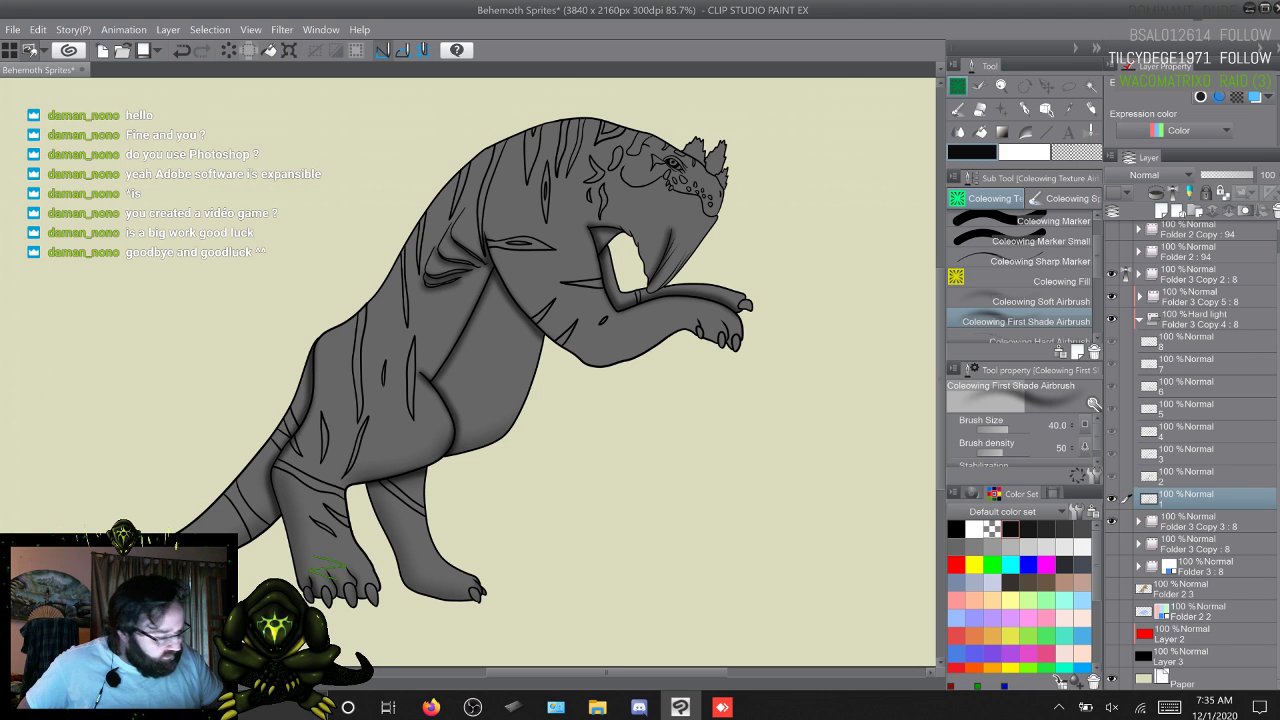
{"action": "key", "text": "ctrl+z"}
{"action": "key", "text": "Left"}
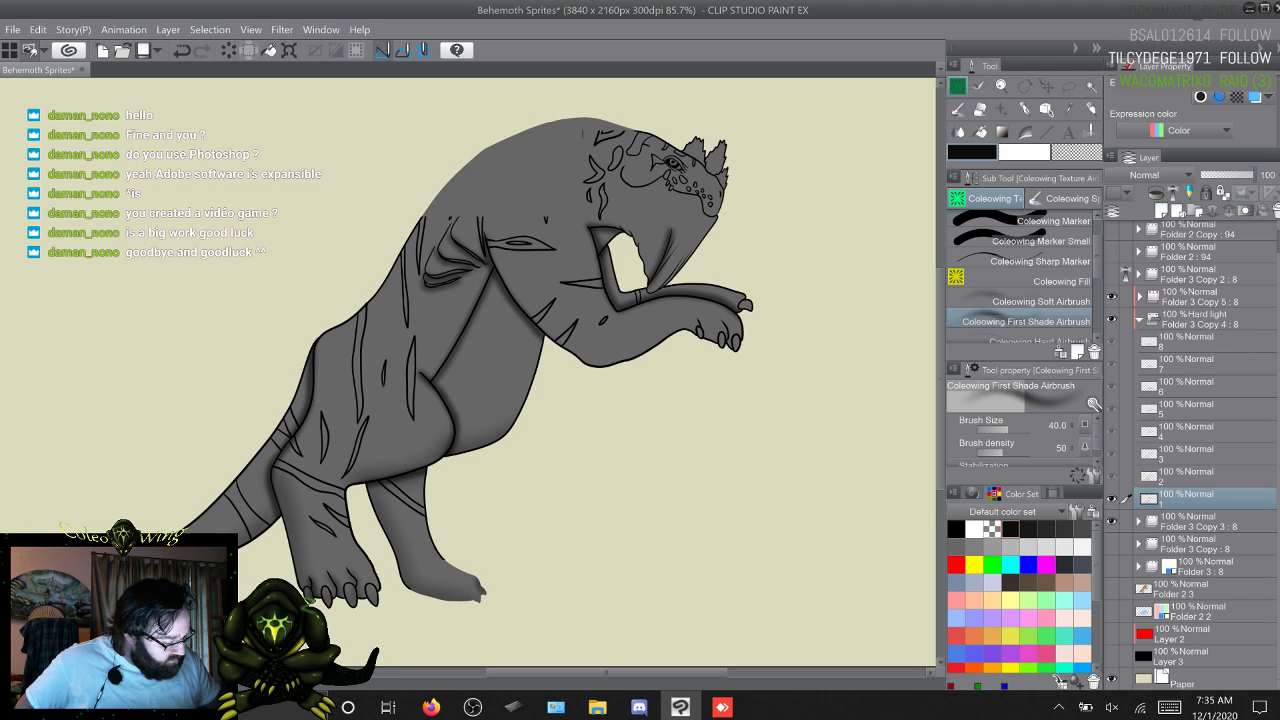
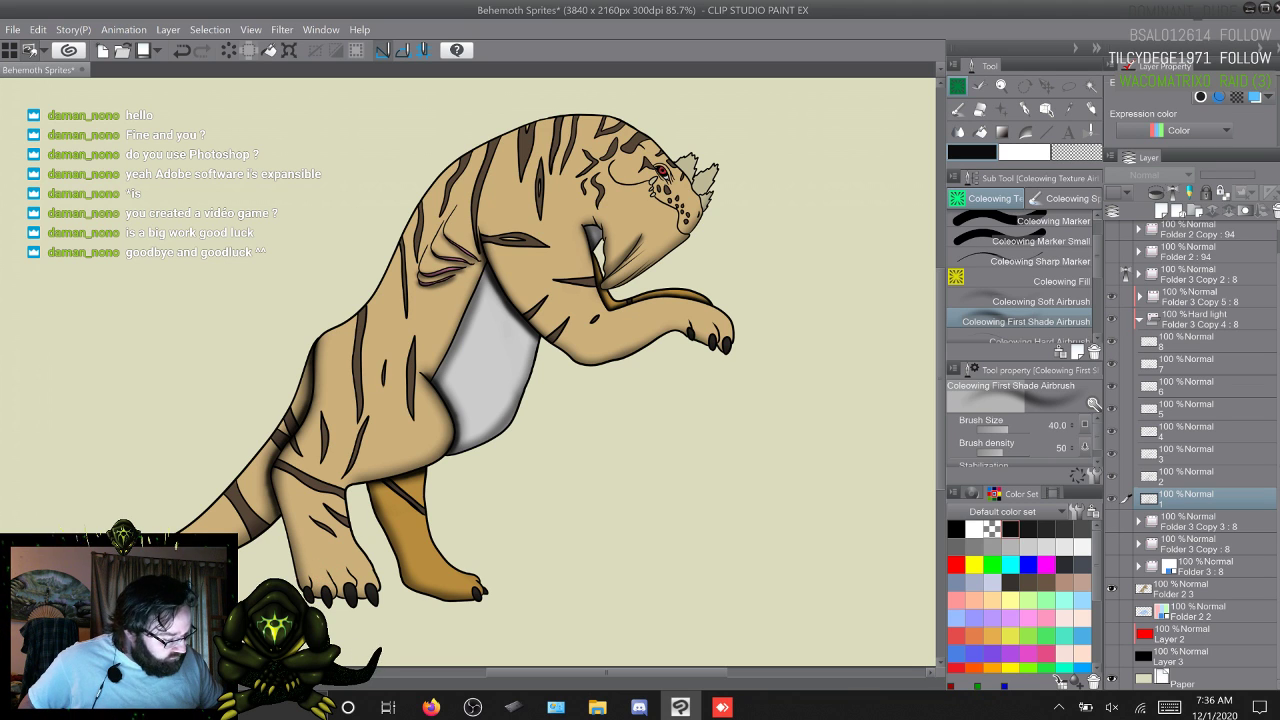
{"action": "left_click", "coordinate": [1111, 521]}
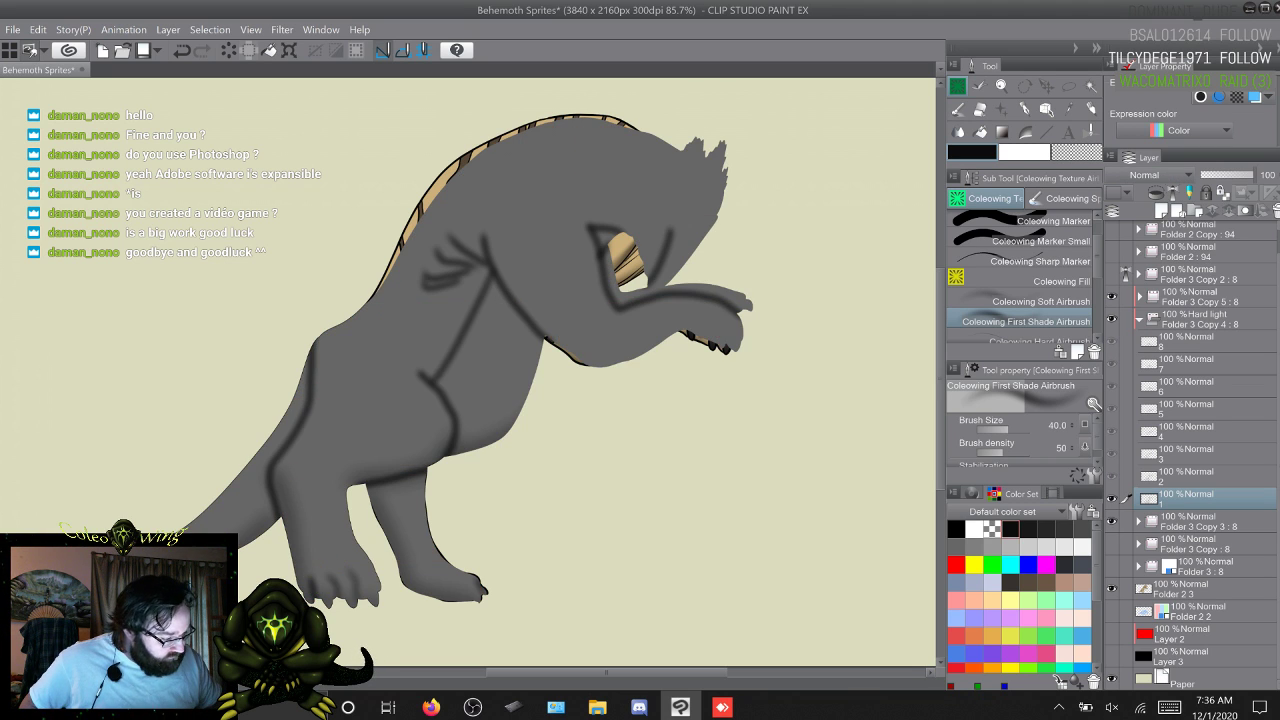
{"action": "left_click", "coordinate": [1111, 274]}
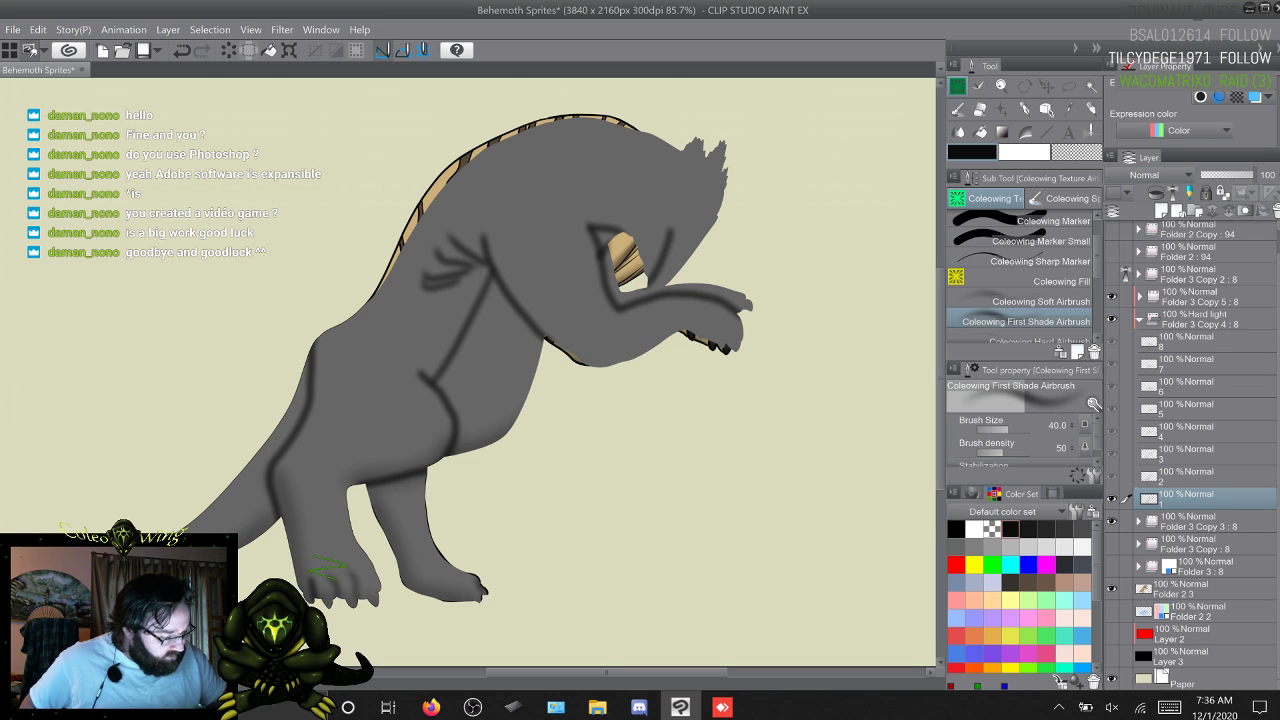
{"action": "left_click", "coordinate": [1111, 274]}
{"action": "left_click", "coordinate": [1111, 589]}
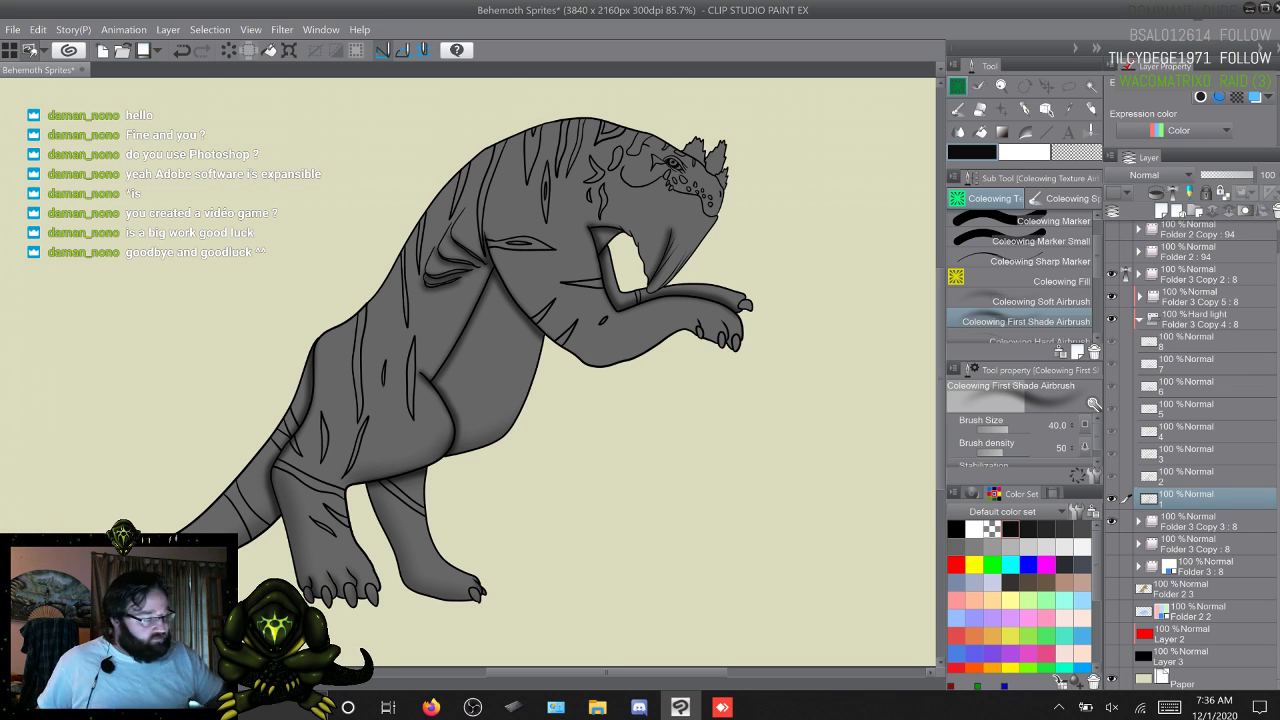
Step: Using the Coleowing Soft Airbrush, softly shade the underside of the tail on the frames from 1 to 8
{"action": "left_click", "coordinate": [1040, 301]}
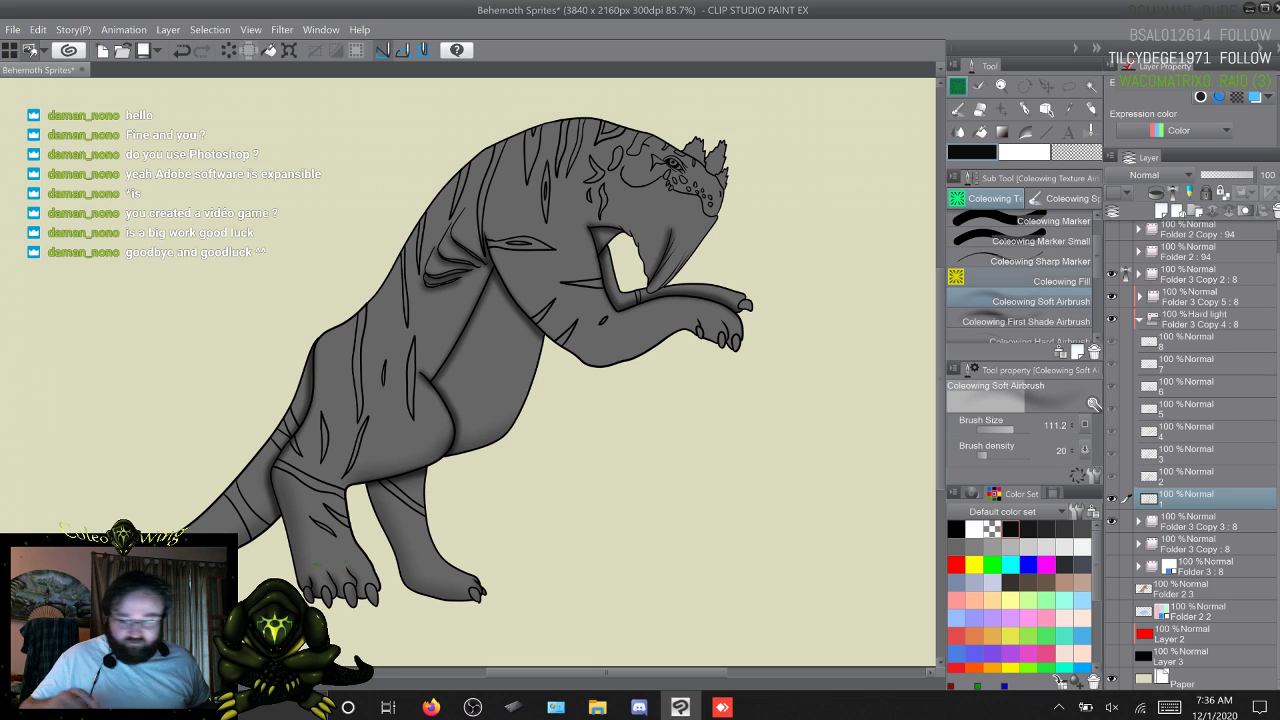
{"action": "key", "text": "w"}
{"action": "key", "text": "s"}
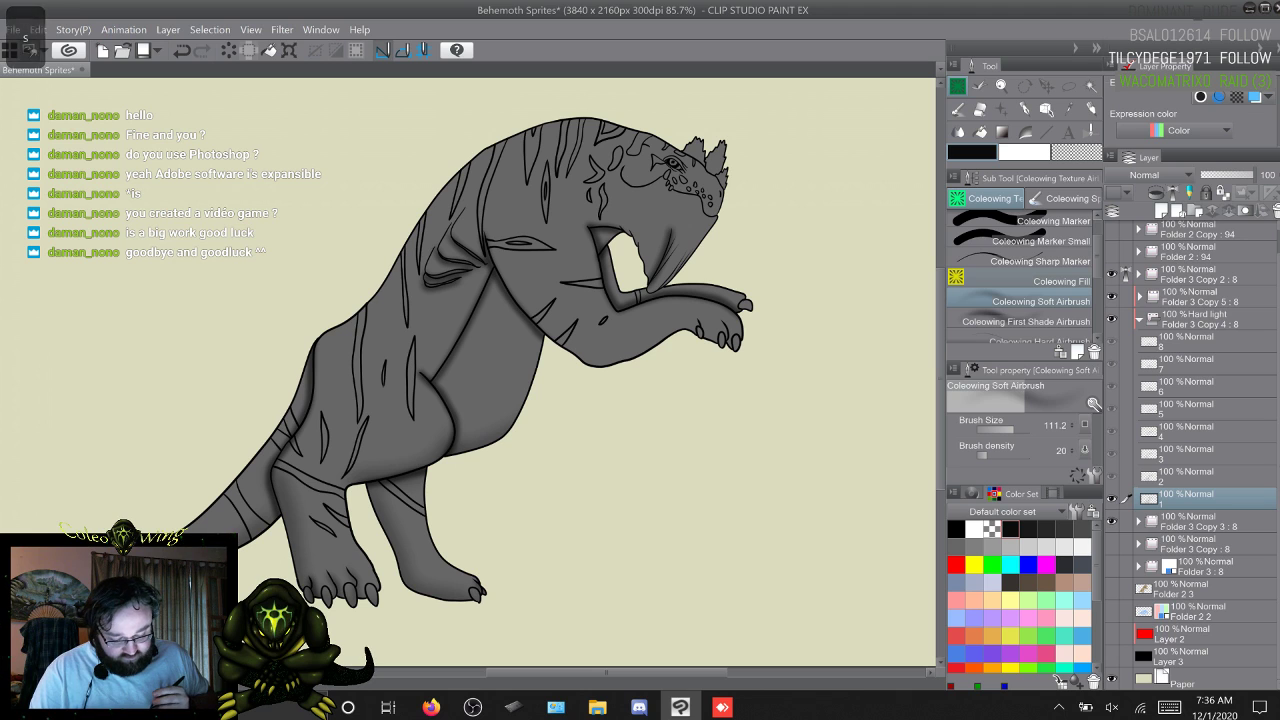
{"action": "key", "text": "w"}
{"action": "key", "text": "w"}
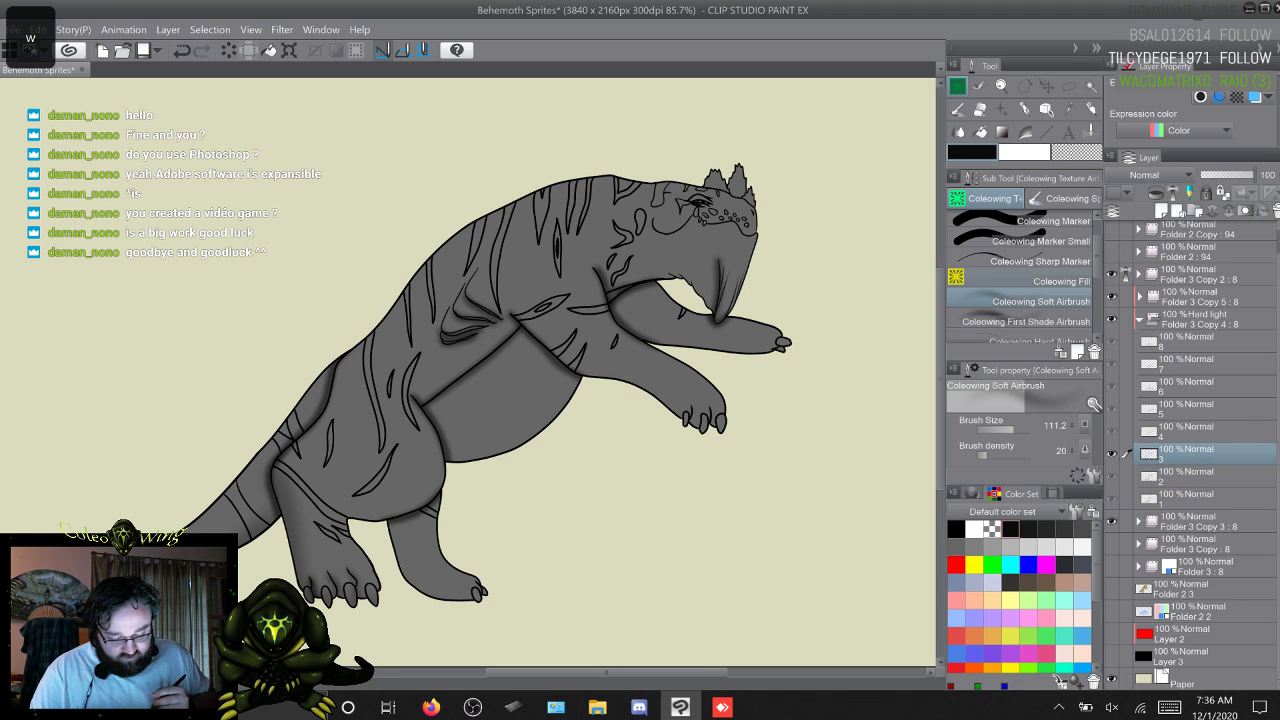
{"action": "key", "text": "s"}
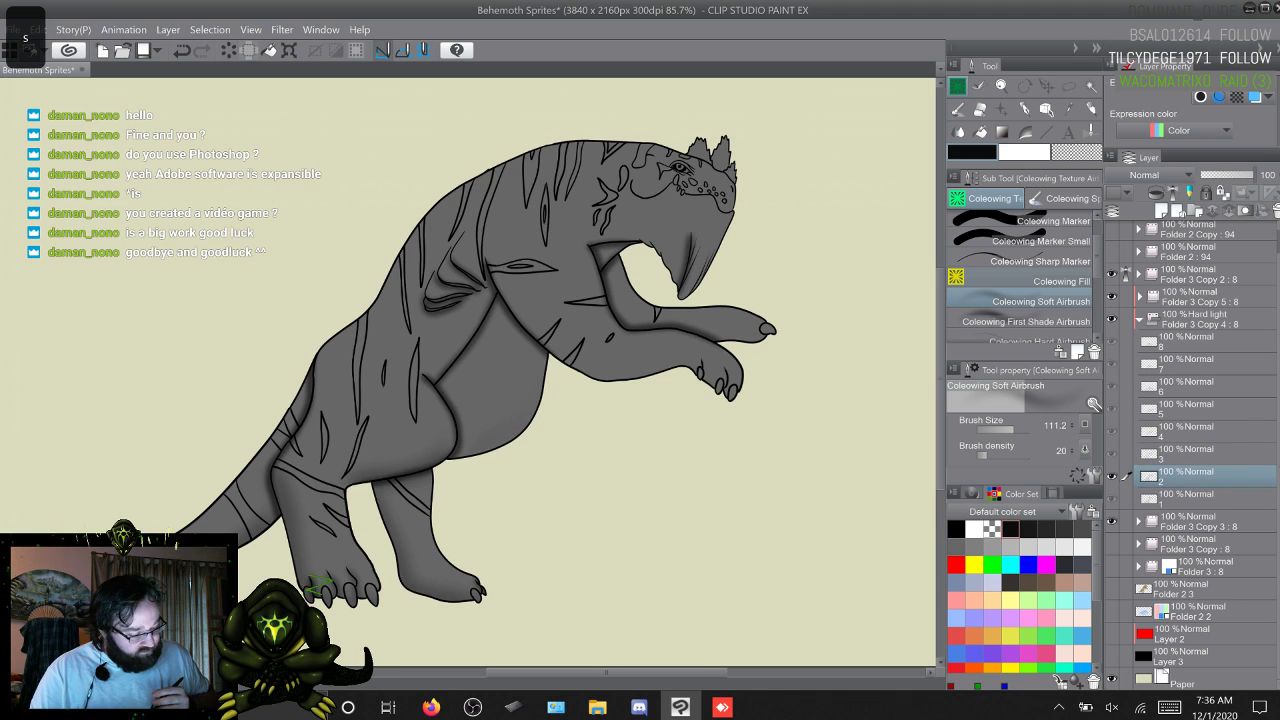
{"action": "key", "text": "w"}
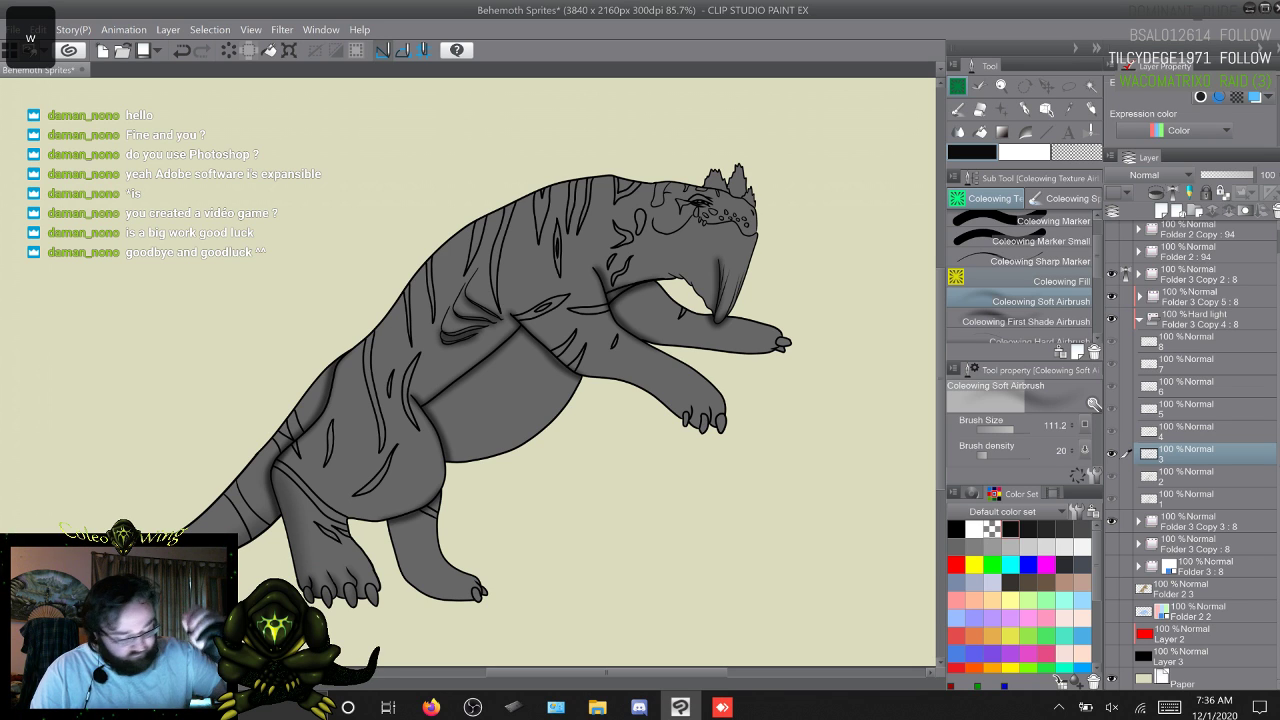
{"action": "key", "text": "w"}
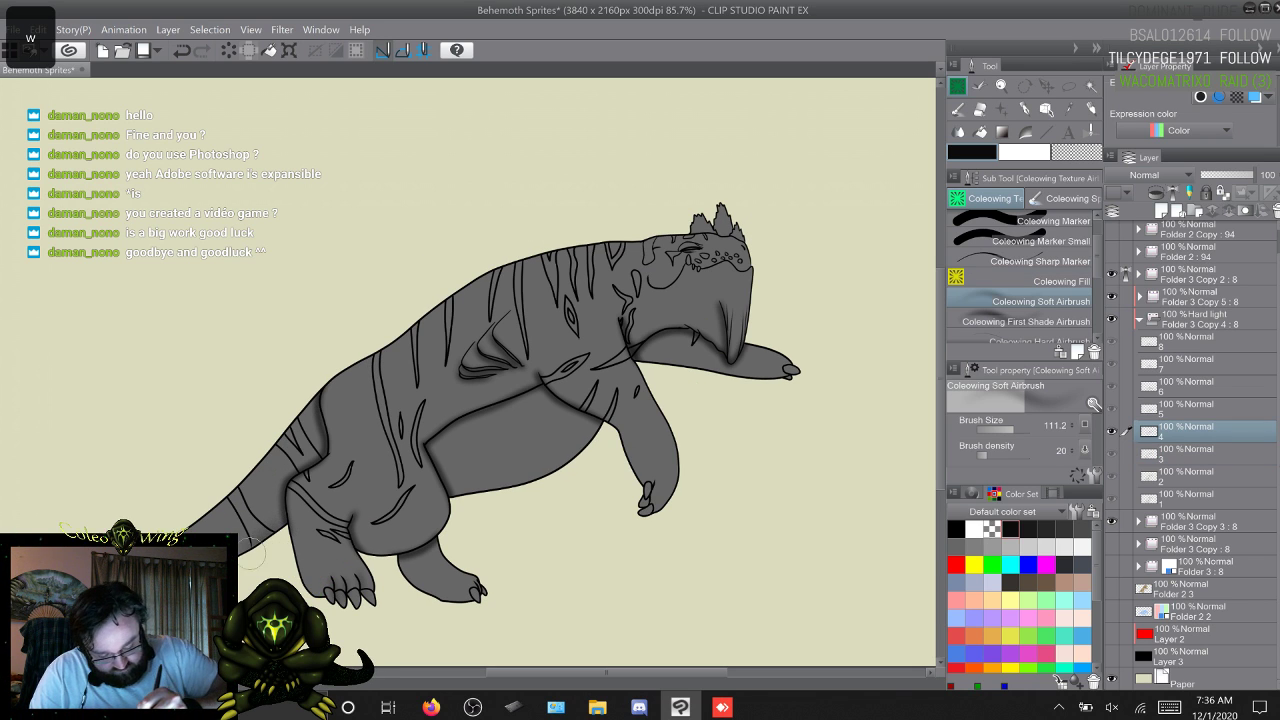
{"action": "key", "text": "w"}
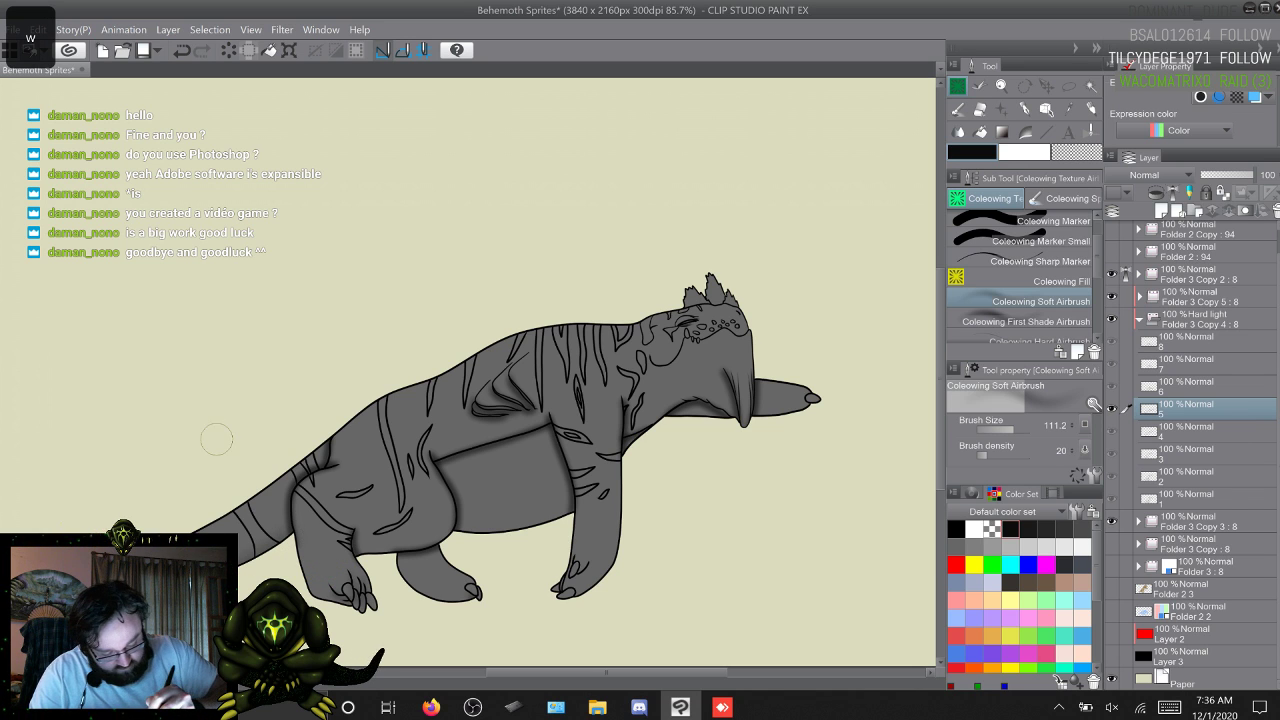
{"action": "key", "text": "w"}
{"action": "key", "text": "w"}
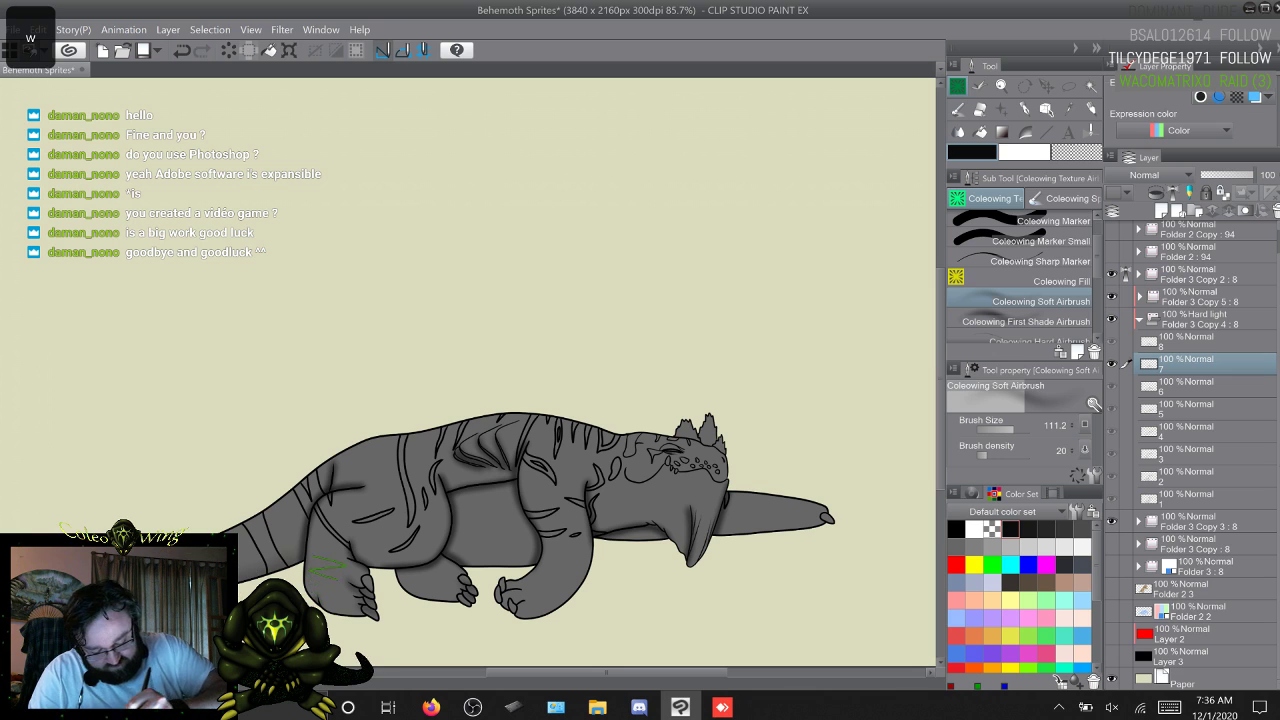
{"action": "key", "text": "w"}
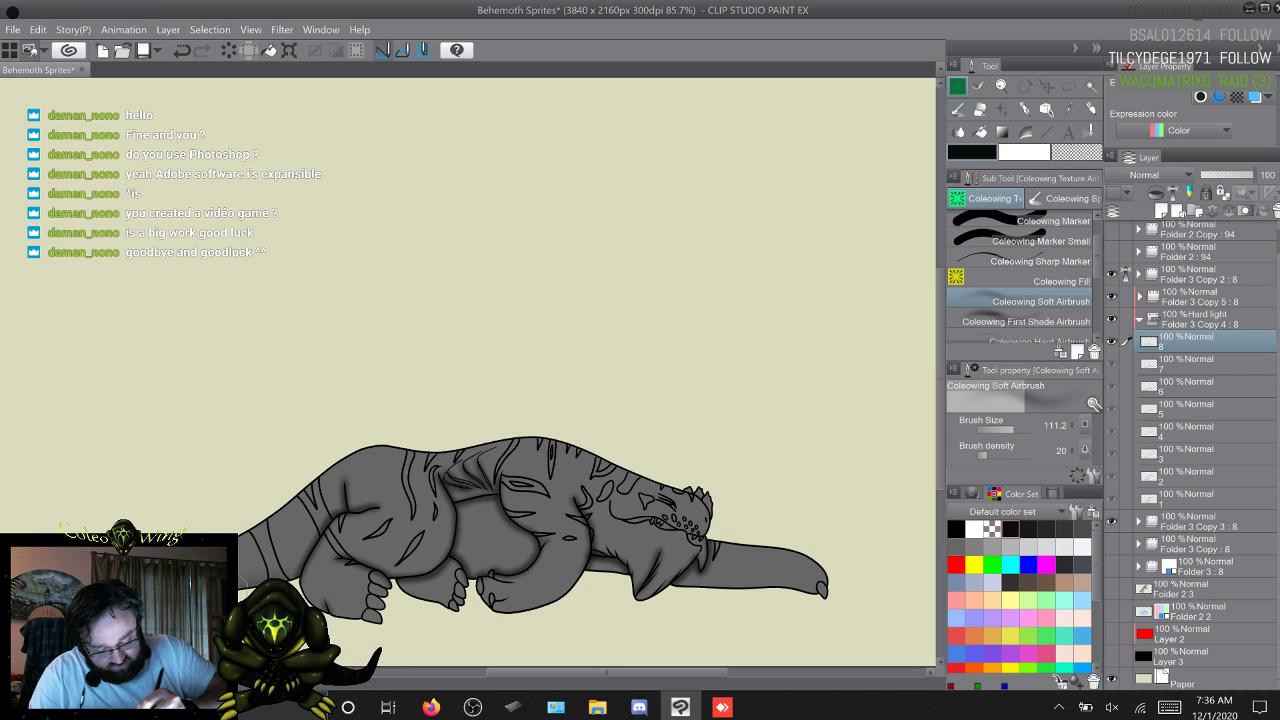
Step: Softly airbrush shading onto the lower hind legs frame by frame from frame 1 to 8, revisiting frames 5 to 7
{"action": "key", "text": "w"}
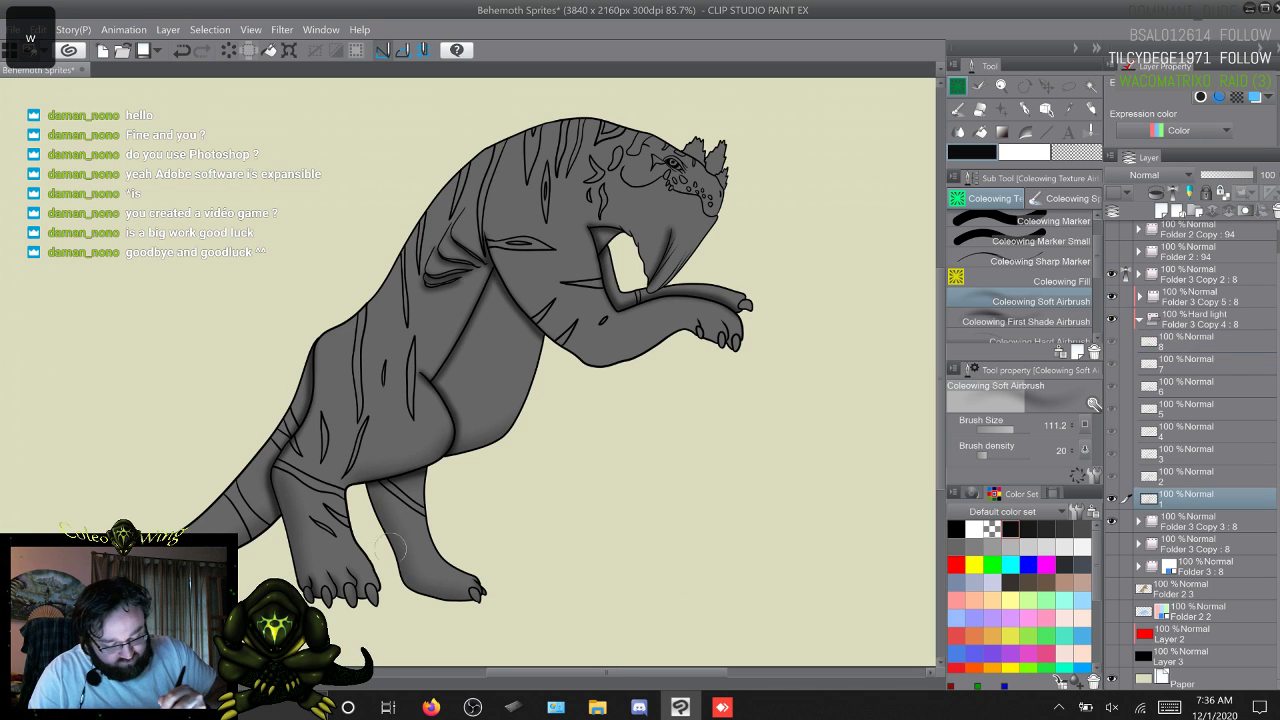
{"action": "key", "text": "w"}
{"action": "key", "text": "w"}
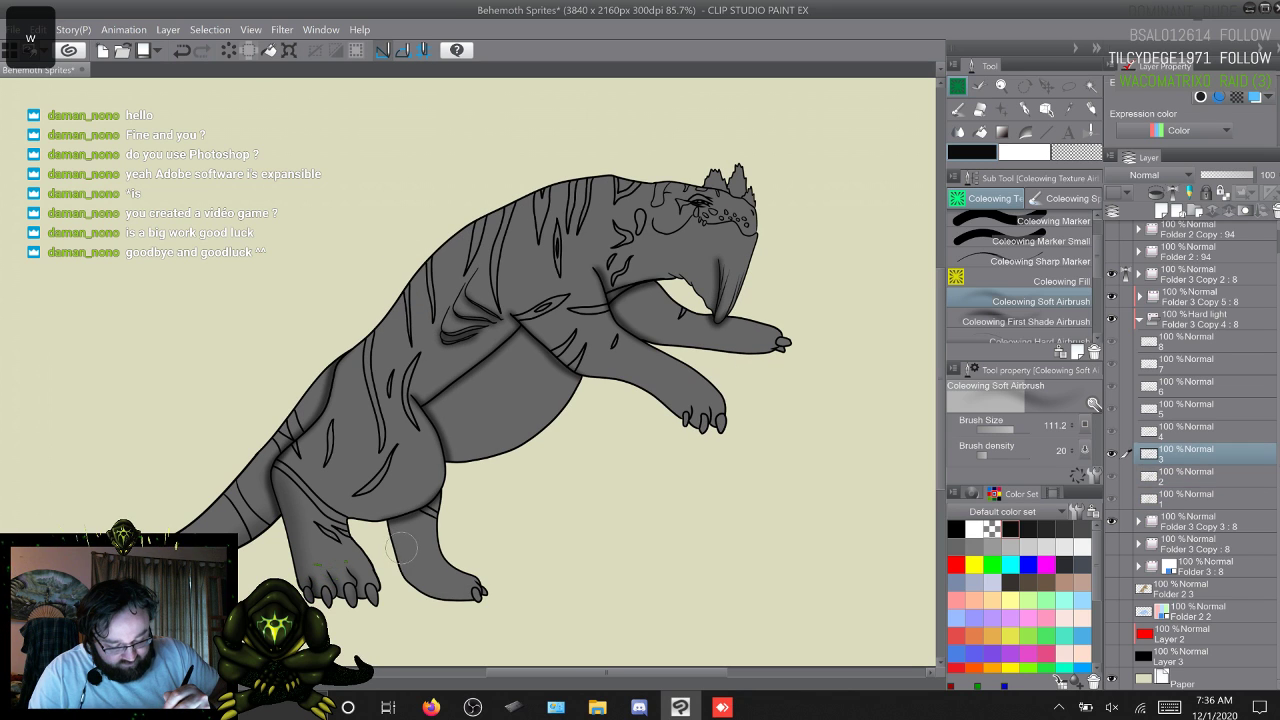
{"action": "key", "text": "w"}
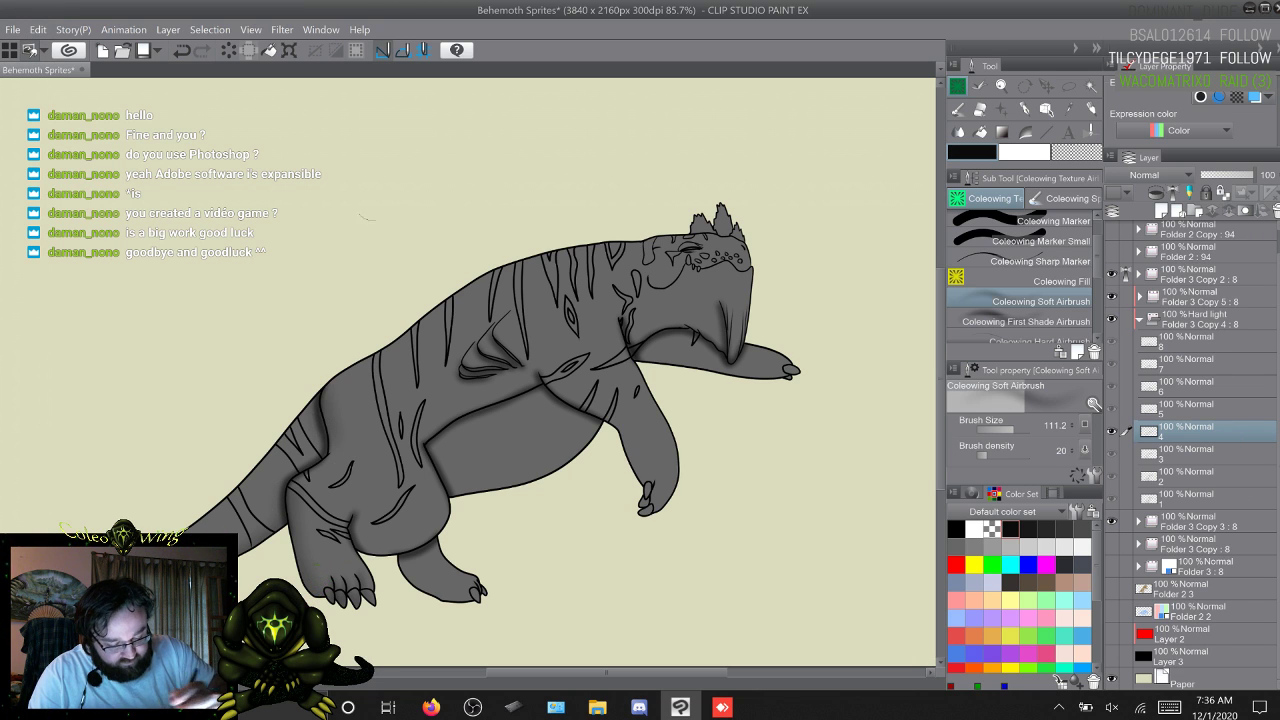
{"action": "key", "text": "w"}
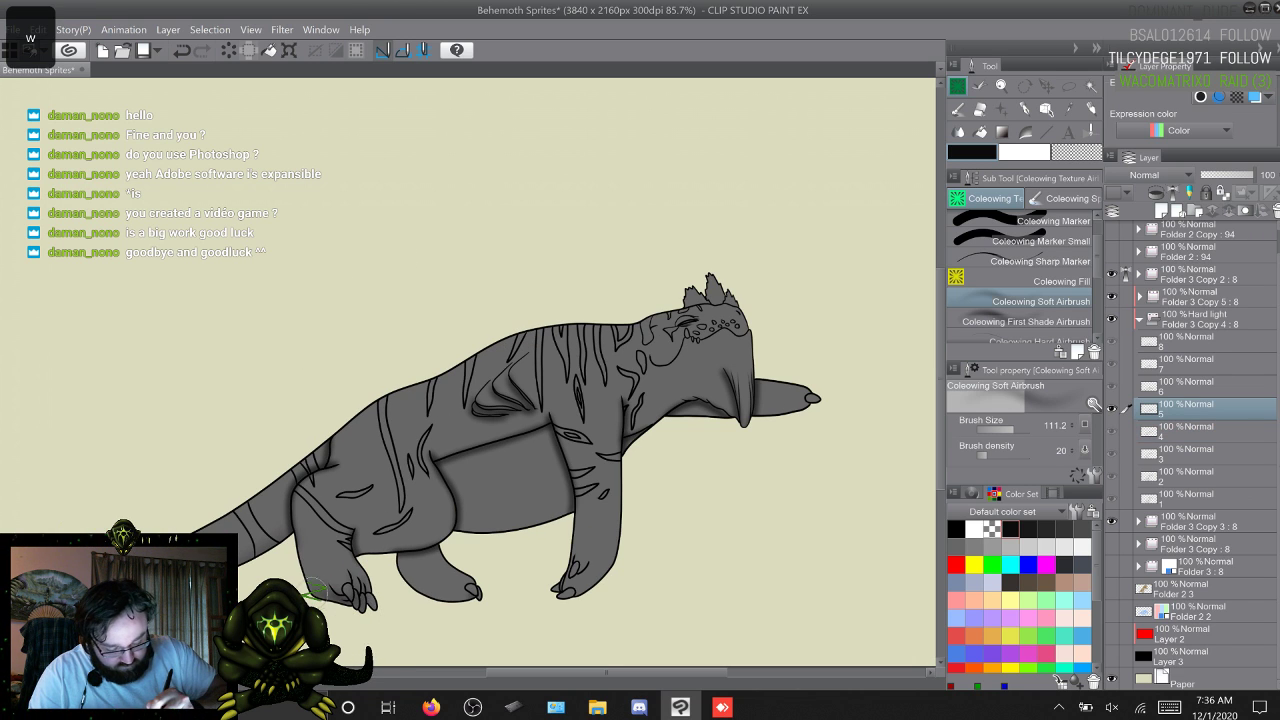
{"action": "key", "text": "w"}
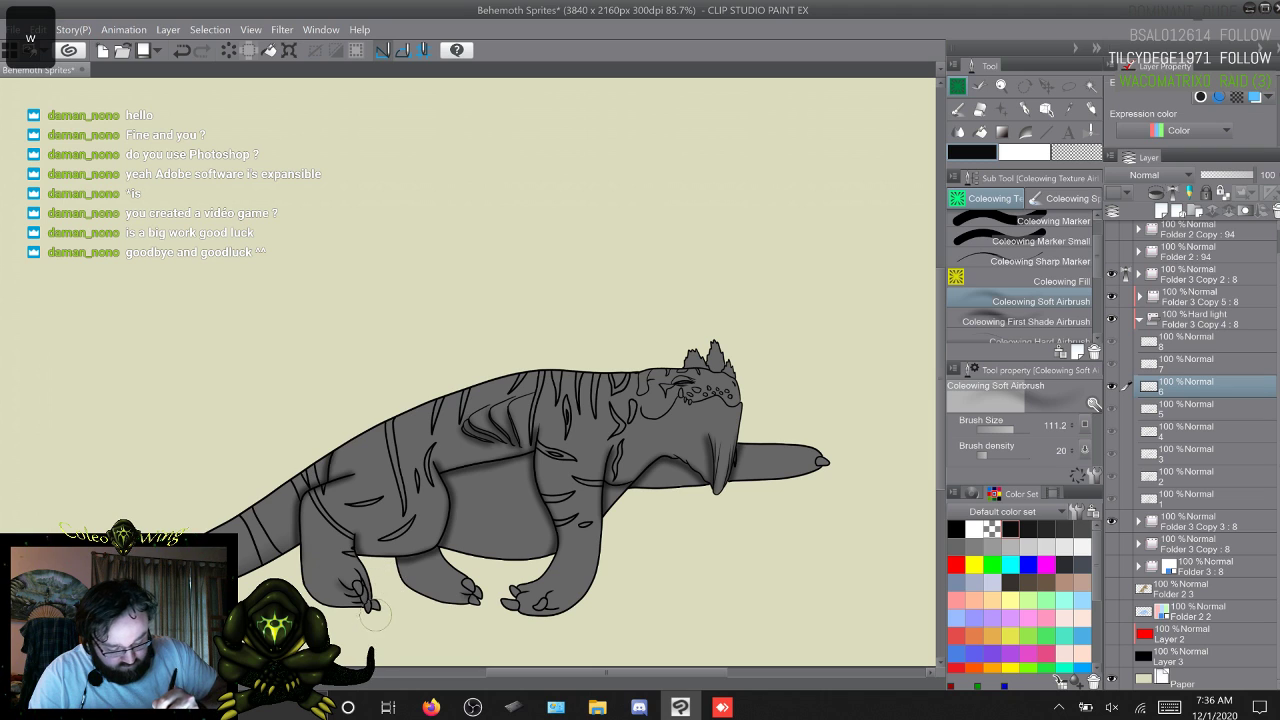
{"action": "key", "text": "w"}
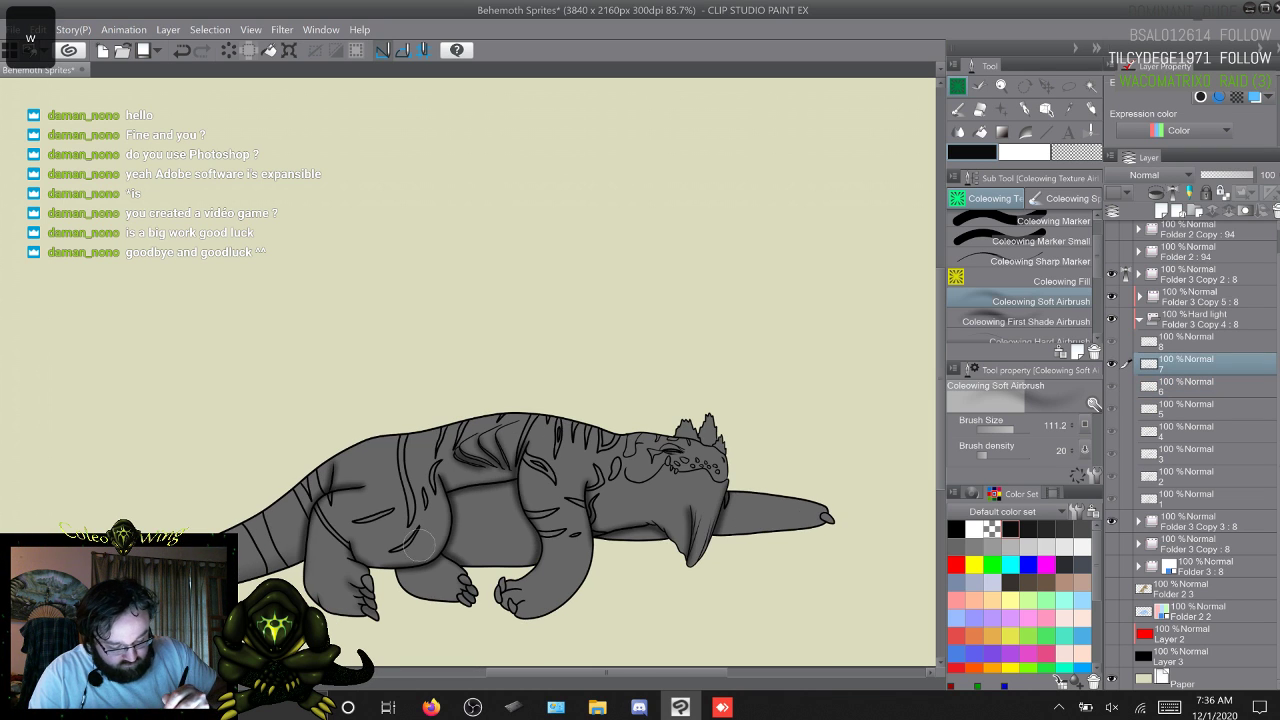
{"action": "key", "text": "s"}
{"action": "key", "text": "s"}
{"action": "key", "text": "w"}
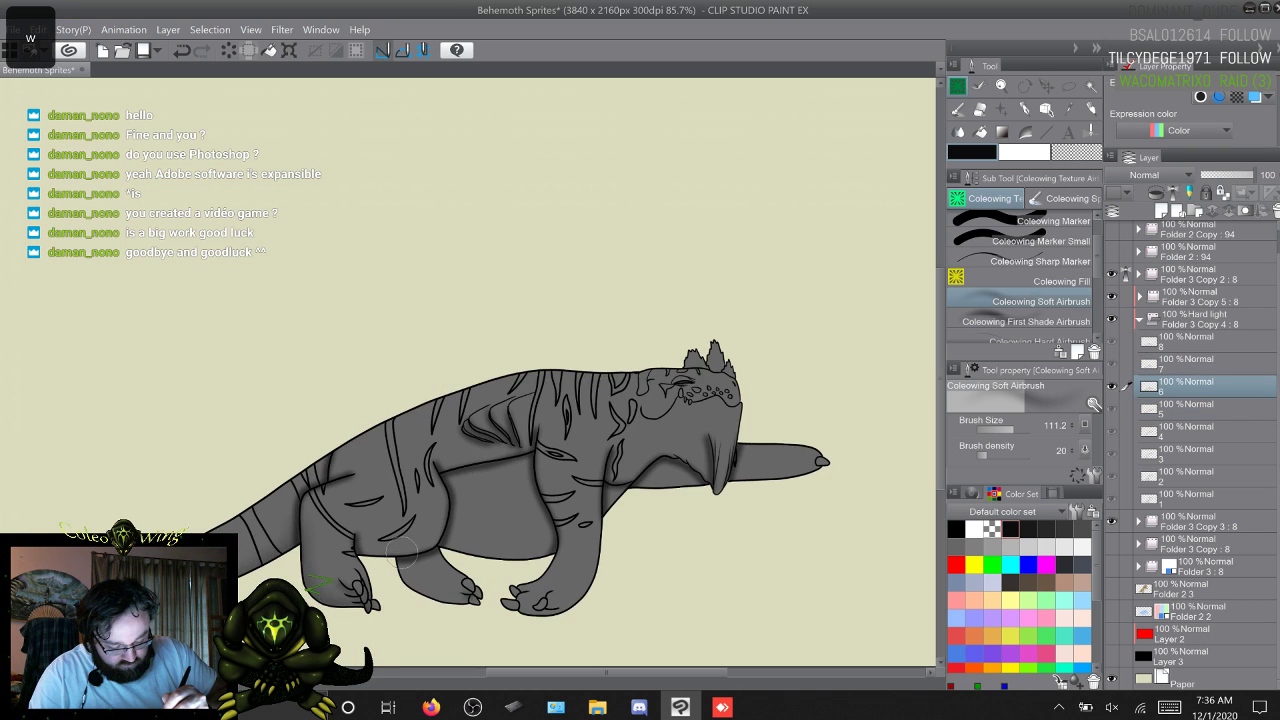
{"action": "key", "text": "w"}
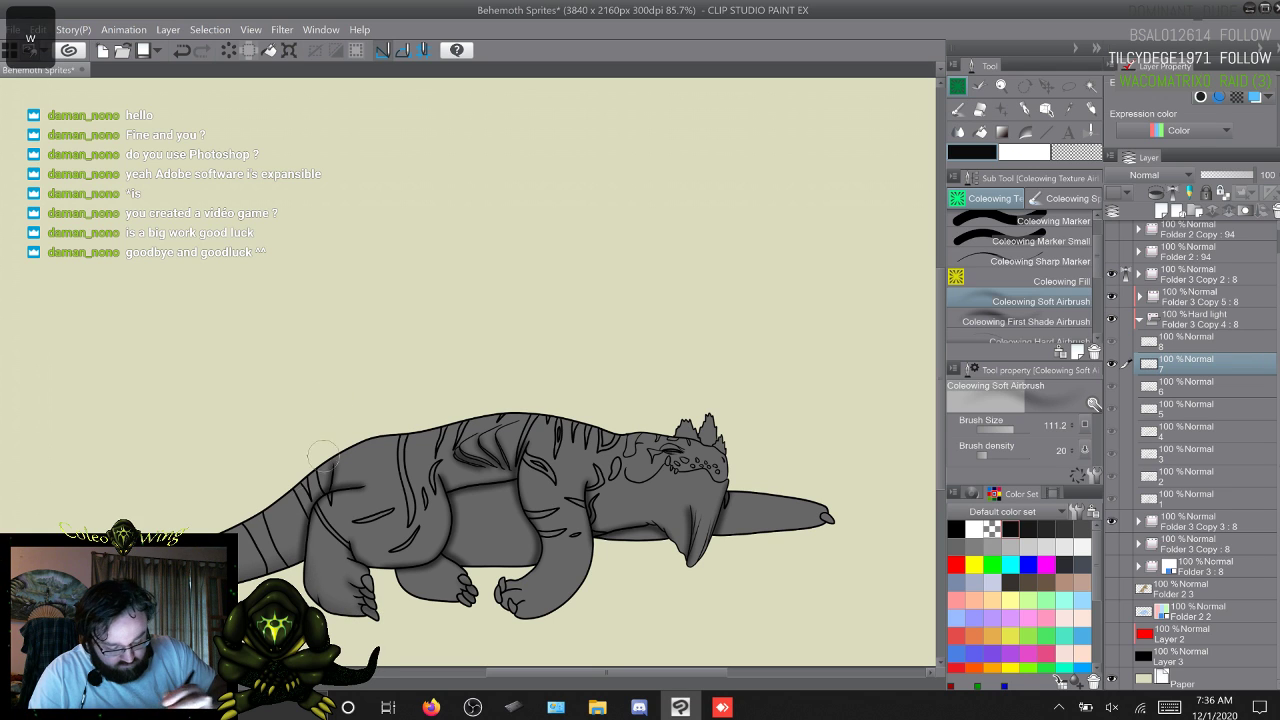
{"action": "key", "text": "w"}
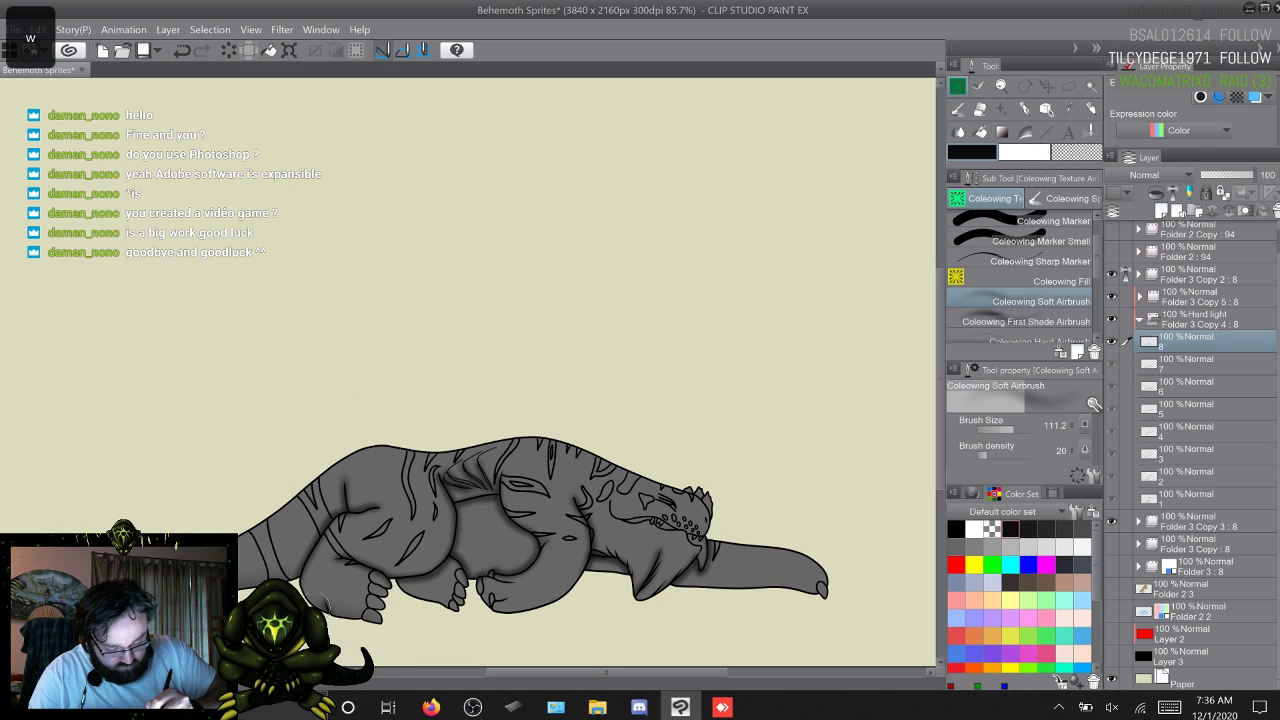
Step: Softly airbrush shading along the lower edge of the near hind thigh on each frame from 1 to 8
{"action": "key", "text": "w"}
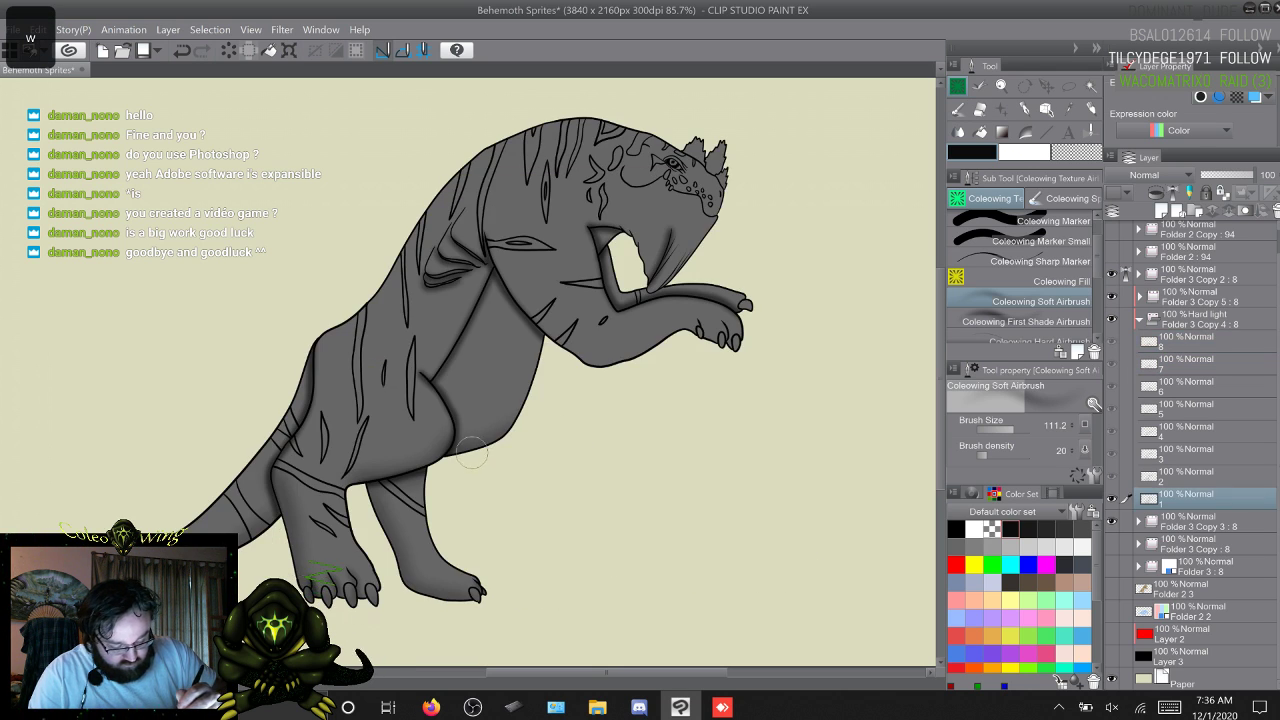
{"action": "key", "text": "w"}
{"action": "key", "text": "w"}
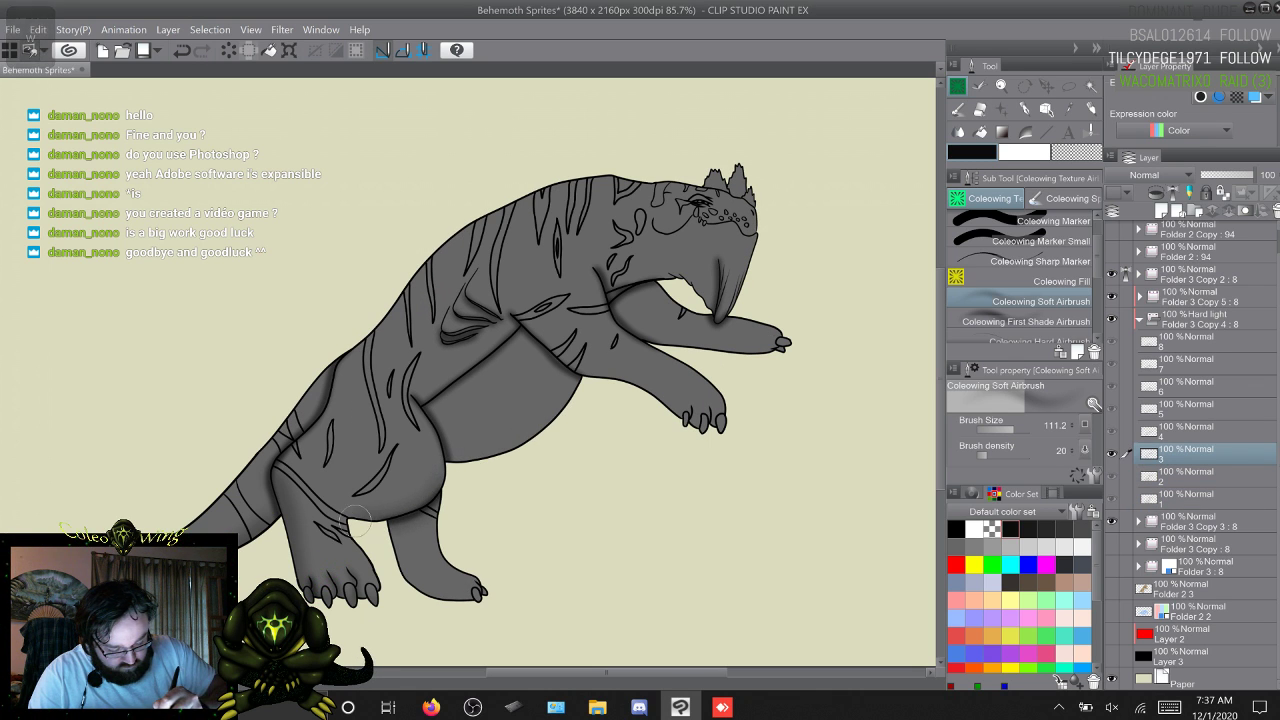
{"action": "key", "text": "w"}
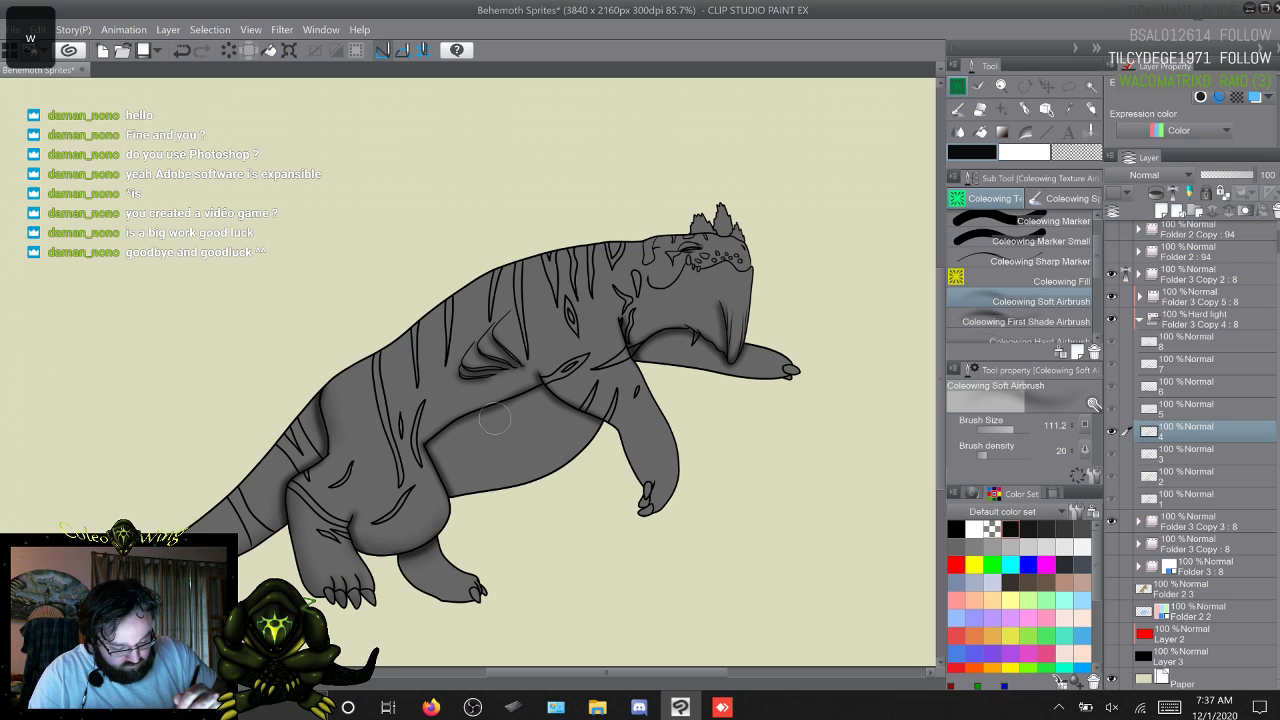
{"action": "key", "text": "w"}
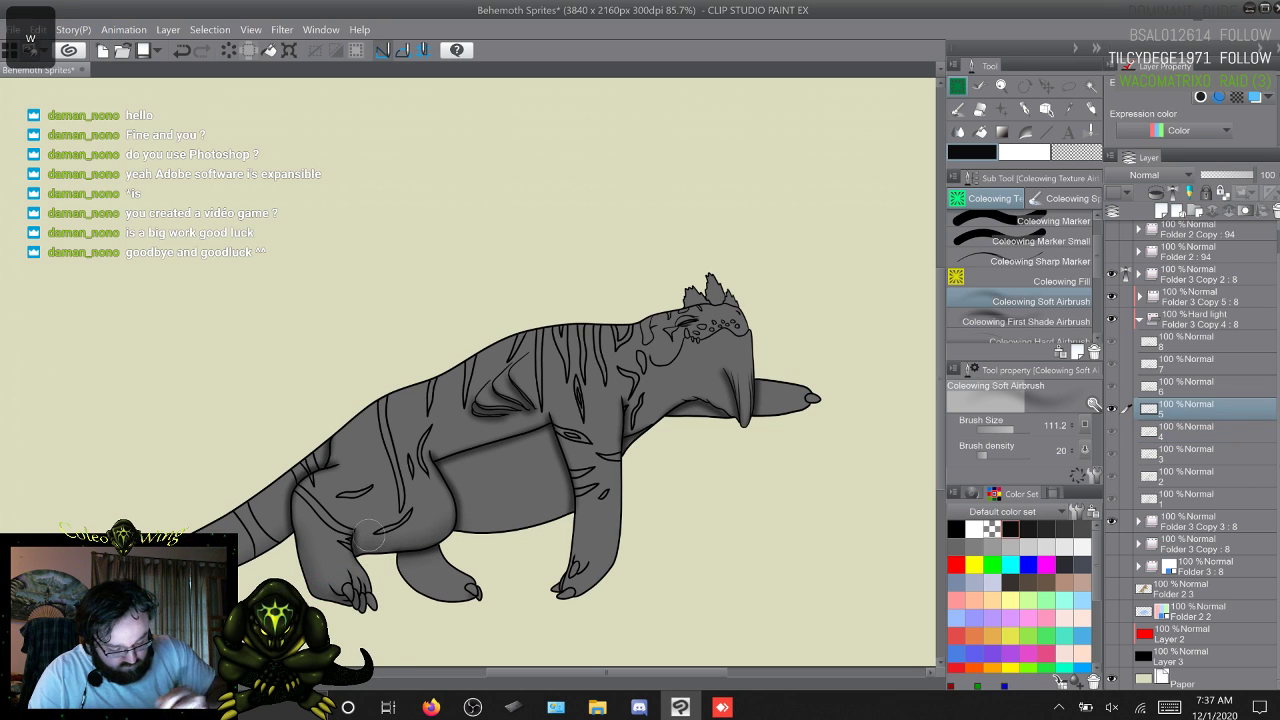
{"action": "key", "text": "w"}
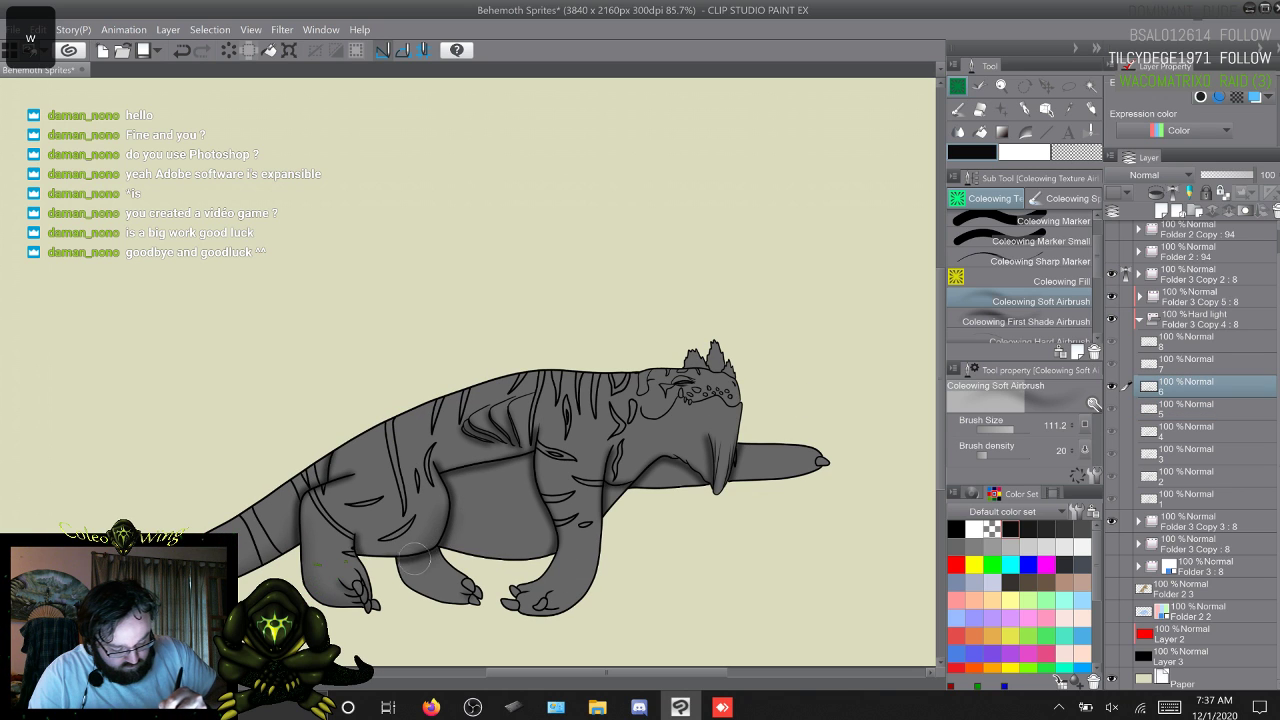
{"action": "key", "text": "w"}
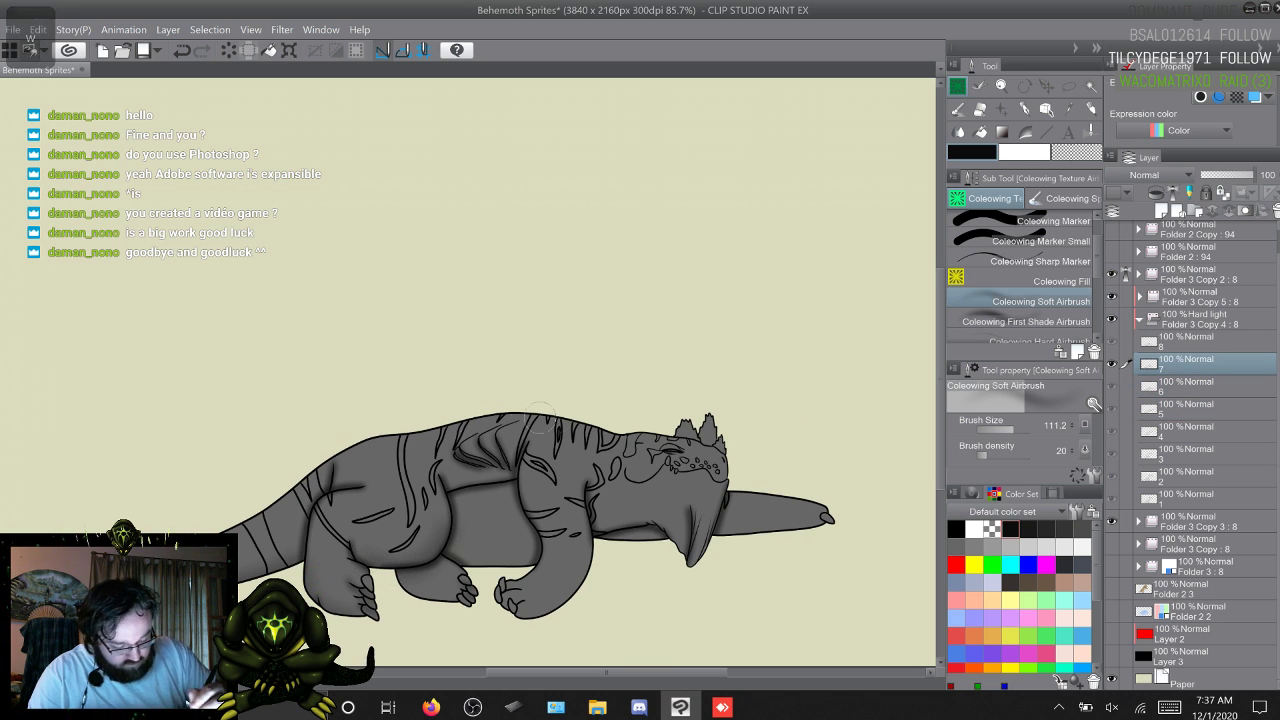
{"action": "key", "text": "w"}
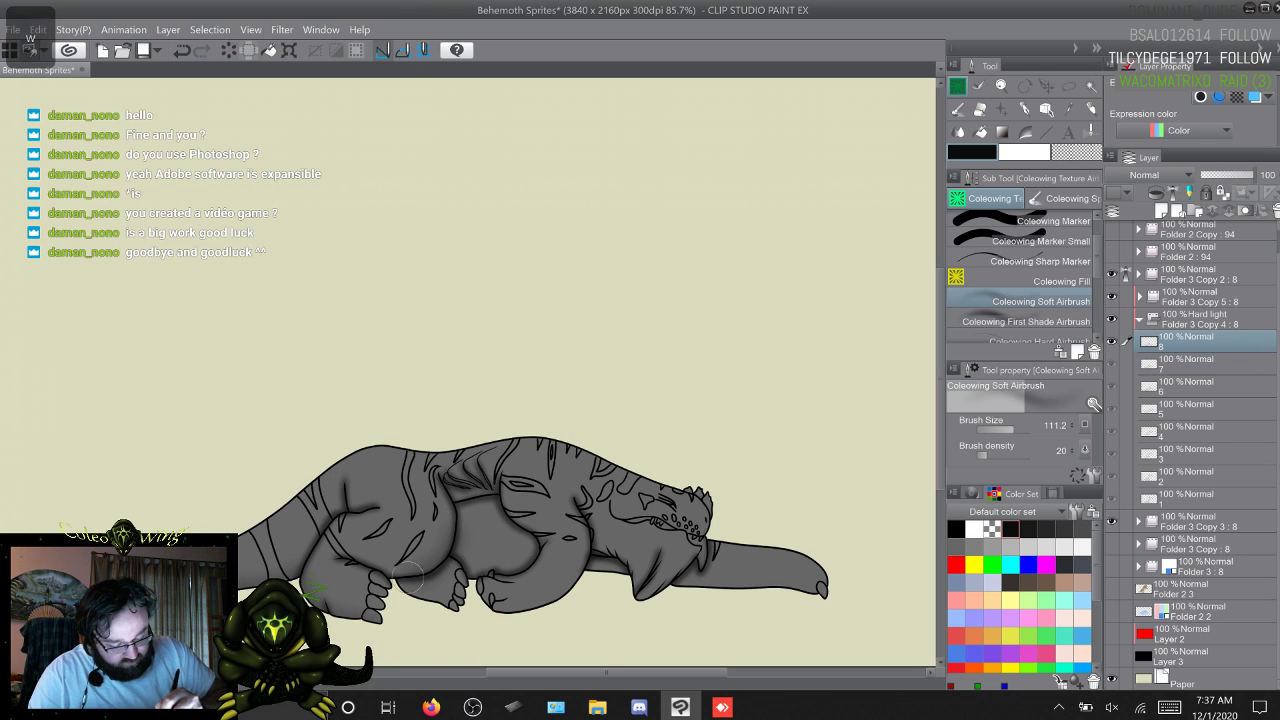
Step: Softly airbrush shading onto the far hind leg frame by frame from frame 1 to 8
{"action": "key", "text": "w"}
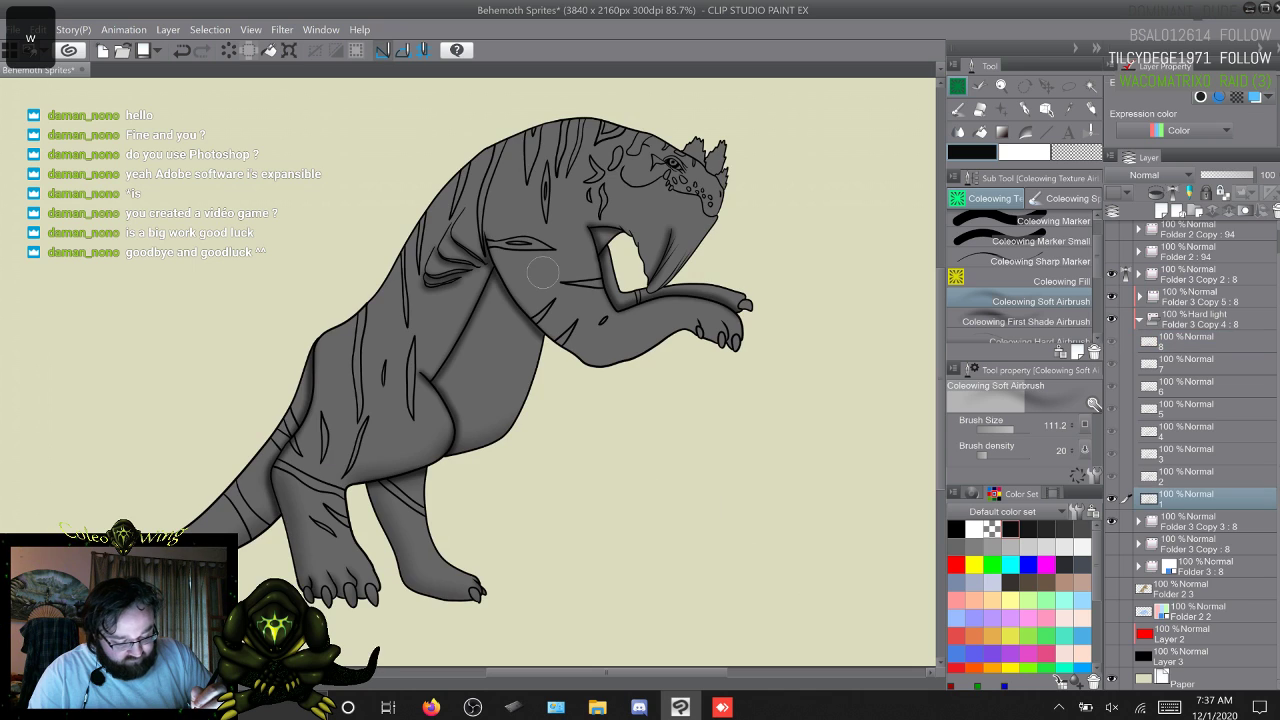
{"action": "key", "text": "w"}
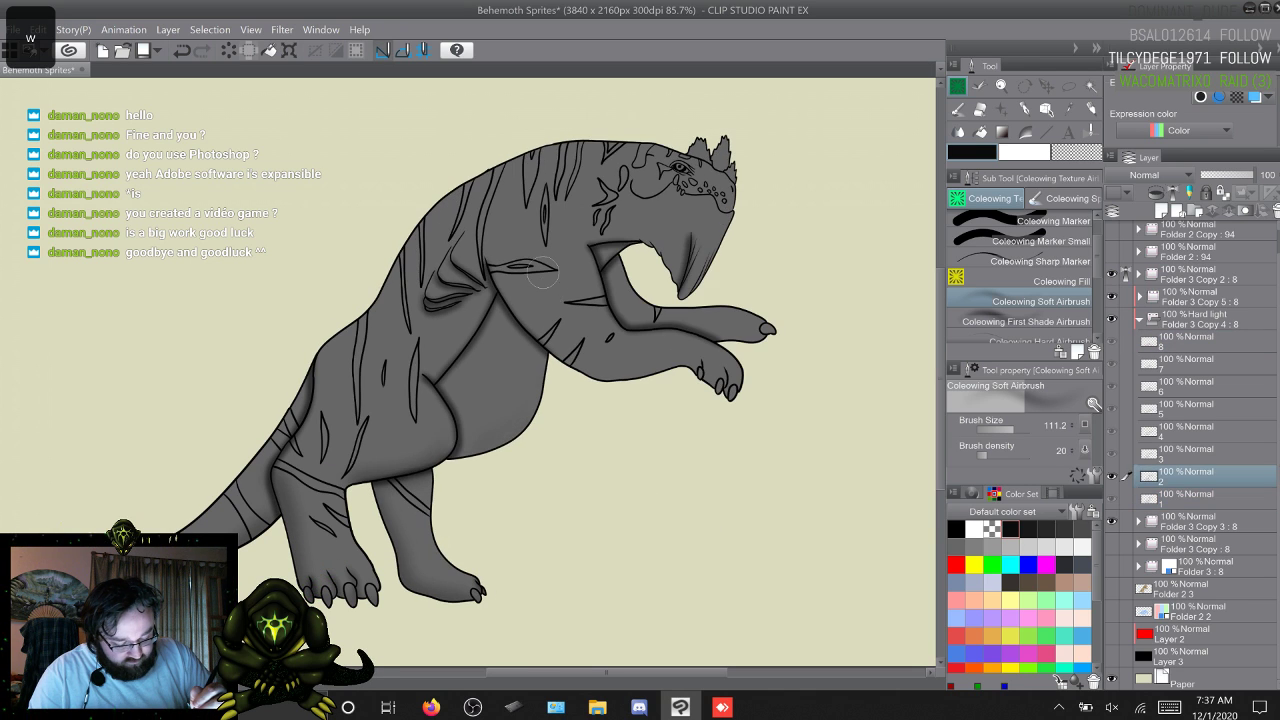
{"action": "key", "text": "w"}
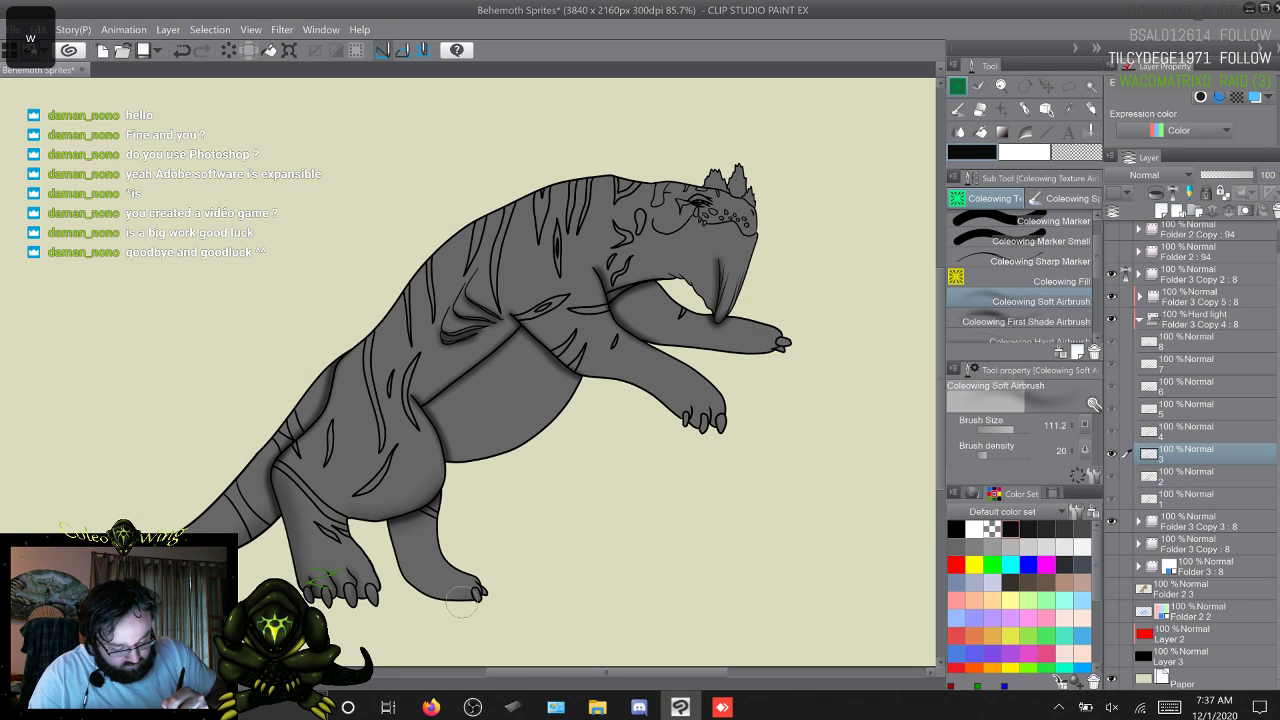
{"action": "key", "text": "w"}
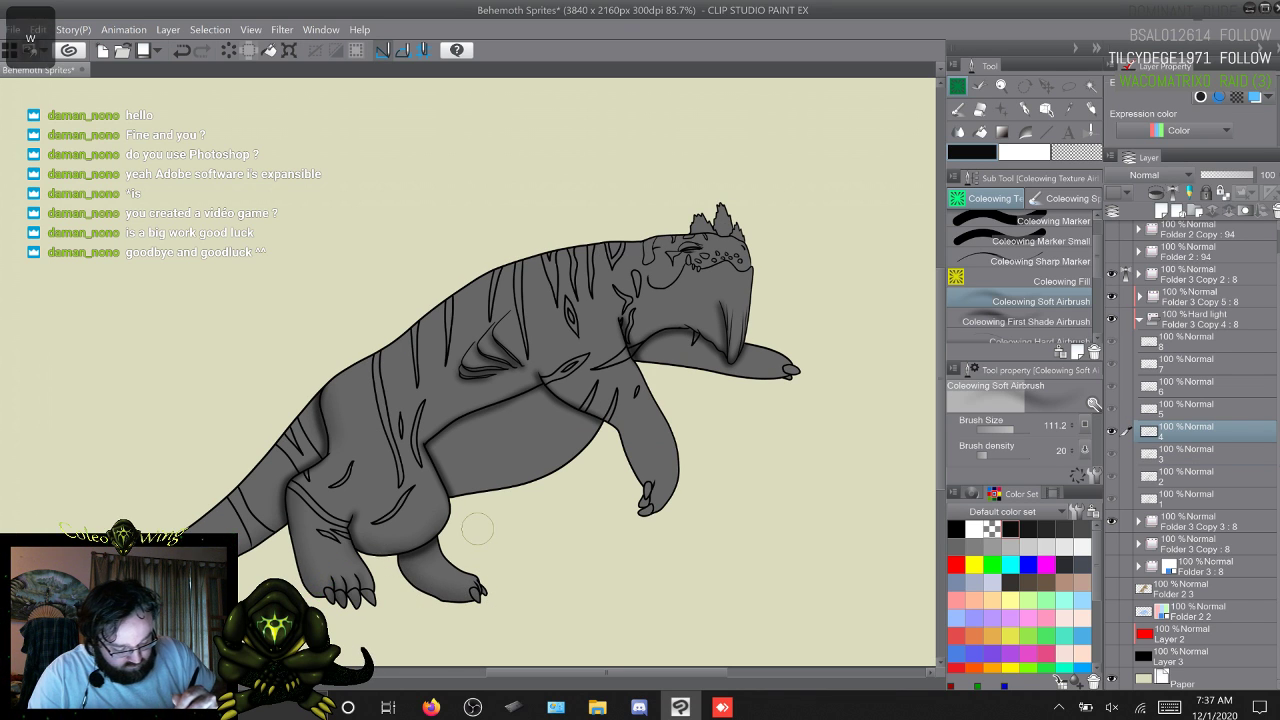
{"action": "key", "text": "w"}
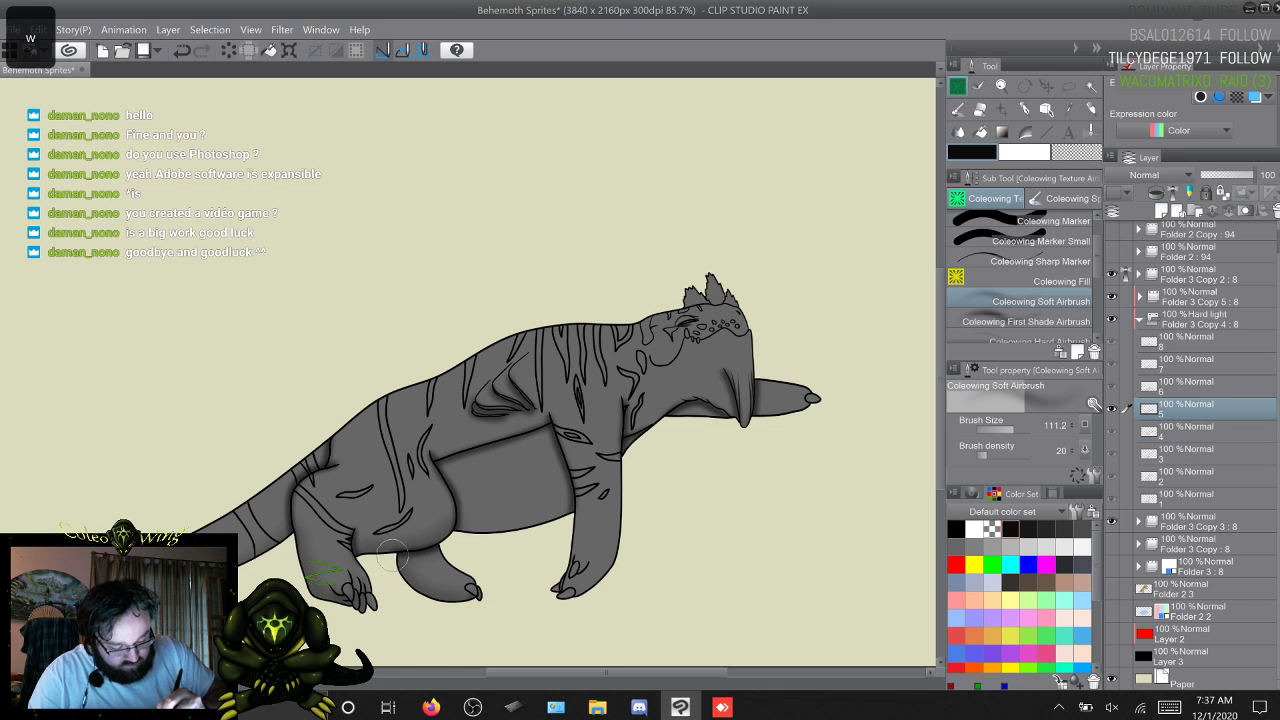
{"action": "key", "text": "w"}
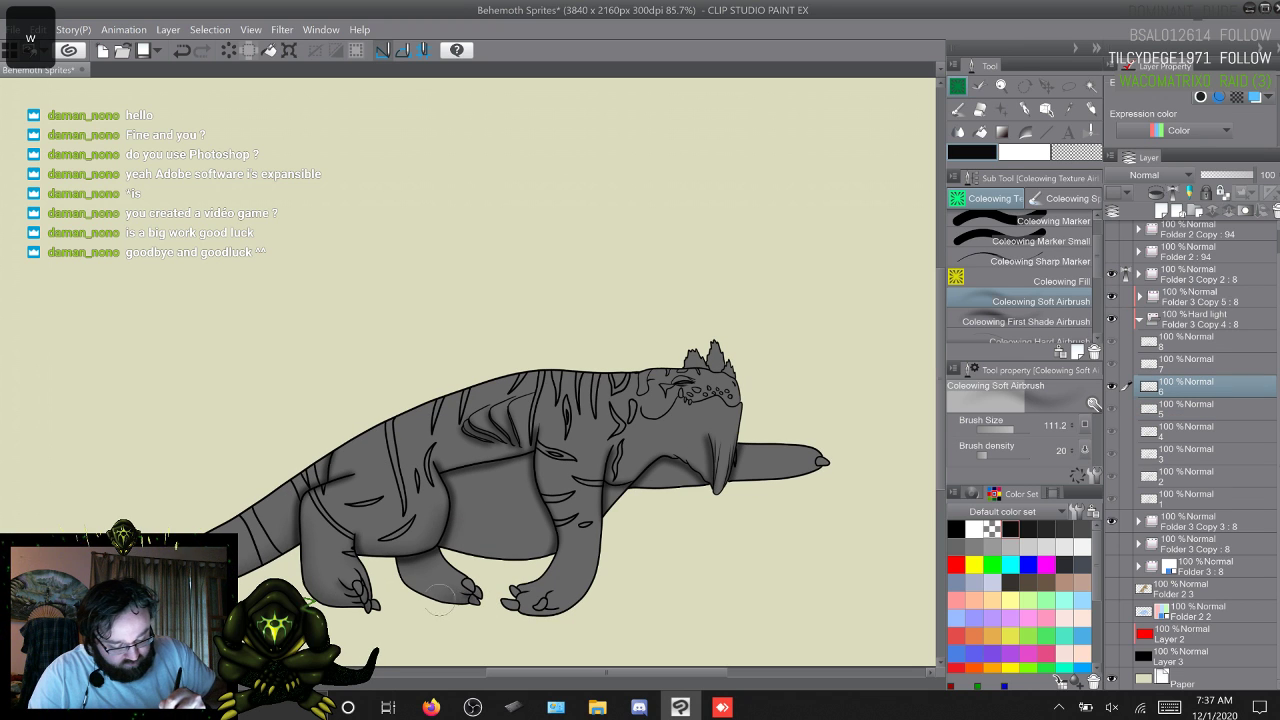
{"action": "key", "text": "w"}
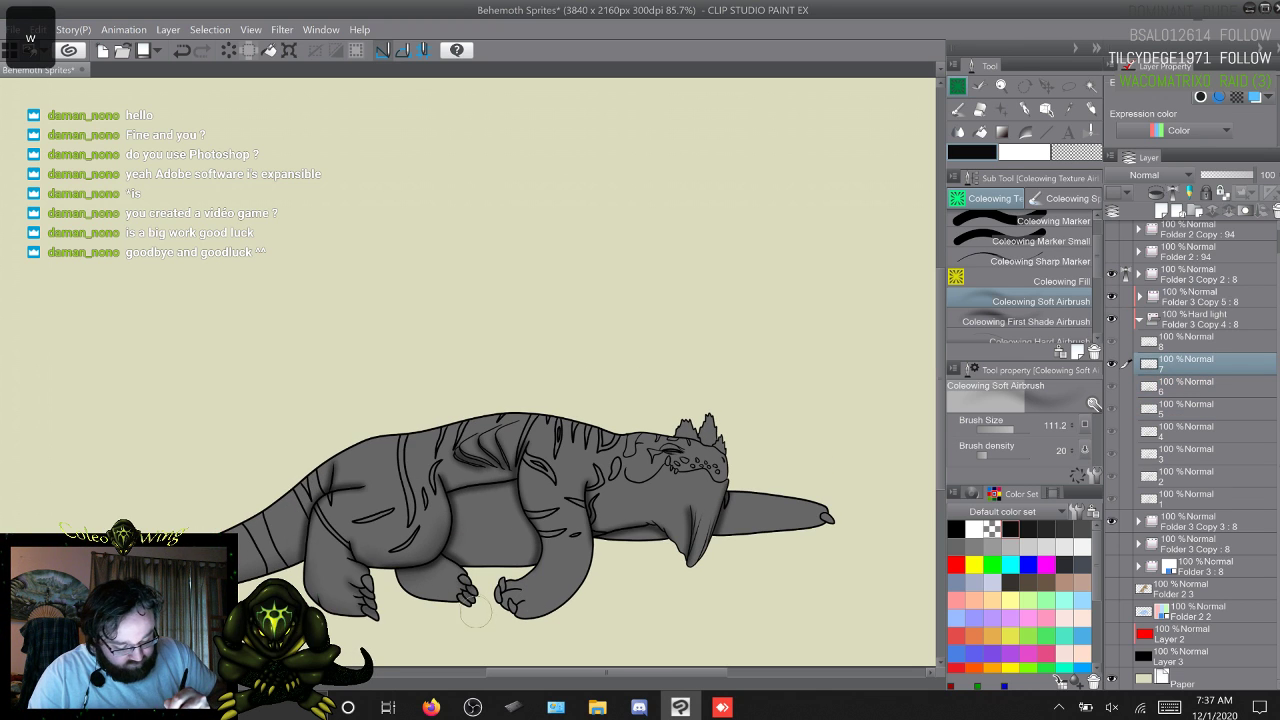
{"action": "key", "text": "w"}
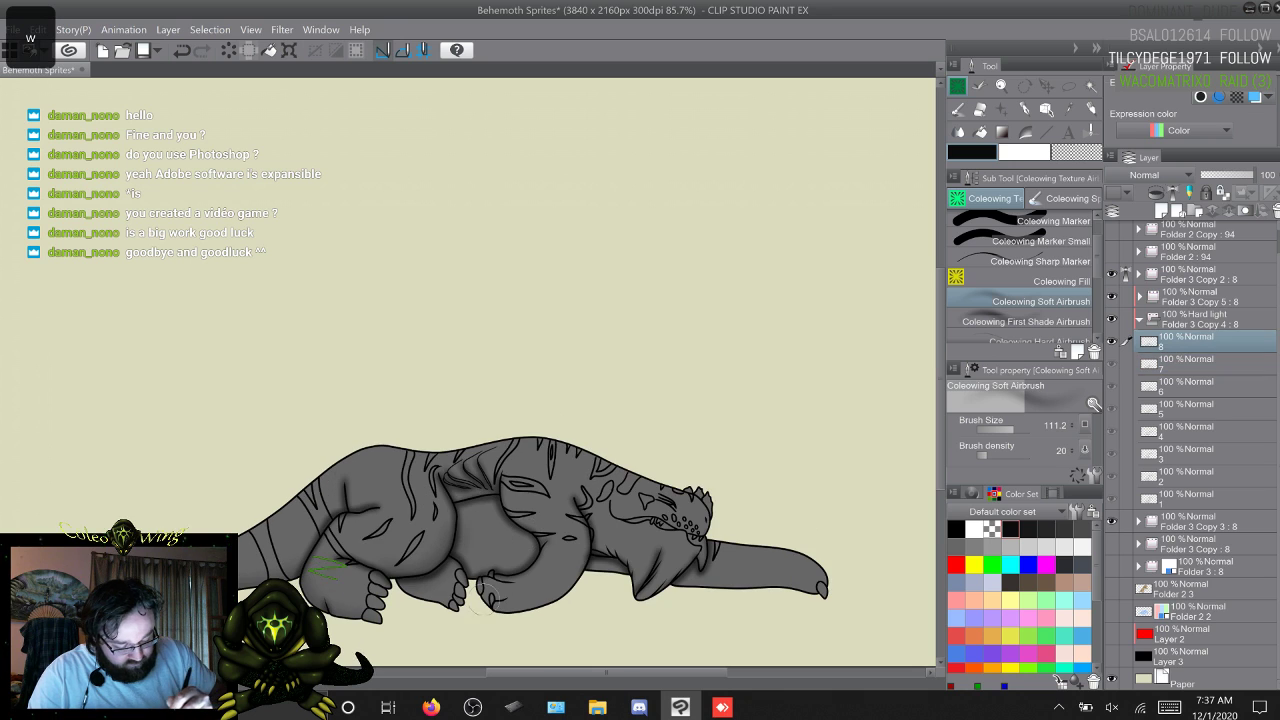
Step: Airbrush soft shading along the underside of the belly on each frame from 1 to 8
{"action": "key", "text": "w"}
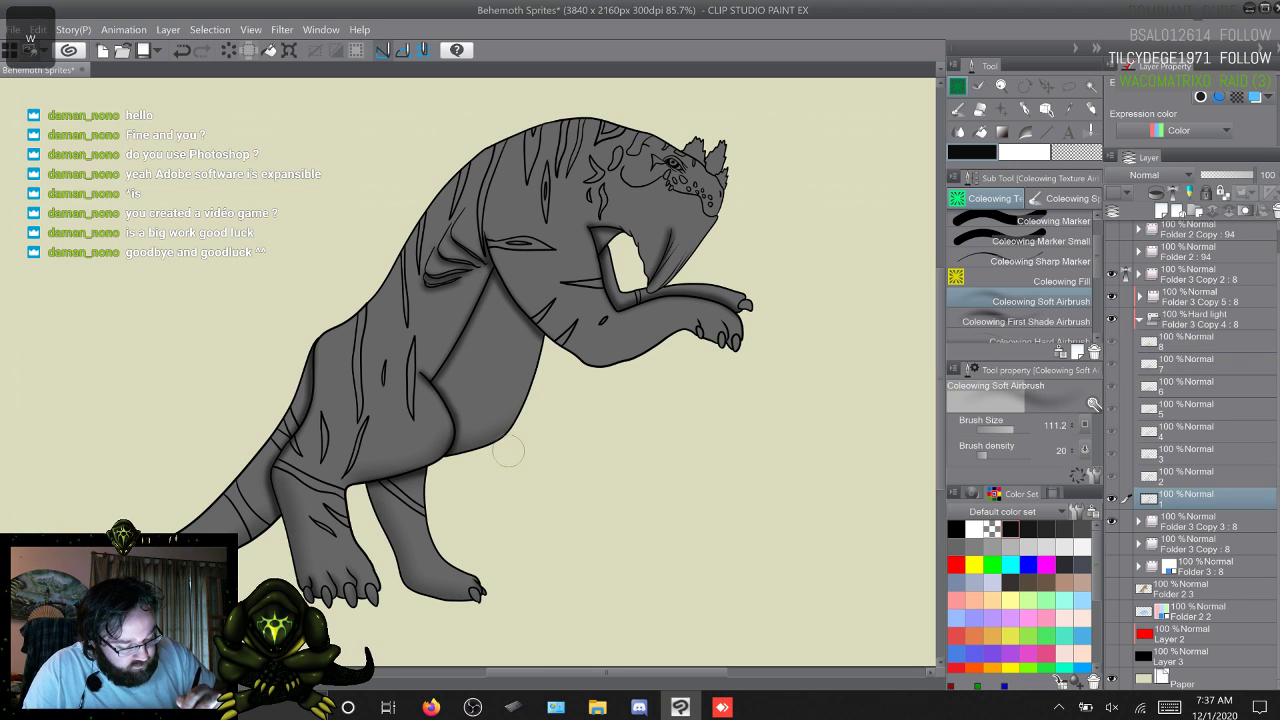
{"action": "key", "text": "w"}
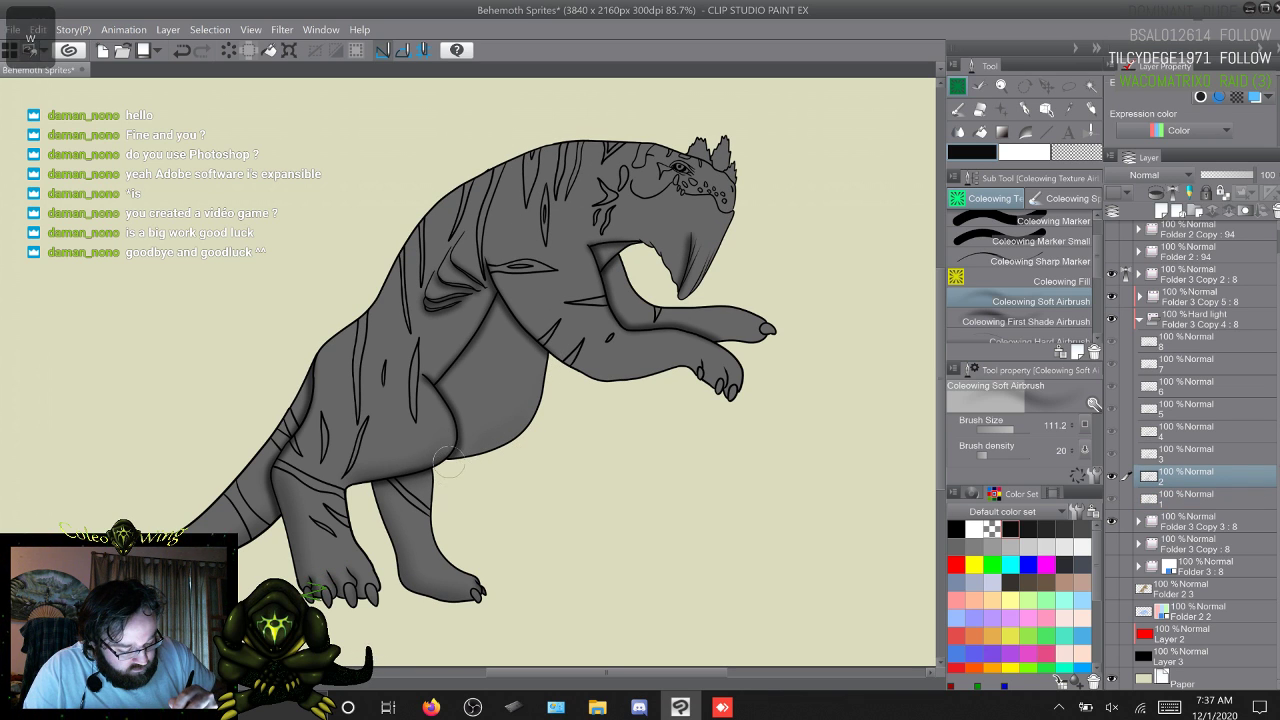
{"action": "key", "text": "w"}
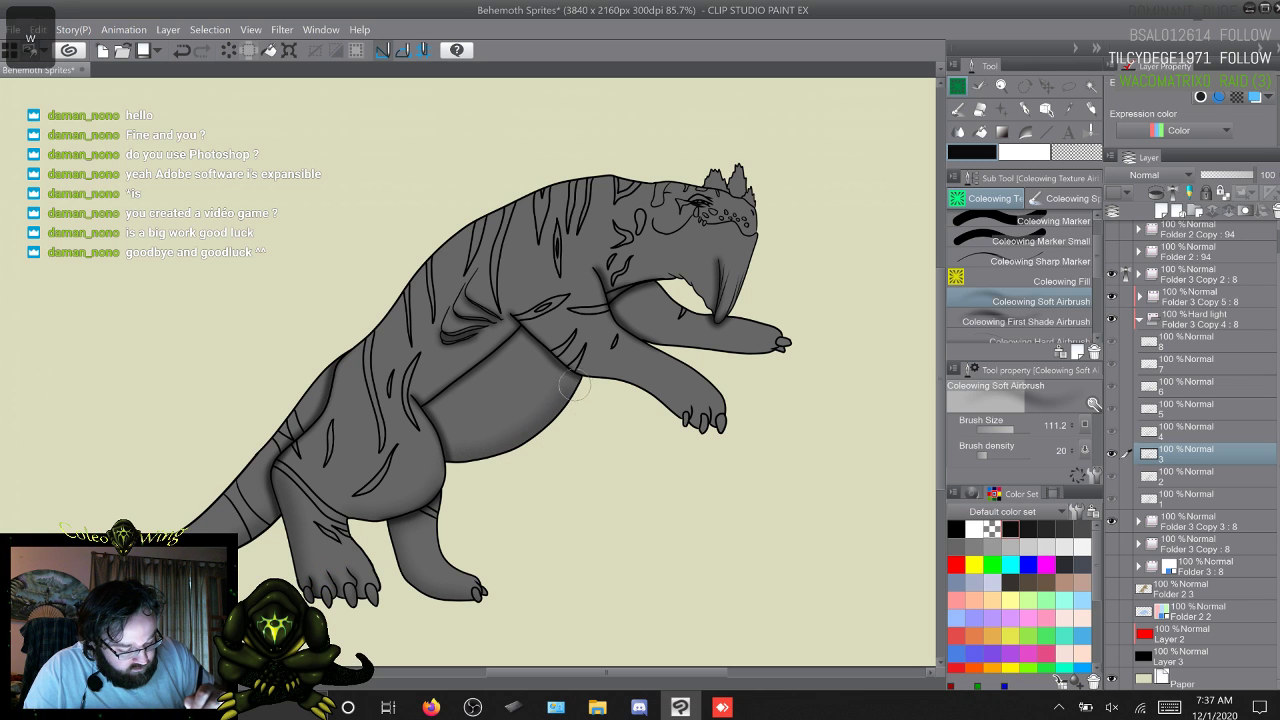
{"action": "key", "text": "w"}
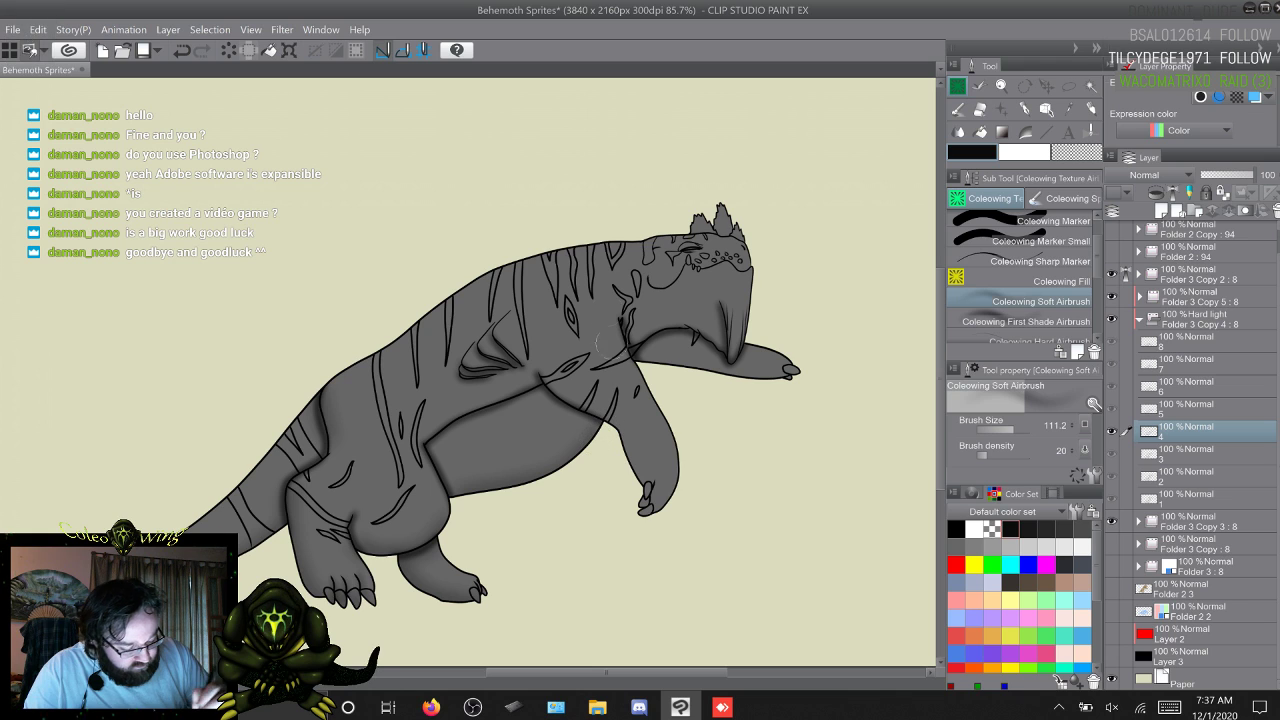
{"action": "key", "text": "w"}
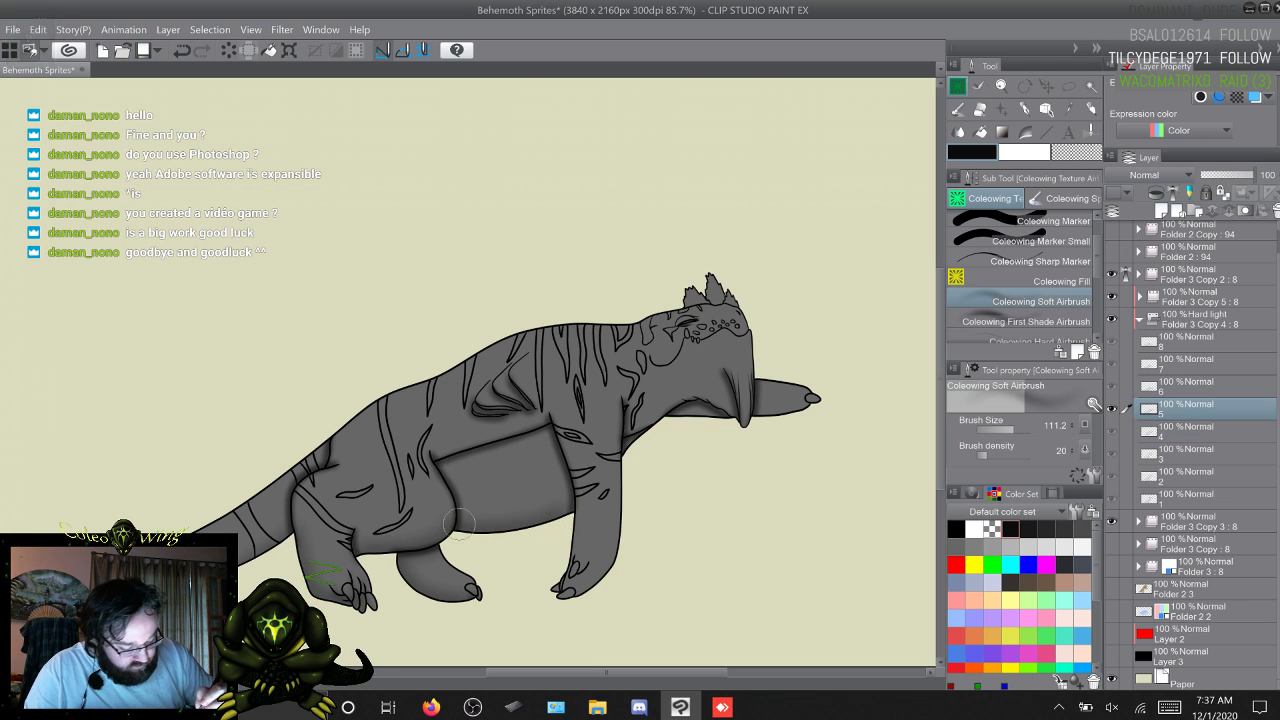
{"action": "key", "text": "w"}
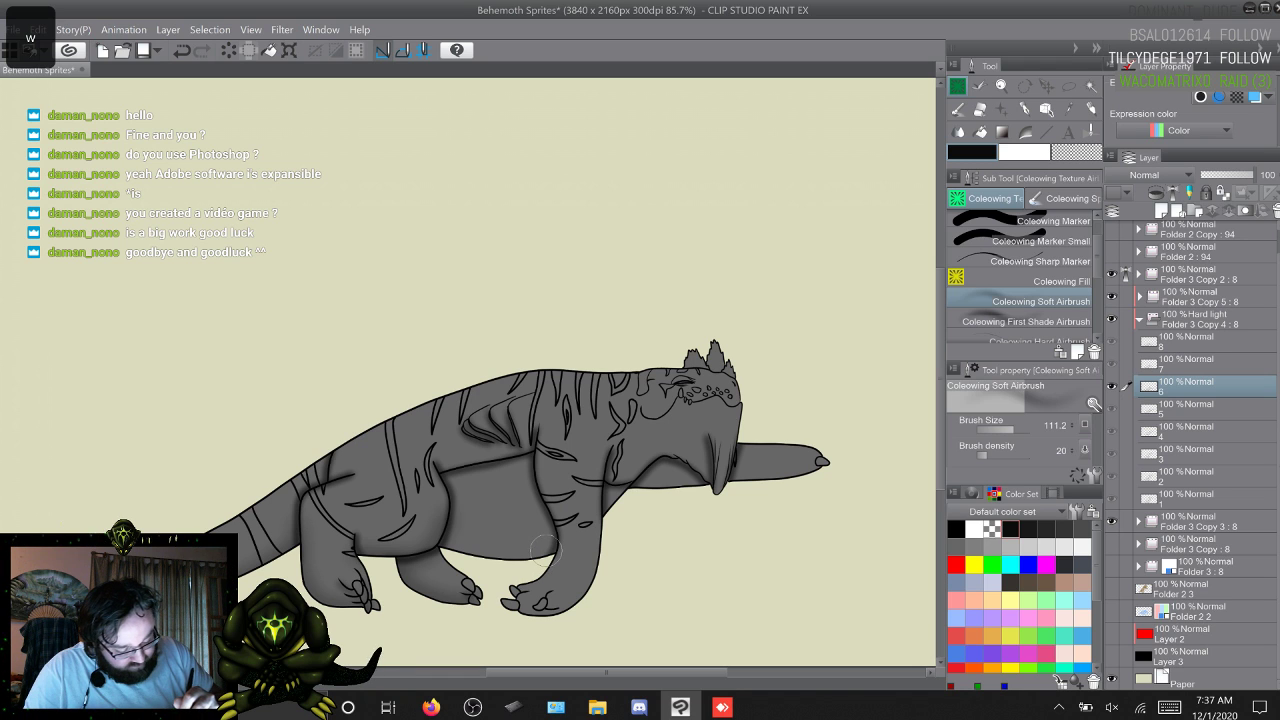
{"action": "key", "text": "w"}
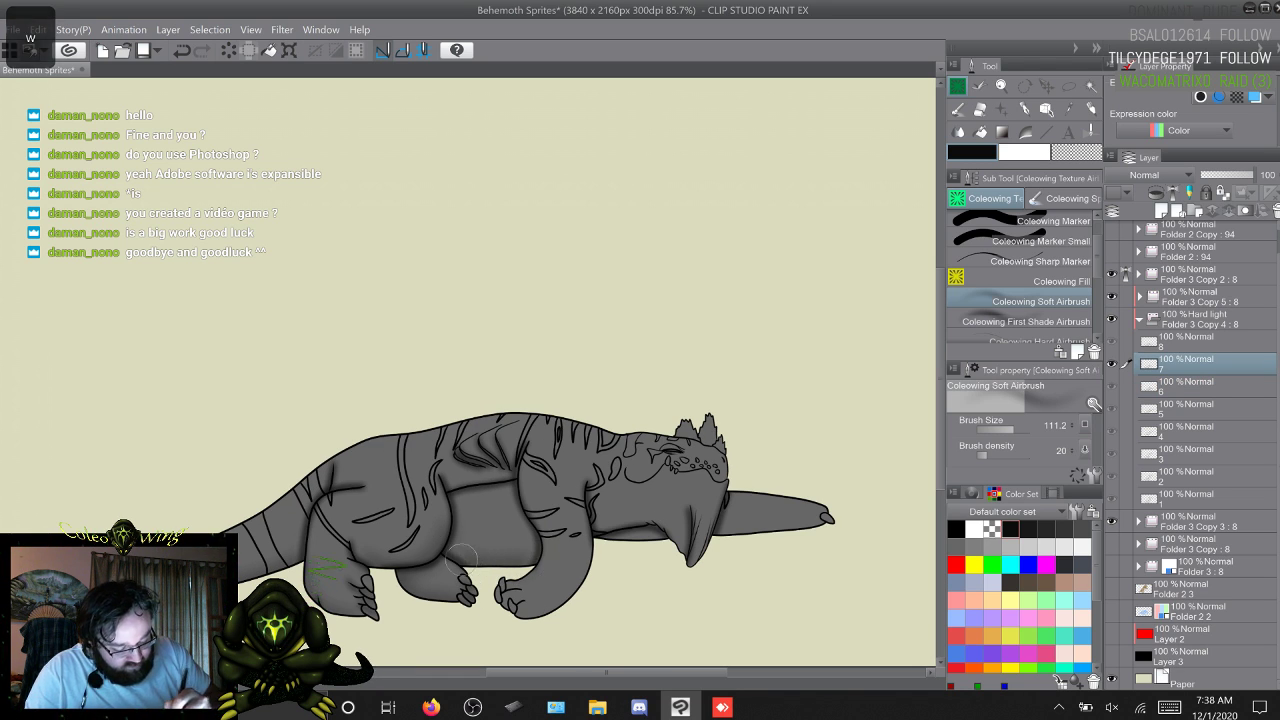
{"action": "key", "text": "w"}
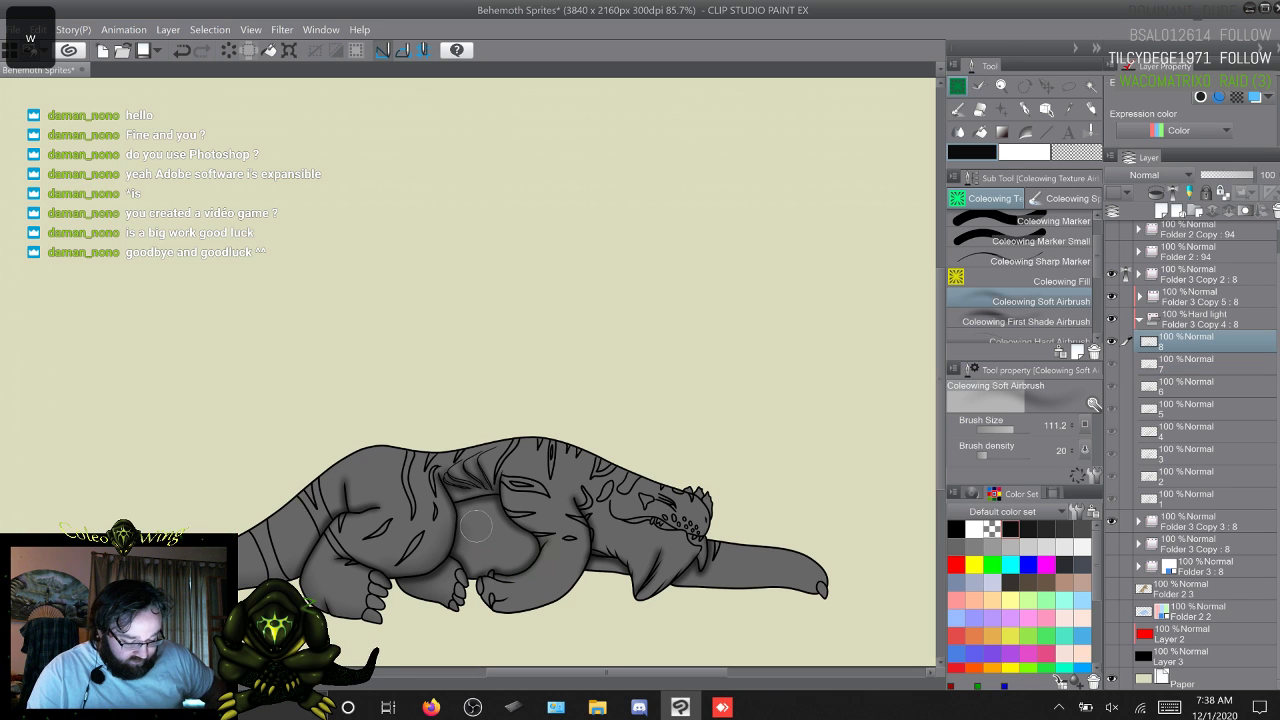
Step: Softly airbrush the edges of the near front leg on the frames from 1 to 8, and return to frame 1
{"action": "key", "text": "w"}
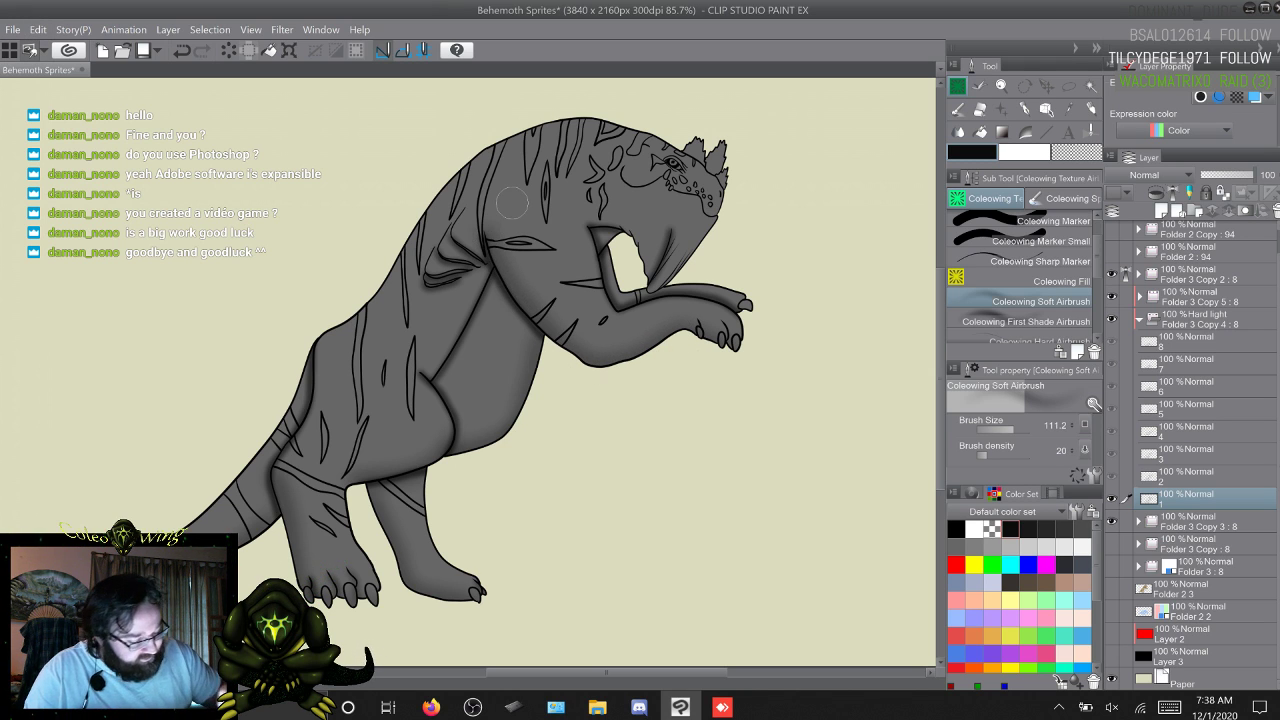
{"action": "key", "text": "w"}
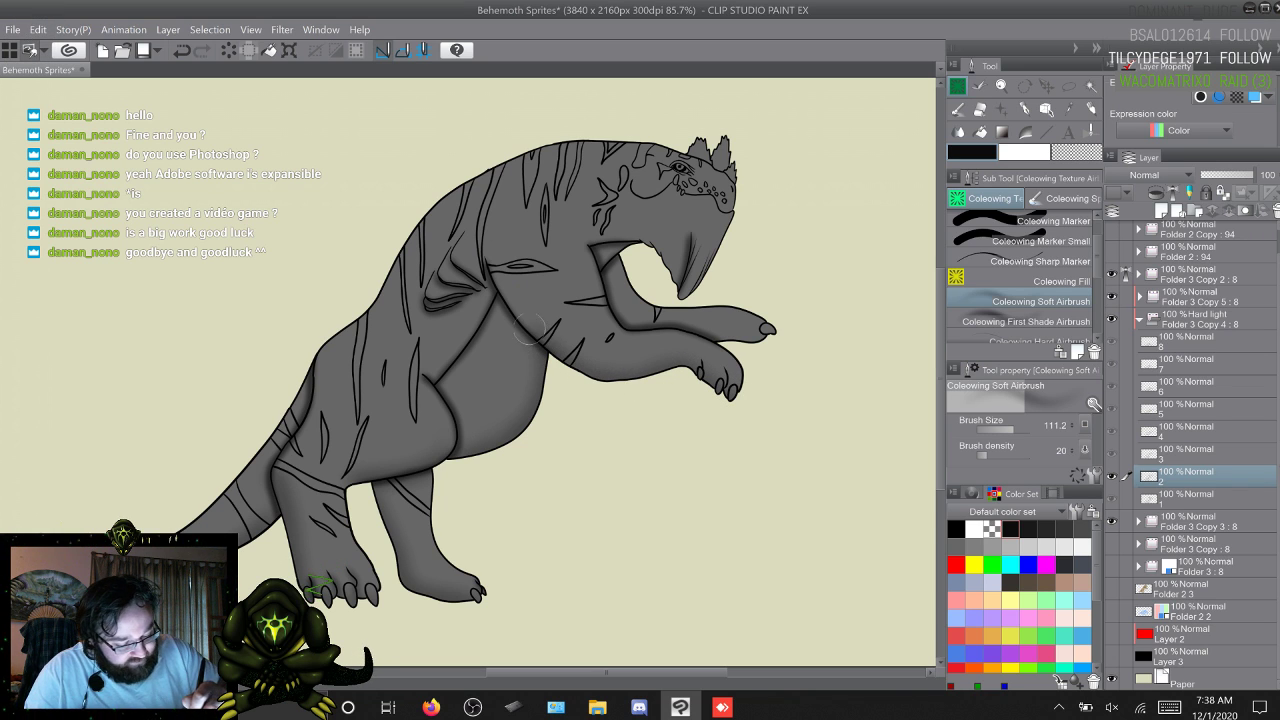
{"action": "key", "text": "w"}
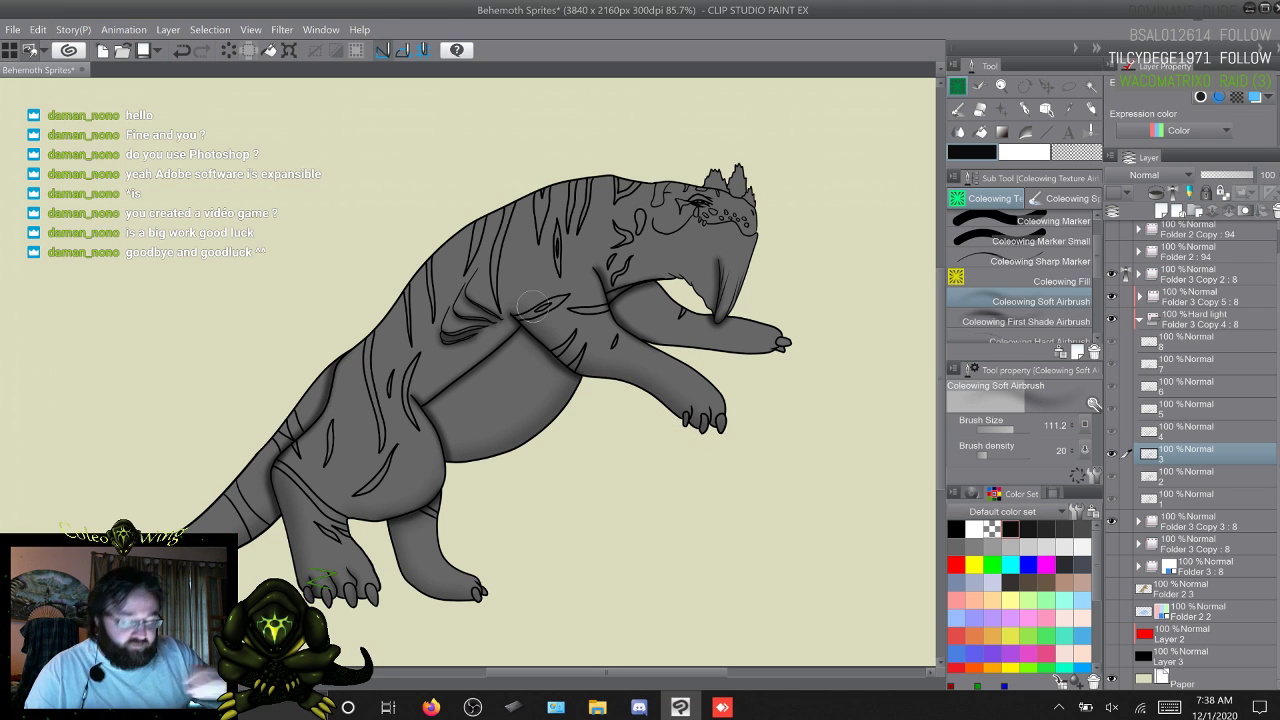
{"action": "key", "text": "w"}
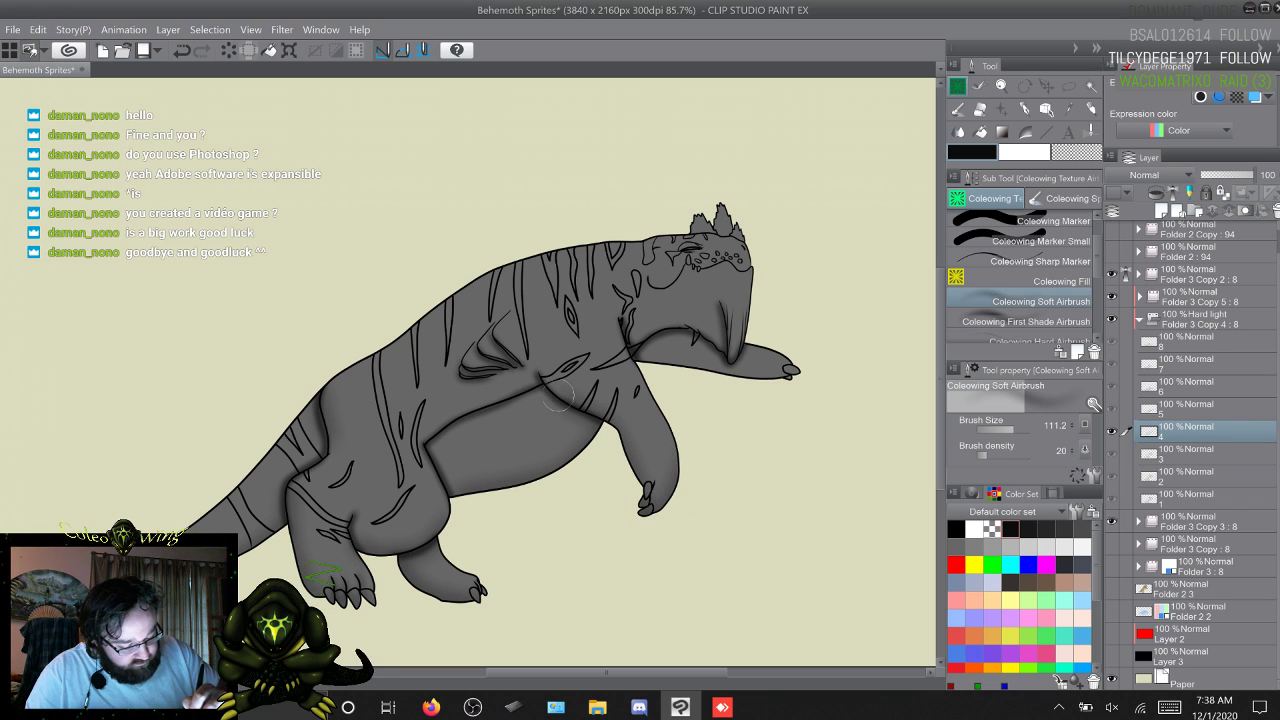
{"action": "key", "text": "w"}
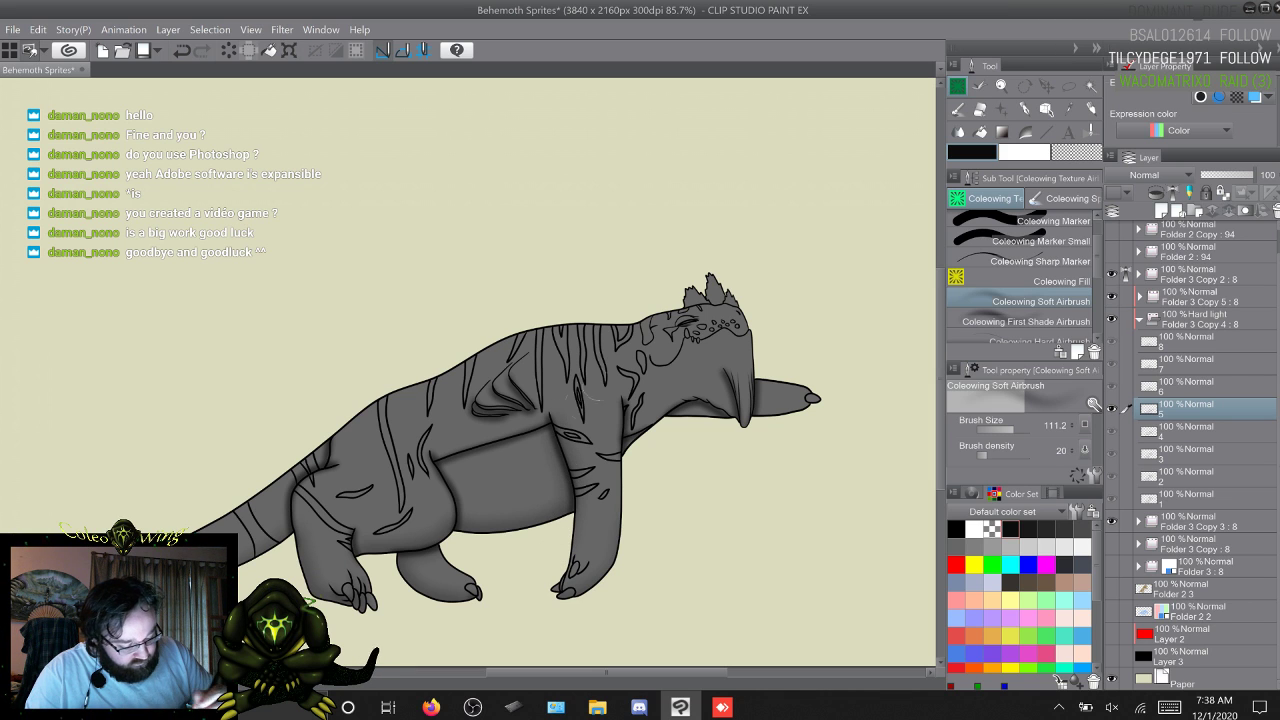
{"action": "key", "text": "w"}
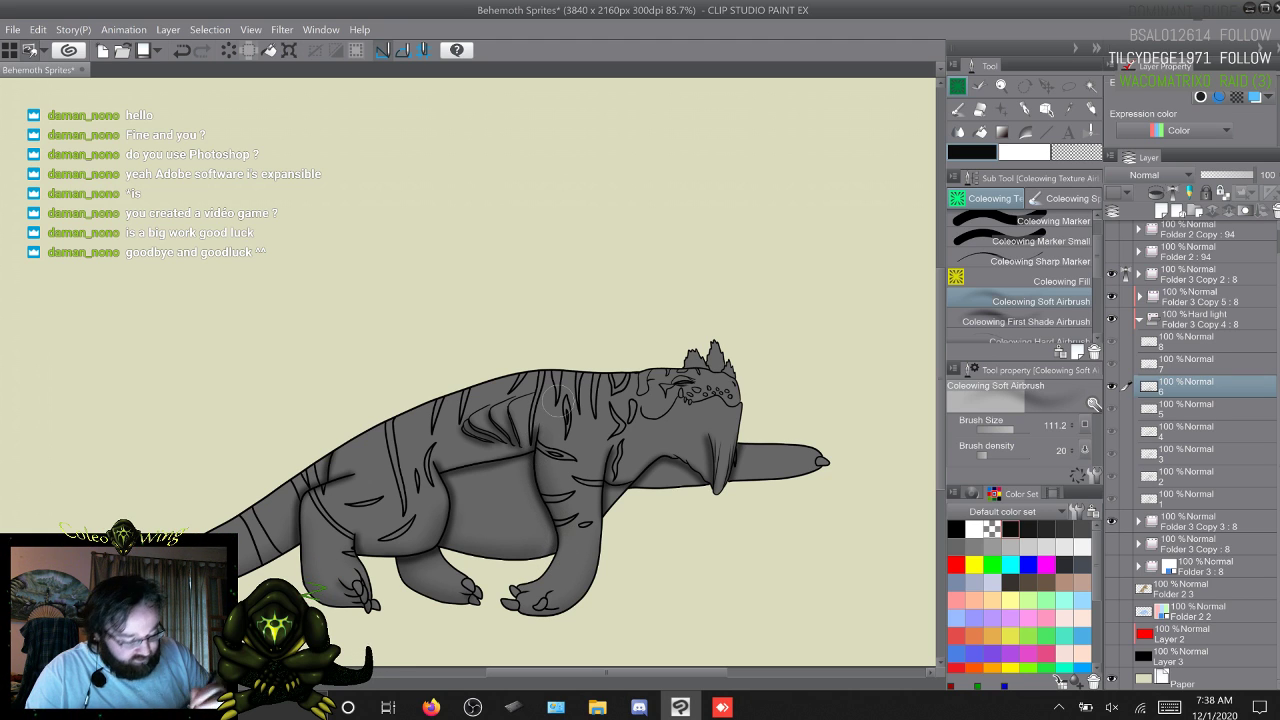
{"action": "key", "text": "w"}
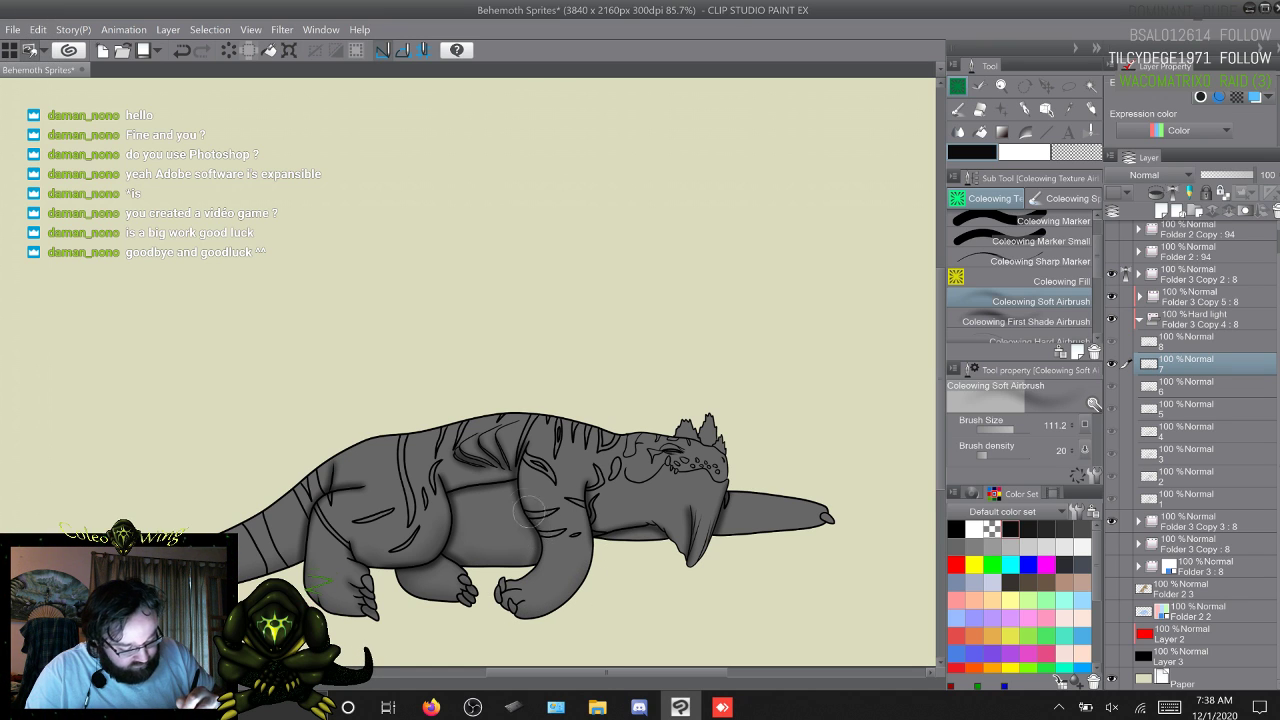
{"action": "key", "text": "w"}
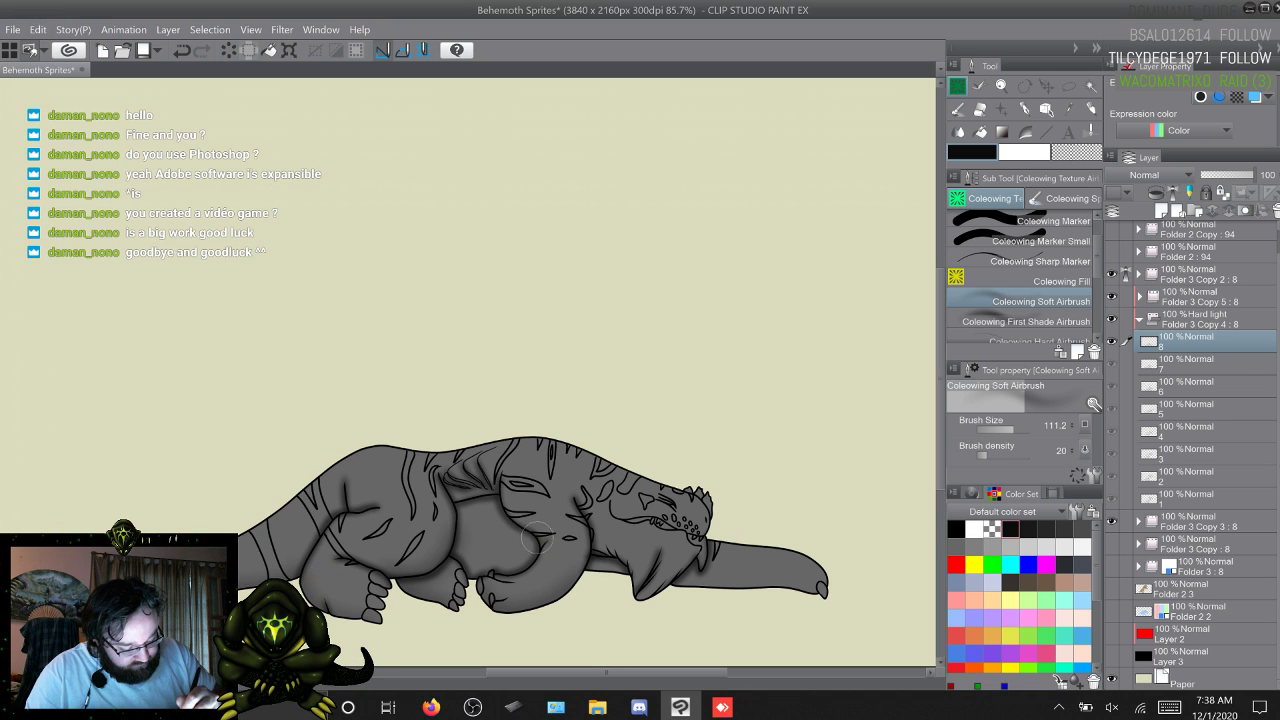
{"action": "key", "text": "w"}
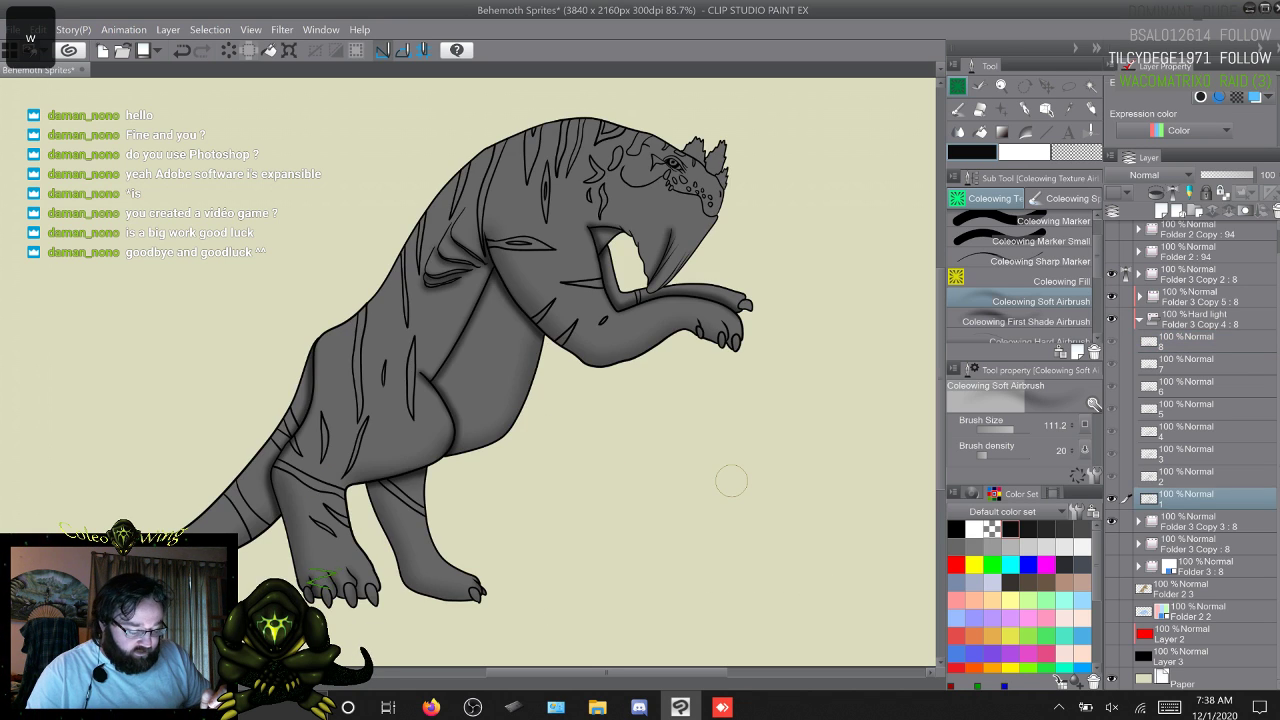
{"action": "key", "text": "s"}
{"action": "key", "text": "w"}
Step: Switch to the desktop, open the Videos folder and play the Gazard idle animation video
{"action": "left_click", "coordinate": [681, 707]}
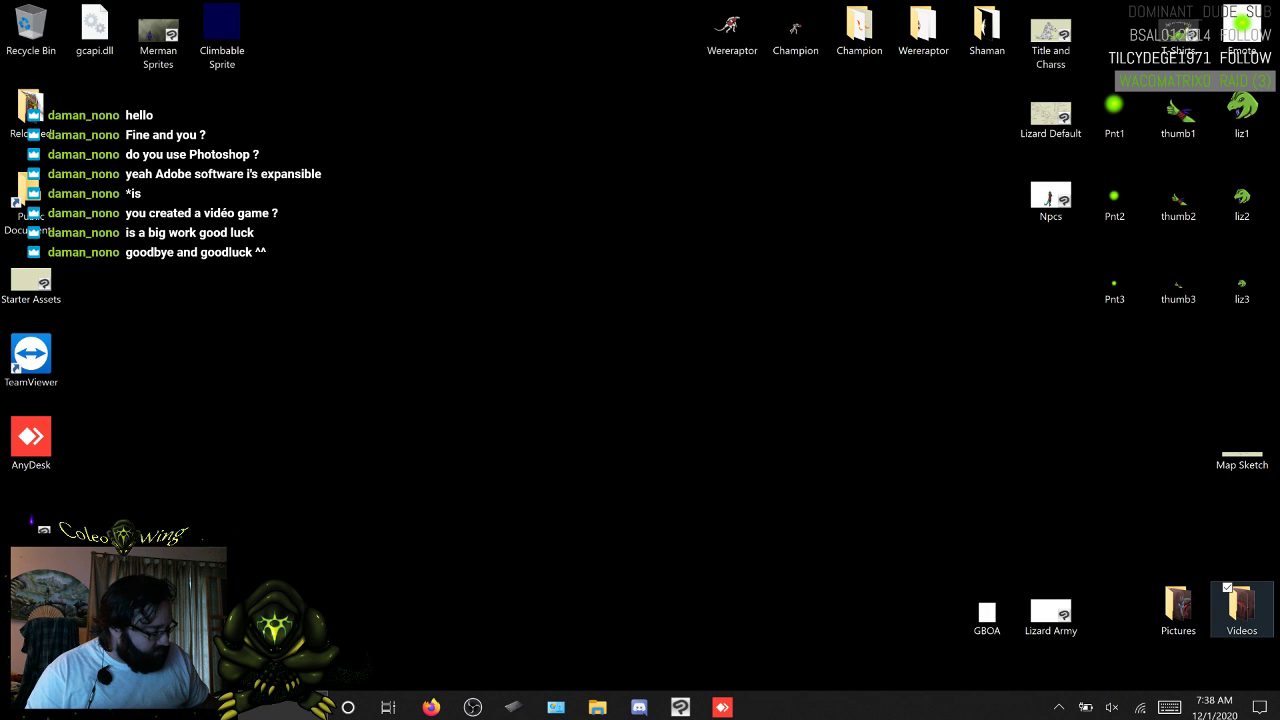
{"action": "double_click", "coordinate": [1242, 605]}
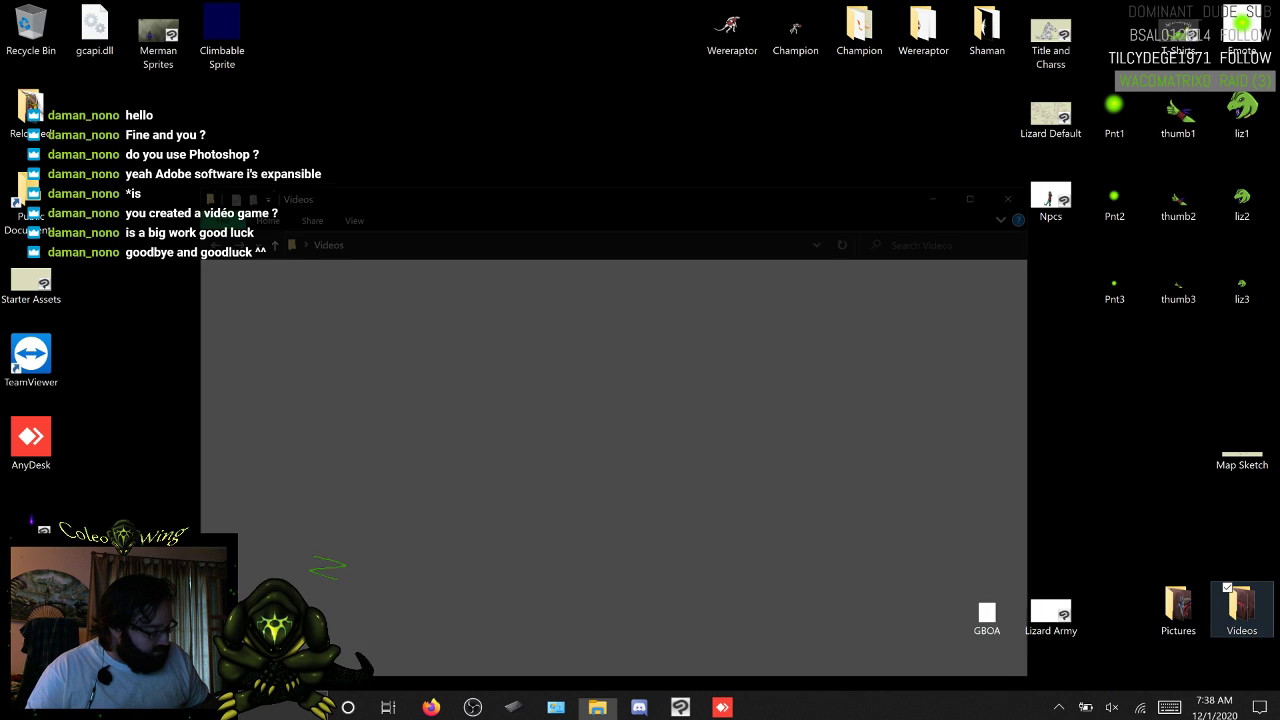
{"action": "double_click", "coordinate": [872, 318]}
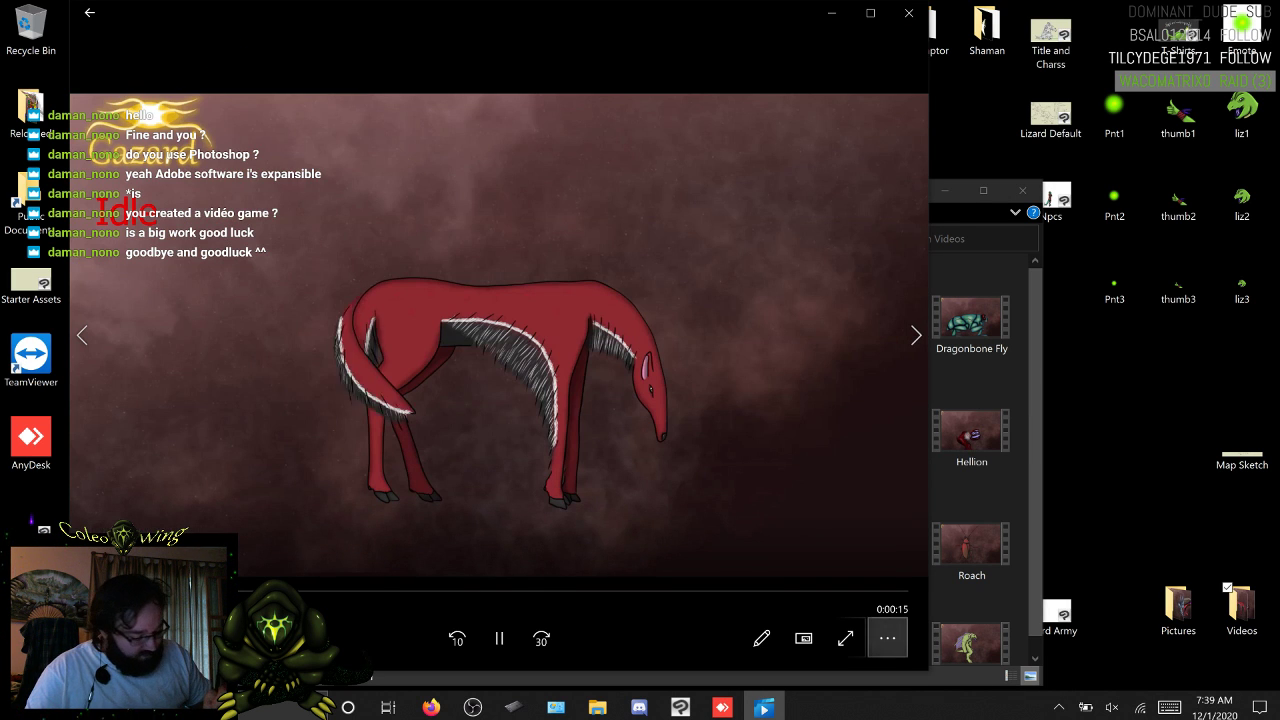
Step: Set the Gazard idle video to repeat, and close it and the Videos folder to return to Clip Studio Paint
{"action": "left_click", "coordinate": [887, 638]}
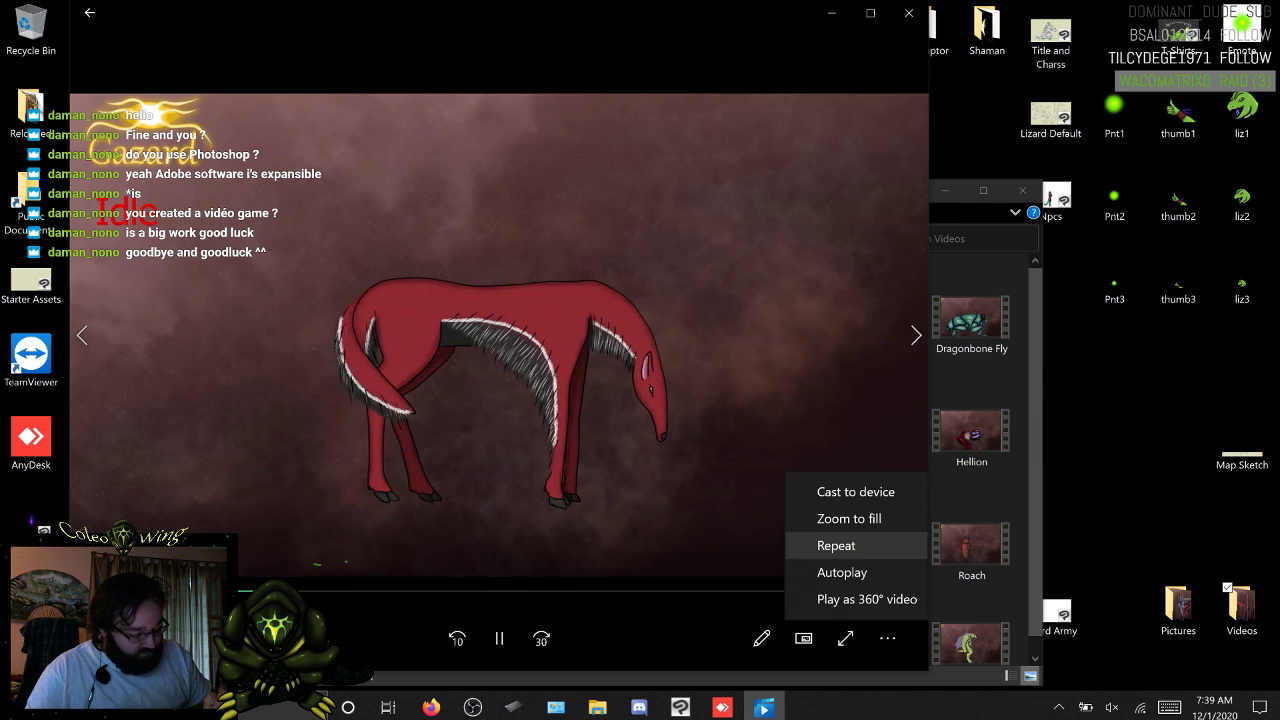
{"action": "left_click", "coordinate": [838, 546]}
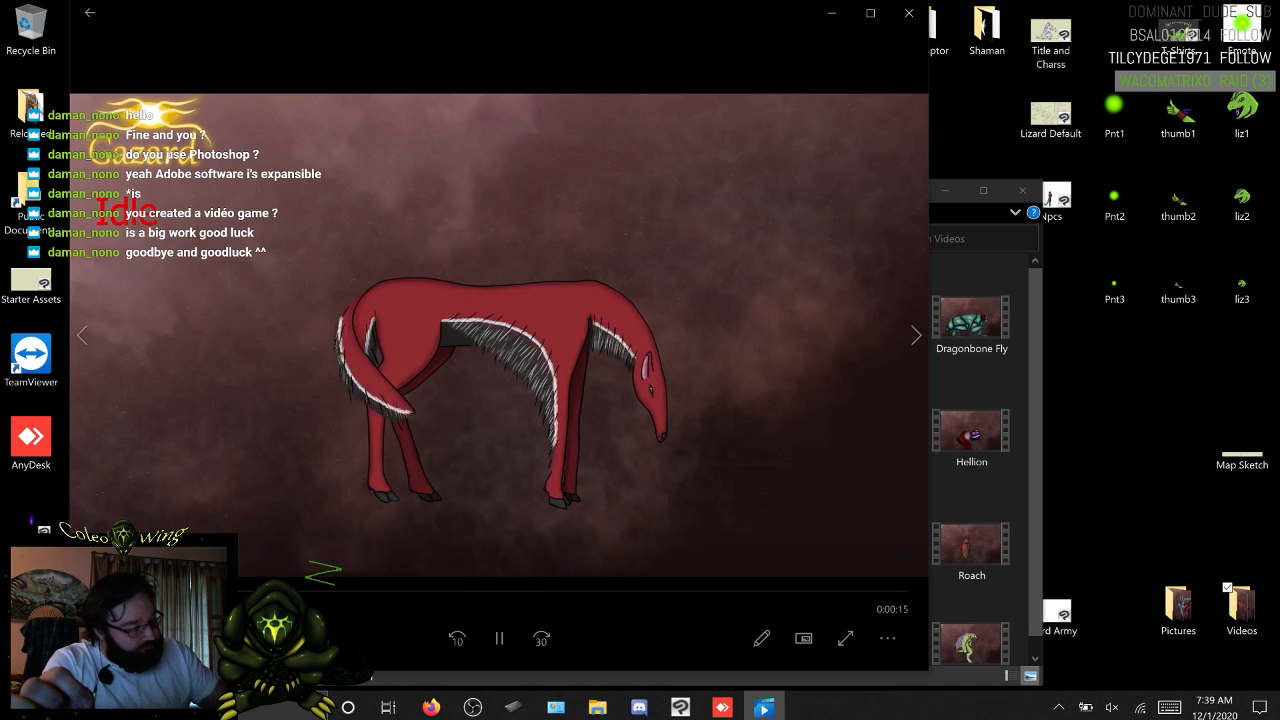
{"action": "left_click", "coordinate": [908, 13]}
{"action": "left_click", "coordinate": [1072, 176]}
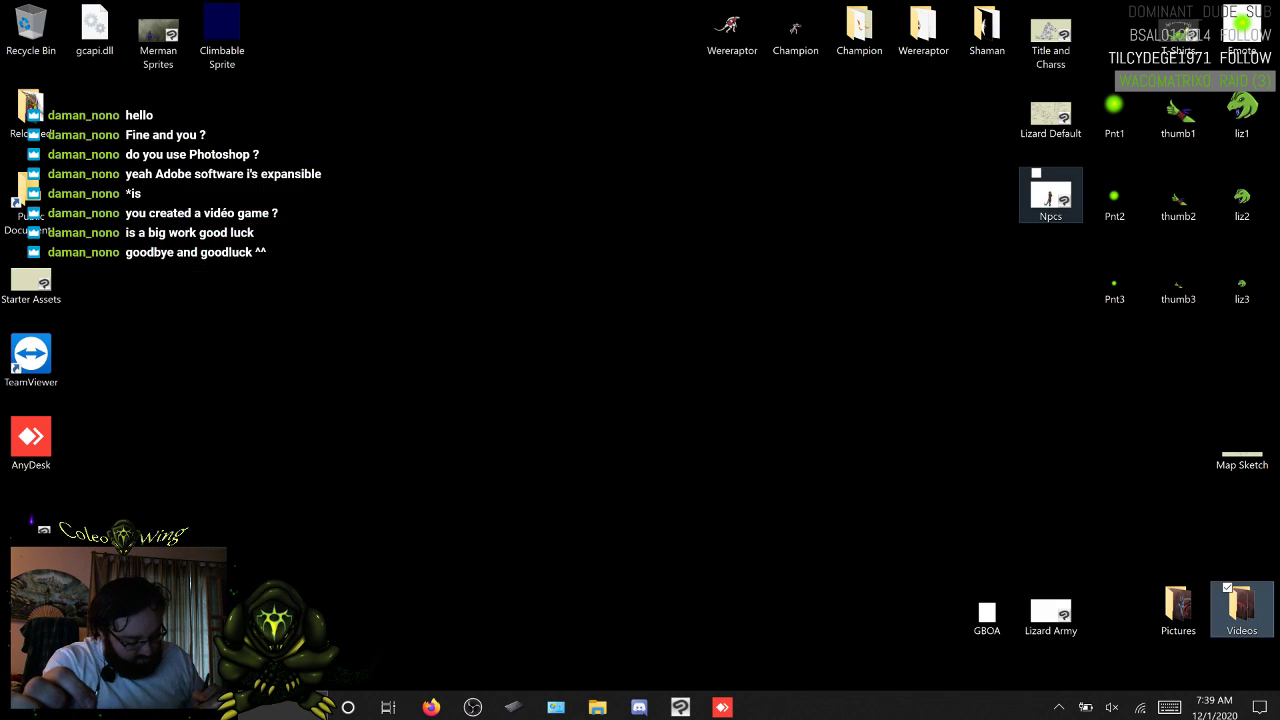
{"action": "left_click", "coordinate": [680, 707]}
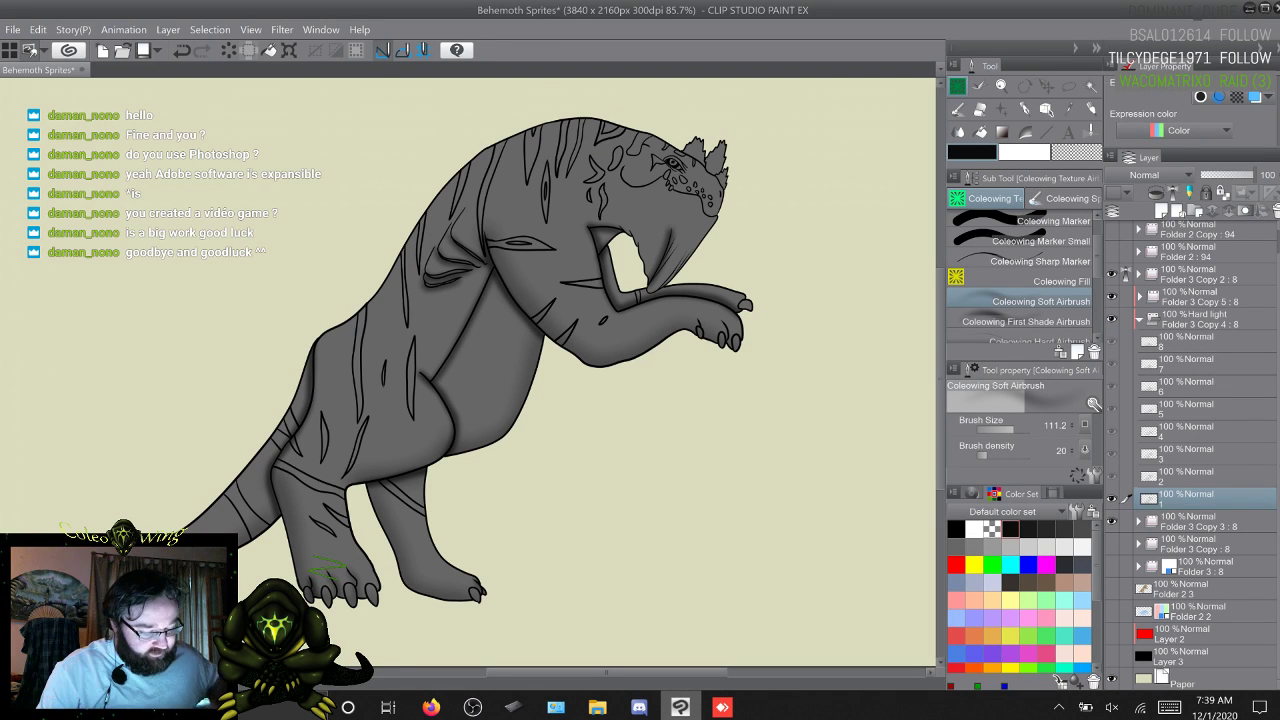
Step: Softly airbrush the far front leg below the jaw frame by frame from 1 to 8, and return to frame 1
{"action": "key", "text": "w"}
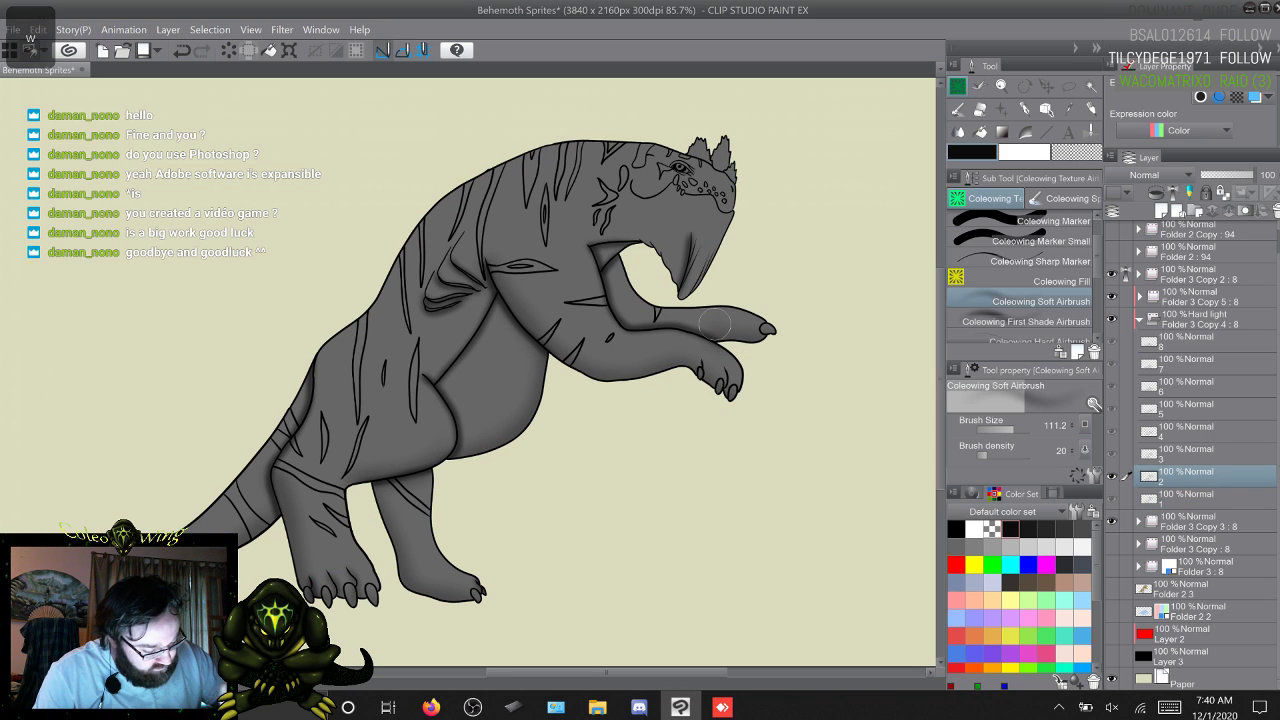
{"action": "key", "text": "w"}
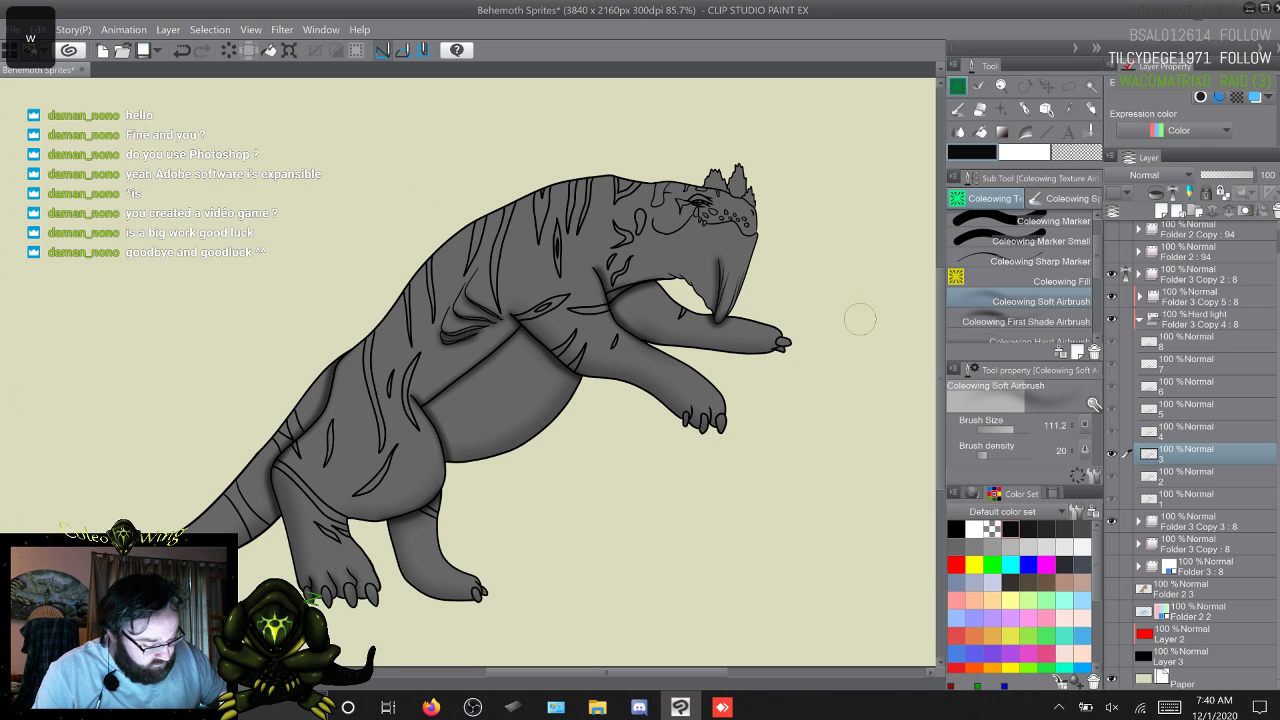
{"action": "key", "text": "w"}
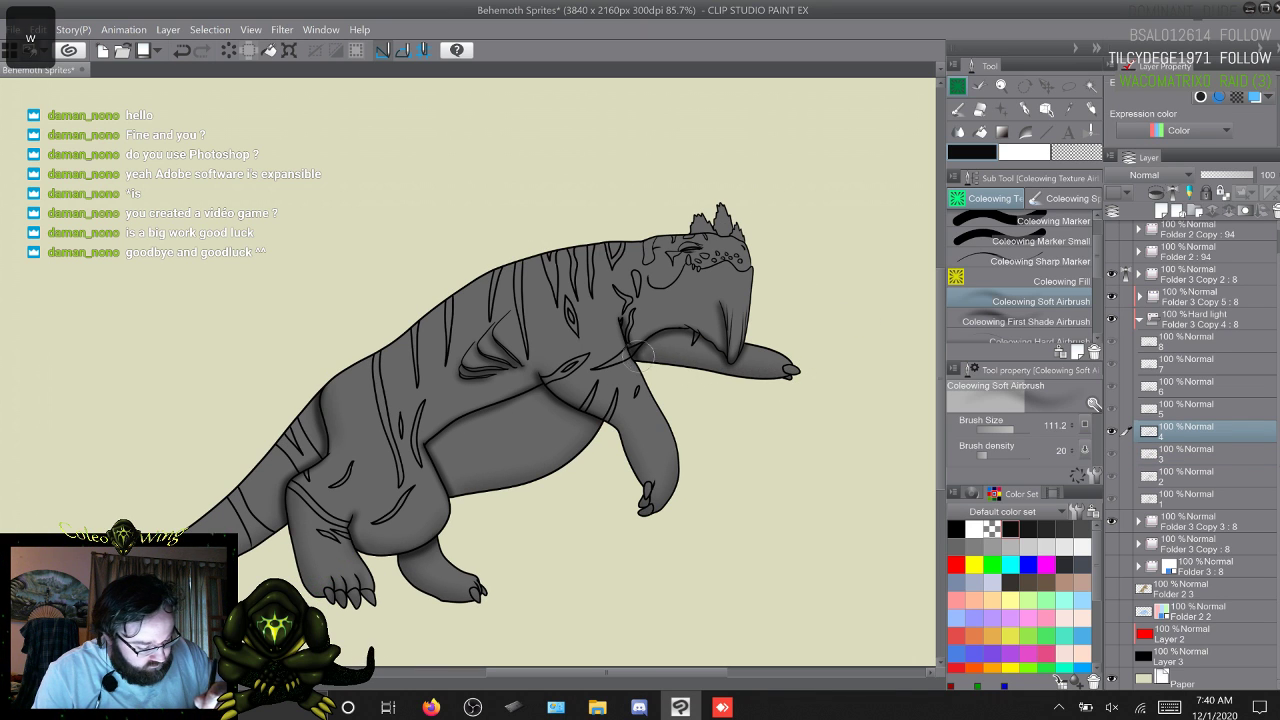
{"action": "key", "text": "w"}
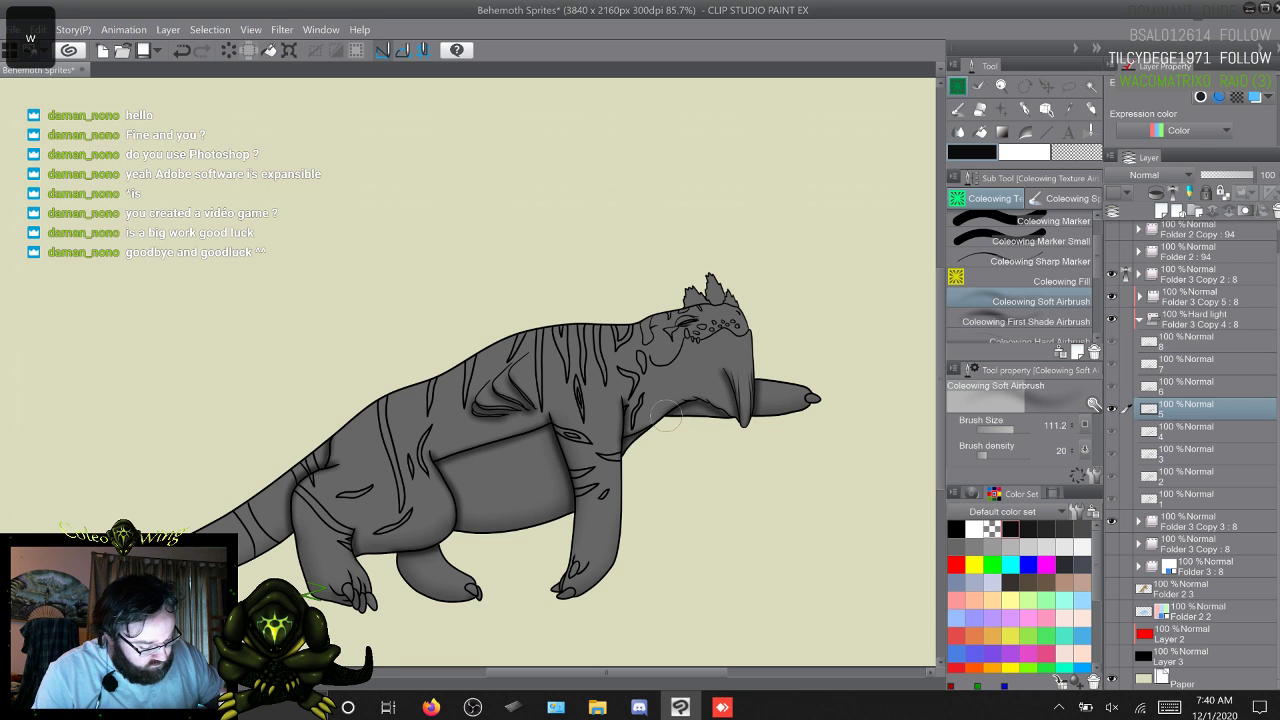
{"action": "key", "text": "w"}
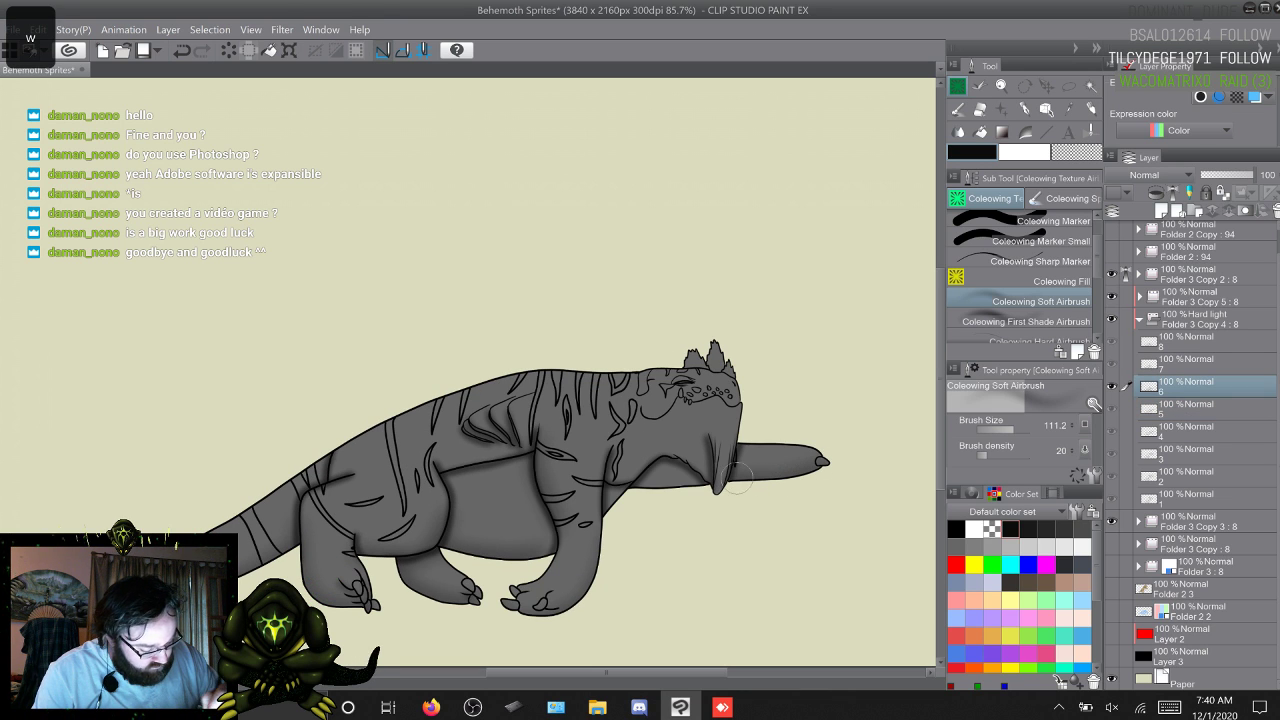
{"action": "key", "text": "w"}
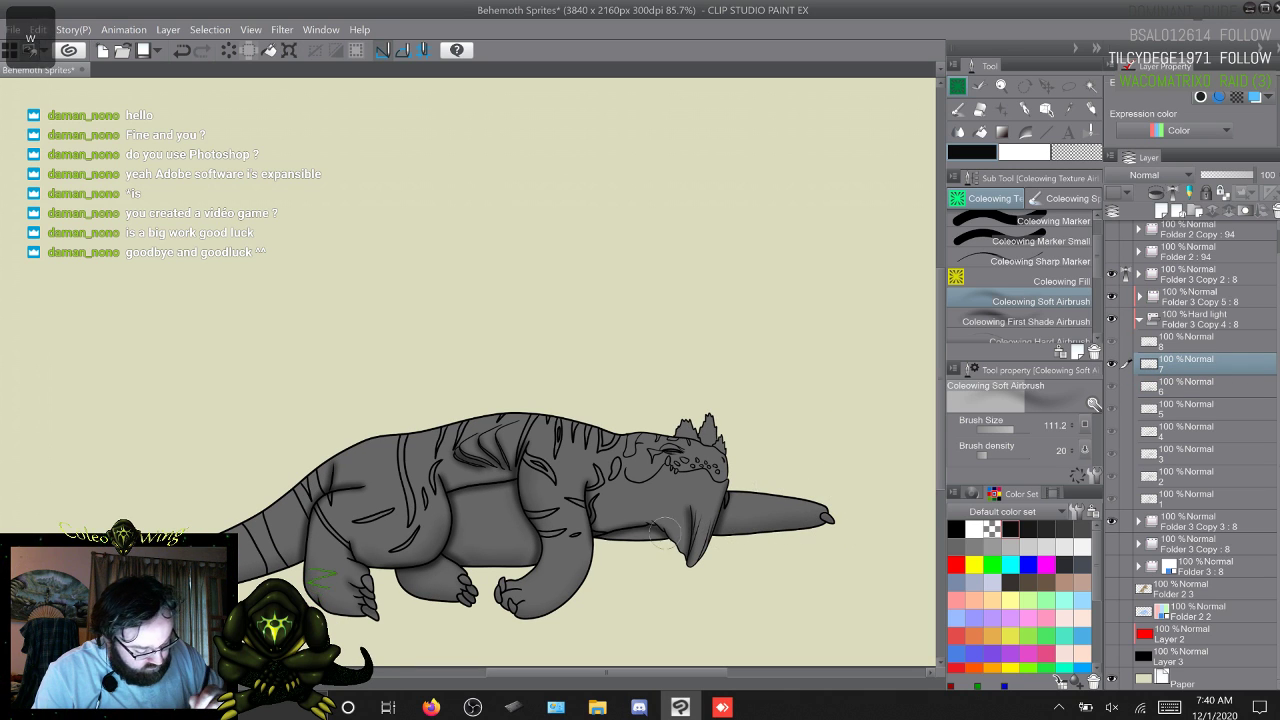
{"action": "key", "text": "w"}
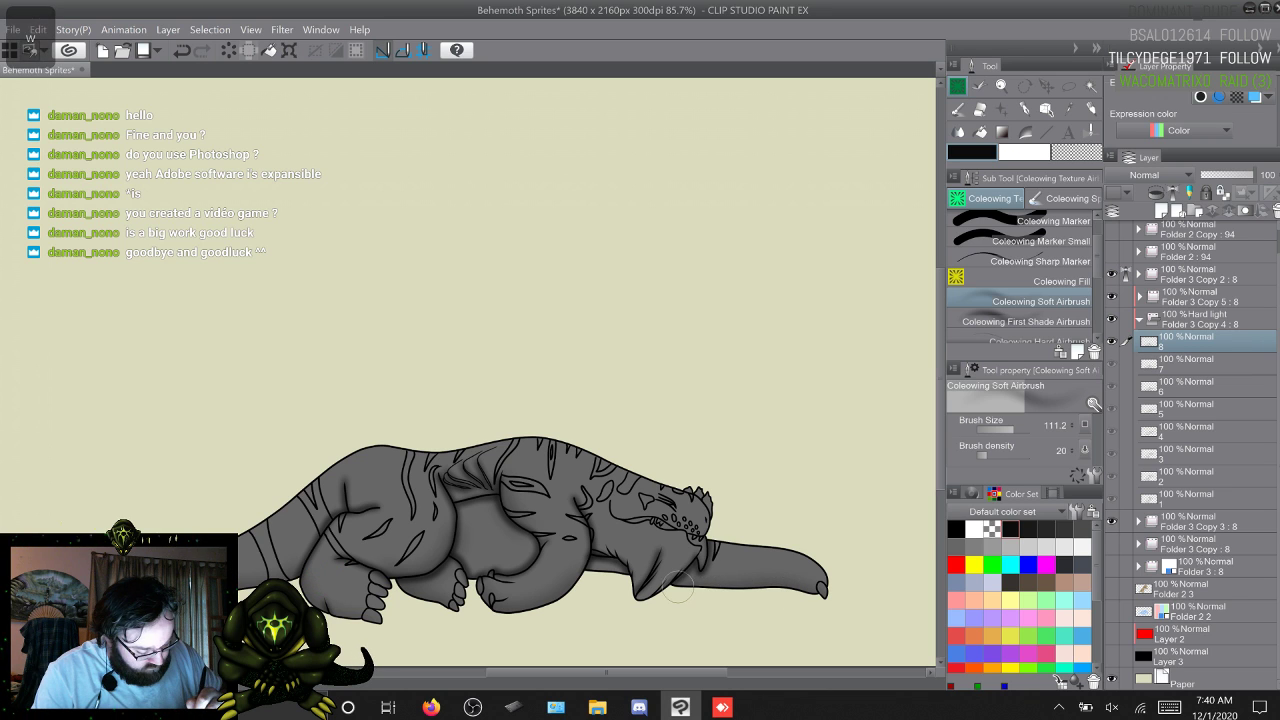
{"action": "key", "text": "w"}
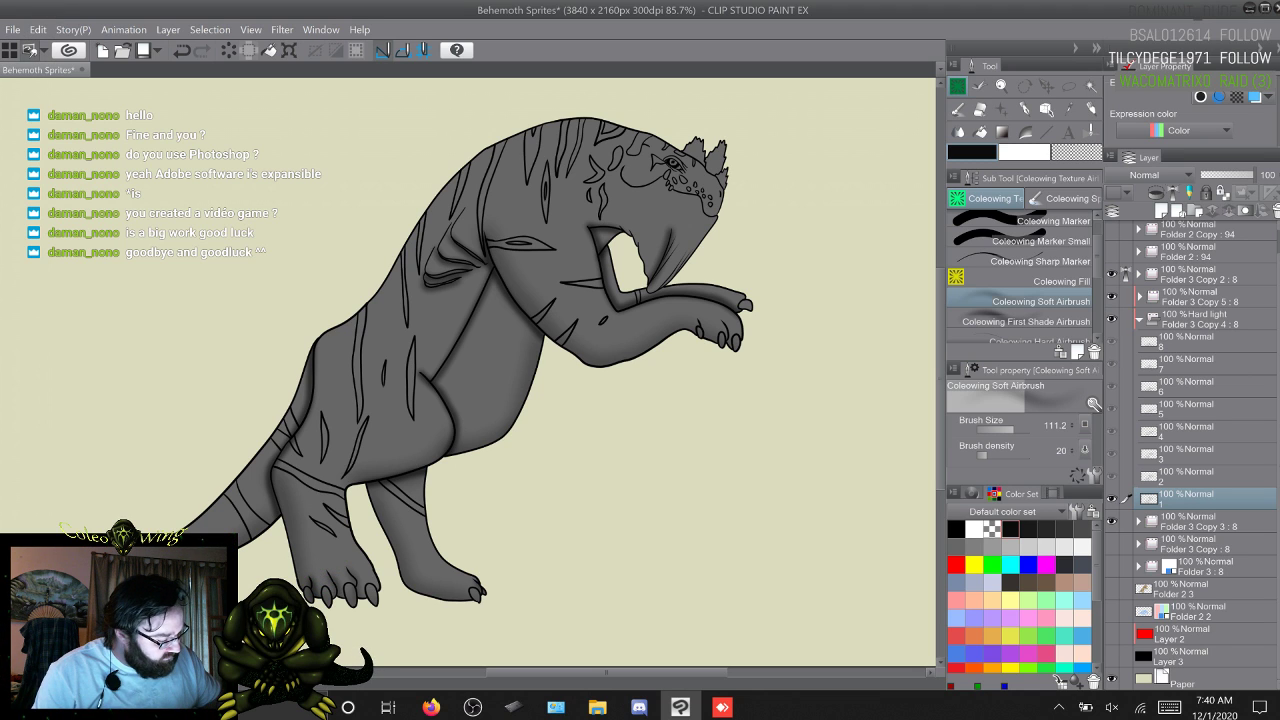
Step: Show the coloured Folder 2 3 artwork in place of the grey base to check its shading, and restore the grey view
{"action": "left_click", "coordinate": [1111, 521]}
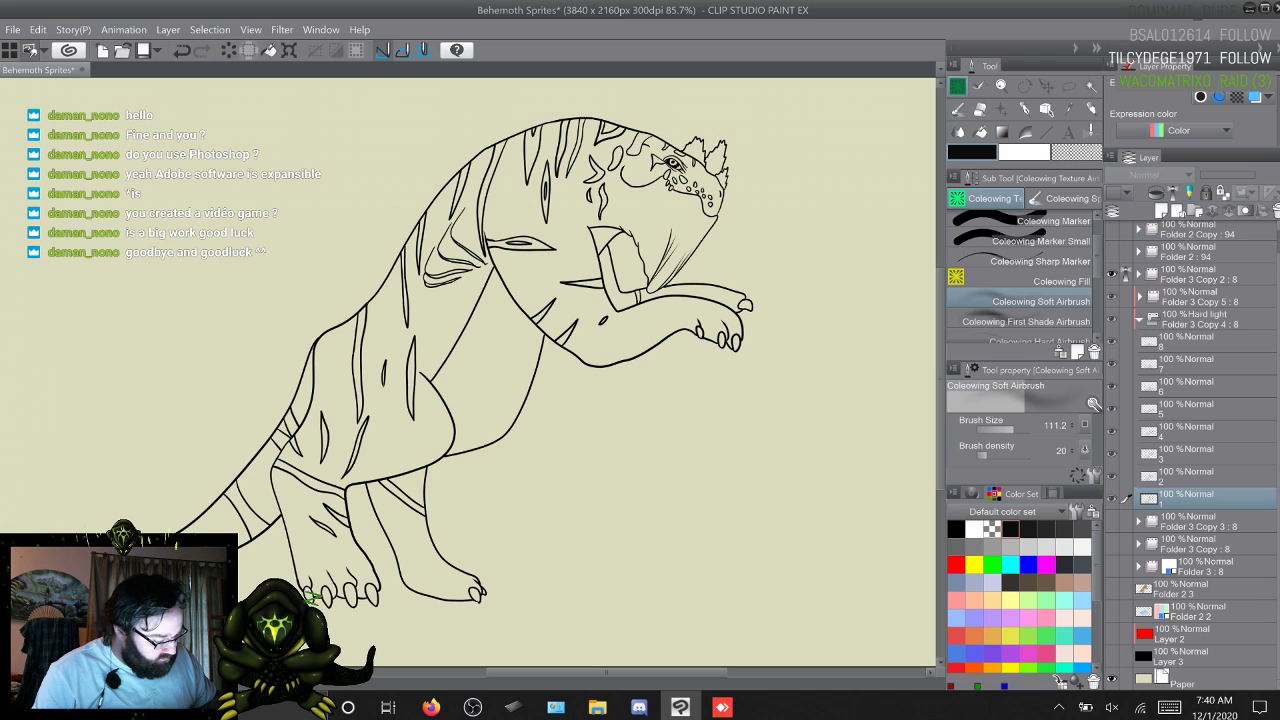
{"action": "left_click", "coordinate": [1111, 589]}
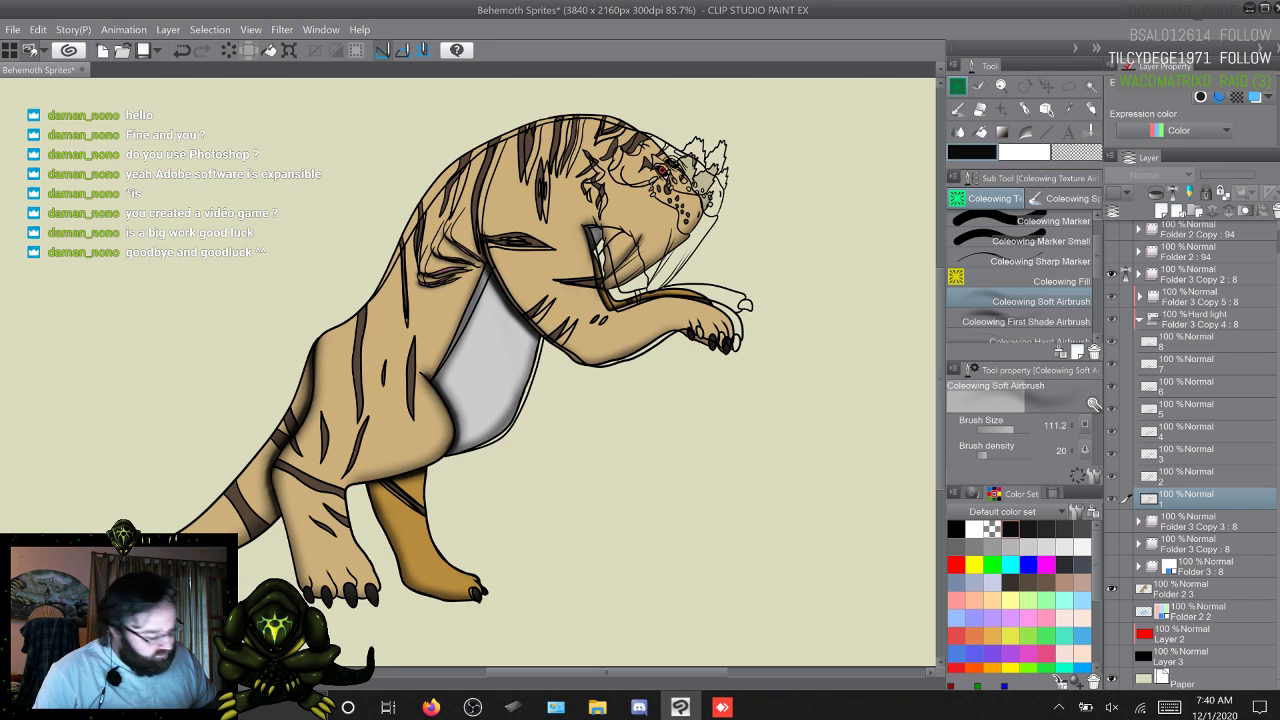
{"action": "left_click_drag", "start_coordinate": [327, 579], "coordinate": [342, 576]}
{"action": "key", "text": "ctrl+z"}
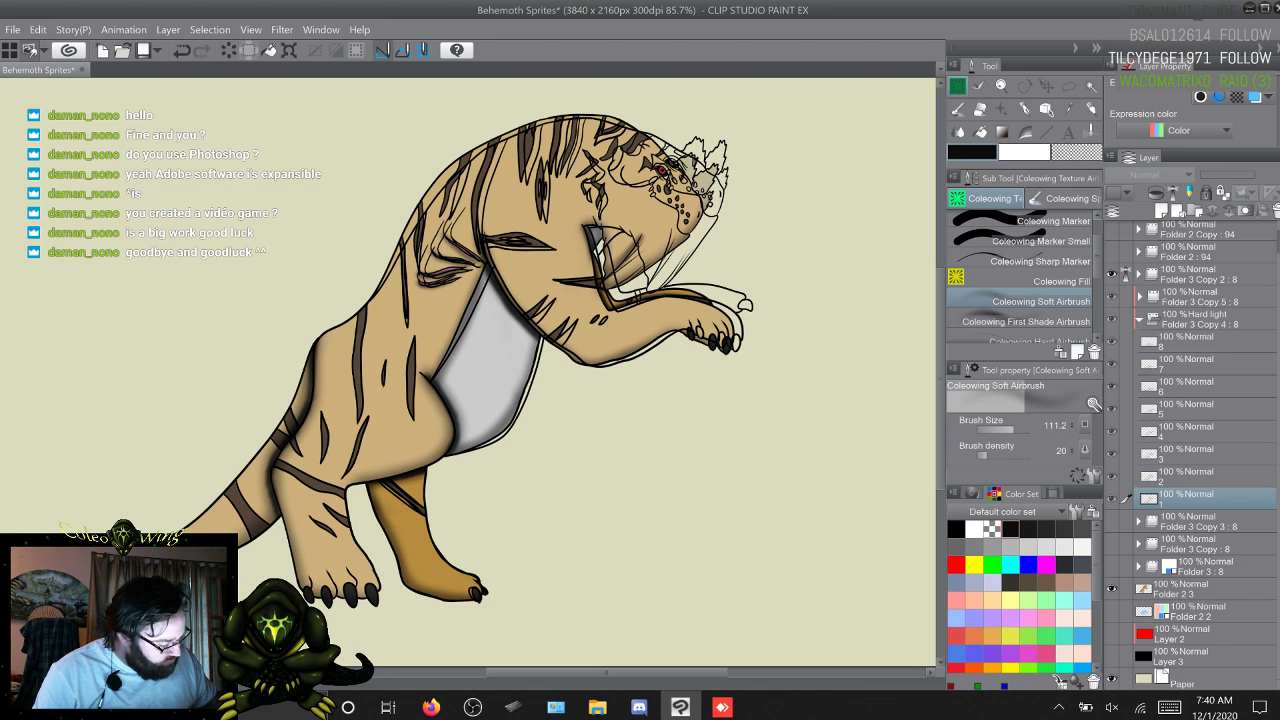
{"action": "left_click", "coordinate": [1111, 589]}
{"action": "left_click", "coordinate": [1111, 521]}
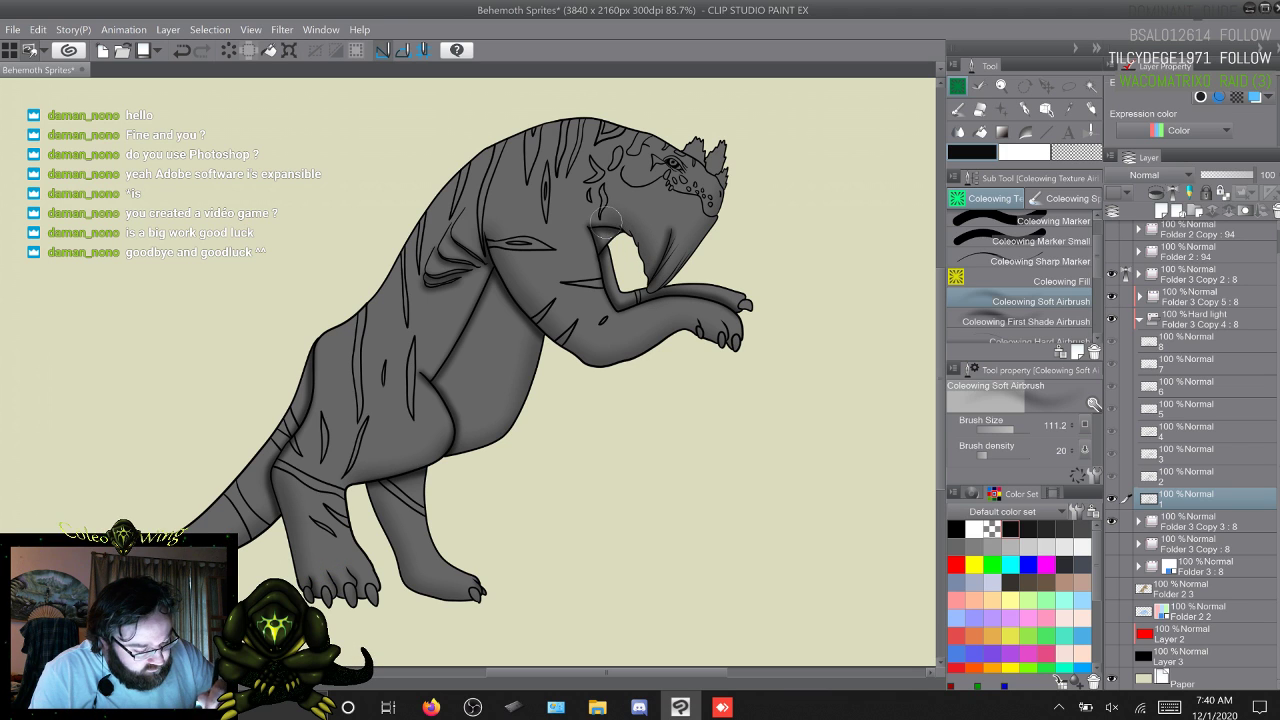
Step: Airbrush soft shading around the jaw and throat on each frame from 1 to 8
{"action": "key", "text": "w"}
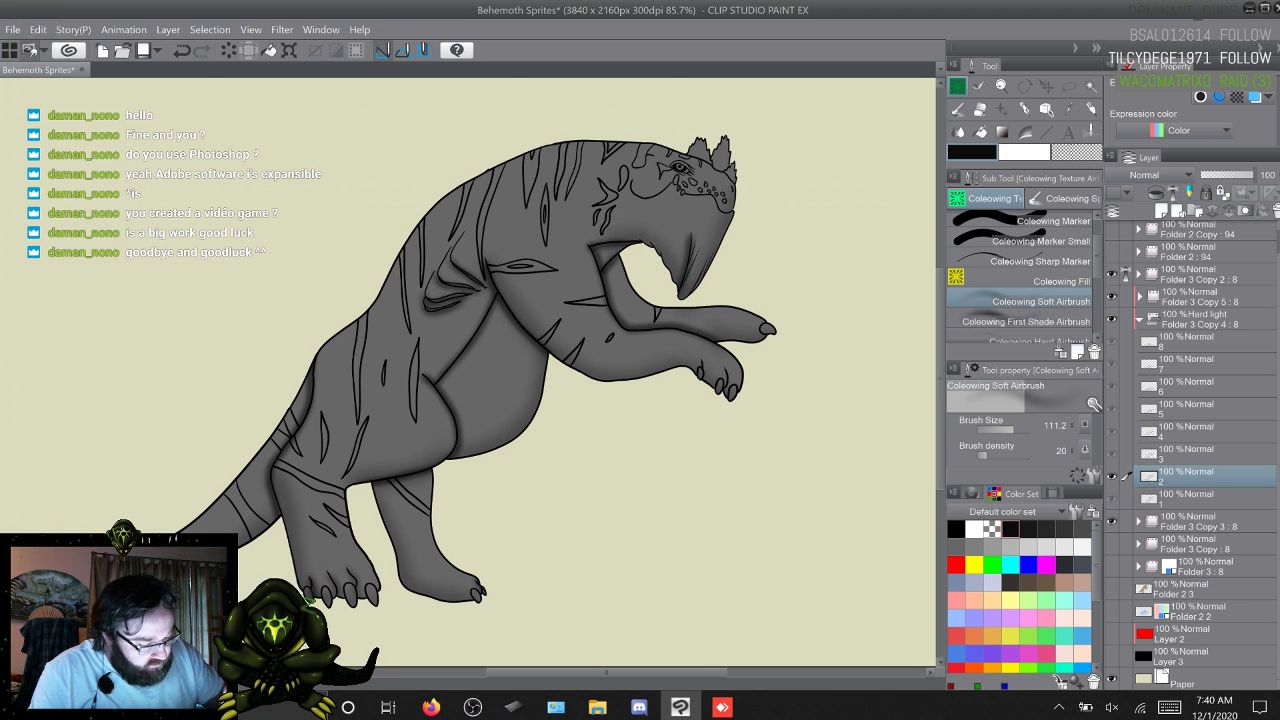
{"action": "key", "text": "w"}
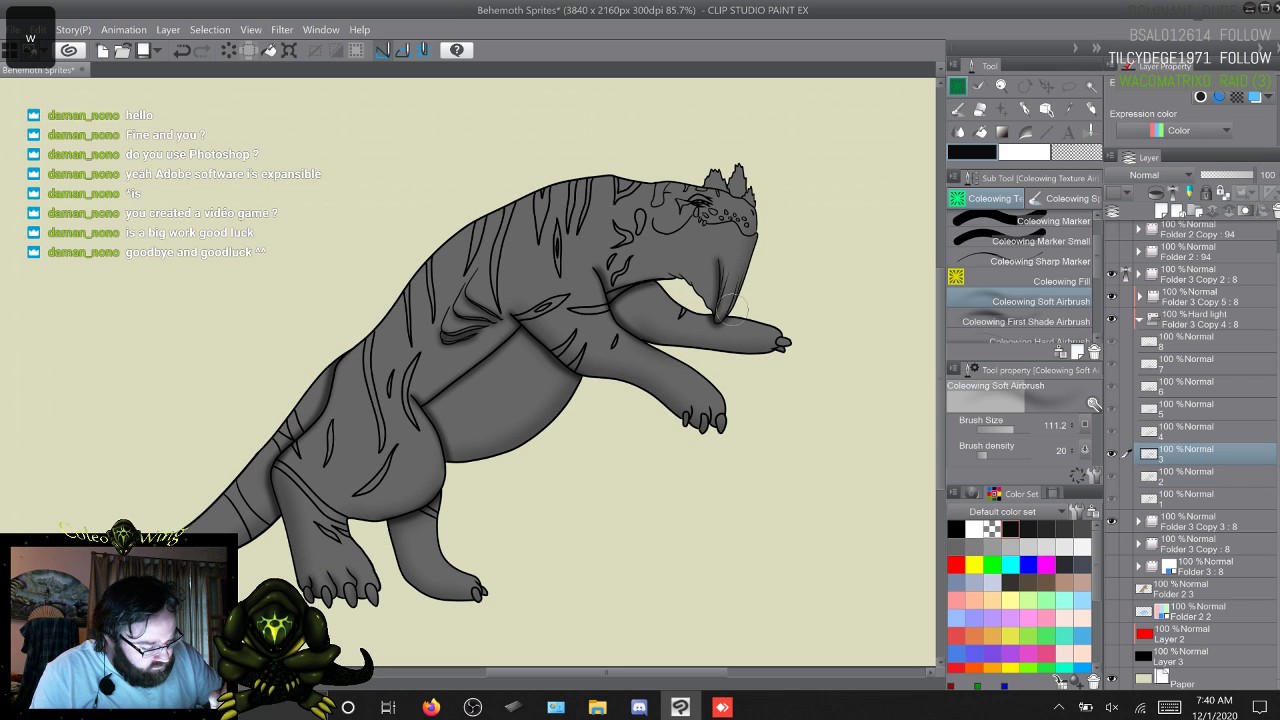
{"action": "key", "text": "w"}
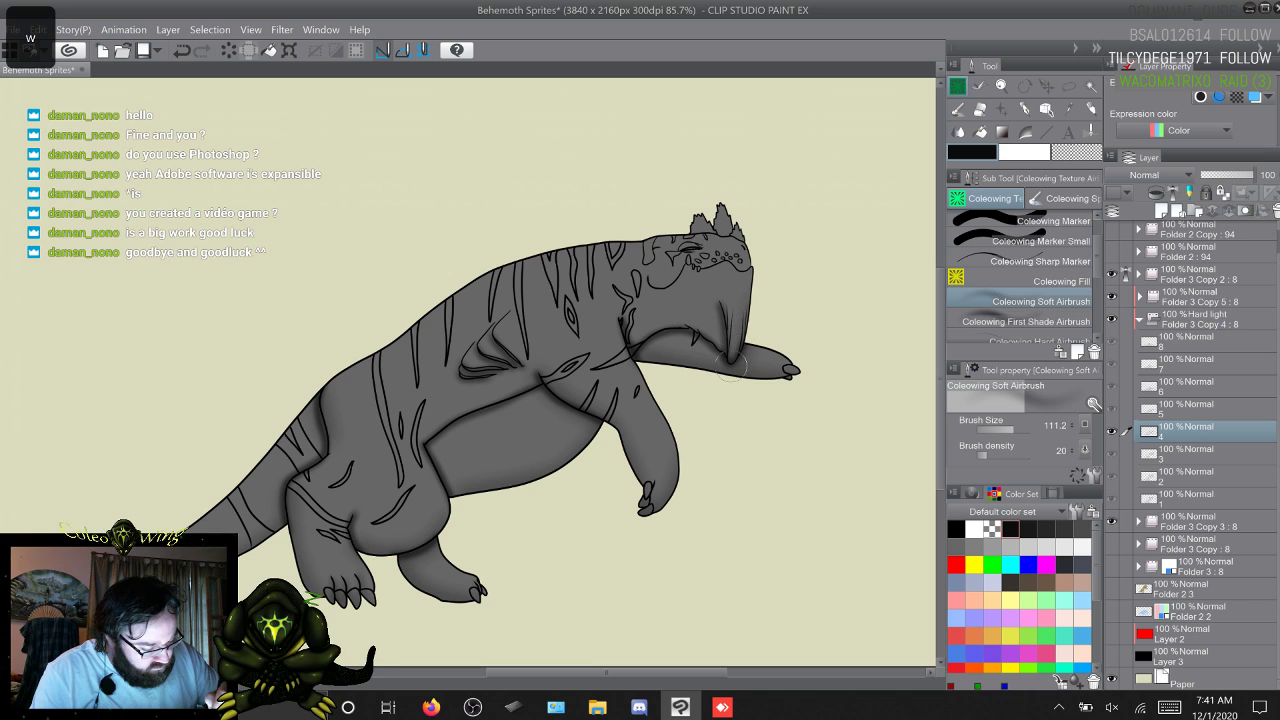
{"action": "key", "text": "w"}
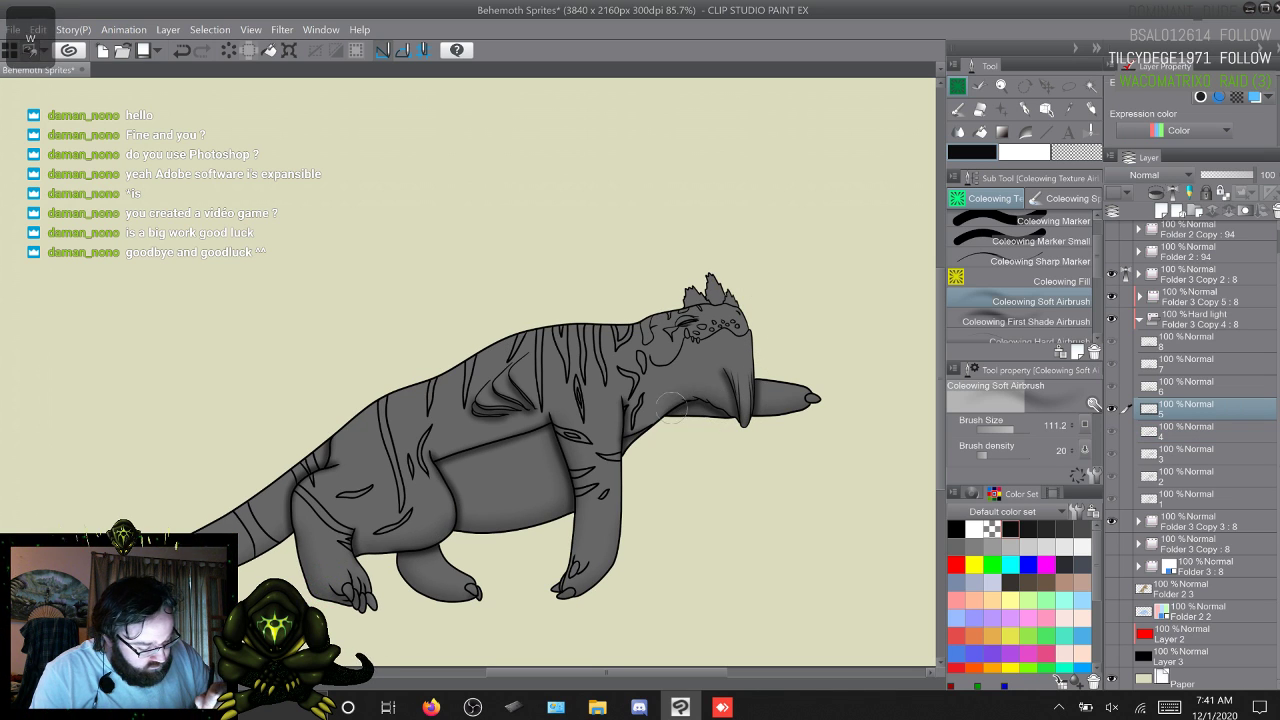
{"action": "key", "text": "w"}
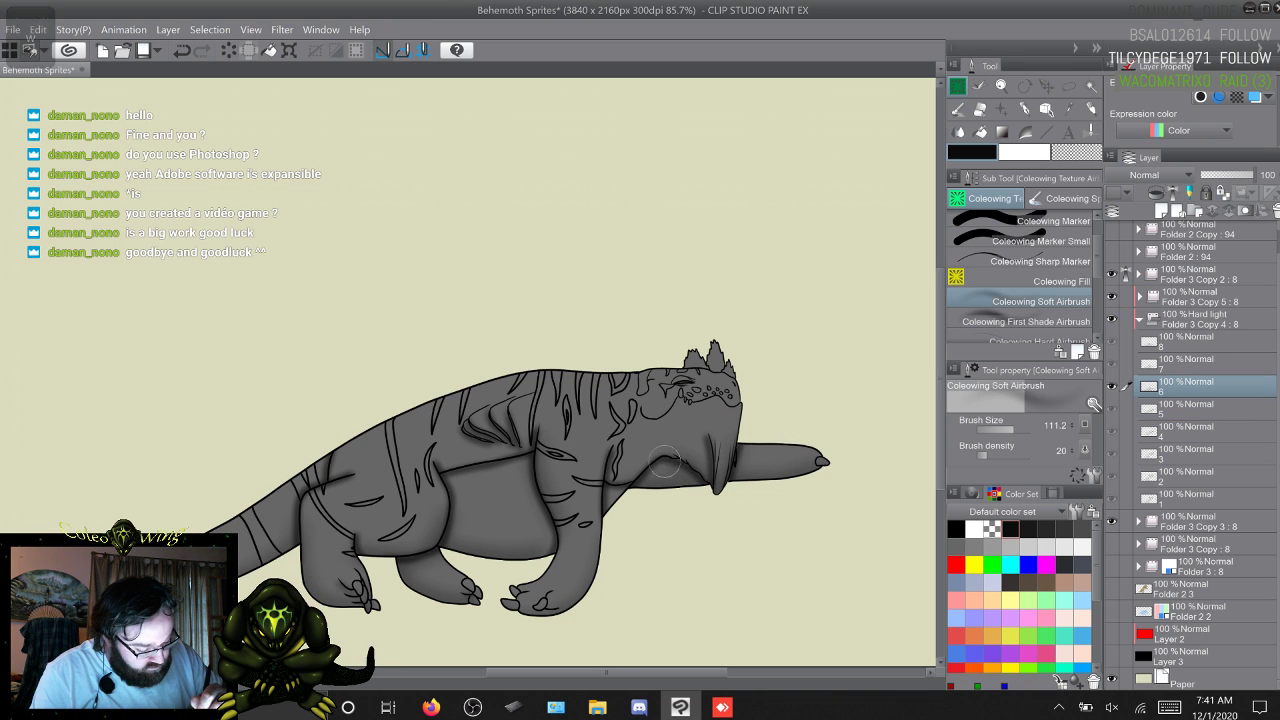
{"action": "key", "text": "w"}
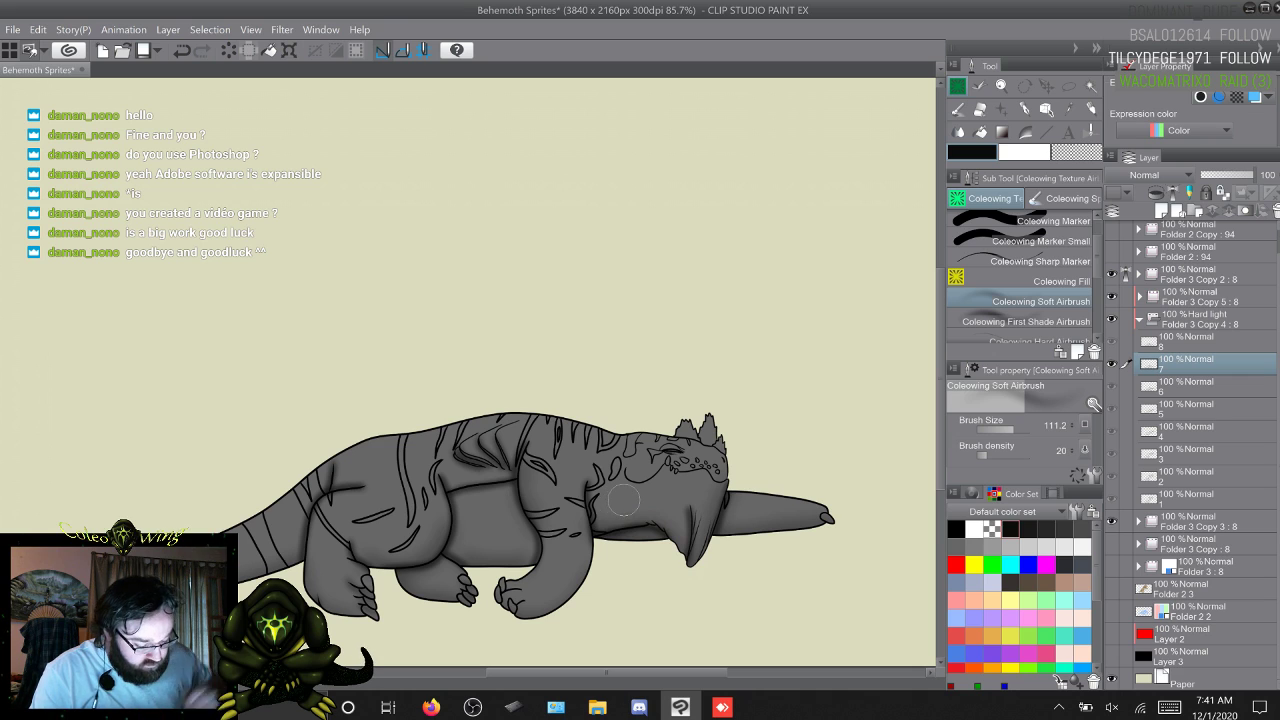
{"action": "key", "text": "w"}
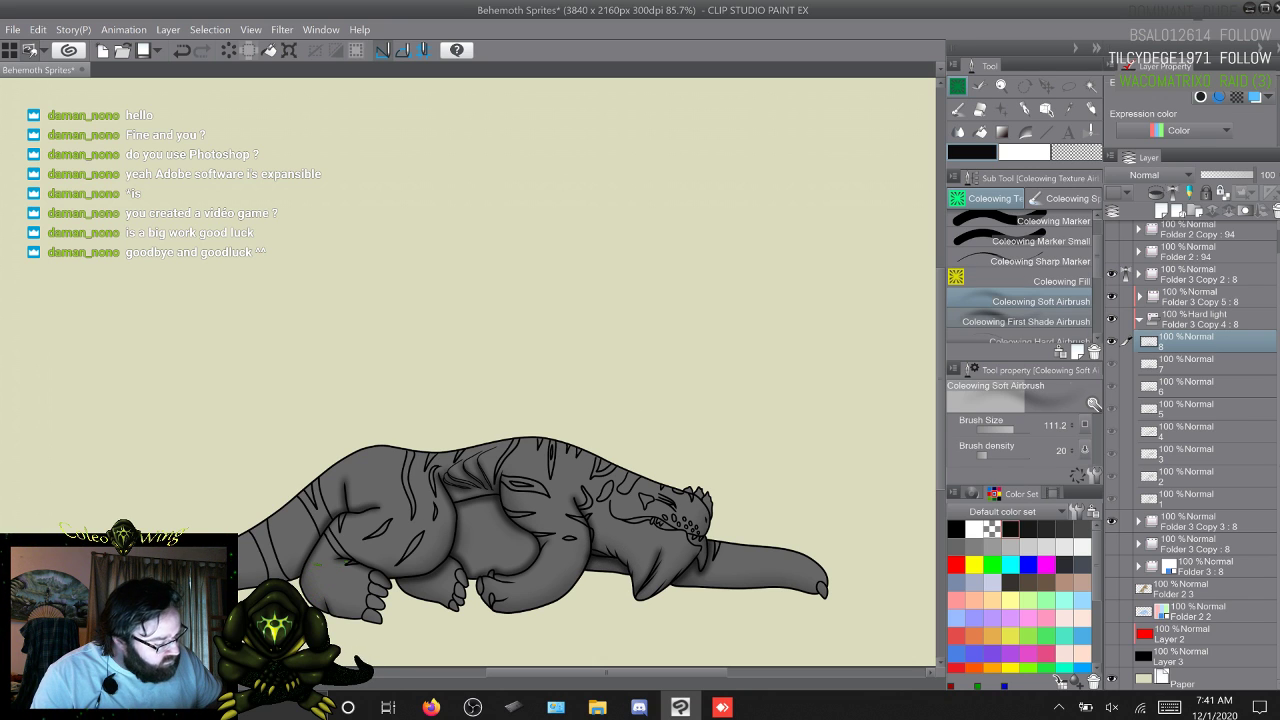
Step: Erase shading beneath the head on frame 8 using the Coleowing First Shade Airbrush with transparent colour, and return to frame 1
{"action": "left_click", "coordinate": [1026, 321]}
{"action": "left_click", "coordinate": [1076, 152]}
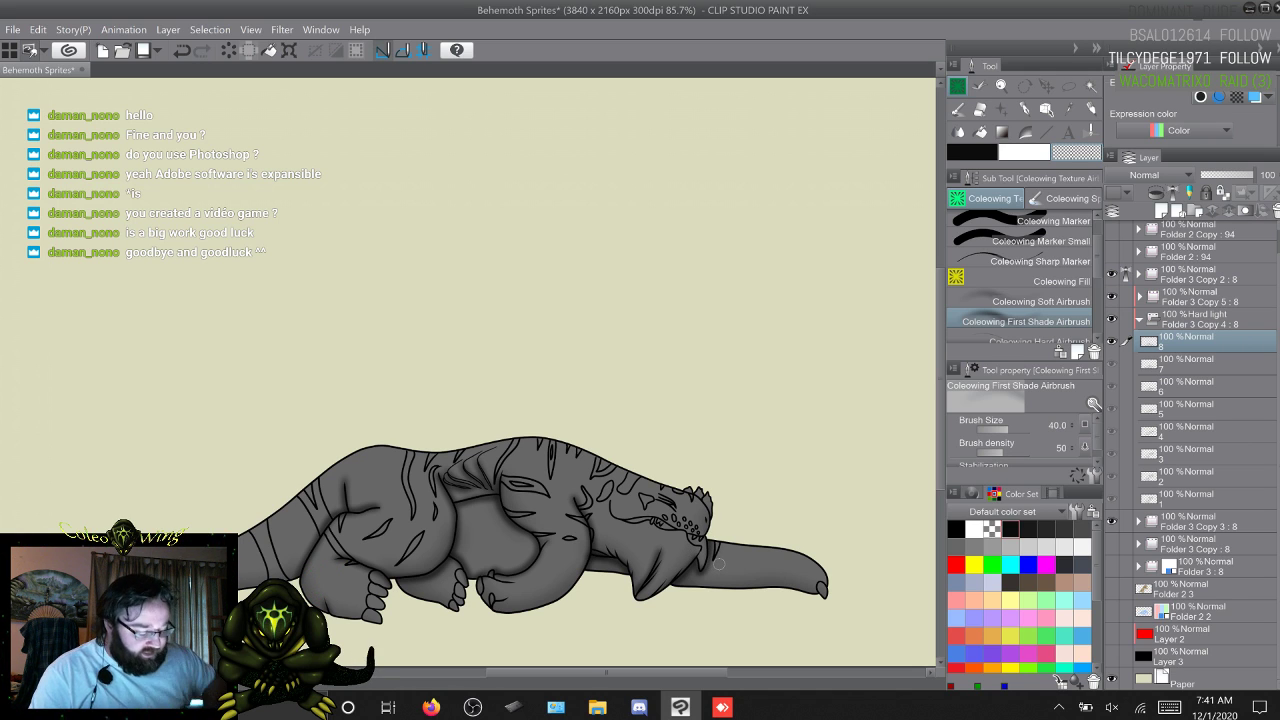
{"action": "key", "text": "ctrl+z"}
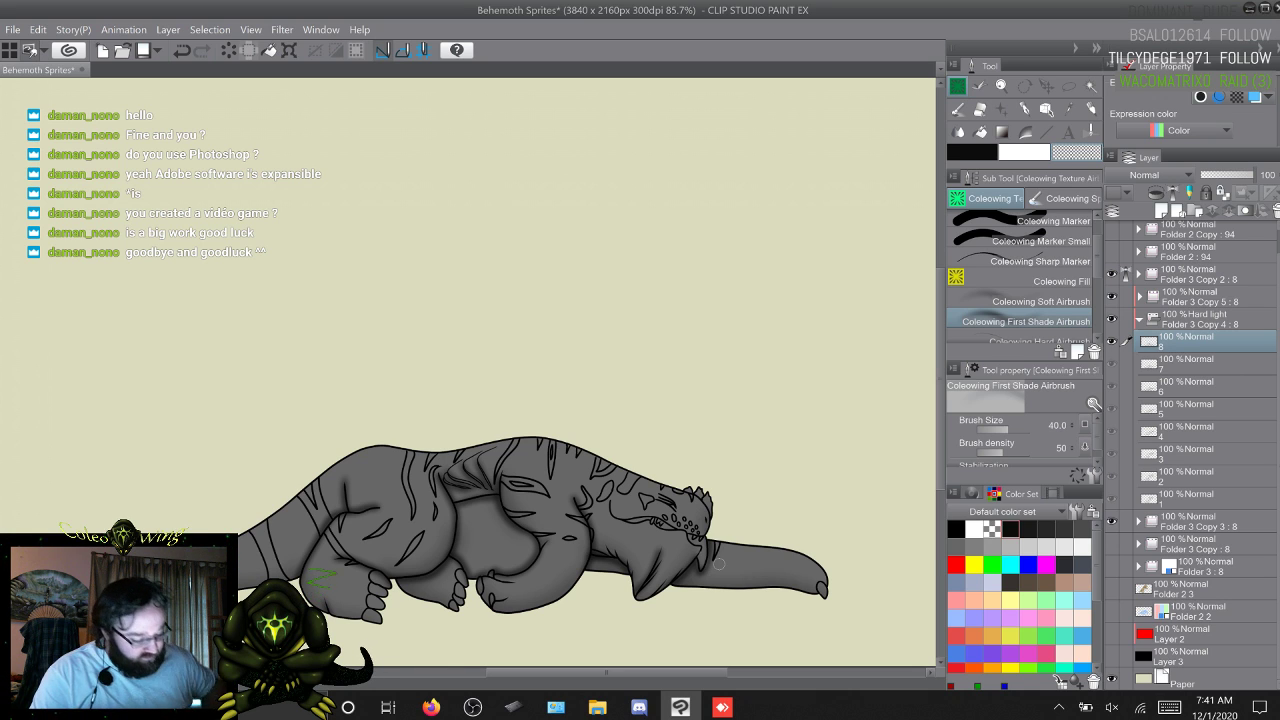
{"action": "left_click_drag", "start_coordinate": [698, 543], "coordinate": [702, 556]}
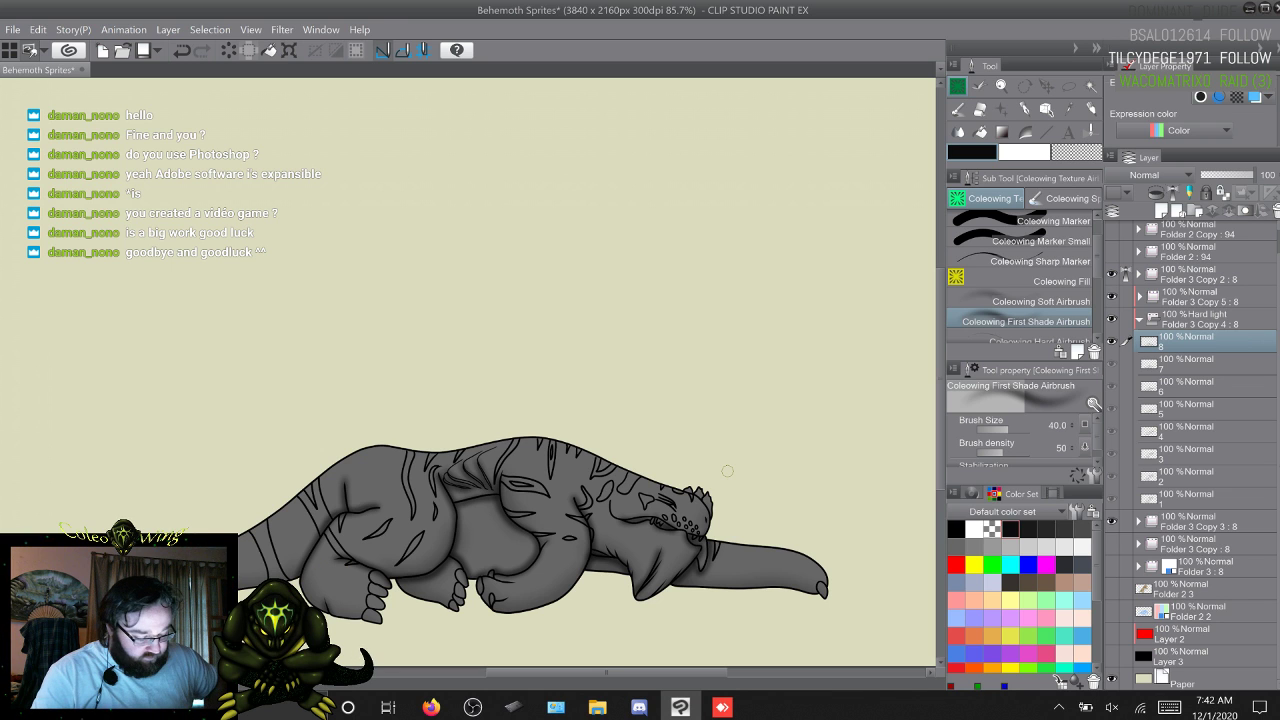
{"action": "key", "text": "w"}
{"action": "key", "text": "w"}
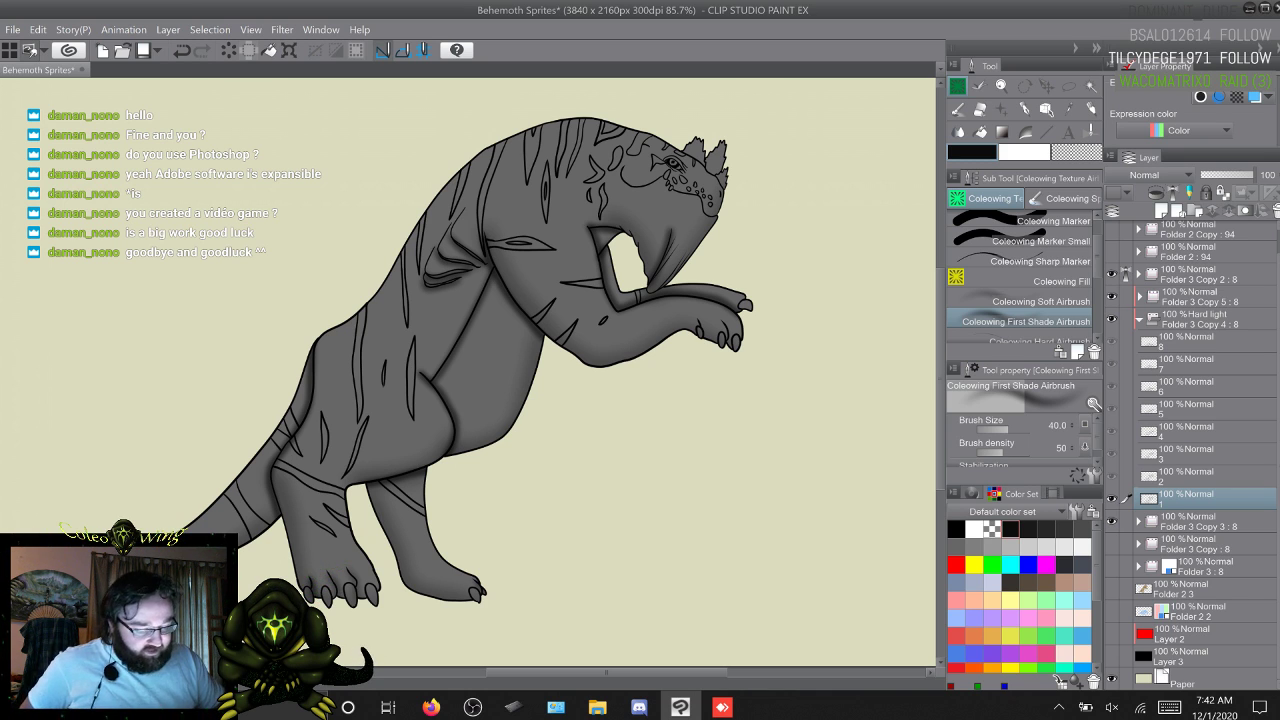
Step: Collapse the Hard light folder and compare the grey frame with the coloured Folder 2 3 artwork by toggling their visibility
{"action": "left_click", "coordinate": [1139, 319]}
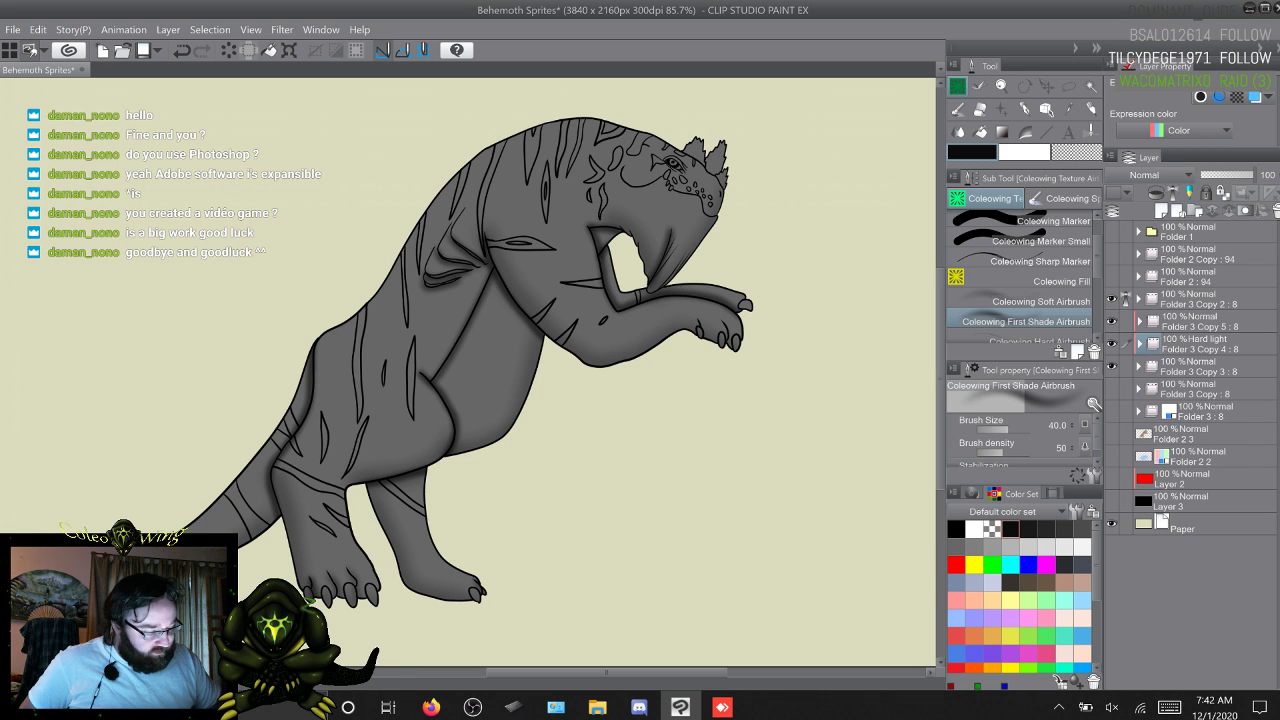
{"action": "left_click", "coordinate": [1111, 434]}
{"action": "left_click", "coordinate": [1111, 299]}
{"action": "left_click", "coordinate": [1111, 366]}
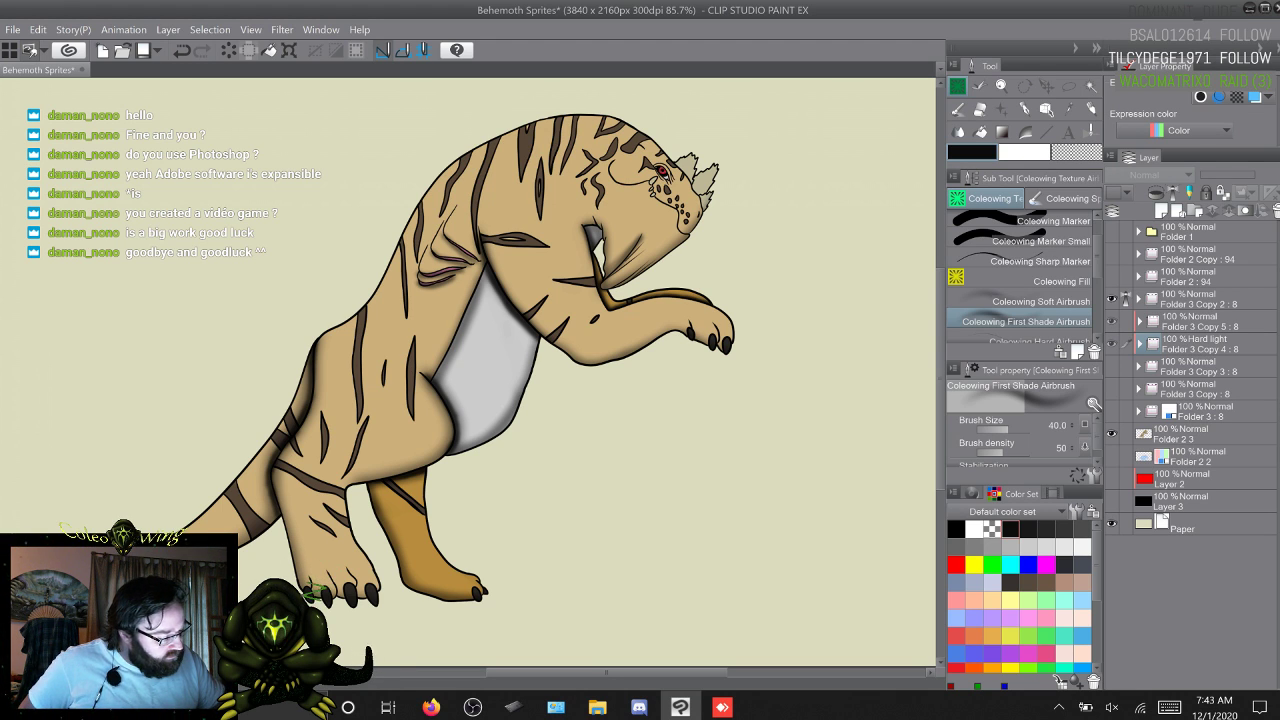
{"action": "key", "text": "Left"}
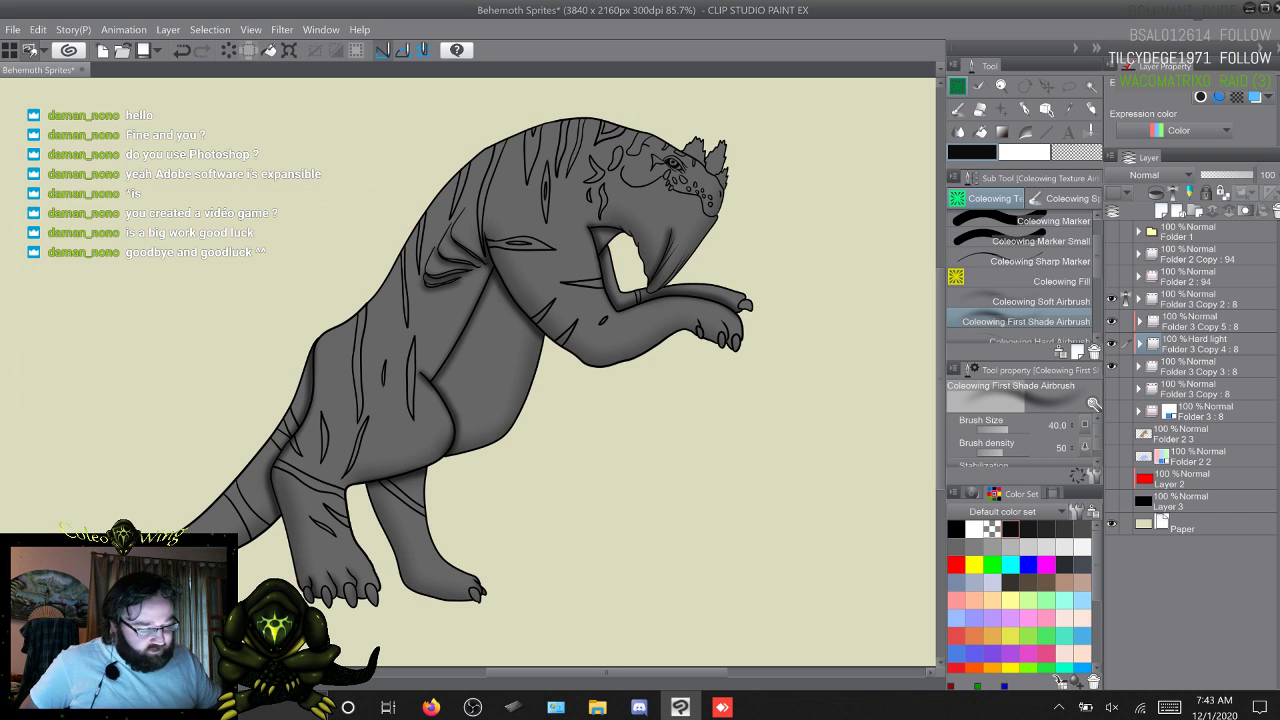
Step: Make layer 1 of Folder 3 Copy 5 the active layer, collapse the folder and turn touch input on
{"action": "left_click", "coordinate": [1139, 322]}
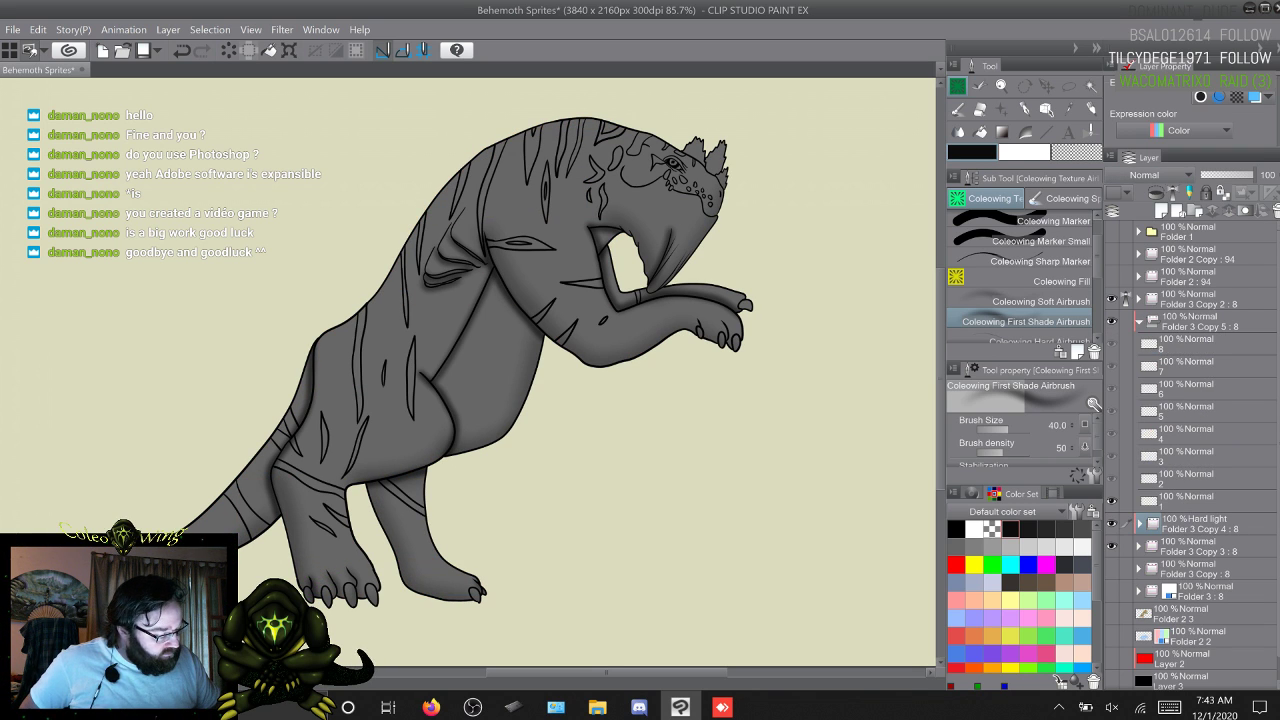
{"action": "left_click", "coordinate": [1200, 501]}
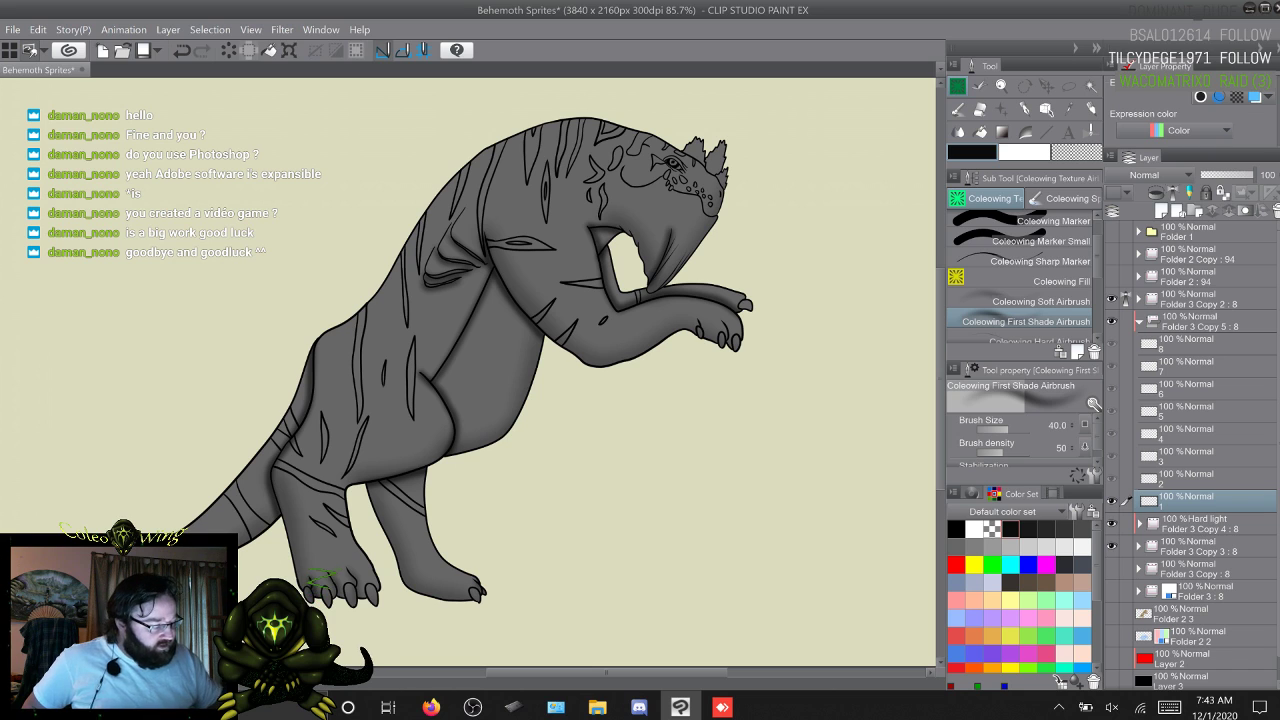
{"action": "left_click", "coordinate": [1139, 322]}
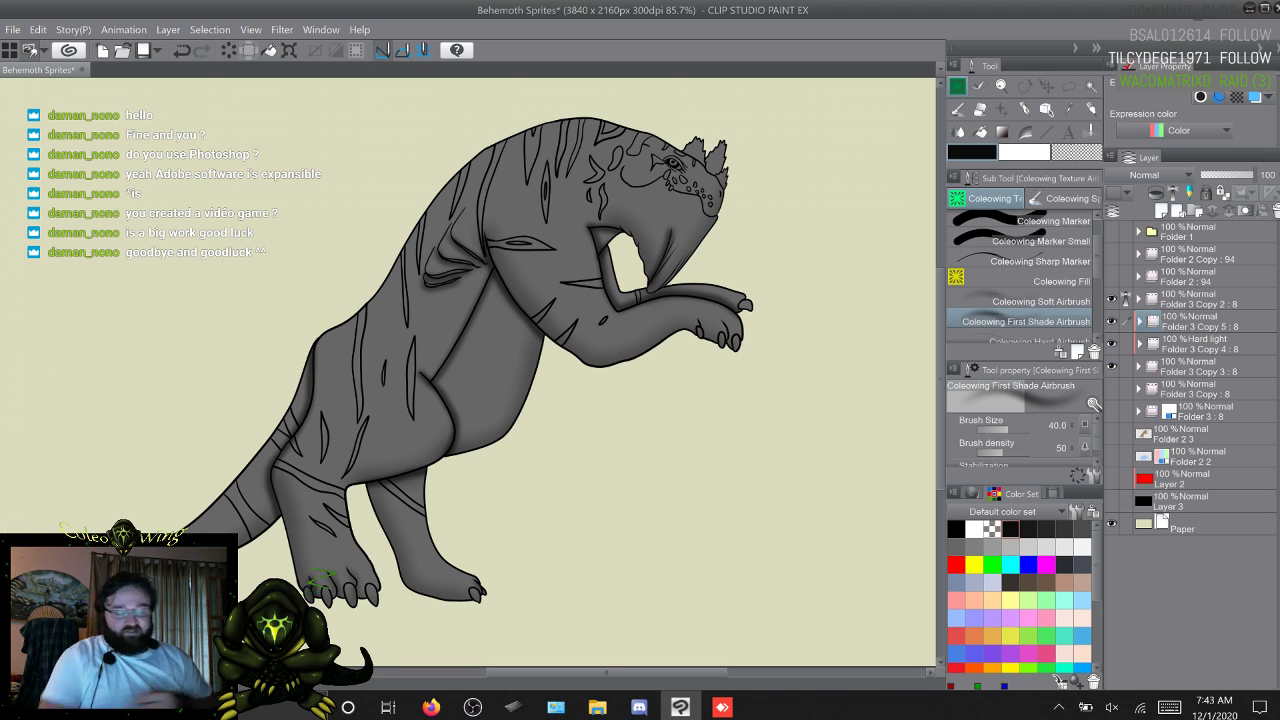
{"action": "key", "text": "XF86TouchpadToggle"}
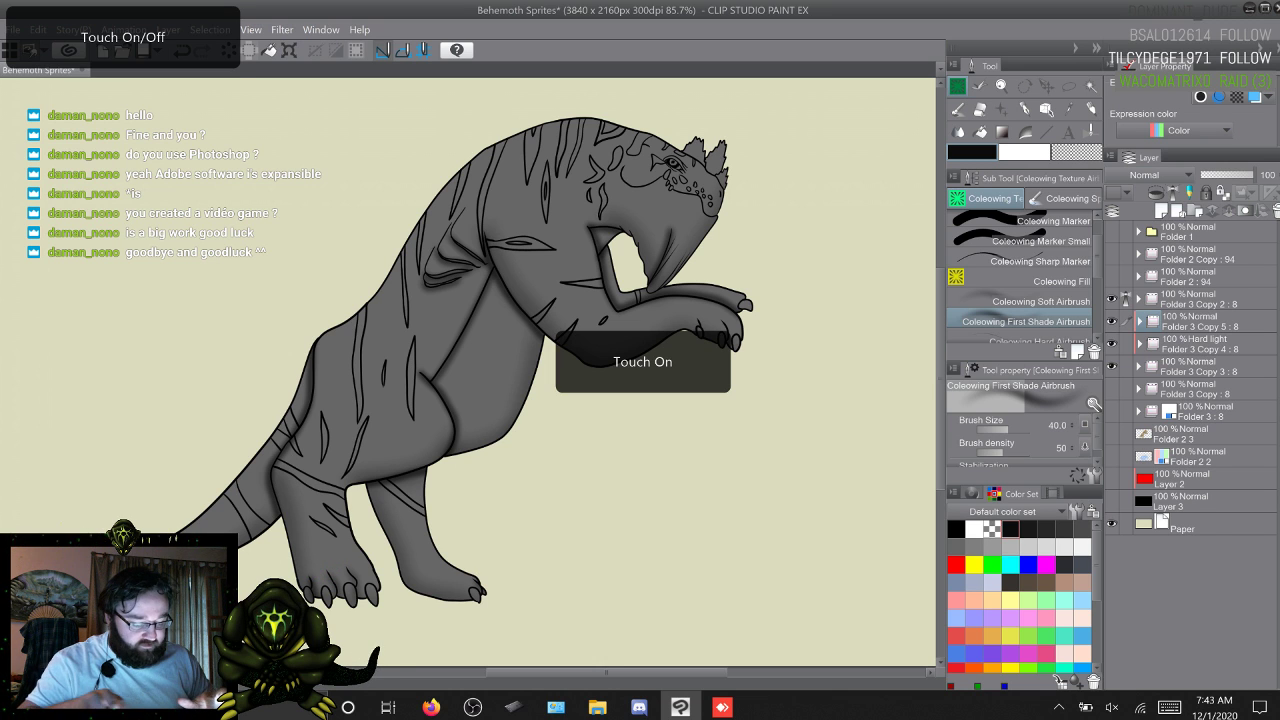
{"action": "scroll", "coordinate": [470, 439], "scroll_direction": "down", "scroll_amount": 2}
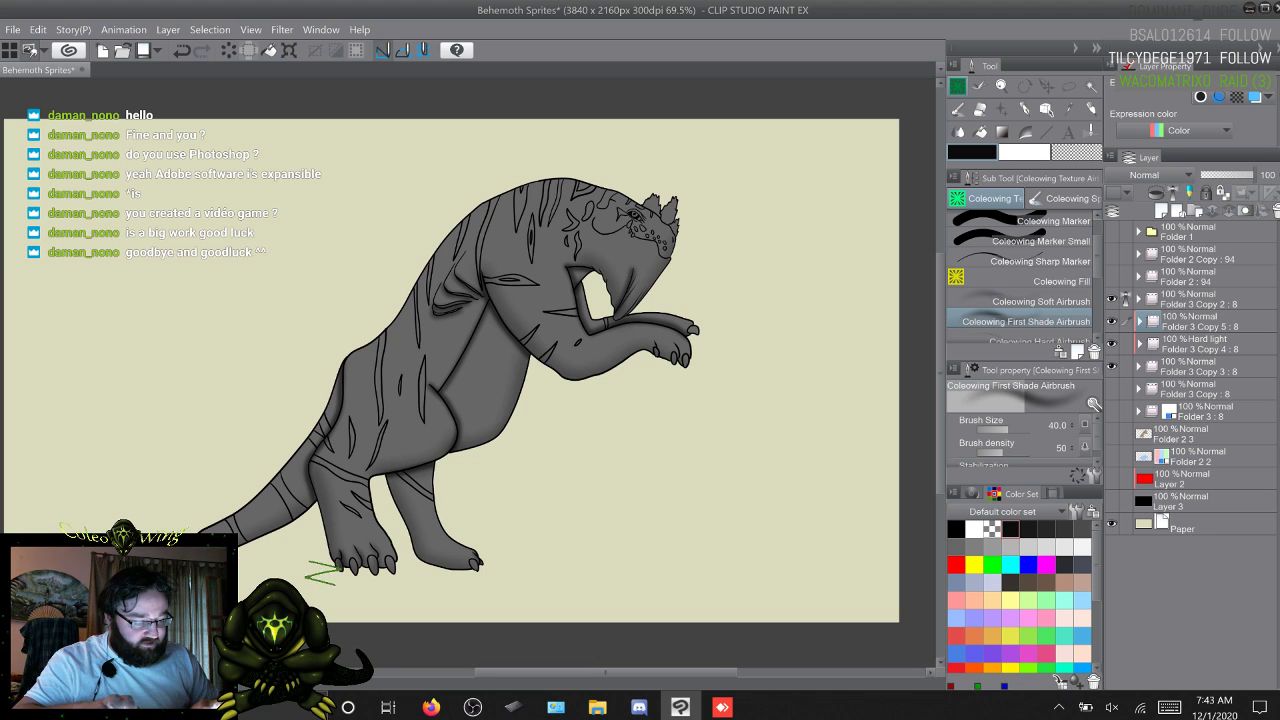
Step: Make Folder 1 and its Layer 1 colour palette visible while hiding the folder's Head and Body artwork, and collapse the folder
{"action": "left_click_drag", "start_coordinate": [470, 370], "coordinate": [494, 358]}
{"action": "key", "text": "XF86TouchpadToggle"}
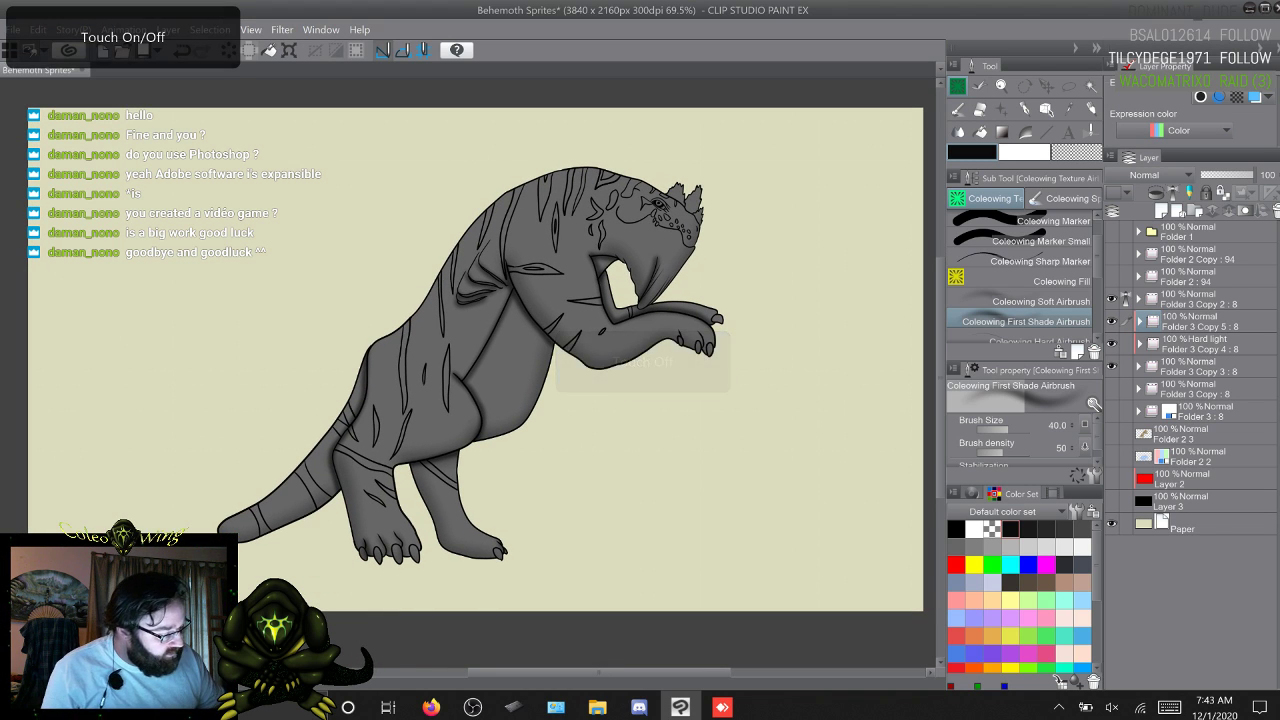
{"action": "left_click", "coordinate": [1138, 232]}
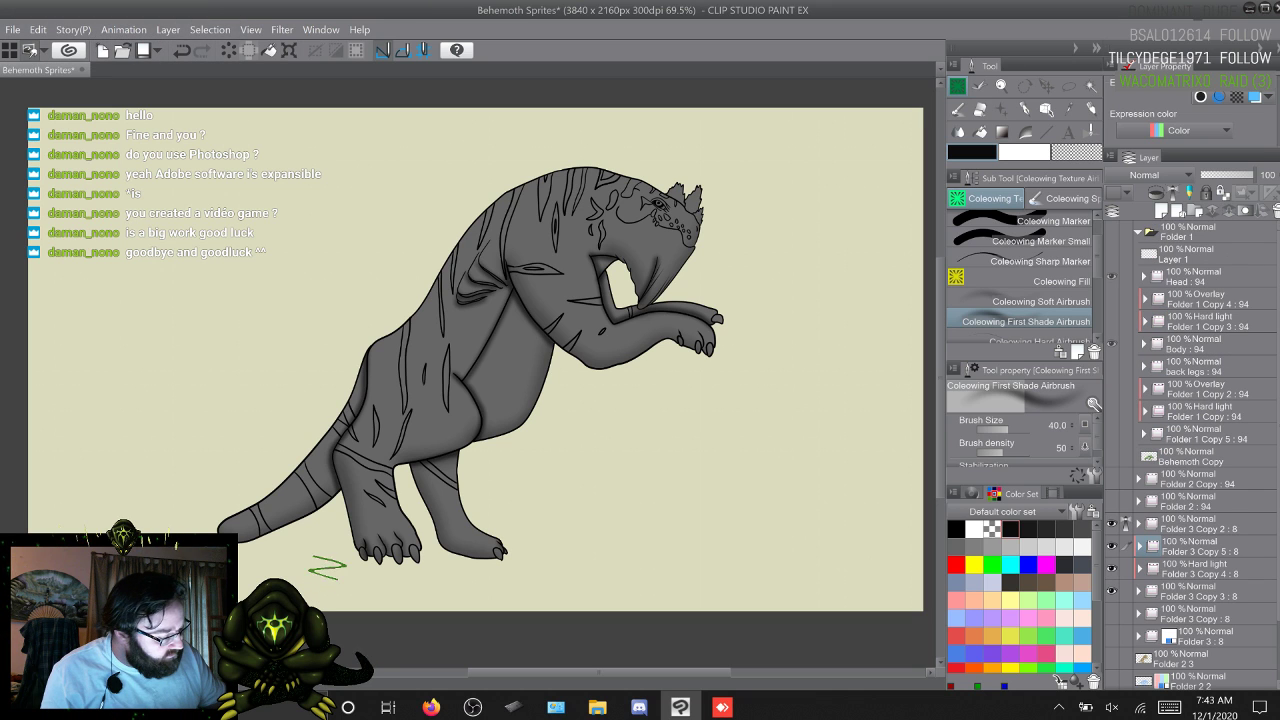
{"action": "left_click", "coordinate": [1111, 232]}
{"action": "left_click", "coordinate": [1111, 277]}
{"action": "left_click", "coordinate": [1111, 344]}
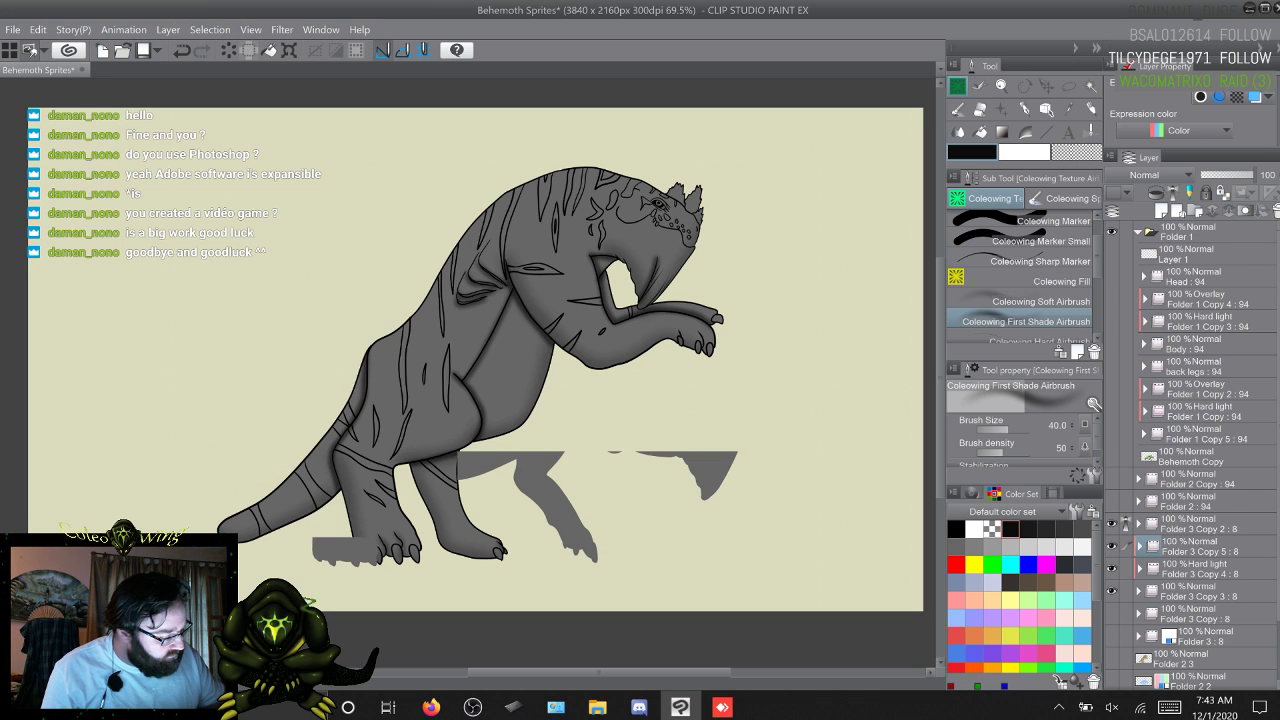
{"action": "left_click", "coordinate": [1111, 254]}
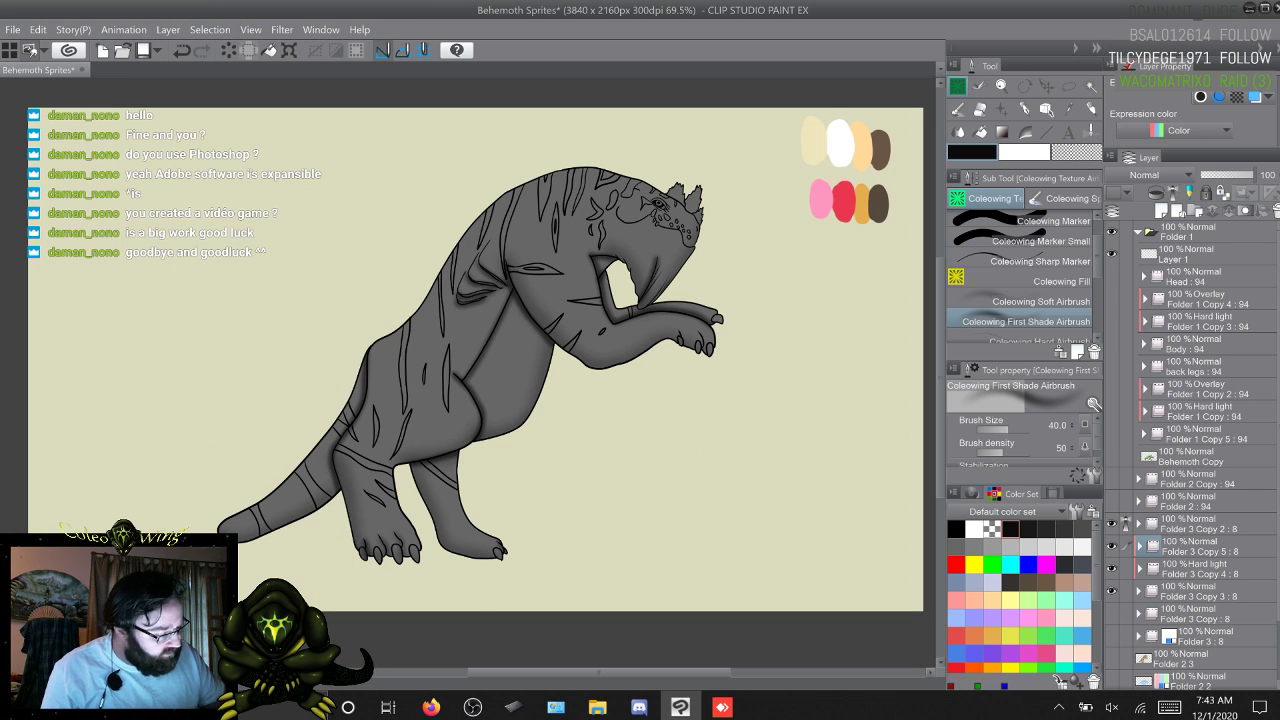
{"action": "left_click", "coordinate": [1138, 232]}
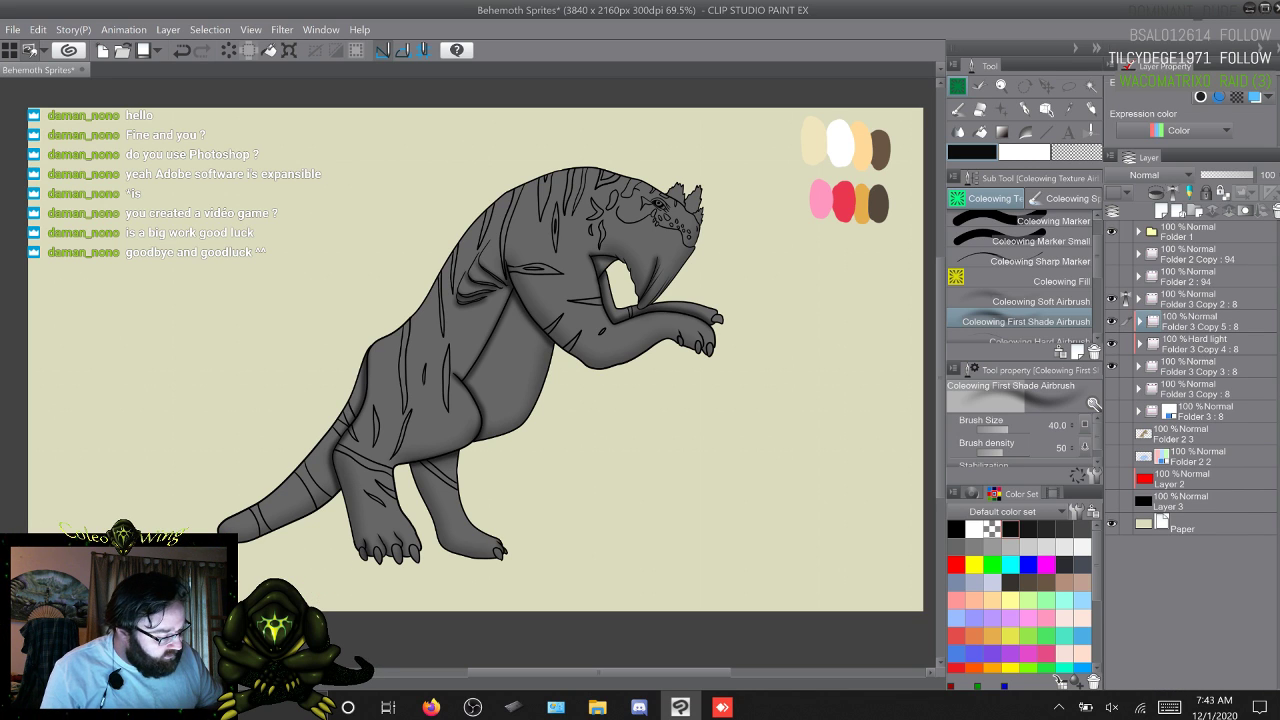
Step: Set the blending mode of Folder 3 Copy 5 to Overlay and make its layer 1 the active layer
{"action": "left_click", "coordinate": [1145, 175]}
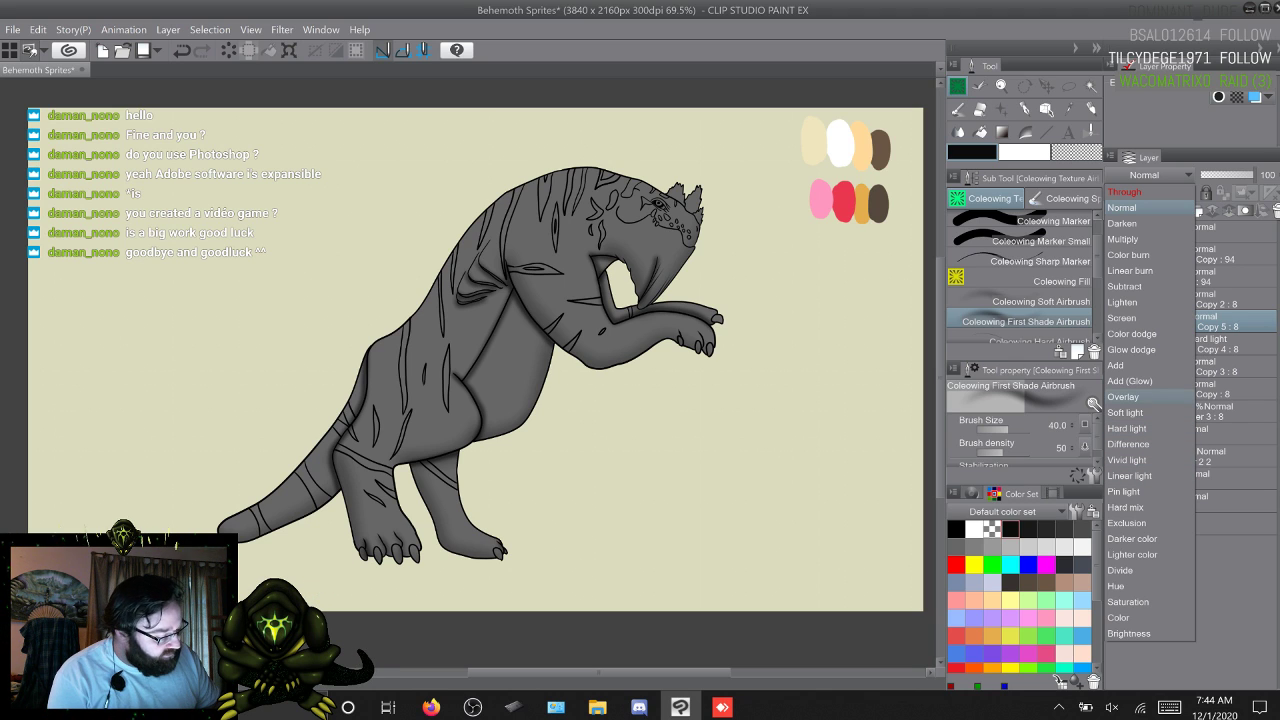
{"action": "left_click", "coordinate": [1130, 396]}
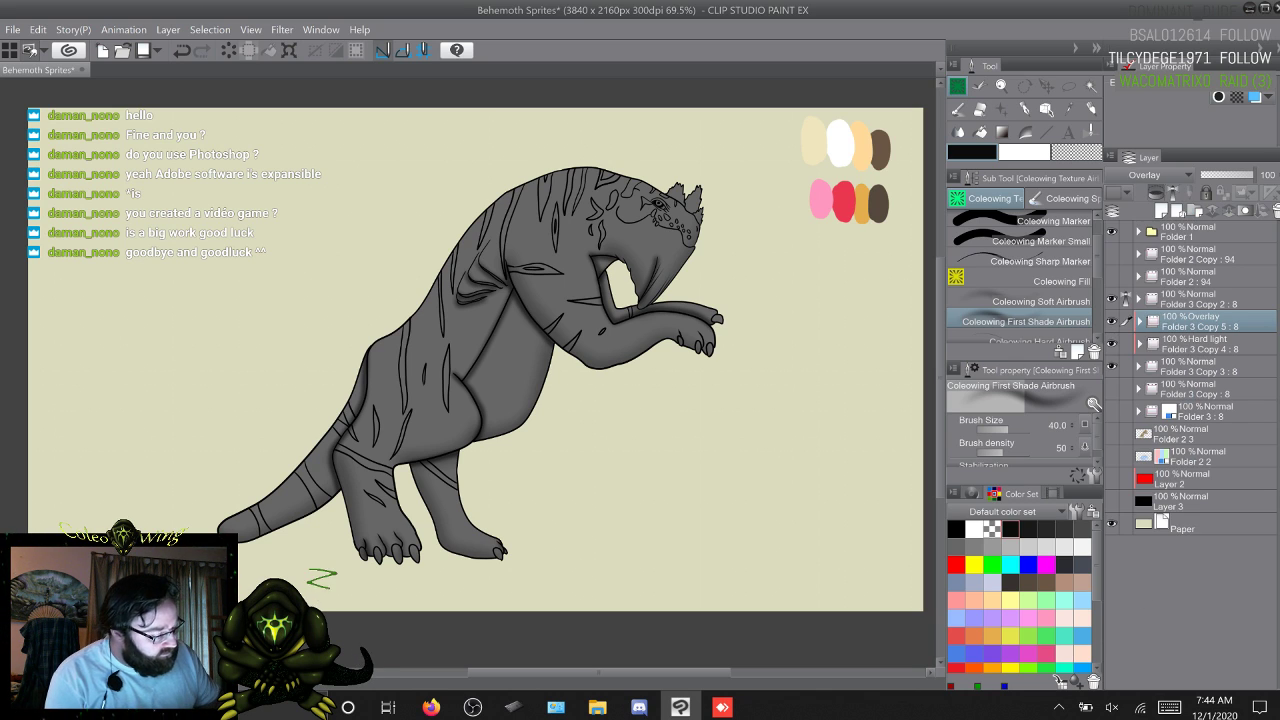
{"action": "left_click", "coordinate": [1139, 322]}
{"action": "left_click", "coordinate": [1188, 501]}
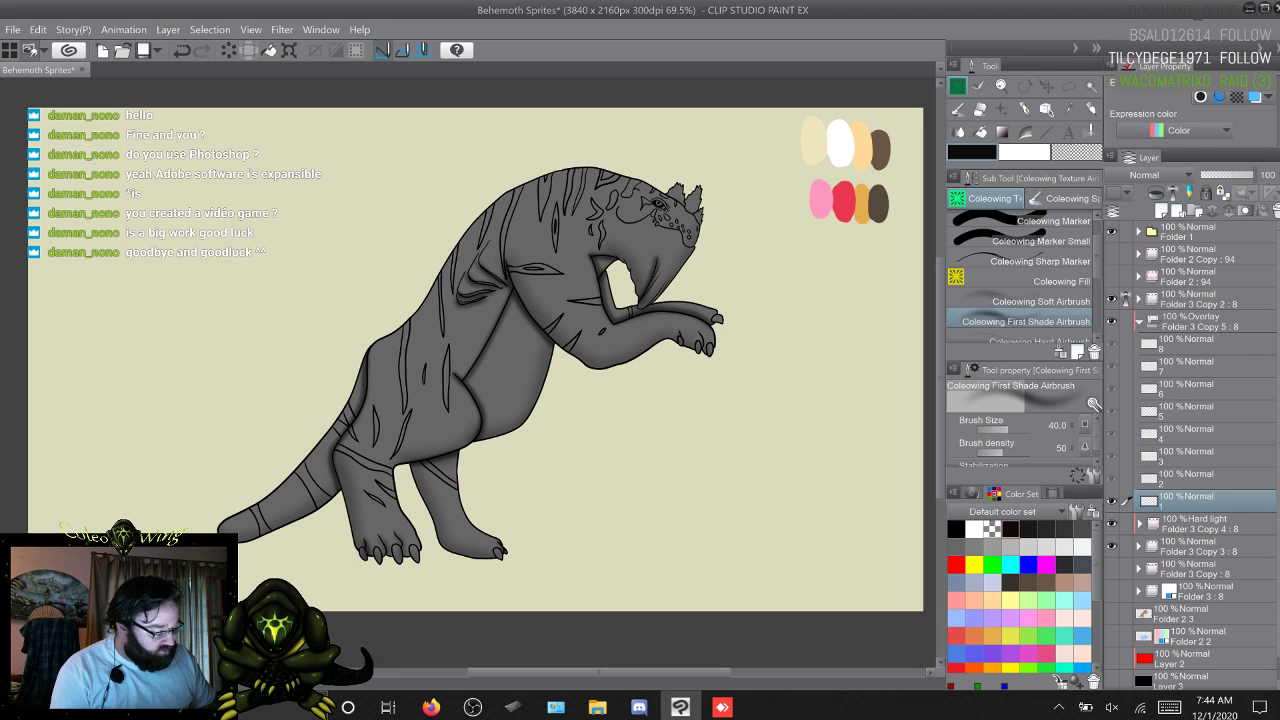
Step: Show the coloured Folder 2 3 artwork in place of Folder 3 Copy 3 and sample the palette swatches, finishing on the light orange
{"action": "left_click", "coordinate": [1111, 614]}
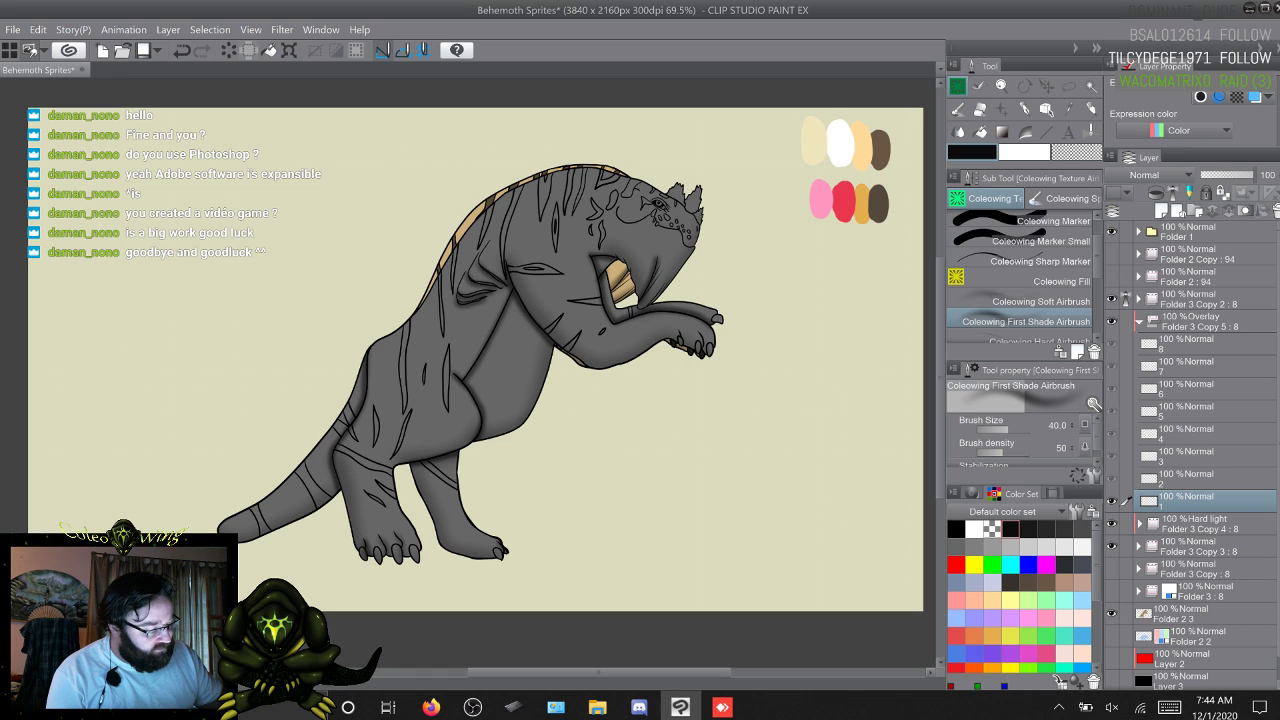
{"action": "left_click", "coordinate": [1111, 546]}
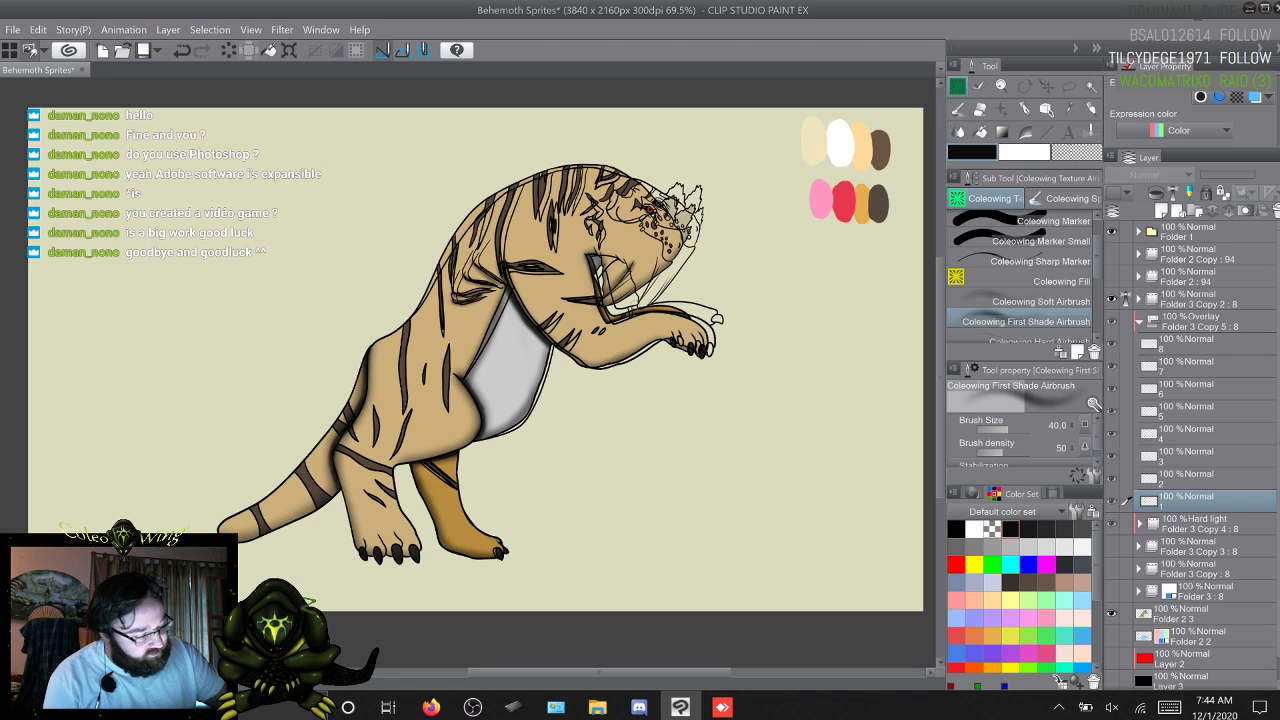
{"action": "left_click", "coordinate": [865, 144], "text": "alt"}
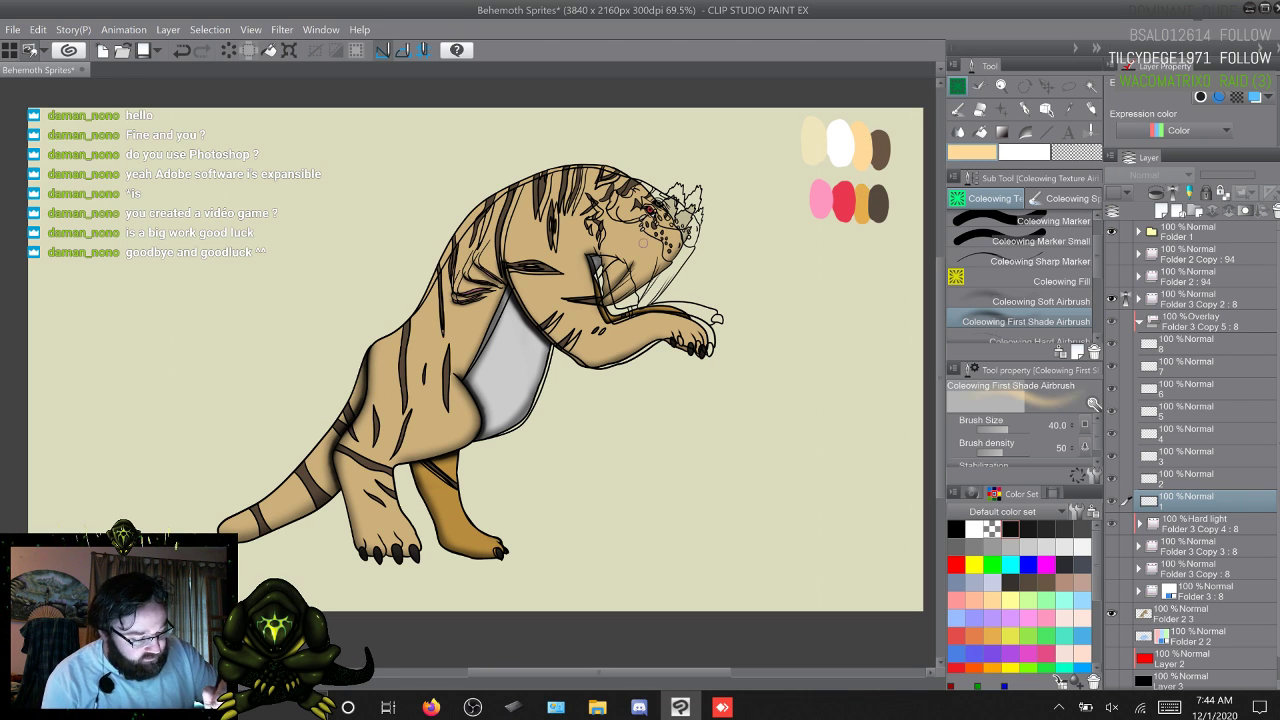
{"action": "left_click", "coordinate": [643, 246], "text": "alt"}
{"action": "left_click", "coordinate": [861, 207], "text": "alt"}
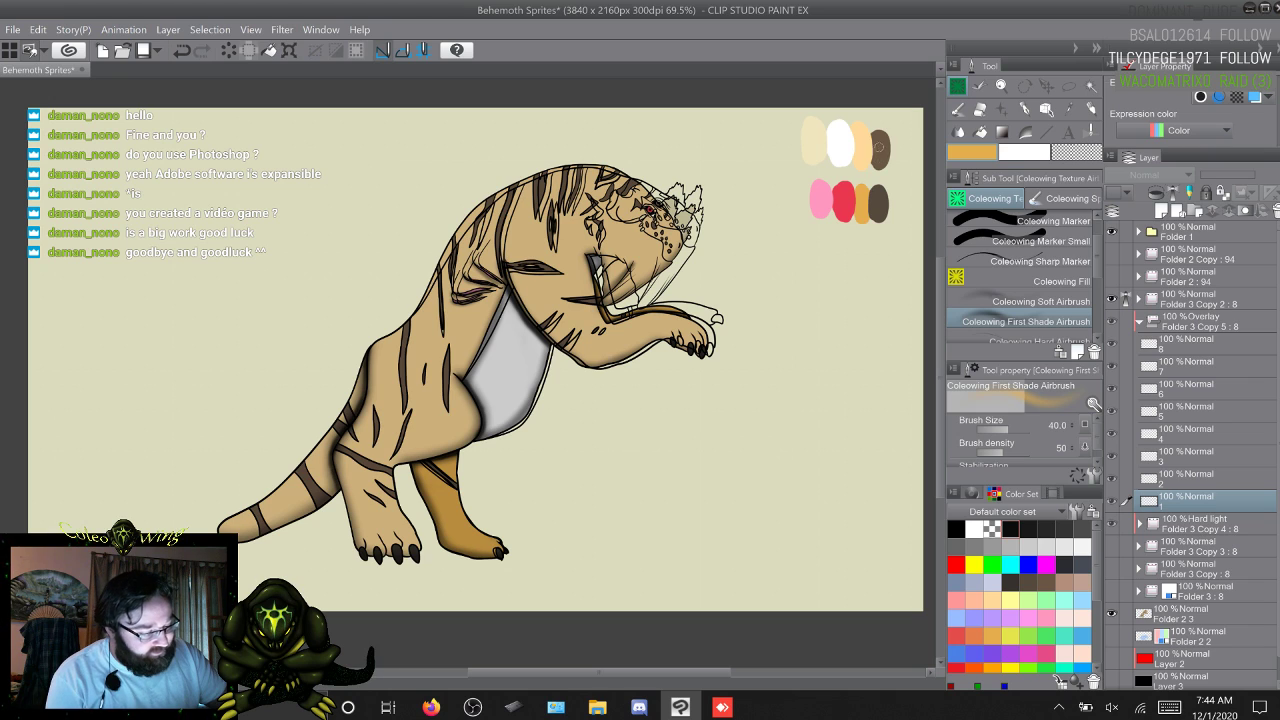
{"action": "left_click", "coordinate": [870, 150], "text": "alt"}
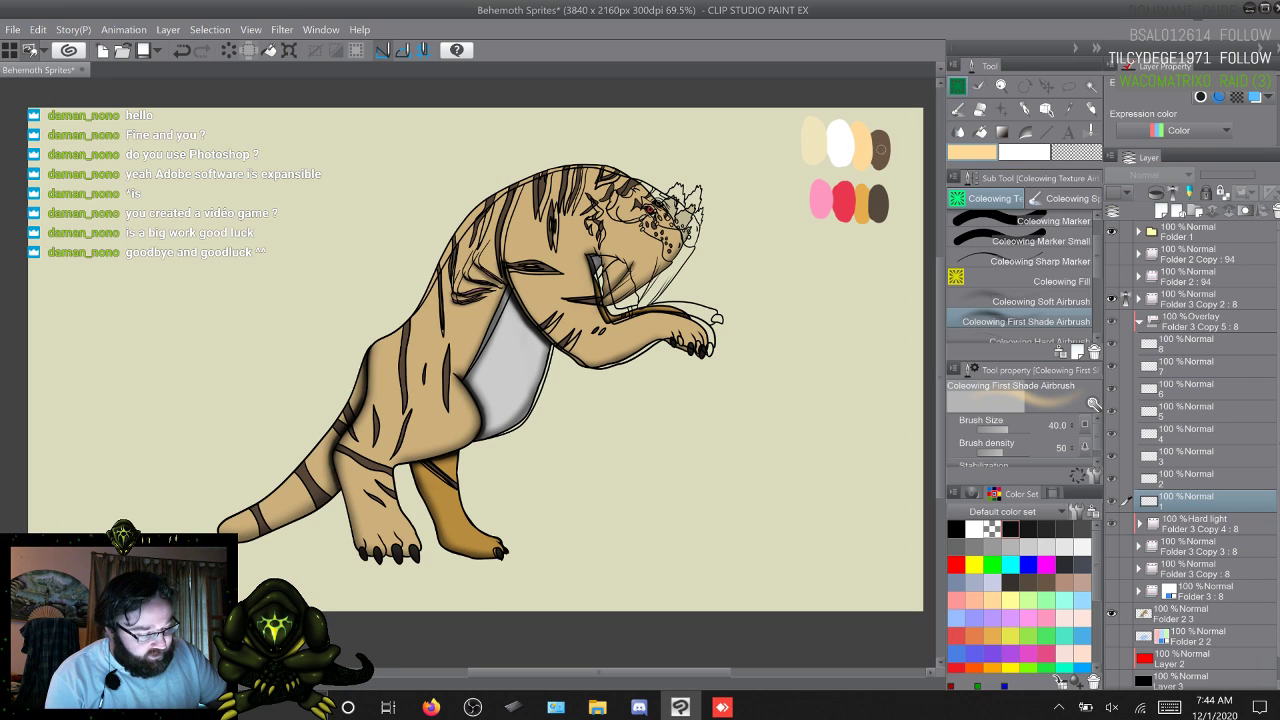
{"action": "left_click", "coordinate": [880, 149], "text": "alt"}
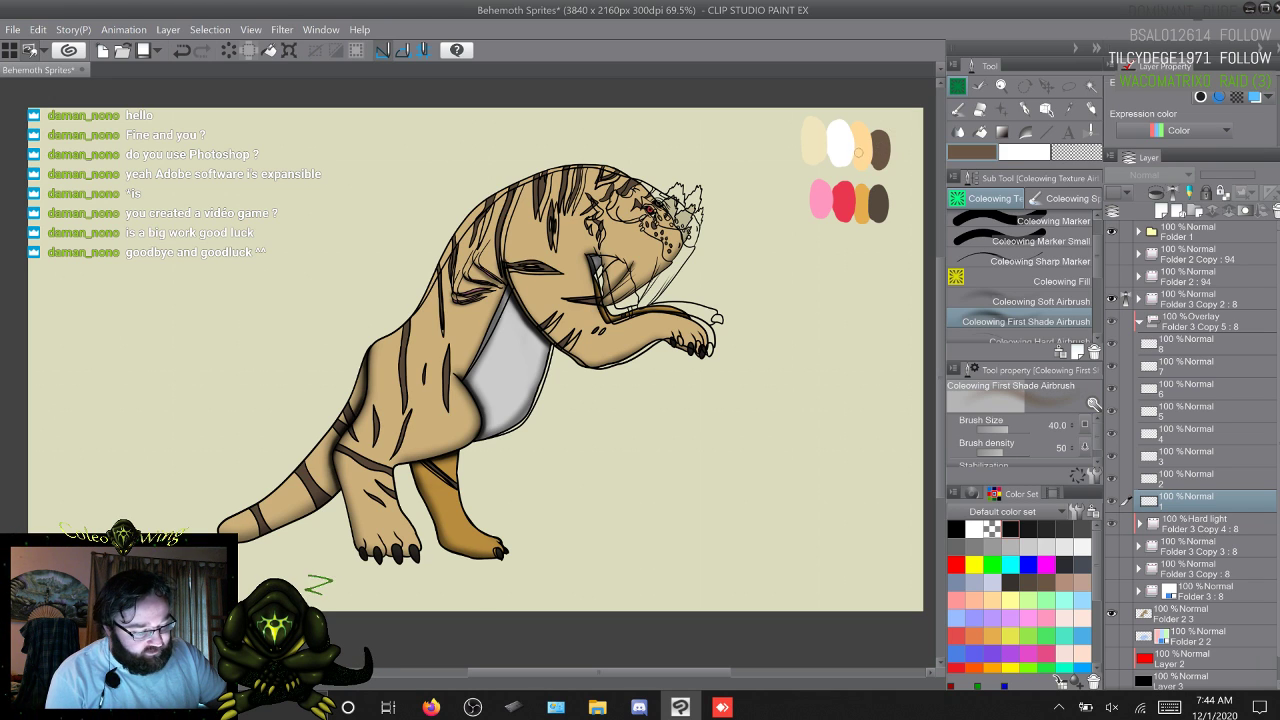
{"action": "left_click", "coordinate": [864, 155], "text": "alt"}
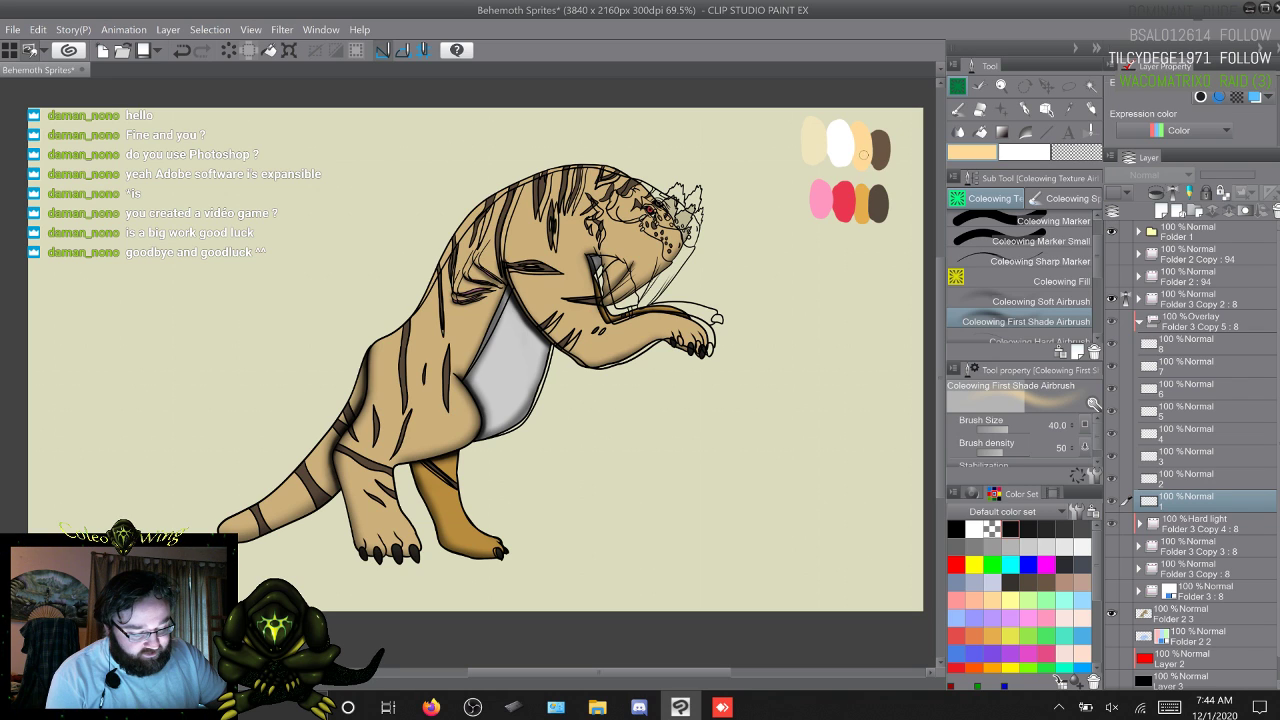
{"action": "left_click", "coordinate": [848, 145], "text": "alt"}
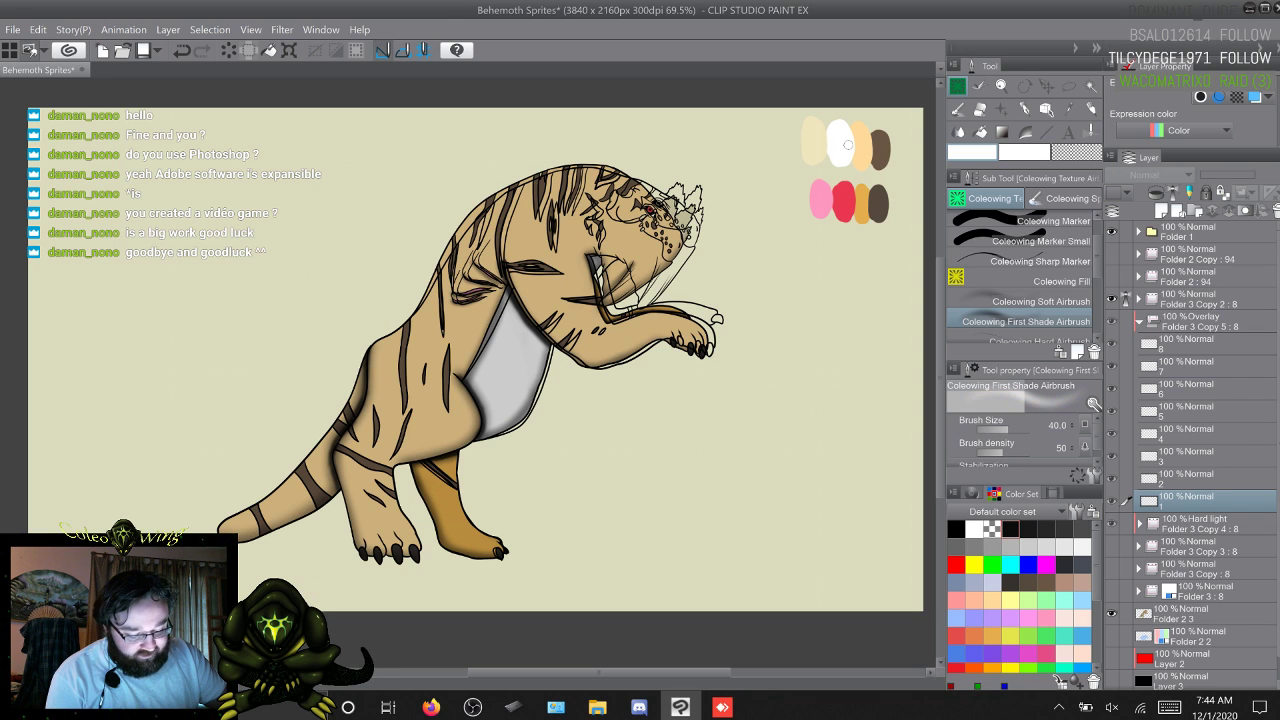
{"action": "left_click", "coordinate": [821, 145], "text": "alt"}
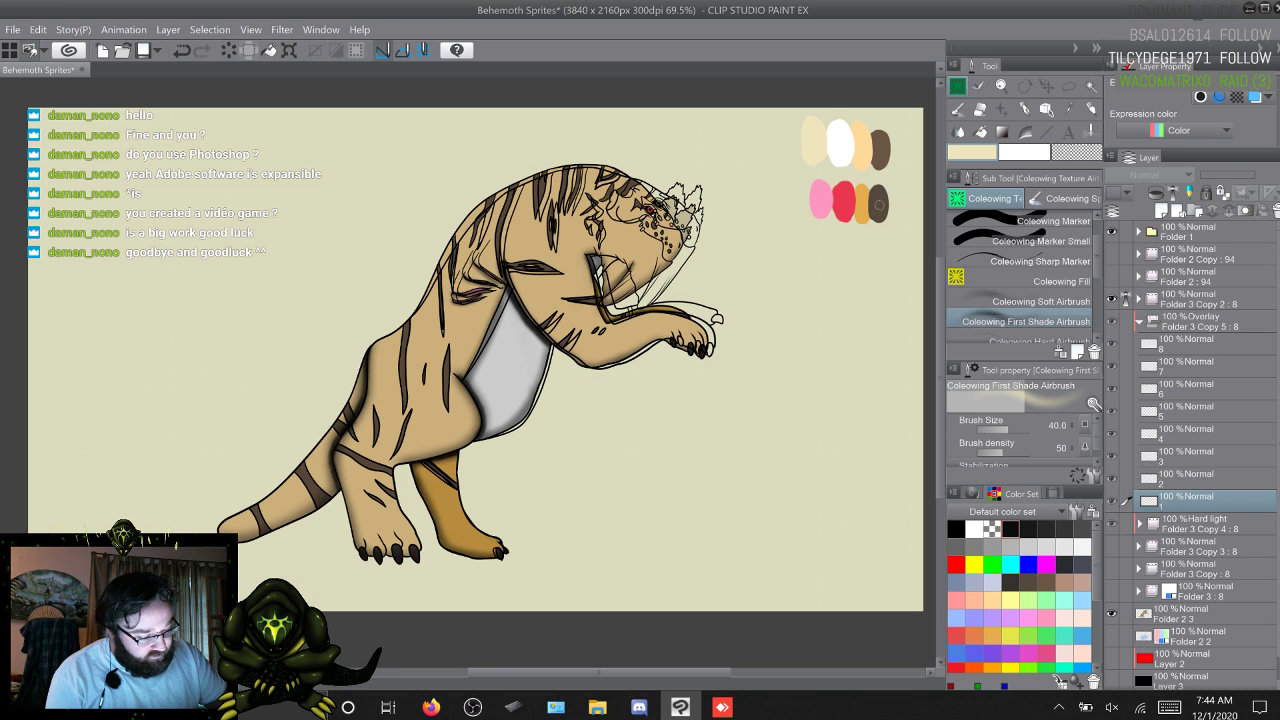
{"action": "left_click", "coordinate": [879, 204], "text": "alt"}
{"action": "left_click", "coordinate": [862, 204], "text": "alt"}
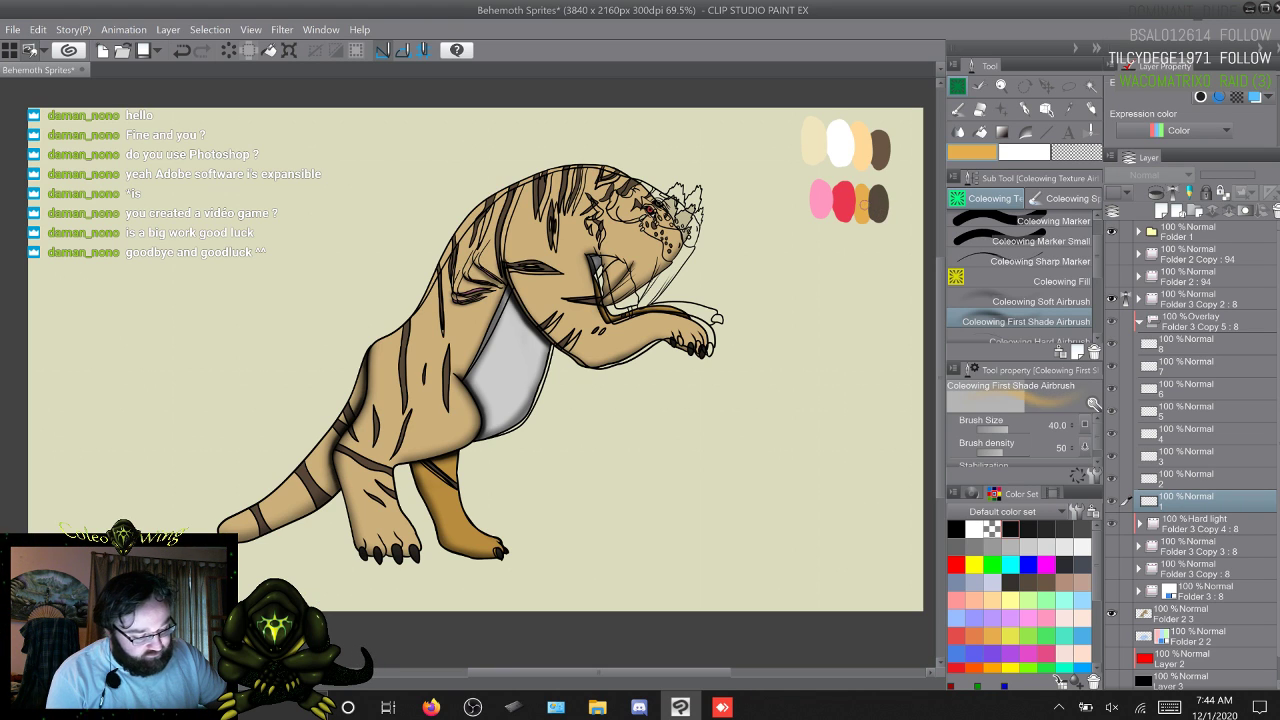
{"action": "left_click", "coordinate": [876, 203], "text": "alt"}
{"action": "left_click", "coordinate": [866, 206], "text": "alt"}
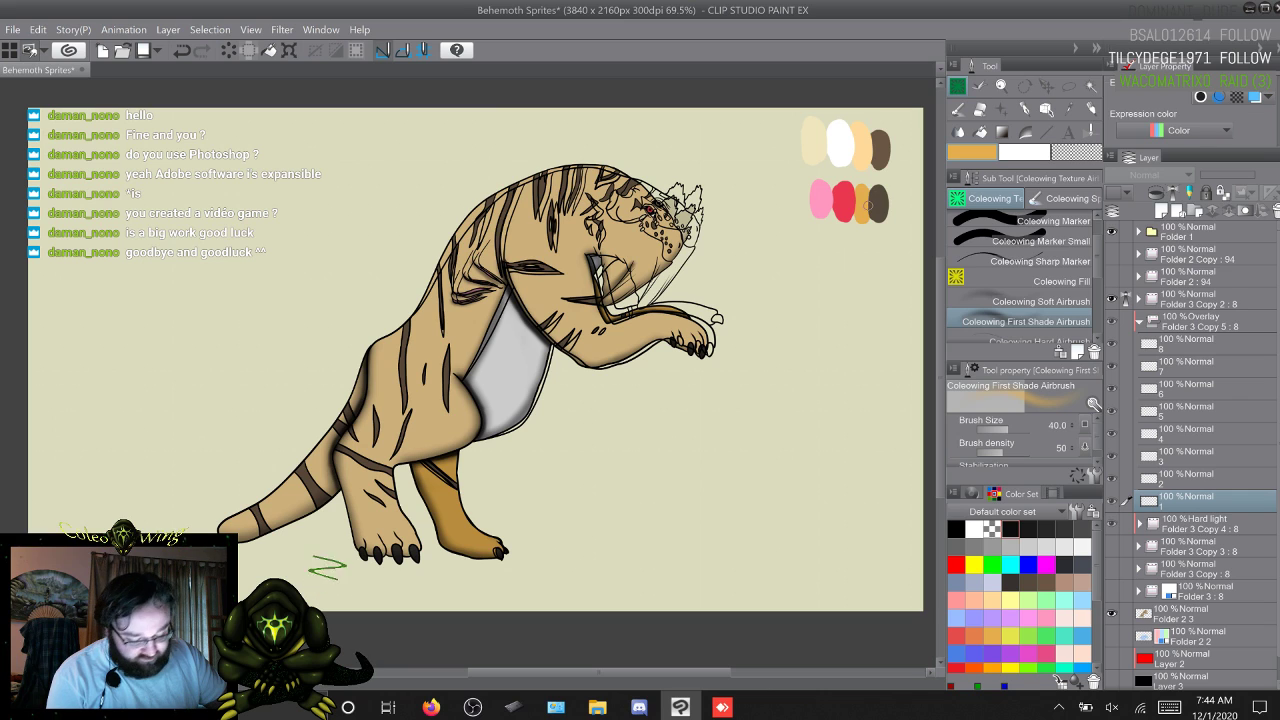
{"action": "left_click", "coordinate": [843, 204], "text": "alt"}
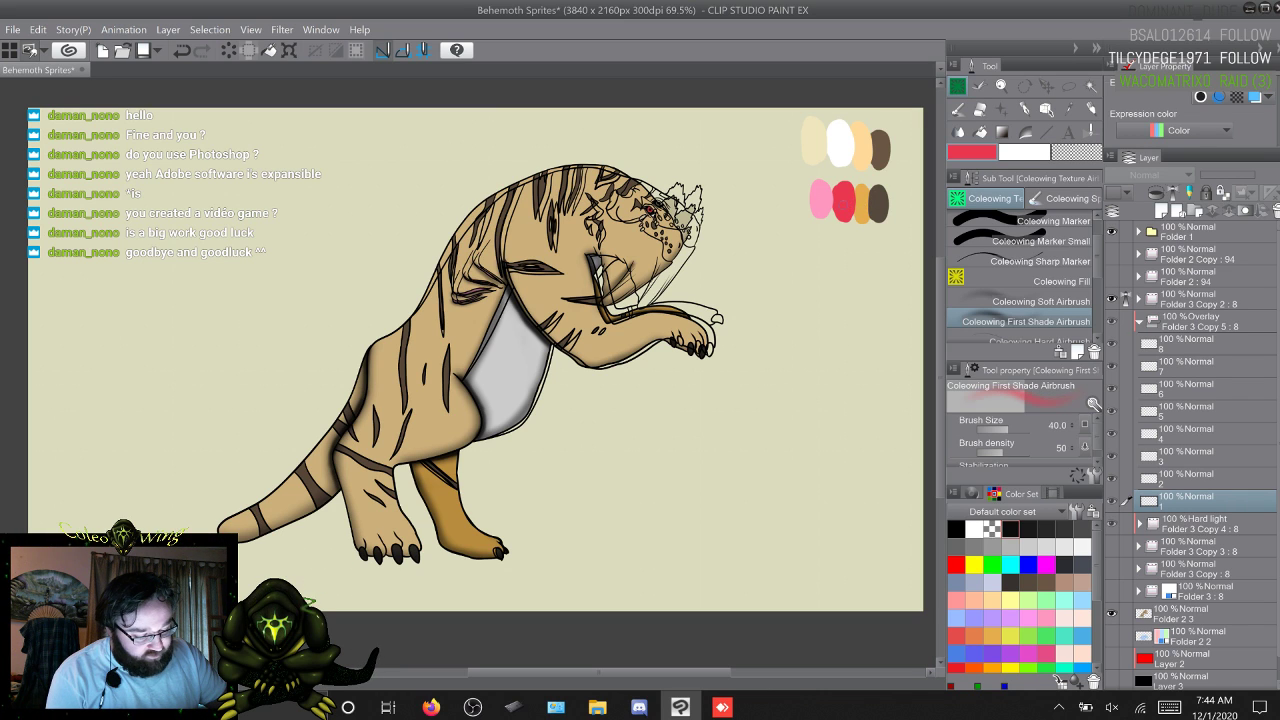
{"action": "left_click", "coordinate": [819, 204], "text": "alt"}
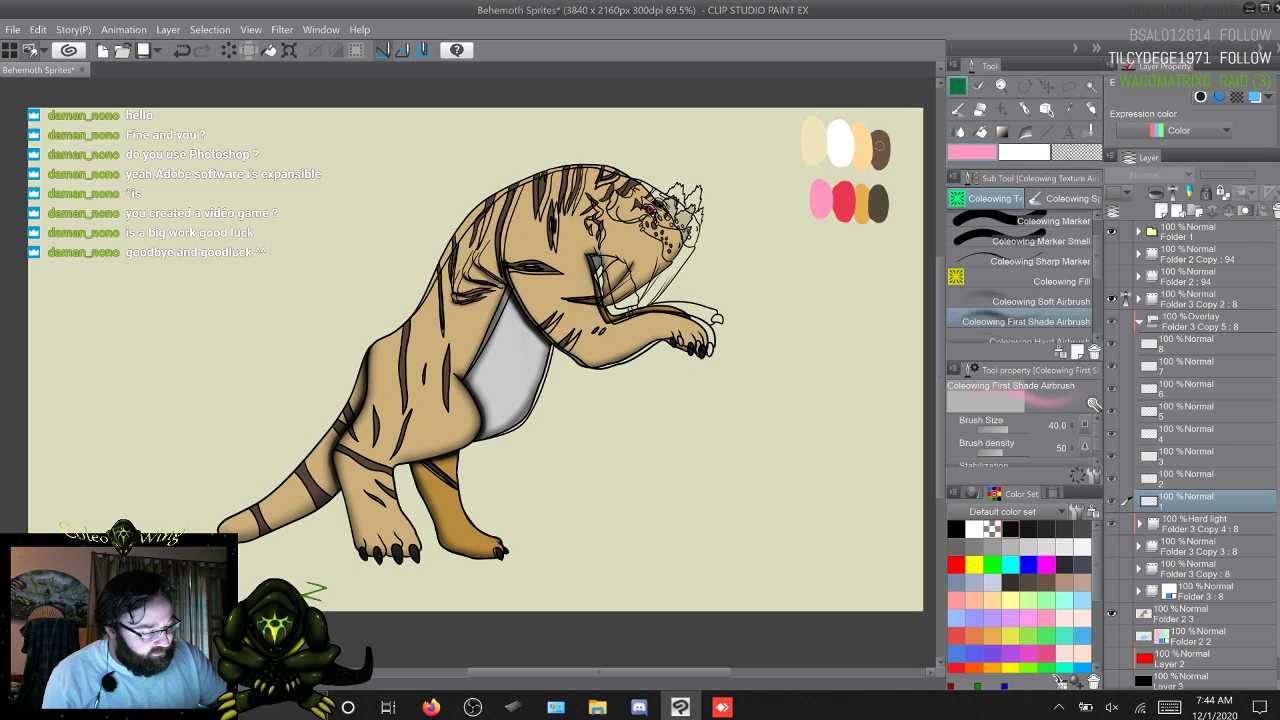
{"action": "left_click", "coordinate": [868, 146], "text": "alt"}
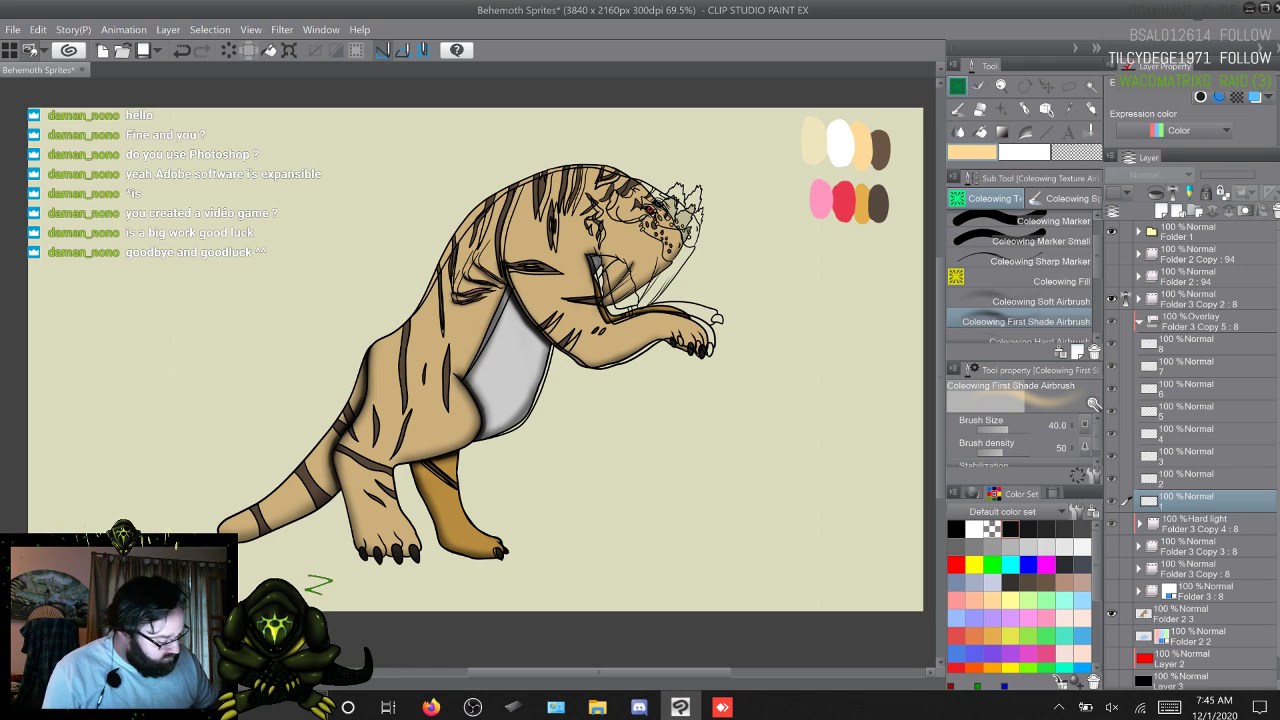
Step: Duplicate the Folder 2 3 layer, keep the copy hidden, and move the original up and to the left of the line art
{"action": "left_click", "coordinate": [1111, 612]}
{"action": "left_click", "coordinate": [1111, 612]}
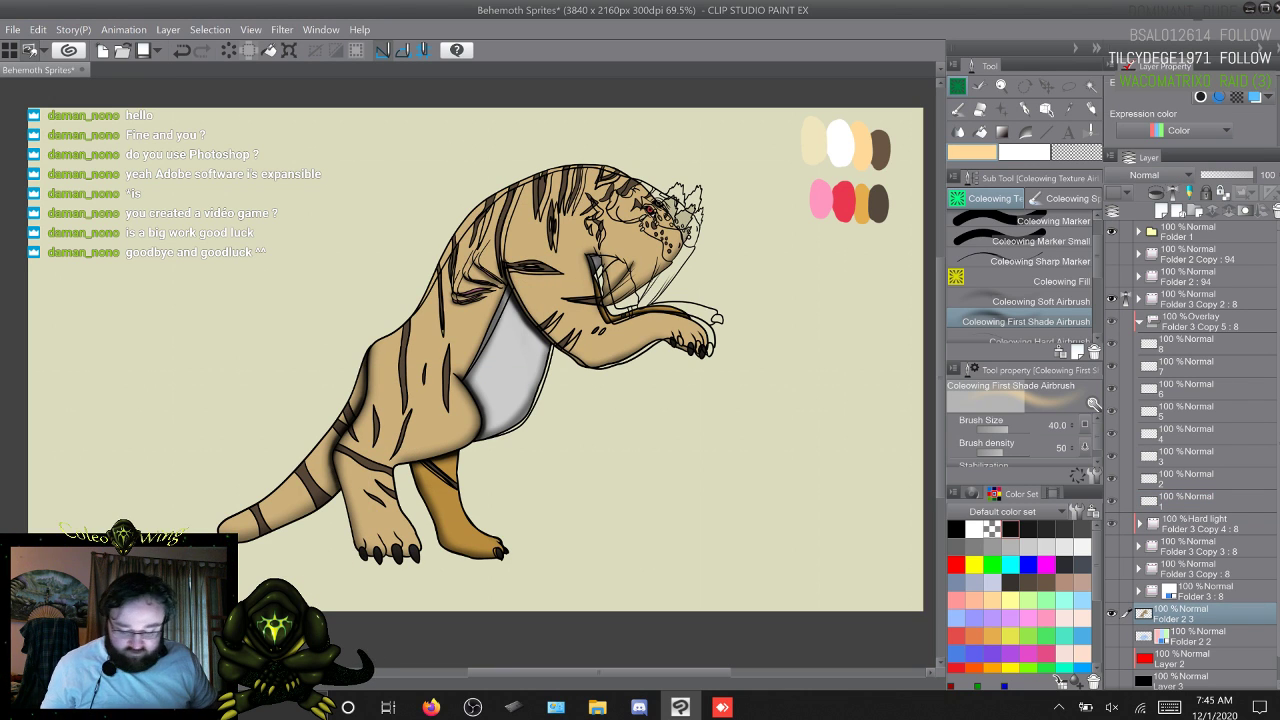
{"action": "key", "text": "F9"}
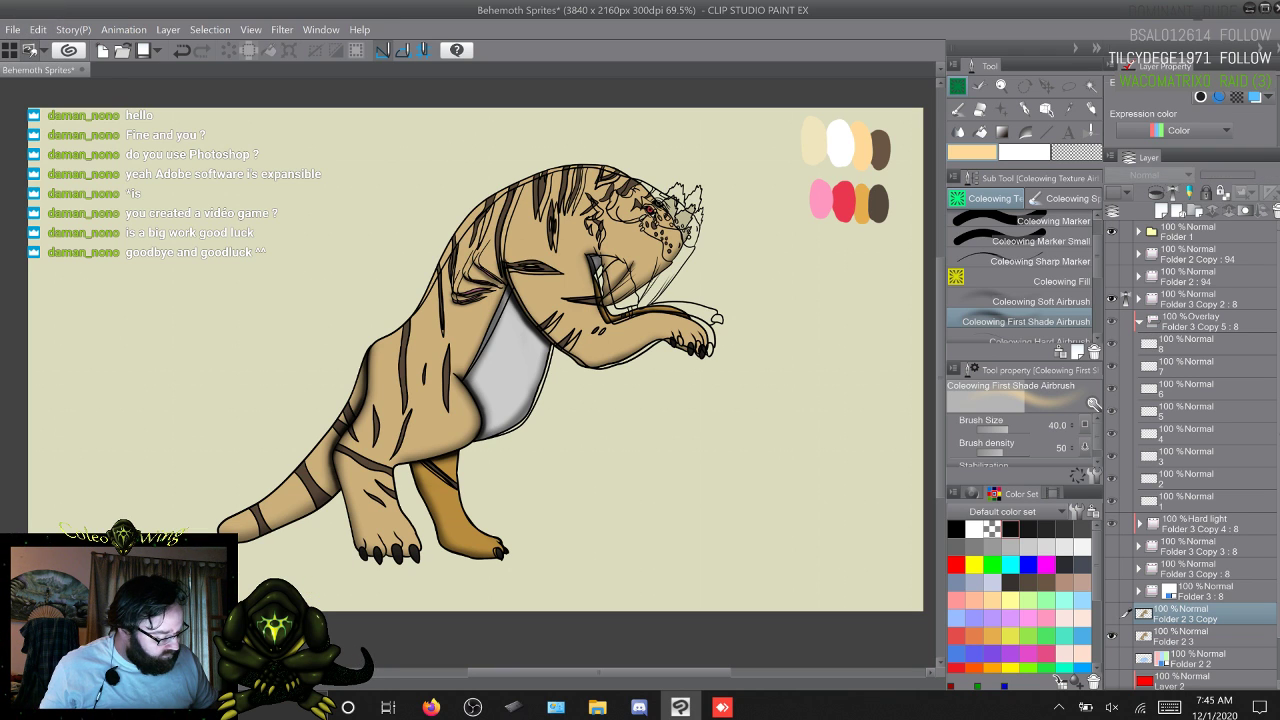
{"action": "left_click", "coordinate": [1200, 637]}
{"action": "key", "text": "k"}
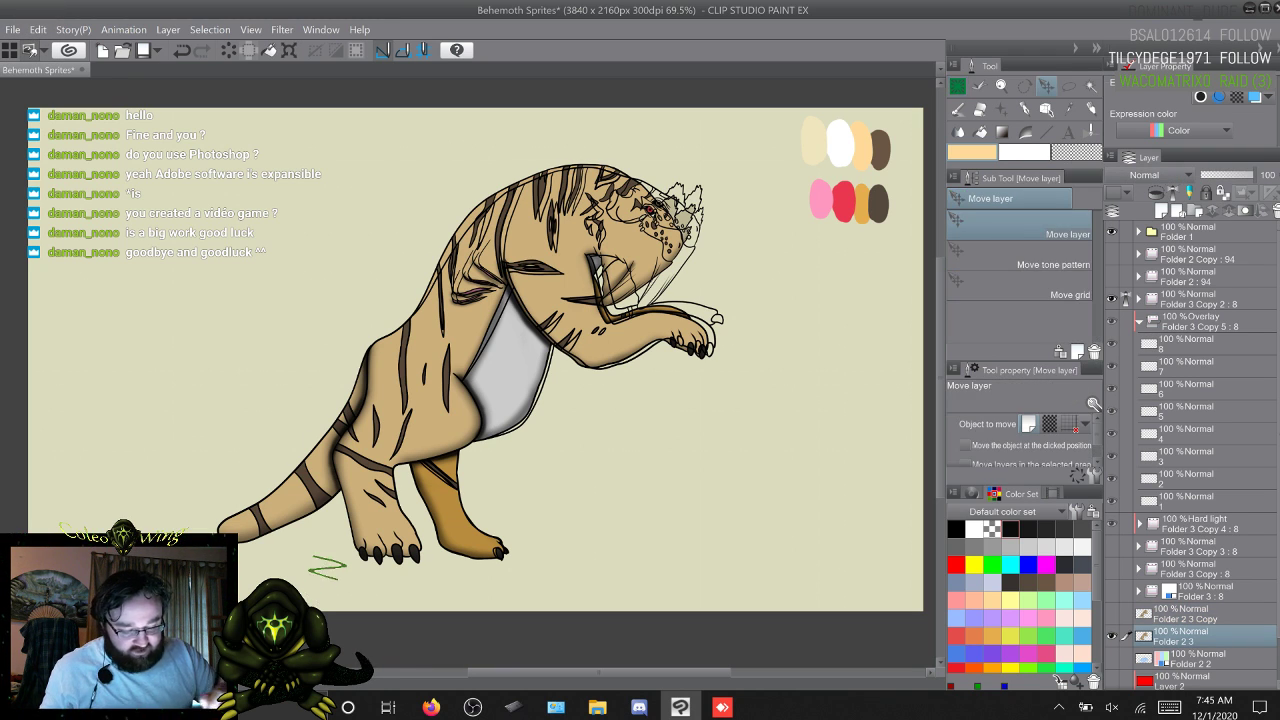
{"action": "left_click_drag", "start_coordinate": [540, 360], "coordinate": [311, 362]}
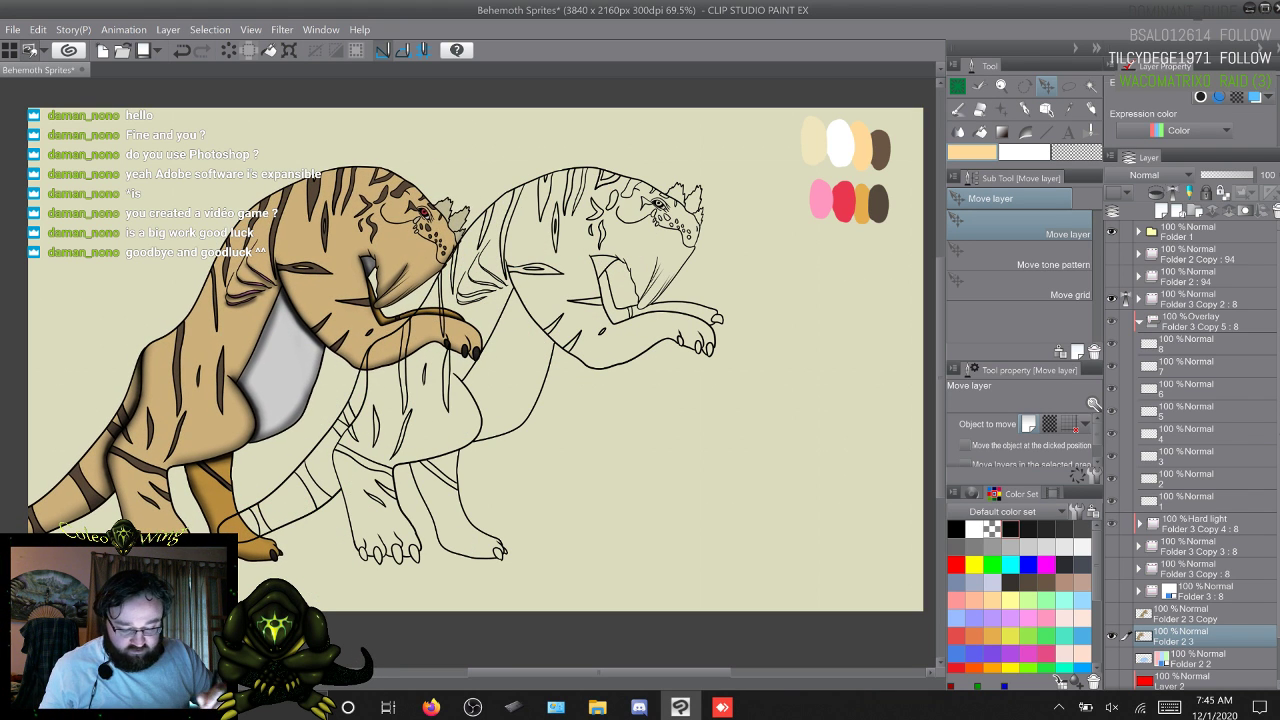
{"action": "left_click_drag", "start_coordinate": [326, 306], "coordinate": [341, 234]}
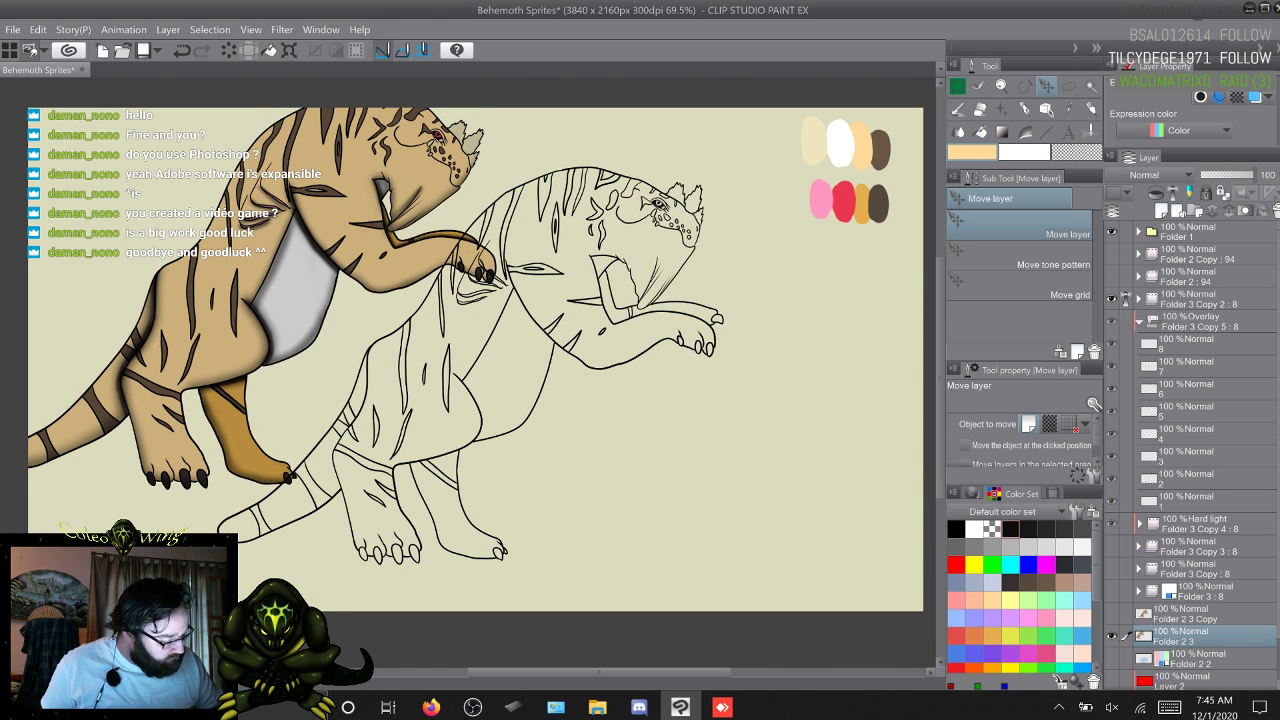
Step: Show Folder 3 Copy 3 again and fill frame 1 on layer 1 of the Overlay folder with light orange using Coleowing Fill
{"action": "left_click", "coordinate": [1111, 546]}
{"action": "left_click", "coordinate": [1188, 501]}
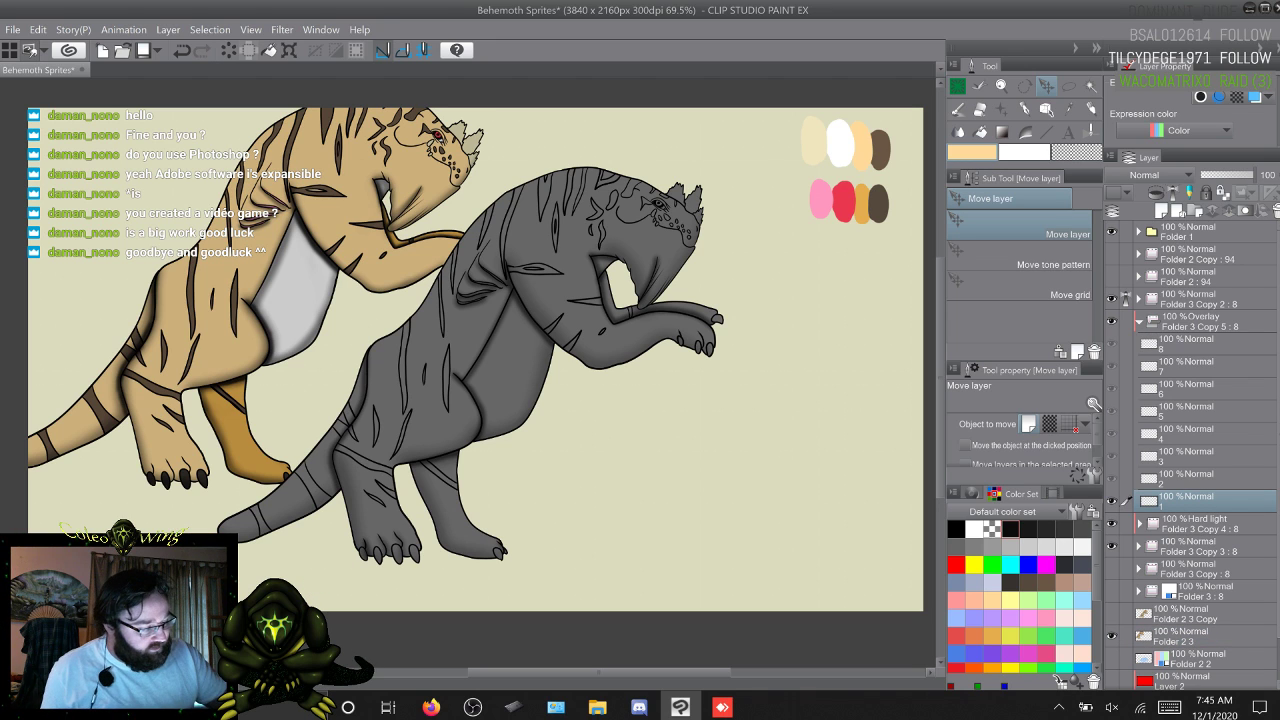
{"action": "key", "text": "b"}
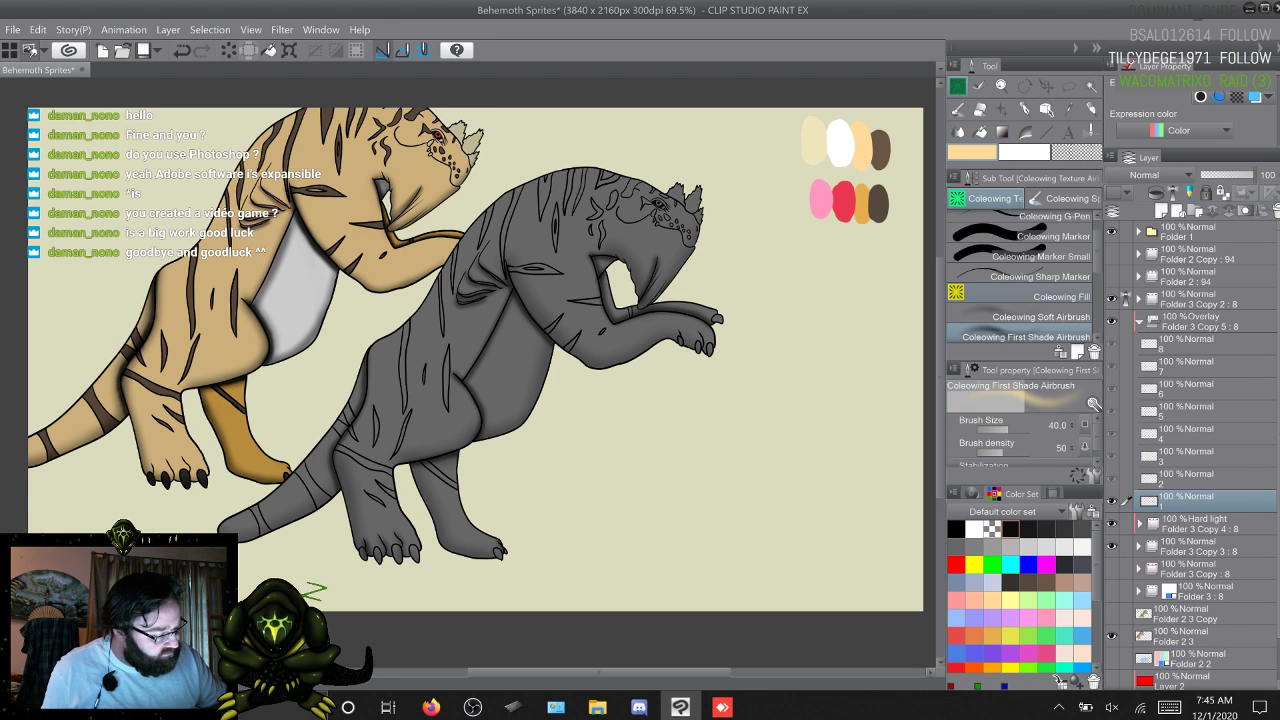
{"action": "key", "text": "g"}
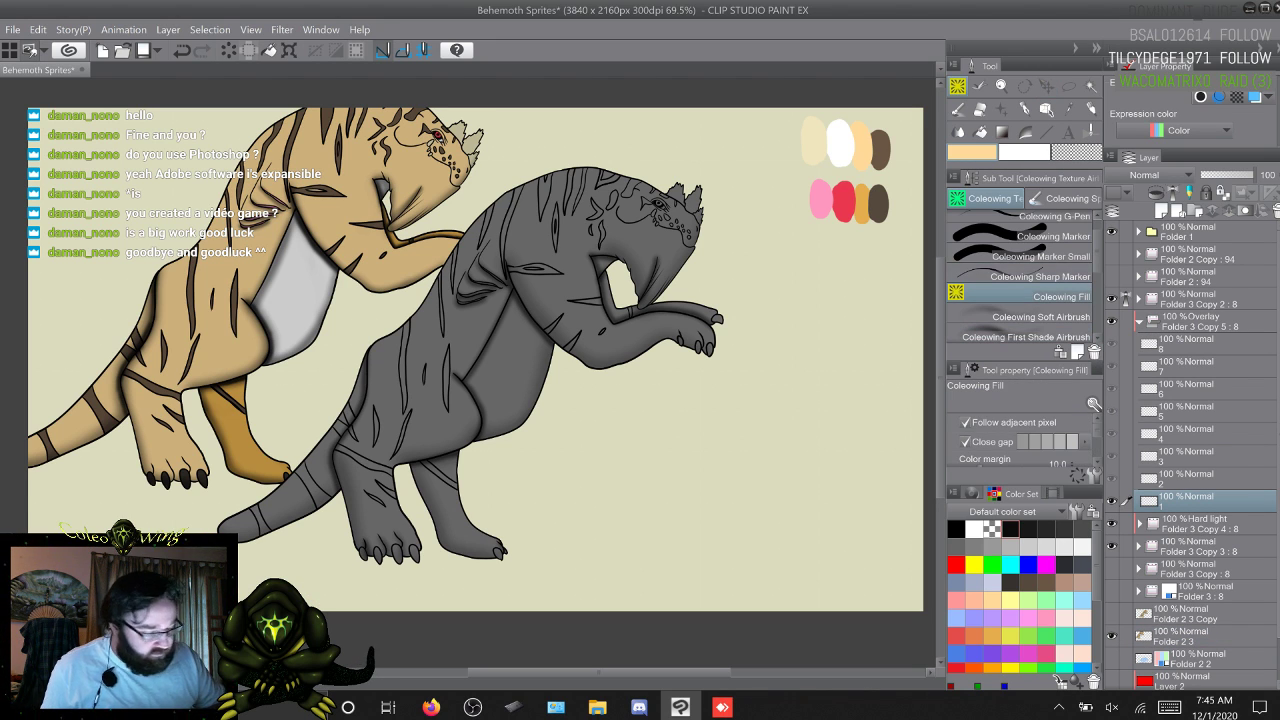
{"action": "left_click", "coordinate": [1200, 299]}
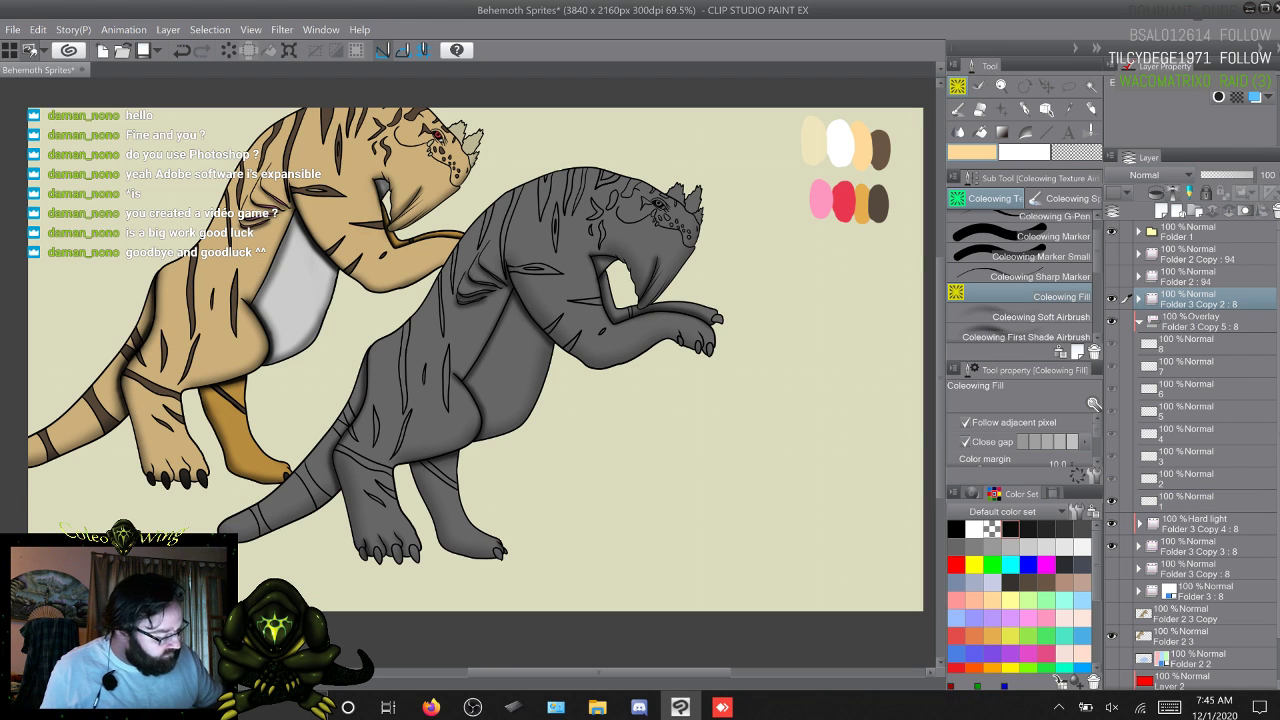
{"action": "left_click", "coordinate": [1200, 501]}
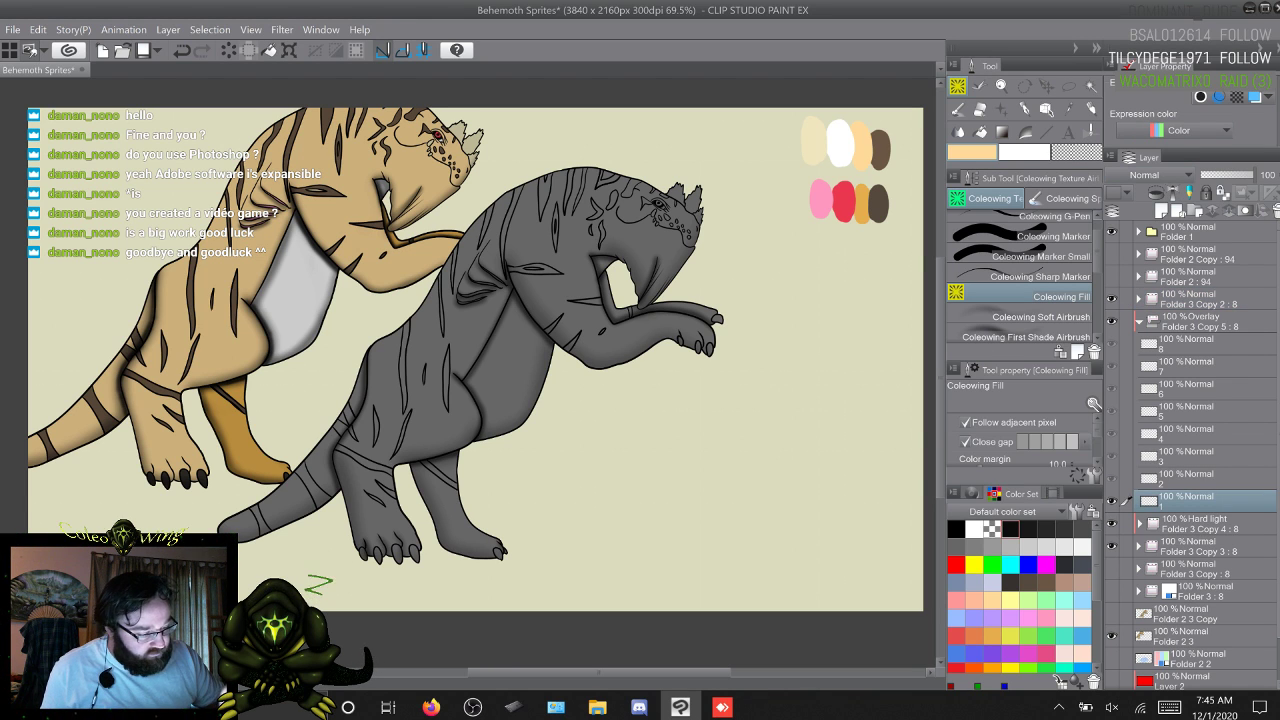
{"action": "left_click", "coordinate": [500, 340]}
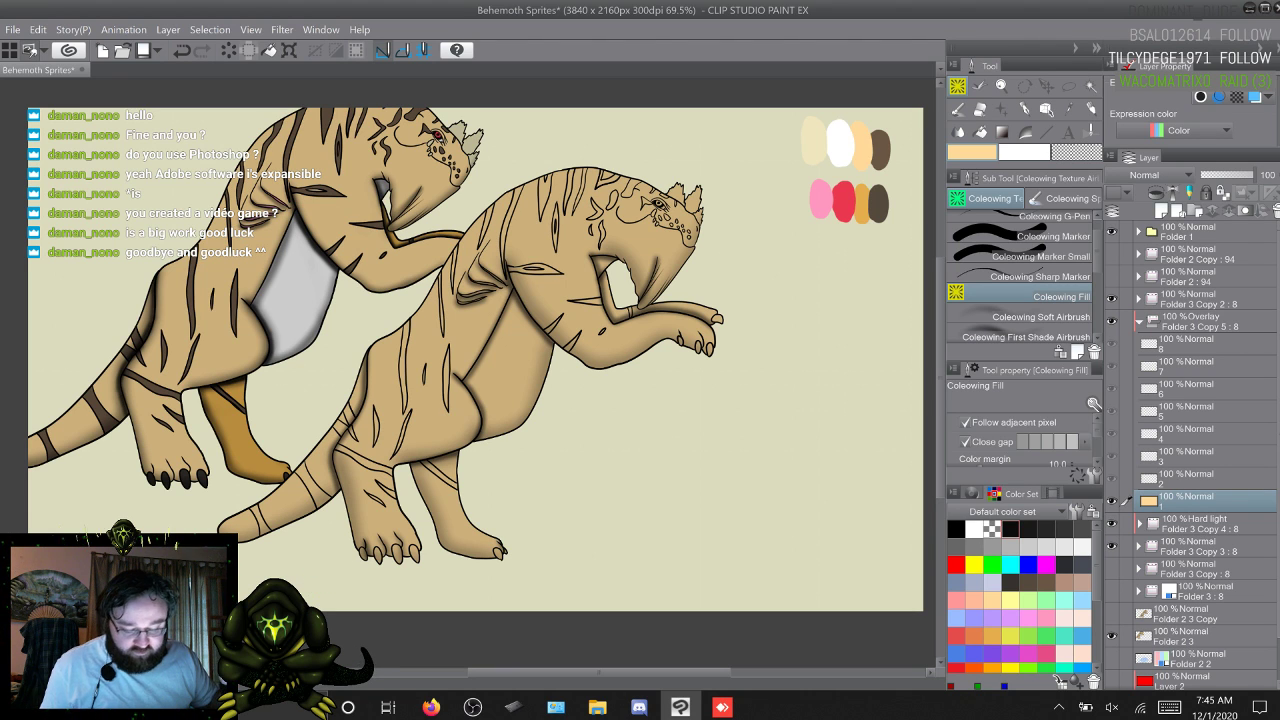
Step: Fill frames 2 to 8 on their own layers of the Overlay folder with light orange using Coleowing Fill
{"action": "key", "text": "w"}
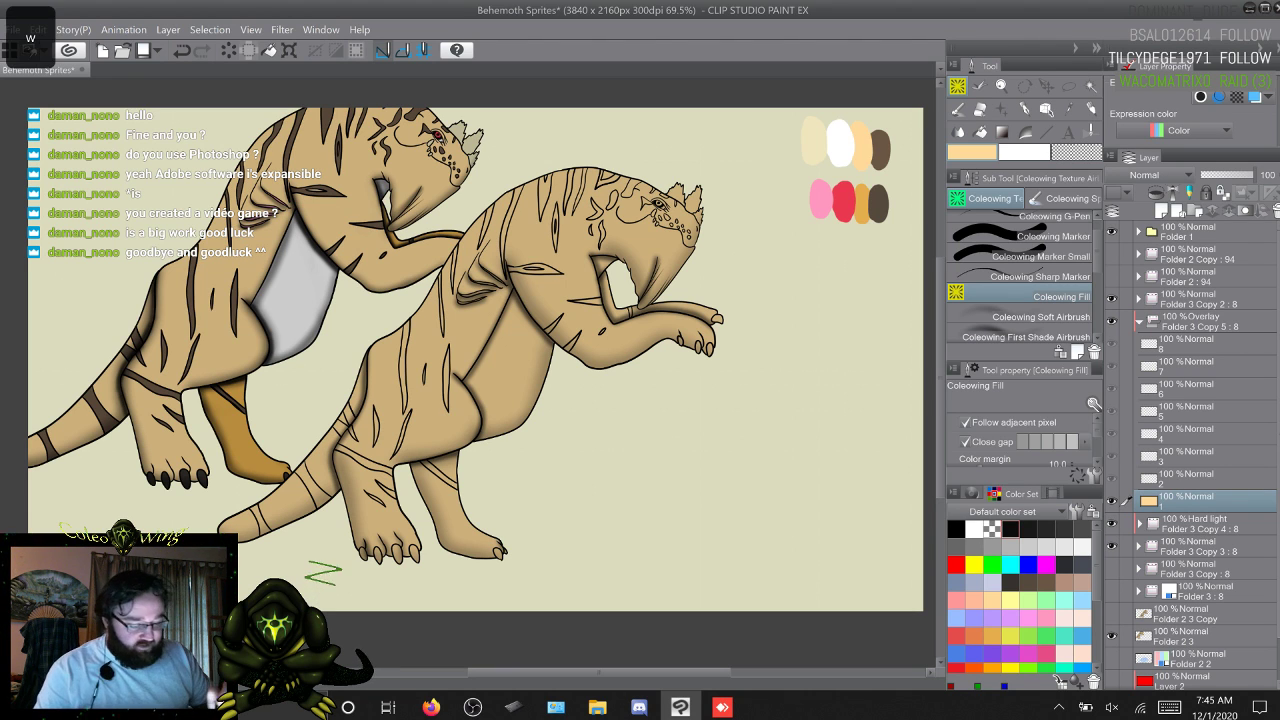
{"action": "left_click", "coordinate": [500, 340]}
{"action": "key", "text": "w"}
{"action": "key", "text": "w"}
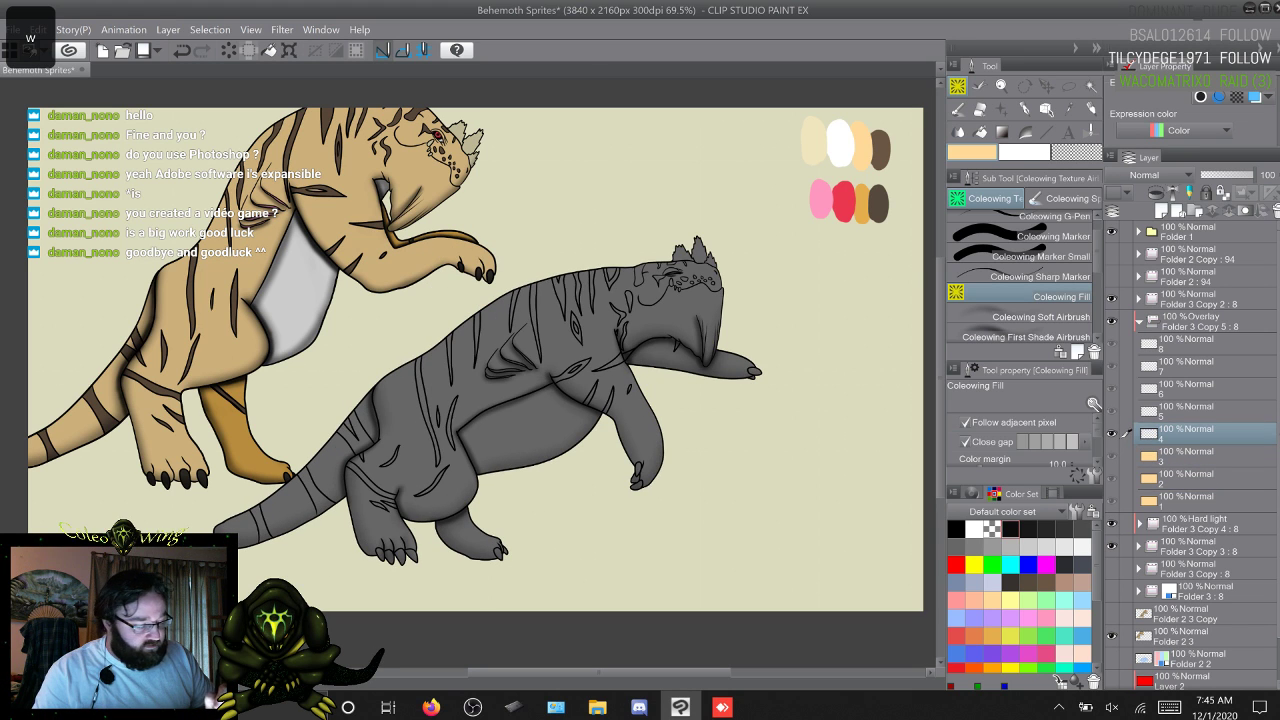
{"action": "key", "text": "w"}
{"action": "key", "text": "w"}
{"action": "key", "text": "w"}
{"action": "key", "text": "w"}
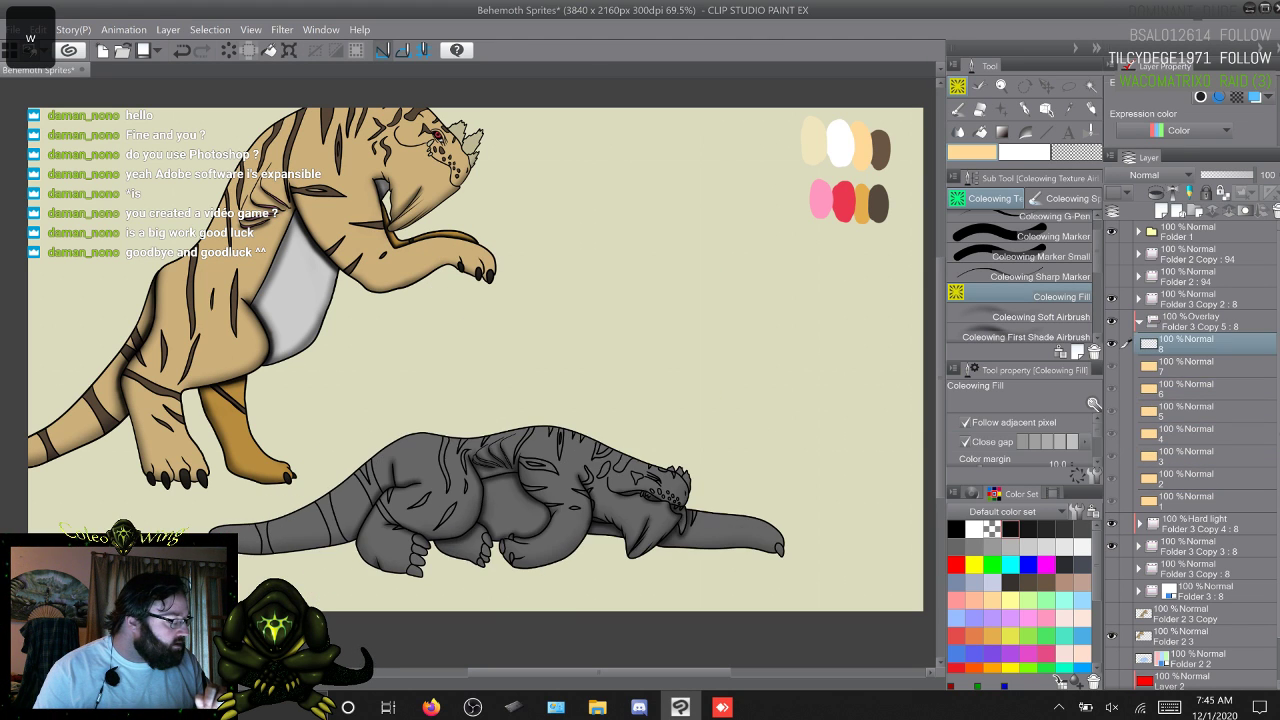
{"action": "key", "text": "w"}
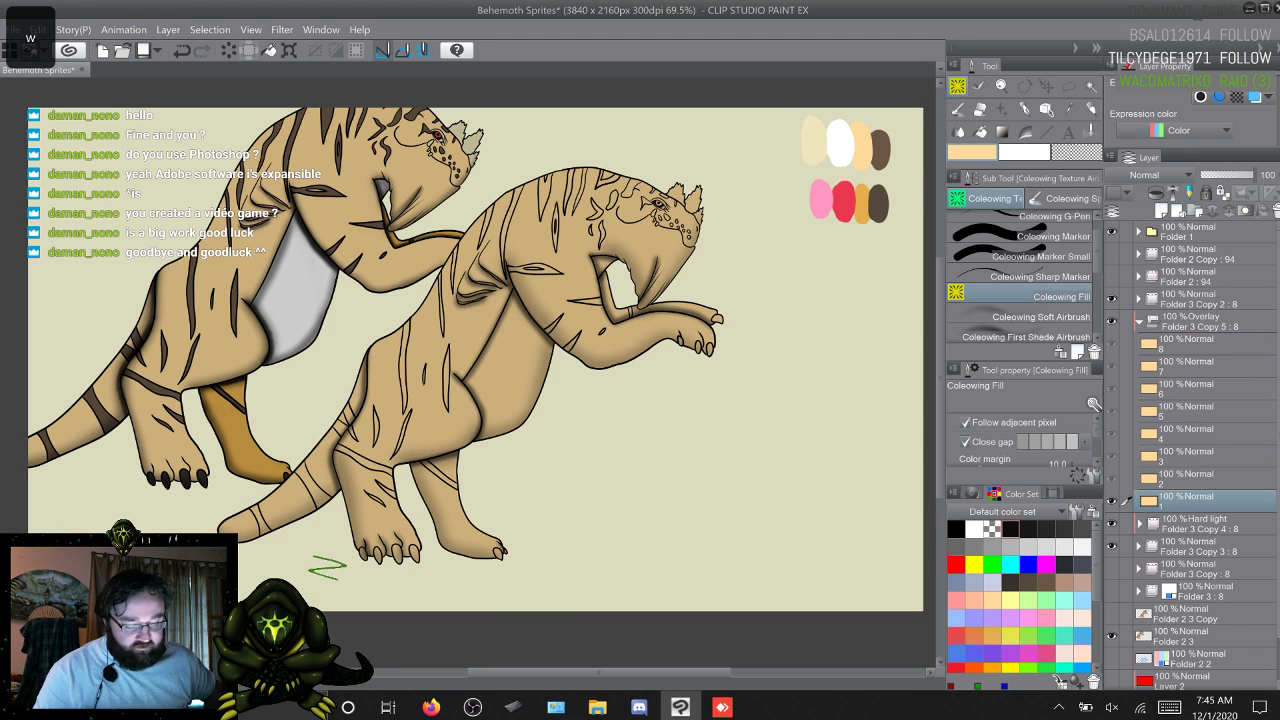
Step: Flip repeatedly through all eight filled frames to check the base colour and the motion, finishing on frame 1
{"action": "key", "text": "w"}
{"action": "key", "text": "w"}
{"action": "key", "text": "w"}
{"action": "key", "text": "w"}
{"action": "key", "text": "w"}
{"action": "key", "text": "w"}
{"action": "key", "text": "w"}
{"action": "key", "text": "w"}
{"action": "key", "text": "w"}
{"action": "key", "text": "w"}
{"action": "key", "text": "w"}
{"action": "key", "text": "w"}
{"action": "key", "text": "w"}
{"action": "key", "text": "w"}
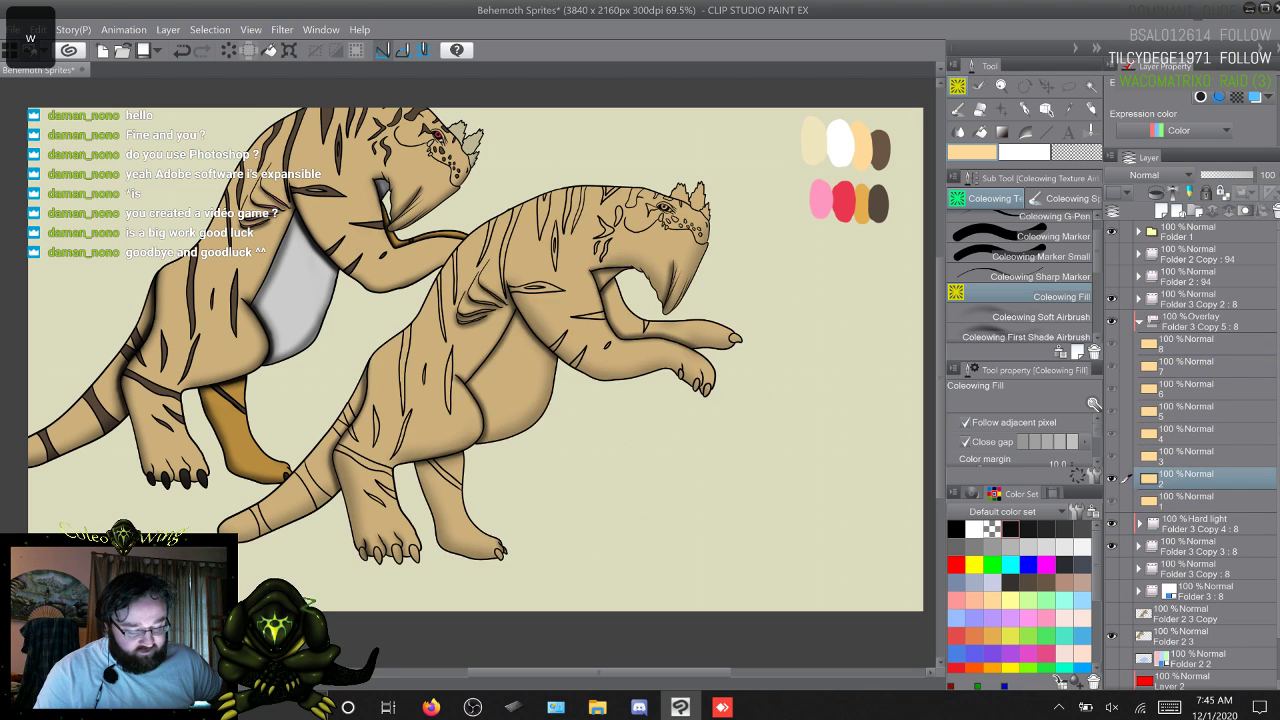
{"action": "key", "text": "w"}
{"action": "key", "text": "w"}
{"action": "key", "text": "w"}
{"action": "key", "text": "w"}
{"action": "key", "text": "w"}
{"action": "key", "text": "w"}
{"action": "key", "text": "w"}
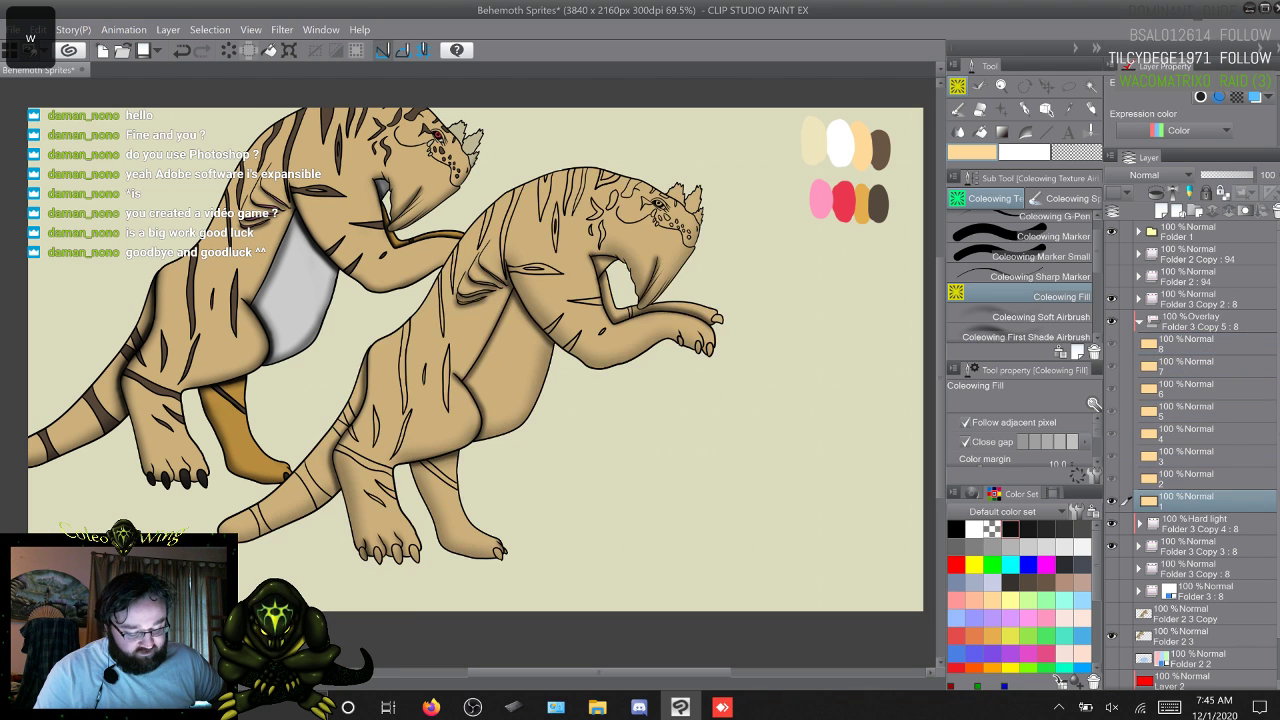
{"action": "key", "text": "w"}
{"action": "key", "text": "w"}
{"action": "key", "text": "w"}
{"action": "key", "text": "w"}
{"action": "key", "text": "w"}
{"action": "key", "text": "w"}
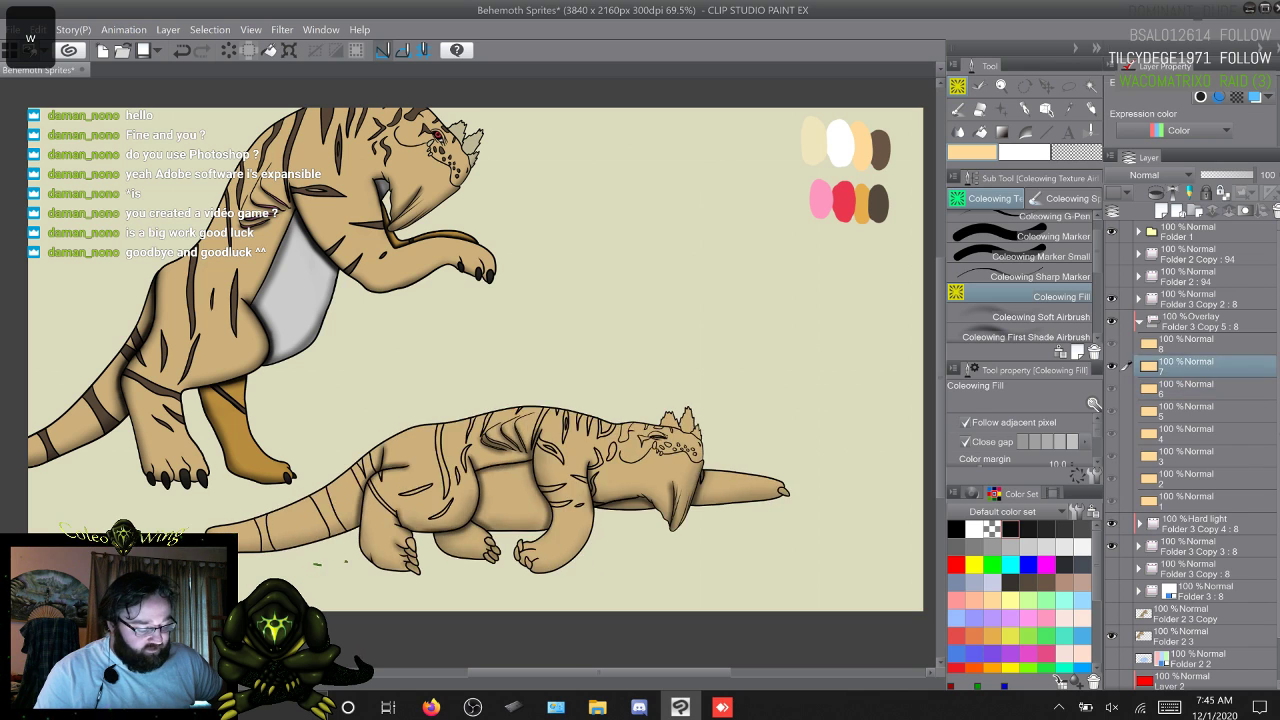
{"action": "key", "text": "w"}
{"action": "key", "text": "w"}
{"action": "key", "text": "w"}
{"action": "key", "text": "w"}
{"action": "key", "text": "w"}
{"action": "key", "text": "w"}
{"action": "key", "text": "w"}
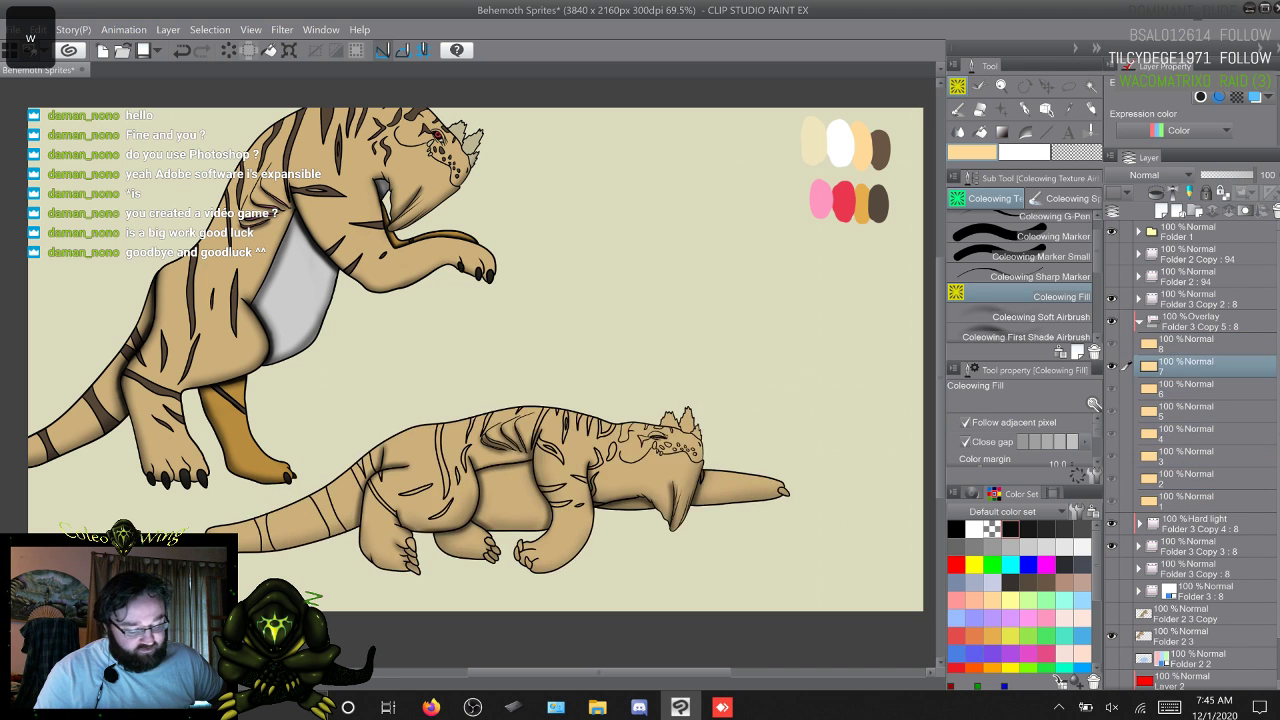
{"action": "key", "text": "w"}
{"action": "key", "text": "w"}
{"action": "key", "text": "w"}
{"action": "key", "text": "w"}
{"action": "key", "text": "w"}
{"action": "key", "text": "w"}
{"action": "key", "text": "w"}
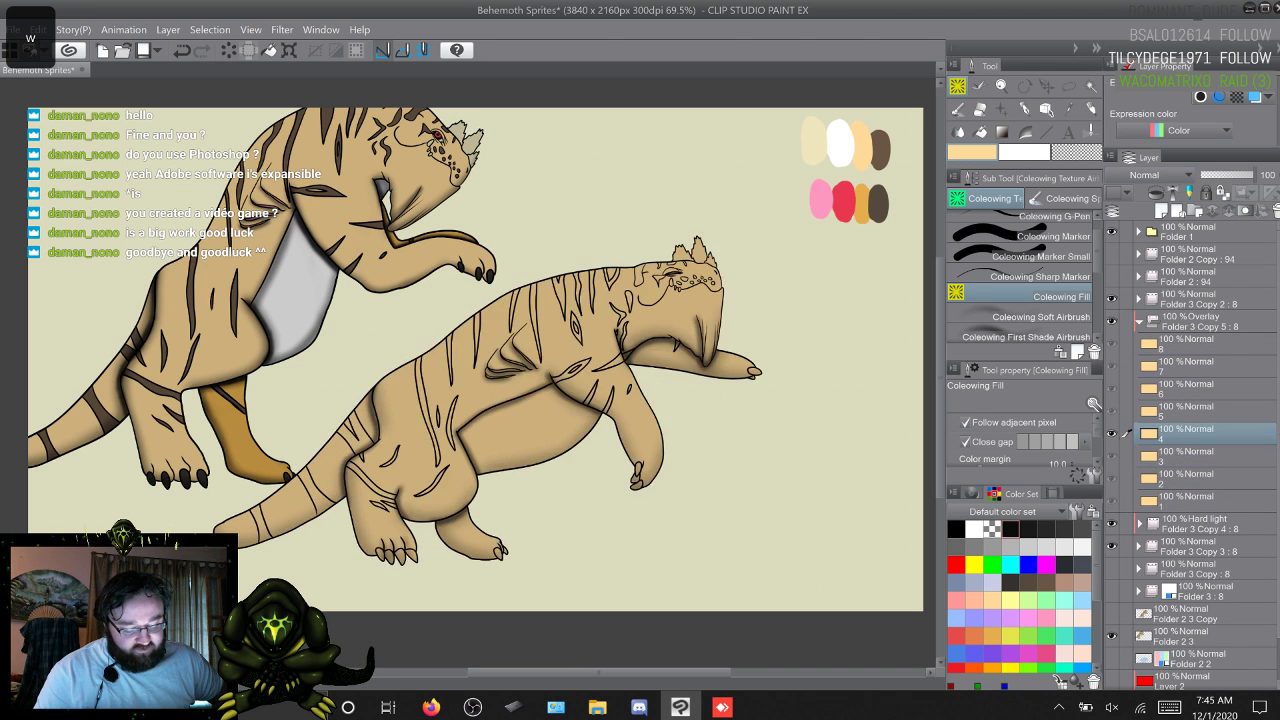
{"action": "key", "text": "w"}
{"action": "key", "text": "w"}
{"action": "key", "text": "w"}
{"action": "key", "text": "w"}
{"action": "key", "text": "w"}
{"action": "key", "text": "w"}
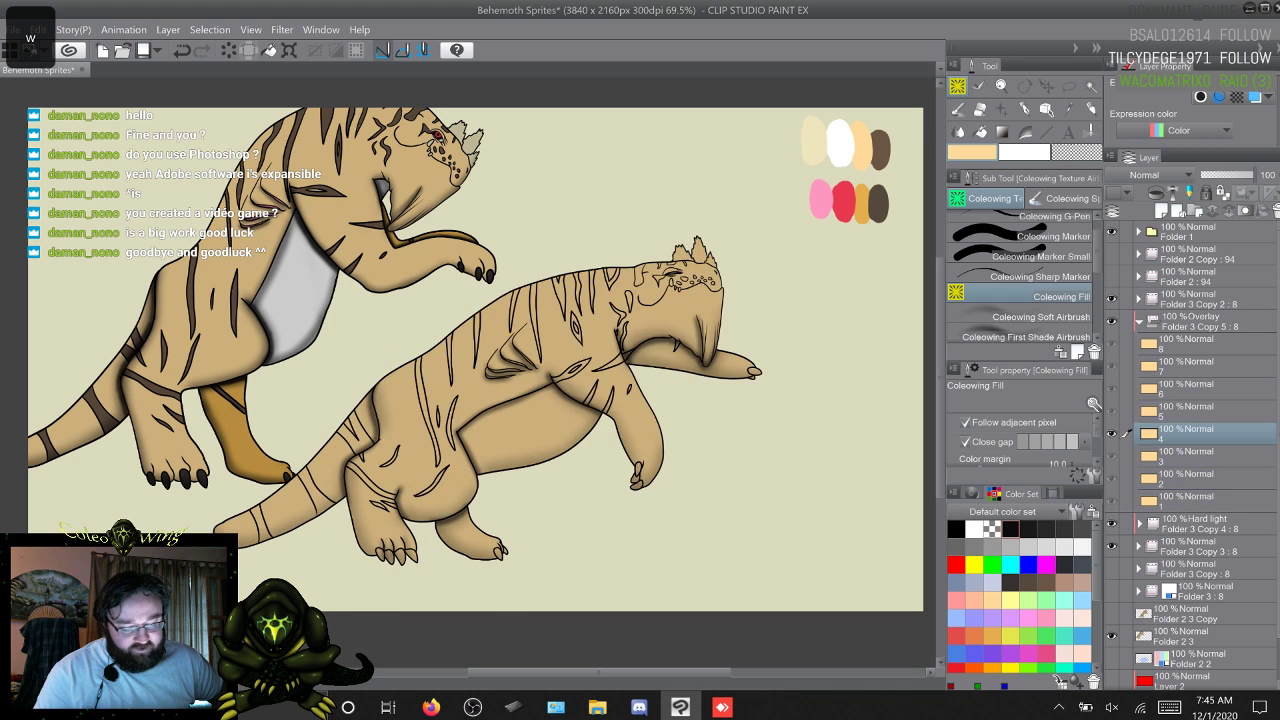
{"action": "key", "text": "w"}
{"action": "key", "text": "w"}
{"action": "key", "text": "w"}
{"action": "key", "text": "w"}
{"action": "key", "text": "w"}
{"action": "key", "text": "w"}
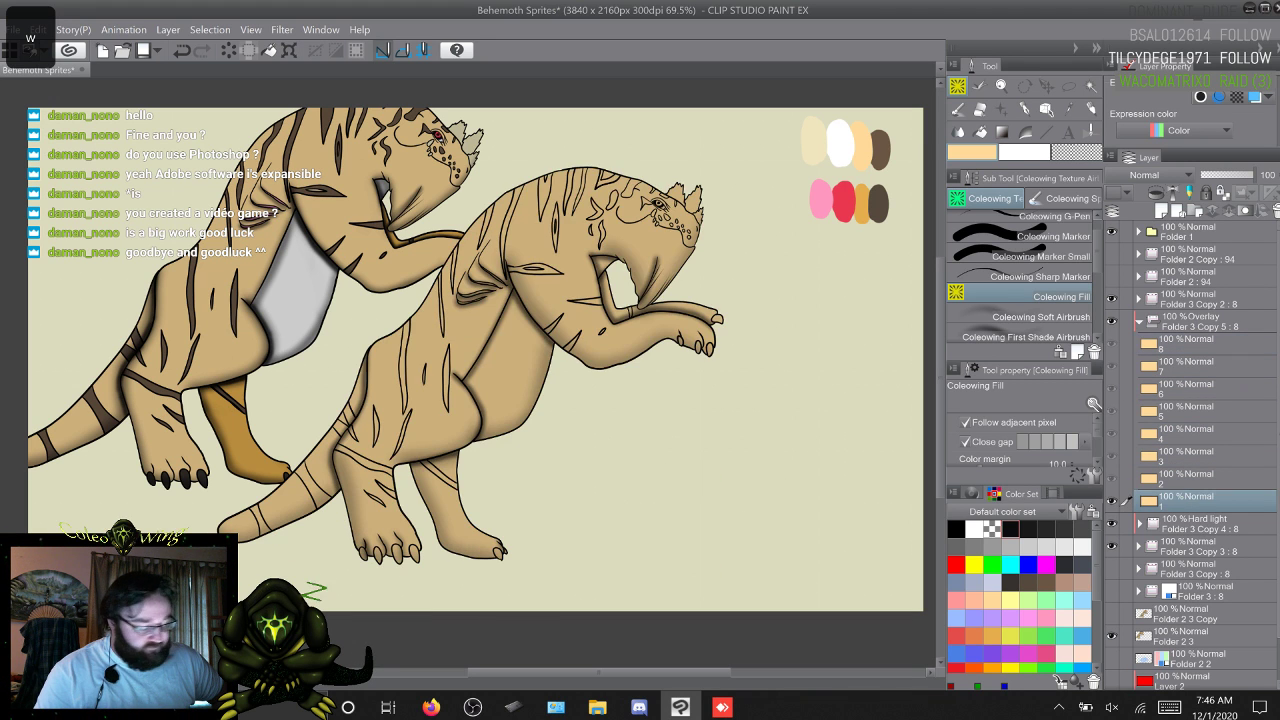
{"action": "key", "text": "w"}
{"action": "key", "text": "w"}
{"action": "key", "text": "w"}
{"action": "key", "text": "w"}
{"action": "key", "text": "w"}
{"action": "key", "text": "w"}
{"action": "key", "text": "w"}
{"action": "key", "text": "w"}
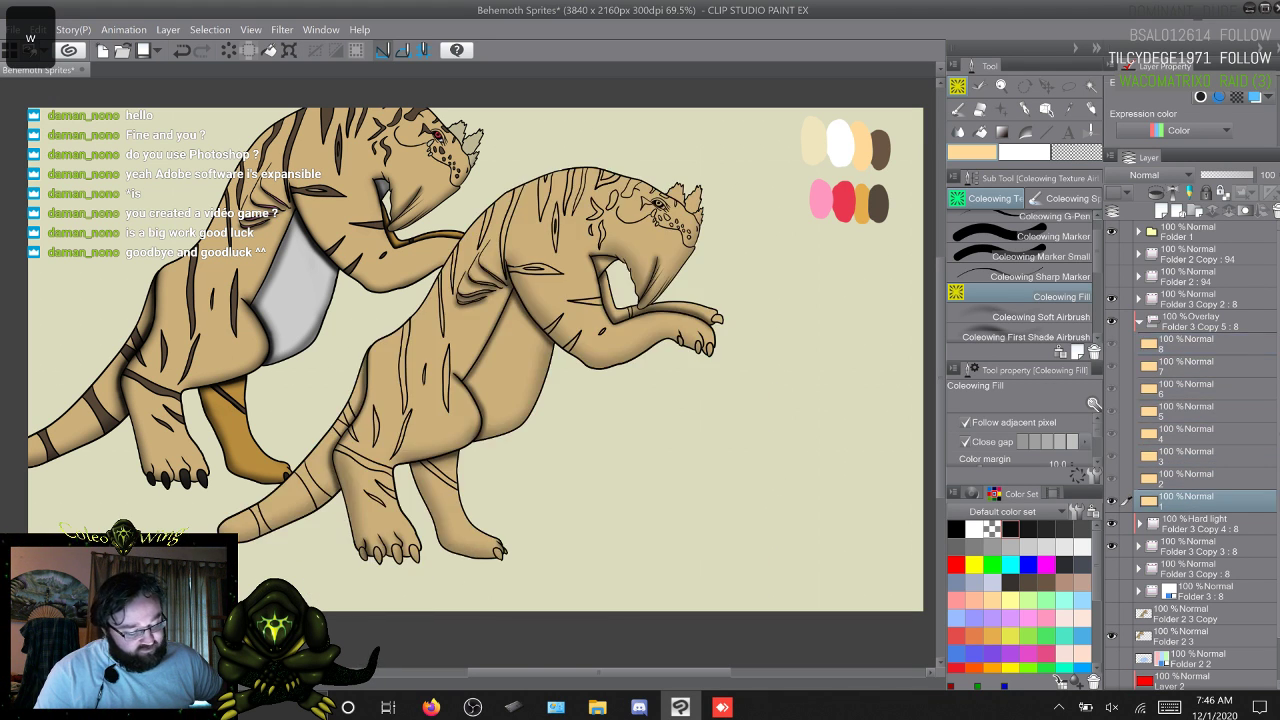
{"action": "key", "text": "w"}
{"action": "key", "text": "w"}
{"action": "key", "text": "w"}
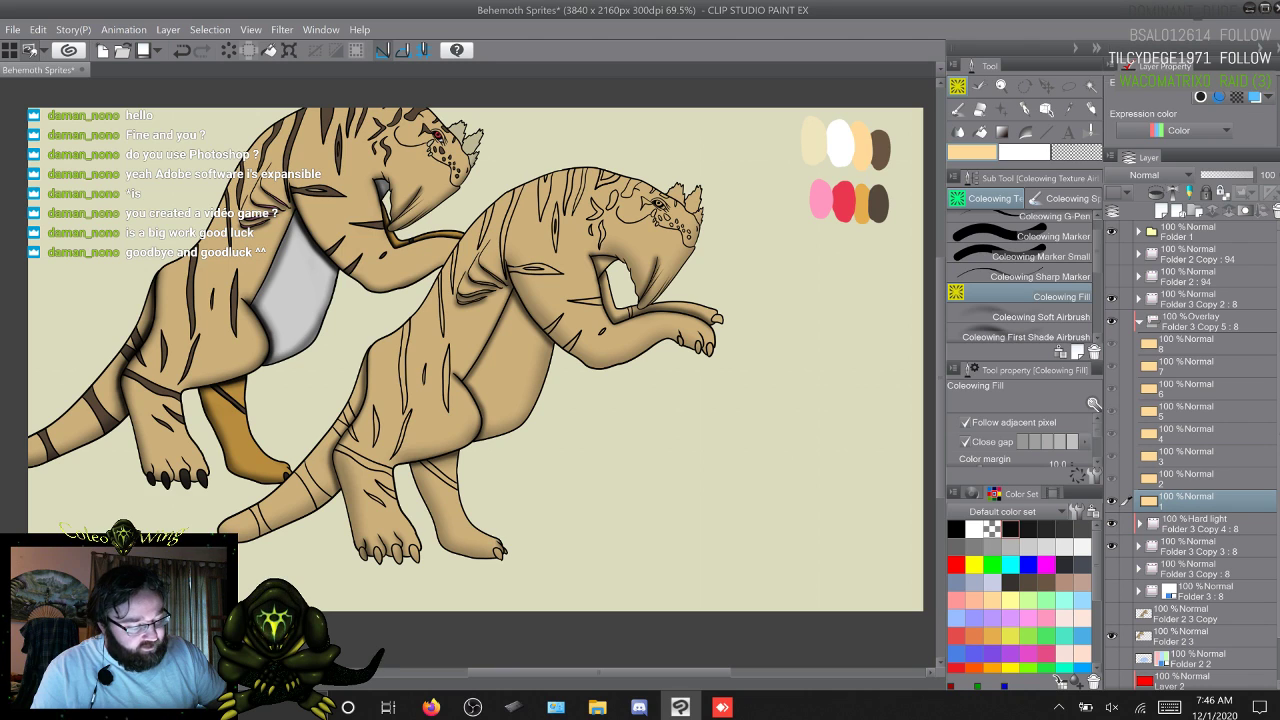
Step: Sample the brown palette swatch, set Folder 3 Copy 2 as the reference layer, and make layer 1 of the Overlay folder active
{"action": "right_click", "coordinate": [879, 150]}
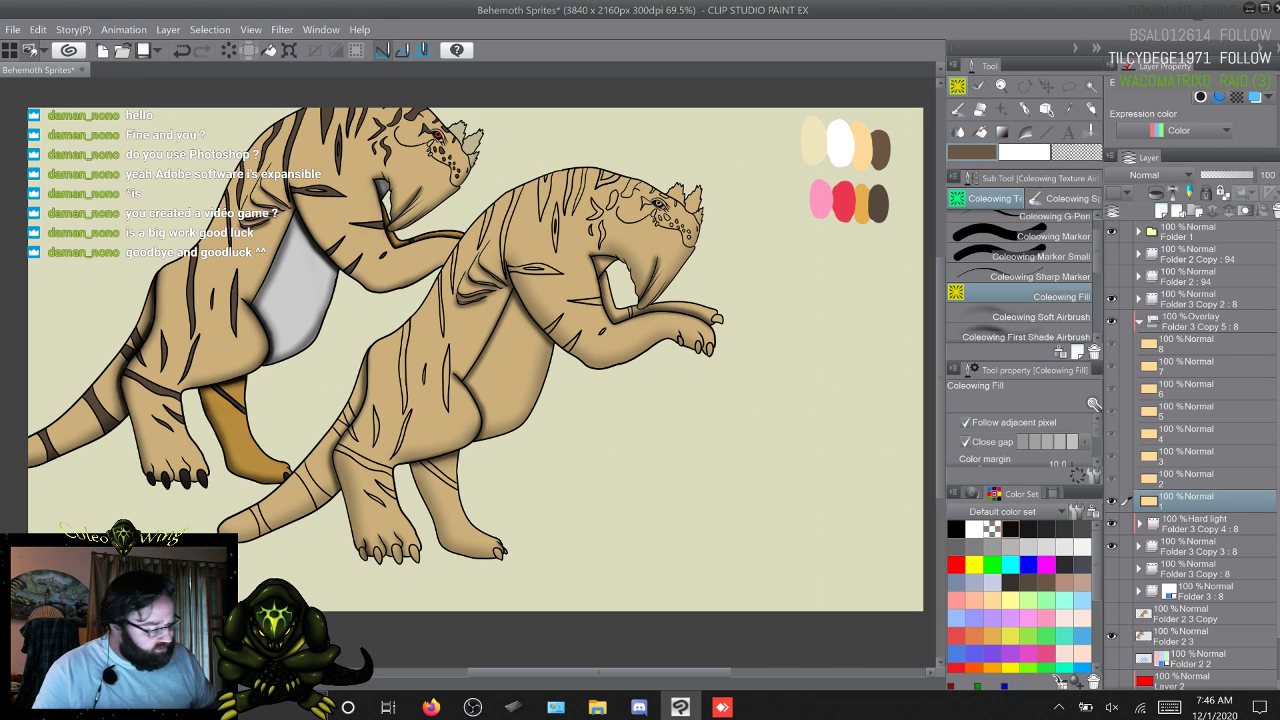
{"action": "left_click", "coordinate": [1200, 299]}
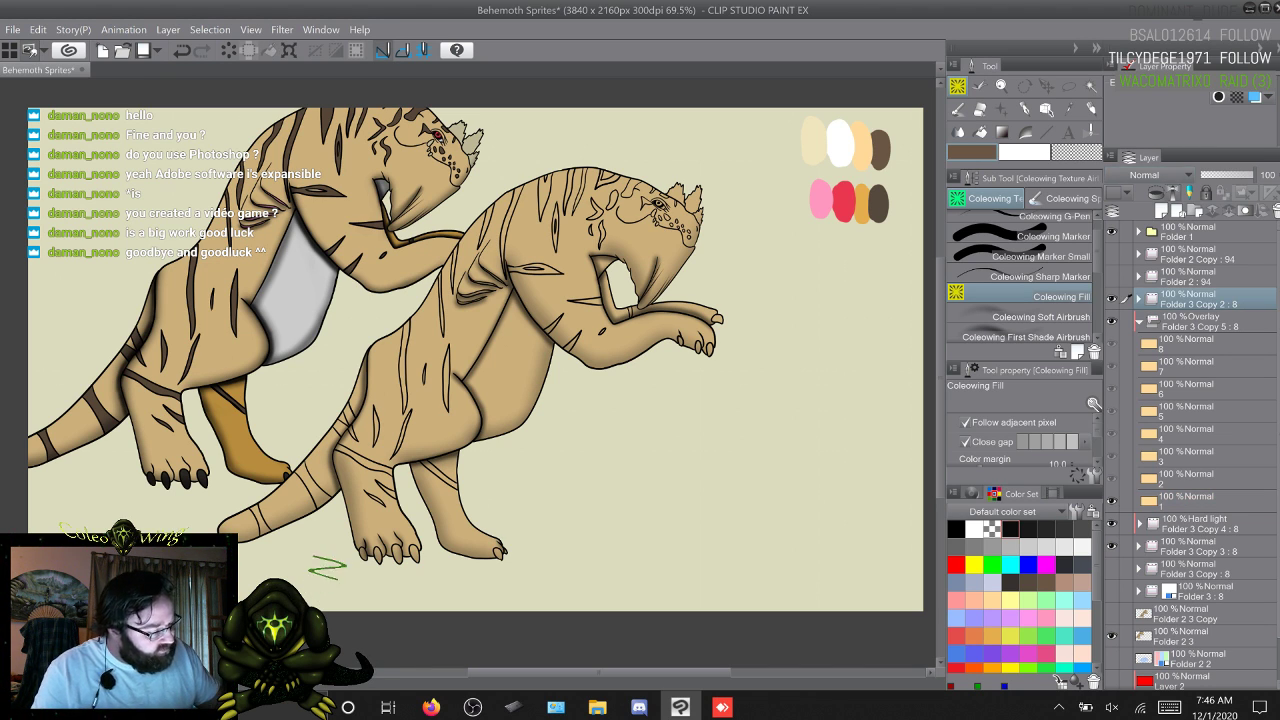
{"action": "left_click", "coordinate": [1200, 501]}
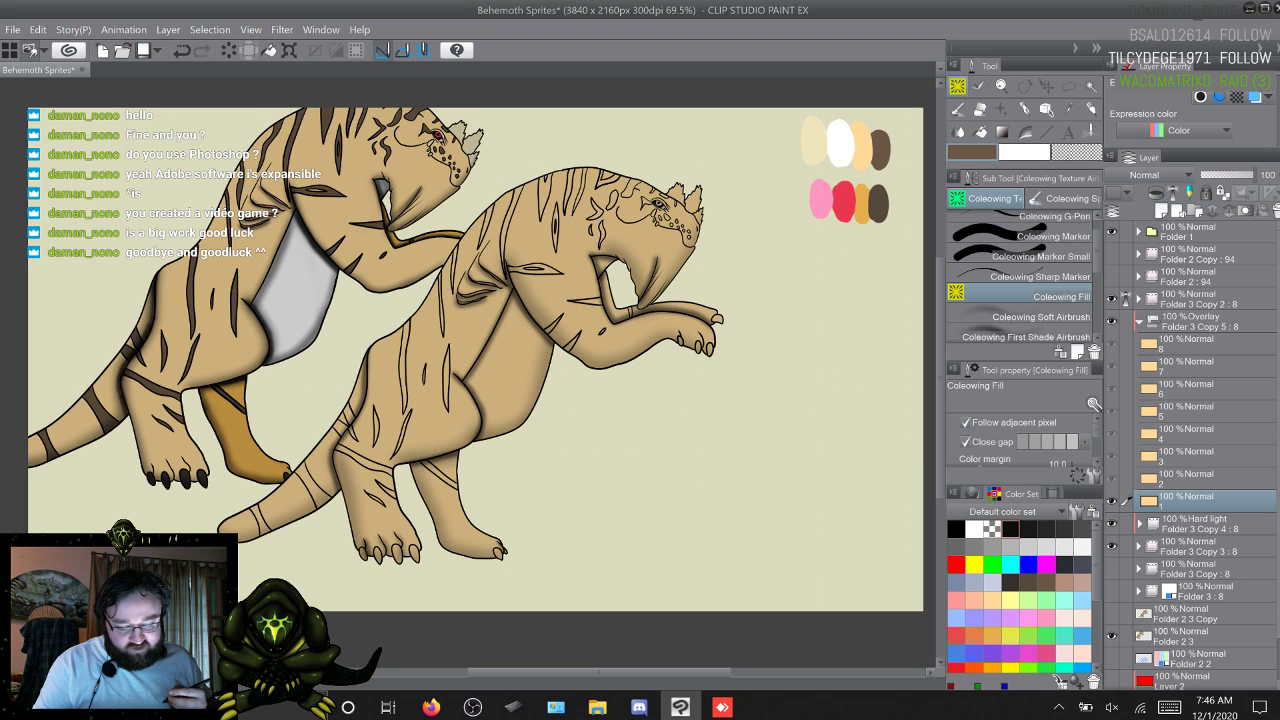
Step: Fill the stripes on frame 1's head, neck and arms with brown on layer 1 of the Overlay folder
{"action": "key", "text": "XF86TouchpadToggle"}
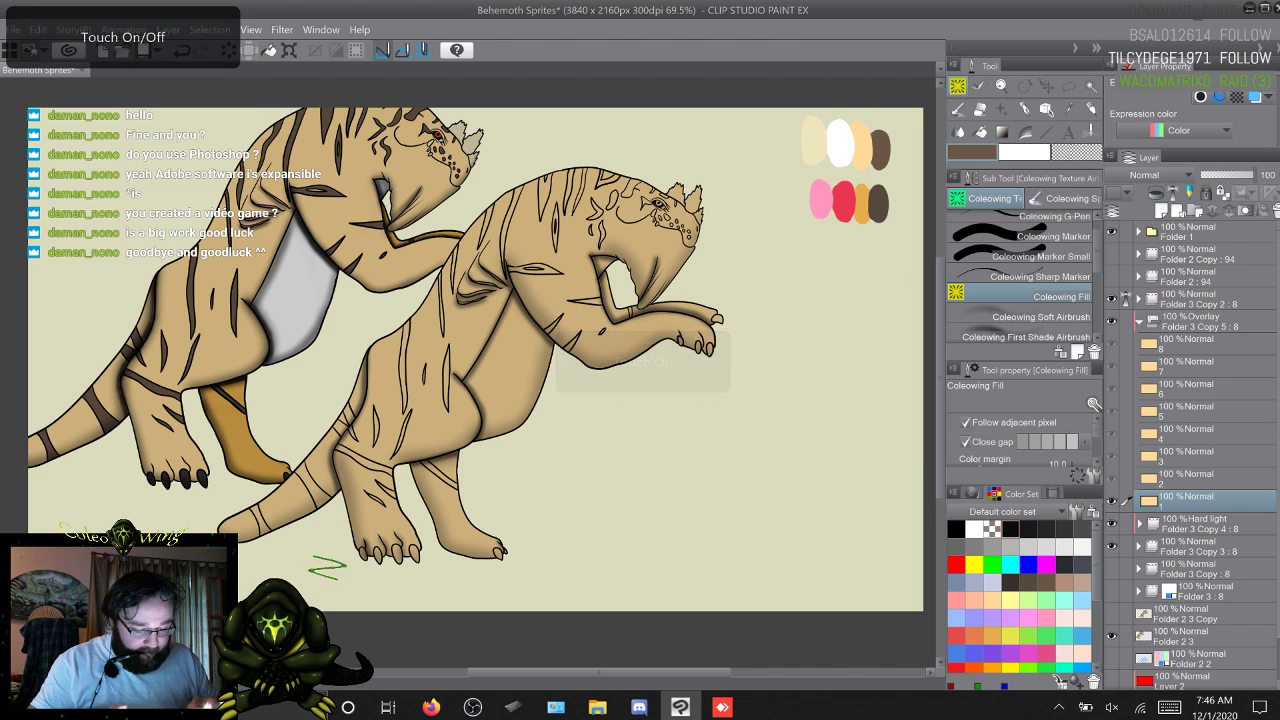
{"action": "scroll", "coordinate": [472, 370], "scroll_direction": "up", "scroll_amount": 2}
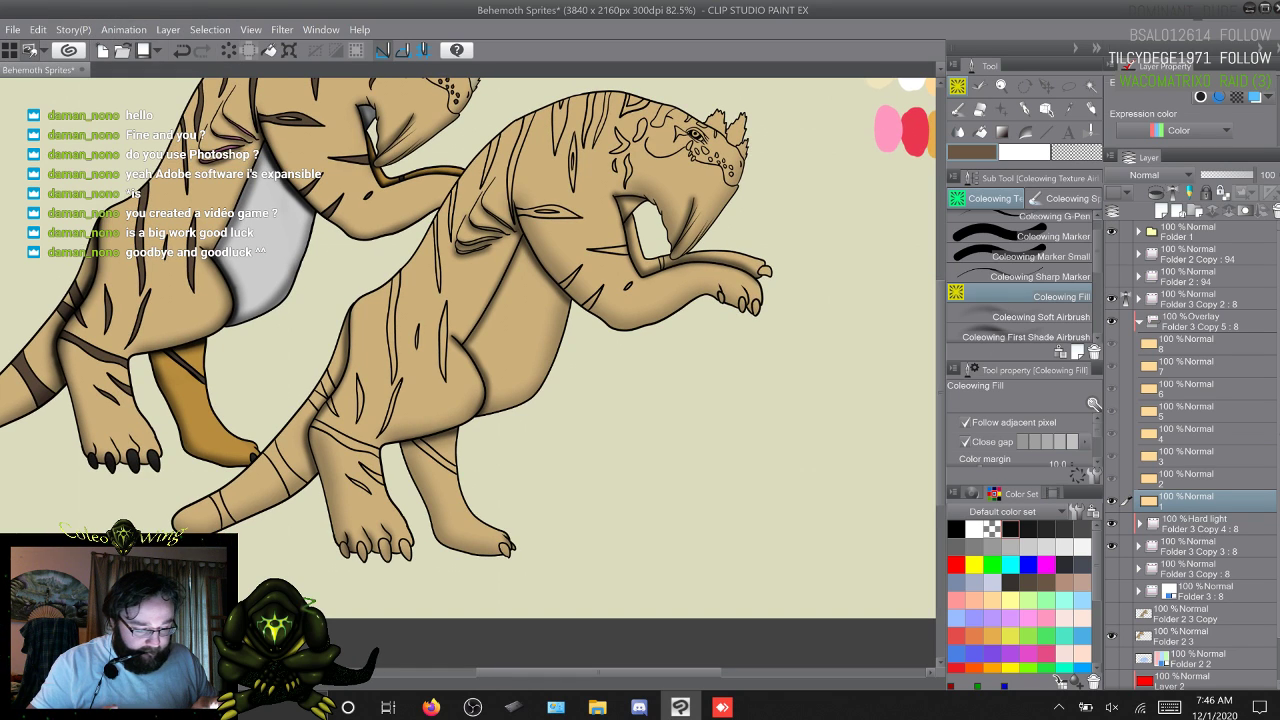
{"action": "scroll", "coordinate": [472, 362], "scroll_direction": "up", "scroll_amount": 1}
{"action": "scroll", "coordinate": [472, 365], "scroll_direction": "up", "scroll_amount": 1}
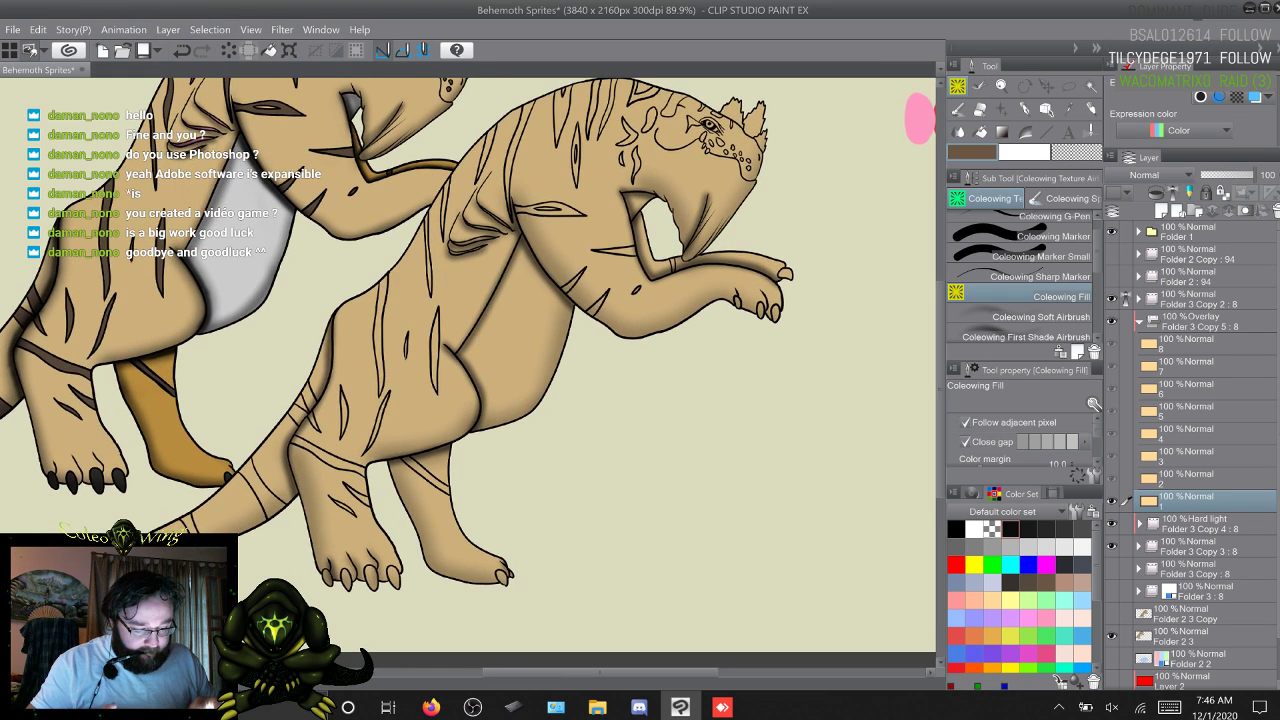
{"action": "key", "text": "XF86TouchpadToggle"}
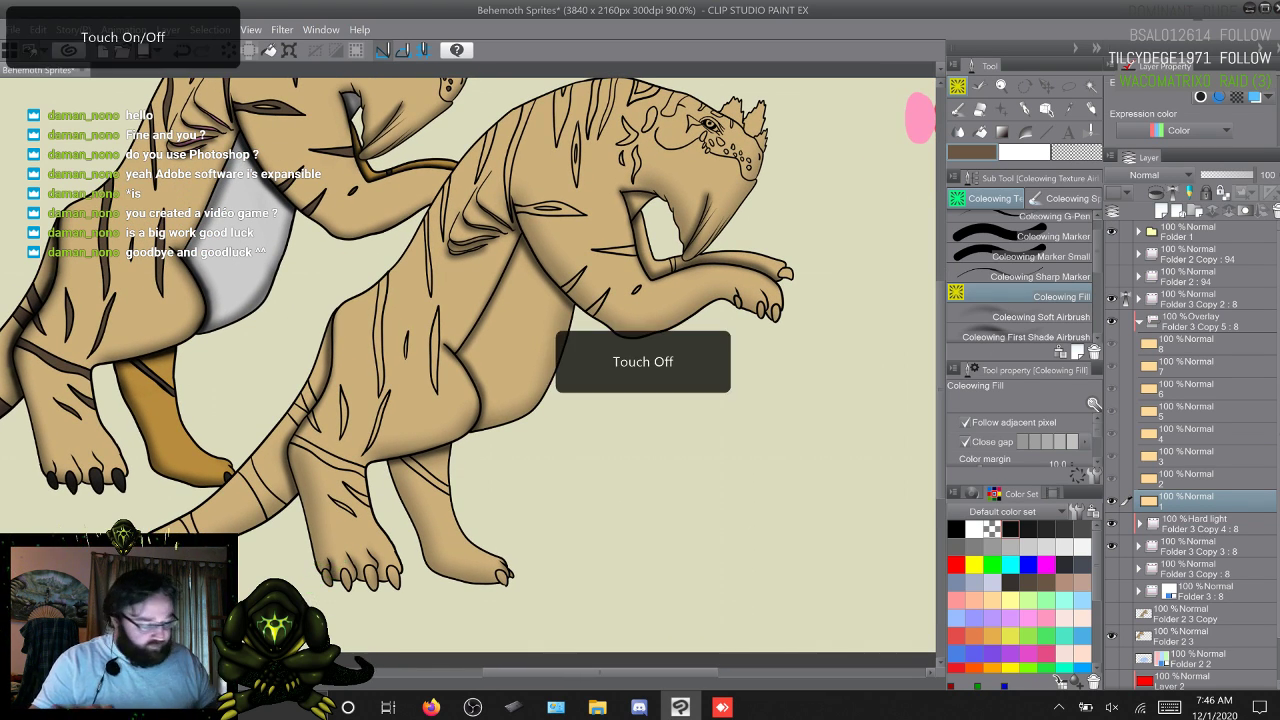
{"action": "scroll", "coordinate": [472, 365], "scroll_direction": "up", "scroll_amount": 1}
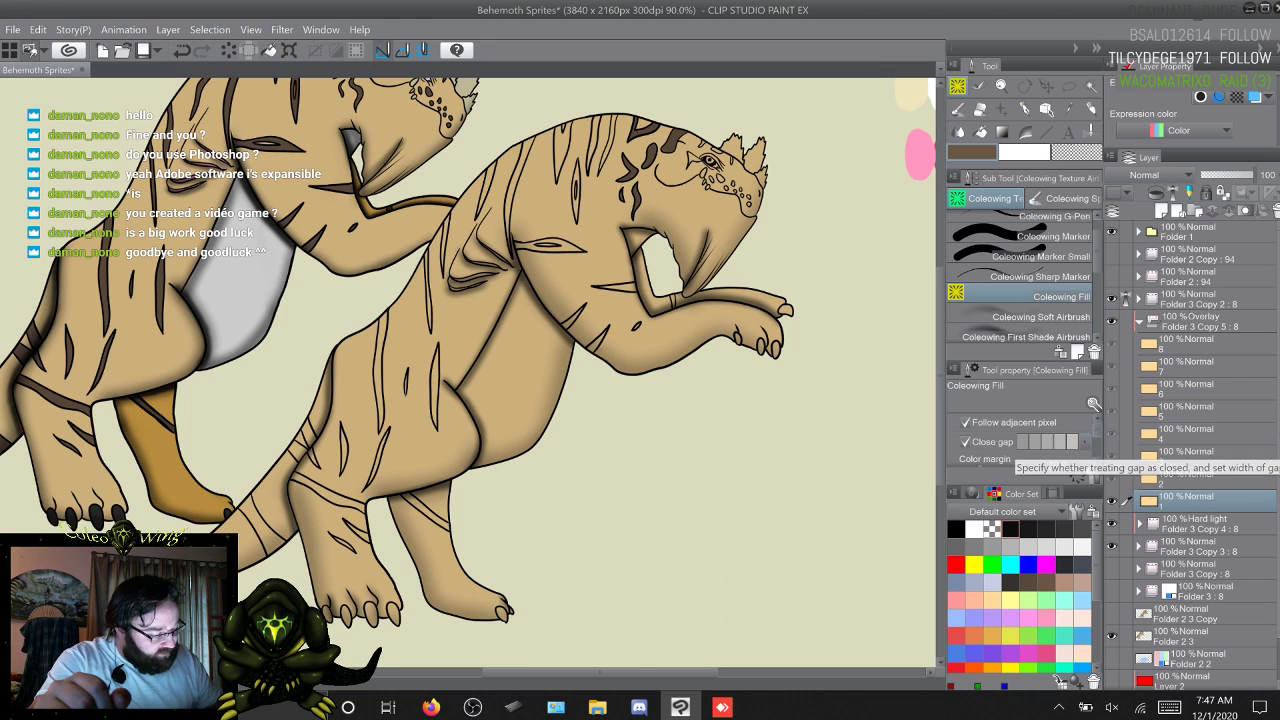
{"action": "scroll", "coordinate": [1020, 440], "scroll_direction": "down", "scroll_amount": 1}
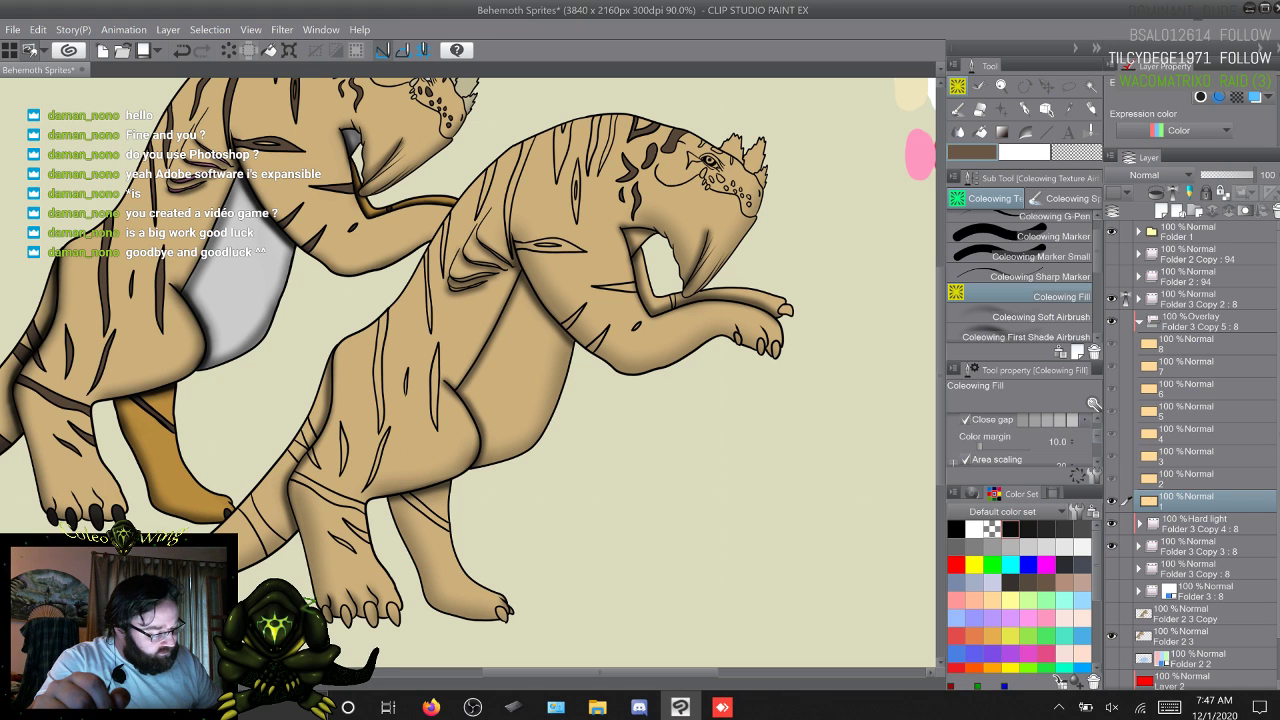
{"action": "scroll", "coordinate": [1020, 440], "scroll_direction": "up", "scroll_amount": 1}
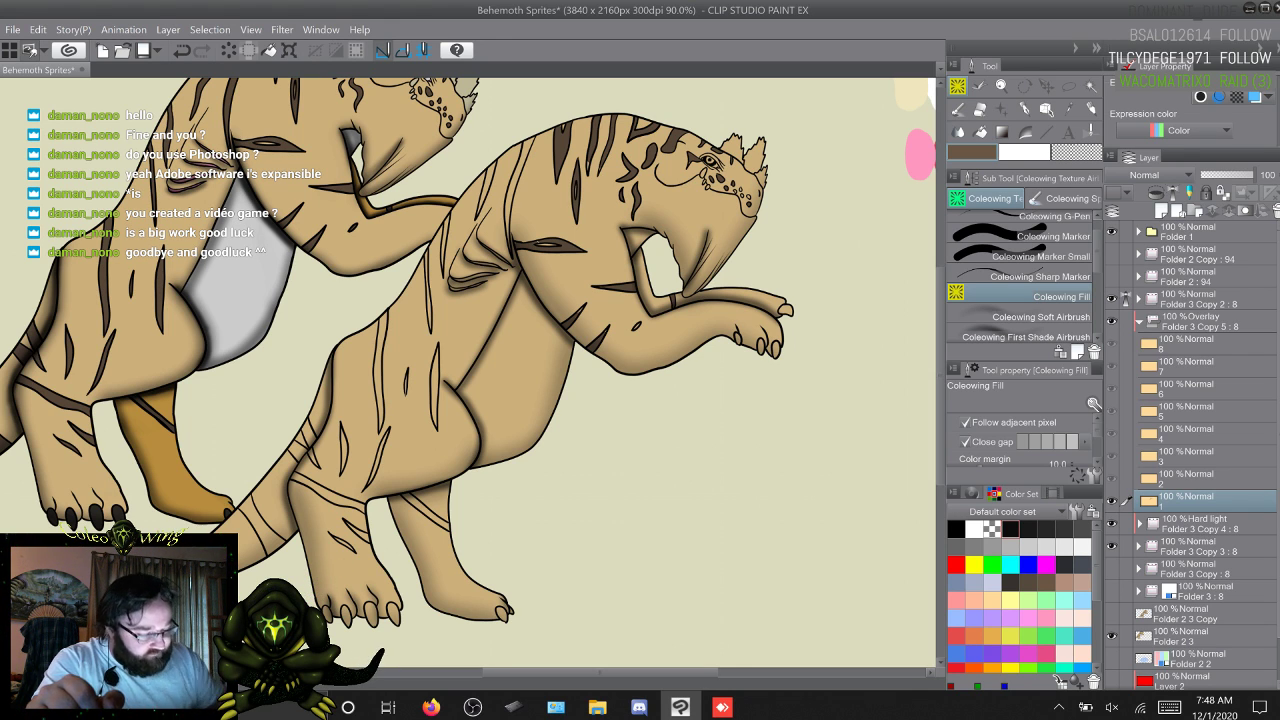
Step: Hide the Hard light Folder 3 Copy 4 and fill frame 1's remaining stripes on the back, flank, legs and tail with brown
{"action": "left_click", "coordinate": [1111, 524]}
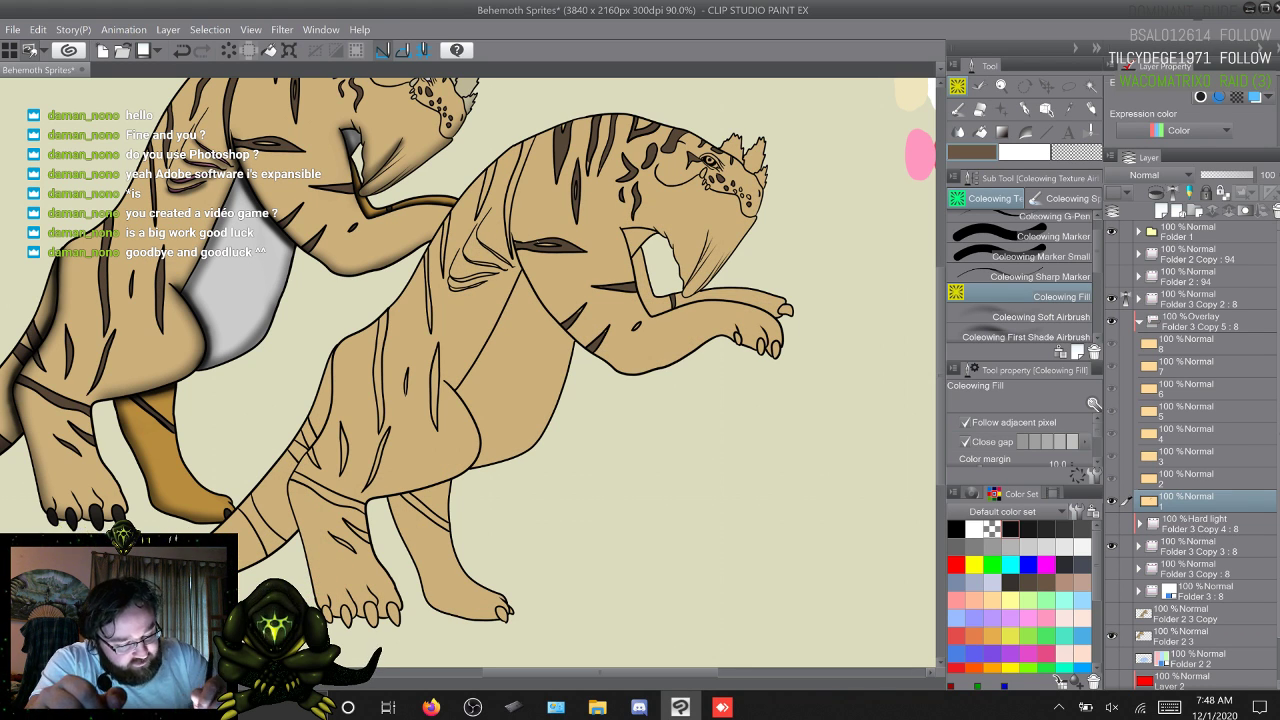
{"action": "left_click_drag", "start_coordinate": [315, 557], "coordinate": [337, 579]}
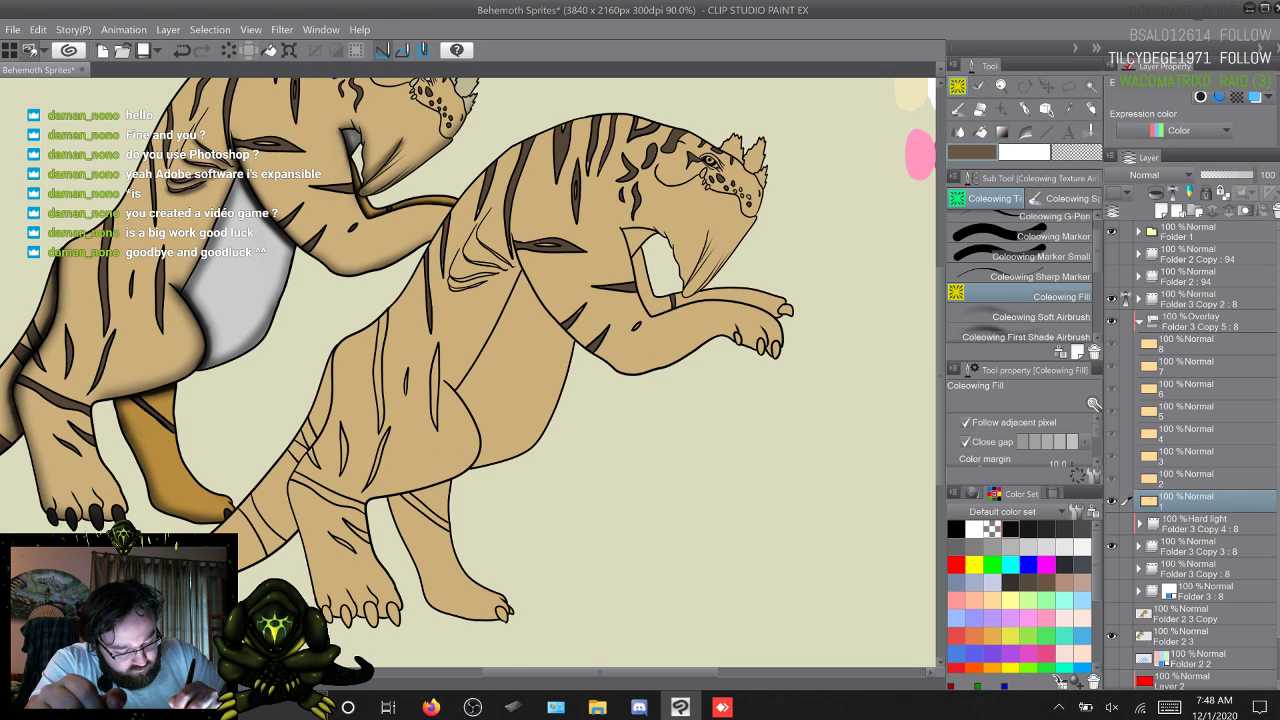
{"action": "left_click", "coordinate": [435, 377]}
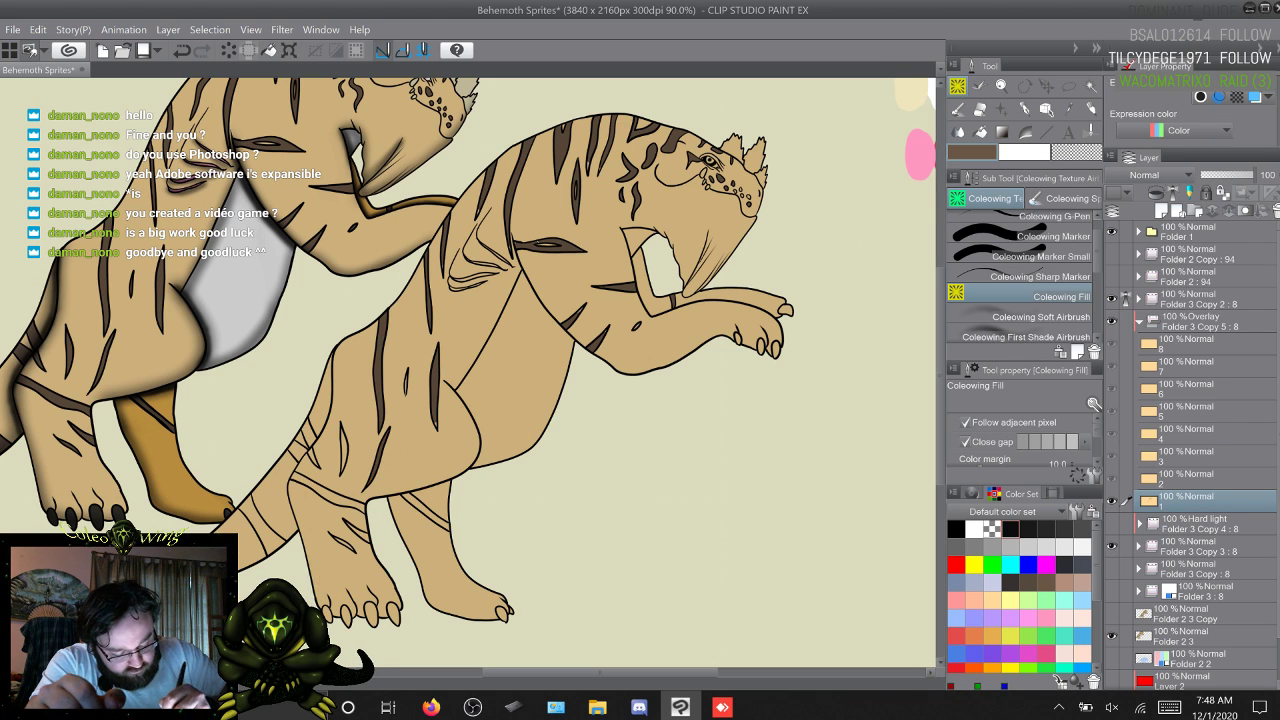
{"action": "left_click", "coordinate": [416, 504]}
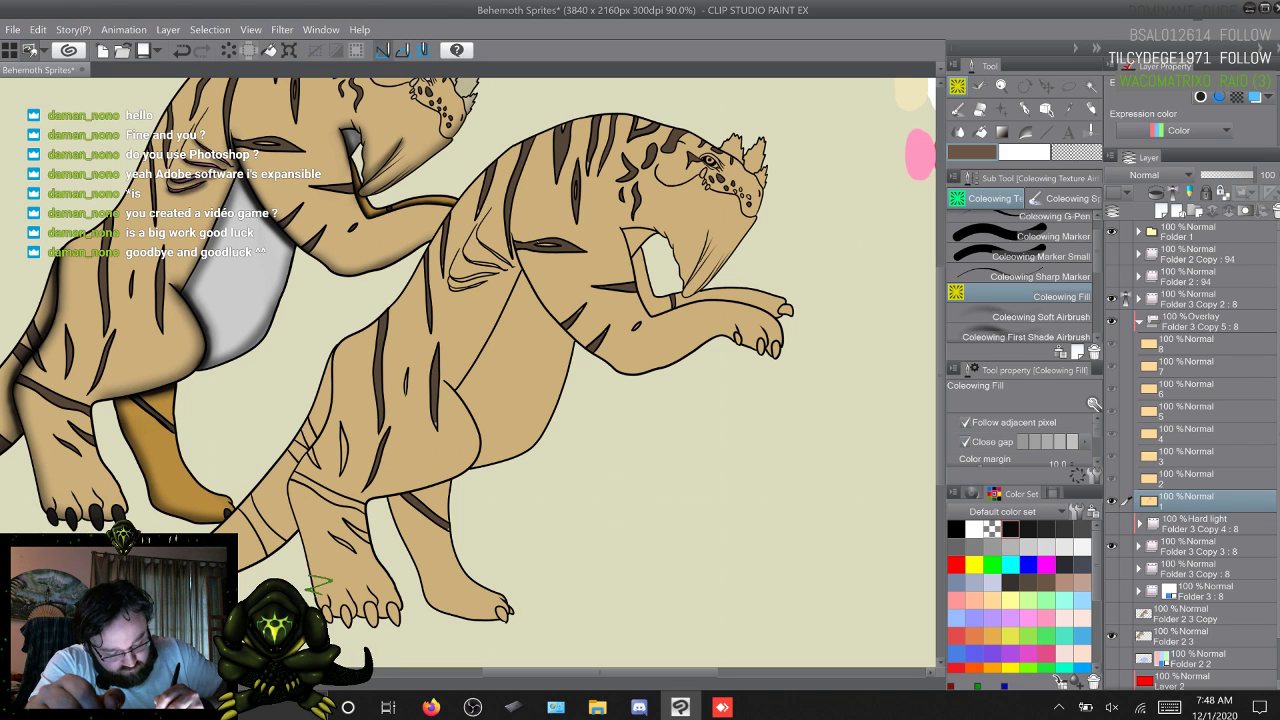
{"action": "left_click", "coordinate": [337, 497]}
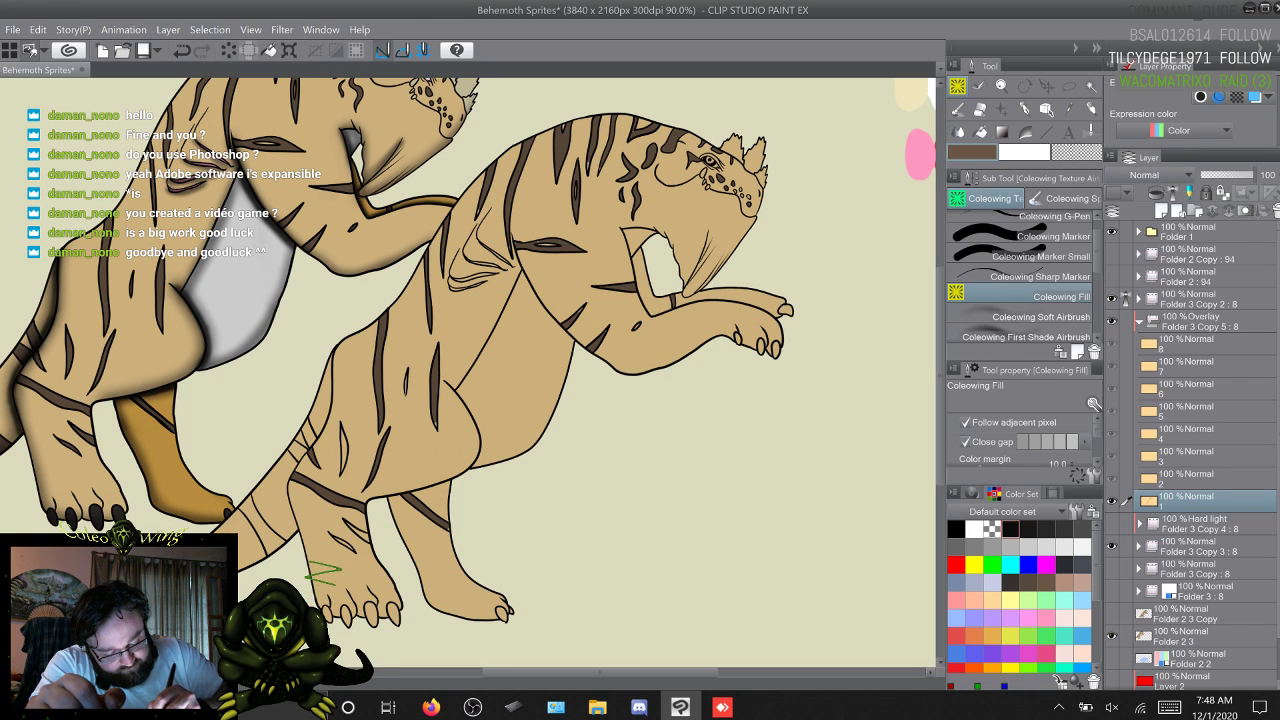
{"action": "left_click", "coordinate": [344, 442]}
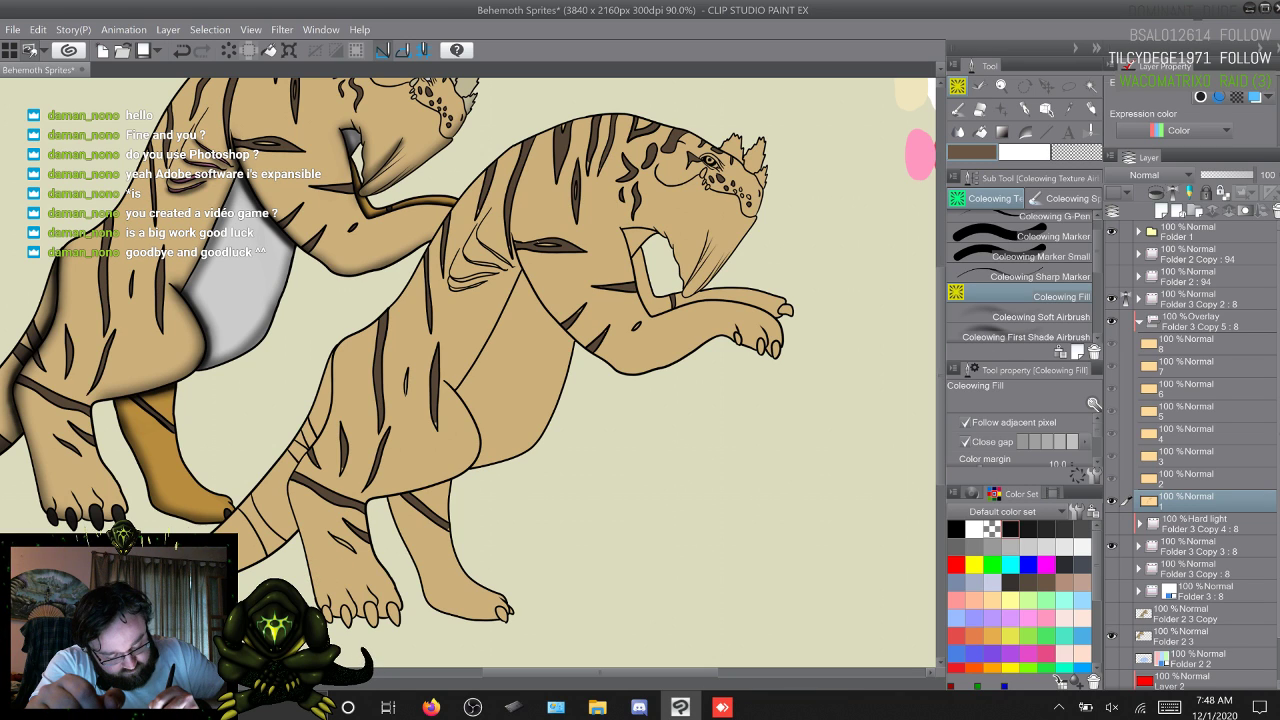
{"action": "left_click", "coordinate": [347, 545]}
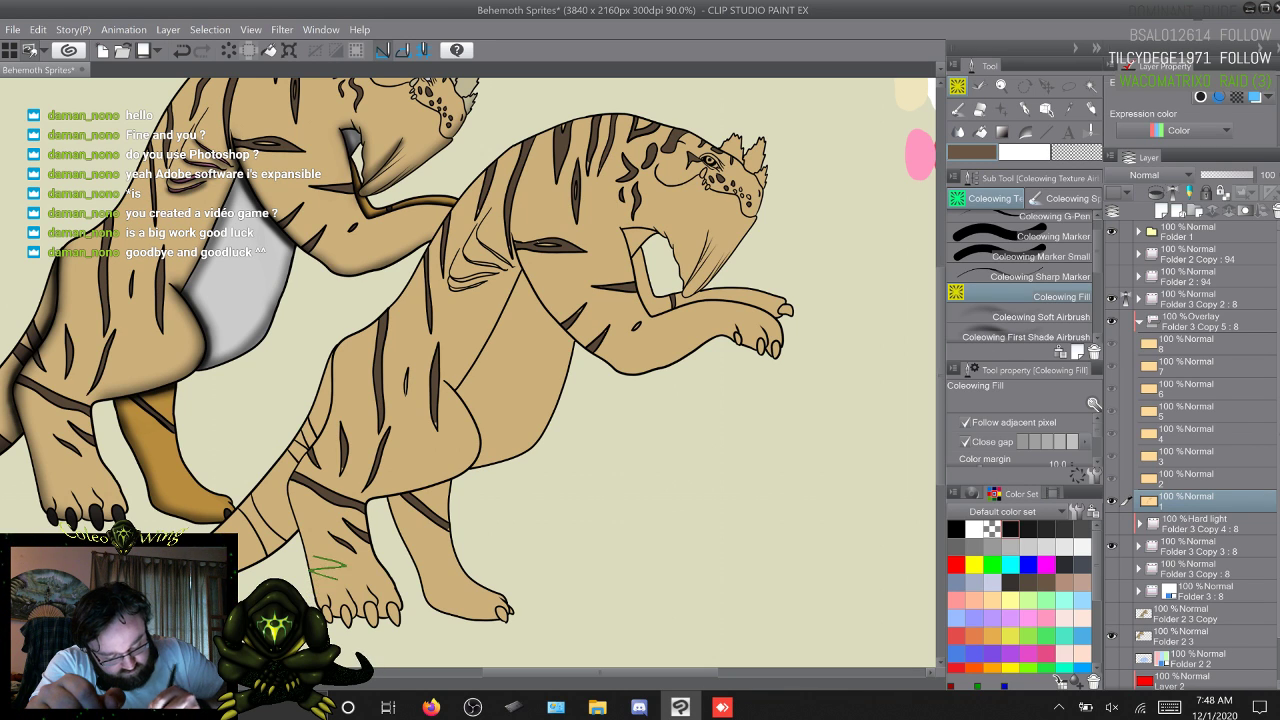
{"action": "left_click", "coordinate": [308, 434]}
{"action": "left_click", "coordinate": [298, 452]}
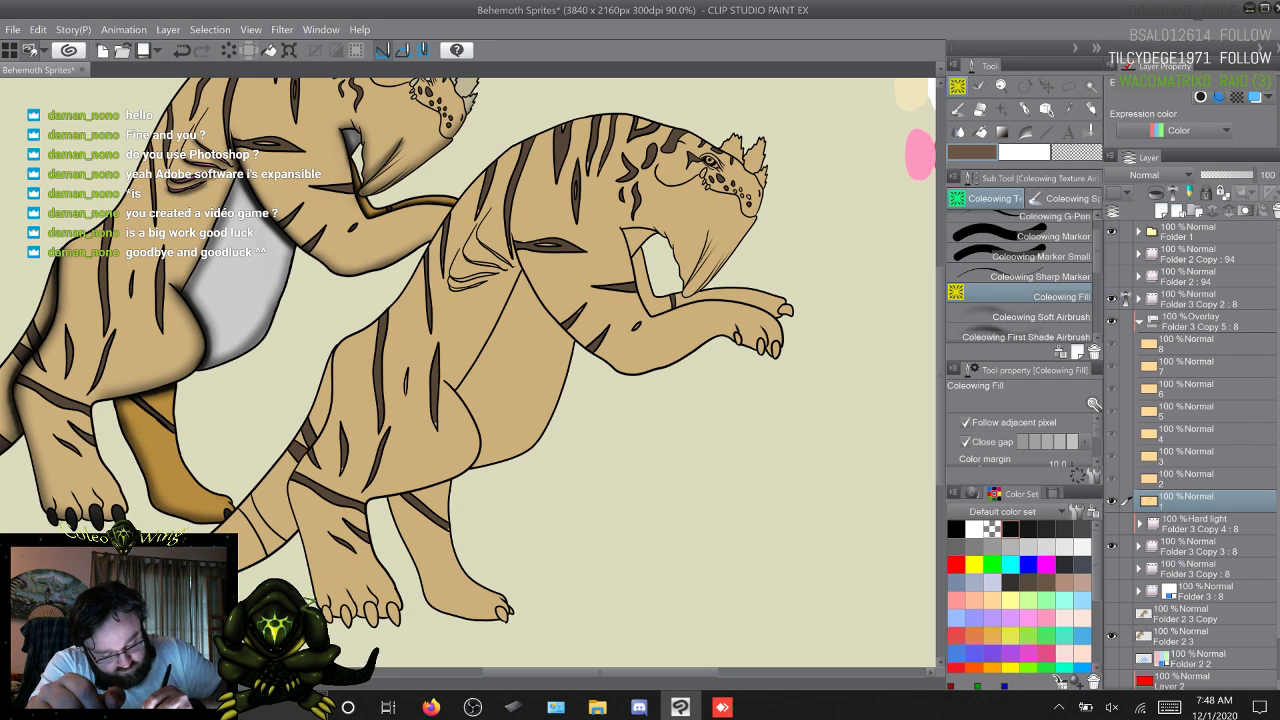
{"action": "left_click", "coordinate": [264, 522]}
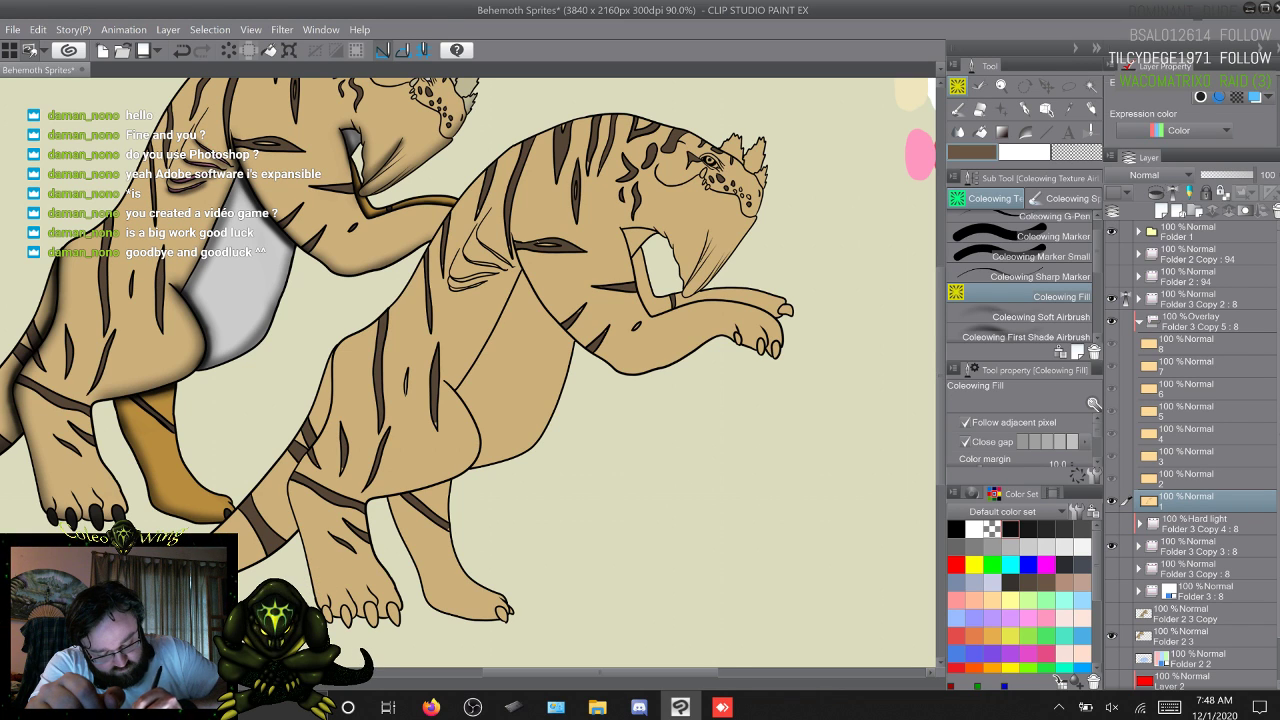
{"action": "left_click_drag", "start_coordinate": [308, 612], "coordinate": [336, 566]}
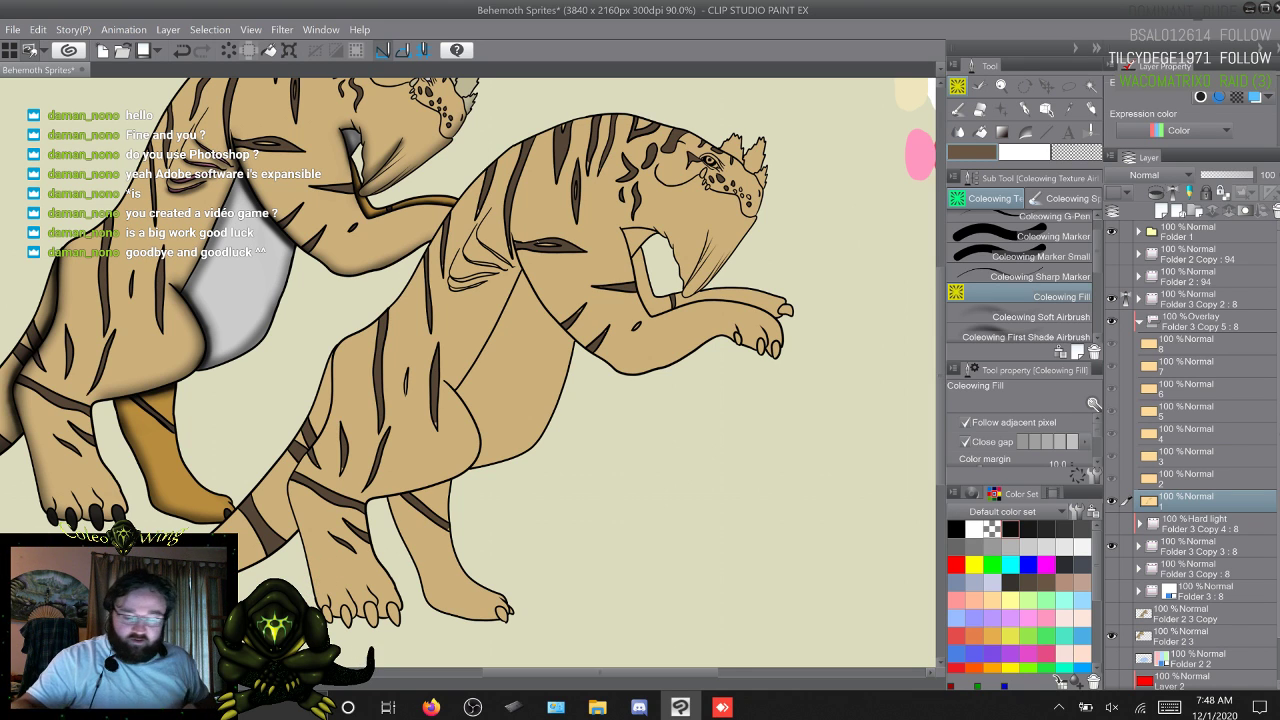
Step: Move to frame 2 on the Overlay folder's layer 2 and fill the stripes behind the eye and on the cheek with brown
{"action": "key", "text": "w"}
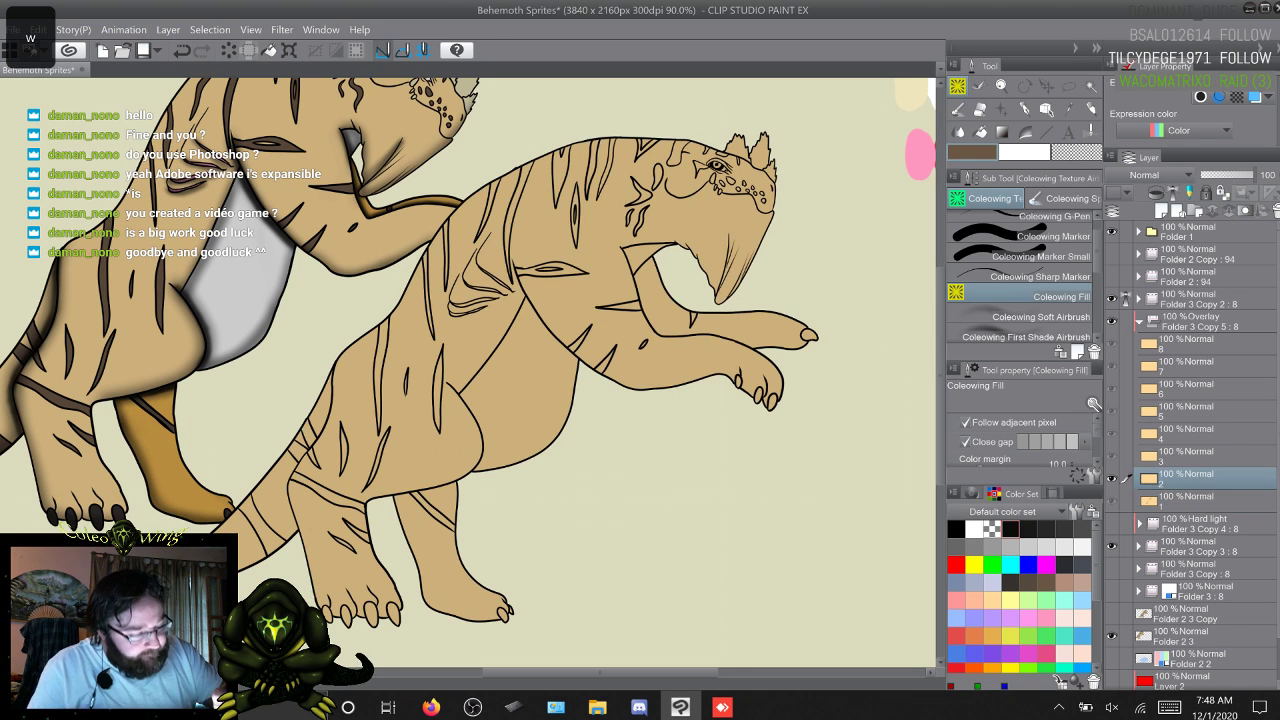
{"action": "left_click_drag", "start_coordinate": [322, 600], "coordinate": [308, 582]}
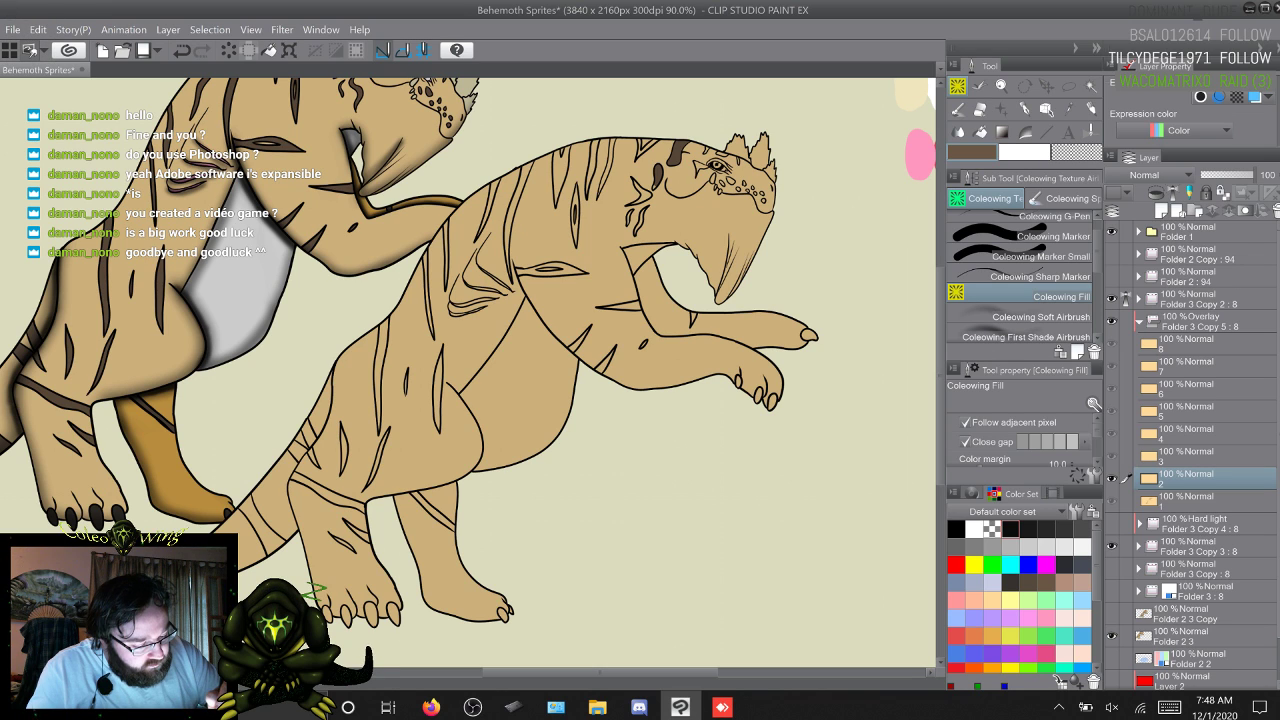
{"action": "left_click", "coordinate": [643, 194]}
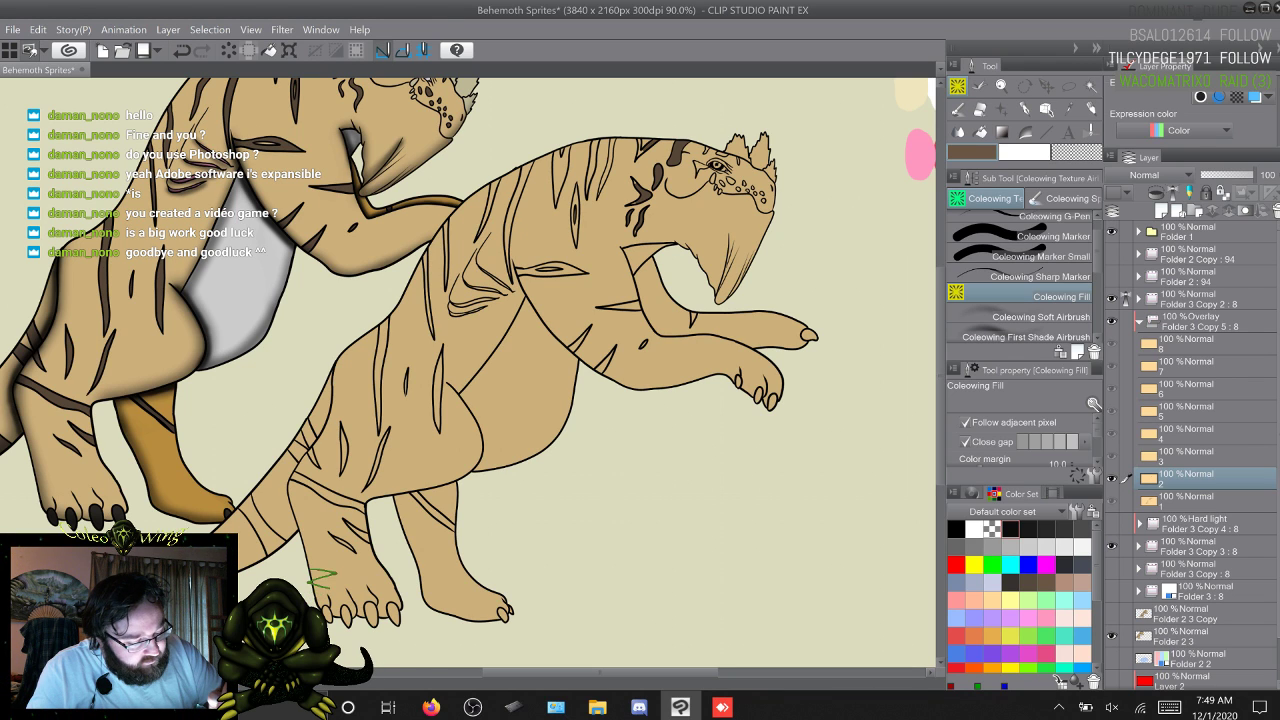
{"action": "left_click", "coordinate": [701, 167]}
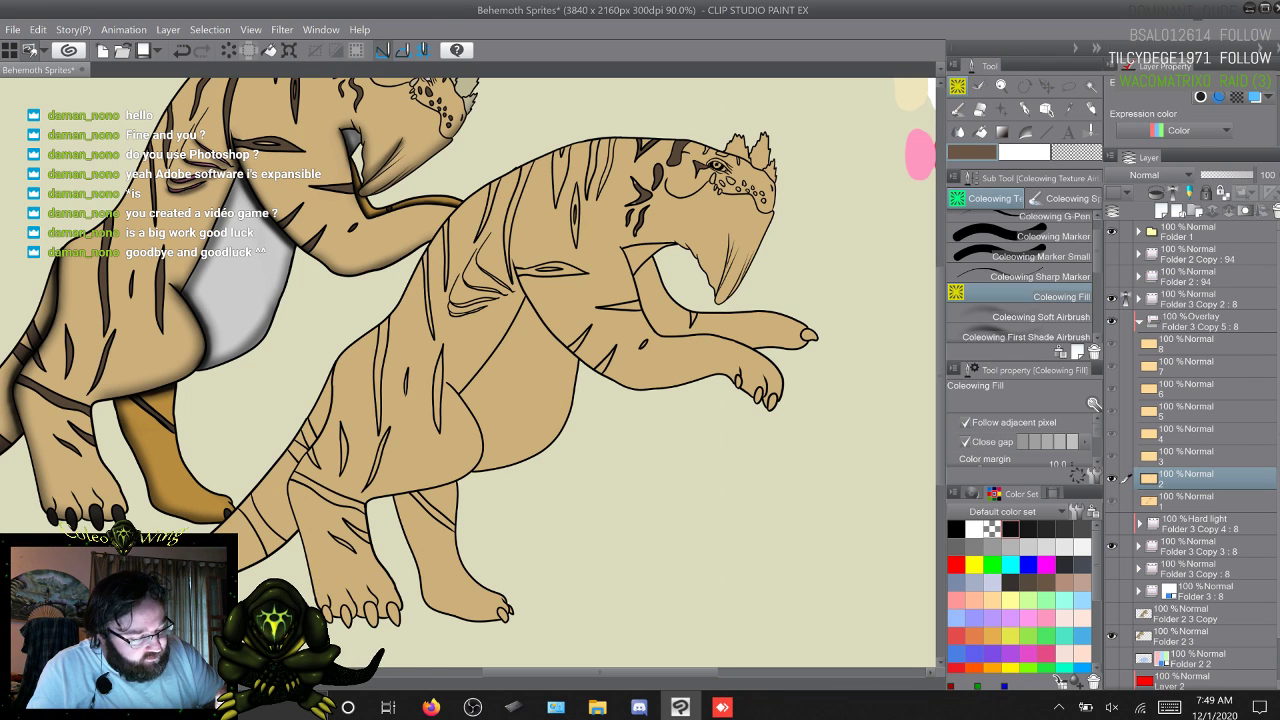
{"action": "left_click_drag", "start_coordinate": [336, 582], "coordinate": [330, 588]}
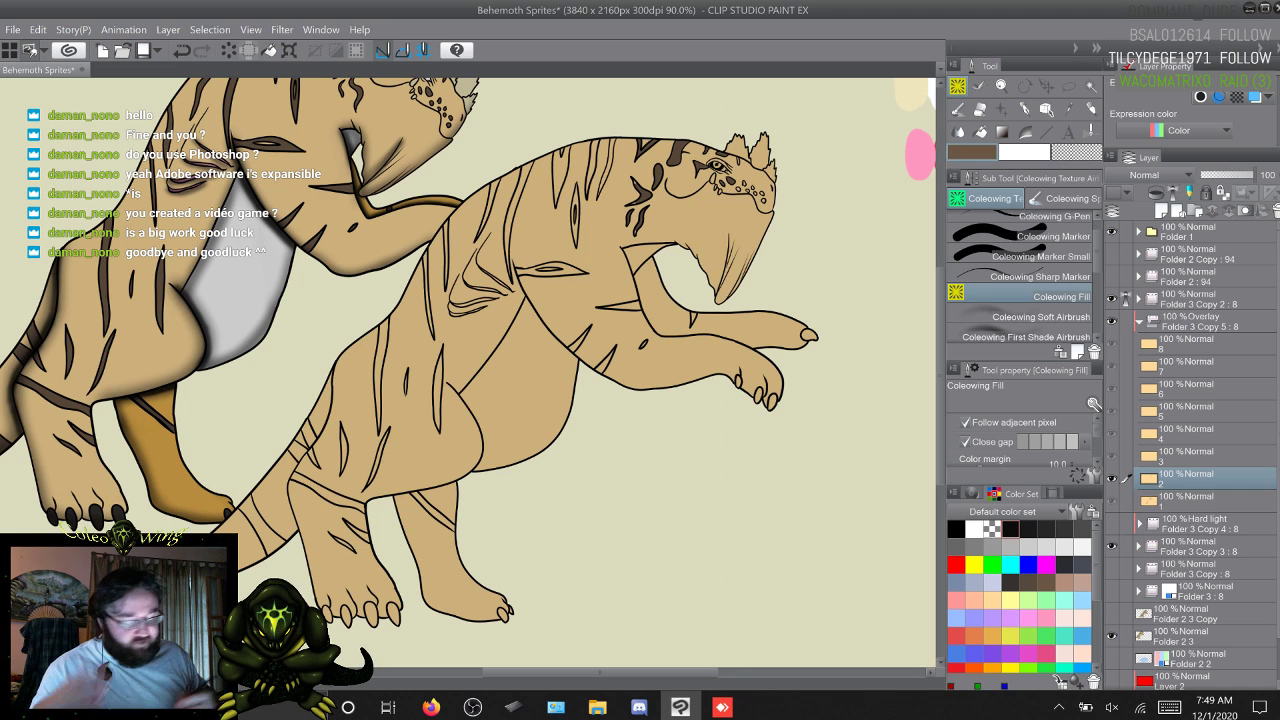
{"action": "left_click", "coordinate": [693, 318]}
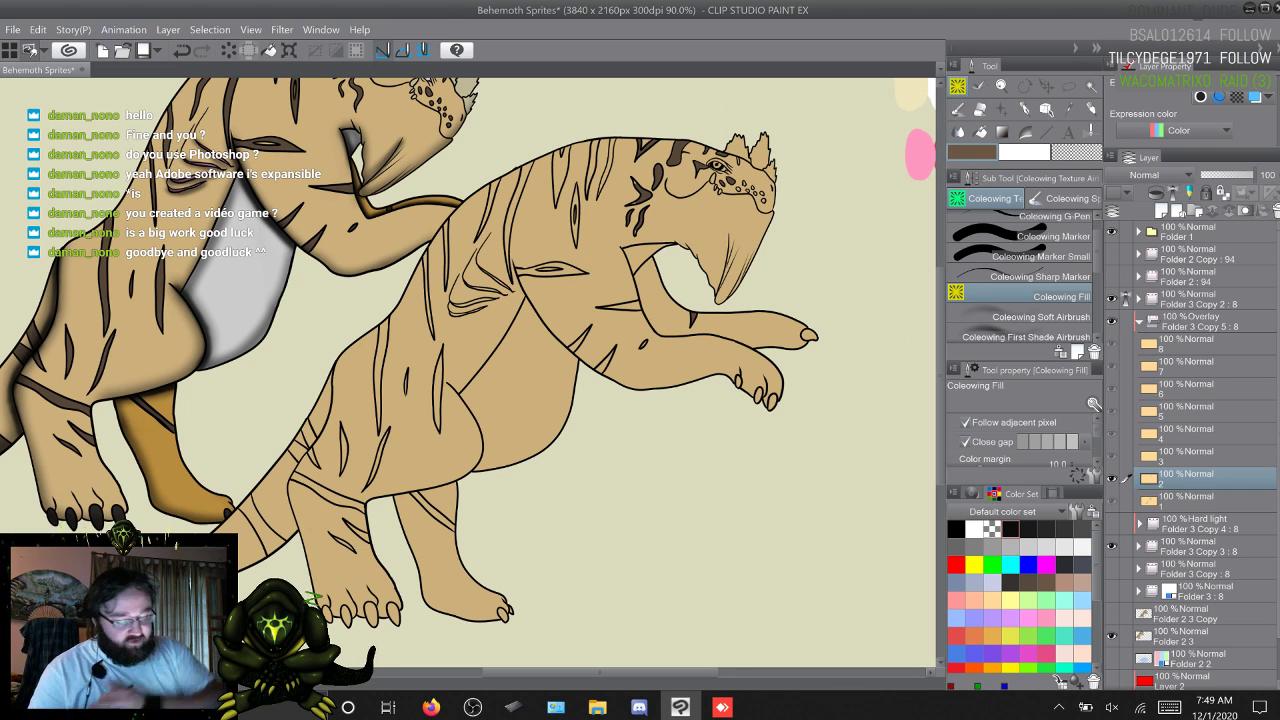
{"action": "left_click_drag", "start_coordinate": [314, 596], "coordinate": [346, 560]}
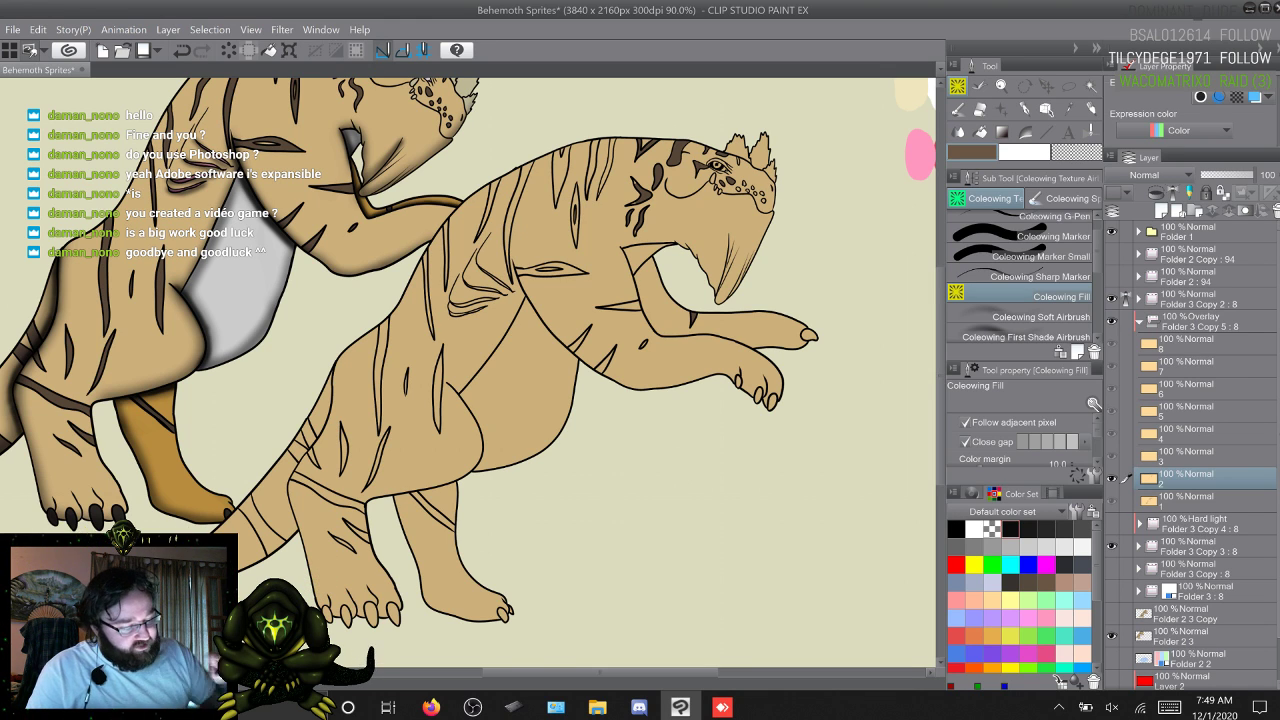
Step: Fill the stripes along frame 2's neck and upper back behind the head with brown
{"action": "left_click", "coordinate": [612, 148]}
{"action": "left_click", "coordinate": [610, 162]}
{"action": "left_click", "coordinate": [606, 174]}
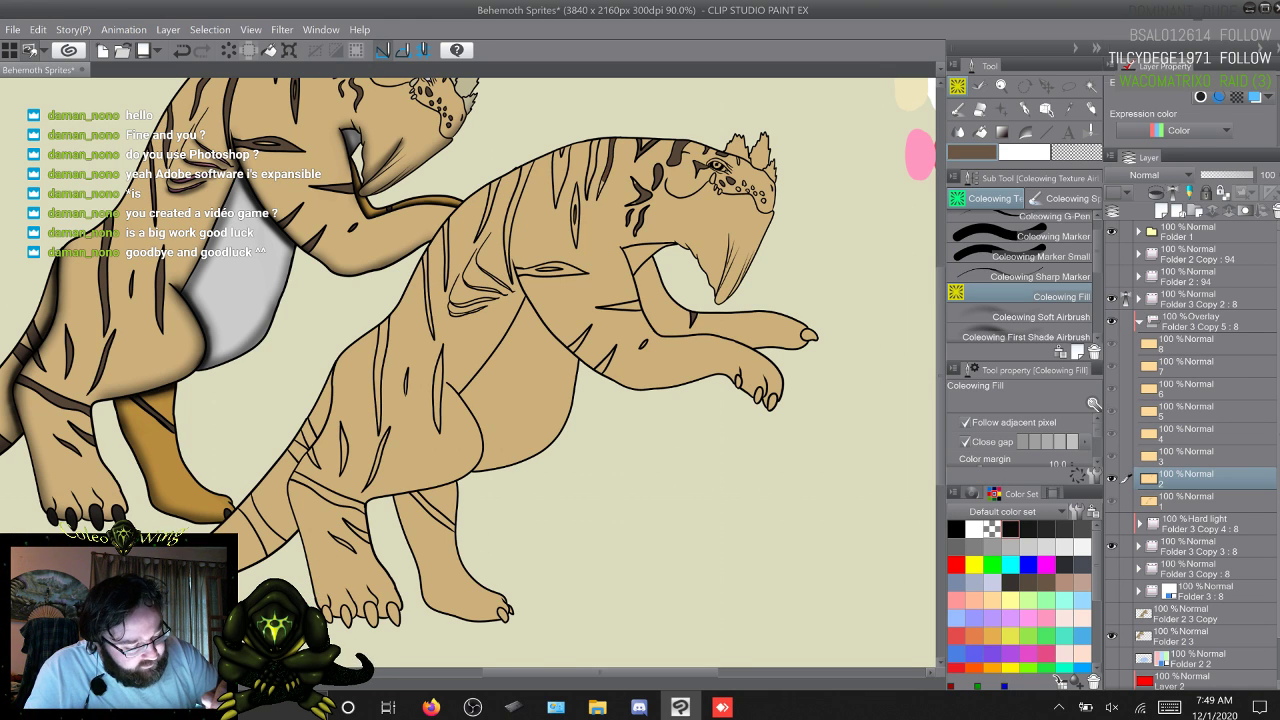
{"action": "left_click_drag", "start_coordinate": [597, 143], "coordinate": [589, 185]}
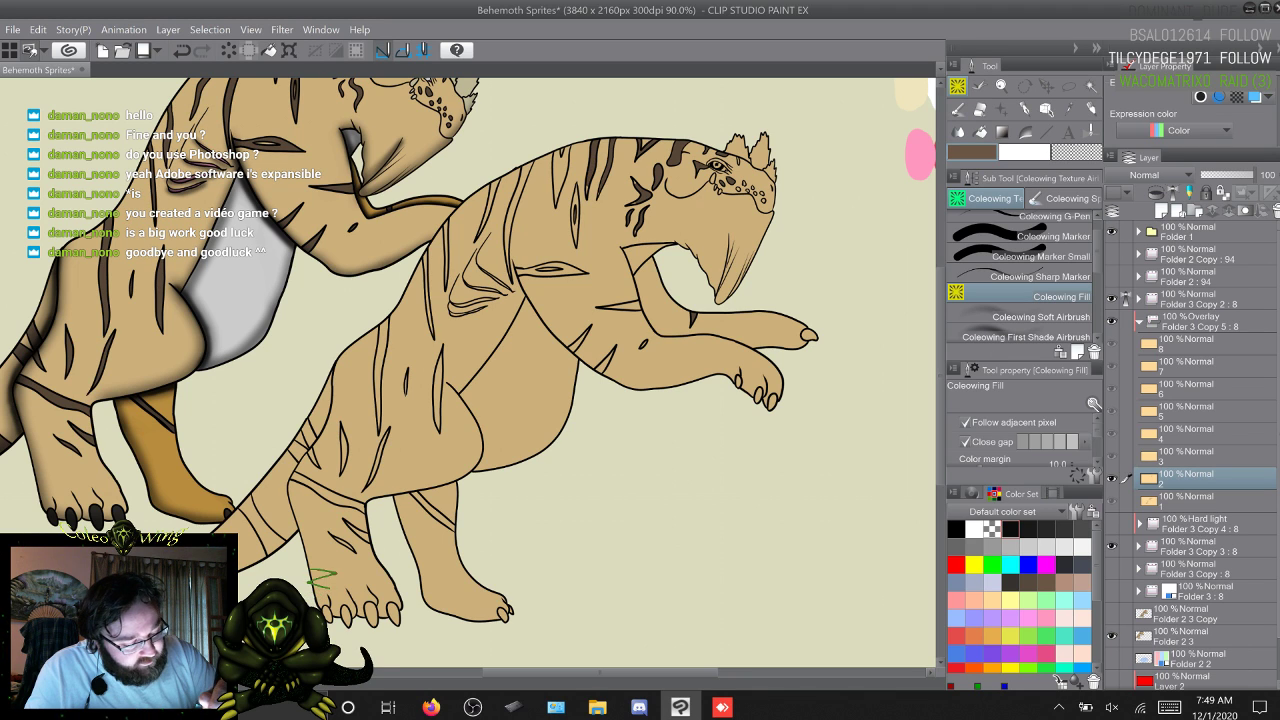
{"action": "left_click", "coordinate": [575, 197]}
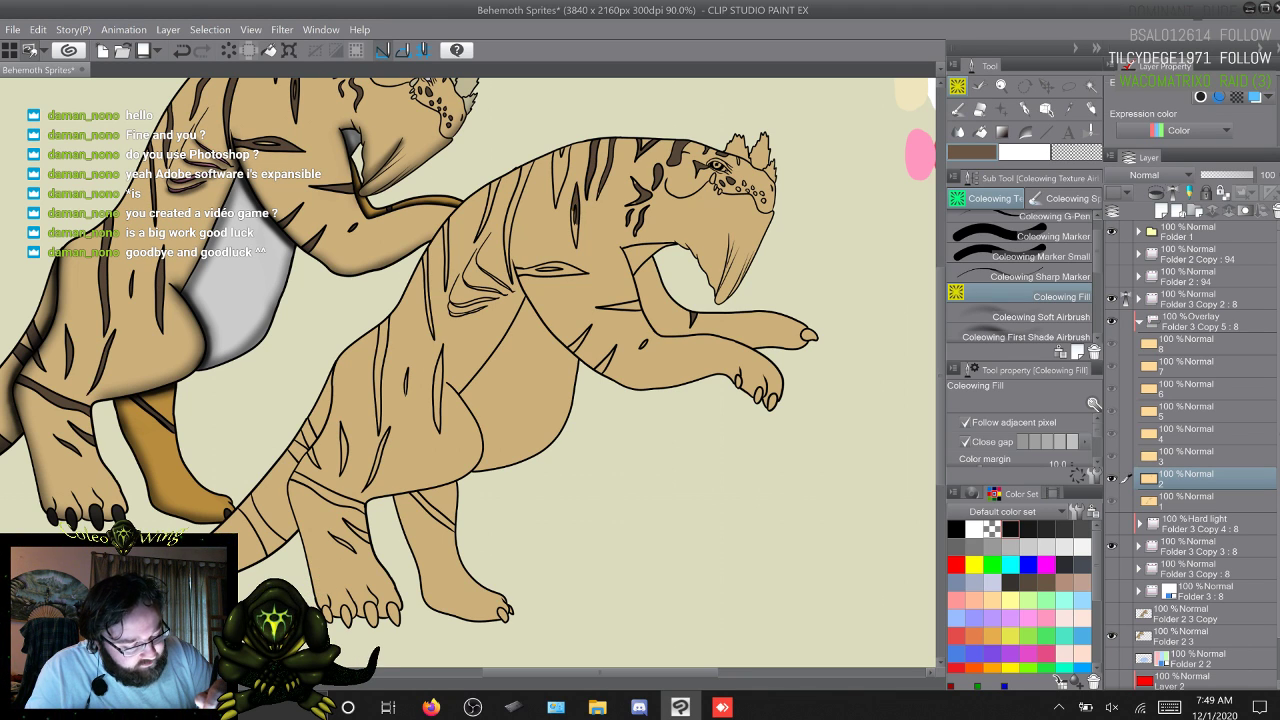
{"action": "left_click", "coordinate": [574, 224]}
{"action": "left_click_drag", "start_coordinate": [332, 583], "coordinate": [336, 584]}
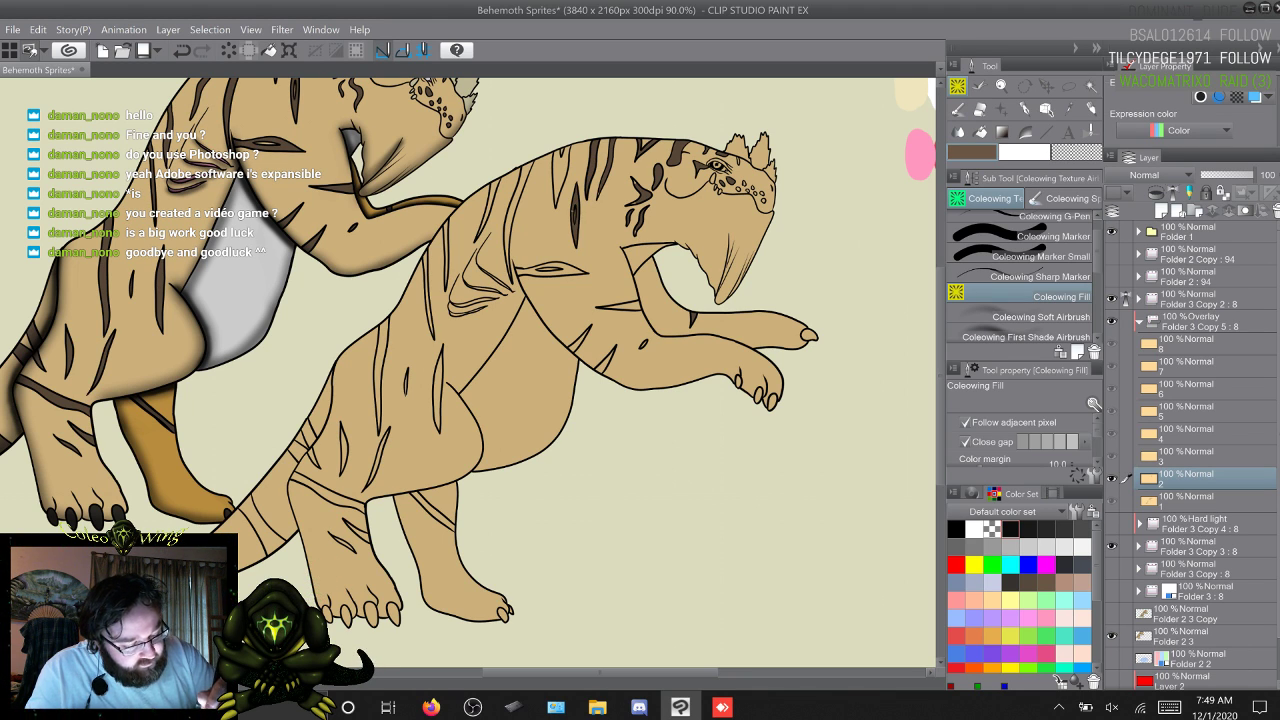
{"action": "left_click", "coordinate": [561, 172]}
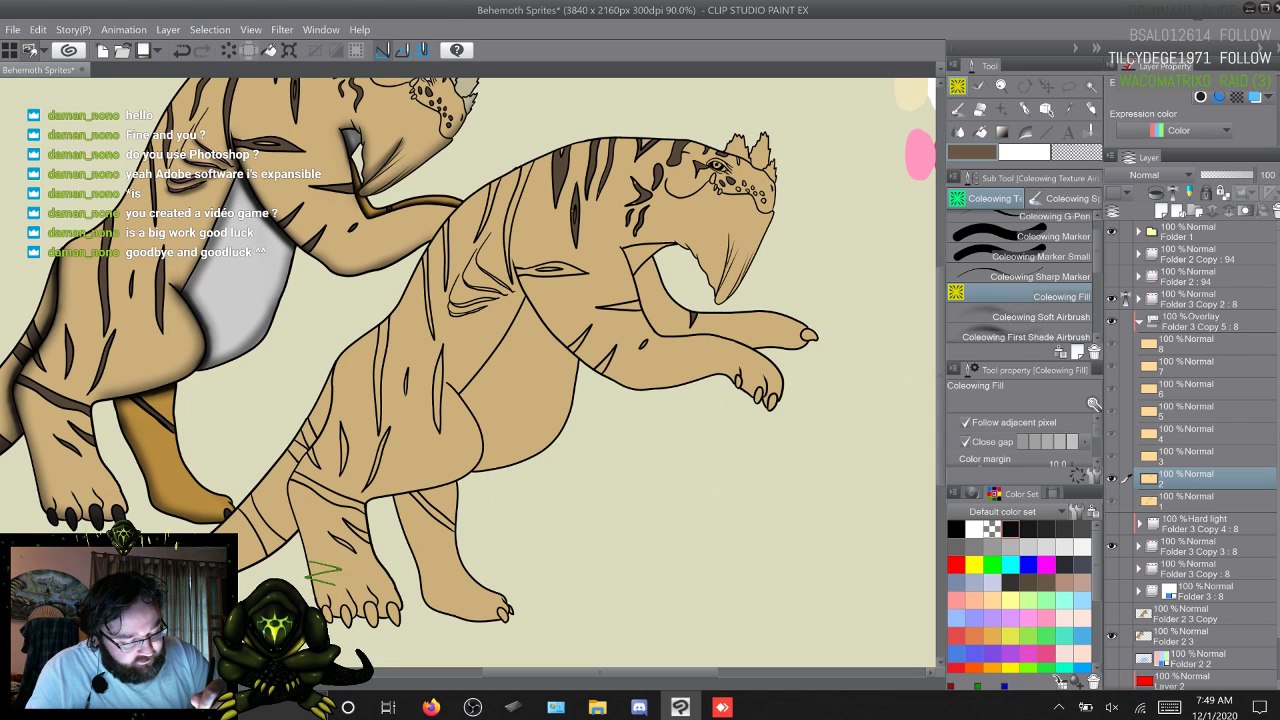
Step: Fill the stripes on frame 2's near upper arm and forearm with brown
{"action": "left_click_drag", "start_coordinate": [334, 574], "coordinate": [336, 575]}
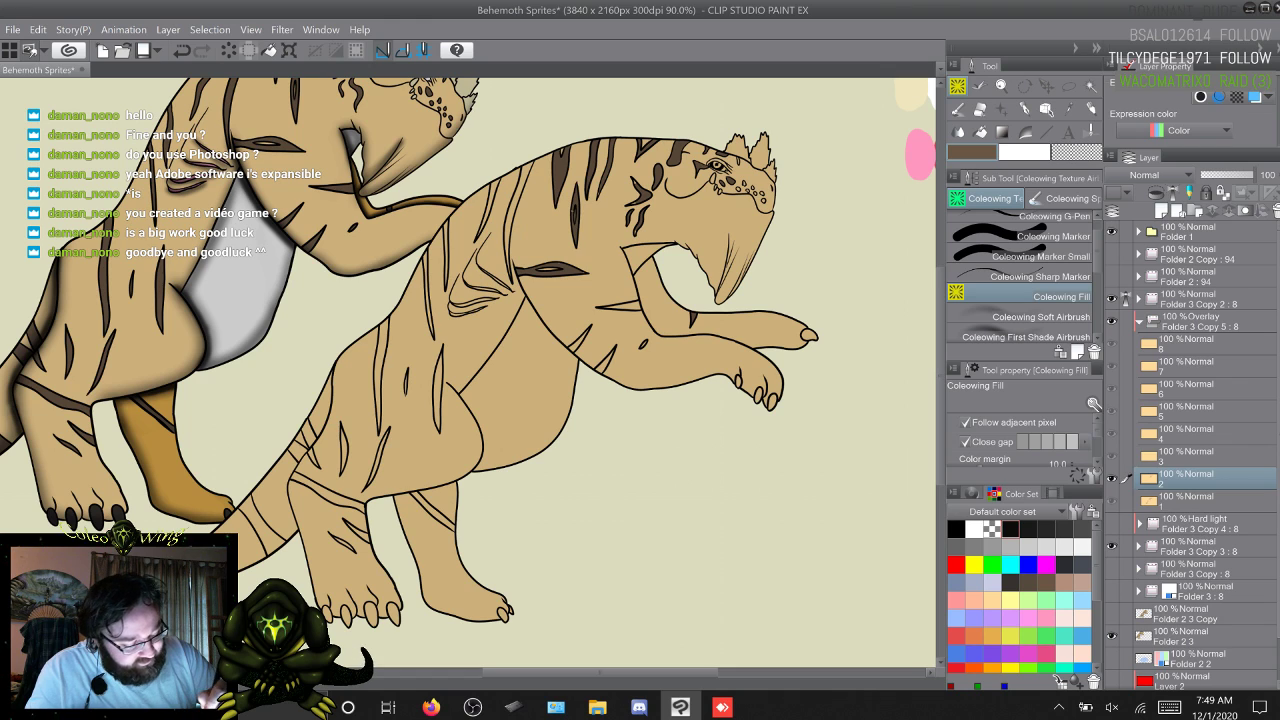
{"action": "left_click", "coordinate": [622, 306]}
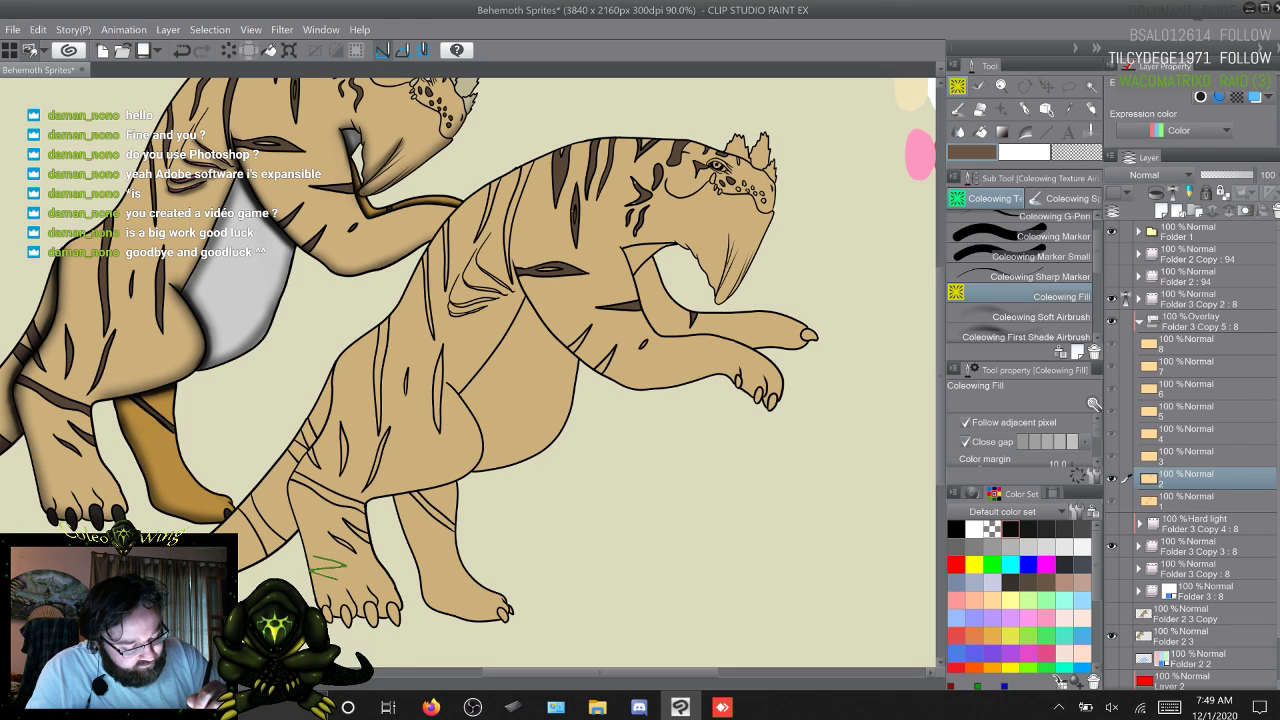
{"action": "left_click", "coordinate": [577, 343]}
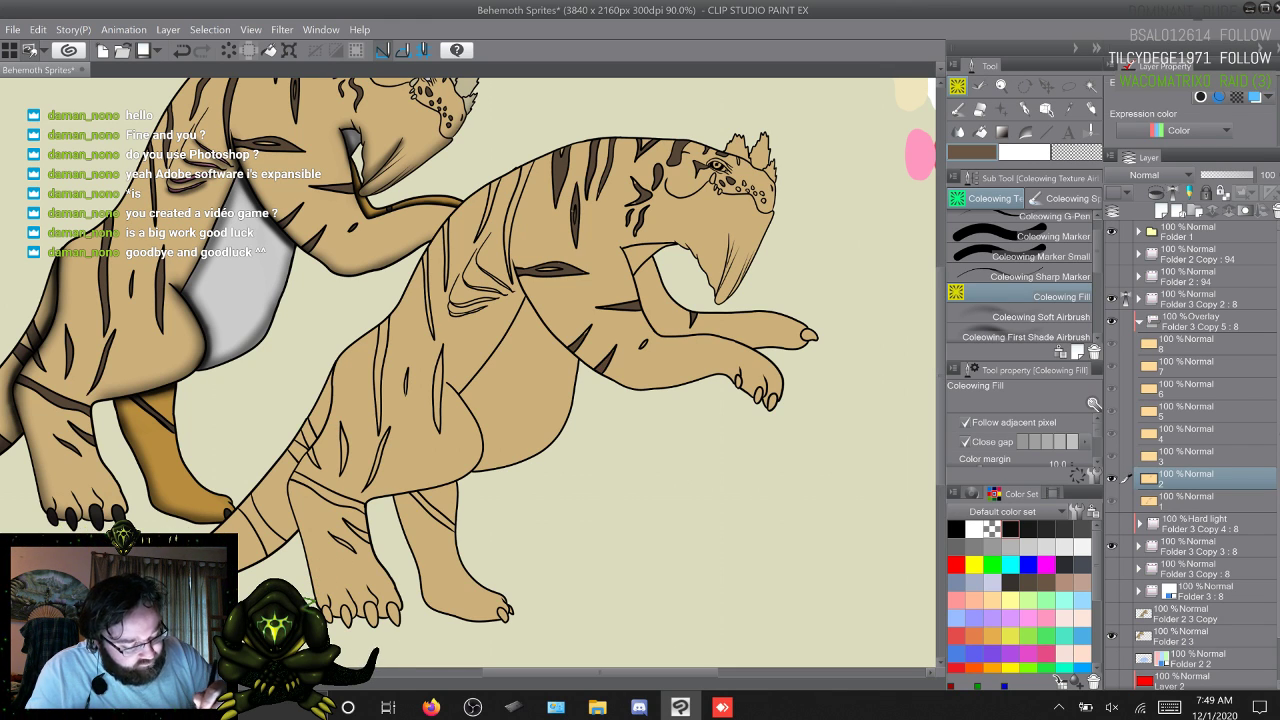
Step: Fill the stripes running down frame 2's shoulder and mid-back with brown
{"action": "left_click", "coordinate": [524, 178]}
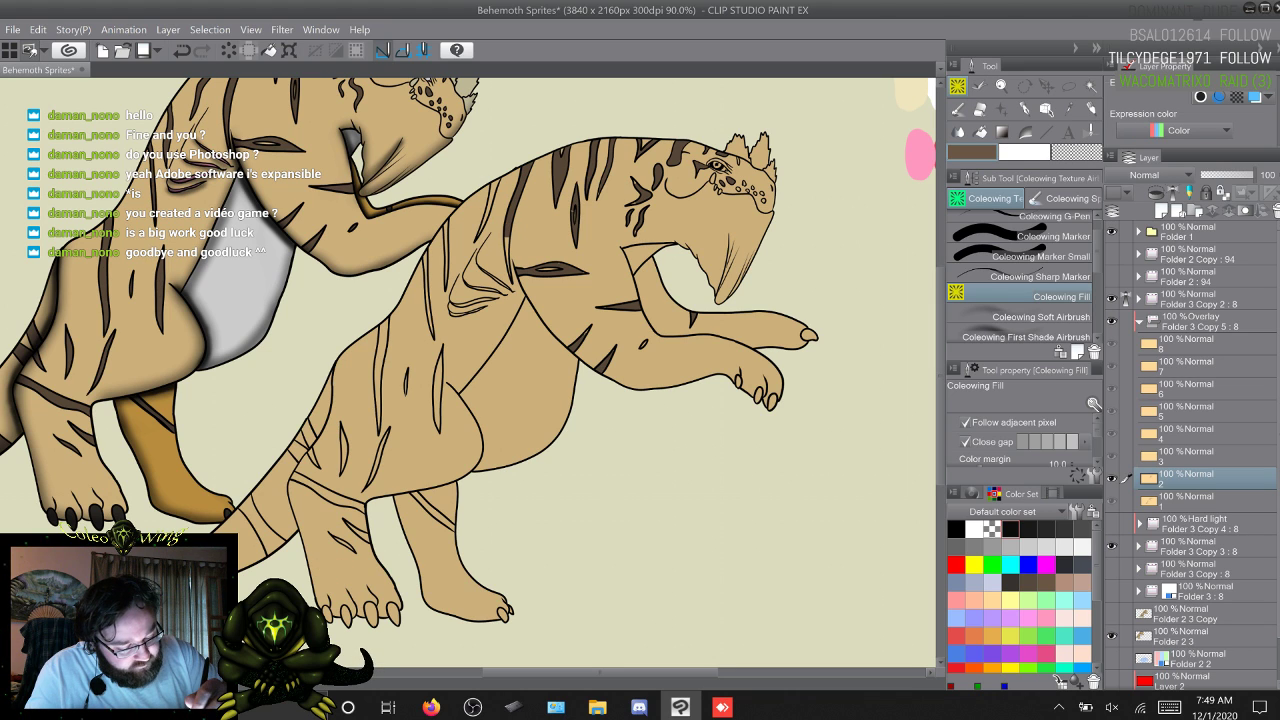
{"action": "left_click", "coordinate": [494, 188]}
{"action": "left_click", "coordinate": [490, 204]}
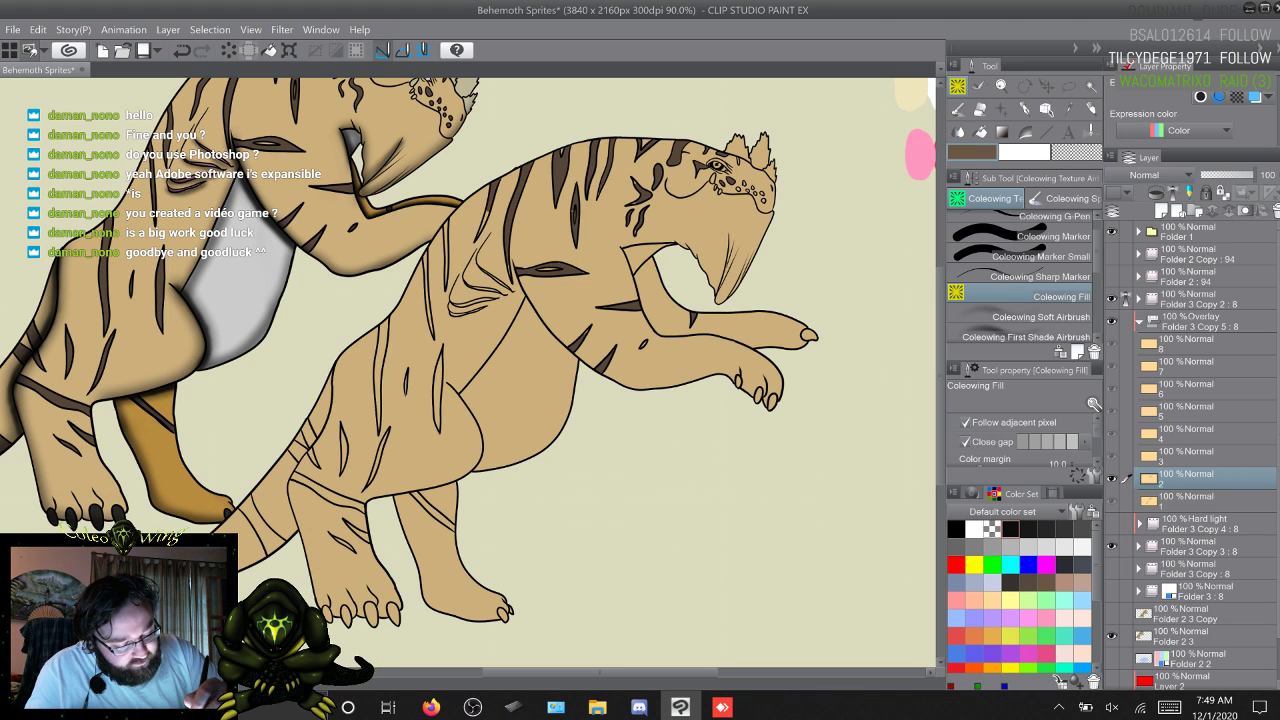
{"action": "left_click", "coordinate": [486, 217]}
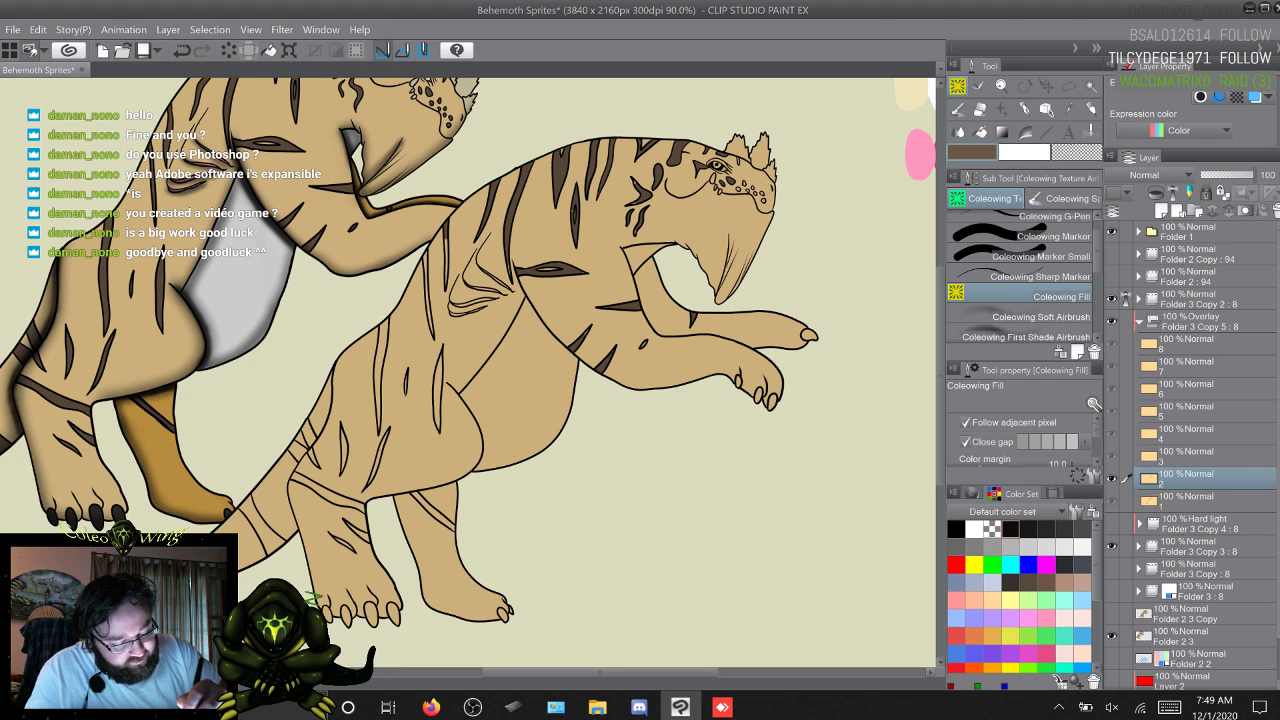
{"action": "left_click", "coordinate": [446, 246]}
{"action": "left_click", "coordinate": [446, 260]}
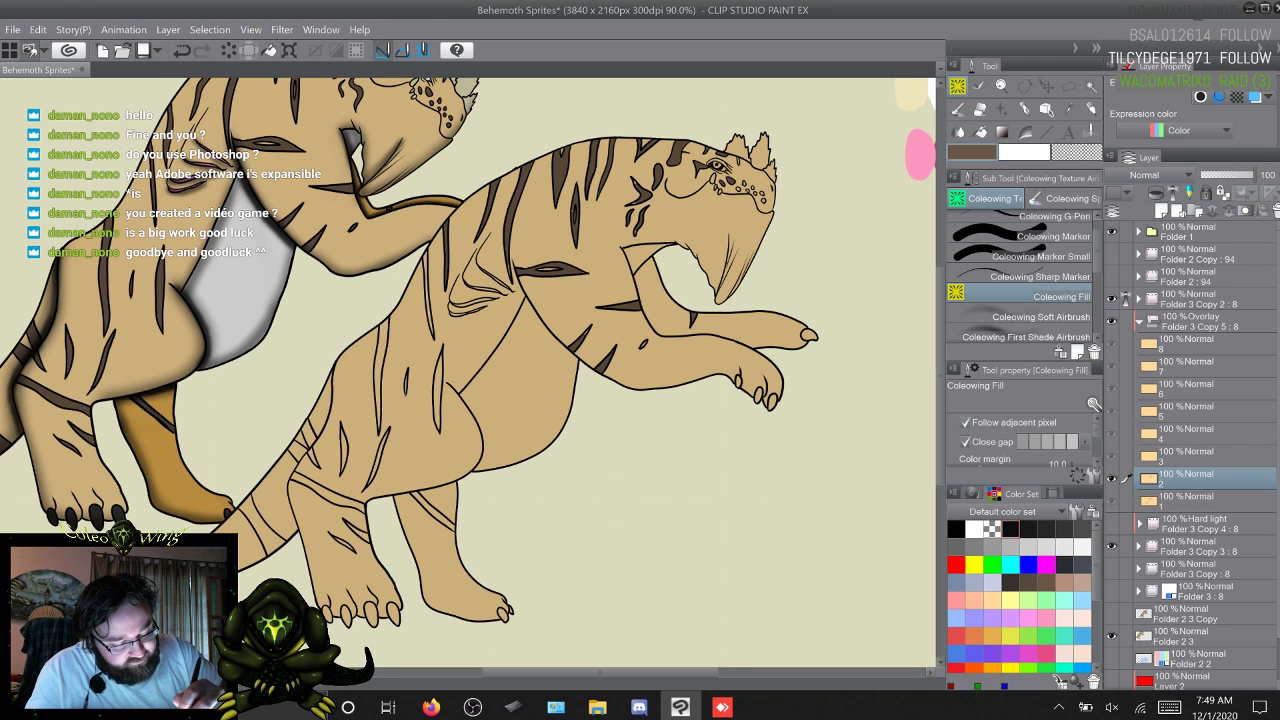
{"action": "left_click", "coordinate": [428, 303]}
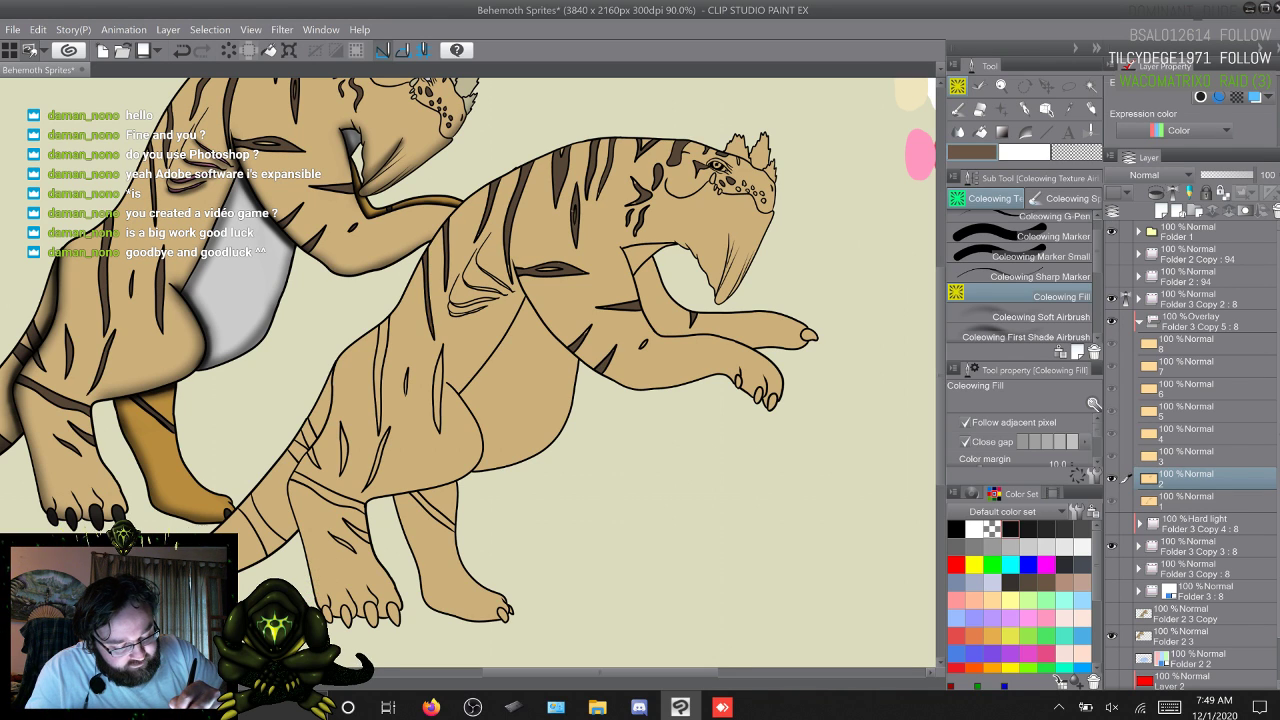
Step: Fill the stripes on frame 2's flank, thigh and near hind leg with brown
{"action": "left_click_drag", "start_coordinate": [308, 608], "coordinate": [346, 556]}
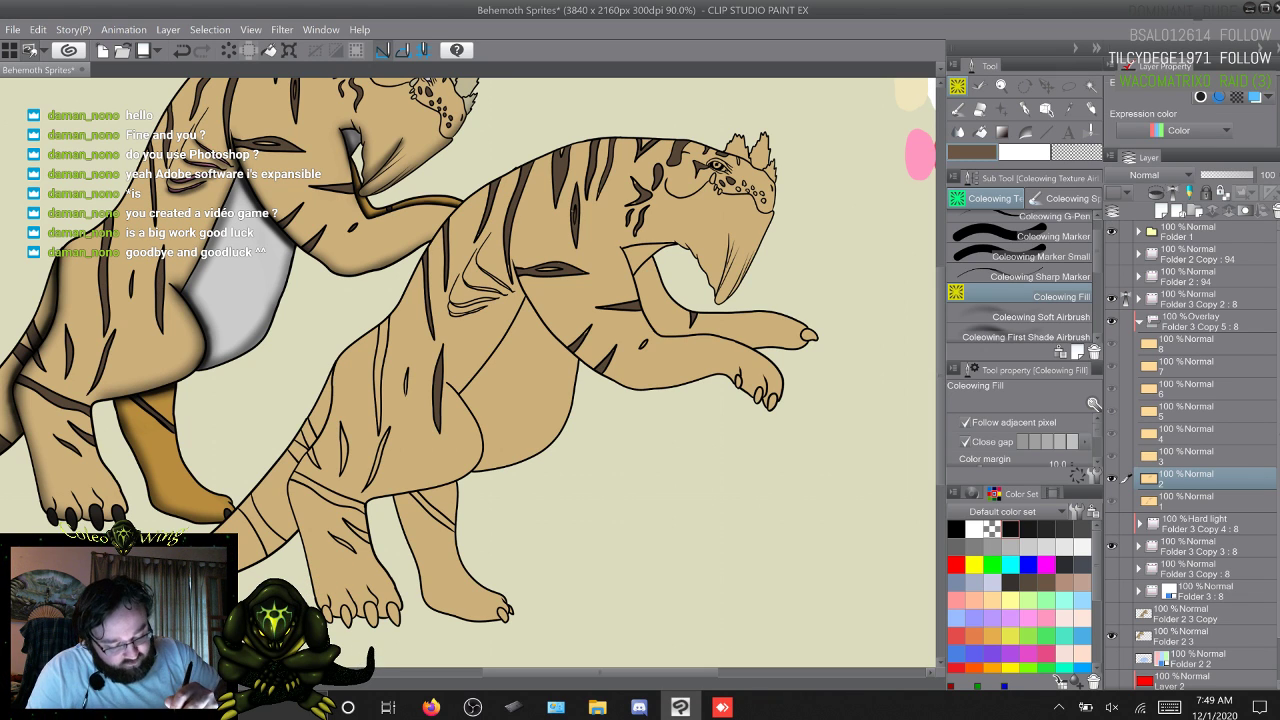
{"action": "left_click_drag", "start_coordinate": [308, 598], "coordinate": [346, 556]}
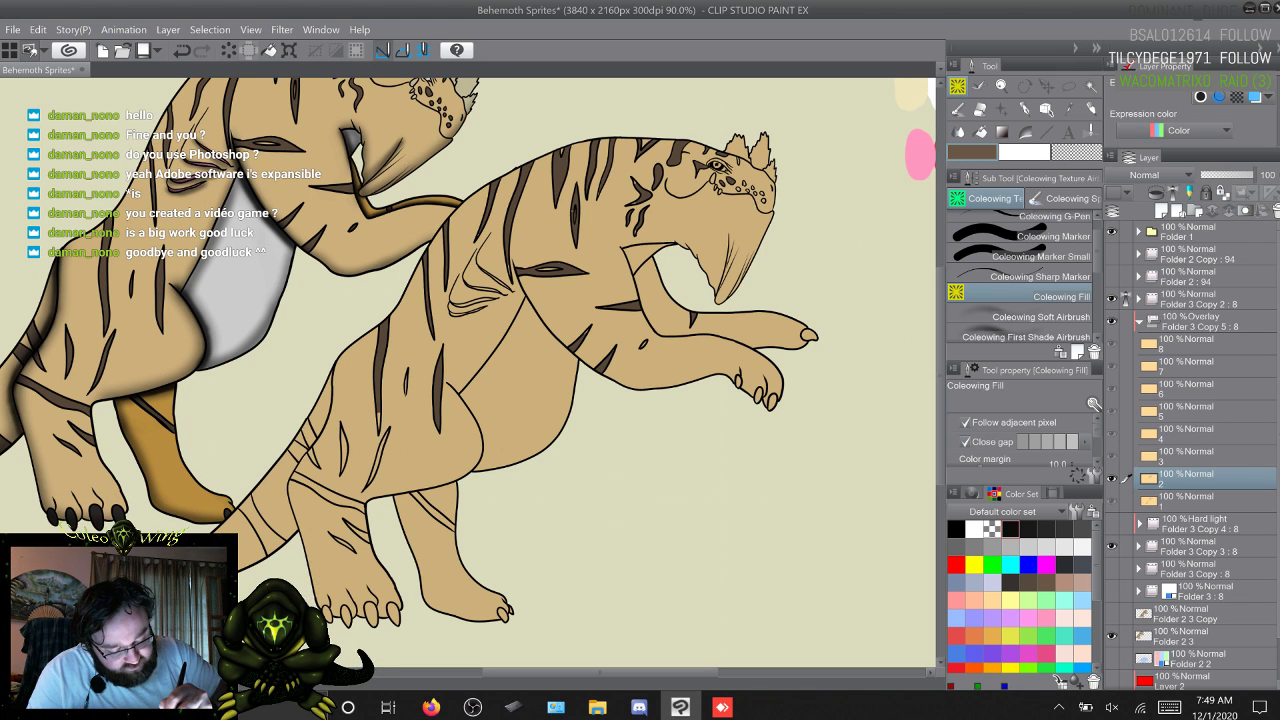
{"action": "left_click", "coordinate": [378, 462]}
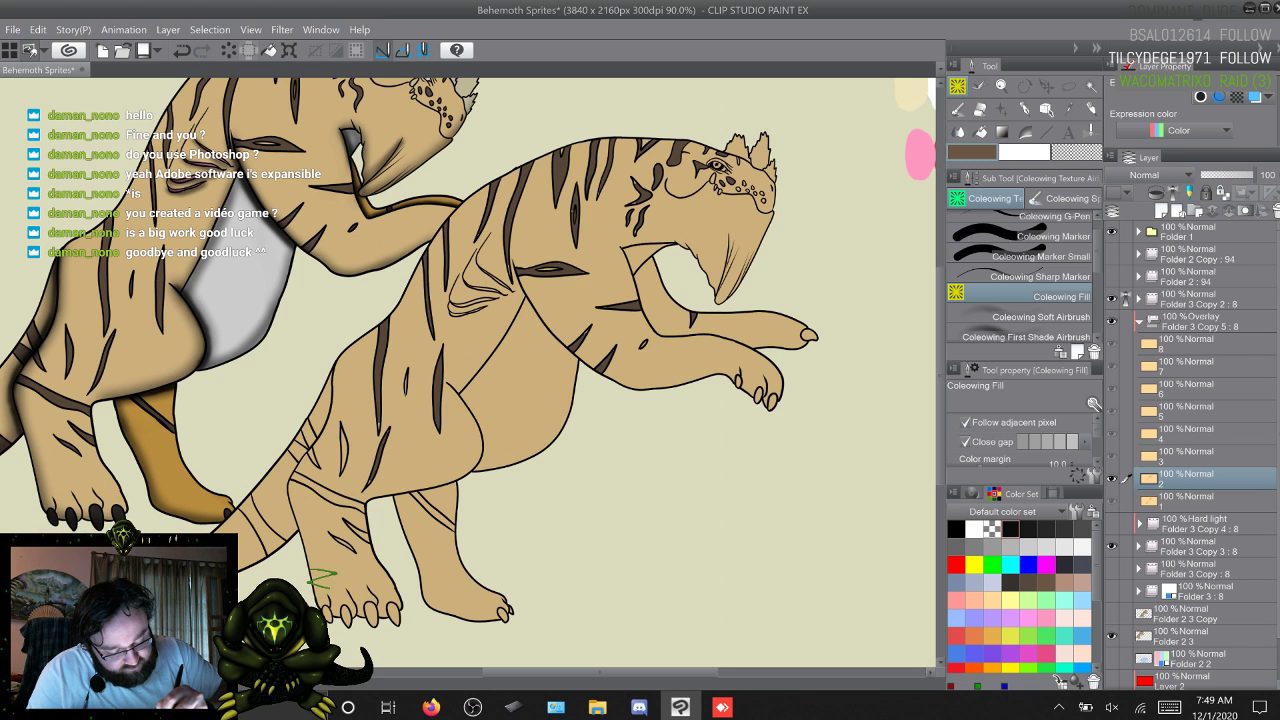
{"action": "left_click", "coordinate": [344, 444]}
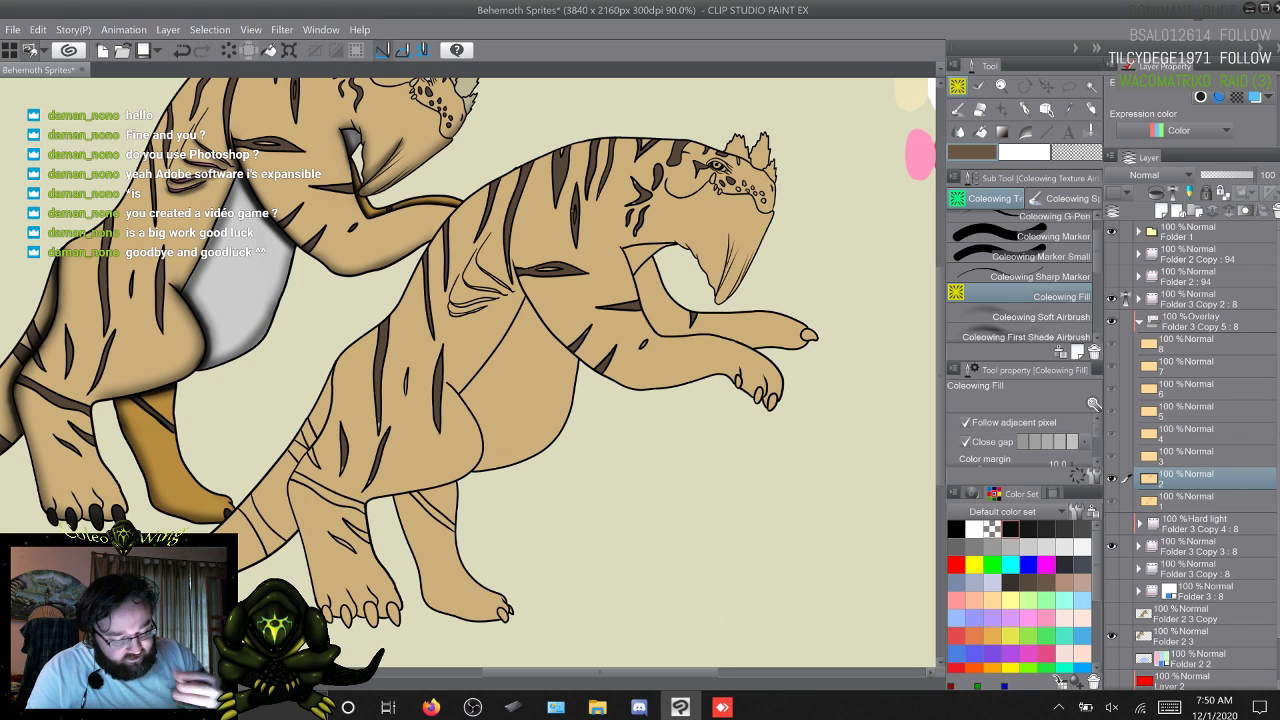
{"action": "left_click", "coordinate": [312, 457]}
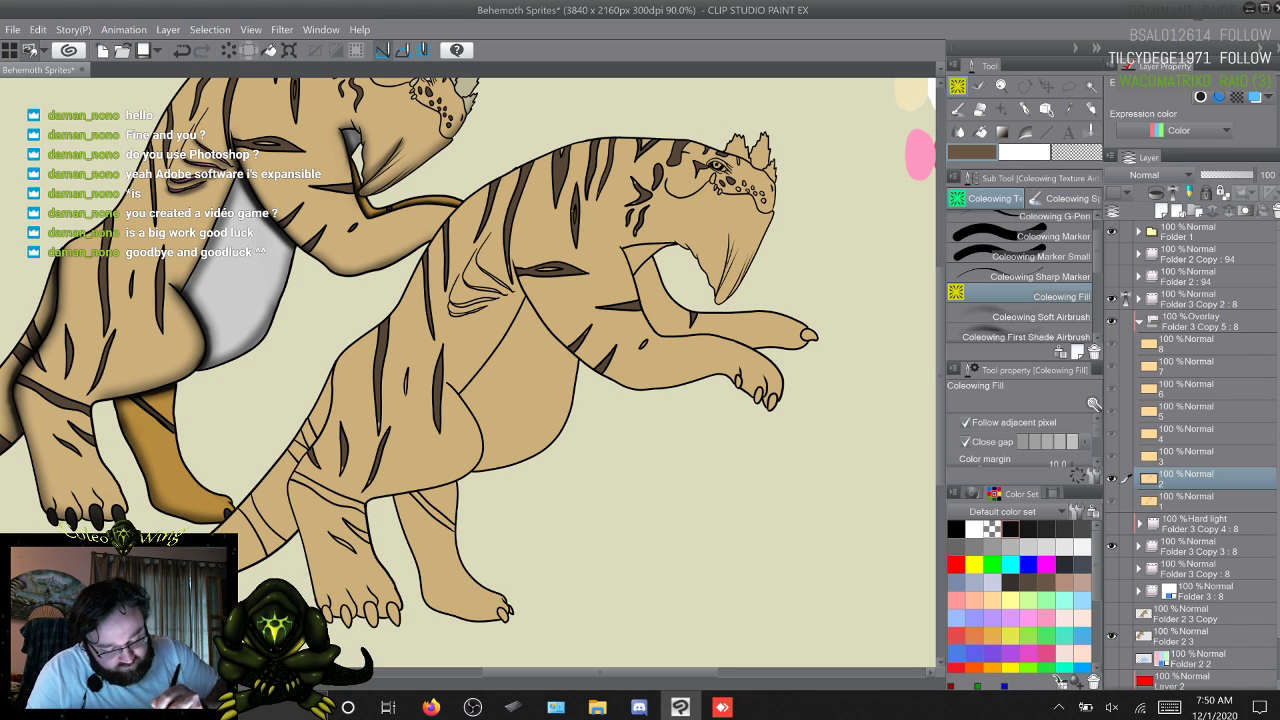
{"action": "left_click_drag", "start_coordinate": [308, 582], "coordinate": [341, 570]}
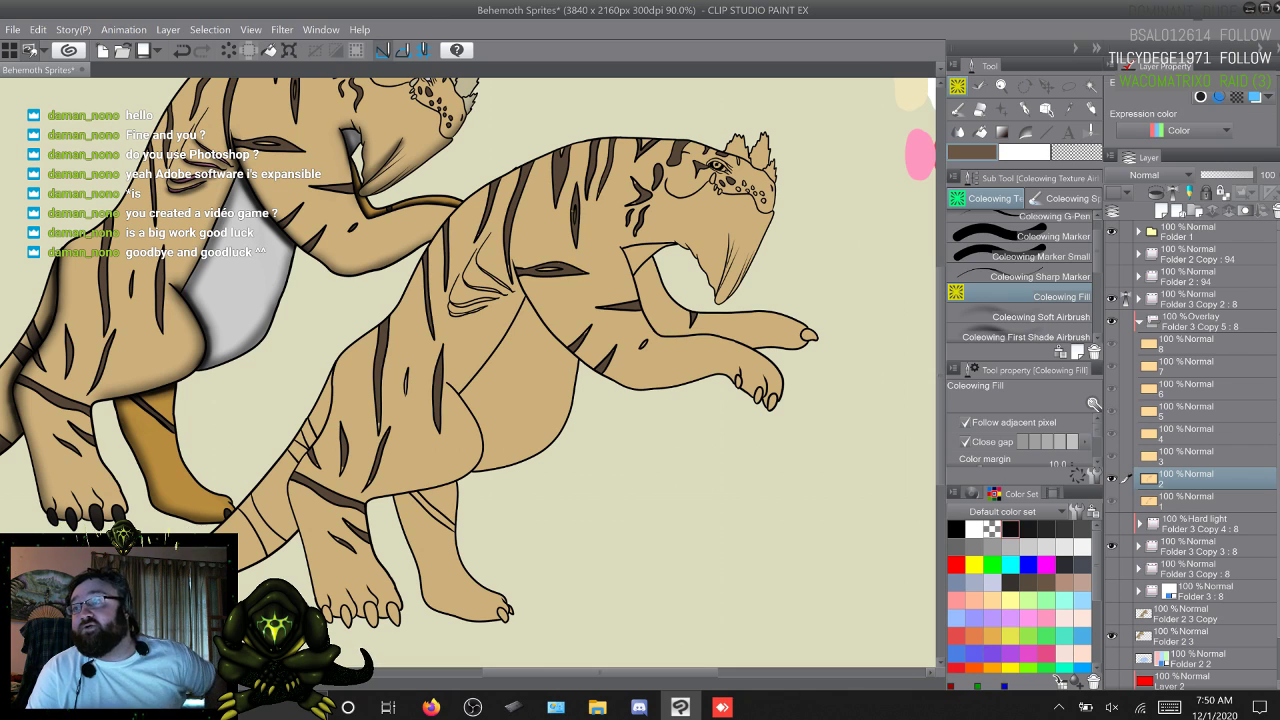
{"action": "left_click_drag", "start_coordinate": [304, 604], "coordinate": [345, 560]}
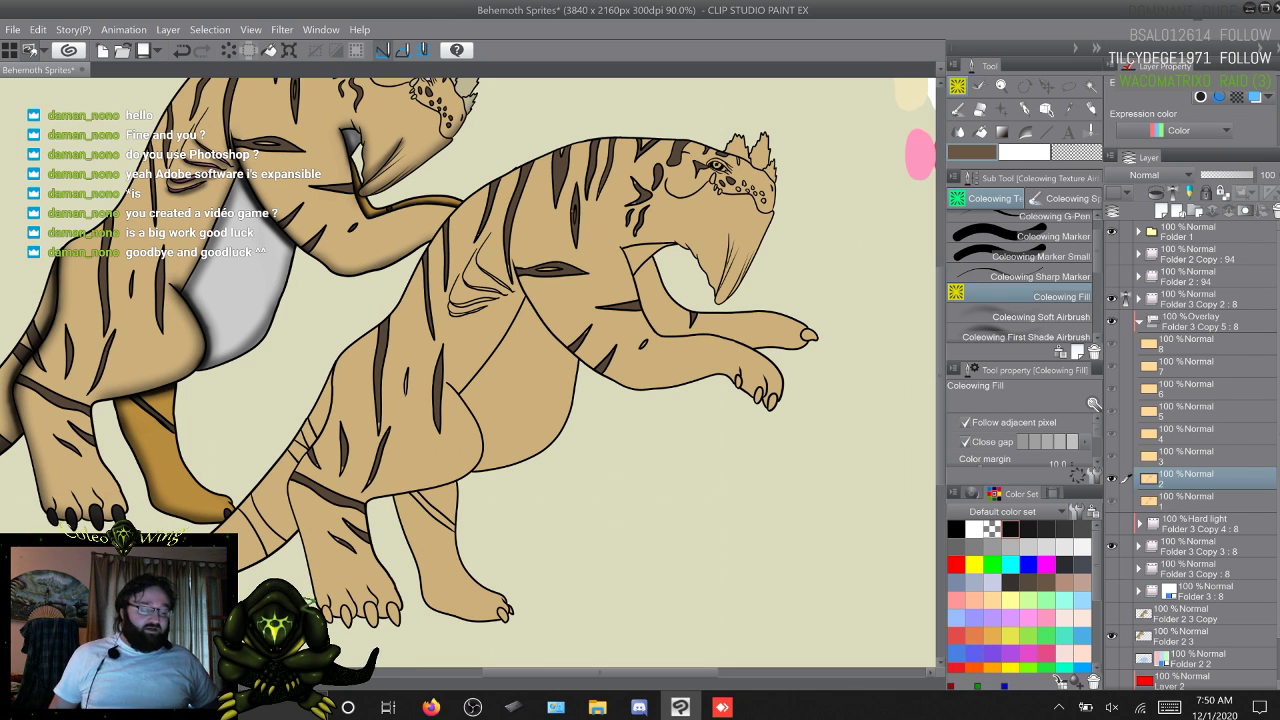
{"action": "mouse_move", "coordinate": [304, 600]}
{"action": "left_mouse_down"}
{"action": "mouse_move", "coordinate": [337, 571]}
{"action": "mouse_move", "coordinate": [338, 588]}
{"action": "left_mouse_up"}
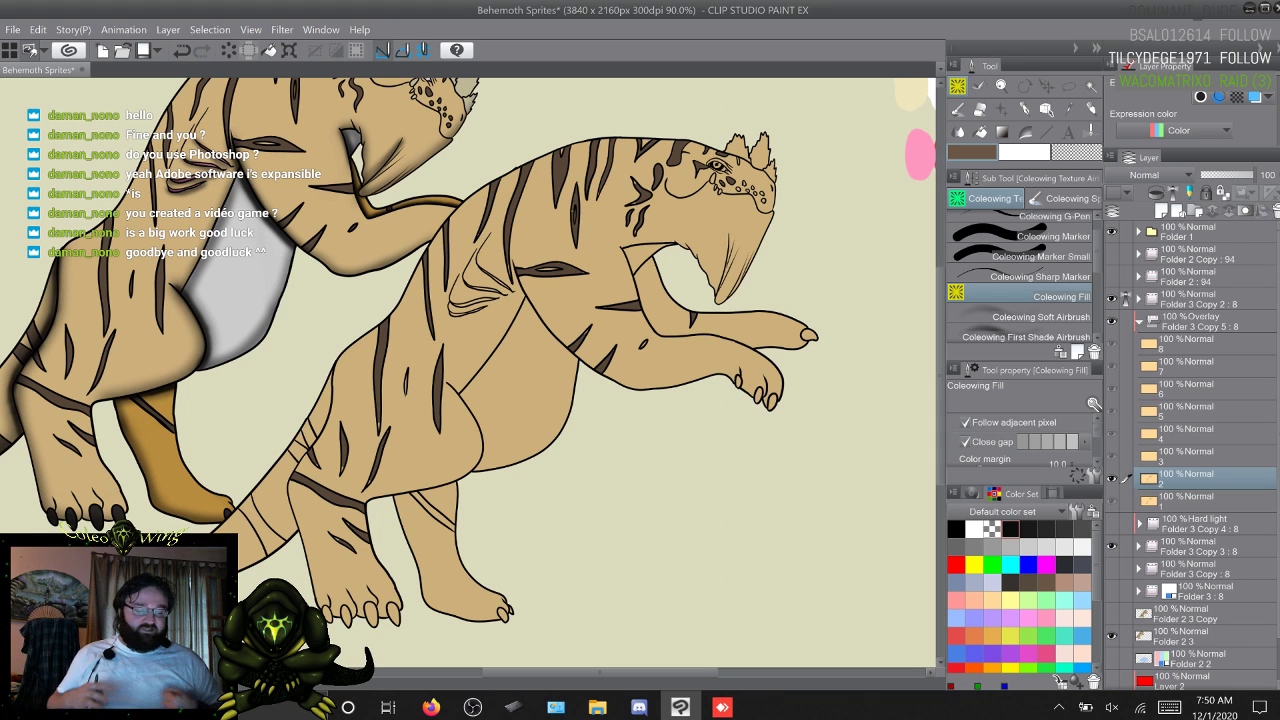